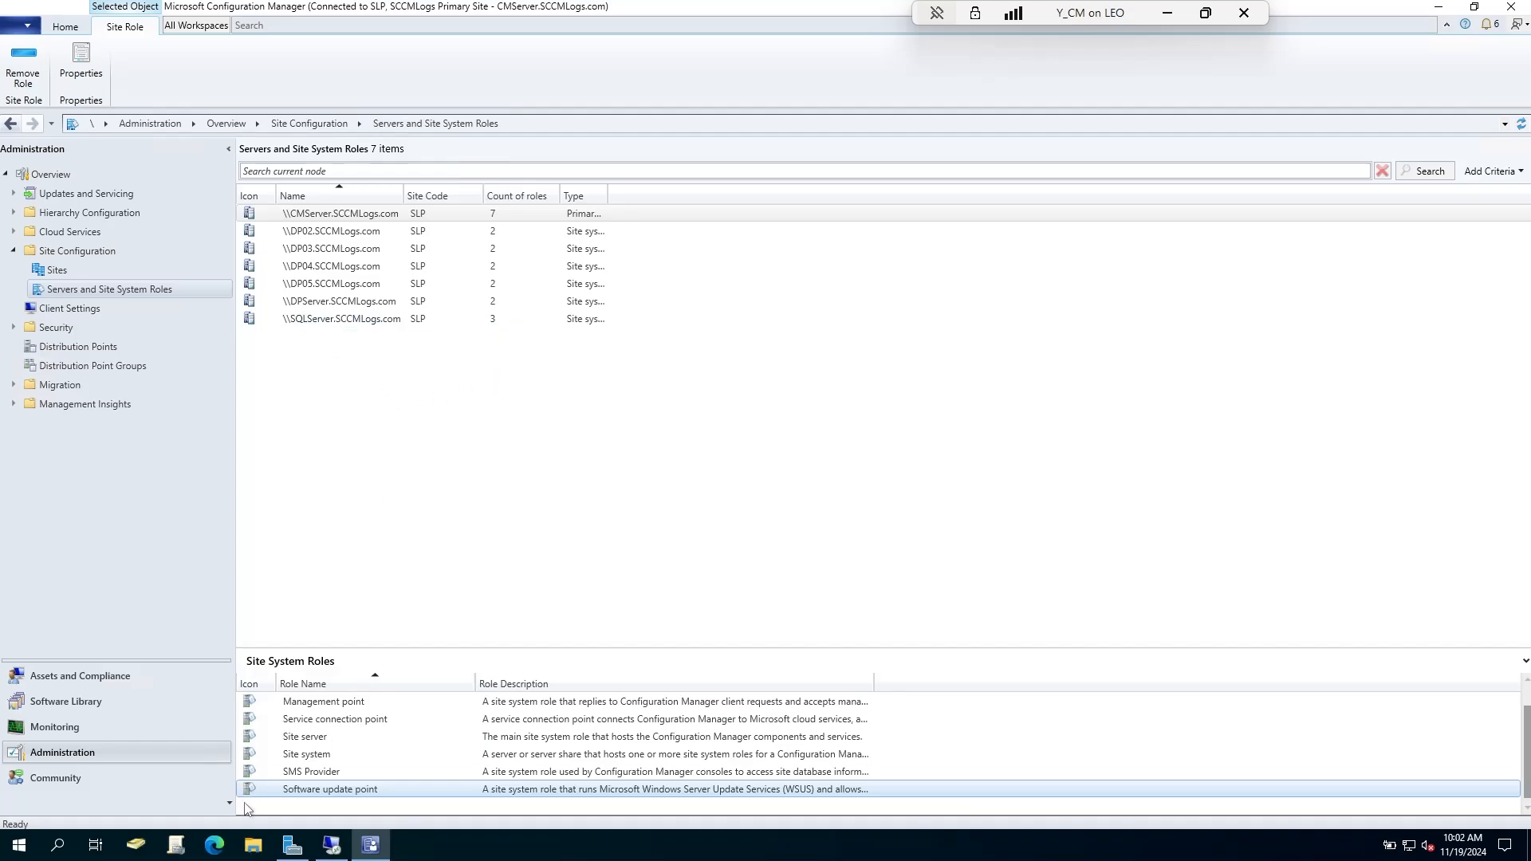
Browse in File Explorer to the Logs folder of Microsoft Configuration Manager under Program Files on the CMDB (D:) drive
click(253, 844)
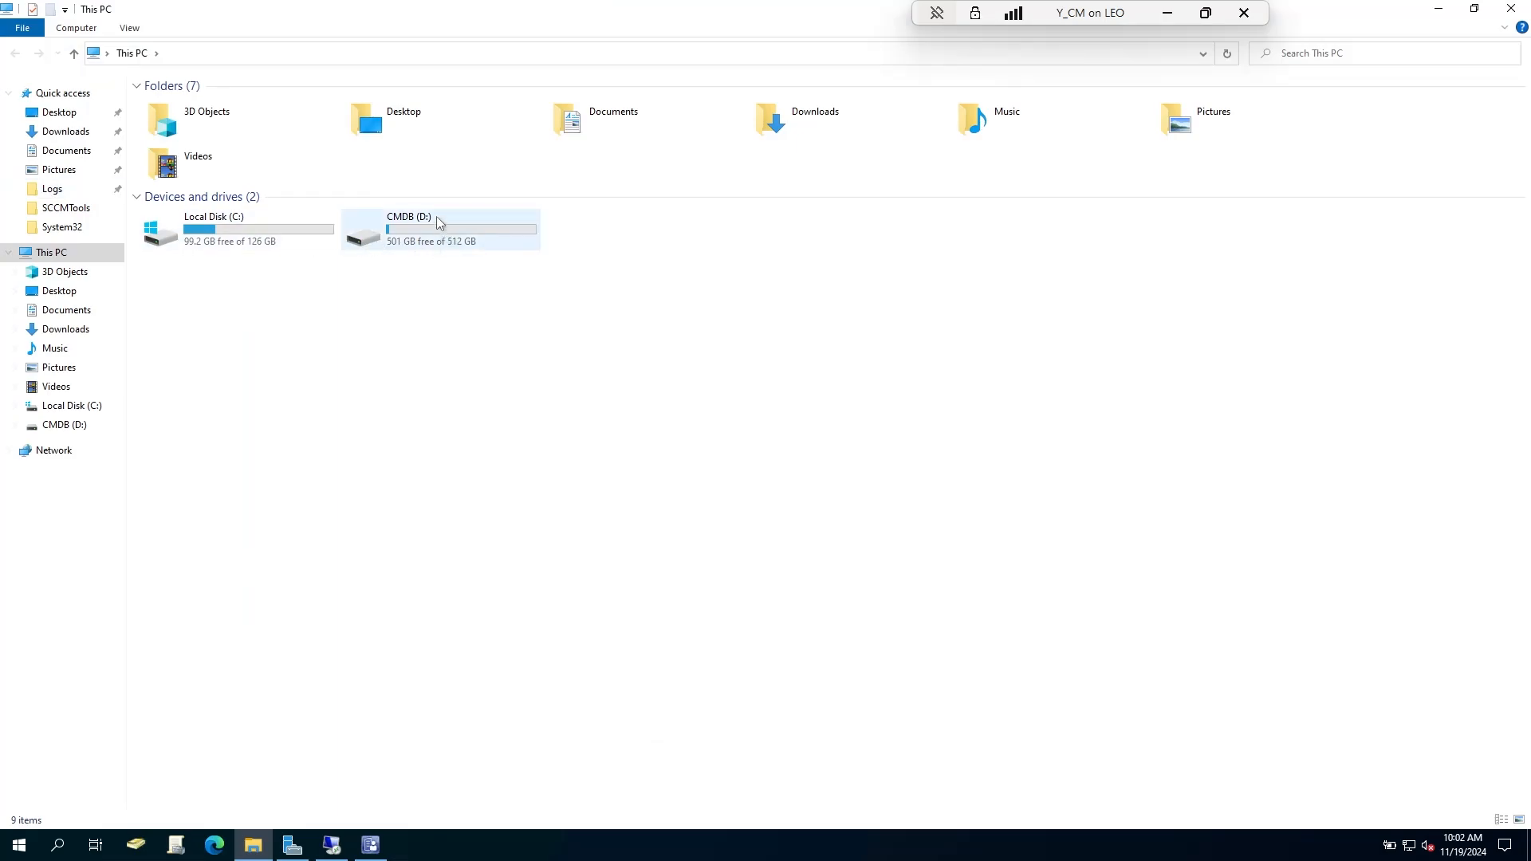
double_click(452, 243)
double_click(211, 107)
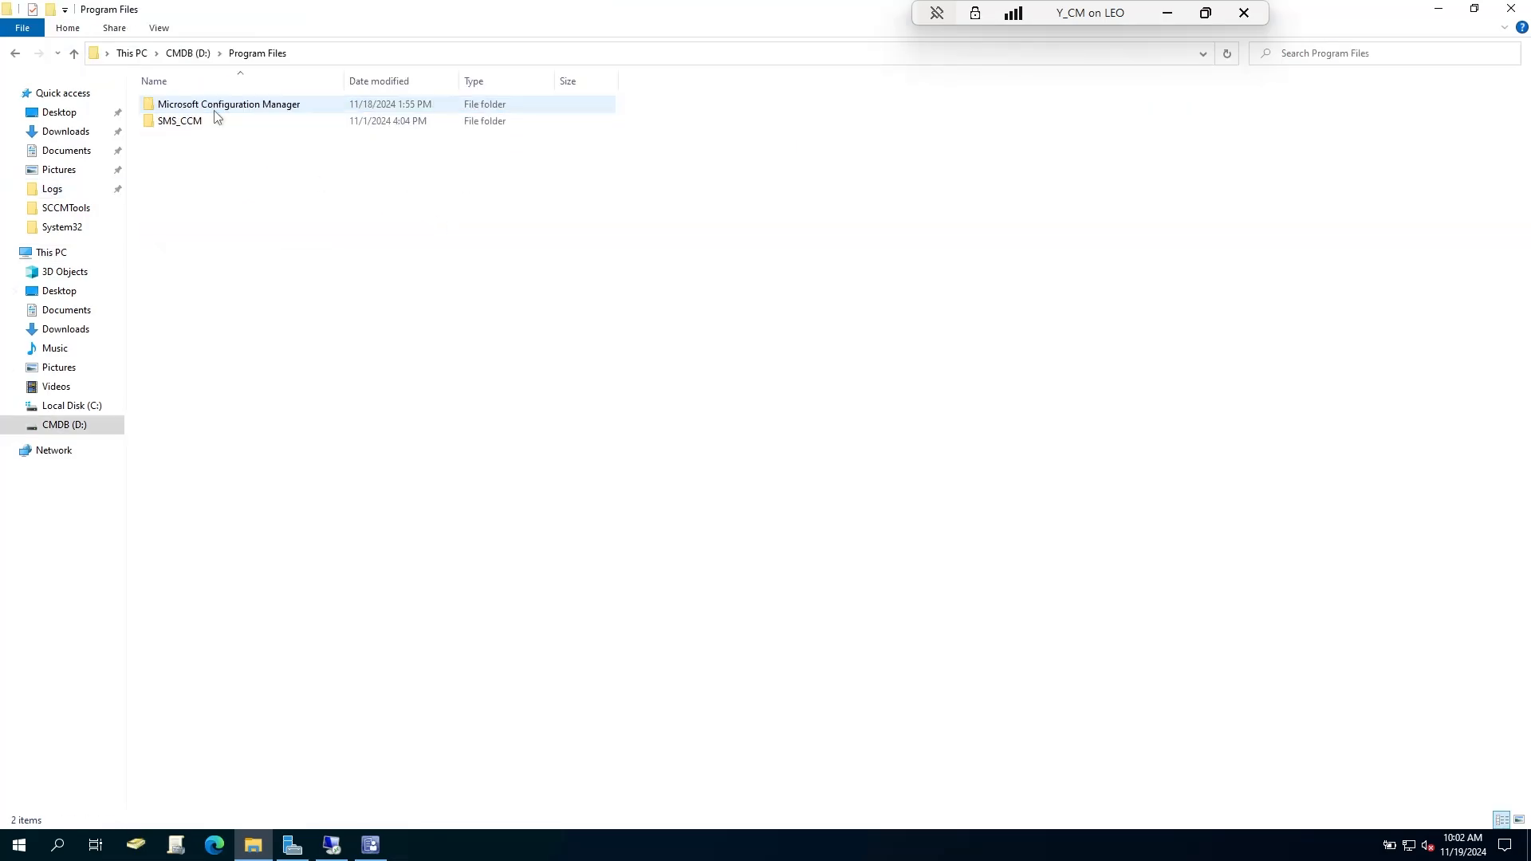
double_click(264, 110)
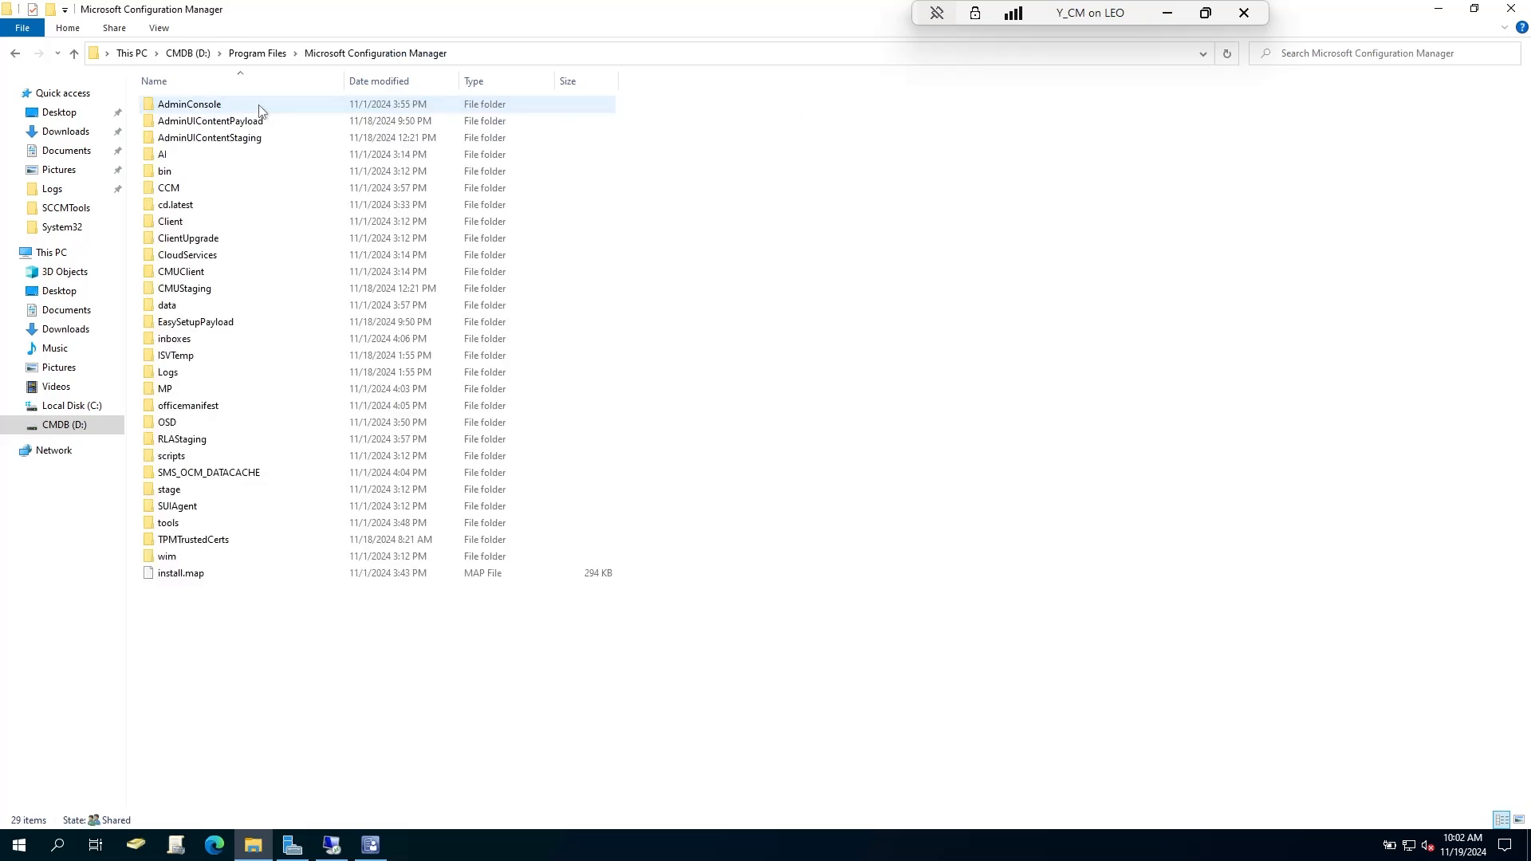
double_click(171, 372)
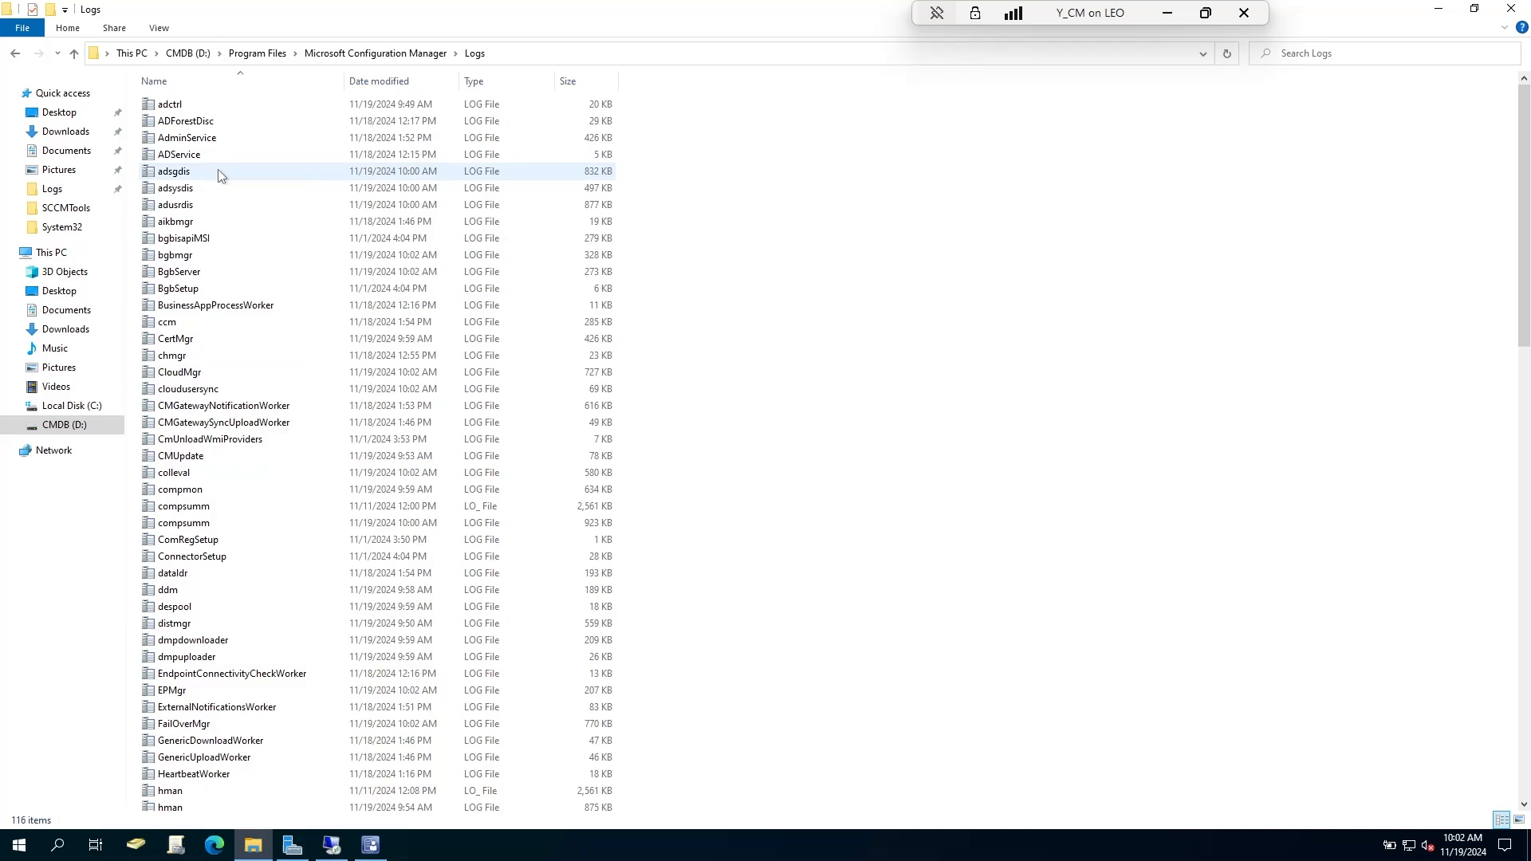
Find the SUPSetup log in the Logs folder and open it in the Configuration Manager Trace Log Tool
scroll(227, 342, down, 20)
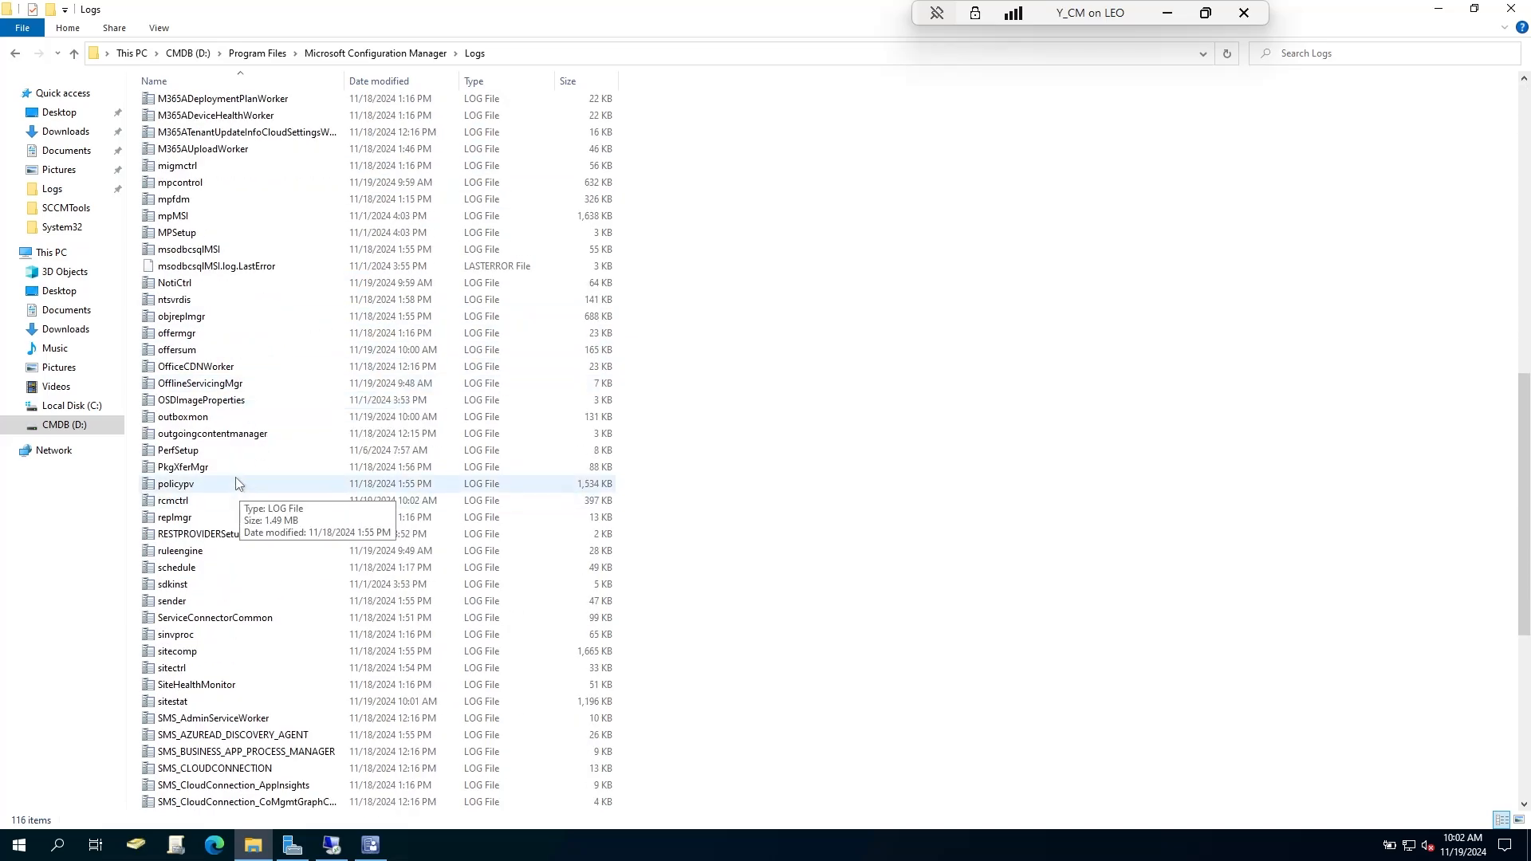
scroll(236, 483, down, 9)
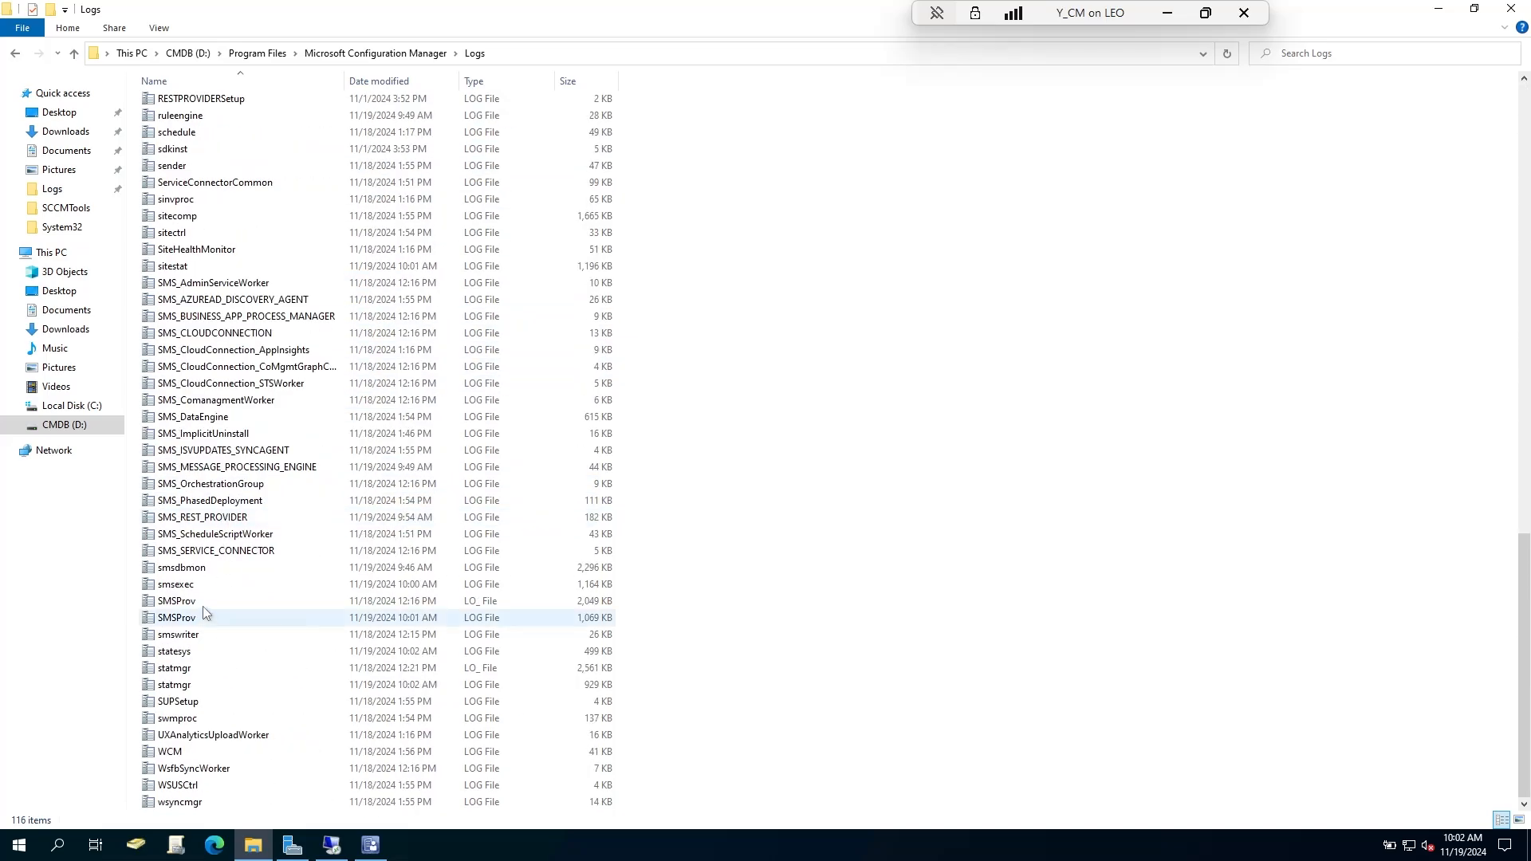
click(186, 704)
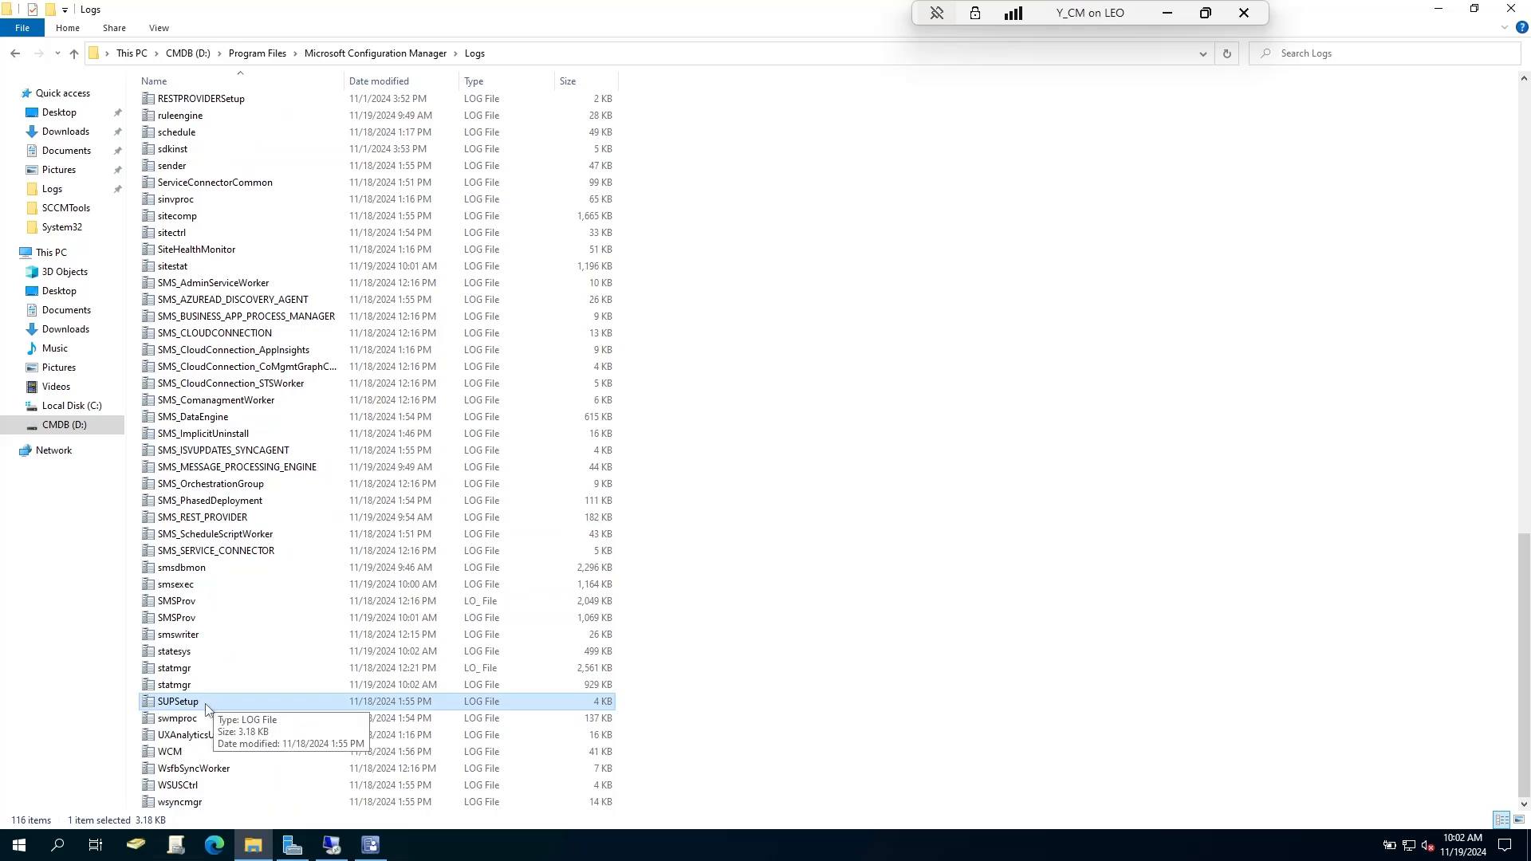
double_click(205, 702)
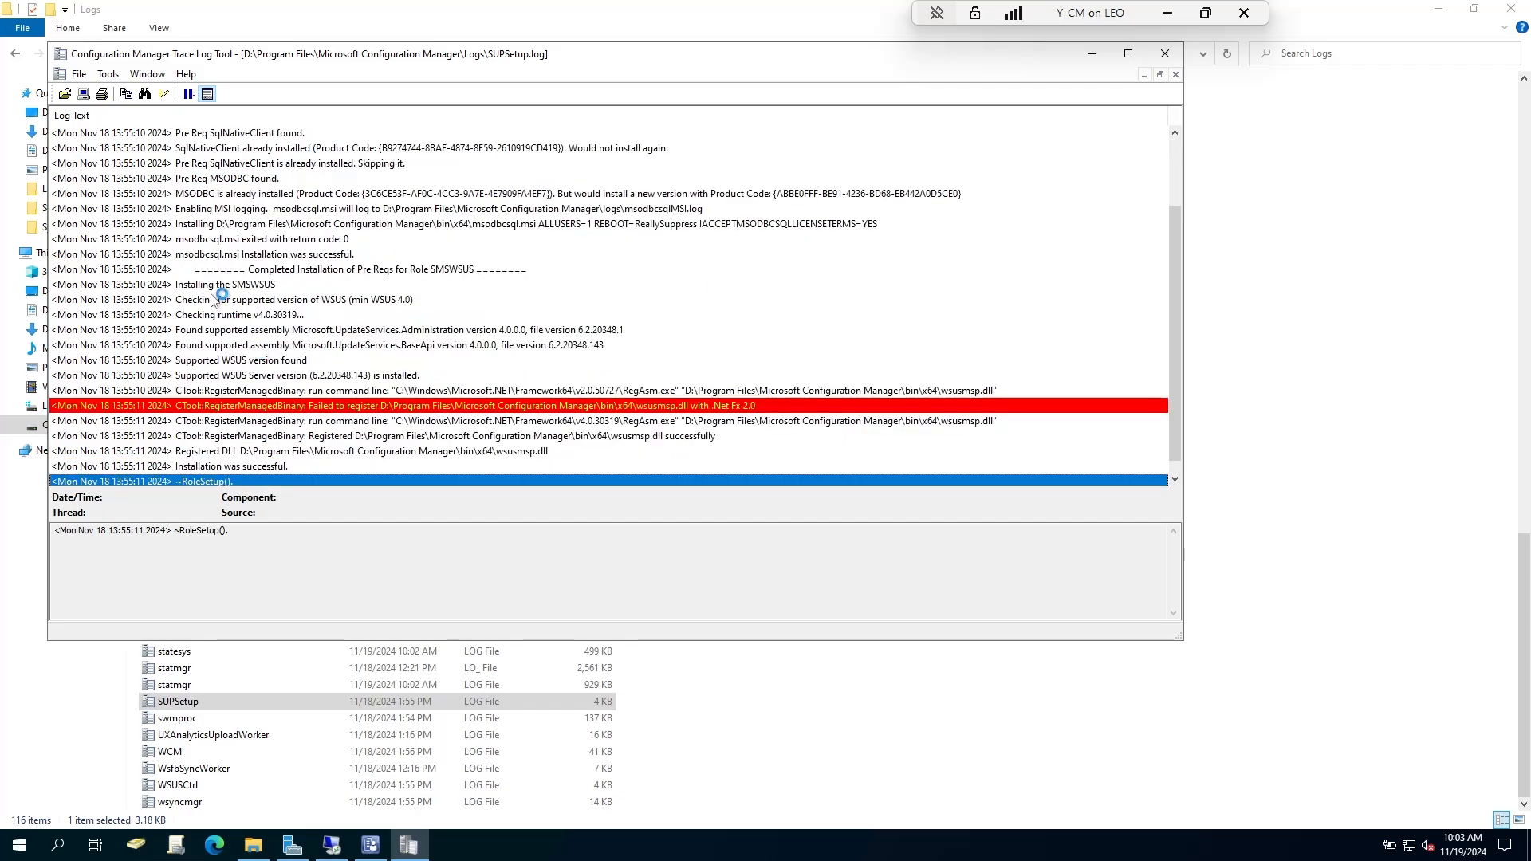
Examine the SUPSetup log from the SMSWSUS setup start through the SqlNativeClient and MSODBC prerequisites to the final installation entries
click(213, 299)
click(220, 284)
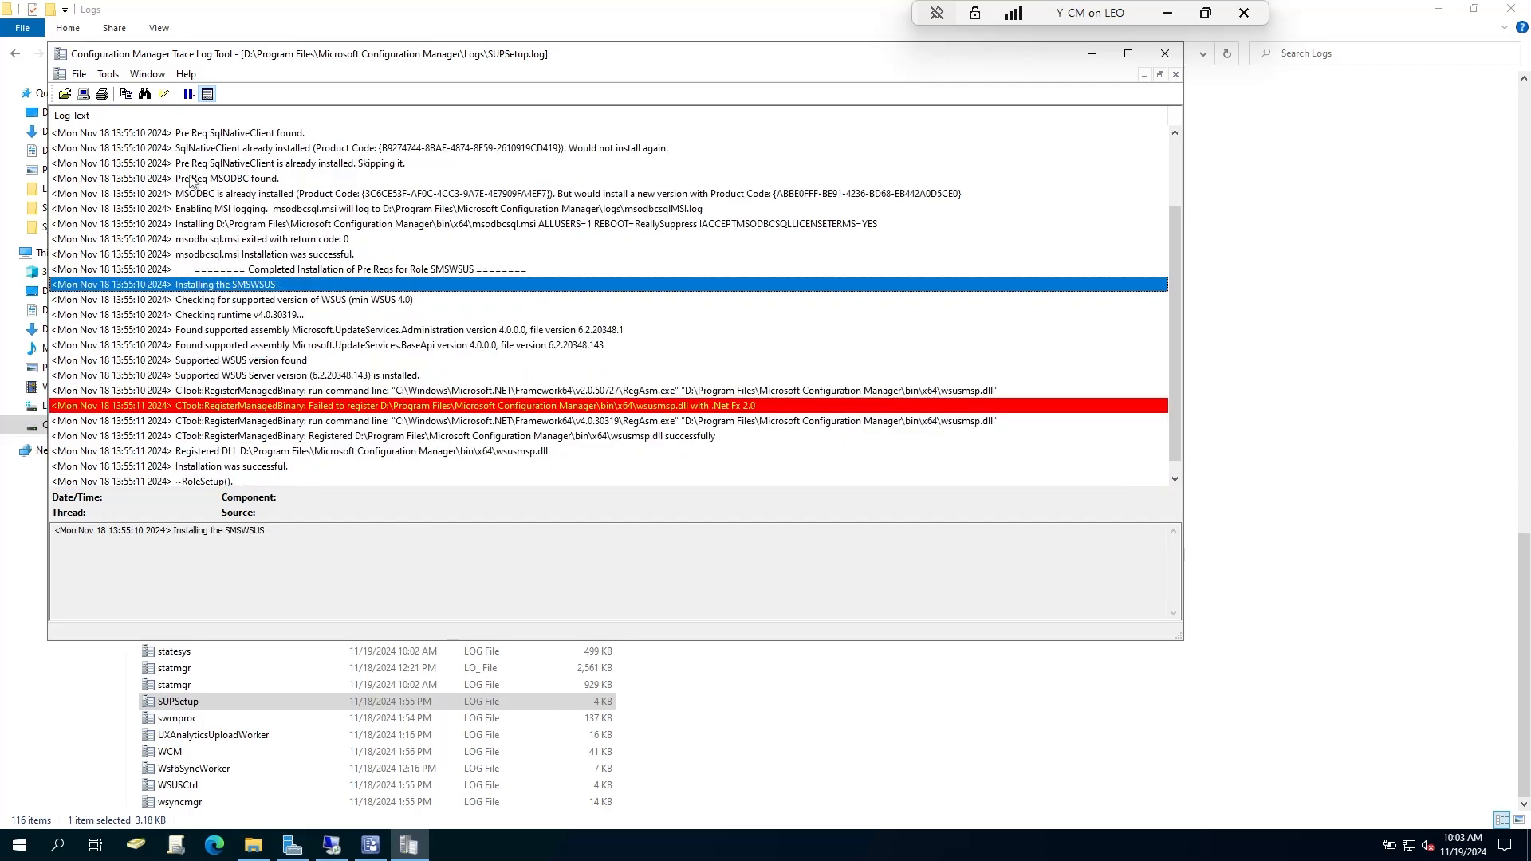
scroll(191, 181, up, 2)
click(205, 150)
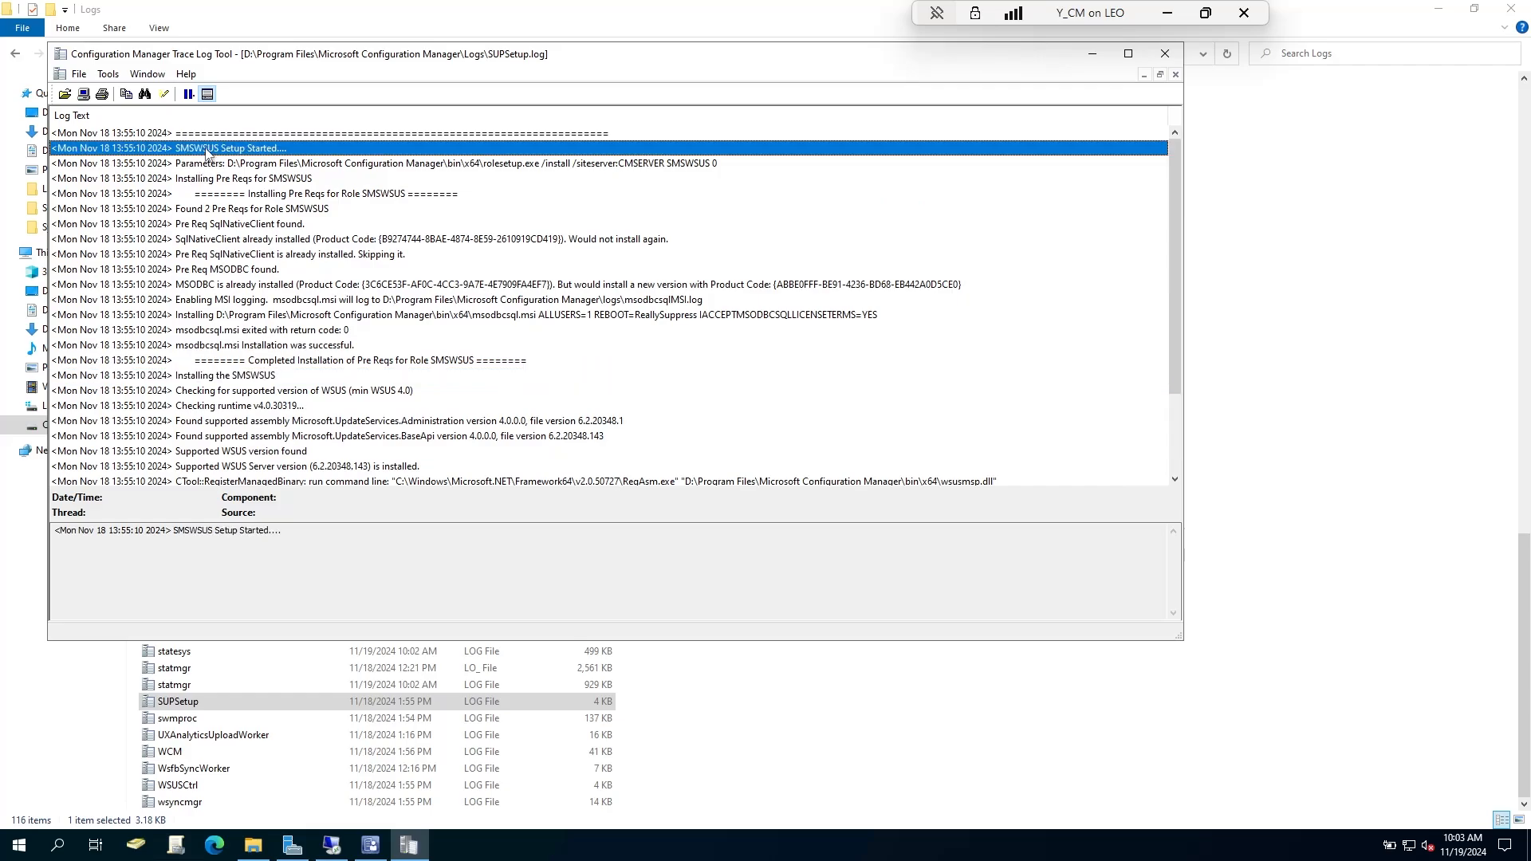
scroll(195, 301, down, 3)
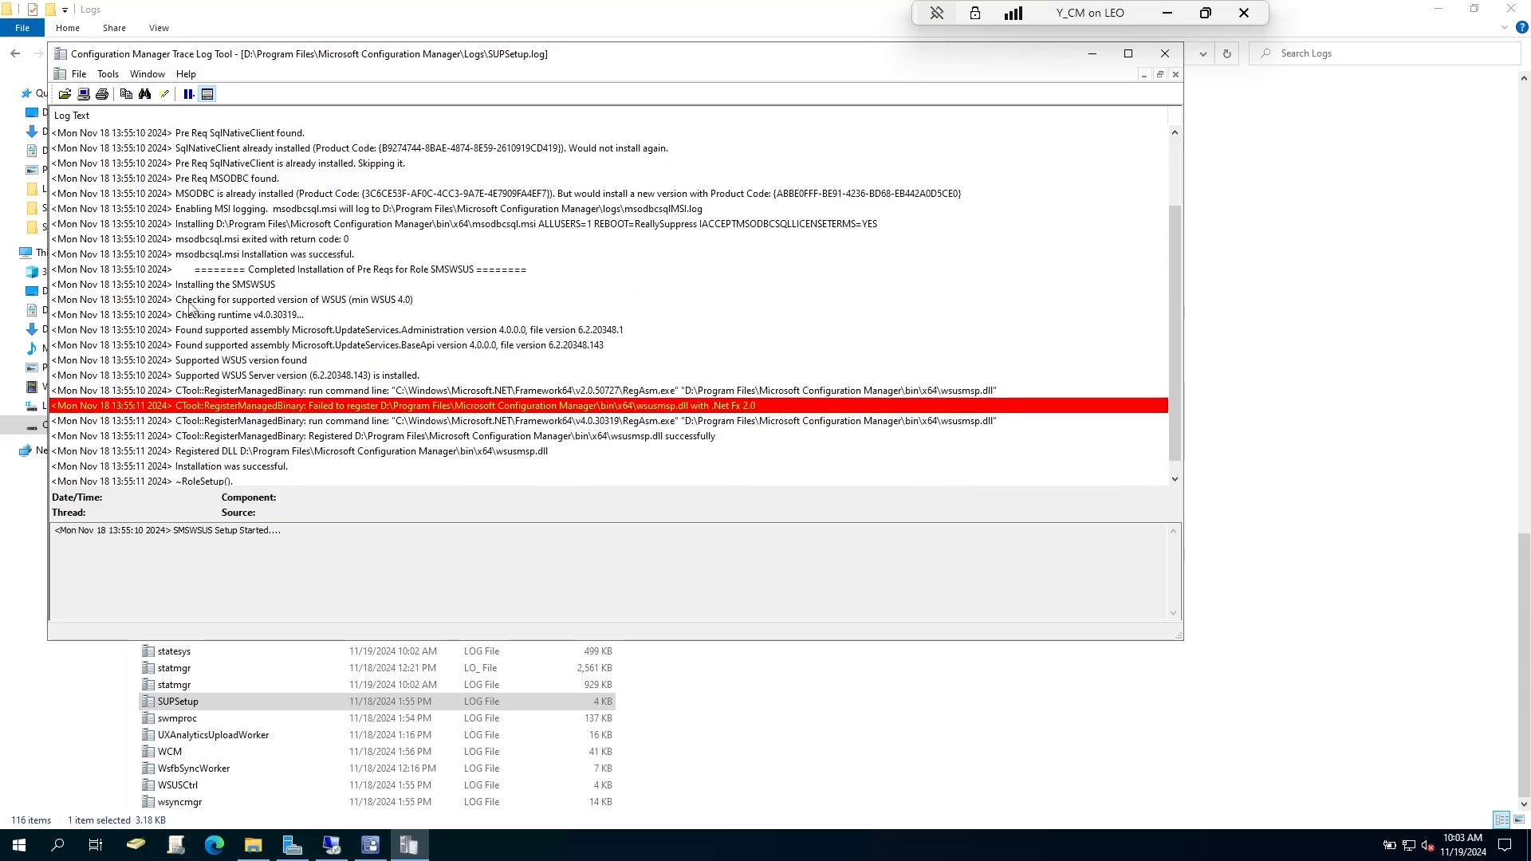
click(159, 467)
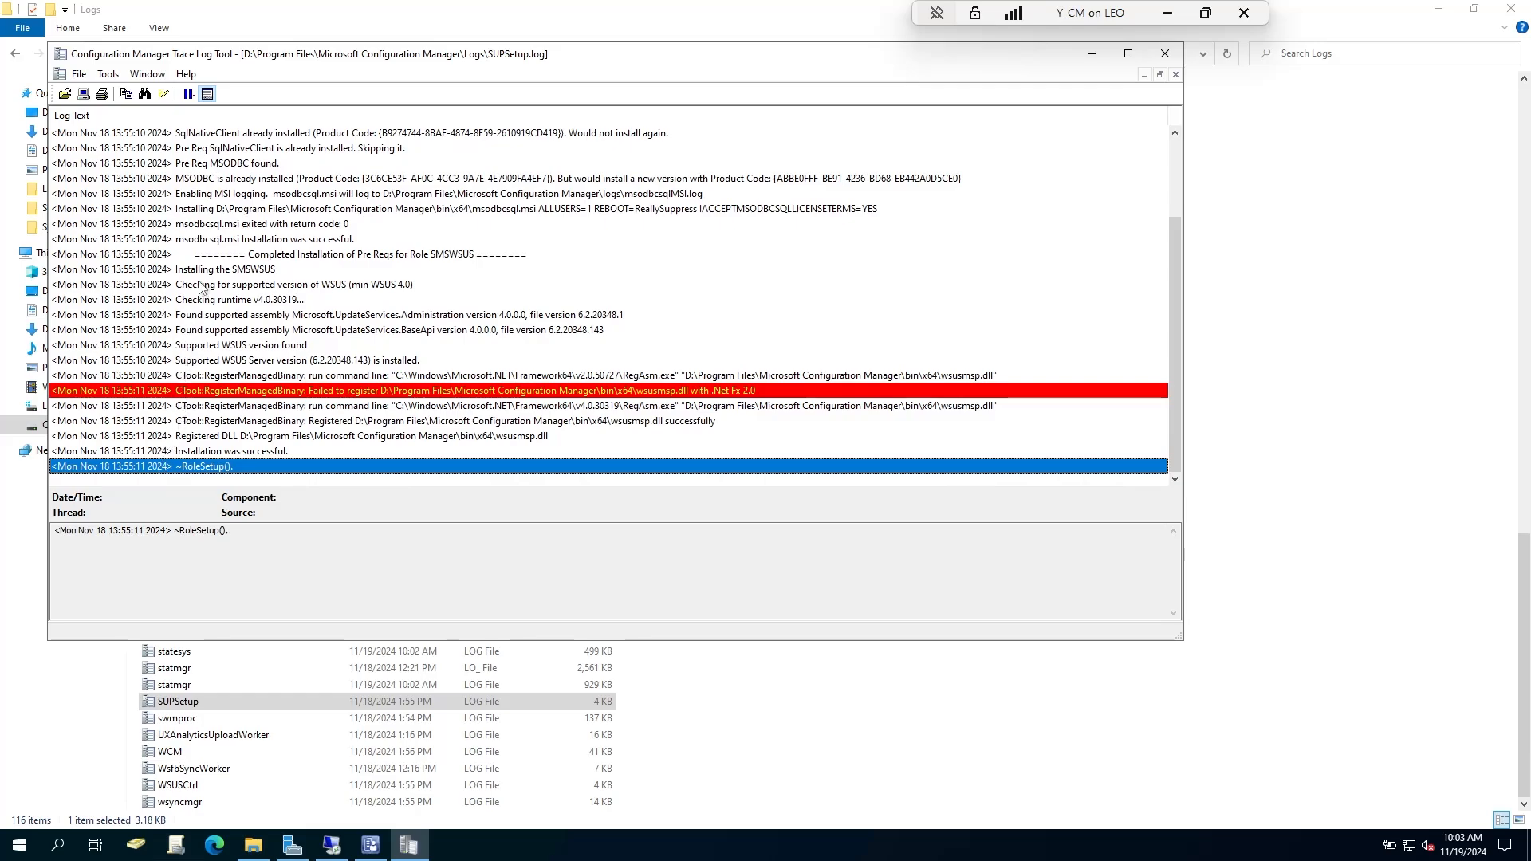
click(197, 166)
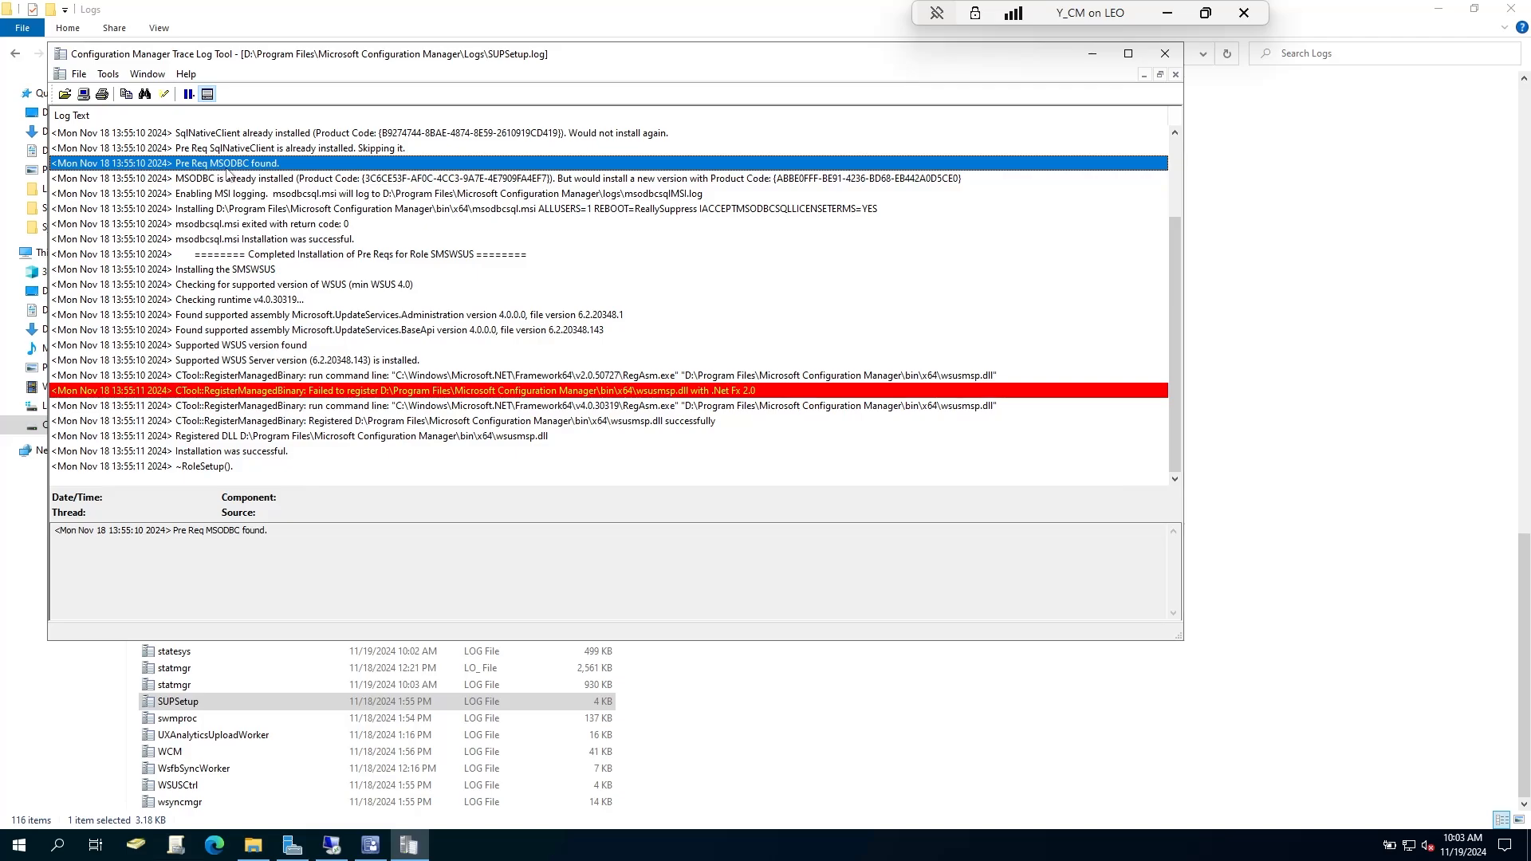
click(203, 149)
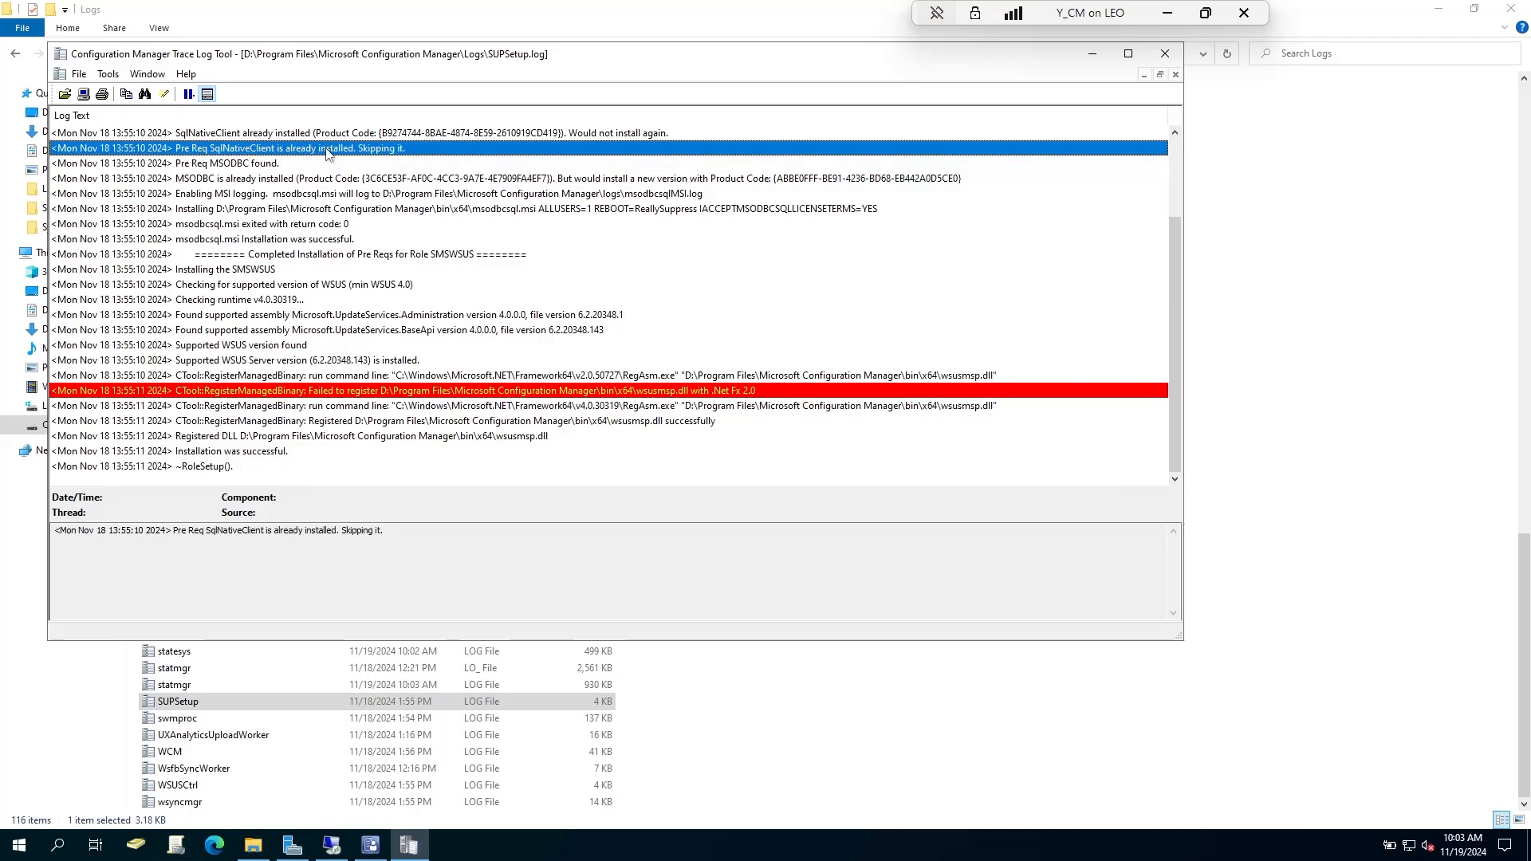
click(234, 182)
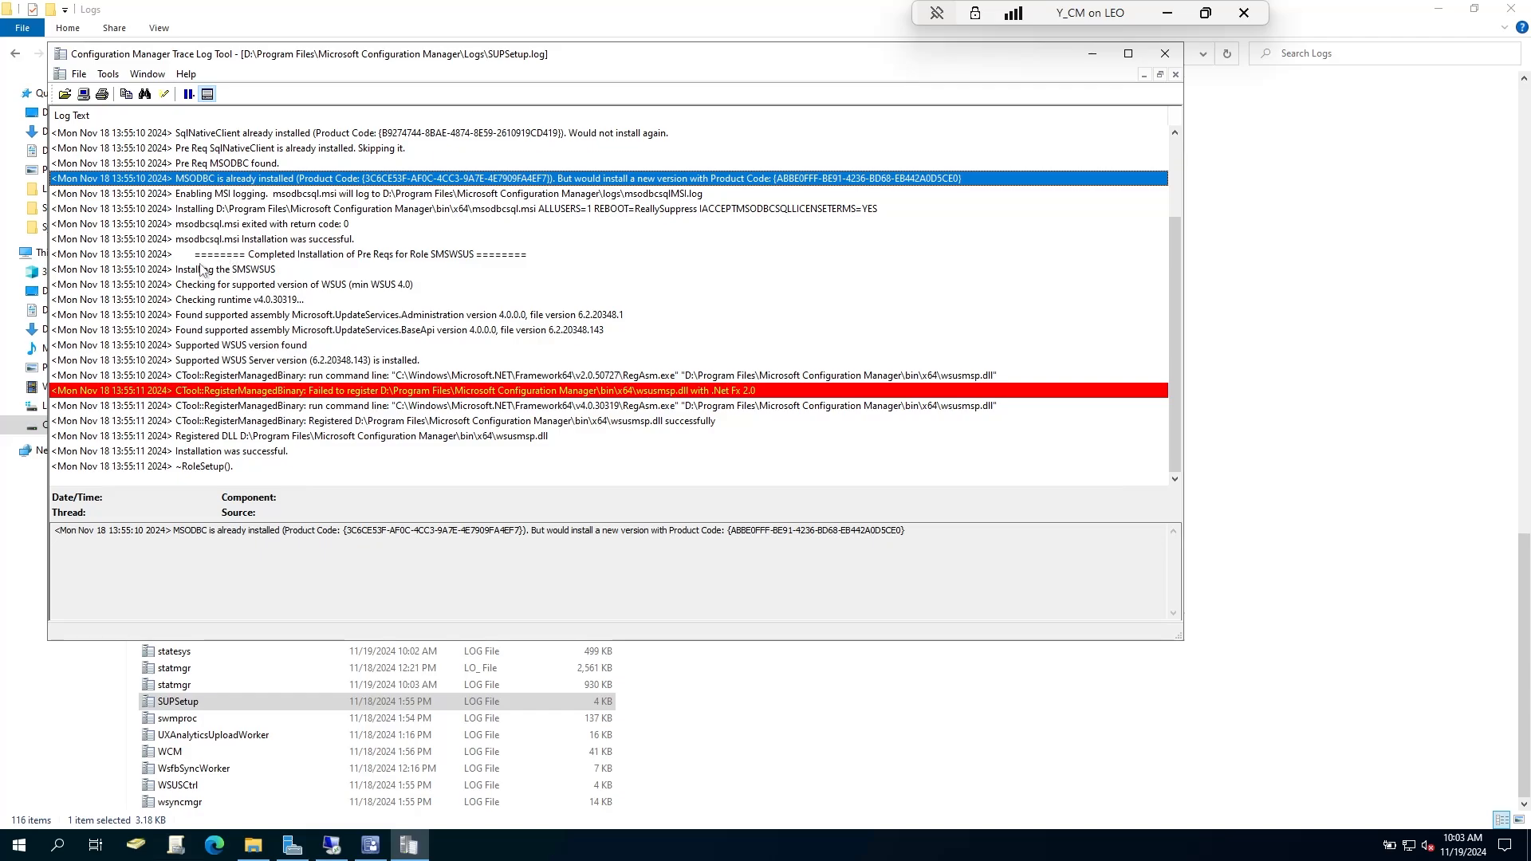
click(219, 467)
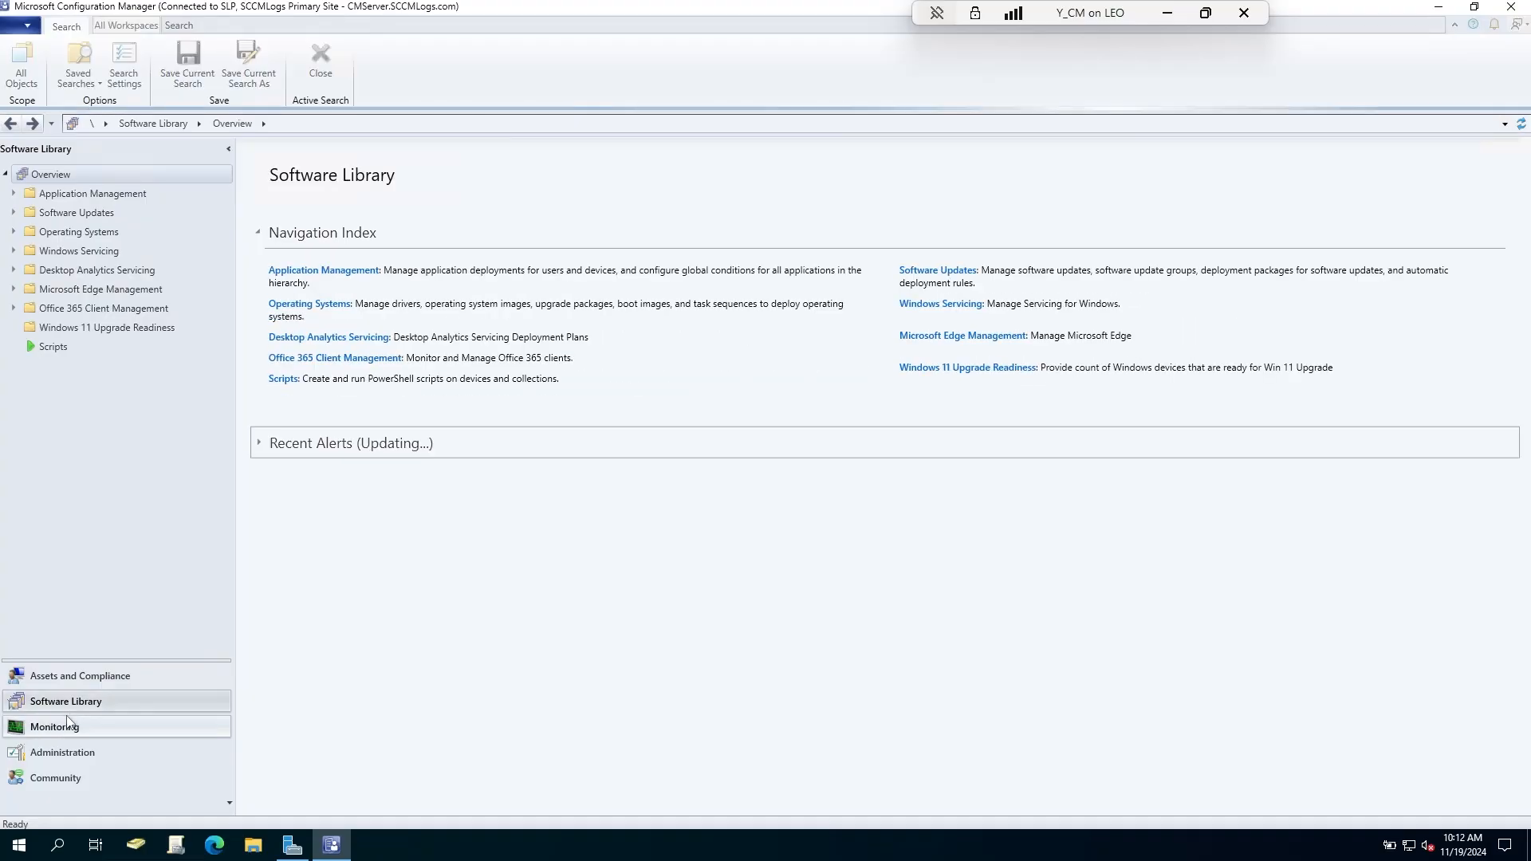
Review Site Status and Component Status under System Status in the Configuration Manager console's Monitoring workspace
click(69, 726)
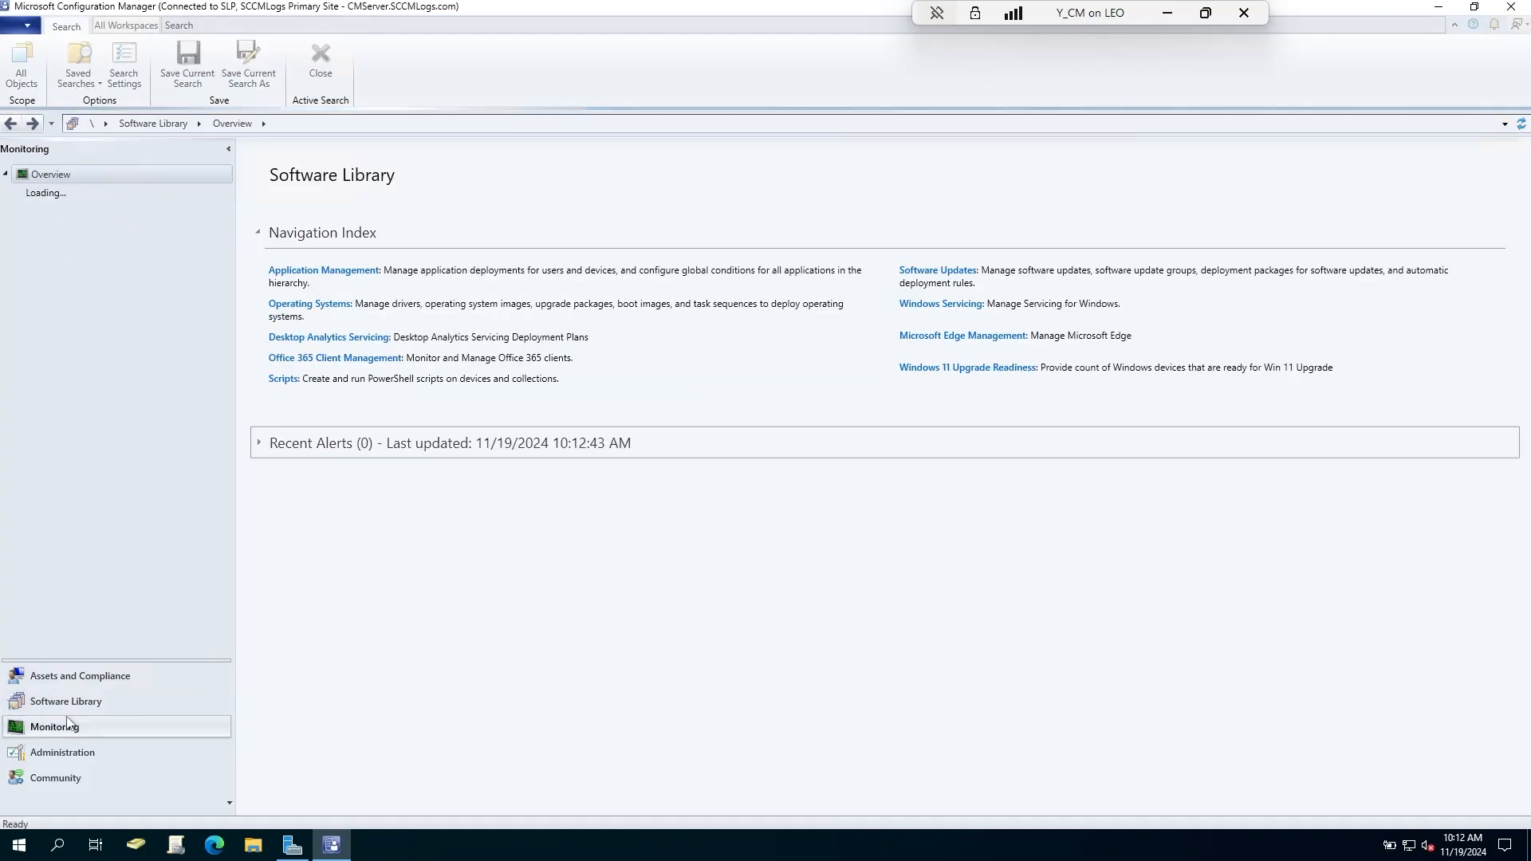
click(61, 271)
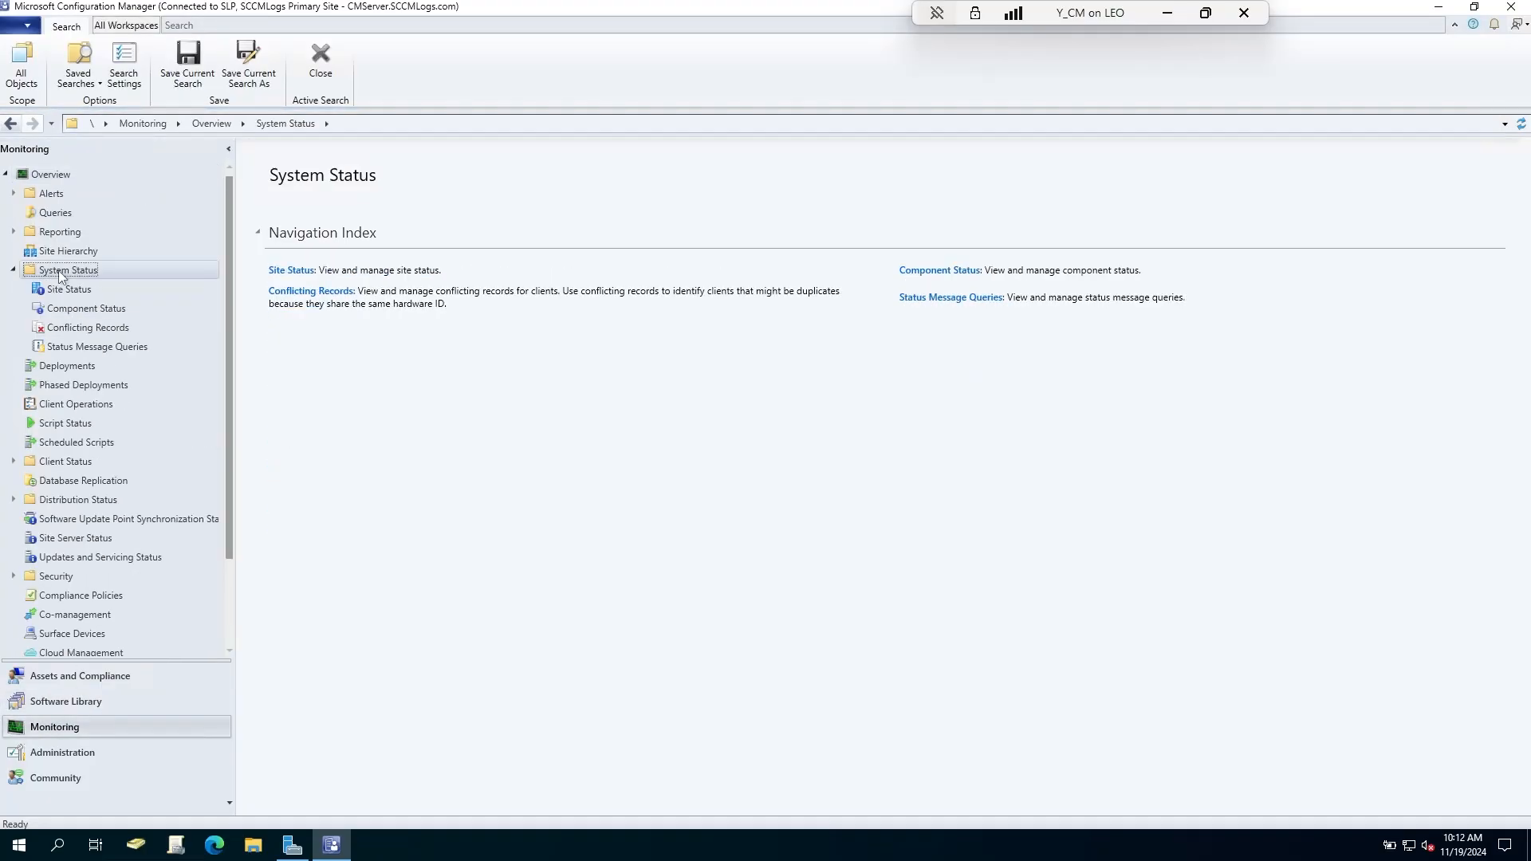
click(63, 289)
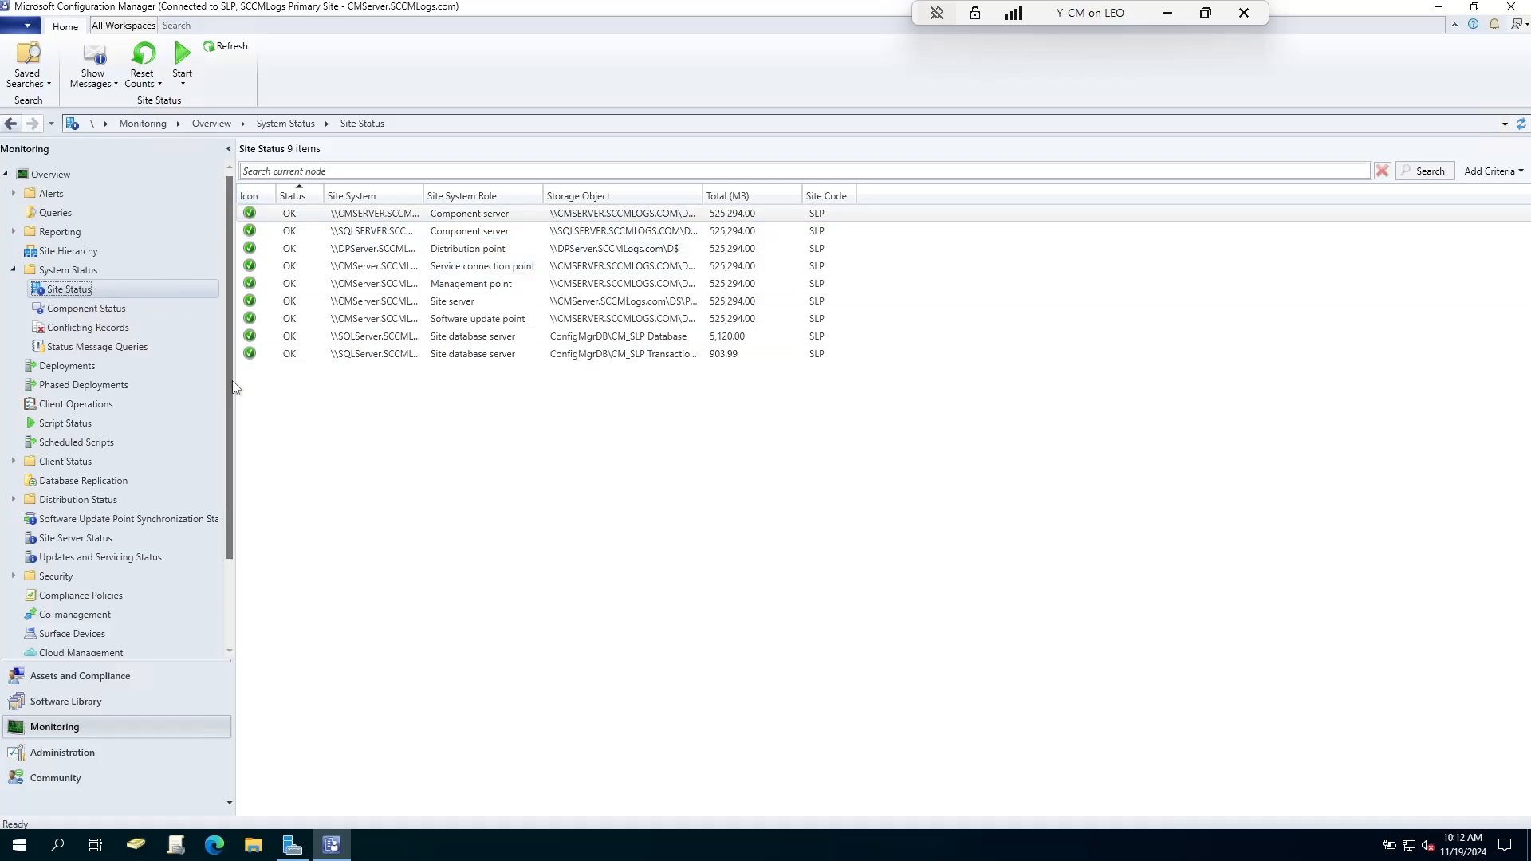
click(92, 308)
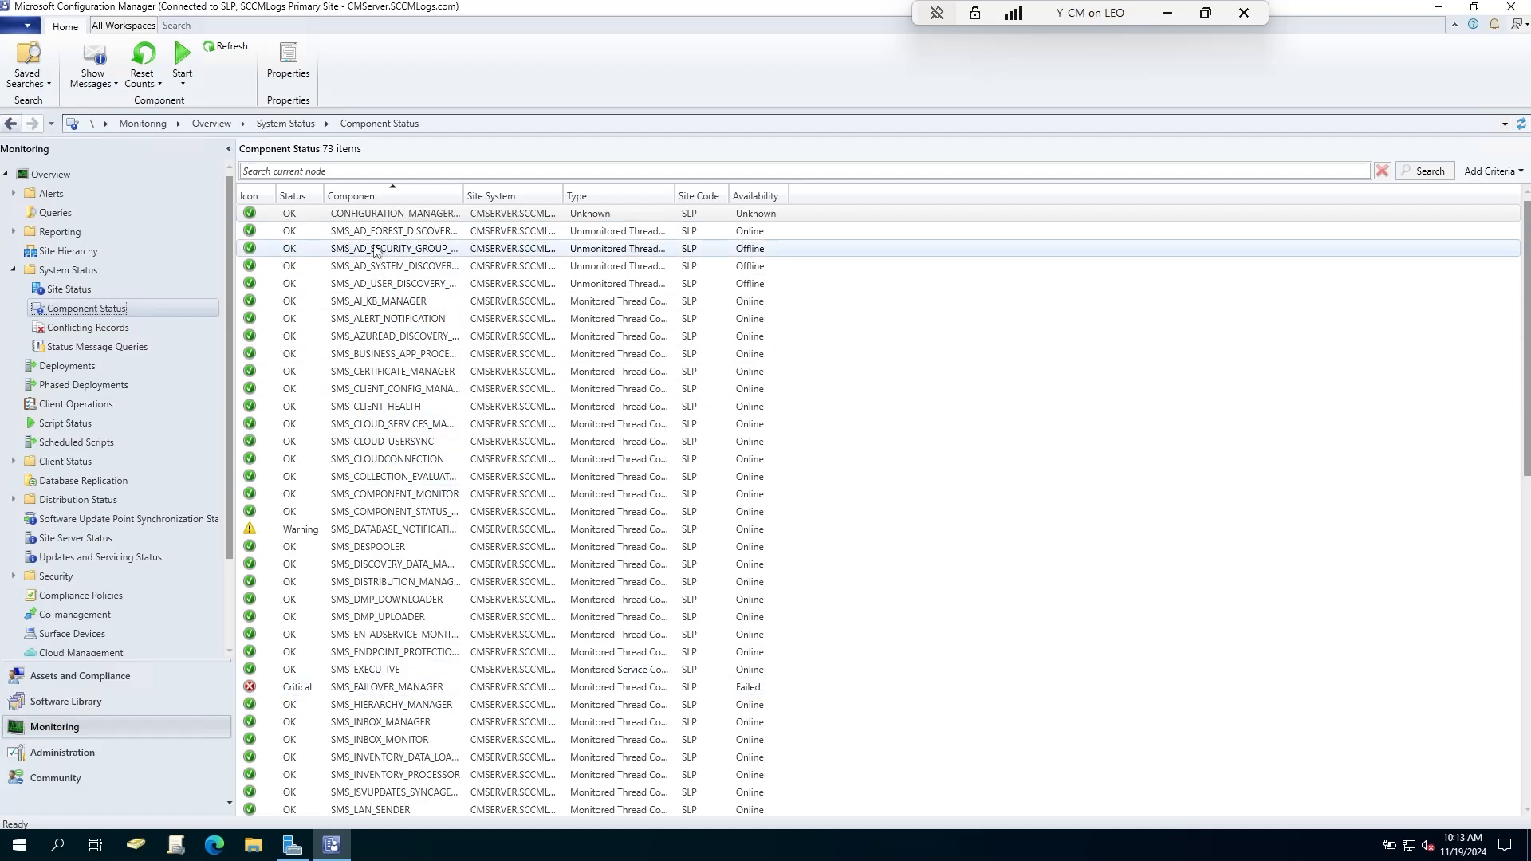
scroll(382, 319, down, 3)
scroll(398, 293, up, 3)
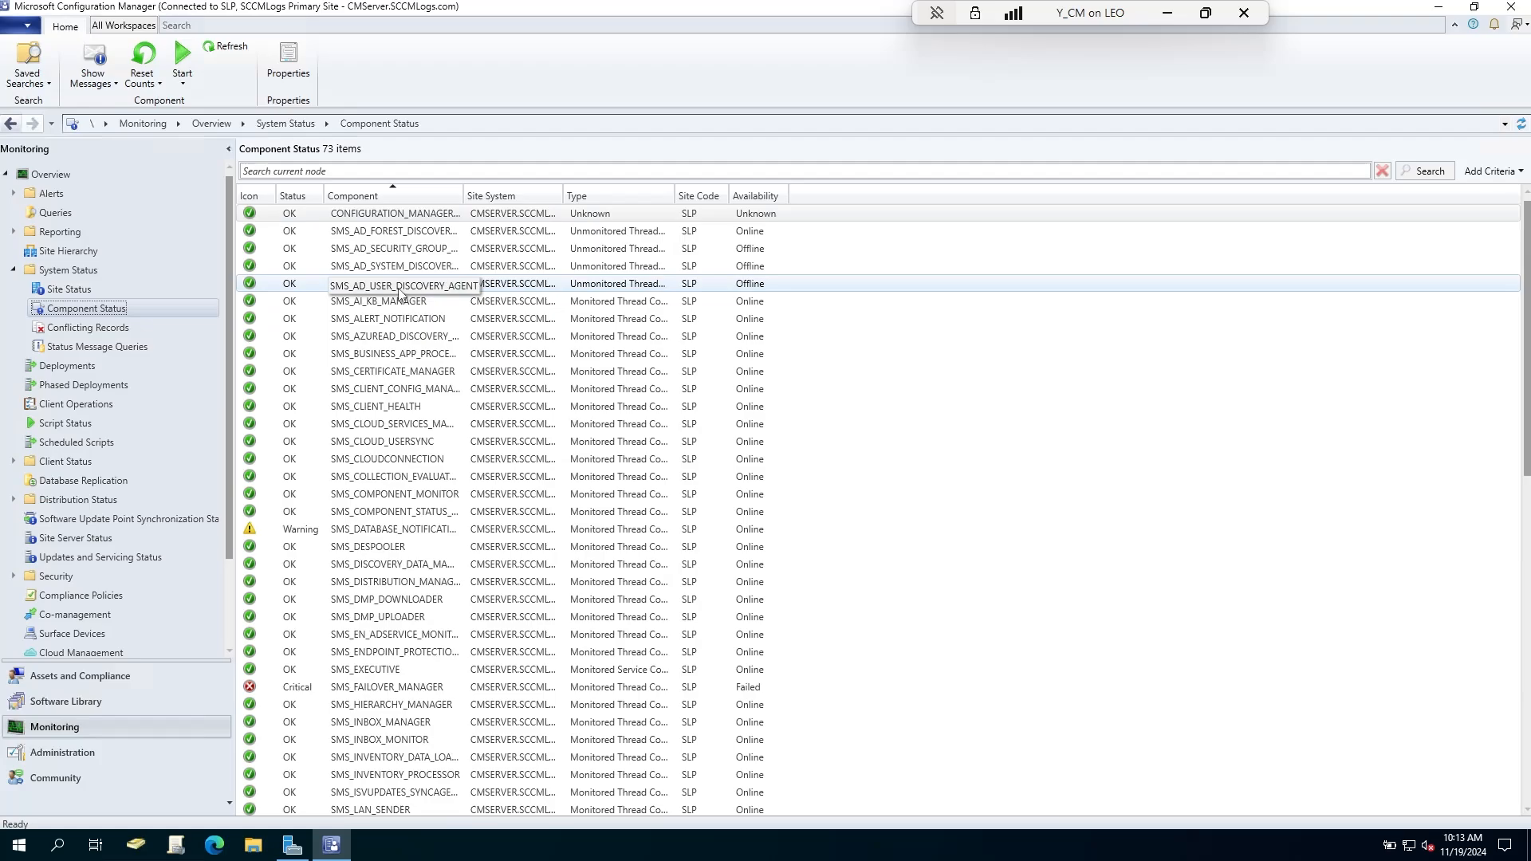
Widen the navigation pane of the Monitoring workspace and view the Software Update Point Synchronization Status
click(72, 752)
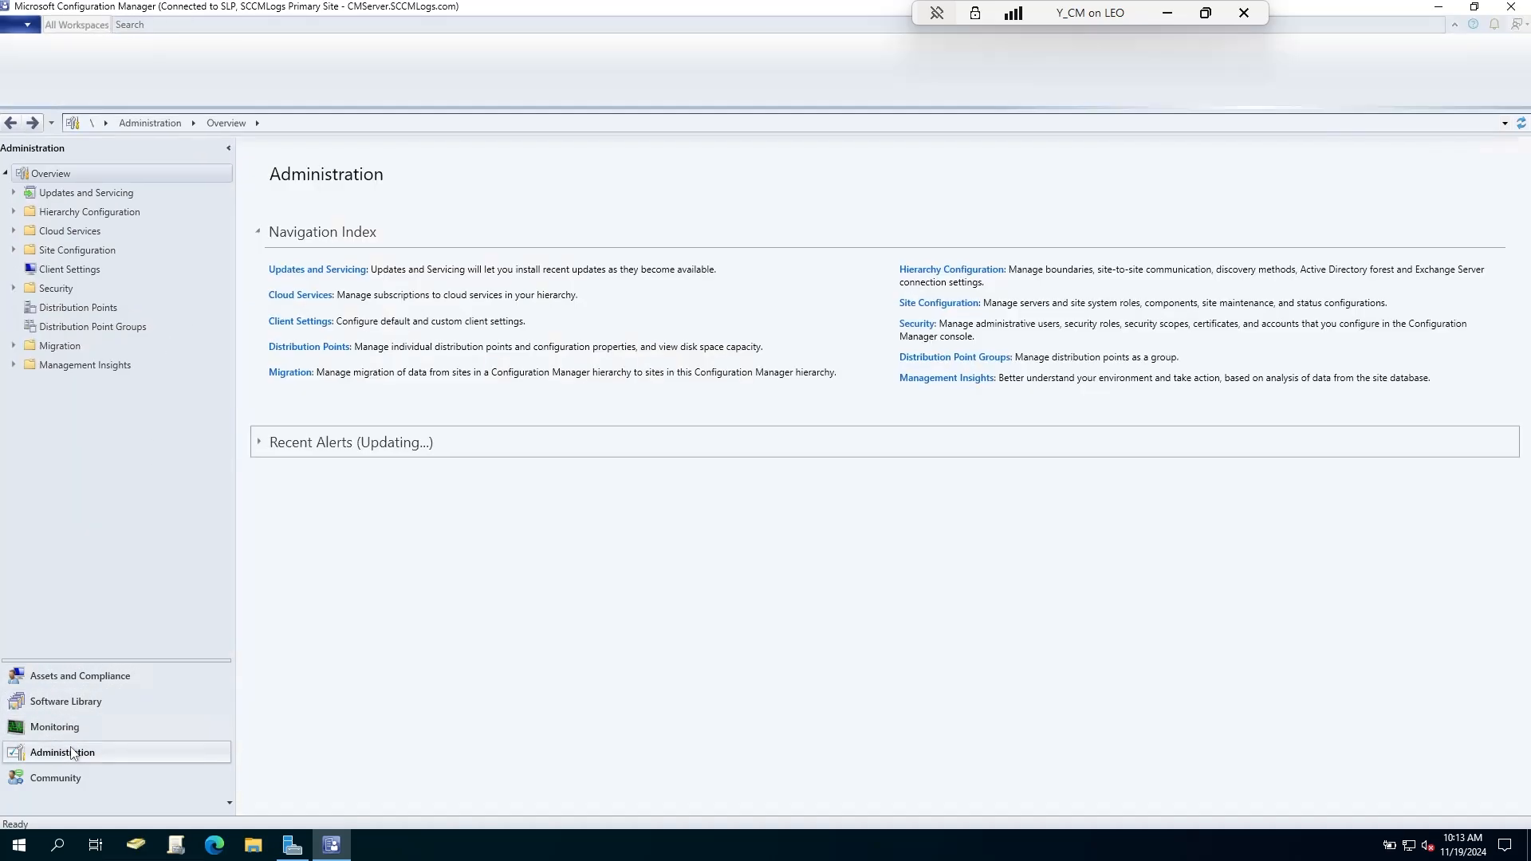
click(76, 726)
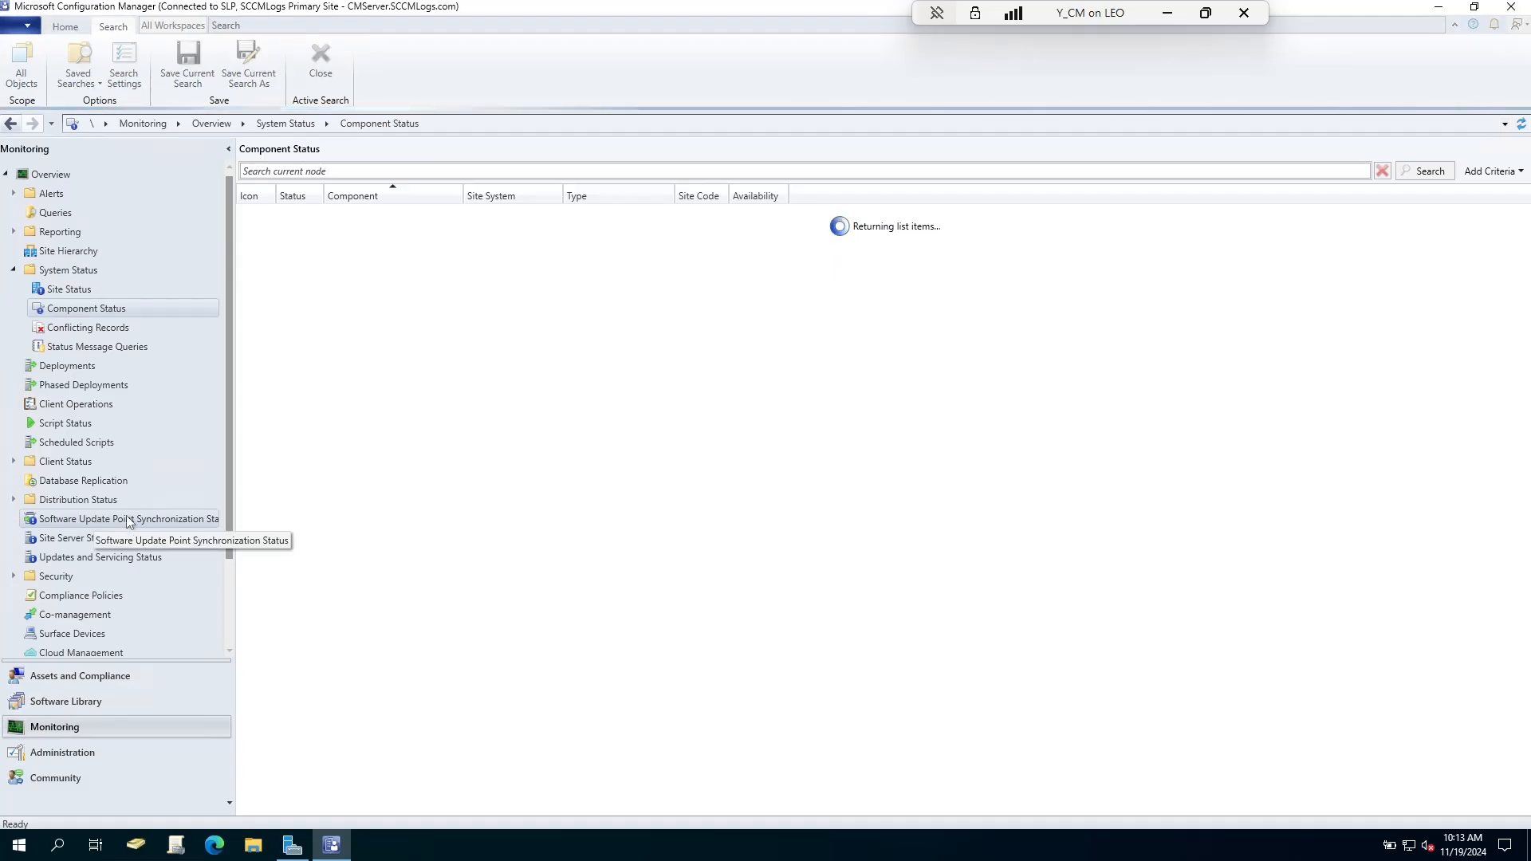
drag(234, 526, 363, 531)
click(88, 522)
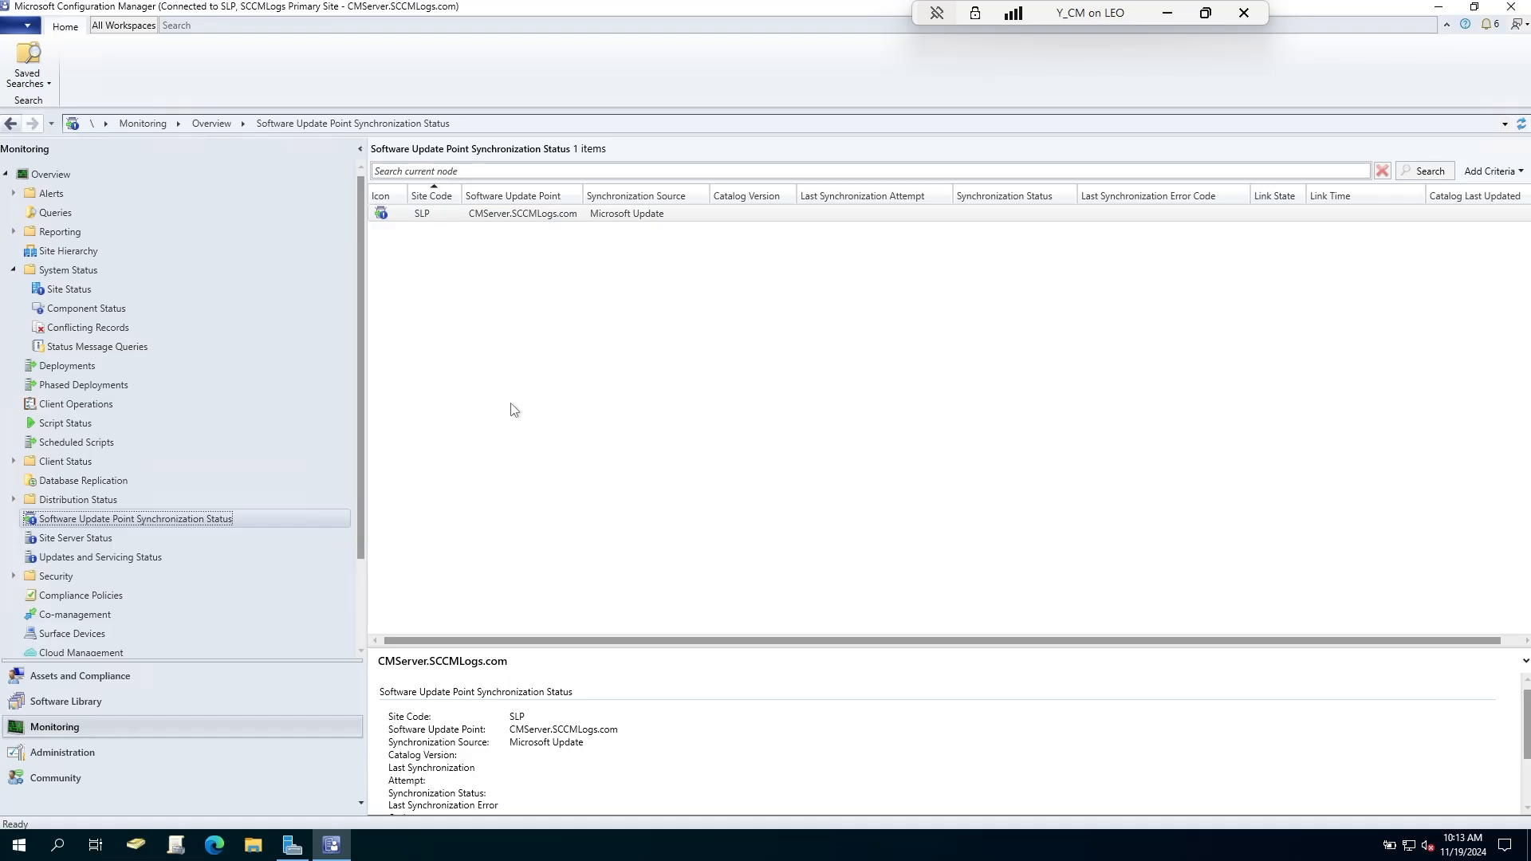
Open the Software Update Point component properties for the primary site from Sites in the Administration workspace
click(102, 749)
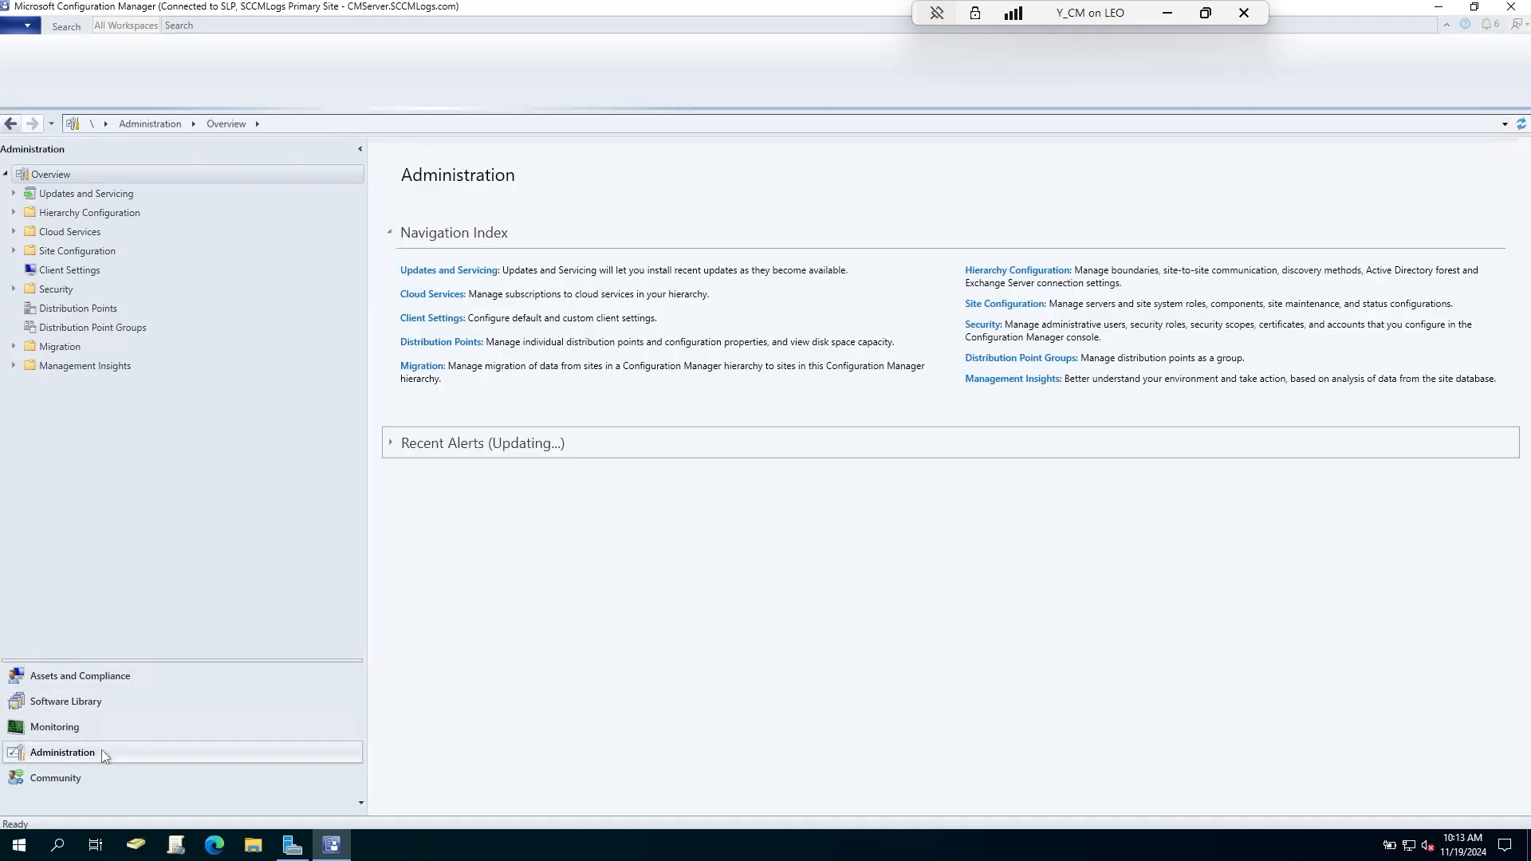
click(77, 250)
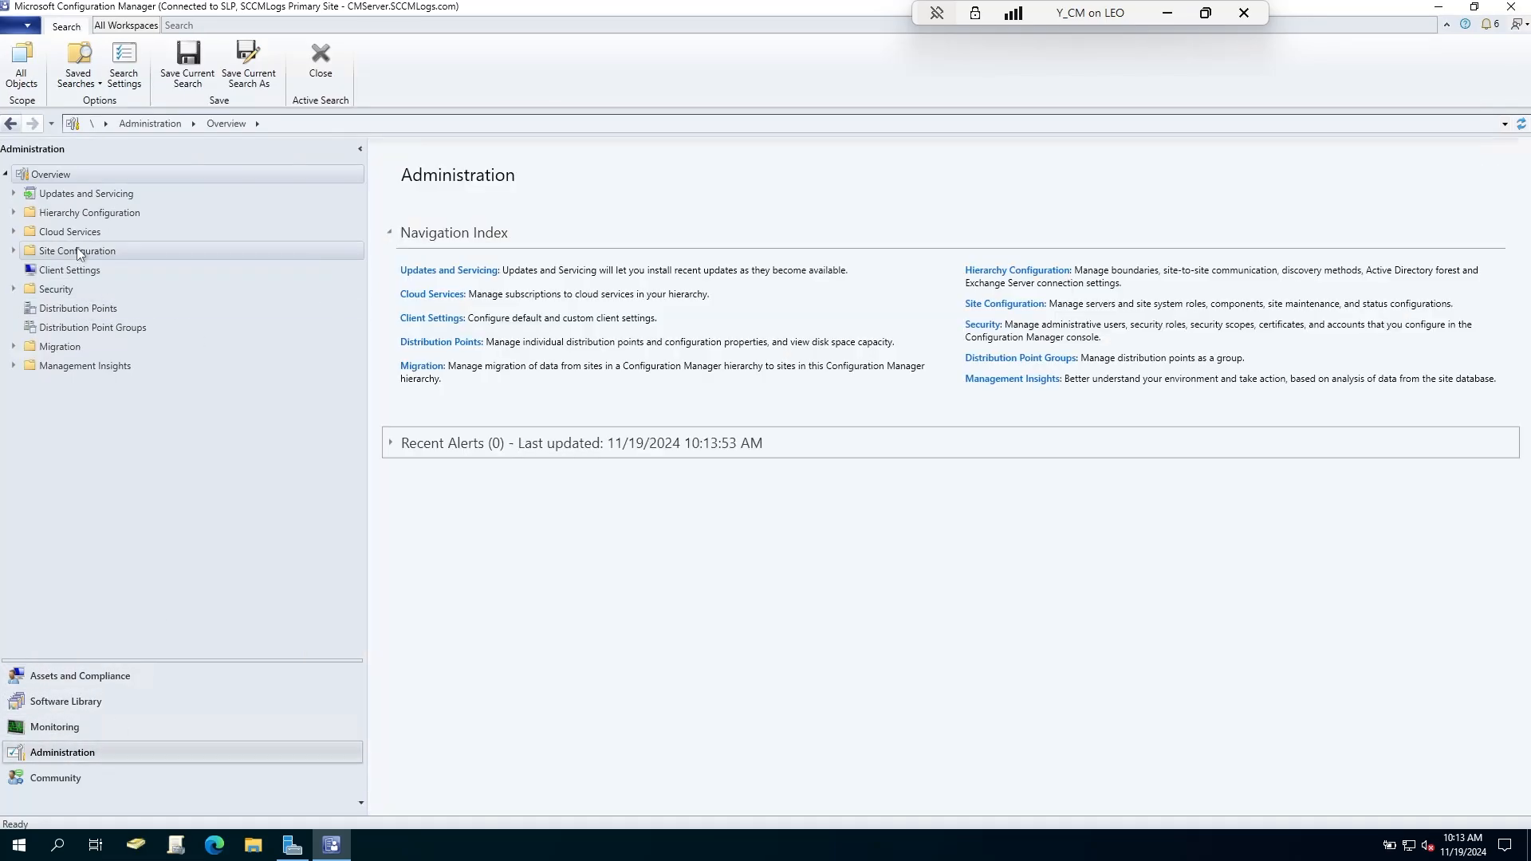
click(67, 270)
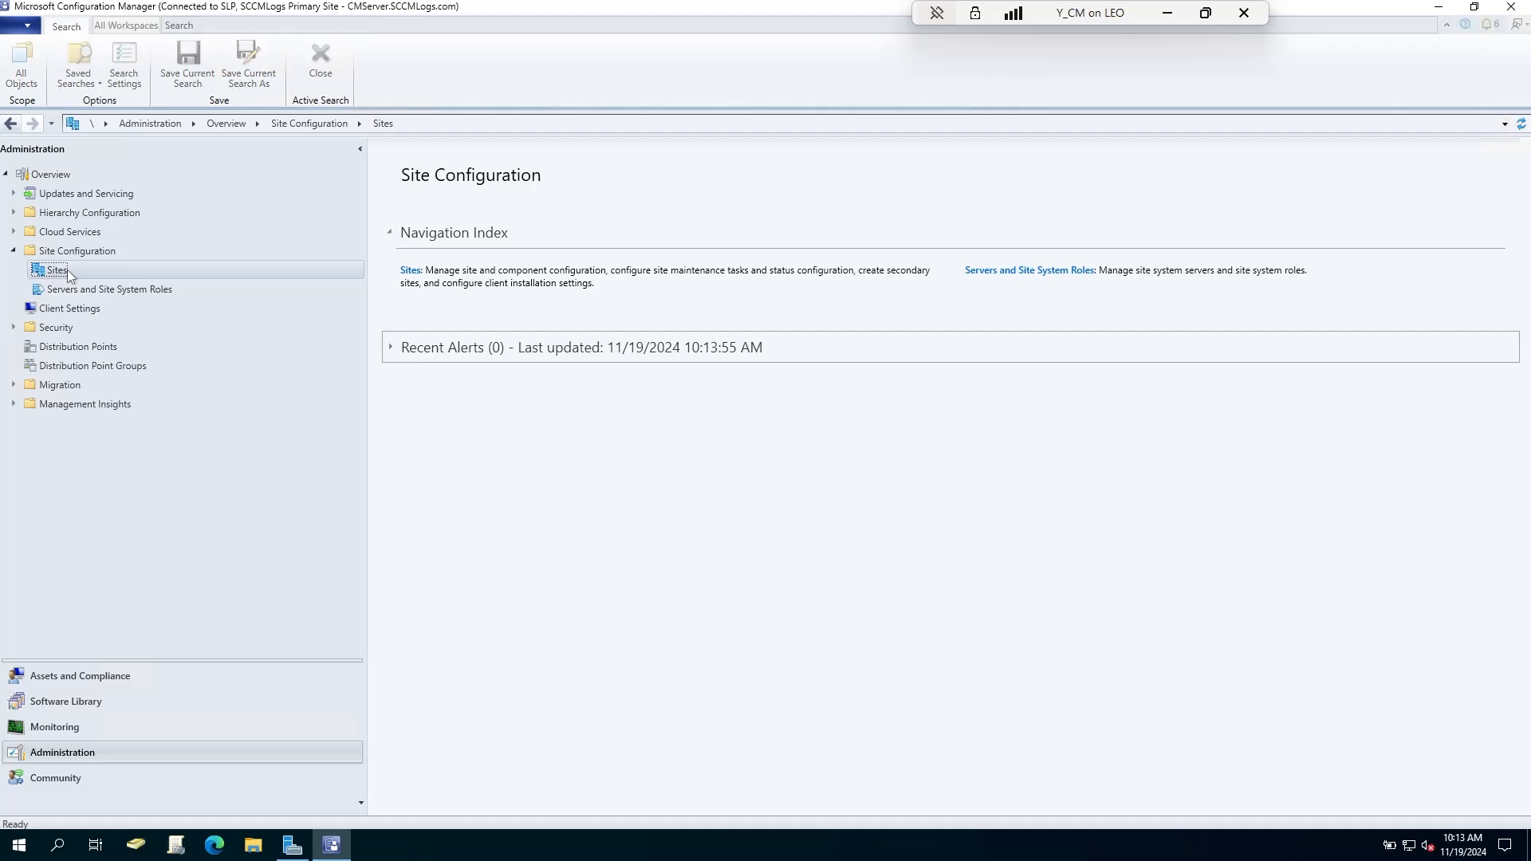
click(70, 288)
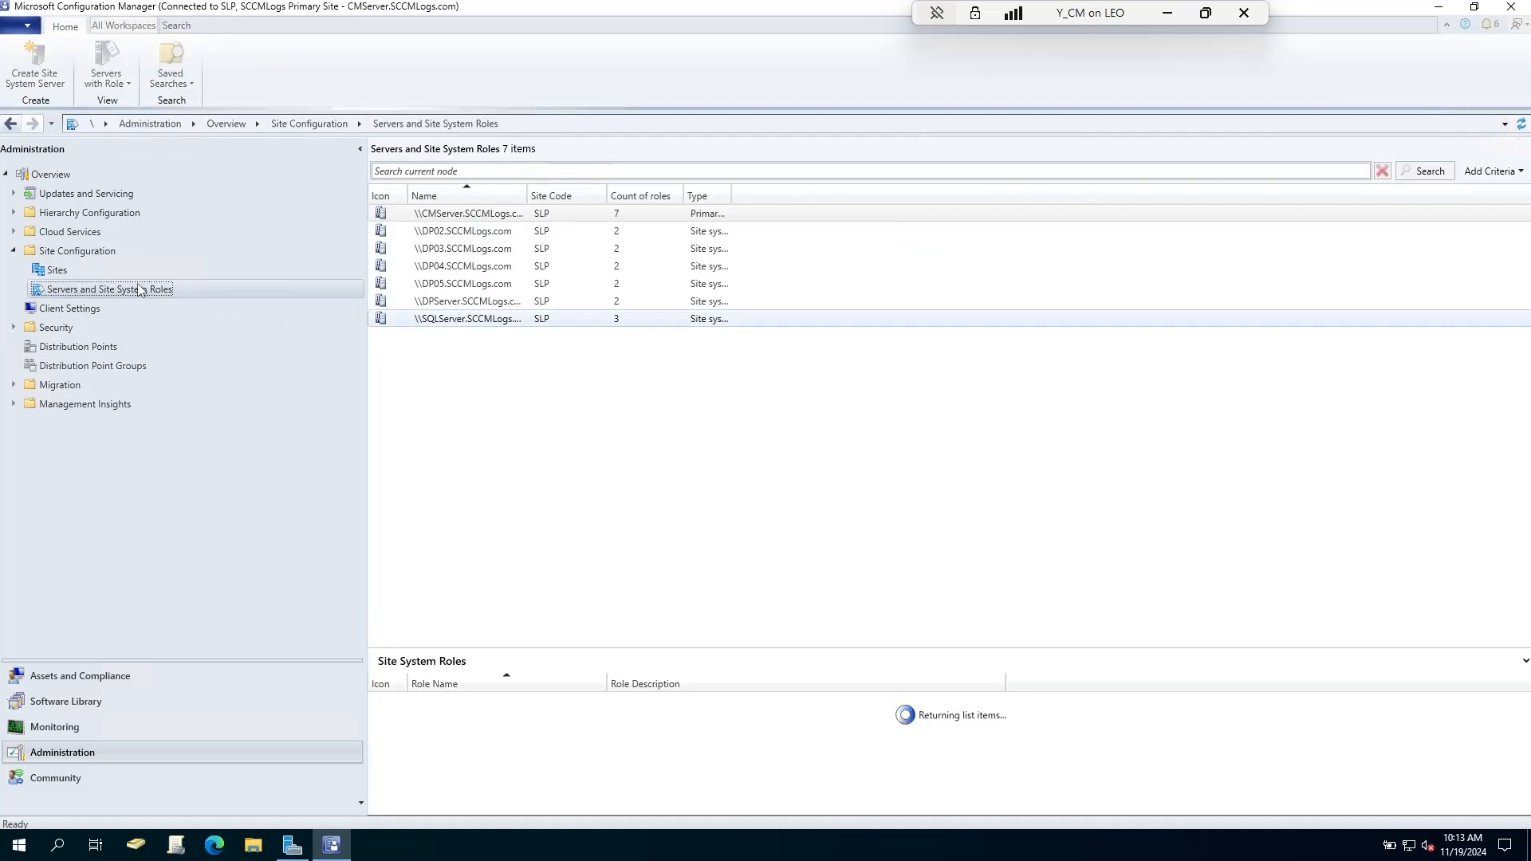
click(57, 270)
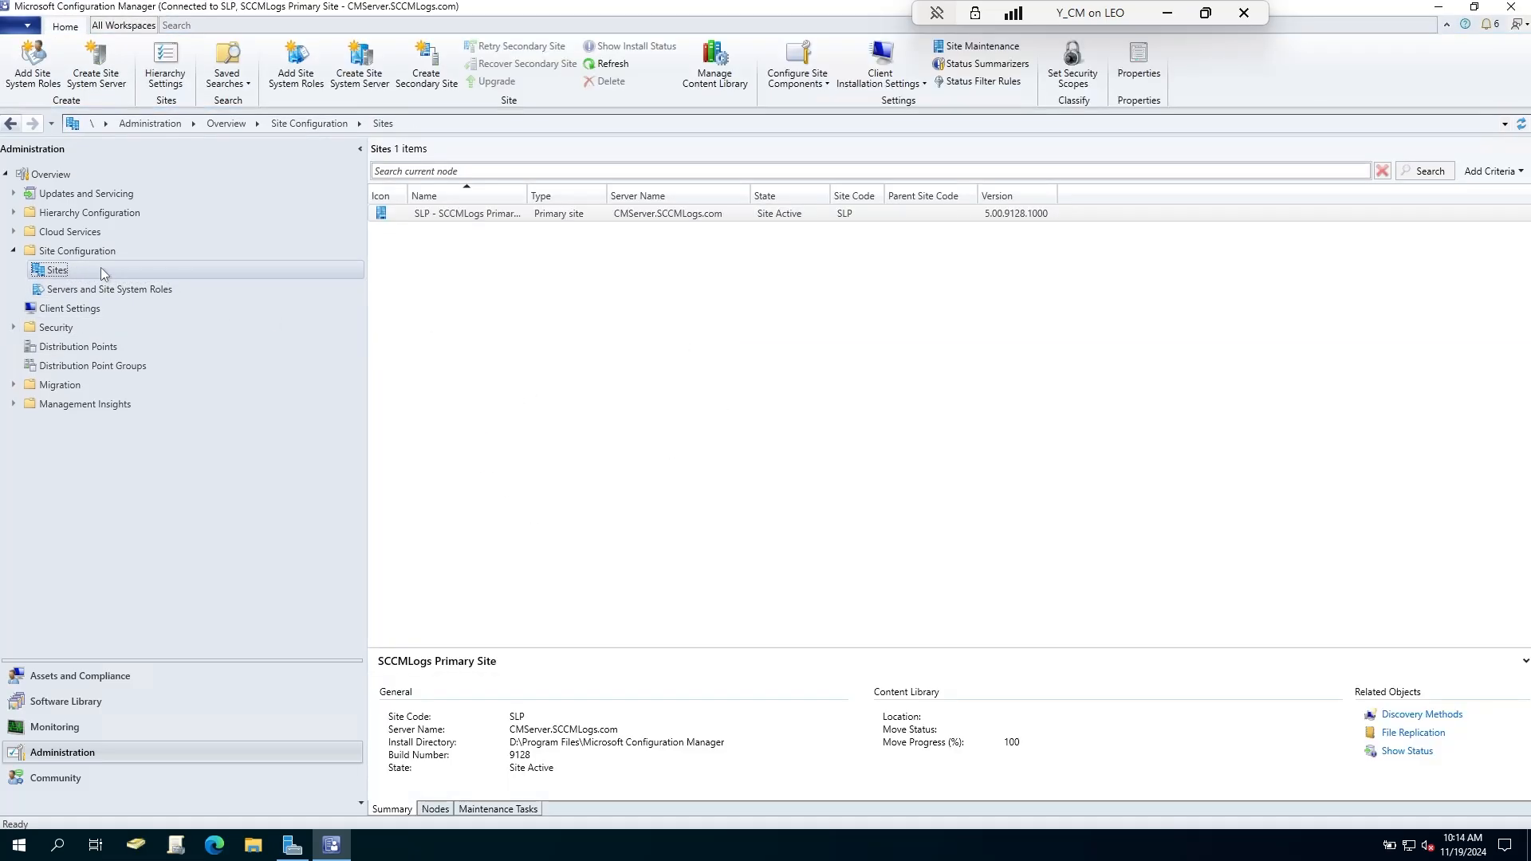
click(795, 83)
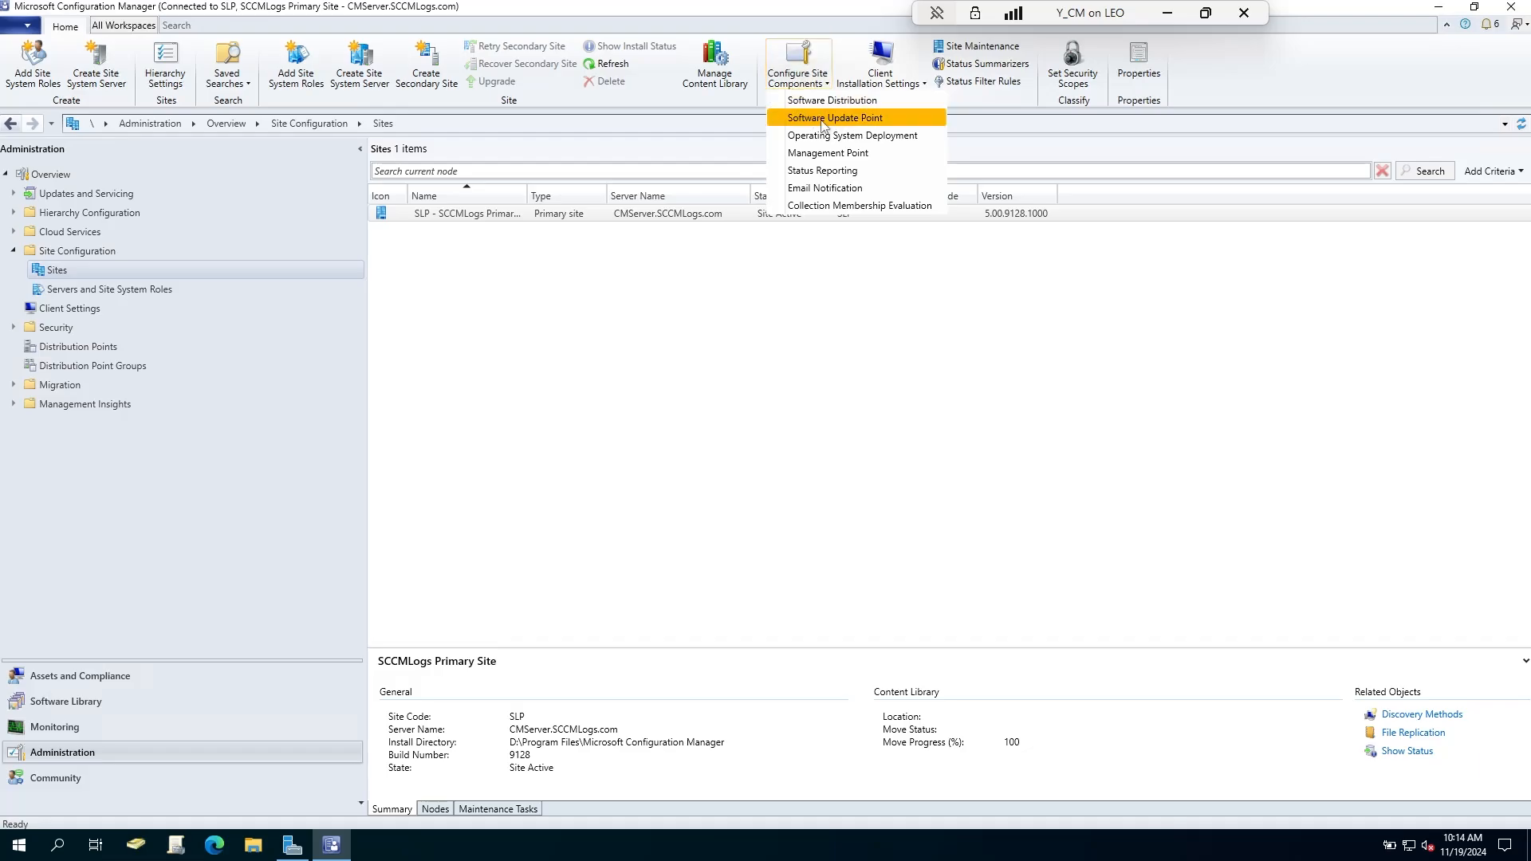
click(855, 121)
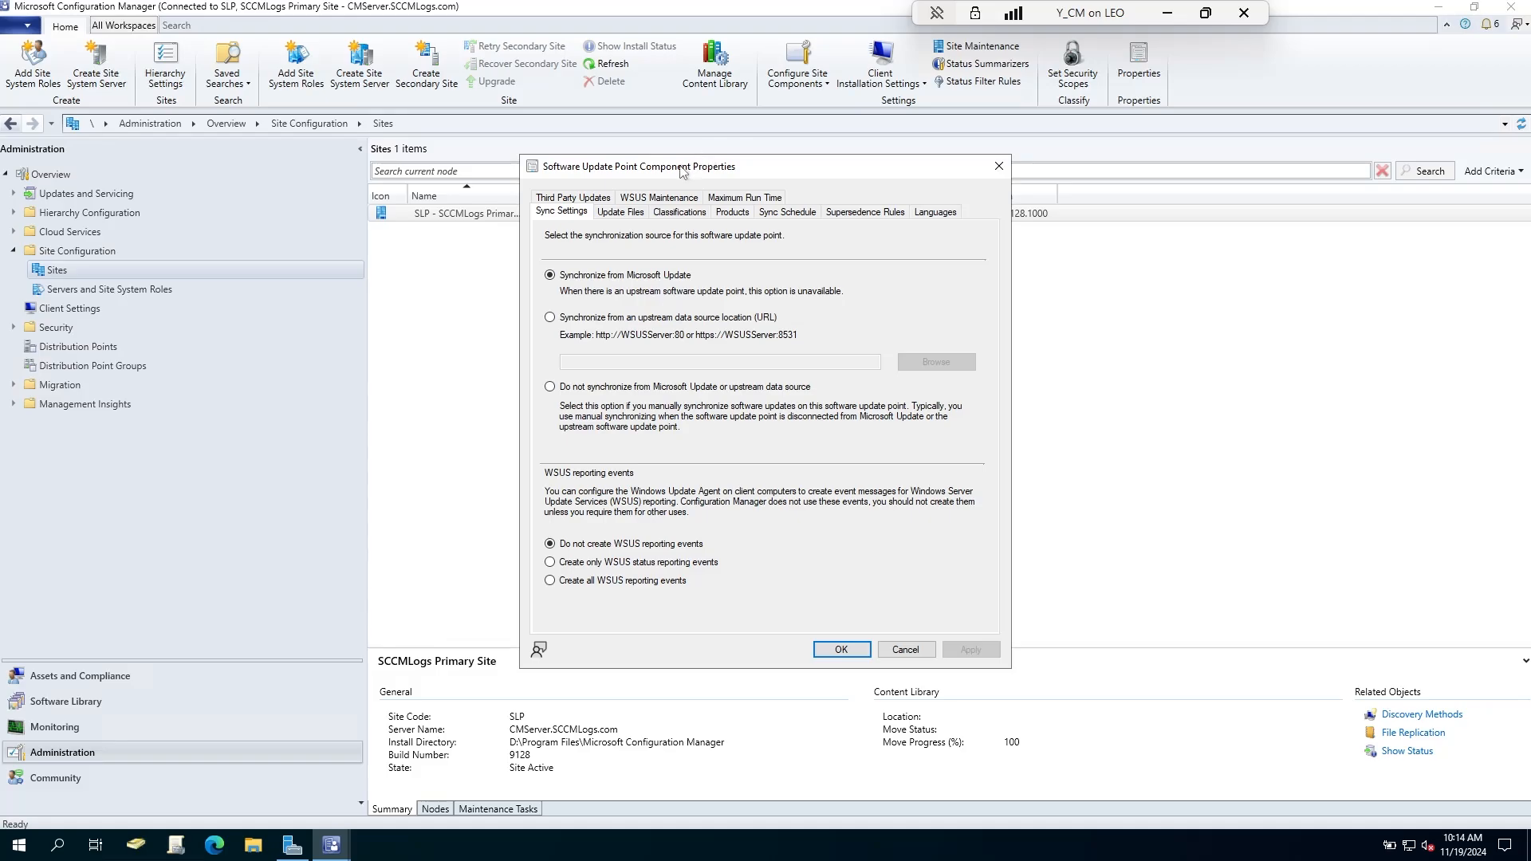
Review the update files, classifications, products and sync schedule settings of the Software Update Point component
drag(682, 170, 624, 160)
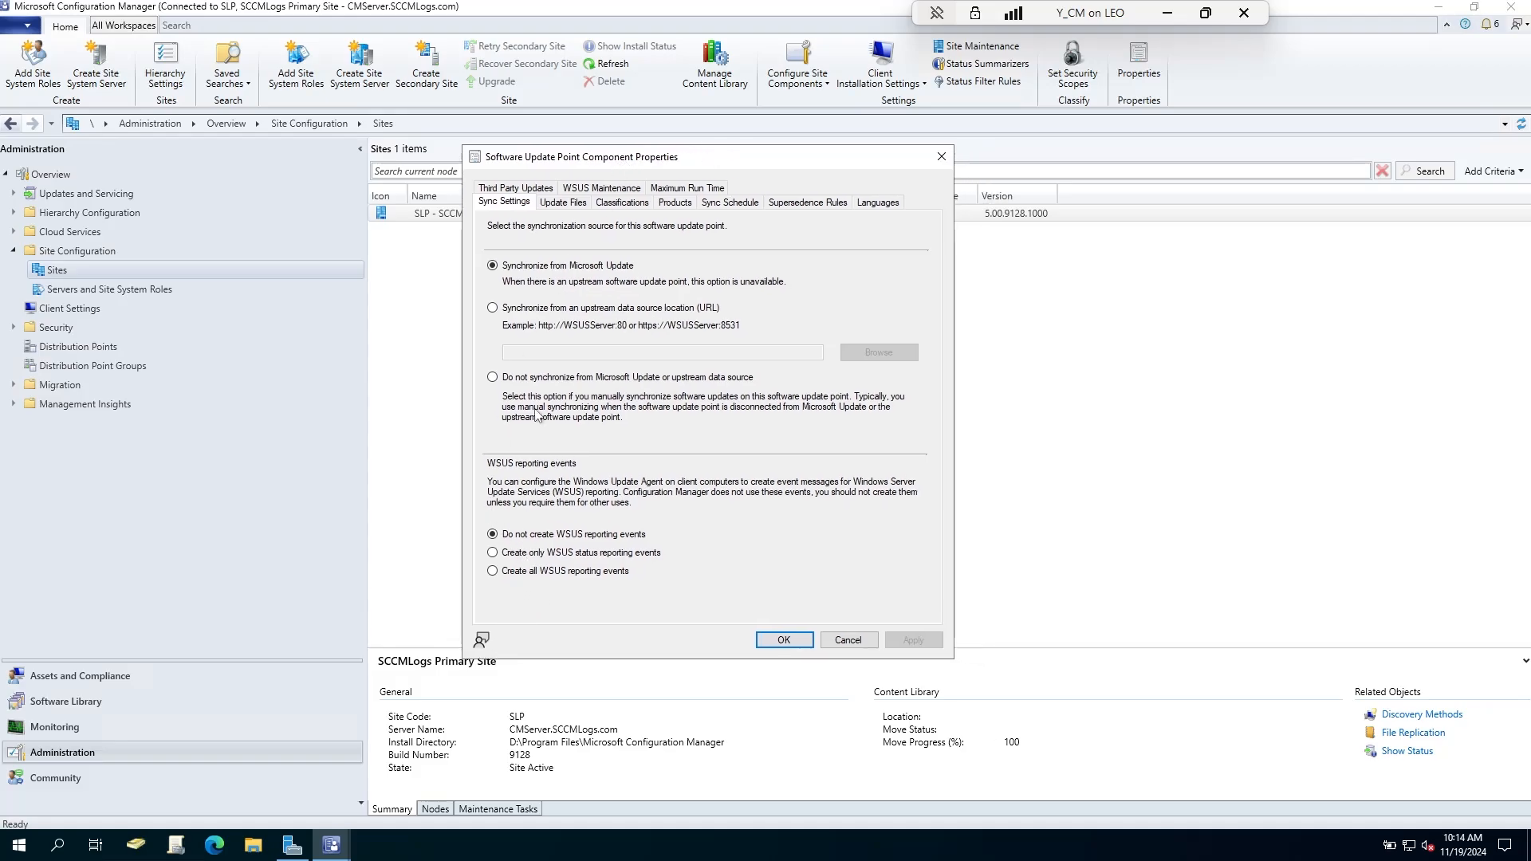
click(564, 204)
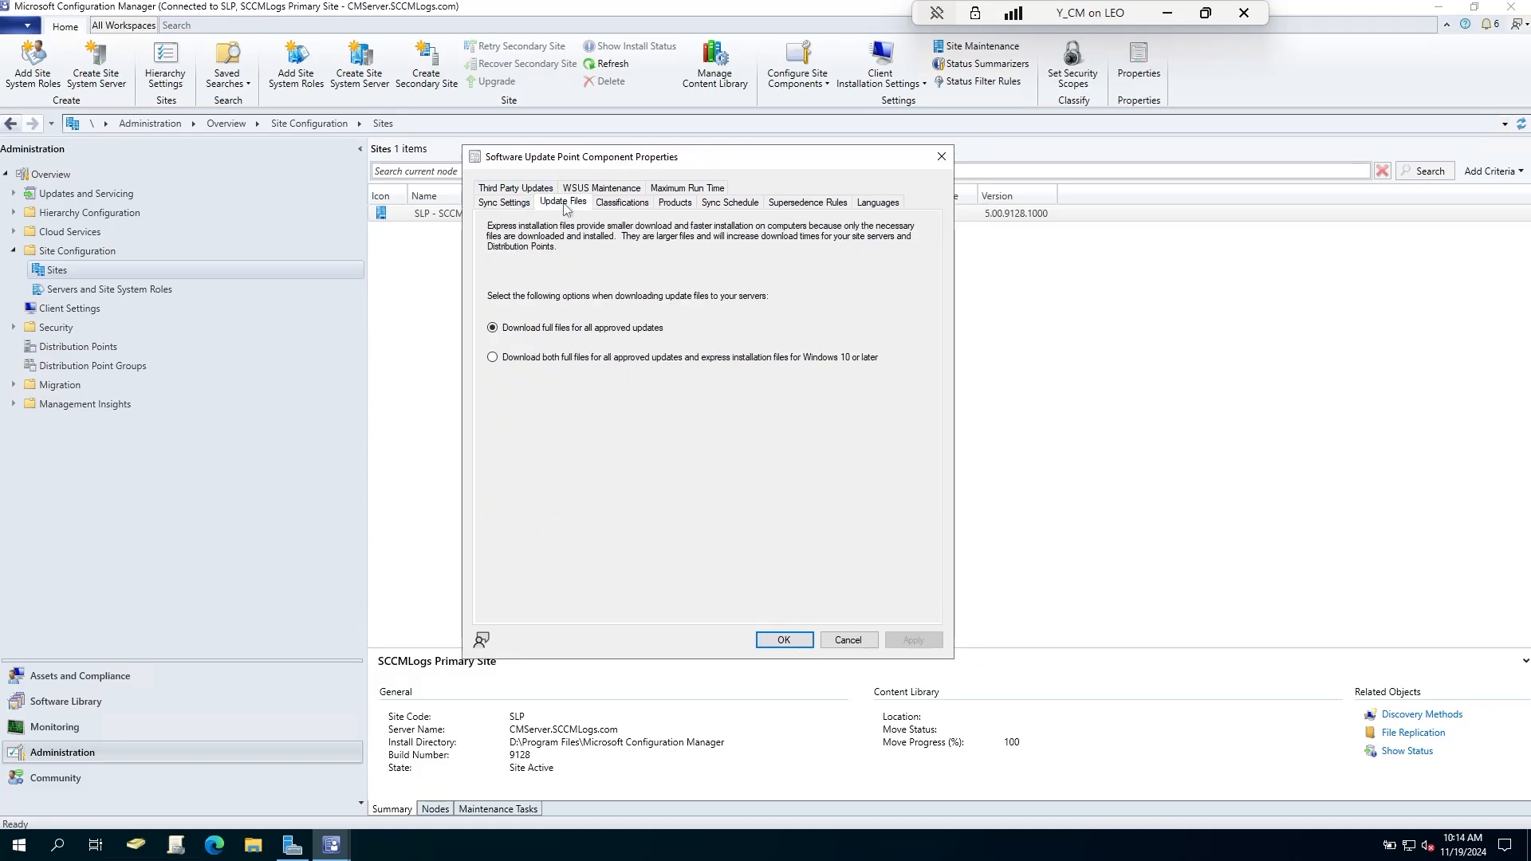
click(621, 204)
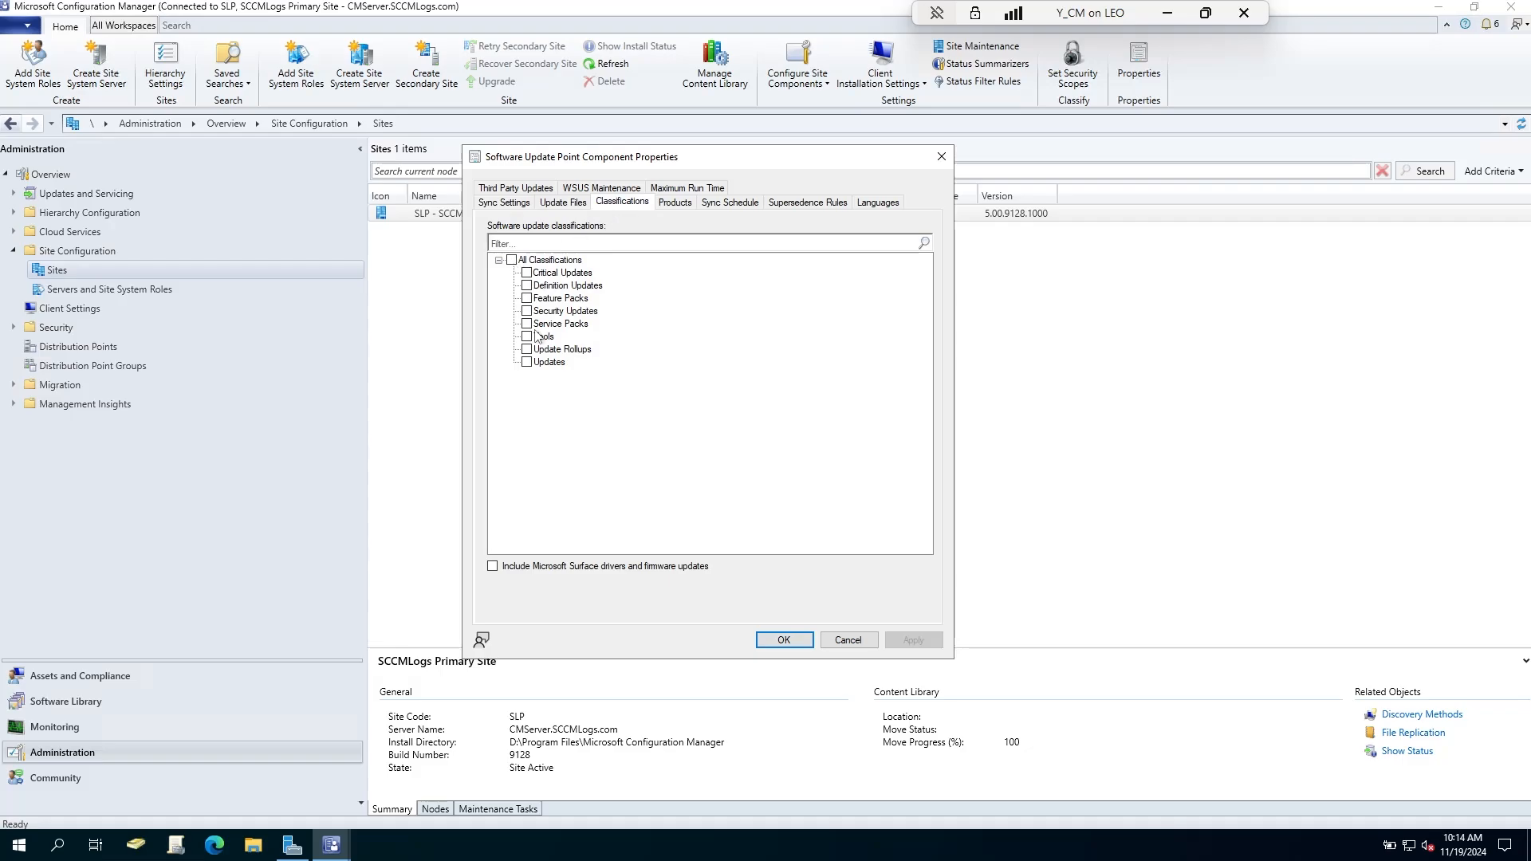
click(677, 204)
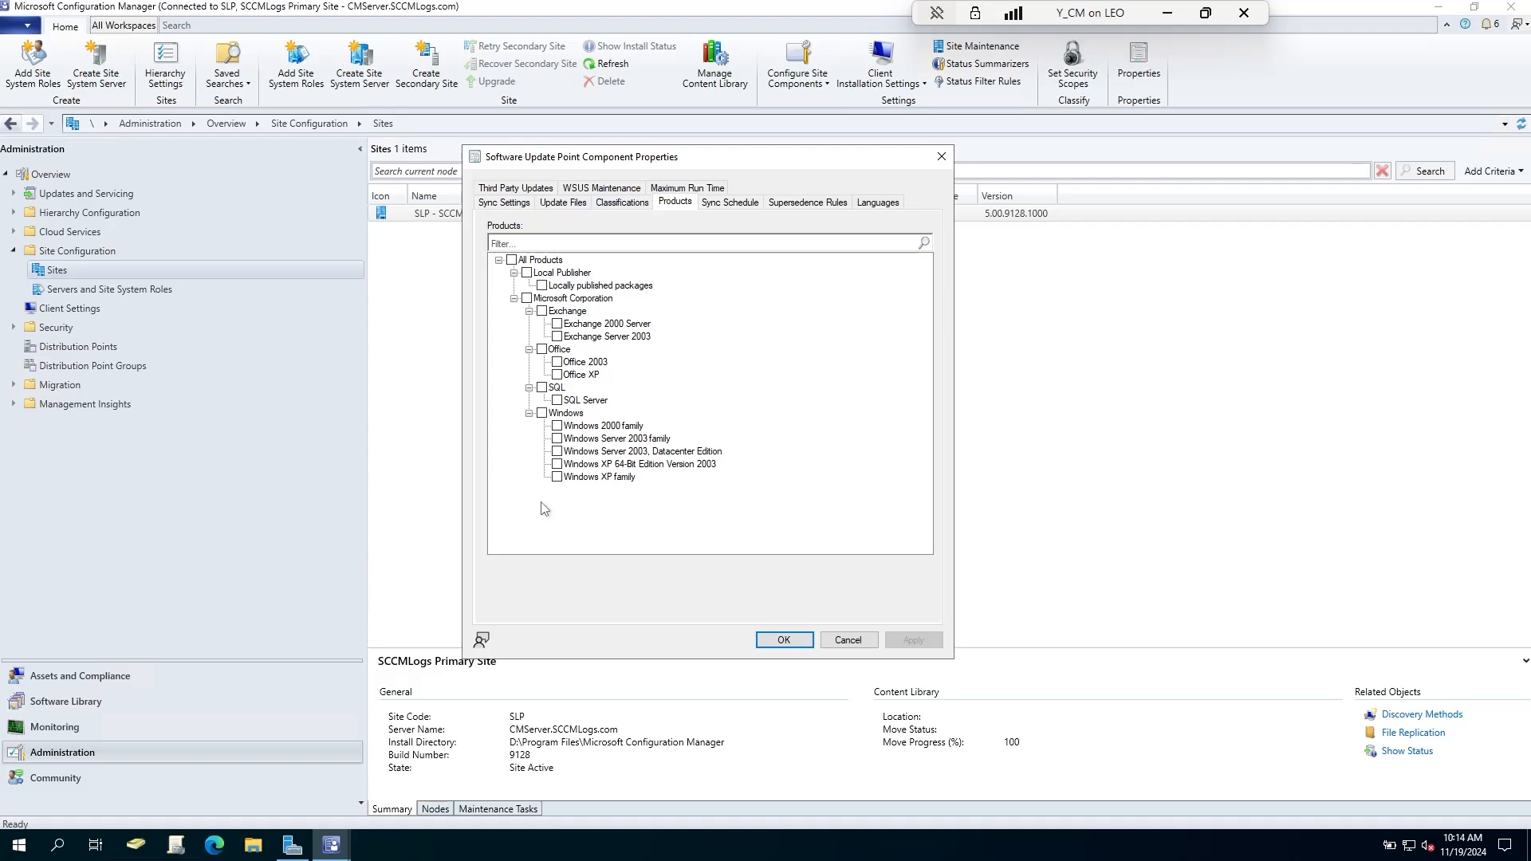
click(748, 204)
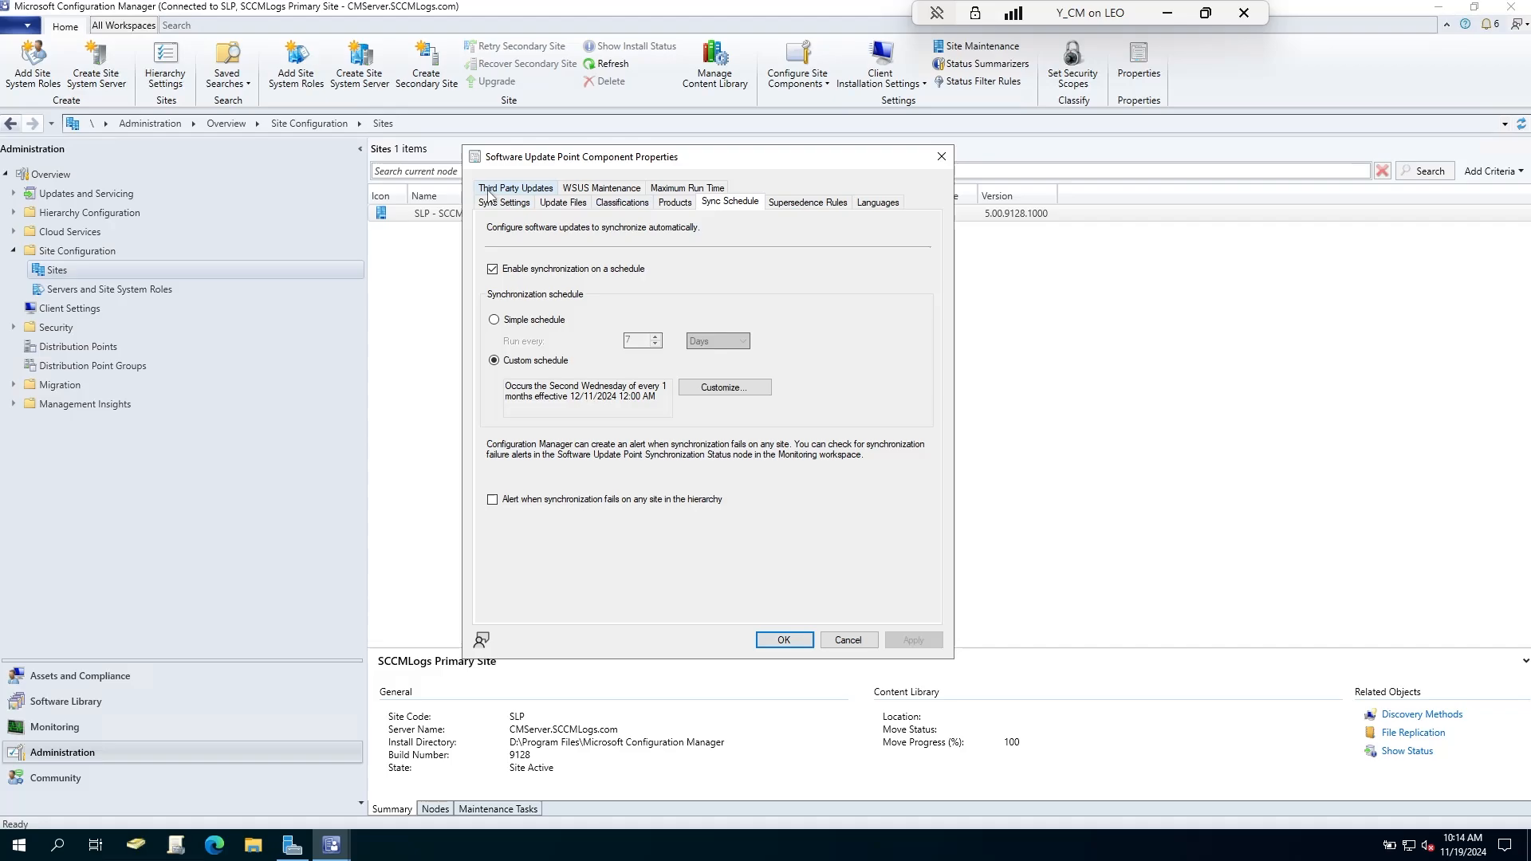
Review the third-party updates, WSUS maintenance and languages settings, and close the Software Update Point component properties
click(511, 193)
click(599, 204)
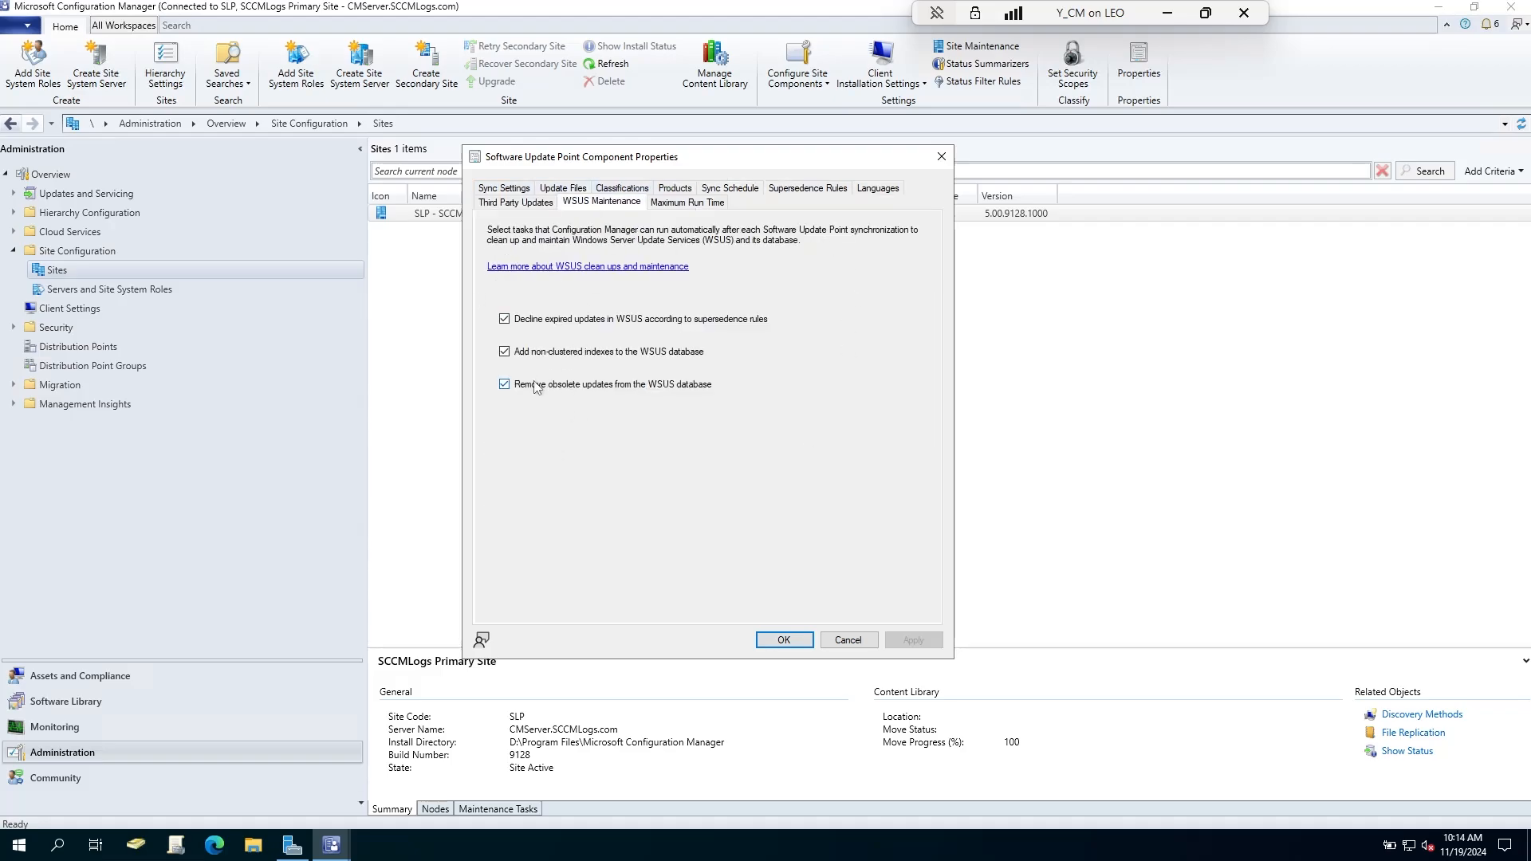
click(874, 191)
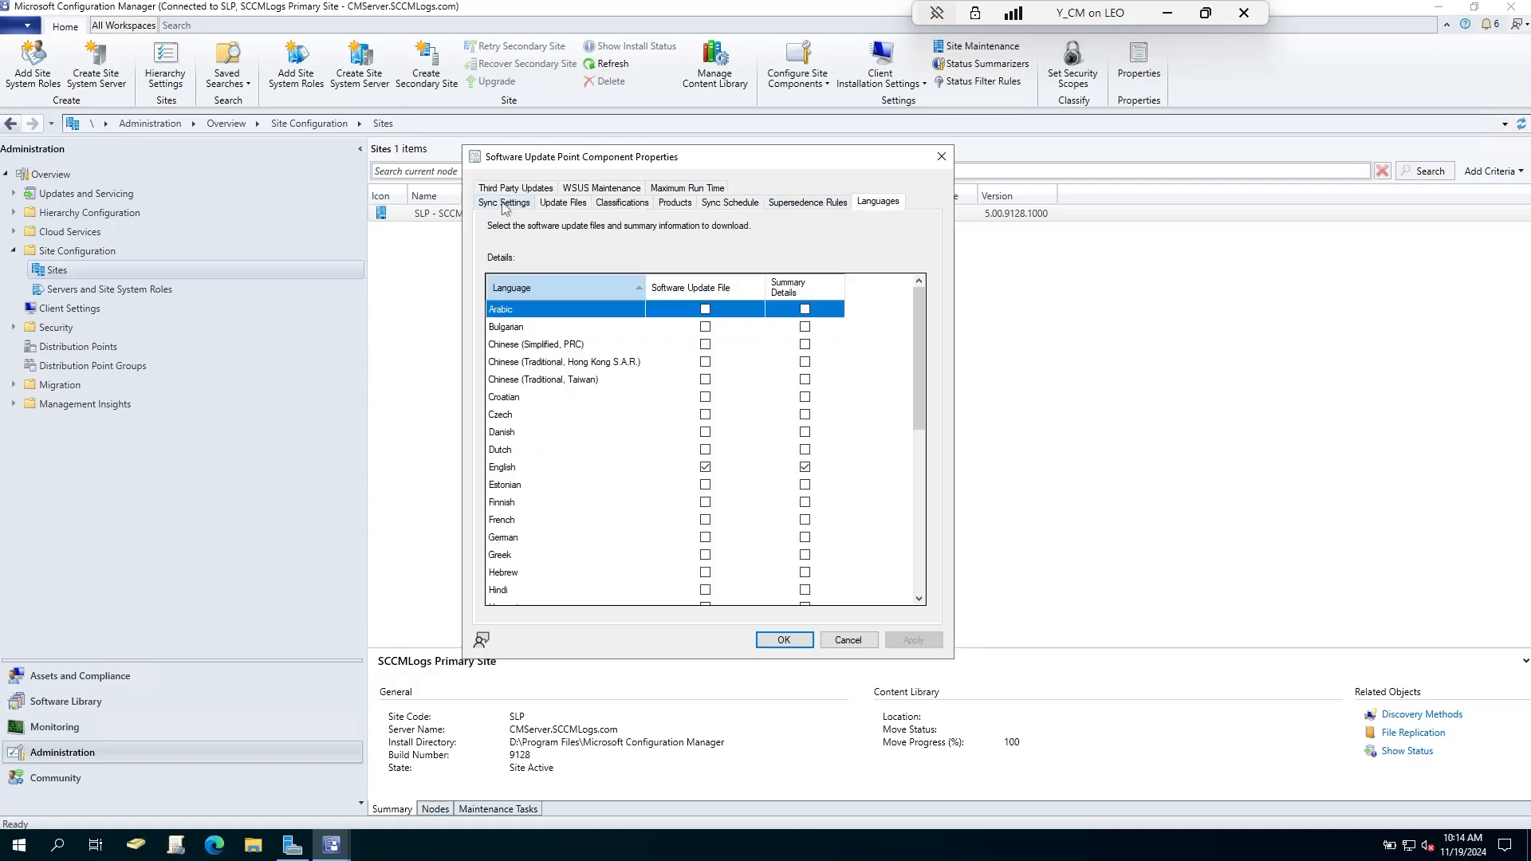
click(941, 157)
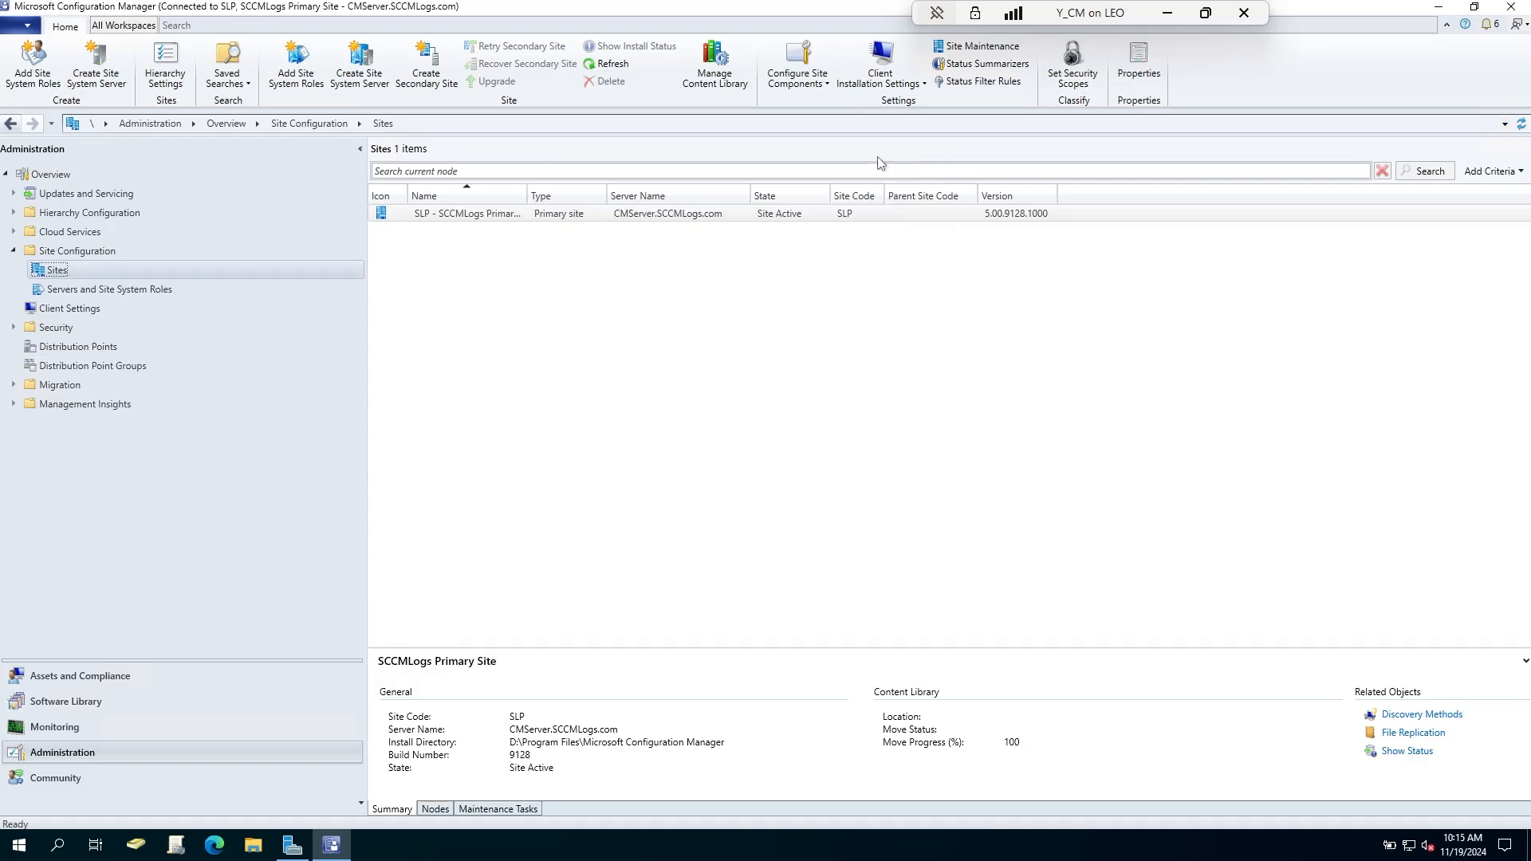
Show All Software Updates in the Software Library with a narrower navigation pane, and request a synchronization of software updates without confirming it
click(88, 729)
click(109, 701)
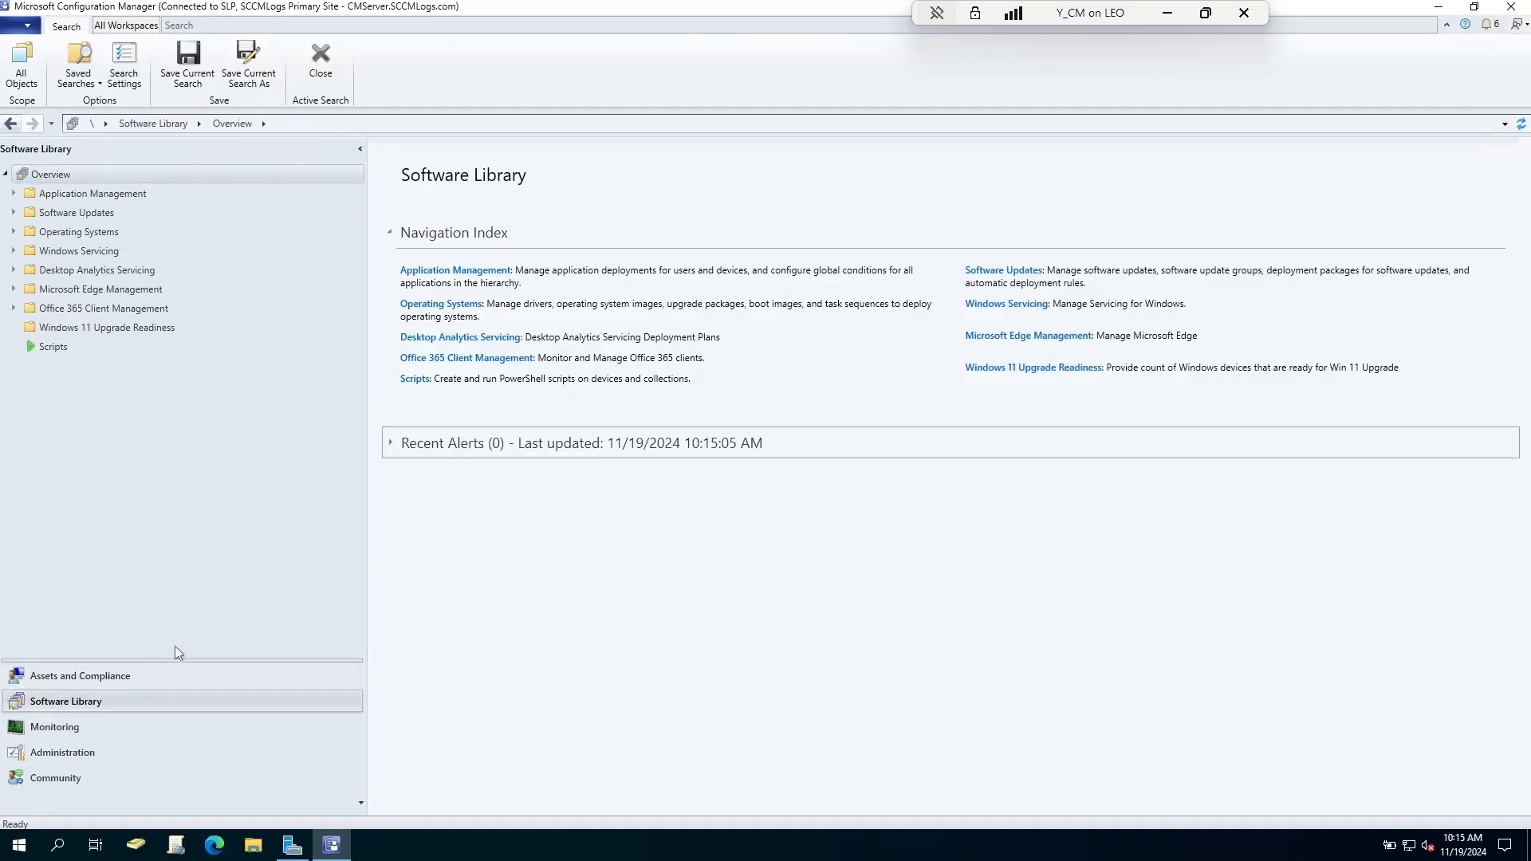
click(35, 218)
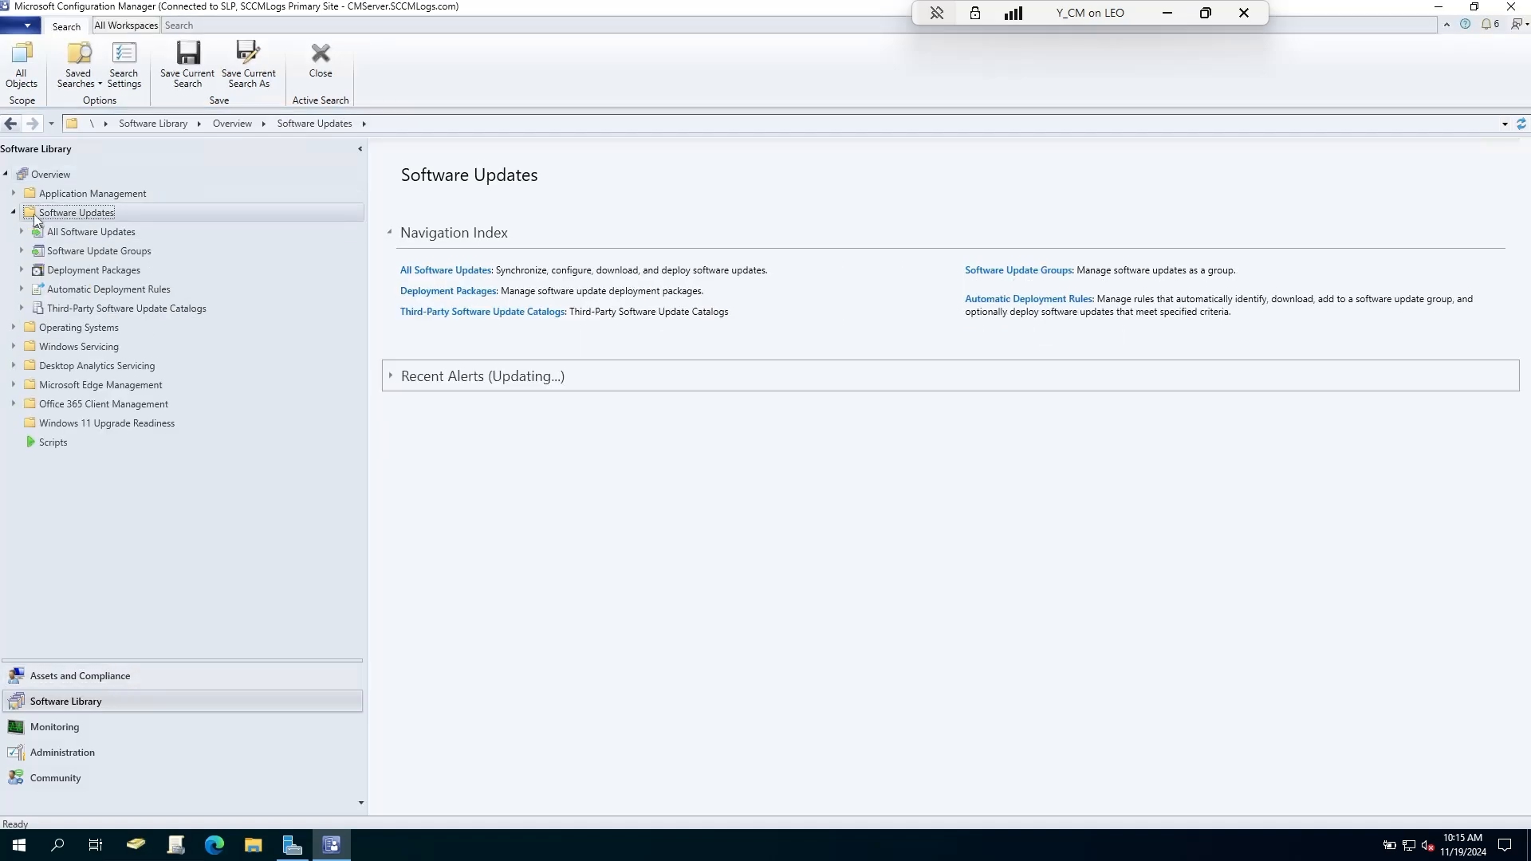
click(122, 234)
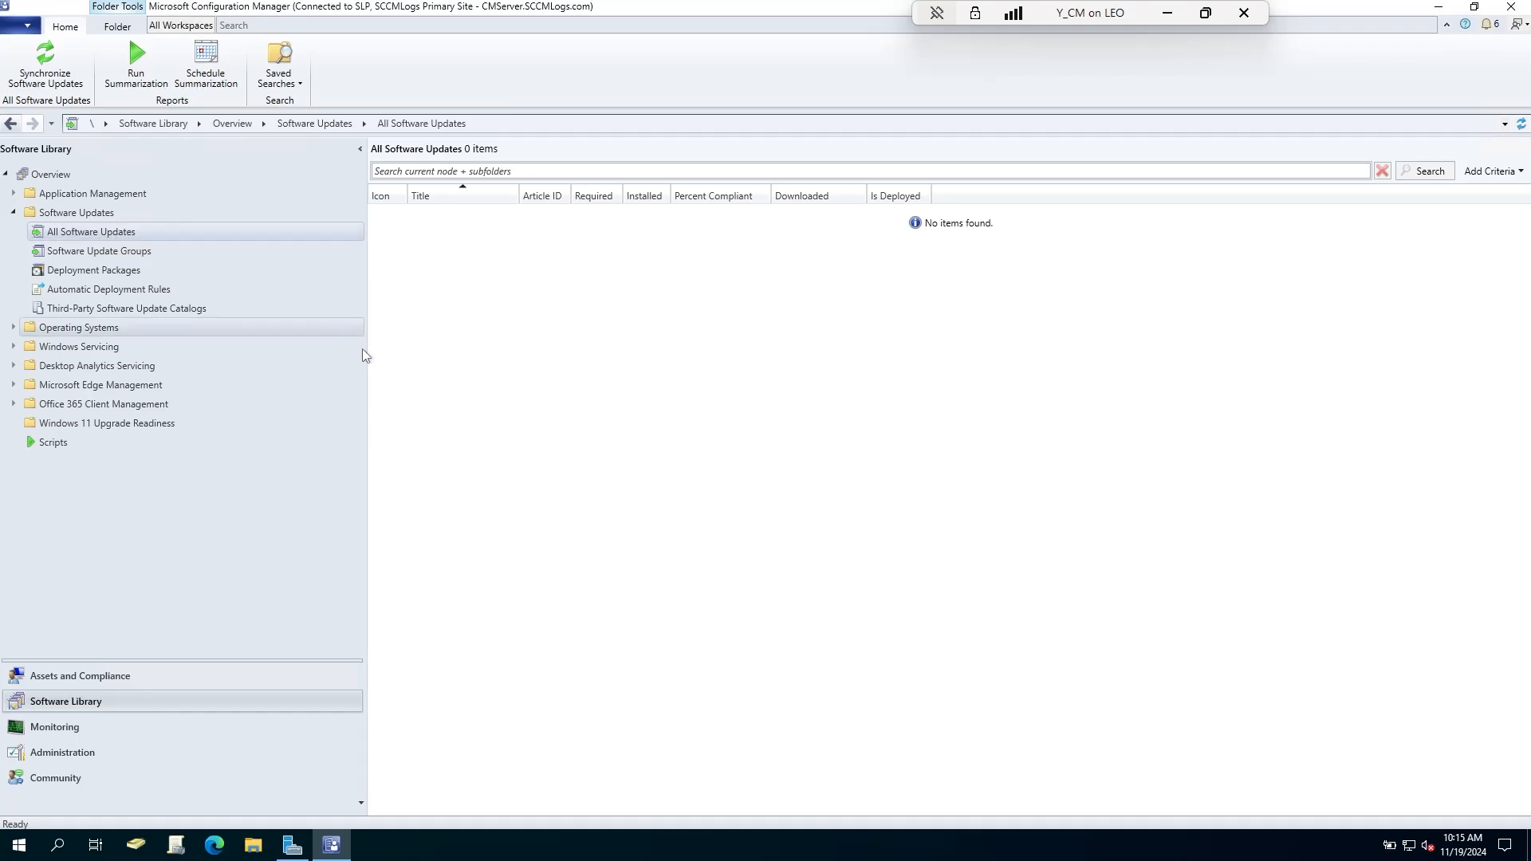
drag(366, 358, 215, 356)
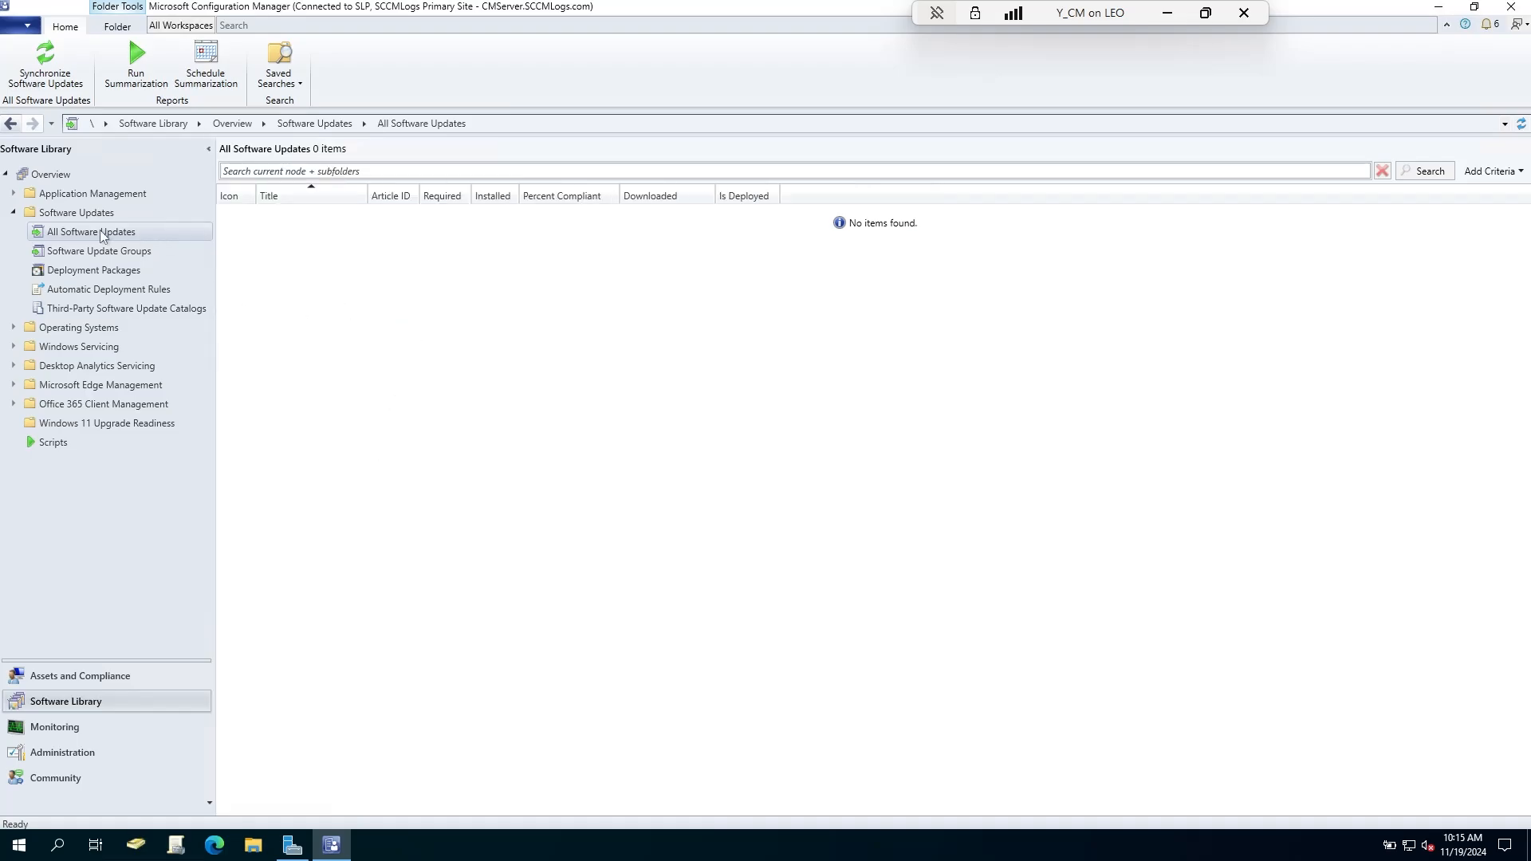
click(56, 56)
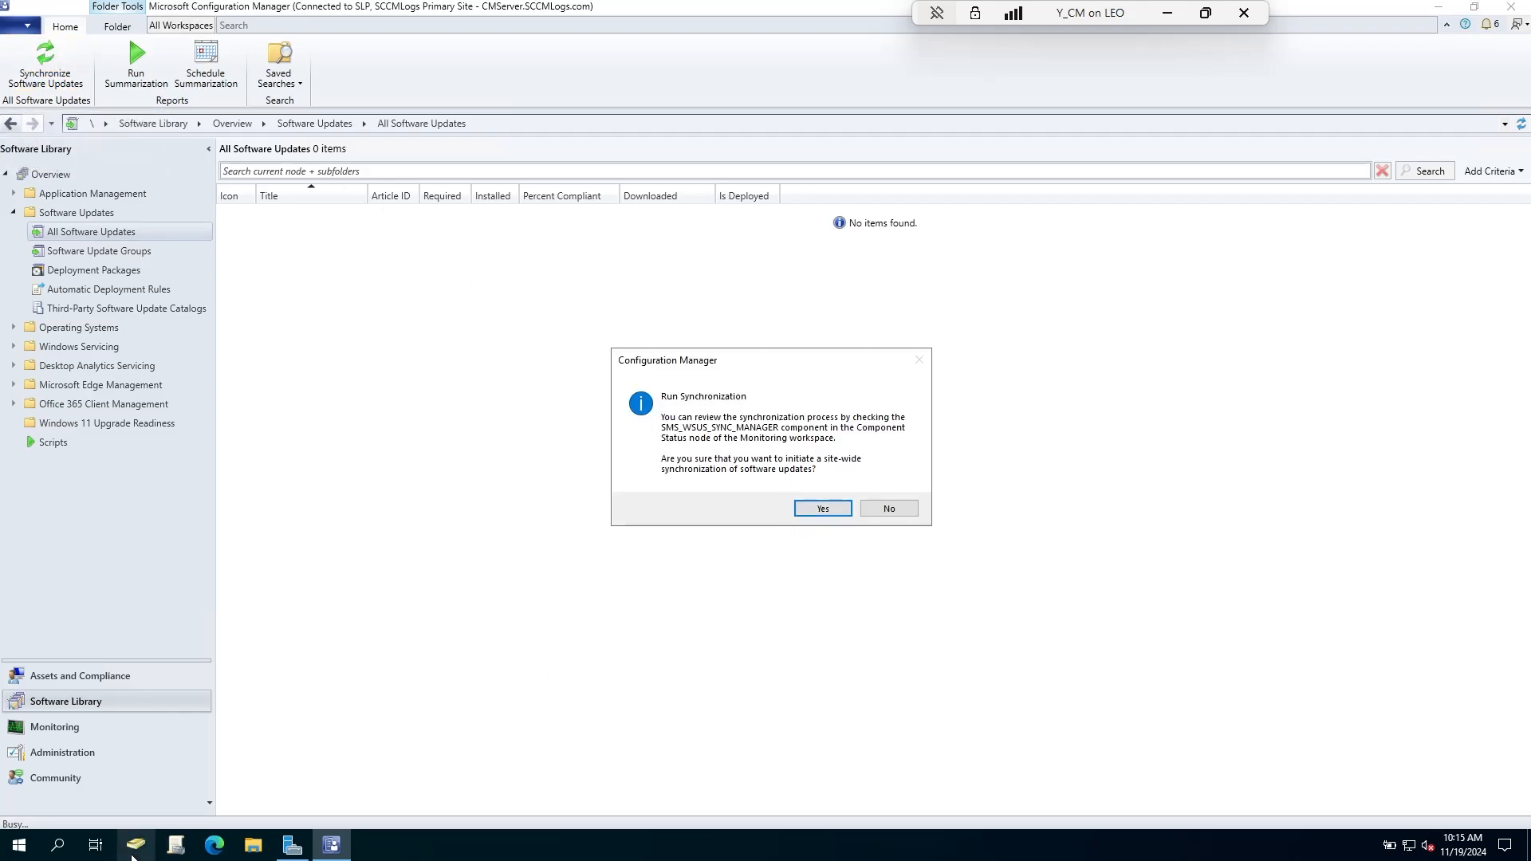
Open the wsyncmgr log from the Configuration Manager Logs folder in File Explorer and reposition its window
click(253, 845)
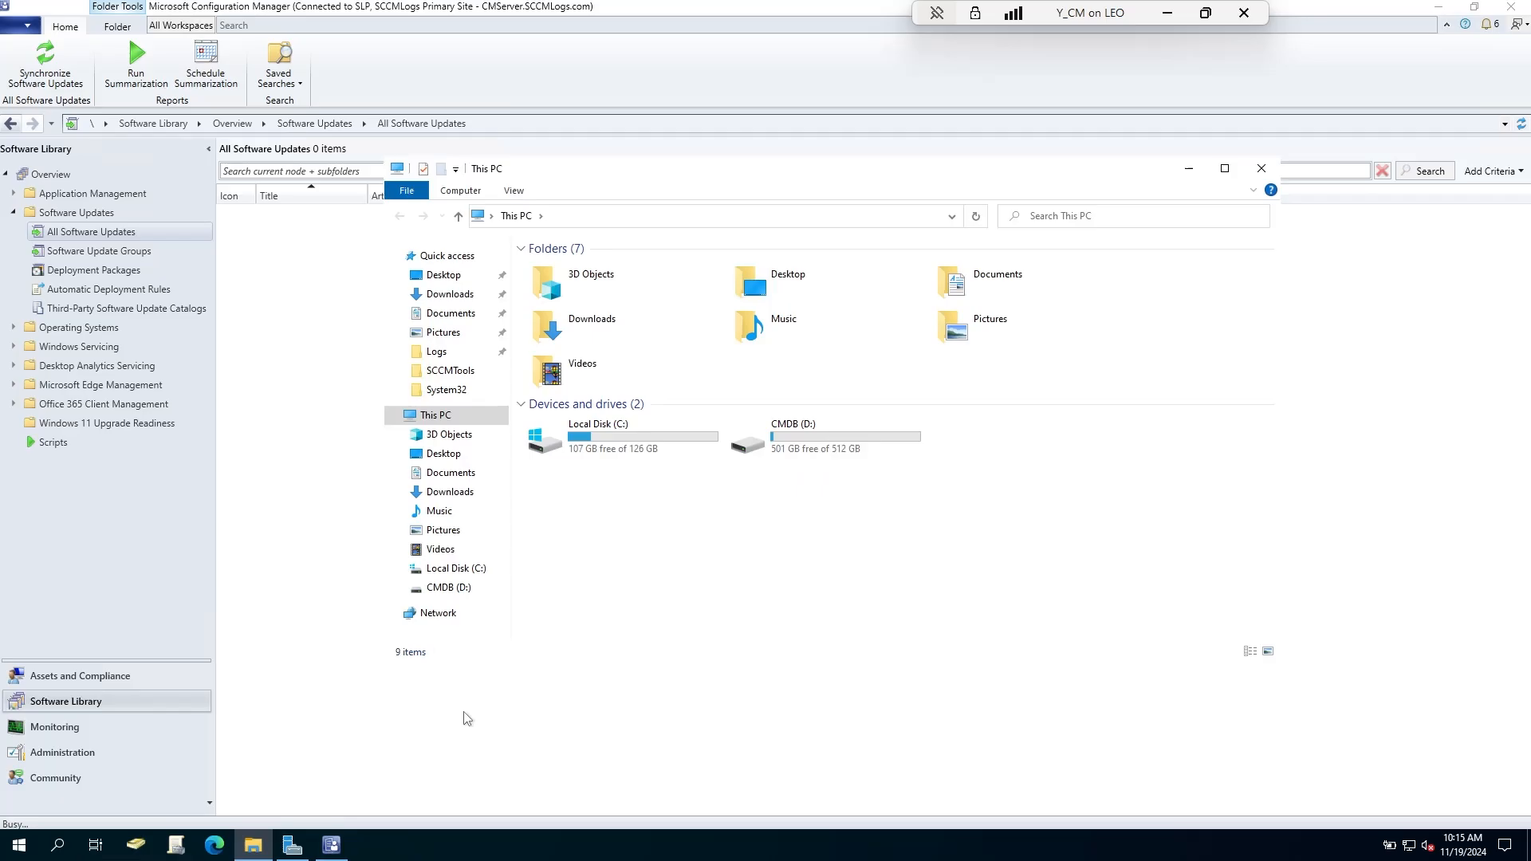
click(438, 352)
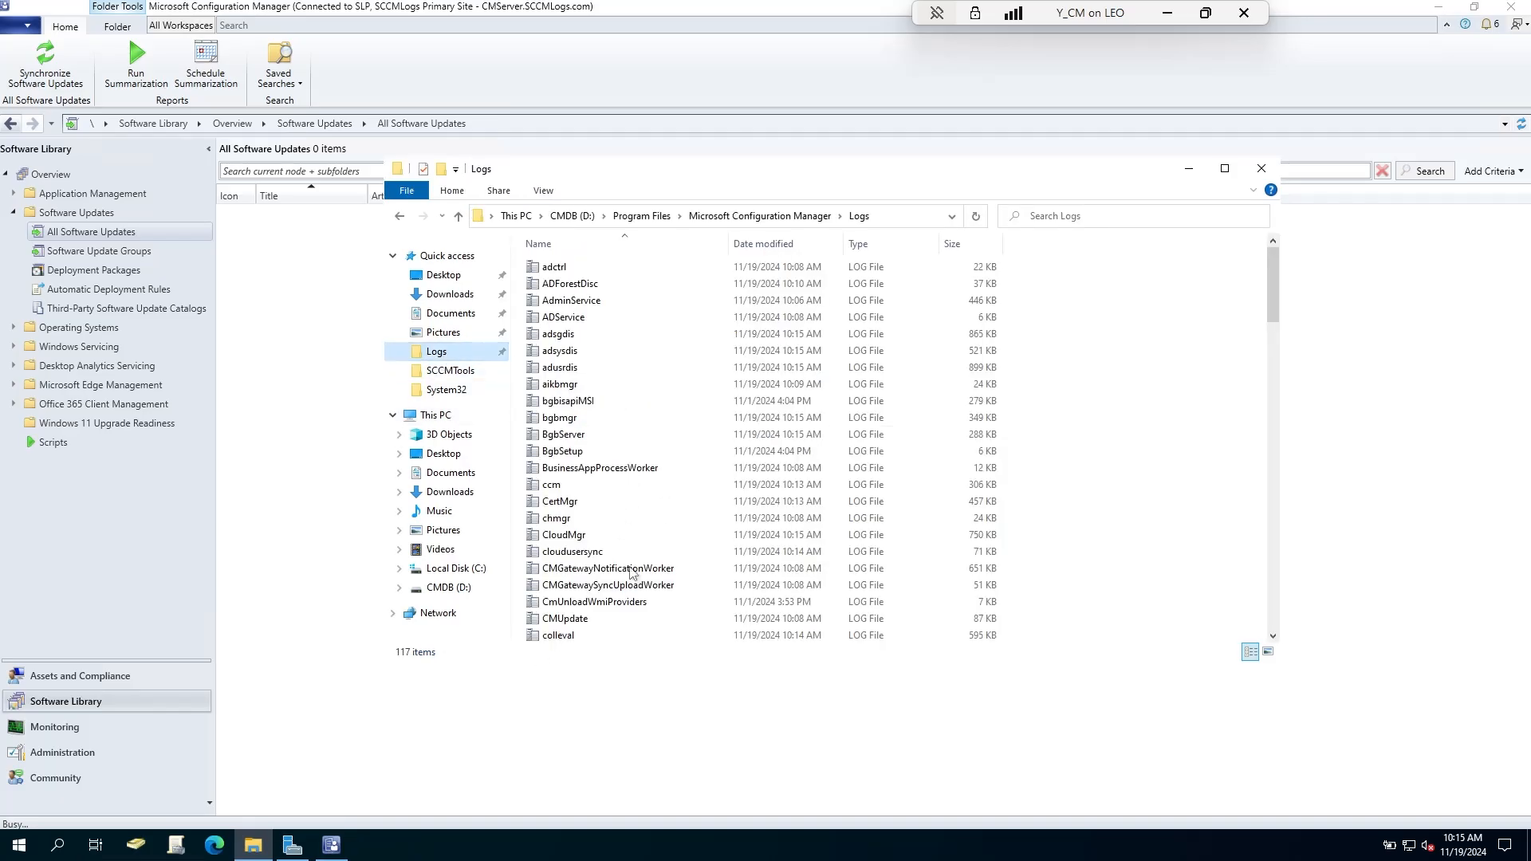
scroll(573, 558, down, 20)
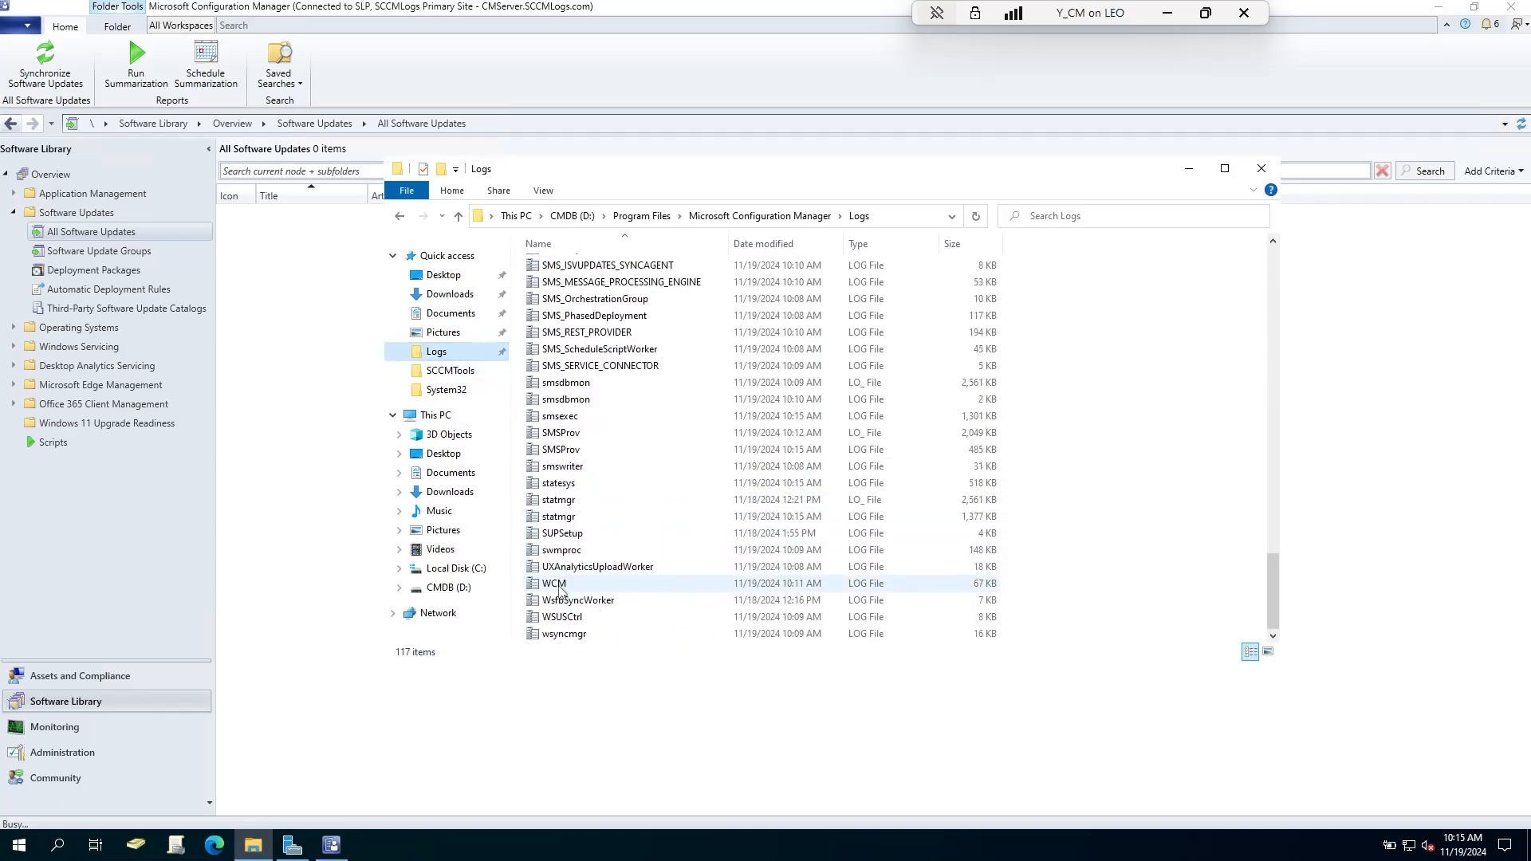
double_click(572, 635)
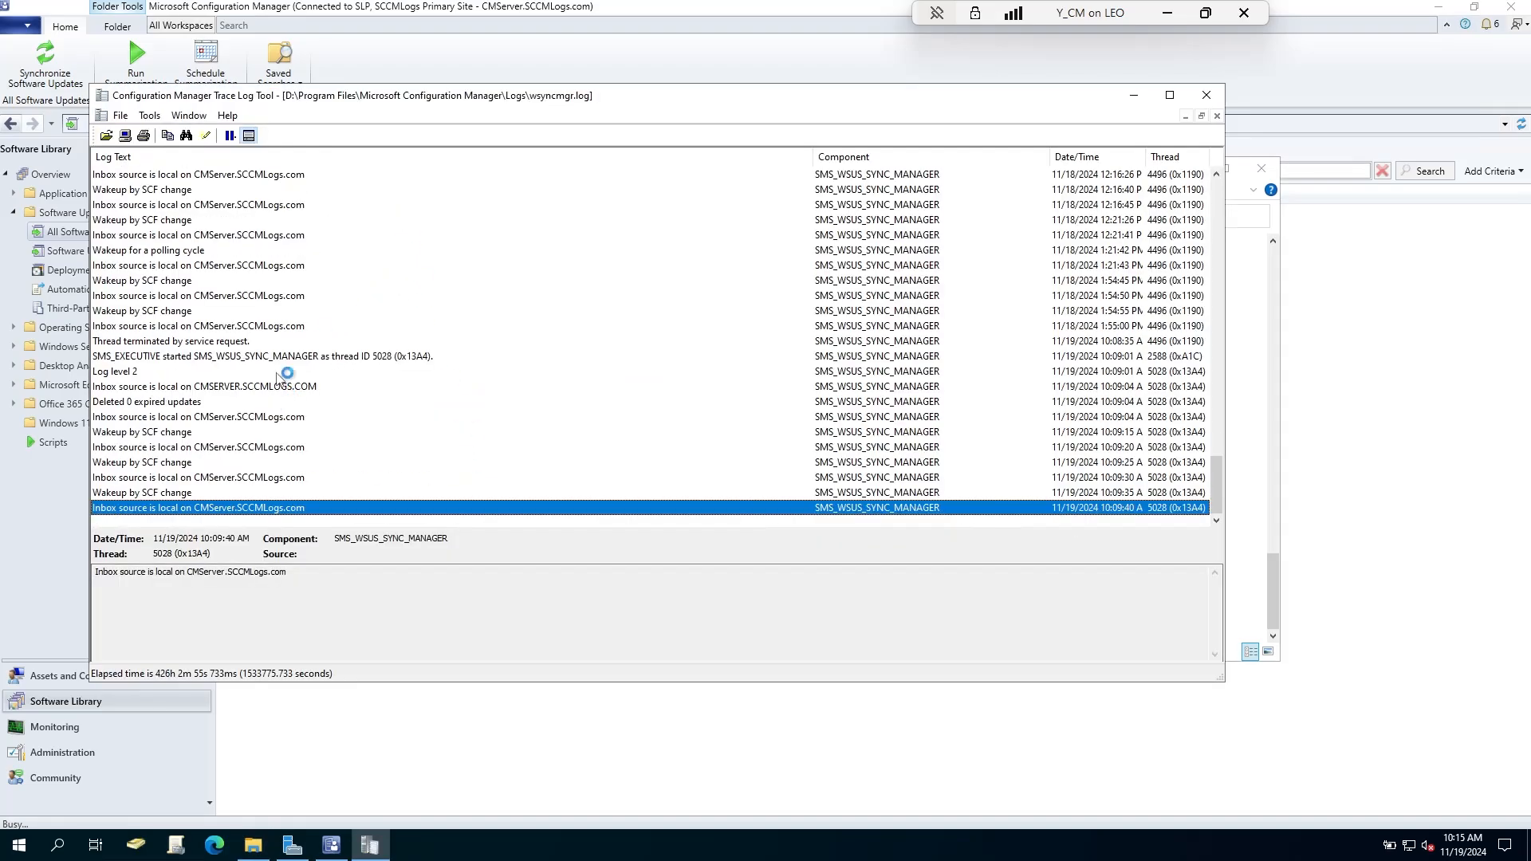
drag(367, 107, 318, 118)
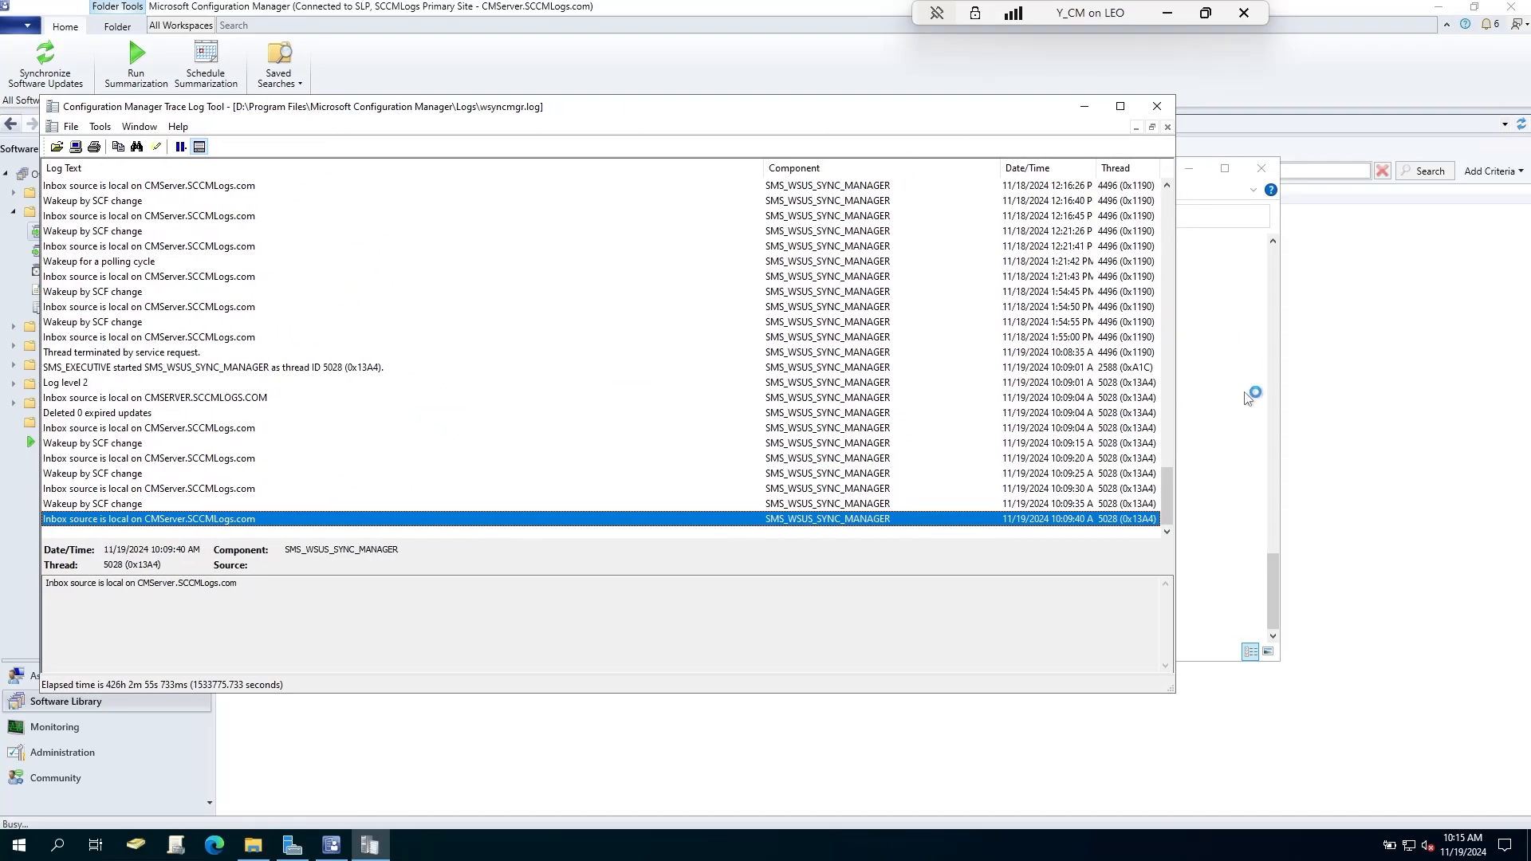
Check the latest entries of the WCM log from the Logs folder and close it
click(1208, 198)
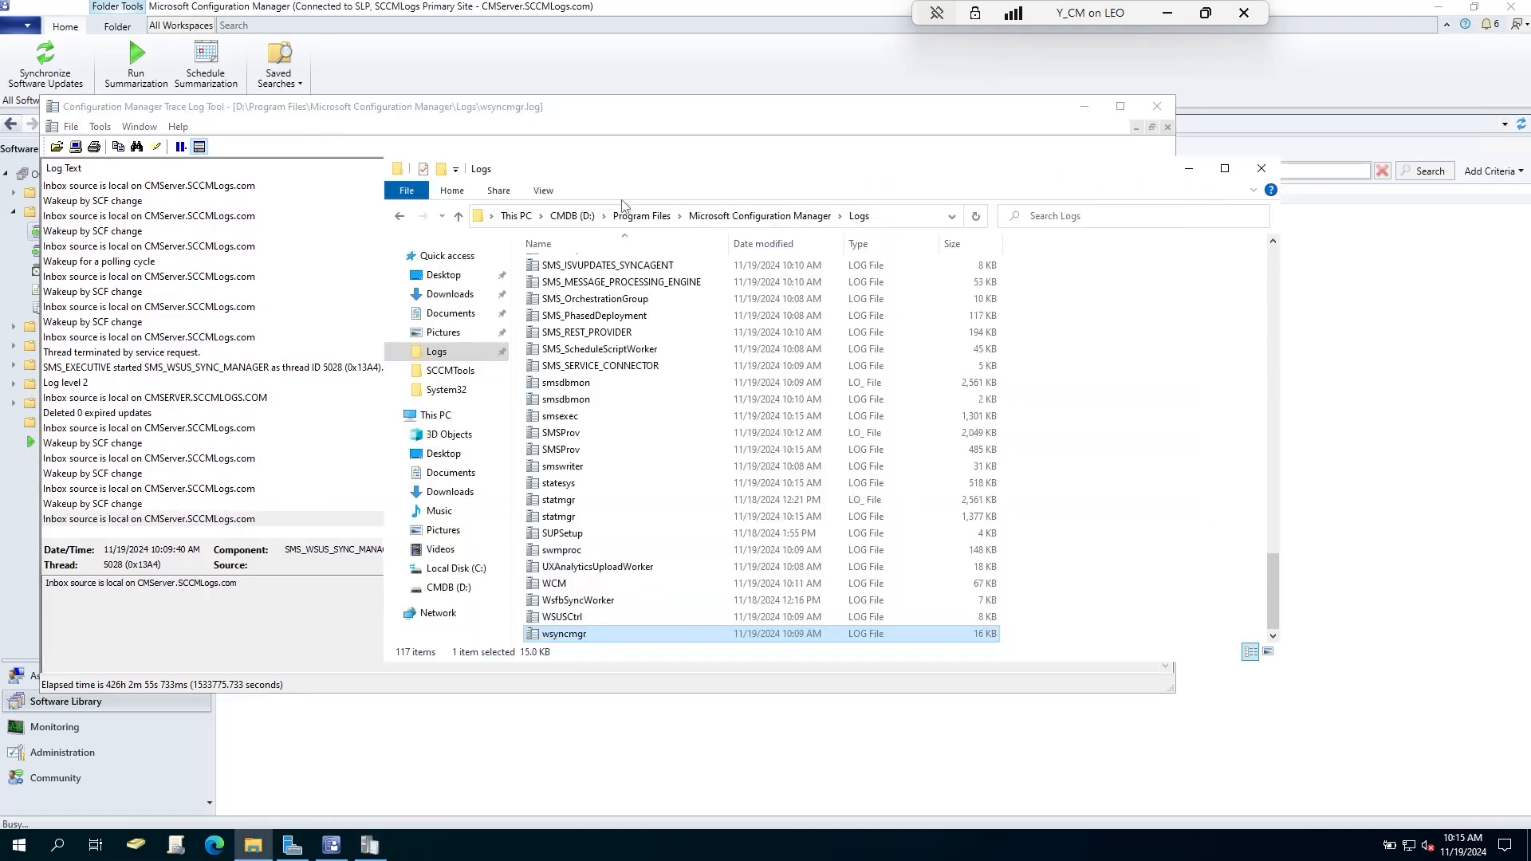
double_click(568, 583)
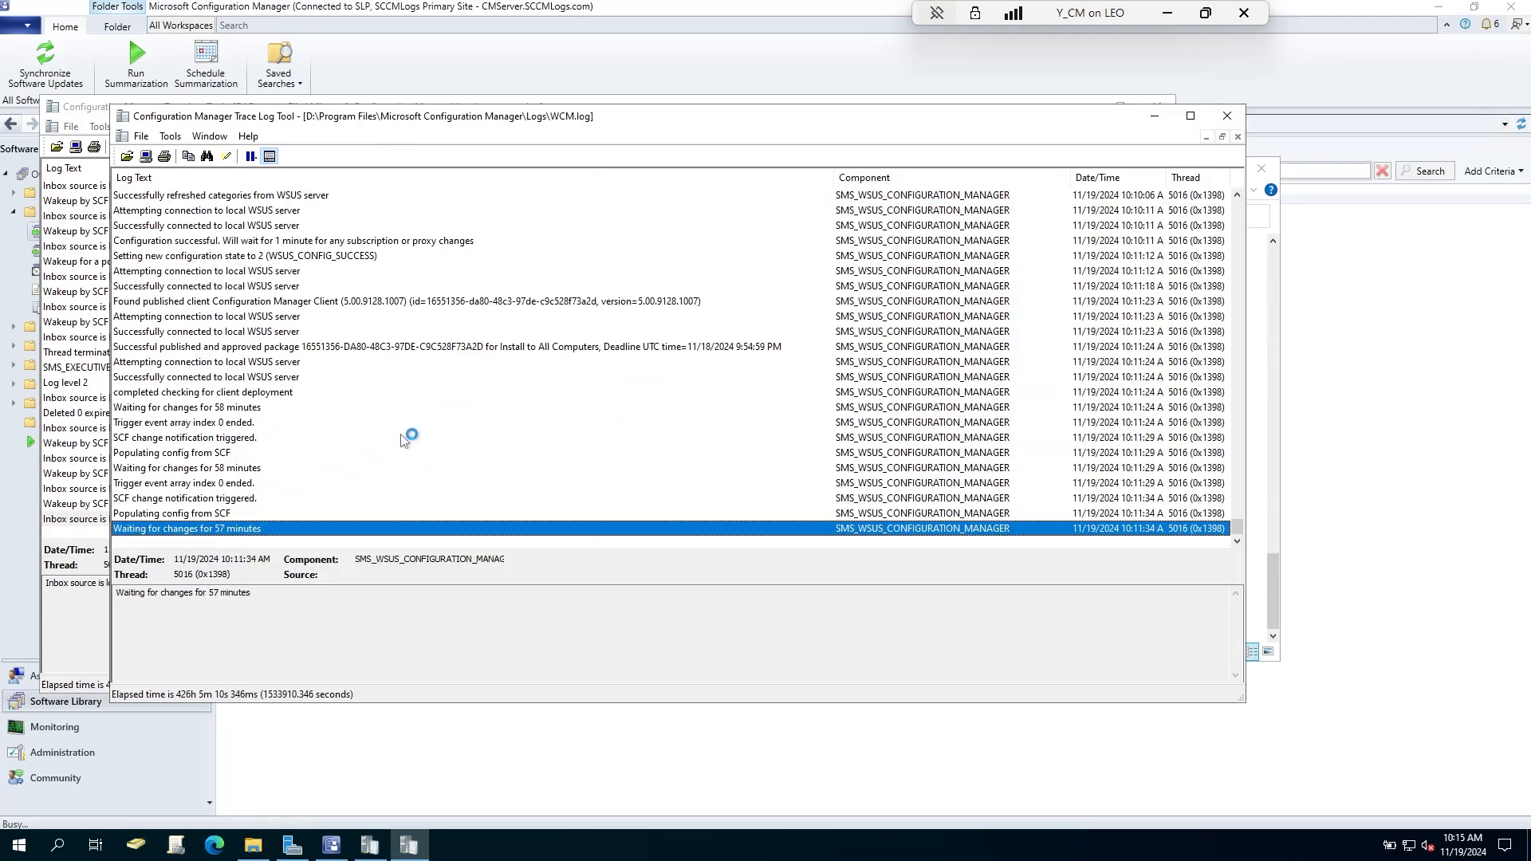
click(1227, 116)
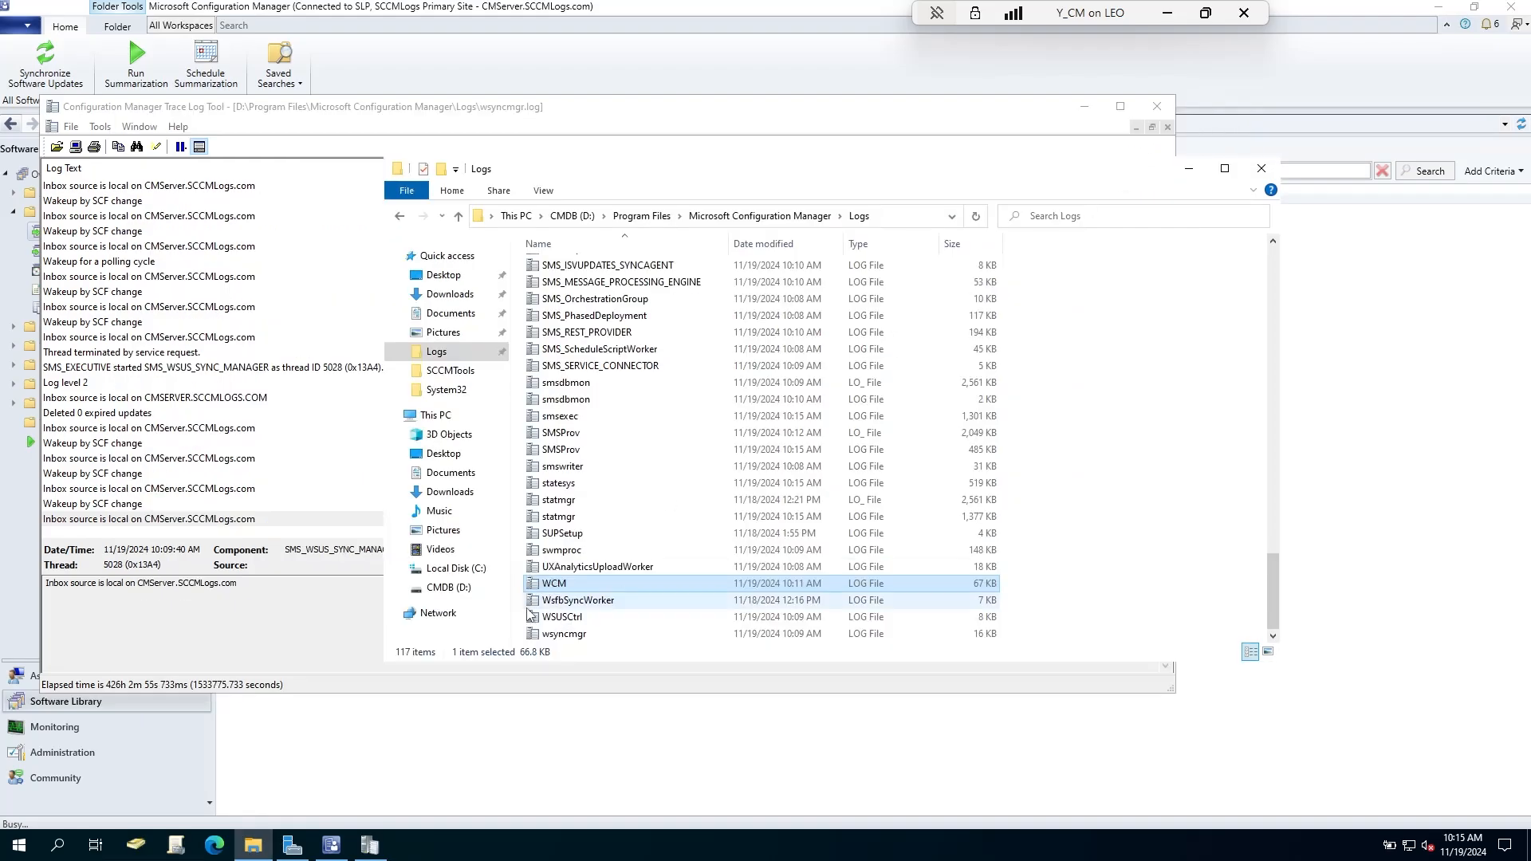
Check the WSUS server connection entries in the WSUSCtrl log, close it, and minimize the Logs folder window to uncover the wsyncmgr log
click(556, 618)
double_click(556, 618)
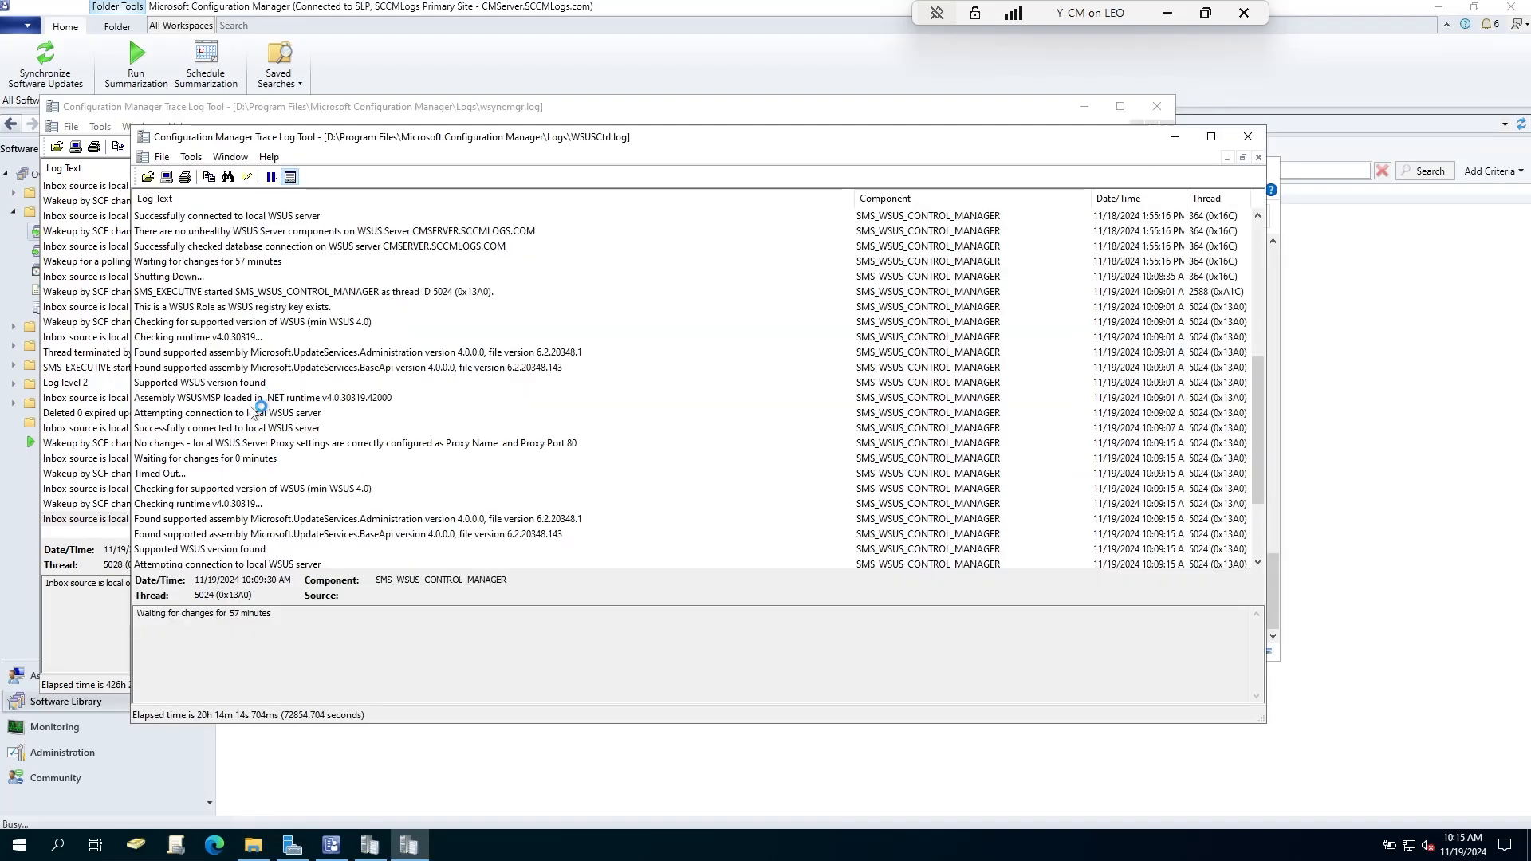
click(152, 503)
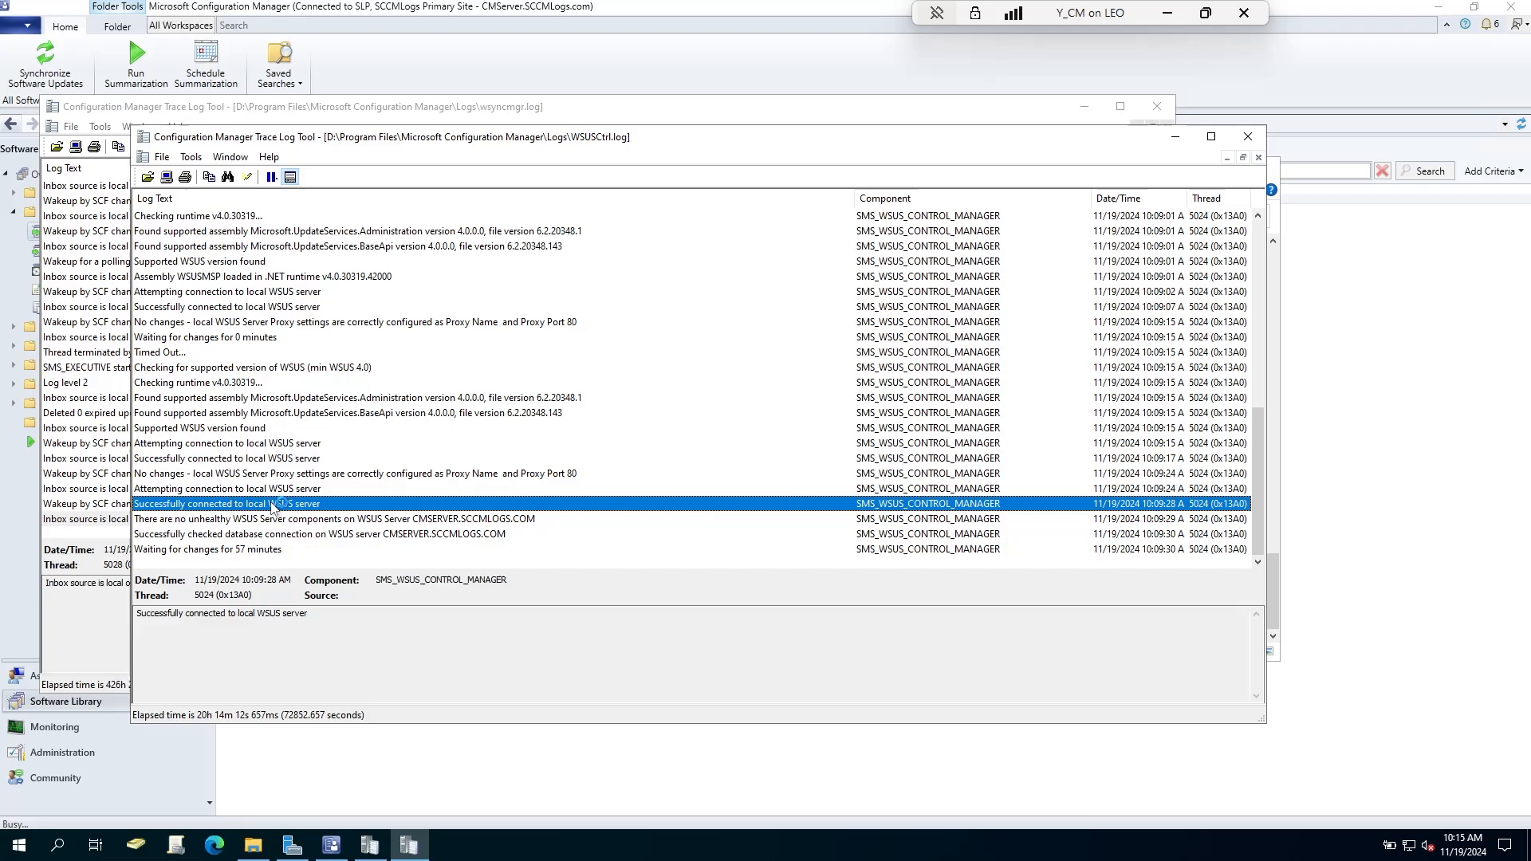
click(1248, 137)
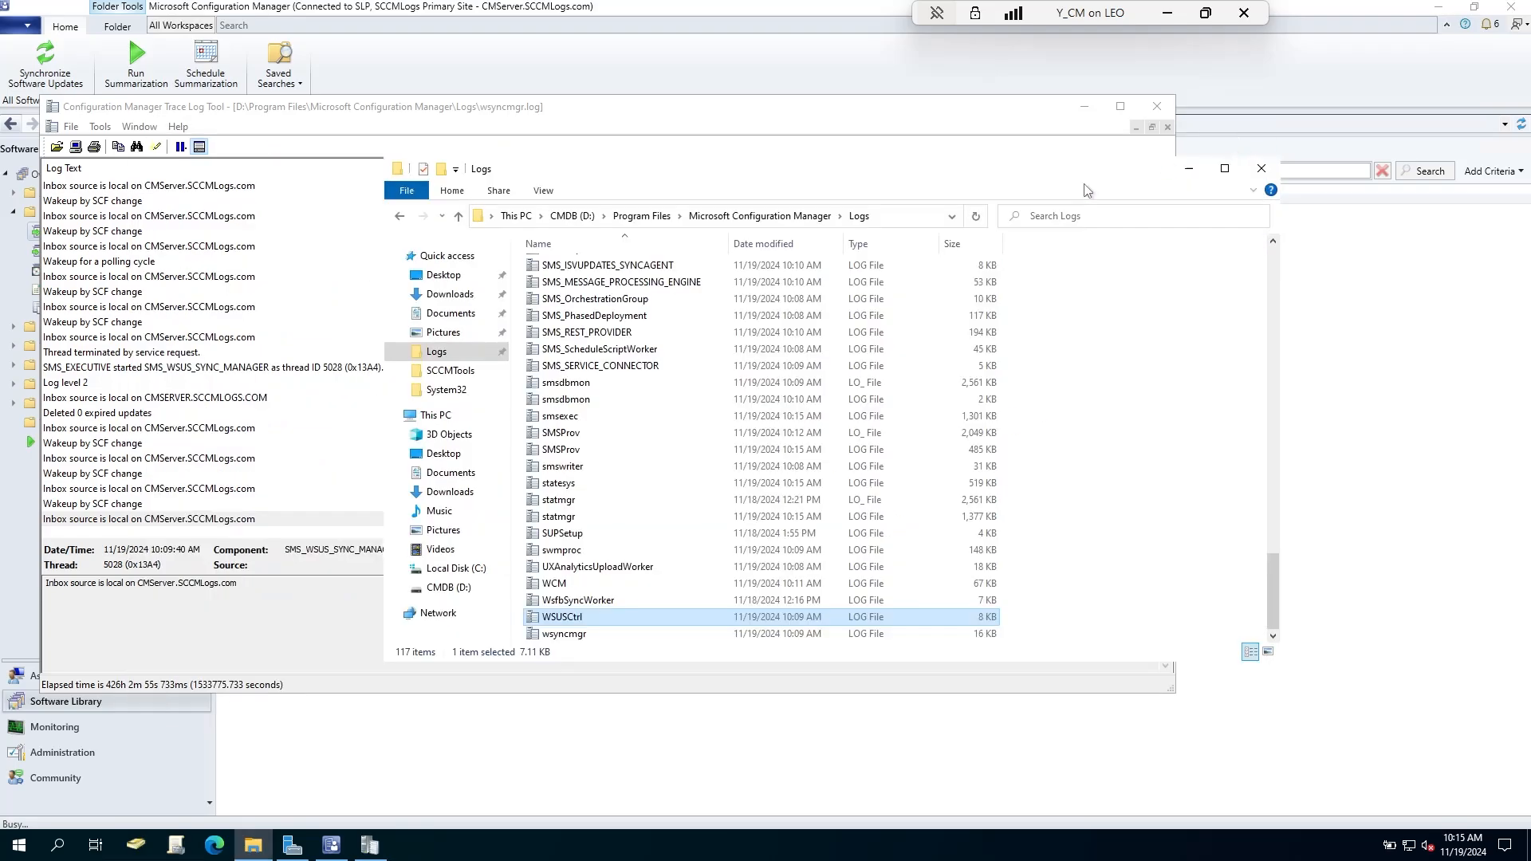
drag(618, 164, 774, 155)
click(1343, 161)
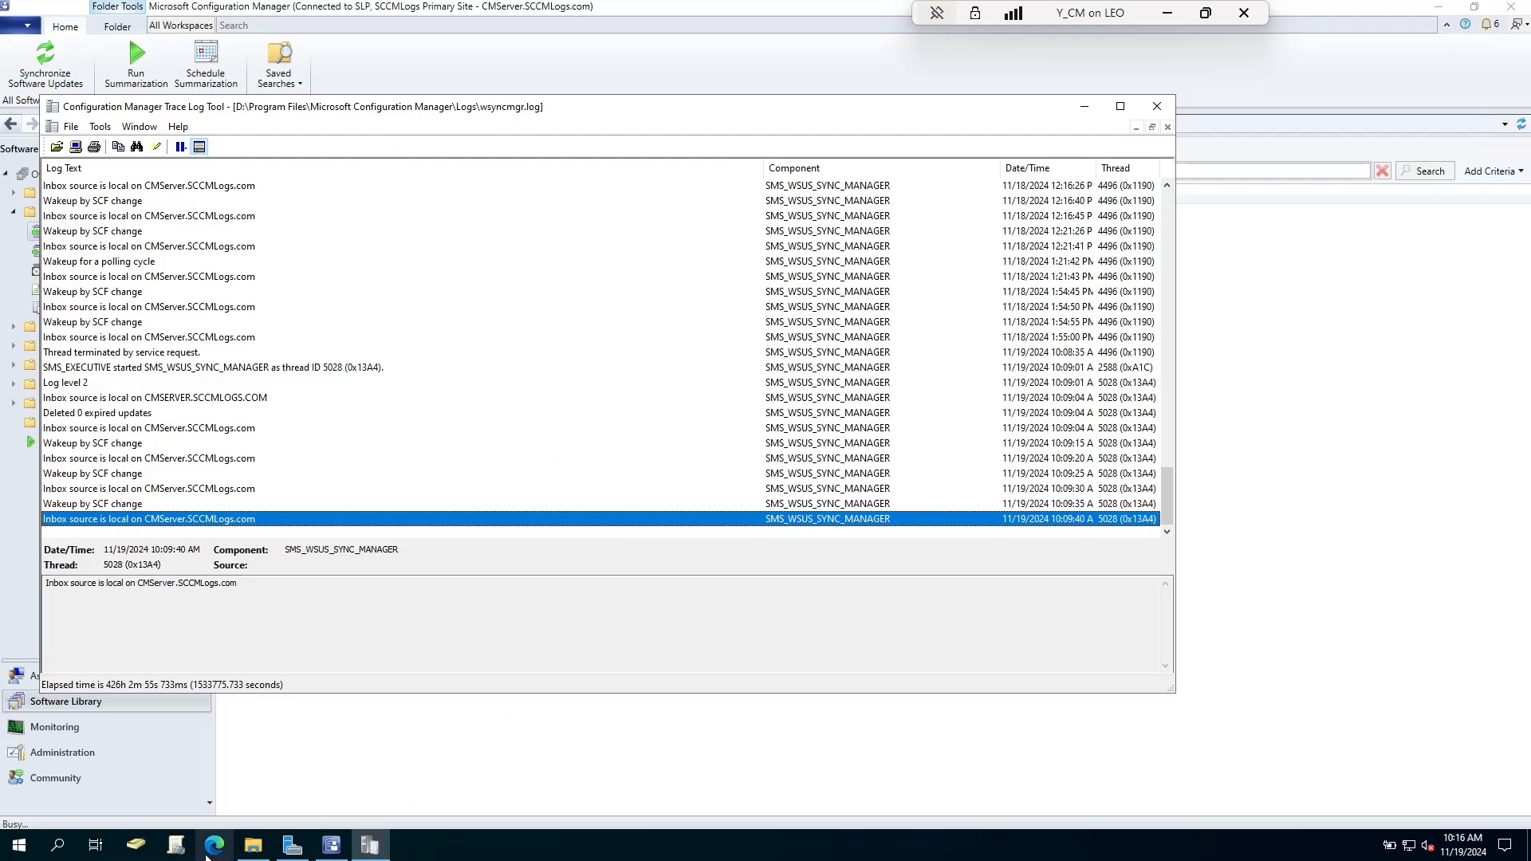
Open the inboxes folder under D:\Program Files\Microsoft Configuration Manager, granting permanent access to it
click(257, 848)
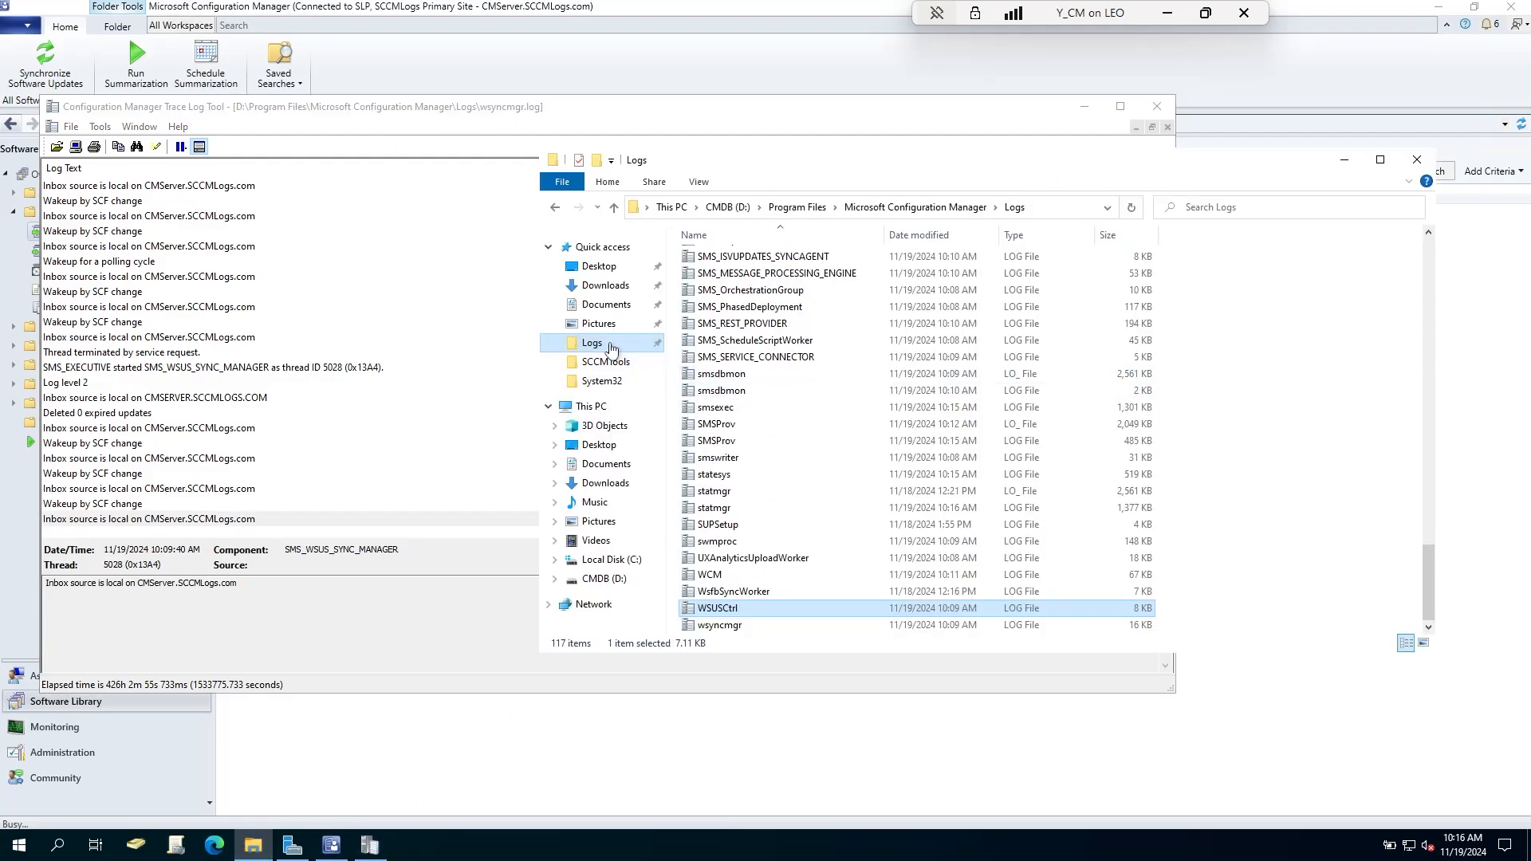
click(927, 209)
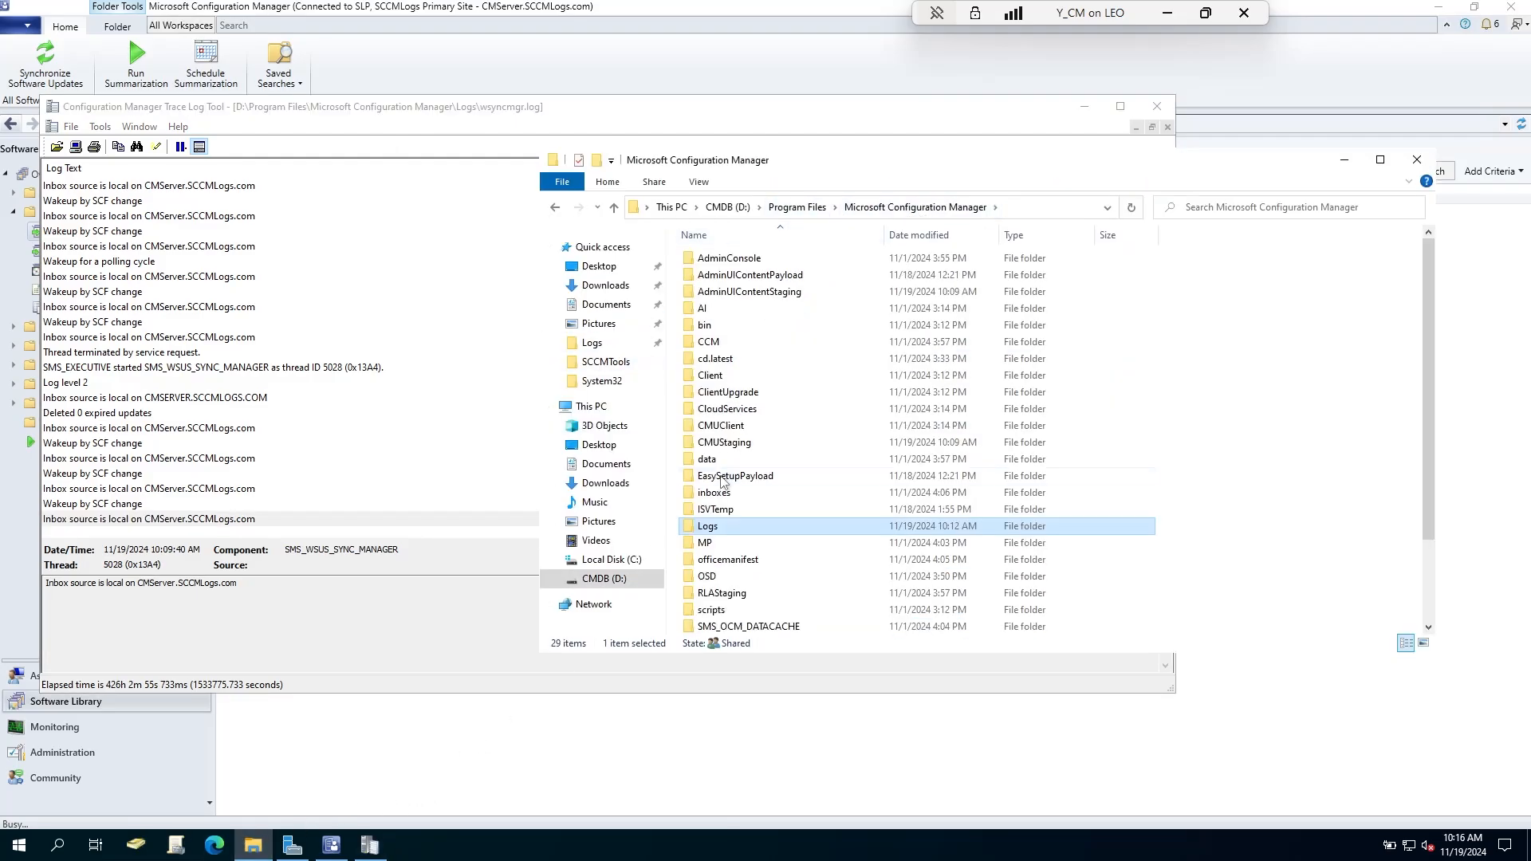
click(772, 494)
double_click(772, 493)
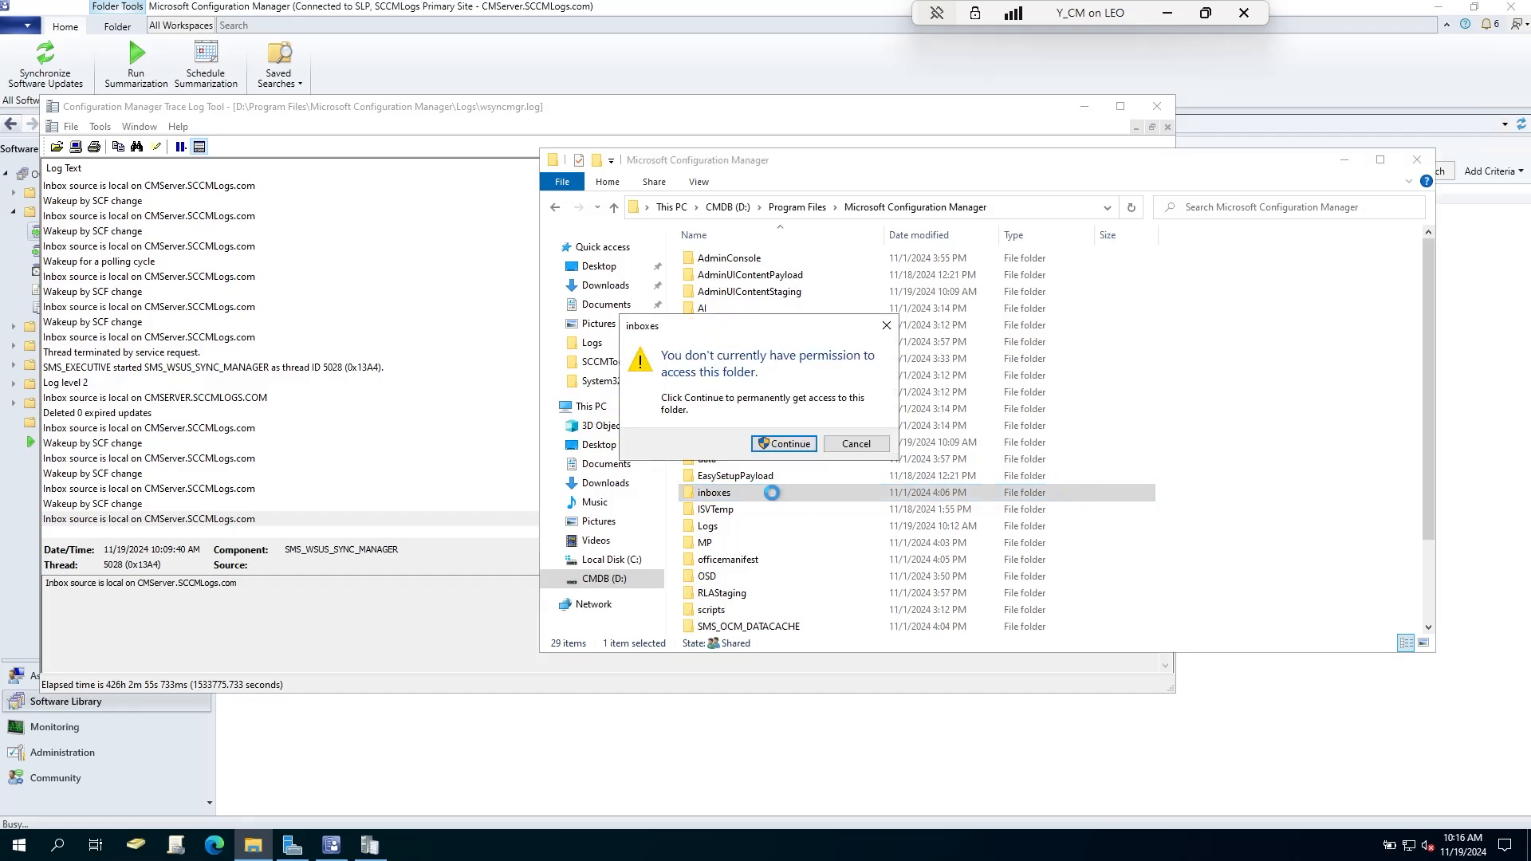
click(789, 456)
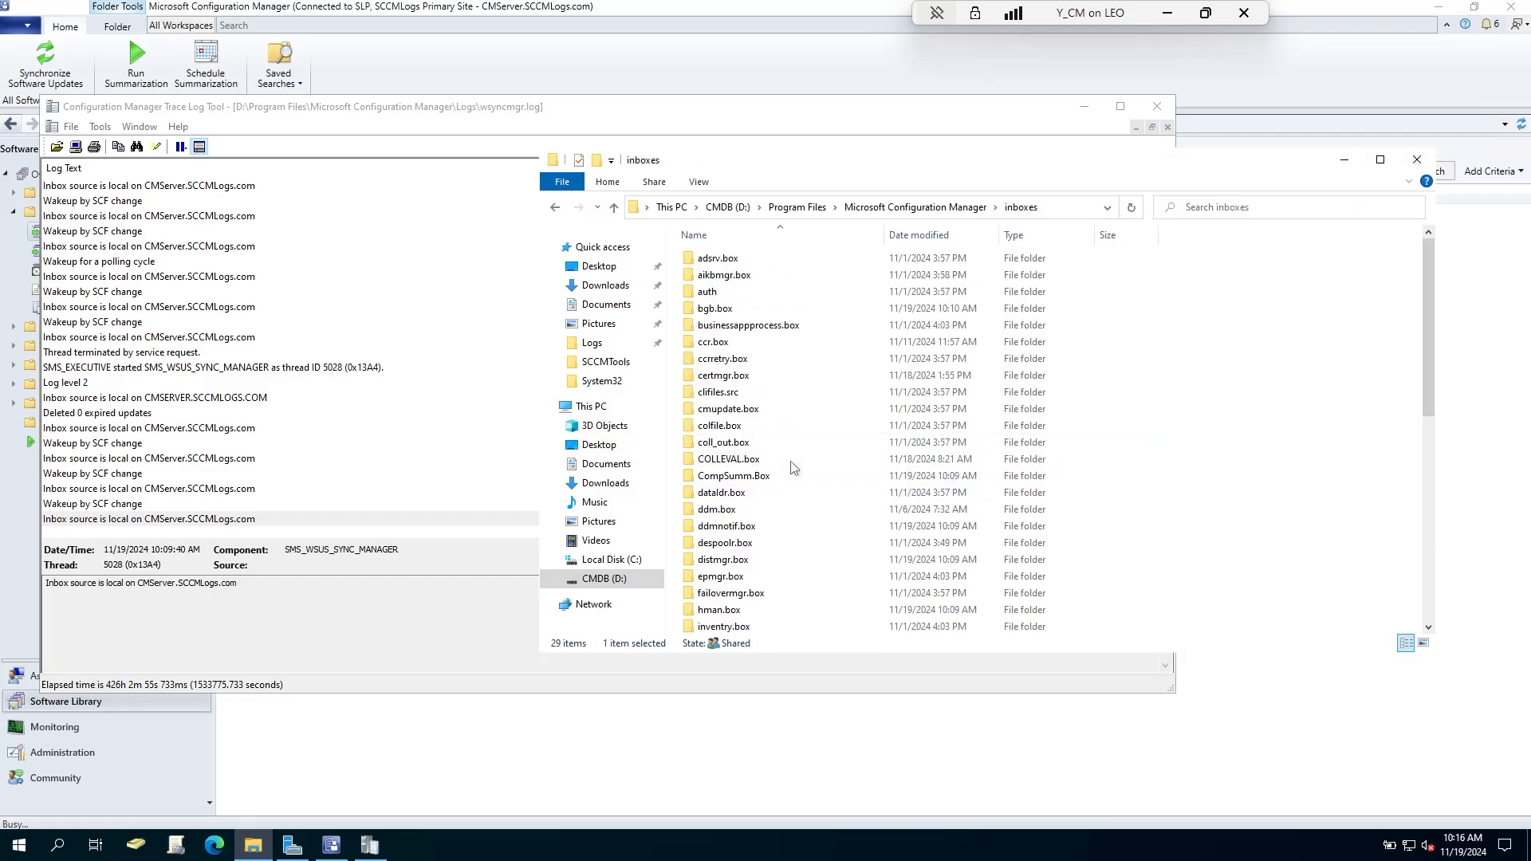
Maximize the inboxes folder window and open WSUSMgr.box, granting permanent access to it
double_click(765, 149)
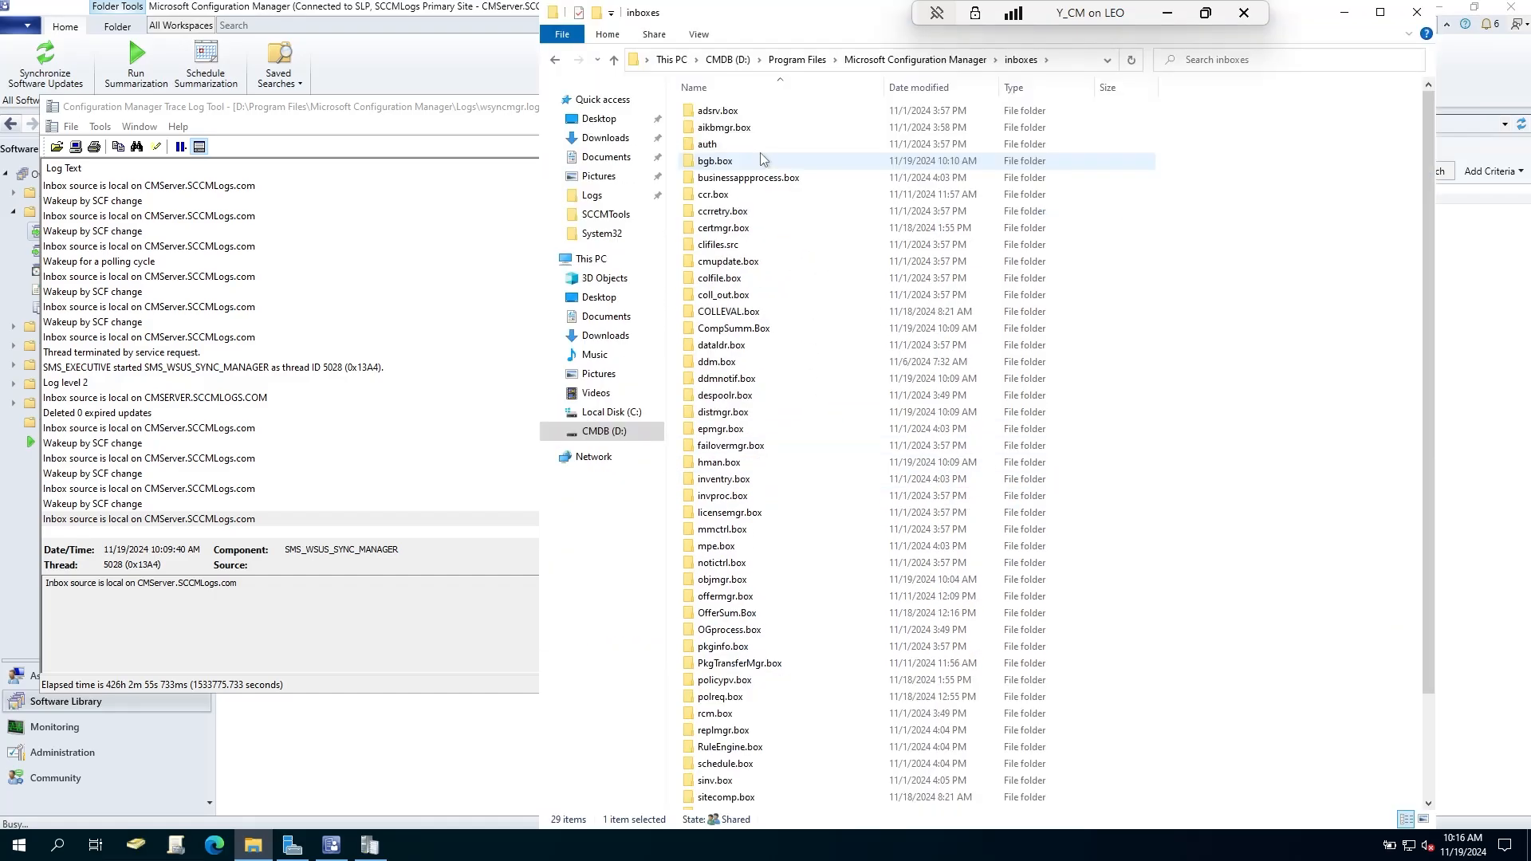
double_click(716, 5)
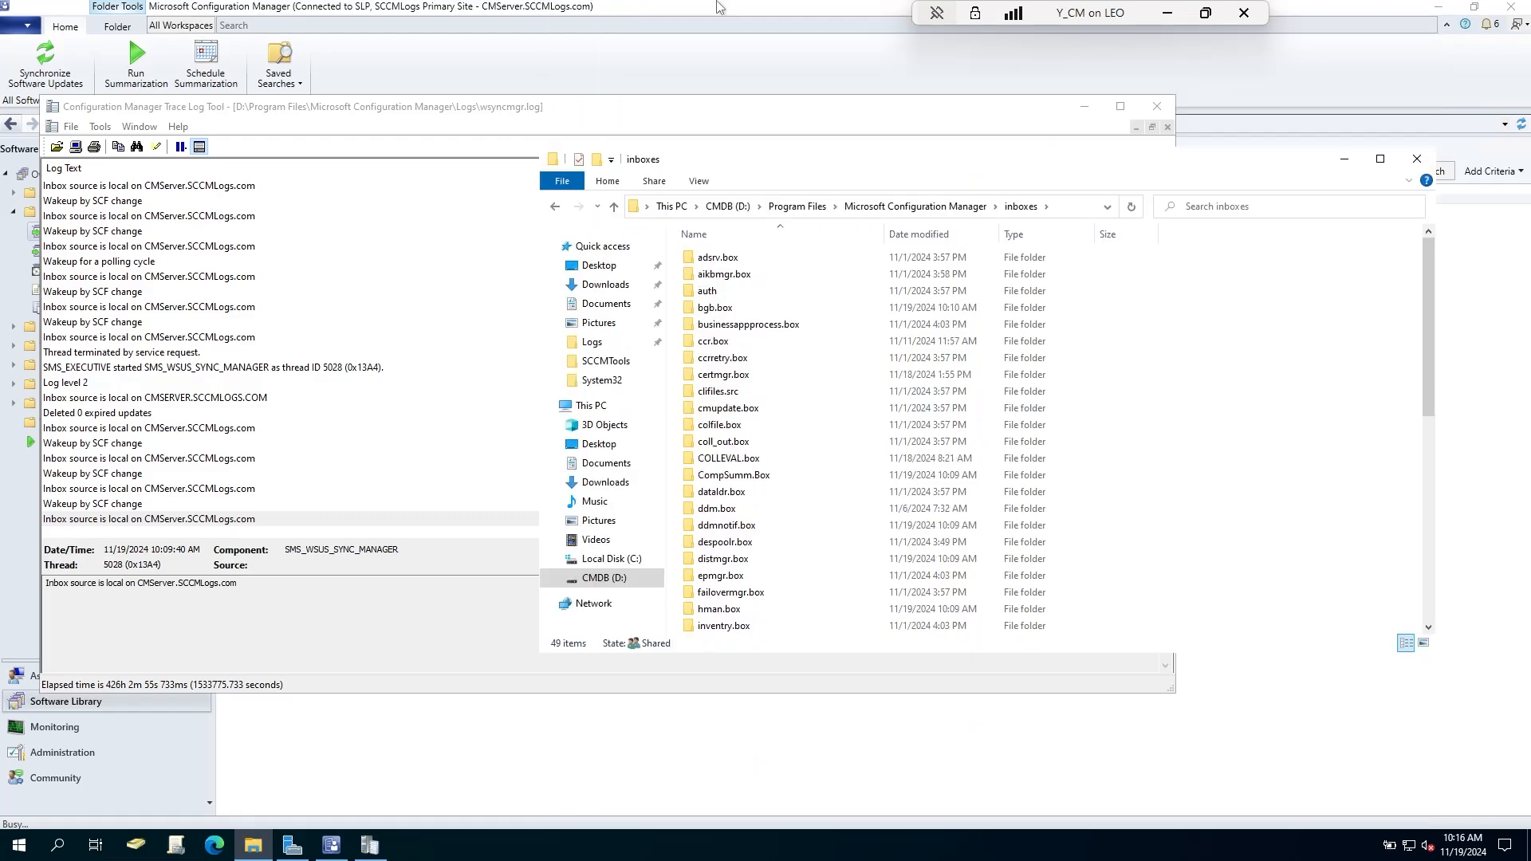
double_click(646, 165)
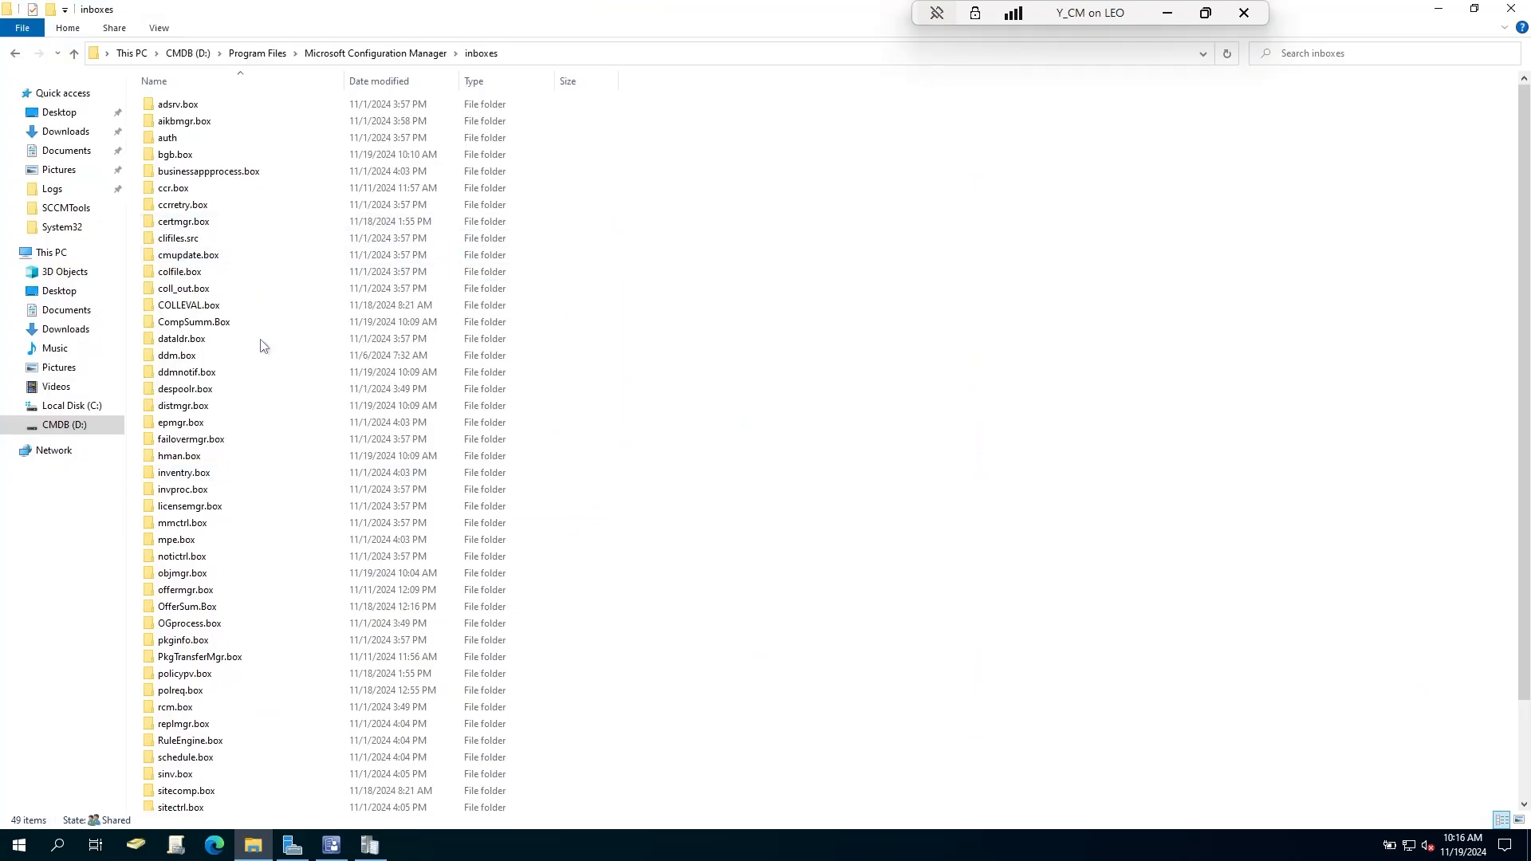
scroll(243, 571, down, 3)
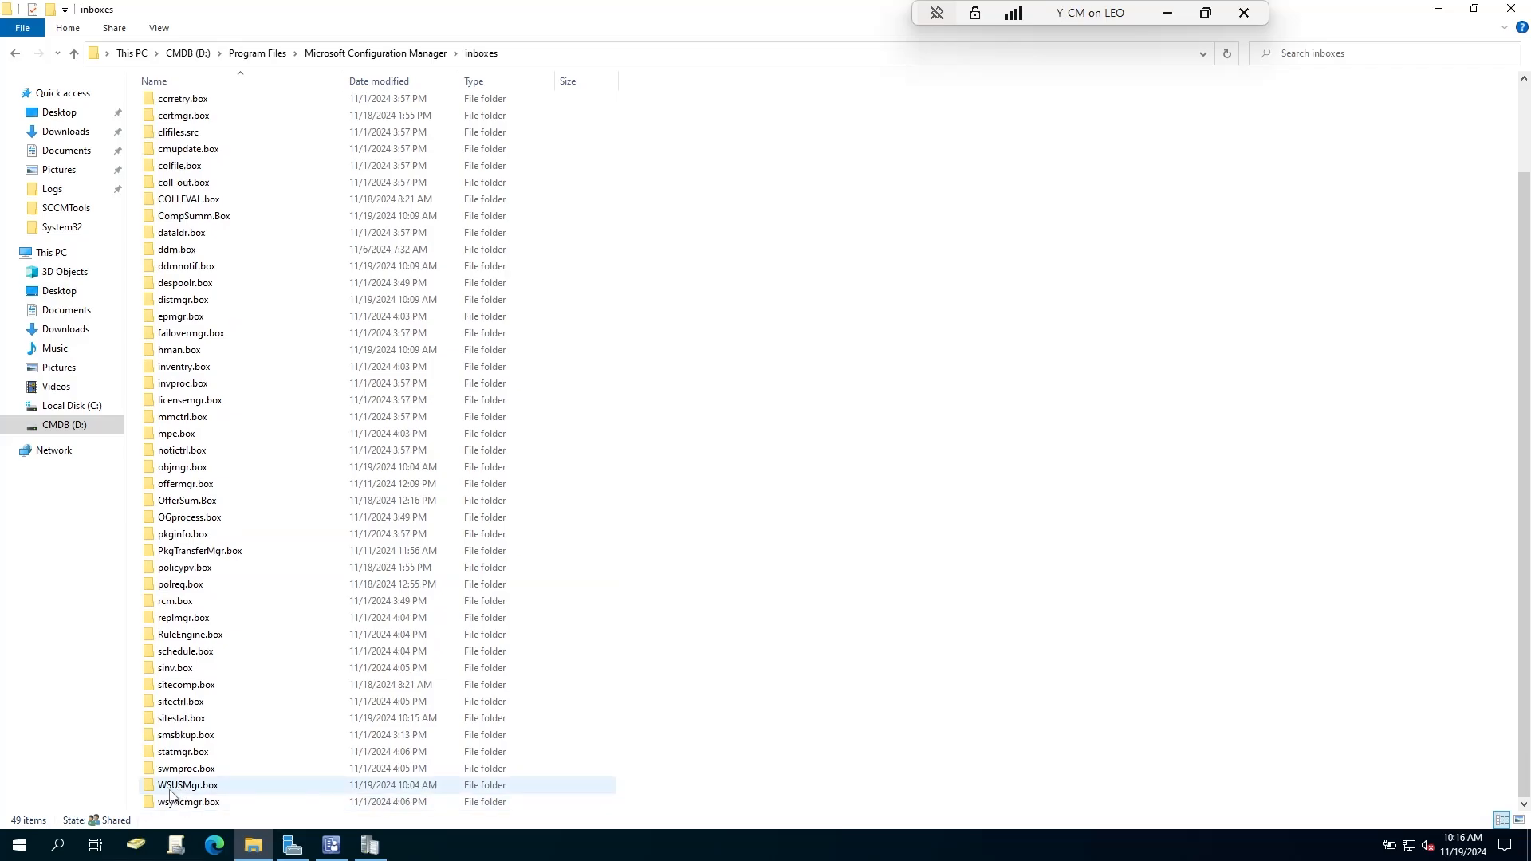
double_click(207, 788)
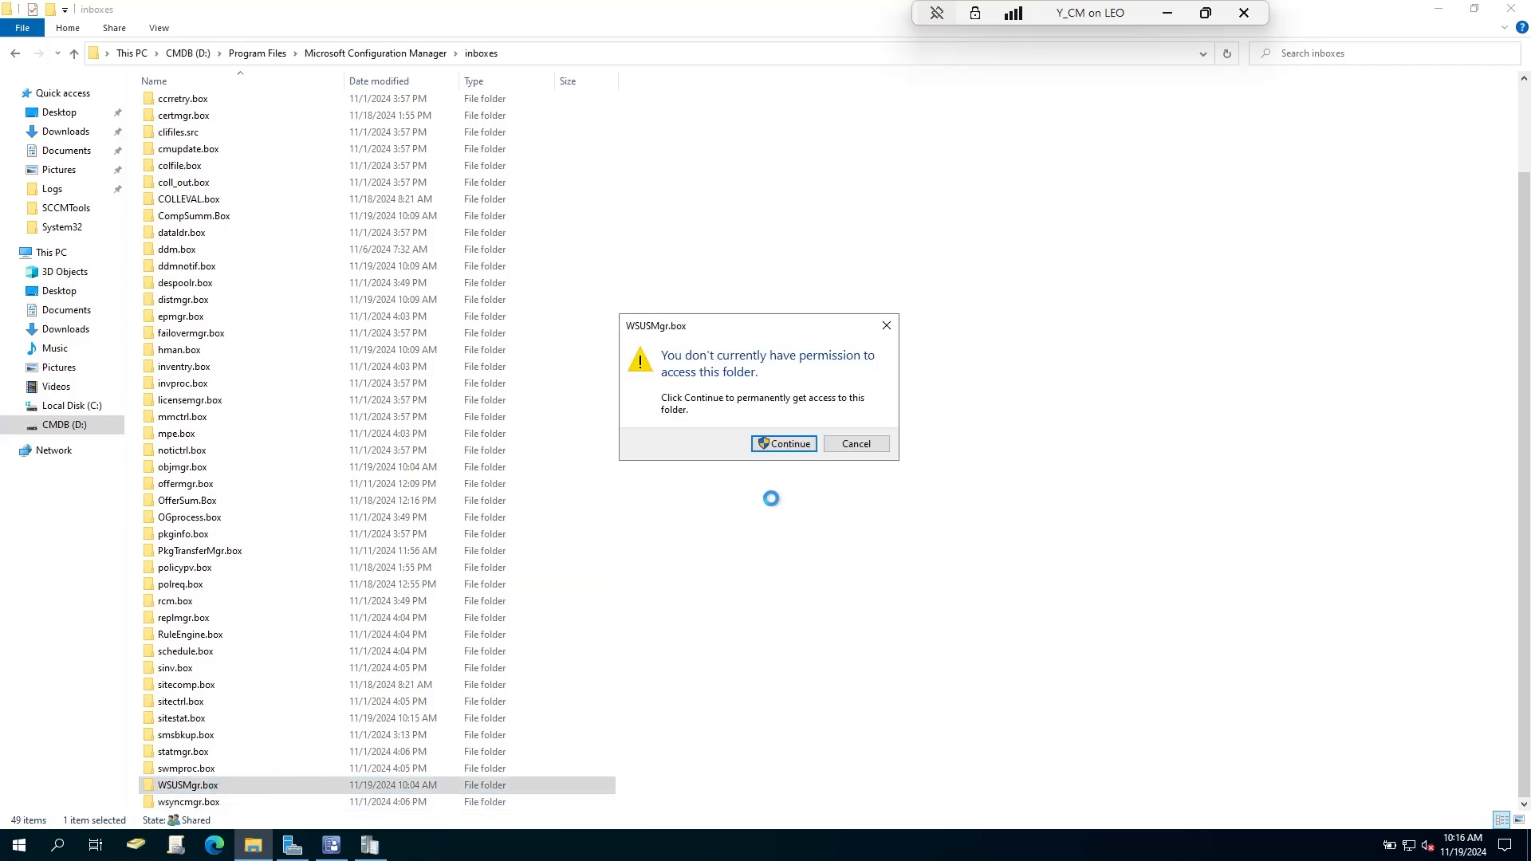
click(794, 443)
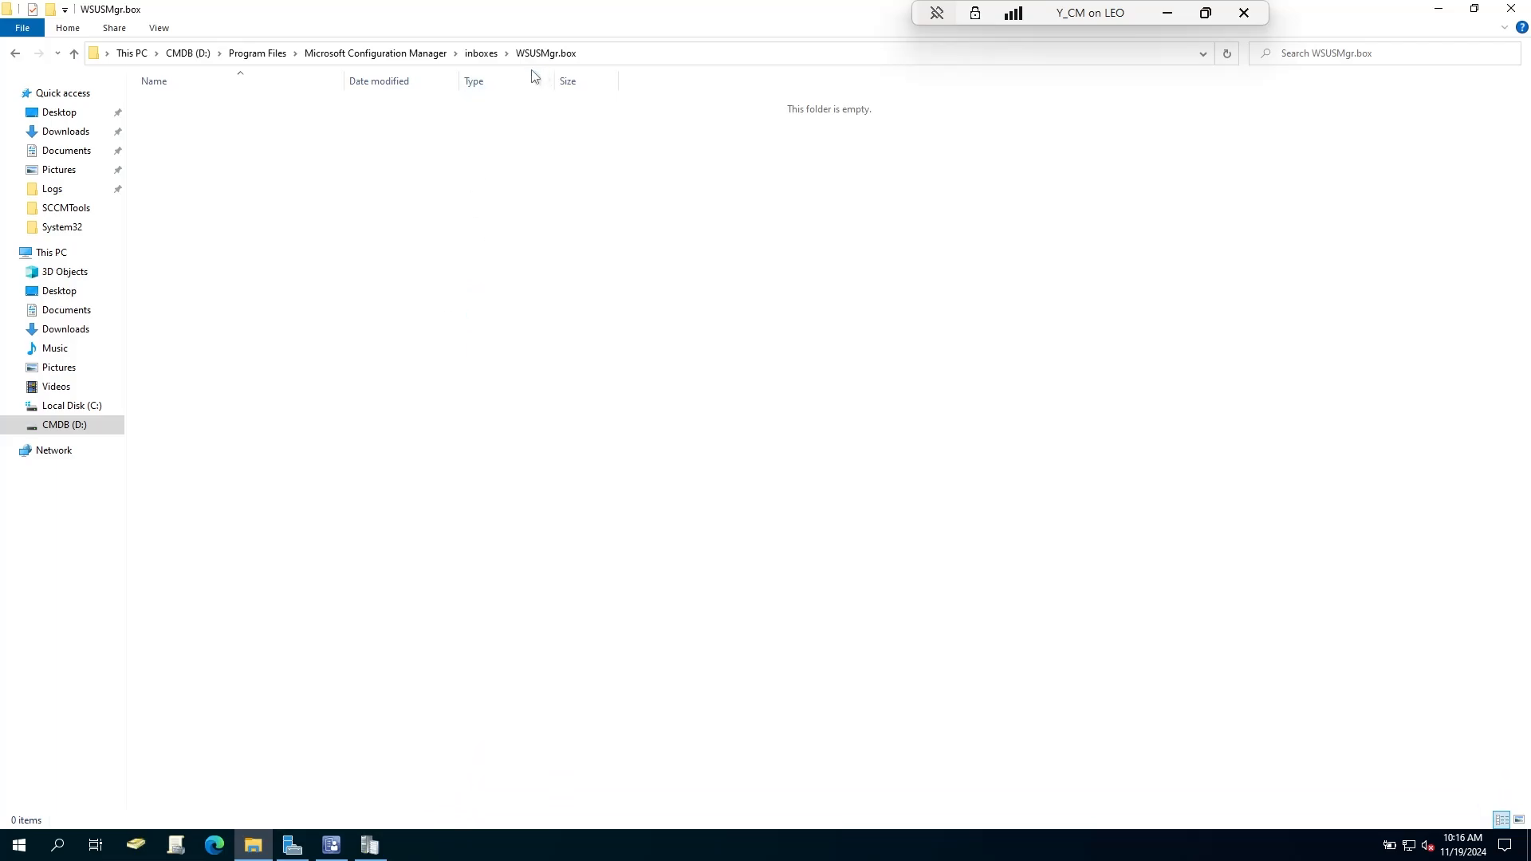
Return to the inboxes folder and open wsyncmgr.box, granting permanent access to it
click(74, 53)
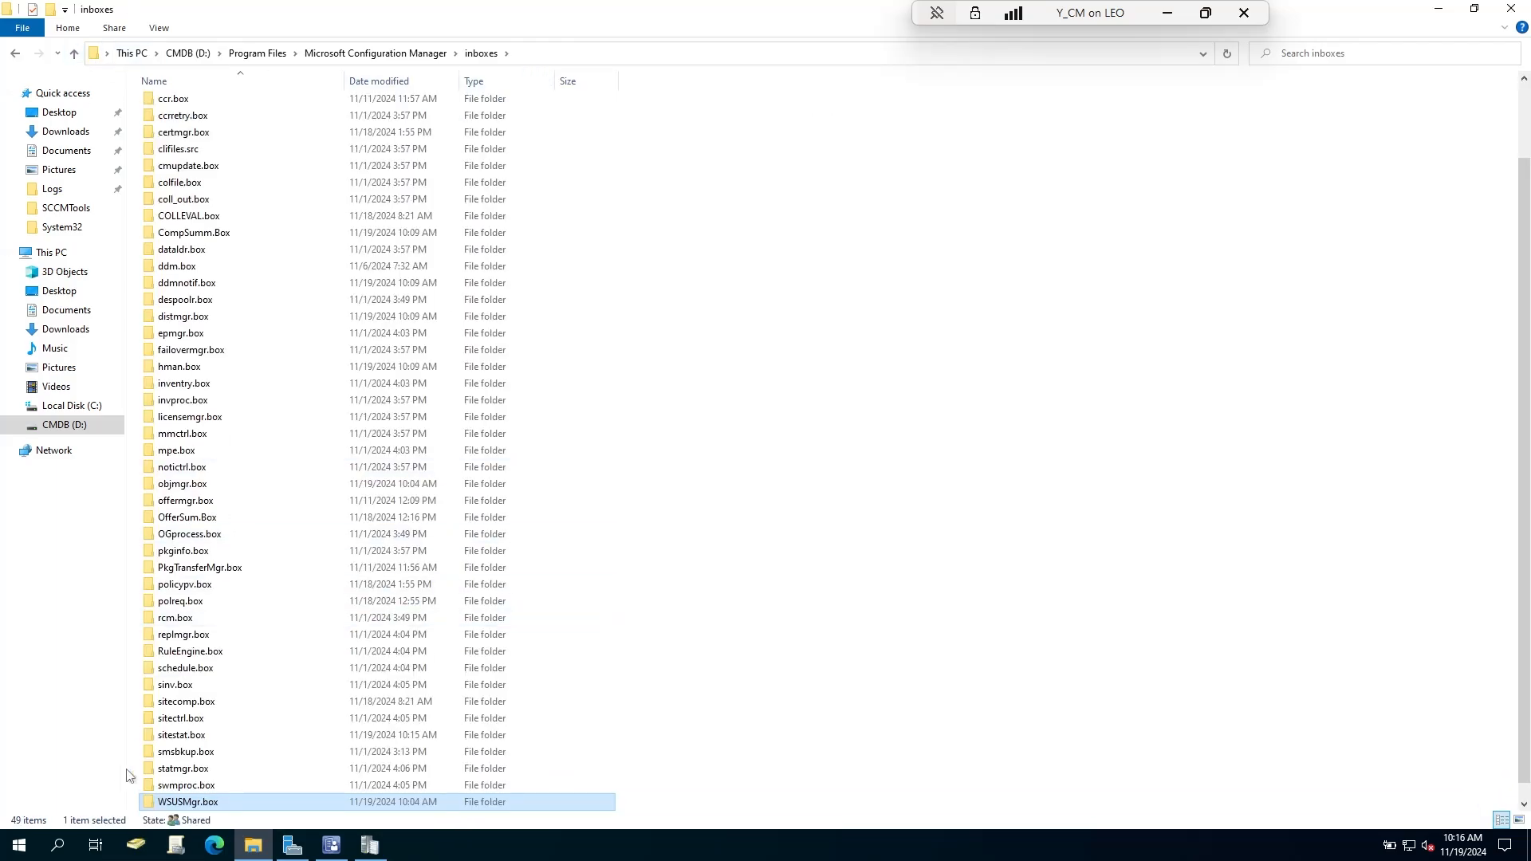
scroll(228, 796, down, 1)
double_click(225, 802)
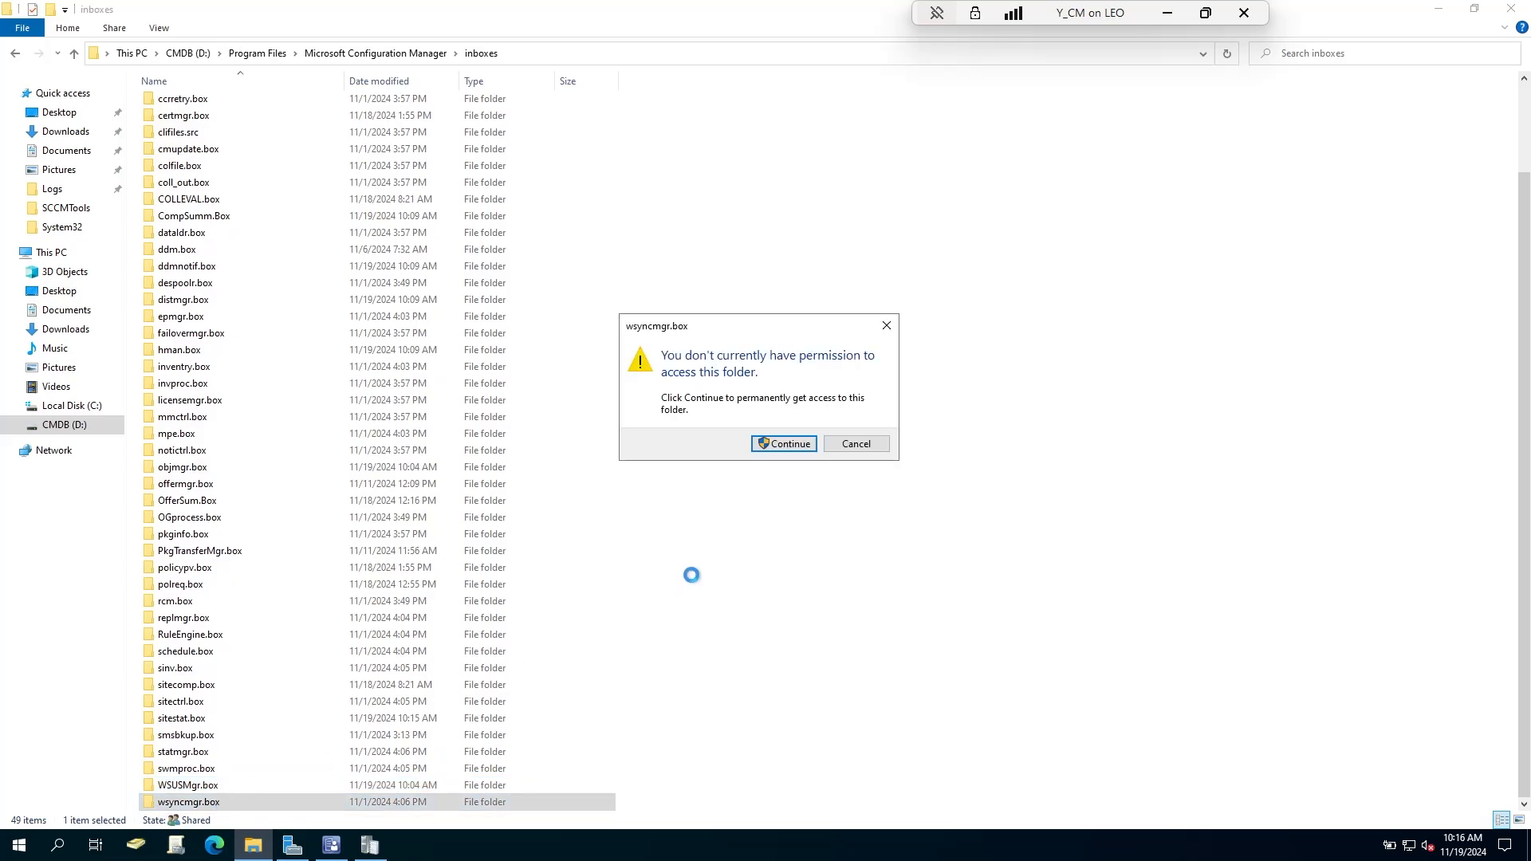
click(789, 443)
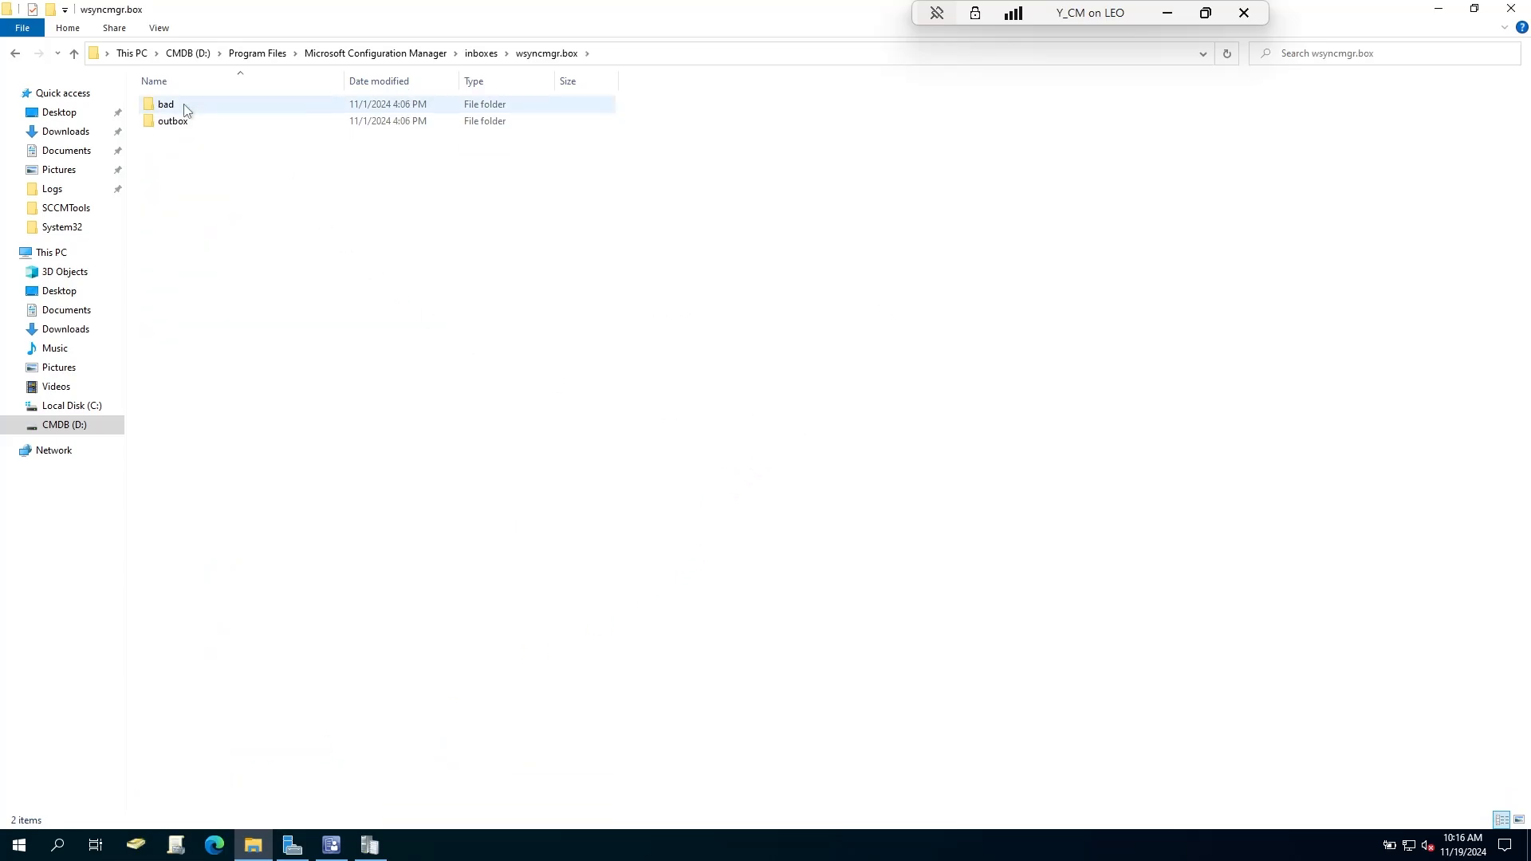
Restore the wsyncmgr.box folder window down and narrow the wsyncmgr log window so both fit side by side
mouse_move(339, 21)
mouse_down()
mouse_move(718, 112)
mouse_move(1112, 115)
mouse_move(1197, 146)
mouse_up()
click(868, 113)
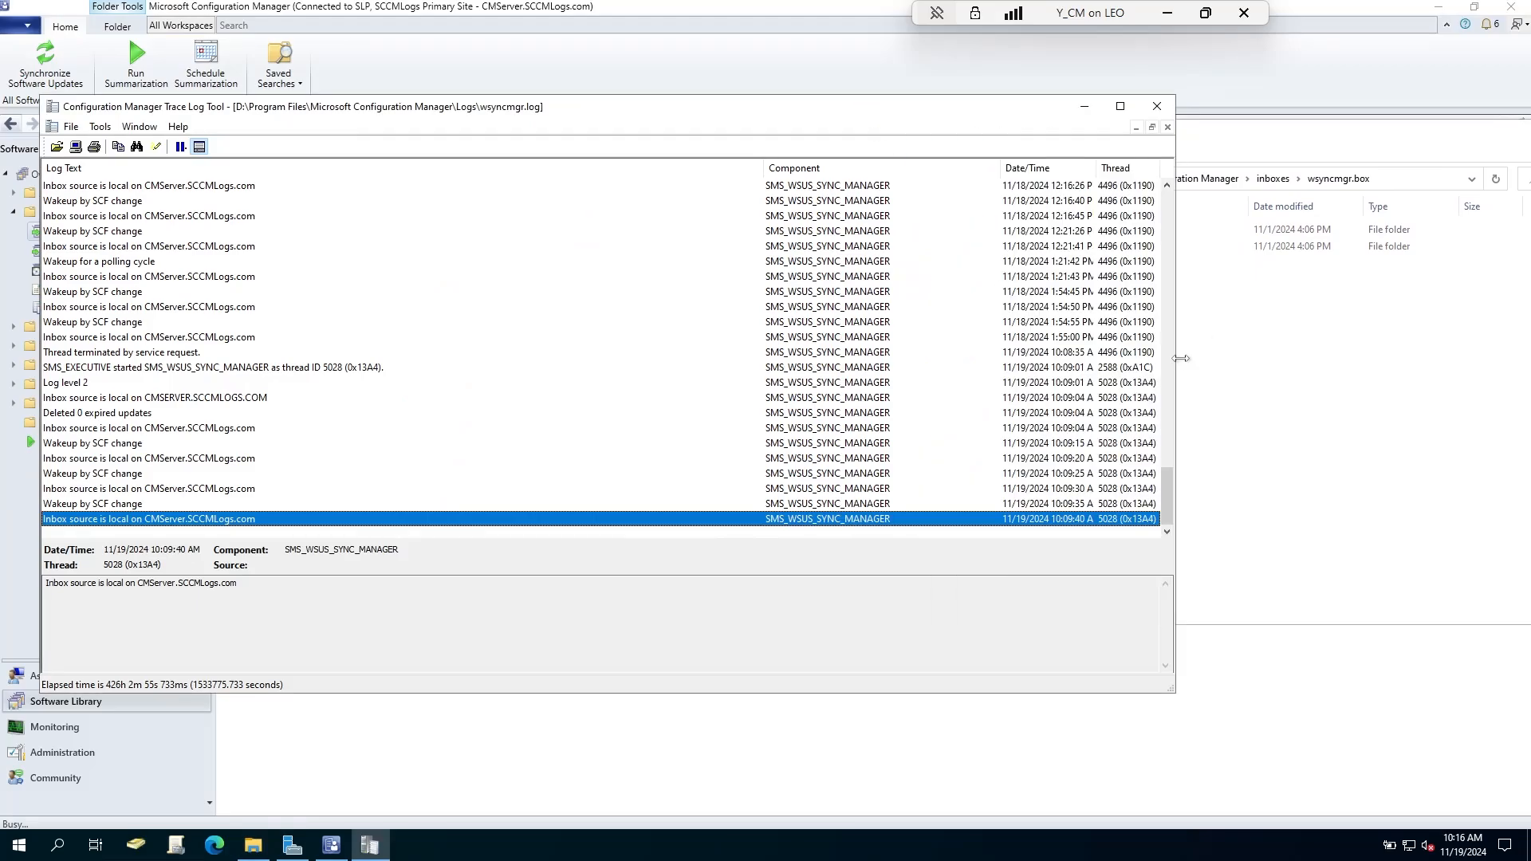
mouse_move(1176, 368)
mouse_down()
mouse_move(668, 368)
mouse_move(824, 368)
mouse_up()
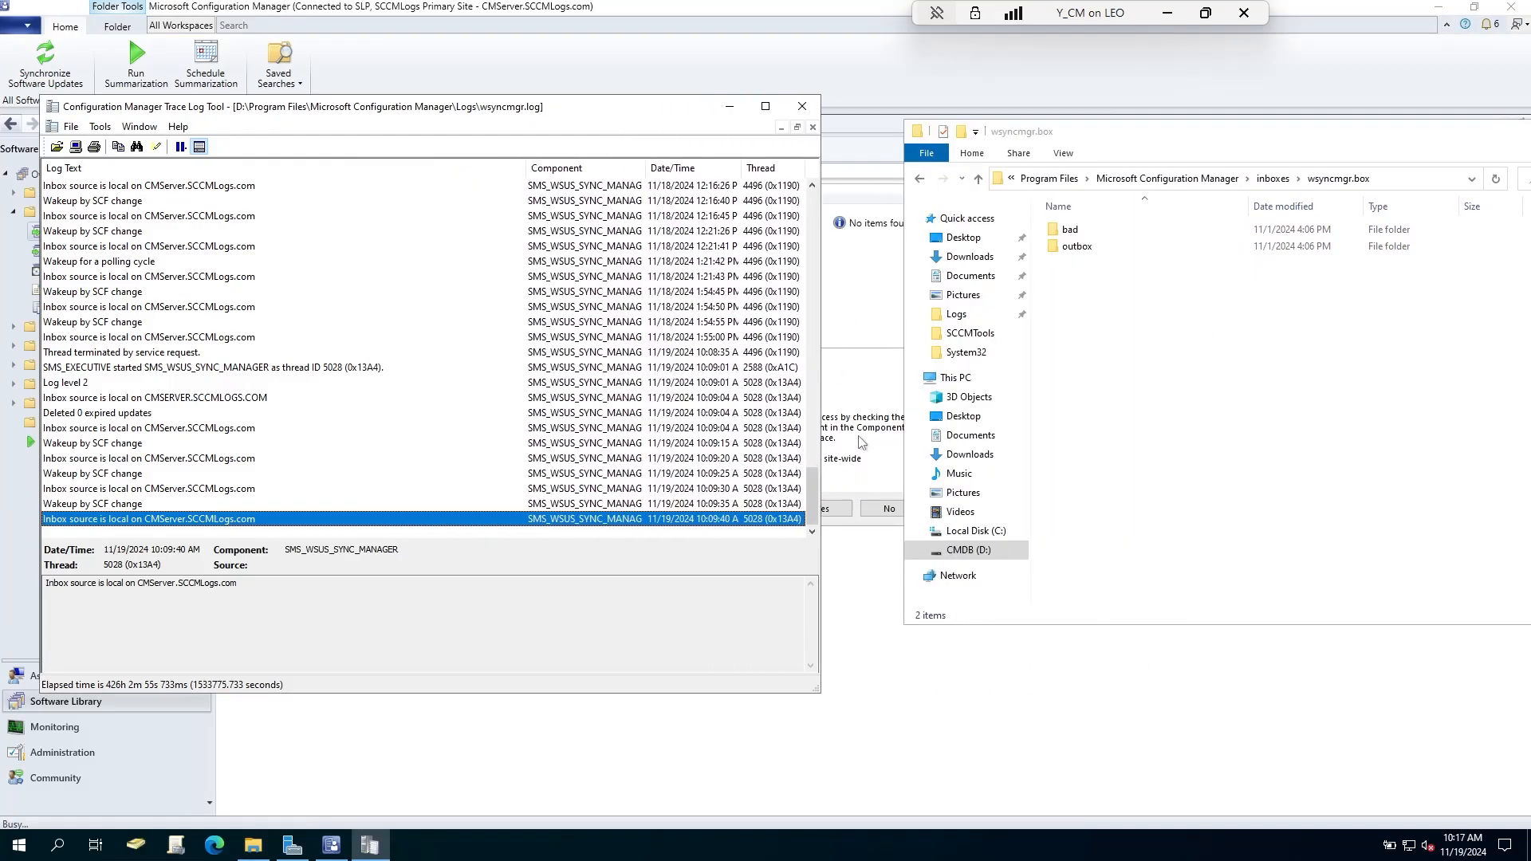
Confirm the site-wide synchronization of software updates and bring the wsyncmgr log and wsyncmgr.box windows back side by side
click(850, 361)
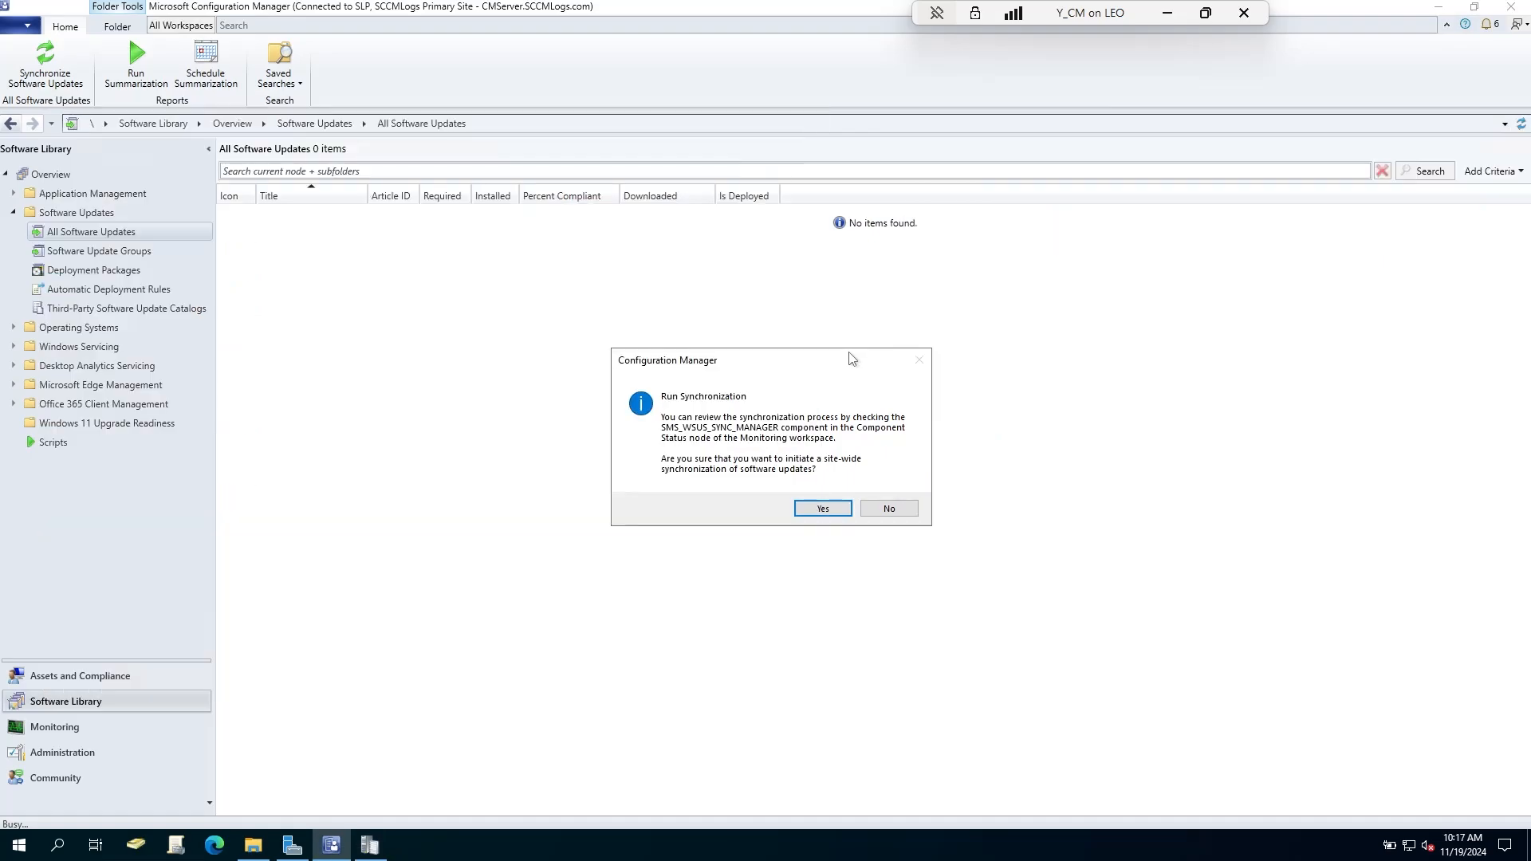
click(822, 509)
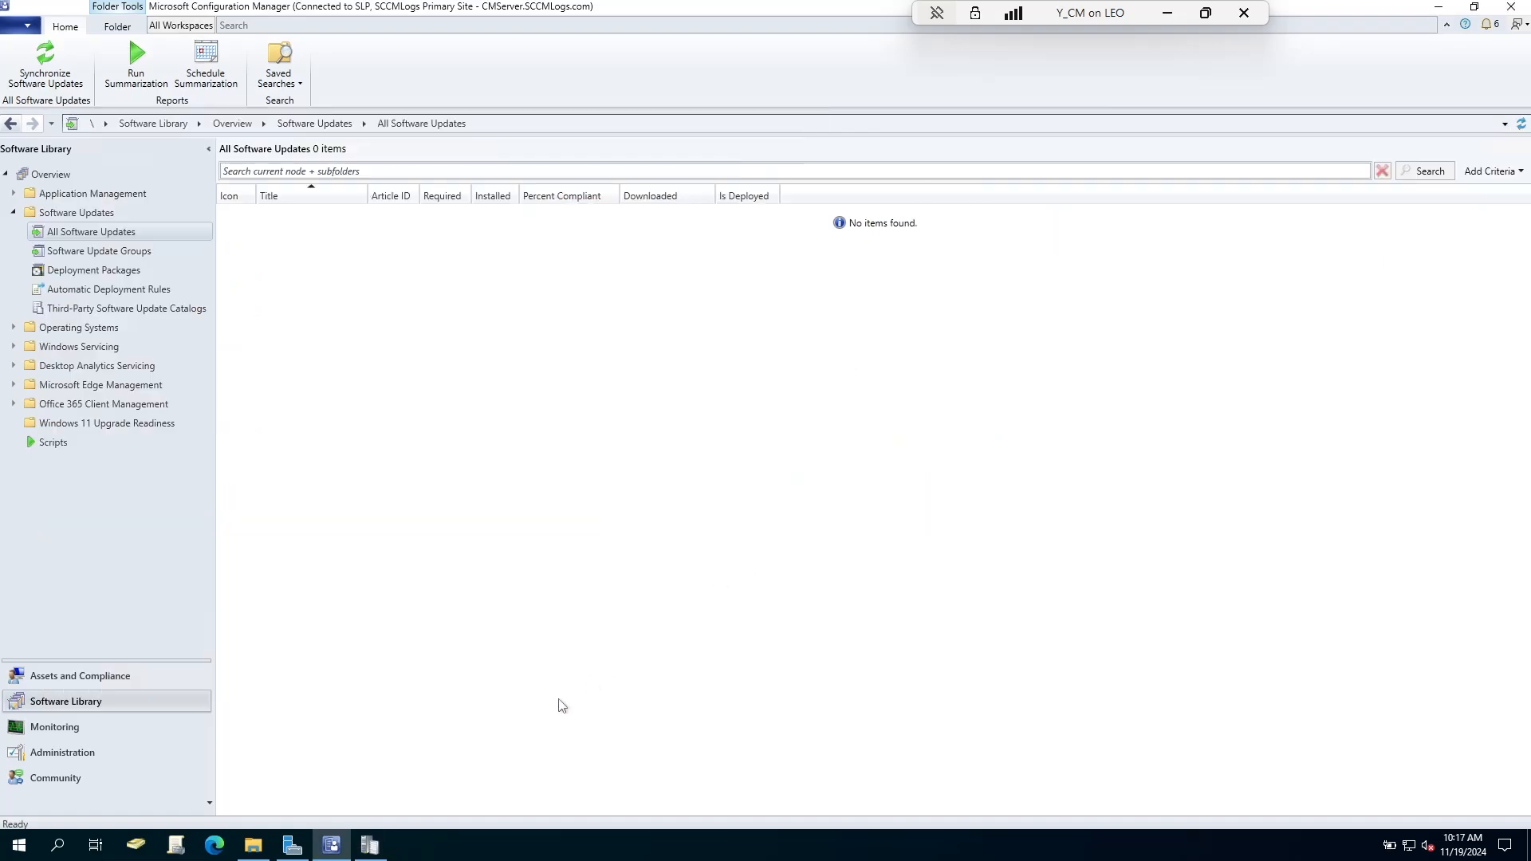
click(369, 845)
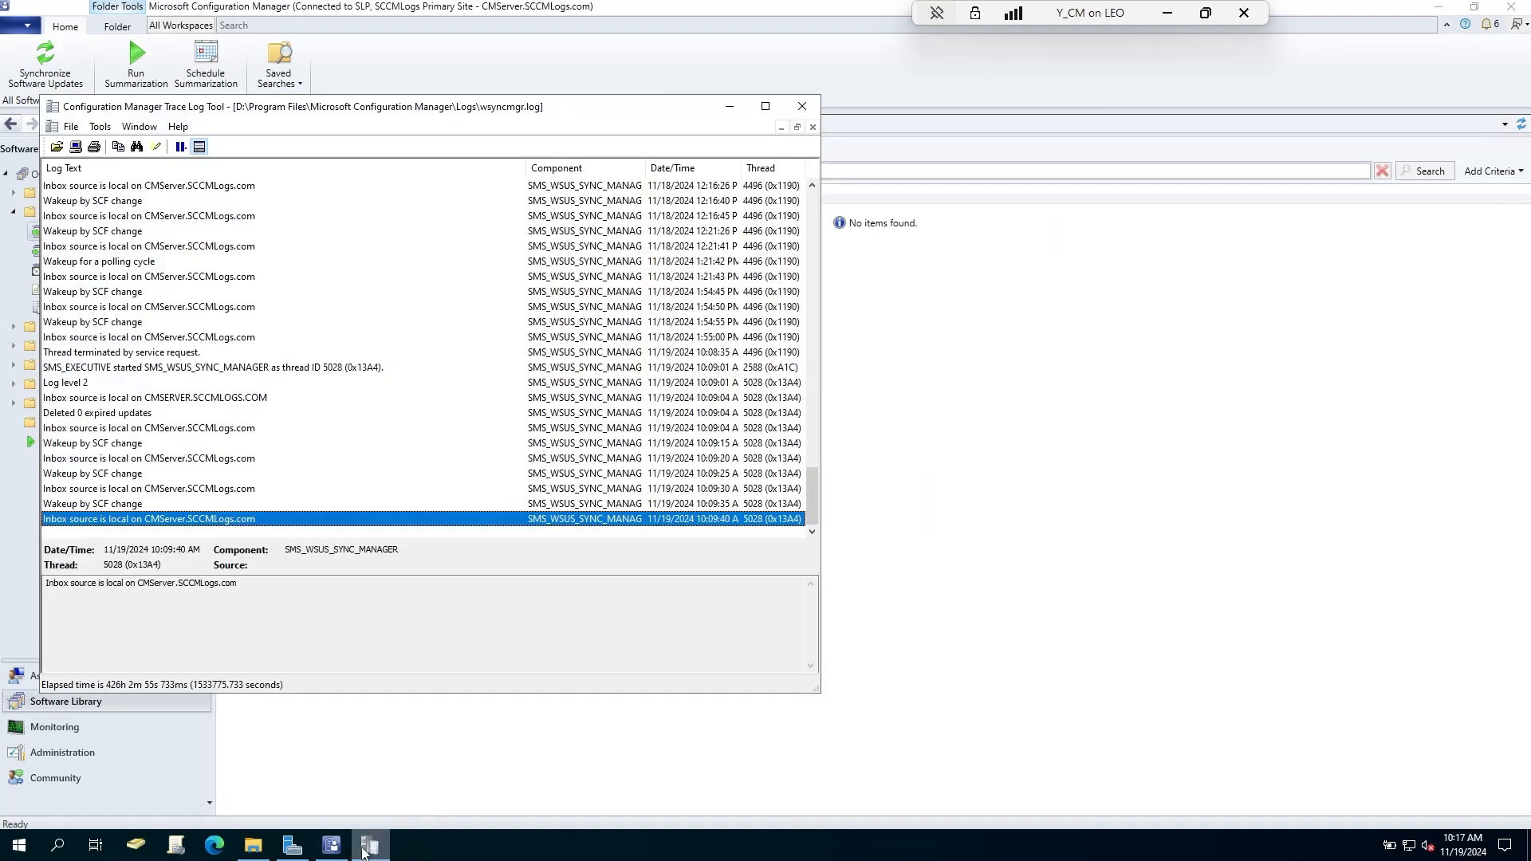
click(252, 847)
drag(1030, 131, 927, 117)
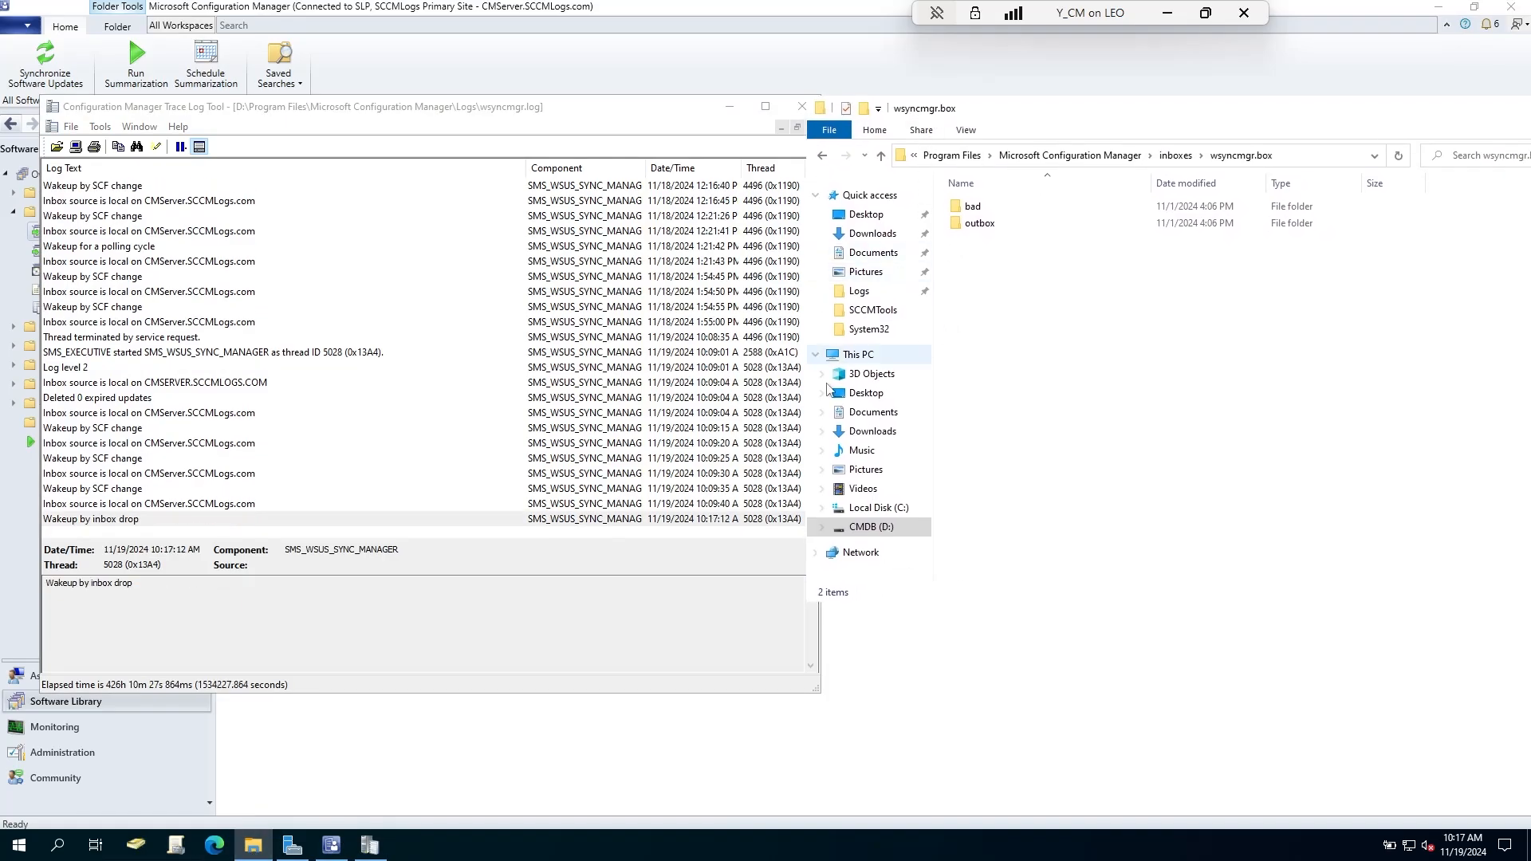
click(989, 244)
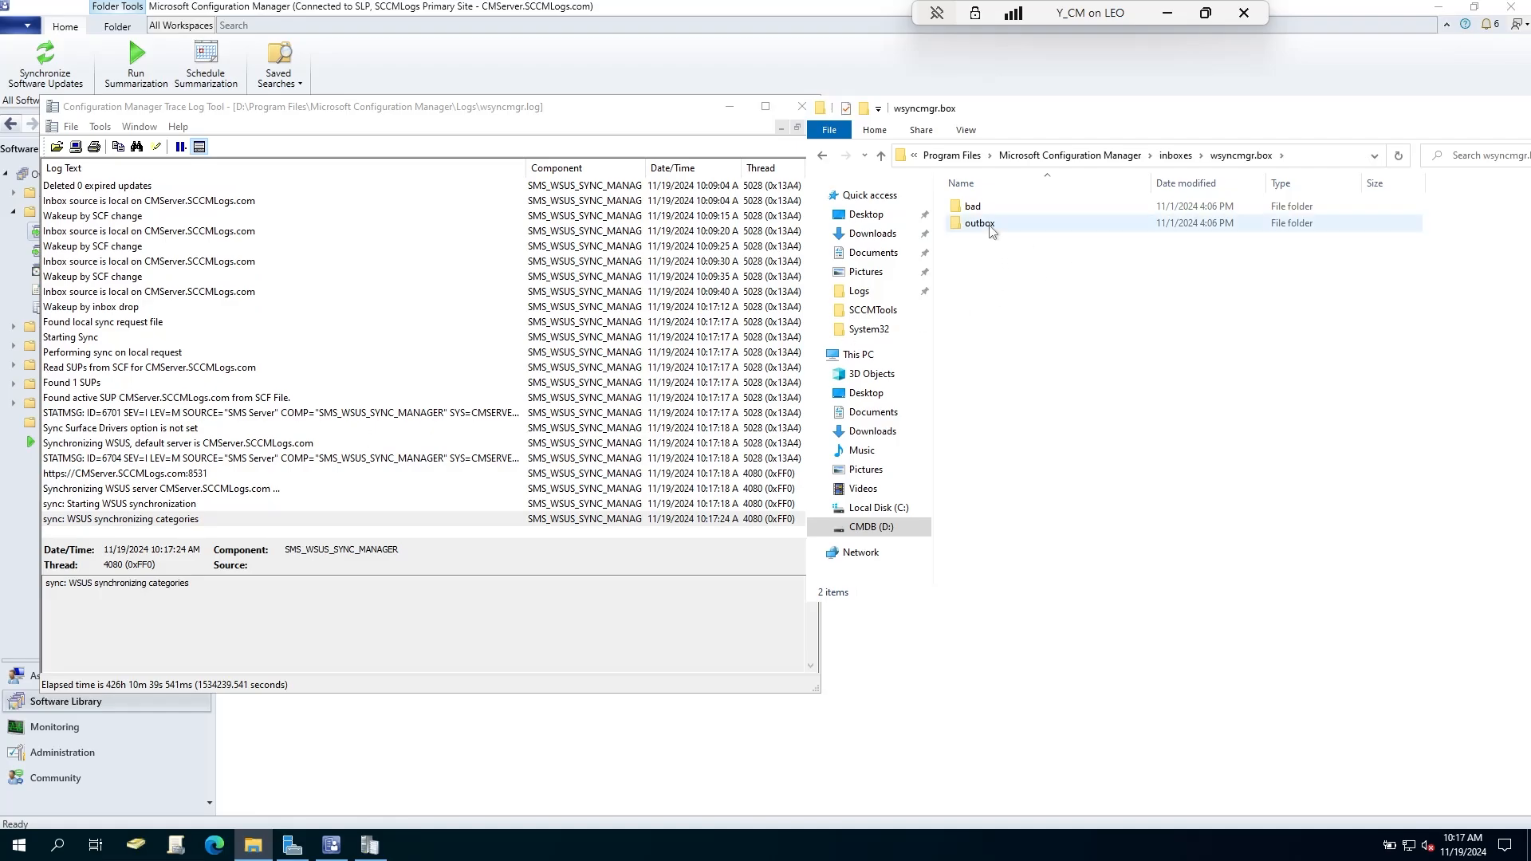
Check the bad subfolder of wsyncmgr.box for files, return to the parent folder, and close the folder window
double_click(976, 208)
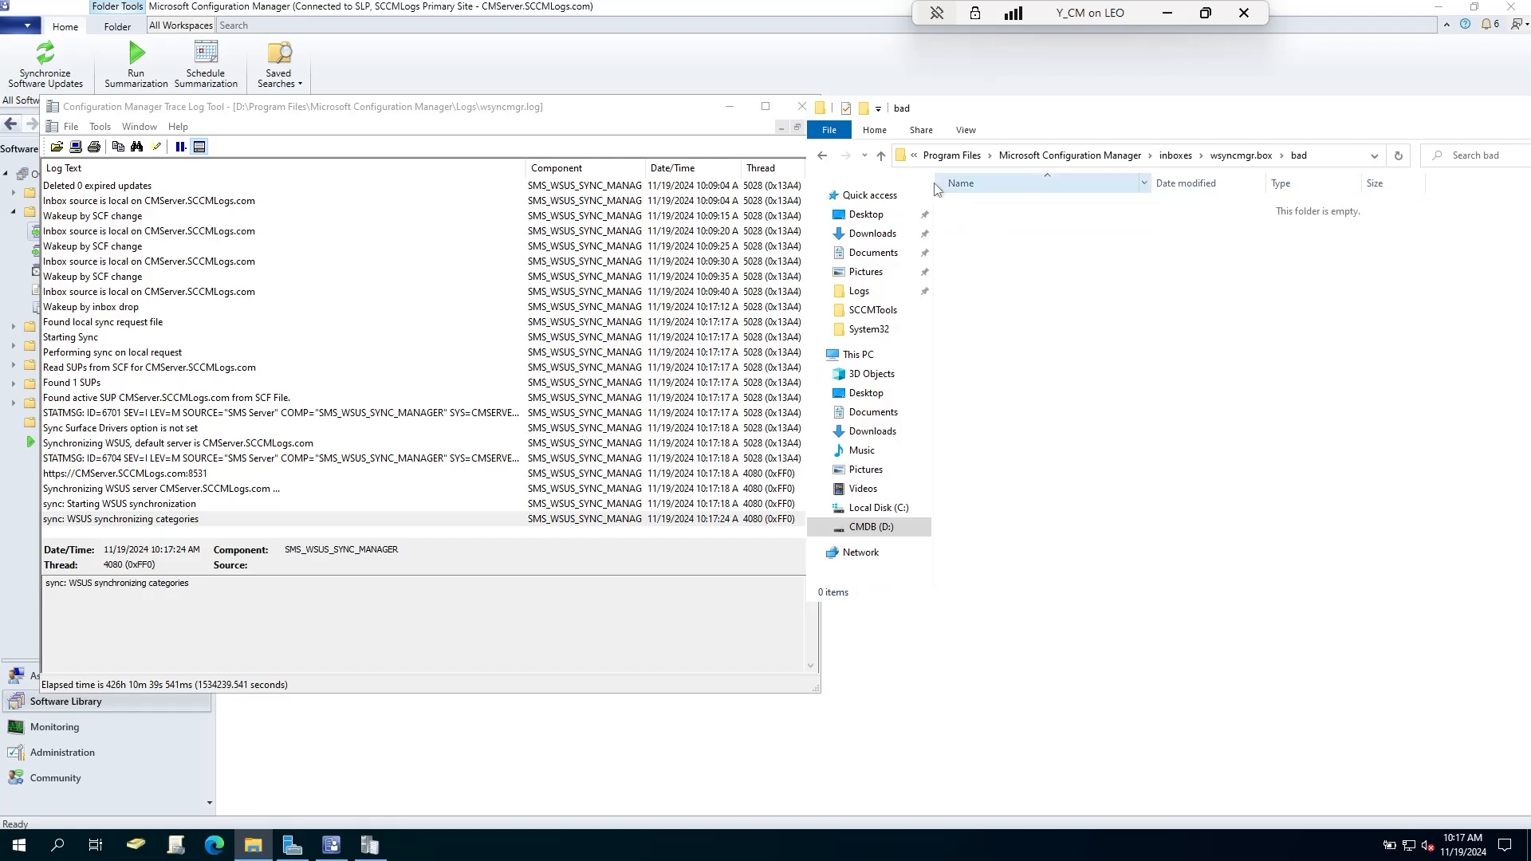
click(881, 156)
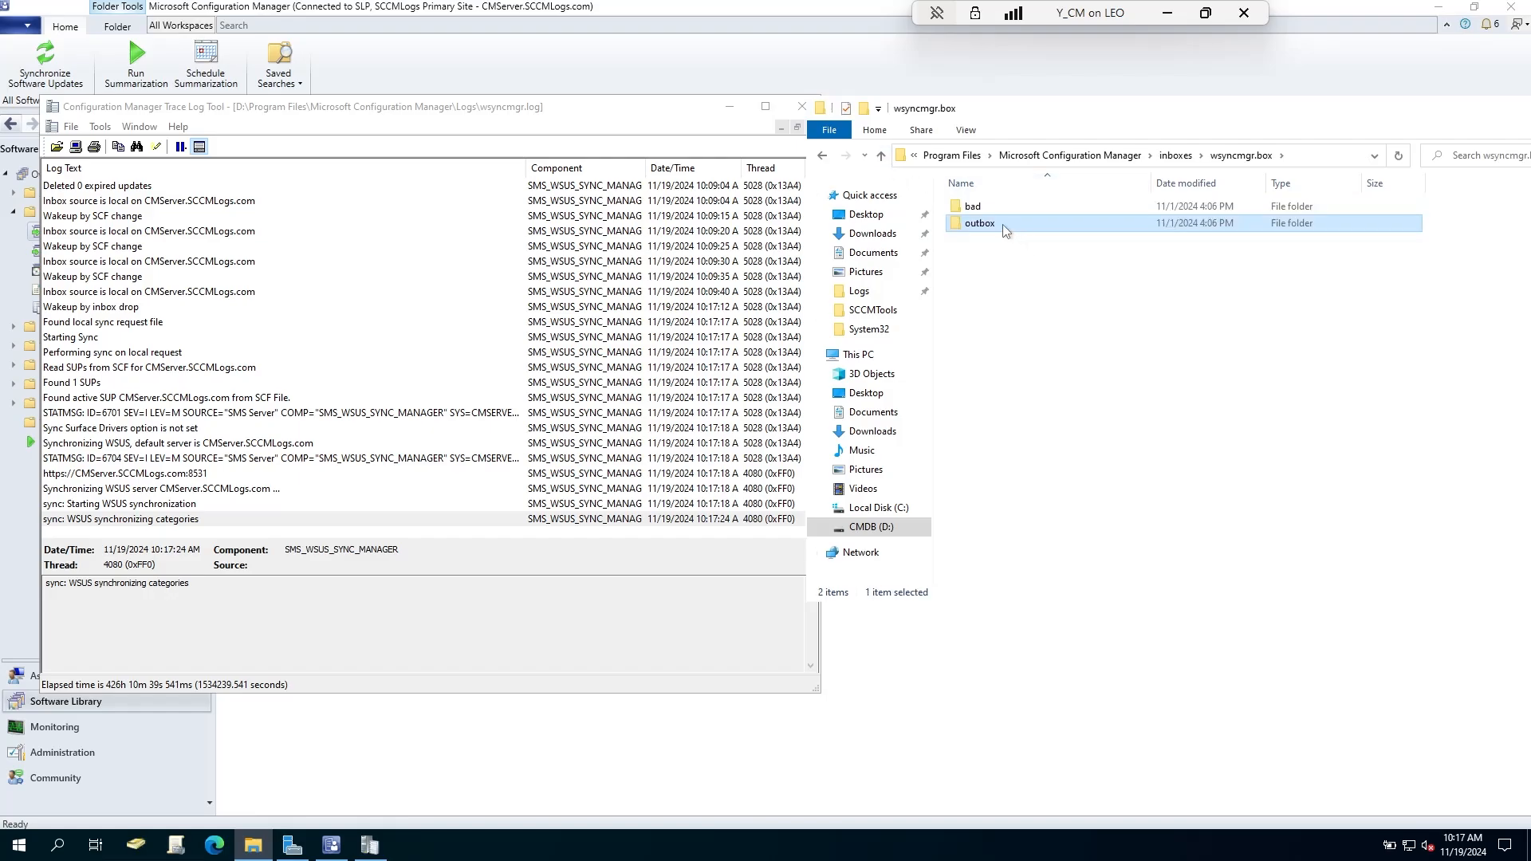
click(1002, 224)
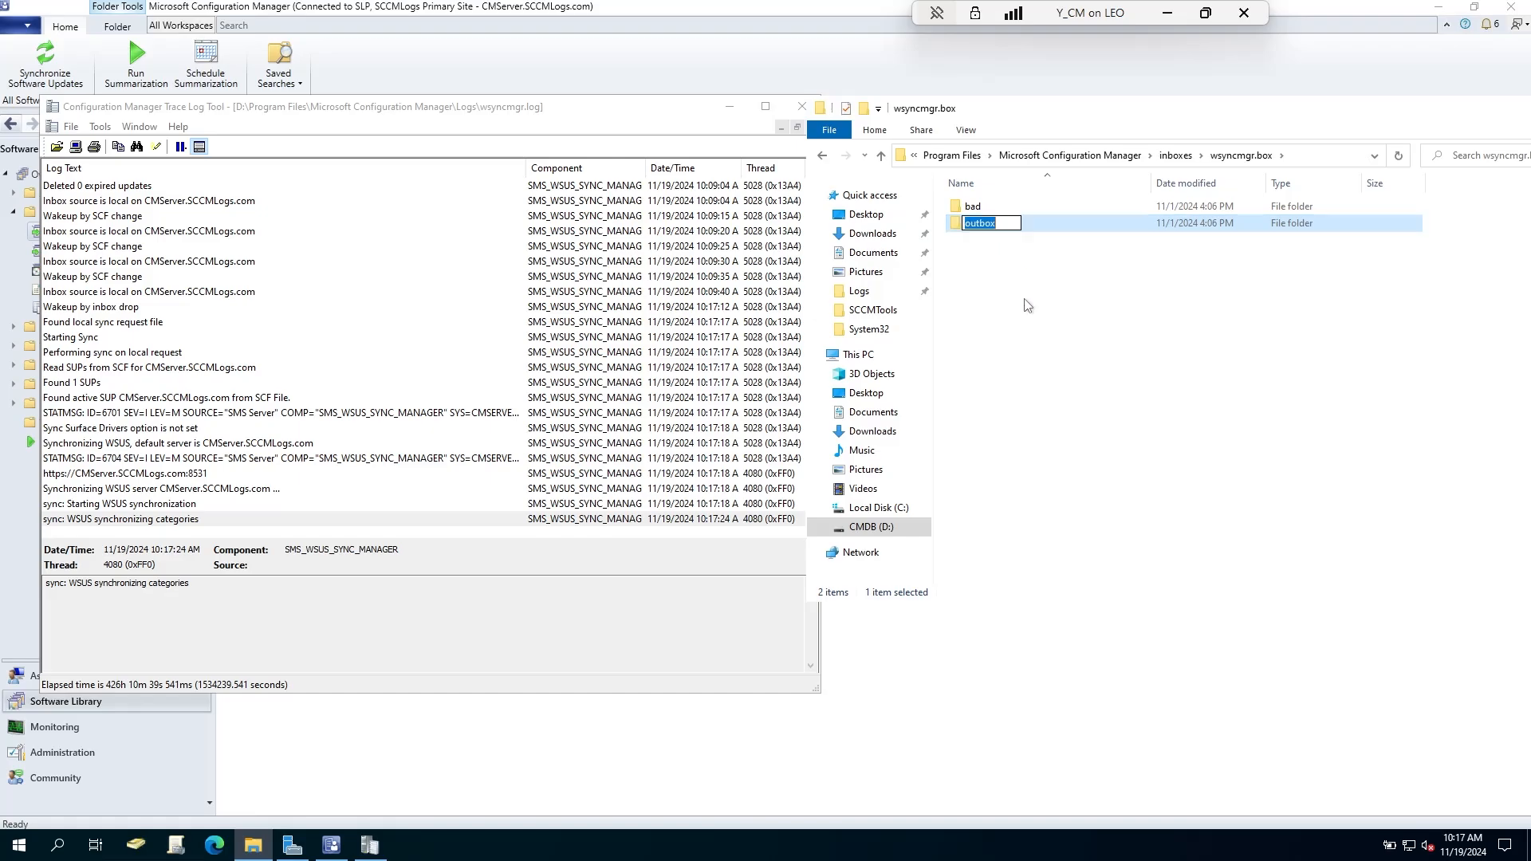
click(1026, 285)
click(988, 208)
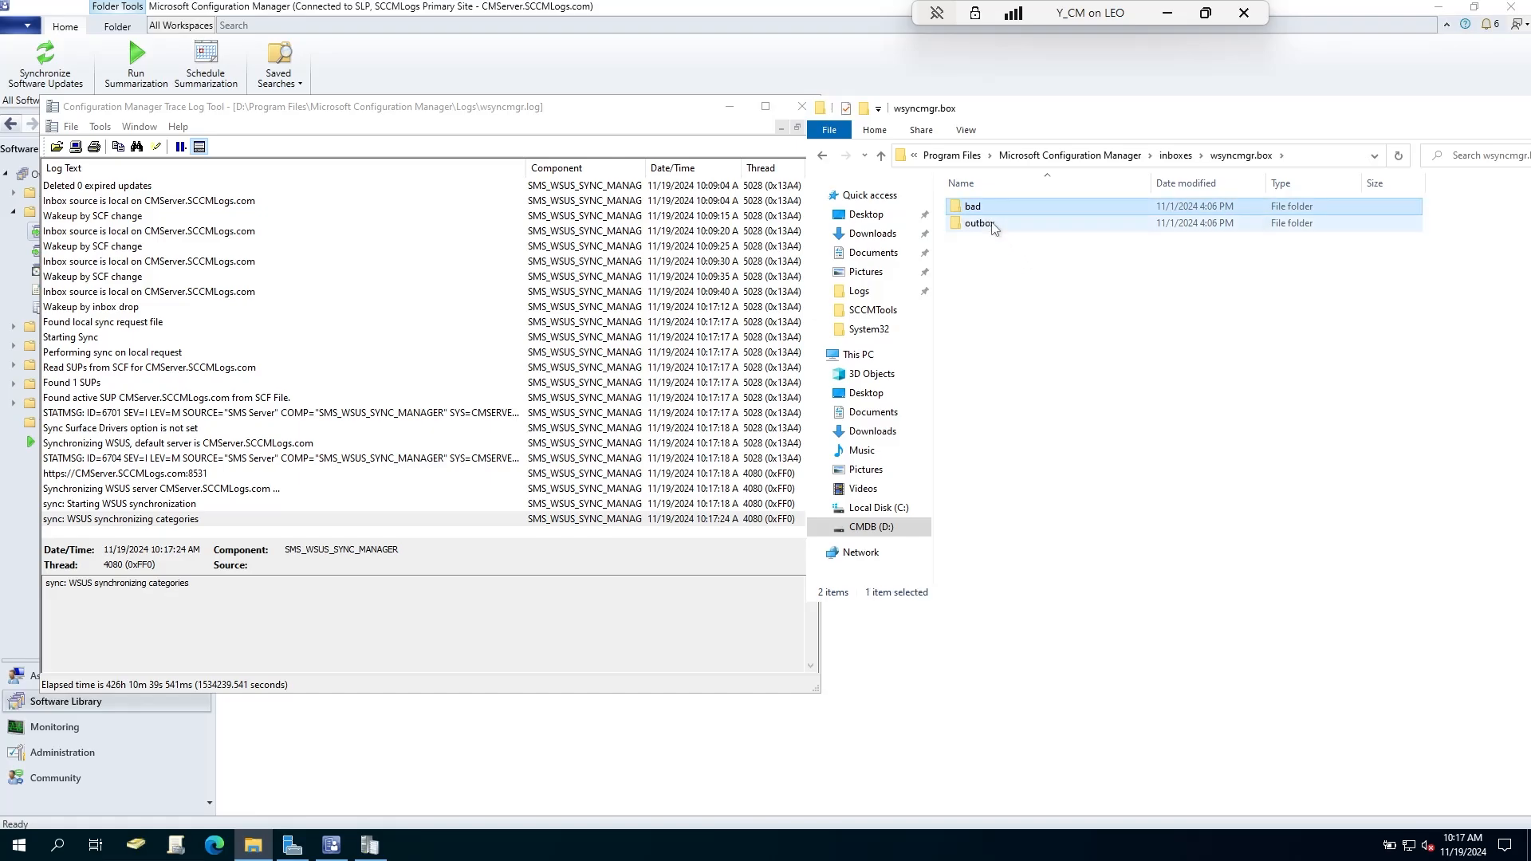
double_click(989, 207)
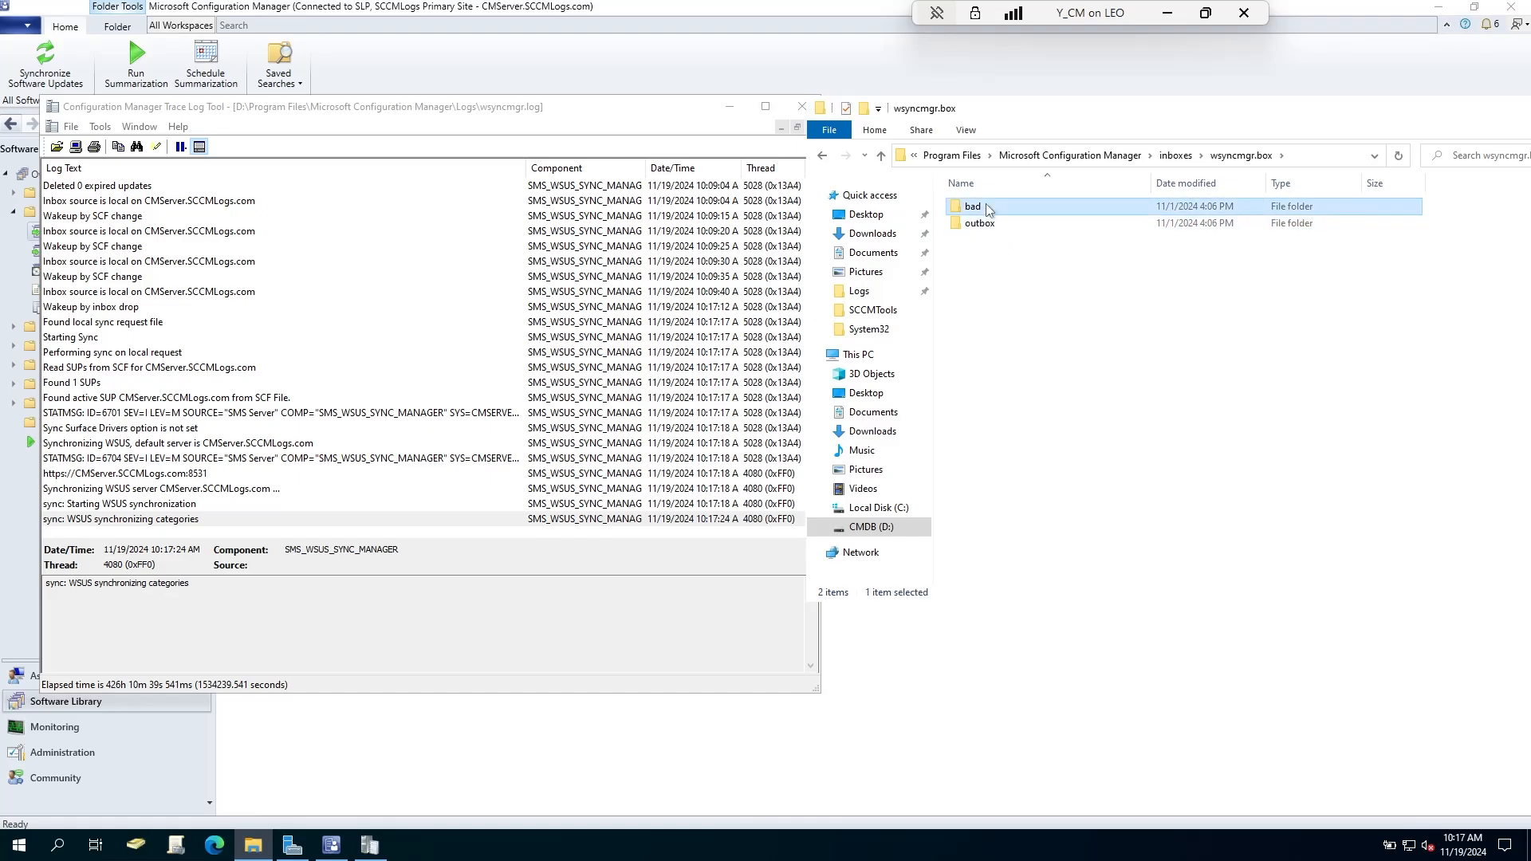
click(880, 156)
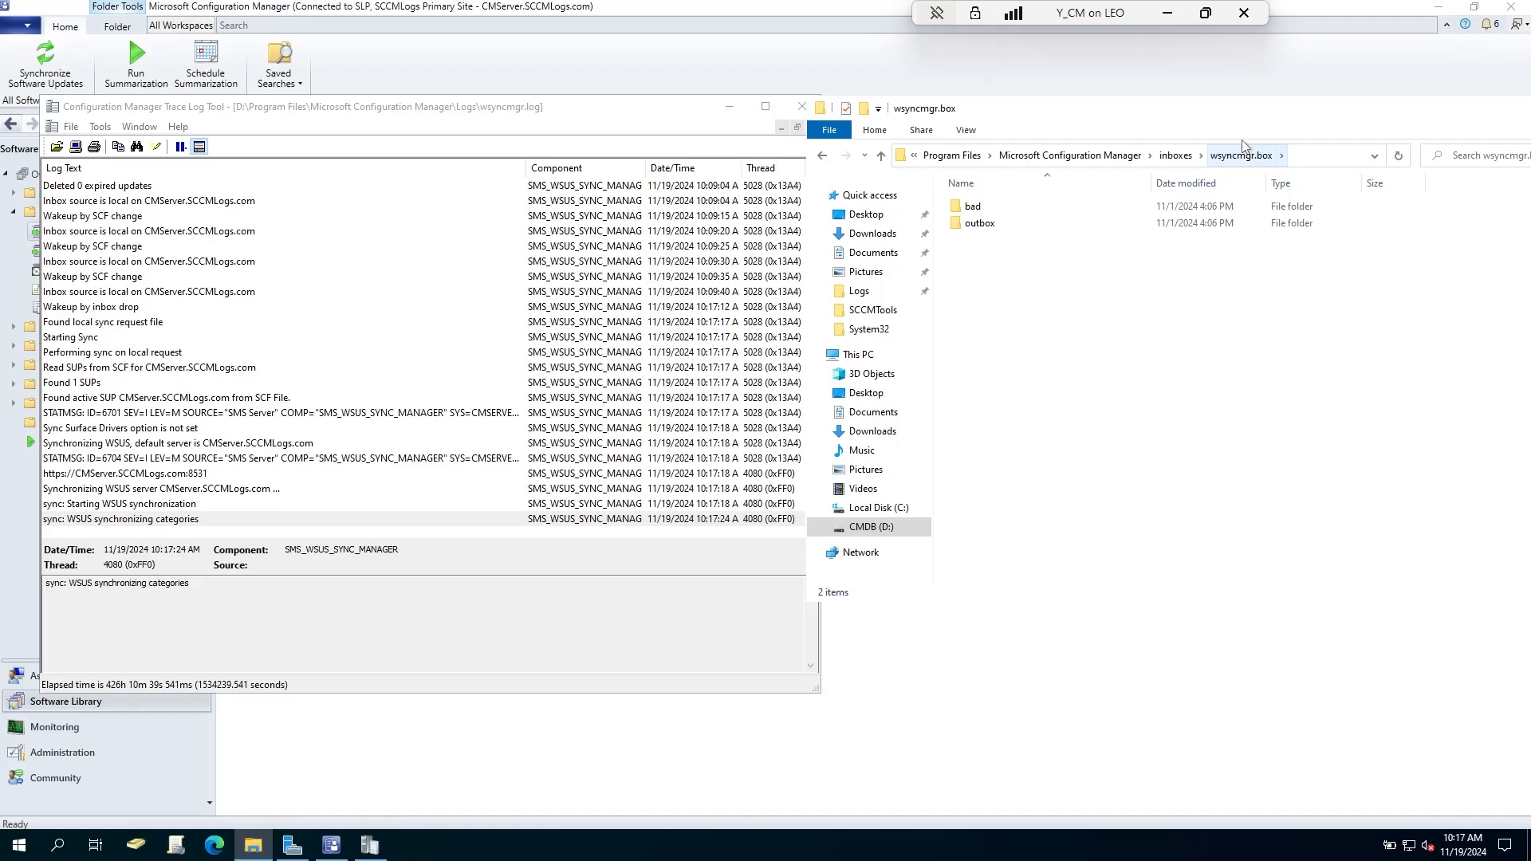
drag(946, 134, 1006, 201)
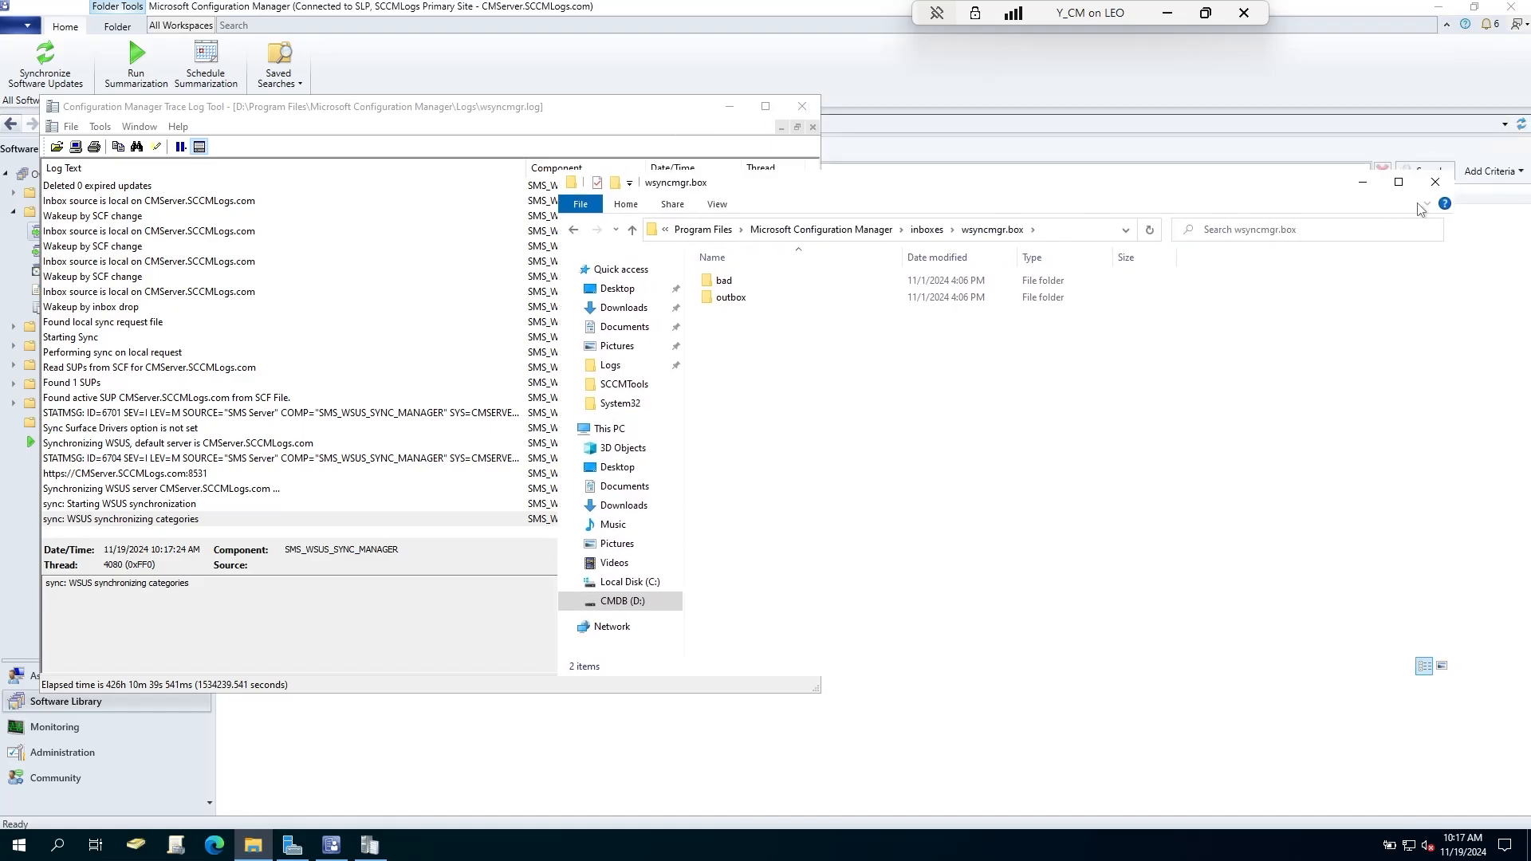
click(1435, 182)
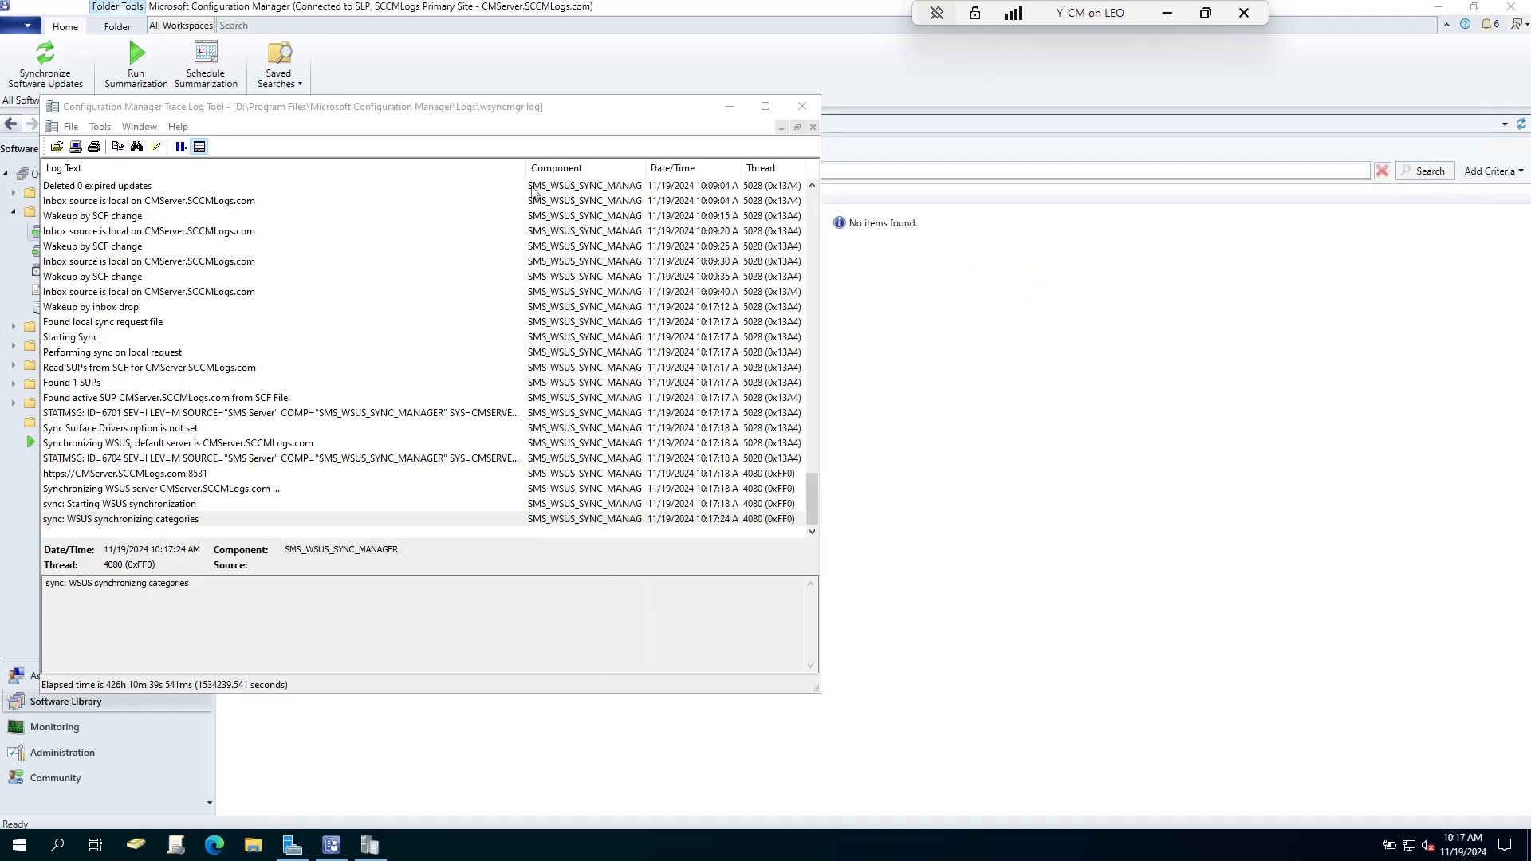
Maximize the wsyncmgr log and examine the synchronization entries from the SUP detection through the WSUS category synchronization
drag(517, 117, 732, 116)
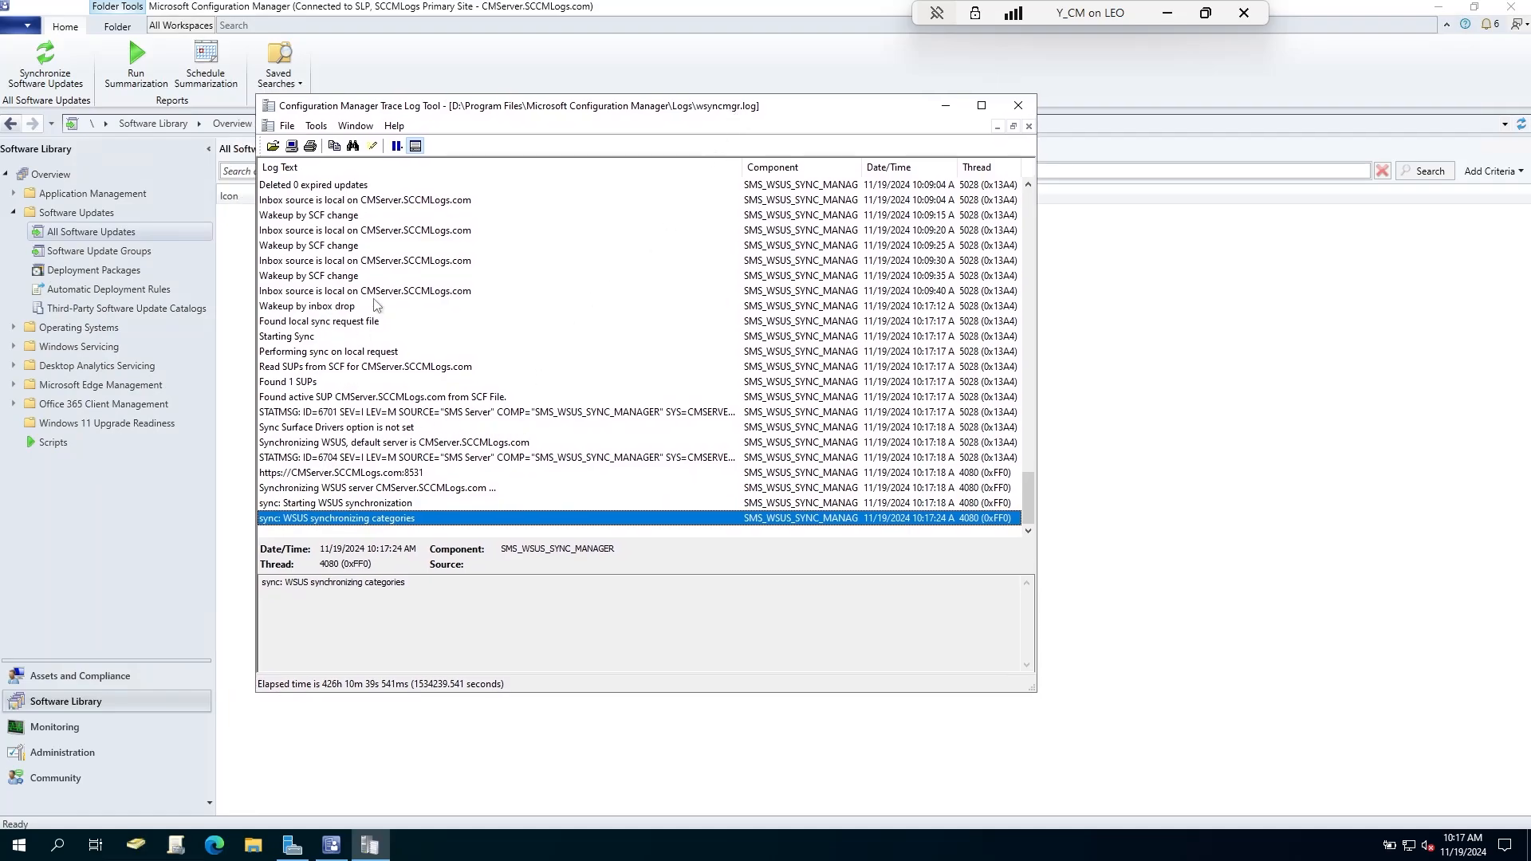
double_click(504, 112)
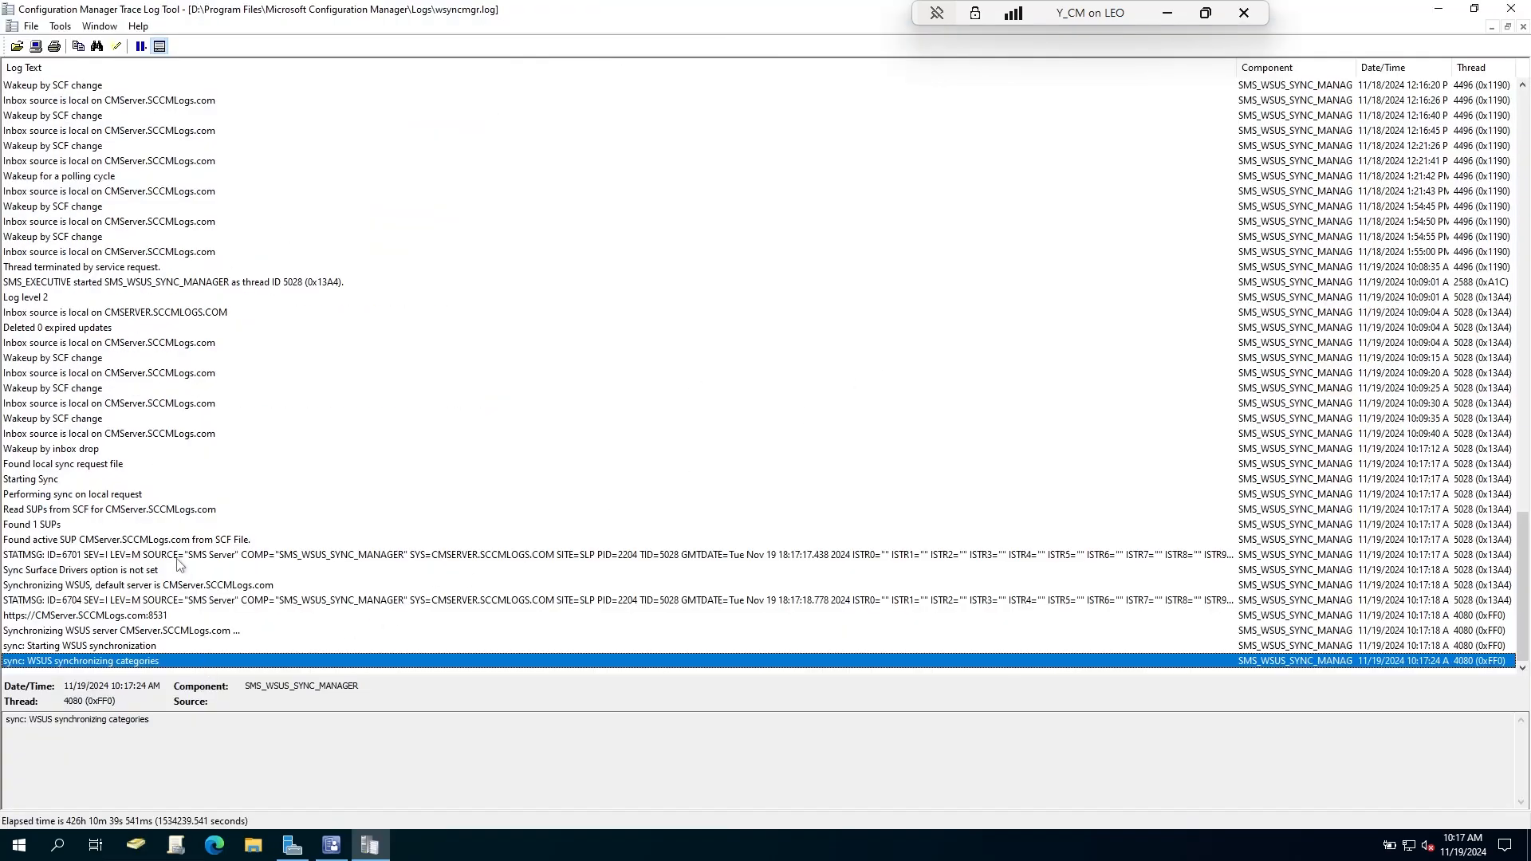
click(49, 526)
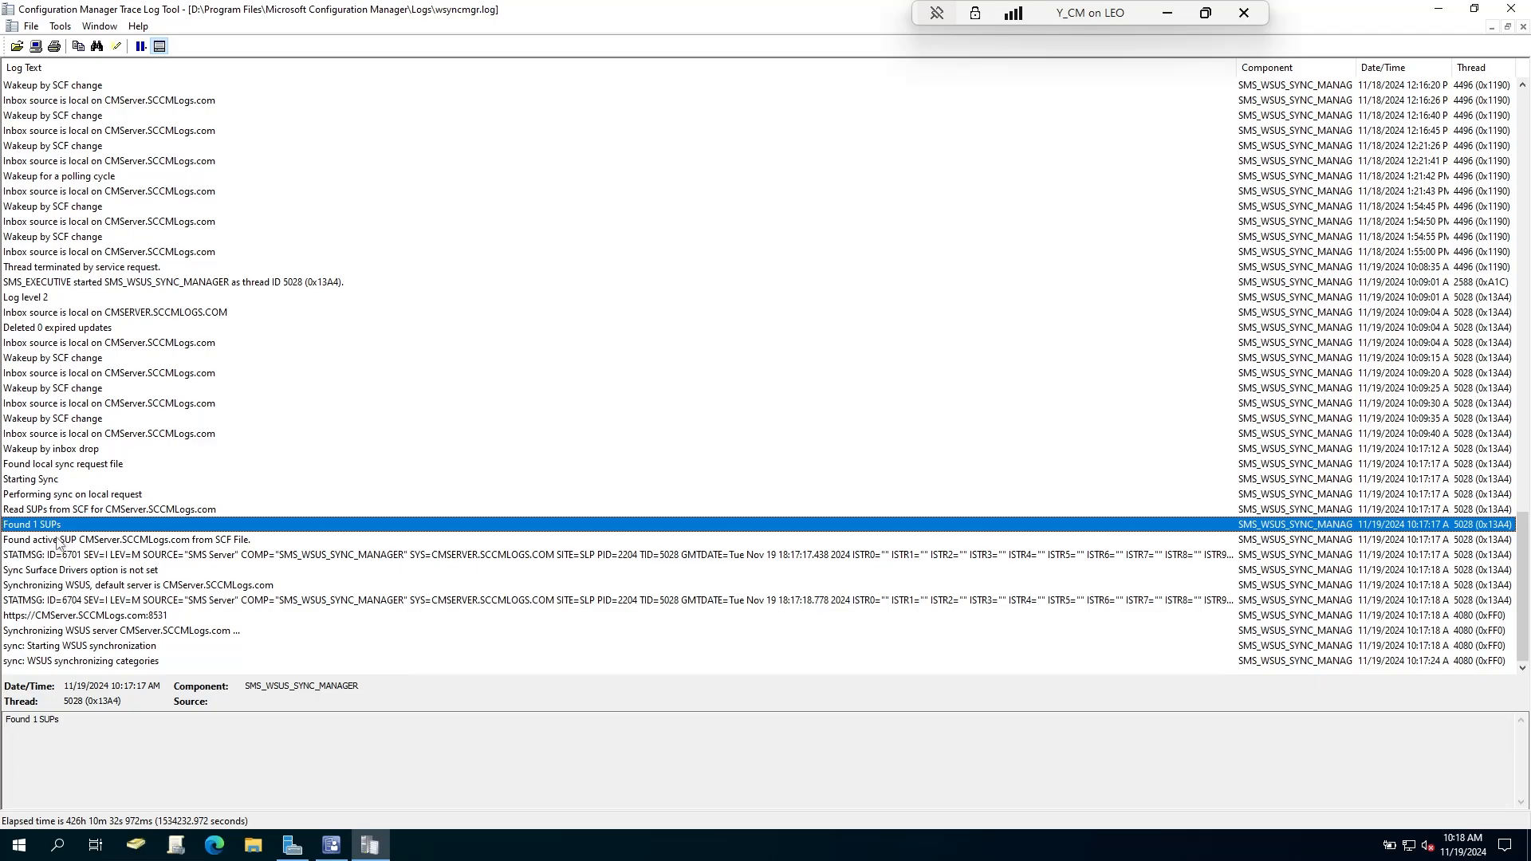
click(39, 542)
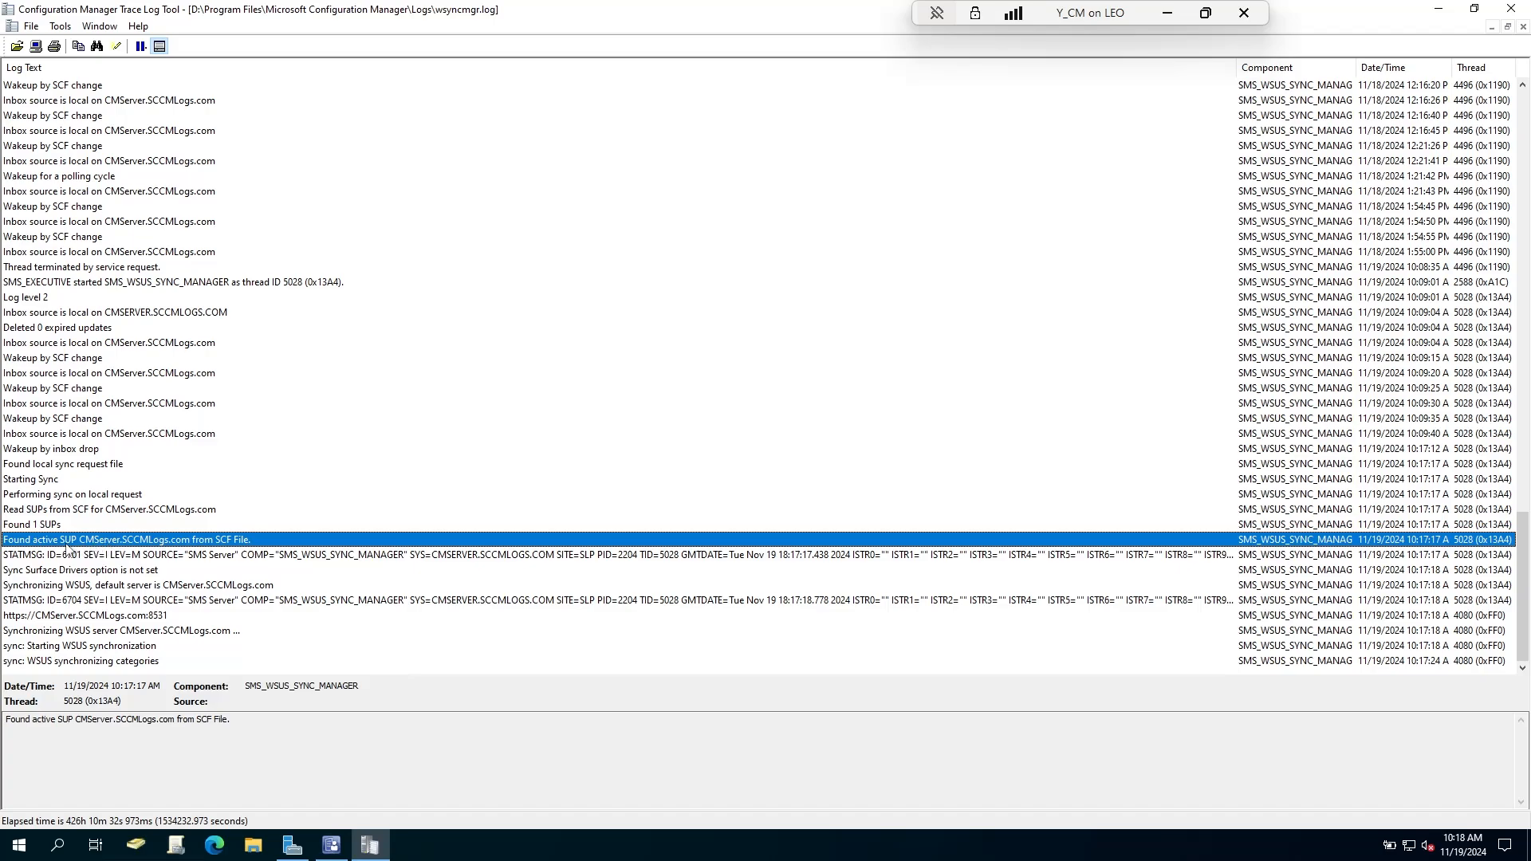
click(53, 587)
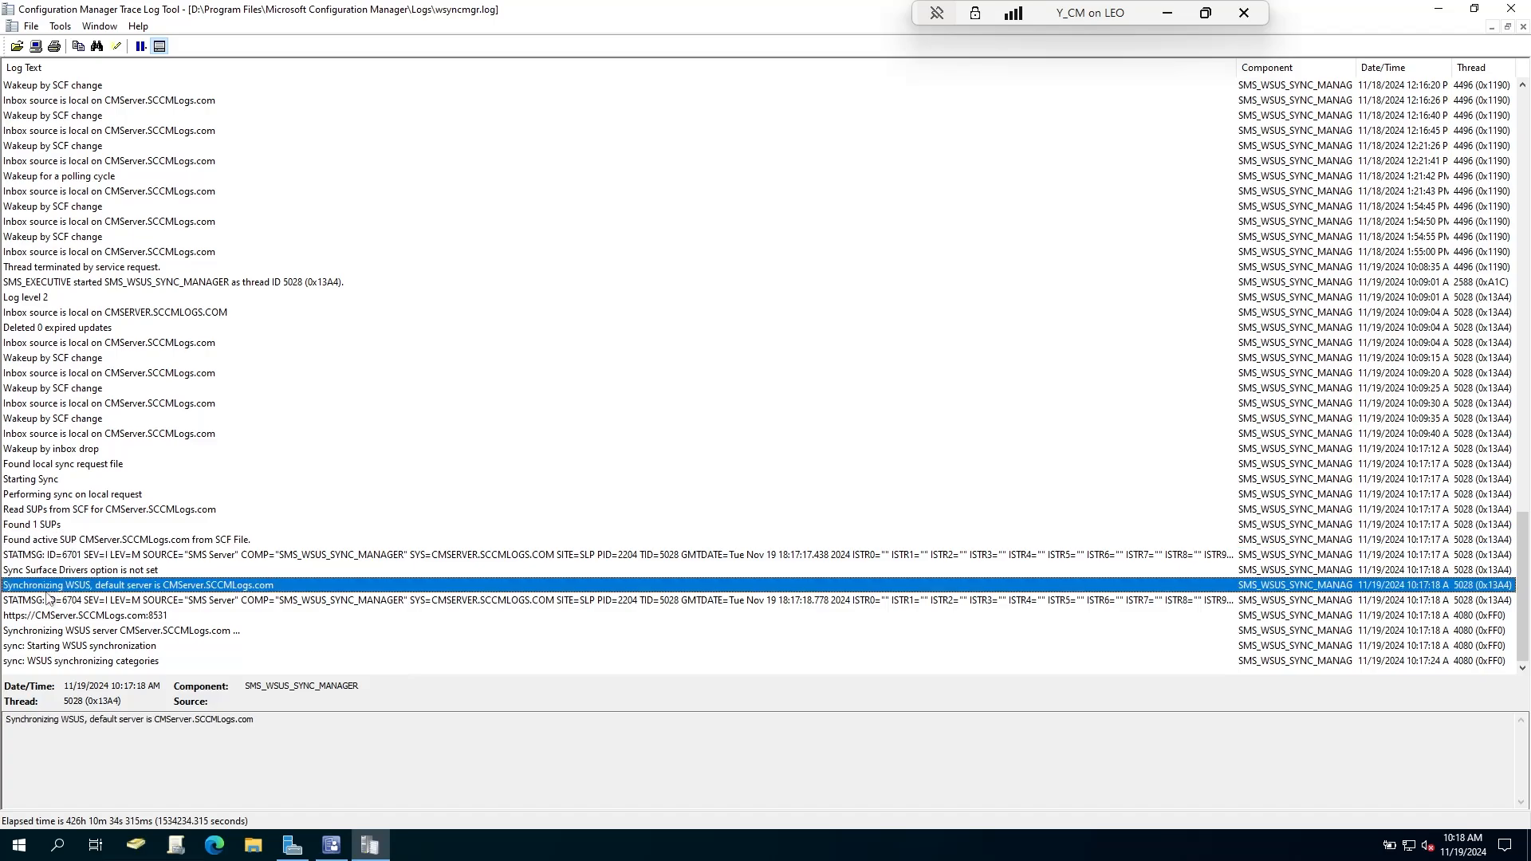
click(19, 618)
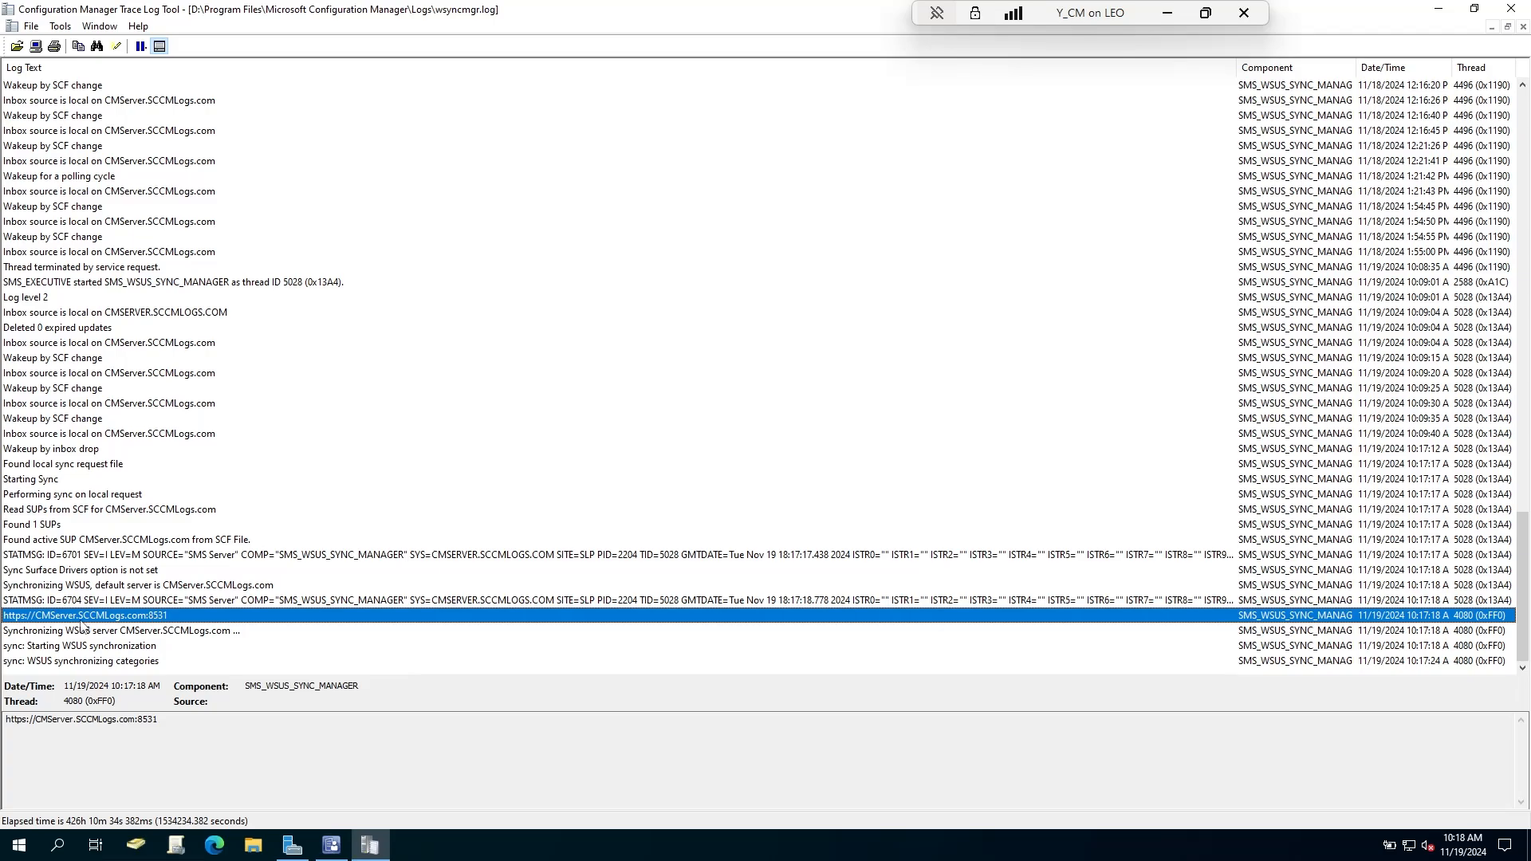
click(30, 632)
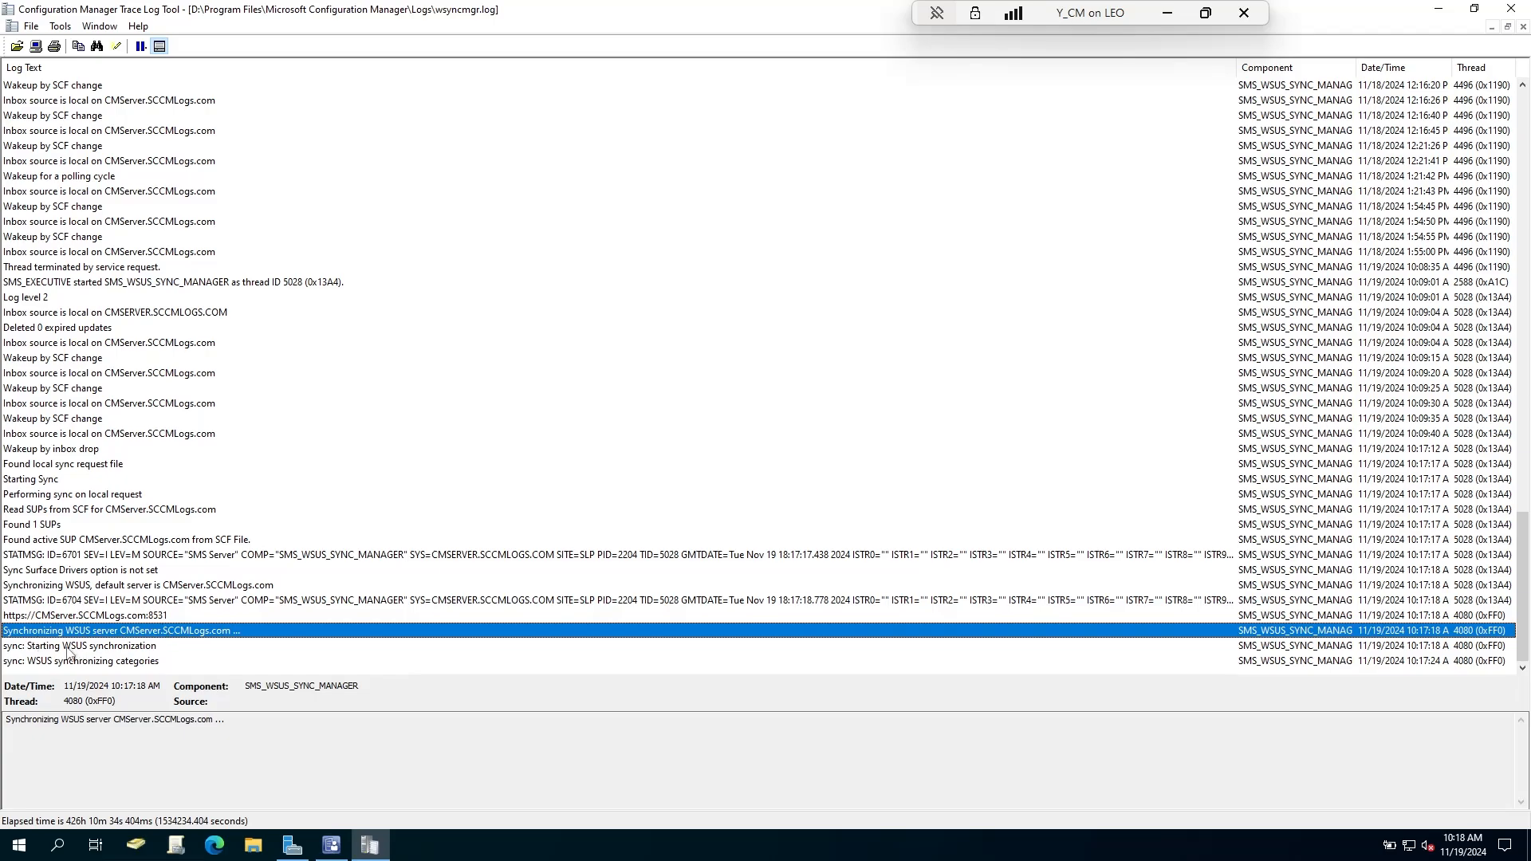
click(14, 649)
click(15, 662)
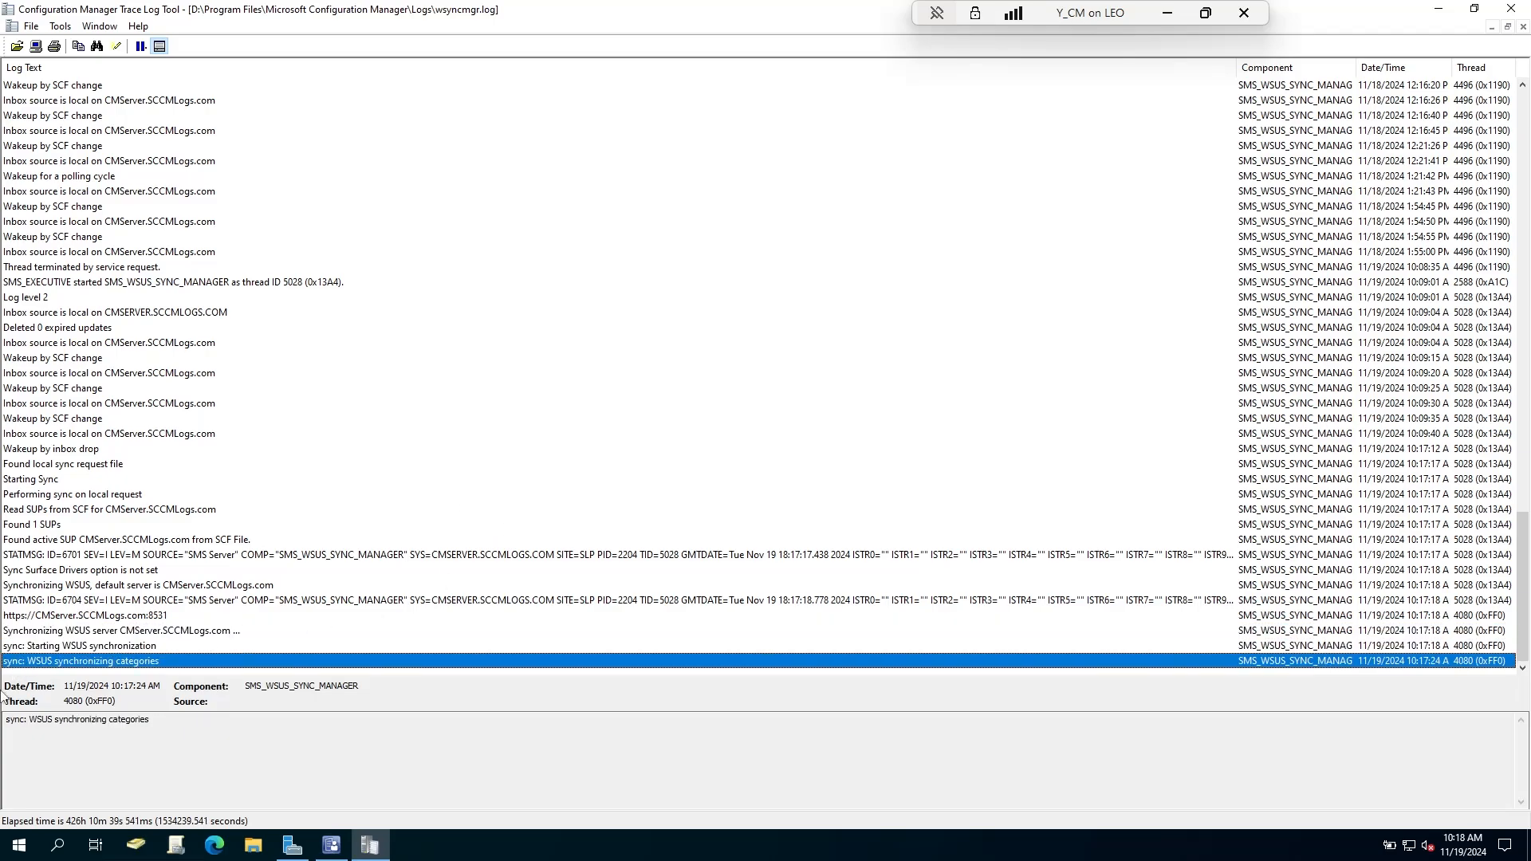
Restore the wsyncmgr log window down and check its latest entry about WSUS synchronizing categories
click(1474, 8)
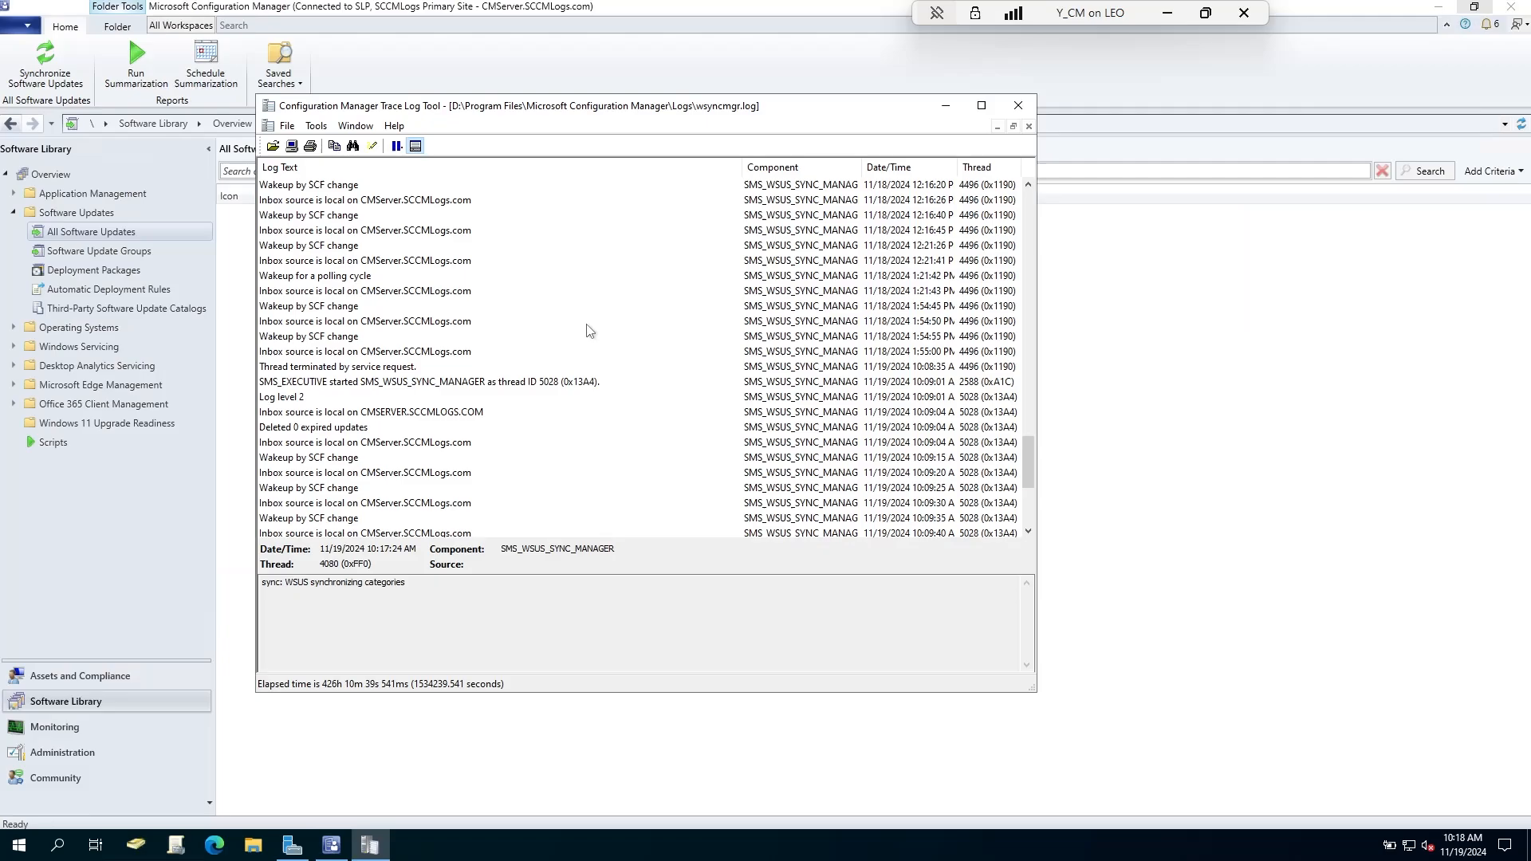
scroll(535, 491, down, 1)
scroll(534, 491, down, 4)
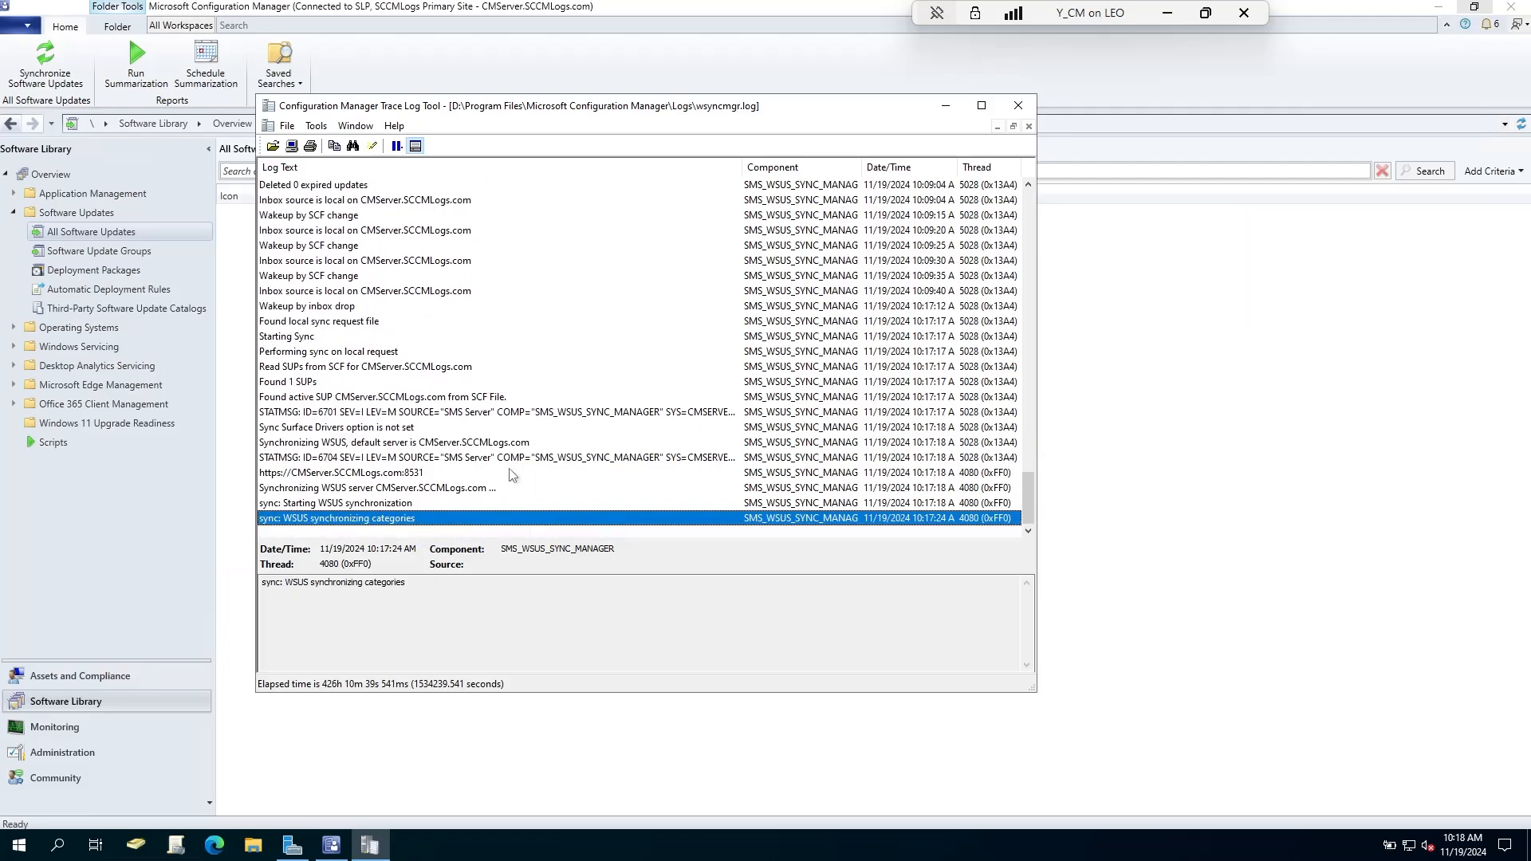
click(360, 539)
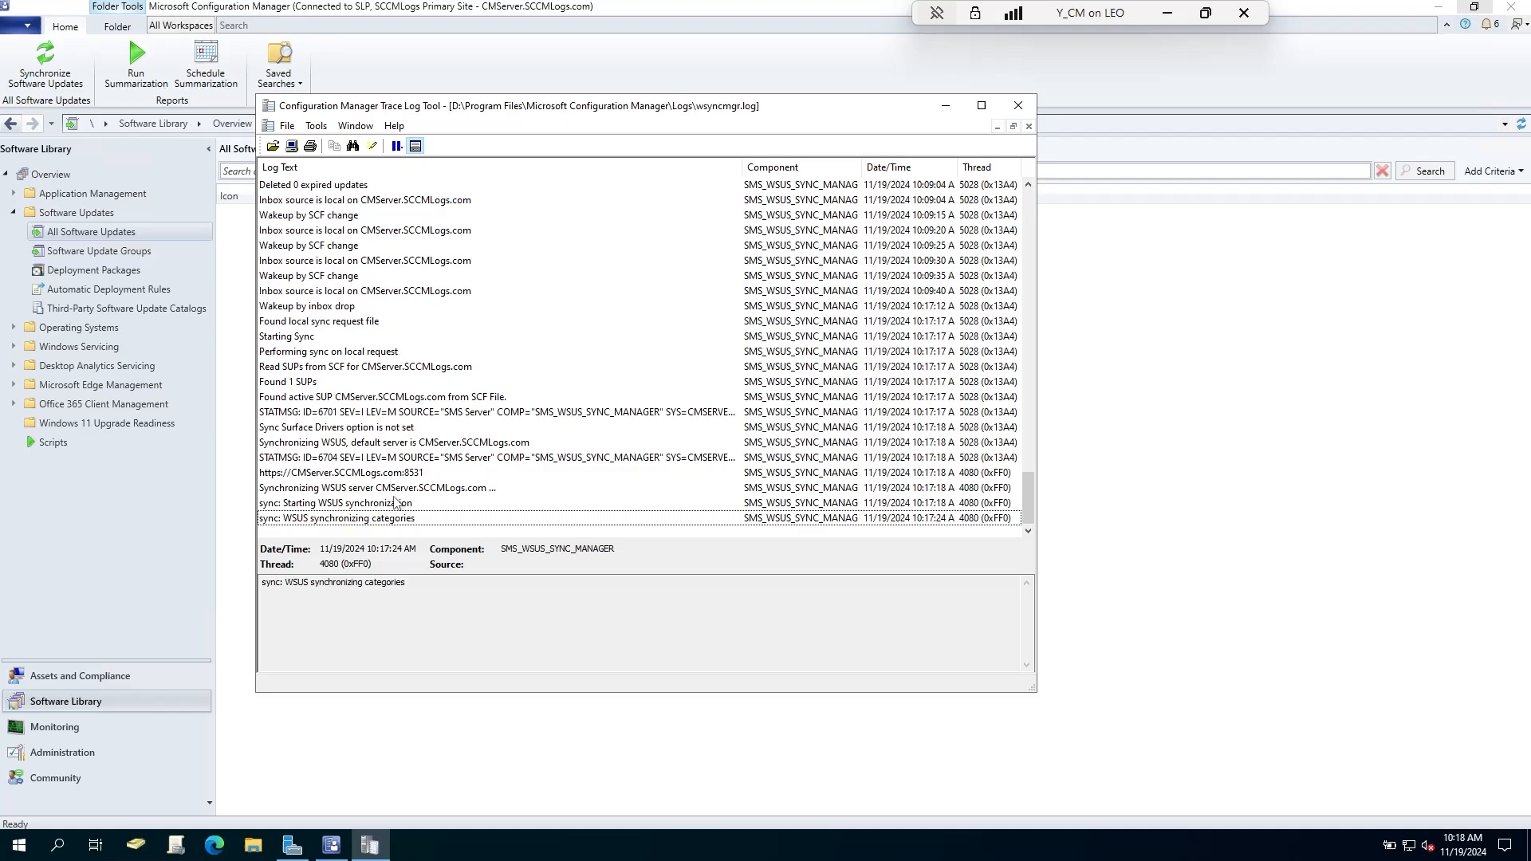
ctrl+click(341, 520)
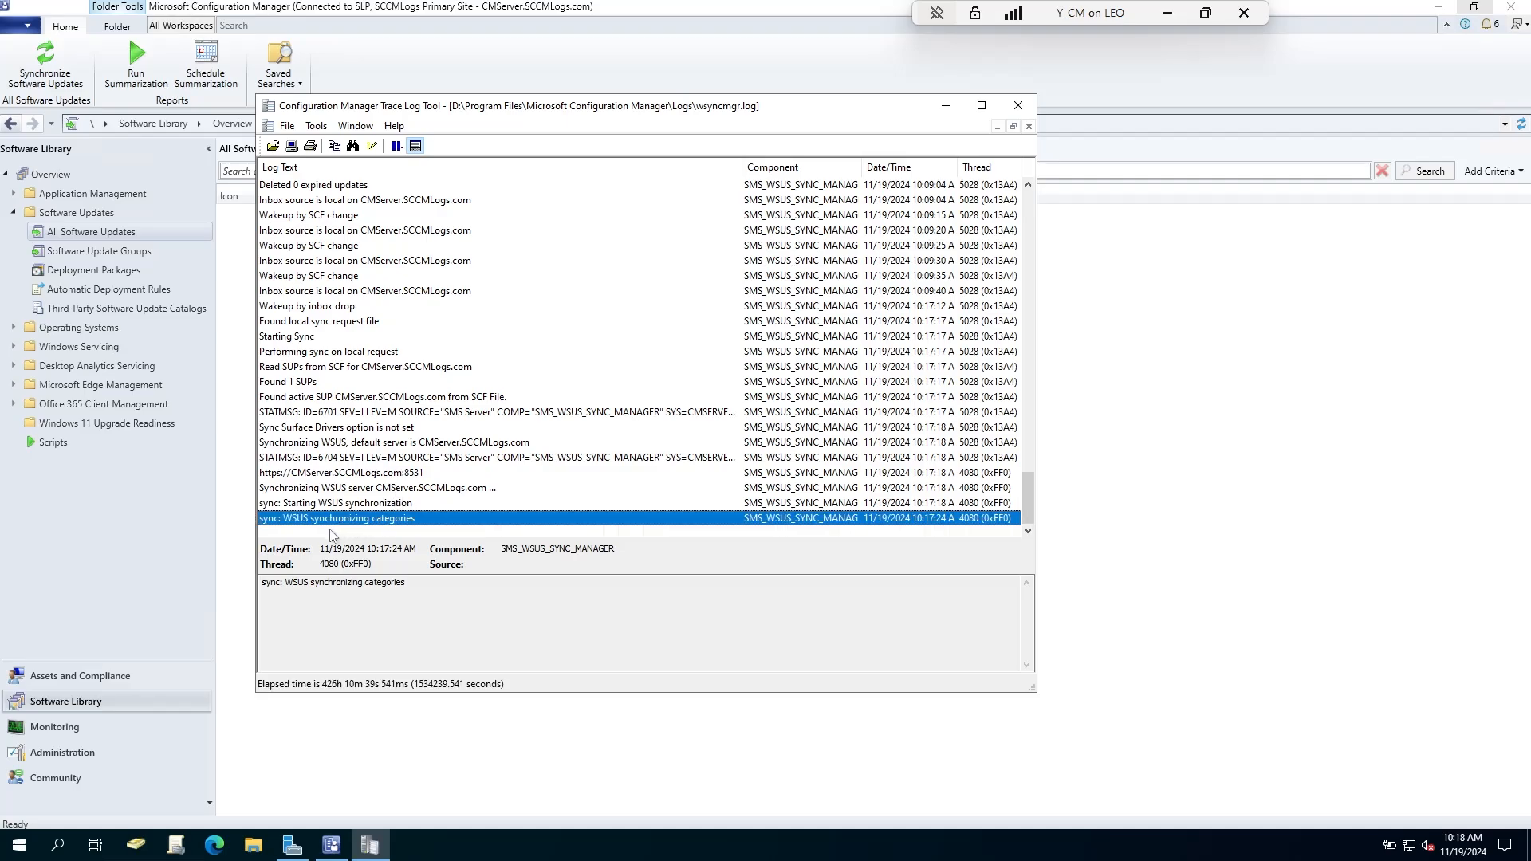
ctrl+click(356, 519)
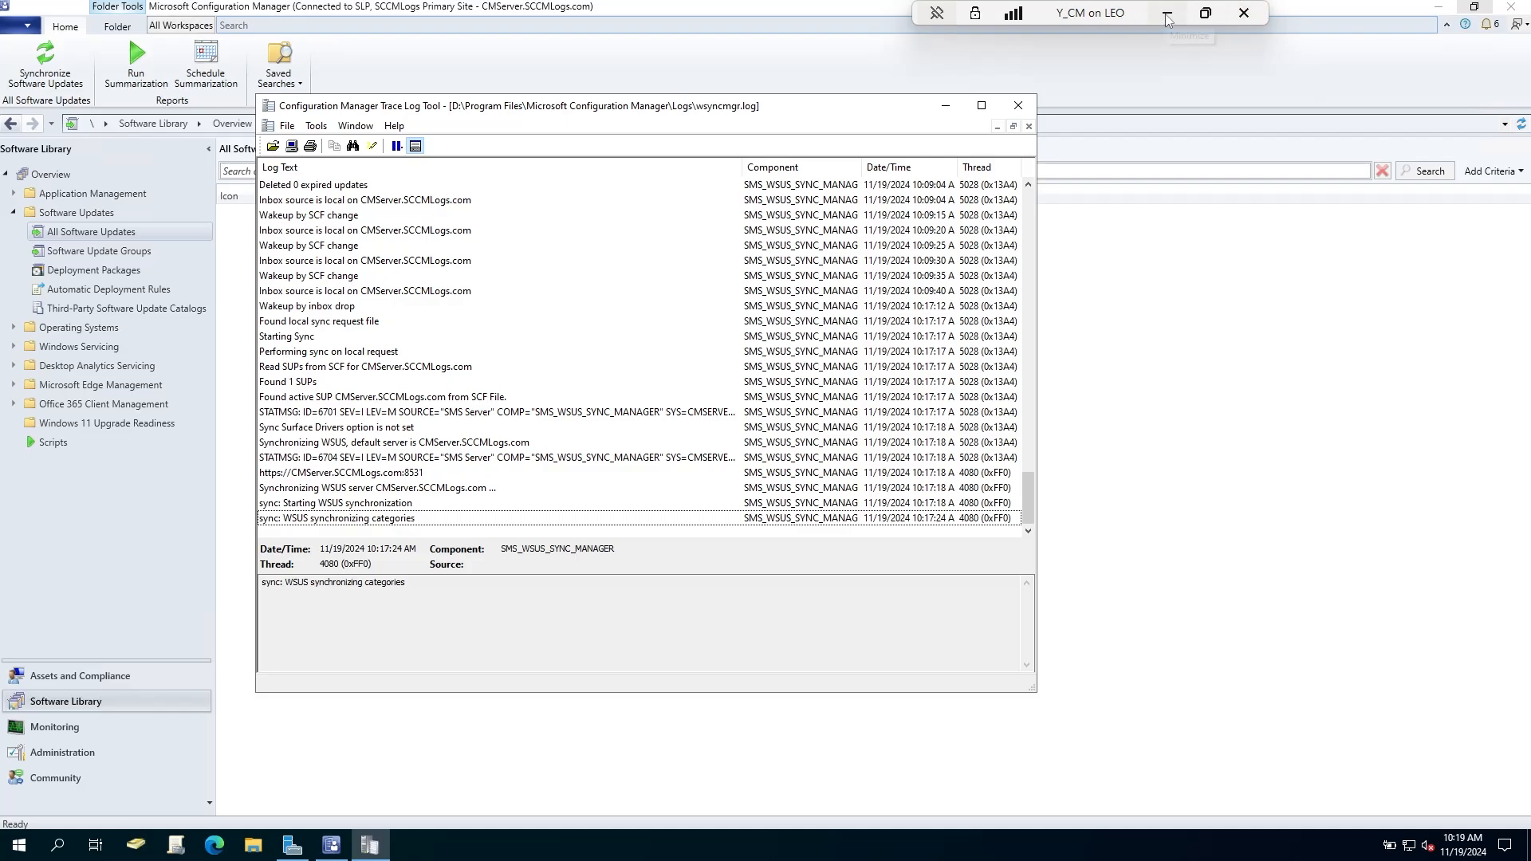
Leave the Y_CM virtual machine's full-screen session, minimize it, and connect to the Y_SUP virtual machine from Hyper-V Manager
click(1205, 13)
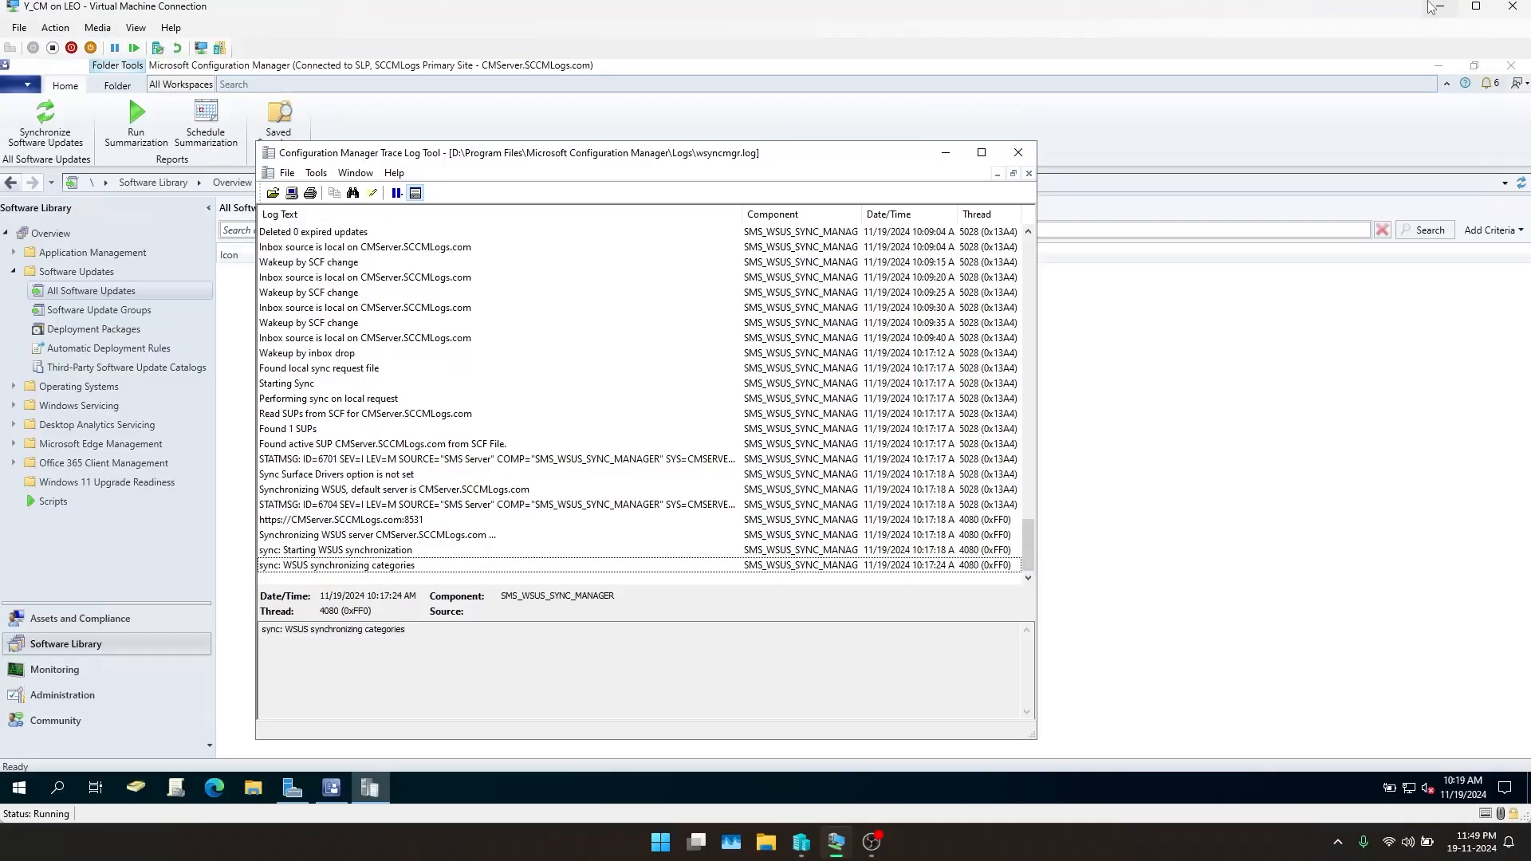
click(1440, 7)
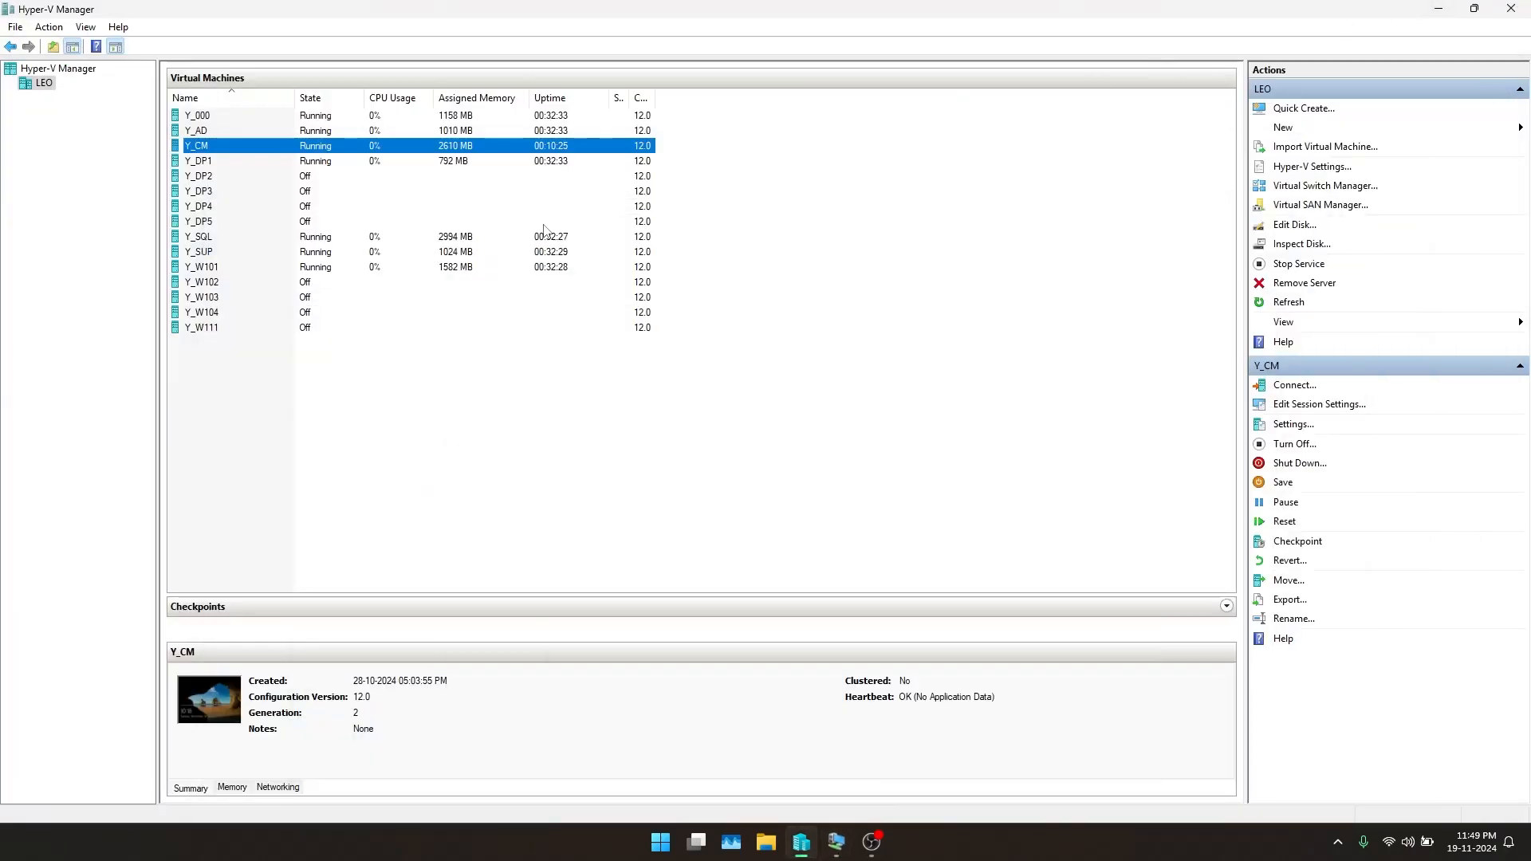
click(211, 253)
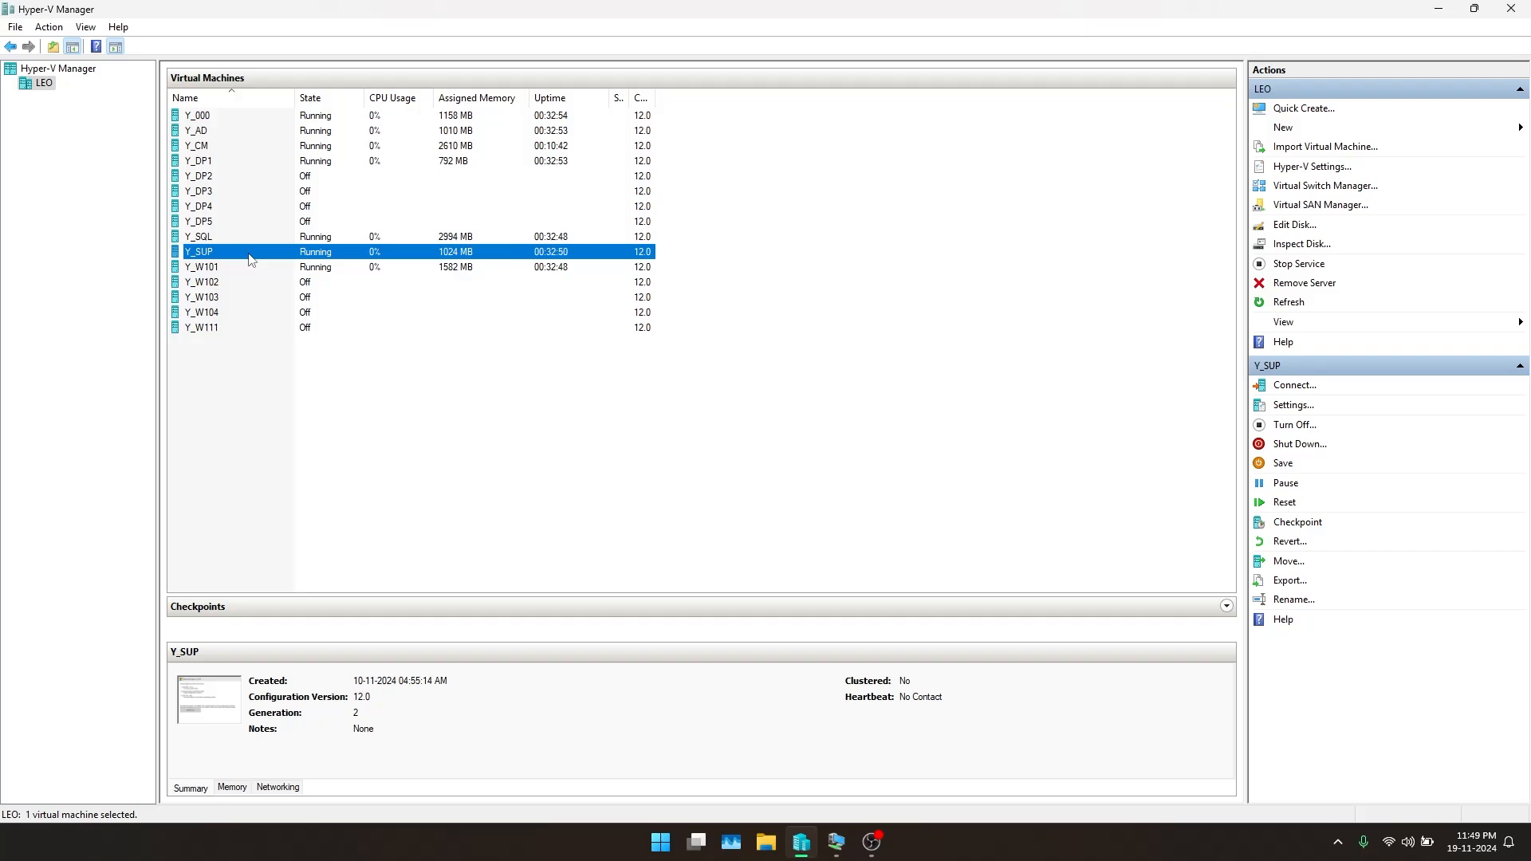
right_click(250, 259)
click(279, 267)
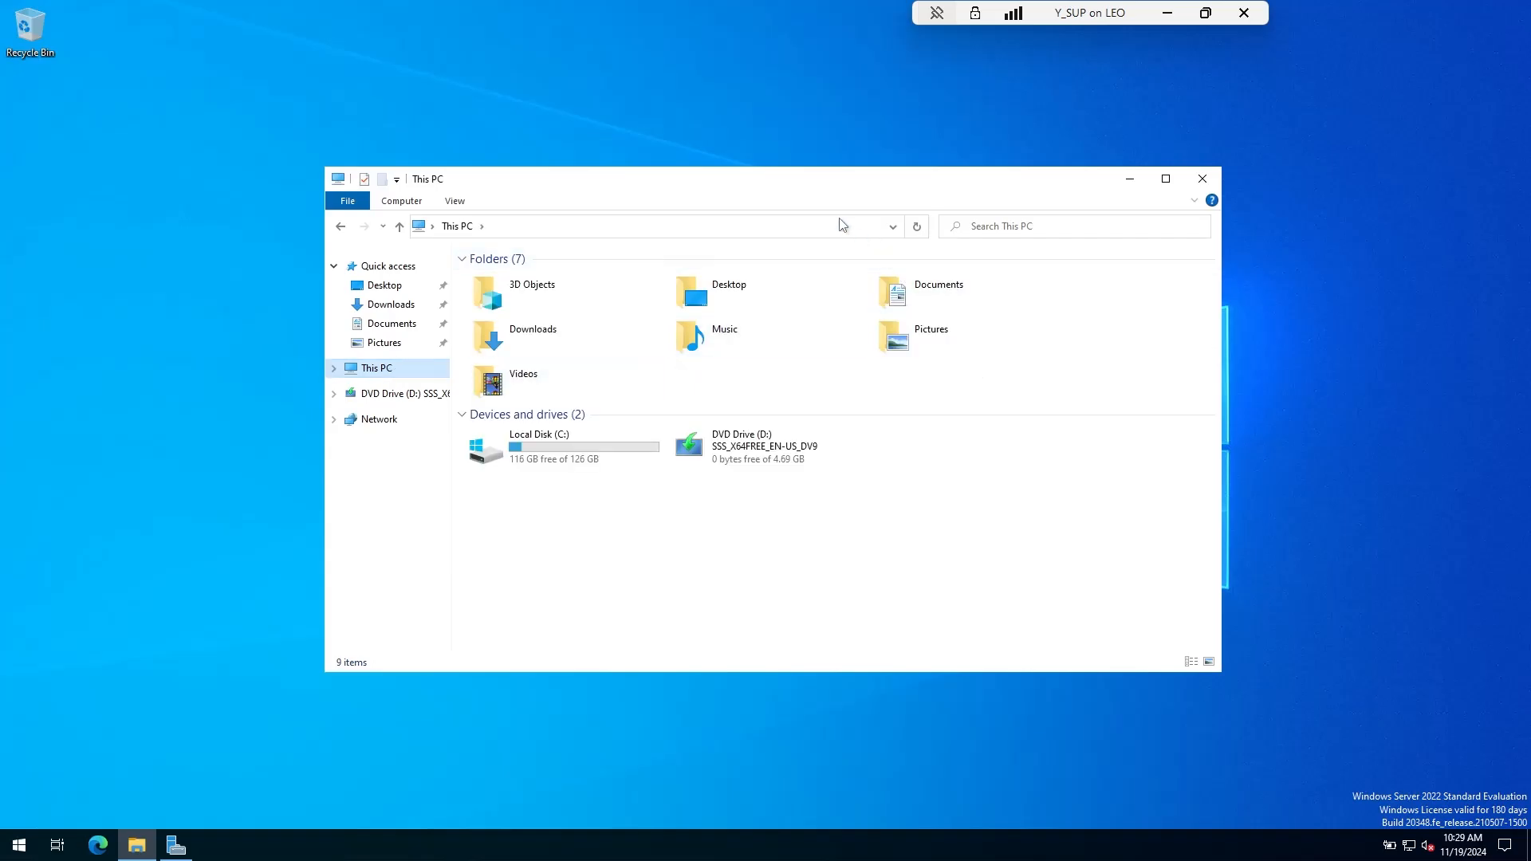
Close the This PC window and start the Add Roles and Features Wizard from the Server Manager dashboard
drag(767, 181, 637, 124)
click(1073, 121)
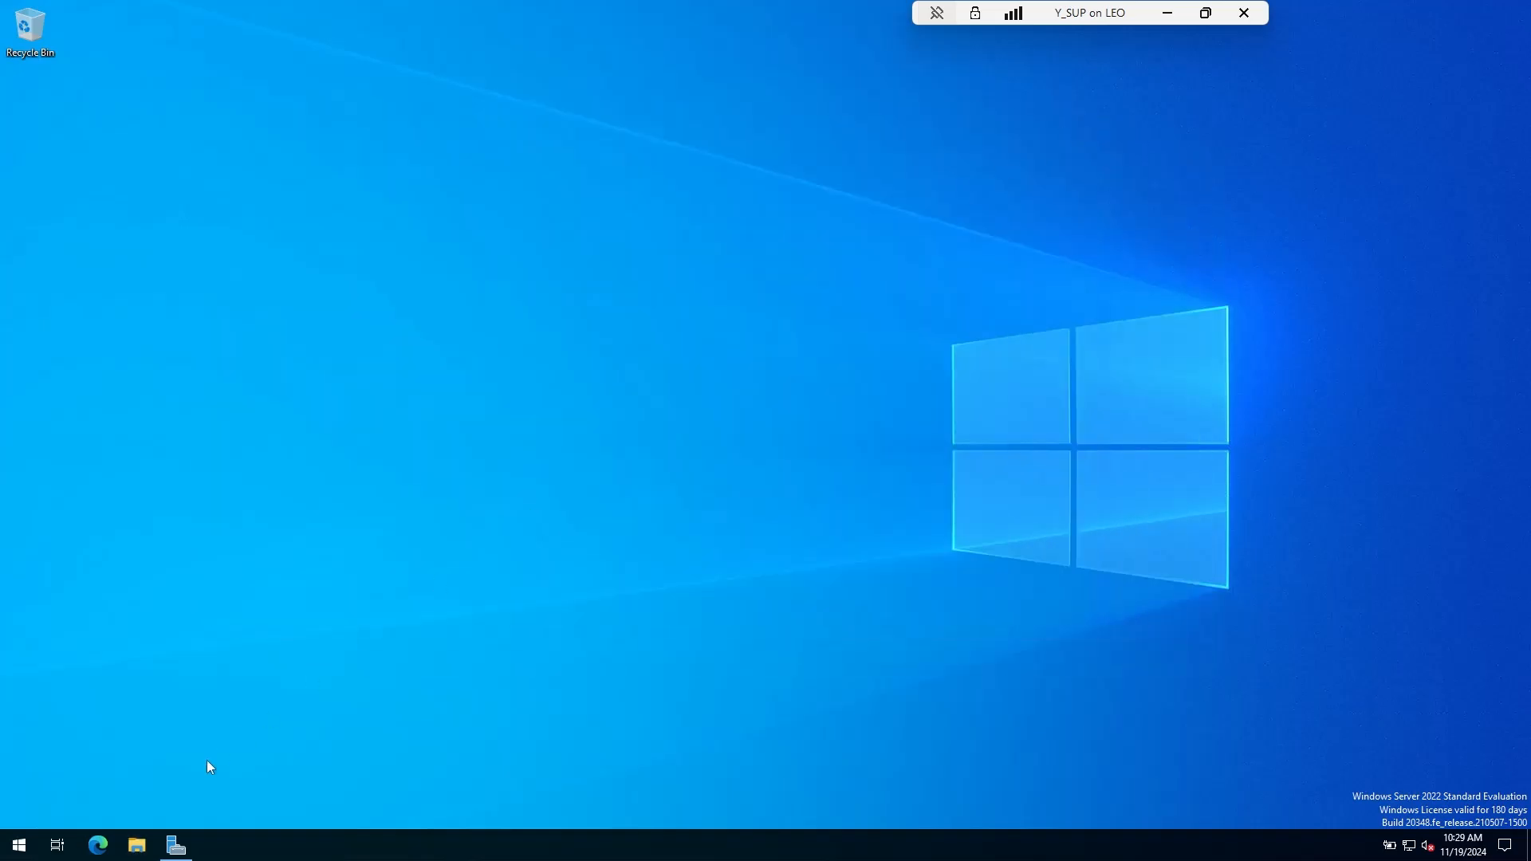
click(176, 845)
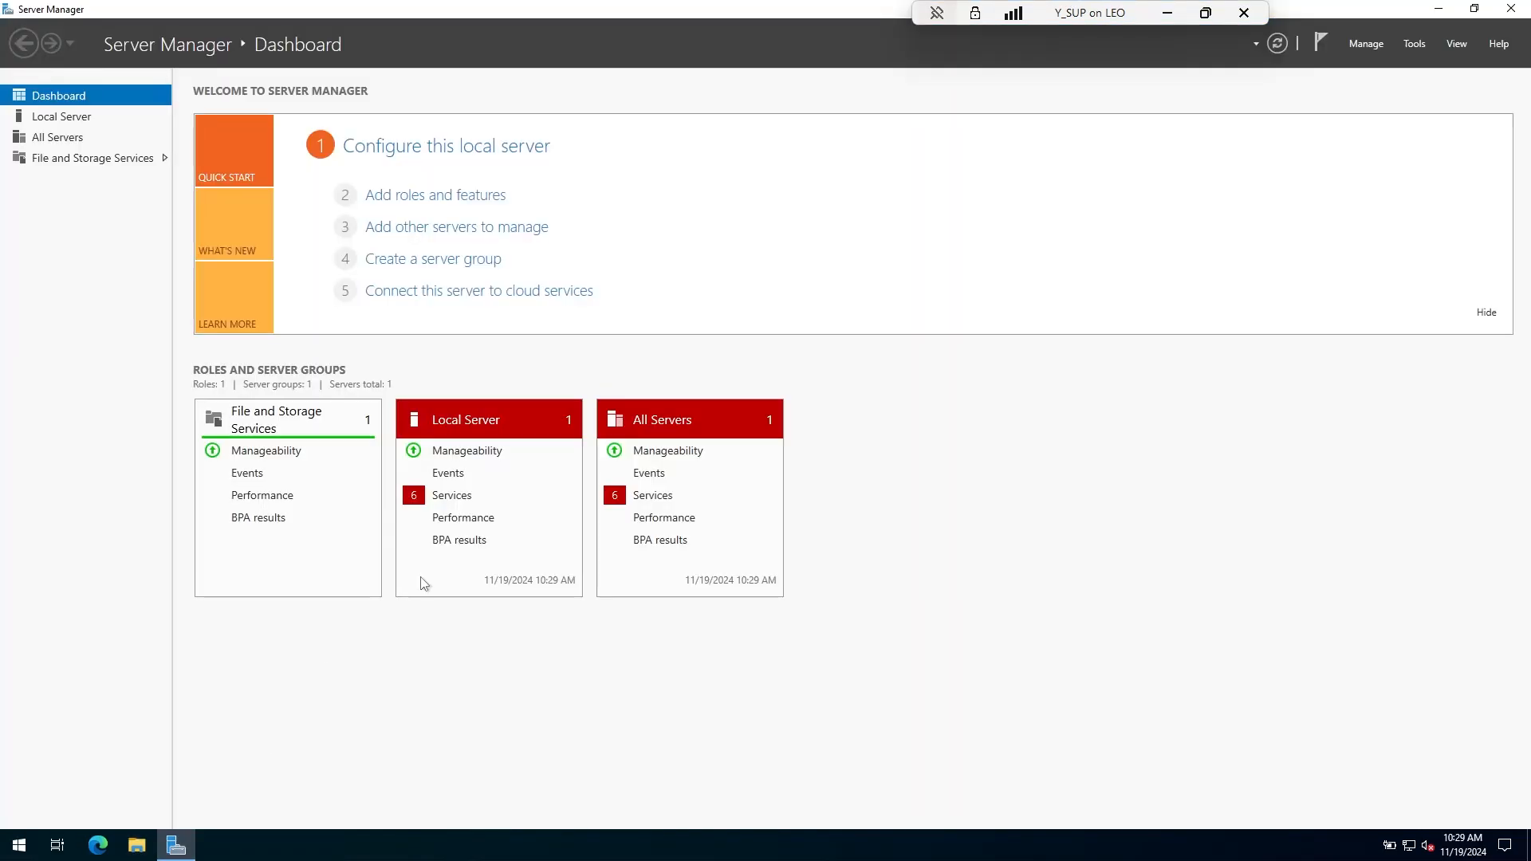
click(430, 198)
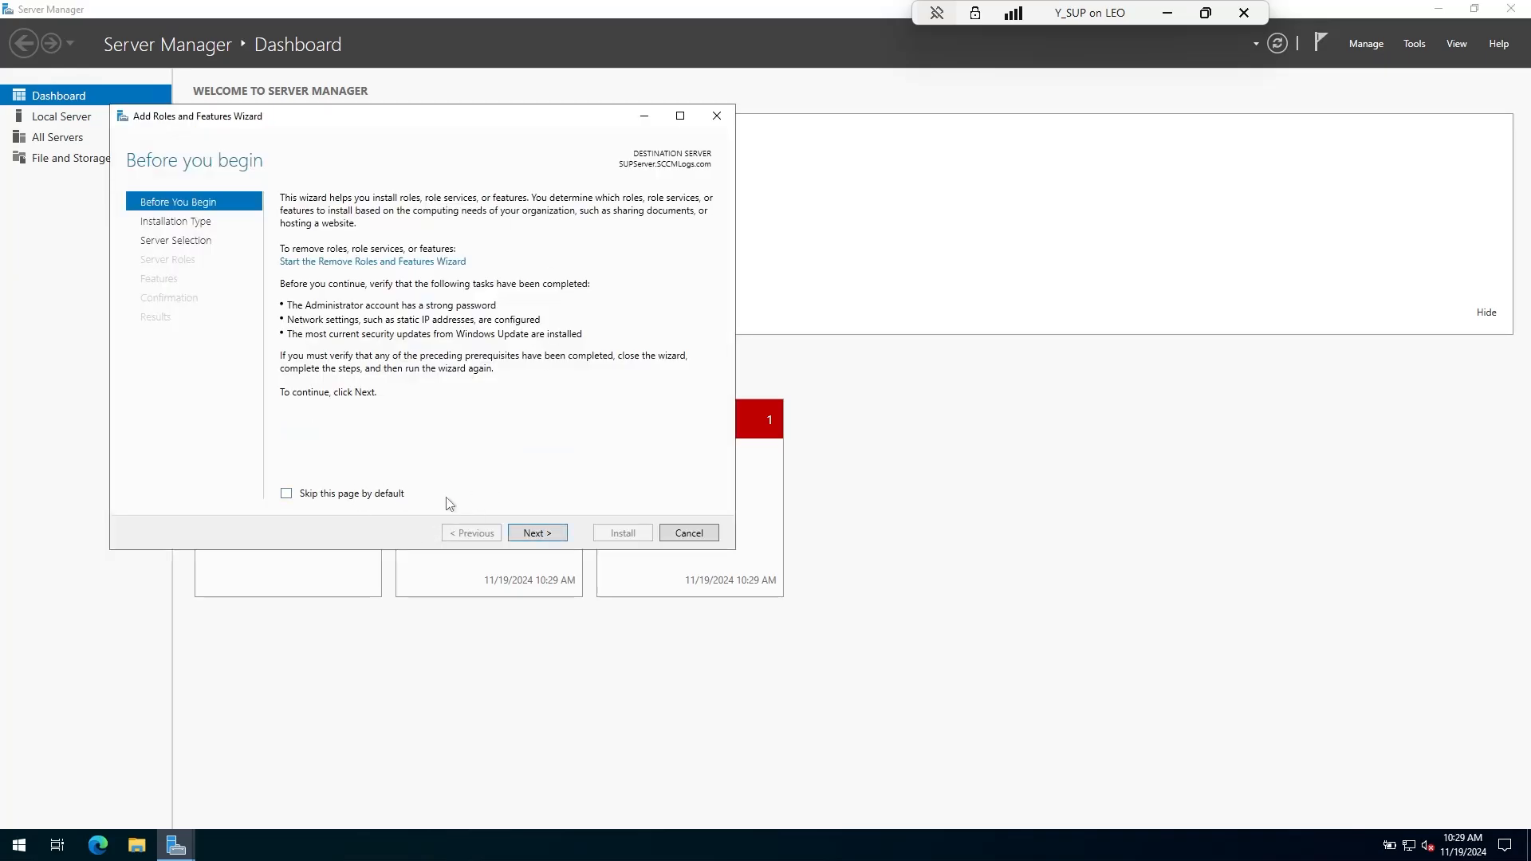
Skip the wizard's introduction page by default and continue to feature selection with a role-based installation, the preselected server and no added server roles
click(382, 495)
click(533, 534)
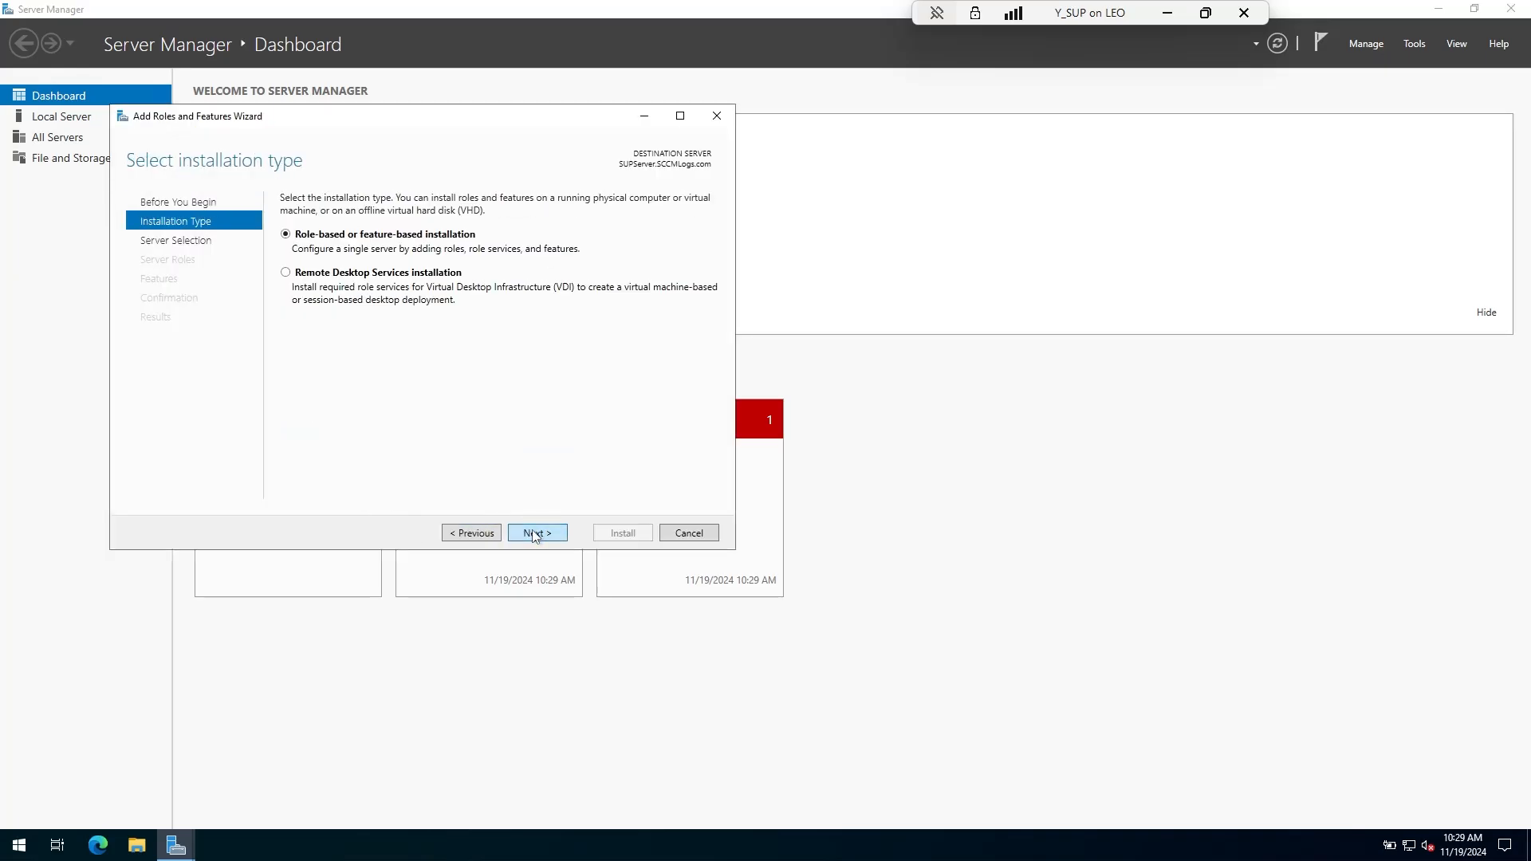
click(533, 533)
click(533, 534)
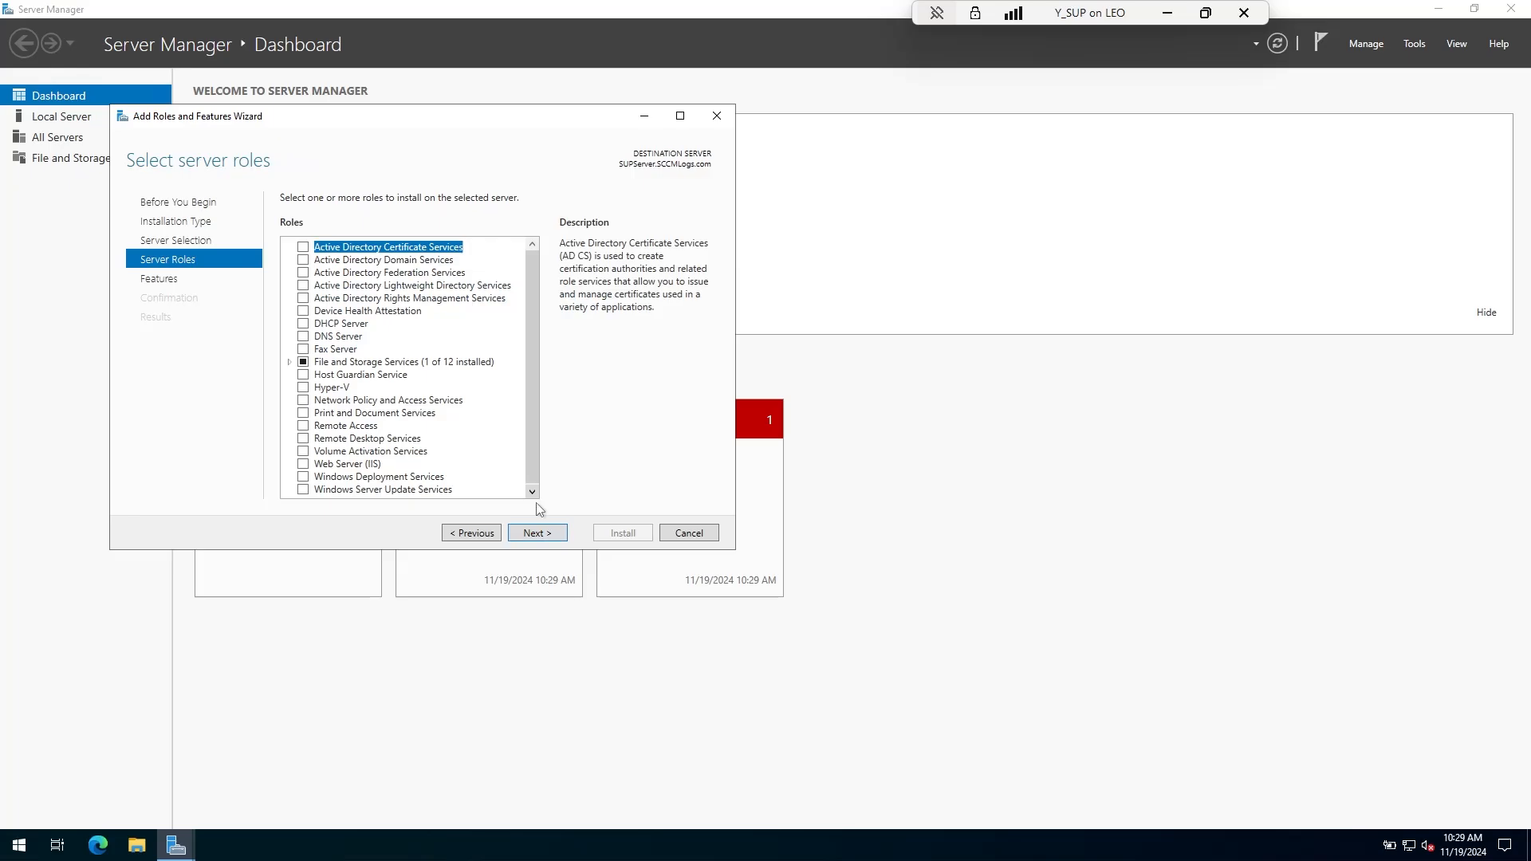
click(533, 533)
Select .NET Framework 3.5 Features and, under .NET Framework 4.8 WCF Services, HTTP Activation with its required features
click(303, 248)
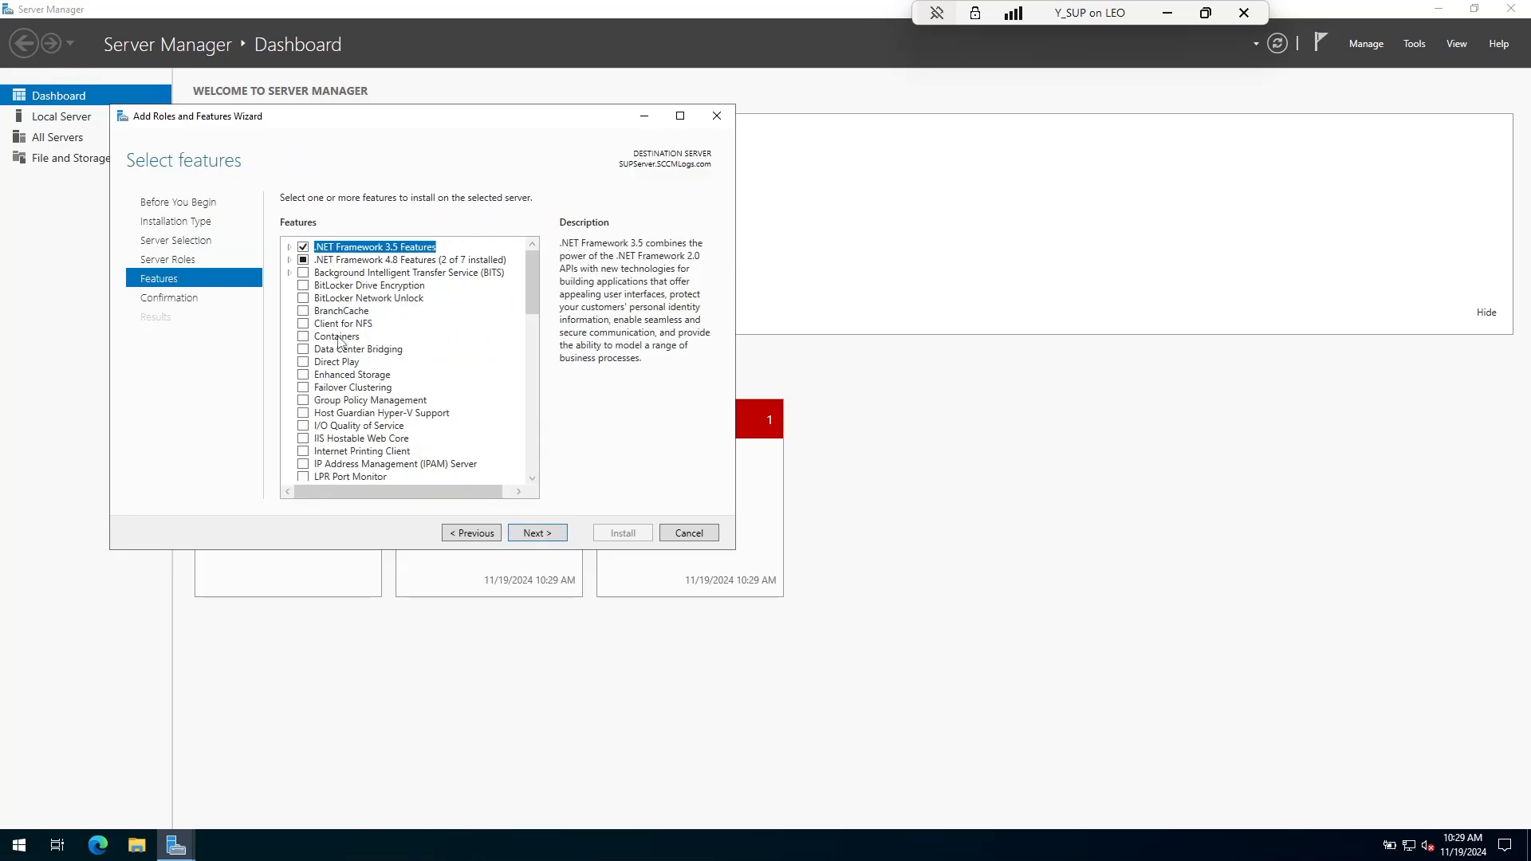
click(290, 260)
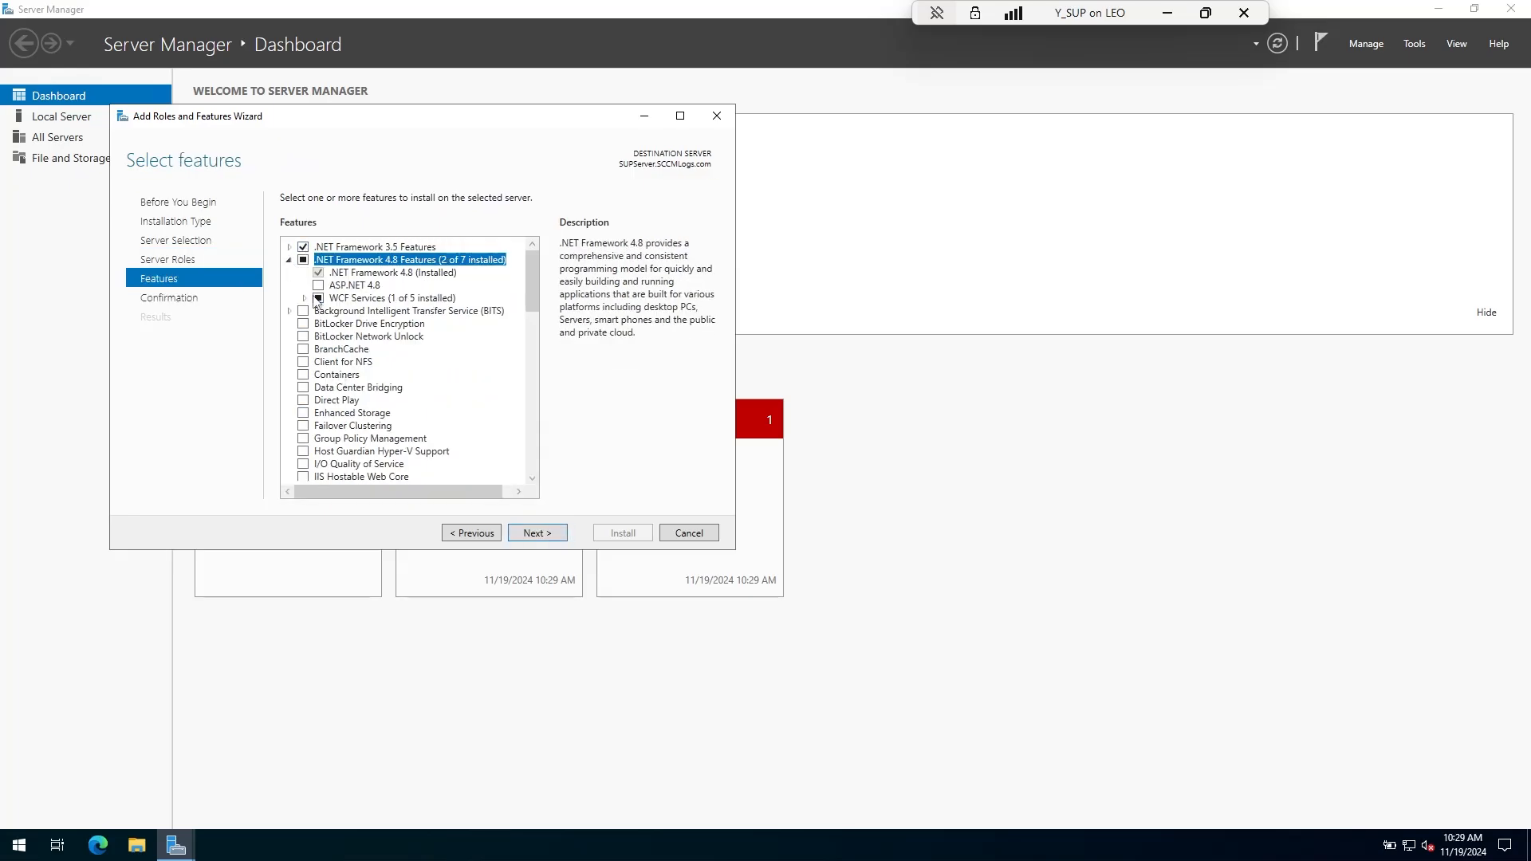
click(303, 298)
click(334, 311)
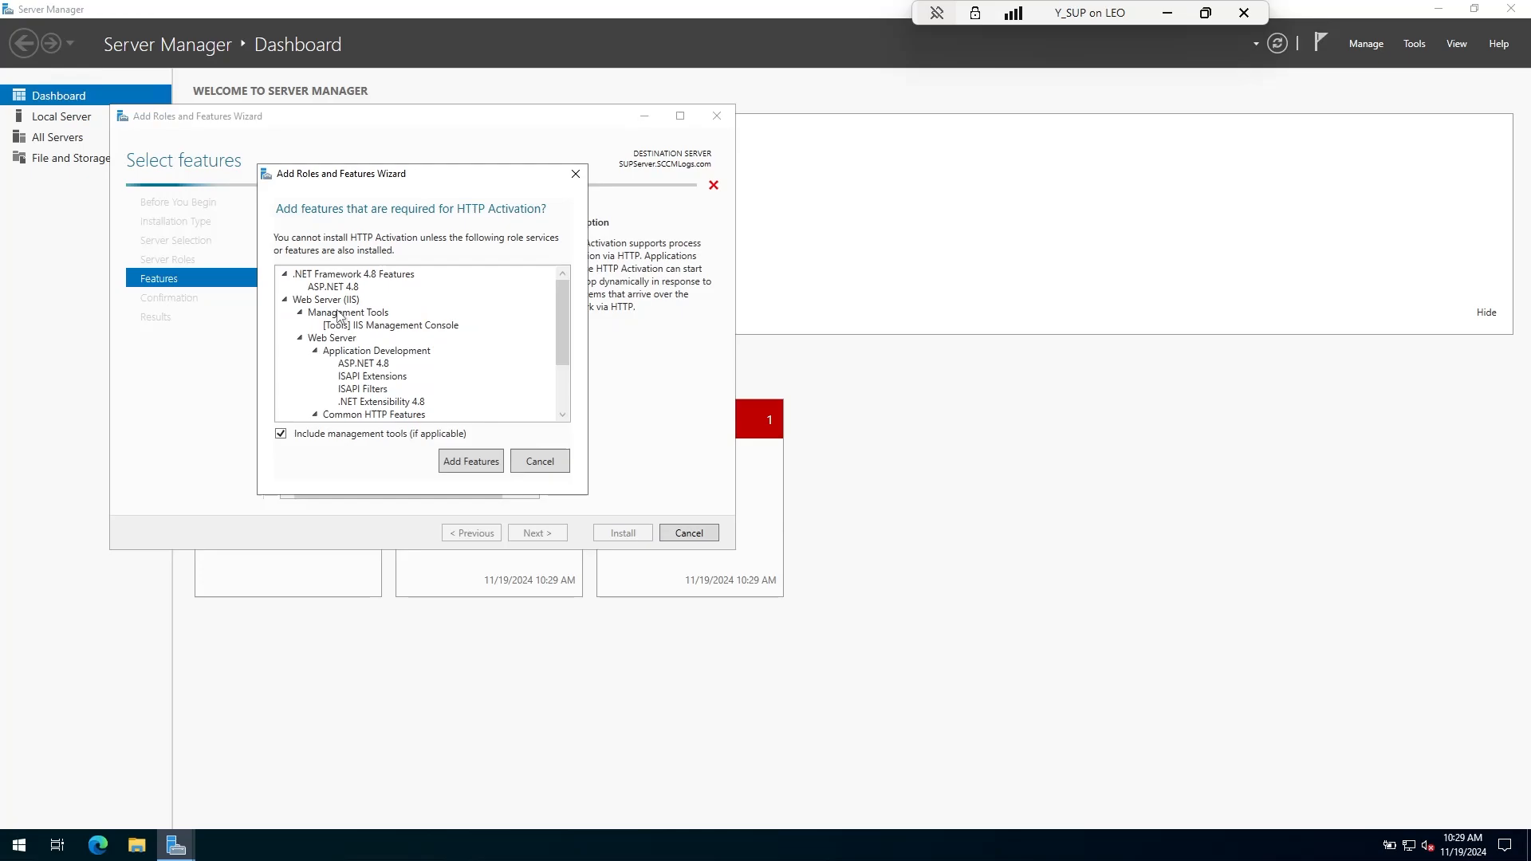
click(465, 459)
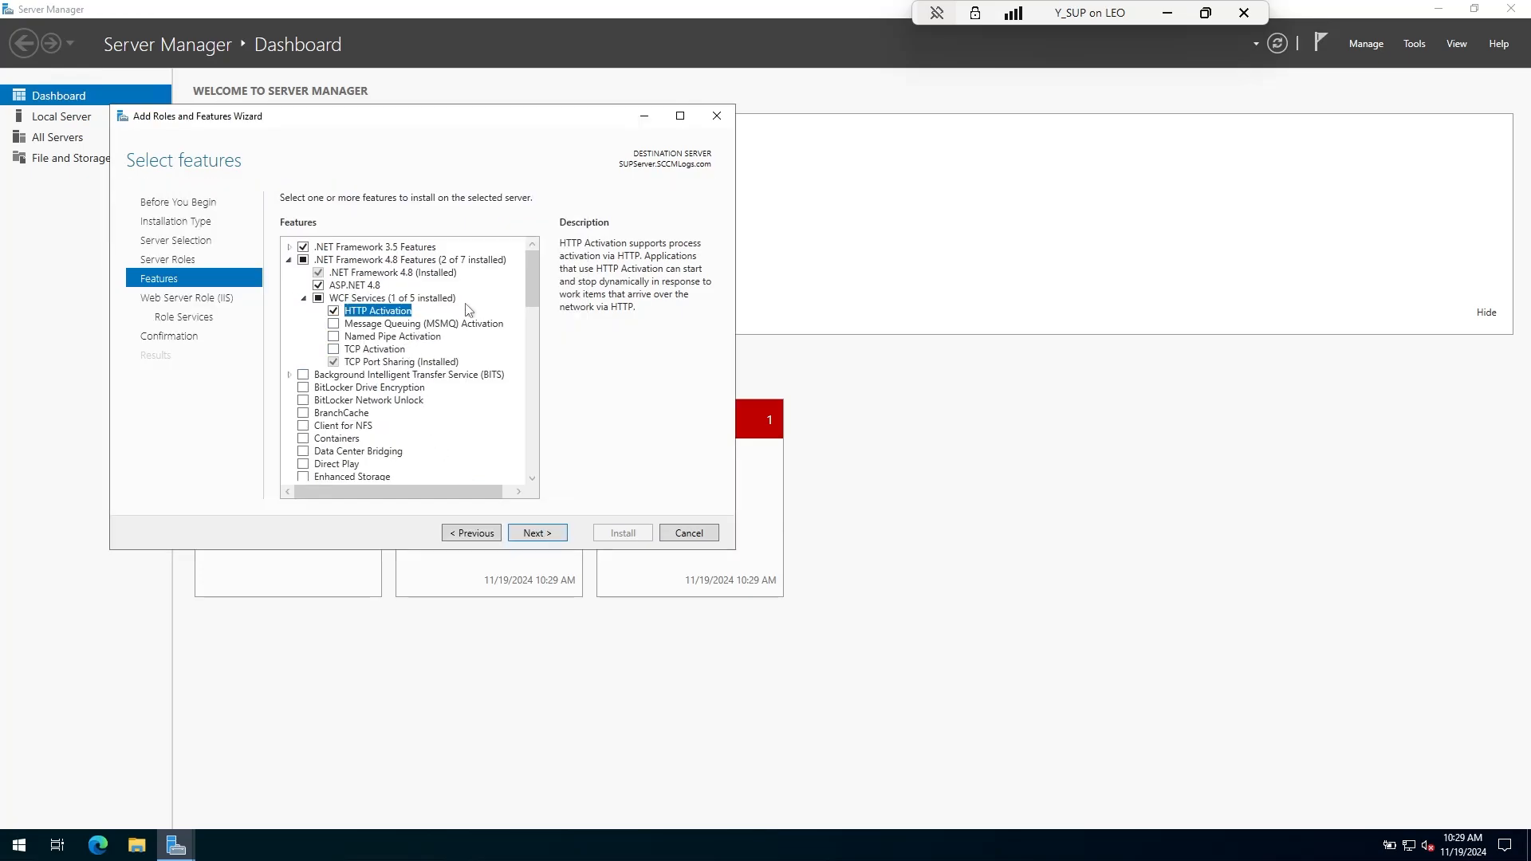
scroll(492, 304, down, 17)
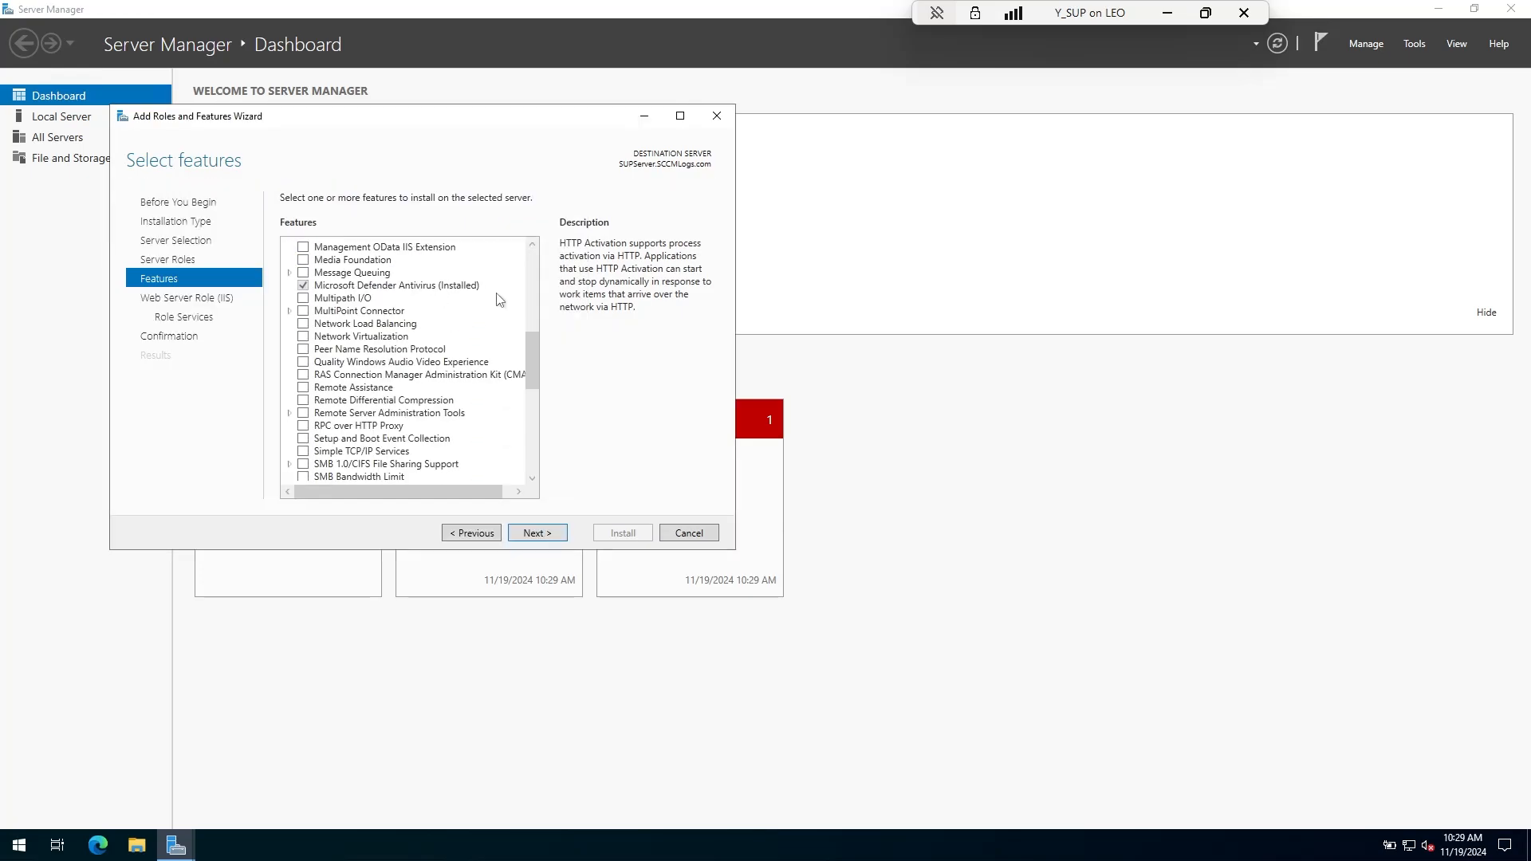
scroll(499, 366, down, 2)
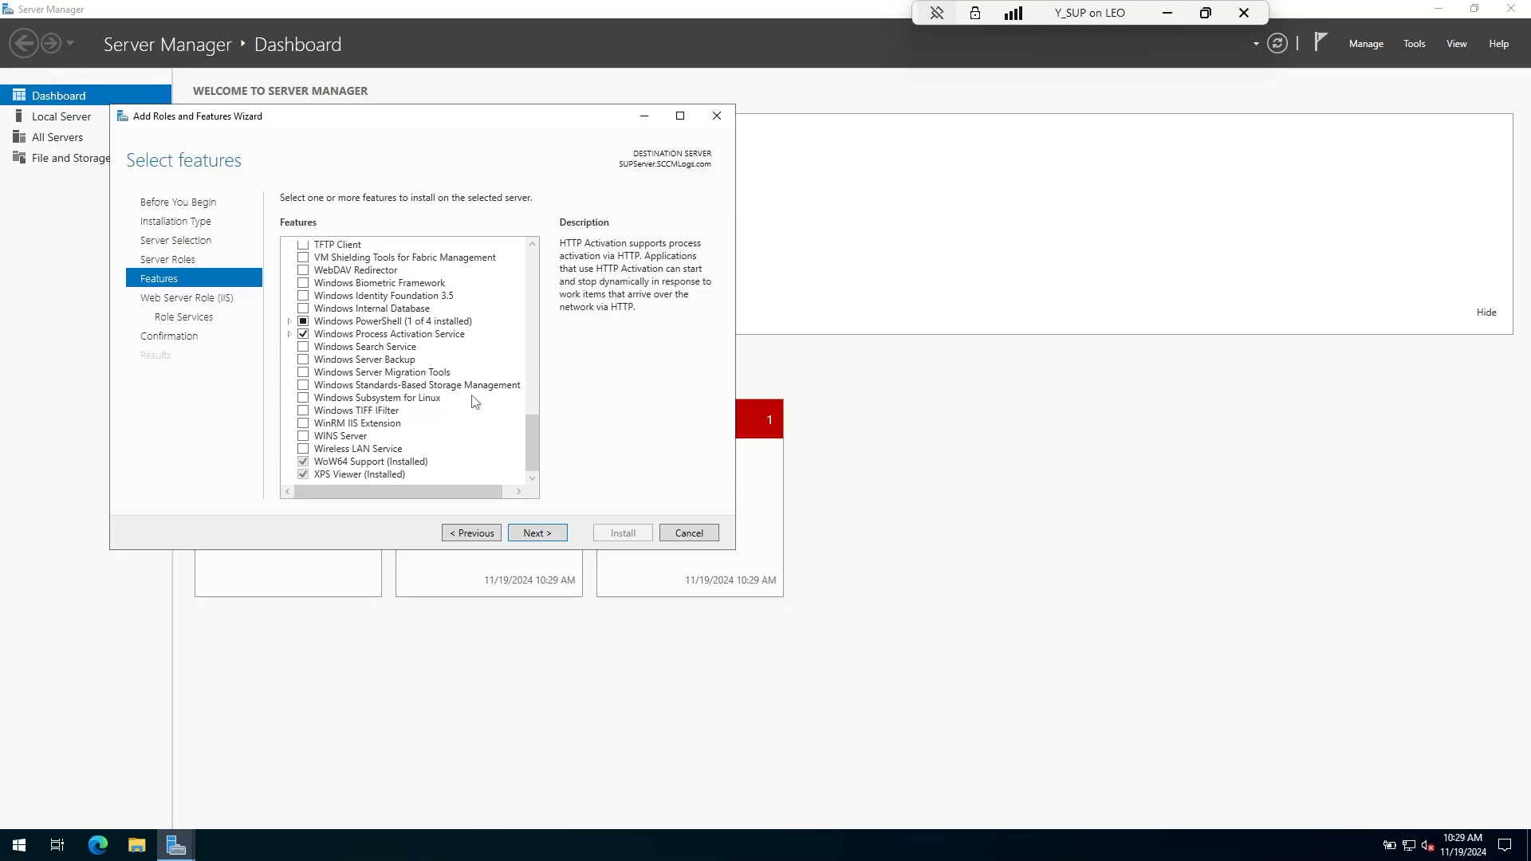
Add .NET Extensibility 3.5, ASP and ASP.NET 3.5 to the Web Server (IIS) role services and continue to the confirmation page
click(537, 534)
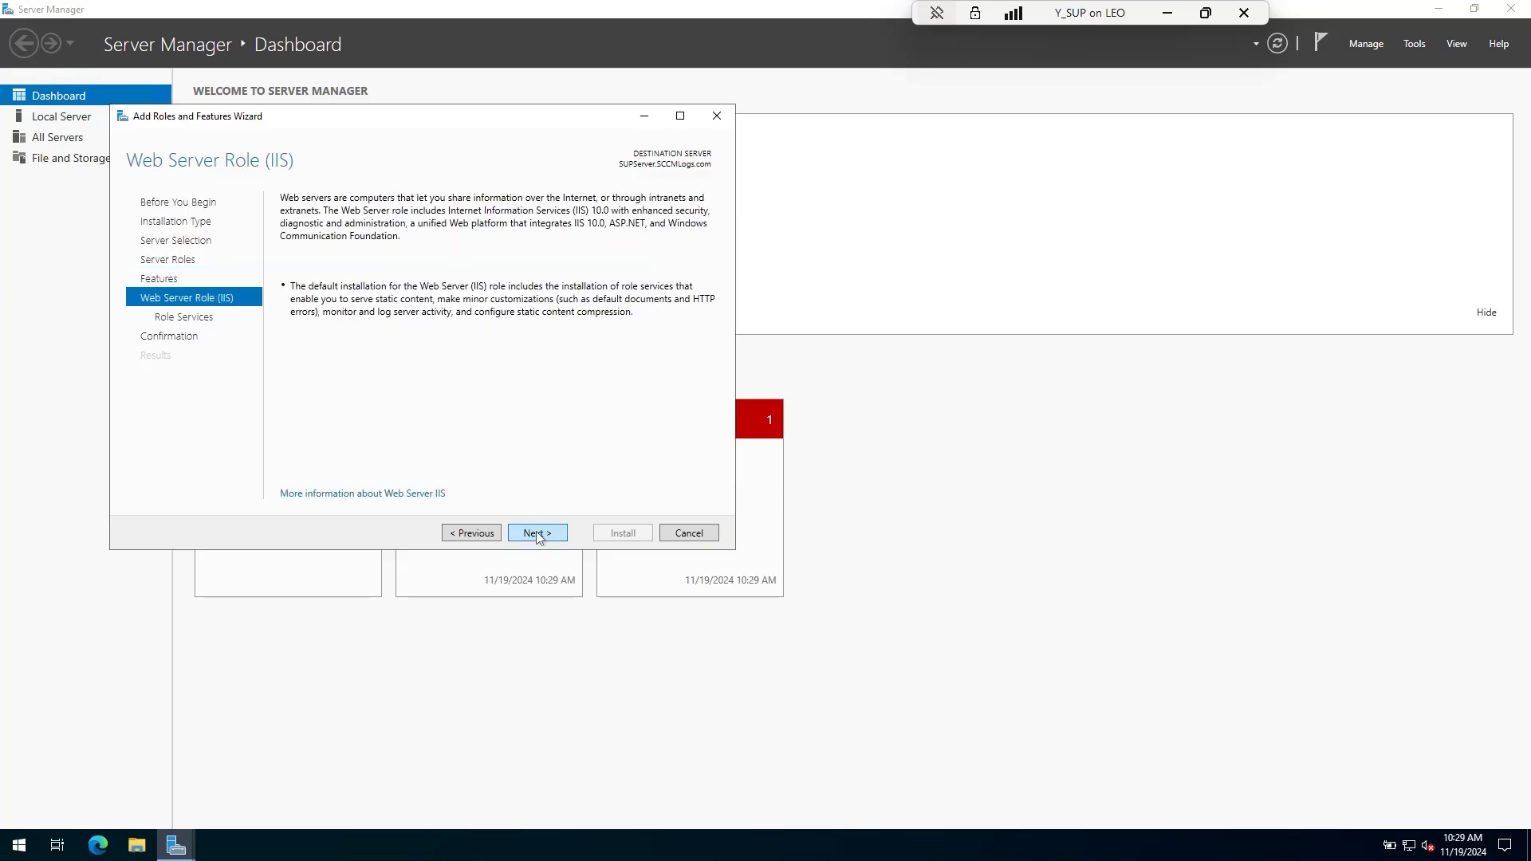
click(536, 534)
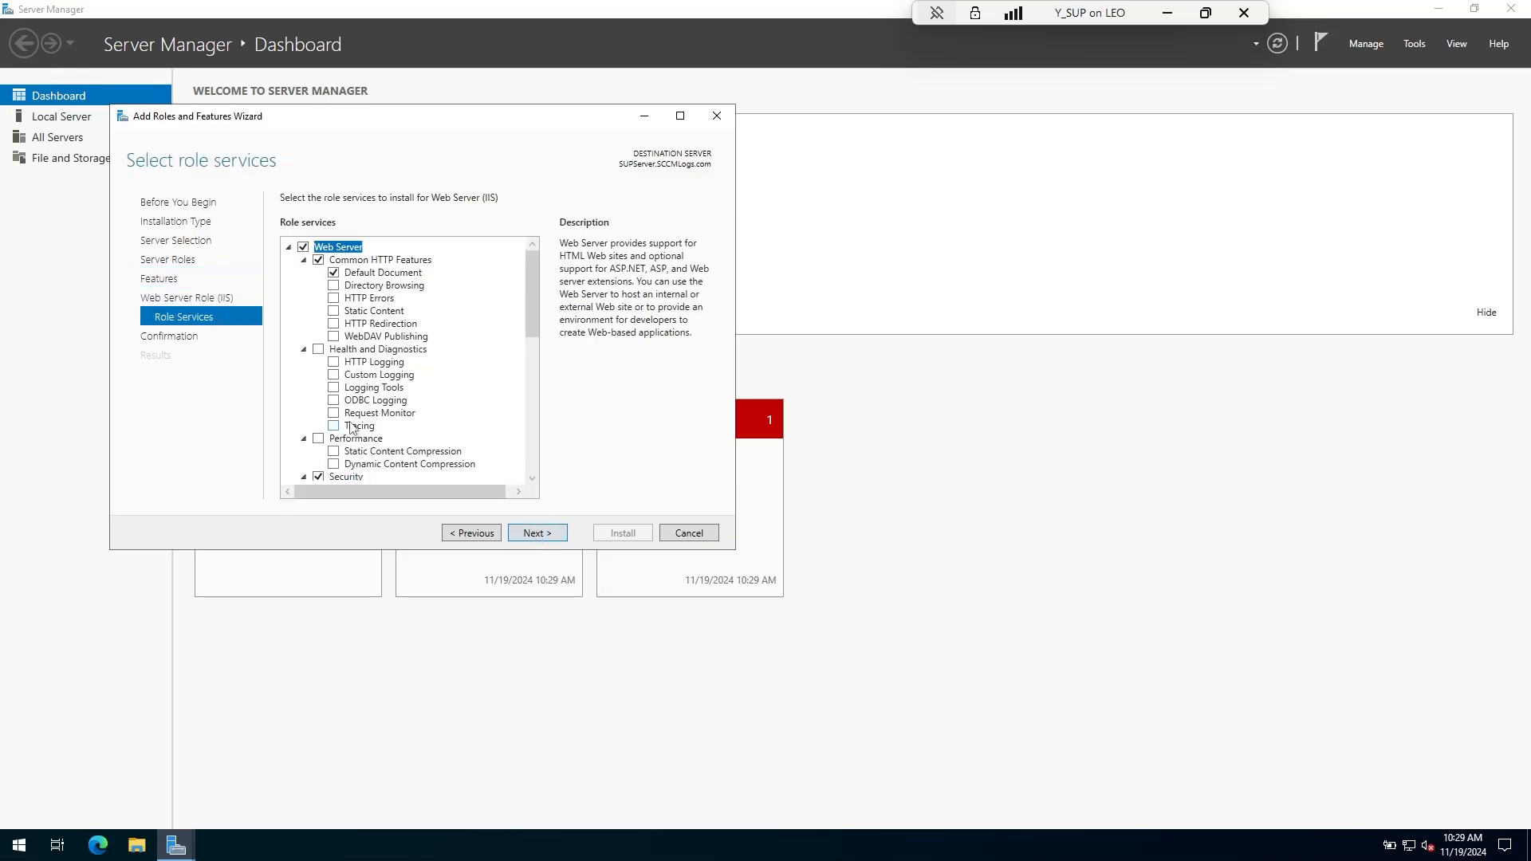
scroll(376, 303, down, 9)
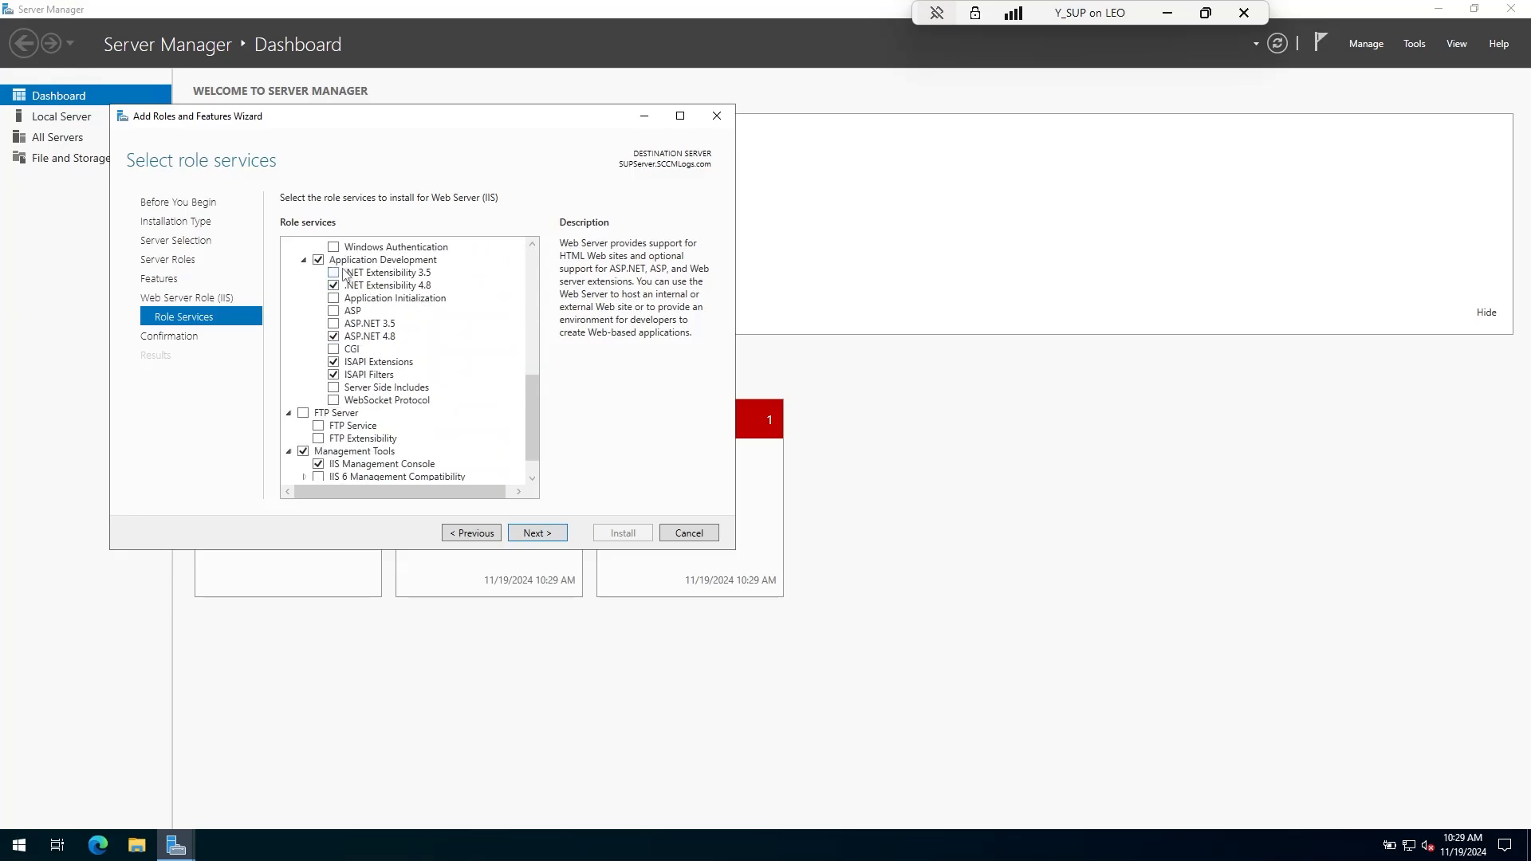
click(335, 273)
click(334, 311)
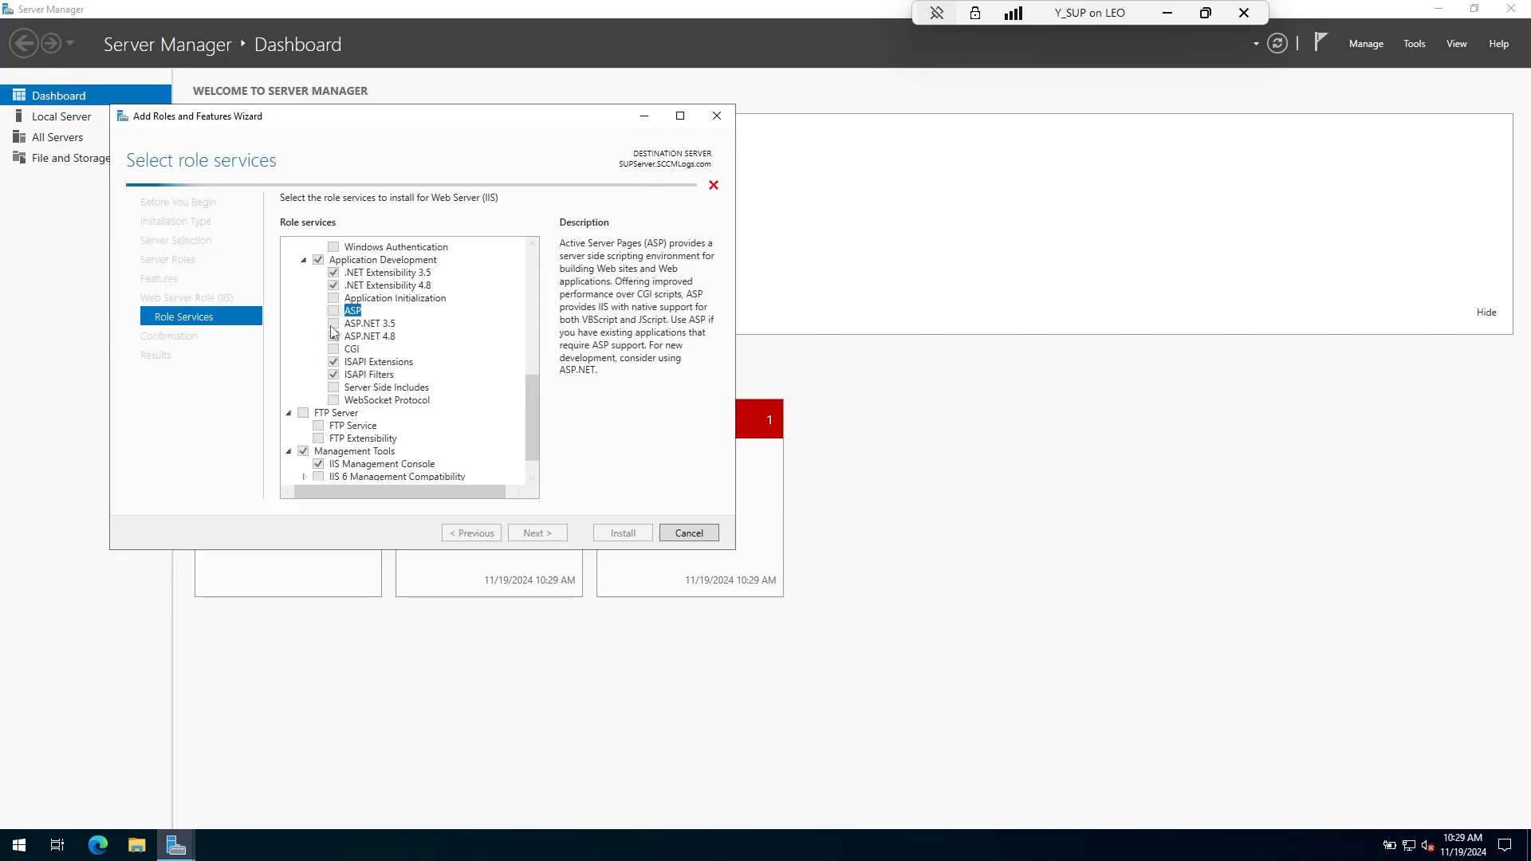
click(334, 323)
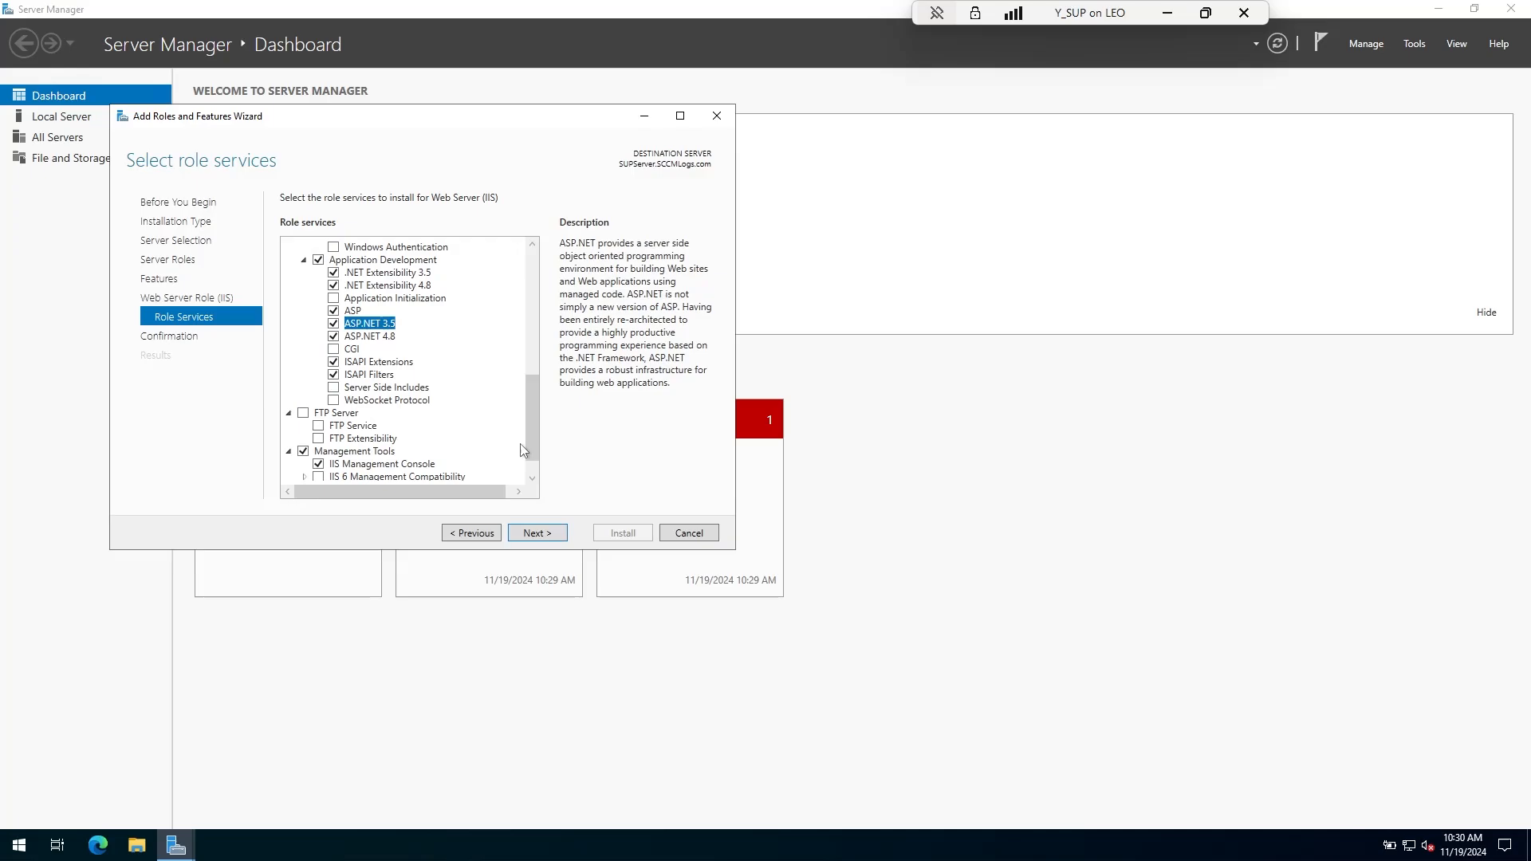
scroll(500, 464, down, 1)
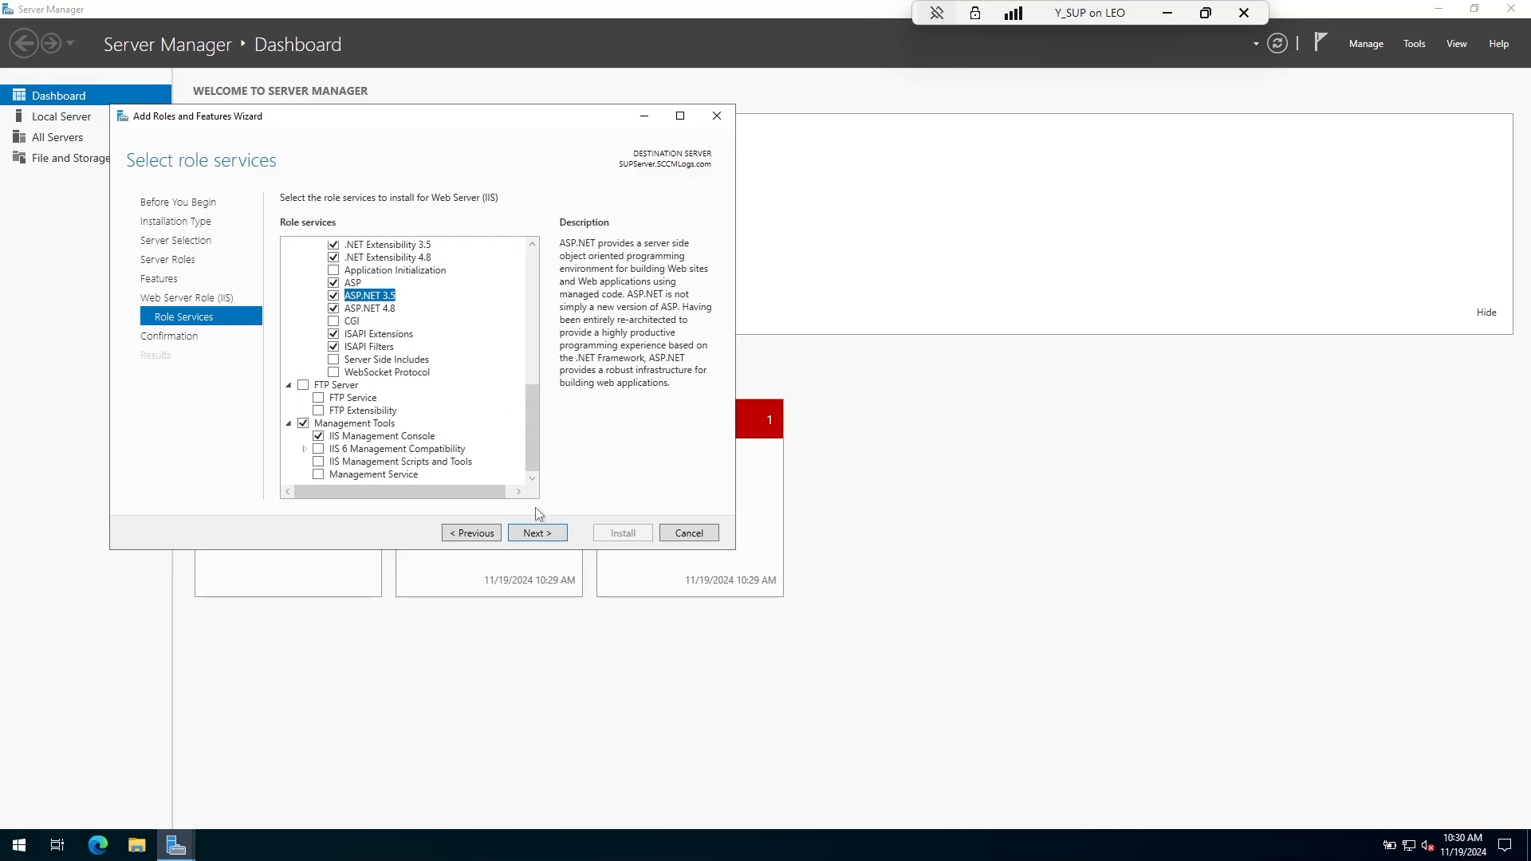
click(536, 533)
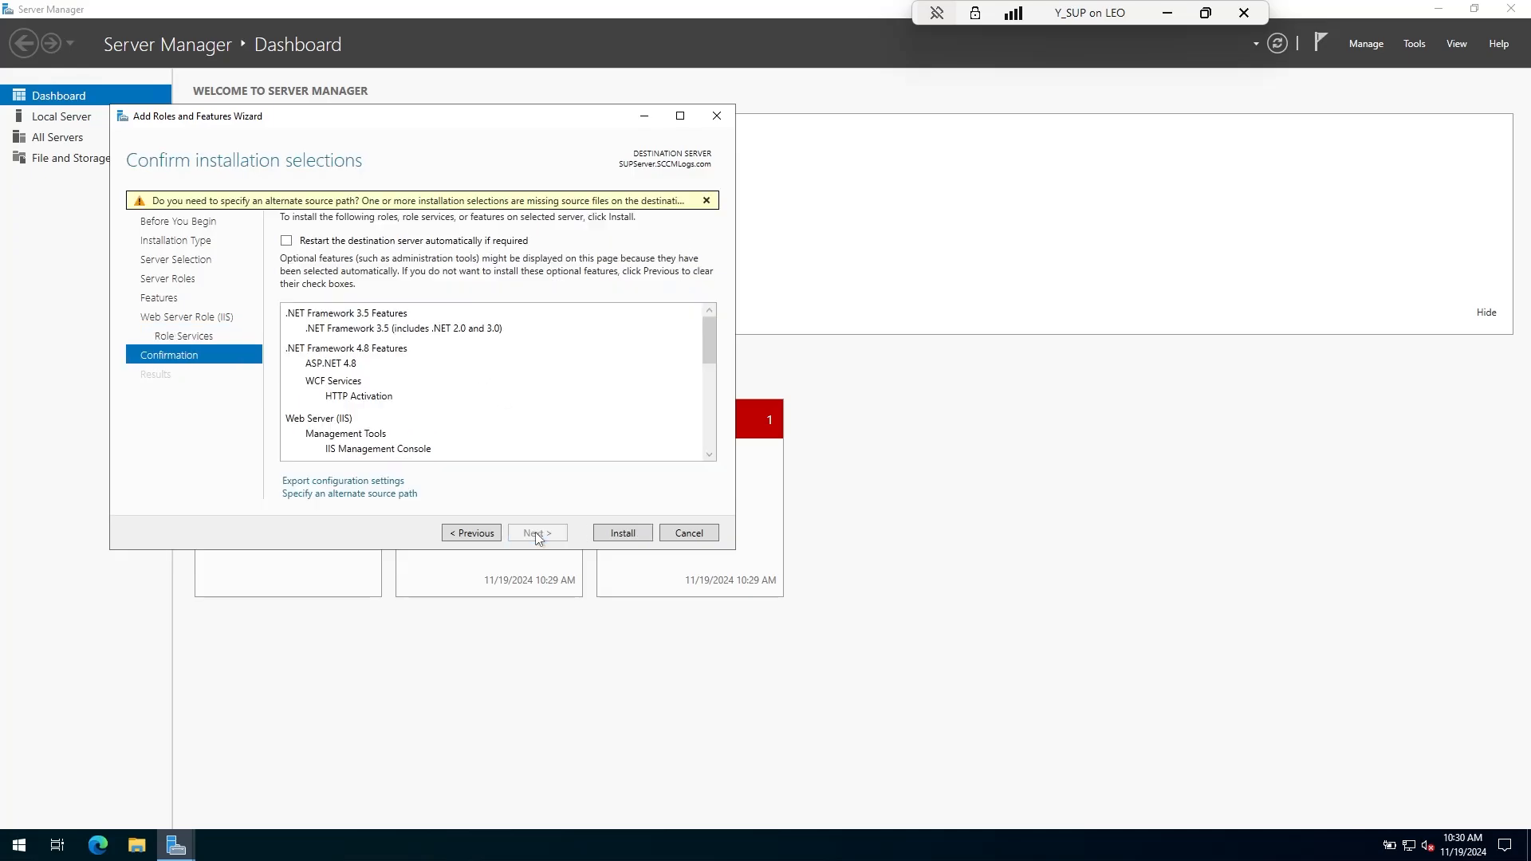
Open the alternate source path dialog and copy the path of the DVD drive's sxs folder, D:\sources\sxs, from File Explorer
click(322, 496)
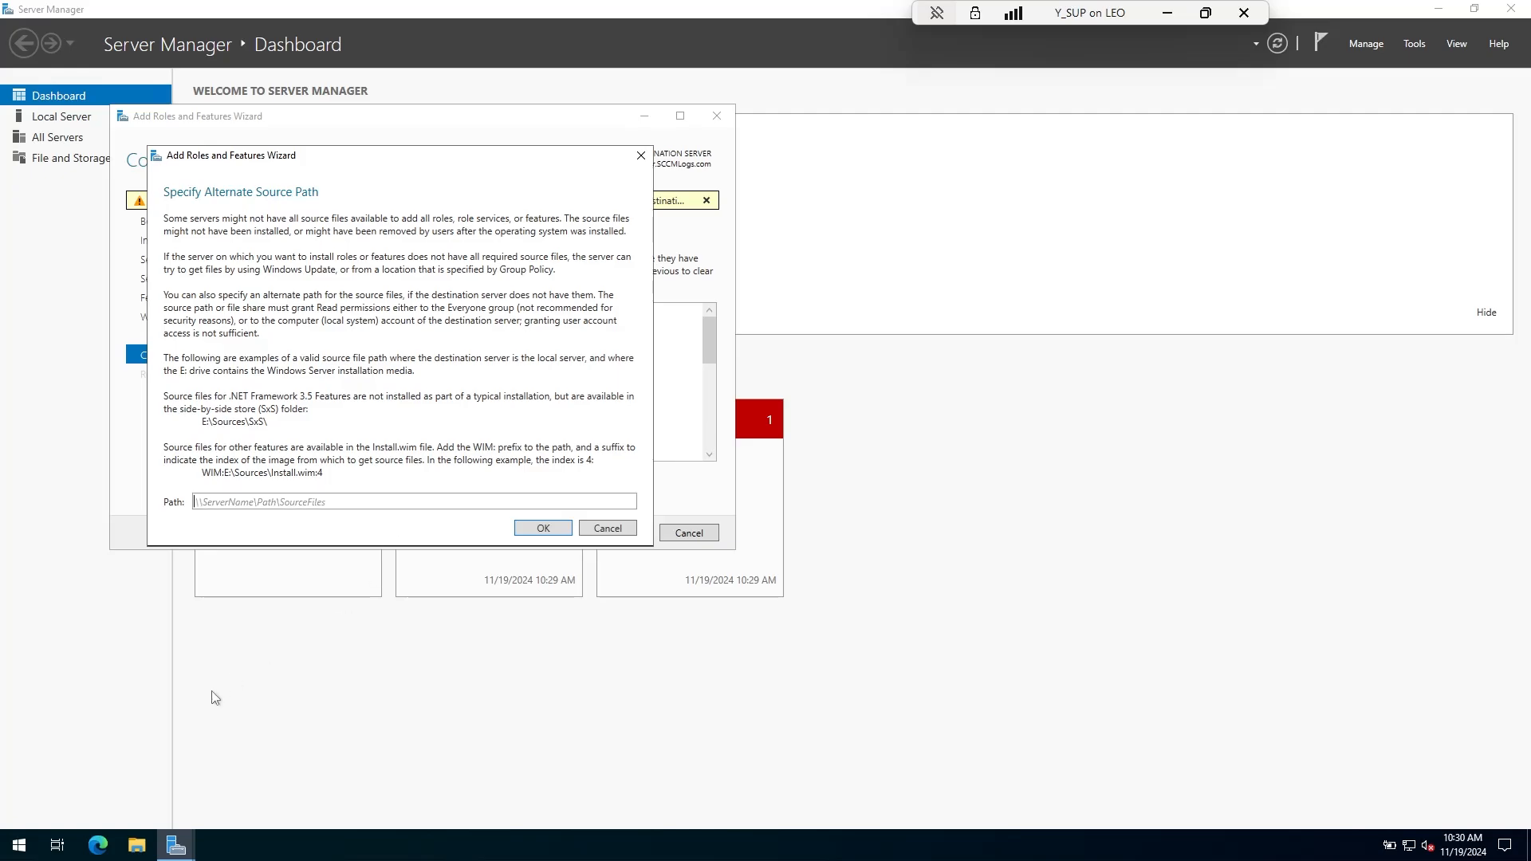
click(137, 845)
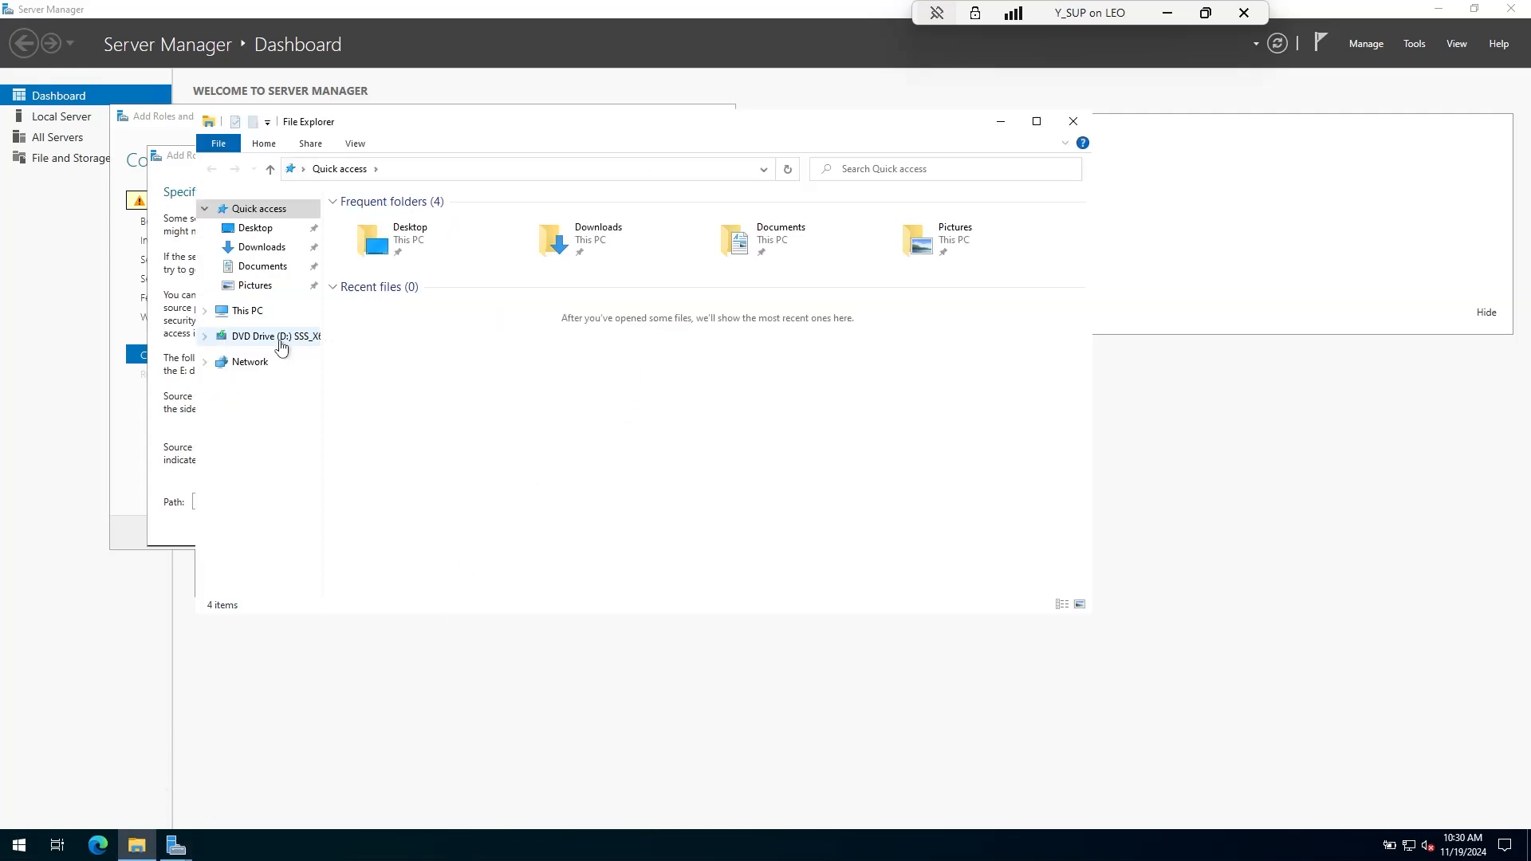
click(275, 336)
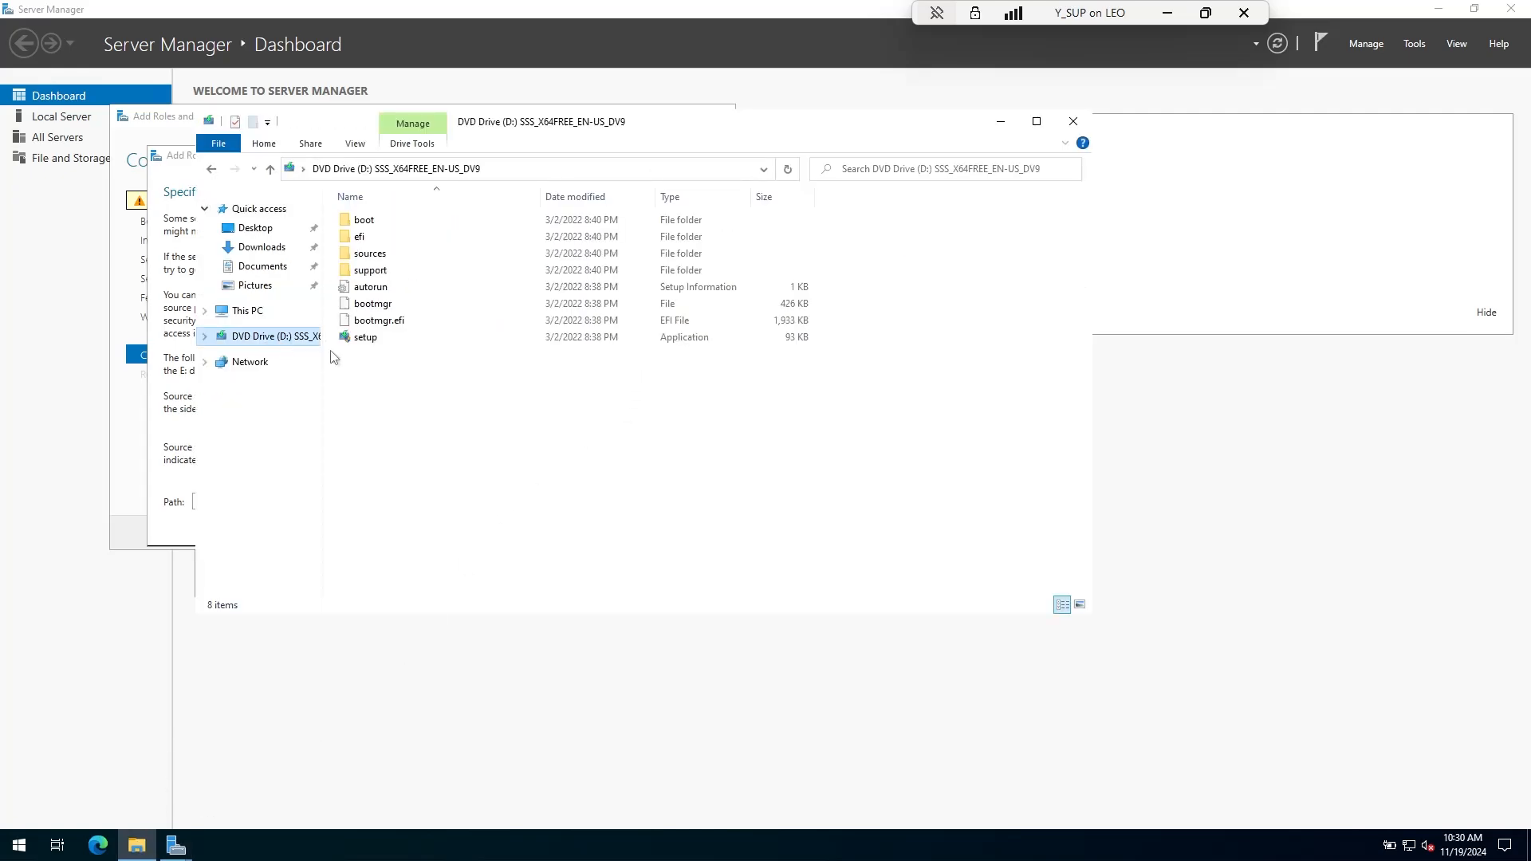
double_click(402, 253)
double_click(365, 320)
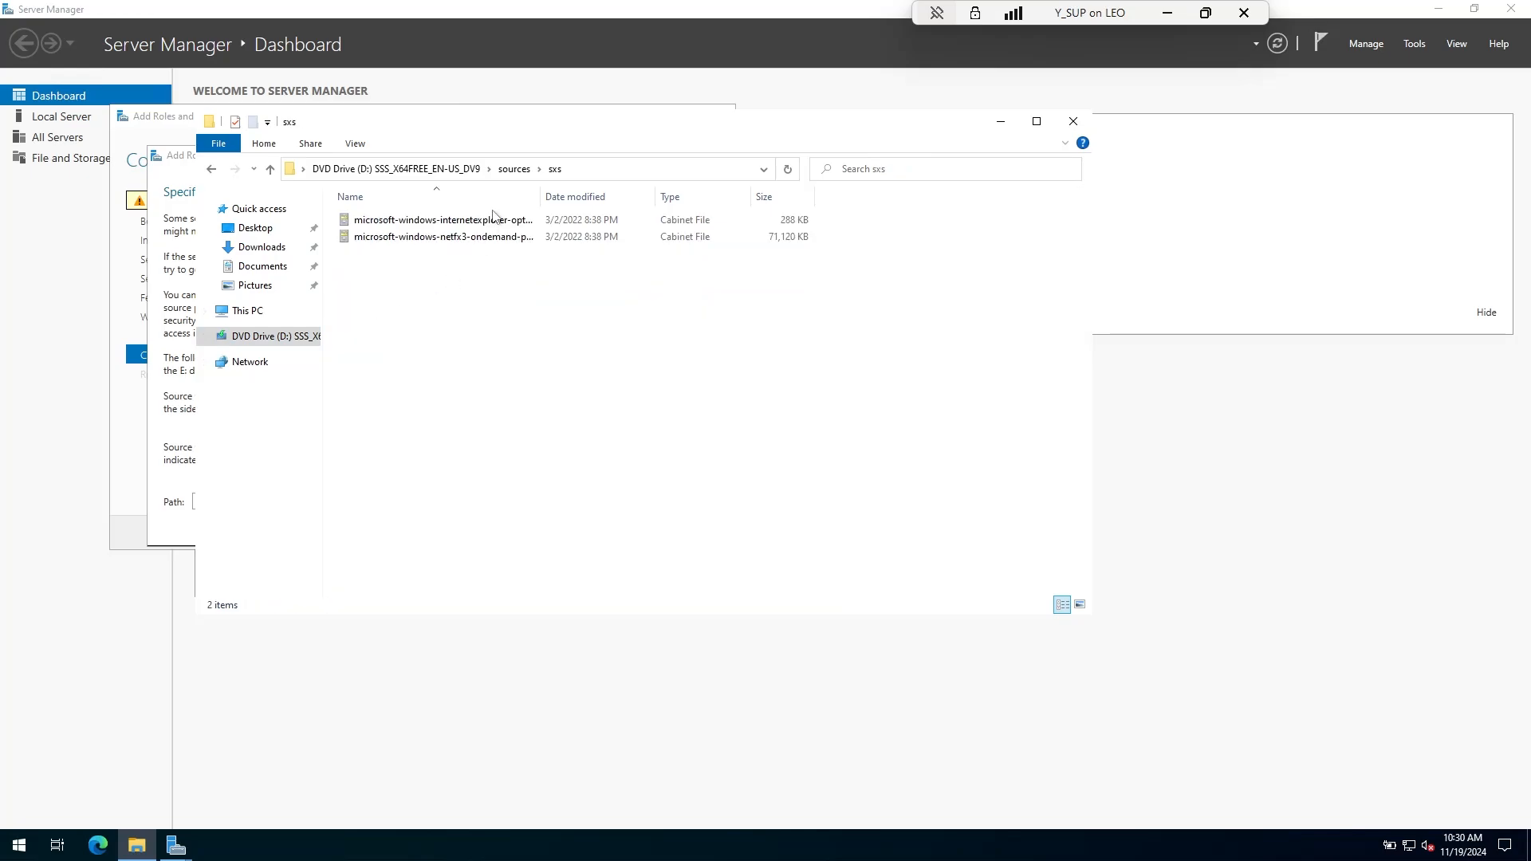
click(629, 171)
right_click(351, 170)
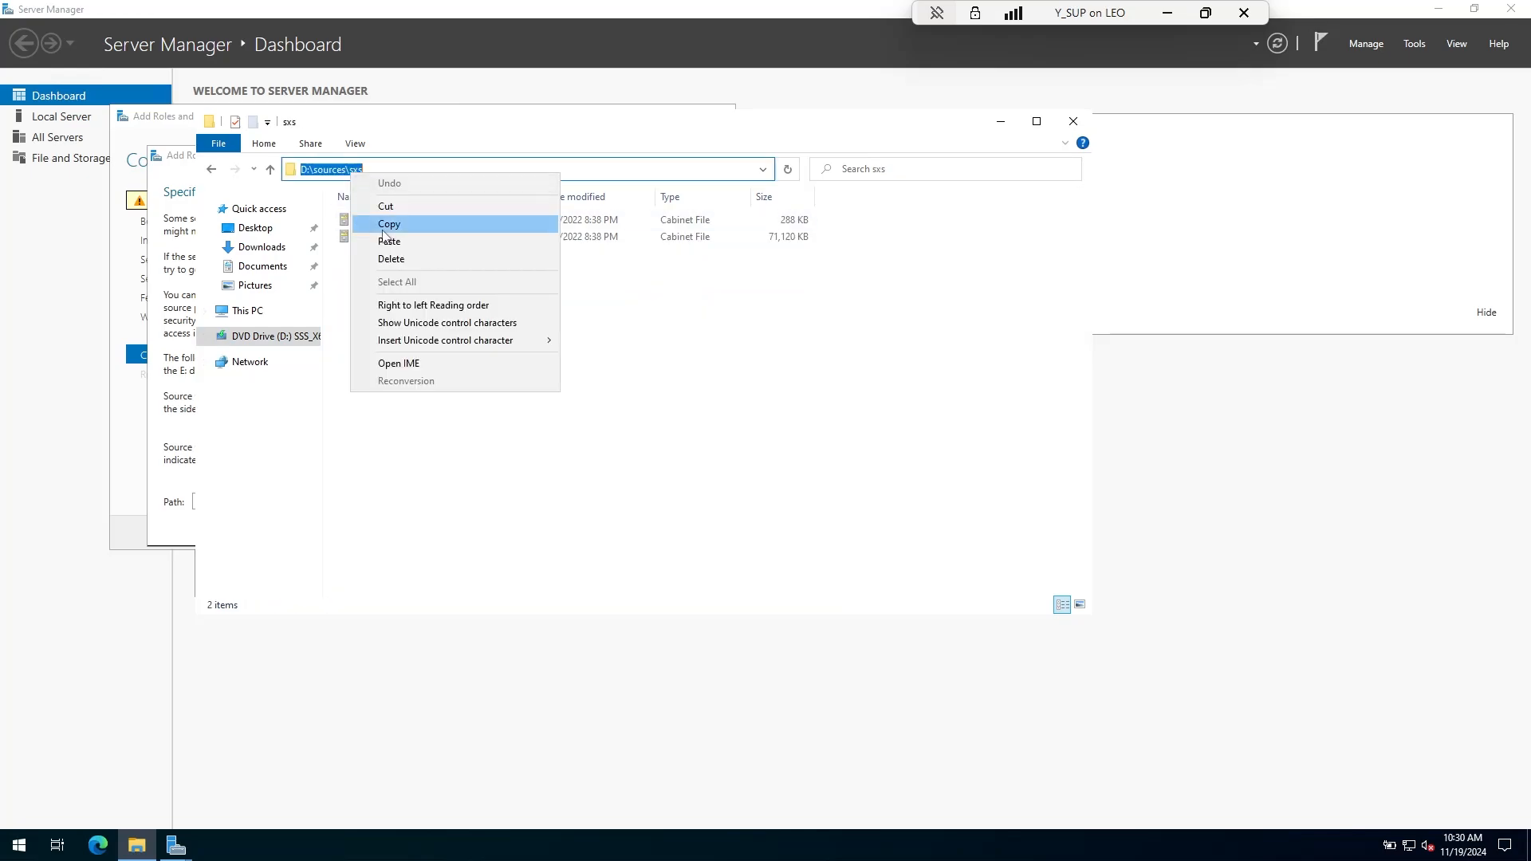
click(375, 225)
Set the alternate source path to D:\sources\sxs and start installing the selected roles and features
click(162, 517)
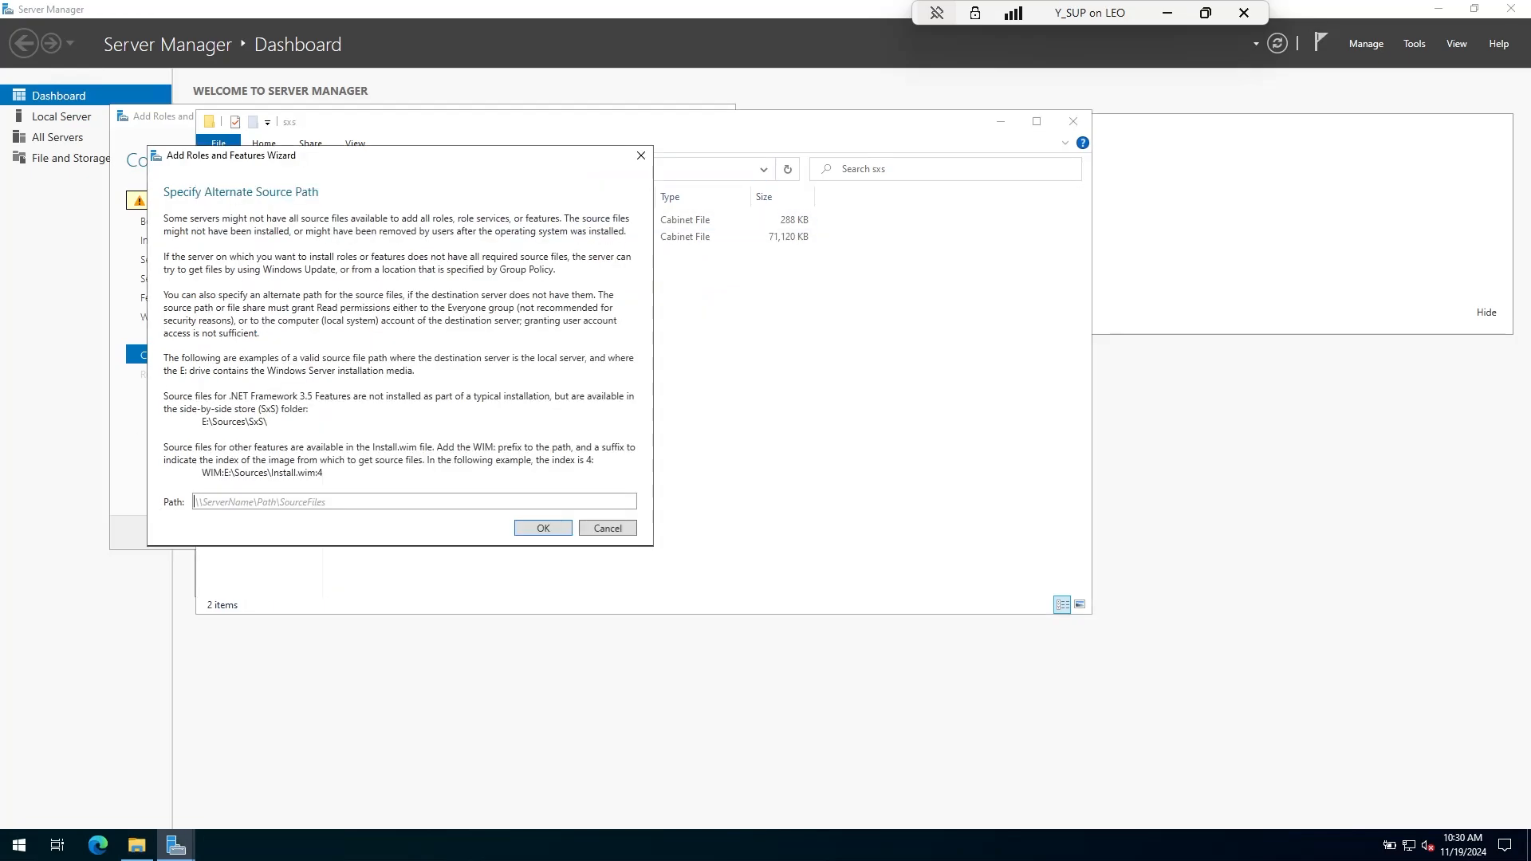
right_click(249, 501)
click(291, 541)
click(524, 529)
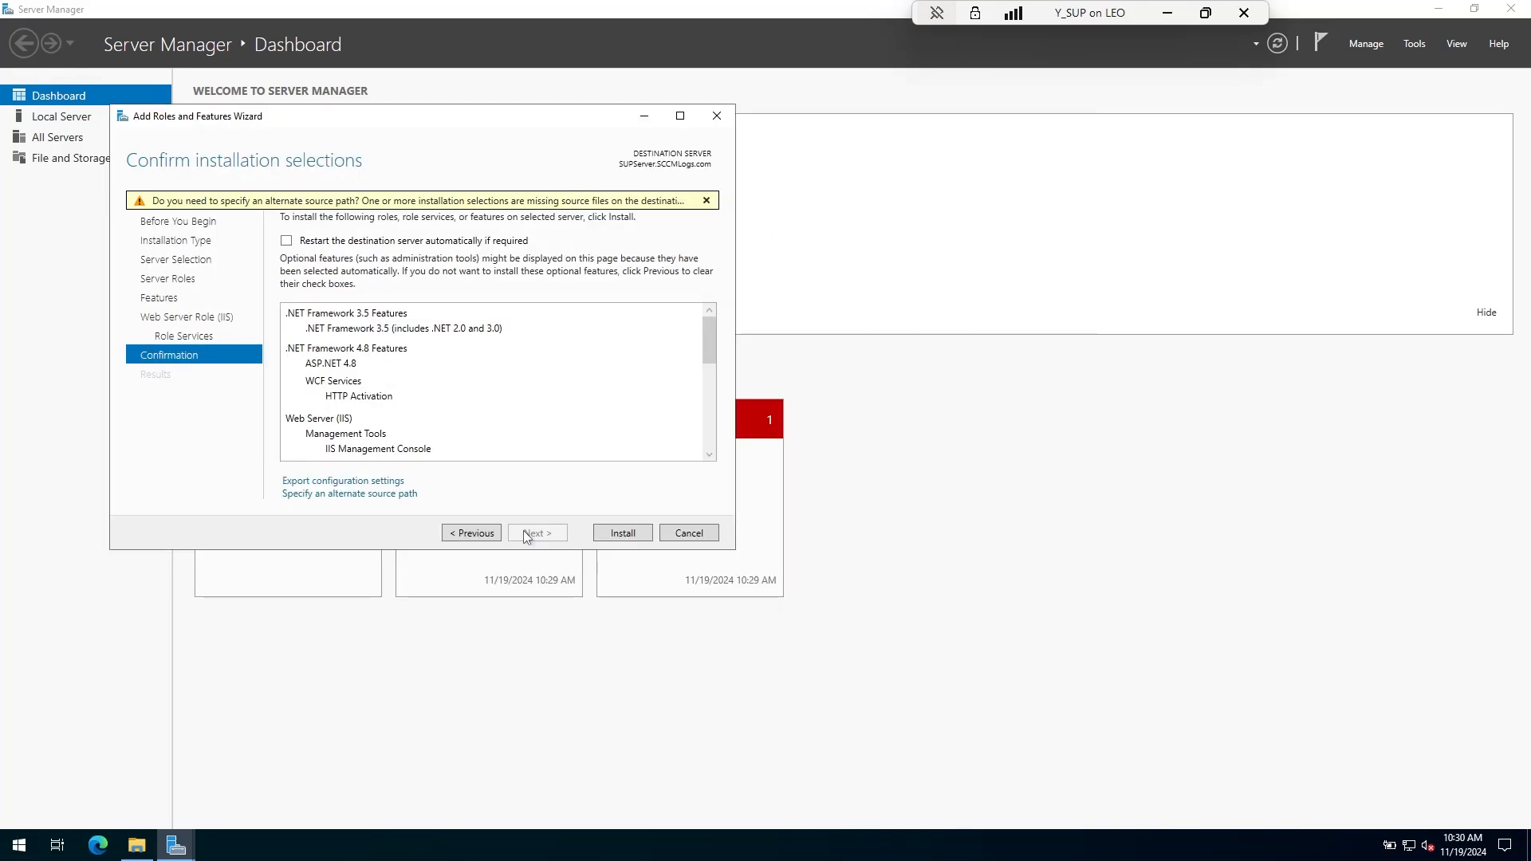
click(623, 533)
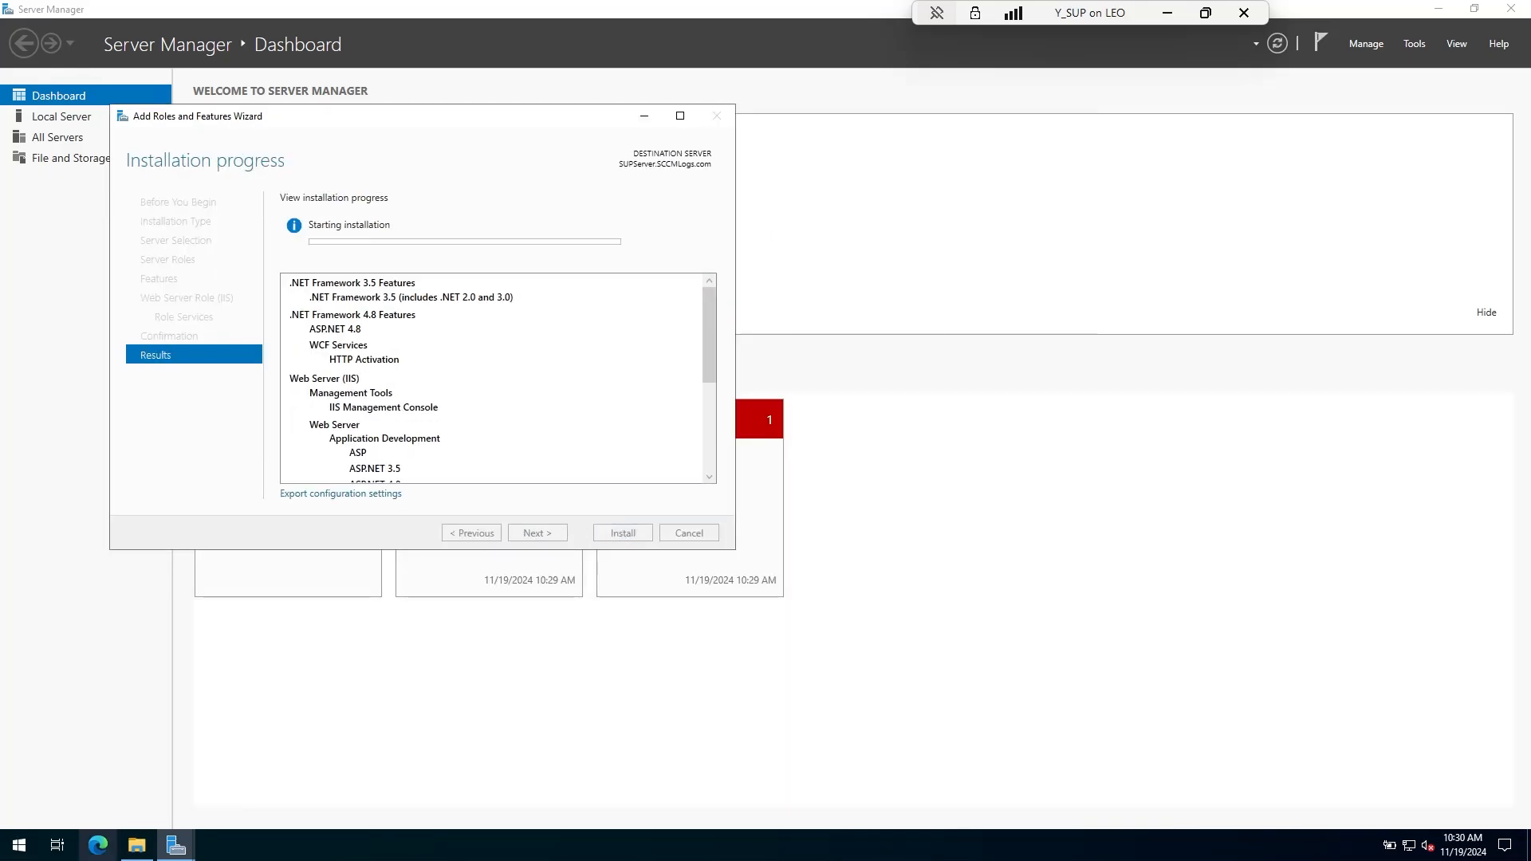
Return to File Explorer, look at the DVD drive's root folder, and close the window
mouse_move(183, 848)
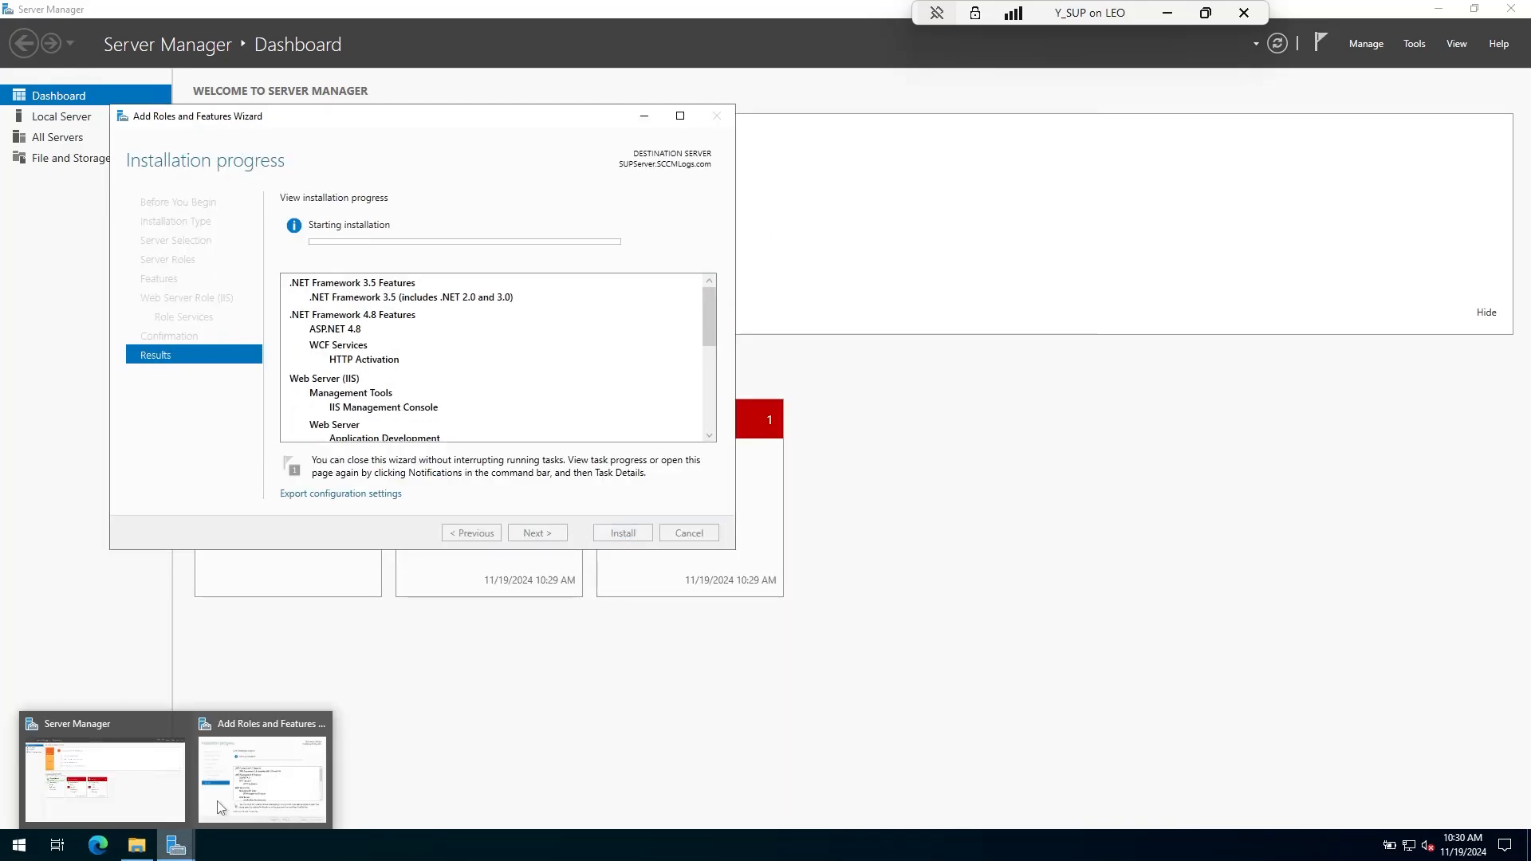
click(118, 780)
click(133, 849)
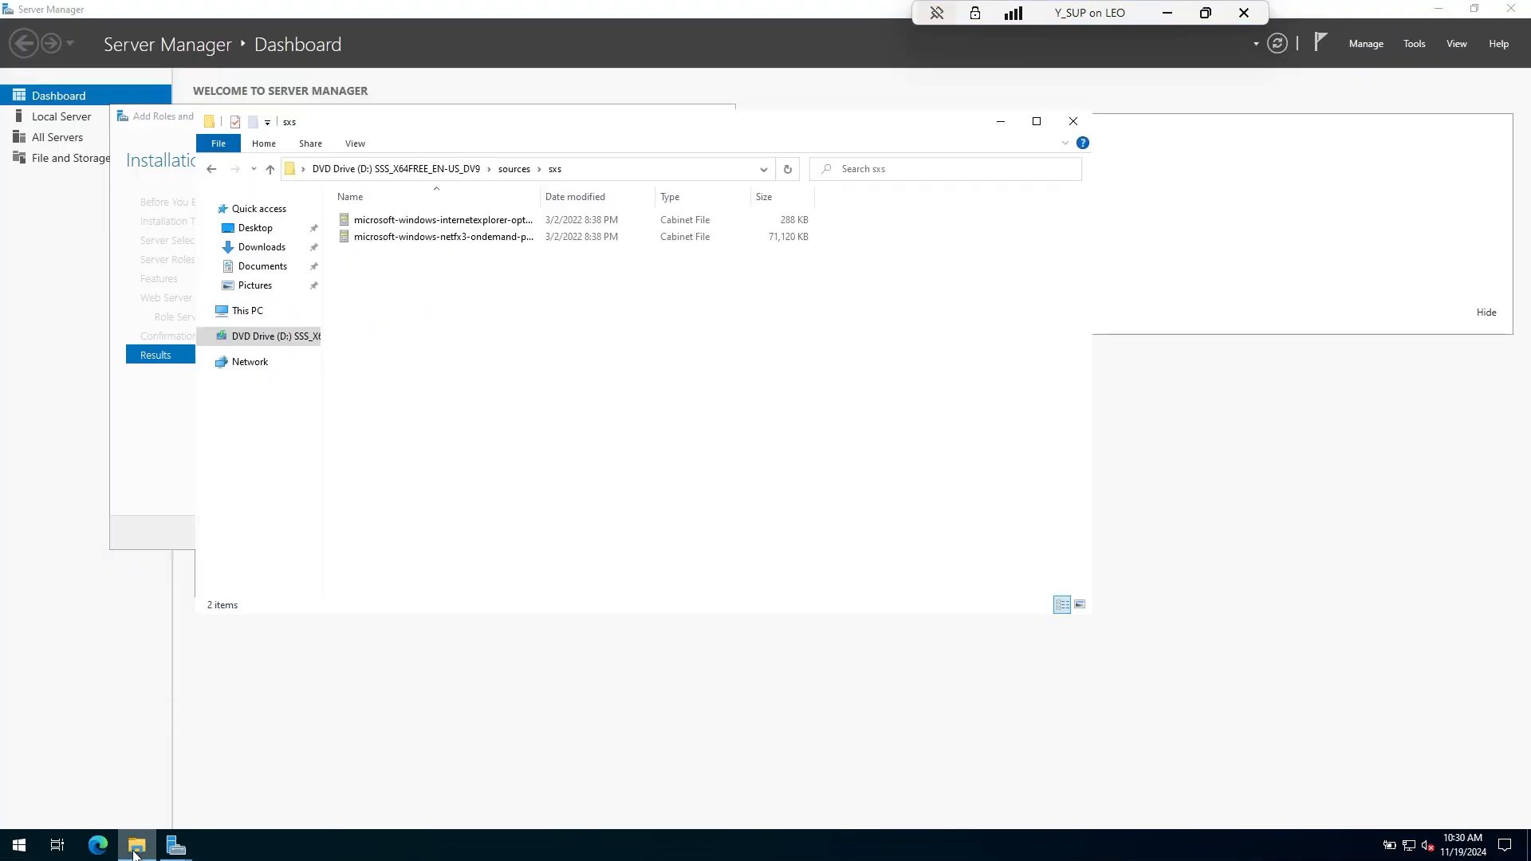
click(393, 169)
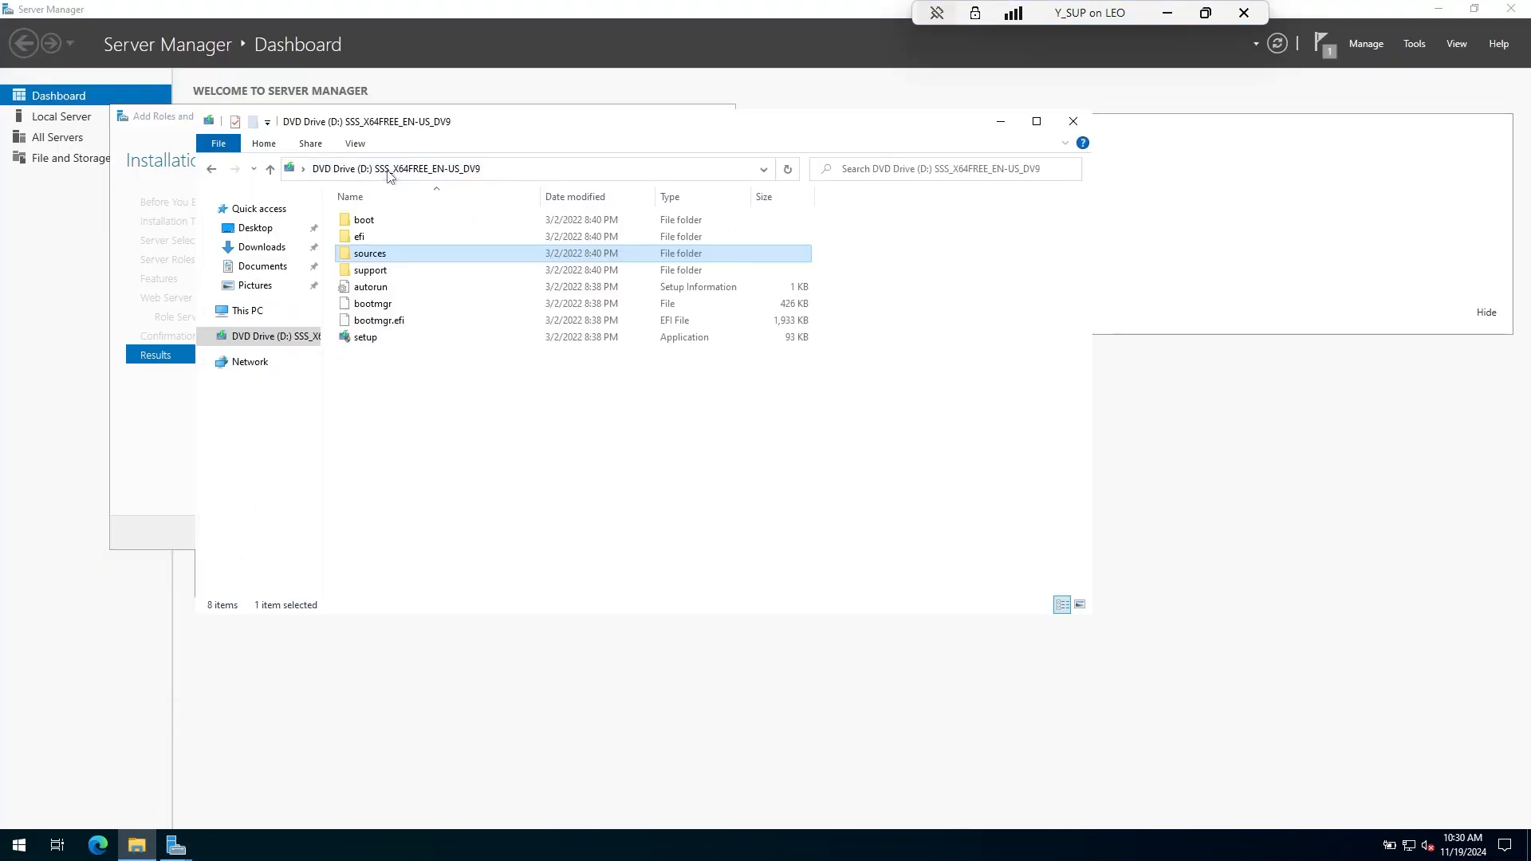
click(258, 247)
click(1072, 122)
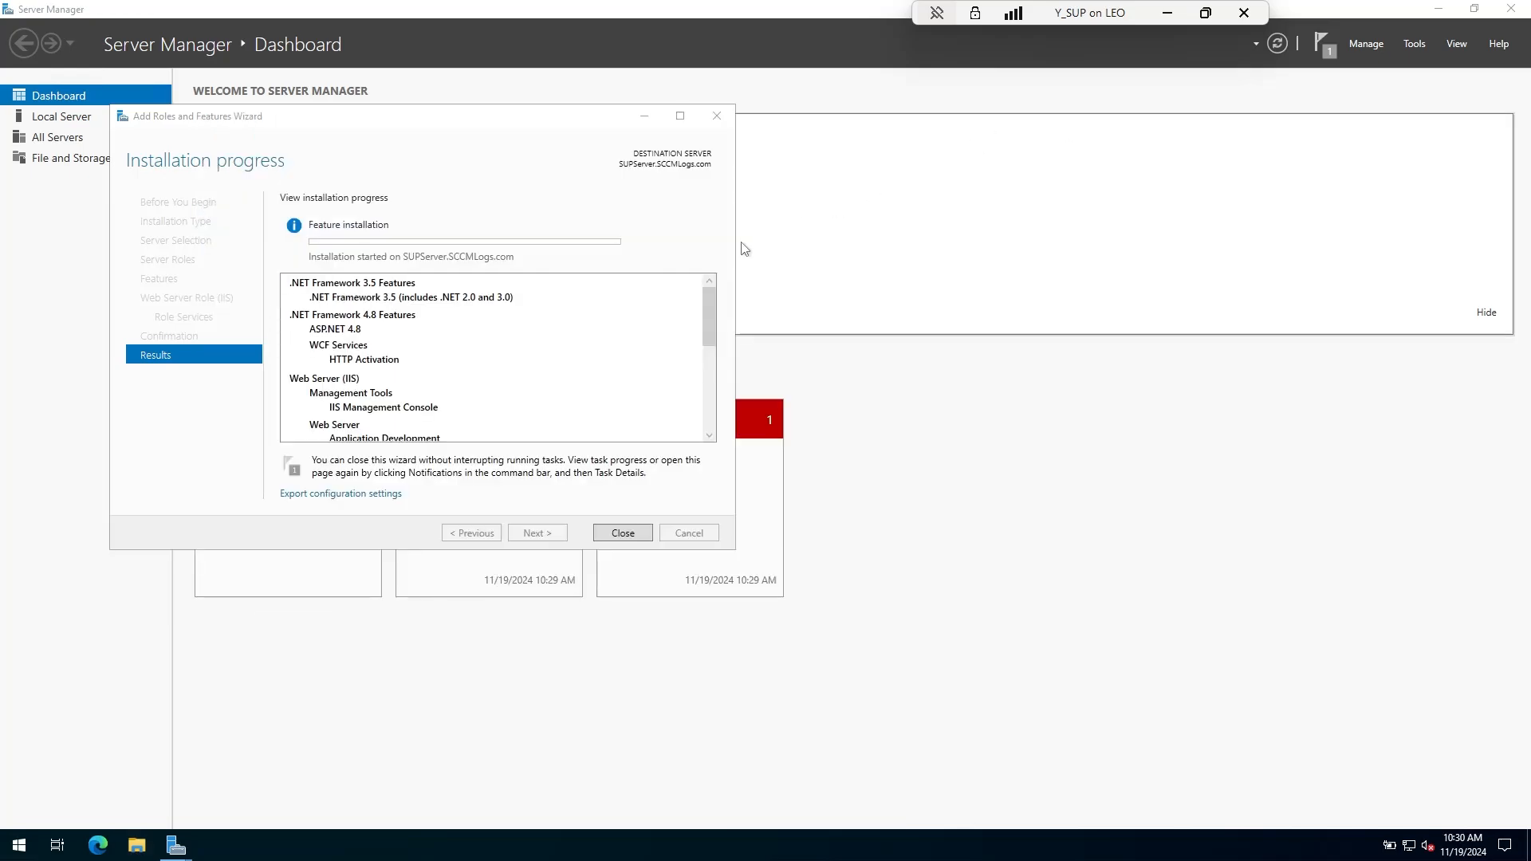
Open This PC in File Explorer and check the options available for DVD drive D:
click(136, 845)
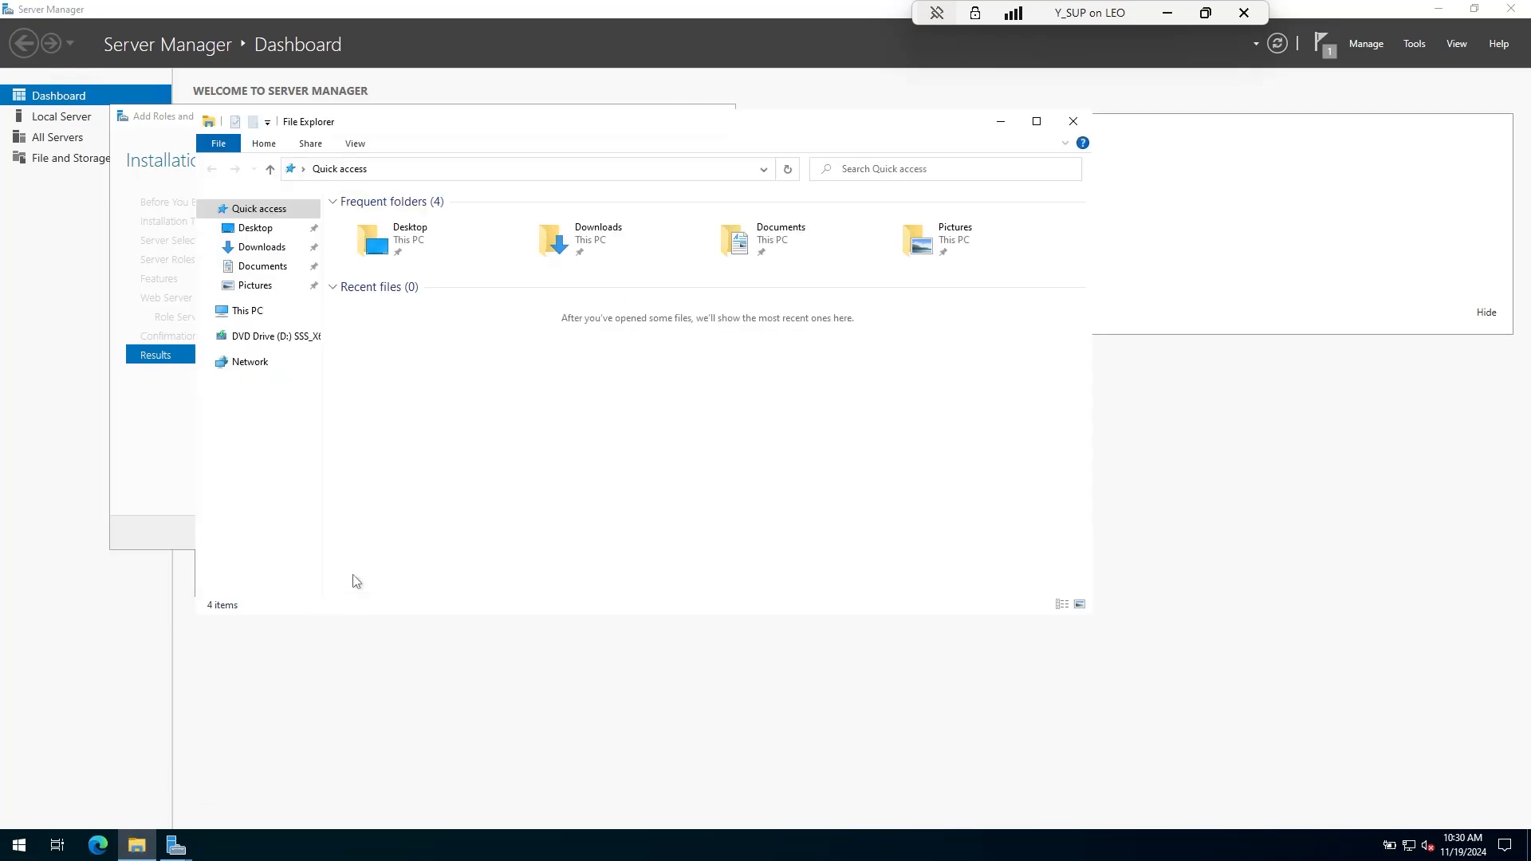
click(248, 311)
click(594, 390)
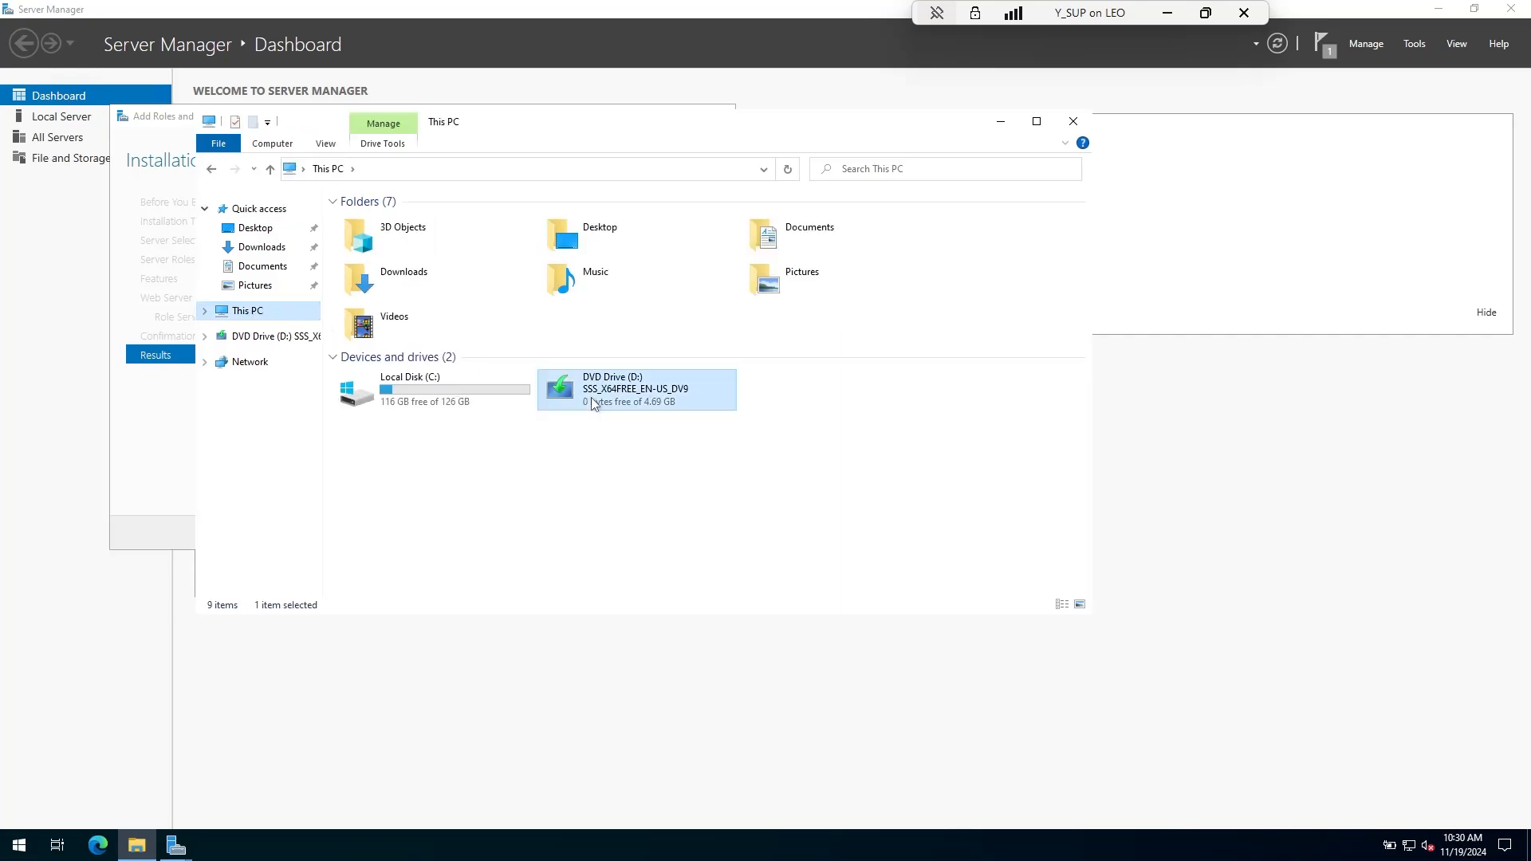
right_click(594, 398)
click(509, 516)
click(509, 516)
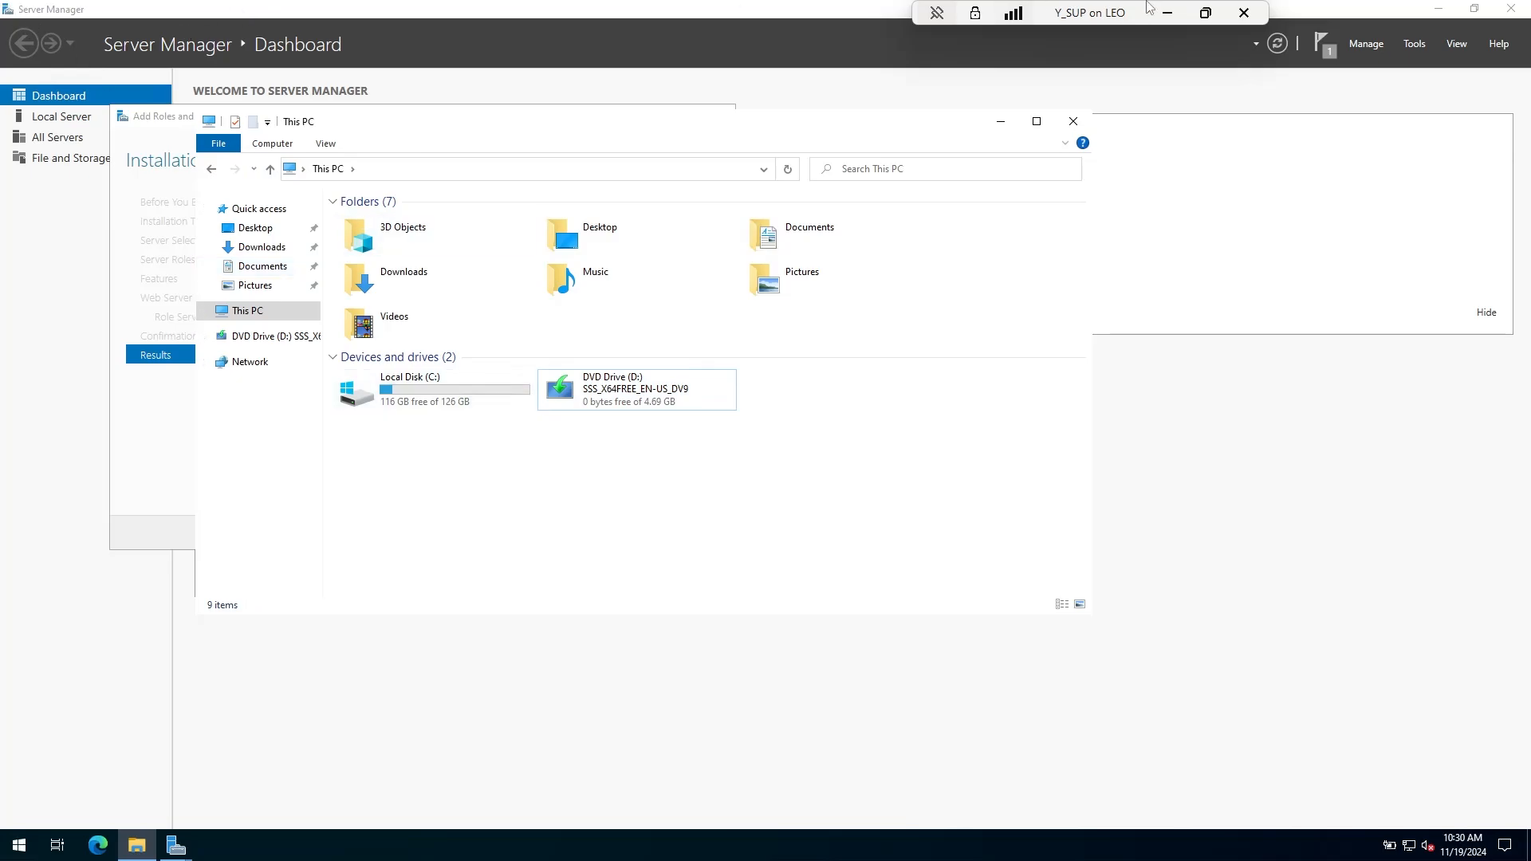
Open the Y_SUP virtual machine's settings and remove the DVD drive that holds SRV2022.iso
click(1205, 13)
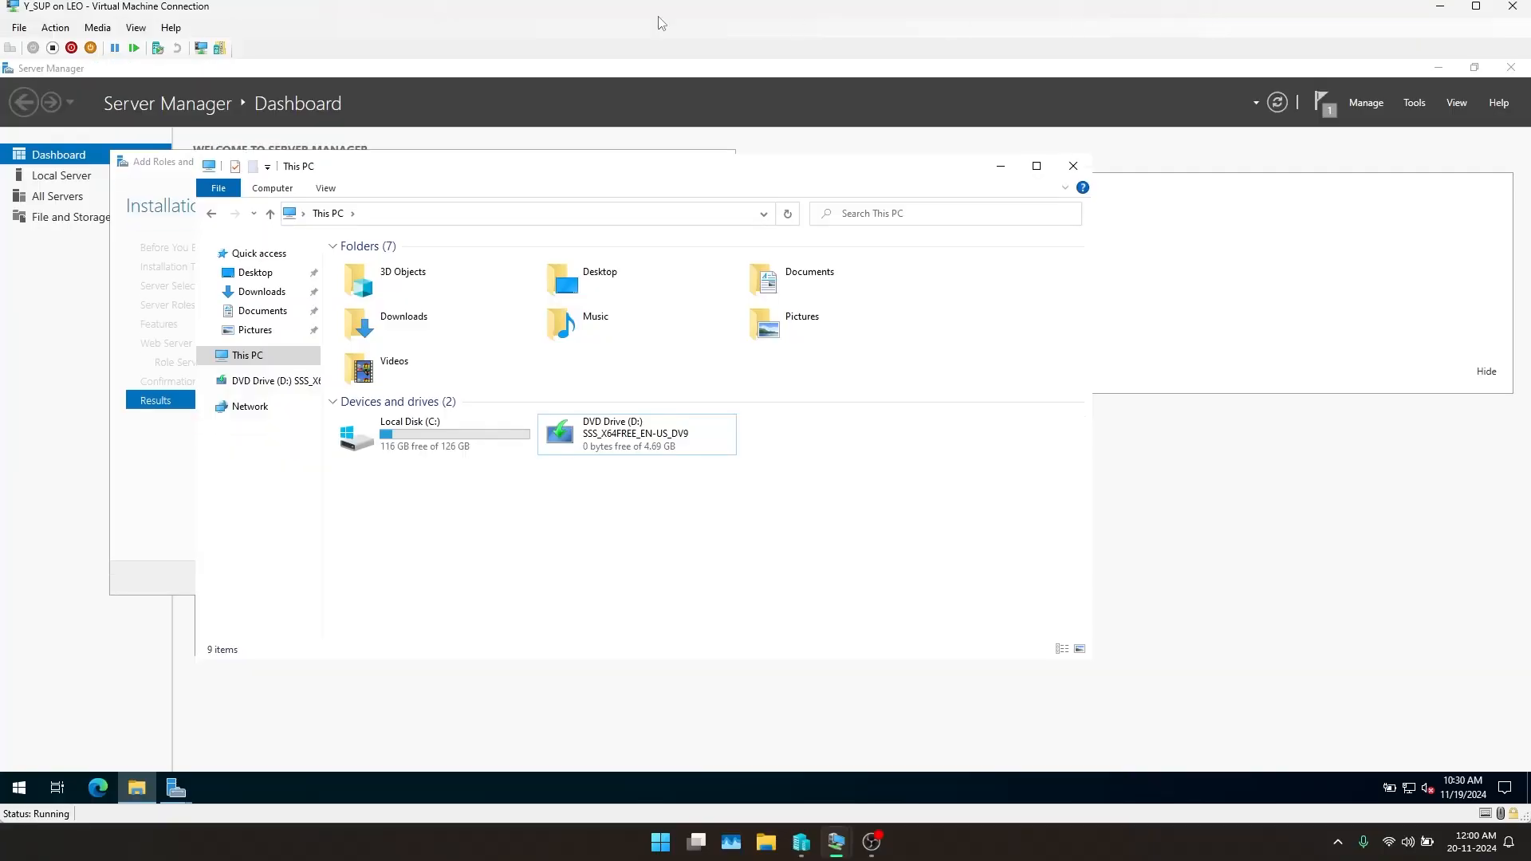
click(19, 27)
click(36, 42)
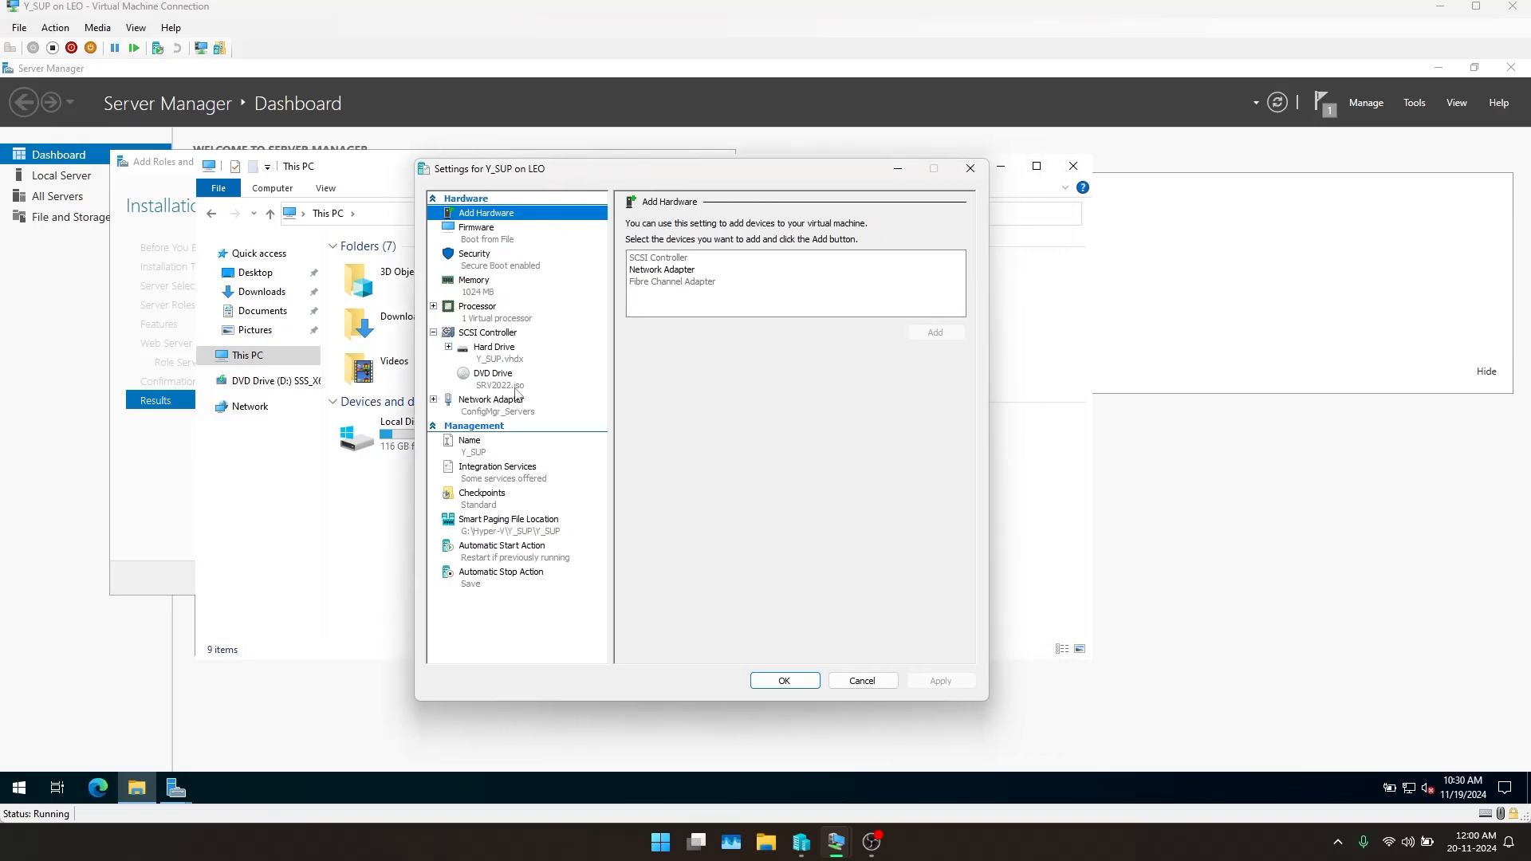
click(516, 393)
click(933, 417)
Add a hard drive to the SCSI controller and start creating a dynamically expanding virtual hard disk for it
click(494, 333)
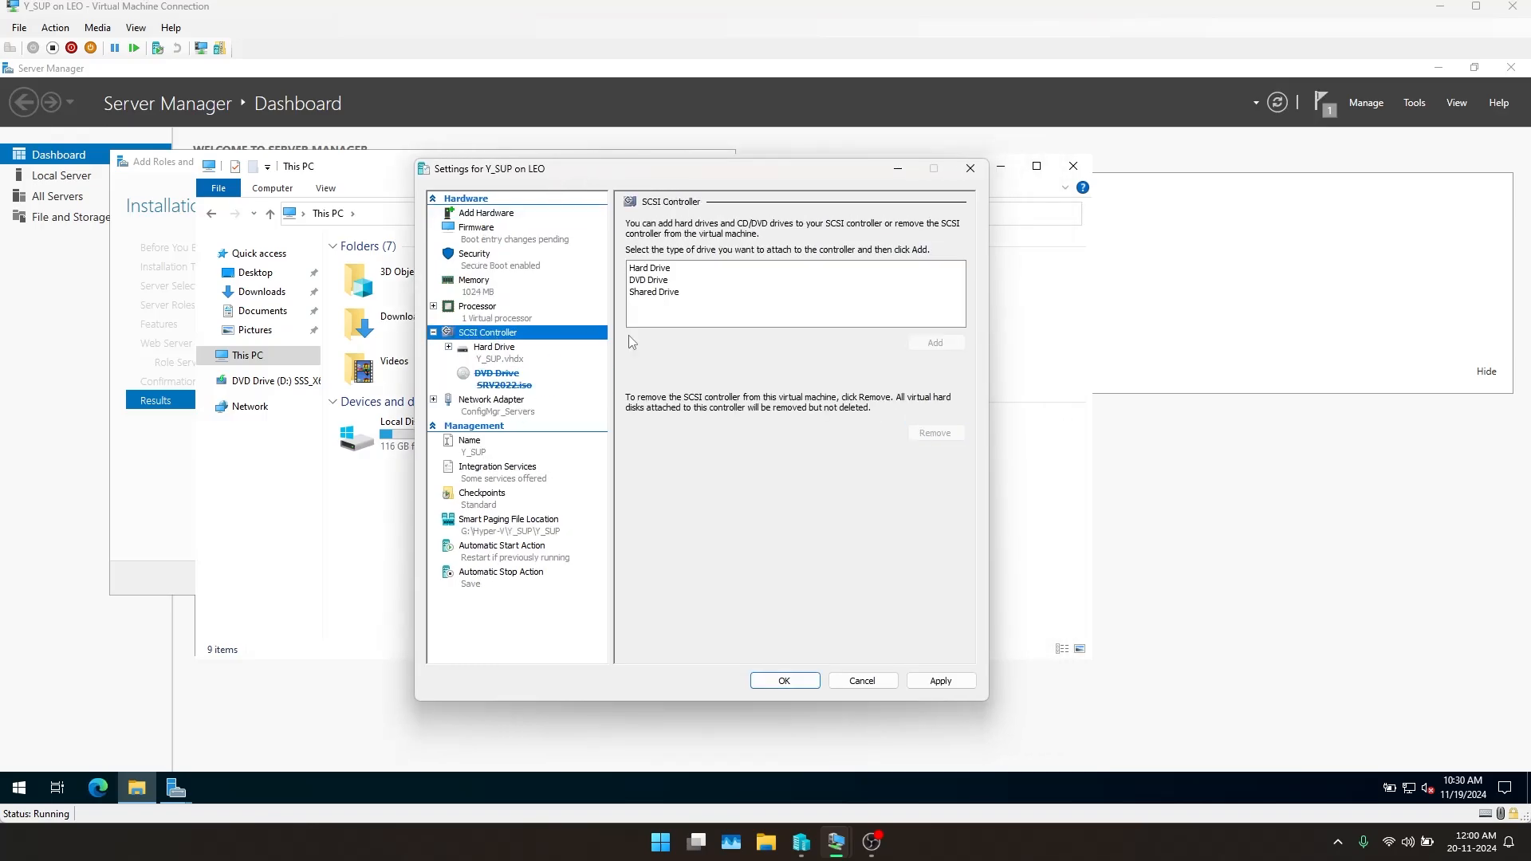
click(649, 268)
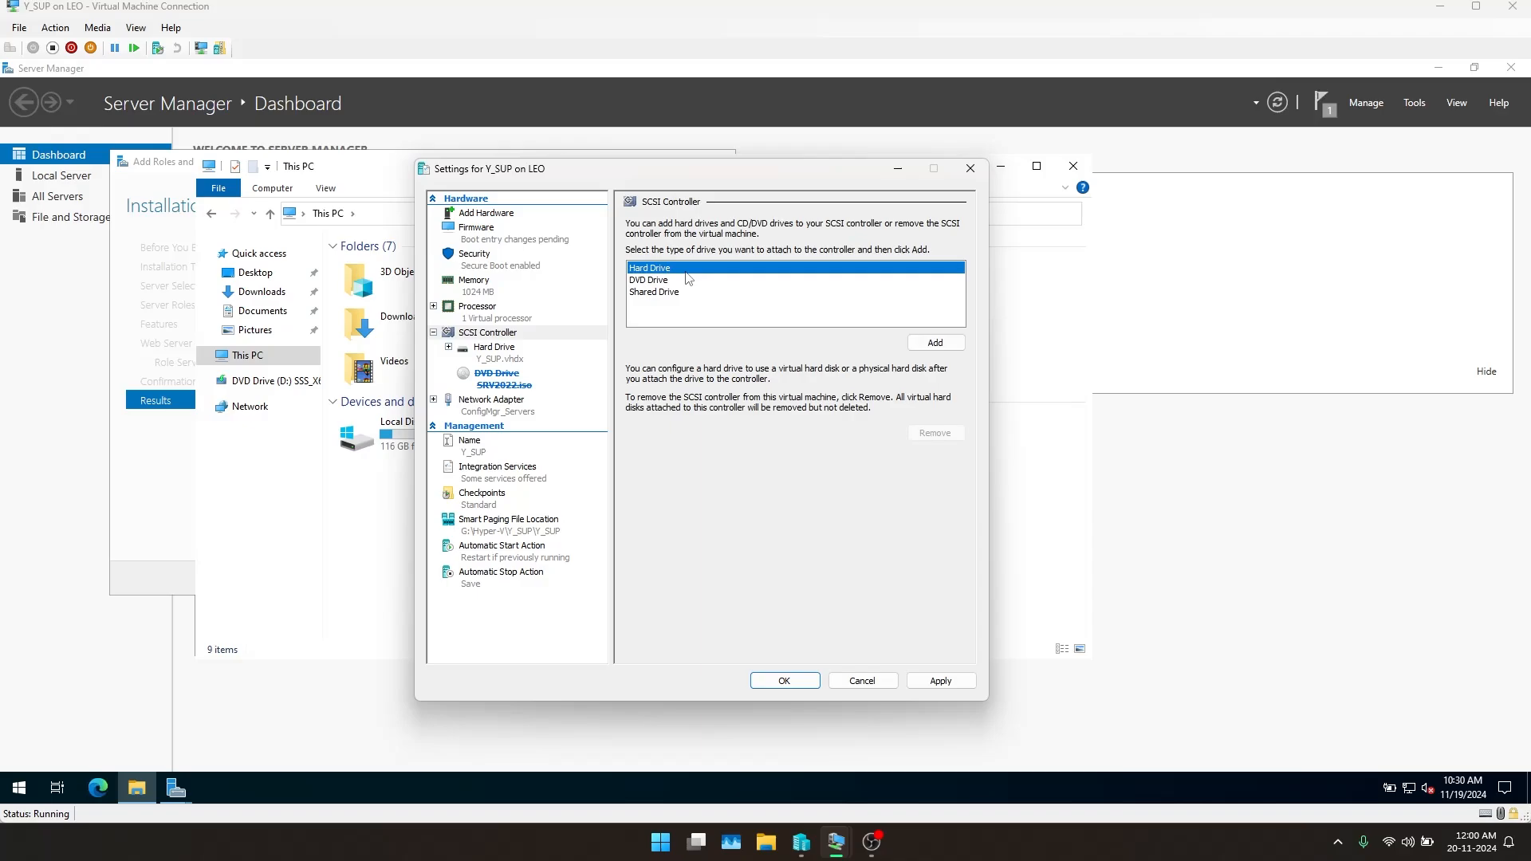
click(935, 343)
click(733, 381)
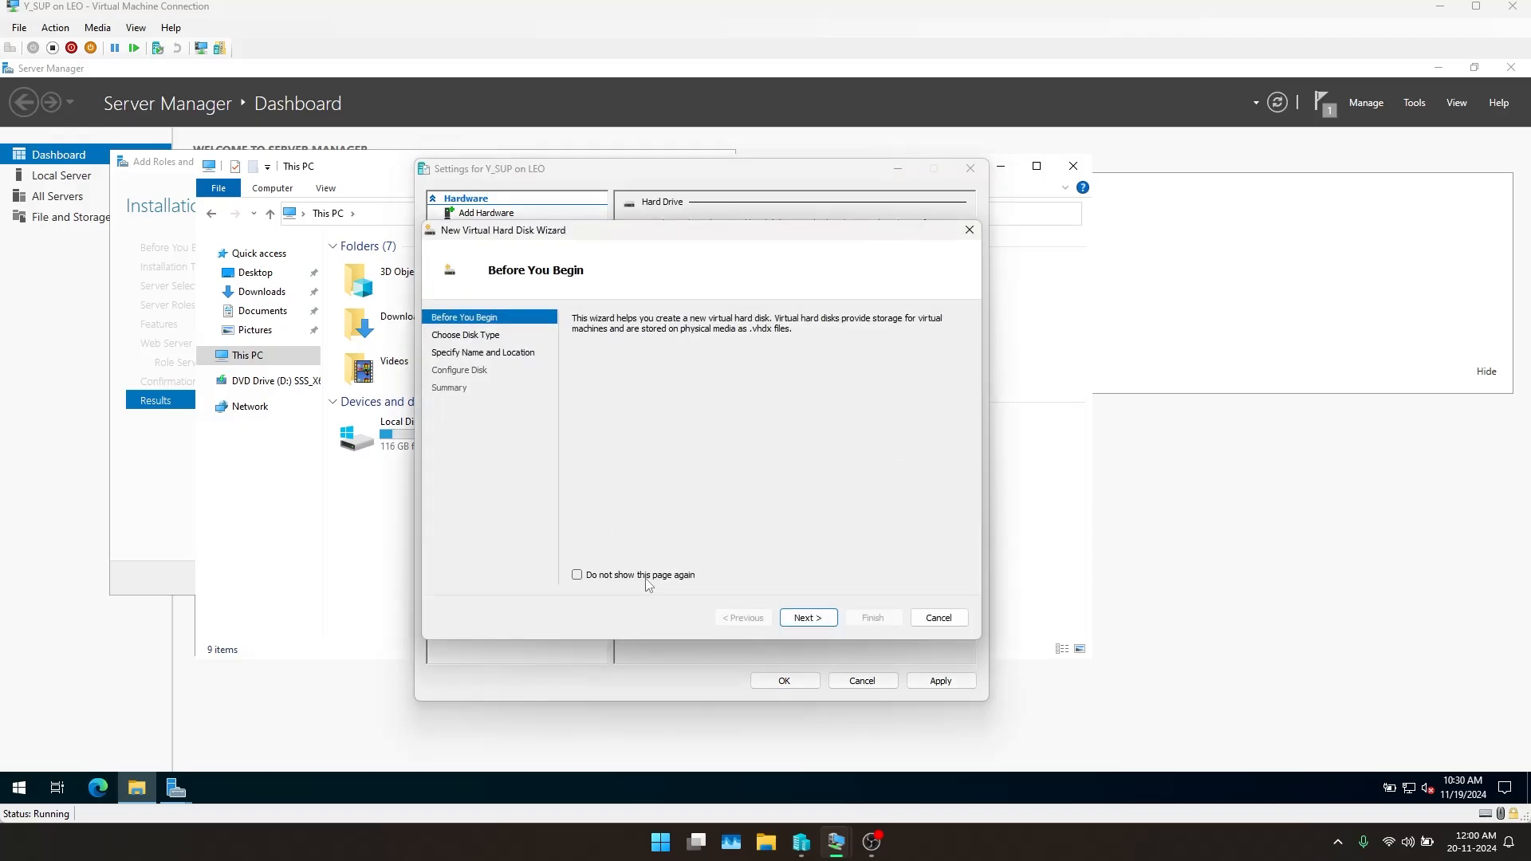
click(807, 618)
click(809, 619)
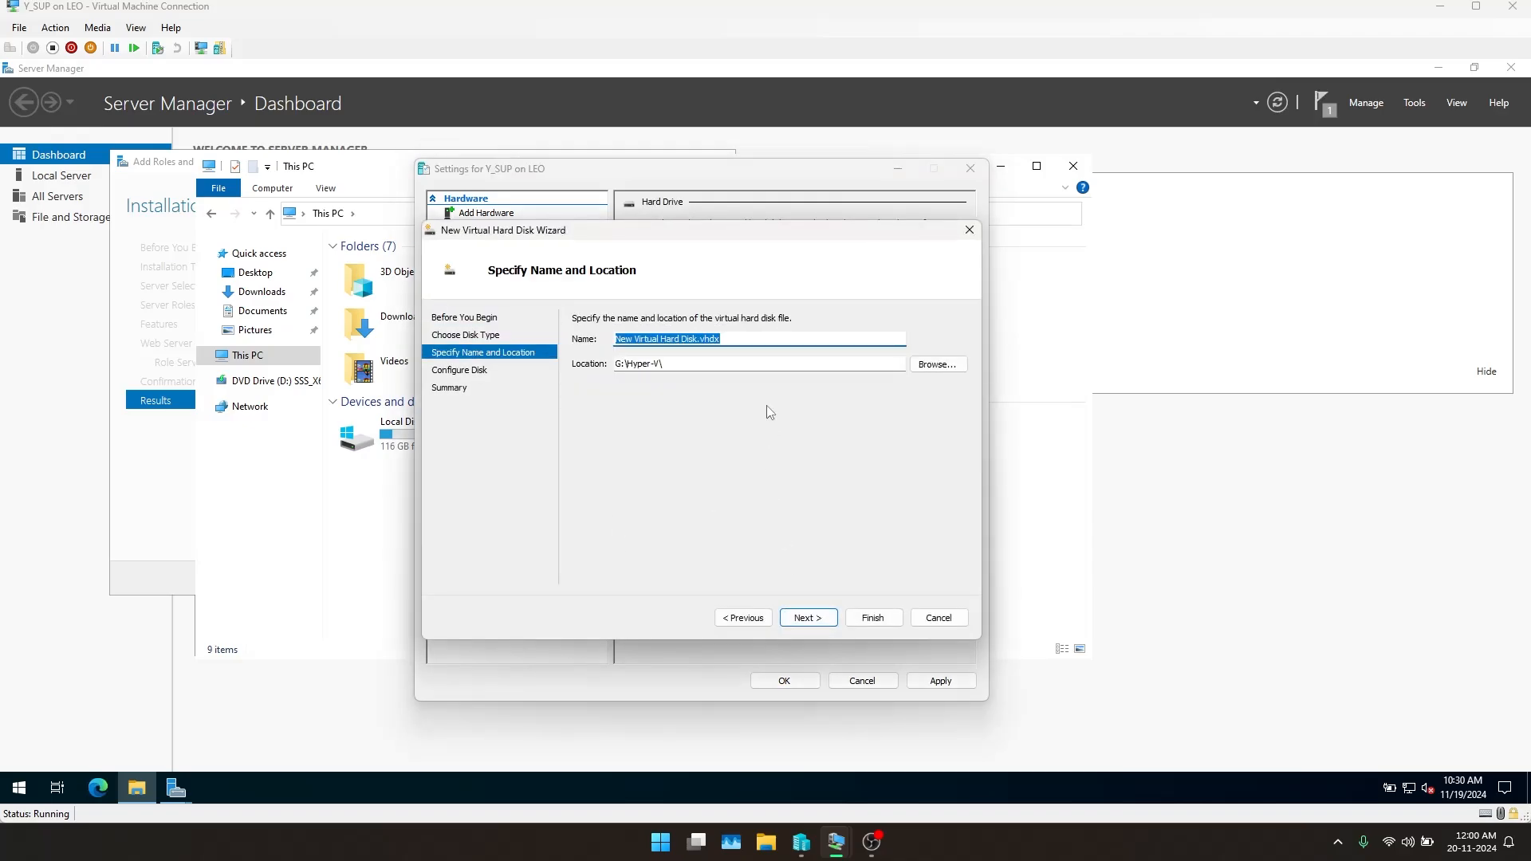
Name the virtual hard disk SUSDB and set its location to G:\Hyper-V\Y_SUP\Y_SUP\Virtual Hard Disks
text(SUSDB)
click(938, 364)
scroll(578, 536, down, 2)
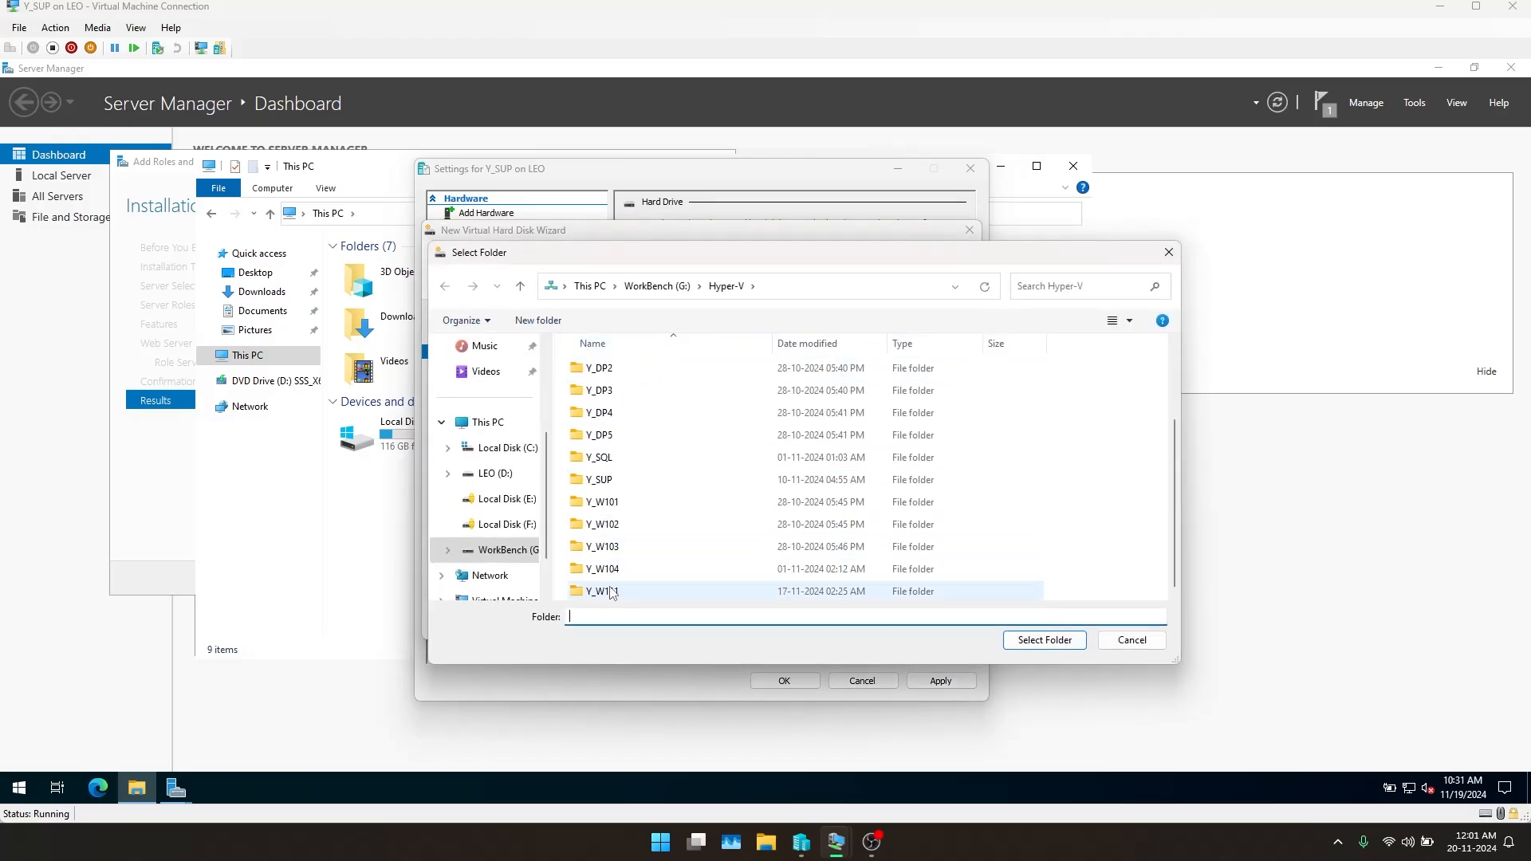
double_click(599, 479)
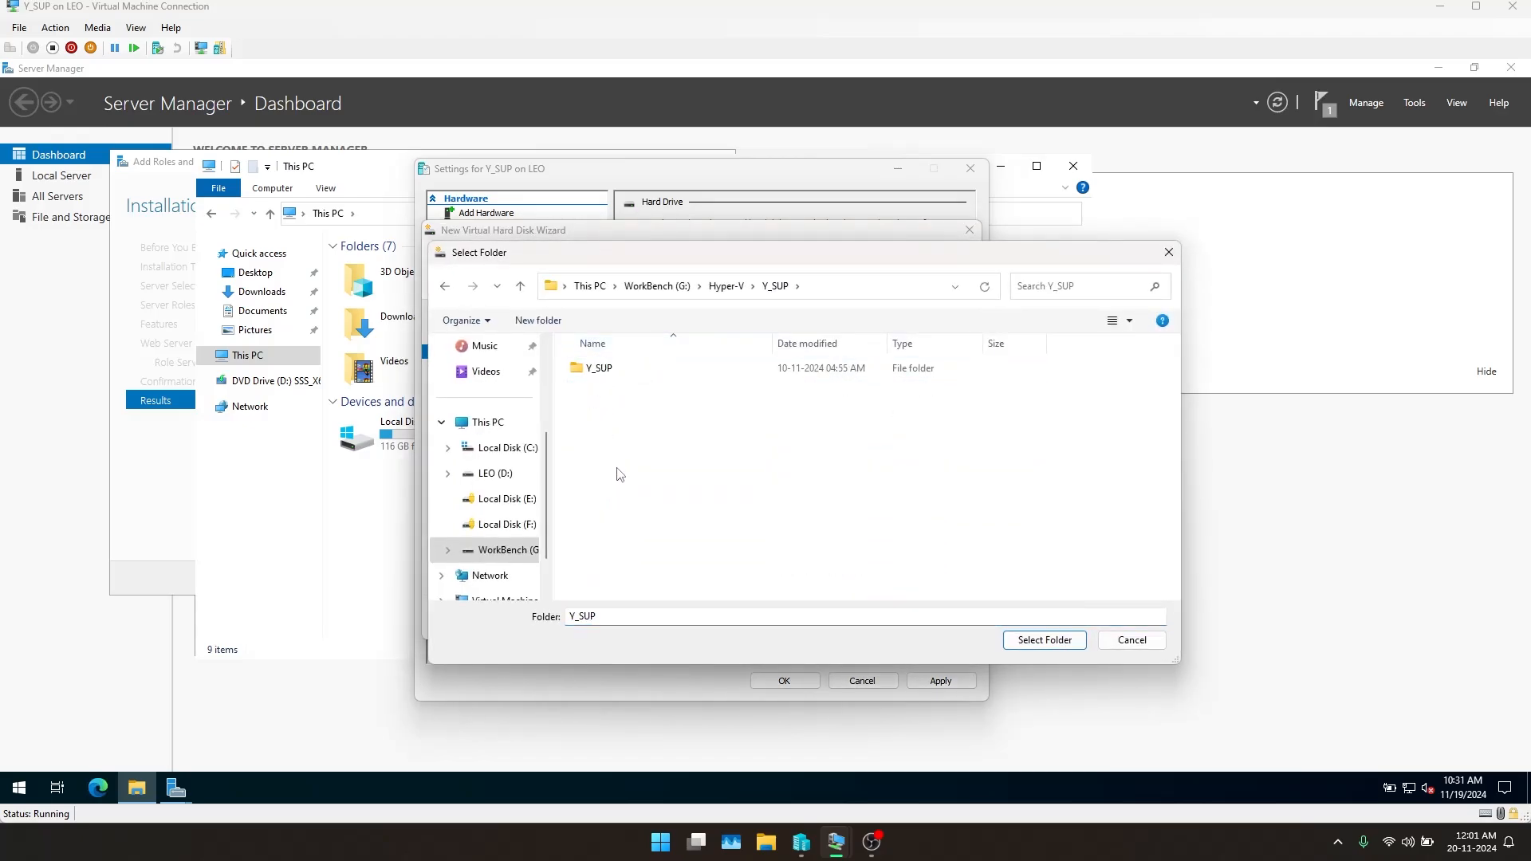
double_click(614, 368)
click(615, 369)
click(631, 392)
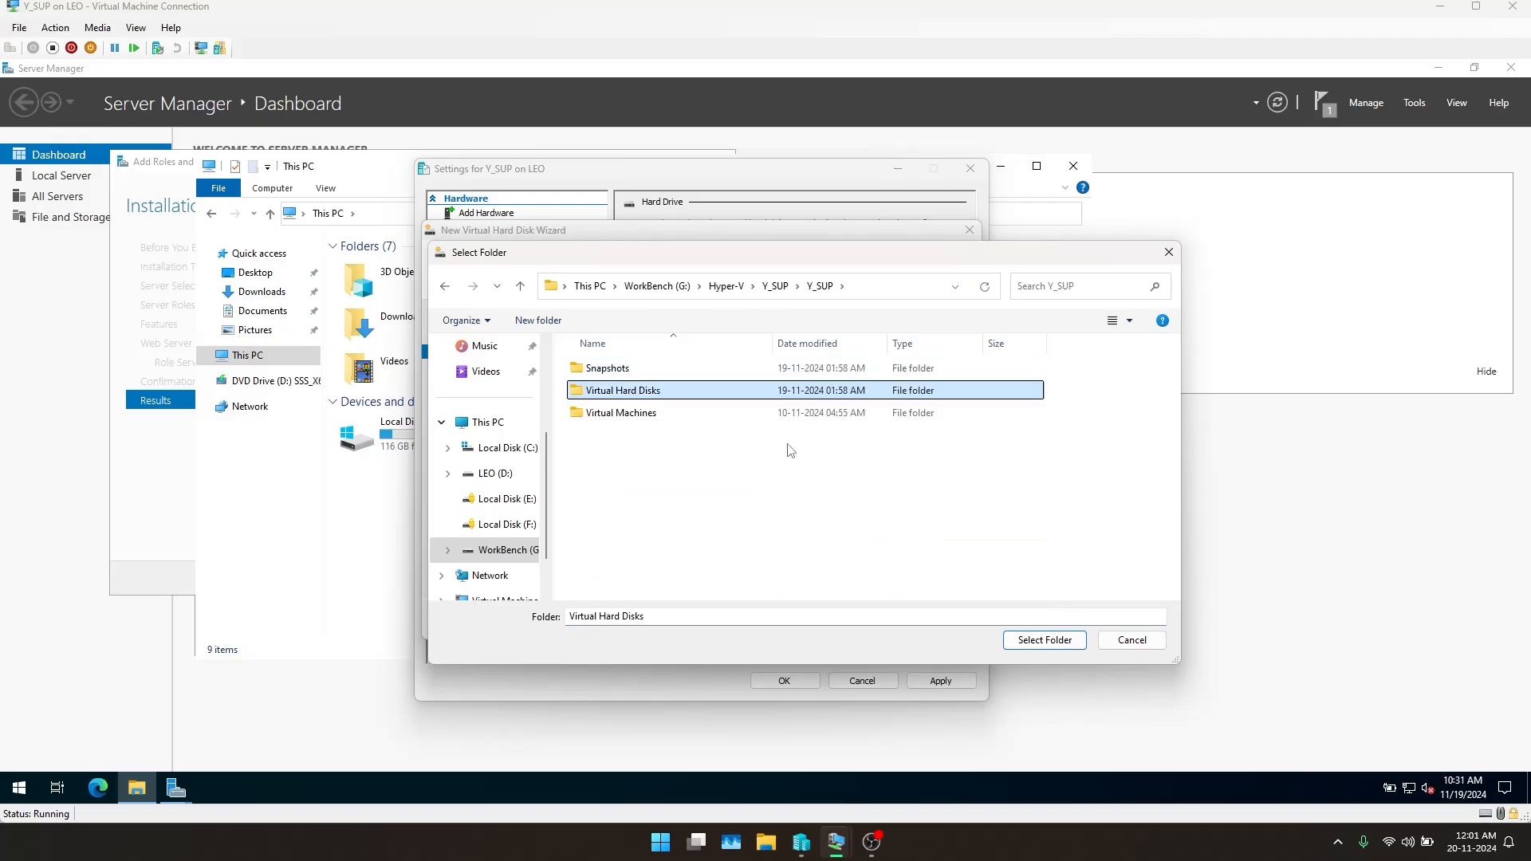
double_click(636, 390)
click(1029, 640)
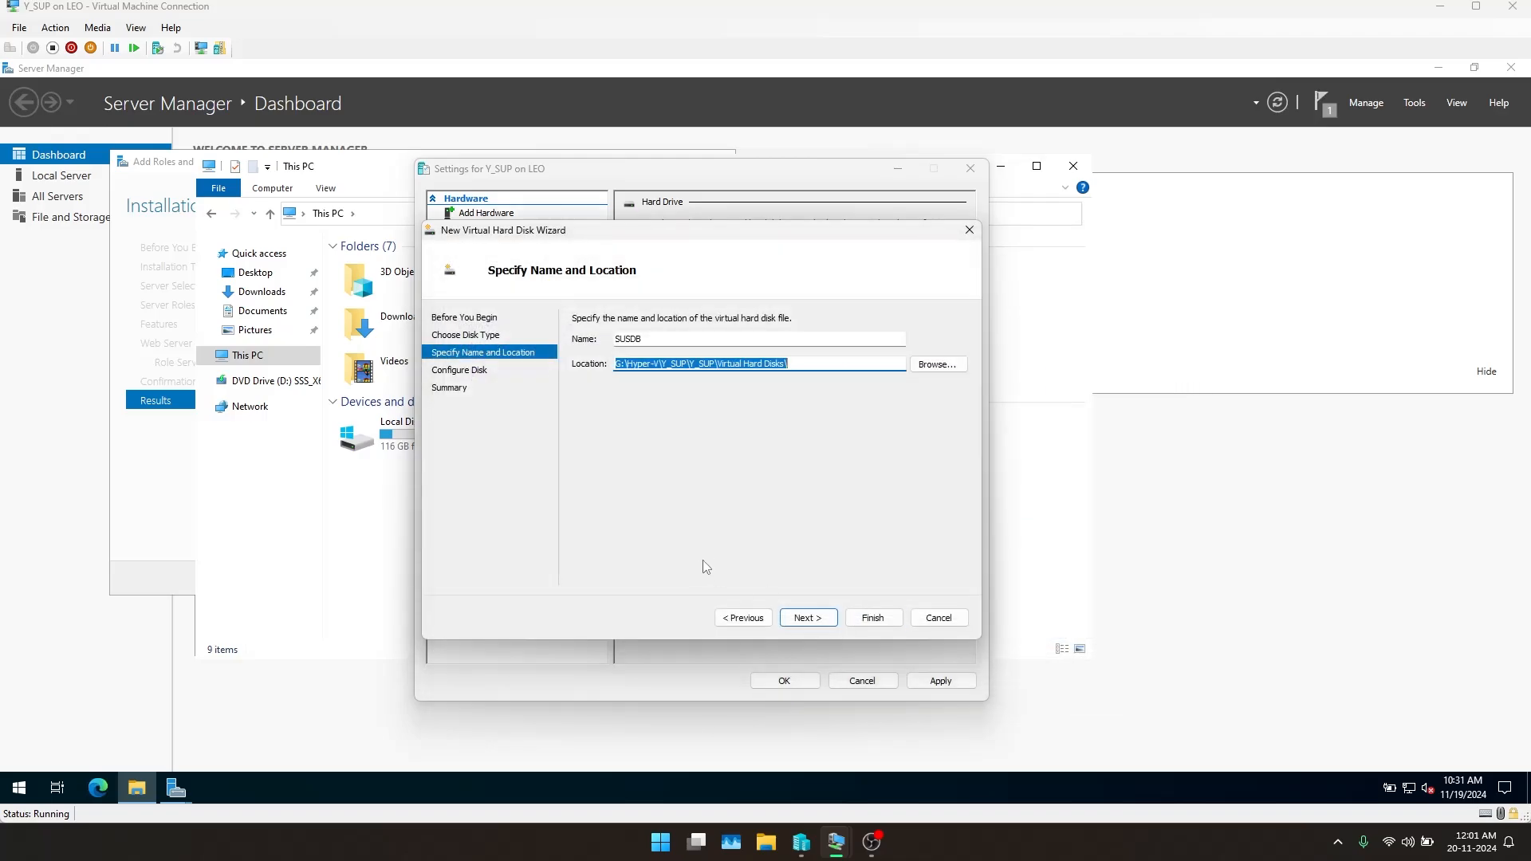
click(800, 618)
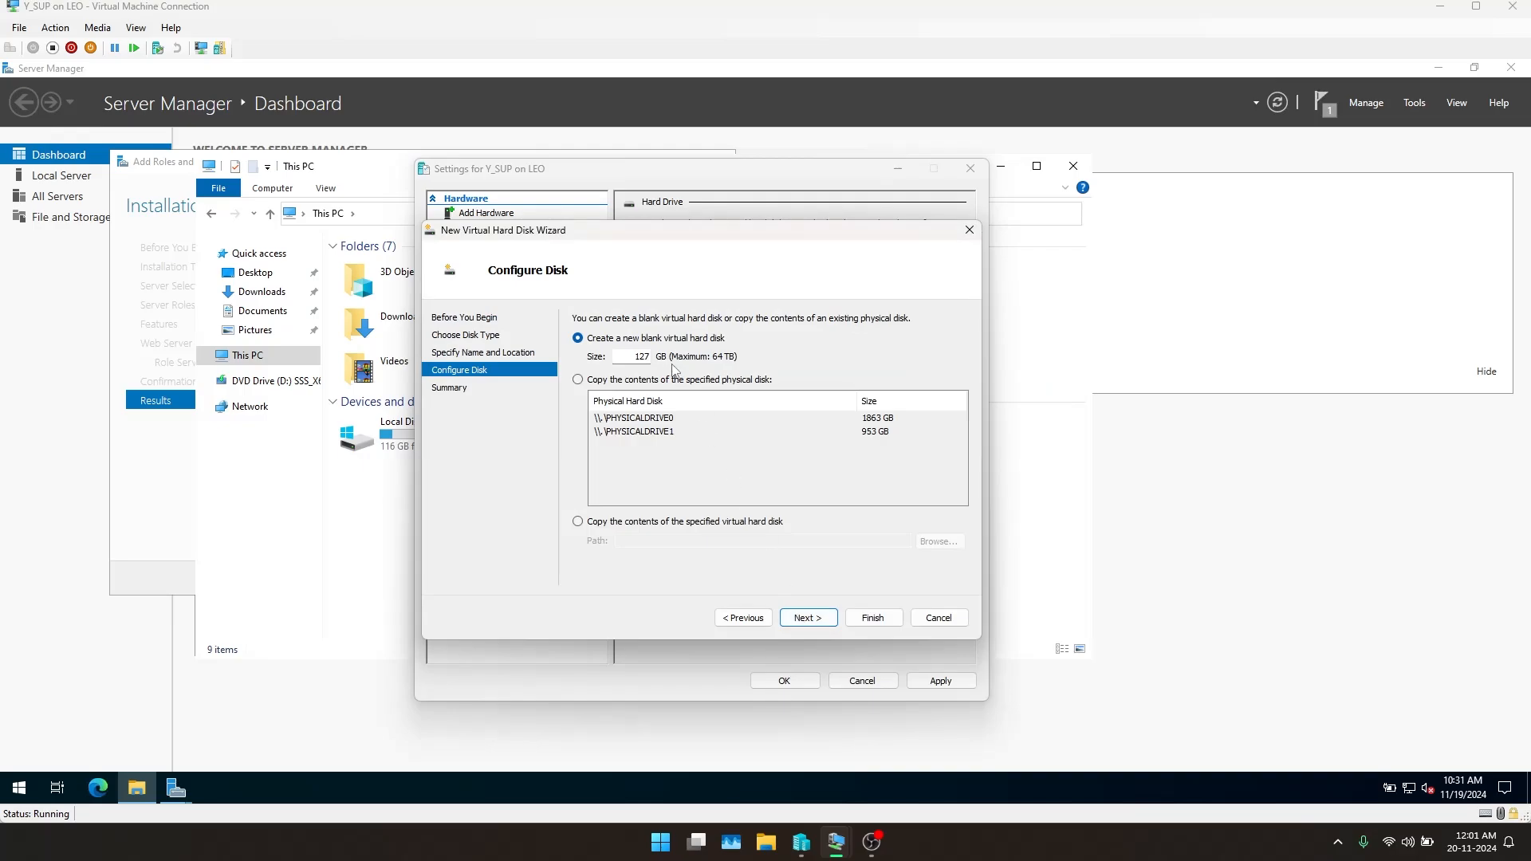
Create the blank virtual hard disk with a size of 513 GB and apply the virtual machine settings
double_click(626, 357)
text(513)
click(794, 624)
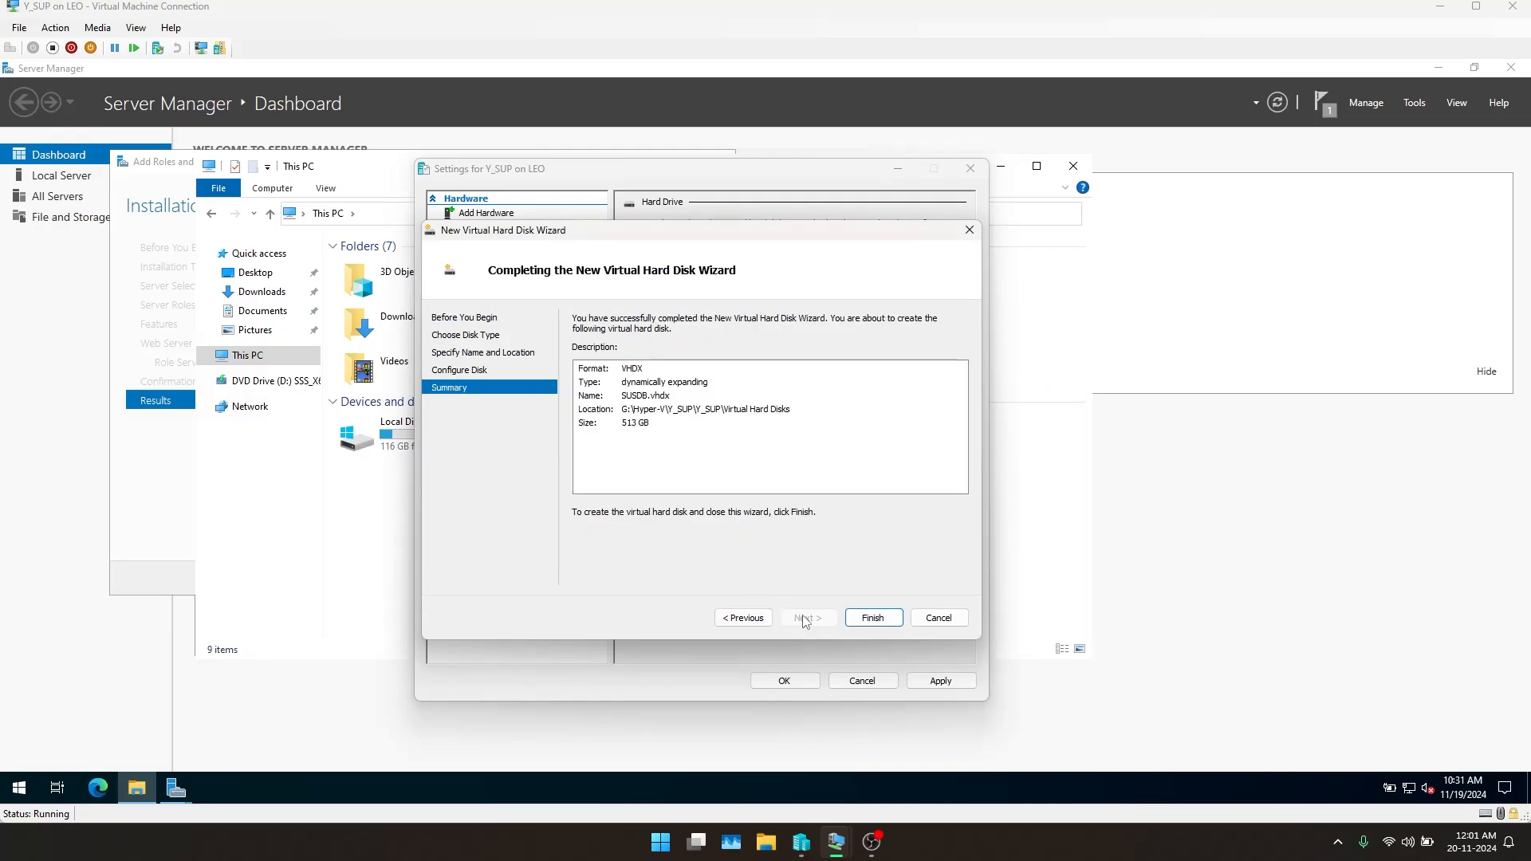
click(855, 613)
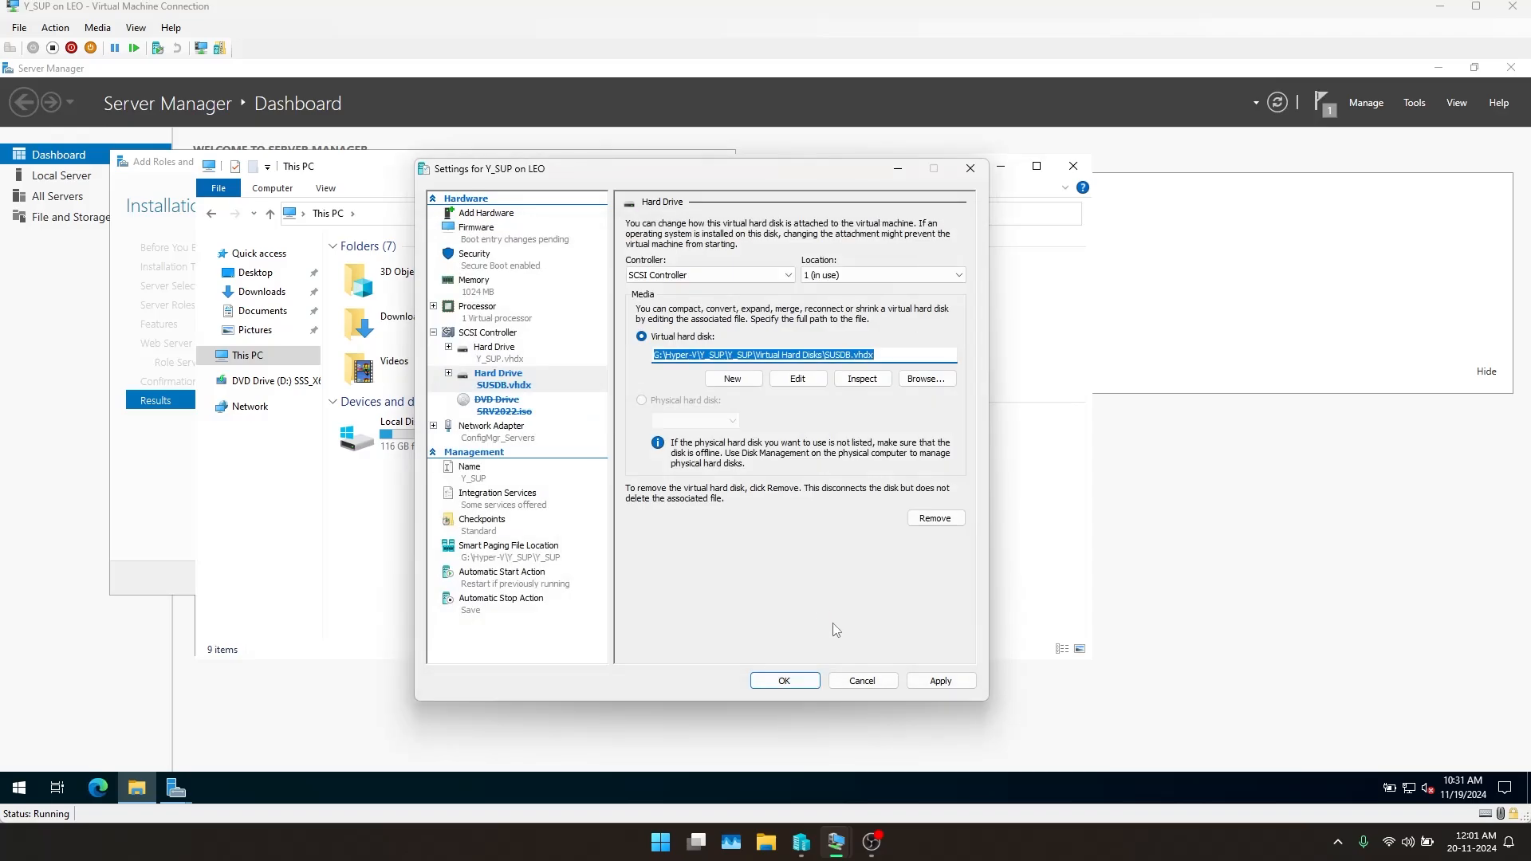
click(909, 679)
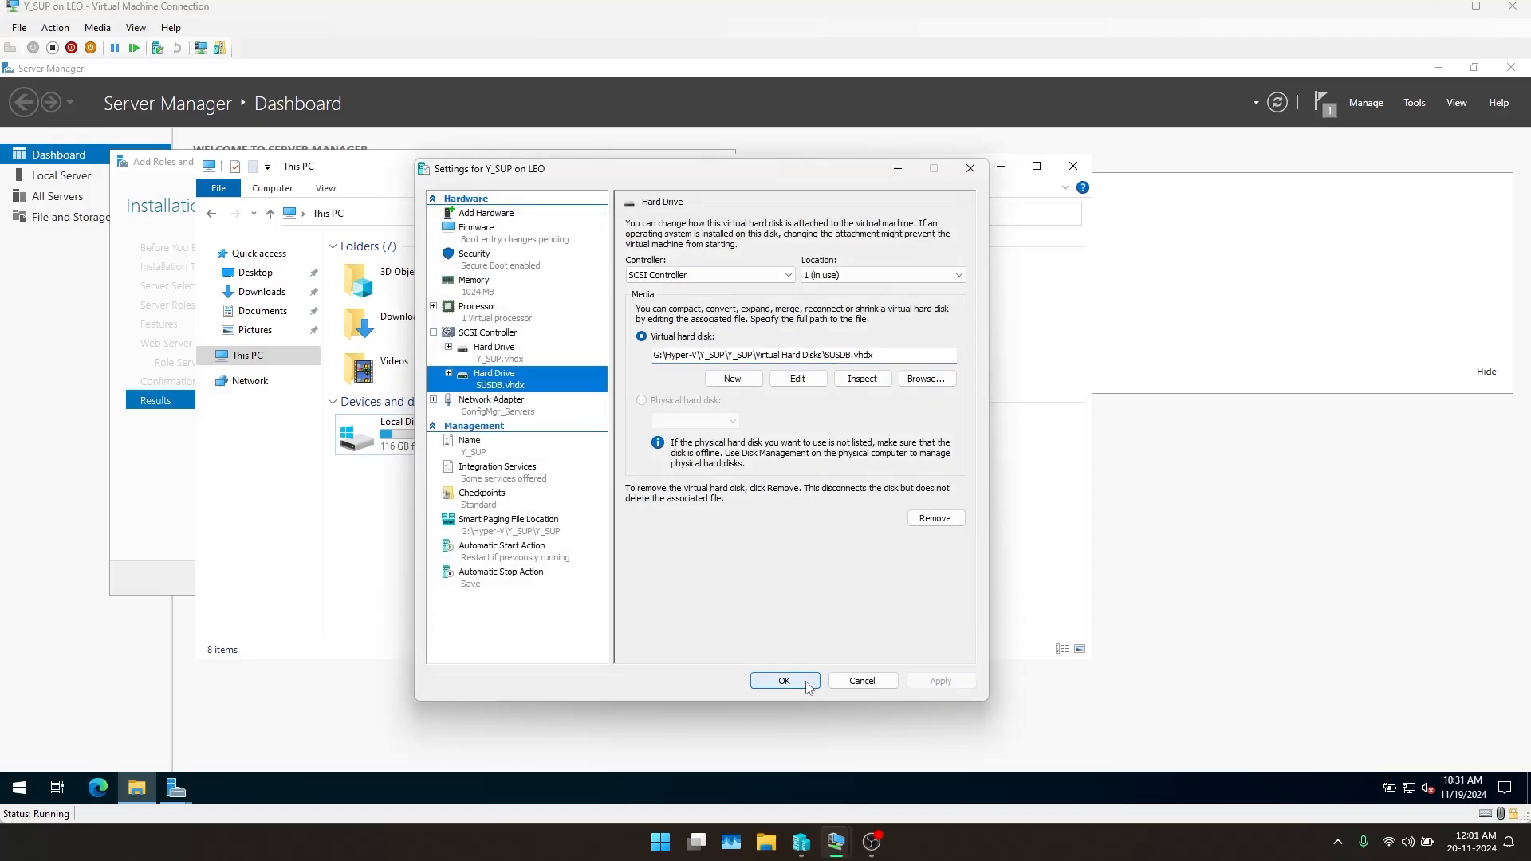
click(785, 681)
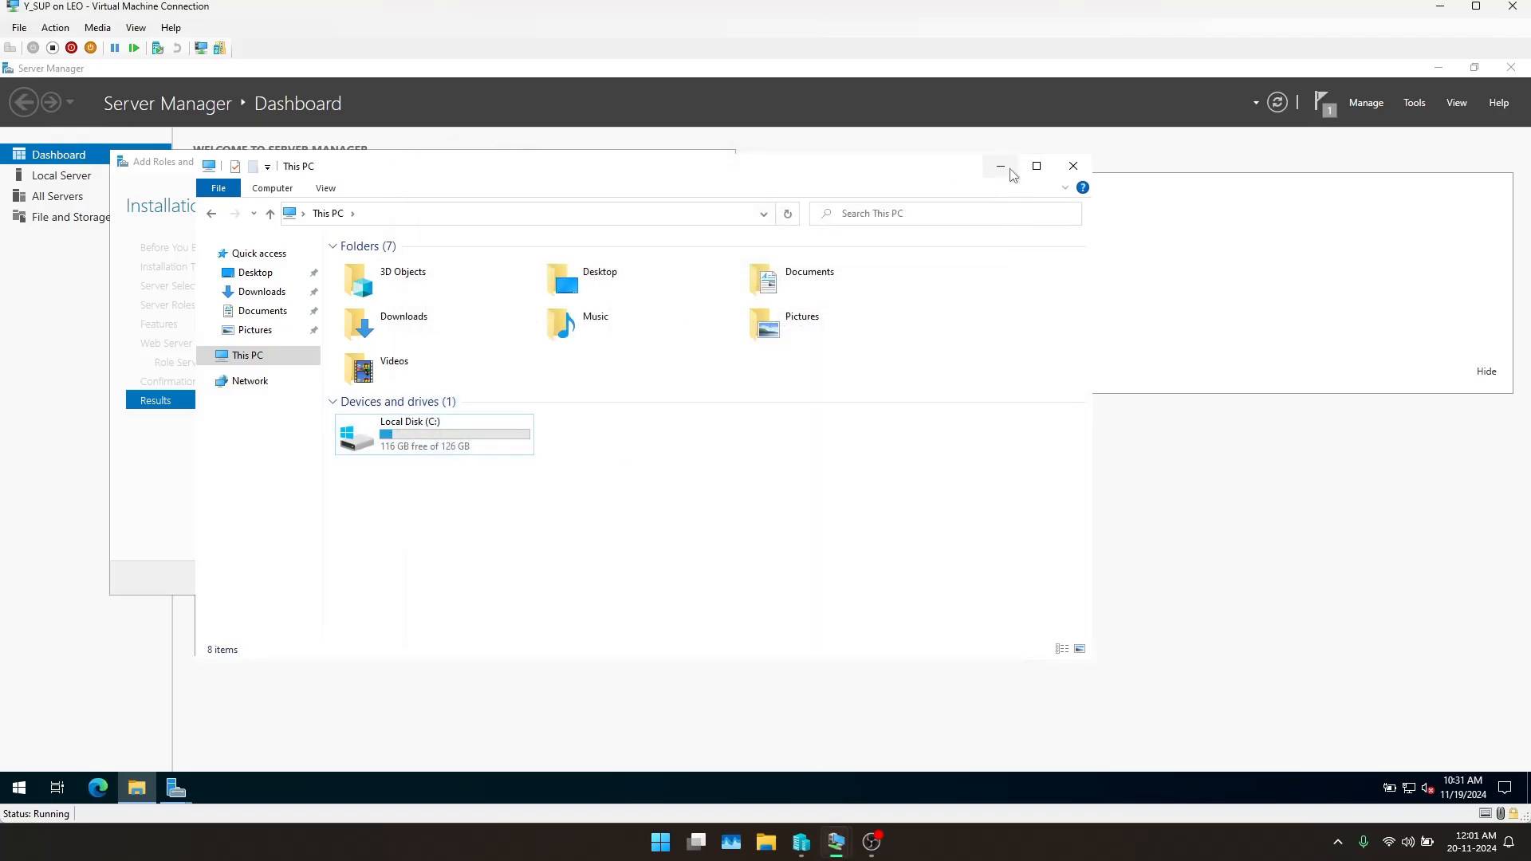
Close File Explorer, open Disk Management in the virtual machine, and bring Disk 1 online and initialize it as GPT
click(1071, 169)
right_click(19, 787)
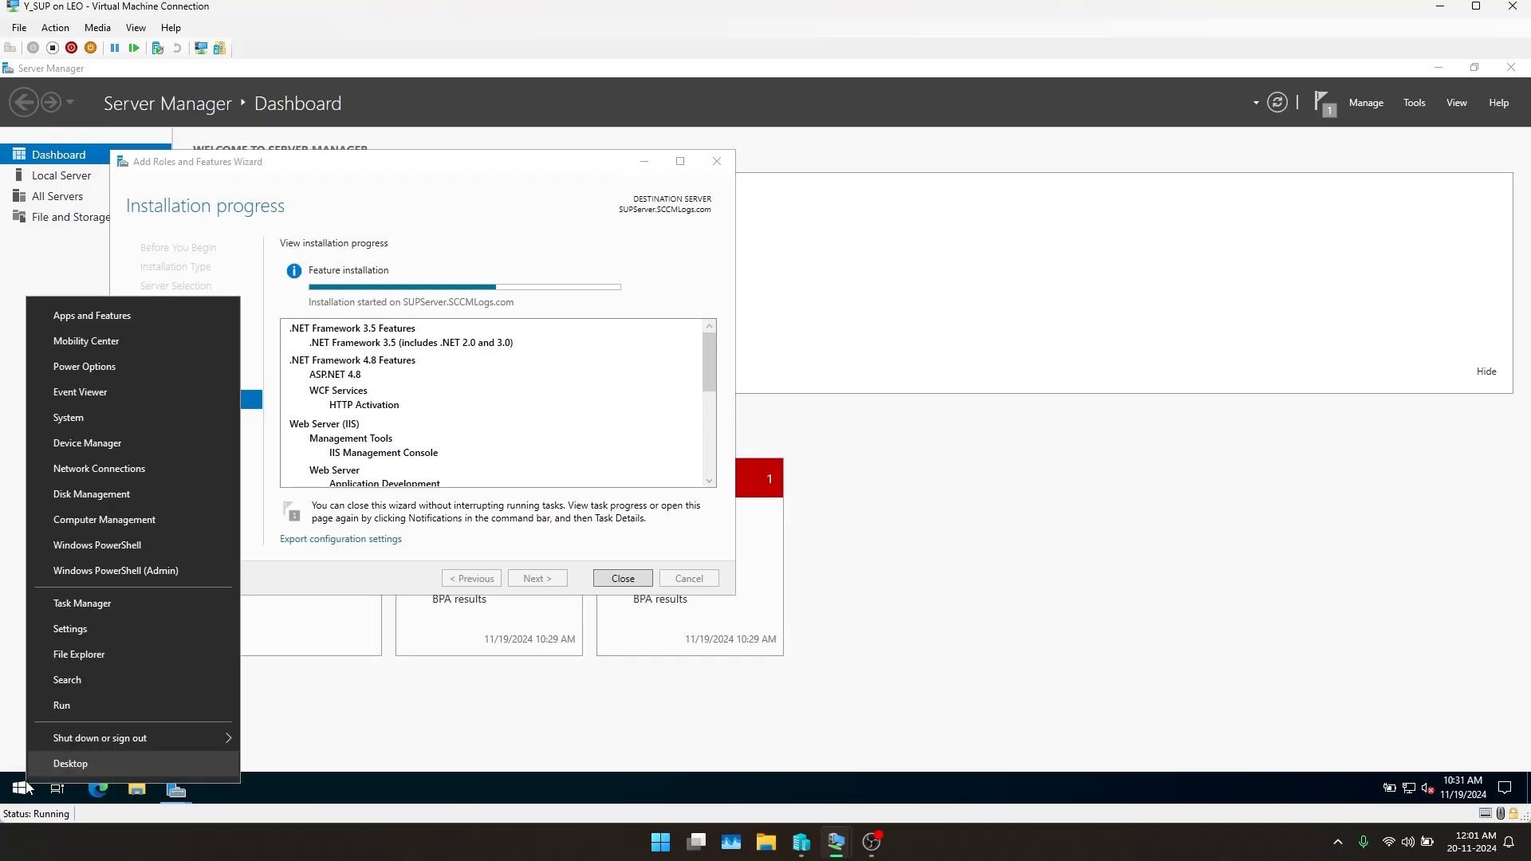
click(120, 495)
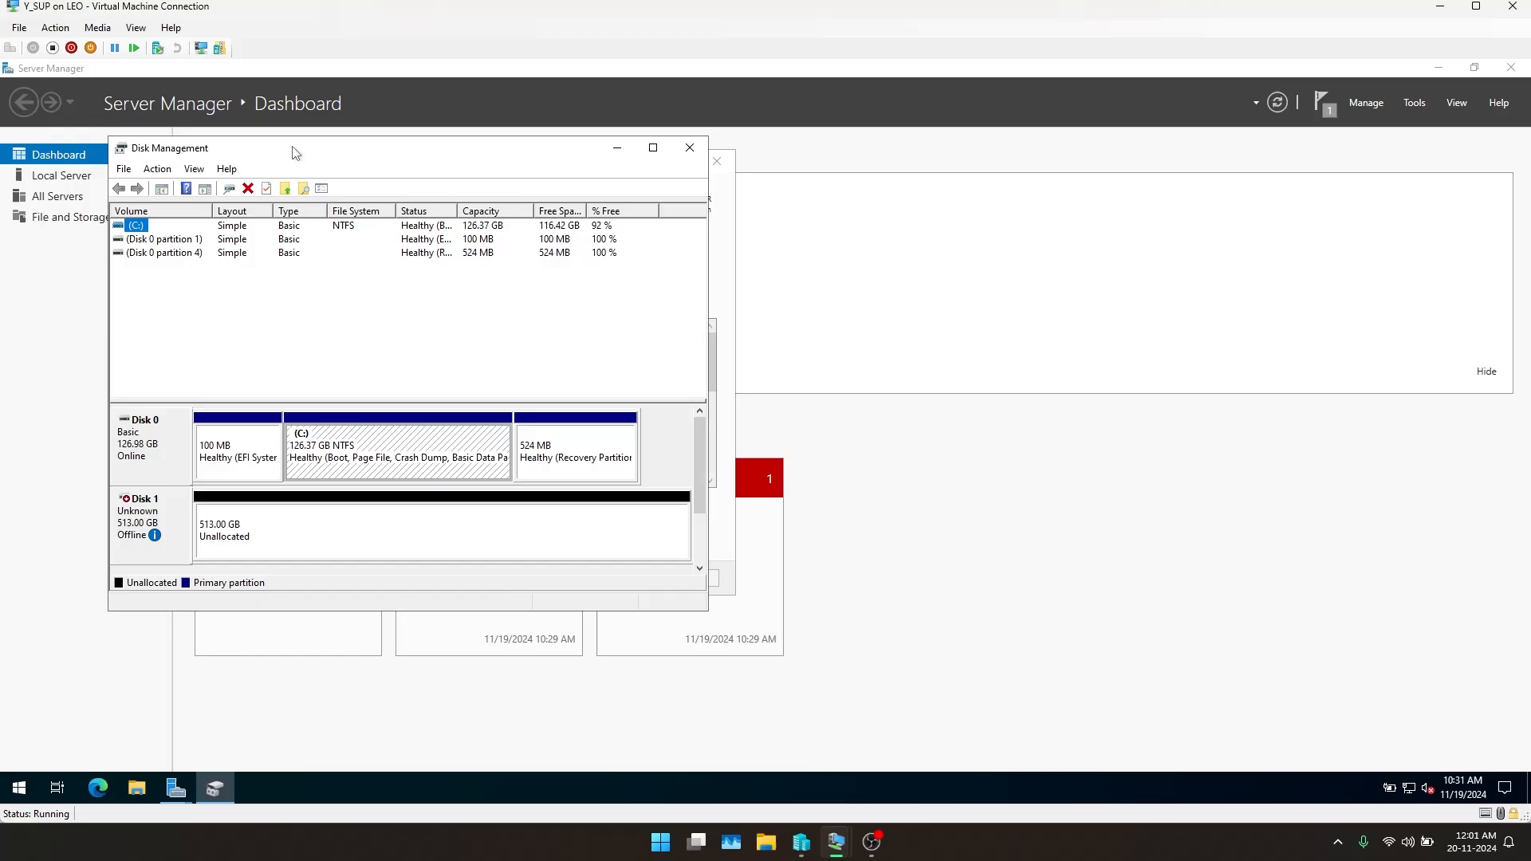
right_click(169, 520)
click(211, 530)
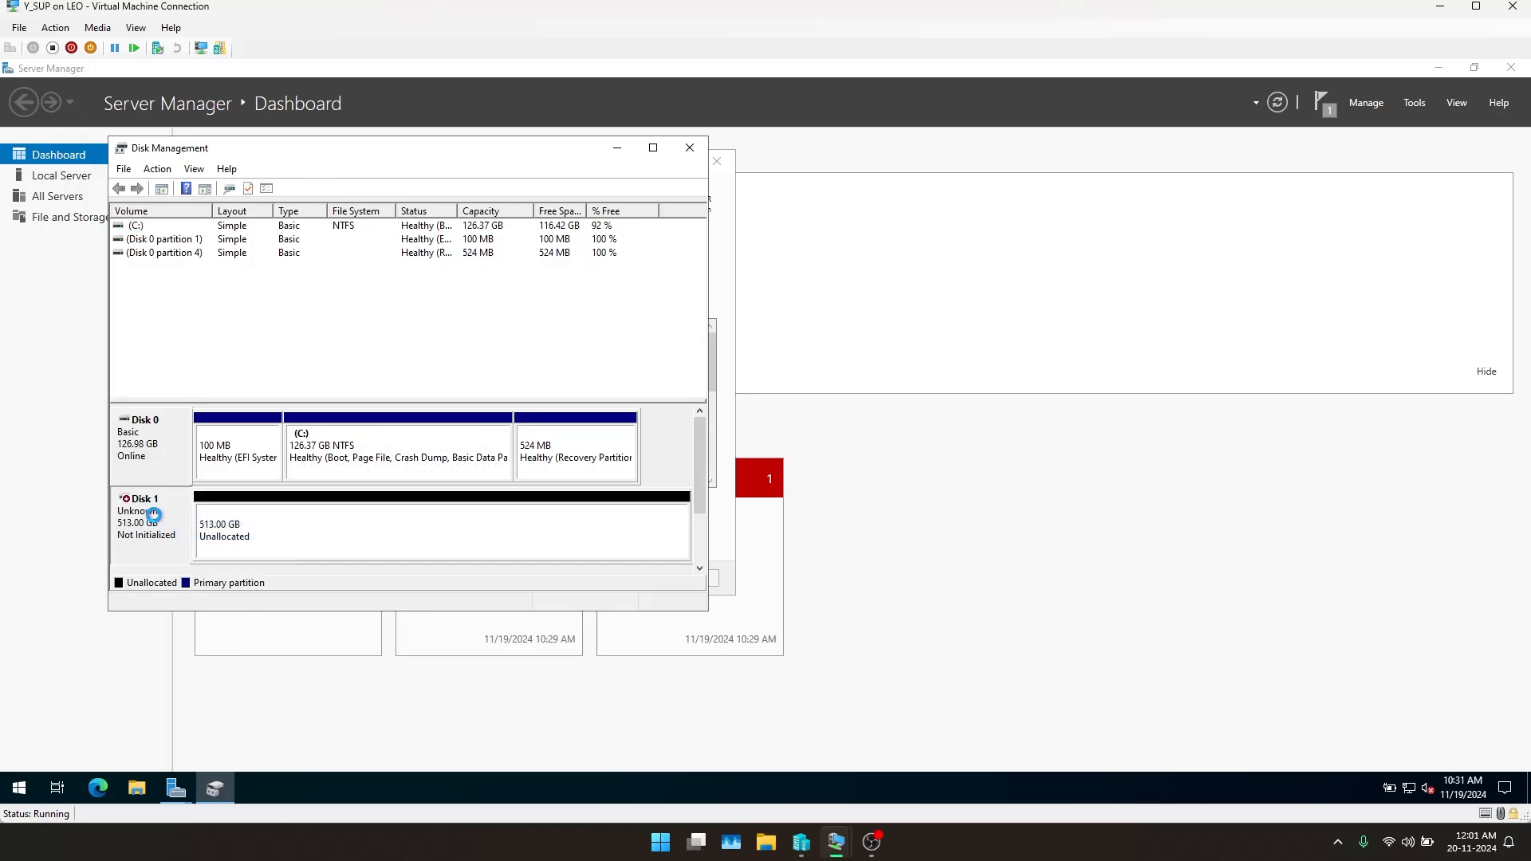
right_click(160, 517)
click(216, 524)
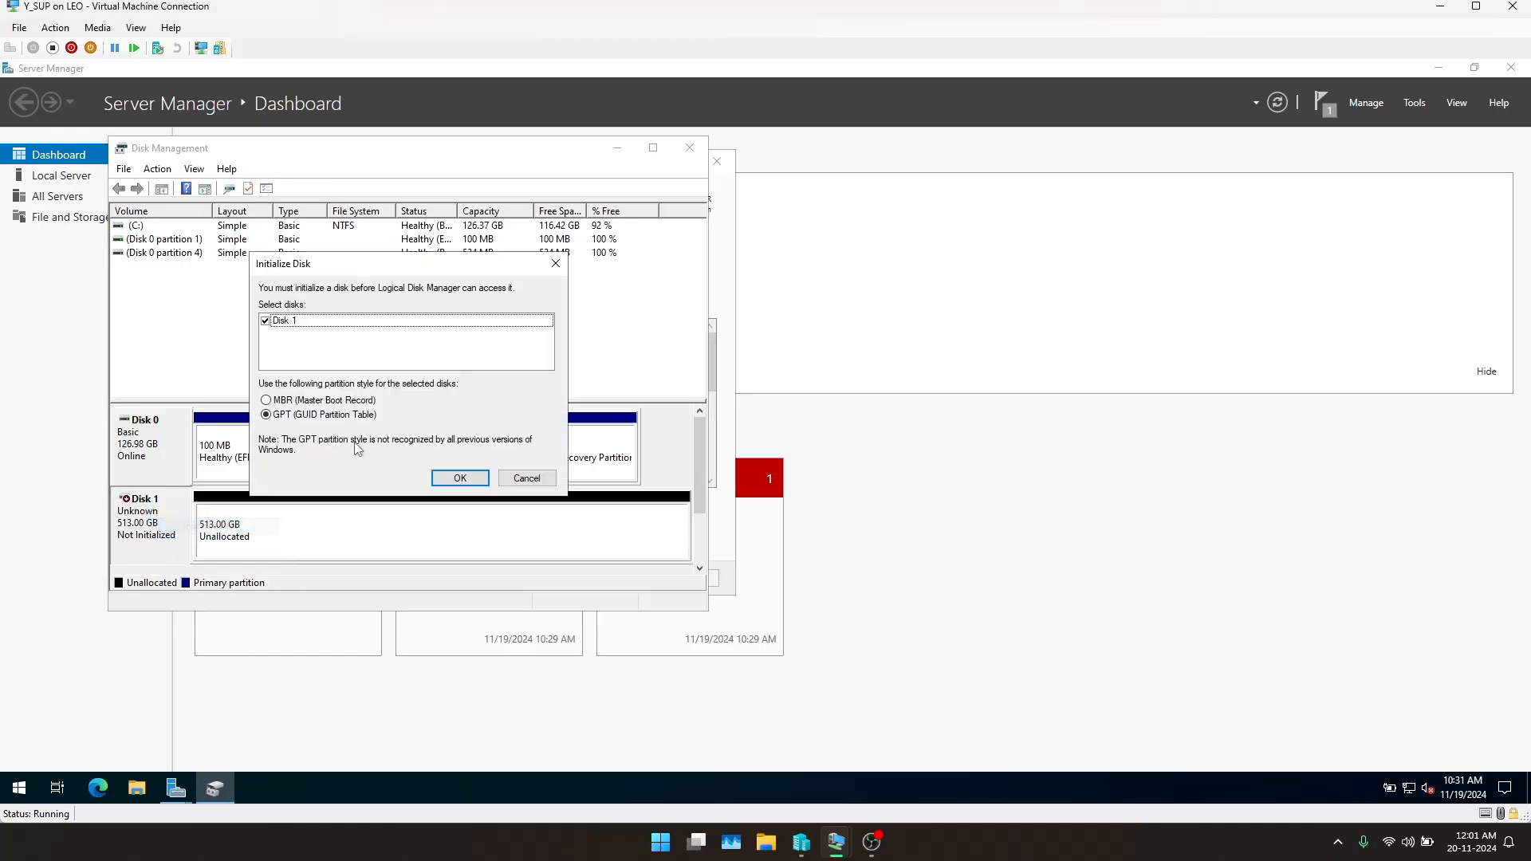
click(460, 477)
Create a full-size simple NTFS volume on Disk 1 with drive letter D and label SUSDB, and close Disk Management
right_click(318, 514)
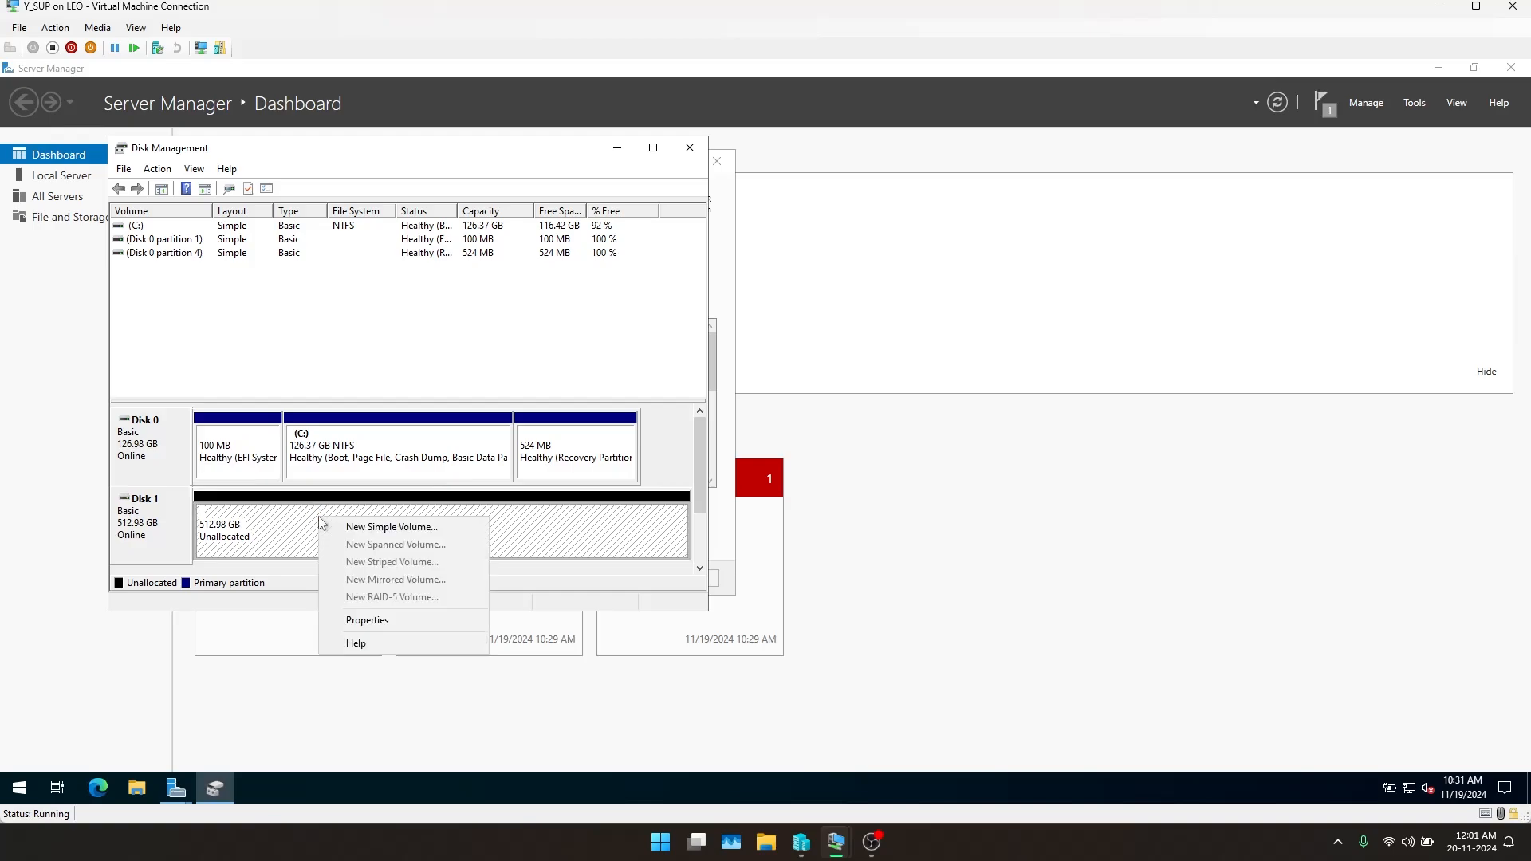
click(348, 523)
click(416, 512)
click(416, 512)
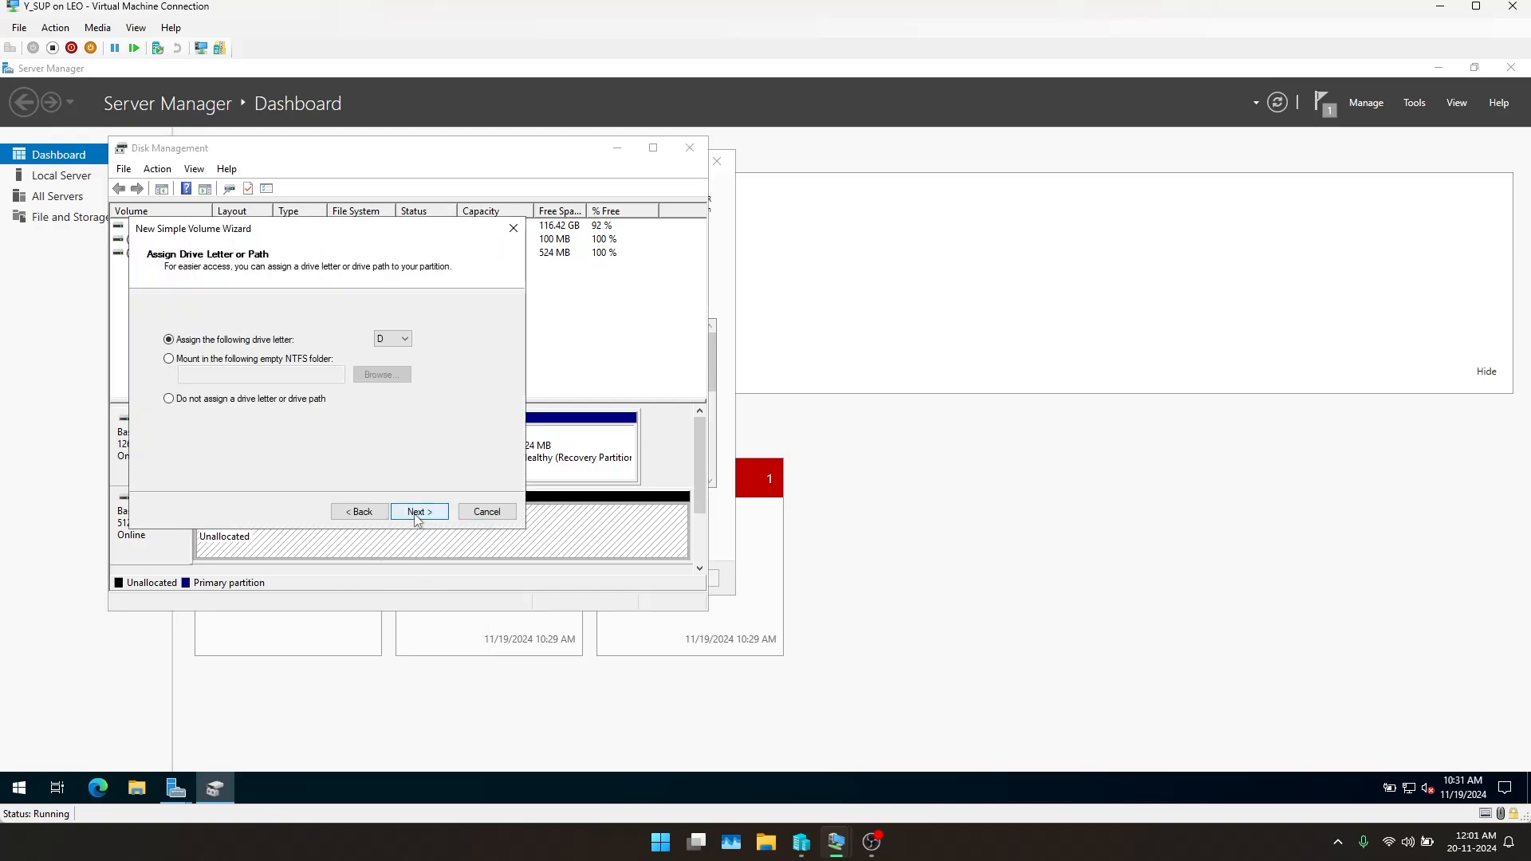
click(416, 512)
drag(361, 417, 275, 413)
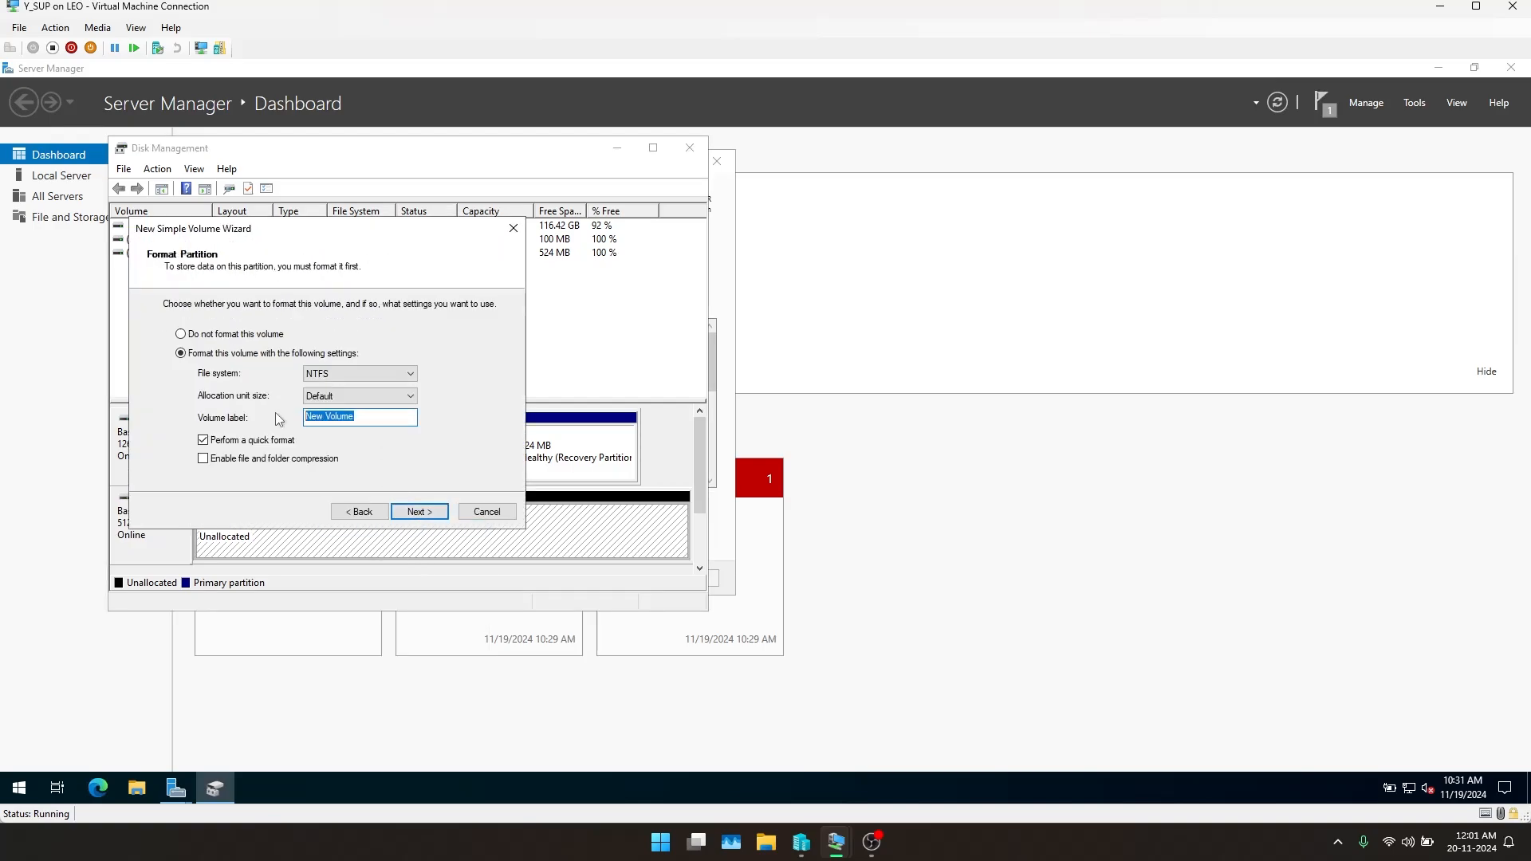
text(SYS)
text(DB)
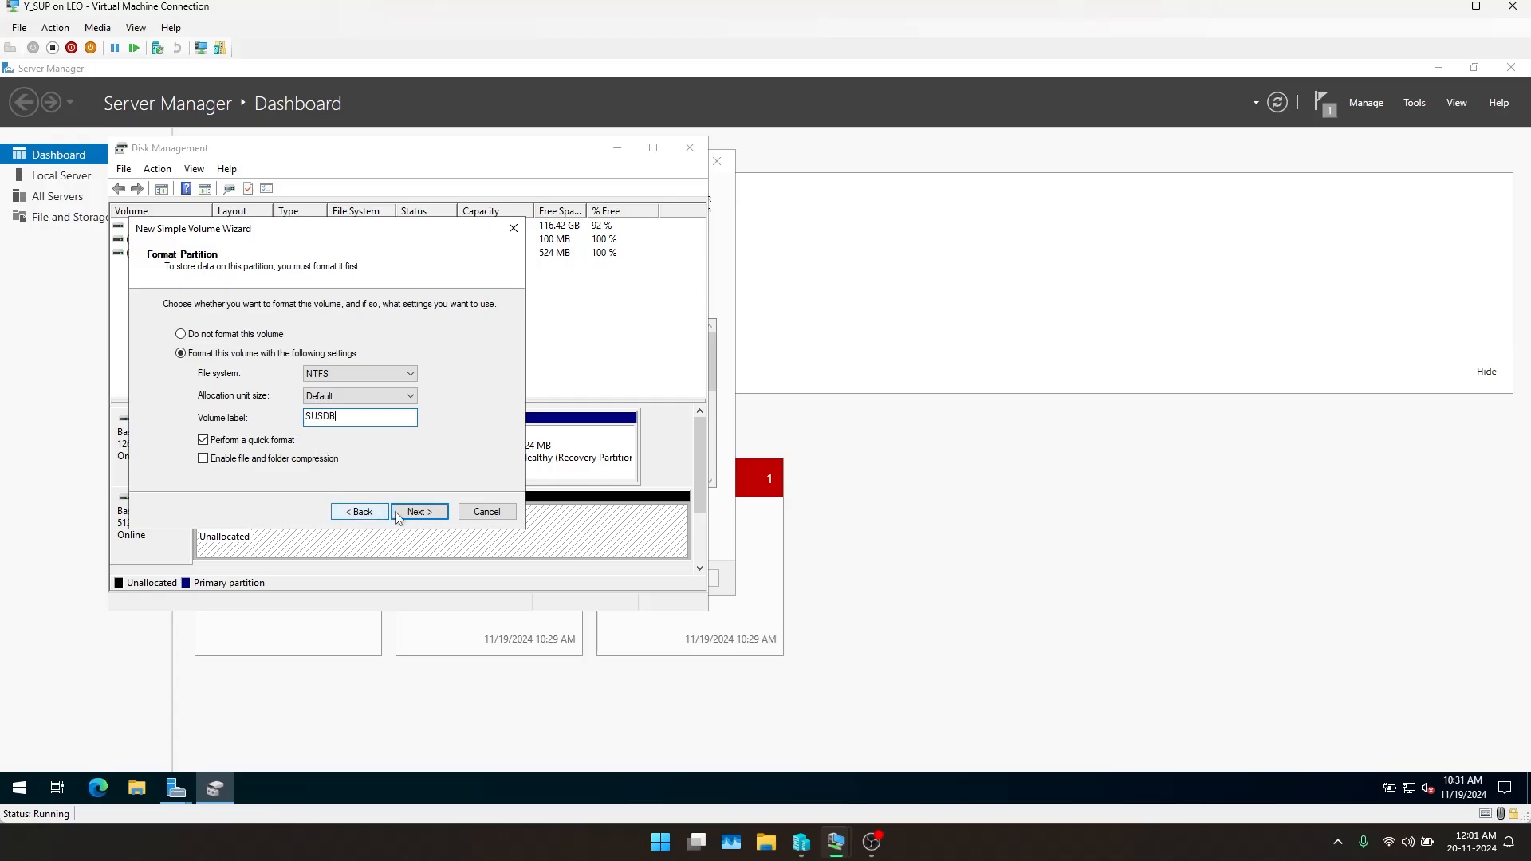
click(416, 511)
click(416, 511)
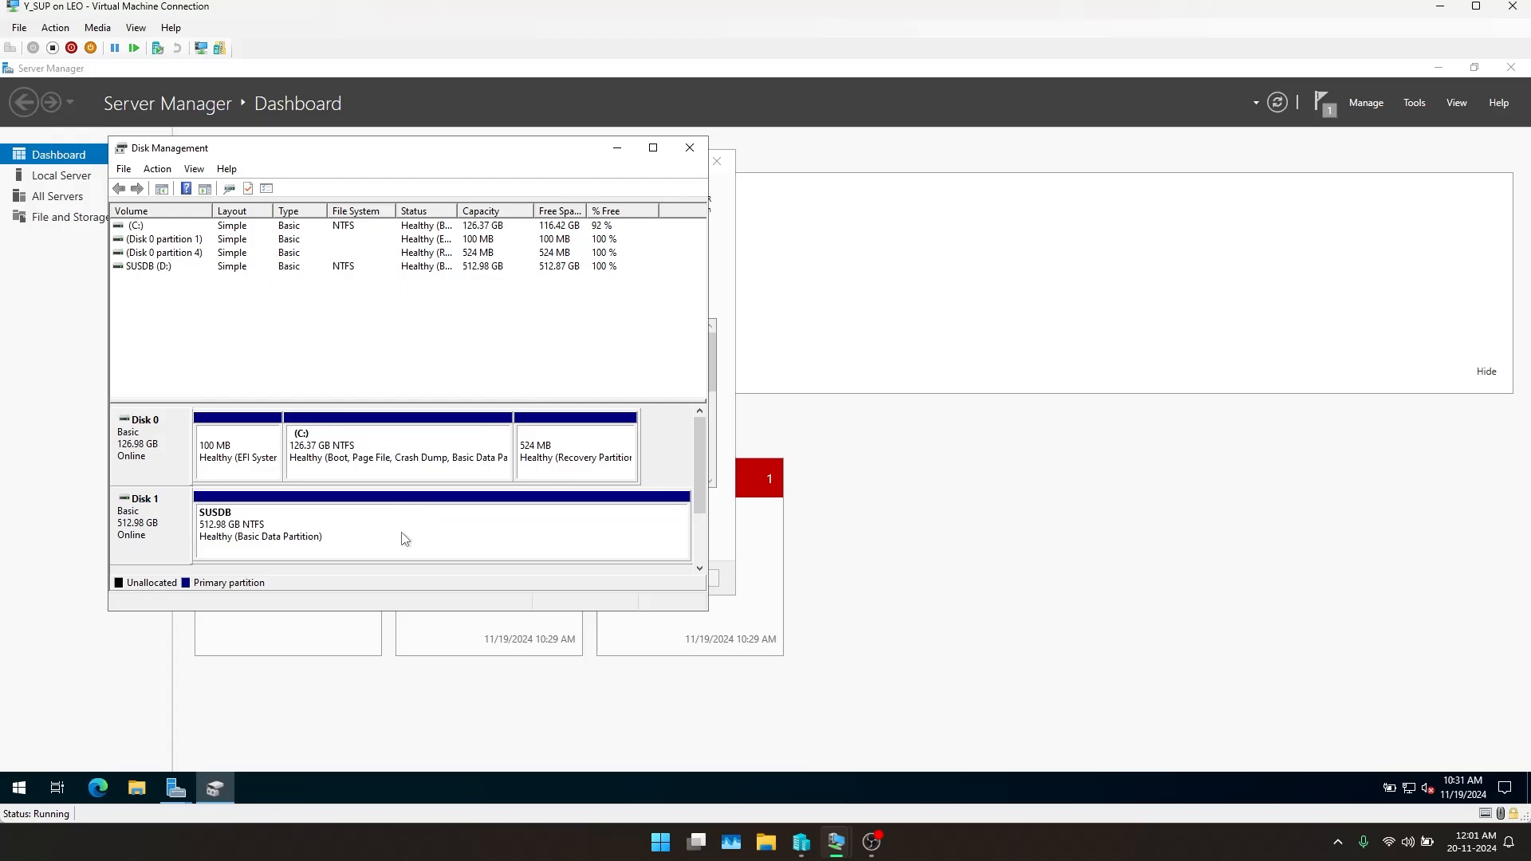
click(690, 147)
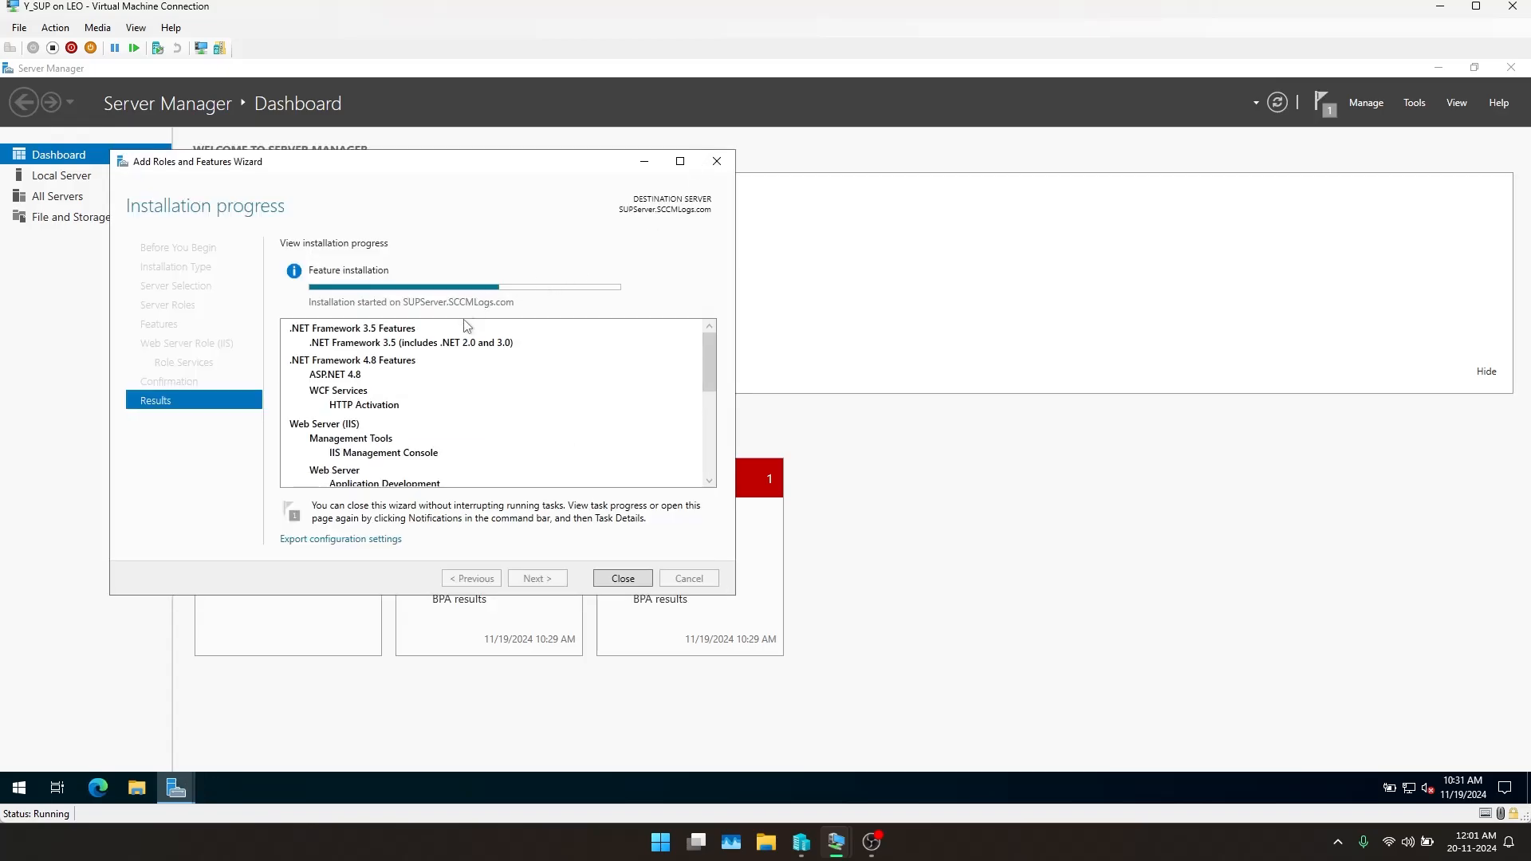
Open File Explorer and set its folder options to open to This PC
click(137, 788)
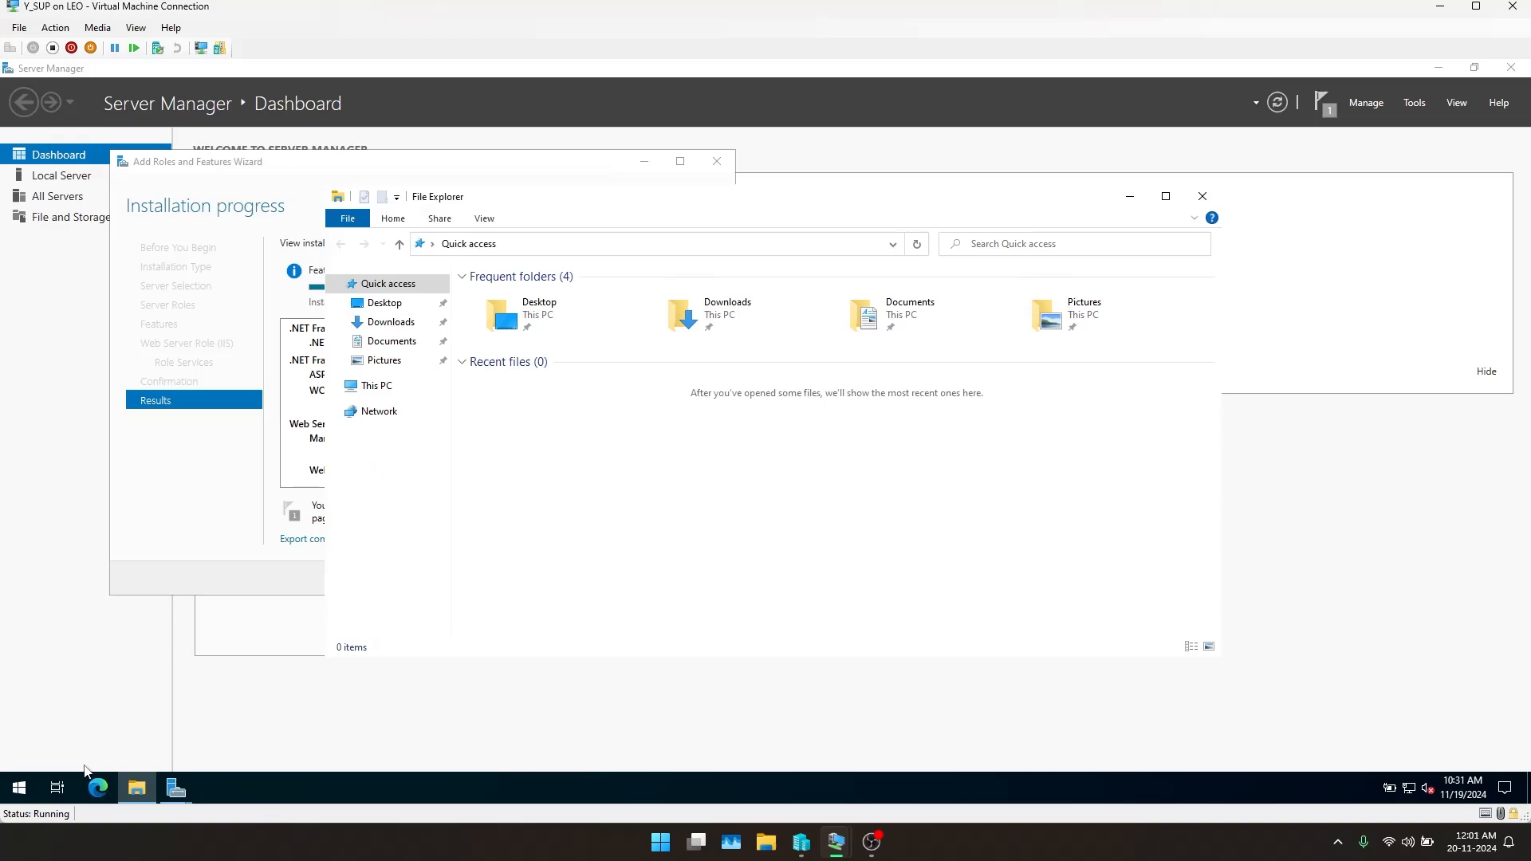
click(484, 218)
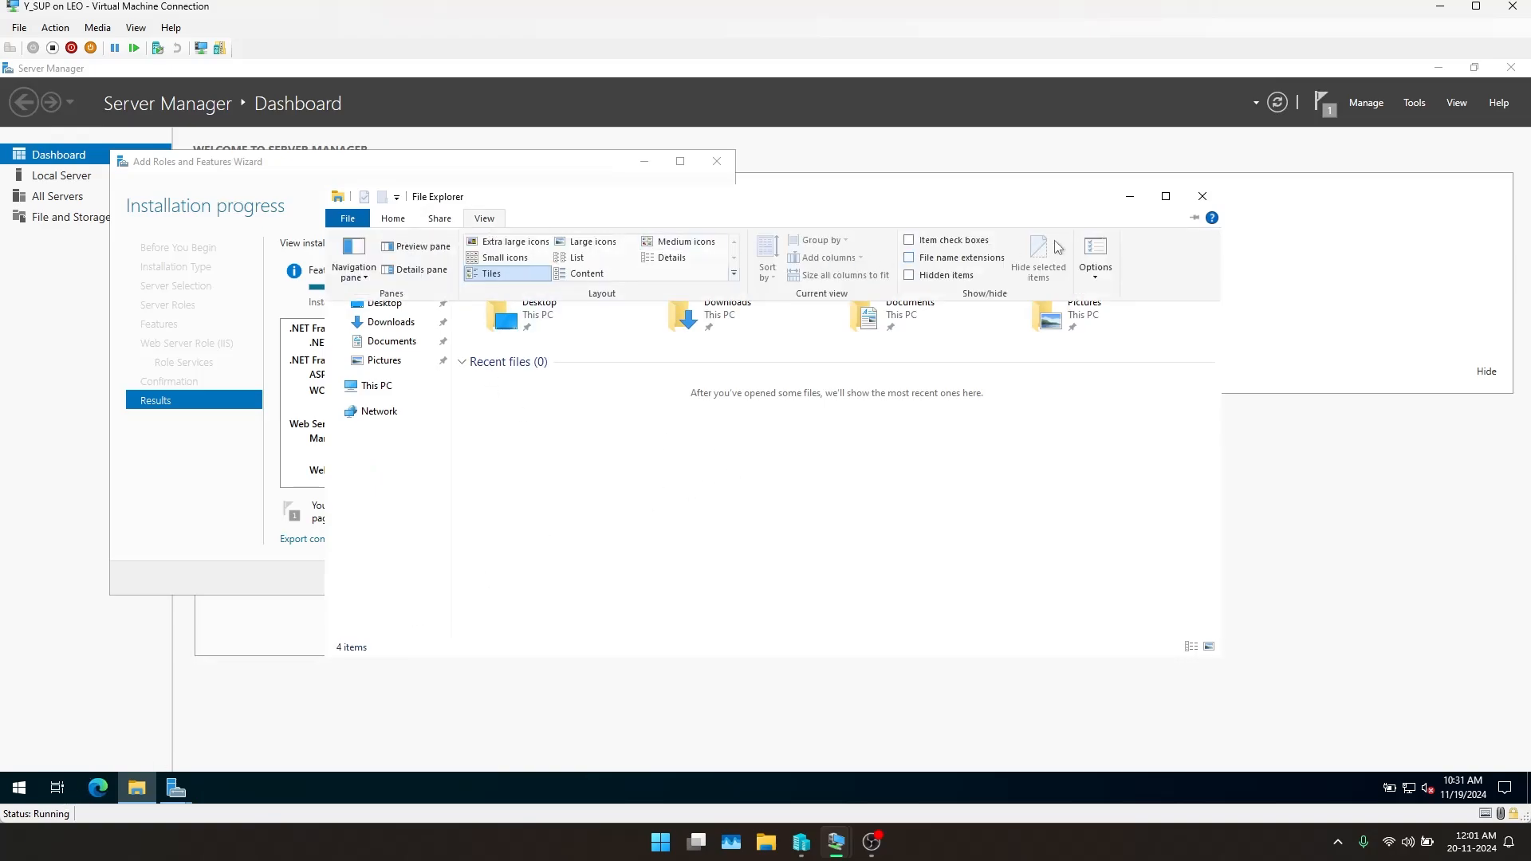
click(1096, 254)
click(550, 339)
click(550, 361)
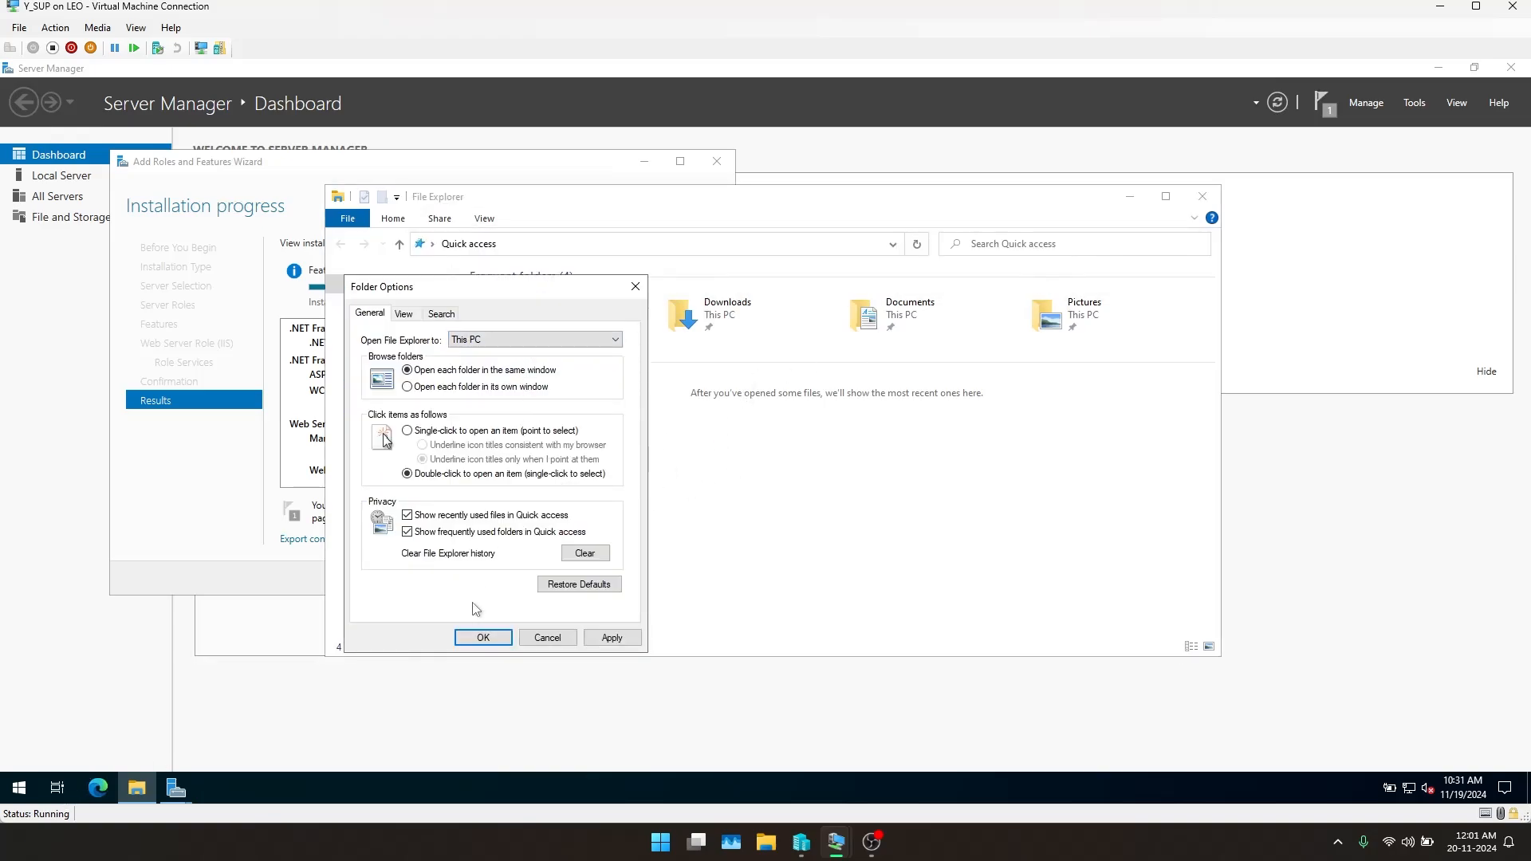
click(474, 642)
Create a new text document in the Documents folder under This PC
click(376, 385)
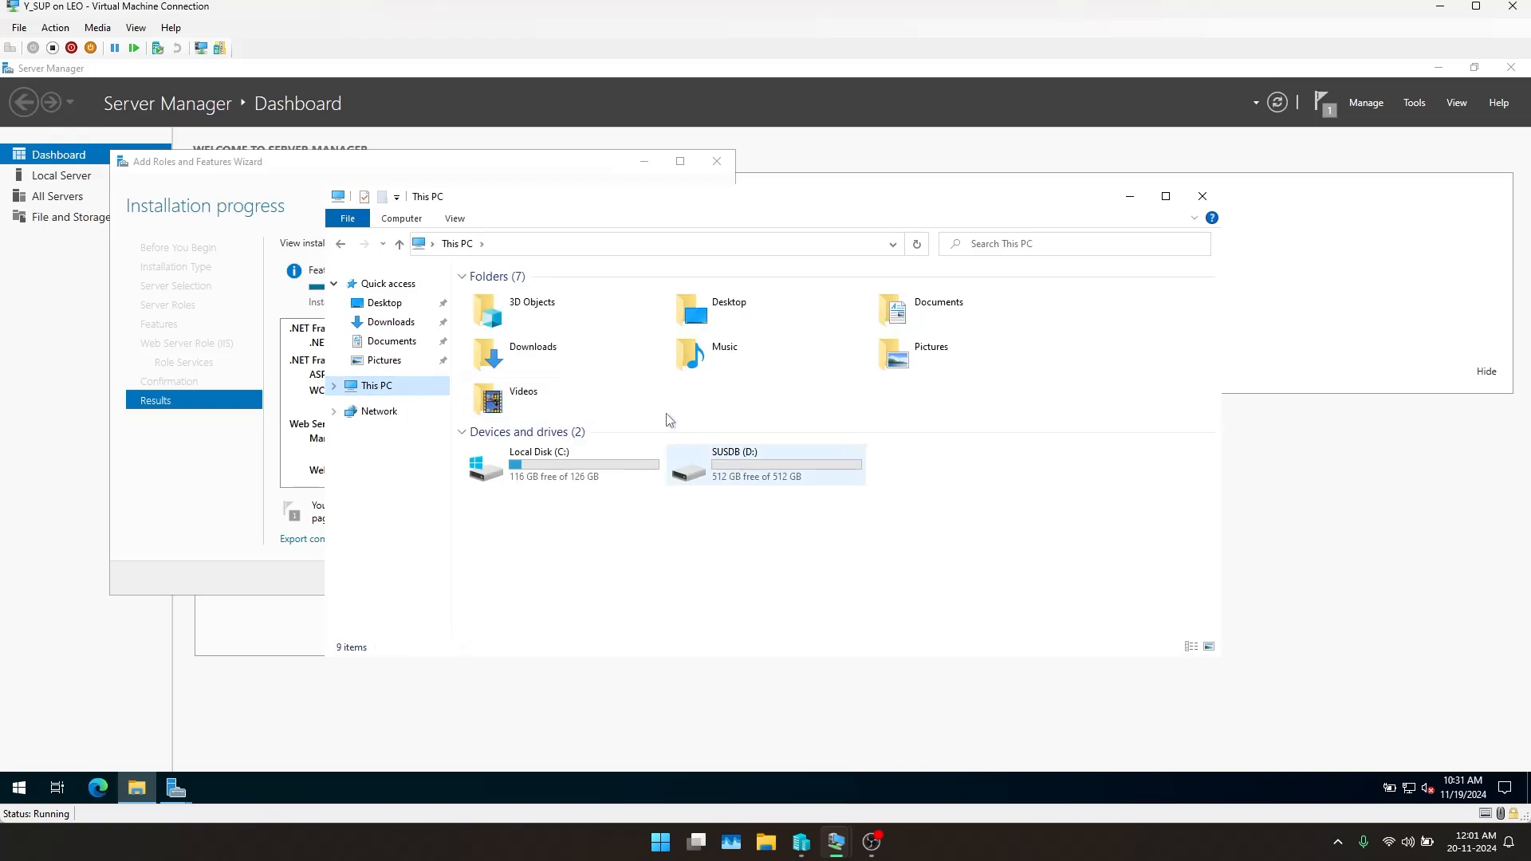
double_click(917, 307)
right_click(549, 462)
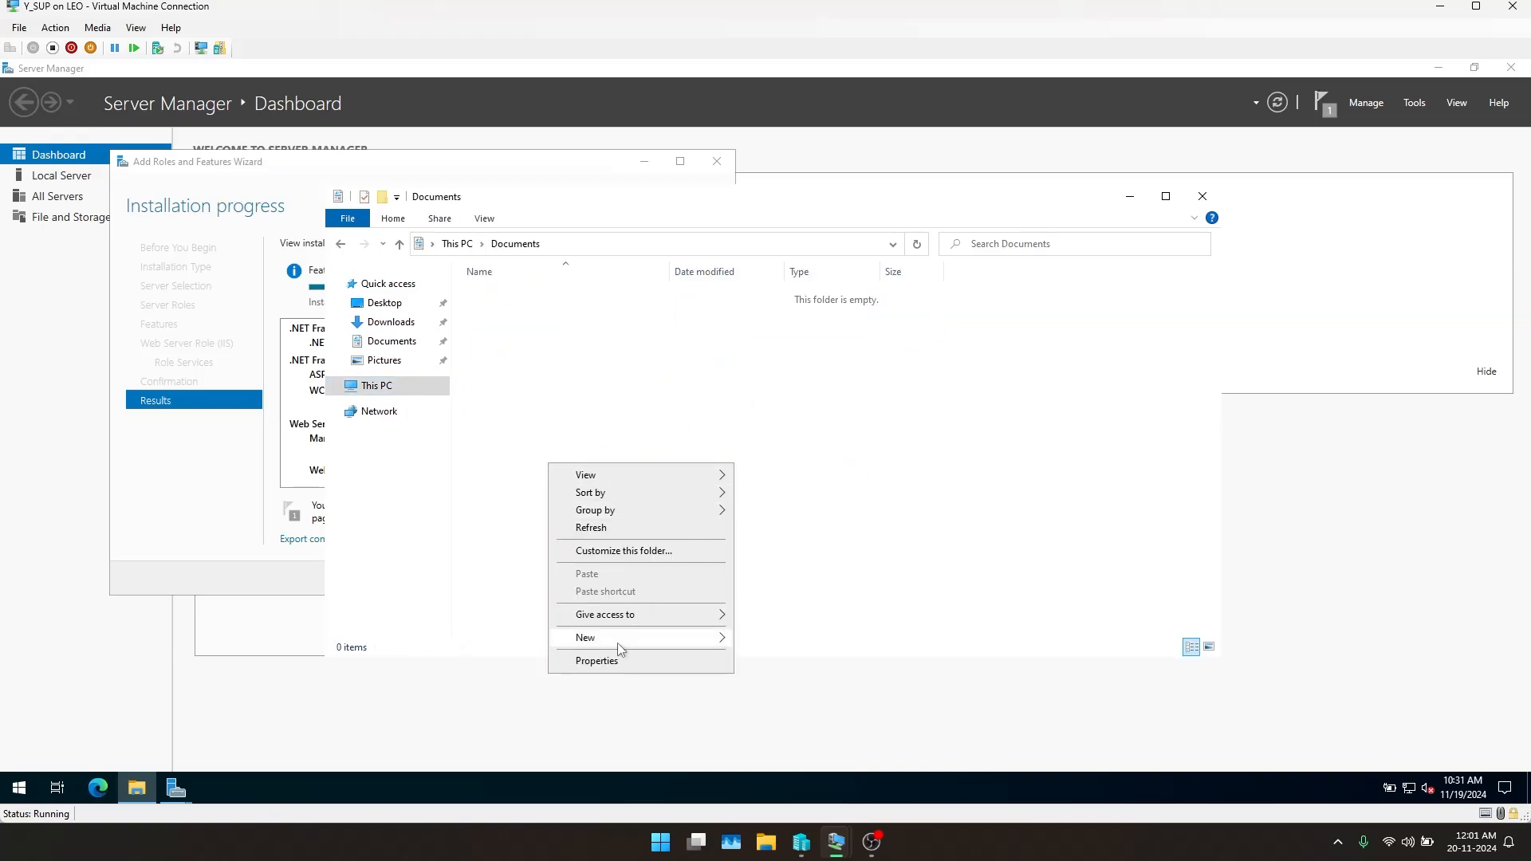
mouse_move(678, 638)
click(761, 715)
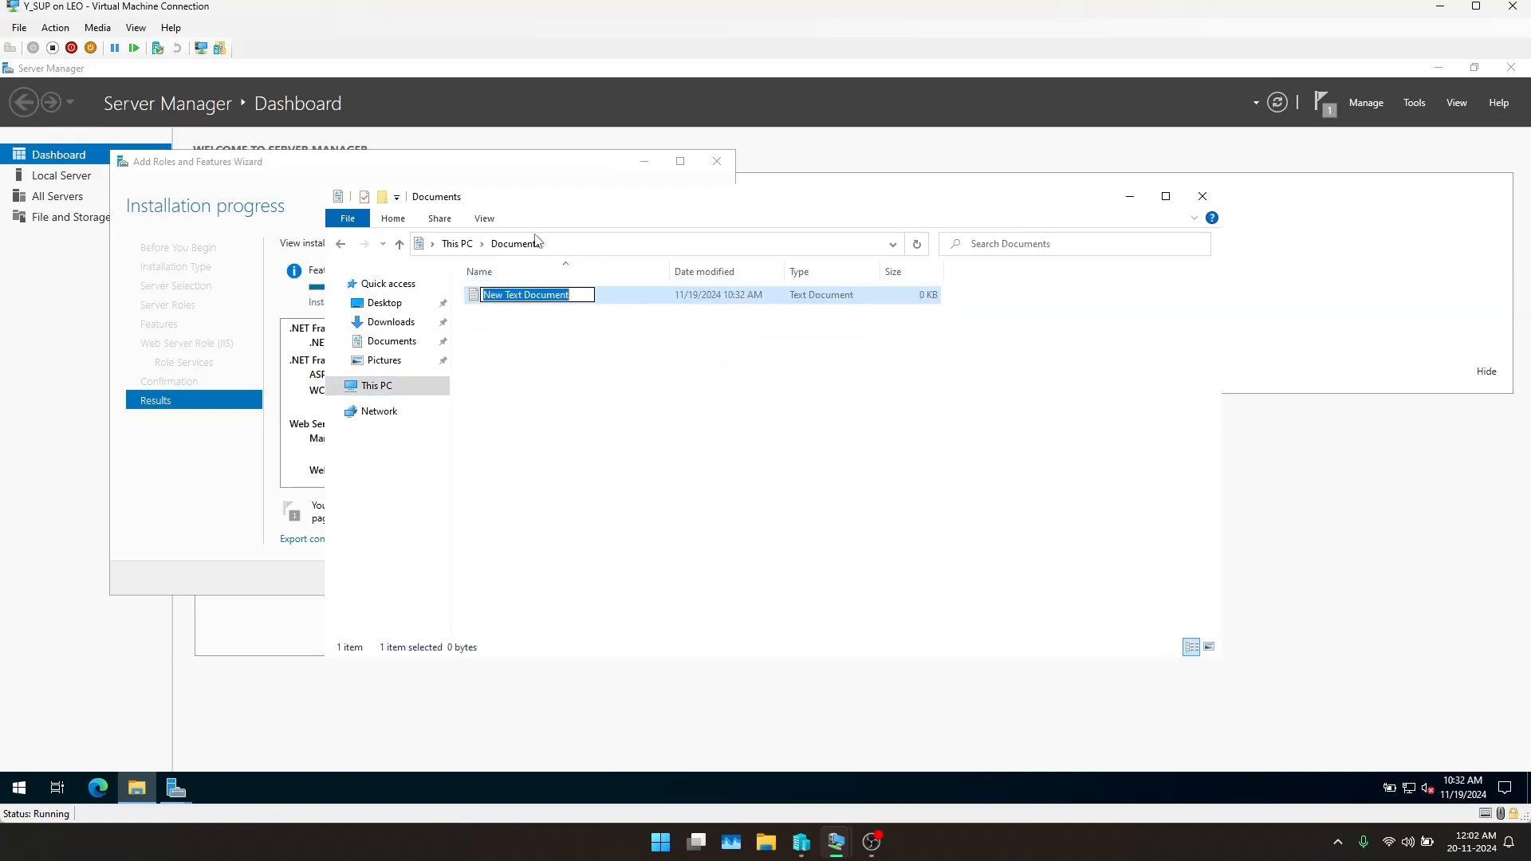
Show file name extensions and rename the new text document to no_sms_on_drive.sms, confirming the extension change
click(484, 219)
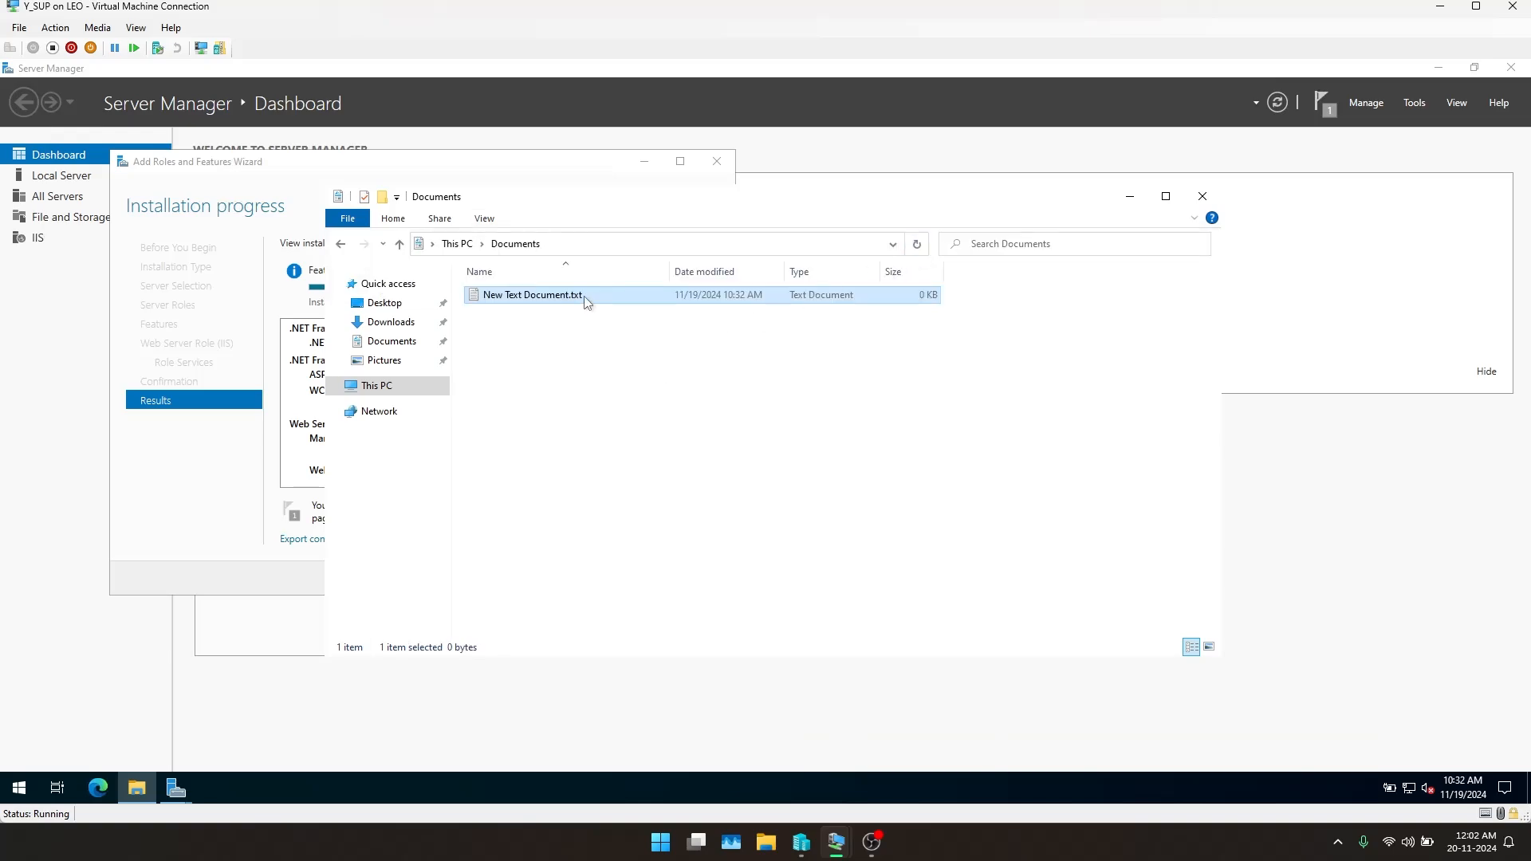
click(585, 299)
key(ctrl+a)
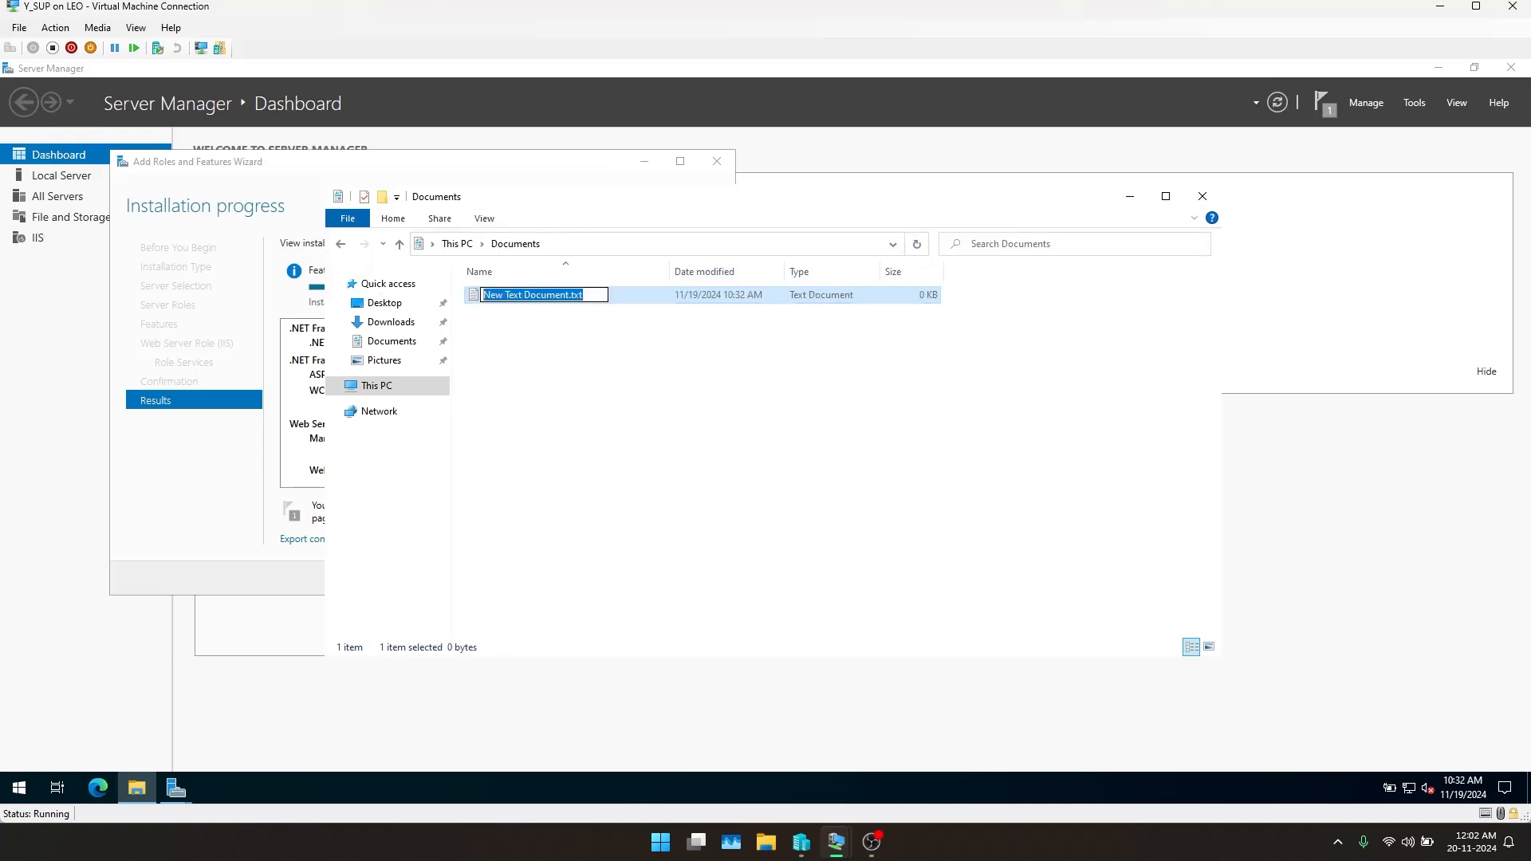
text(no_s)
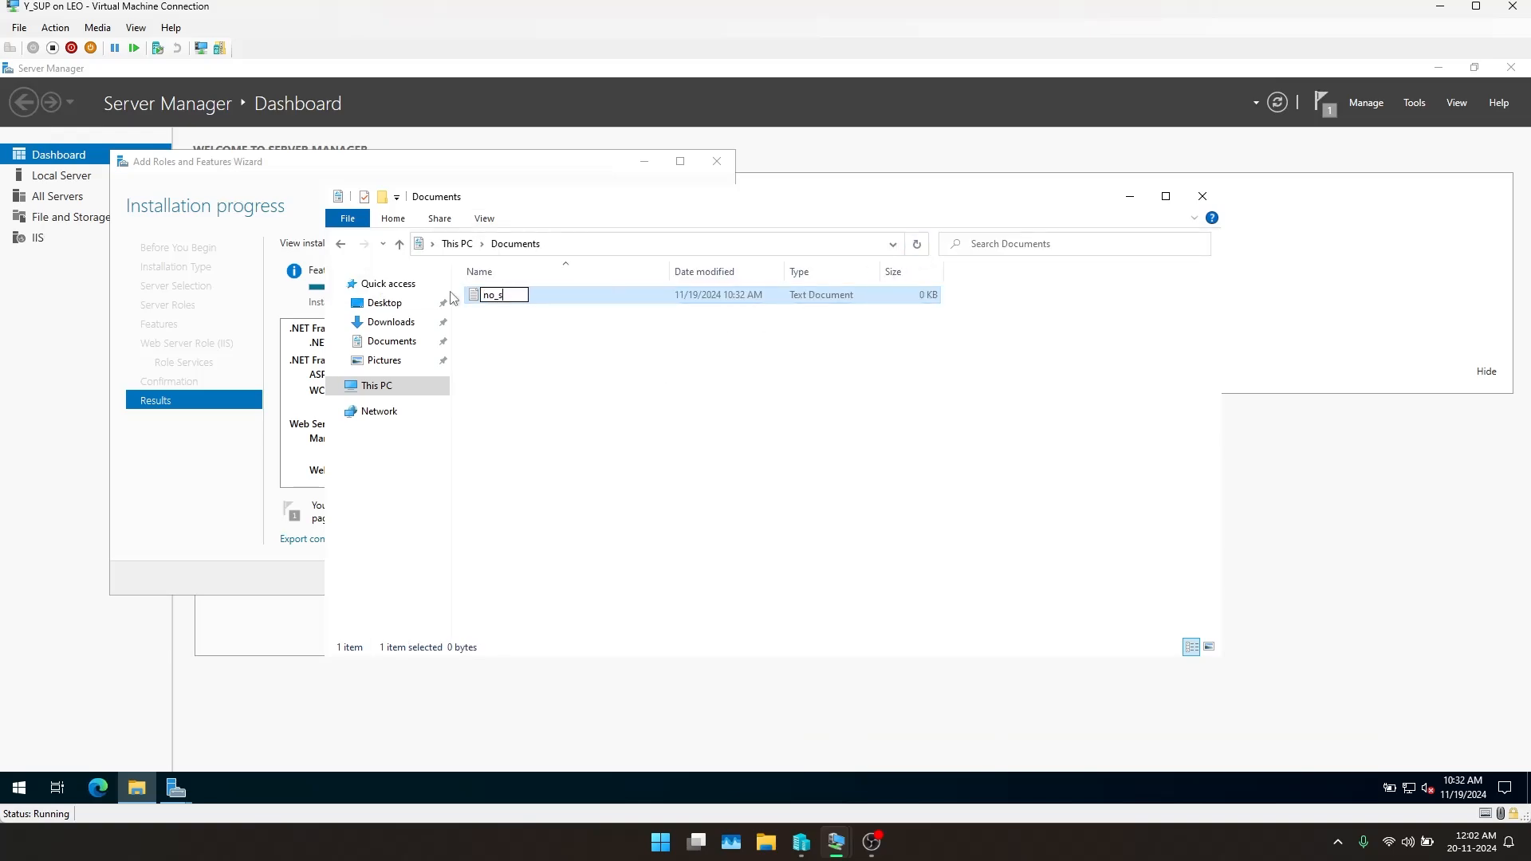
text(ms_on_drive.sms)
key(Return)
key(Return)
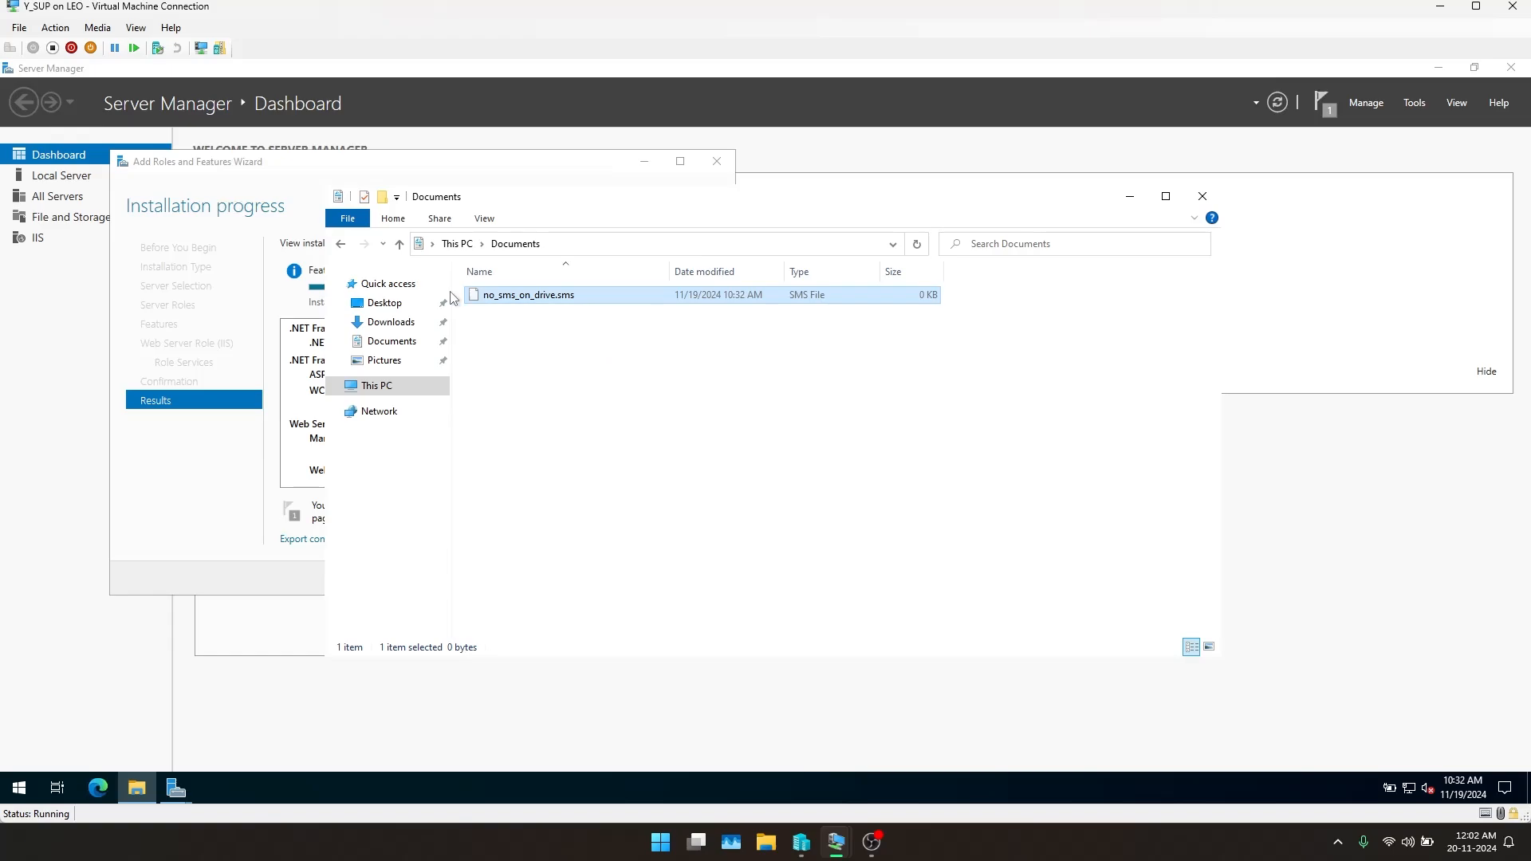
Move no_sms_on_drive.sms from Documents to the root of Local Disk (C:) with administrator permission, and open the SUSDB (D:) drive
right_click(485, 297)
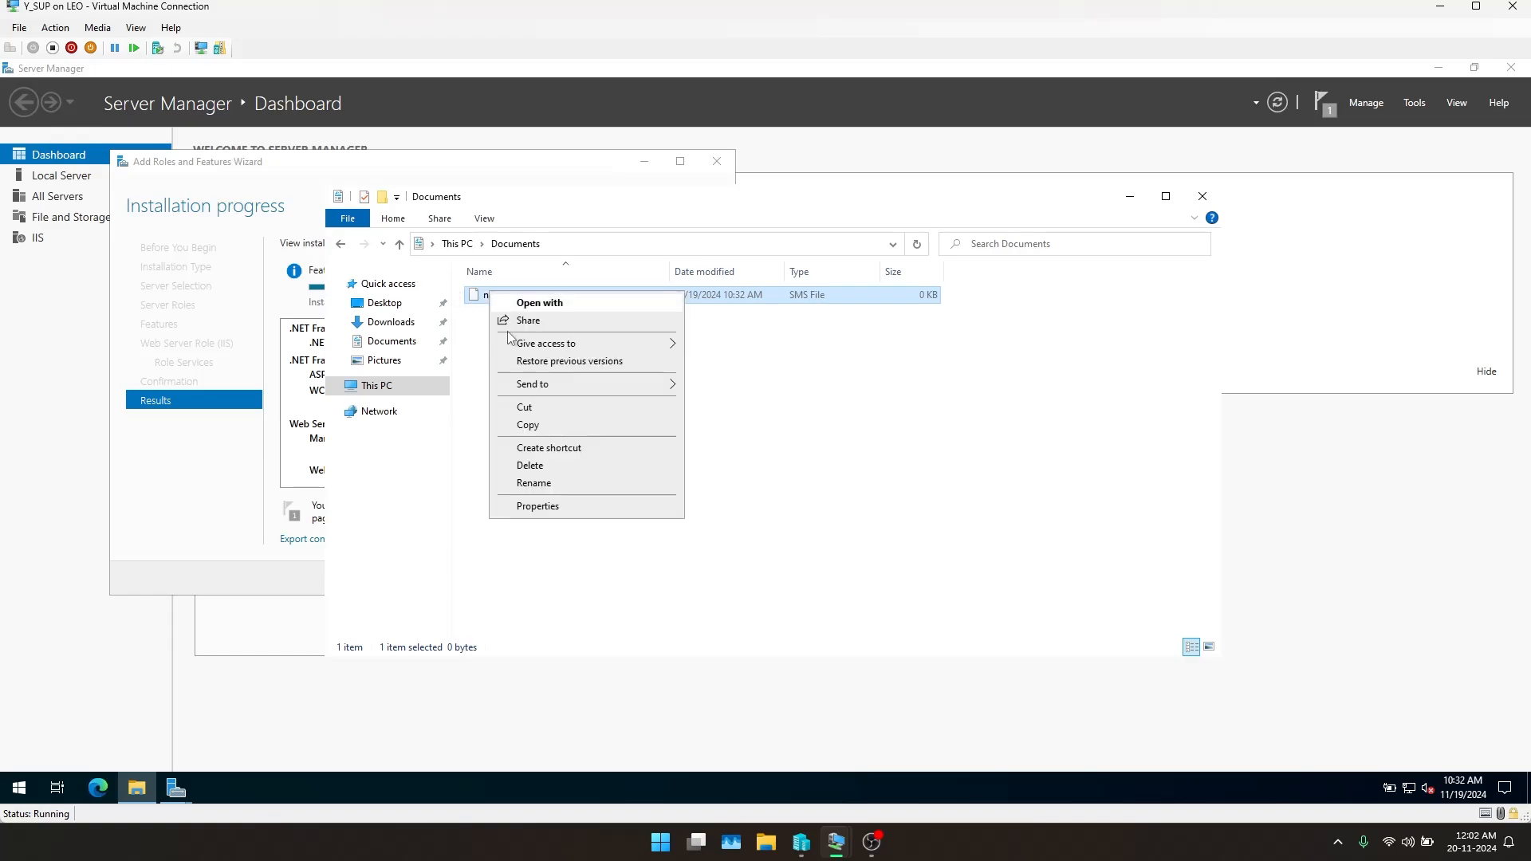
click(528, 407)
click(395, 399)
double_click(619, 457)
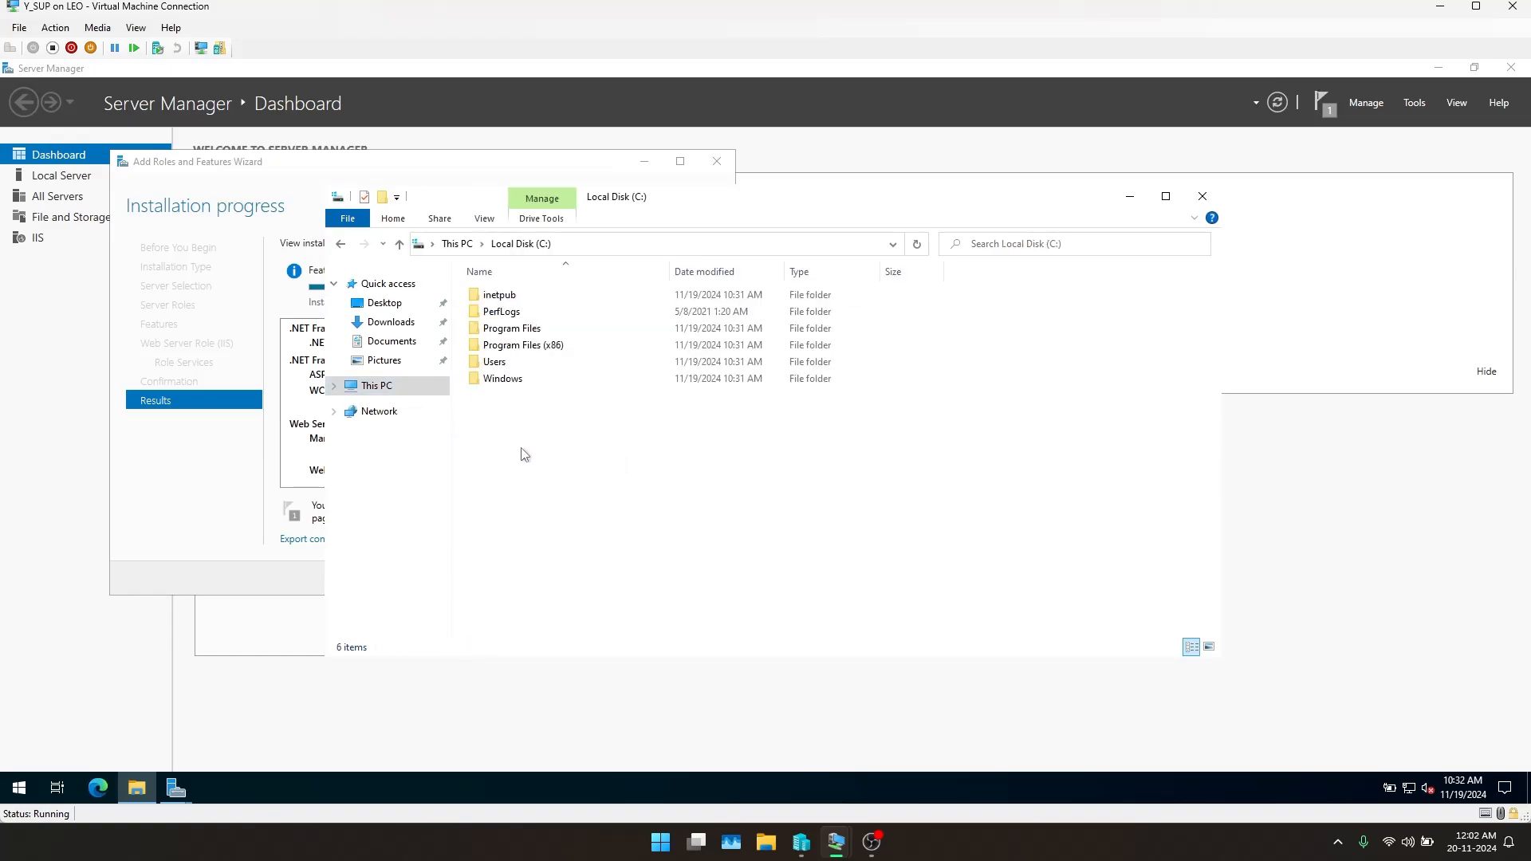
right_click(519, 445)
click(551, 535)
click(595, 507)
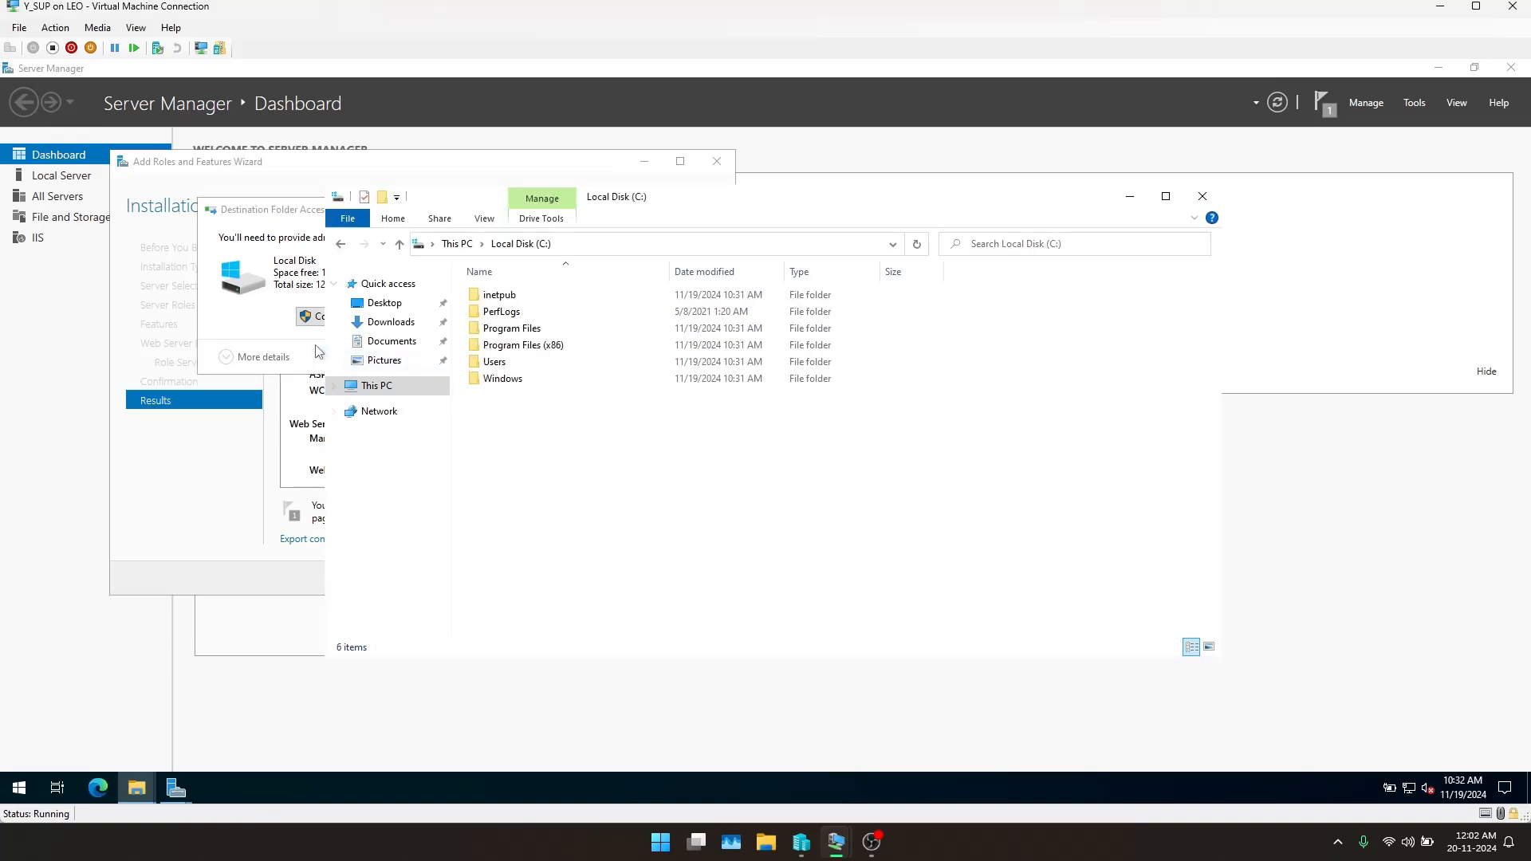
click(316, 319)
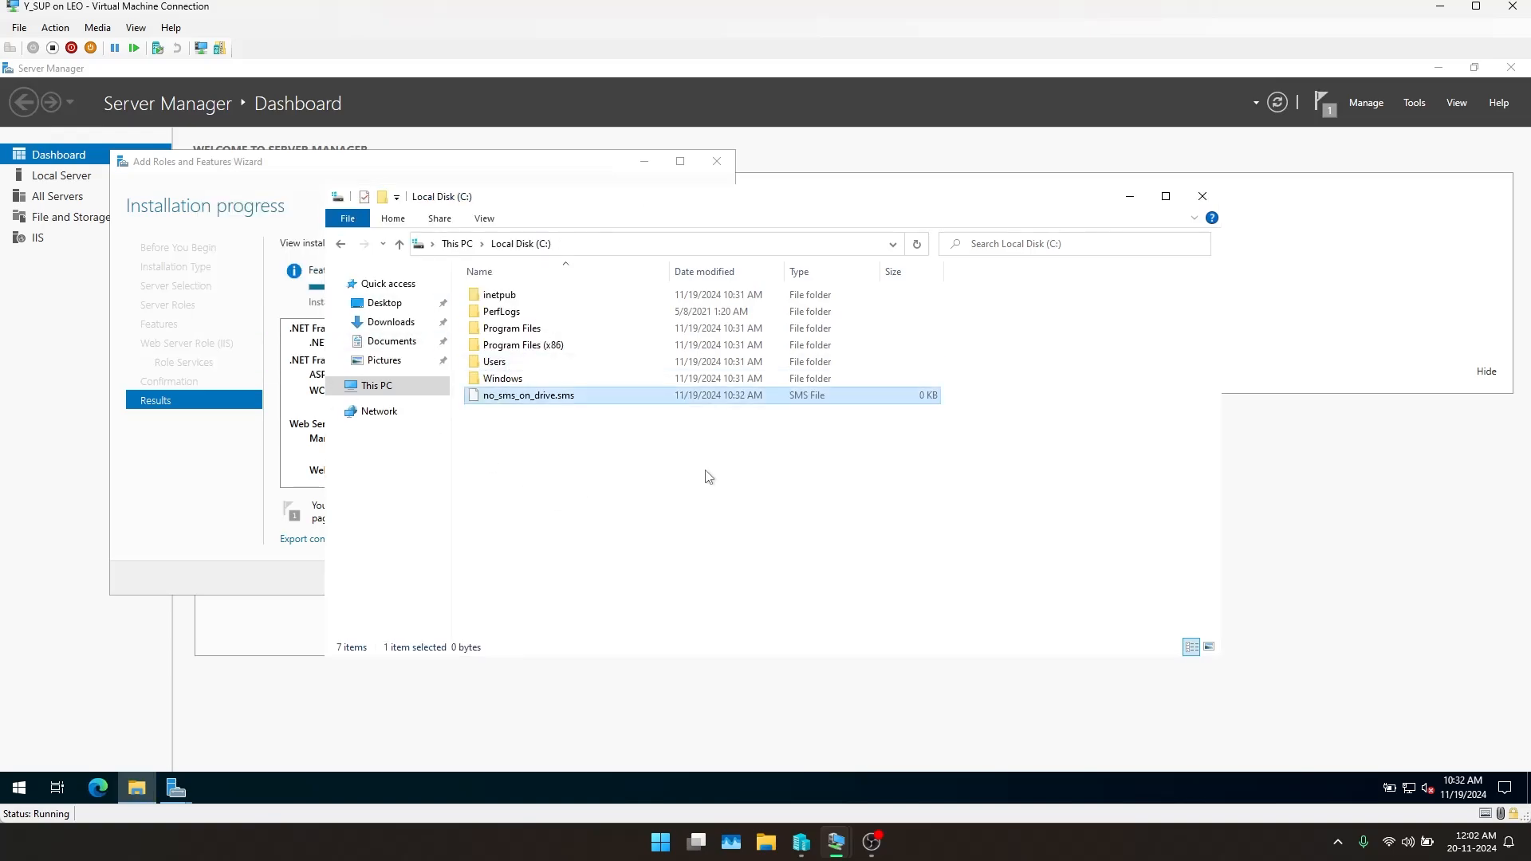
click(382, 386)
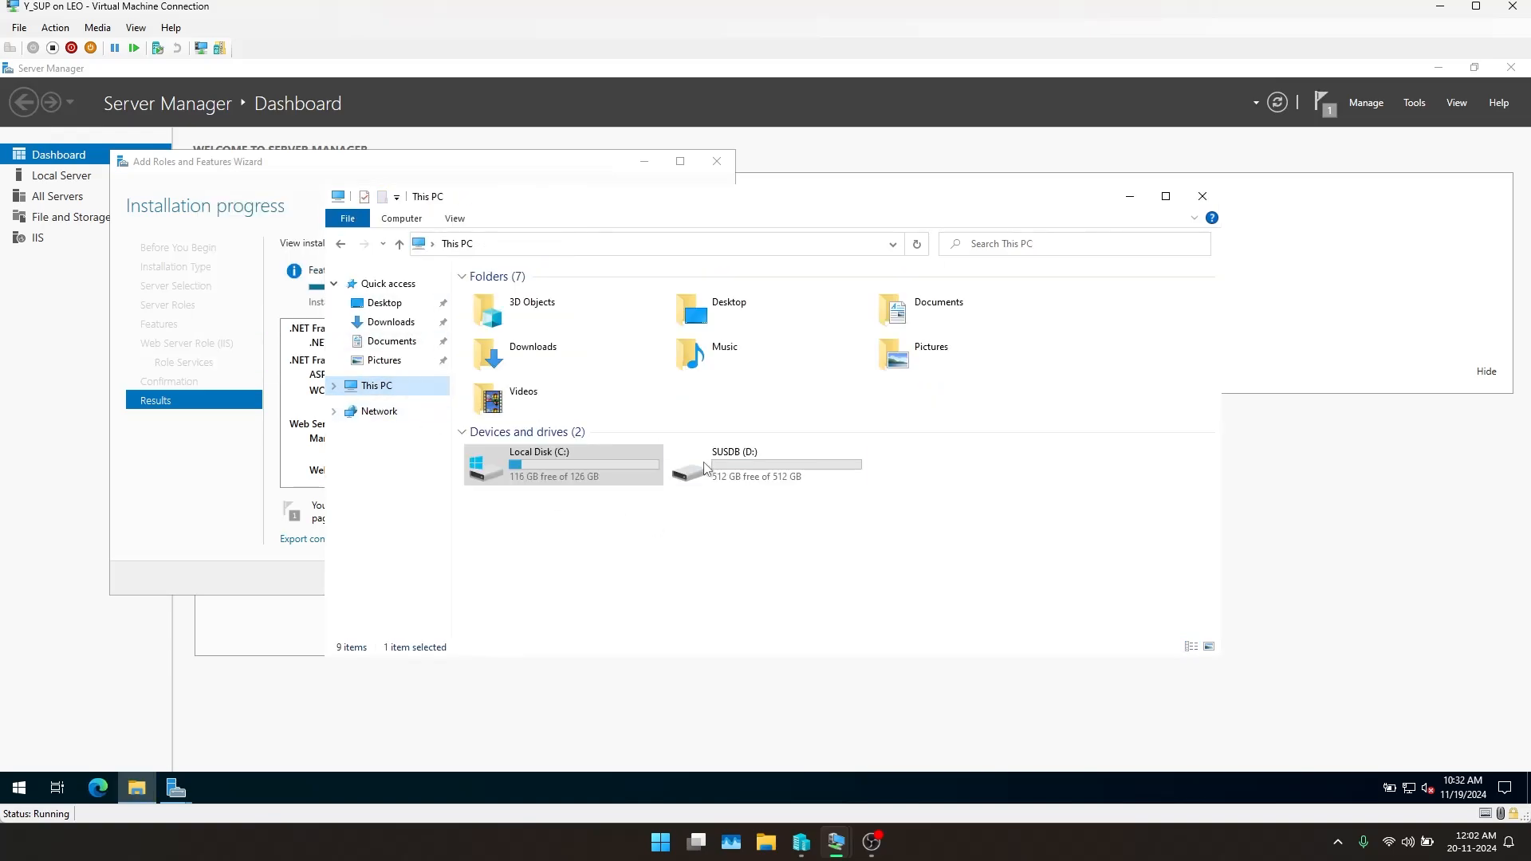
double_click(806, 482)
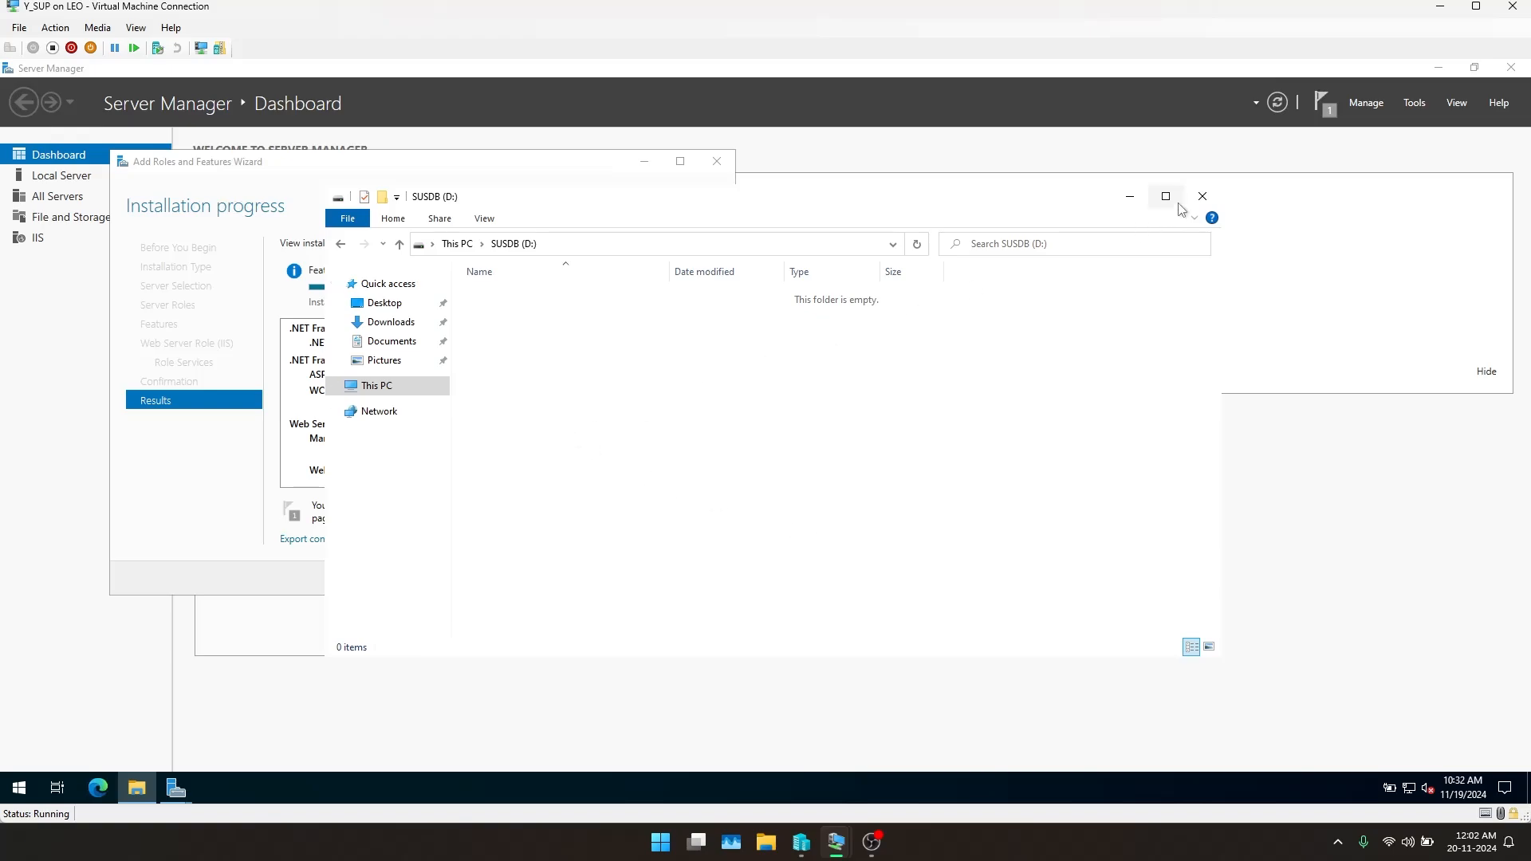
Install SQL Server 2012 Native Client from sqlnativeclient.msi in Downloads, accepting the license and including the entire SQL Server Native Client SDK feature
click(391, 322)
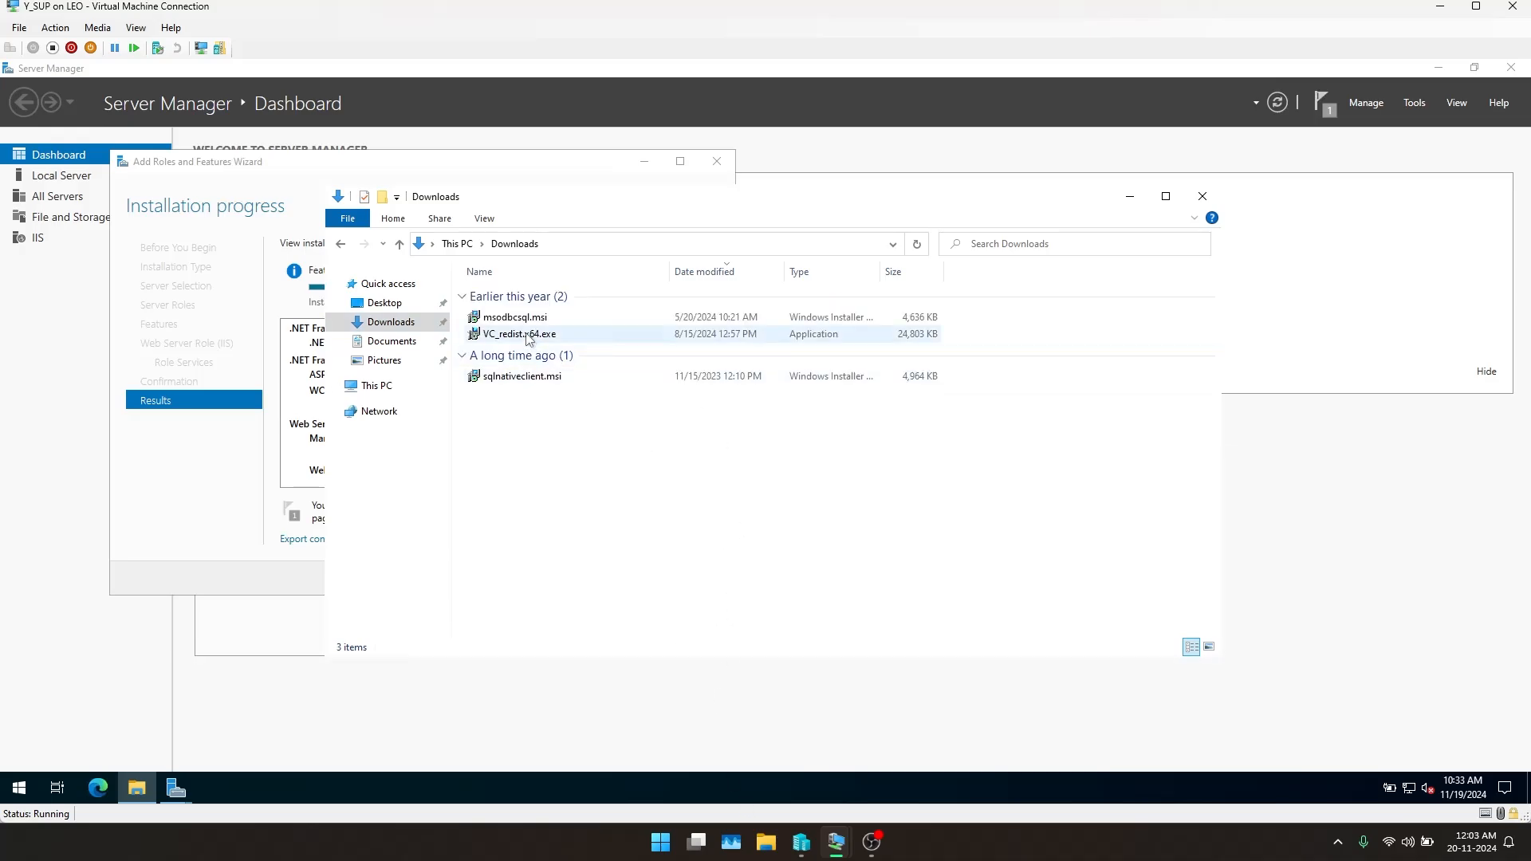
double_click(514, 378)
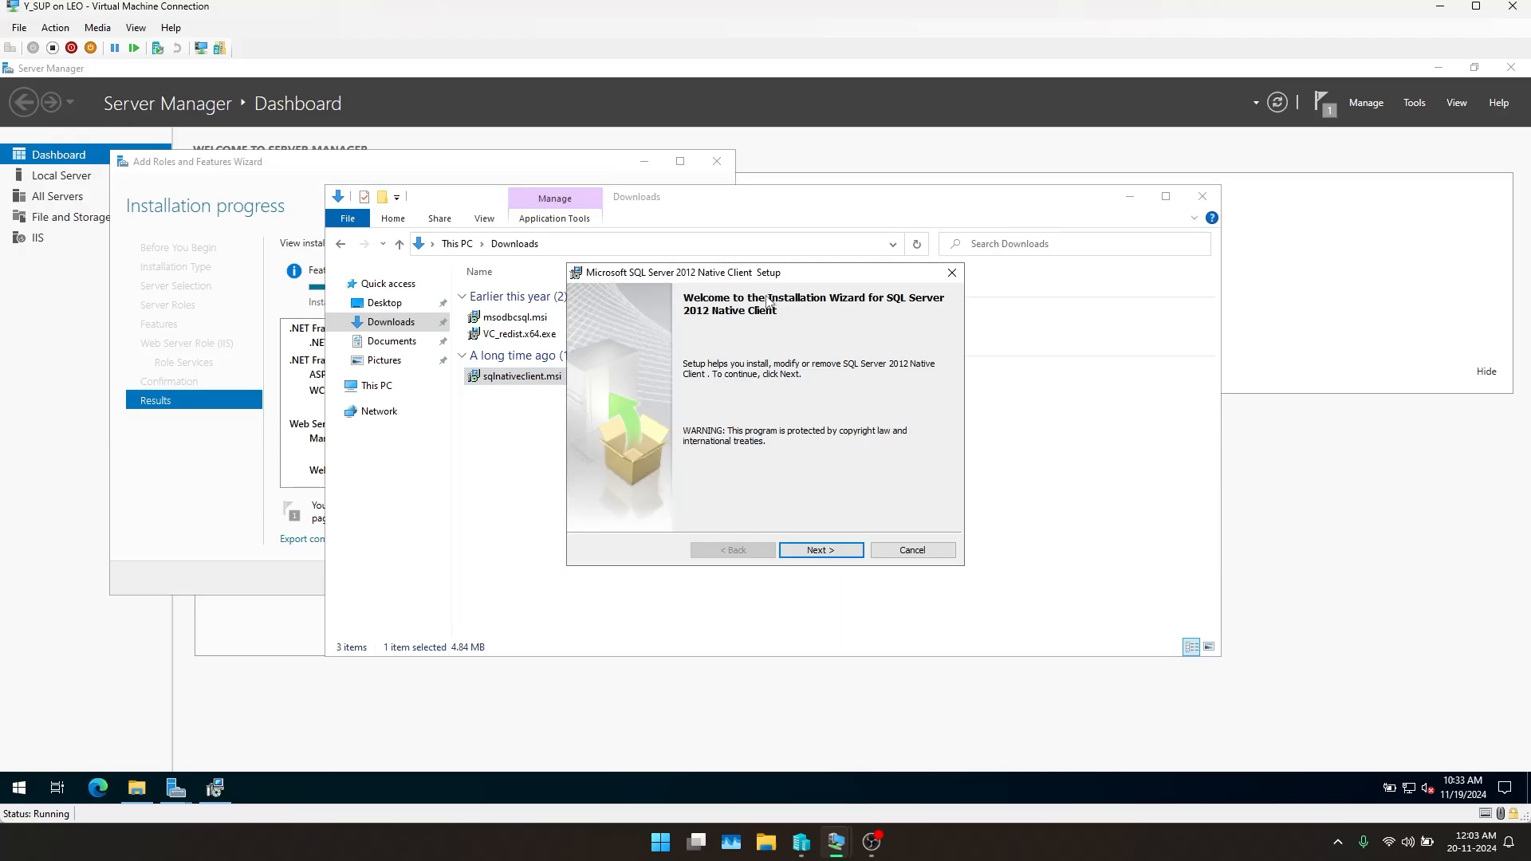
click(802, 548)
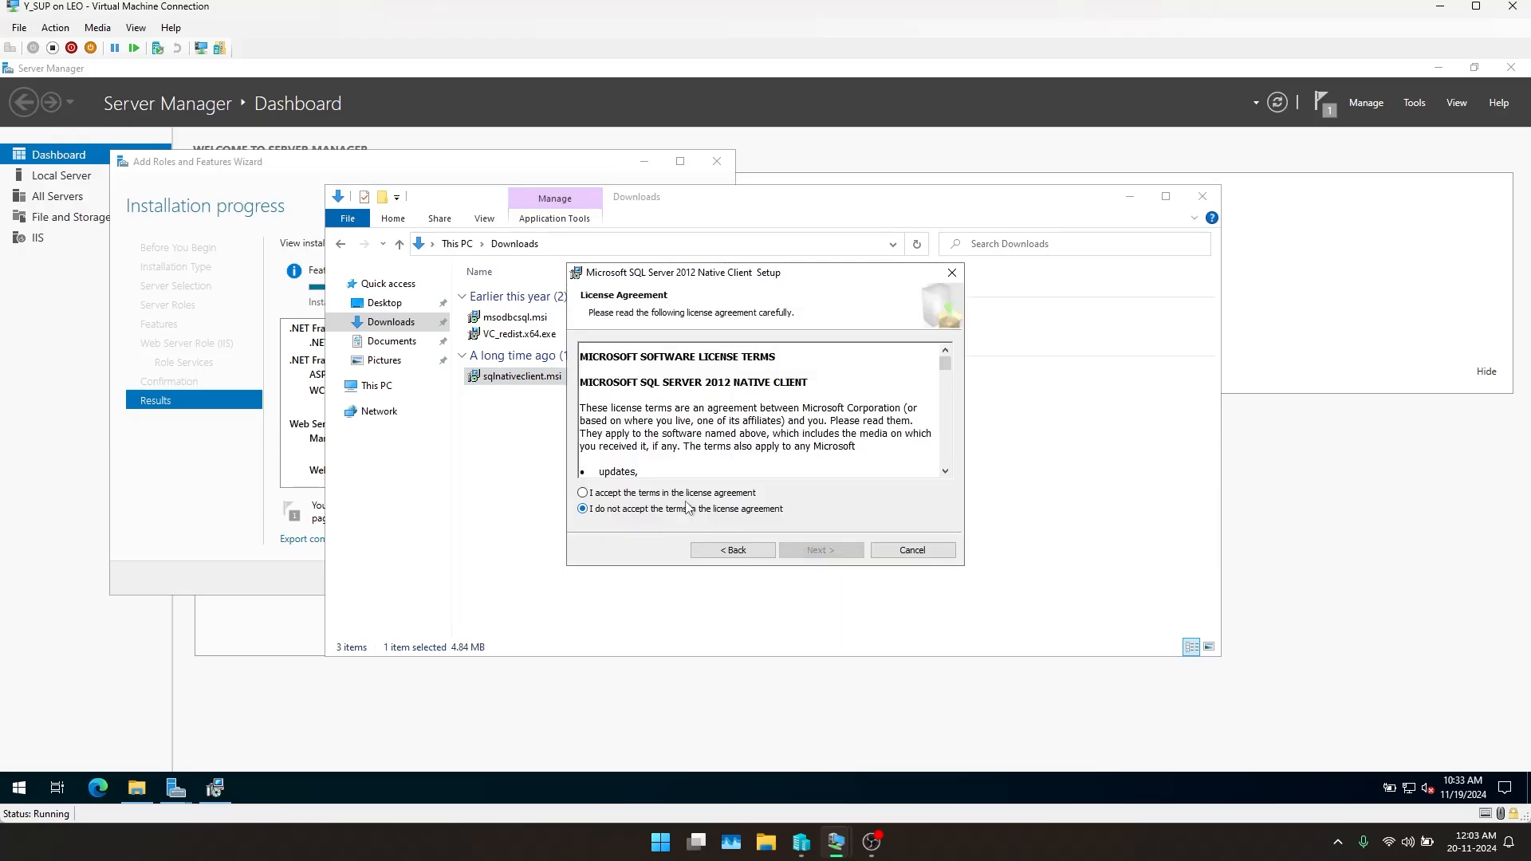
click(684, 495)
click(821, 552)
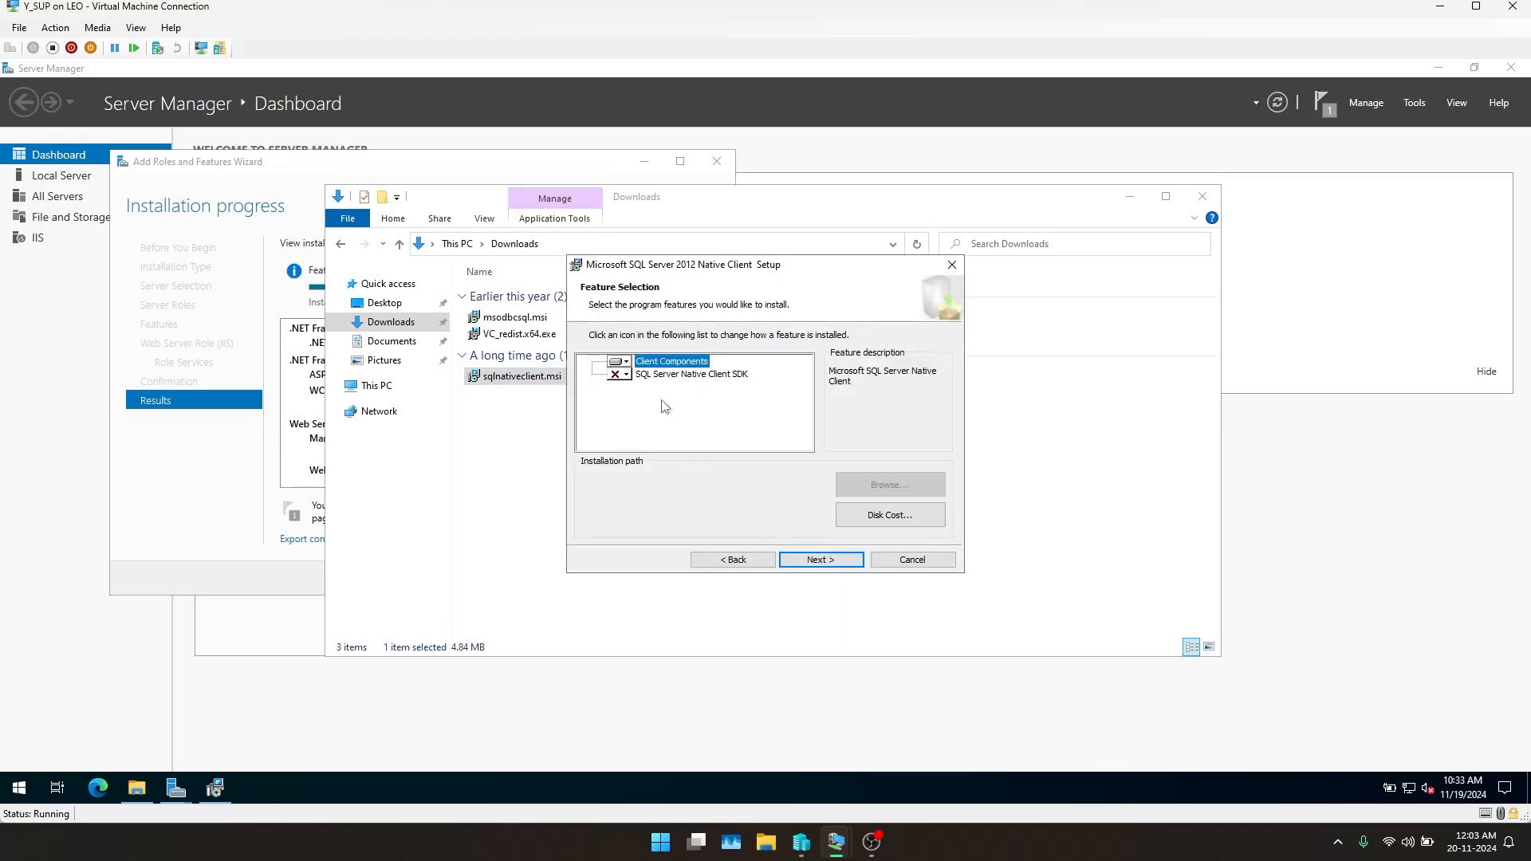
click(620, 374)
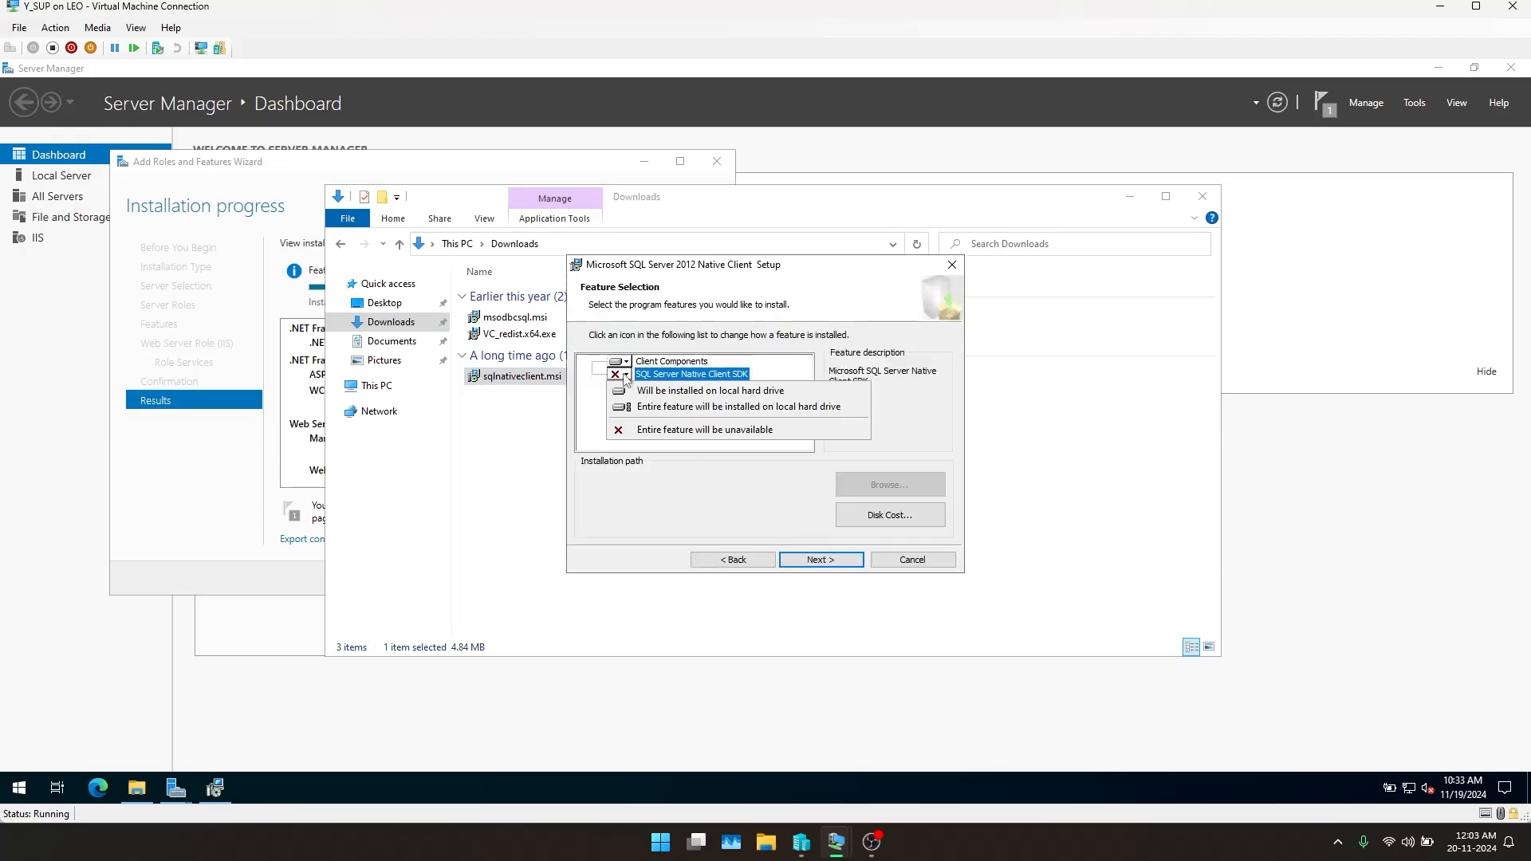
click(737, 407)
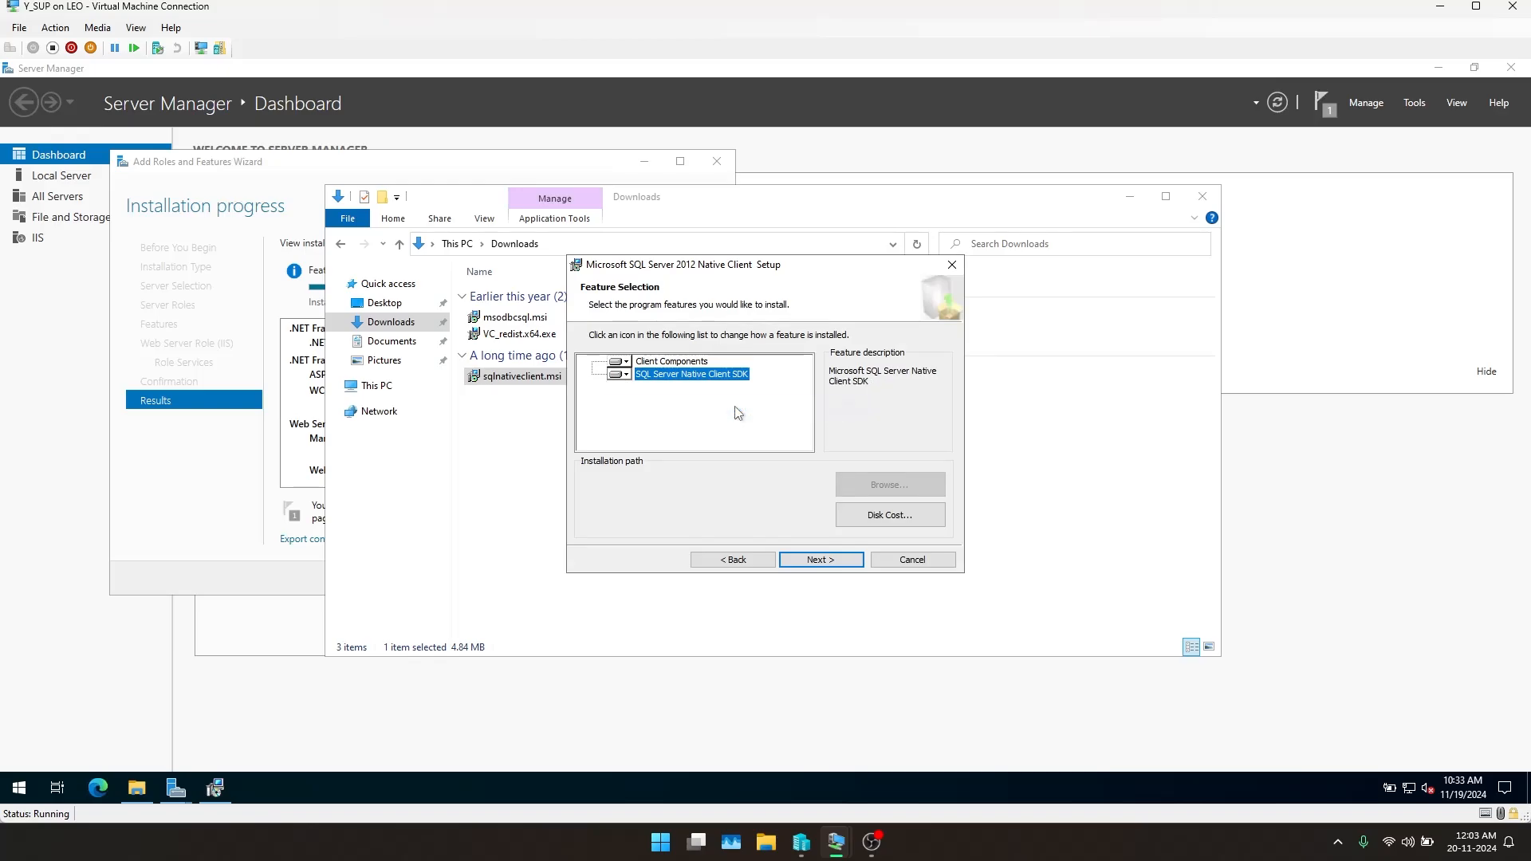
click(833, 561)
click(826, 550)
click(700, 529)
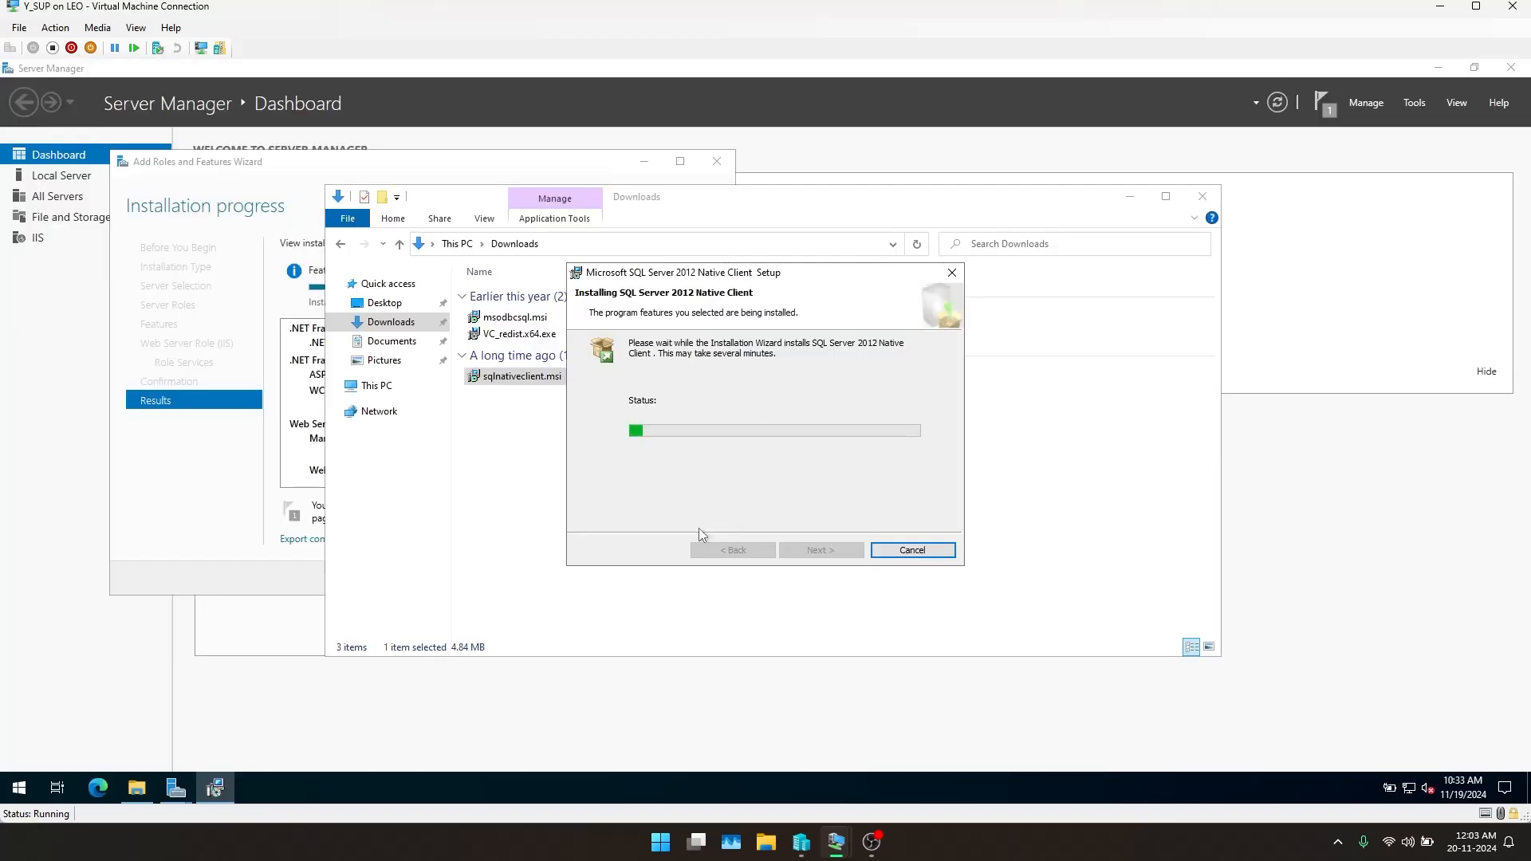
click(829, 556)
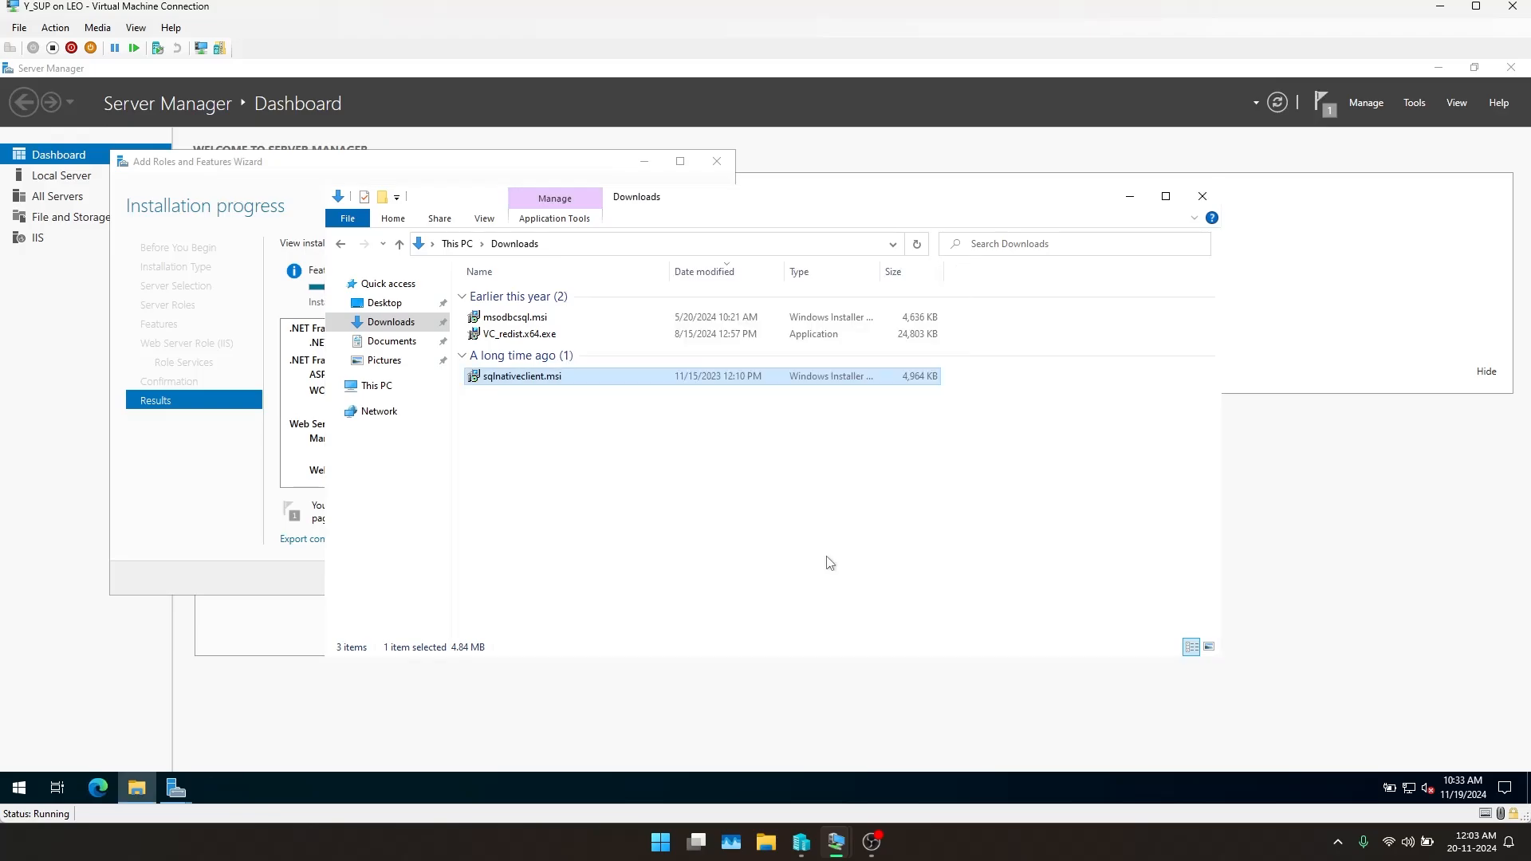
Install the Microsoft Visual C++ 2015-2022 Redistributable (x64) from VC_redist.x64.exe, agreeing to the license and allowing the elevation
click(531, 338)
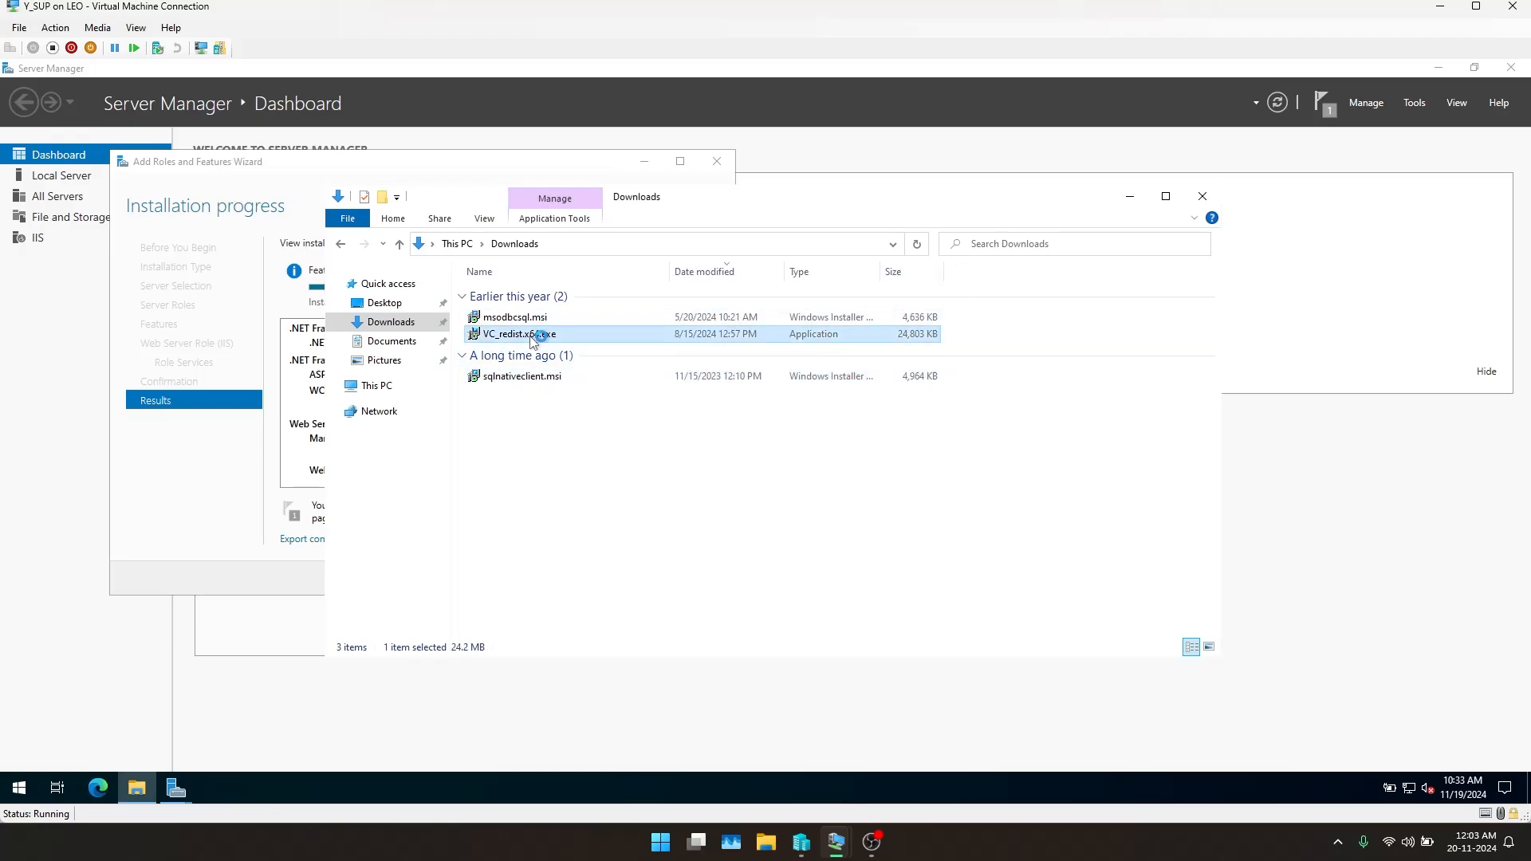
click(650, 488)
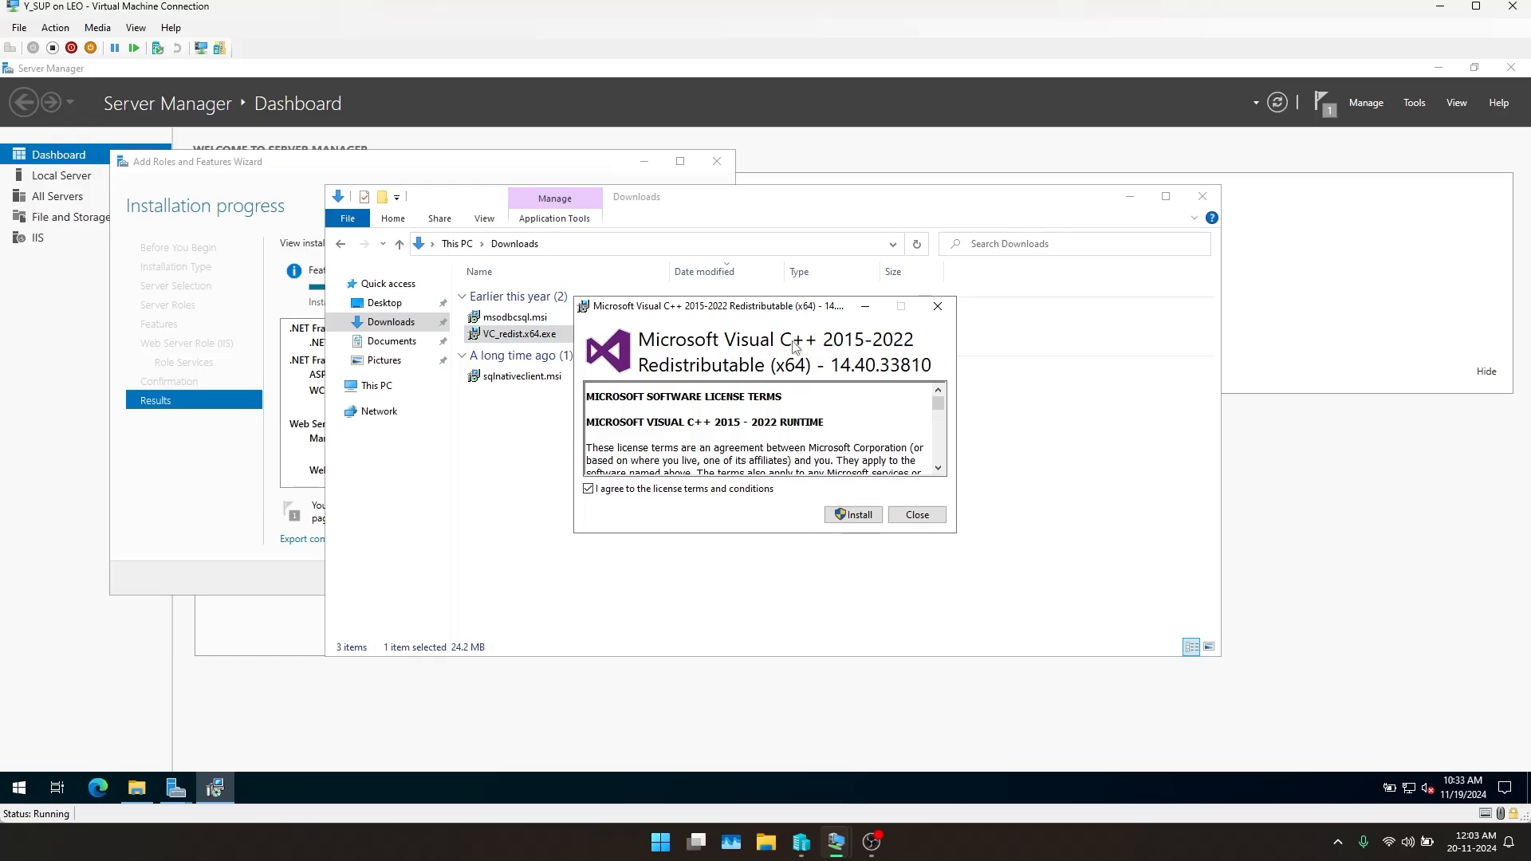
click(871, 513)
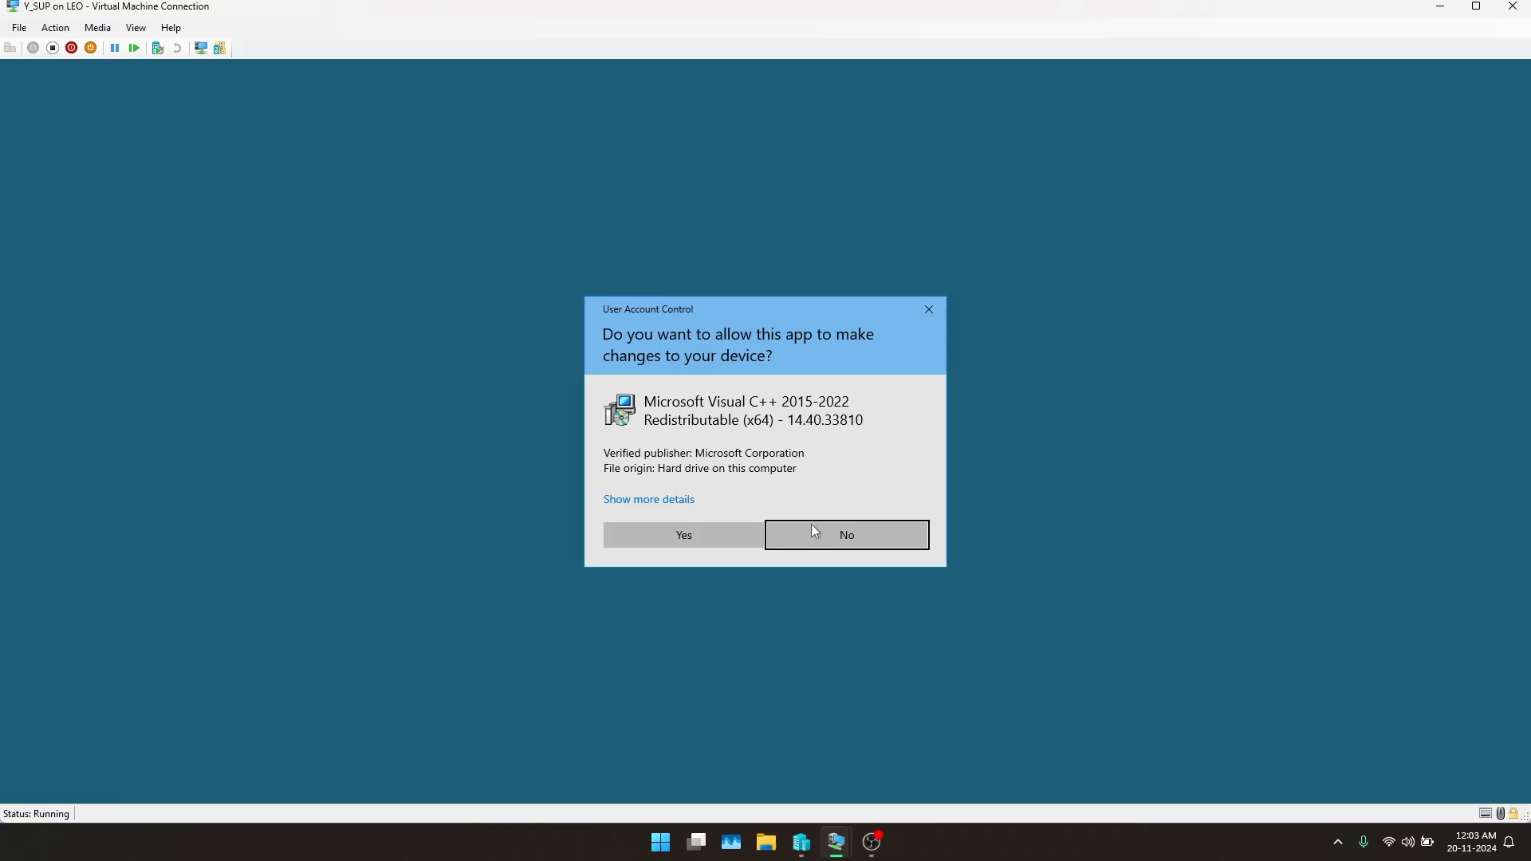
click(717, 536)
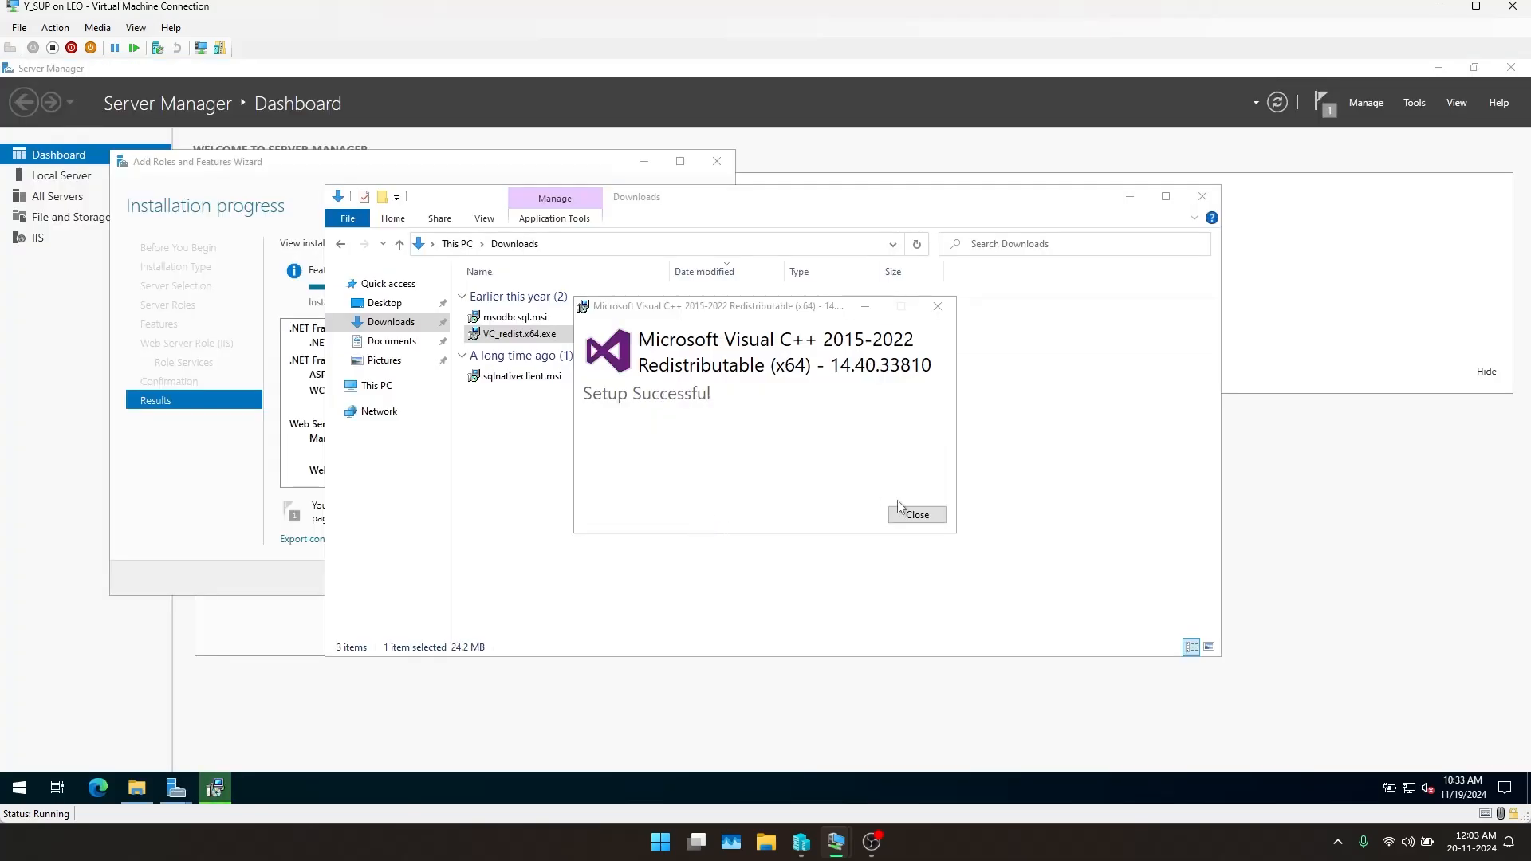
click(916, 515)
Install ODBC Driver 18 for SQL Server from msodbcsql.msi, accepting the license and including the entire ODBC Driver for SQL Server SDK feature
double_click(508, 317)
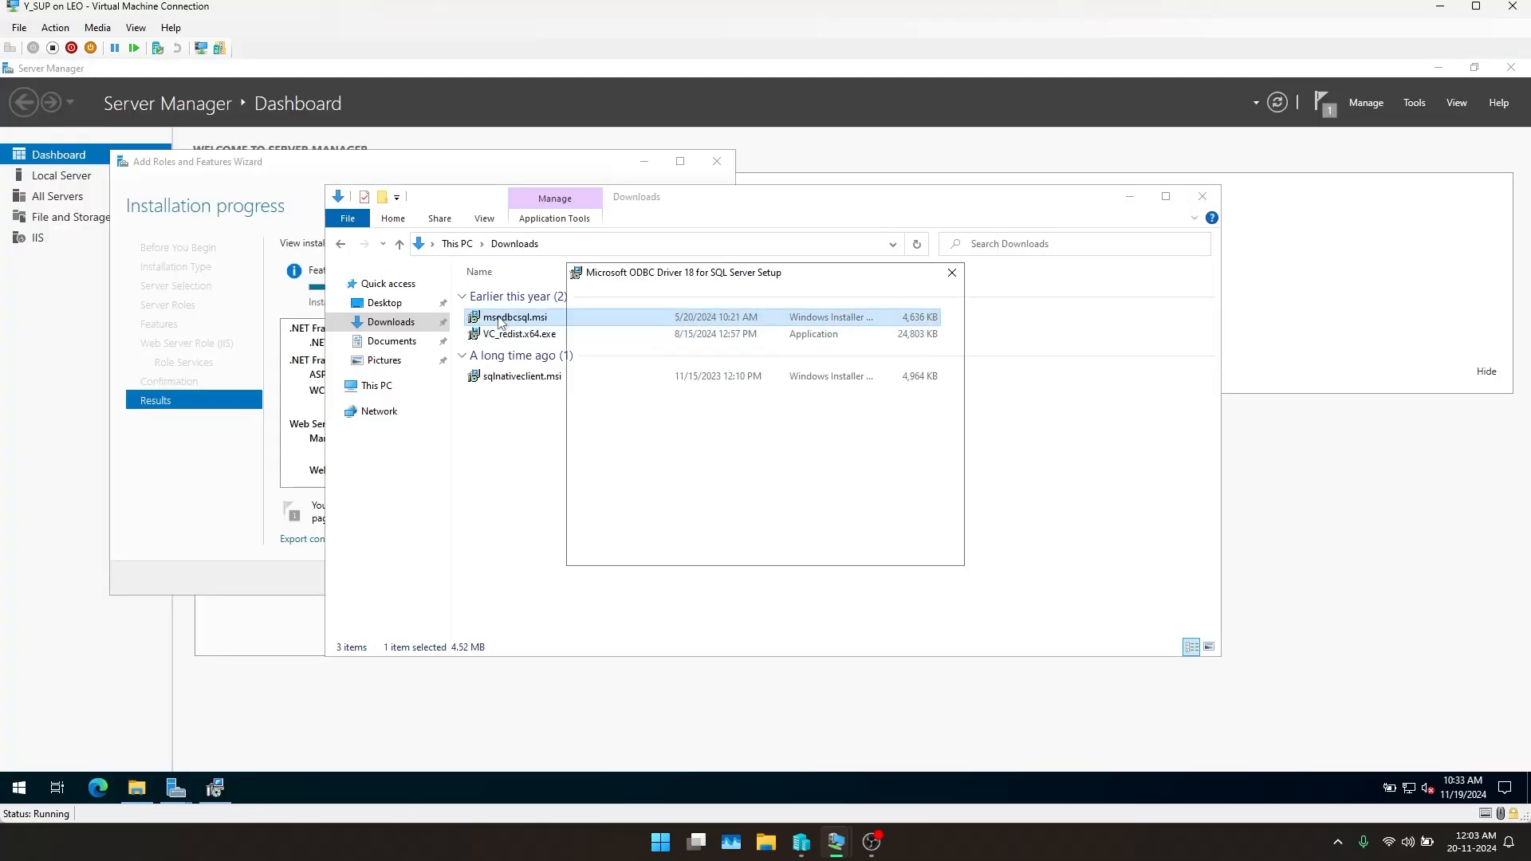
click(805, 550)
click(684, 494)
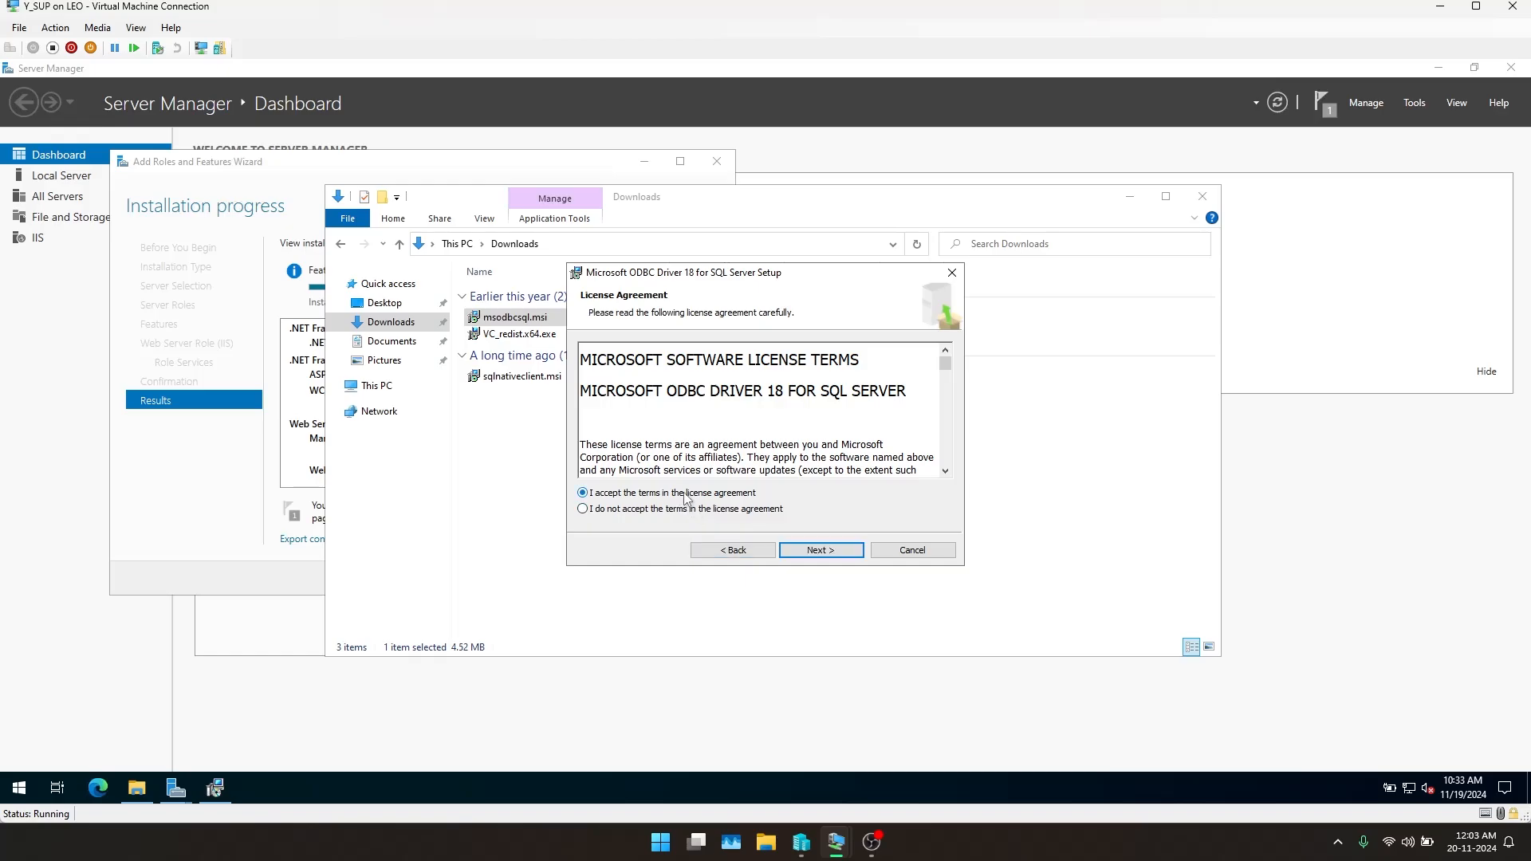
click(800, 550)
click(621, 374)
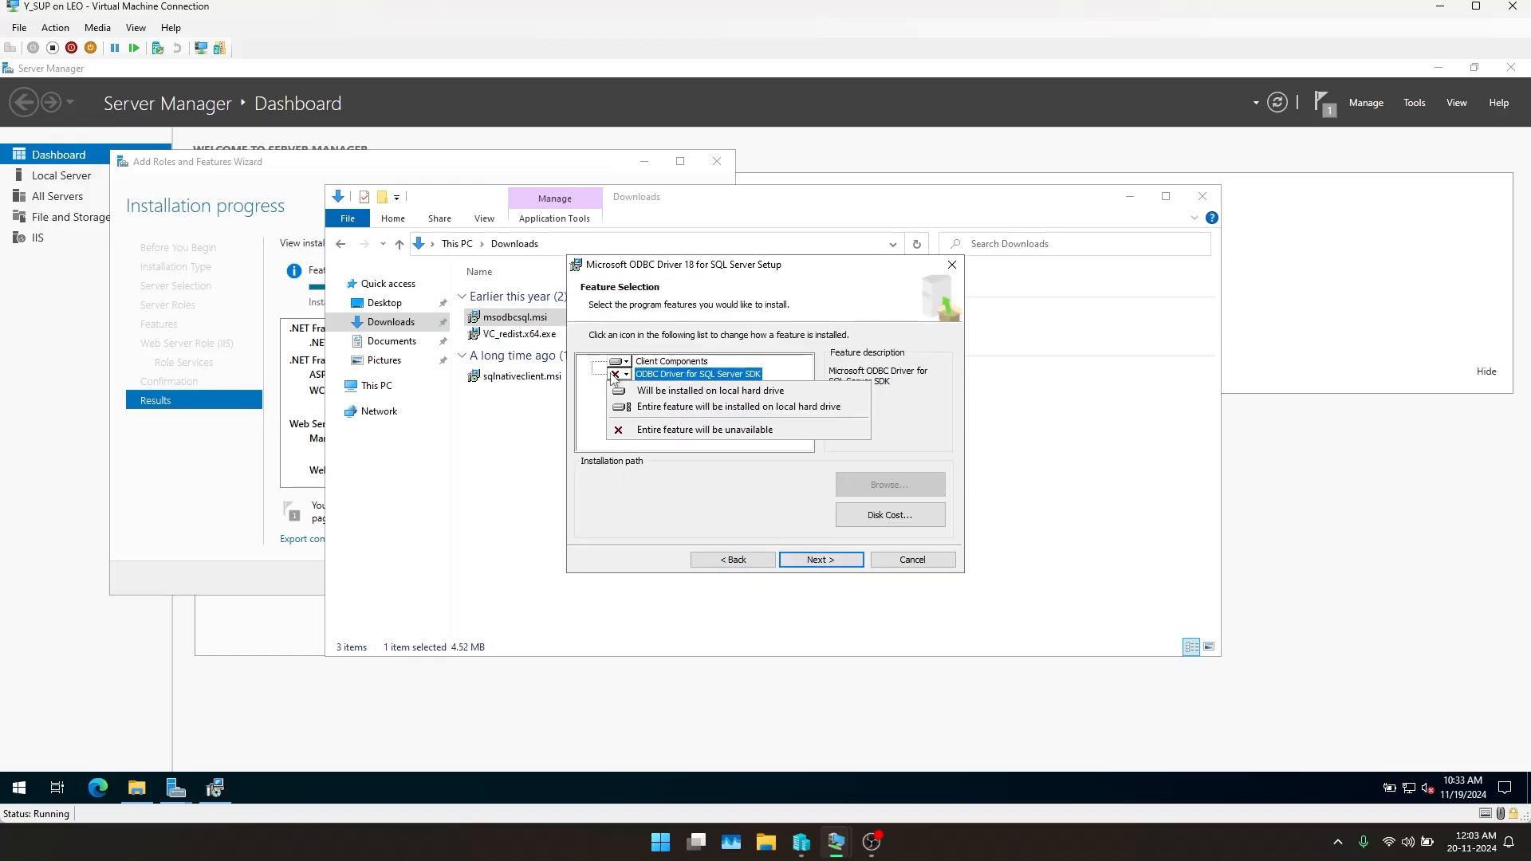
click(693, 400)
click(820, 559)
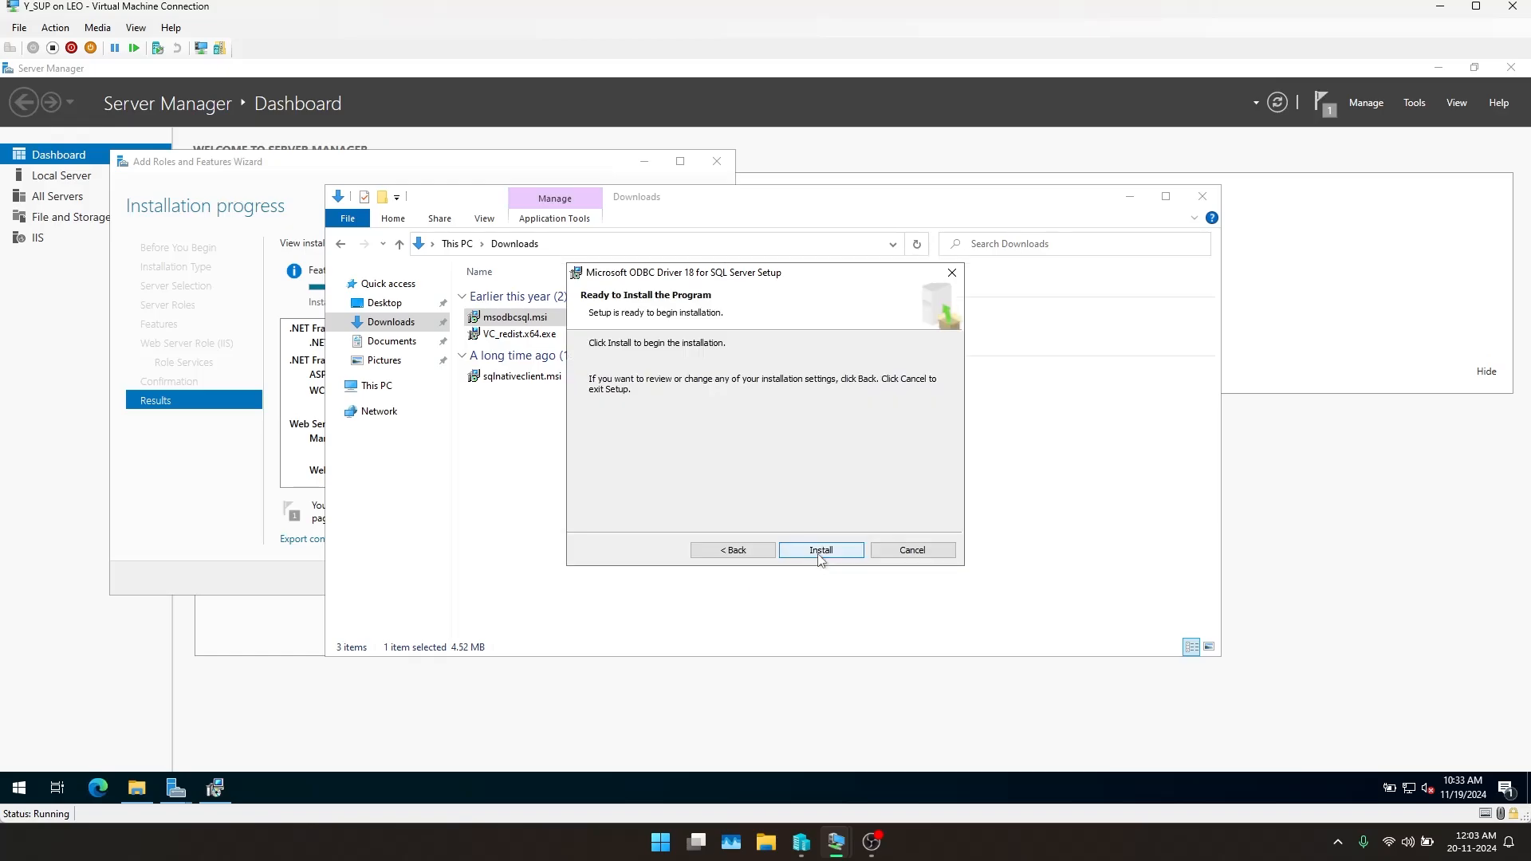
click(818, 559)
click(711, 532)
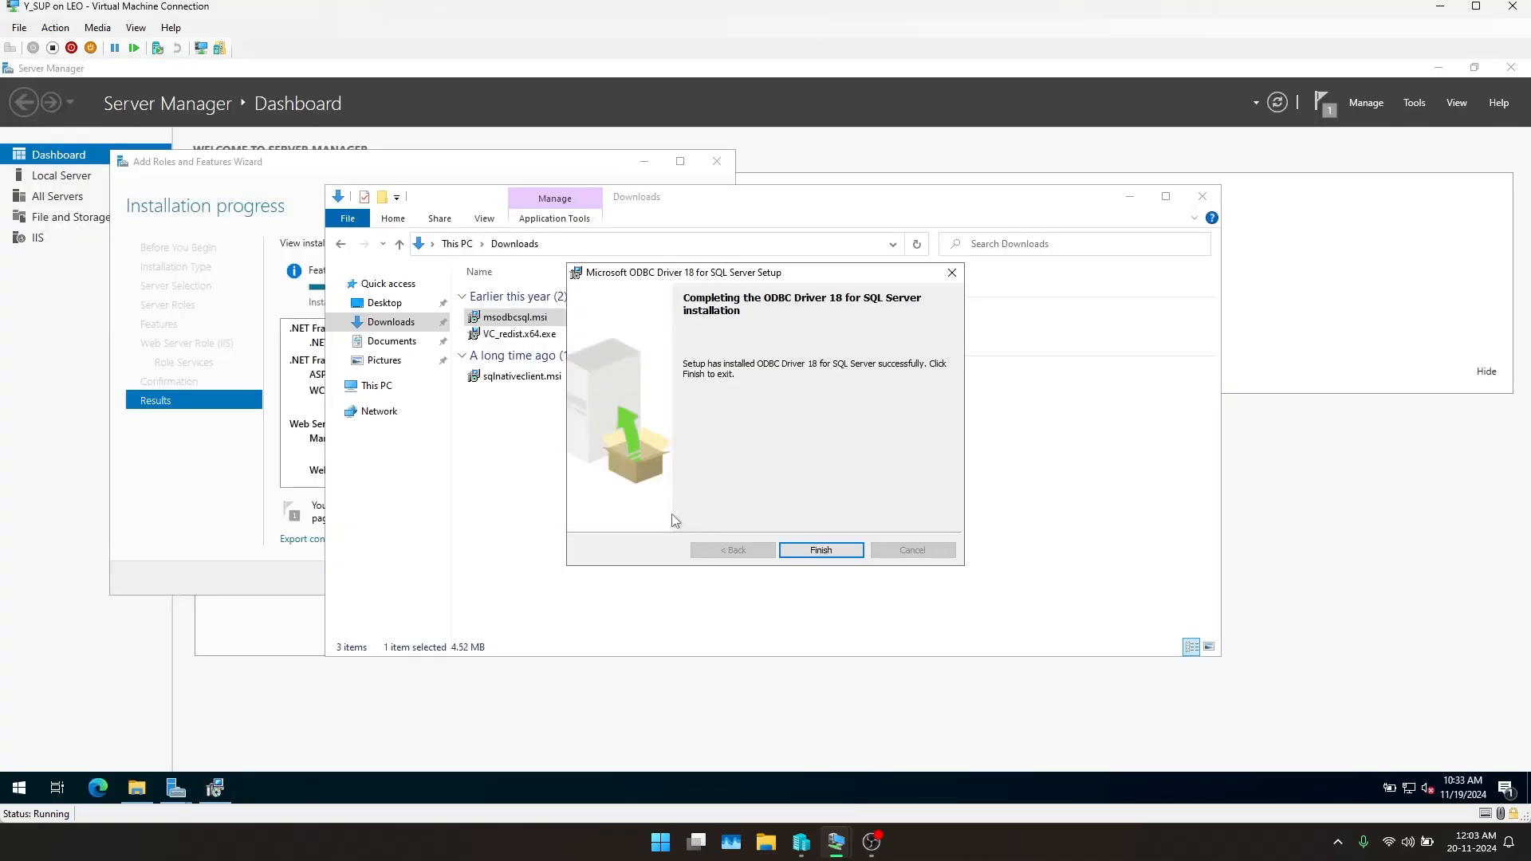
click(807, 550)
click(678, 501)
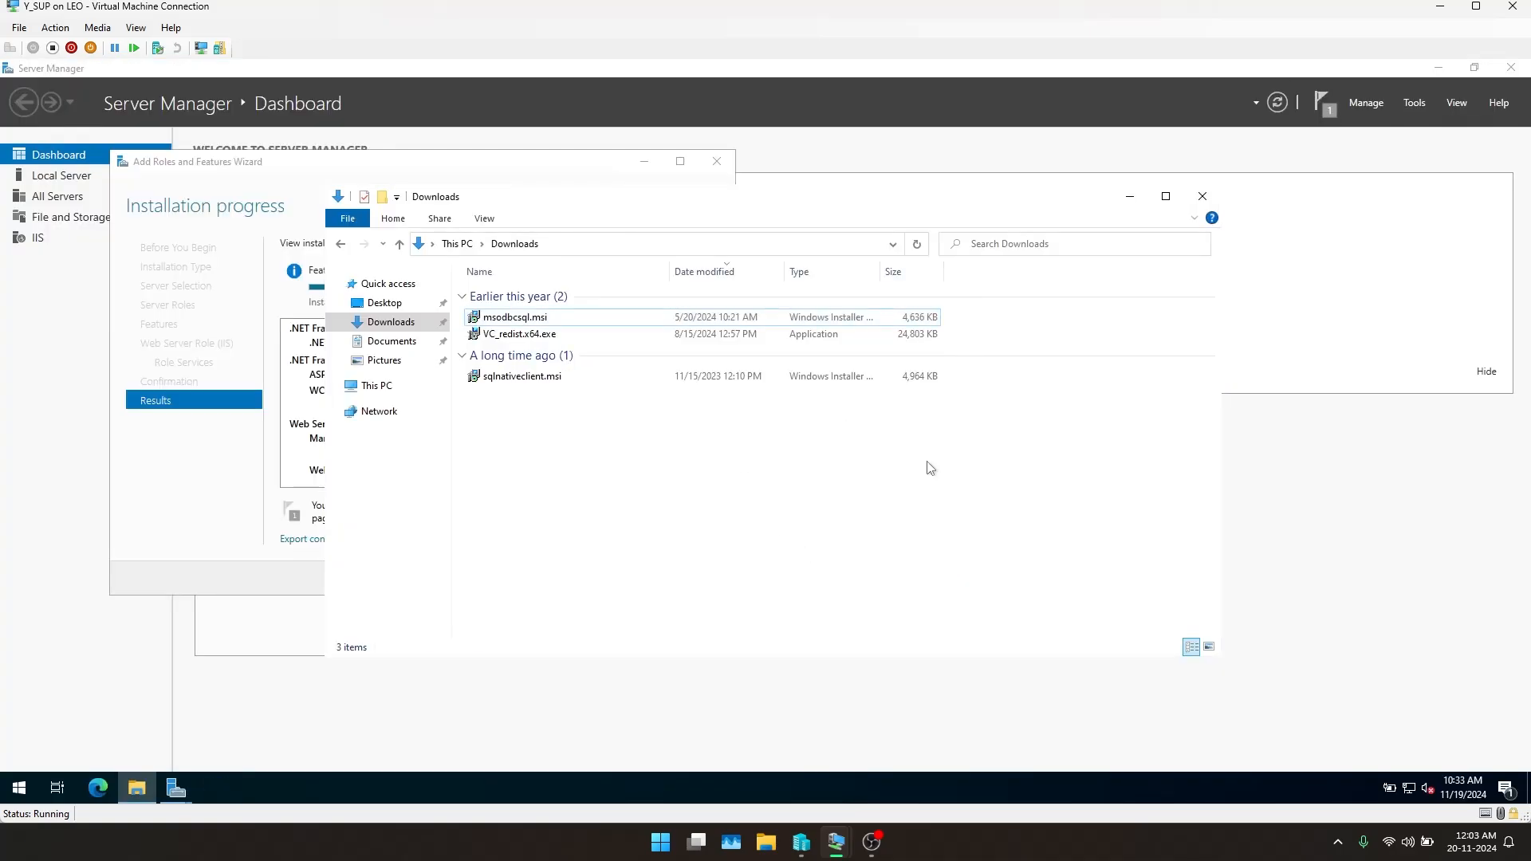
Close File Explorer, review the installed roles and features in the Add Roles and Features Wizard, and close the wizard
click(1200, 200)
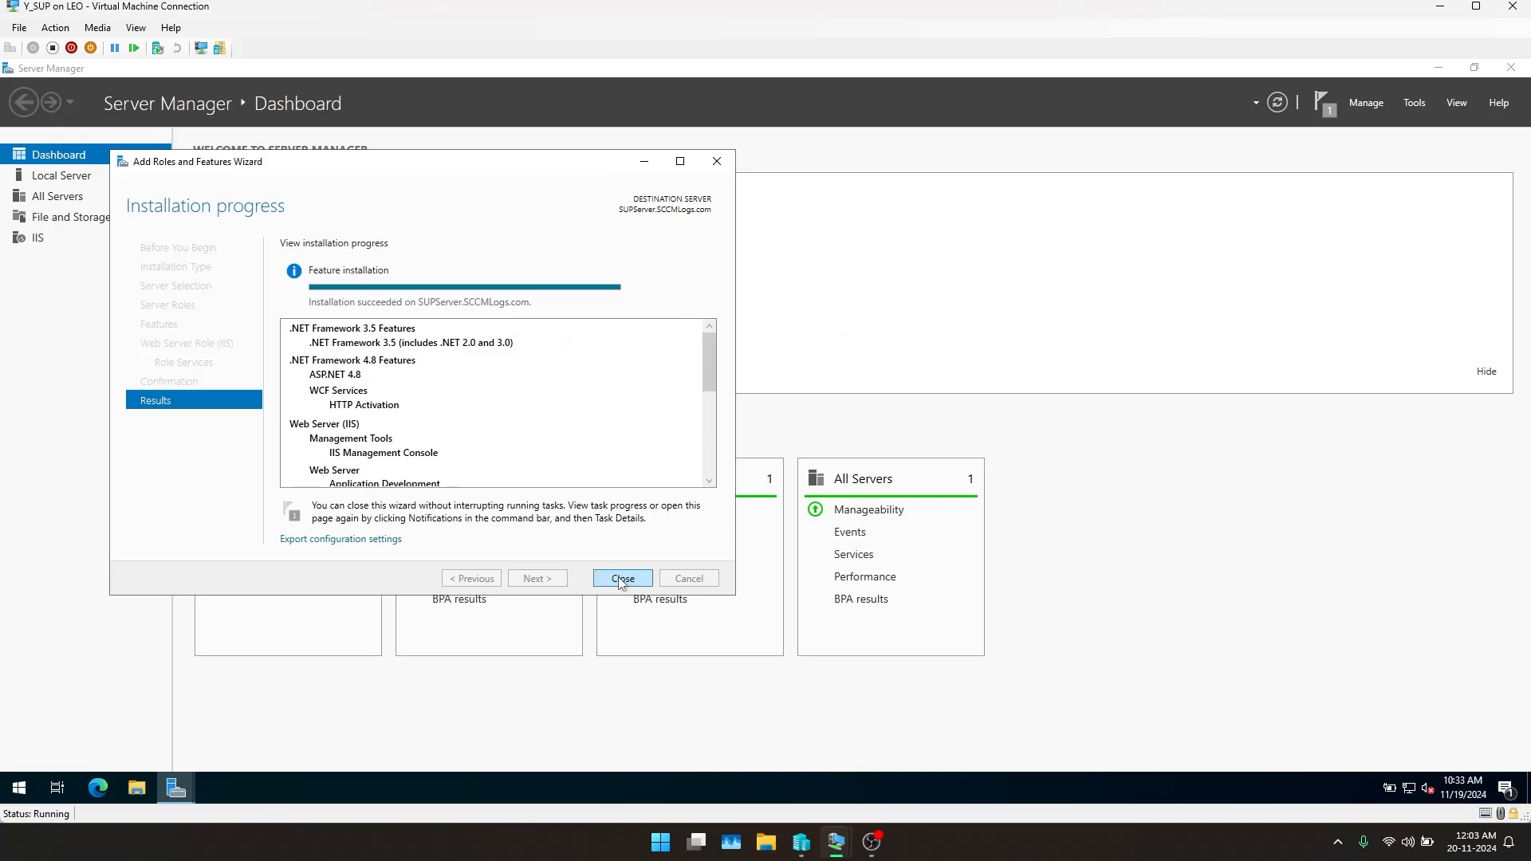
scroll(429, 373, down, 4)
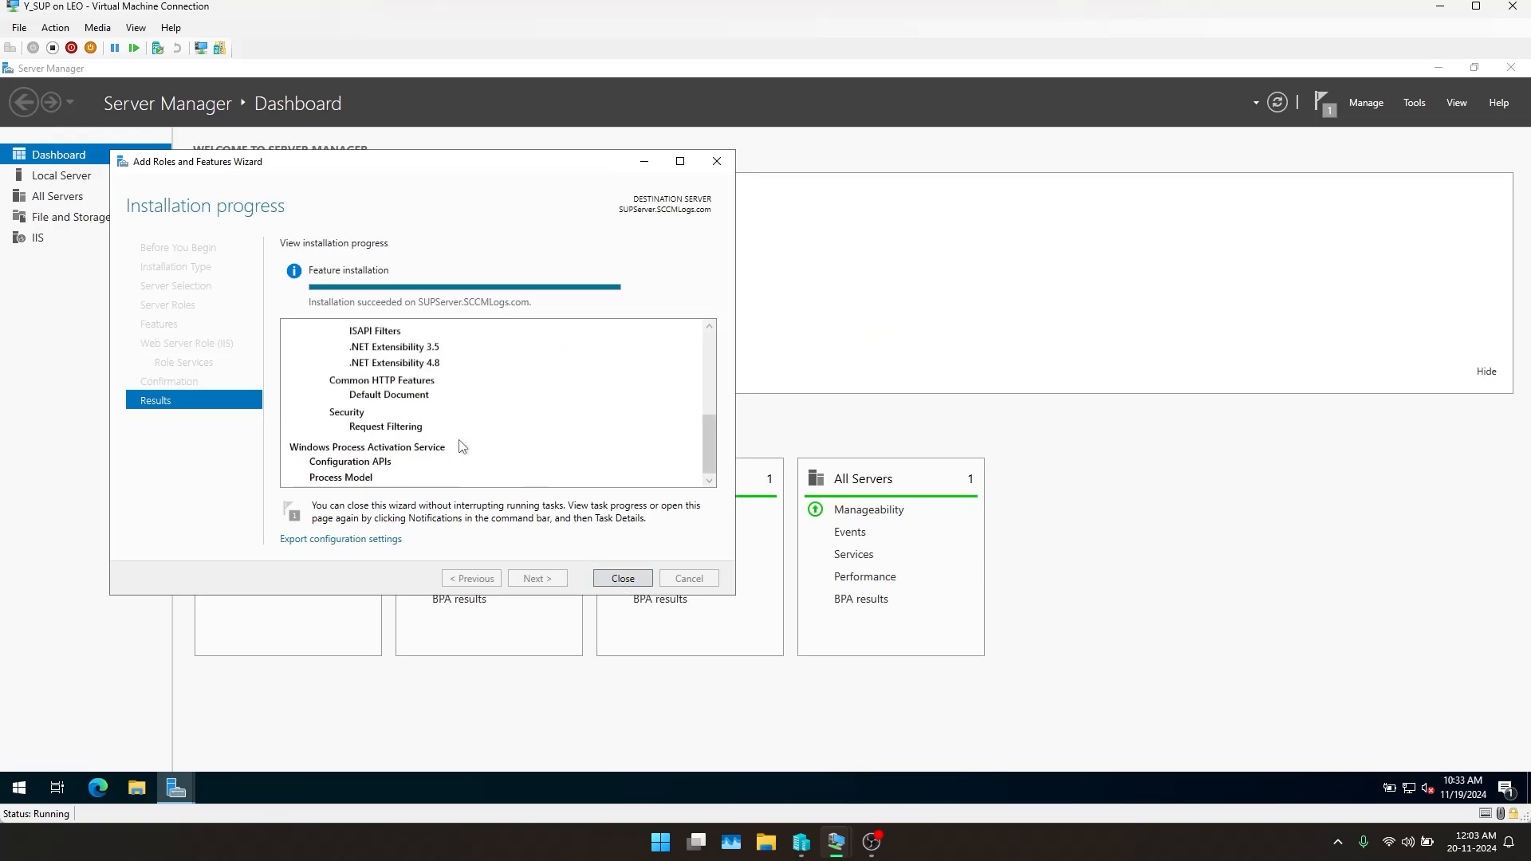
scroll(463, 444, up, 5)
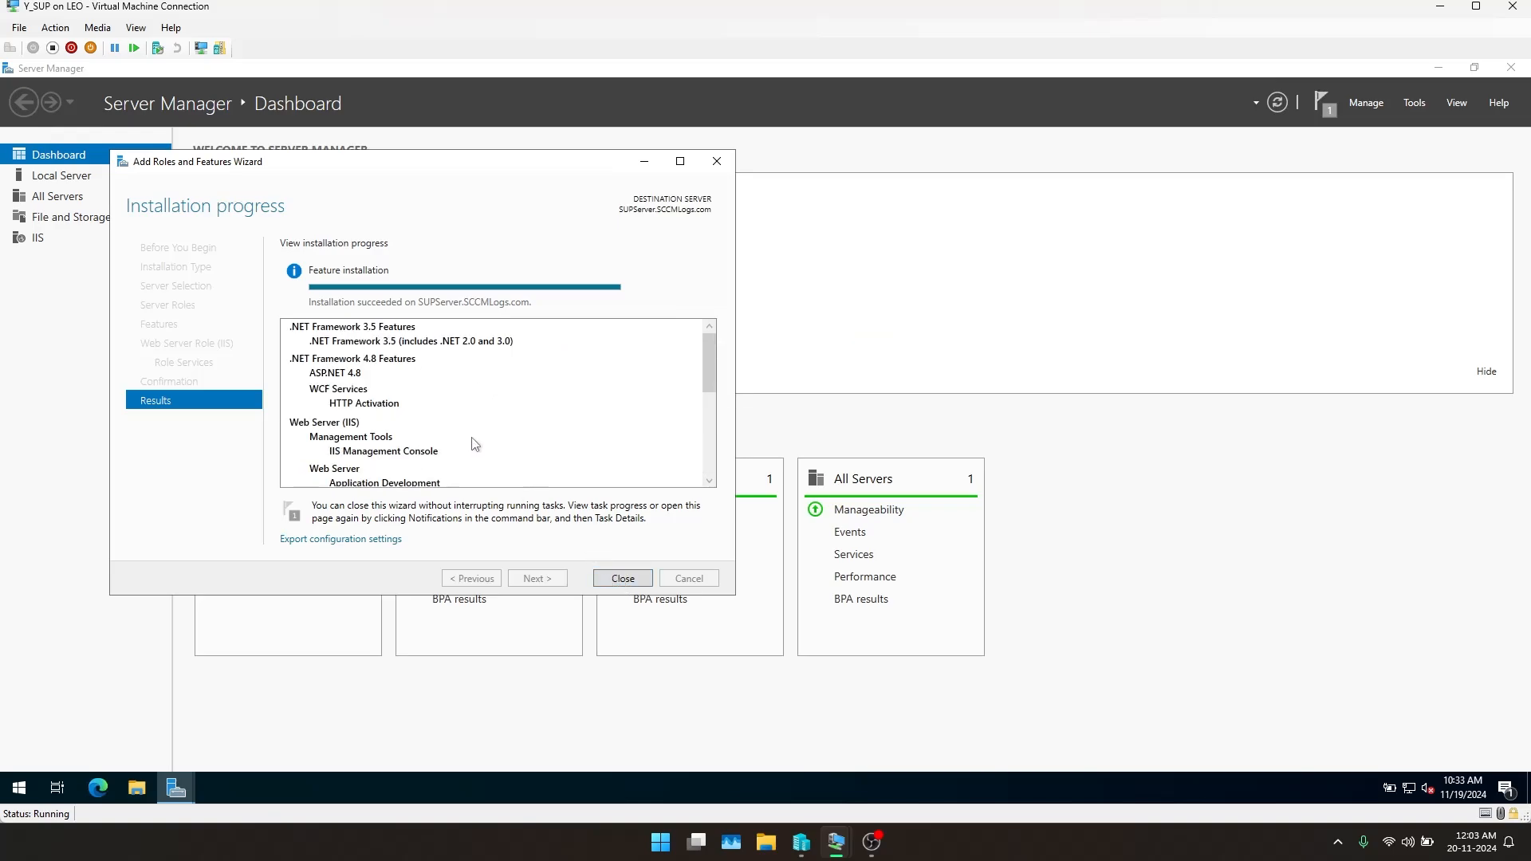
click(623, 579)
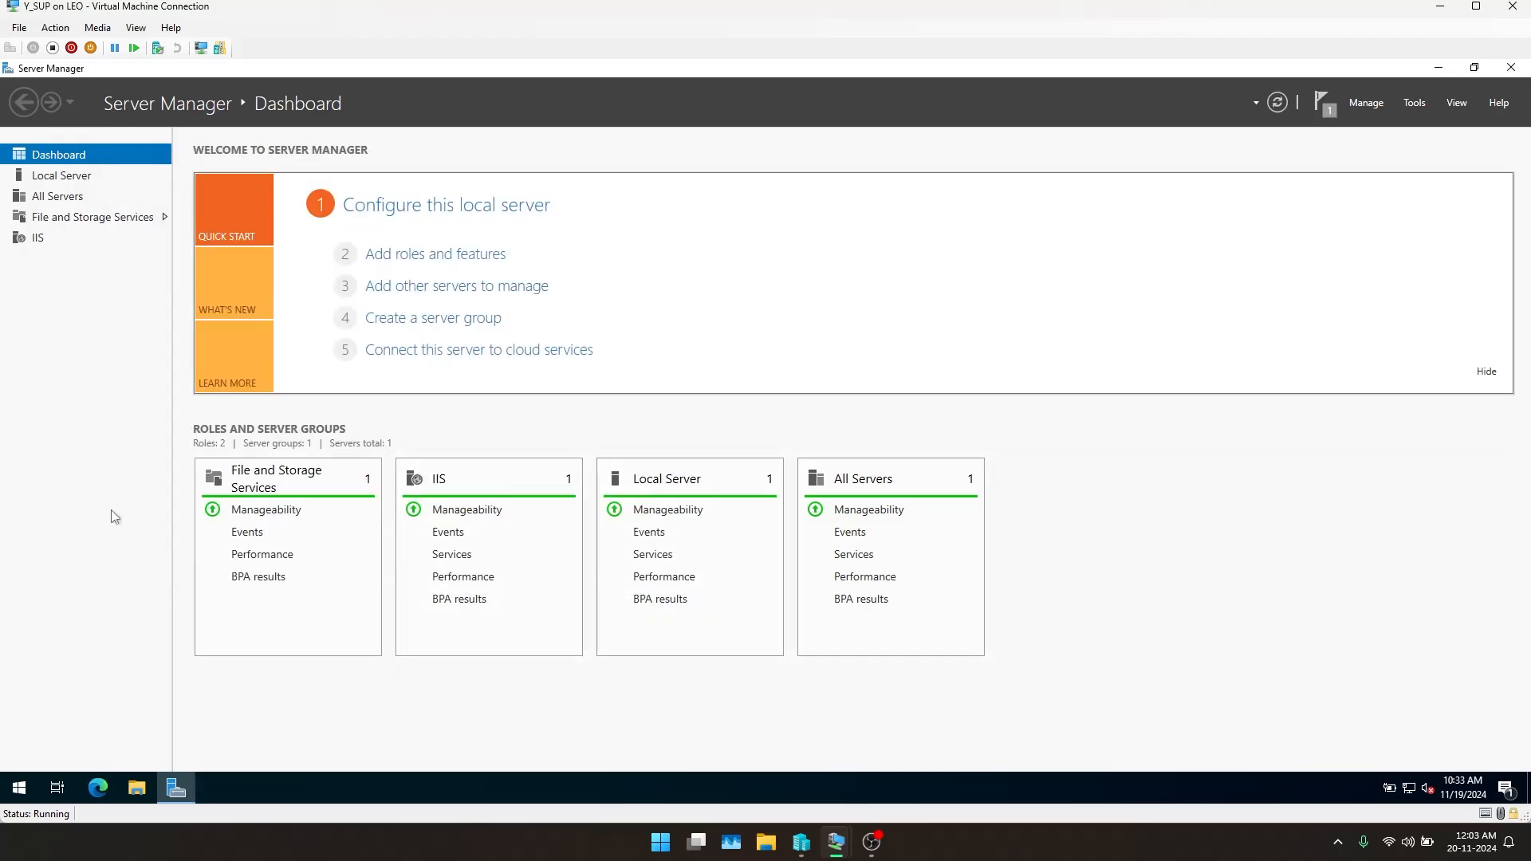
Open Internet Information Services (IIS) Manager and examine the Default Web Site under the sites of SUPSERVER
click(50, 237)
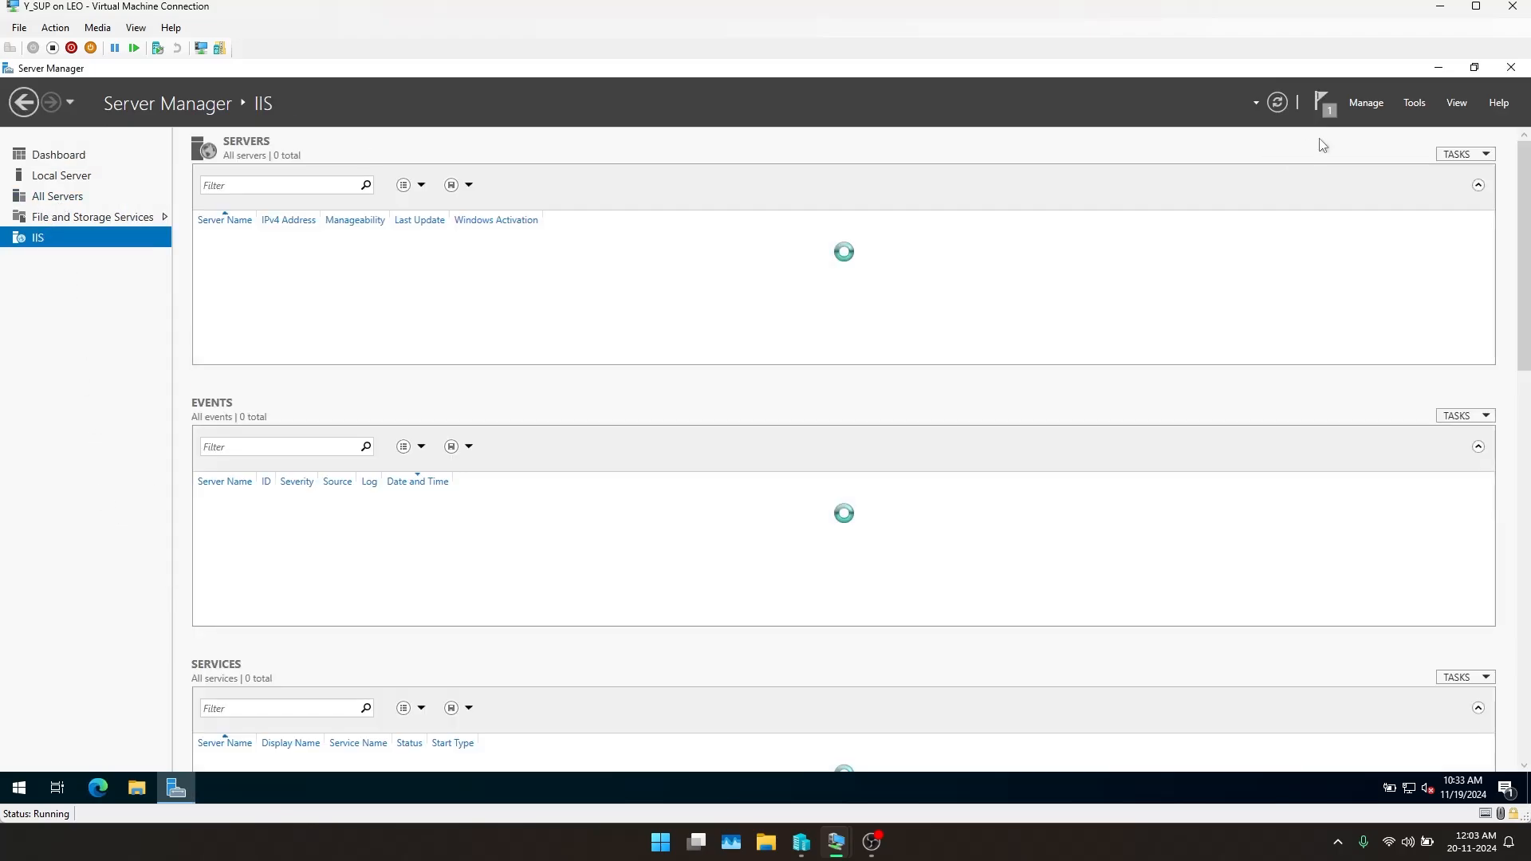
click(1413, 102)
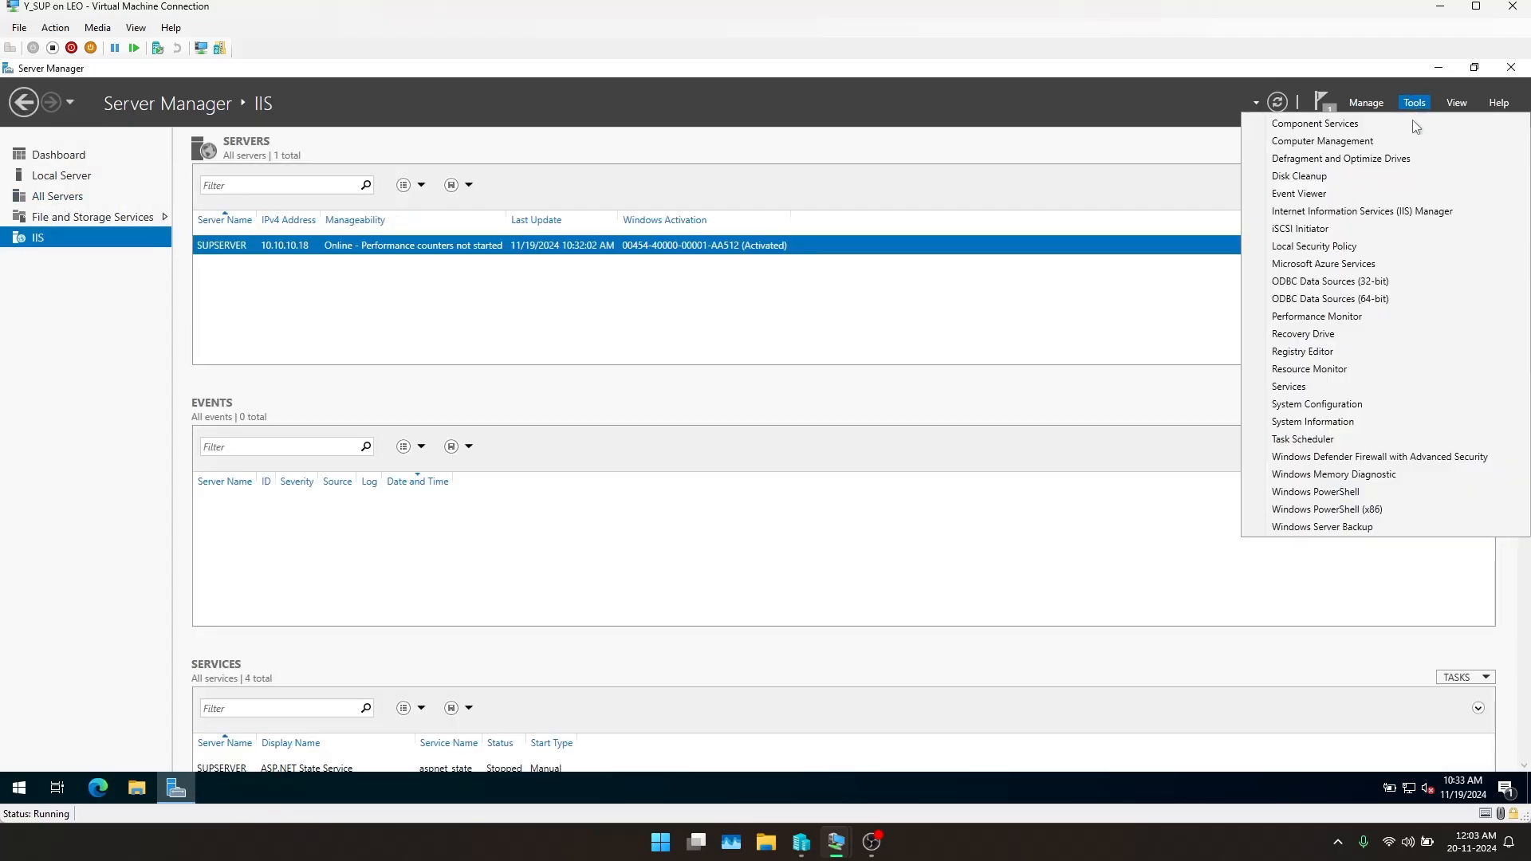
click(1355, 211)
click(71, 170)
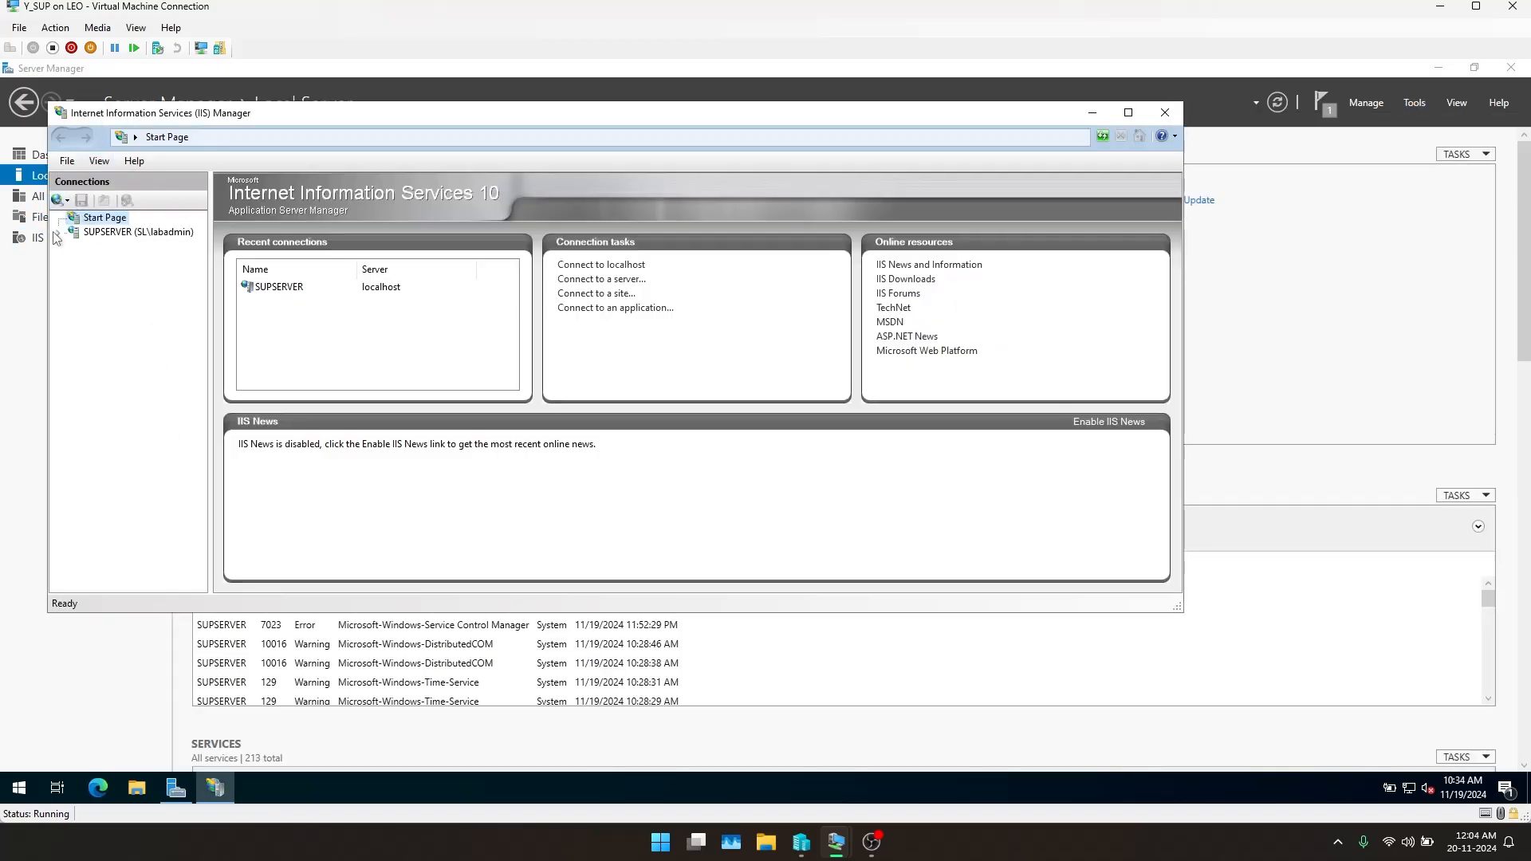
click(58, 232)
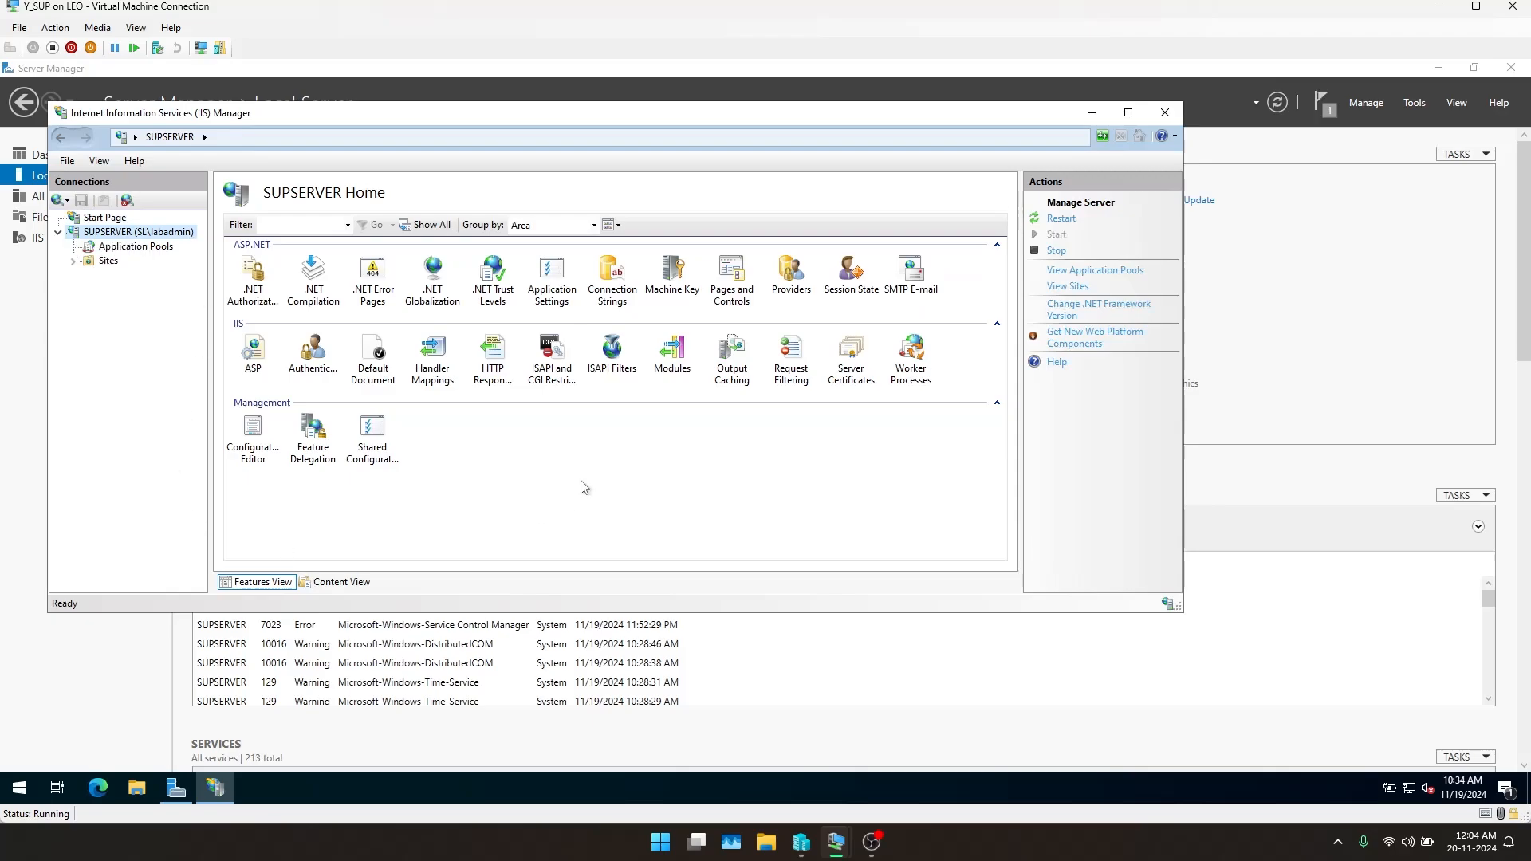
click(74, 260)
click(88, 276)
click(107, 276)
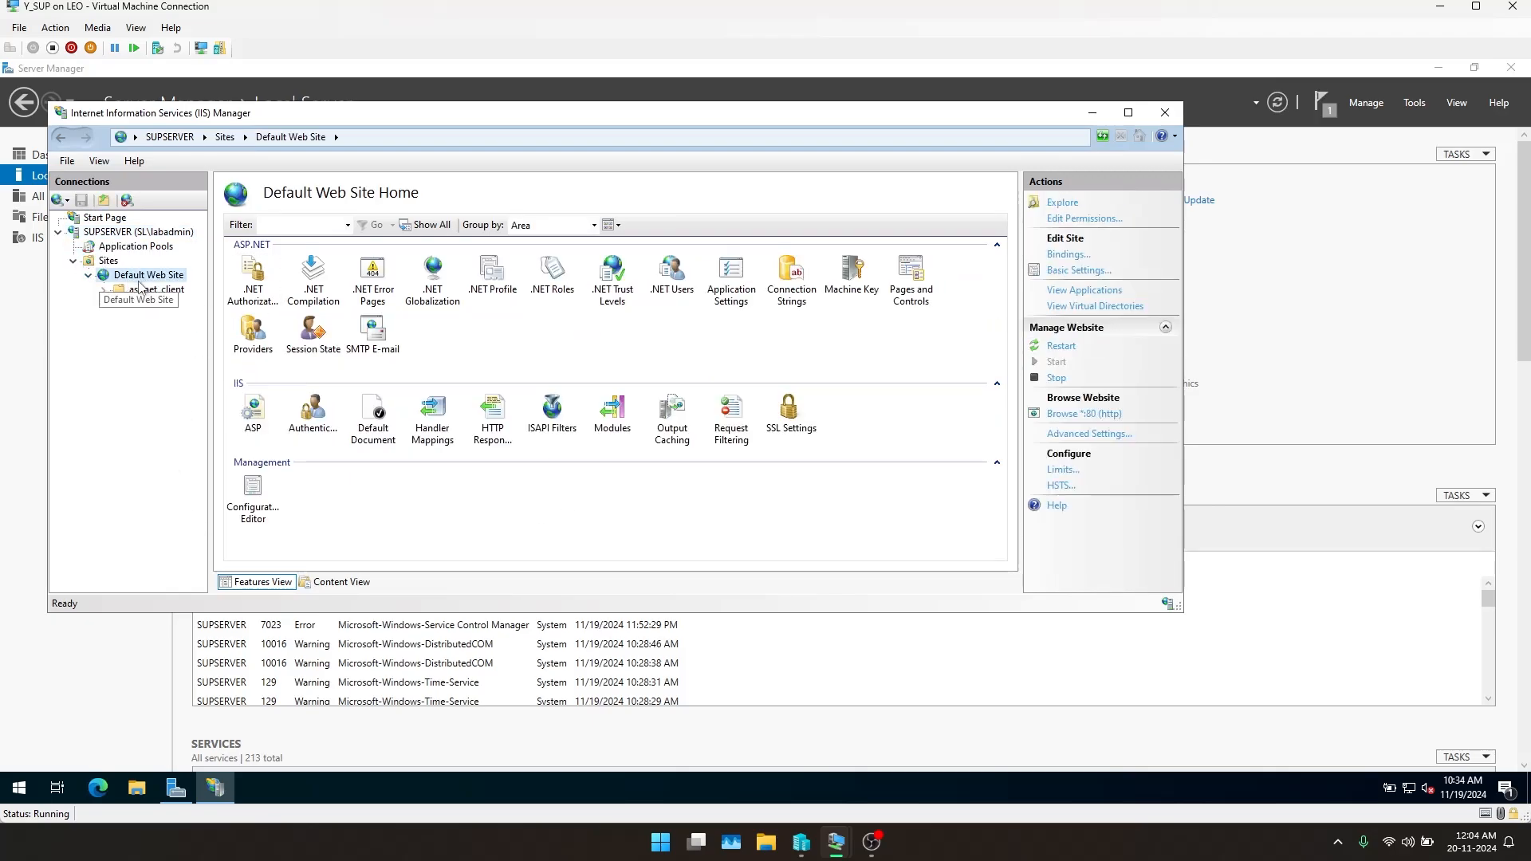
click(88, 275)
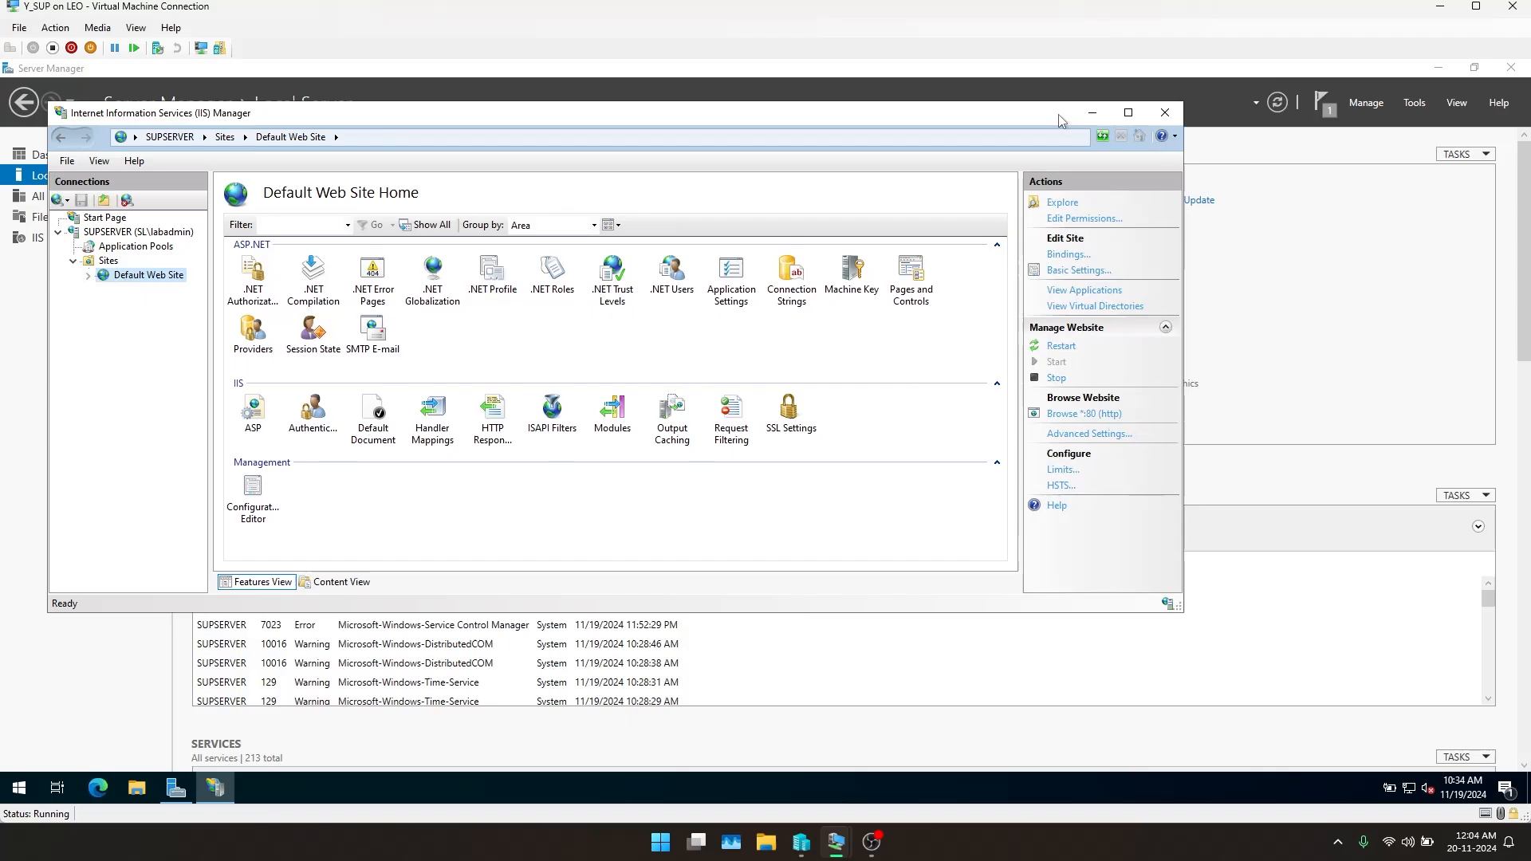
drag(1059, 120, 1080, 133)
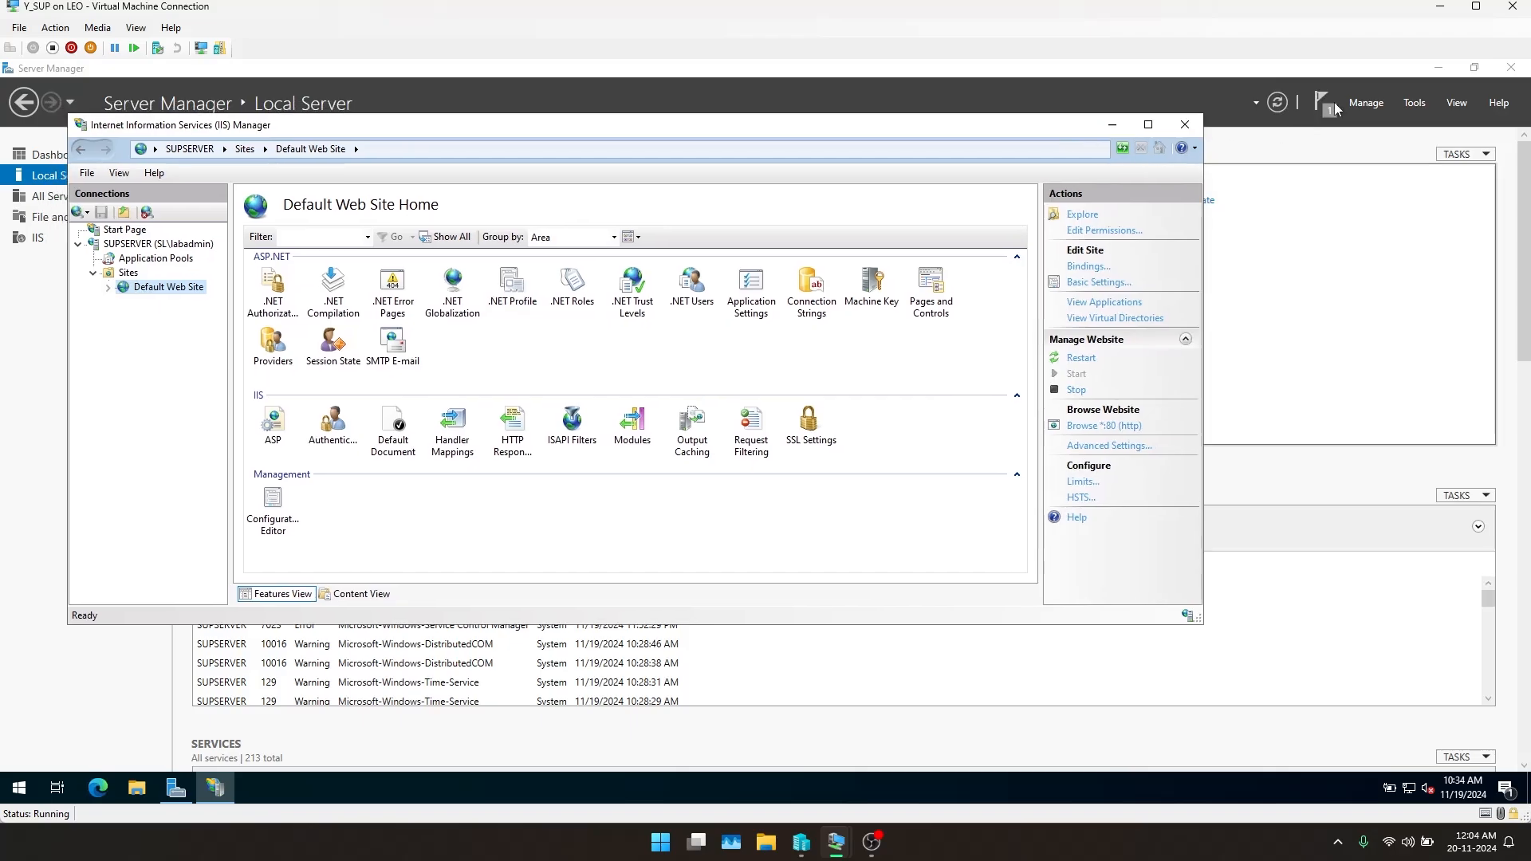
Create a folder named WSUS_Files on the SUSDB (D:) drive of the Y_SUP machine and open it
click(1359, 276)
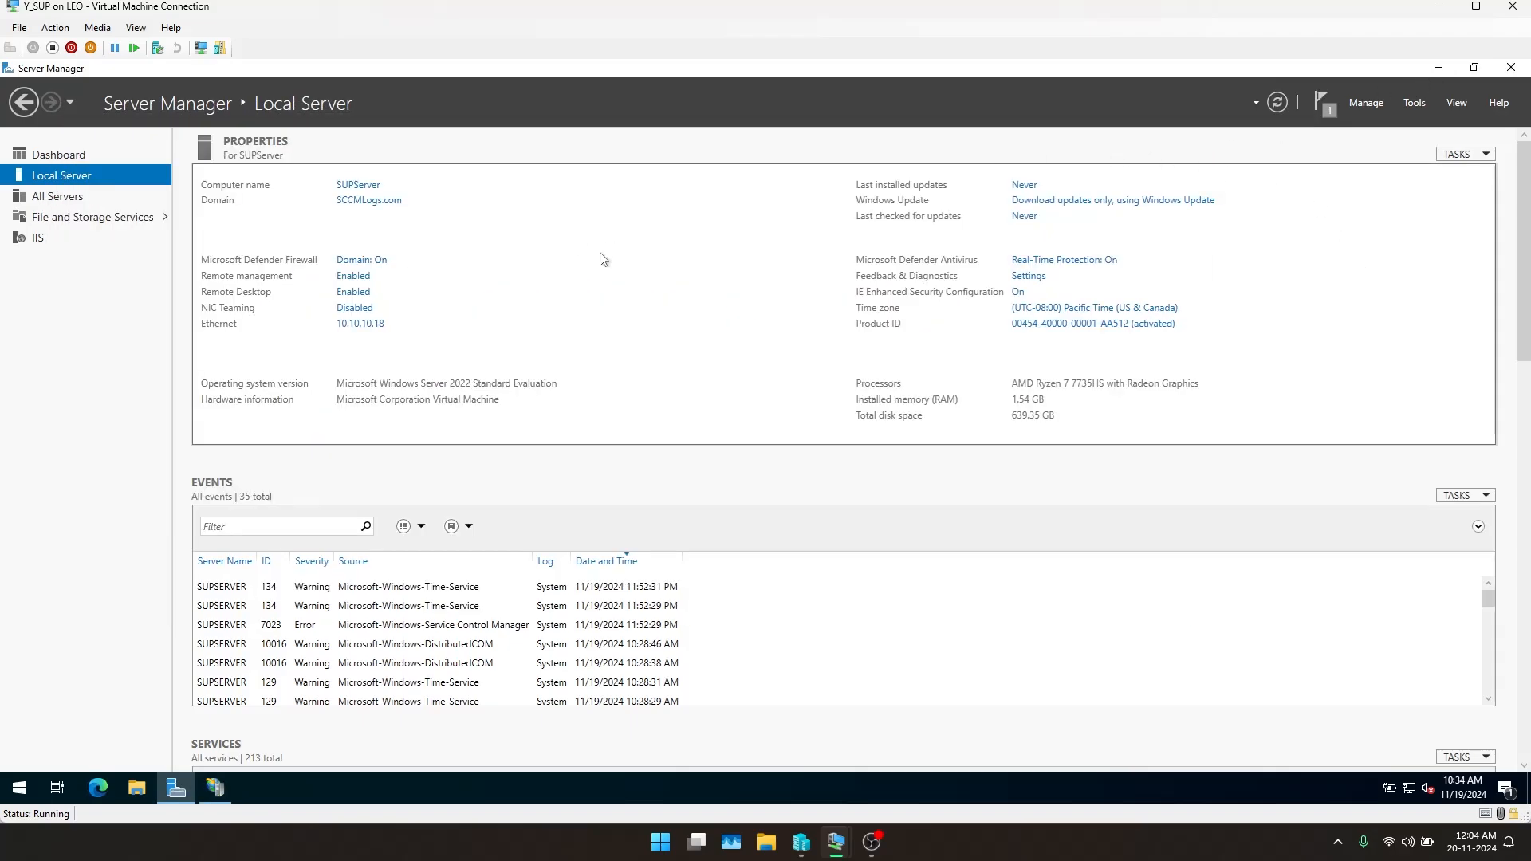
click(136, 788)
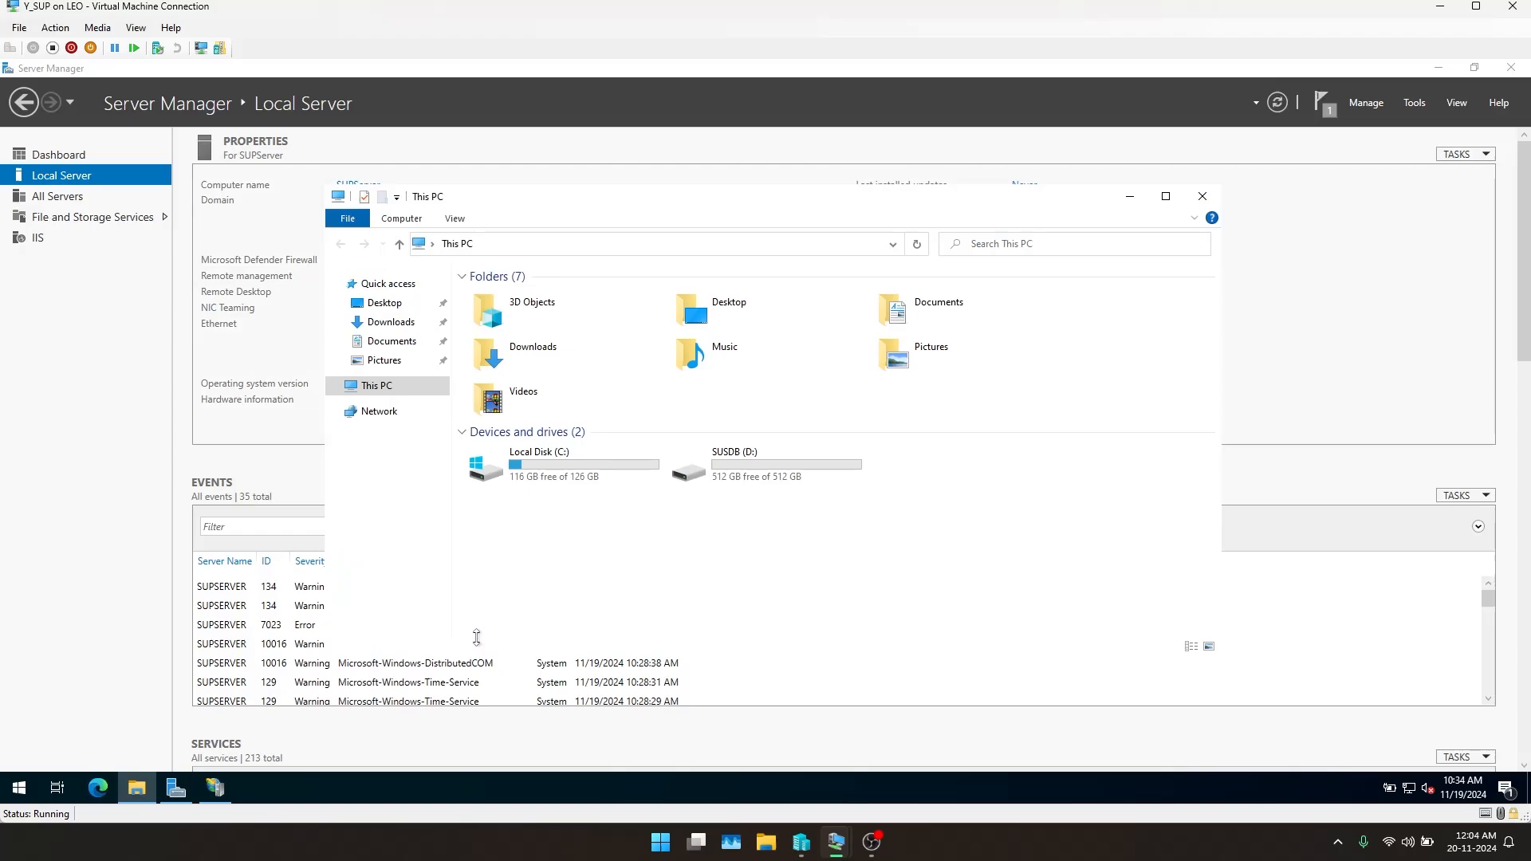
double_click(701, 471)
right_click(482, 331)
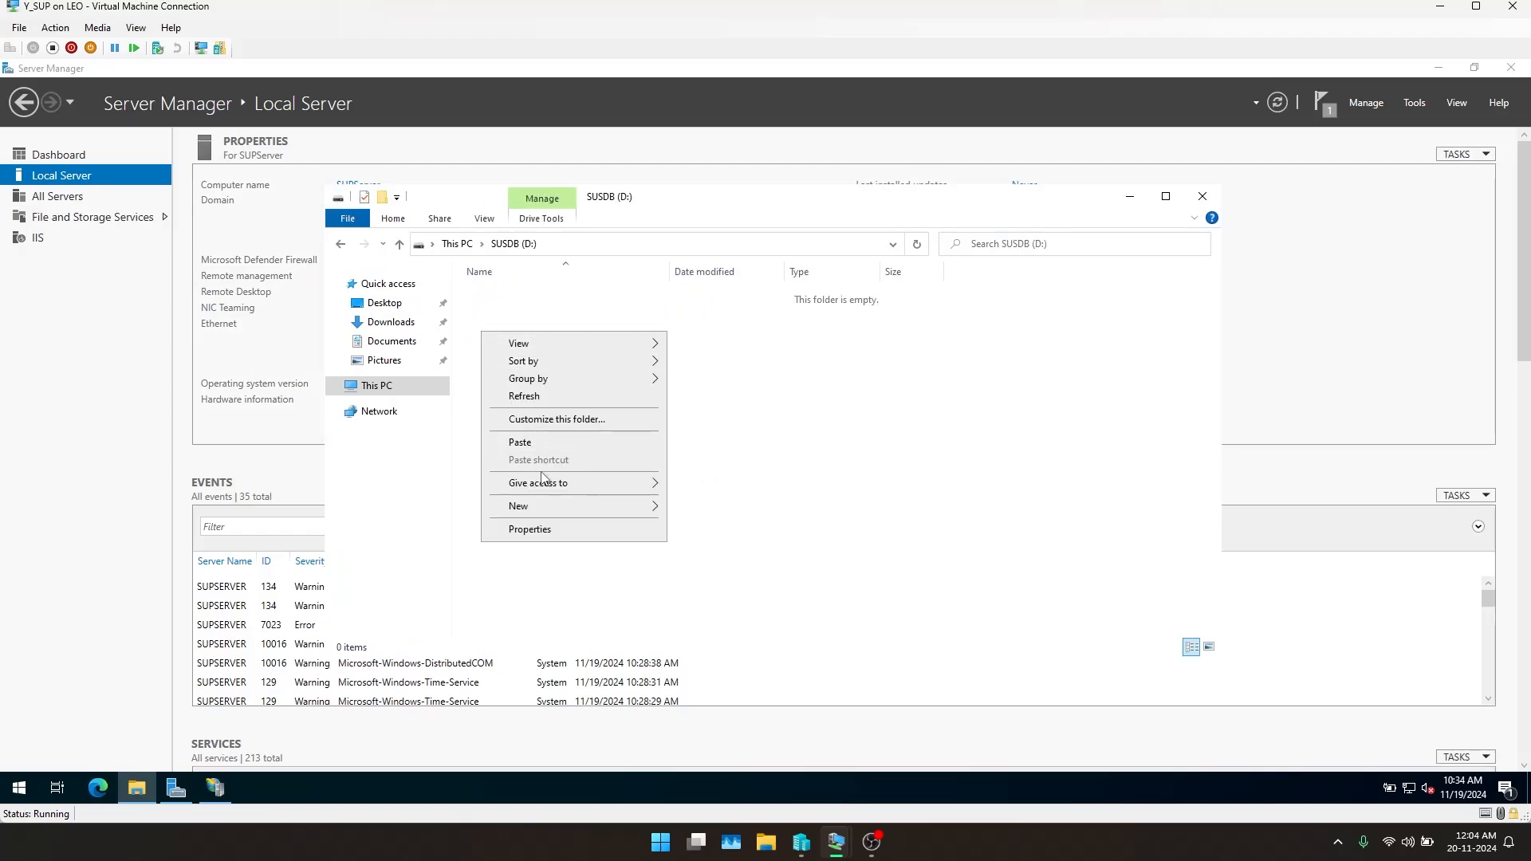
mouse_move(556, 514)
click(710, 507)
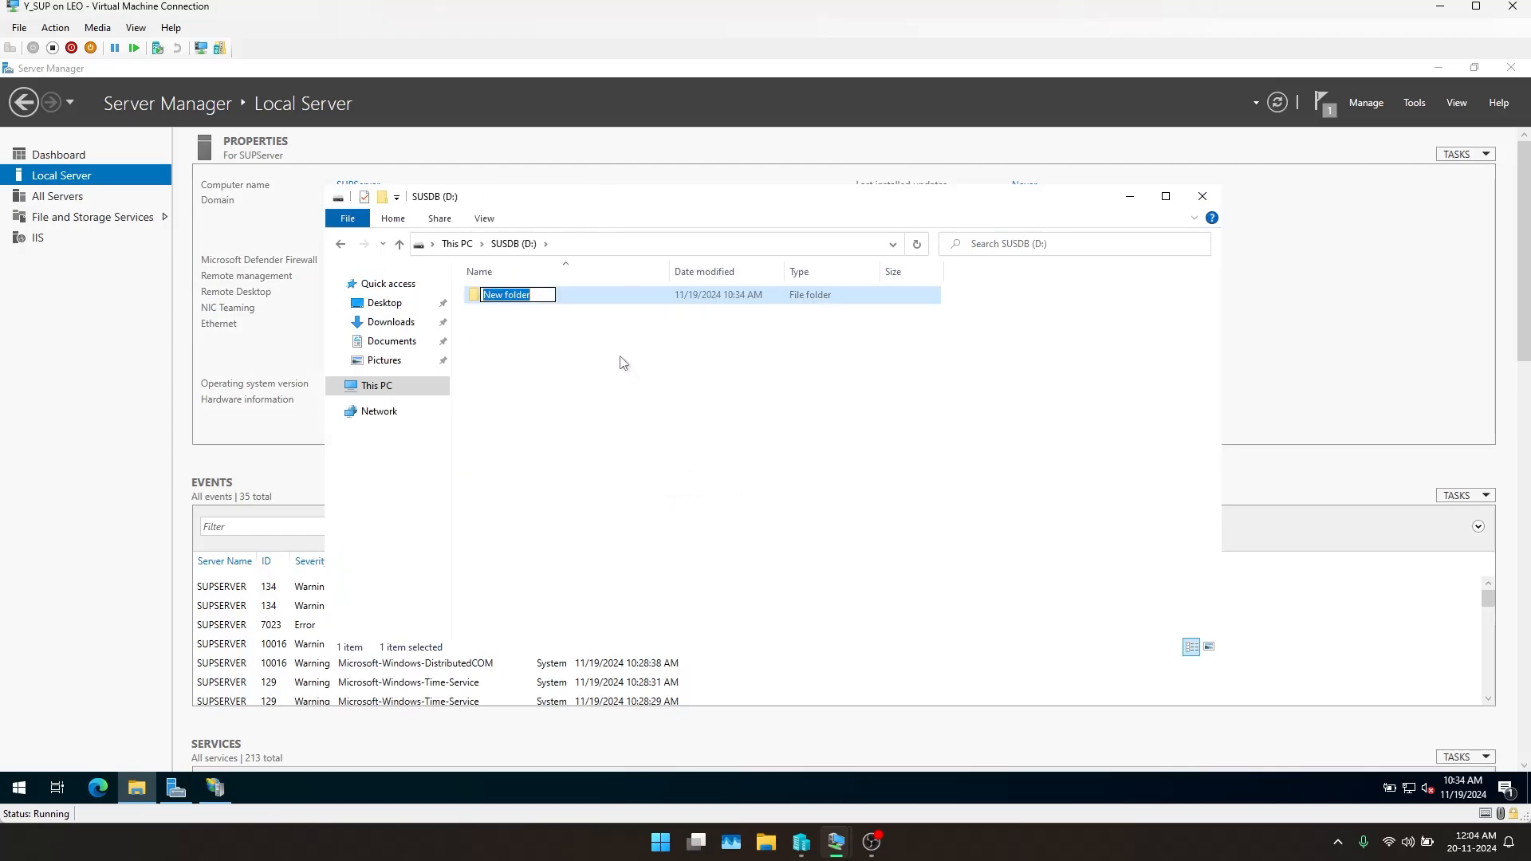
text(WSUSU)
text(Files)
key(Return)
key(Return)
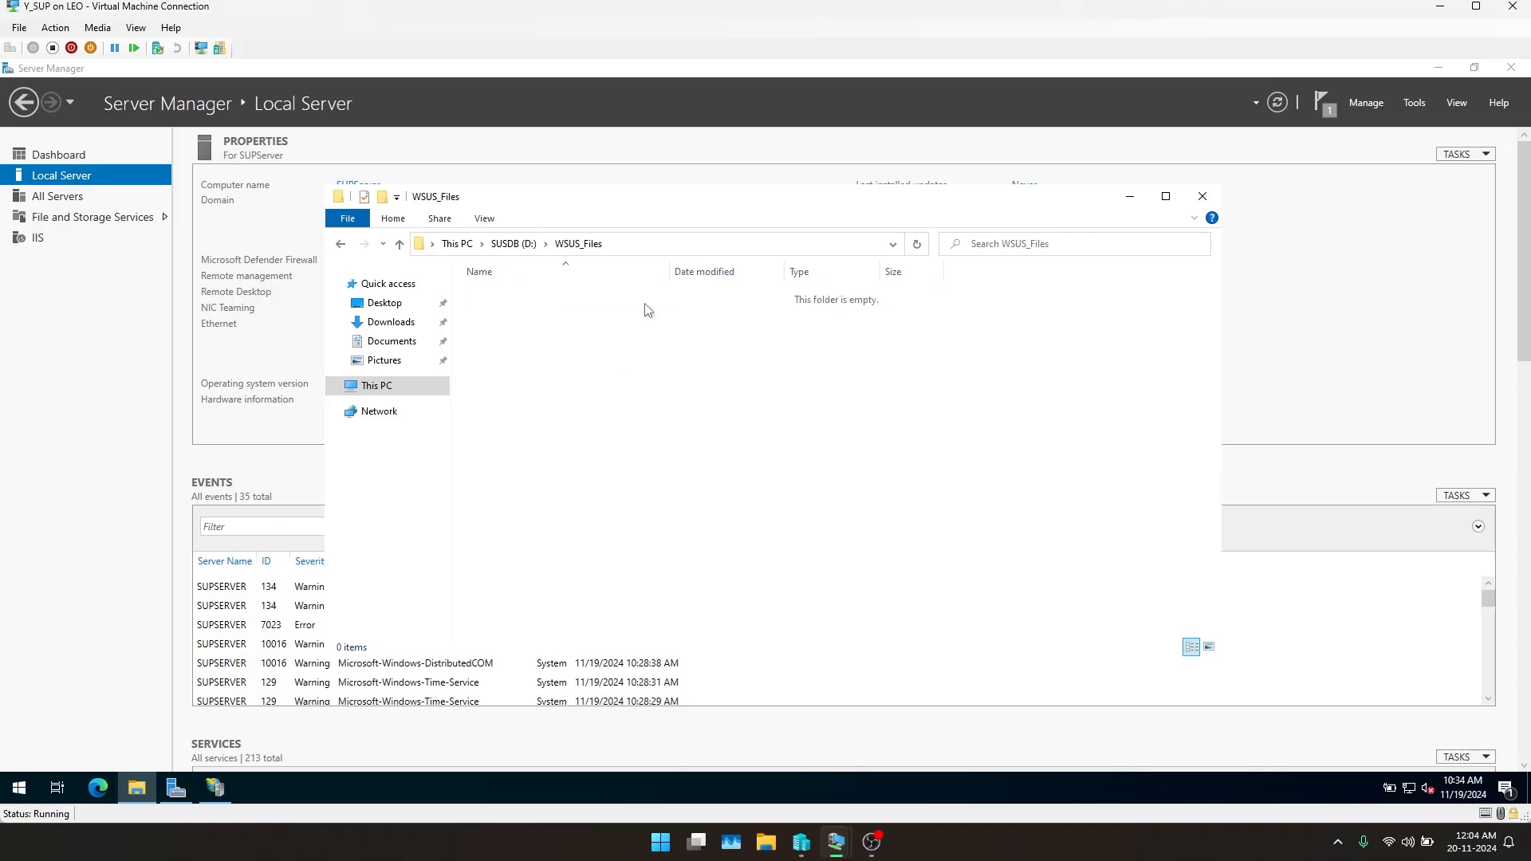
Copy the path of the WSUS_Files folder and close File Explorer
click(640, 242)
right_click(471, 246)
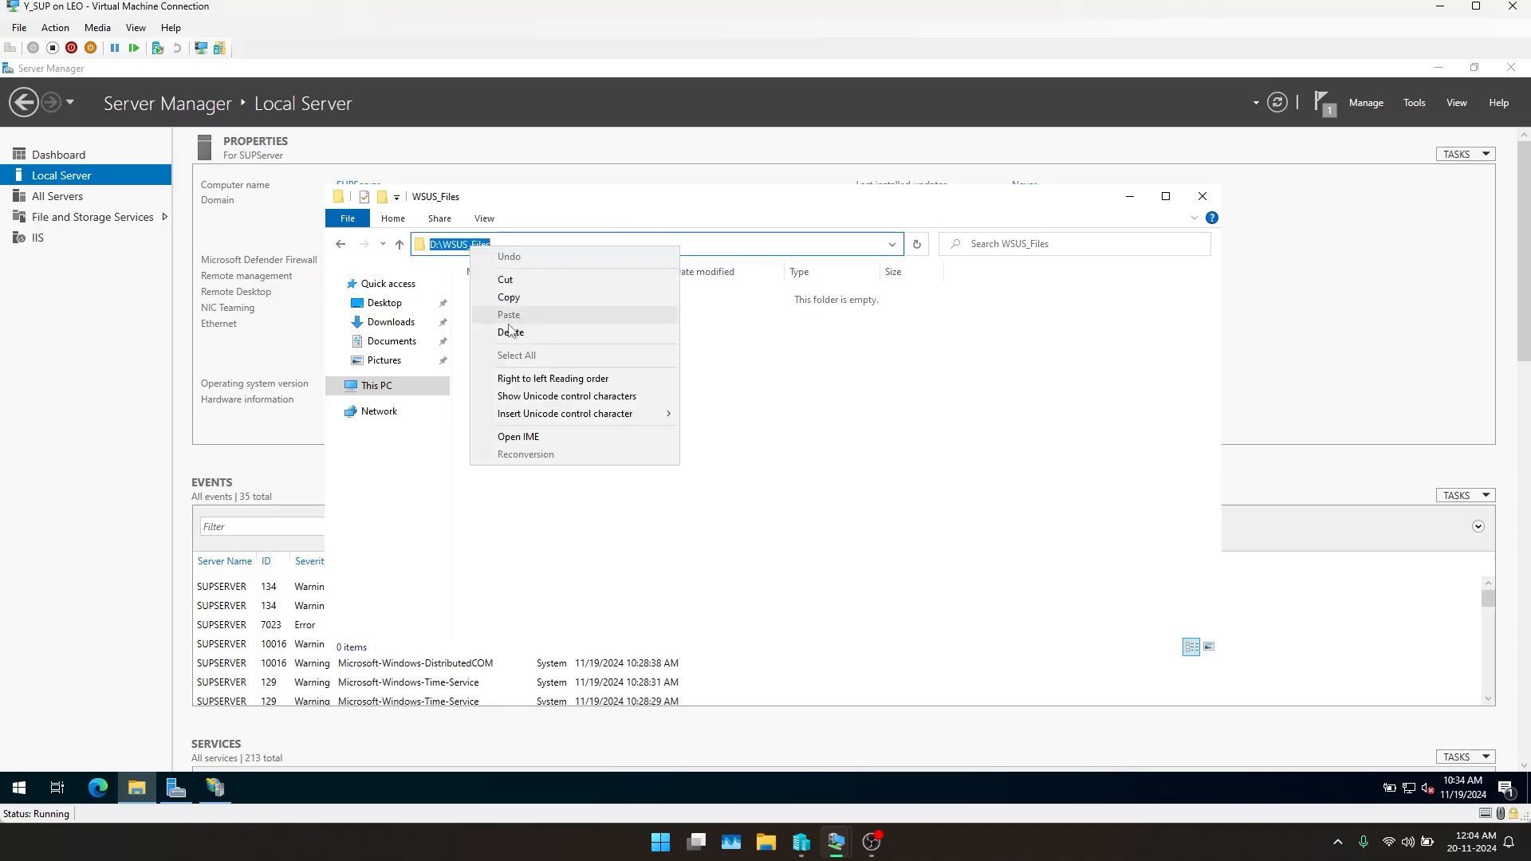
click(516, 301)
click(672, 389)
click(1203, 196)
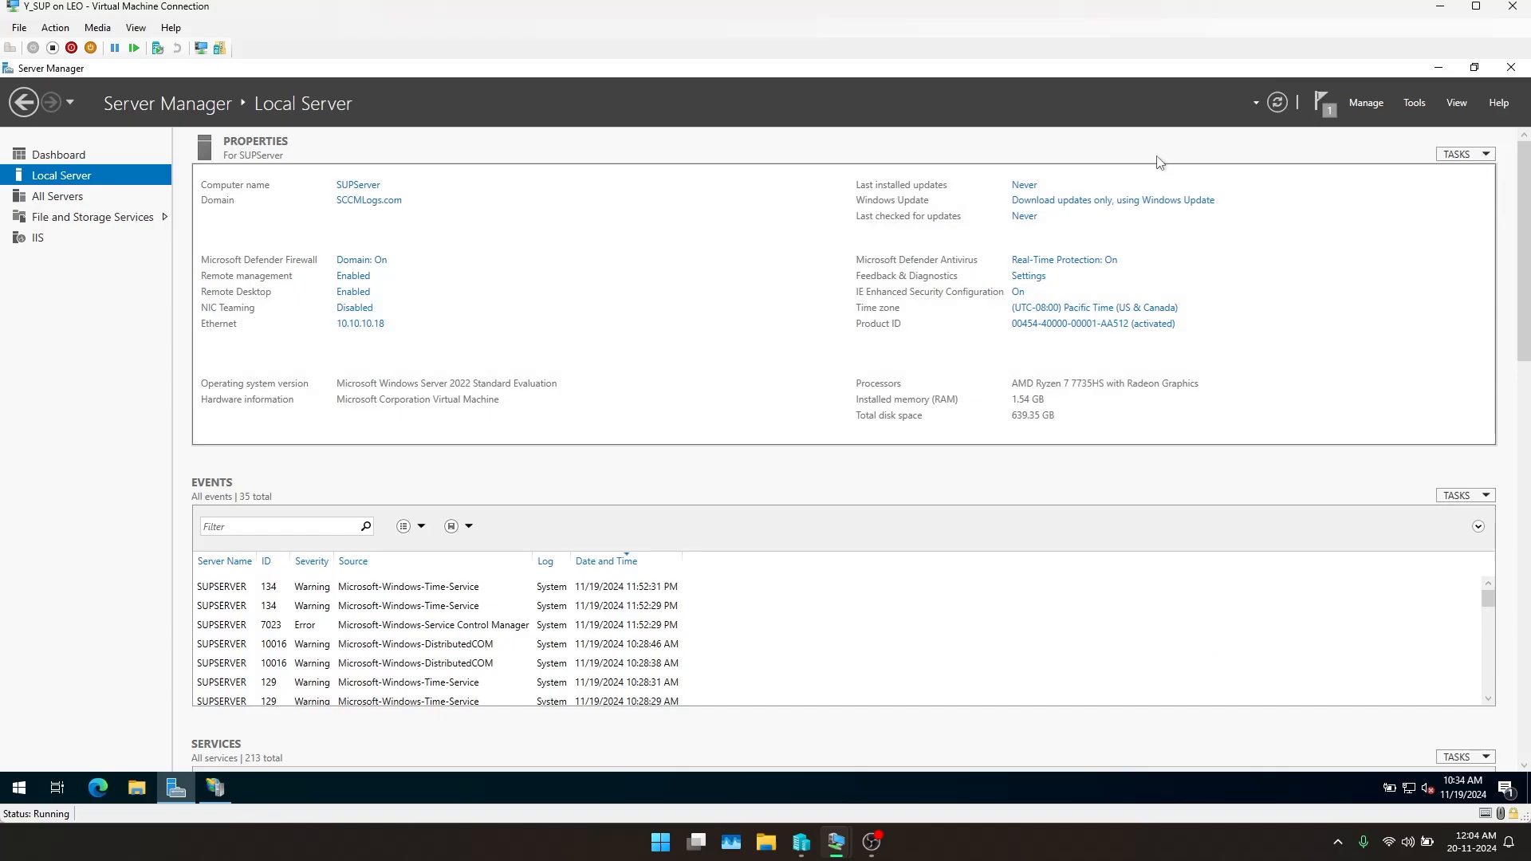
Start adding roles and features to SUPServer and select the Windows Server Update Services role with its required features and management tools
click(1366, 102)
click(1362, 130)
click(495, 550)
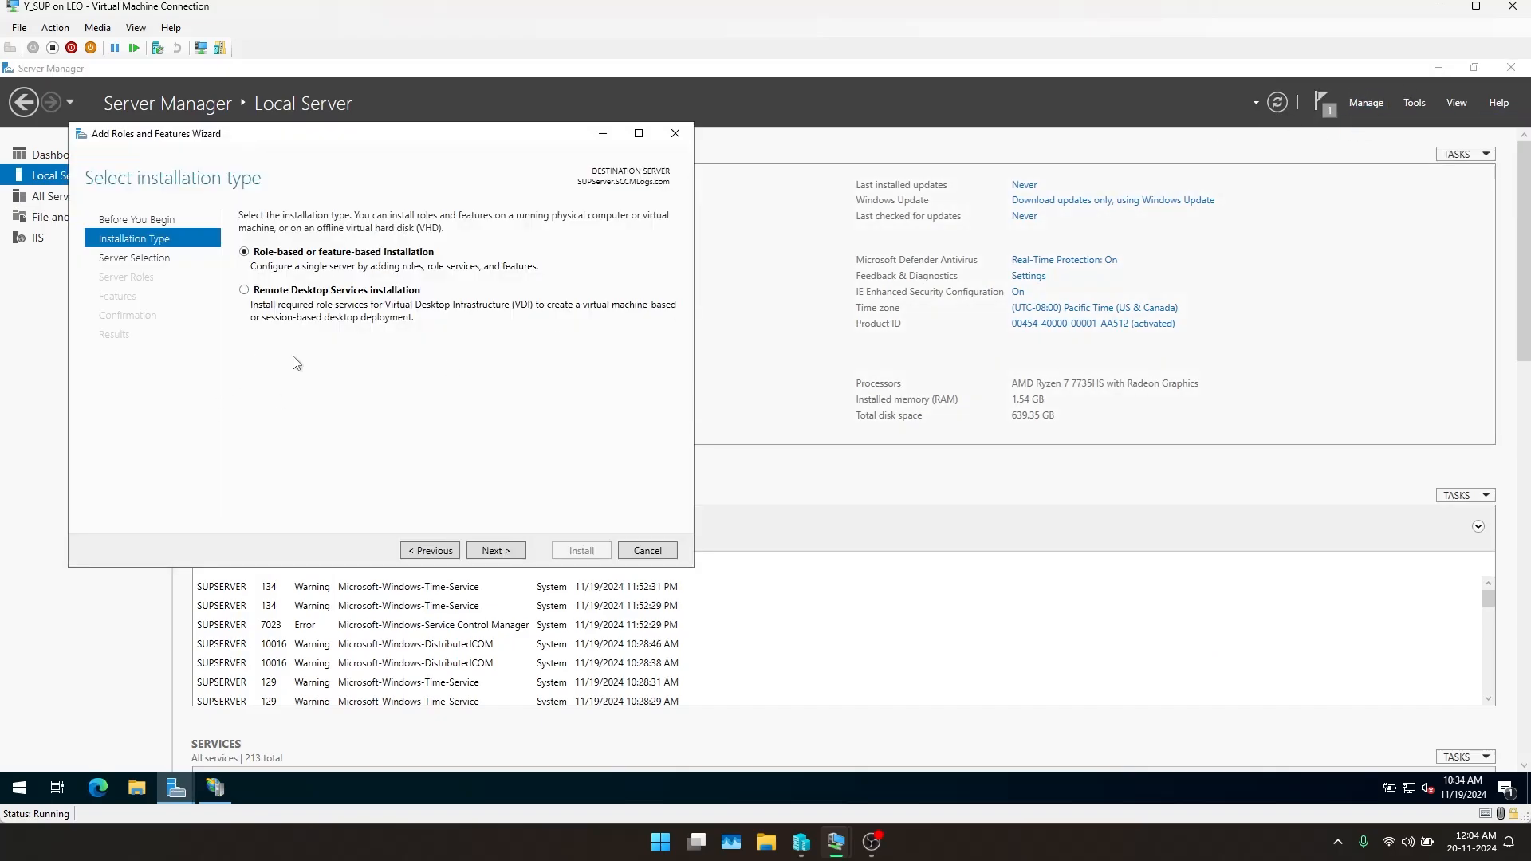
click(496, 551)
click(496, 552)
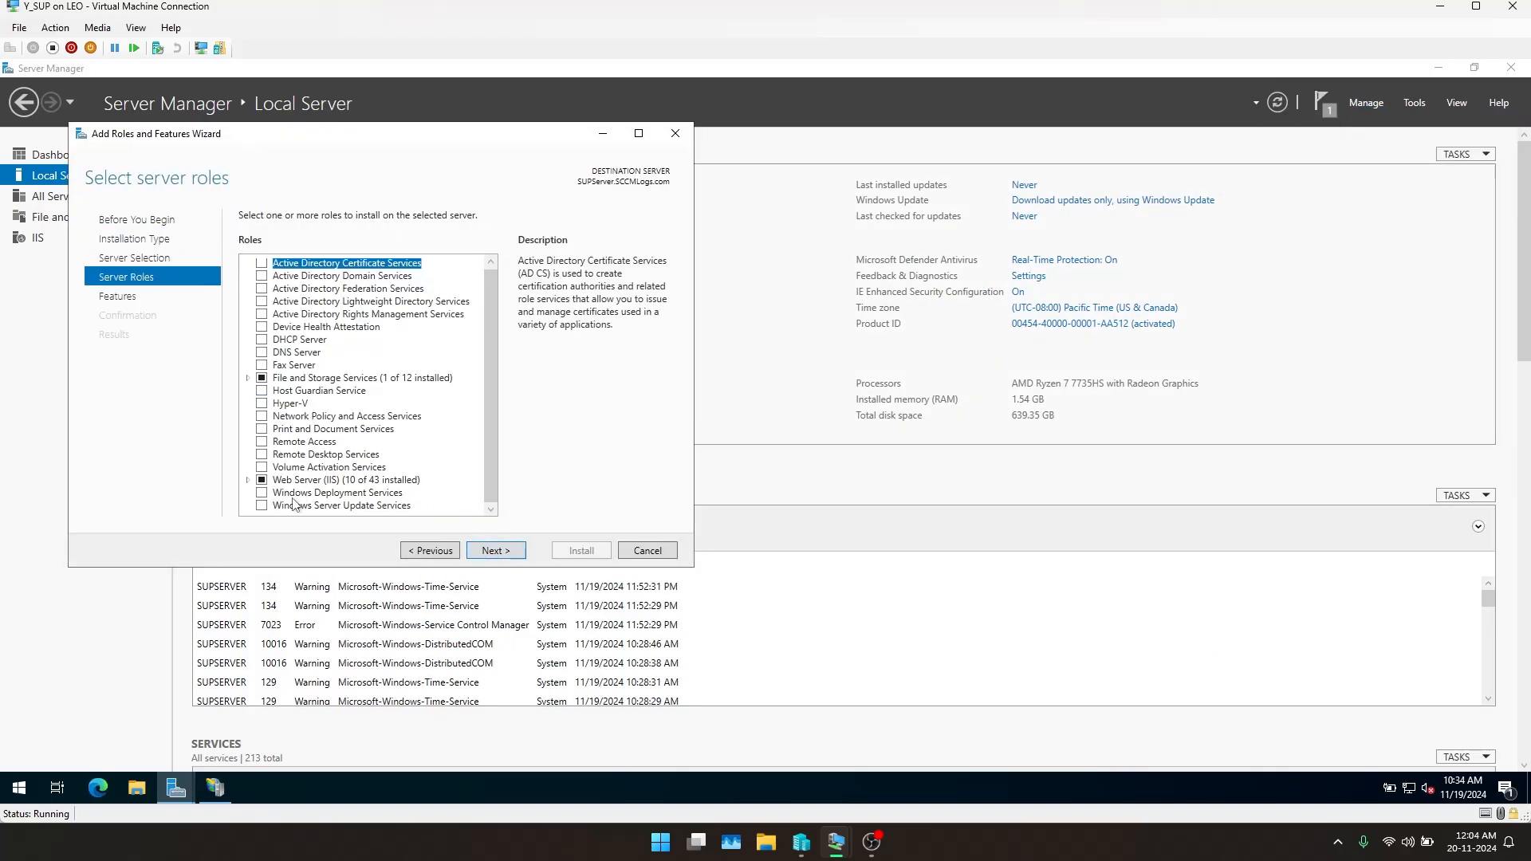
click(262, 506)
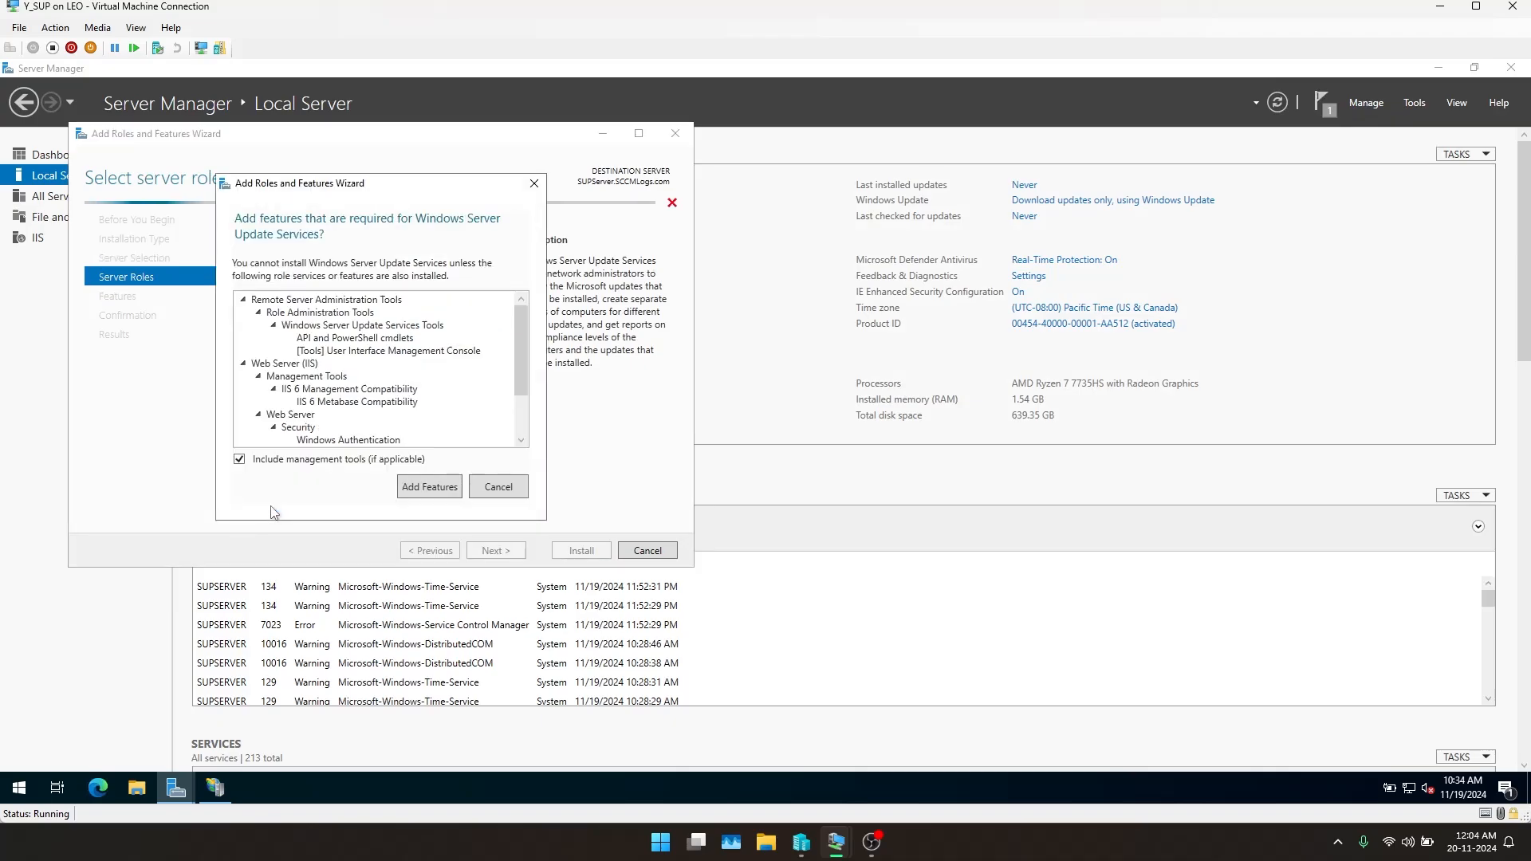
click(409, 488)
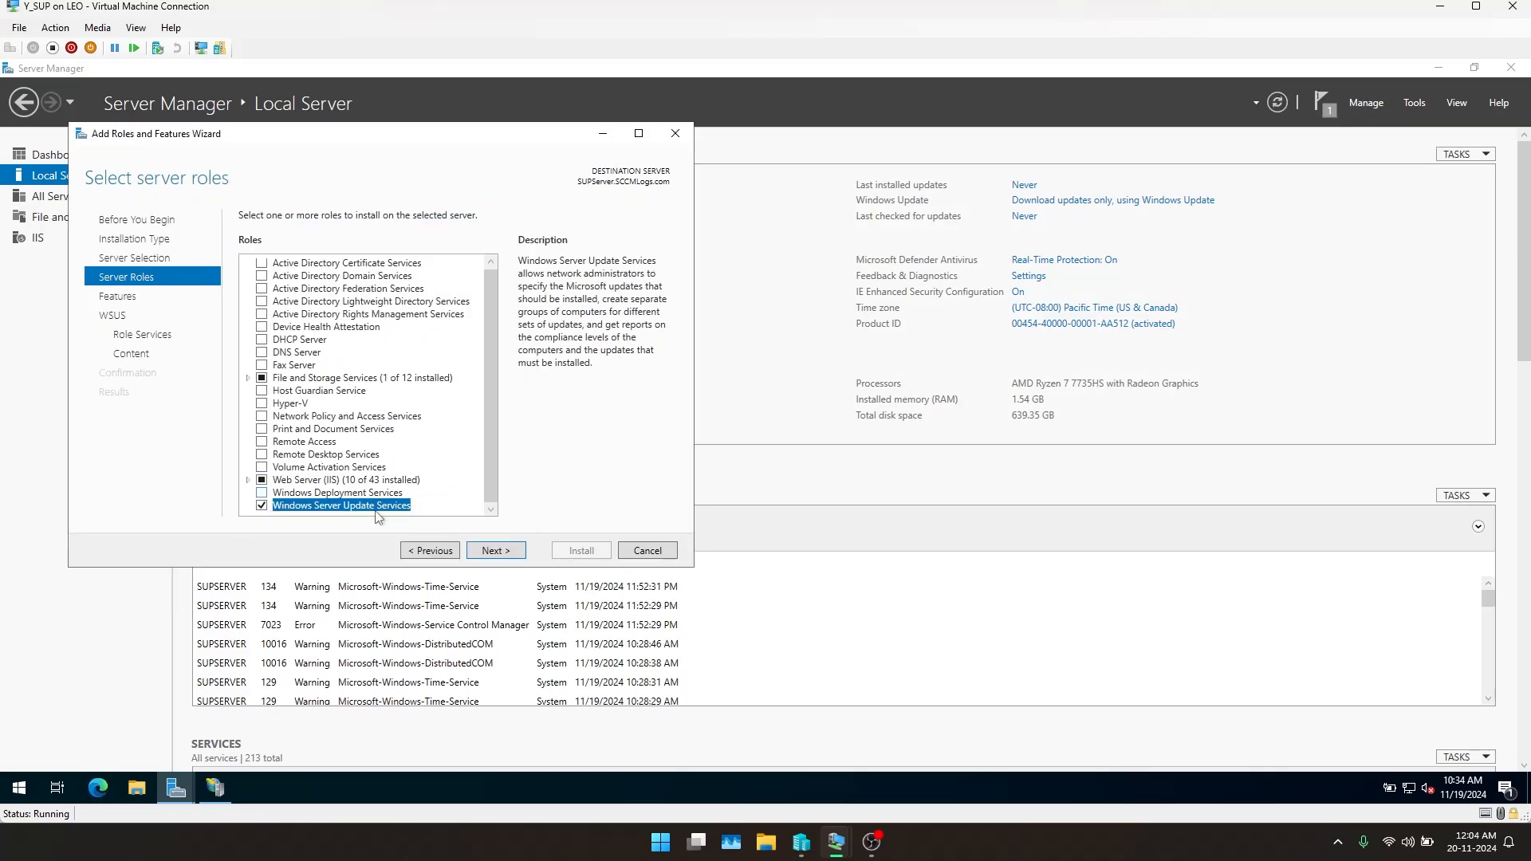
Keep the WID Connectivity and WSUS Services role services, store updates in D:\WSUS_Files, and start installing the role
click(492, 552)
click(492, 551)
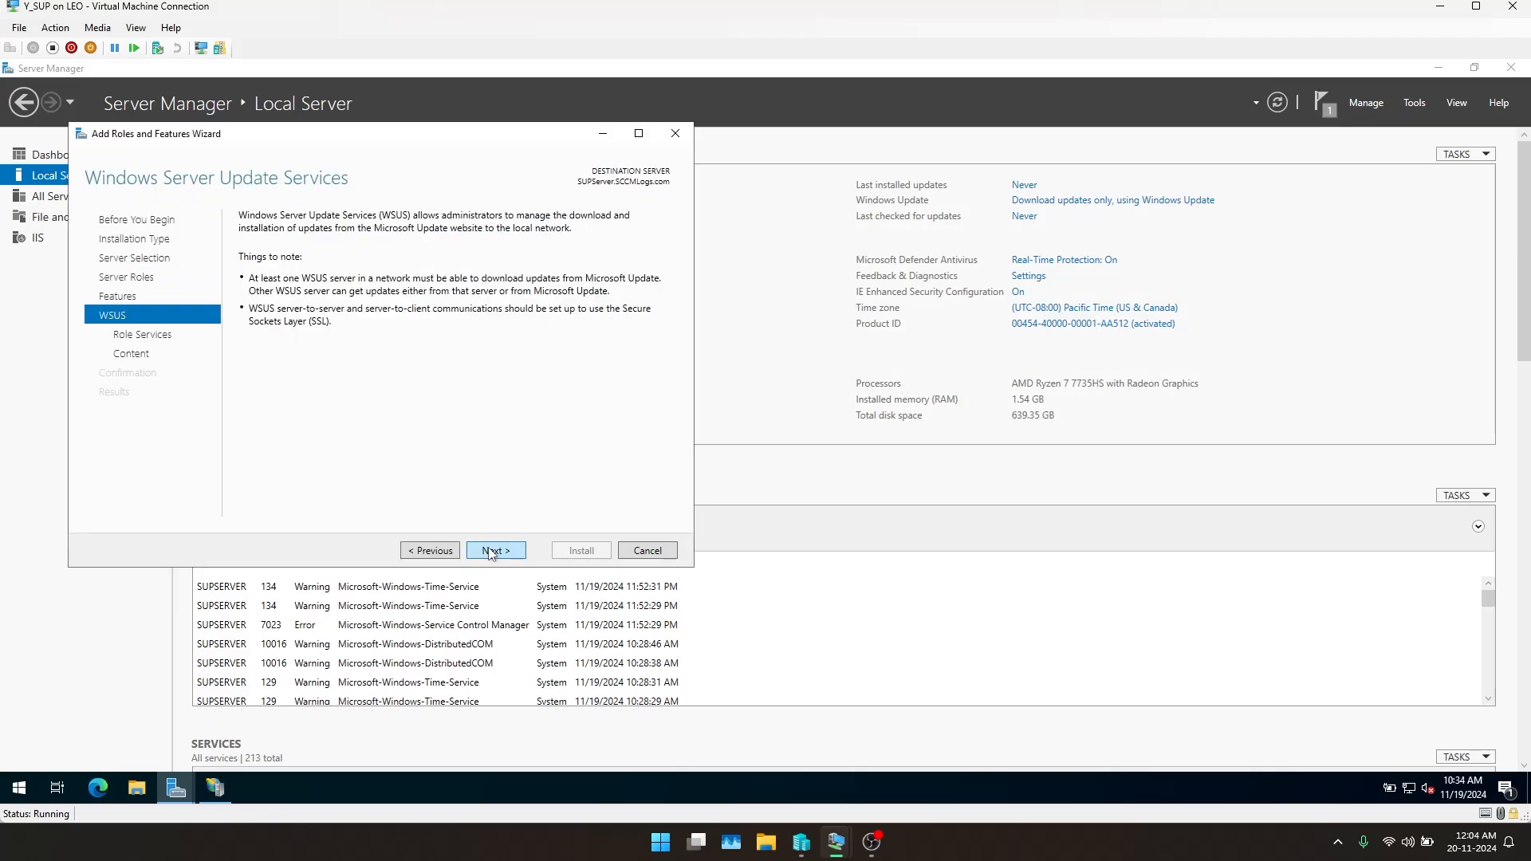
click(492, 552)
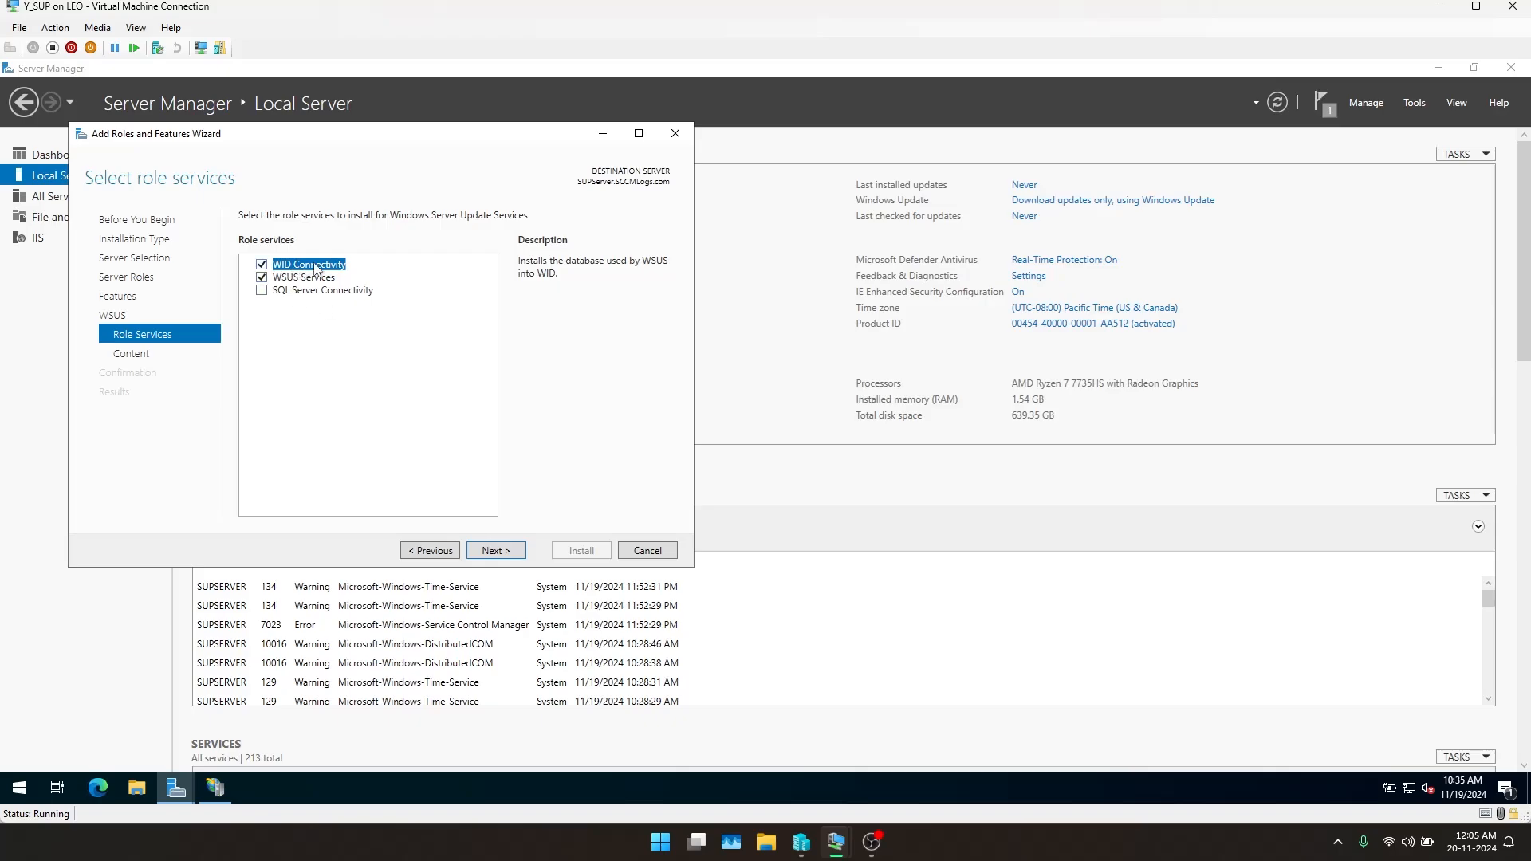
click(488, 552)
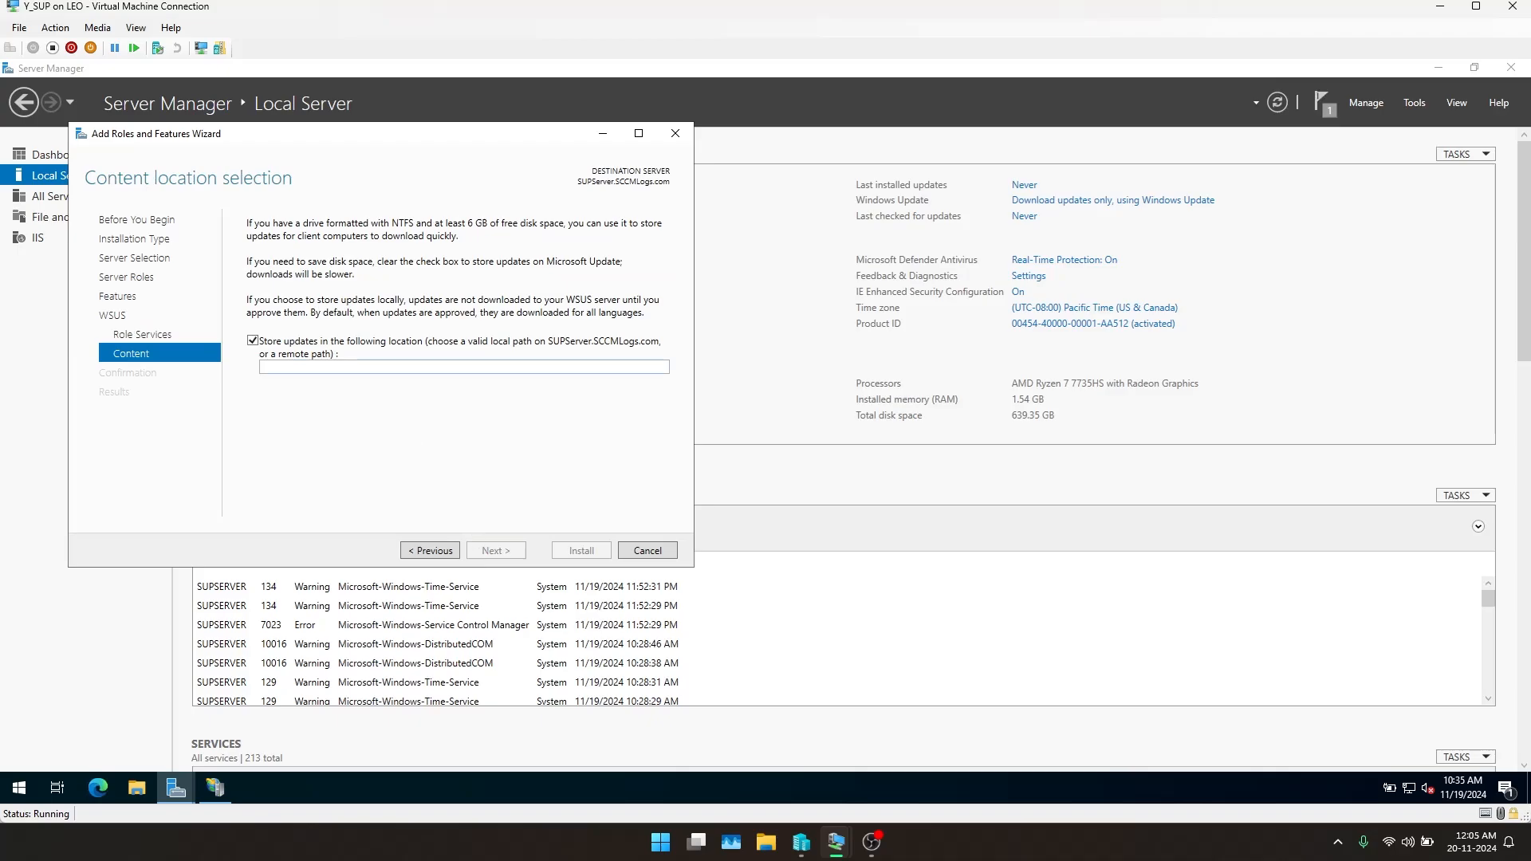
right_click(343, 369)
click(403, 422)
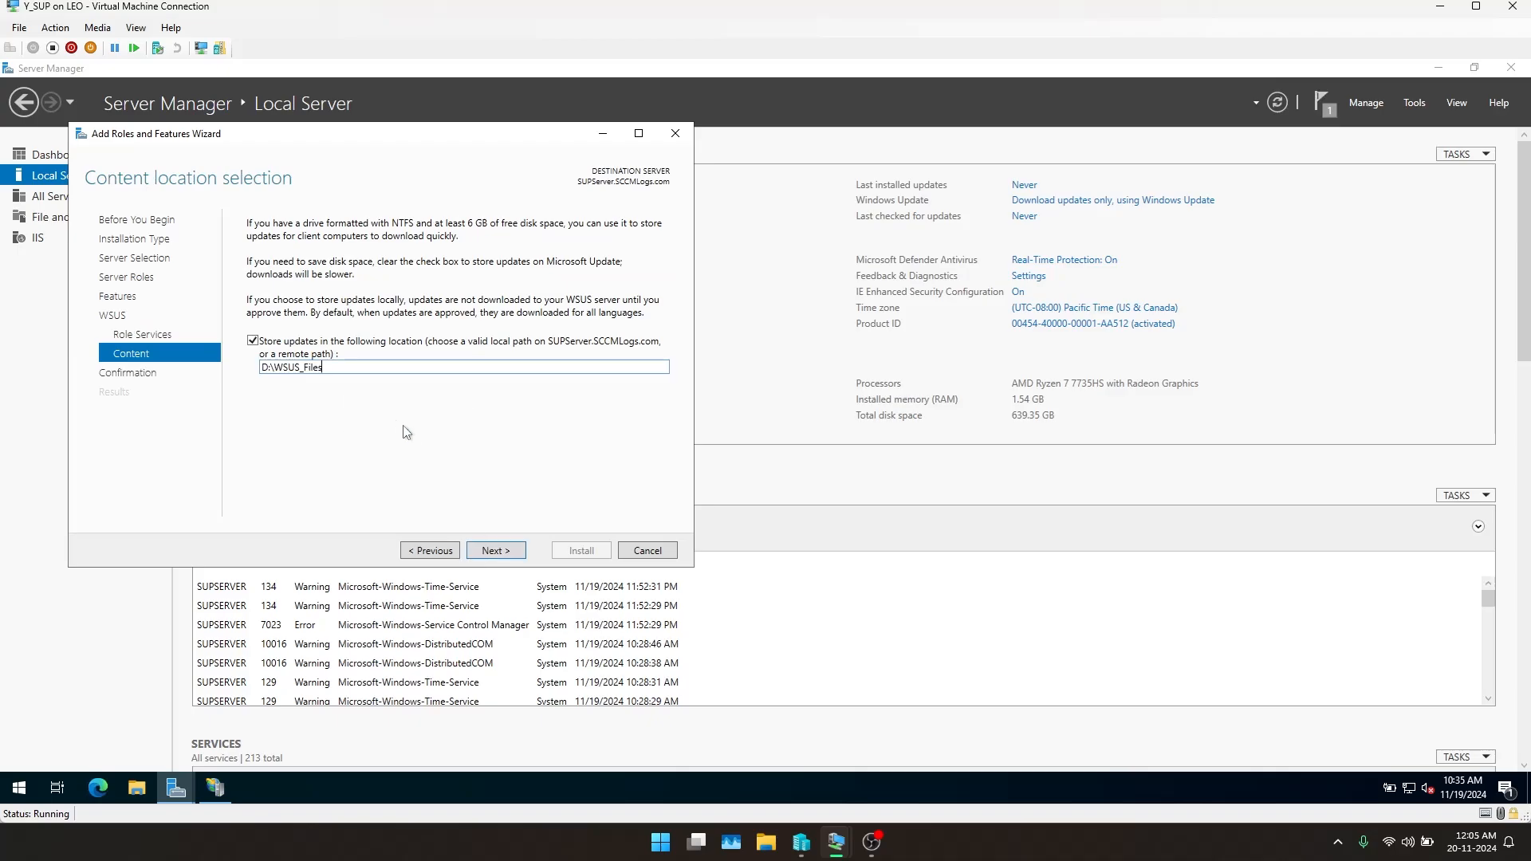
click(505, 554)
click(580, 550)
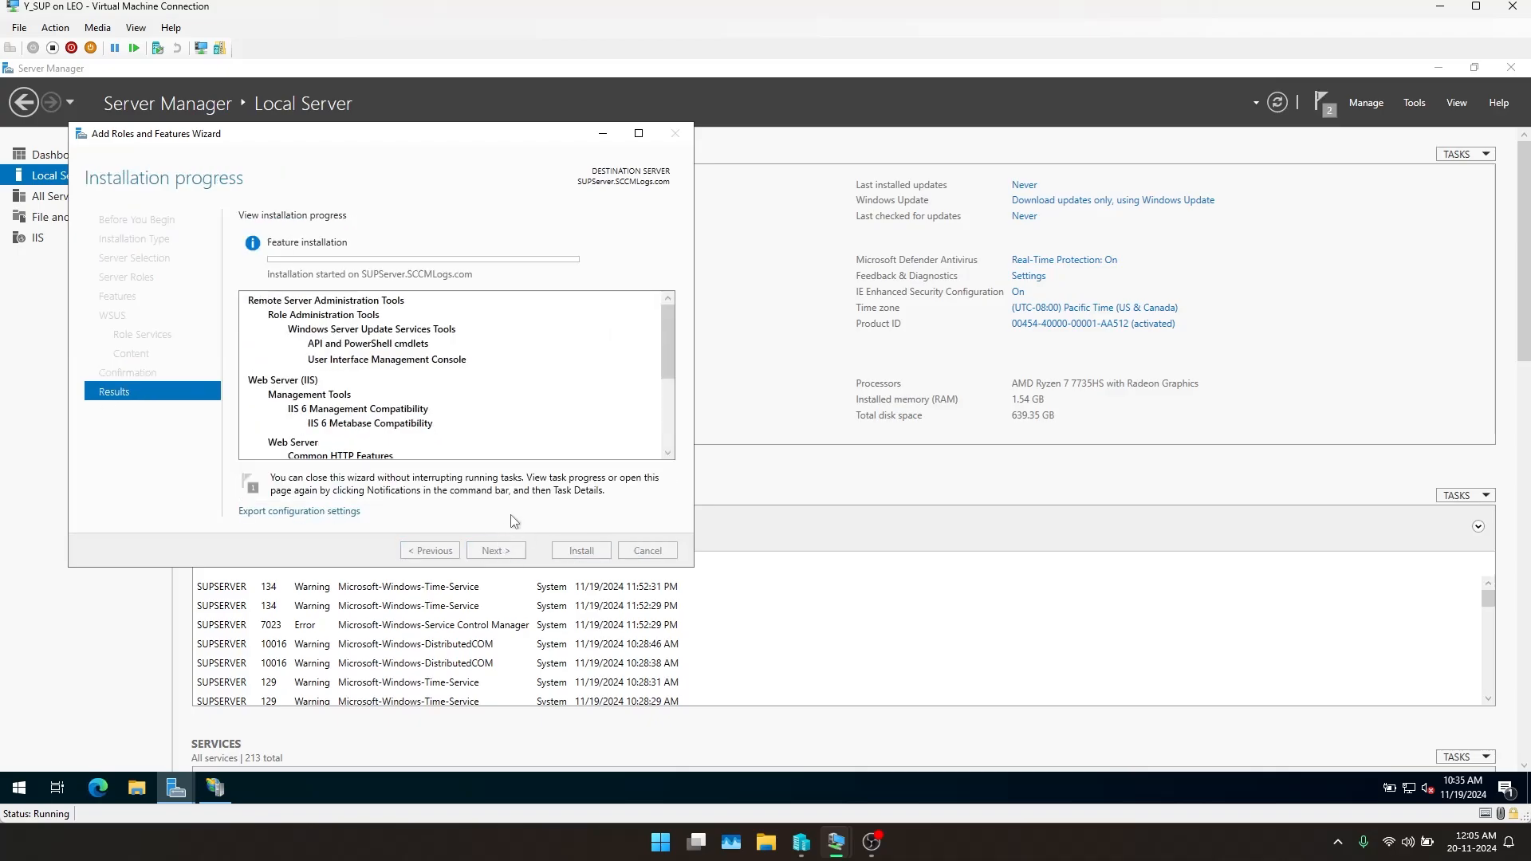
Switch to the Y_CM virtual machine and examine the software update point detection and WSUS synchronization entries in wsyncmgr.log
key(alt+Tab)
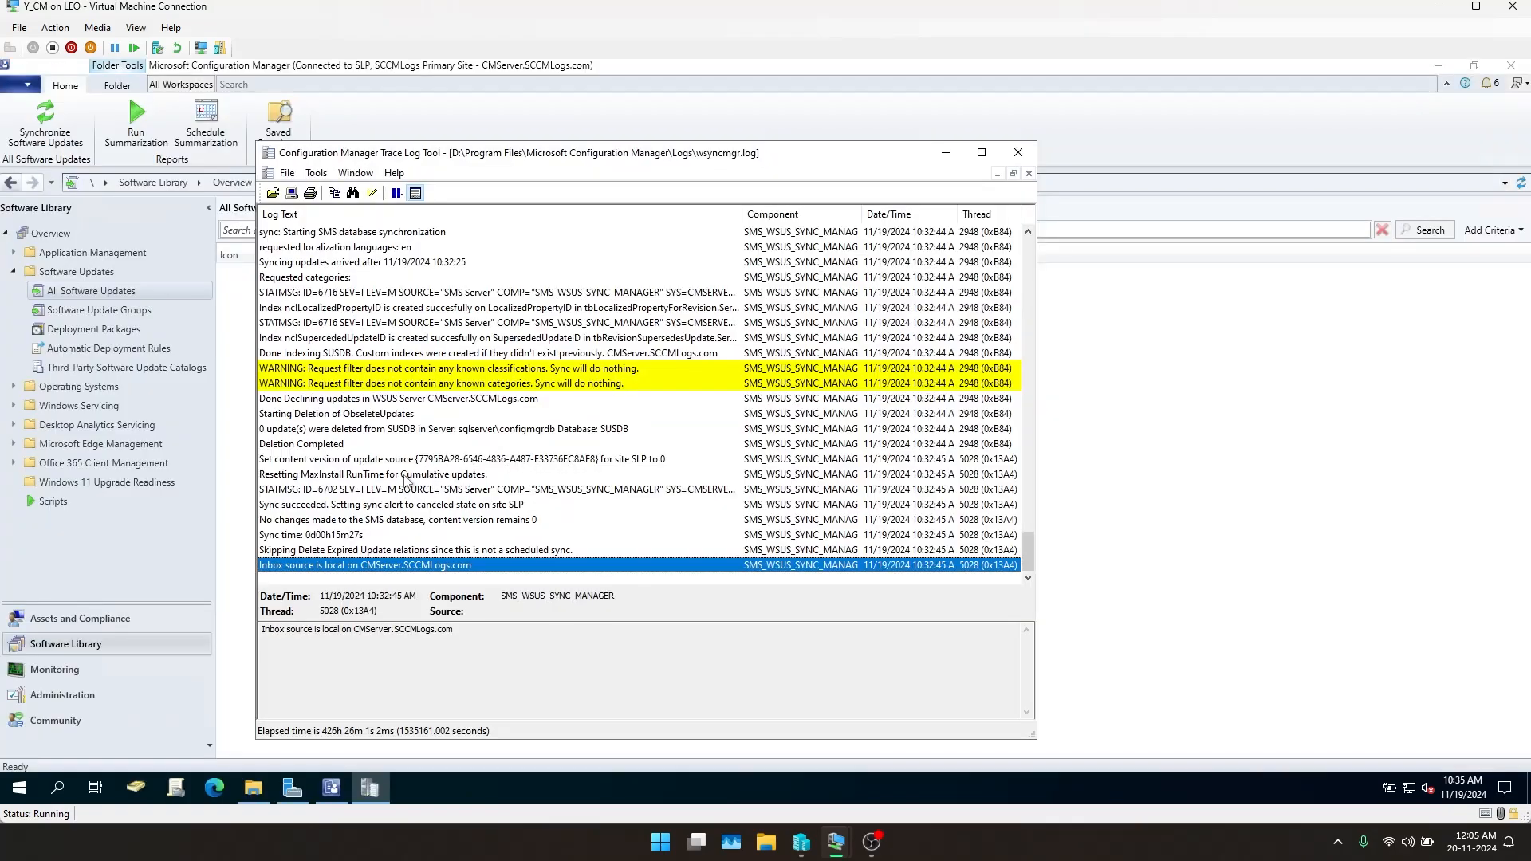
scroll(407, 479, up, 4)
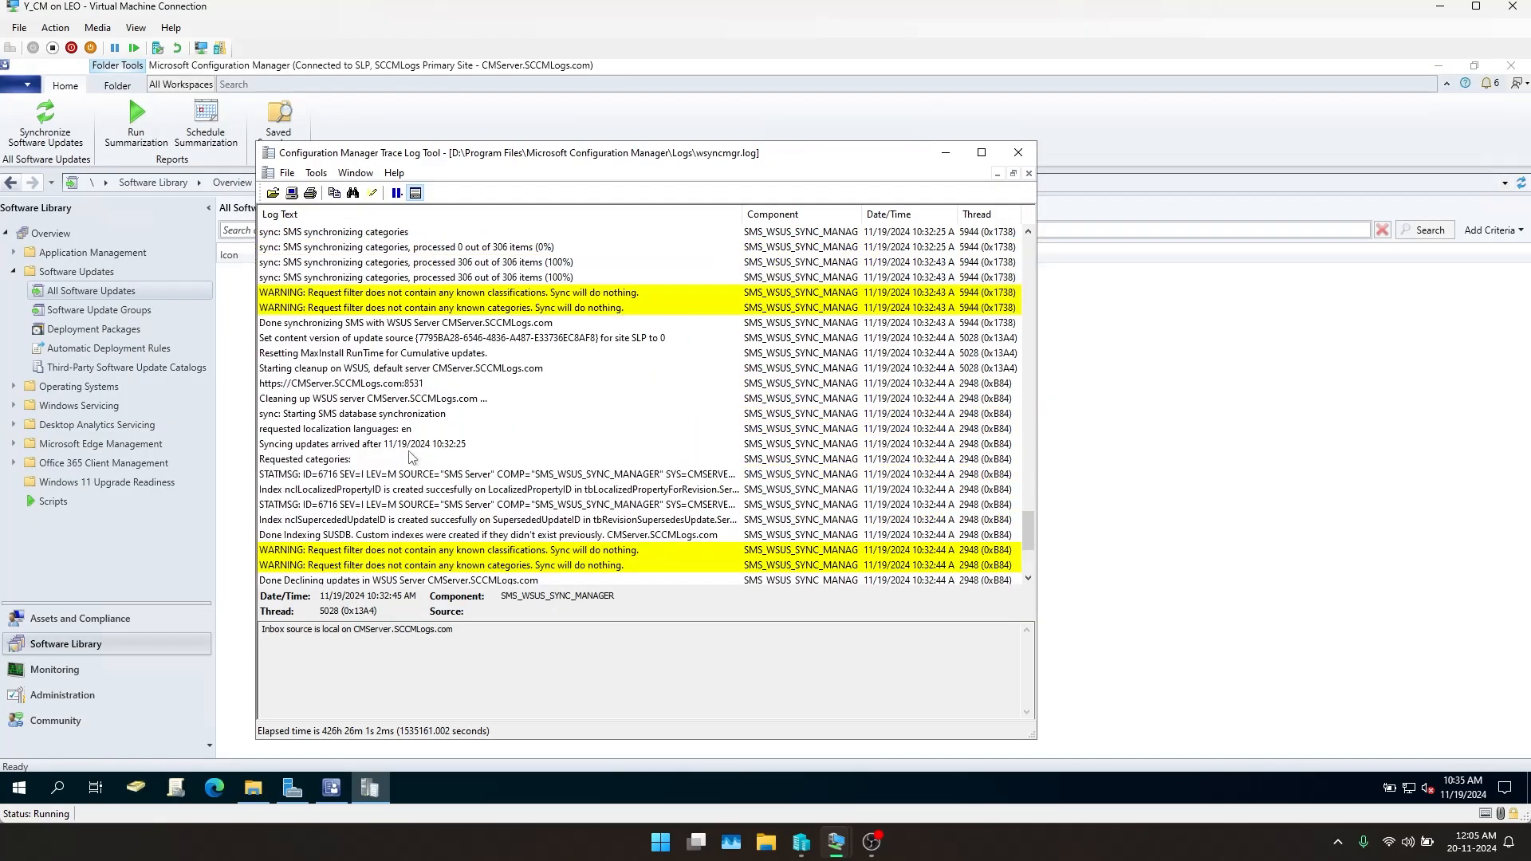
scroll(406, 444, up, 2)
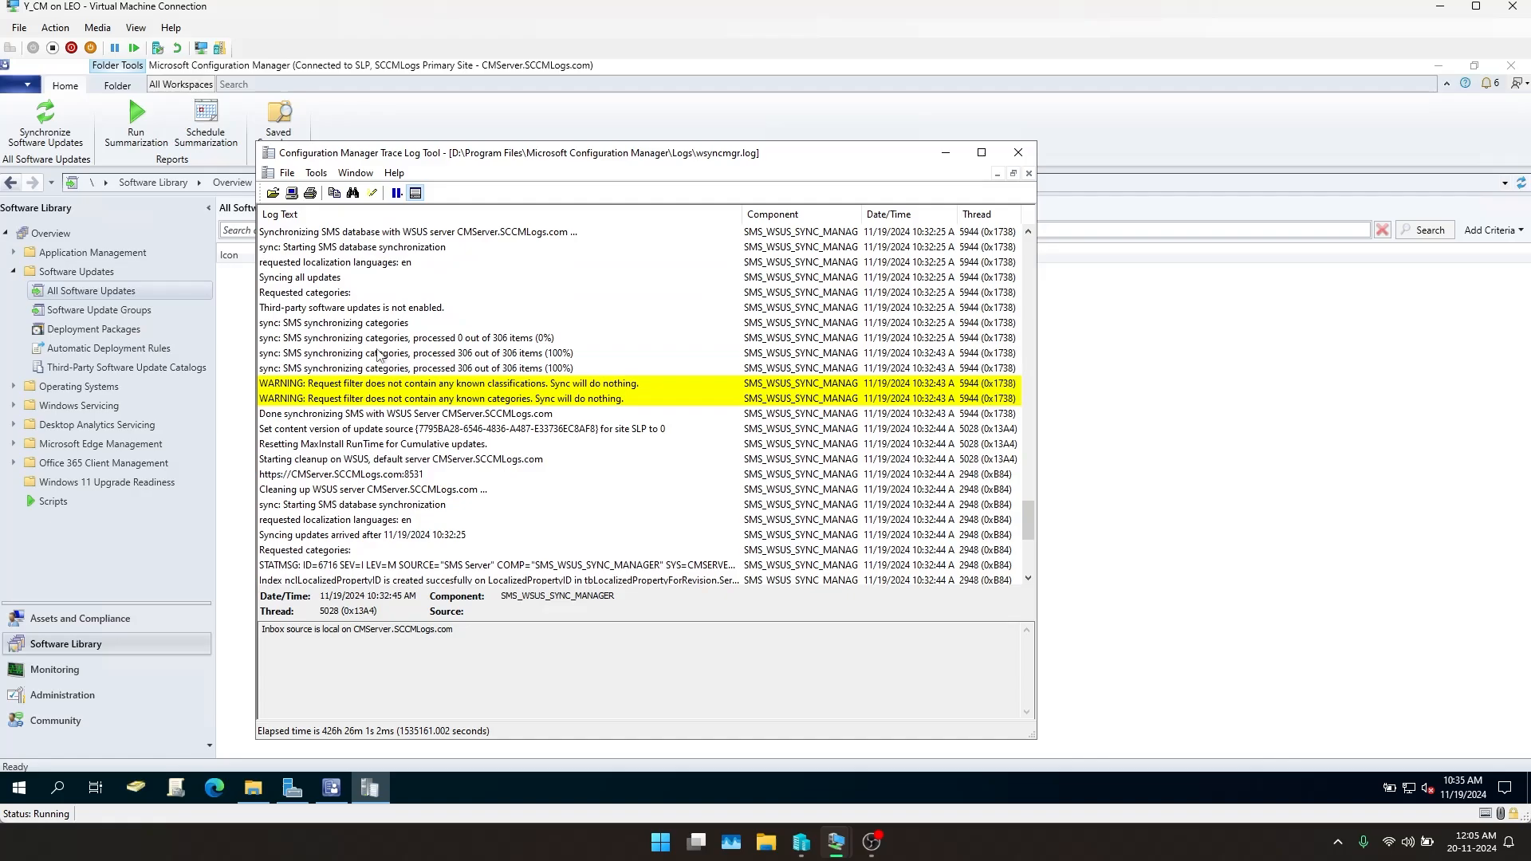
scroll(378, 355, up, 5)
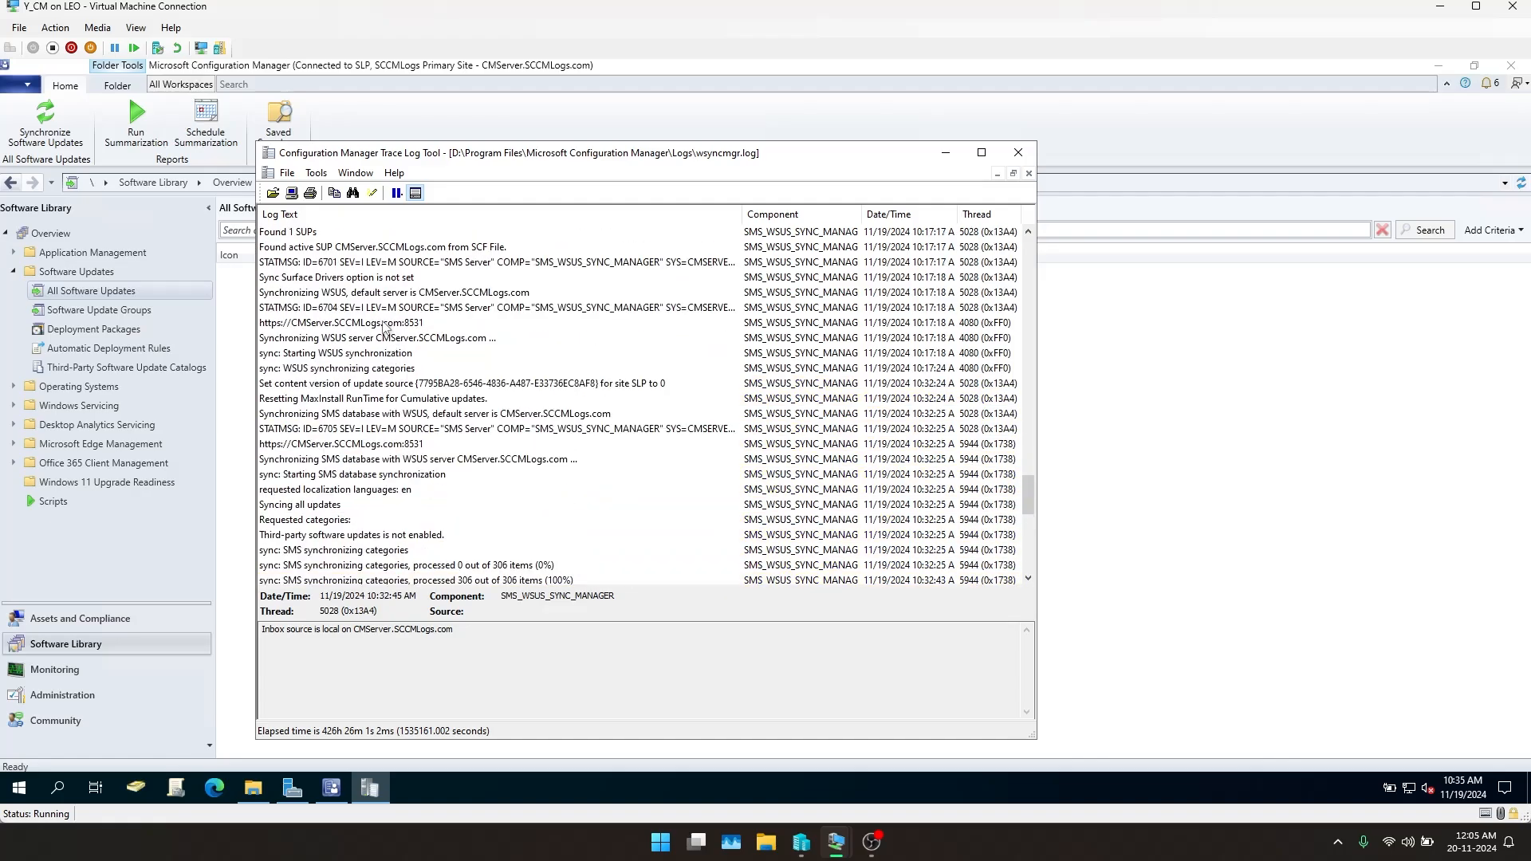
click(354, 290)
scroll(355, 275, up, 2)
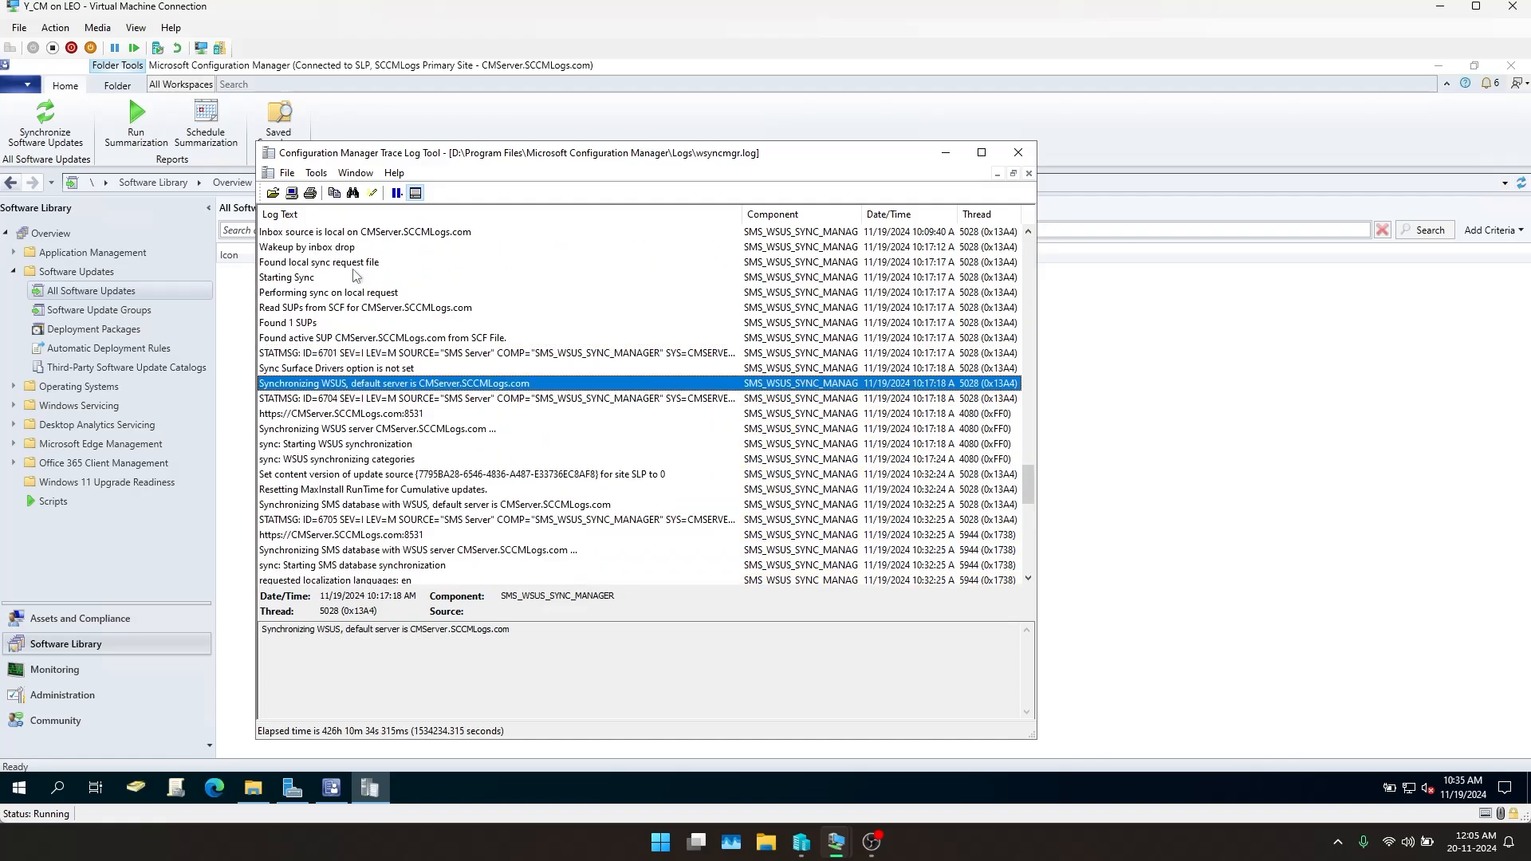
click(300, 324)
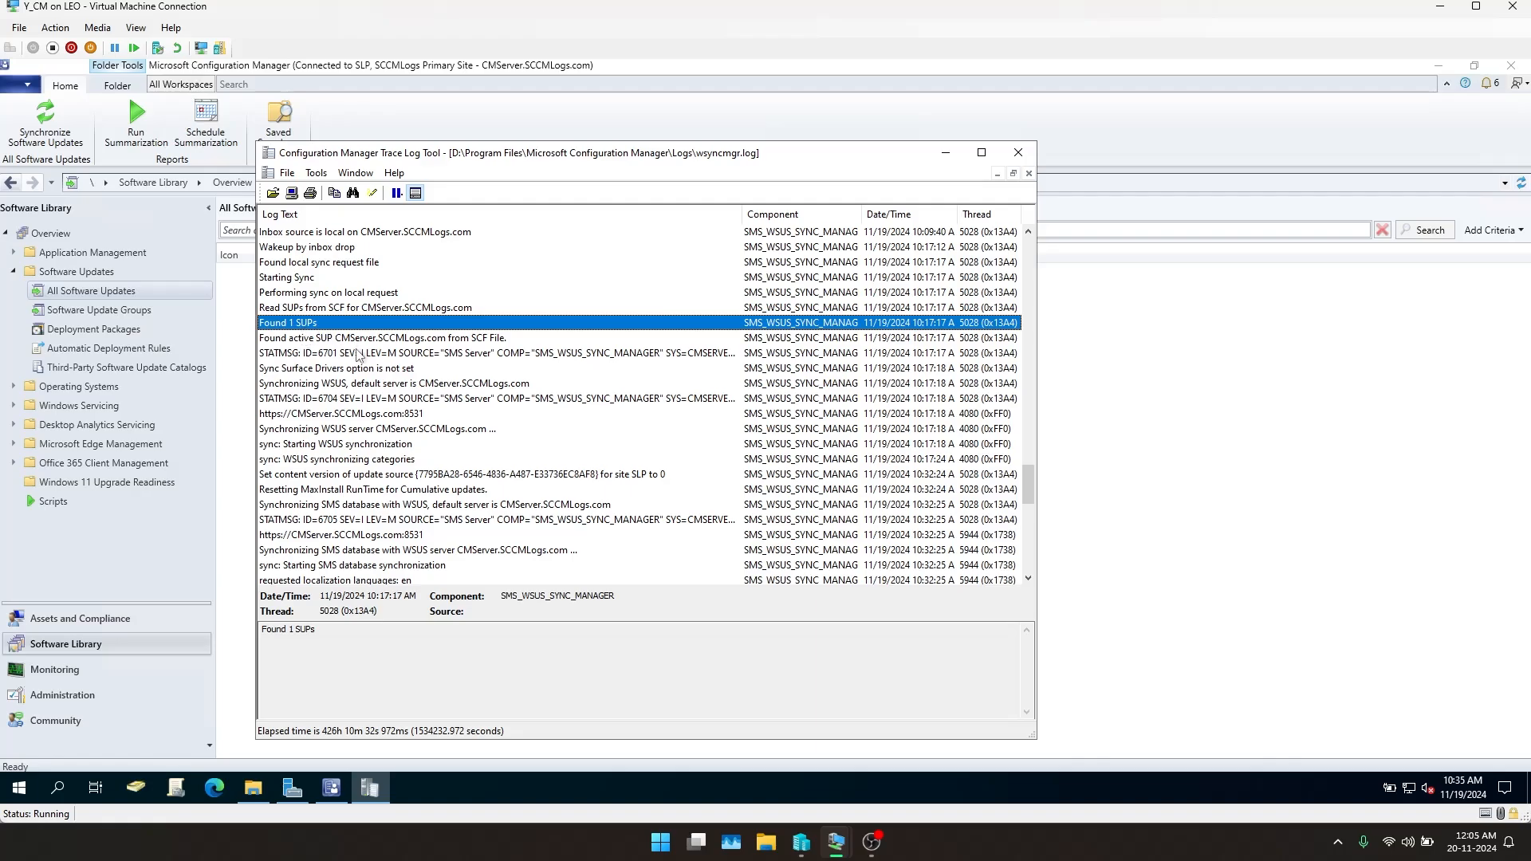
click(354, 445)
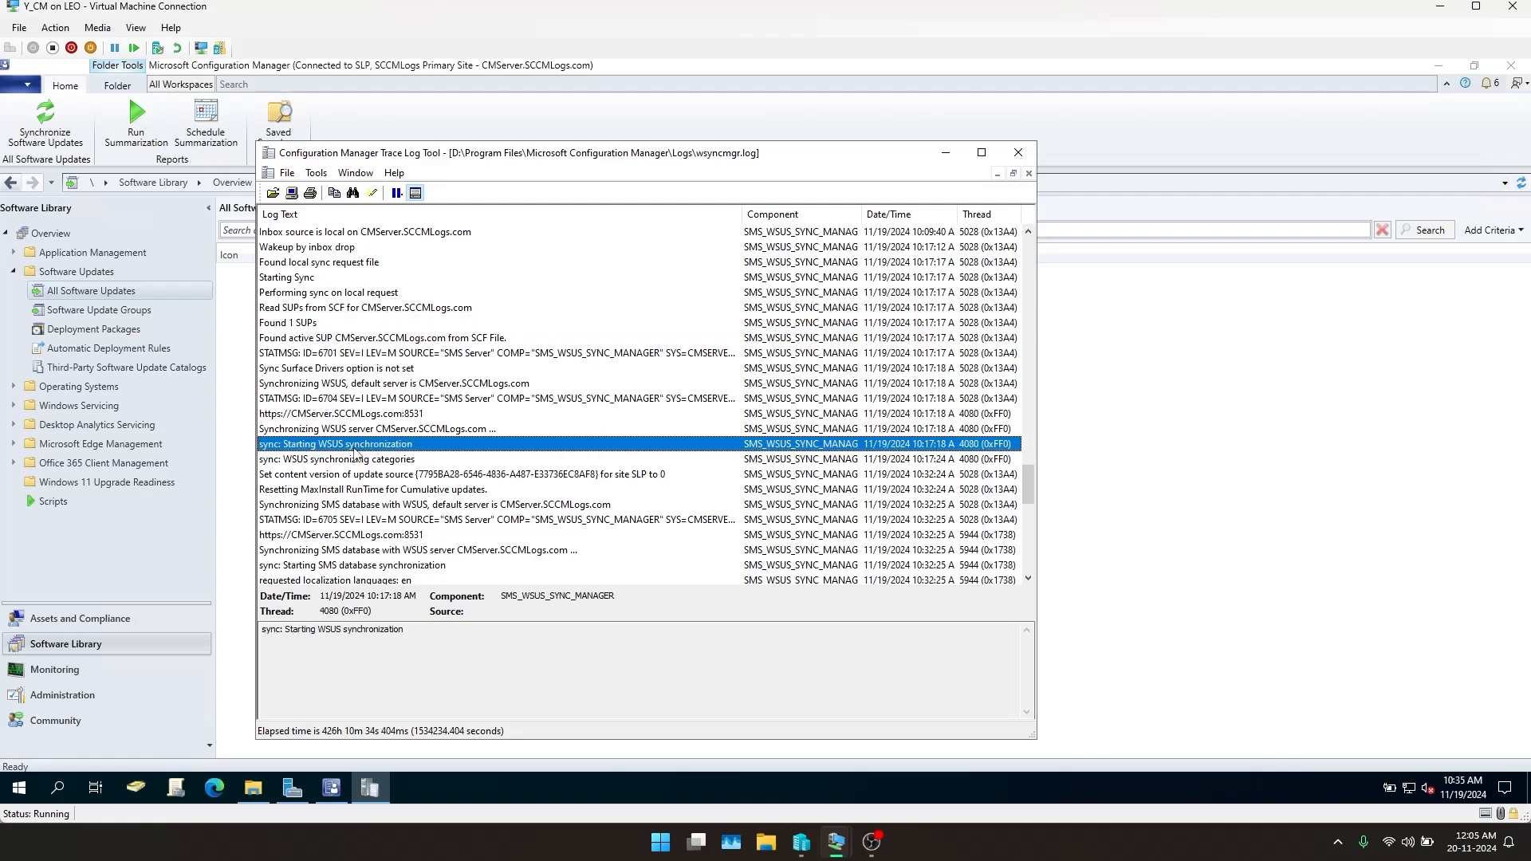
click(301, 460)
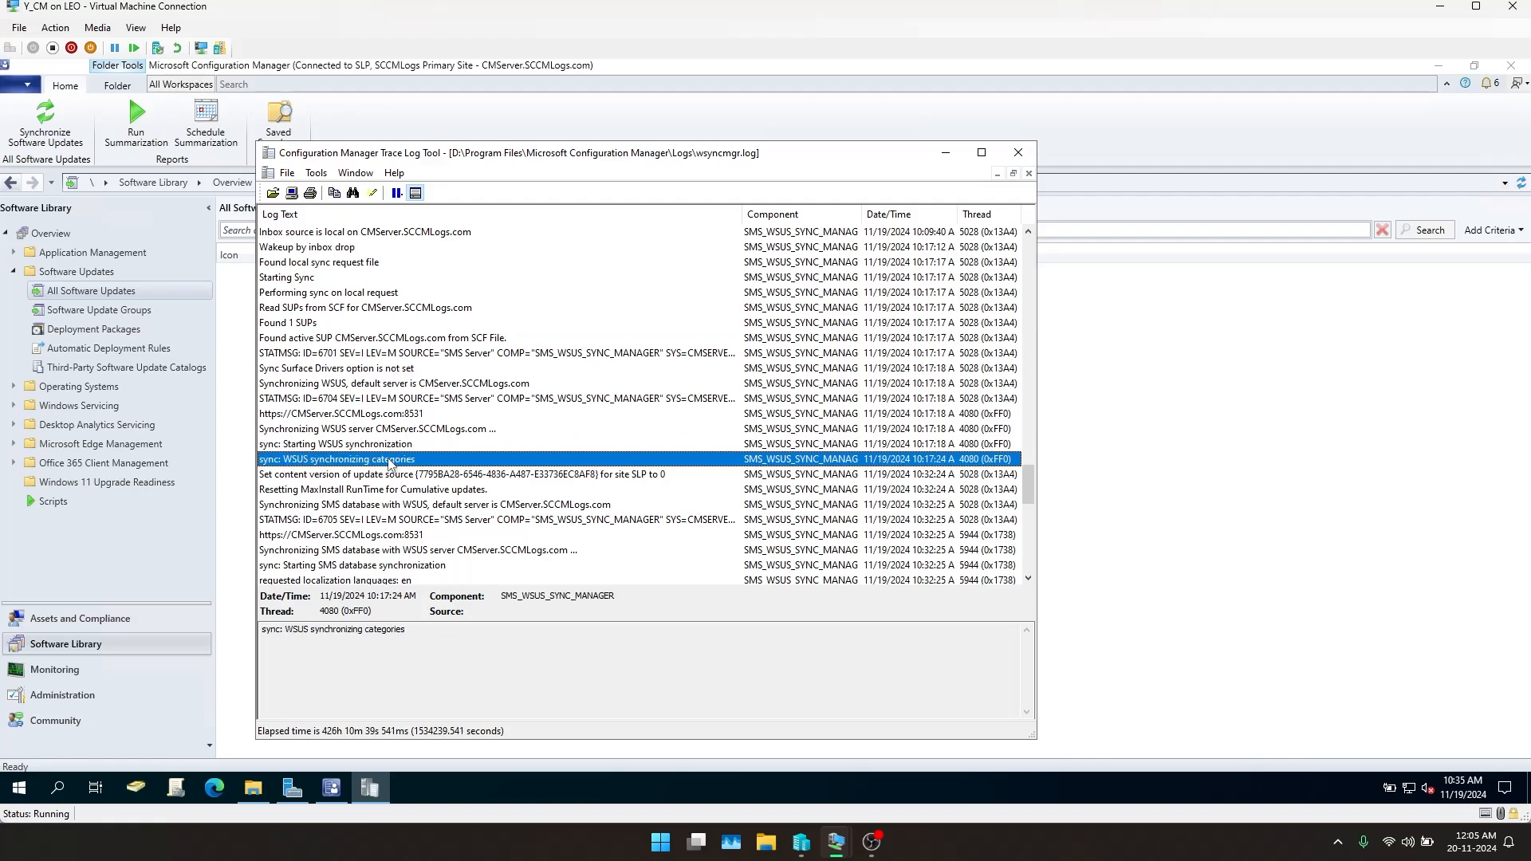
Examine the wsyncmgr.log entries on SMS database synchronization, third-party software updates and category processing
scroll(390, 467, down, 1)
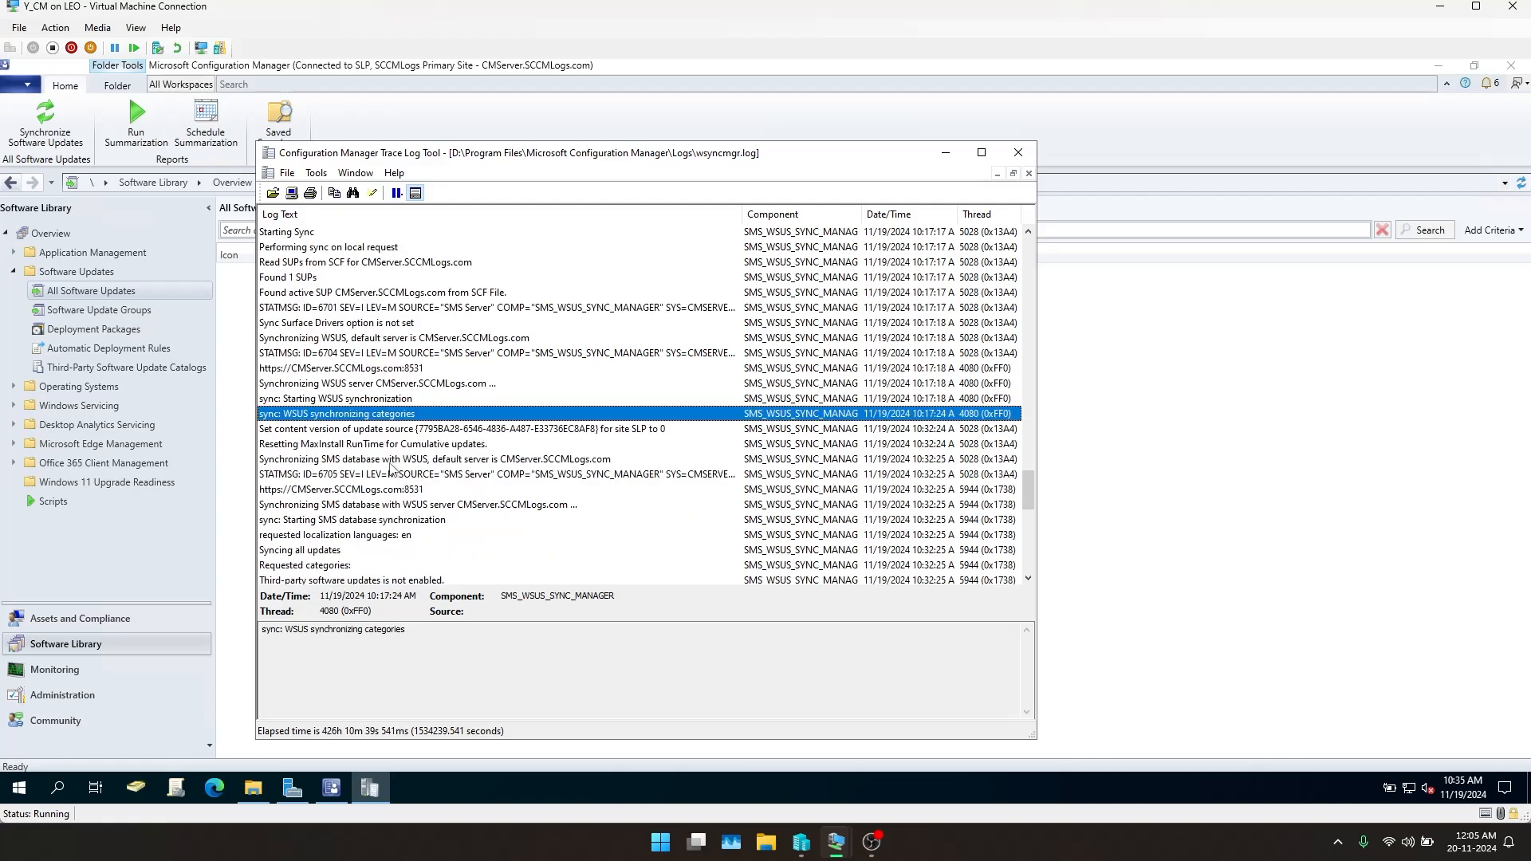
scroll(388, 464, down, 1)
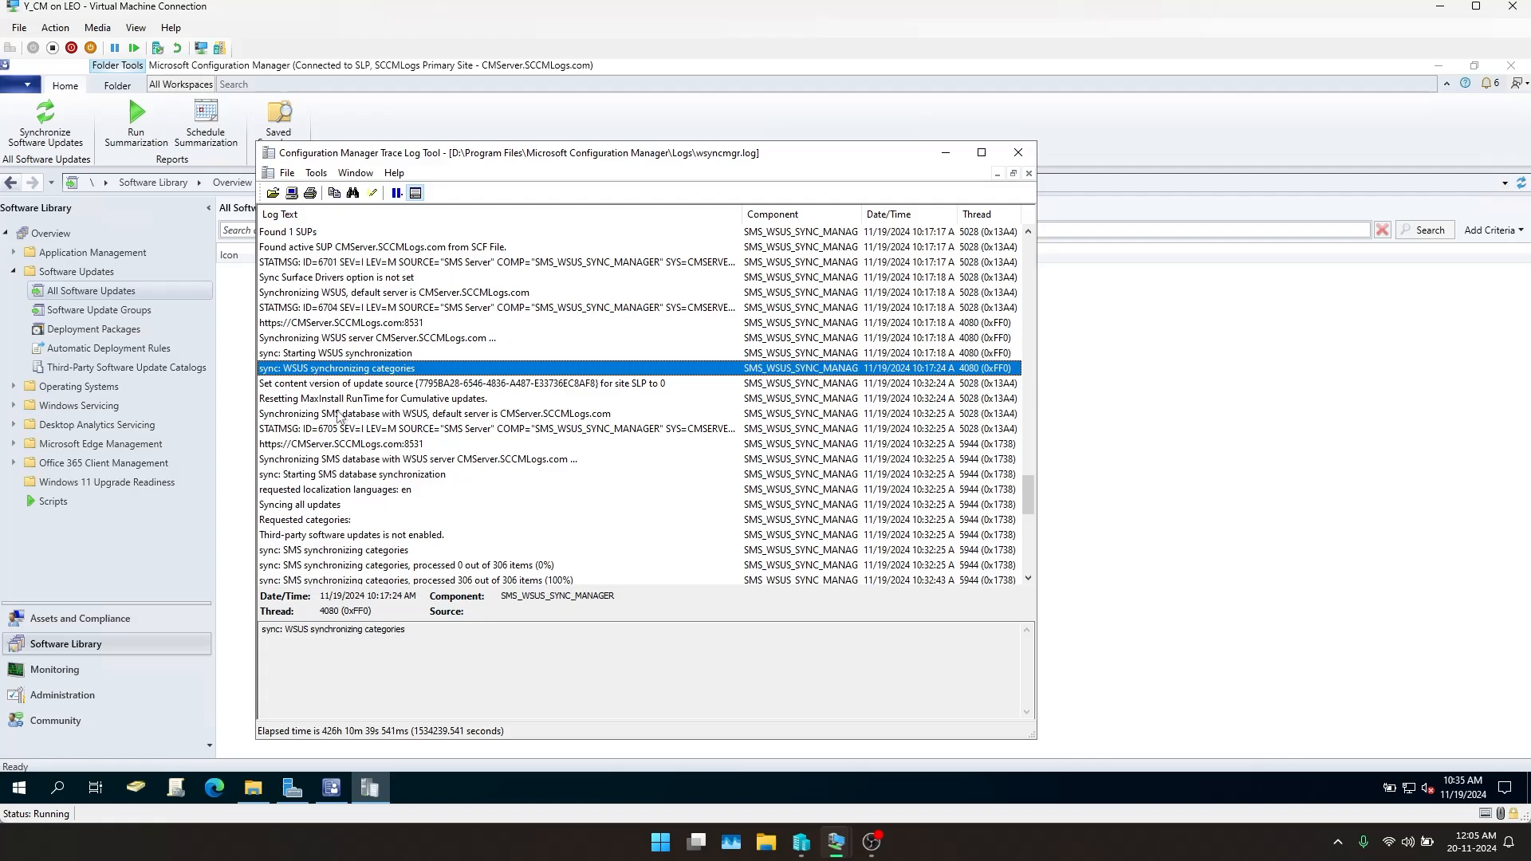
scroll(319, 391, down, 1)
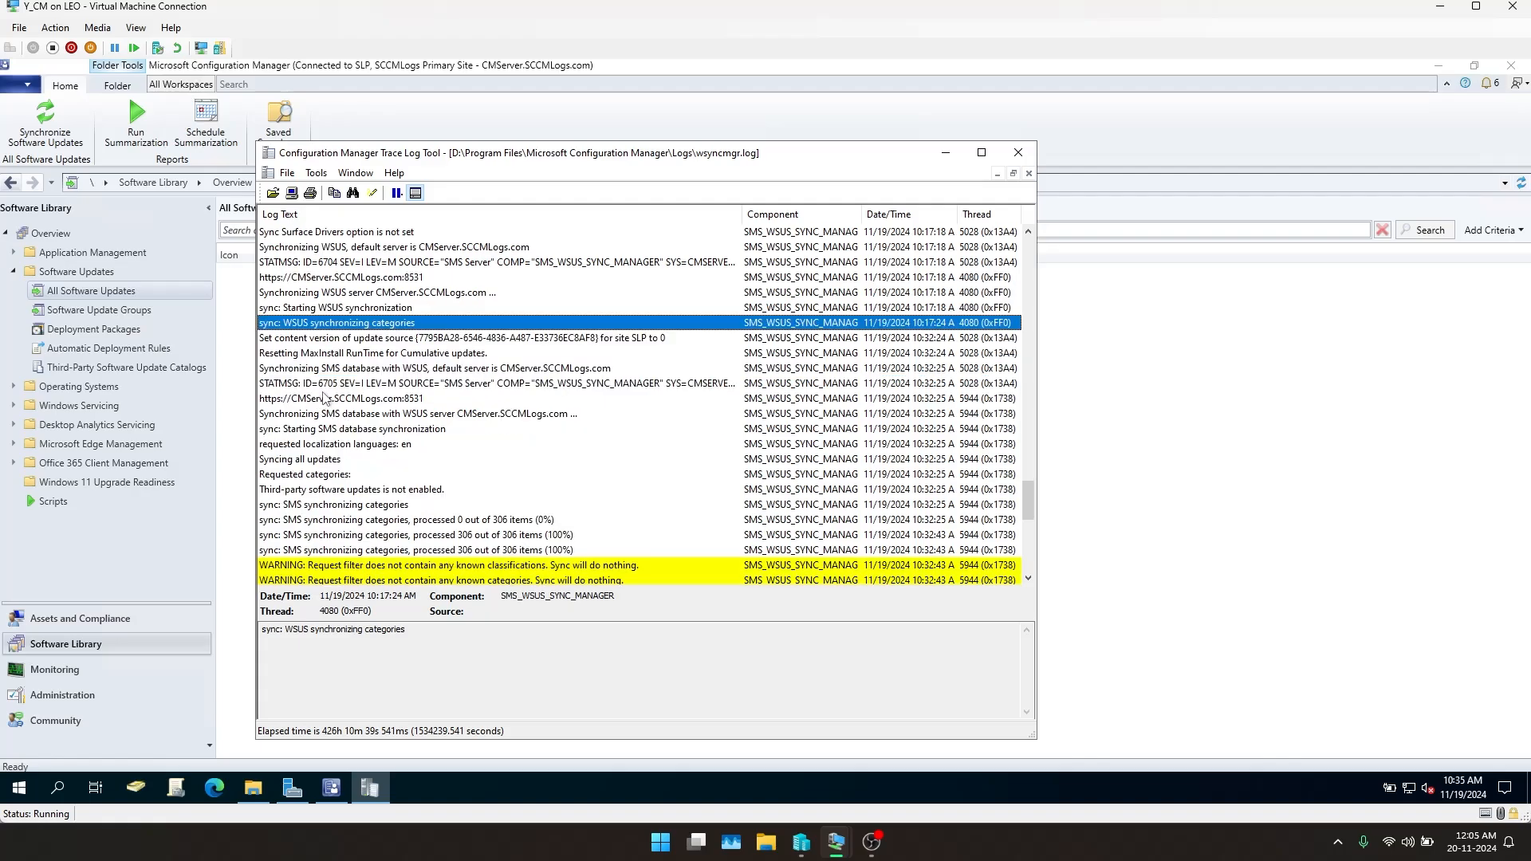
click(318, 491)
click(319, 506)
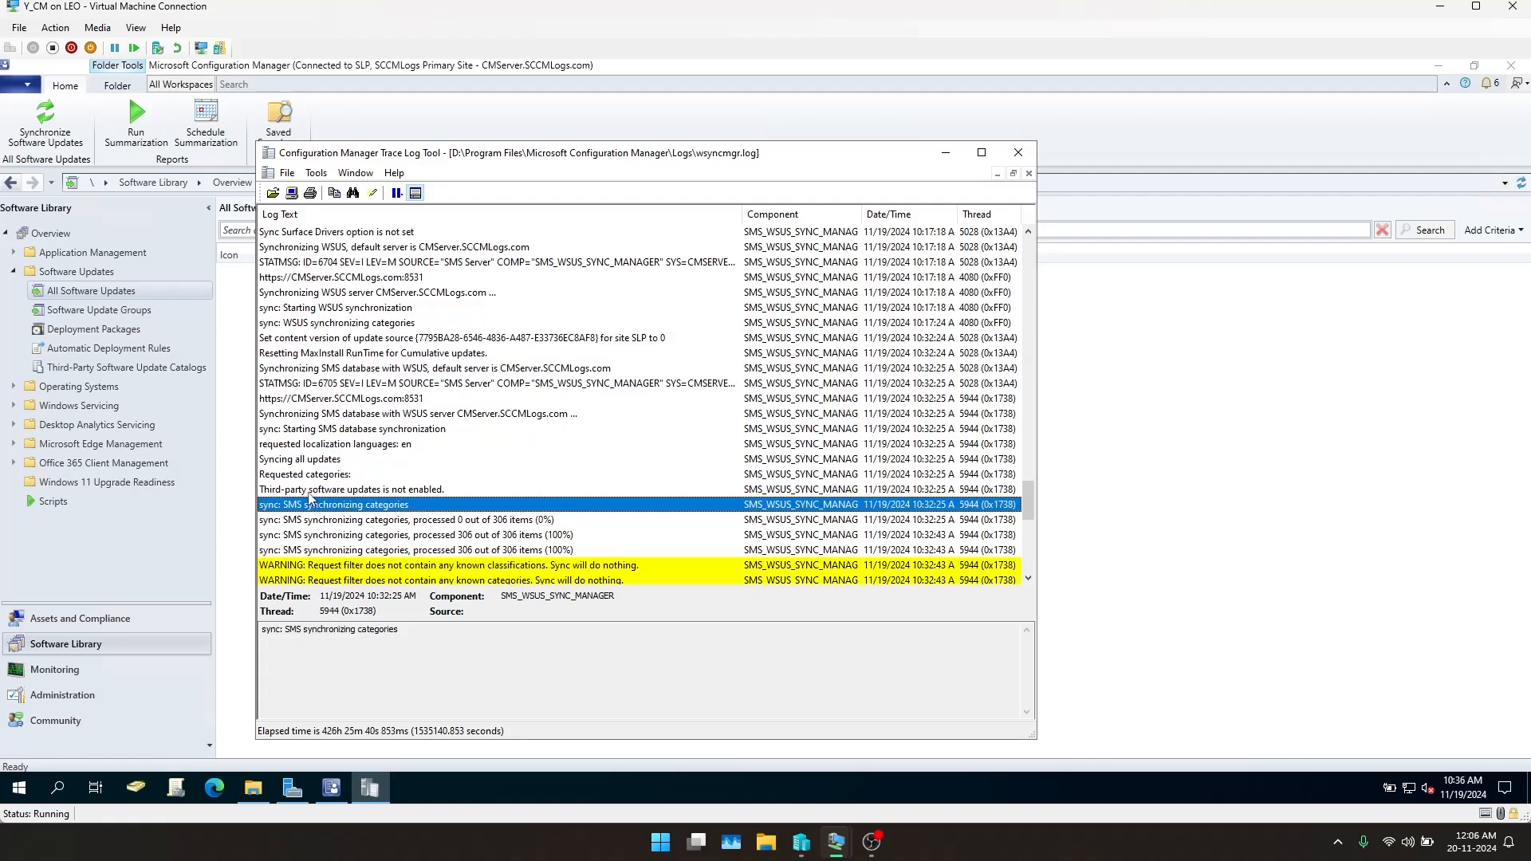
click(311, 493)
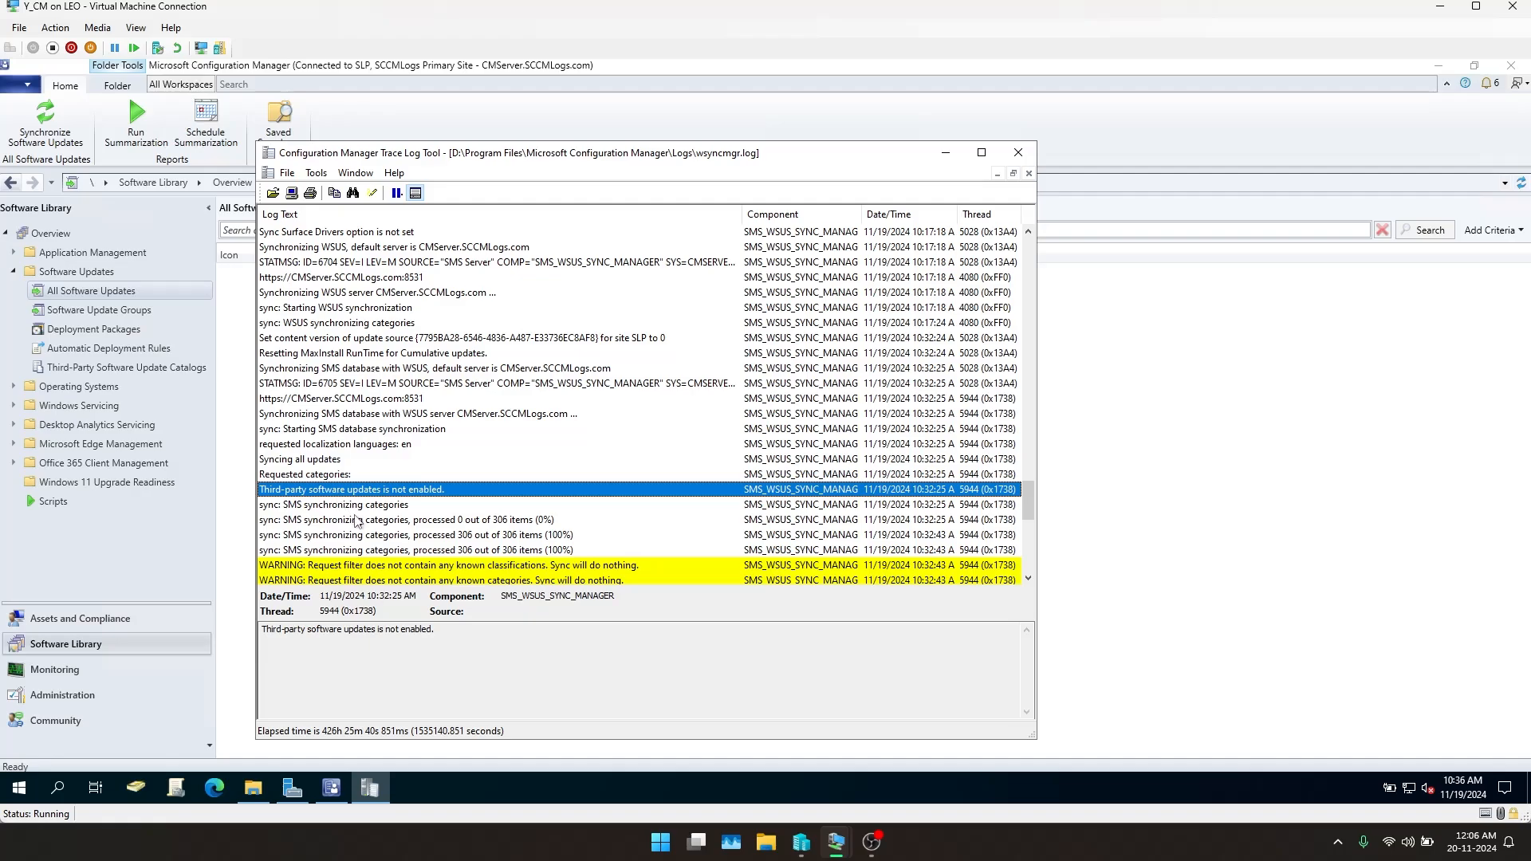
click(356, 510)
click(464, 524)
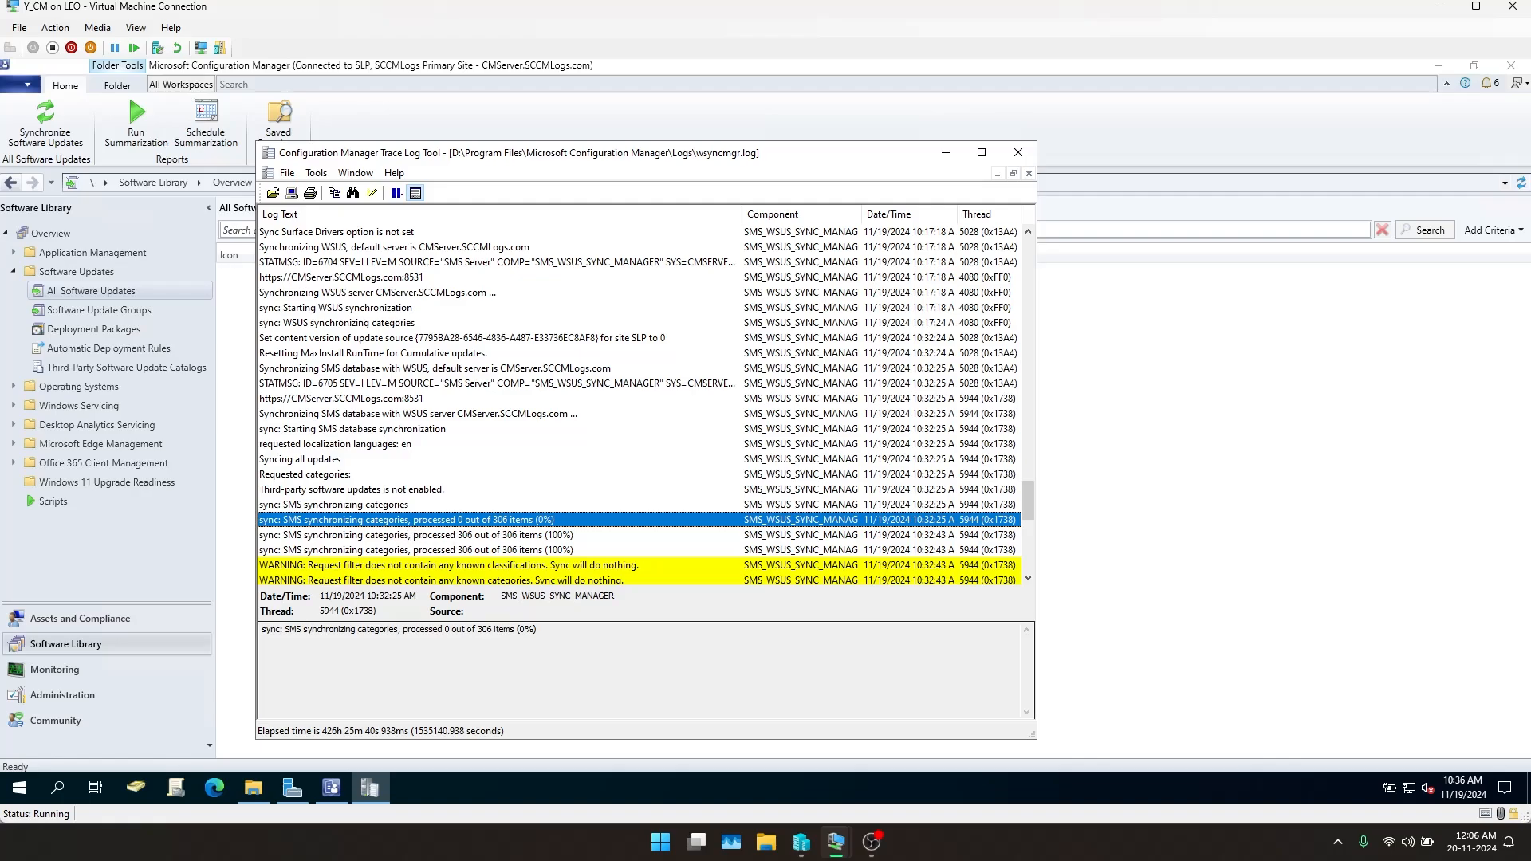
Open the Software Update Point component properties for the SLP primary site and view the software update classifications
click(331, 788)
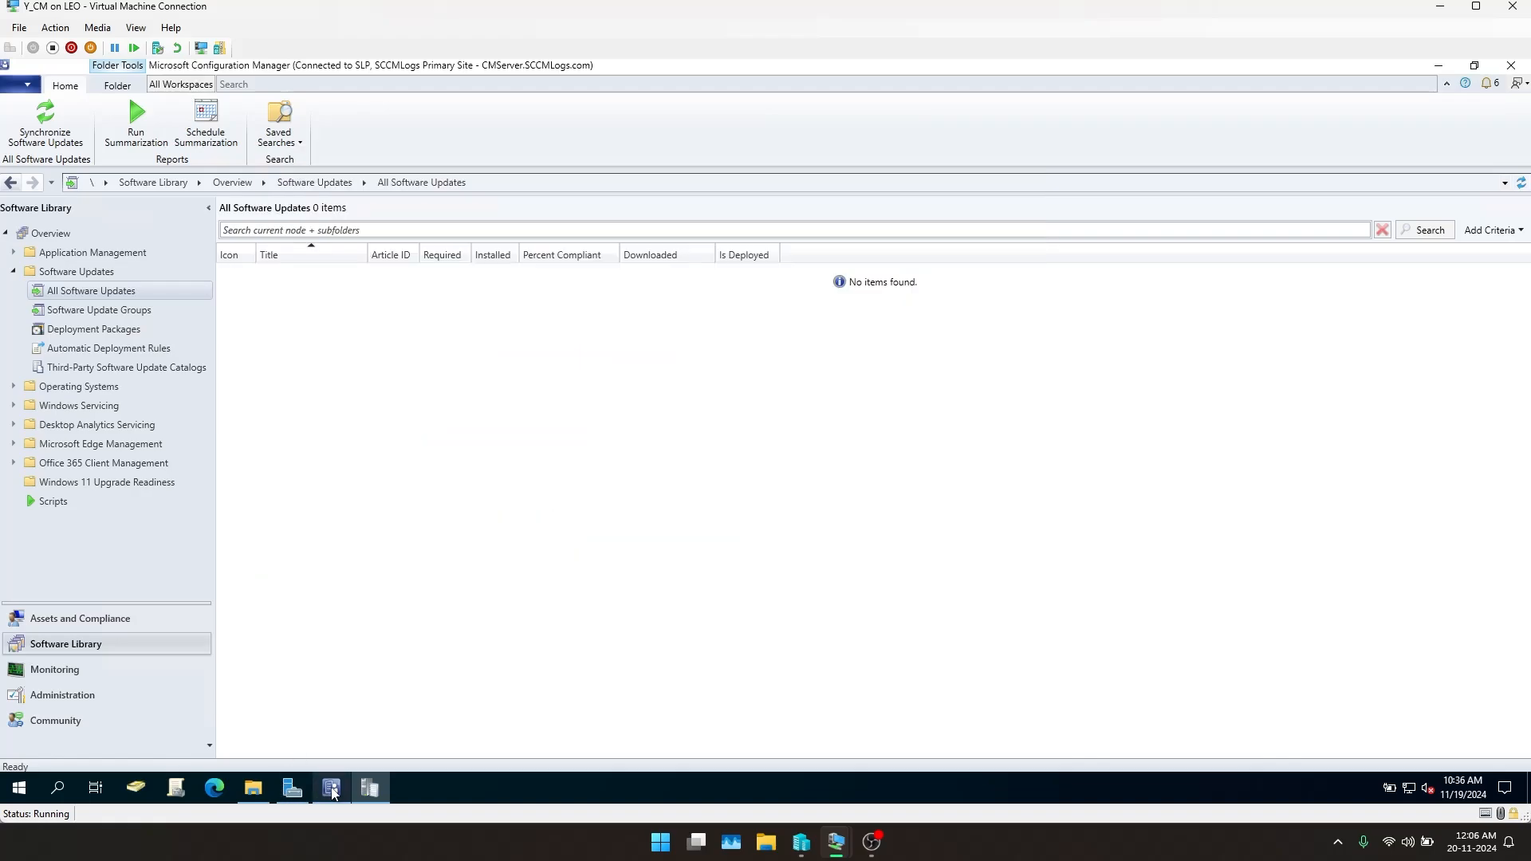
click(72, 693)
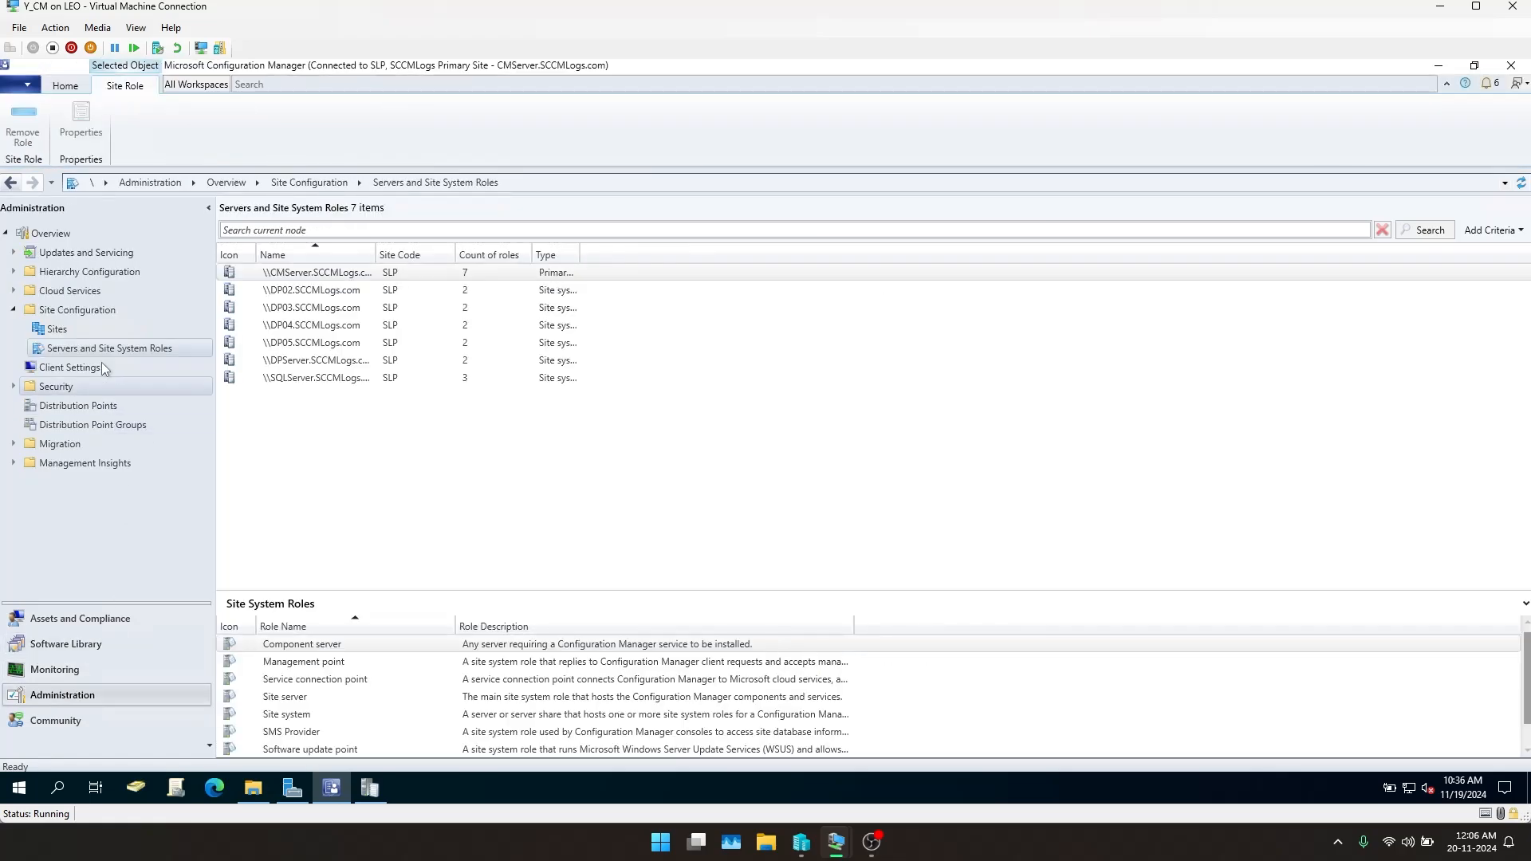
click(93, 328)
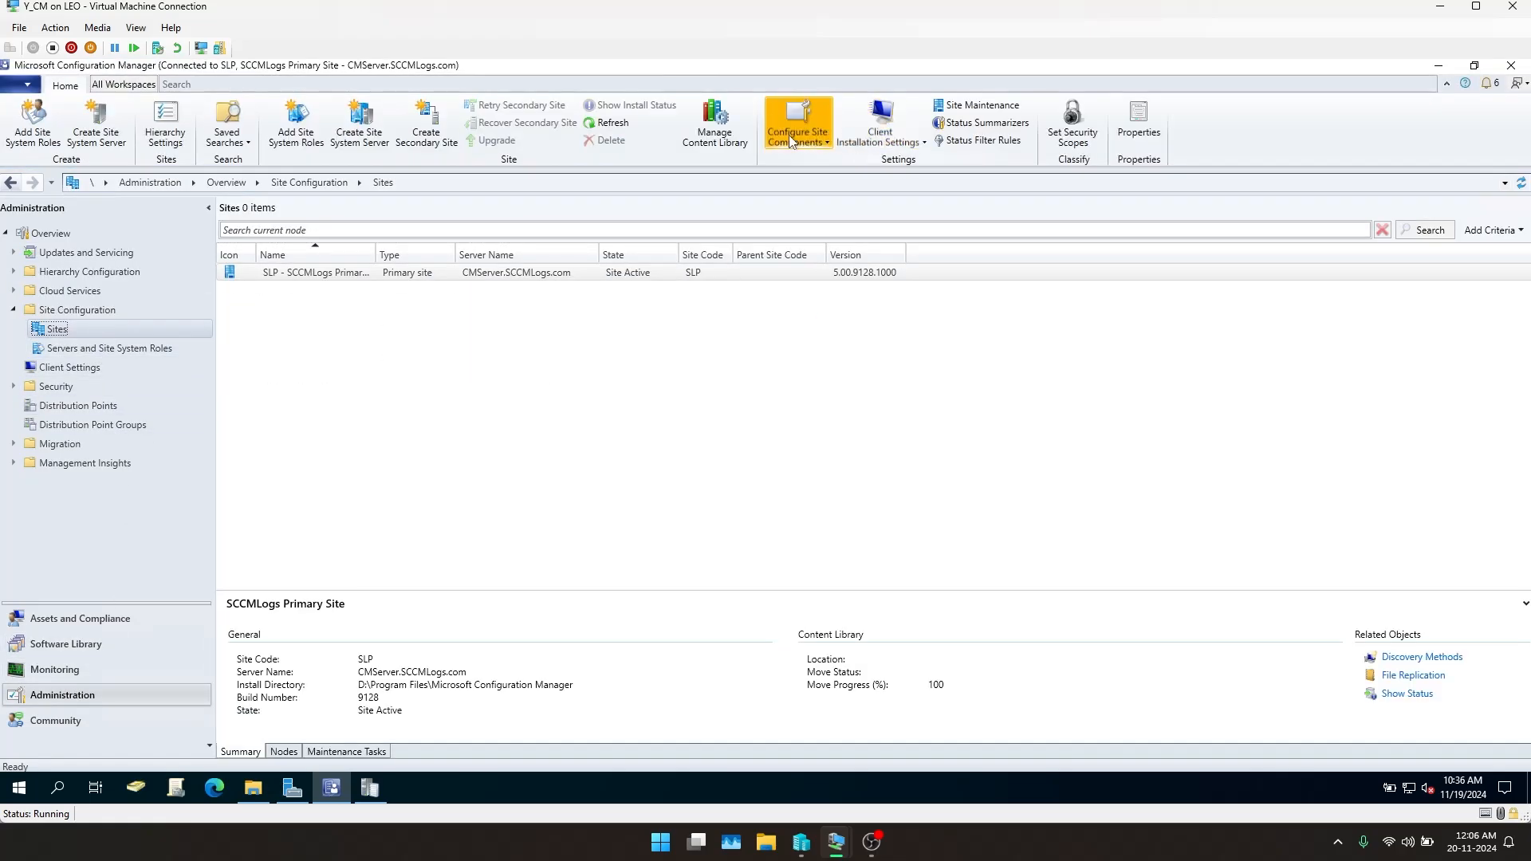
click(792, 141)
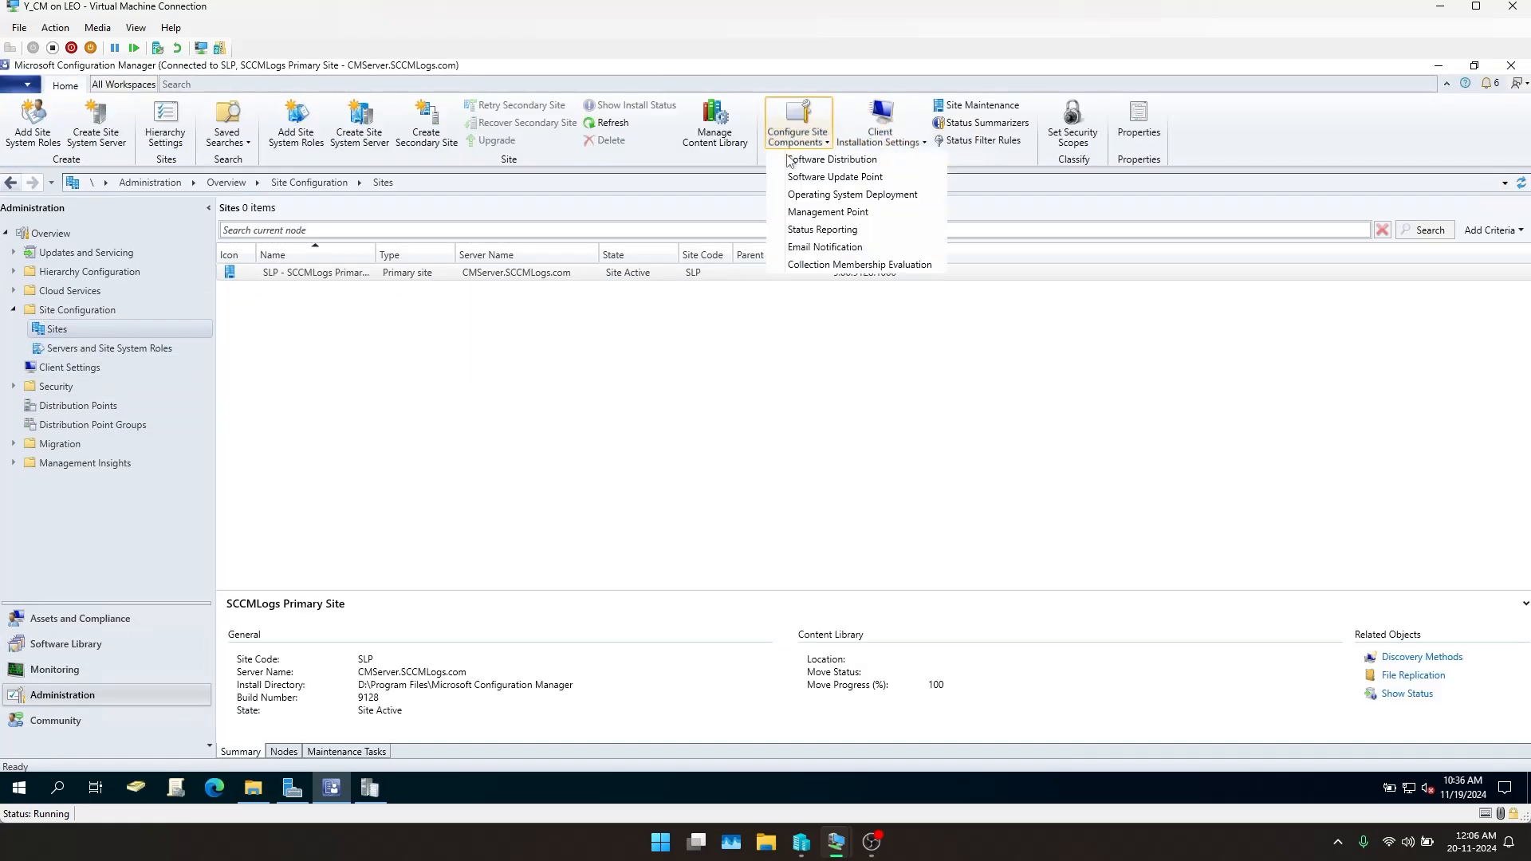
click(826, 183)
click(678, 212)
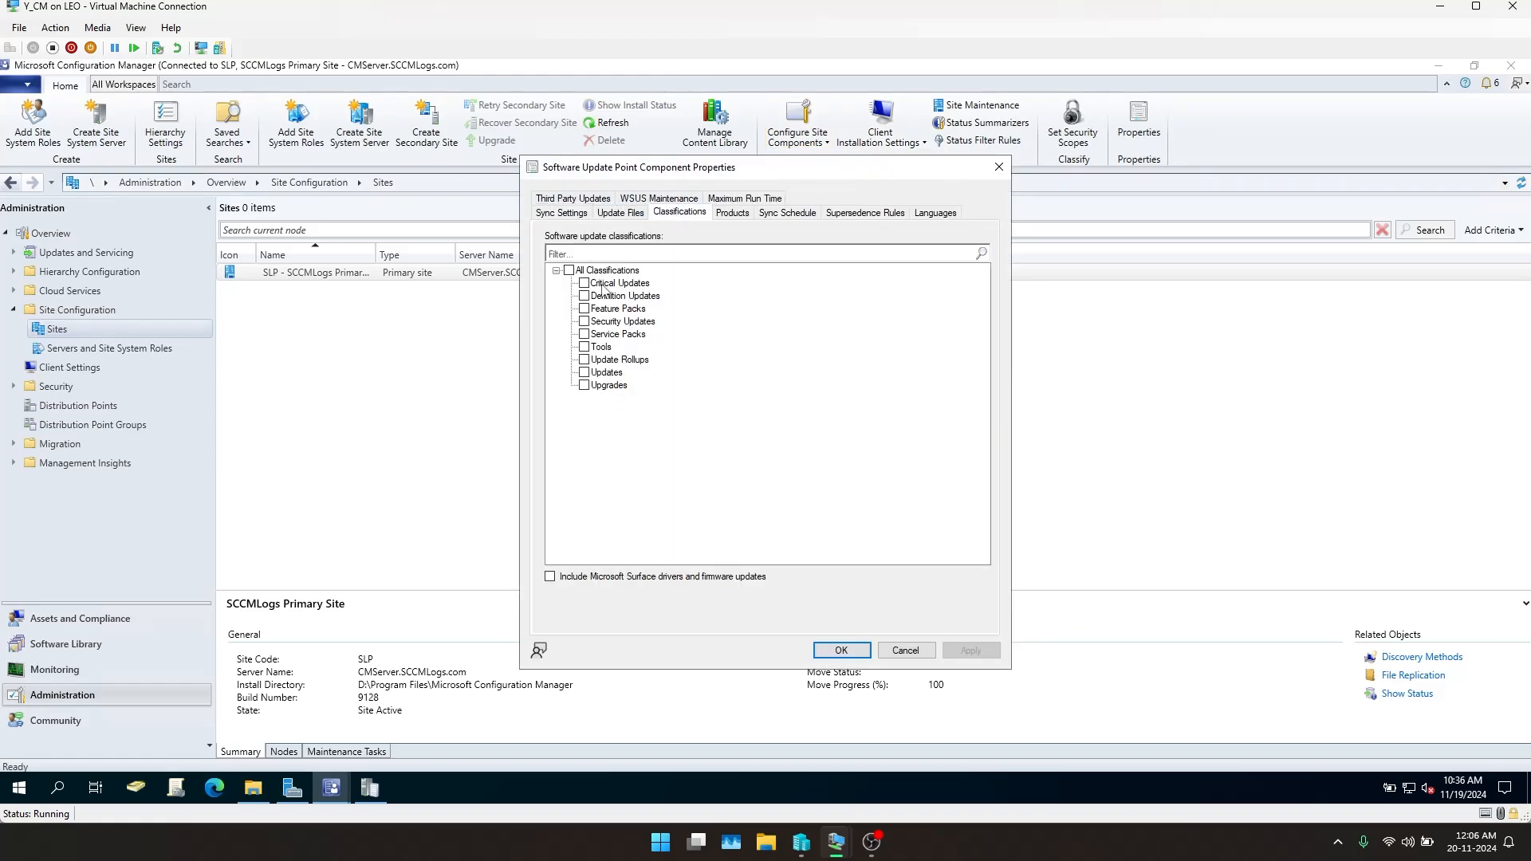
Examine the component's product list, including the SQL Server, System Center, Windows and Windows Server products
click(731, 216)
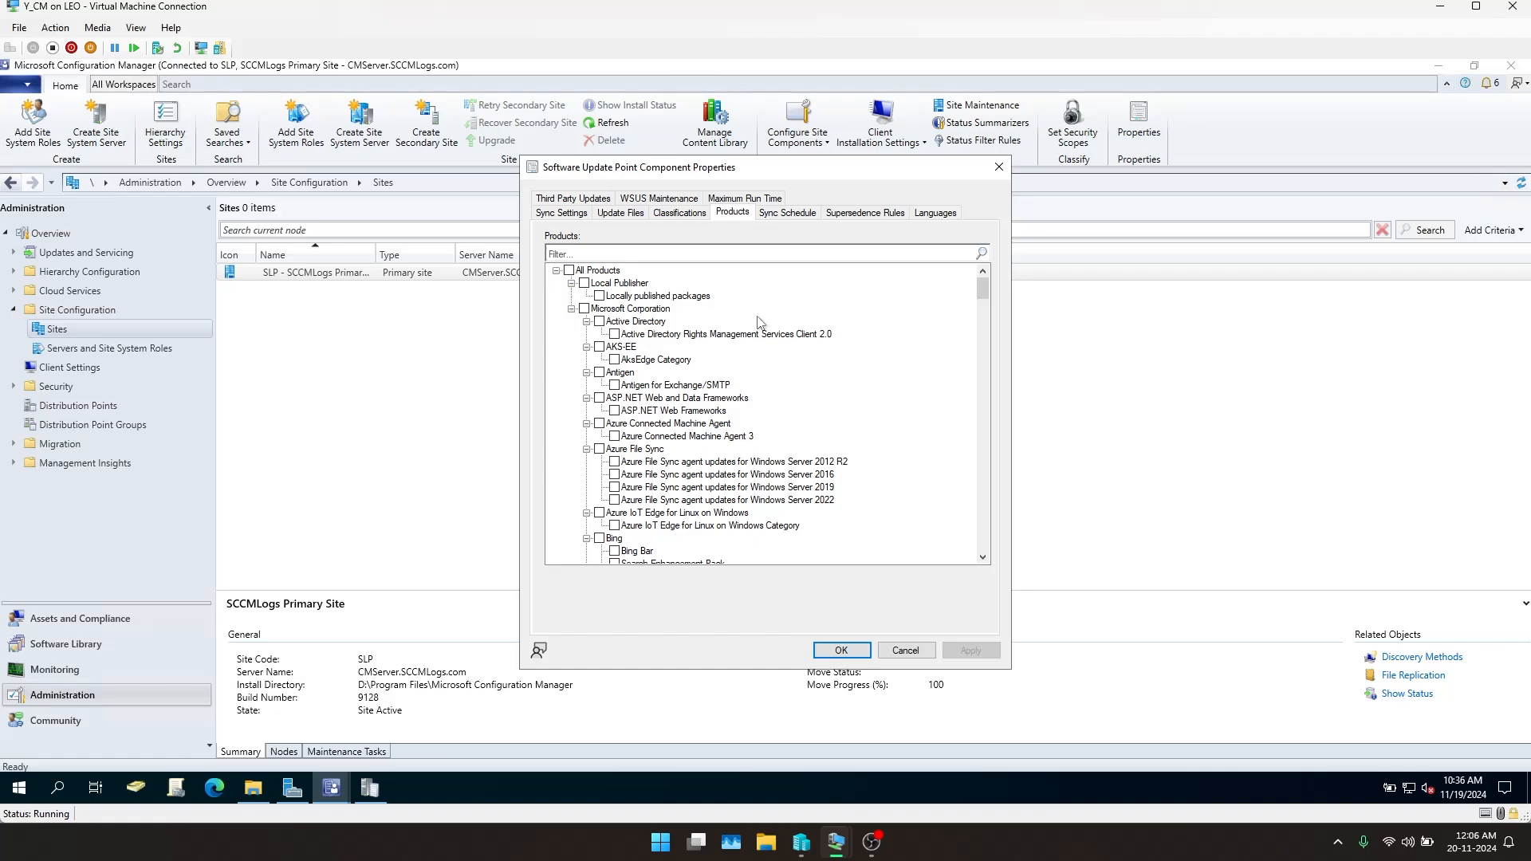
drag(764, 178, 667, 154)
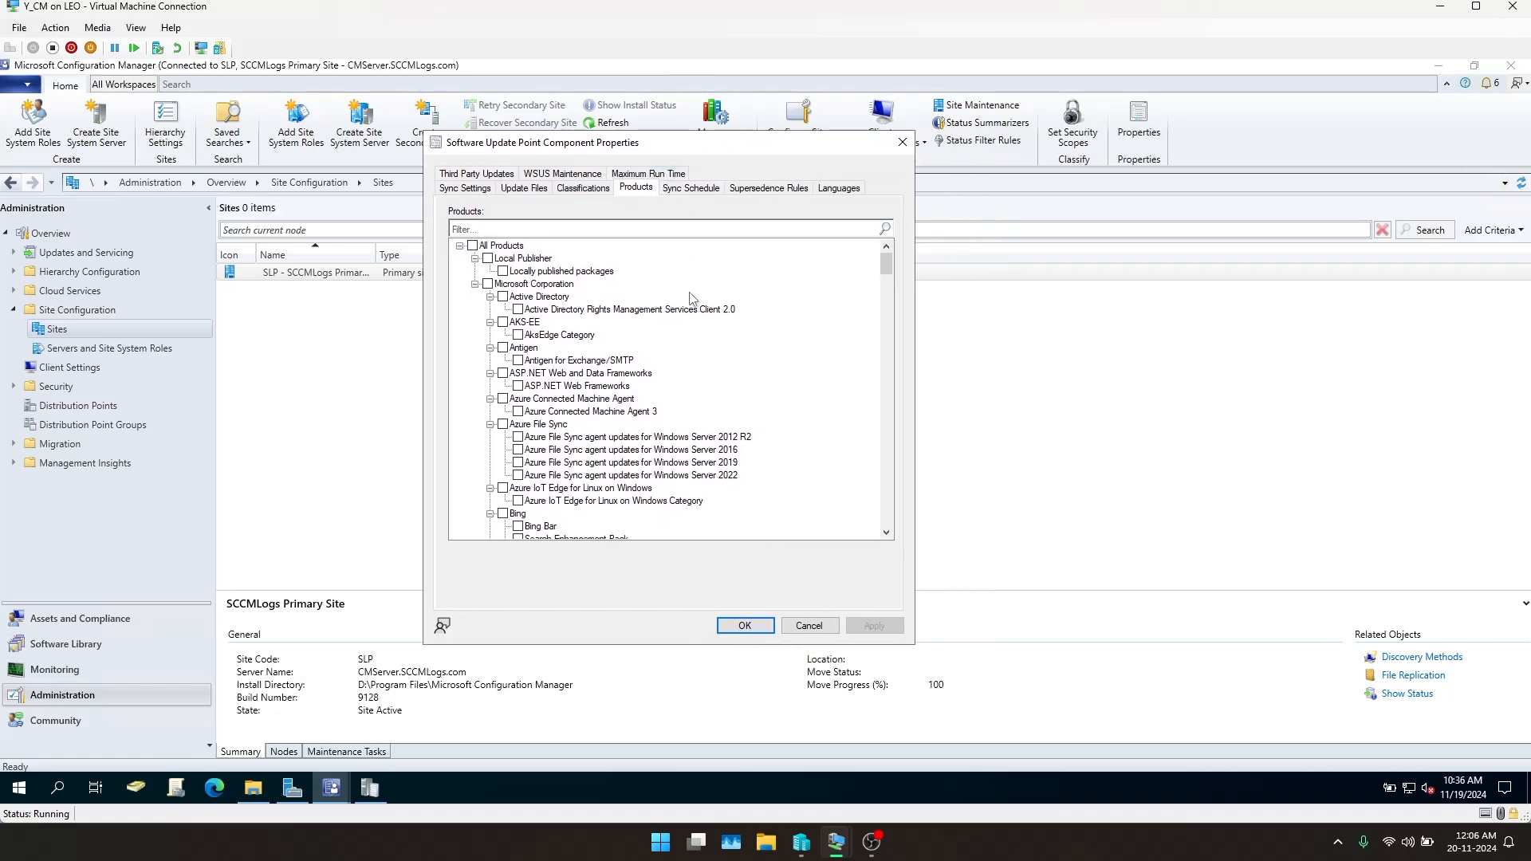
scroll(648, 307, down, 4)
scroll(630, 335, down, 12)
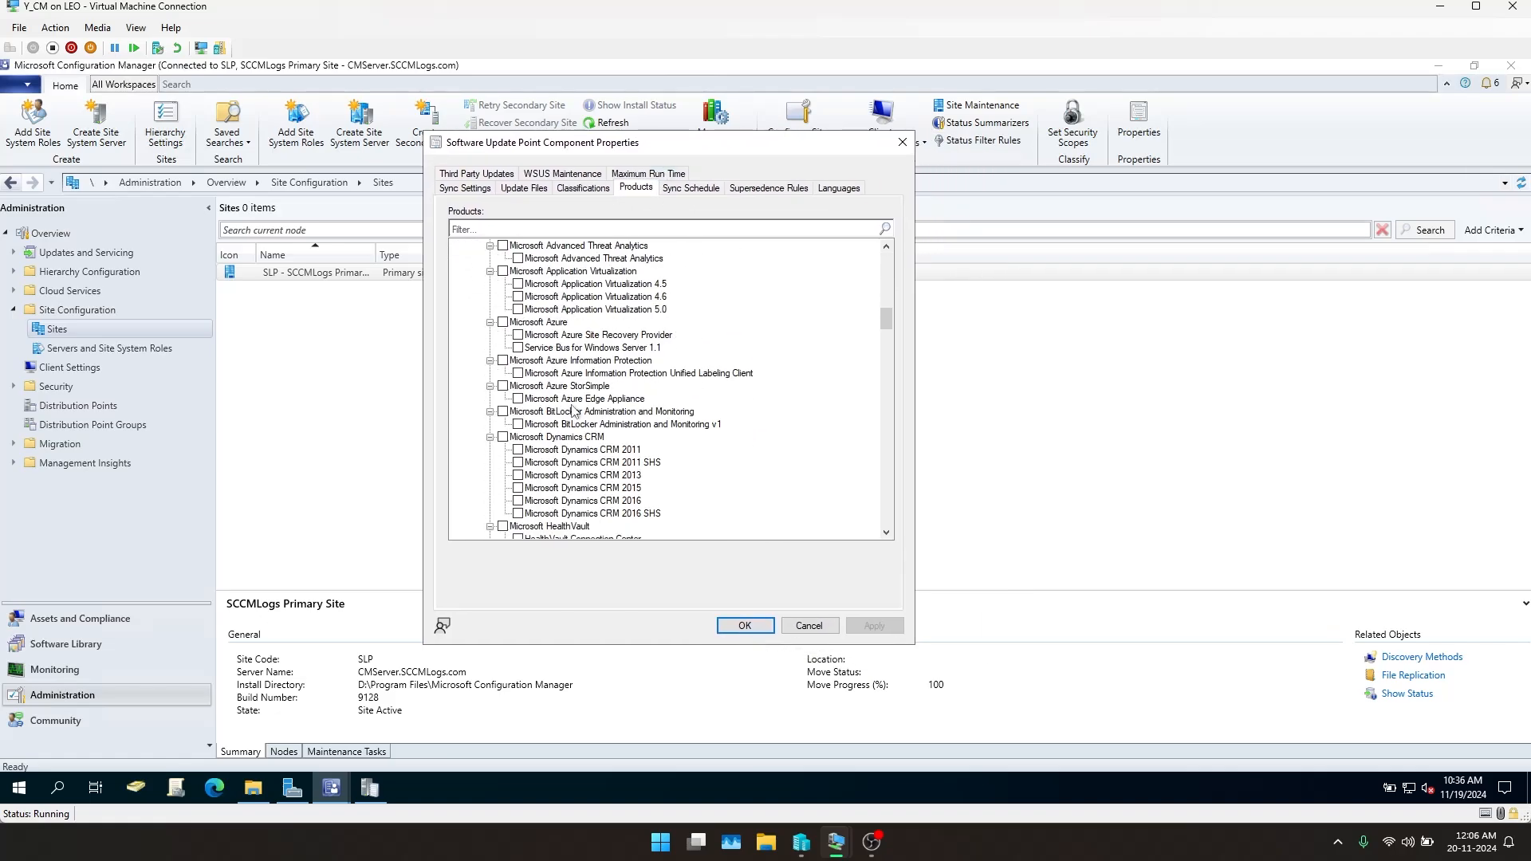
scroll(572, 409, down, 15)
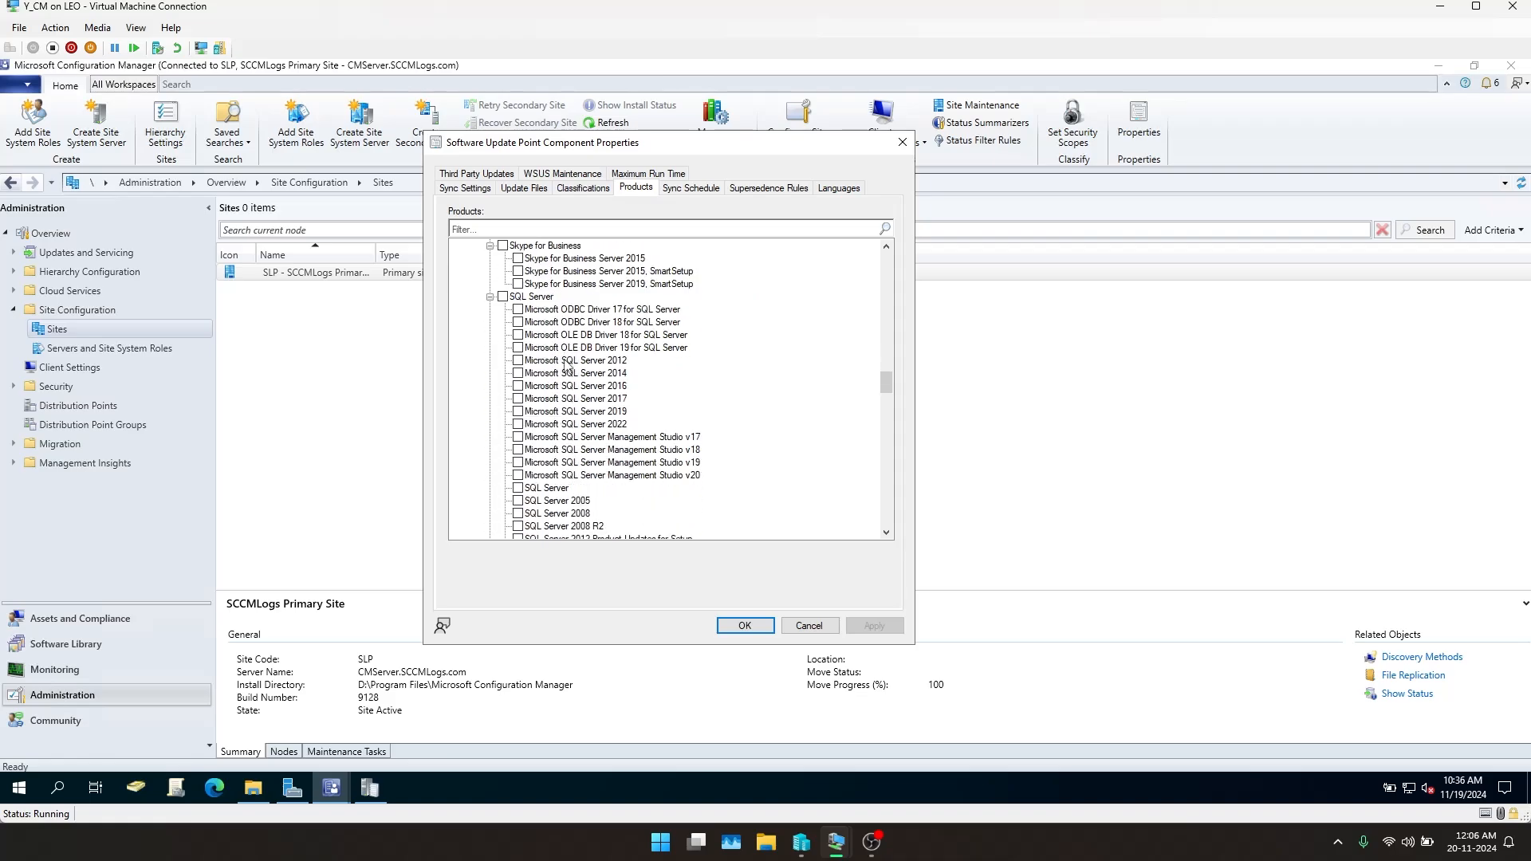
scroll(566, 359, down, 4)
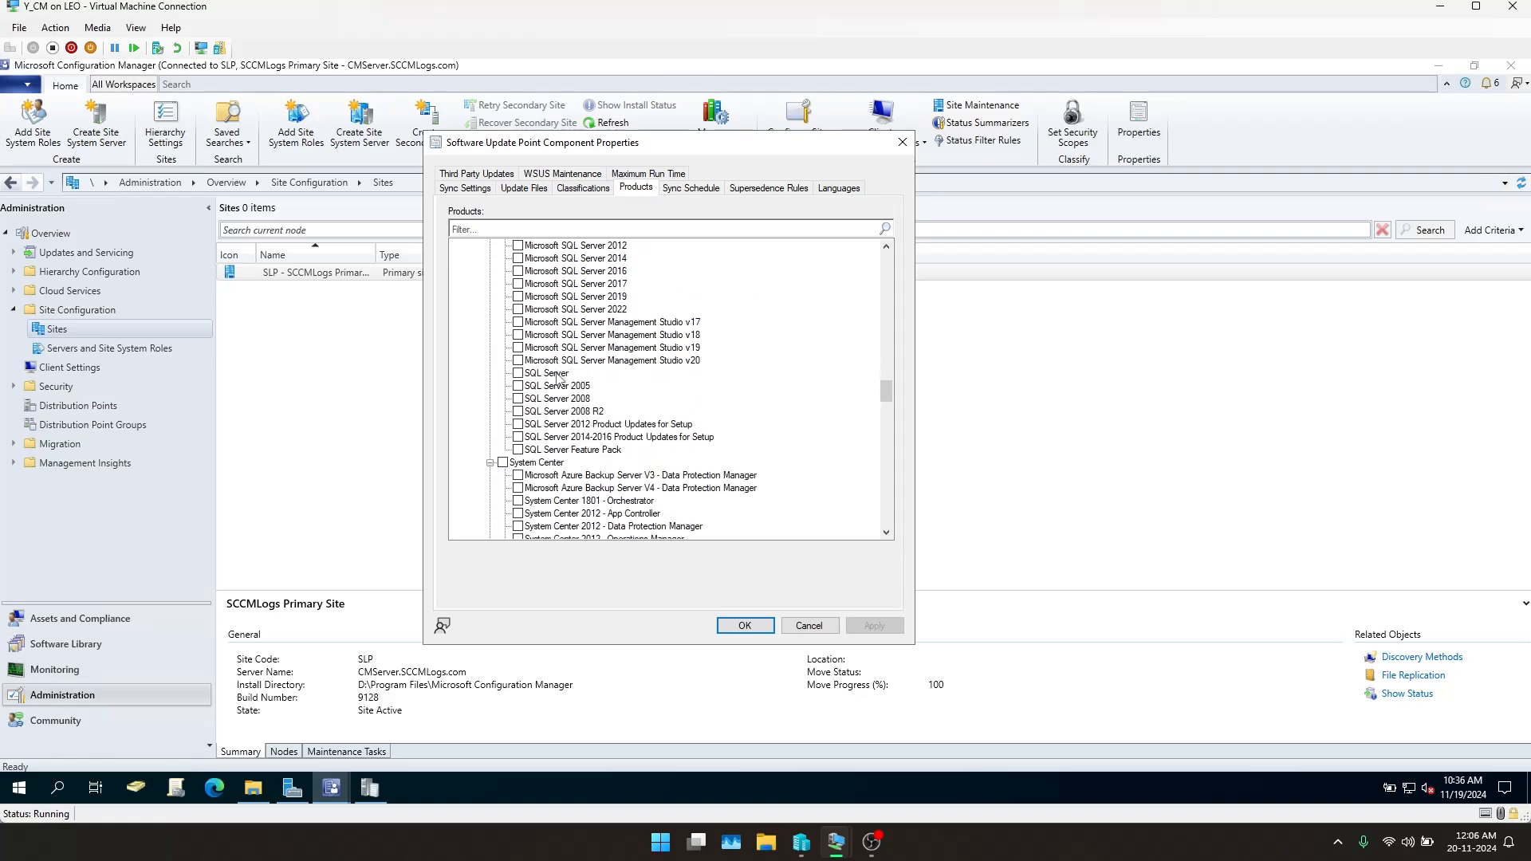
scroll(558, 379, down, 9)
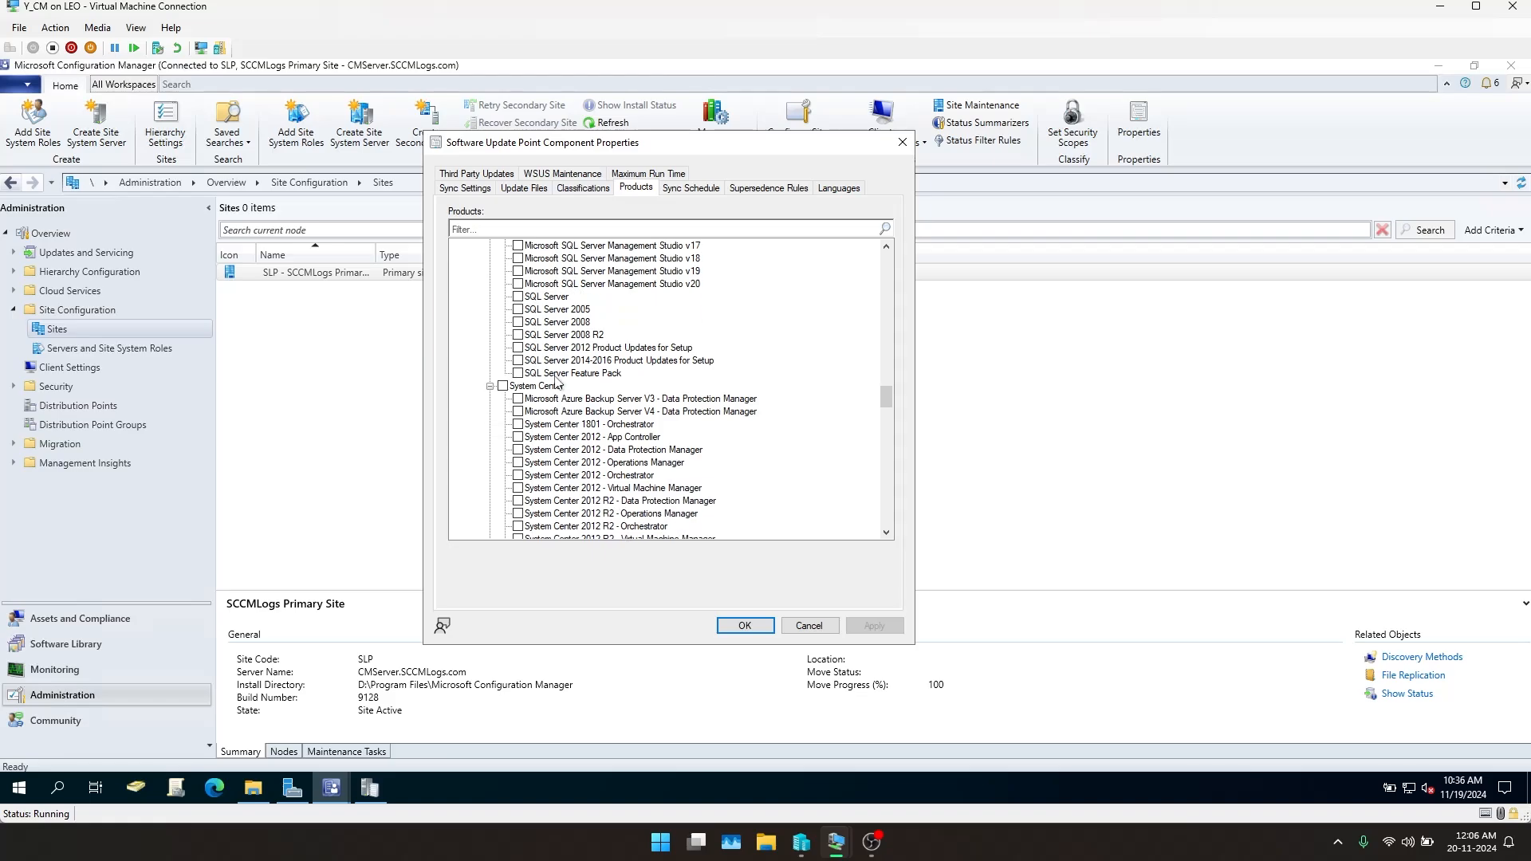
scroll(566, 390, down, 7)
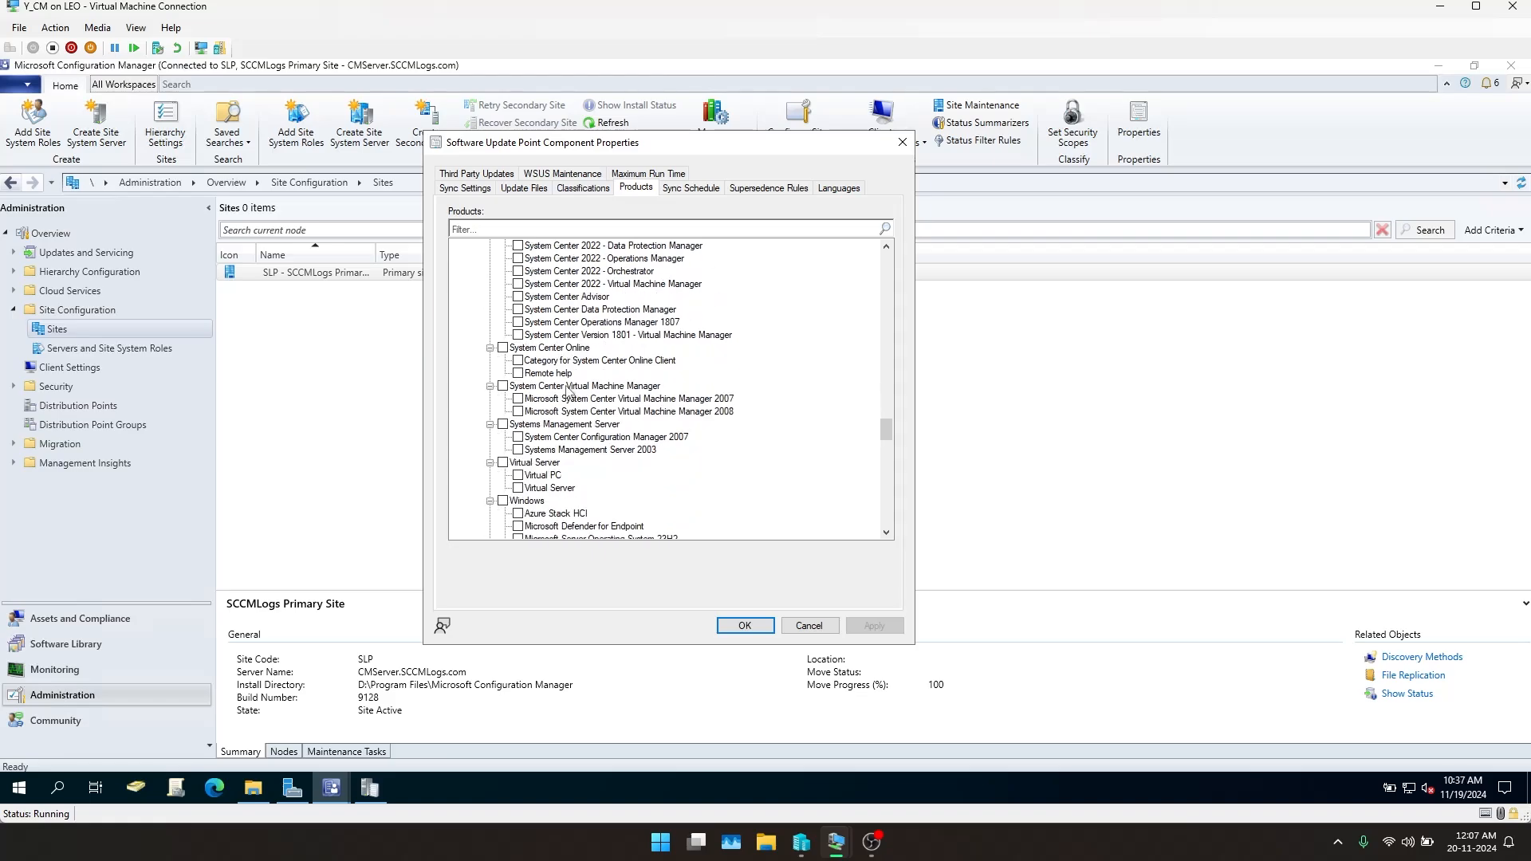
scroll(568, 391, down, 6)
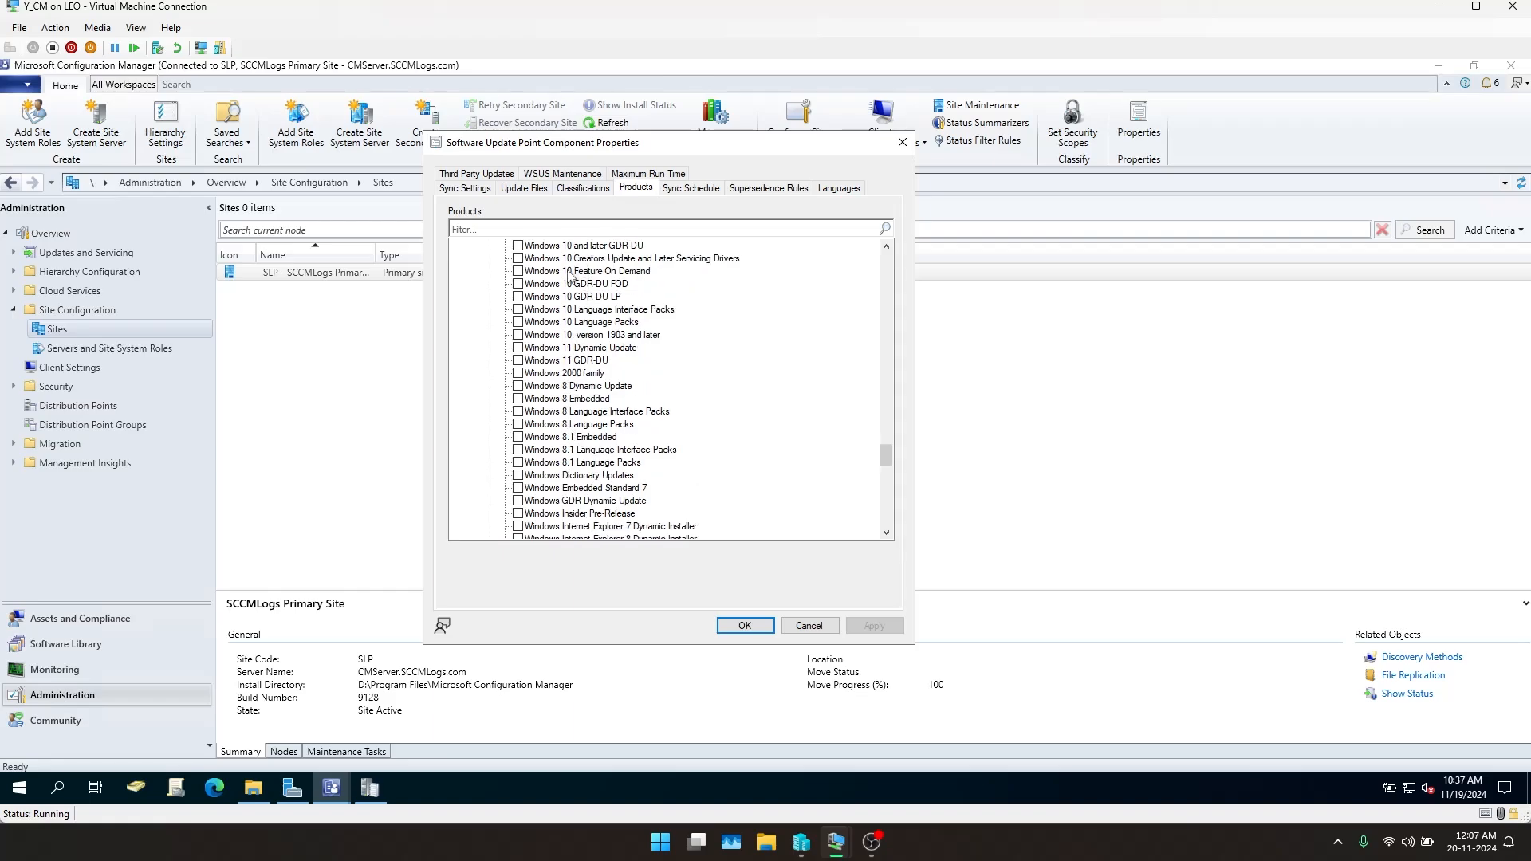
scroll(566, 334, down, 4)
scroll(557, 356, down, 7)
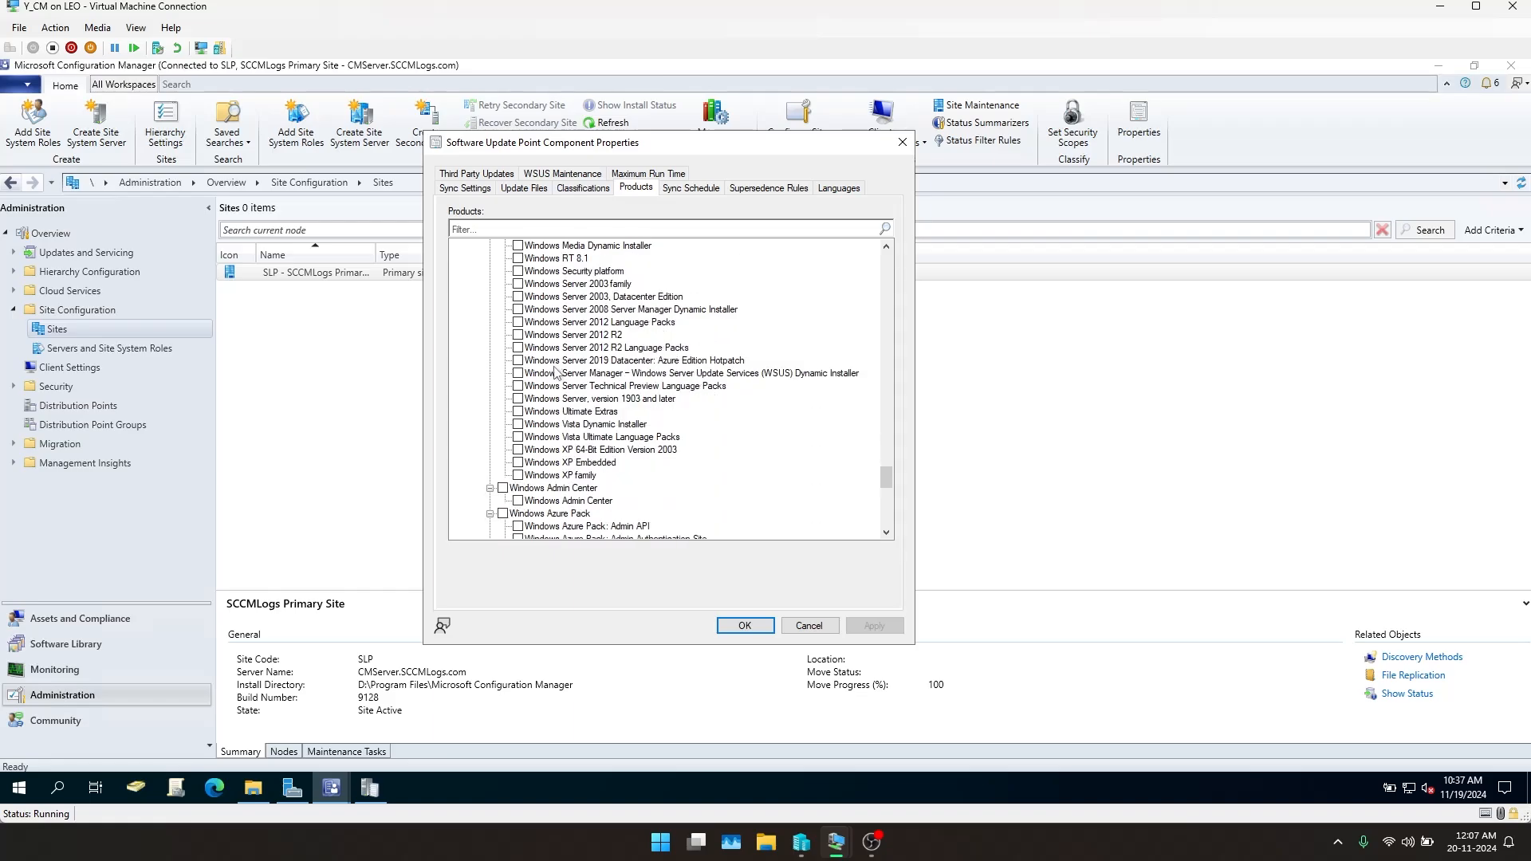
scroll(558, 391, up, 8)
scroll(558, 393, up, 5)
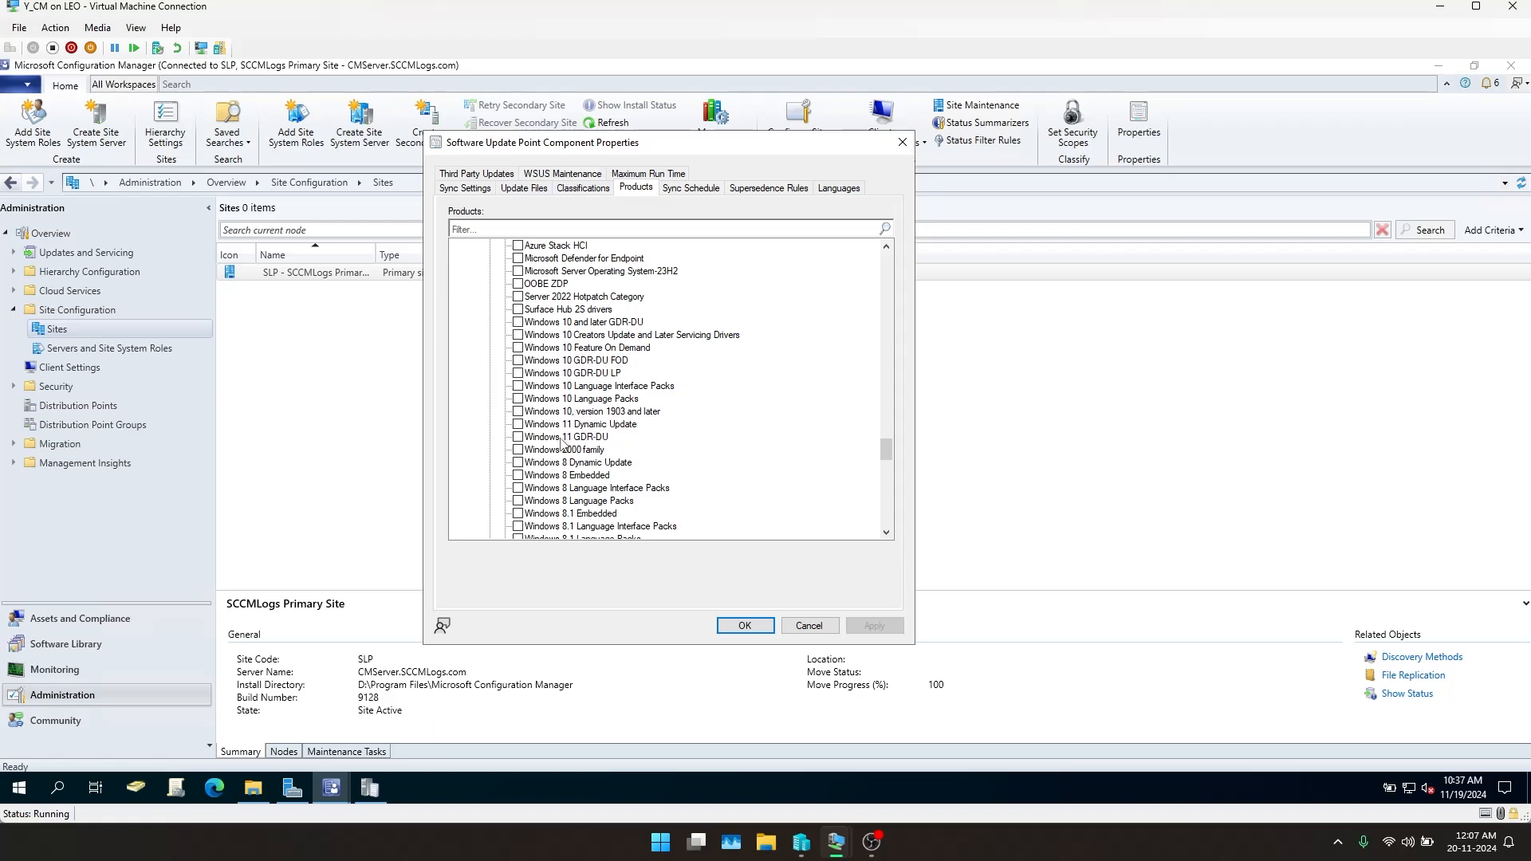
Examine the Windows 10, version 1903 and later entry and the surrounding Windows products, and close the component properties without changes
click(560, 413)
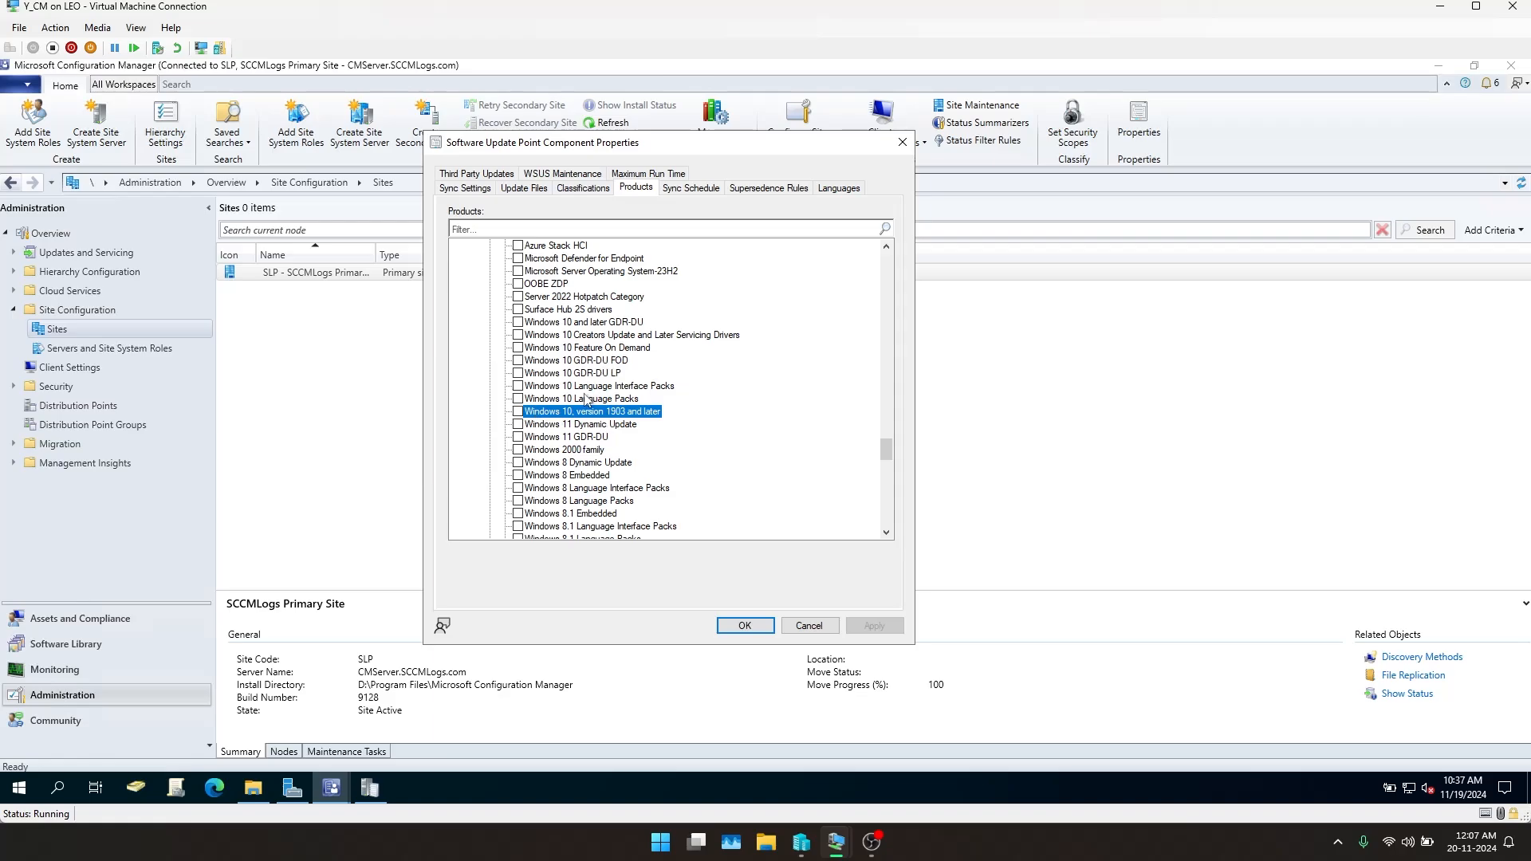
scroll(587, 399, up, 1)
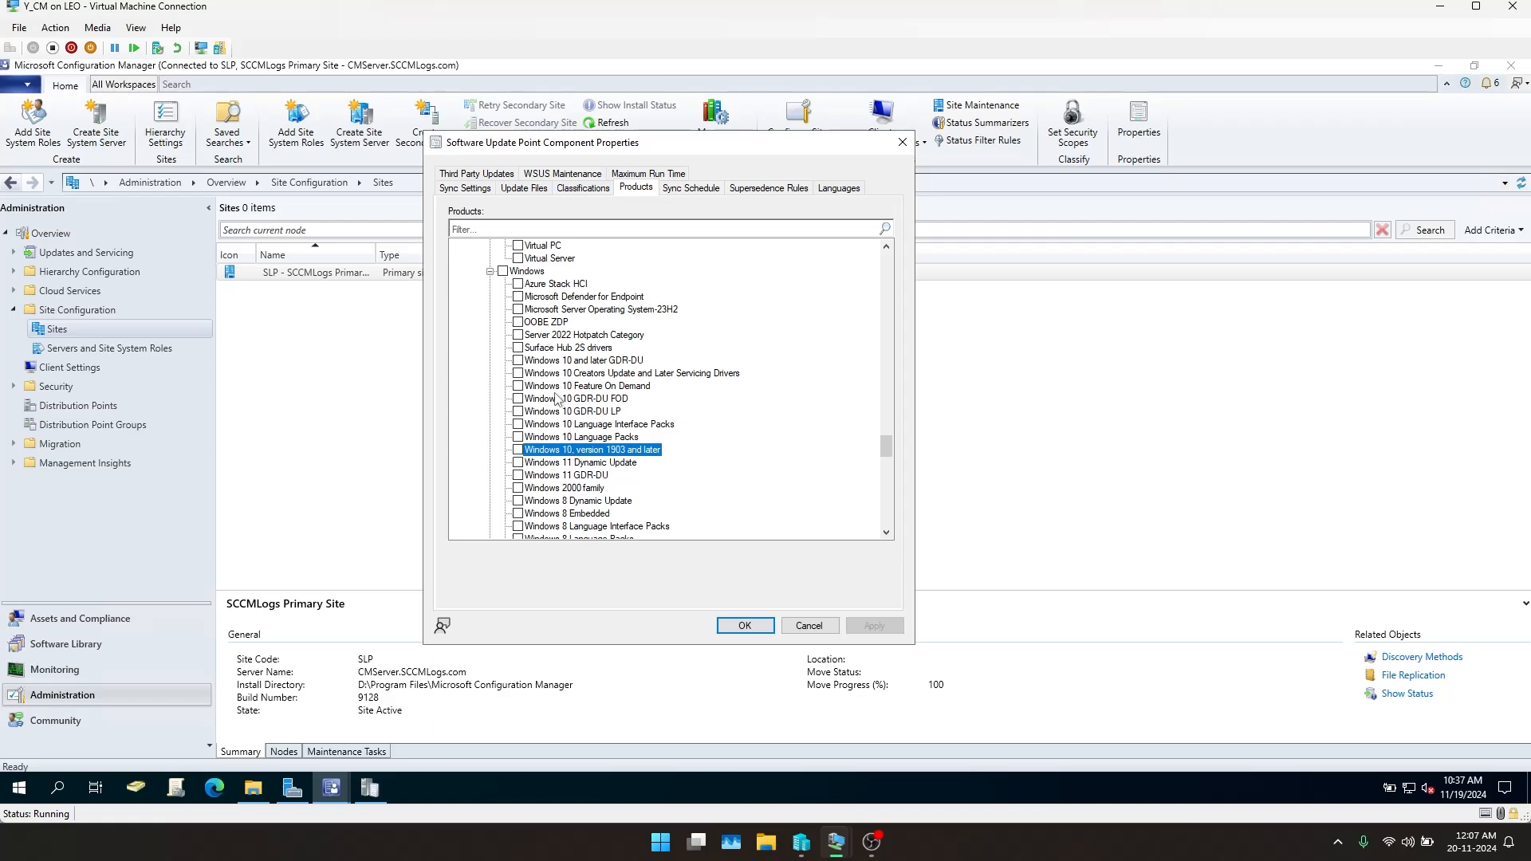
scroll(562, 411, down, 5)
scroll(571, 439, down, 1)
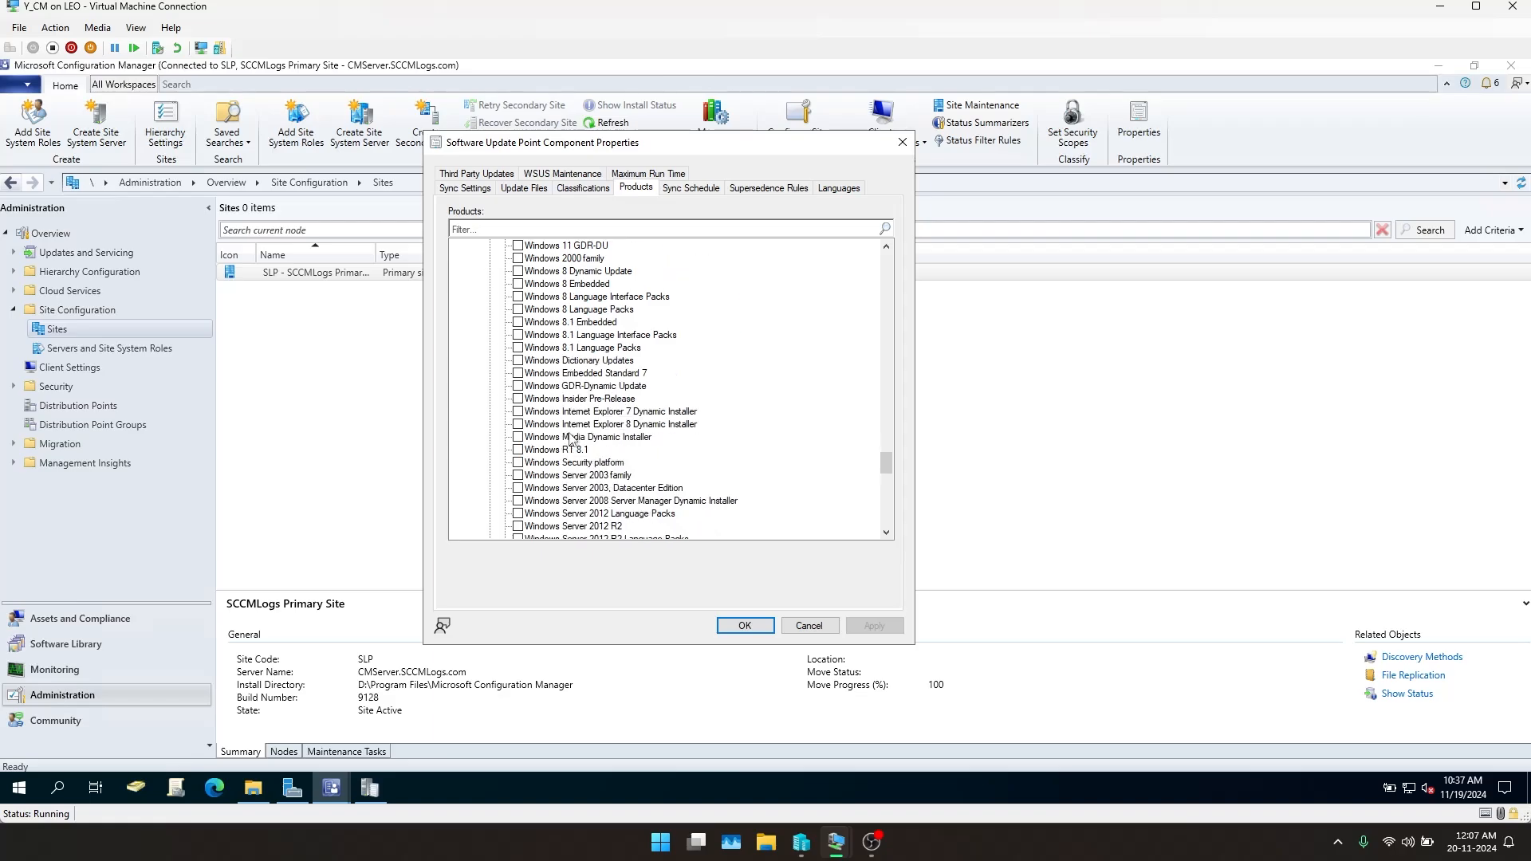
scroll(571, 439, down, 12)
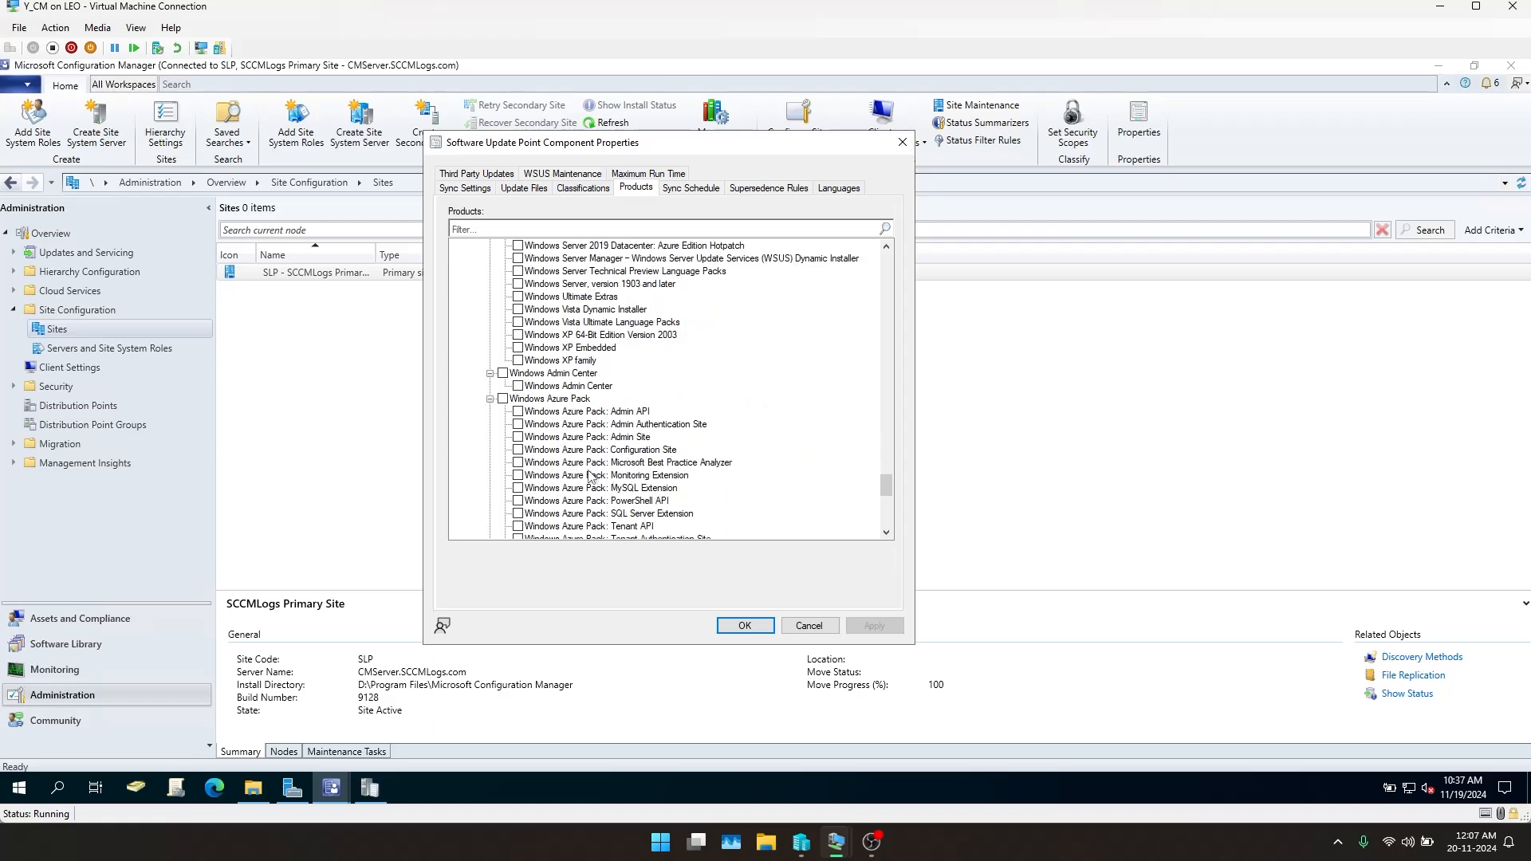
scroll(602, 465, down, 3)
scroll(622, 380, up, 10)
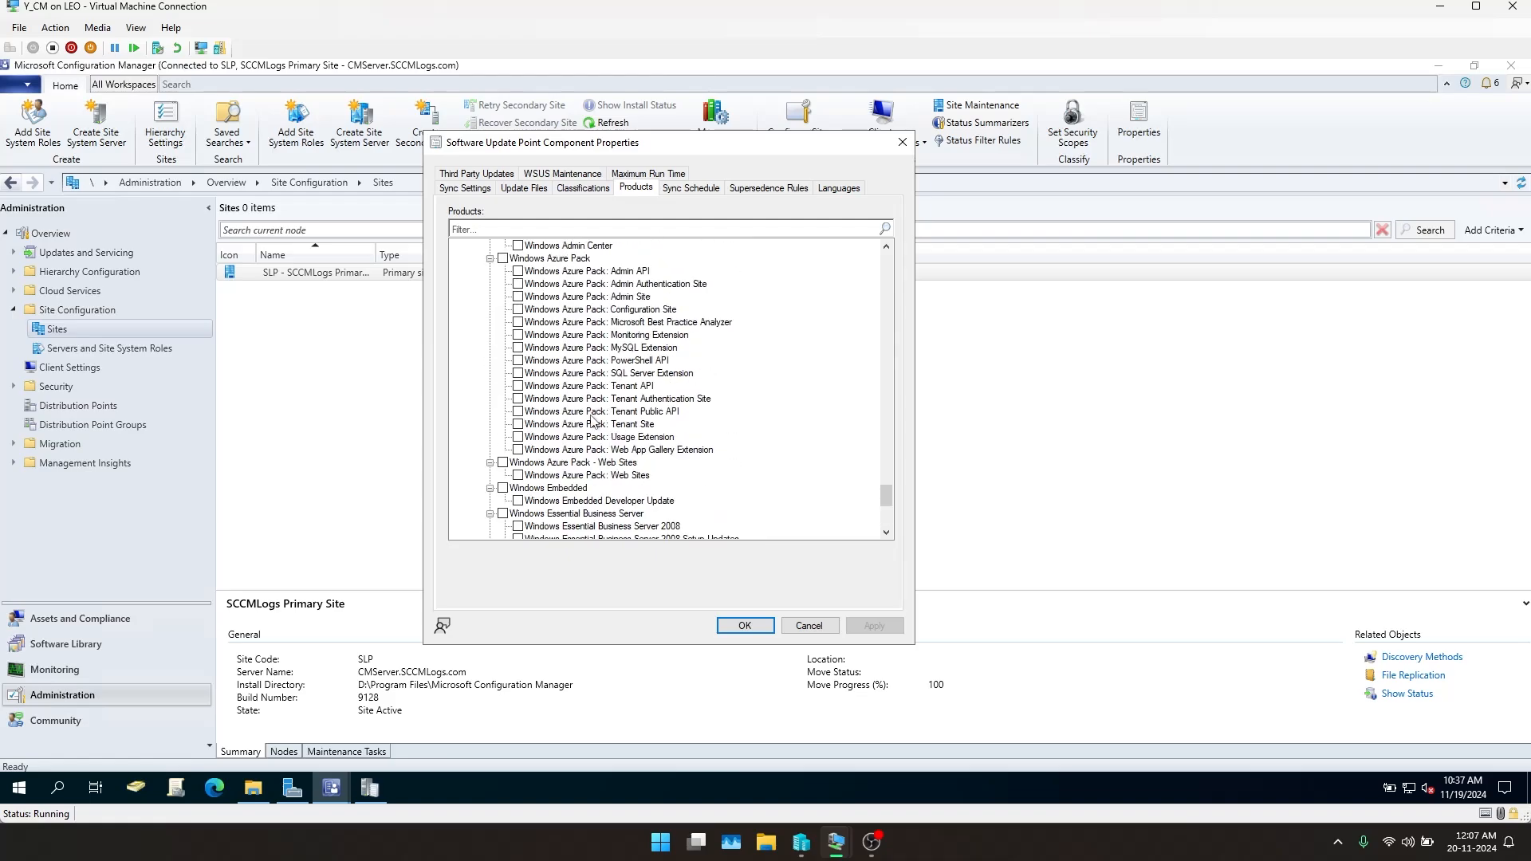
scroll(622, 379, up, 6)
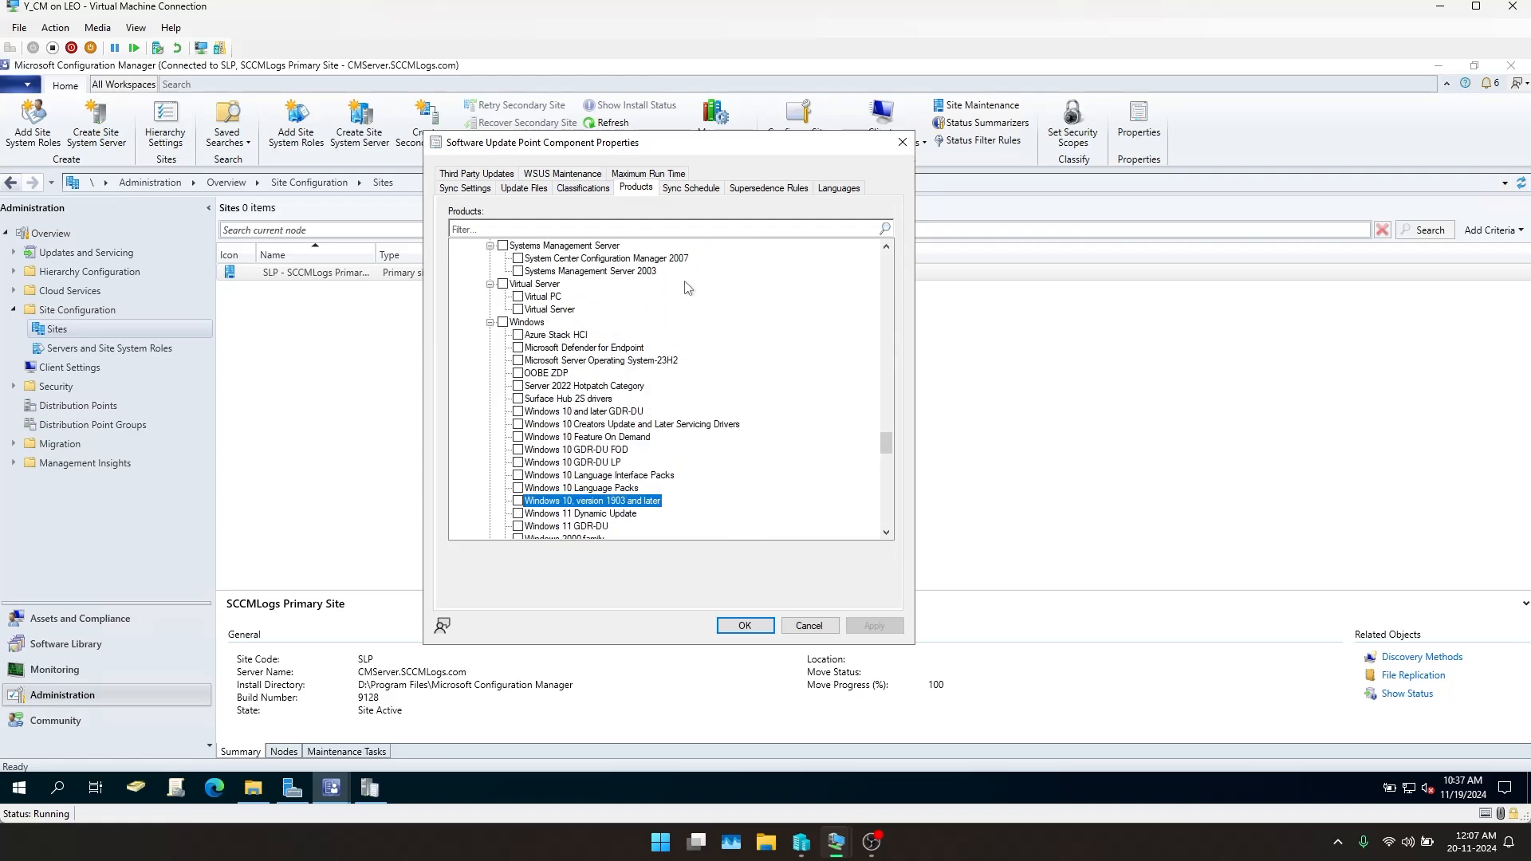
scroll(684, 311, up, 3)
click(904, 144)
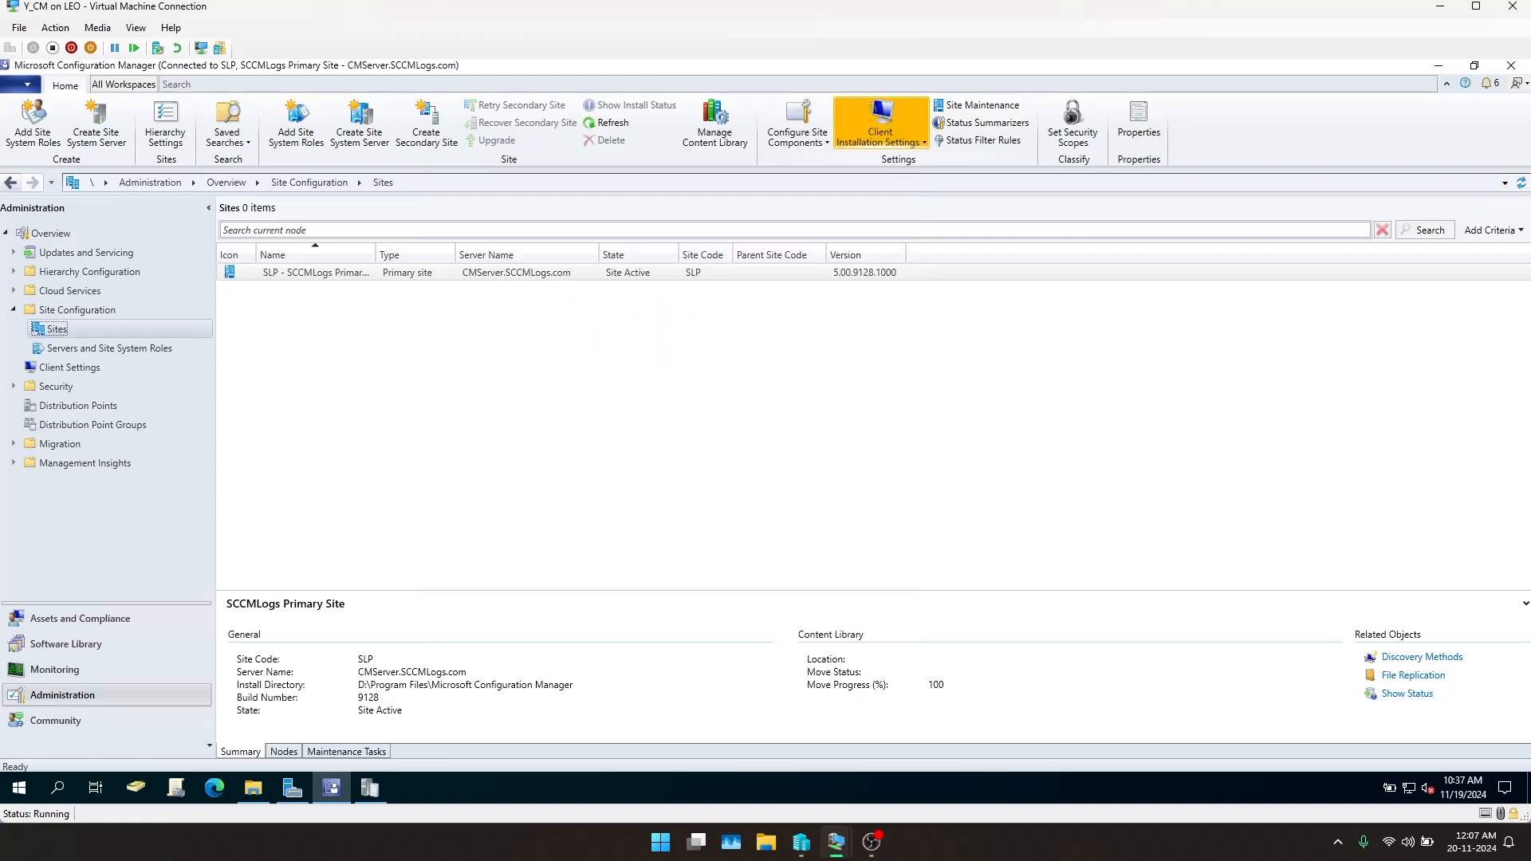
Return to wsyncmgr.log and examine the request filter warnings on classifications and categories and the entry closing the SMS synchronization
click(374, 788)
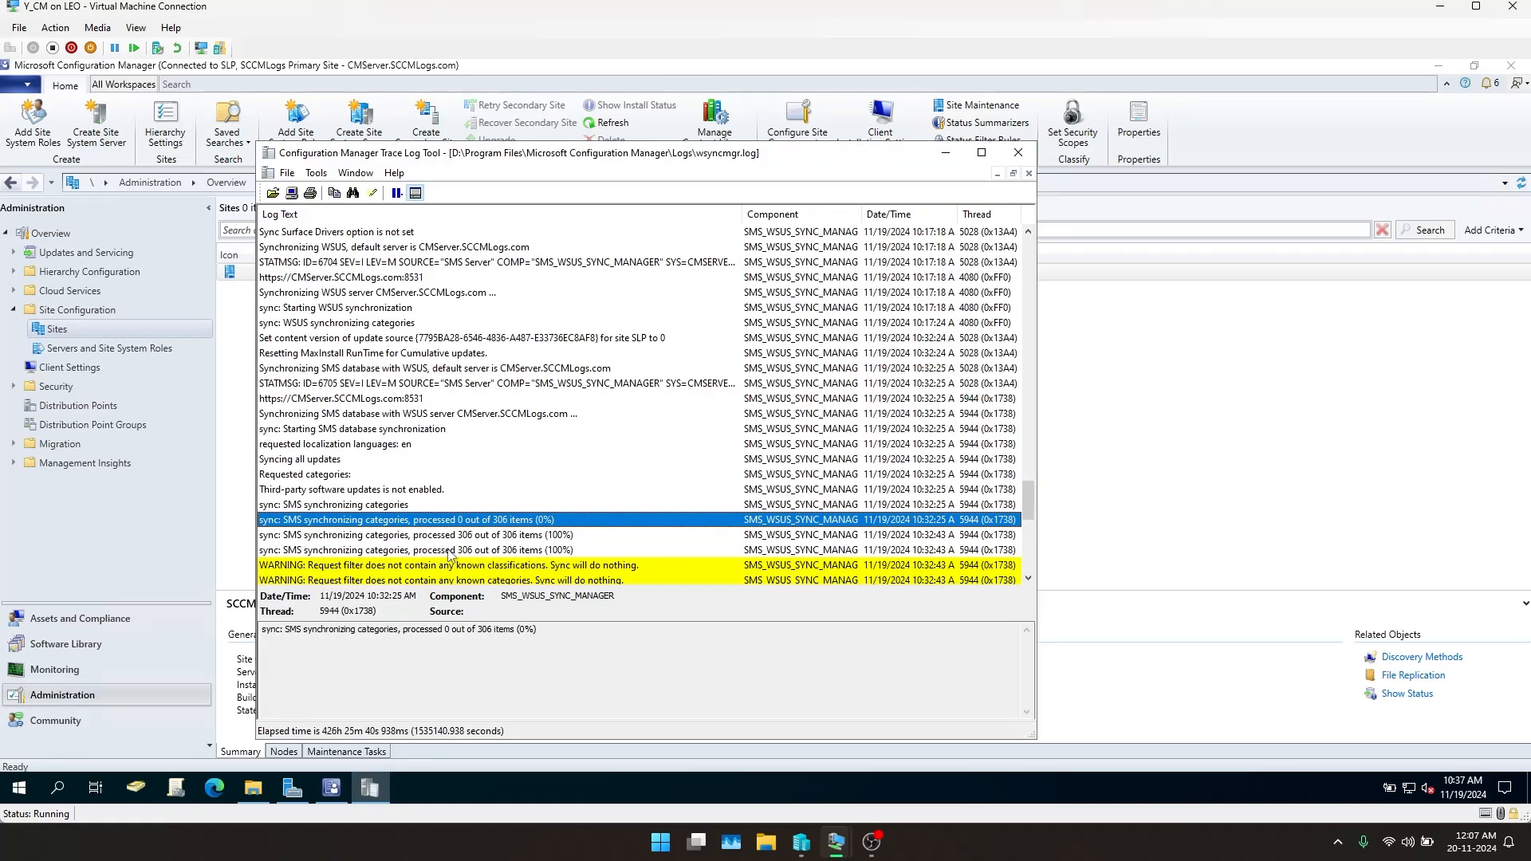
scroll(482, 502, down, 2)
scroll(483, 510, down, 1)
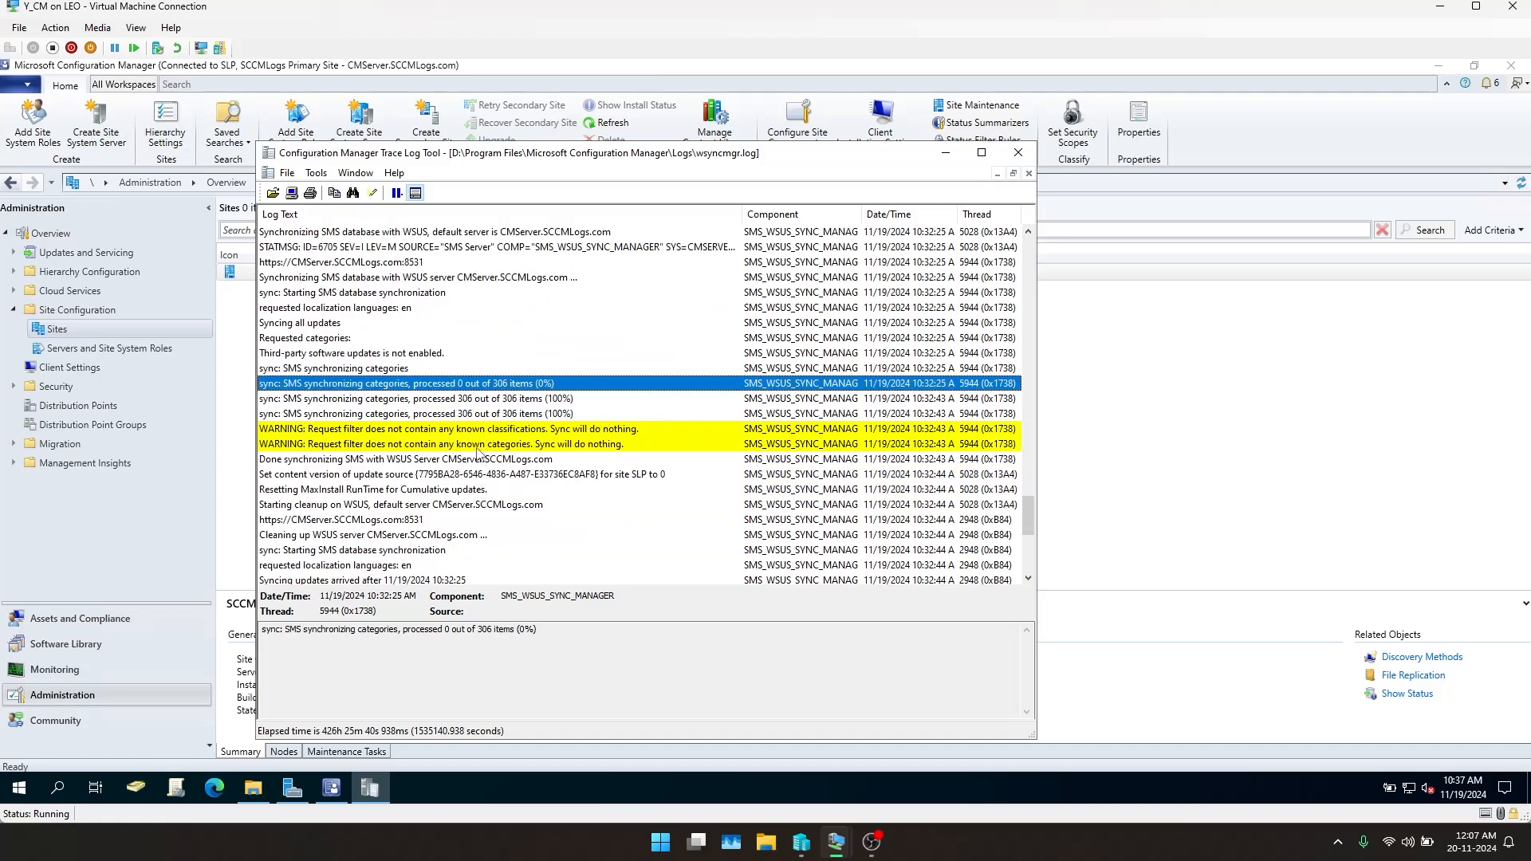
click(335, 430)
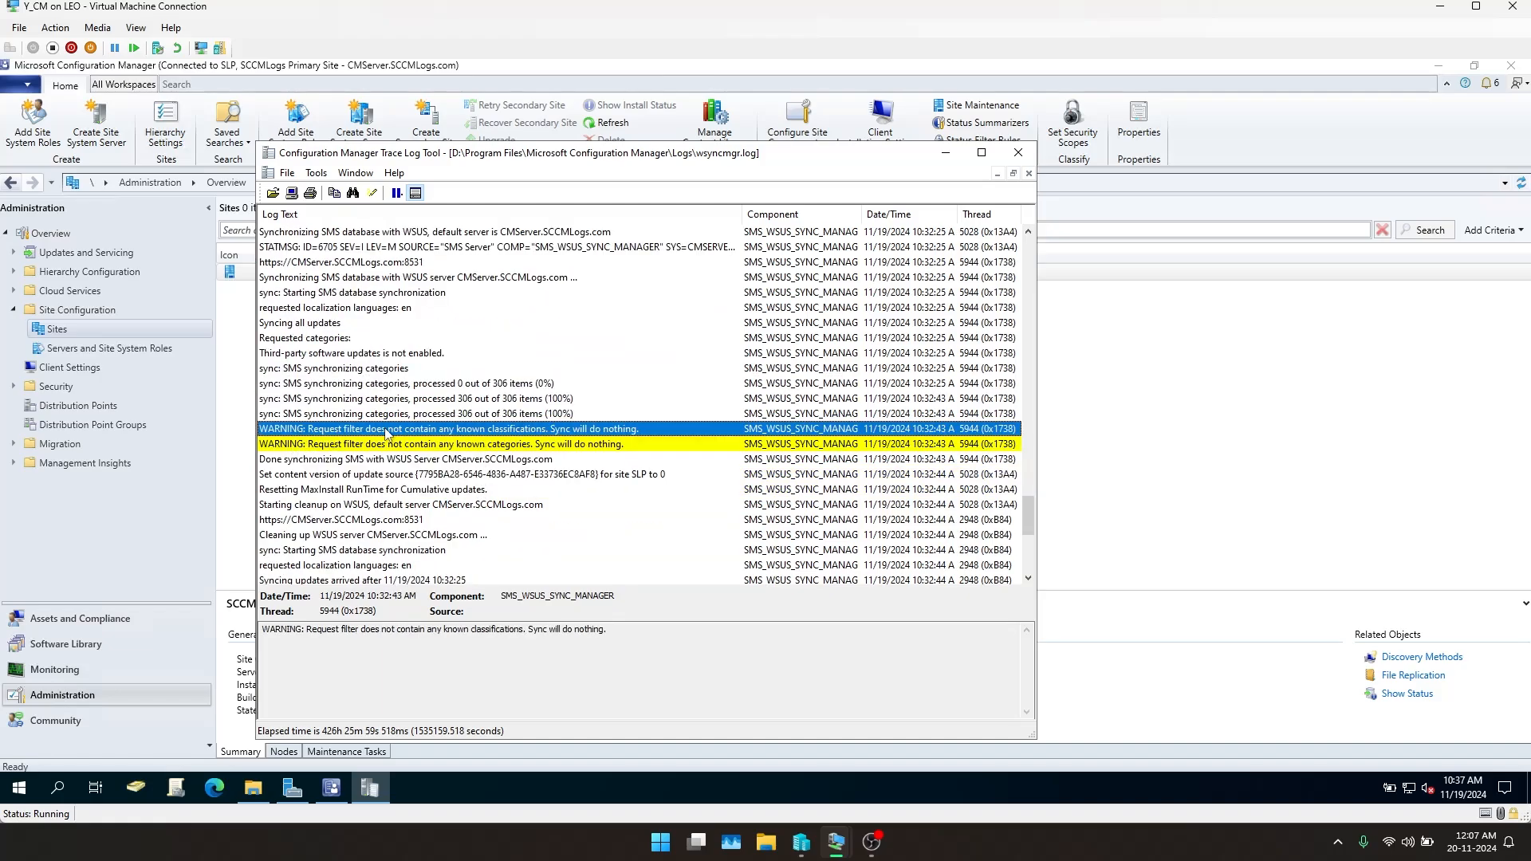
click(484, 445)
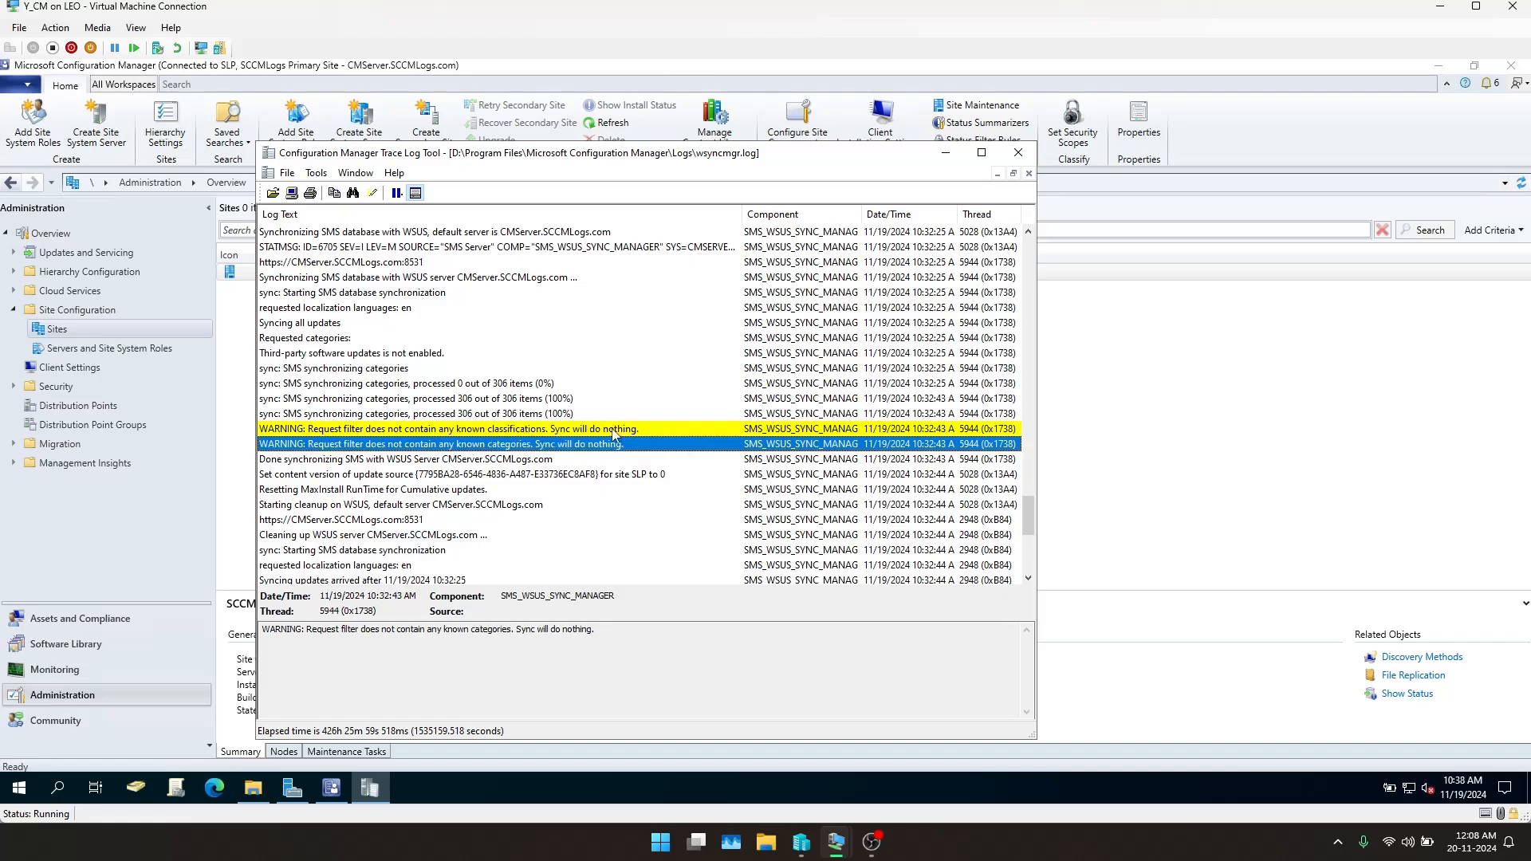
click(435, 460)
scroll(418, 463, down, 2)
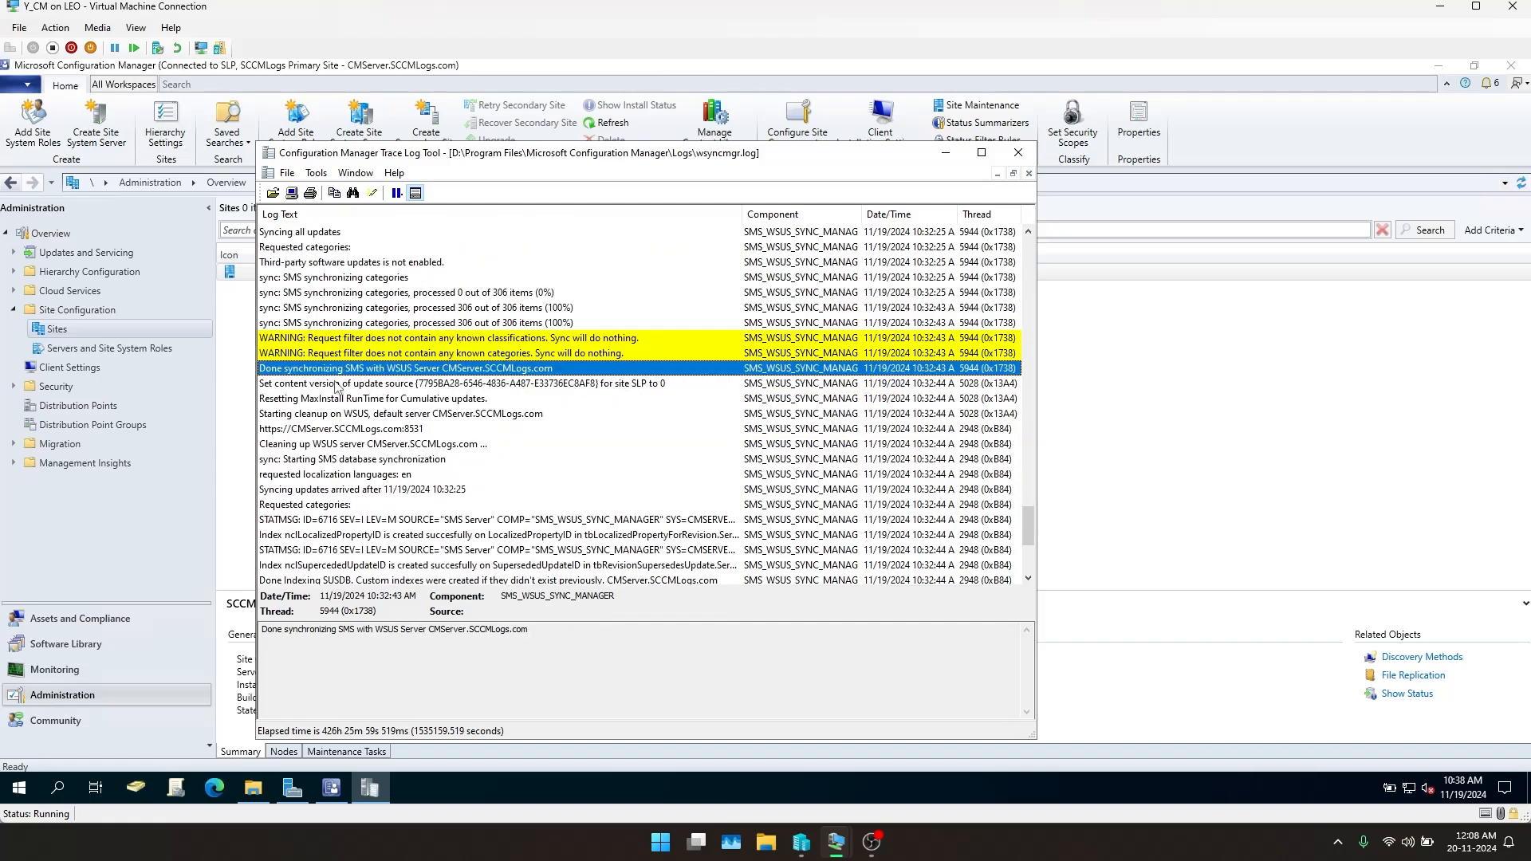
Examine the wsyncmgr.log entries on WSUS server cleanup, SUSDB indexing and the request filter classifications
click(307, 429)
scroll(306, 431, down, 1)
click(311, 398)
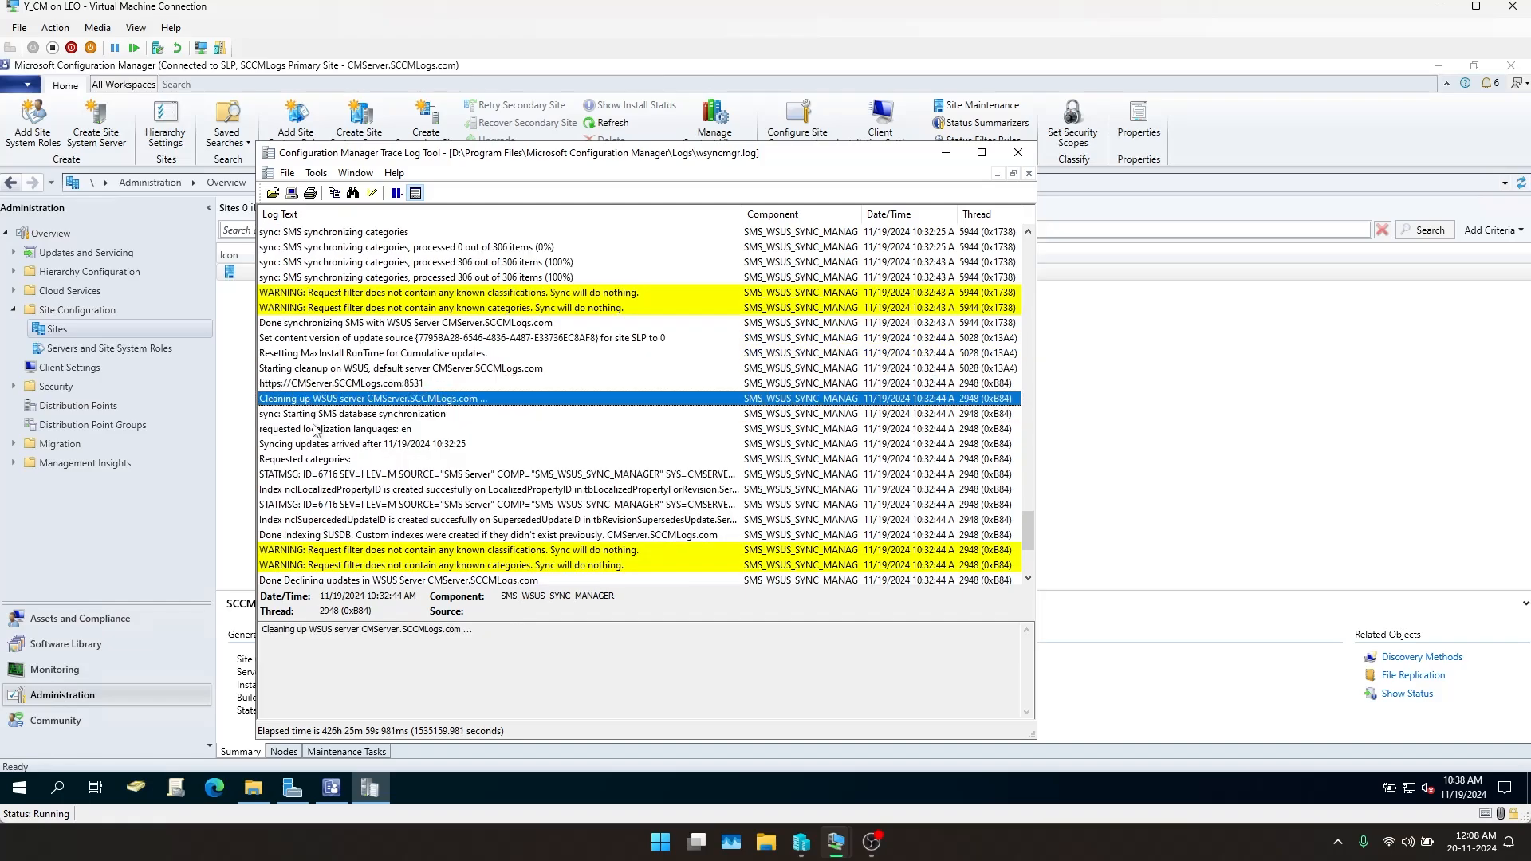
scroll(316, 452, down, 1)
click(314, 485)
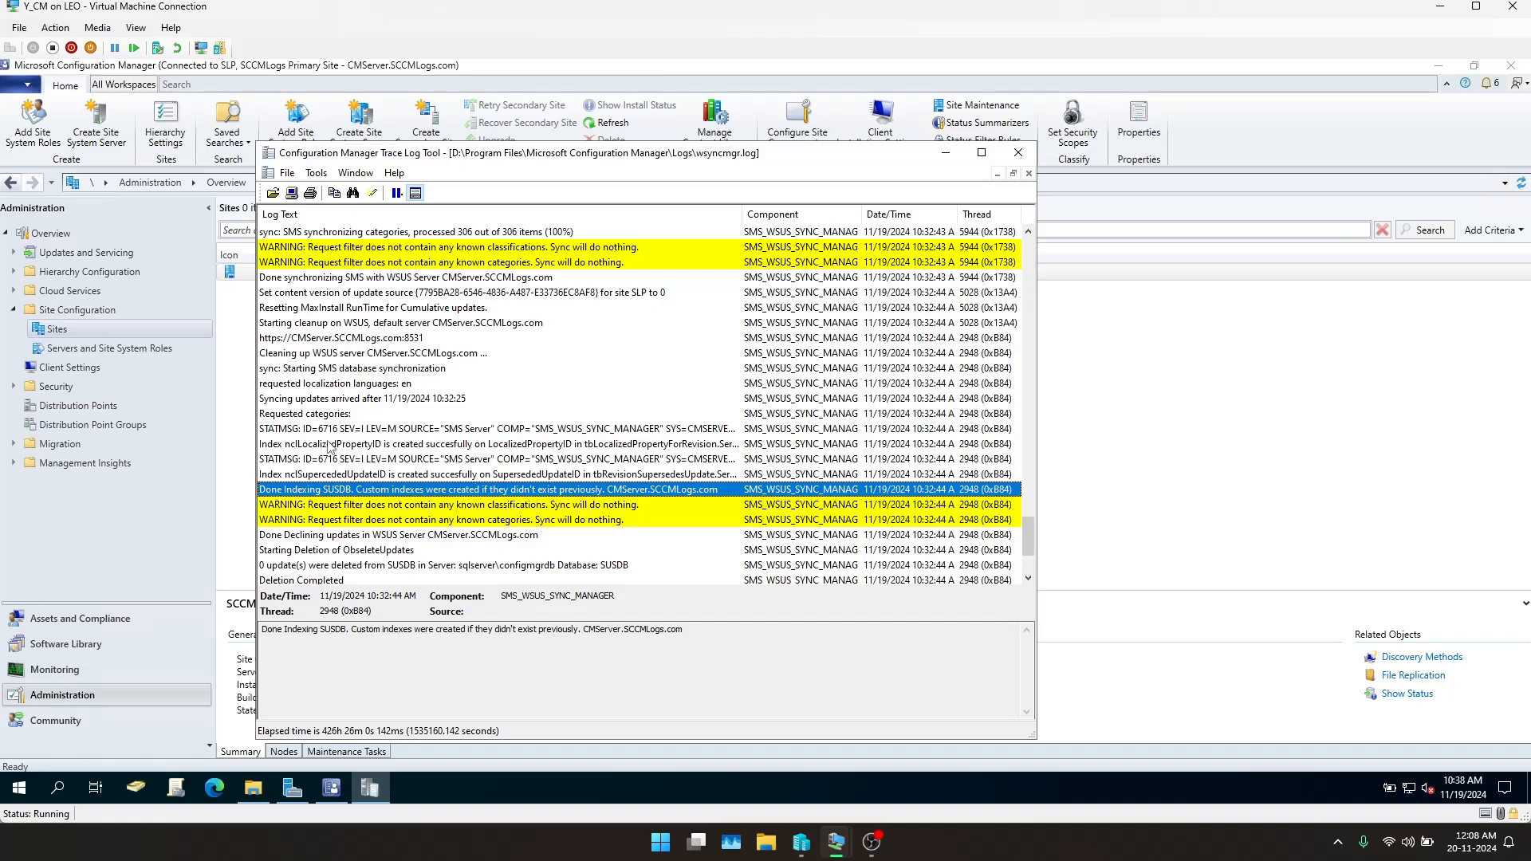
click(371, 506)
scroll(359, 508, down, 3)
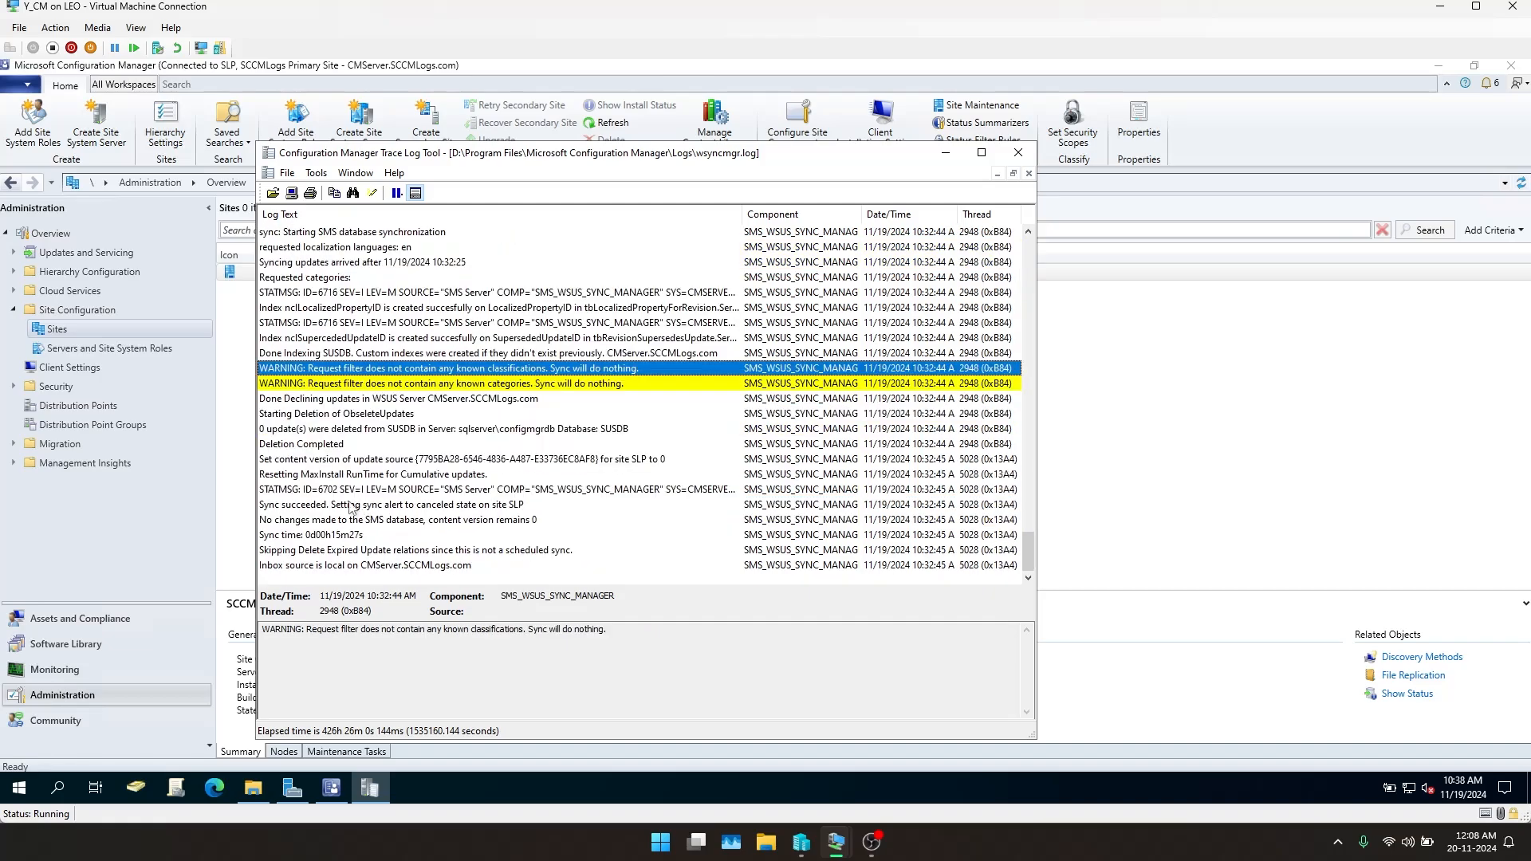
Examine the final wsyncmgr.log entries on obsolete update deletion, sync time and inbox source, and return to All Software Updates in the Software Library
click(318, 431)
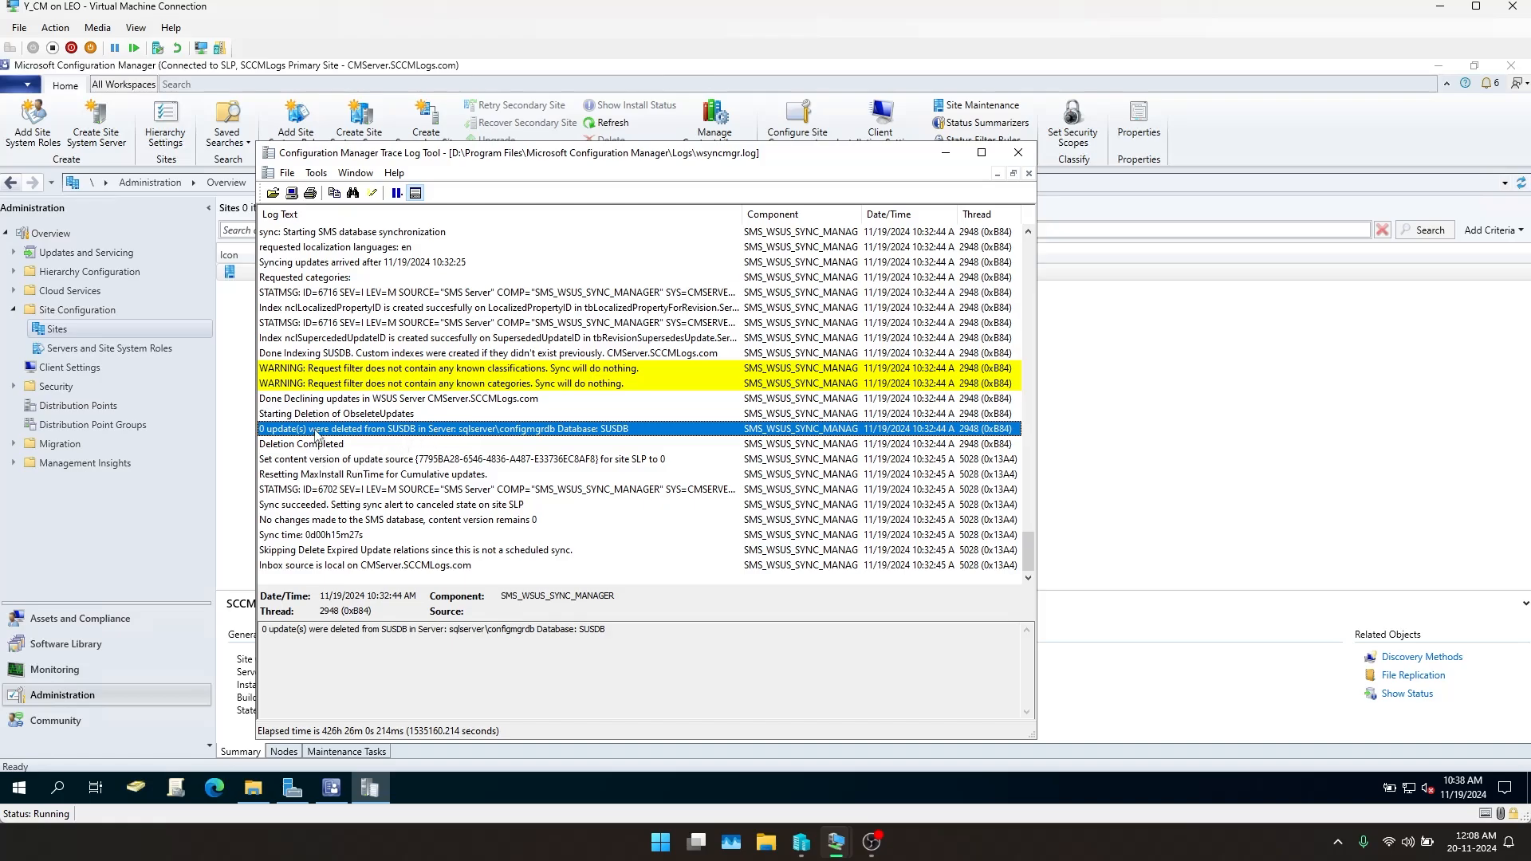
click(339, 535)
click(343, 566)
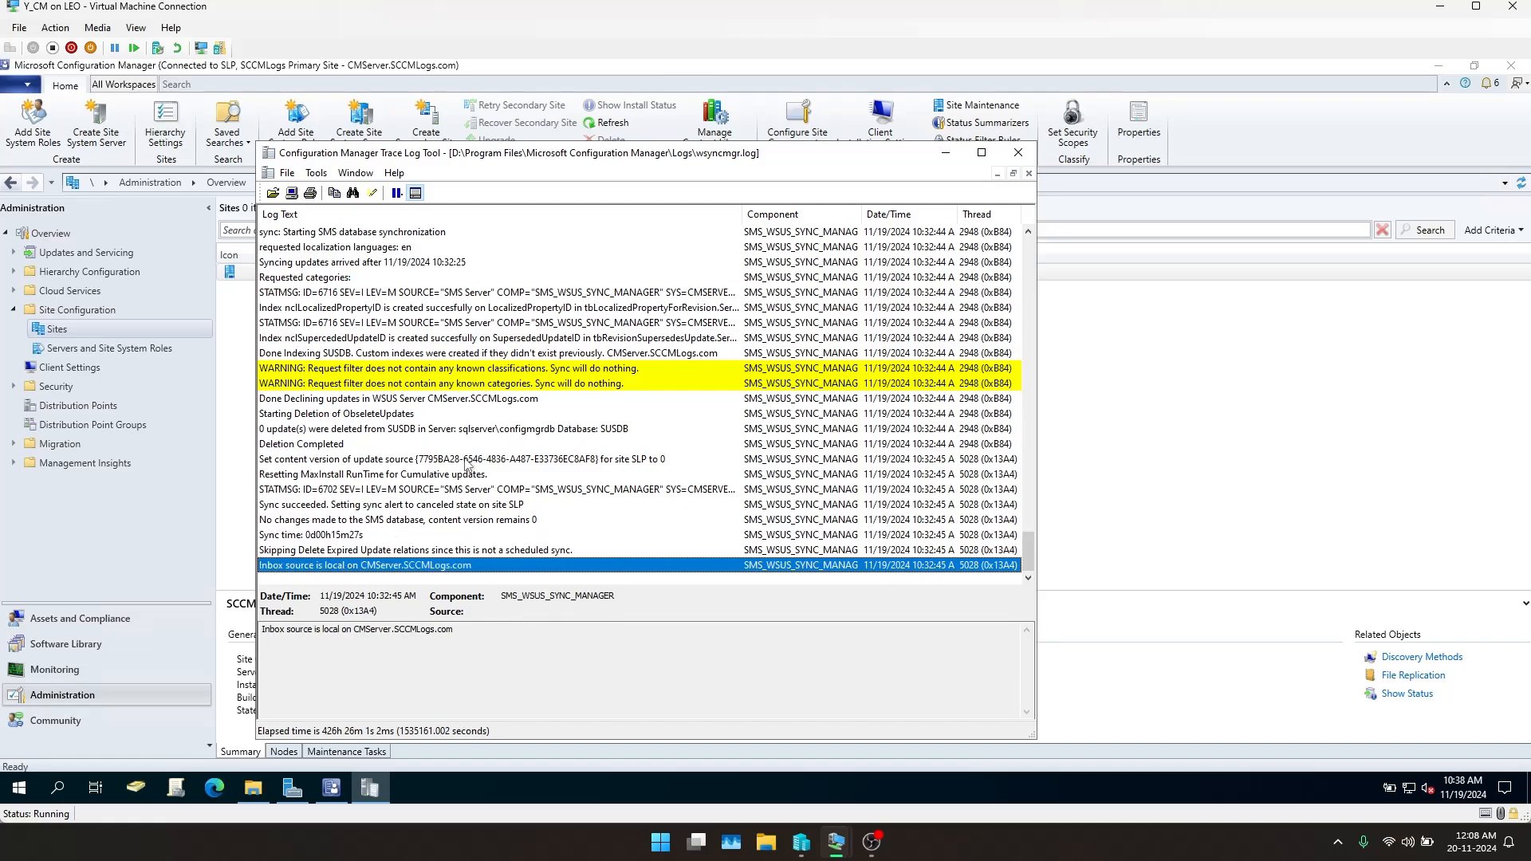
scroll(459, 477, up, 3)
scroll(459, 476, up, 3)
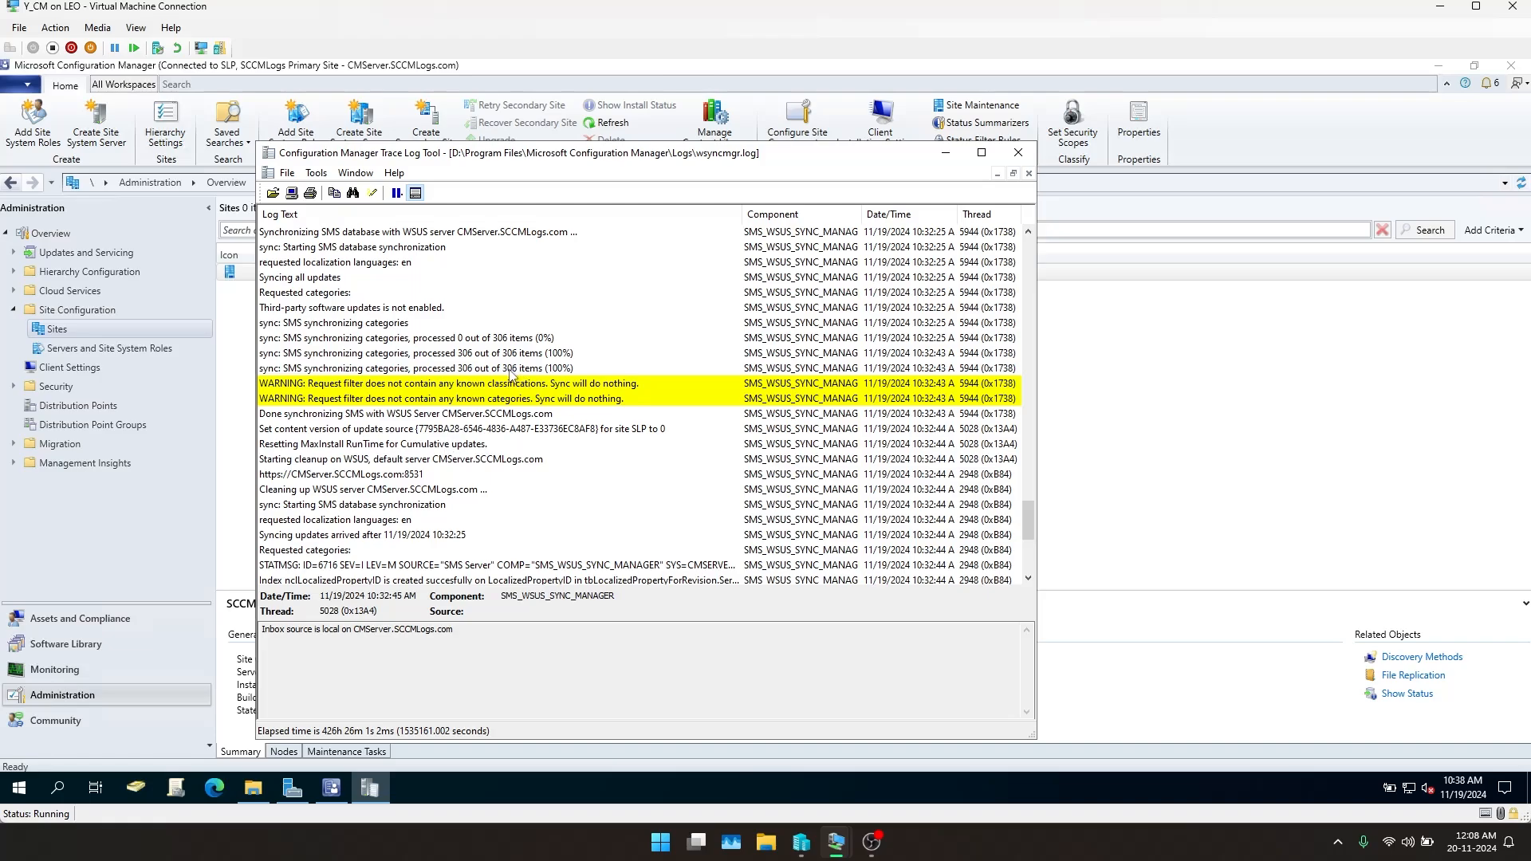
scroll(530, 422, down, 6)
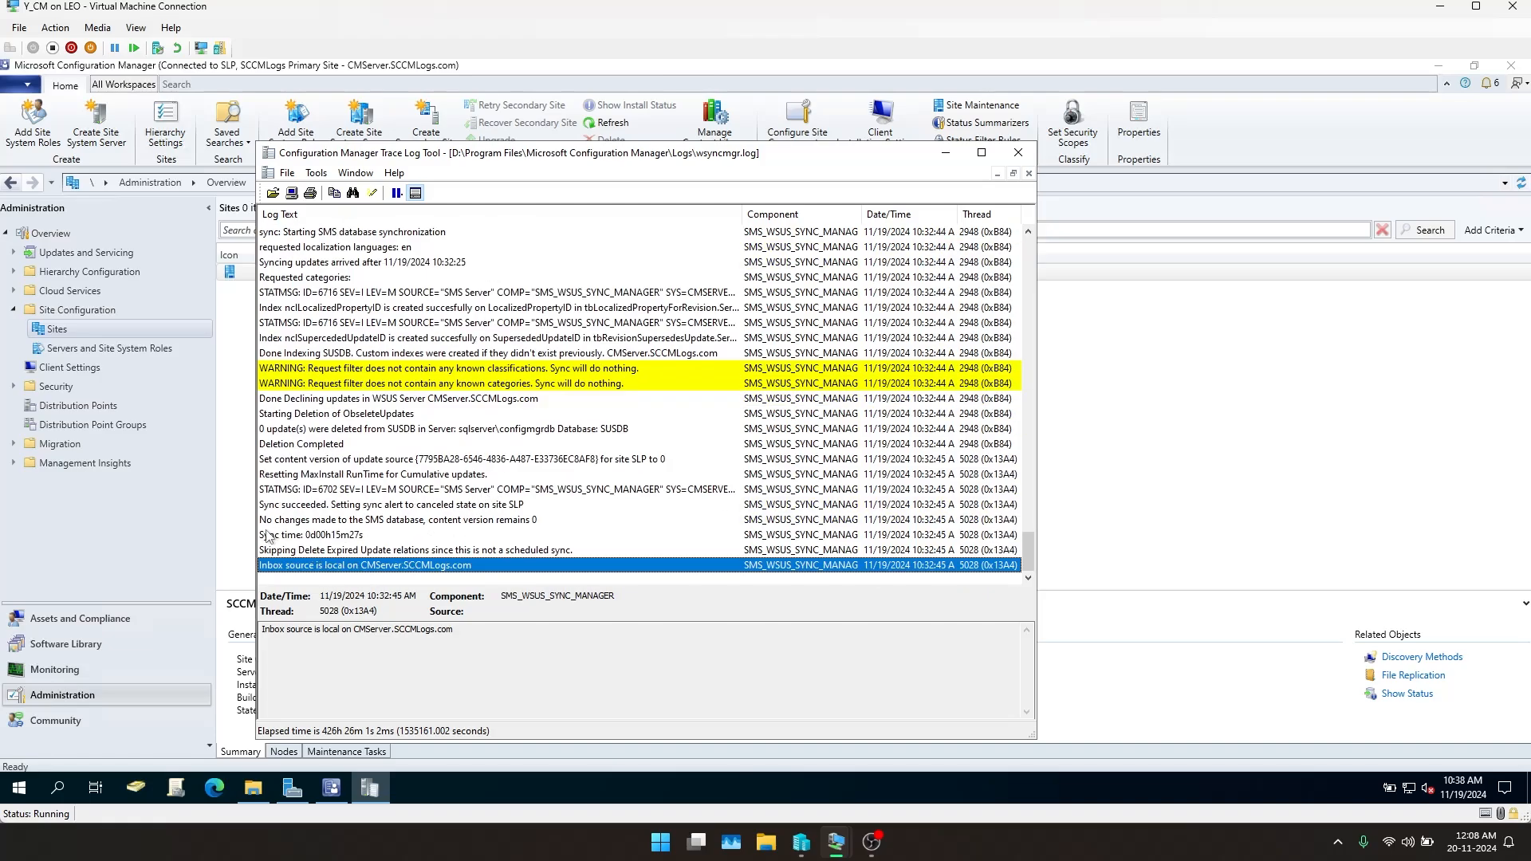
click(117, 637)
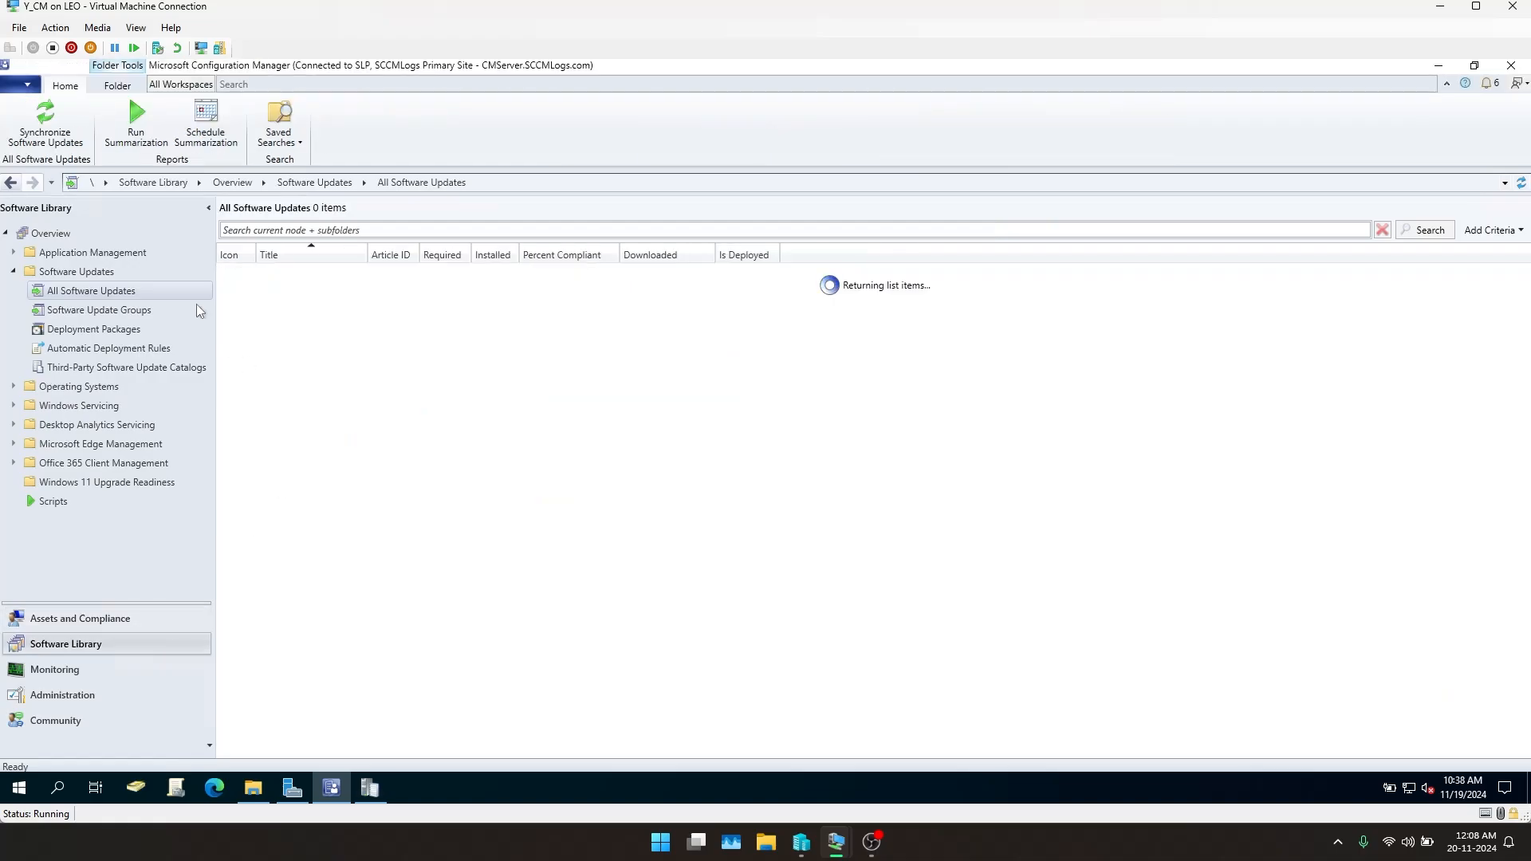
Examine the SLP entry in the Software Update Point Synchronization Status, including its catalog version, last attempt and full details
click(74, 677)
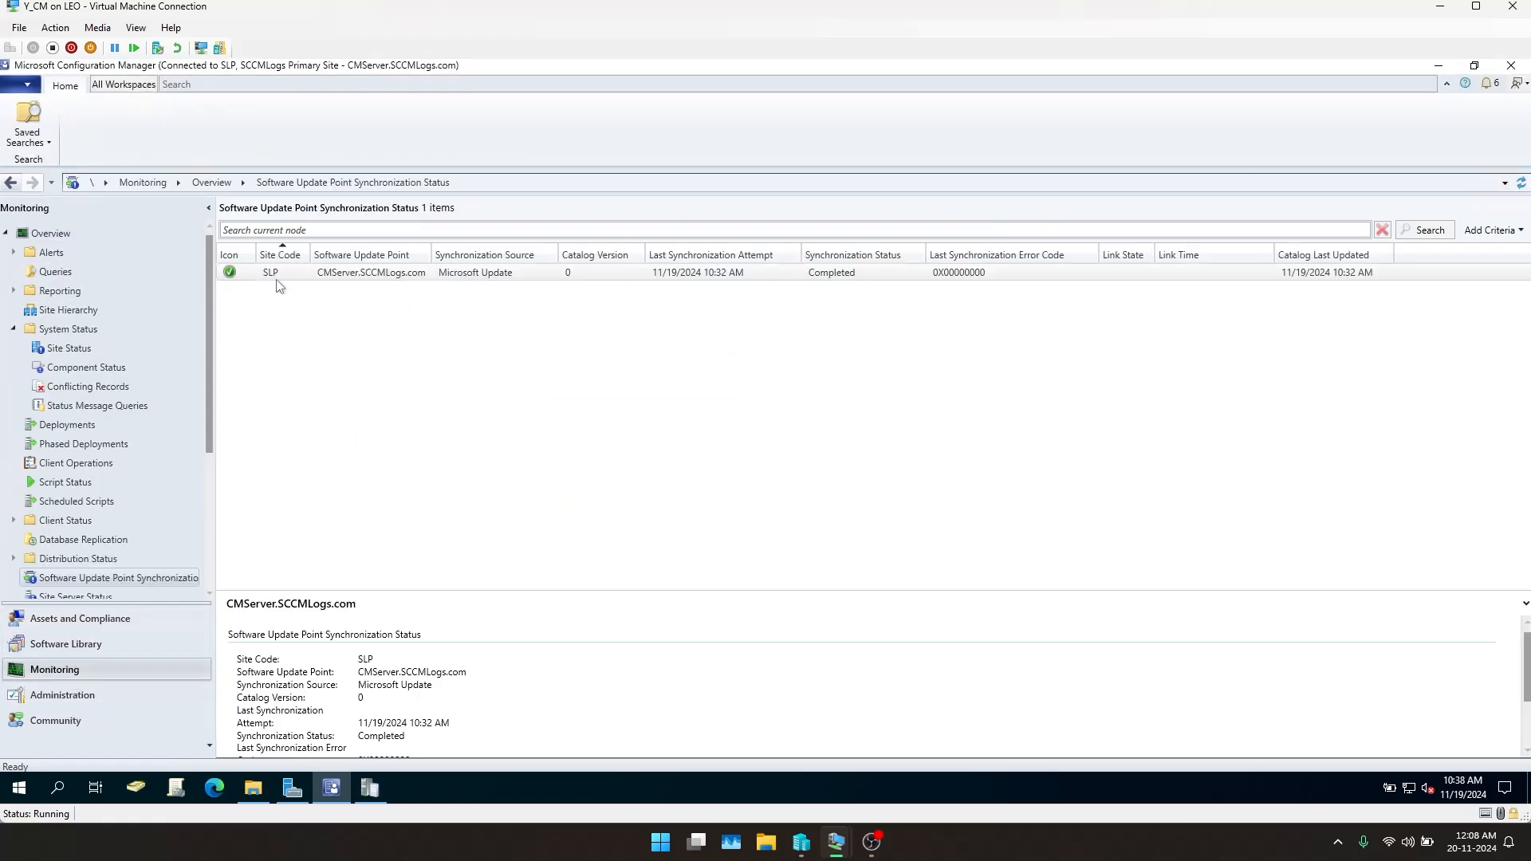
click(227, 275)
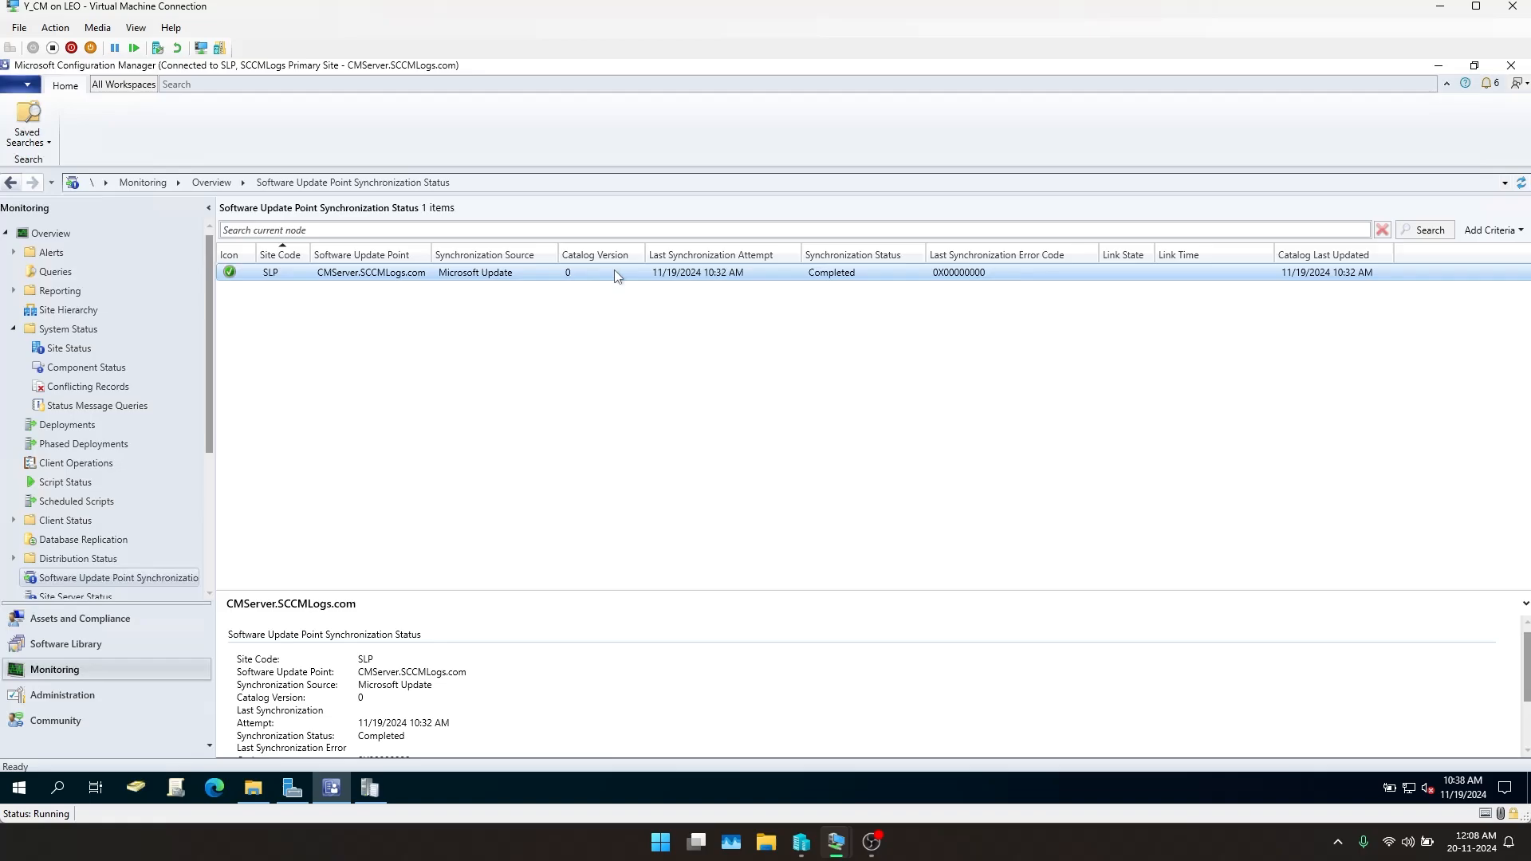
click(594, 330)
click(715, 274)
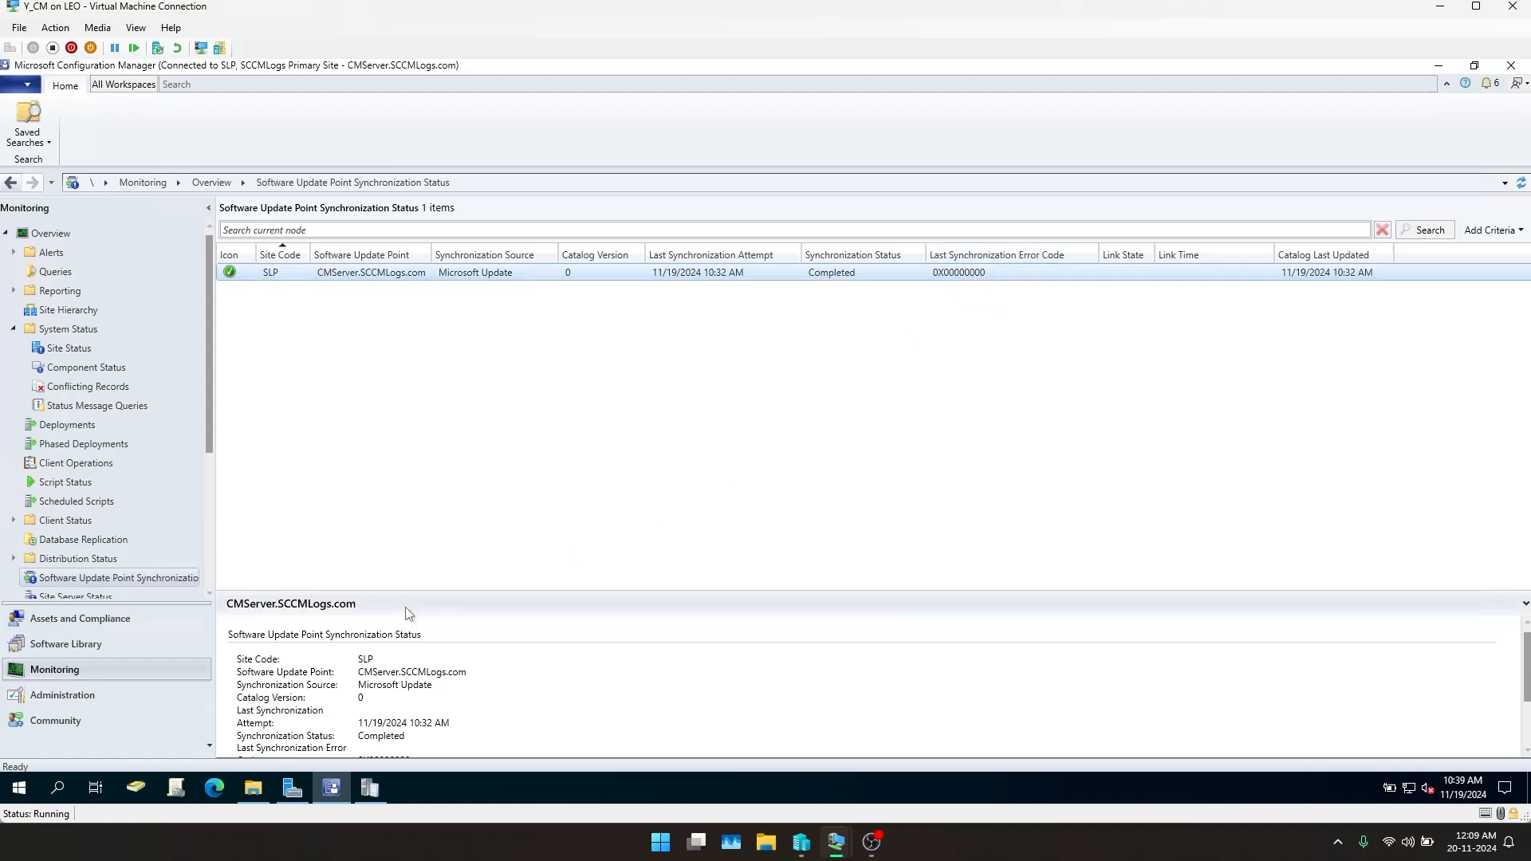
drag(402, 590, 390, 373)
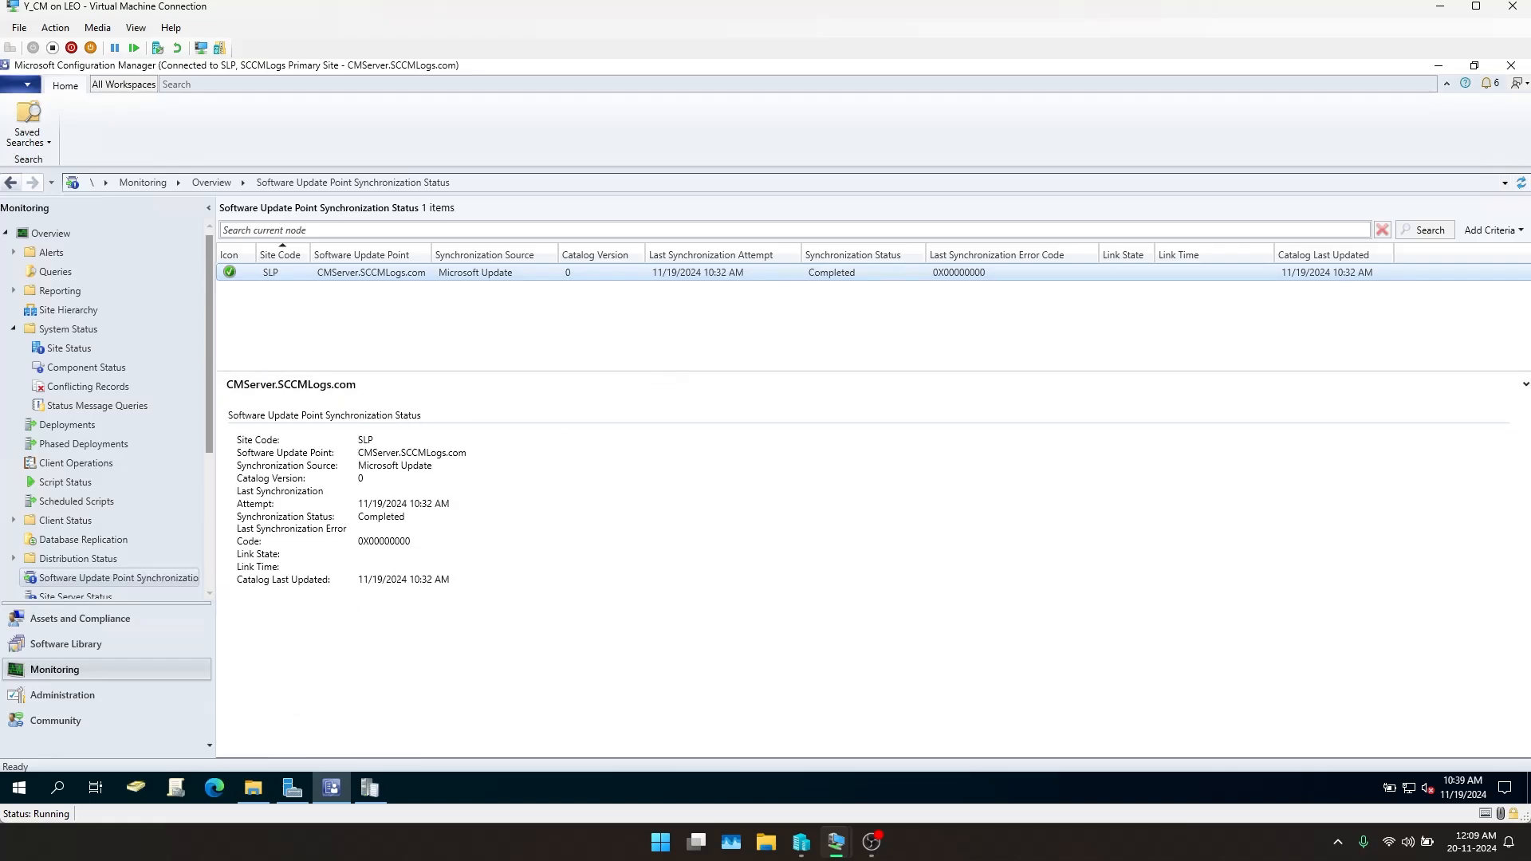
click(717, 351)
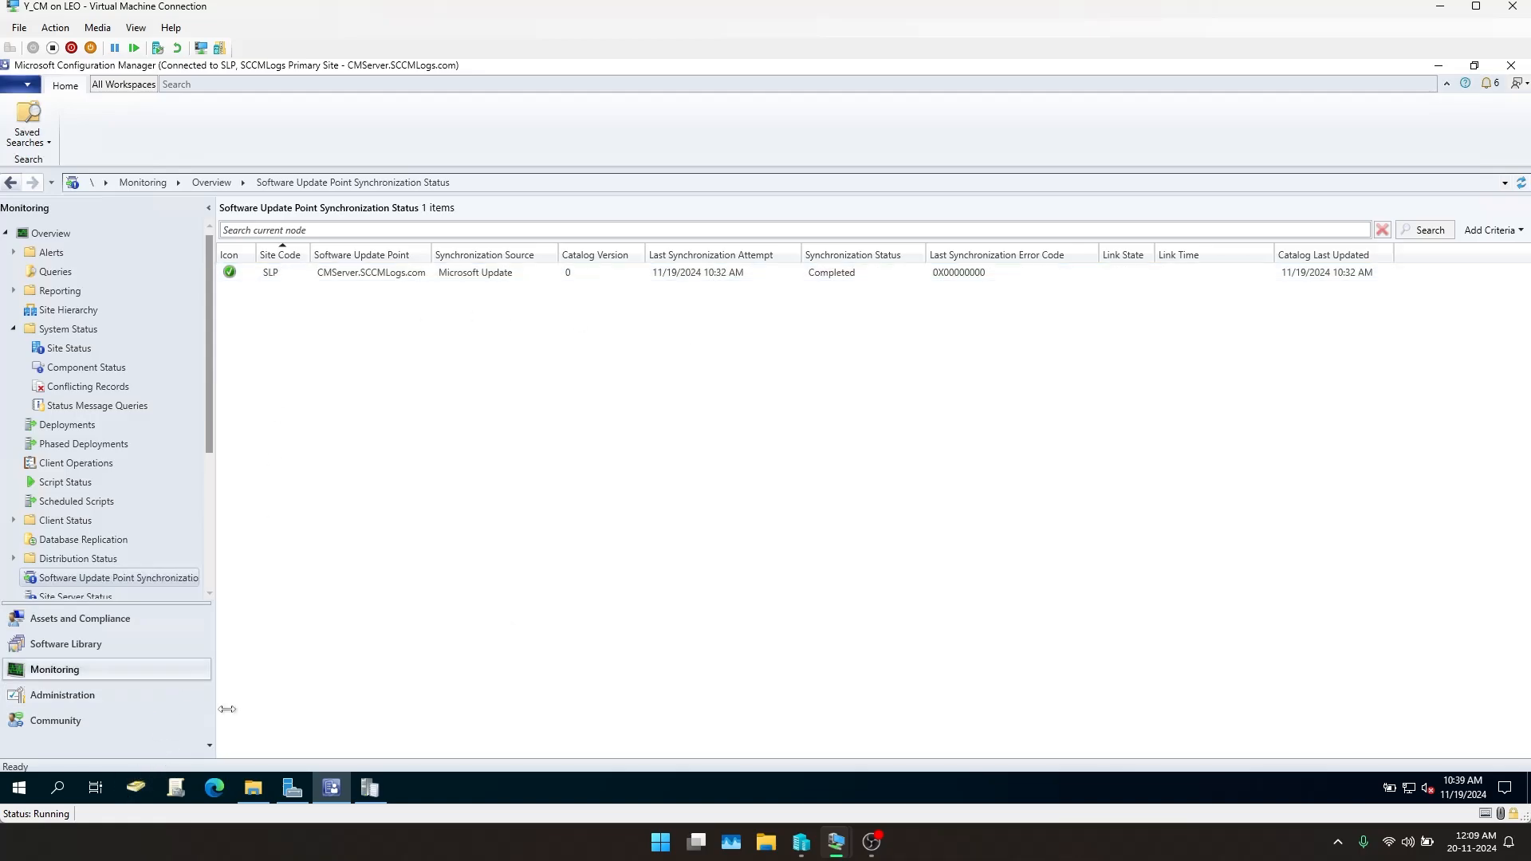
Start a site-wide synchronization from All Software Updates and bring up wsyncmgr.log to follow it
click(117, 647)
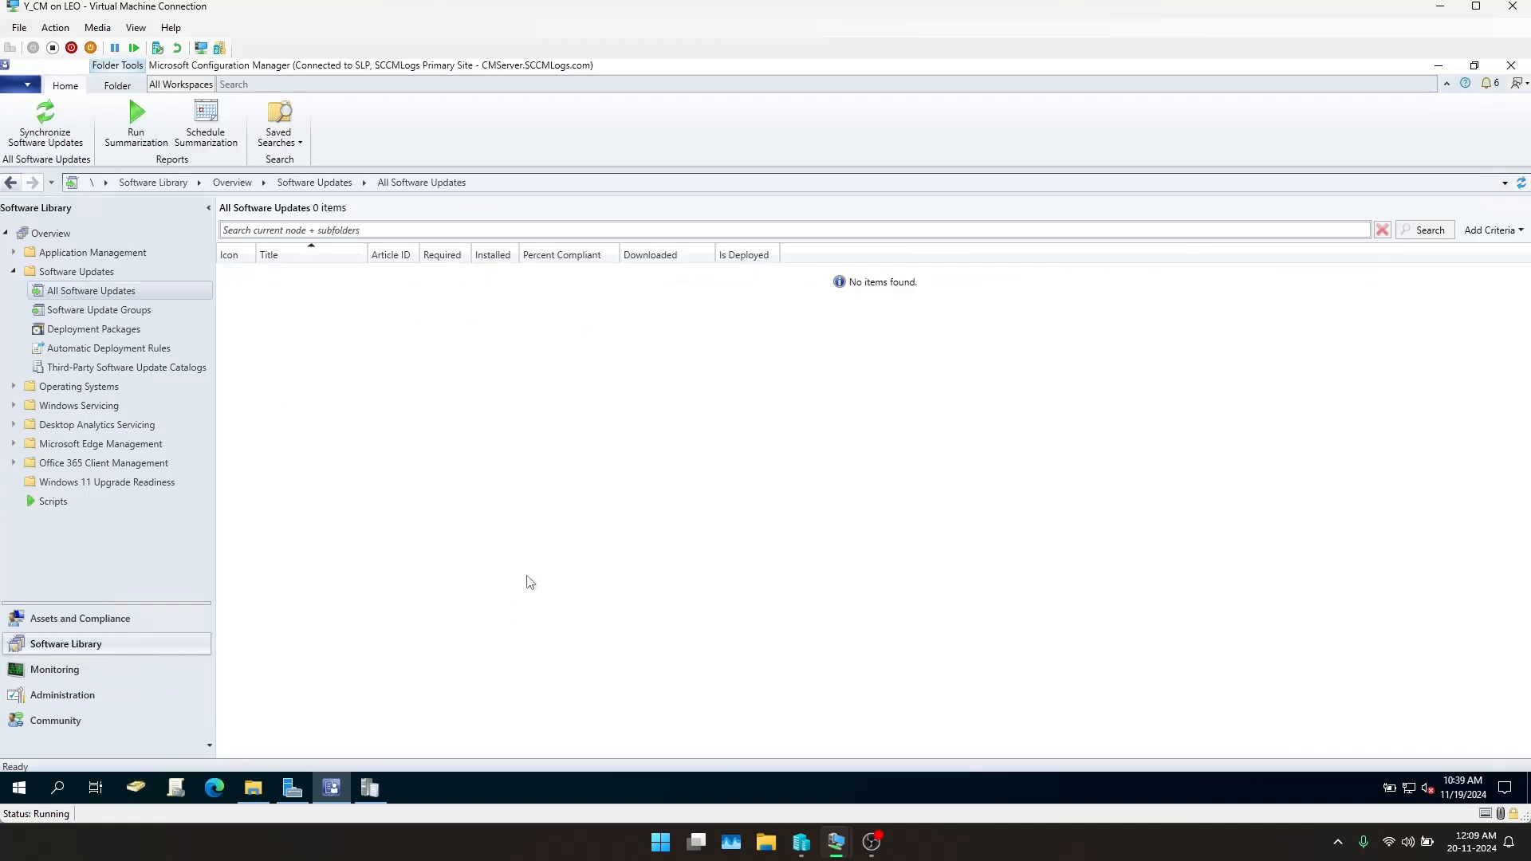
click(42, 141)
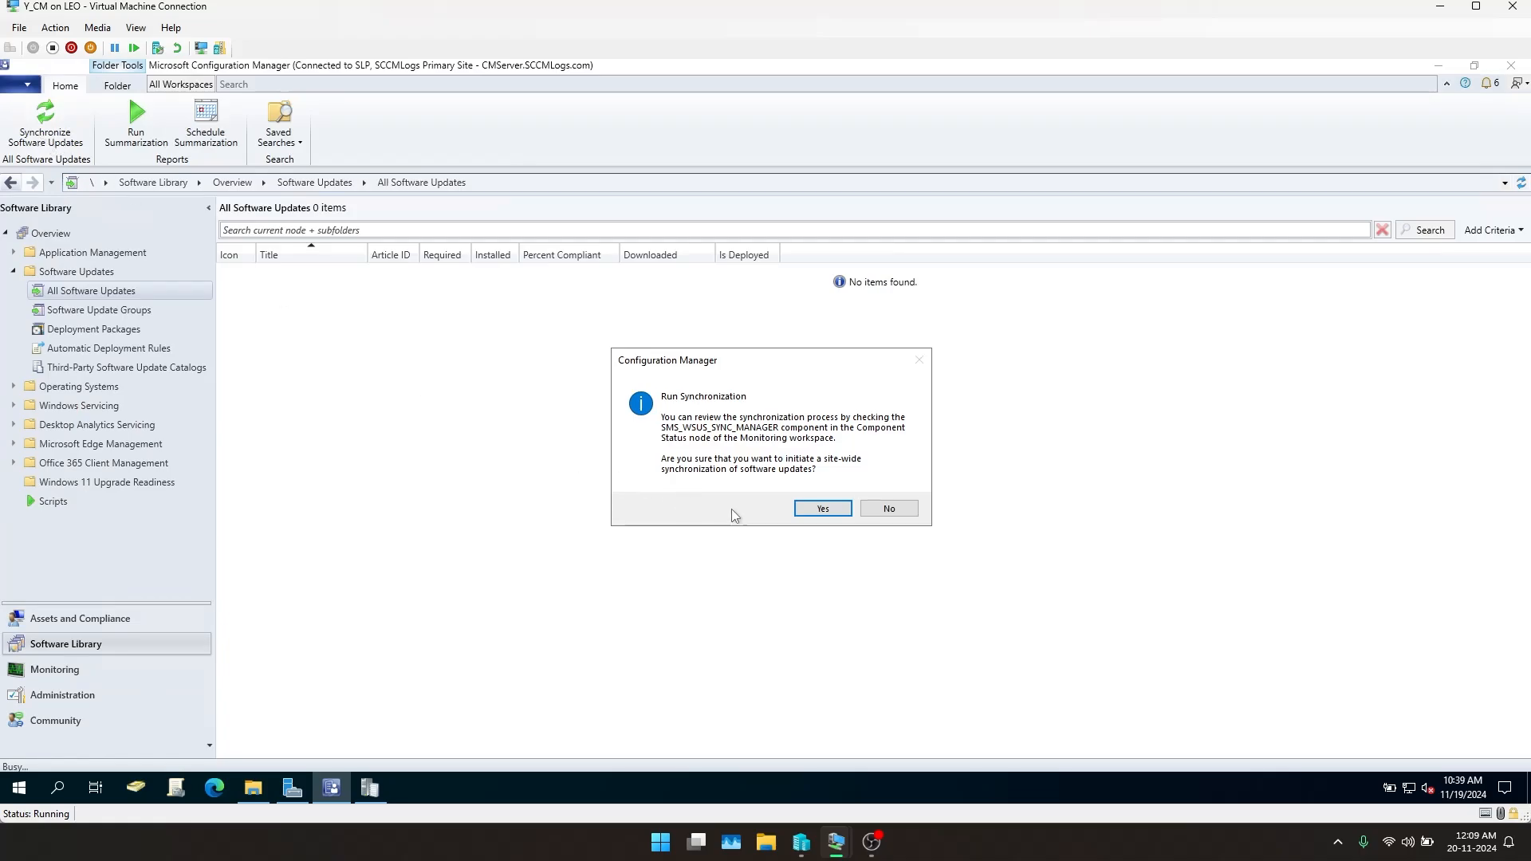
click(800, 513)
click(369, 790)
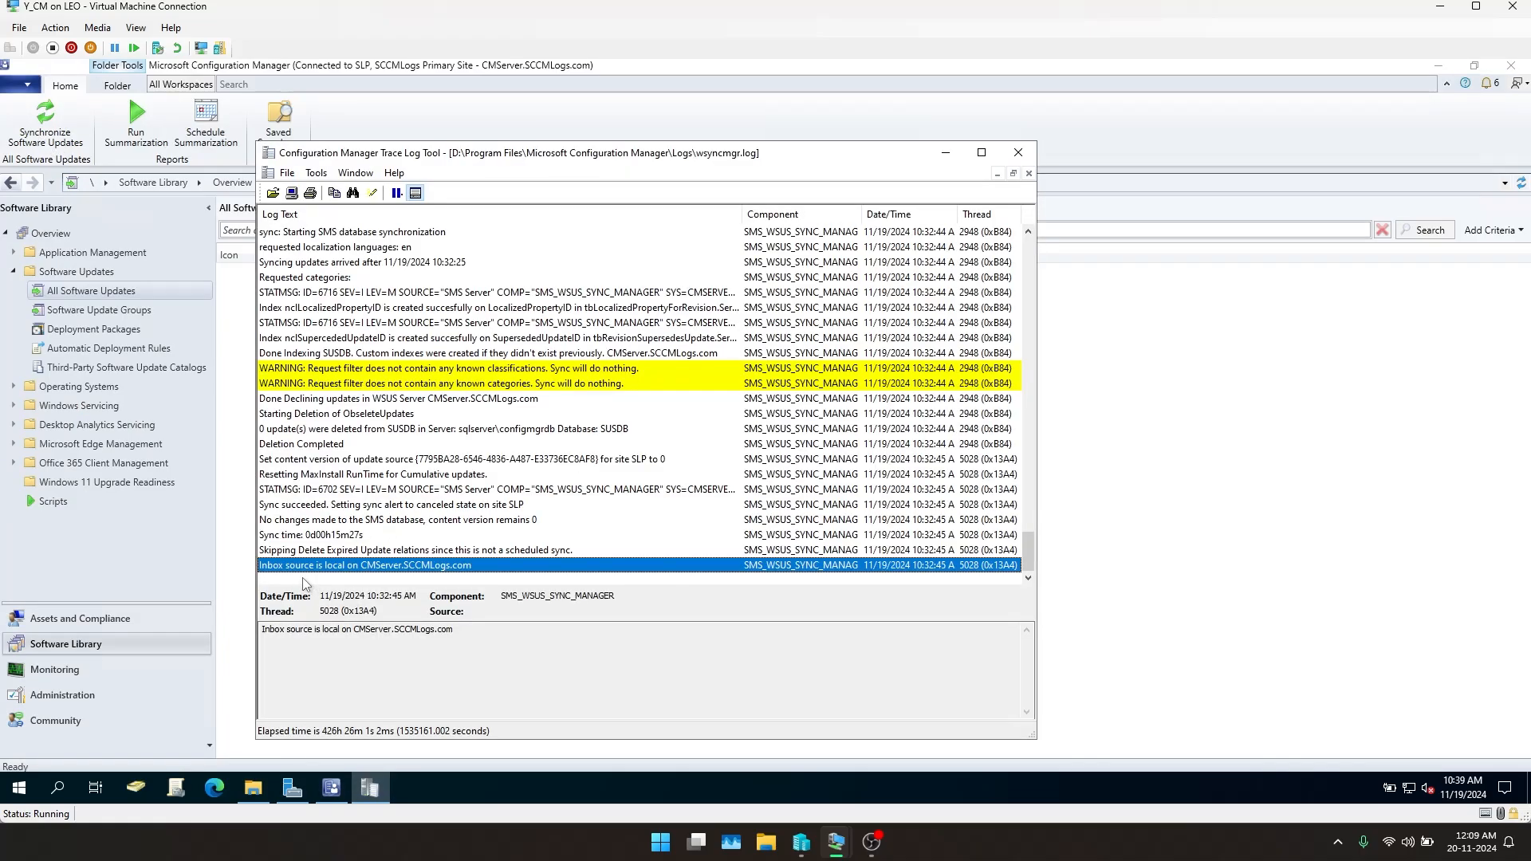
Look into the inboxes\wsyncmgr.box folder of the Configuration Manager installation directory, and return to wsyncmgr.log
click(254, 798)
click(857, 153)
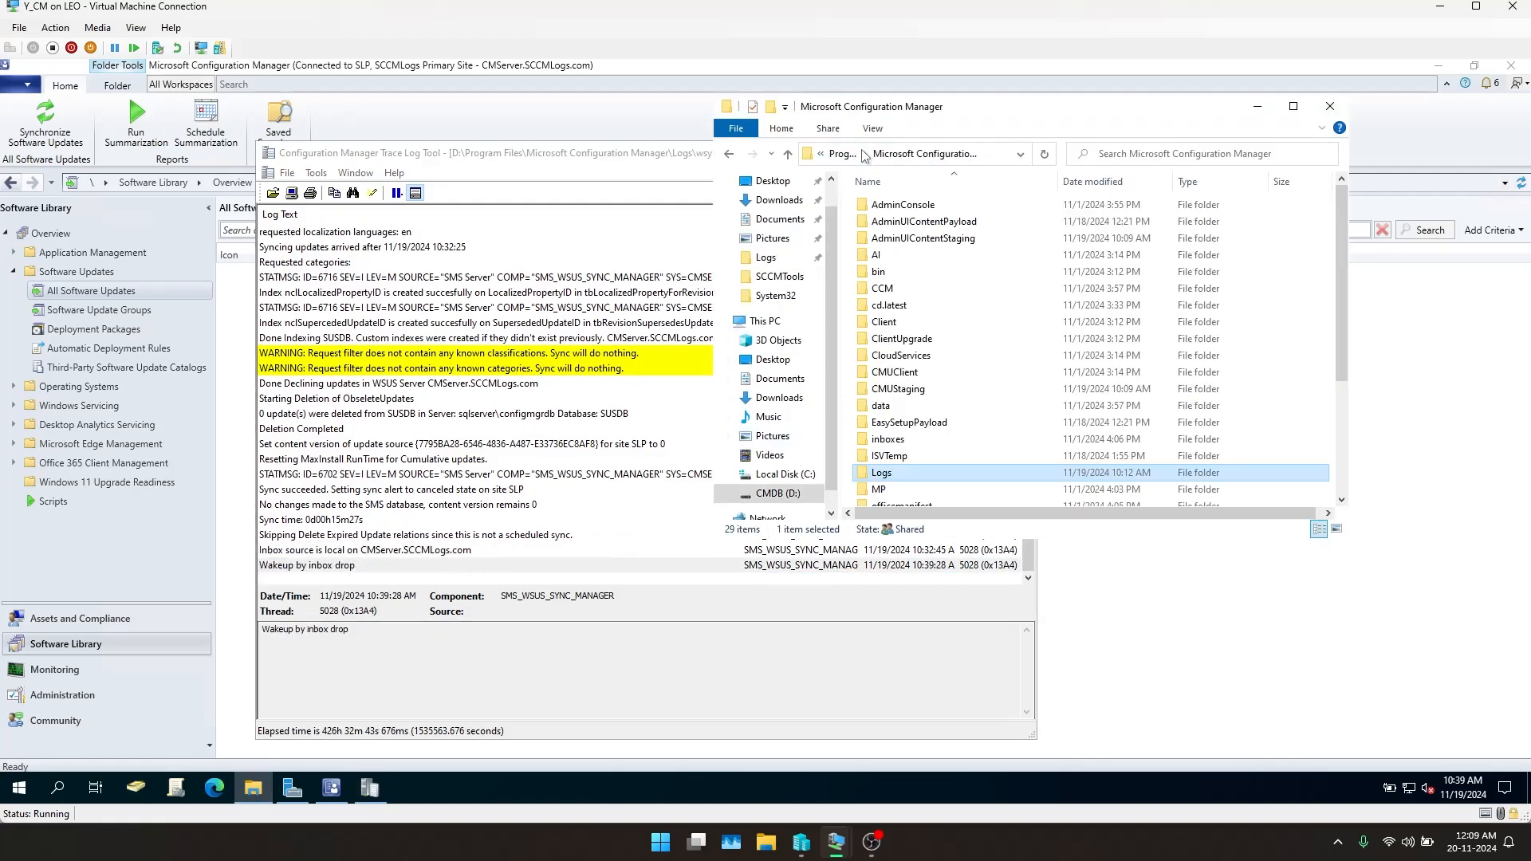
double_click(888, 440)
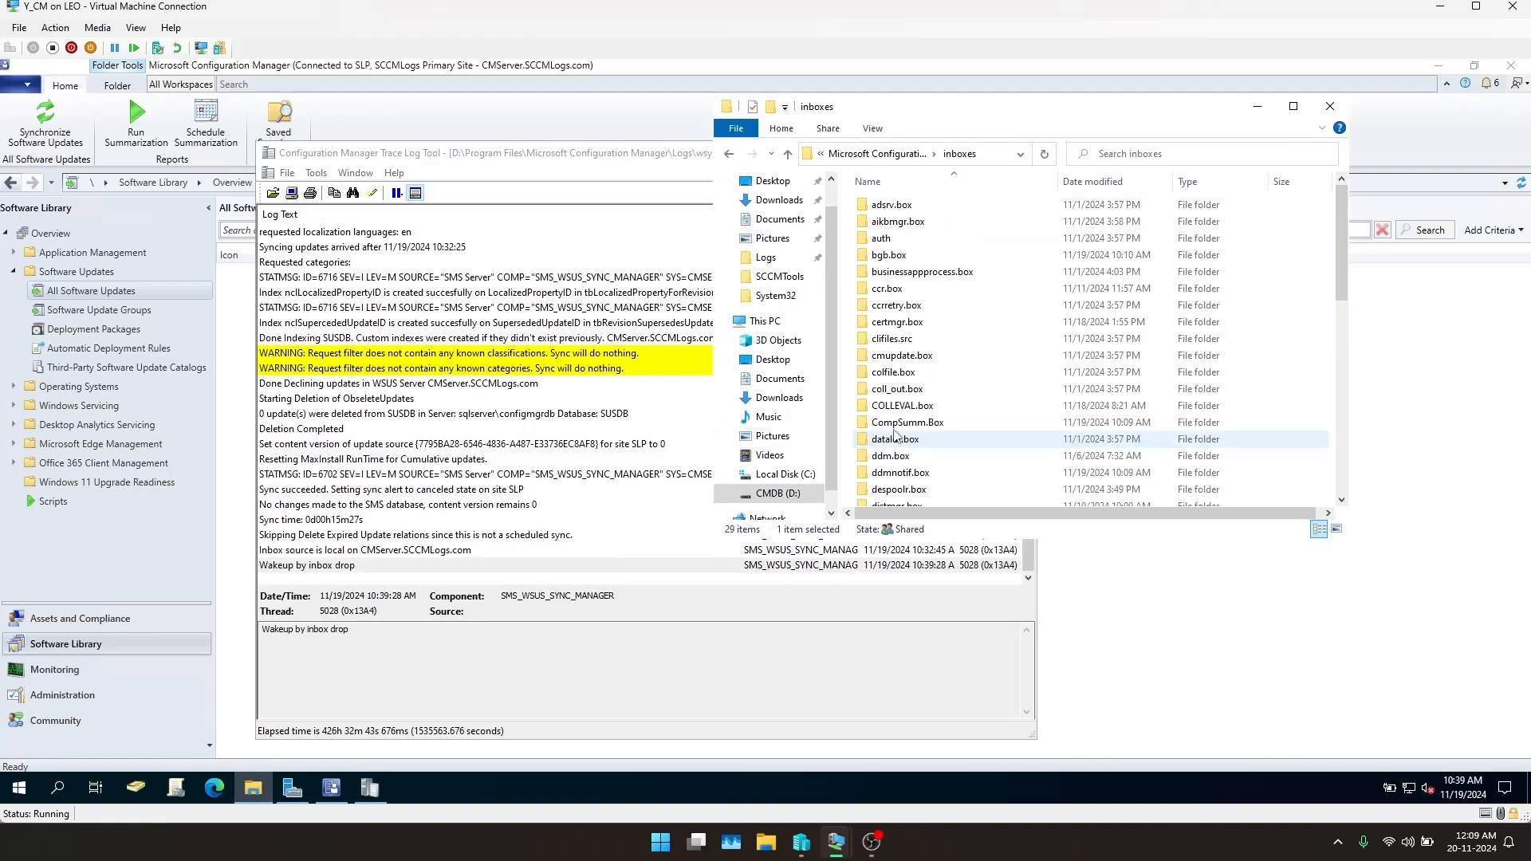
scroll(885, 478, down, 4)
click(883, 496)
double_click(884, 496)
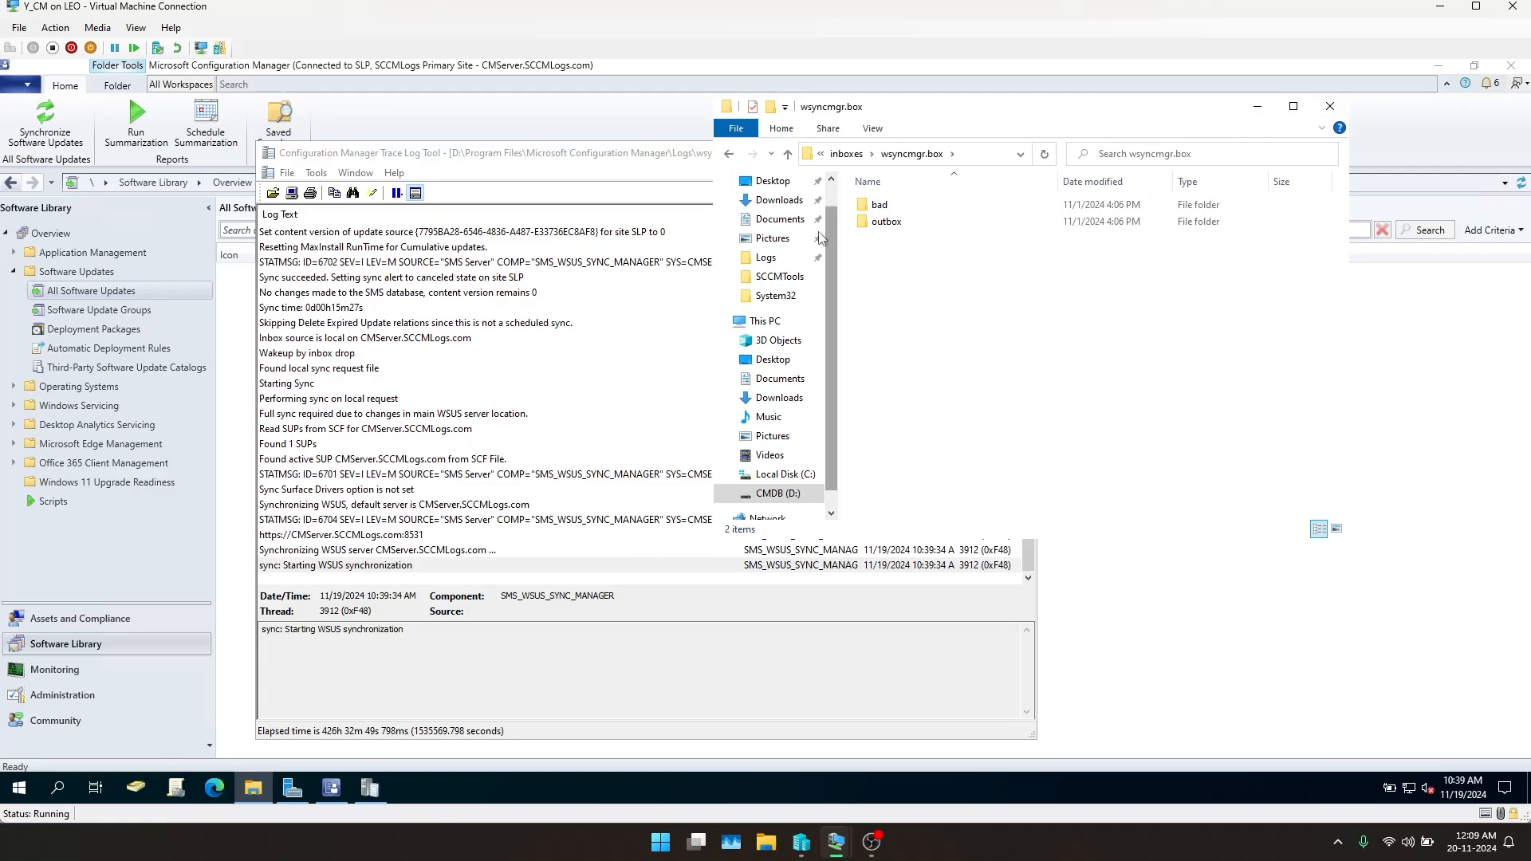
click(766, 257)
click(1255, 110)
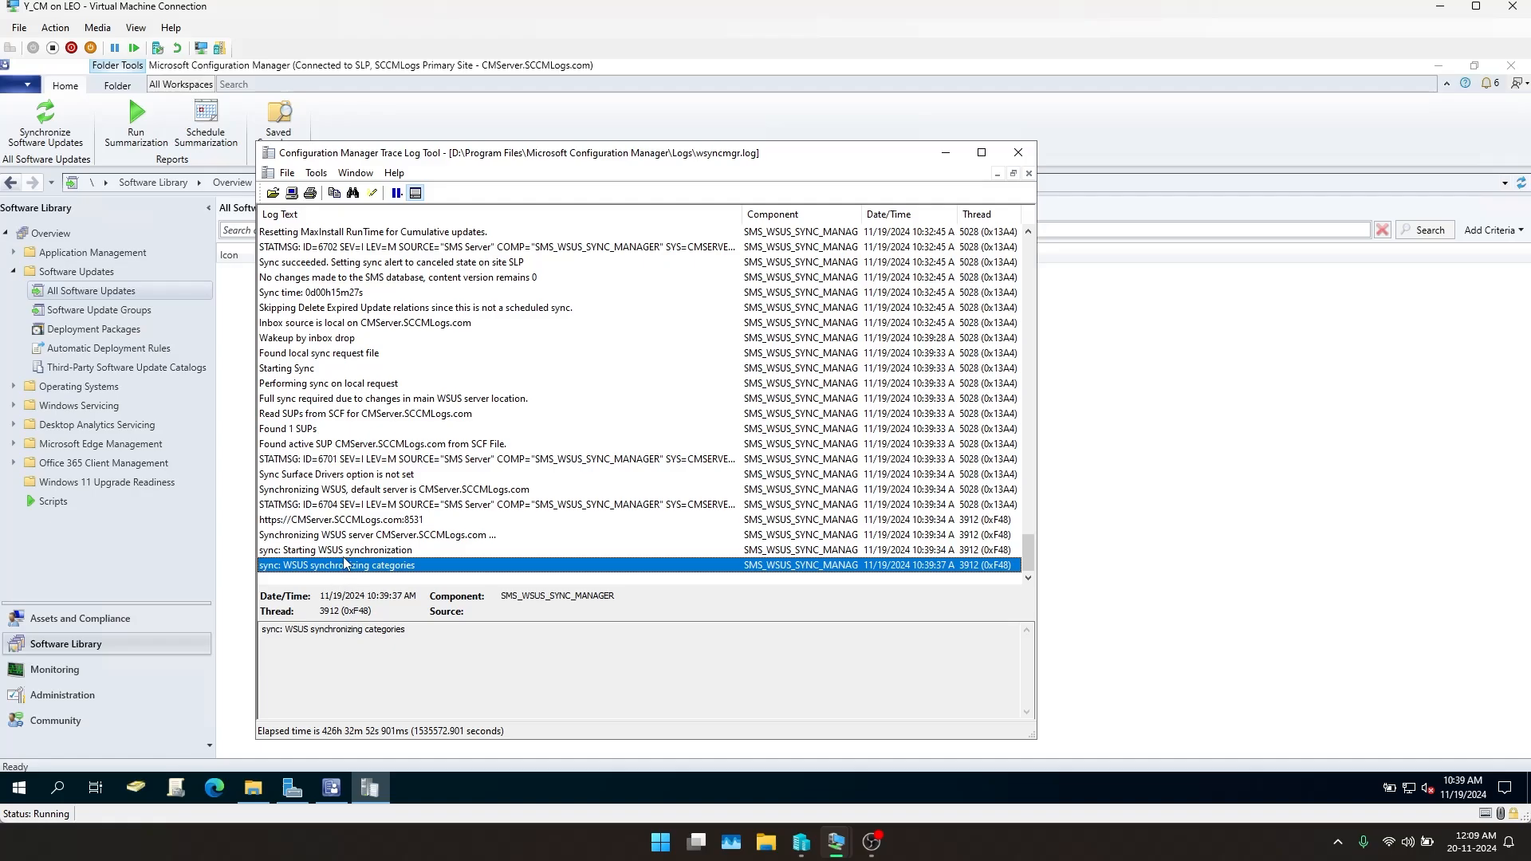
Compare the earlier synchronization's server and category entries in wsyncmgr.log with the newest "WSUS synchronizing categories" entry
scroll(470, 479, up, 10)
scroll(468, 422, up, 6)
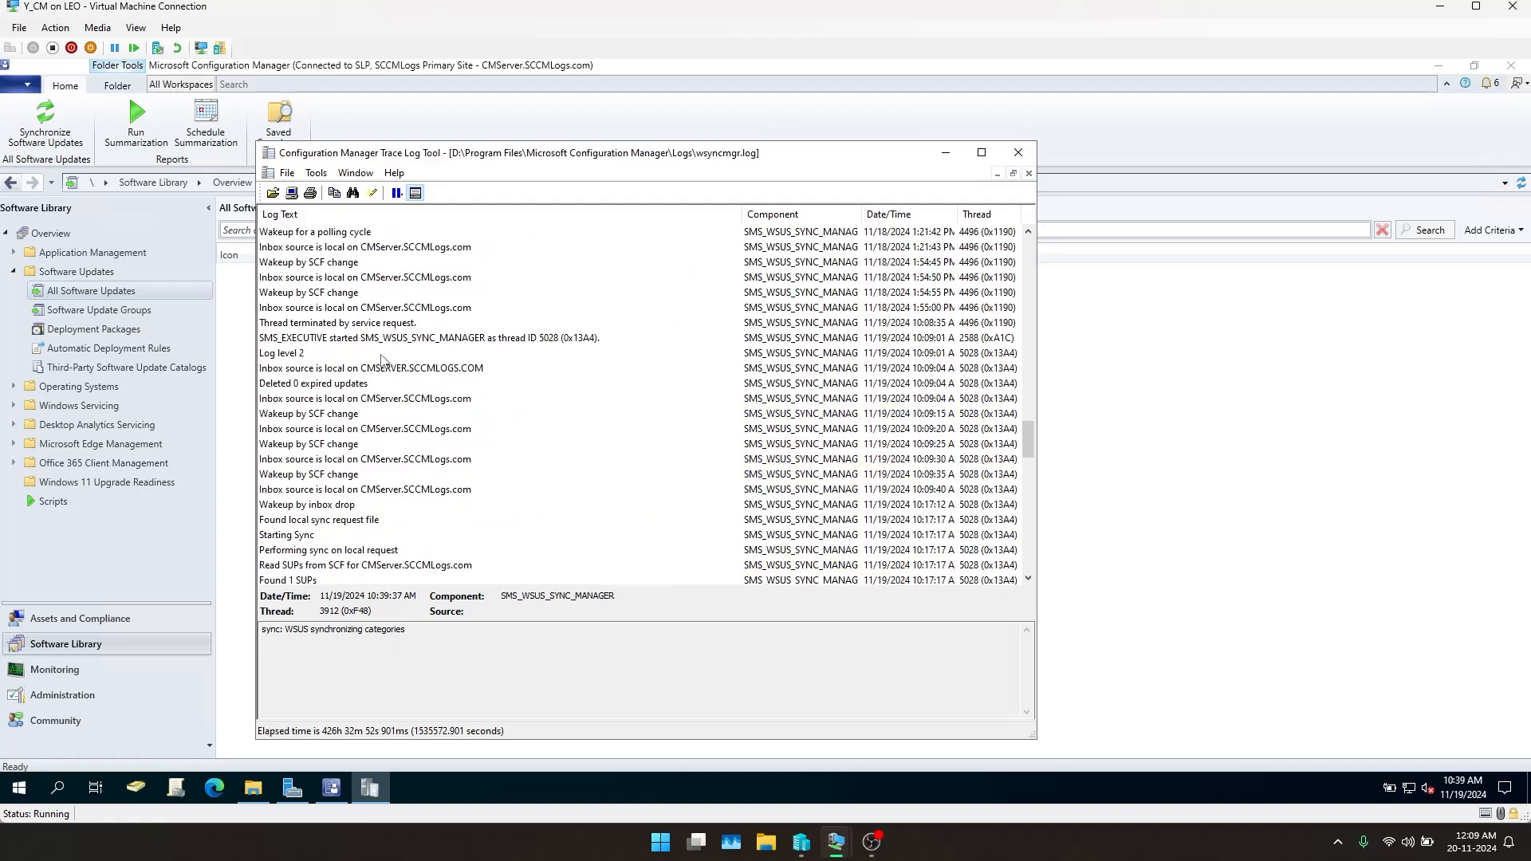
scroll(358, 443, down, 9)
click(338, 445)
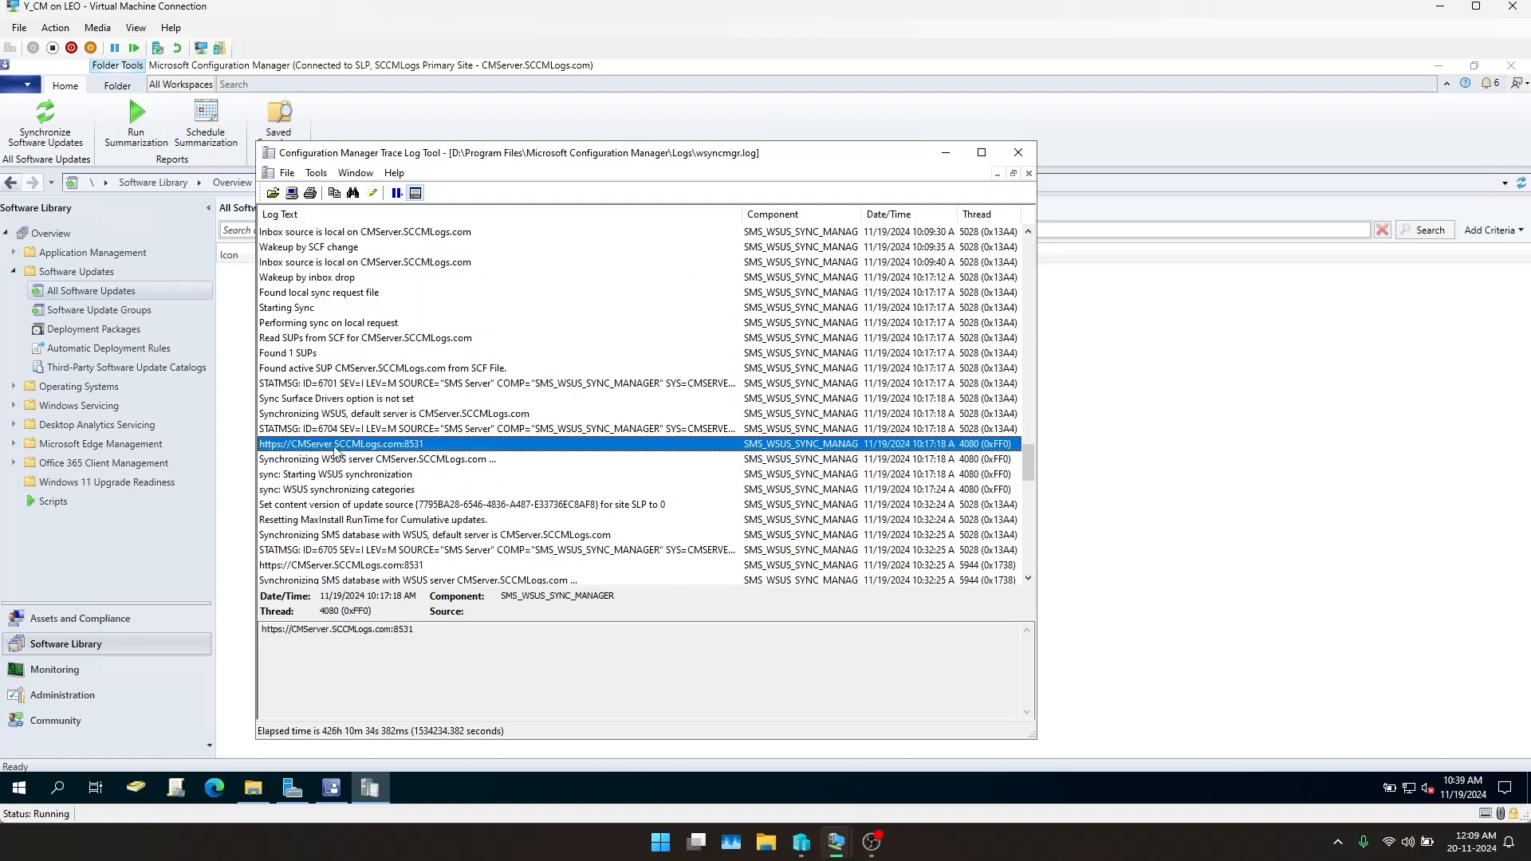
click(338, 489)
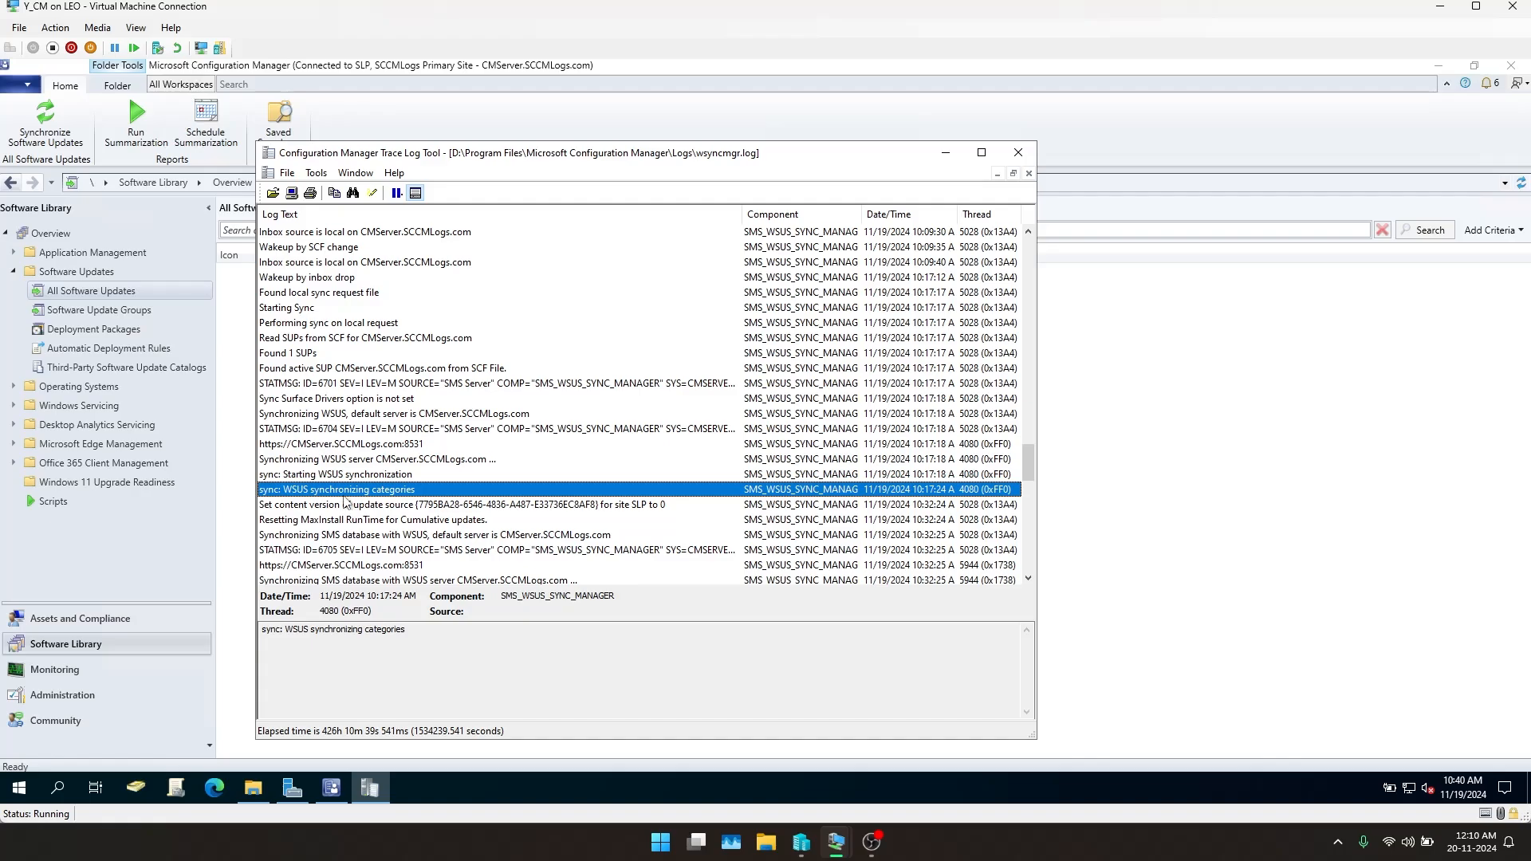
scroll(345, 504, down, 3)
scroll(344, 504, down, 12)
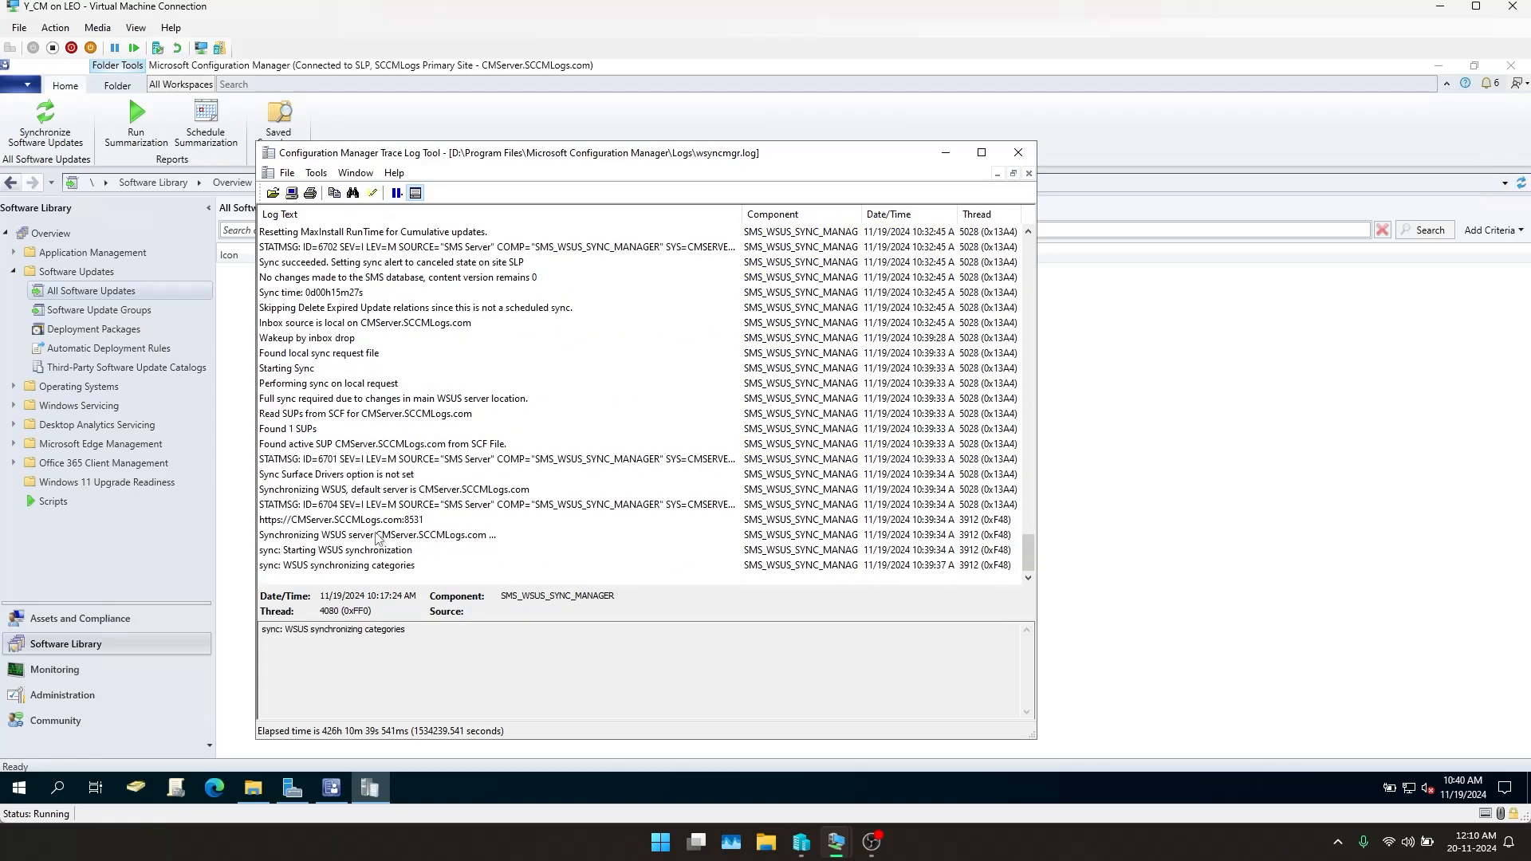
click(382, 566)
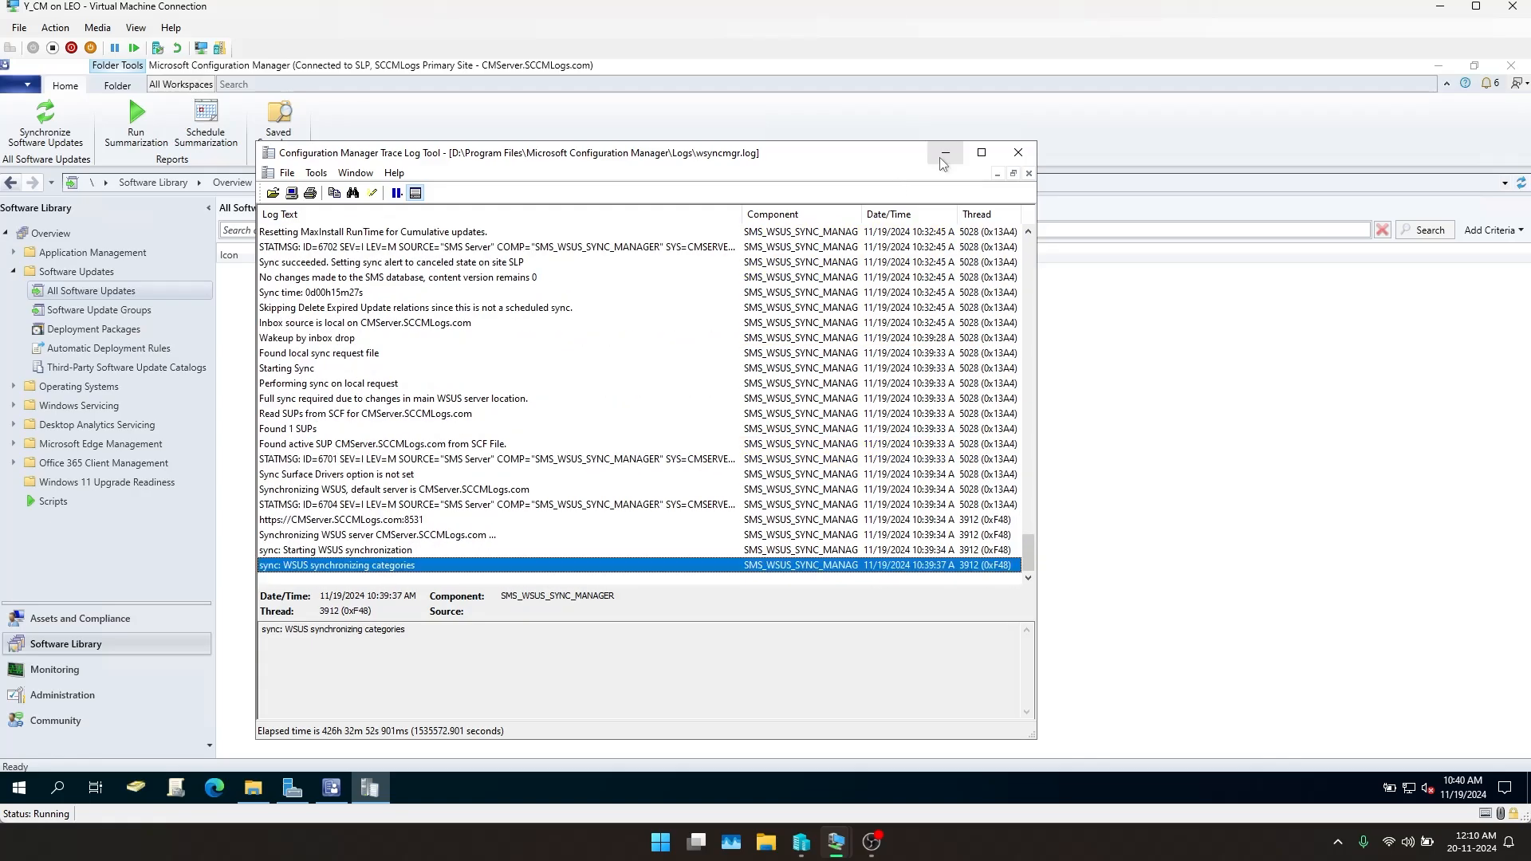
Switch to Y_SUP, run the WSUS post-installation tasks, and close the Add Roles and Features Wizard once configuration completes
click(1440, 5)
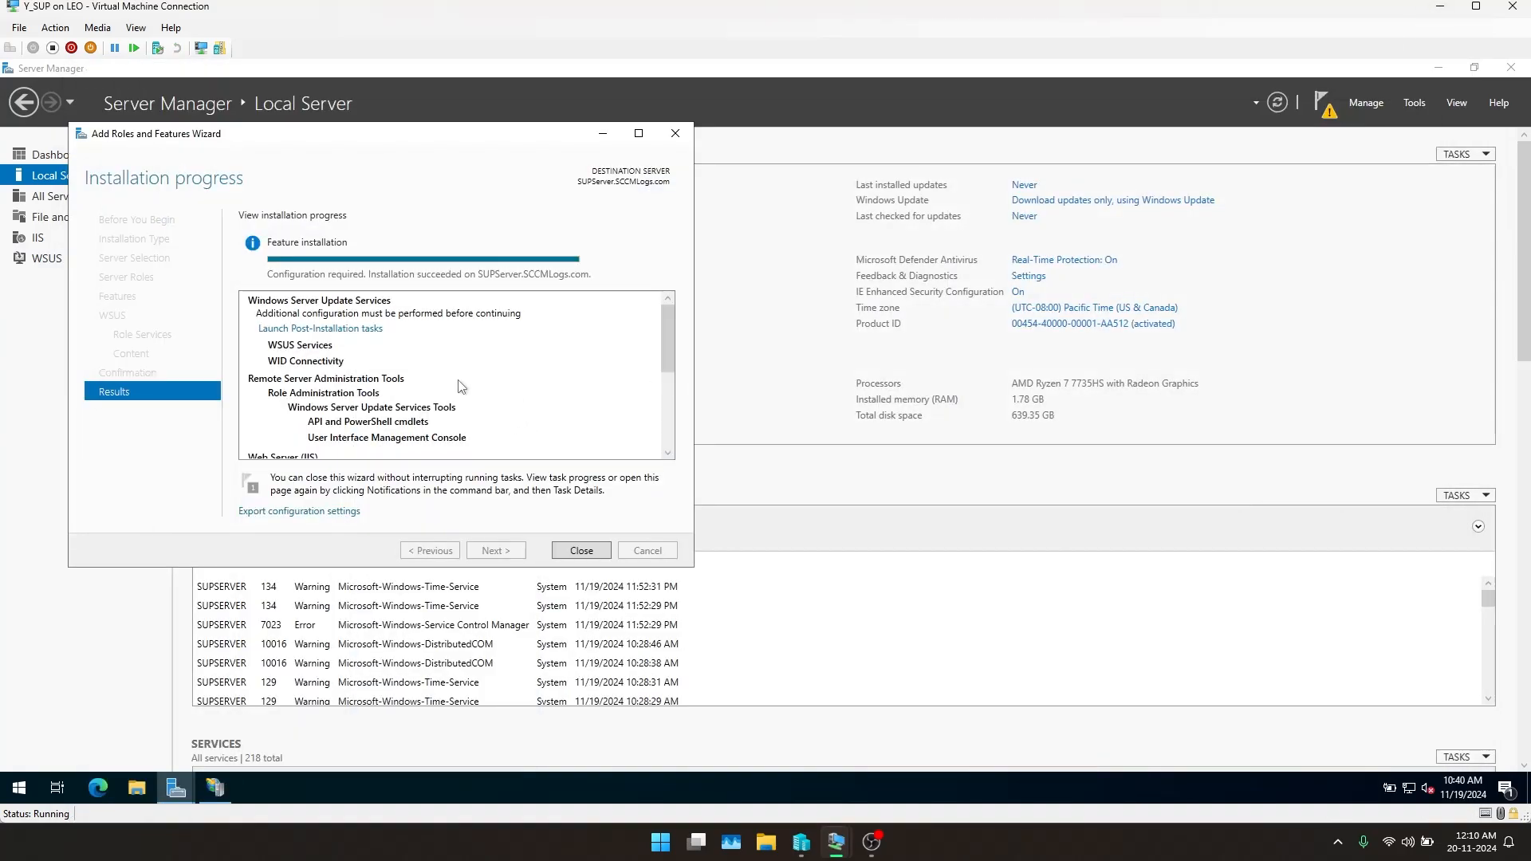
click(350, 332)
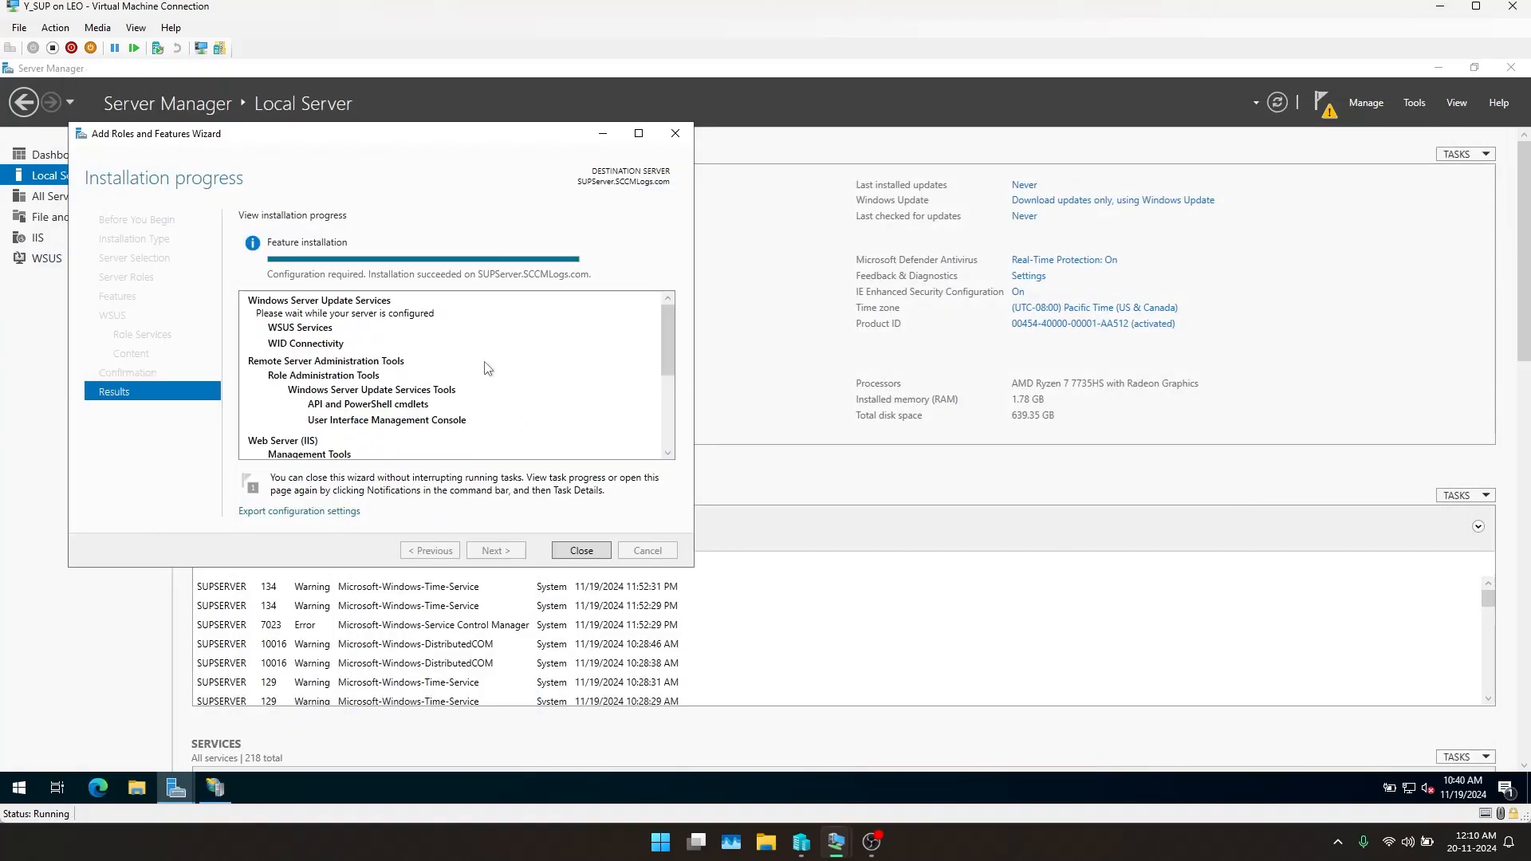
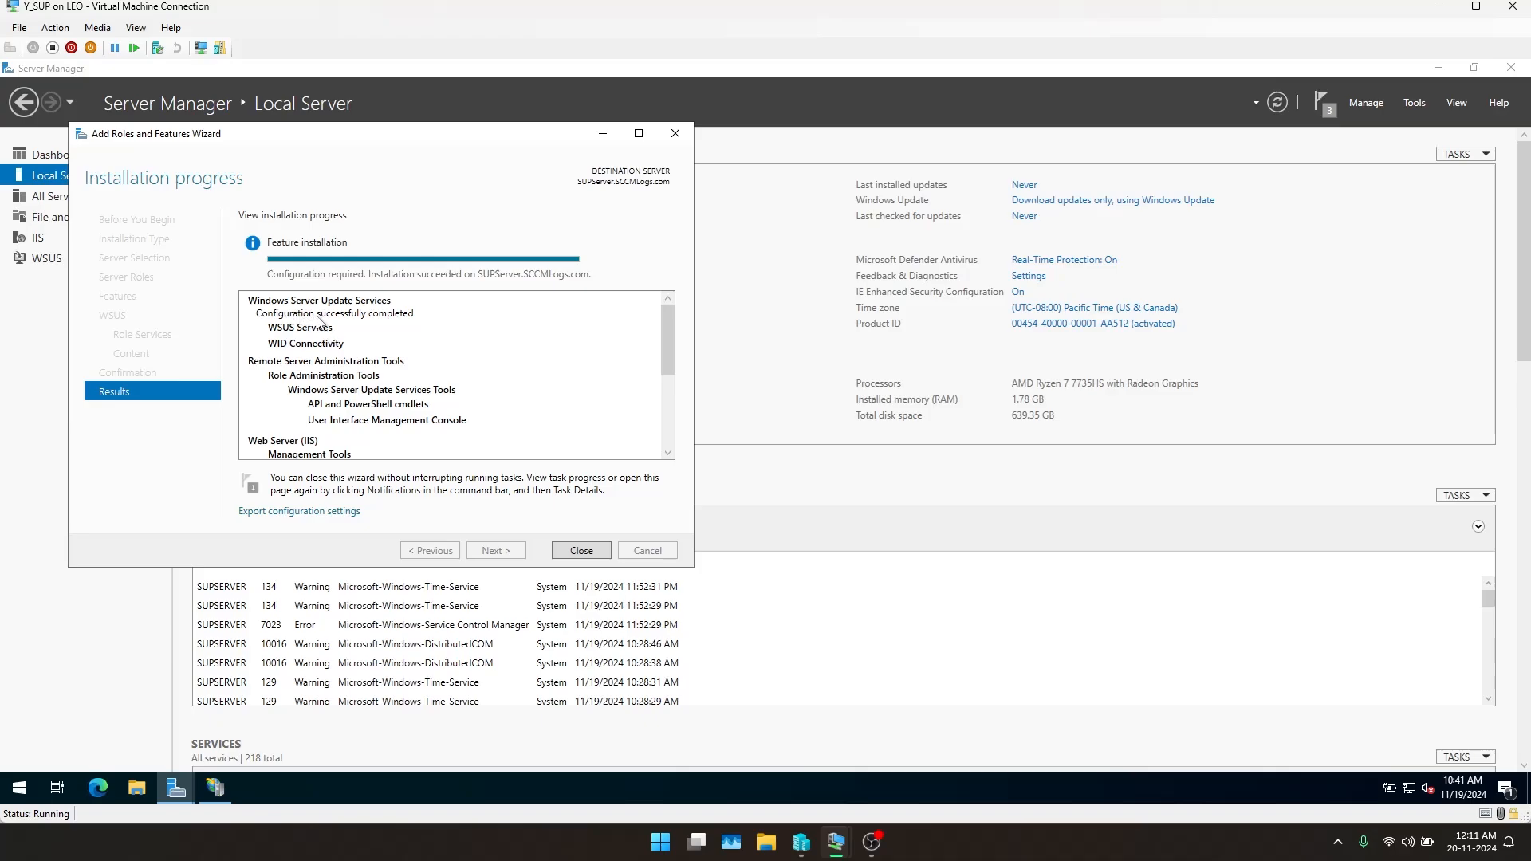
click(576, 550)
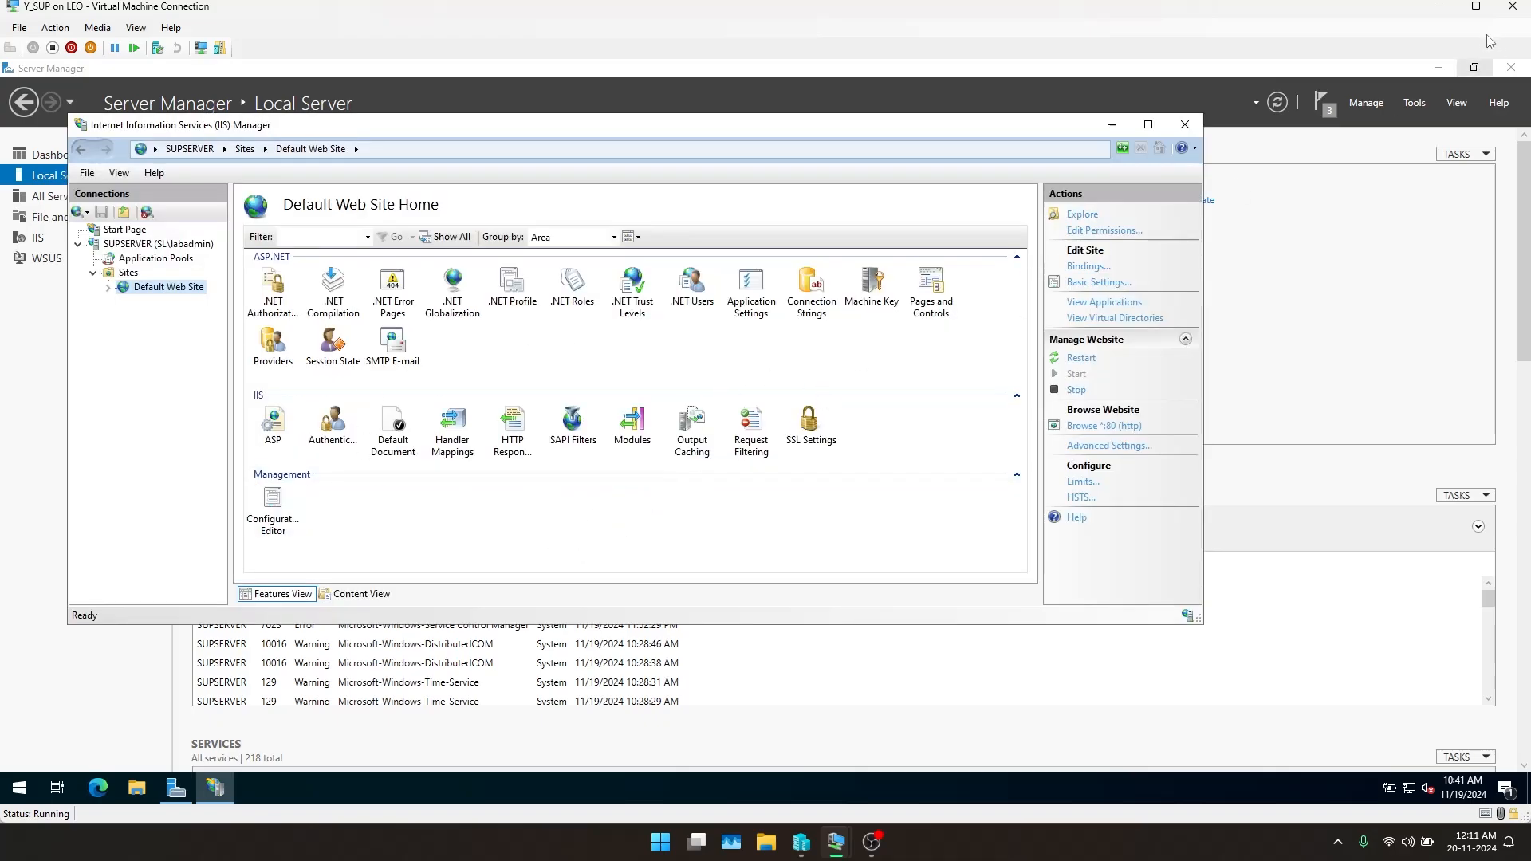
click(1439, 67)
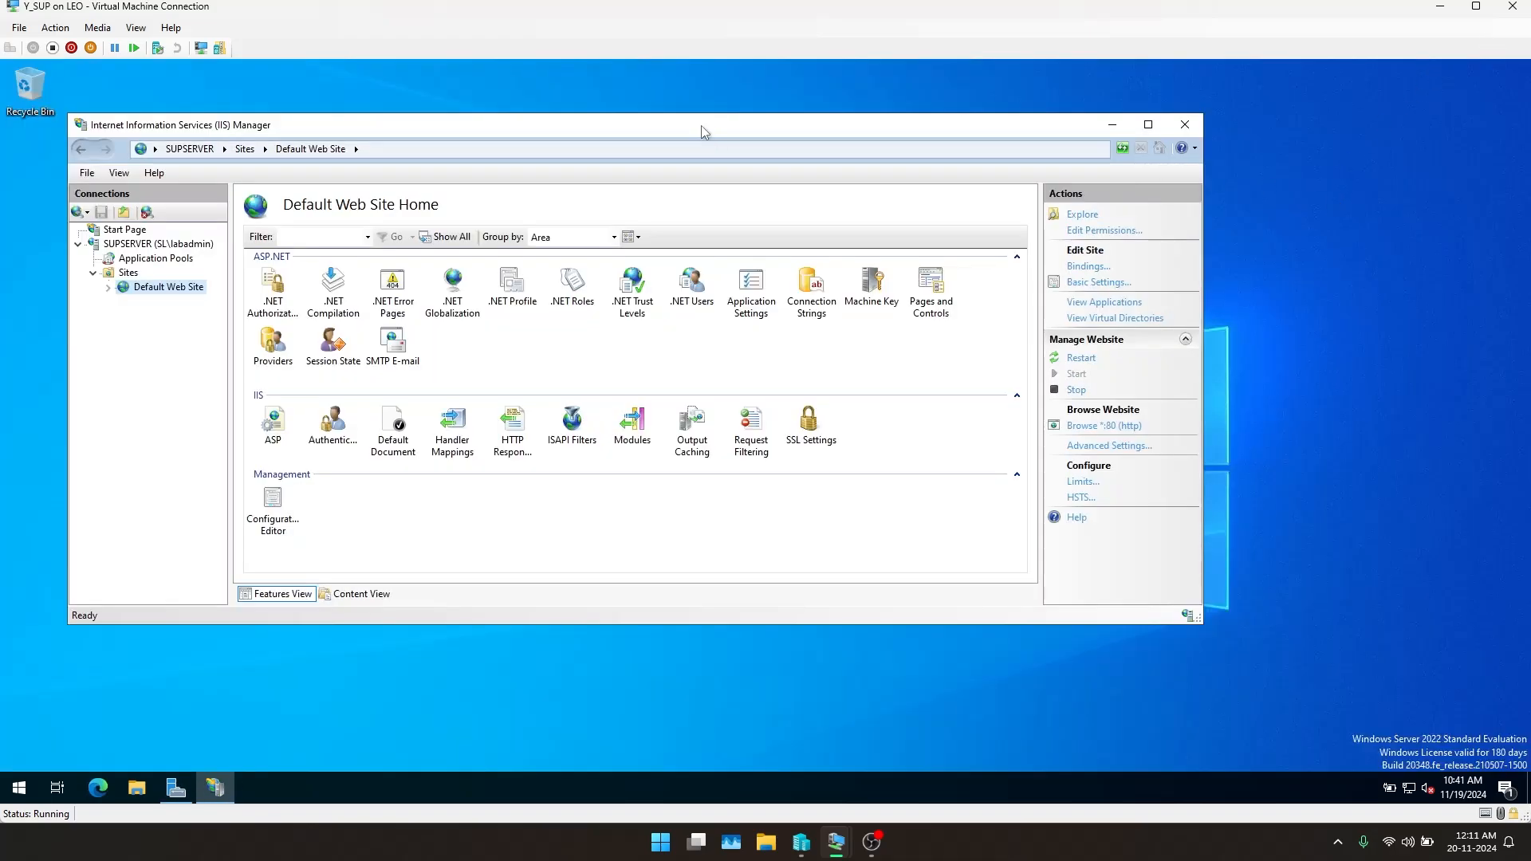
Open the Windows Internal Database folder C:\Windows\WID\Data in File Explorer on Y_SUP
drag(701, 126, 770, 125)
click(143, 791)
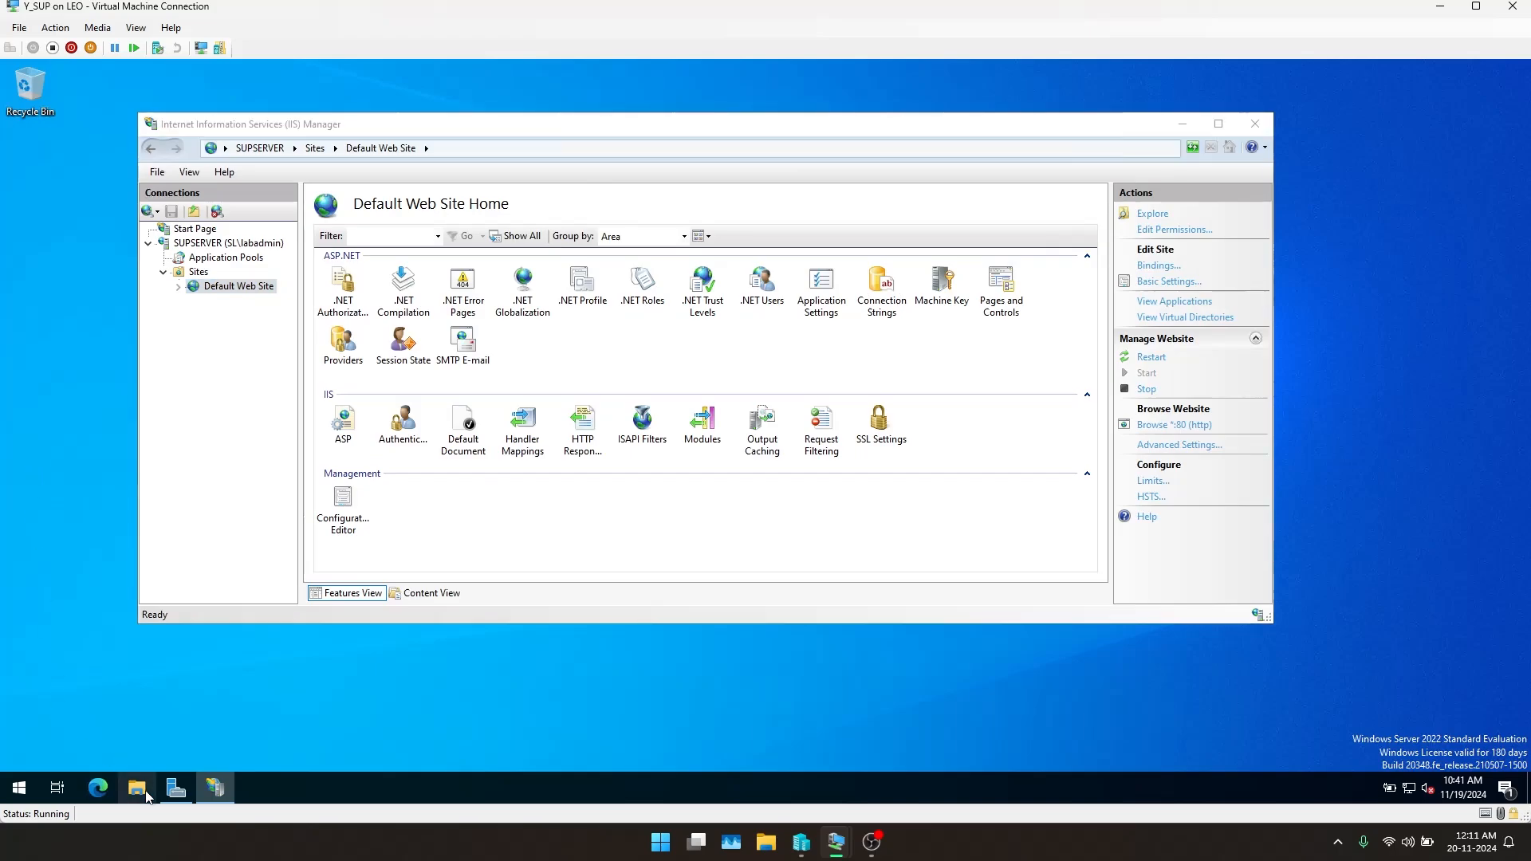
double_click(549, 467)
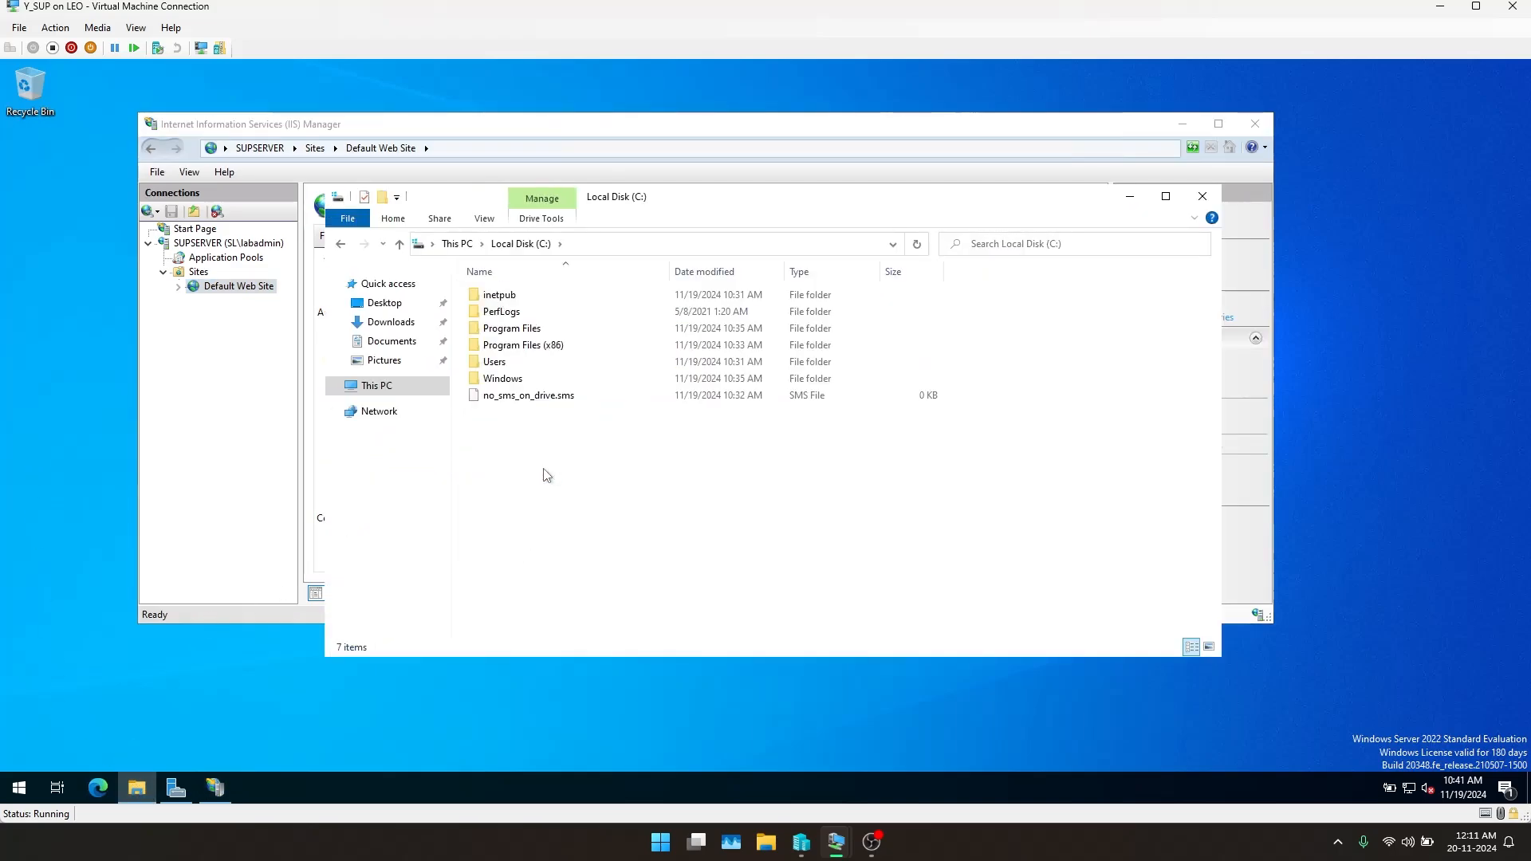
double_click(502, 378)
scroll(512, 558, down, 9)
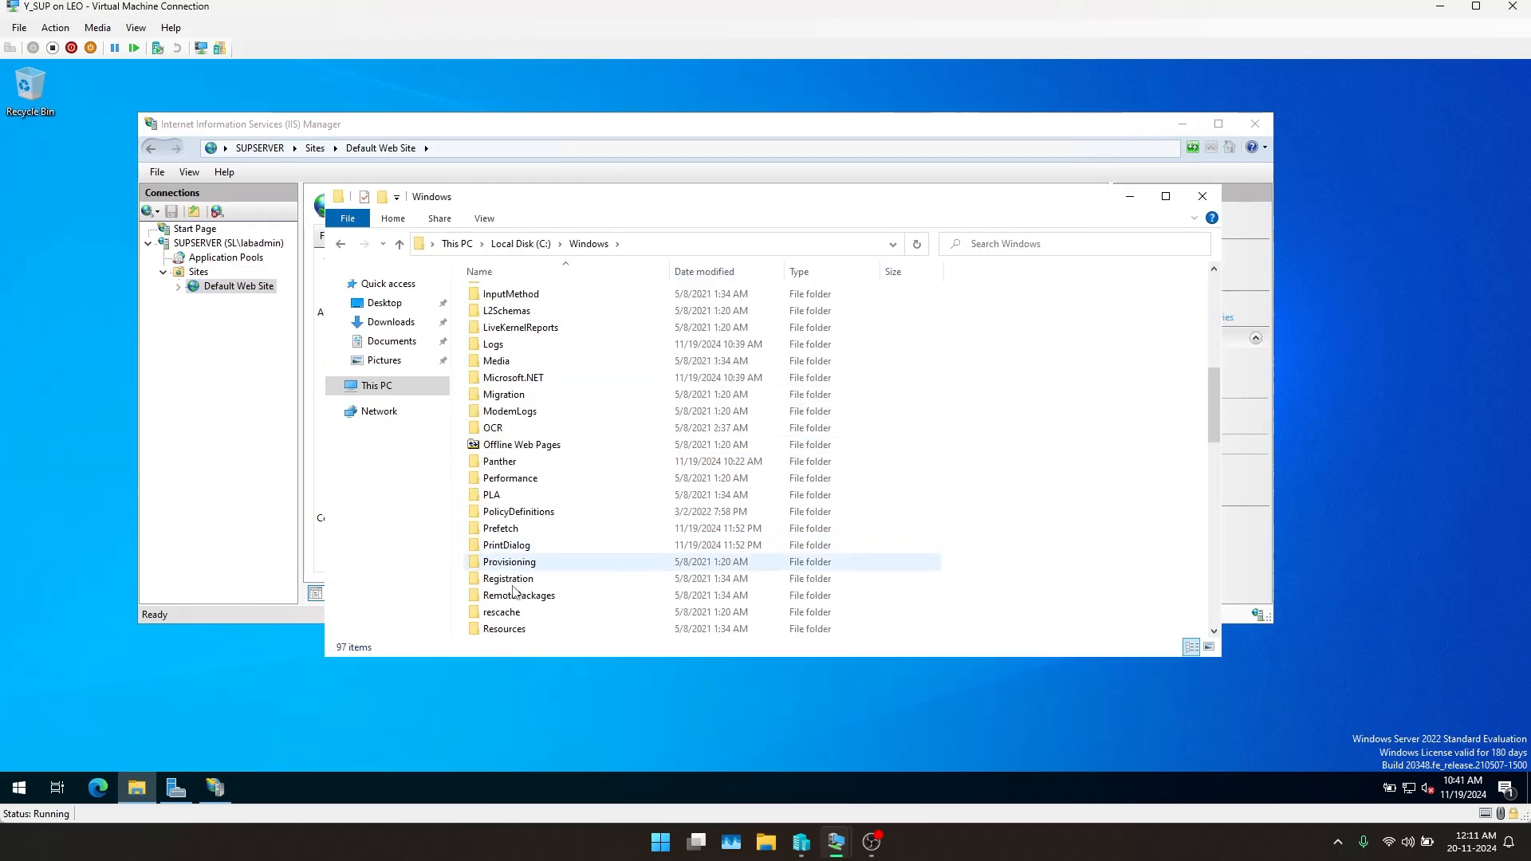
scroll(516, 606, down, 15)
scroll(530, 479, up, 7)
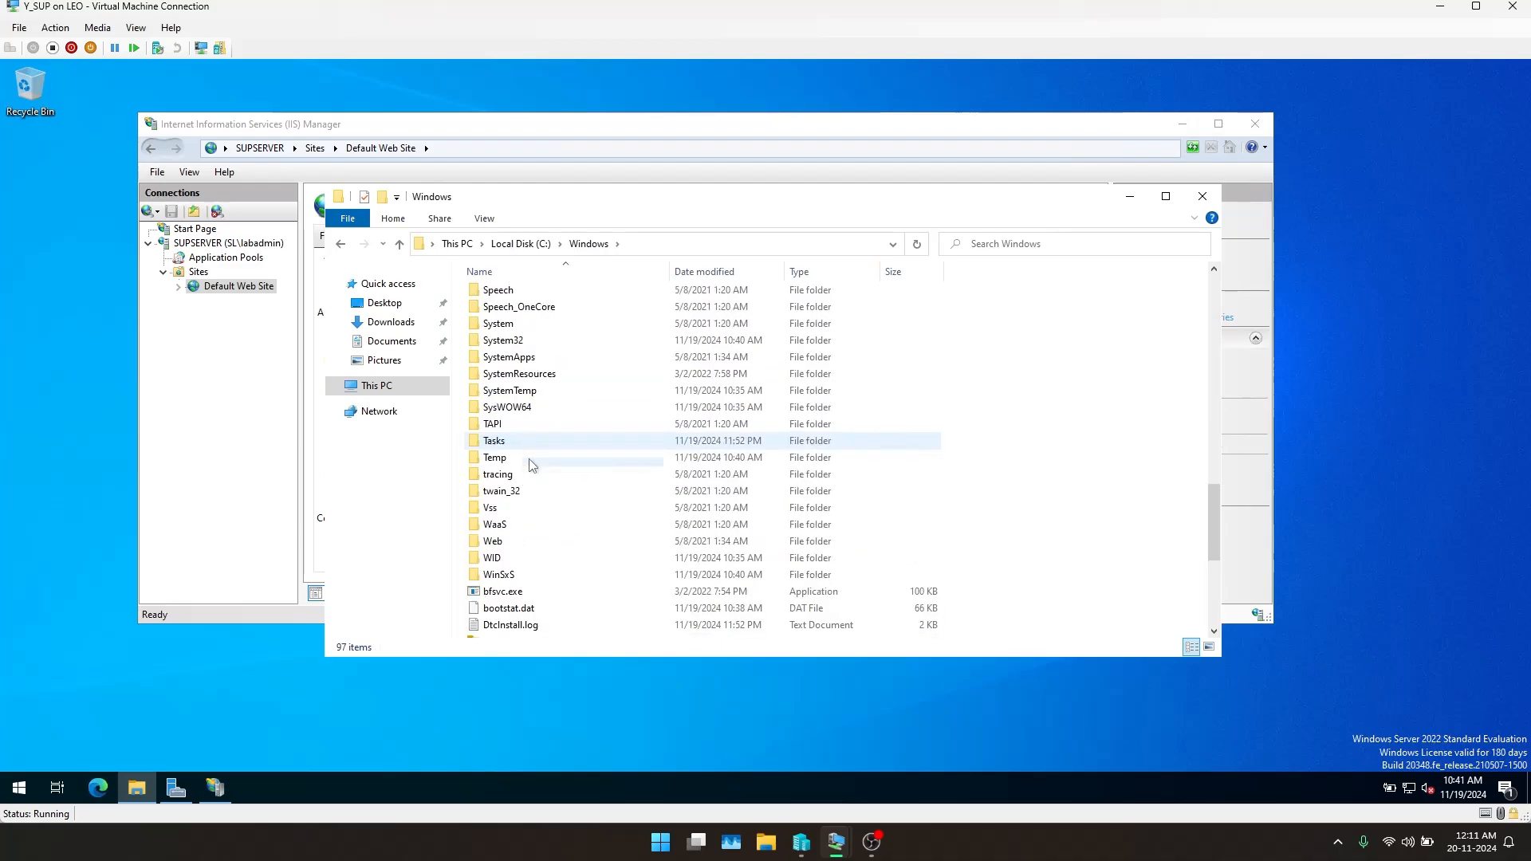
double_click(499, 559)
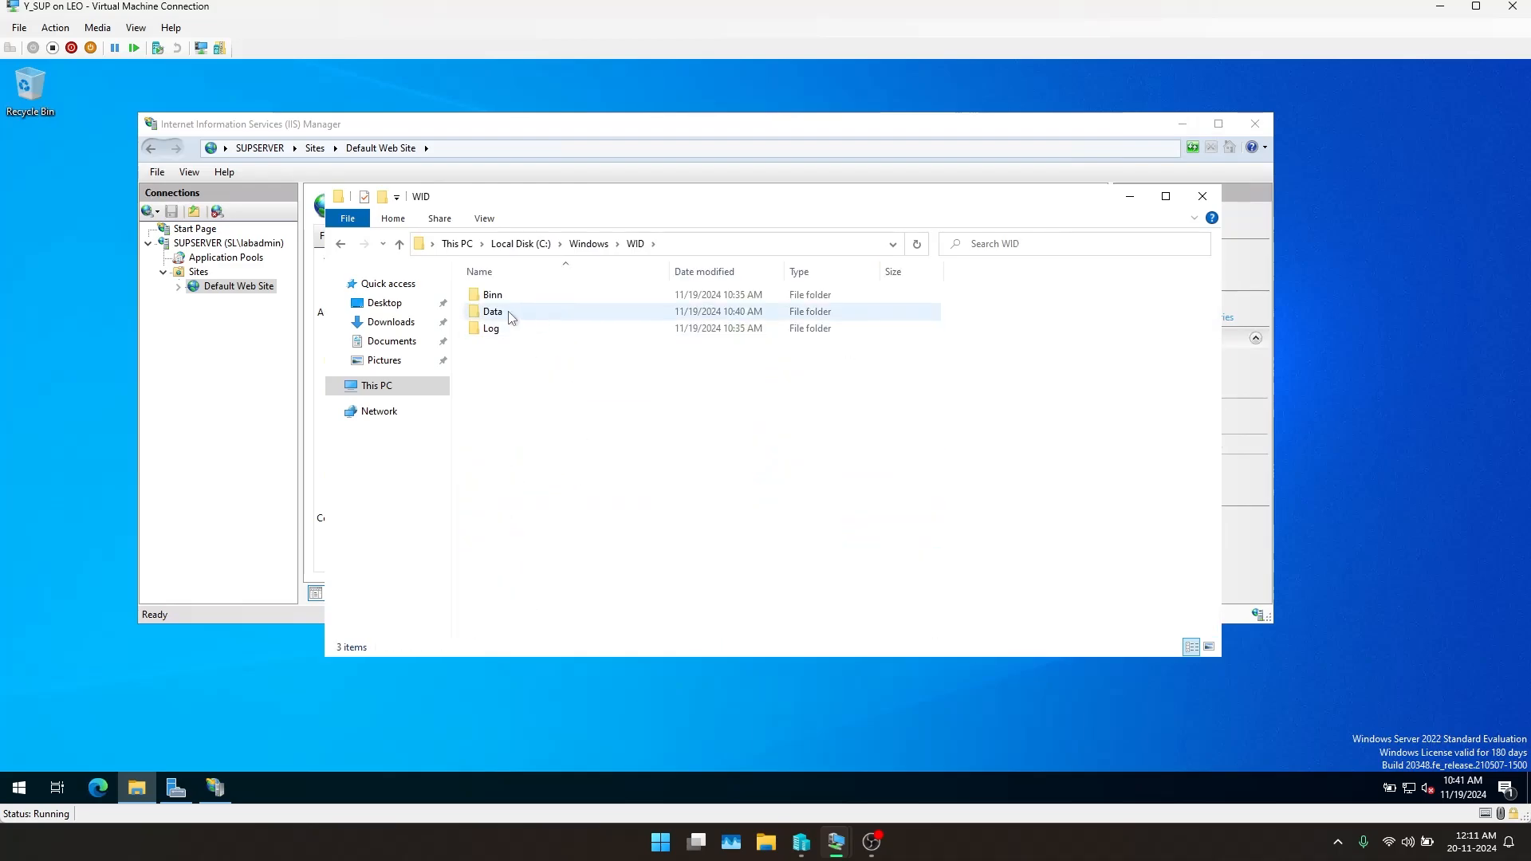
double_click(511, 317)
click(765, 450)
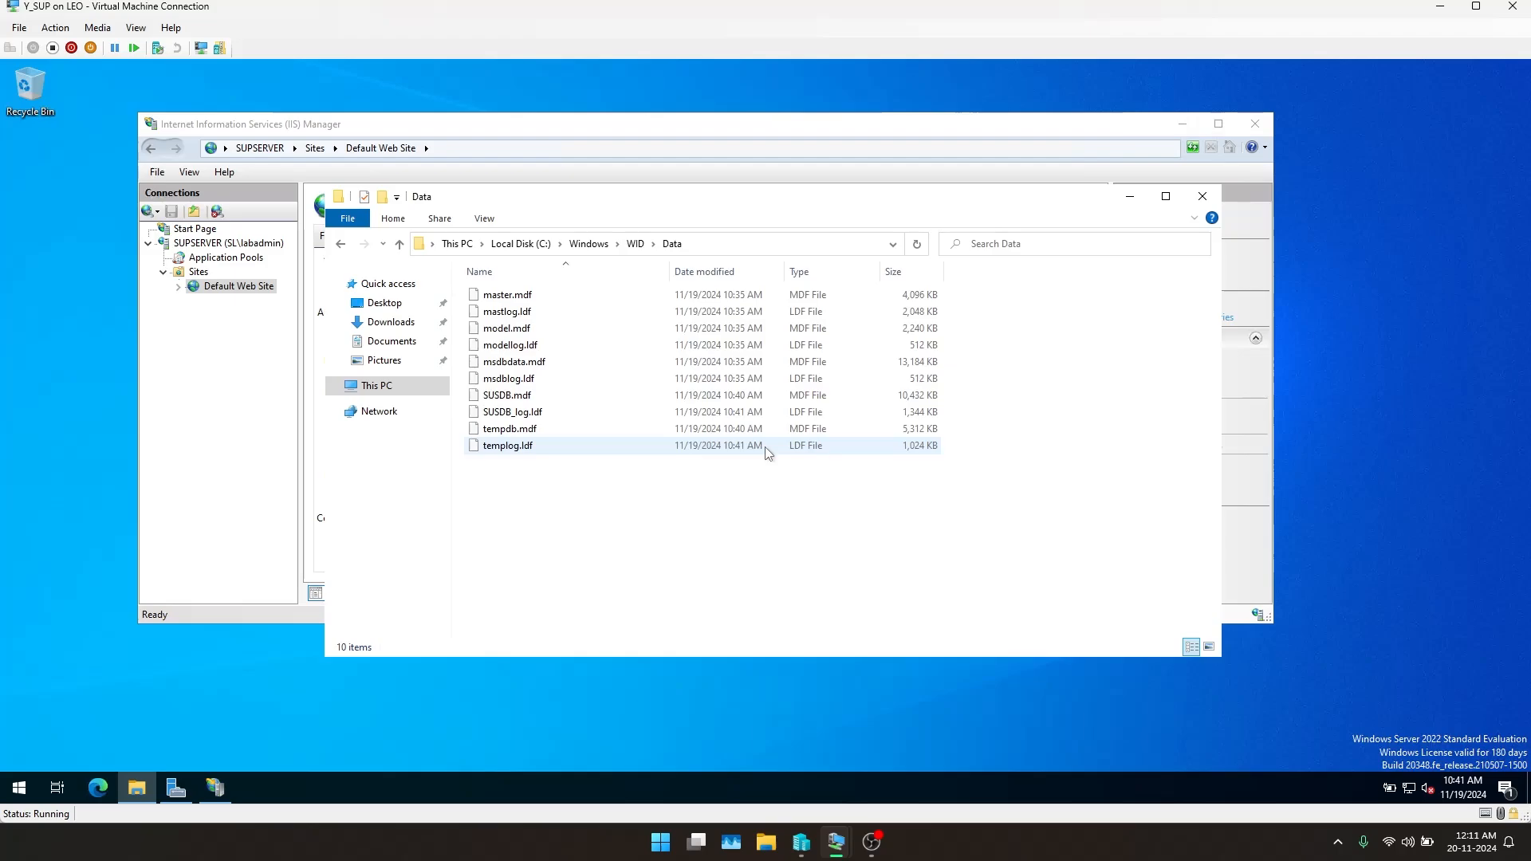
Examine the SUSDB.mdf and SUSDB_log.ldf database files in the WID Data folder
click(494, 399)
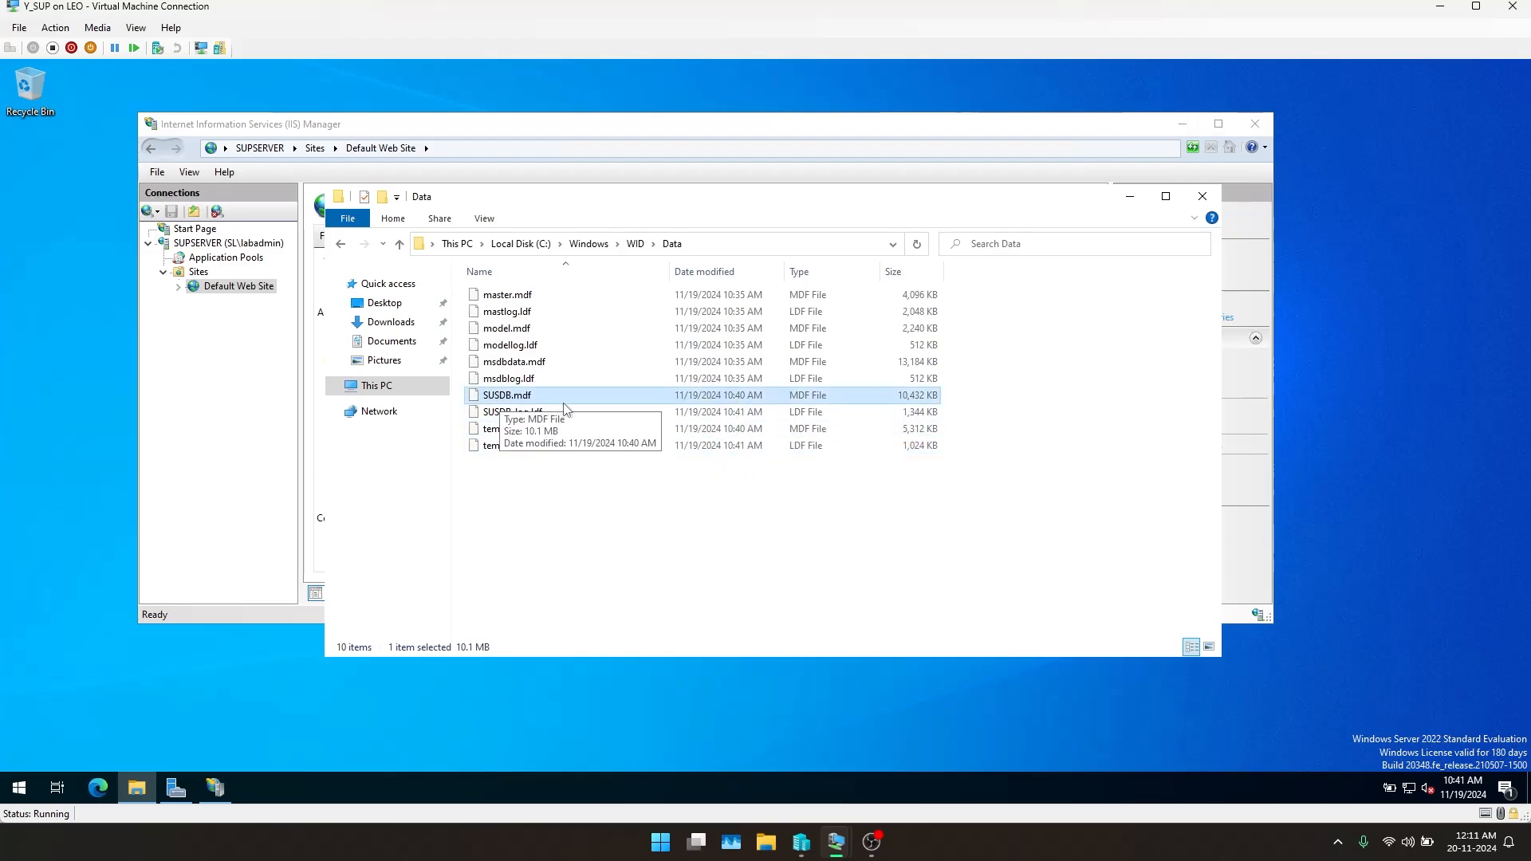
click(521, 417)
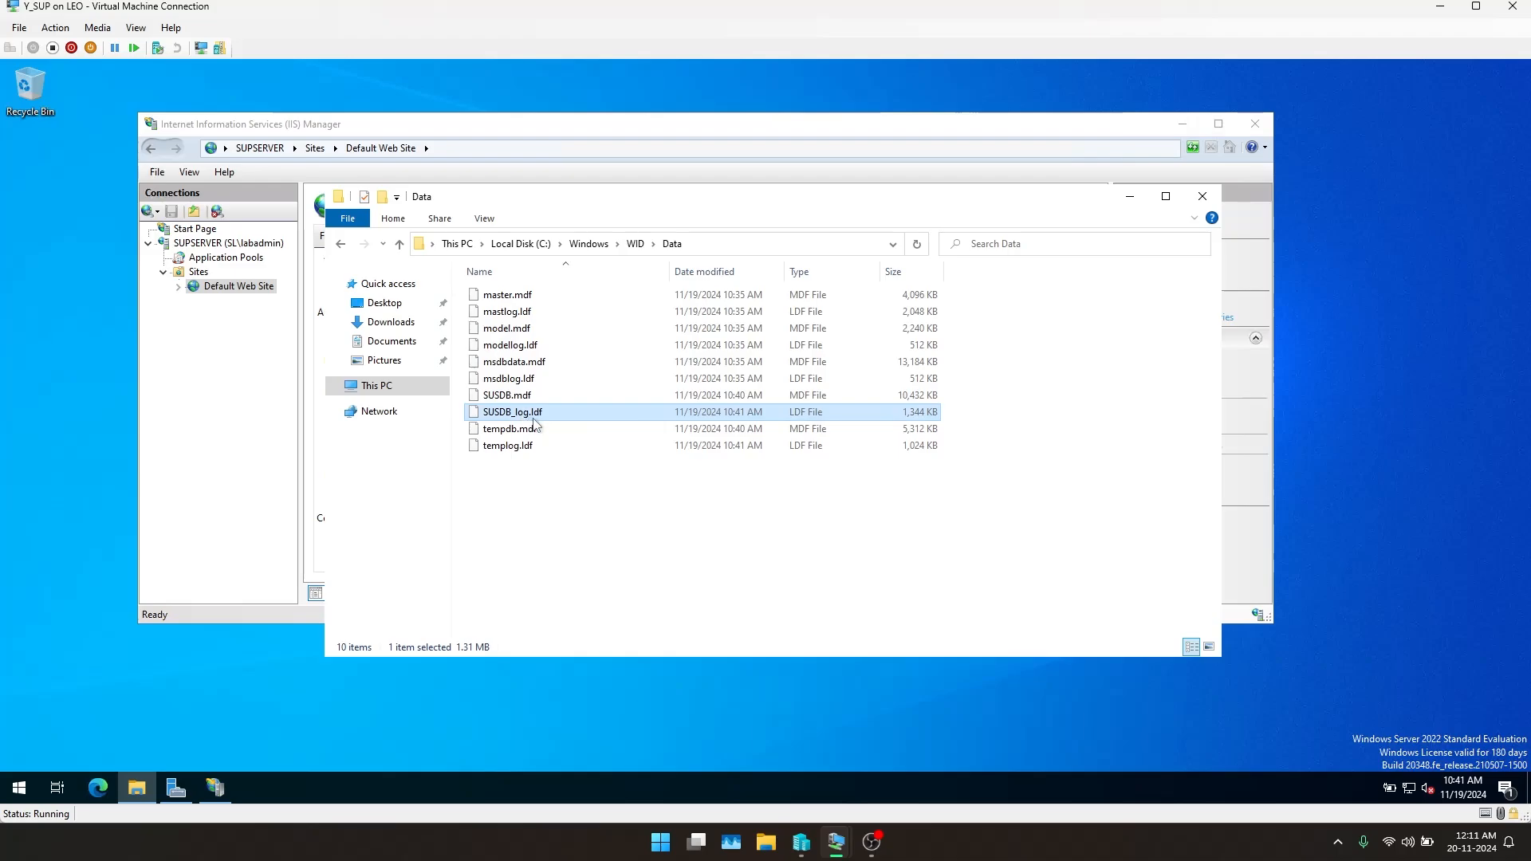
key(Up)
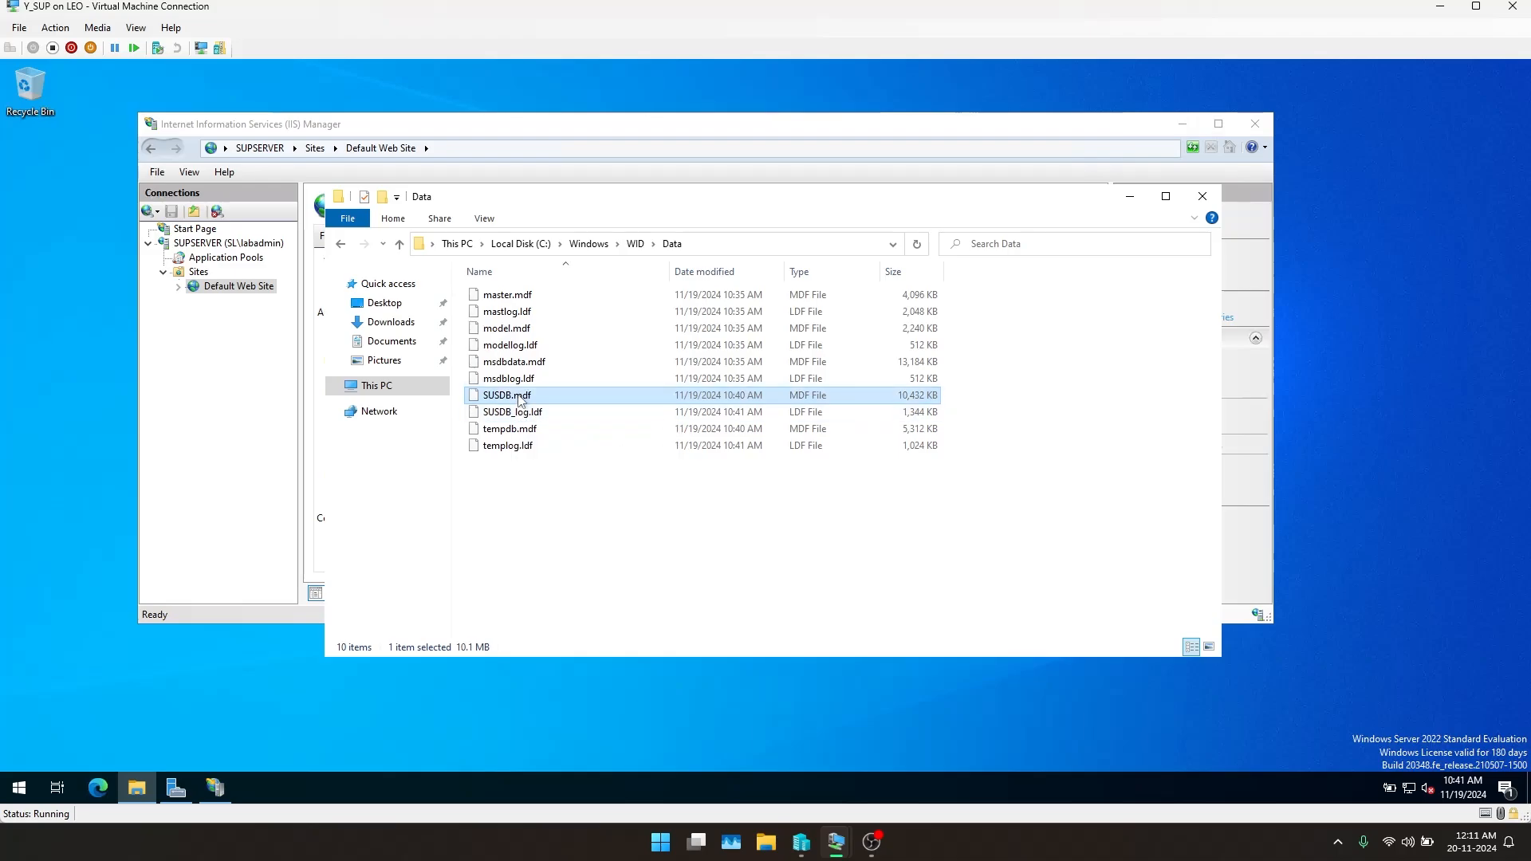
click(588, 578)
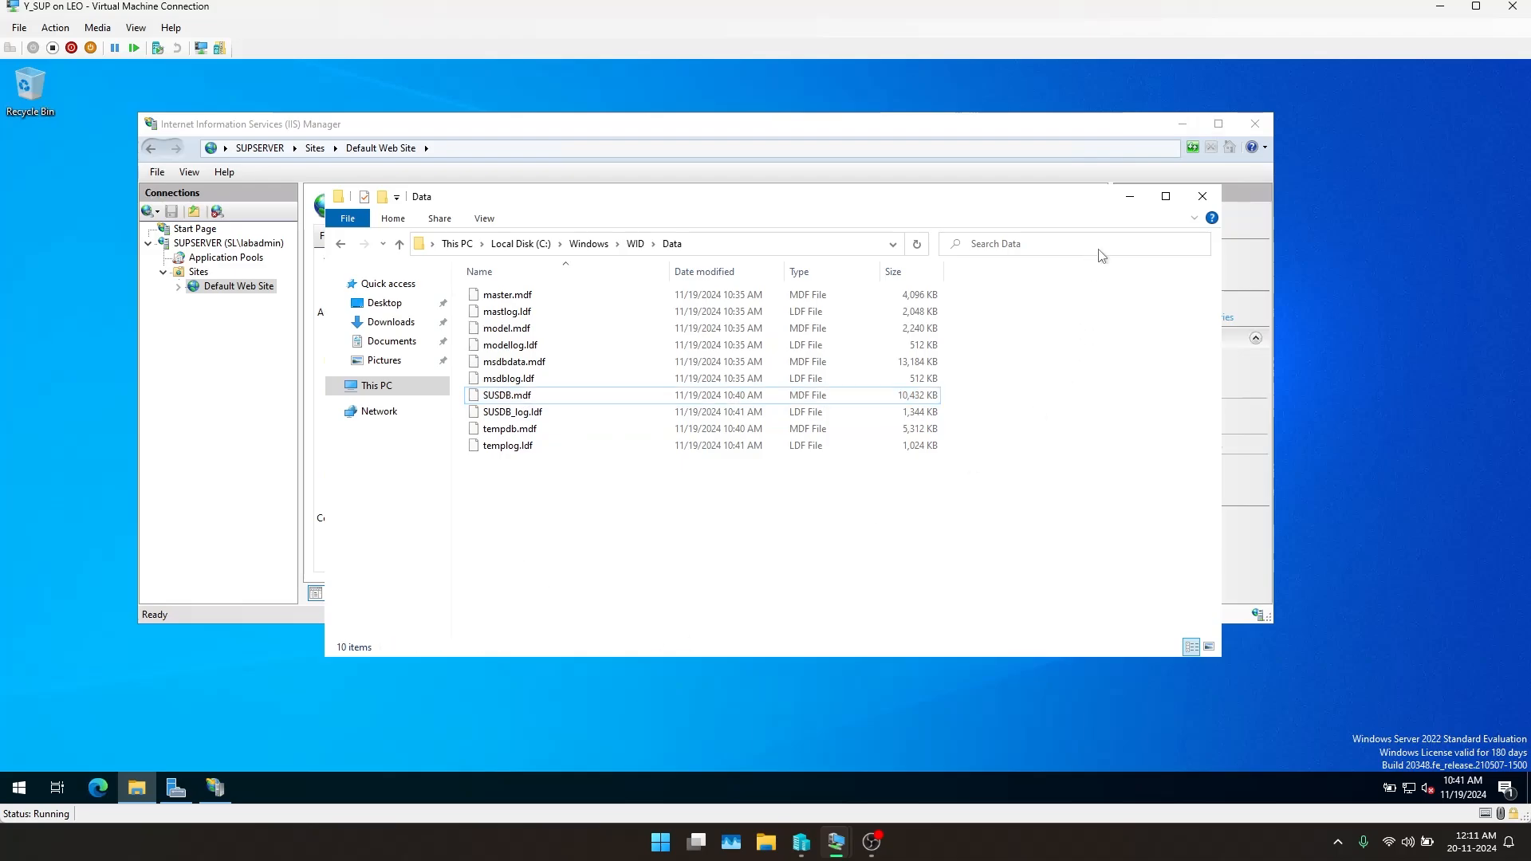
click(588, 397)
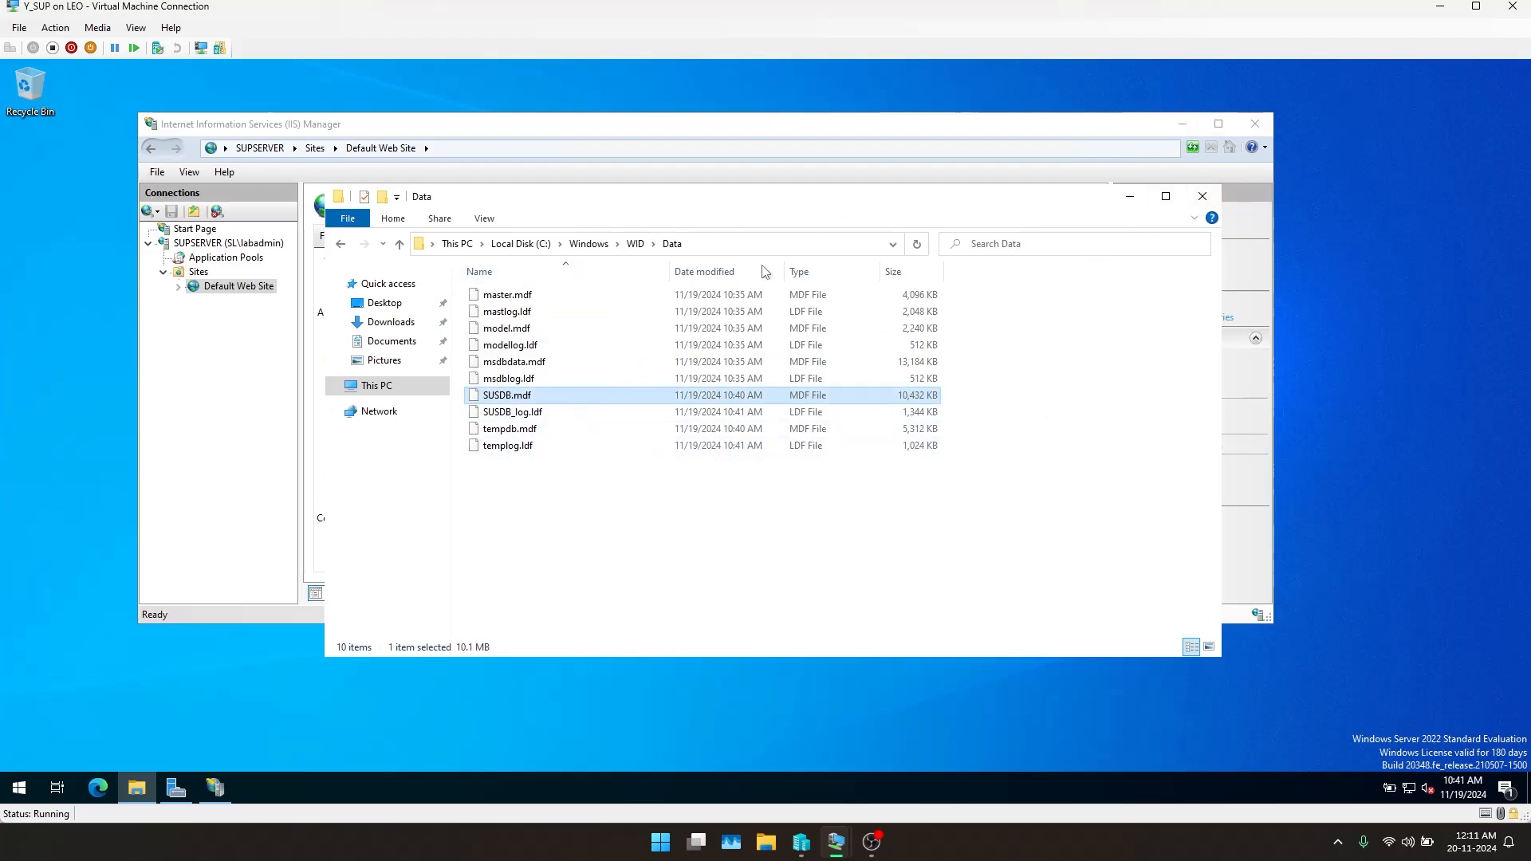
drag(477, 206, 460, 217)
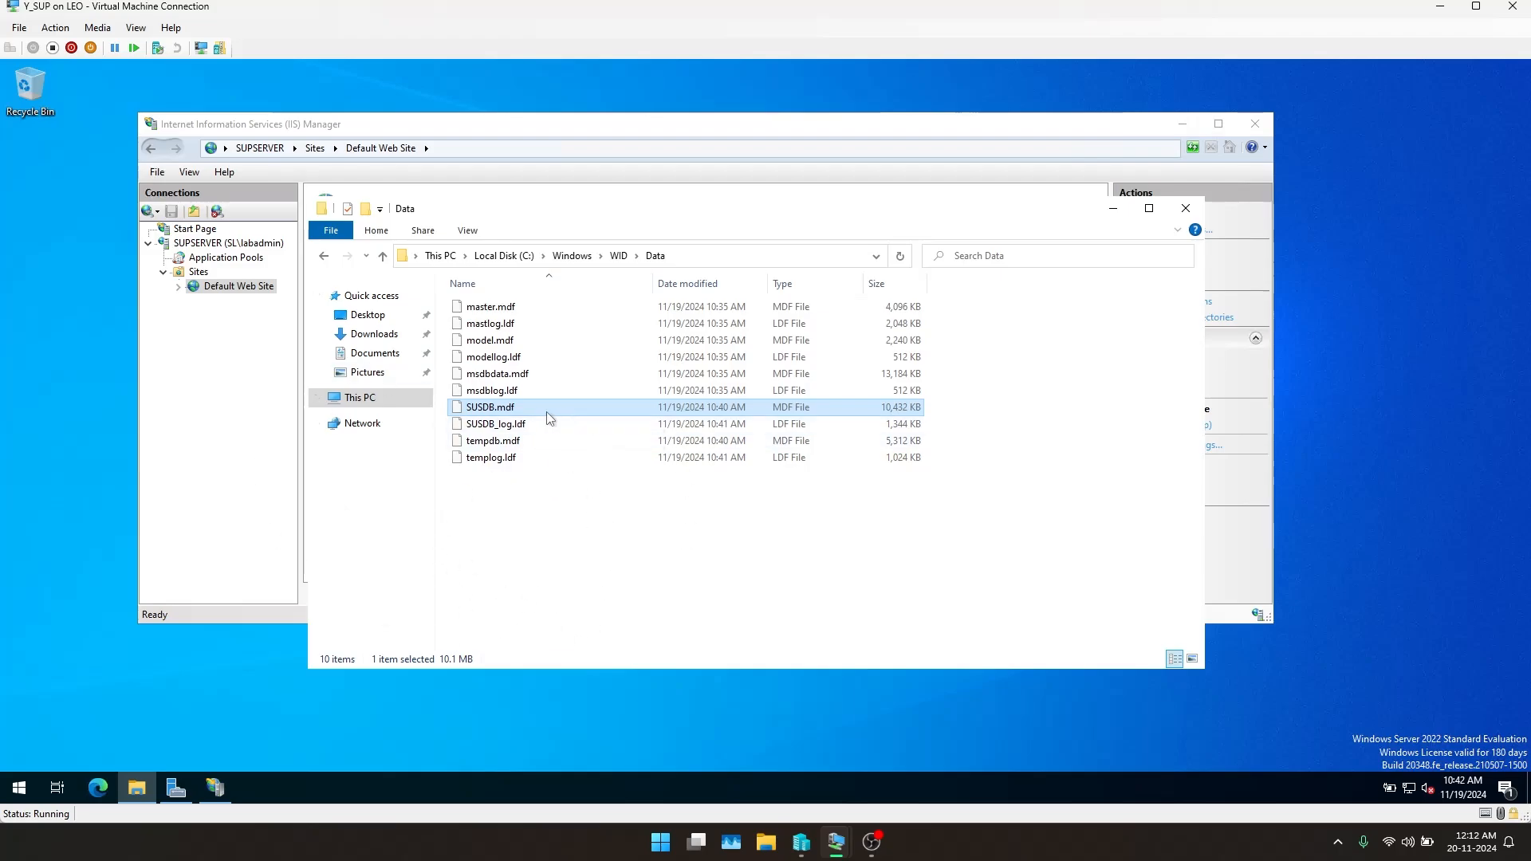
click(633, 547)
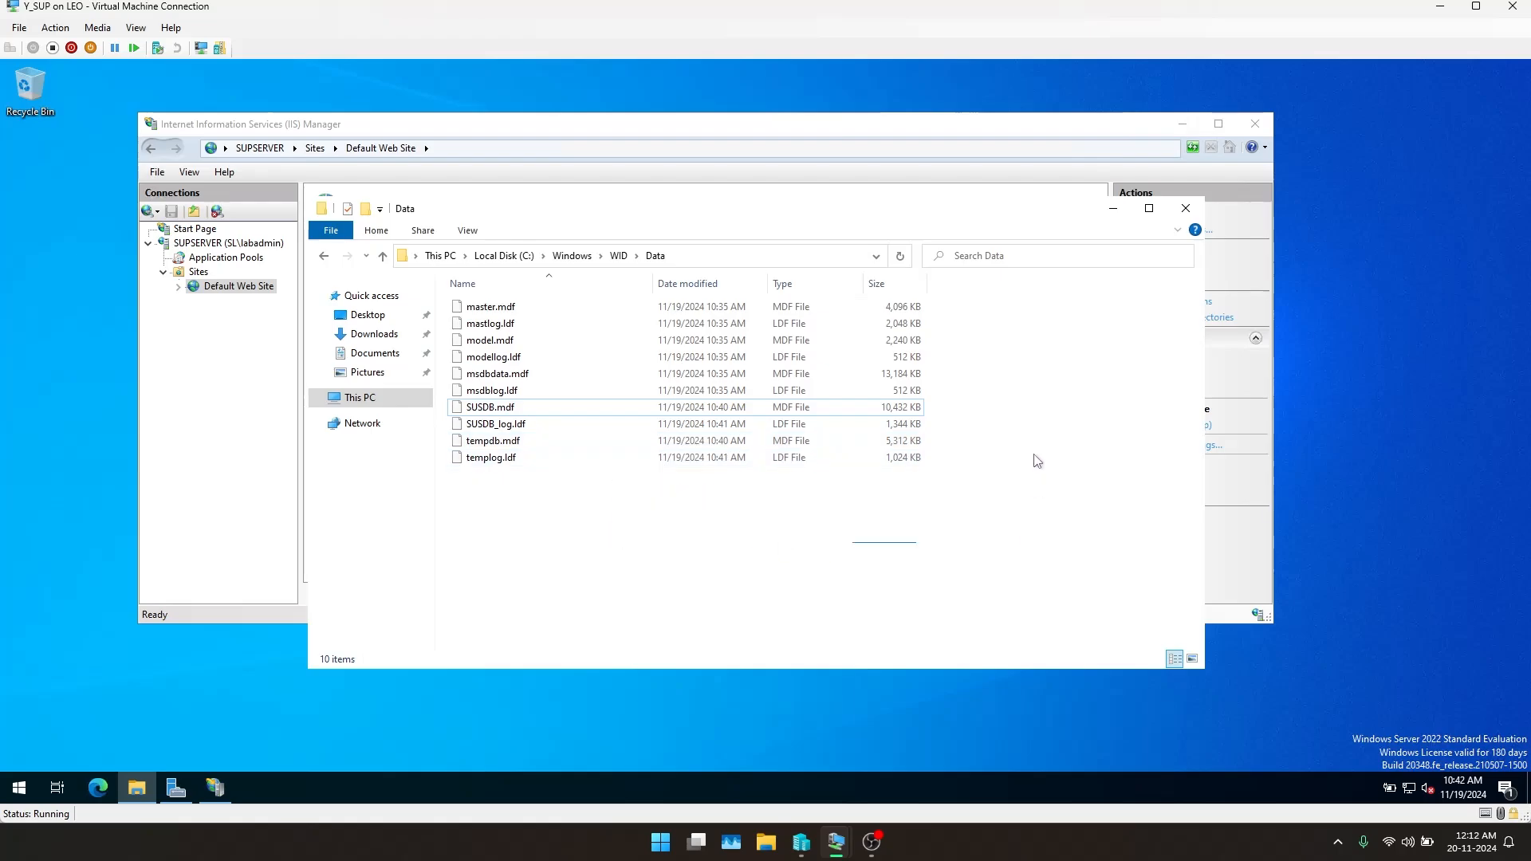
Close the WID Data folder, inspect the server's Default Web Site and its subfolders in IIS Manager, and close IIS Manager
click(1186, 208)
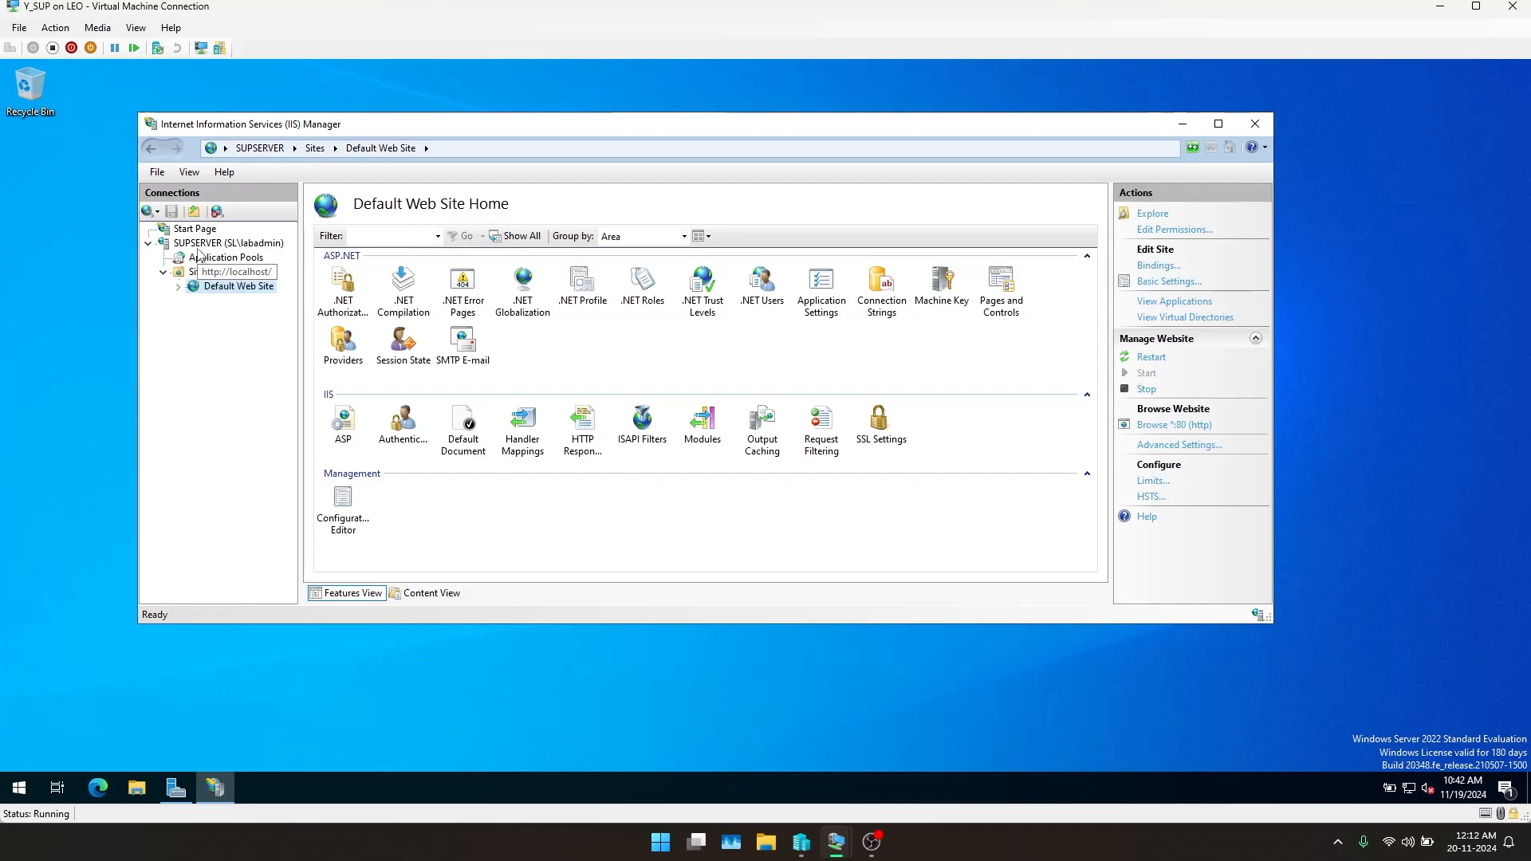
click(225, 243)
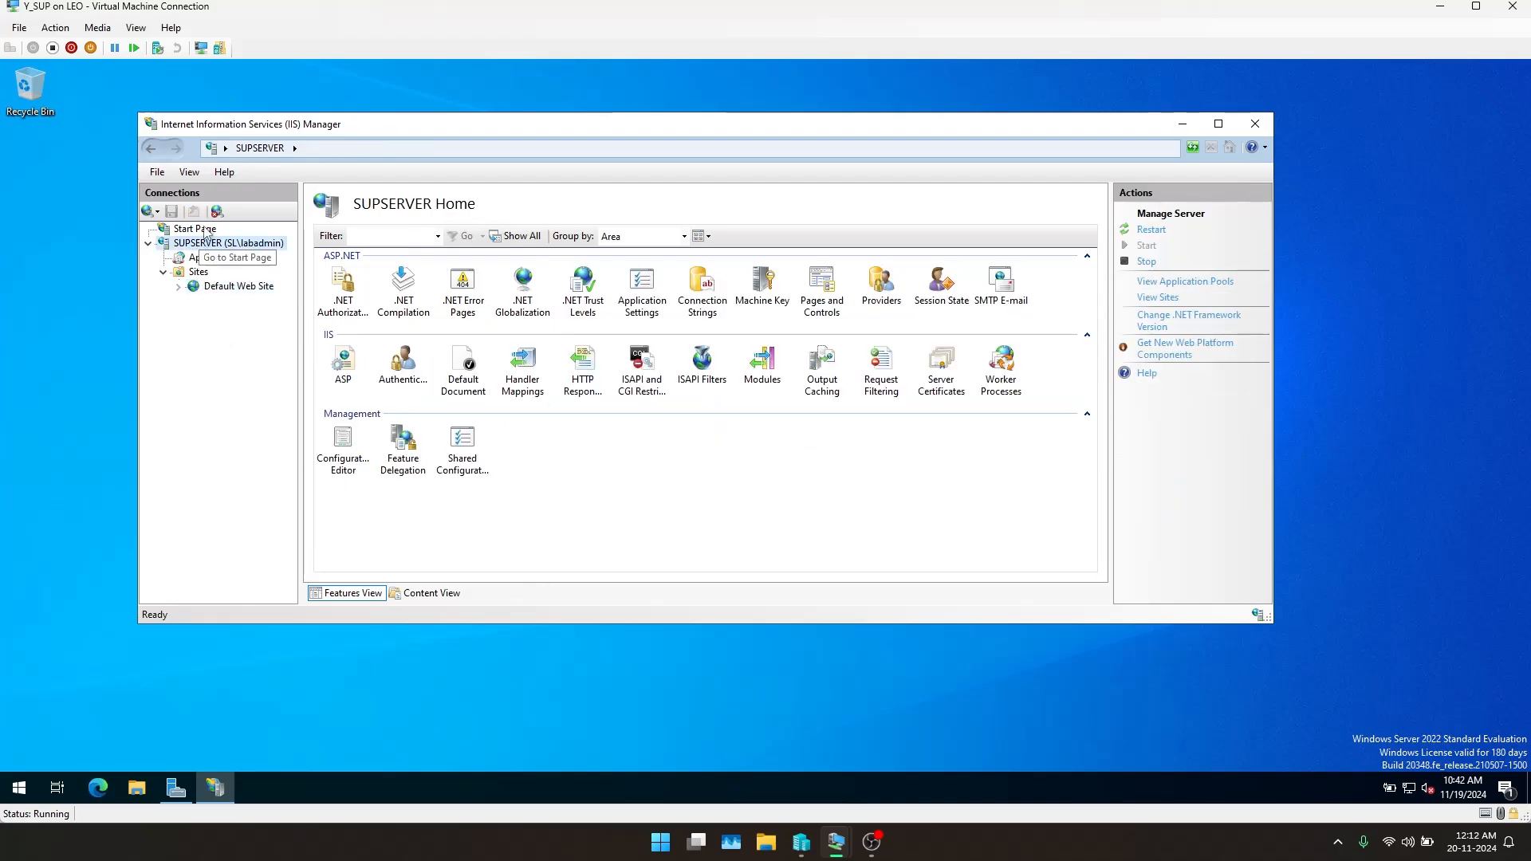
click(239, 287)
click(179, 288)
click(194, 301)
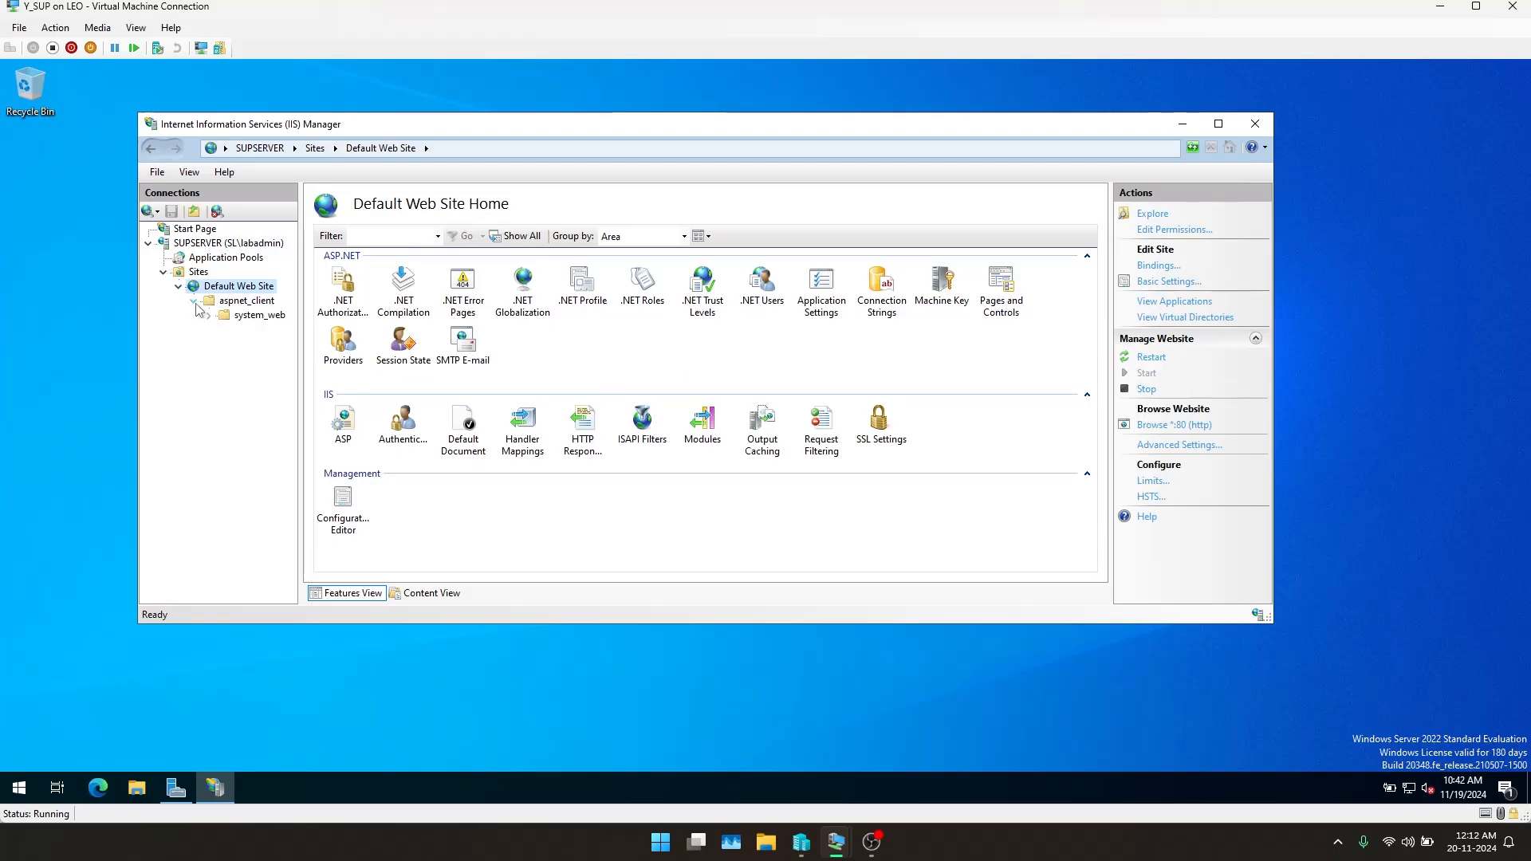
click(209, 316)
click(194, 300)
click(178, 287)
click(1255, 123)
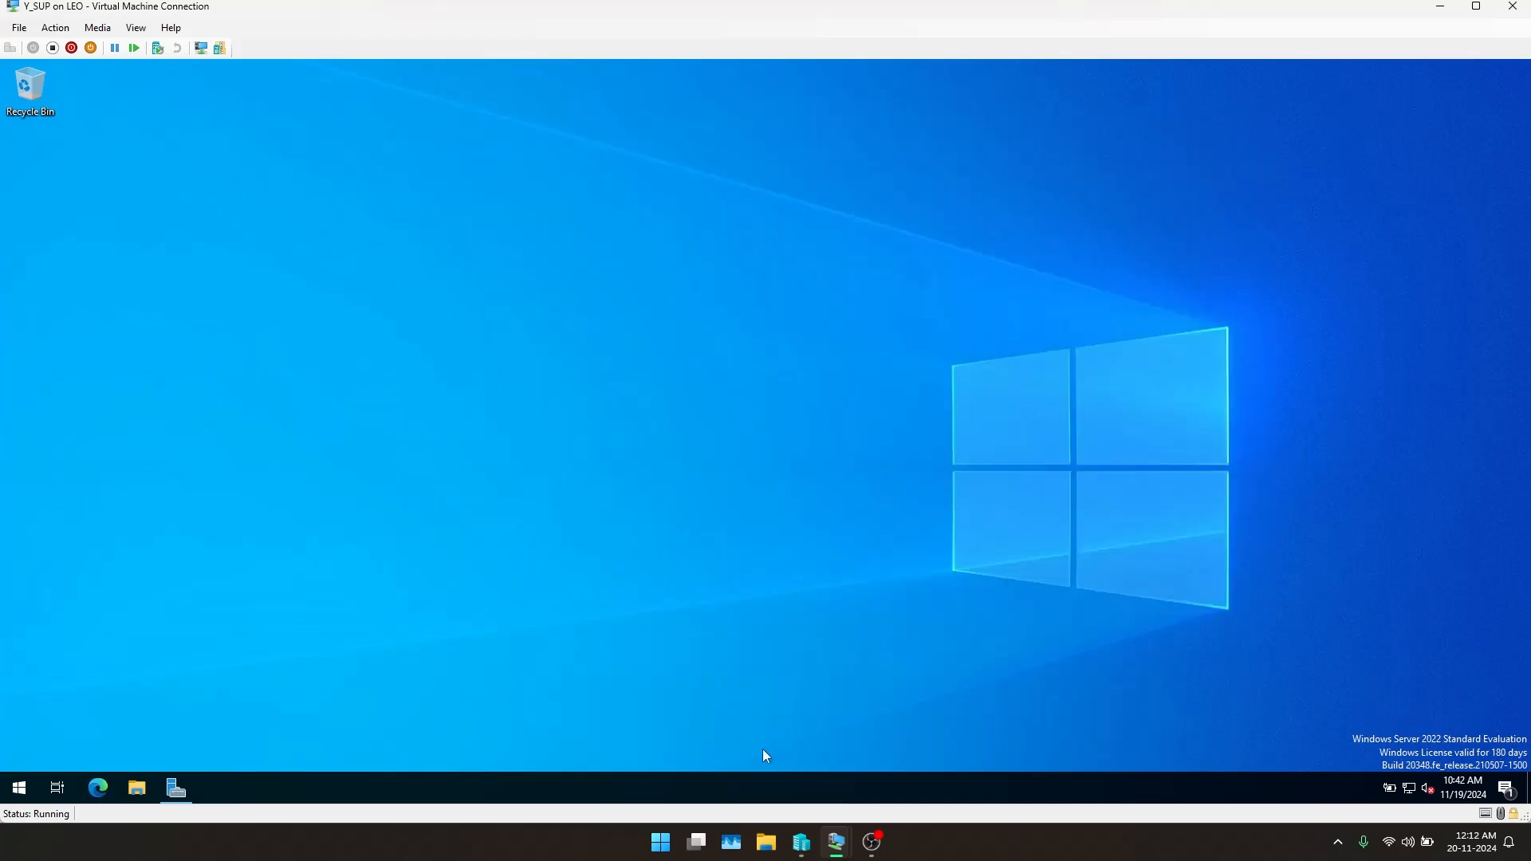
Reopen IIS Manager from Server Manager and display the WSUS Administration site under SUPSERVER's Sites
click(176, 788)
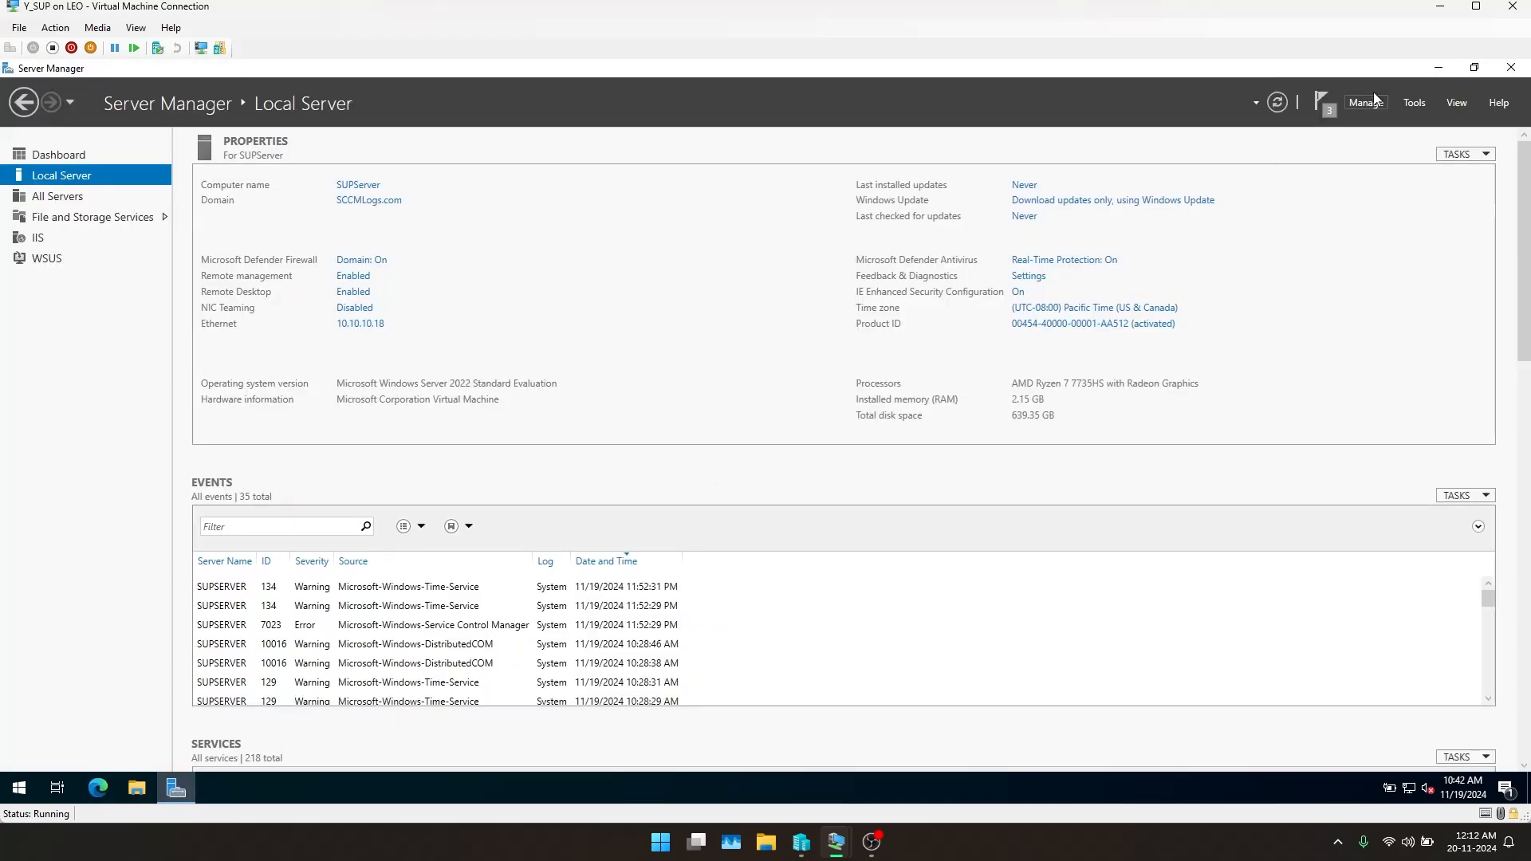
click(1415, 103)
click(1426, 211)
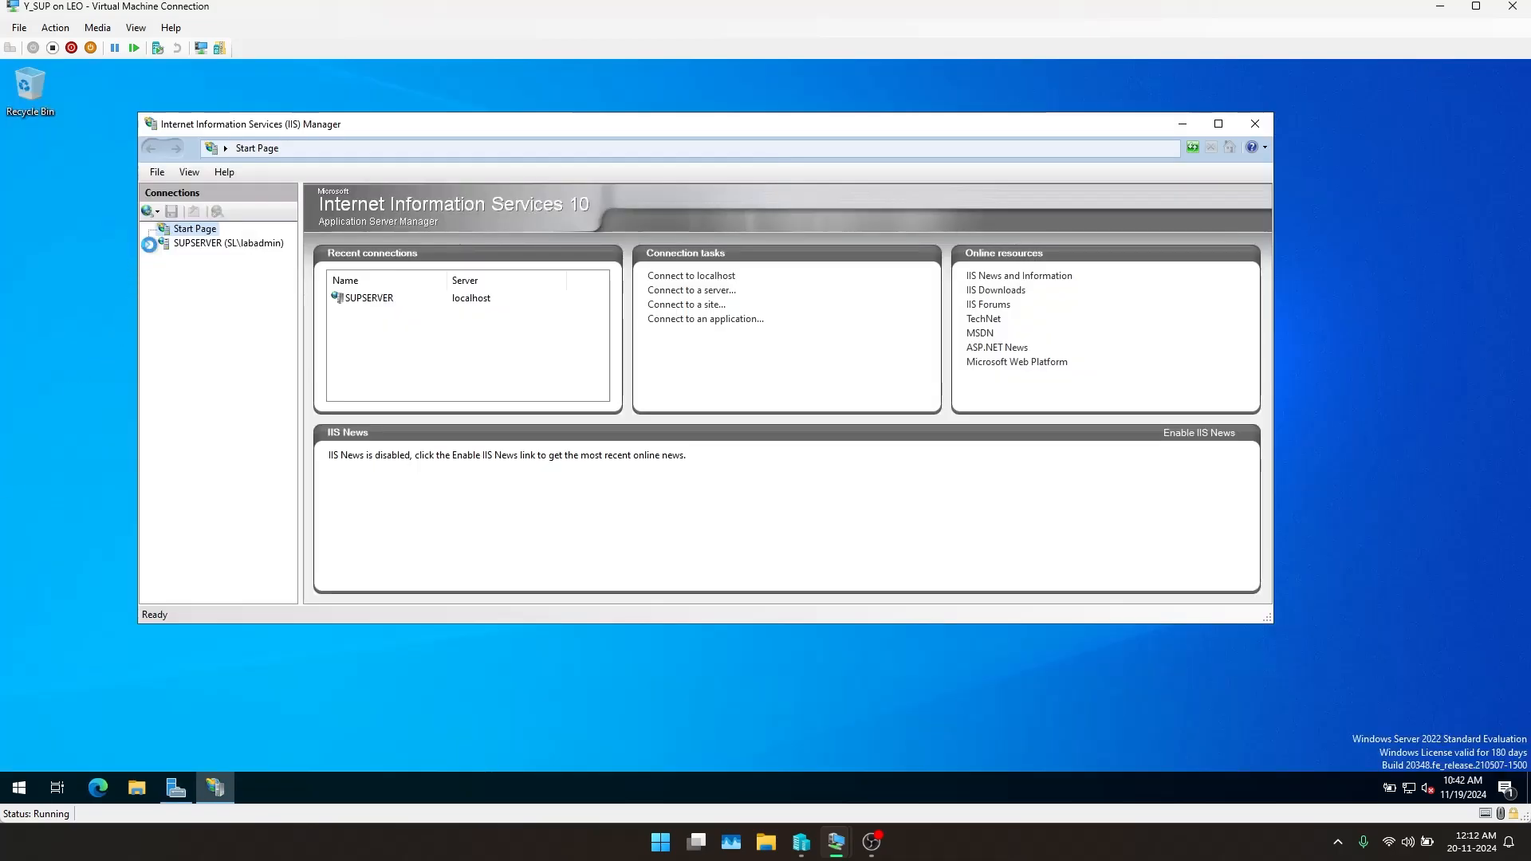
click(163, 272)
click(245, 306)
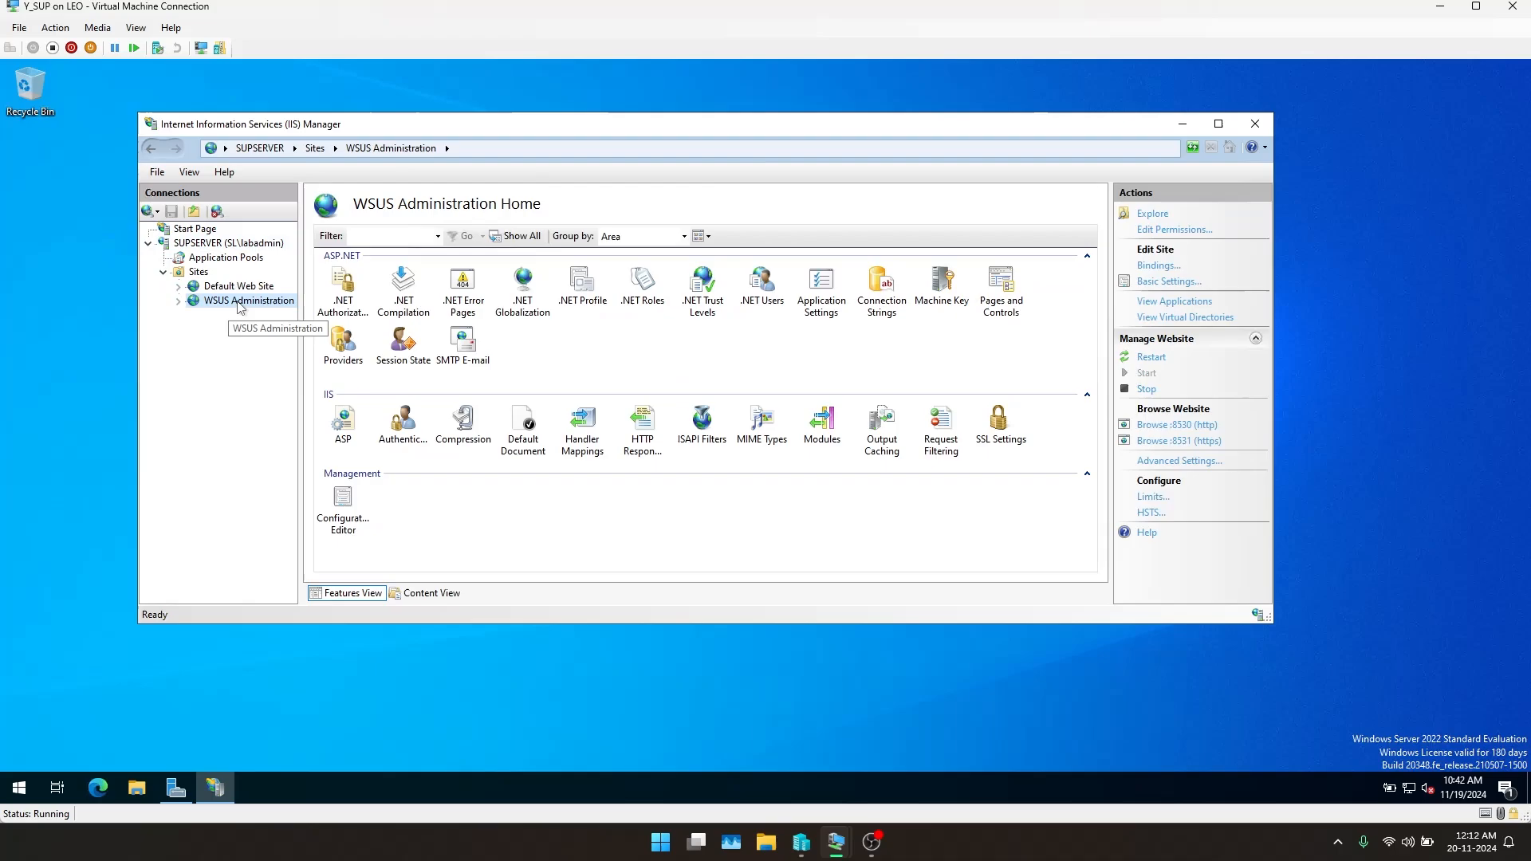
click(74, 484)
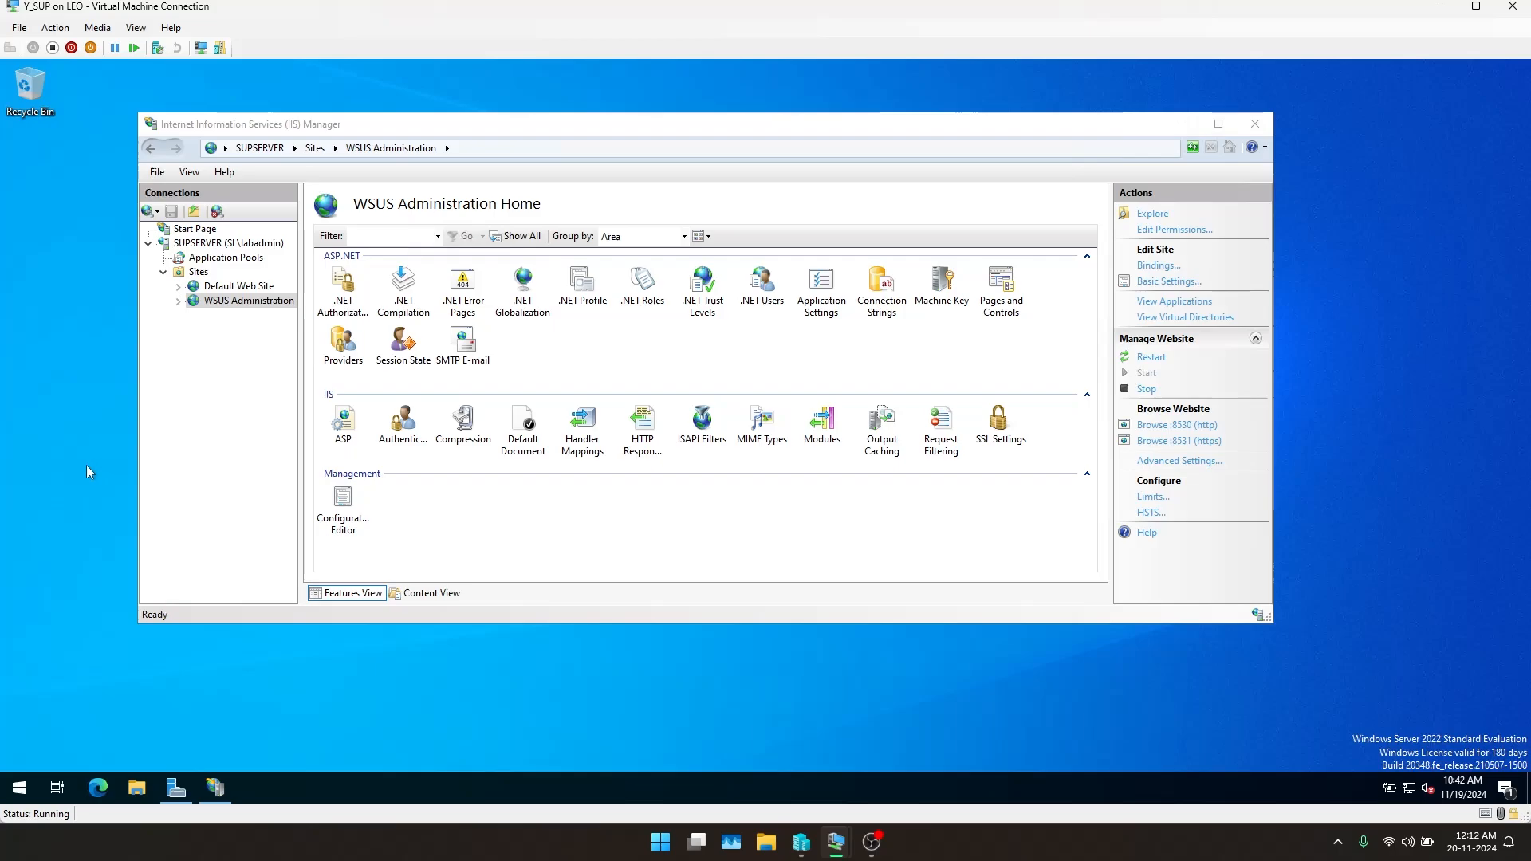
Open the local computer certificates console by running certlm.msc and allow the elevation request
right_click(19, 788)
click(58, 705)
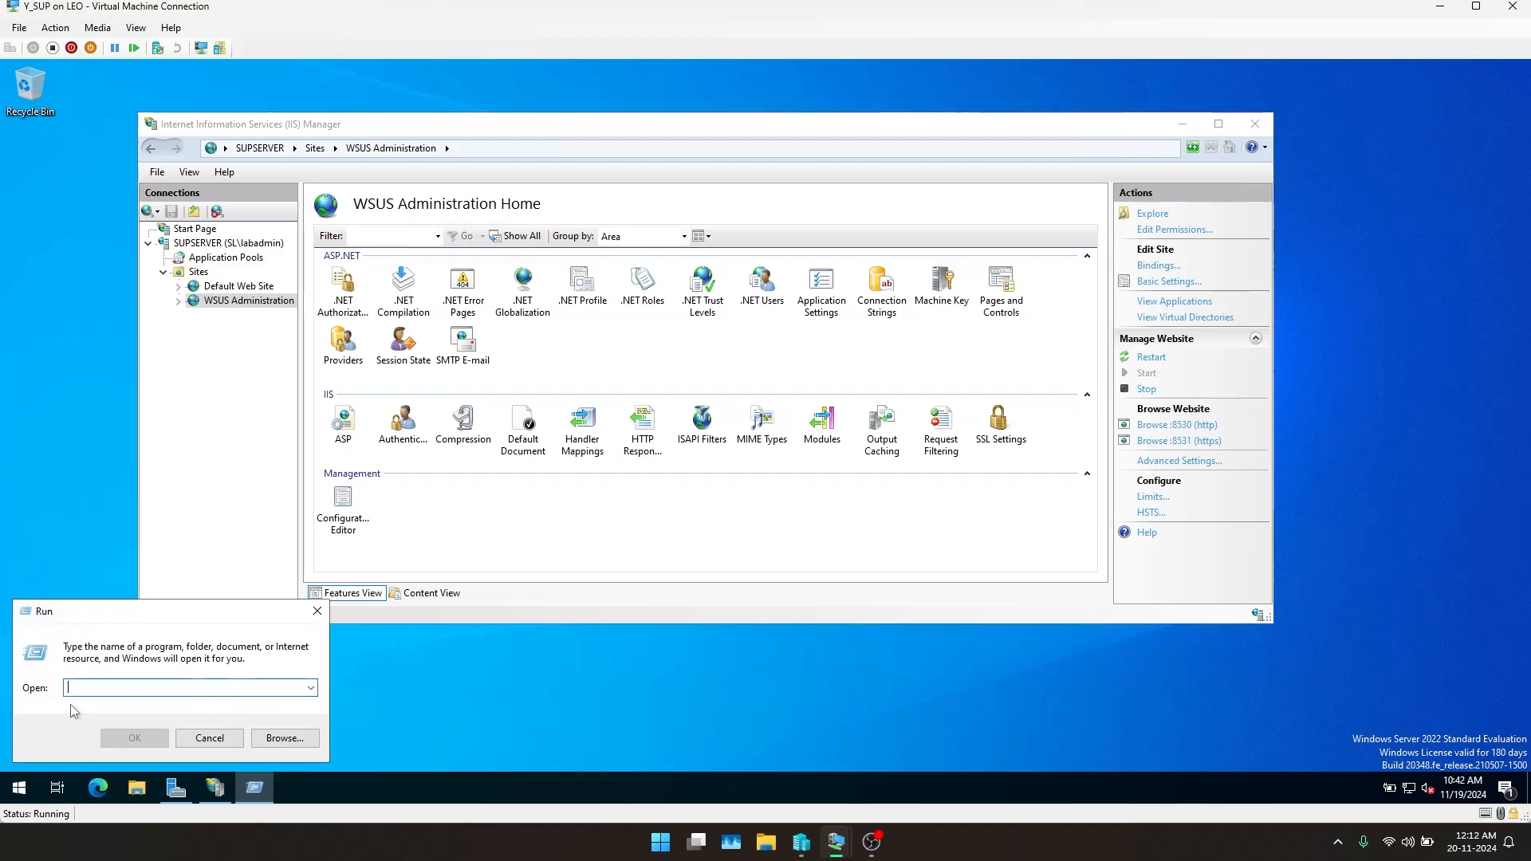
text(certlm.ms)
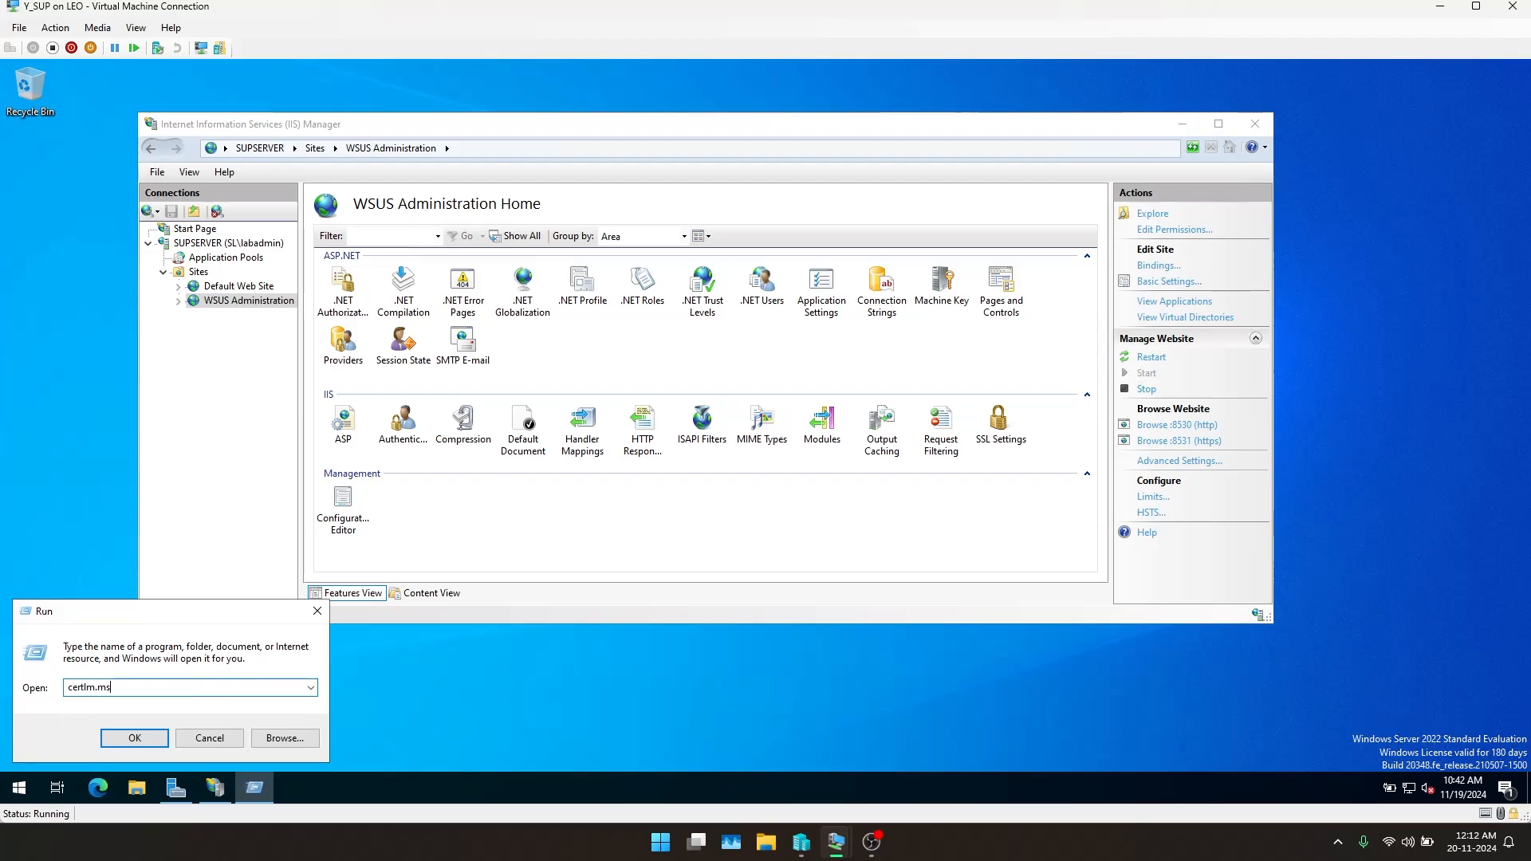
text(c)
key(Return)
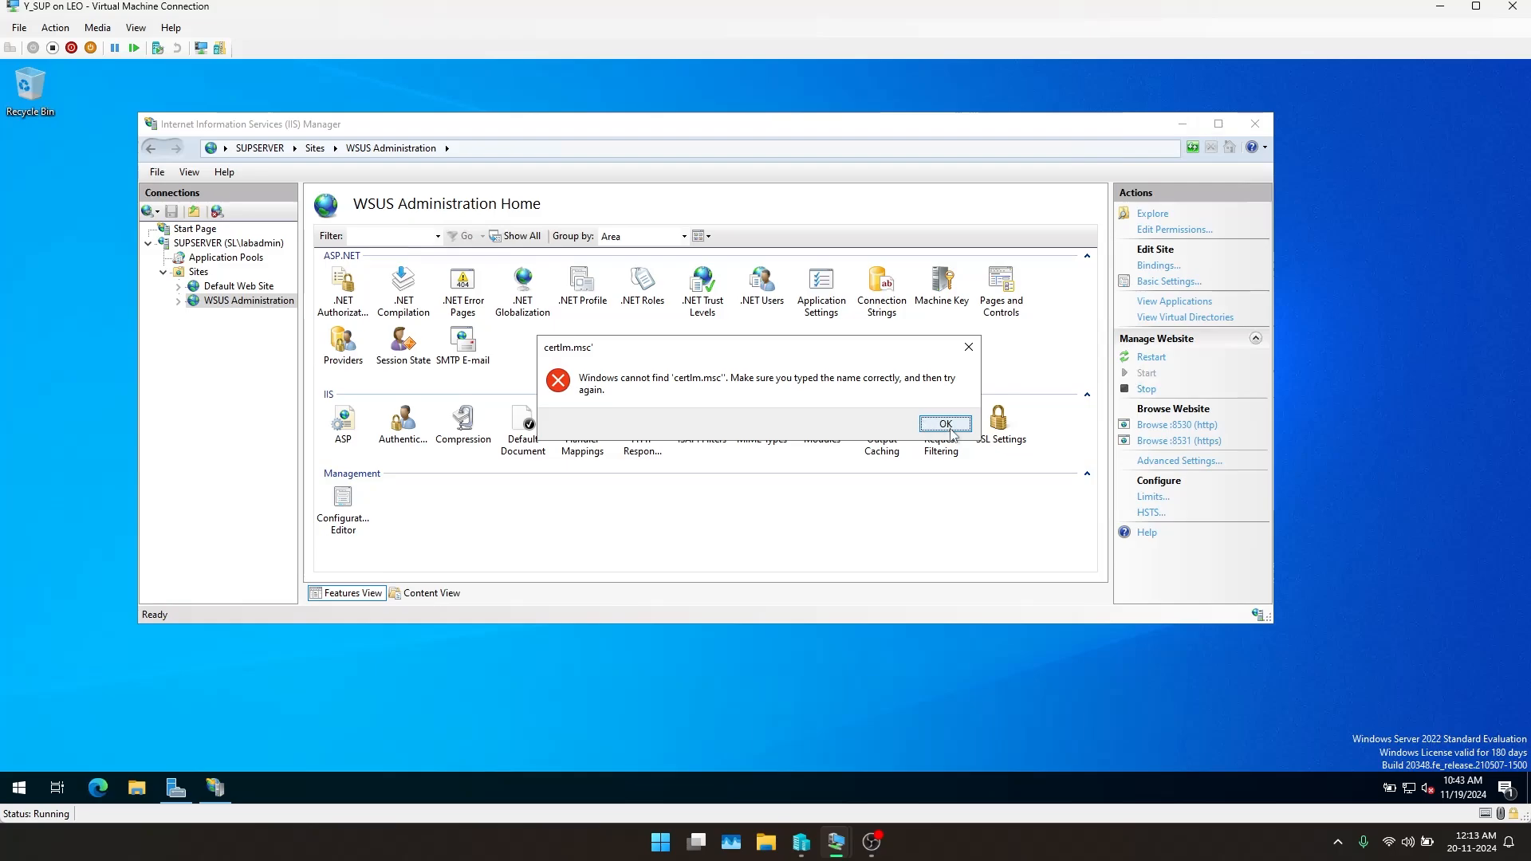
click(945, 424)
click(120, 687)
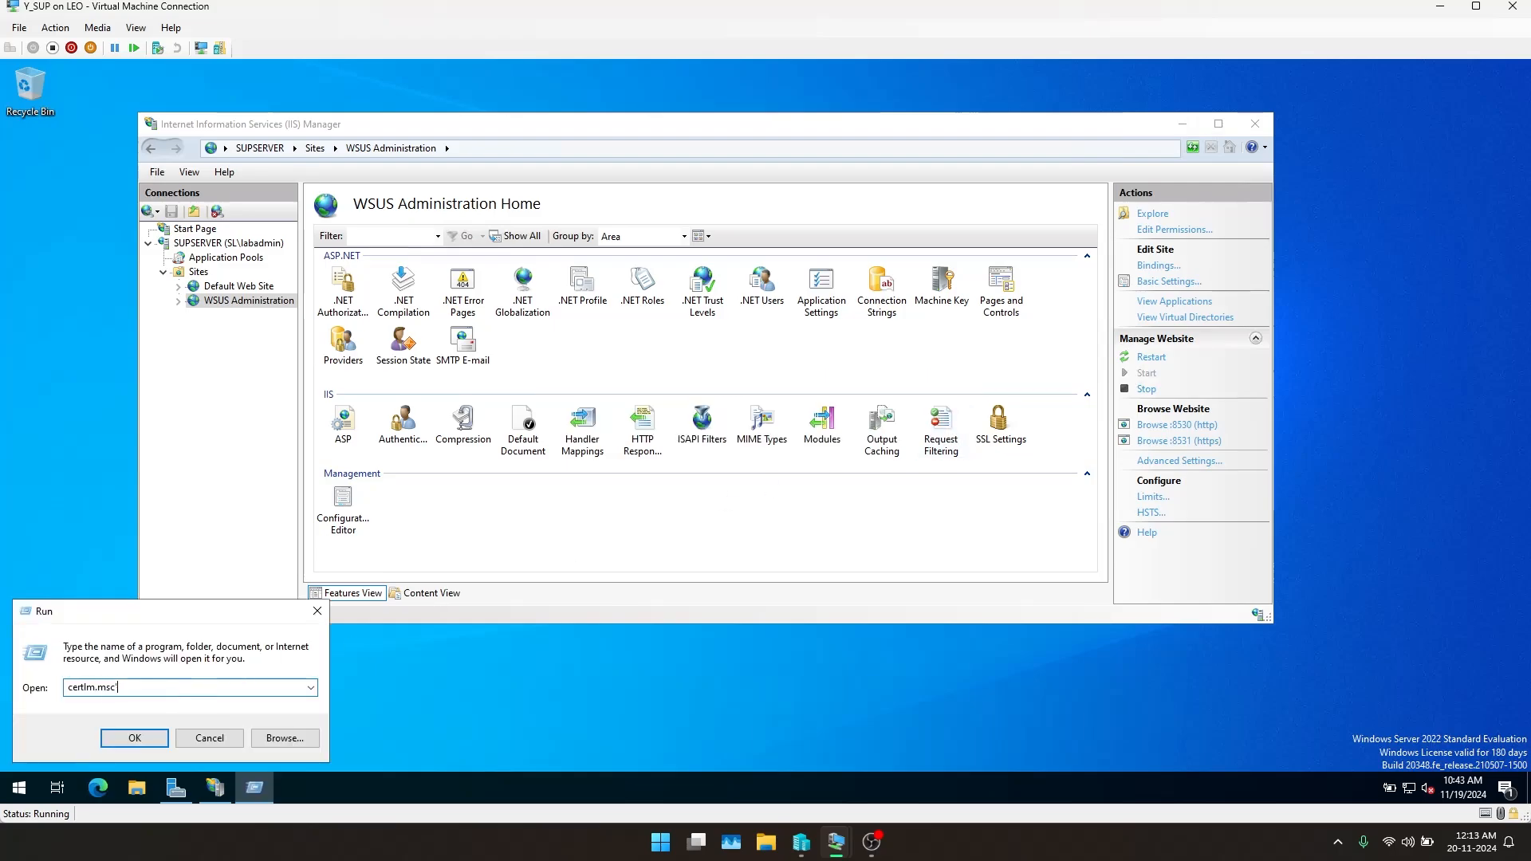
key(Return)
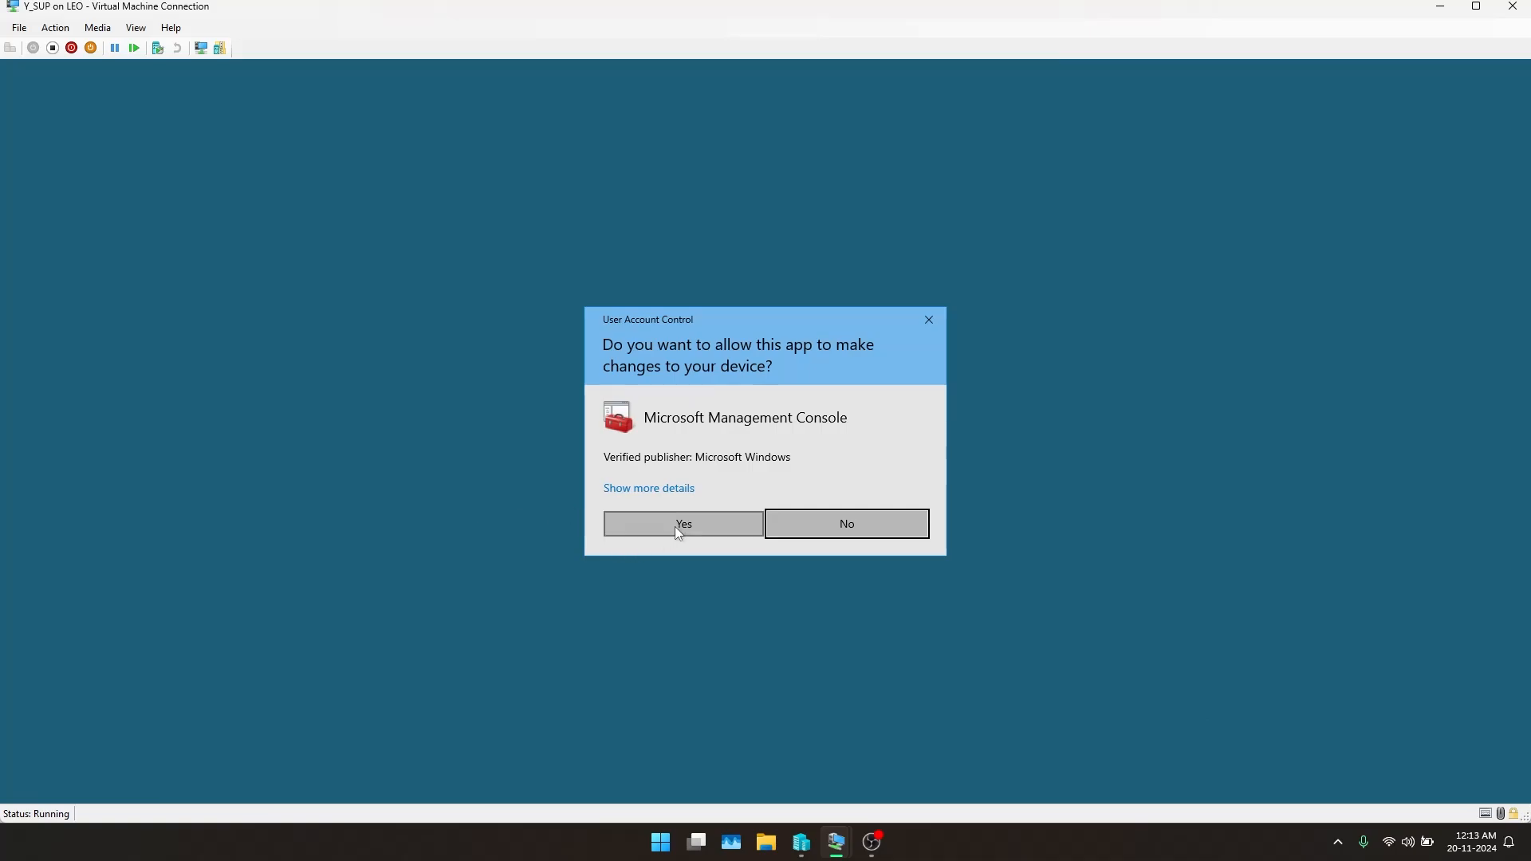
click(676, 525)
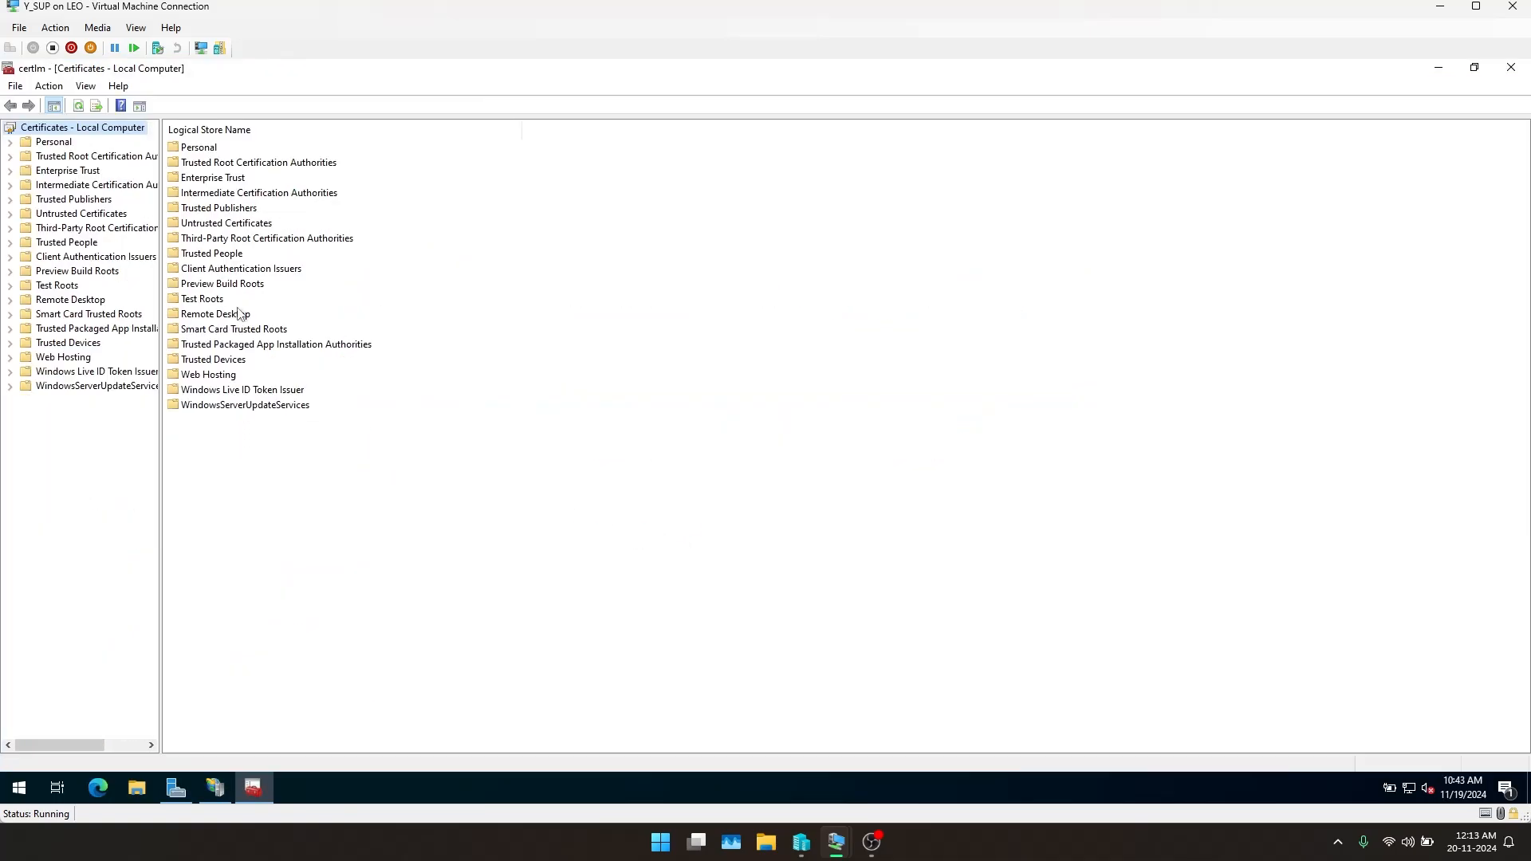
Start a new certificate request in the Personal store to review the available templates, and close the certificates console without enrolling
double_click(205, 148)
right_click(525, 290)
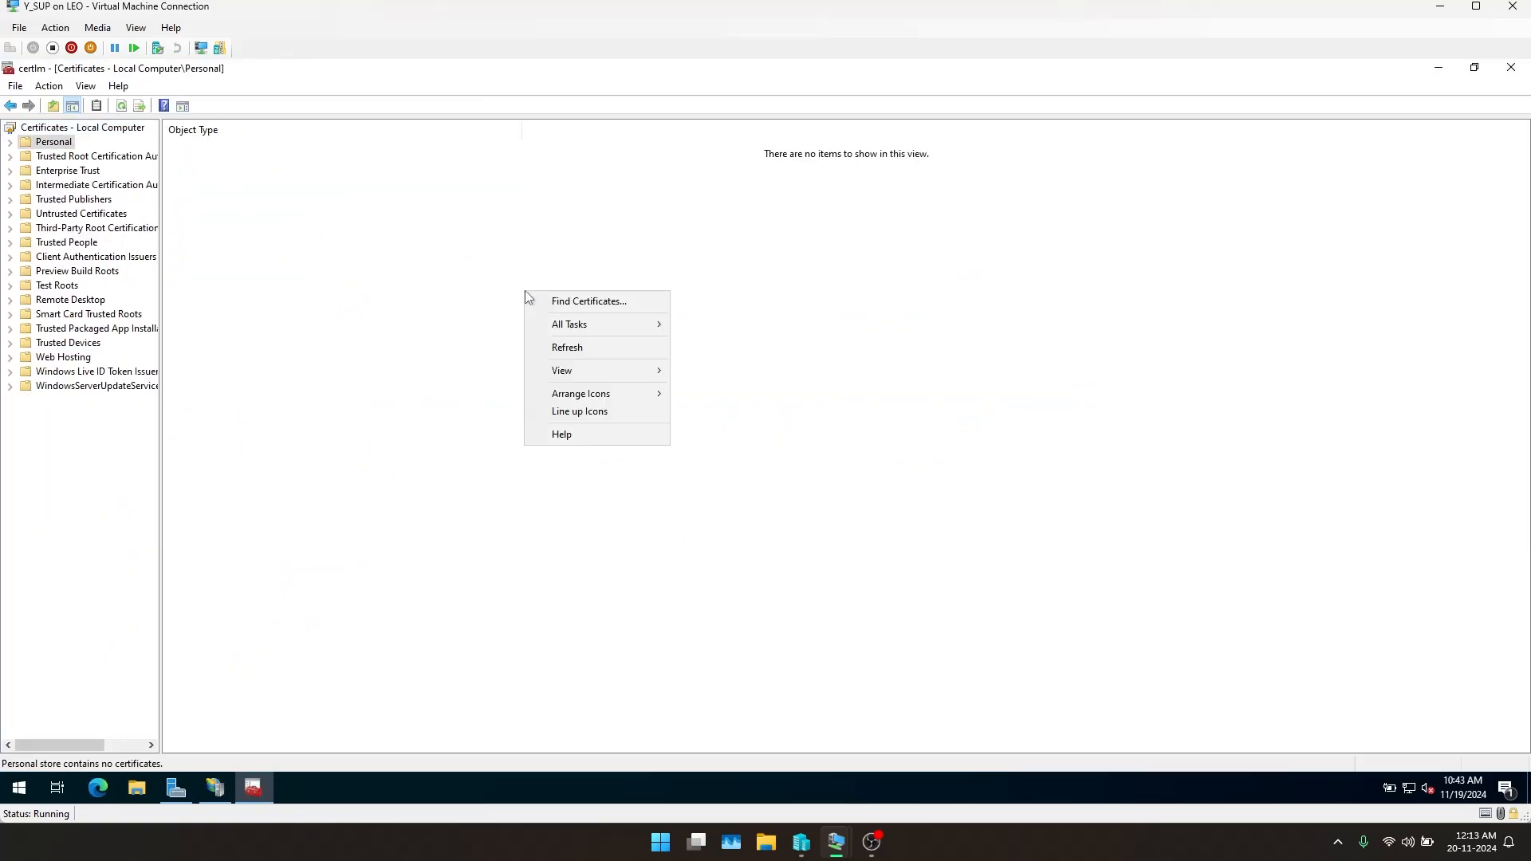
click(558, 301)
click(923, 318)
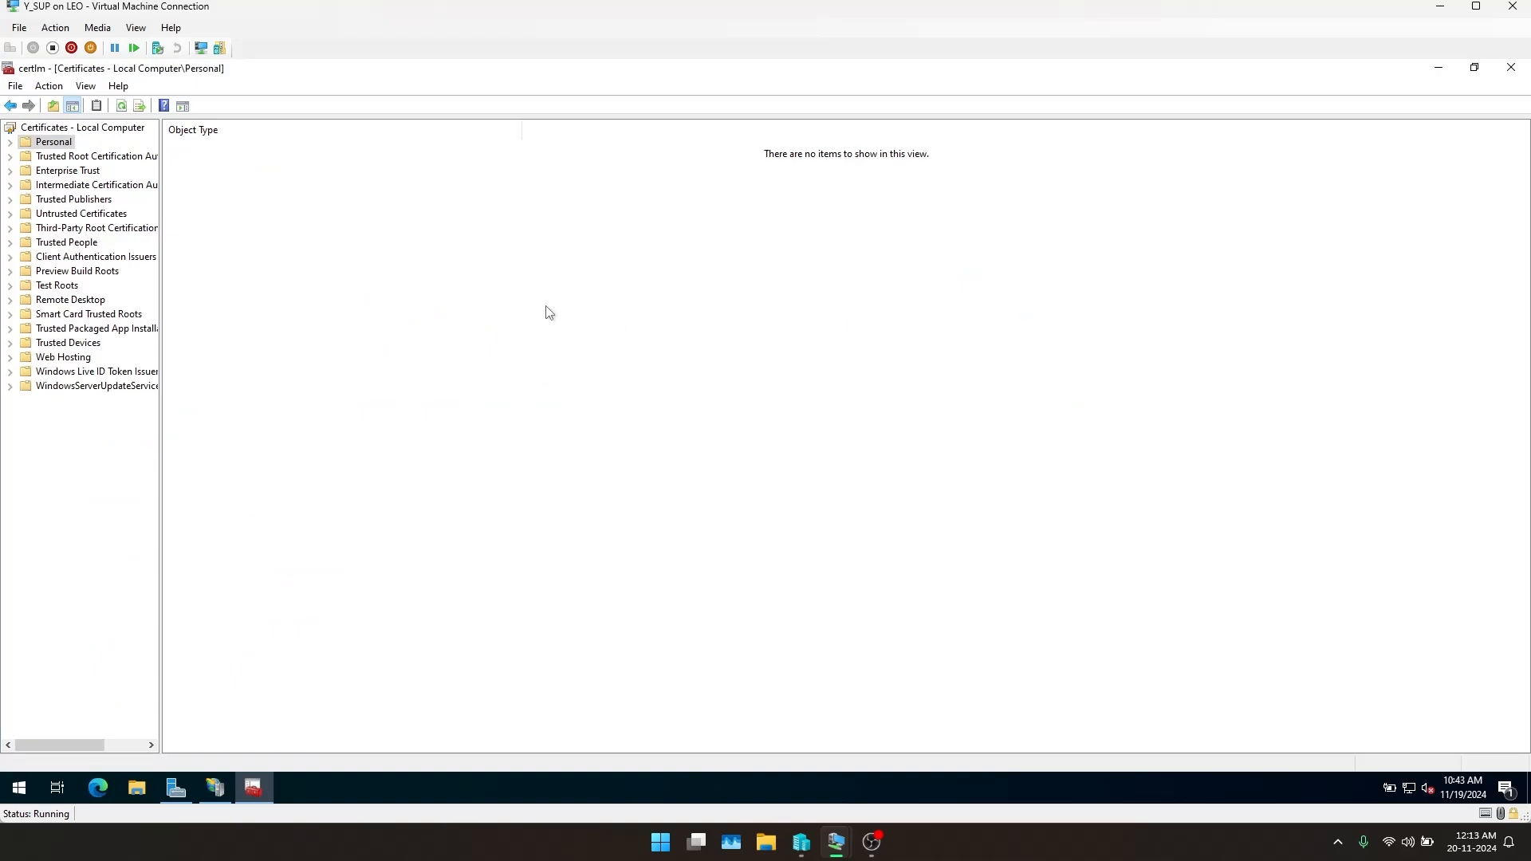
right_click(550, 307)
mouse_move(606, 339)
click(772, 359)
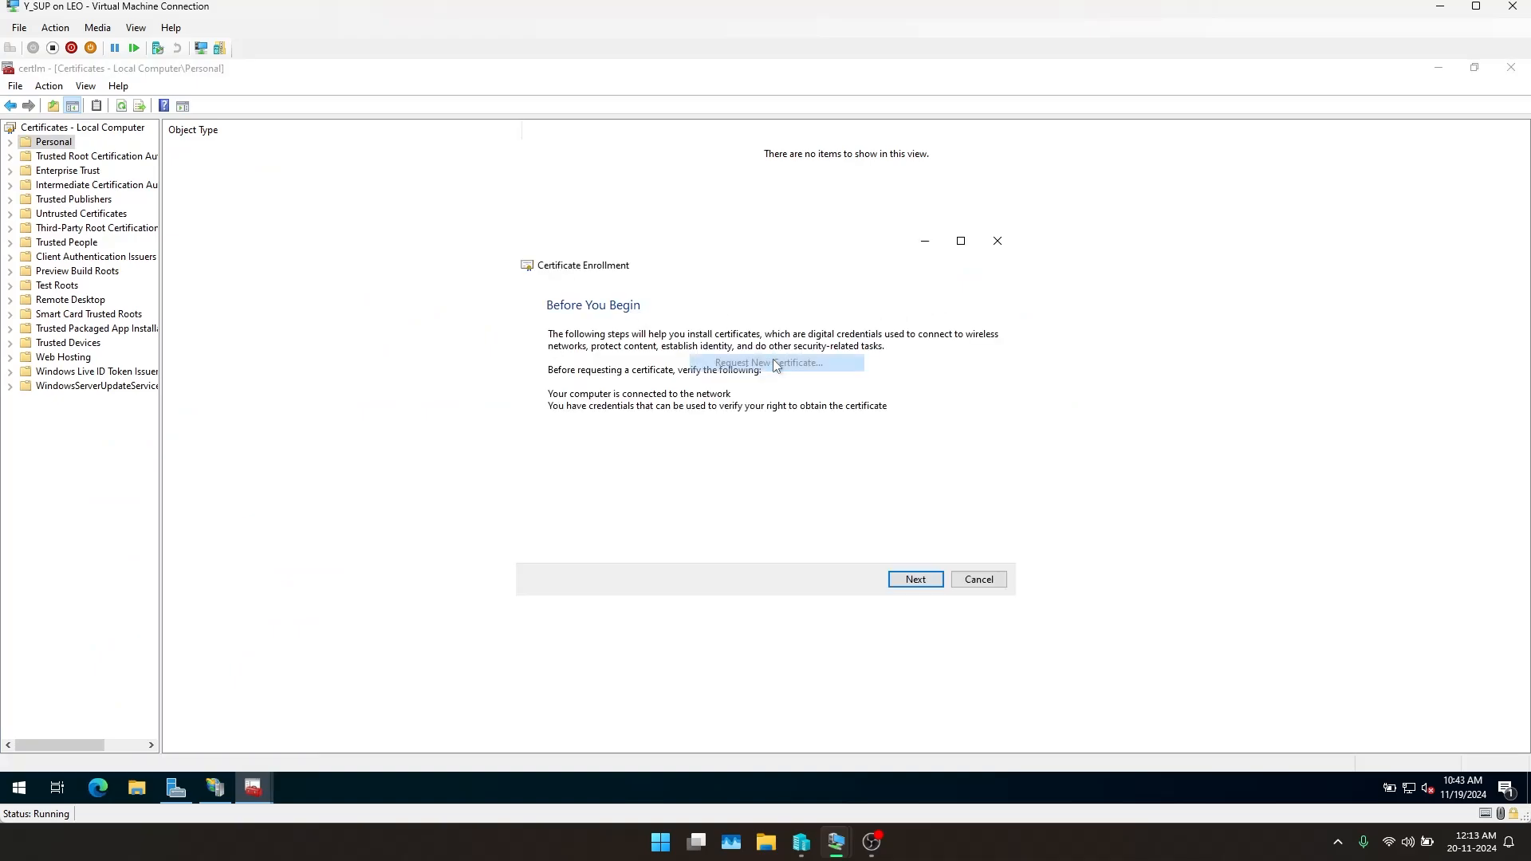
click(910, 579)
click(909, 581)
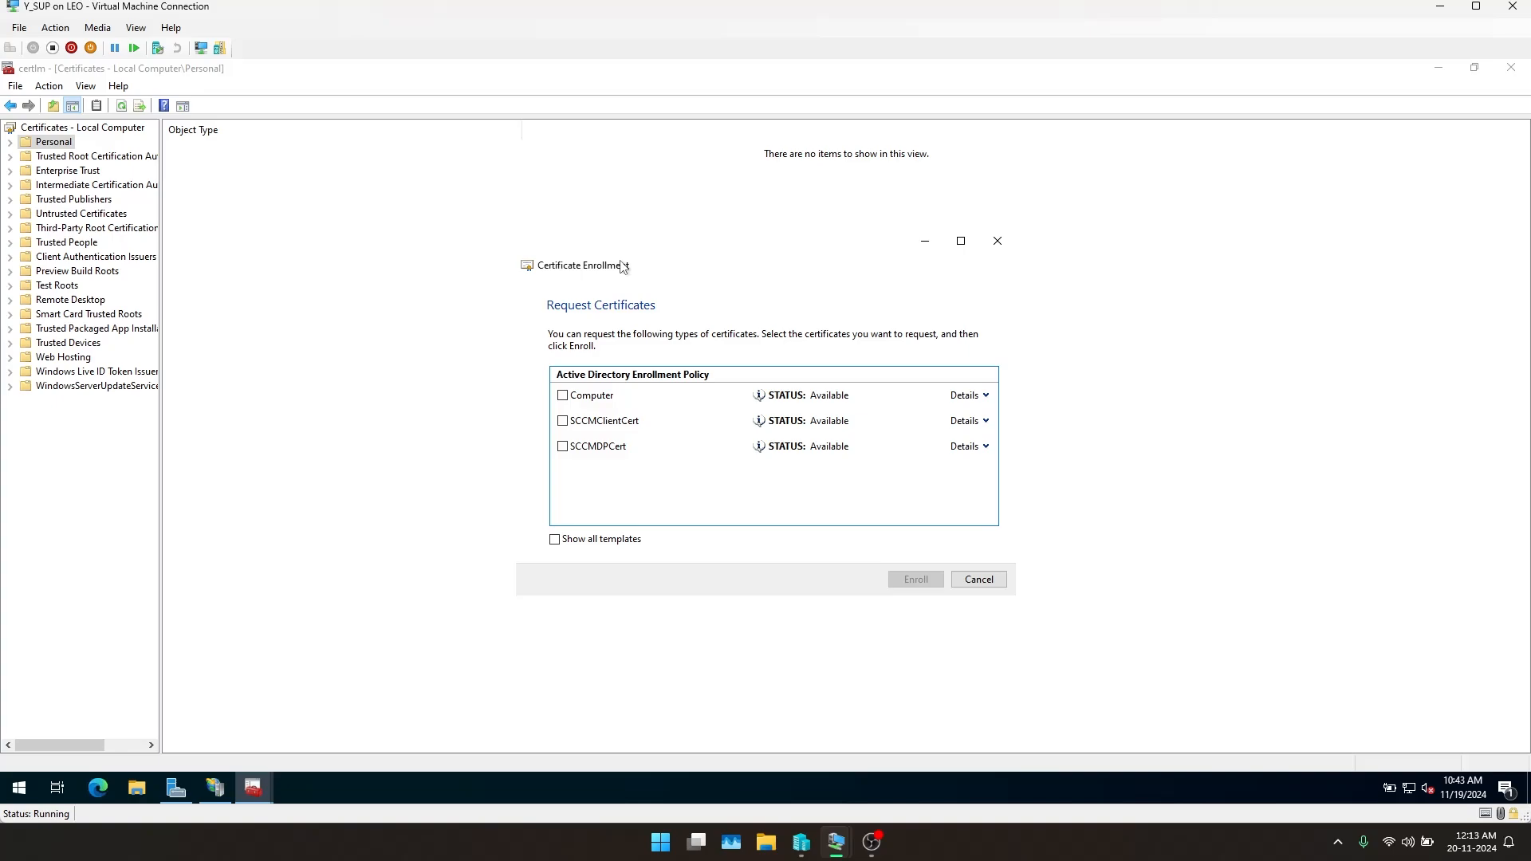
drag(622, 264, 499, 247)
click(875, 224)
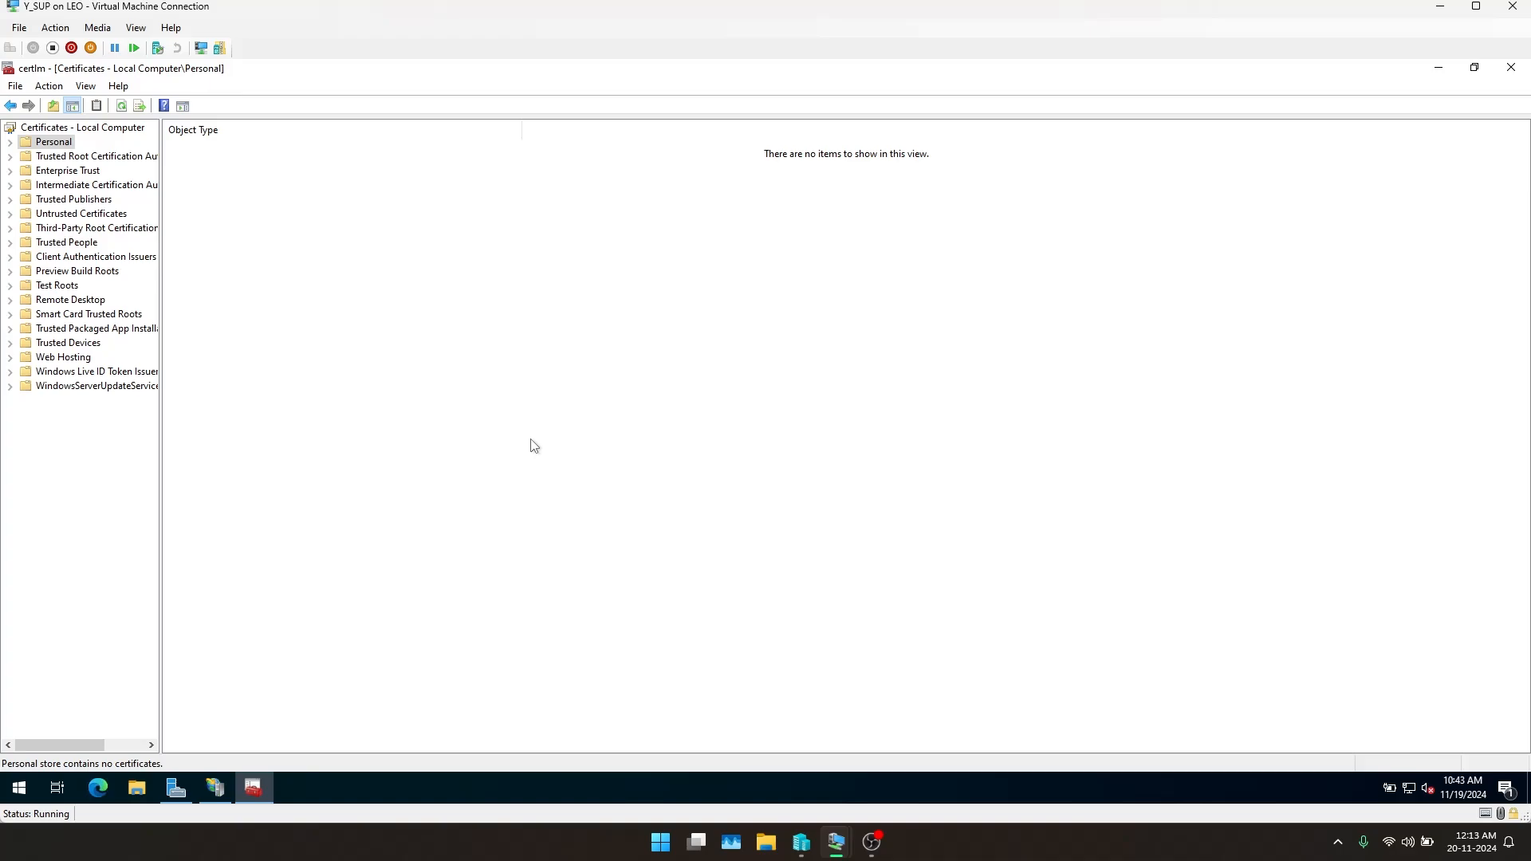
click(1515, 68)
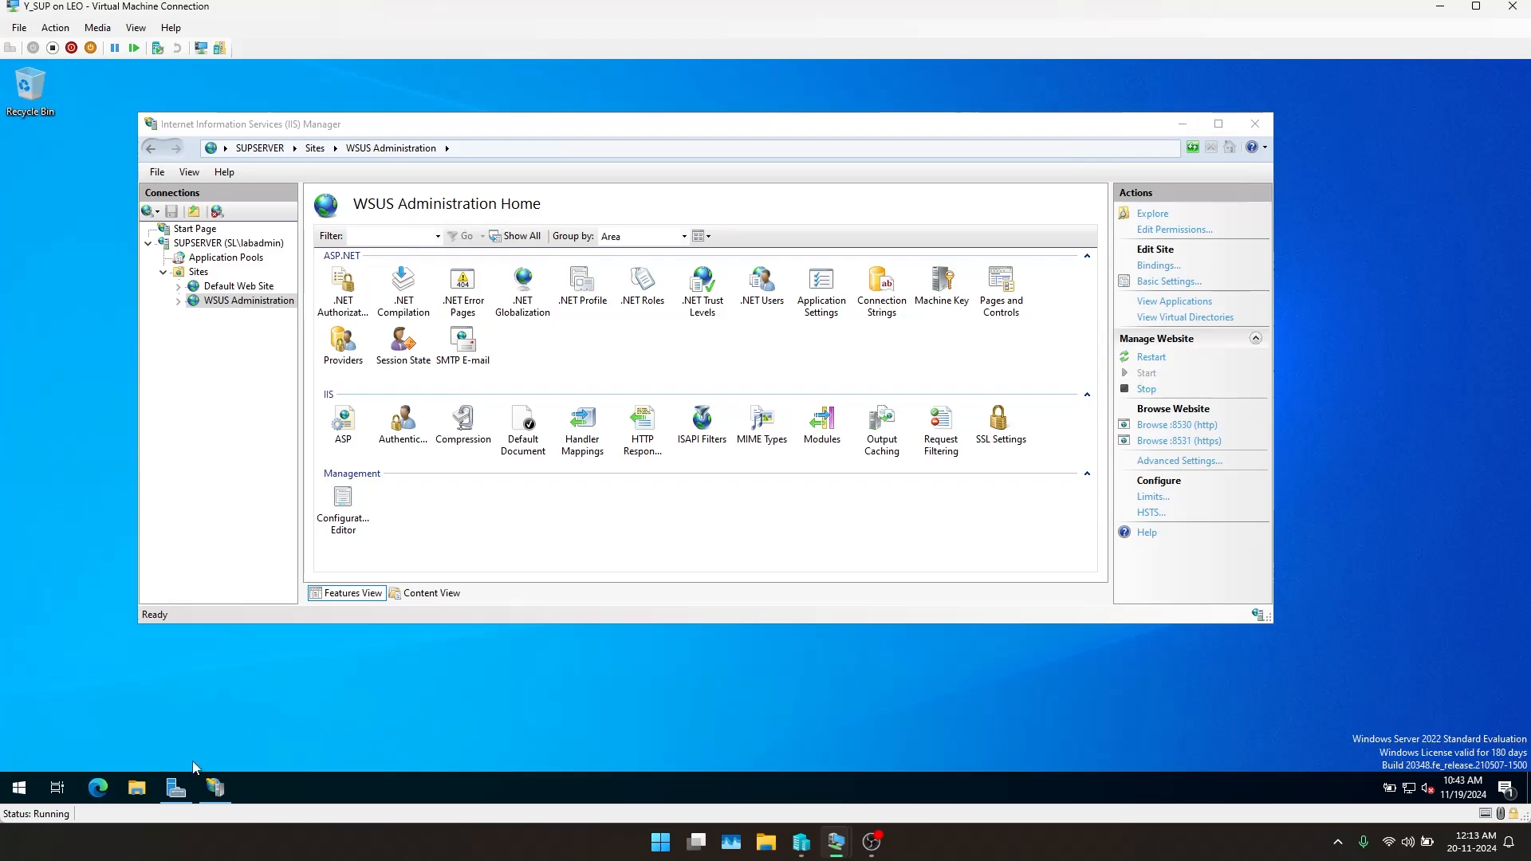
Switch to the Y_CM virtual machine and examine the category synchronization, warning, cleanup and completion entries in wsyncmgr.log
mouse_move(177, 792)
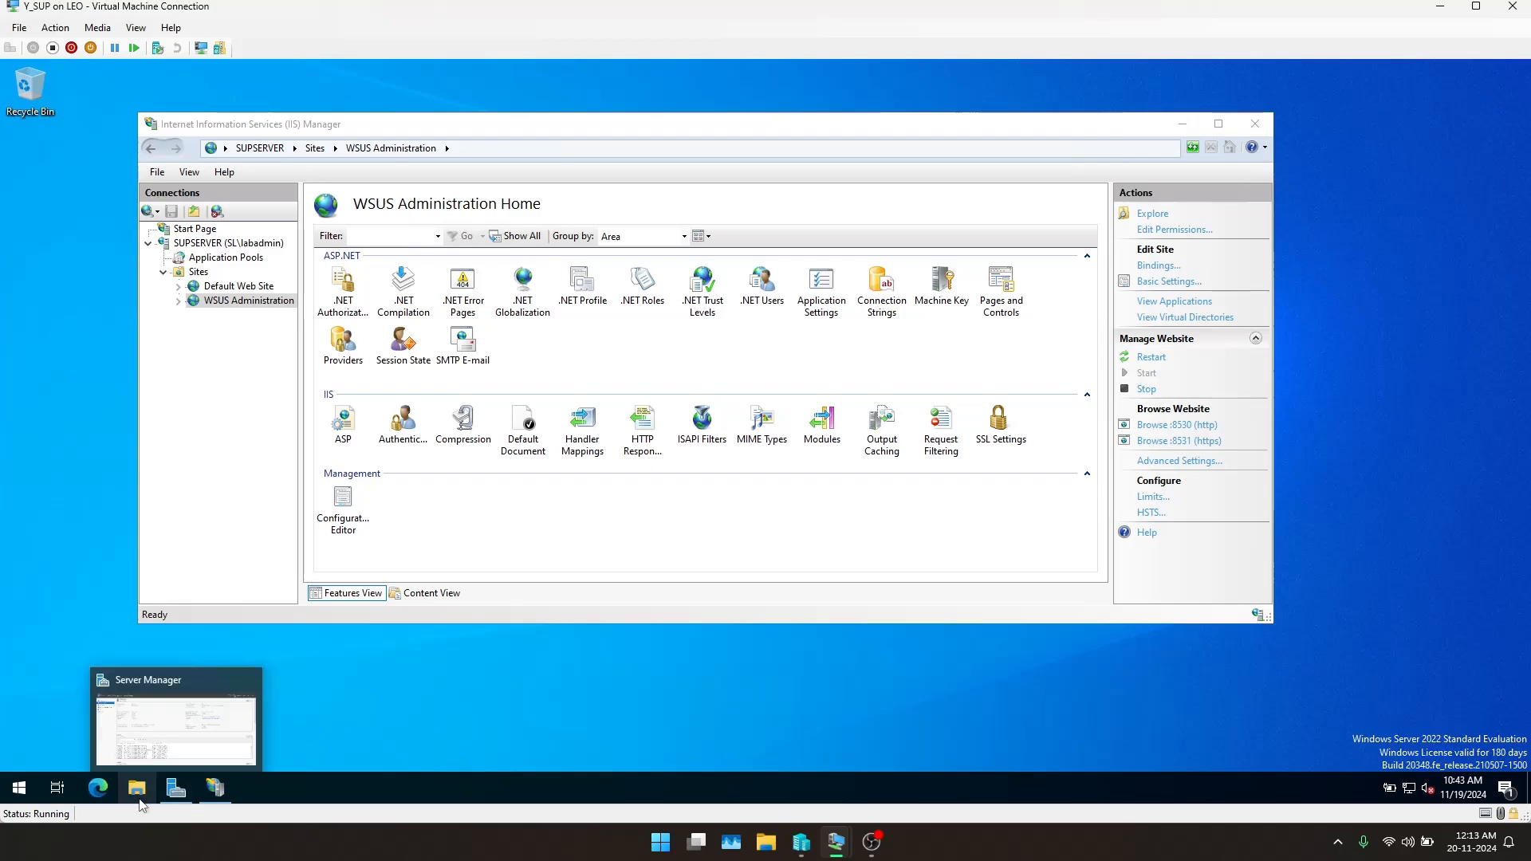
mouse_move(836, 842)
click(748, 785)
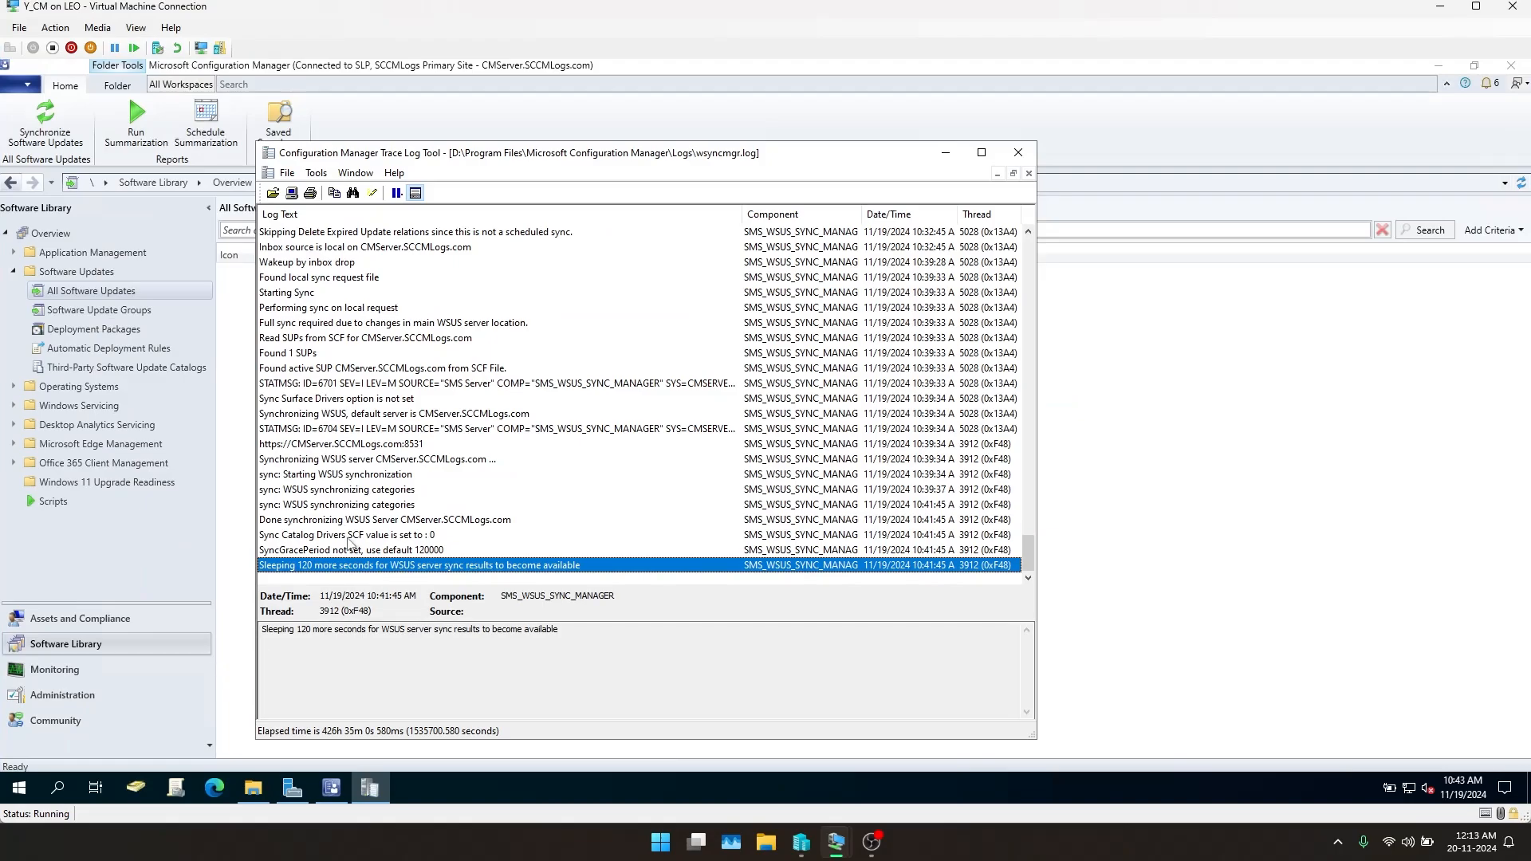
scroll(380, 553, up, 6)
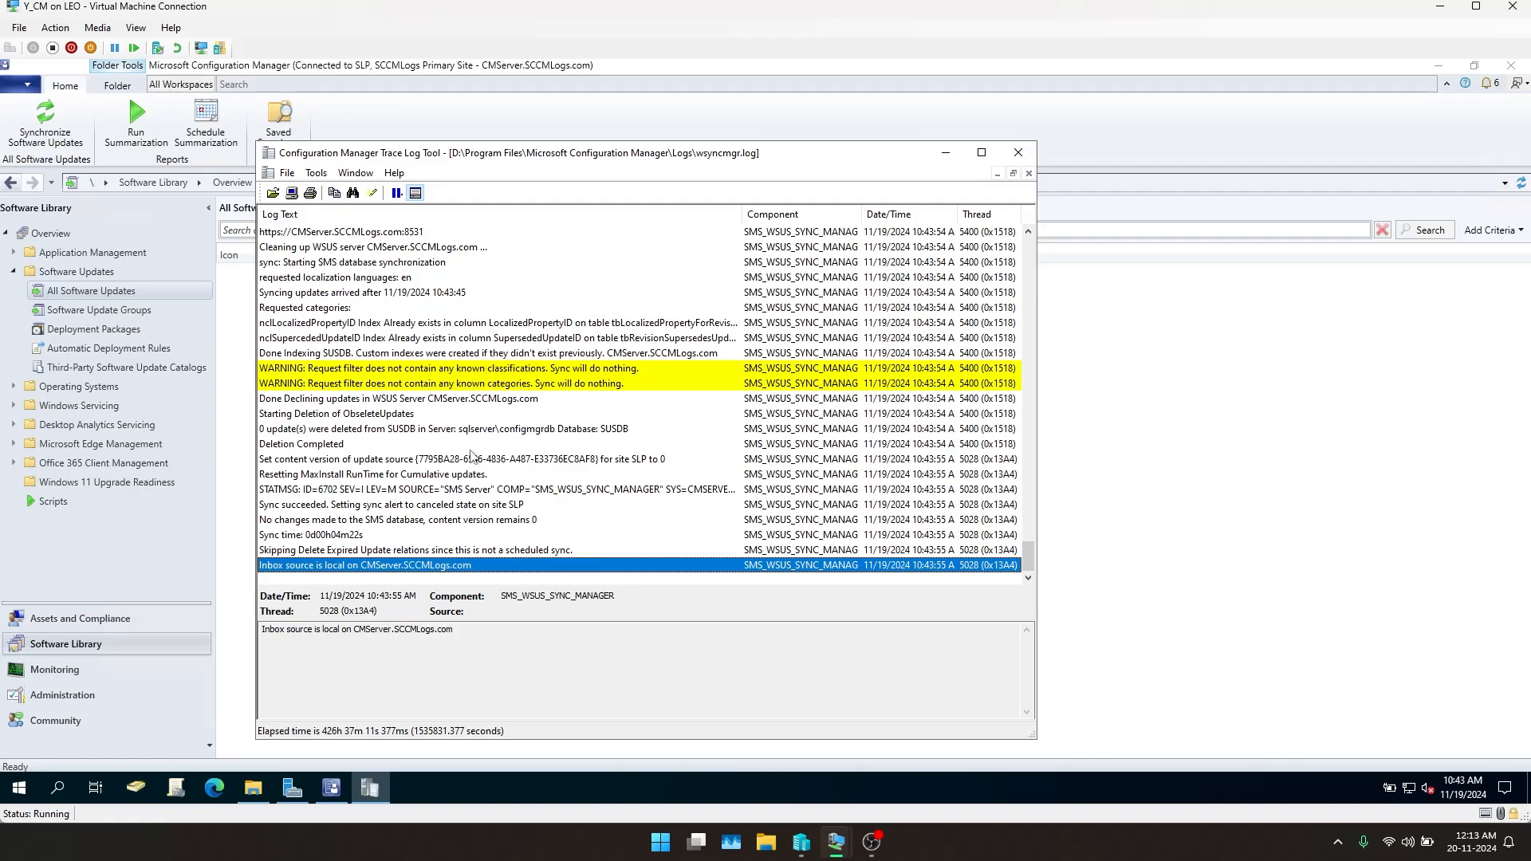
scroll(478, 446, up, 6)
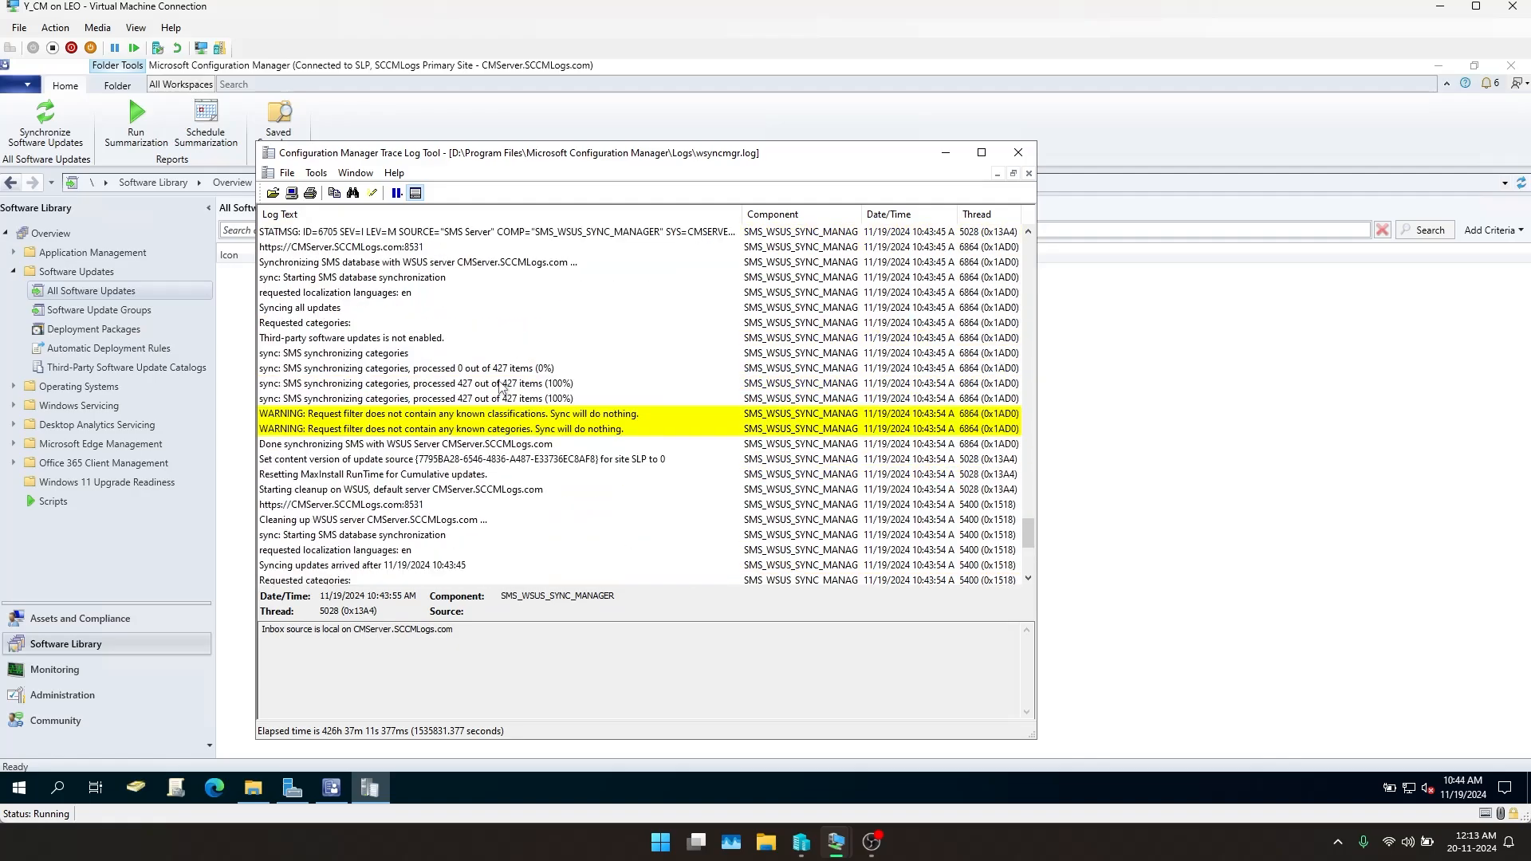
click(520, 399)
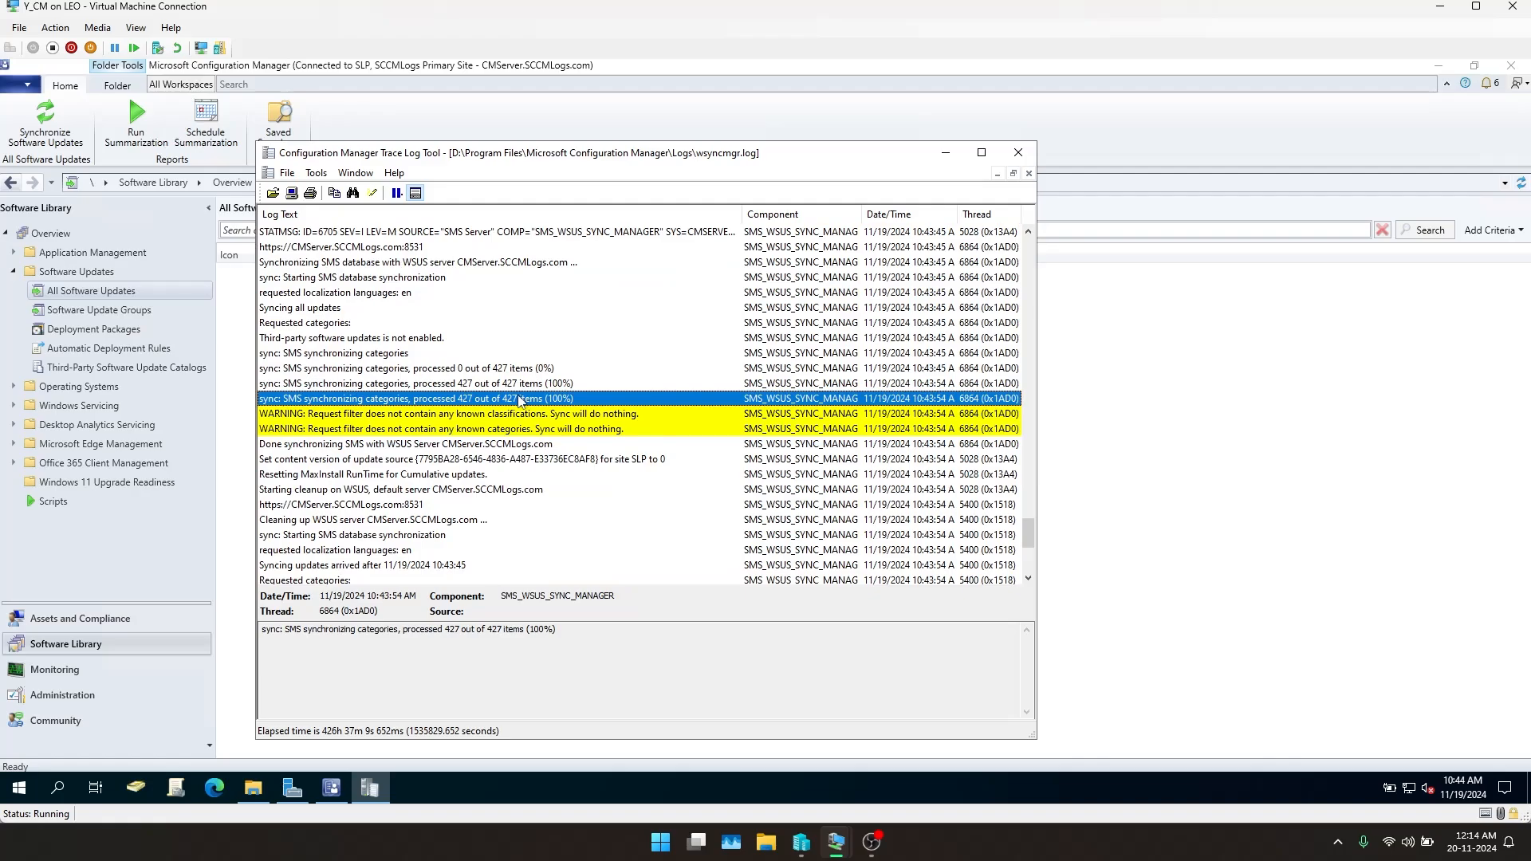
scroll(519, 406, down, 3)
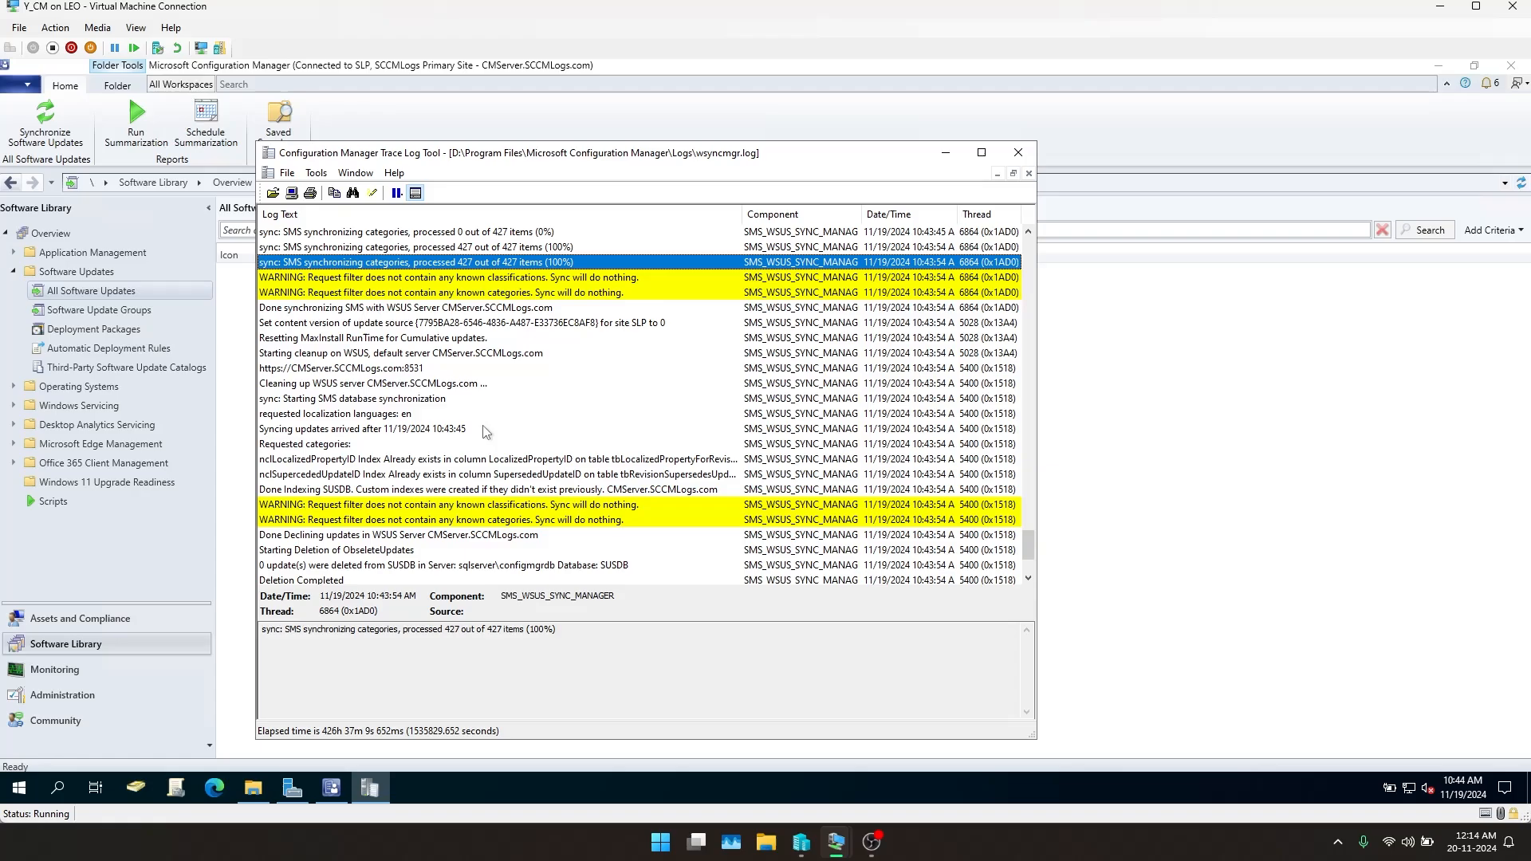
scroll(484, 517, down, 3)
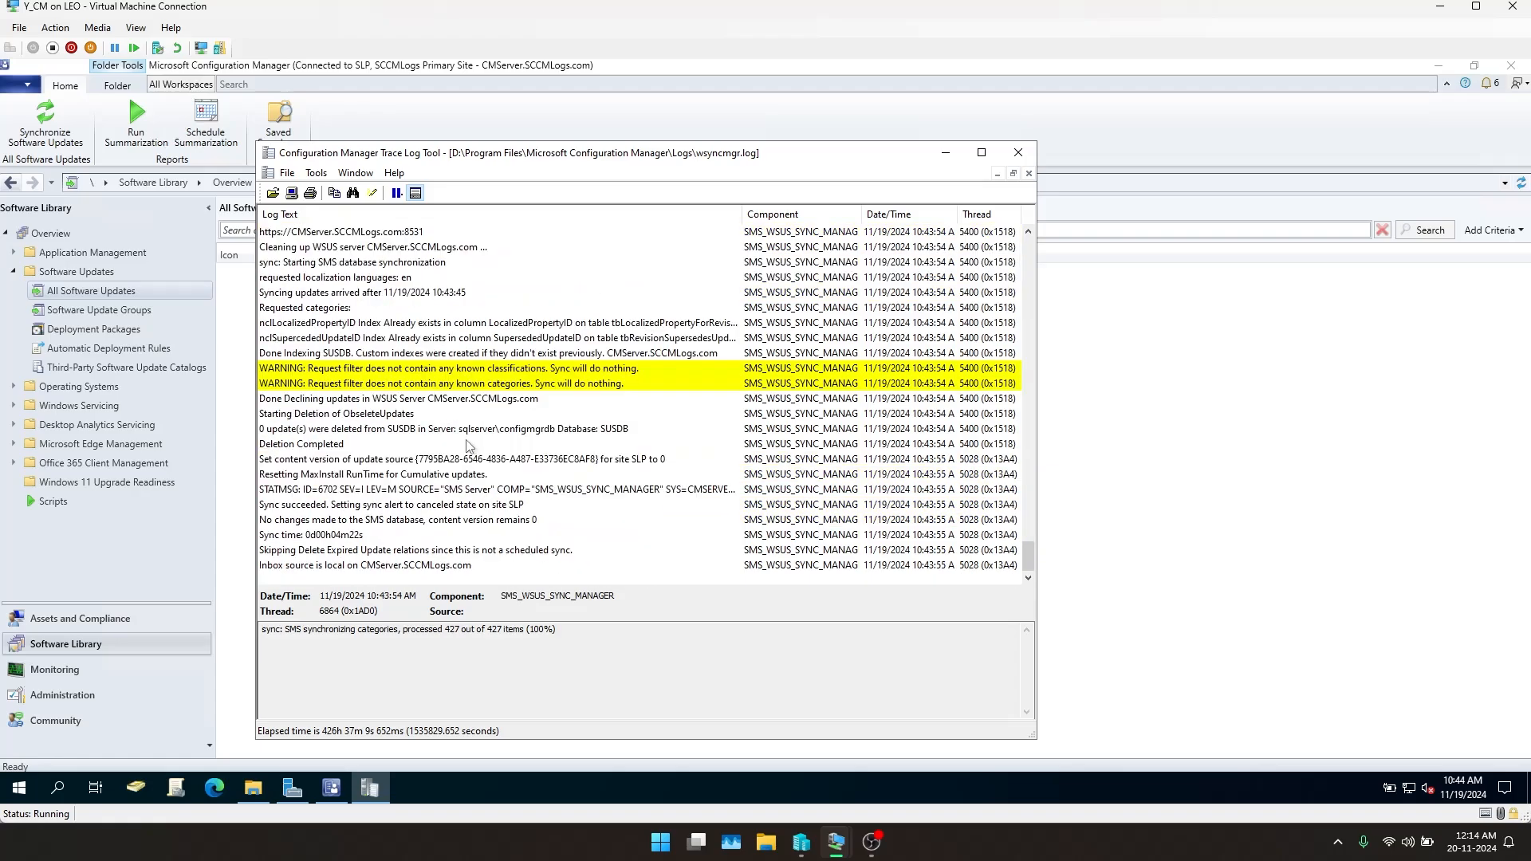
Return to the Configuration Manager console on Y_CM
click(331, 788)
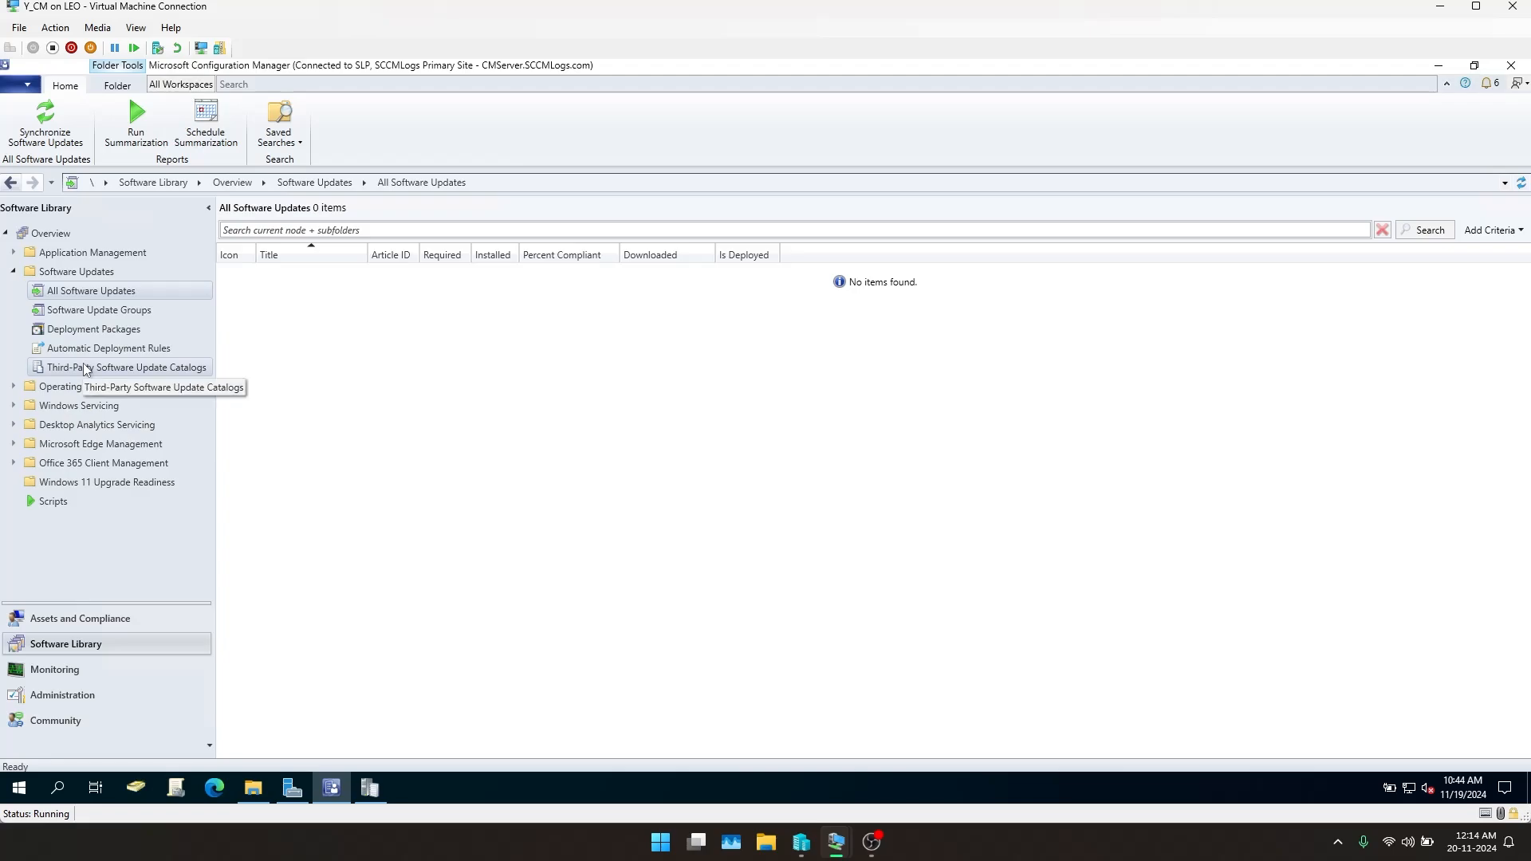
Open the Software Update Point component properties for the primary site under Administration
click(64, 695)
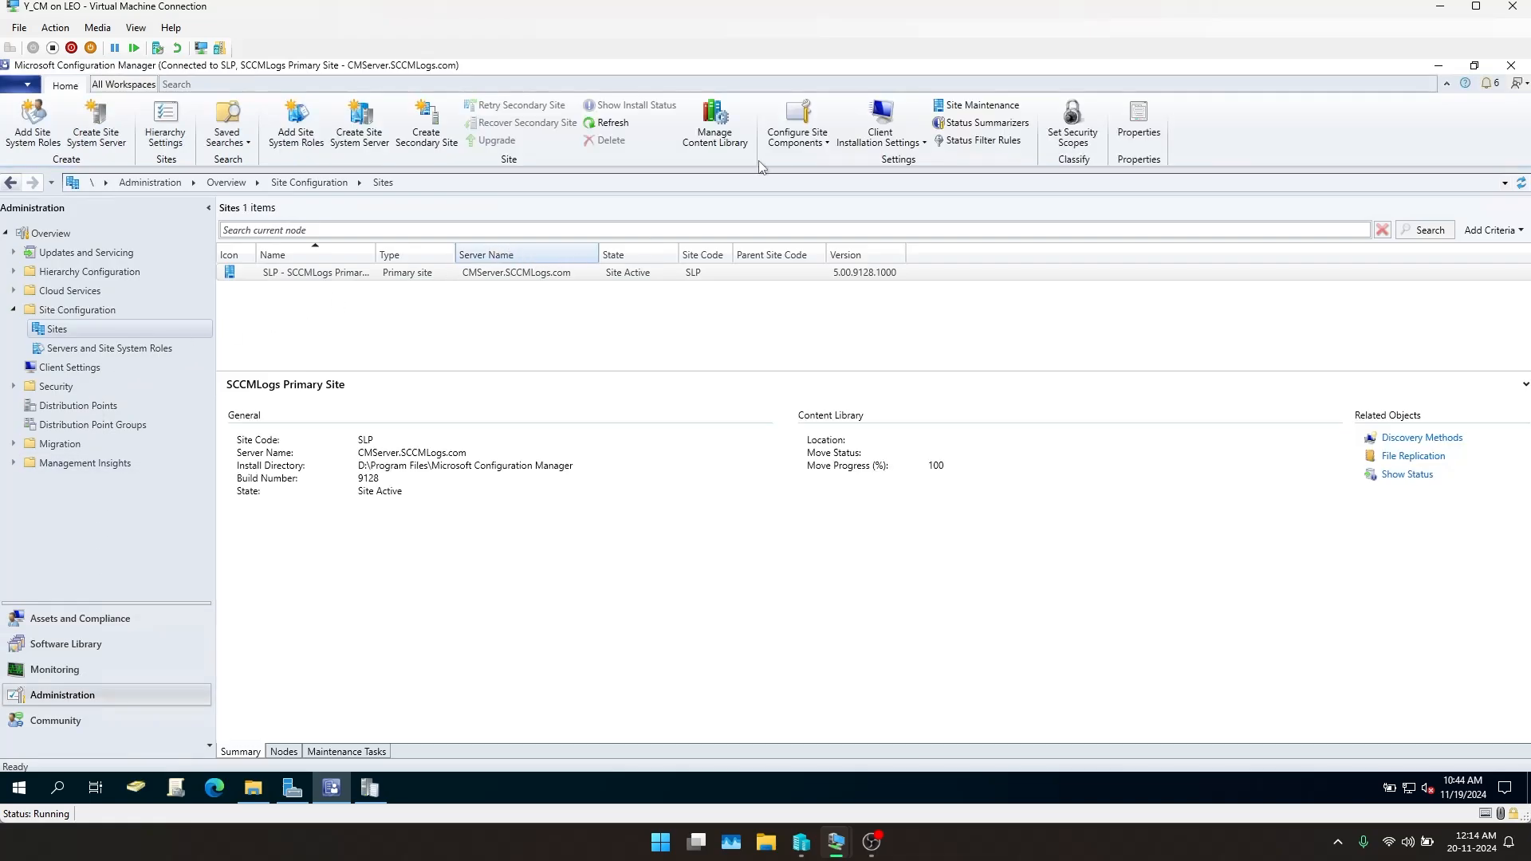
click(797, 128)
click(793, 177)
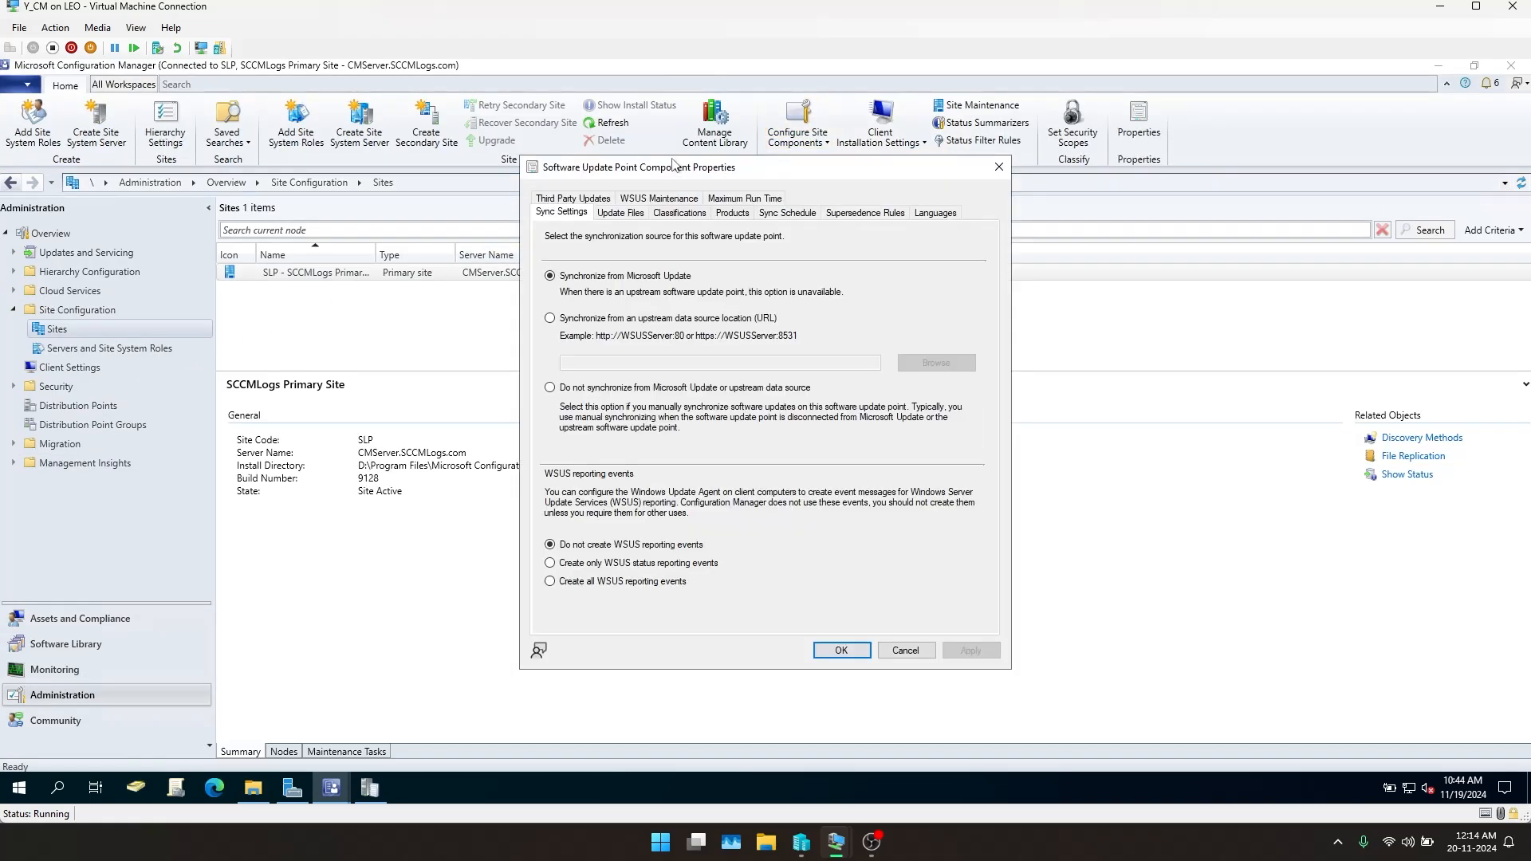
drag(676, 177, 441, 161)
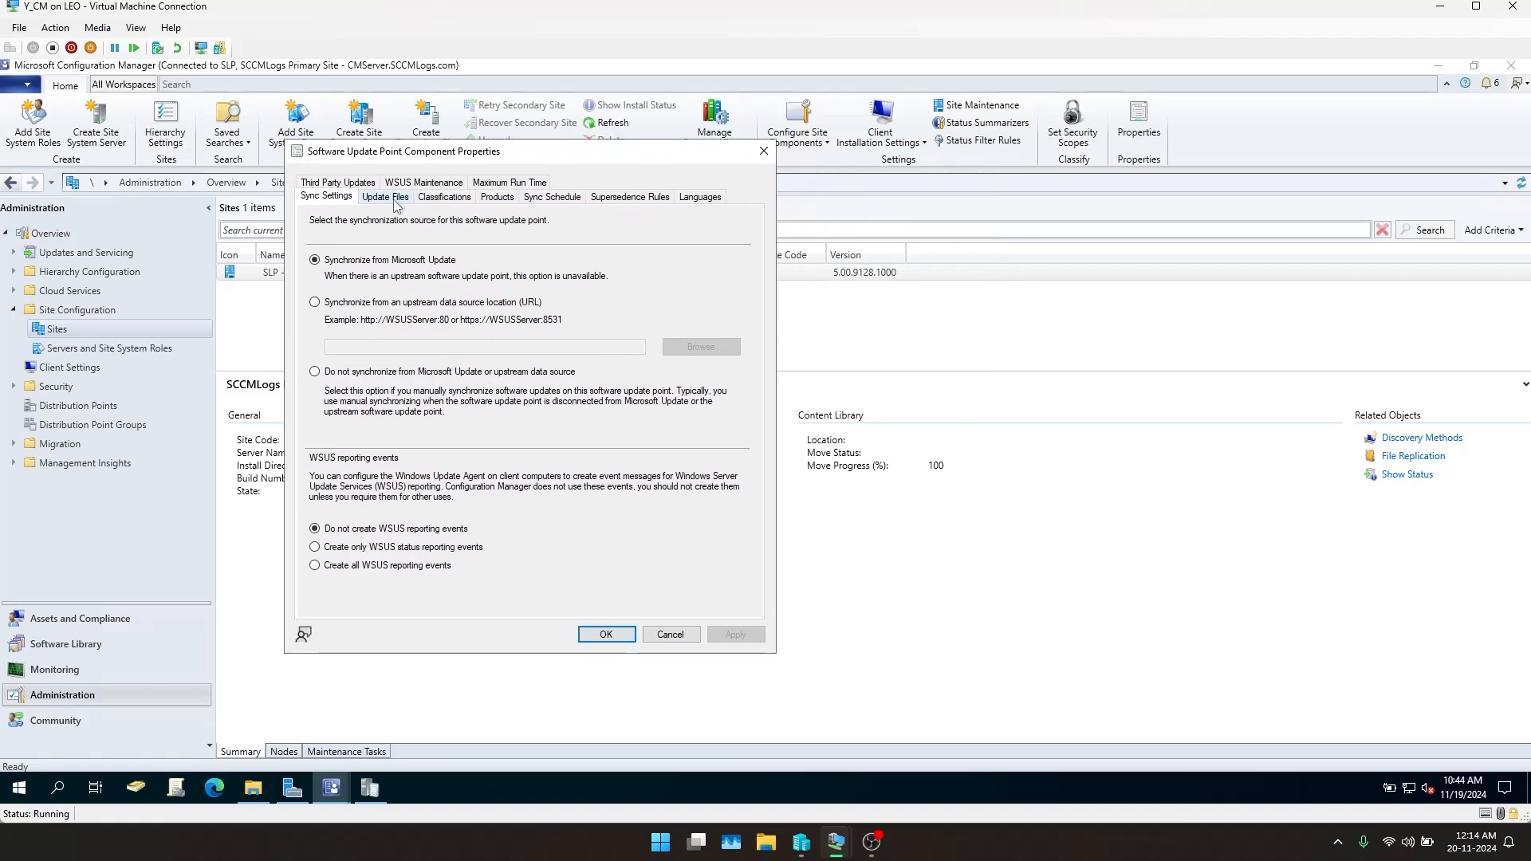
Look over the available products and software update classifications in the component properties
click(506, 199)
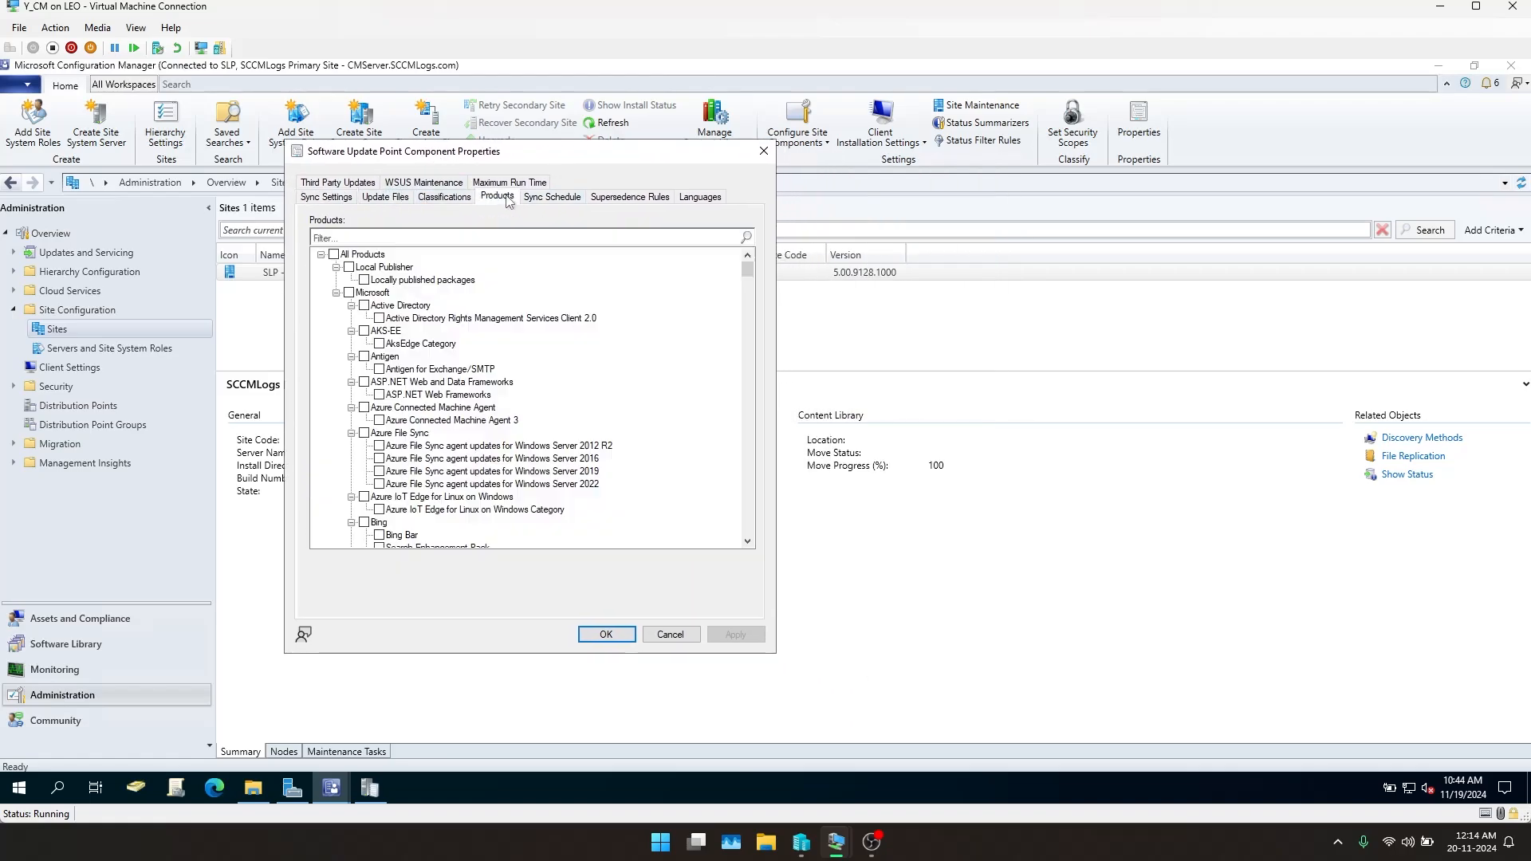
scroll(566, 346, down, 15)
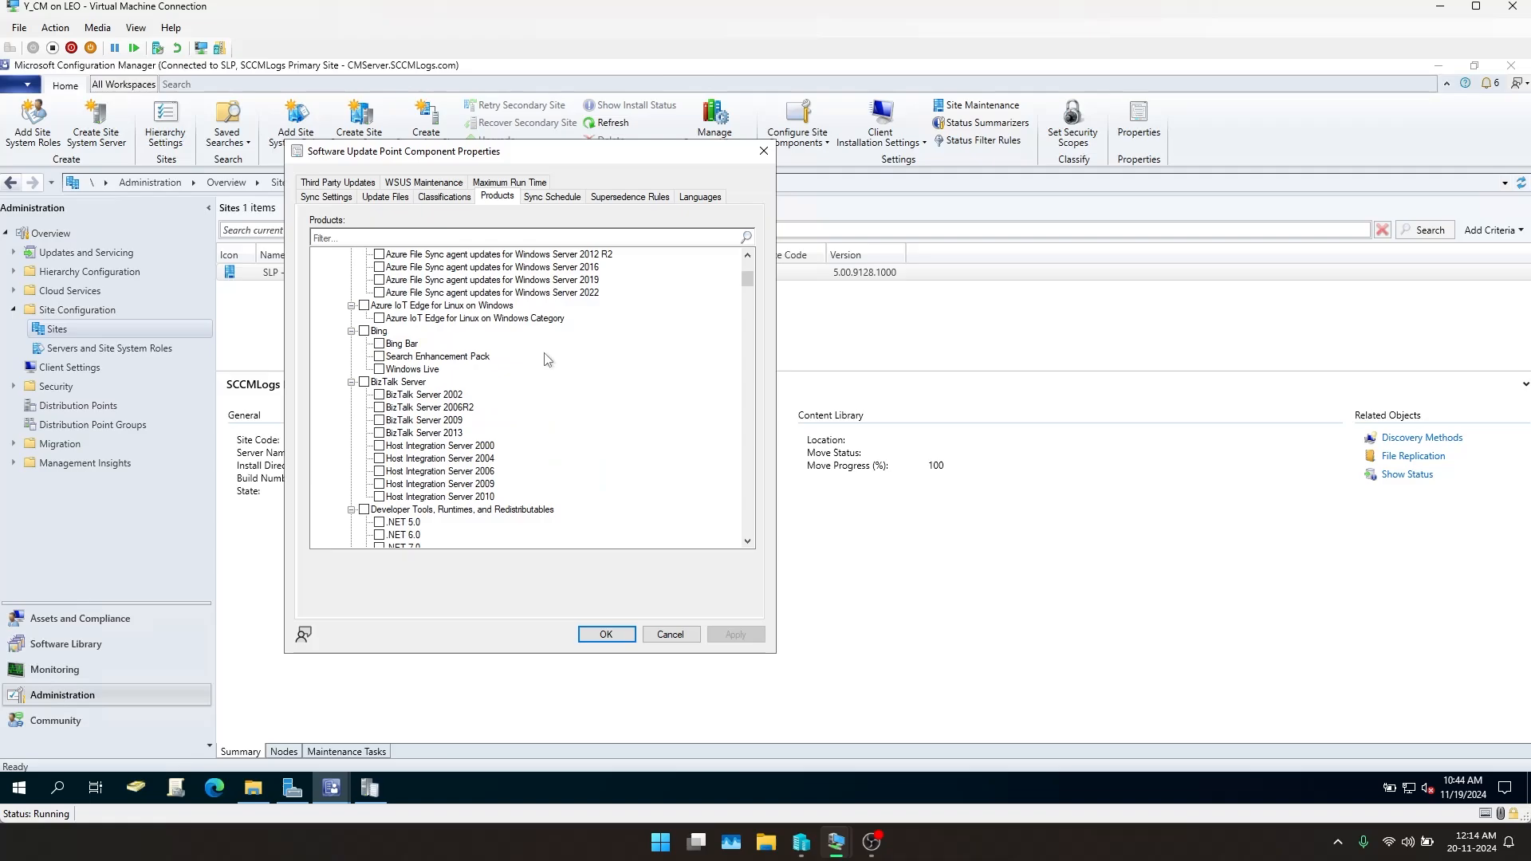
click(444, 198)
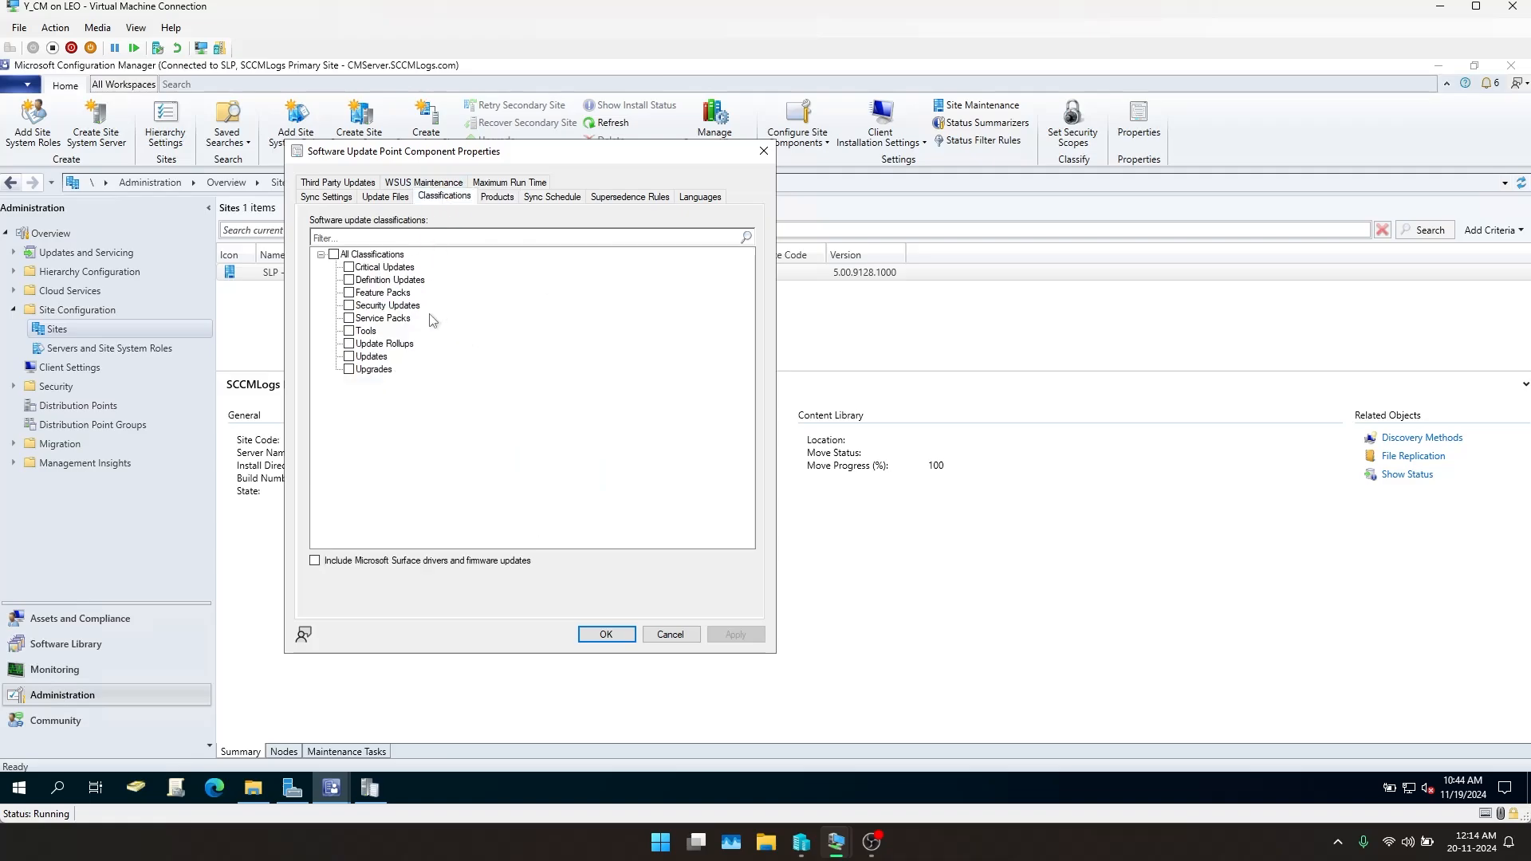
click(492, 198)
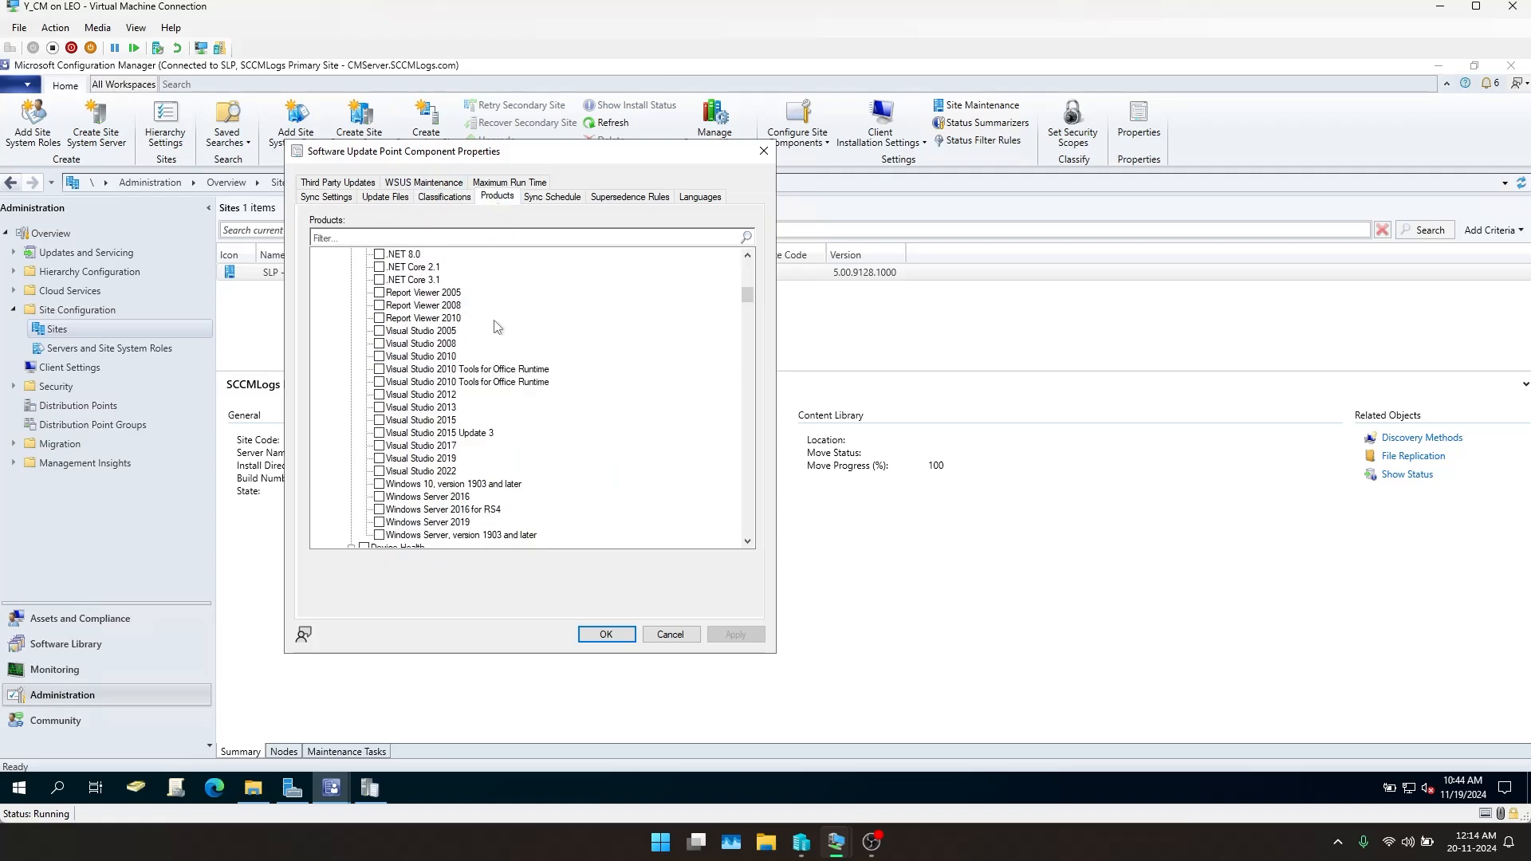
Enable Windows 11 among the Microsoft Windows products for update synchronization
scroll(478, 323, up, 15)
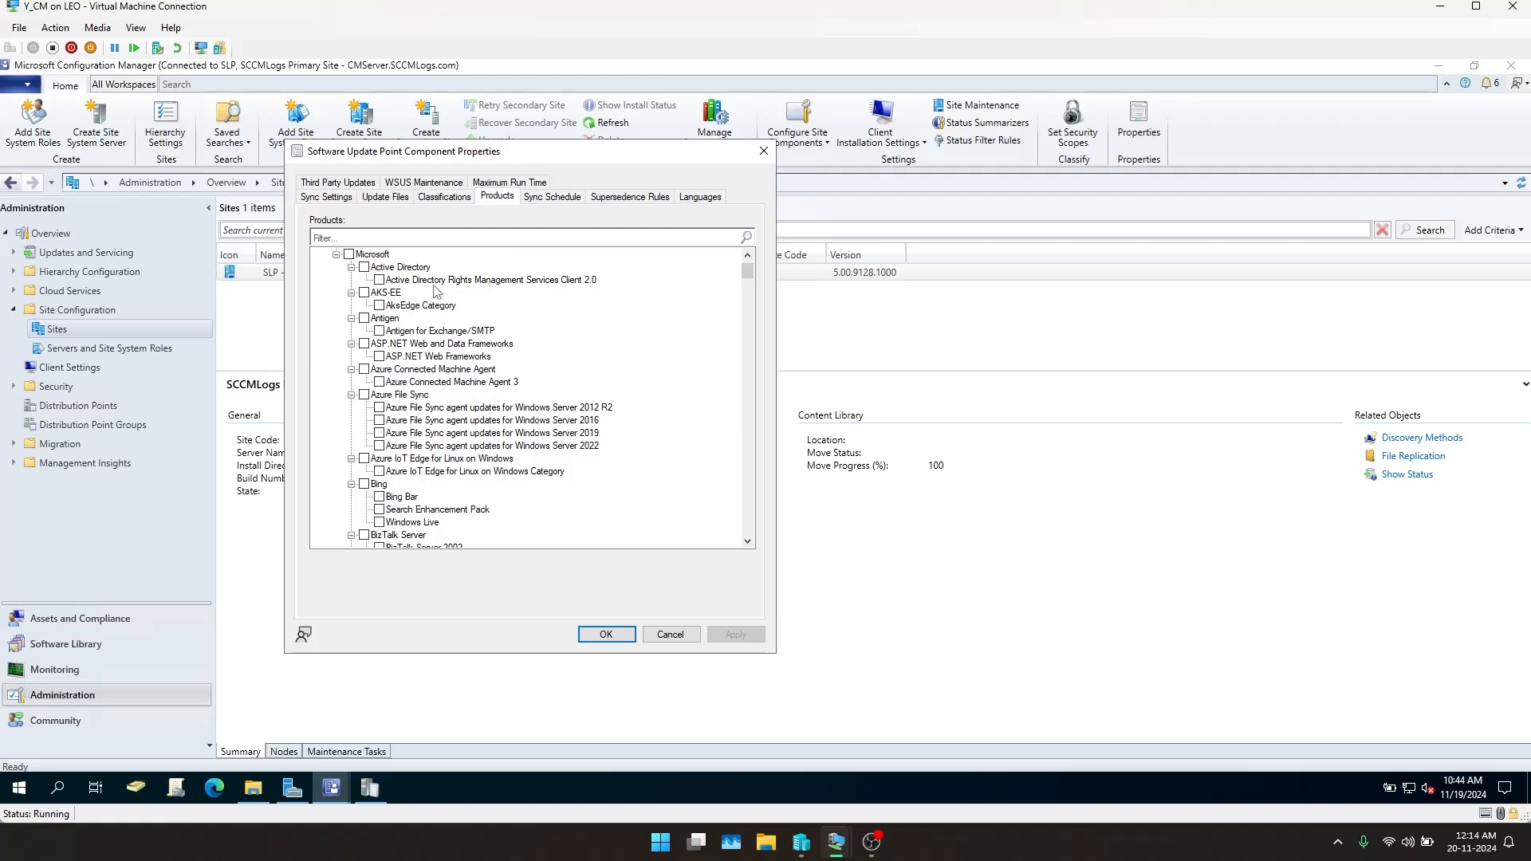
scroll(423, 366, down, 10)
scroll(430, 403, down, 20)
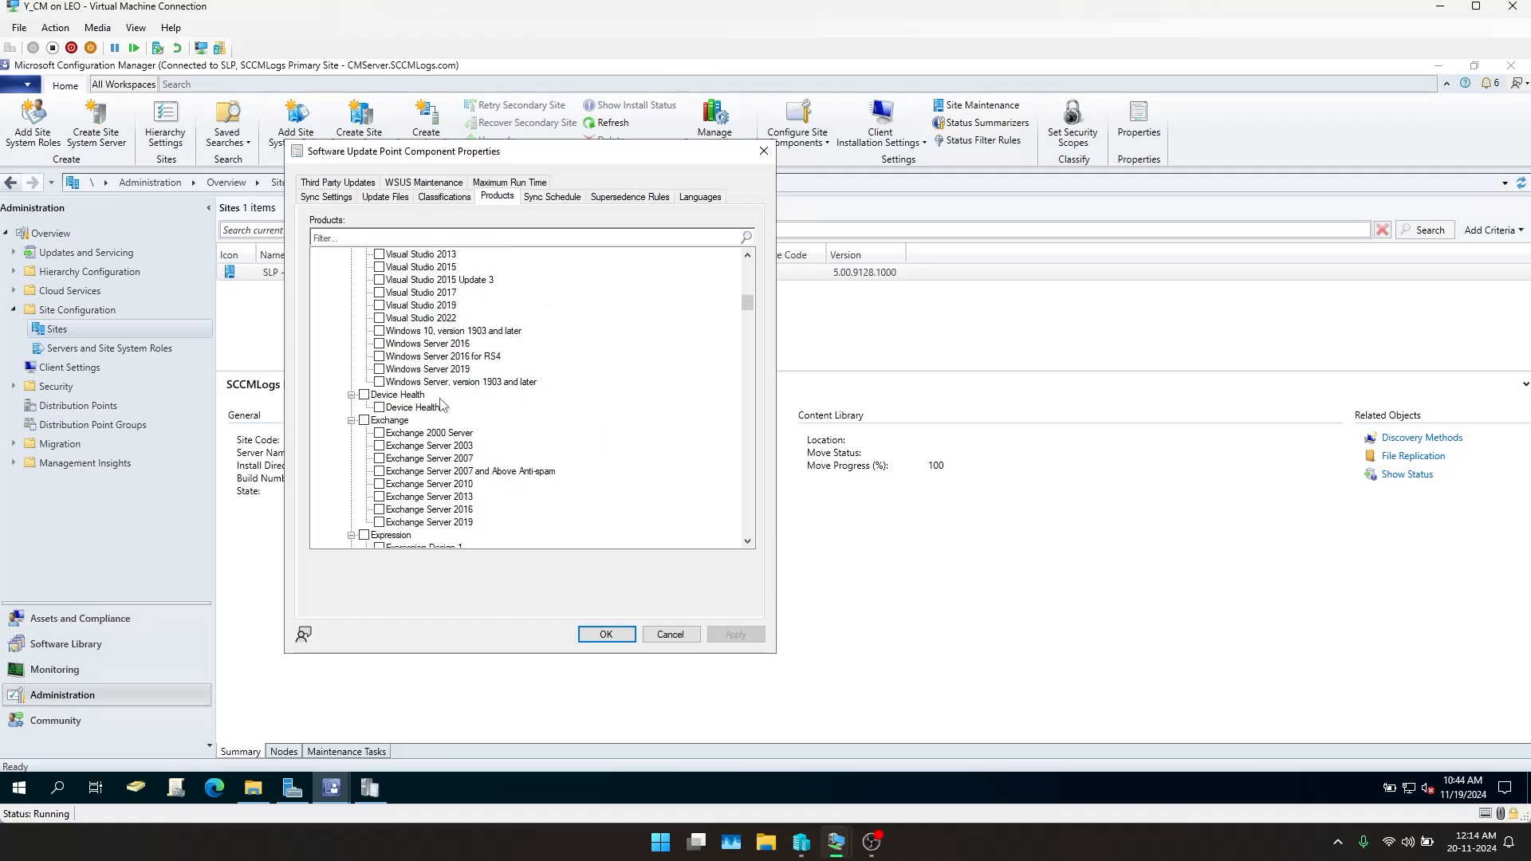
scroll(445, 409, down, 15)
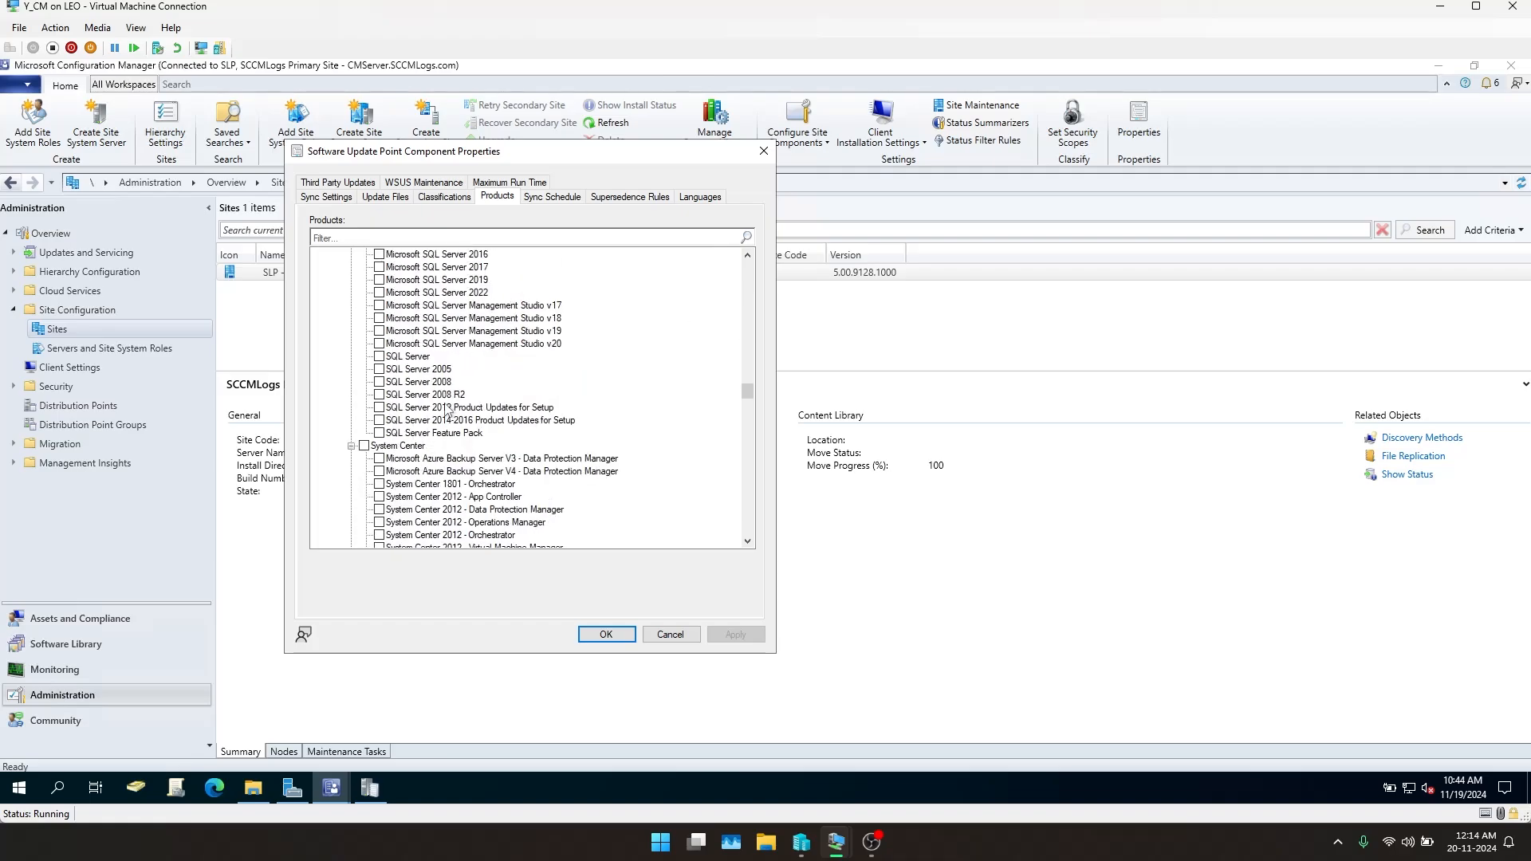
scroll(445, 406, down, 5)
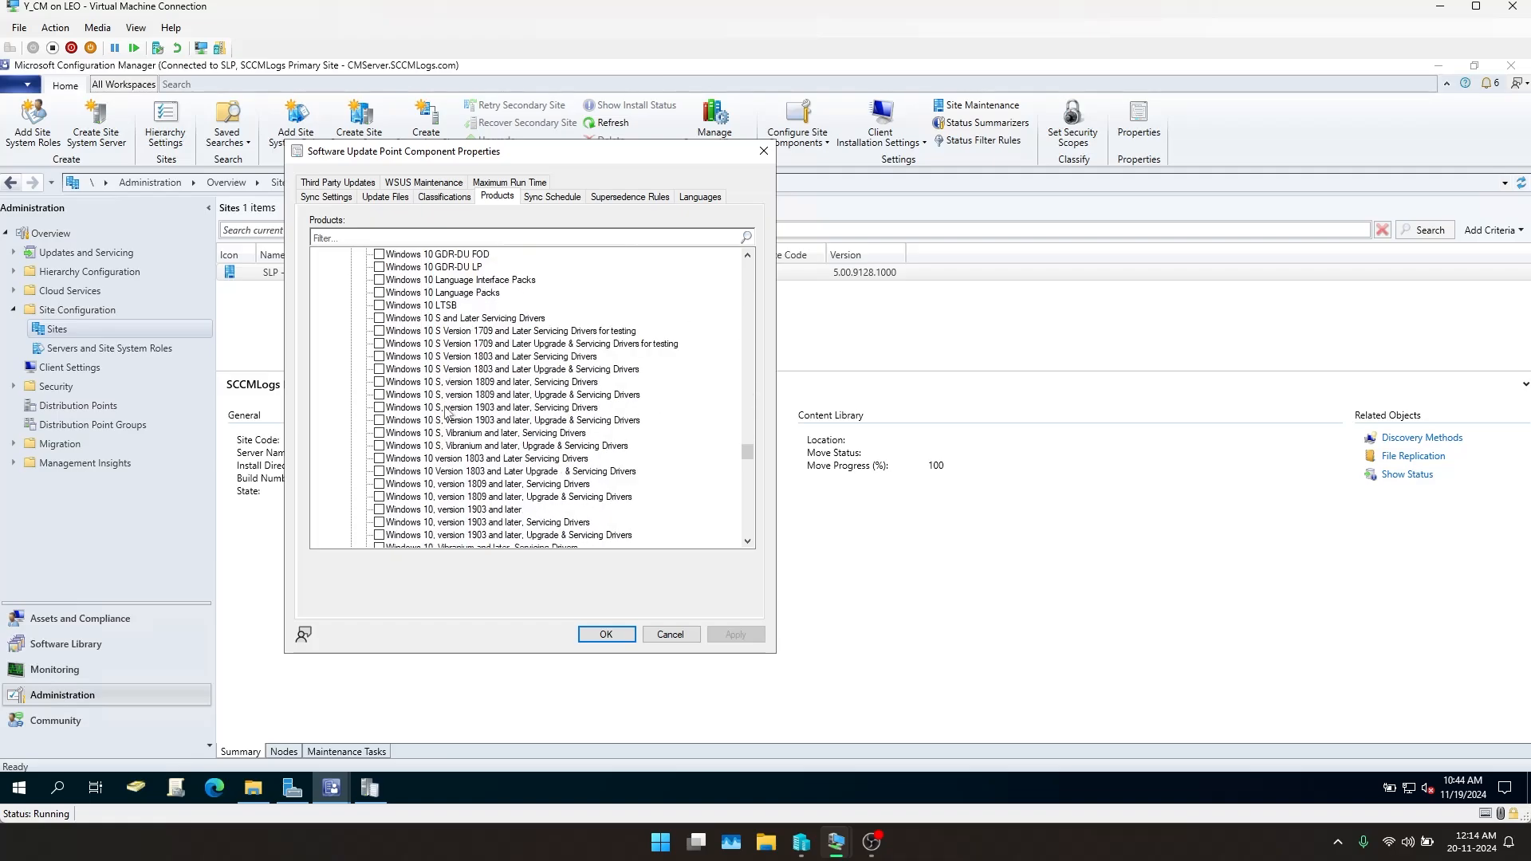
scroll(444, 404, up, 6)
scroll(452, 377, down, 5)
scroll(454, 383, down, 4)
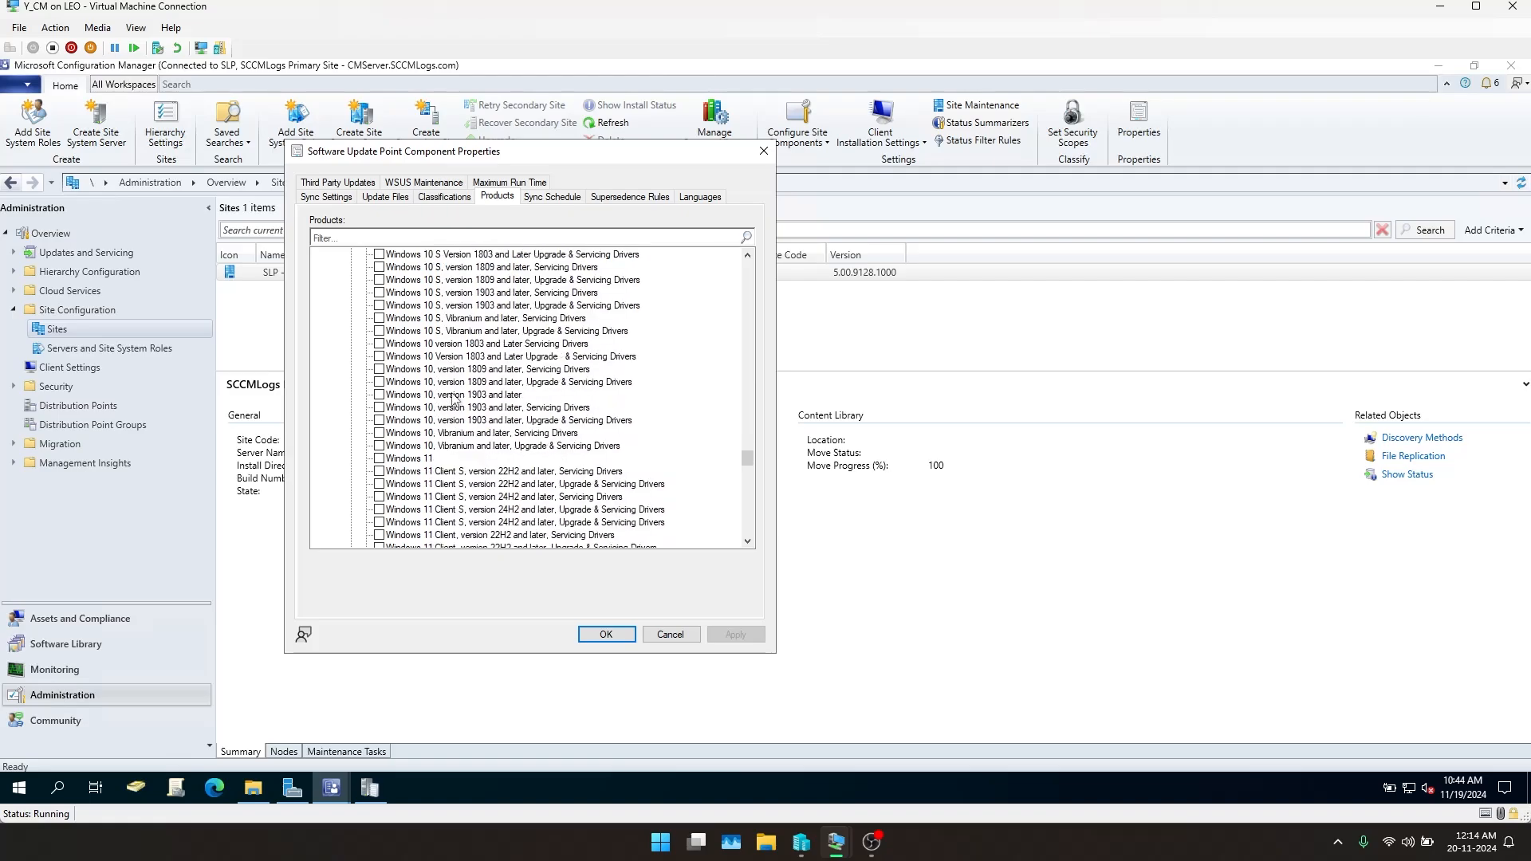
click(455, 396)
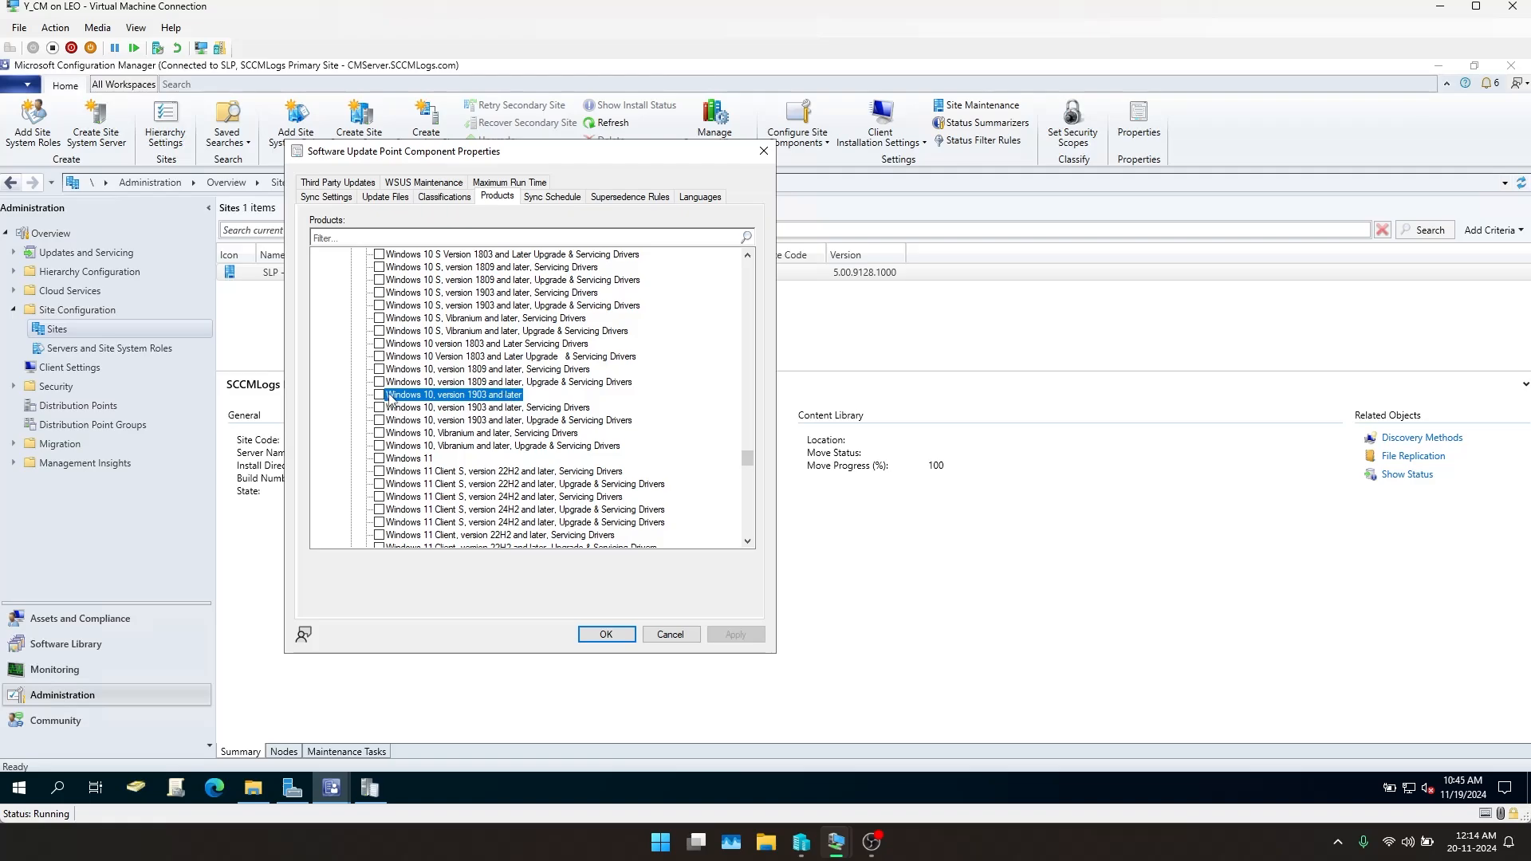
scroll(403, 398, down, 3)
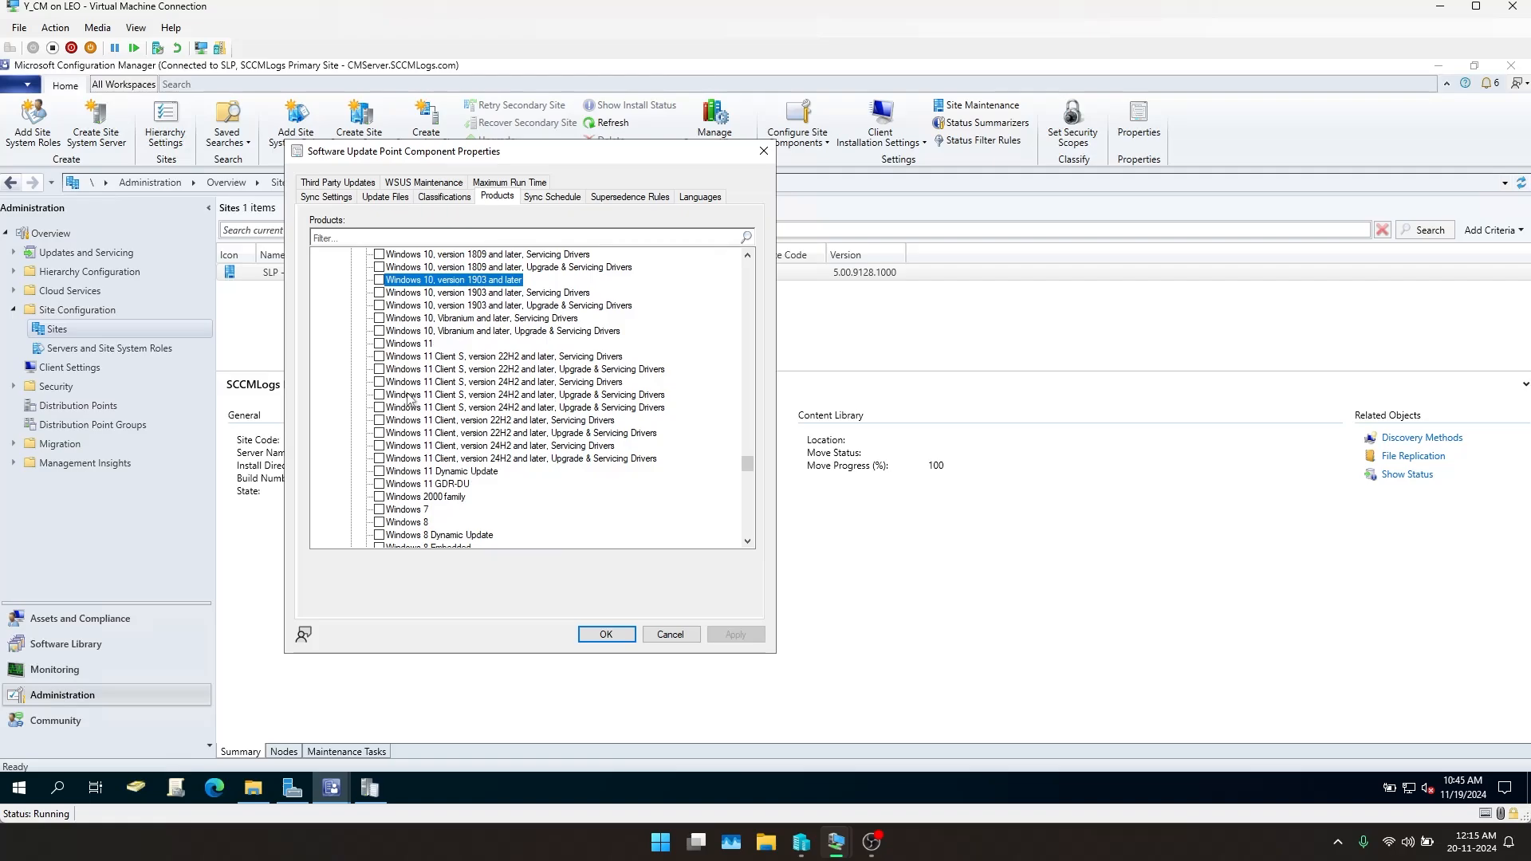
click(402, 345)
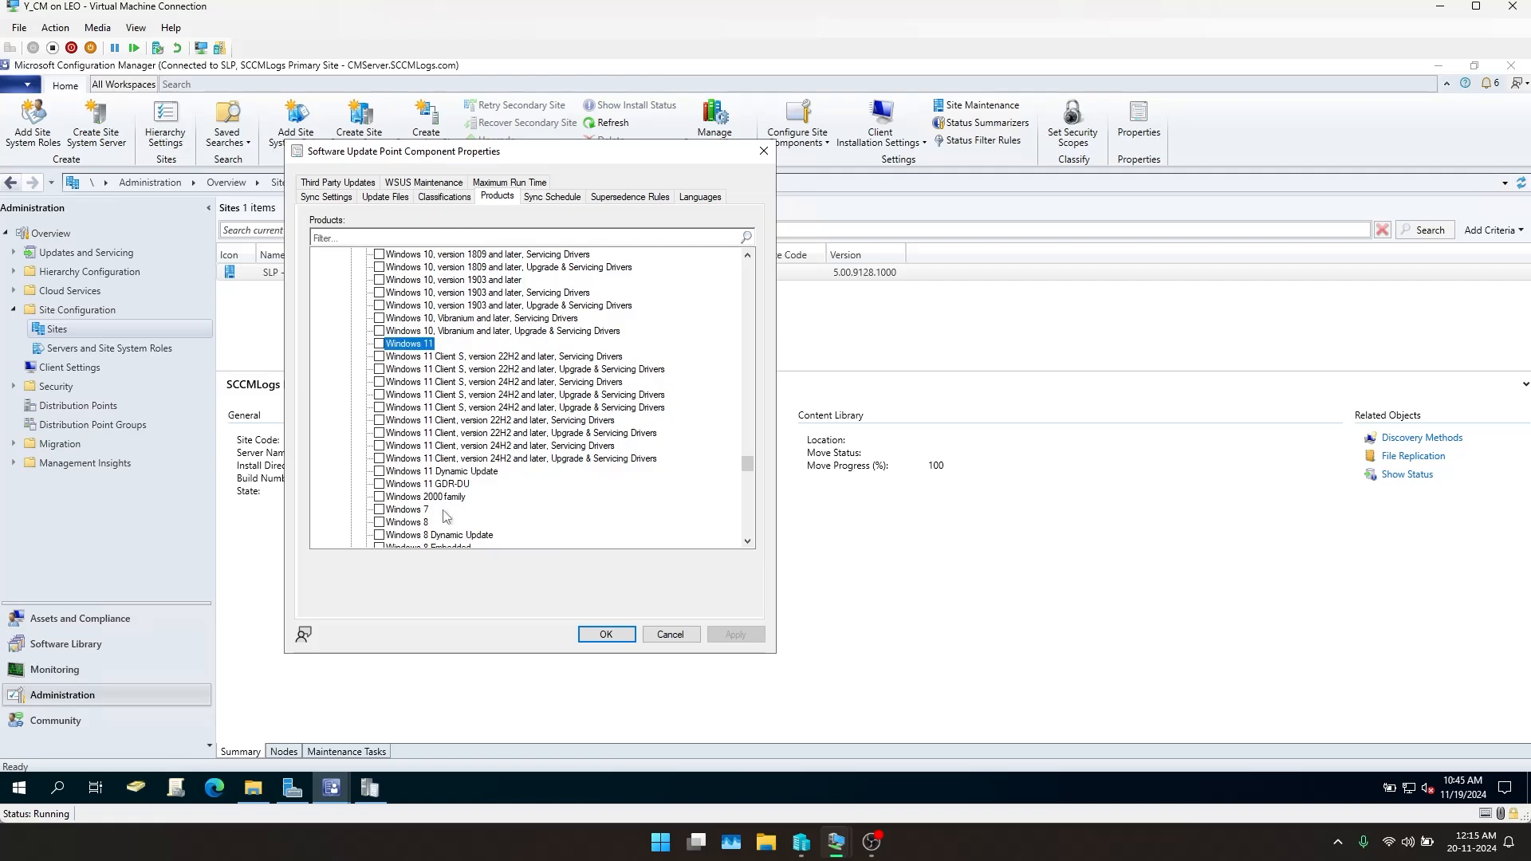
click(379, 344)
Examine the other Windows client and server products in the list, through the Windows Server and Works entries
scroll(455, 482, down, 6)
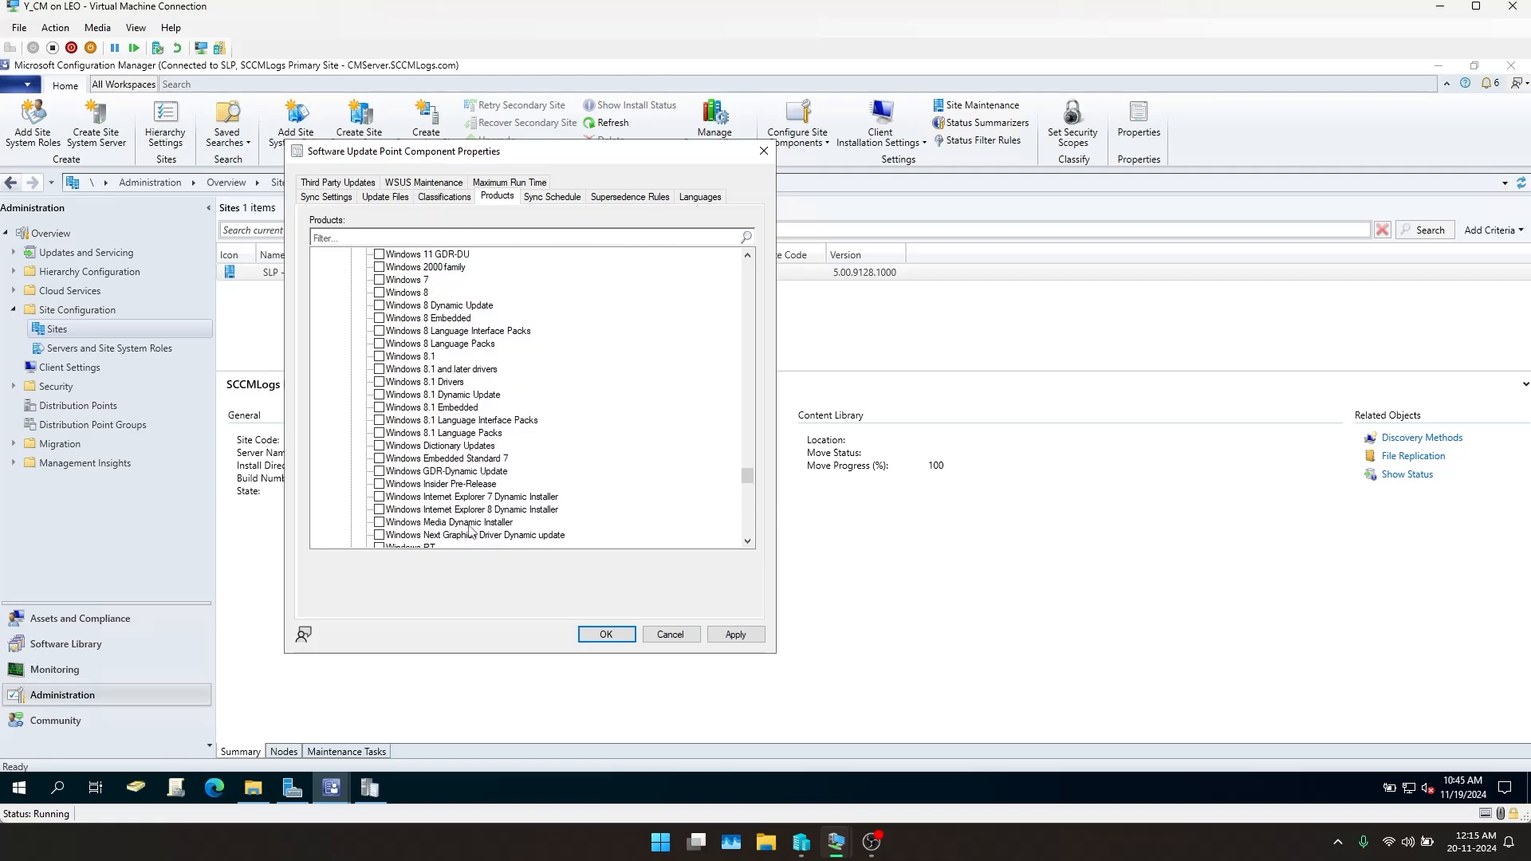
scroll(471, 529, down, 8)
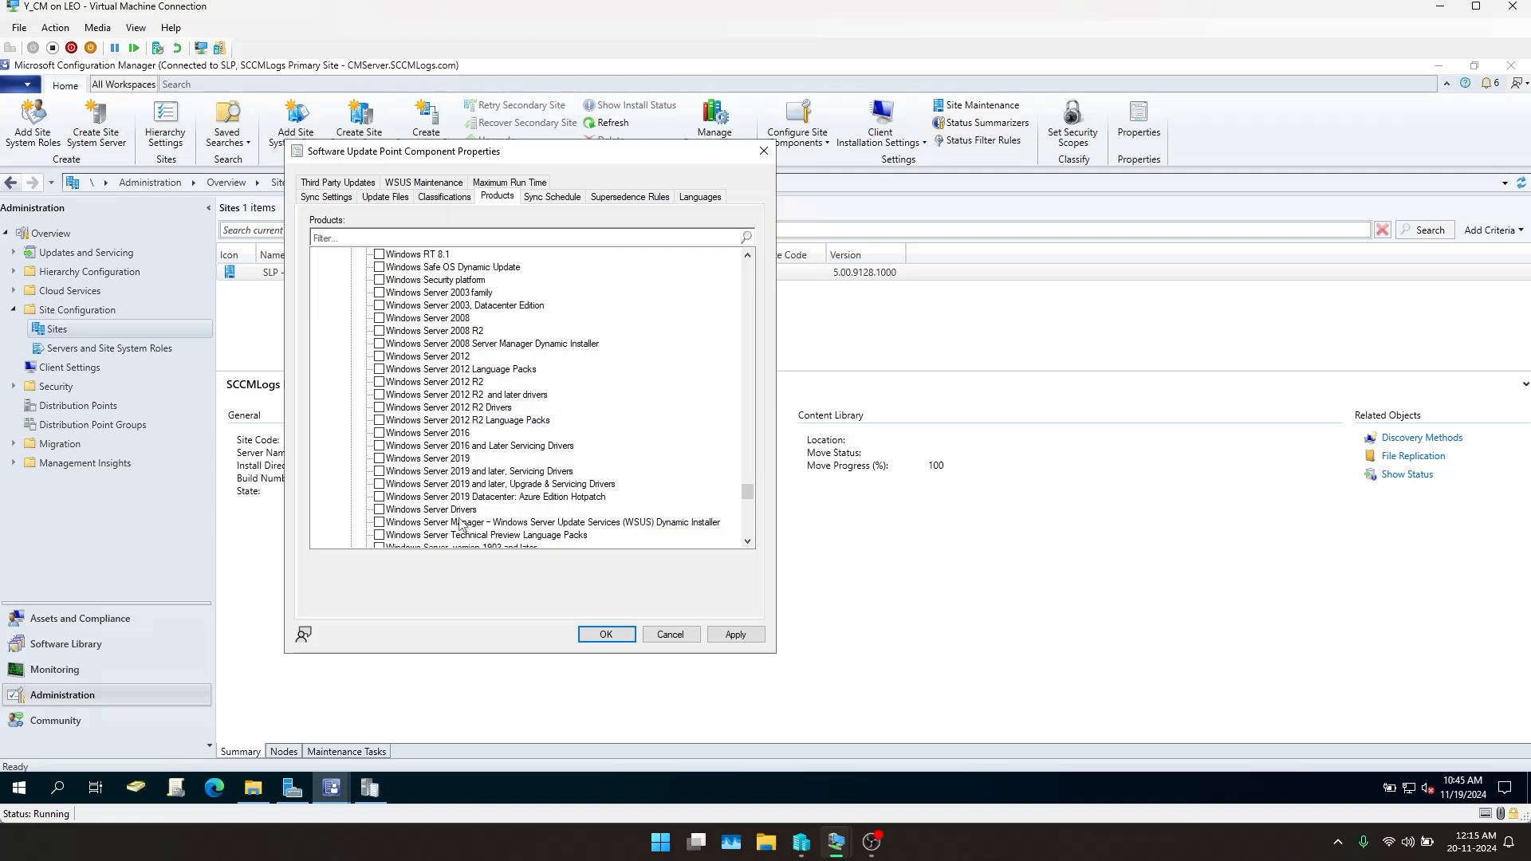
scroll(462, 527, down, 15)
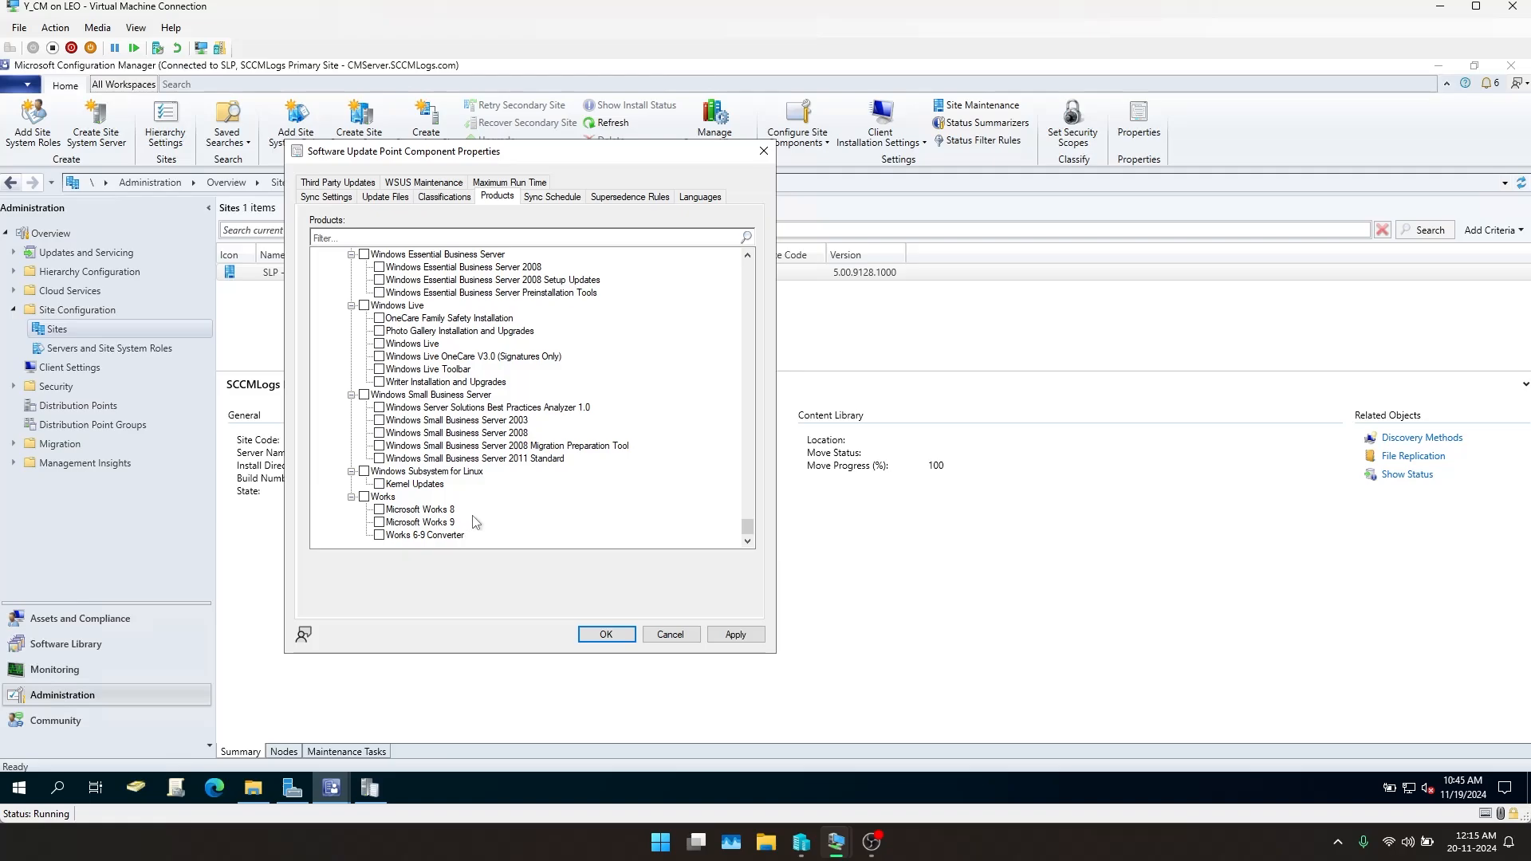
scroll(478, 515, up, 10)
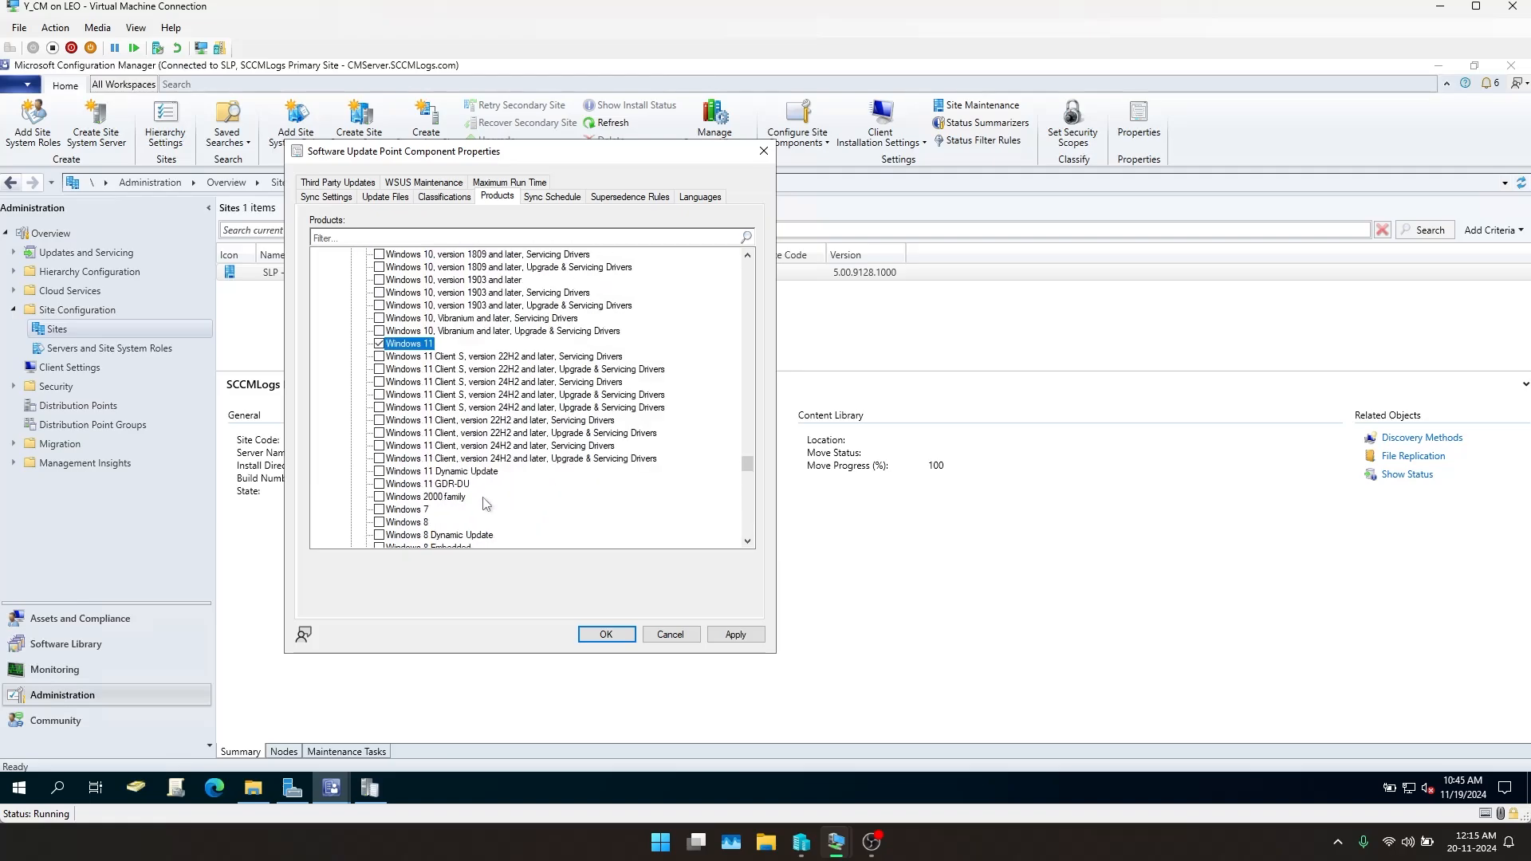
scroll(486, 502, up, 3)
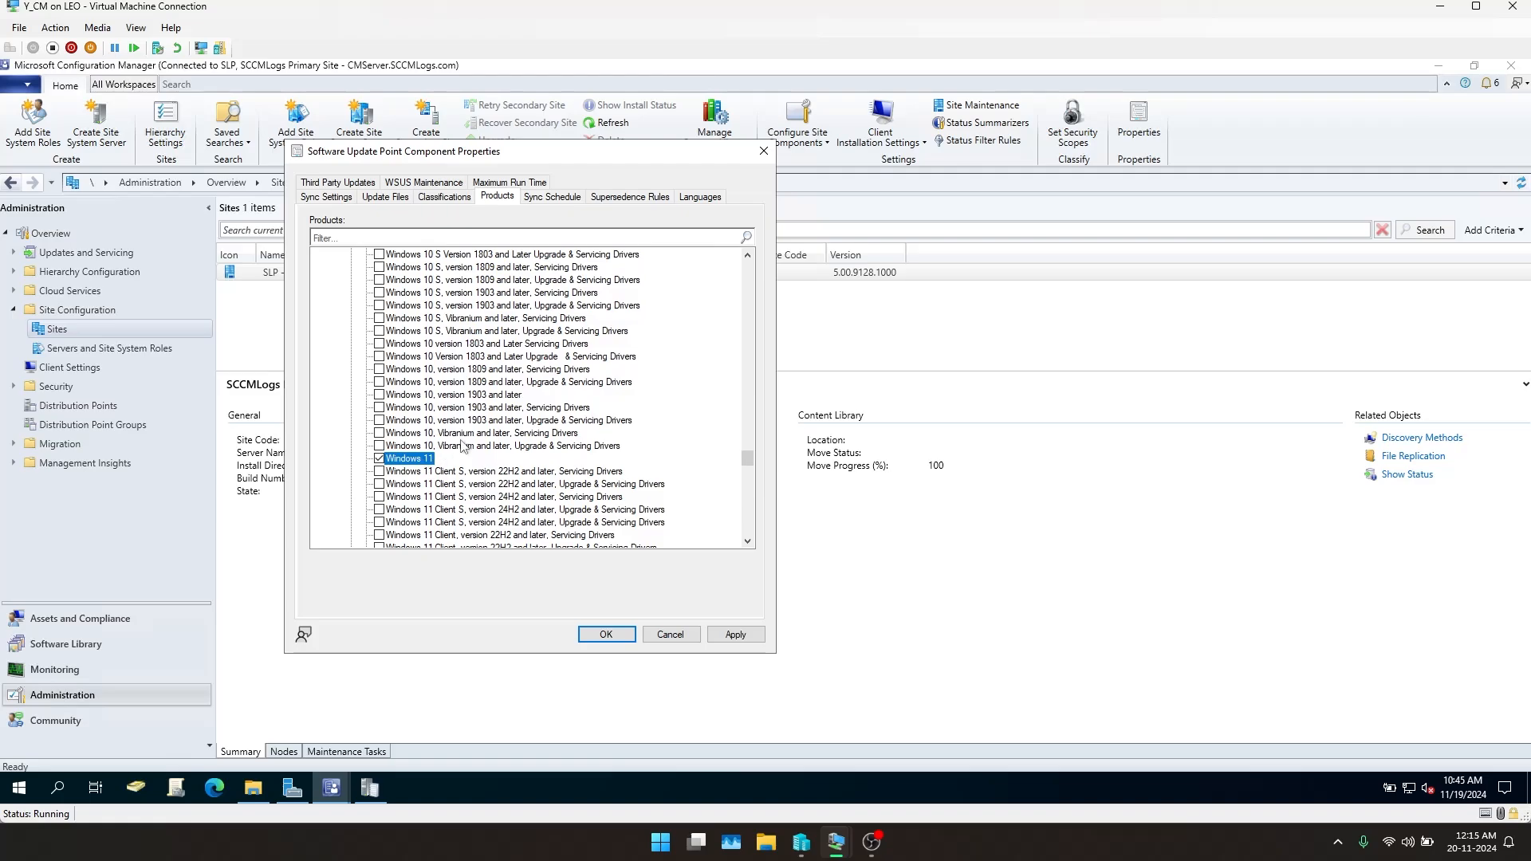
scroll(462, 446, up, 12)
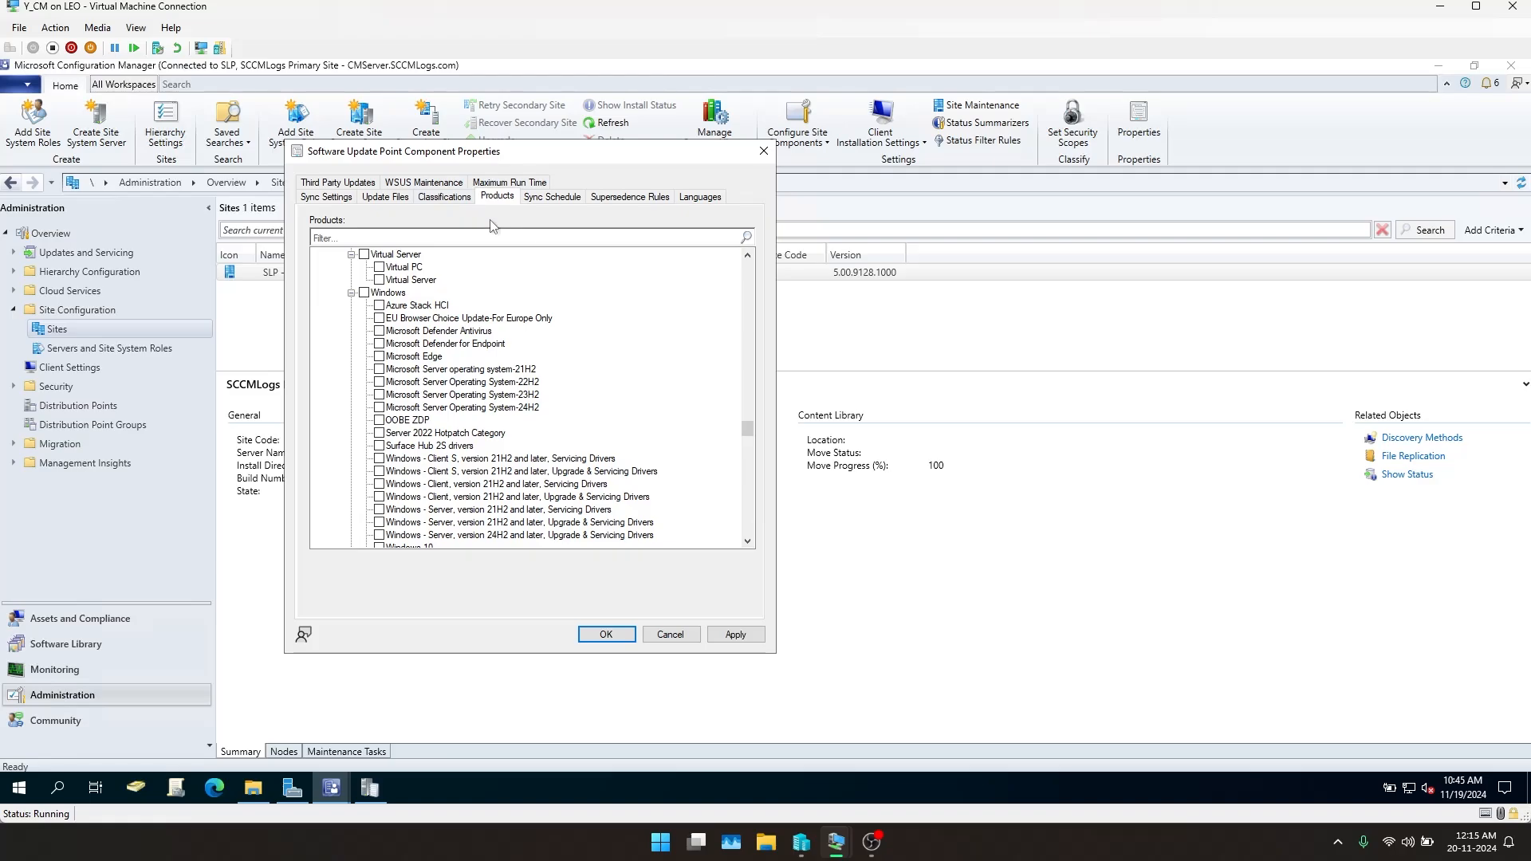
scroll(484, 400, down, 20)
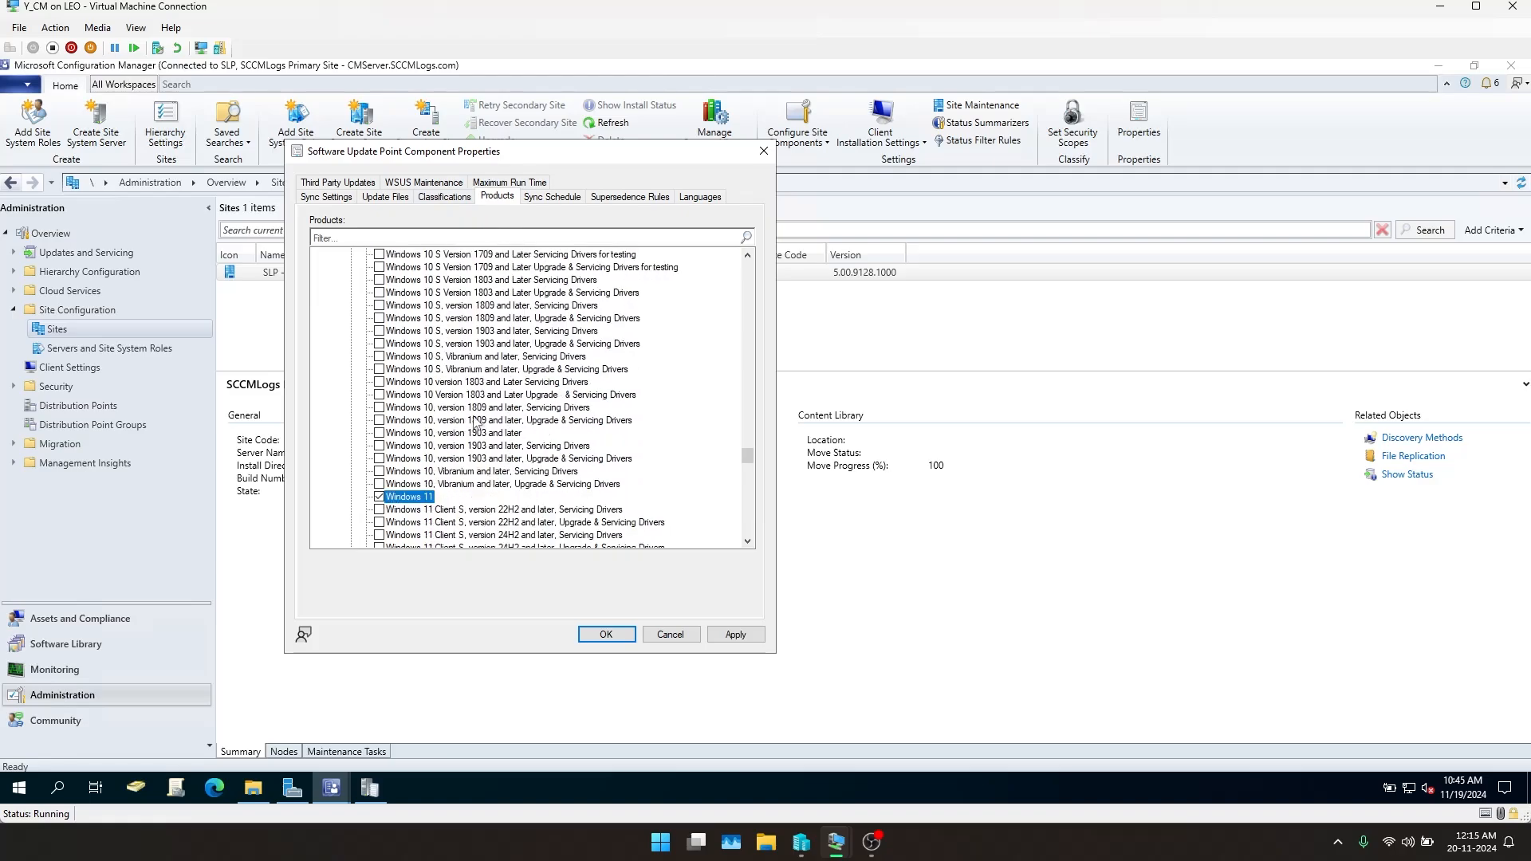
scroll(458, 449, down, 15)
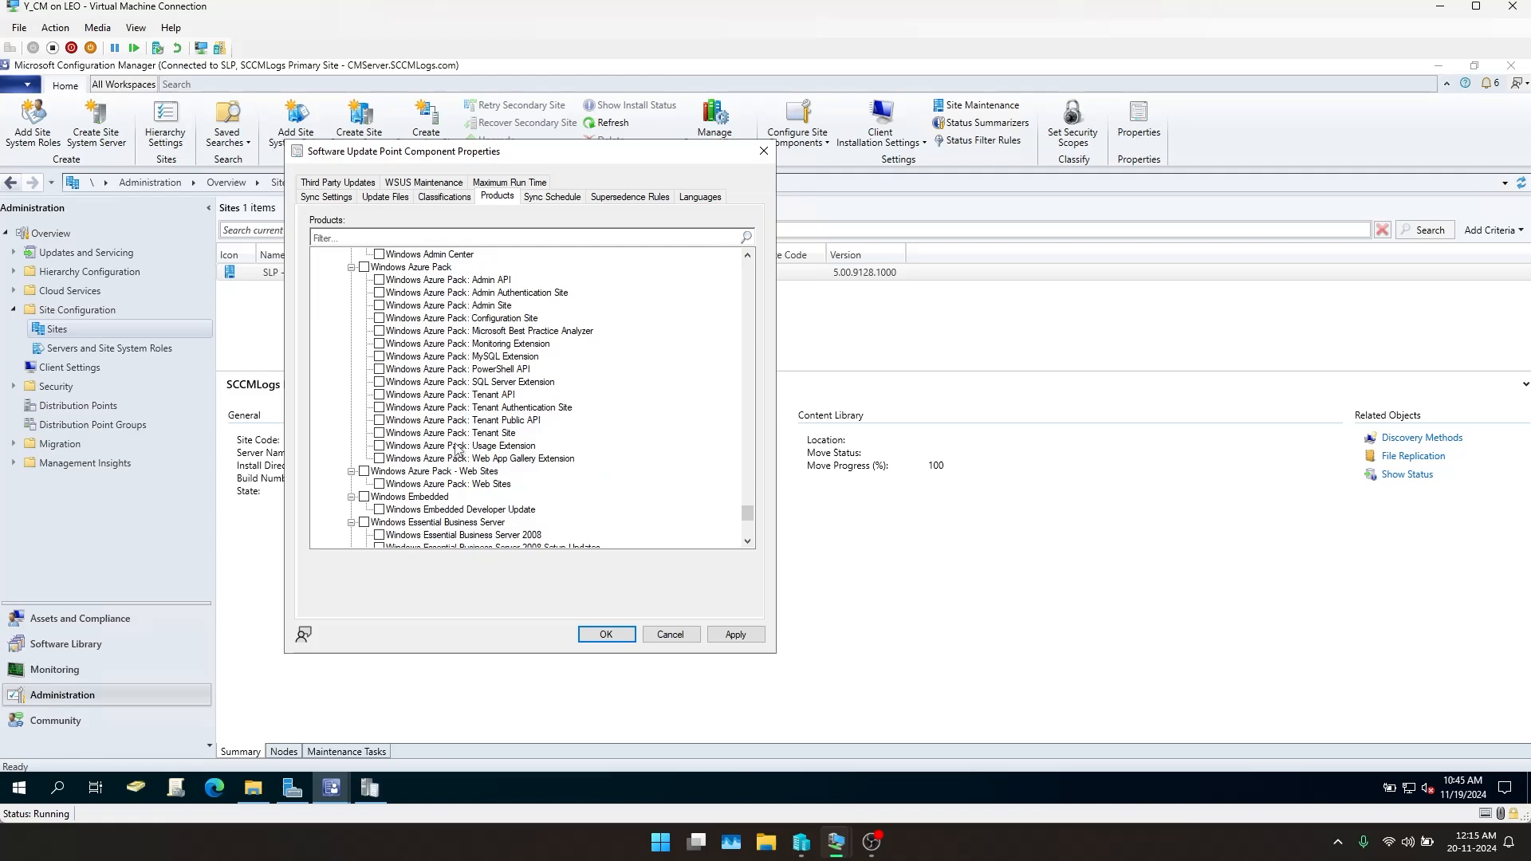
scroll(435, 455, up, 12)
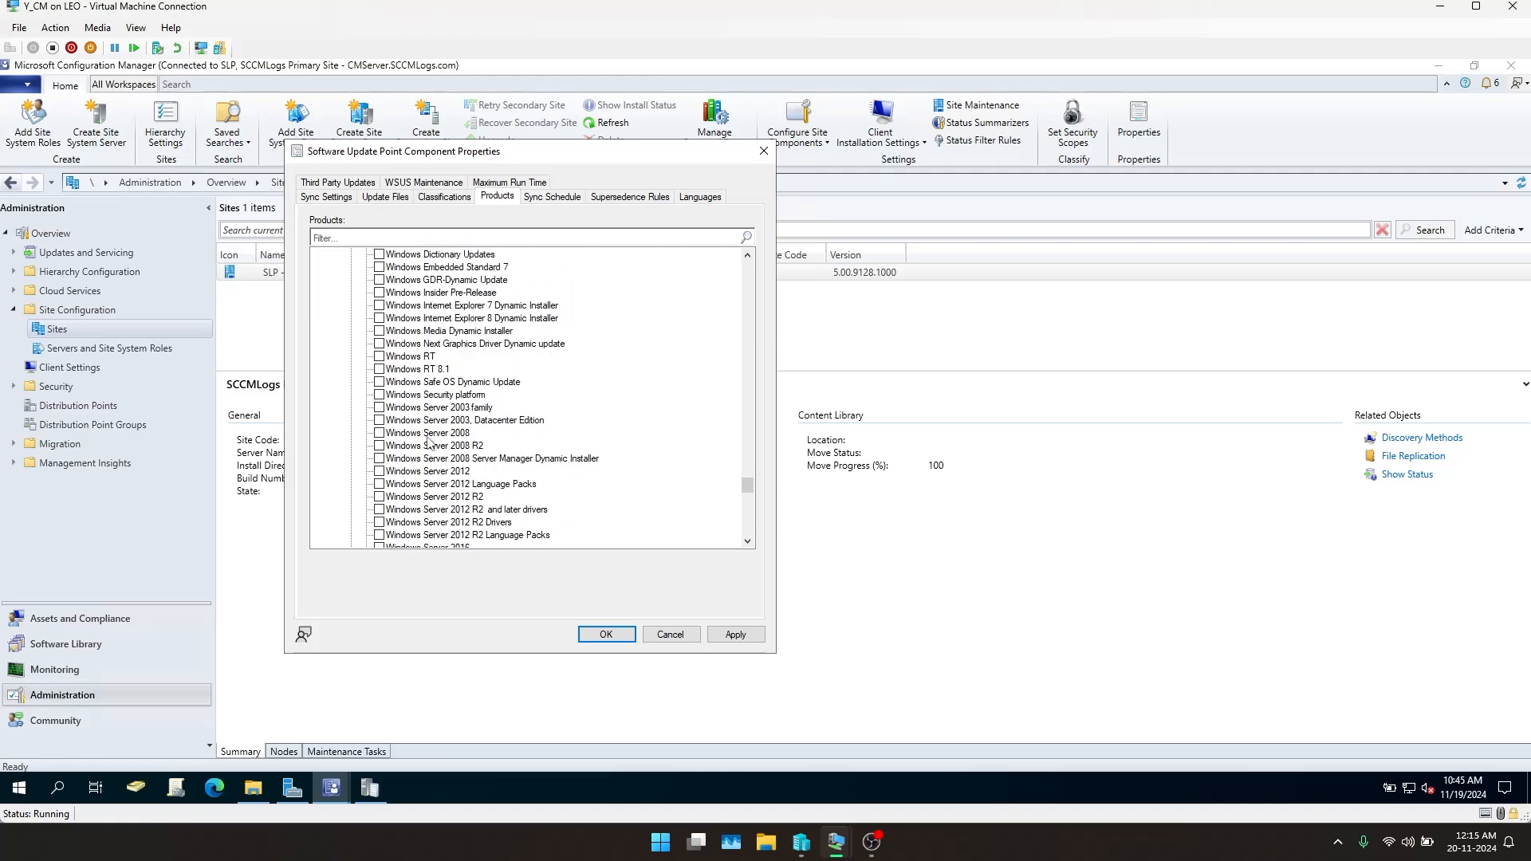
scroll(429, 441, up, 20)
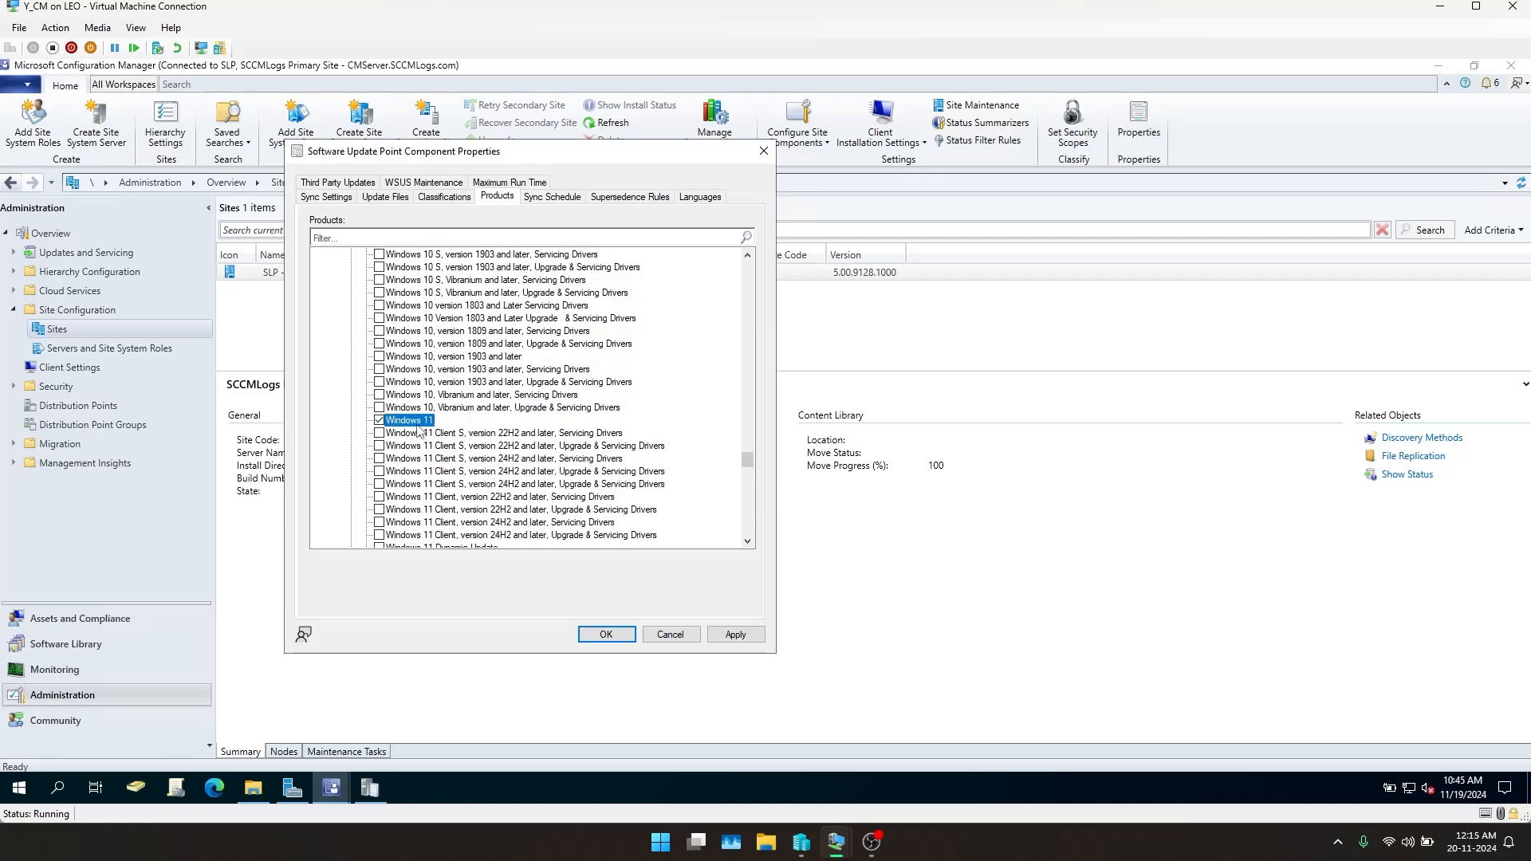
scroll(420, 431, up, 4)
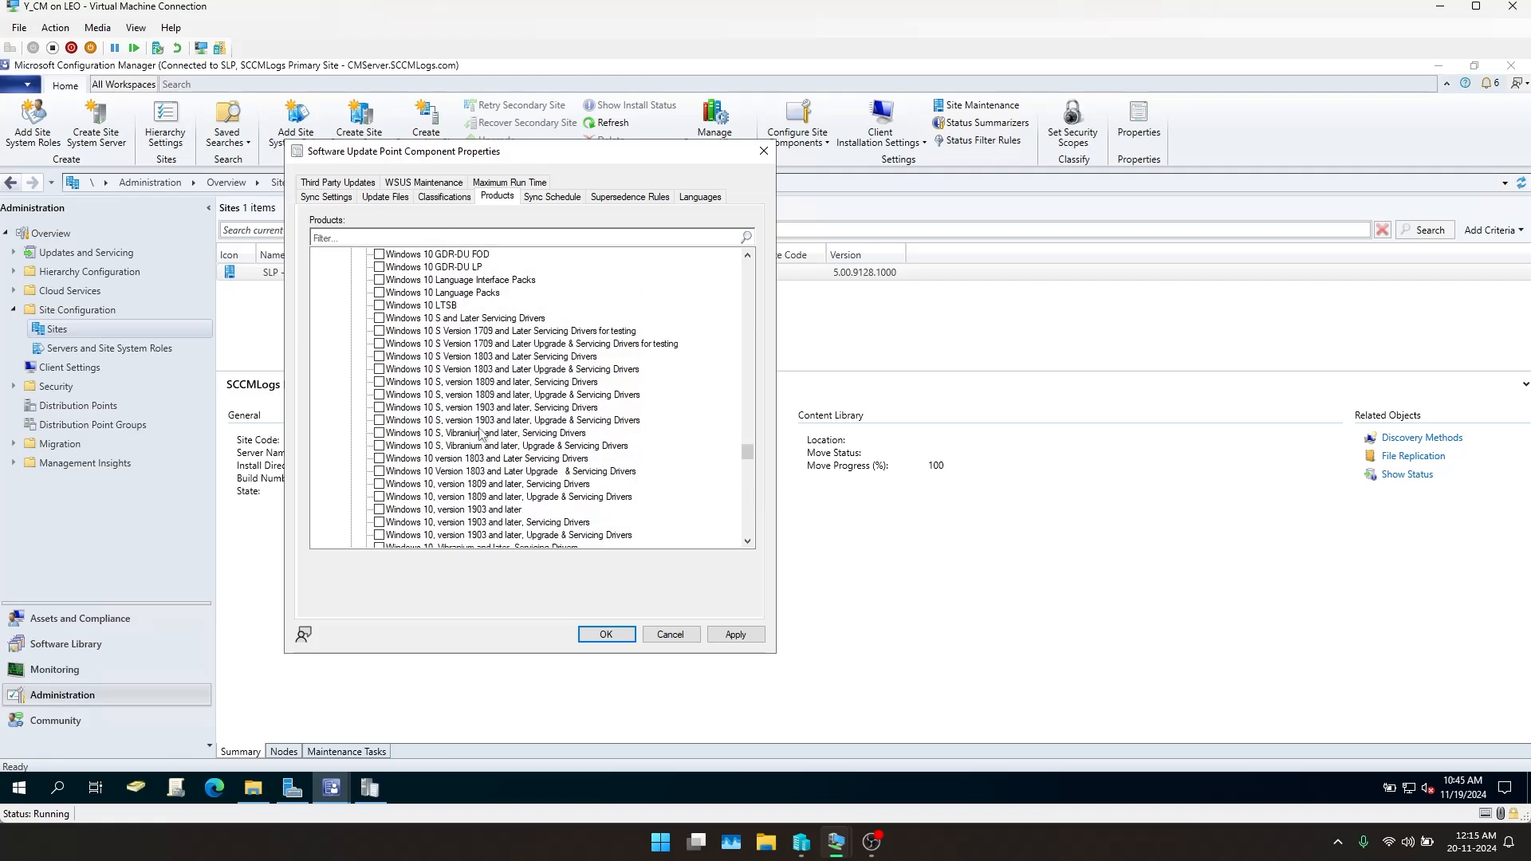
Examine the product entries for Windows 10, version 1903 and later, Microsoft Server Operating System 22H2 to 24H2, and Microsoft Edge
click(419, 510)
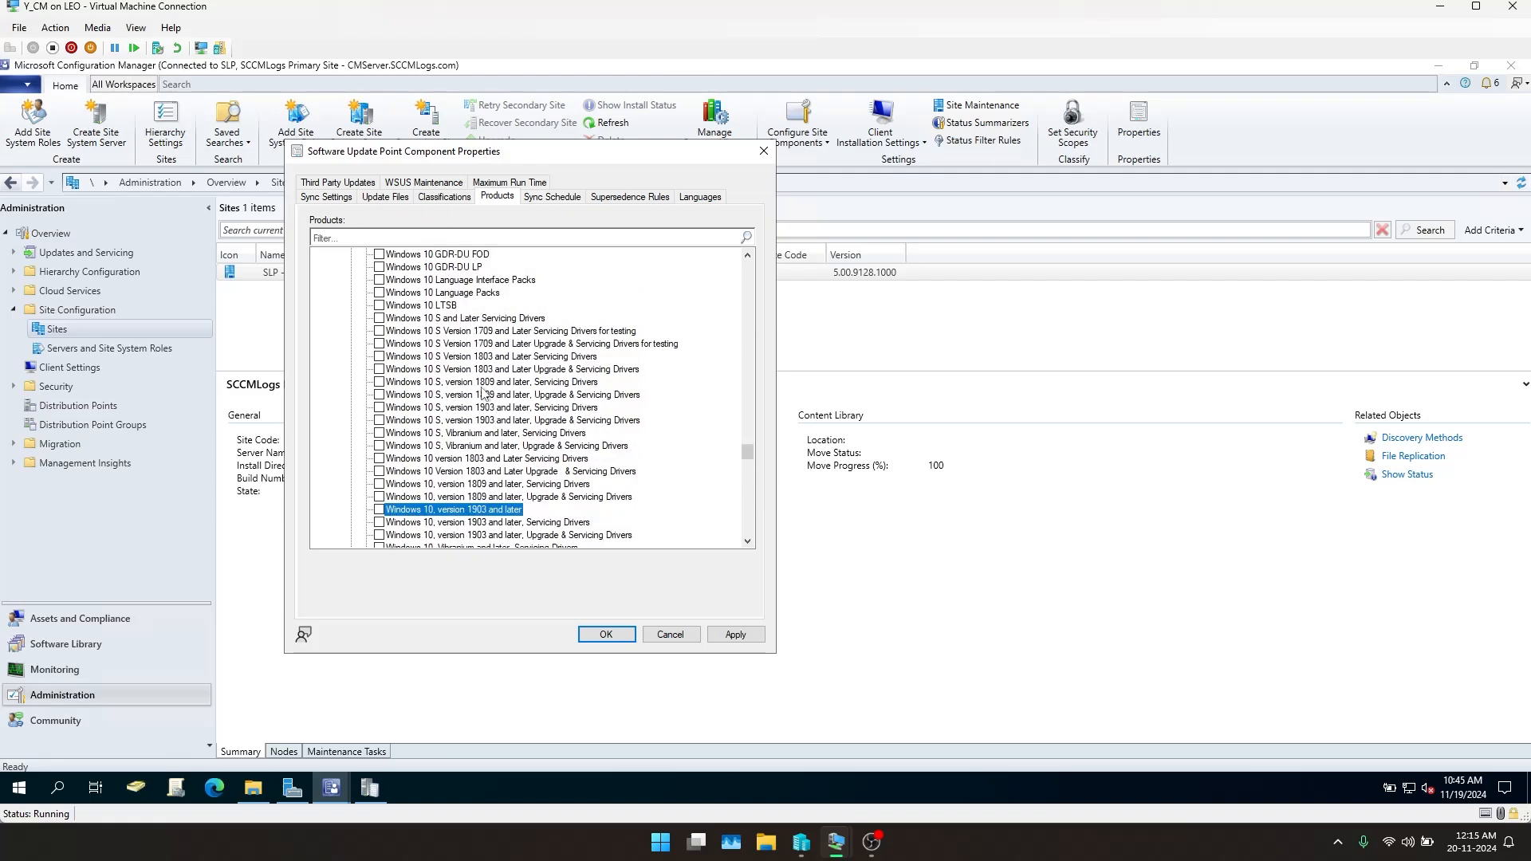
scroll(478, 394, up, 3)
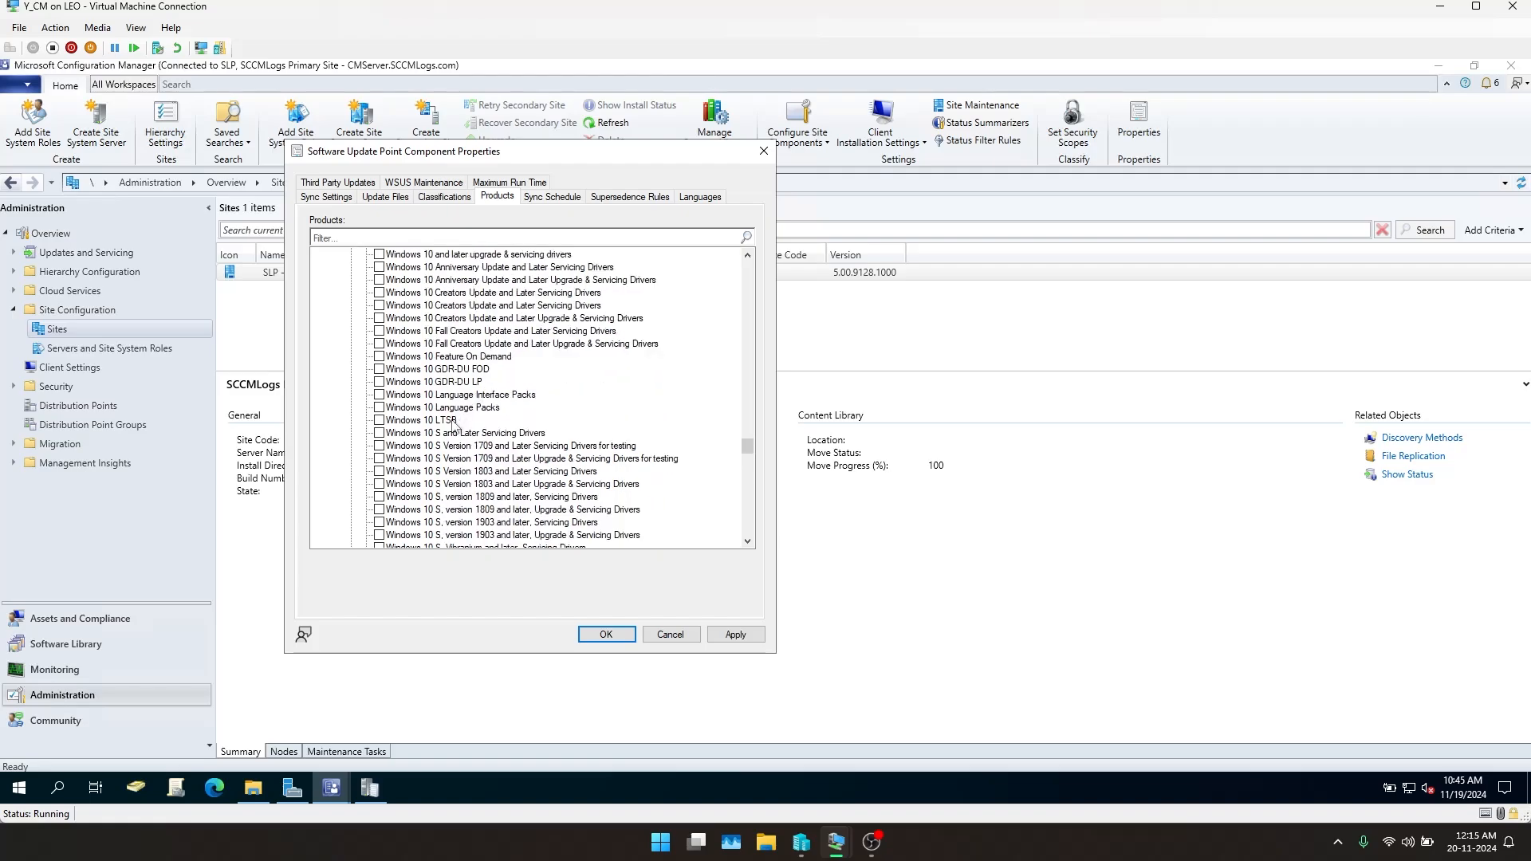
scroll(447, 427, up, 9)
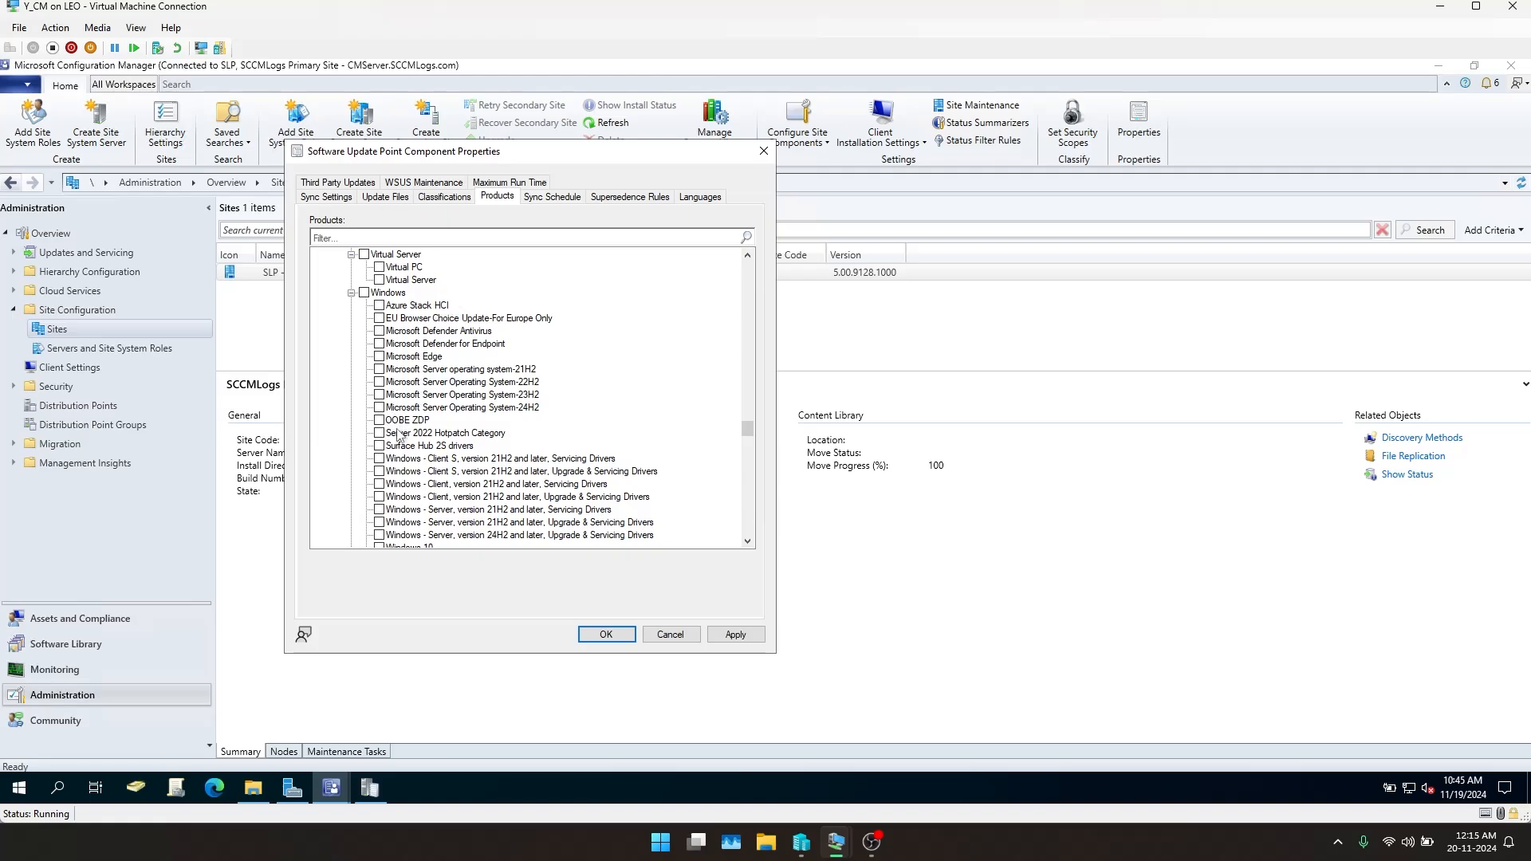
click(420, 409)
click(416, 396)
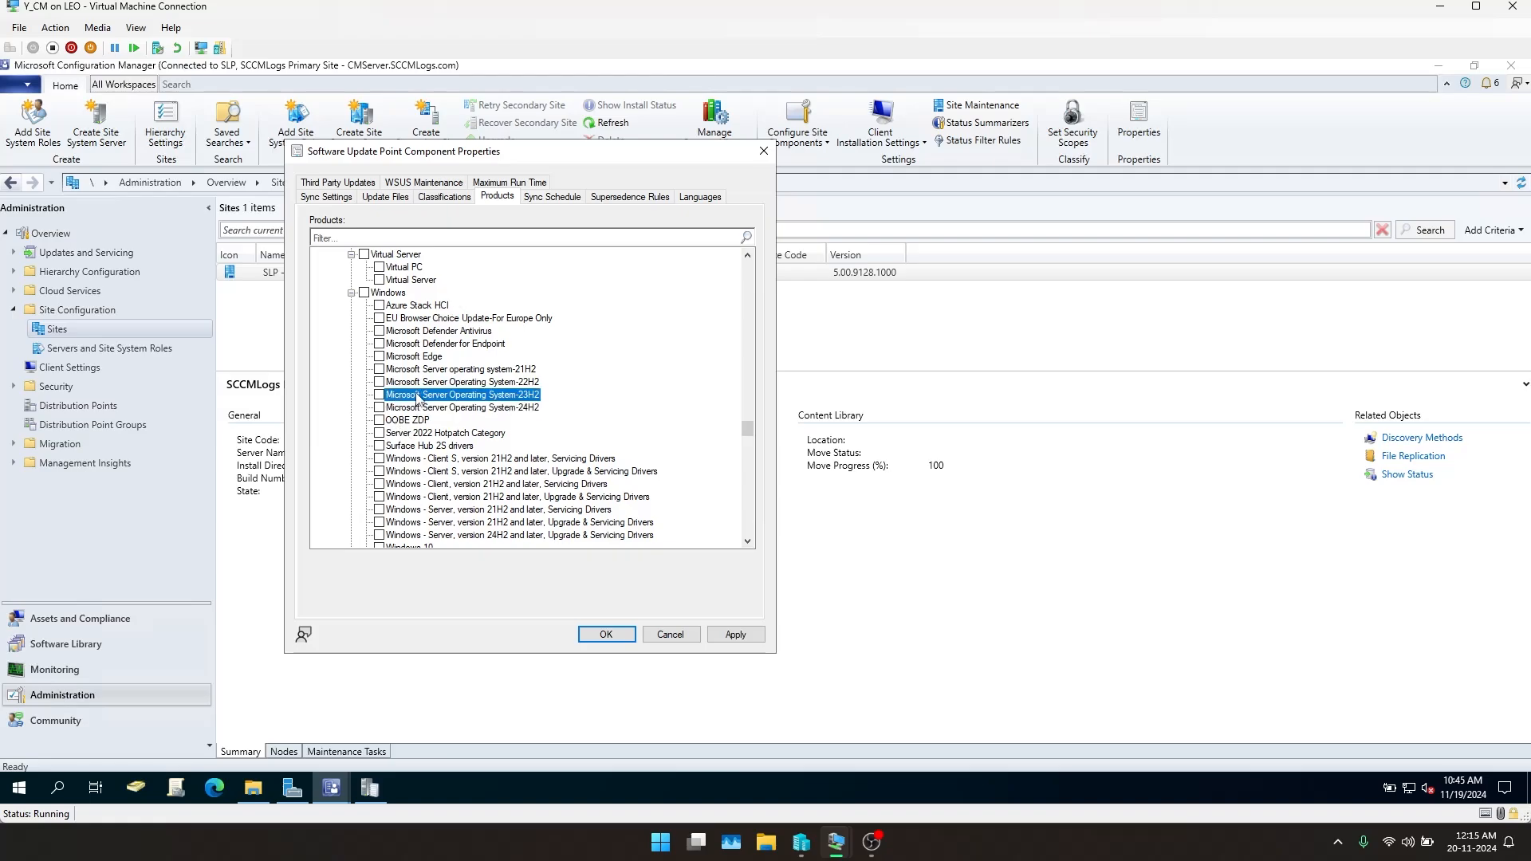
click(414, 382)
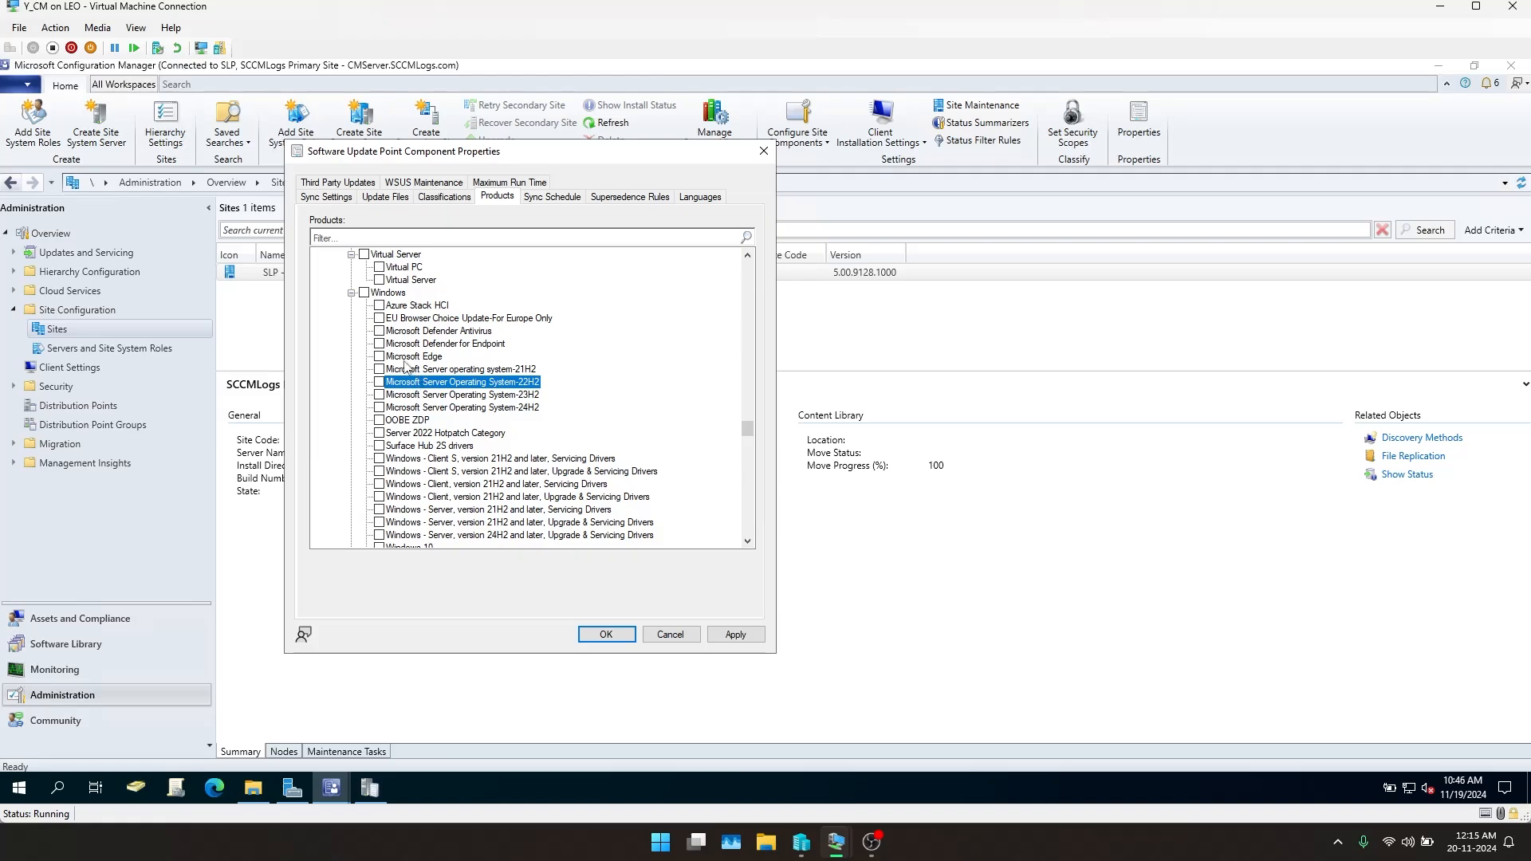
click(406, 357)
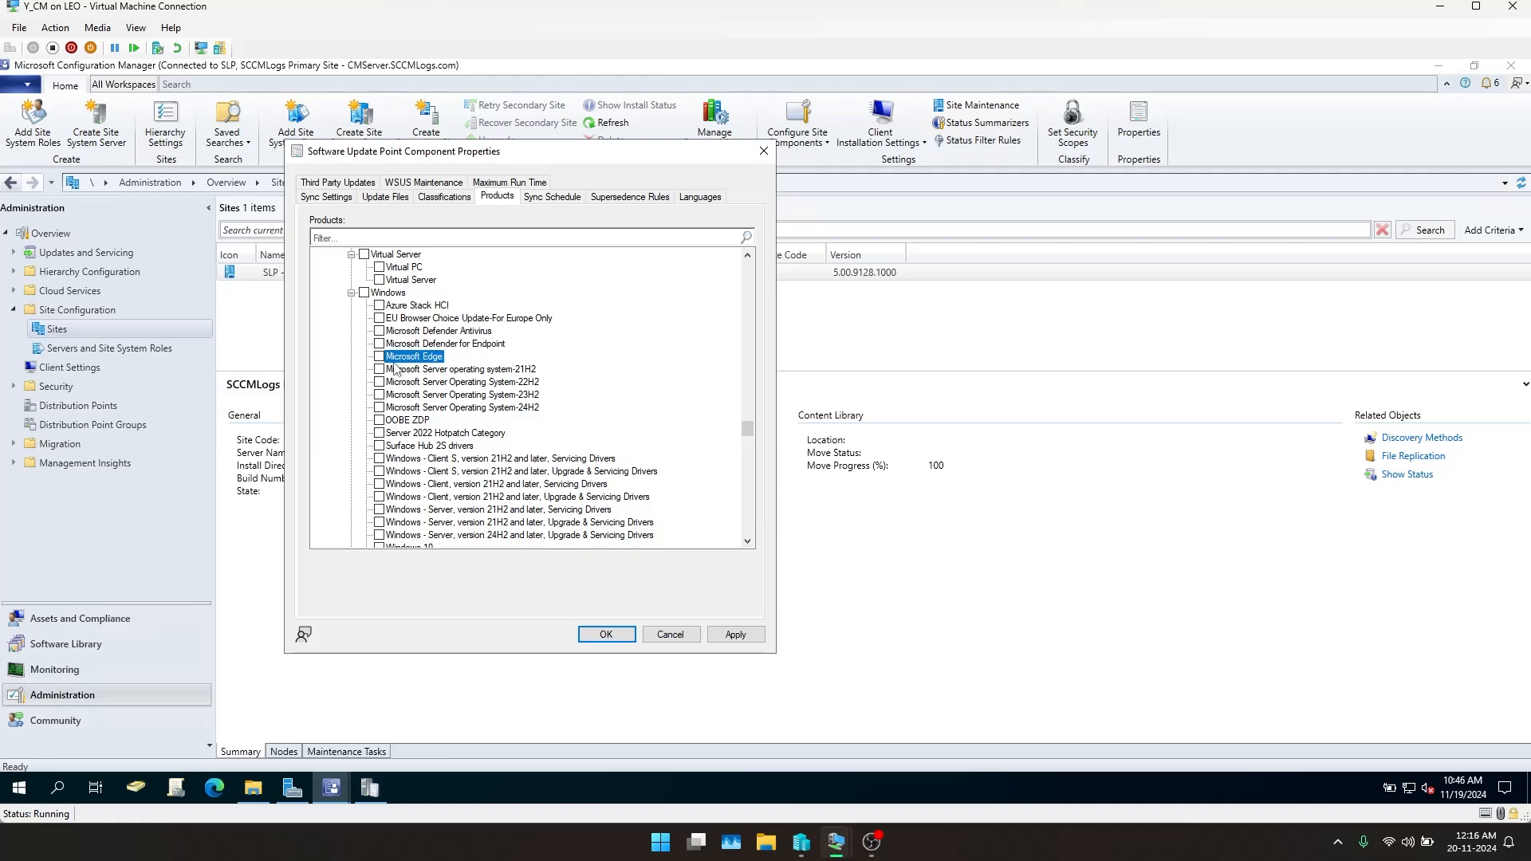
Locate Microsoft SQL Server 2019 among the SQL Server products
scroll(434, 370, up, 5)
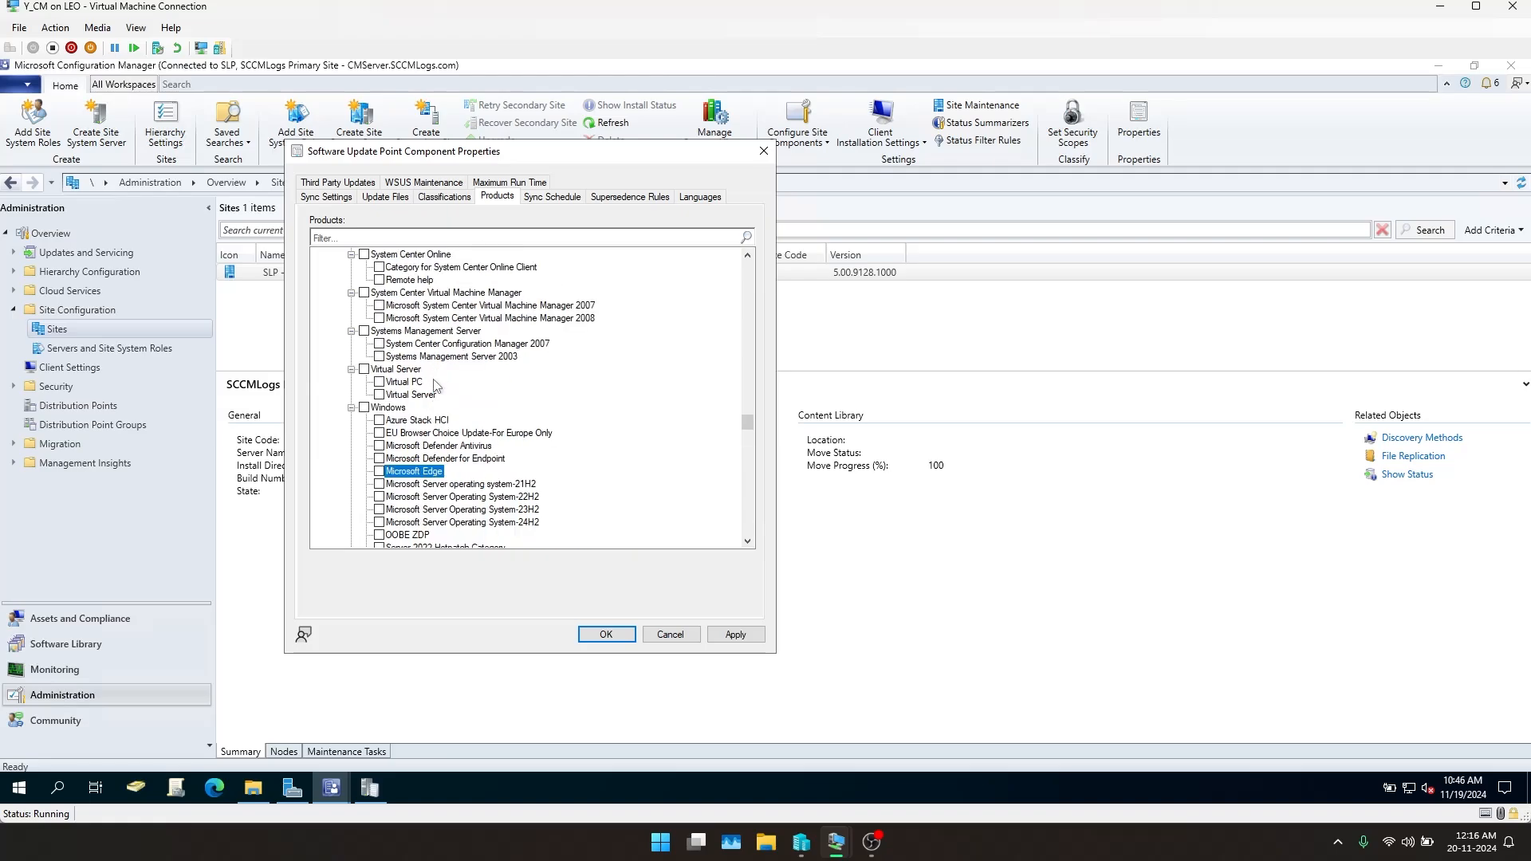
scroll(437, 388, up, 15)
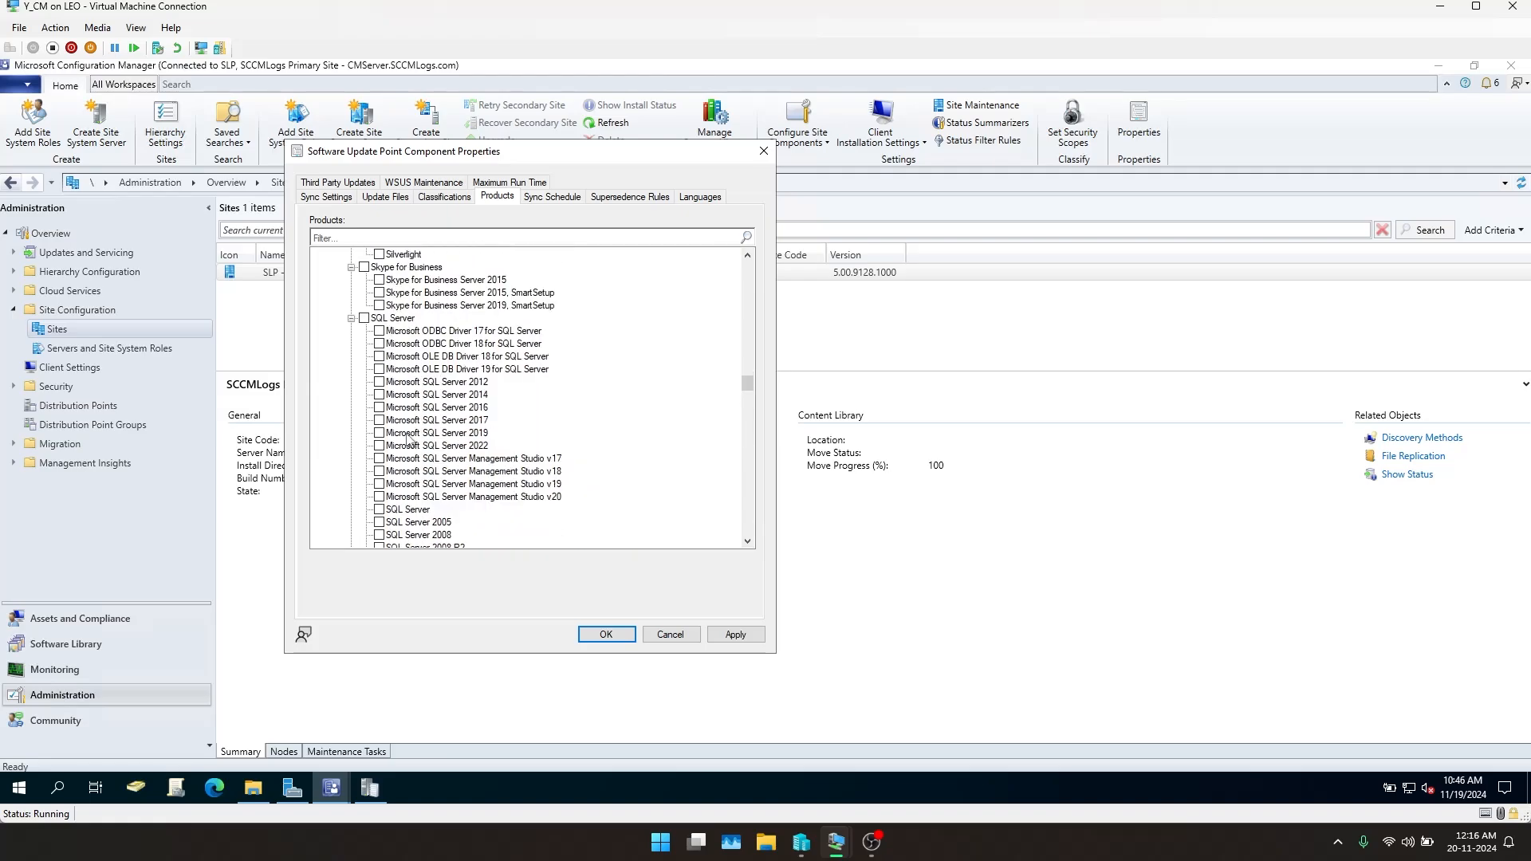
click(407, 436)
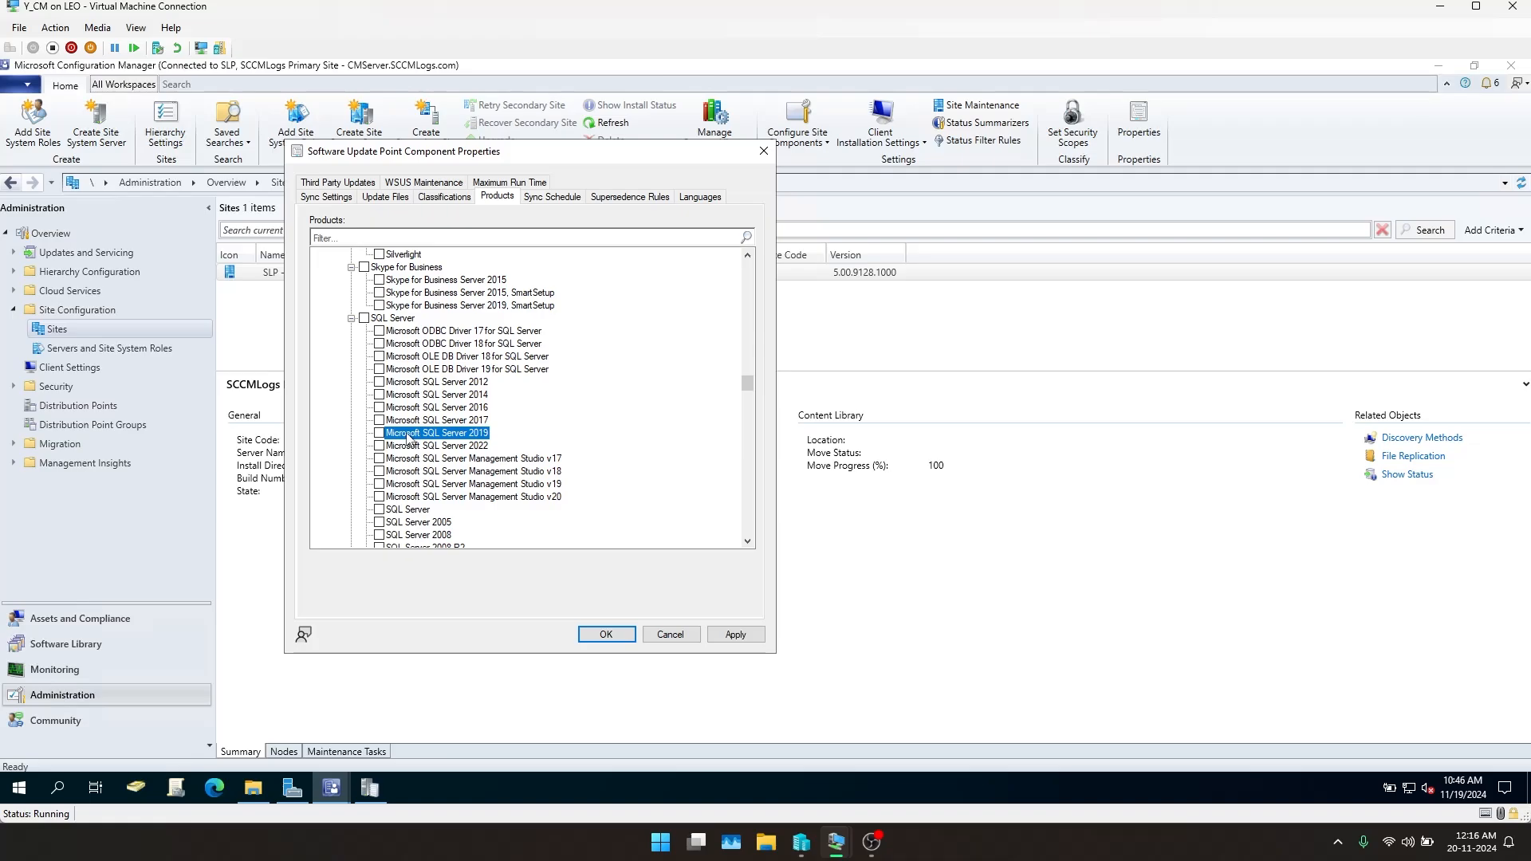
Locate Microsoft 365 Apps/Office 2019/Office LTSC among the Office products
click(414, 344)
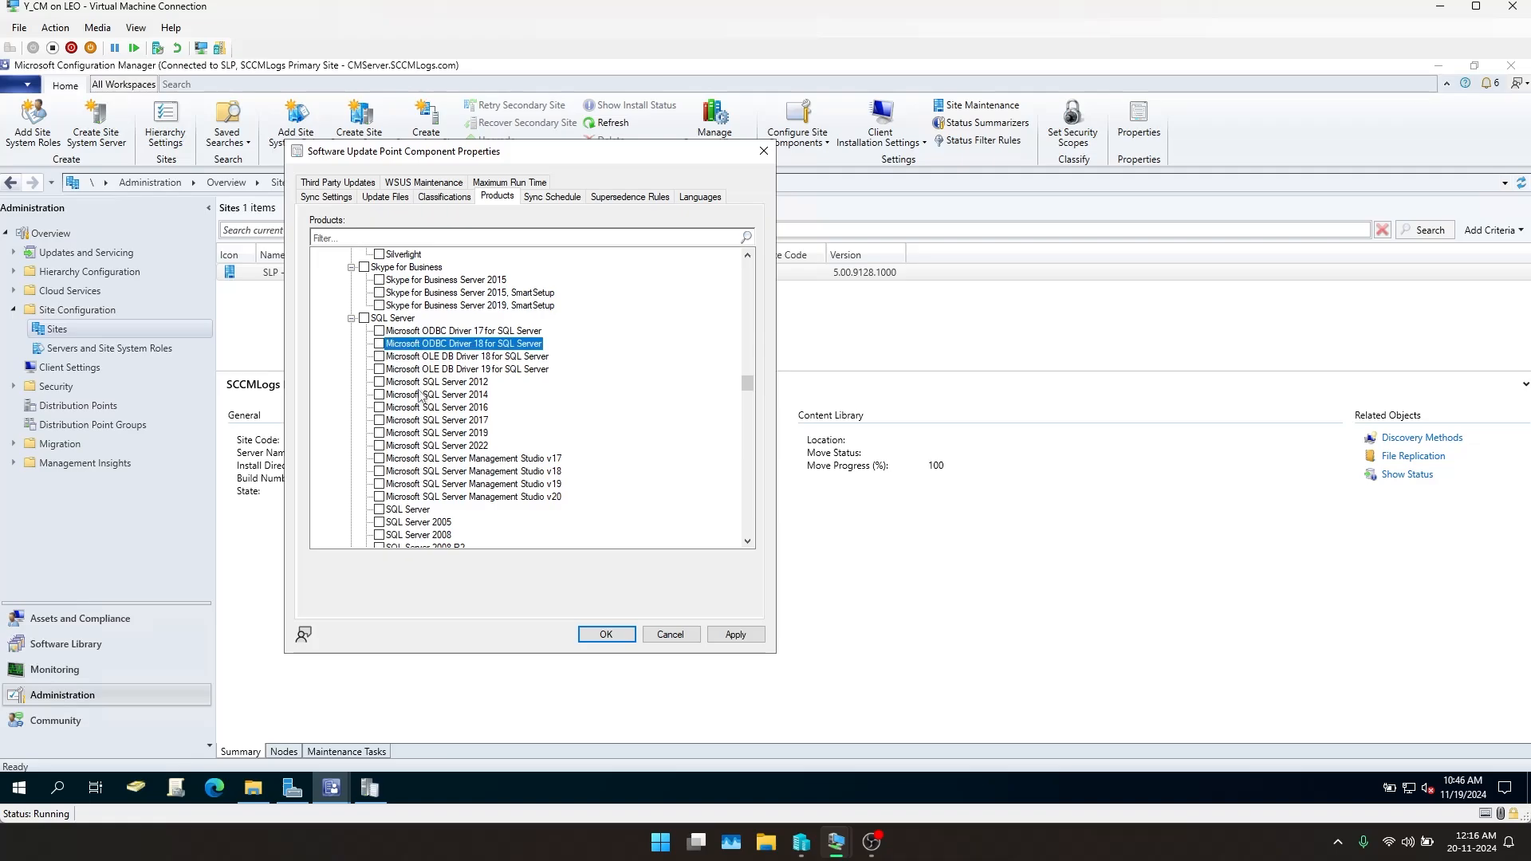
scroll(471, 435, up, 7)
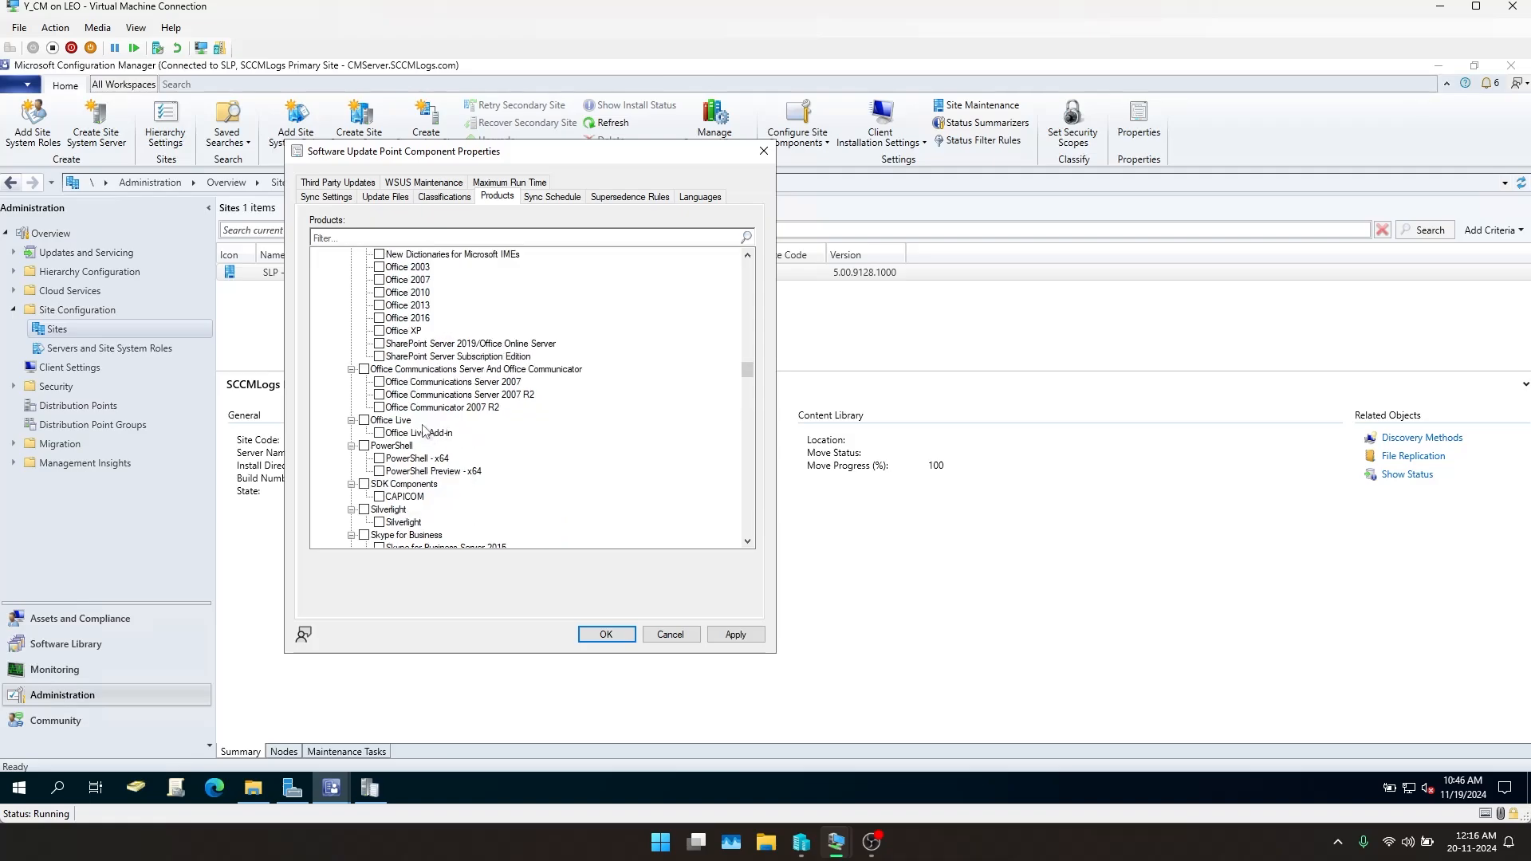
scroll(413, 402, up, 3)
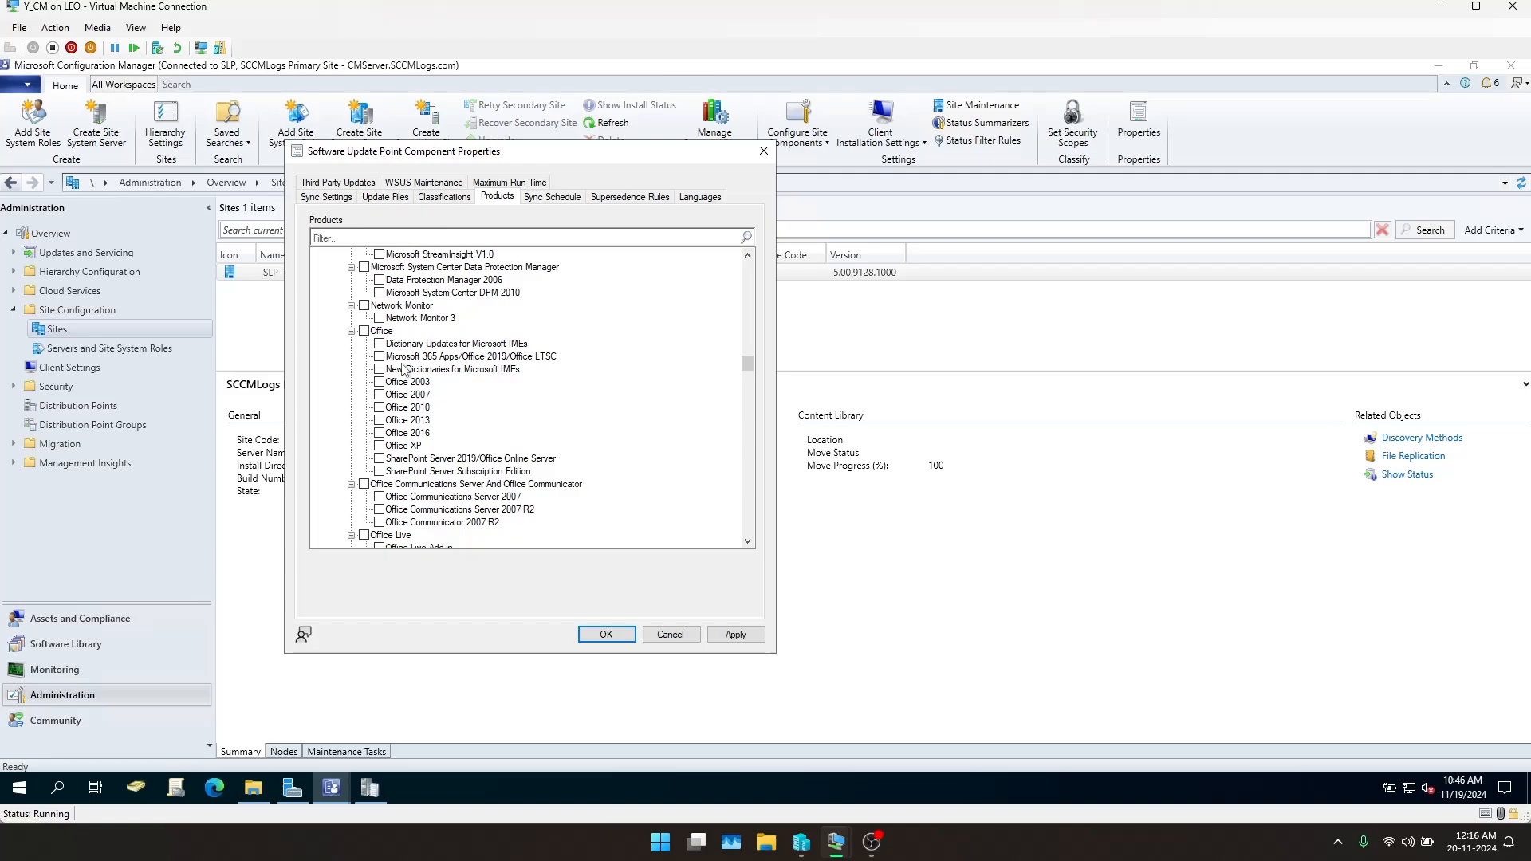
click(400, 360)
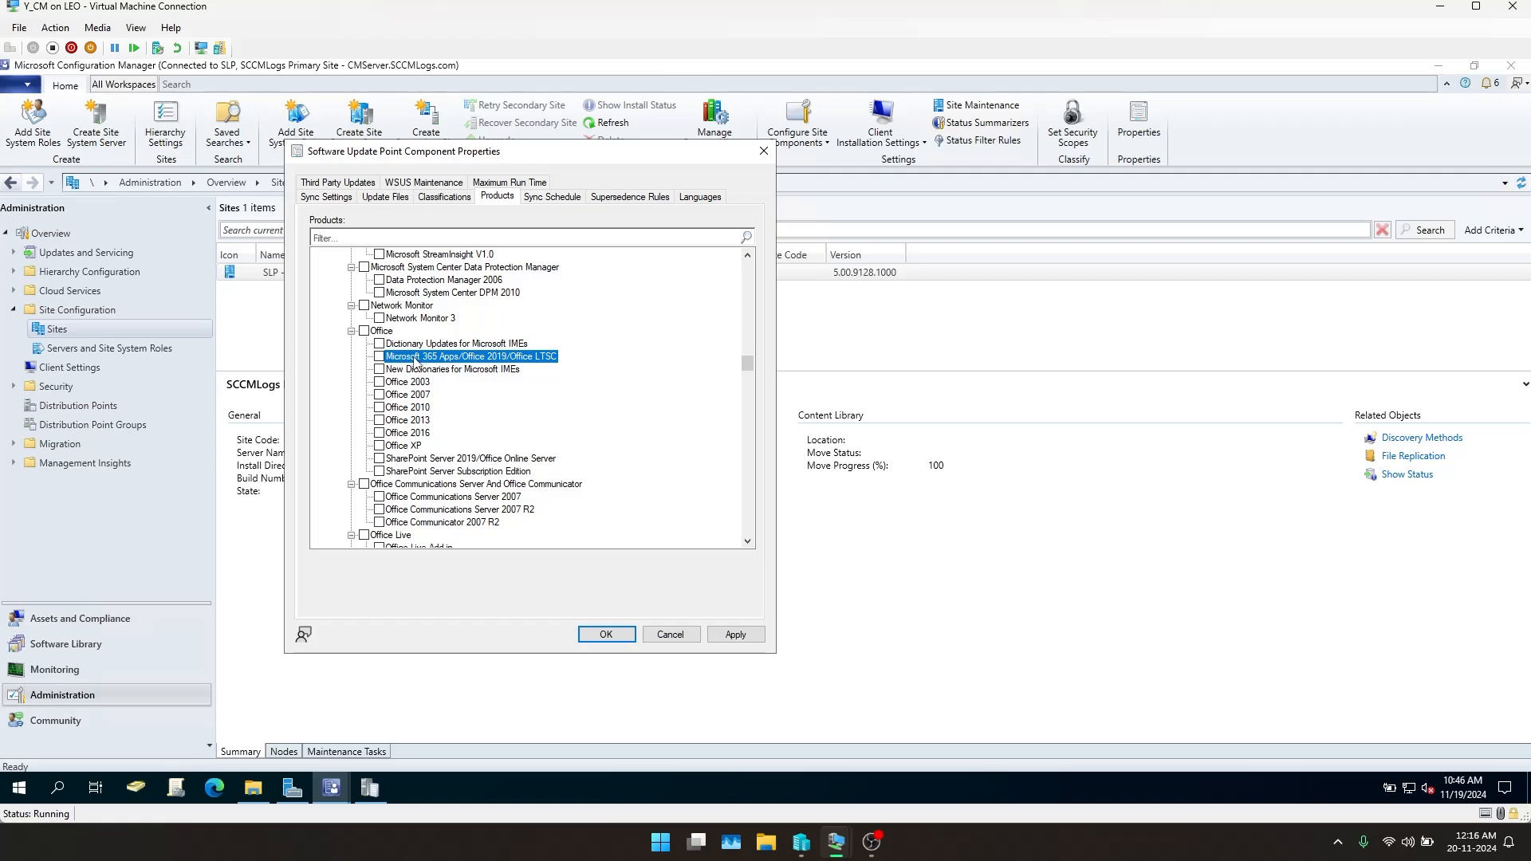
scroll(402, 364, down, 4)
scroll(403, 365, up, 4)
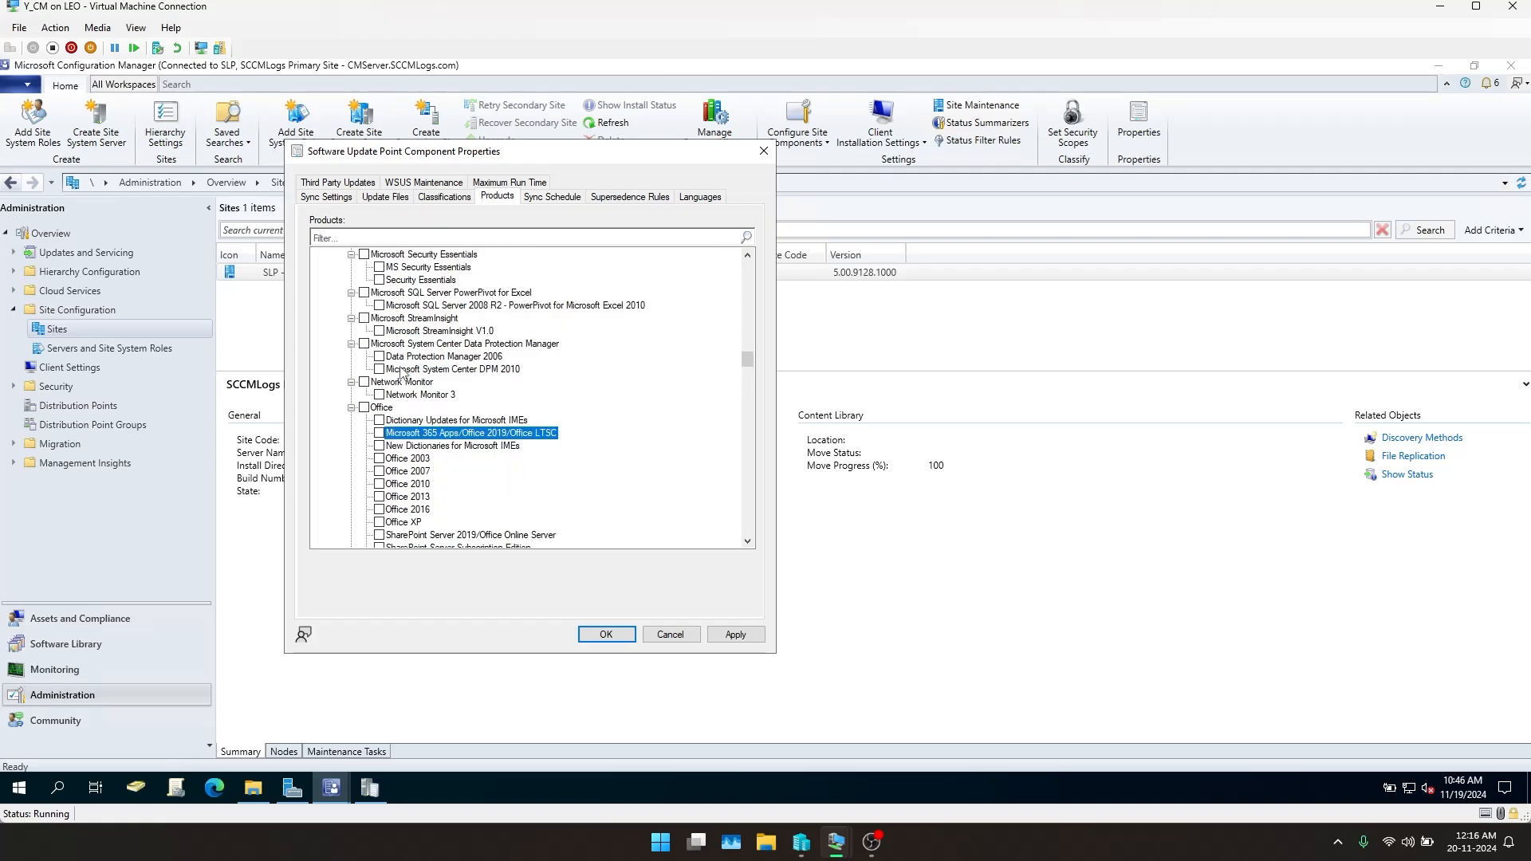
Review the remaining product entries through Windows Server, Windows Azure Pack and Works, ending back at the Windows 11 entries
scroll(407, 372, down, 6)
scroll(408, 372, down, 20)
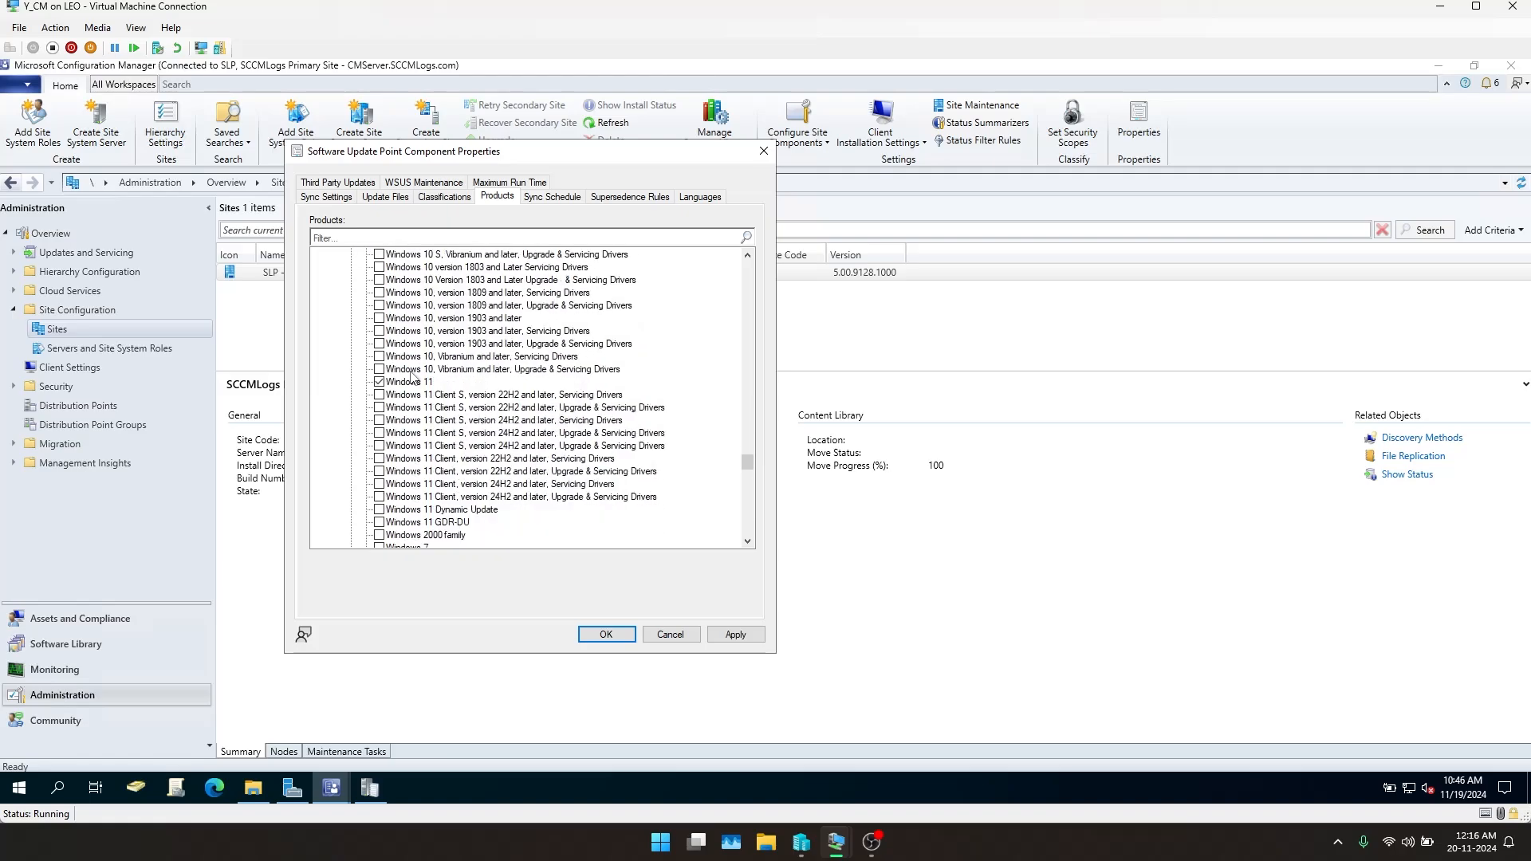
scroll(413, 377, down, 10)
scroll(412, 377, up, 6)
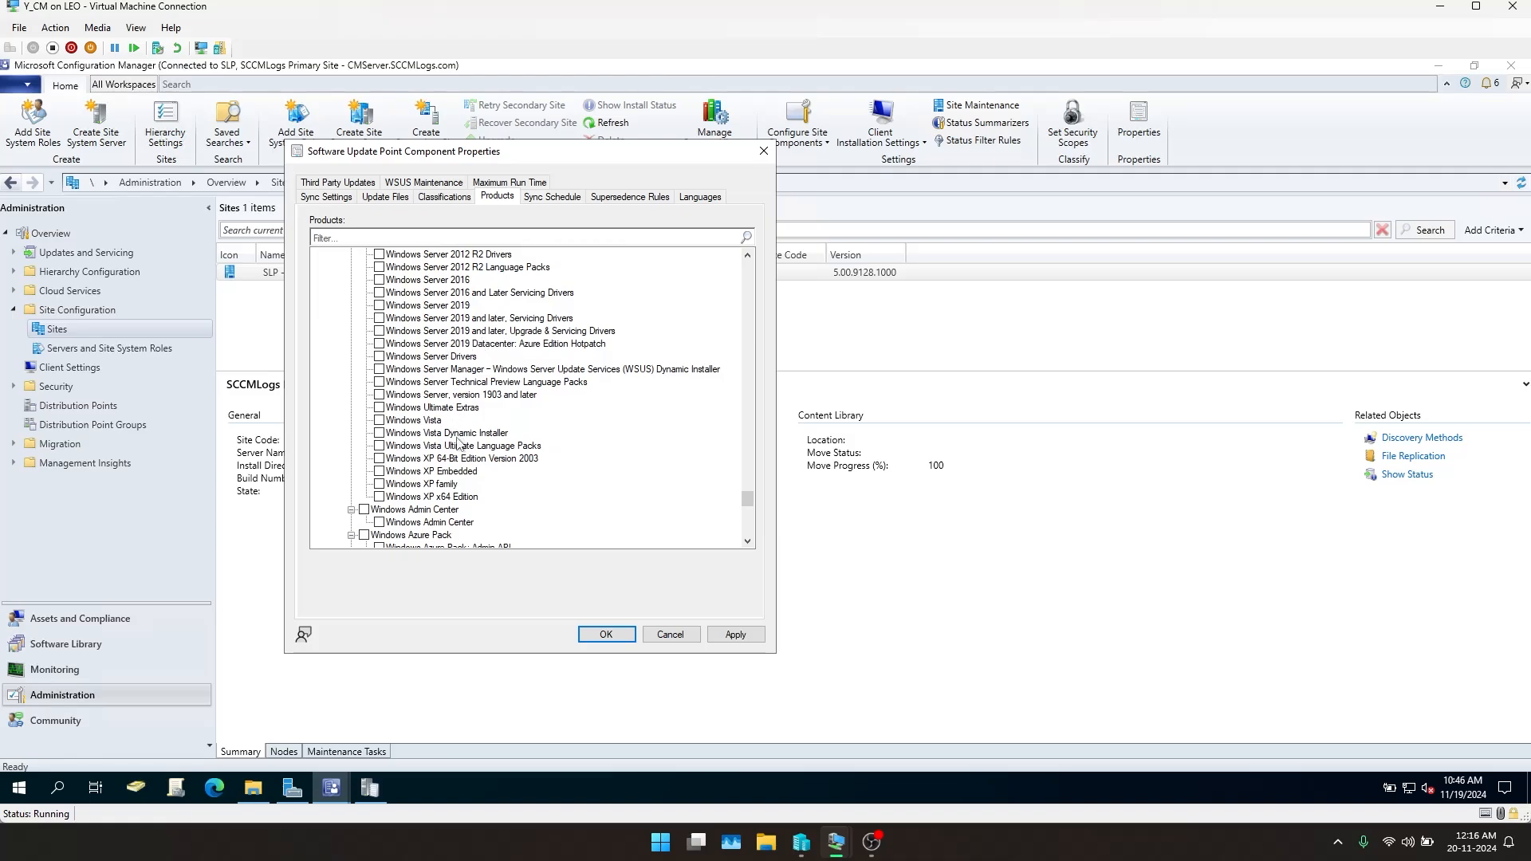
scroll(455, 435, down, 10)
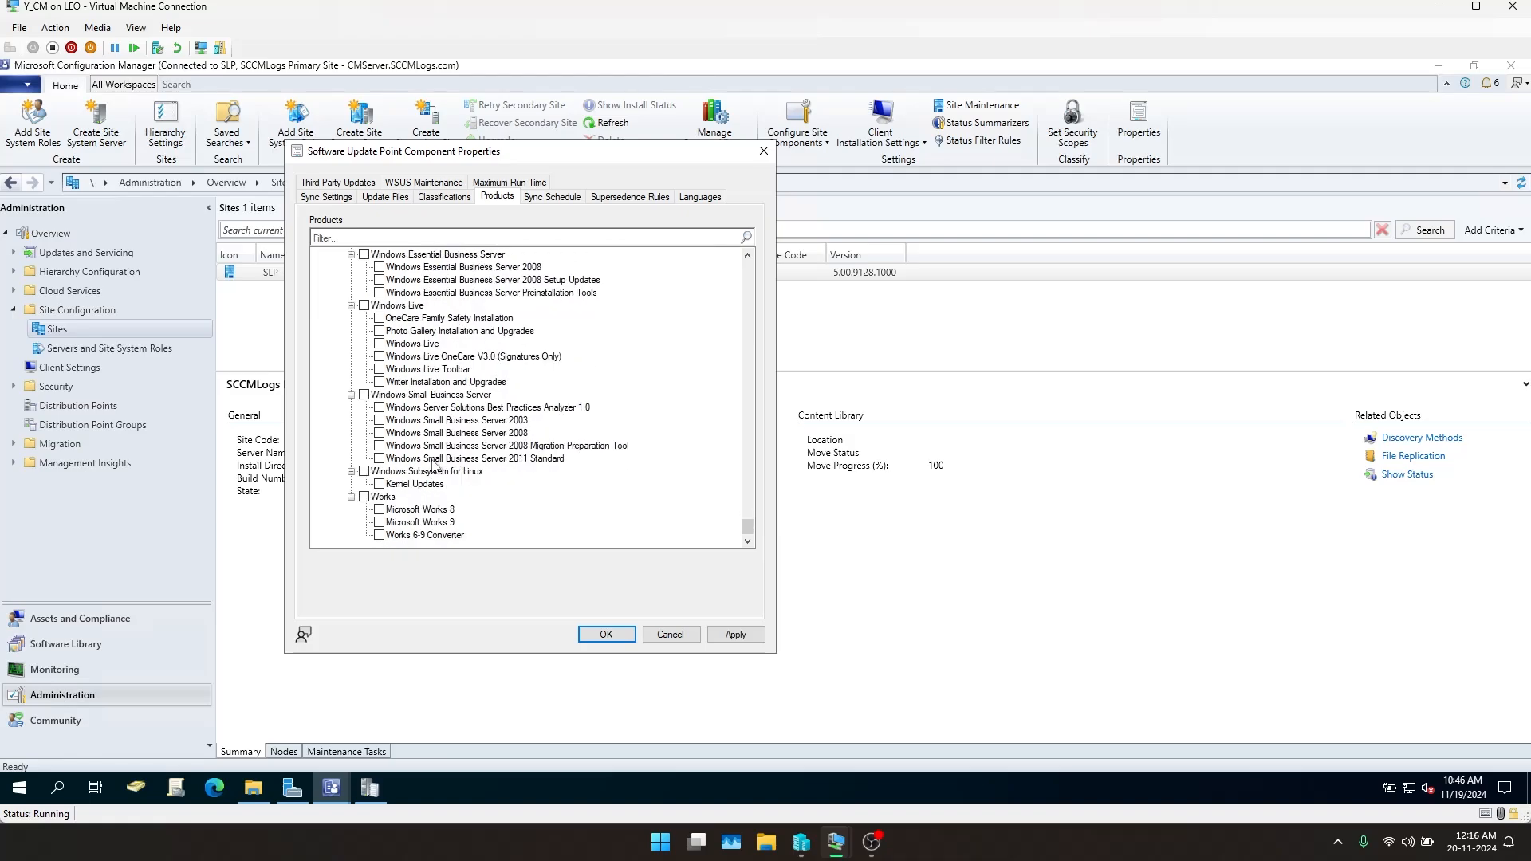
scroll(435, 467, up, 5)
scroll(426, 399, up, 9)
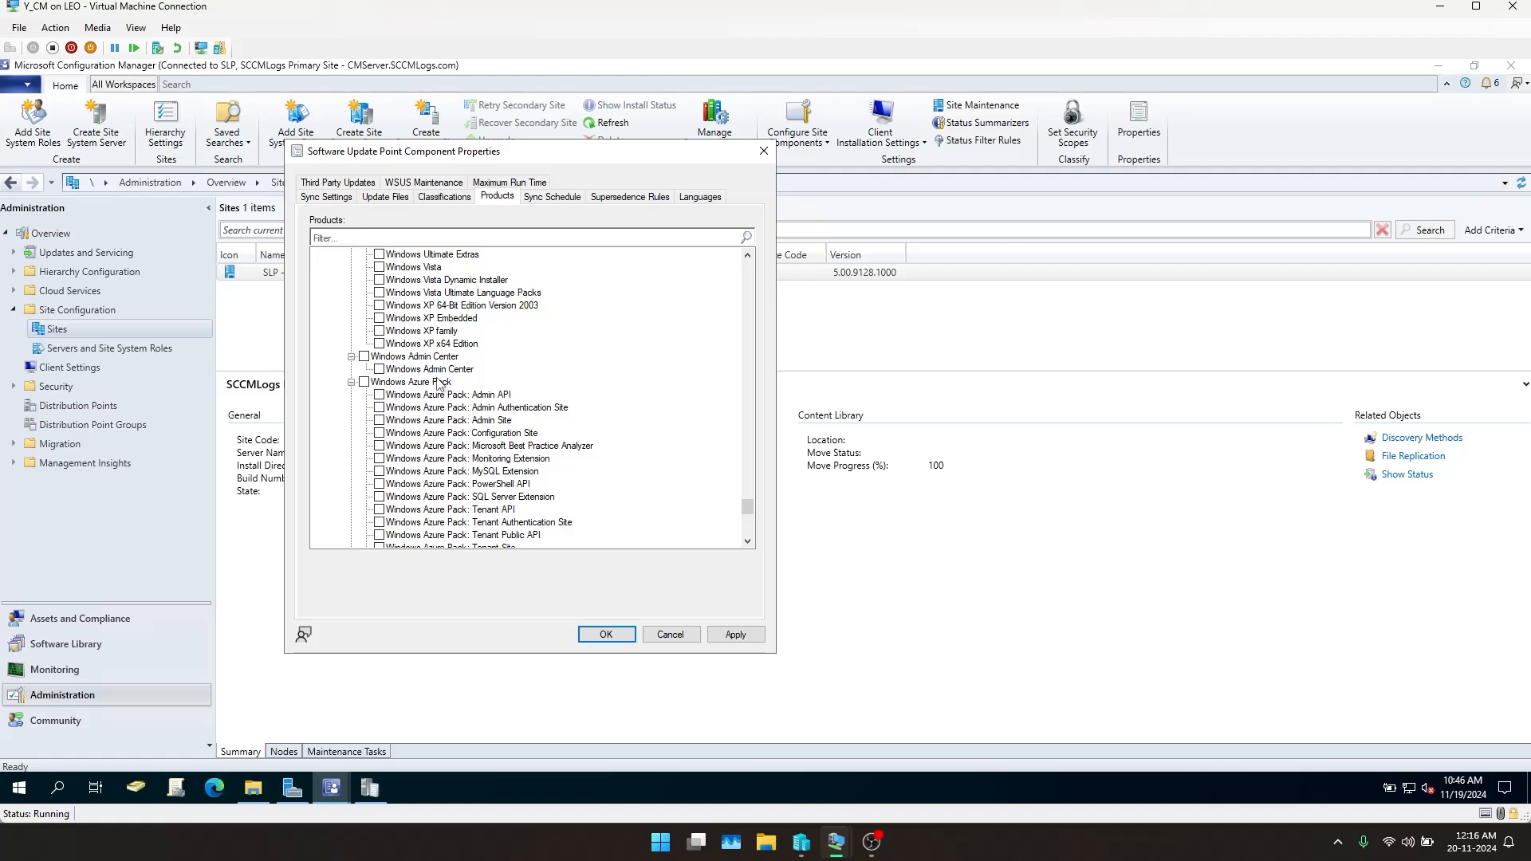
scroll(422, 371, up, 15)
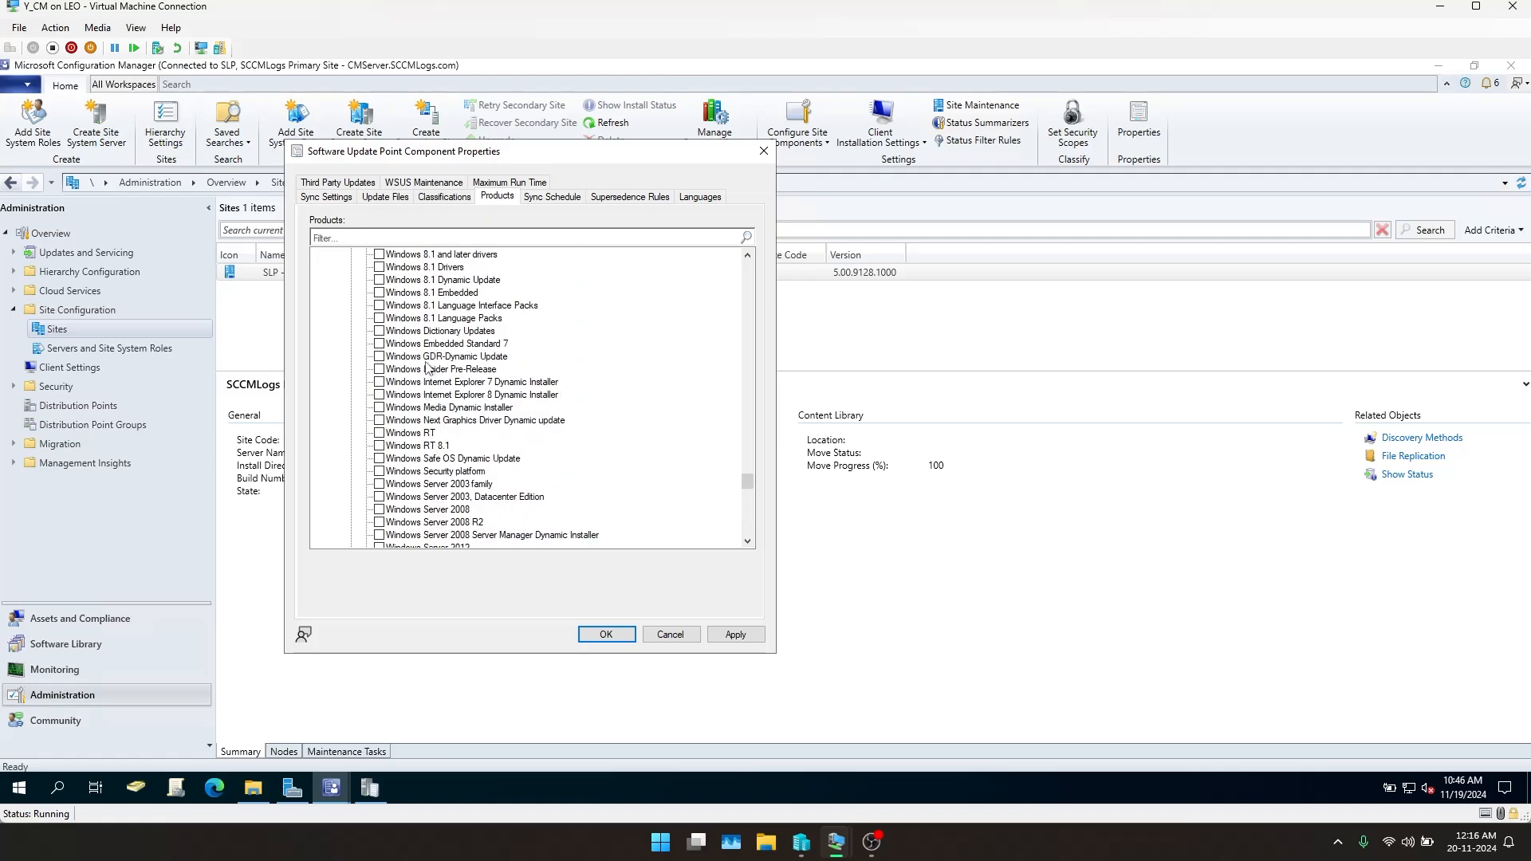
scroll(428, 357, up, 4)
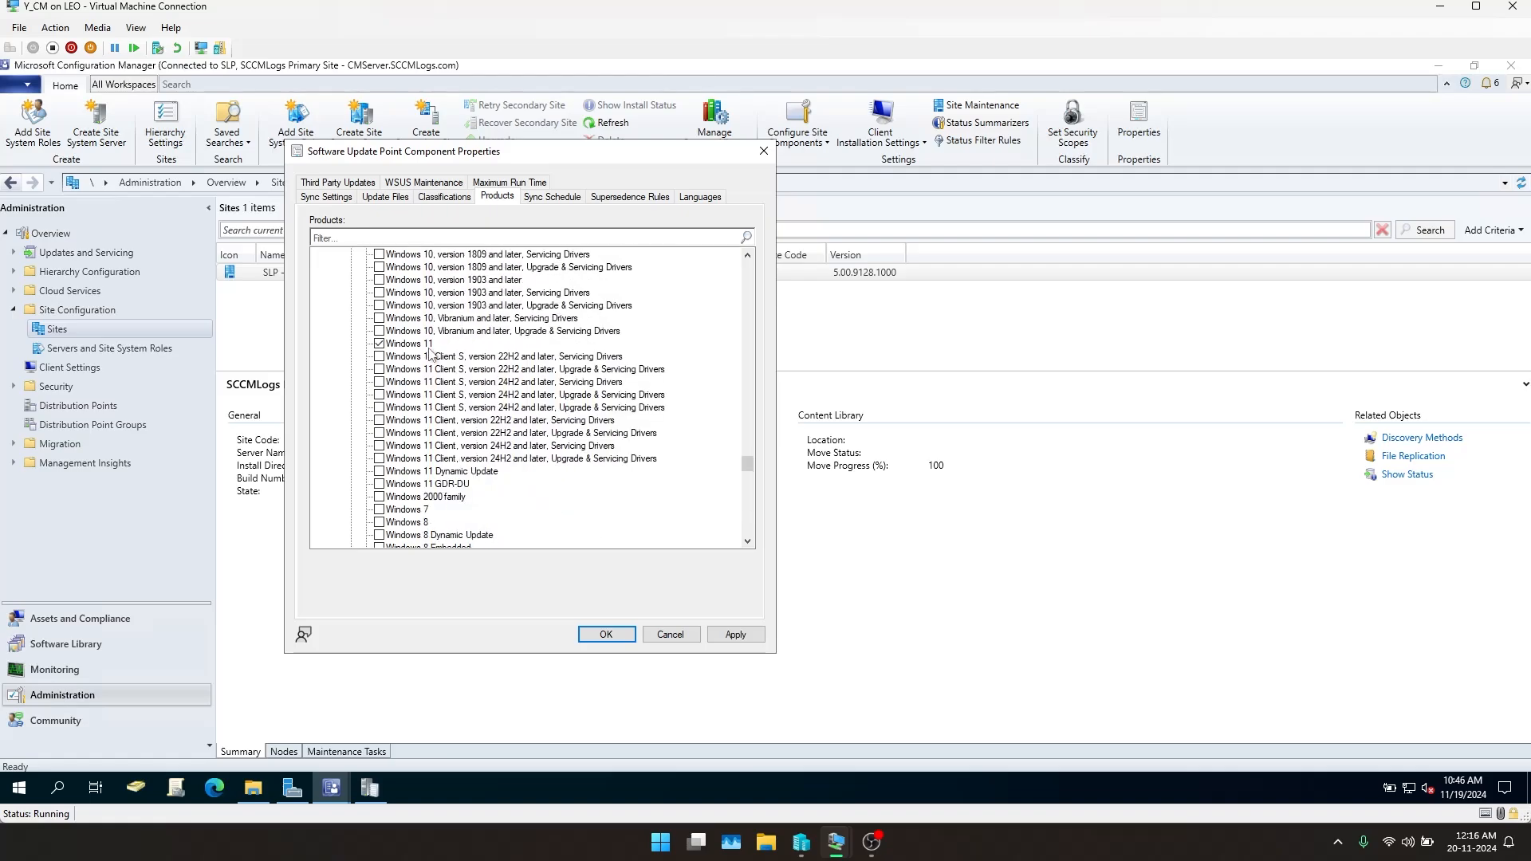
Choose the Critical Updates, Security Updates and Upgrades classifications, and save the Software Update Point component properties
click(456, 197)
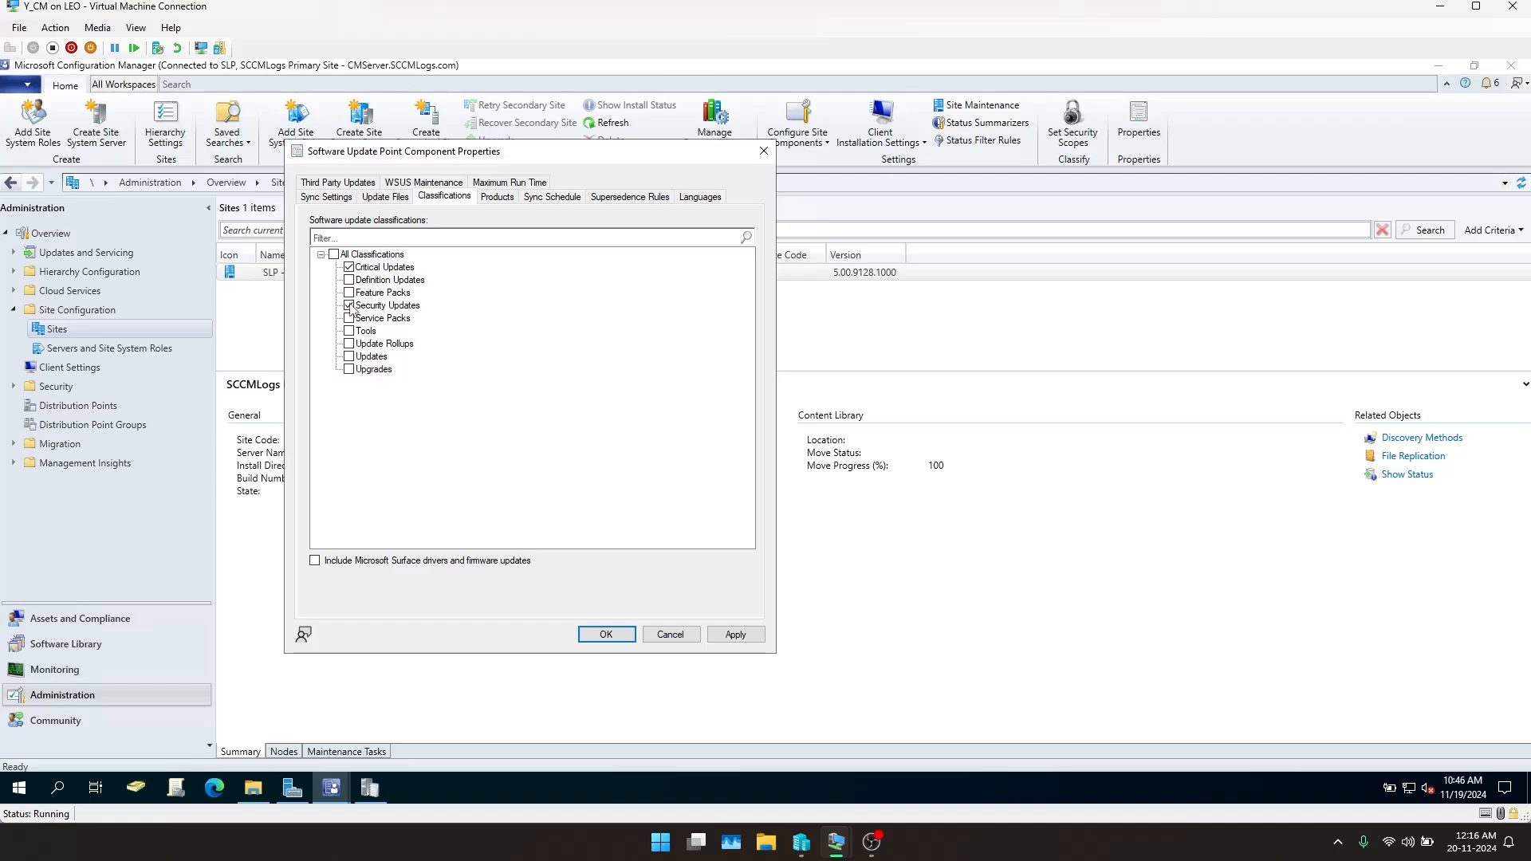
click(349, 369)
click(269, 326)
click(396, 269)
click(405, 307)
click(377, 348)
click(378, 360)
click(385, 371)
click(503, 197)
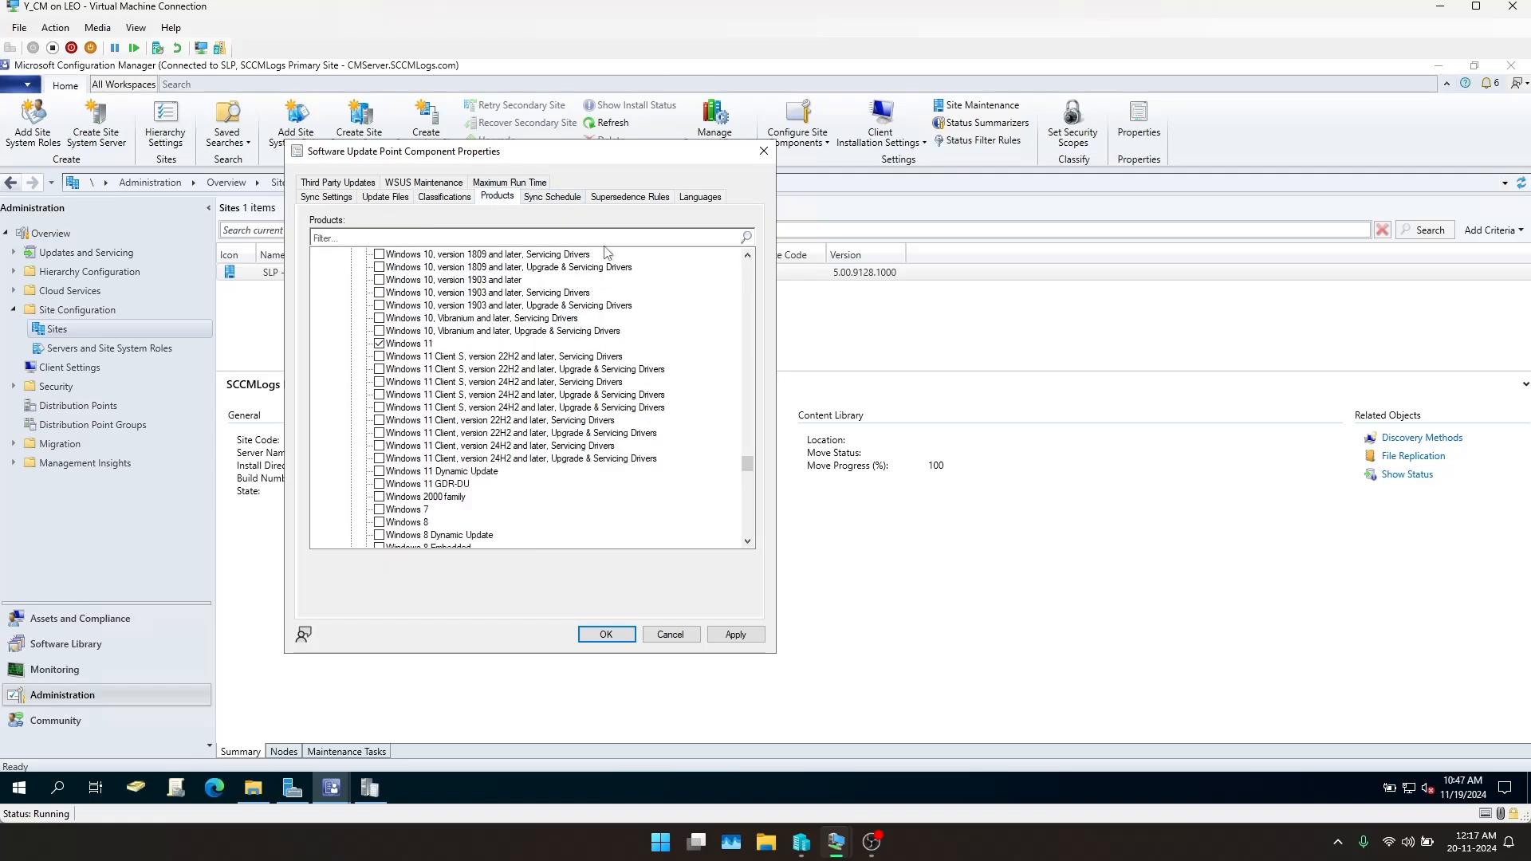
click(612, 643)
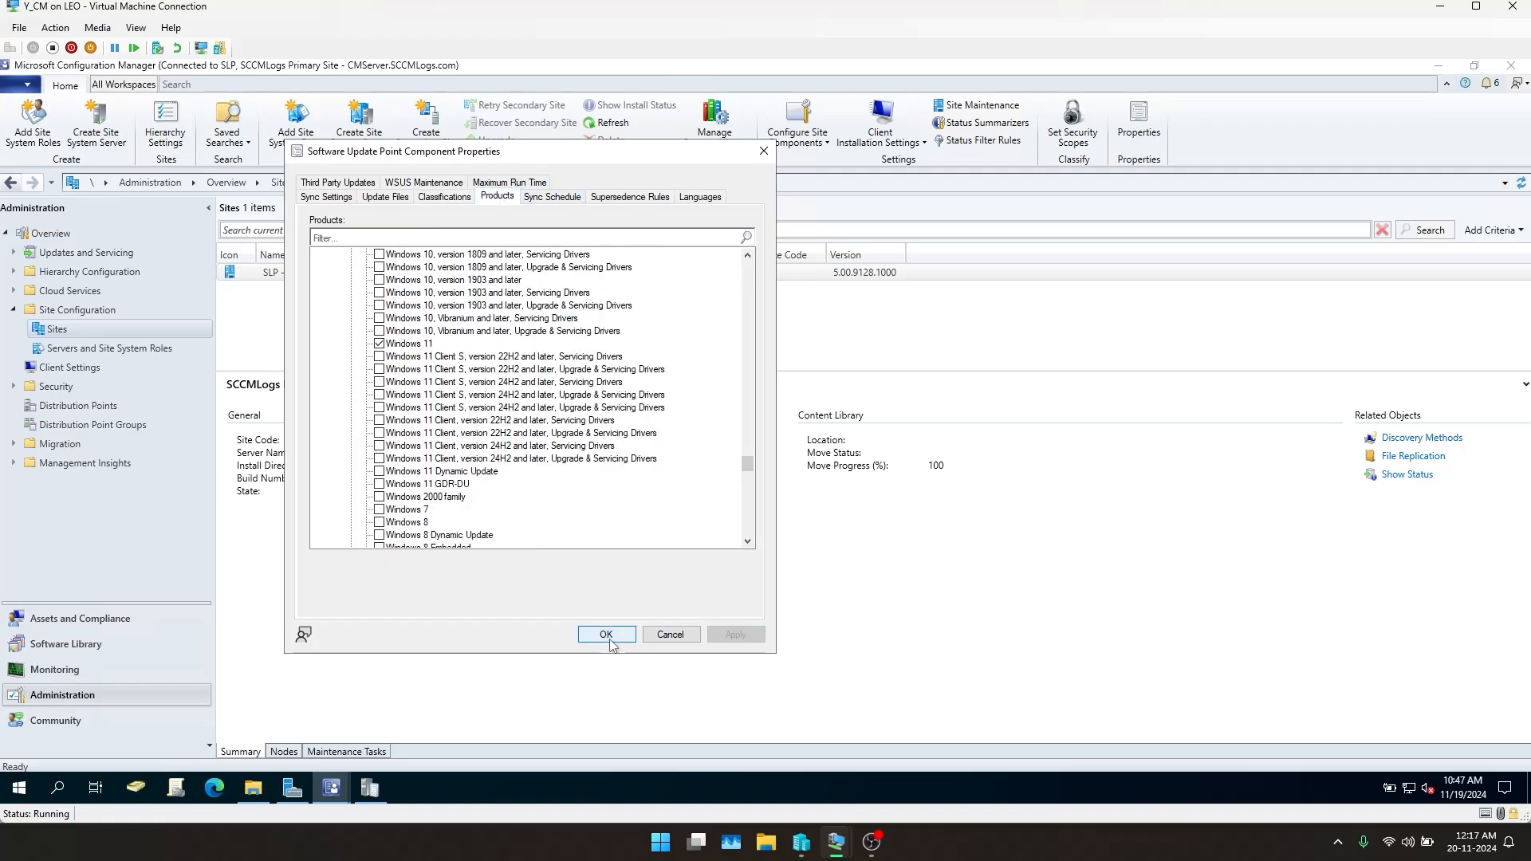
Check the last entry in wsyncmgr.log, and start a software updates synchronization for All Software Updates in the Software Library
click(369, 788)
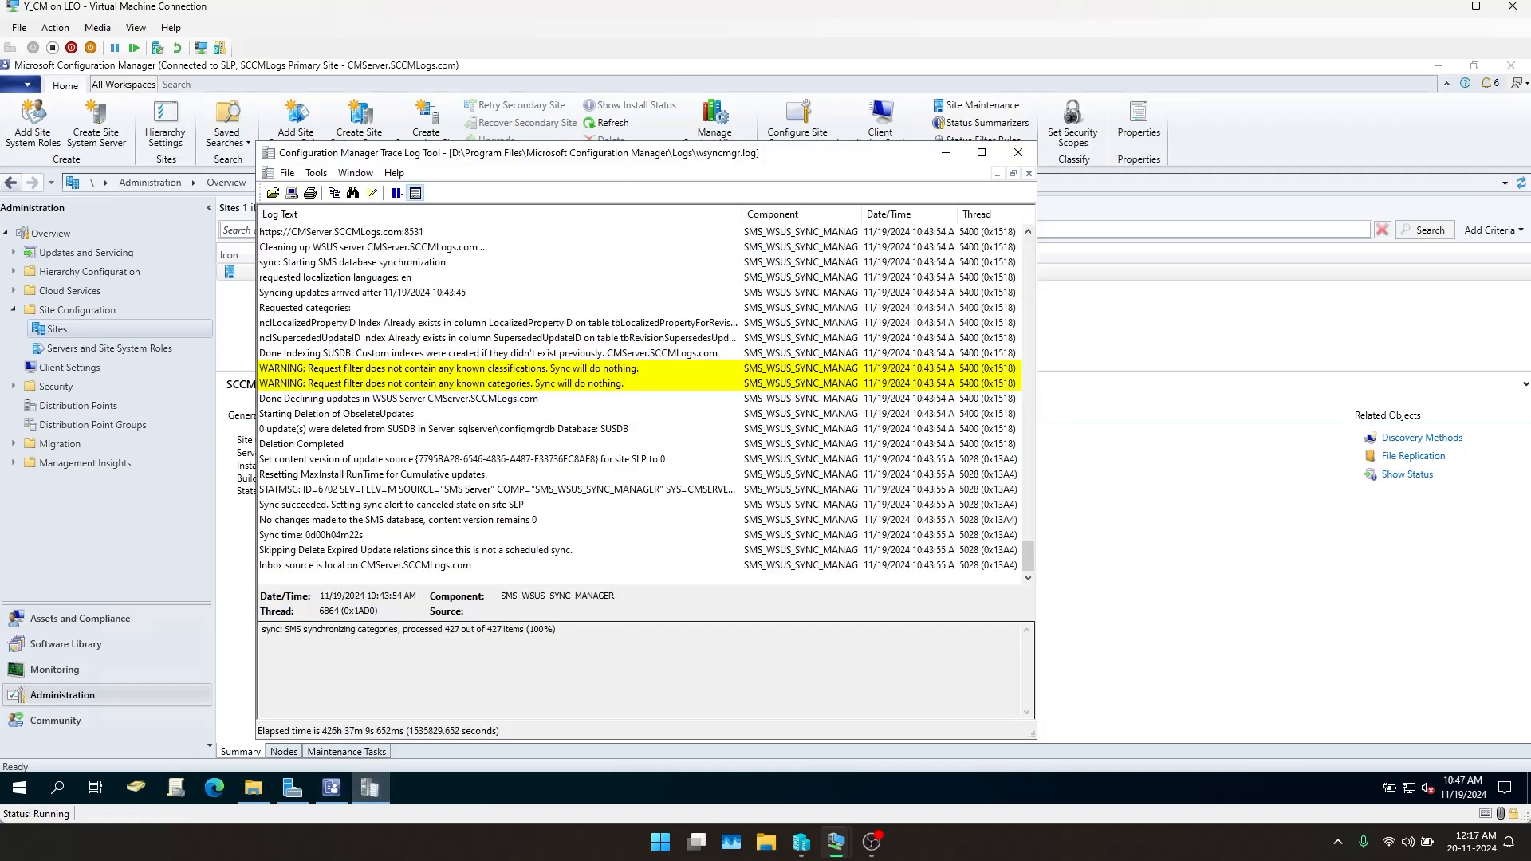
click(392, 568)
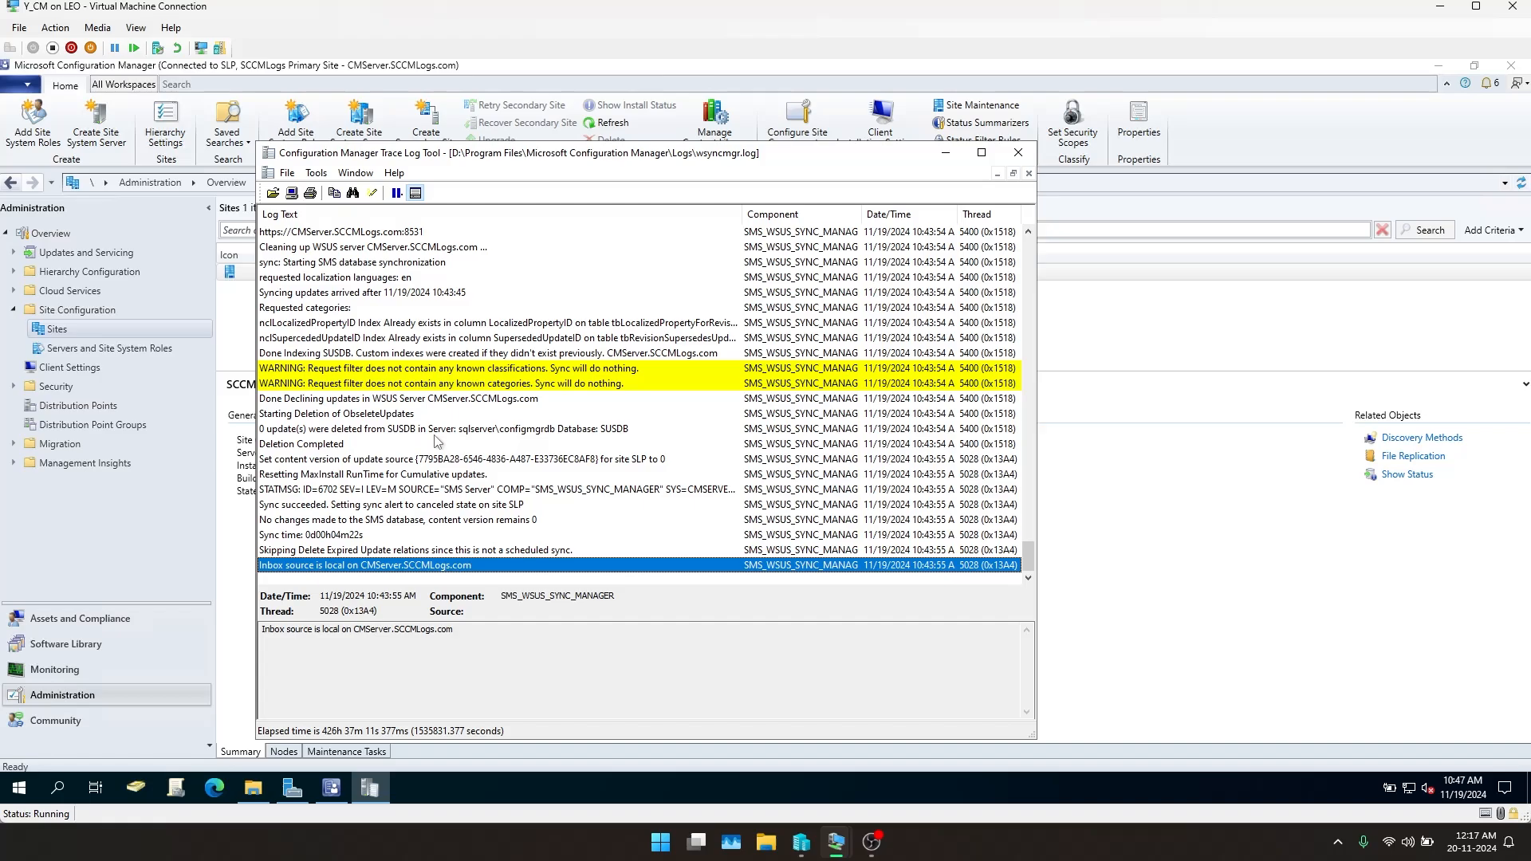
click(72, 653)
click(72, 652)
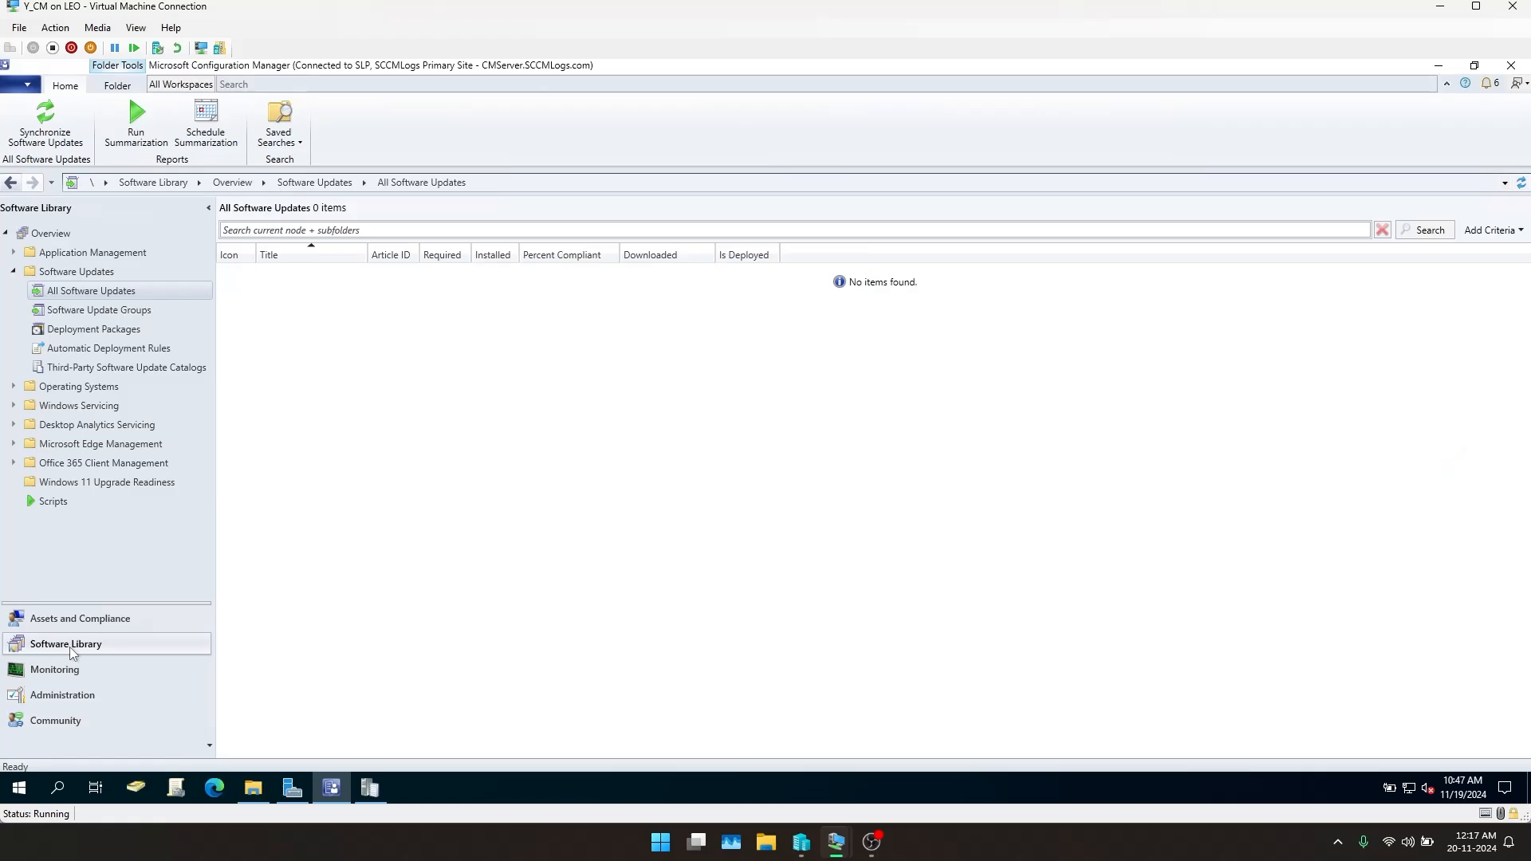
click(45, 120)
click(814, 515)
Examine wsyncmgr.log for the newly started synchronization, comparing the wakeup entries with the older SCF change entries
click(371, 788)
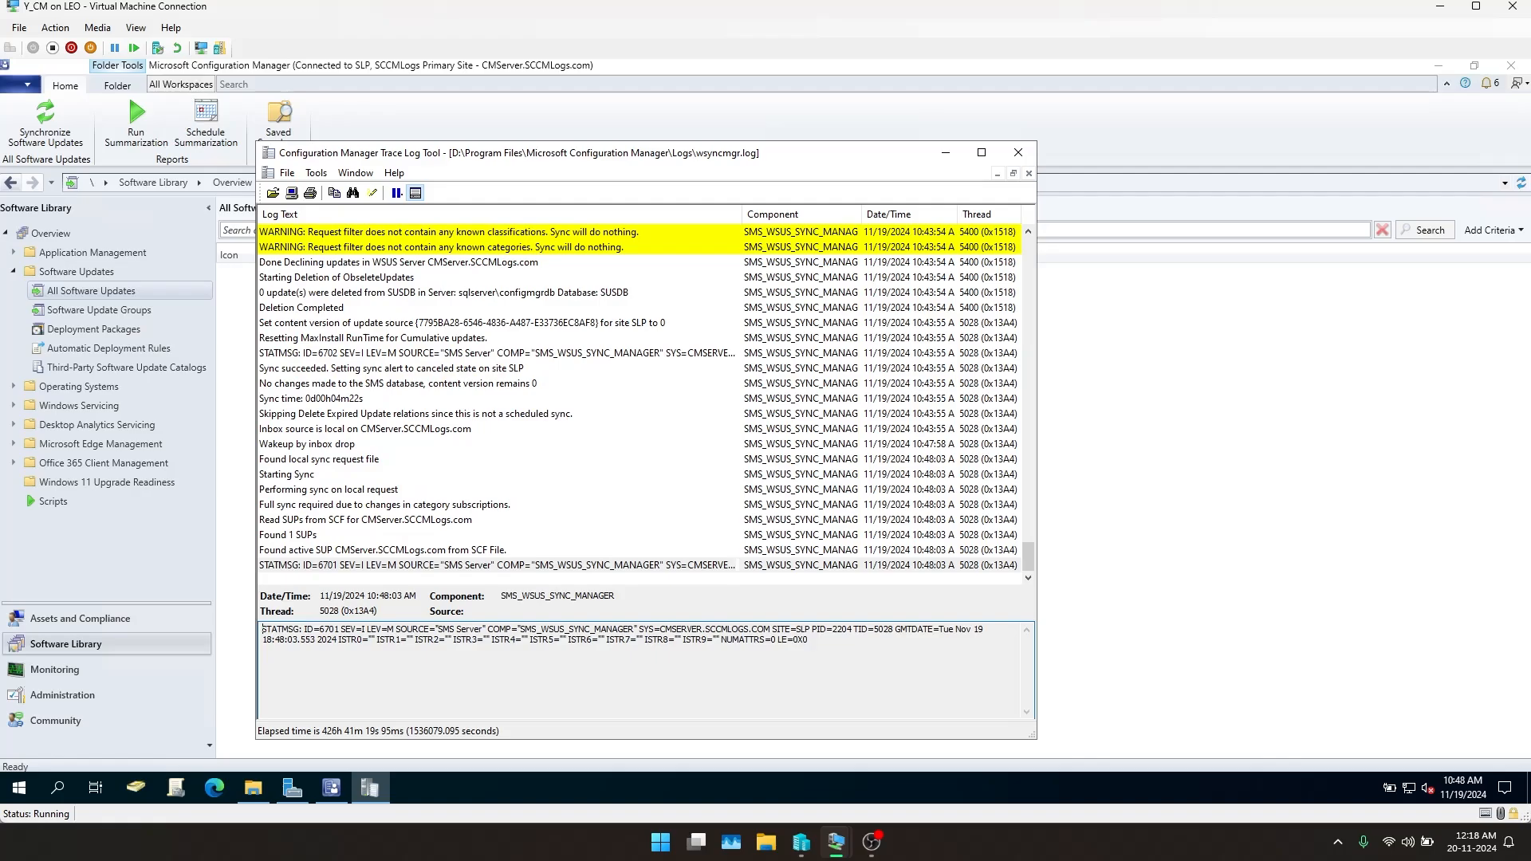
click(334, 444)
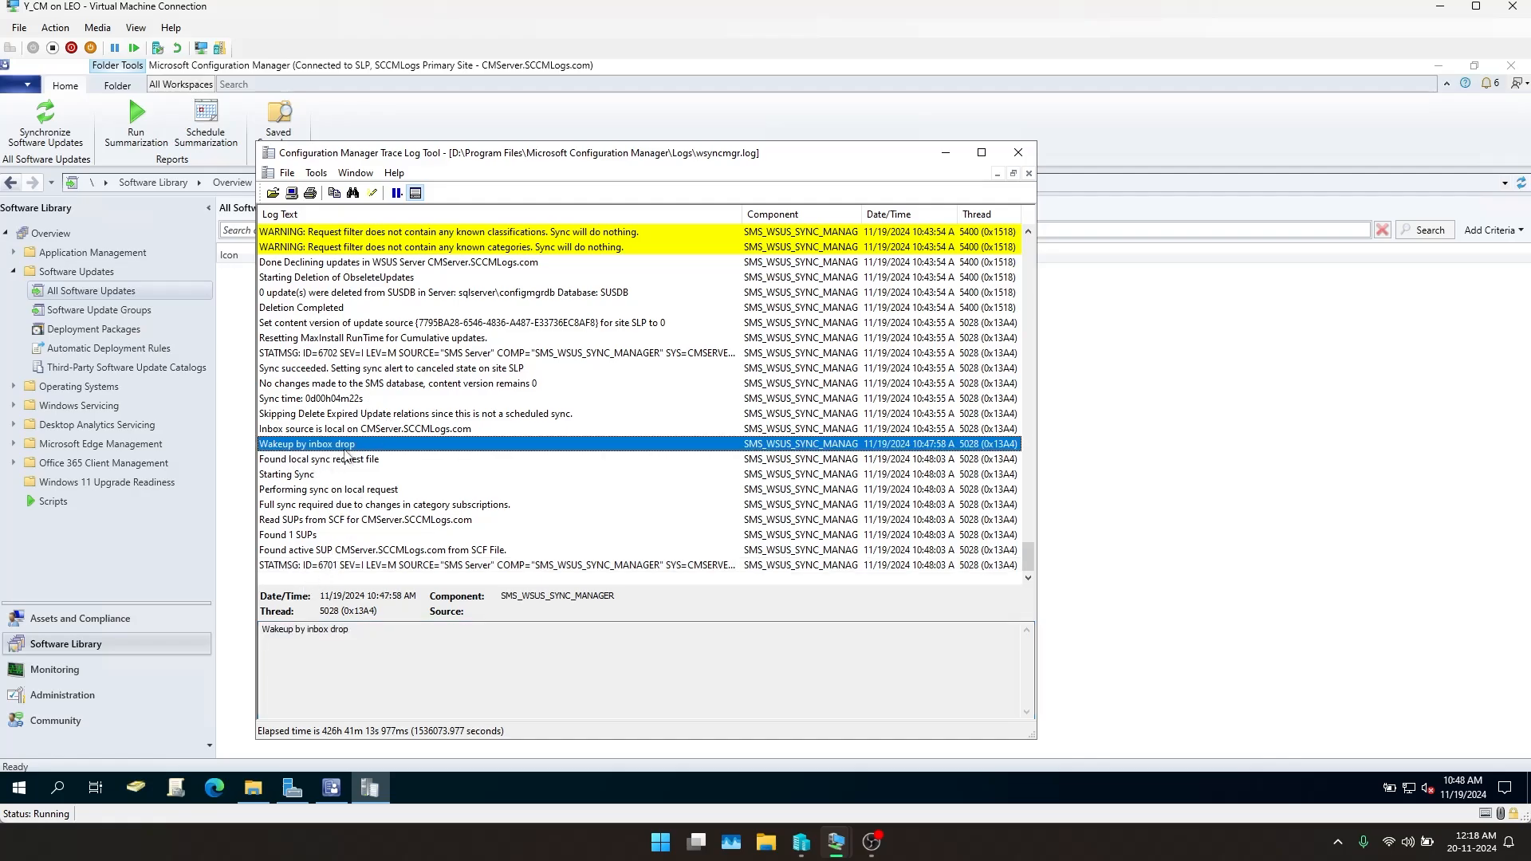
scroll(355, 456, up, 15)
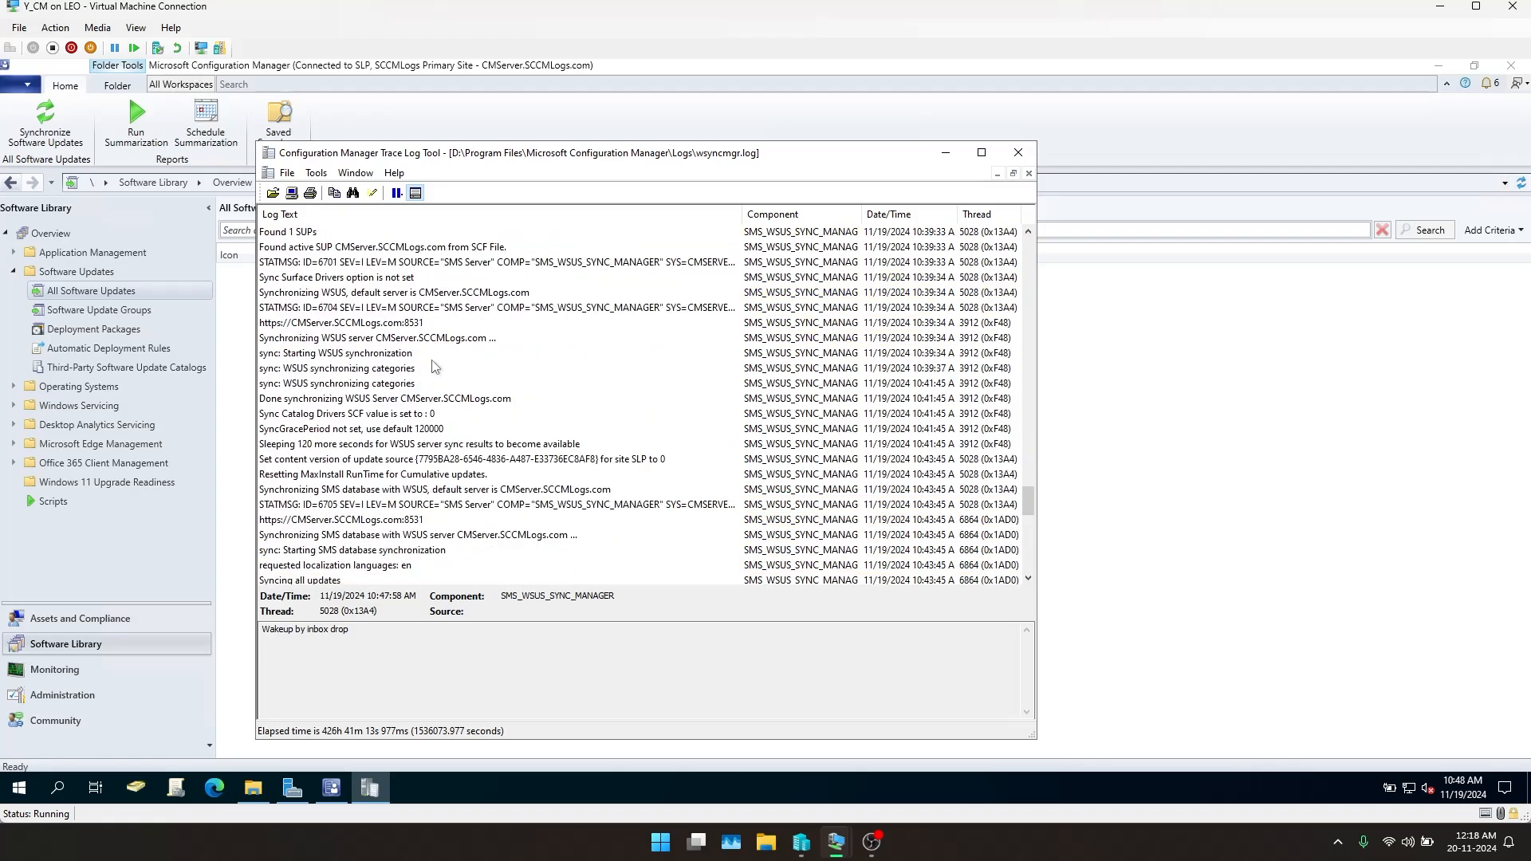
scroll(435, 365, up, 10)
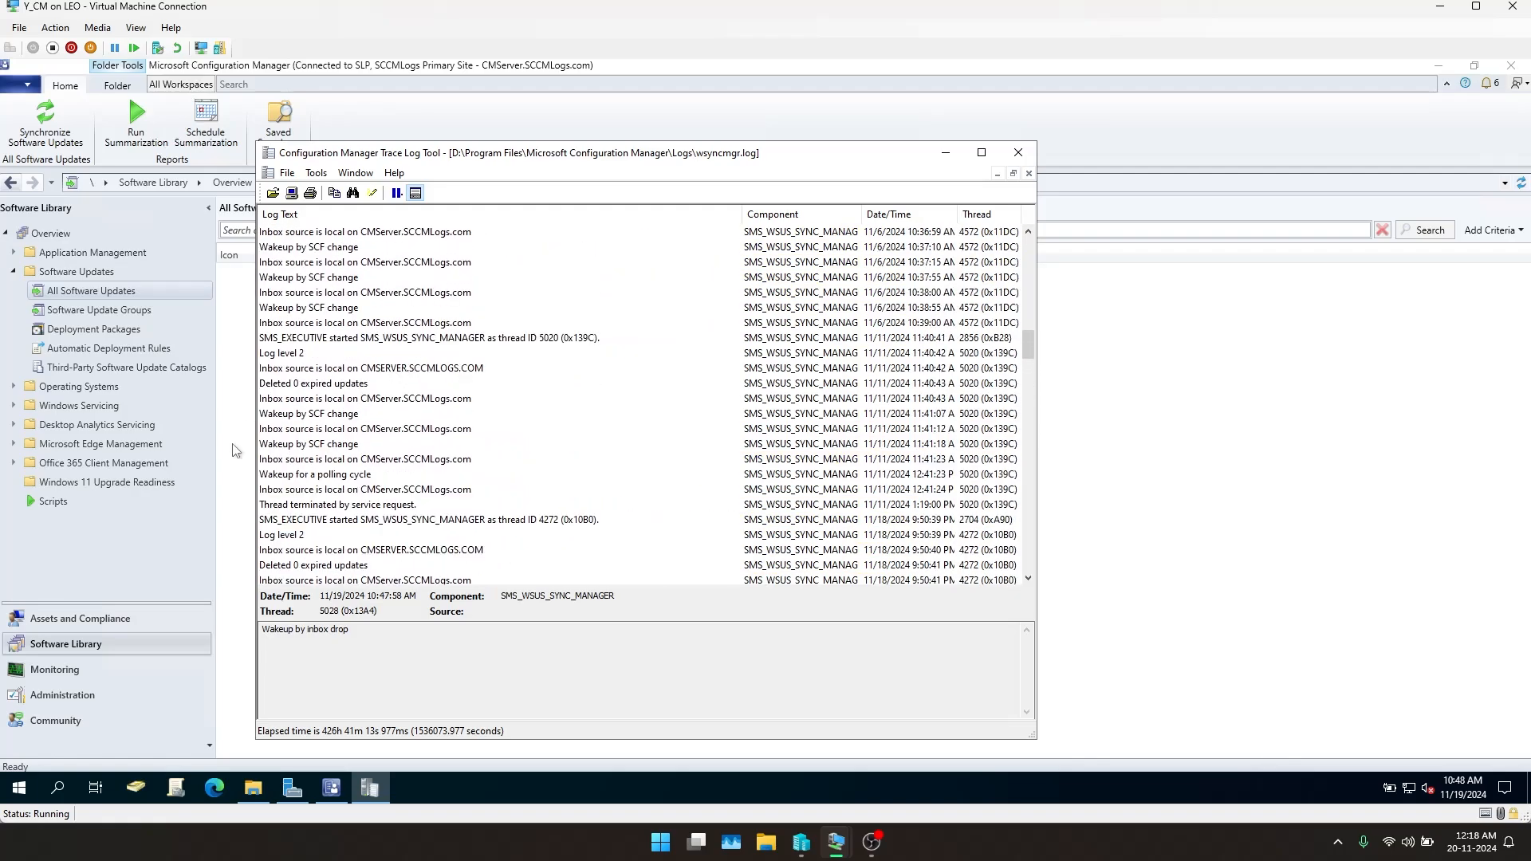
click(335, 445)
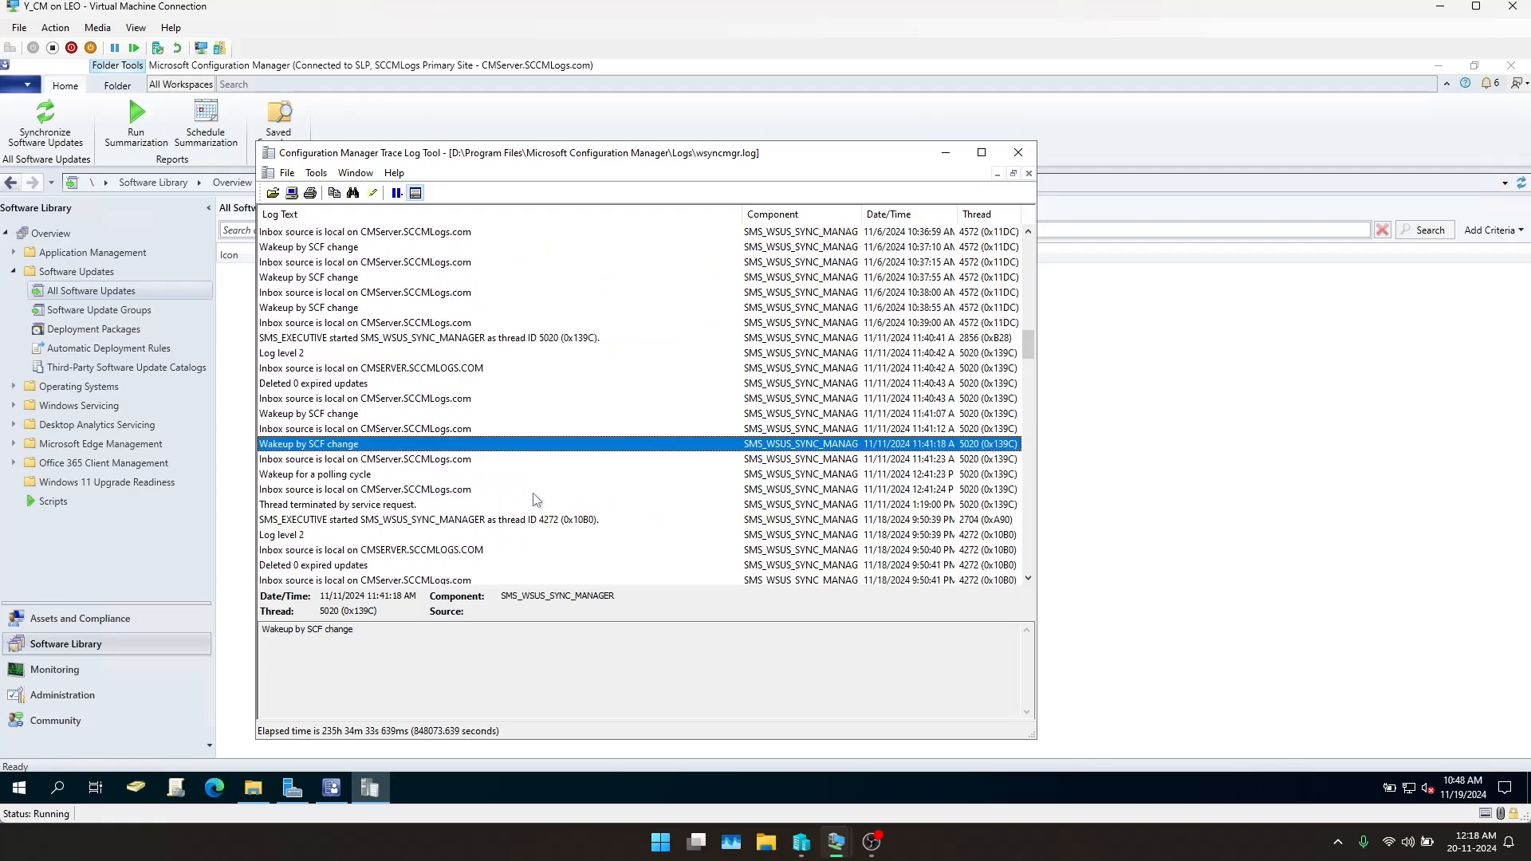
scroll(368, 448, down, 10)
scroll(372, 445, down, 15)
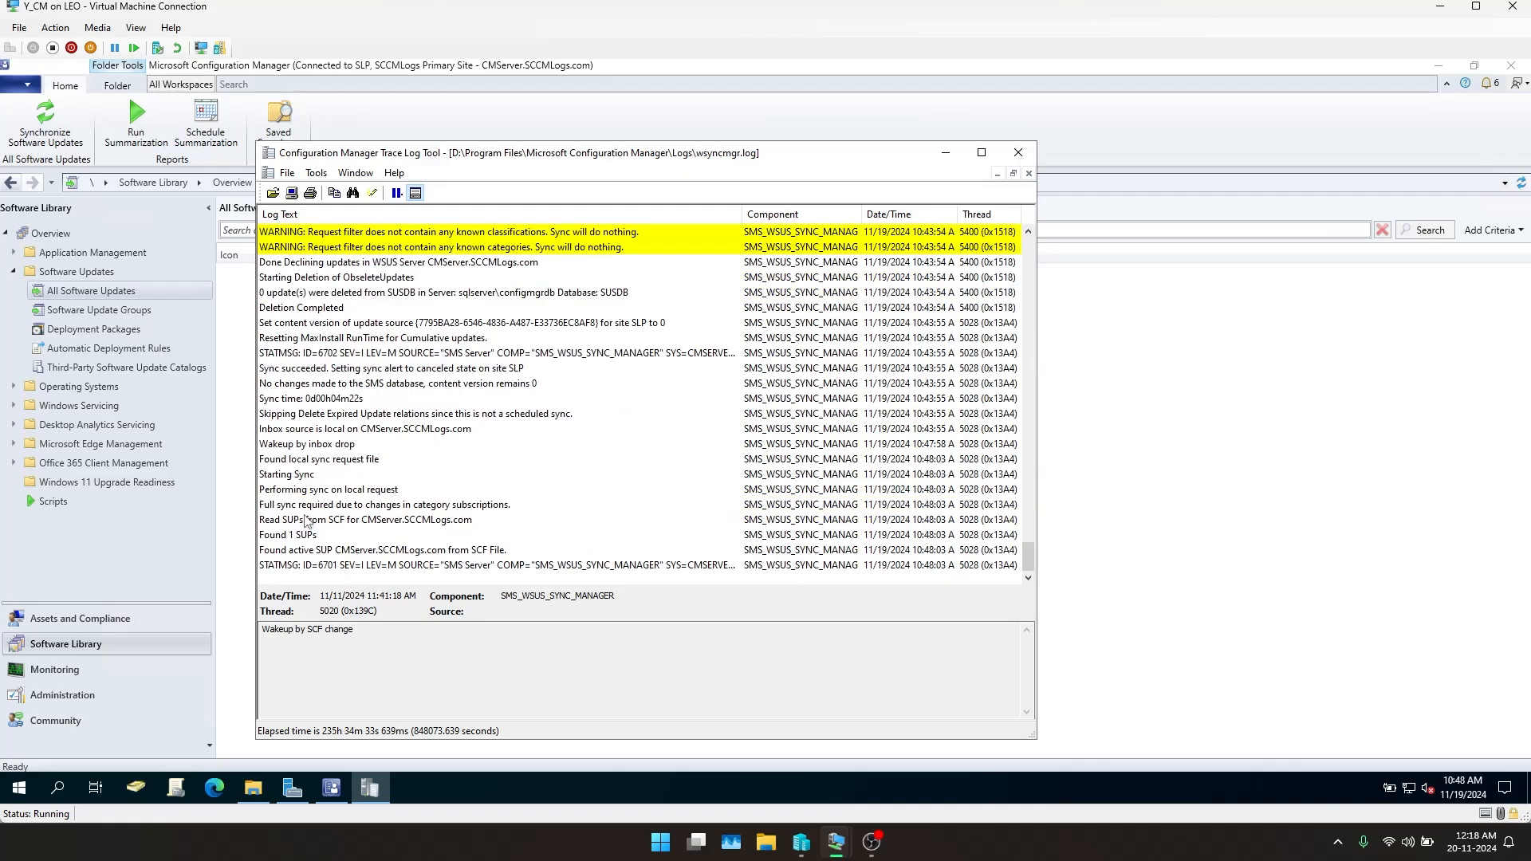
click(310, 566)
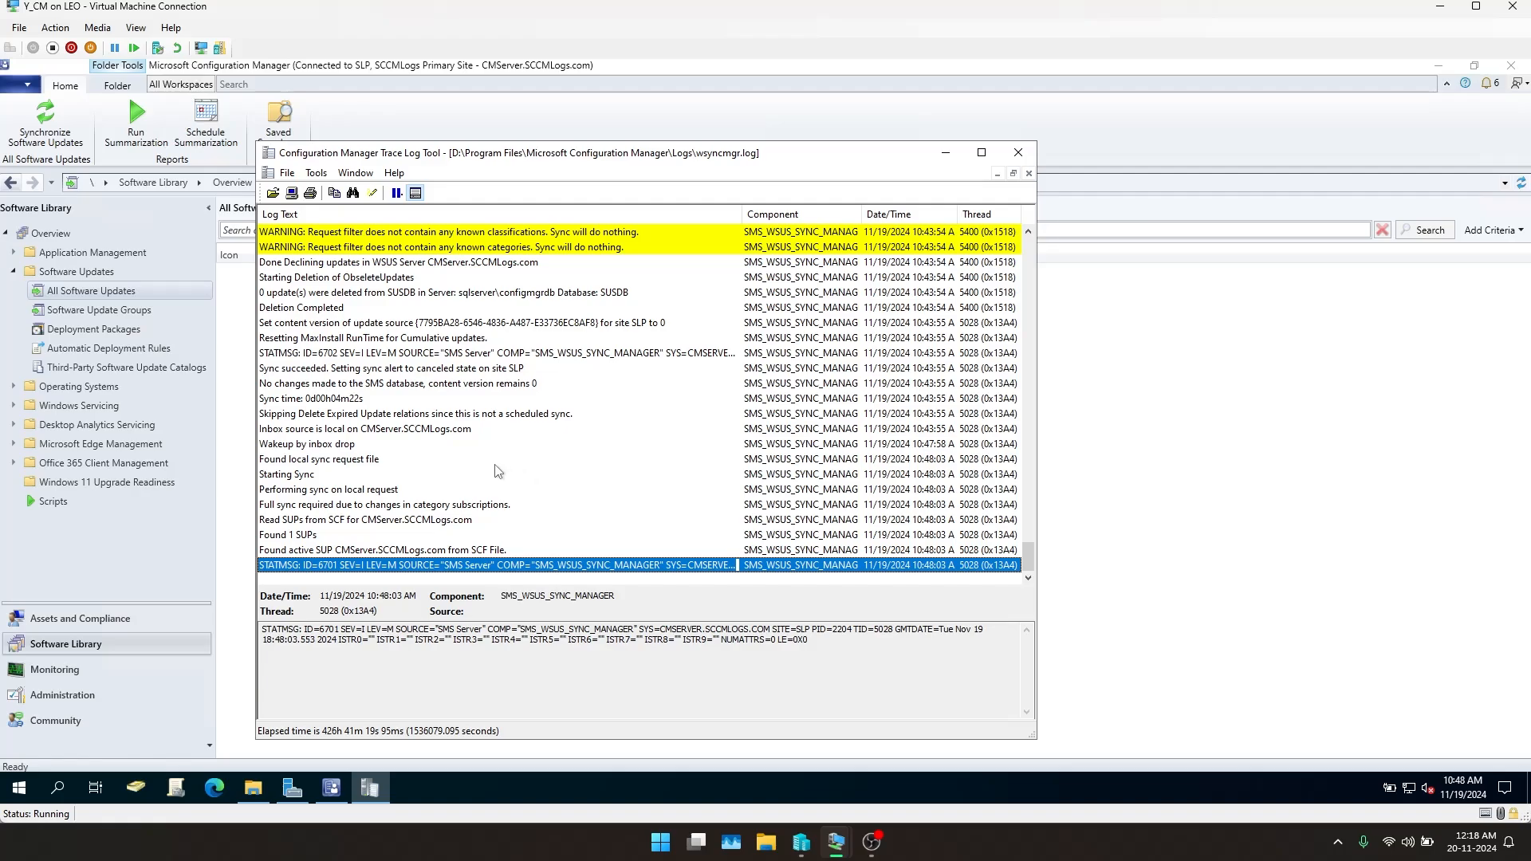
click(945, 152)
Open the member list of the SCCMWebServers security group in Active Directory Users and Computers, launched from Server Manager
click(277, 788)
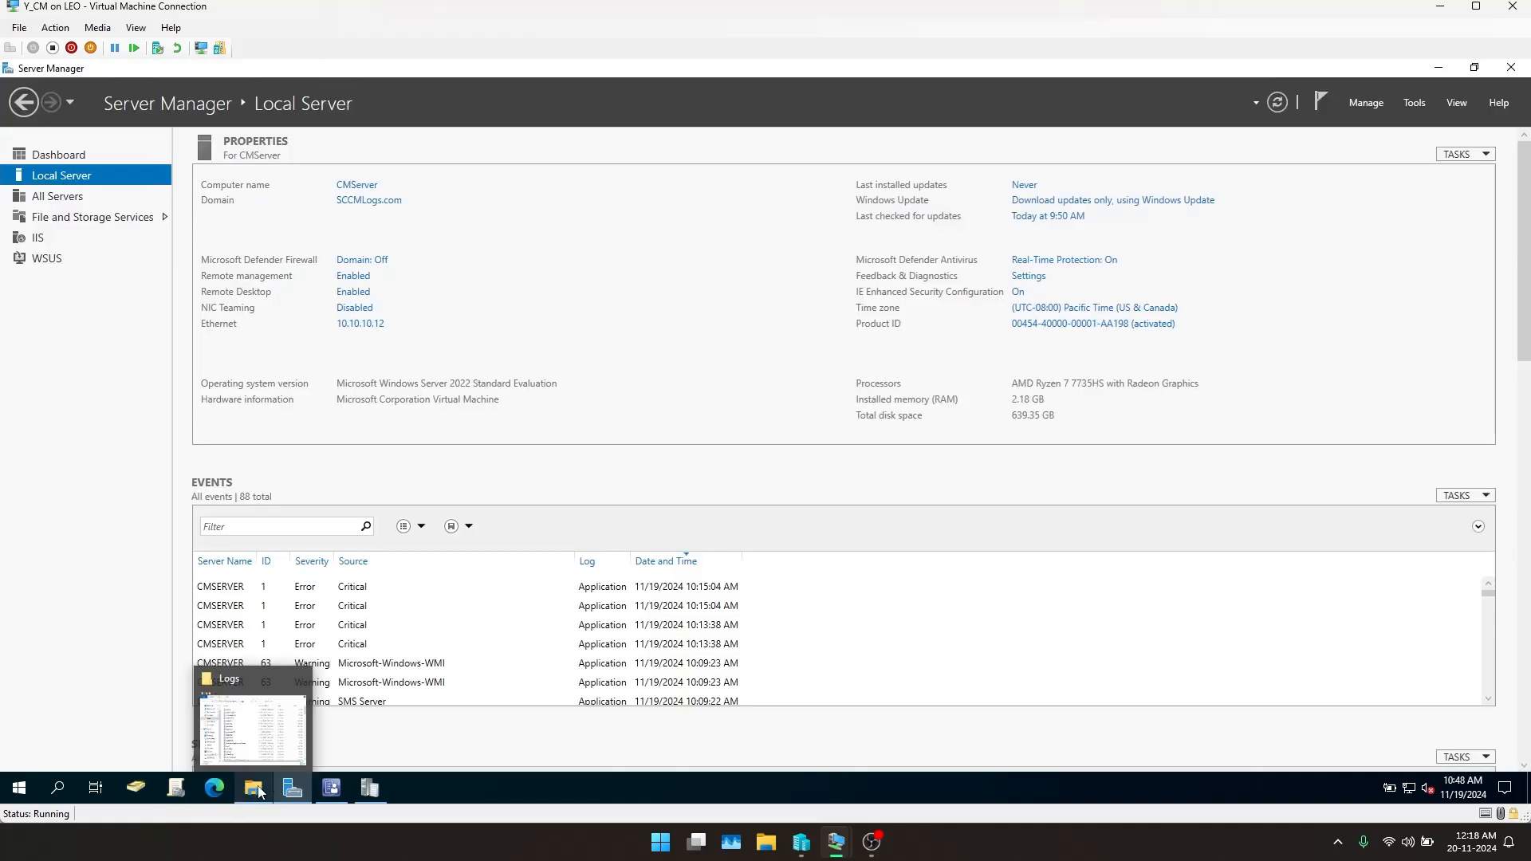
click(1416, 104)
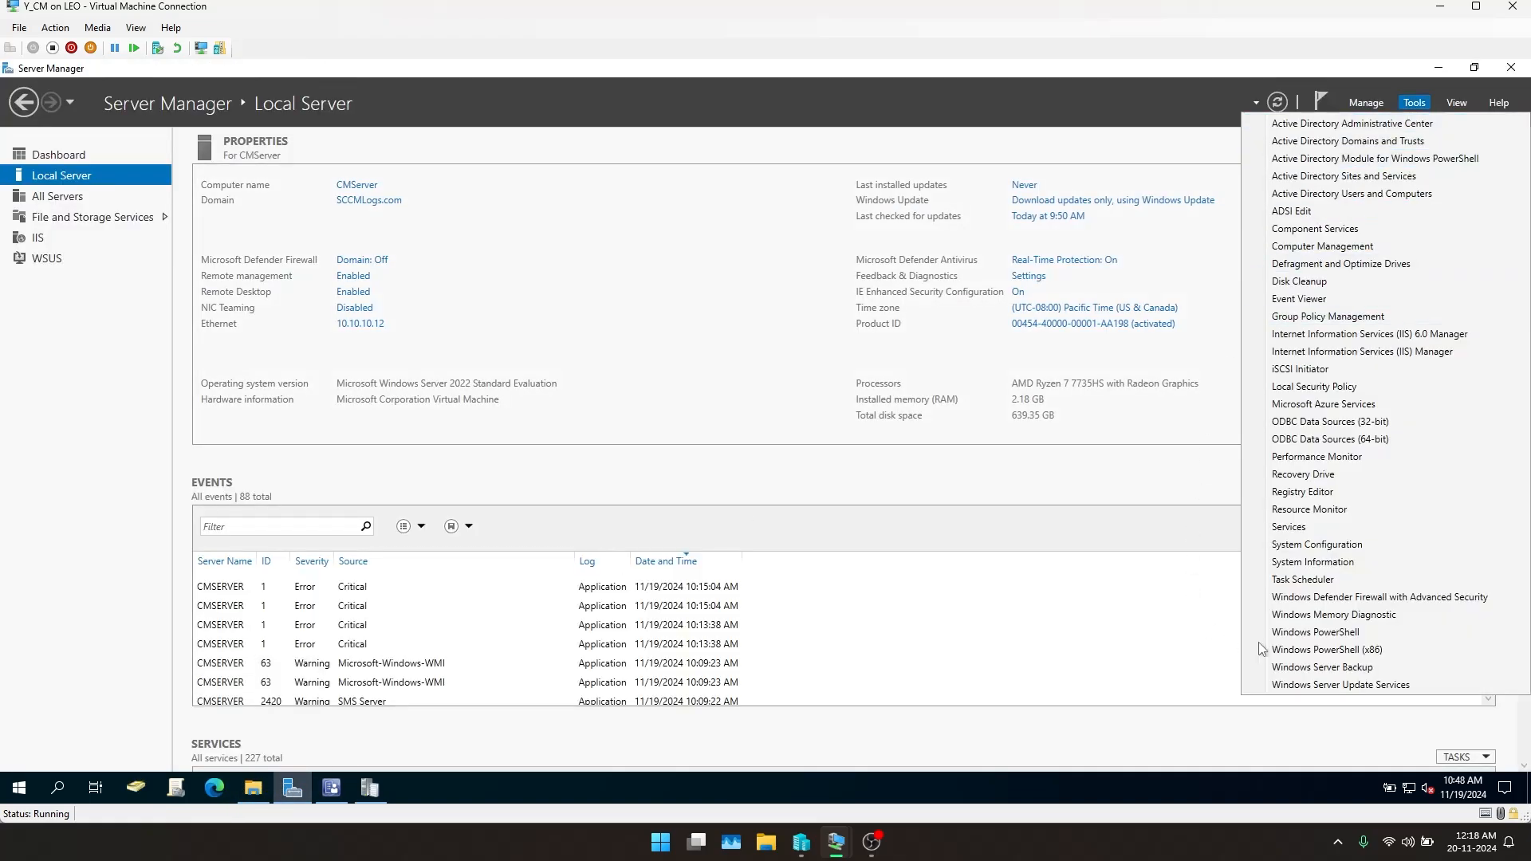
click(1353, 194)
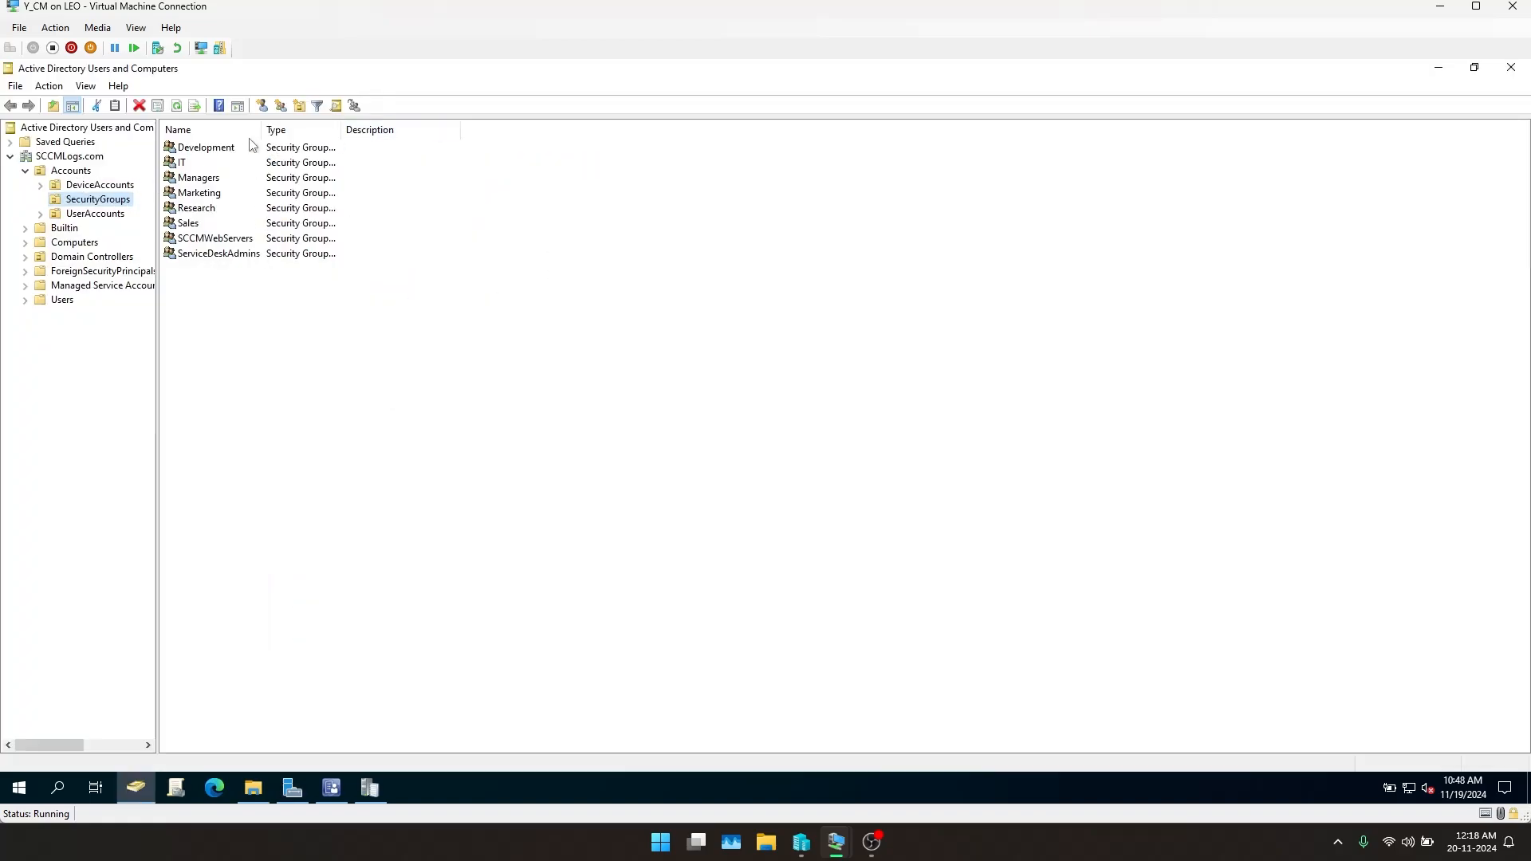
double_click(203, 239)
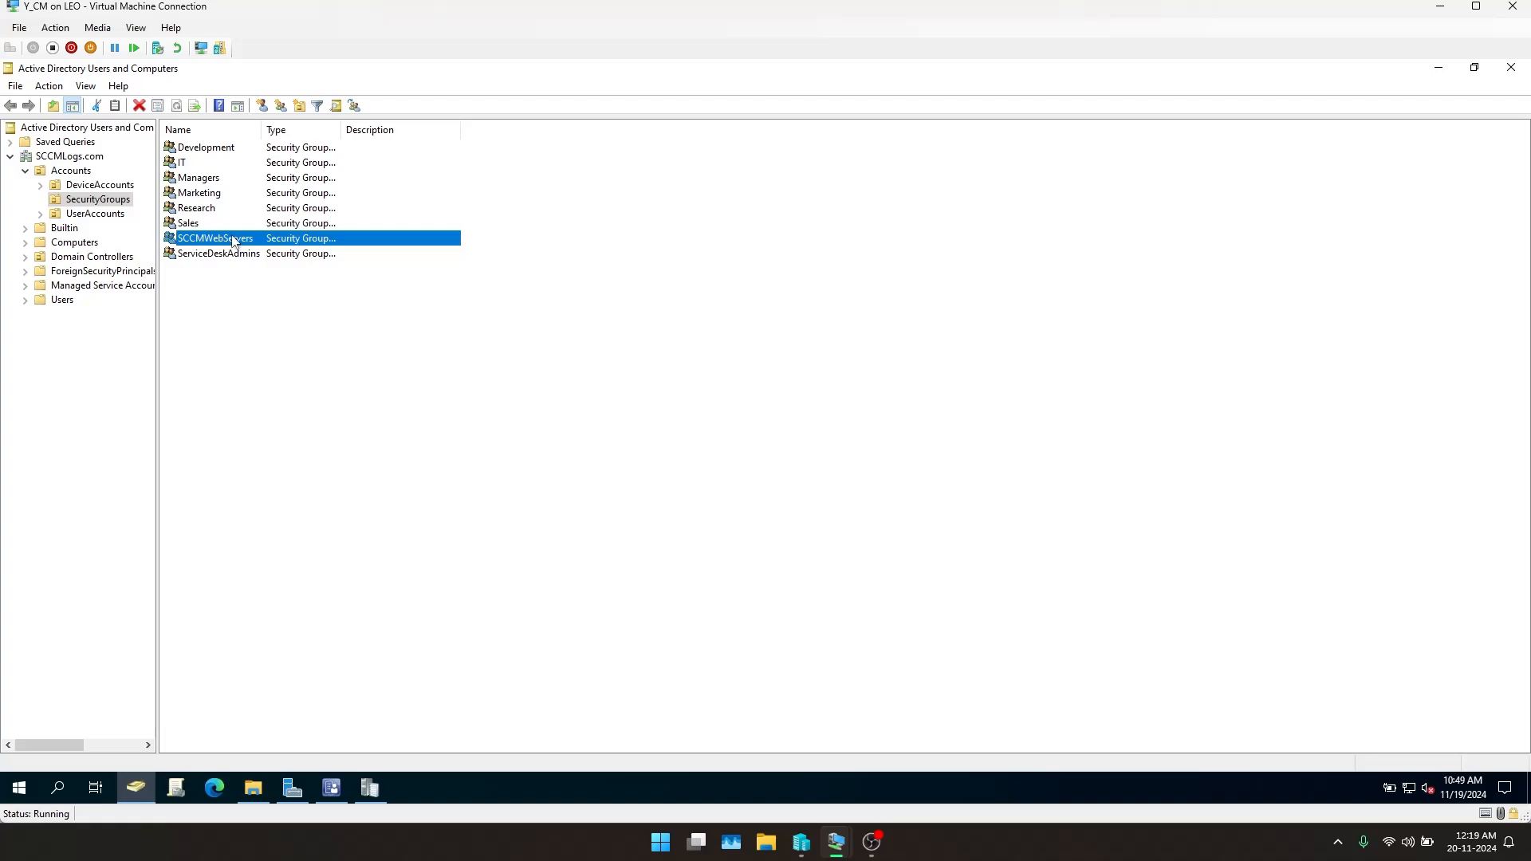
click(674, 271)
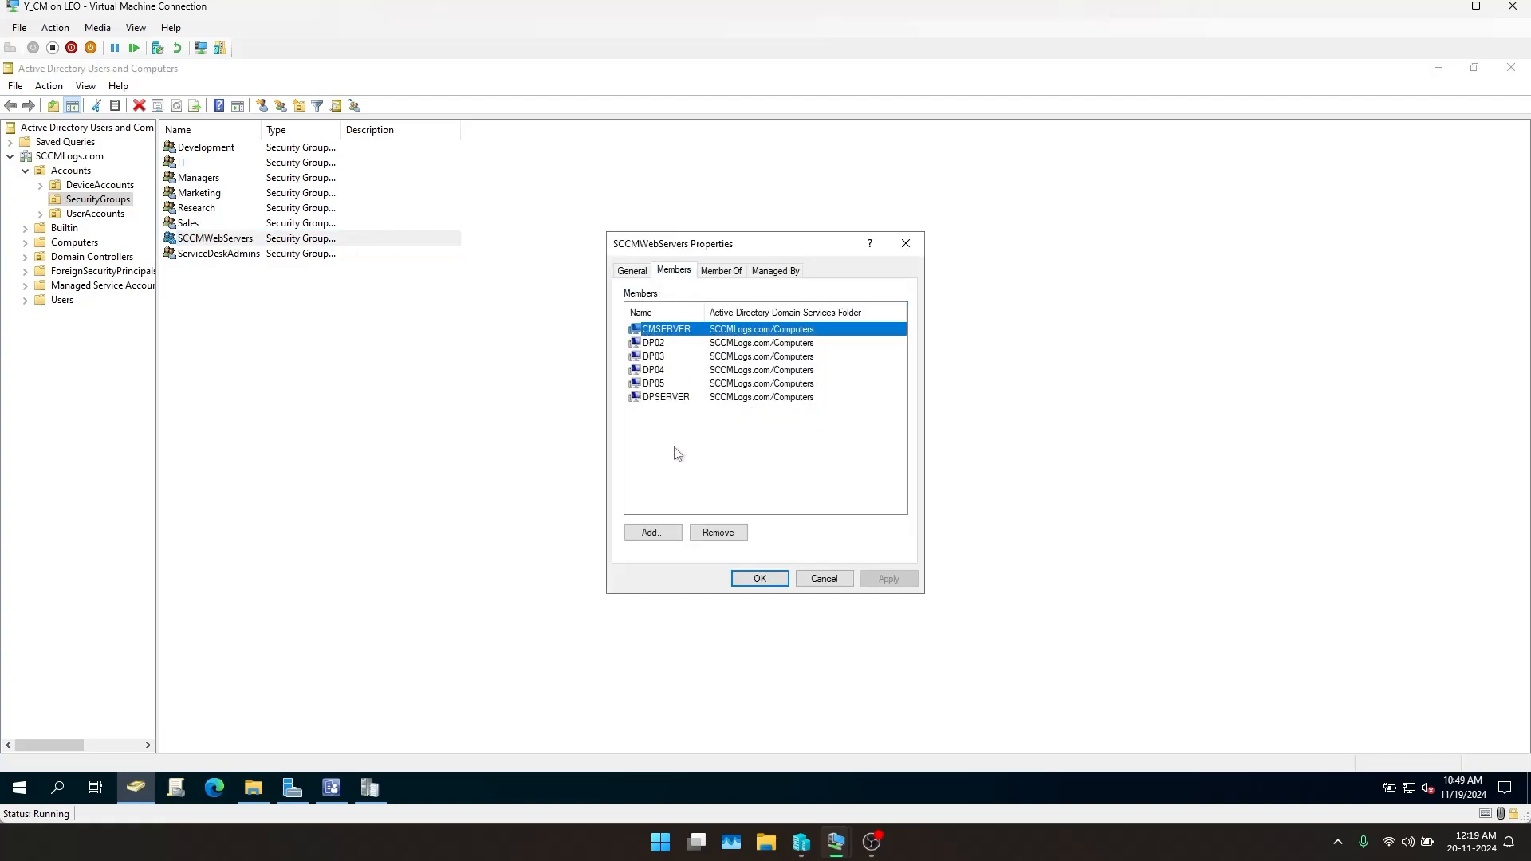
Add the computer SUPSERVER to the SCCMWebServers group with Computers included as an object type, save, and close Active Directory Users and Computers
click(645, 534)
click(918, 314)
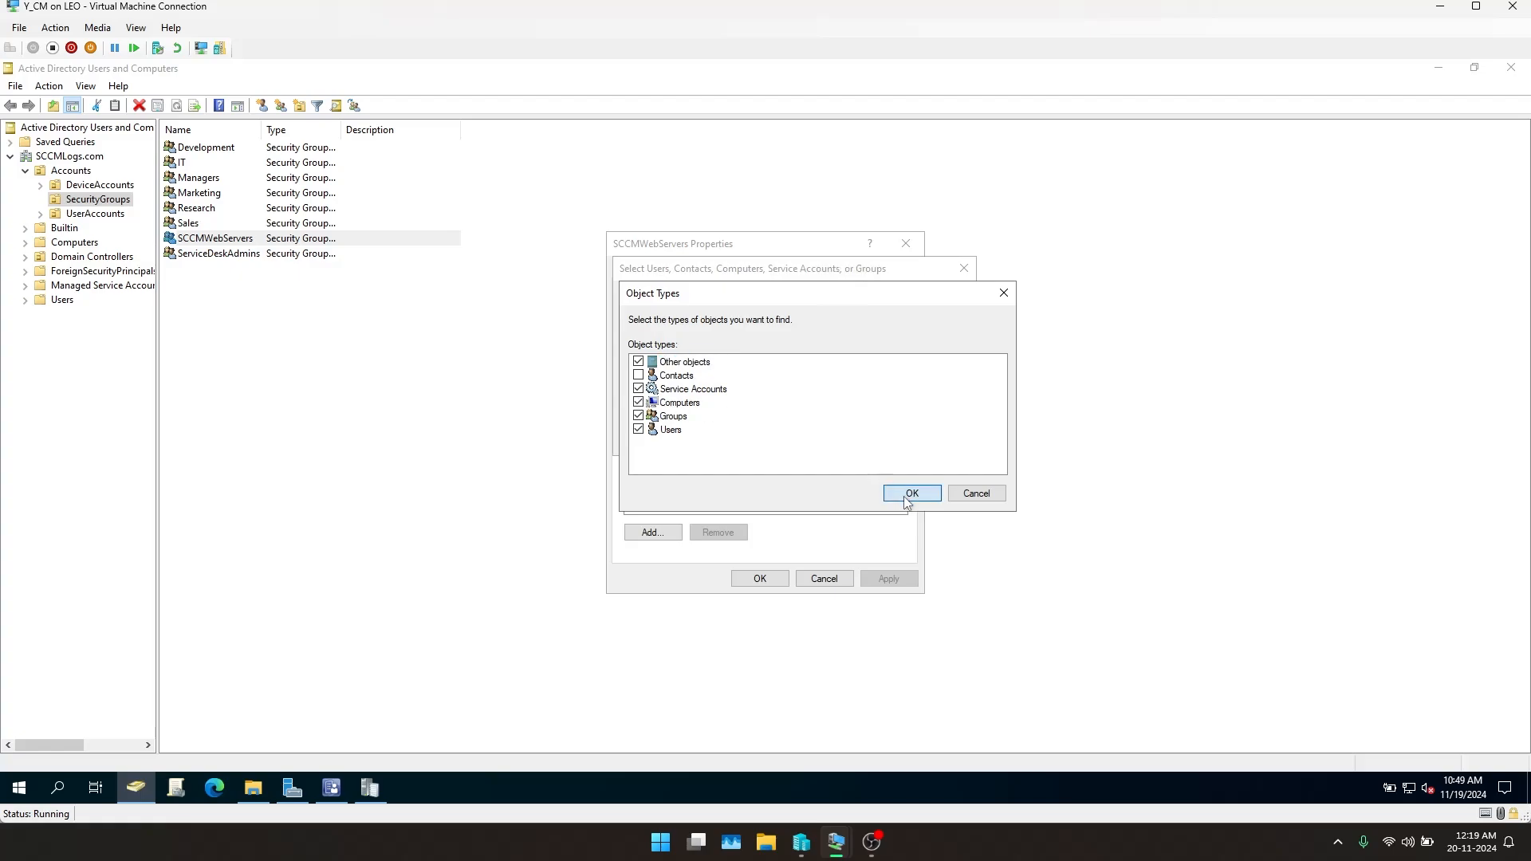
click(911, 492)
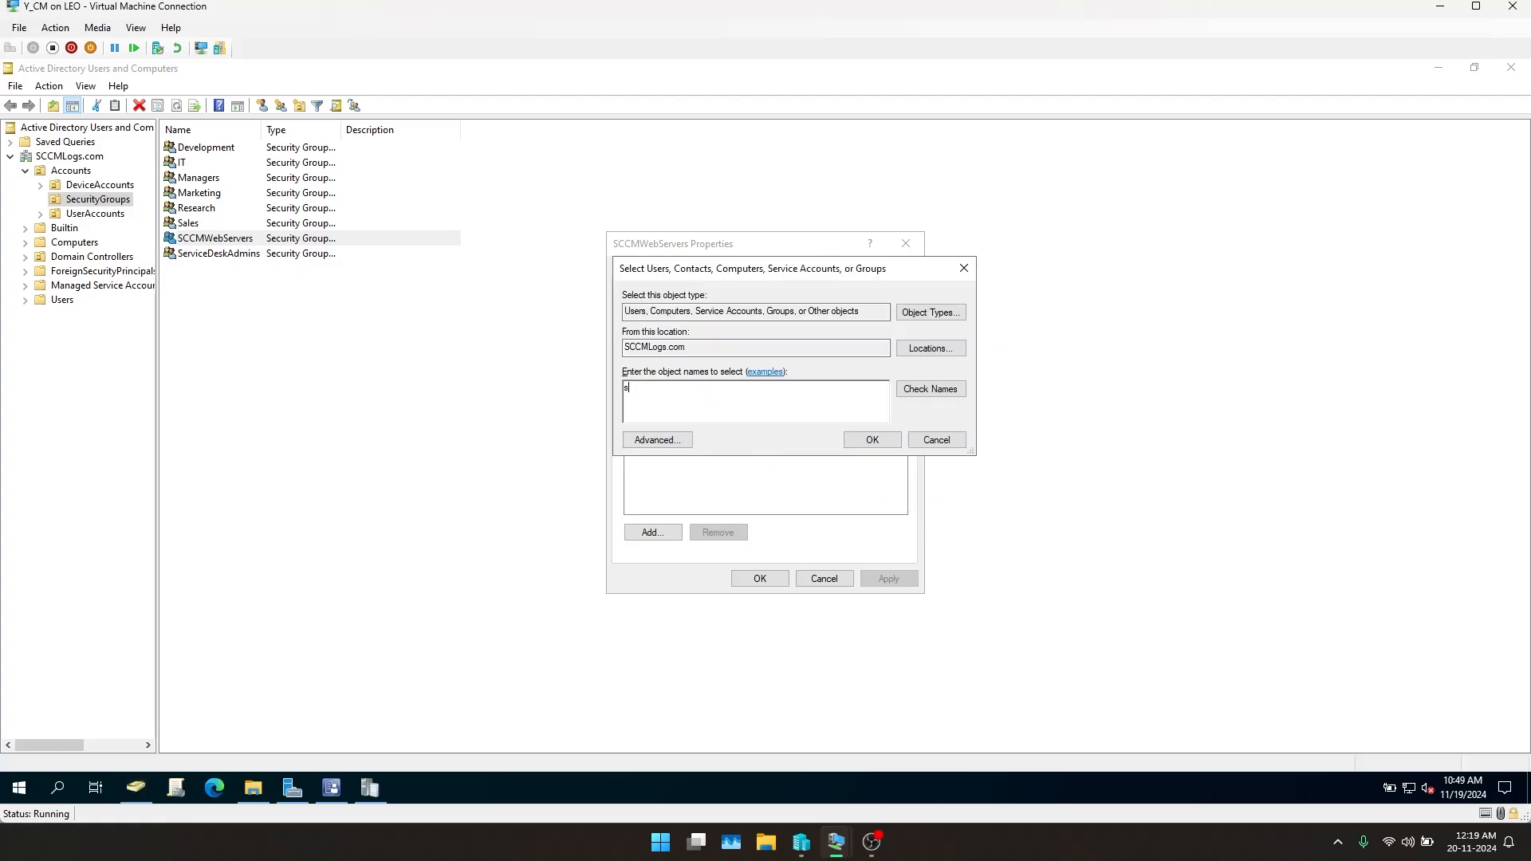
click(923, 393)
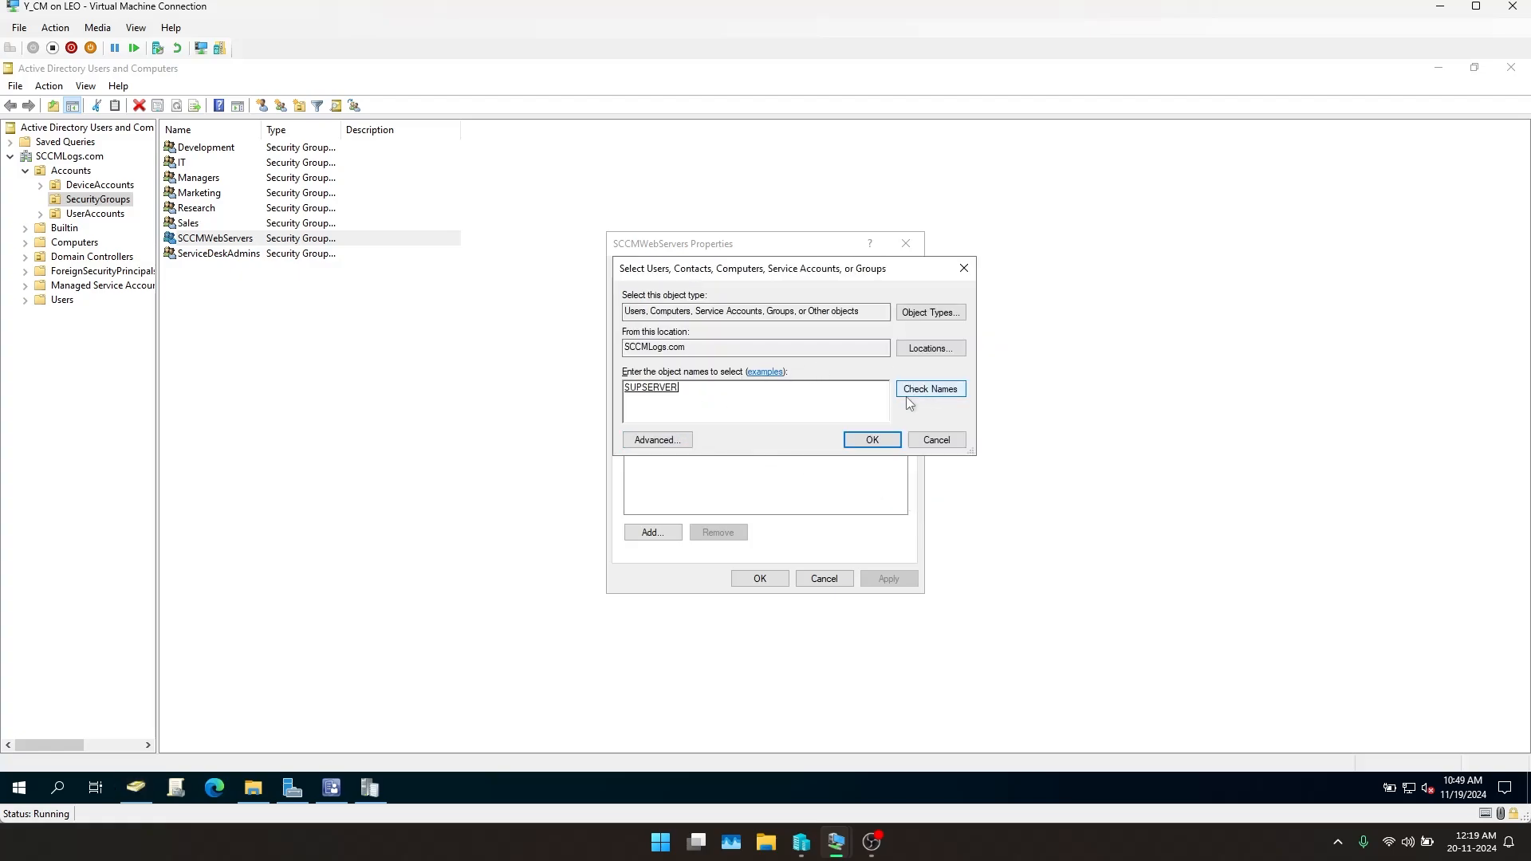
click(873, 439)
click(892, 578)
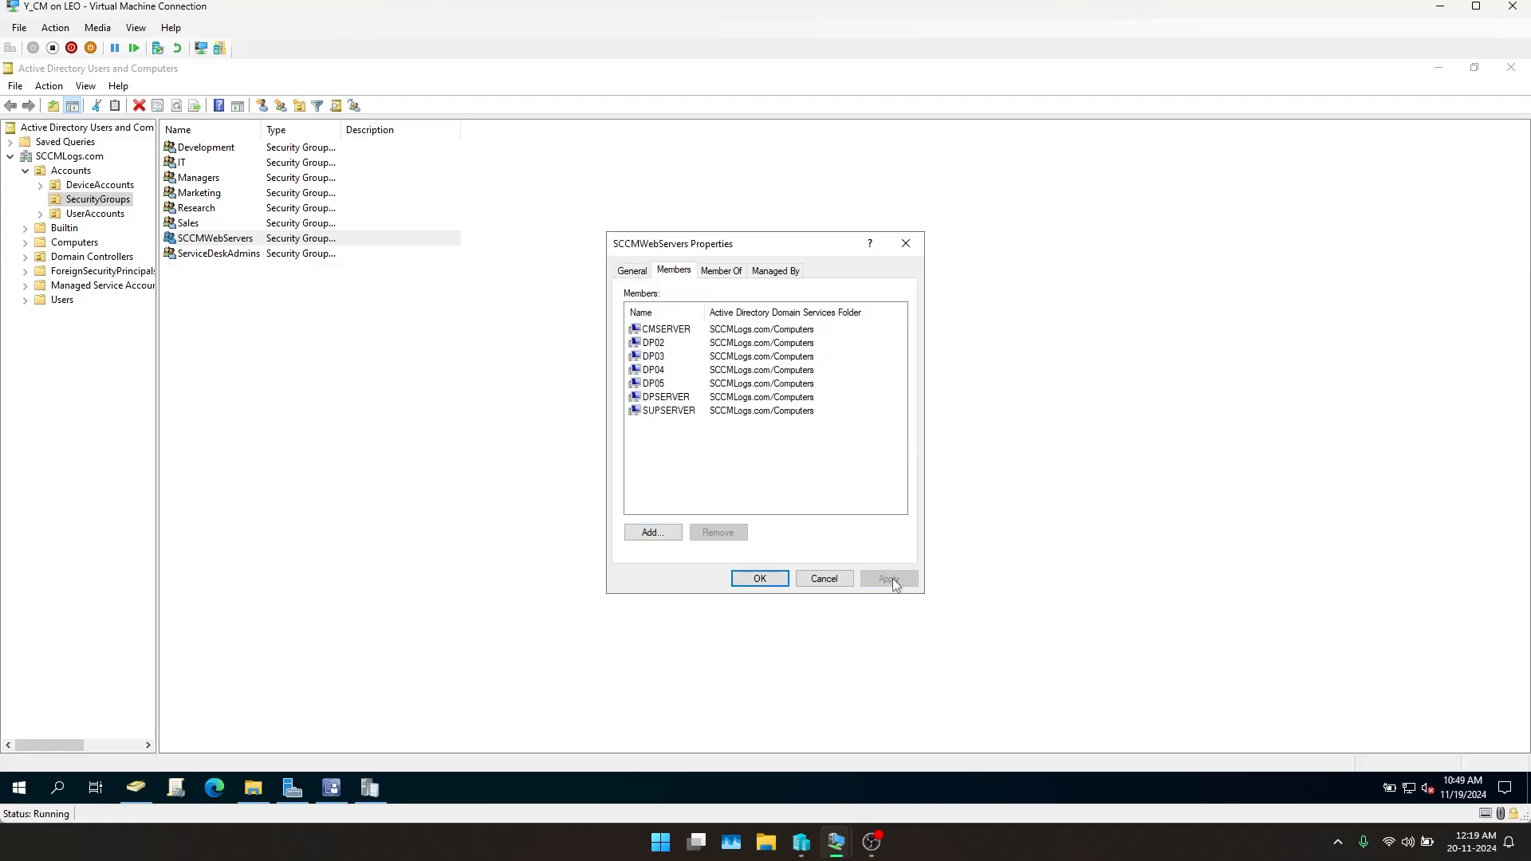
click(760, 579)
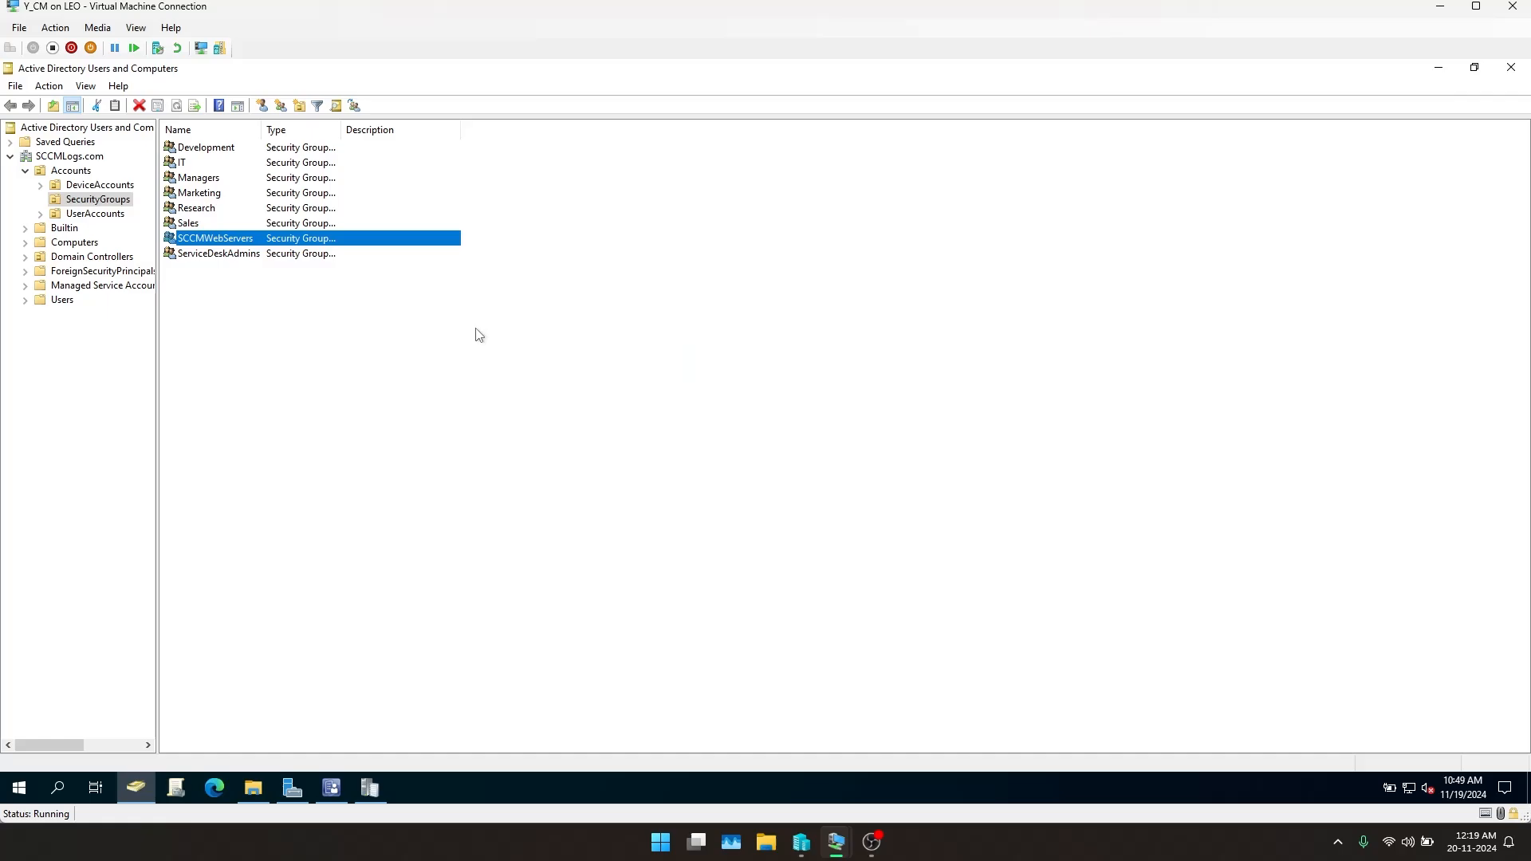
click(334, 367)
click(1502, 70)
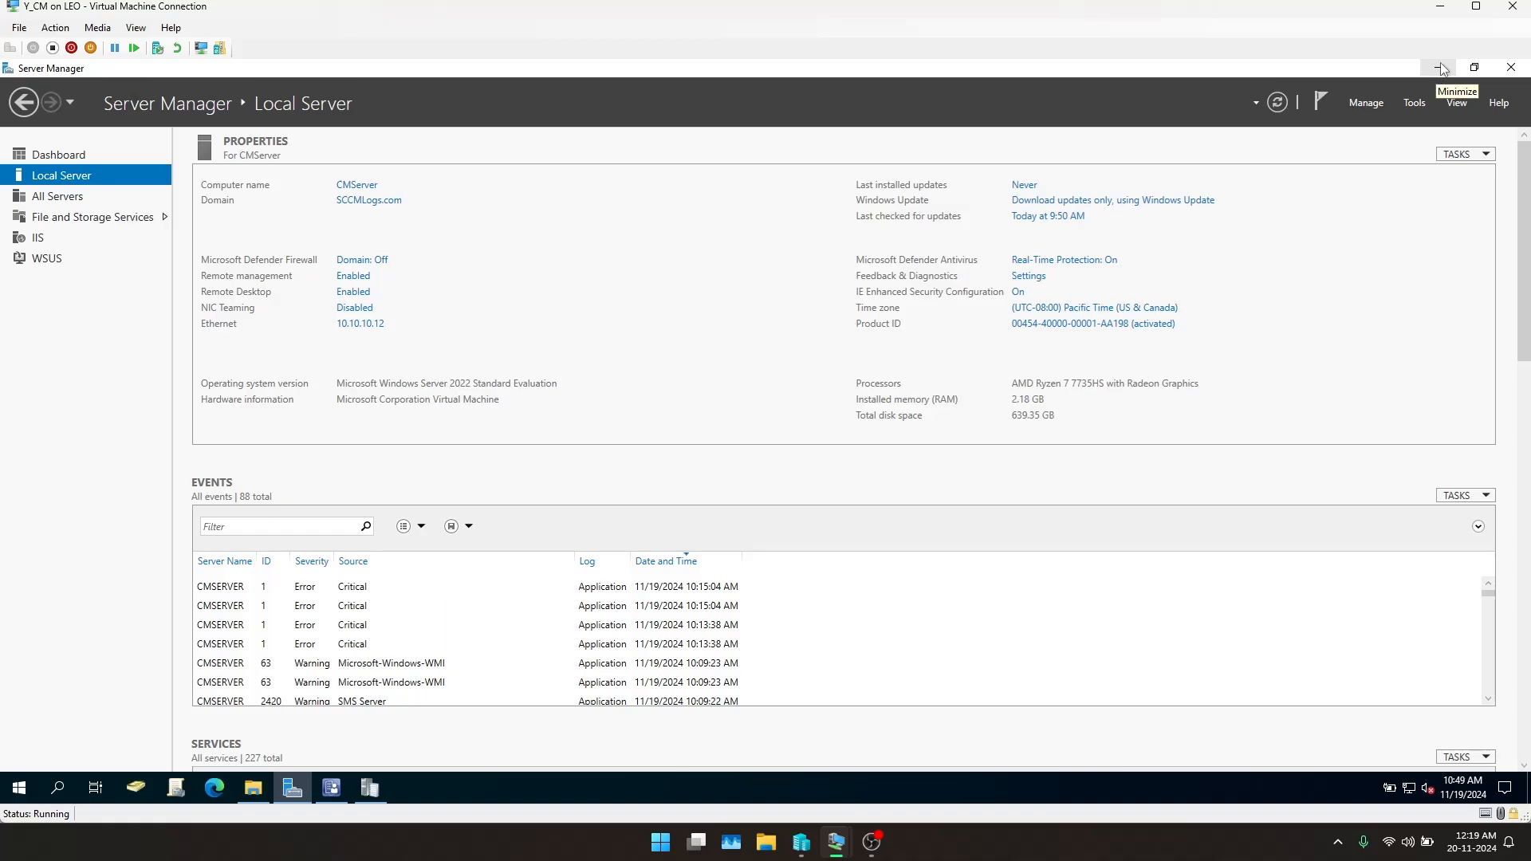
Switch to the Y_SUP virtual machine, close IIS Manager, and restart the server with the reason Other (Unplanned)
click(1441, 6)
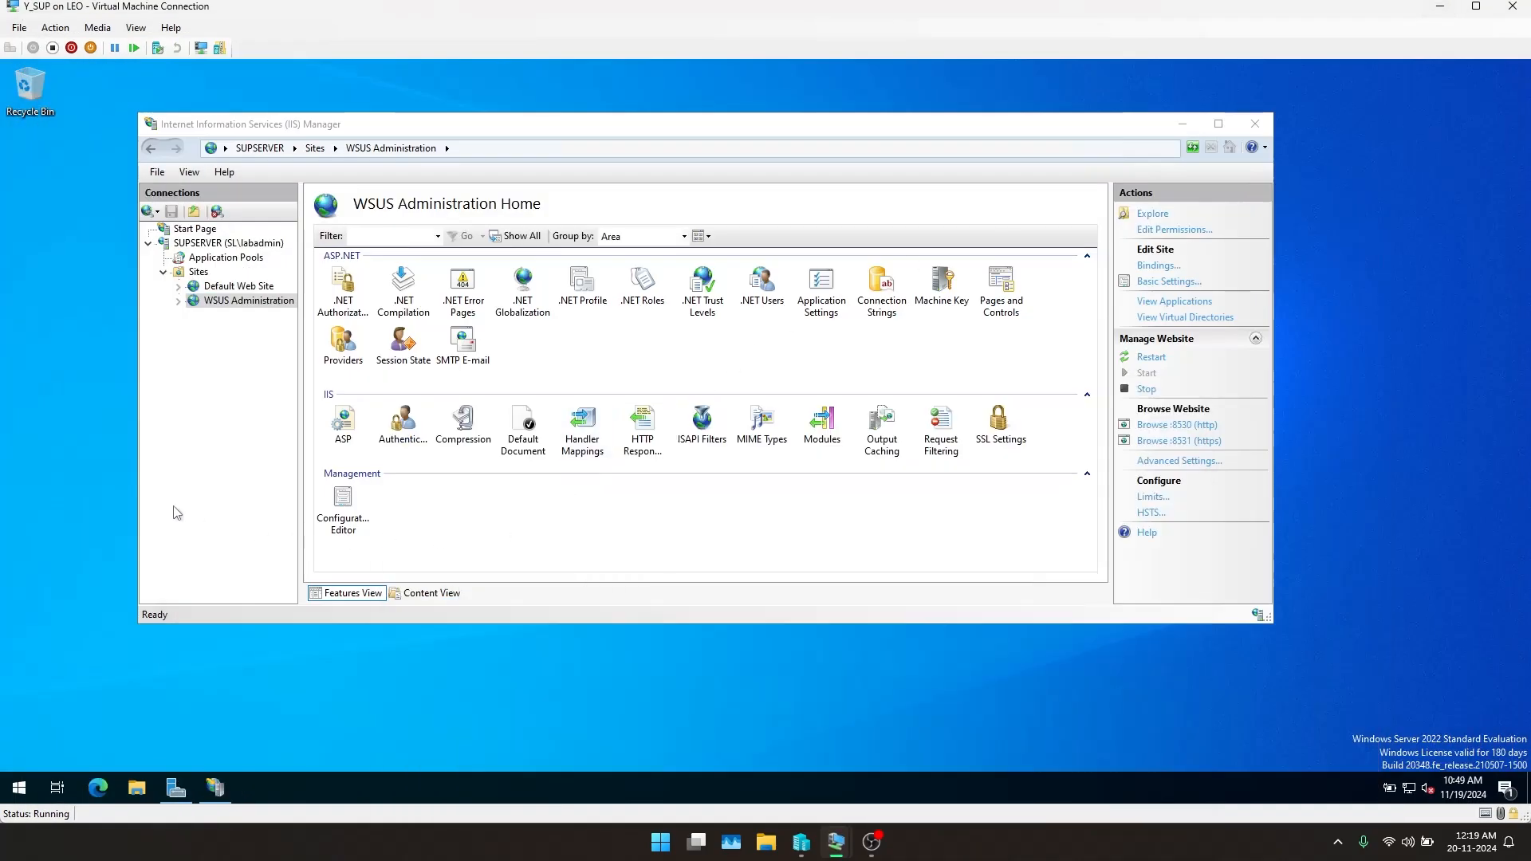
click(1255, 123)
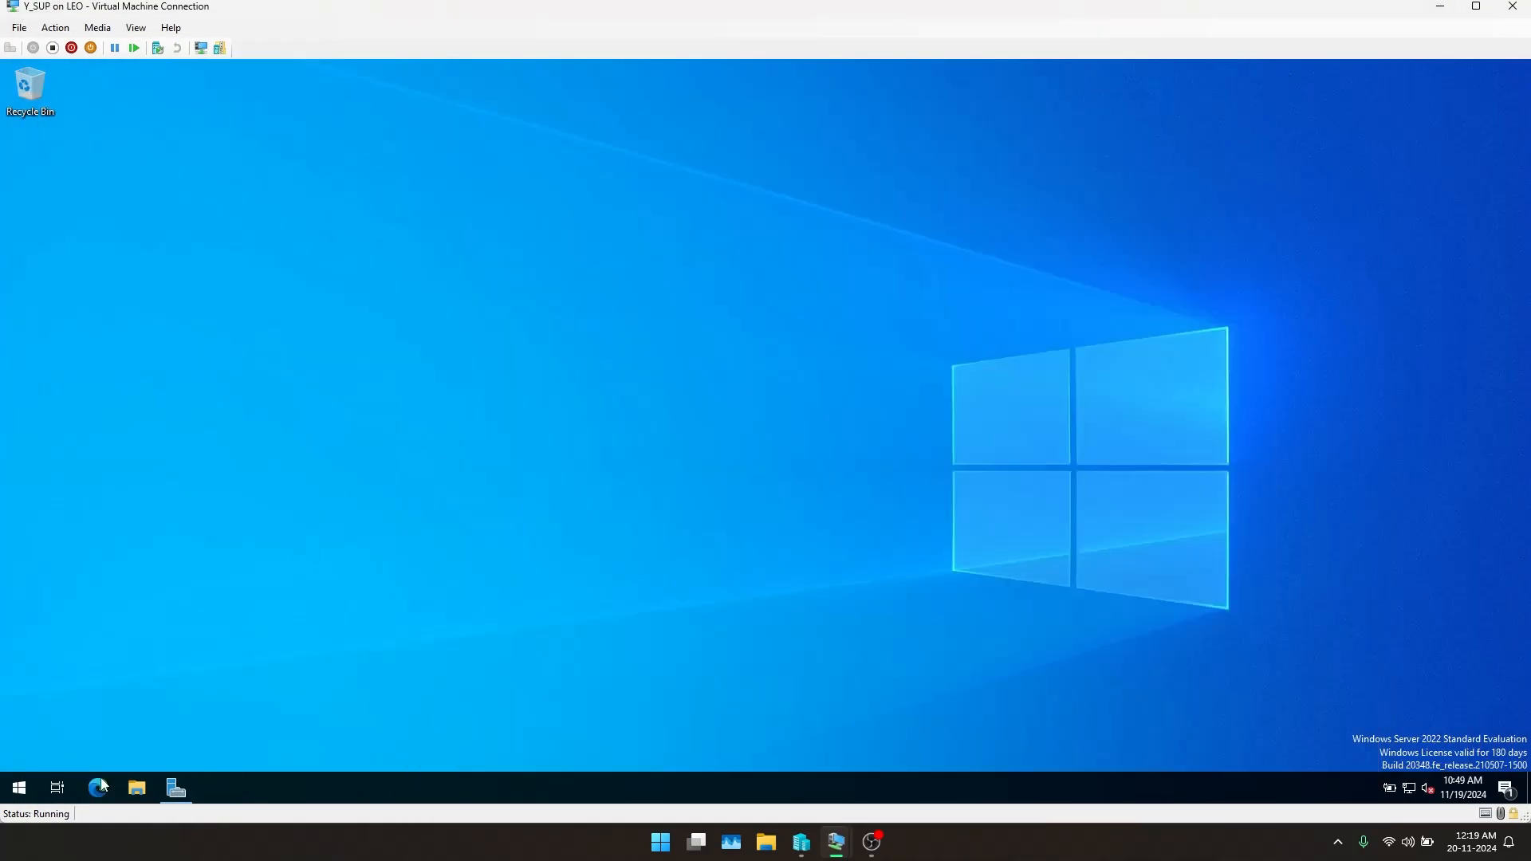
right_click(19, 788)
mouse_move(121, 751)
click(260, 746)
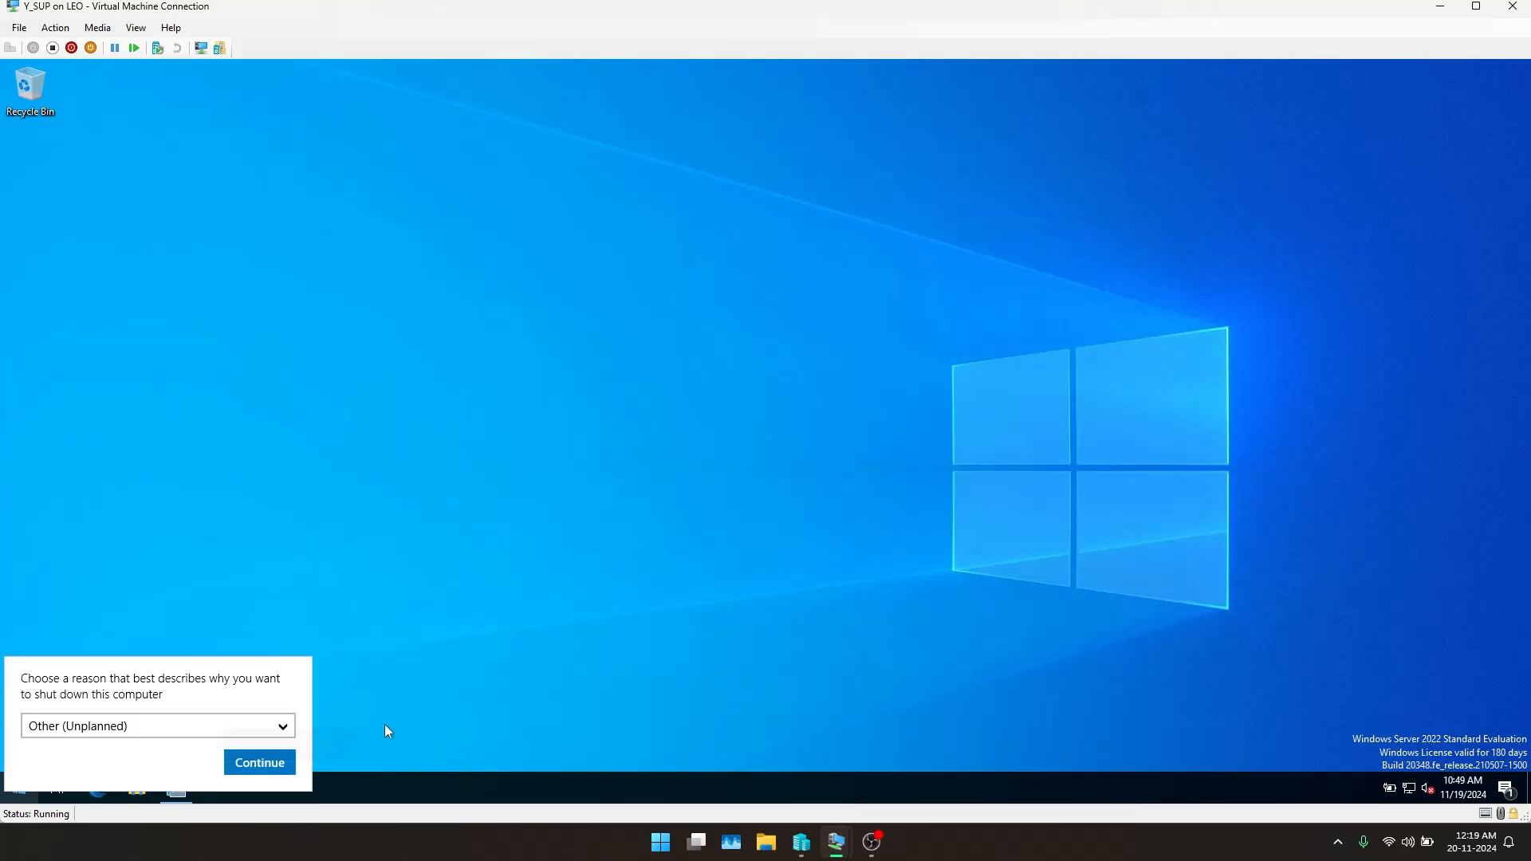
click(129, 726)
click(129, 724)
click(260, 762)
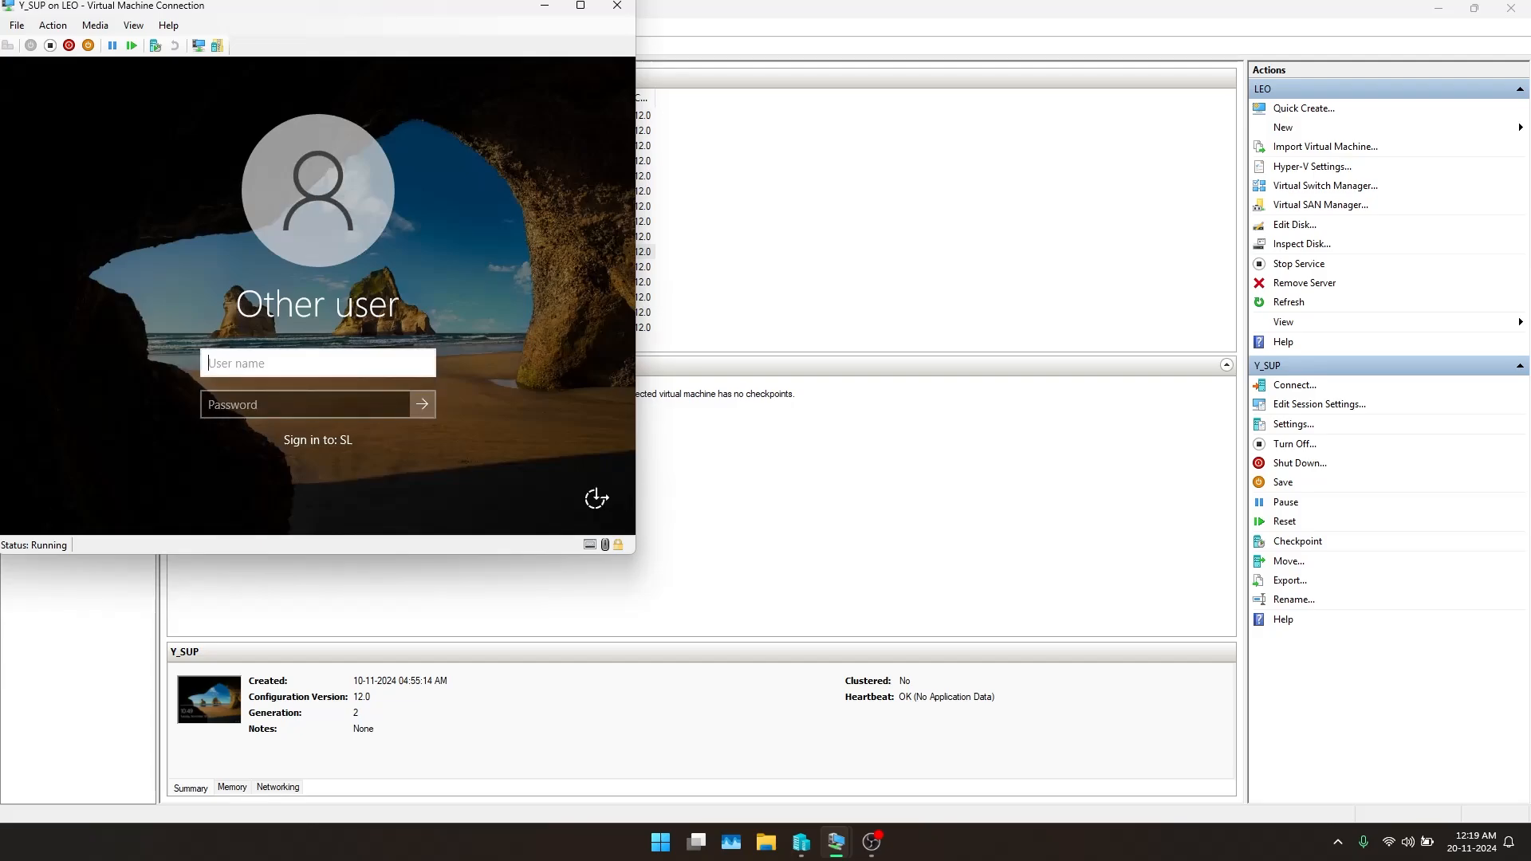
Sign in to Y_SUP as Labadmin with the account password, and show the virtual machine session in full screen
text(Labadmin)
key(Tab)
text(****)
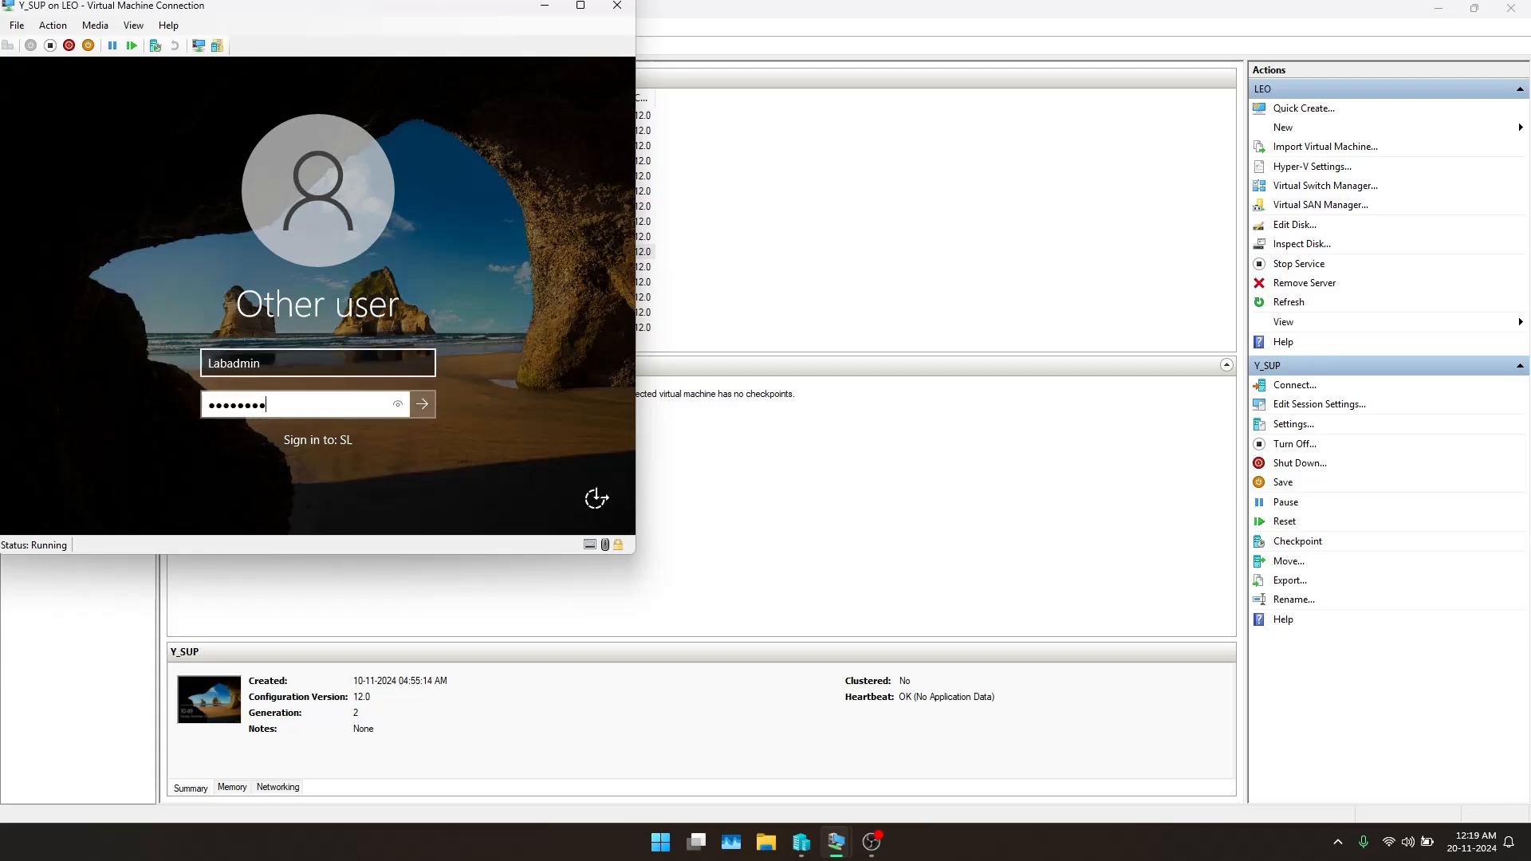
key(Return)
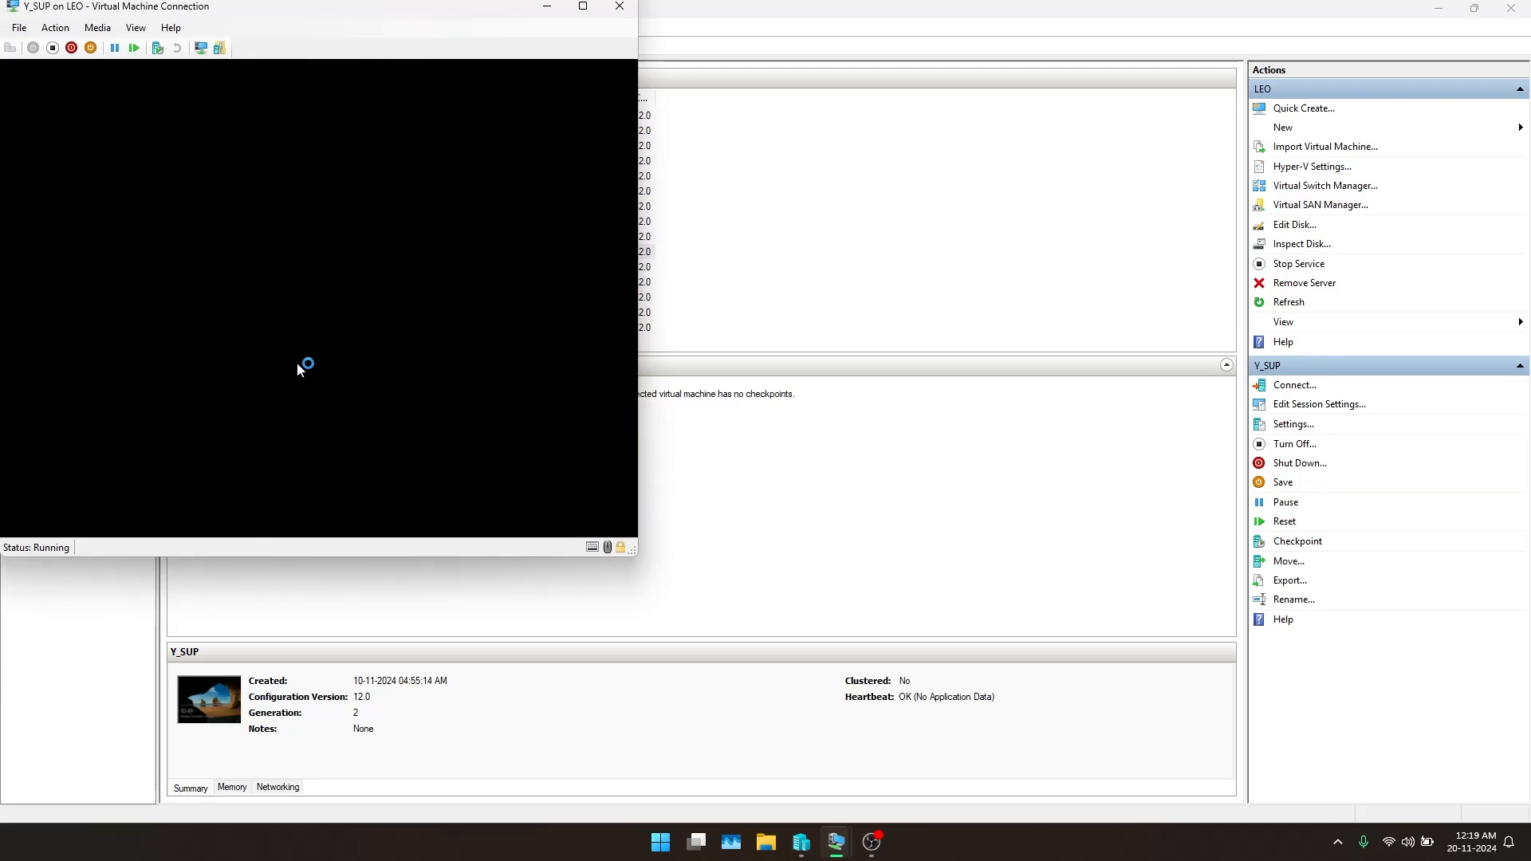
drag(257, 17, 256, 2)
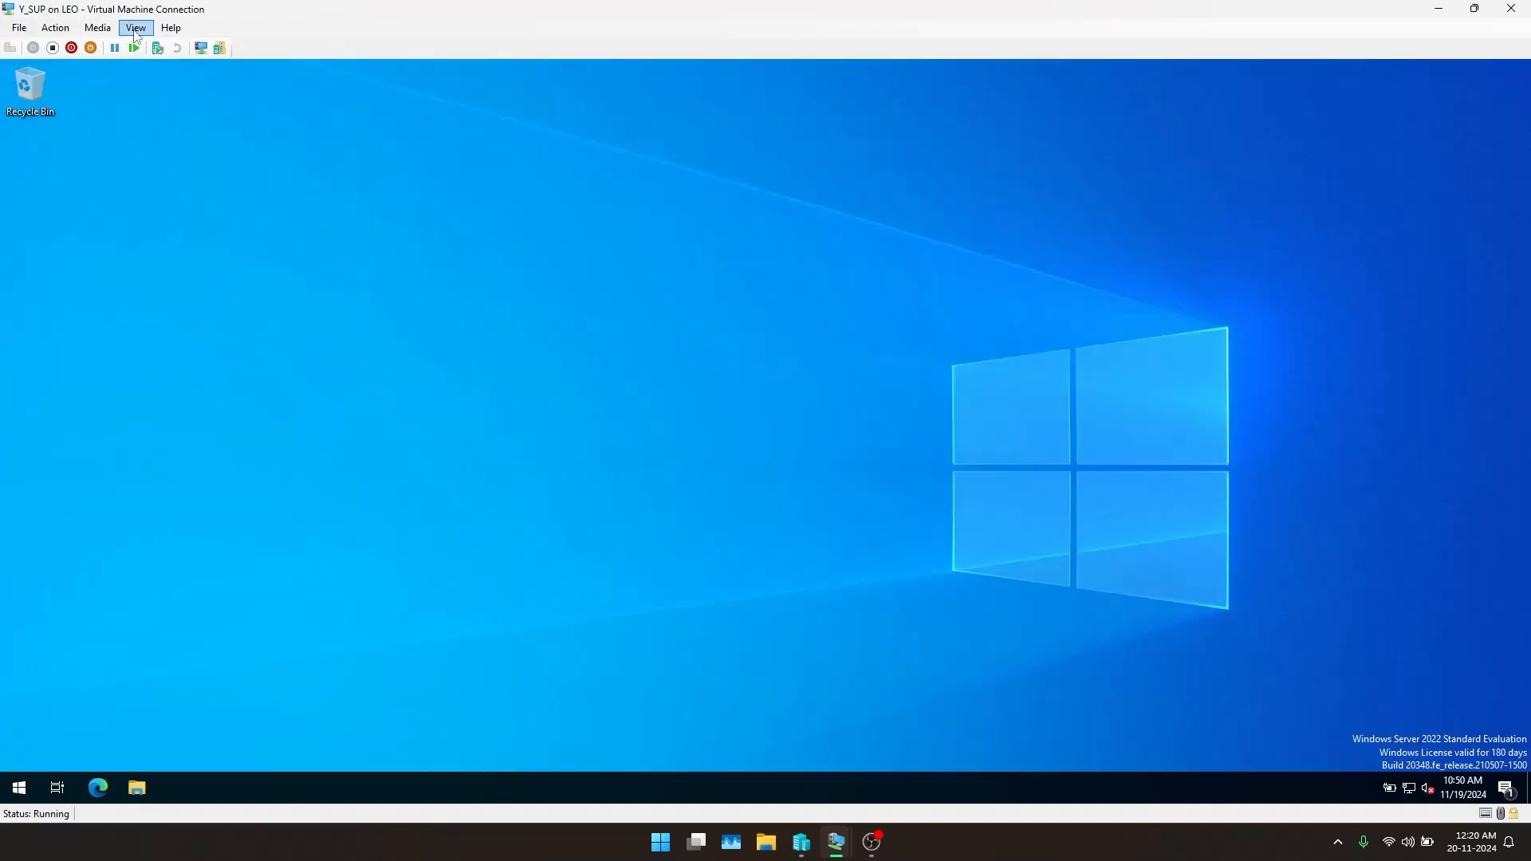
click(136, 27)
click(311, 44)
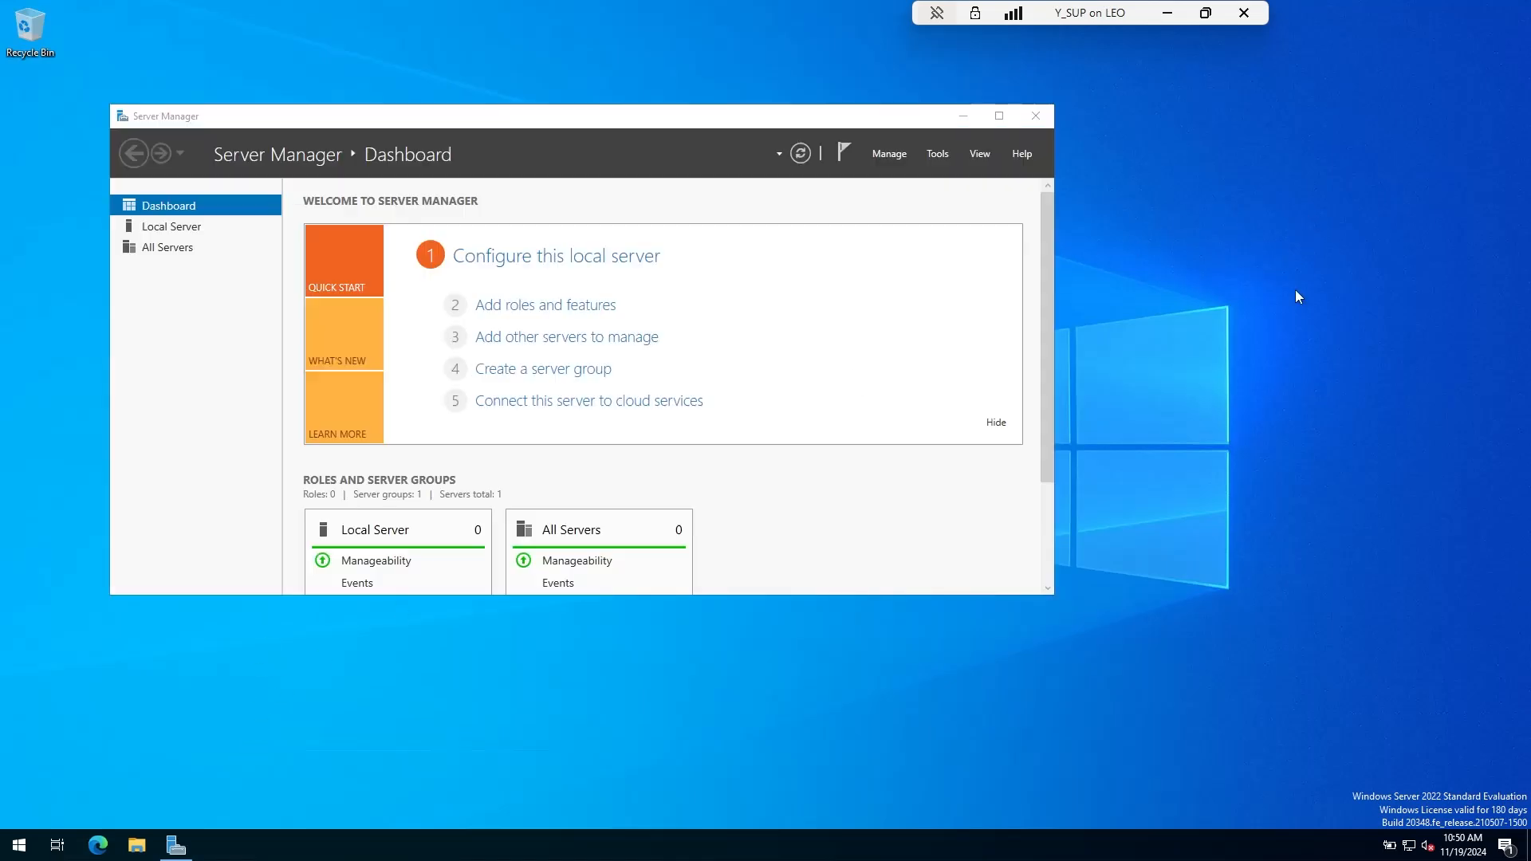
Launch the local computer certificate manager (certlm) with elevated rights and maximize its window
right_click(19, 844)
click(77, 774)
click(156, 792)
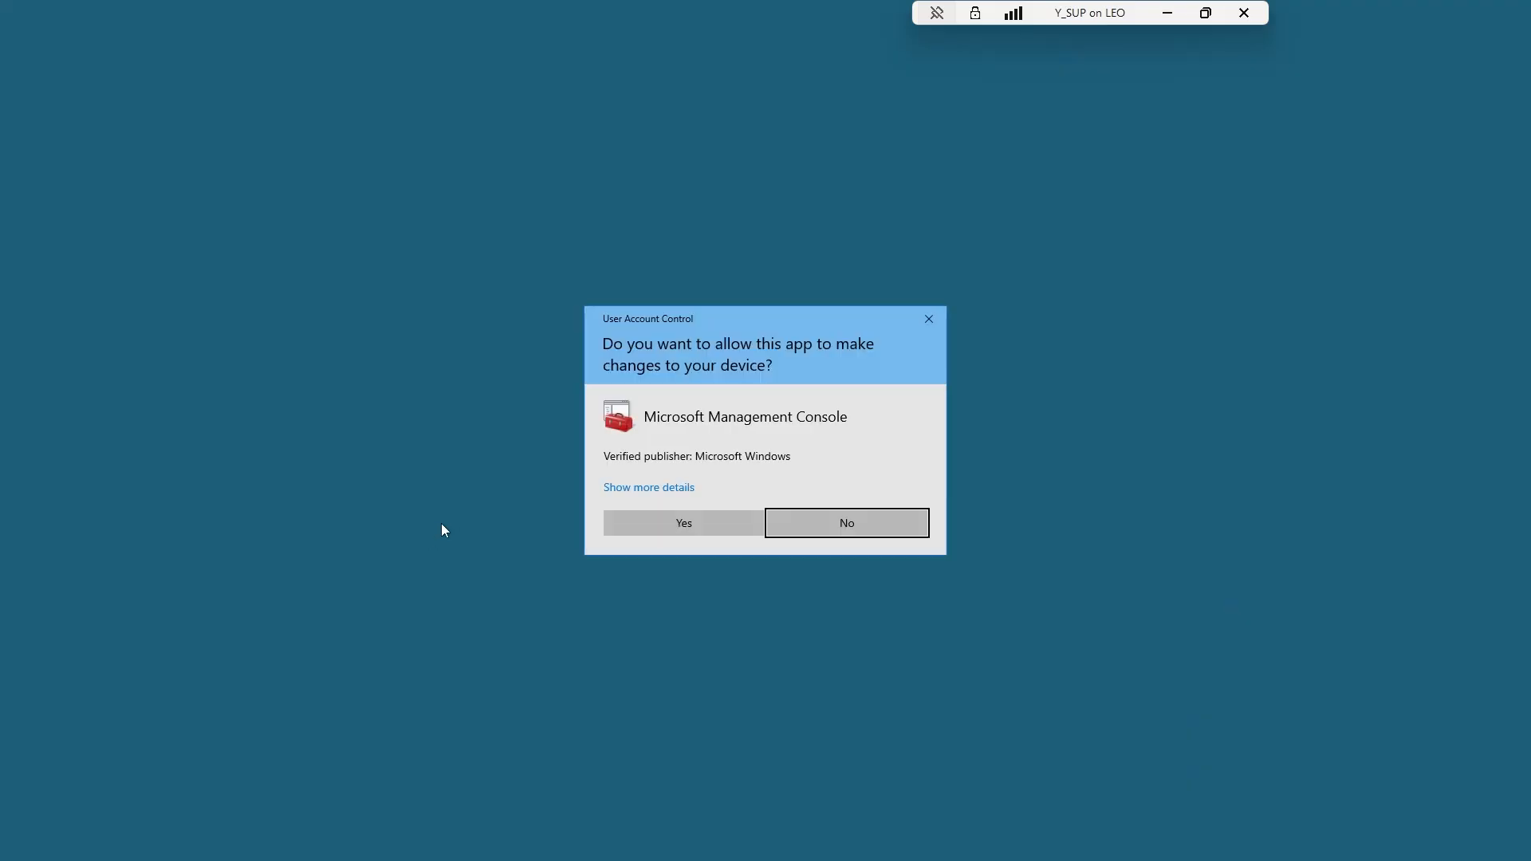
click(679, 527)
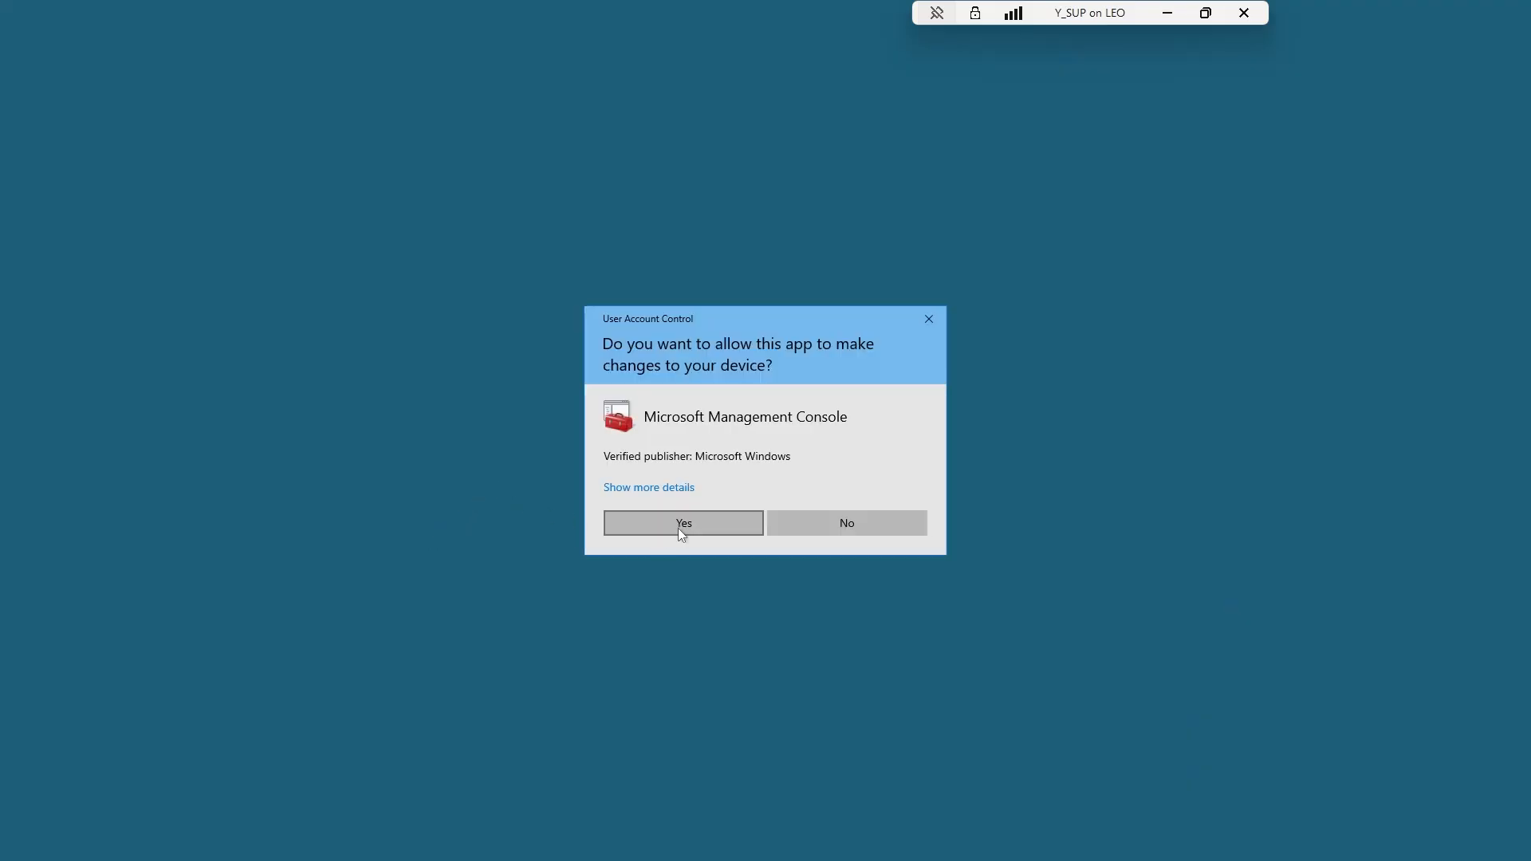
double_click(320, 381)
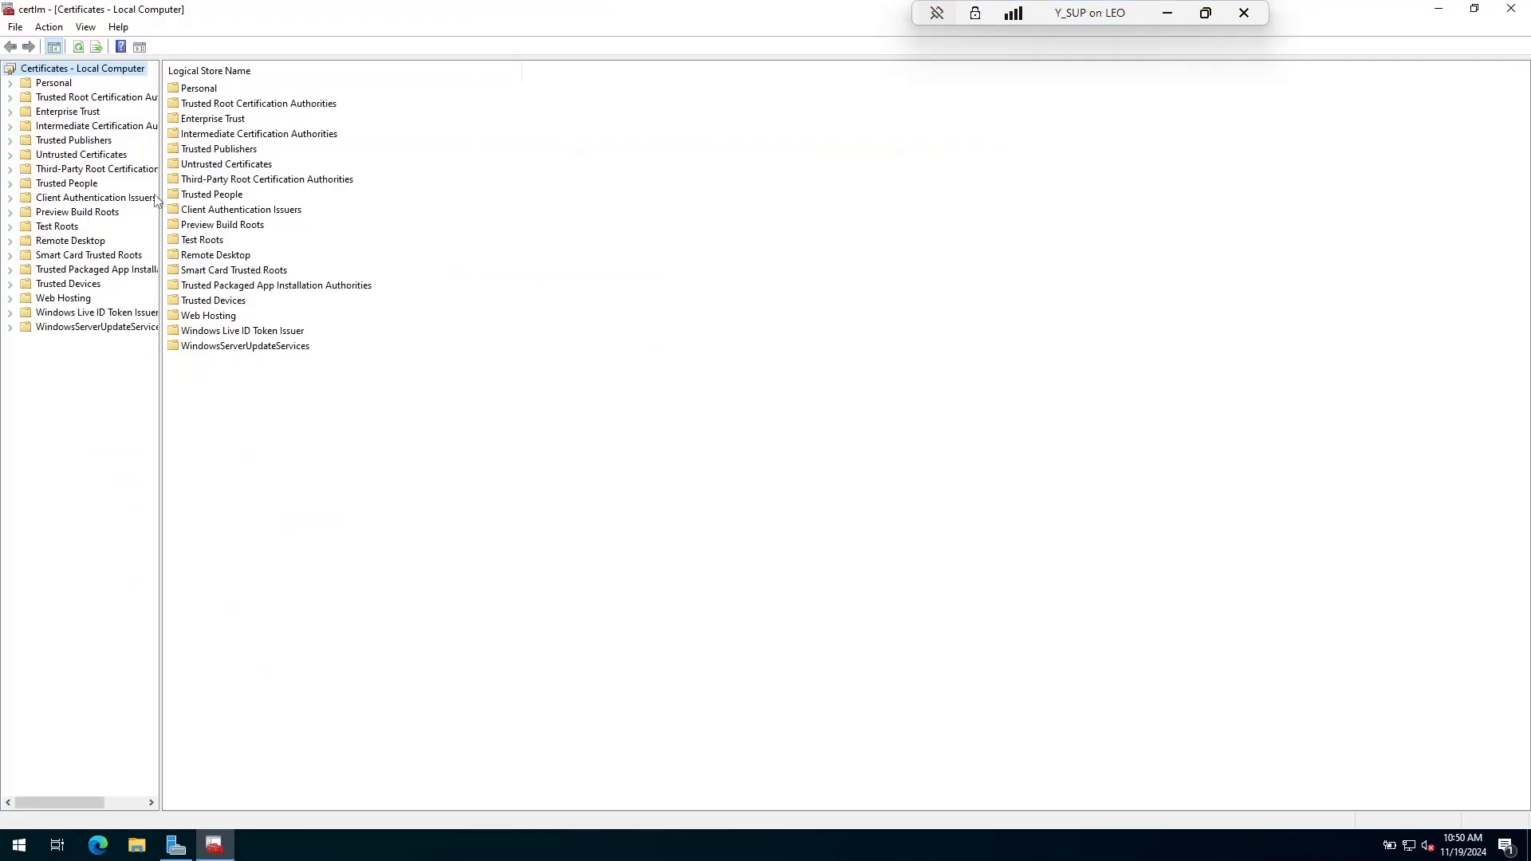
Start a new certificate request in the Personal store using the Active Directory Enrollment Policy and the SCCMWebServer&Client template
double_click(197, 89)
right_click(390, 194)
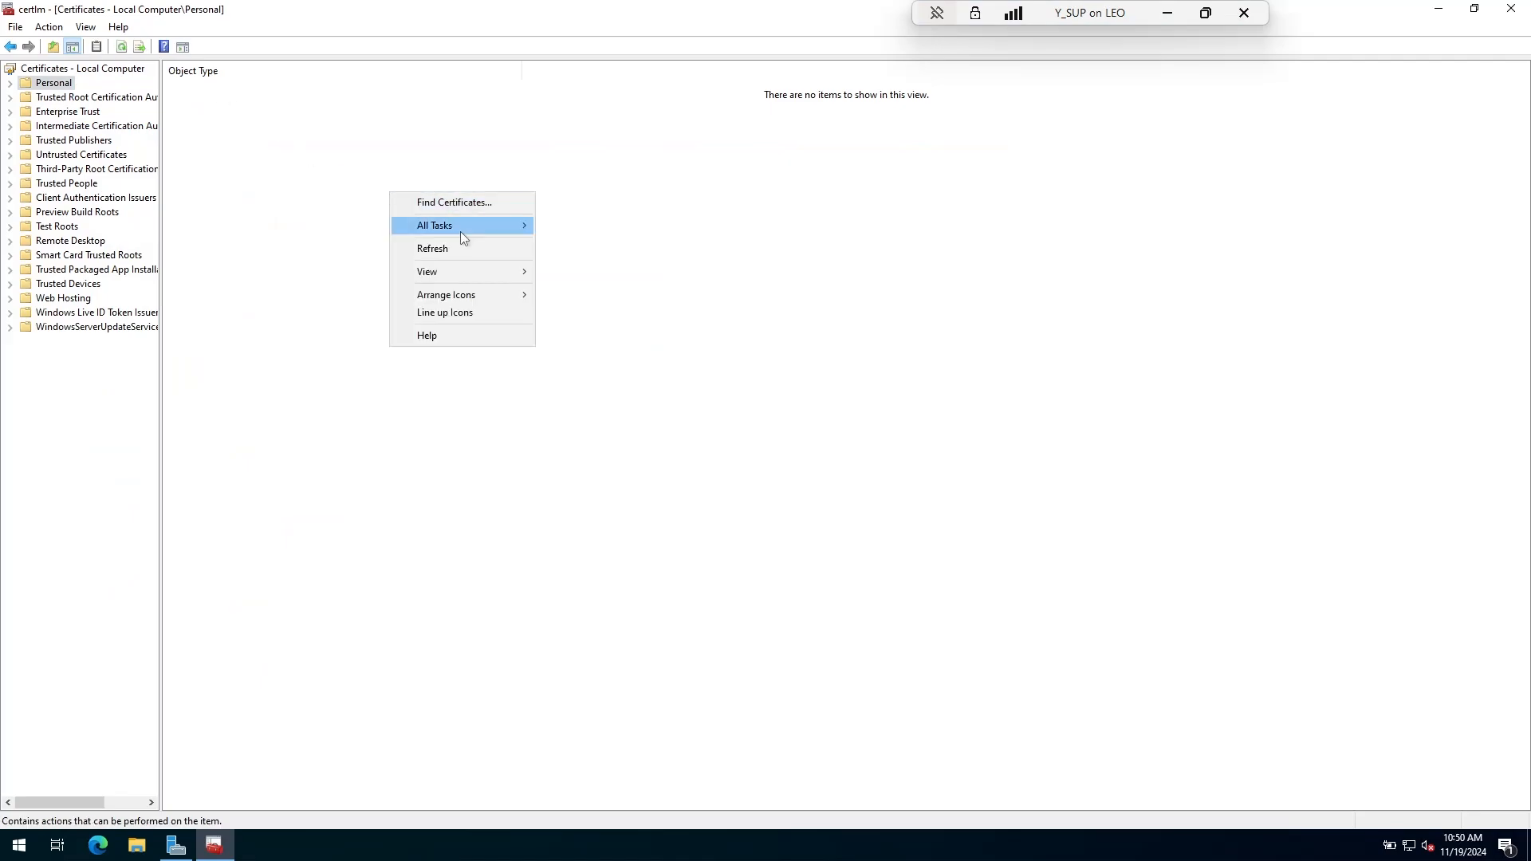
mouse_move(461, 229)
click(638, 249)
click(897, 578)
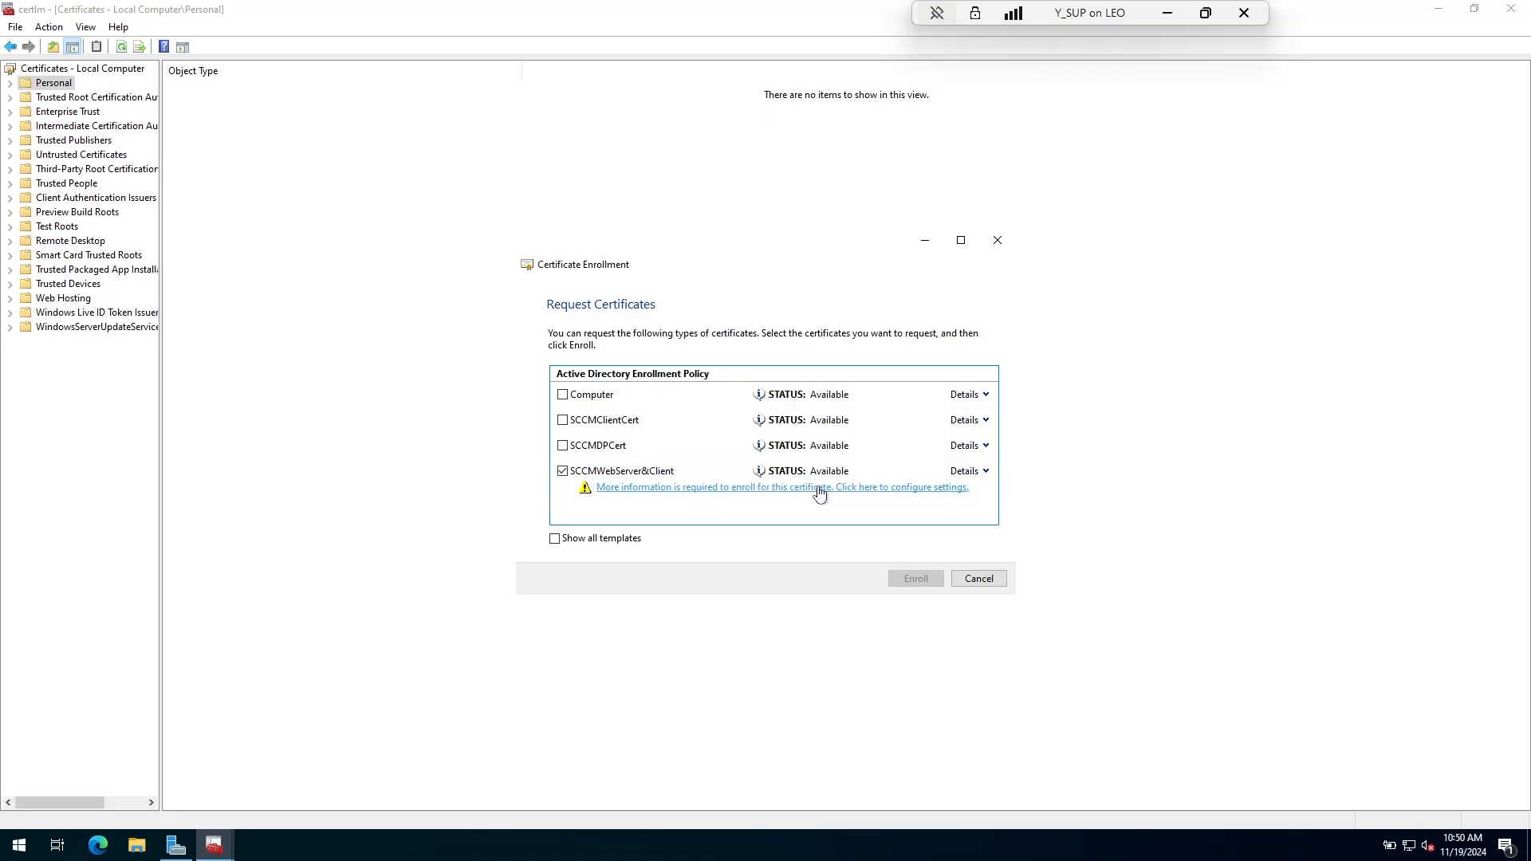
Open the additional enrollment settings for SCCMWebServer&Client and set the subject name type to Common name
click(682, 488)
drag(673, 366, 391, 212)
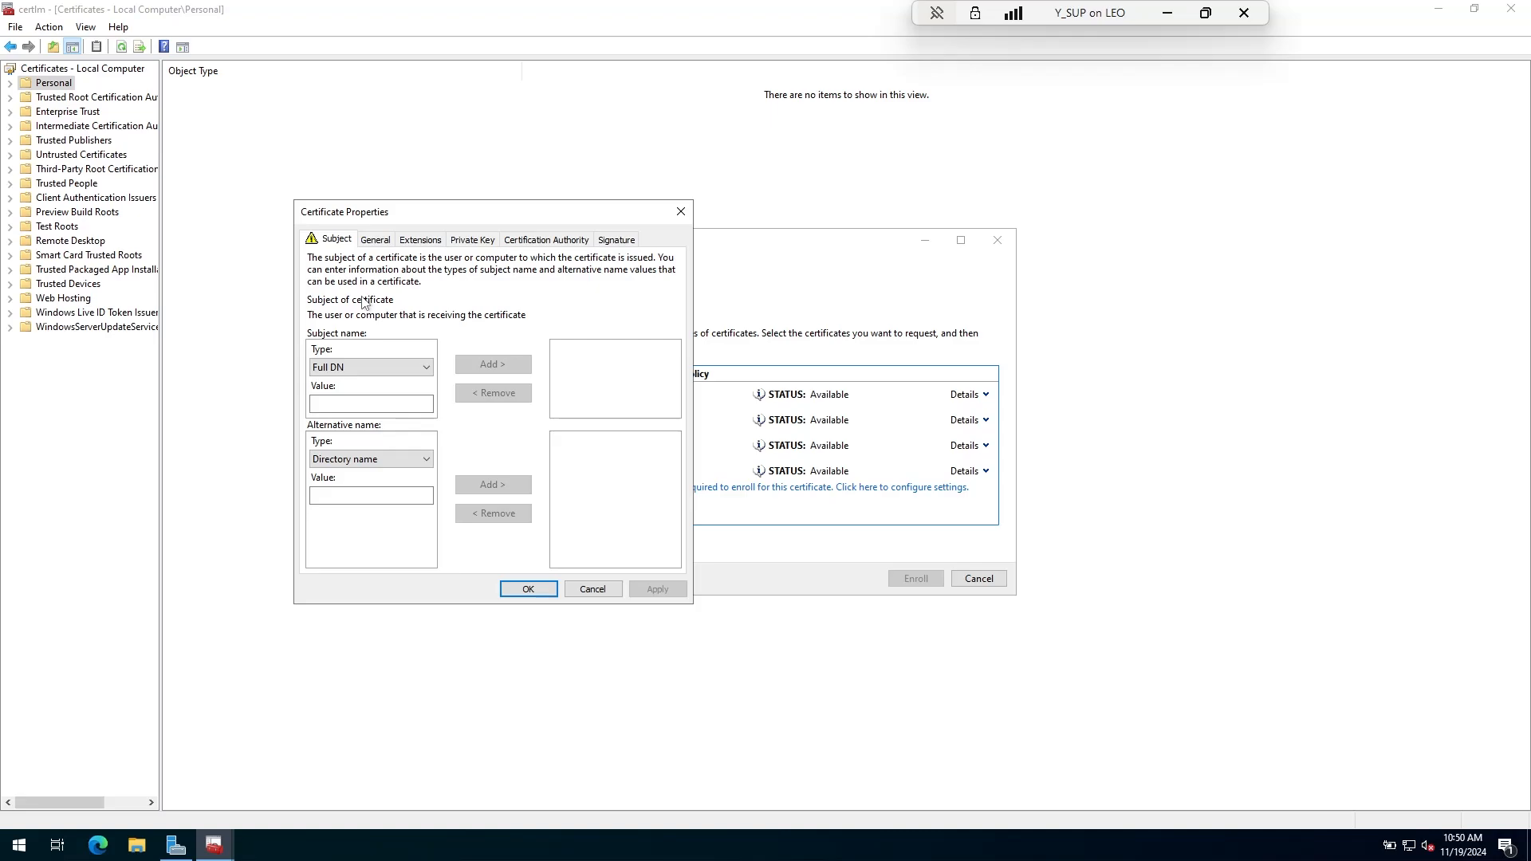
click(367, 368)
click(357, 397)
click(356, 403)
Ping supserver in Windows PowerShell, copy the full name SUPServer.SCCMLogs.com from the output, and close PowerShell
key(super+x)
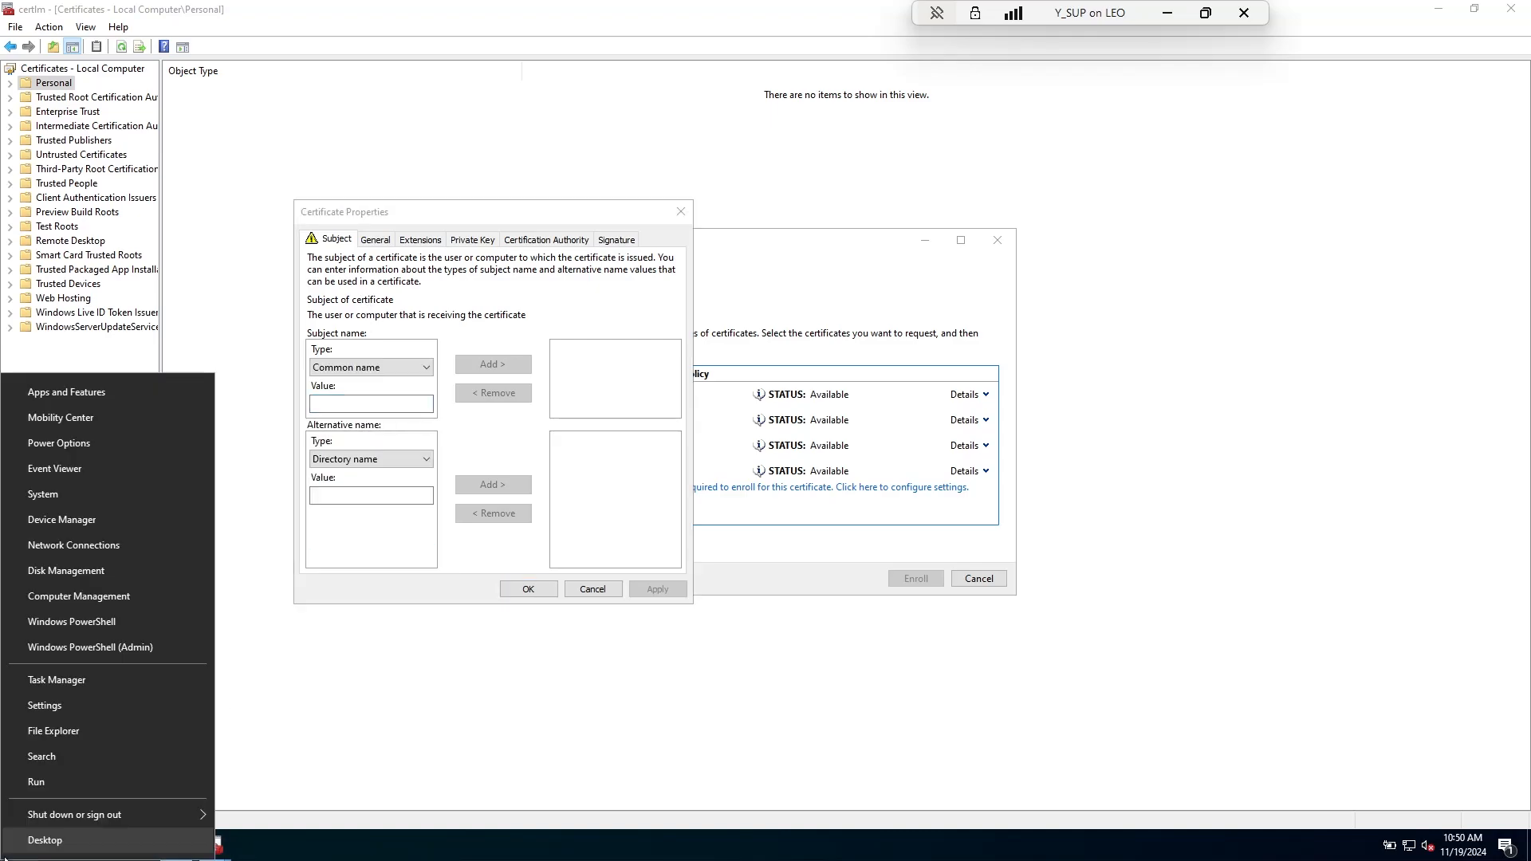
click(145, 625)
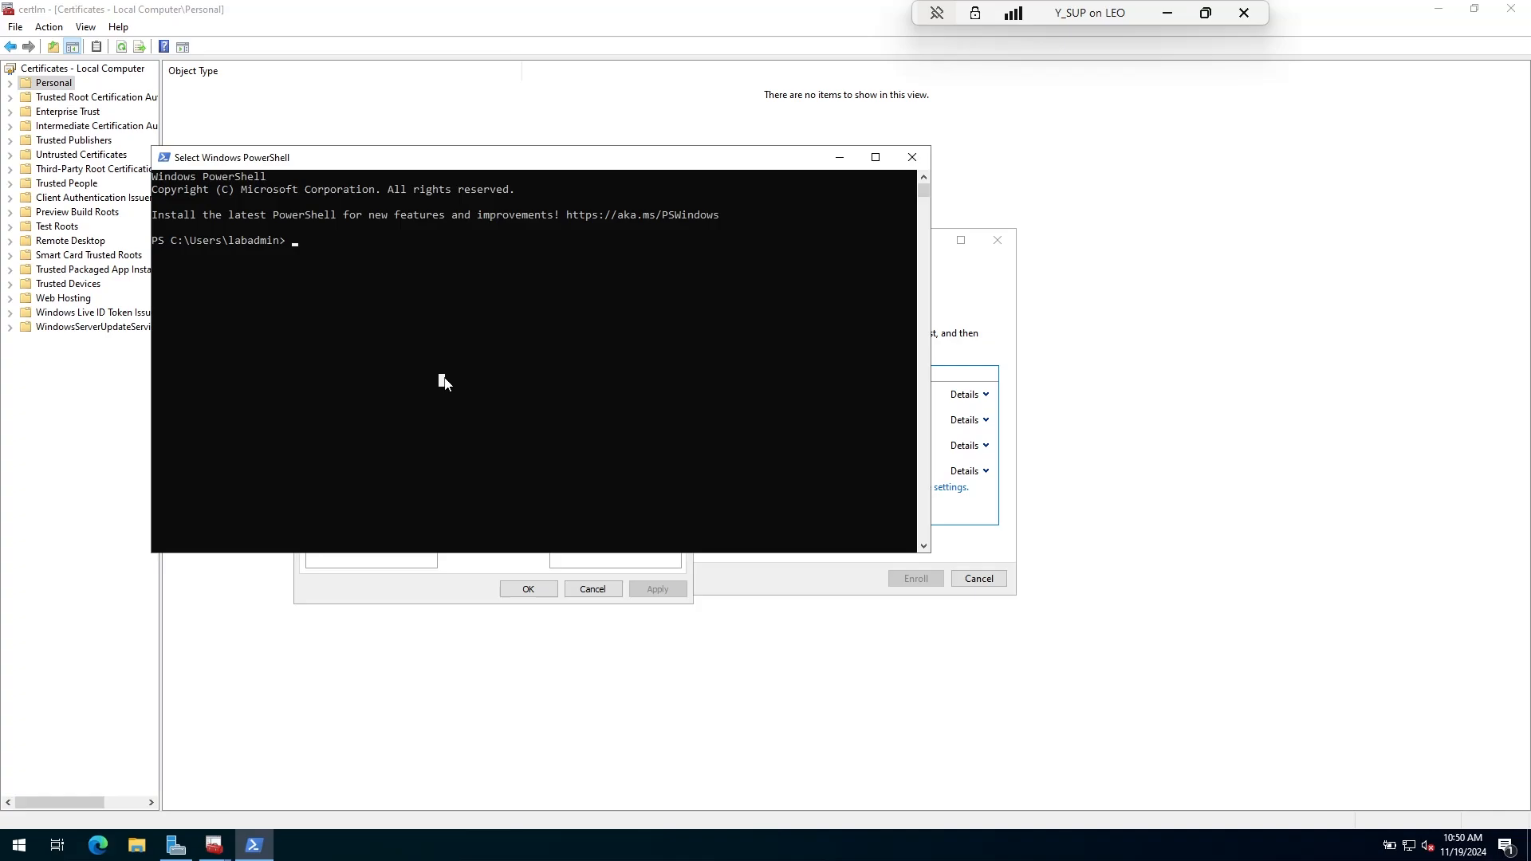
text(ping supserver)
key(Return)
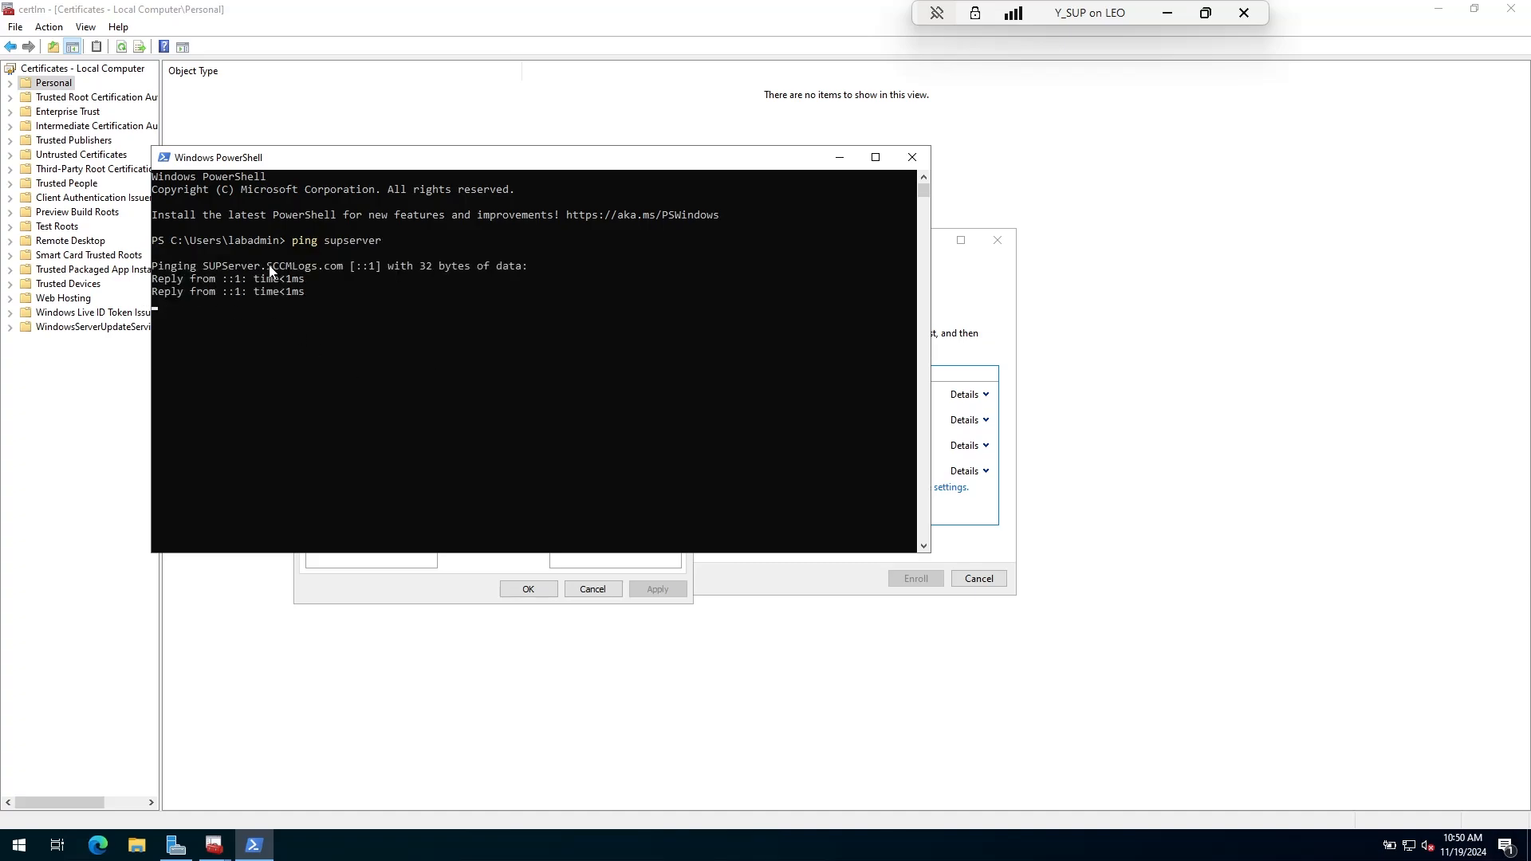
drag(204, 265, 340, 271)
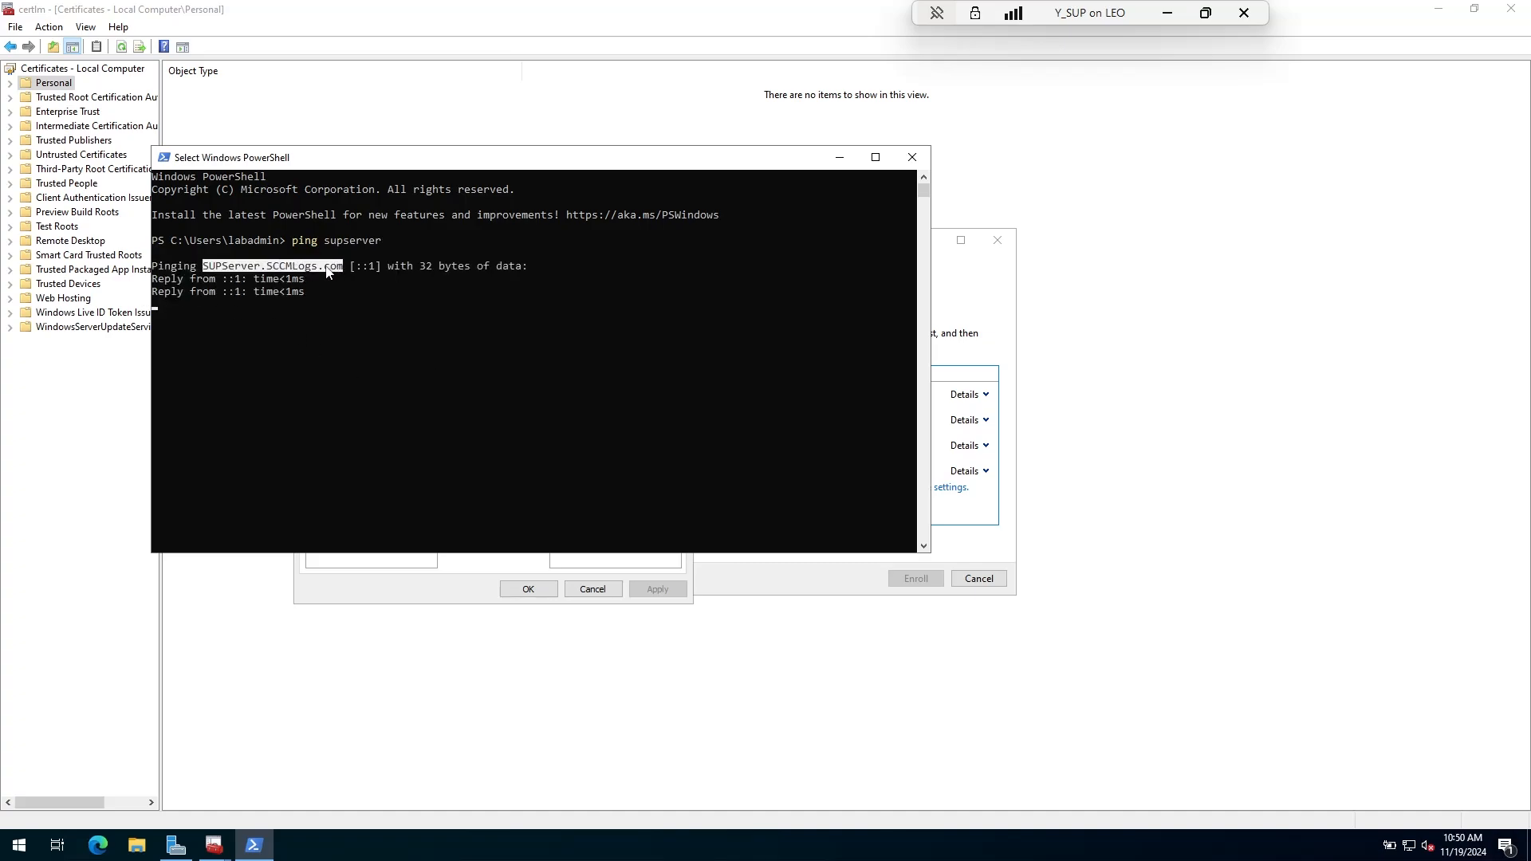
key(ctrl+c)
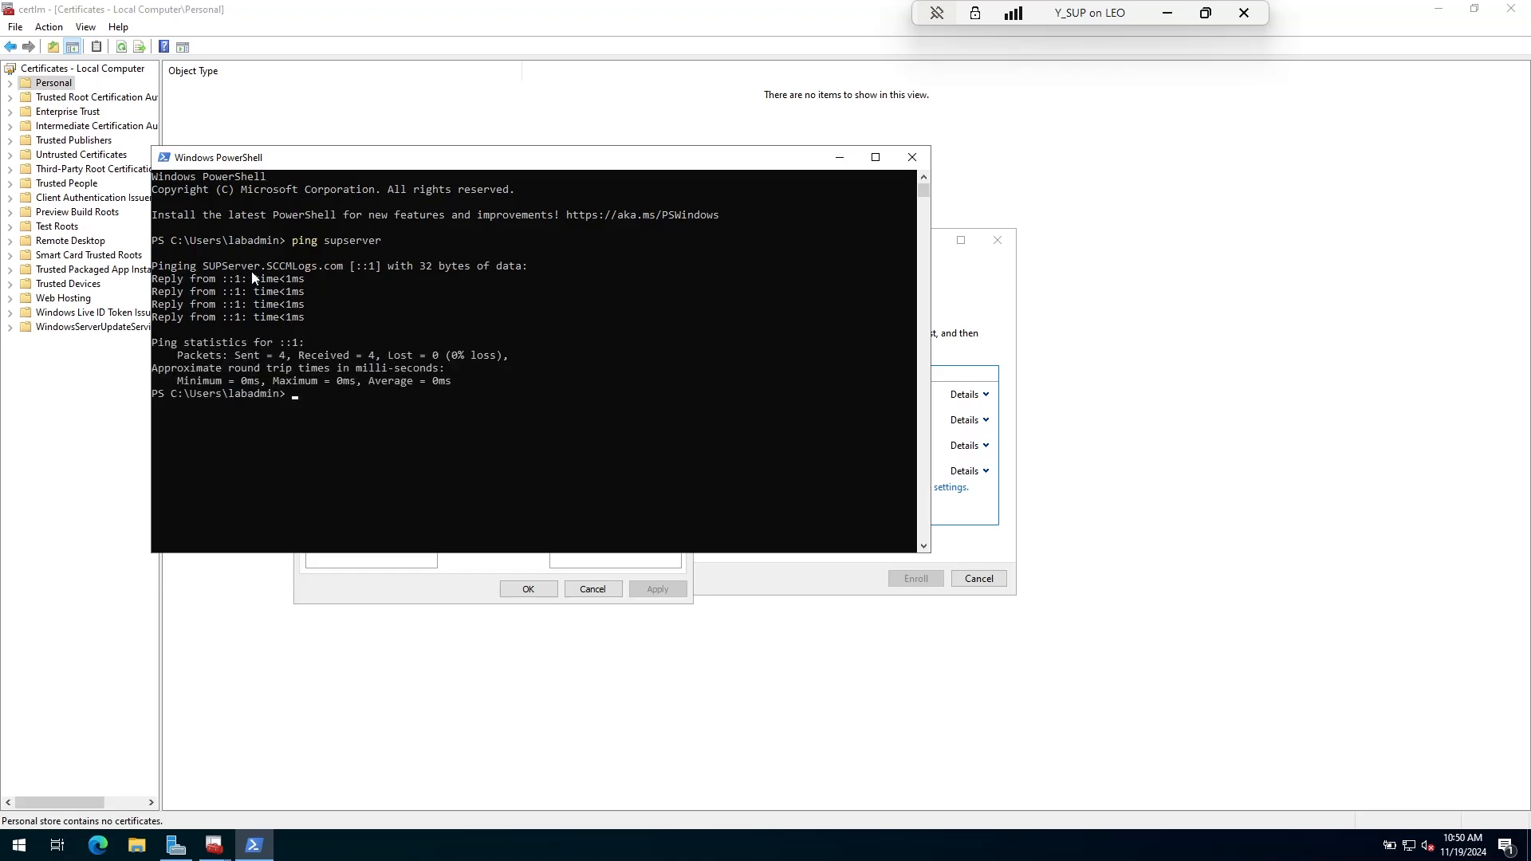
click(911, 157)
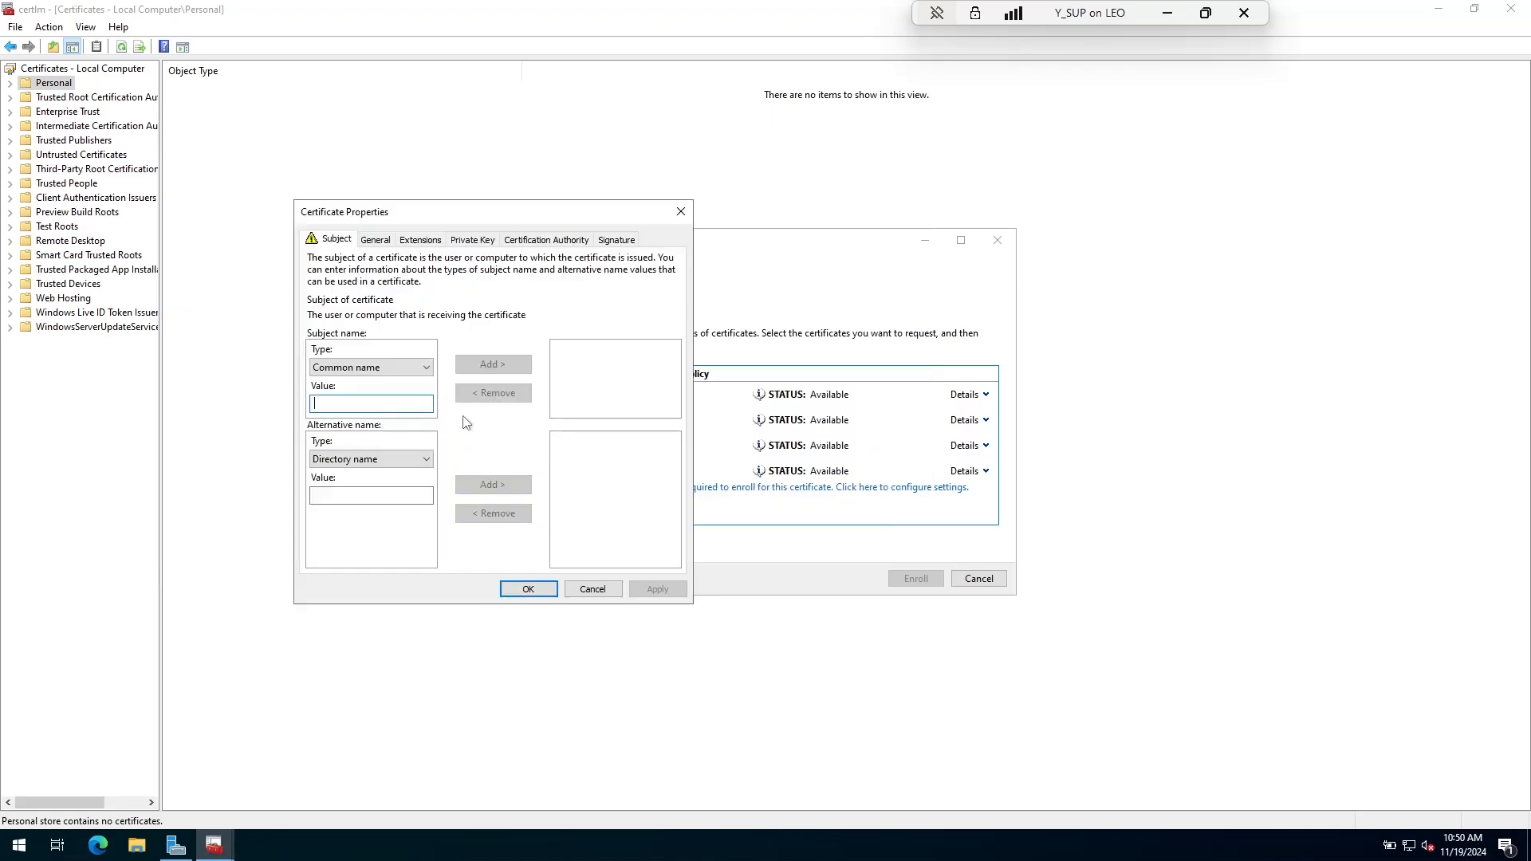
Add SUPServer.SCCMLogs.com to the certificate request as the common name and as a DNS alternative name
right_click(352, 402)
click(390, 469)
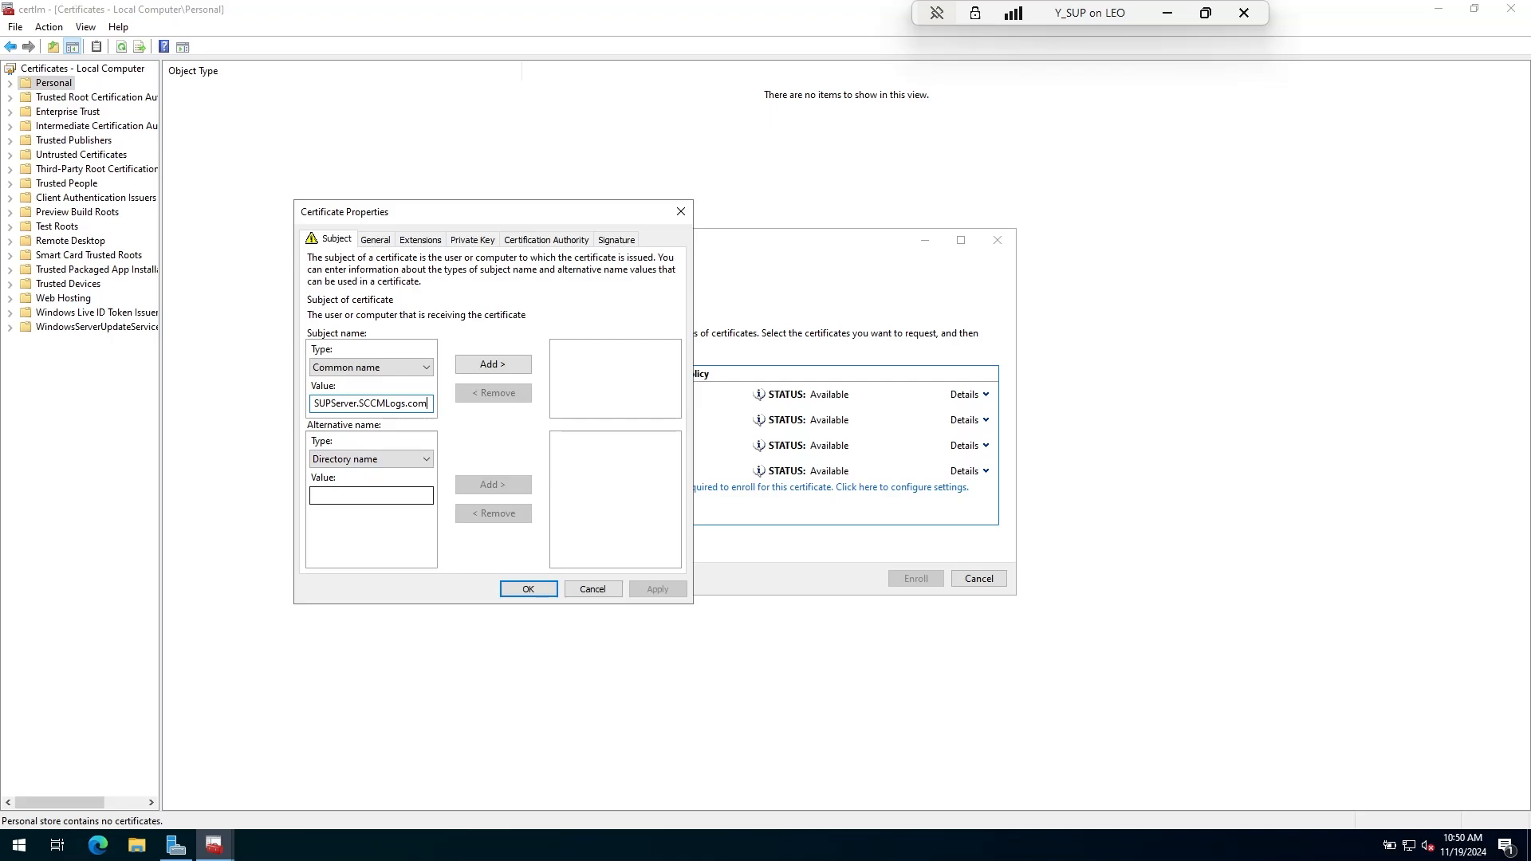
right_click(348, 496)
click(359, 563)
click(363, 459)
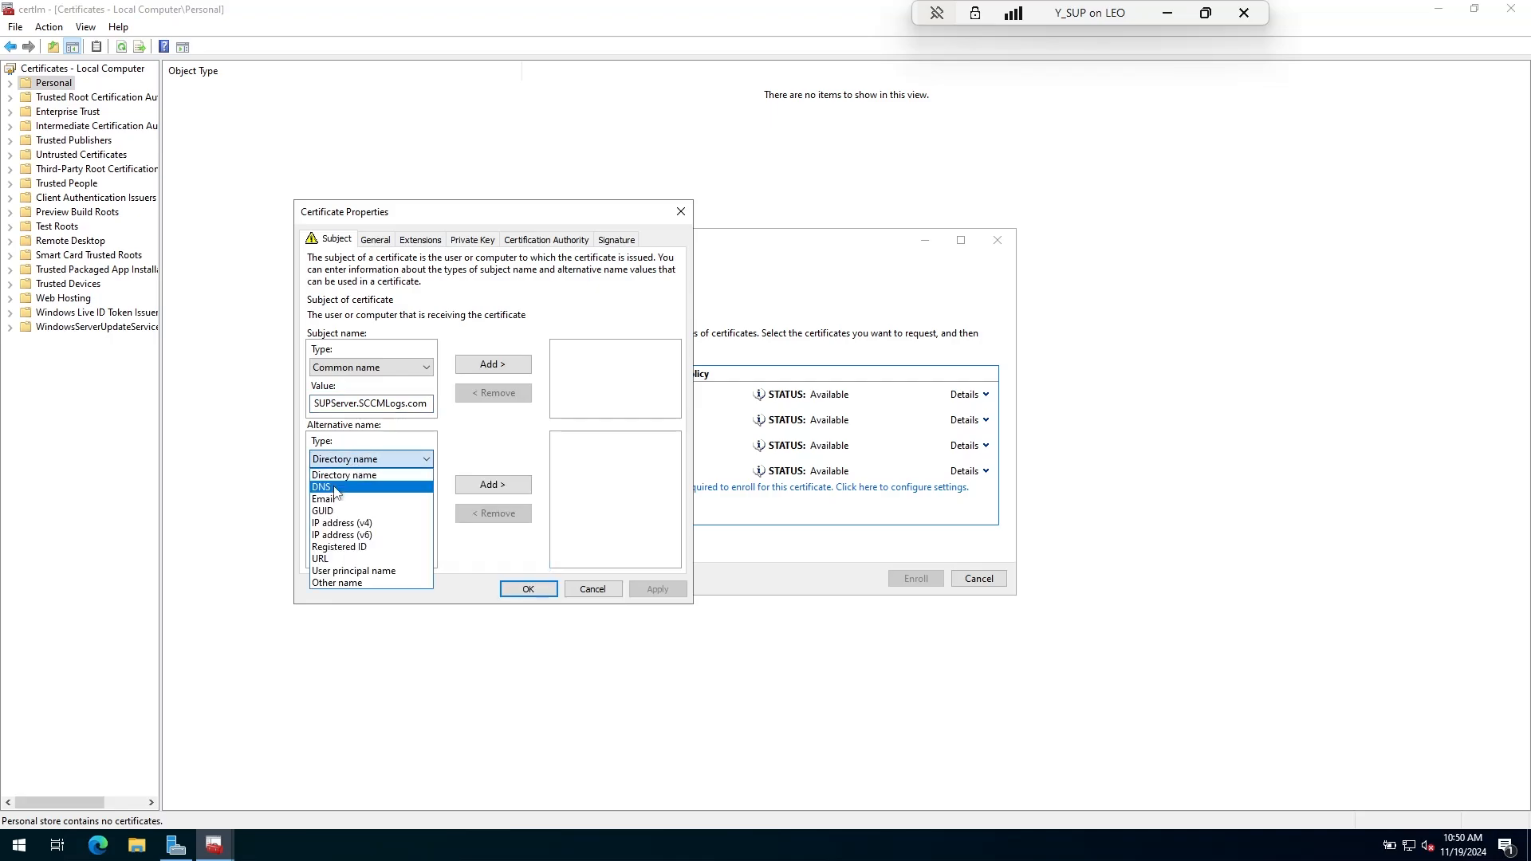
click(332, 527)
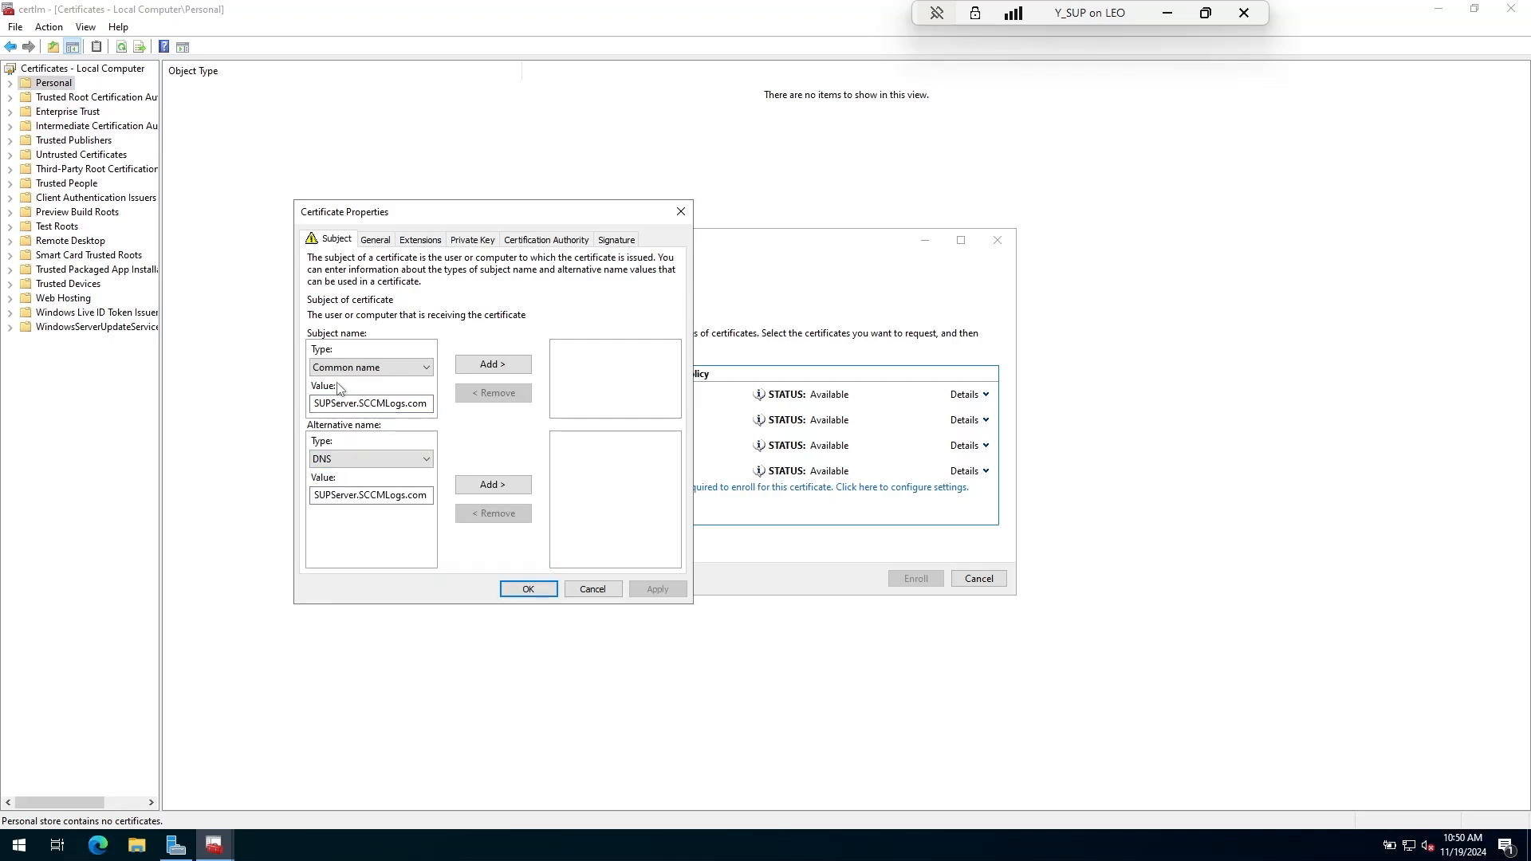
click(372, 464)
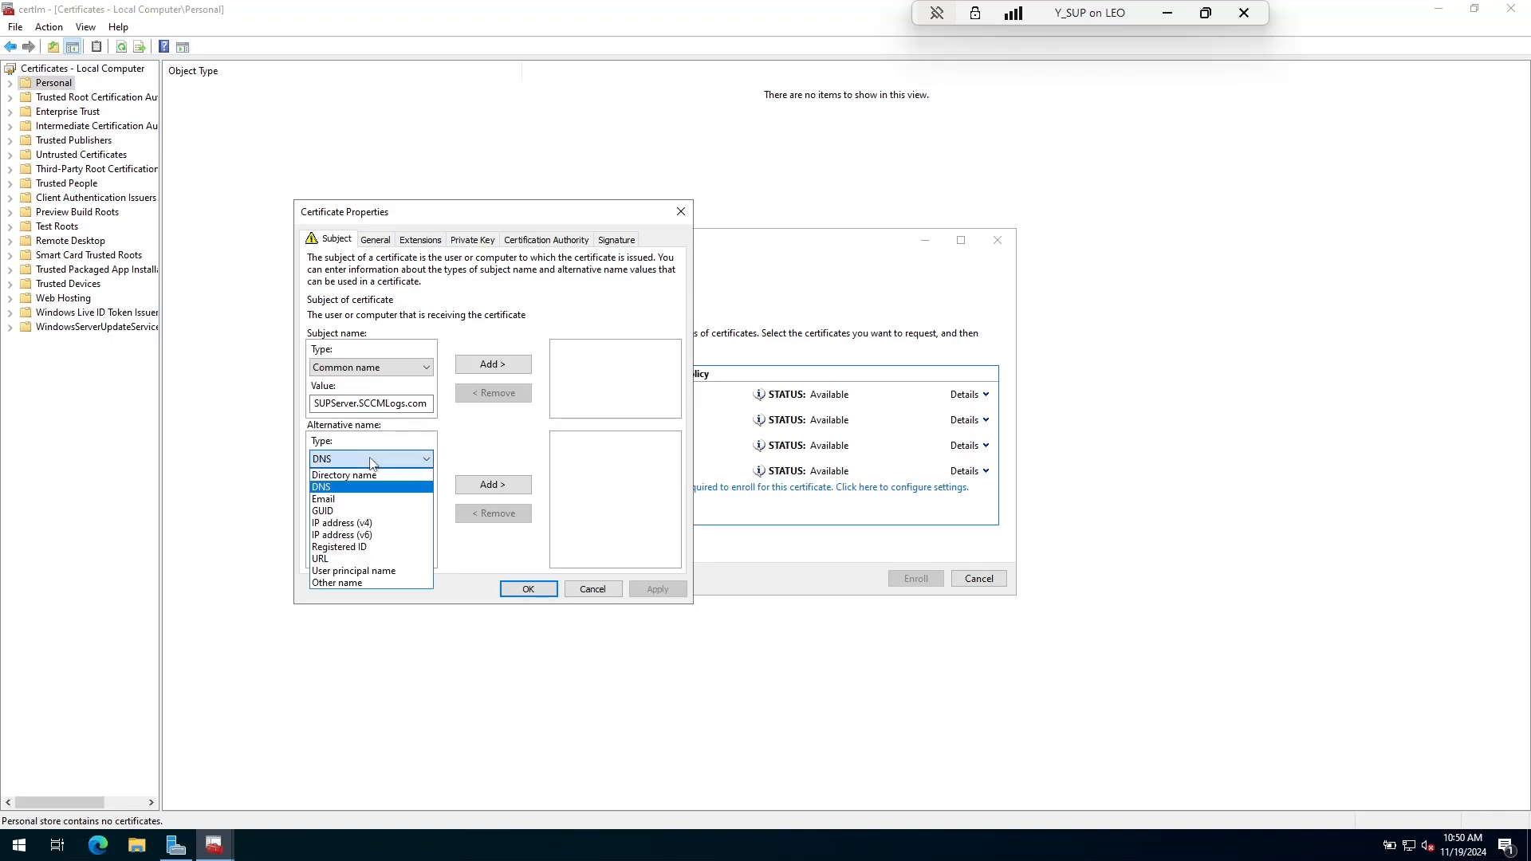
click(372, 464)
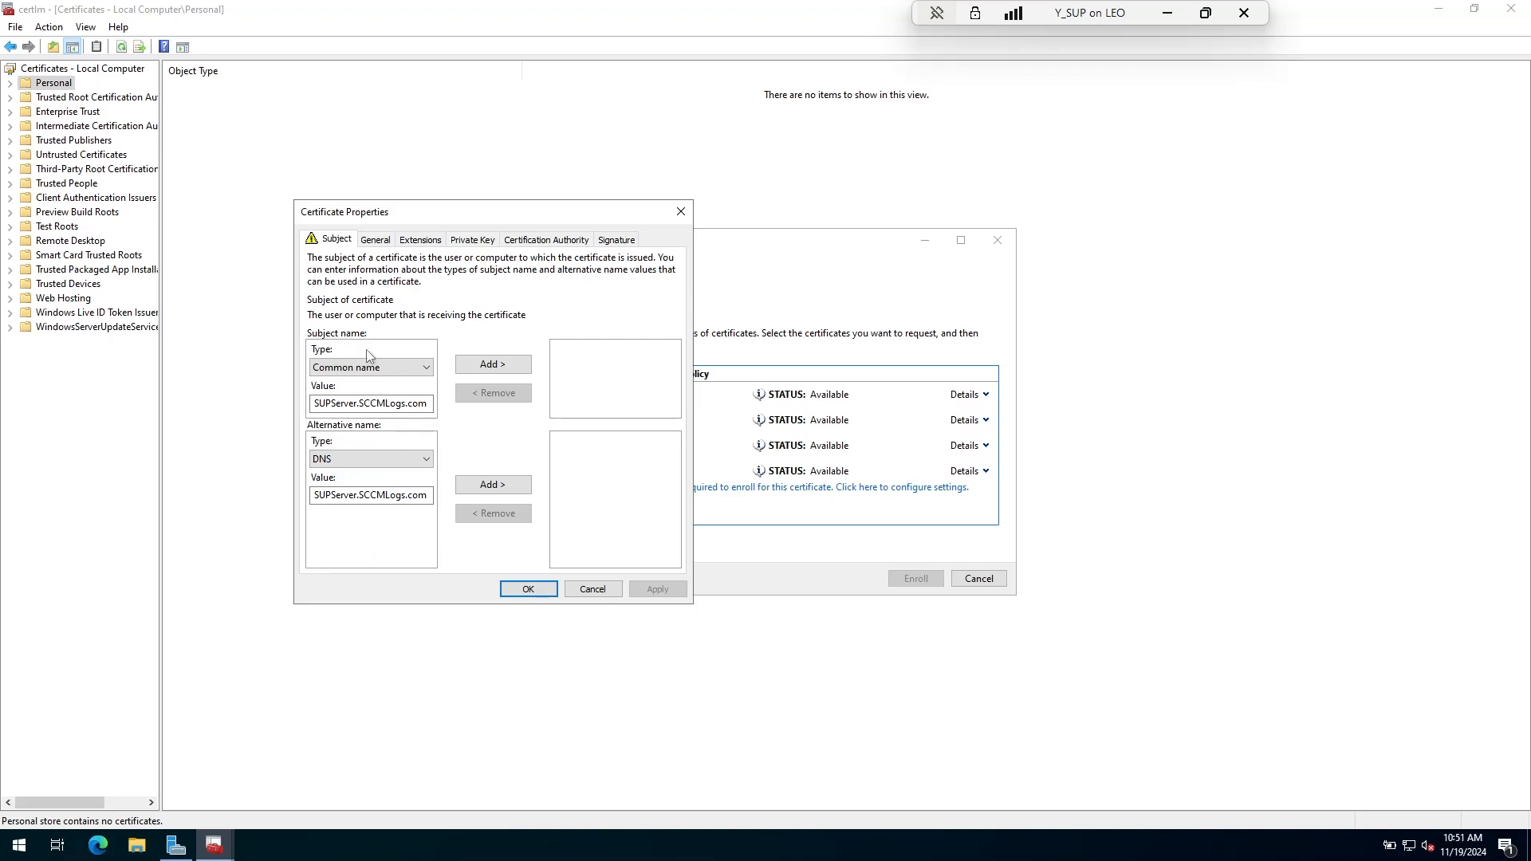
click(485, 364)
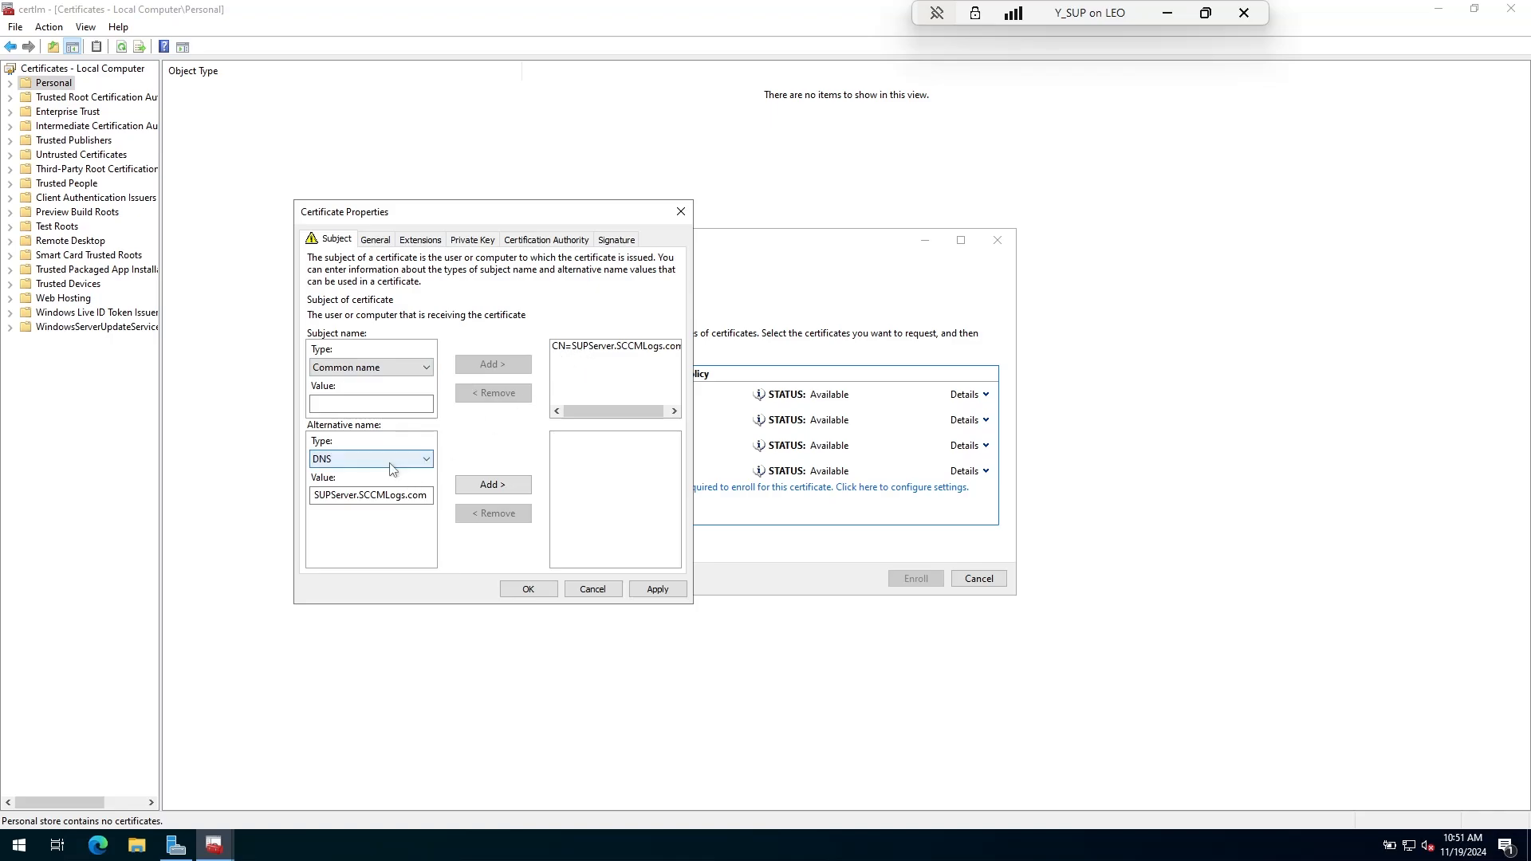
click(495, 484)
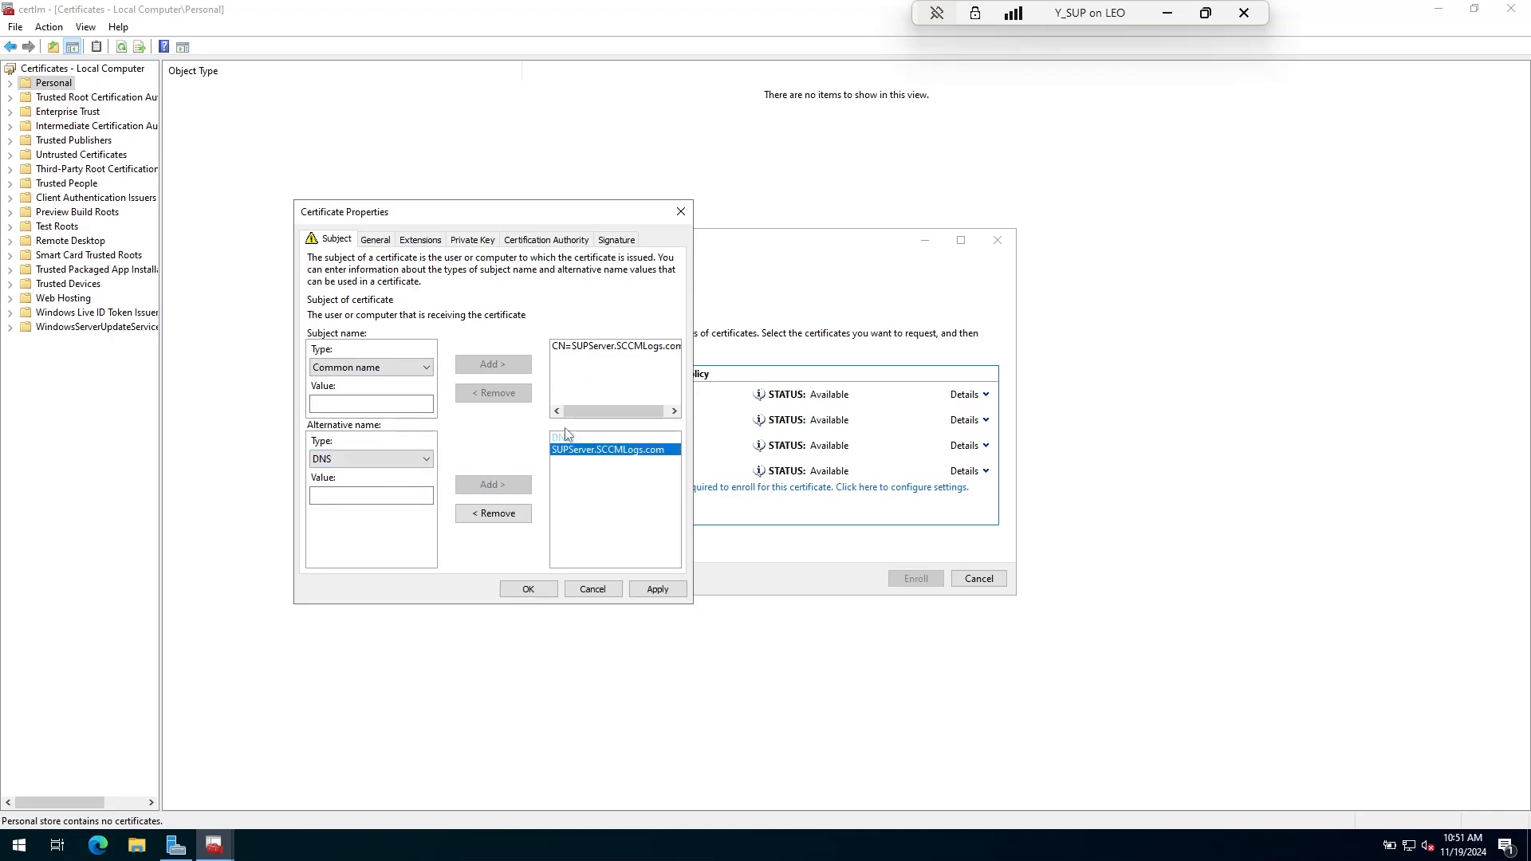
Open Microsoft Edge and complete its first-run setup with regular browser data import and Microsoft experience personalization turned off
click(109, 850)
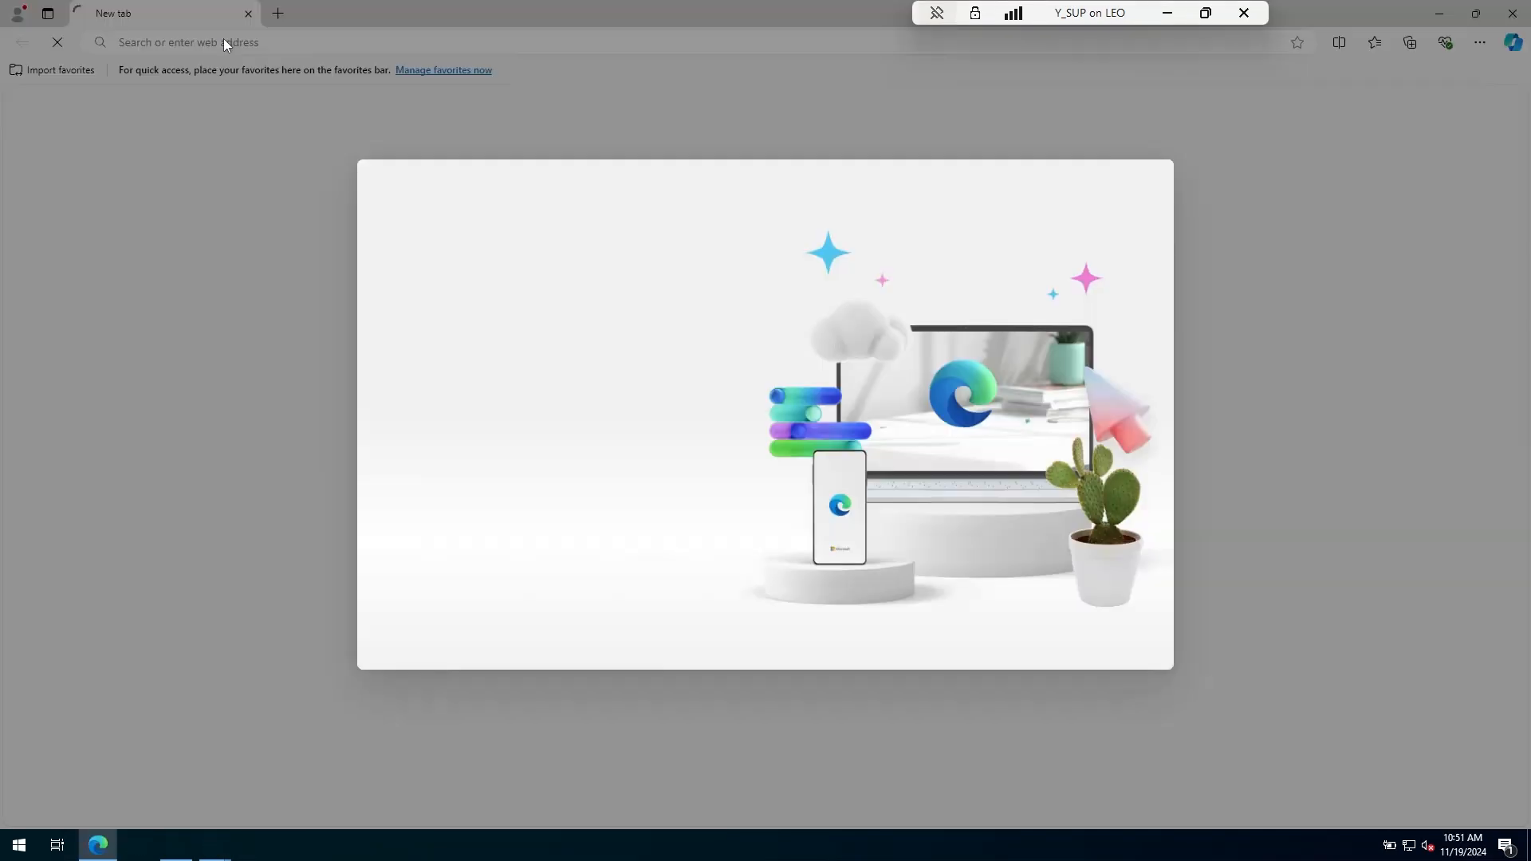
click(580, 579)
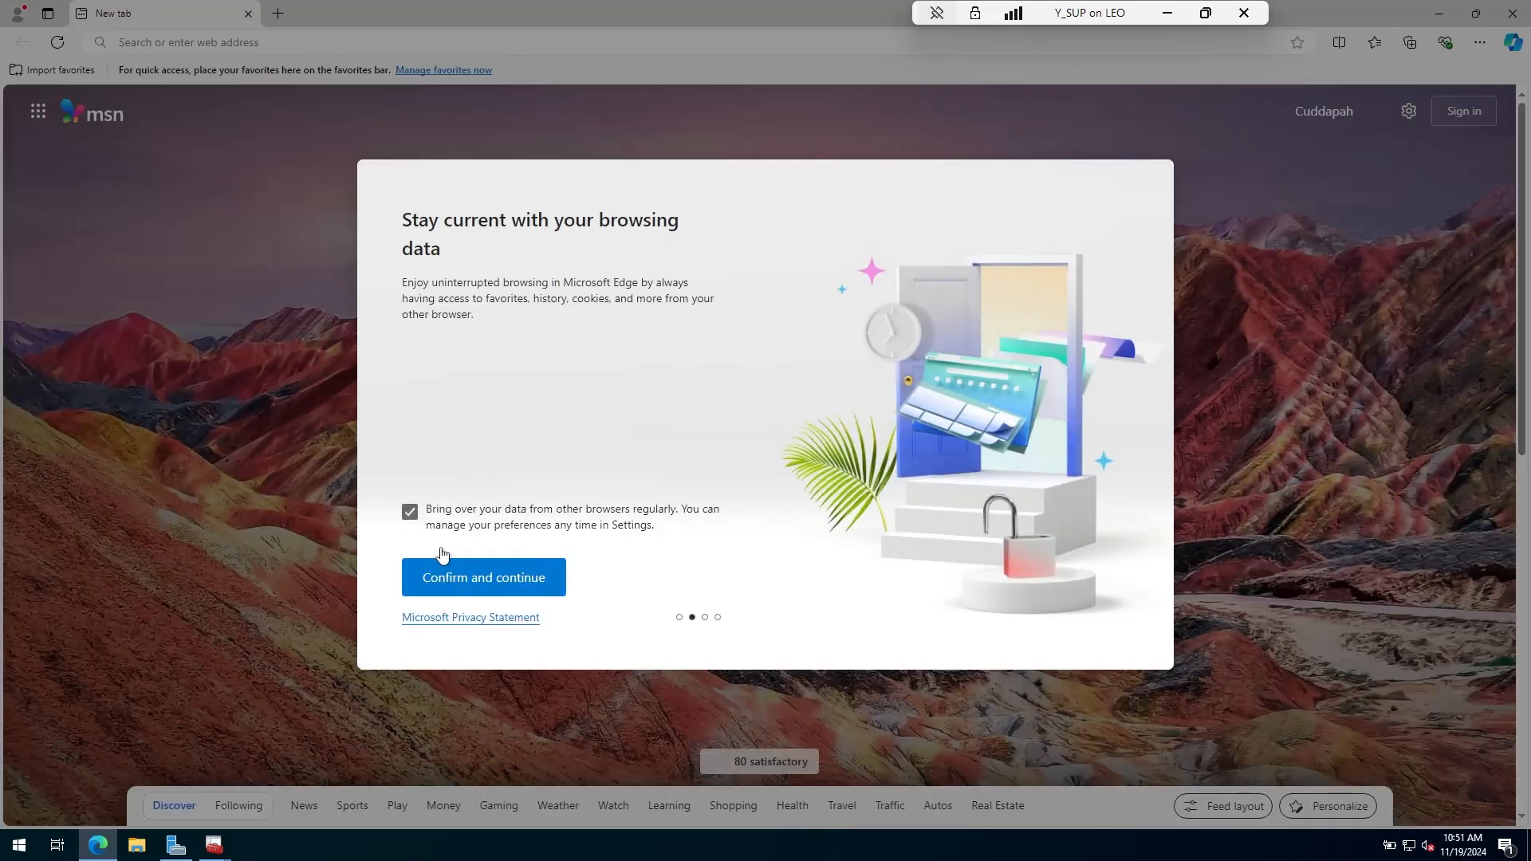
click(410, 512)
click(510, 577)
click(598, 580)
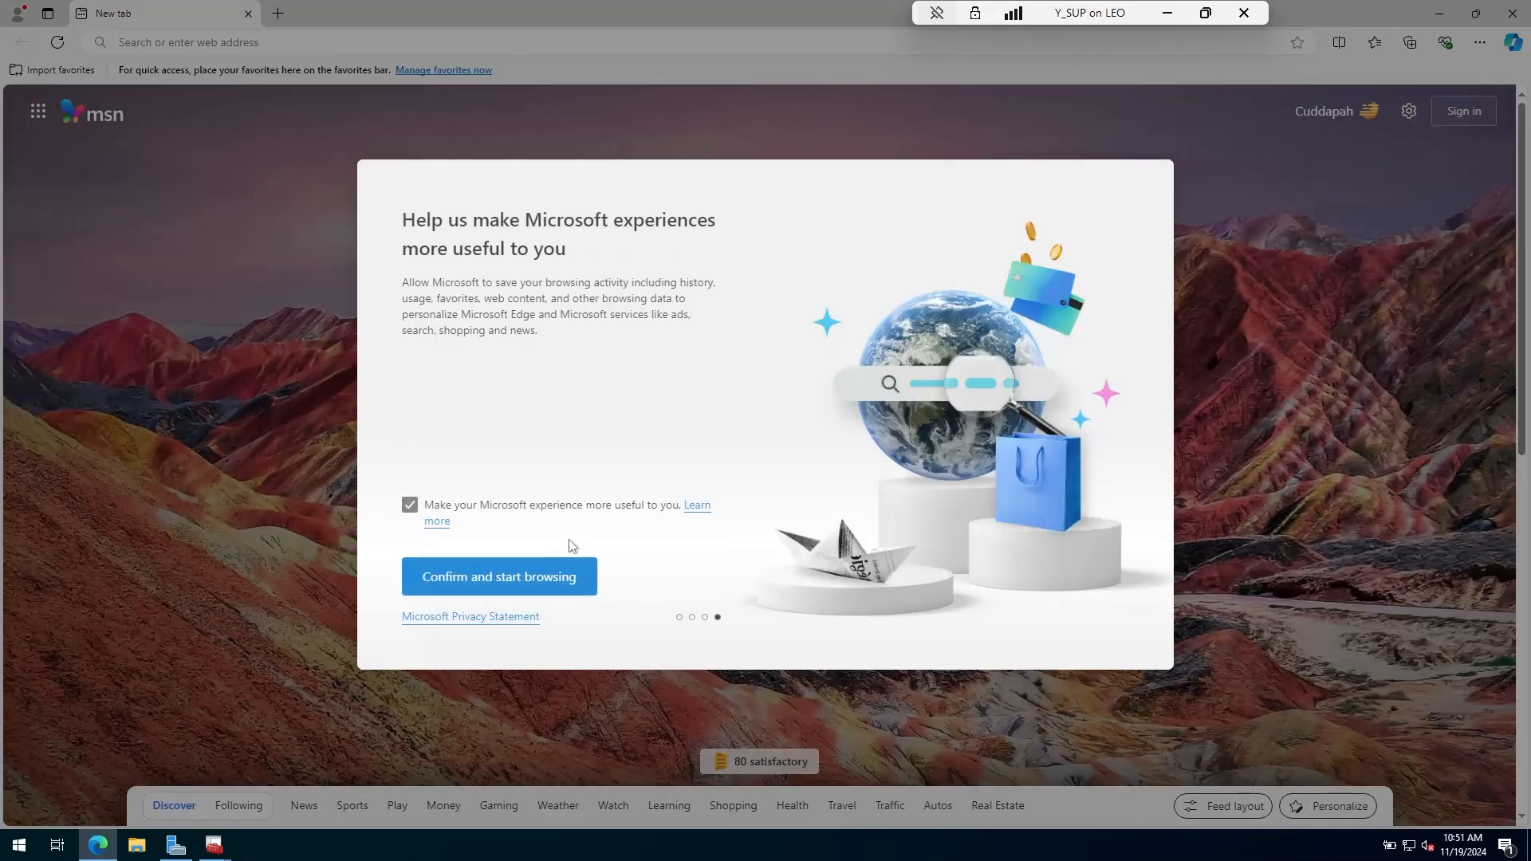
click(409, 505)
click(534, 581)
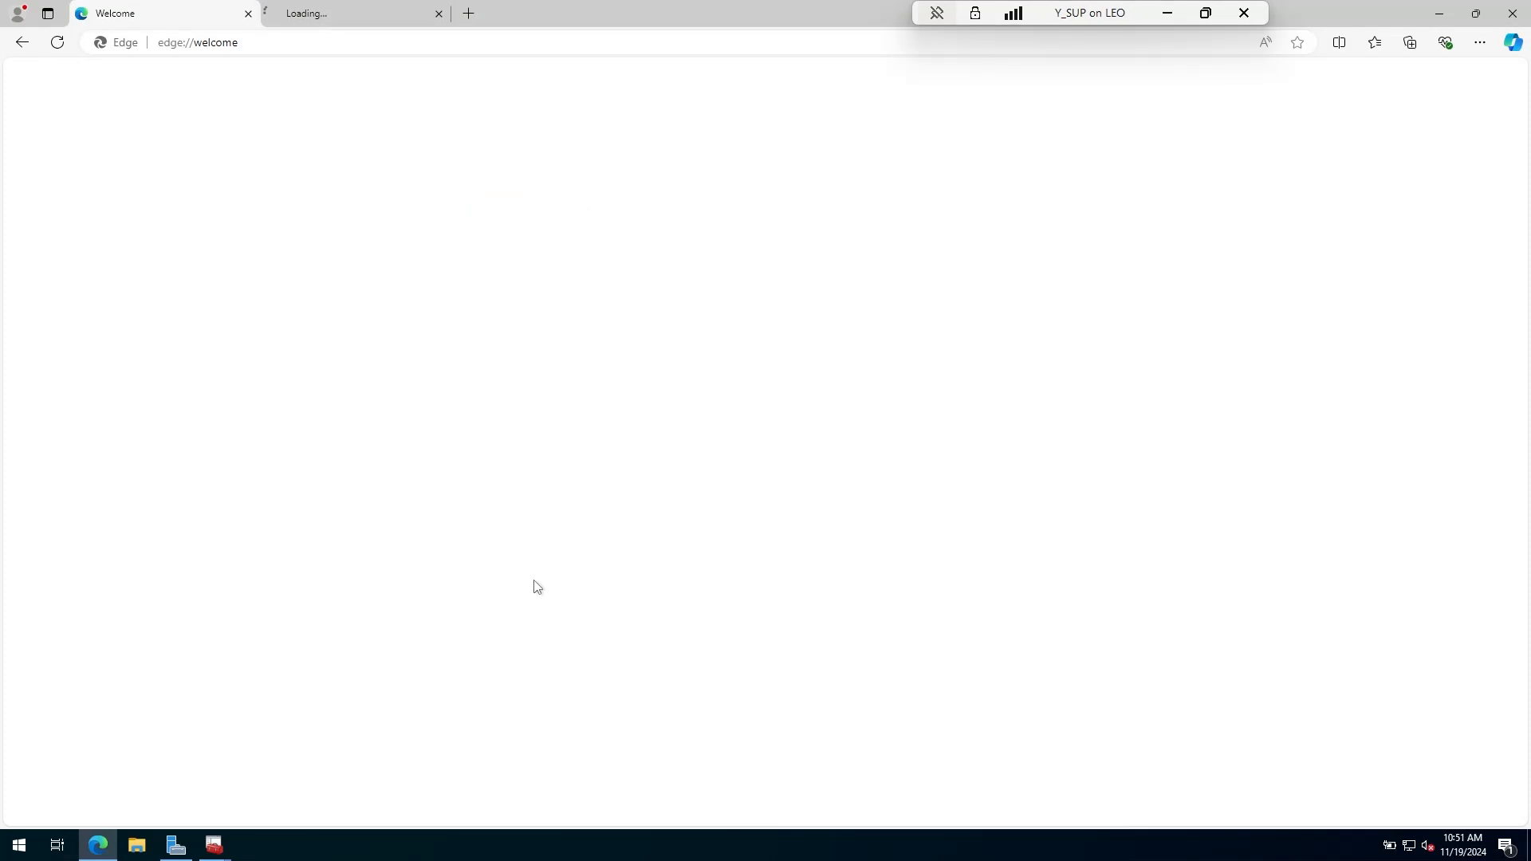
Search the web for "mecm docs" and open the What's new page of the Microsoft Configuration Manager documentation
click(415, 19)
click(468, 14)
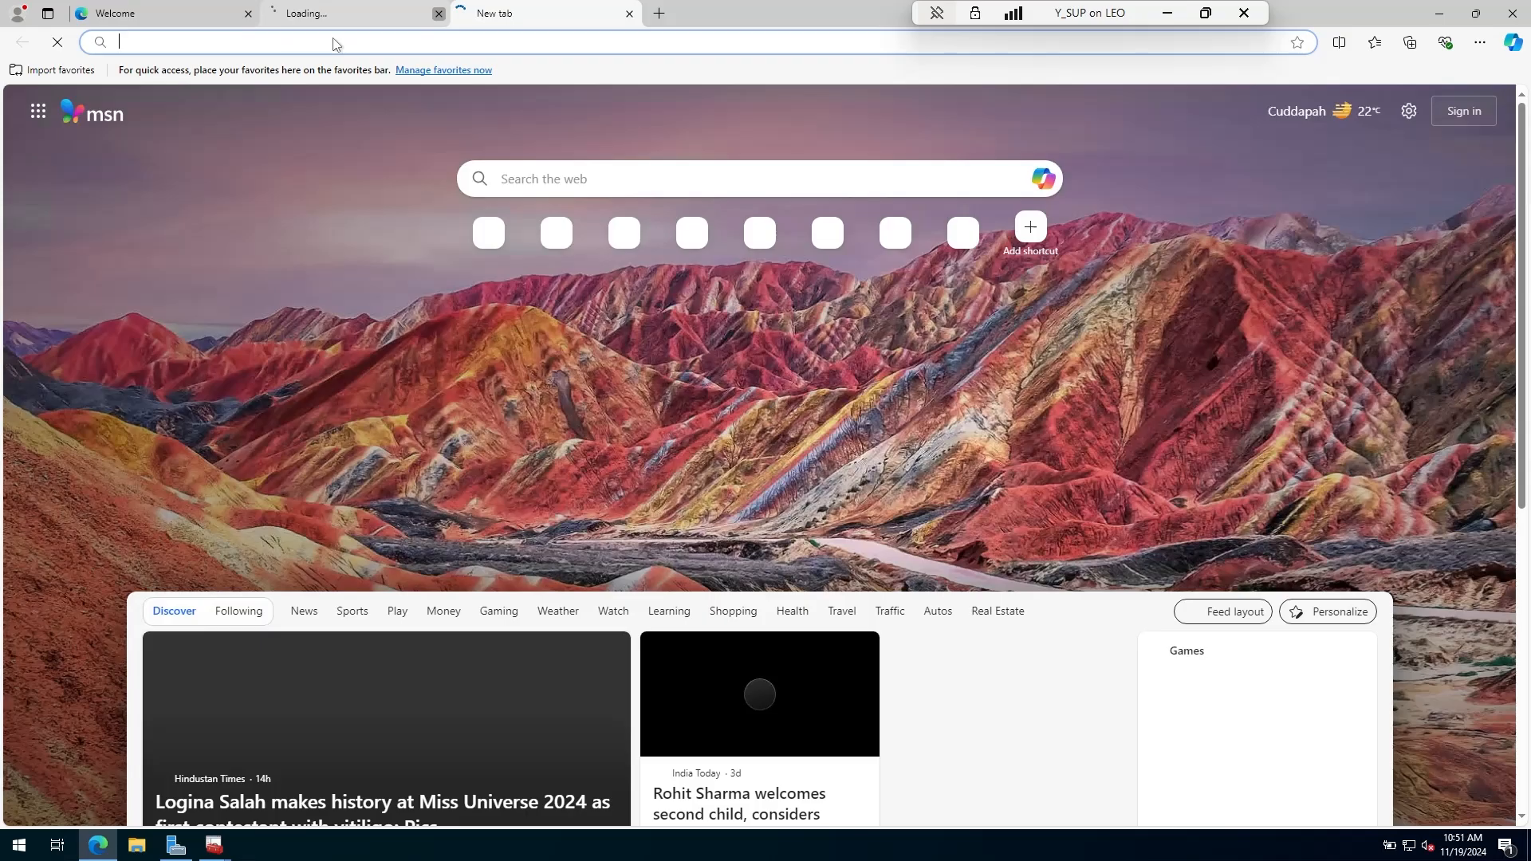
text(mecm docs)
key(Return)
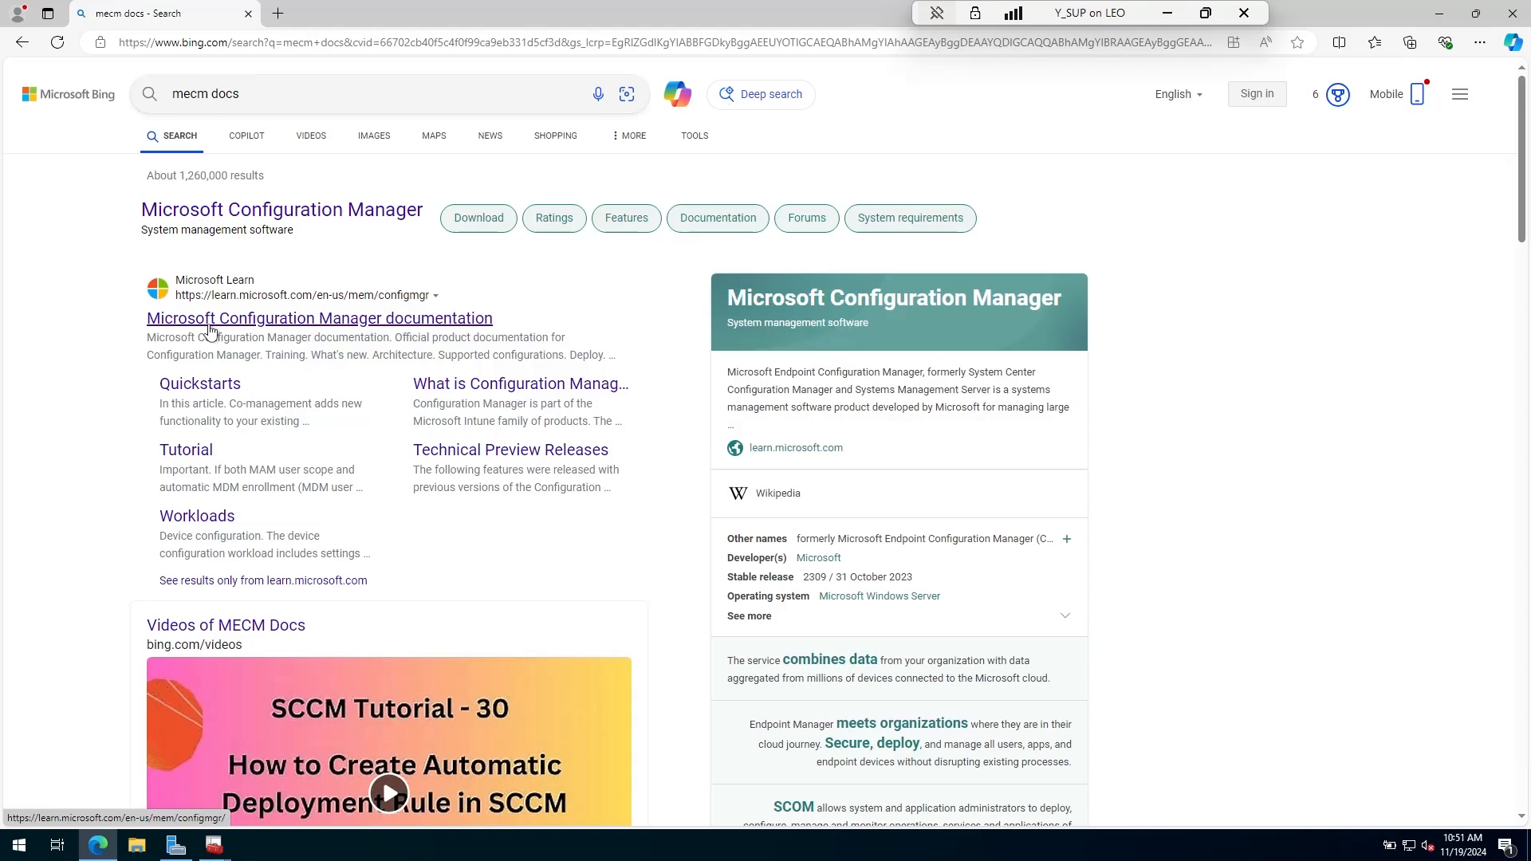
click(335, 317)
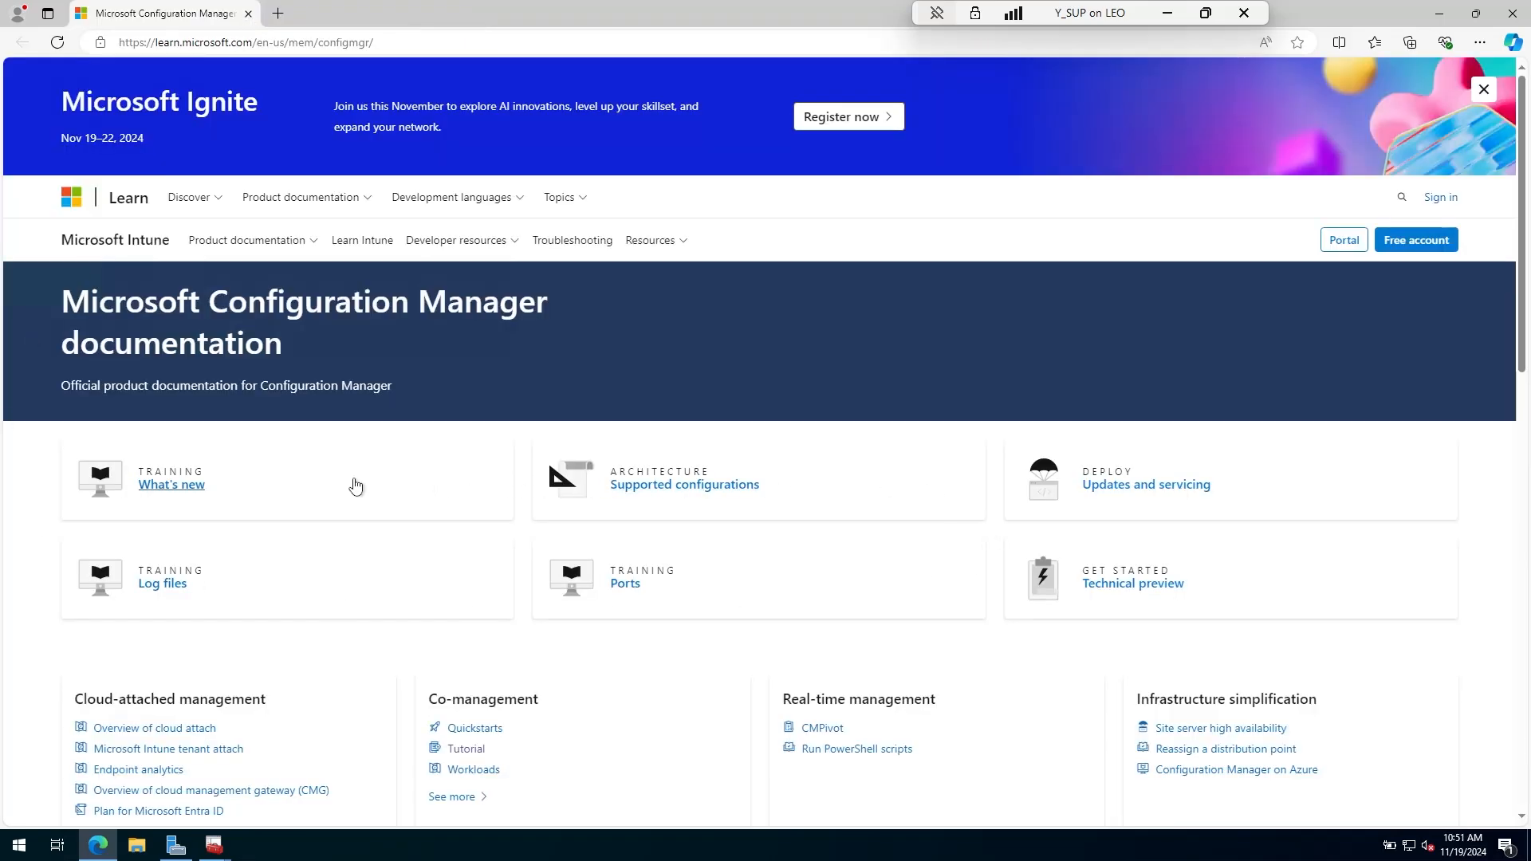
click(506, 485)
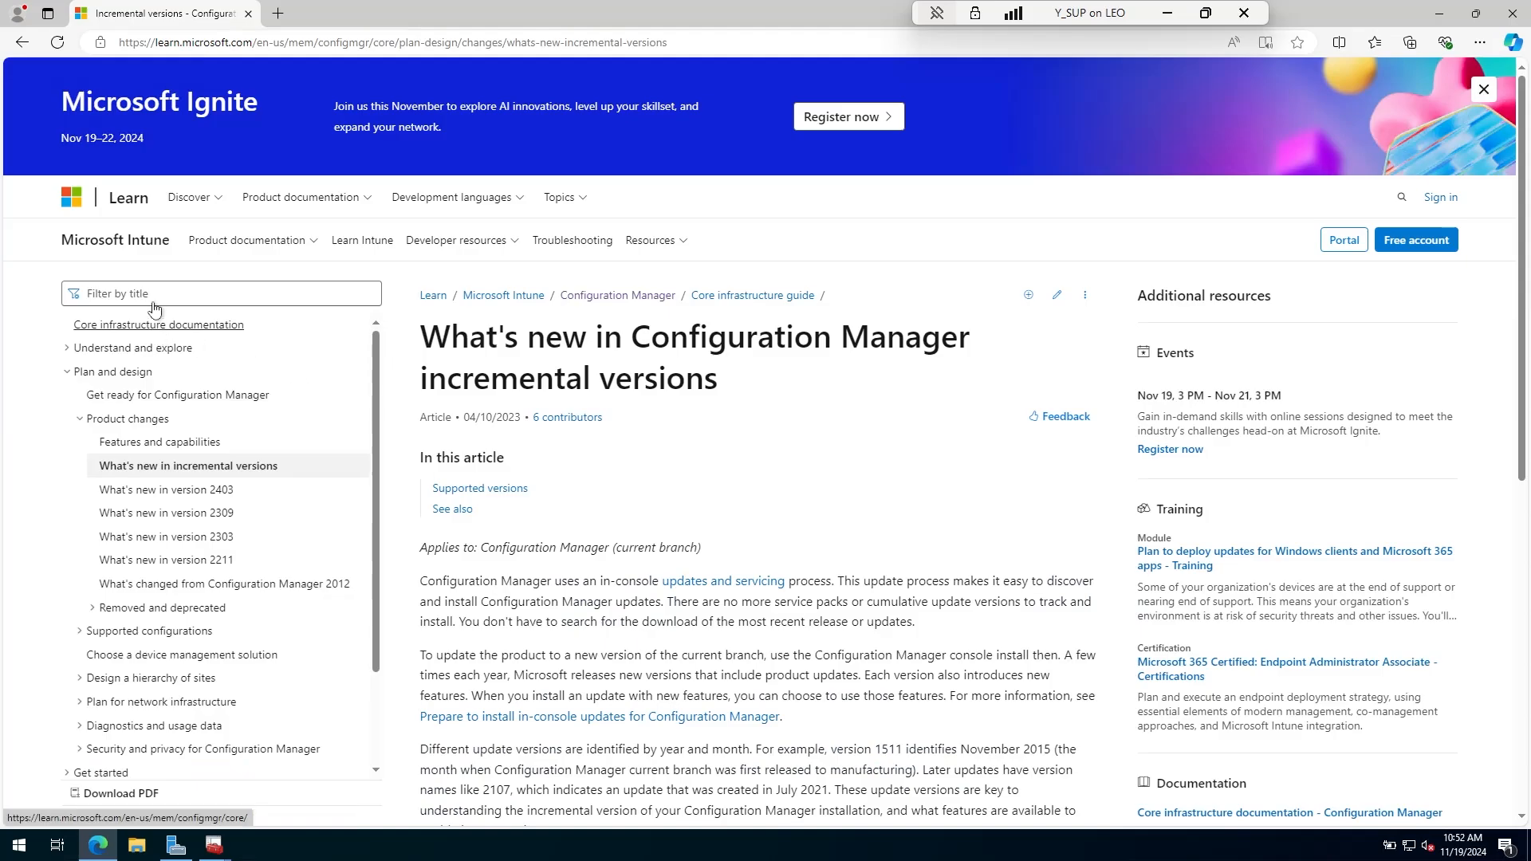
Filter the Configuration Manager documentation contents by "pki"
click(155, 295)
text(pki)
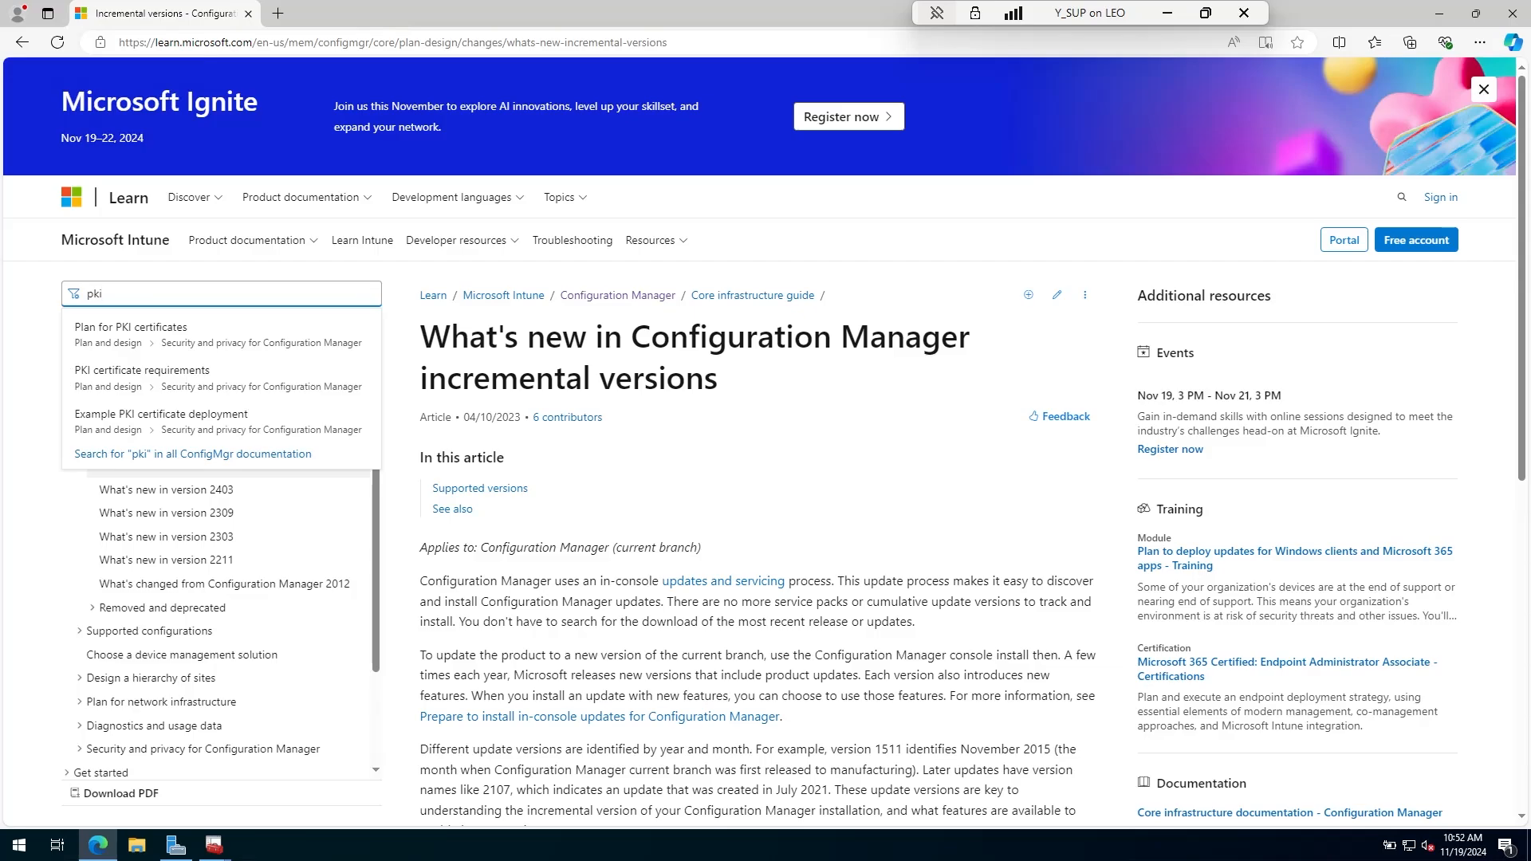
click(2, 461)
Search the web for "wsus pki" and open the Microsoft Learn tutorial on configuring a software update point for TLS/SSL, closing the other browser tabs
click(278, 14)
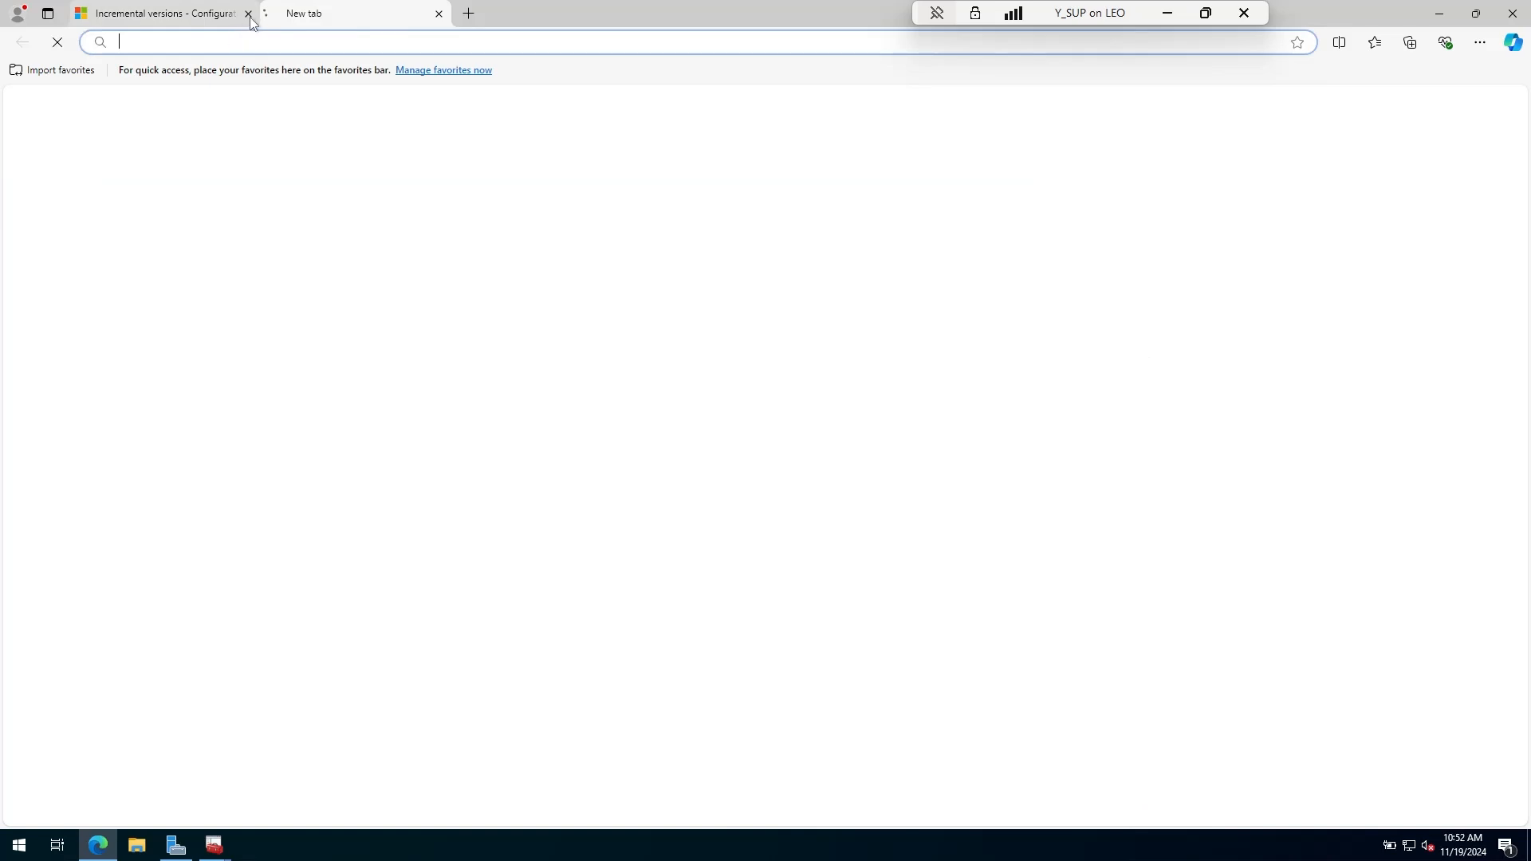
click(248, 13)
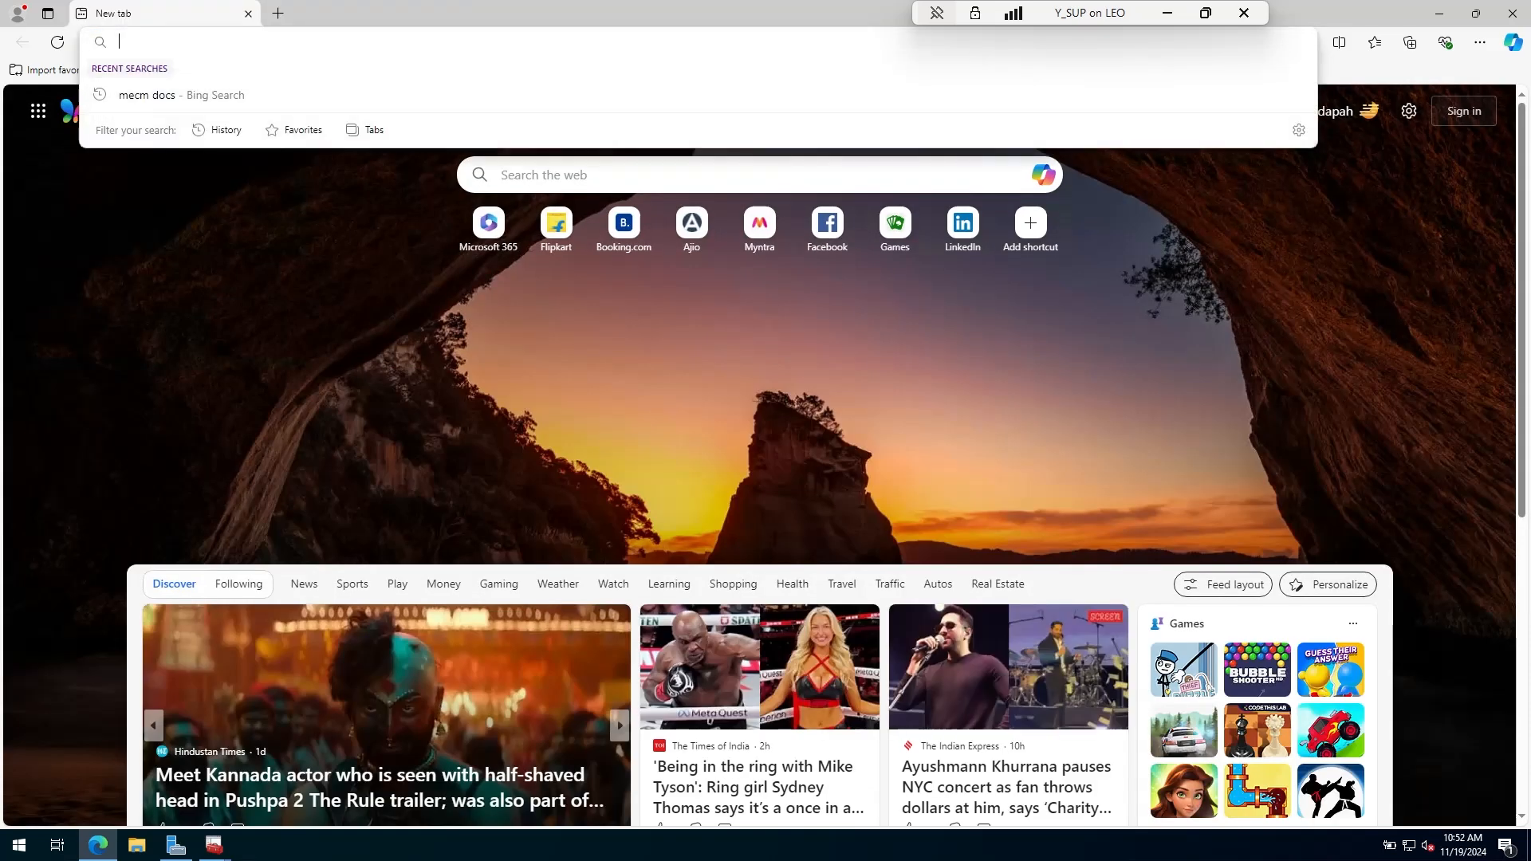
text(wsu)
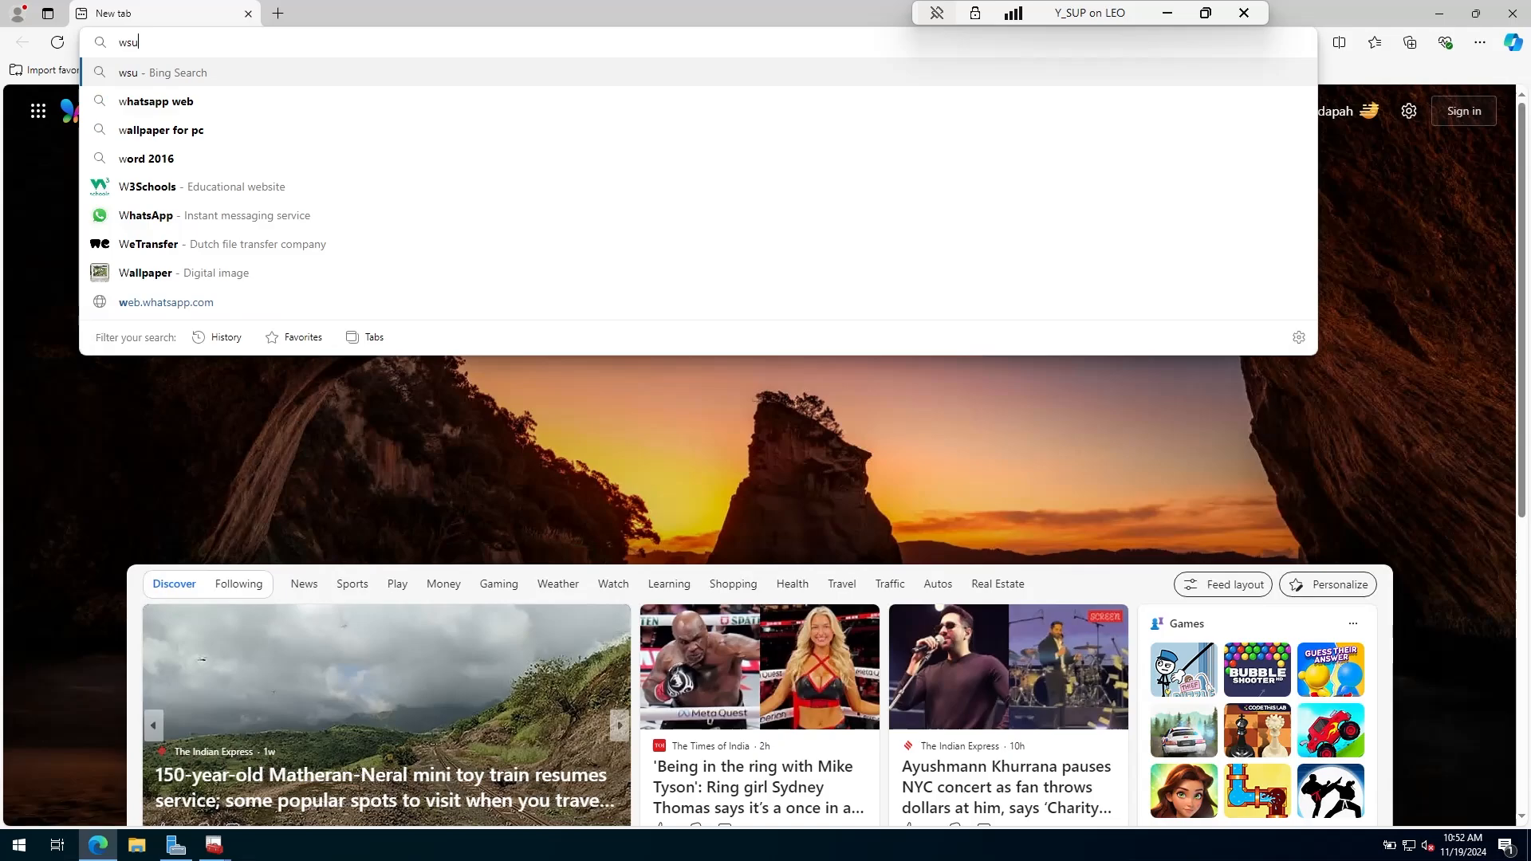
text(s pki)
key(Return)
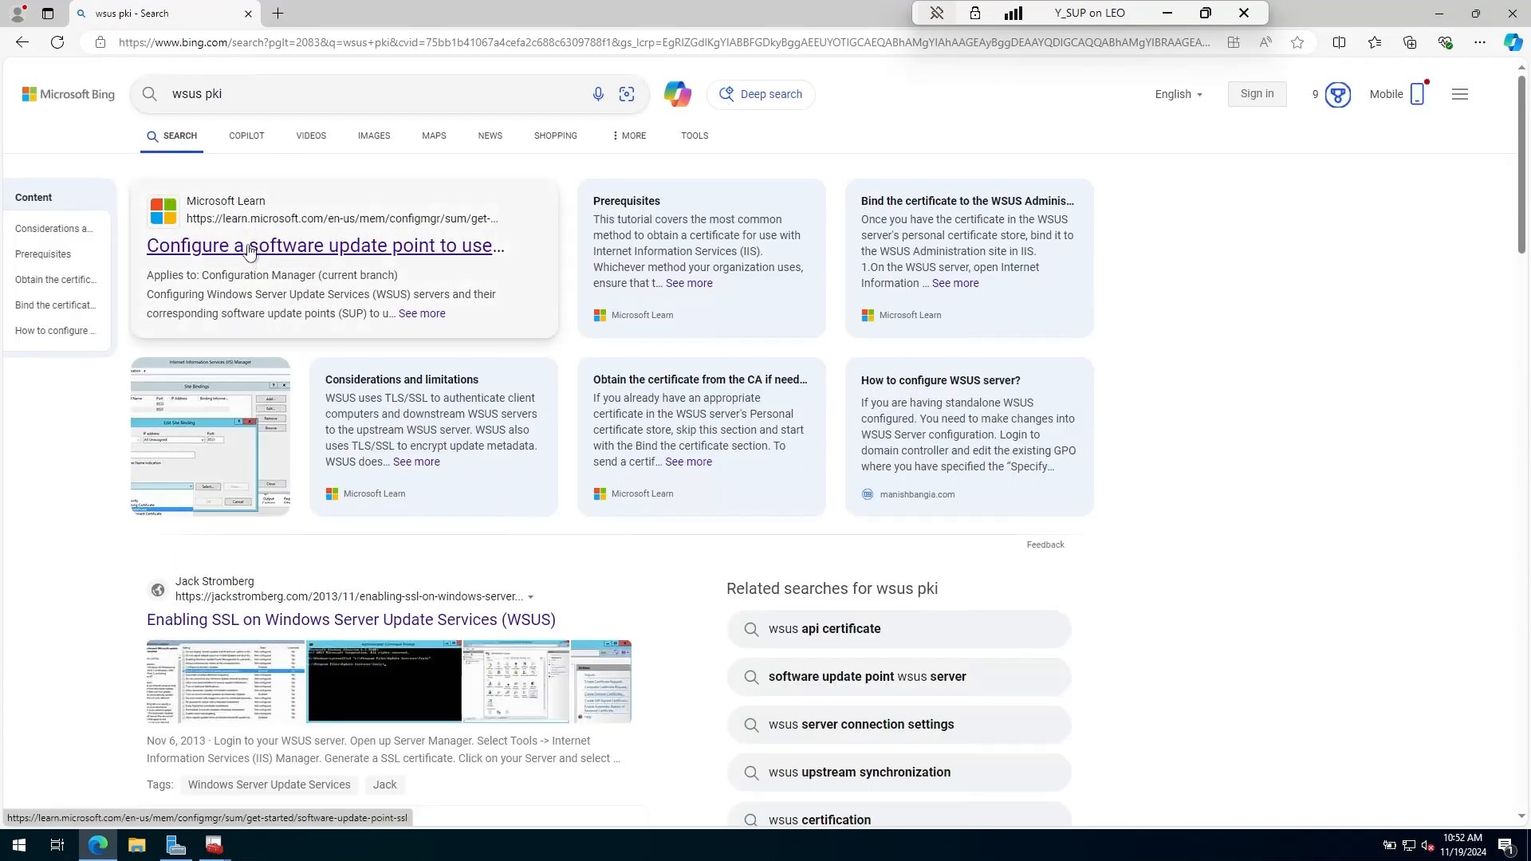
click(250, 251)
click(248, 13)
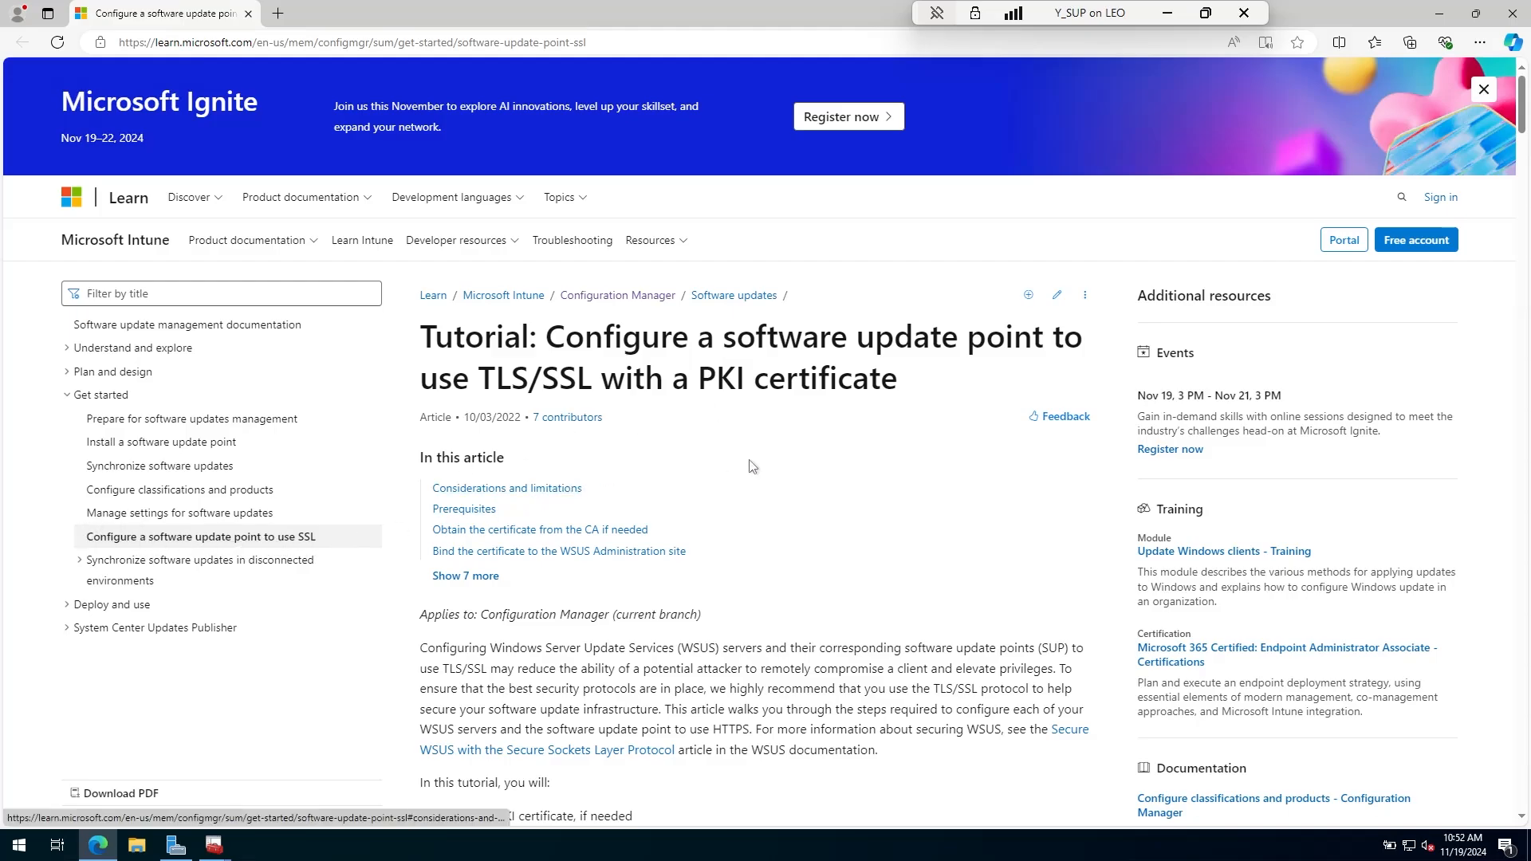
Read the tutorial's considerations, prerequisites and the procedure for obtaining the certificate from the CA
scroll(694, 400, down, 8)
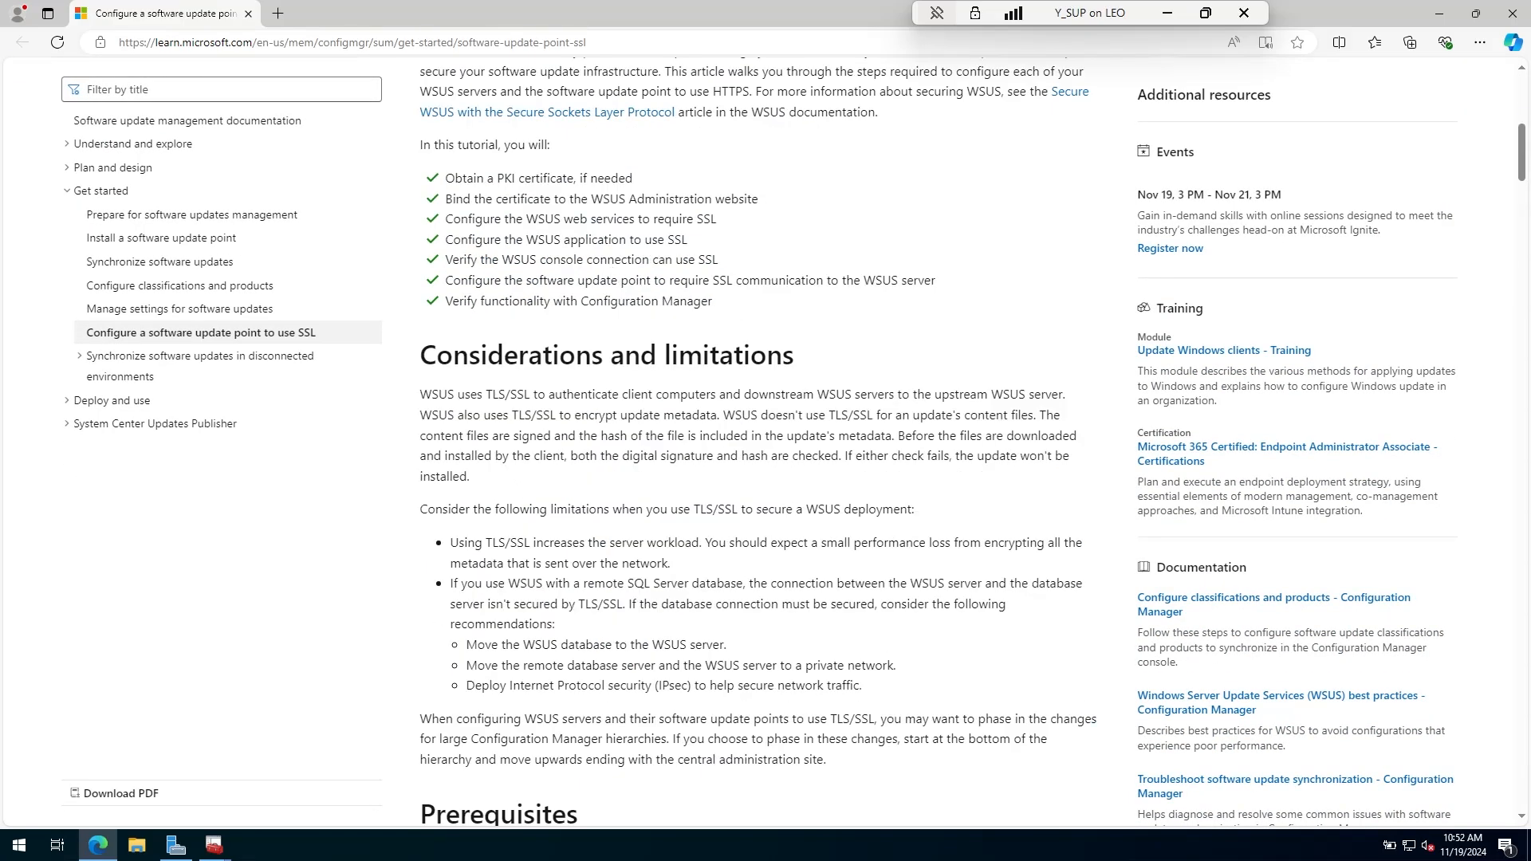
scroll(757, 438, down, 5)
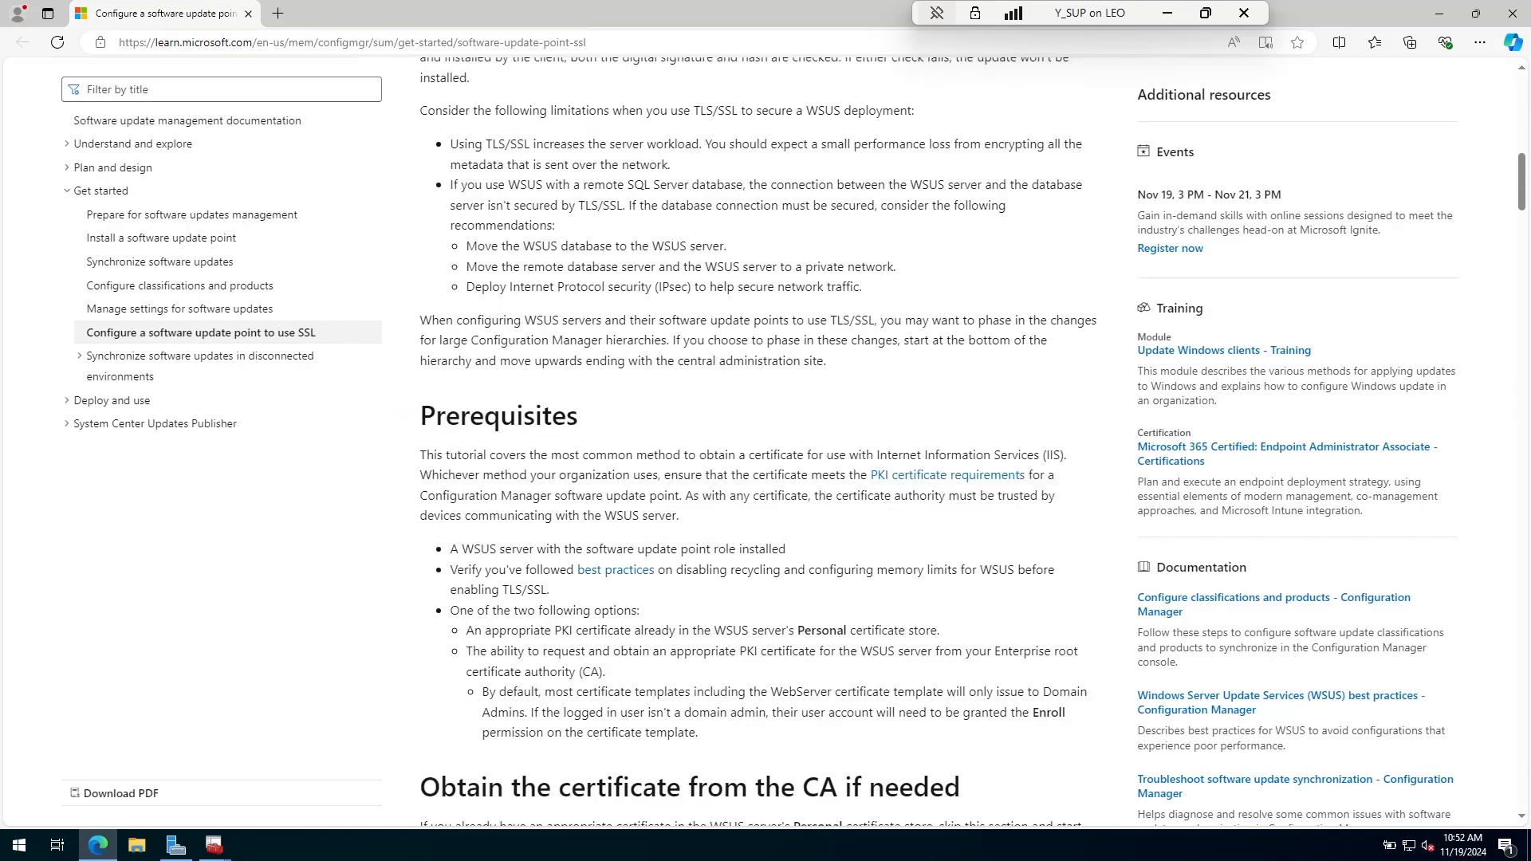
scroll(558, 307, down, 1)
scroll(576, 412, down, 4)
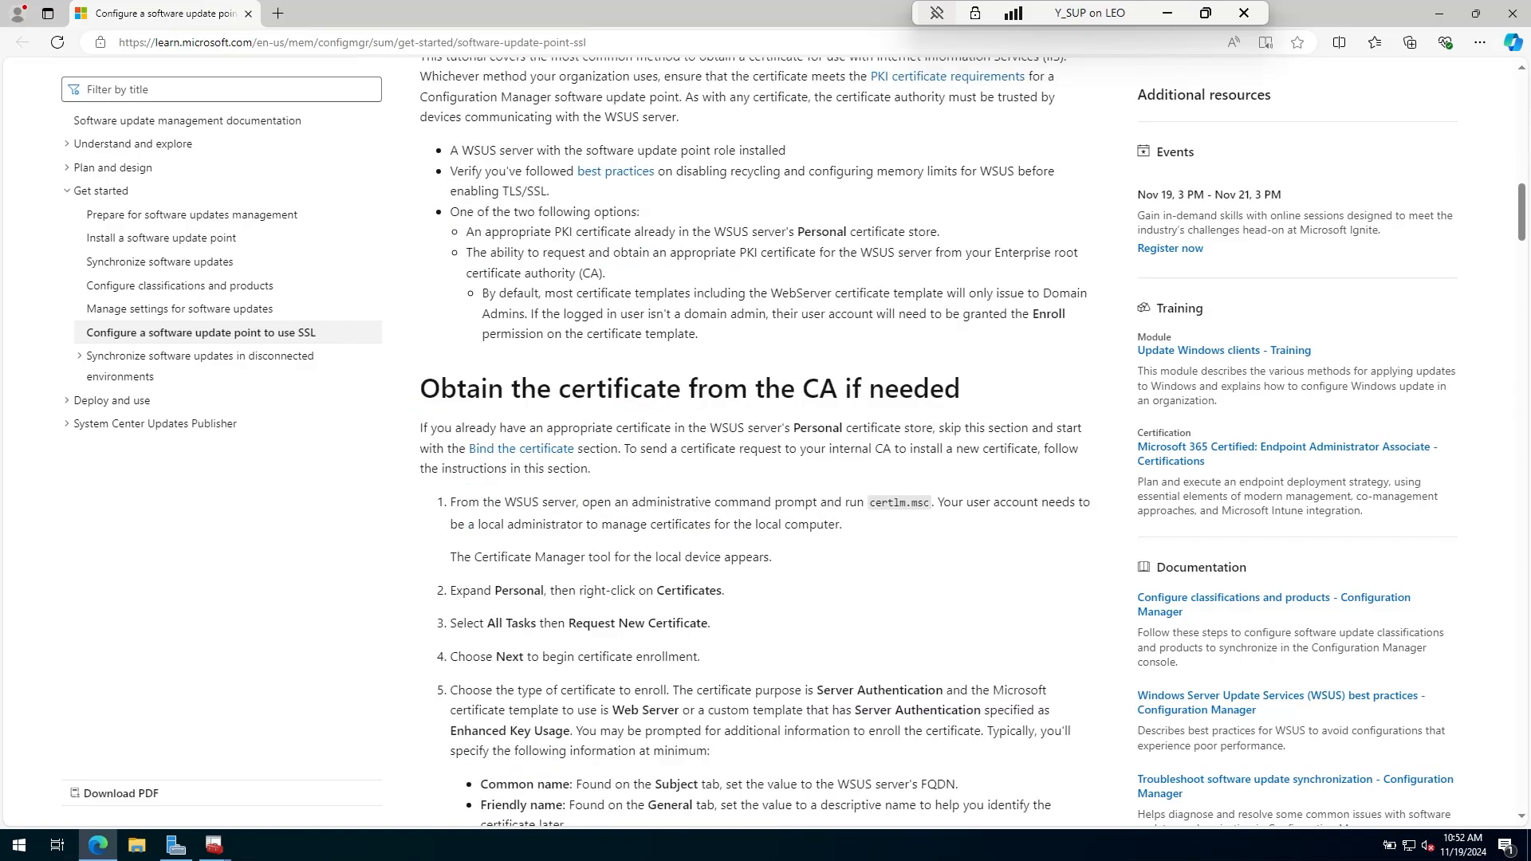
scroll(510, 304, up, 3)
scroll(511, 304, down, 4)
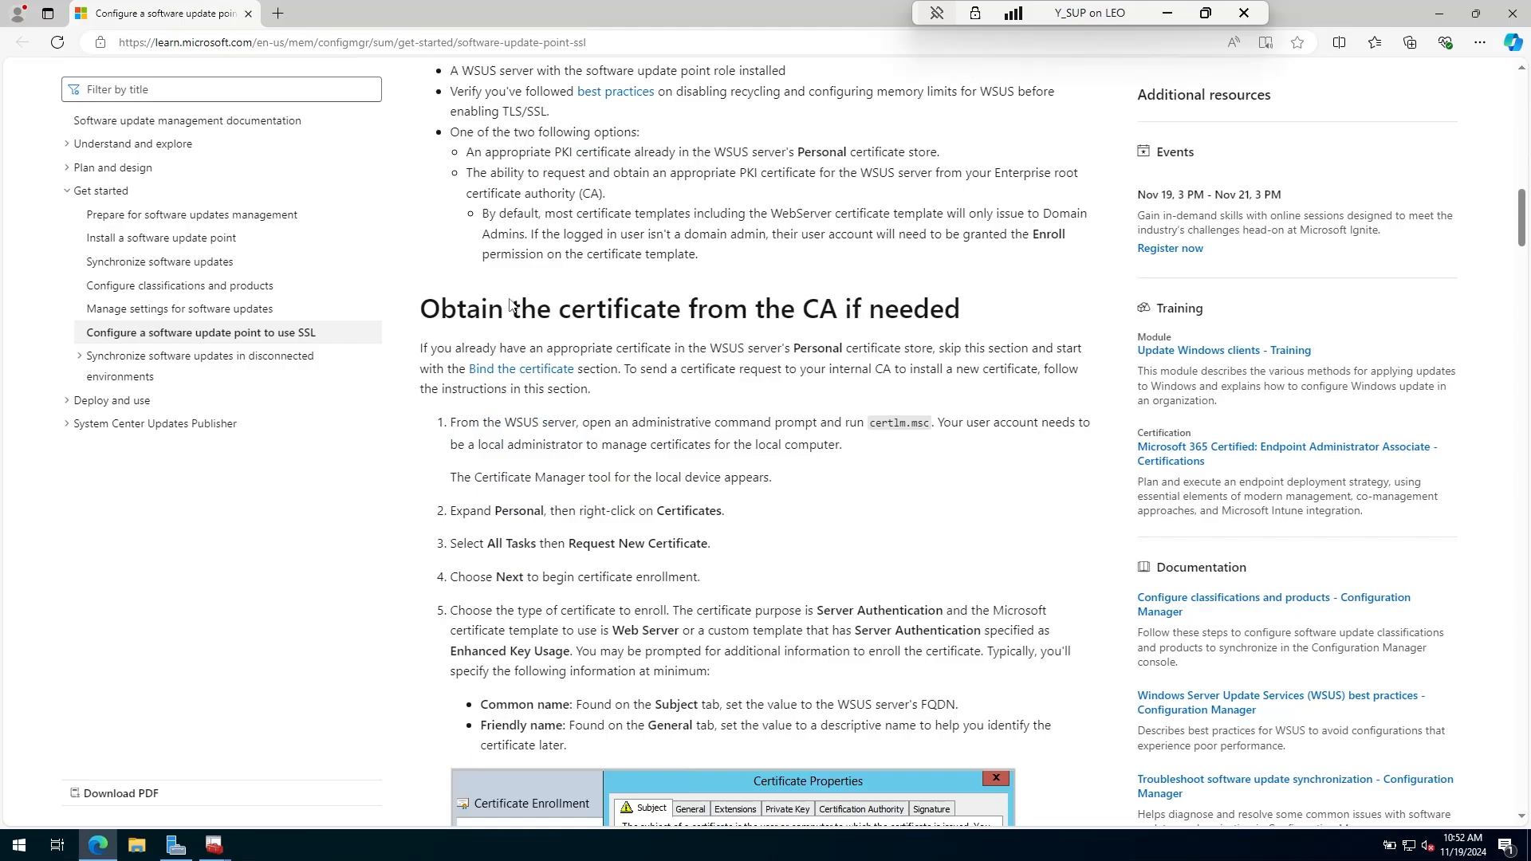
scroll(510, 304, down, 7)
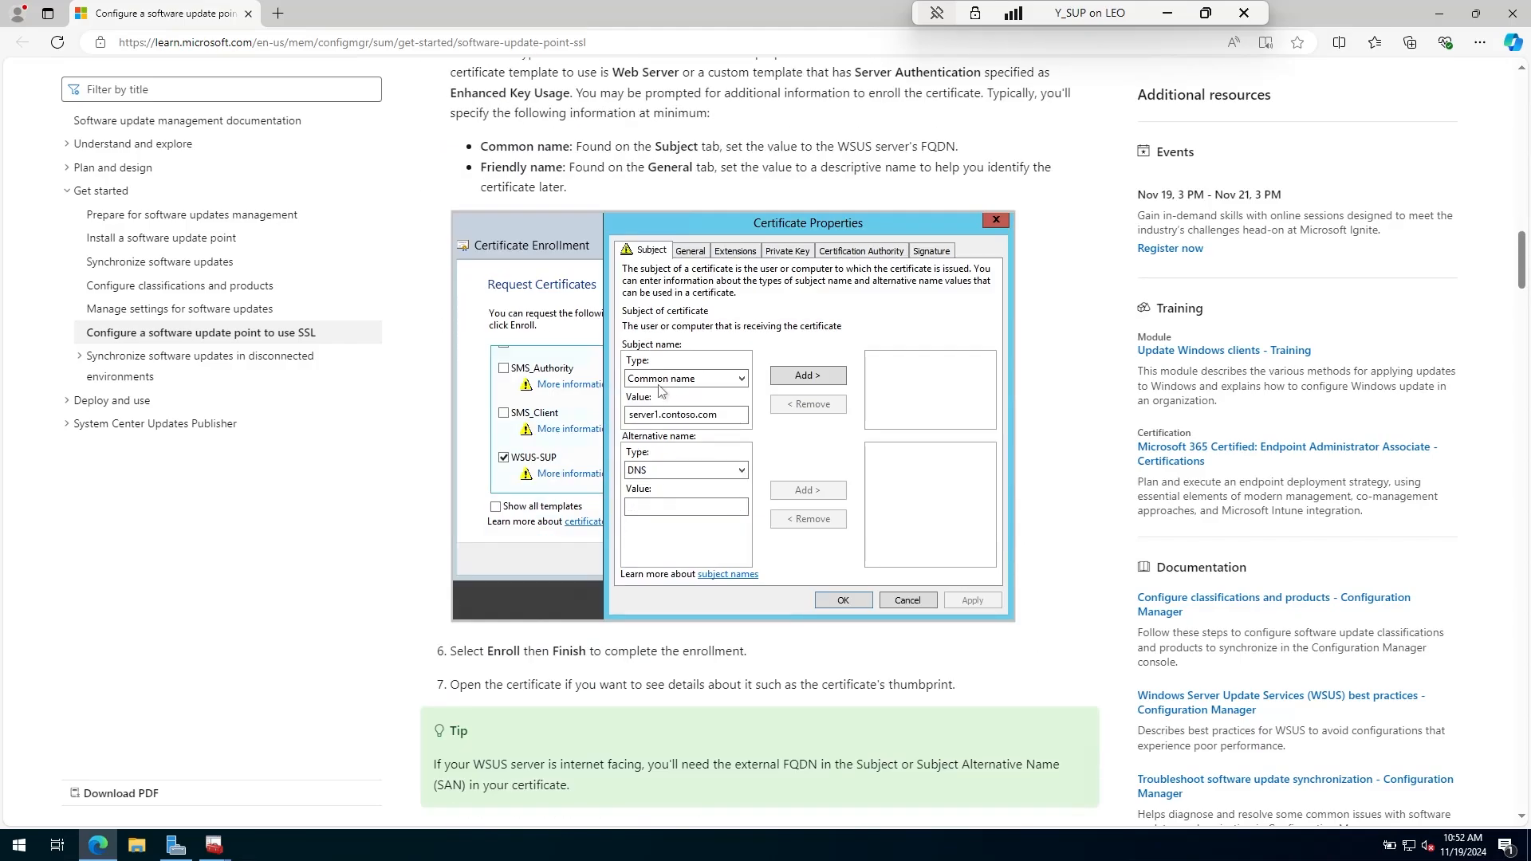
scroll(684, 249, up, 1)
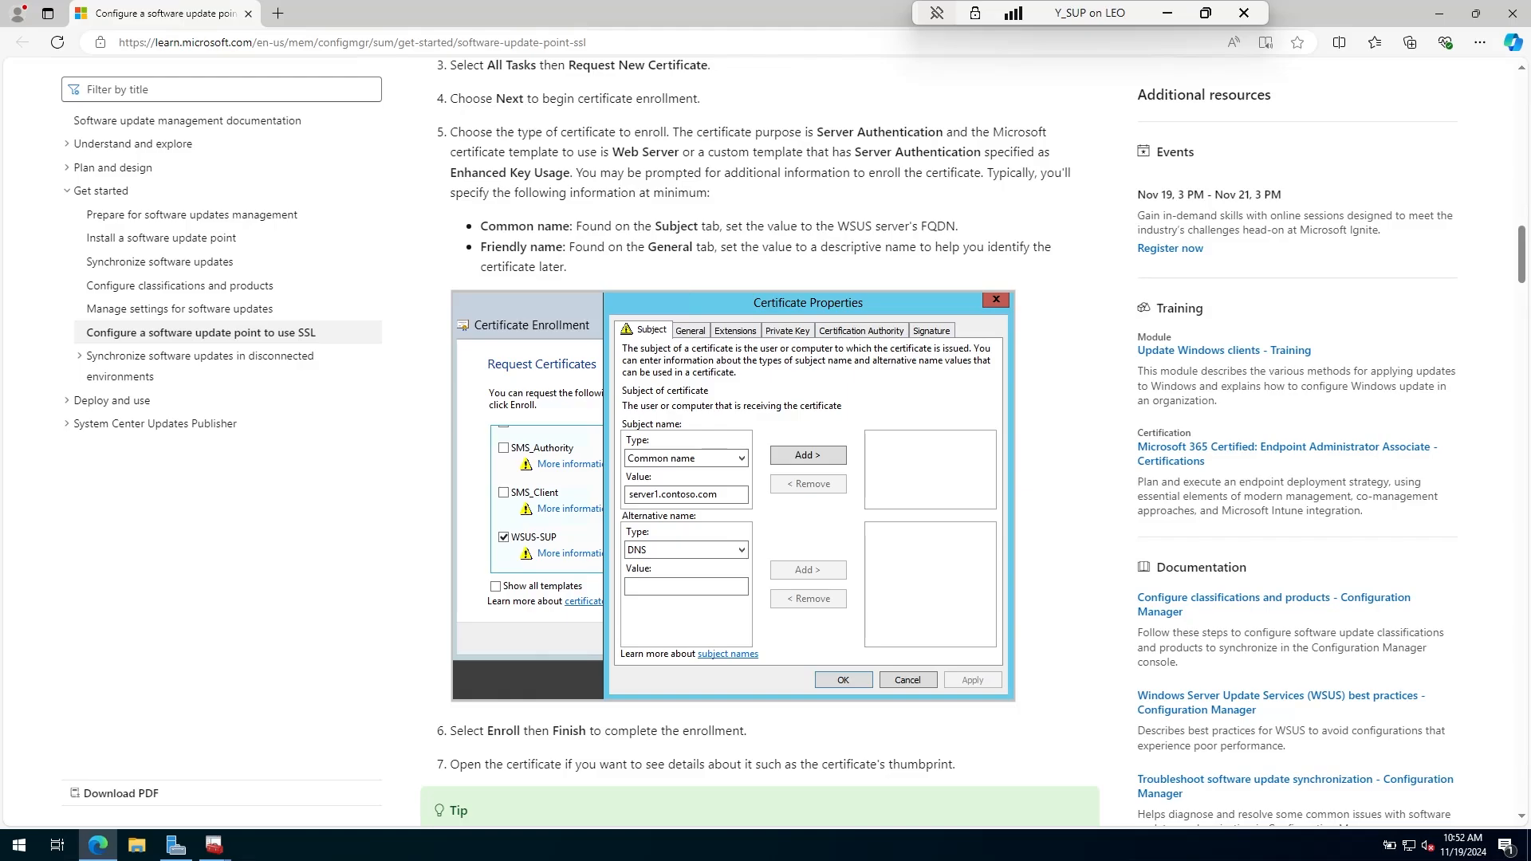
Examine the common name and friendly name requirements in the tutorial's certificate request instructions
drag(585, 243, 899, 249)
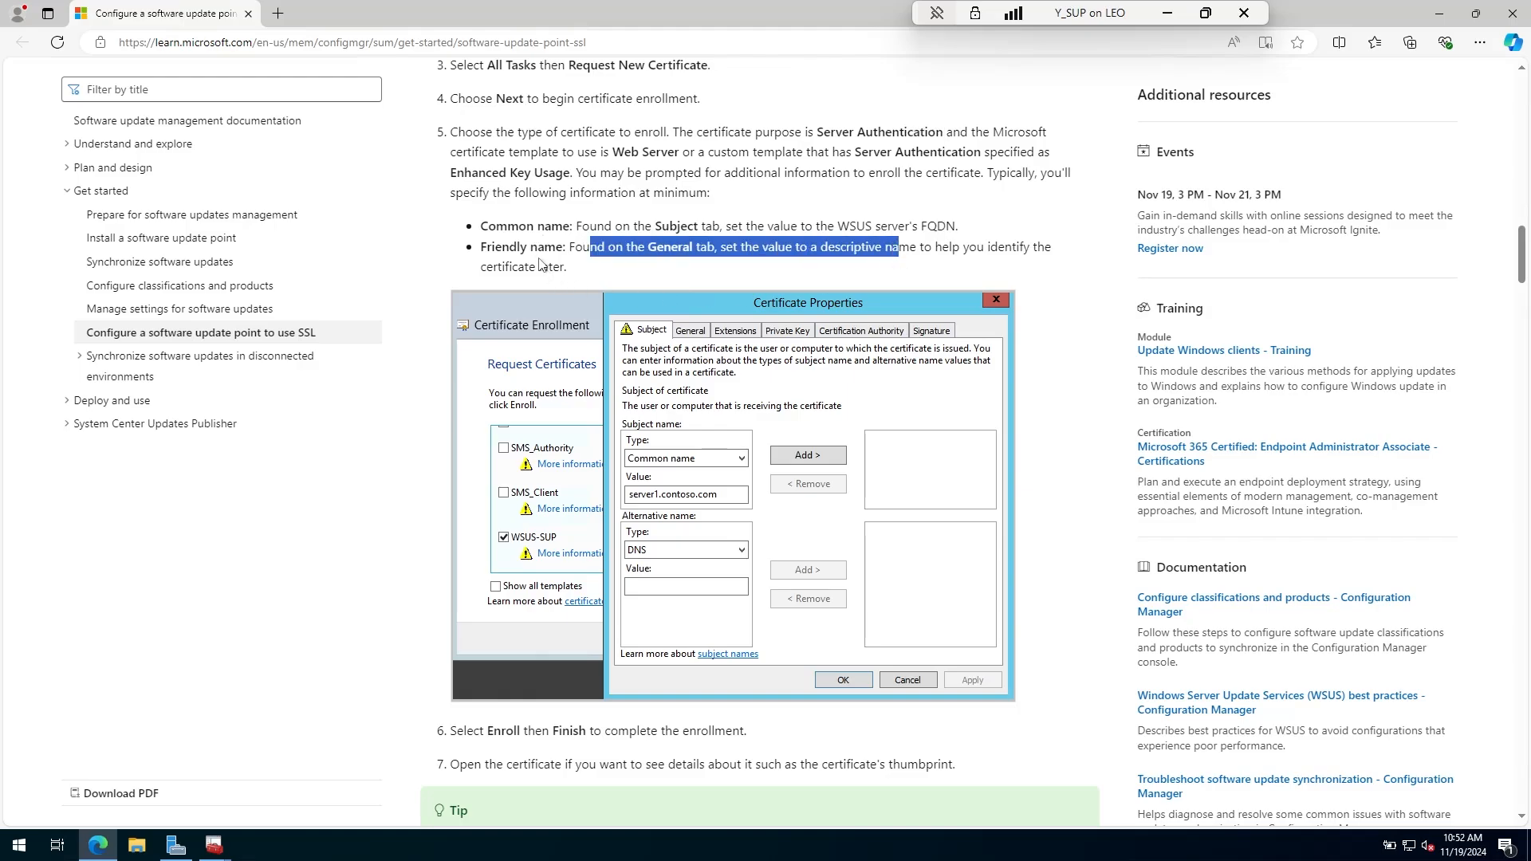
click(620, 266)
drag(488, 226, 941, 230)
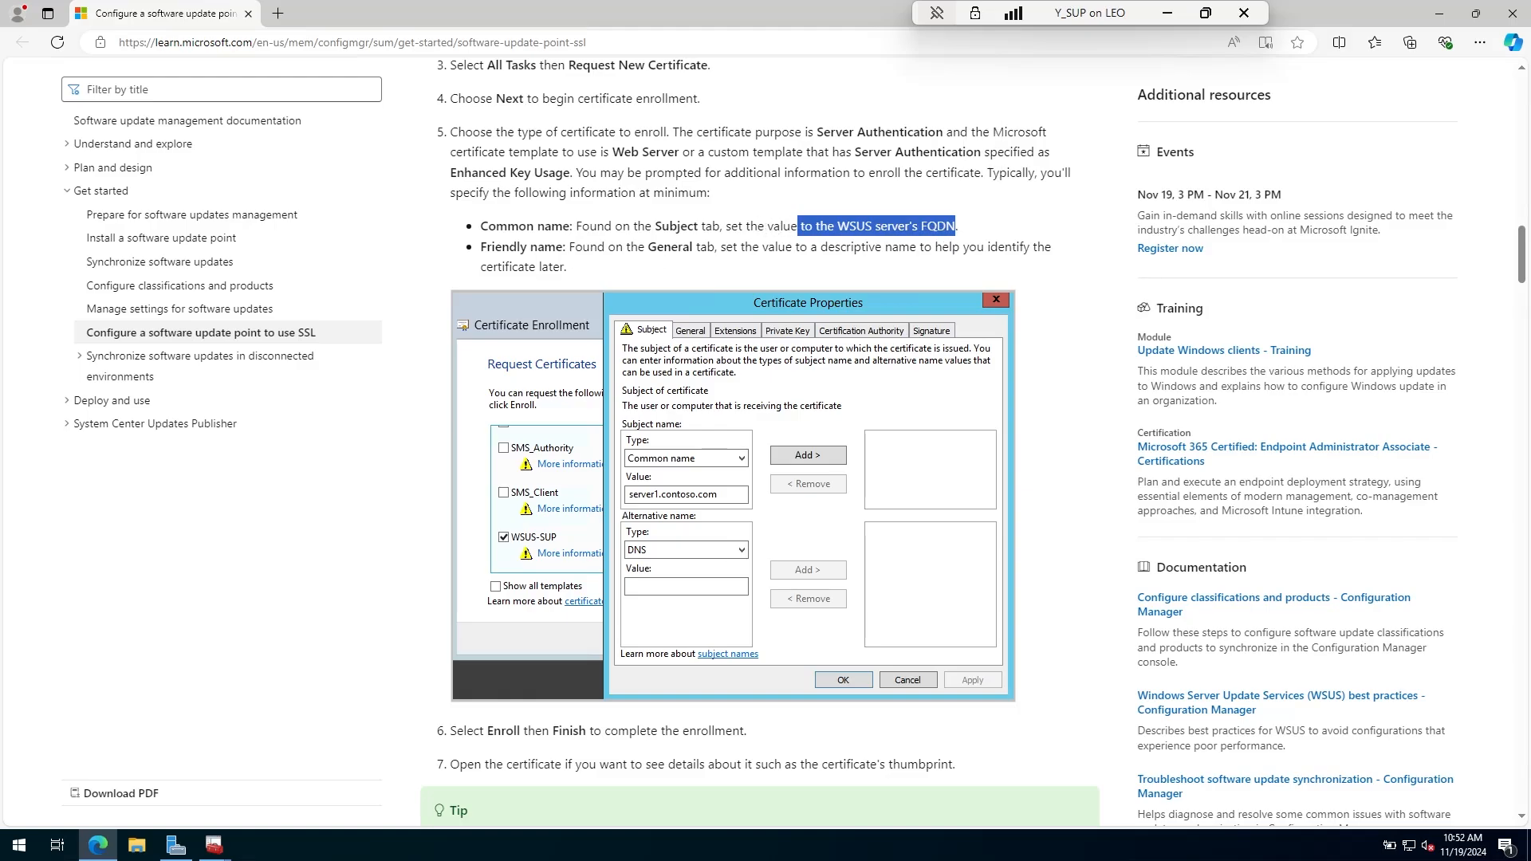
drag(481, 248, 488, 248)
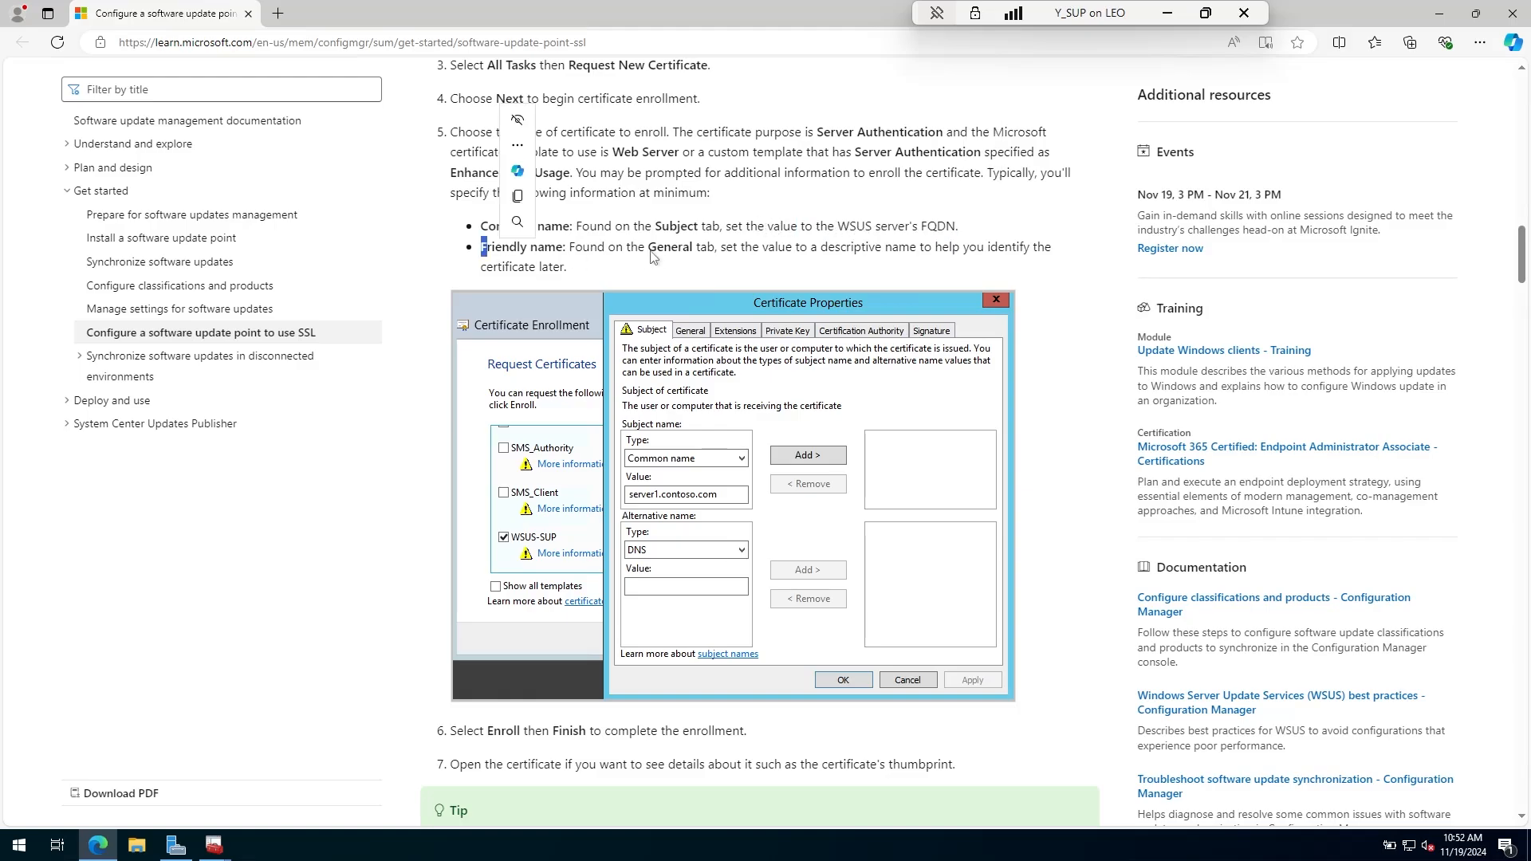
drag(664, 249, 677, 248)
click(691, 249)
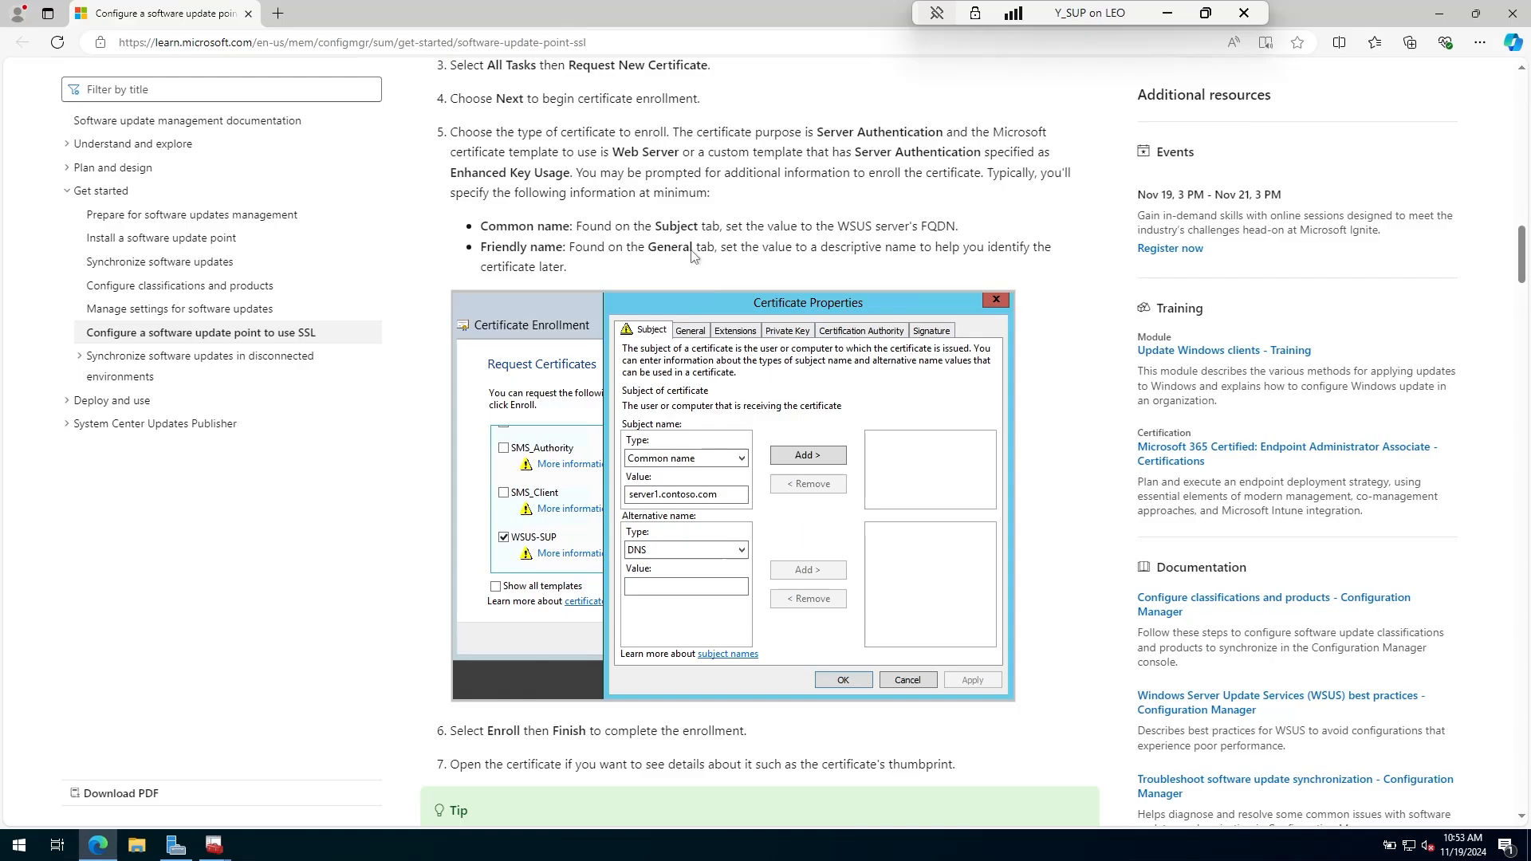
drag(508, 227, 571, 227)
click(667, 267)
drag(707, 249, 665, 249)
drag(502, 249, 538, 251)
click(670, 251)
Check the tutorial's instruction for completing the certificate enrollment
scroll(507, 726, down, 1)
drag(493, 651, 610, 651)
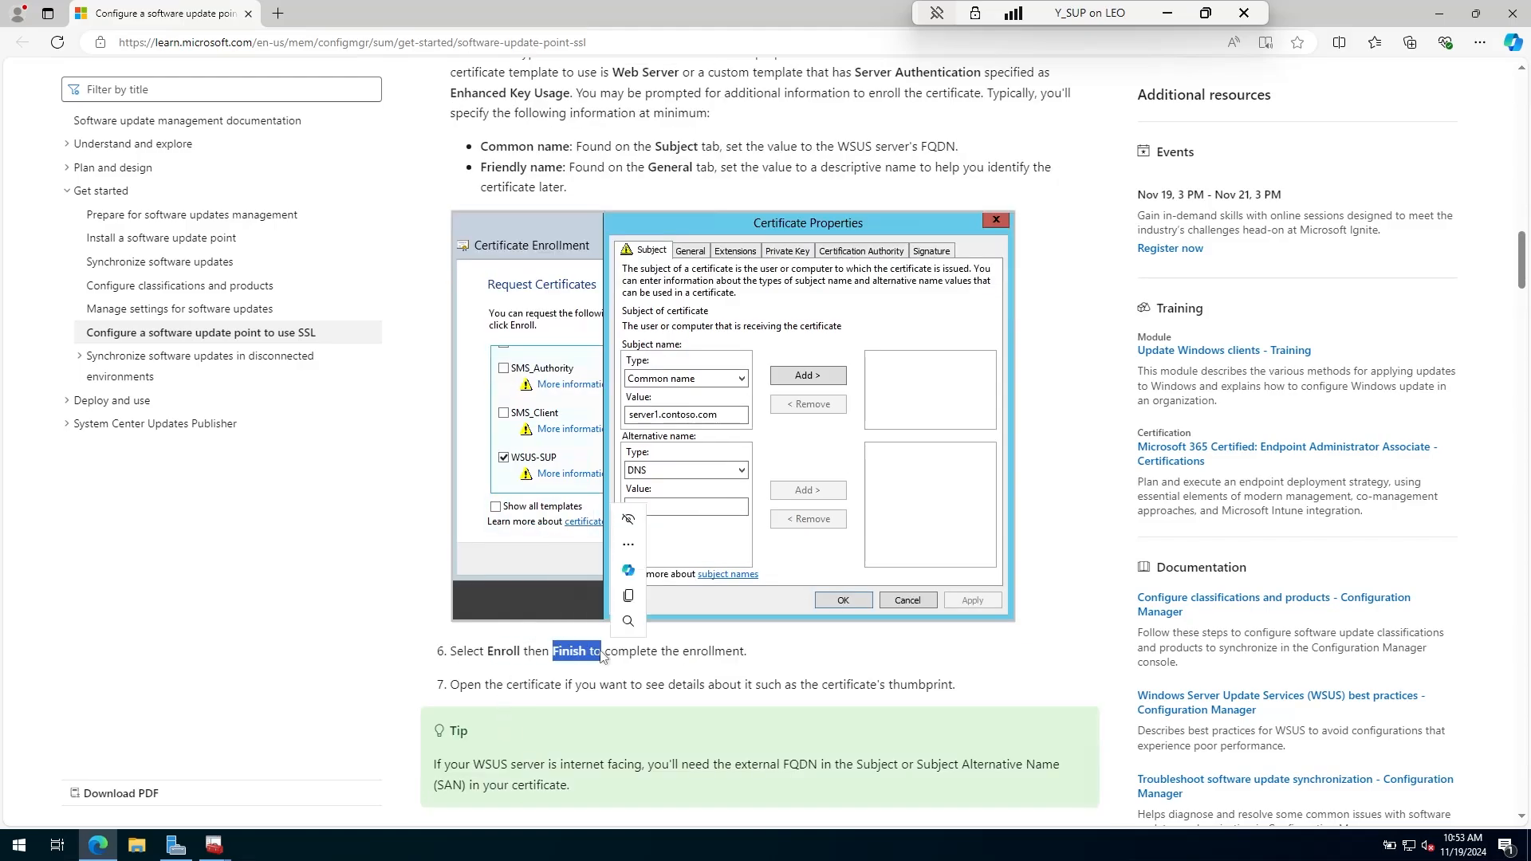
click(606, 651)
drag(489, 652, 648, 652)
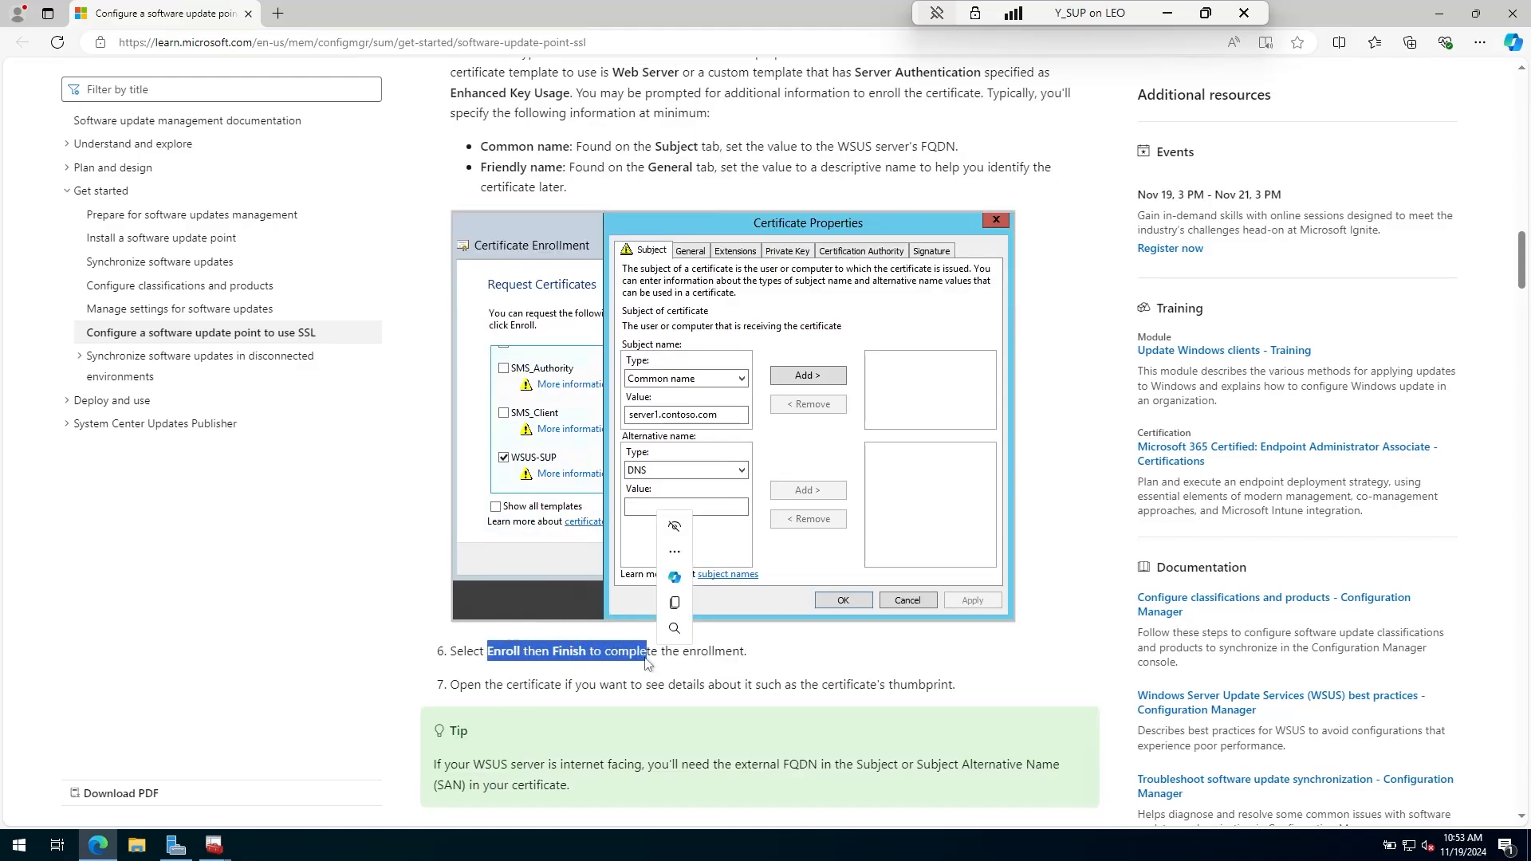
click(764, 660)
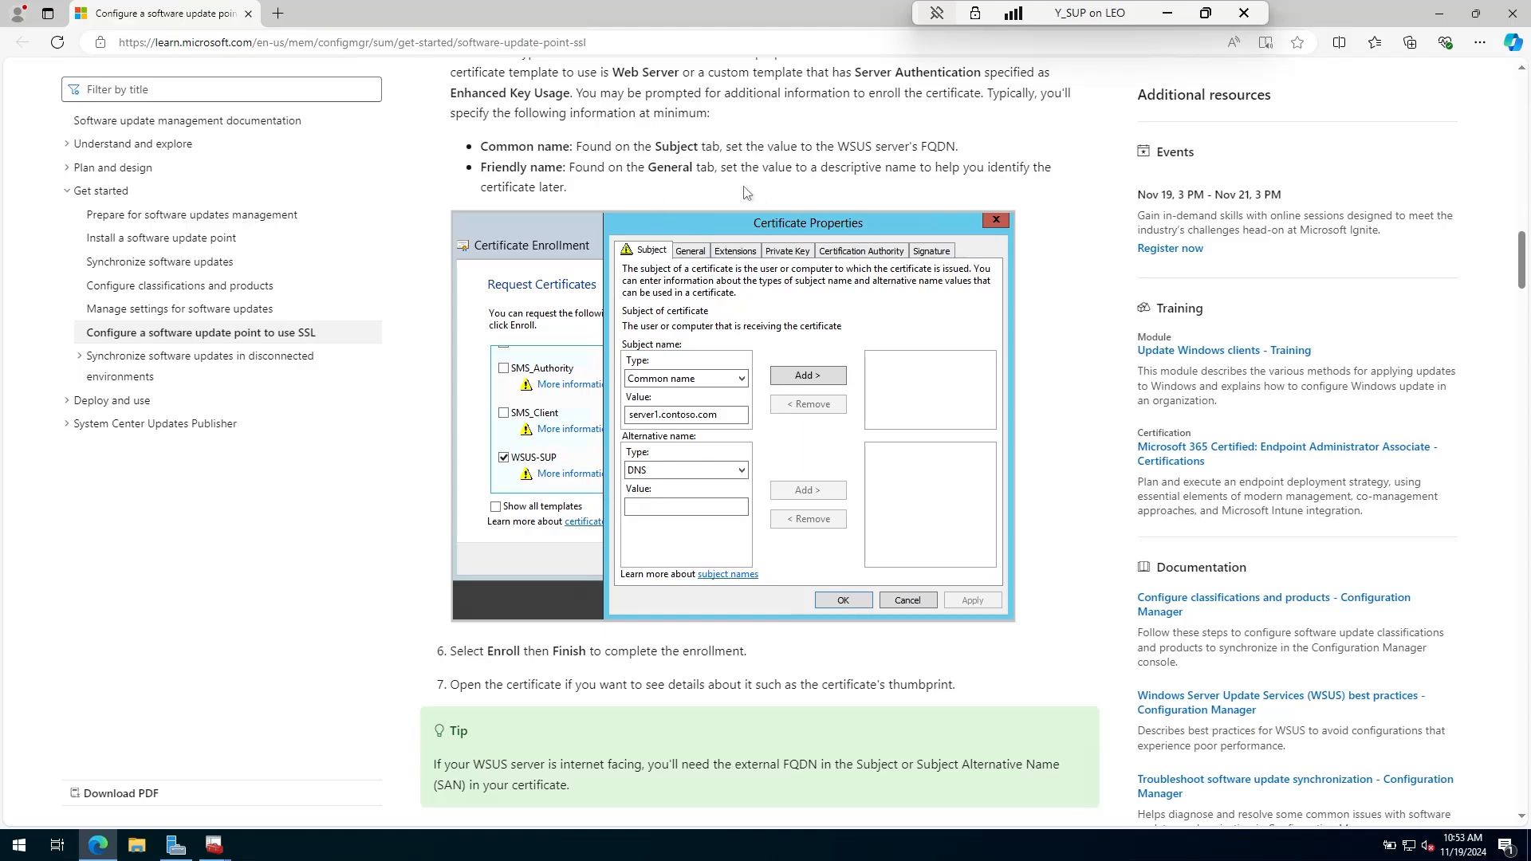
Examine the tutorial's sections on binding the certificate, requiring SSL for the WSUS web services and configuring the WSUS application for SSL
scroll(589, 266, down, 12)
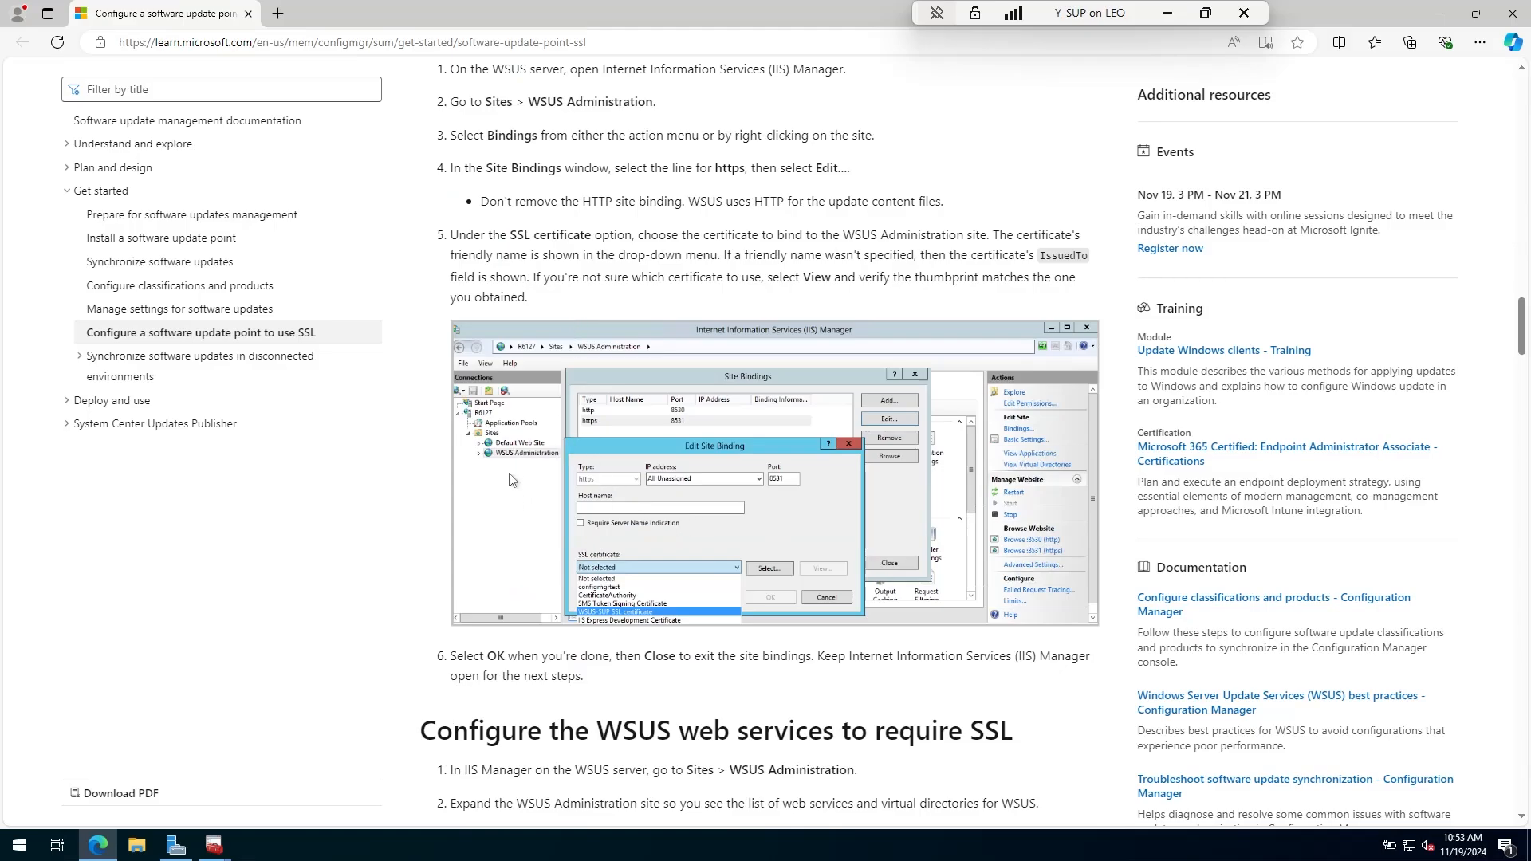
scroll(526, 460, down, 7)
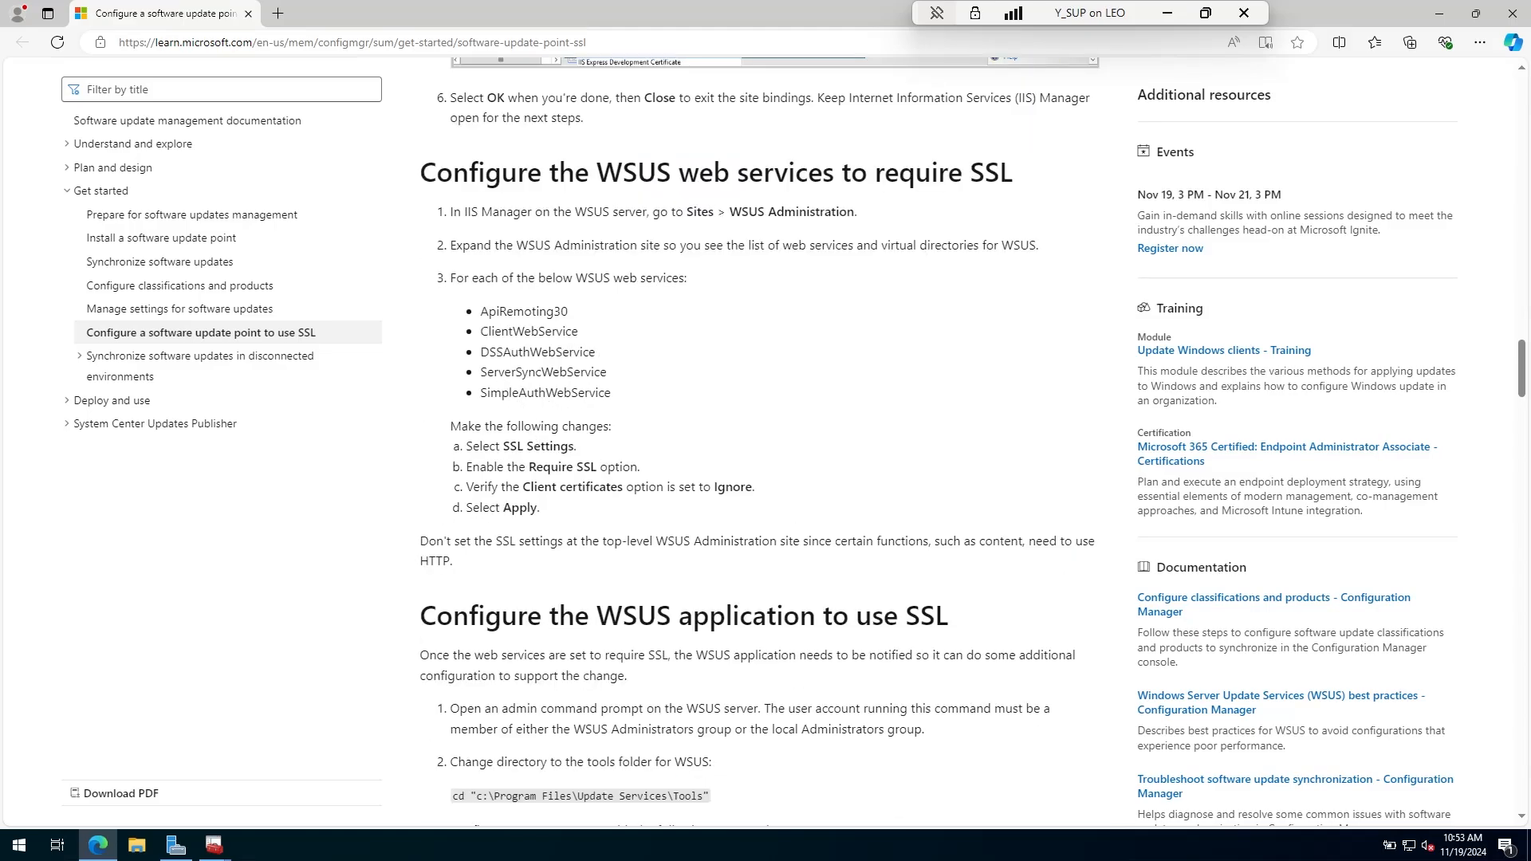
drag(479, 312, 614, 401)
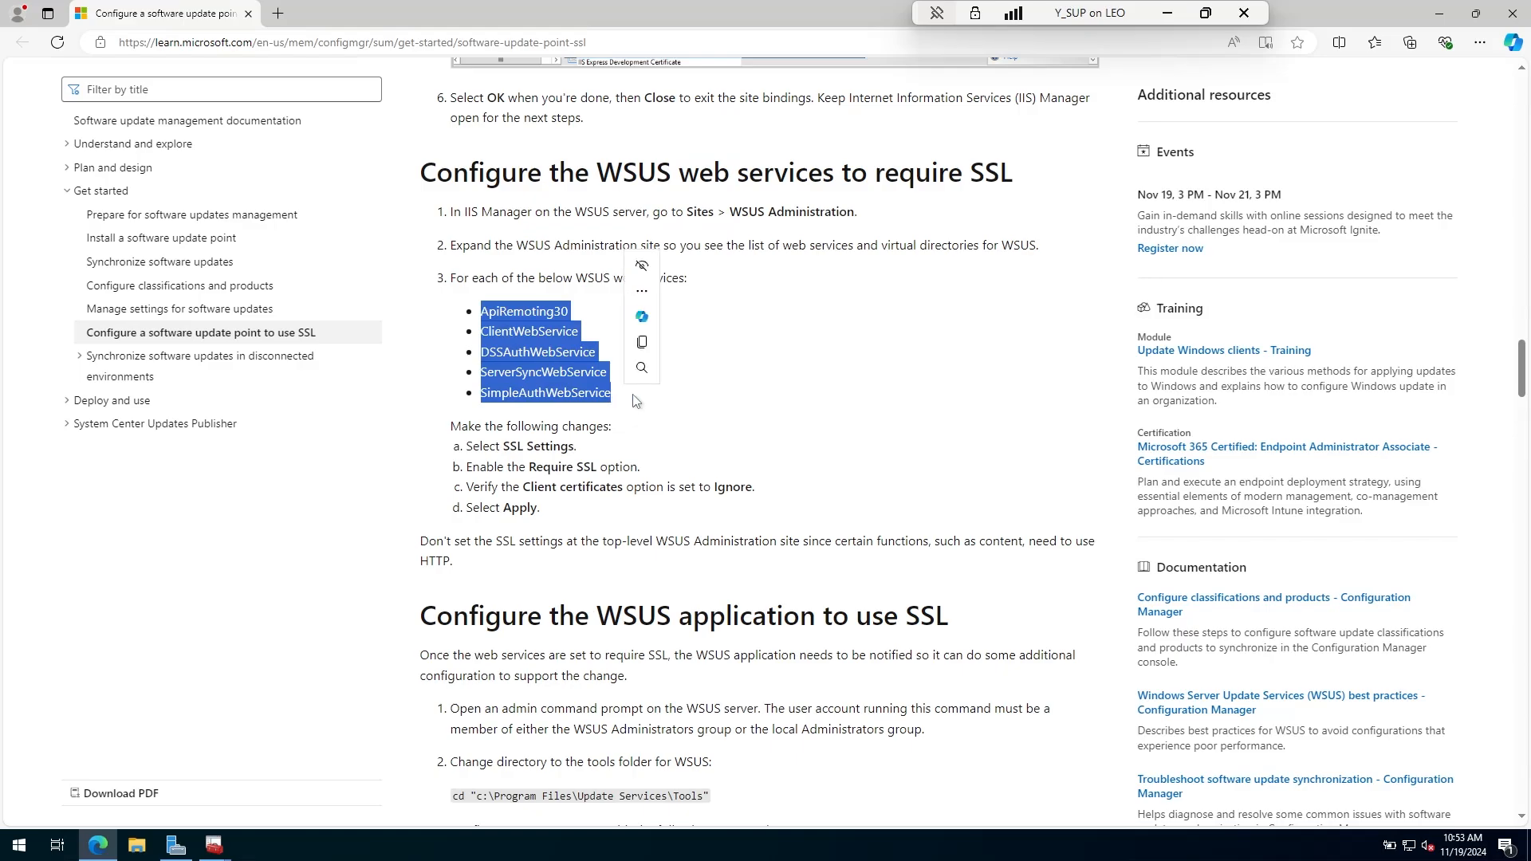
scroll(630, 382, up, 4)
scroll(558, 268, down, 3)
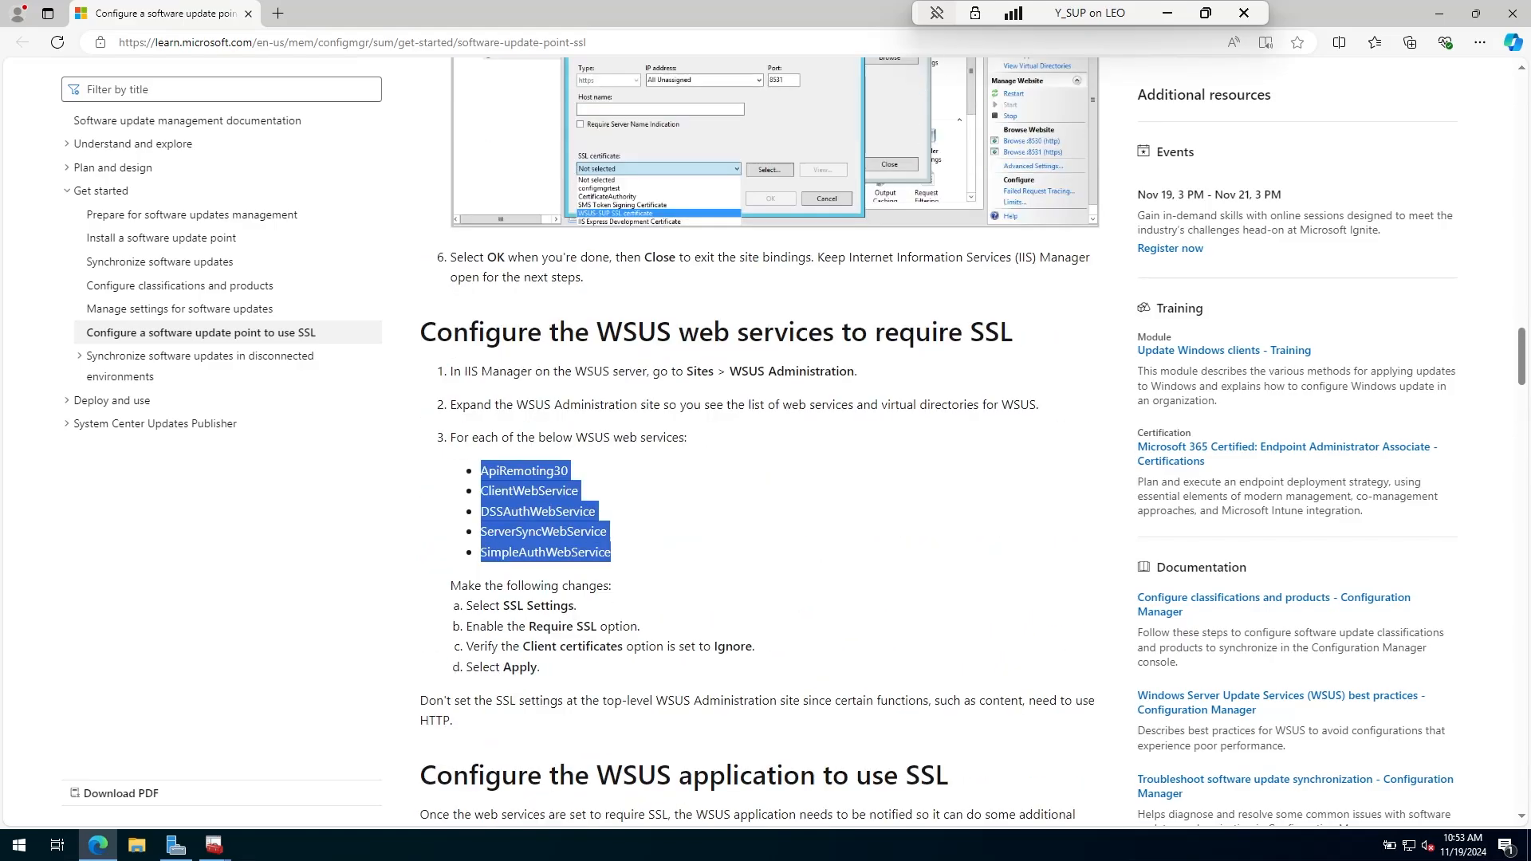
drag(483, 527, 567, 549)
click(567, 549)
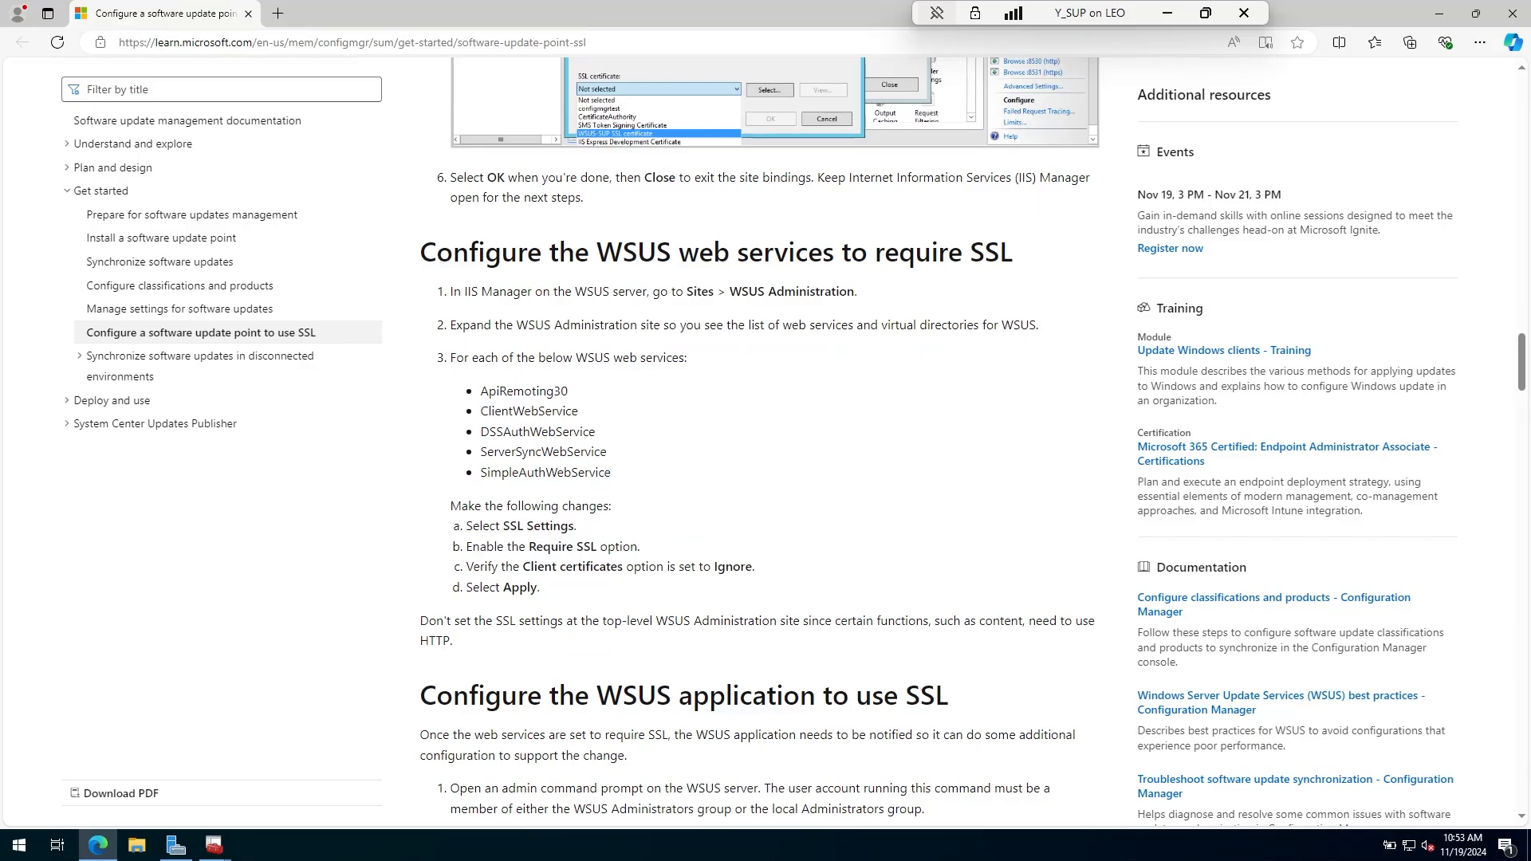
double_click(514, 588)
drag(714, 568, 777, 568)
click(940, 572)
scroll(642, 463, down, 5)
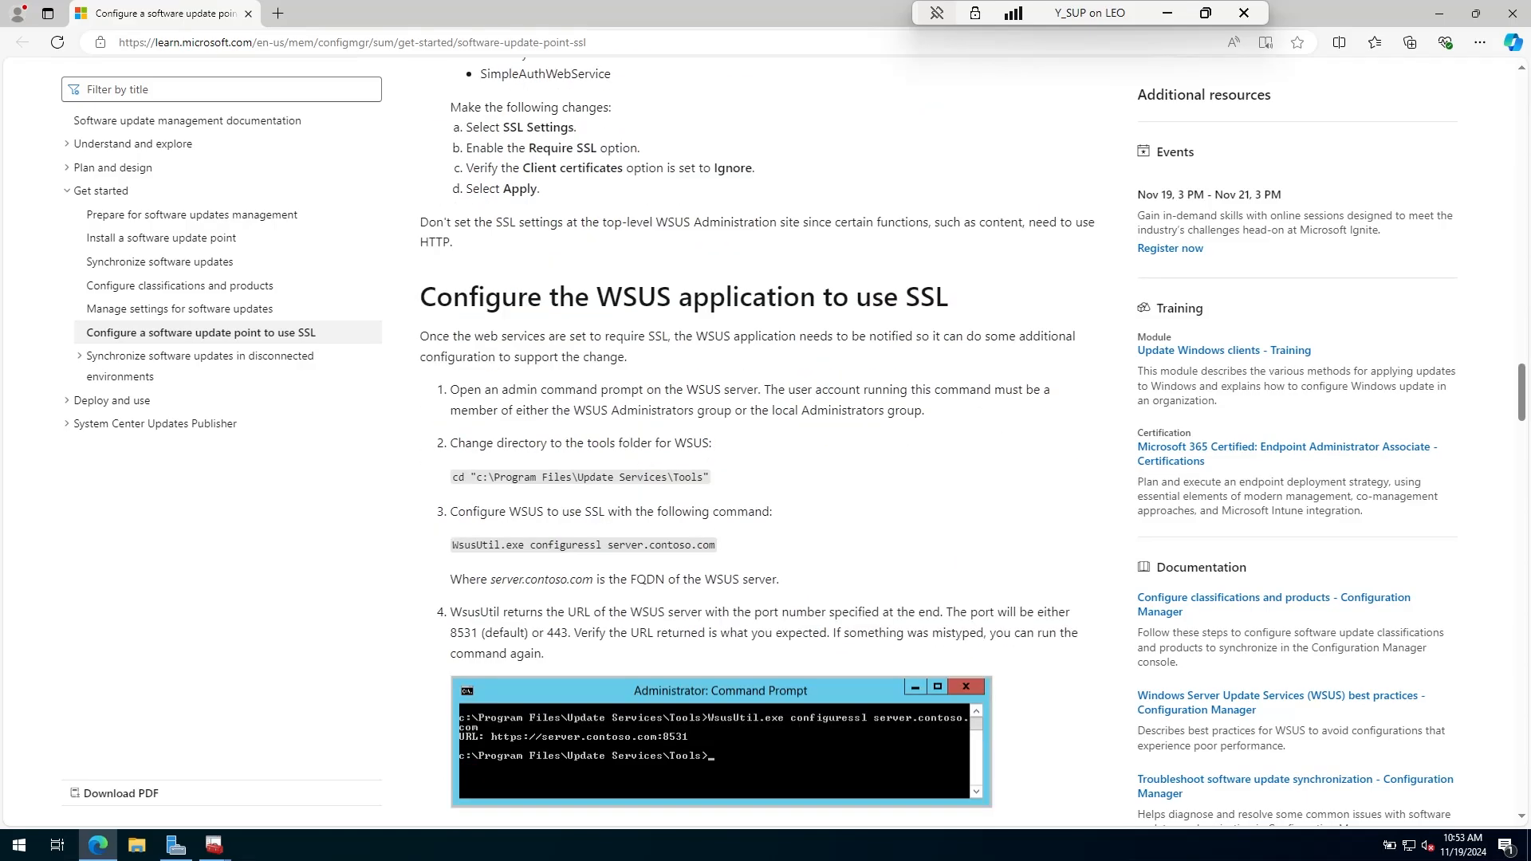
scroll(517, 553, down, 3)
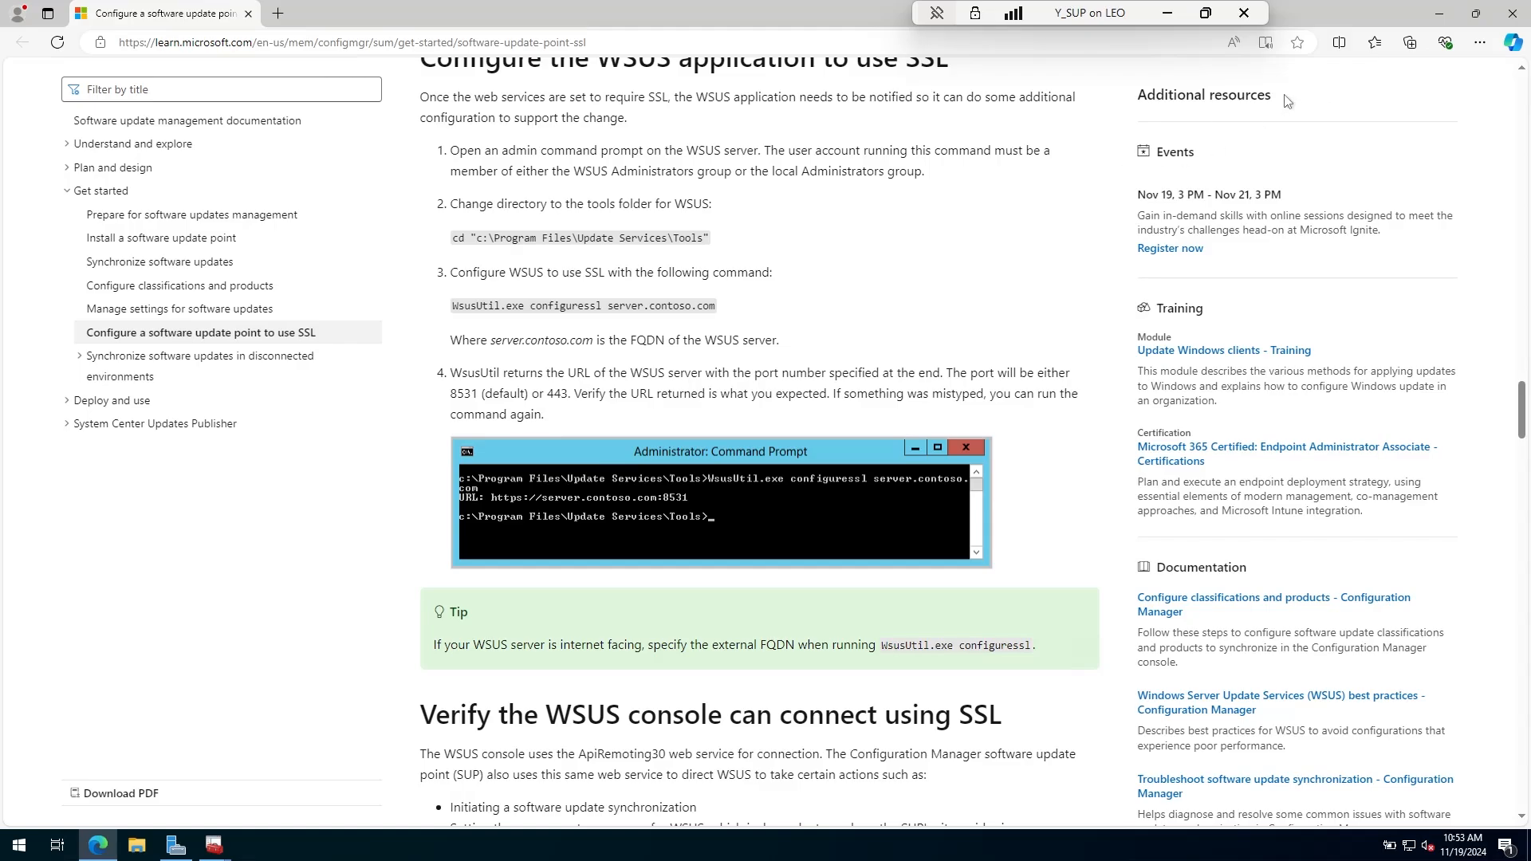
Return to the certificate request properties, set the friendly name to WSUS-SUP-Cert, and apply the properties
key(alt+Tab)
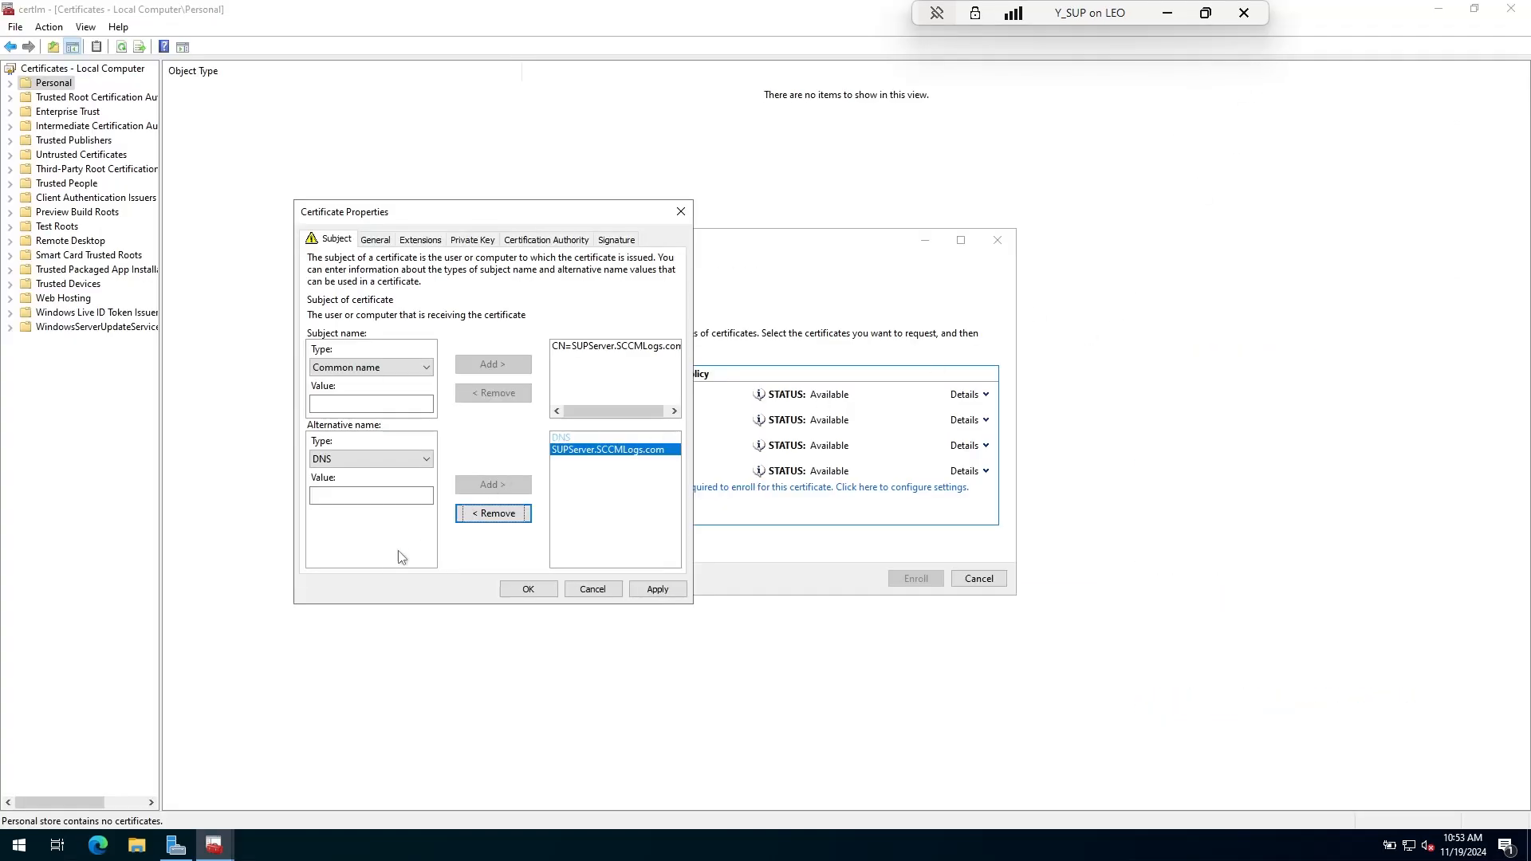
click(601, 349)
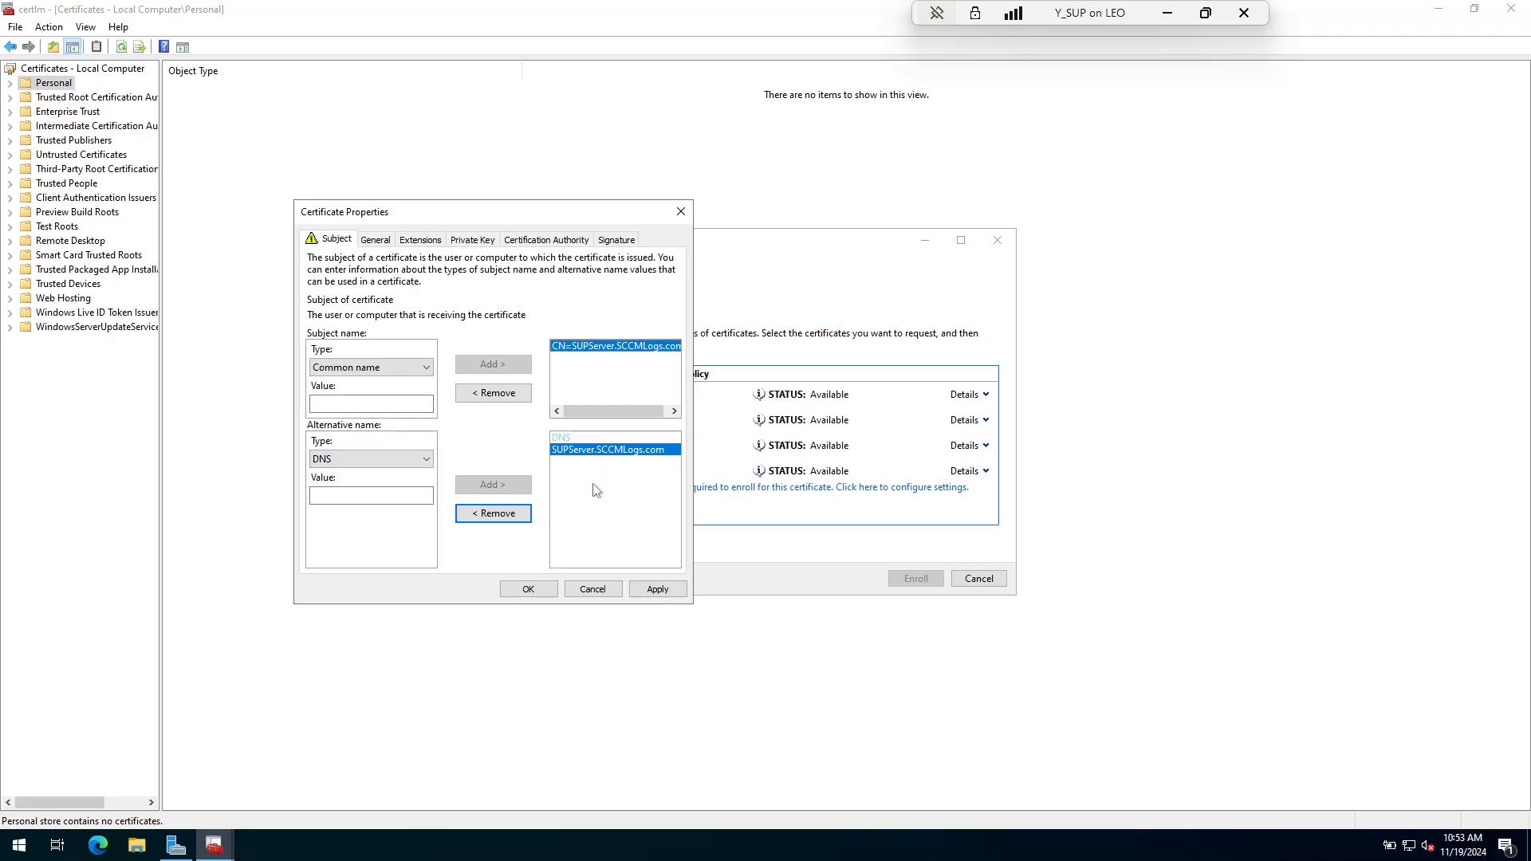
click(374, 239)
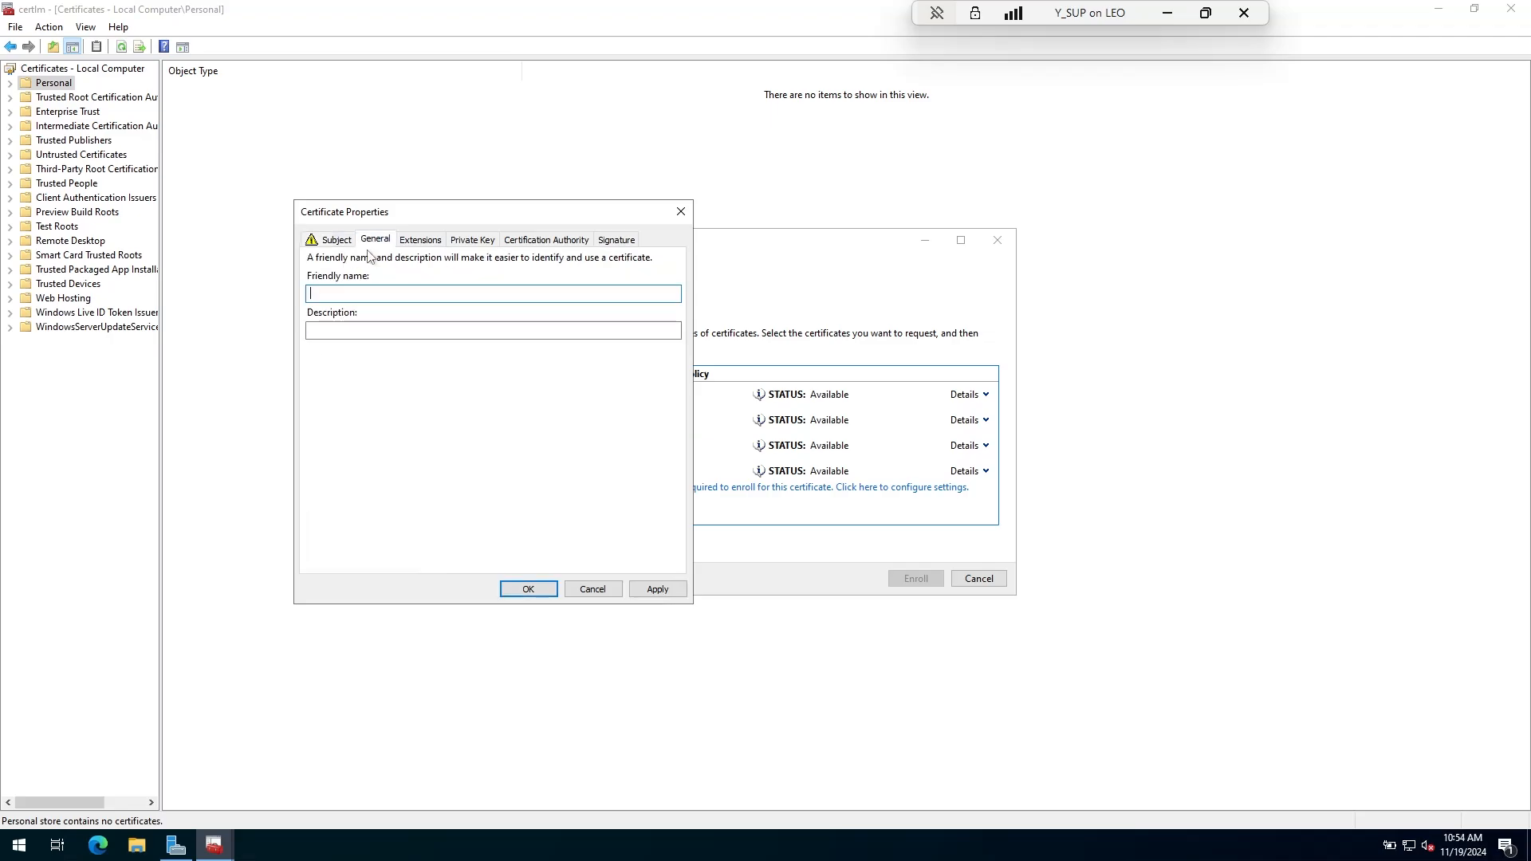
click(371, 293)
text(WSUS-SUP-Cert)
click(654, 590)
click(529, 591)
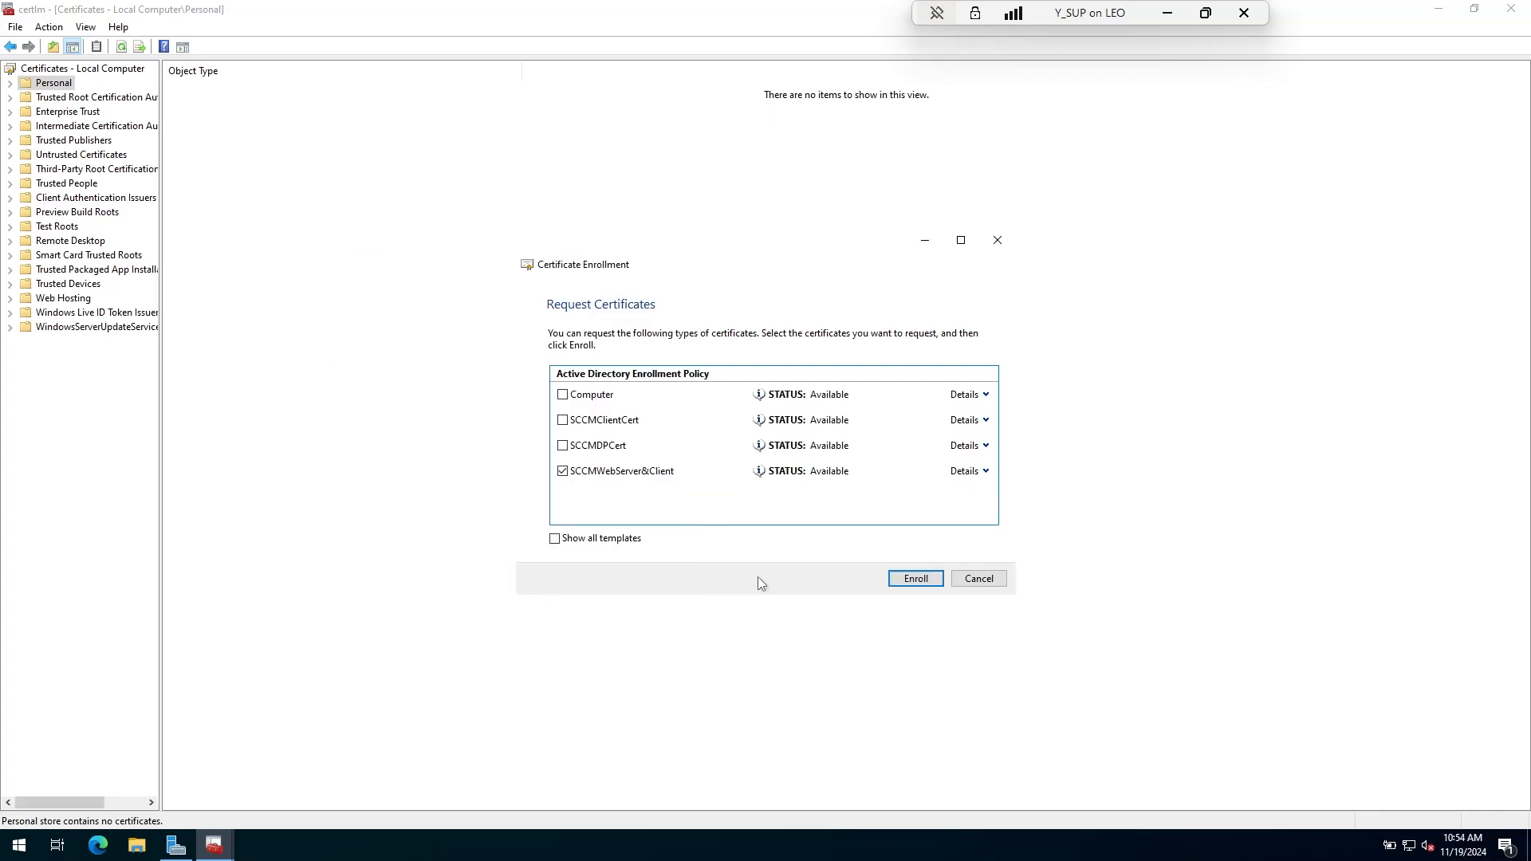
Enroll the SCCMWebServer&Client certificate, show the certificates in the Personal store, and close the certificate console
click(918, 577)
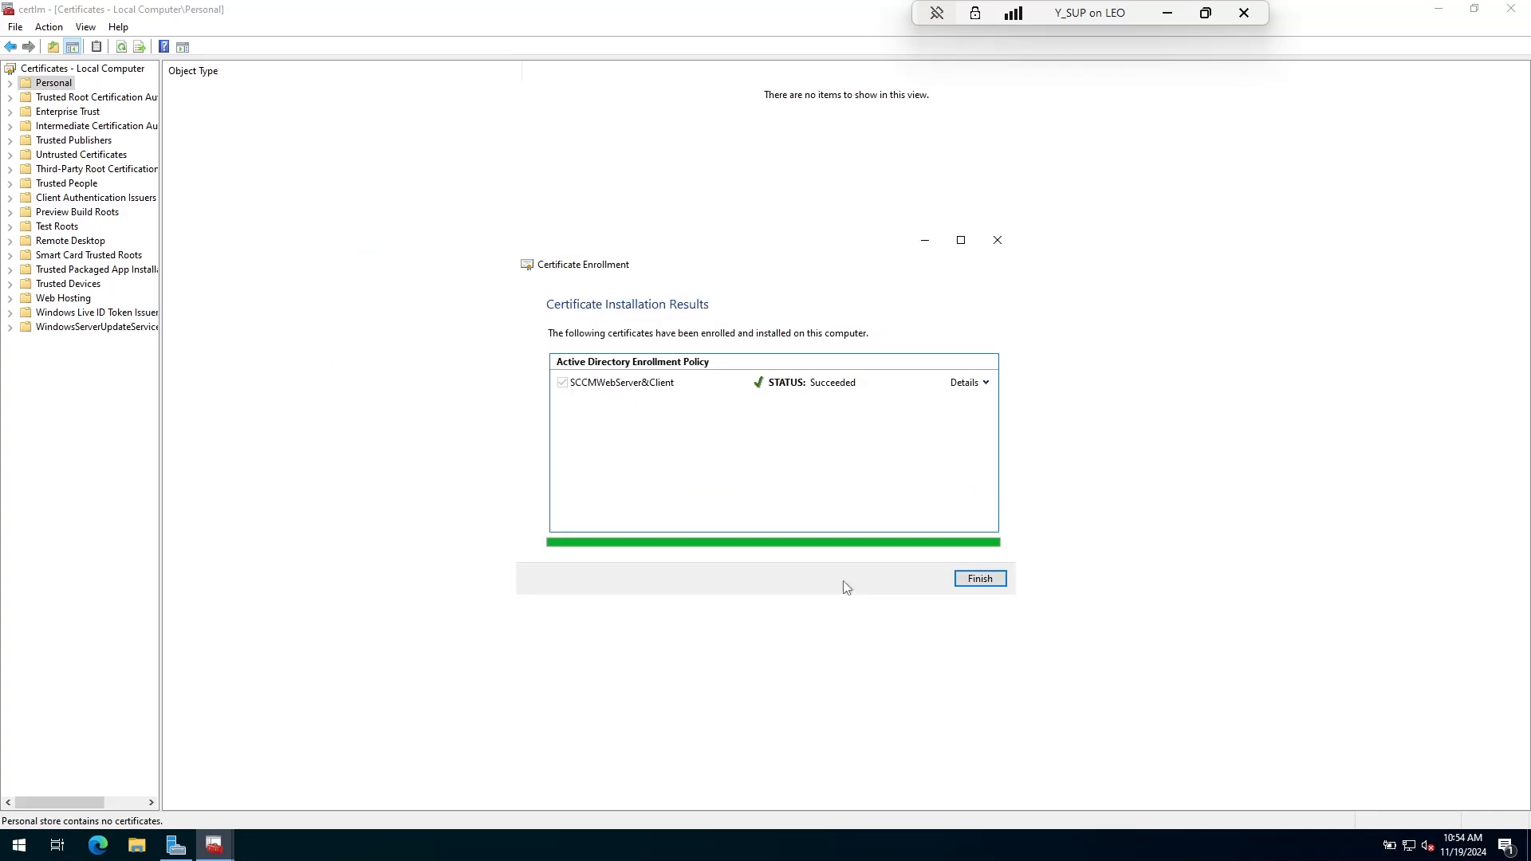
click(970, 579)
double_click(216, 90)
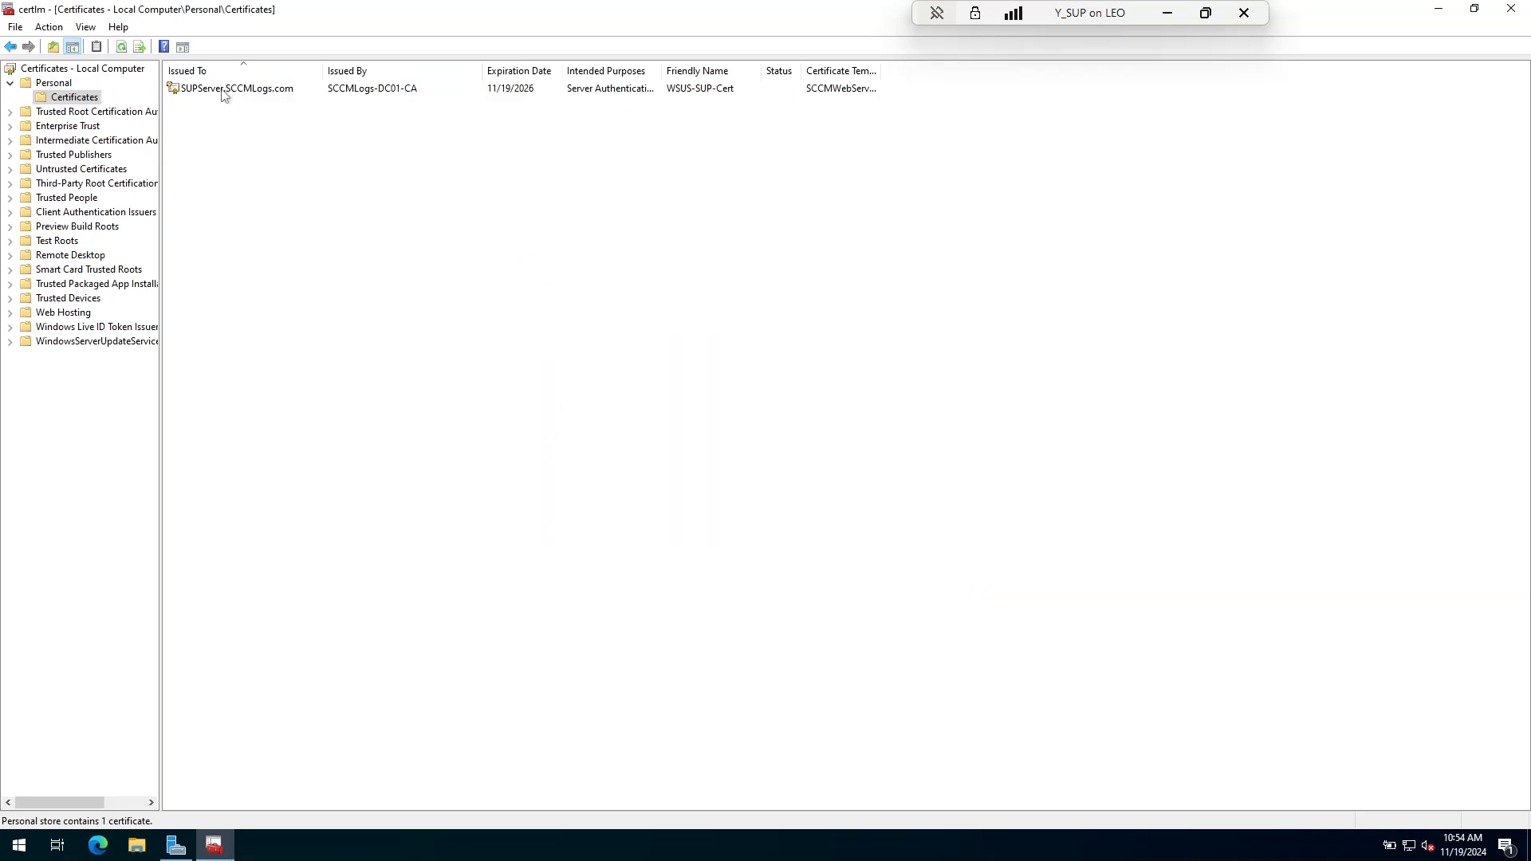
click(1510, 8)
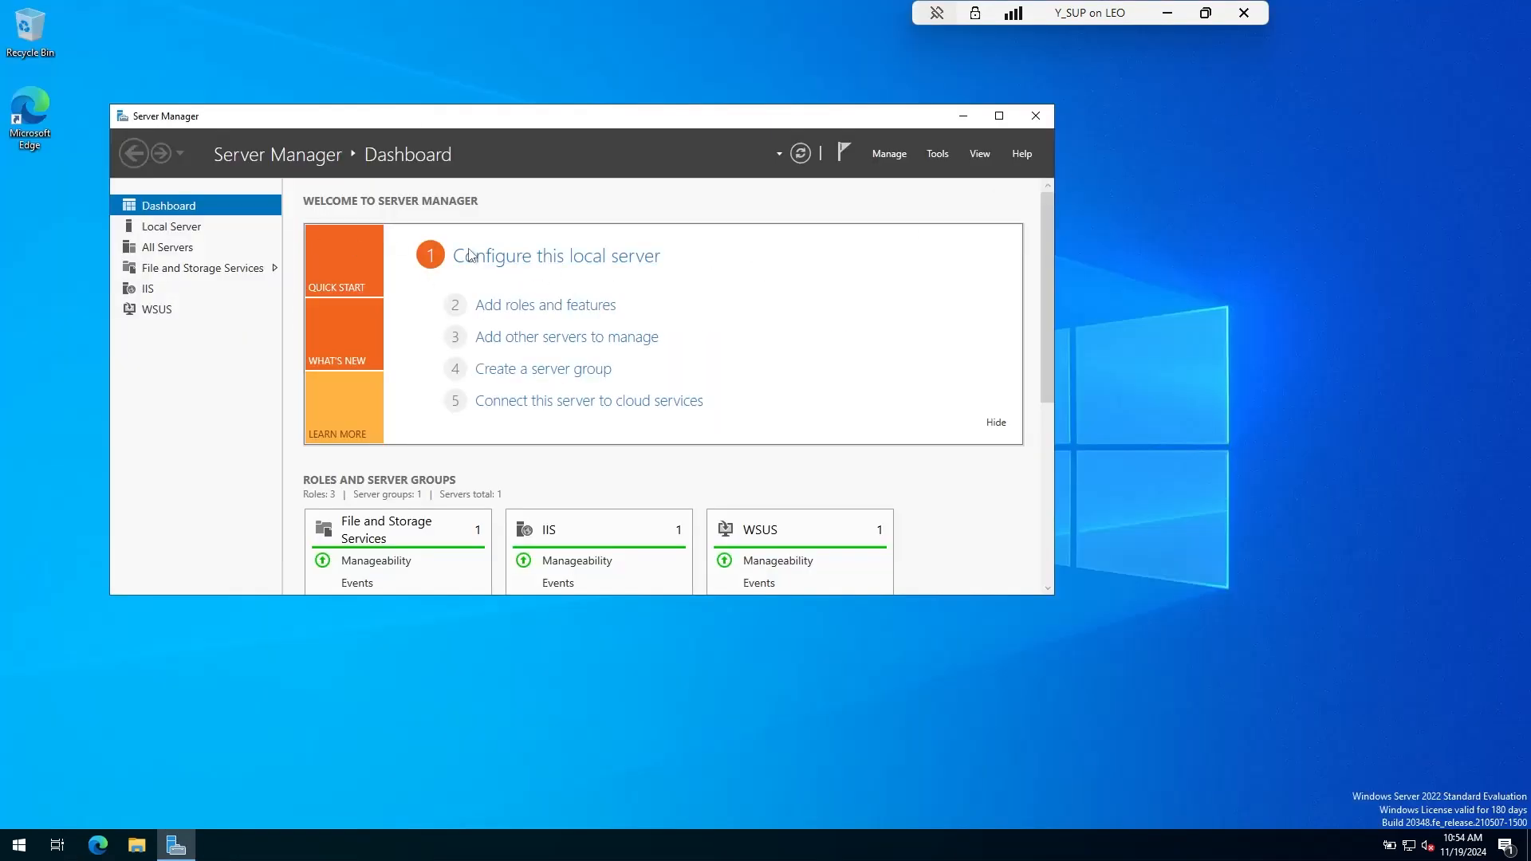
Open Internet Information Services (IIS) Manager from Server Manager
click(938, 153)
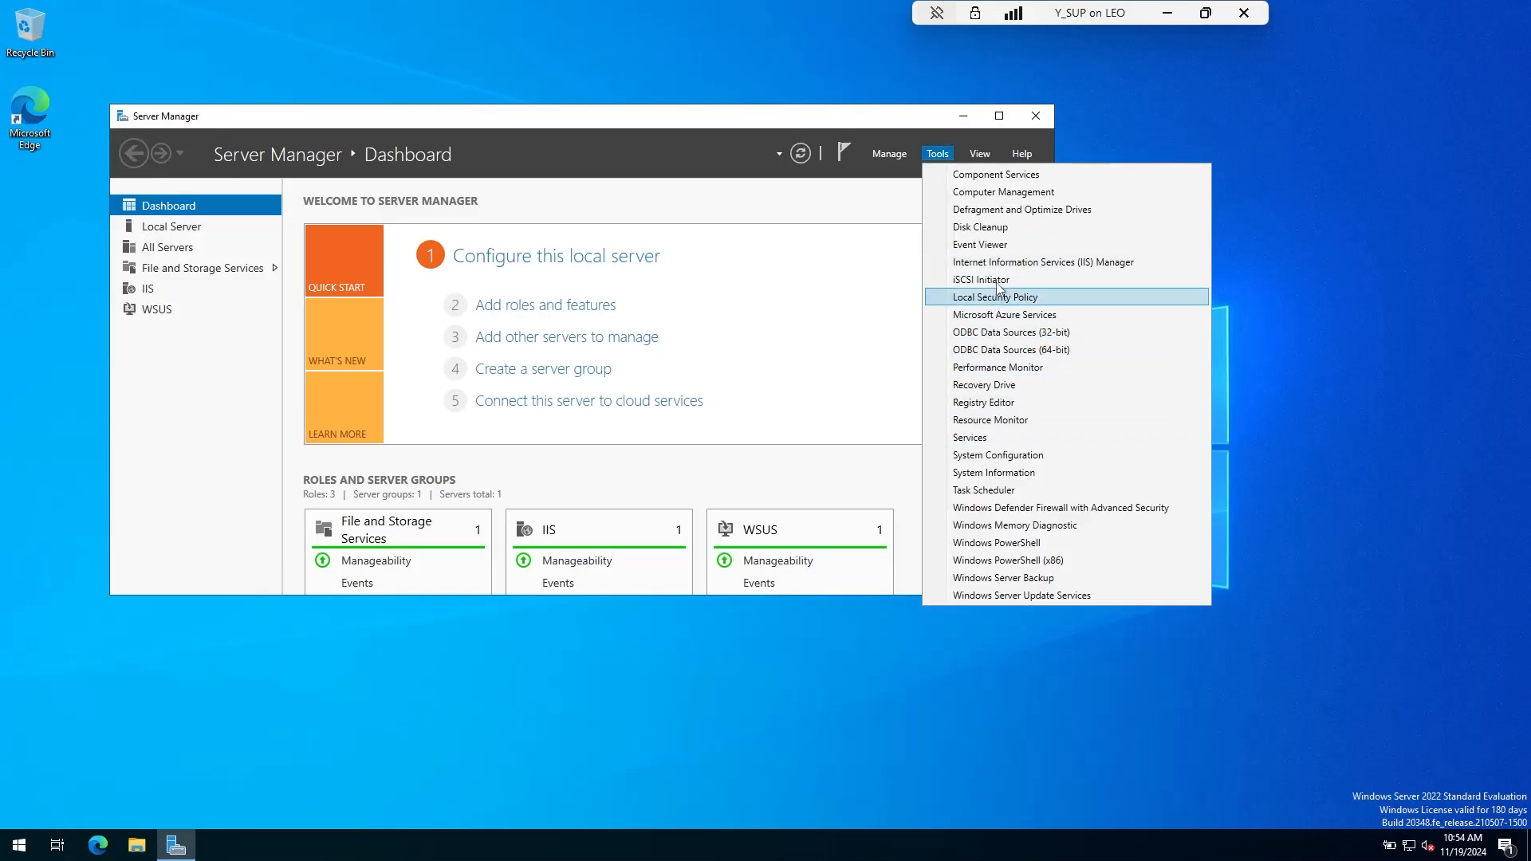
click(991, 260)
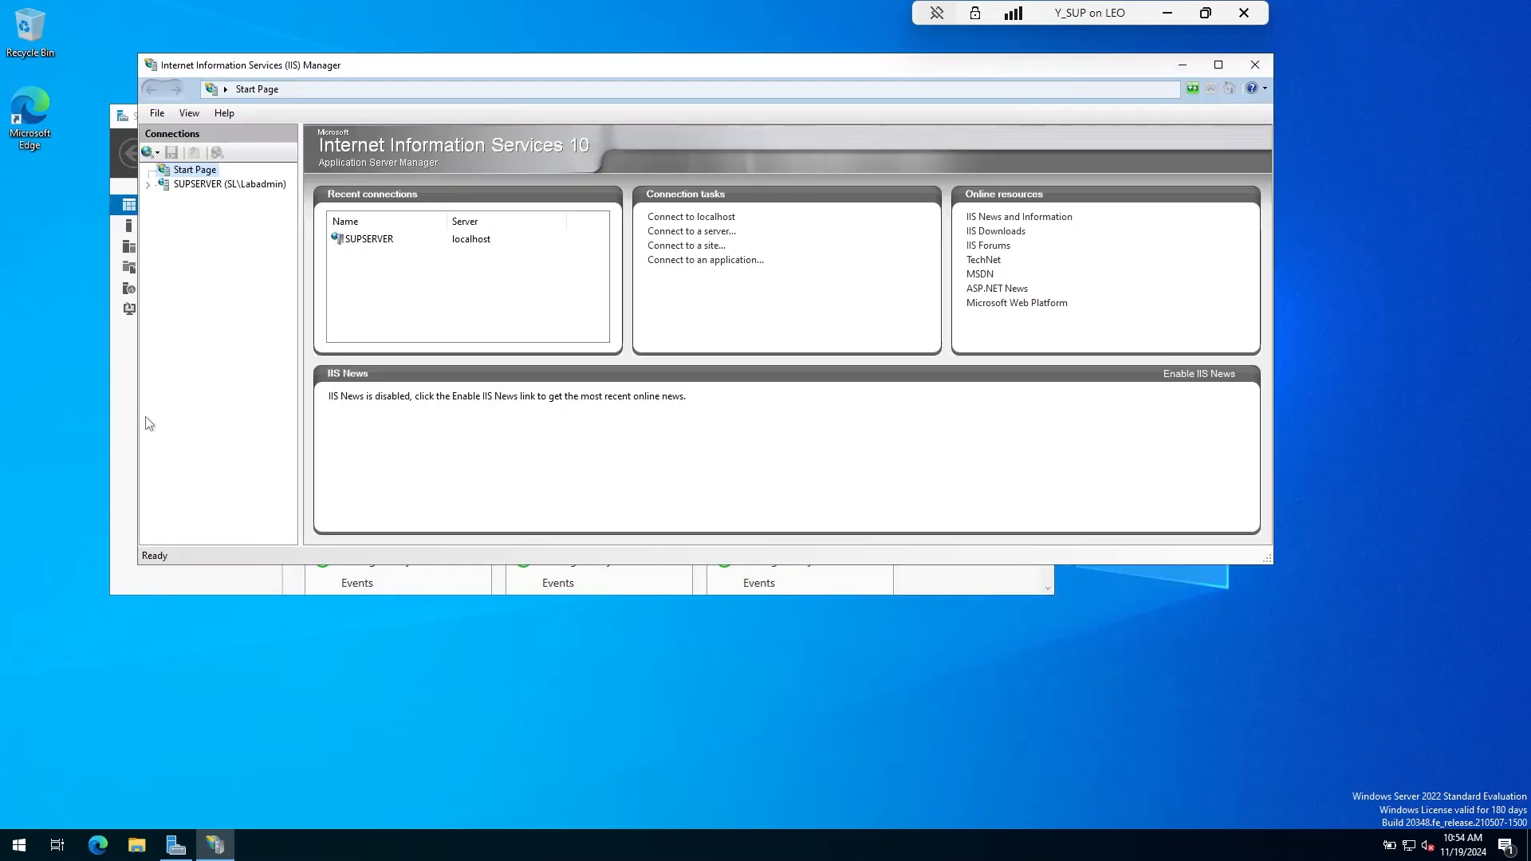
Open the site bindings of the WSUS Administration website under the SUPSERVER sites
click(128, 474)
click(962, 116)
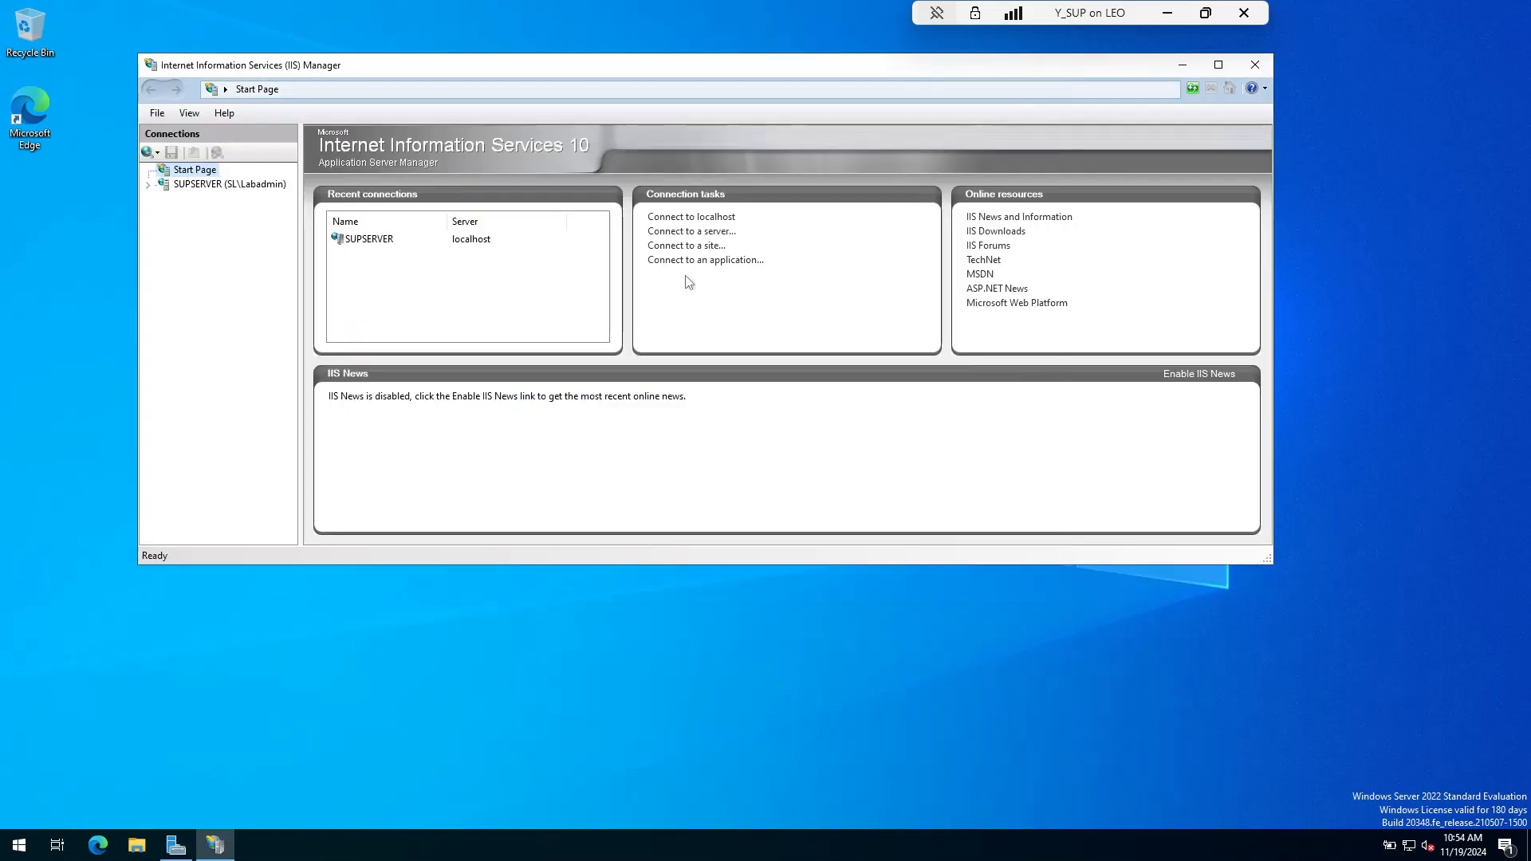
click(211, 183)
click(198, 213)
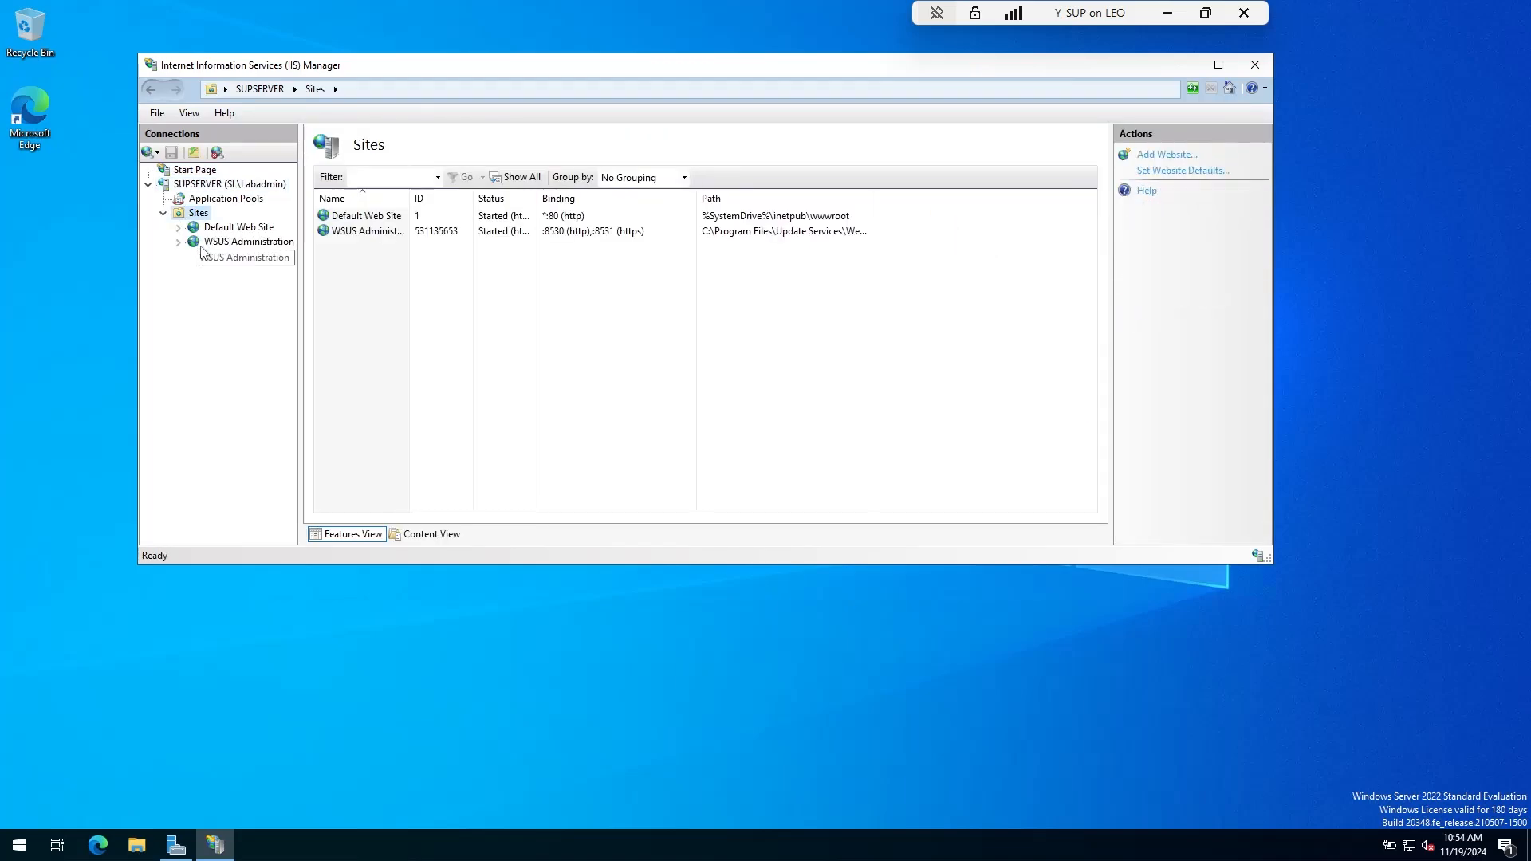
click(243, 241)
right_click(243, 241)
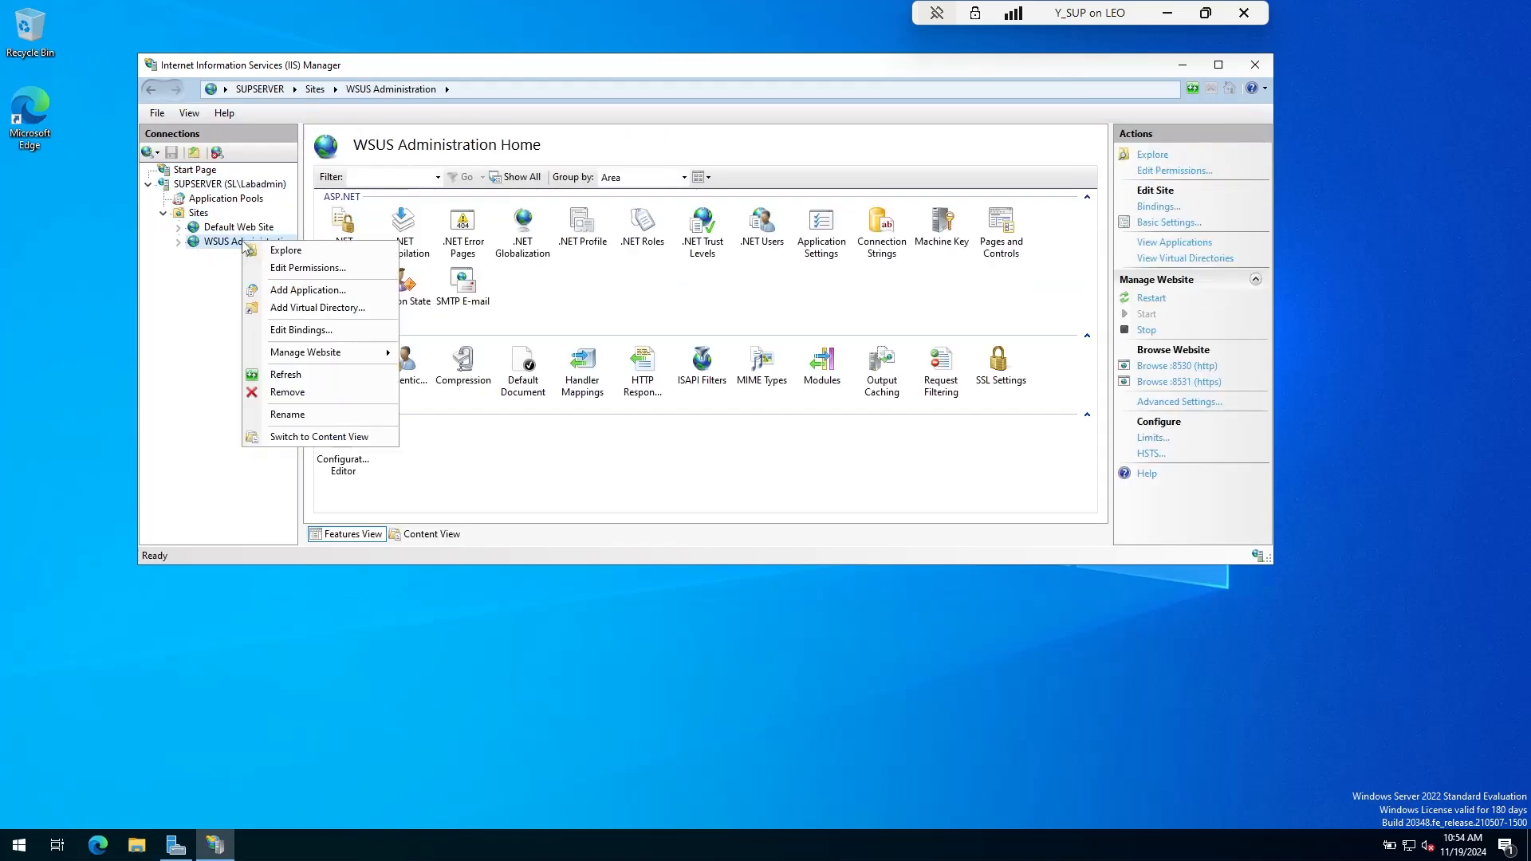
click(275, 329)
Assign the WSUS-SUP-Cert SSL certificate to the https binding on port 8531 and close the site bindings
click(539, 238)
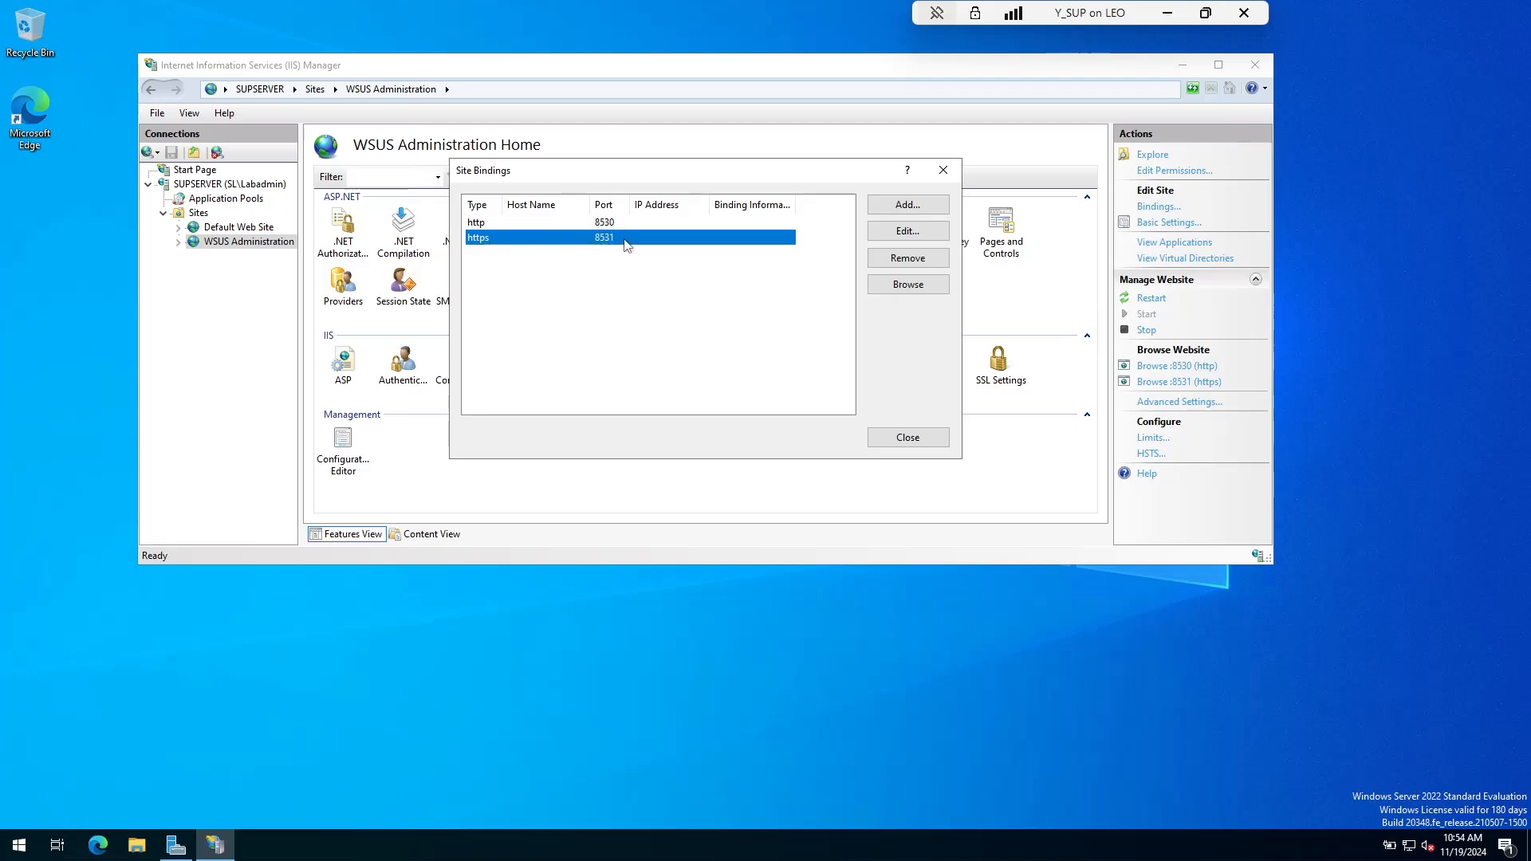
click(909, 230)
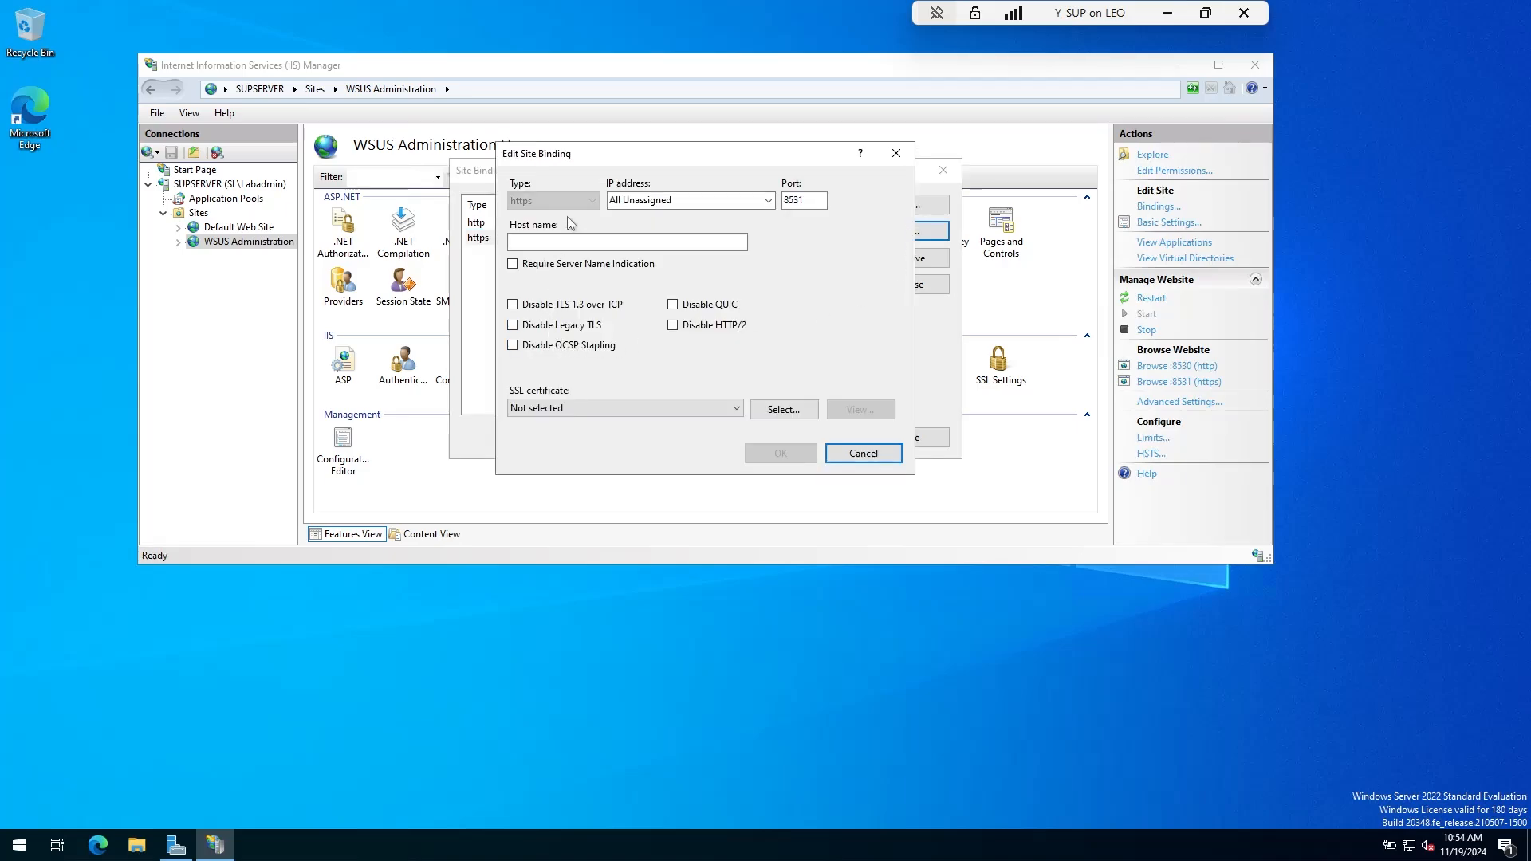
click(542, 408)
click(538, 433)
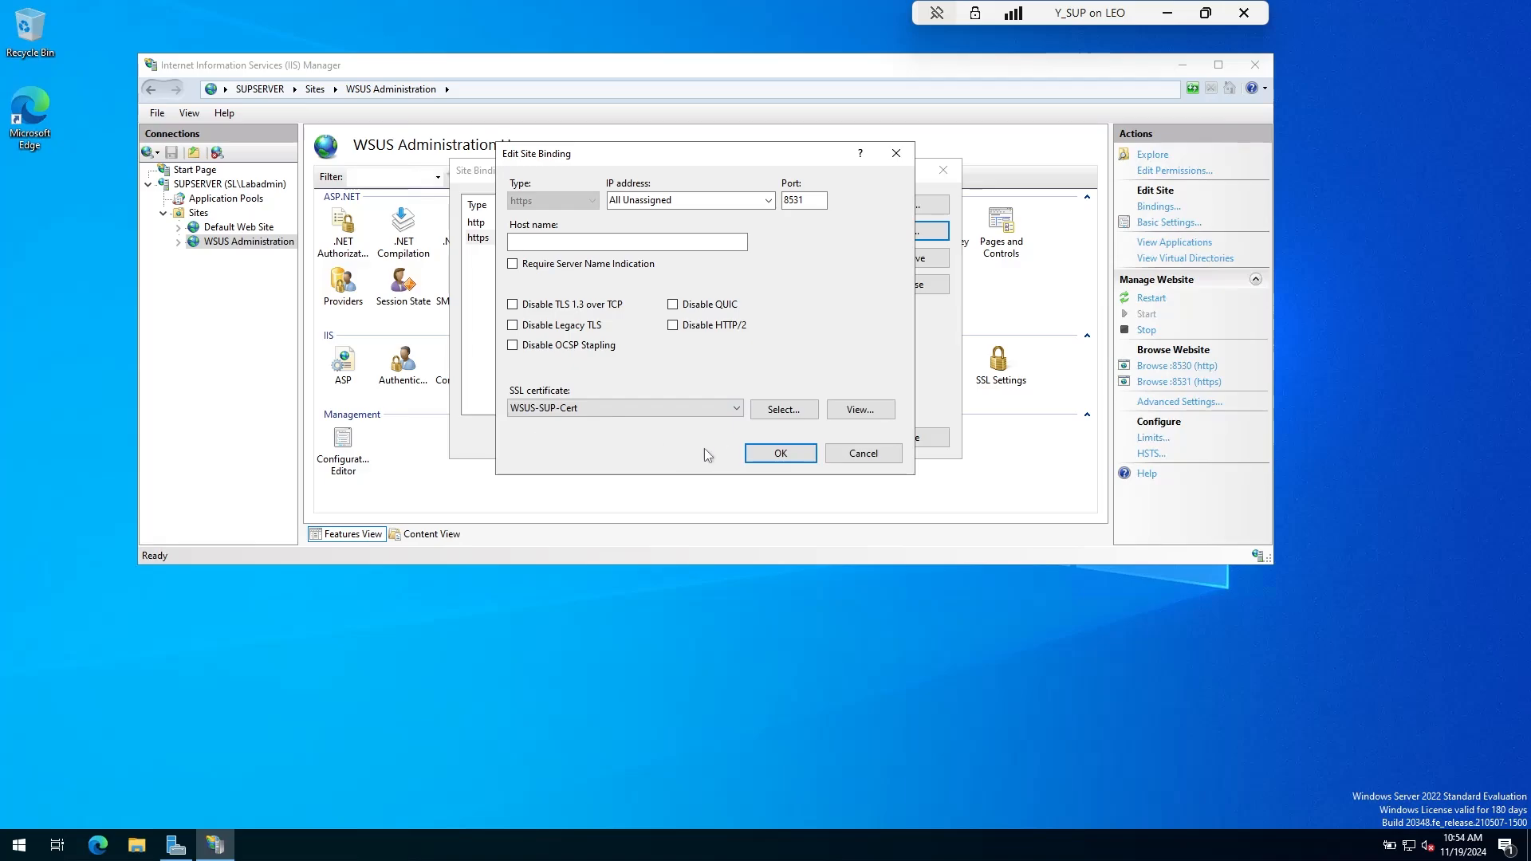
click(780, 453)
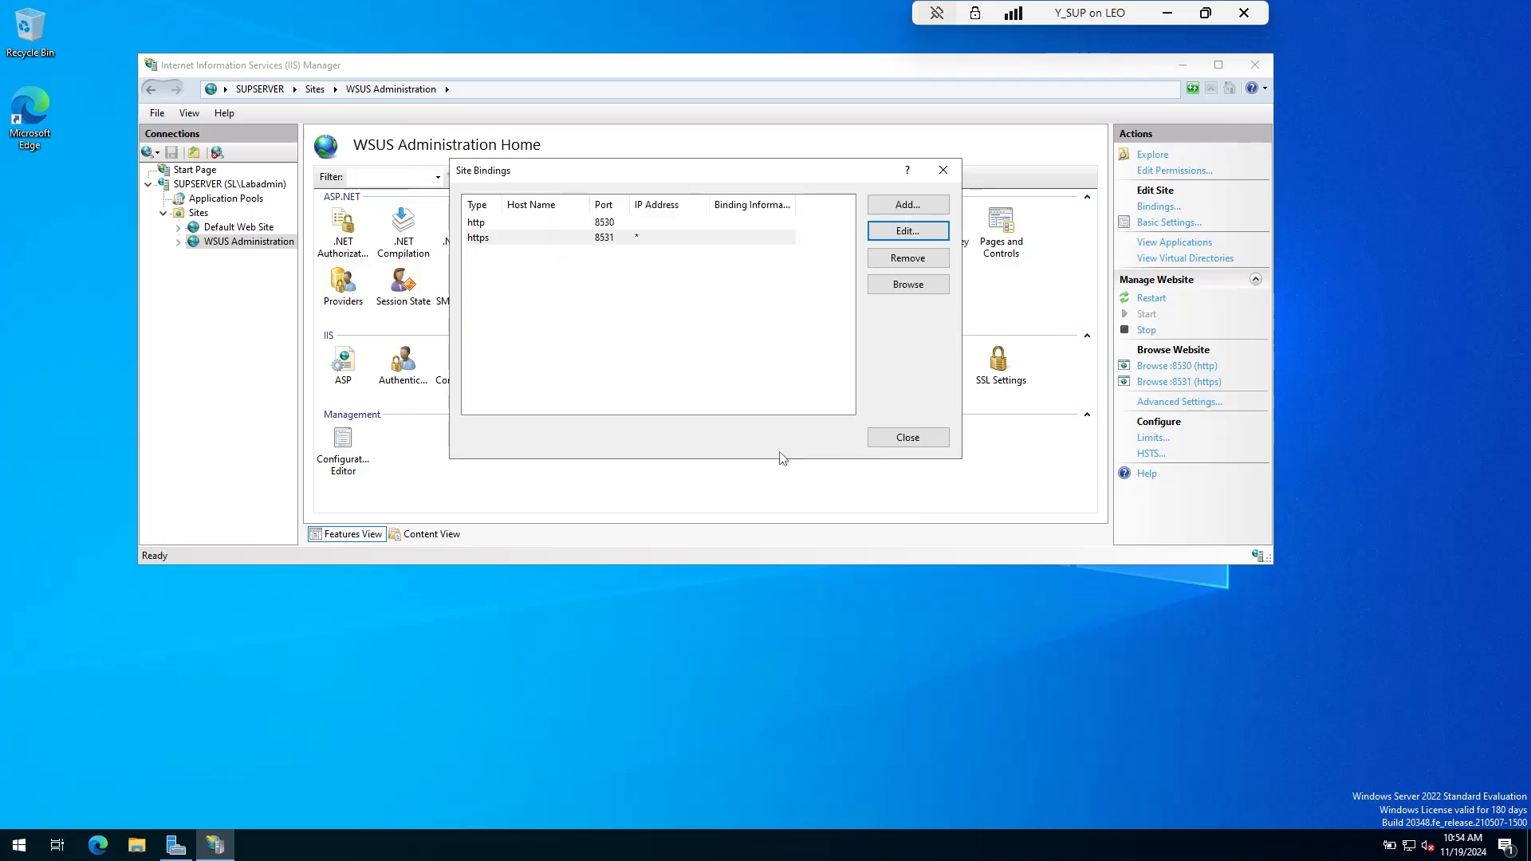
click(732, 325)
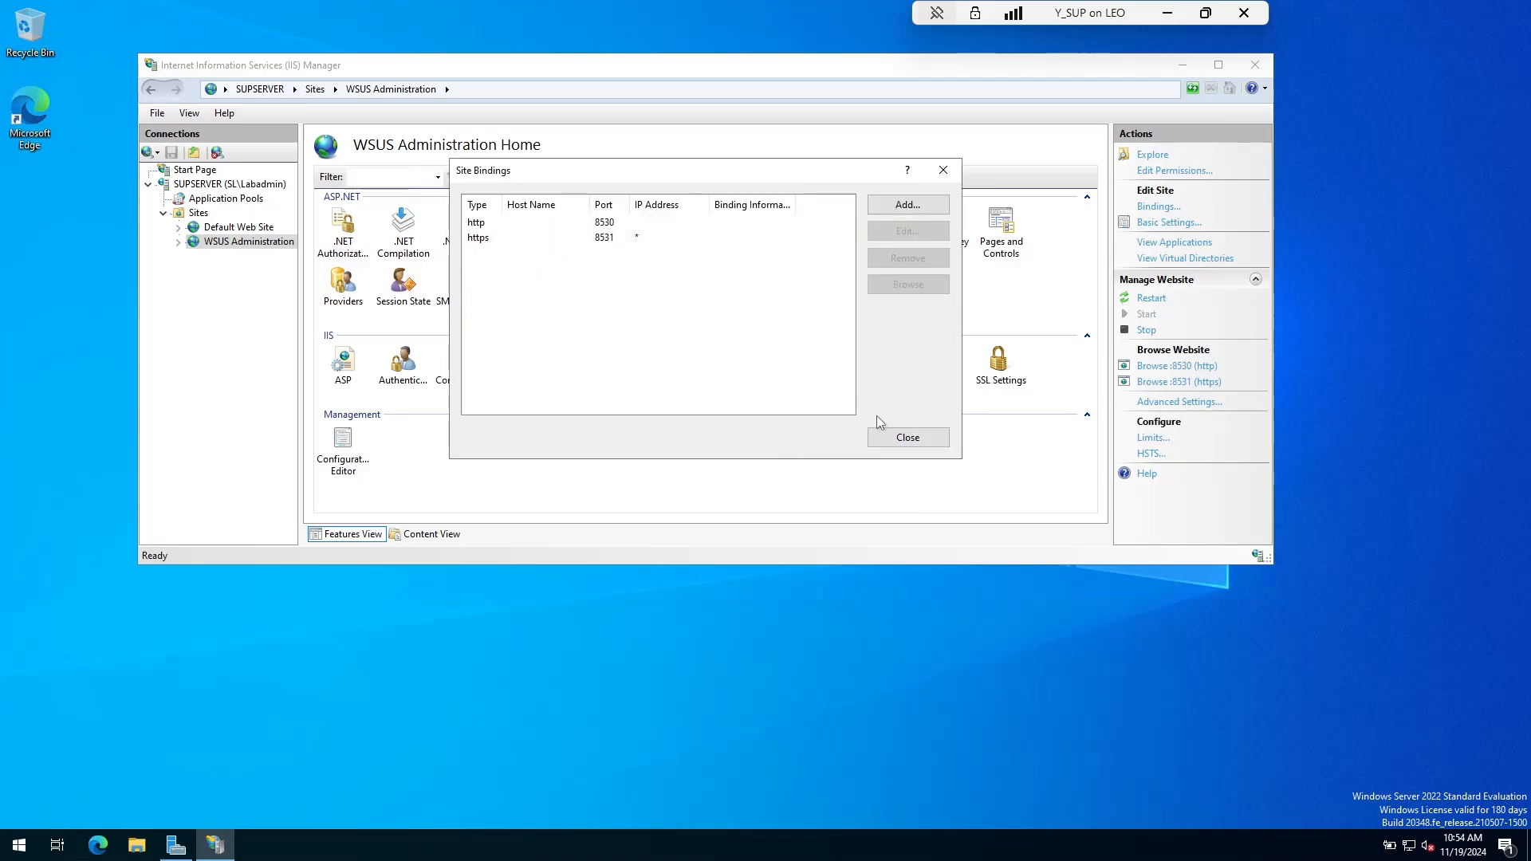
click(892, 437)
Expand WSUS Administration and look through its ApiRemoting30, ClientWebService, DssAuthWebService, ServerSyncWebService and SimpleAuthWebService applications
click(178, 242)
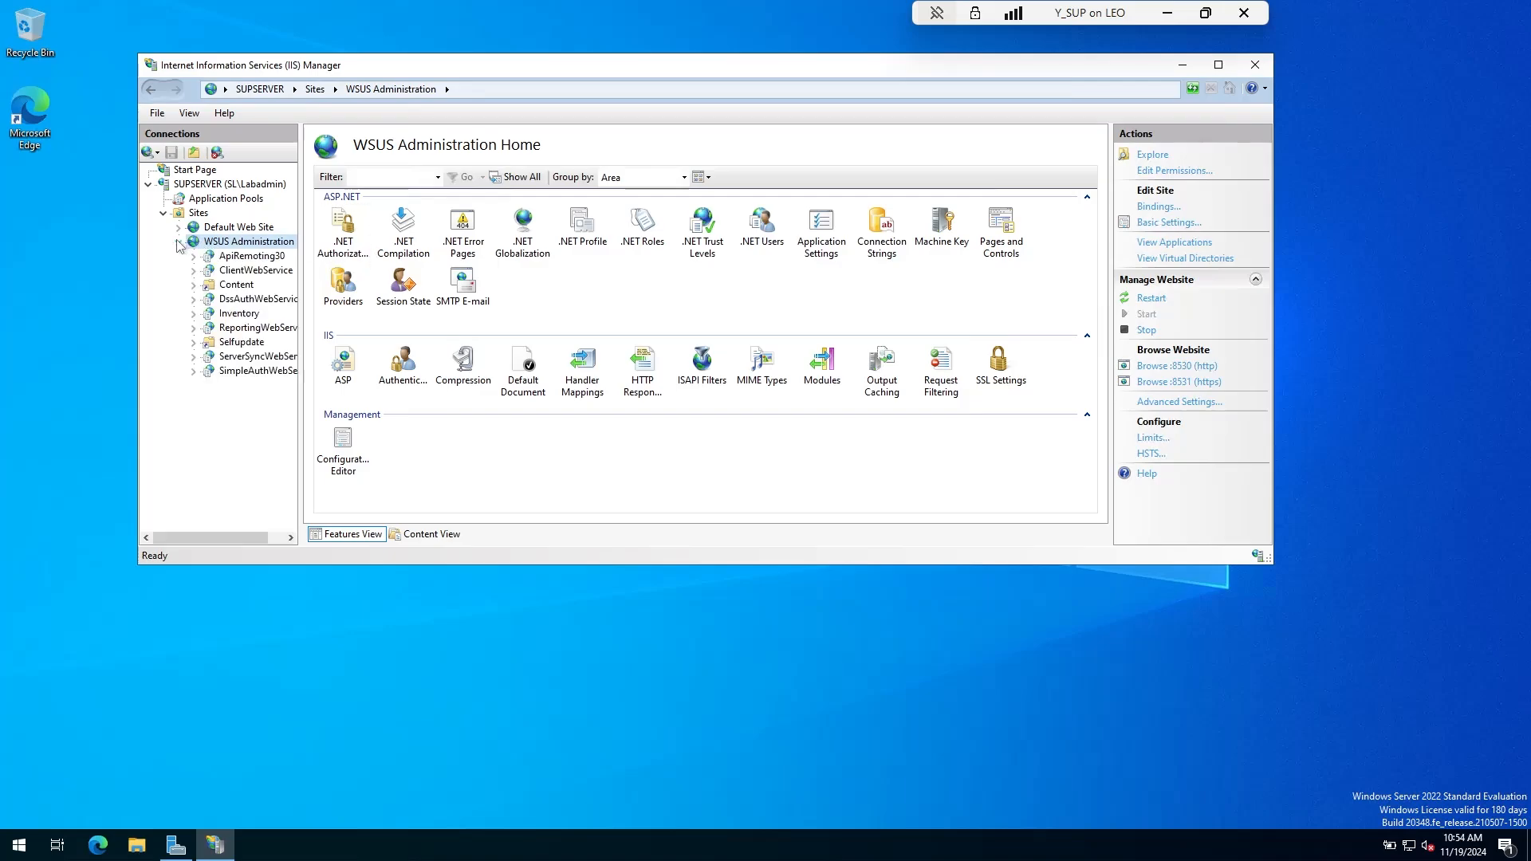
click(243, 257)
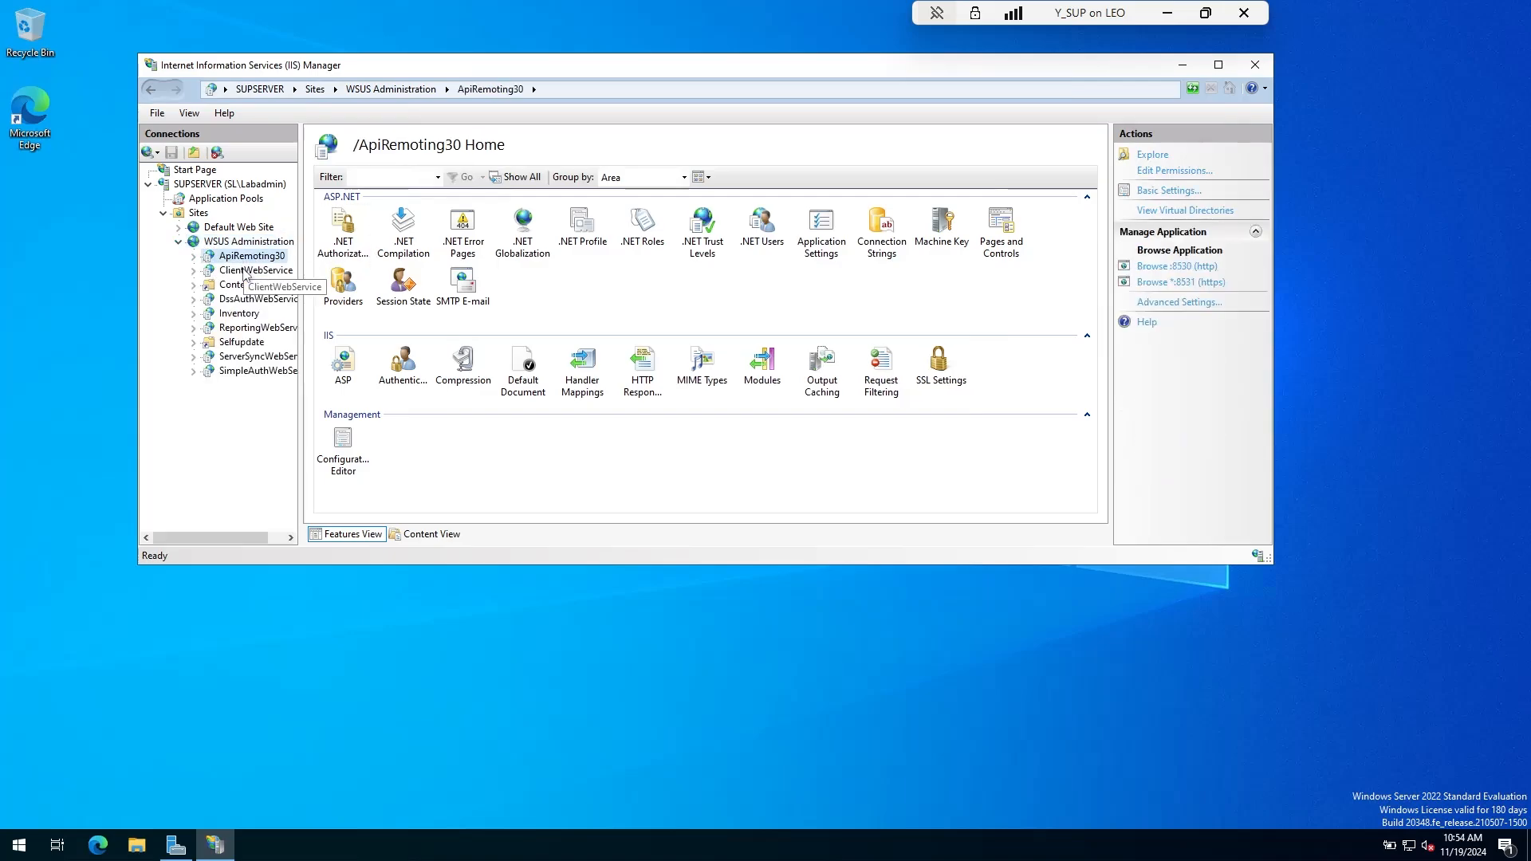
click(245, 274)
click(225, 300)
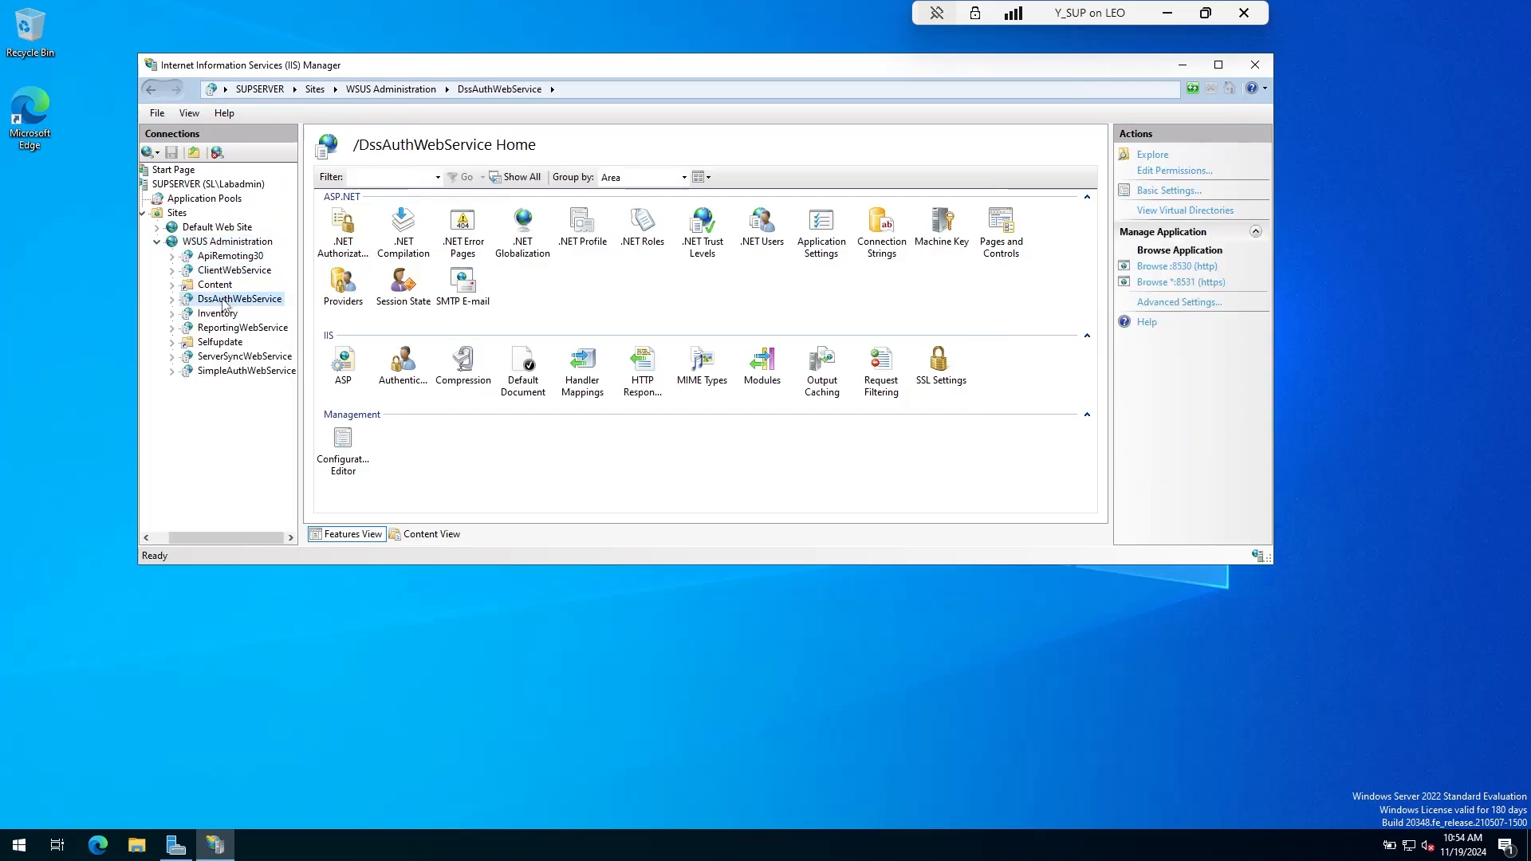
click(227, 356)
click(213, 372)
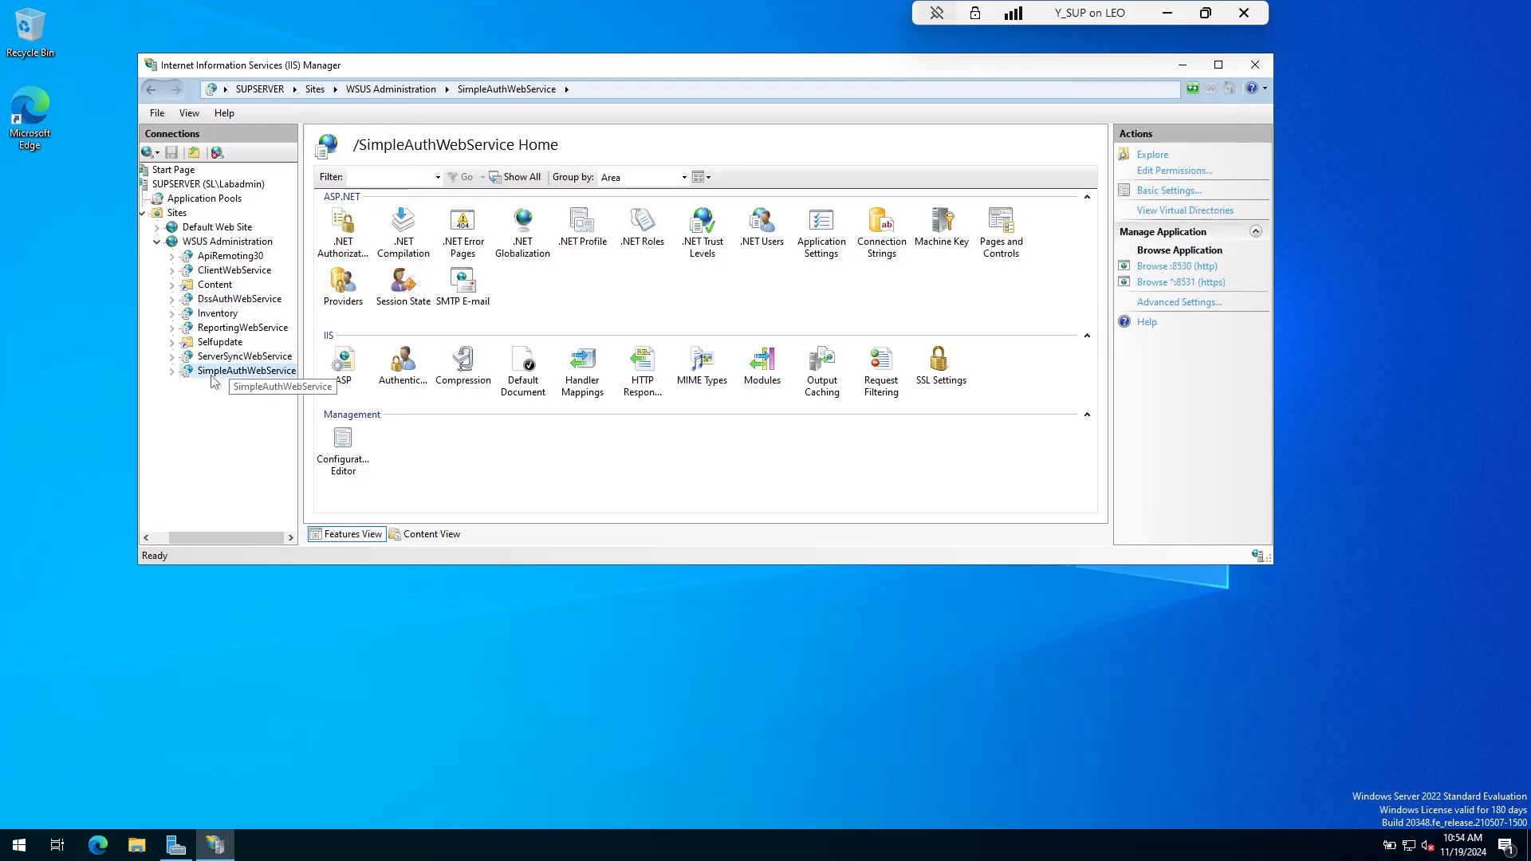
Require SSL for the ApiRemoting30 application, leaving client certificates on Ignore, and apply the SSL settings
click(231, 256)
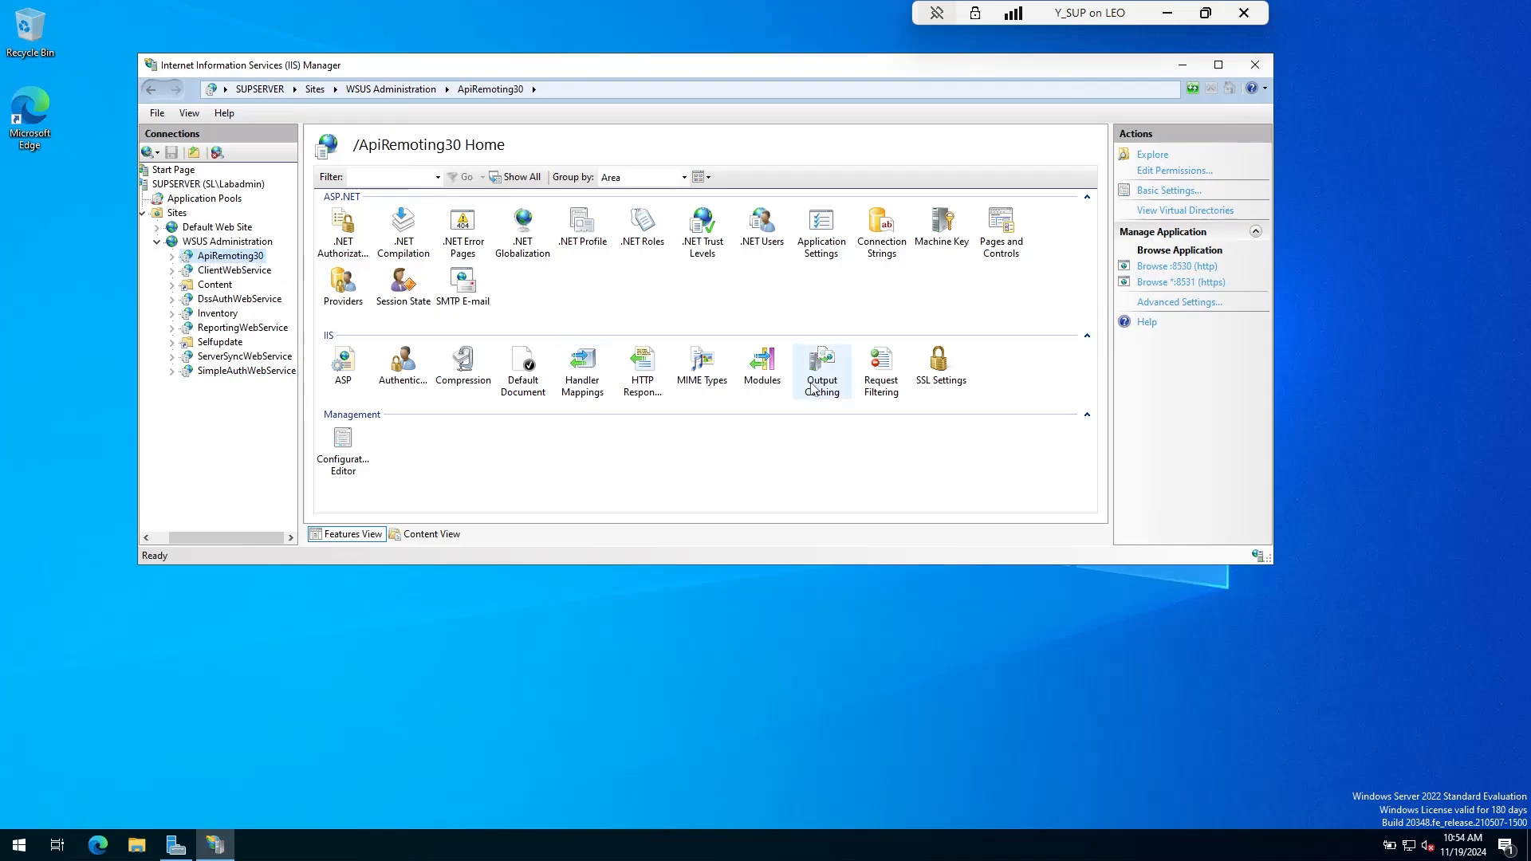
double_click(940, 367)
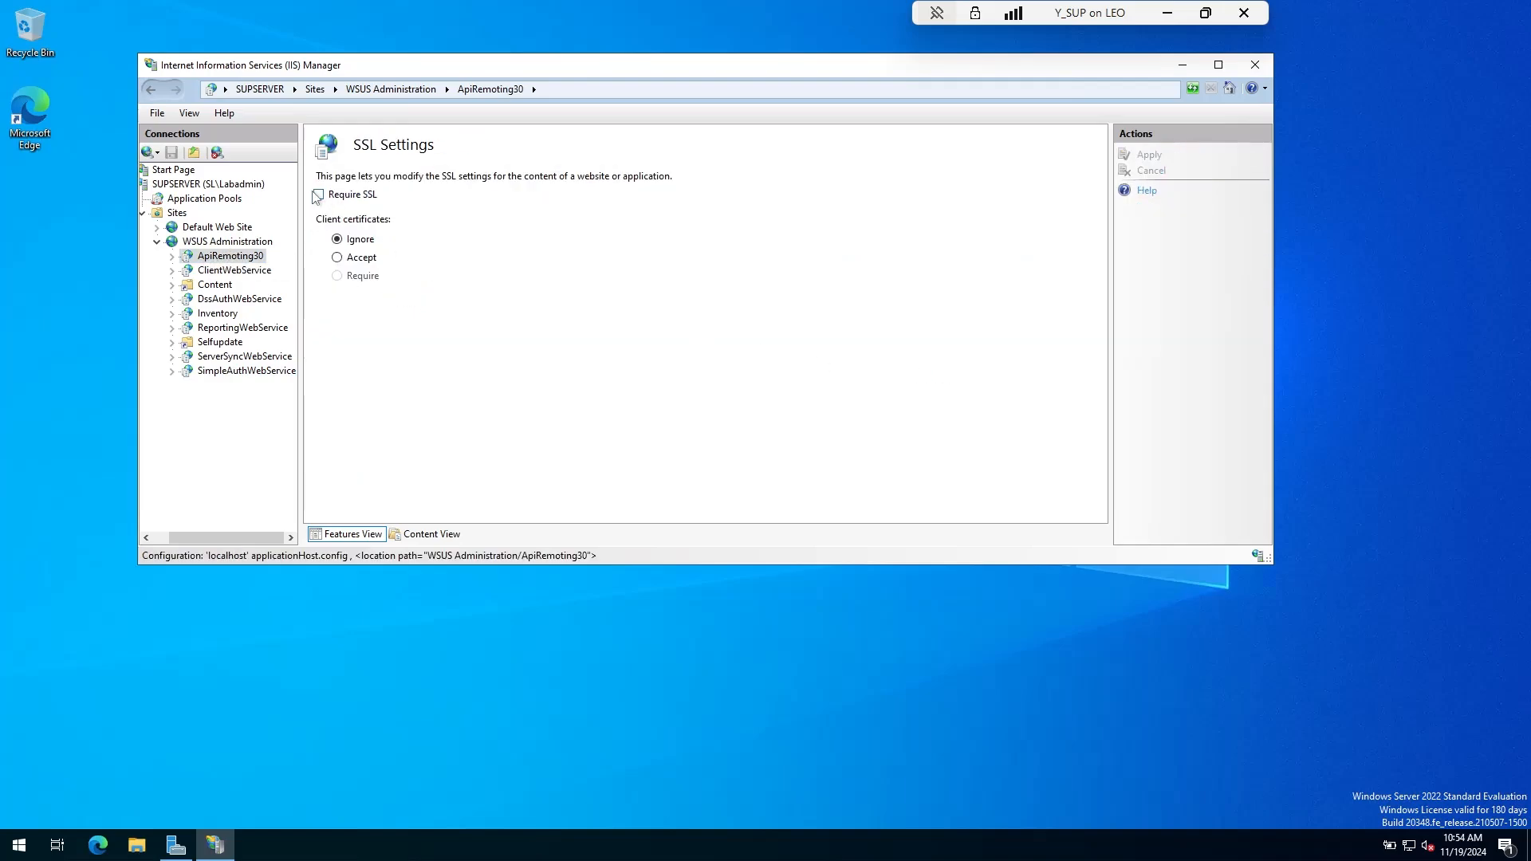
click(319, 194)
click(1146, 162)
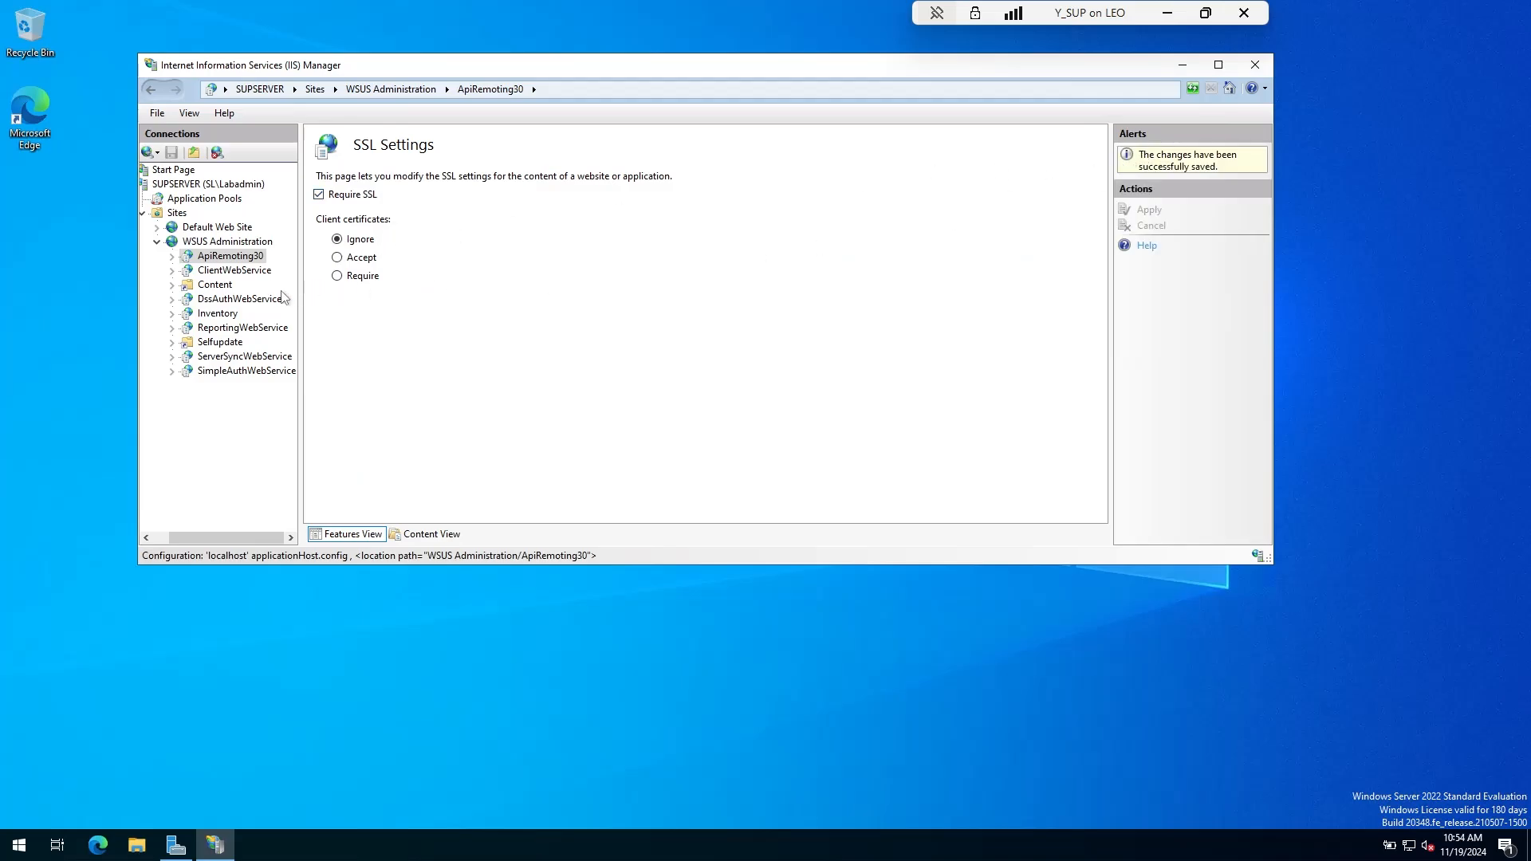
Require SSL for the ClientWebService application and apply its SSL settings
click(239, 272)
double_click(941, 365)
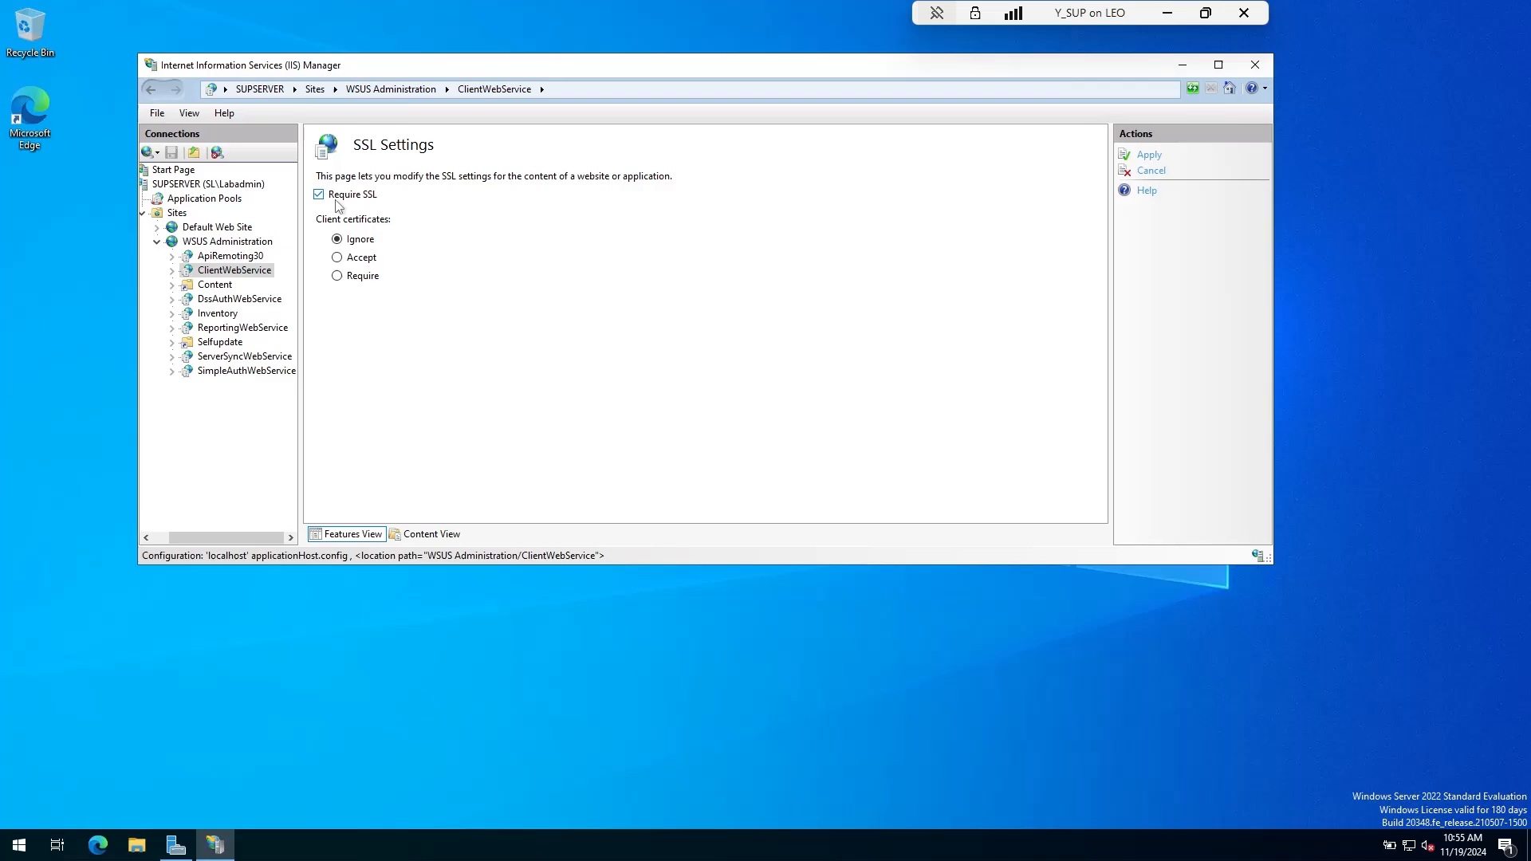
click(1146, 159)
Require SSL for the DssAuthWebService application and apply its SSL settings
click(239, 299)
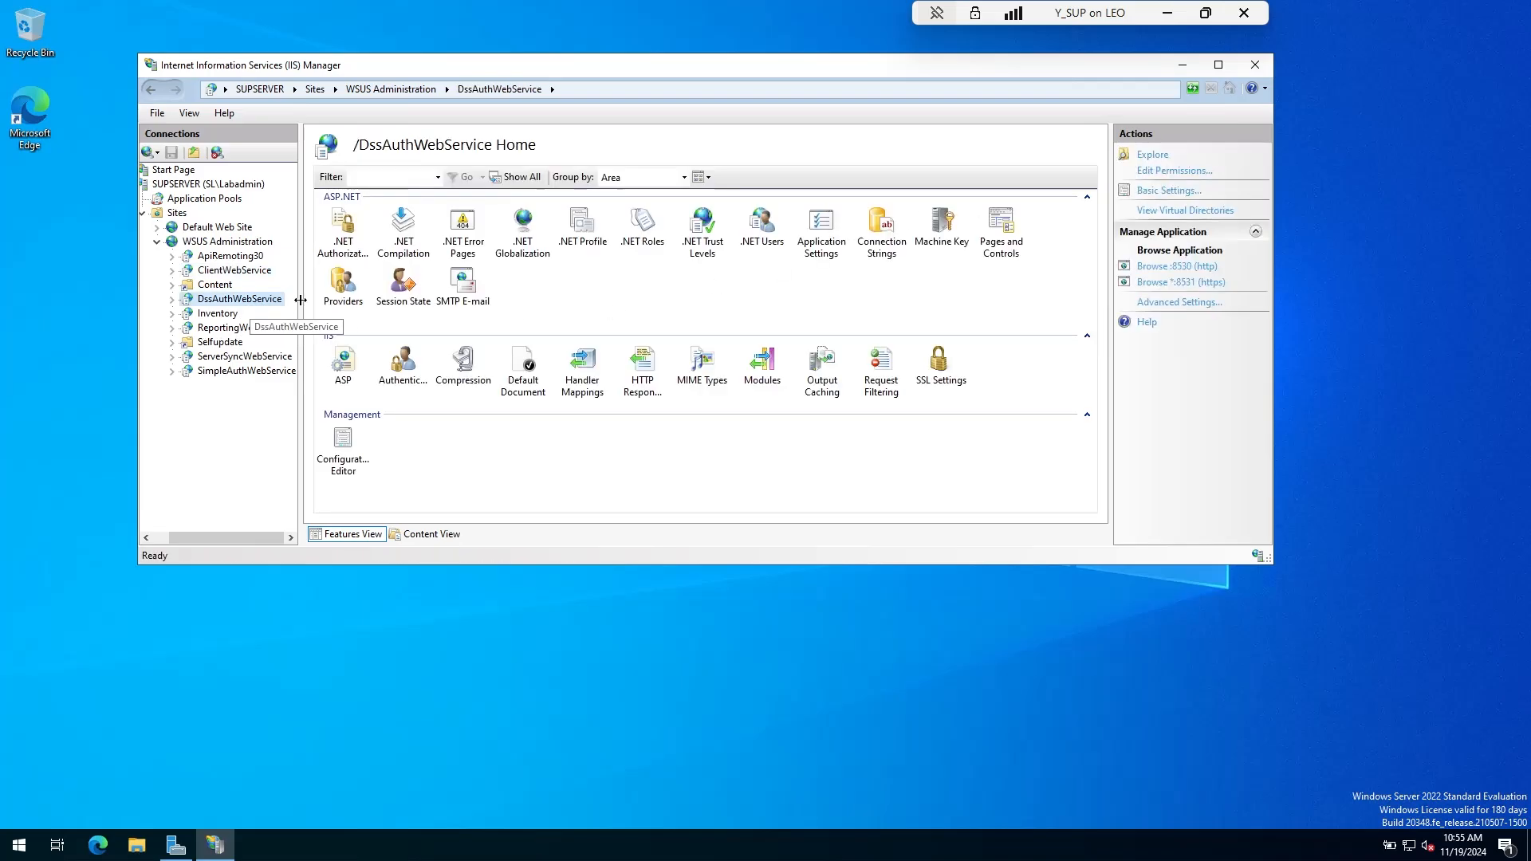
double_click(940, 376)
click(335, 196)
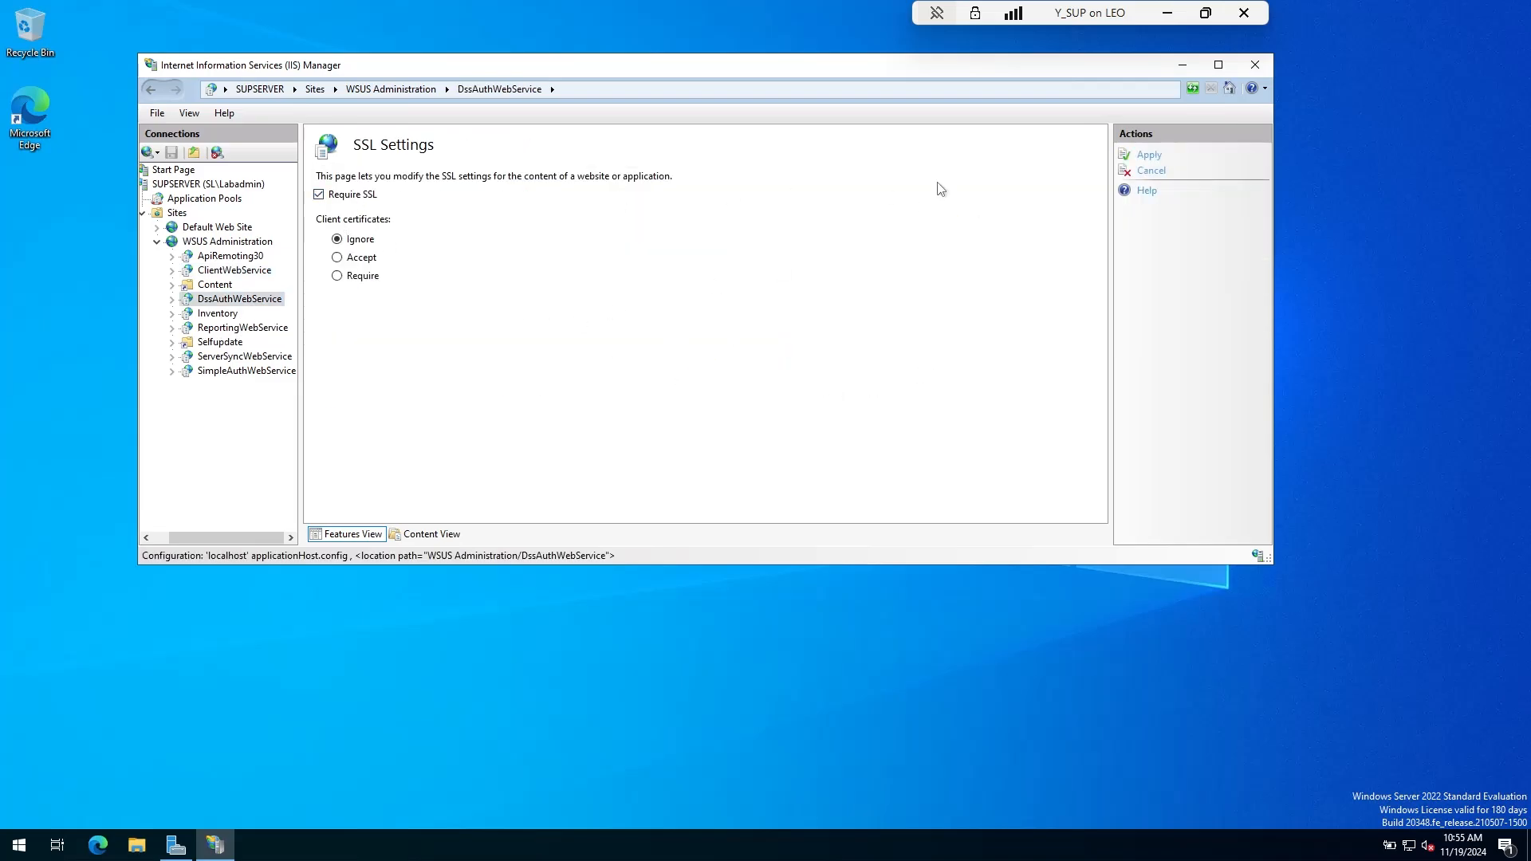
click(1136, 159)
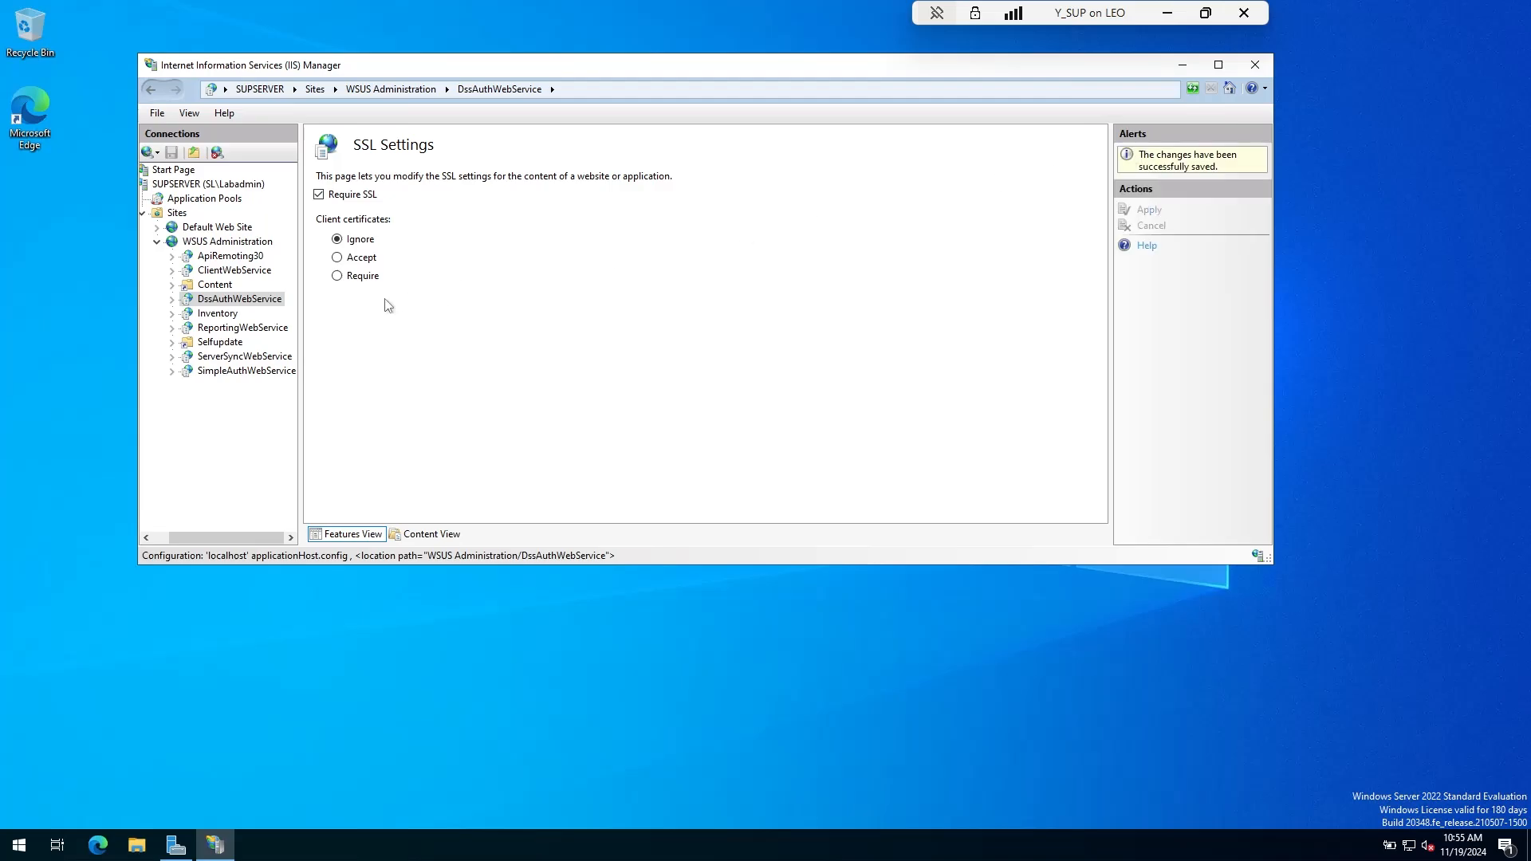
Require SSL for the ServerSyncWebService application and apply its SSL settings
click(244, 357)
click(942, 367)
double_click(942, 367)
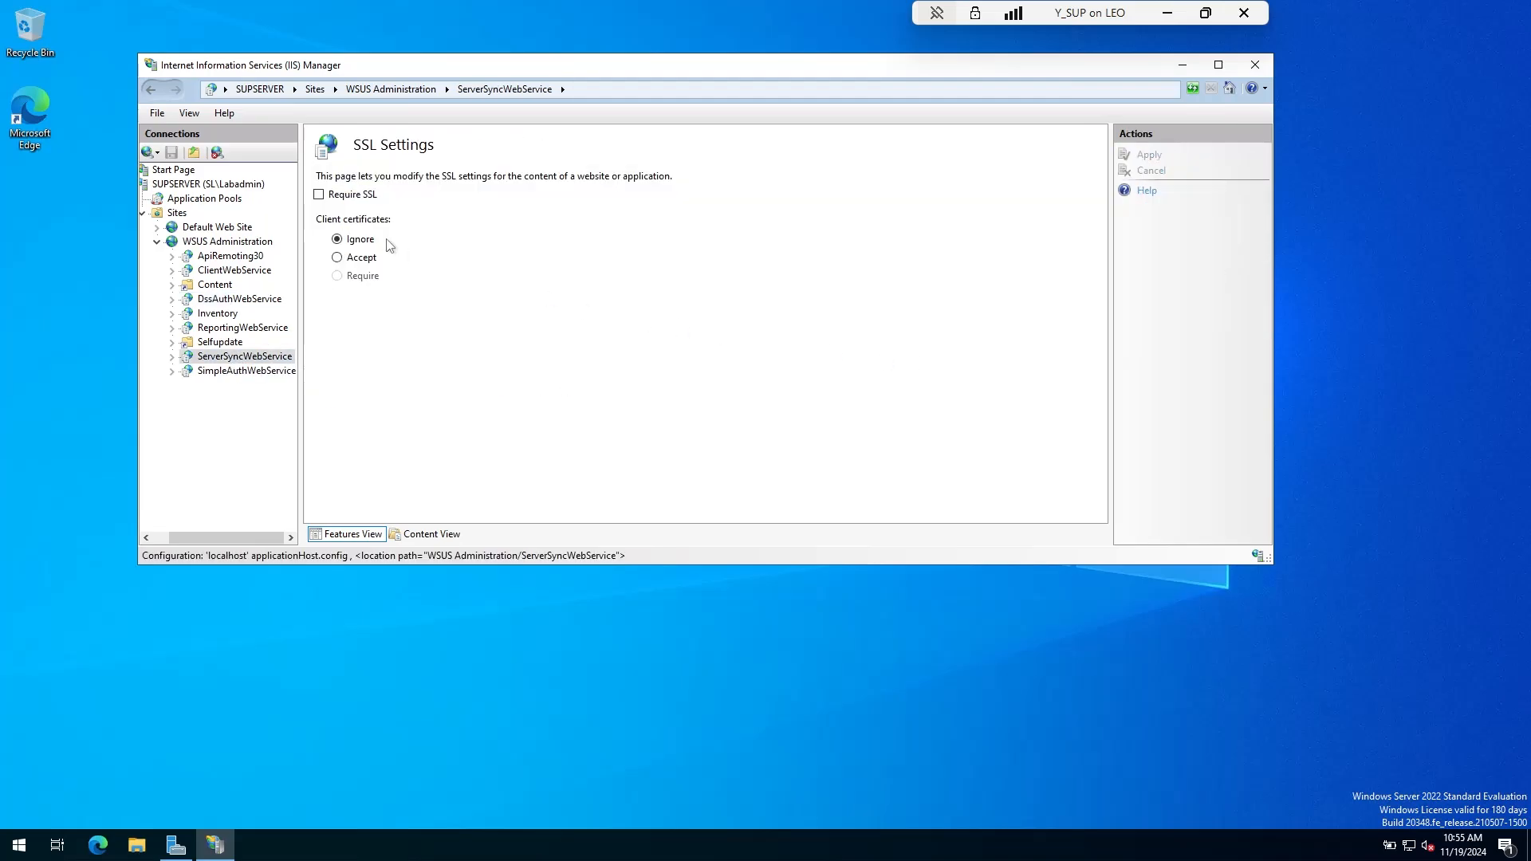
click(319, 195)
click(1149, 162)
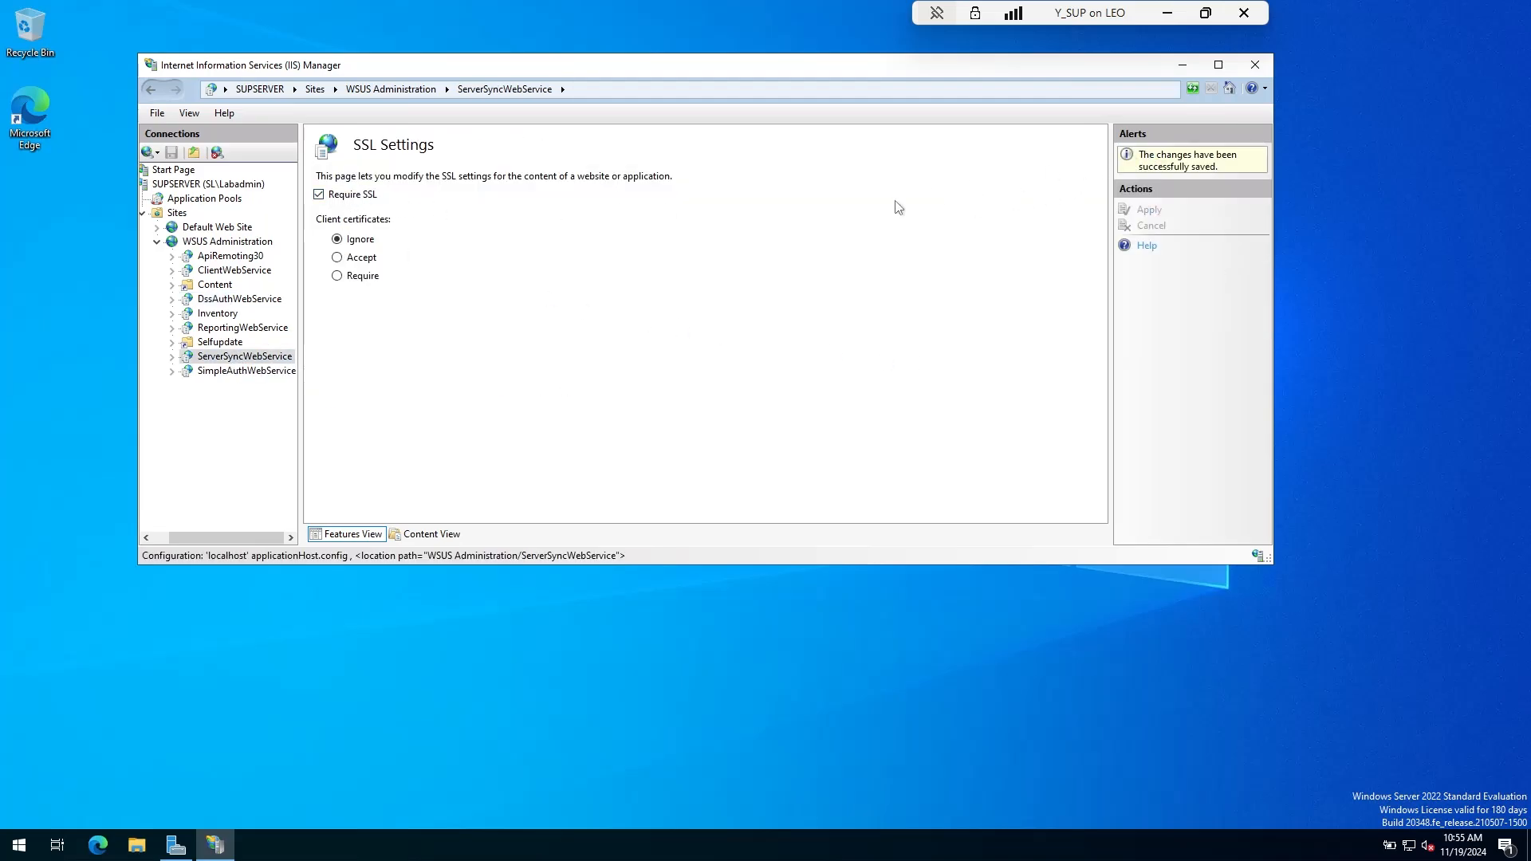
Require SSL for the SimpleAuthWebService application and apply its SSL settings
click(212, 371)
double_click(942, 367)
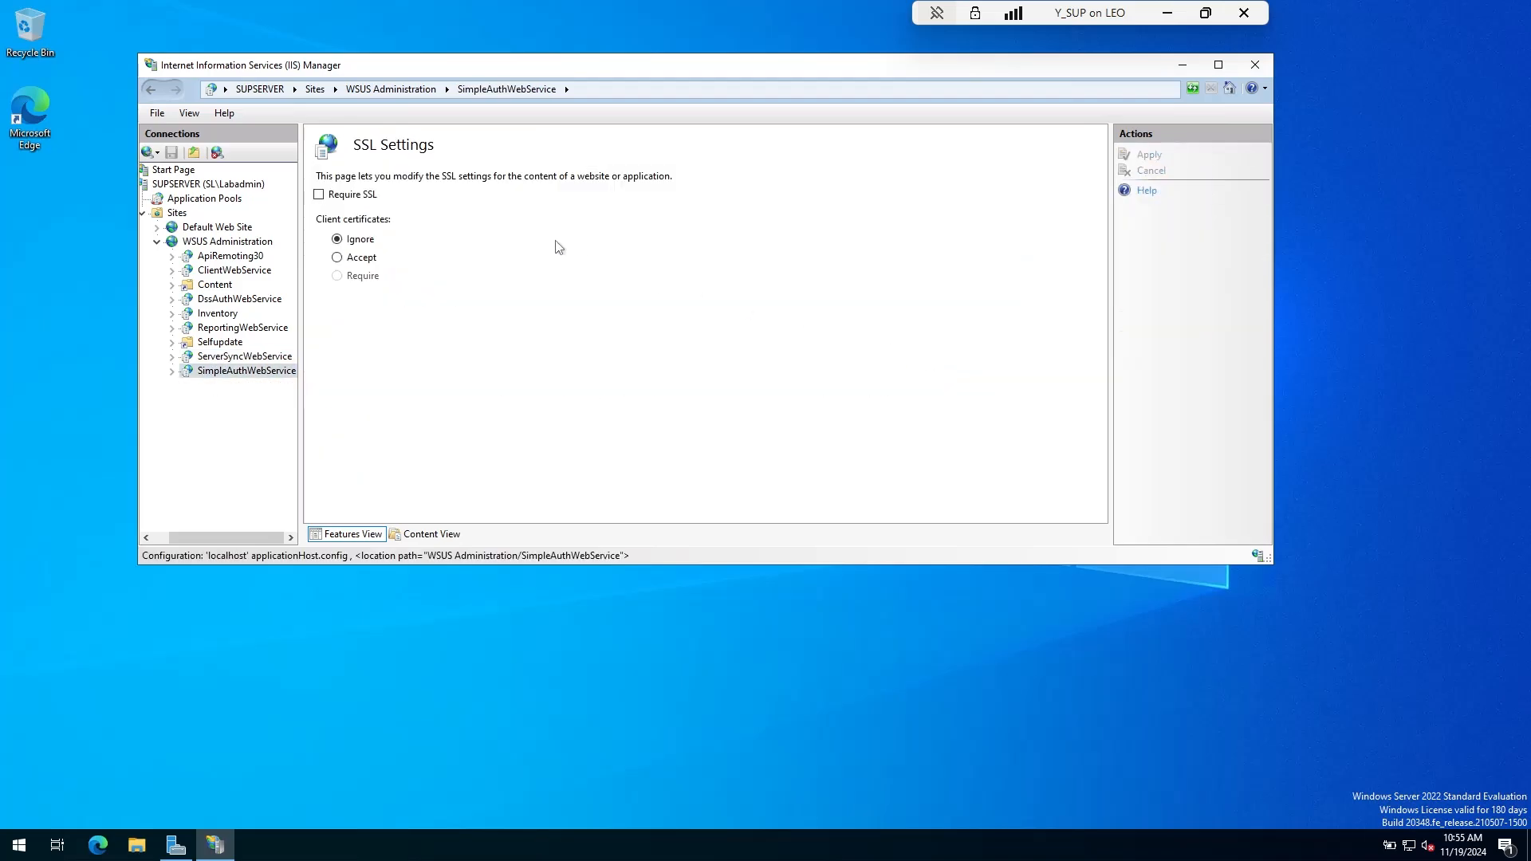
click(319, 195)
click(1132, 156)
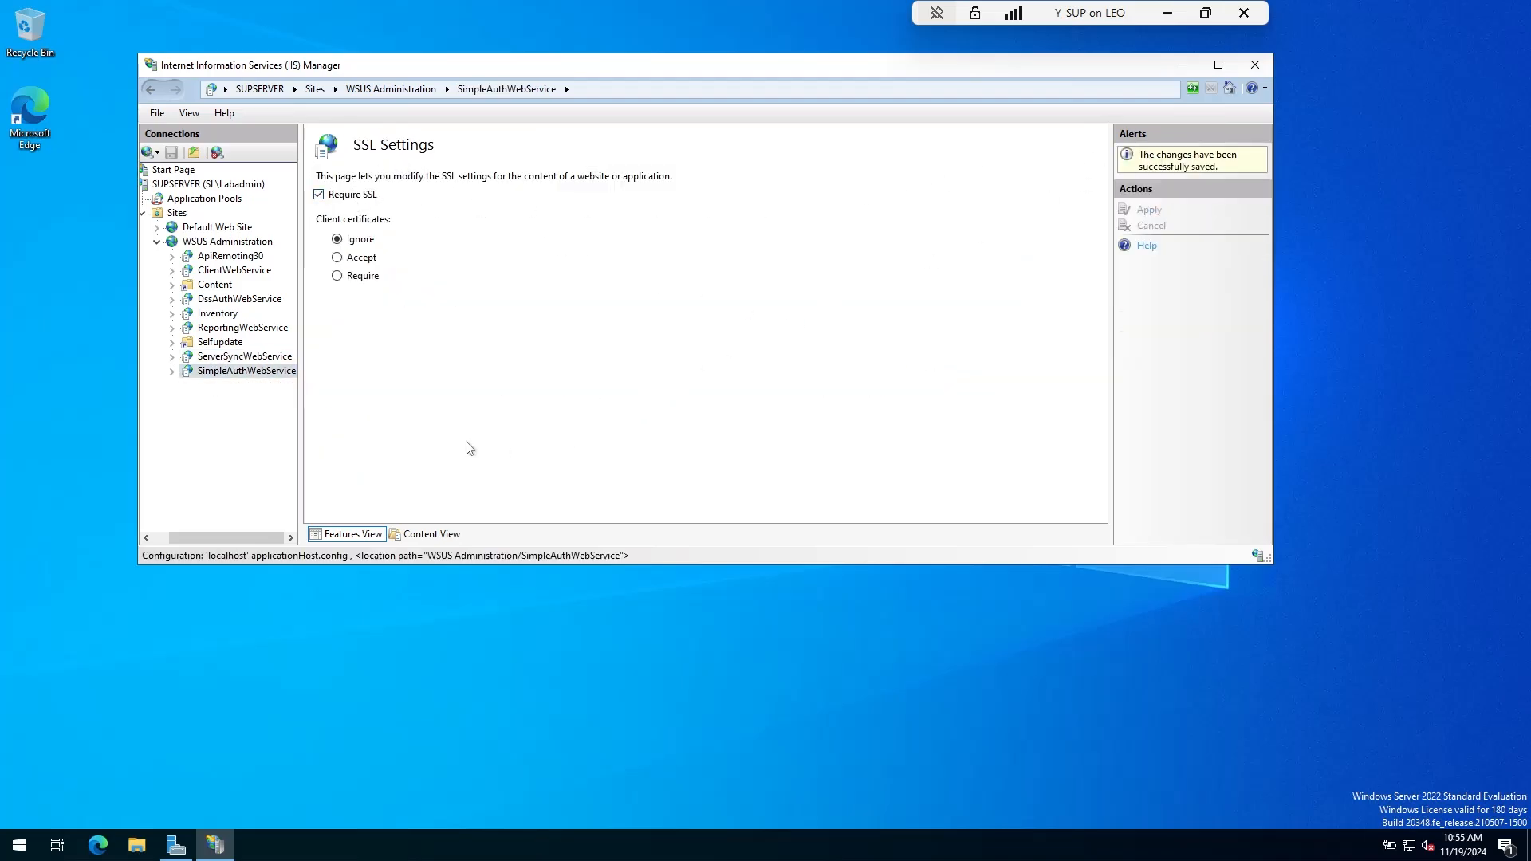
Restart the WSUS Administration website and close Internet Information Services (IIS) Manager
click(209, 242)
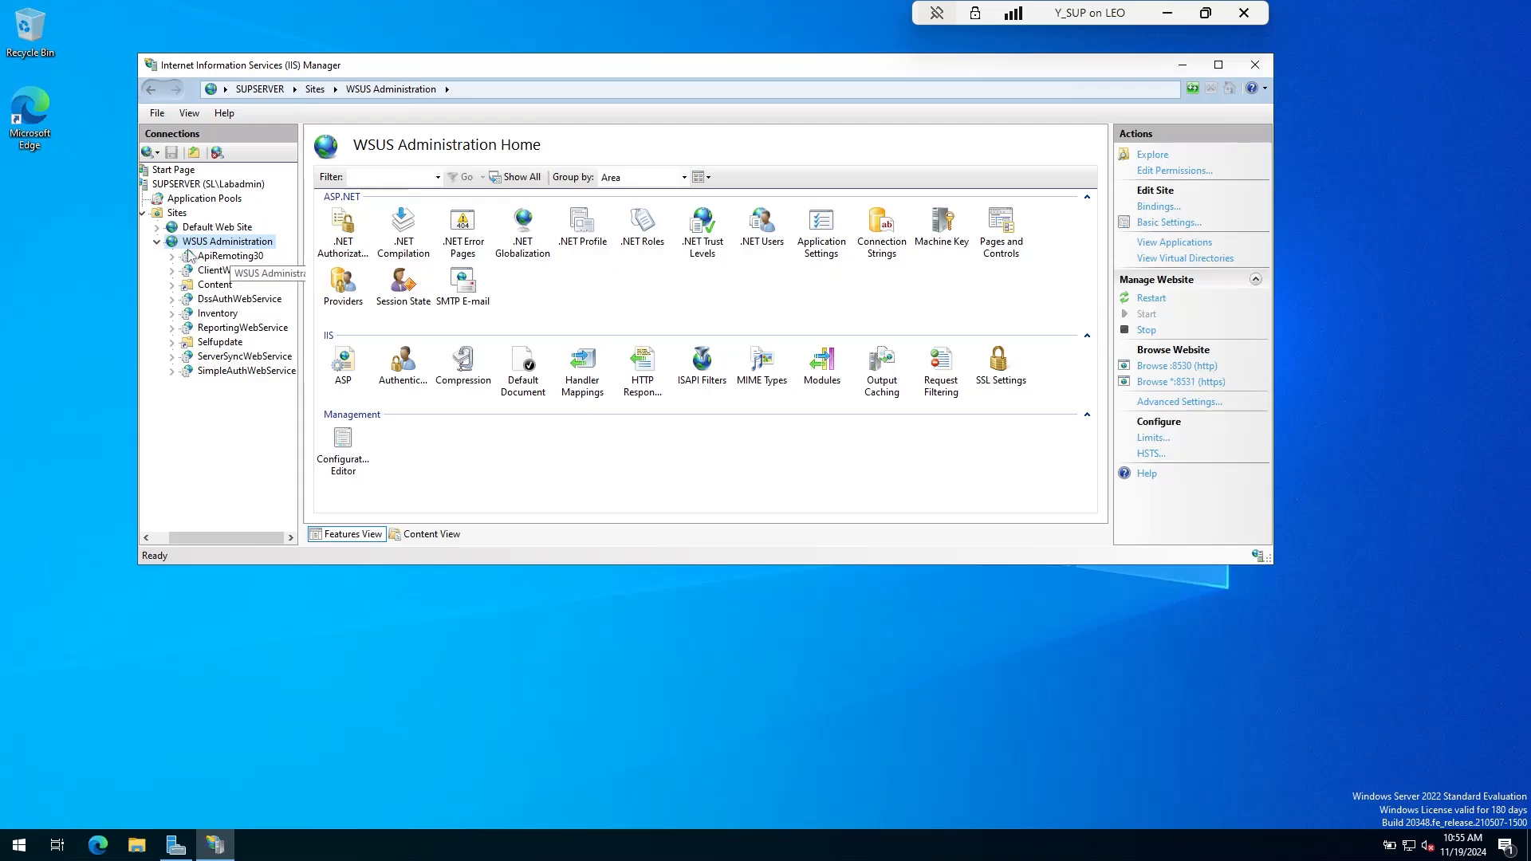
click(1144, 300)
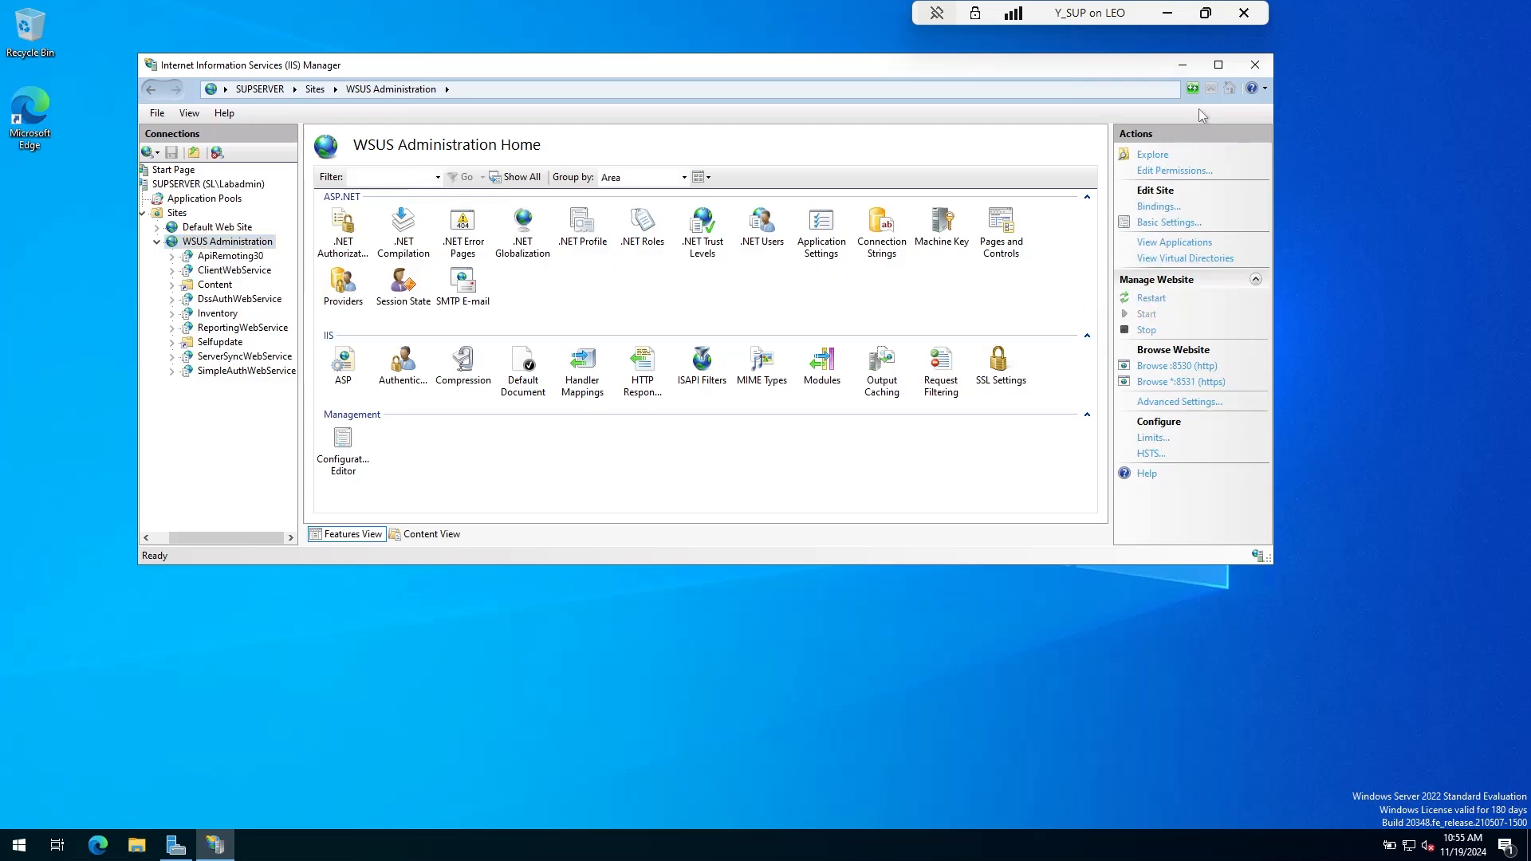
click(1255, 64)
Search for cmd and open Command Prompt as administrator
right_click(22, 844)
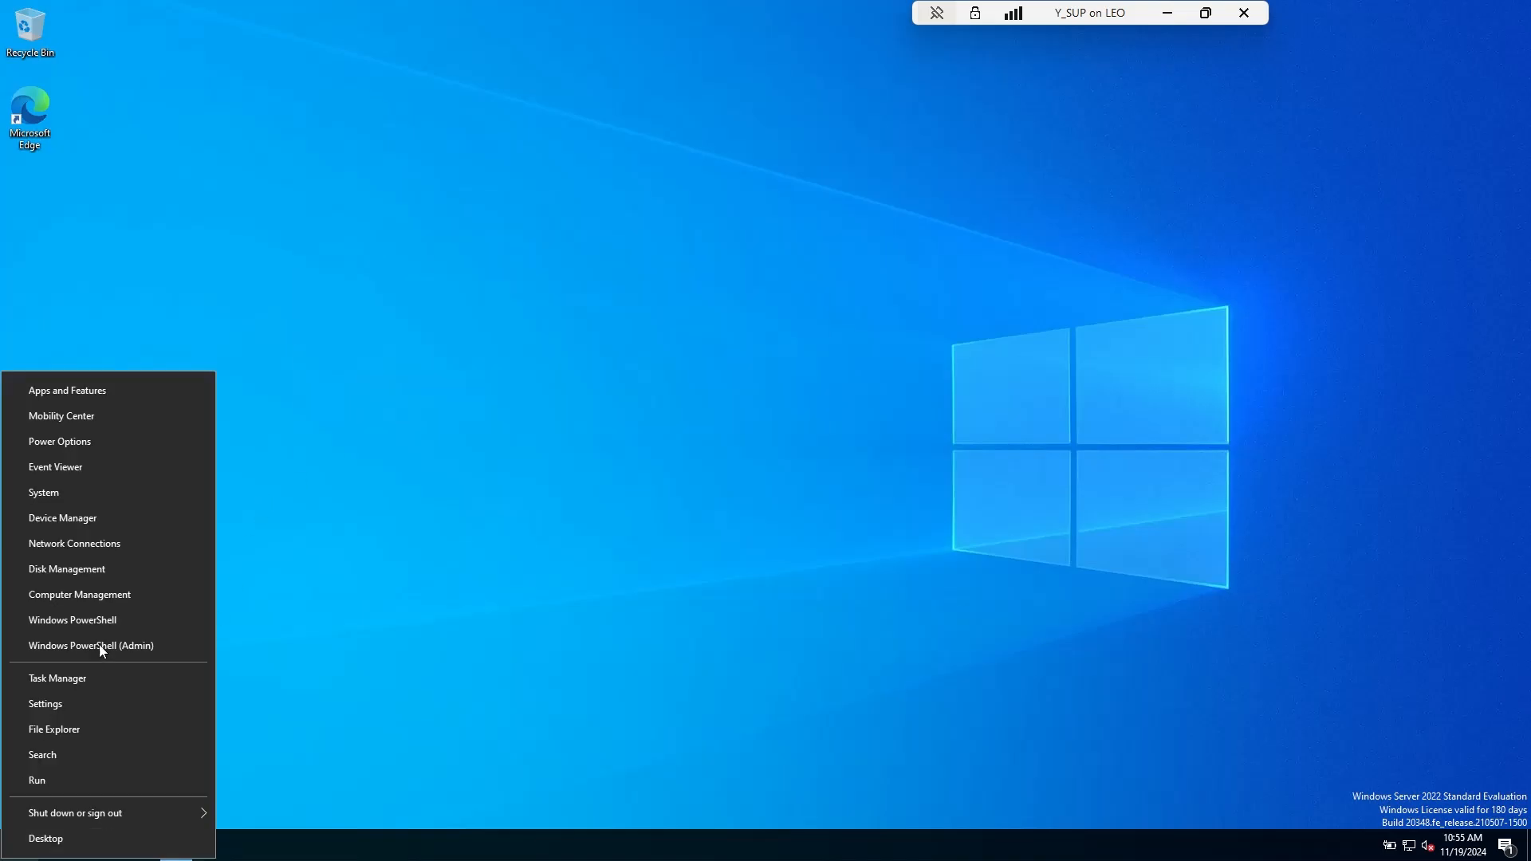
click(513, 524)
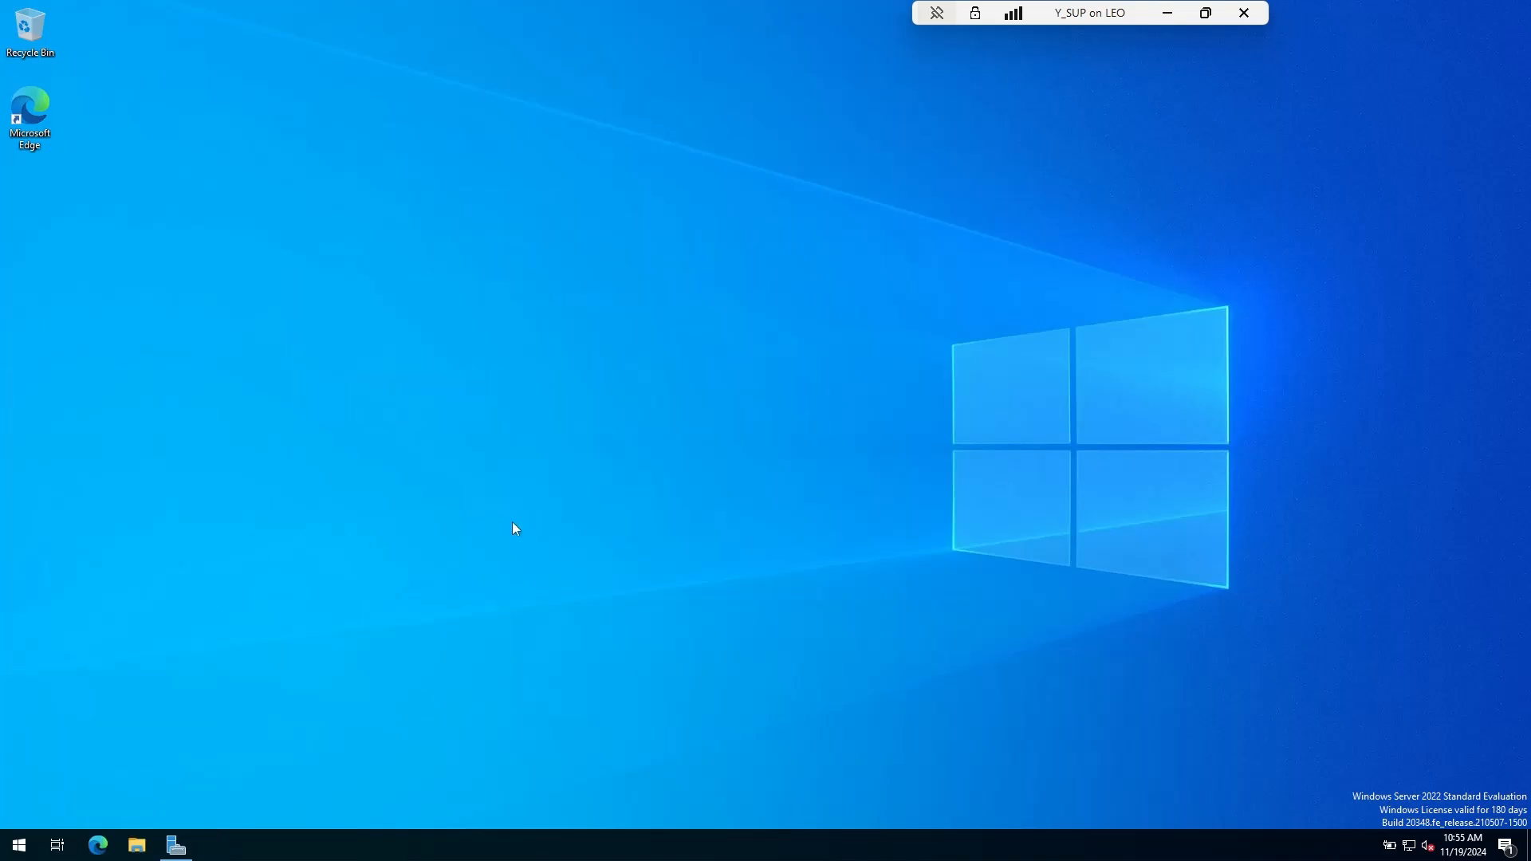
click(23, 855)
text(cmd)
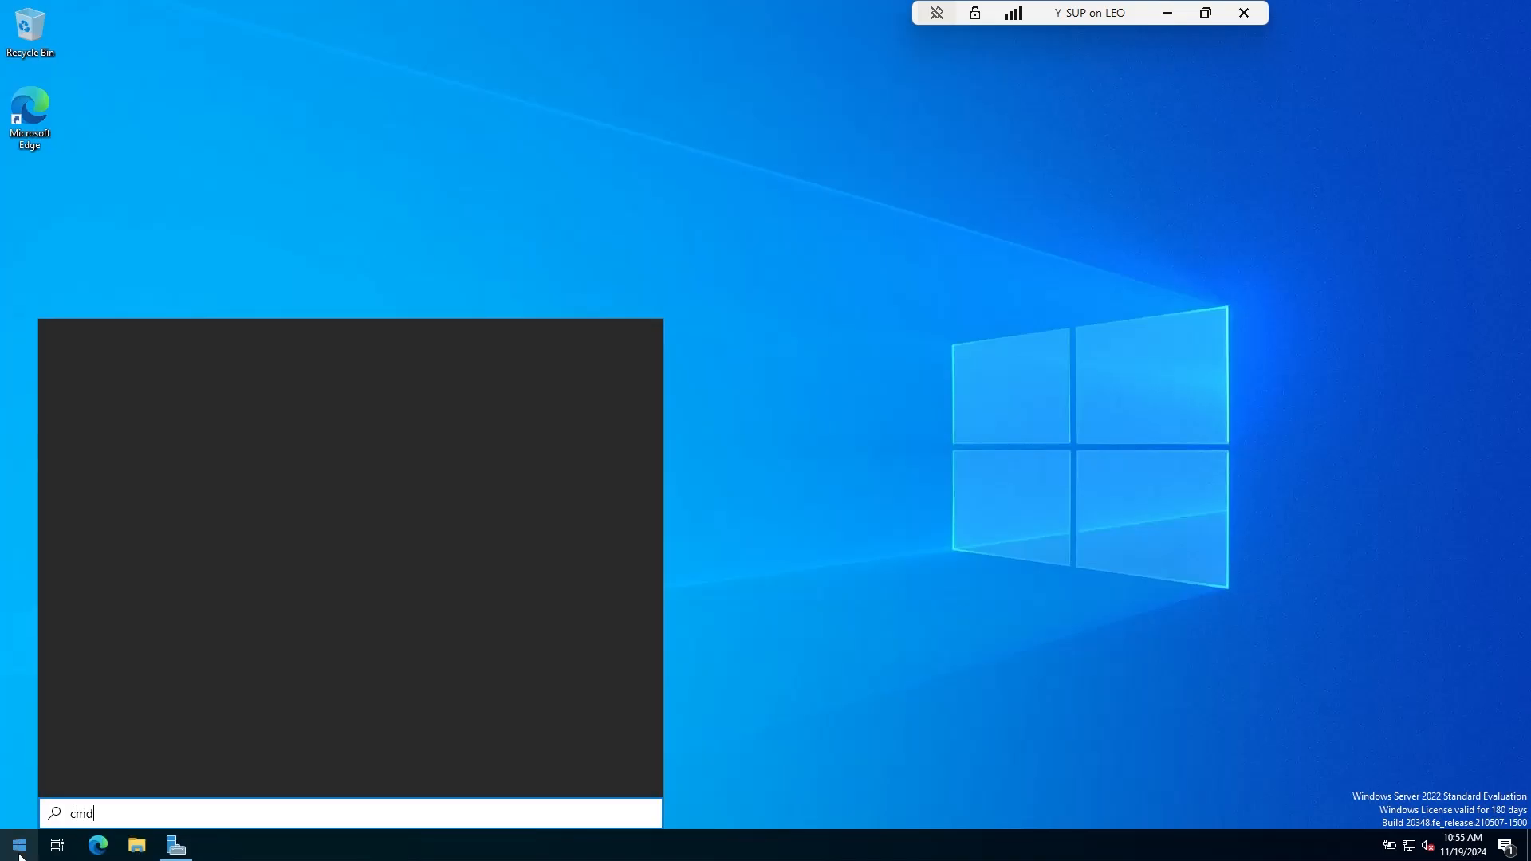
right_click(197, 424)
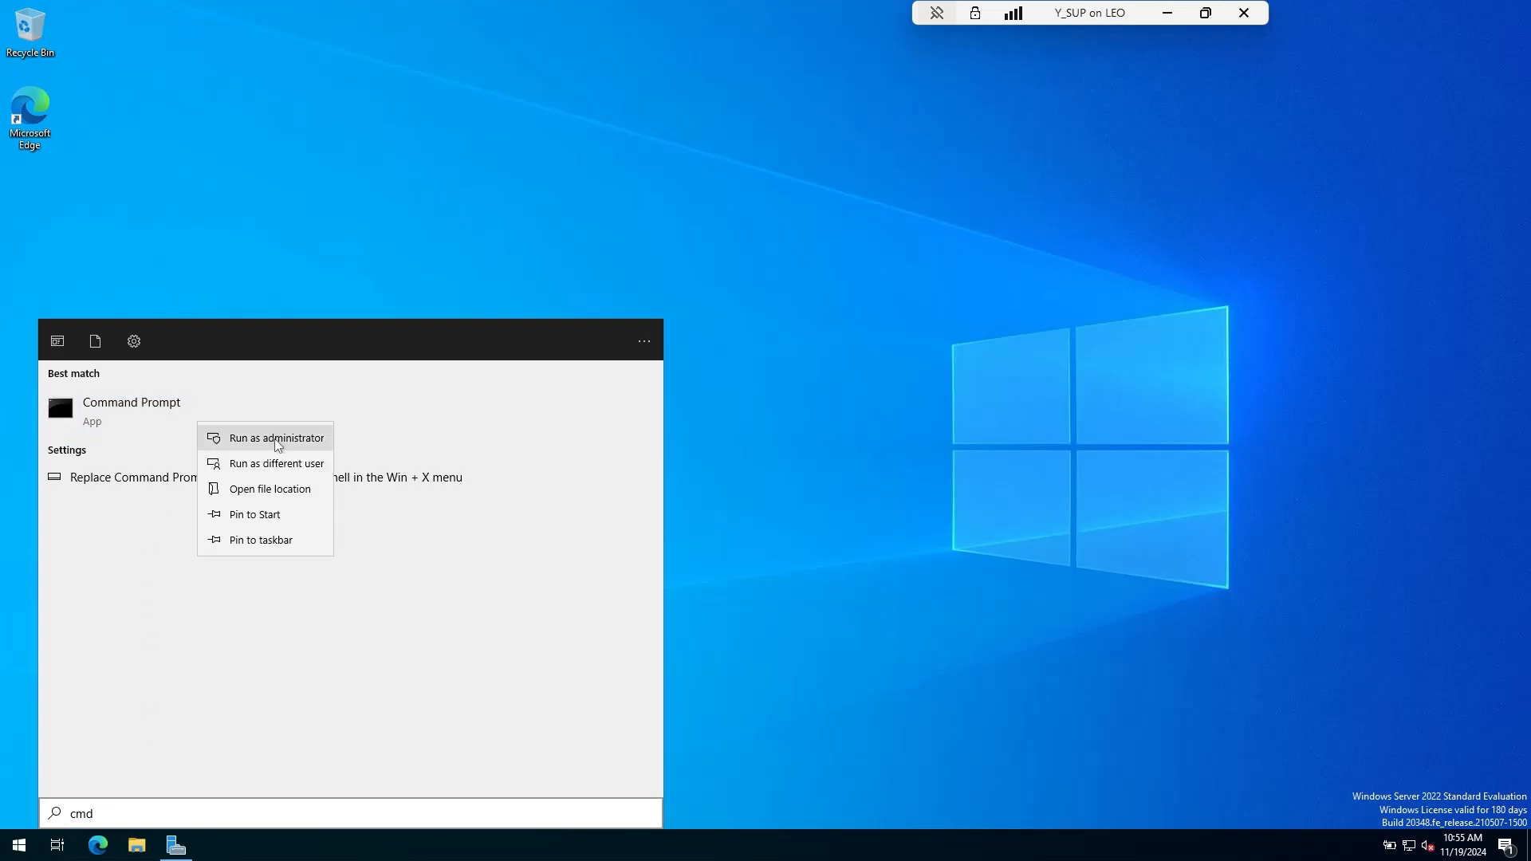
click(277, 439)
click(635, 522)
Ping supserver from the command prompt to look up its fully qualified domain name
click(361, 289)
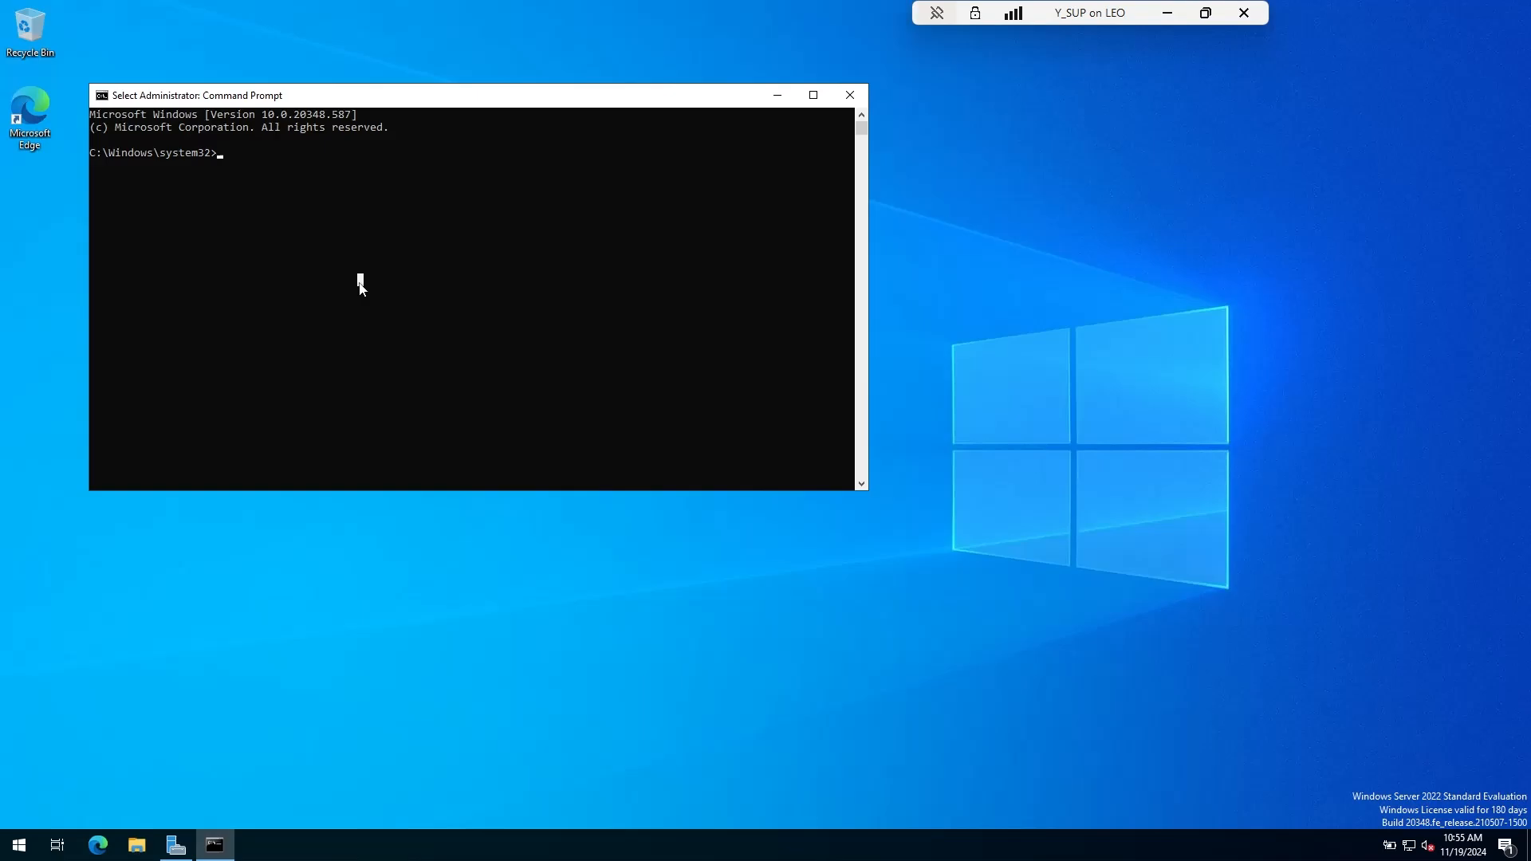
key(Escape)
text(ping s)
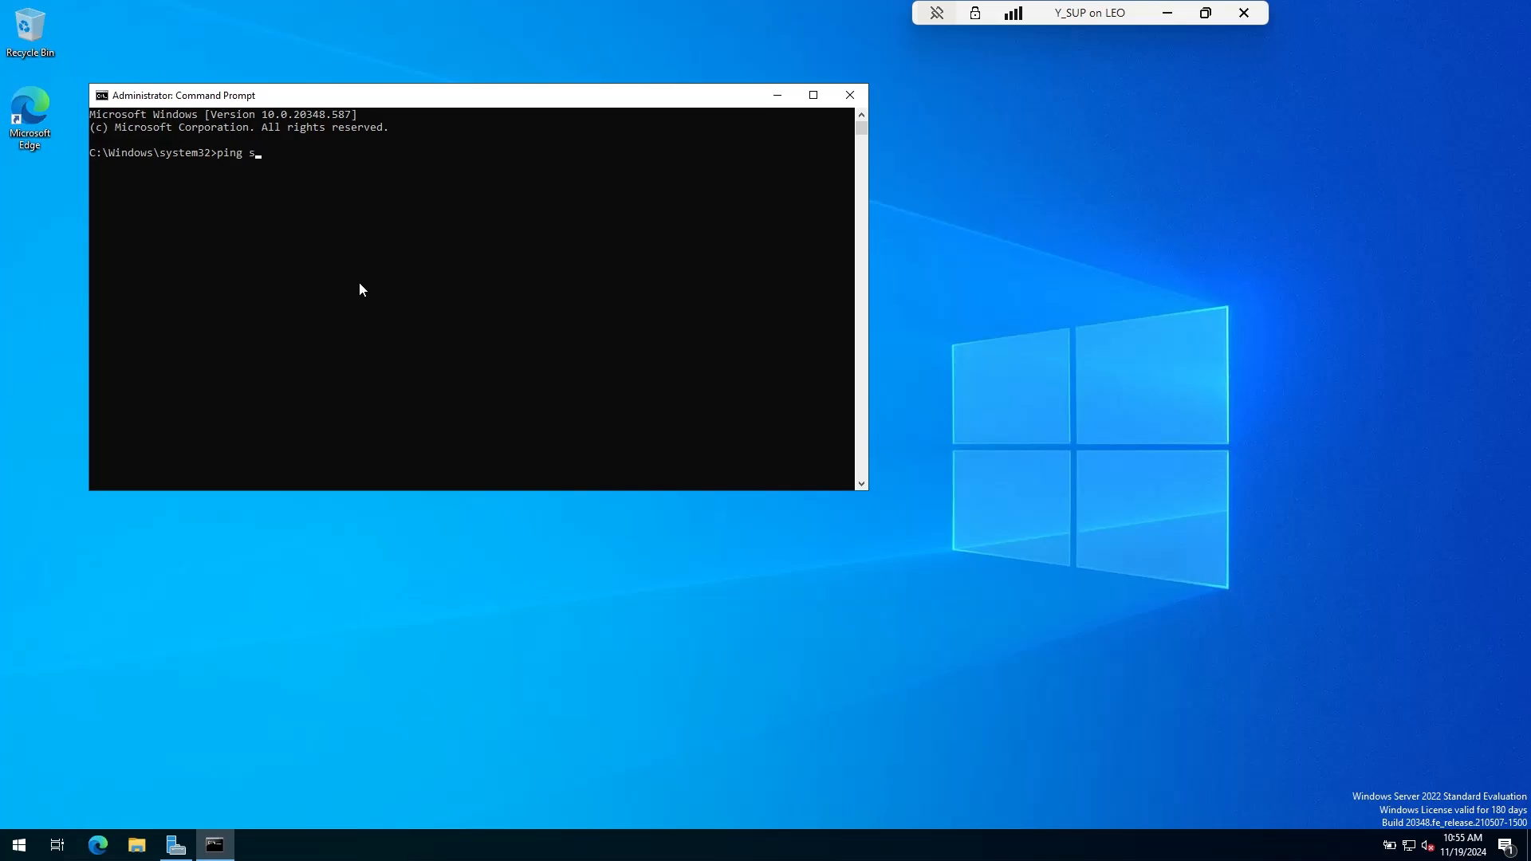
text(upserver)
key(Return)
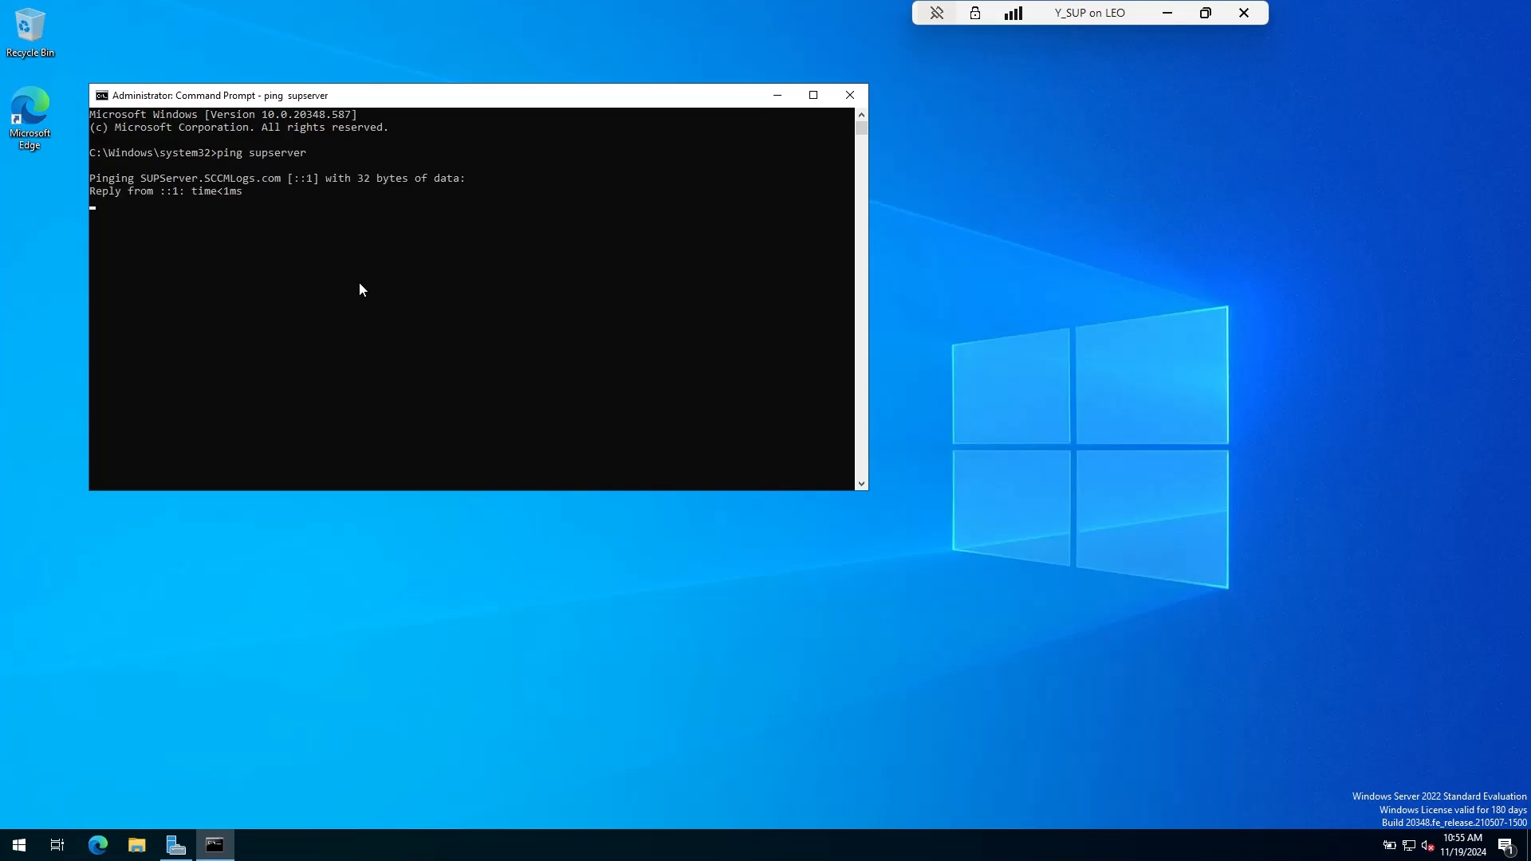
Copy the fully qualified domain name SUPServer.SCCMLogs.com from the ping output
drag(141, 182, 221, 182)
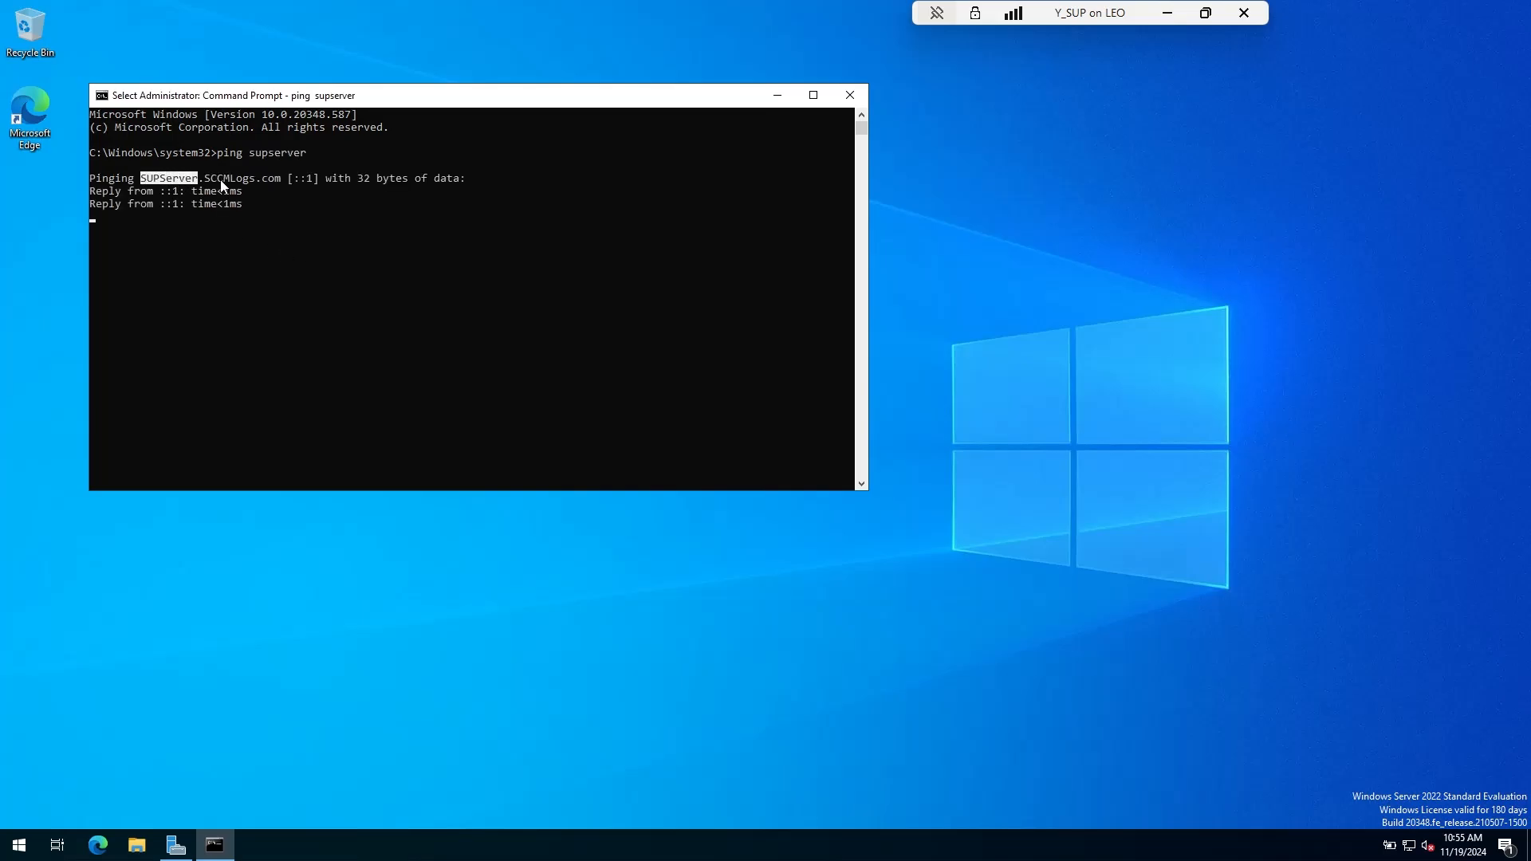
right_click(280, 180)
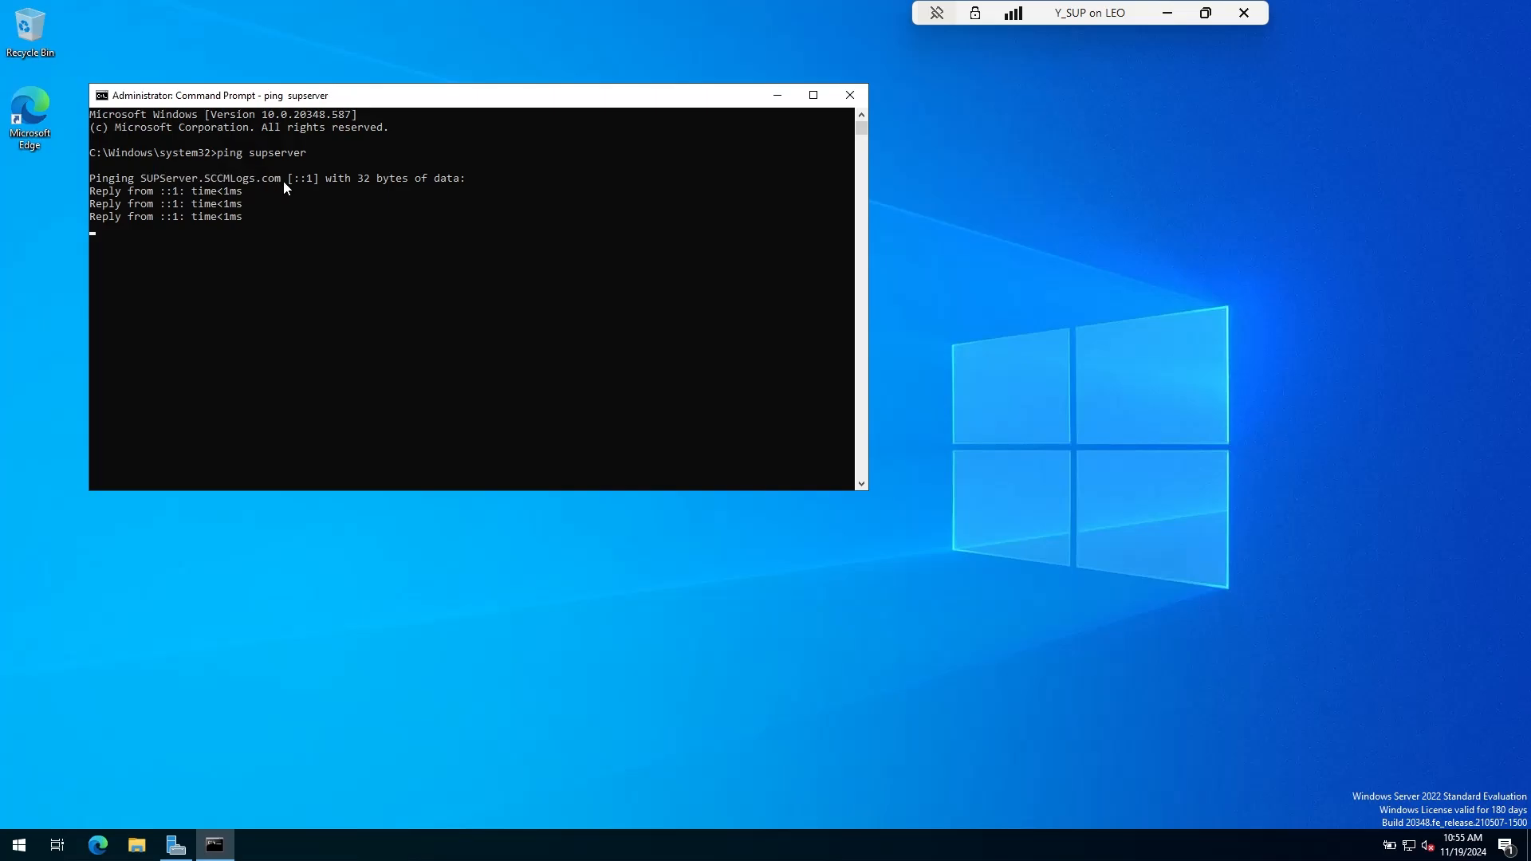
click(339, 367)
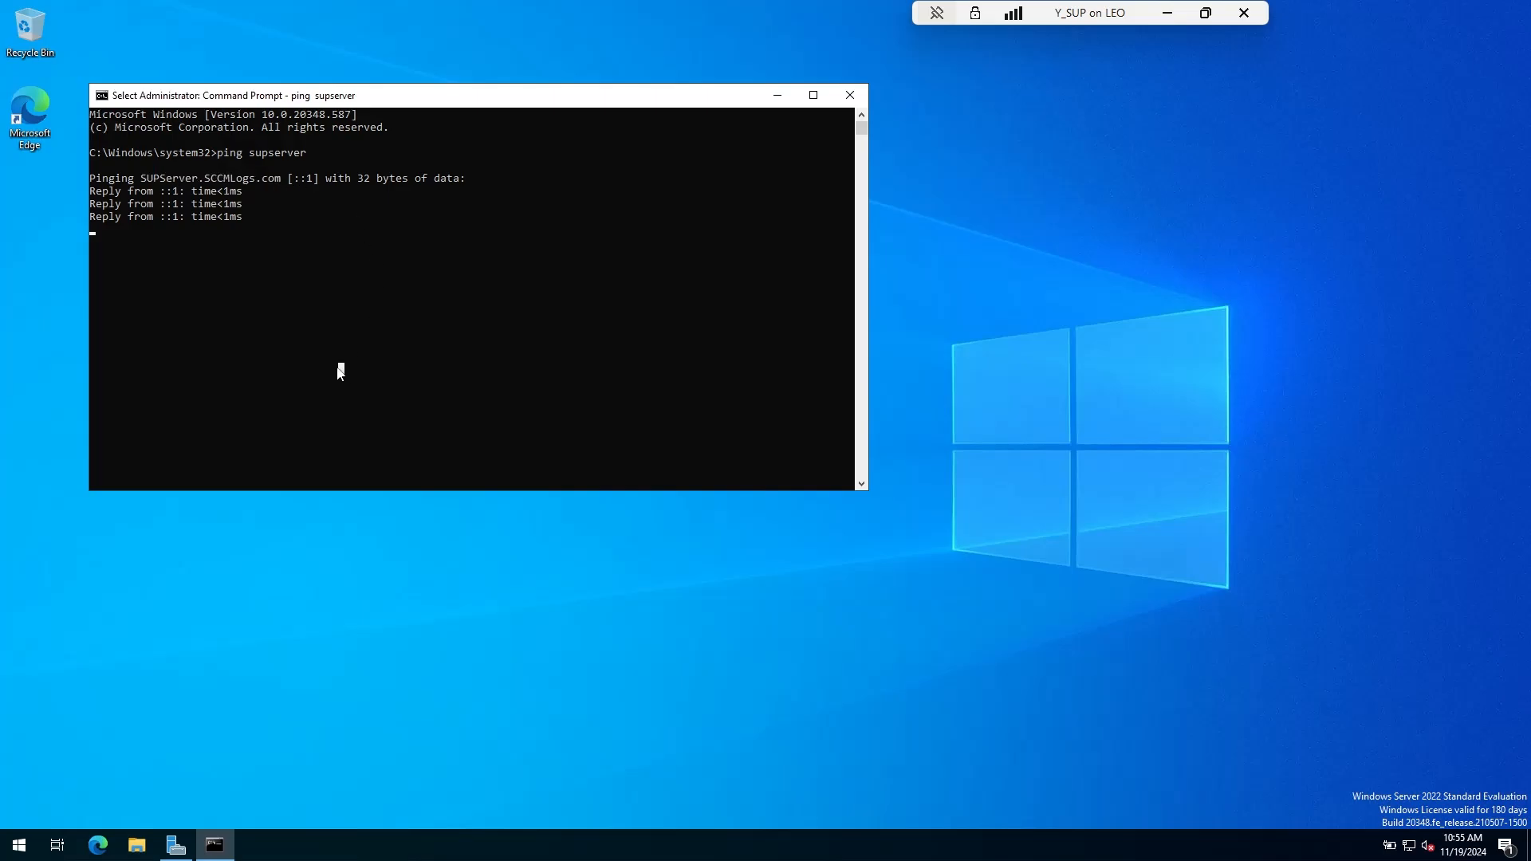
Change the command prompt's working directory to c:\Program Files\Update Services\Tools
right_click(336, 367)
text(cd)
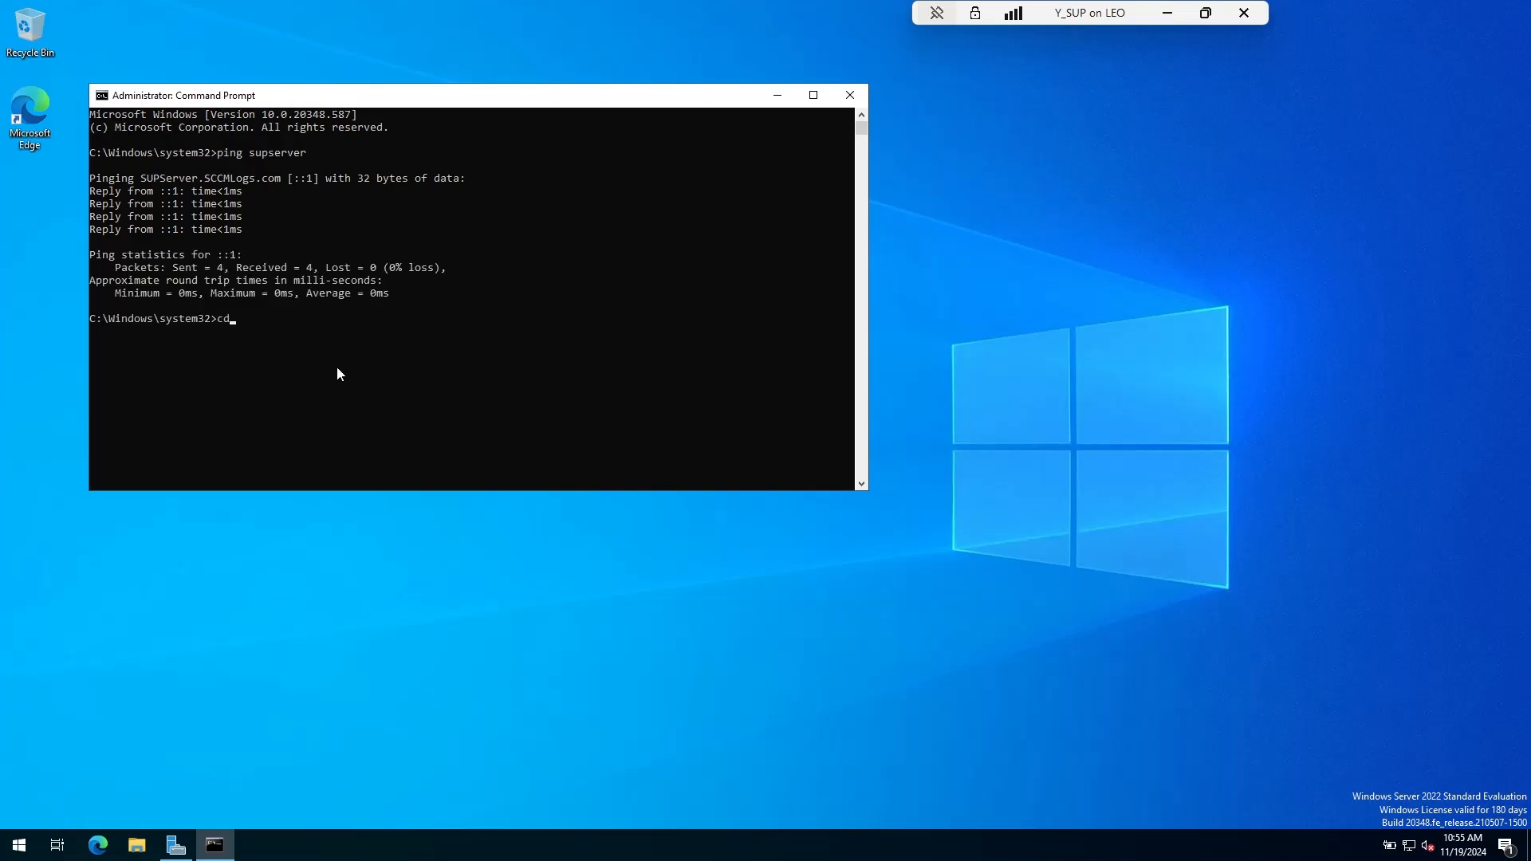
text(\)
key(Return)
text(cd c:\pr)
key(Tab)
text(\up)
key(Tab)
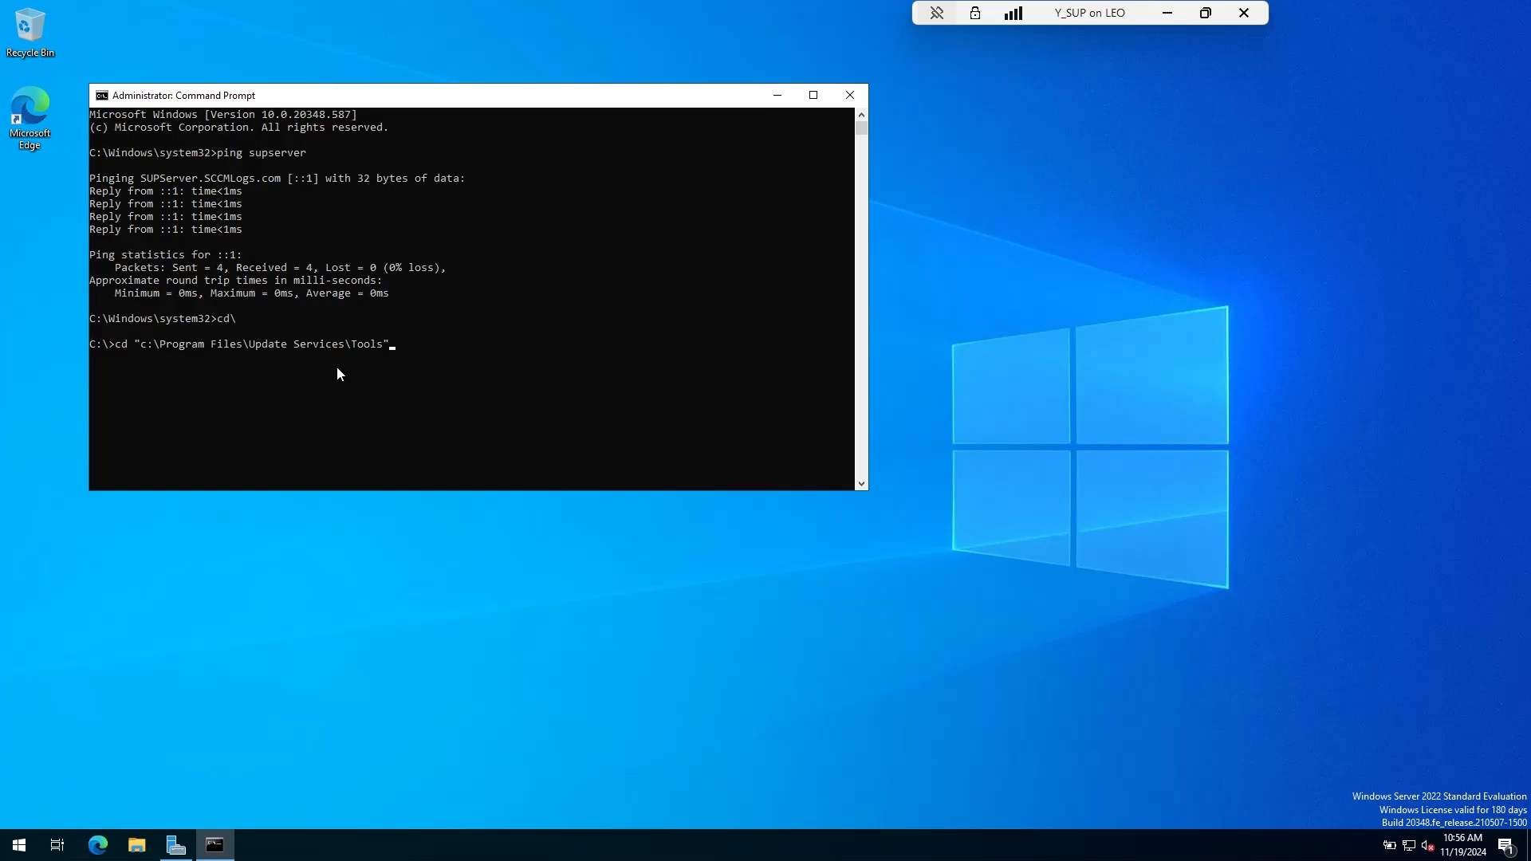
key(Return)
drag(96, 367, 279, 378)
click(411, 395)
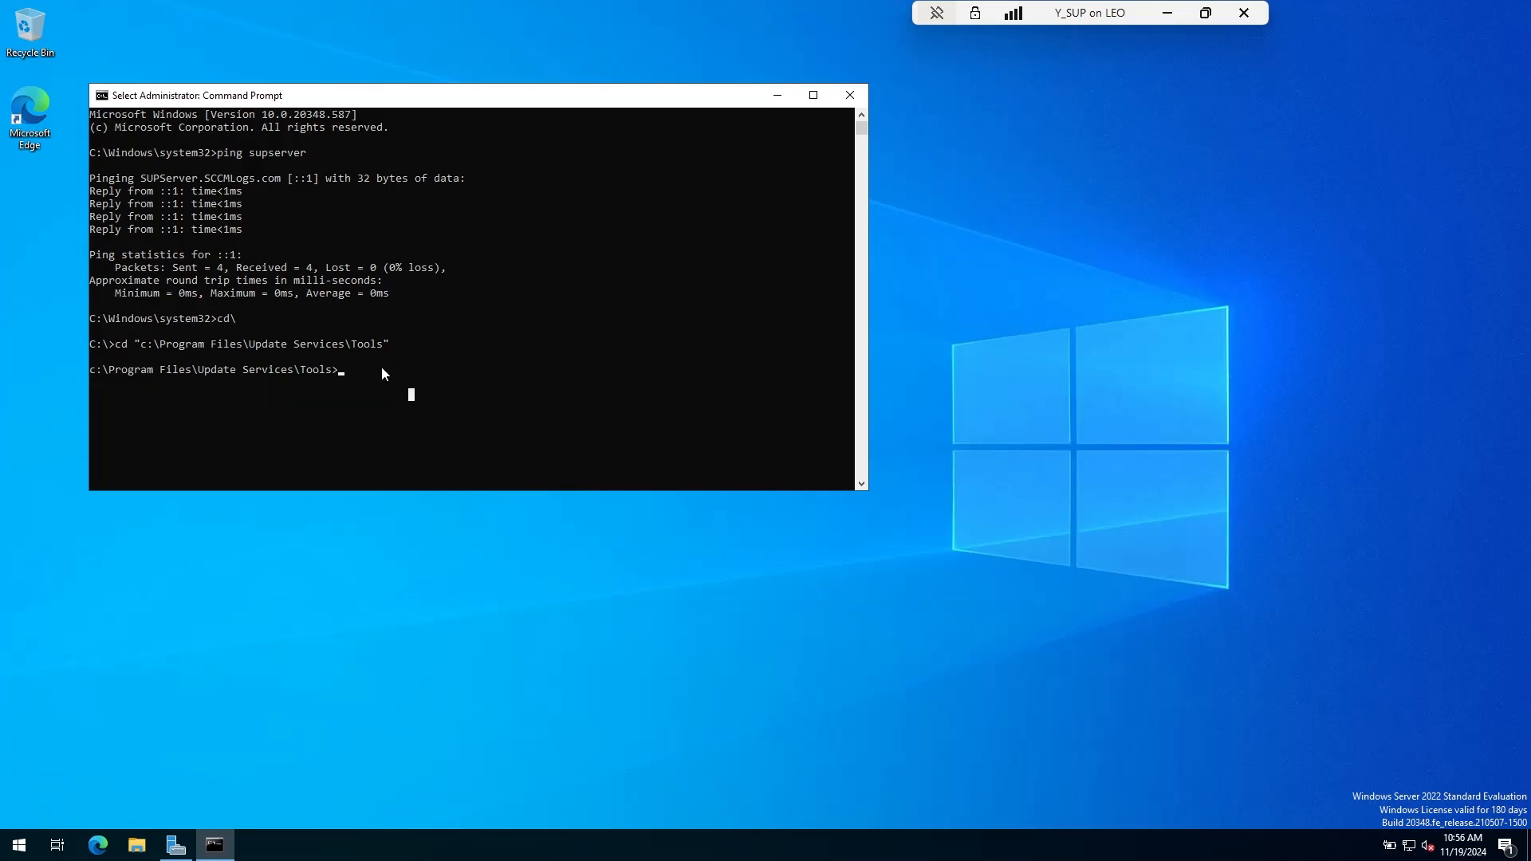
Run WsusUtil.exe configuressl with the server name SUPServer.SCCMLogs.com, check the returned URL, and close Command Prompt
text(WsusUtil.exe configuressl)
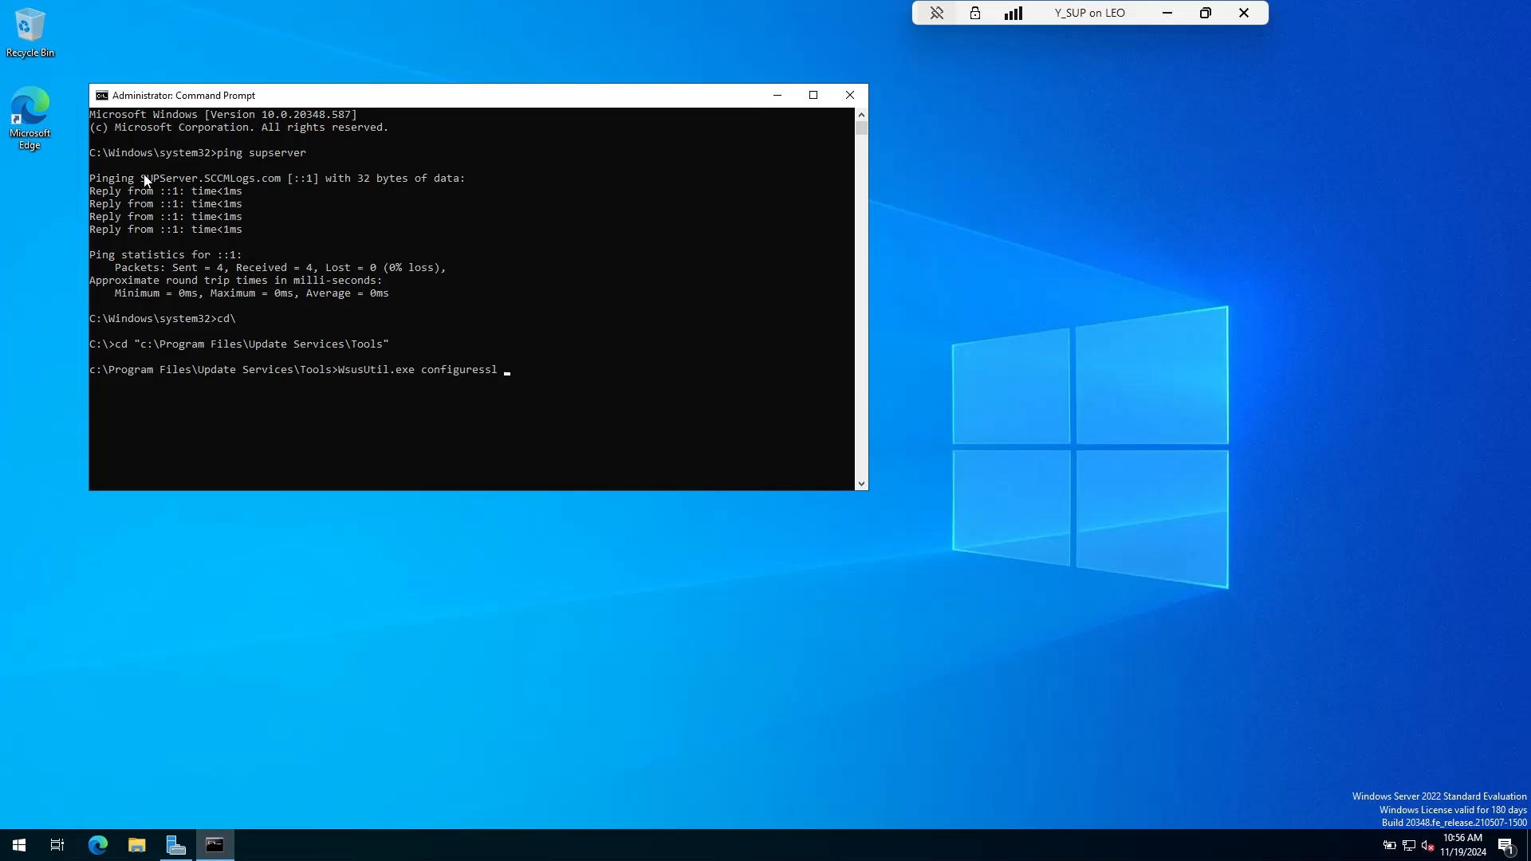
drag(146, 180, 284, 180)
right_click(284, 180)
right_click(509, 374)
key(Return)
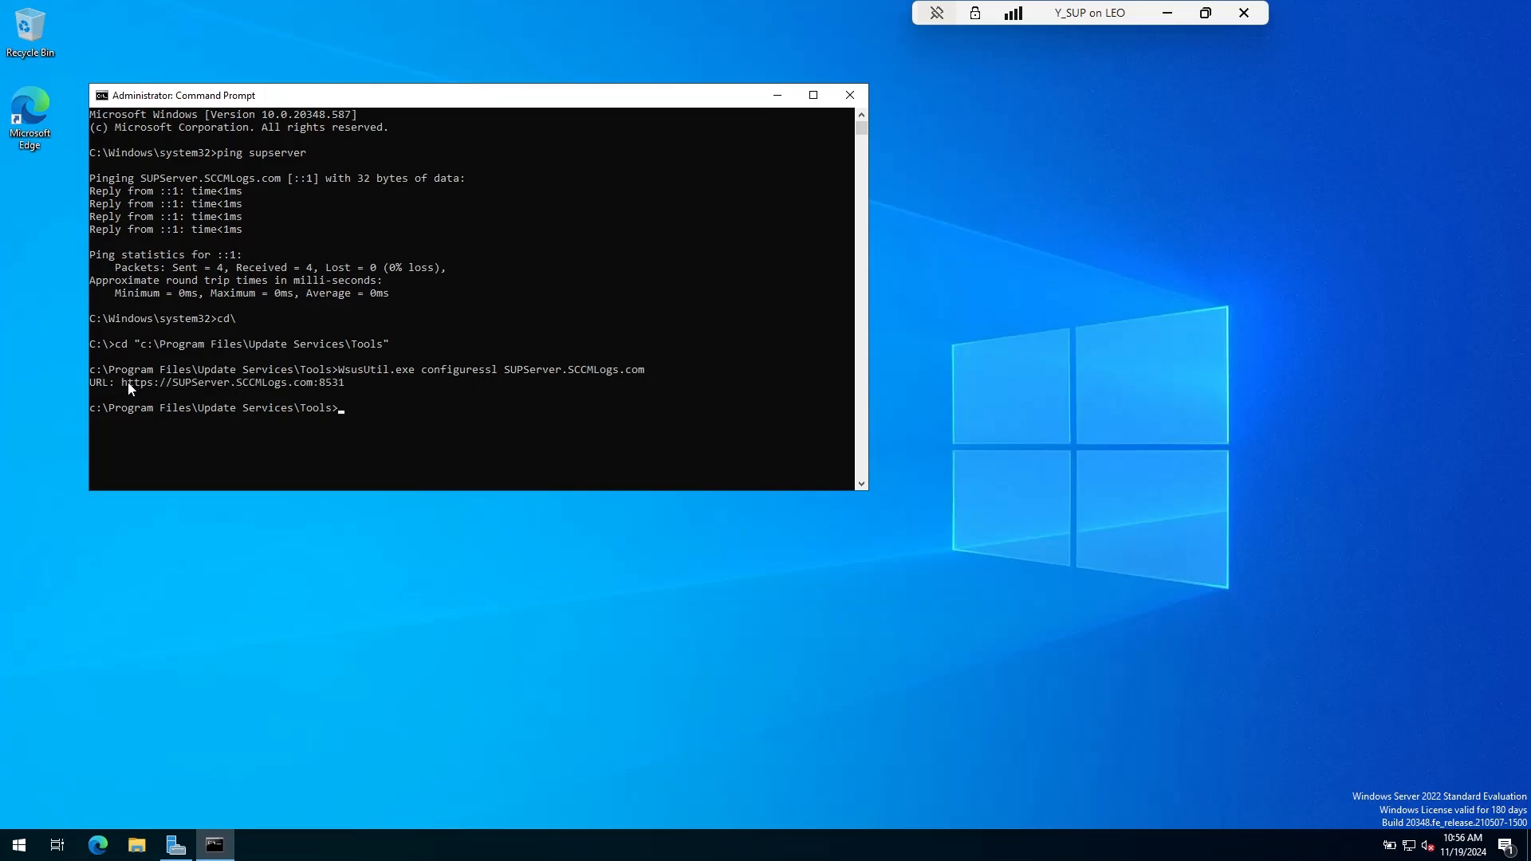
drag(130, 384, 341, 384)
click(417, 409)
click(850, 98)
drag(794, 120, 379, 452)
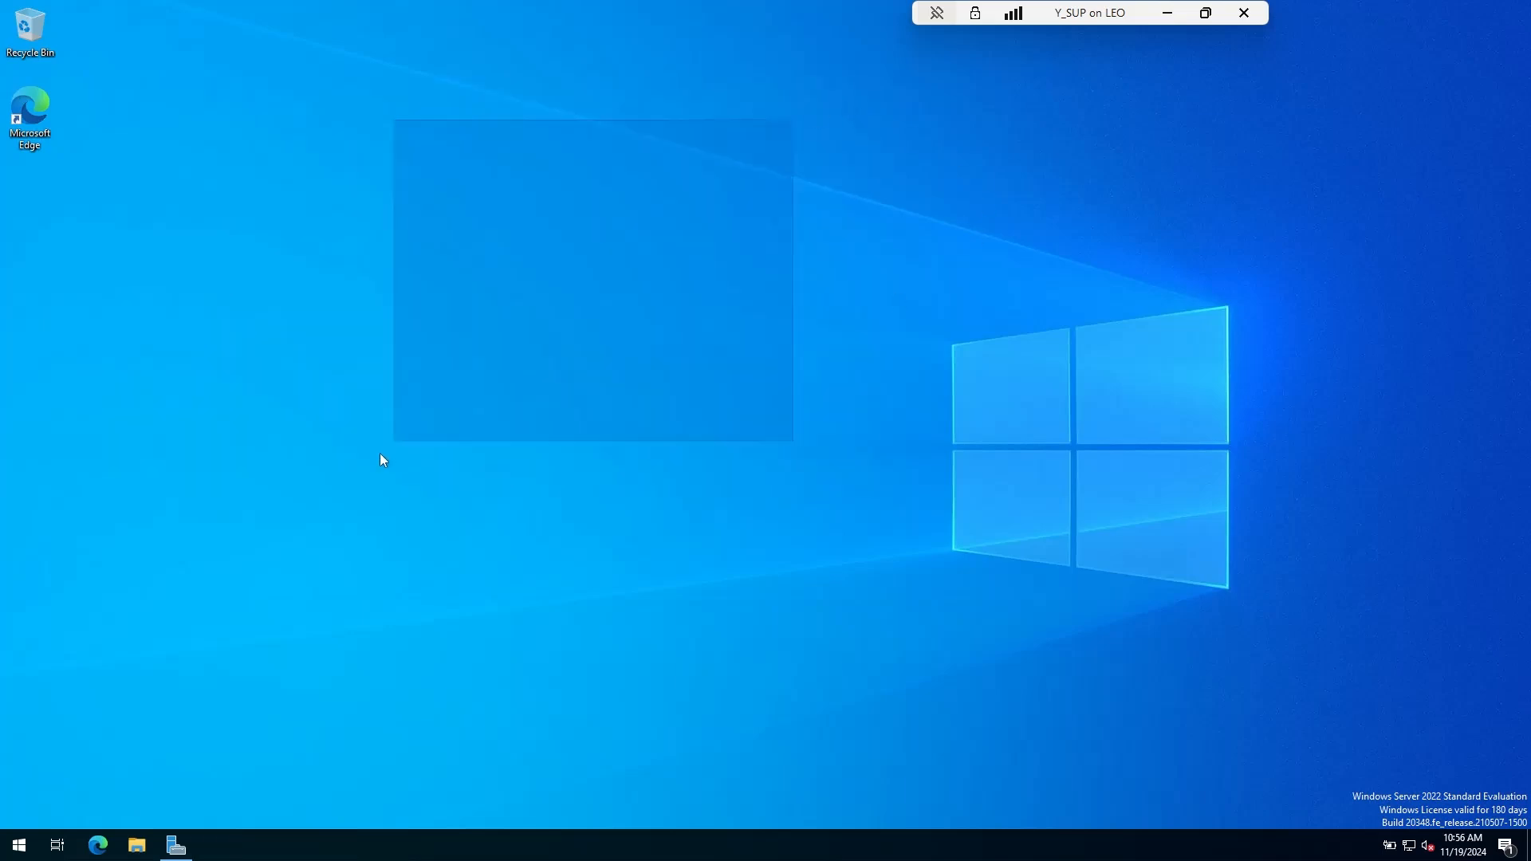
right_click(379, 453)
click(399, 502)
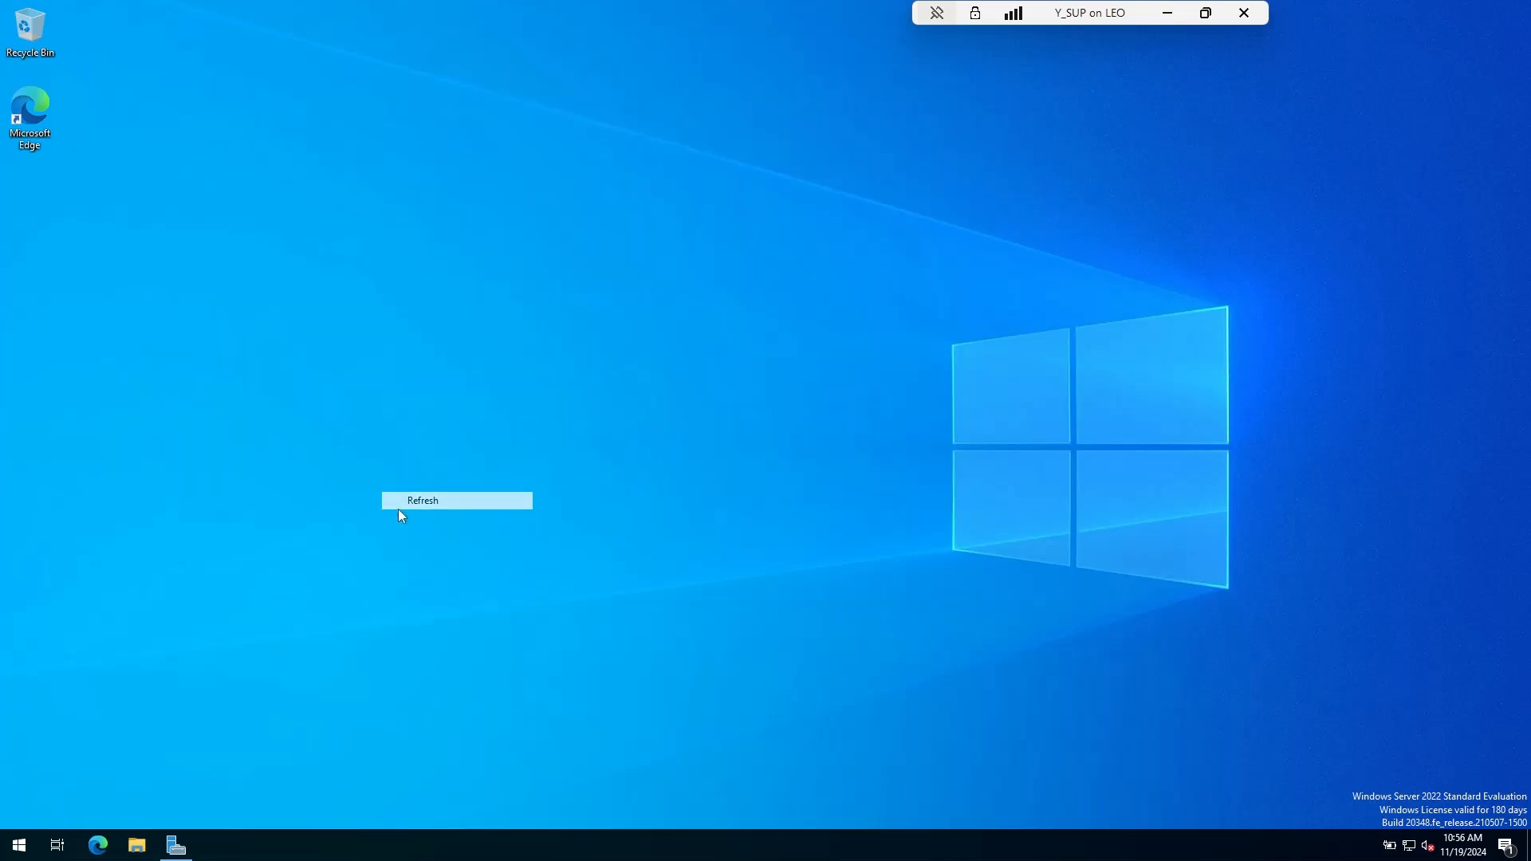
Check the service alerts for All Servers in Server Manager, refresh the dashboard, and minimize Server Manager
click(175, 846)
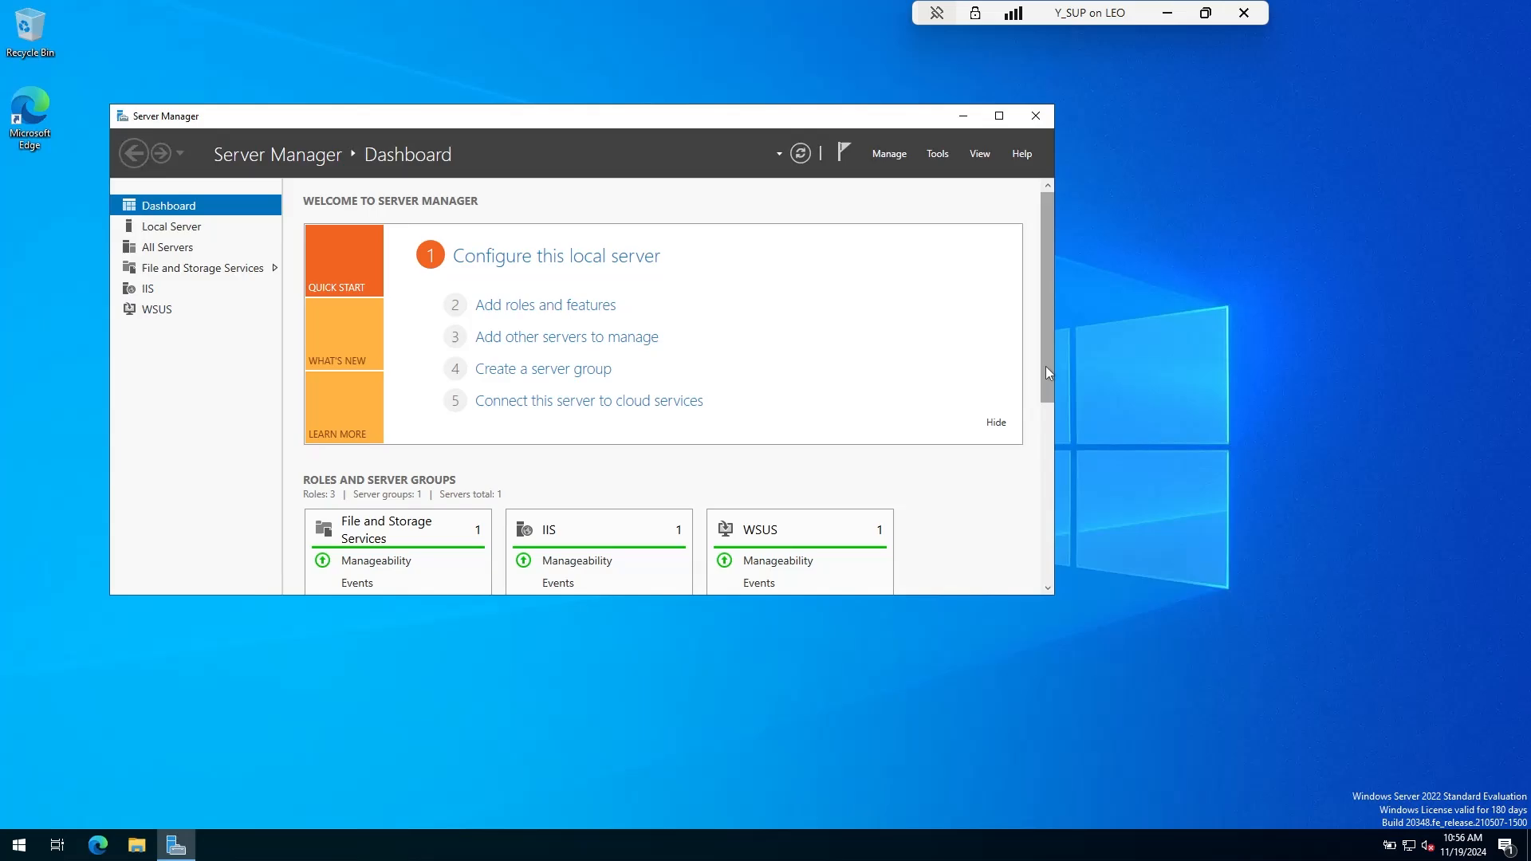
drag(1045, 366, 1056, 549)
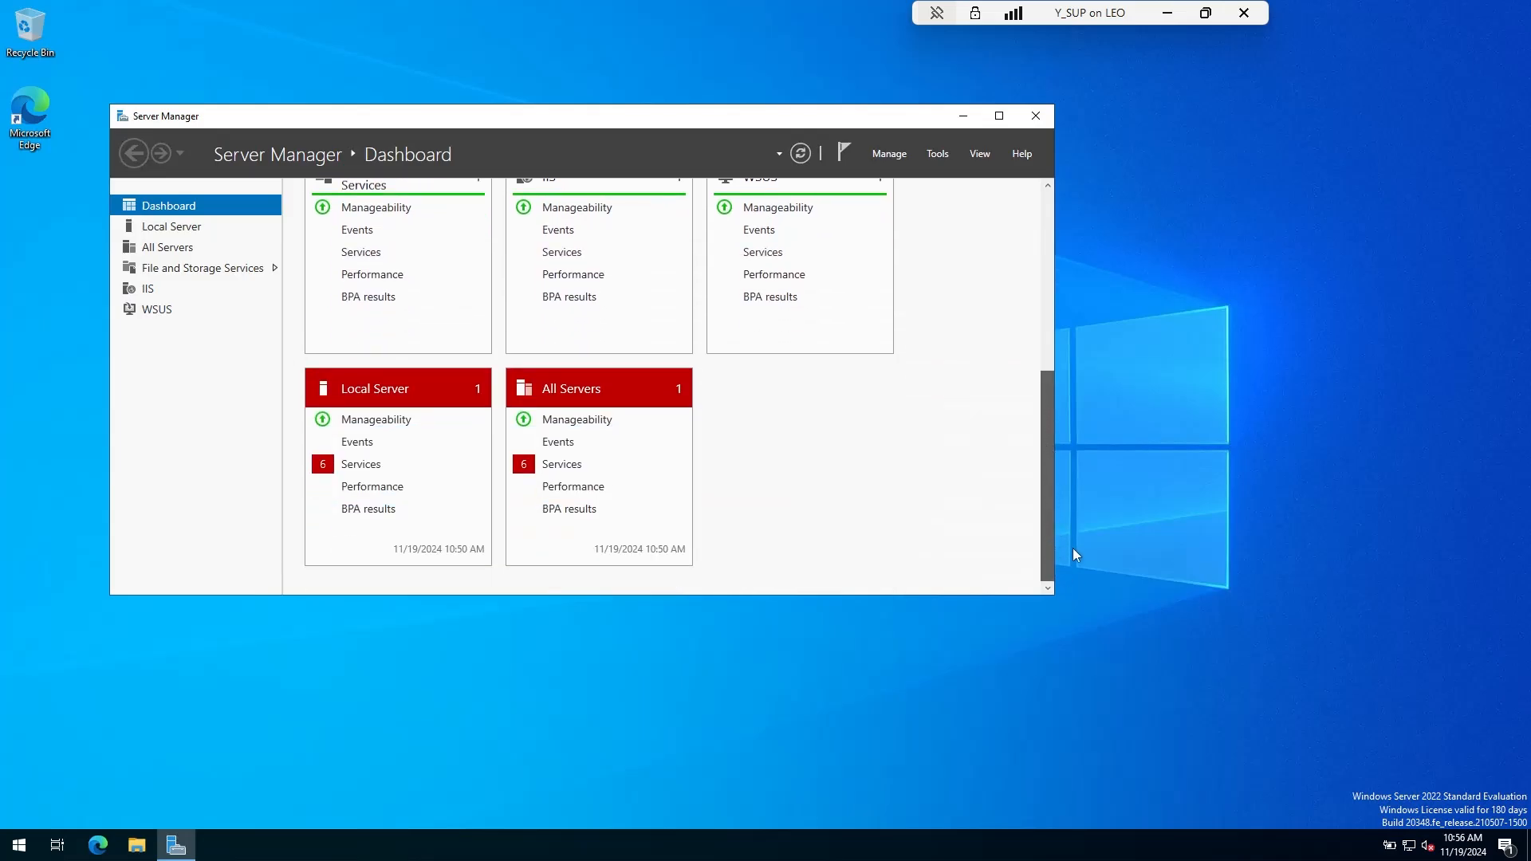
click(576, 466)
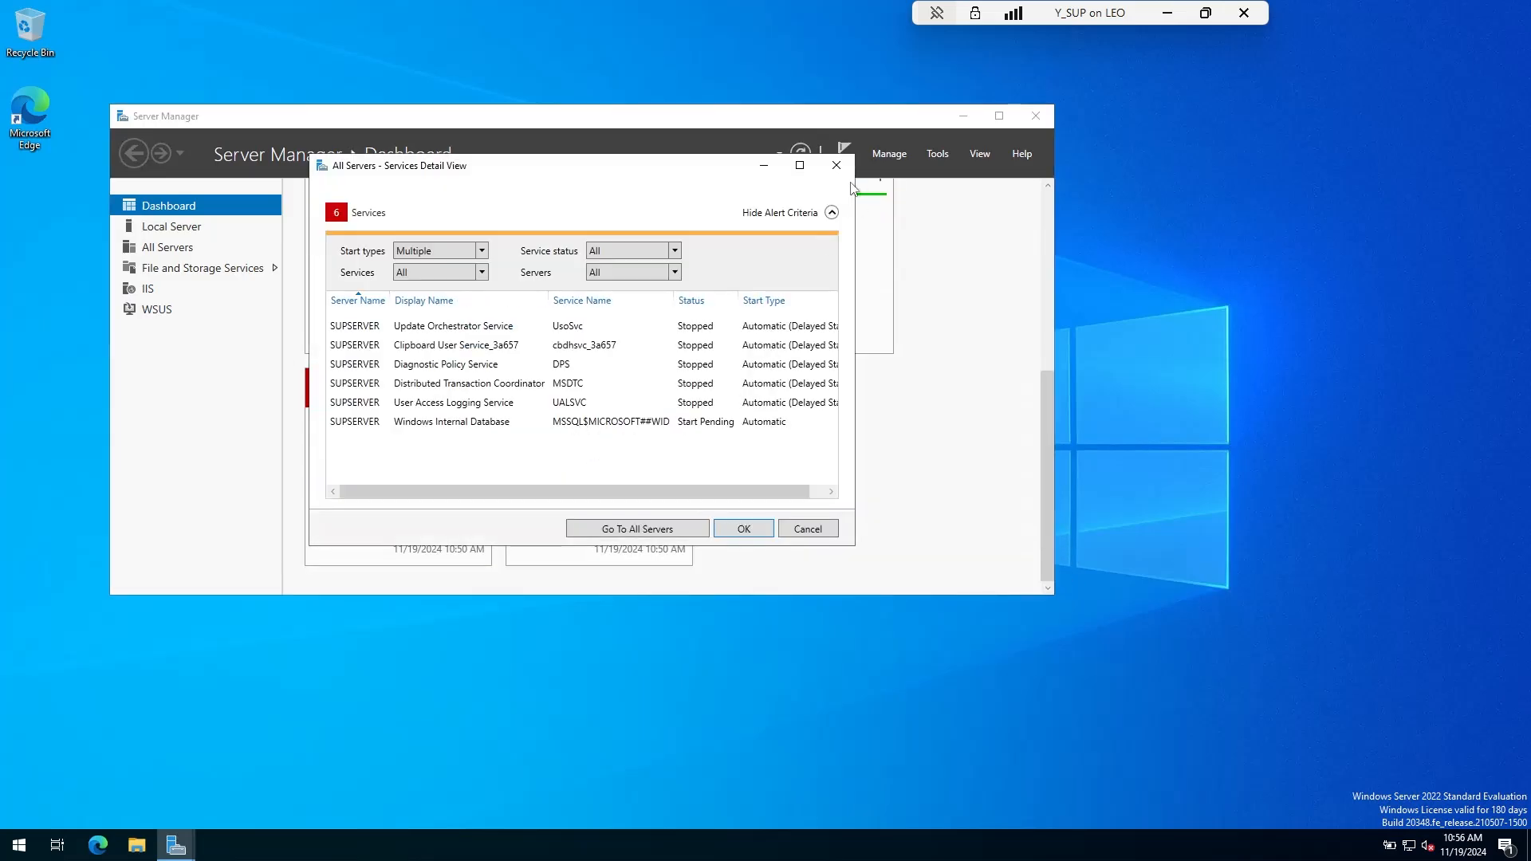
click(837, 165)
click(801, 154)
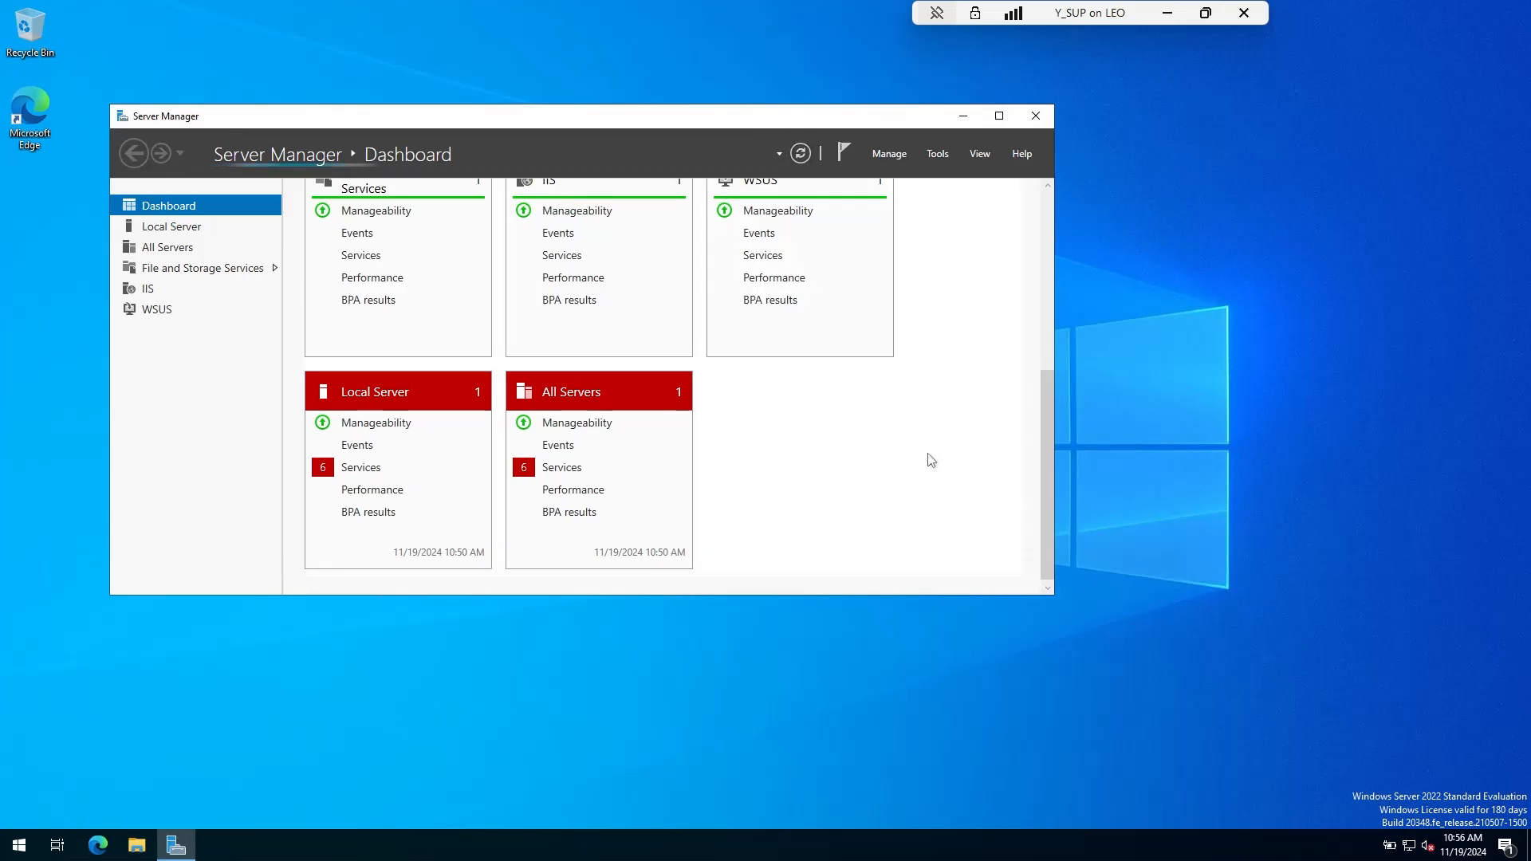
drag(1040, 437, 1043, 176)
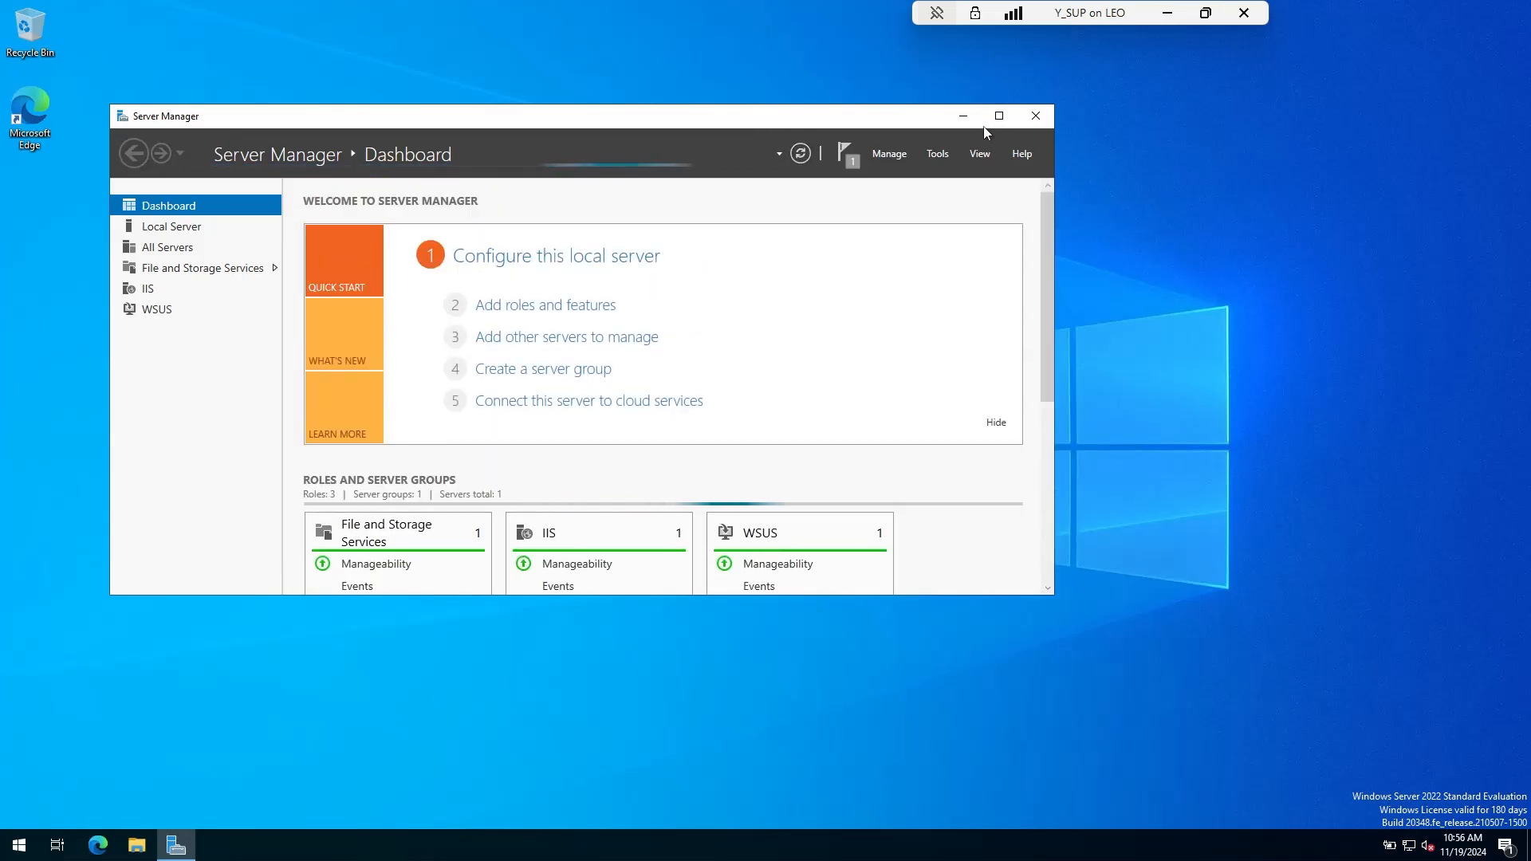
click(963, 116)
Inspect the WsusContent and UpdateServicesPackages folders inside WSUS_Files on the SUSDB (D:) drive
click(137, 845)
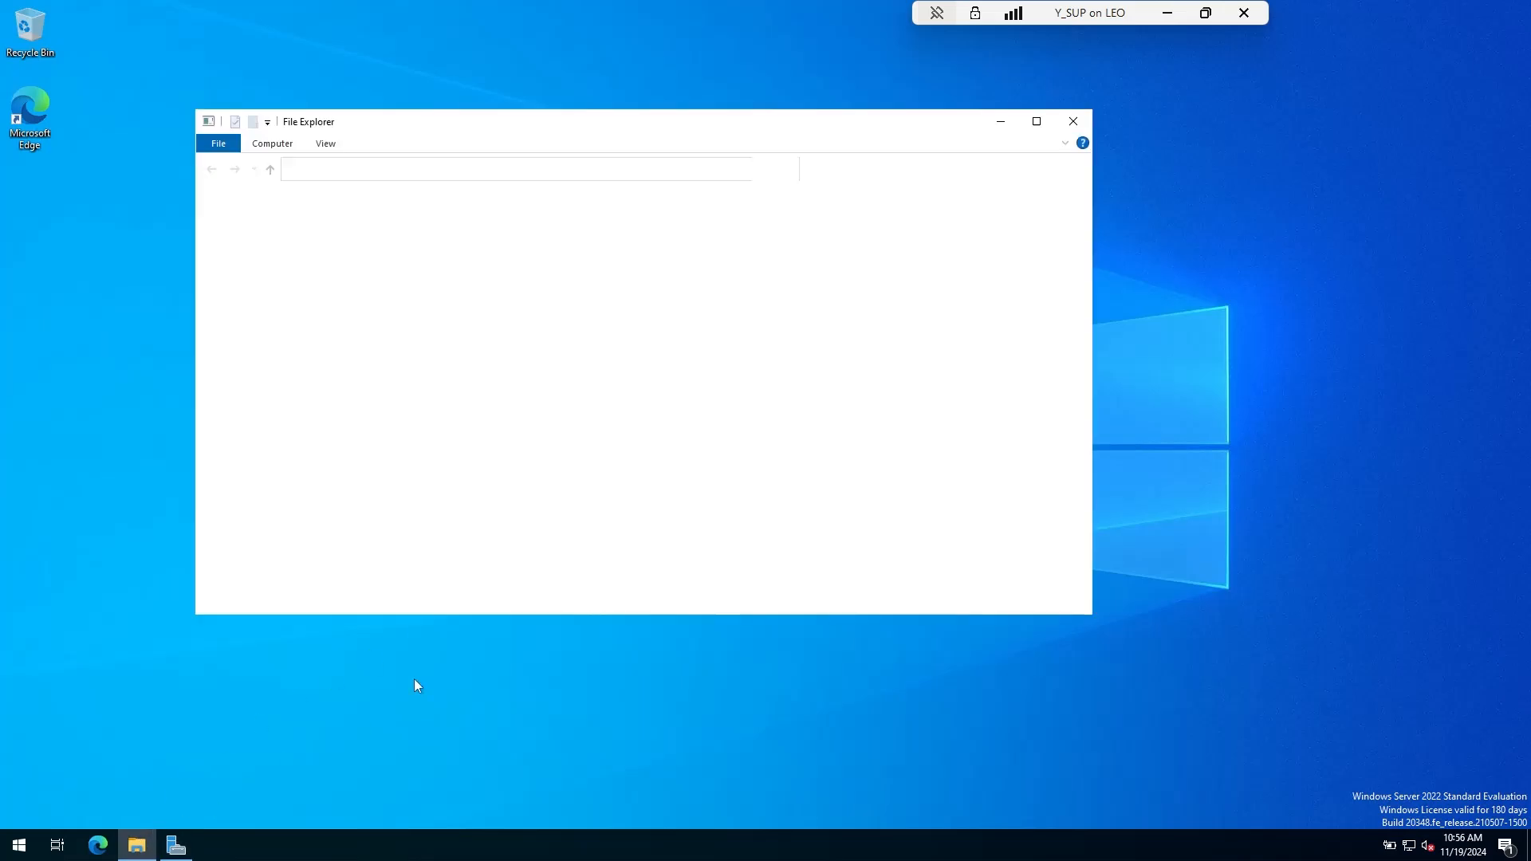
double_click(637, 401)
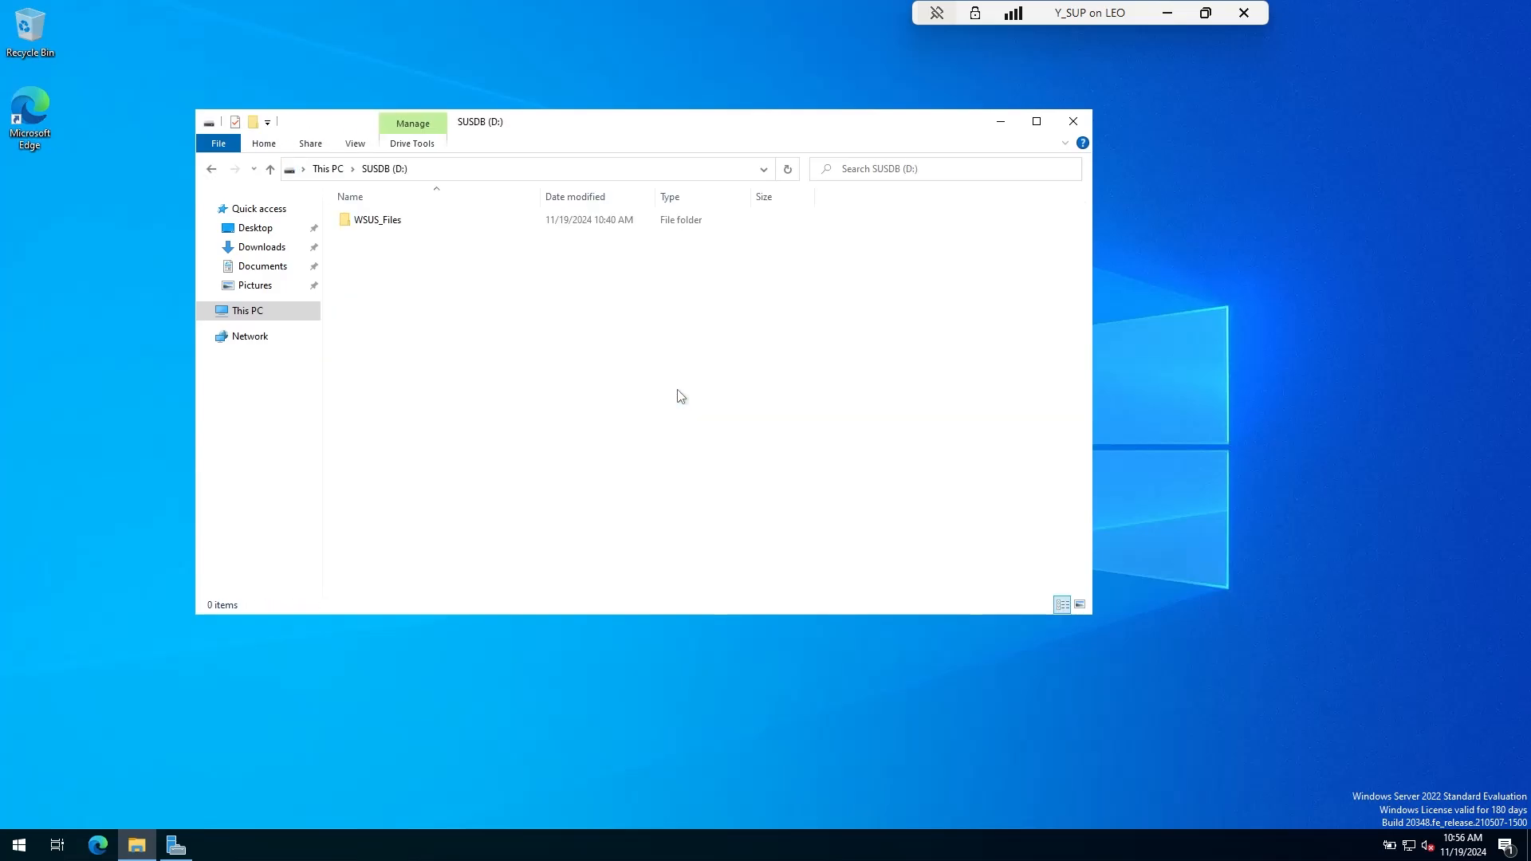
click(386, 227)
double_click(386, 227)
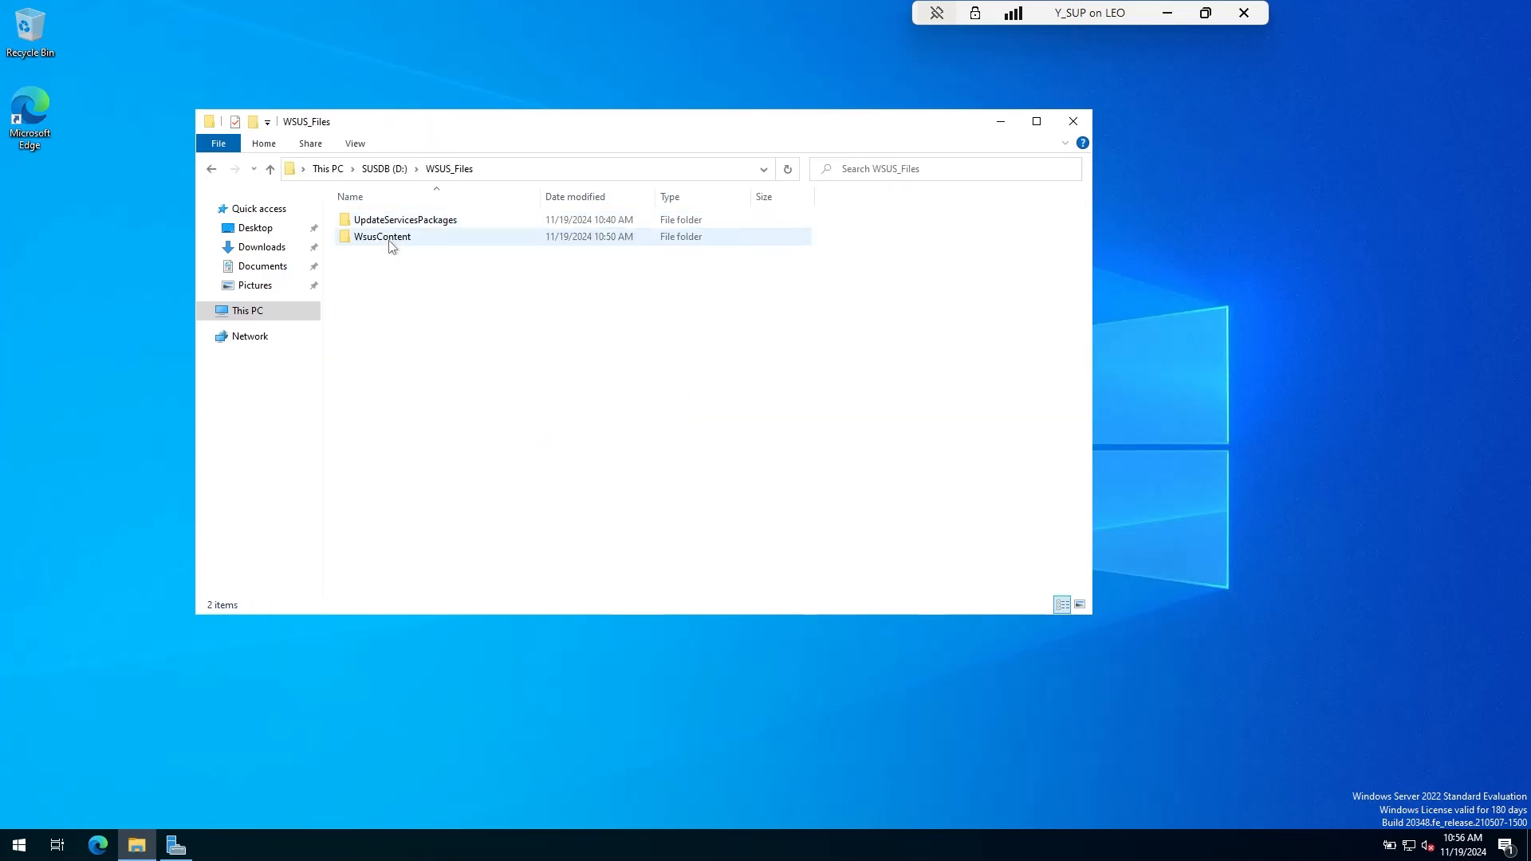
click(389, 240)
double_click(389, 239)
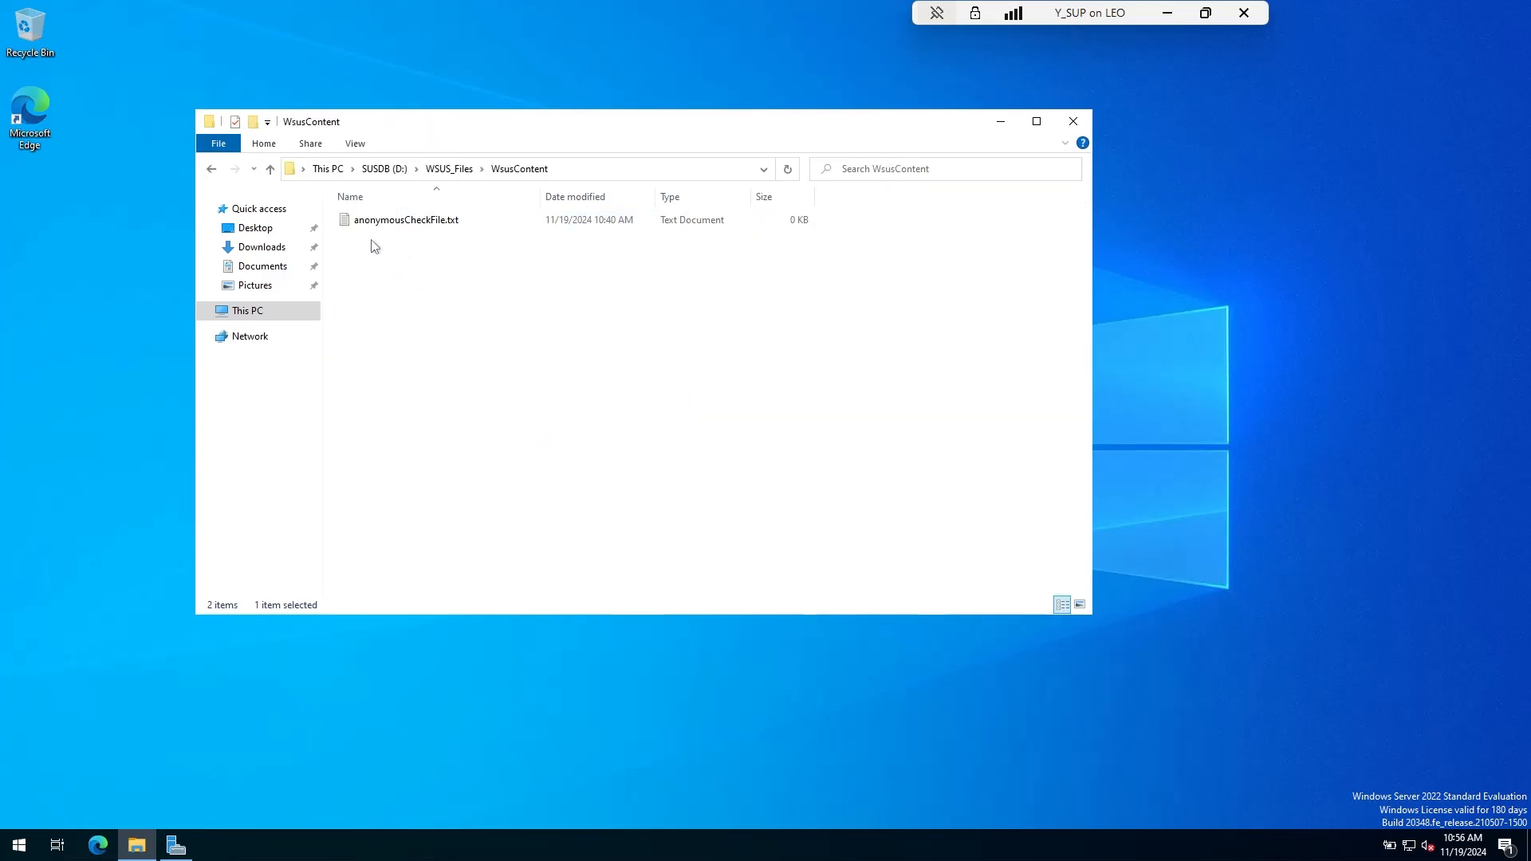
click(271, 169)
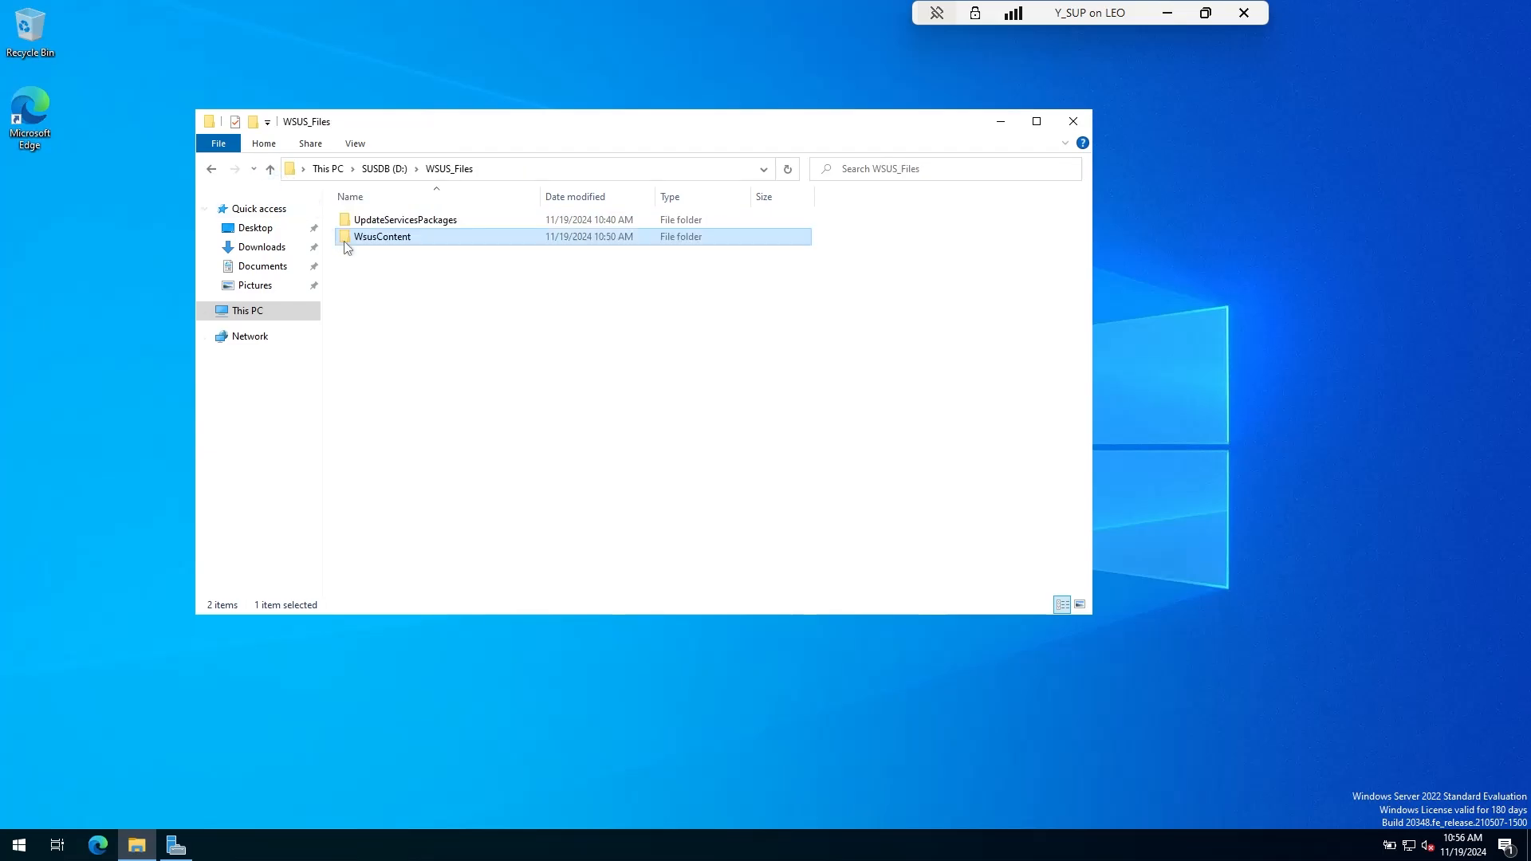
click(403, 223)
double_click(403, 223)
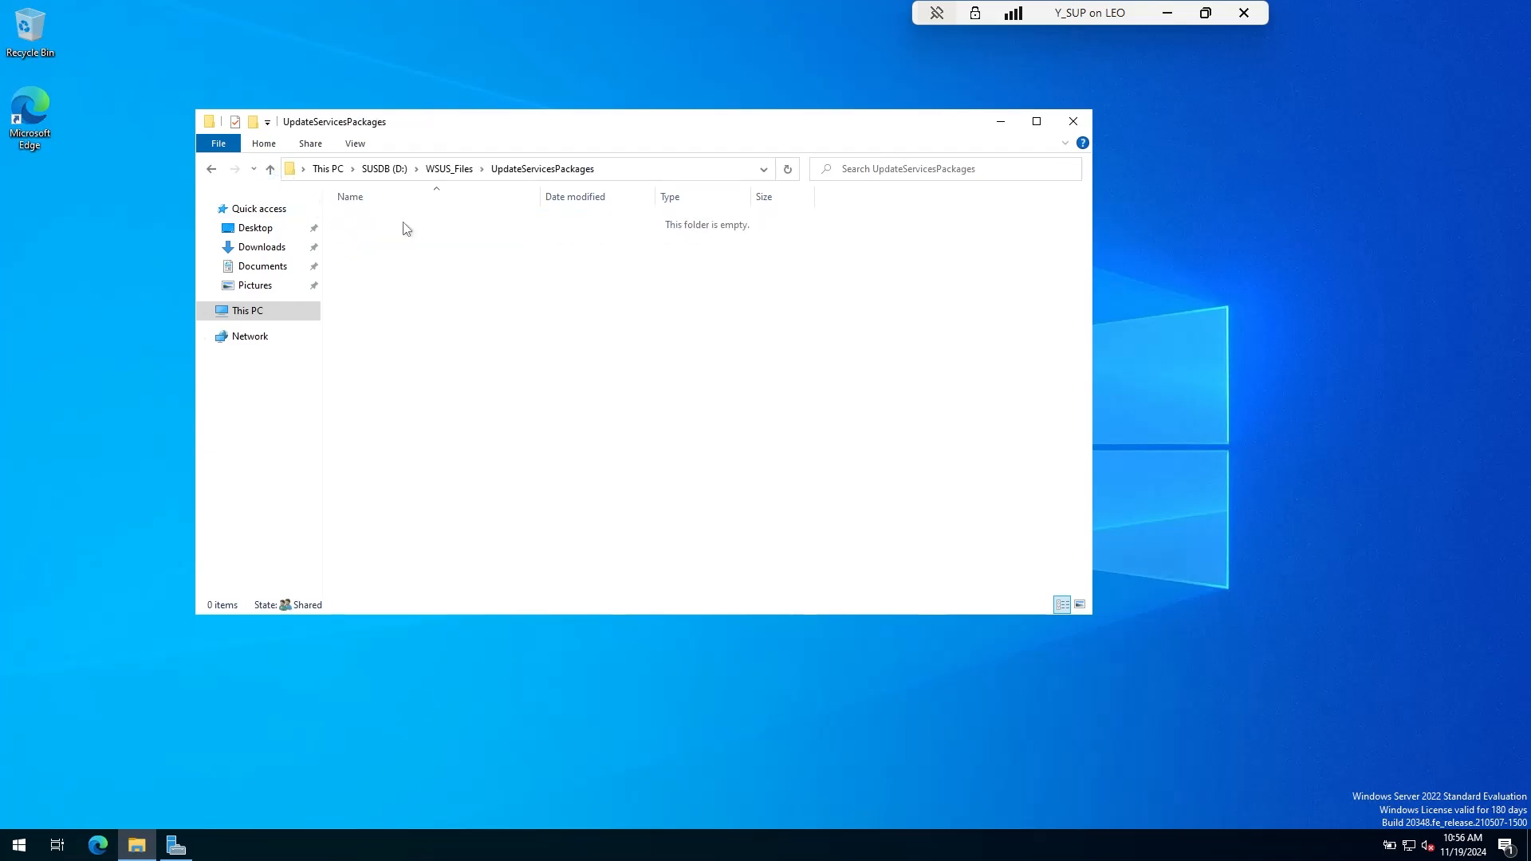
click(270, 169)
click(494, 369)
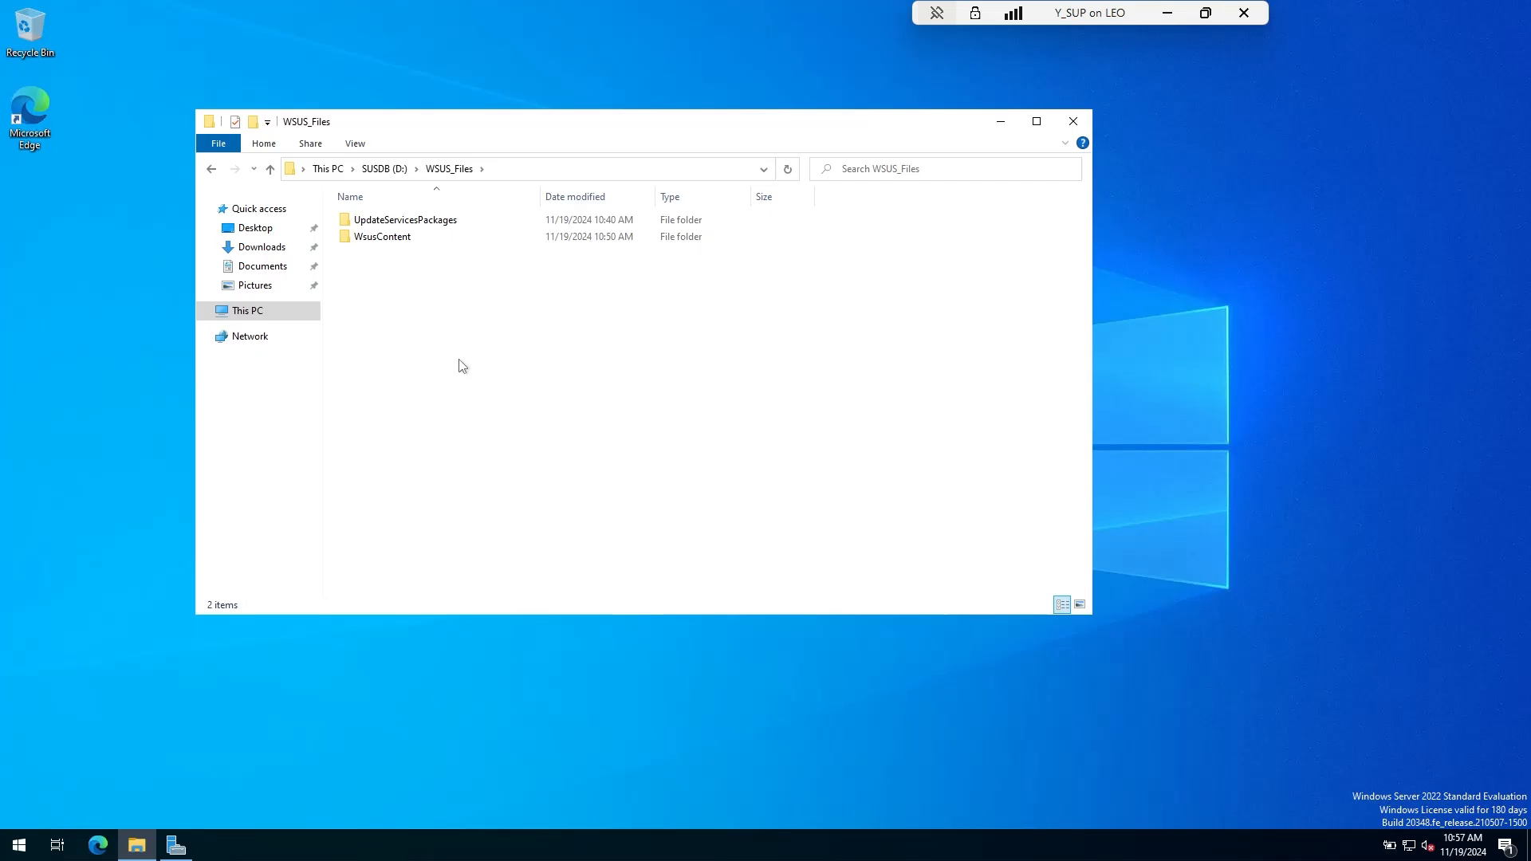
click(1167, 13)
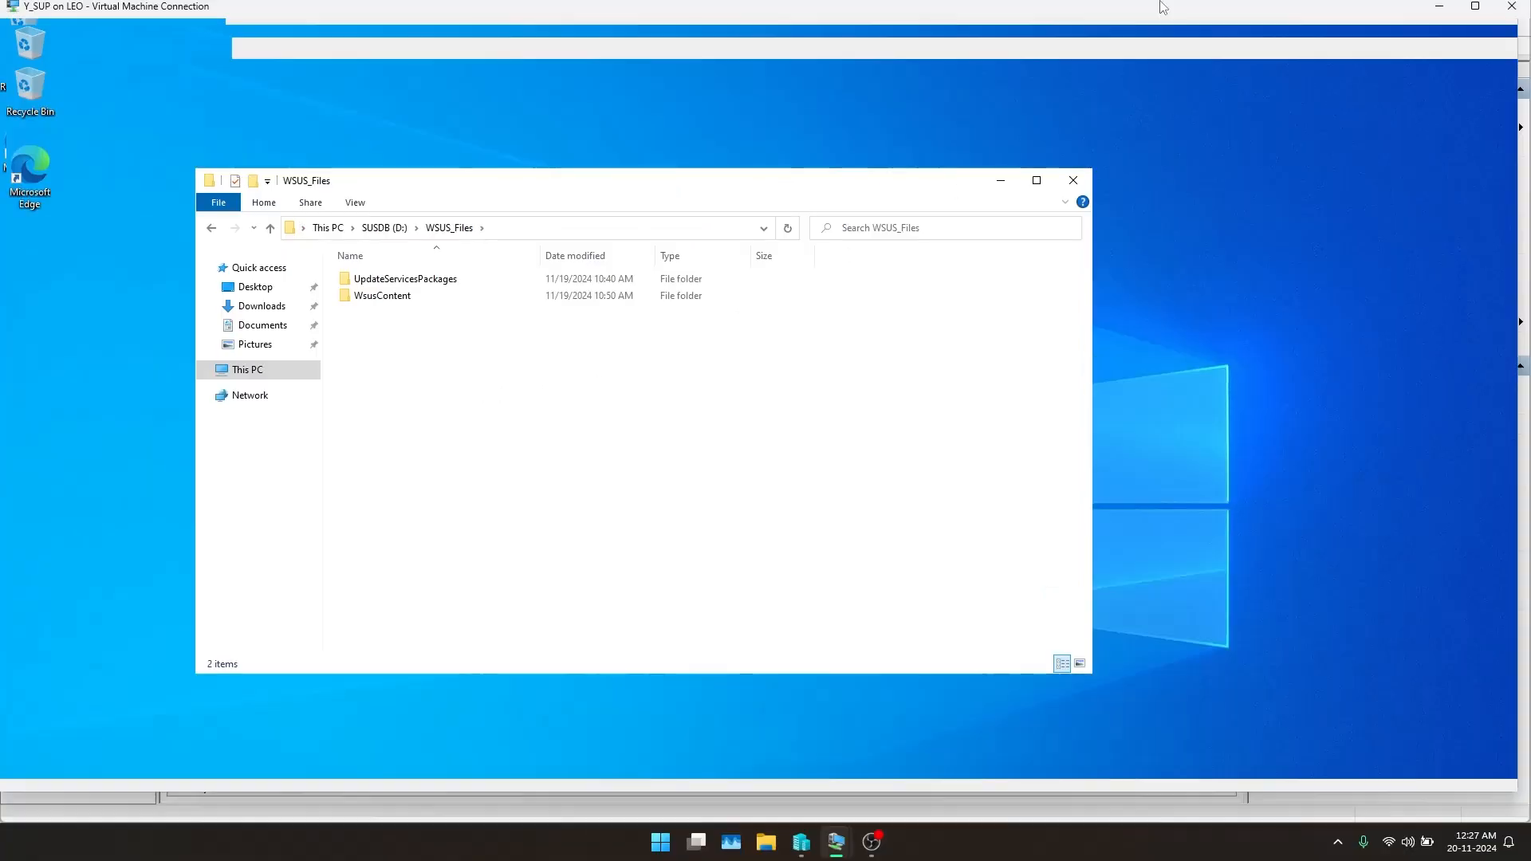
mouse_move(837, 850)
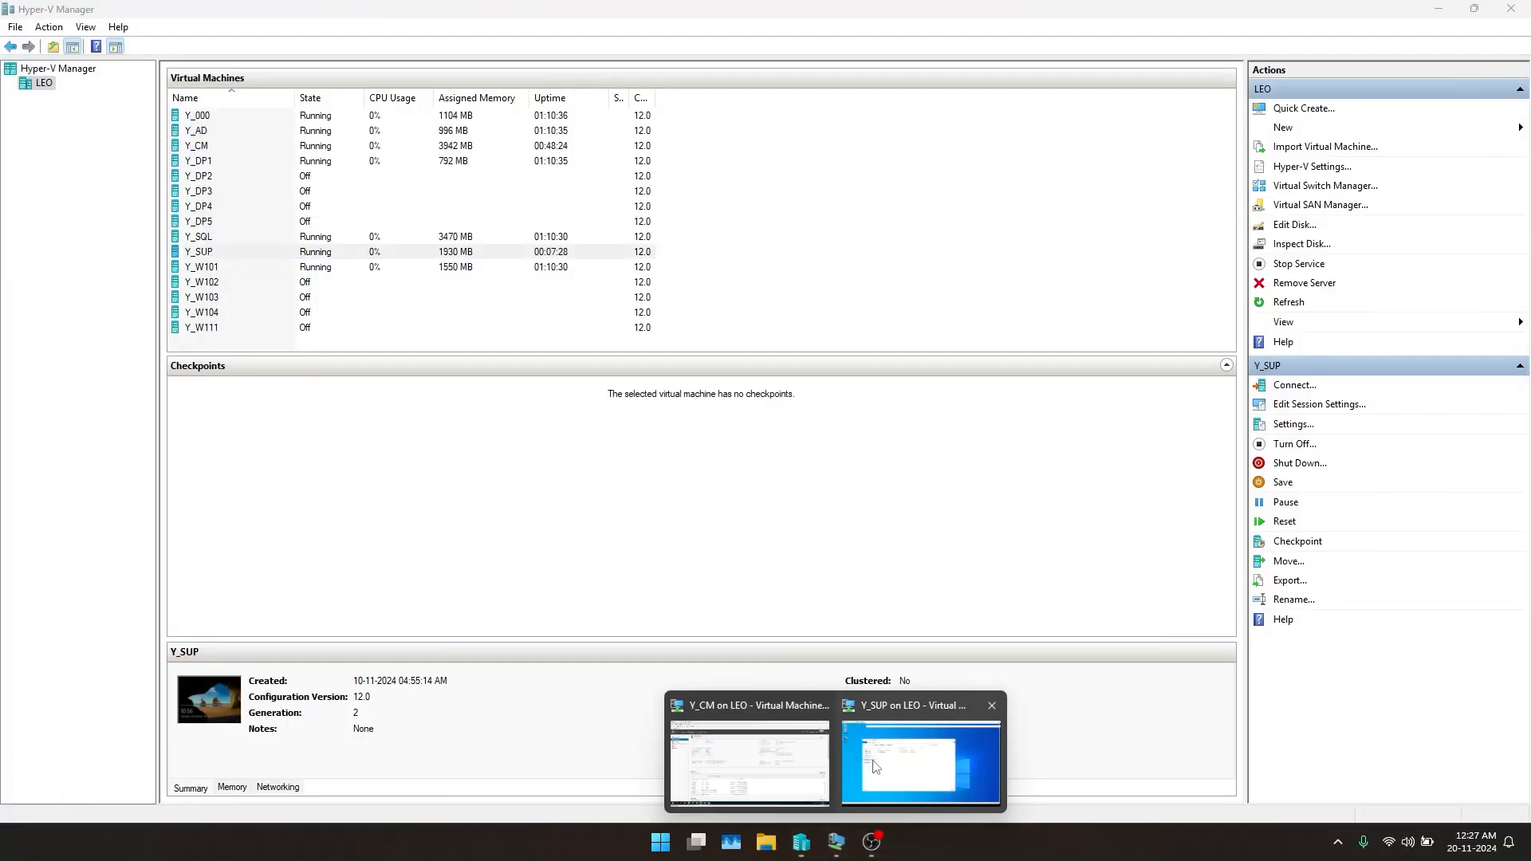
click(921, 761)
Check the Remote Desktop settings in SUPServer's system properties from Server Manager's local server properties
click(176, 845)
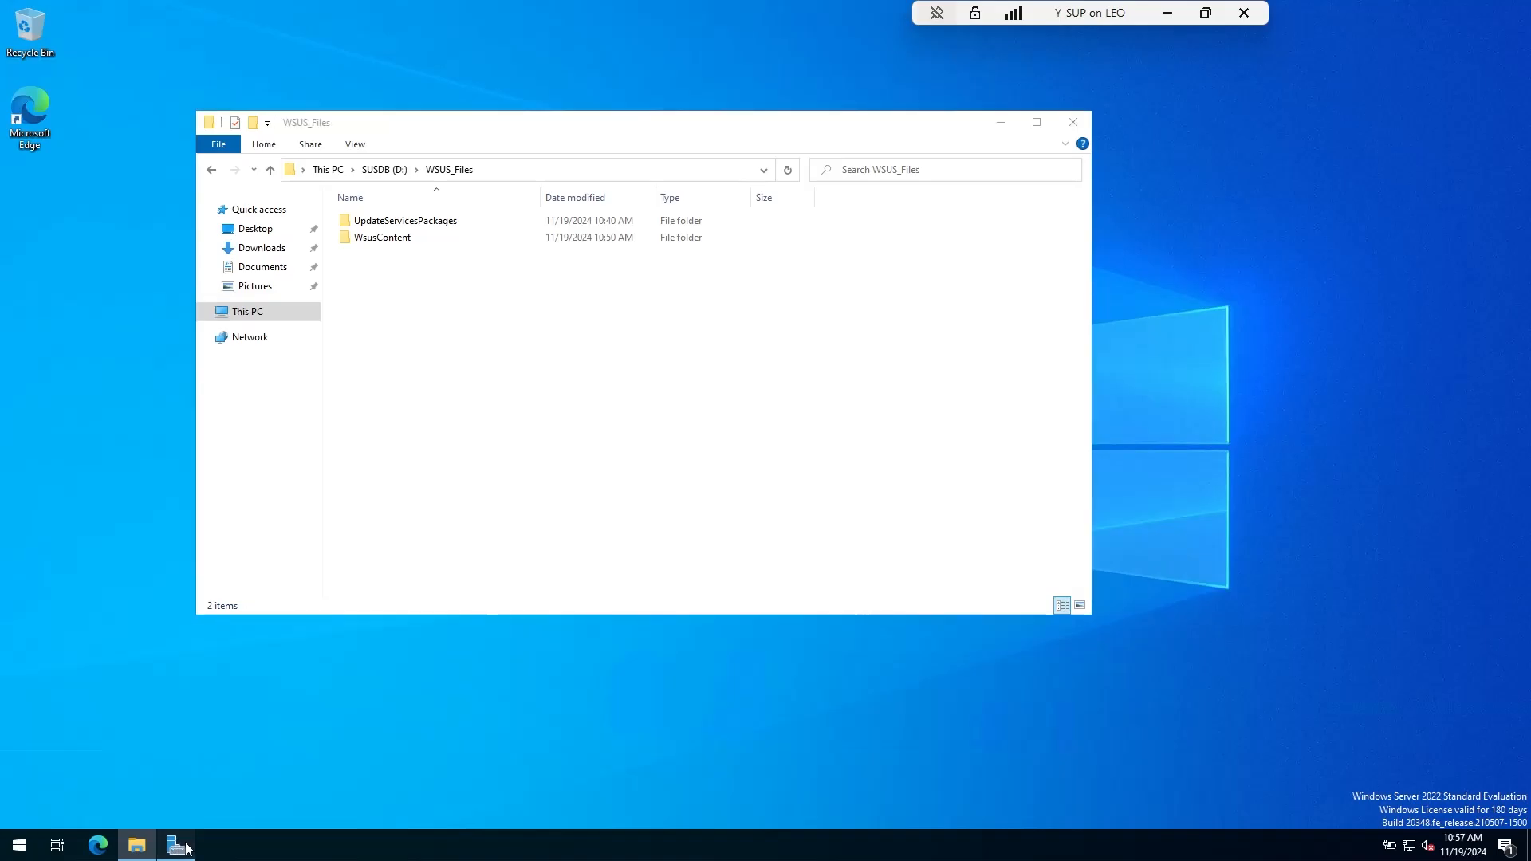
click(194, 228)
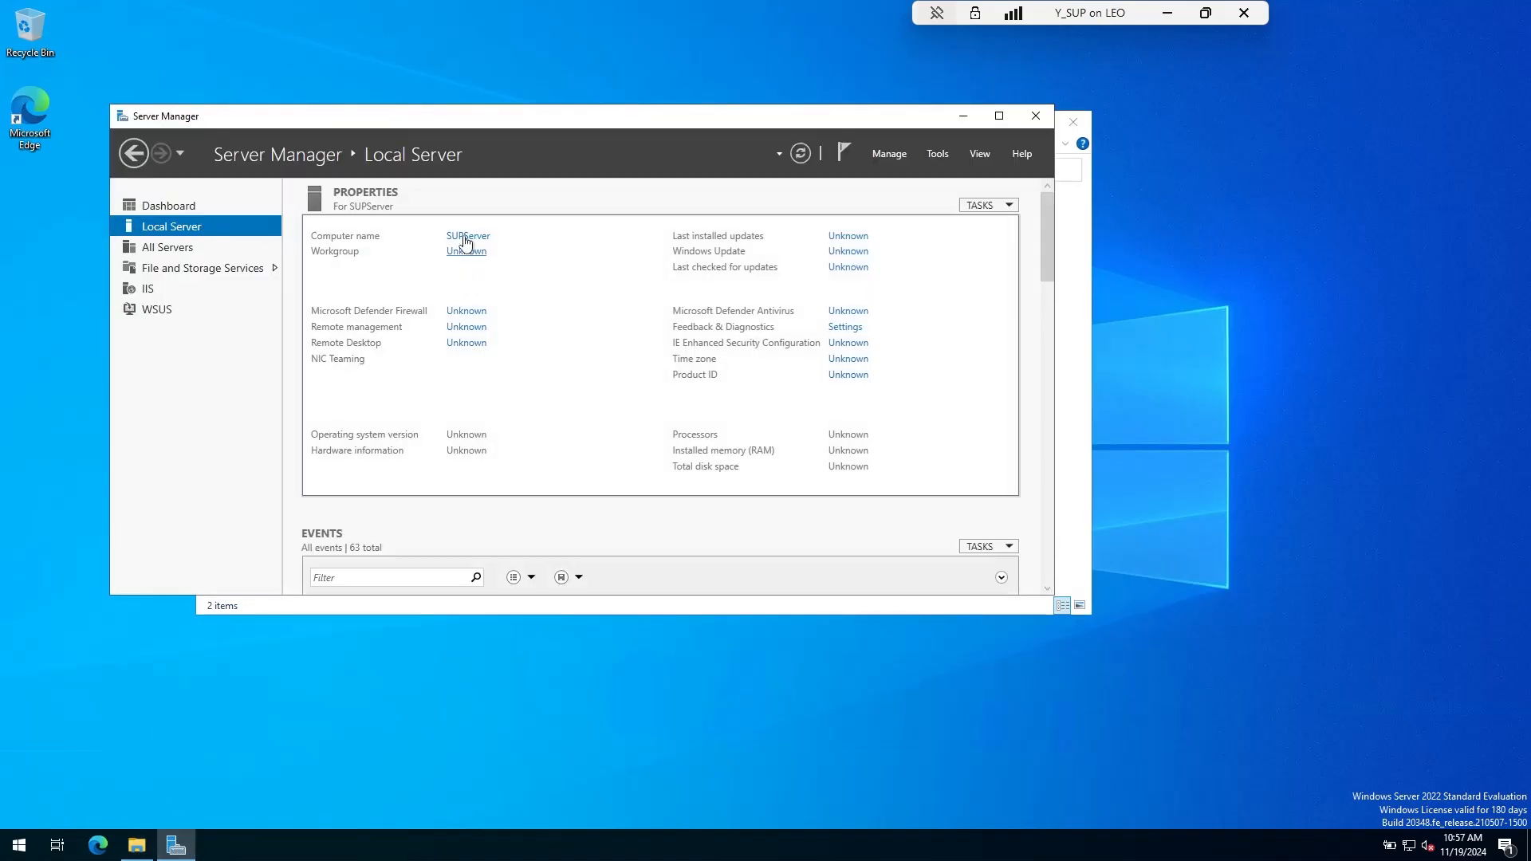
click(463, 238)
click(363, 205)
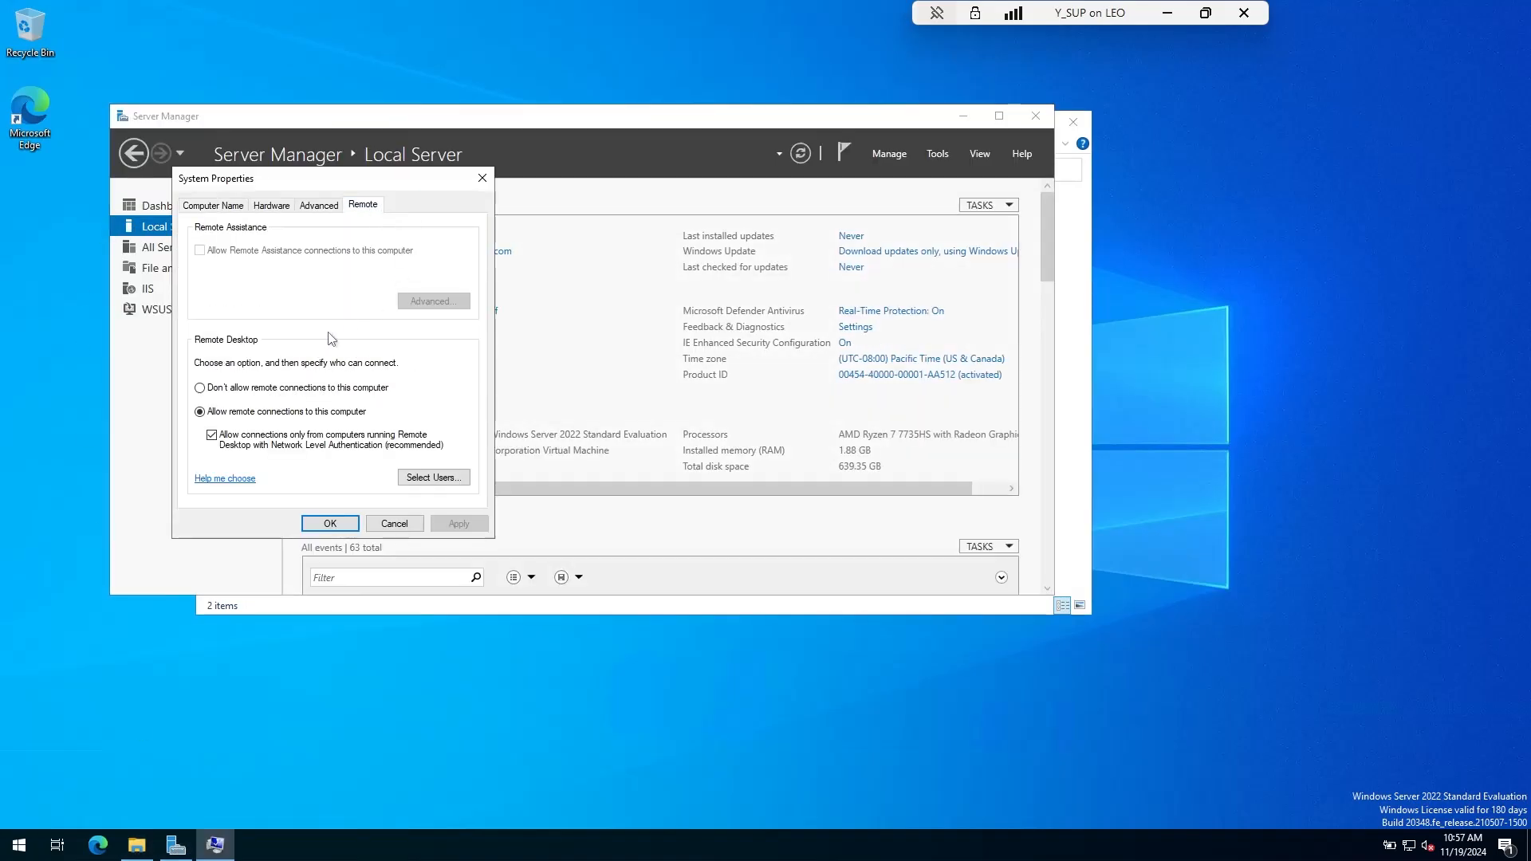
click(334, 523)
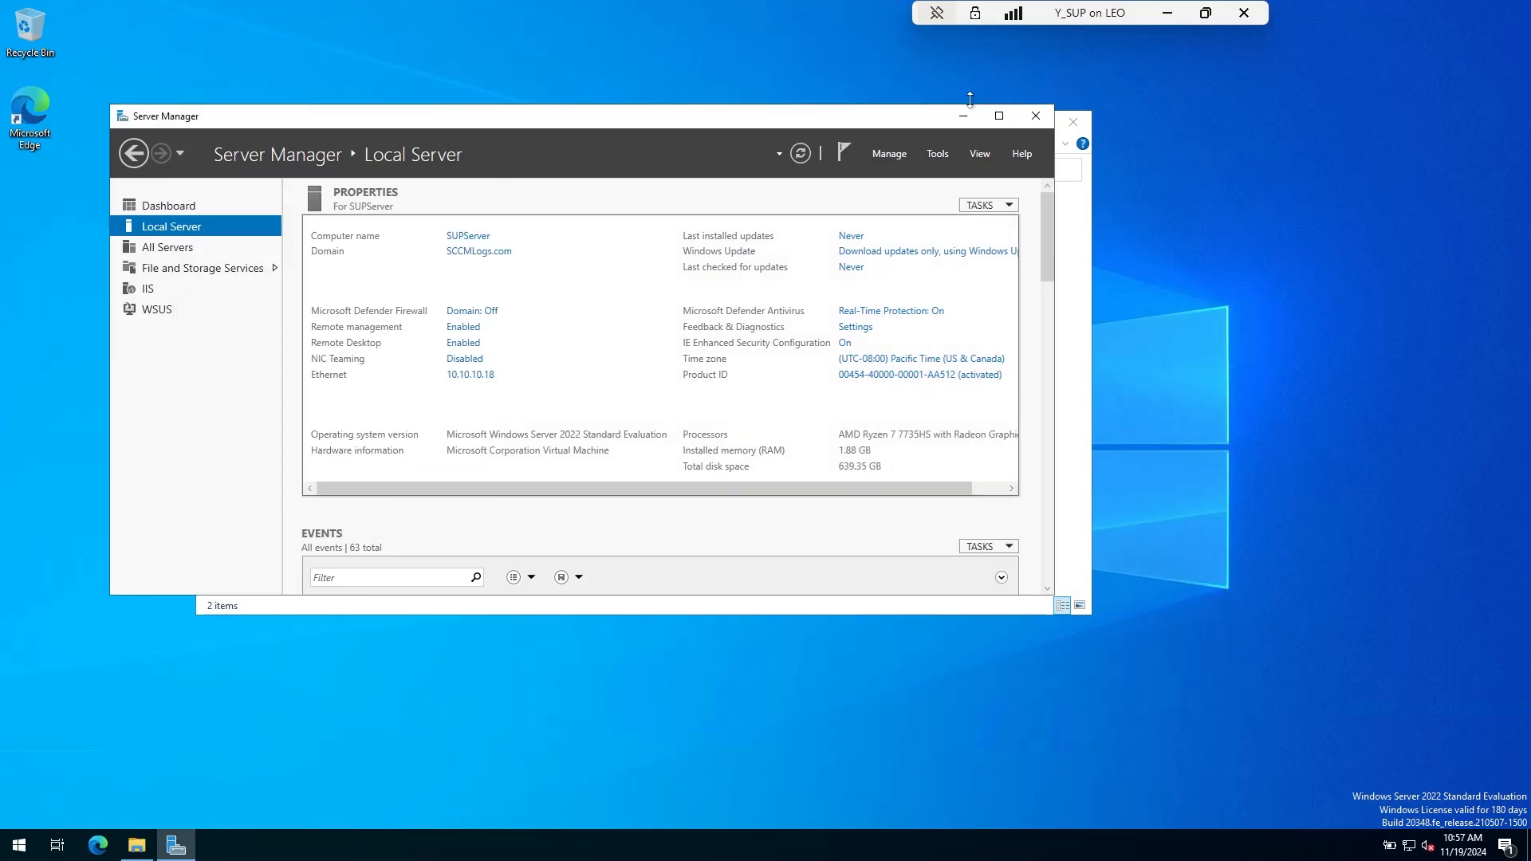
Close Server Manager, File Explorer and the Y_SUP virtual machine connection
click(1035, 116)
click(1073, 122)
click(1245, 13)
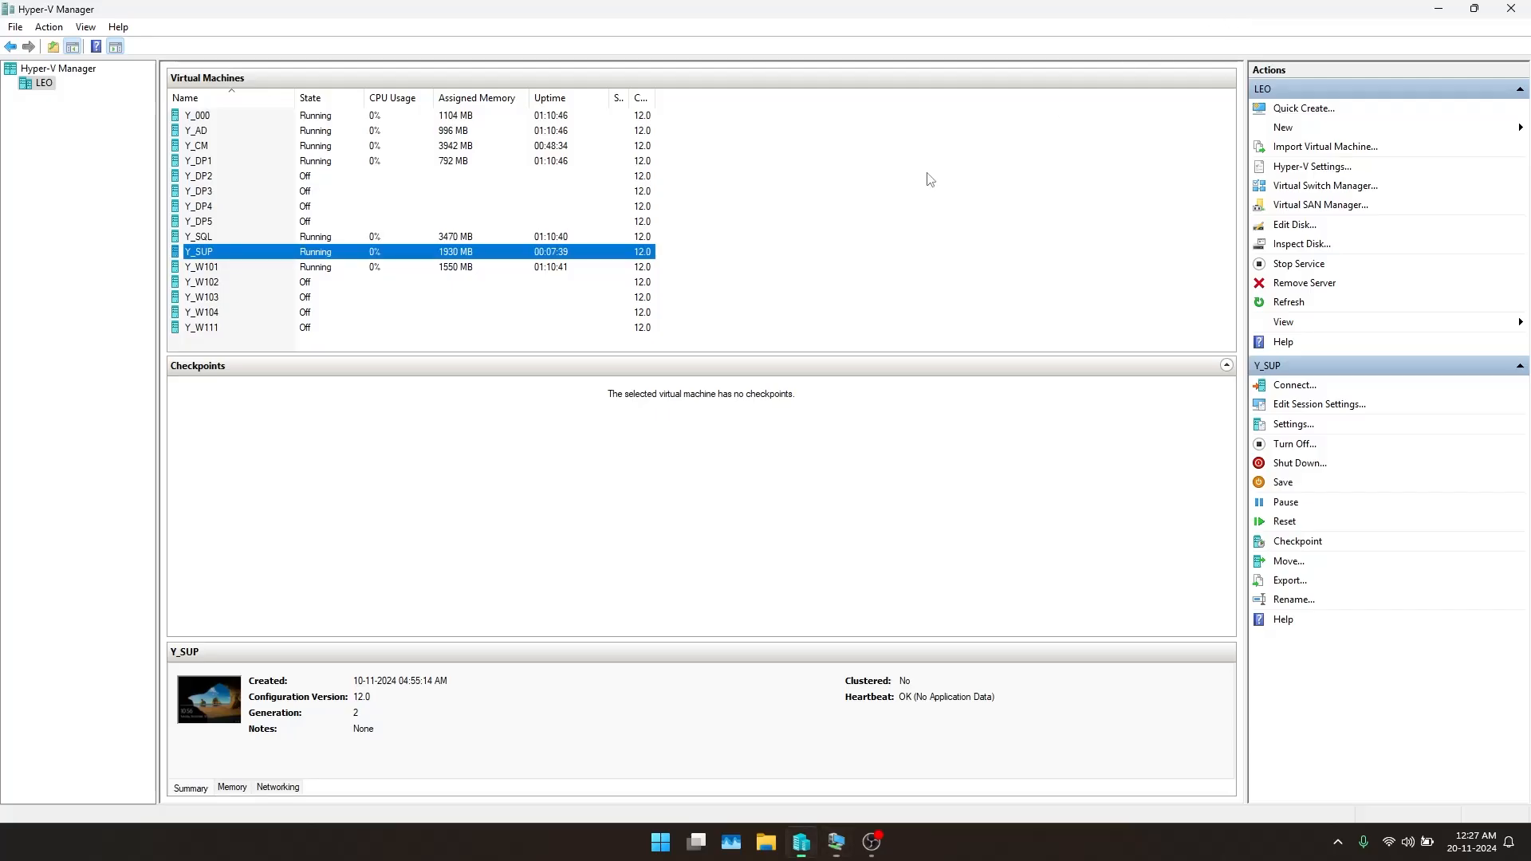
Switch to the Y_CM virtual machine connection and show it in full screen mode
click(835, 842)
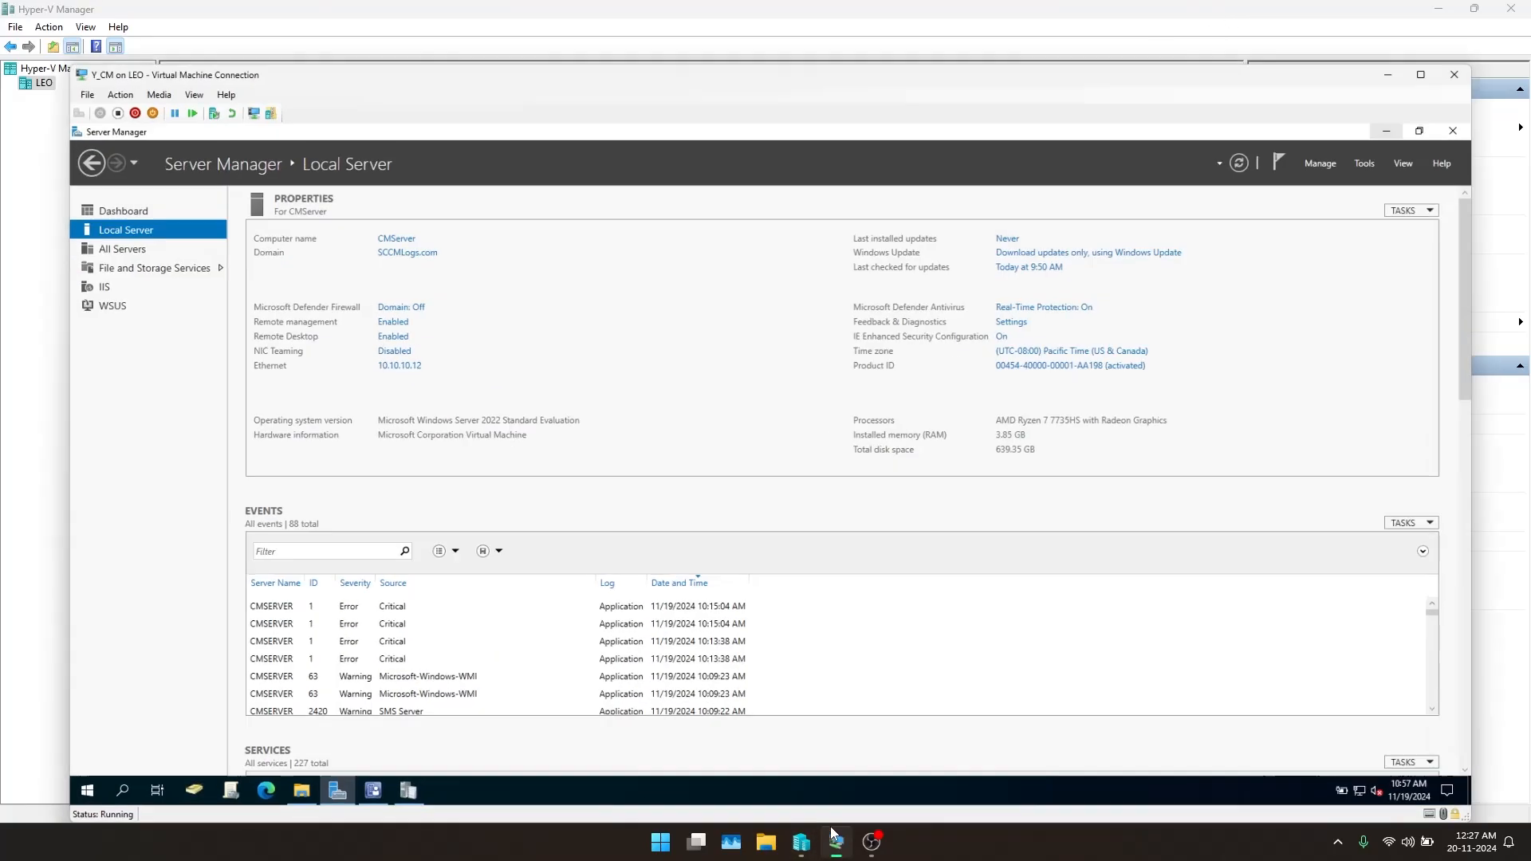
click(135, 28)
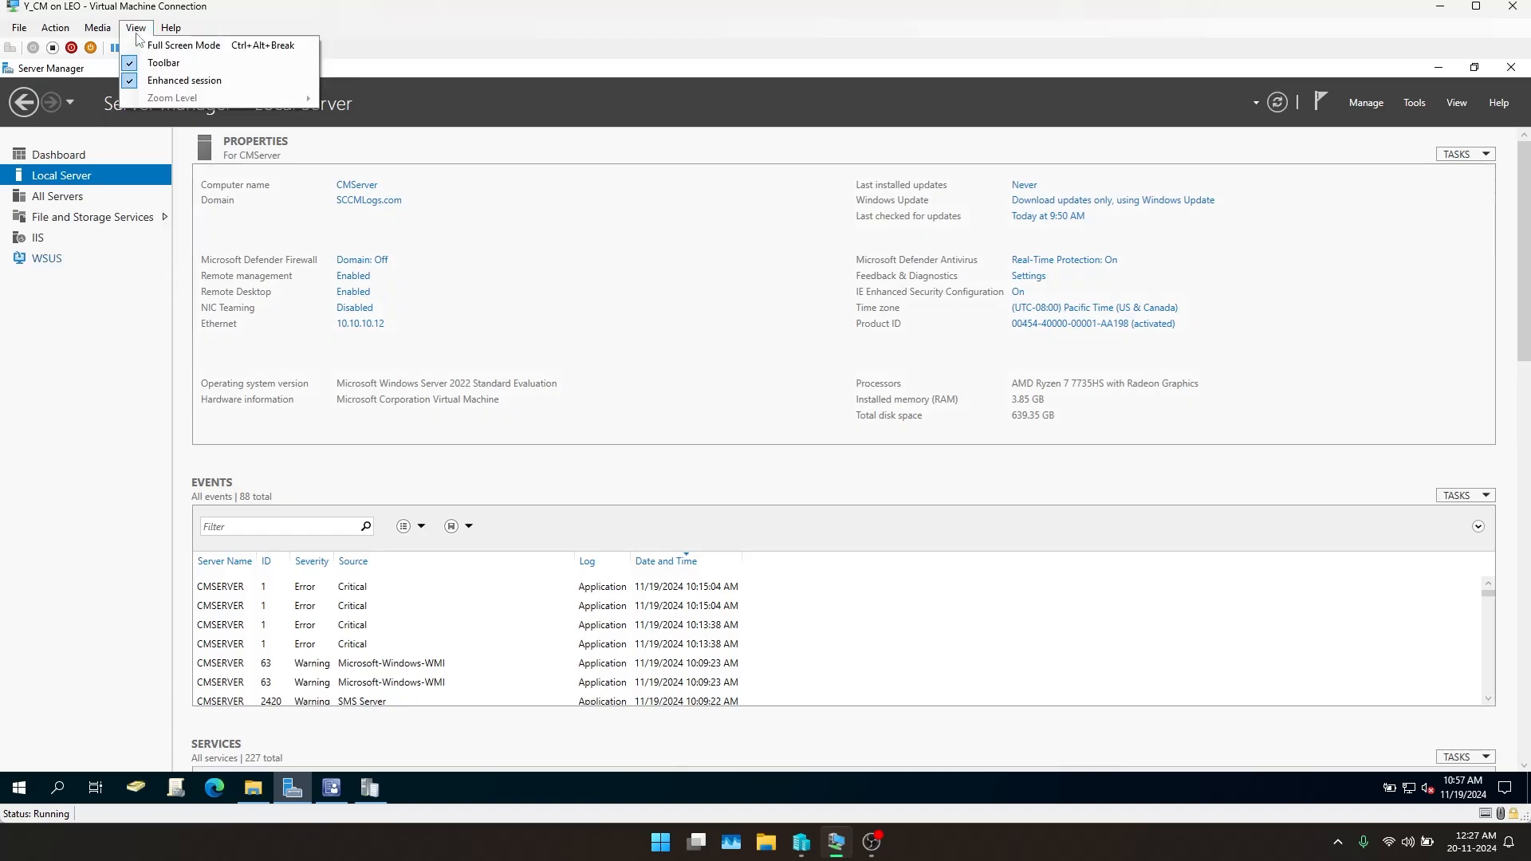
click(163, 44)
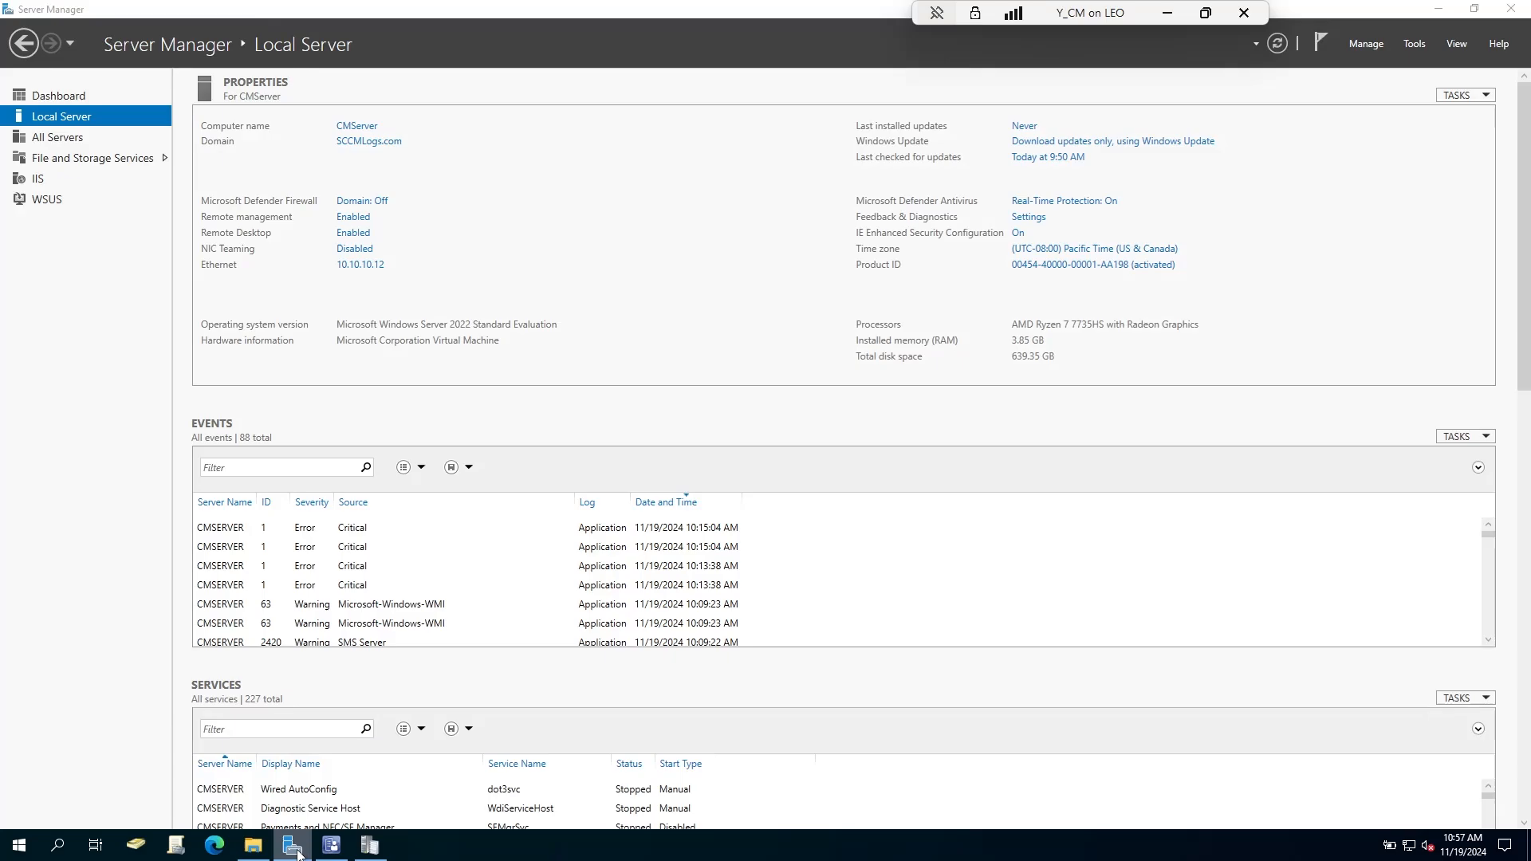
Examine the WSUS synchronization progress entries in wsyncmgr.log, then minimize the Configuration Manager Trace Log Tool
click(332, 846)
click(370, 847)
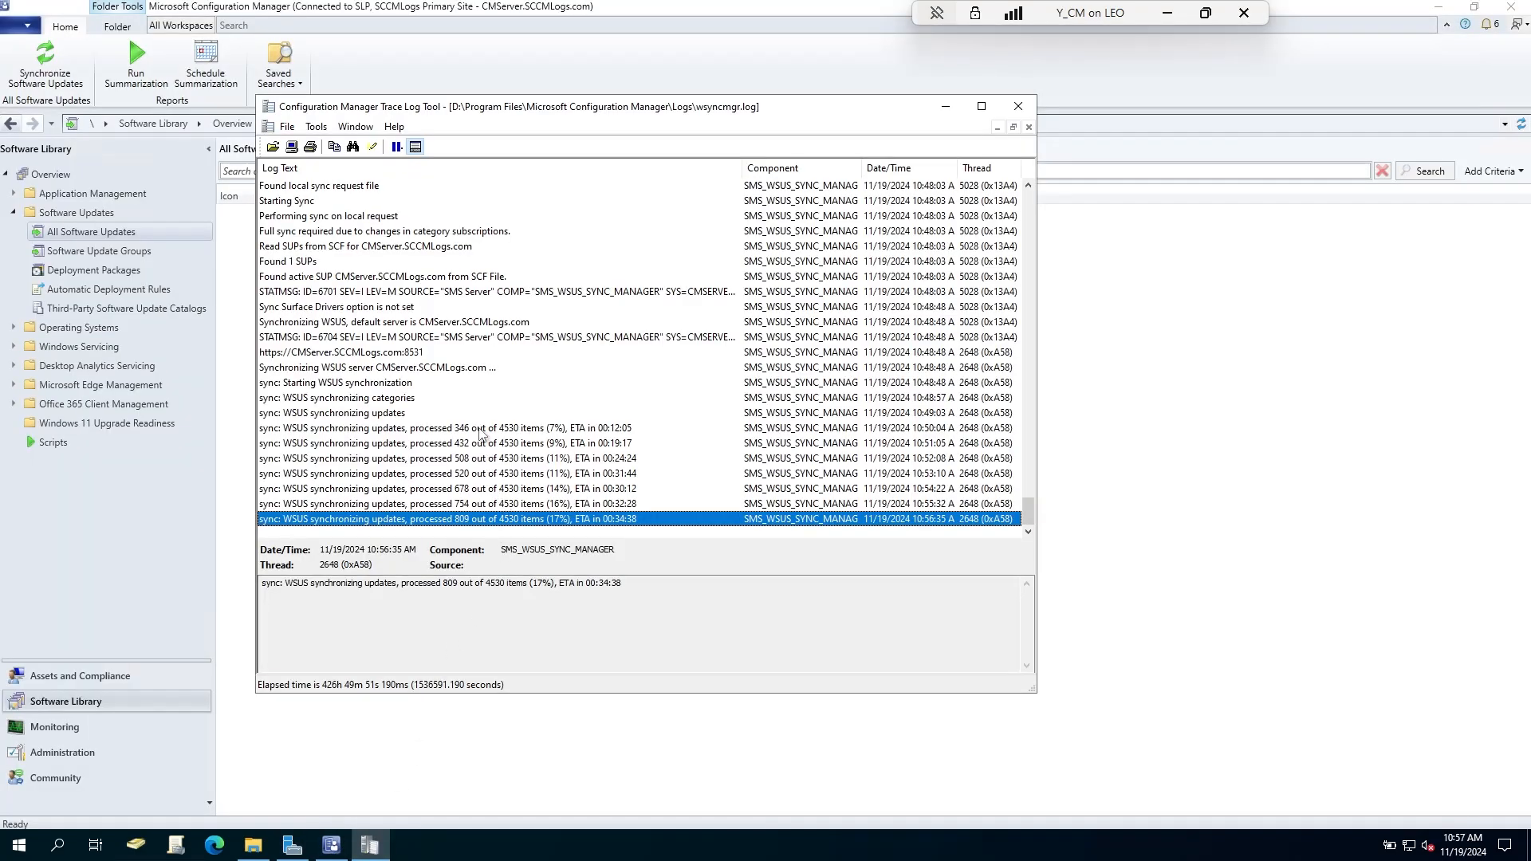
click(510, 430)
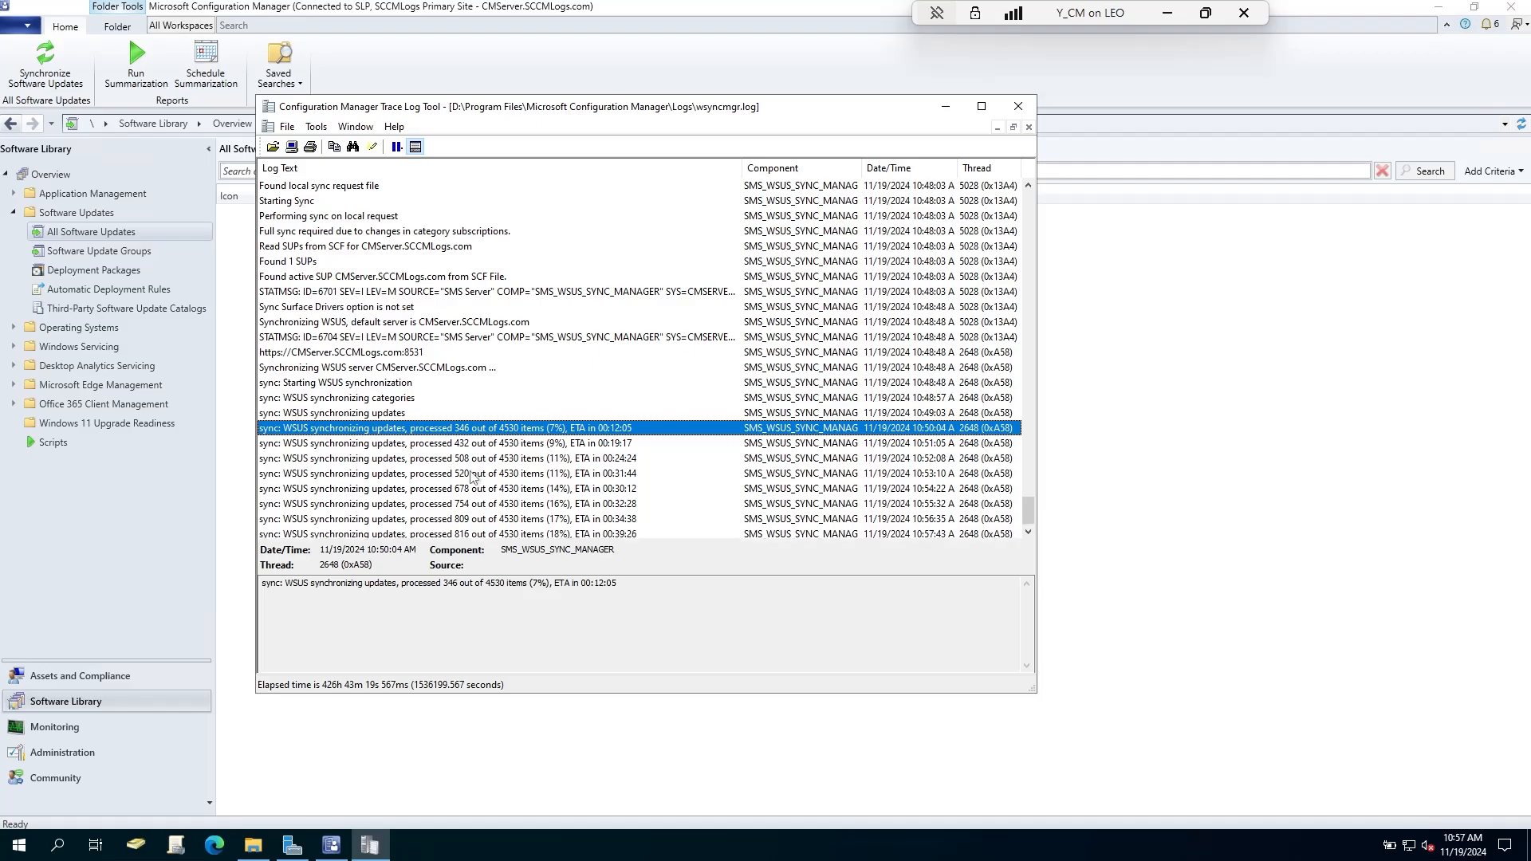
scroll(488, 535, down, 1)
click(601, 519)
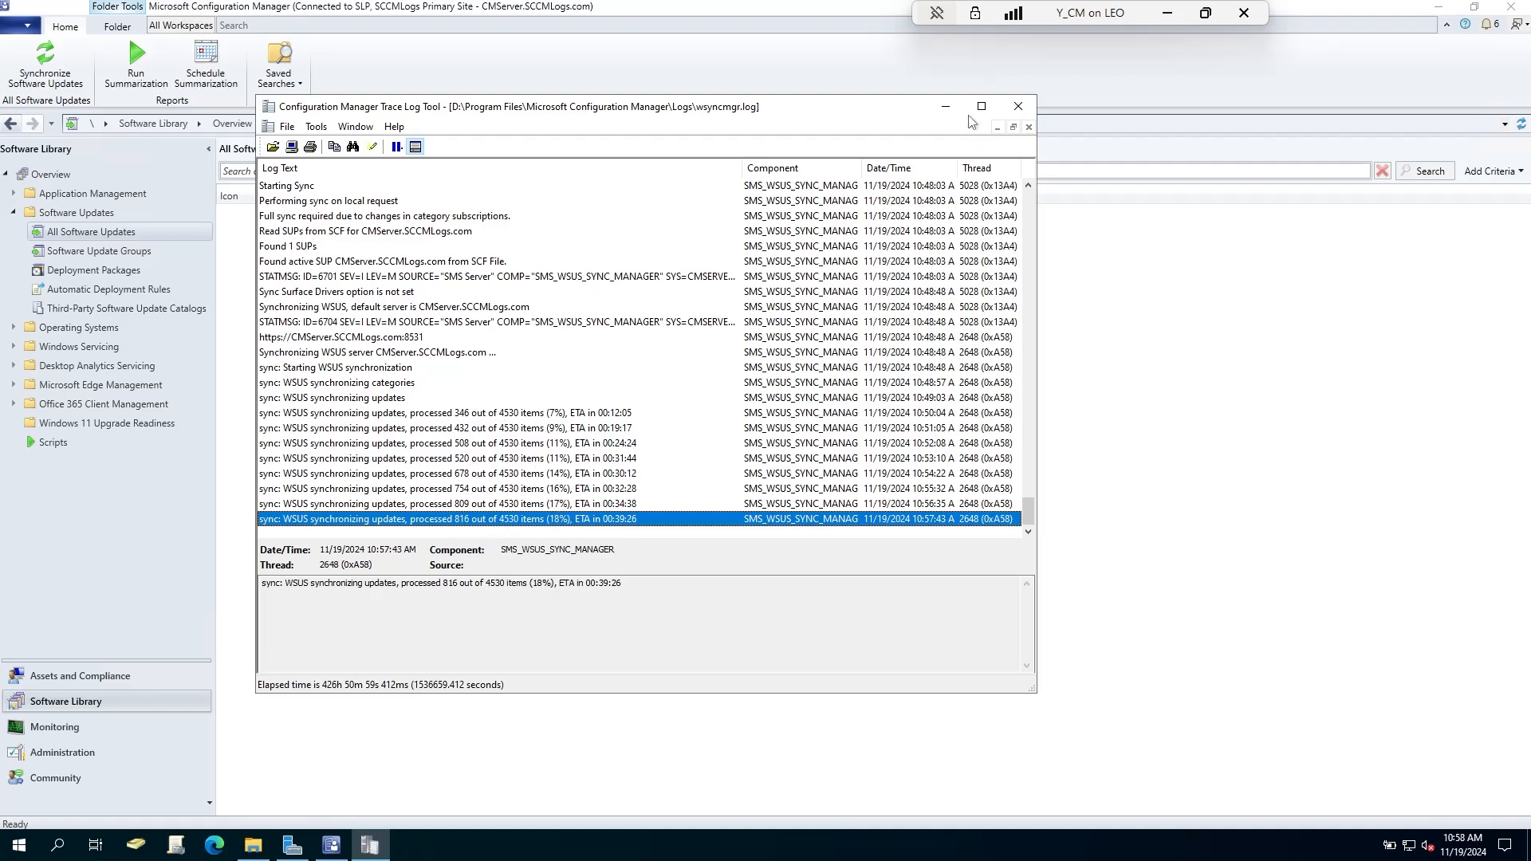
click(947, 107)
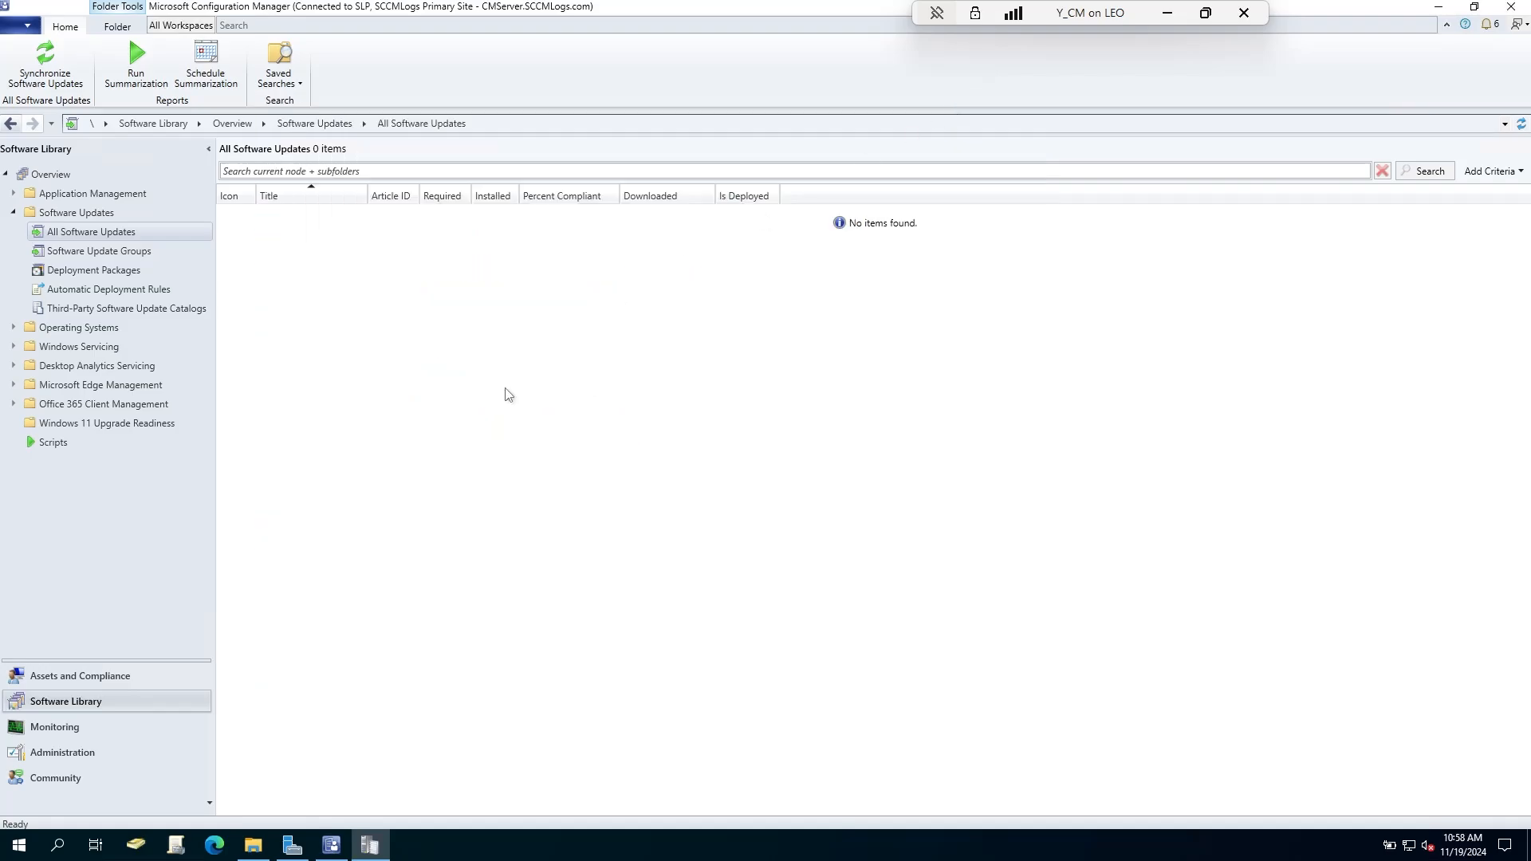
Check the Software Update Point Synchronization Status of CMServer.SCCMLogs.com in the Monitoring workspace
click(67, 731)
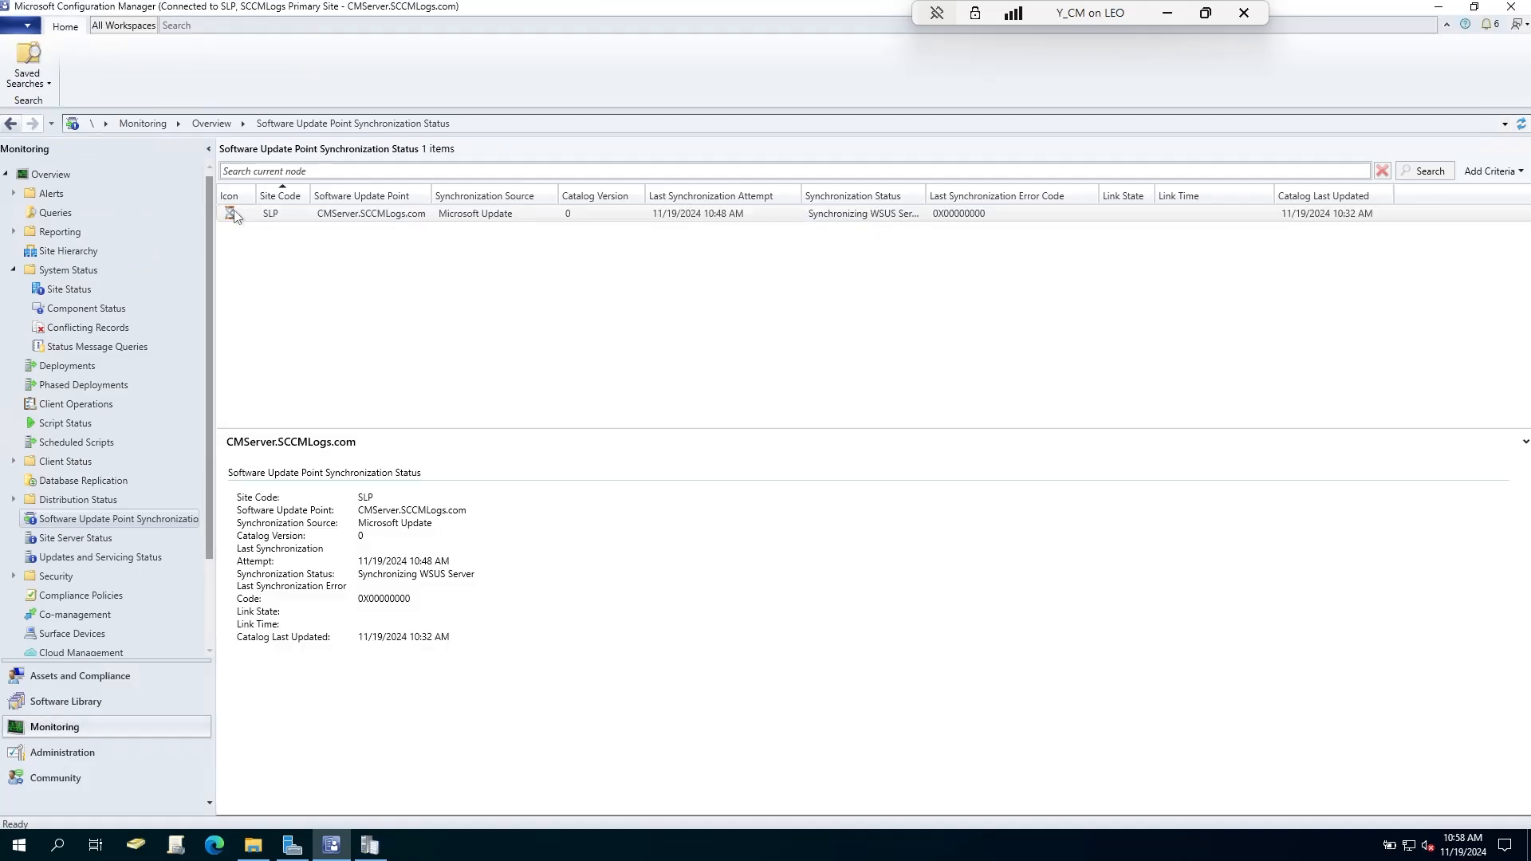
click(234, 216)
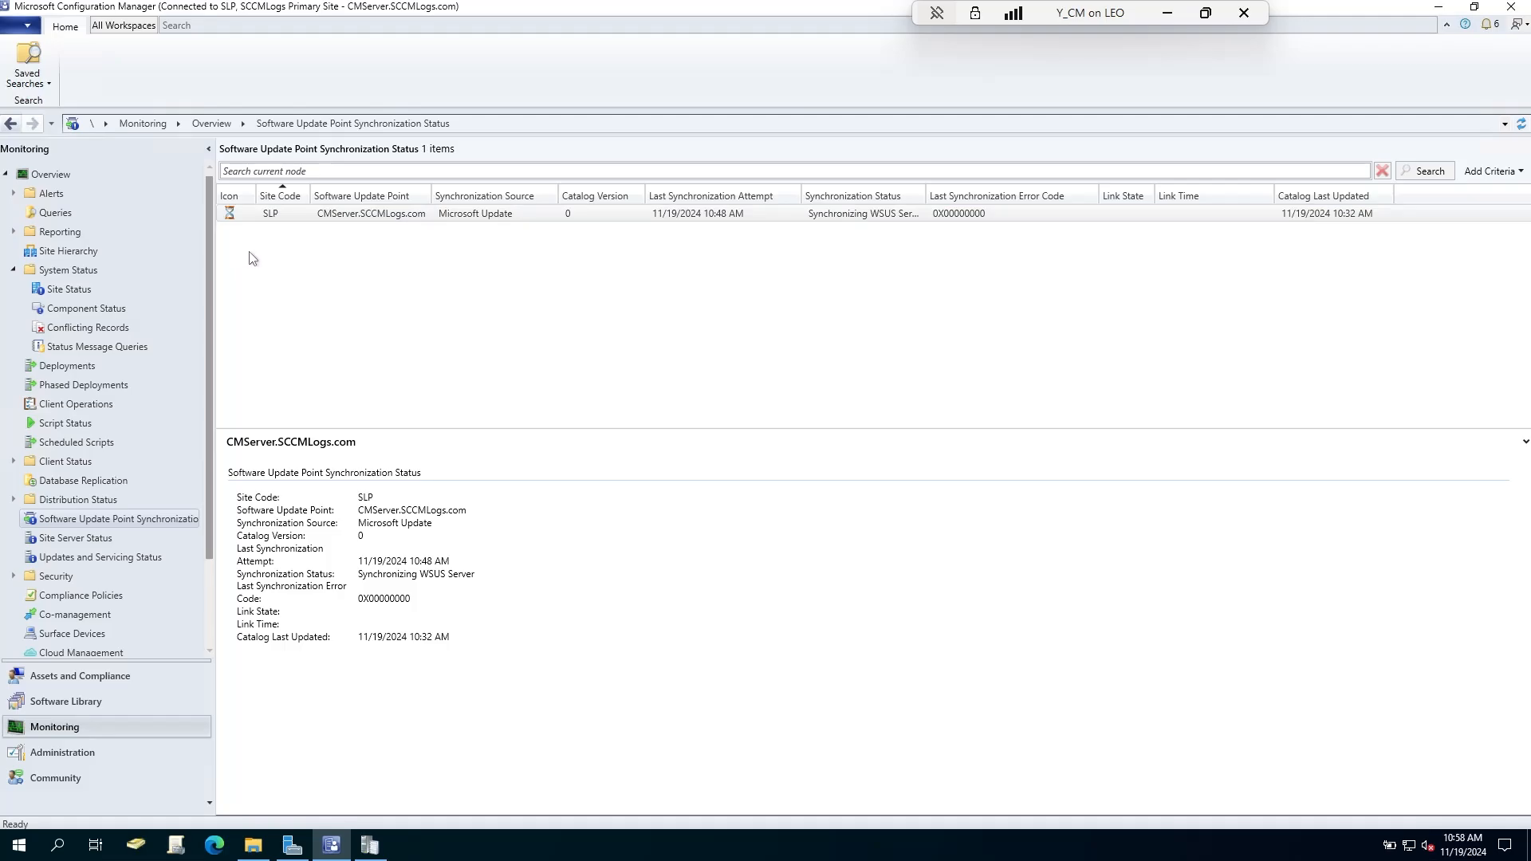
Show the Servers and Site System Roles under Site Configuration in the Administration workspace
click(1153, 246)
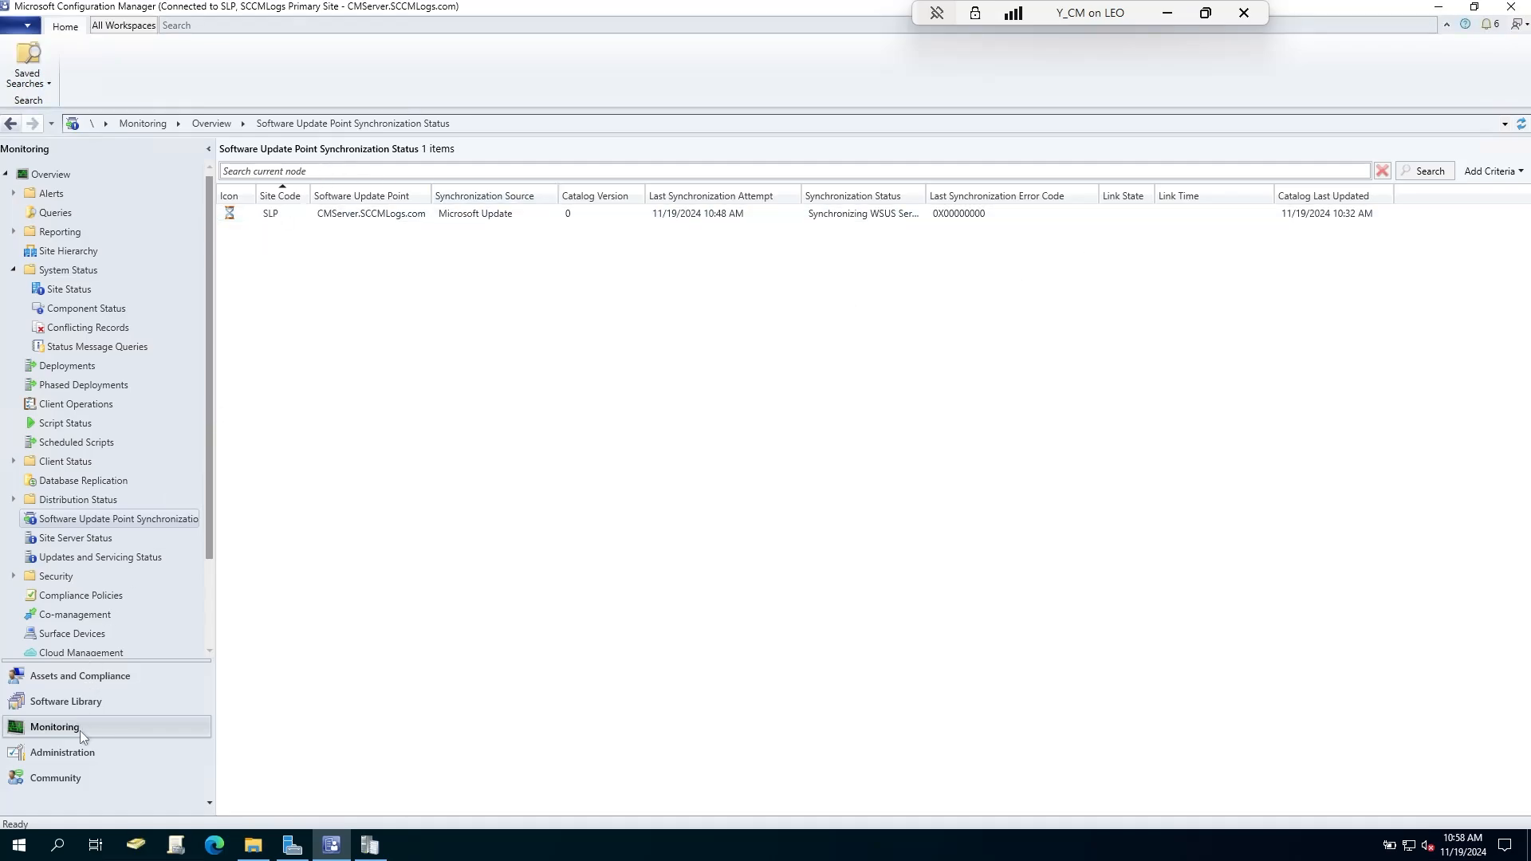
click(73, 755)
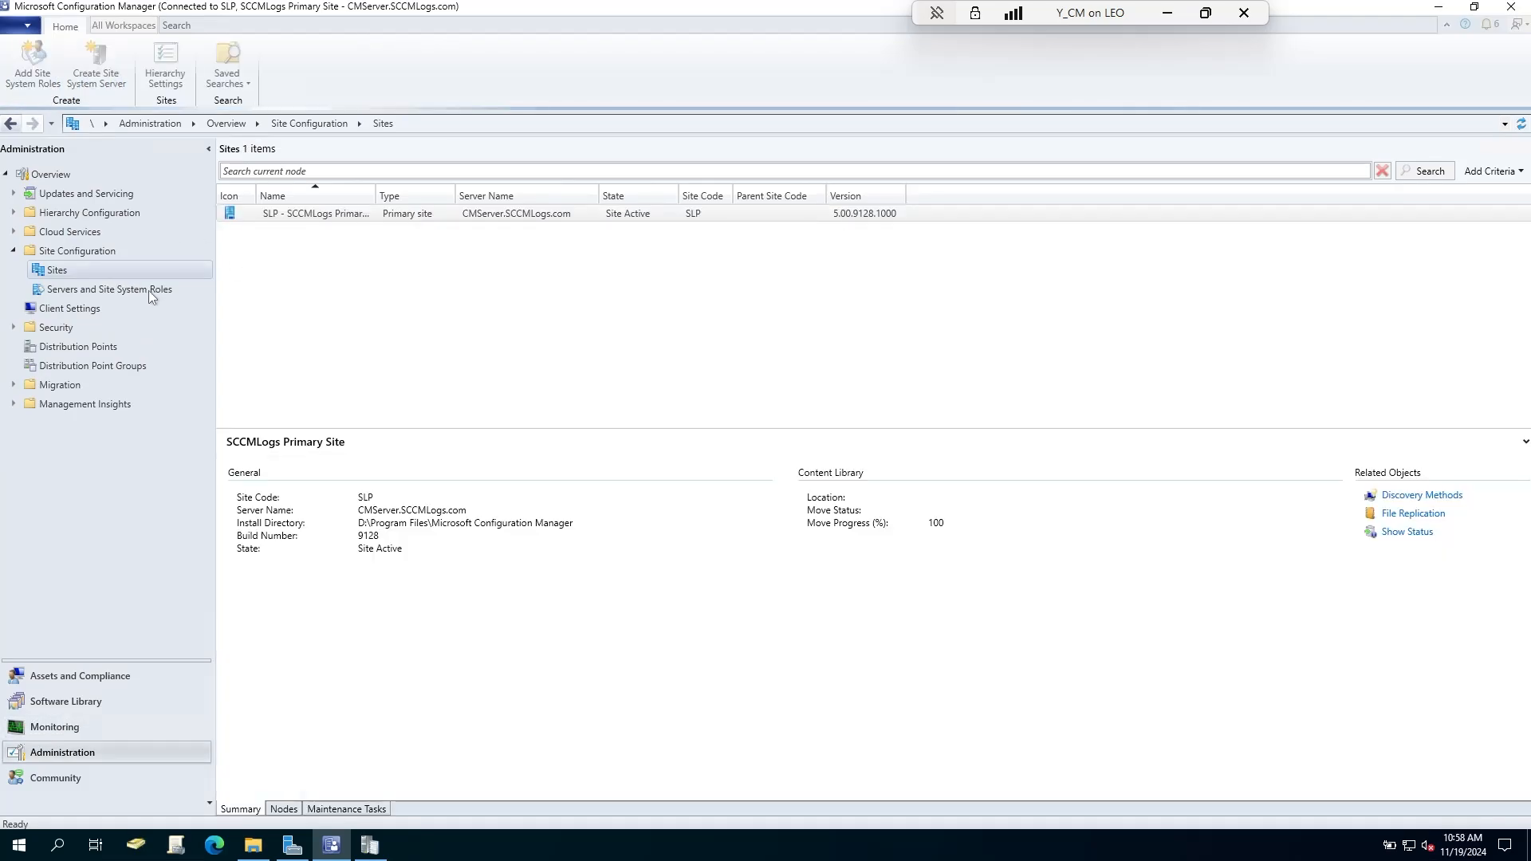
click(150, 289)
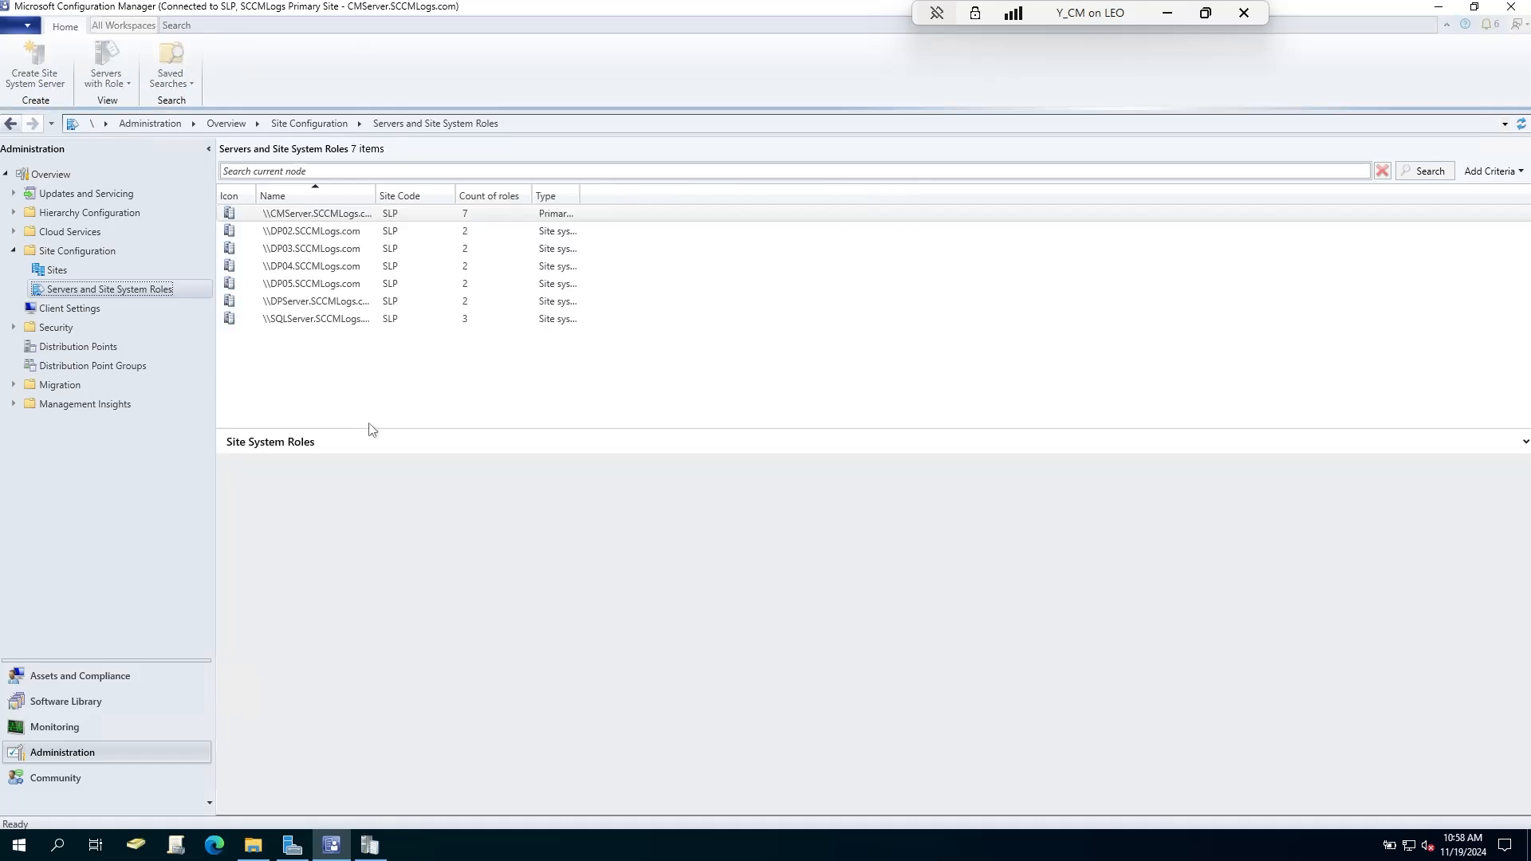
click(361, 381)
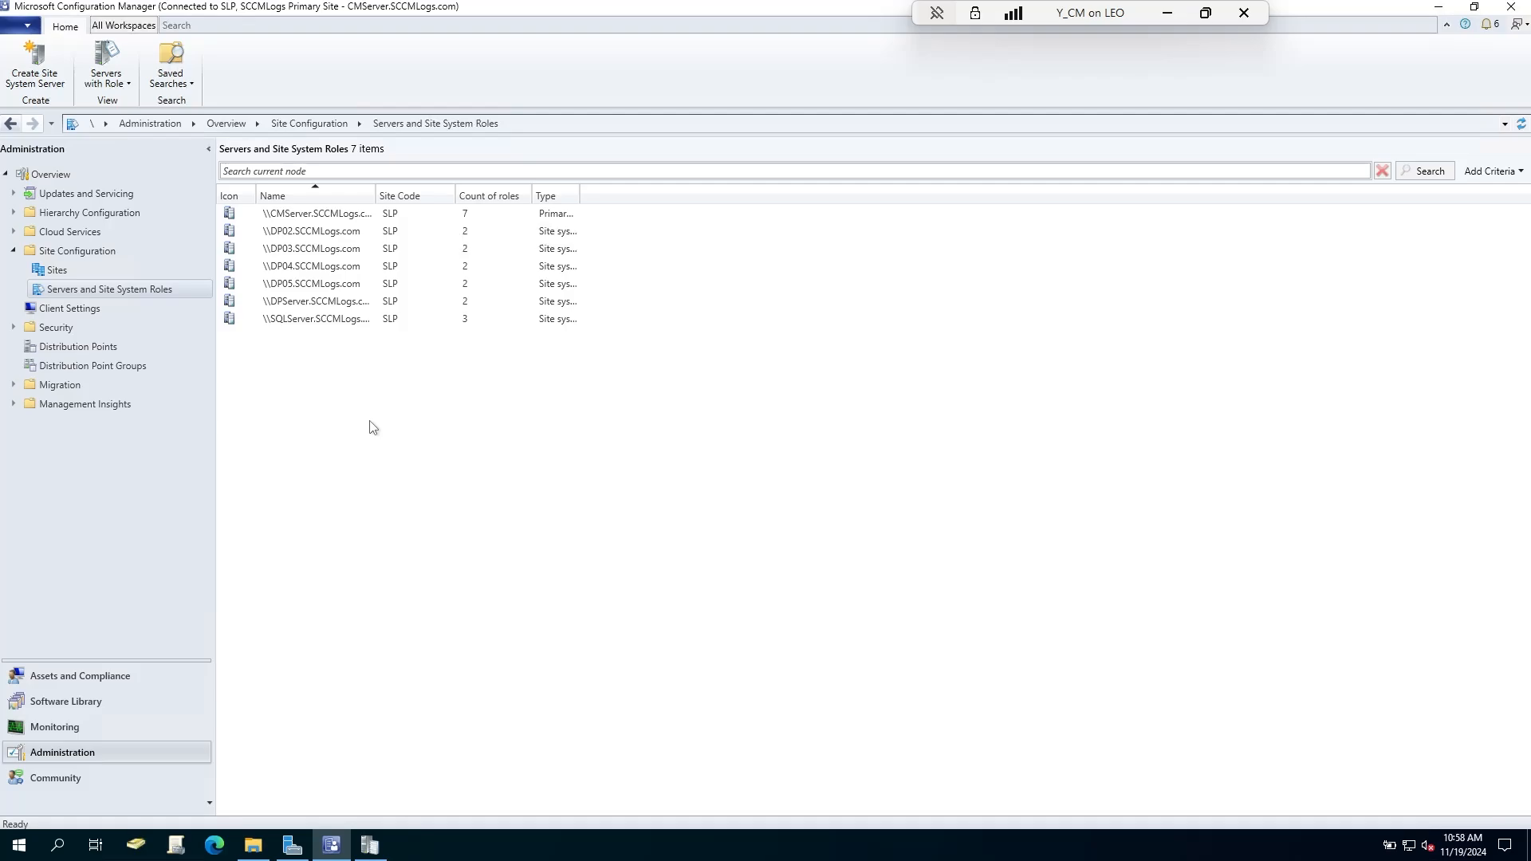
Try to create a site system server for SUPSERVER.SCCMLogs.com in site SLP, proceeding as far as the proxy settings
right_click(341, 386)
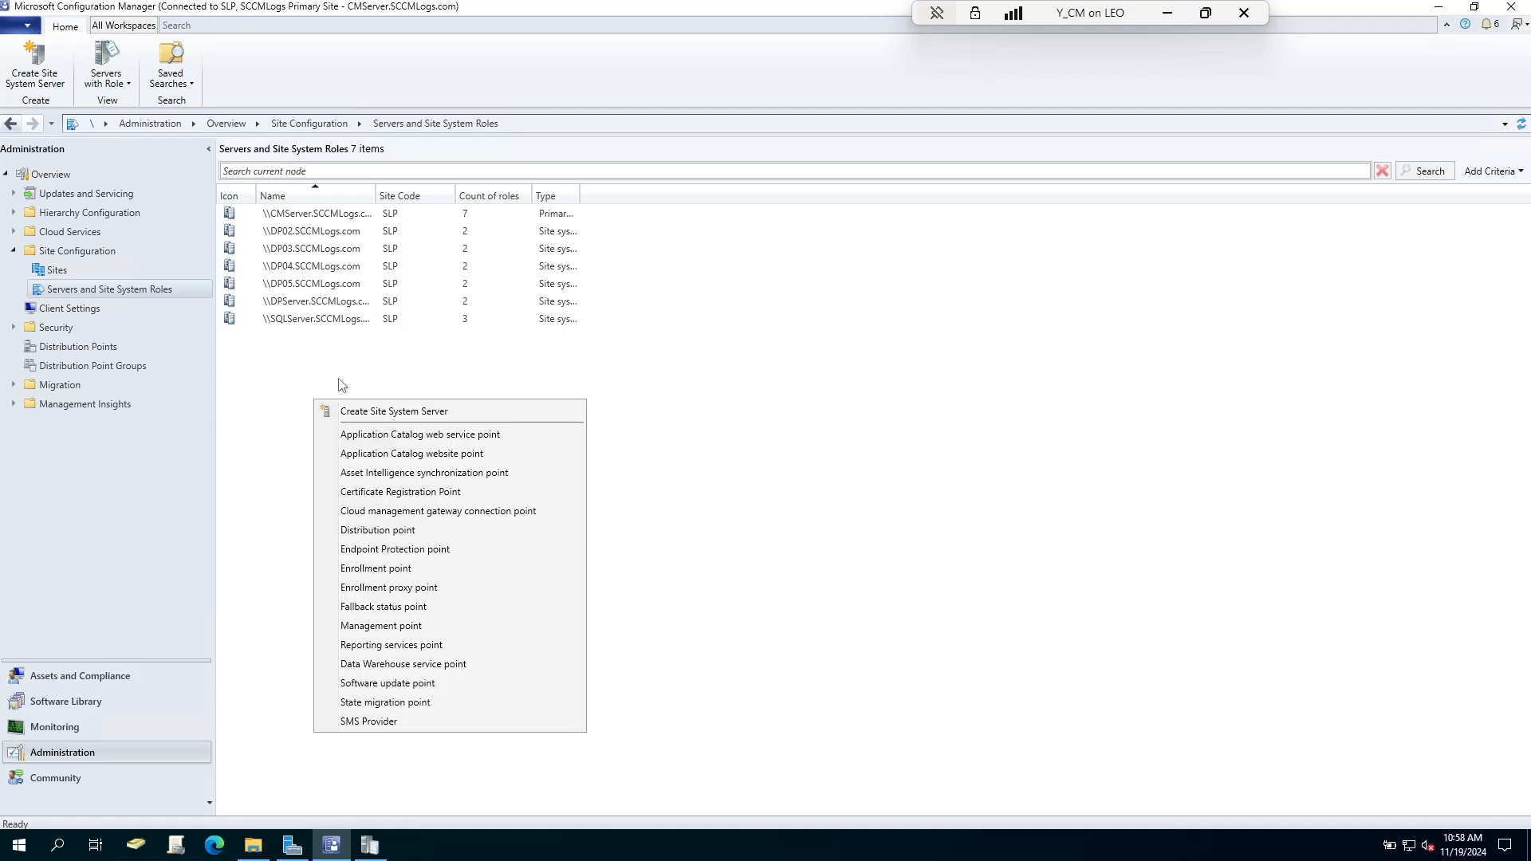
click(471, 413)
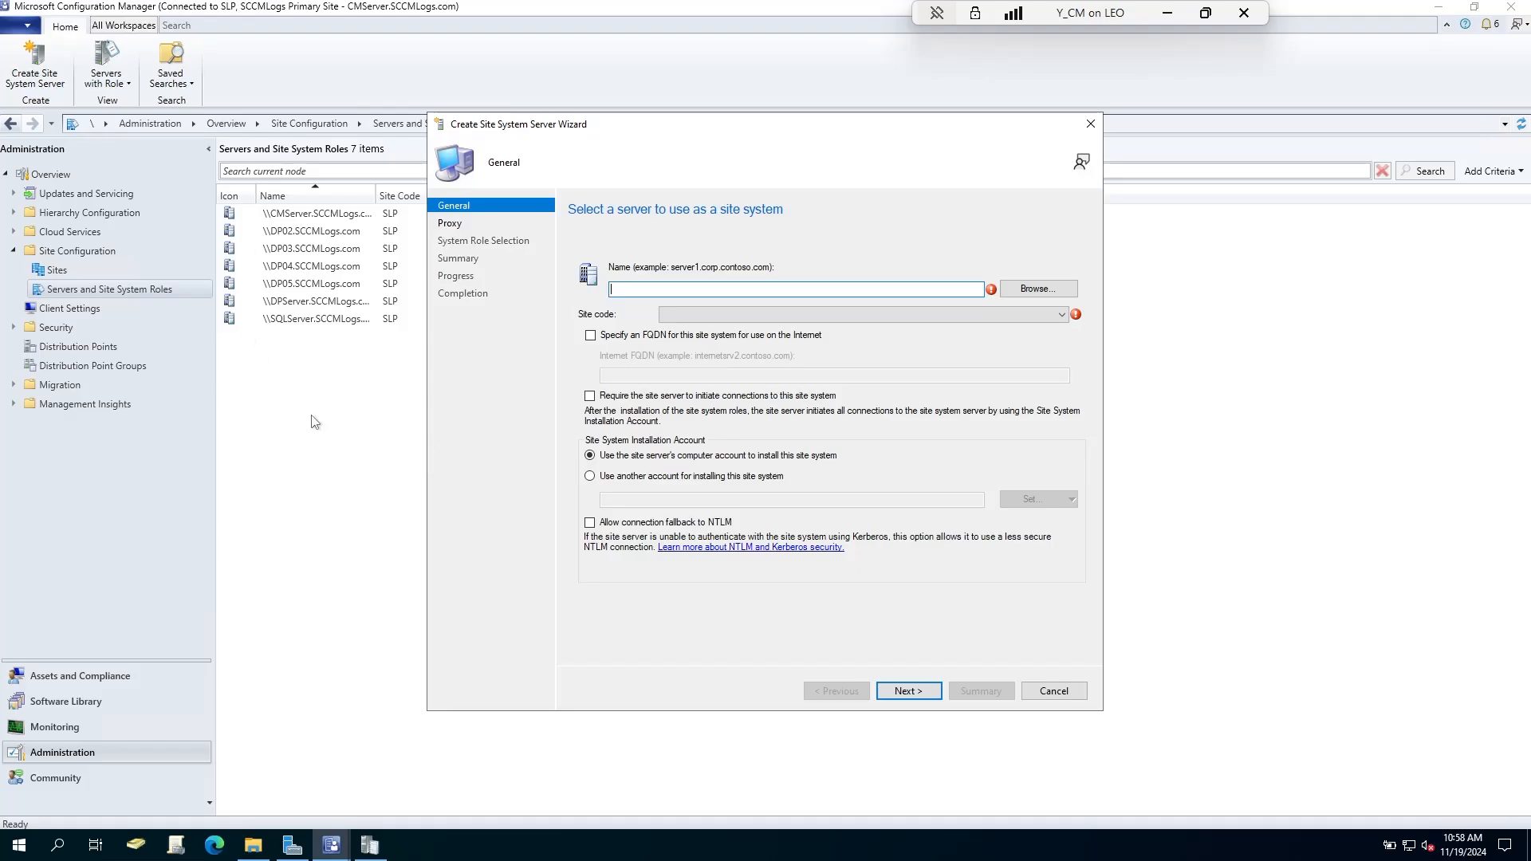
click(1018, 290)
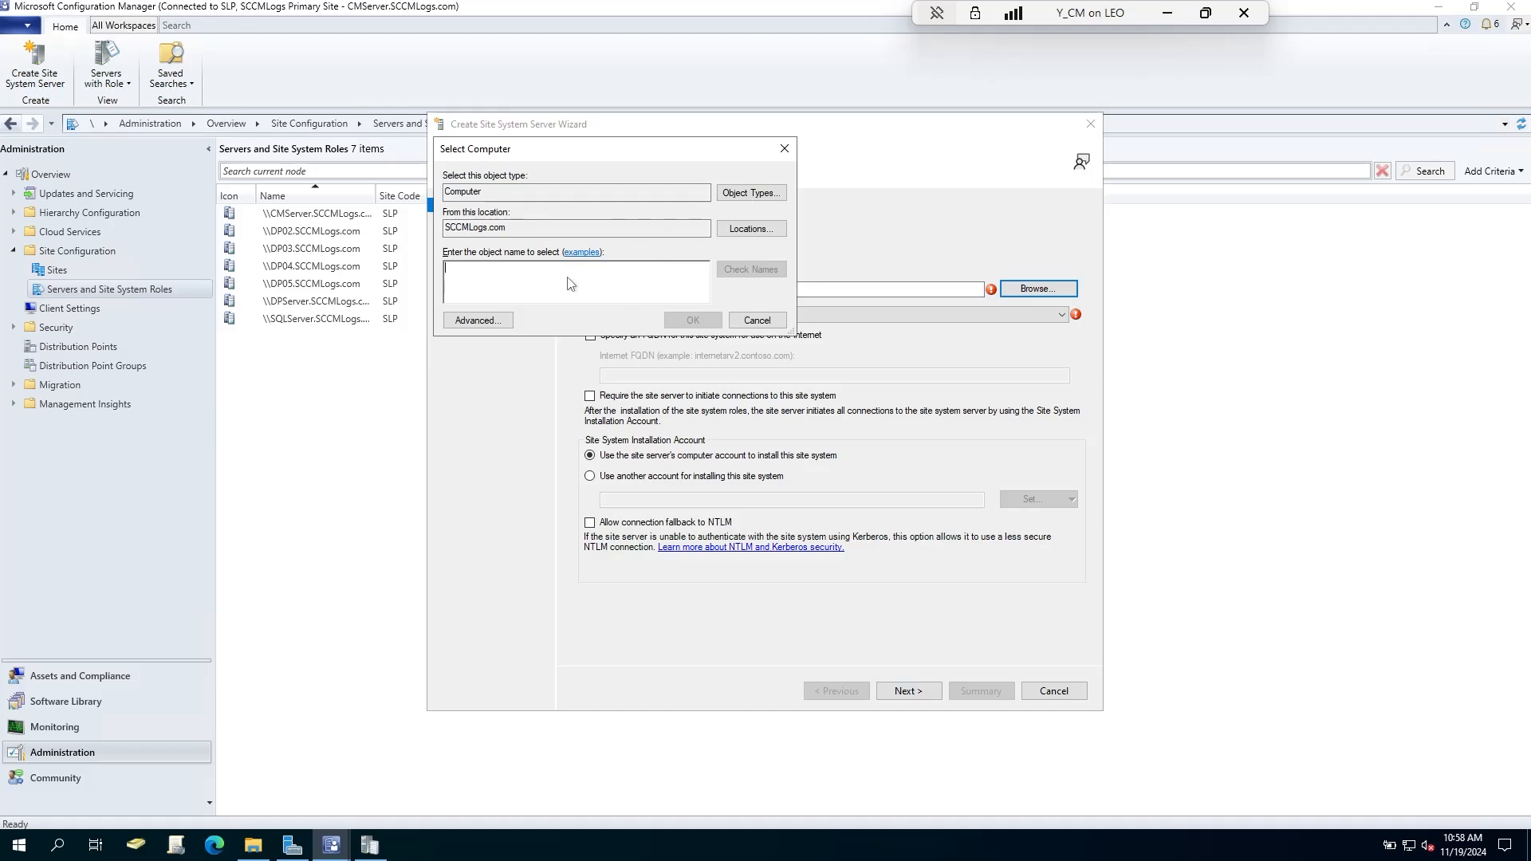
text(su)
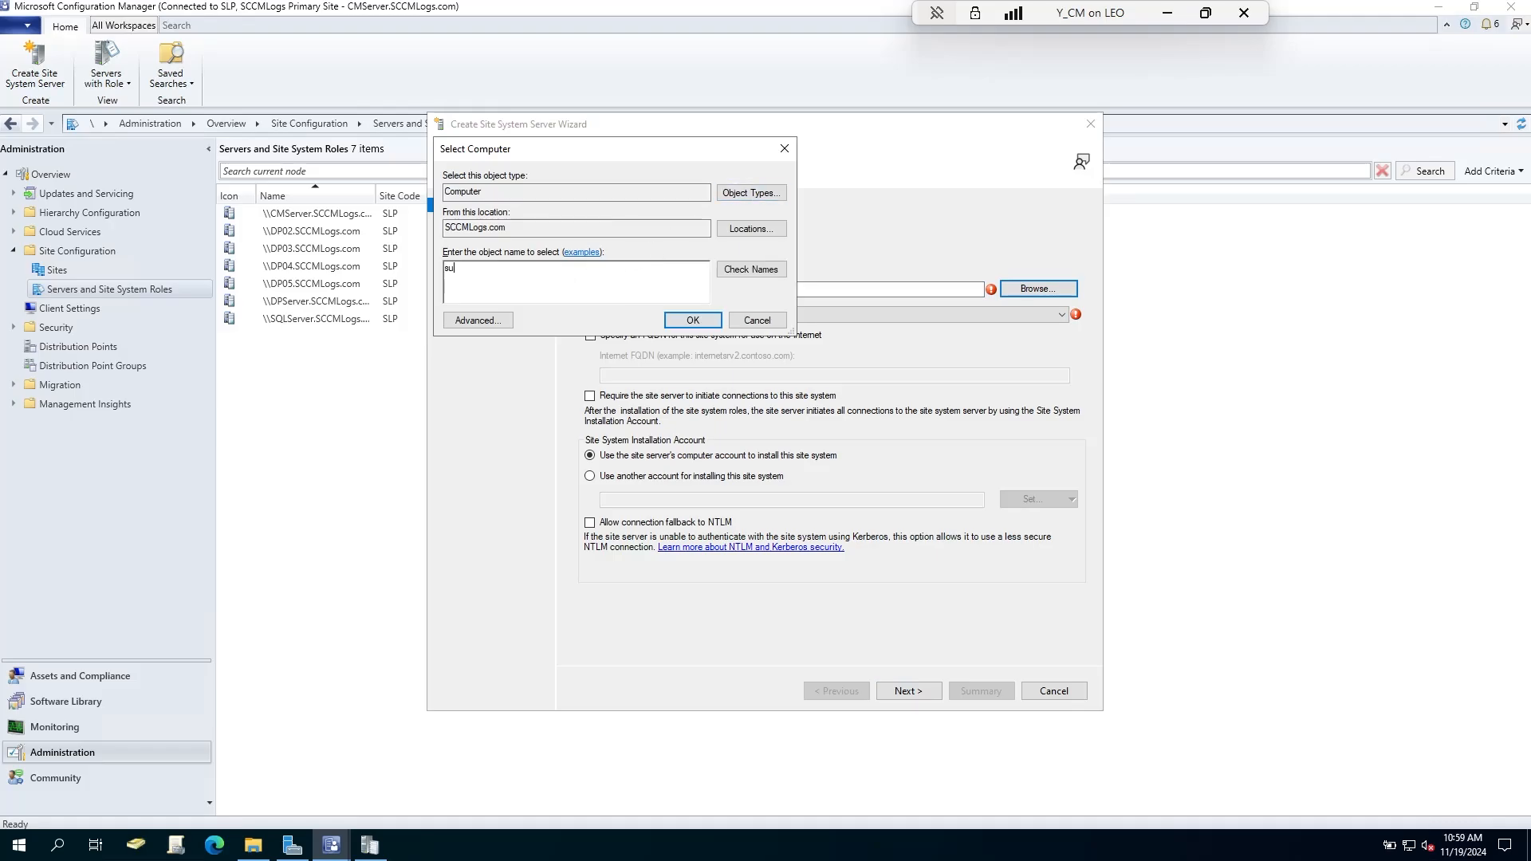
text(p)
key(Tab)
key(Return)
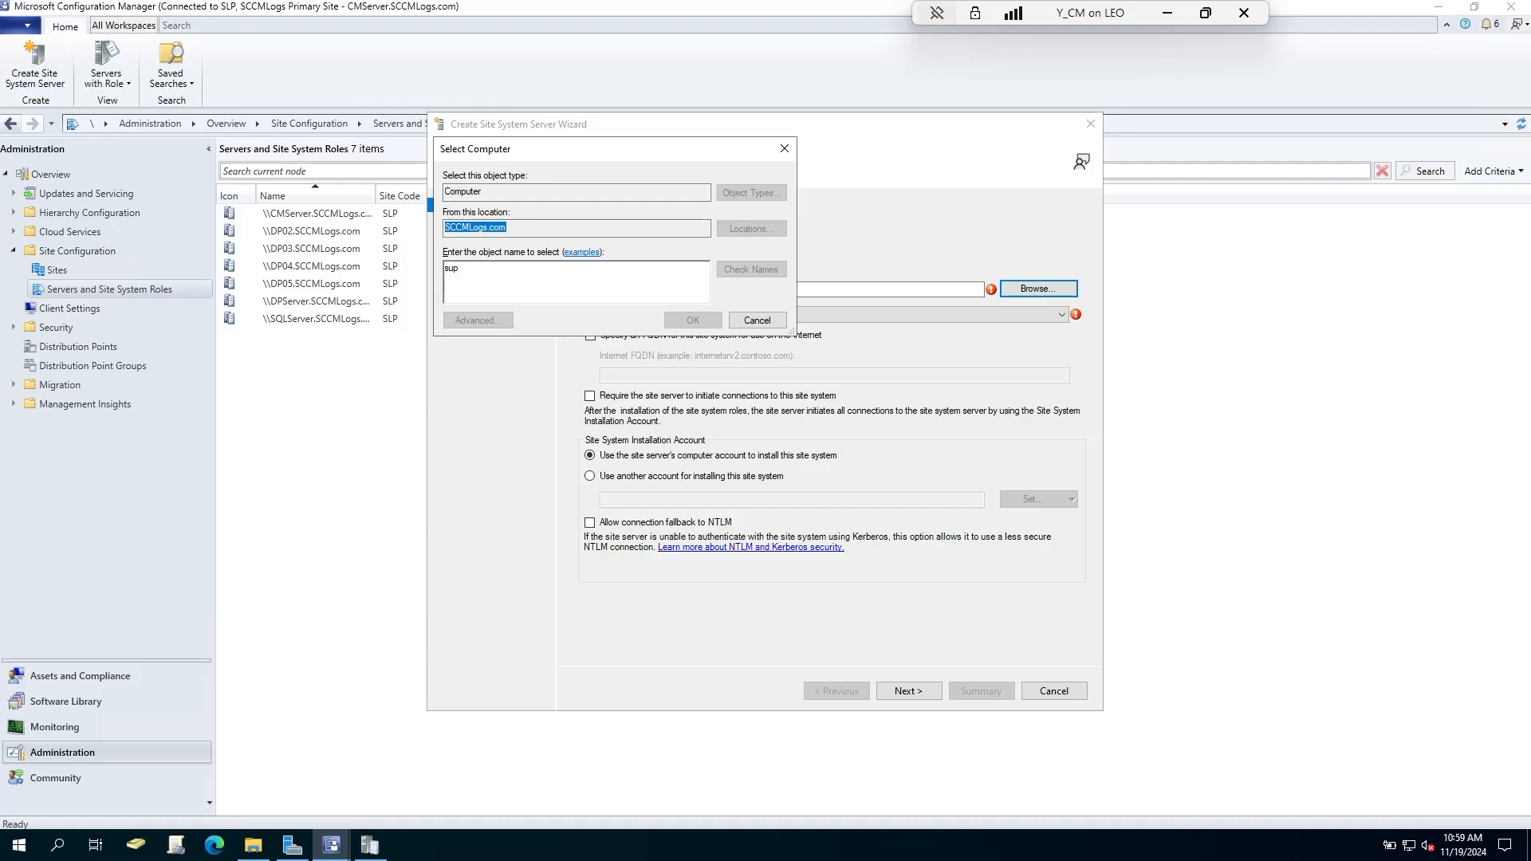
key(Return)
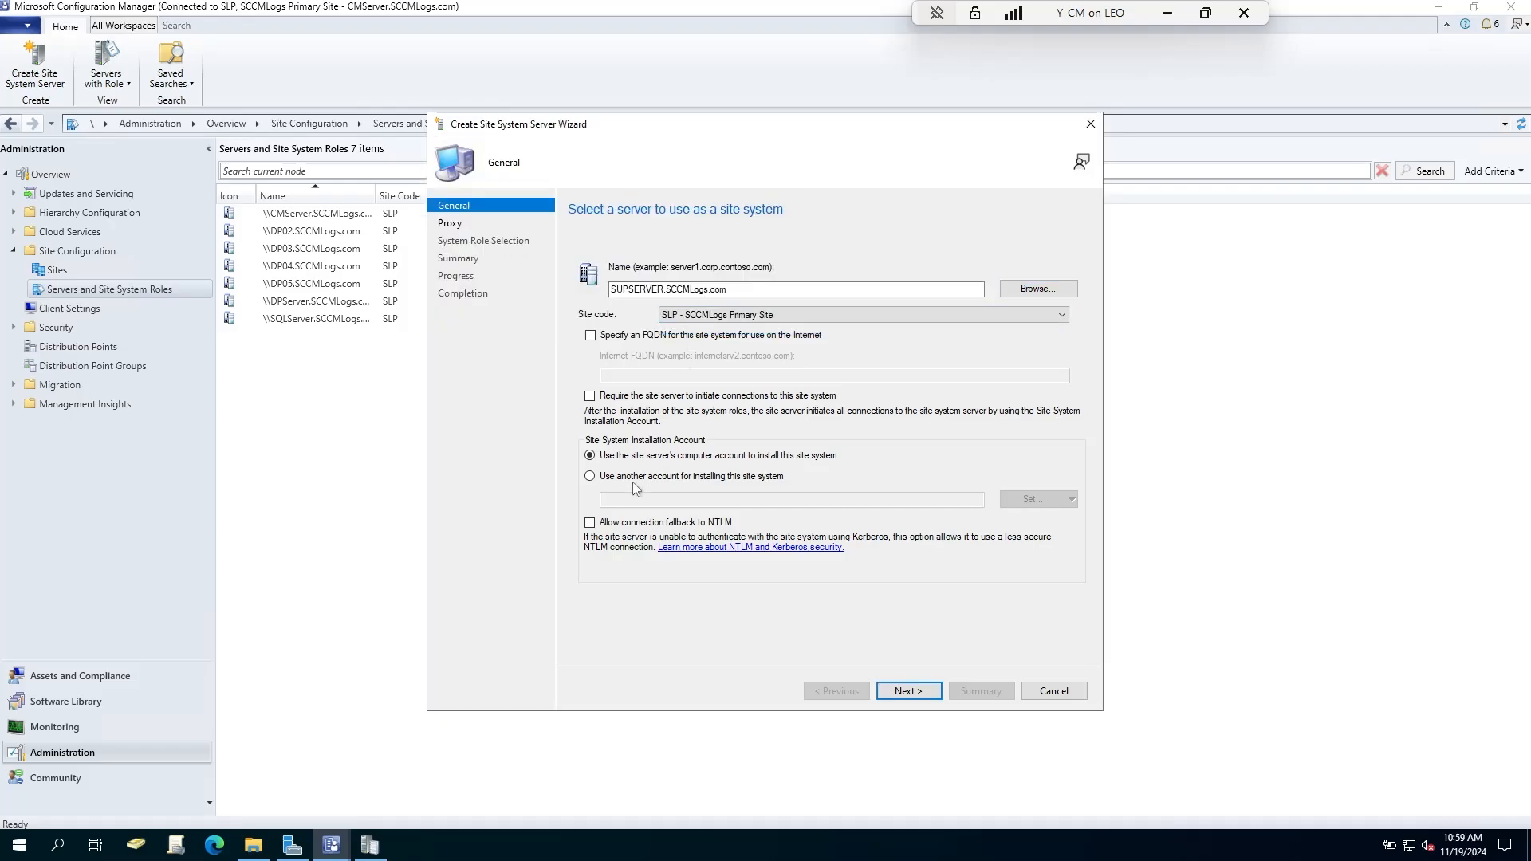
click(906, 693)
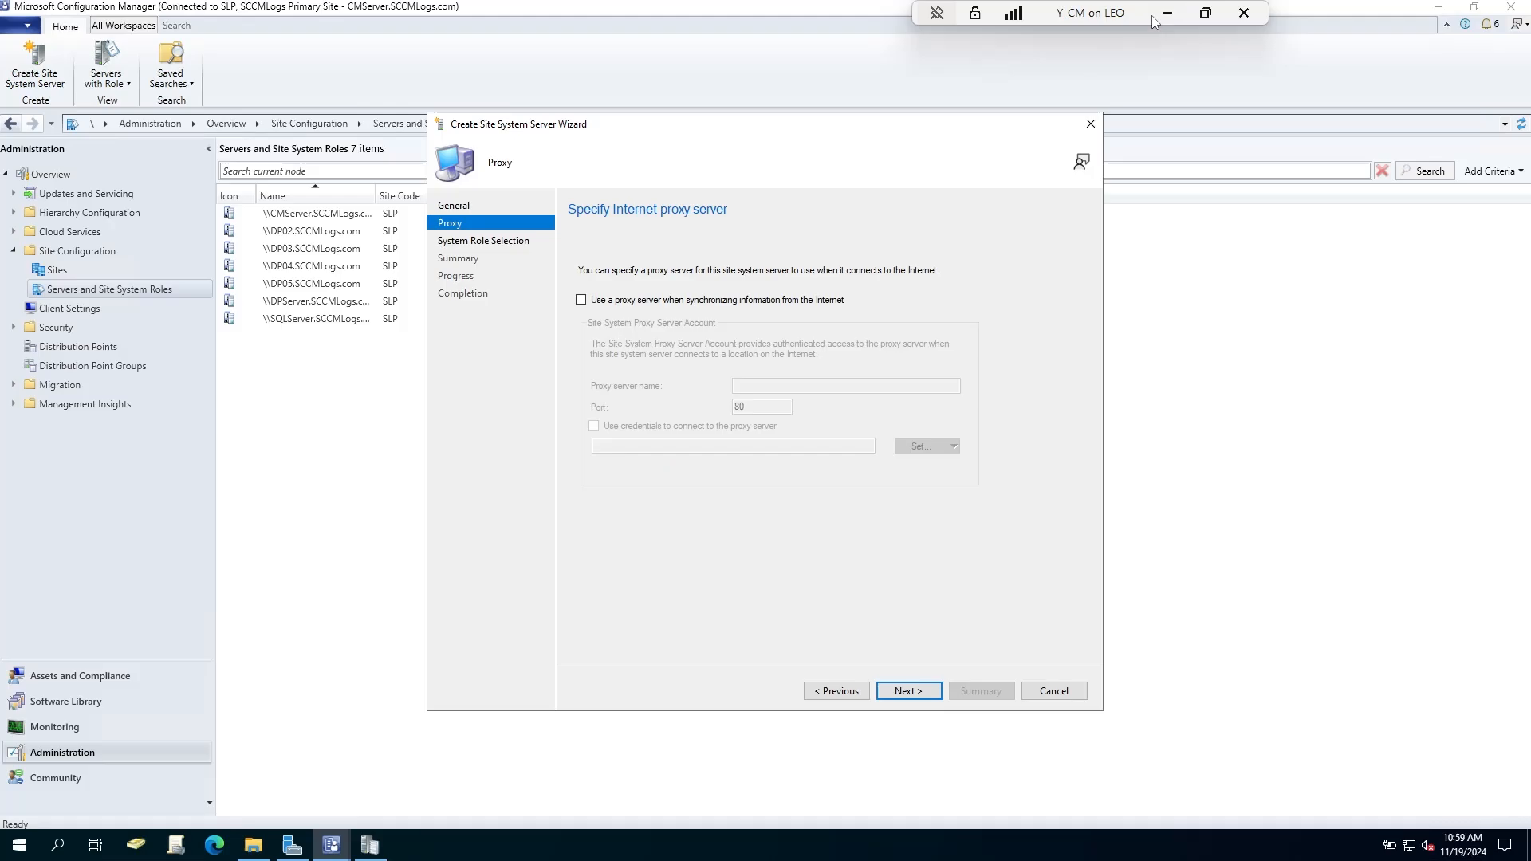
click(17, 847)
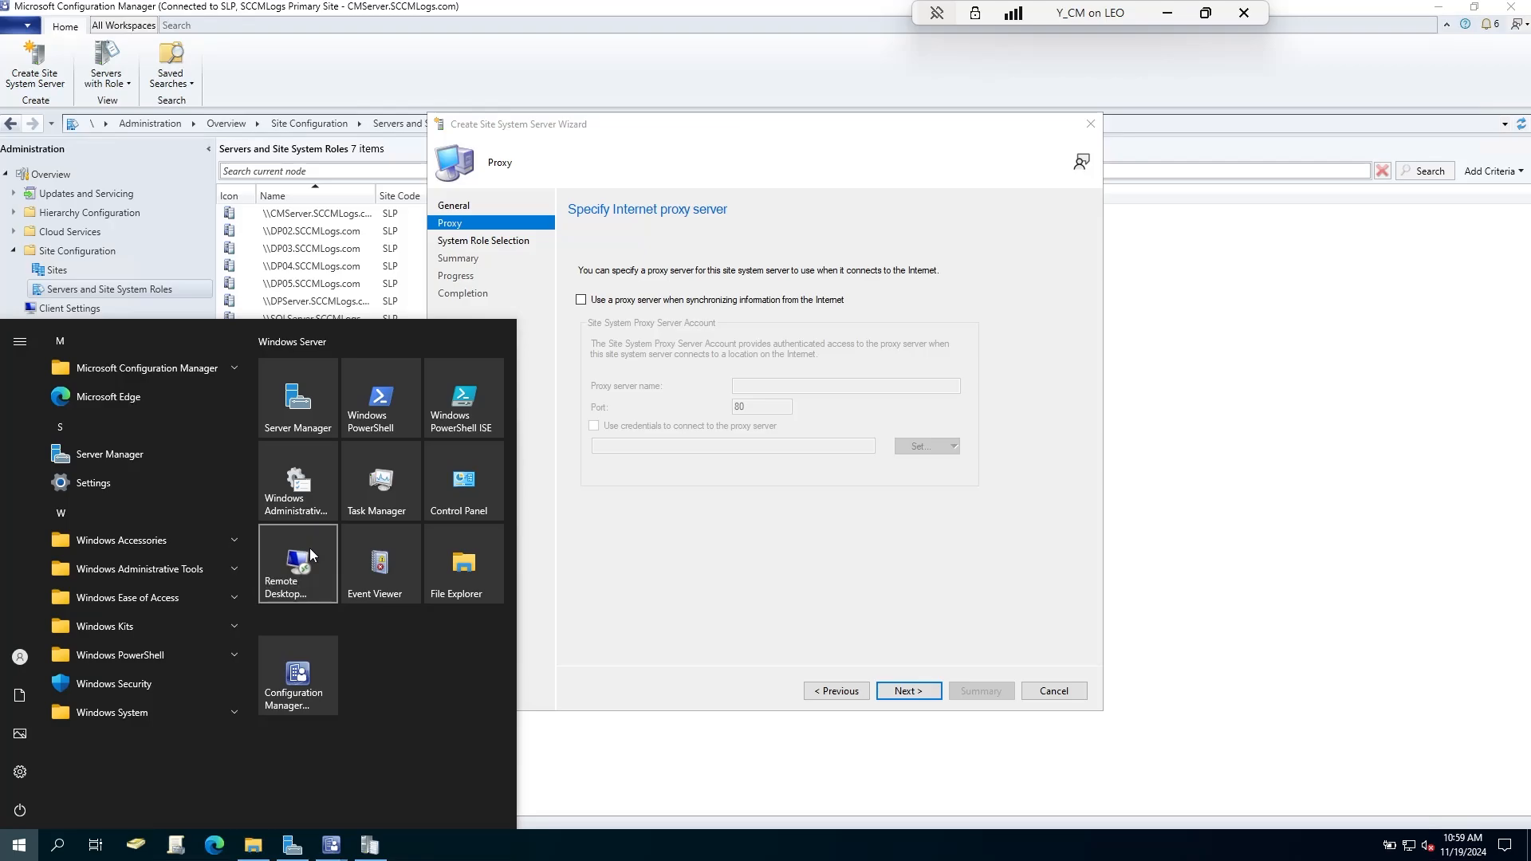
click(577, 513)
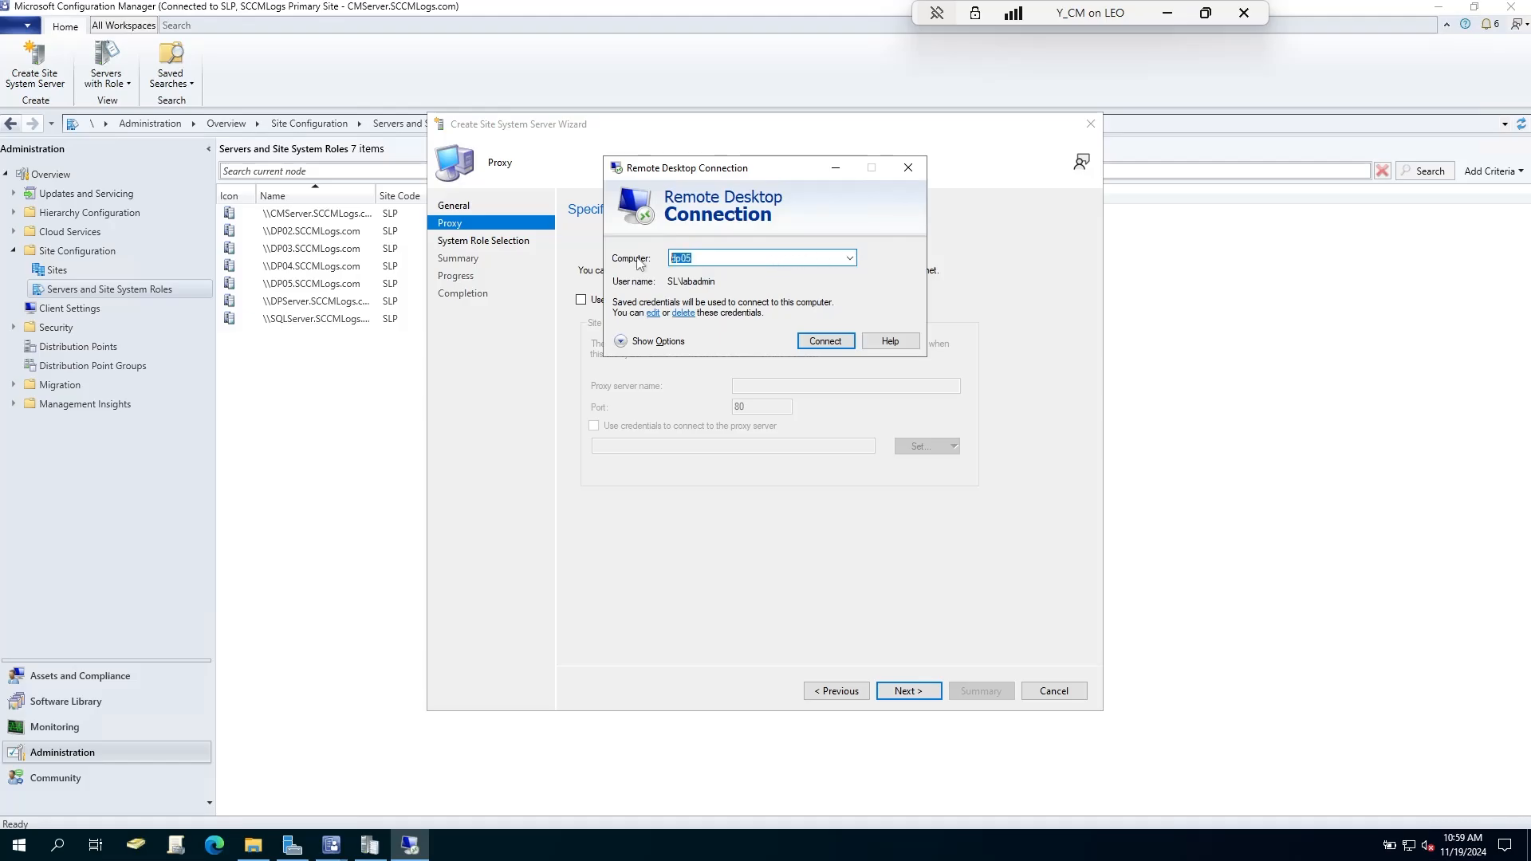
text(su)
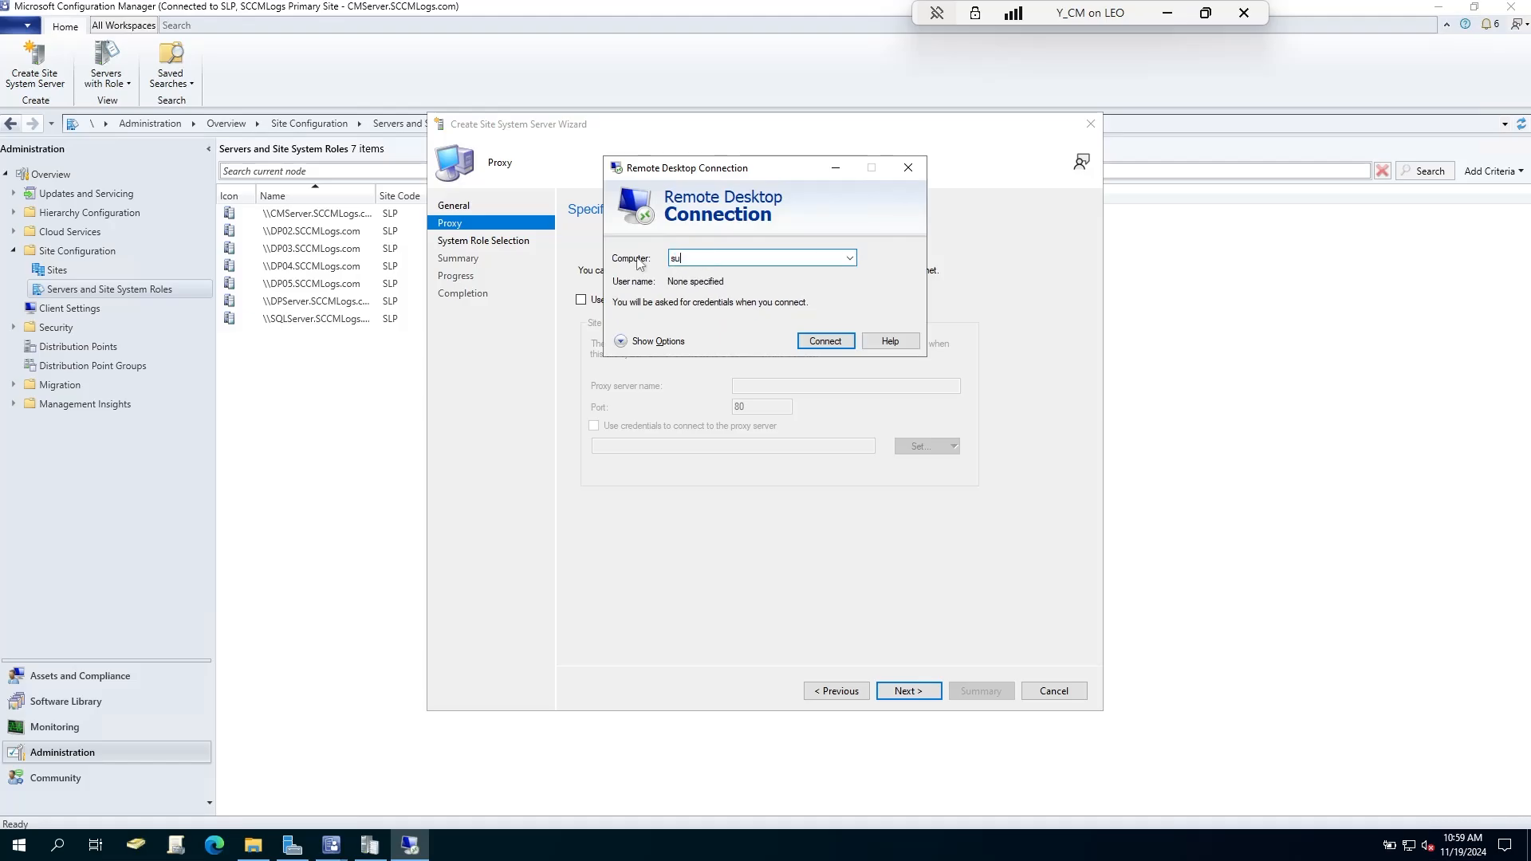
text(pserver)
click(906, 172)
Switch to Hyper-V Manager, connect to the Y_SUP virtual machine and sign in with the administrator account's password
click(1167, 13)
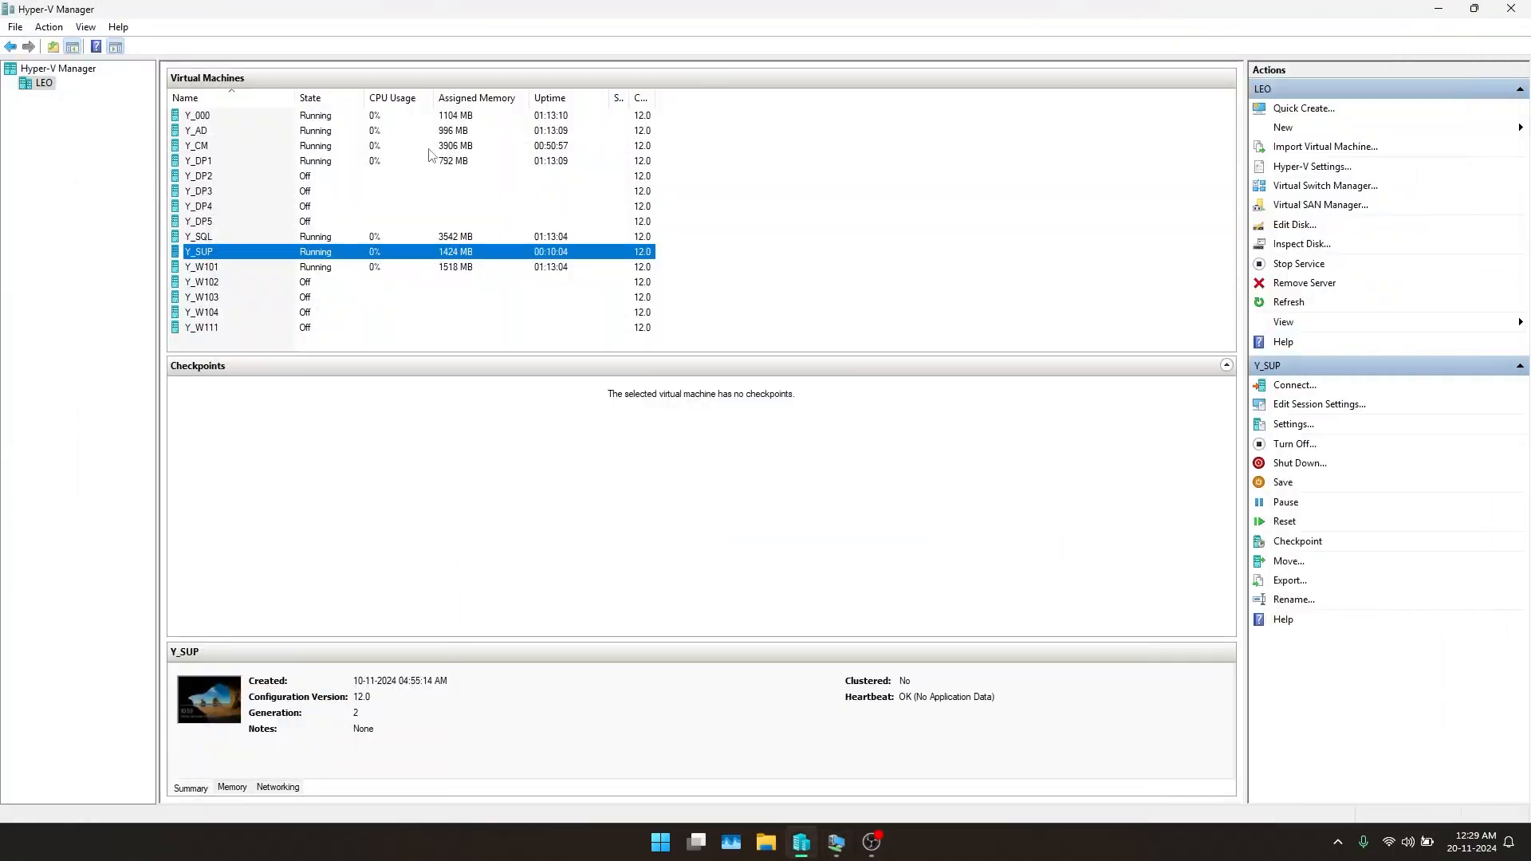
double_click(242, 255)
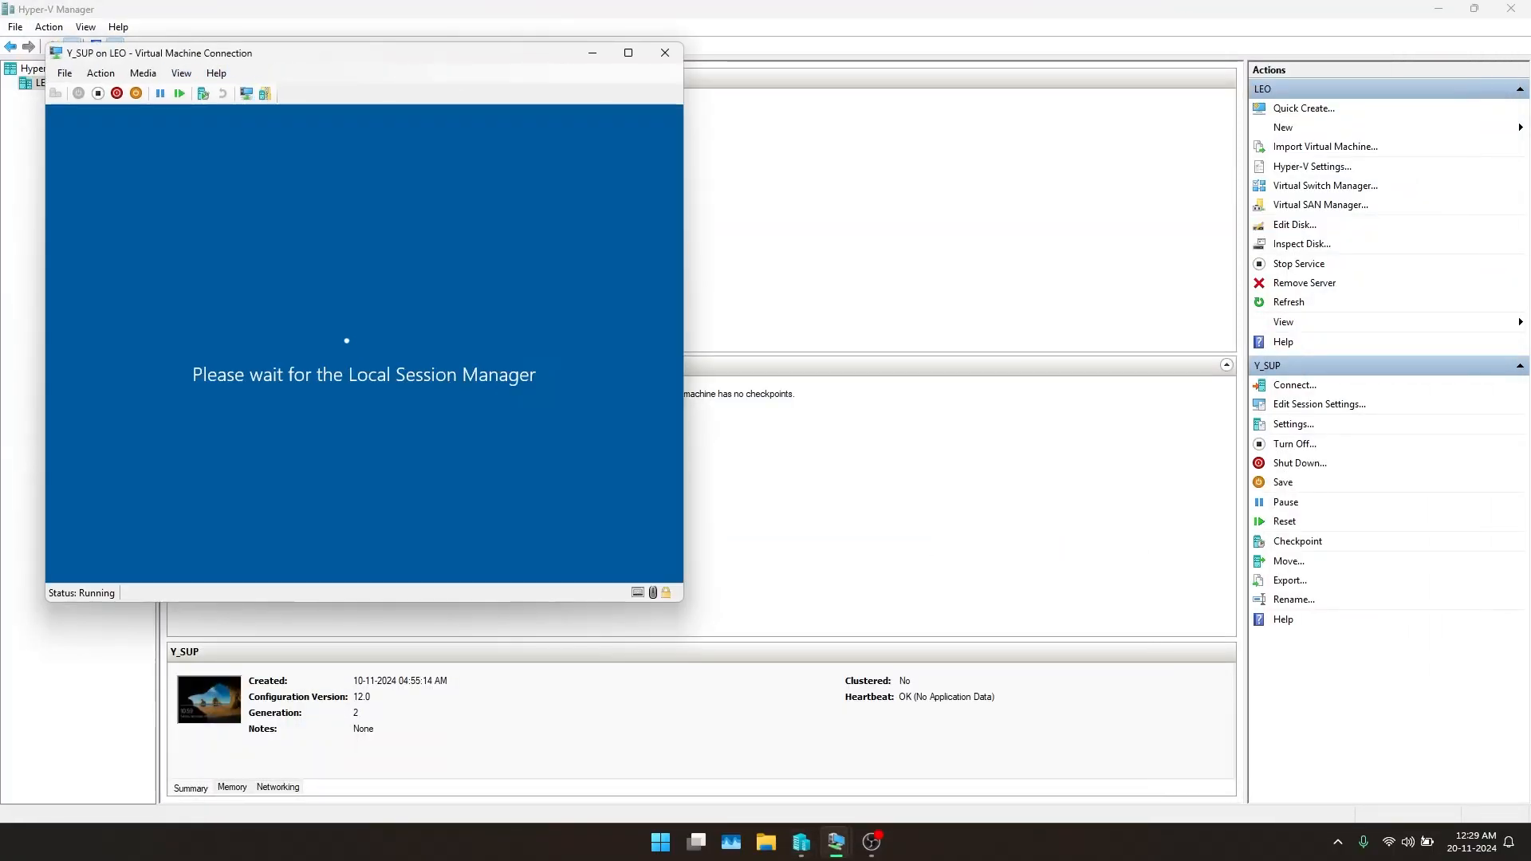
text(••••)
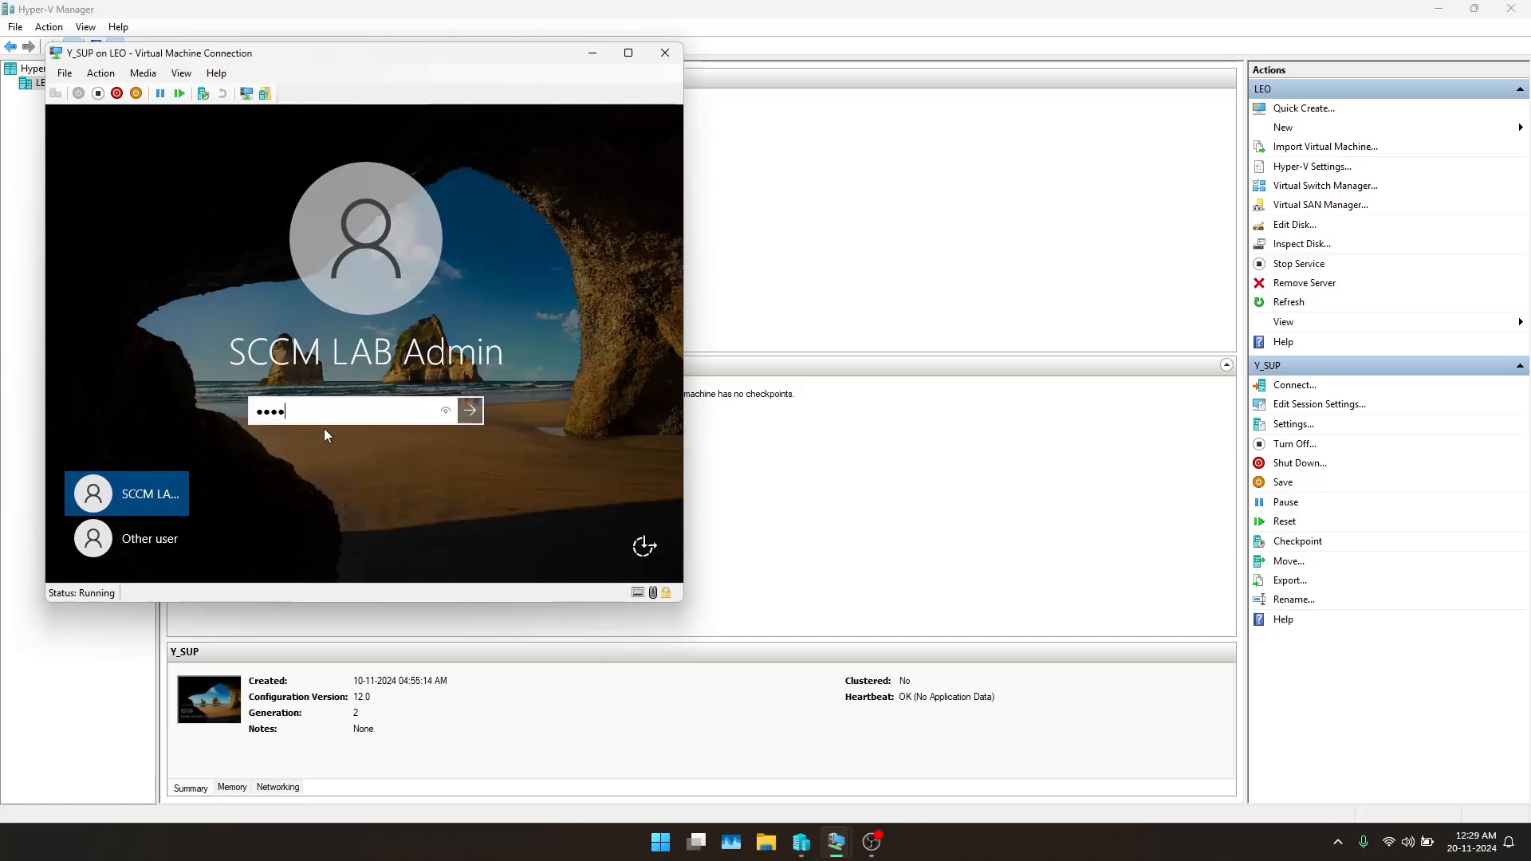
text(•••••)
key(Return)
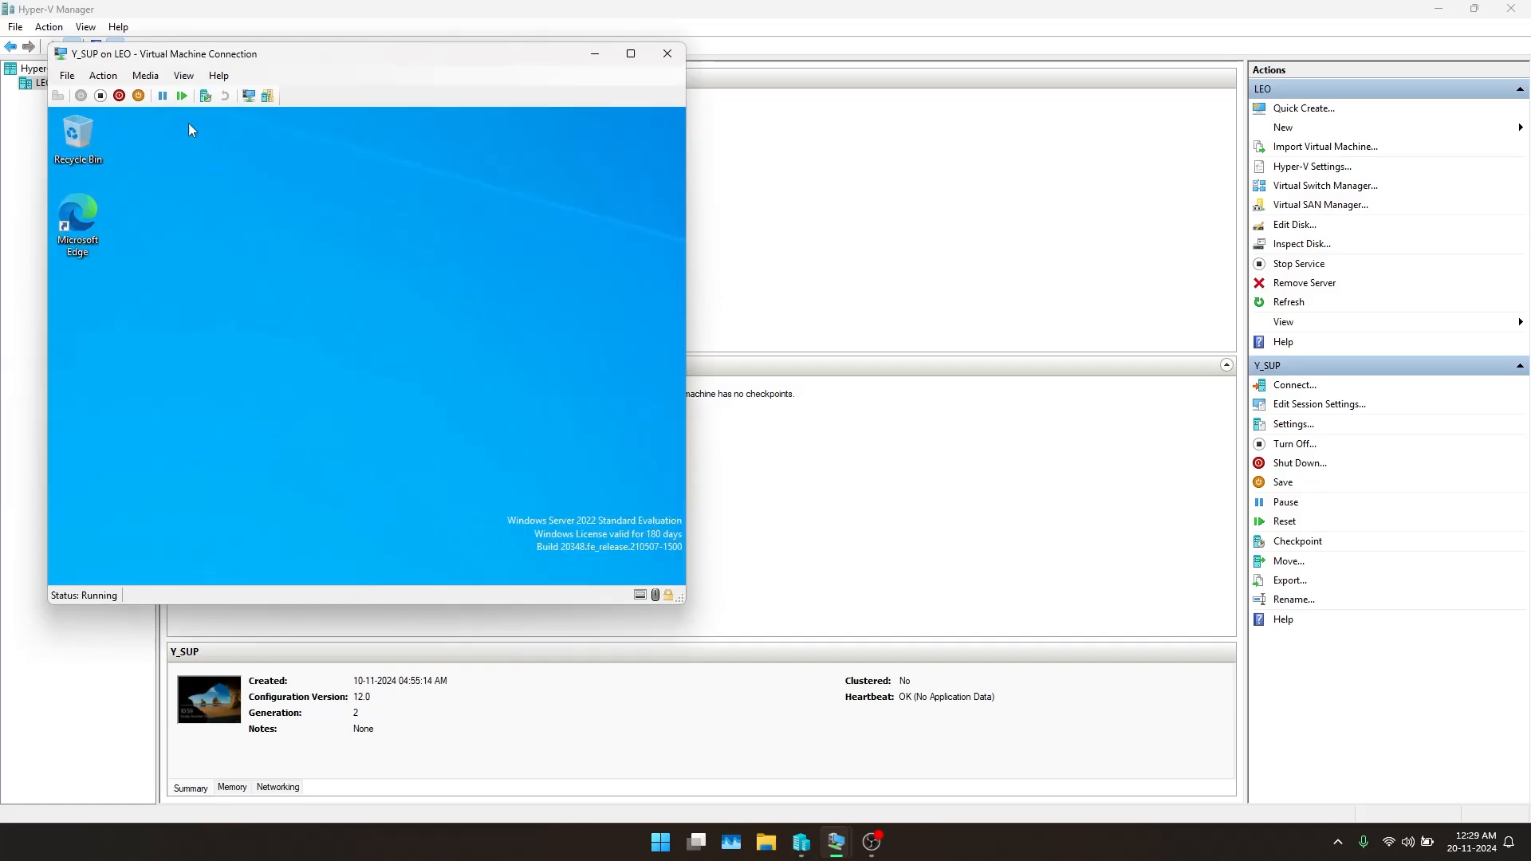
Run lusrmgr.msc on the Y_SUP machine to open Local Users and Groups
right_click(67, 569)
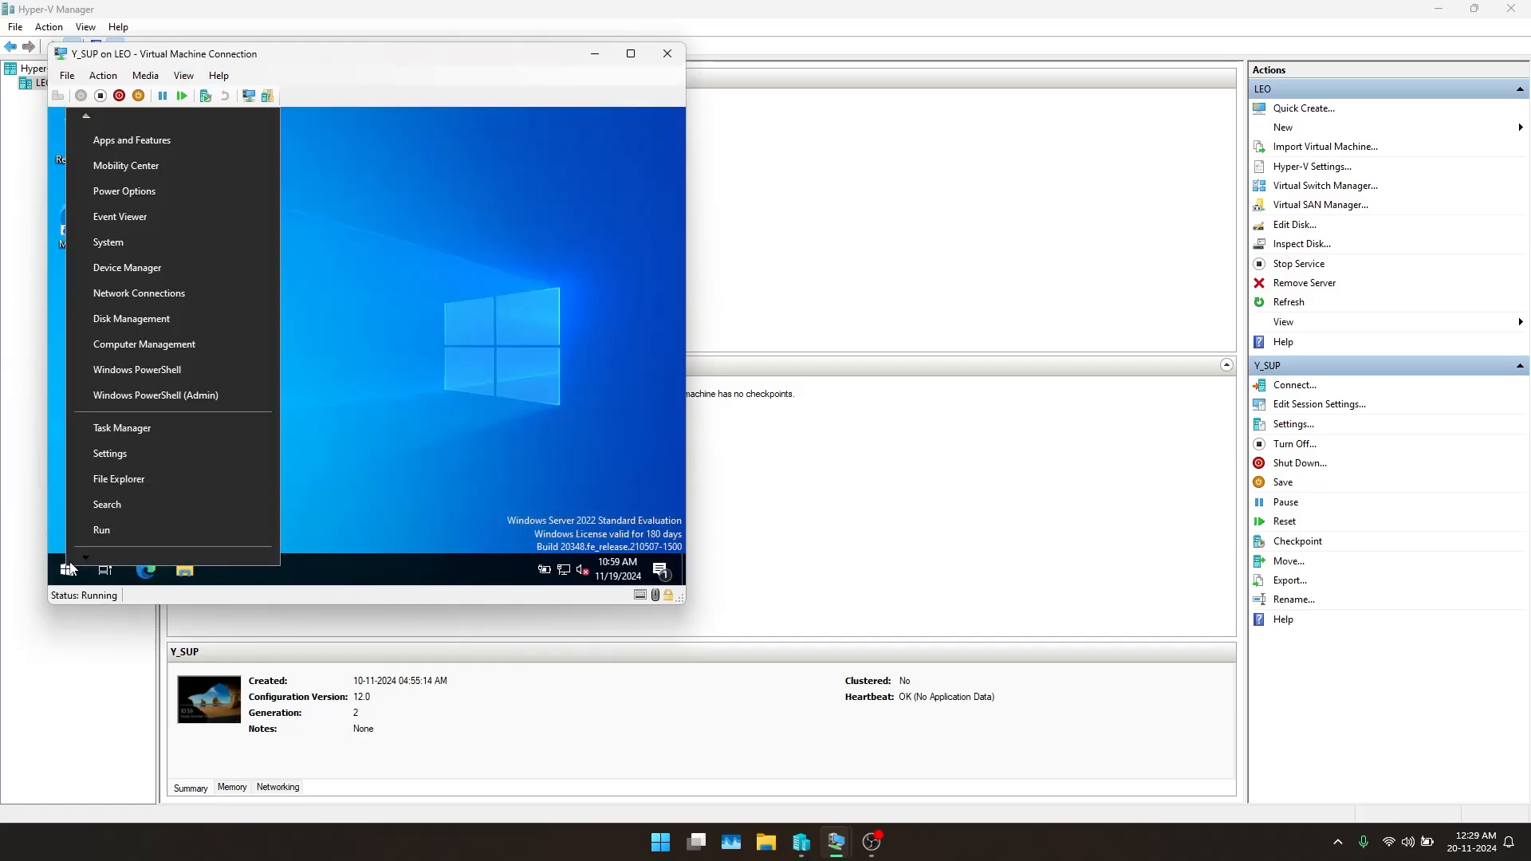
click(116, 531)
text(lus)
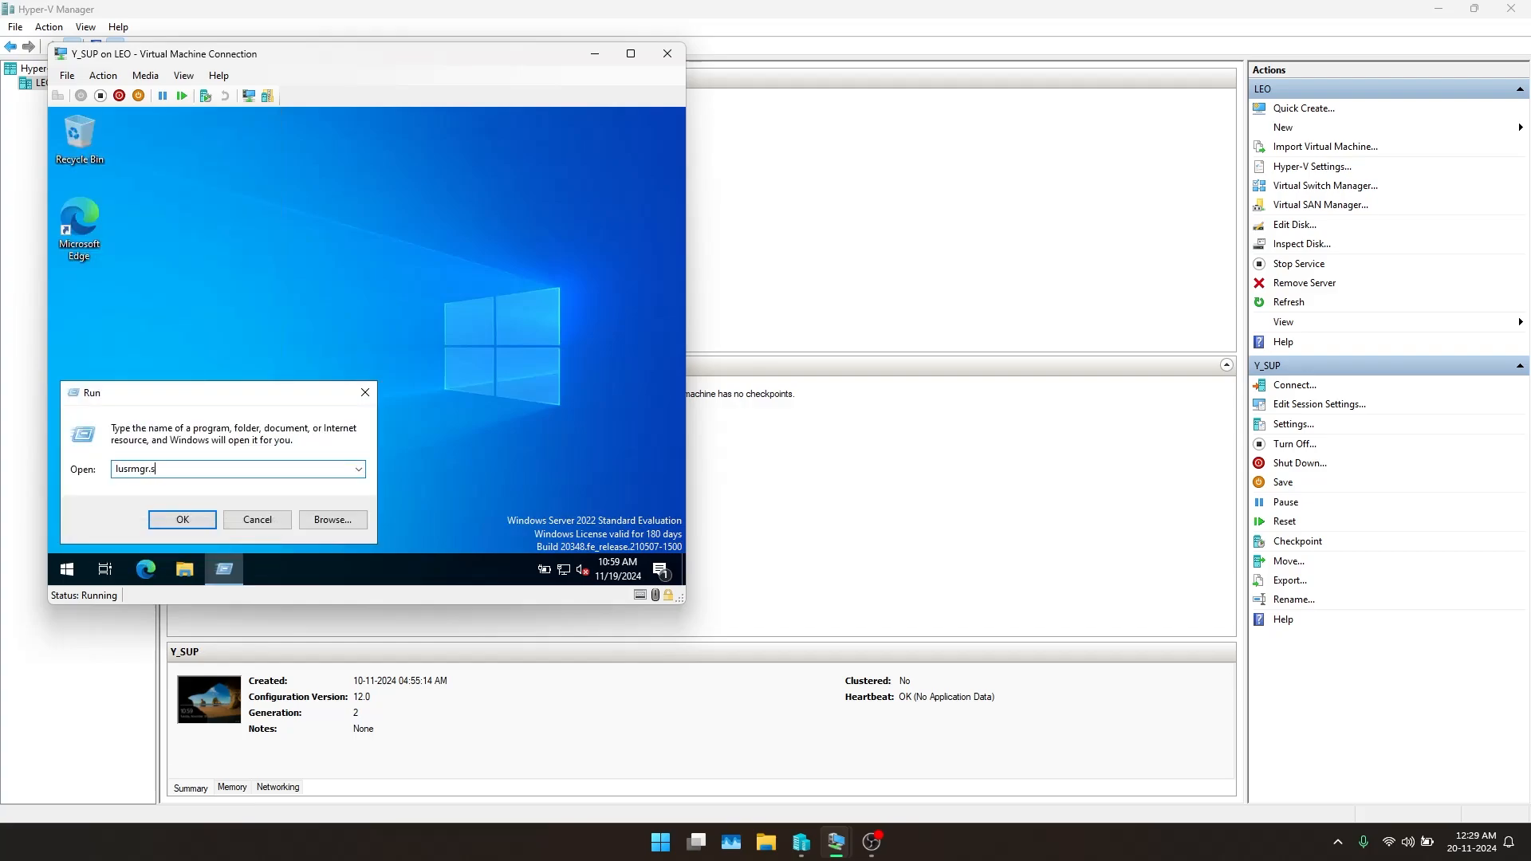
text(rmgr.ms)
key(BackSpace)
text(msc)
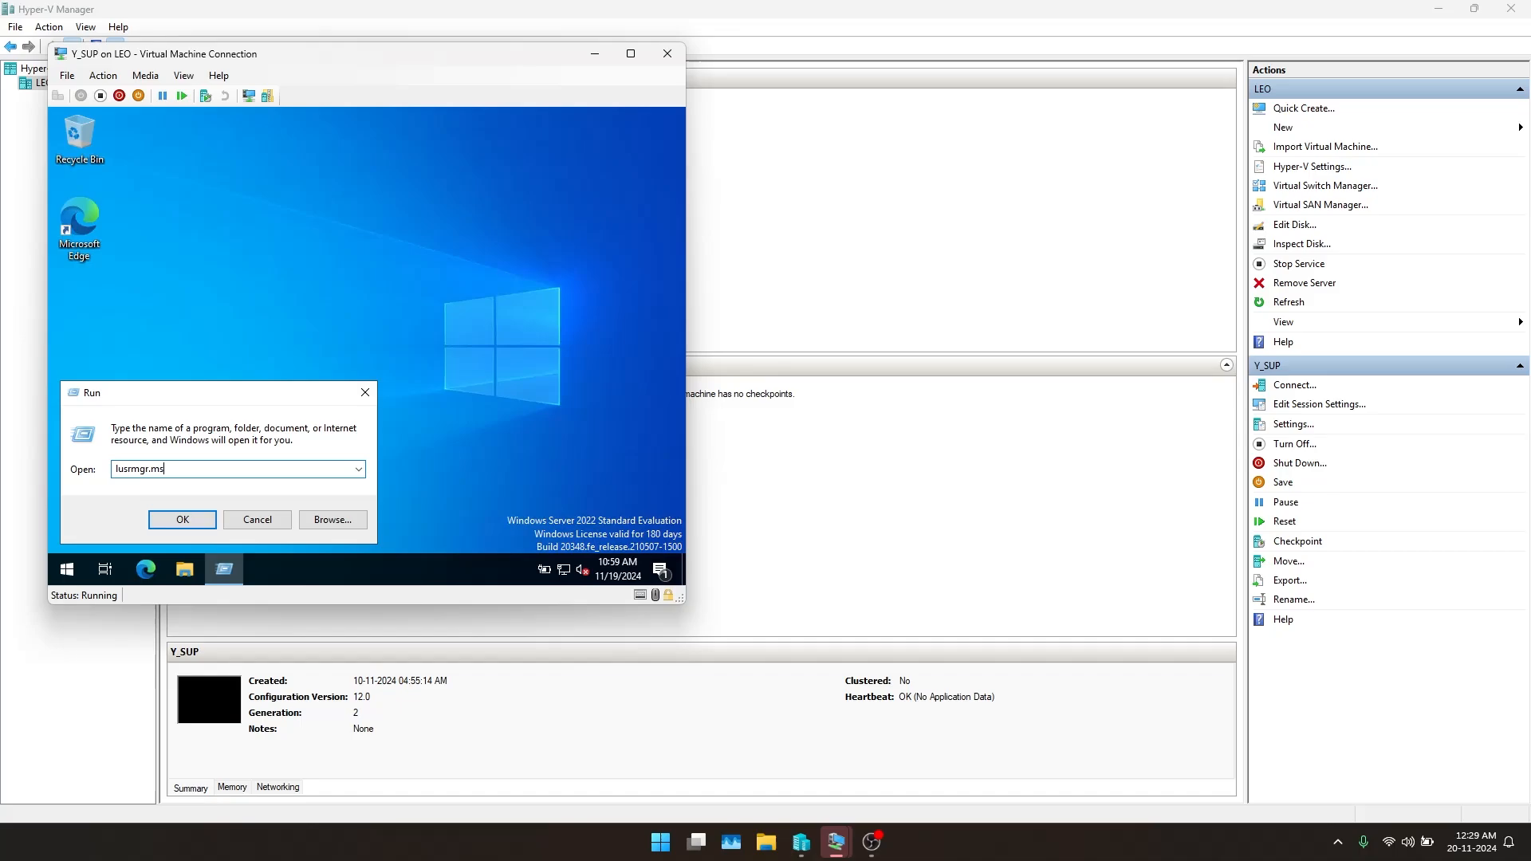
key(Return)
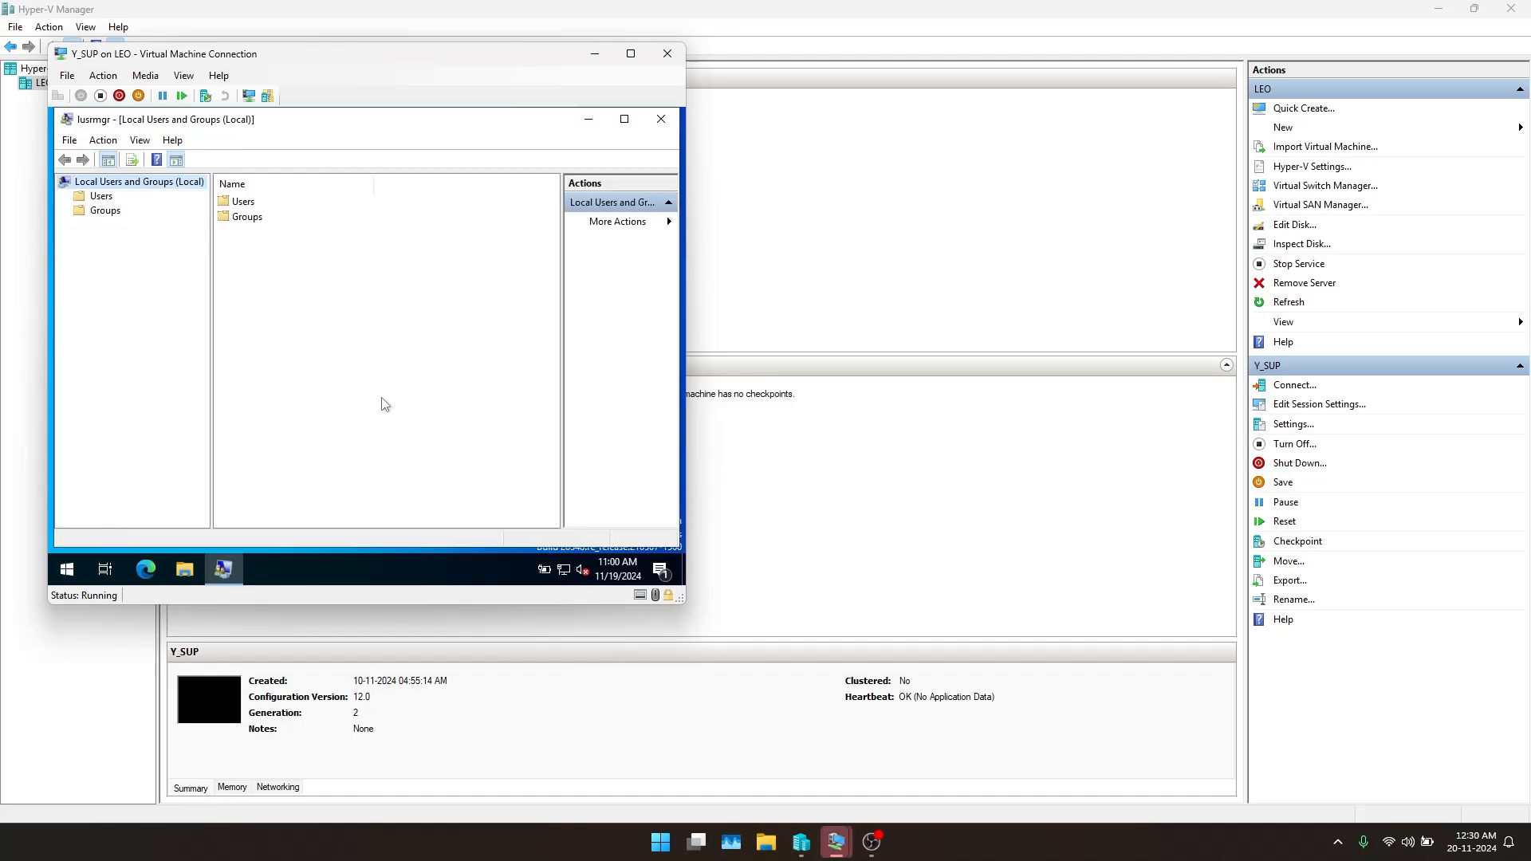
Add the CMSERVER computer account to the local Administrators group, including Computers in the object types searched
double_click(275, 227)
double_click(264, 217)
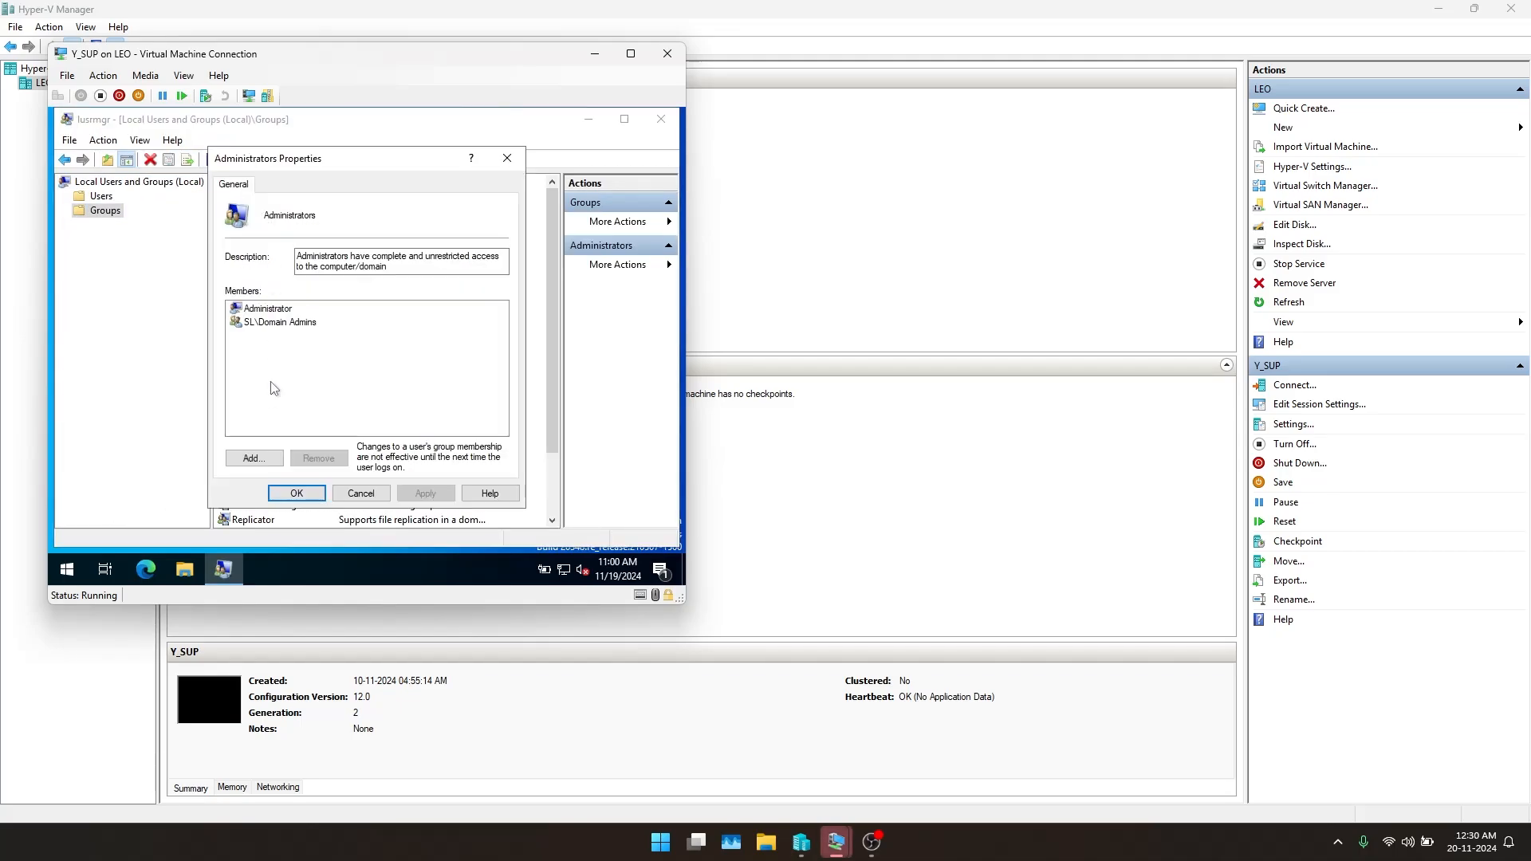
click(254, 458)
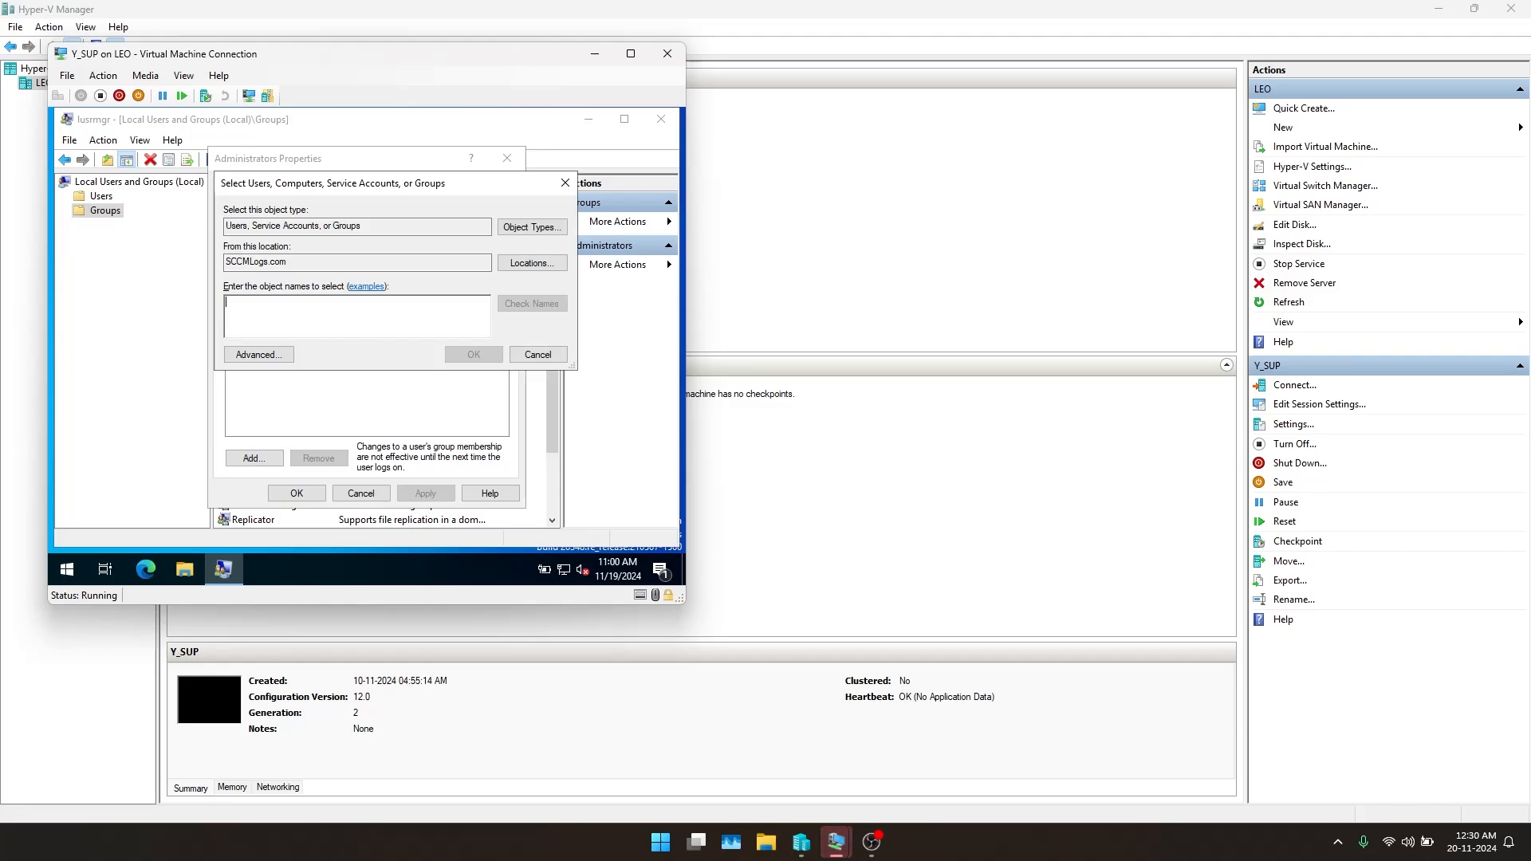
text(cm)
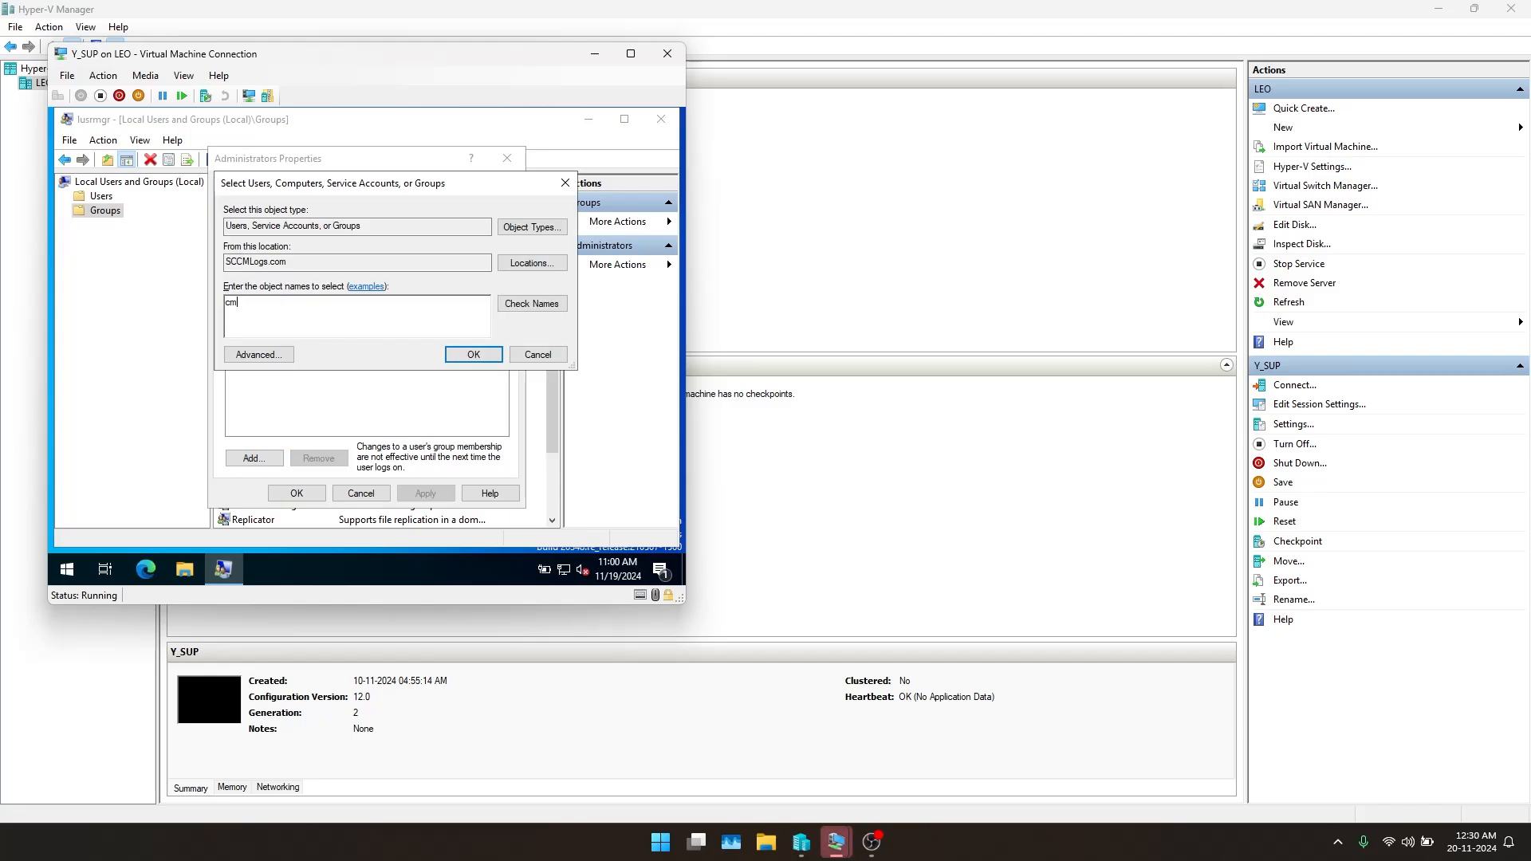
text(server)
click(531, 227)
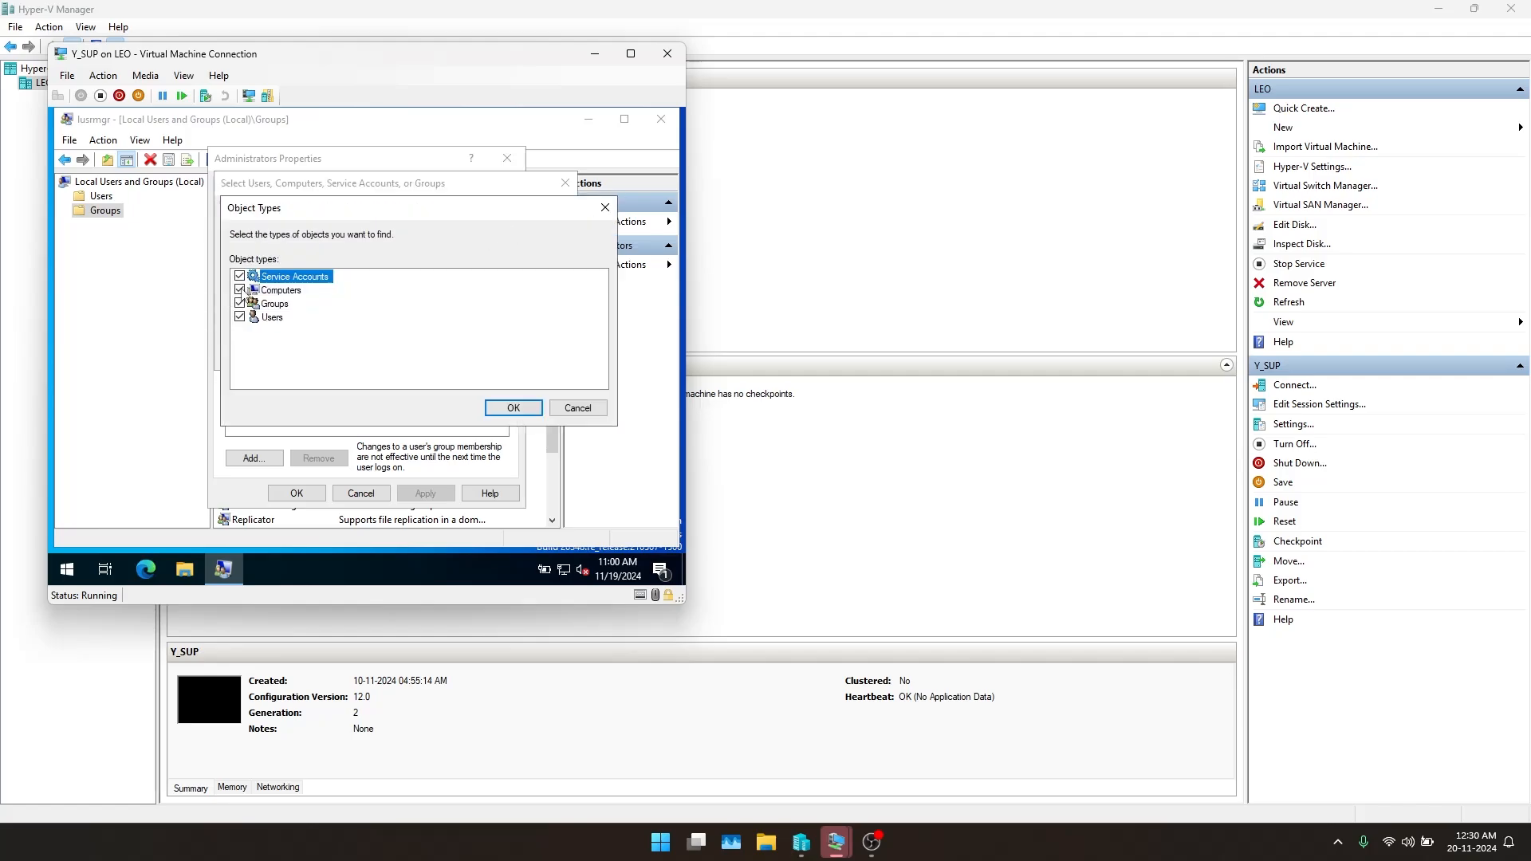
click(513, 407)
click(512, 307)
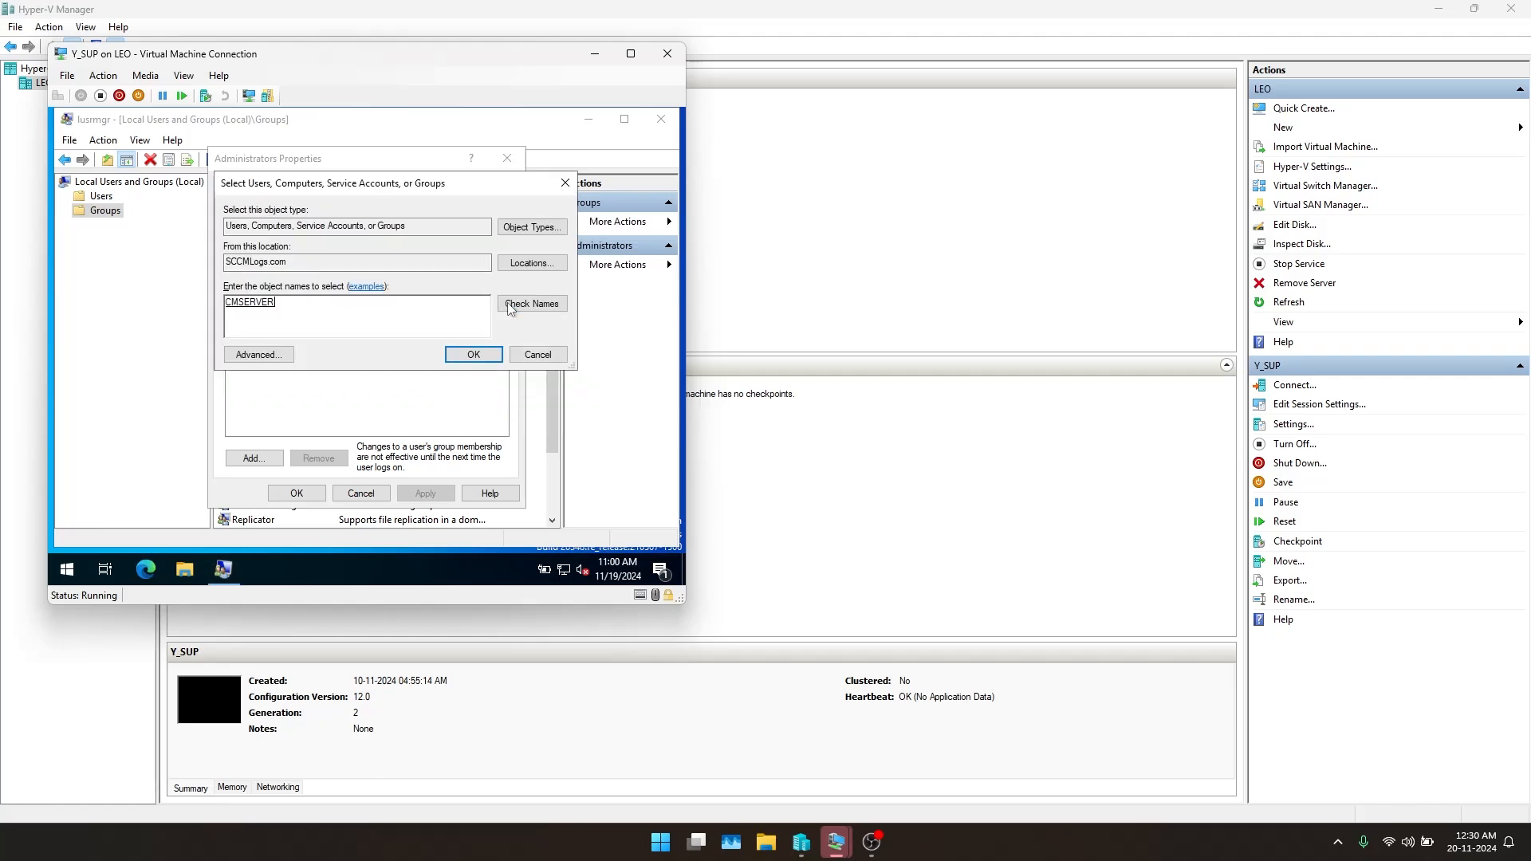
click(455, 354)
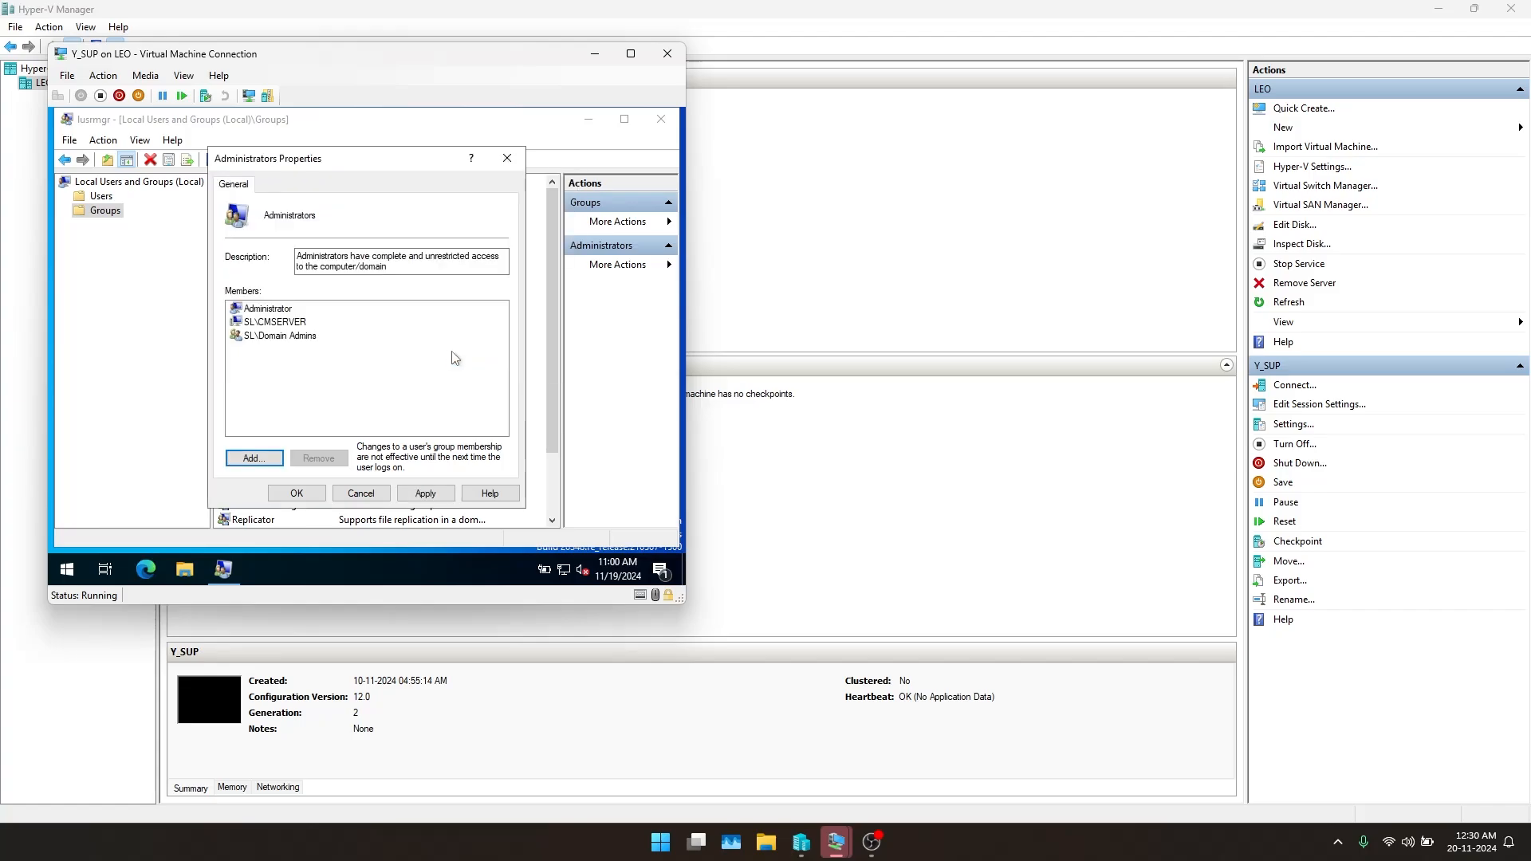
Add the labadmin domain account to the local Administrators group's members
click(253, 458)
text(l)
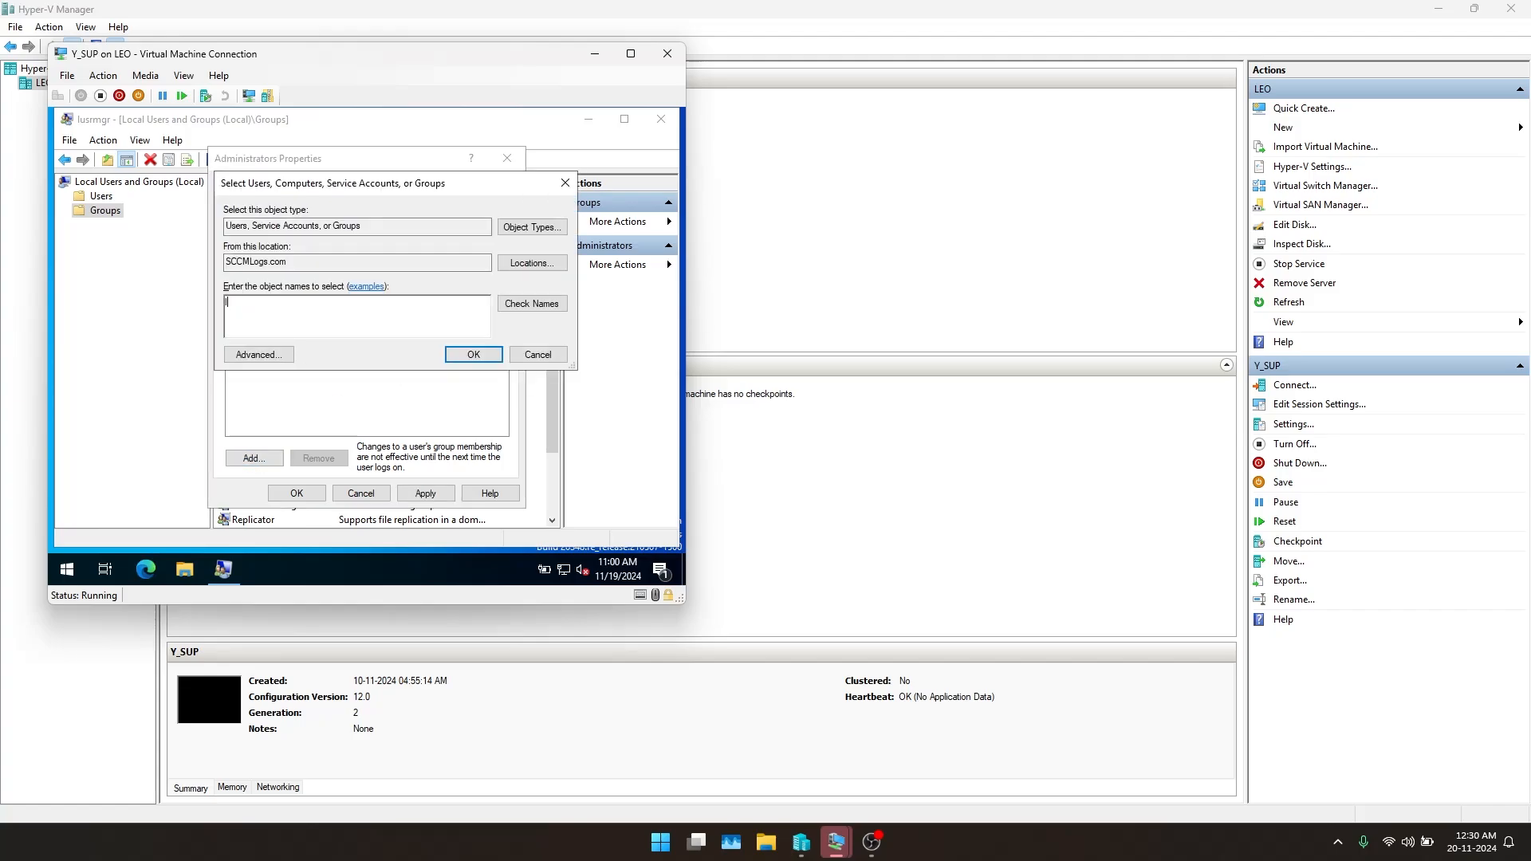
text(abadmin)
key(Tab)
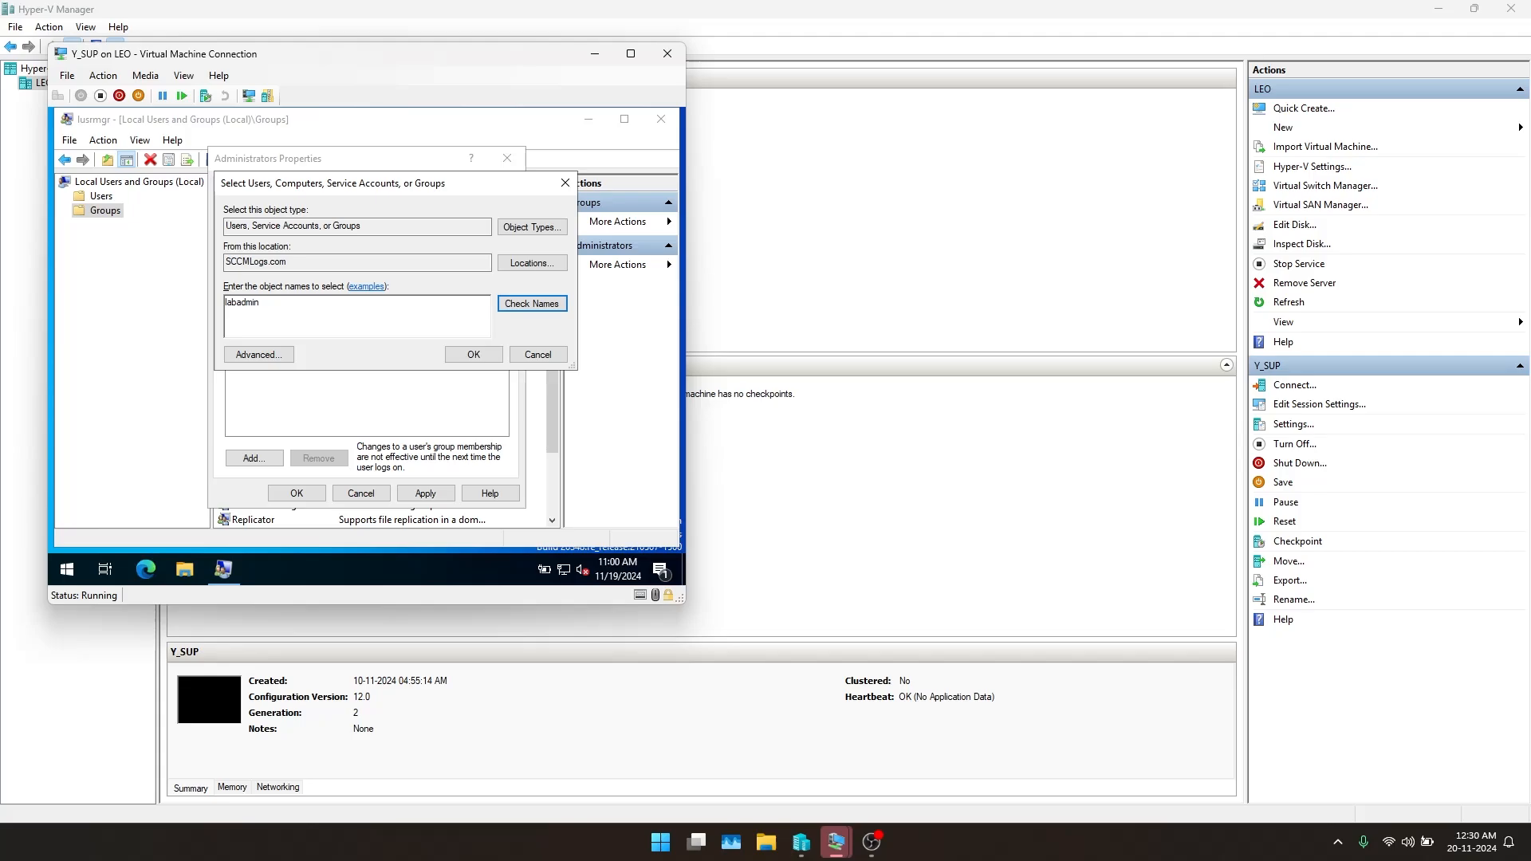
key(Return)
key(Return)
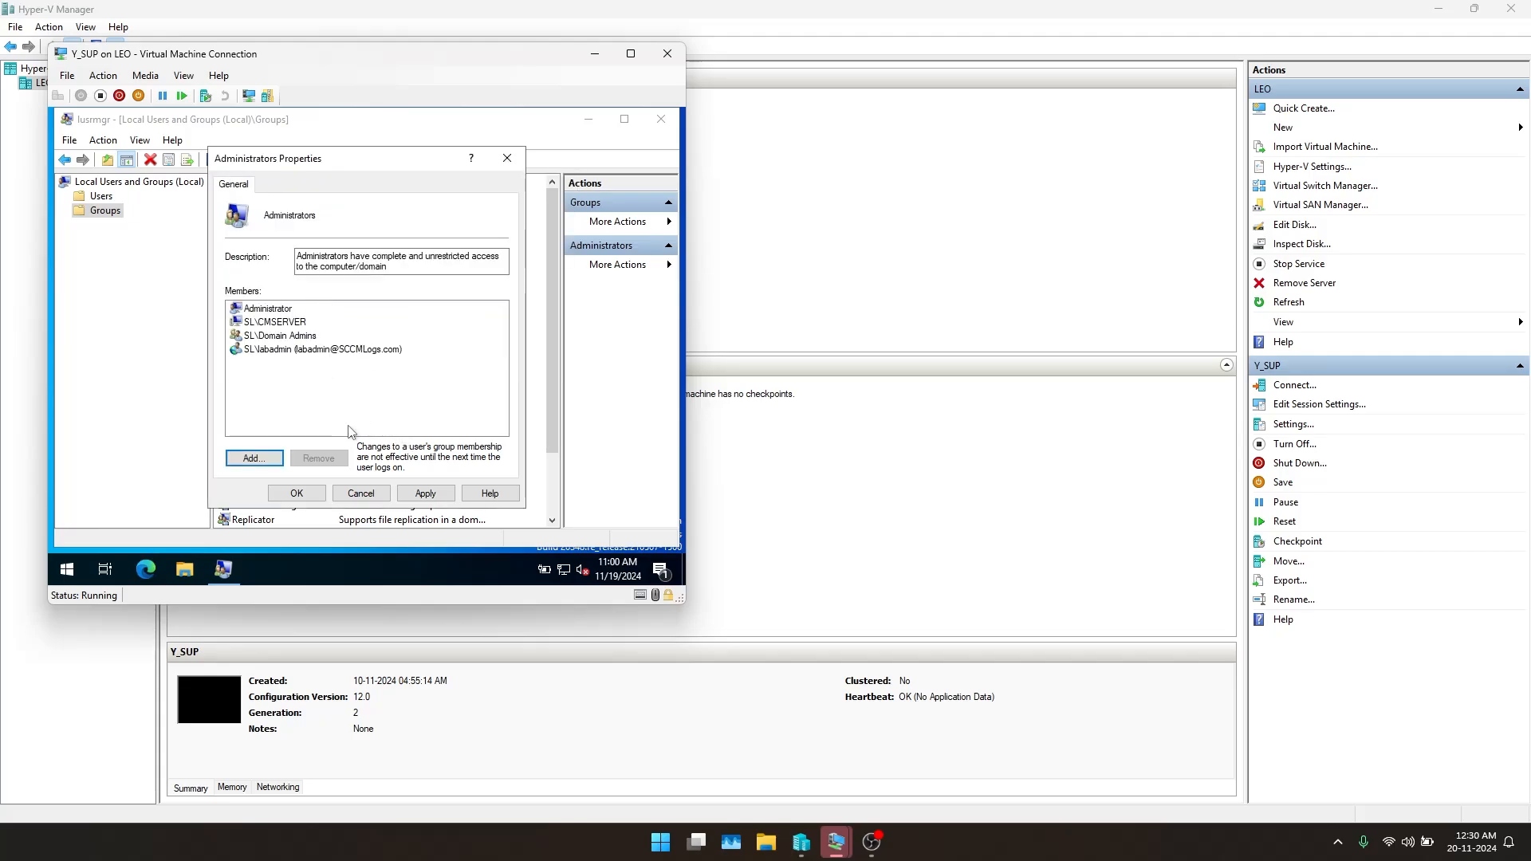
Apply the Administrators group membership changes and close Local Users and Groups
click(272, 324)
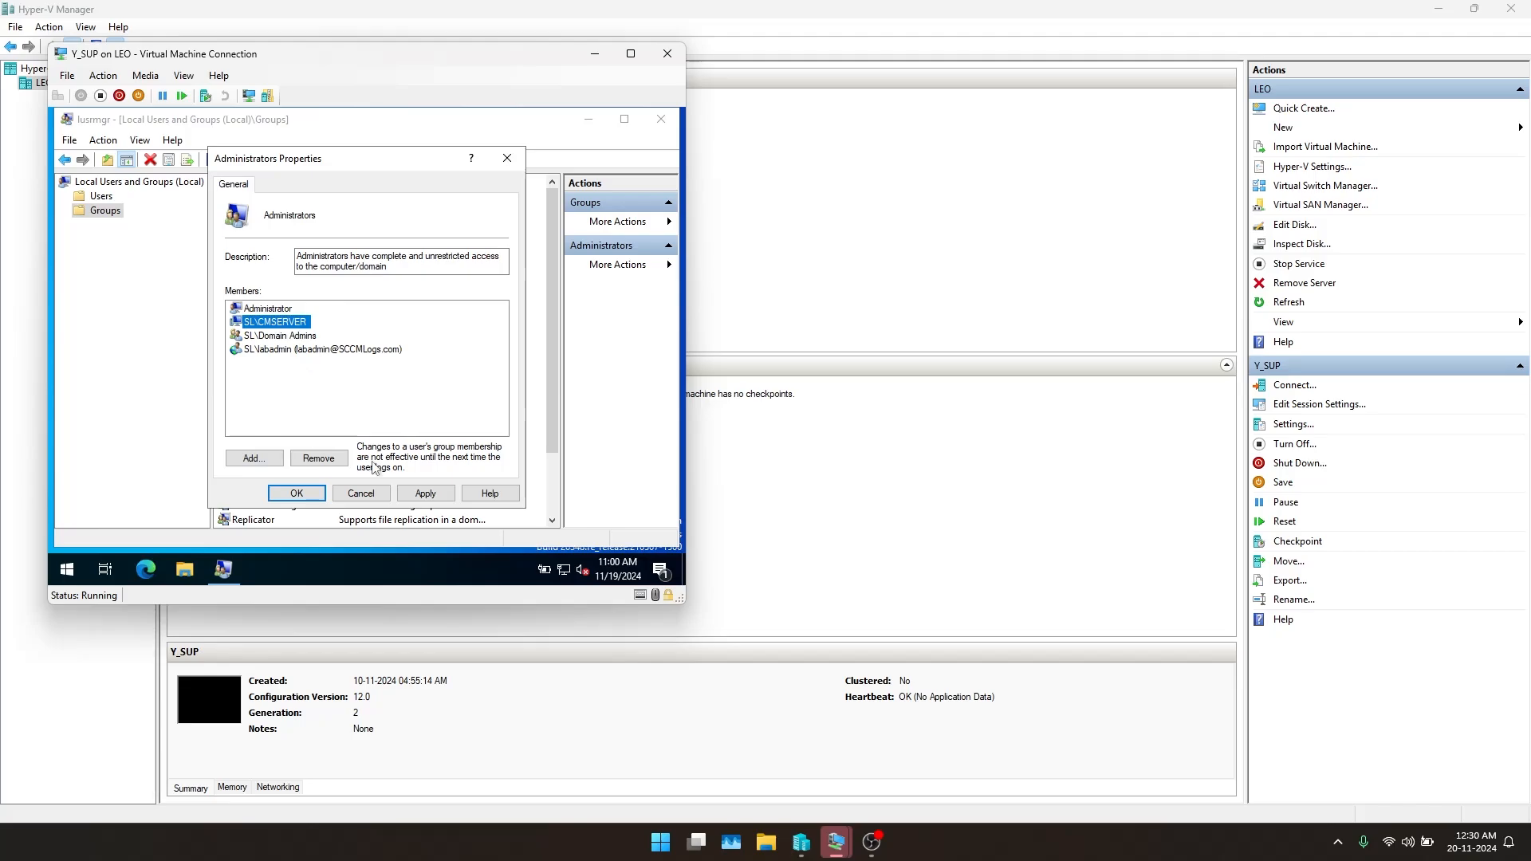
click(426, 494)
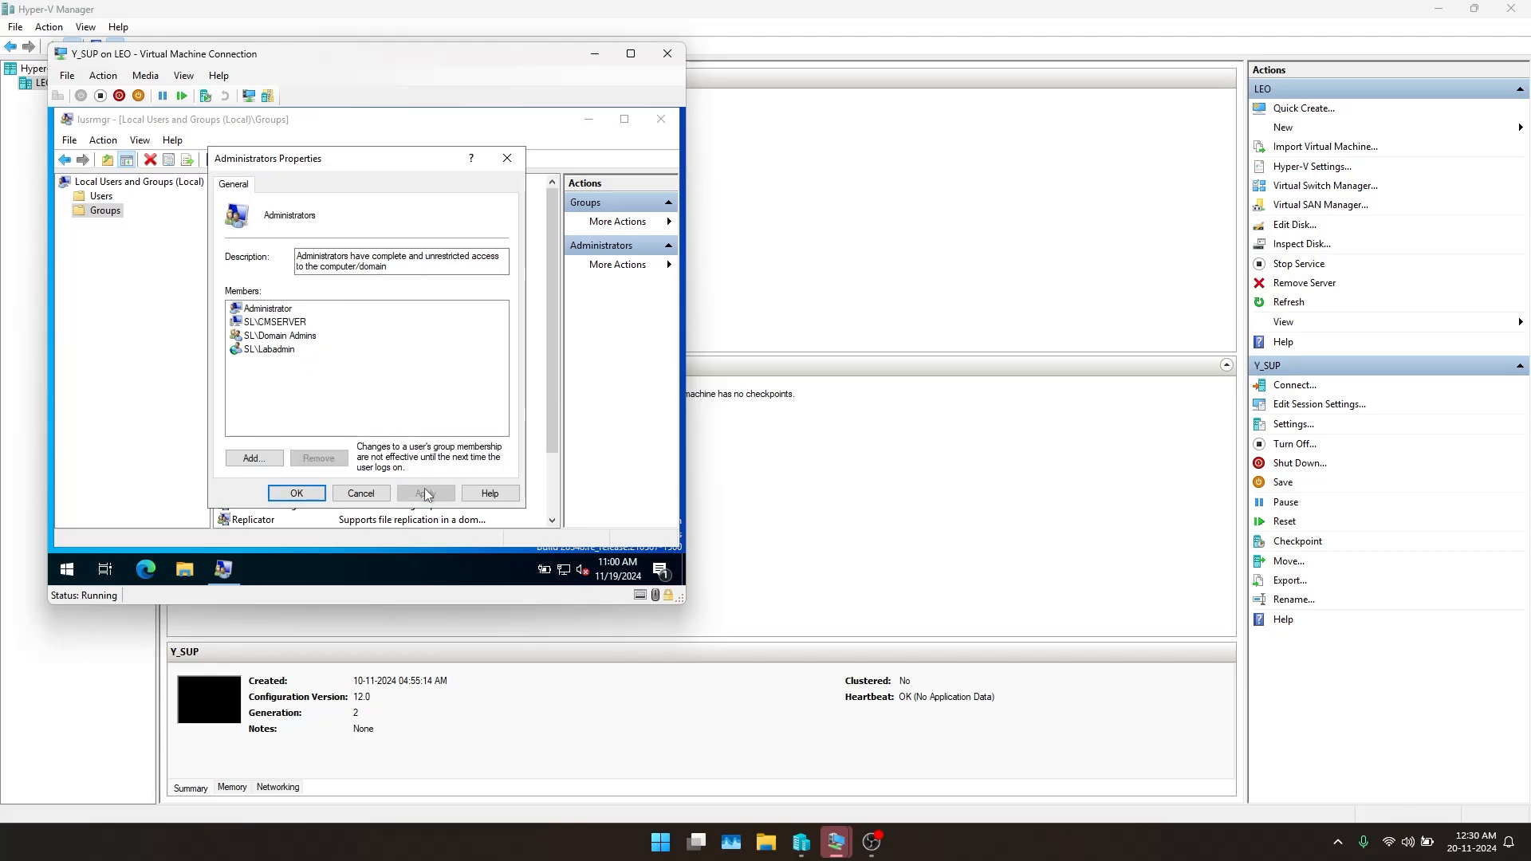
click(297, 493)
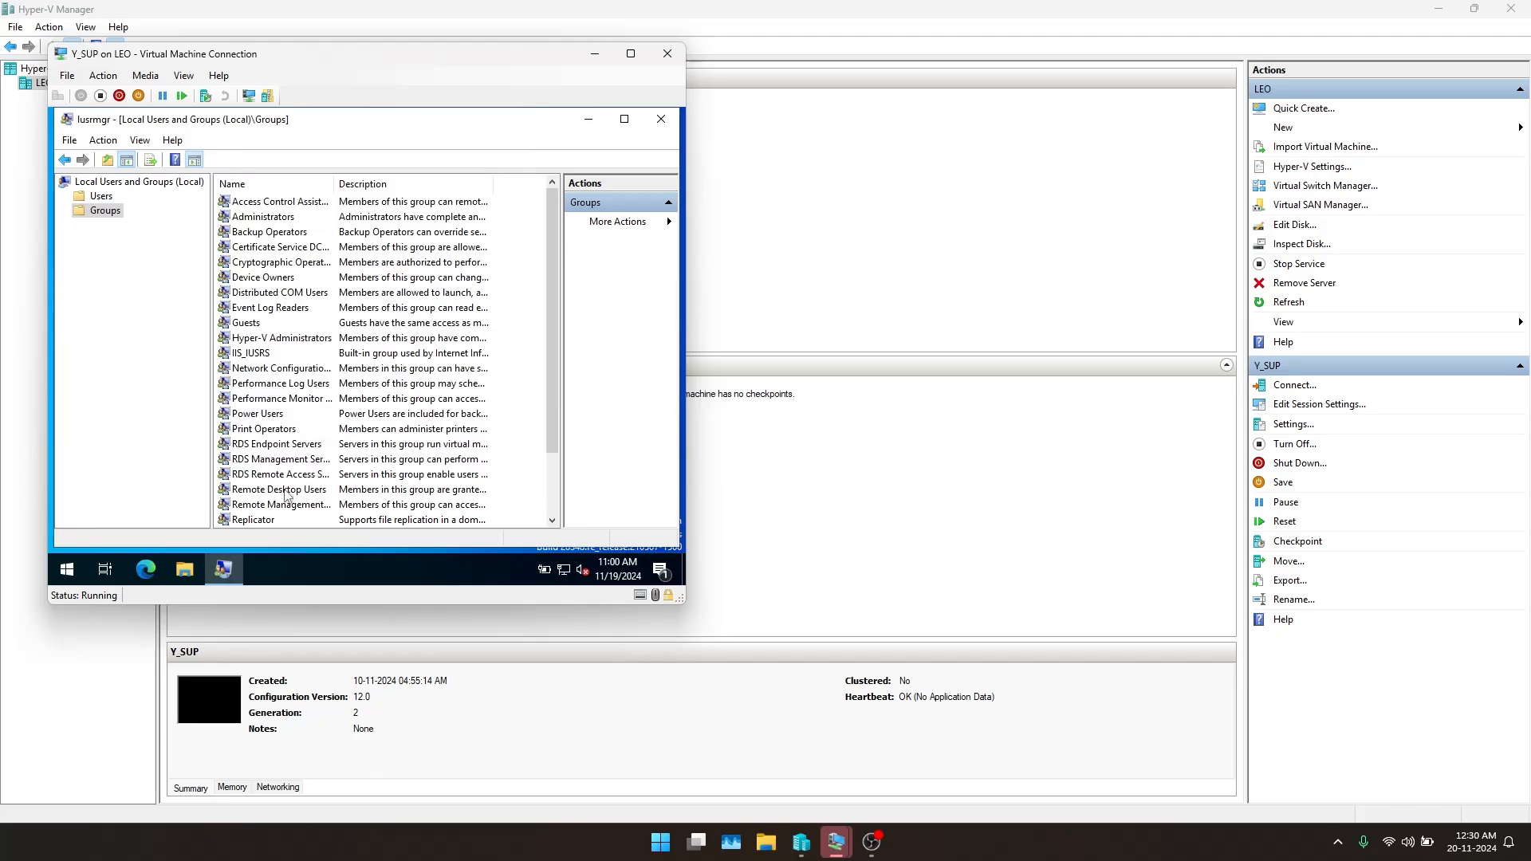
click(661, 119)
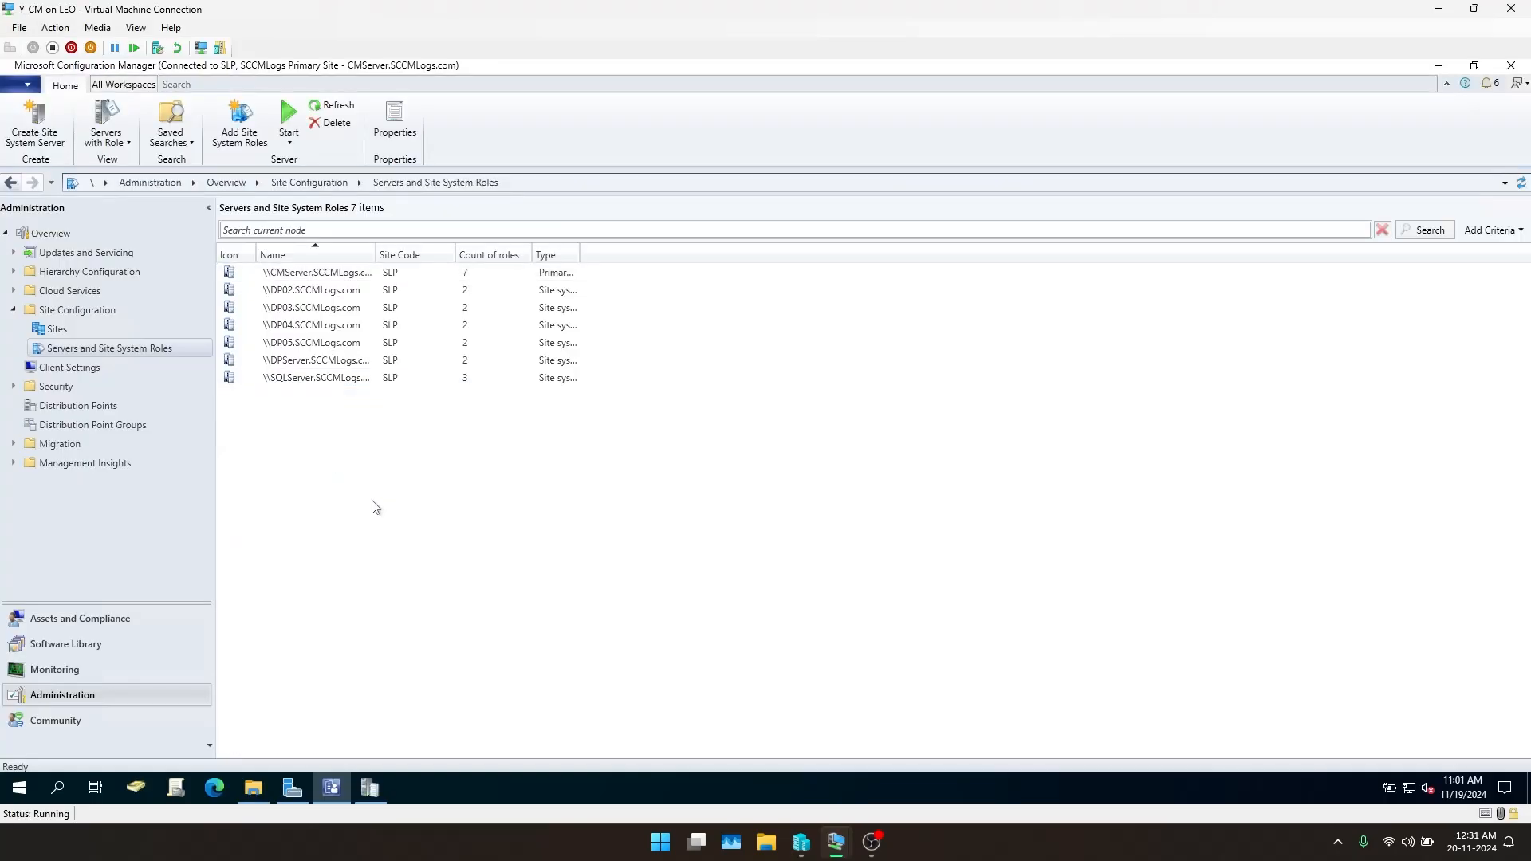
Start creating a site system server and choose SUPSERVER.SCCMLogs.com by looking up "sup" in the domain
right_click(375, 507)
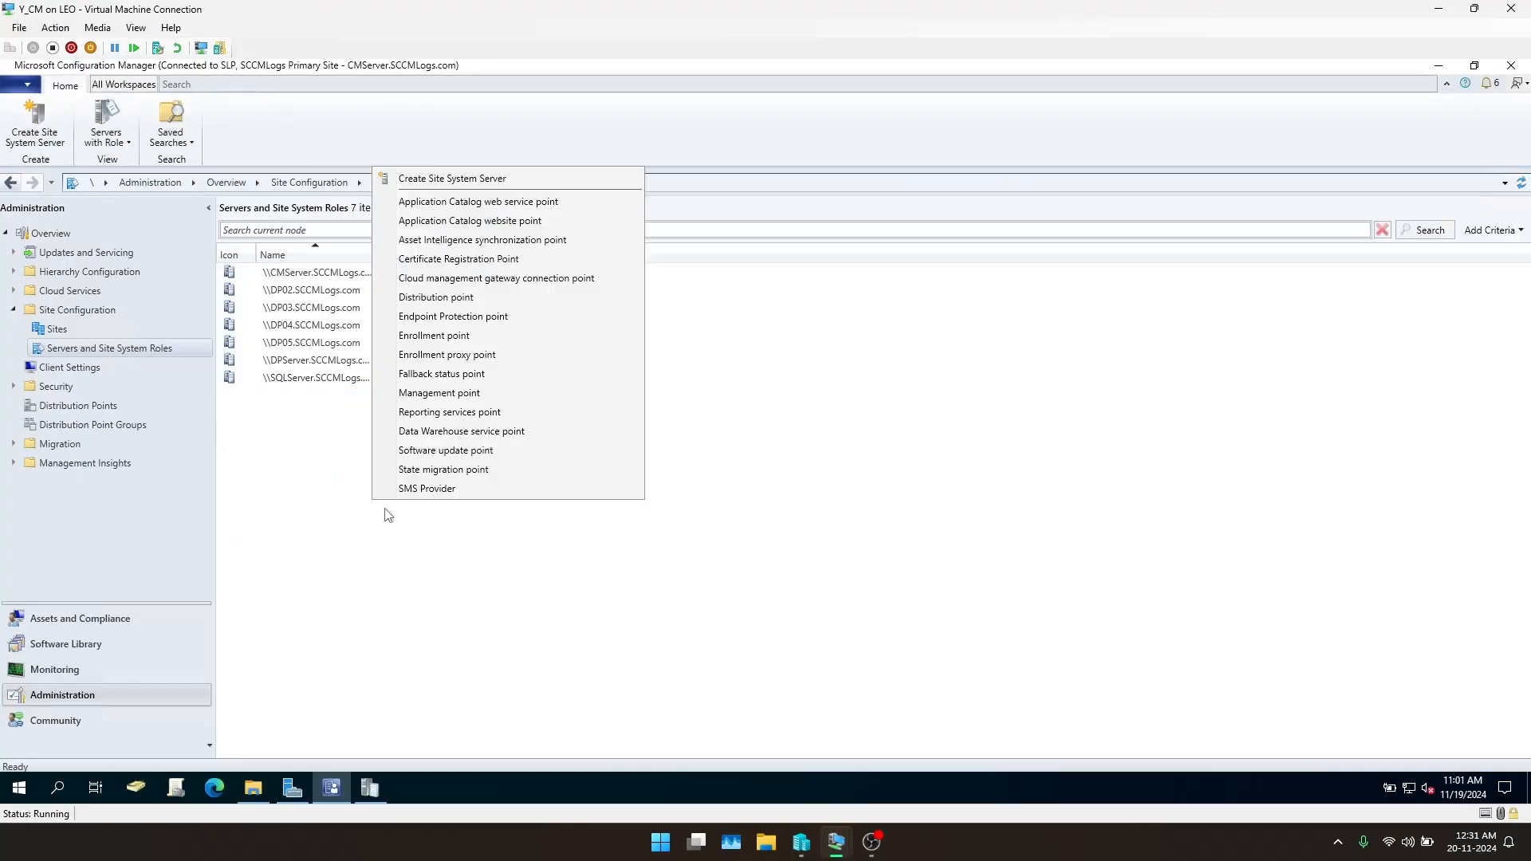
click(469, 184)
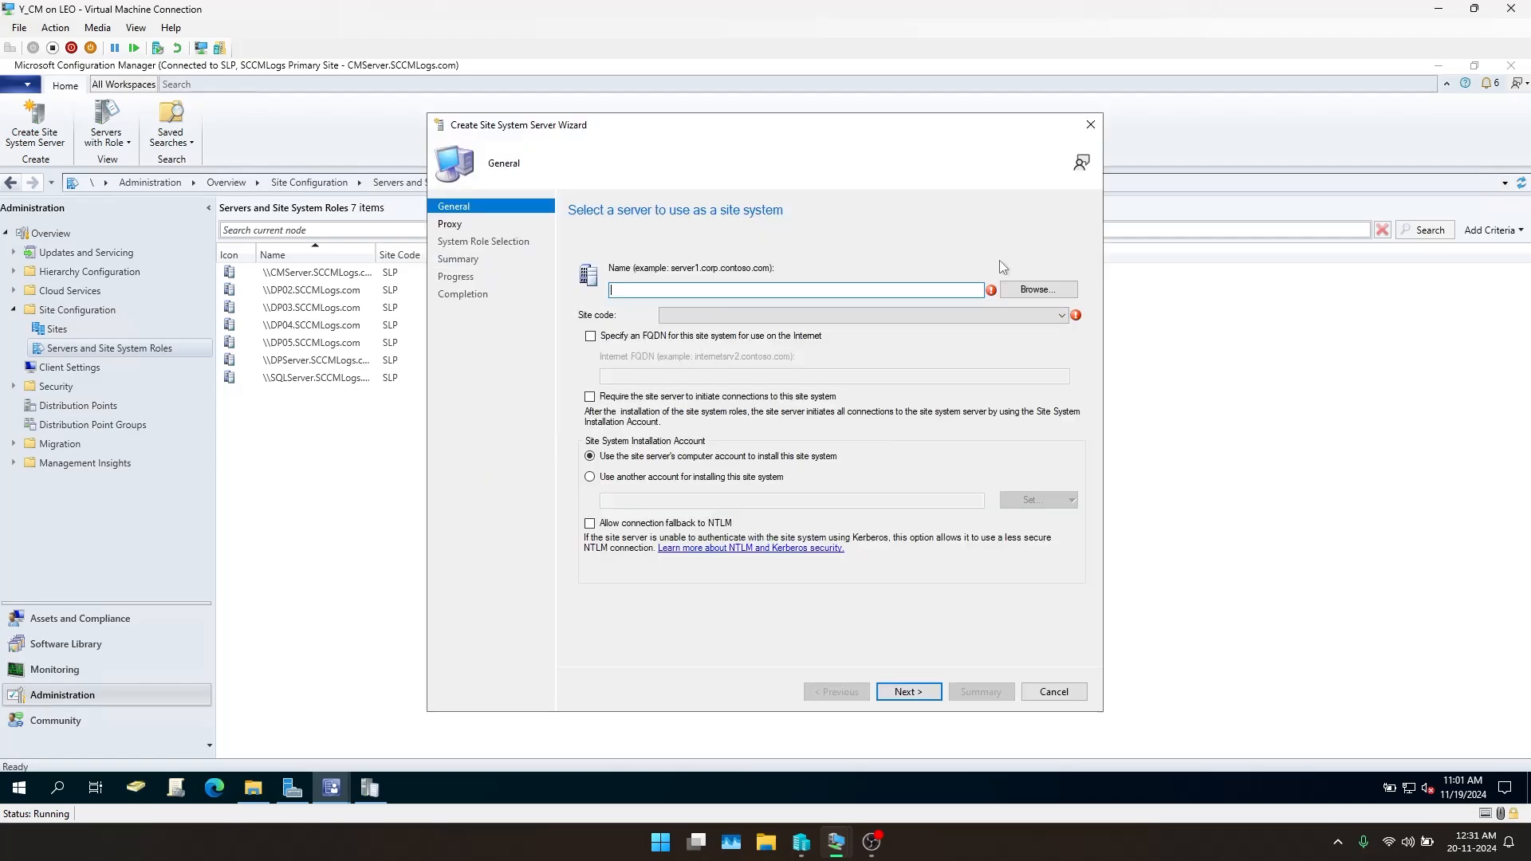
click(1037, 289)
text(sup)
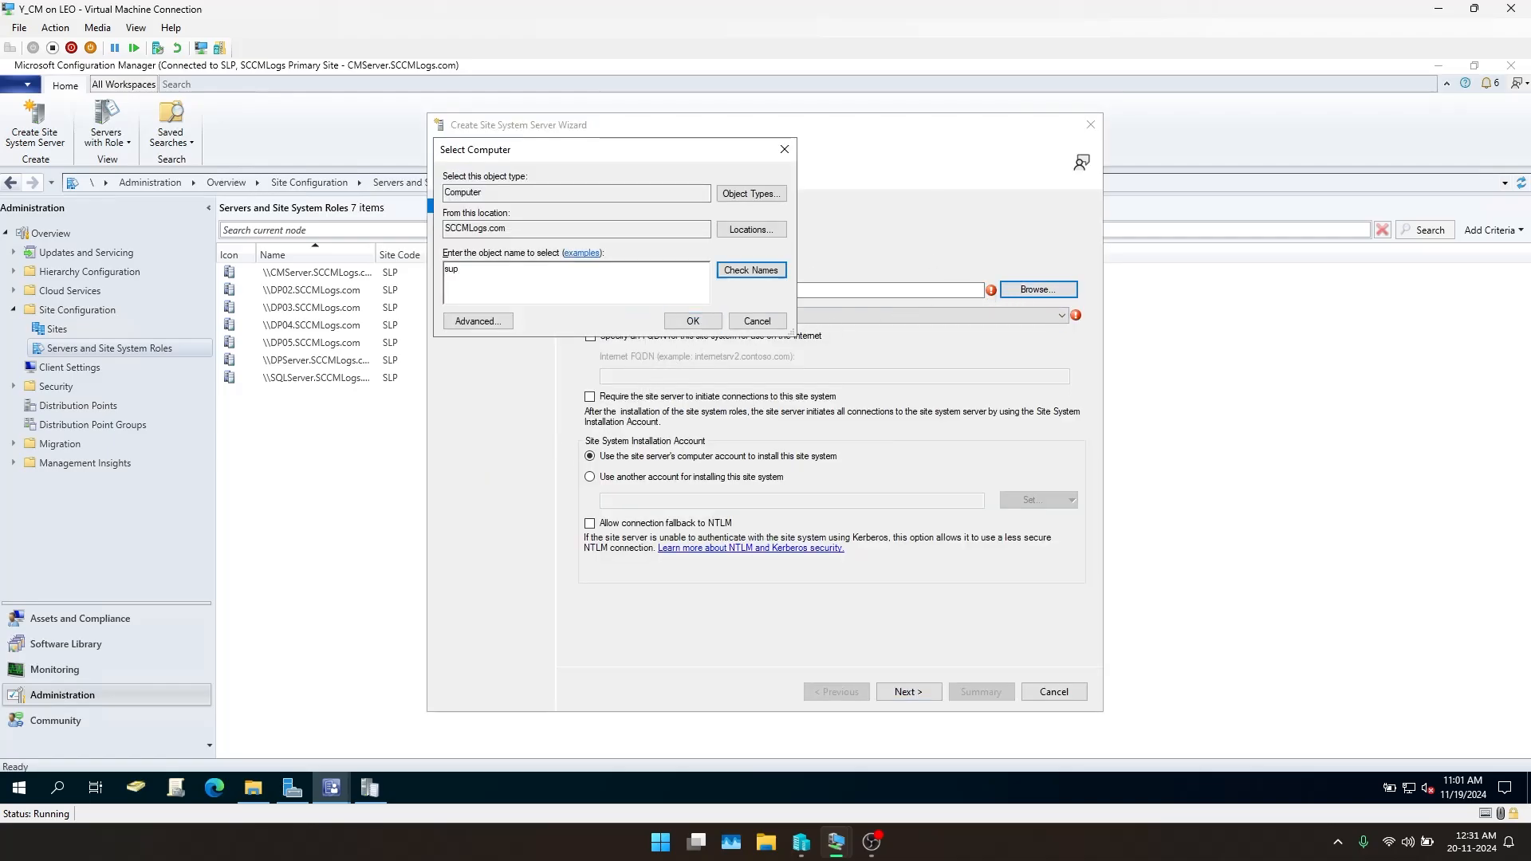
key(Return)
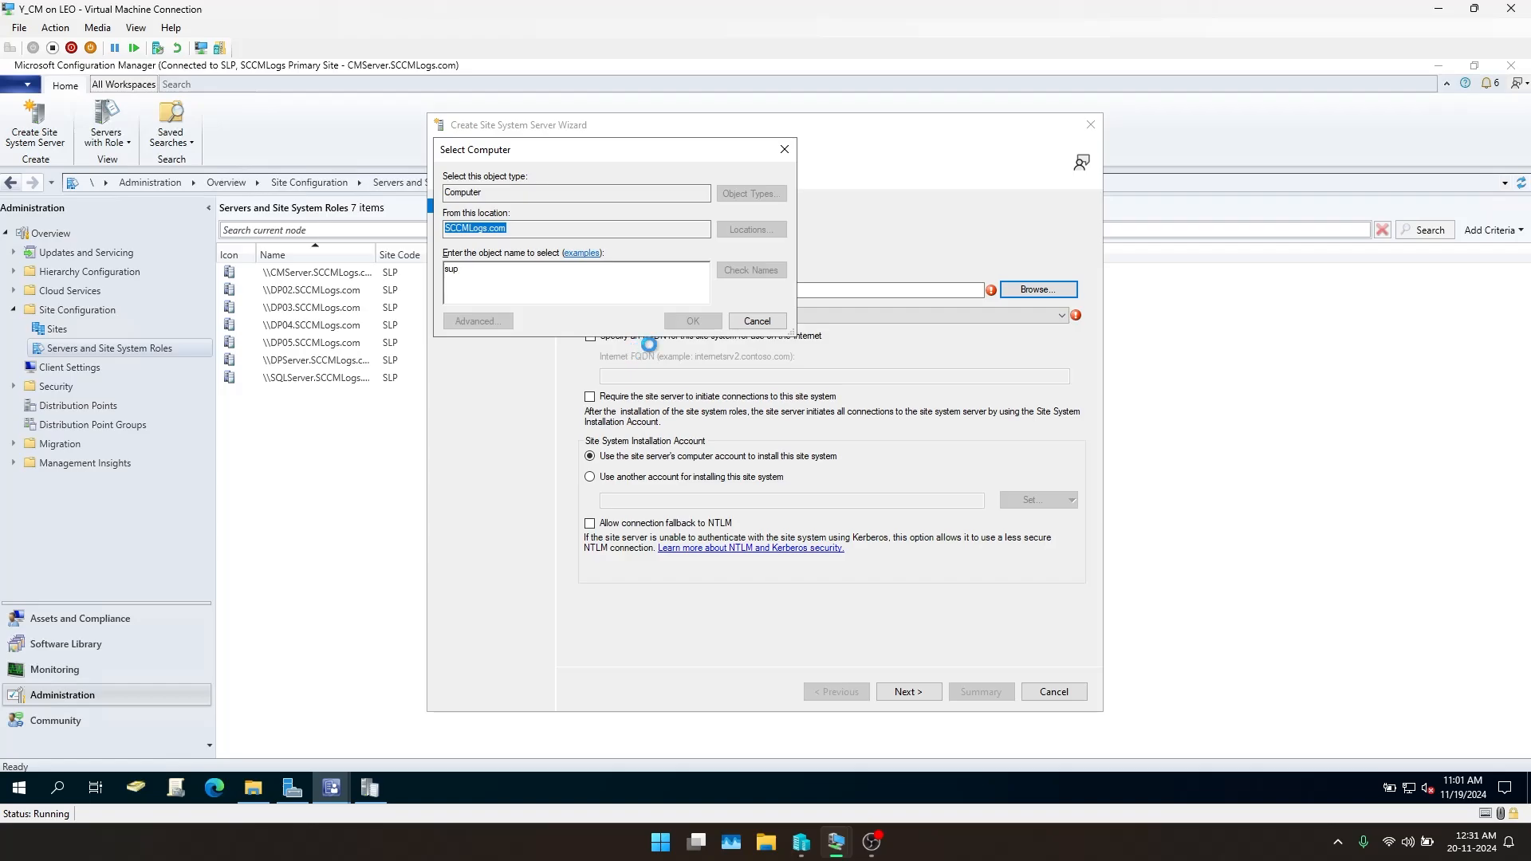
click(796, 316)
click(752, 330)
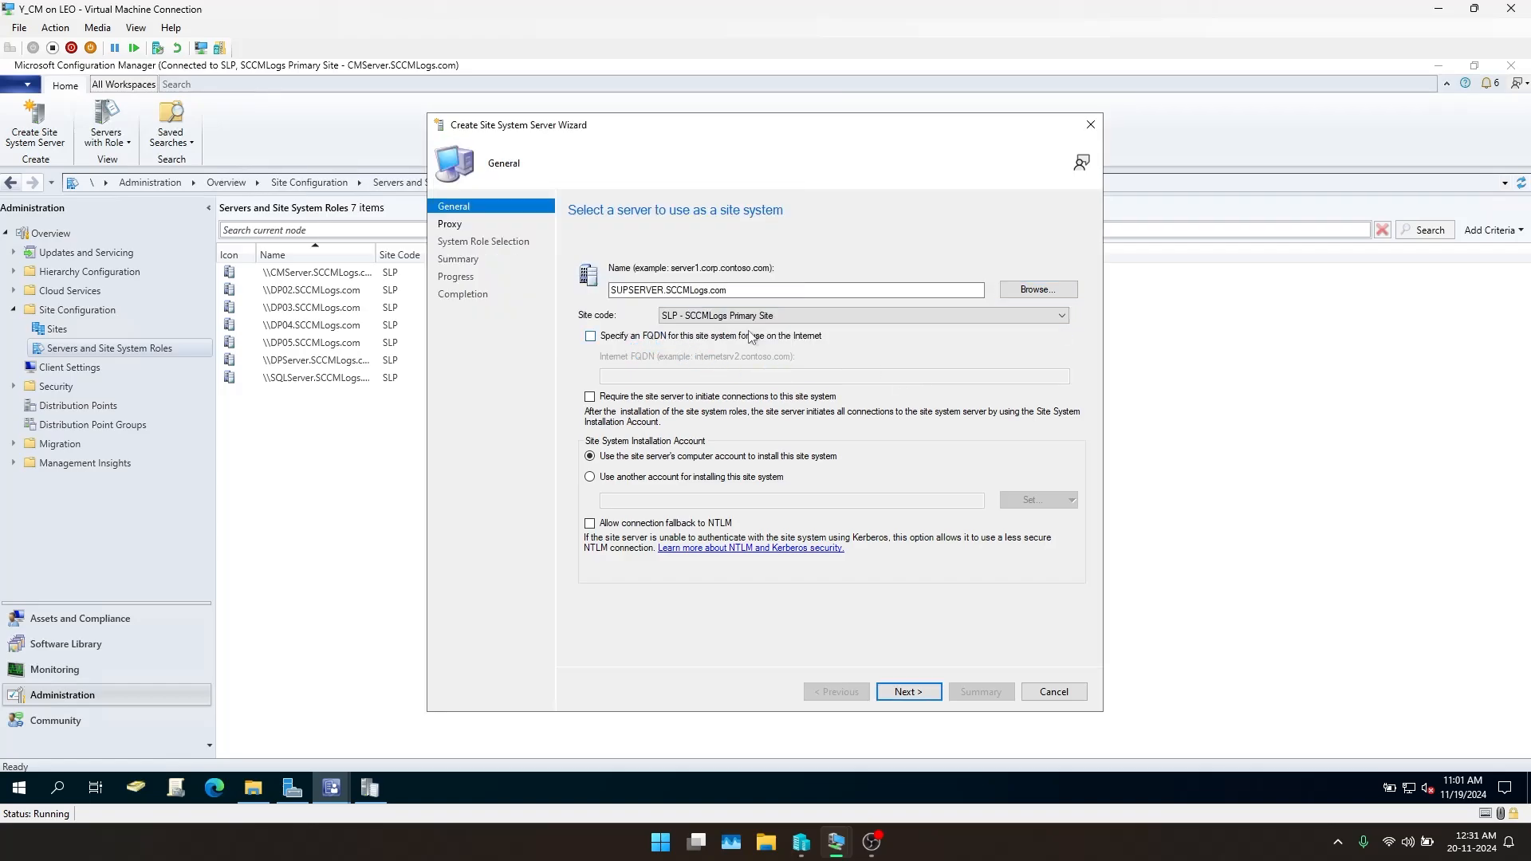
Keep the general and proxy defaults and assign the Software update point role to the new server
click(894, 691)
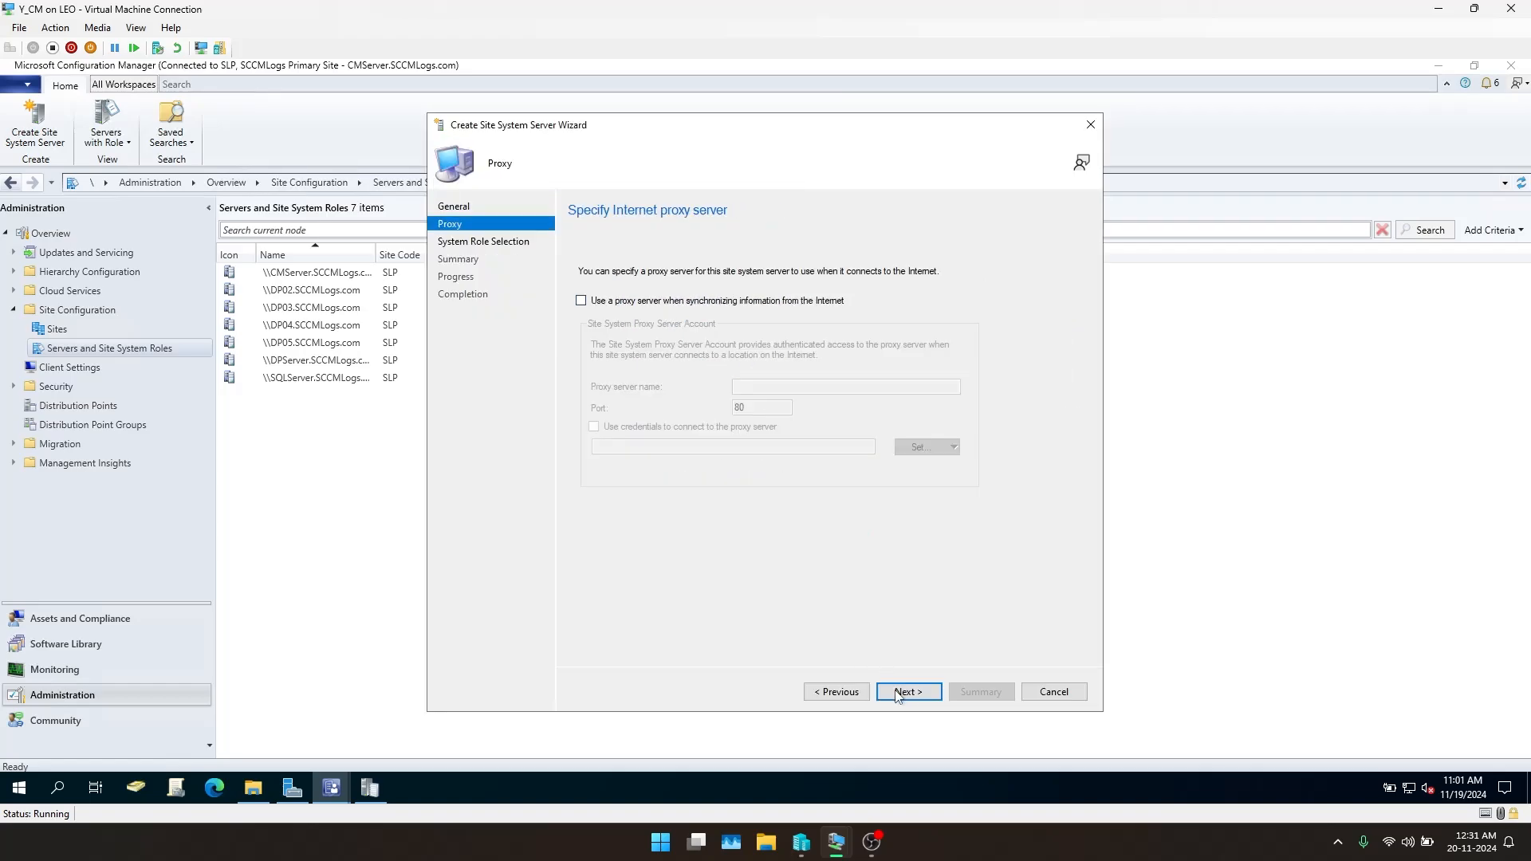
click(894, 692)
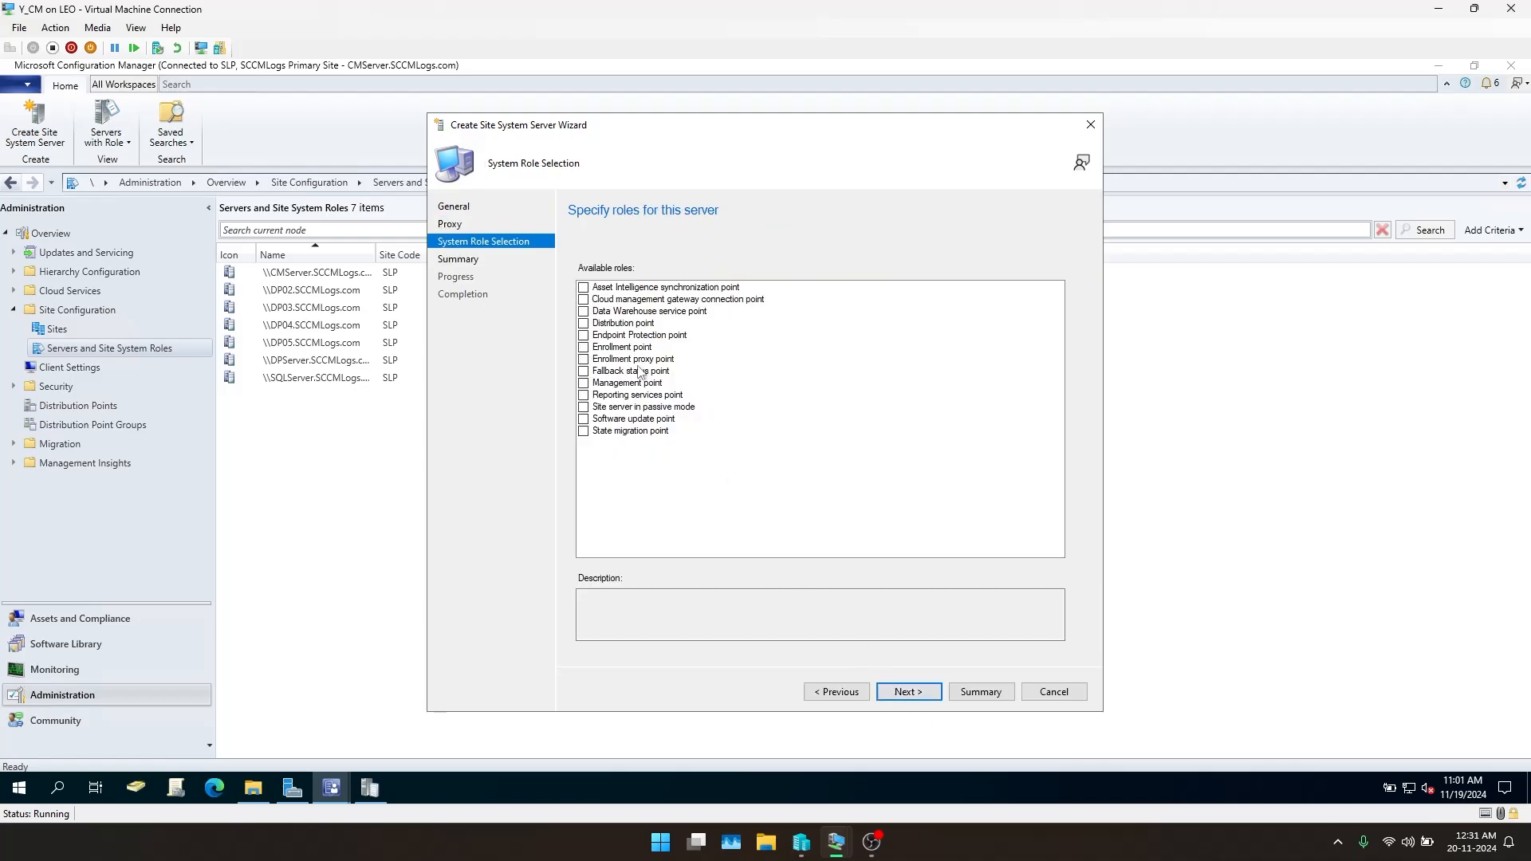
click(584, 418)
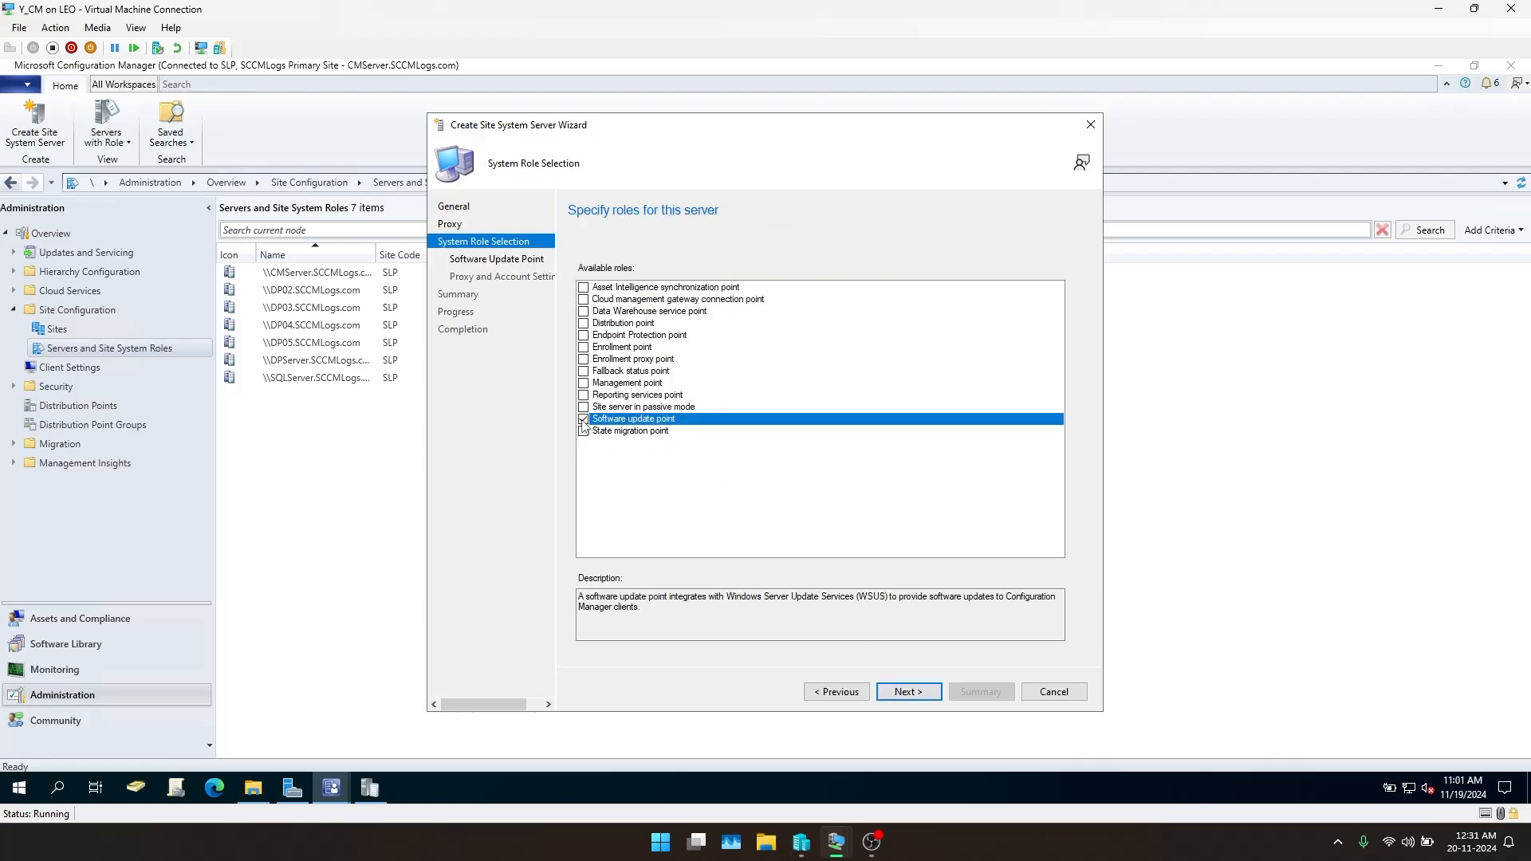
click(897, 692)
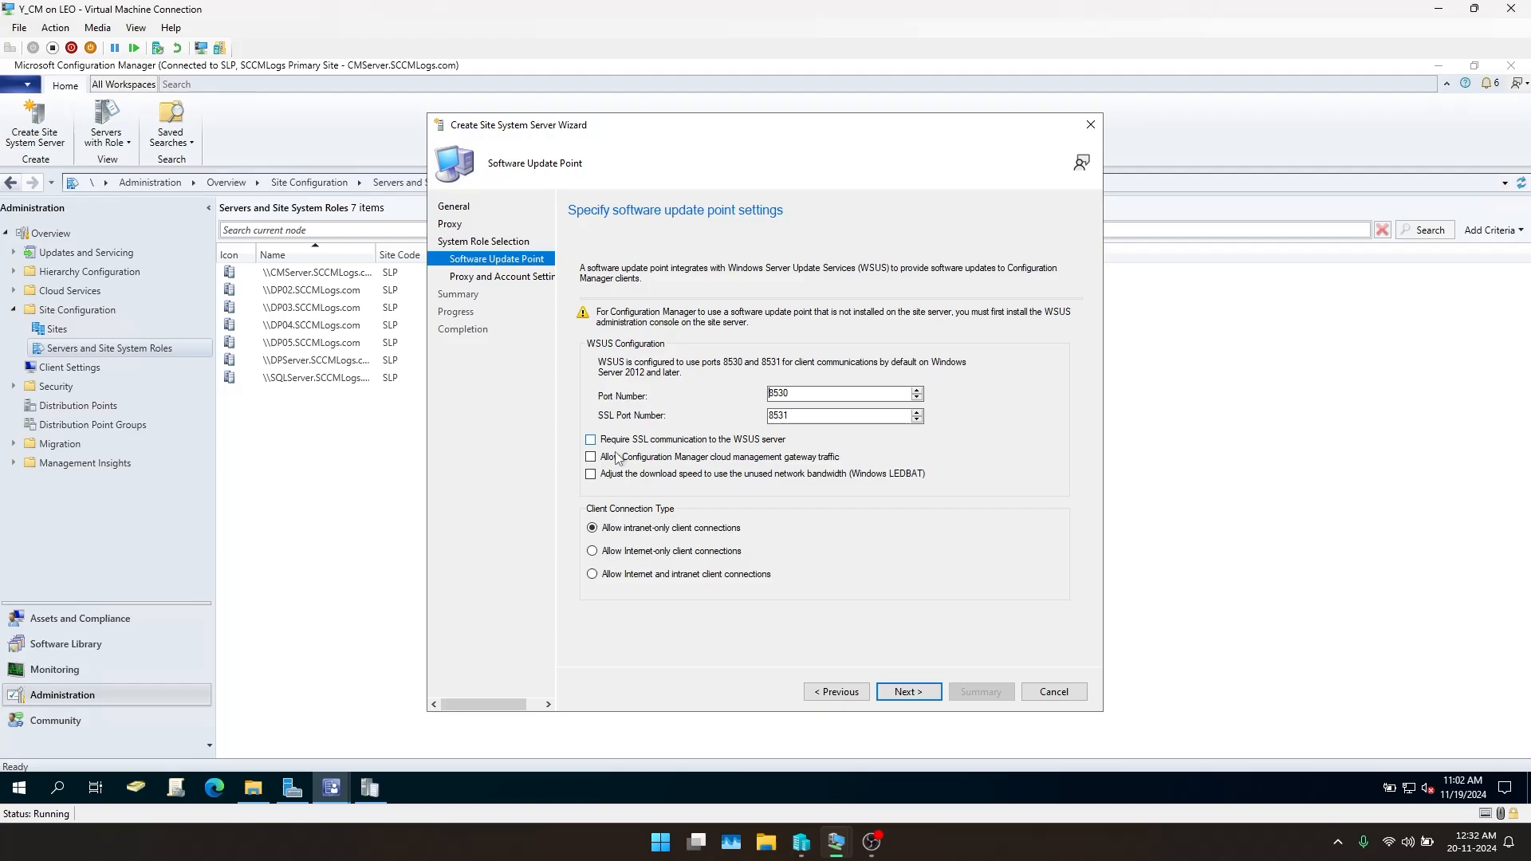
Require SSL communication to the WSUS server for the software update point, then recheck the setting and return to the proxy and account settings
click(591, 439)
click(885, 692)
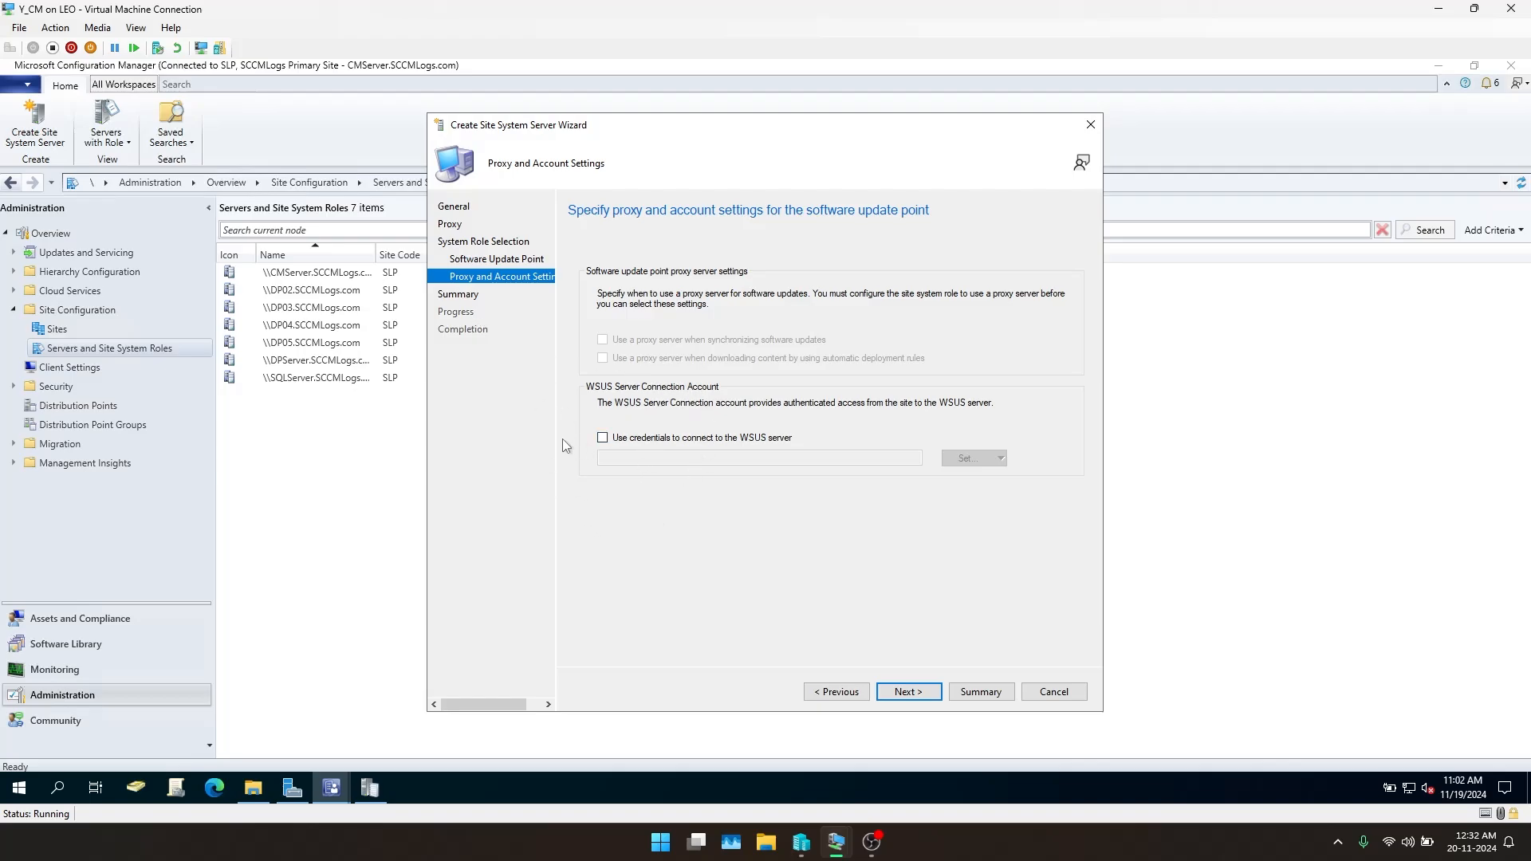
click(510, 260)
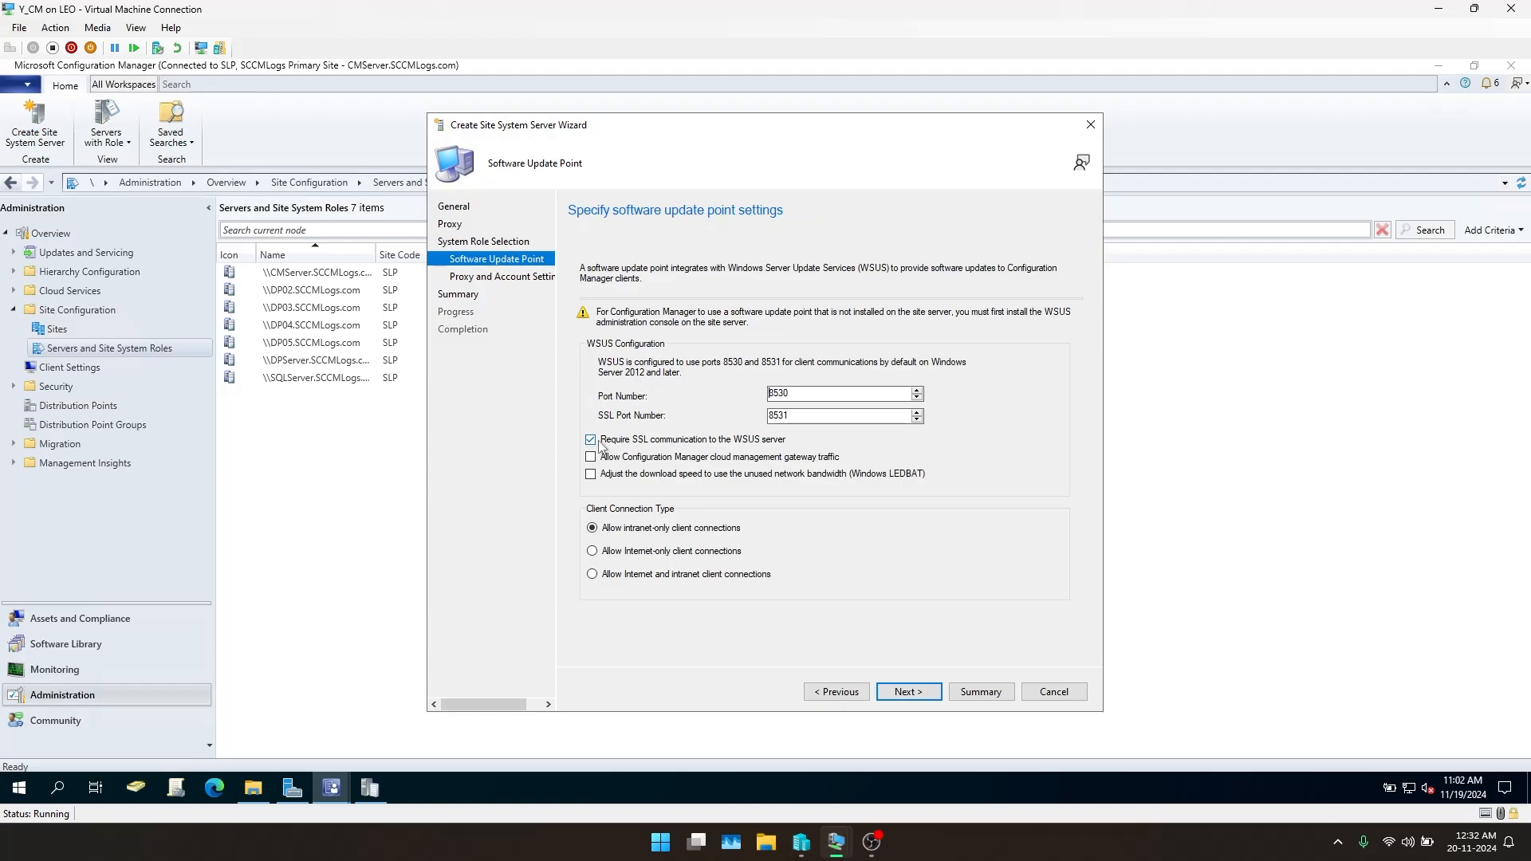
click(527, 279)
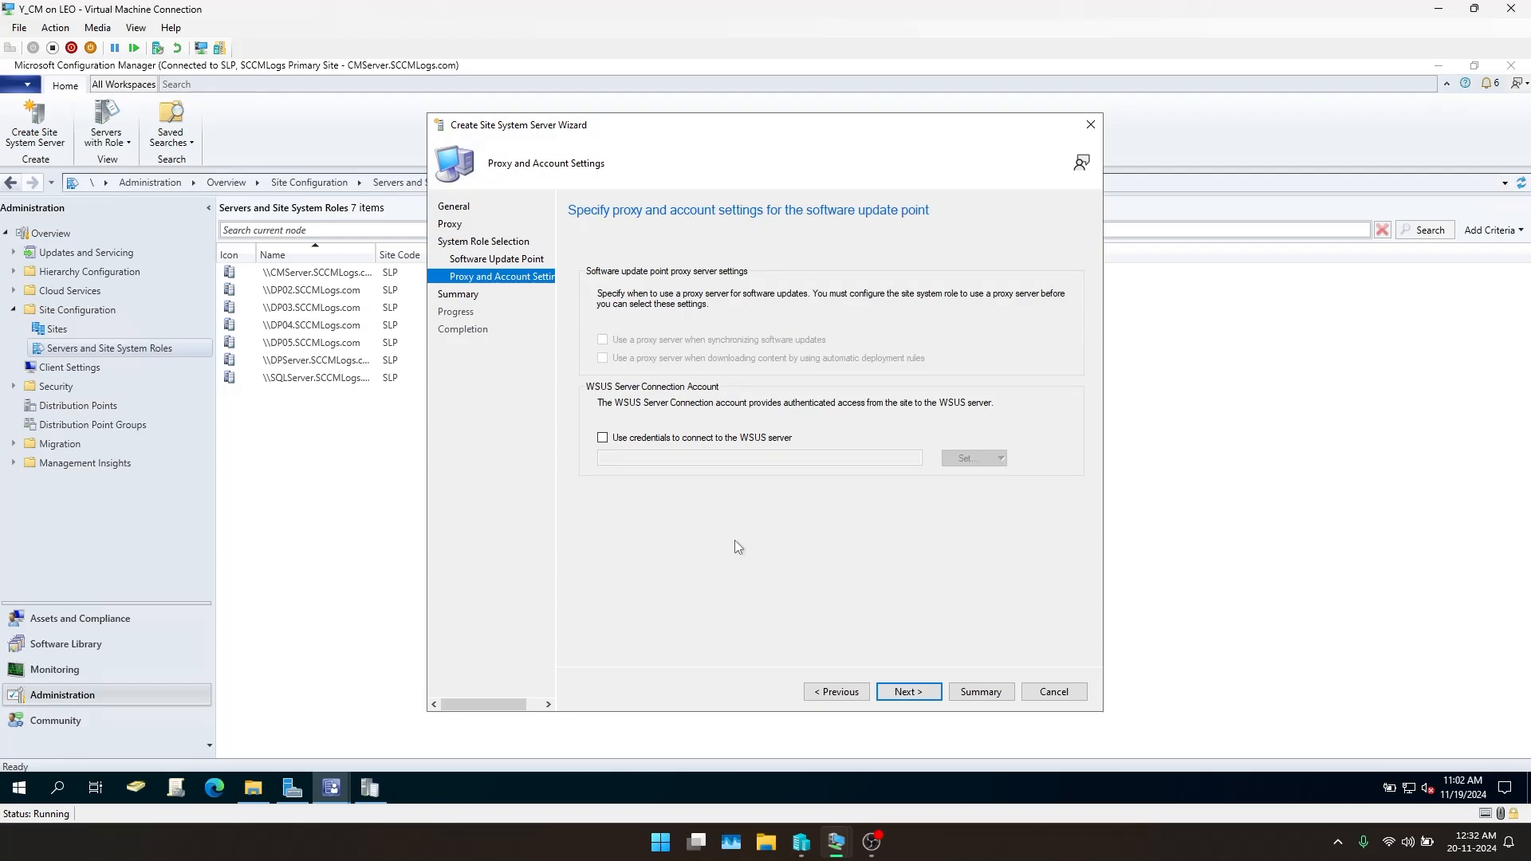
Accept the default proxy and account settings, create the site system server, and close the wizard
click(905, 689)
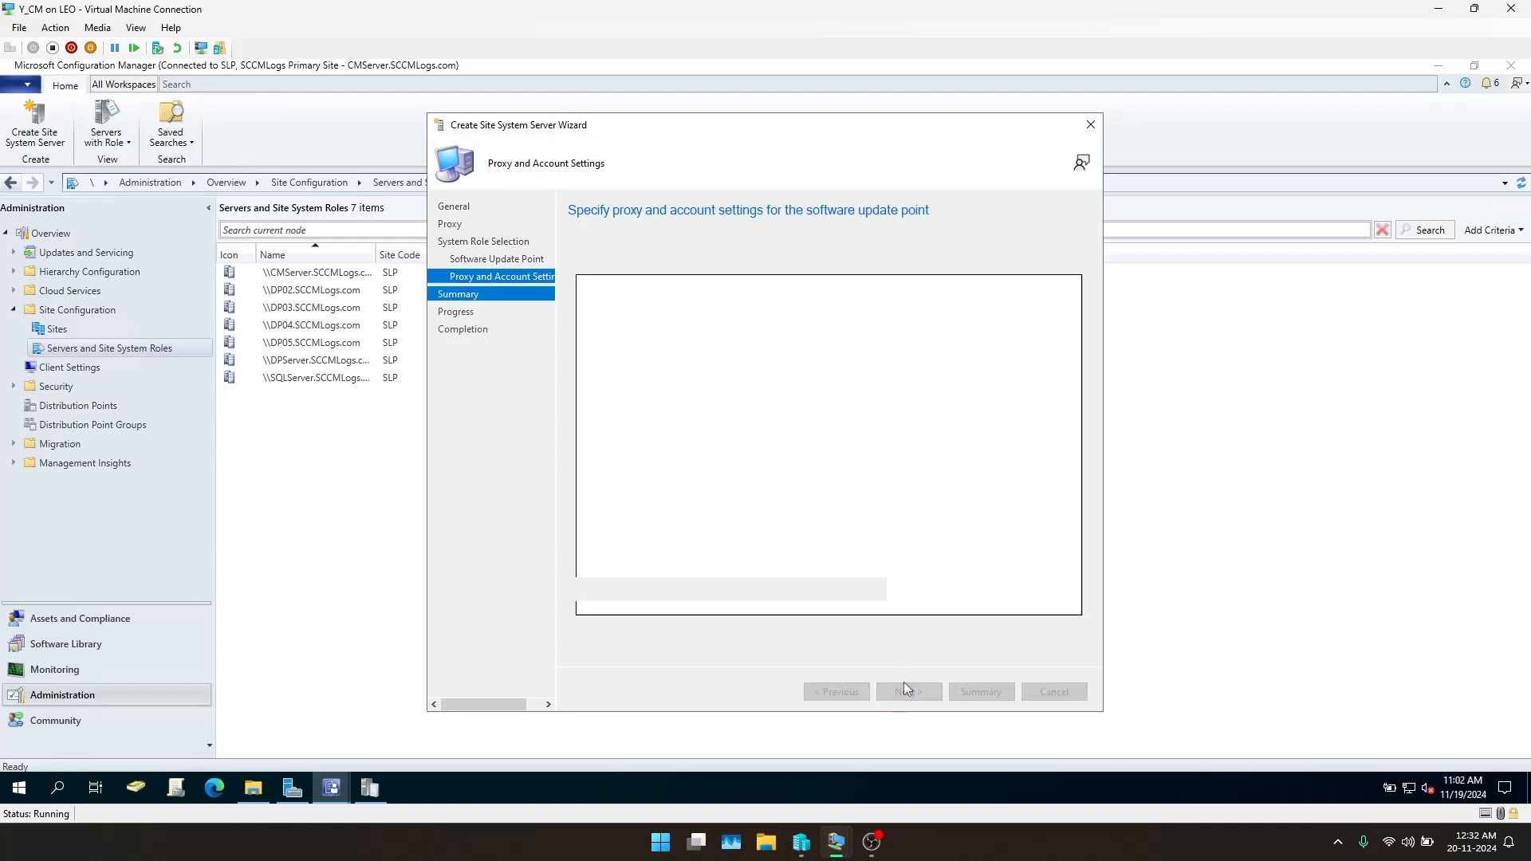
click(931, 690)
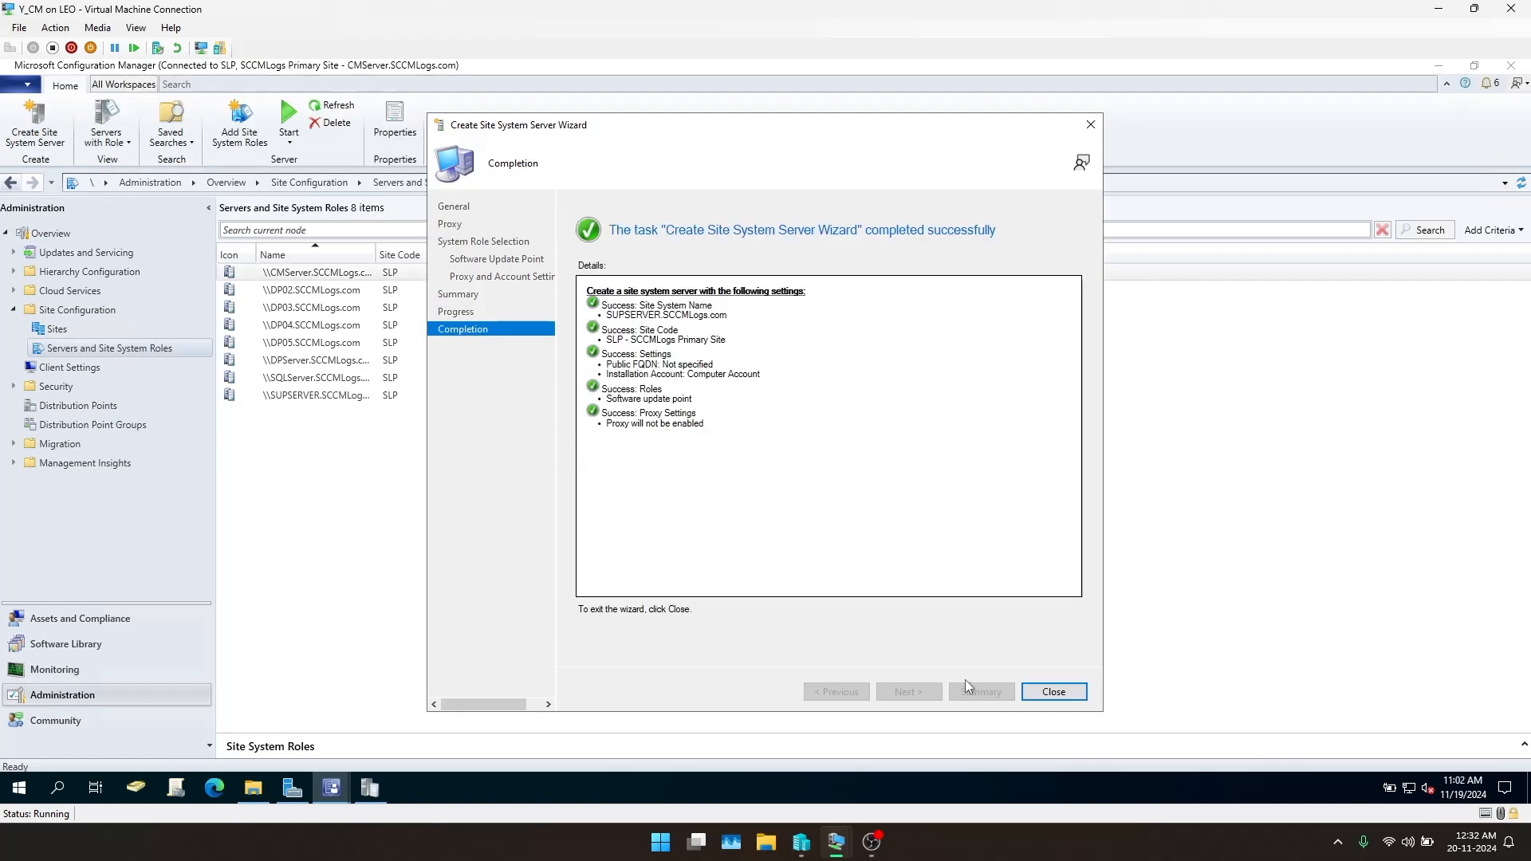
click(1053, 693)
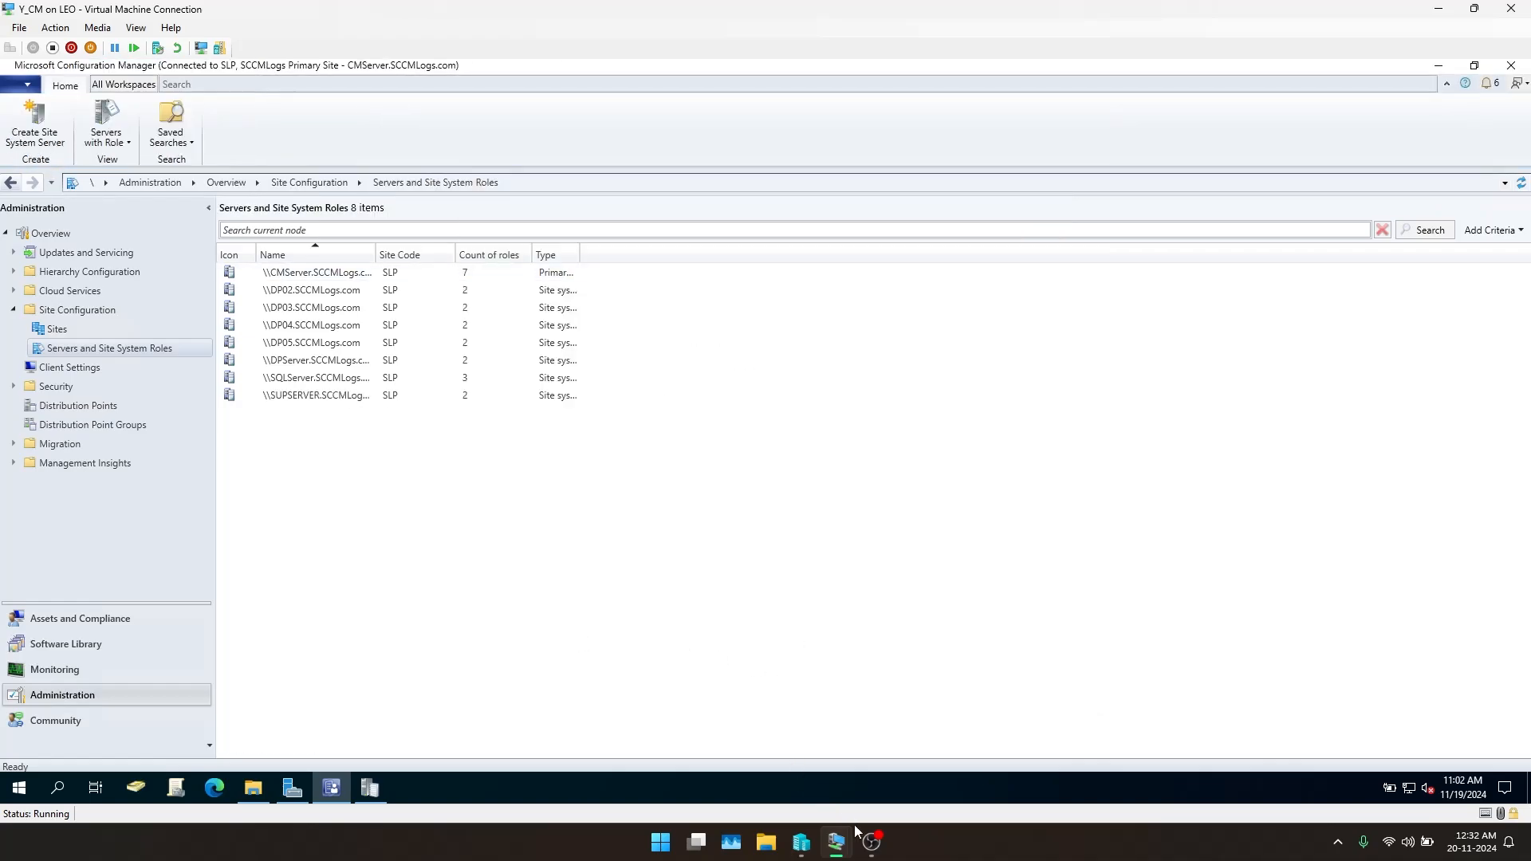
Switch to the Y_SUP machine and examine the UpdateServicesPackages and WsusContent folders under WSUS_Files on the SUSDB (D:) drive
mouse_move(837, 846)
click(918, 750)
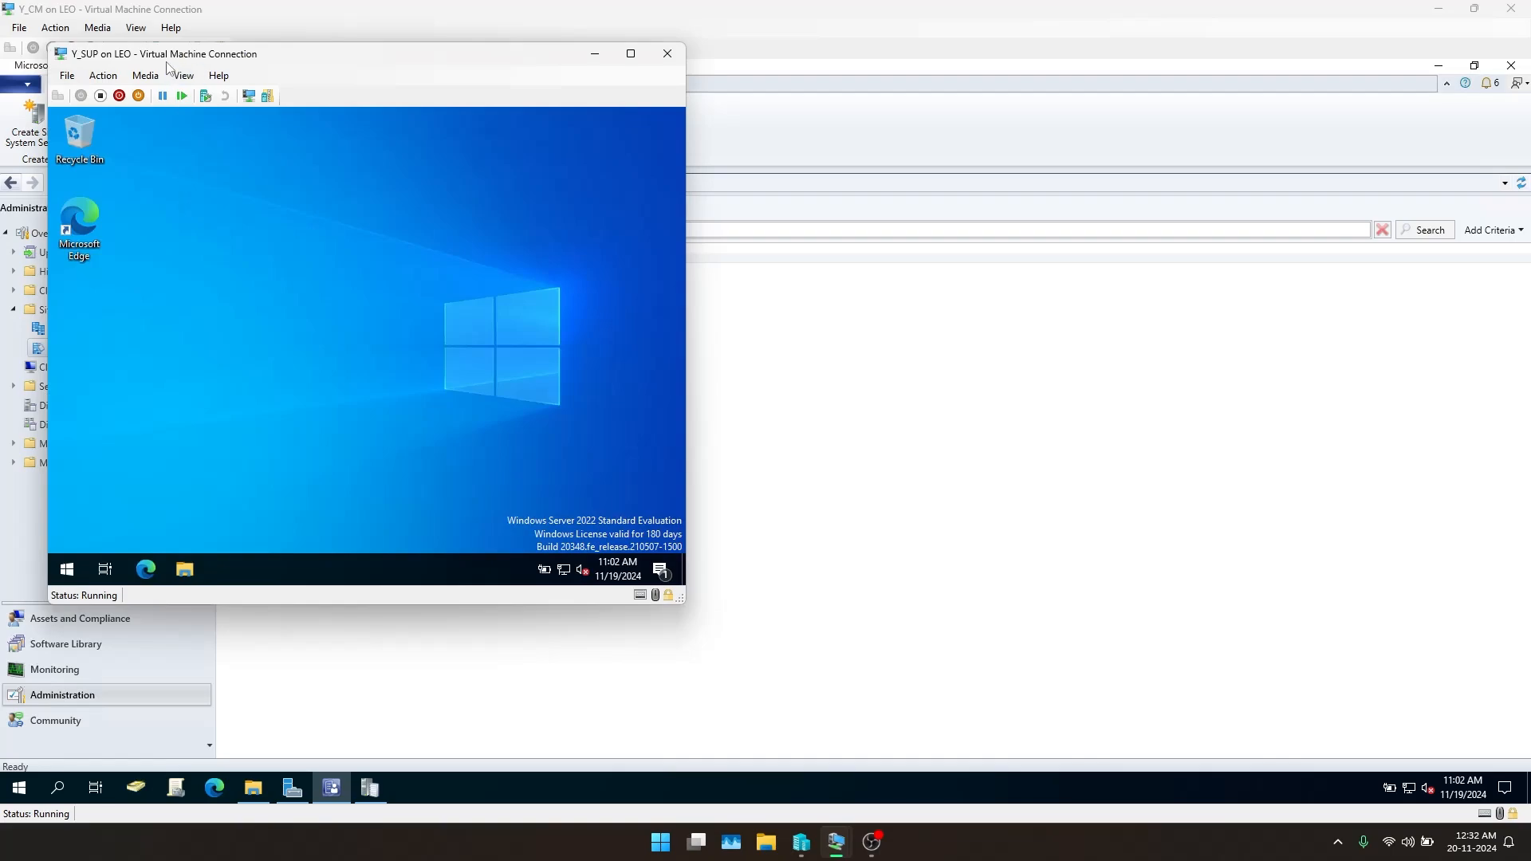
drag(169, 64, 568, 134)
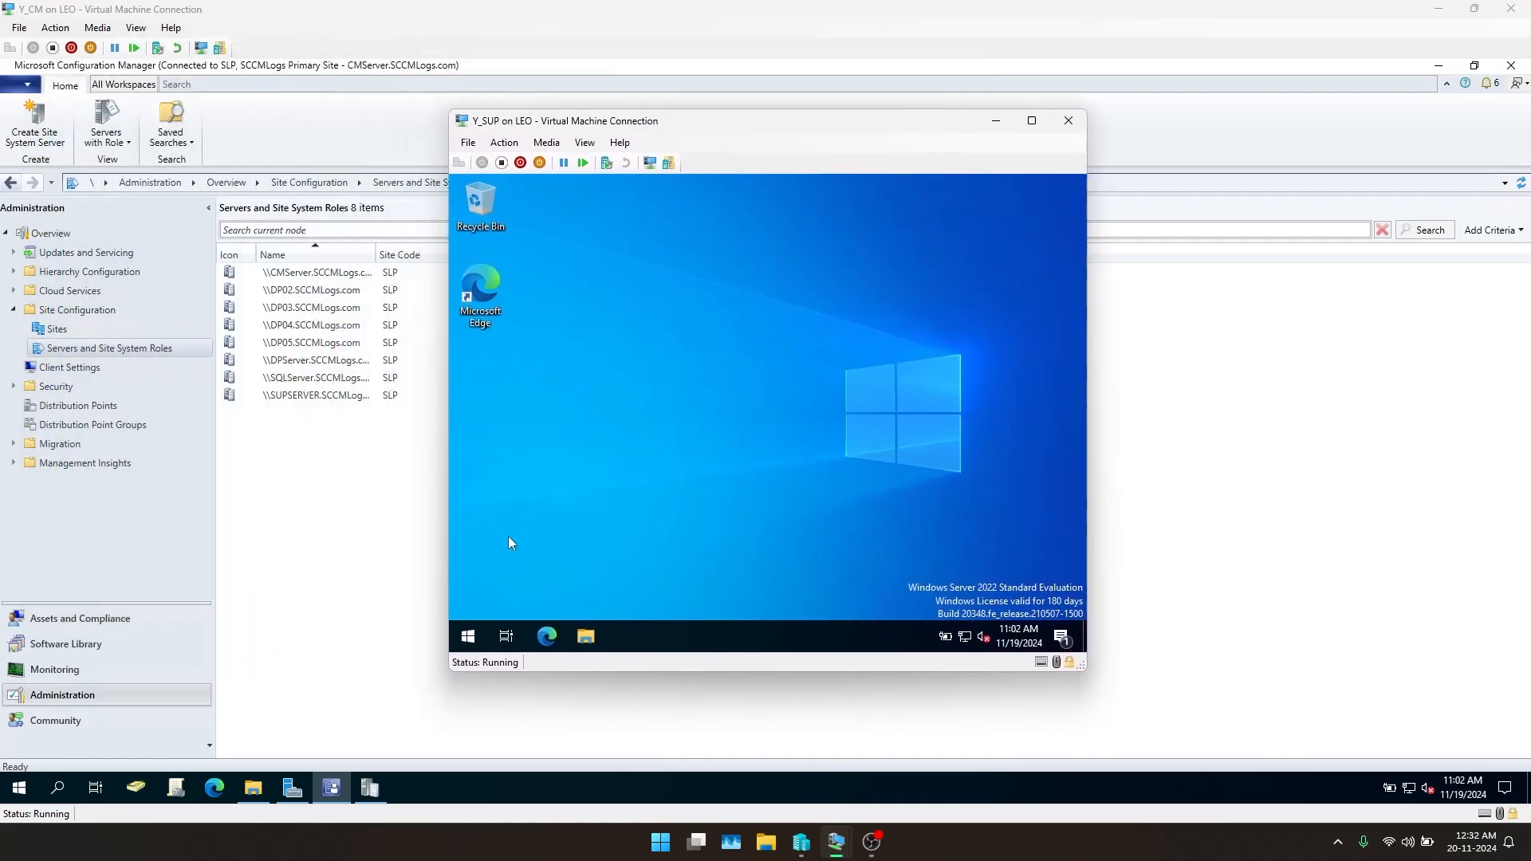
click(587, 638)
click(855, 501)
click(691, 501)
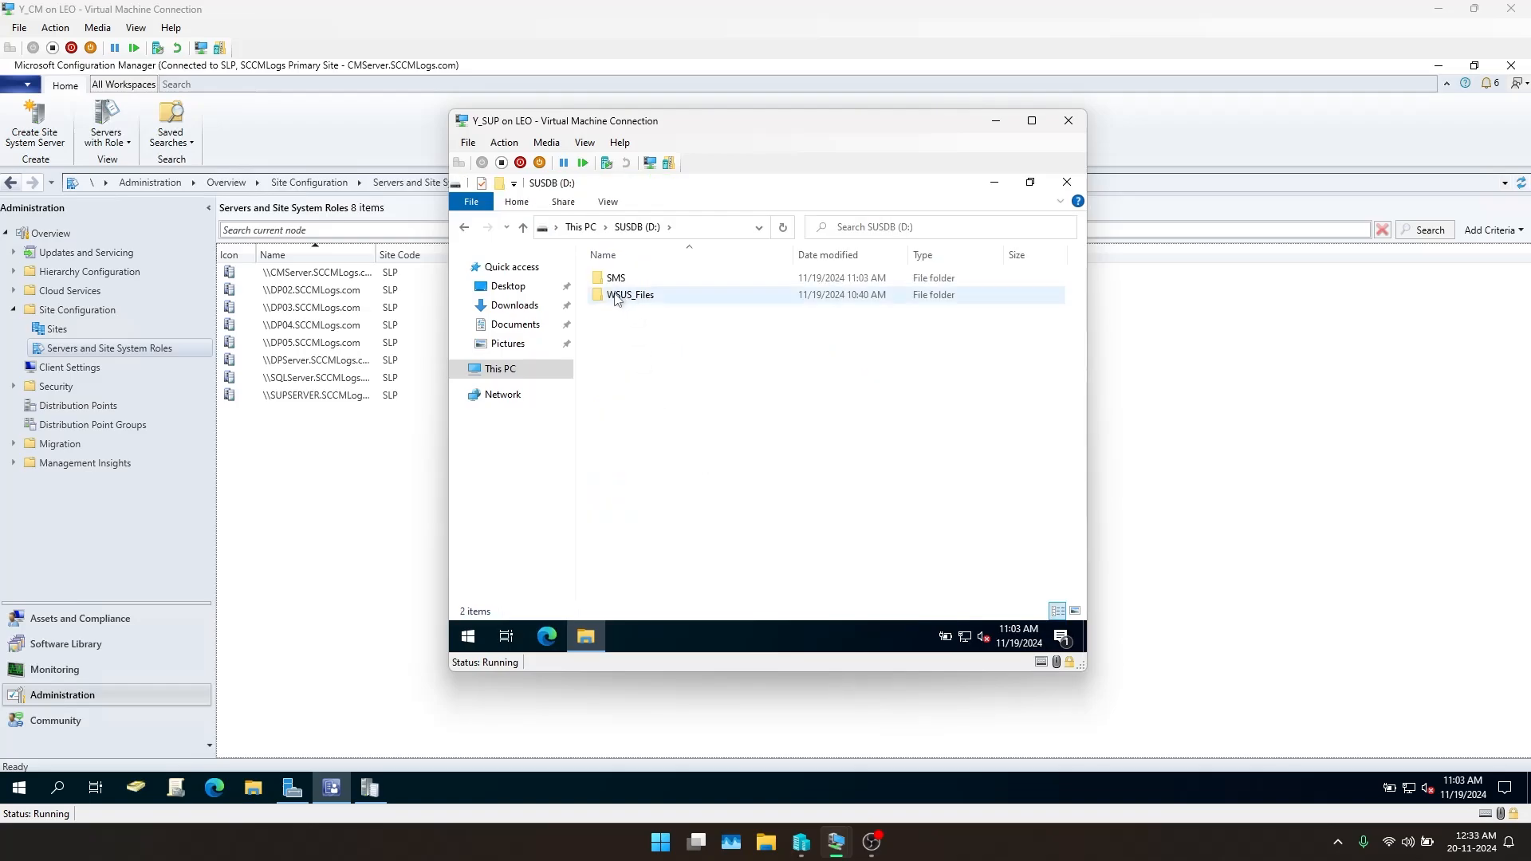
double_click(615, 295)
double_click(642, 278)
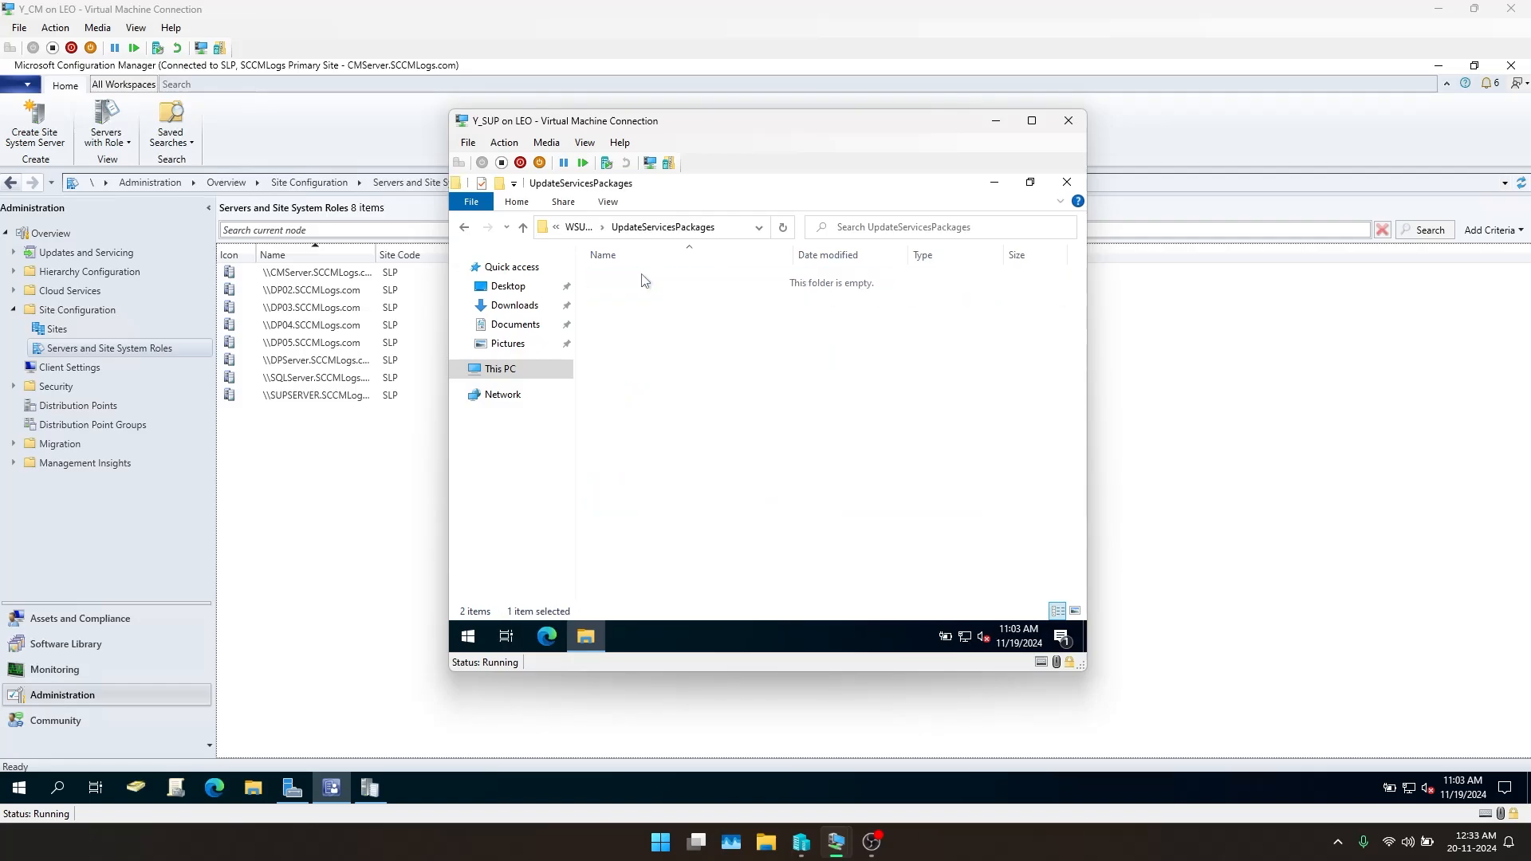
click(524, 228)
double_click(630, 295)
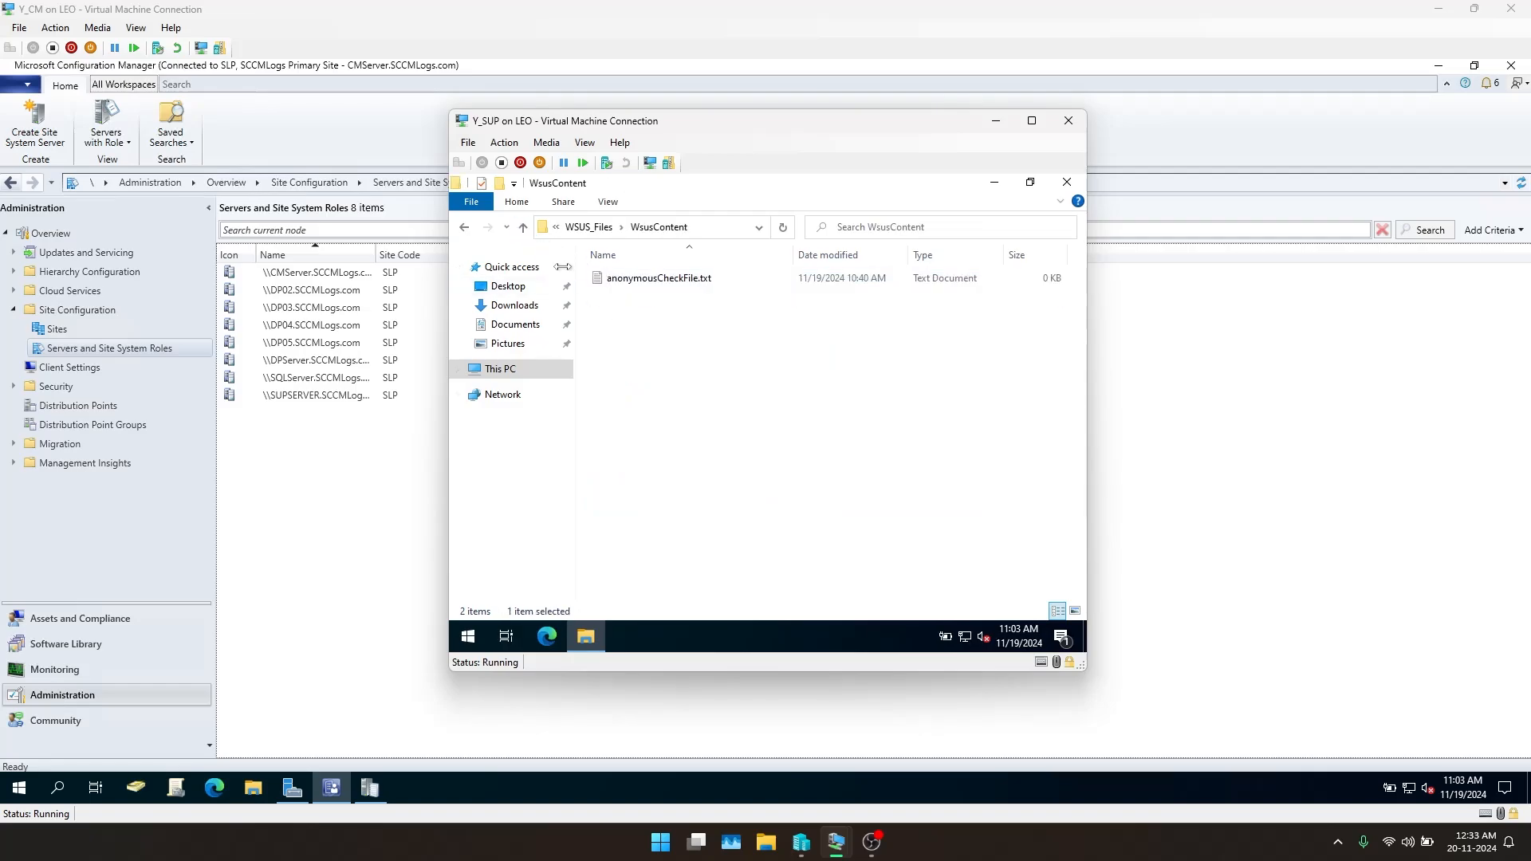
click(523, 229)
click(523, 229)
Examine the SMS folder on the D: drive, including scripts and the contents and Logs of bin\x64, then return to This PC
click(633, 280)
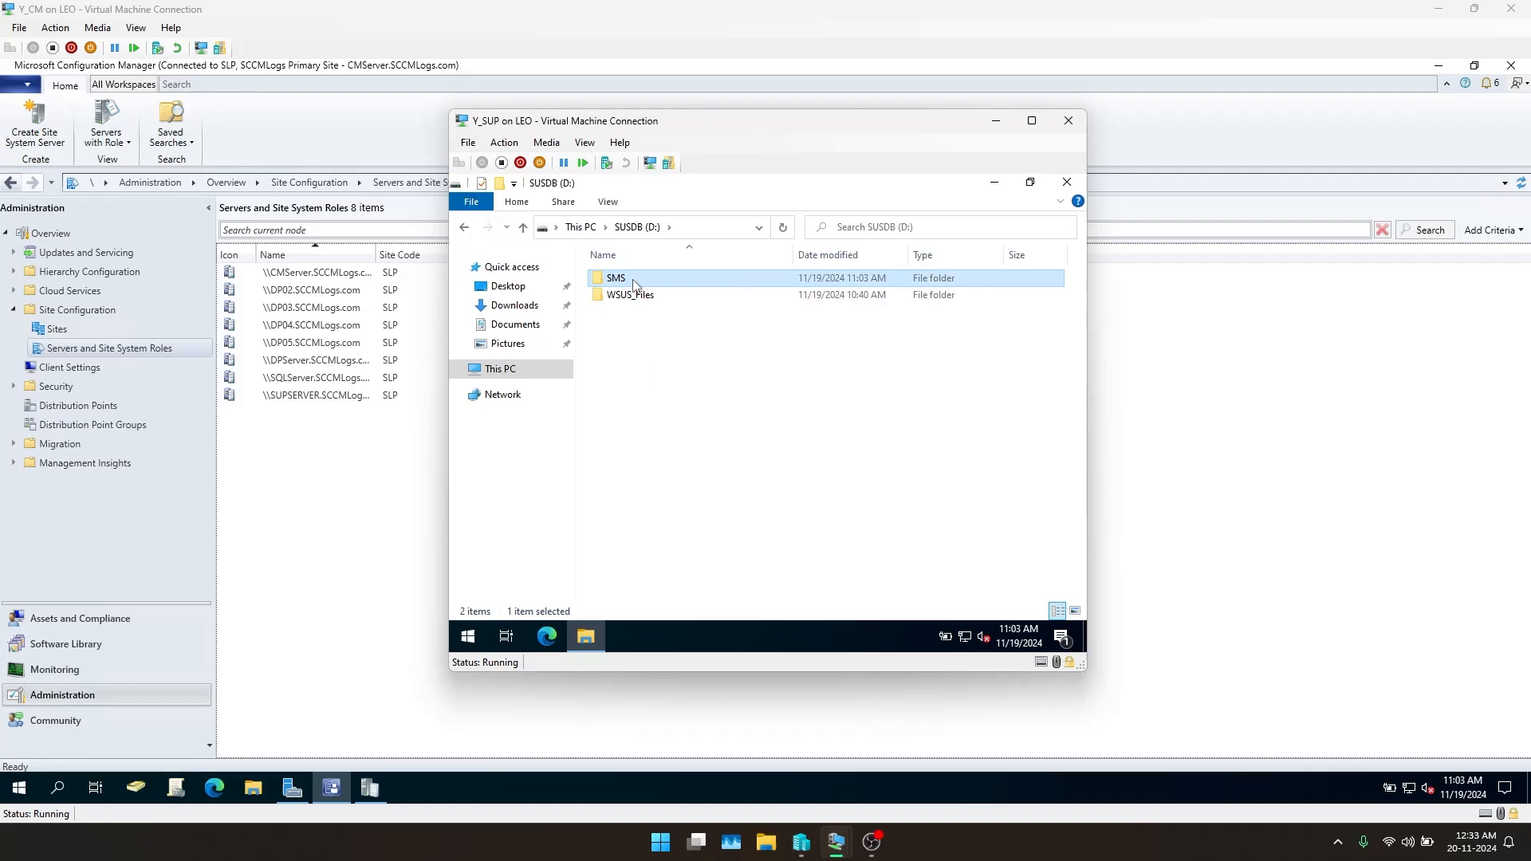
double_click(634, 279)
click(778, 424)
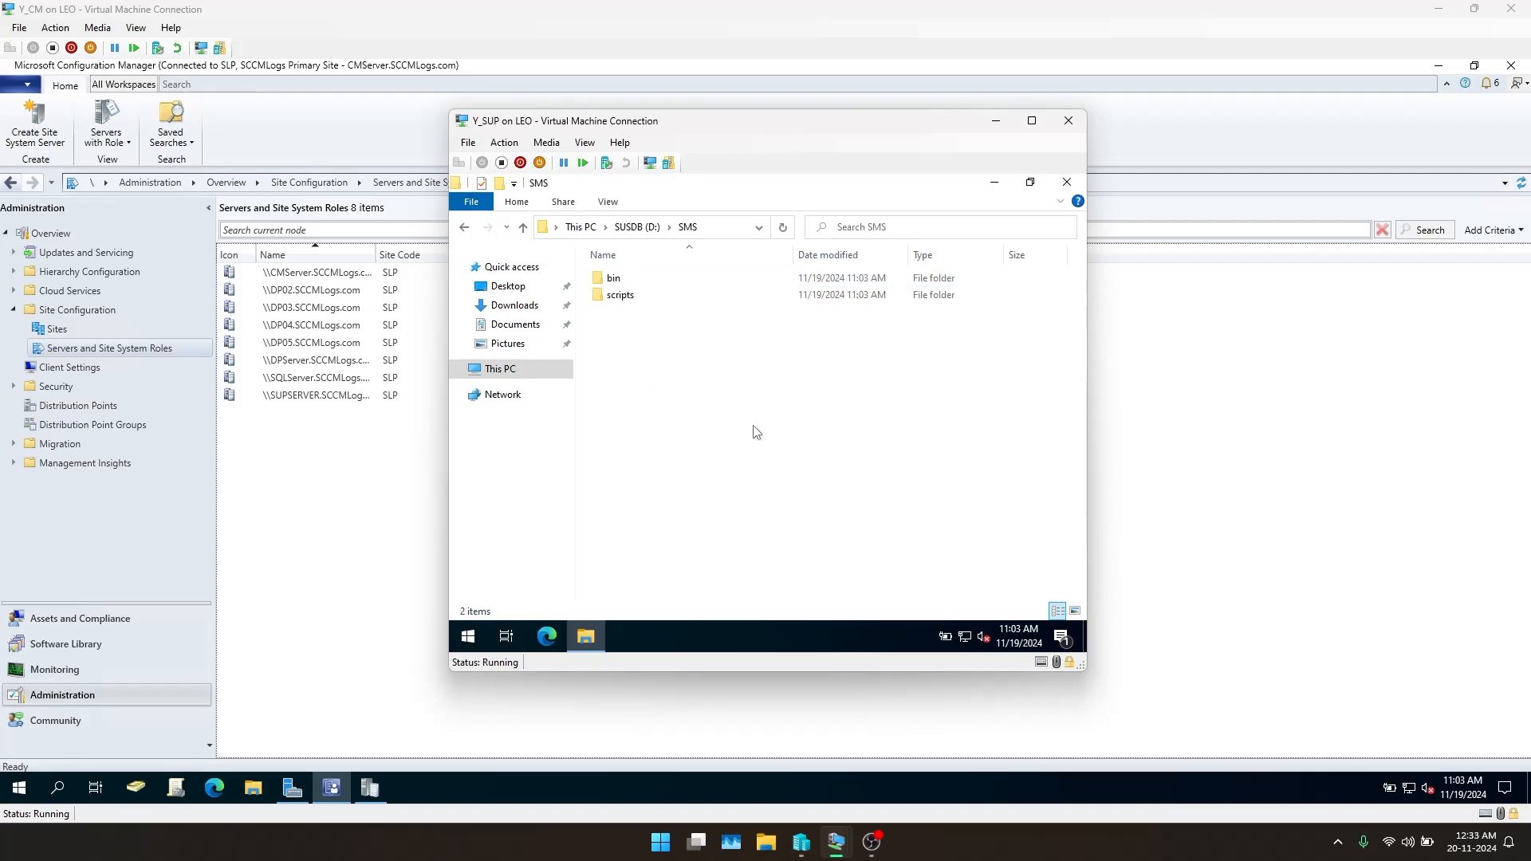
double_click(630, 295)
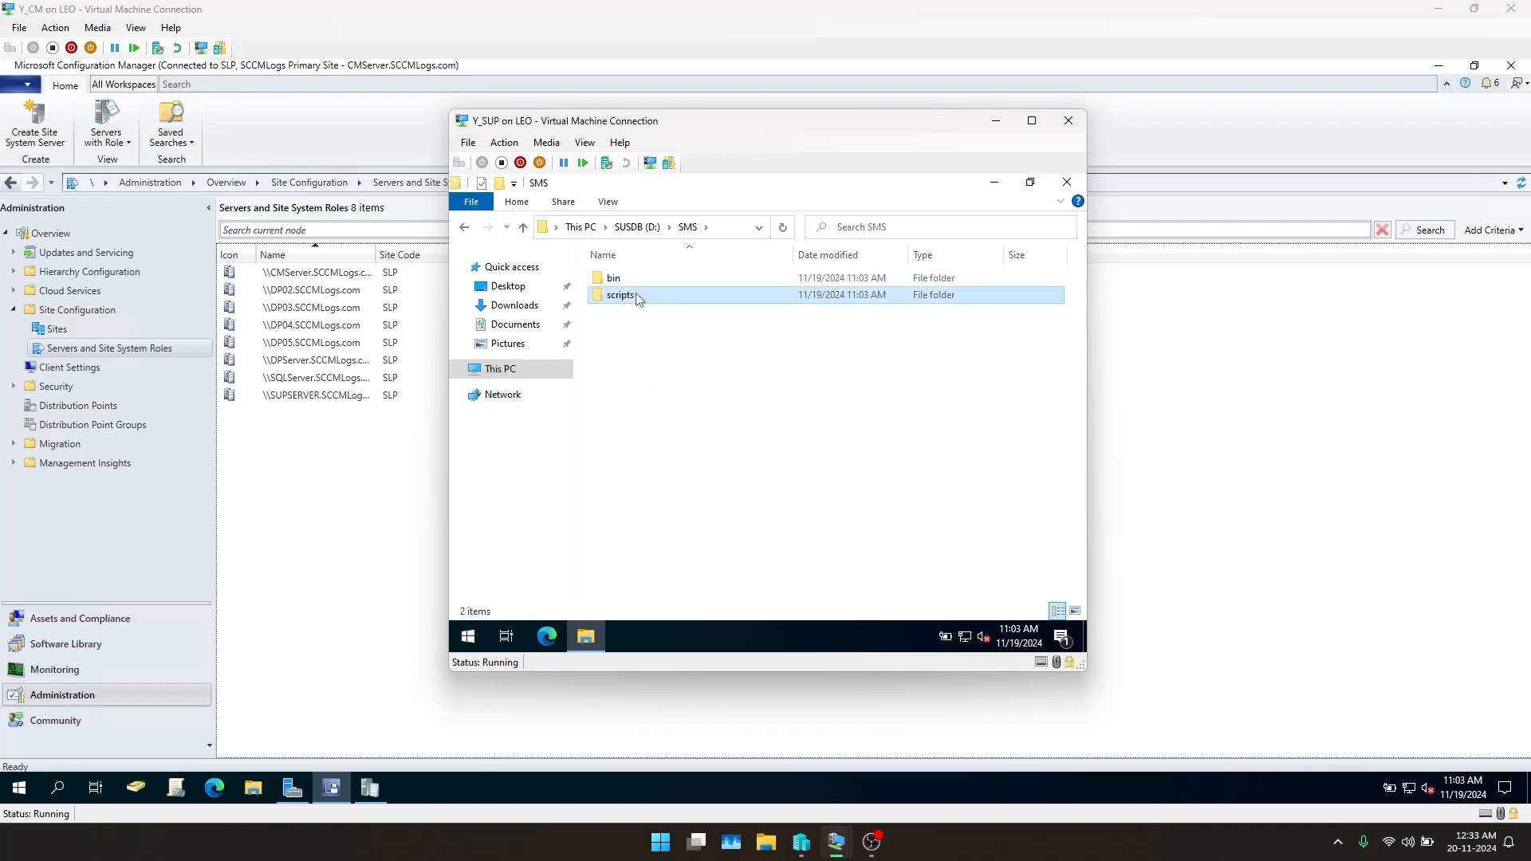
click(523, 228)
double_click(613, 278)
click(611, 280)
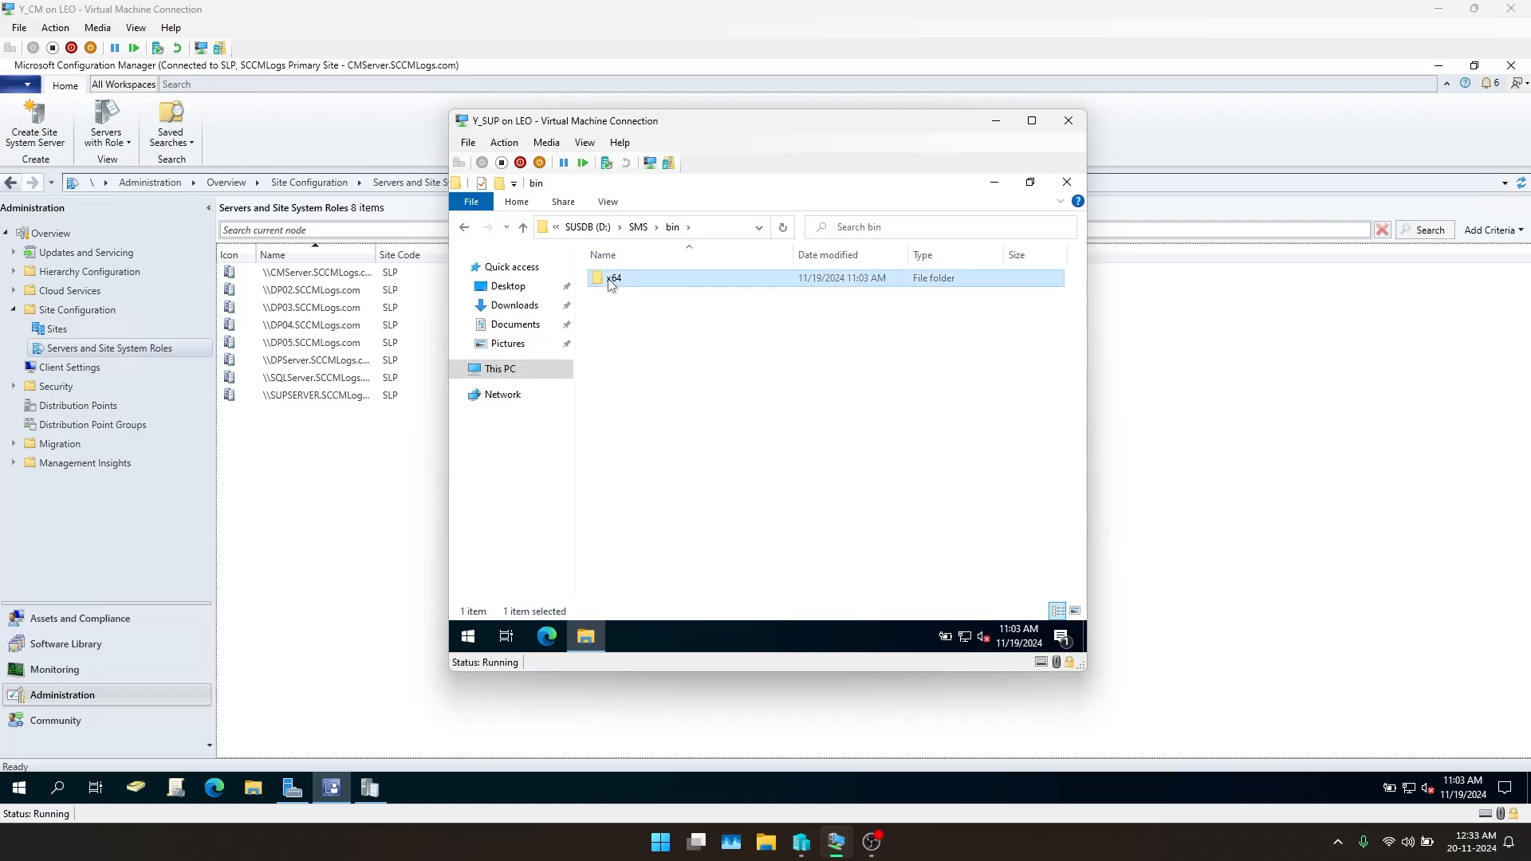
double_click(611, 281)
double_click(614, 295)
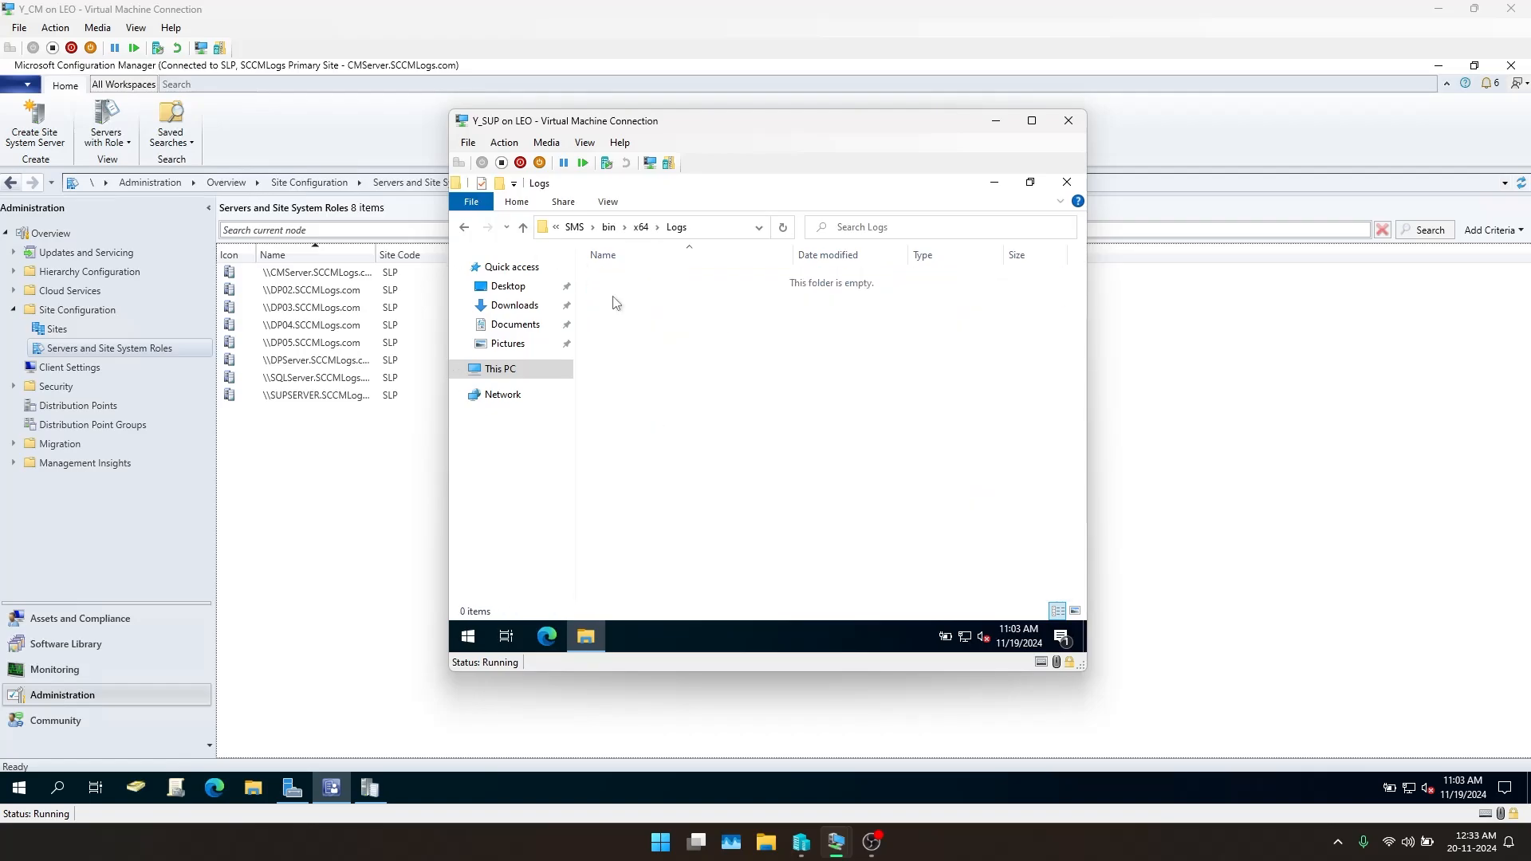
click(523, 227)
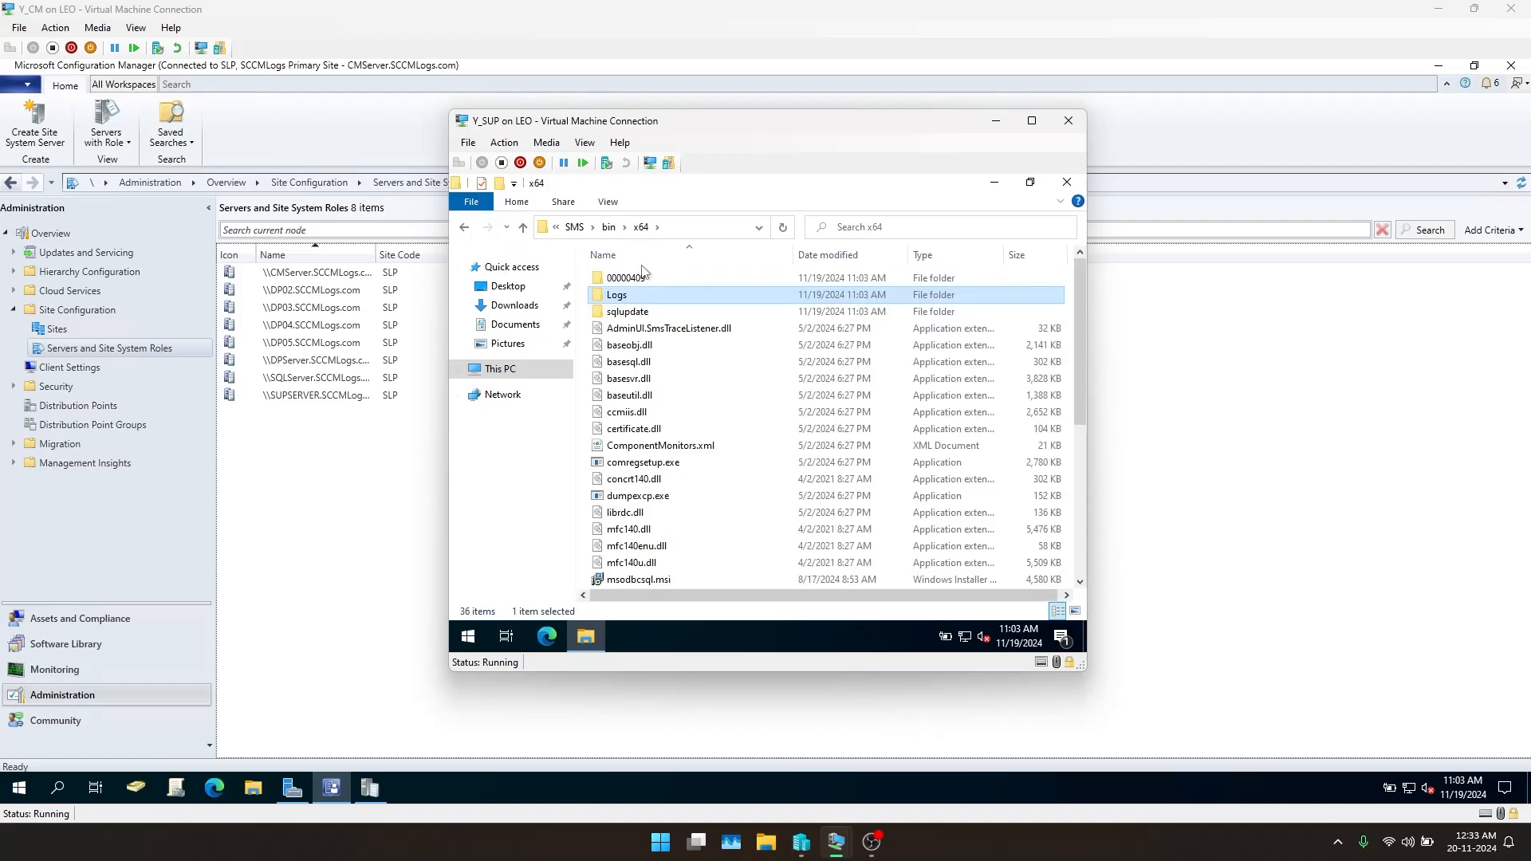
scroll(638, 334, down, 5)
scroll(636, 339, up, 5)
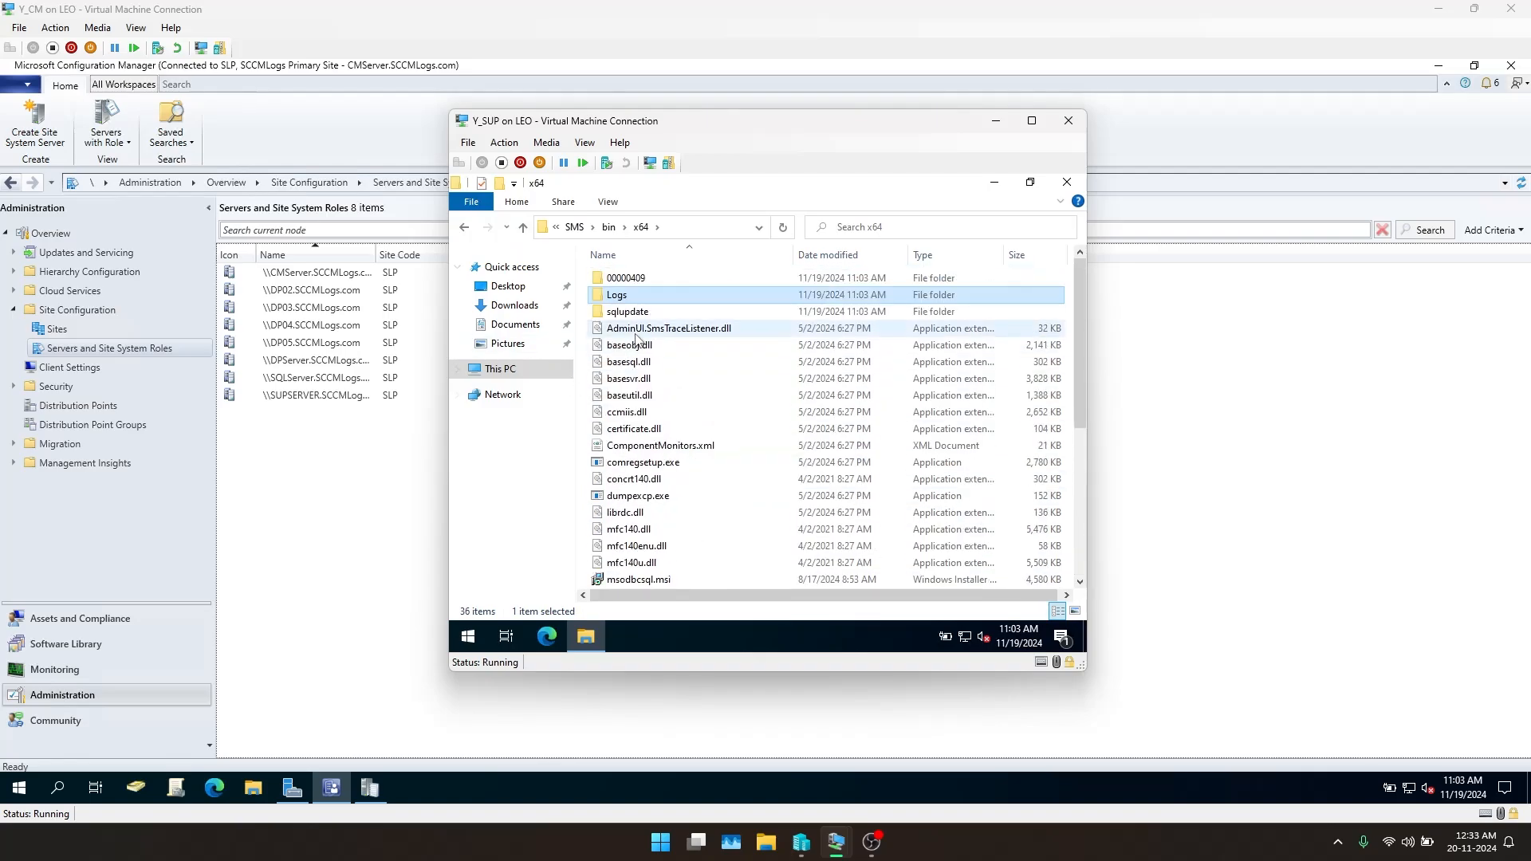
click(522, 228)
click(522, 228)
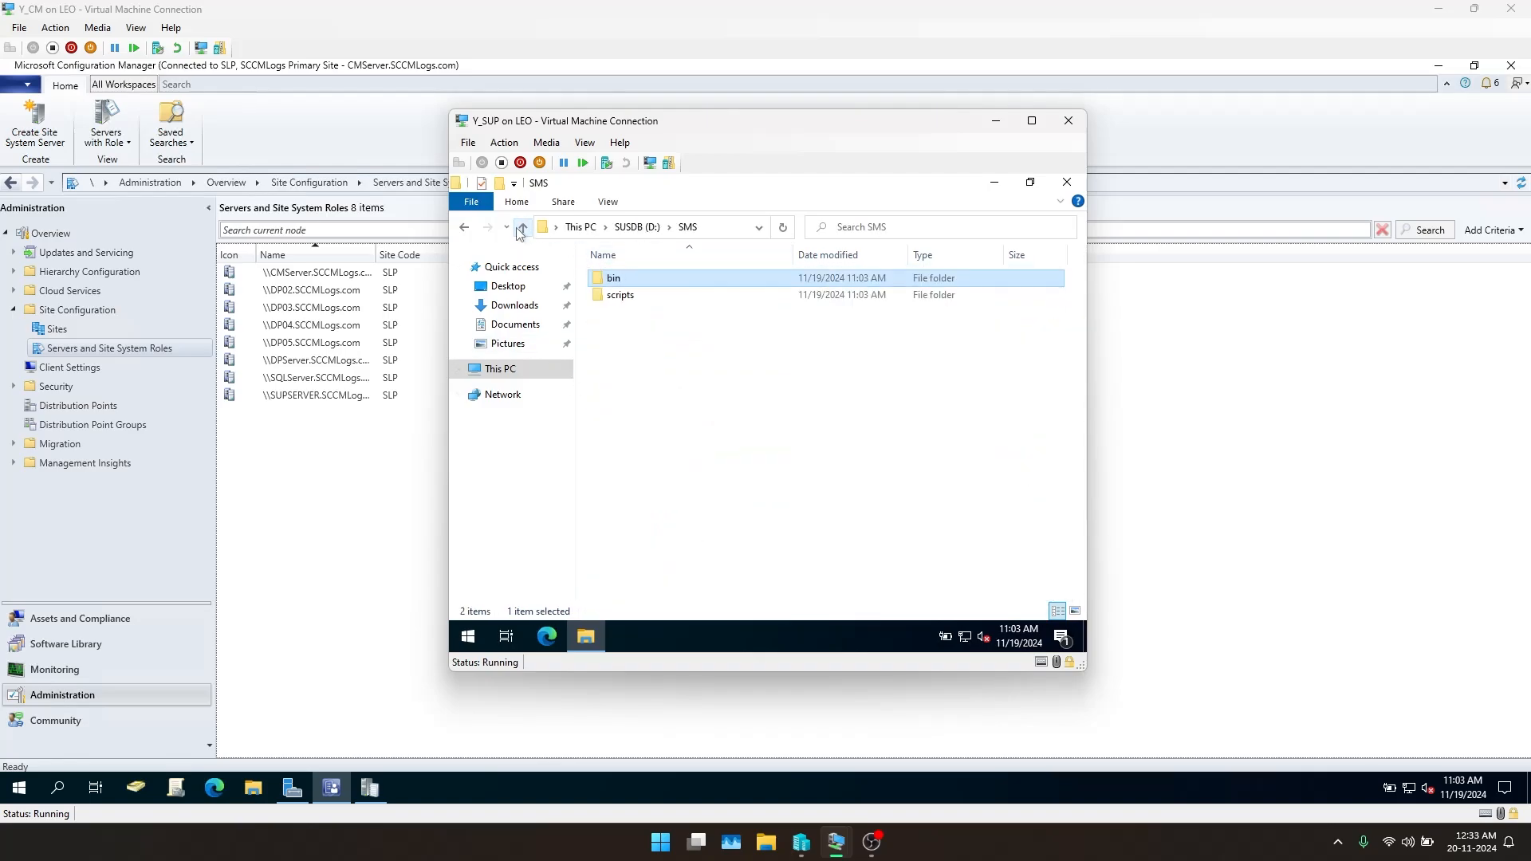
click(522, 229)
click(523, 228)
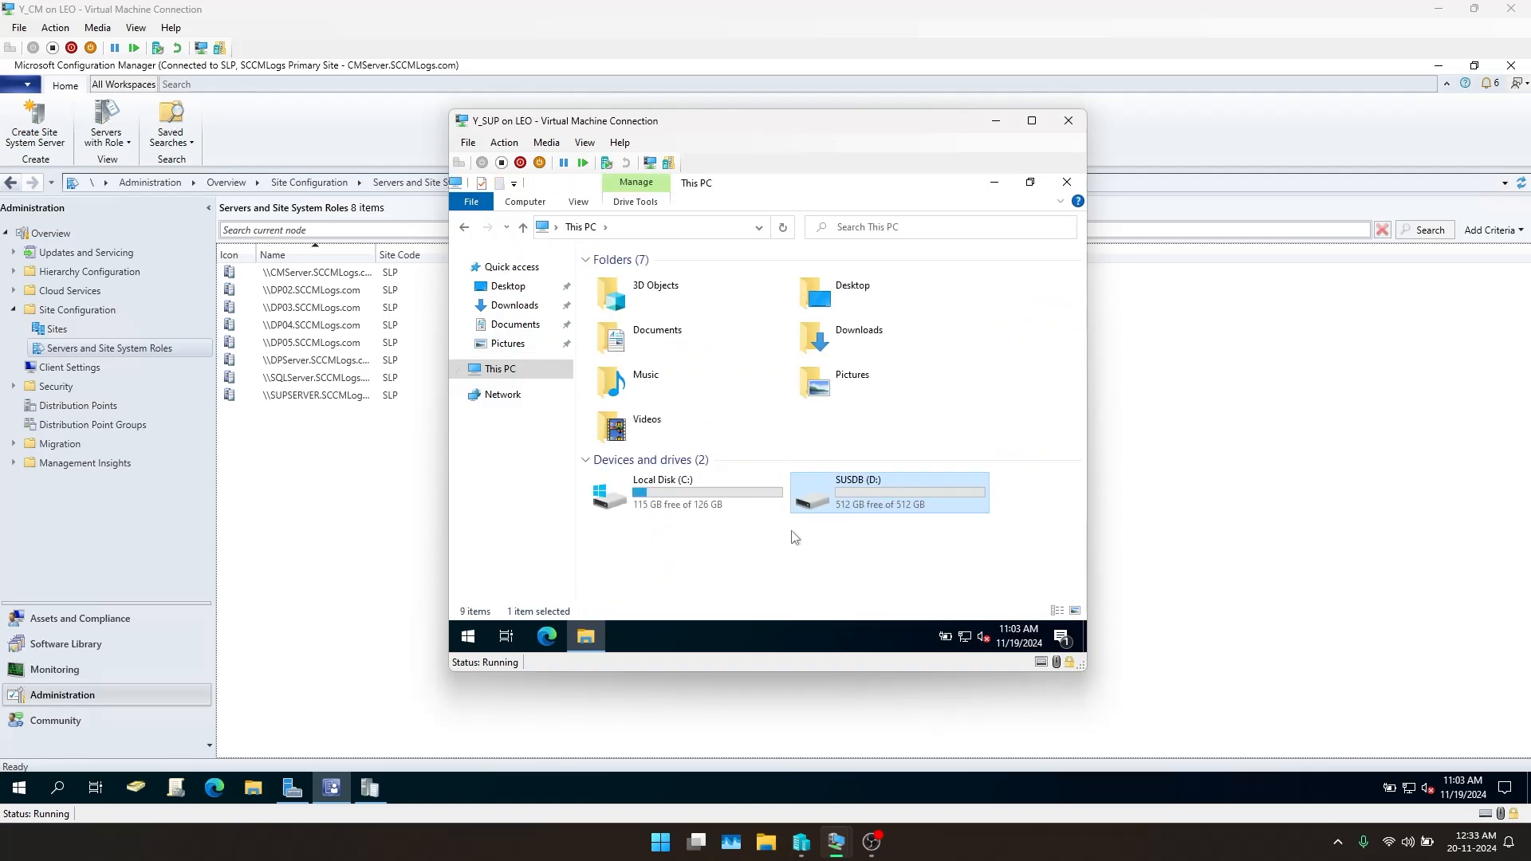
Compare the root folders of the C: and D: drives for the SMS installation and recheck the SMS folder on D:
double_click(842, 503)
click(524, 230)
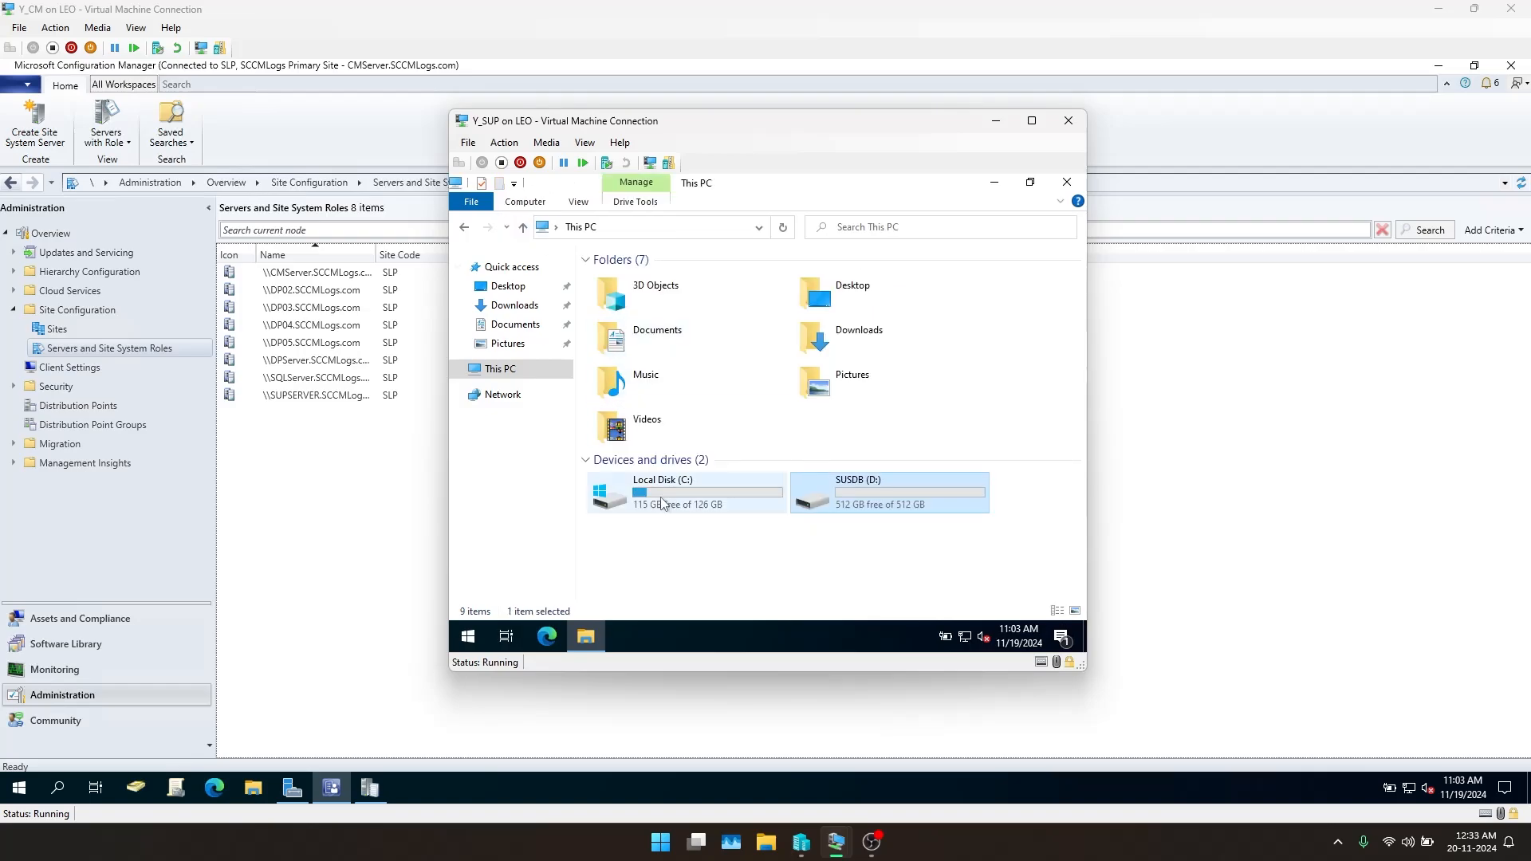
double_click(662, 502)
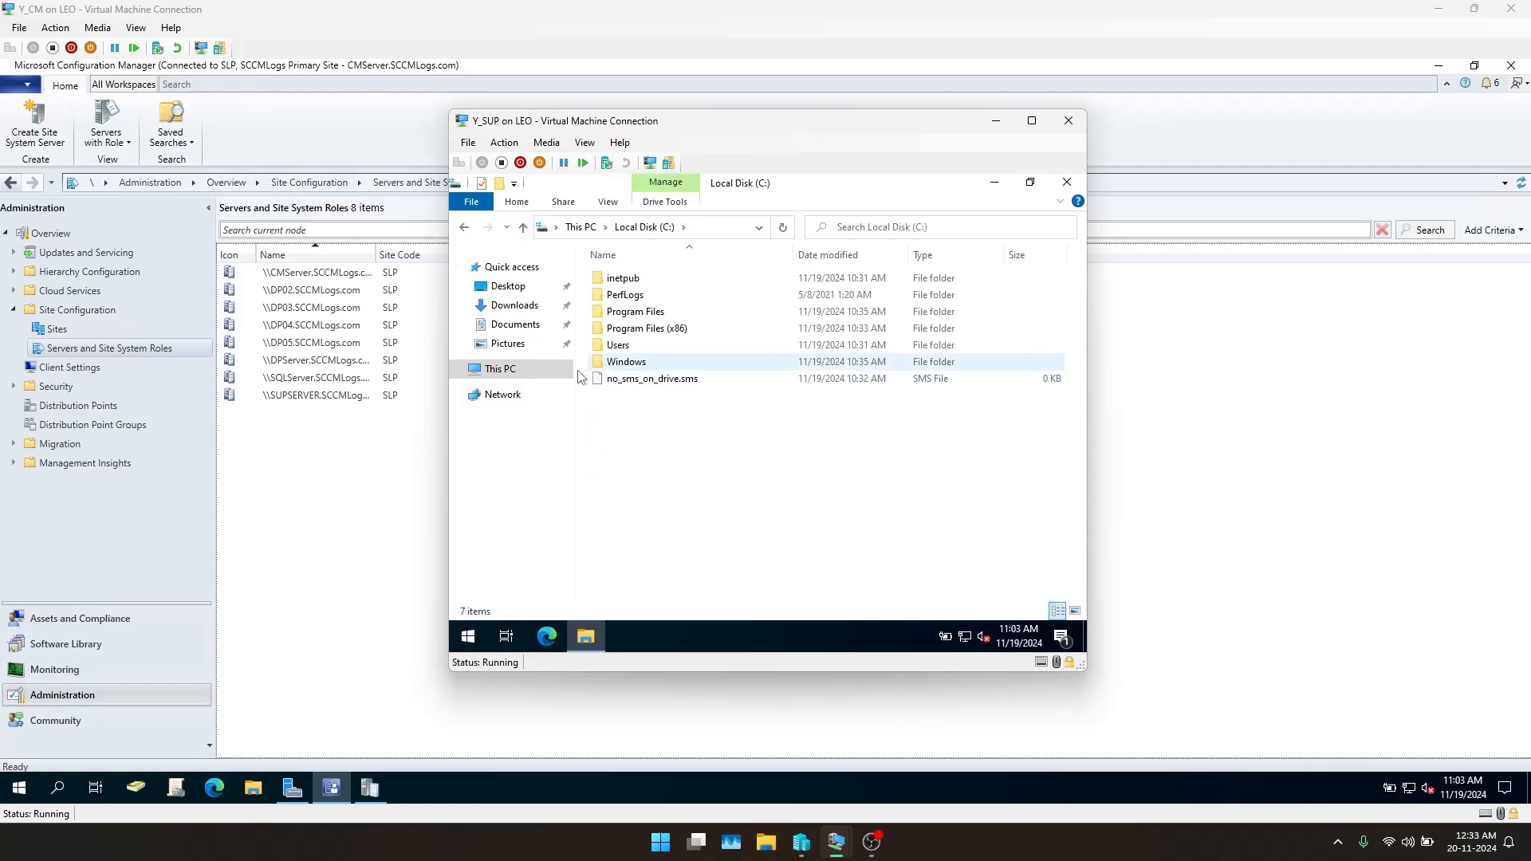
click(497, 369)
double_click(841, 503)
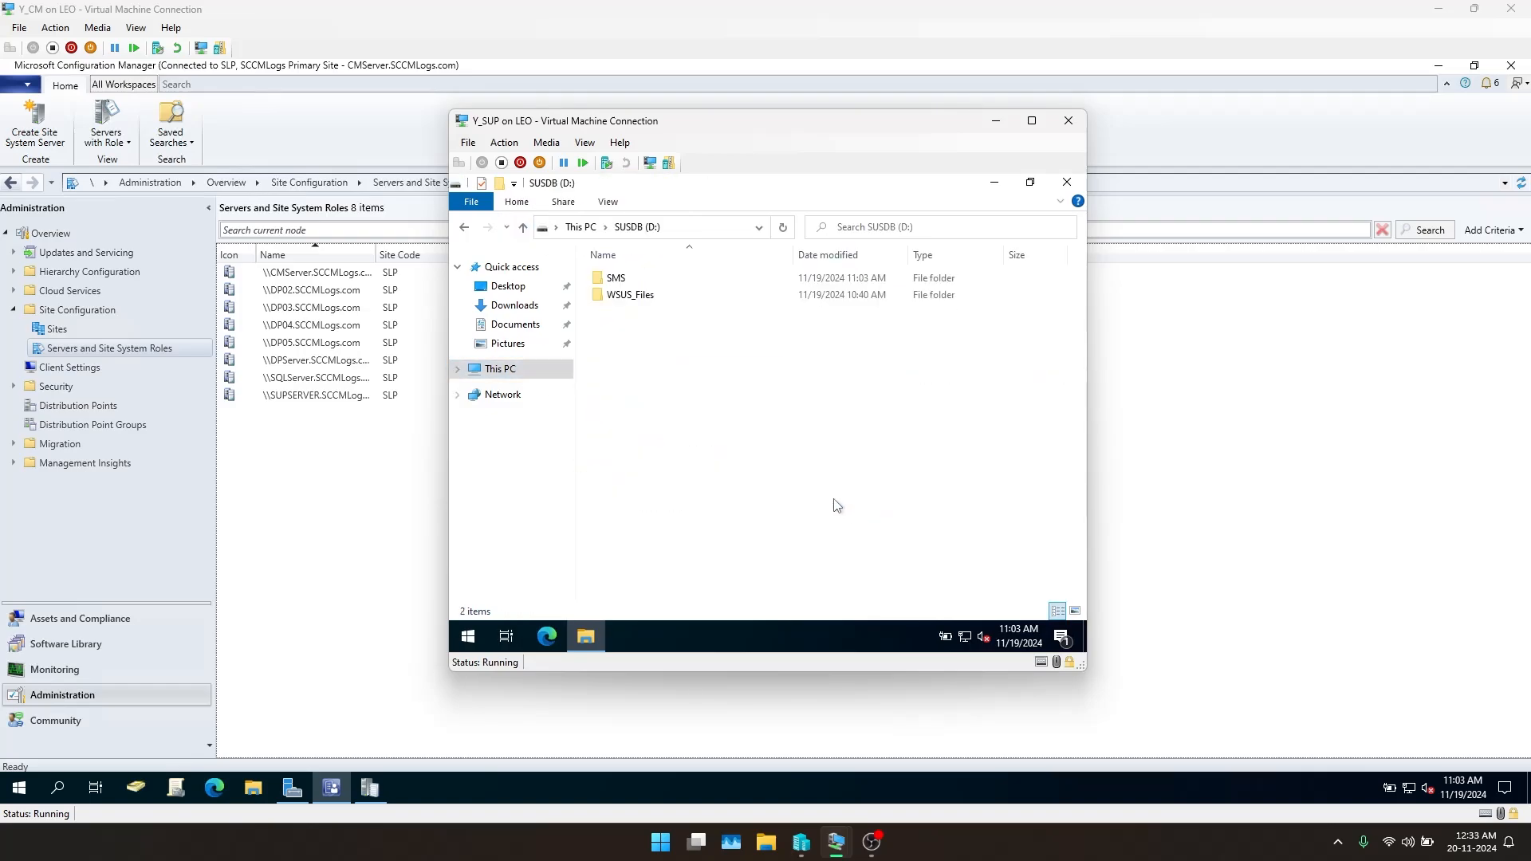
double_click(653, 273)
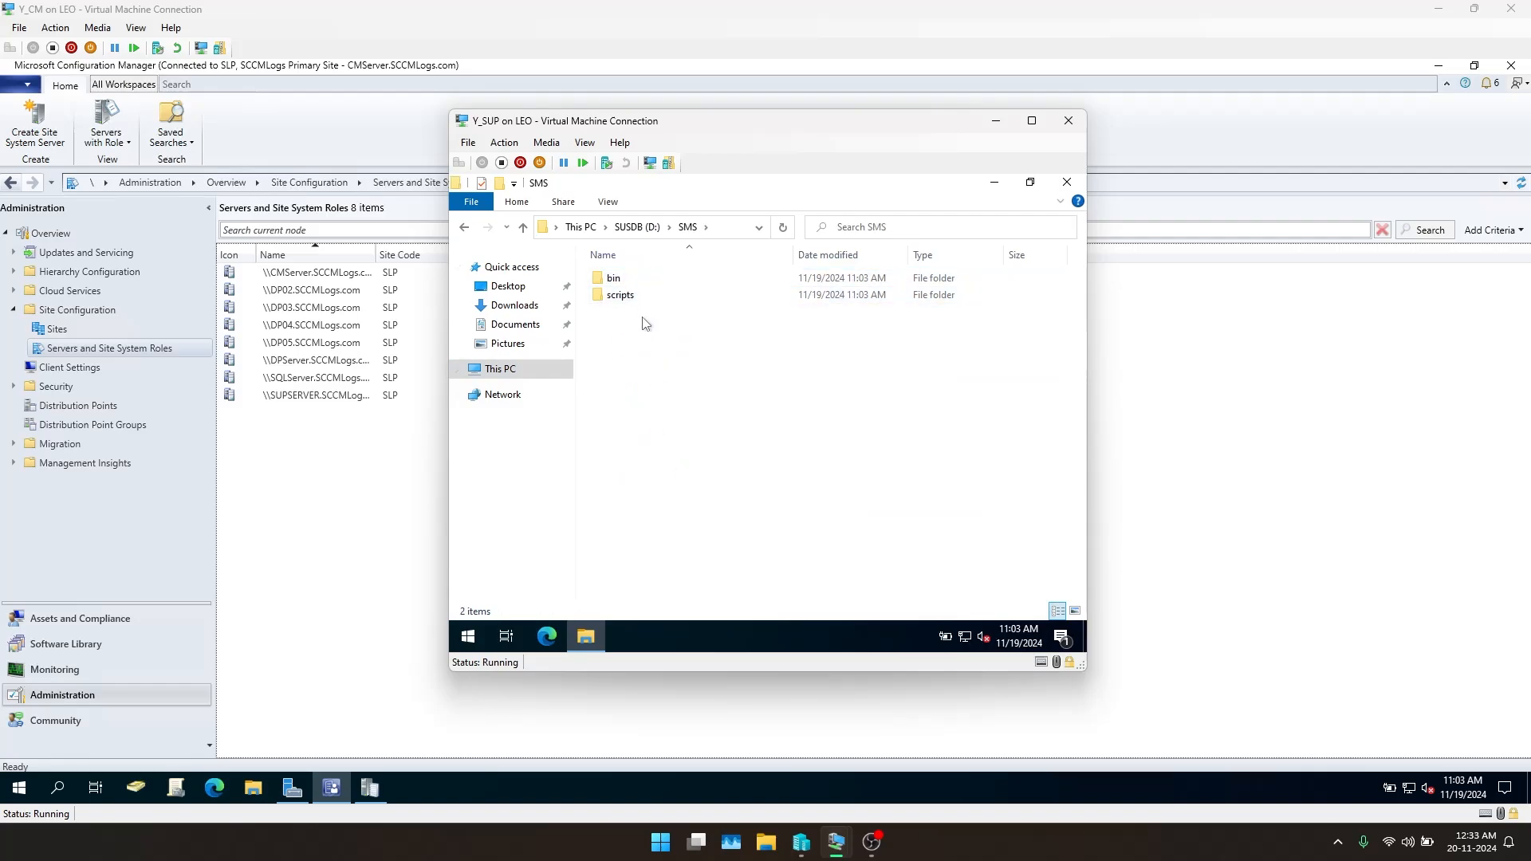
drag(620, 362, 671, 454)
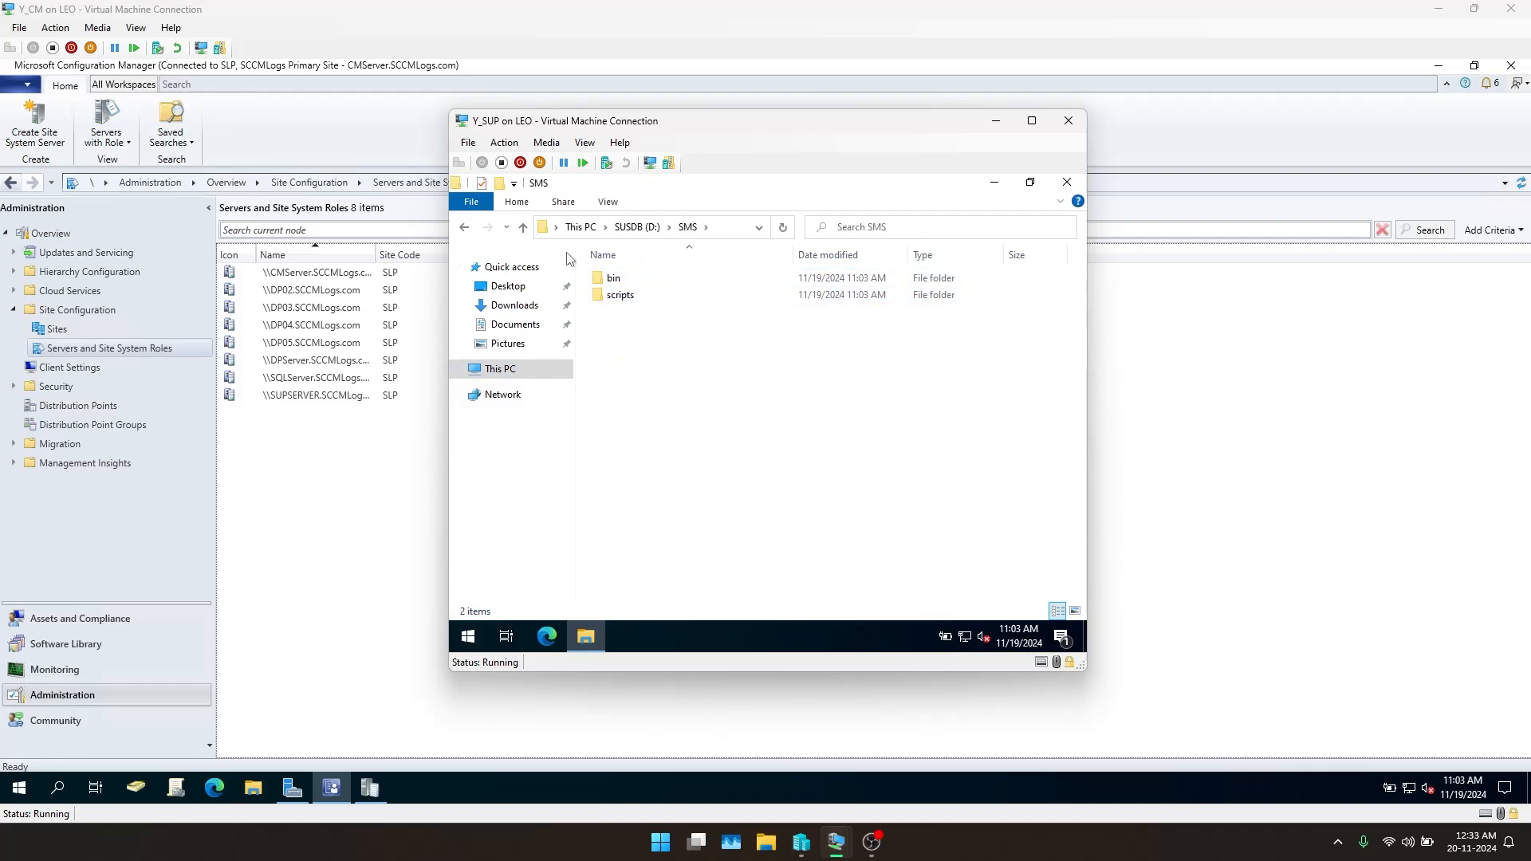
click(529, 229)
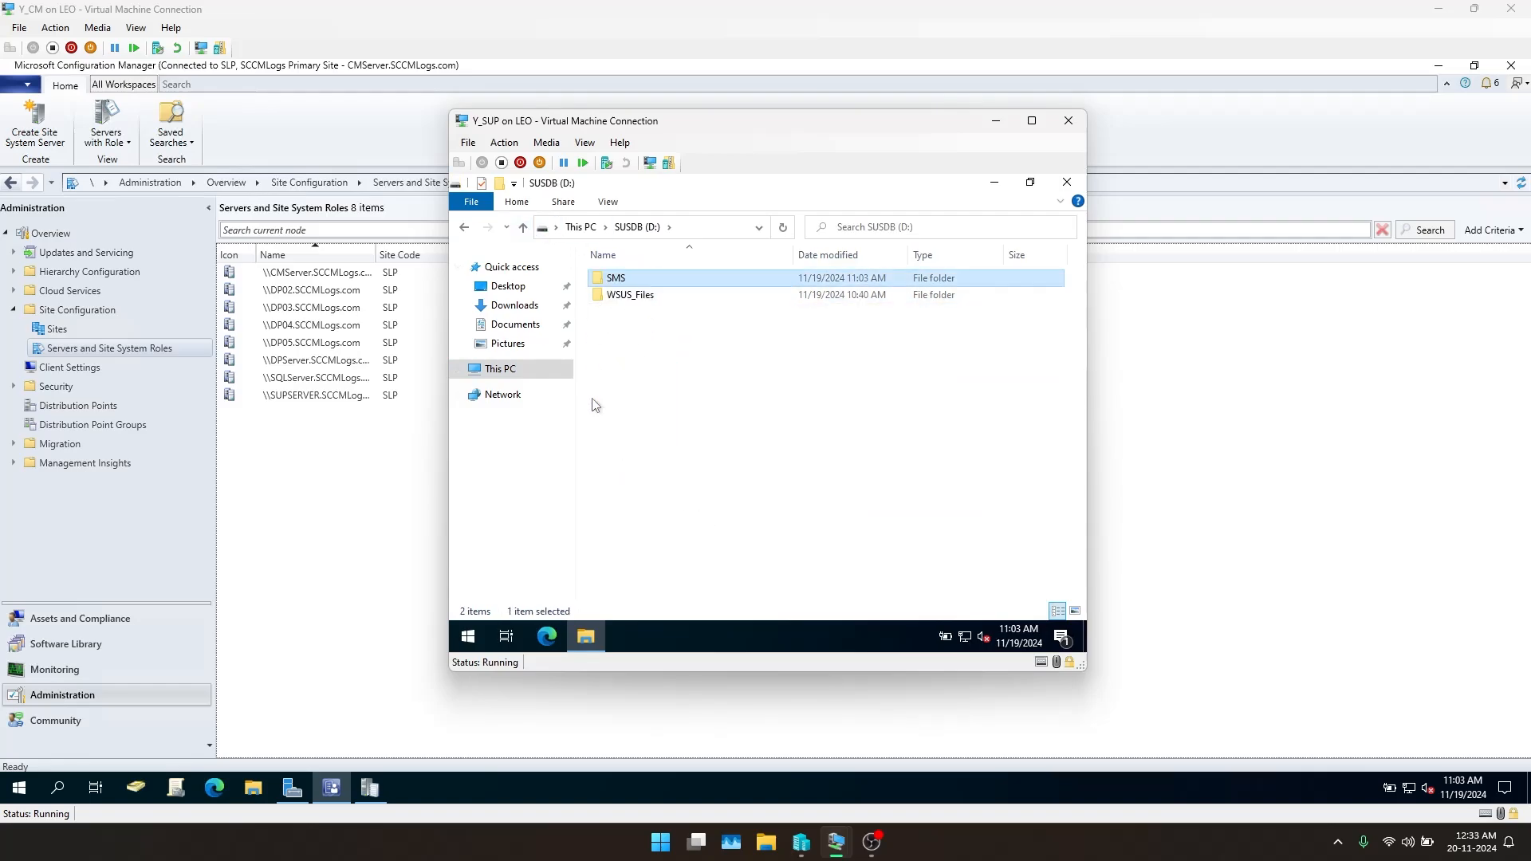
Minimize the Y_SUP machine and check SUPSERVER's entry under Software Update Point Synchronization Status in the Configuration Manager console
click(699, 374)
click(995, 120)
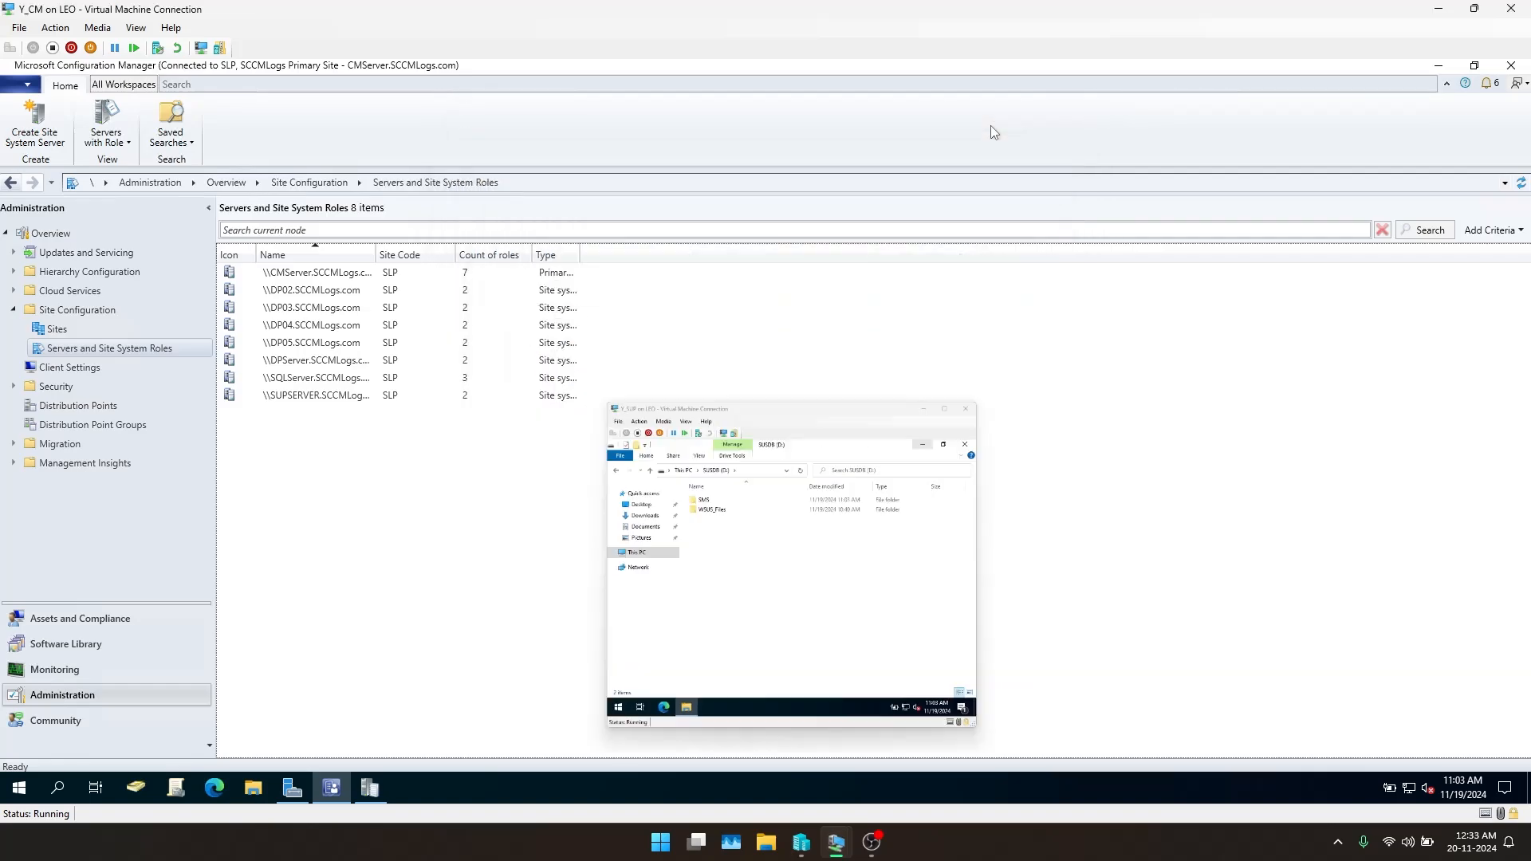
click(82, 672)
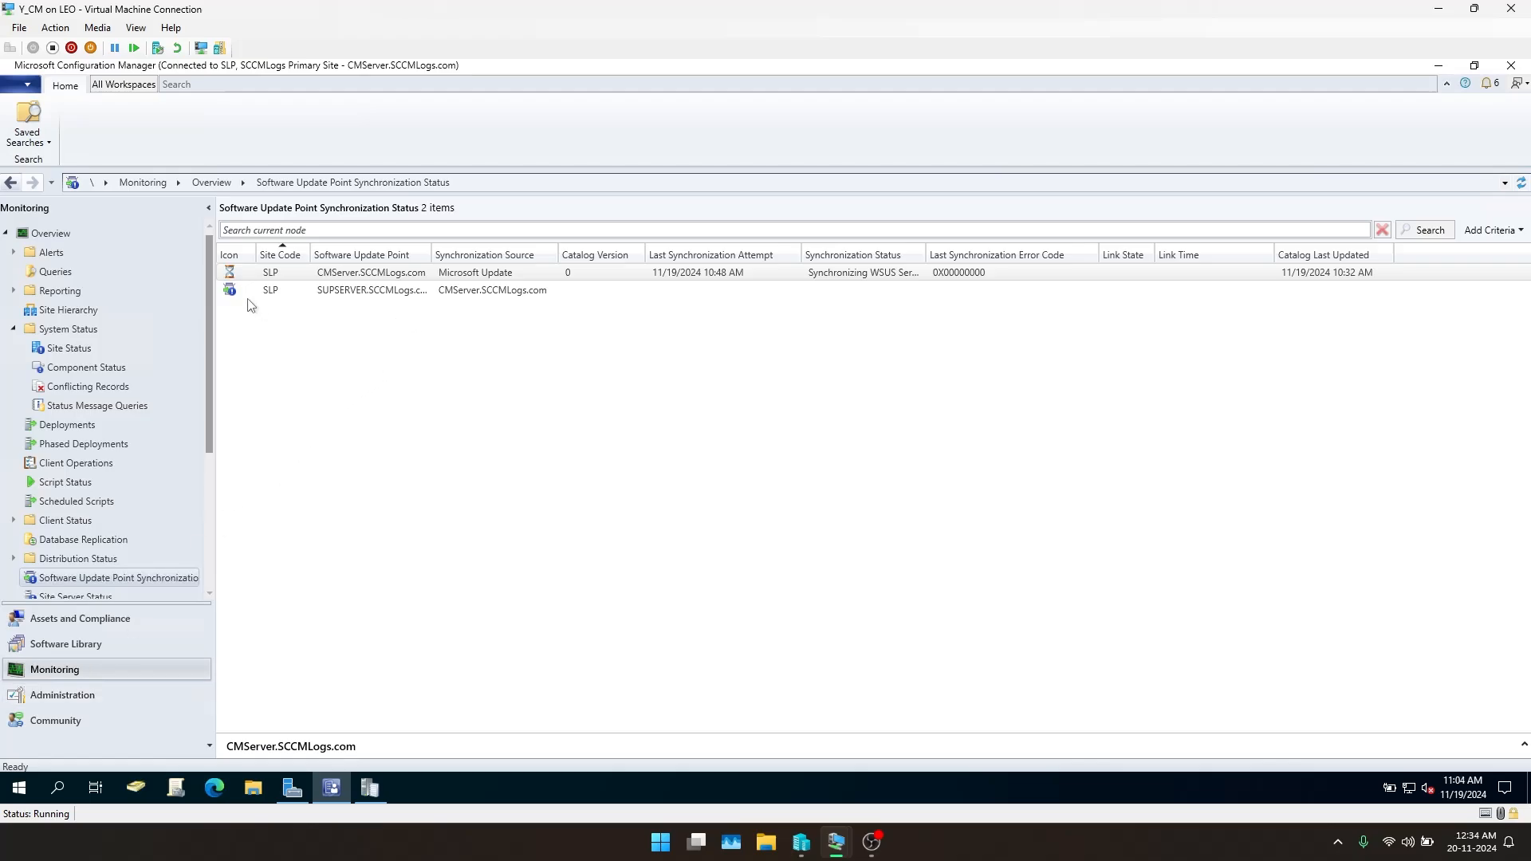
click(328, 293)
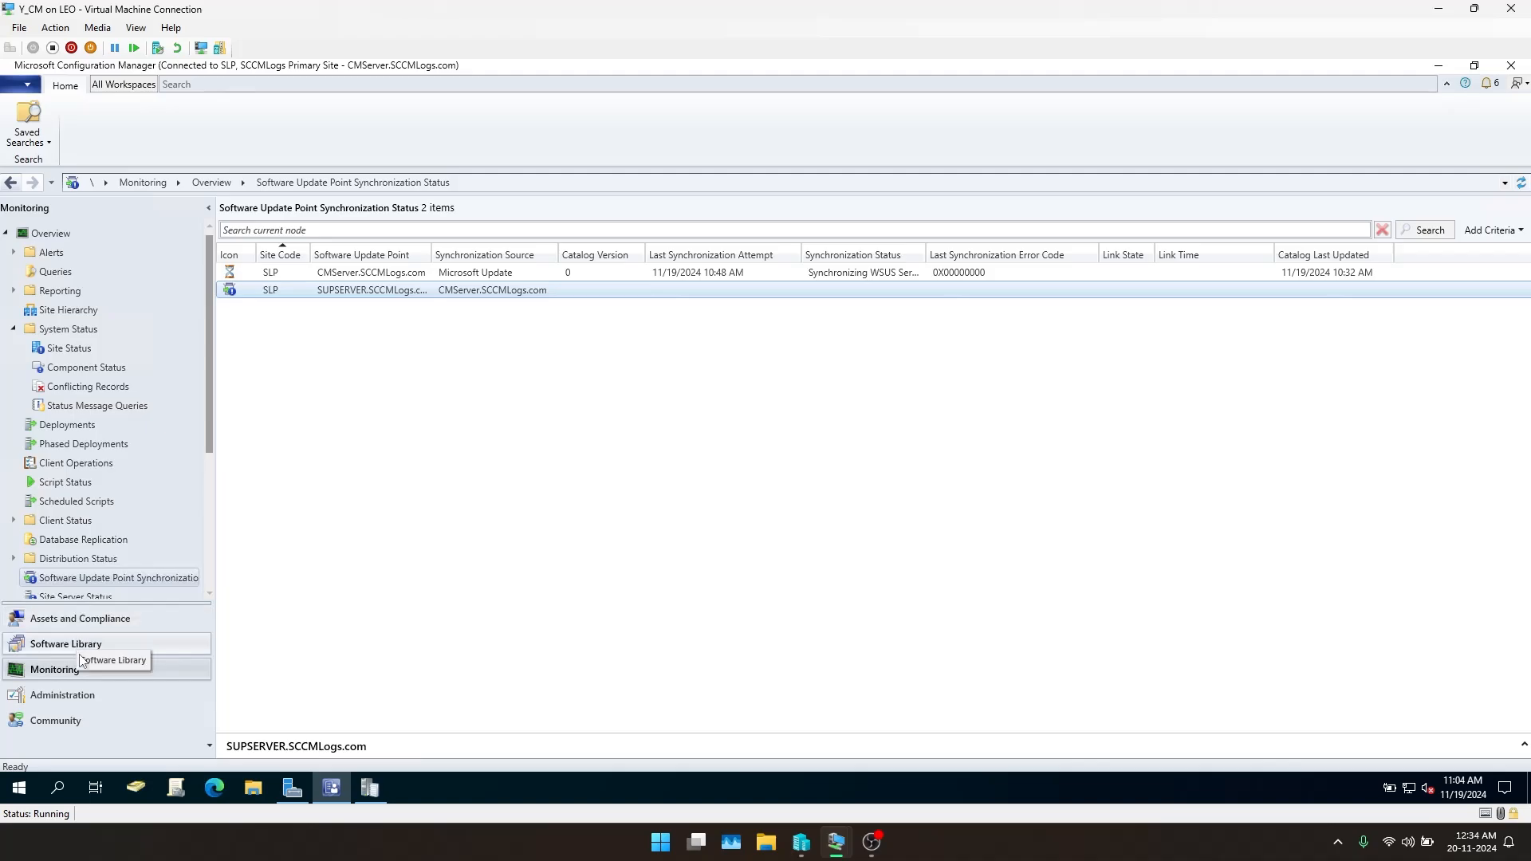
Open the D:\Program Files\Microsoft Configuration Manager\Logs folder on the site server and maximize its window
click(264, 795)
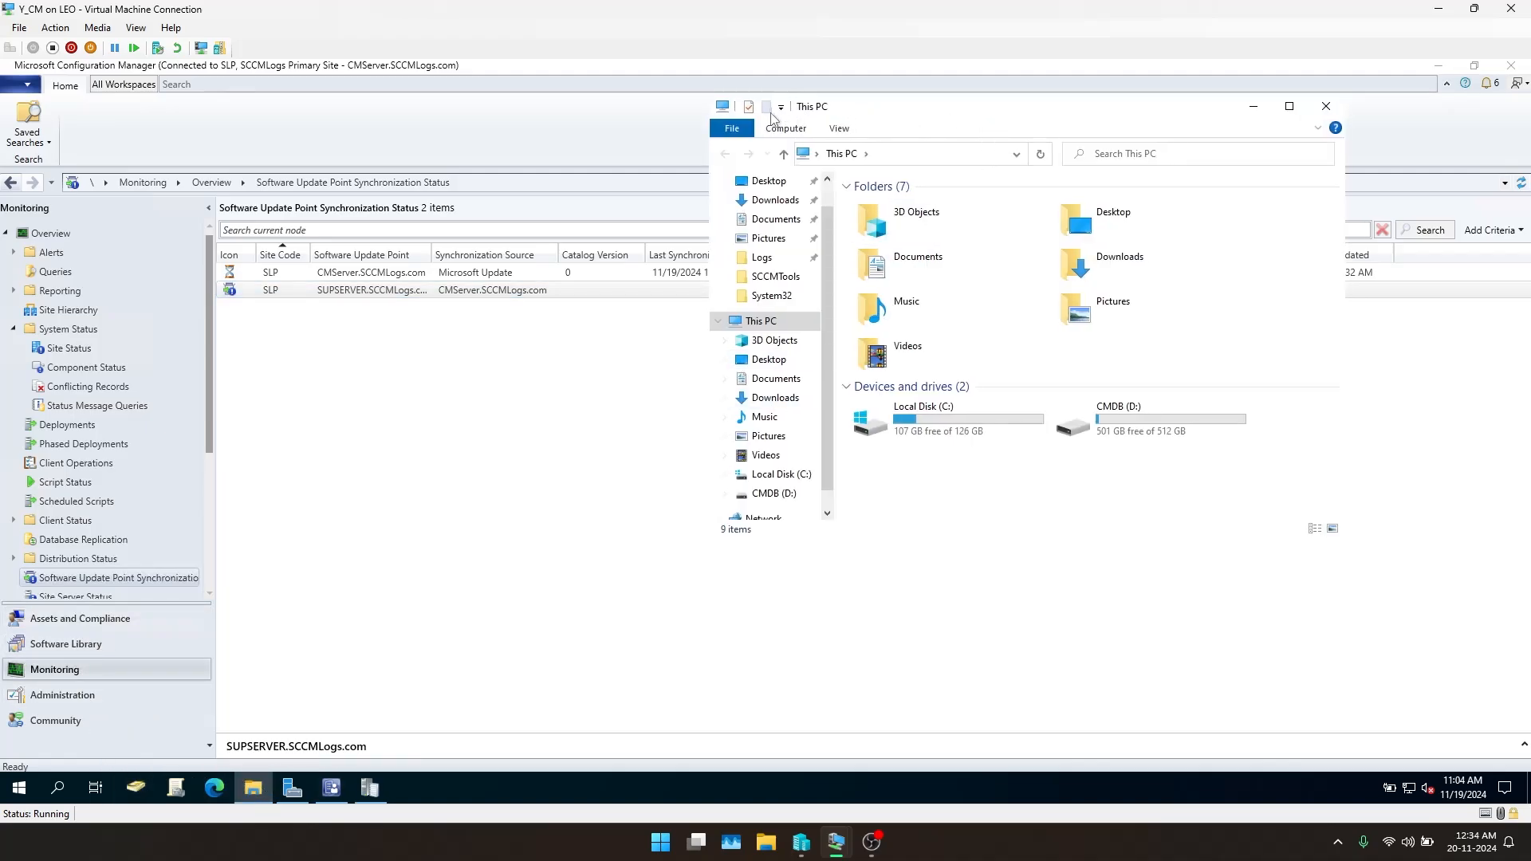
drag(909, 123, 745, 137)
double_click(945, 439)
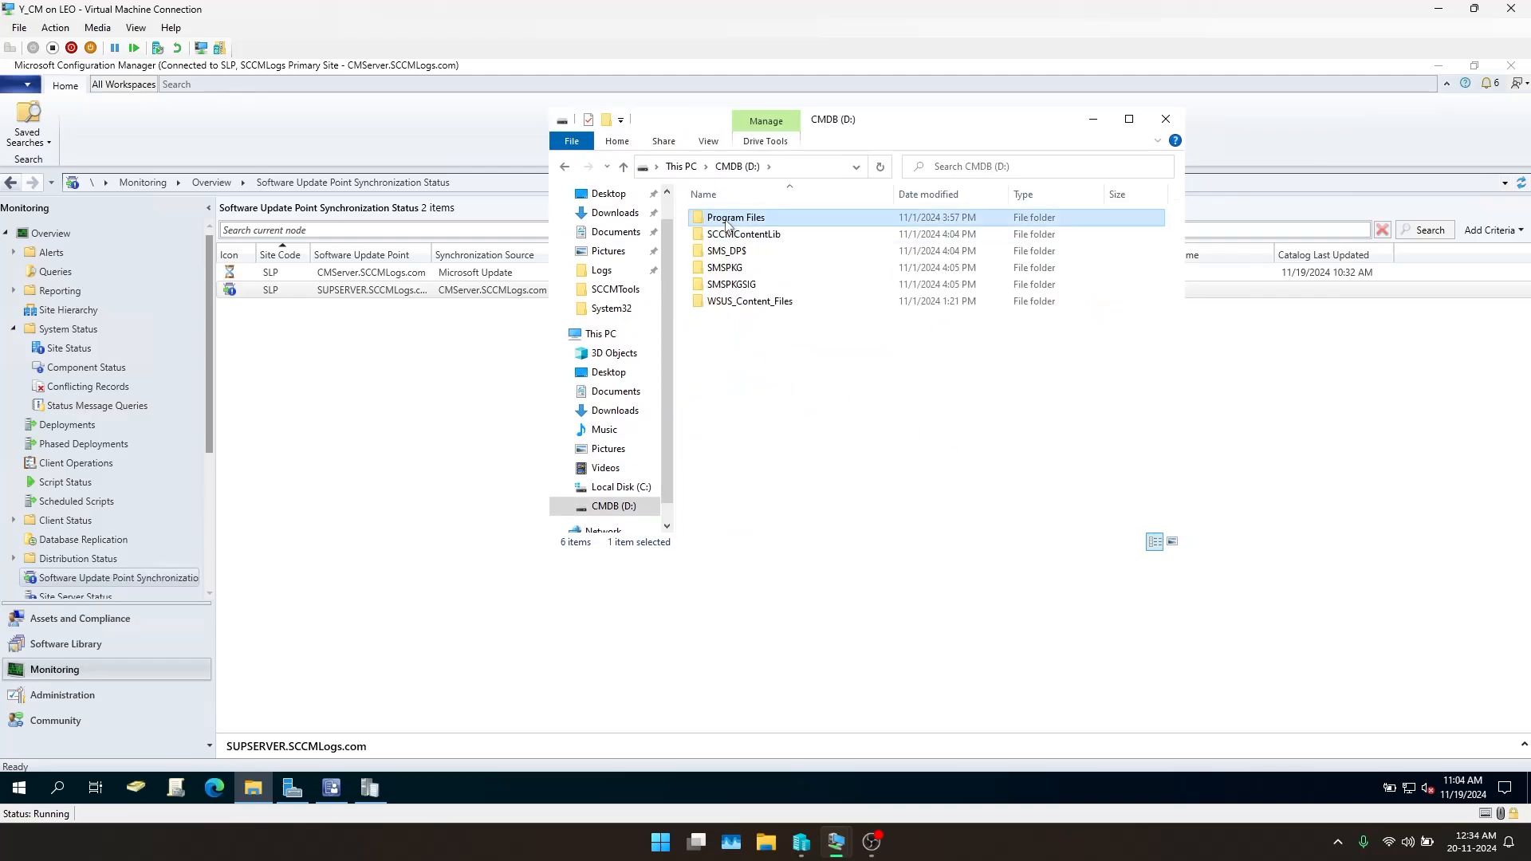
double_click(731, 217)
double_click(727, 218)
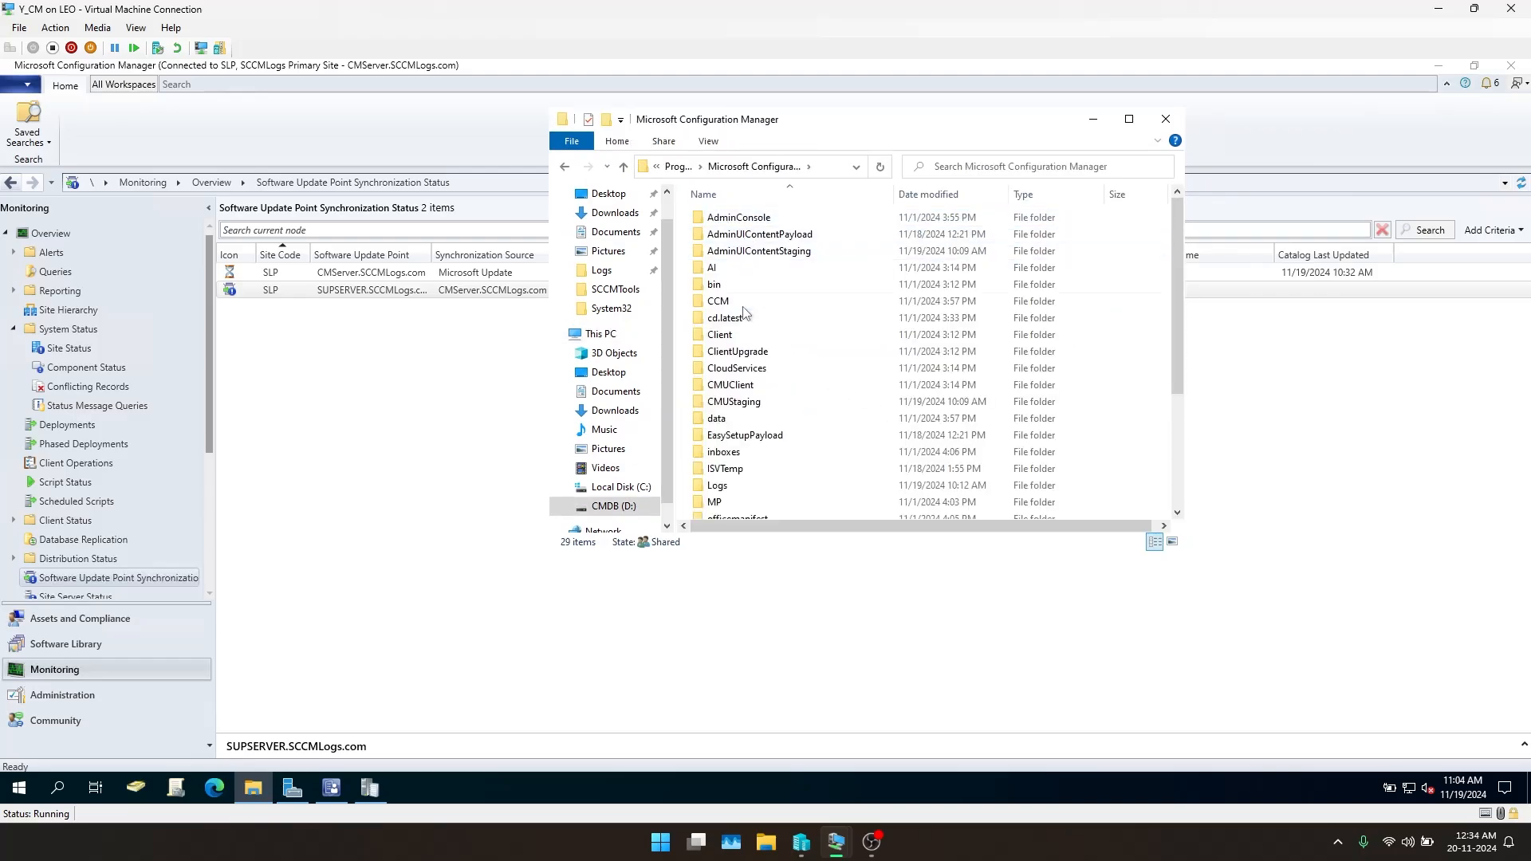
double_click(717, 487)
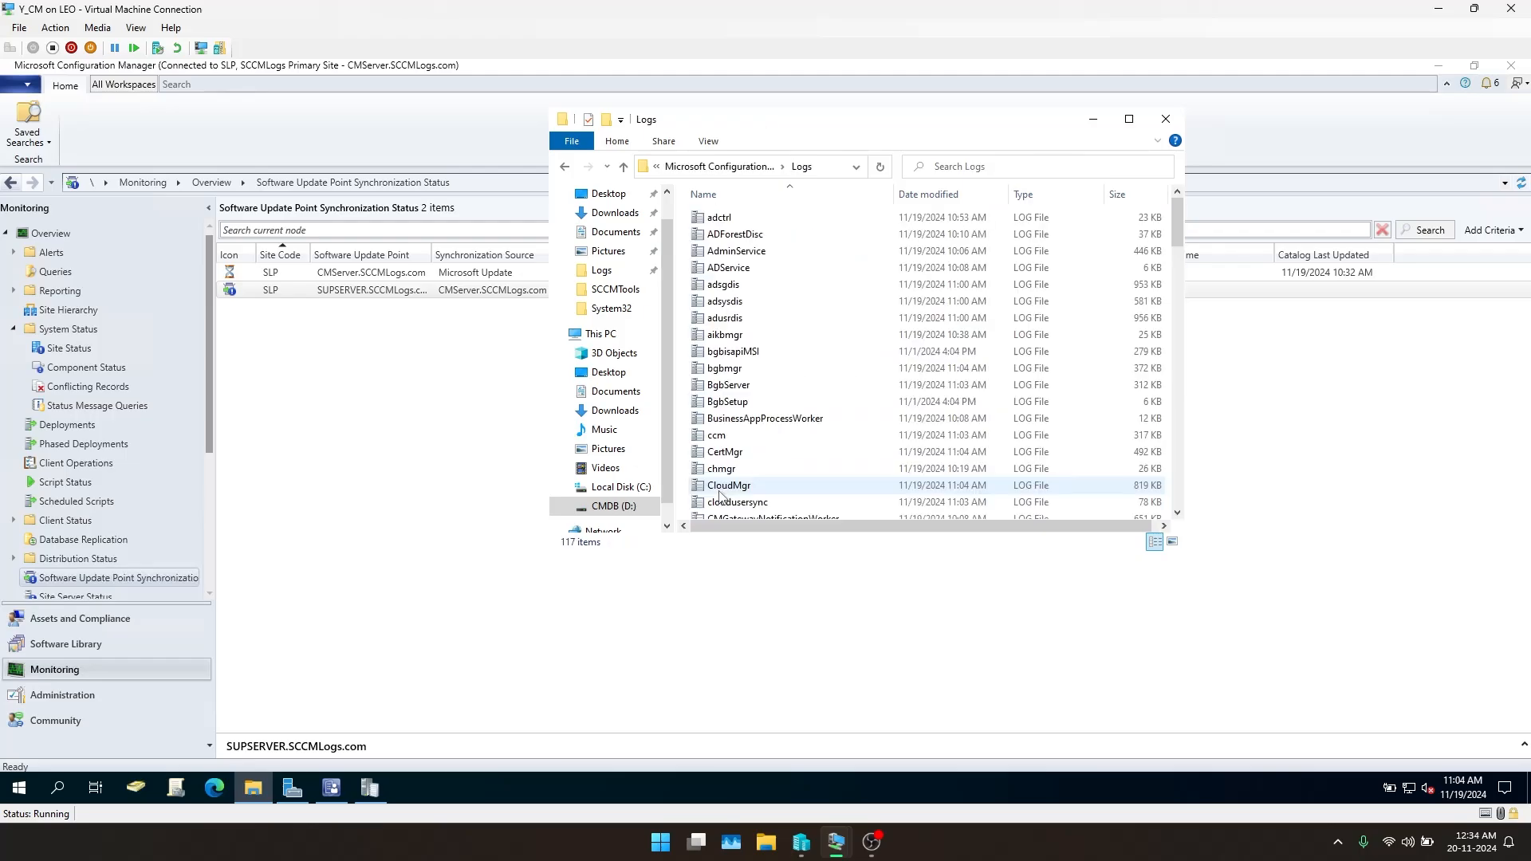
double_click(765, 119)
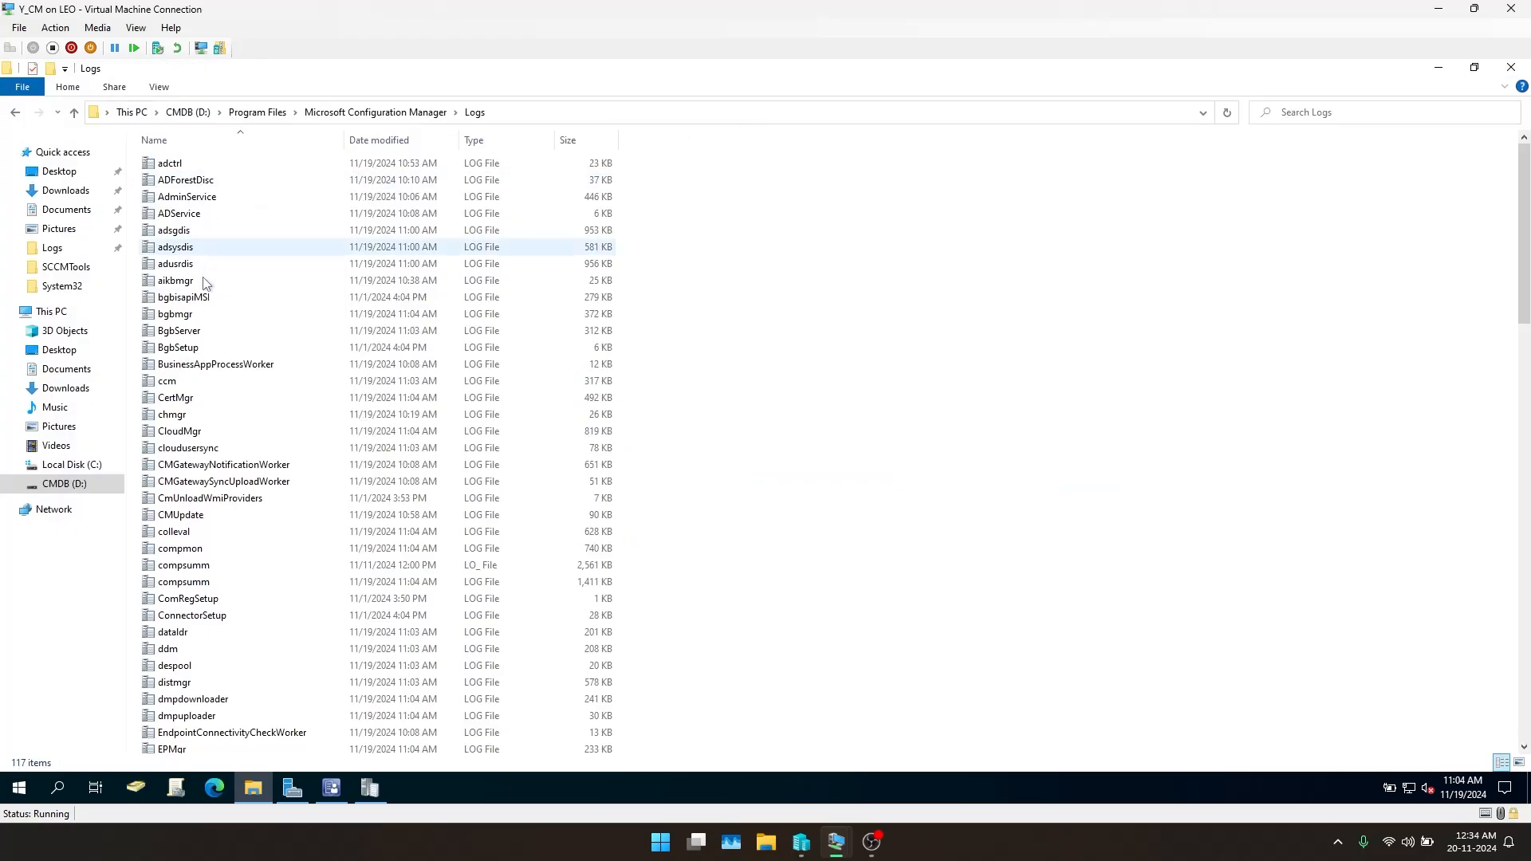
Look through the list of site server log files, including sitecomp, SUPSetup, WCM and WSUSCtrl
scroll(212, 680, down, 11)
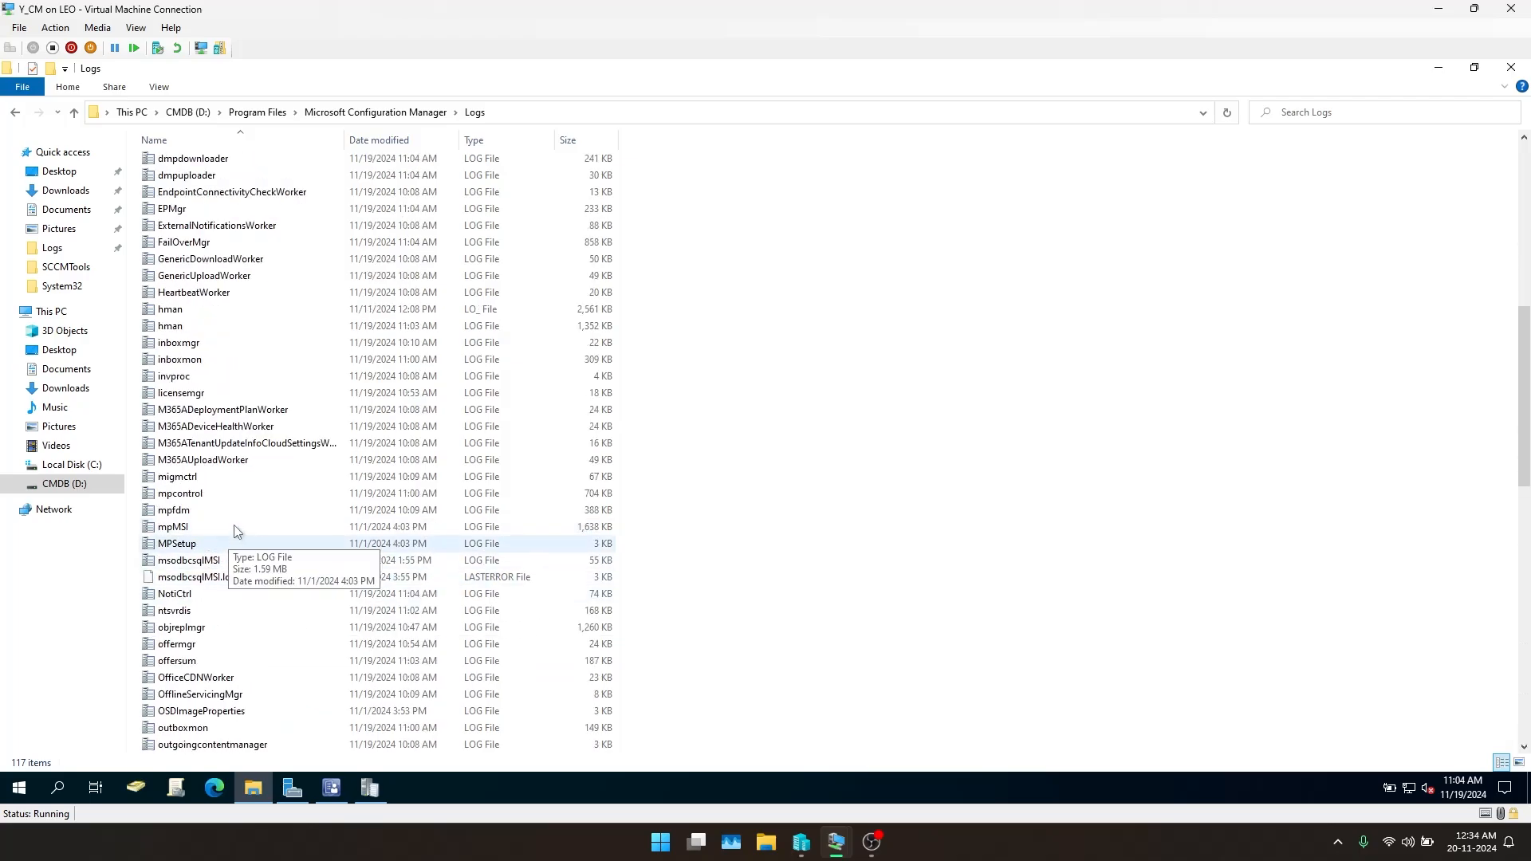
scroll(241, 527, down, 4)
scroll(237, 527, down, 5)
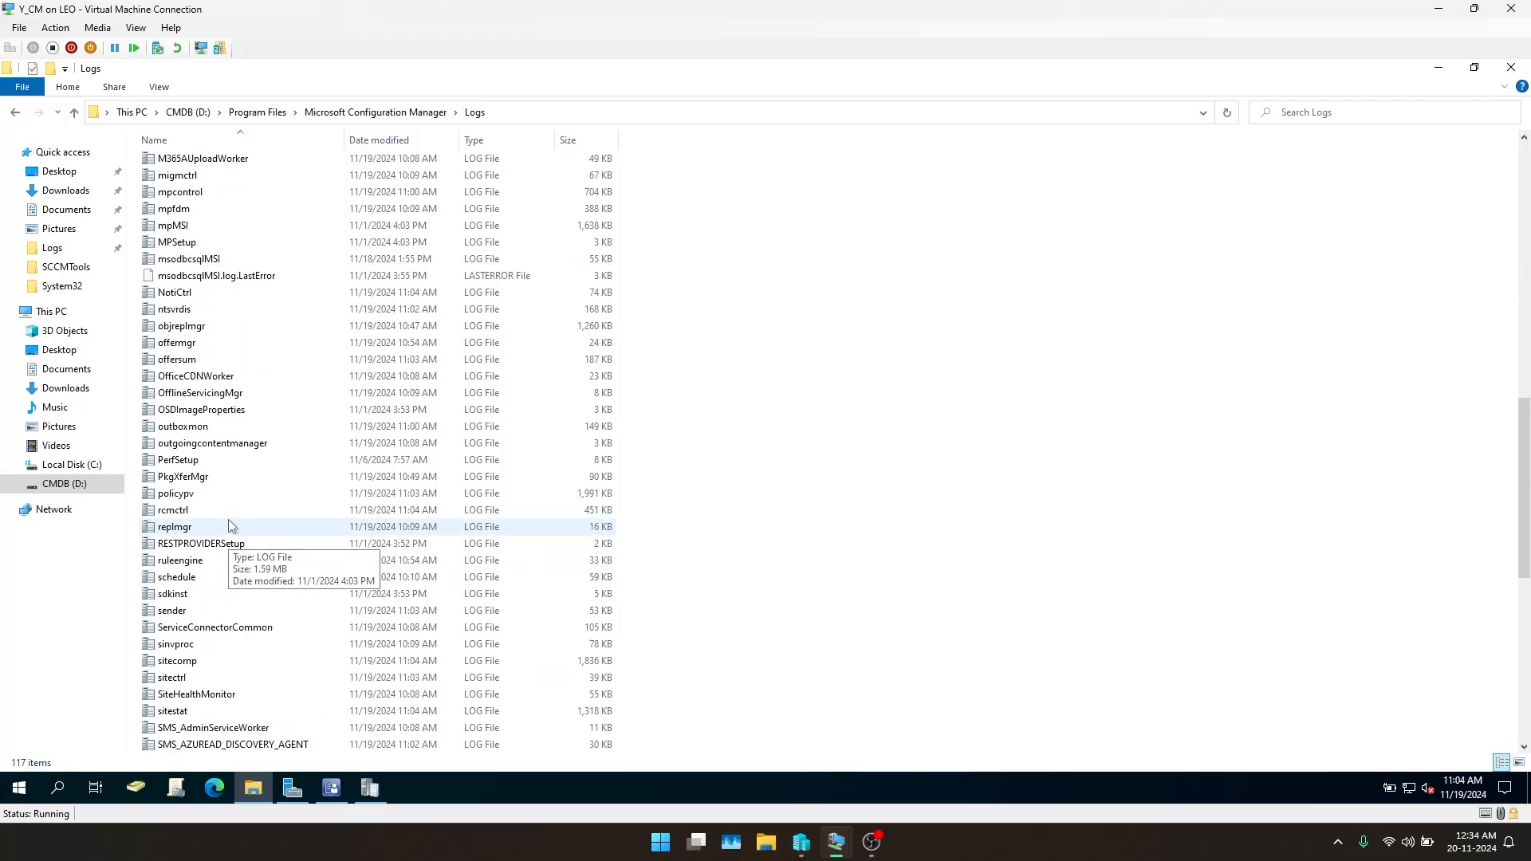
scroll(196, 604, down, 2)
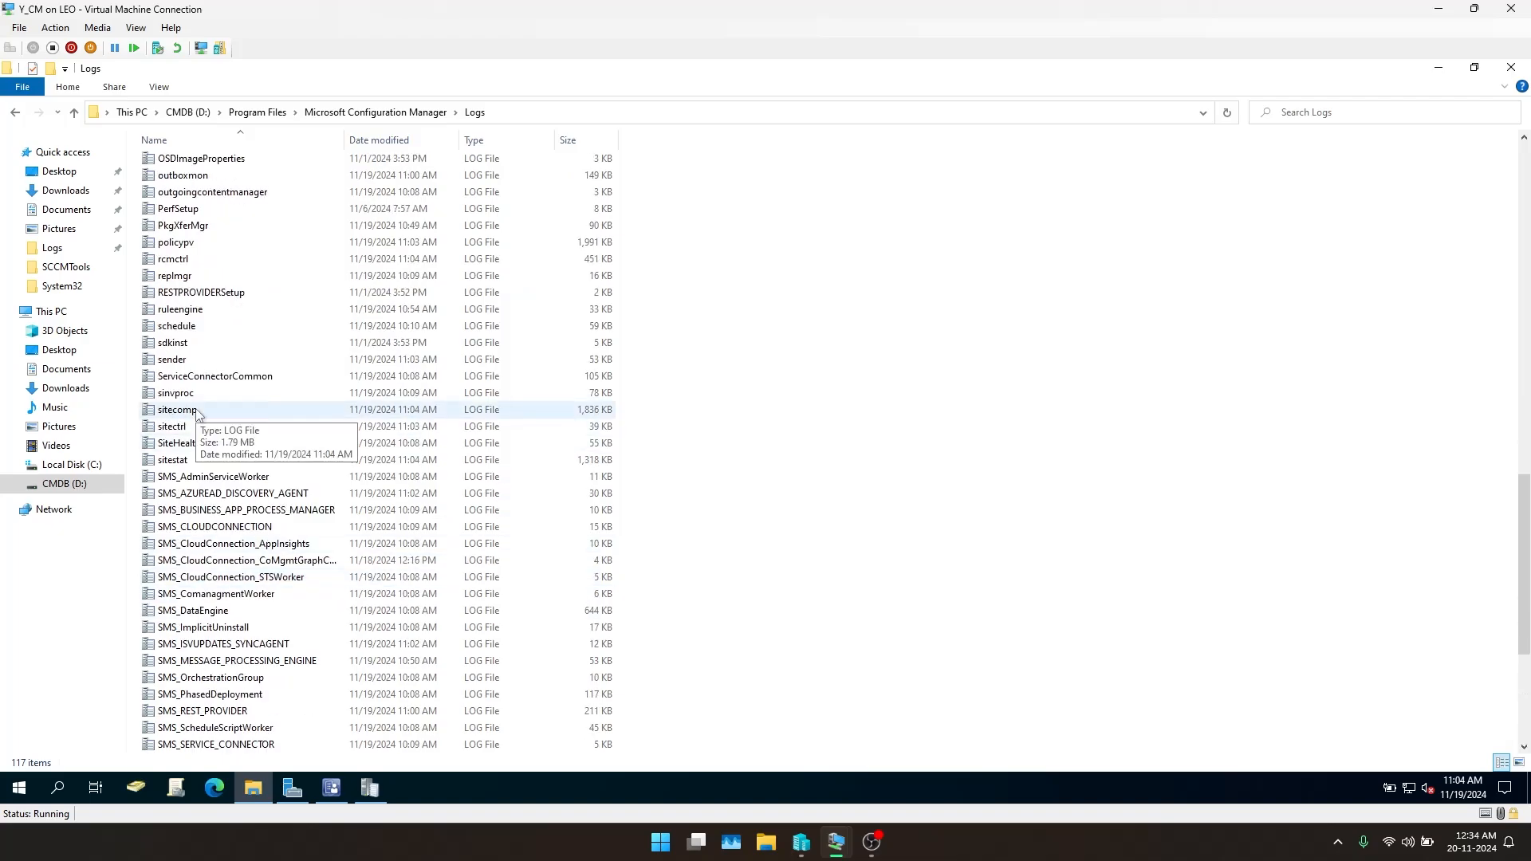
scroll(236, 569, down, 5)
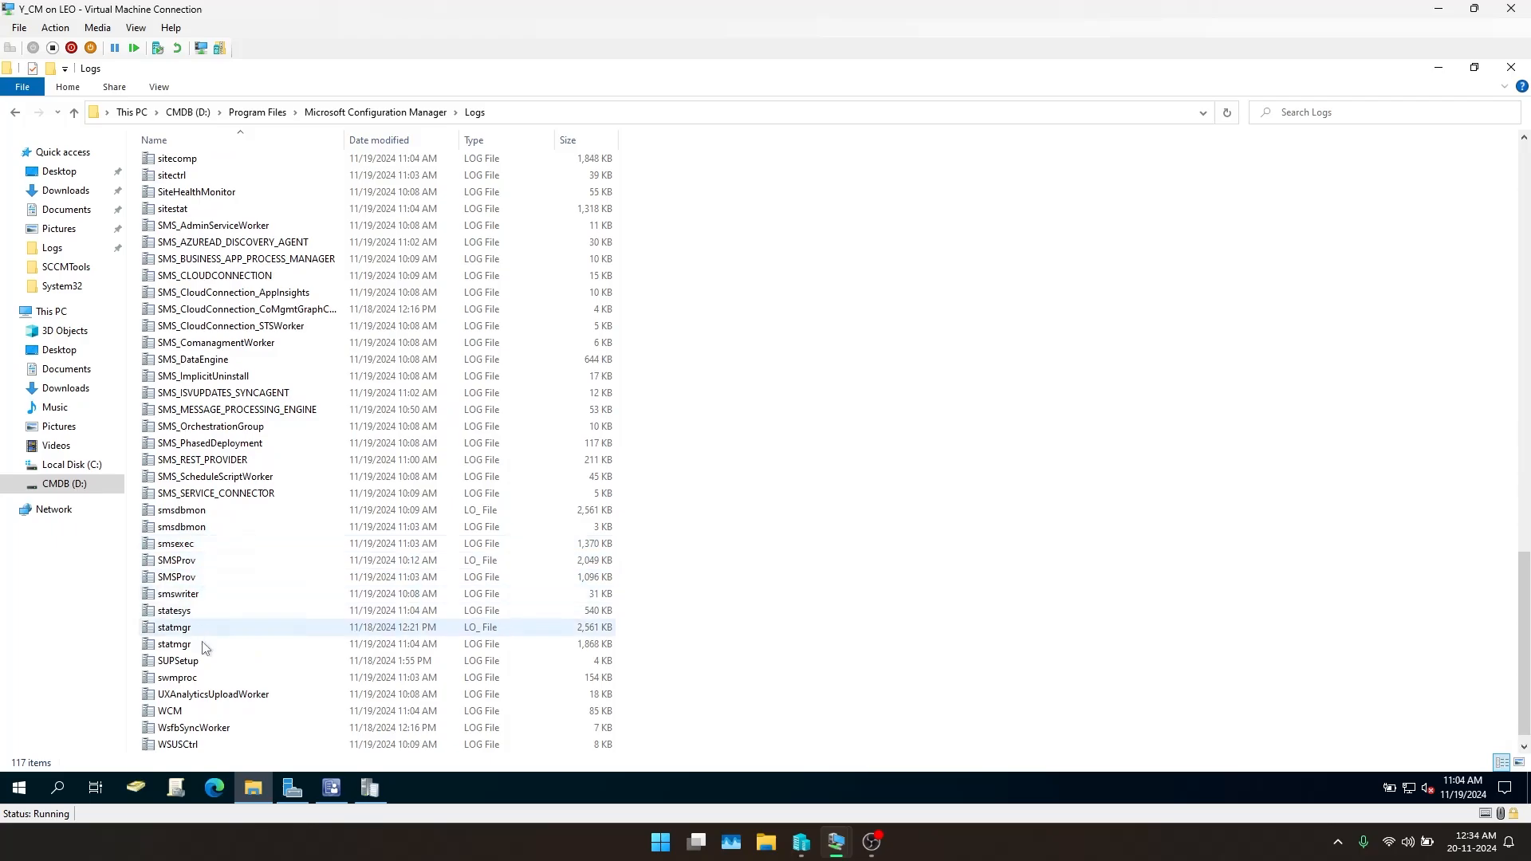
scroll(169, 591, up, 5)
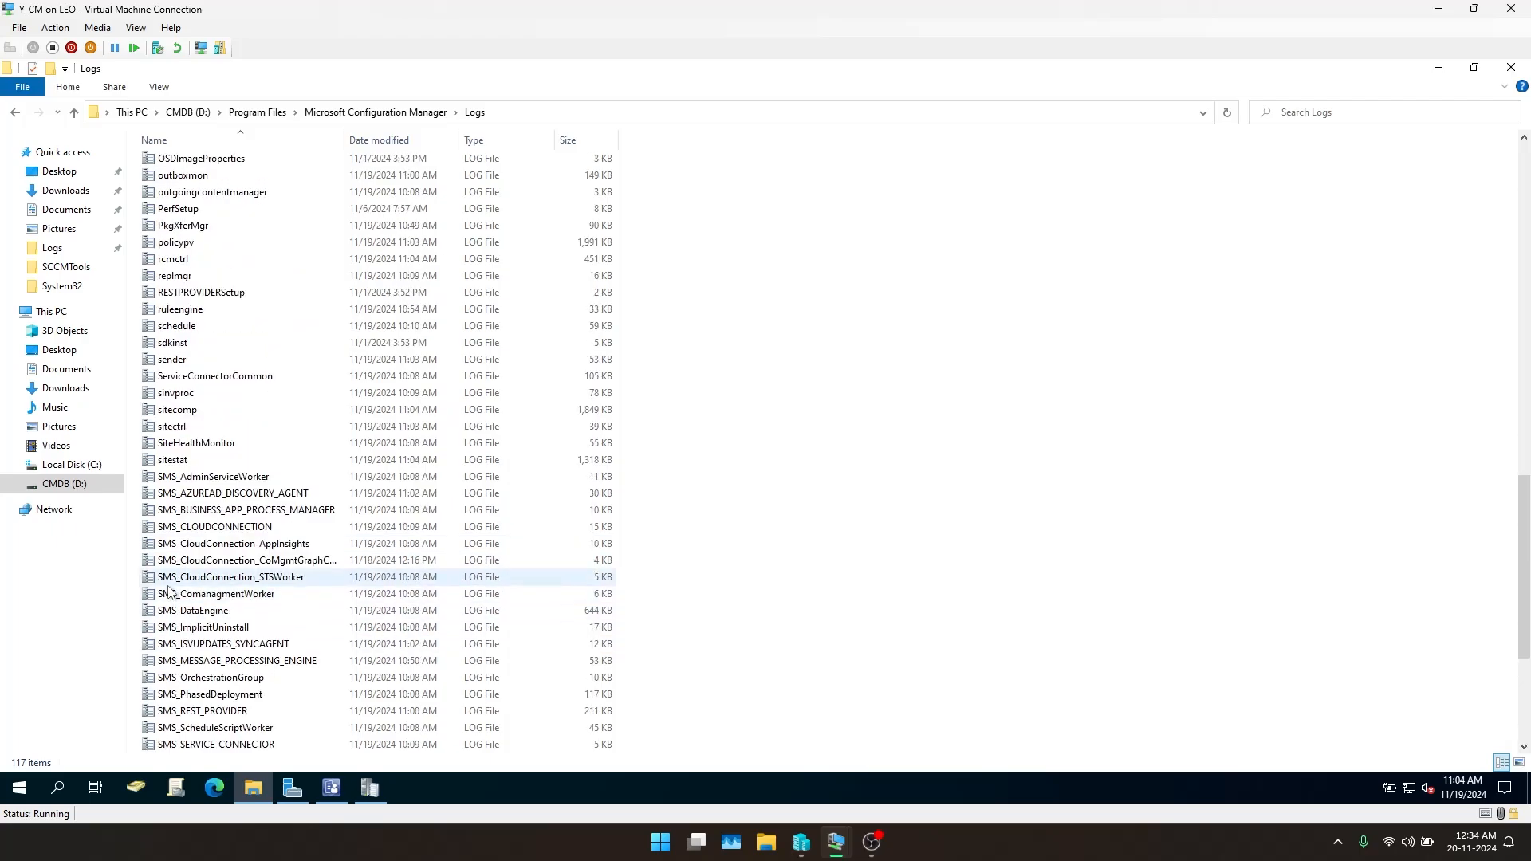
scroll(169, 589, up, 18)
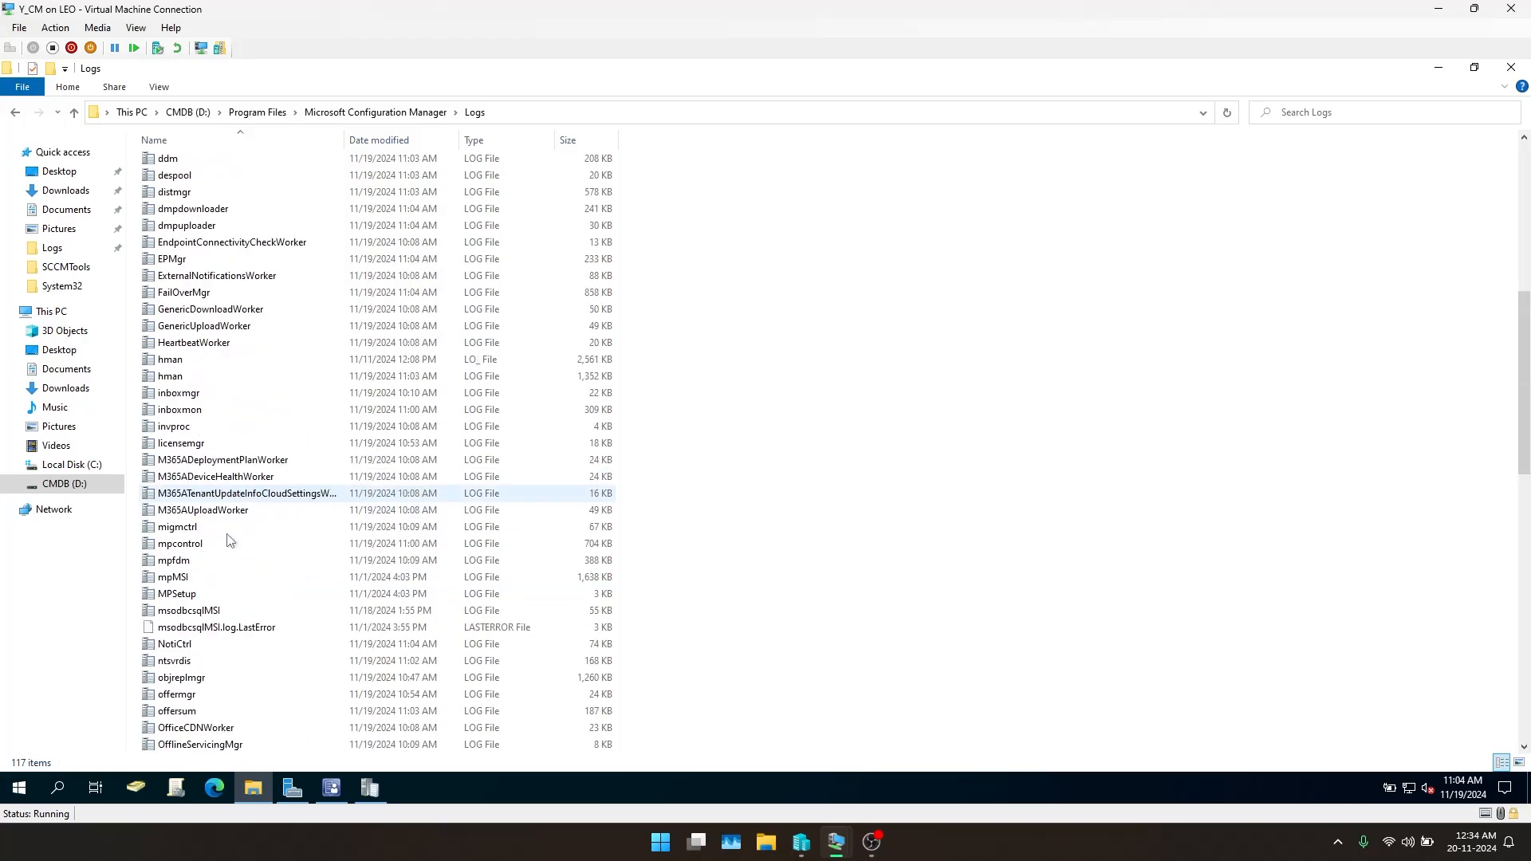
scroll(236, 447, up, 4)
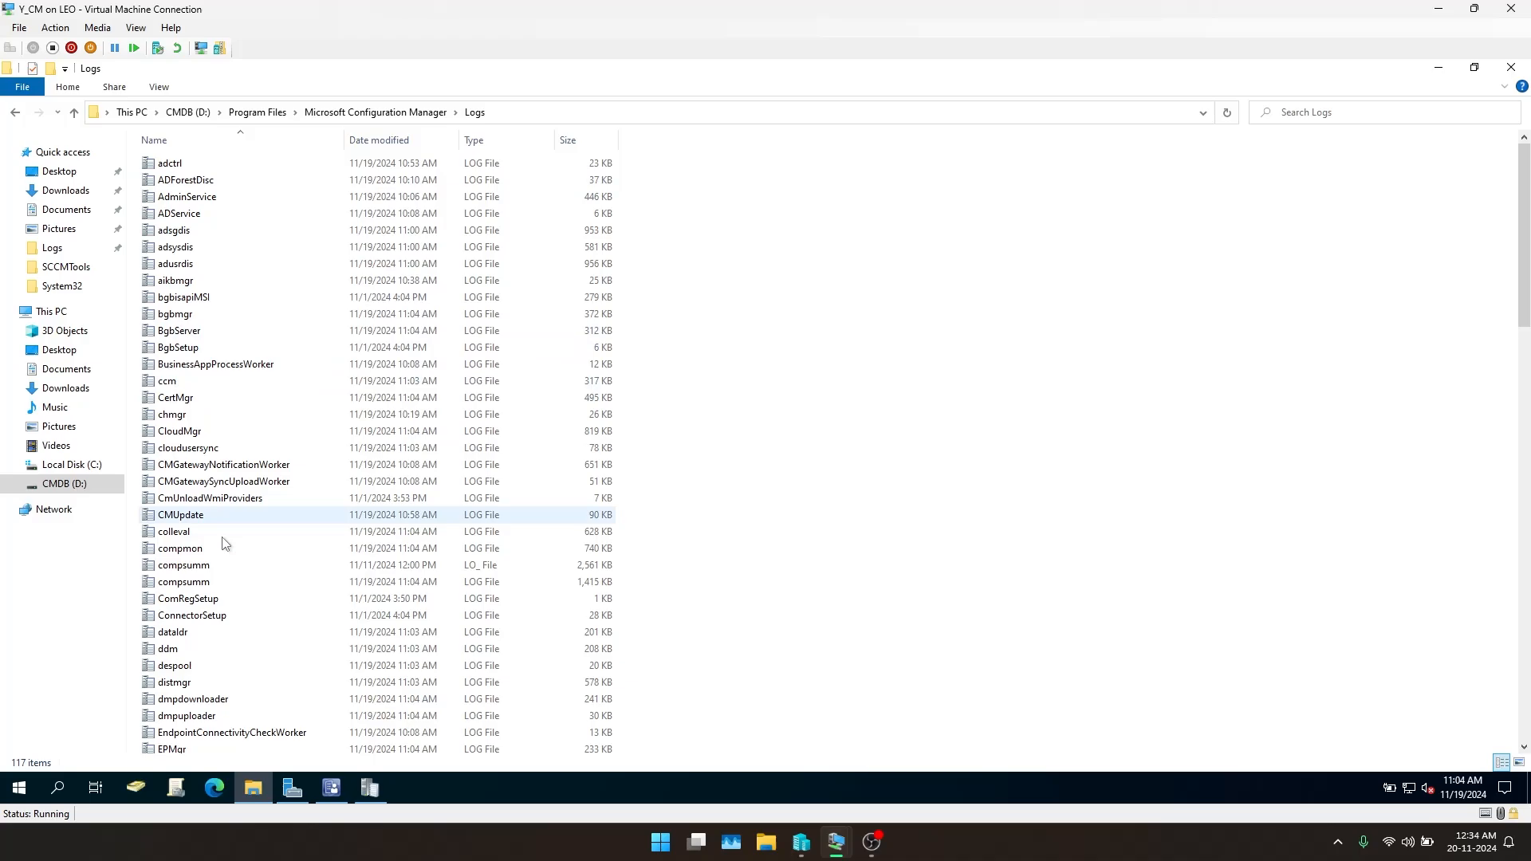
Open hman.log and examine the WSUSServerLocations entries for SUPSERVER, including the SSL and IIS port settings
scroll(195, 638, down, 5)
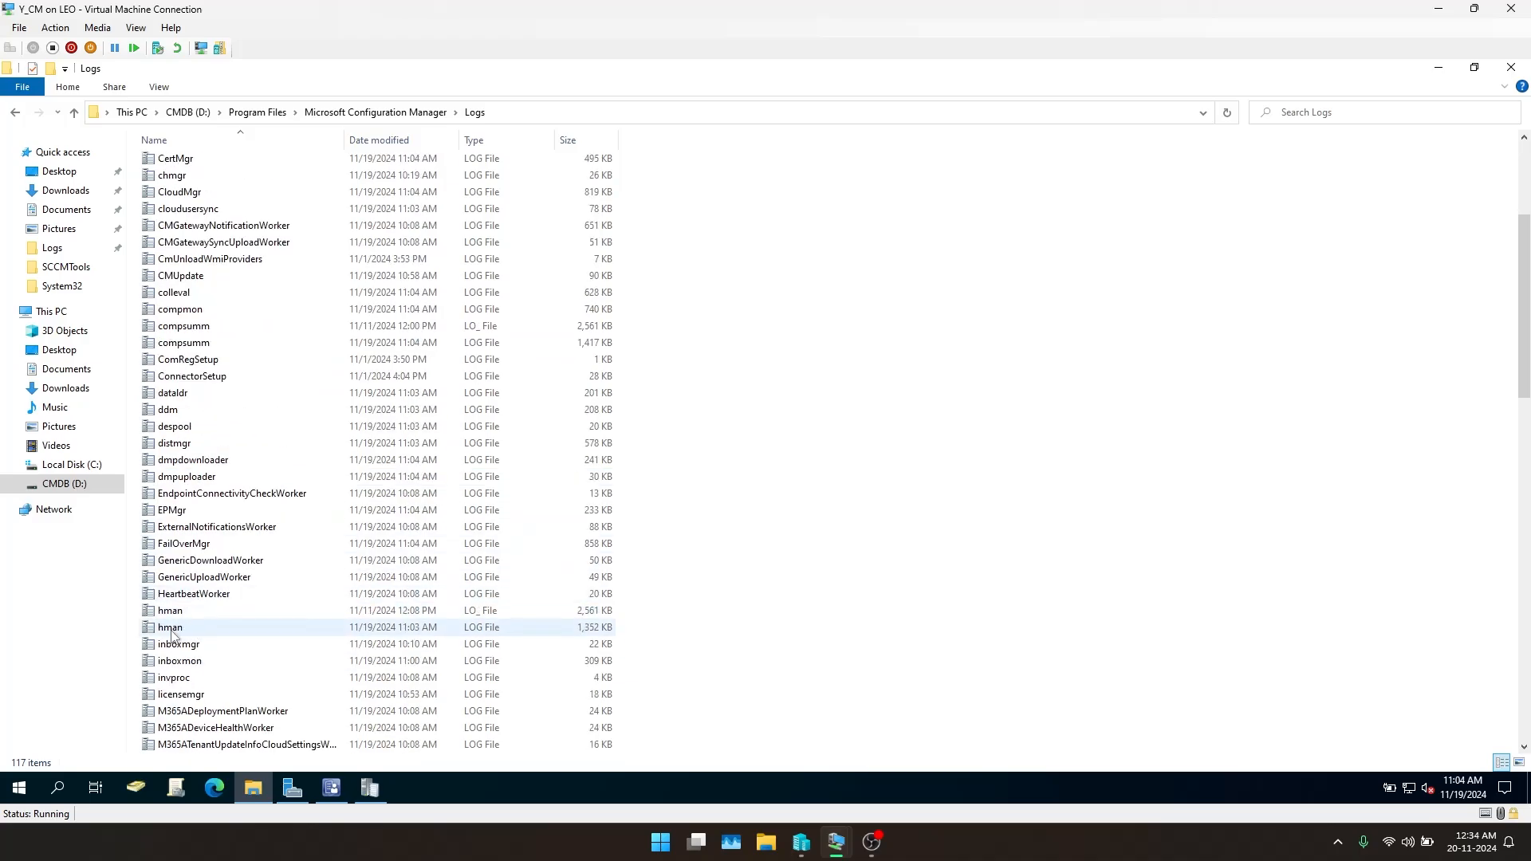
double_click(355, 627)
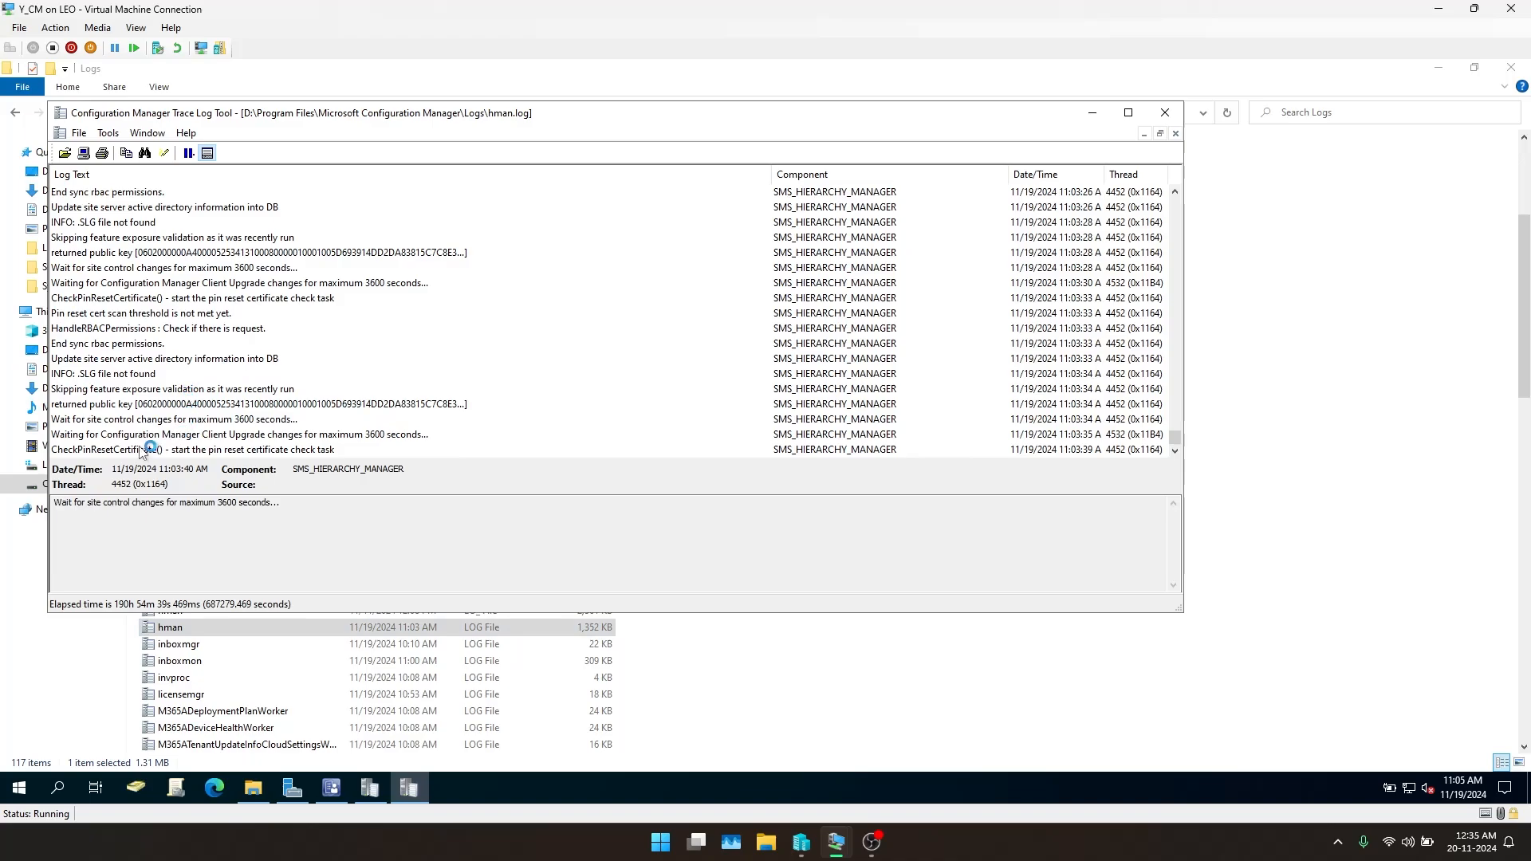
scroll(163, 414, up, 4)
scroll(169, 418, down, 7)
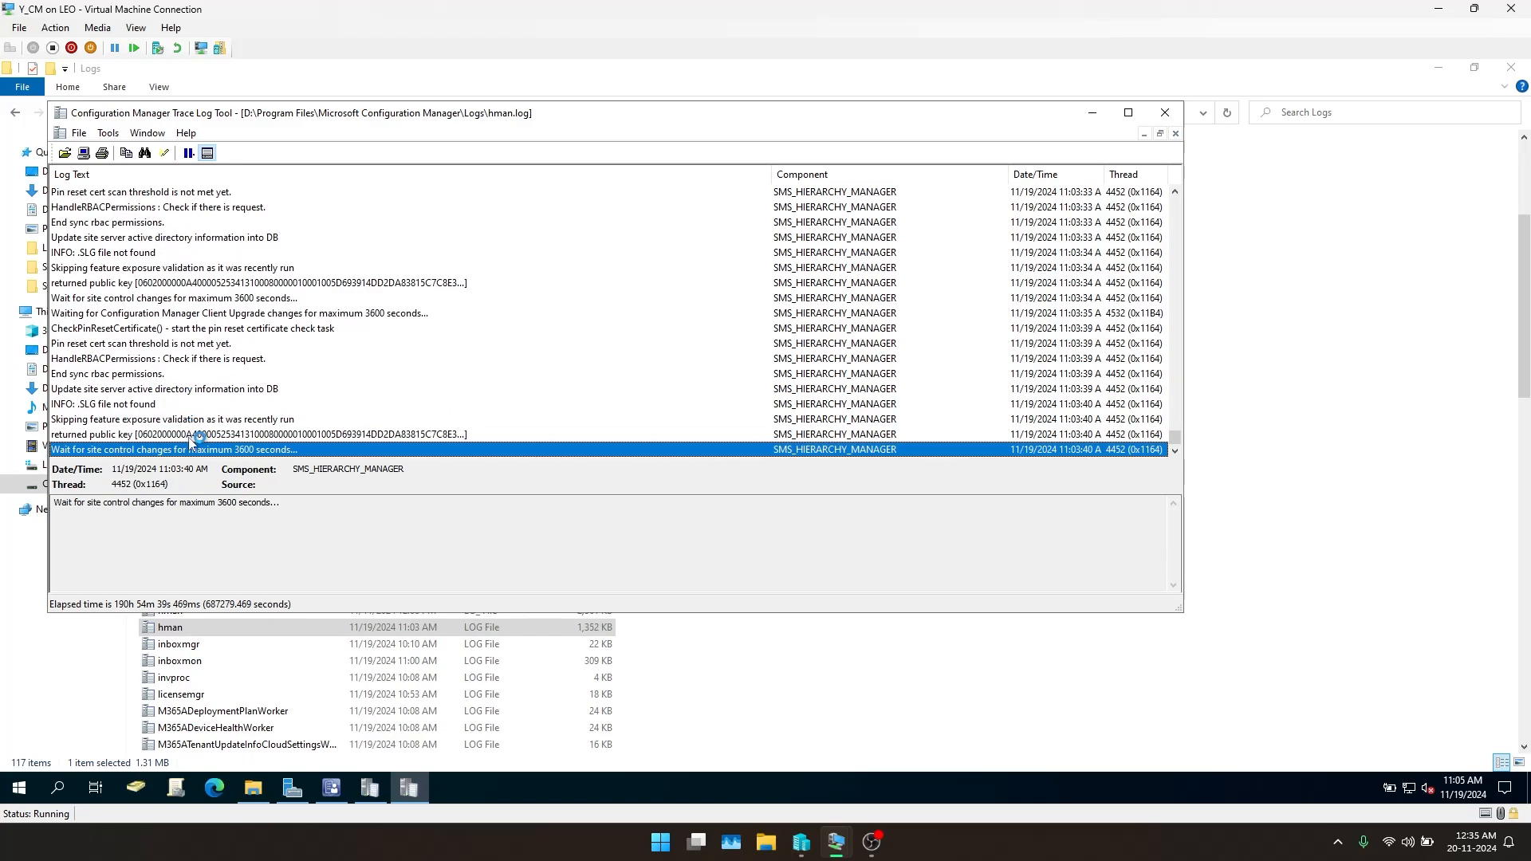
scroll(237, 399, up, 4)
scroll(243, 393, up, 3)
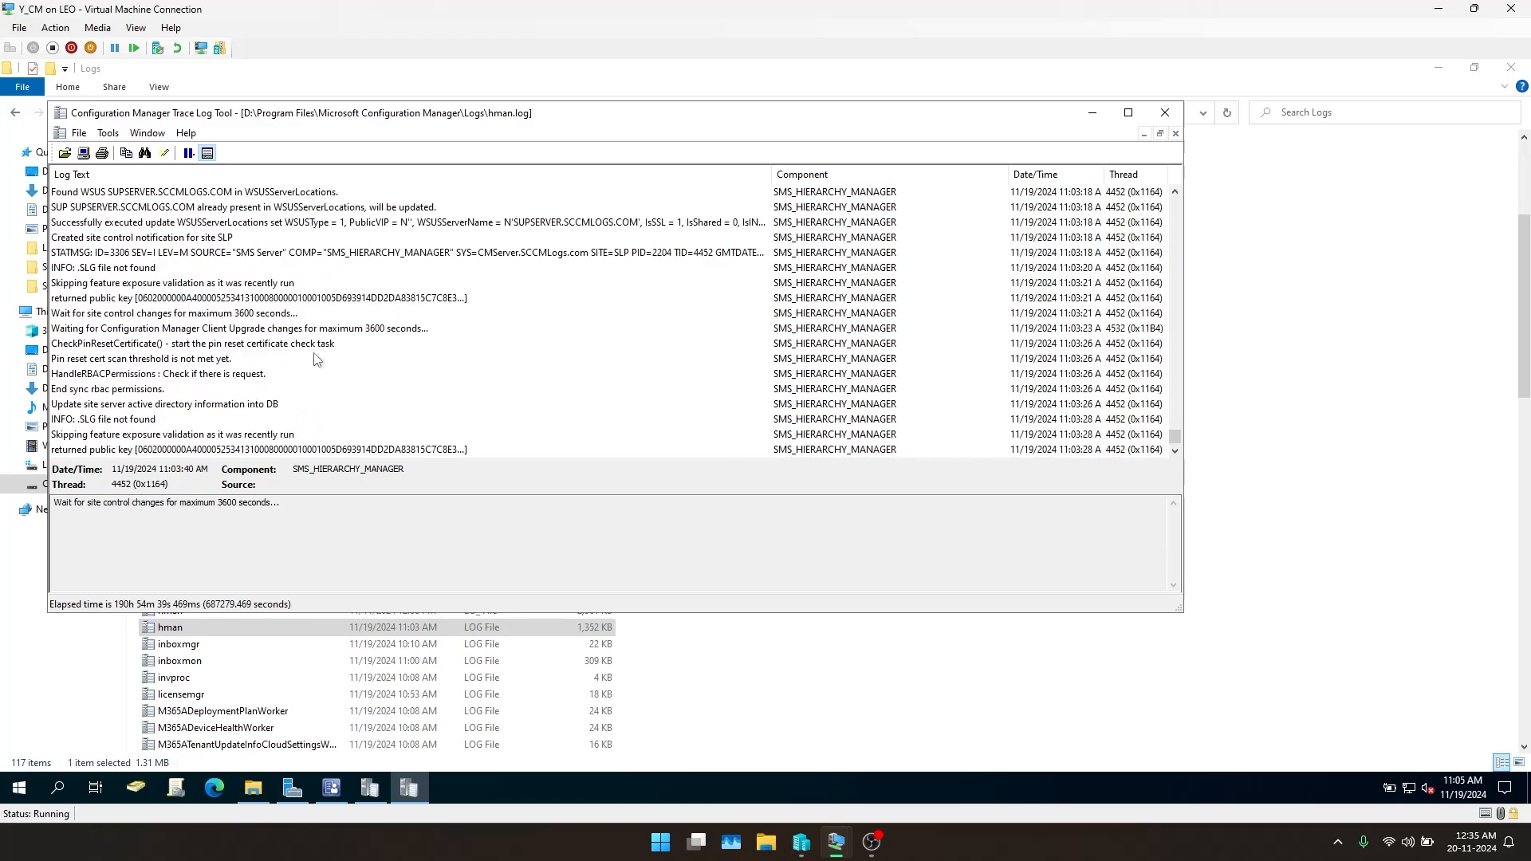
click(96, 209)
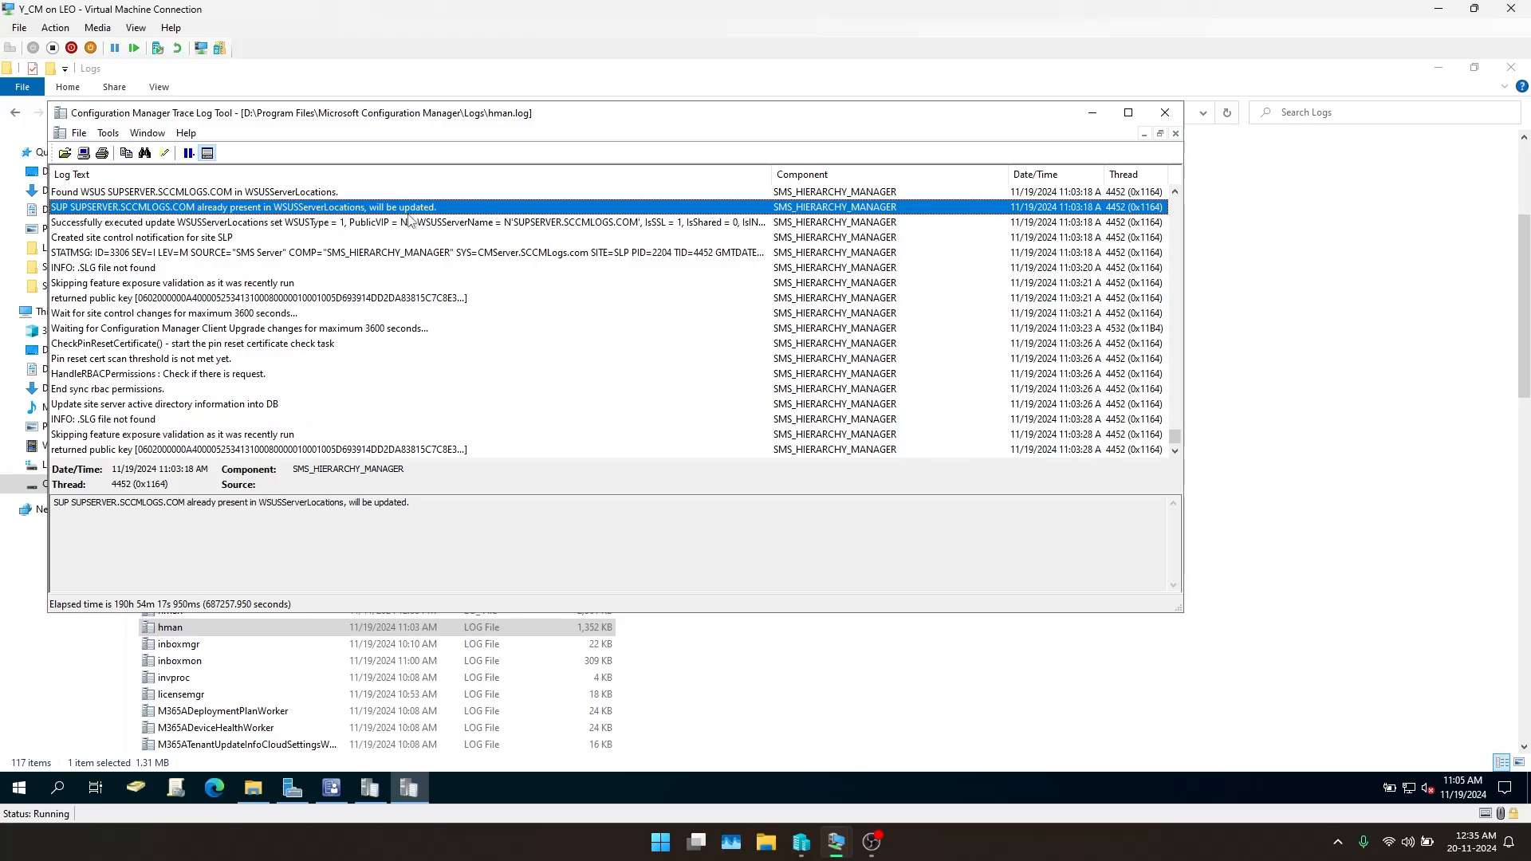
click(98, 193)
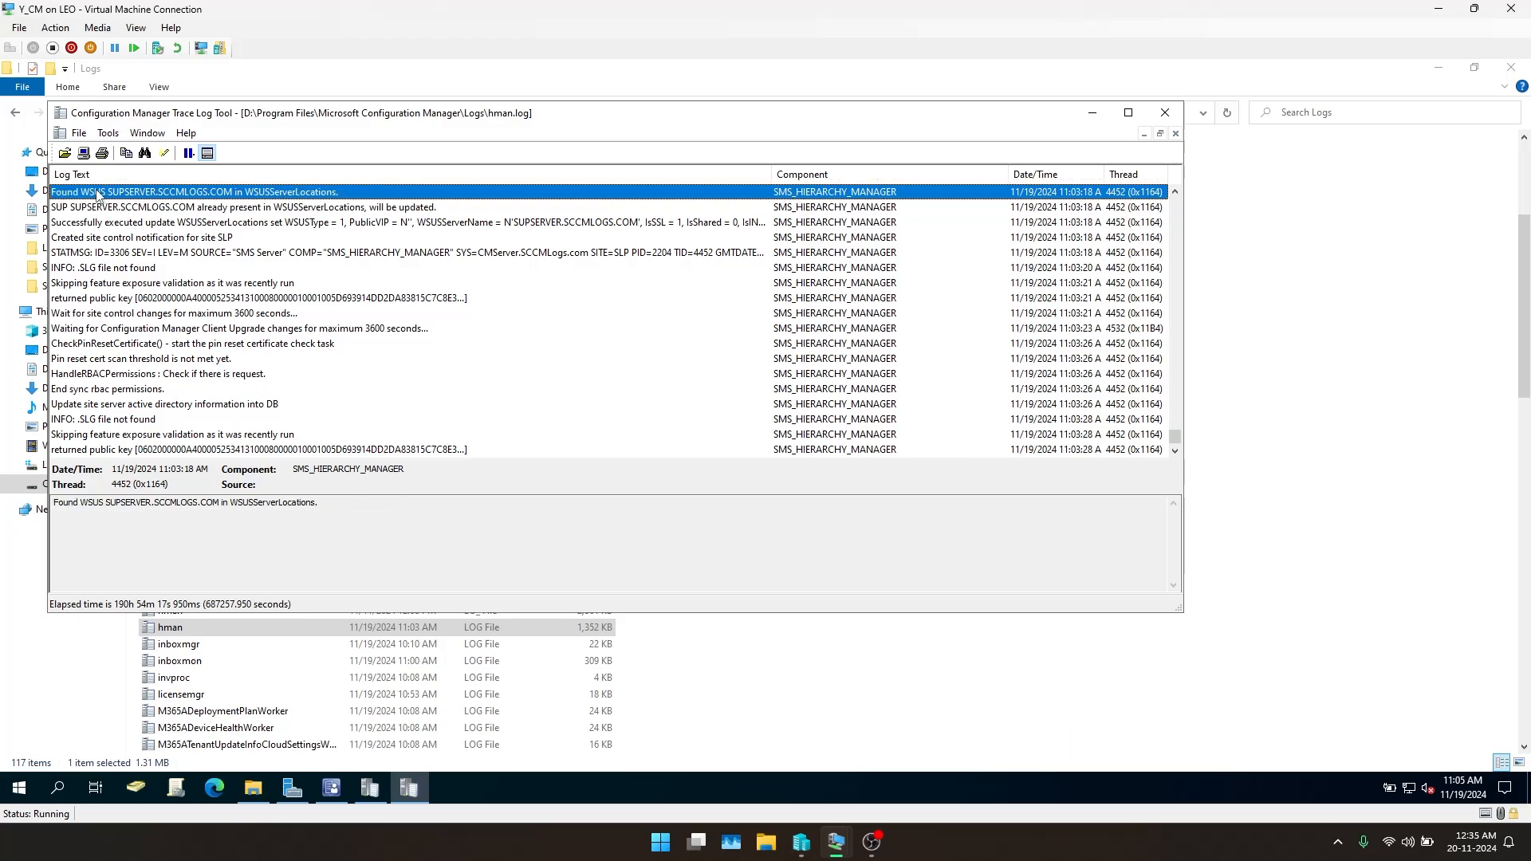
click(120, 225)
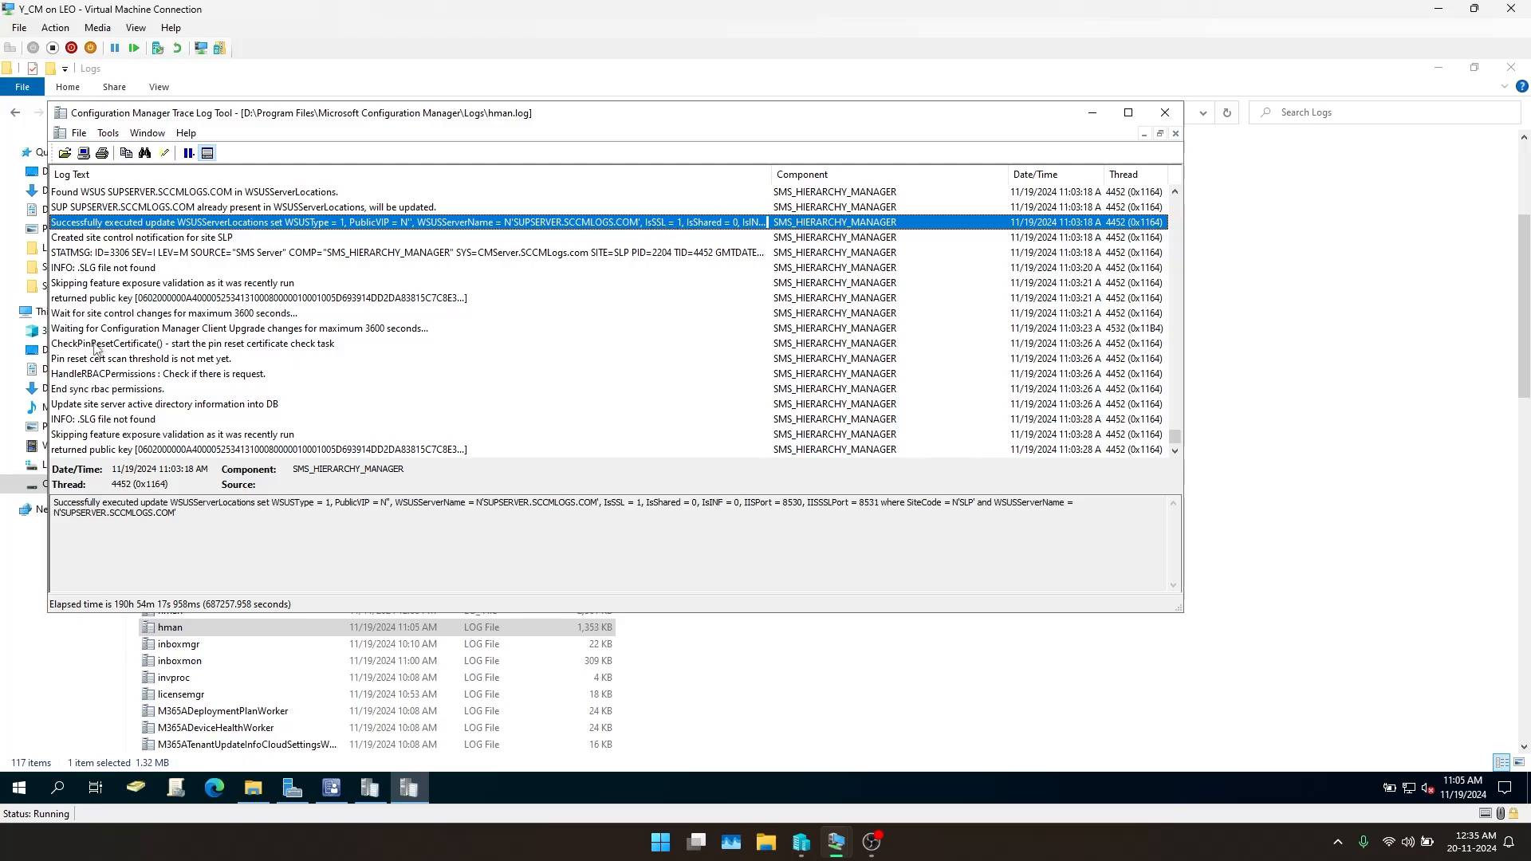
Examine the newest hman.log entries on SUPSERVER's site system and software update point roles, and close the log
scroll(104, 287, down, 2)
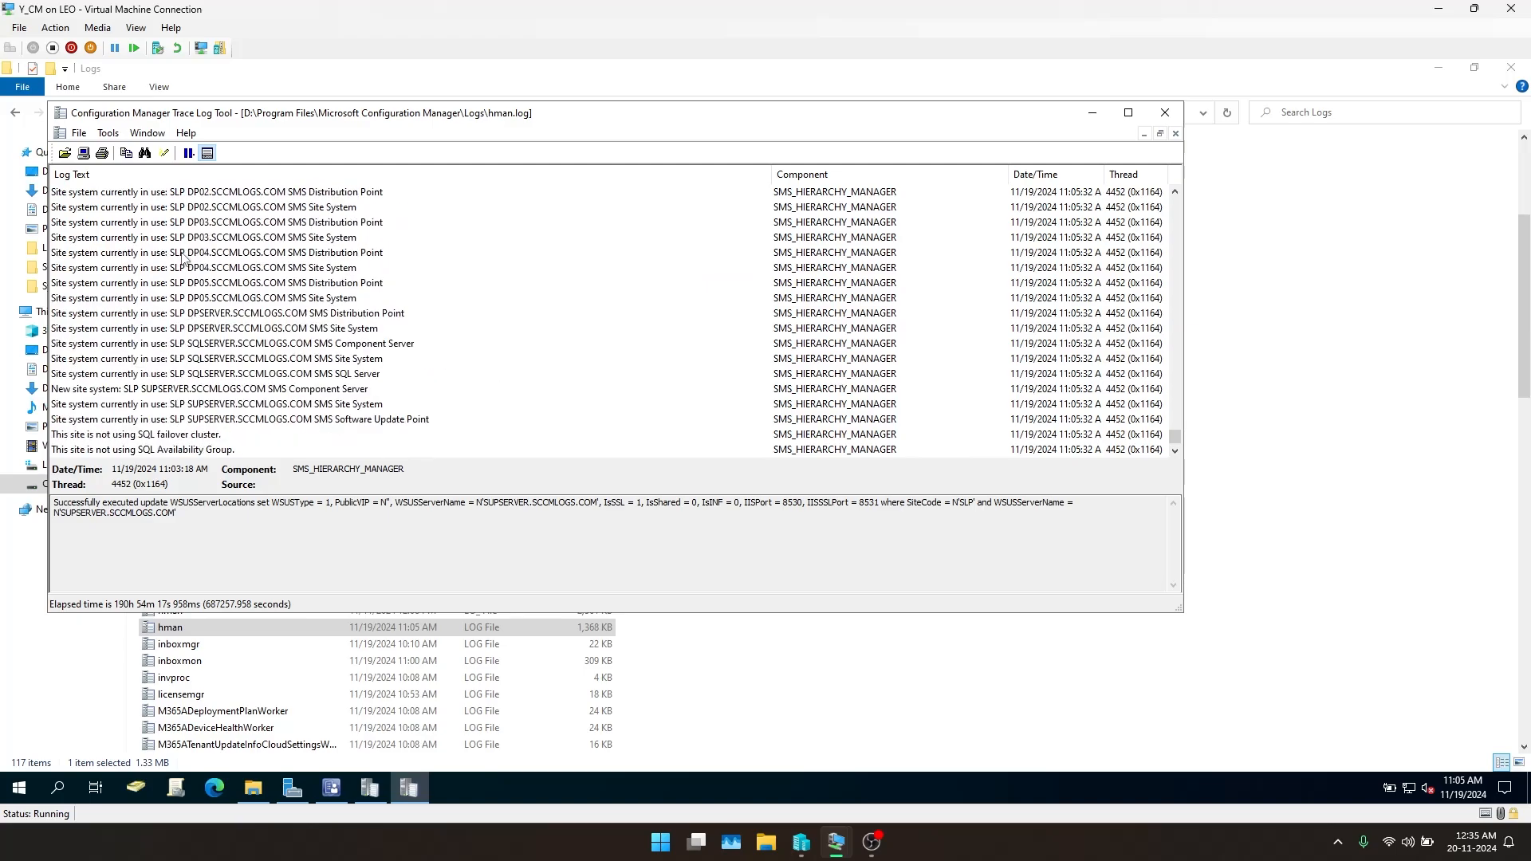
click(202, 406)
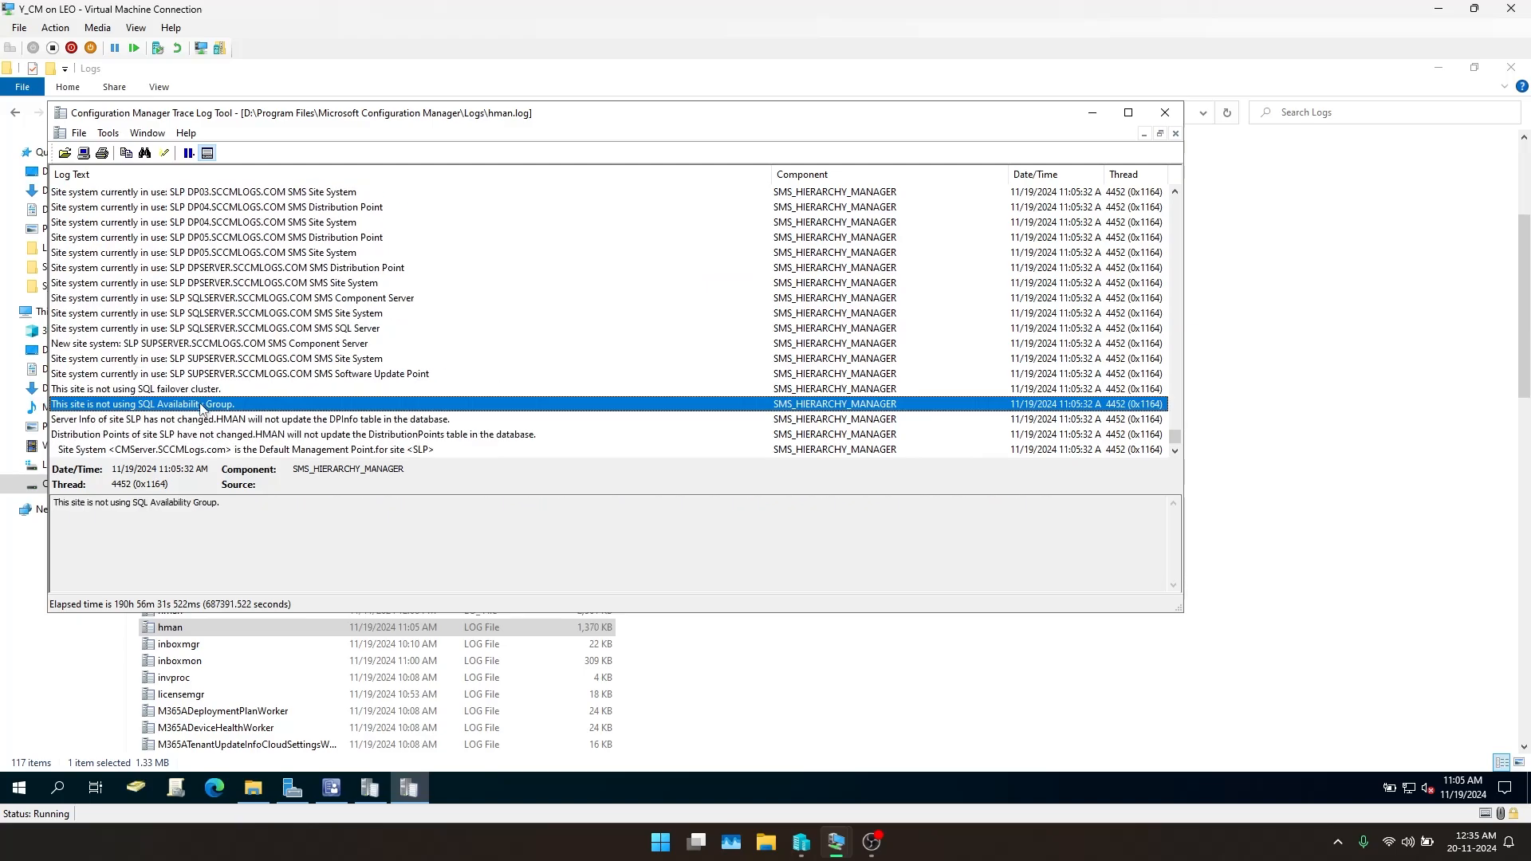
click(190, 363)
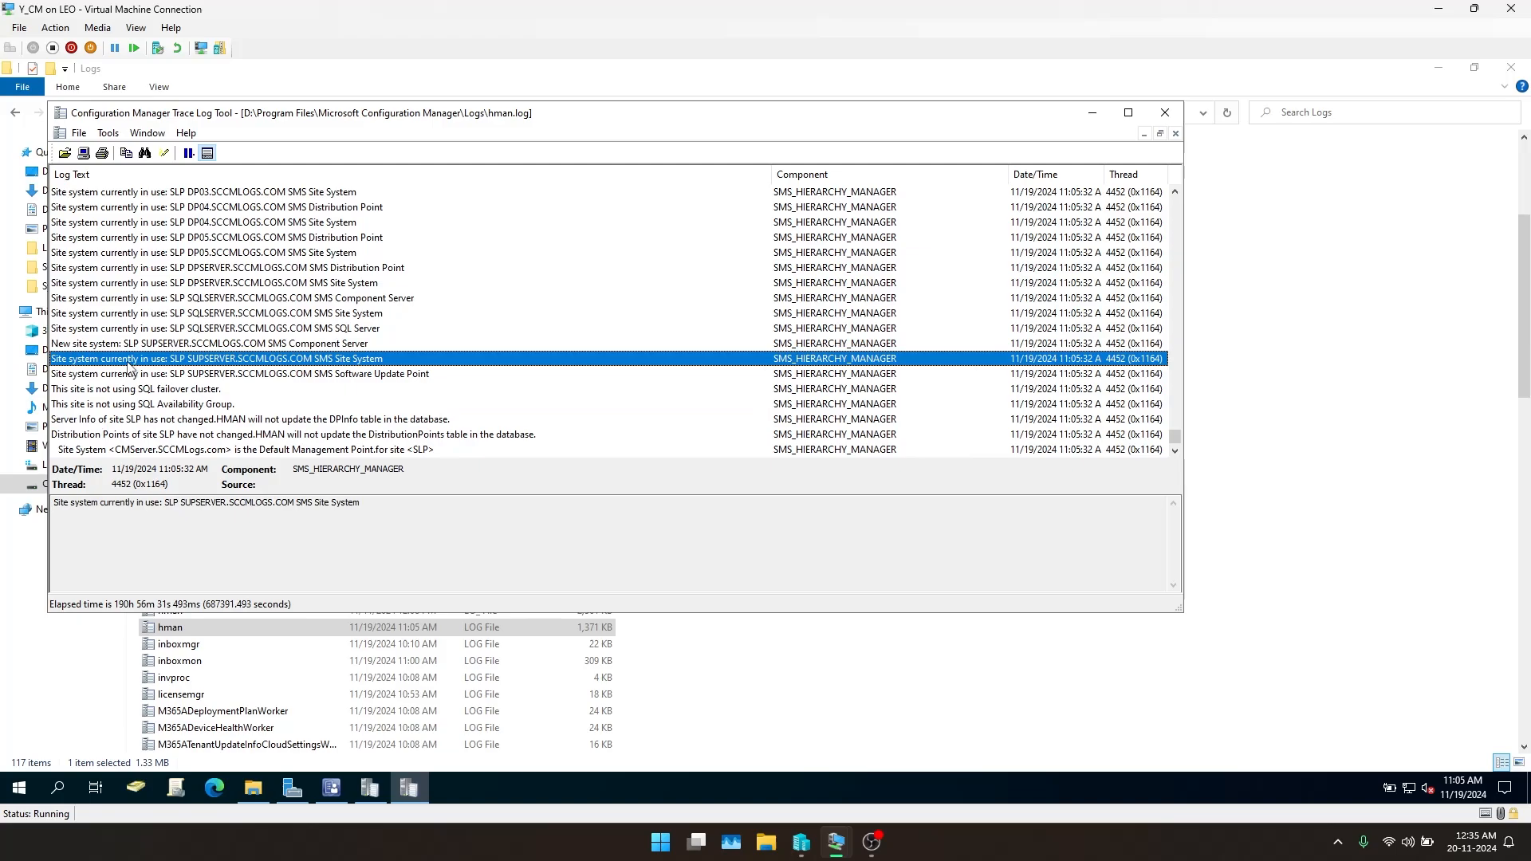
click(221, 375)
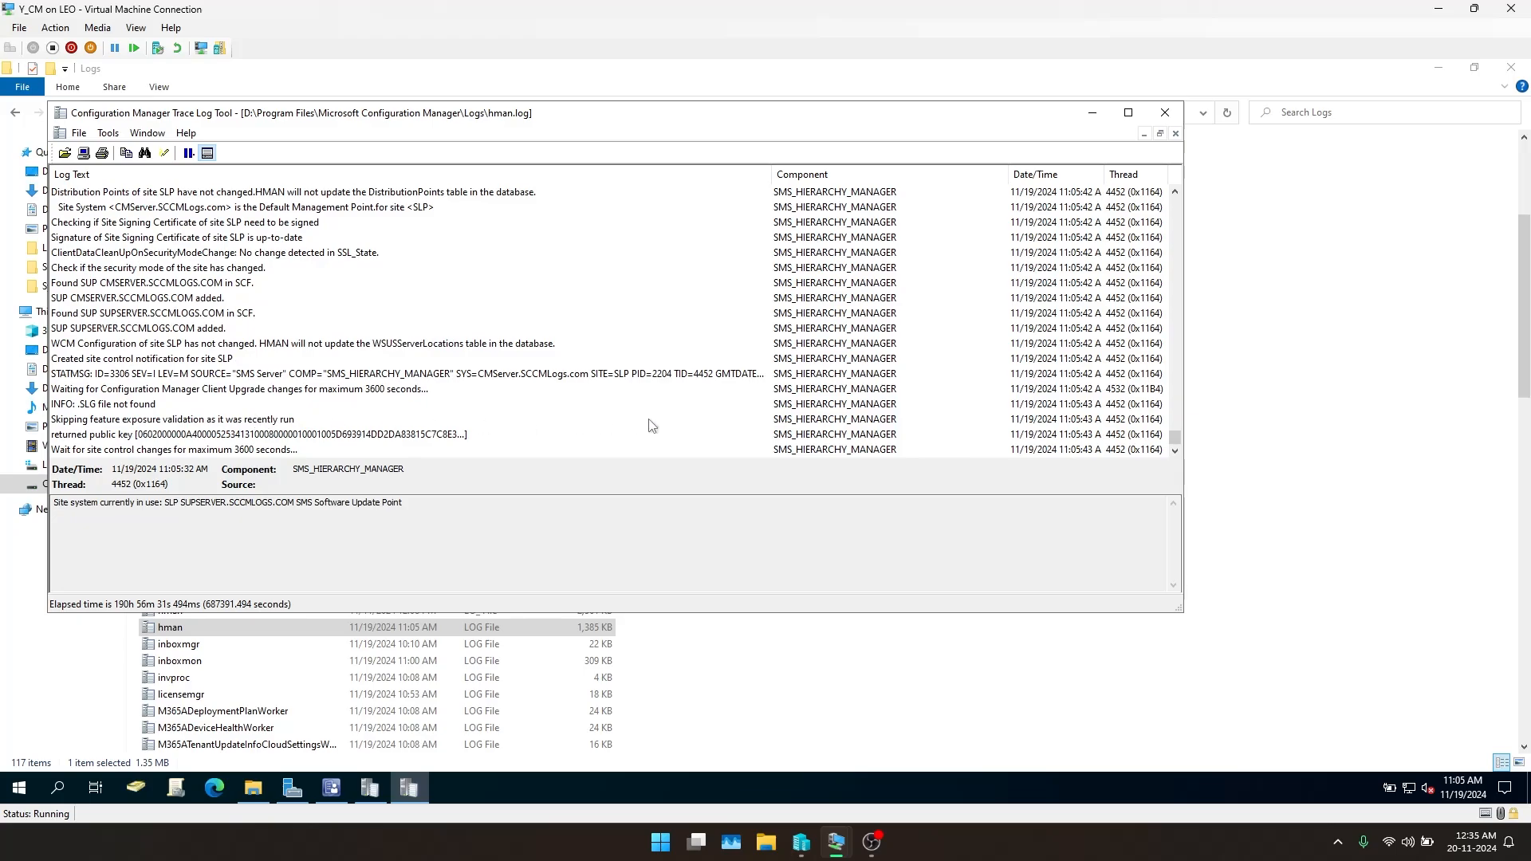
click(1166, 114)
Open sitecomp.log from the Logs folder and examine the SMS_ISVUPDATES_SYNCAGENT entries for CMSERVER and SUPSERVER
scroll(249, 630, down, 3)
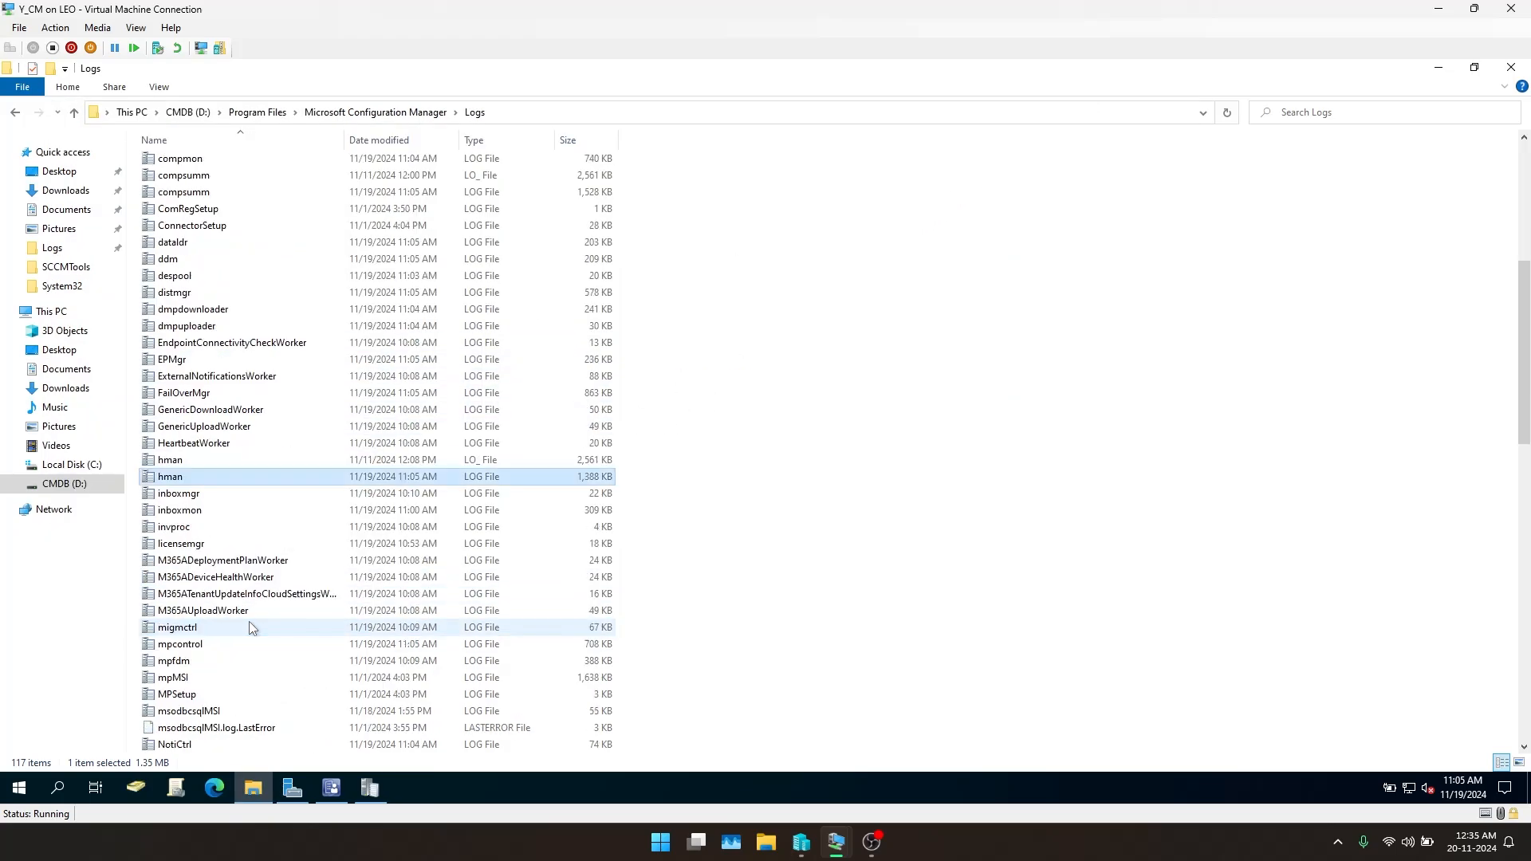
scroll(249, 628, down, 4)
scroll(237, 363, down, 2)
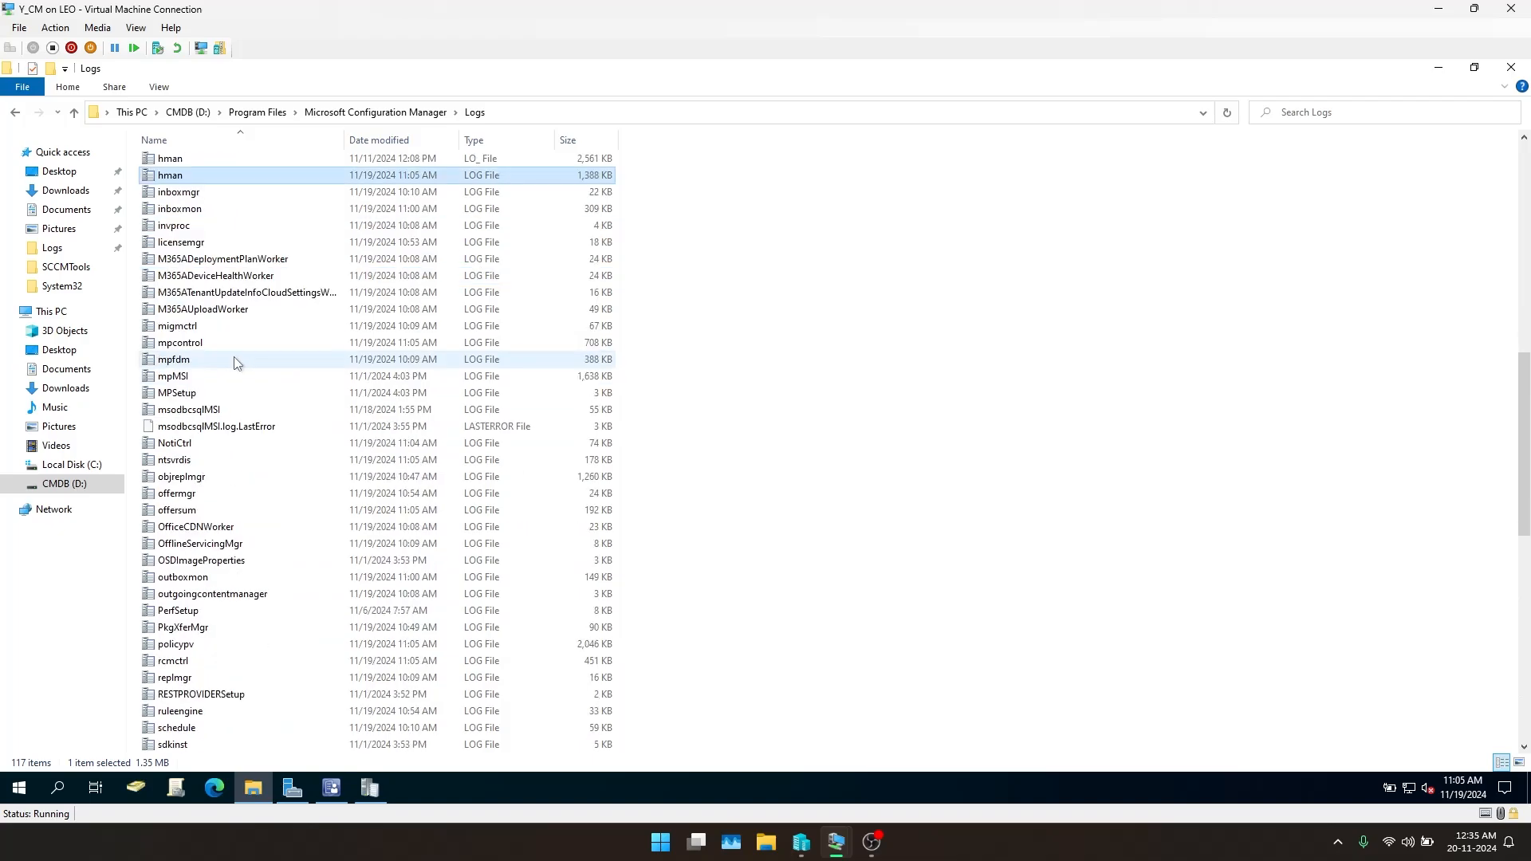
scroll(235, 375, down, 7)
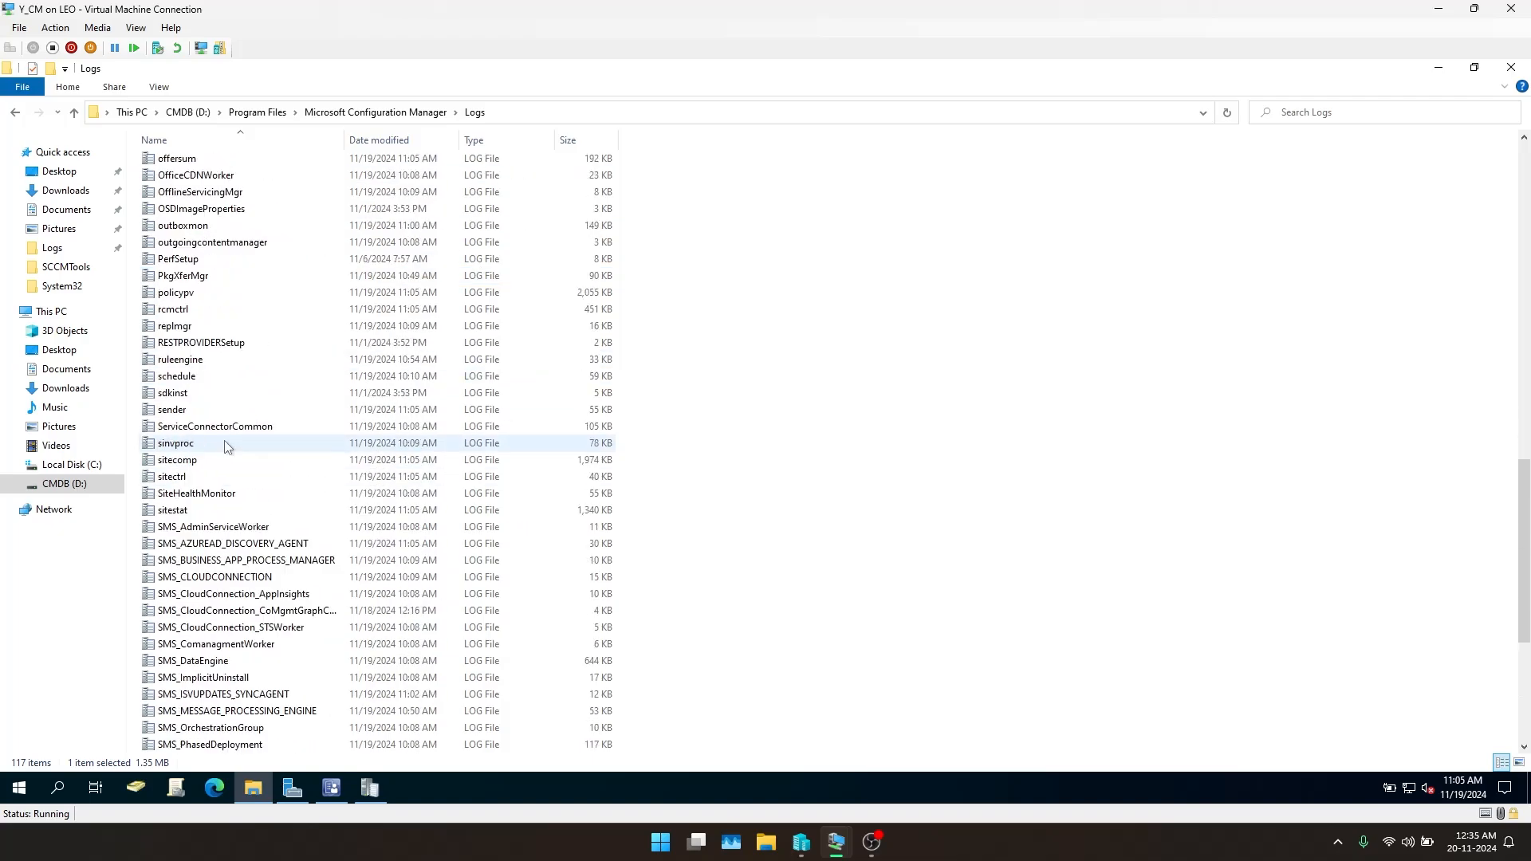
scroll(228, 446, down, 2)
double_click(213, 360)
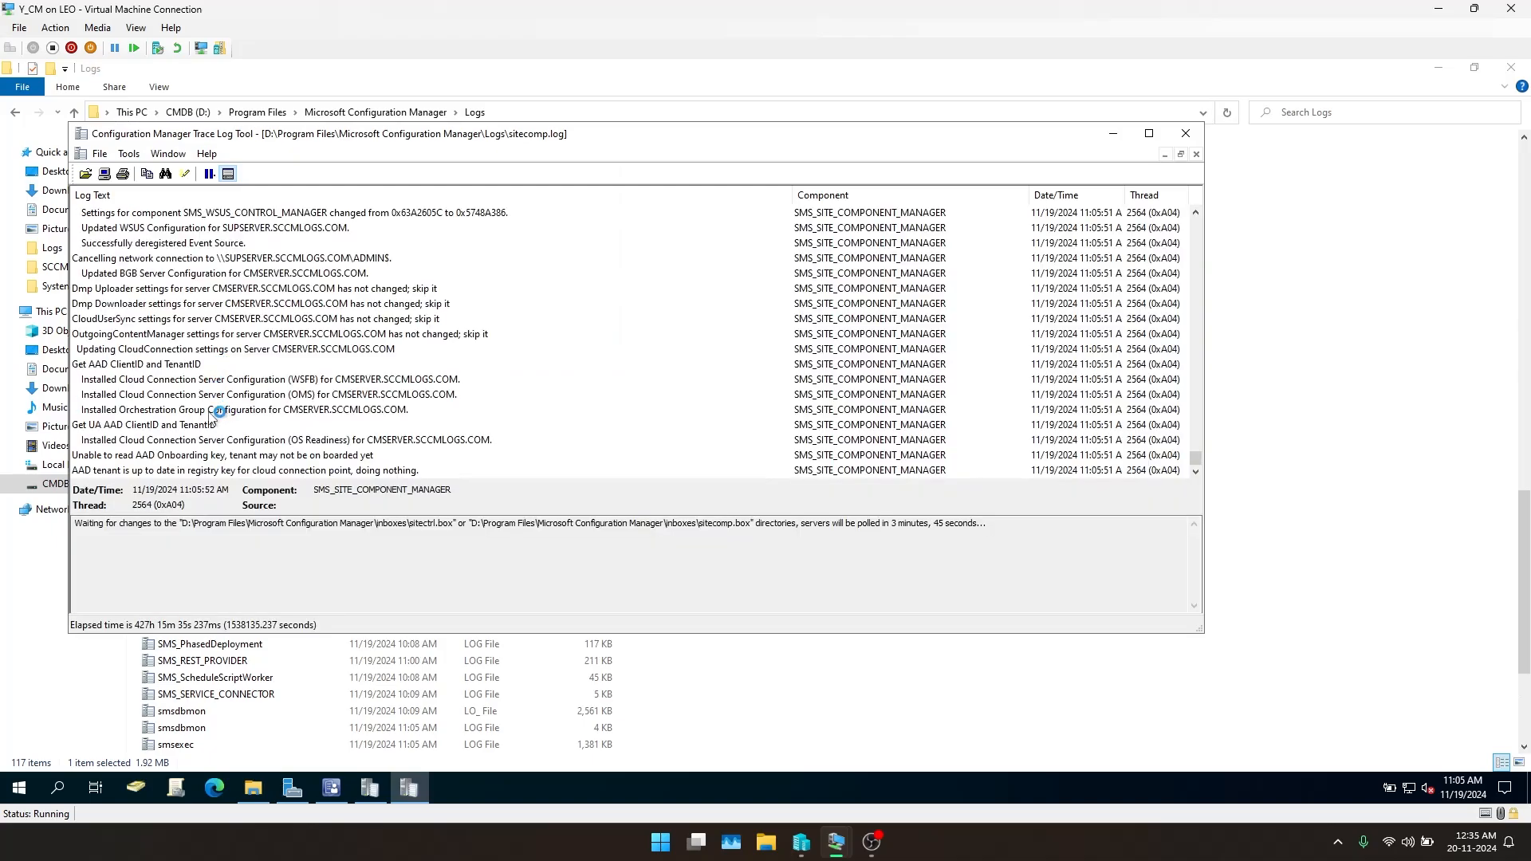
click(186, 381)
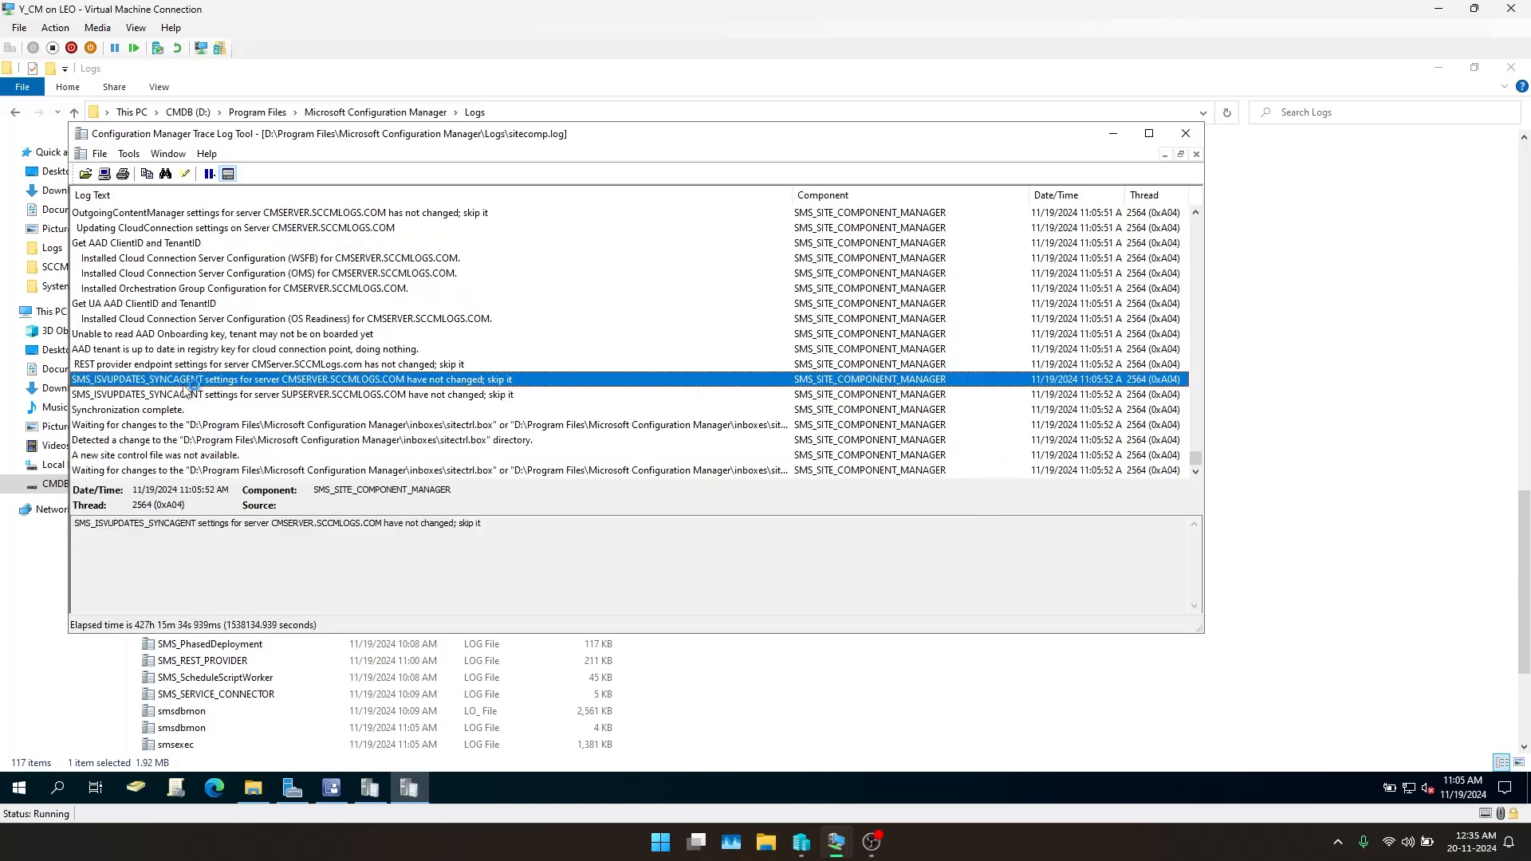
click(151, 393)
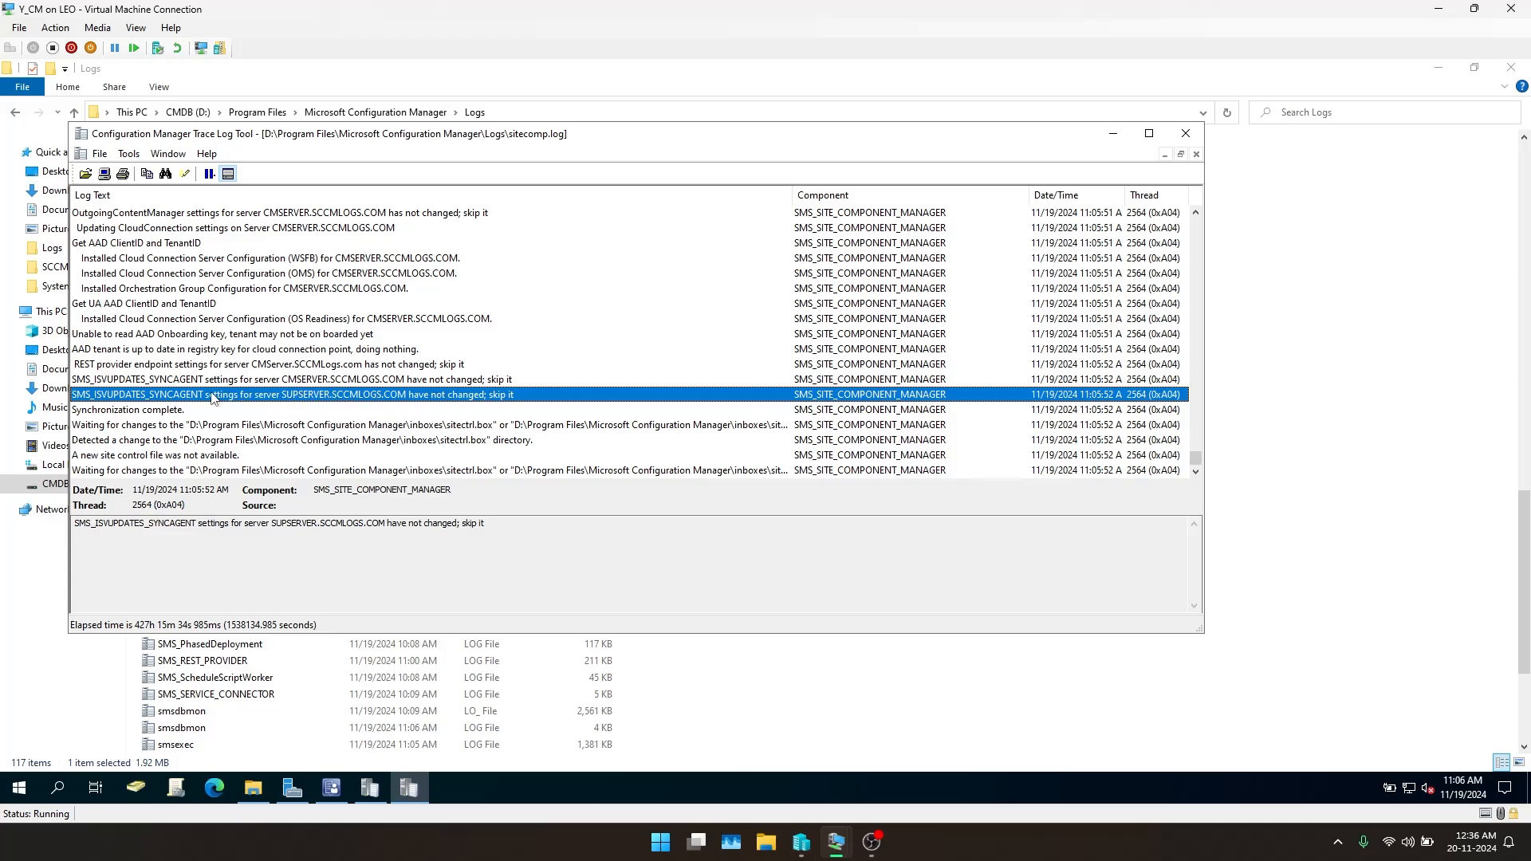
Examine the earlier sitecomp.log entries on SUPSERVER's WSUS configuration update and network connection
scroll(280, 341, up, 3)
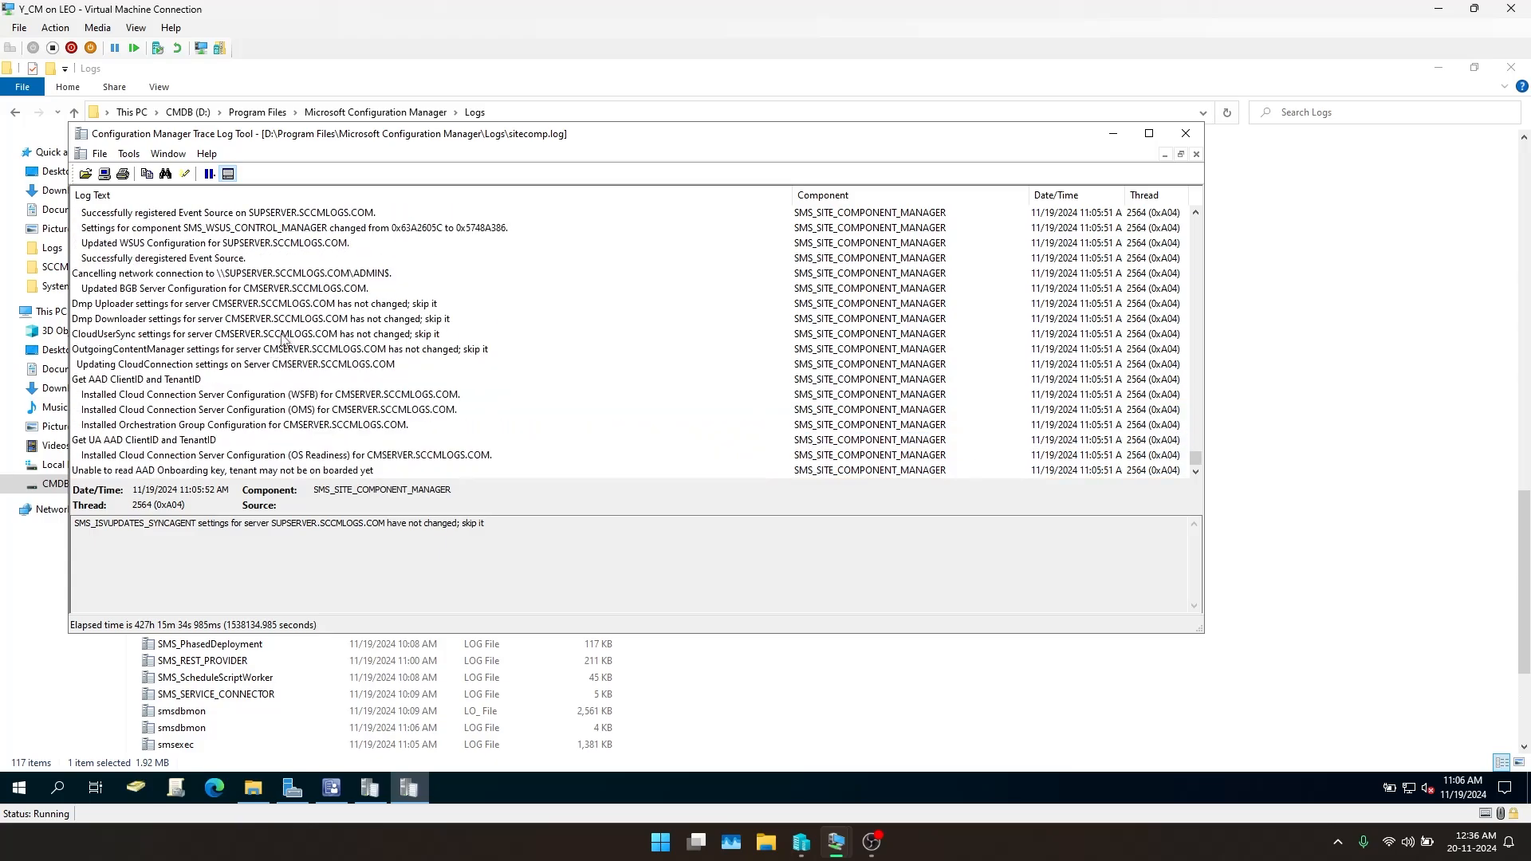
click(203, 244)
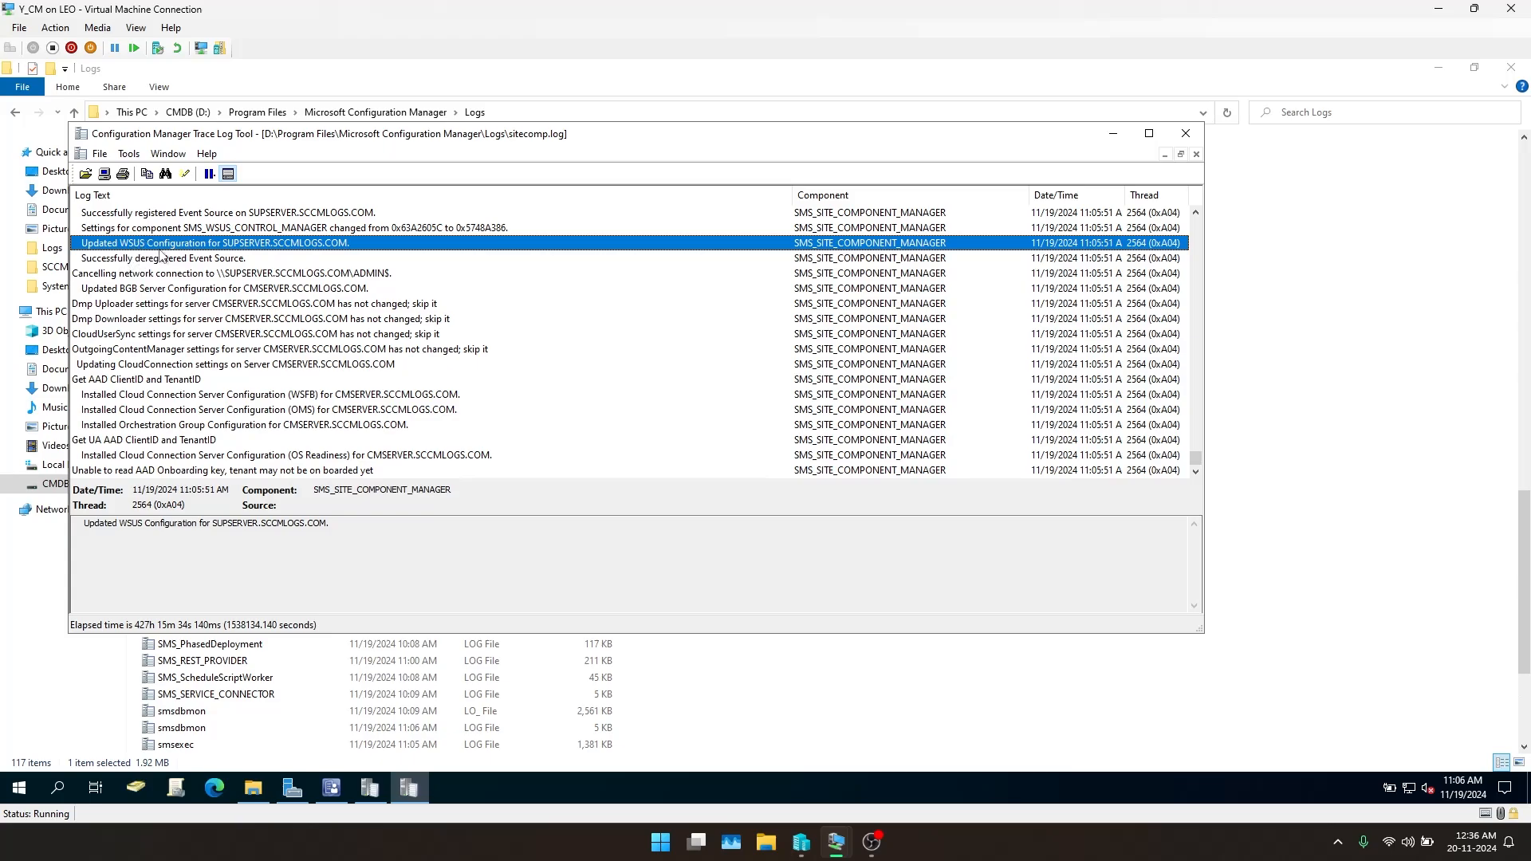
scroll(259, 243, up, 2)
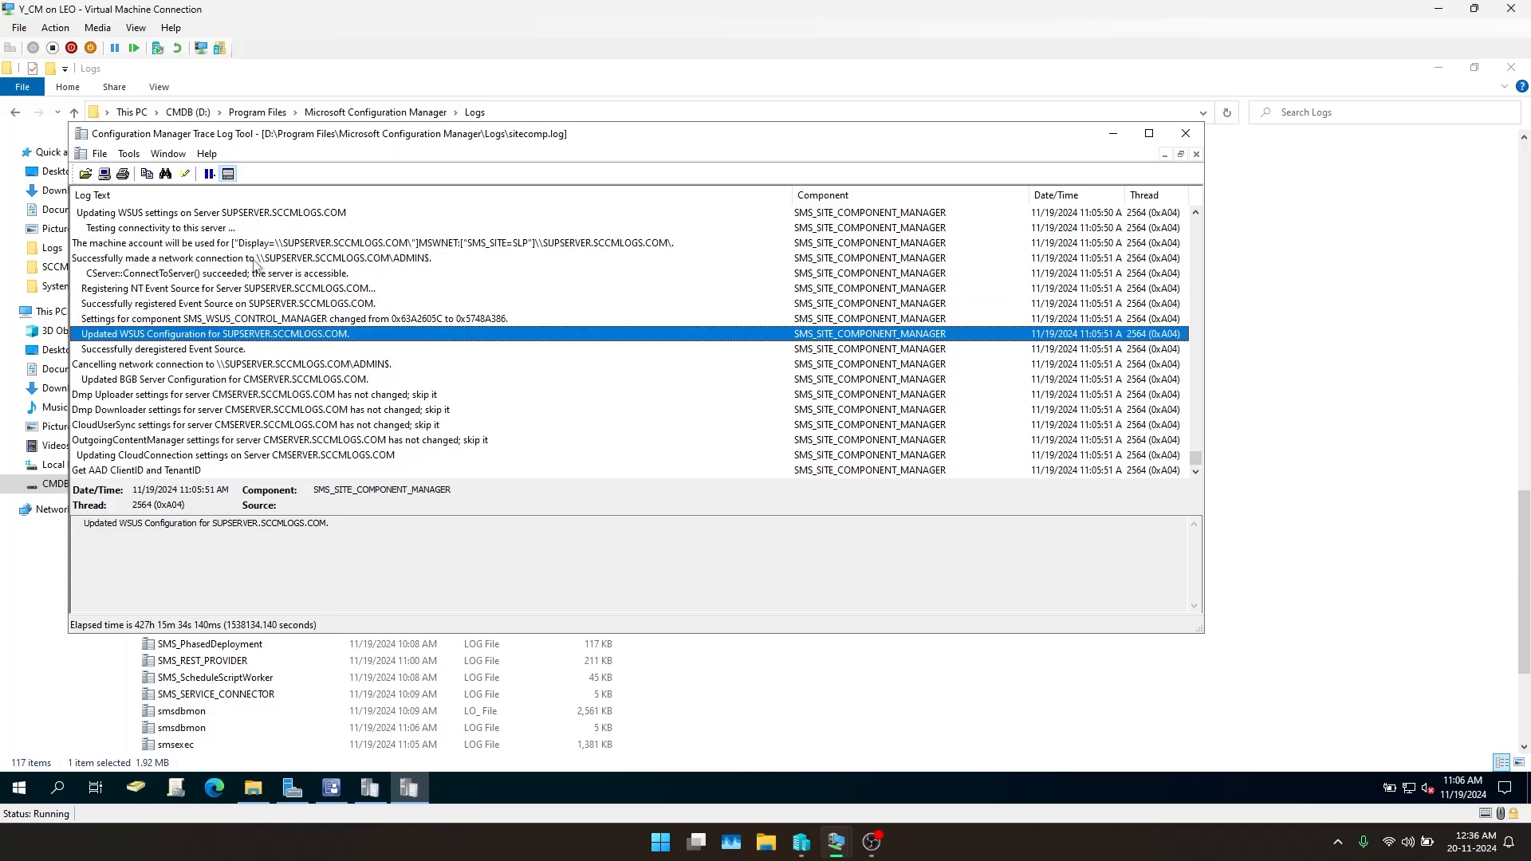
Examine the sitecomp.log entry on updating the WSUS settings on SUPSERVER, and close the log
scroll(218, 311, up, 1)
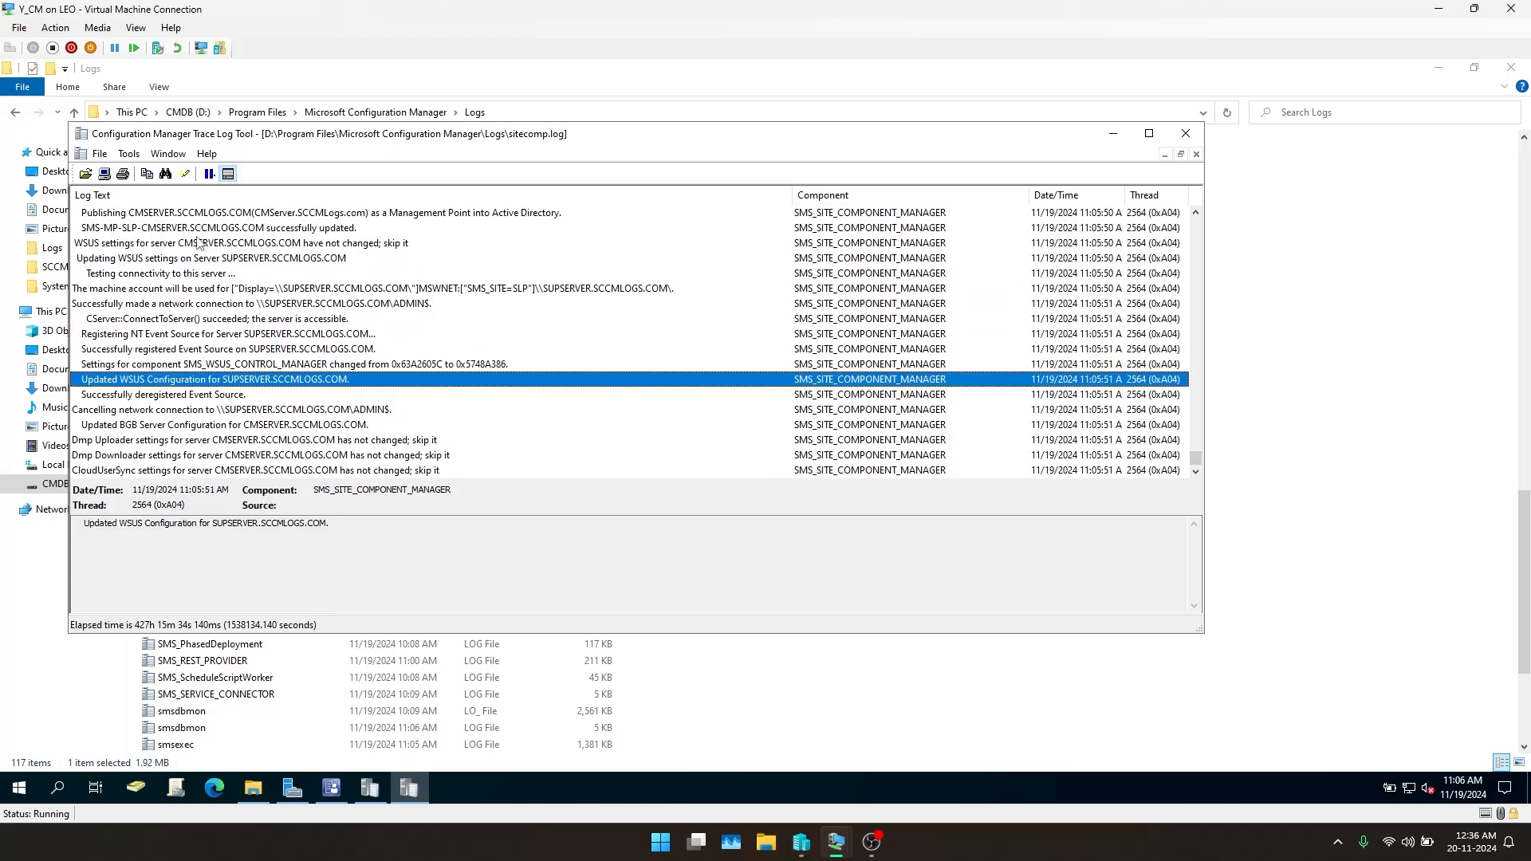
click(158, 258)
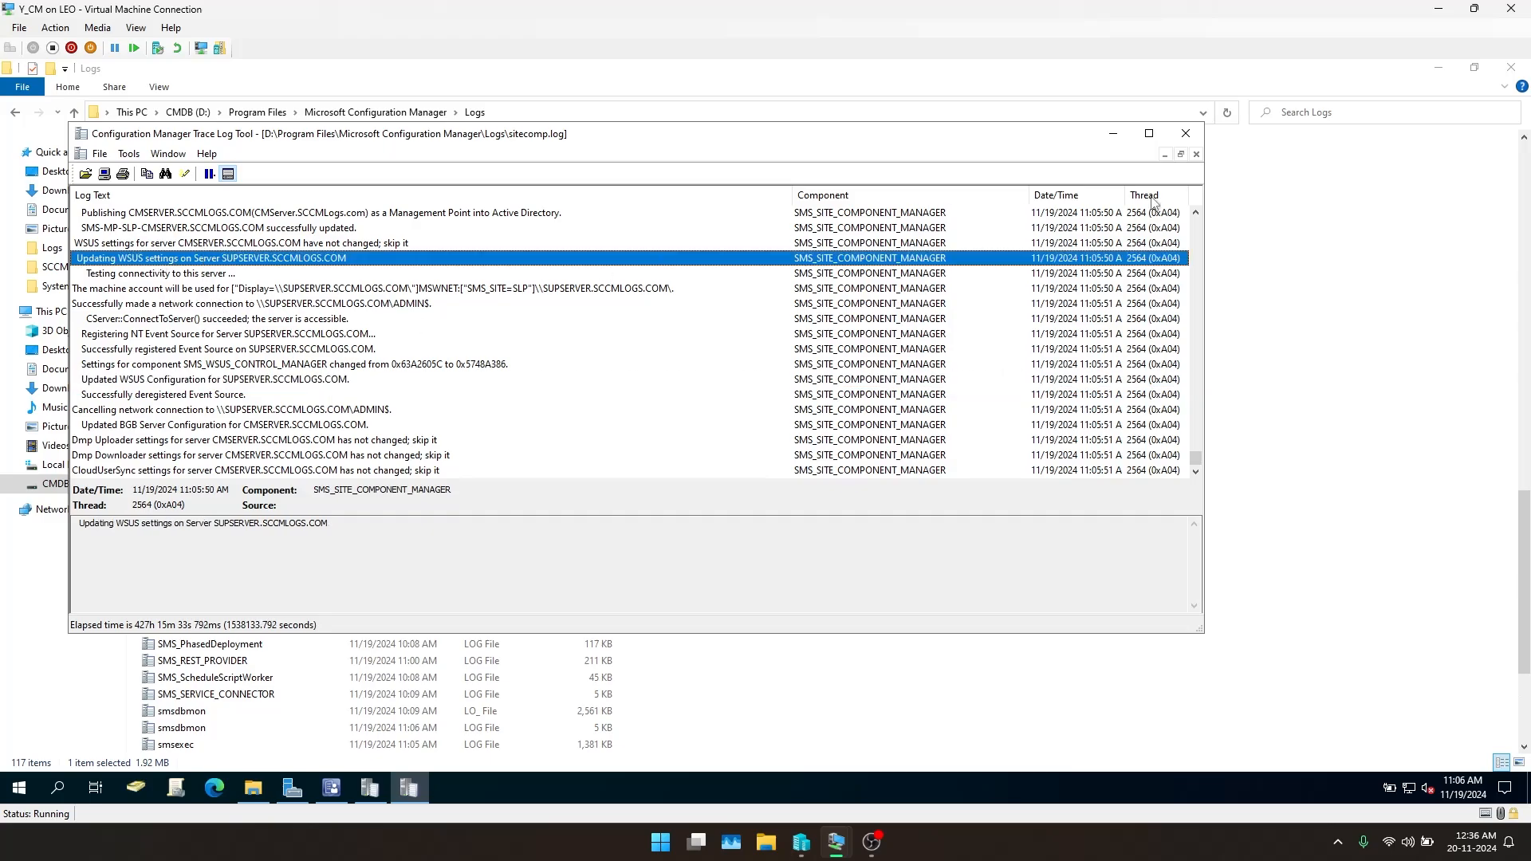
click(1186, 133)
Locate the SUPSetup, WSUSCtrl and wsyncmgr logs in the Logs folder, and minimize the folder window
scroll(232, 558, down, 4)
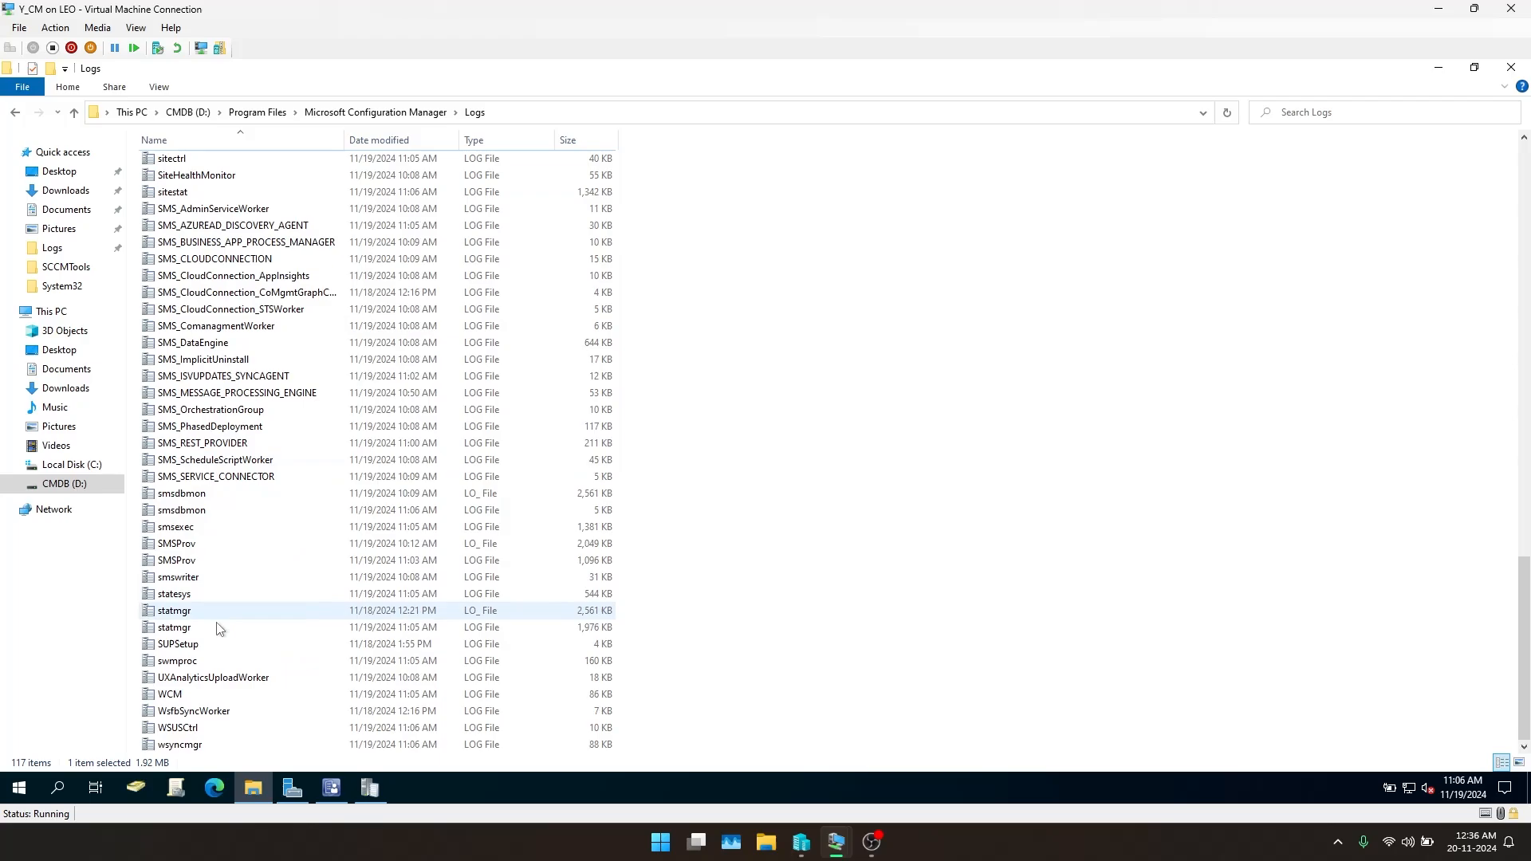
click(214, 648)
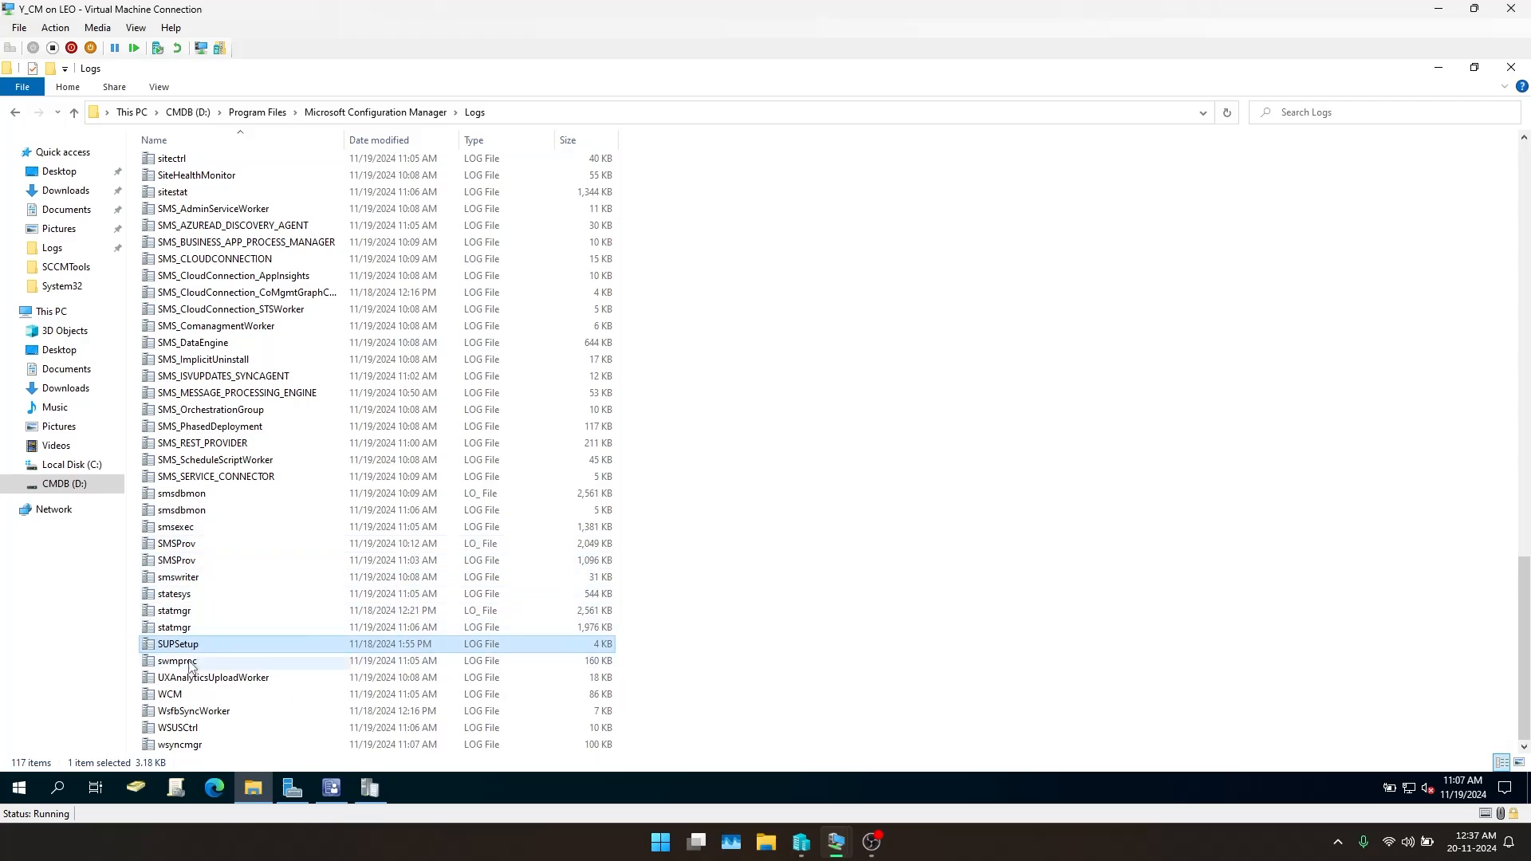
click(247, 733)
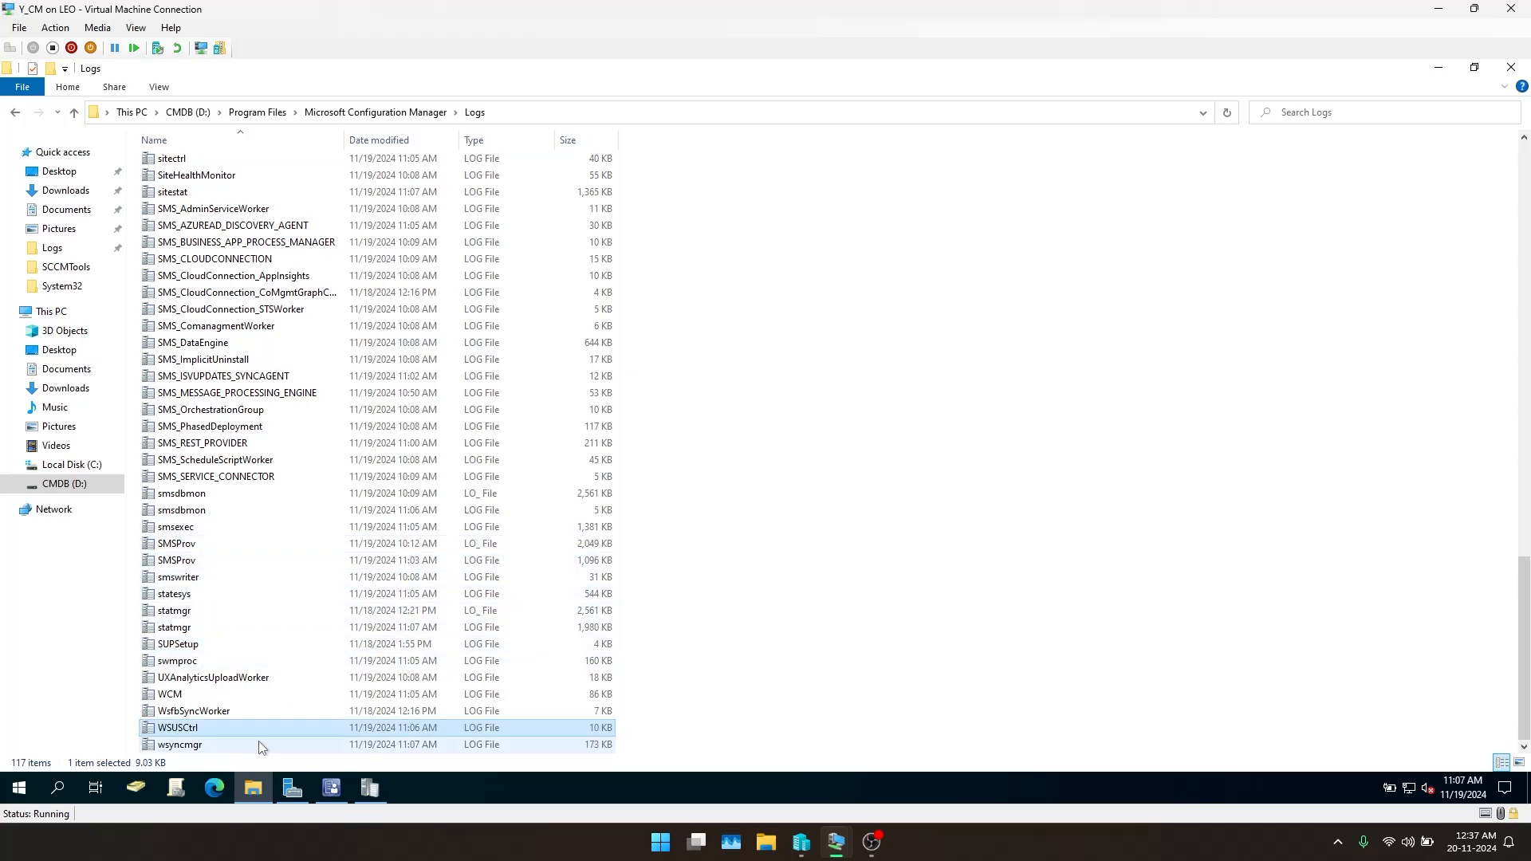
click(189, 746)
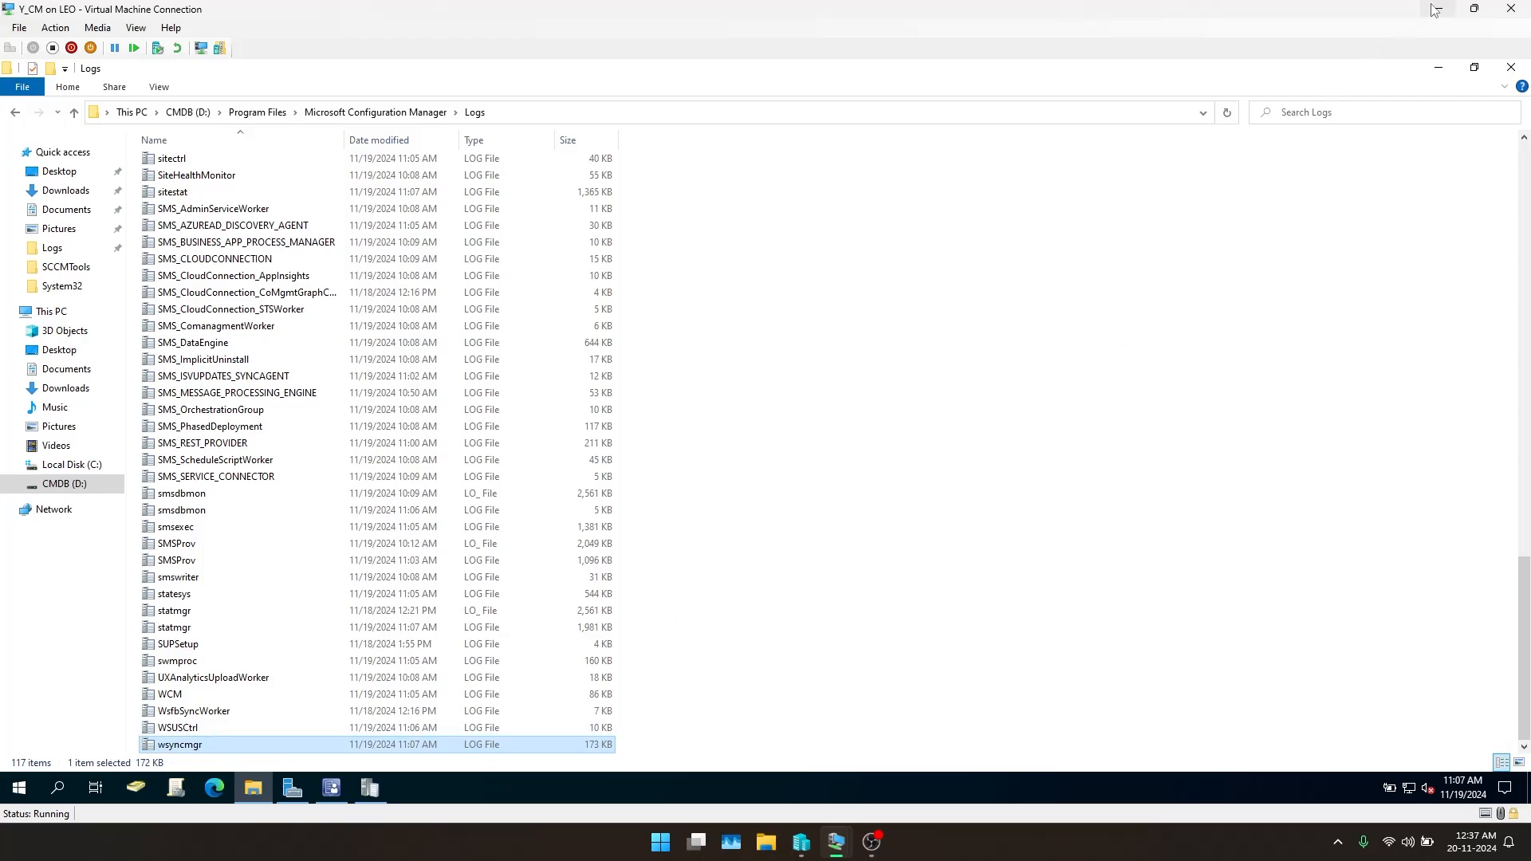
click(1437, 66)
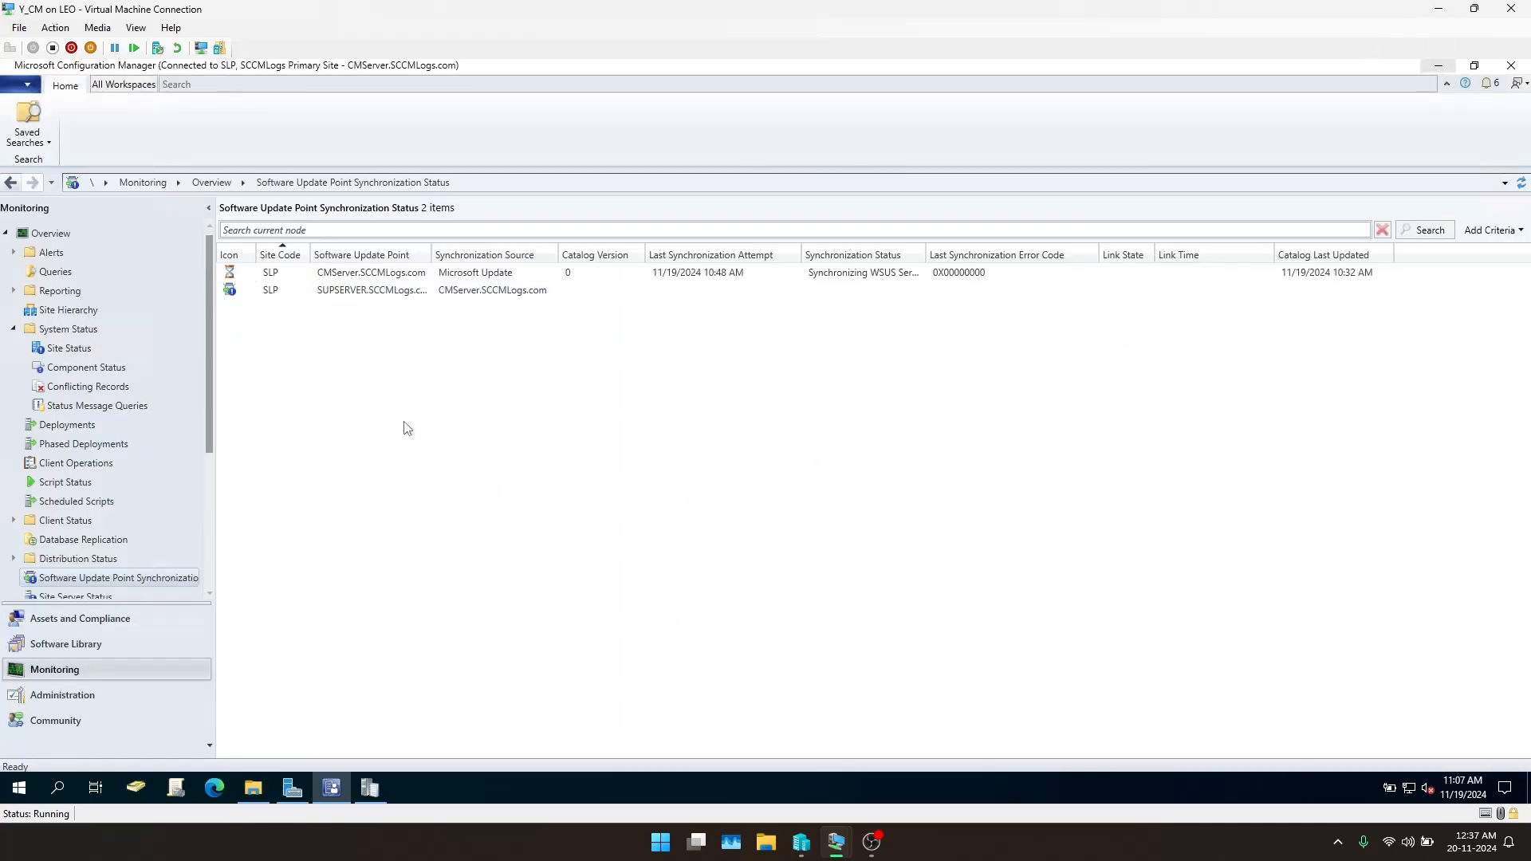
Bring up the open wsyncmgr.log, examine its update synchronization entries and progress, and minimize the log
click(369, 788)
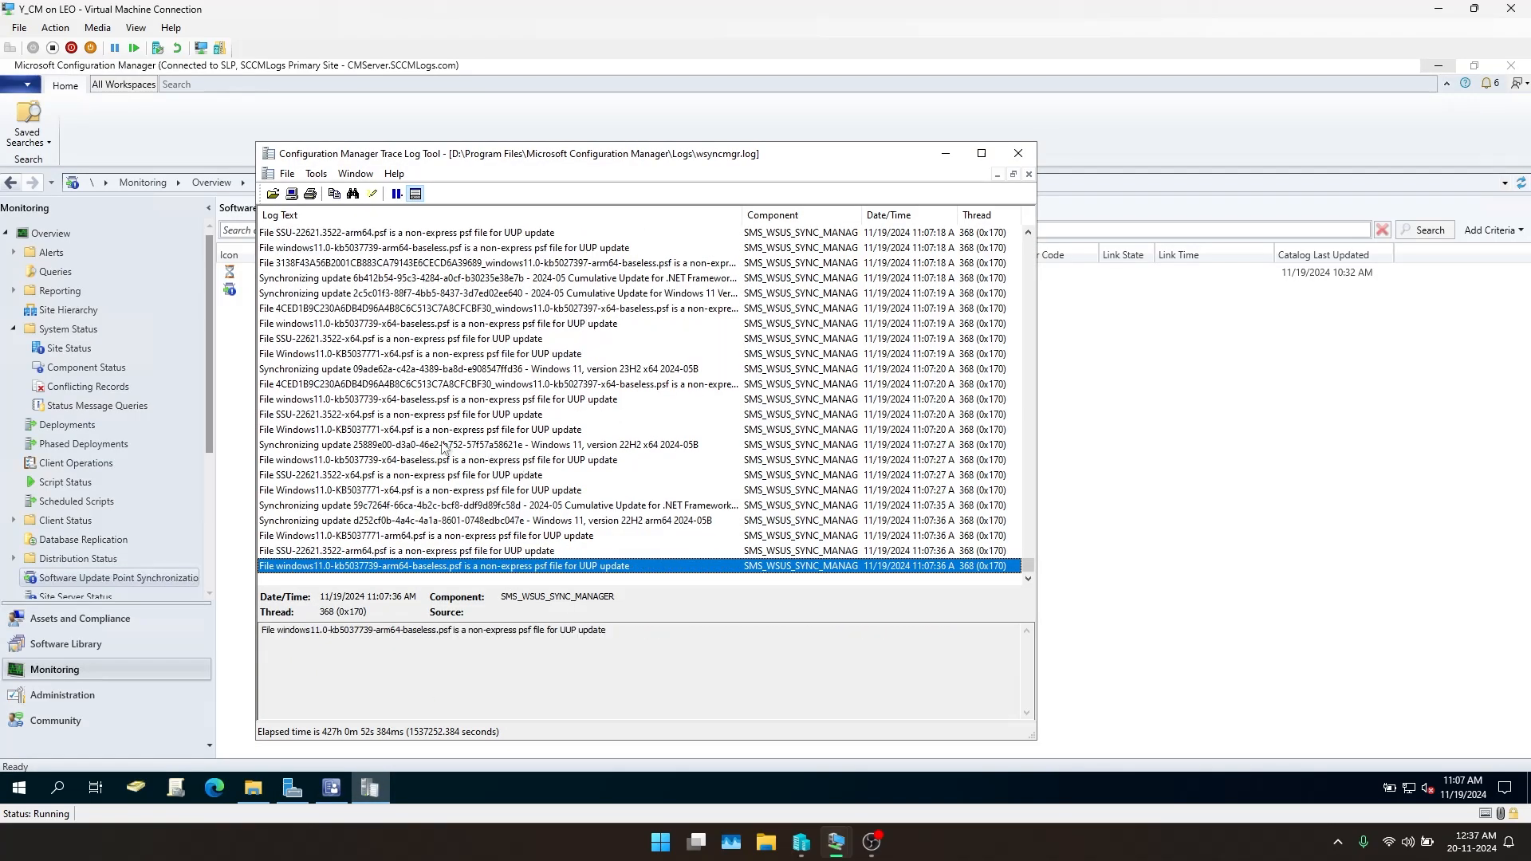
scroll(570, 406, up, 10)
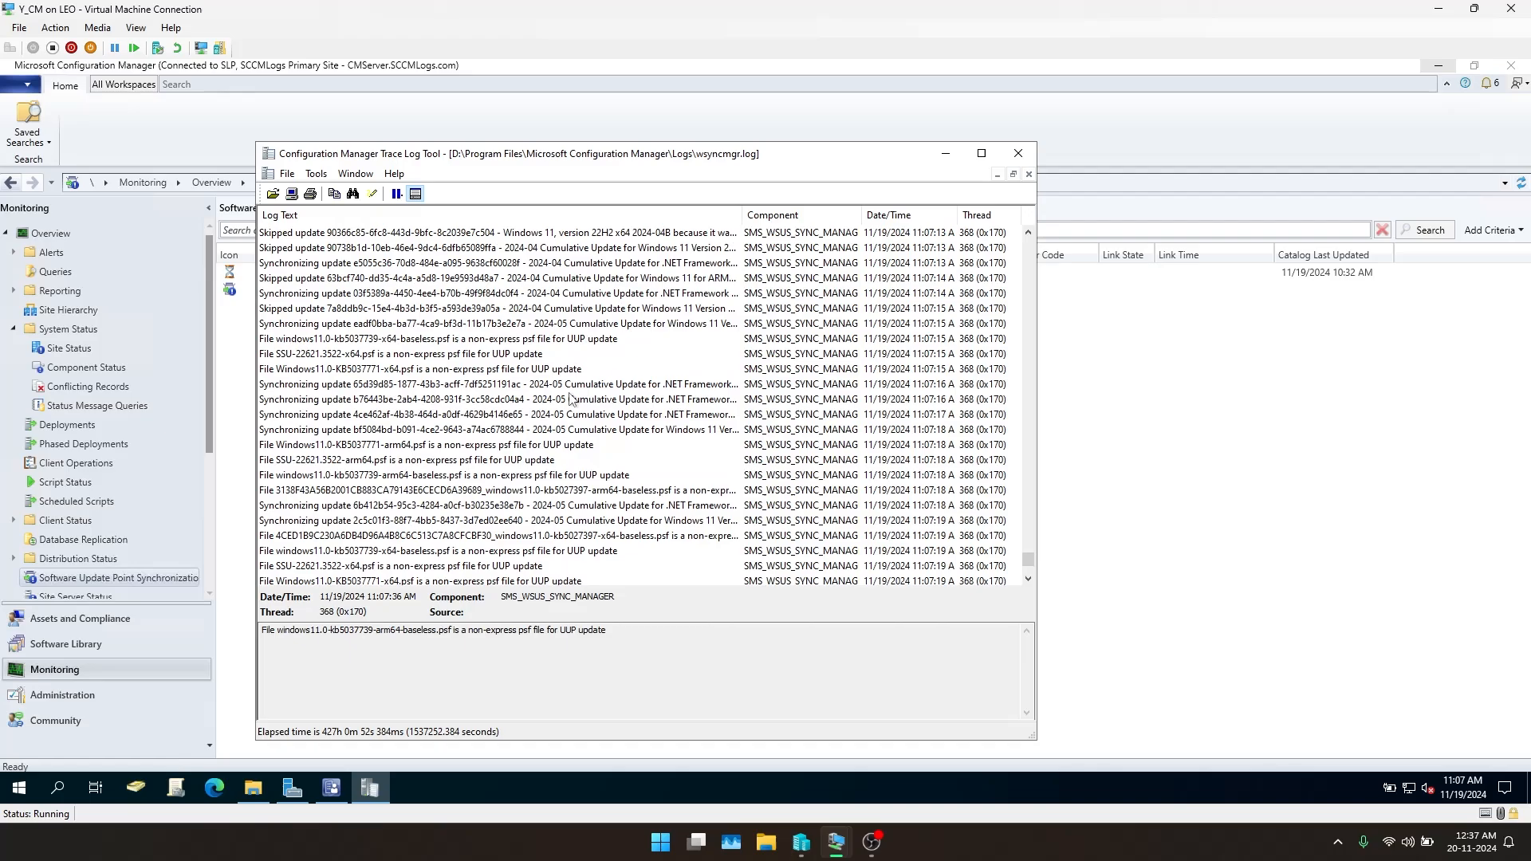
scroll(571, 406, up, 10)
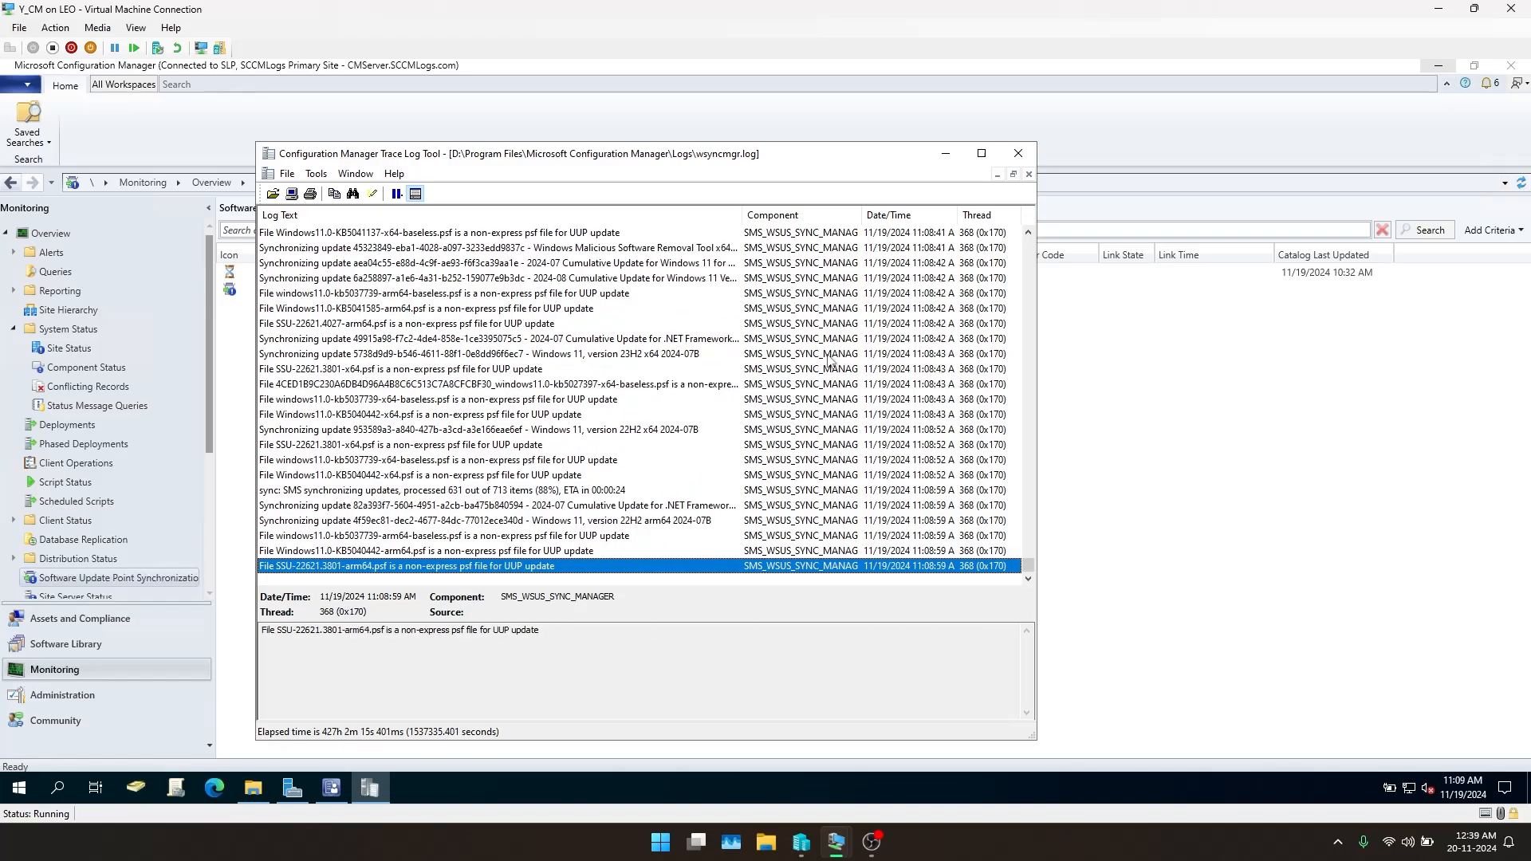
click(946, 154)
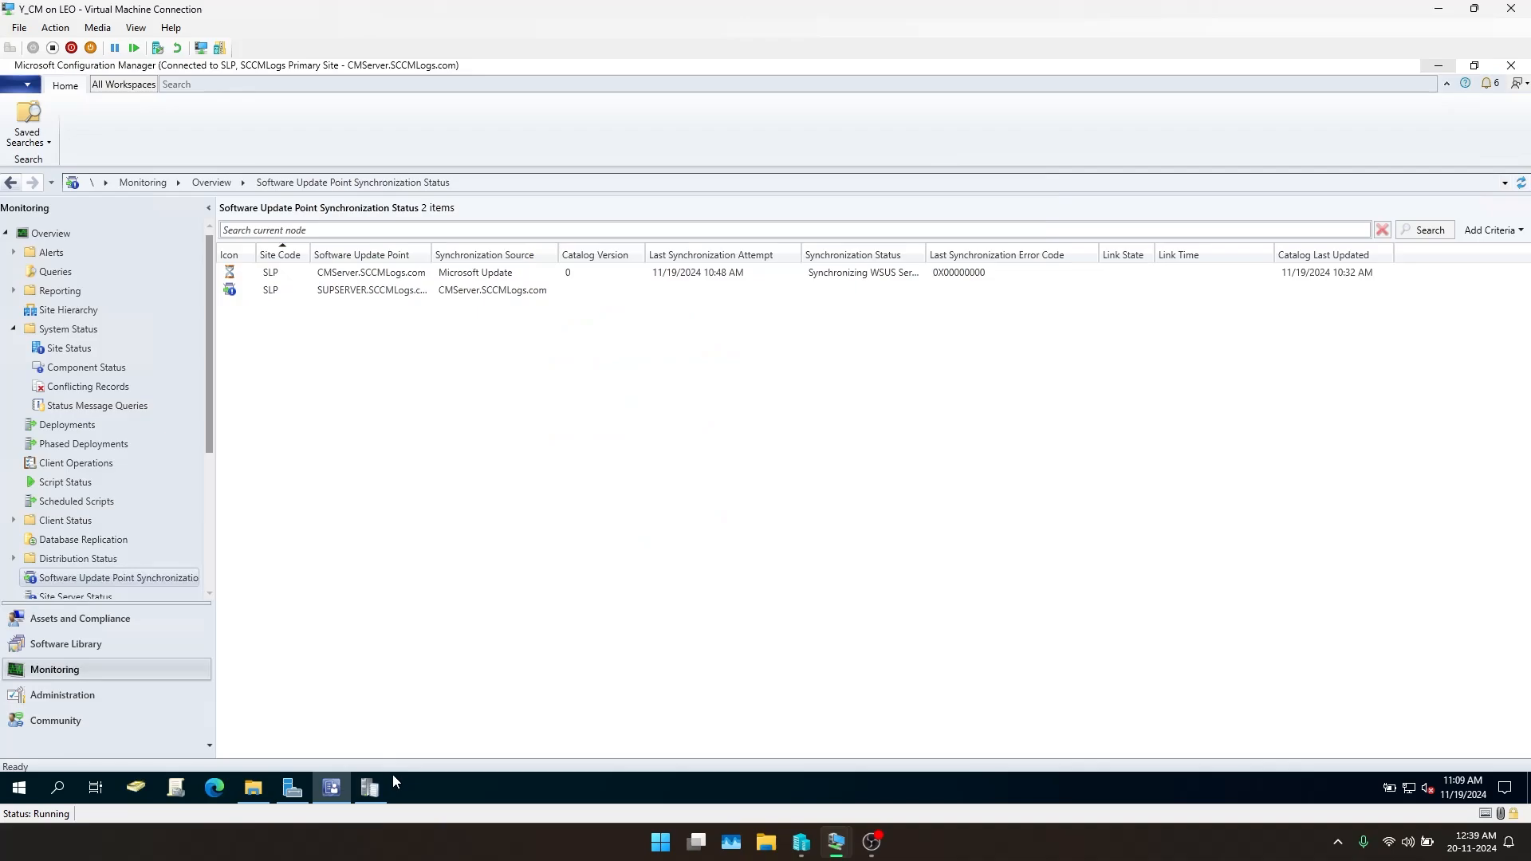
Reload the Software Update Point Synchronization Status view and check the synchronization source and status of CMServer and SUPSERVER
click(99, 560)
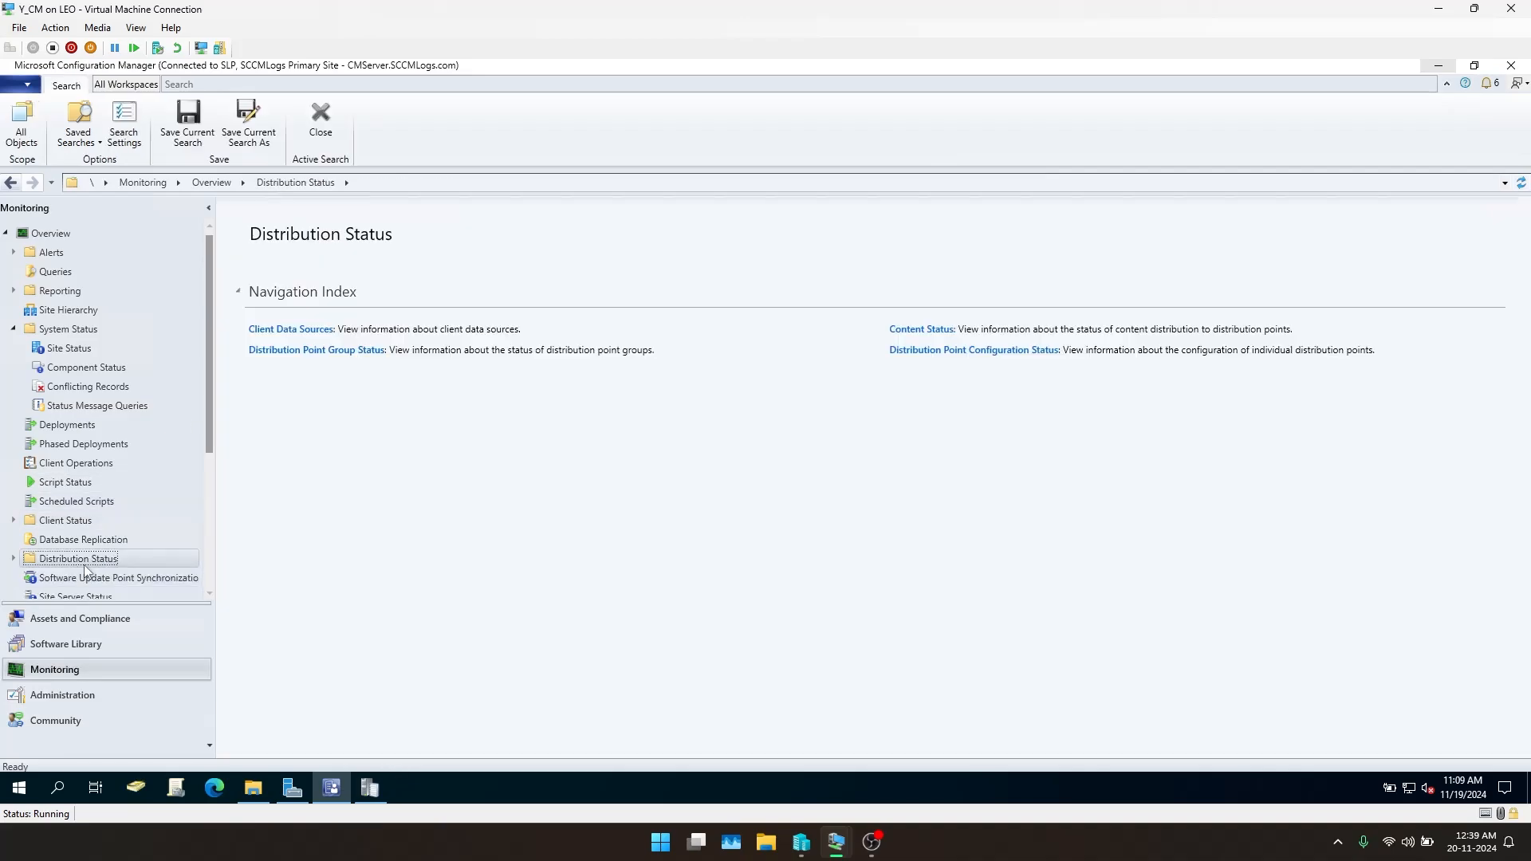
click(95, 578)
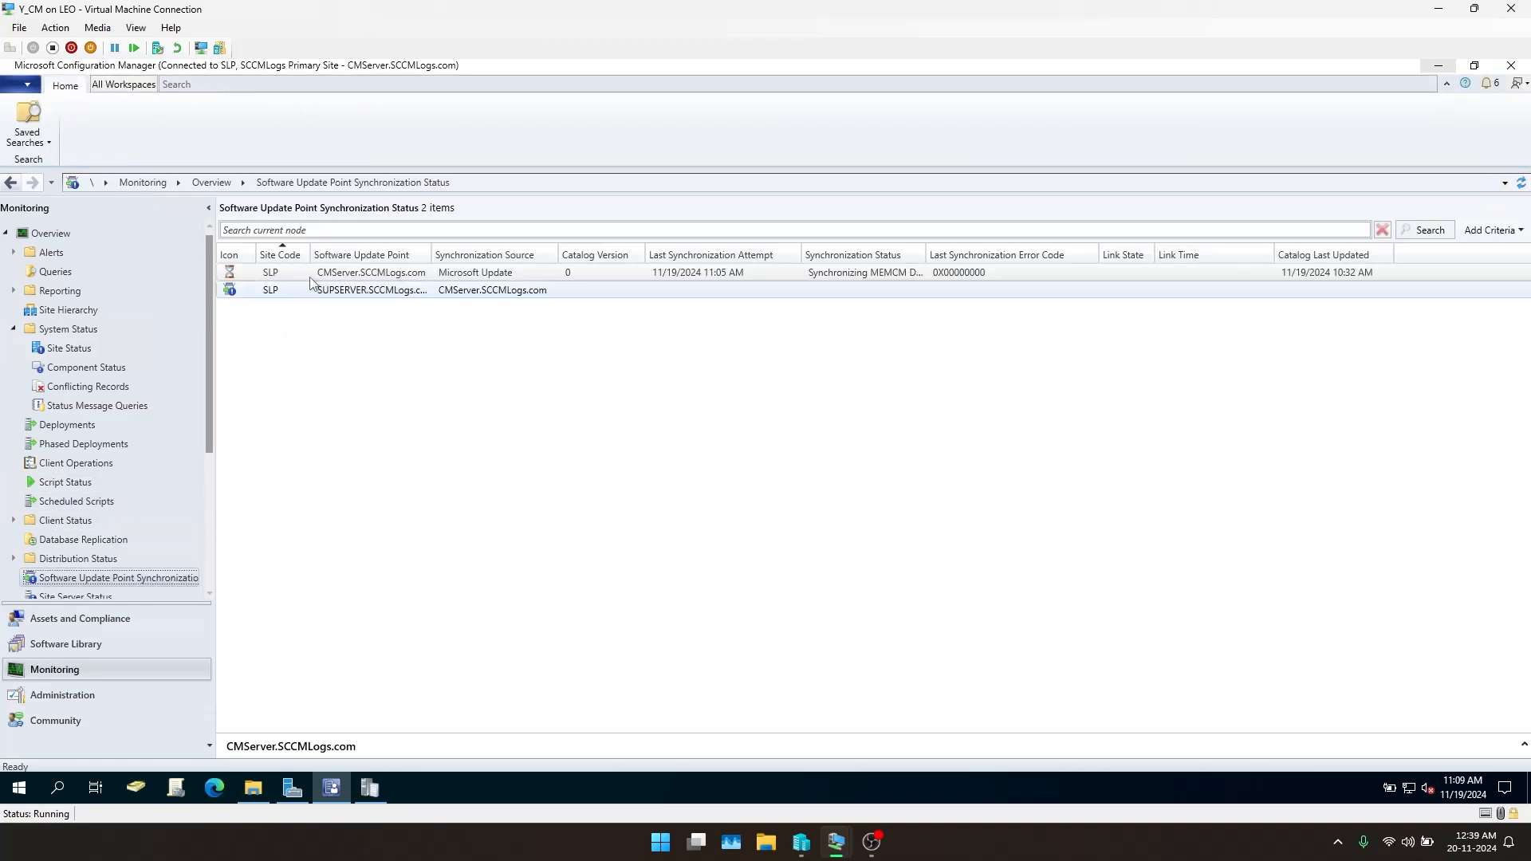
click(231, 273)
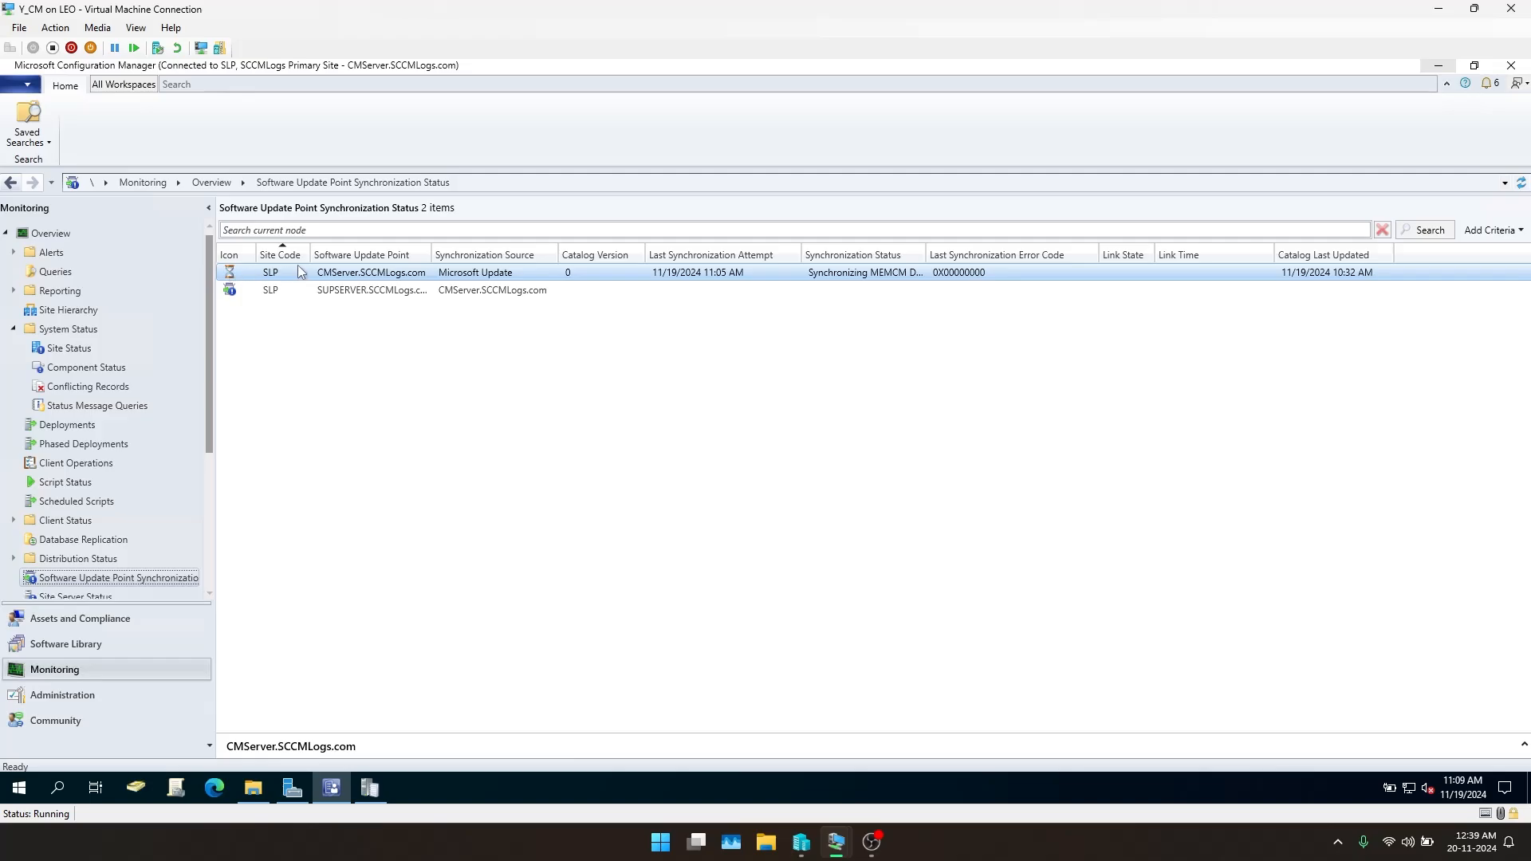
click(464, 290)
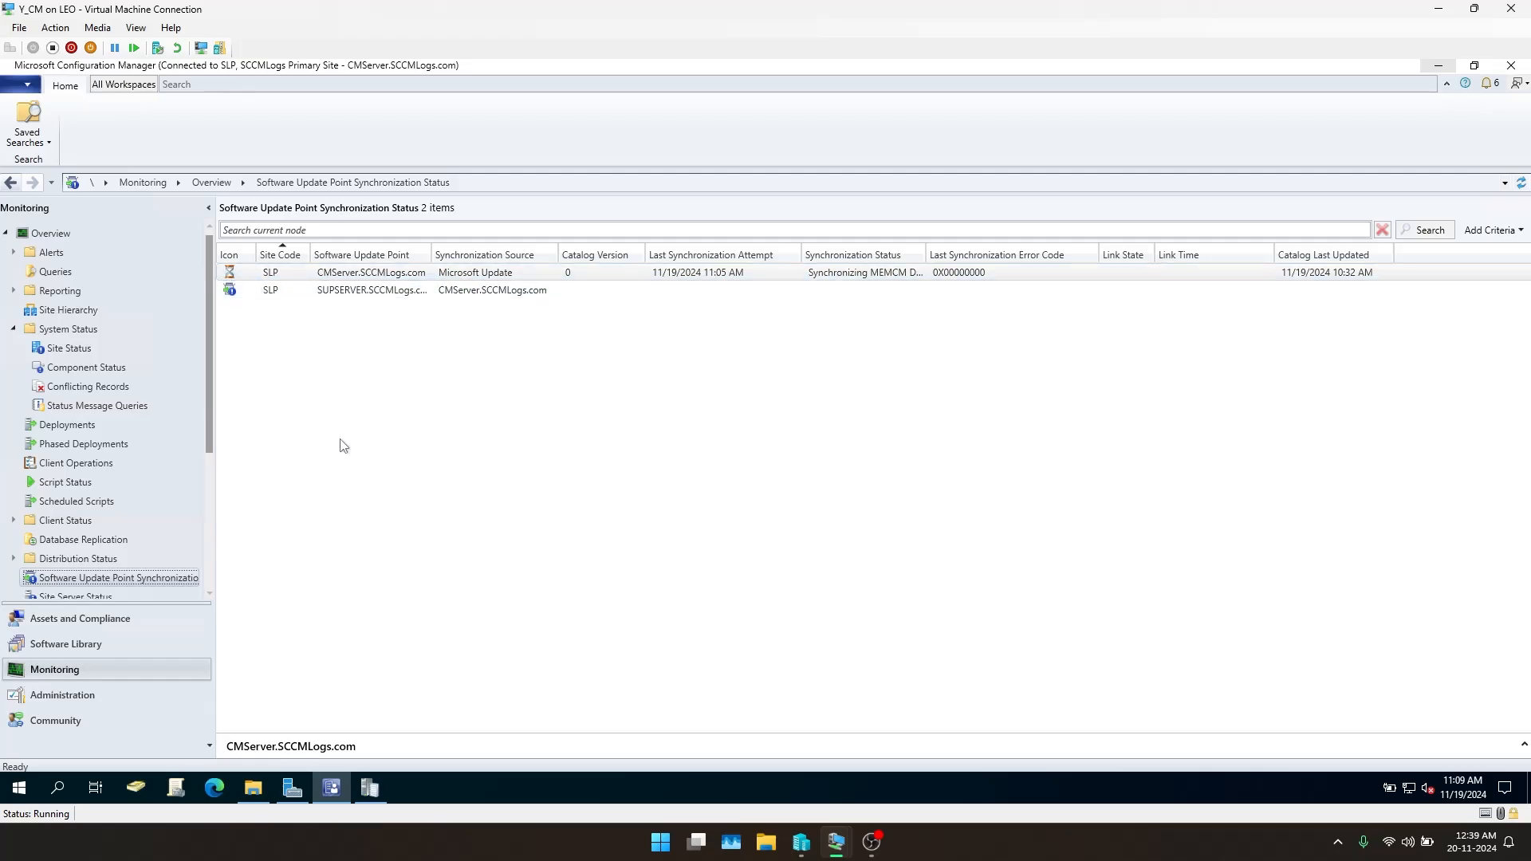
click(547, 564)
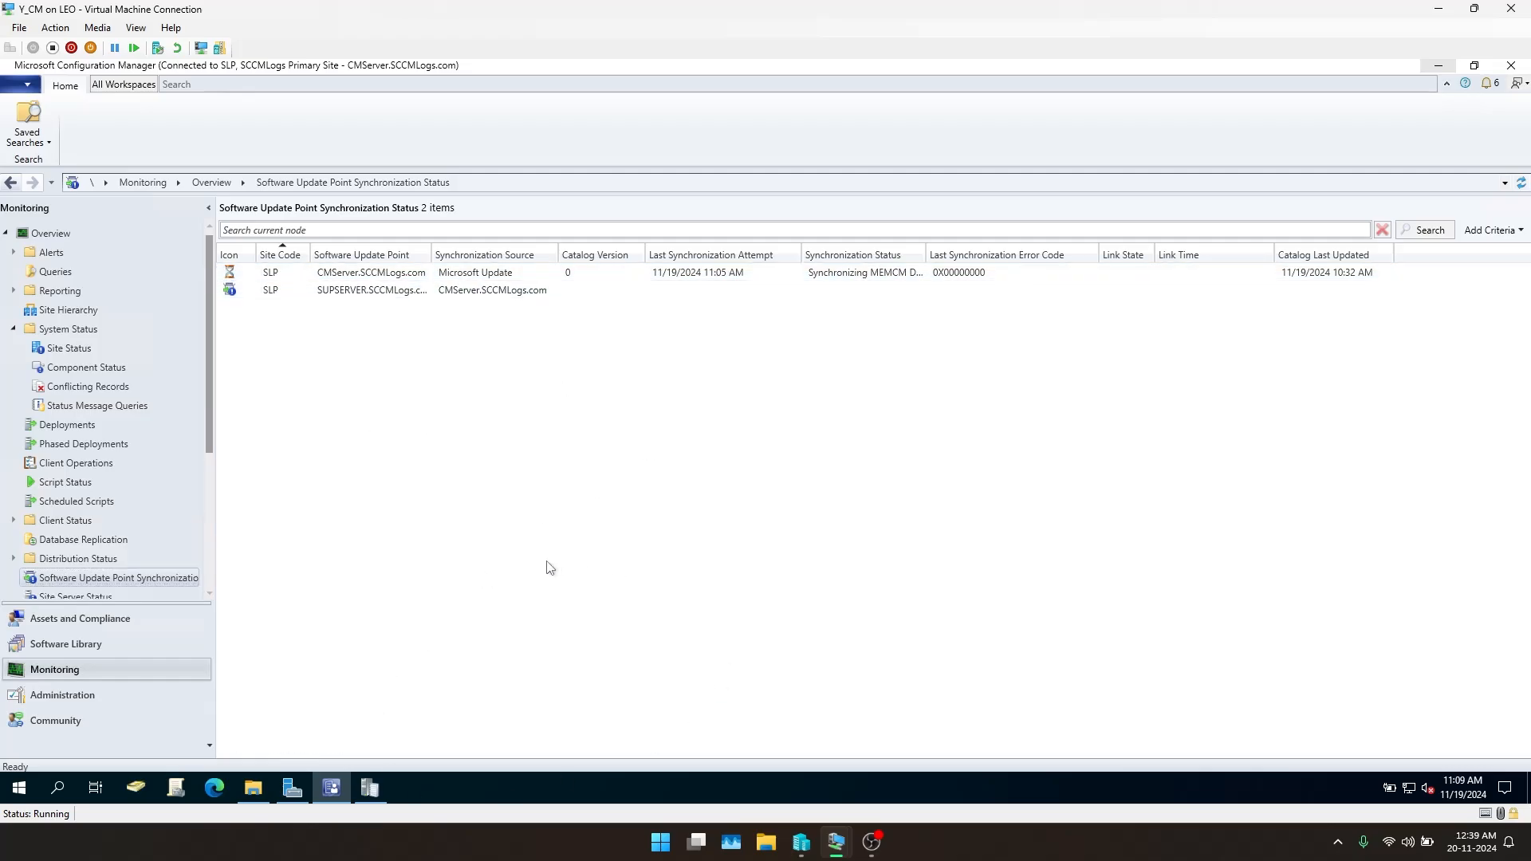
Switch to the Y_SUP virtual machine showing the SUSDB (D:) drive
mouse_move(854, 847)
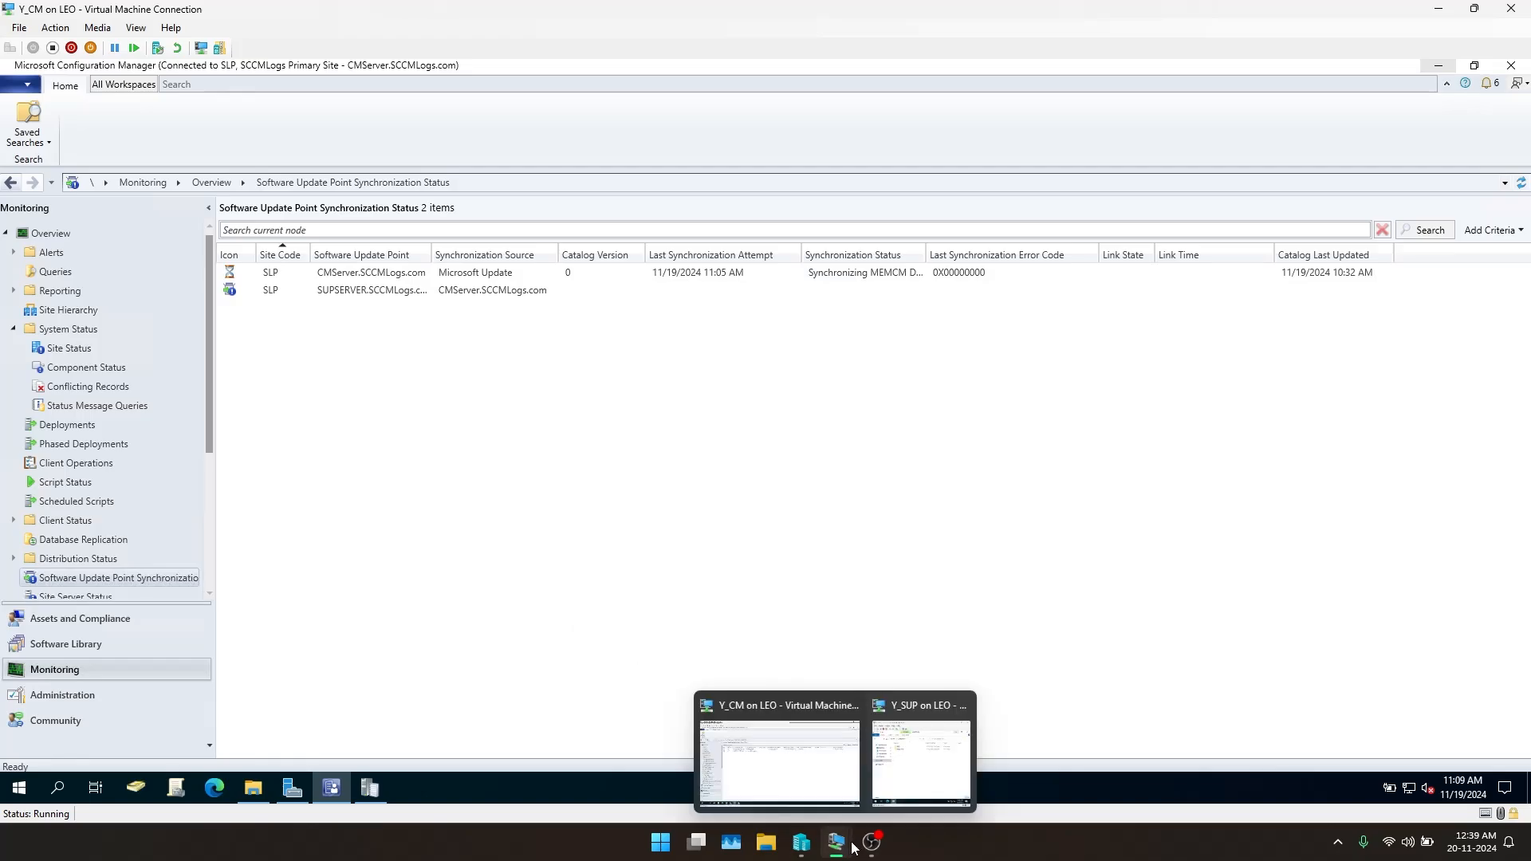
click(903, 752)
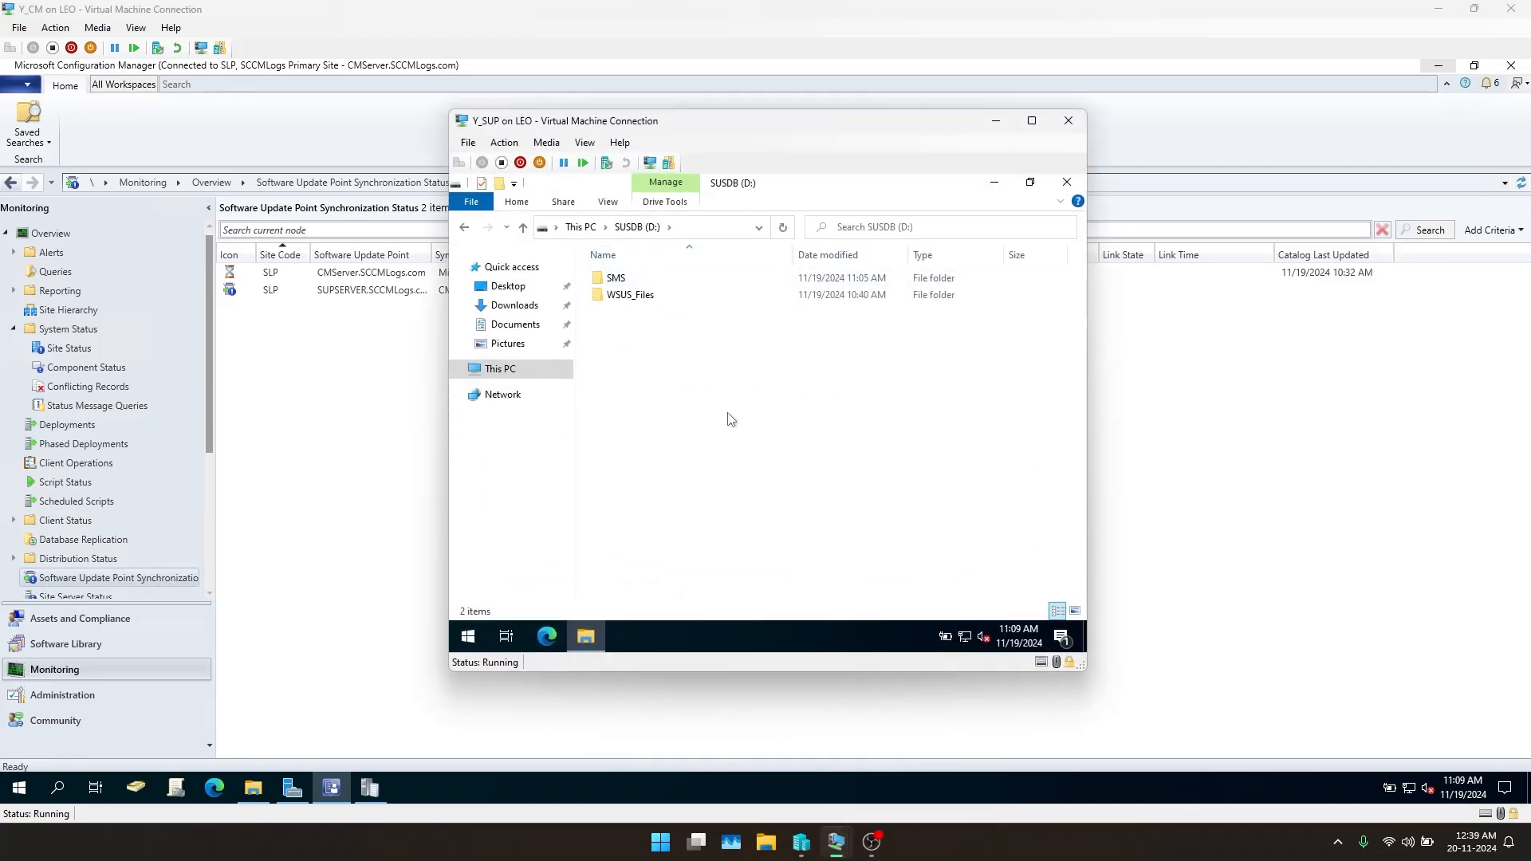
Open the SMS\Logs folder on the SUSDB (D:) drive and locate SUPSetup.log and WSUSCtrl.log
click(620, 276)
double_click(620, 276)
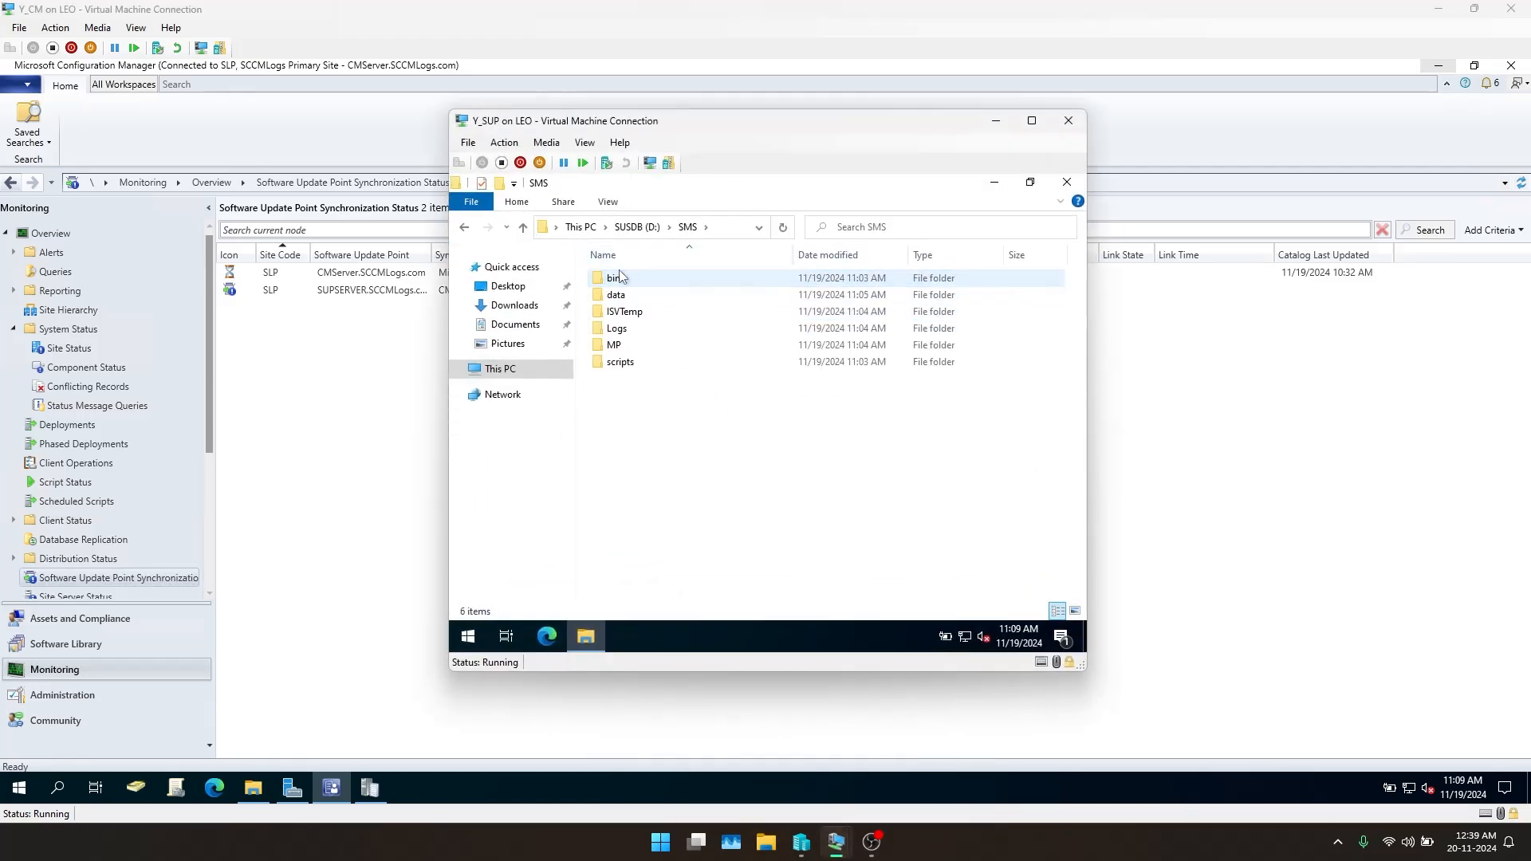
double_click(622, 330)
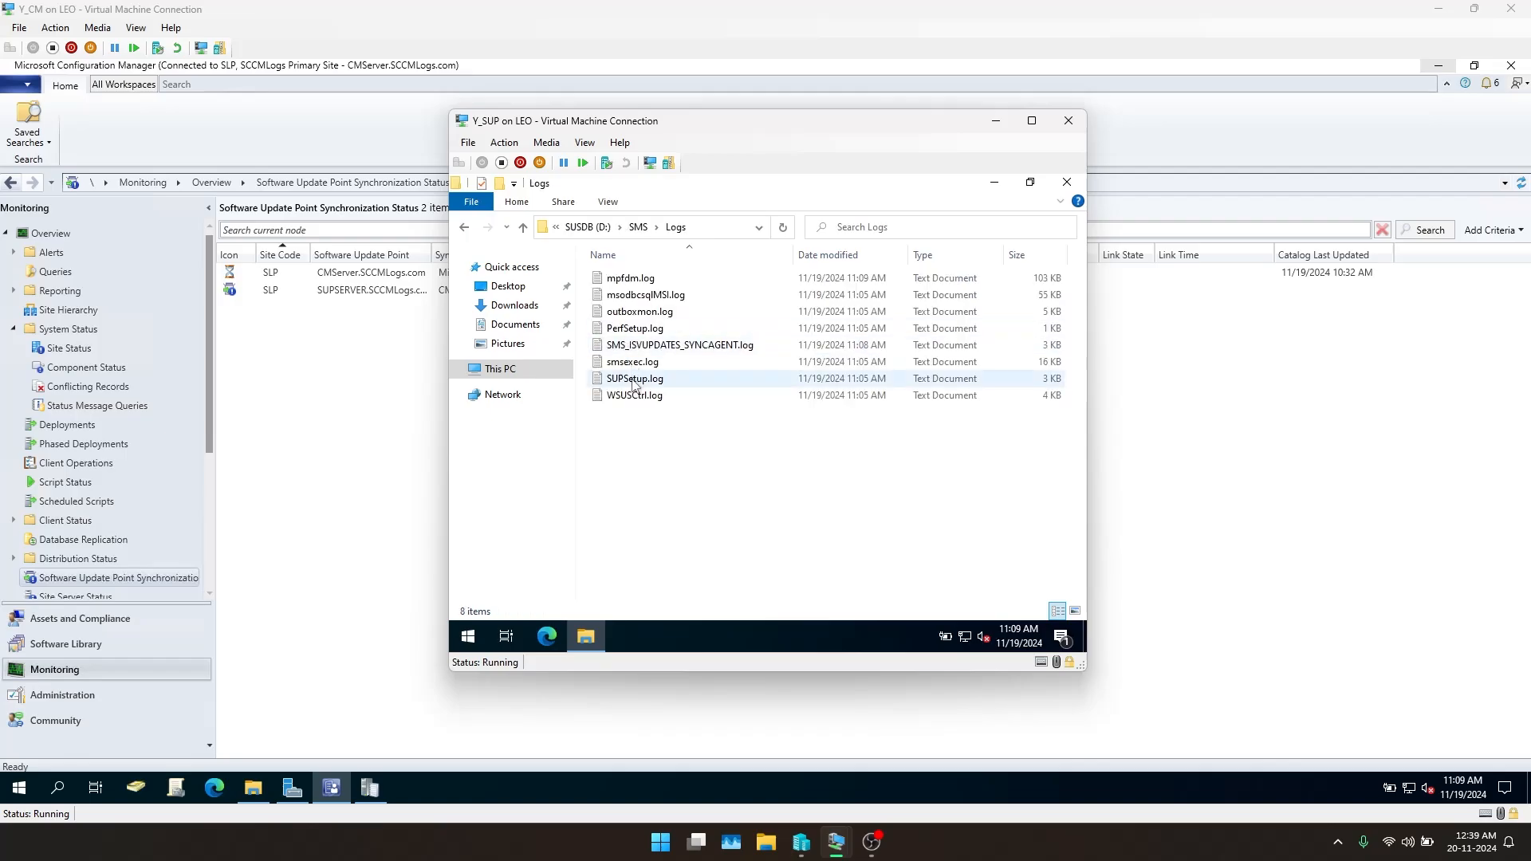
click(635, 382)
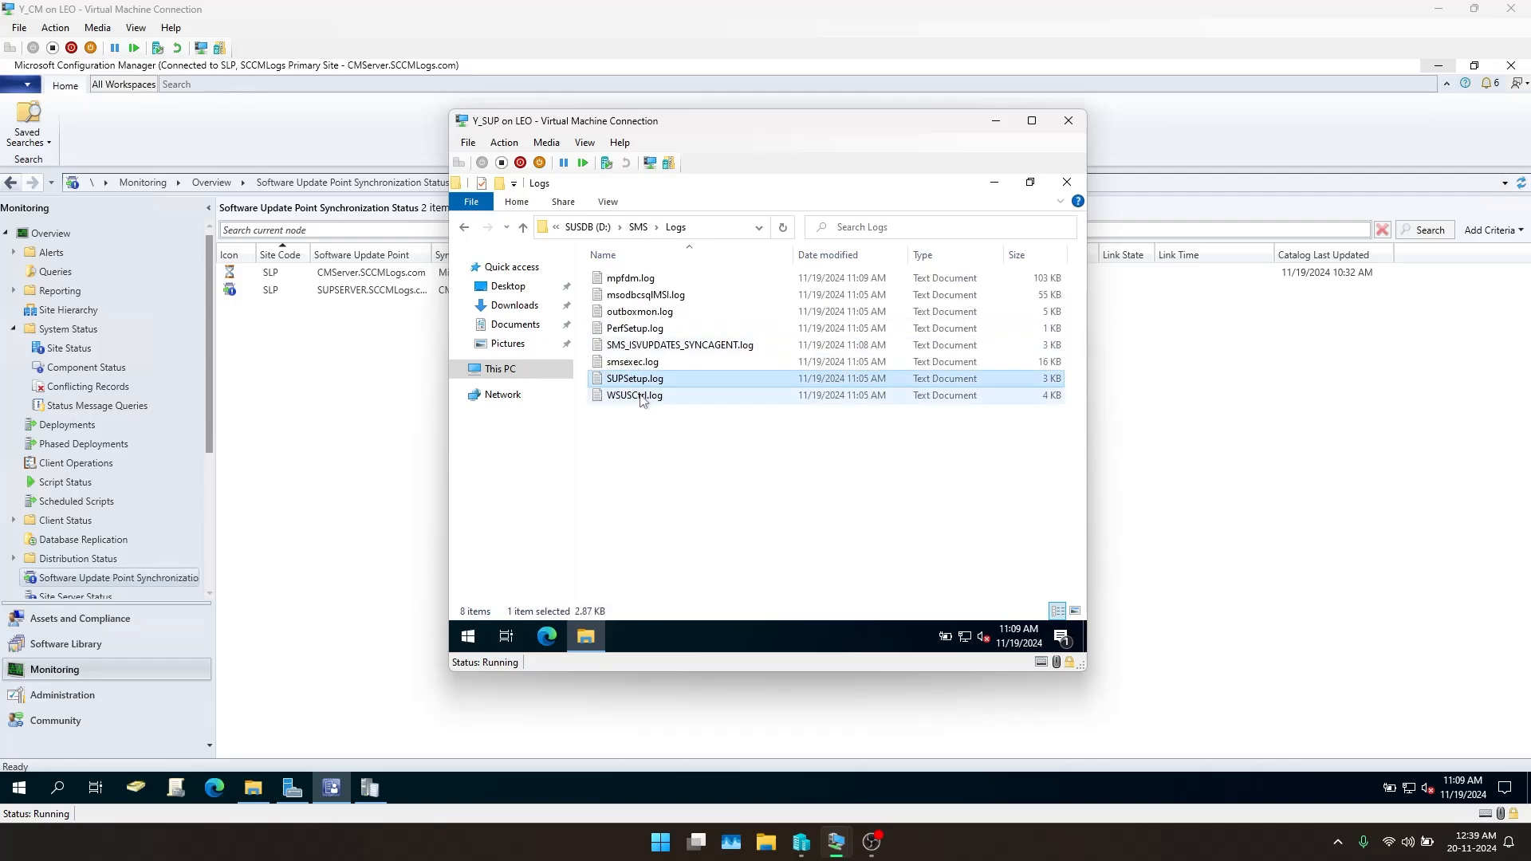
click(641, 398)
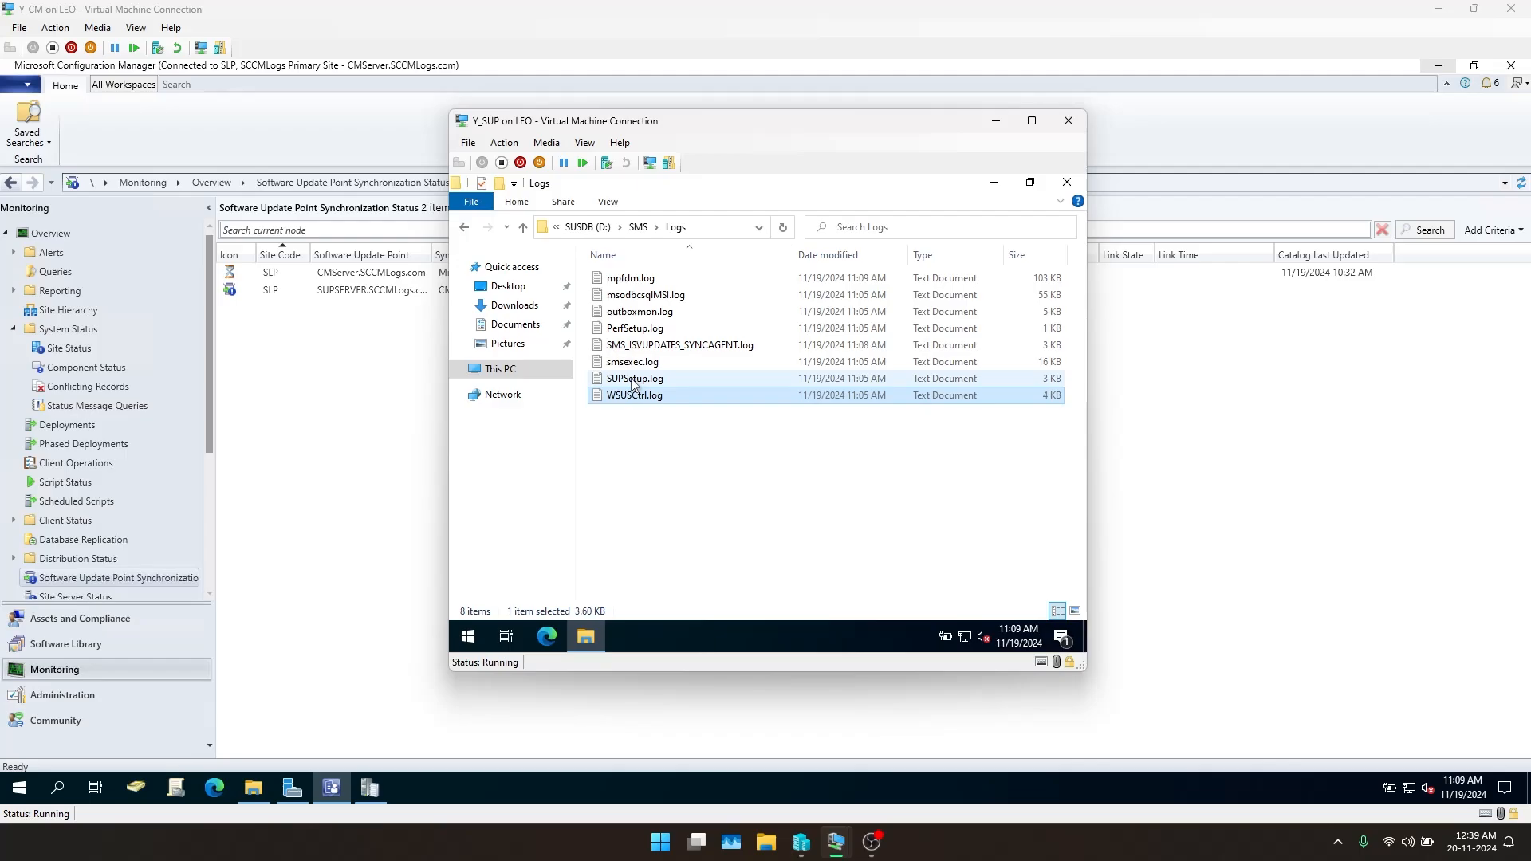
click(634, 417)
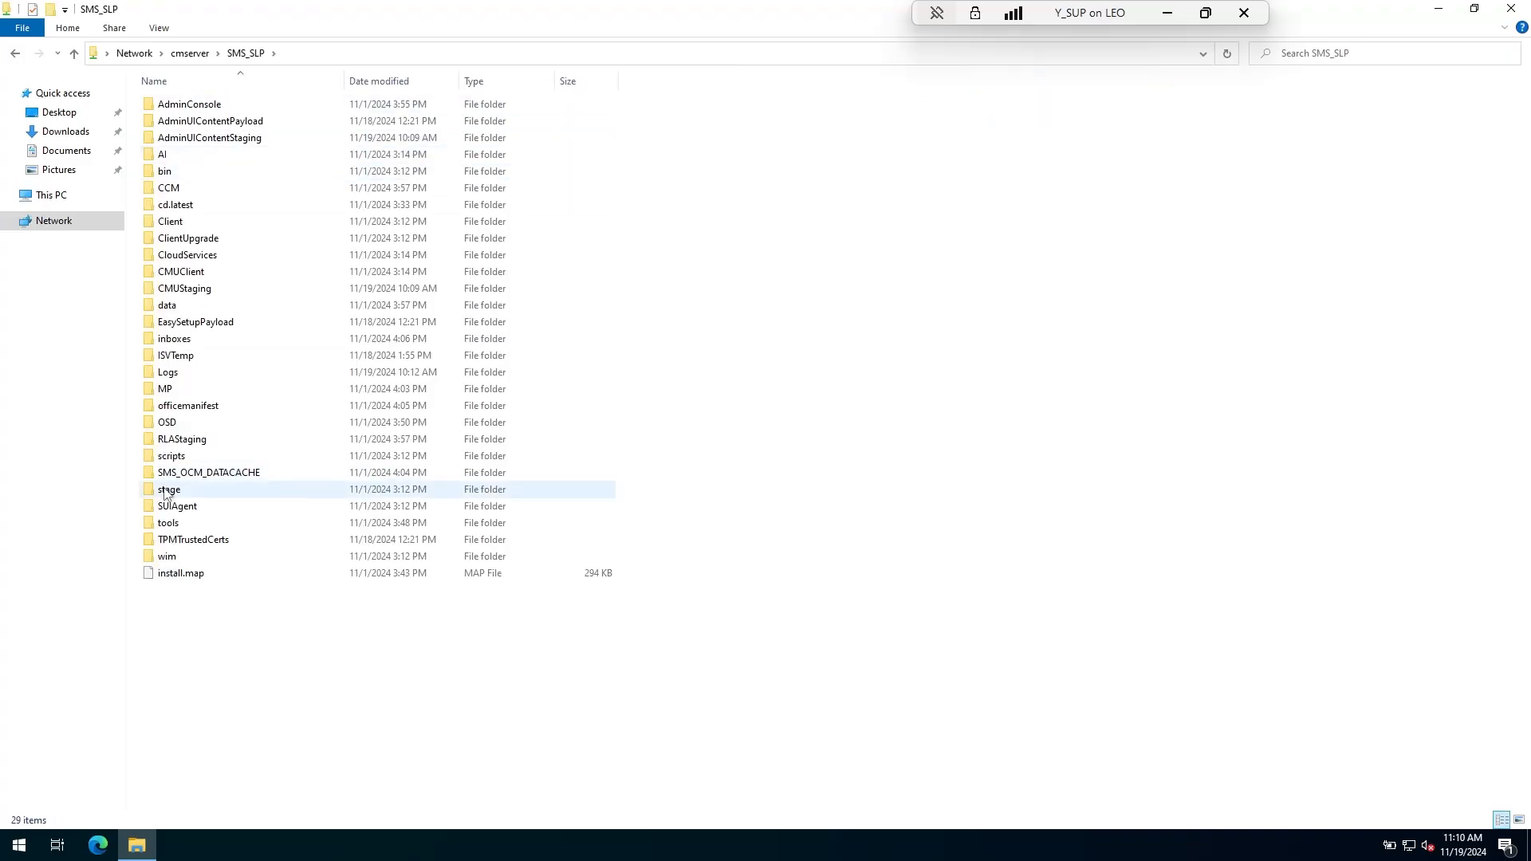
Copy cmtrace.exe from the tools folder of the \\cmserver\SMS_SLP share to the root of the SUSDB (D:) drive
double_click(169, 522)
right_click(182, 273)
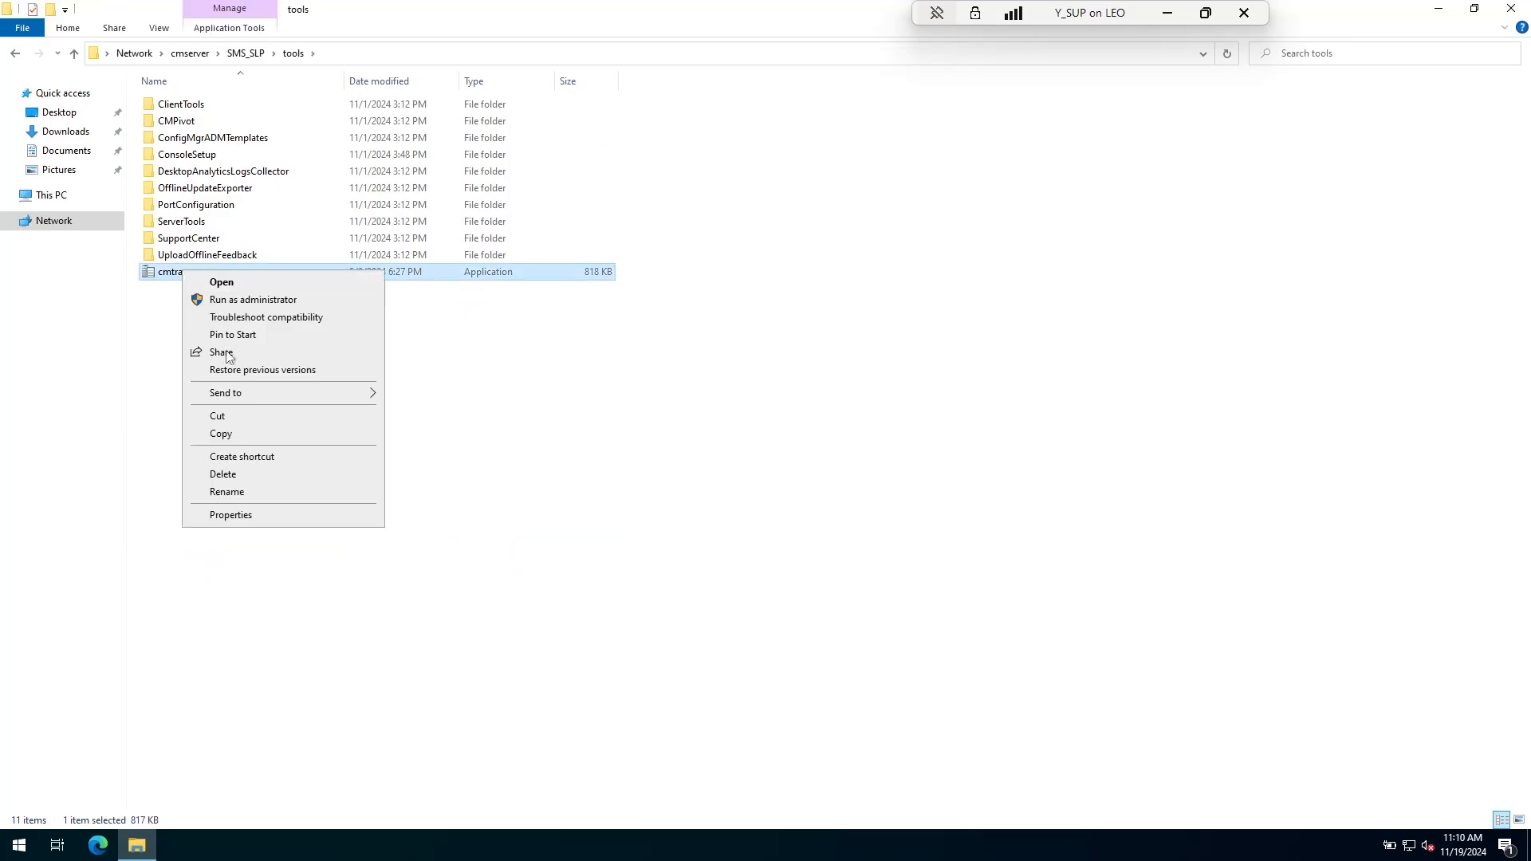
click(220, 434)
click(70, 195)
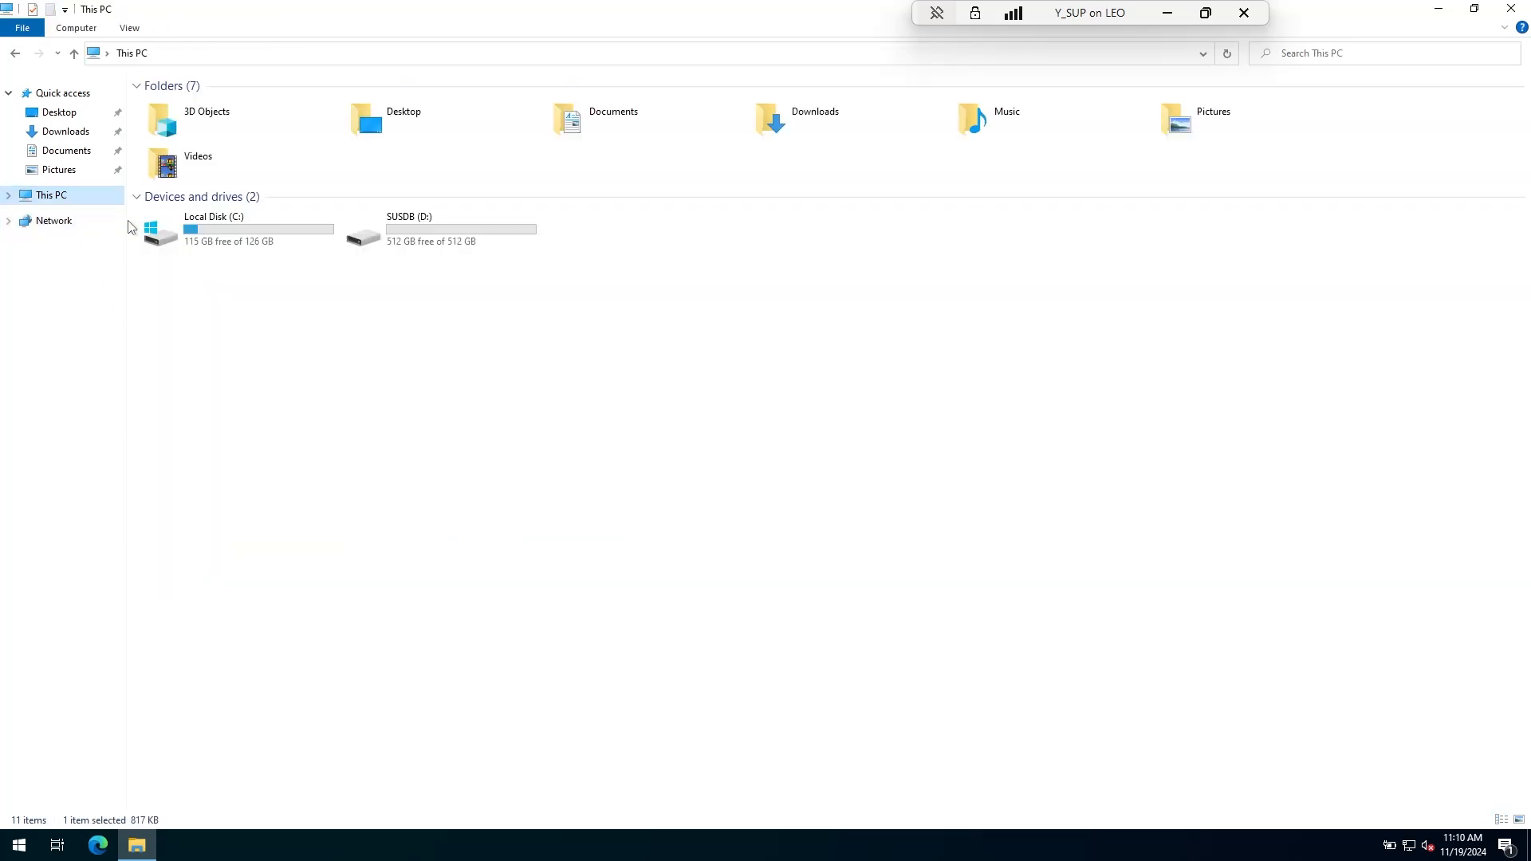
double_click(444, 239)
right_click(267, 261)
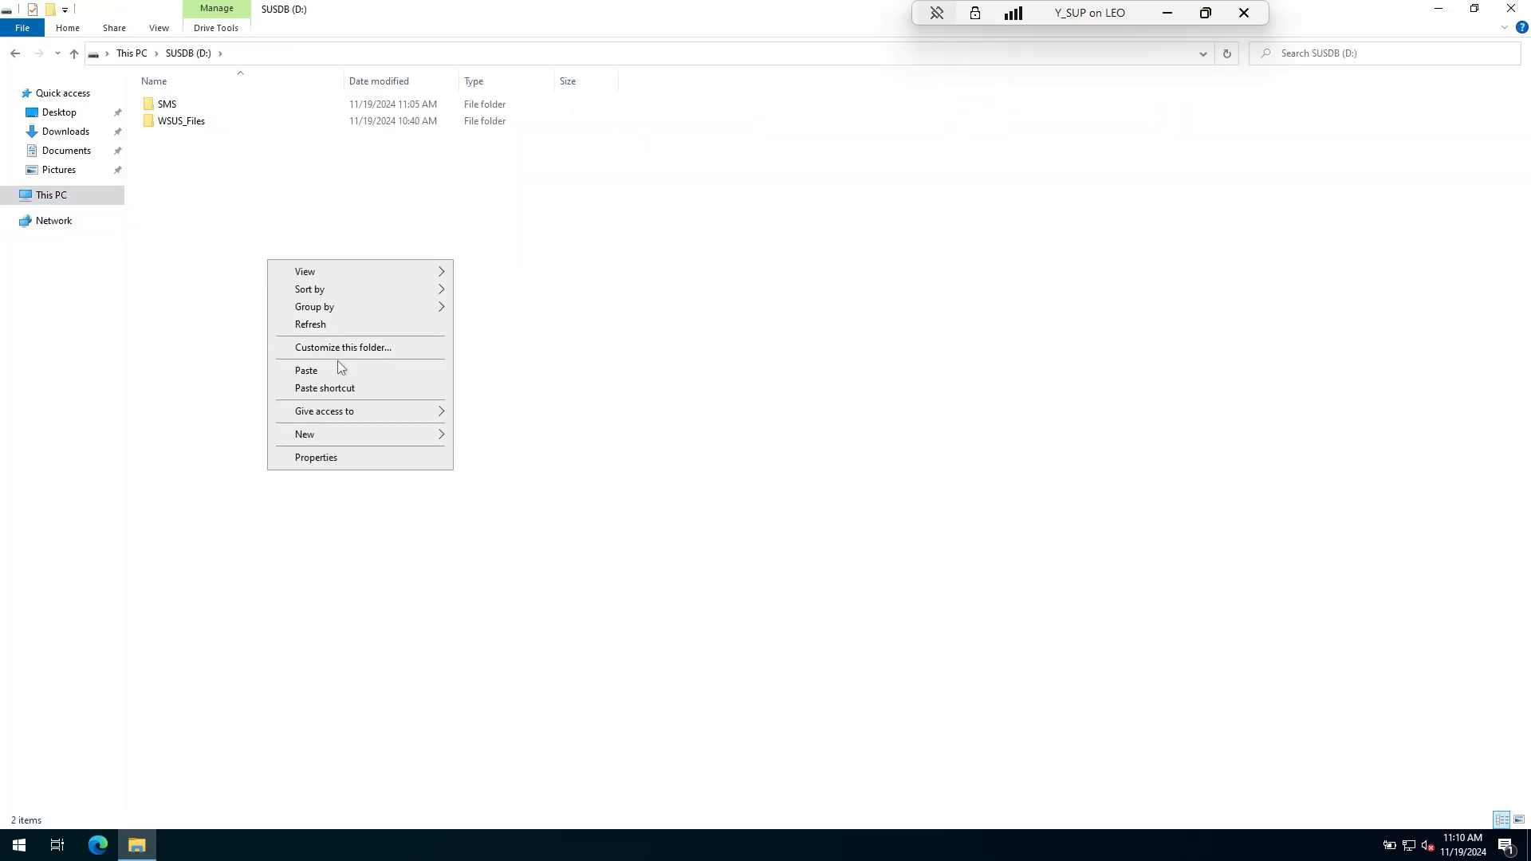
click(338, 369)
click(331, 315)
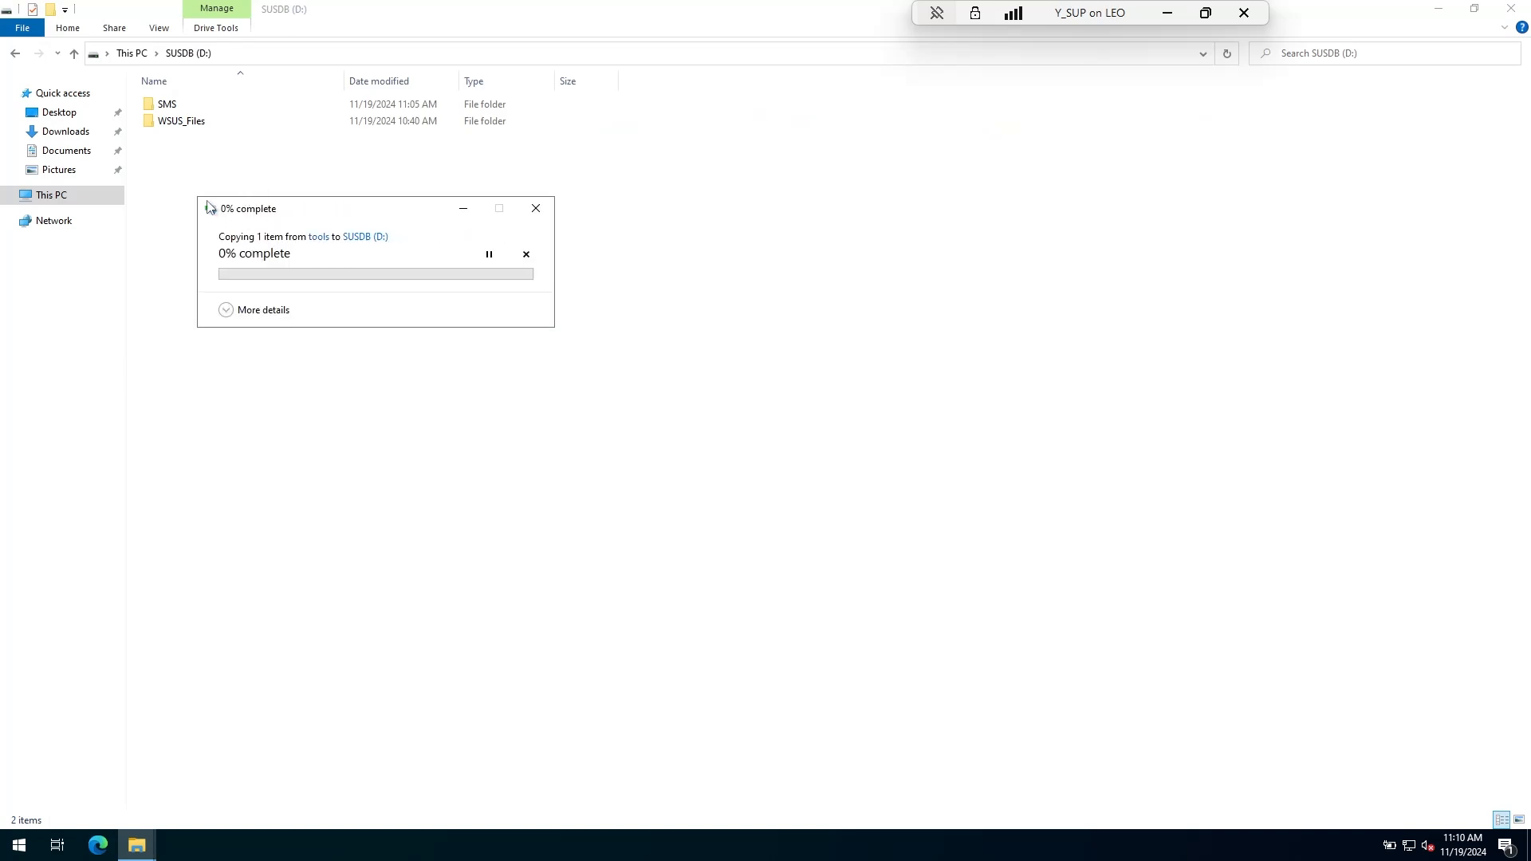
Run the copied cmtrace.exe, make it the default viewer for log files, and close it
double_click(169, 140)
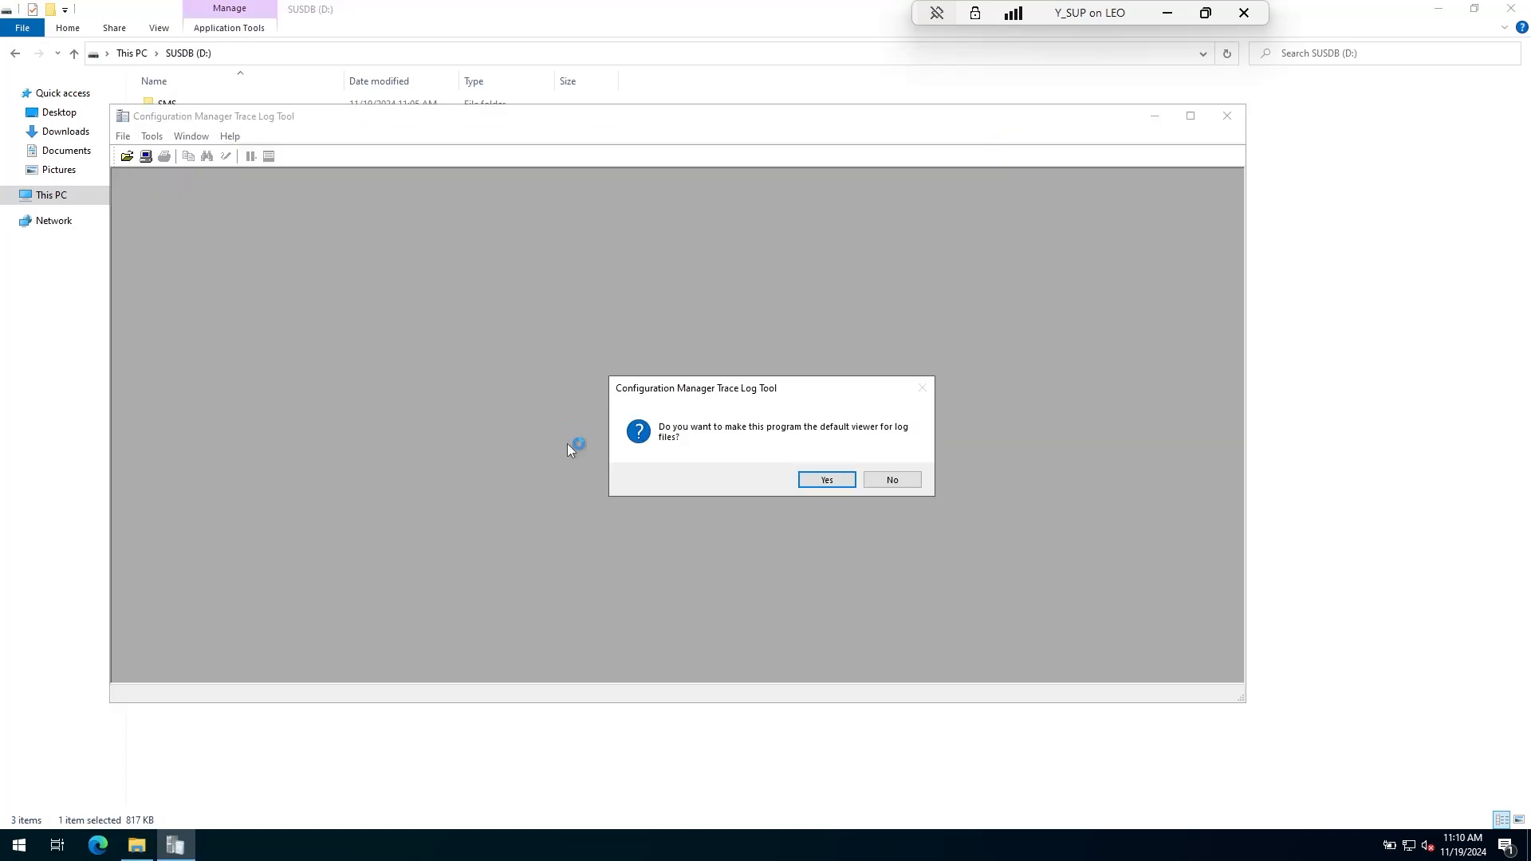
click(804, 476)
click(1217, 124)
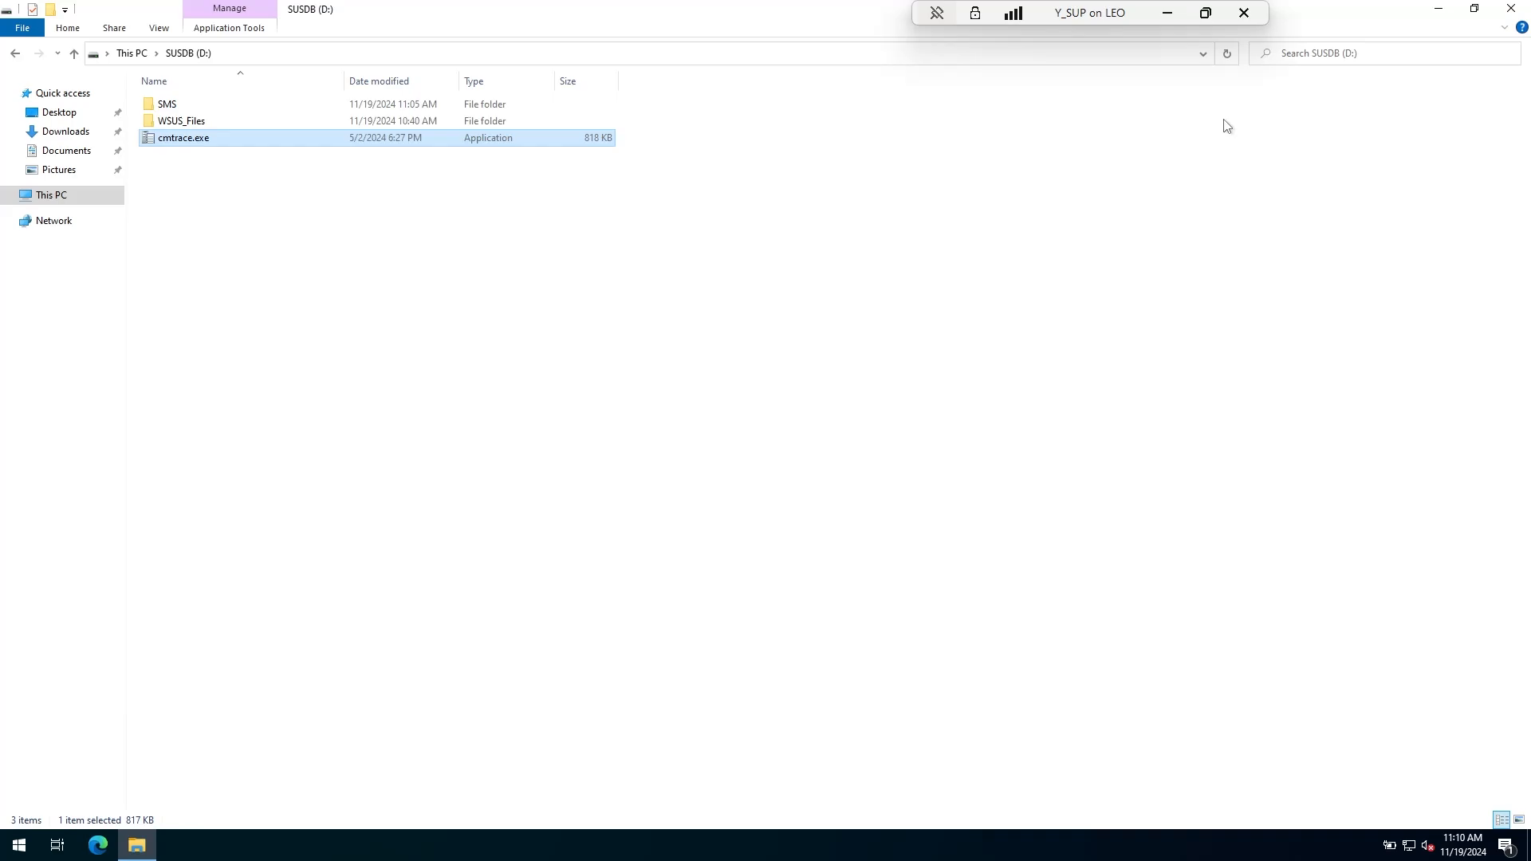
click(273, 264)
Open SUPSetup.log from D:\SMS\Logs, check the installation result entry near its end, and close the log
double_click(181, 111)
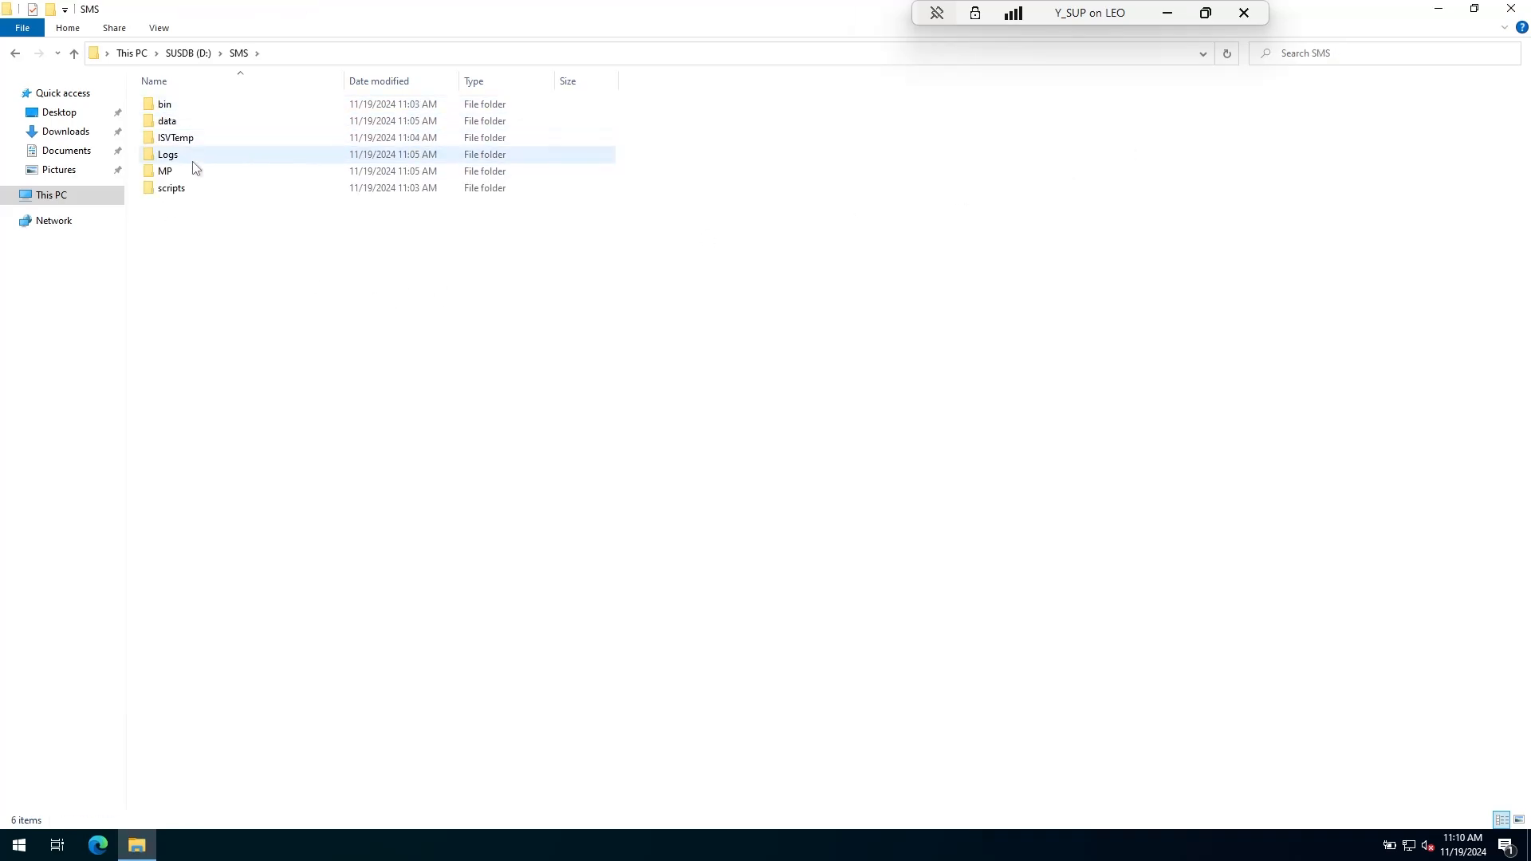
double_click(187, 156)
double_click(180, 205)
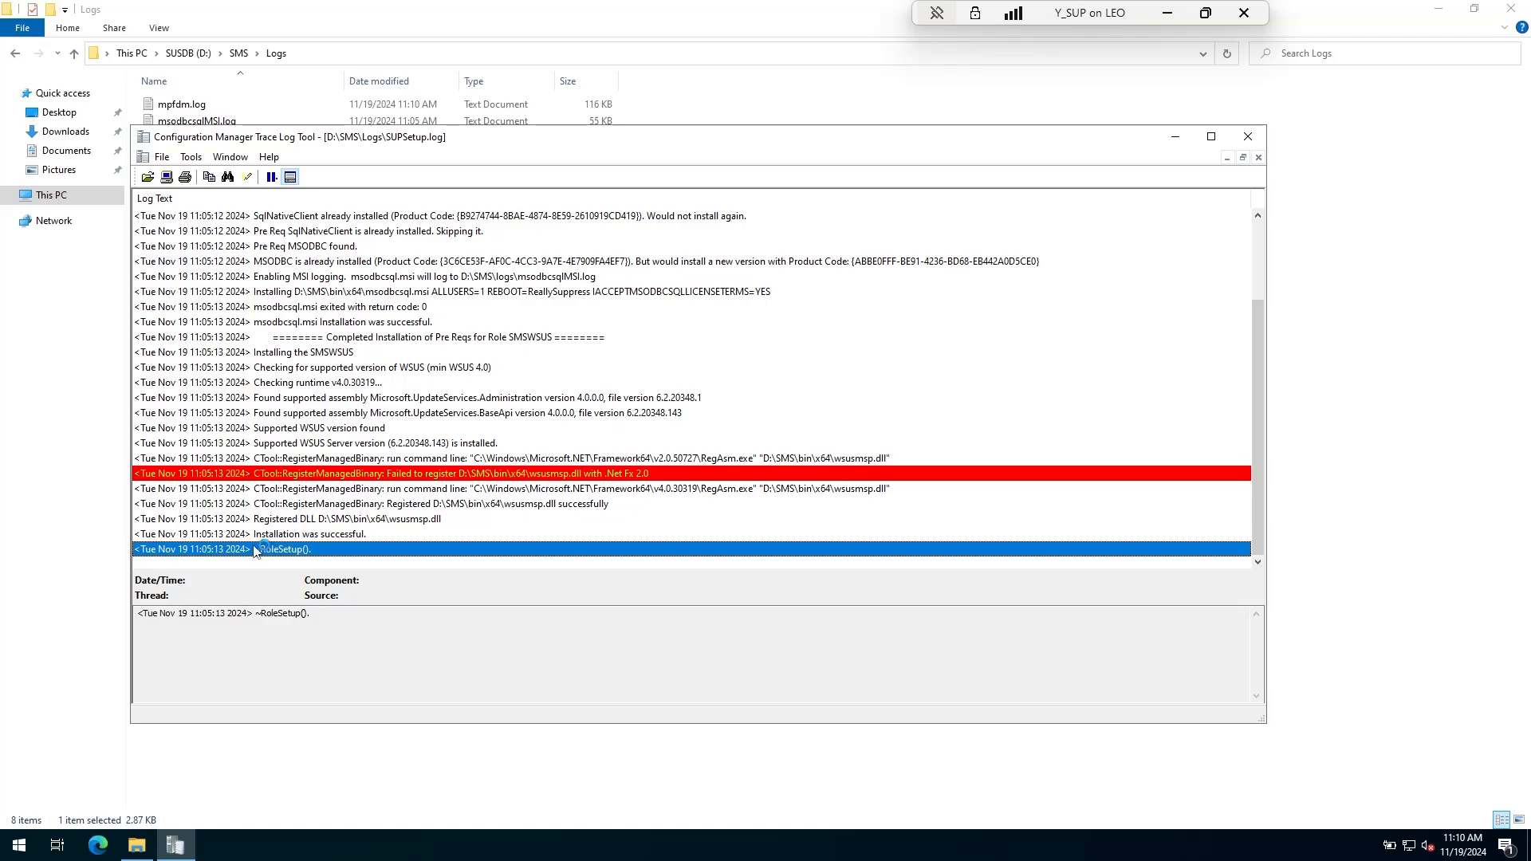
click(269, 534)
click(1249, 137)
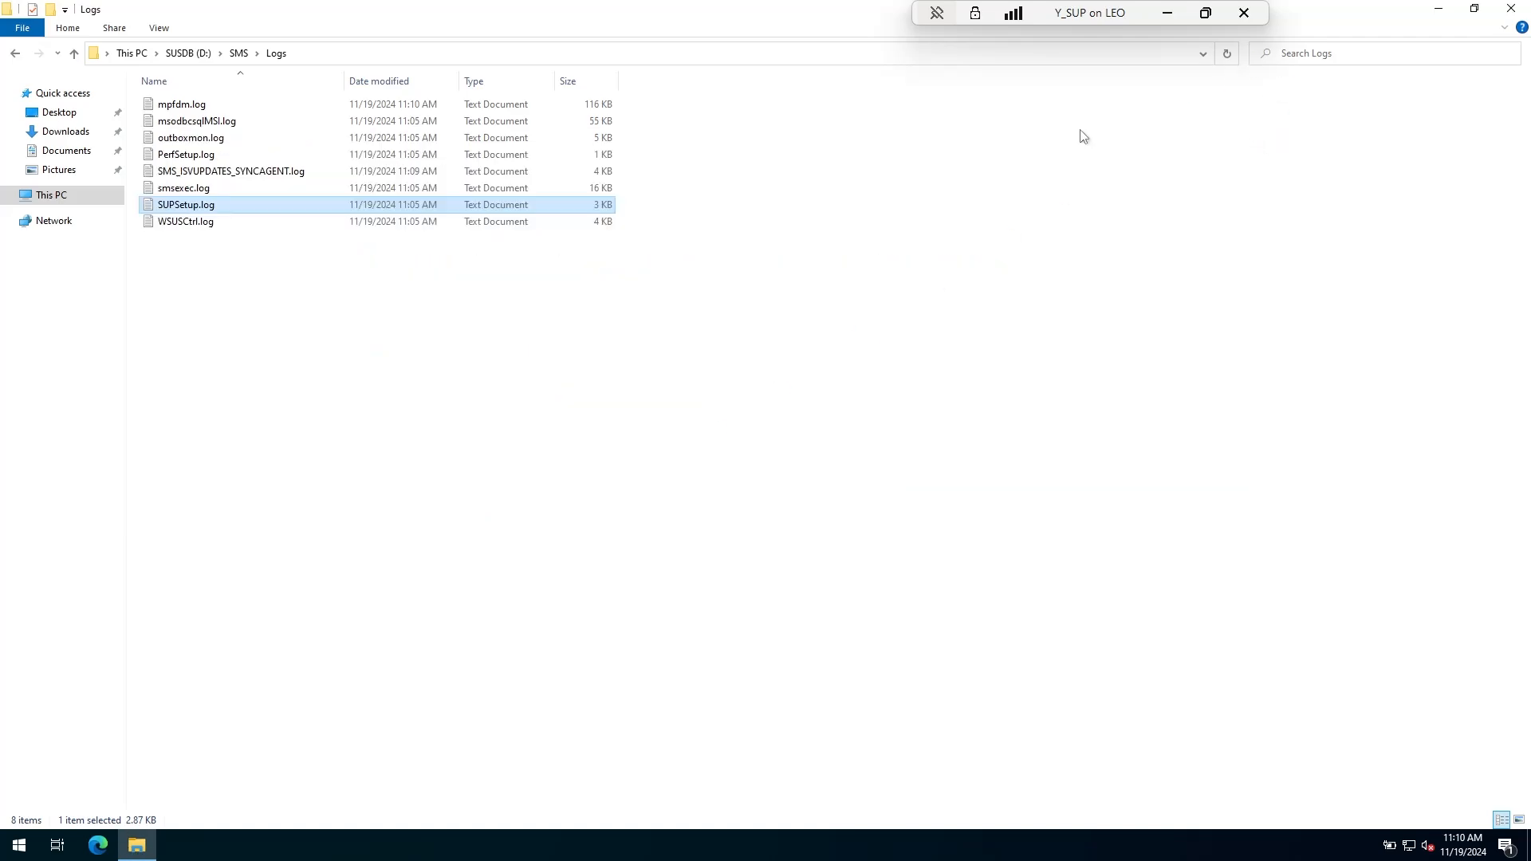
Open WSUSCtrl.log, check the entry on the health of the WSUS Server components, and close the log
double_click(195, 221)
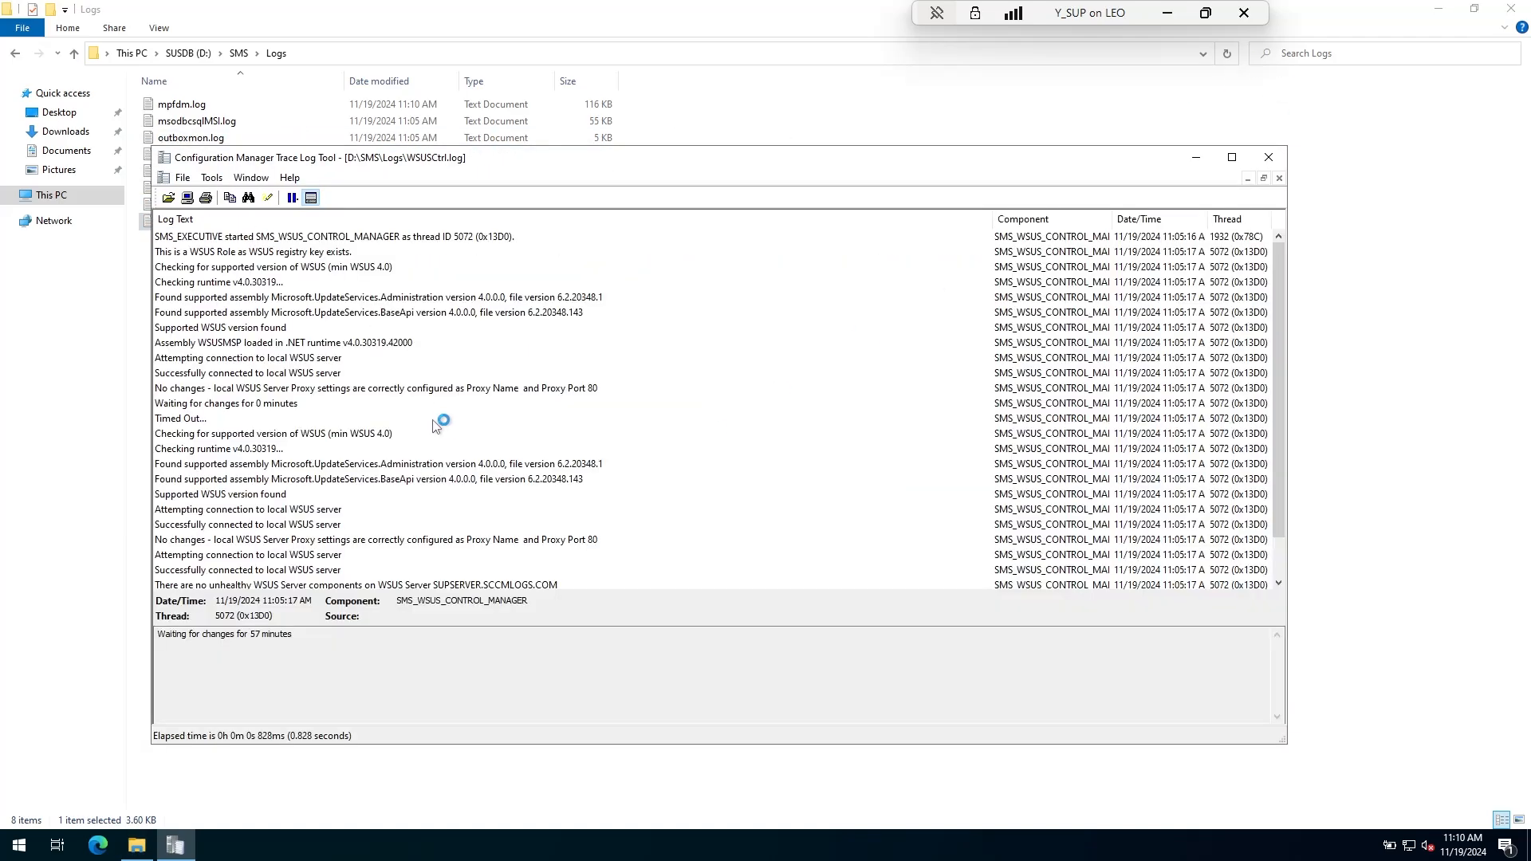
click(271, 539)
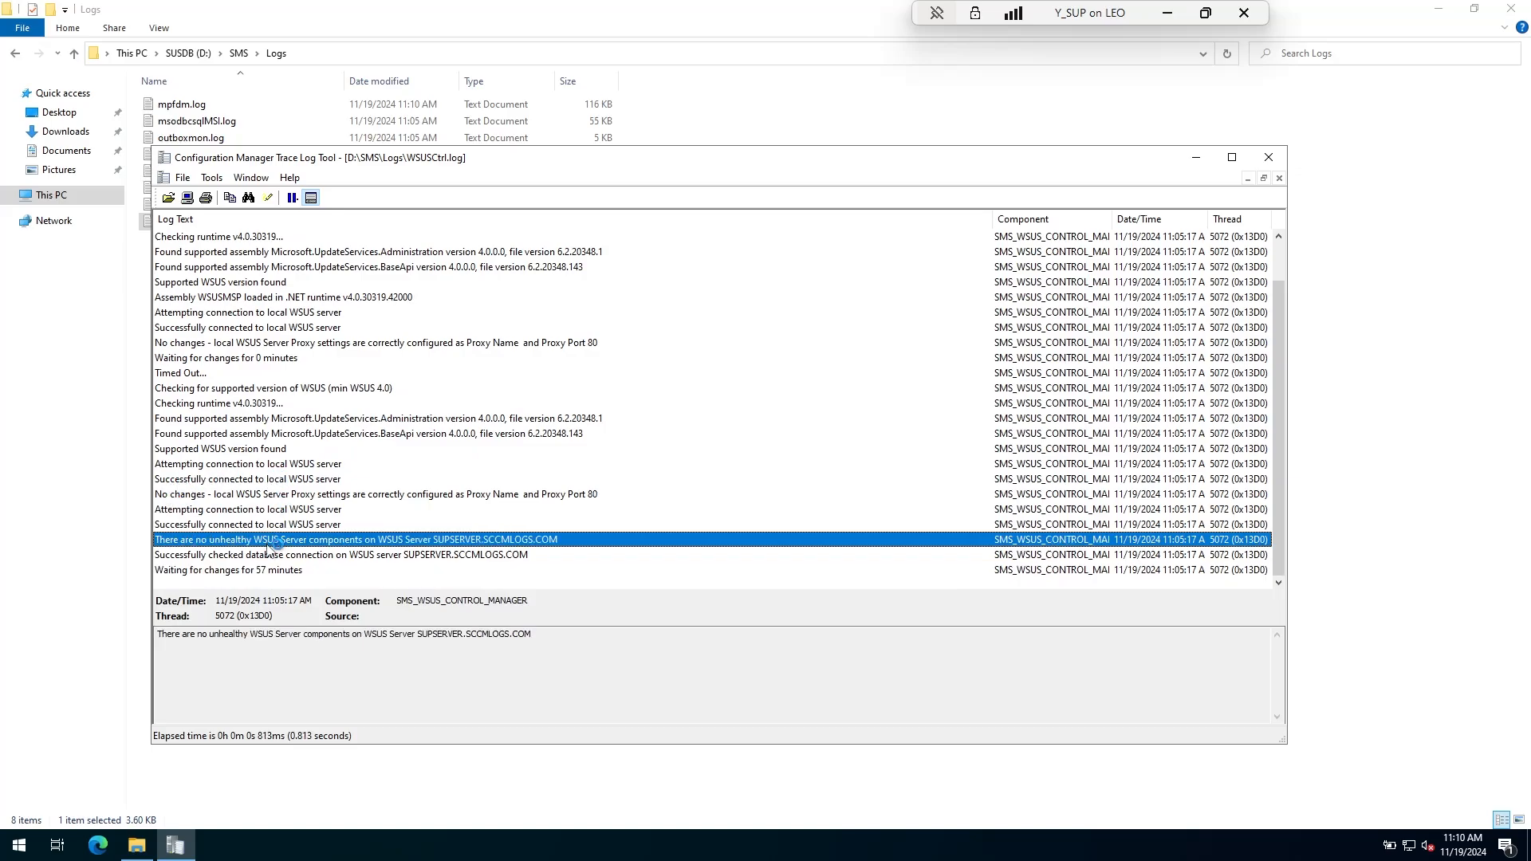
click(1268, 157)
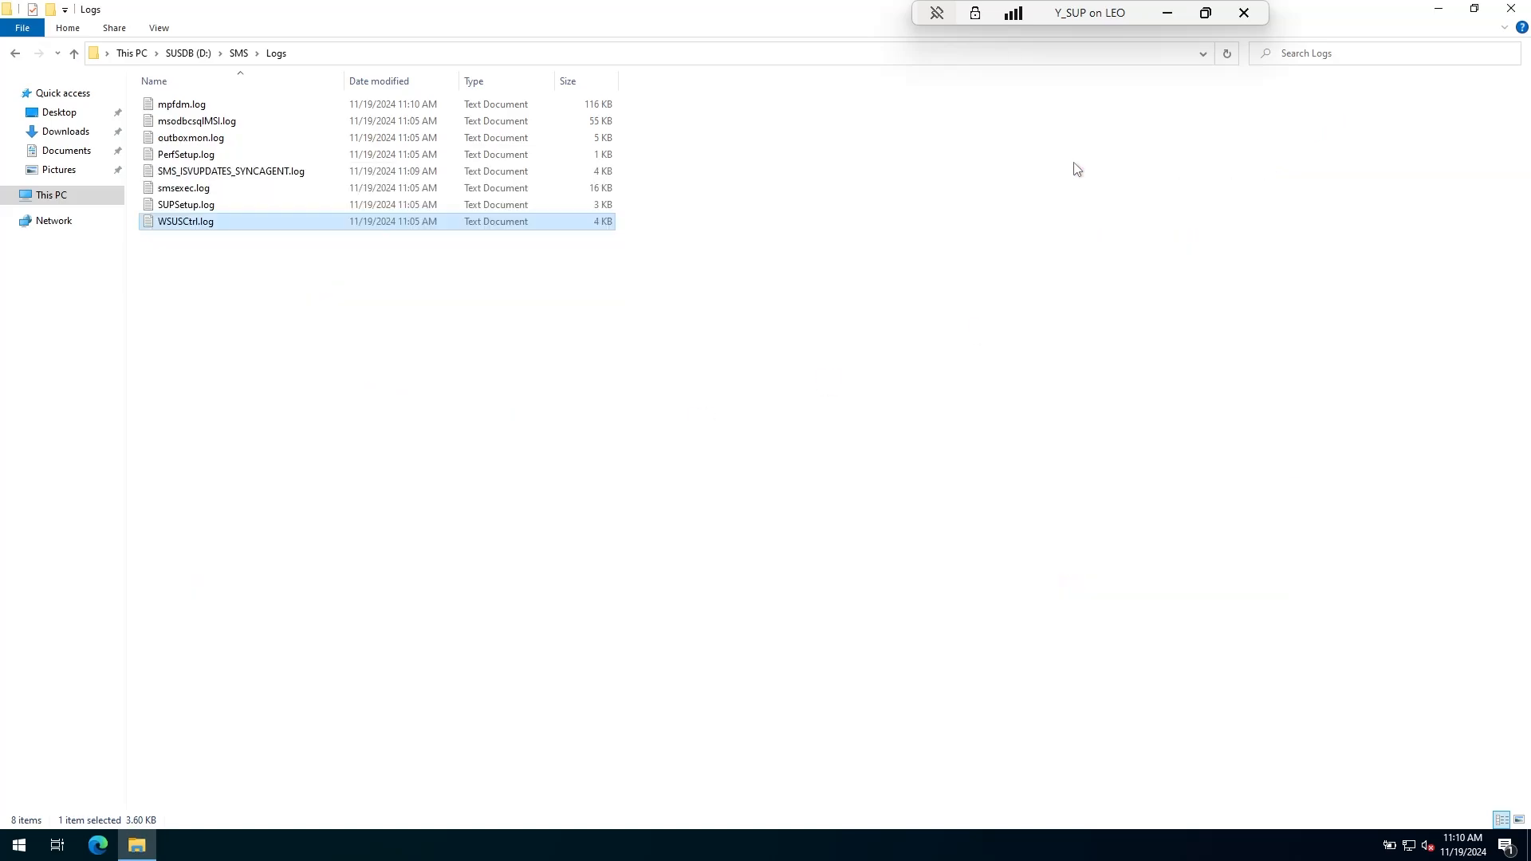
View the file properties of WSUSCtrl.log and close them without changes
right_click(170, 222)
click(238, 426)
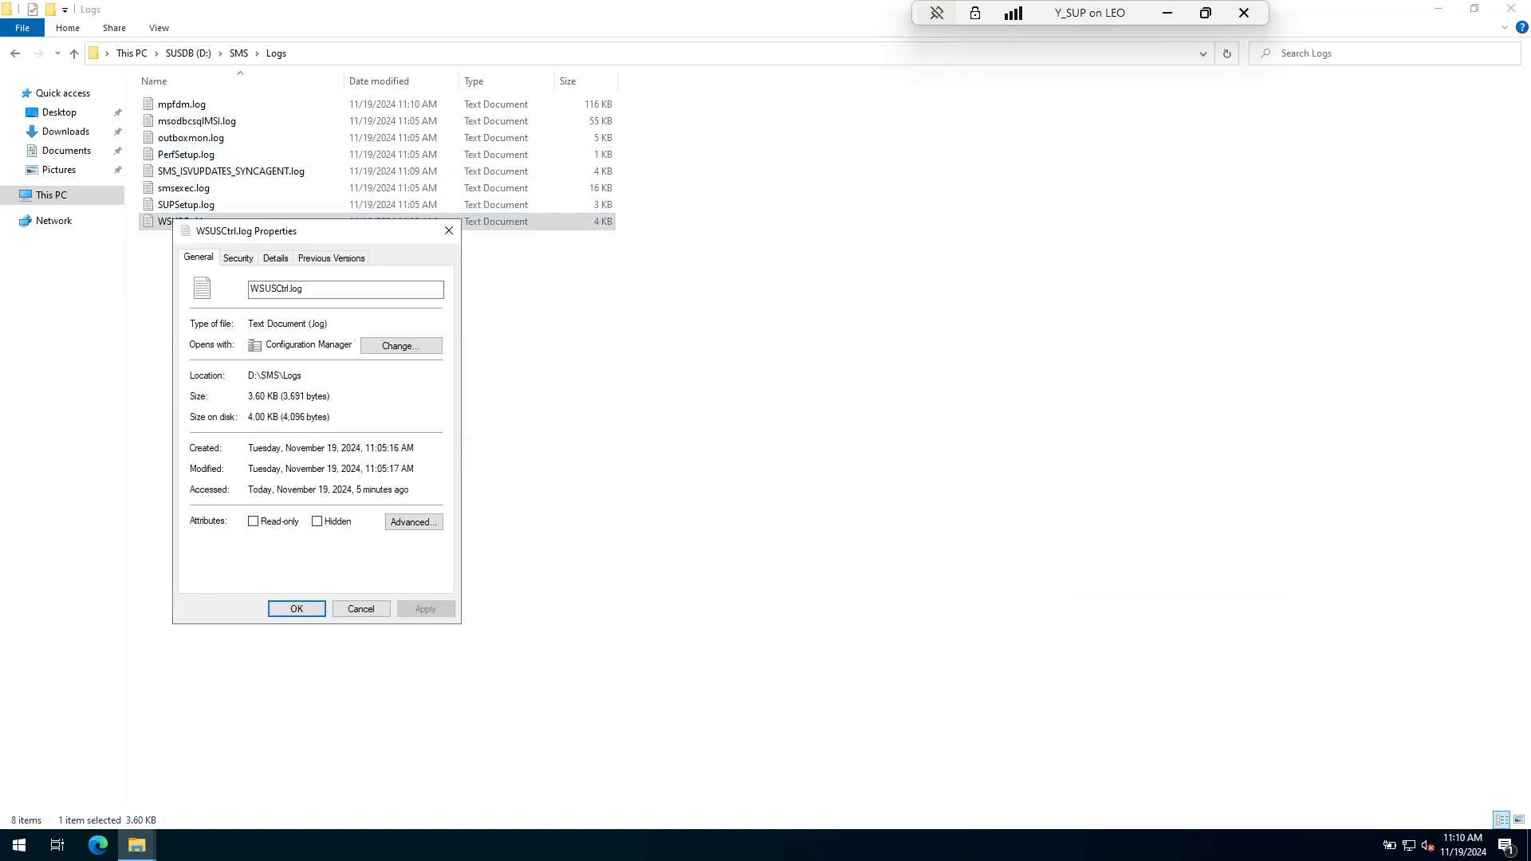
click(361, 609)
click(232, 332)
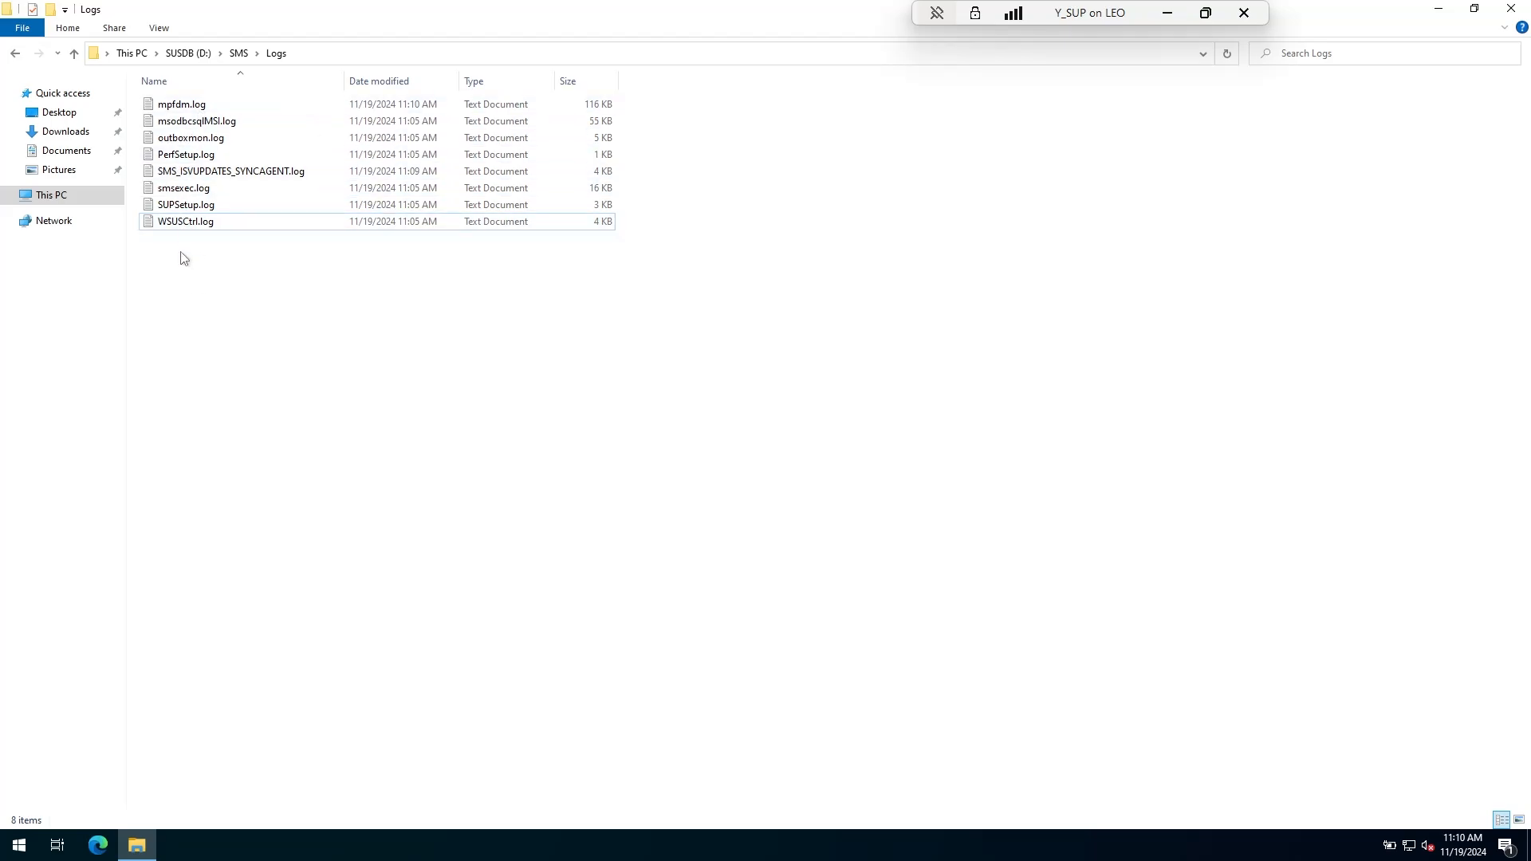
Return to the root of the SUSDB (D:) drive, launch cmtrace.exe from there, and close it again
click(74, 54)
double_click(74, 53)
double_click(447, 231)
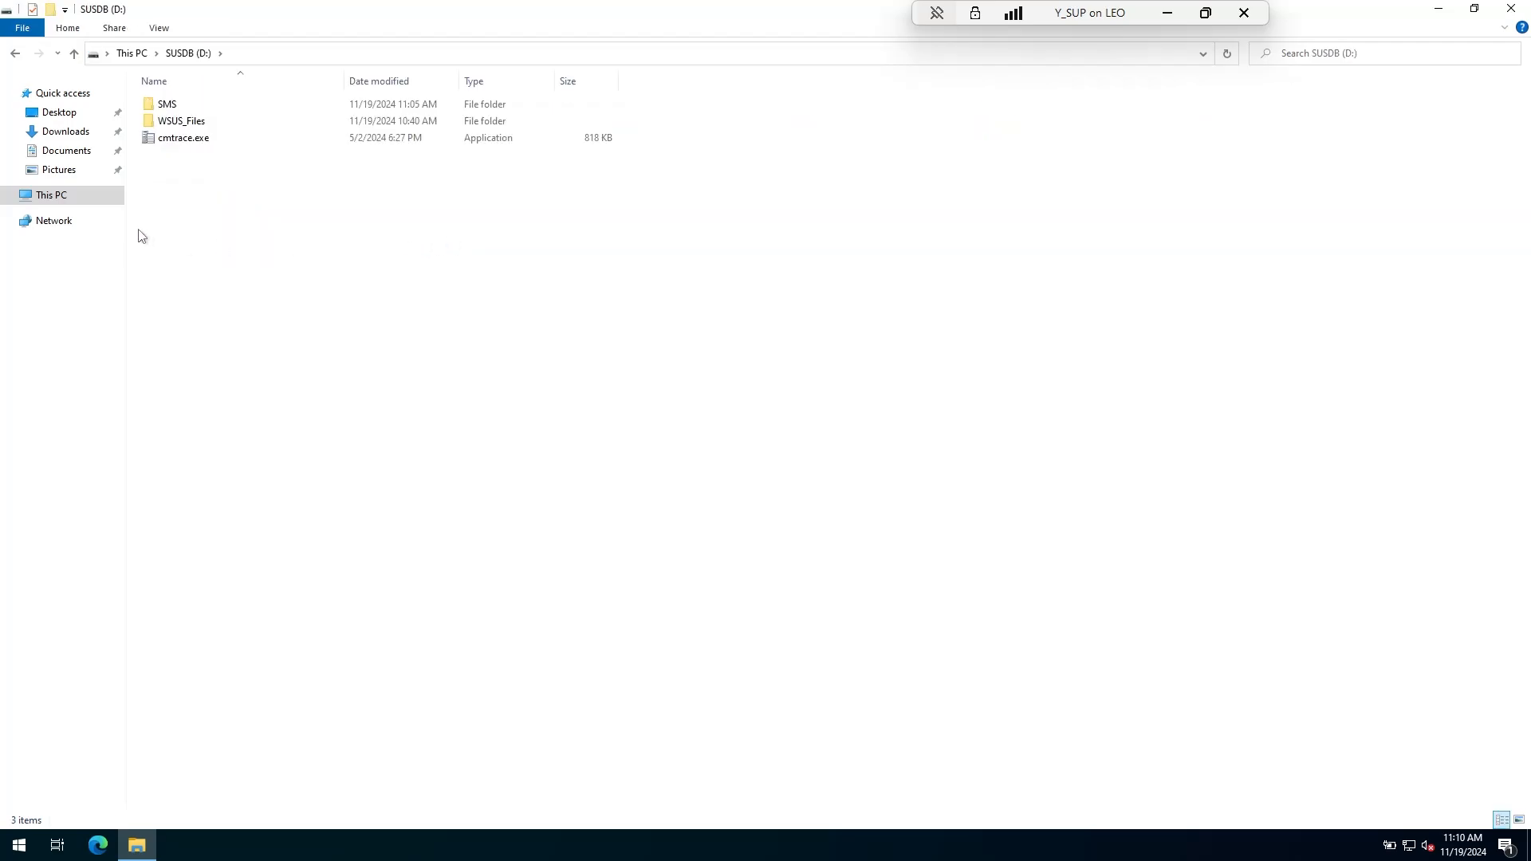
double_click(182, 144)
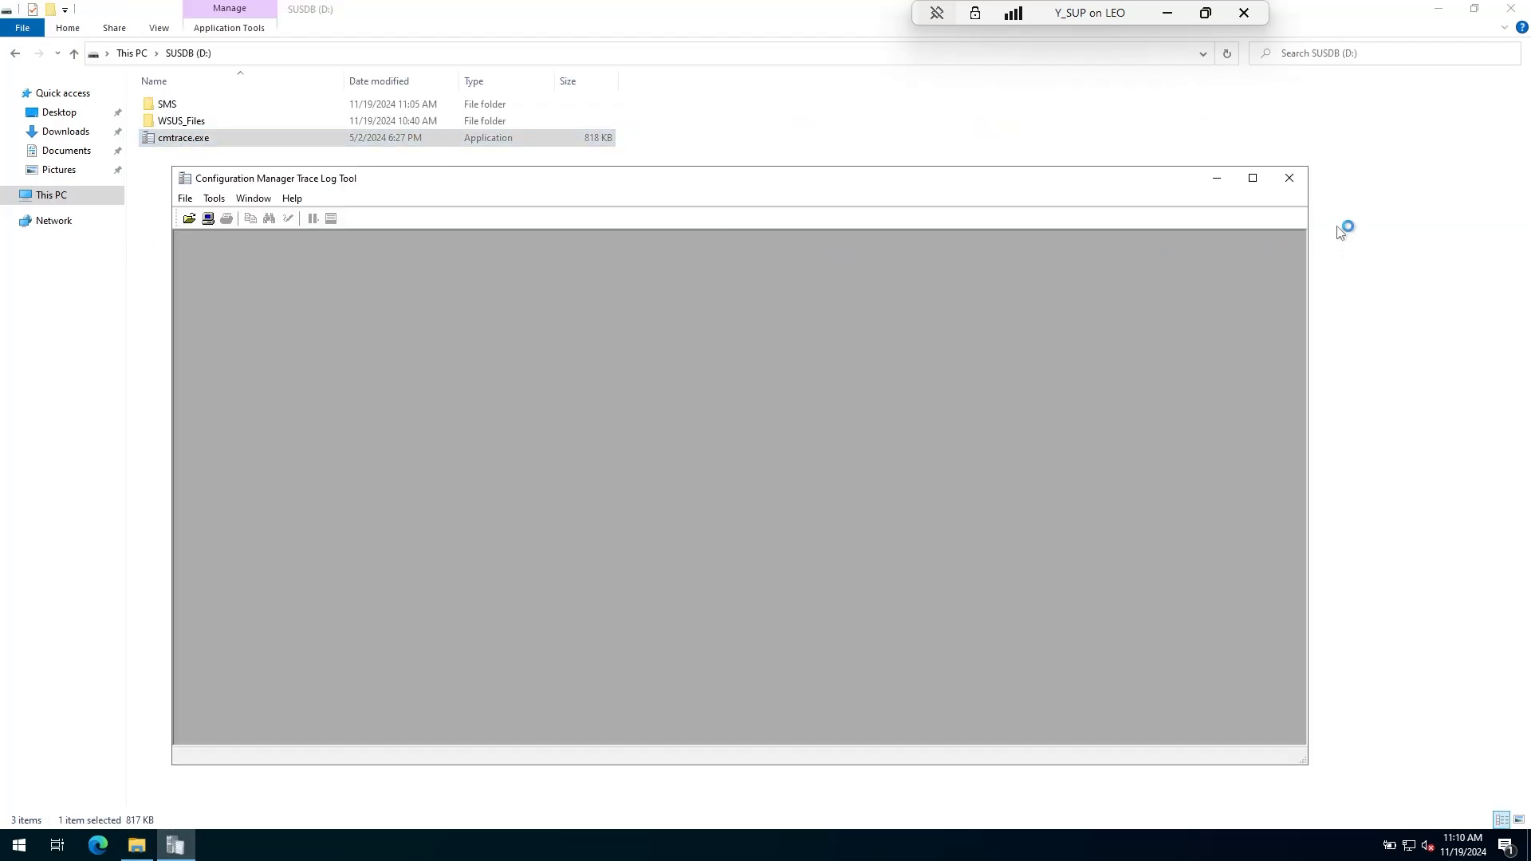
click(1292, 174)
Examine the contents of the UpdateServicesPackages and WsusContent folders in D:\WSUS_Files
double_click(182, 121)
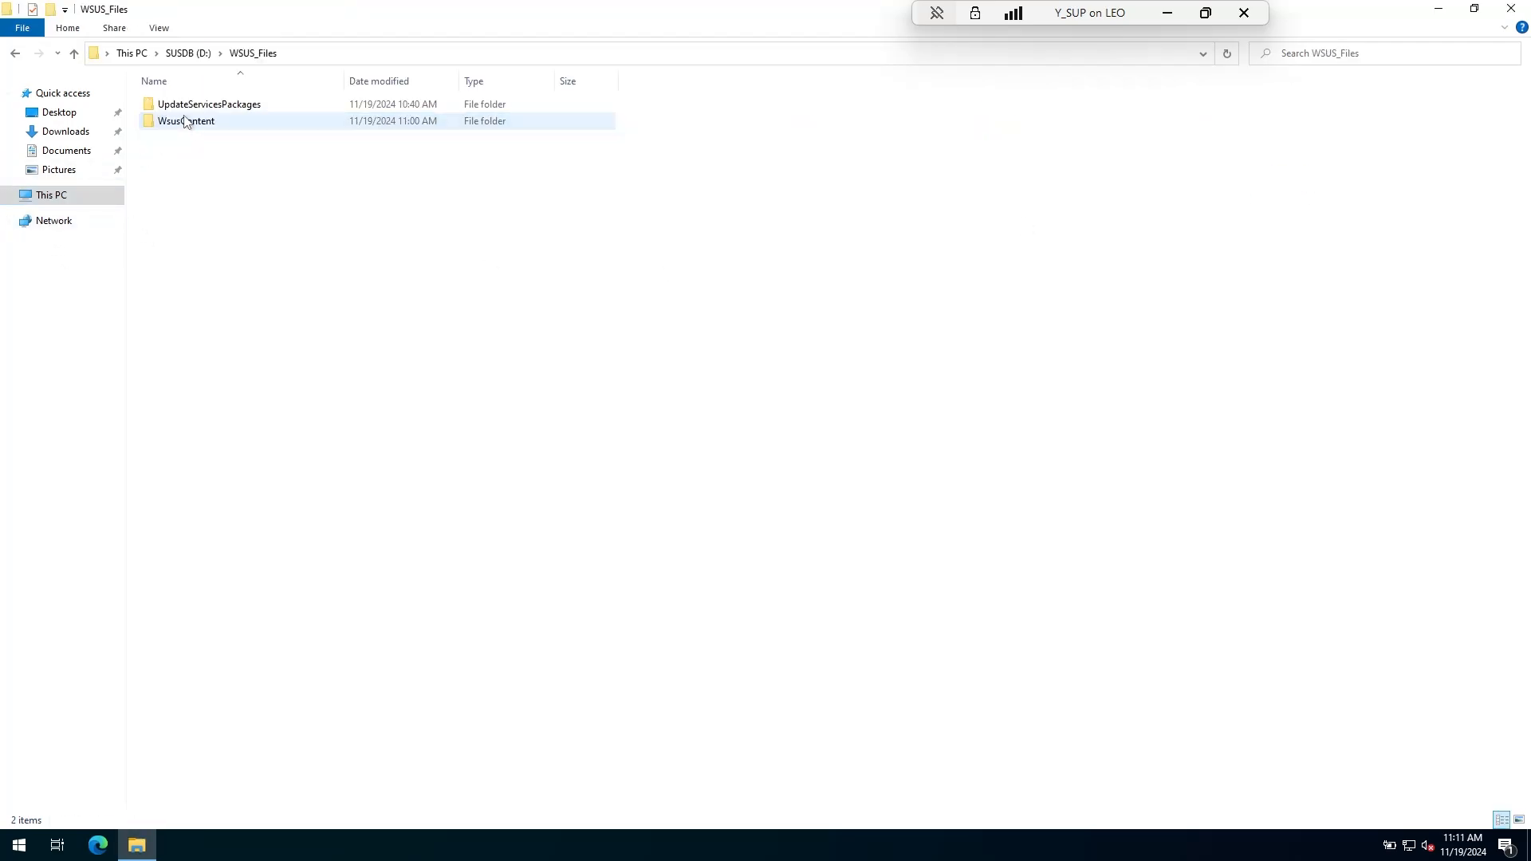
double_click(159, 103)
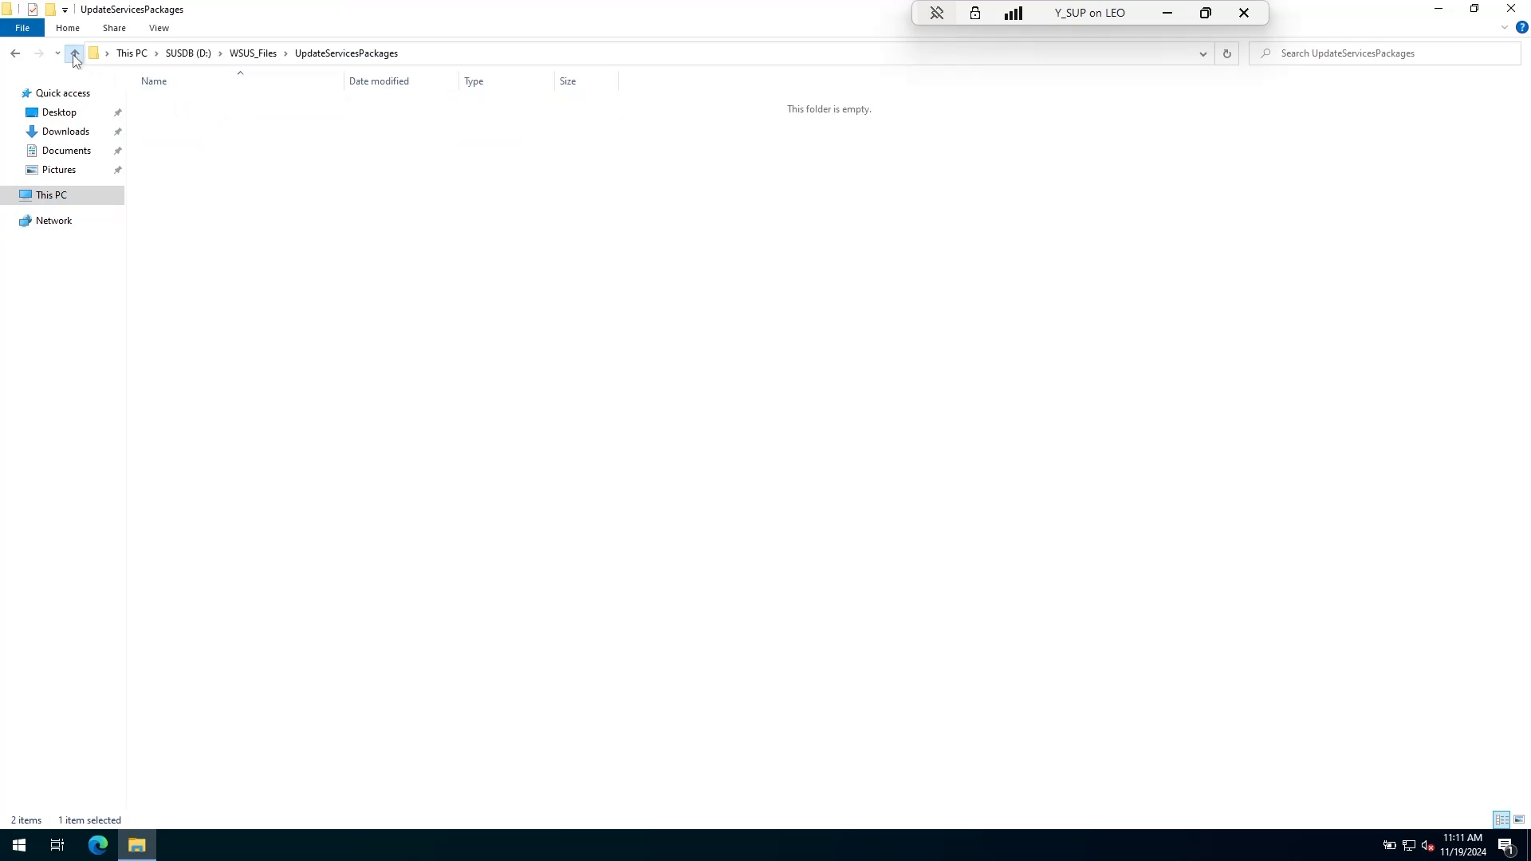
click(74, 53)
double_click(198, 123)
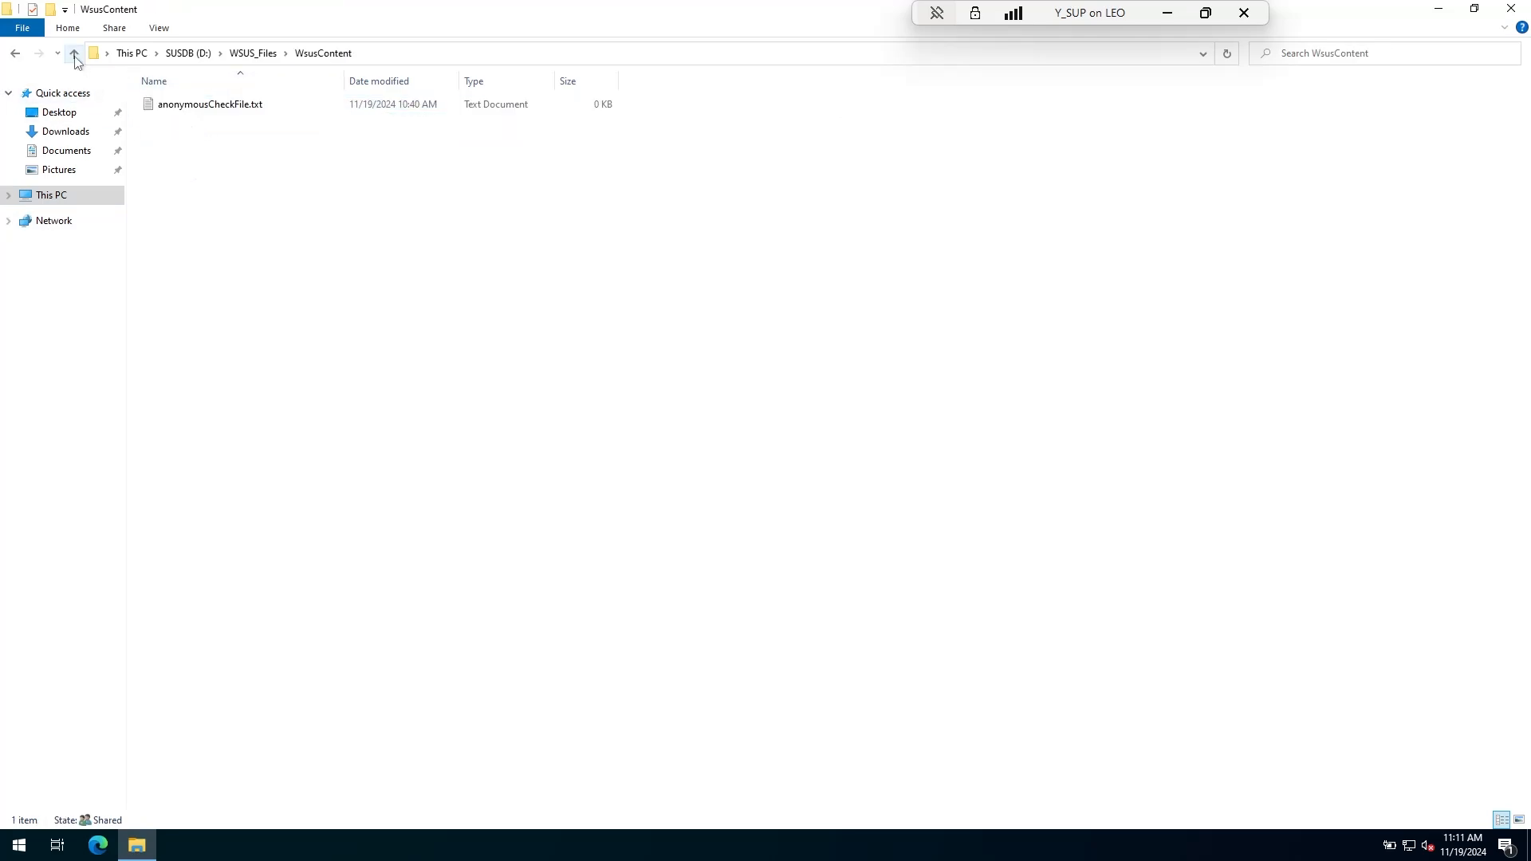
click(74, 54)
double_click(174, 105)
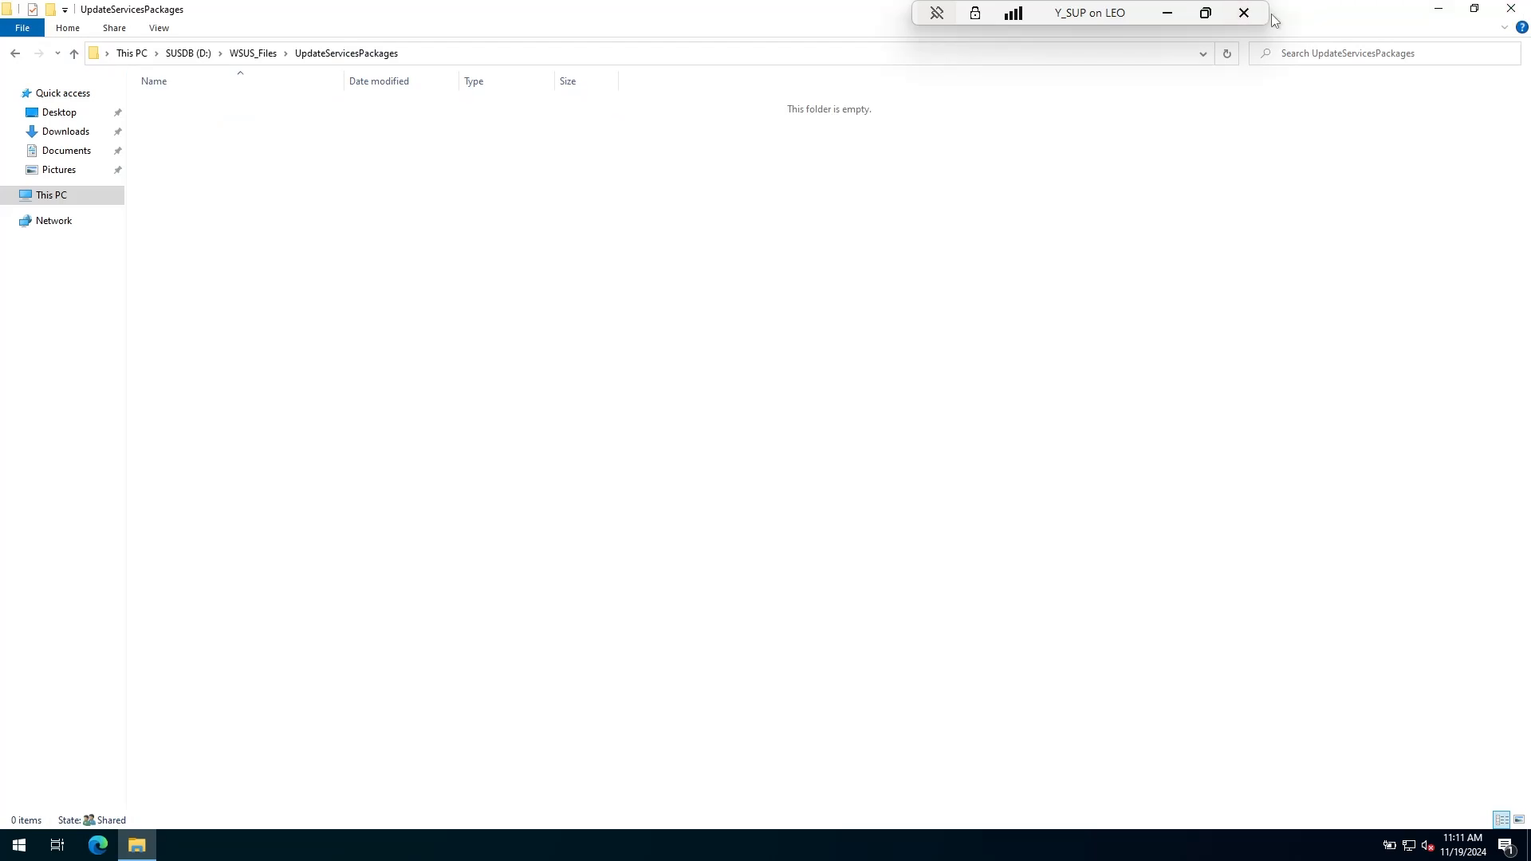
Switch to the Y_CM virtual machine and inspect the package folder inside D:\WSUS_Content_Files\UpdateServicesPackages
click(1196, 14)
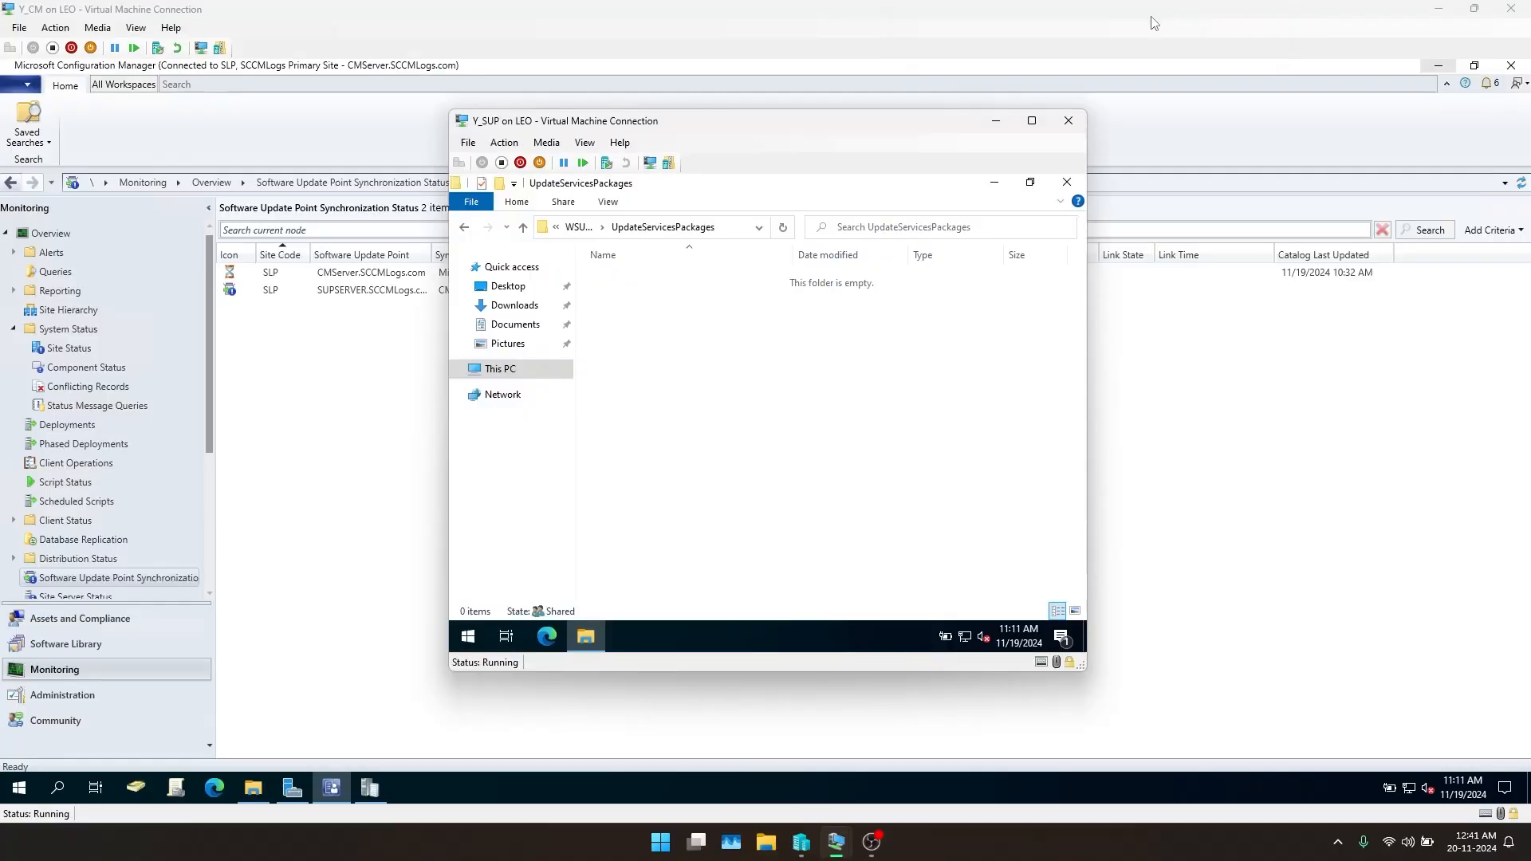
click(983, 121)
click(253, 787)
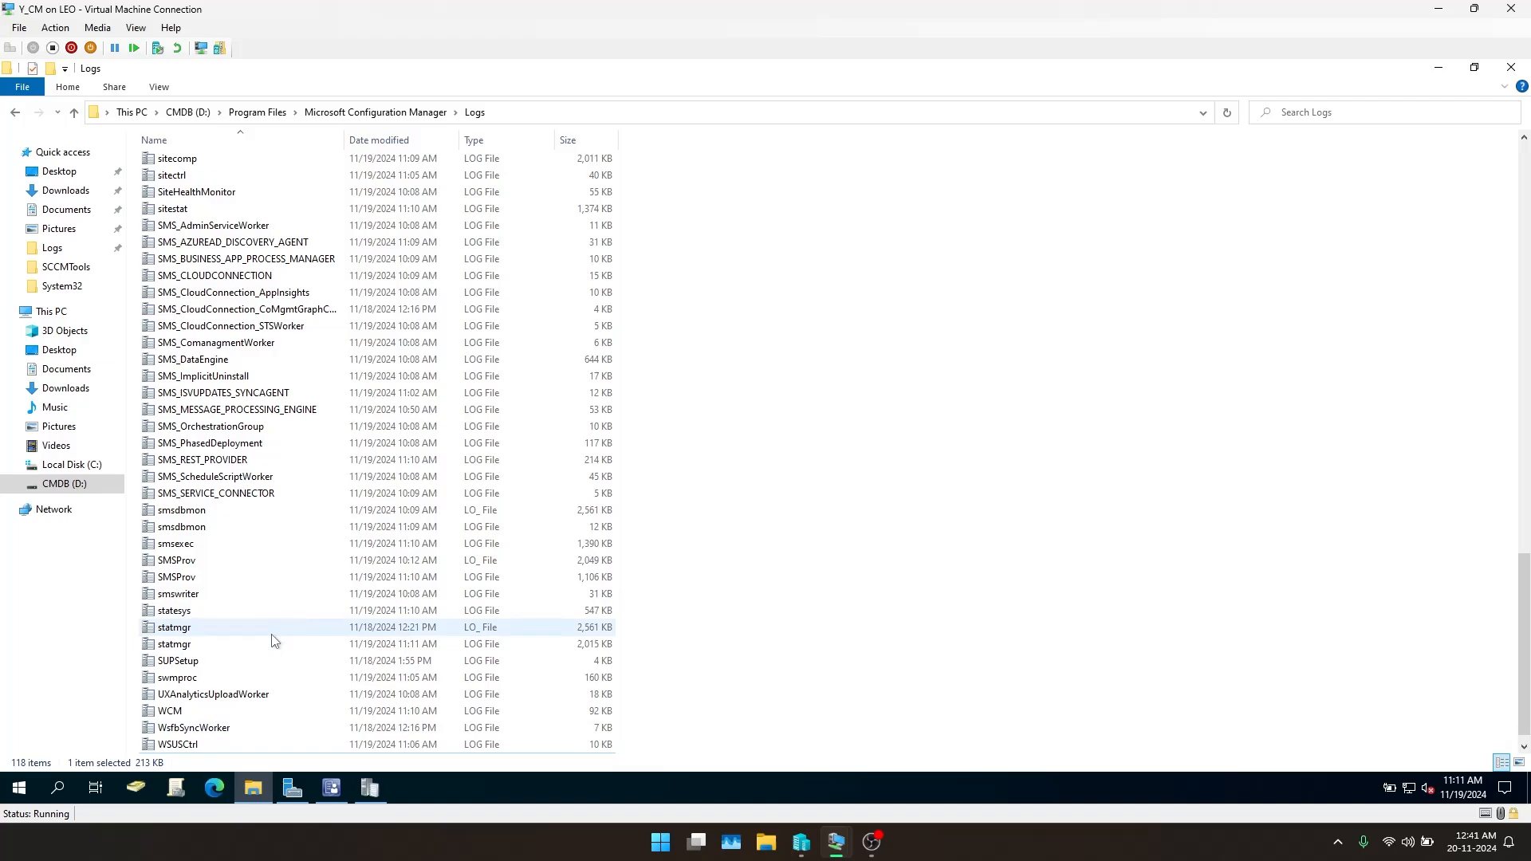
click(64, 484)
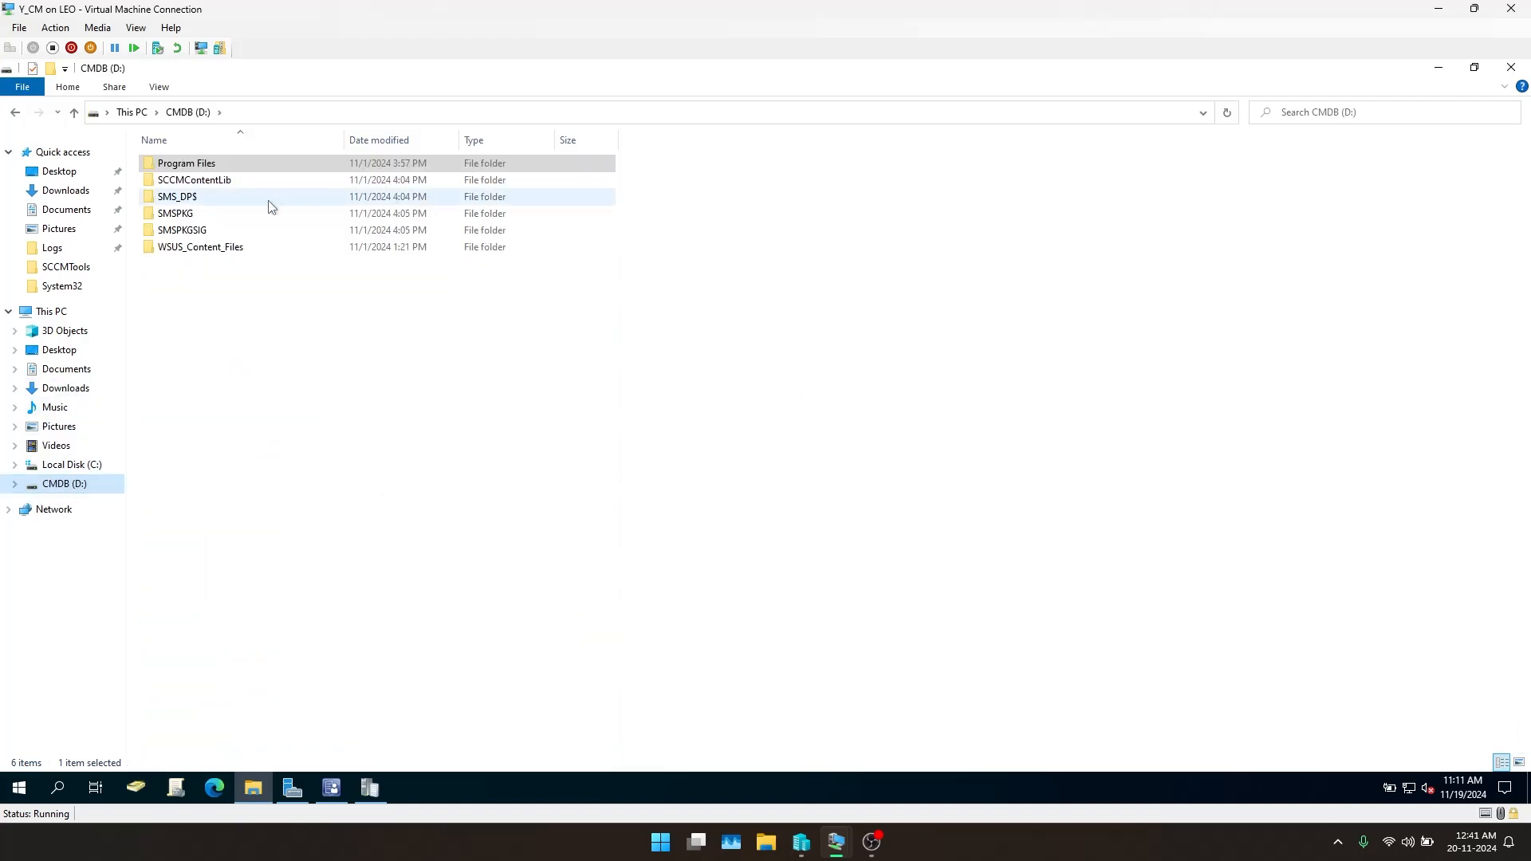
double_click(201, 248)
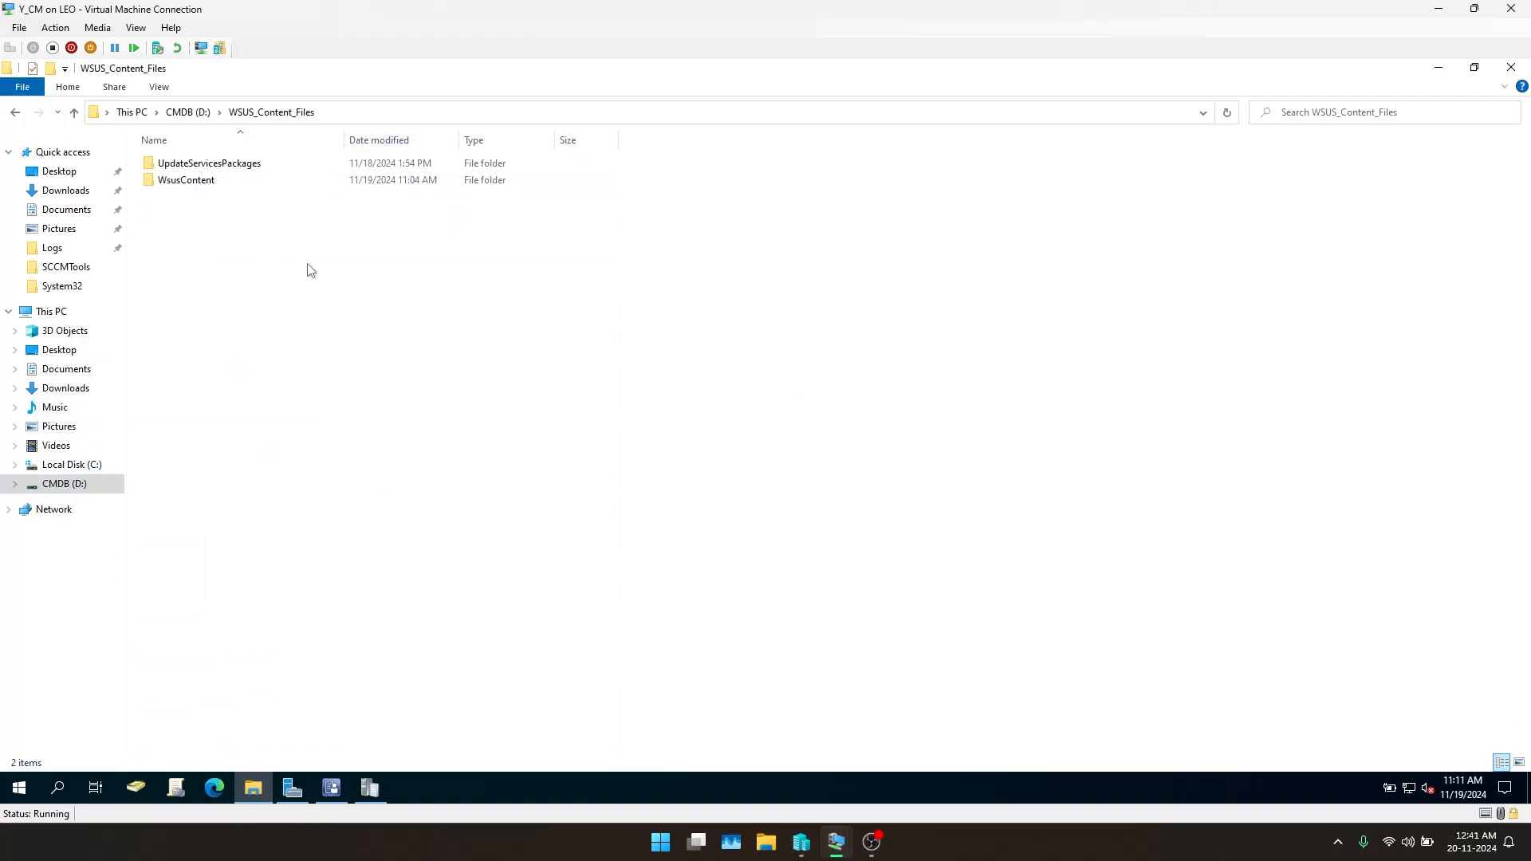
double_click(255, 162)
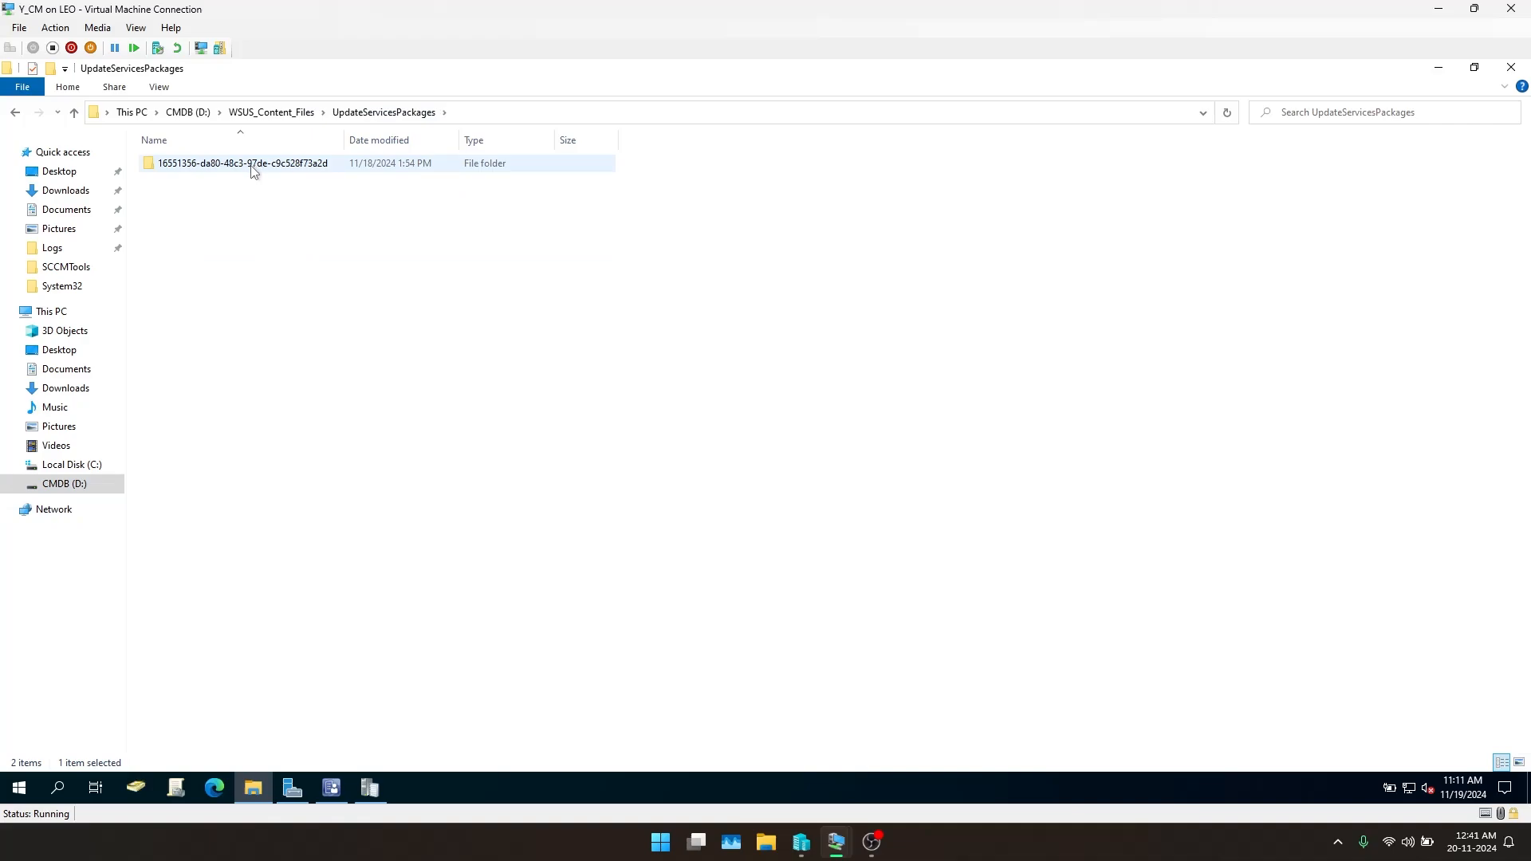
double_click(268, 163)
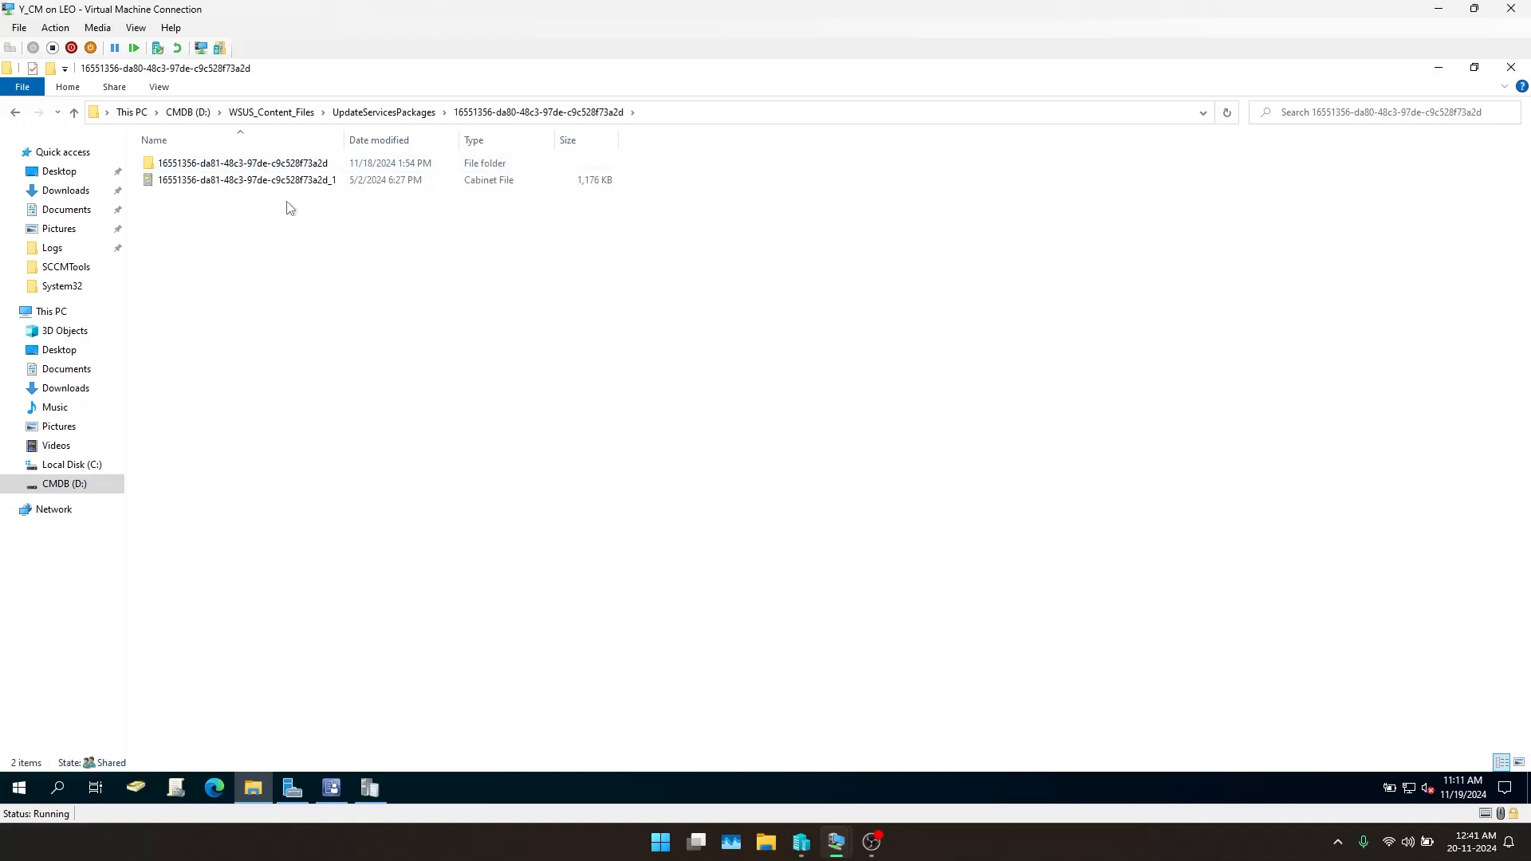
click(75, 113)
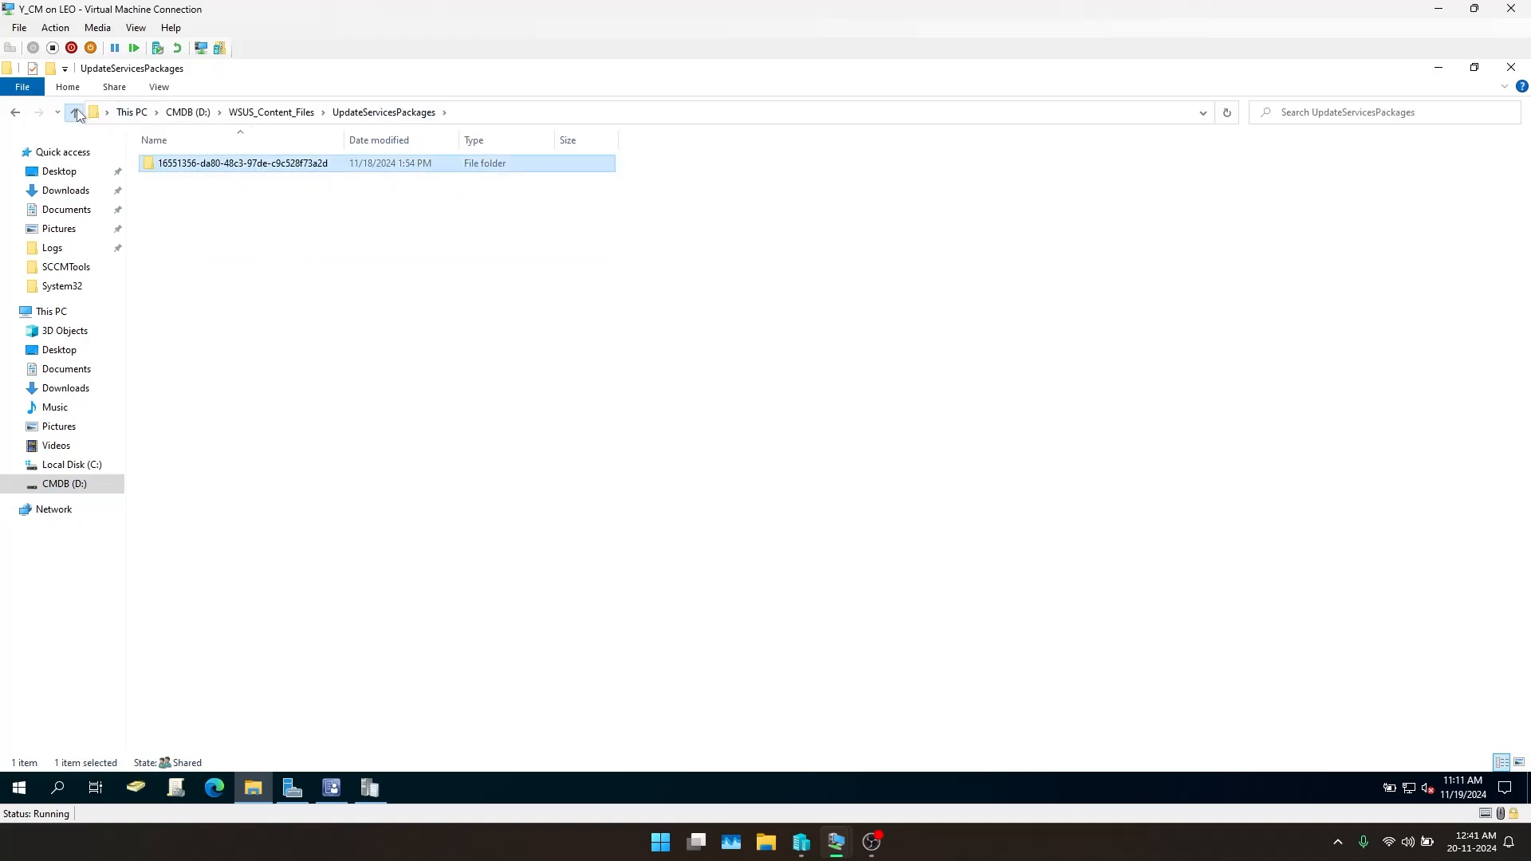
Inspect the WsusContent folder in D:\WSUS_Content_Files, return to the drive root, and close File Explorer
click(74, 114)
double_click(180, 180)
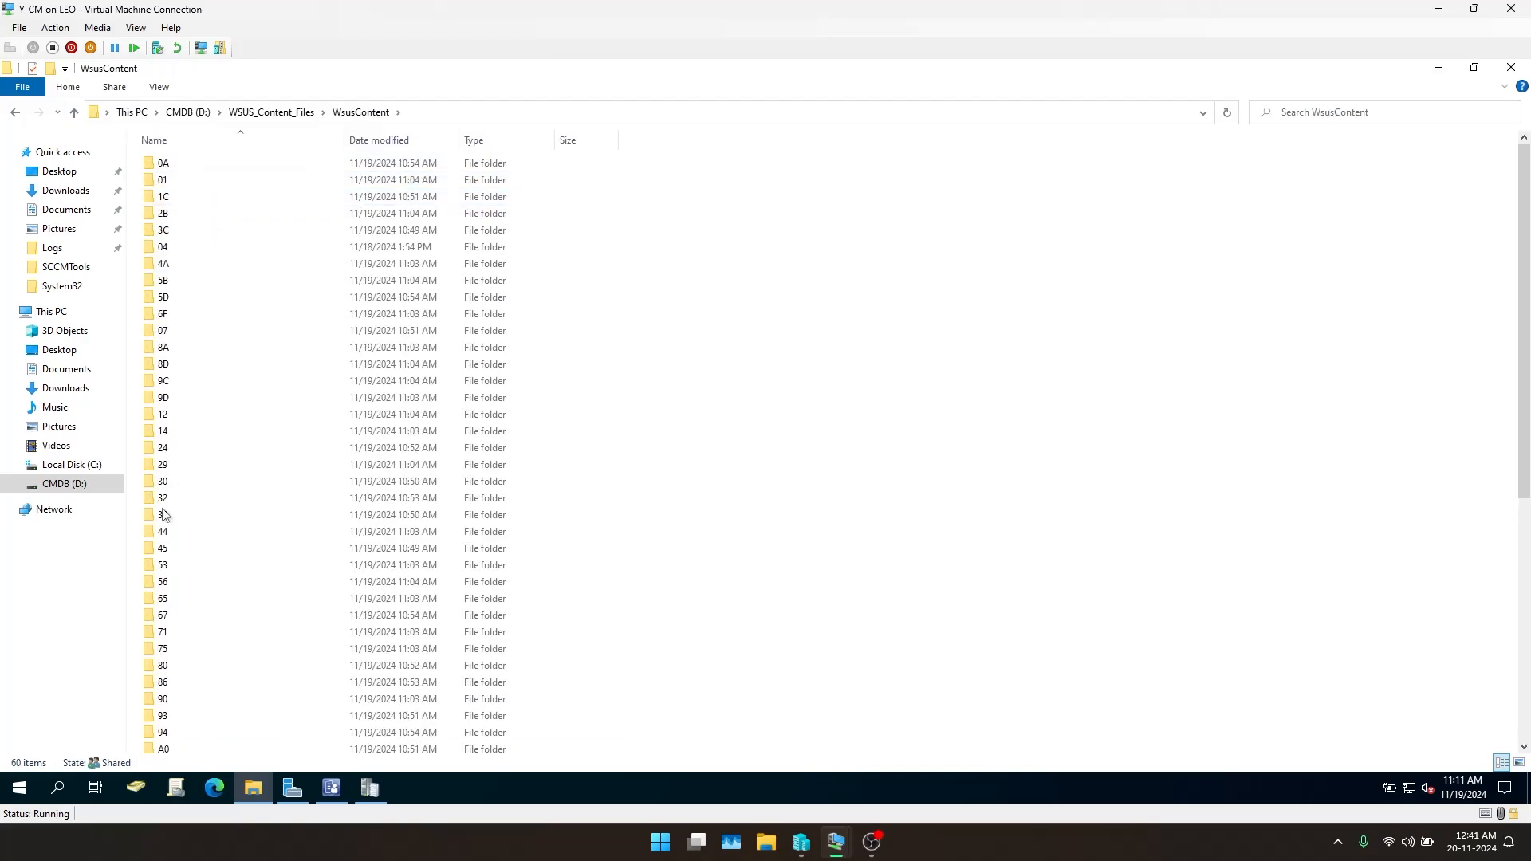
click(74, 113)
click(73, 113)
click(359, 421)
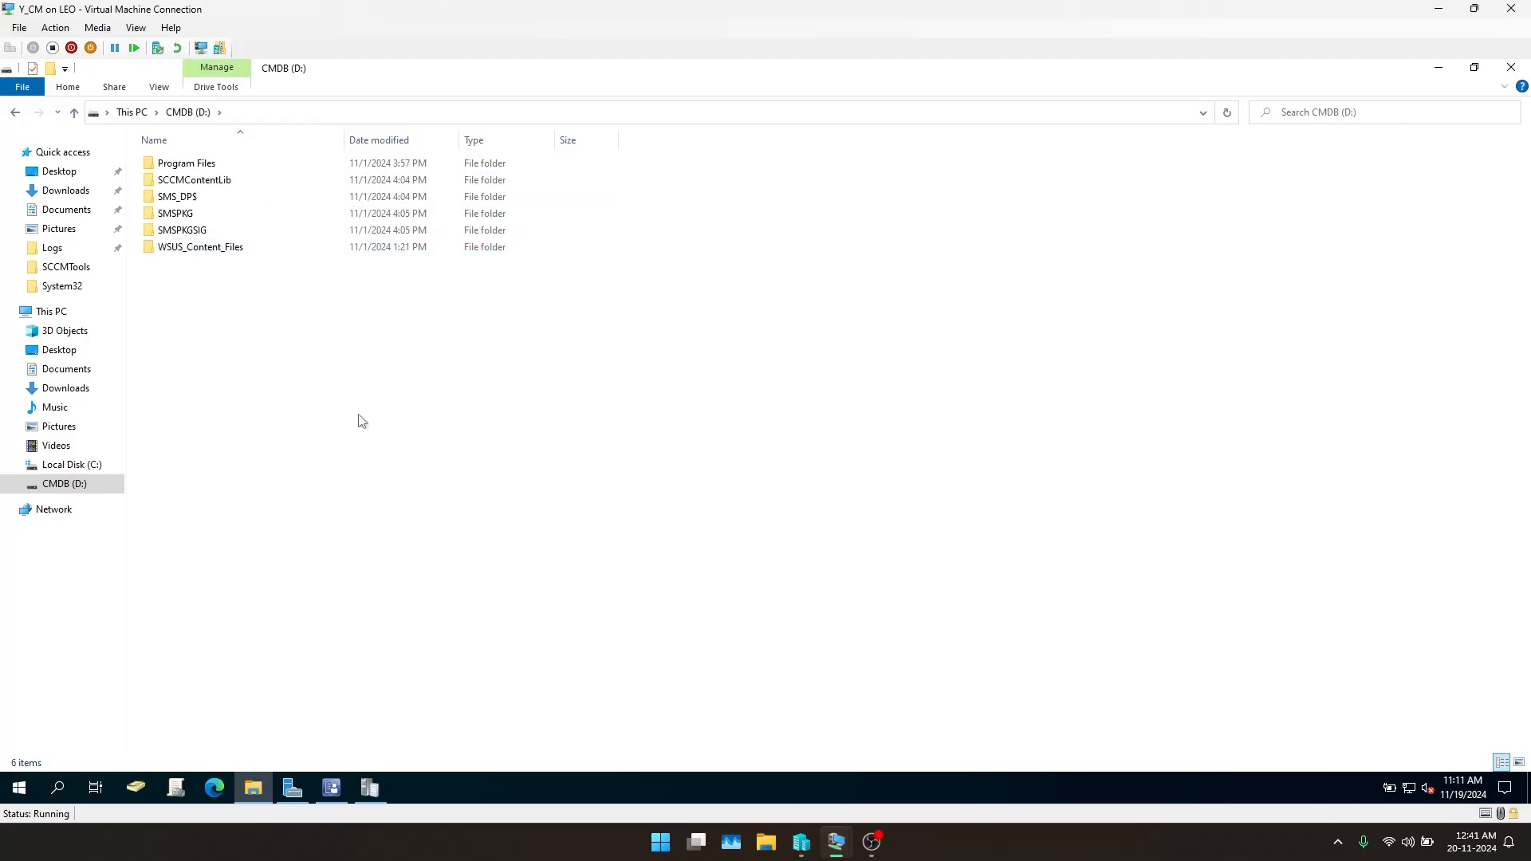
click(1509, 69)
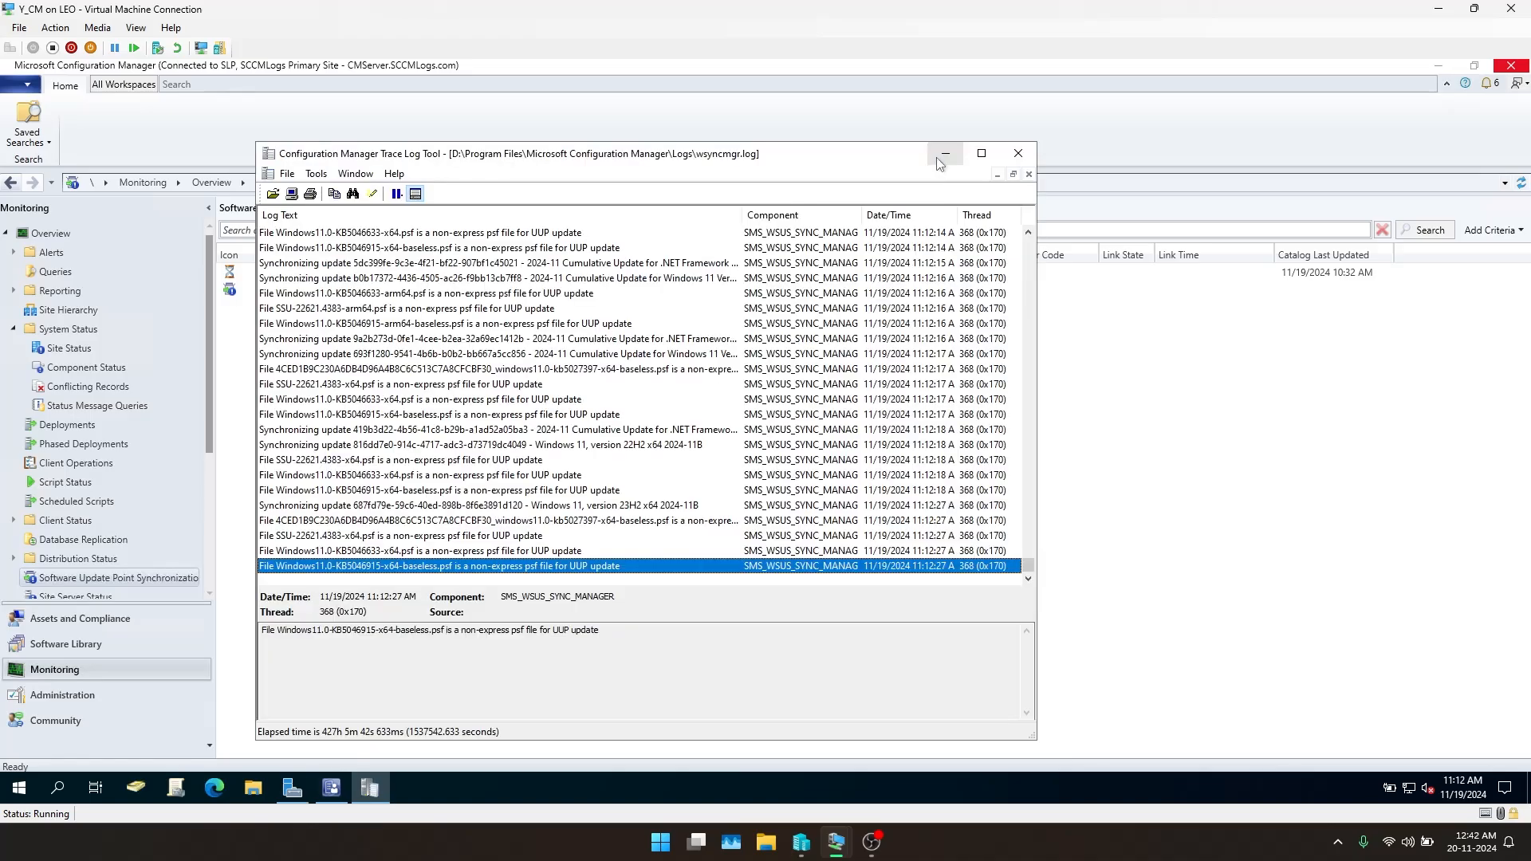
Minimize the wsyncmgr.log window and open the properties of Default Client Settings in the Administration workspace
click(944, 154)
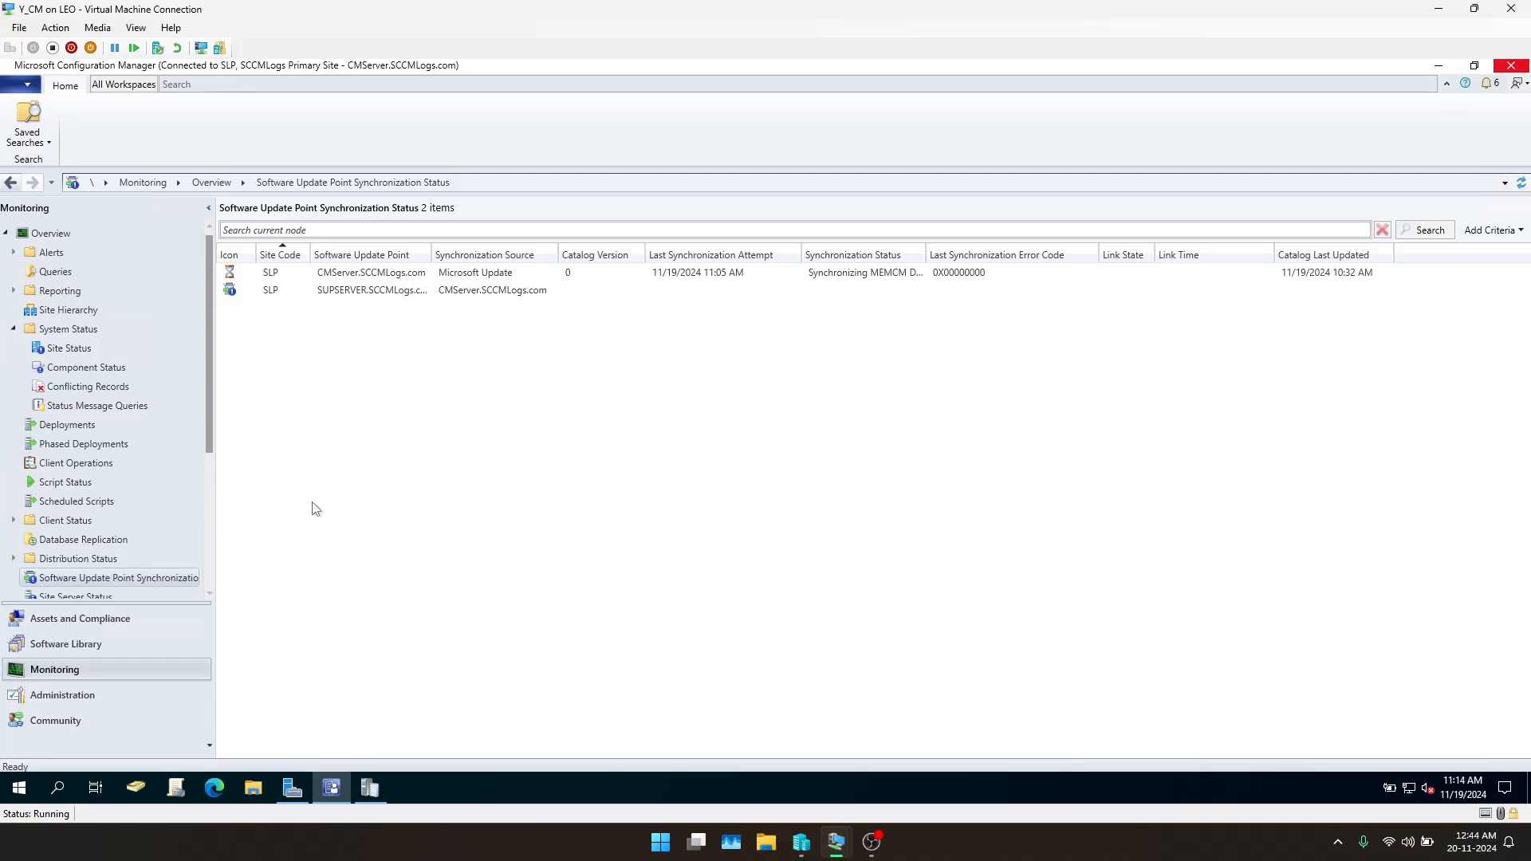
click(99, 694)
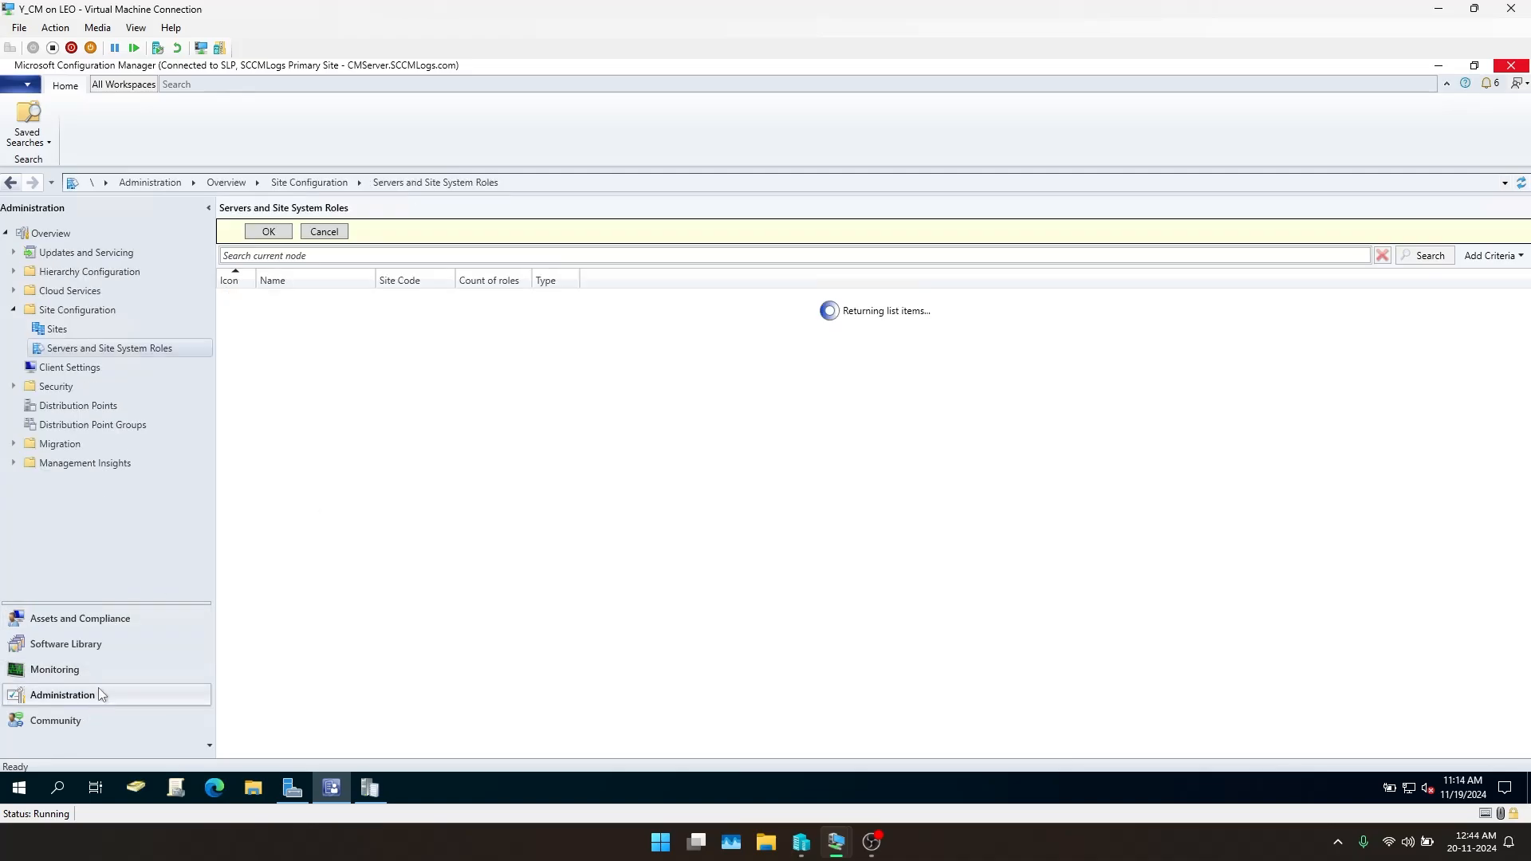
click(93, 372)
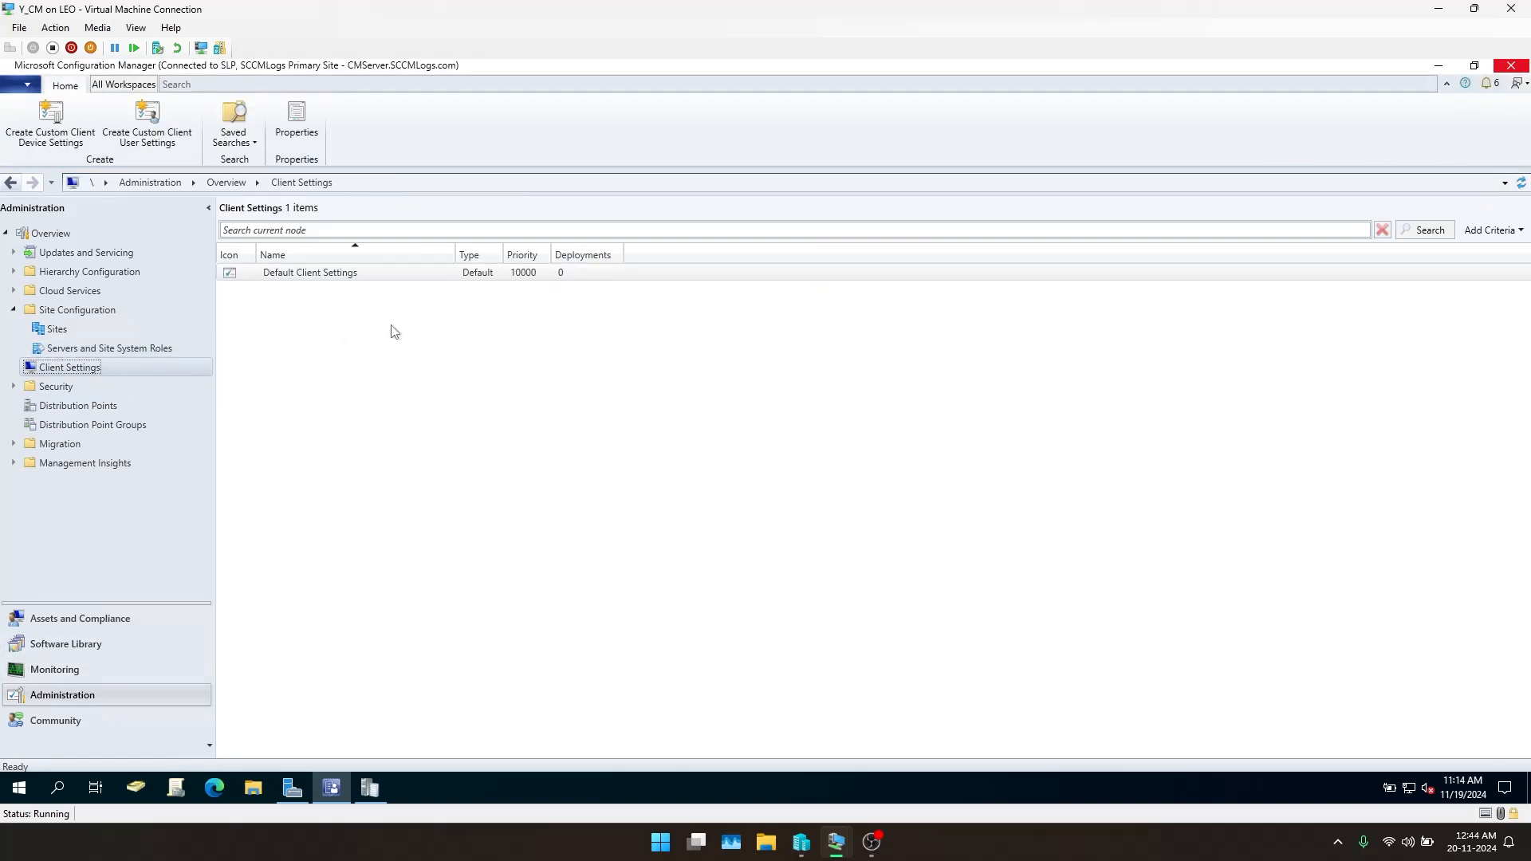
click(354, 275)
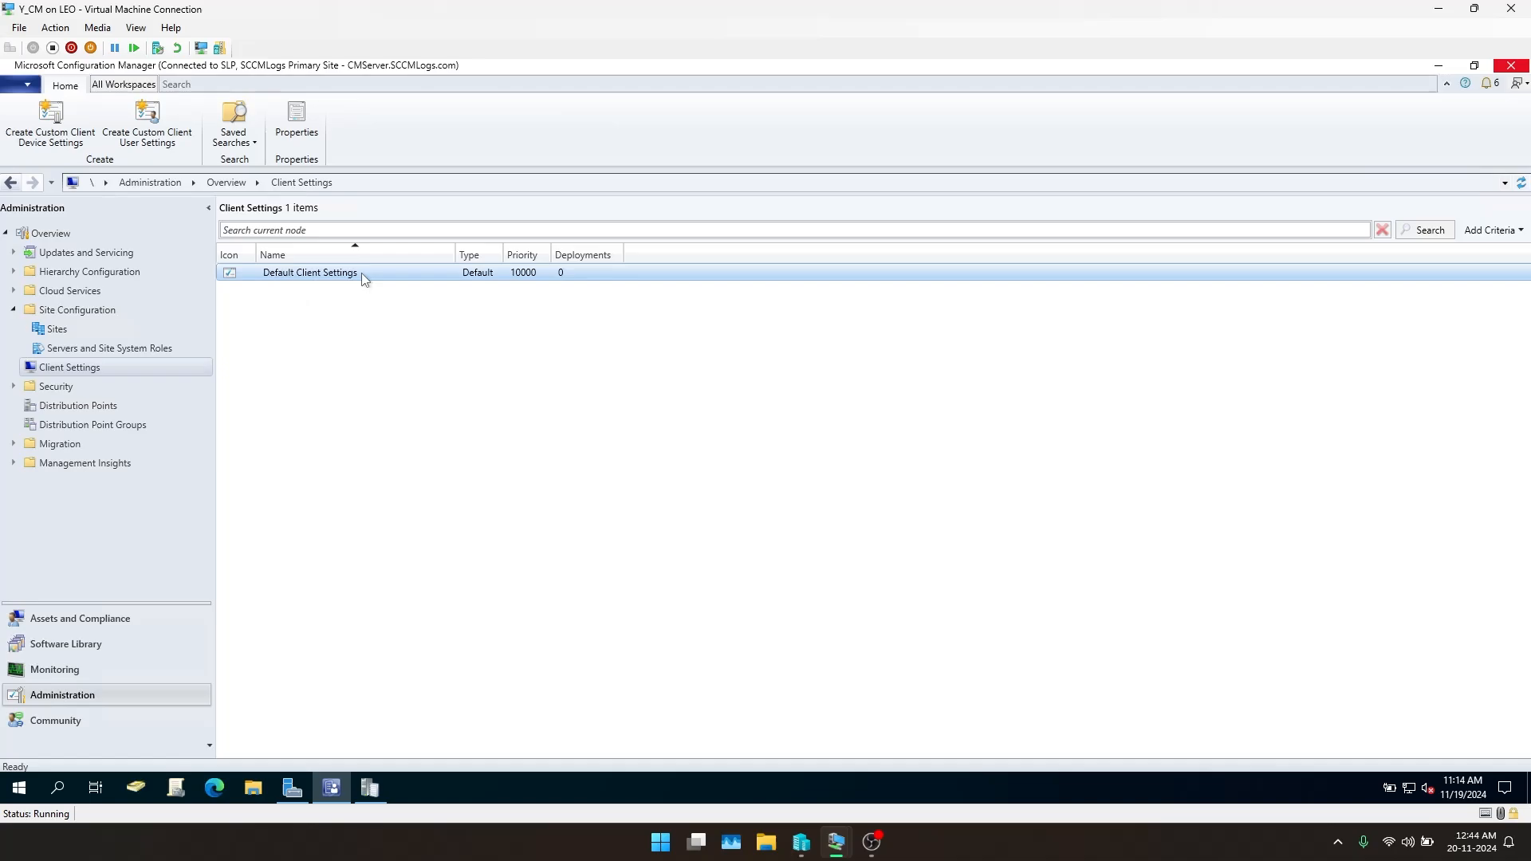
right_click(365, 277)
click(415, 291)
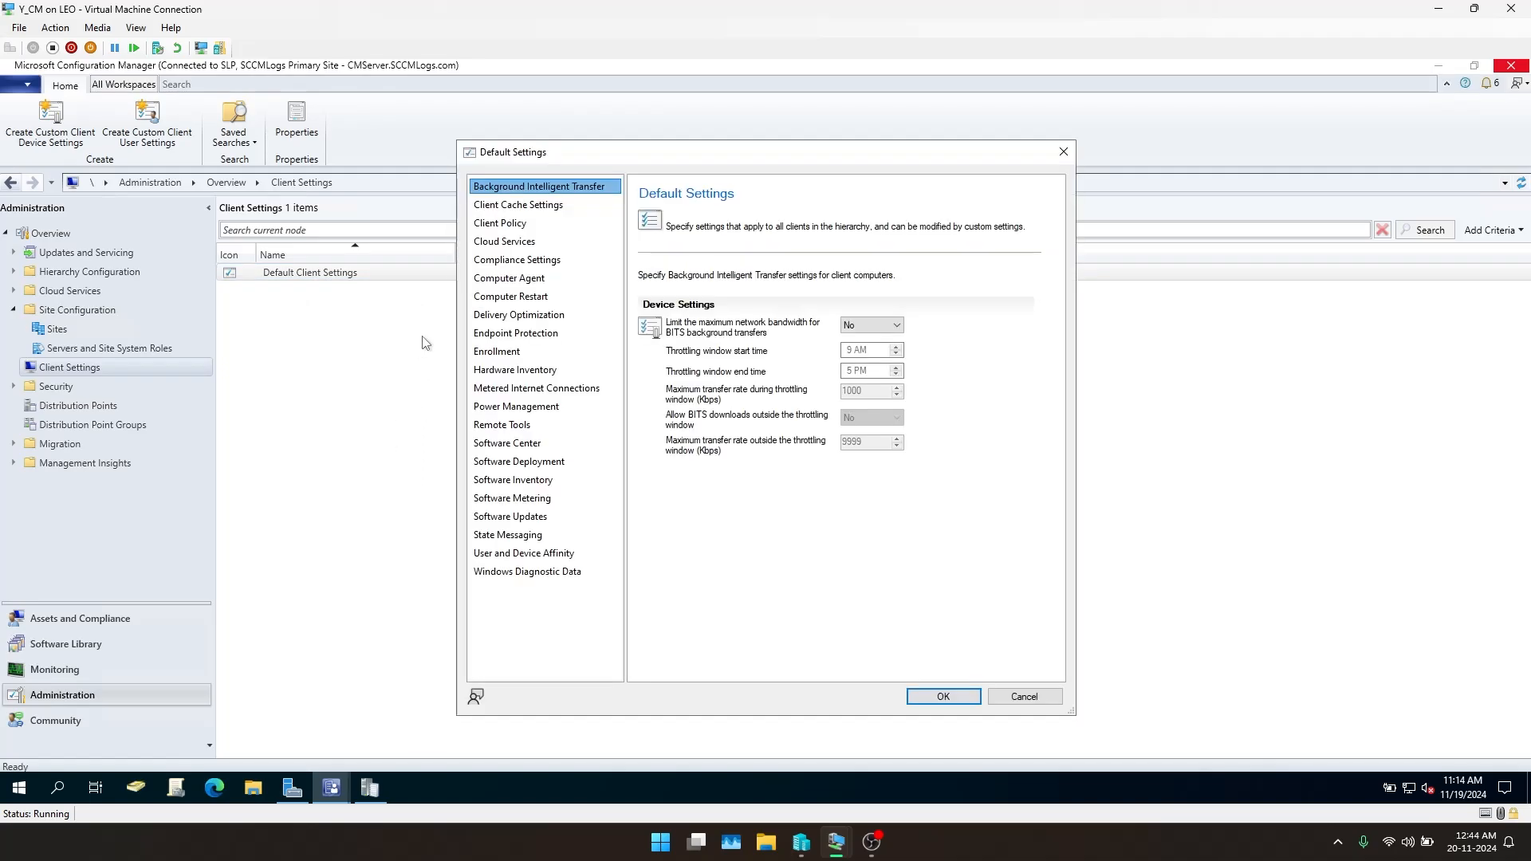
Review the Software Deployment and Software Updates settings in the default client settings, and close the dialog
click(530, 464)
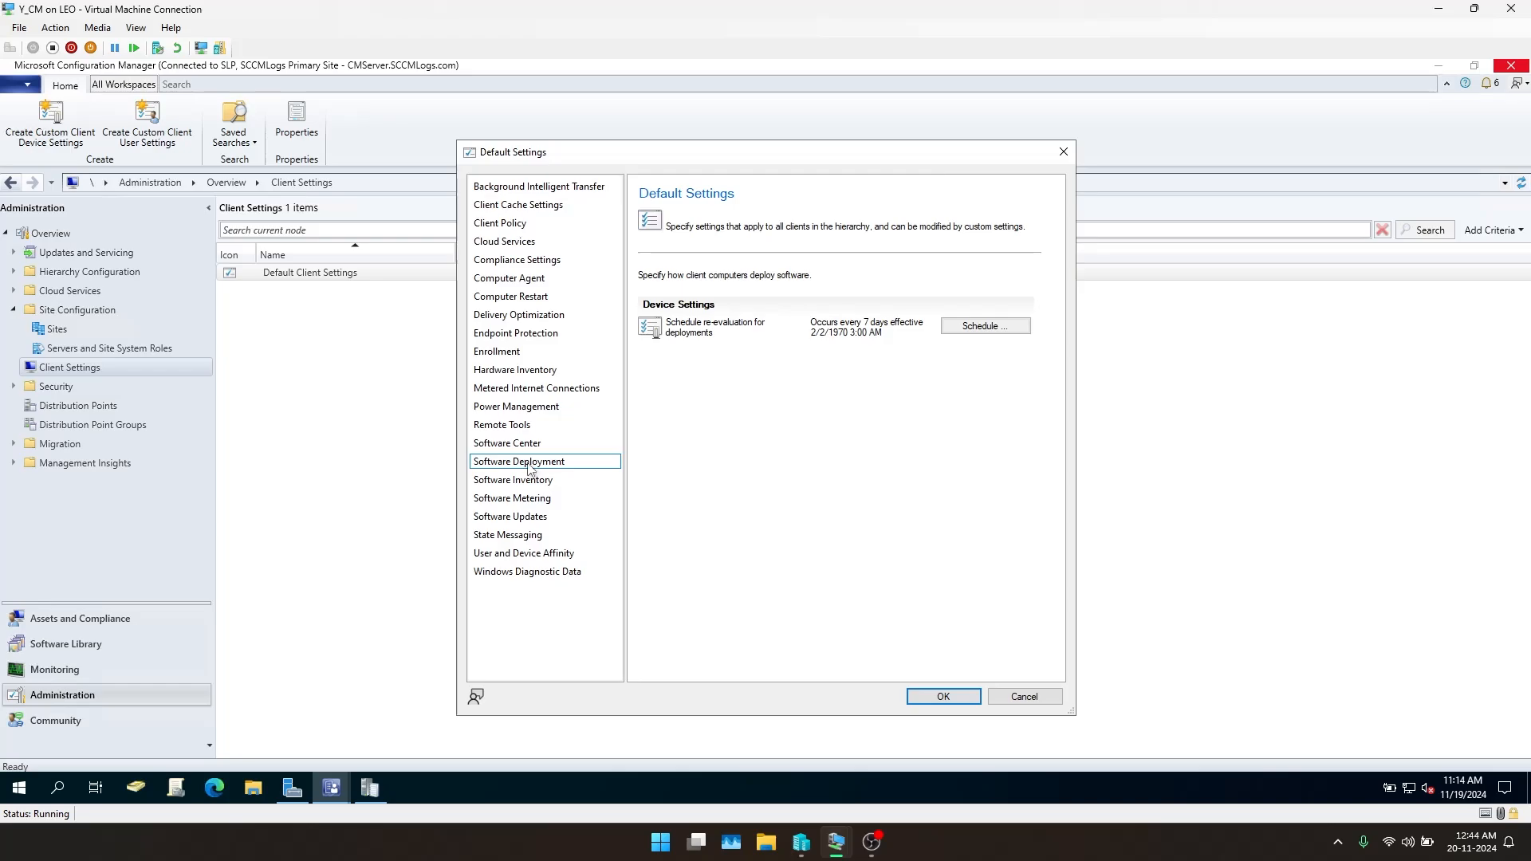
click(523, 516)
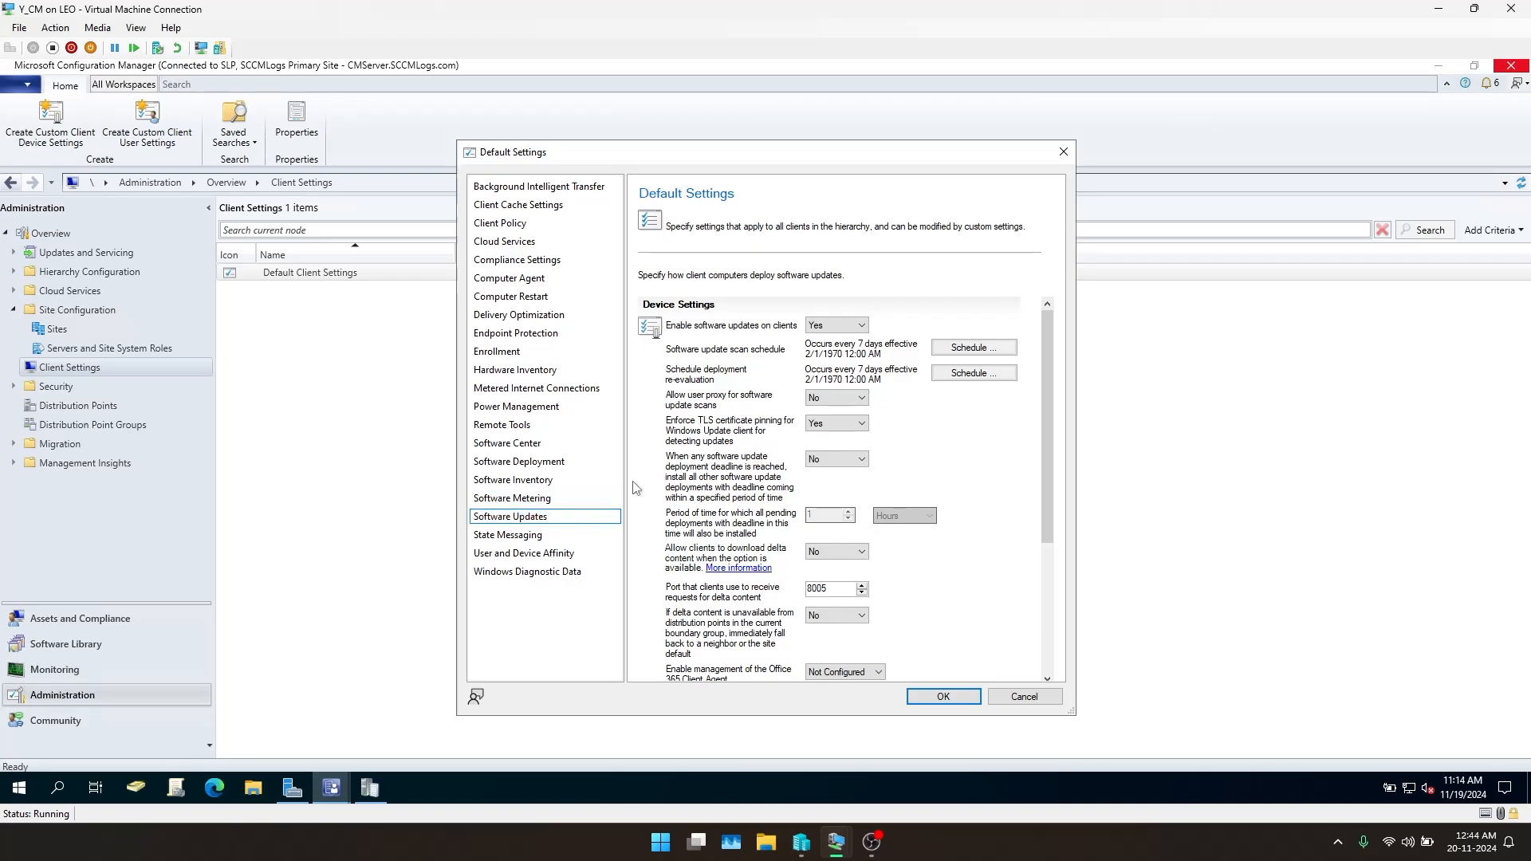
scroll(756, 461, down, 2)
scroll(756, 461, up, 3)
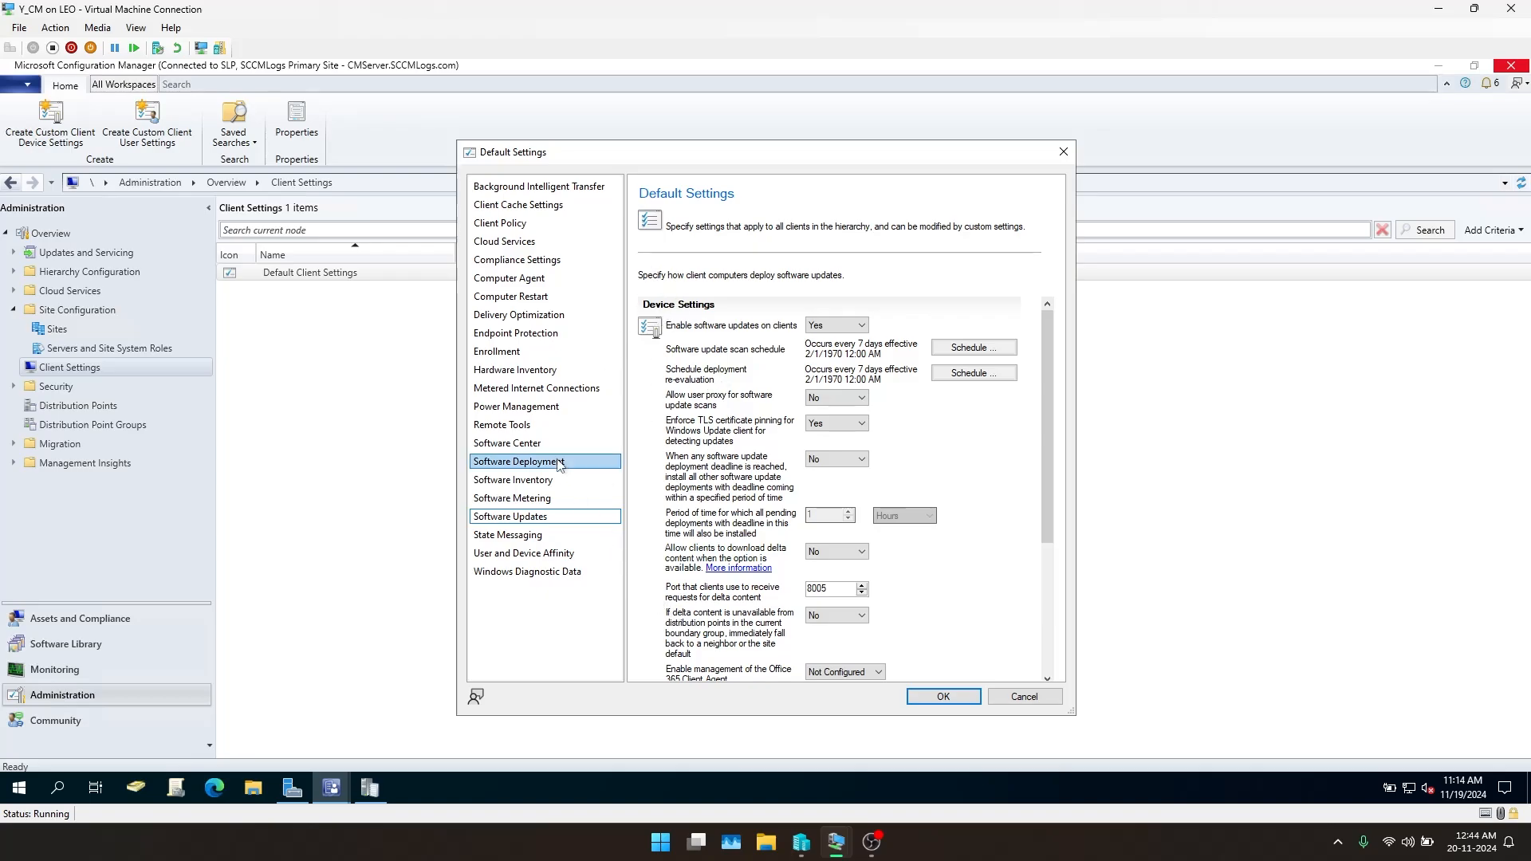
click(1063, 152)
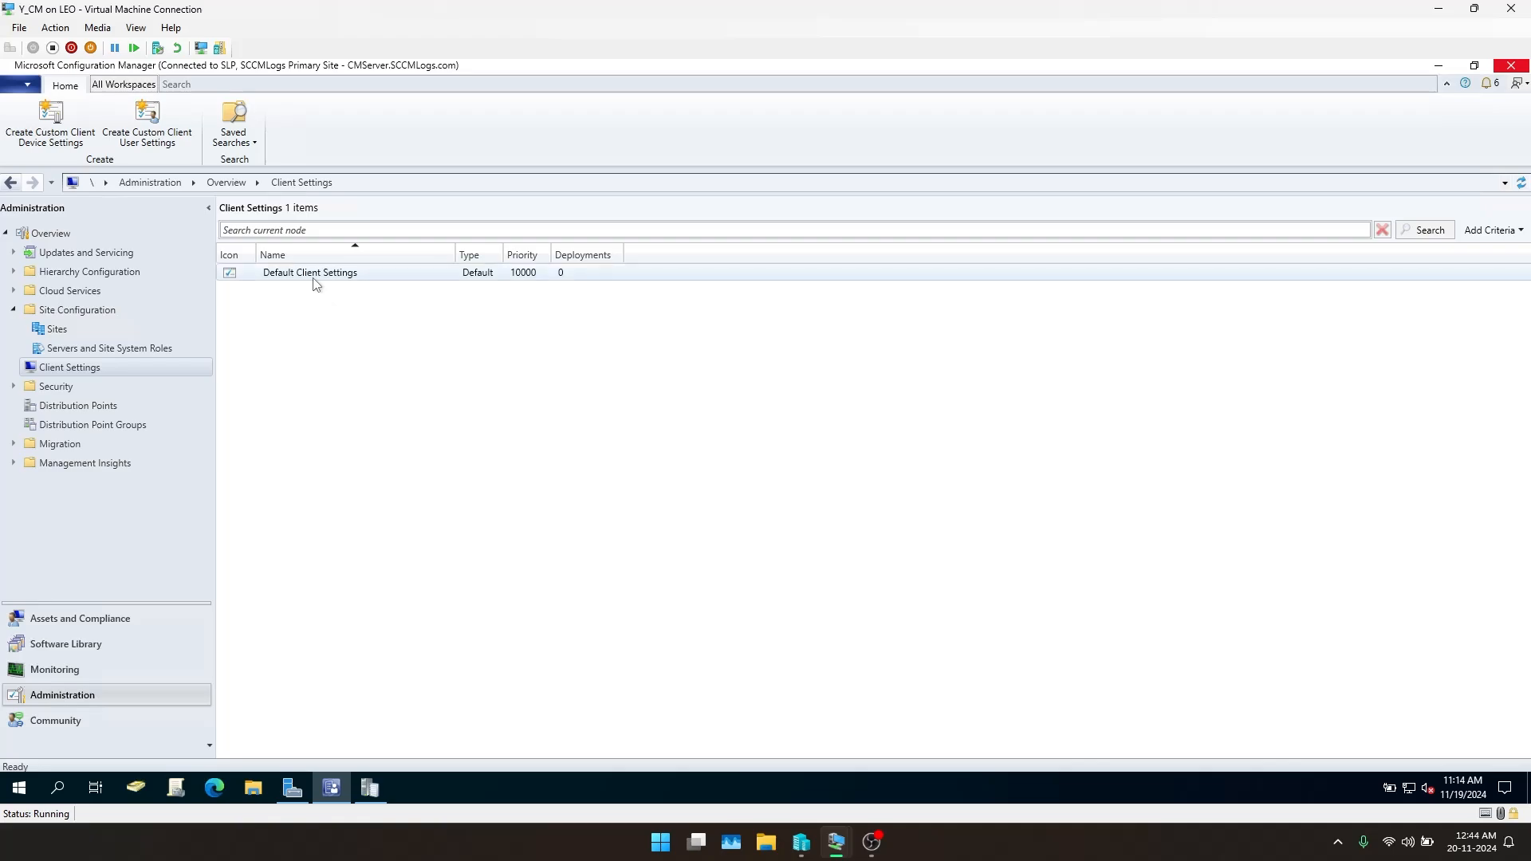
Start new custom client device settings, include Software Updates, and show the Software Updates settings page
right_click(309, 337)
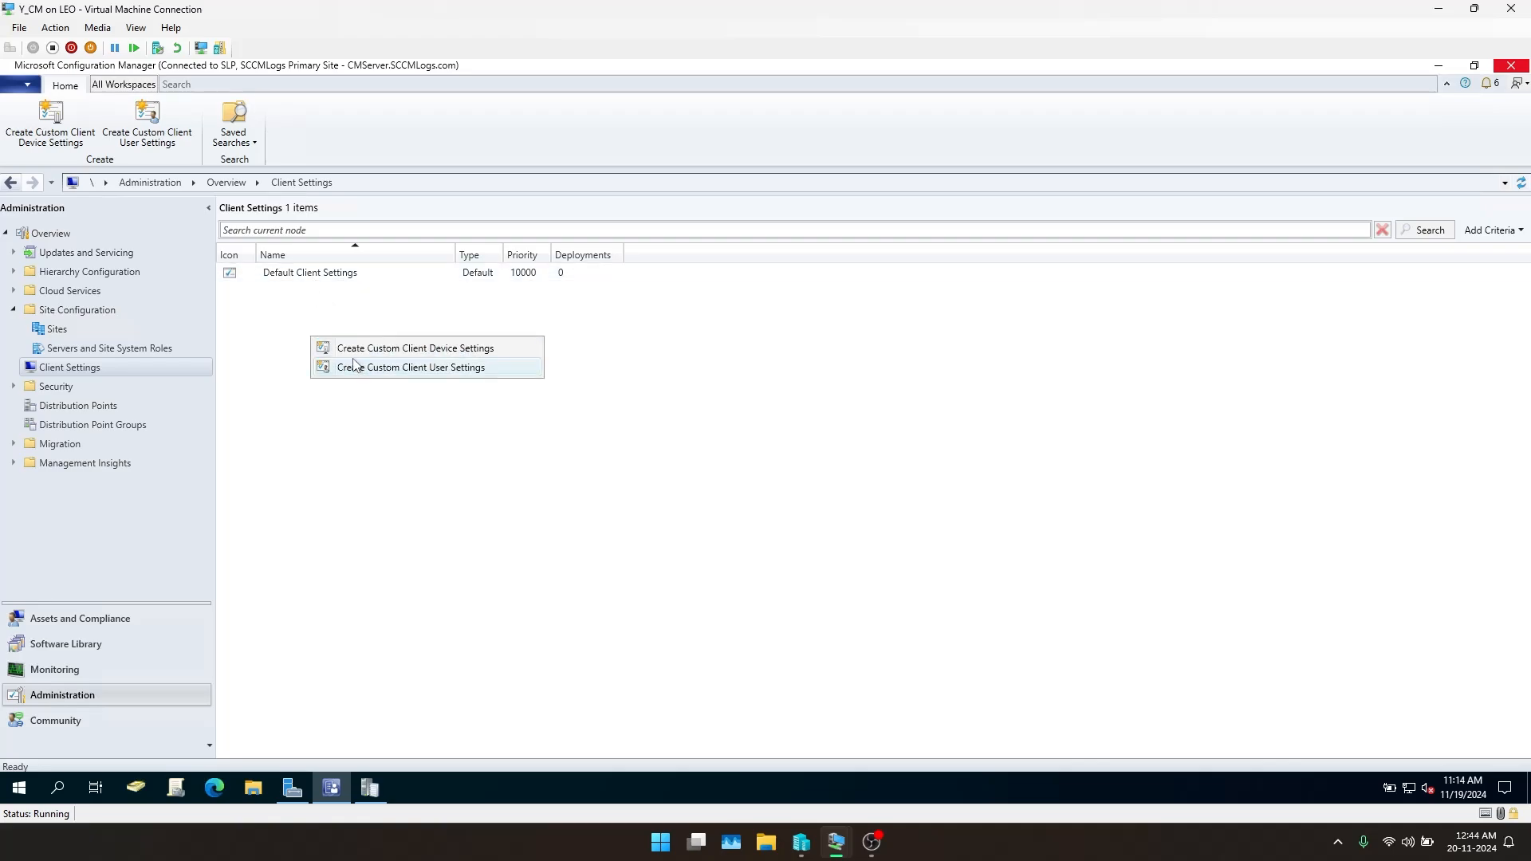
click(468, 349)
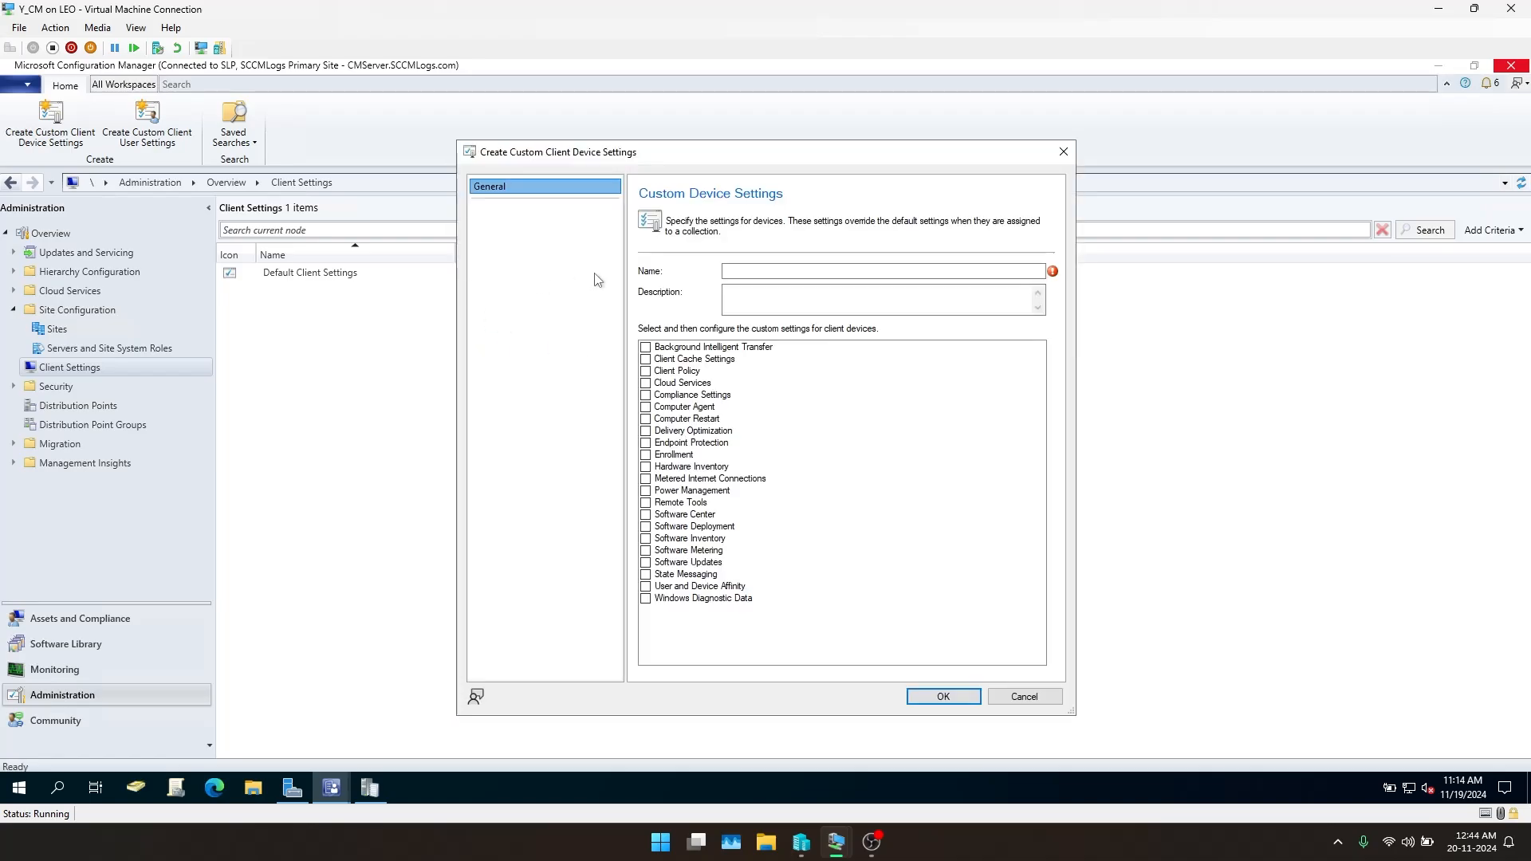
click(646, 562)
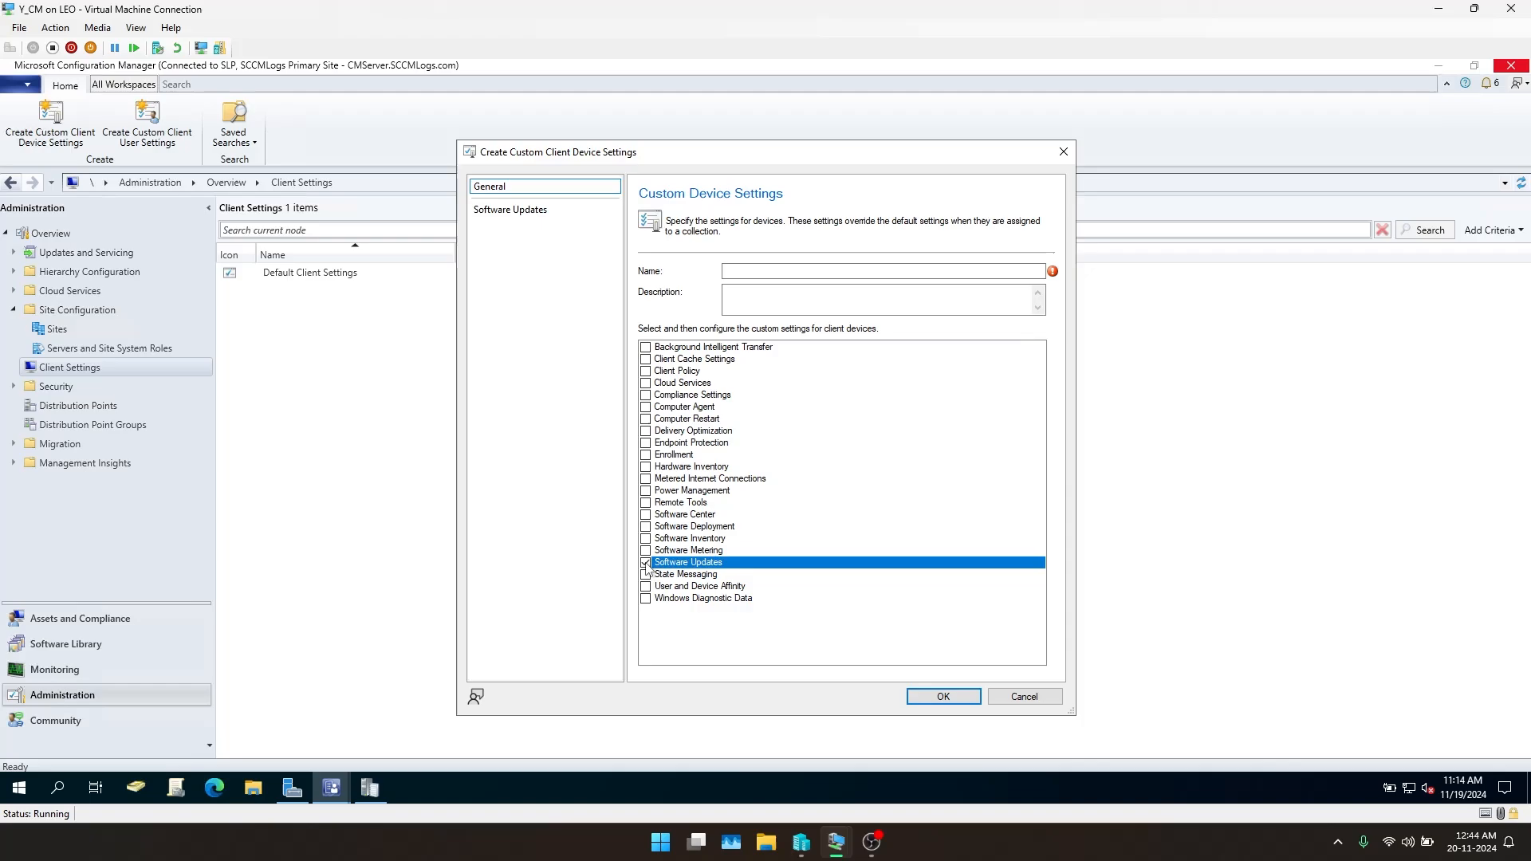
click(512, 211)
drag(611, 153, 455, 140)
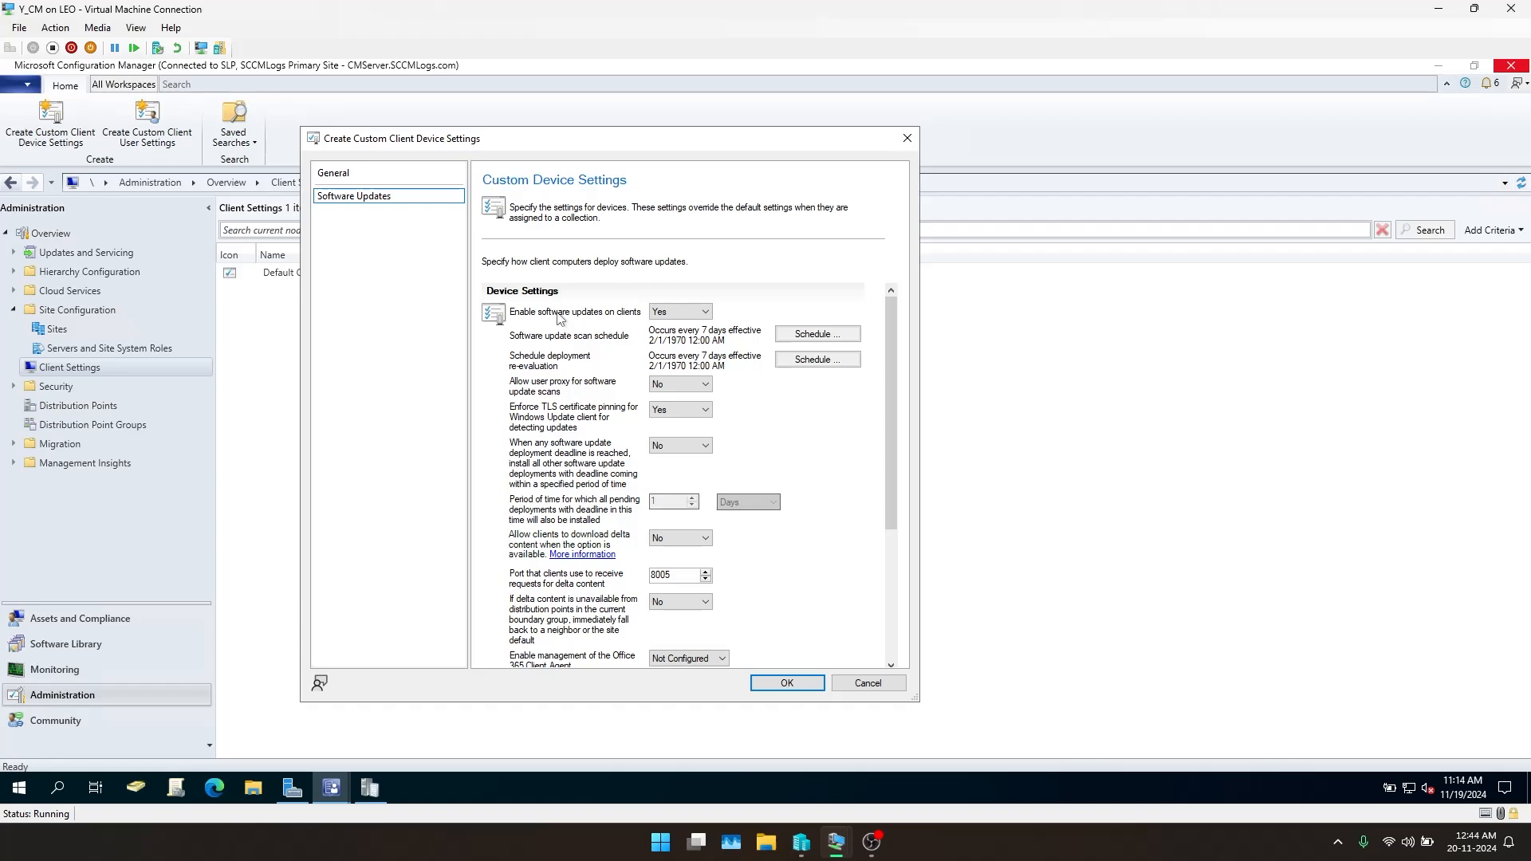
Set the software update scan schedule to a simple schedule that runs every 3 days
click(704, 312)
click(750, 309)
click(796, 334)
drag(721, 315, 433, 342)
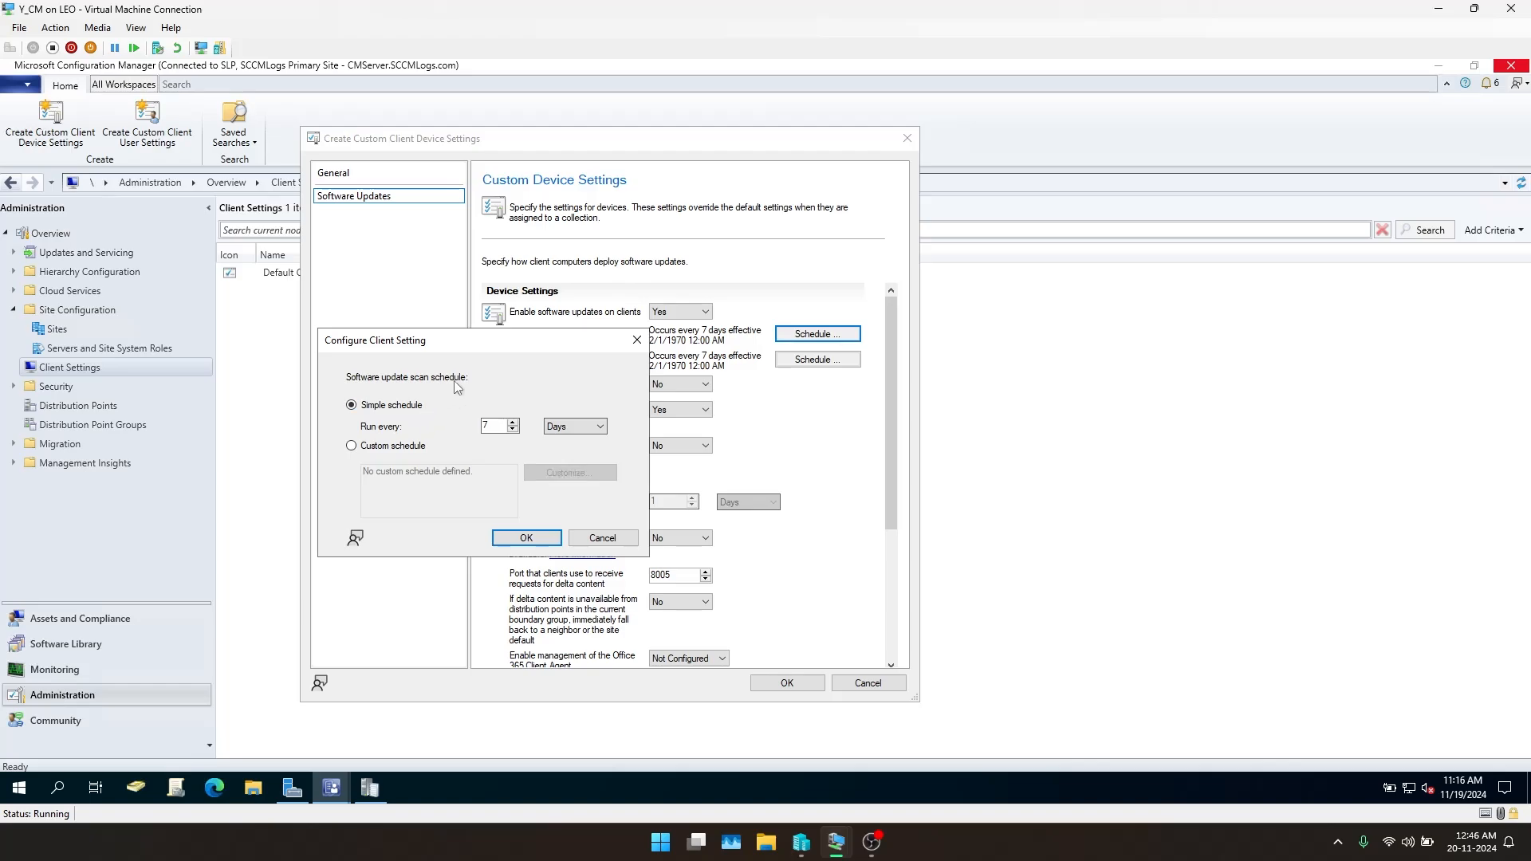
drag(476, 334, 492, 335)
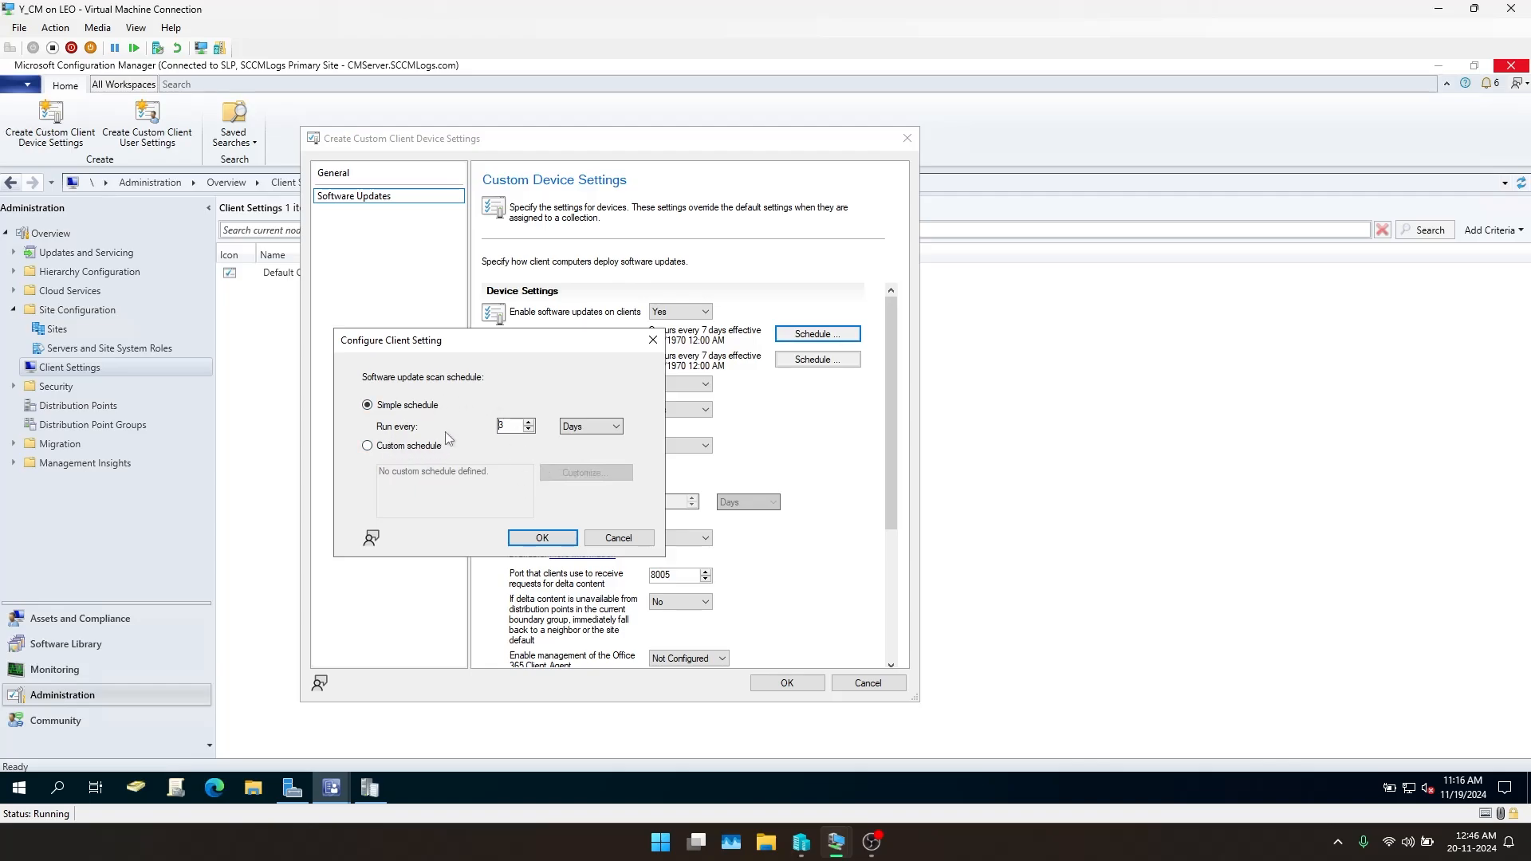
click(531, 539)
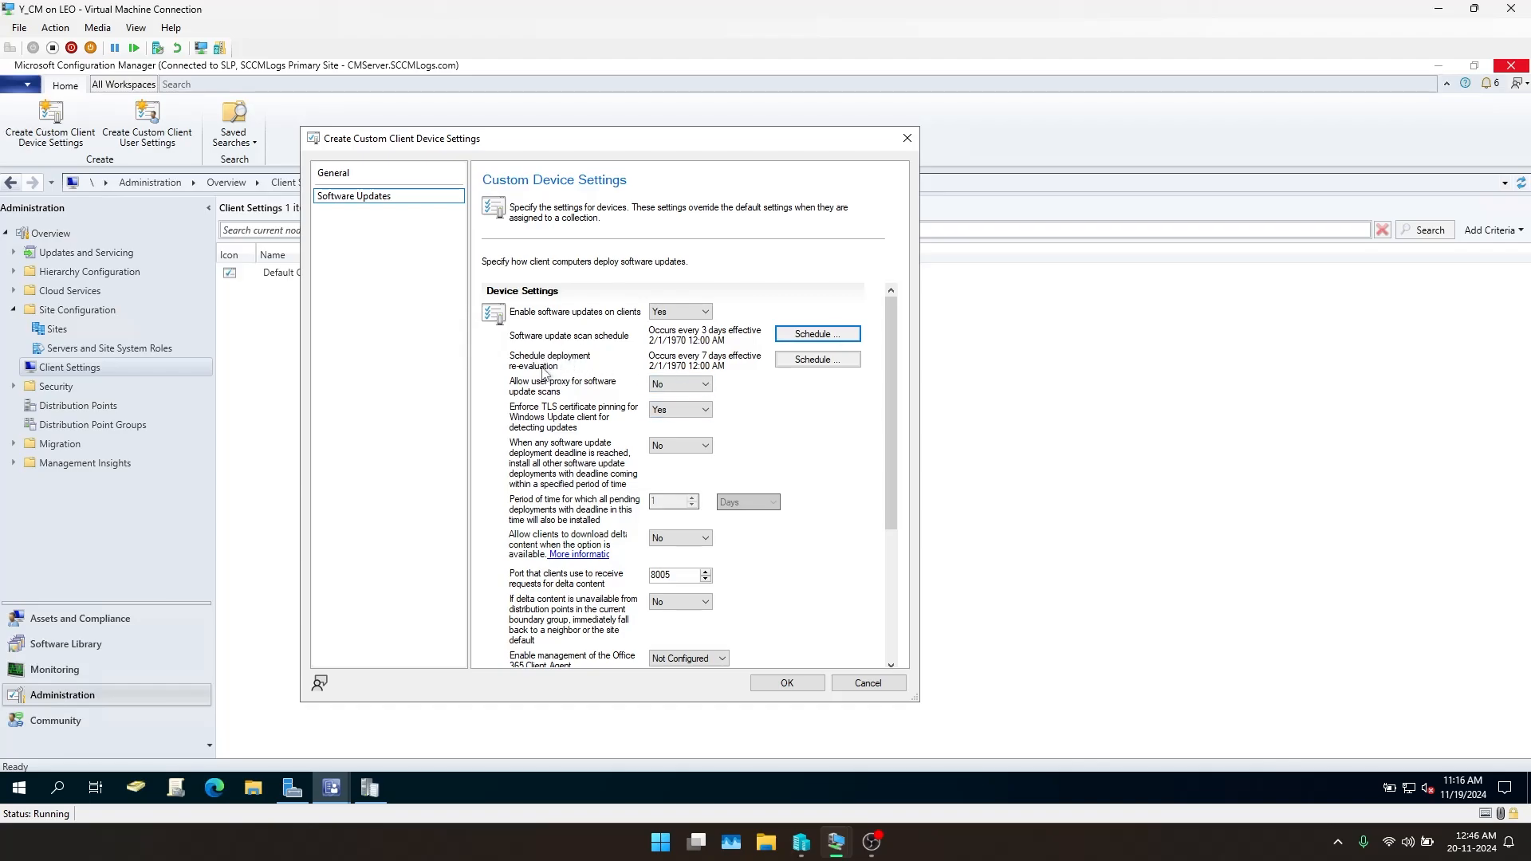
Set the deployment re-evaluation schedule to run every 3 days
click(782, 364)
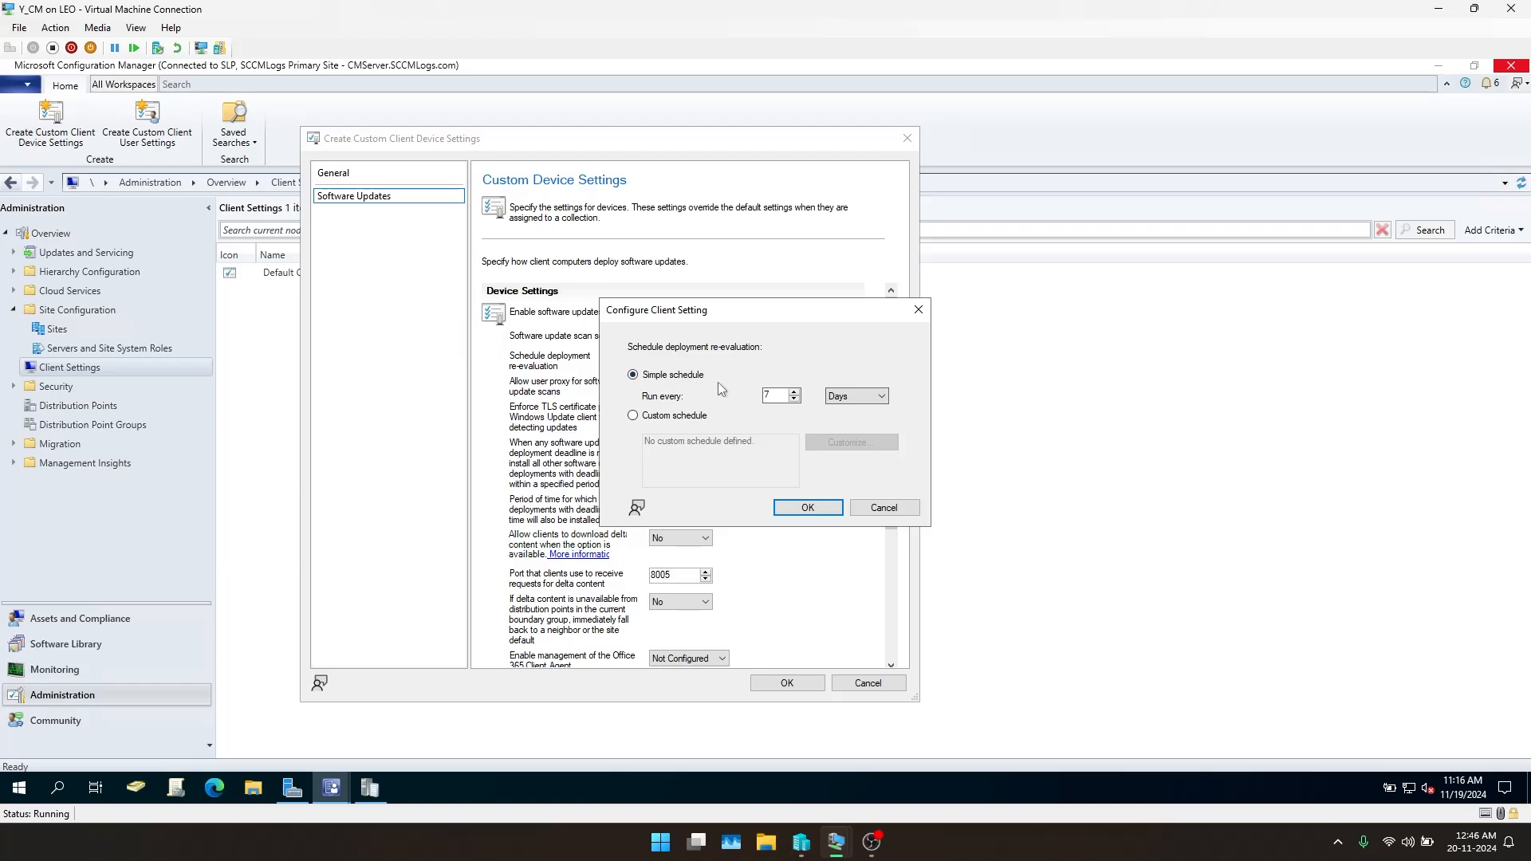
click(793, 401)
click(801, 507)
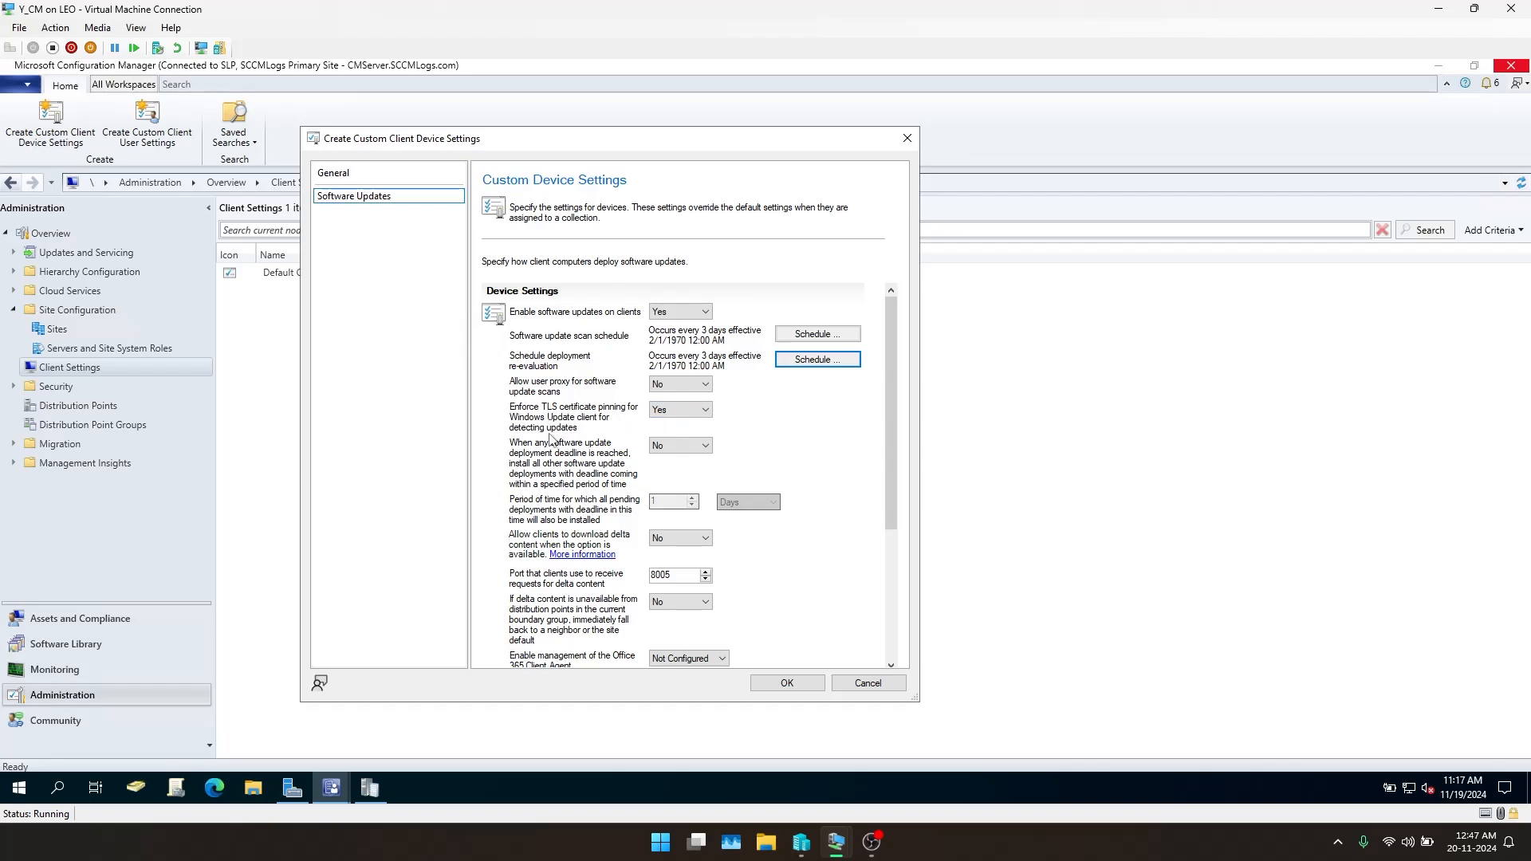
Try the option that installs other deployments when a deadline is reached with Yes, and return it to No
scroll(554, 443, down, 3)
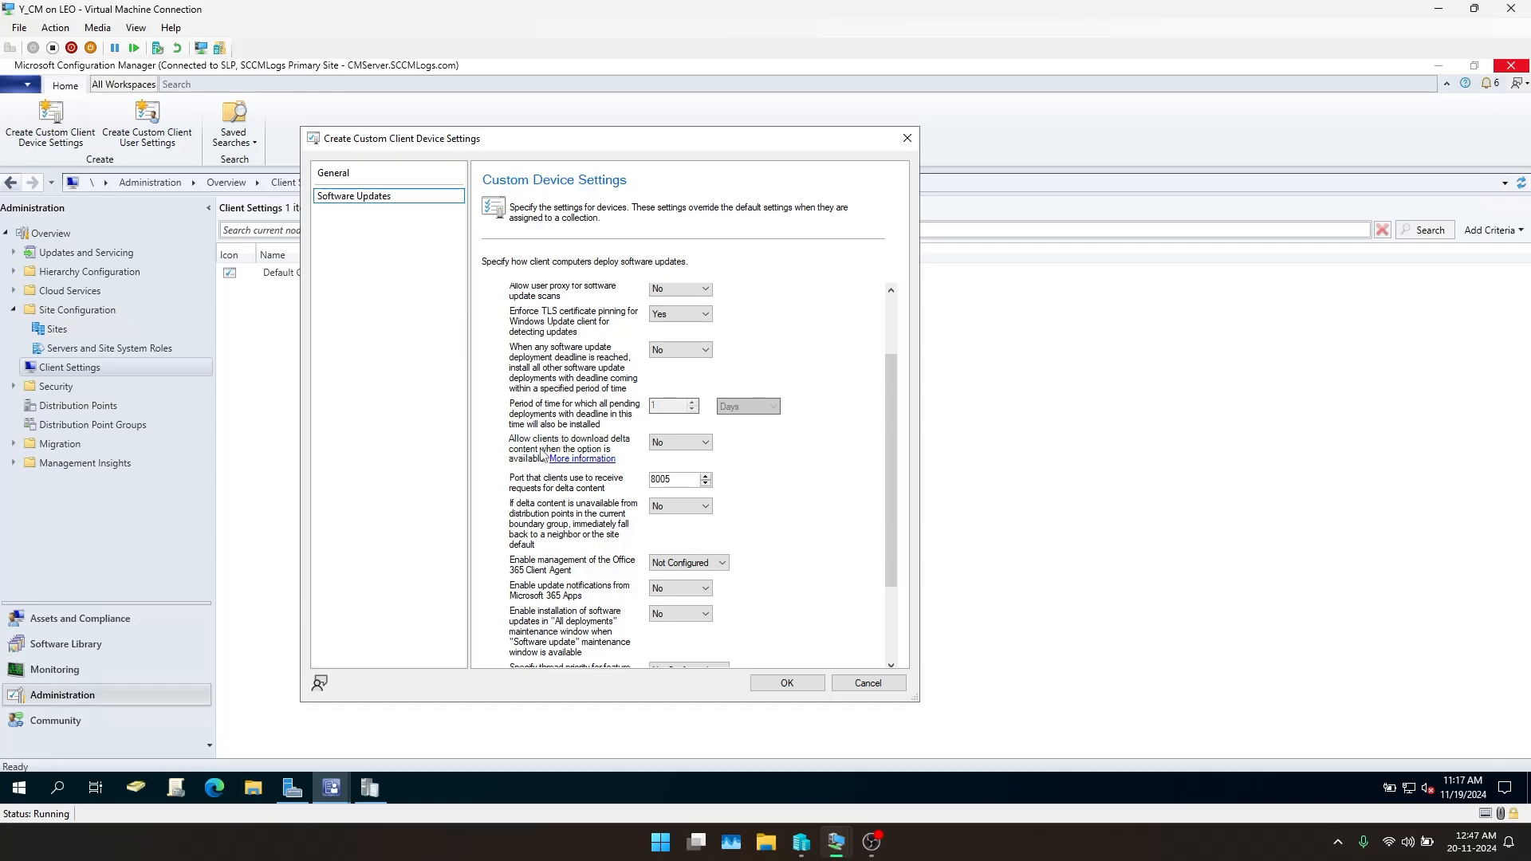
click(691, 355)
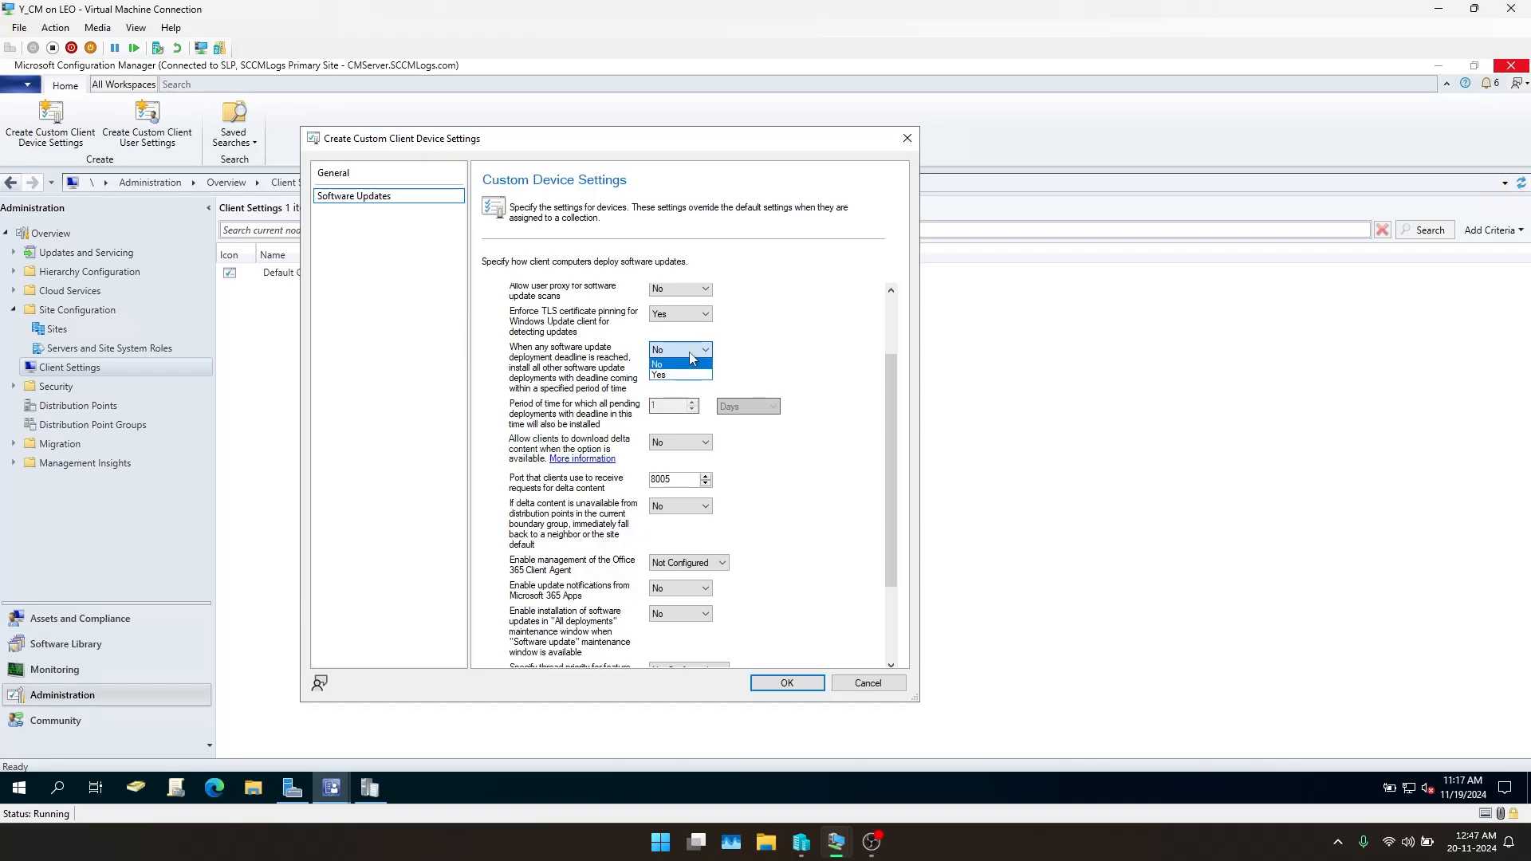
click(774, 368)
scroll(598, 407, down, 3)
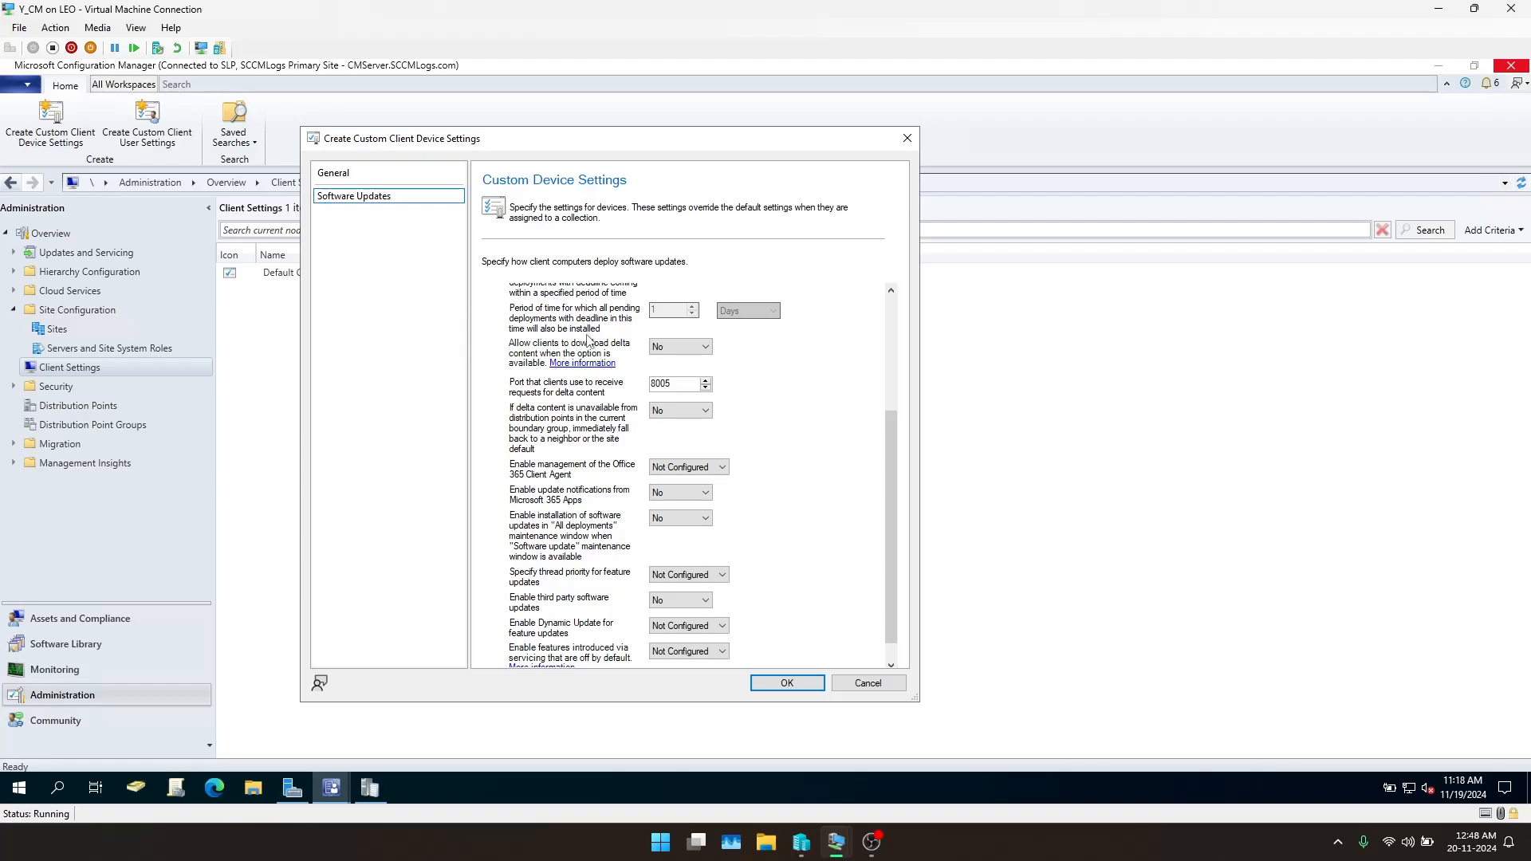
scroll(606, 337, up, 1)
click(681, 348)
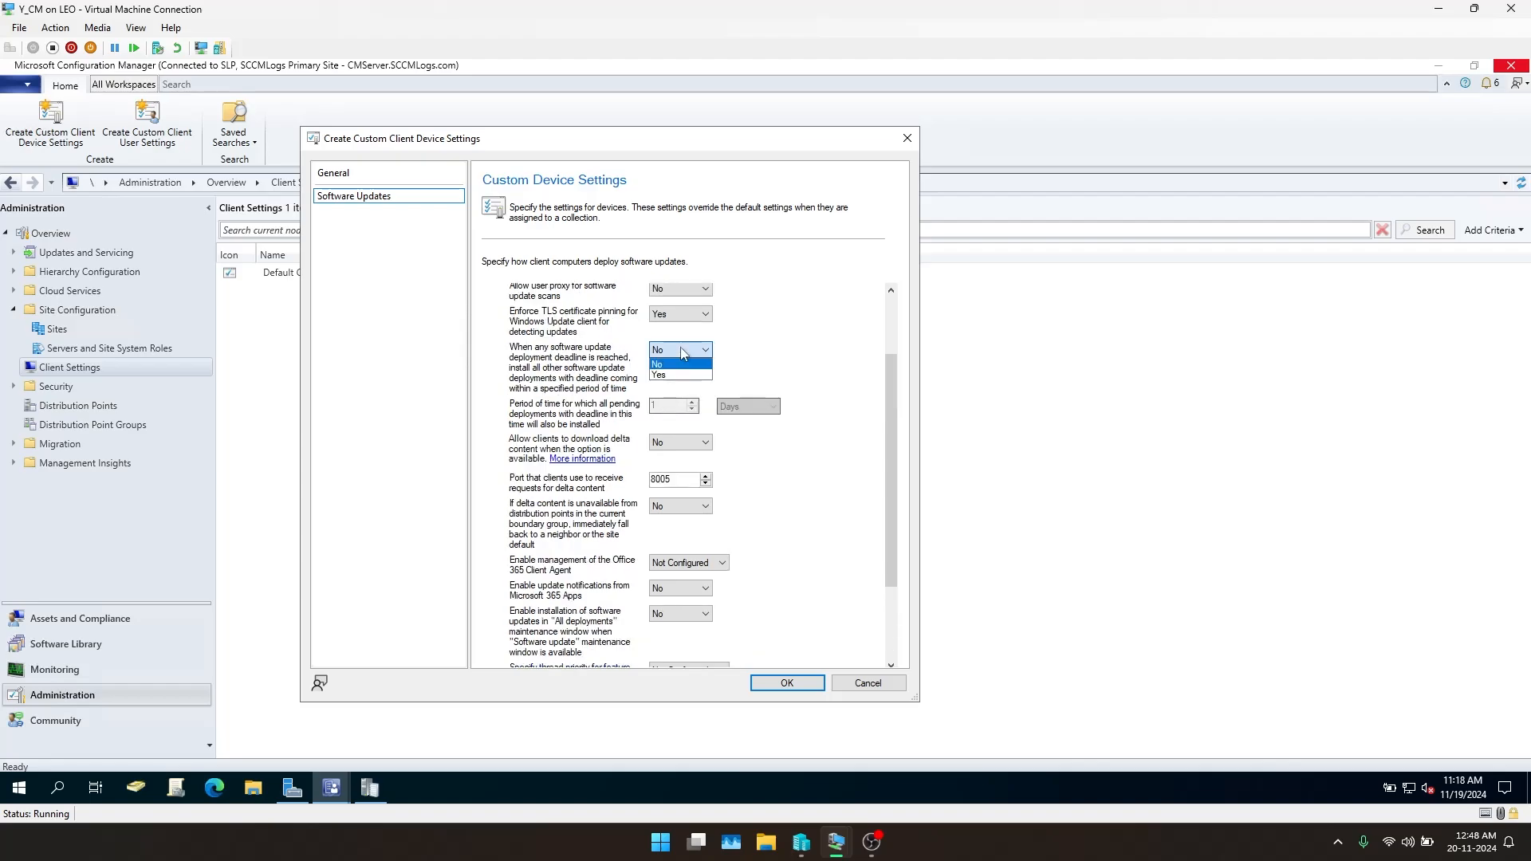
click(676, 373)
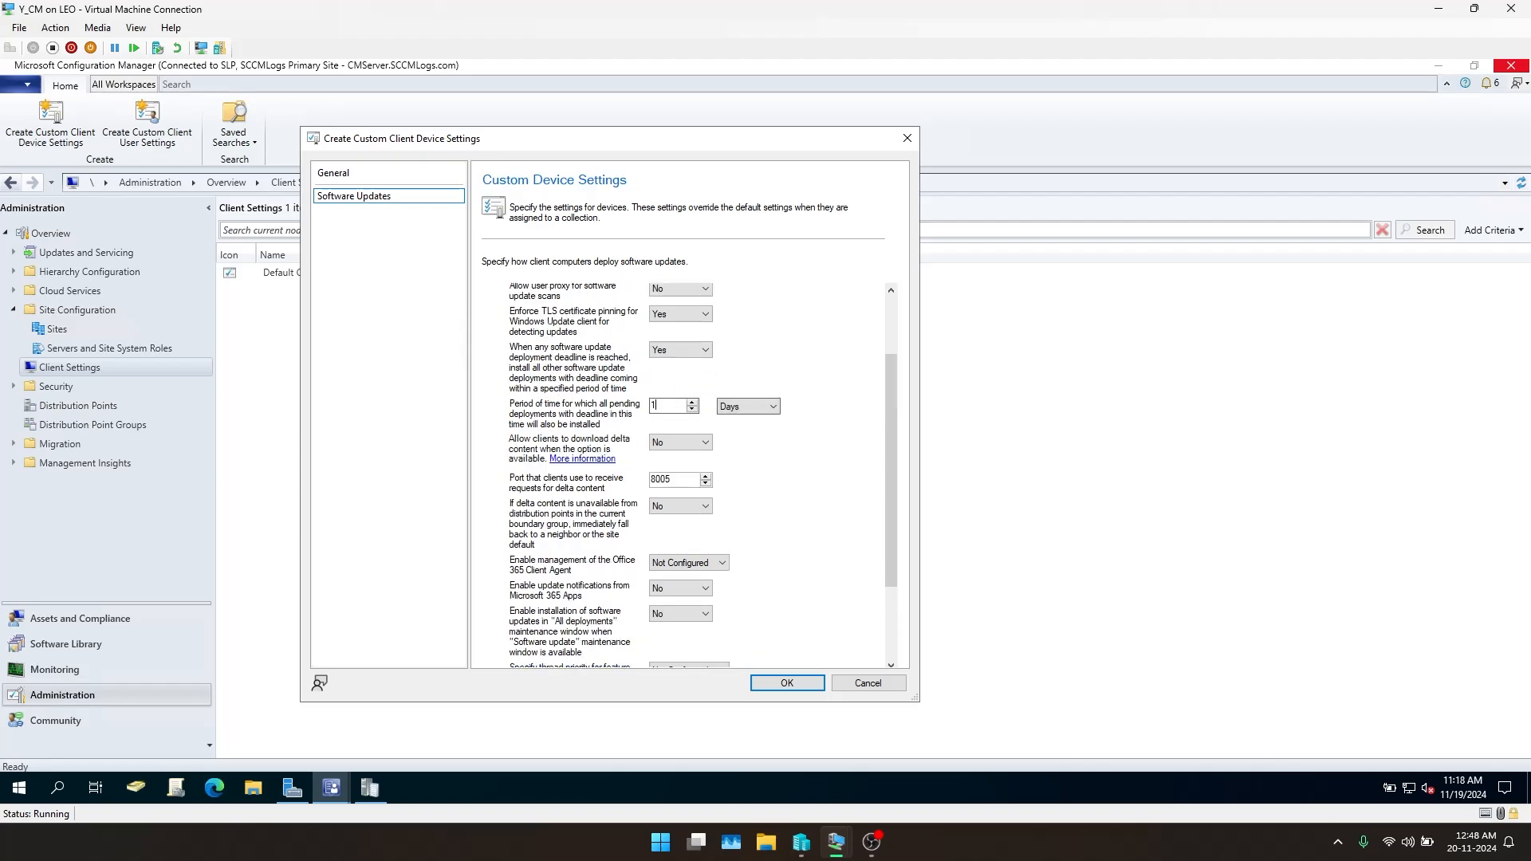
click(681, 349)
click(692, 373)
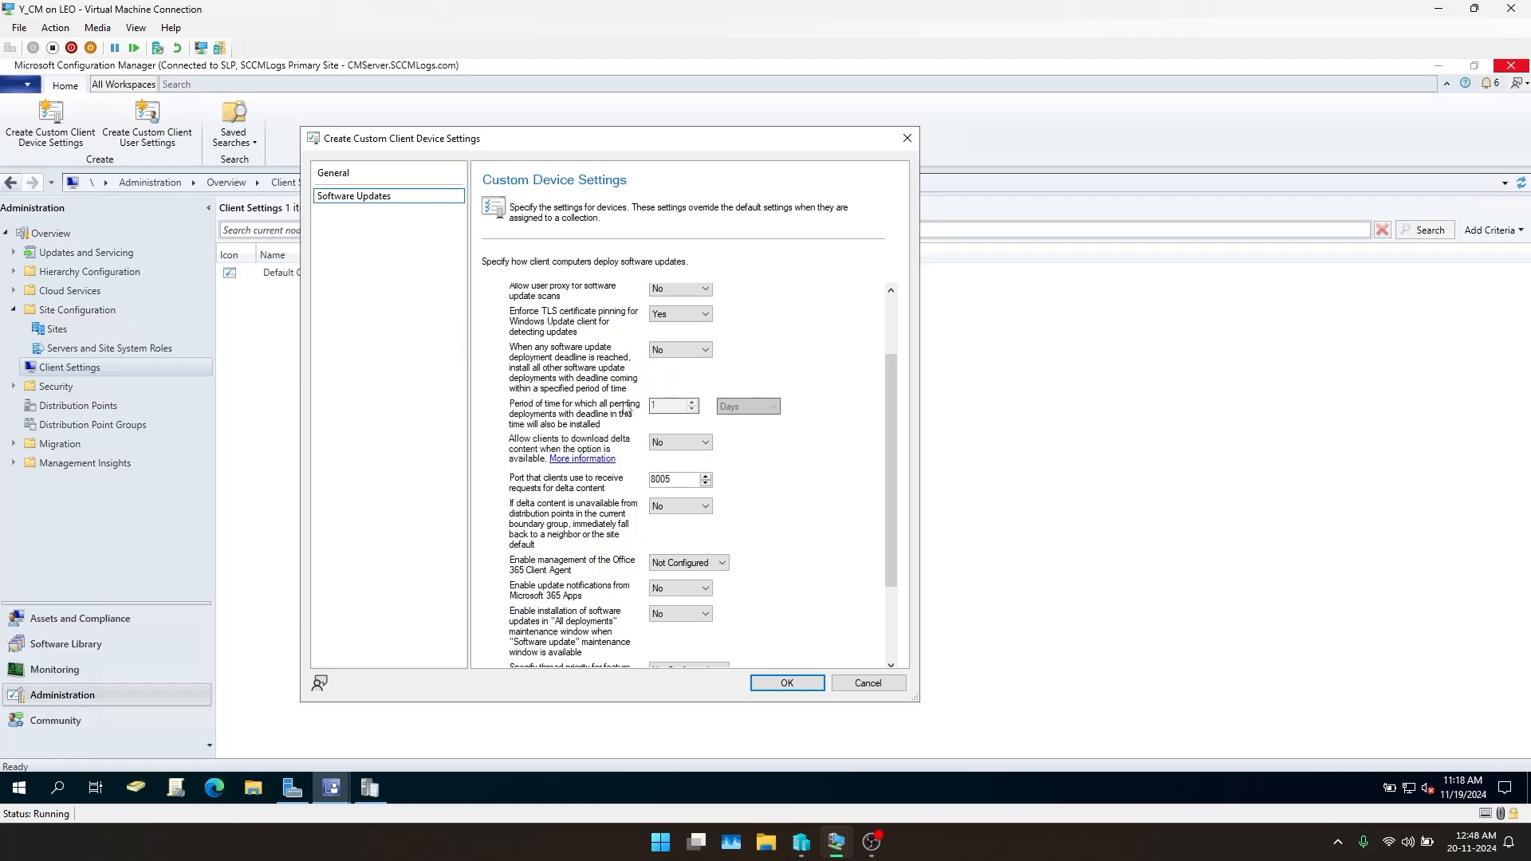
Enable the deadline-based installation option, set its pending deployment period to 6 hours, and switch the option back to No
click(682, 350)
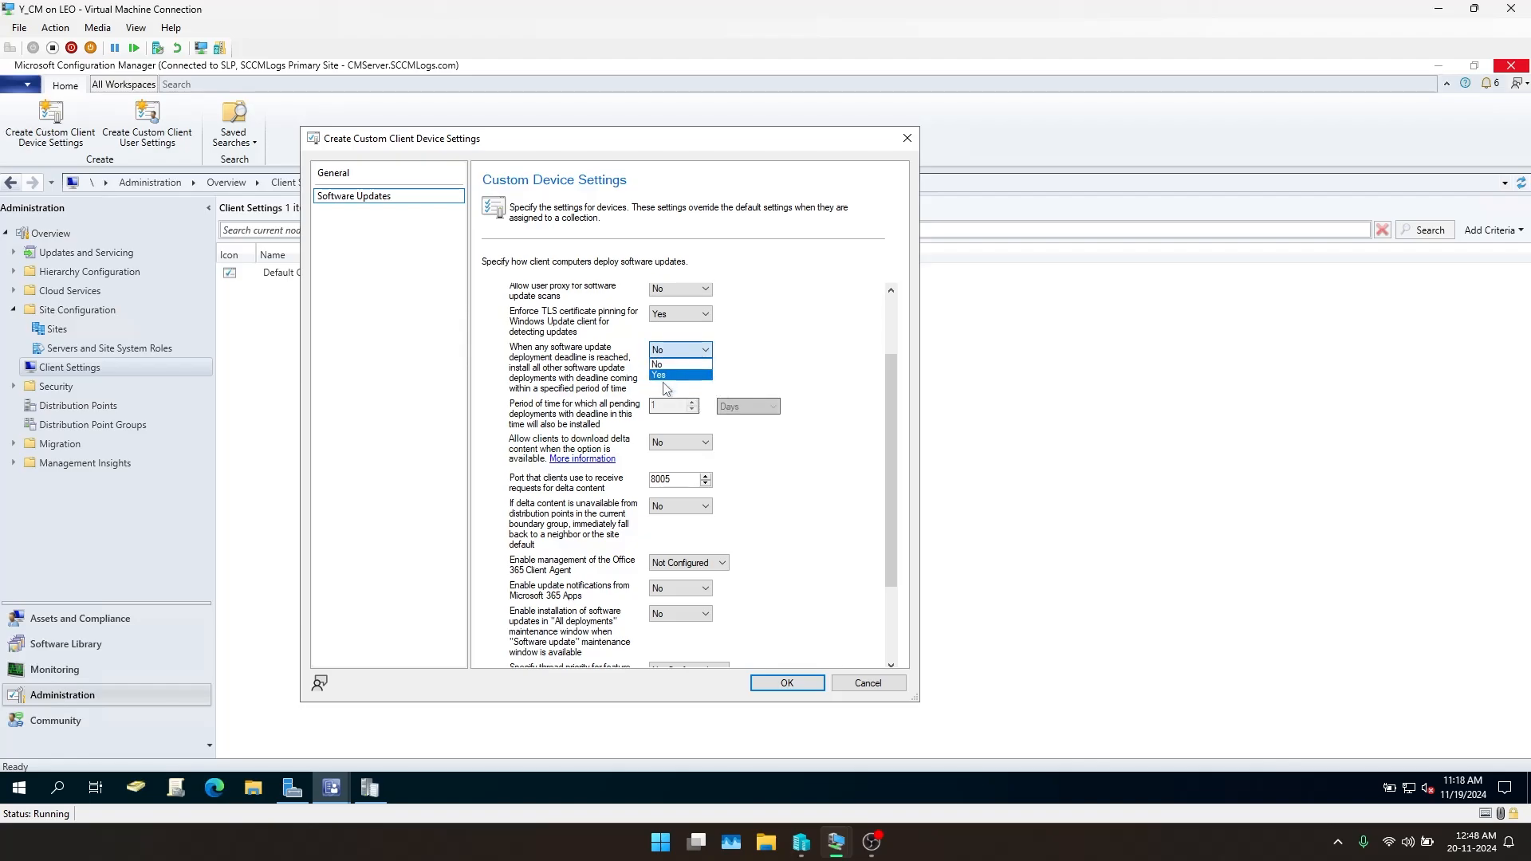
click(666, 375)
click(656, 406)
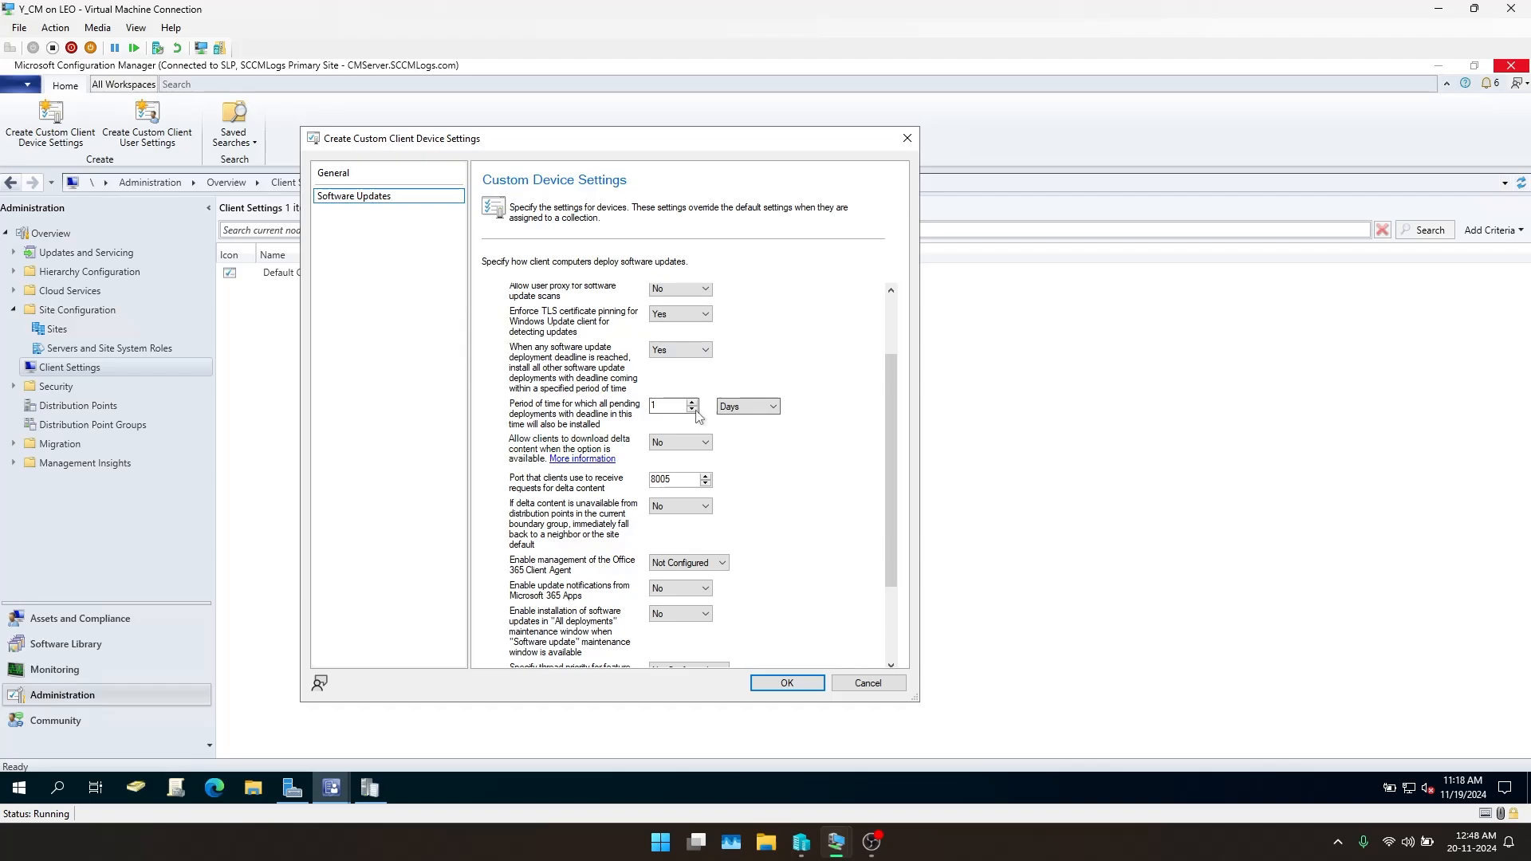
click(750, 408)
click(732, 432)
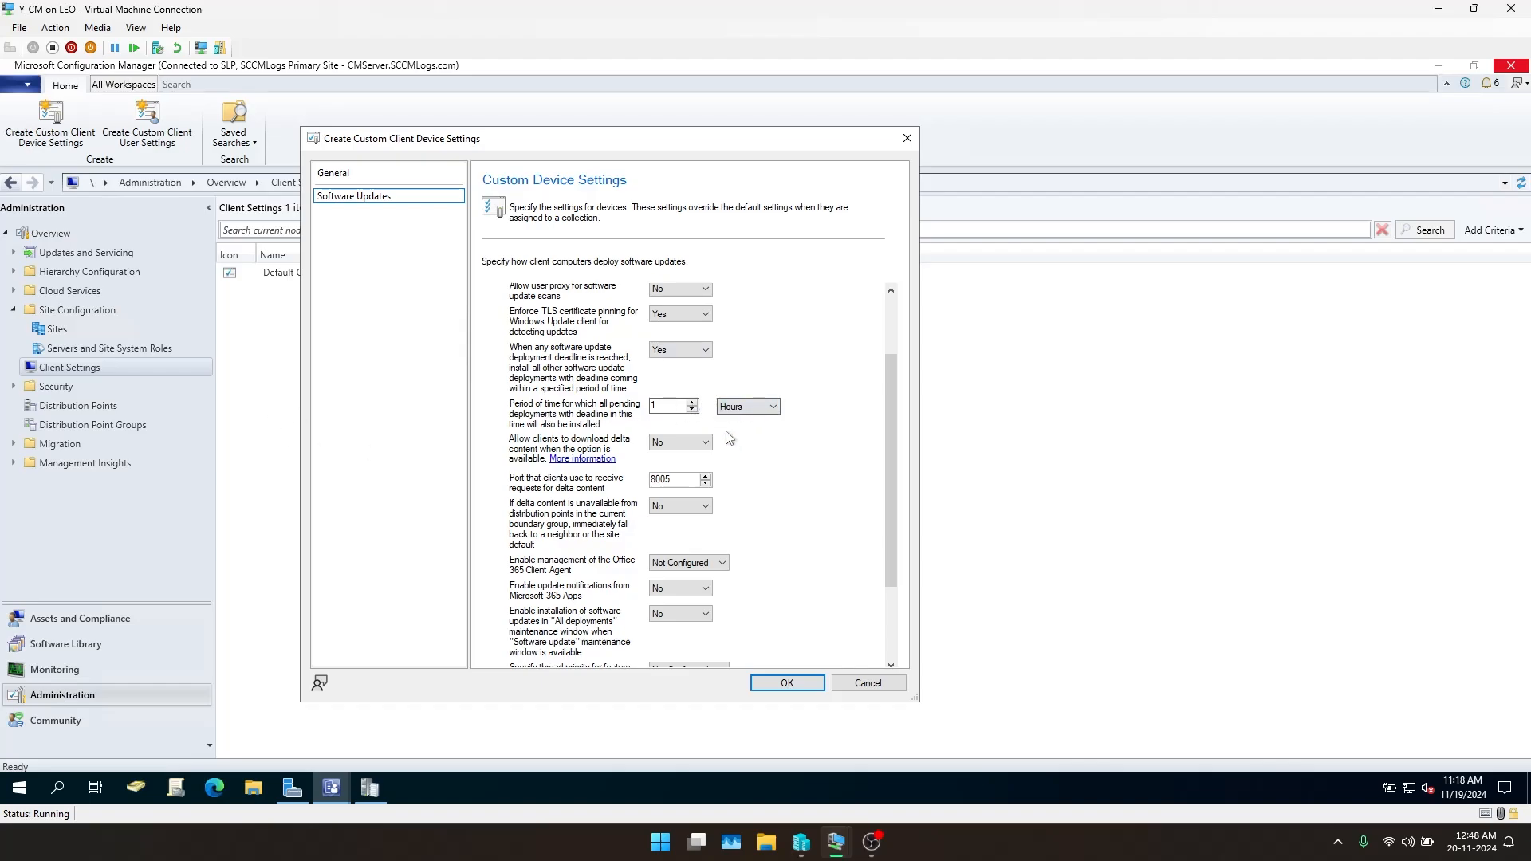
click(692, 403)
click(691, 403)
click(692, 403)
click(692, 403)
click(692, 403)
click(678, 351)
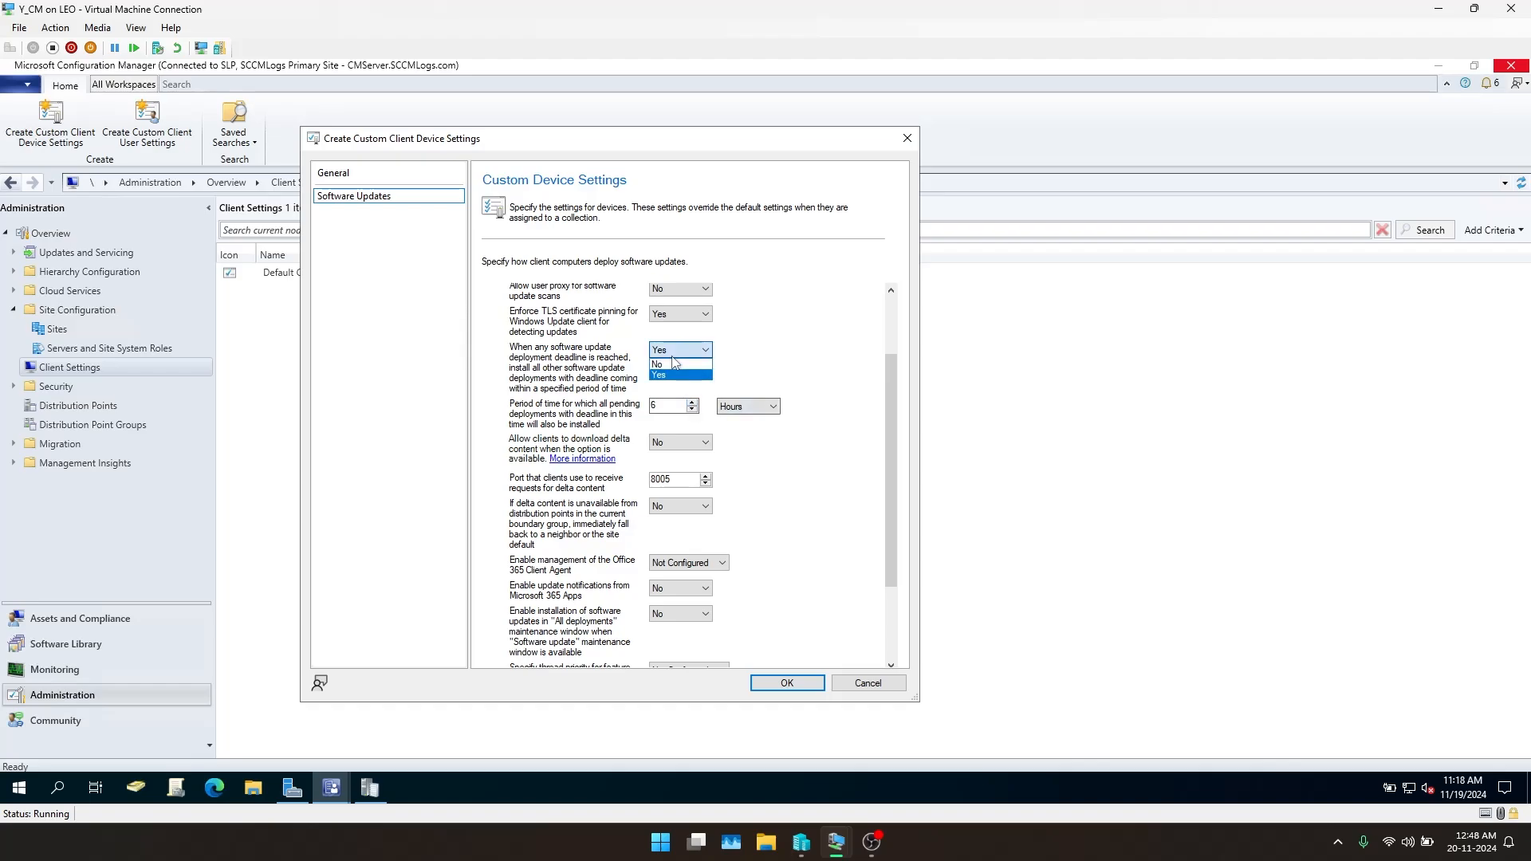
click(674, 371)
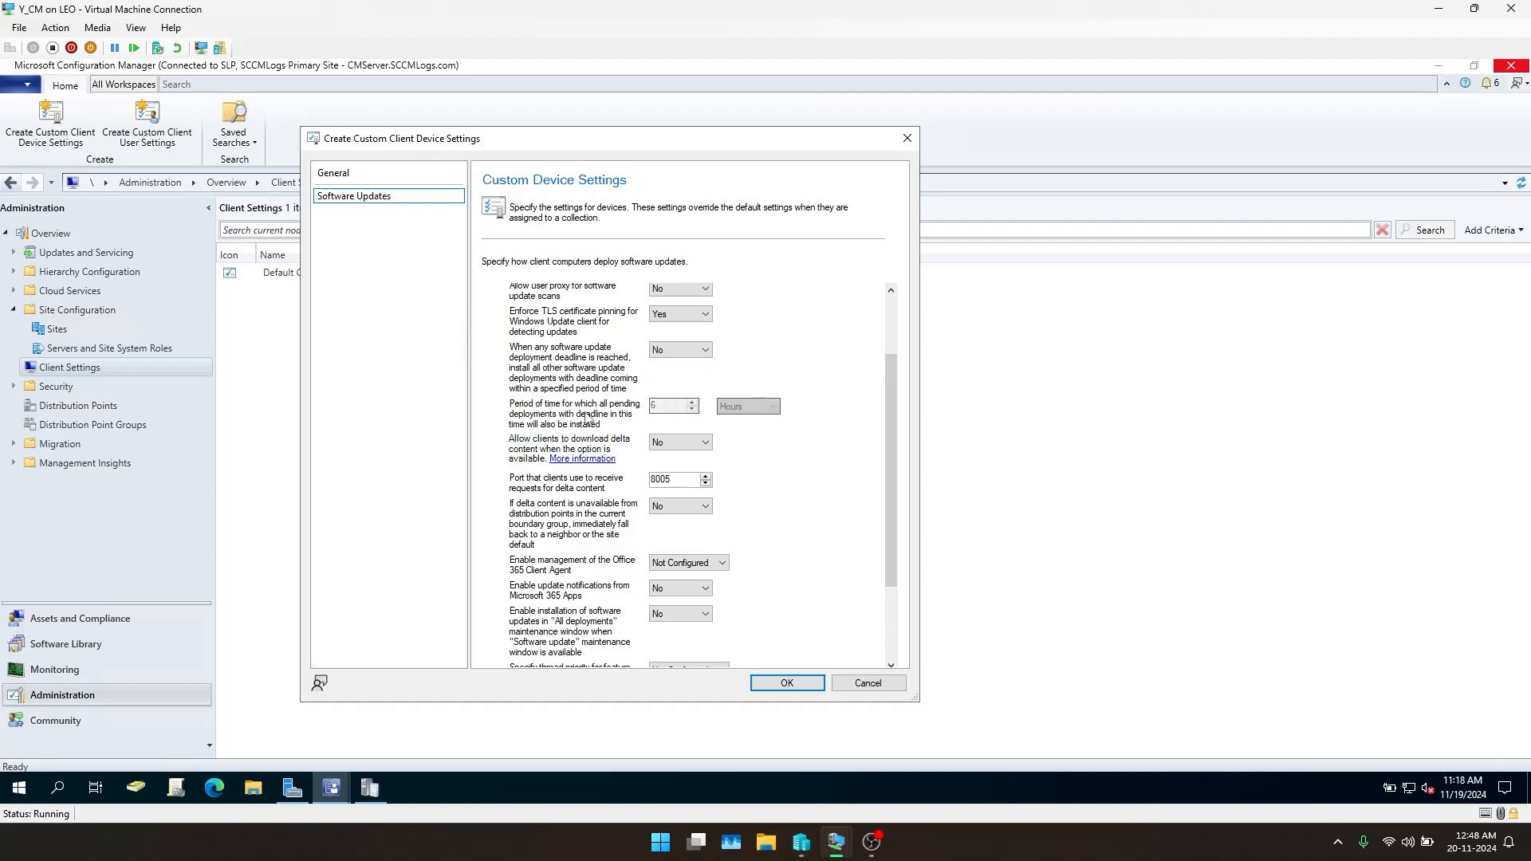
Try allowing clients to download delta content, restore it to No, and view the Office 365 Client Agent management choices
scroll(578, 444, down, 2)
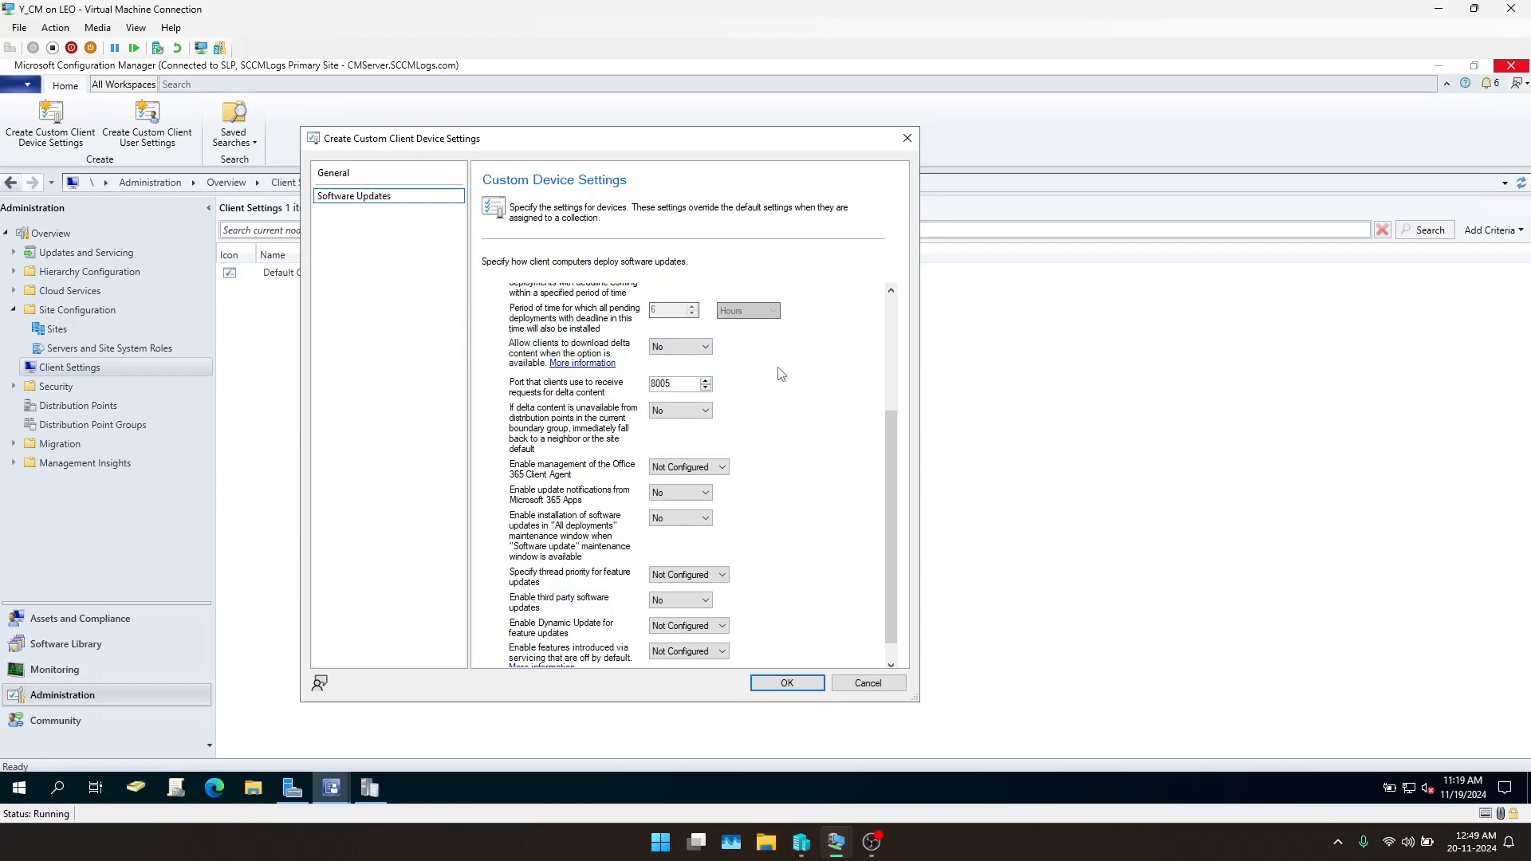
scroll(781, 379, down, 1)
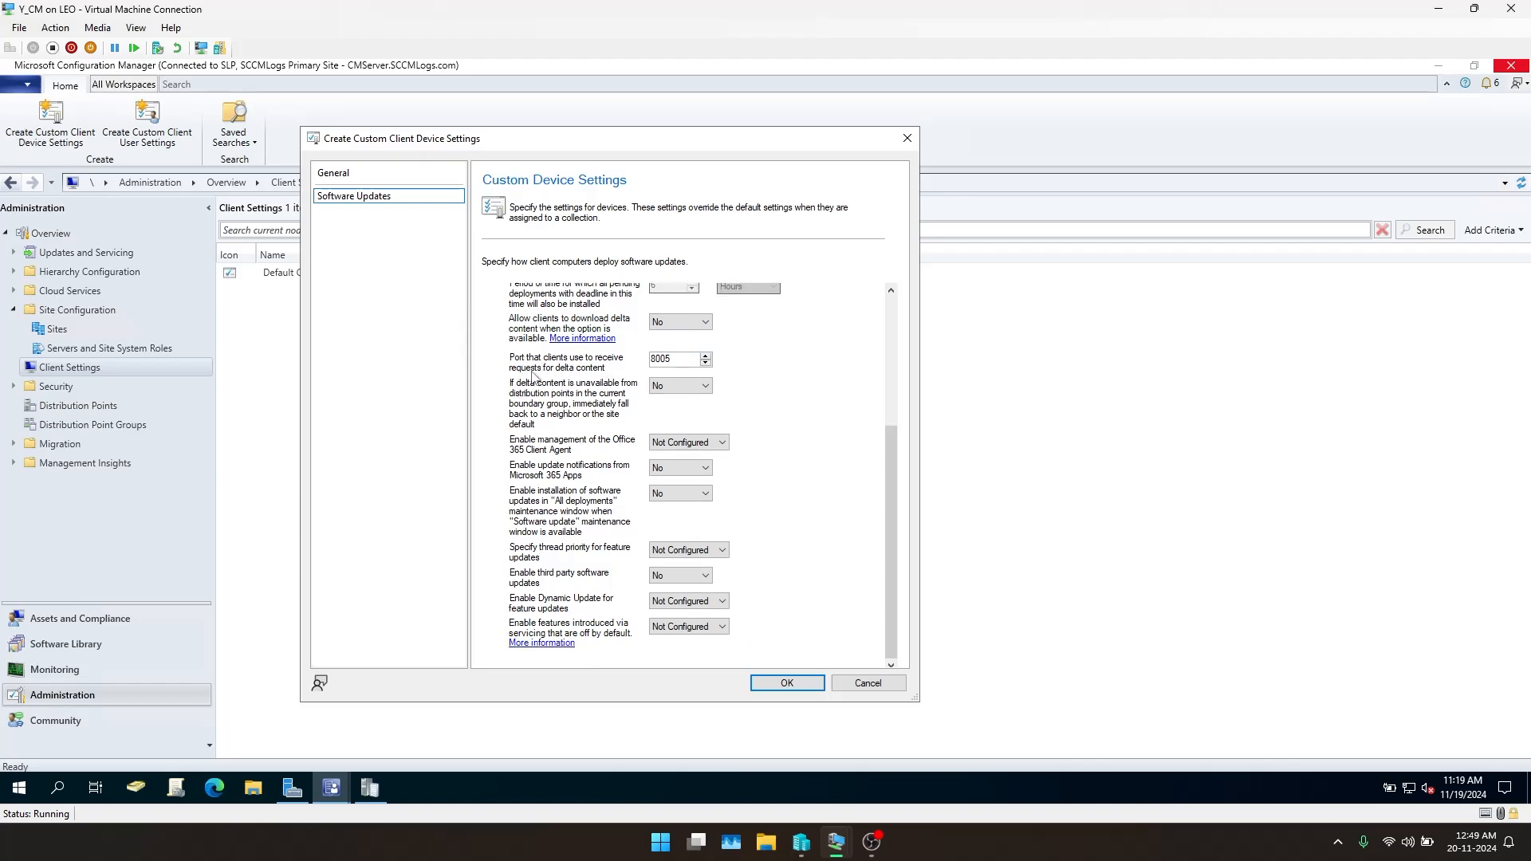
click(678, 334)
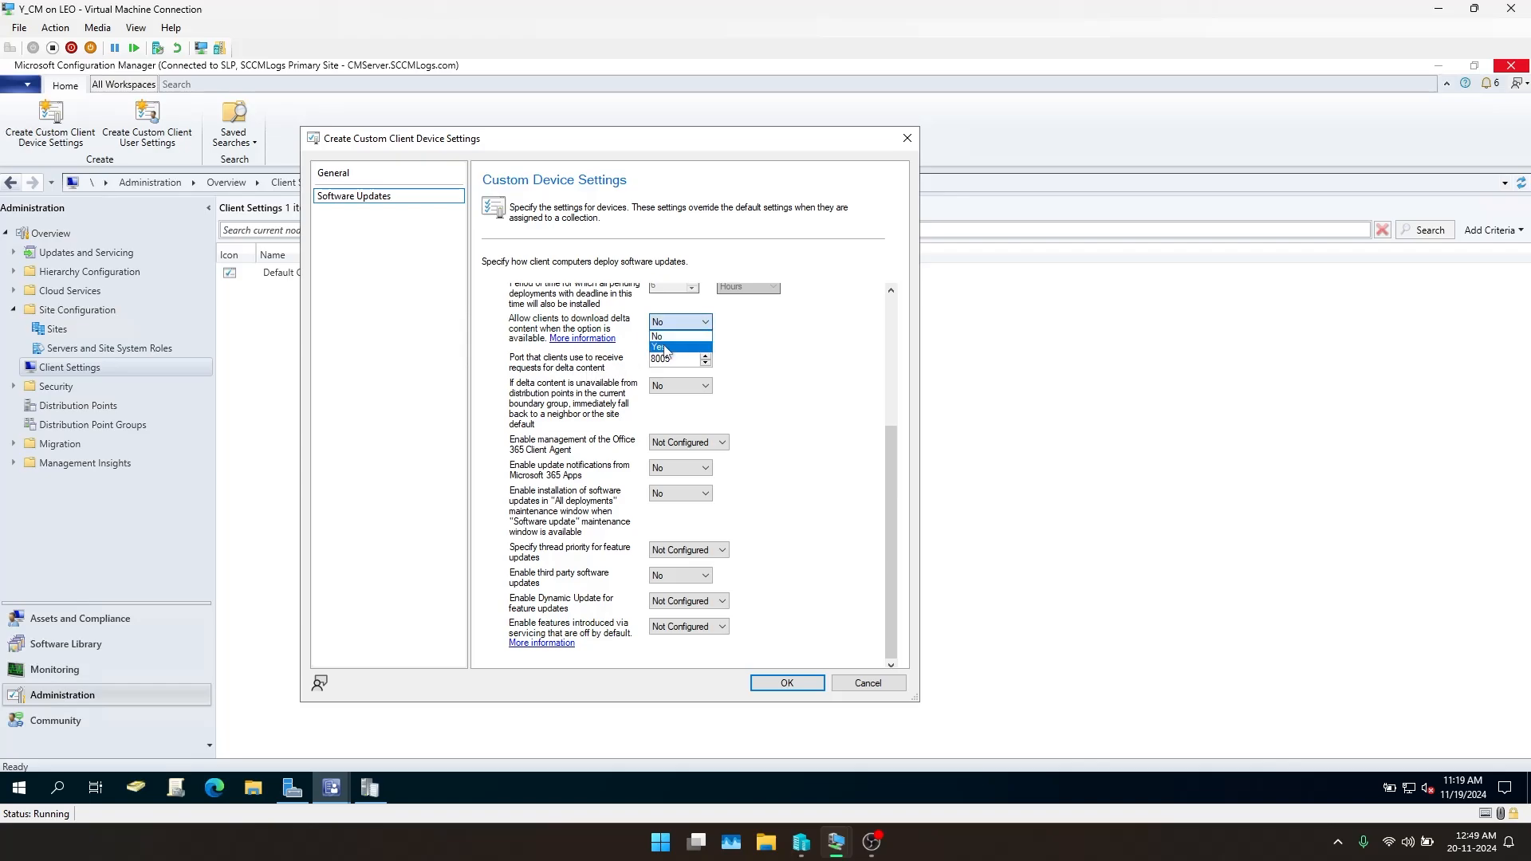
click(668, 347)
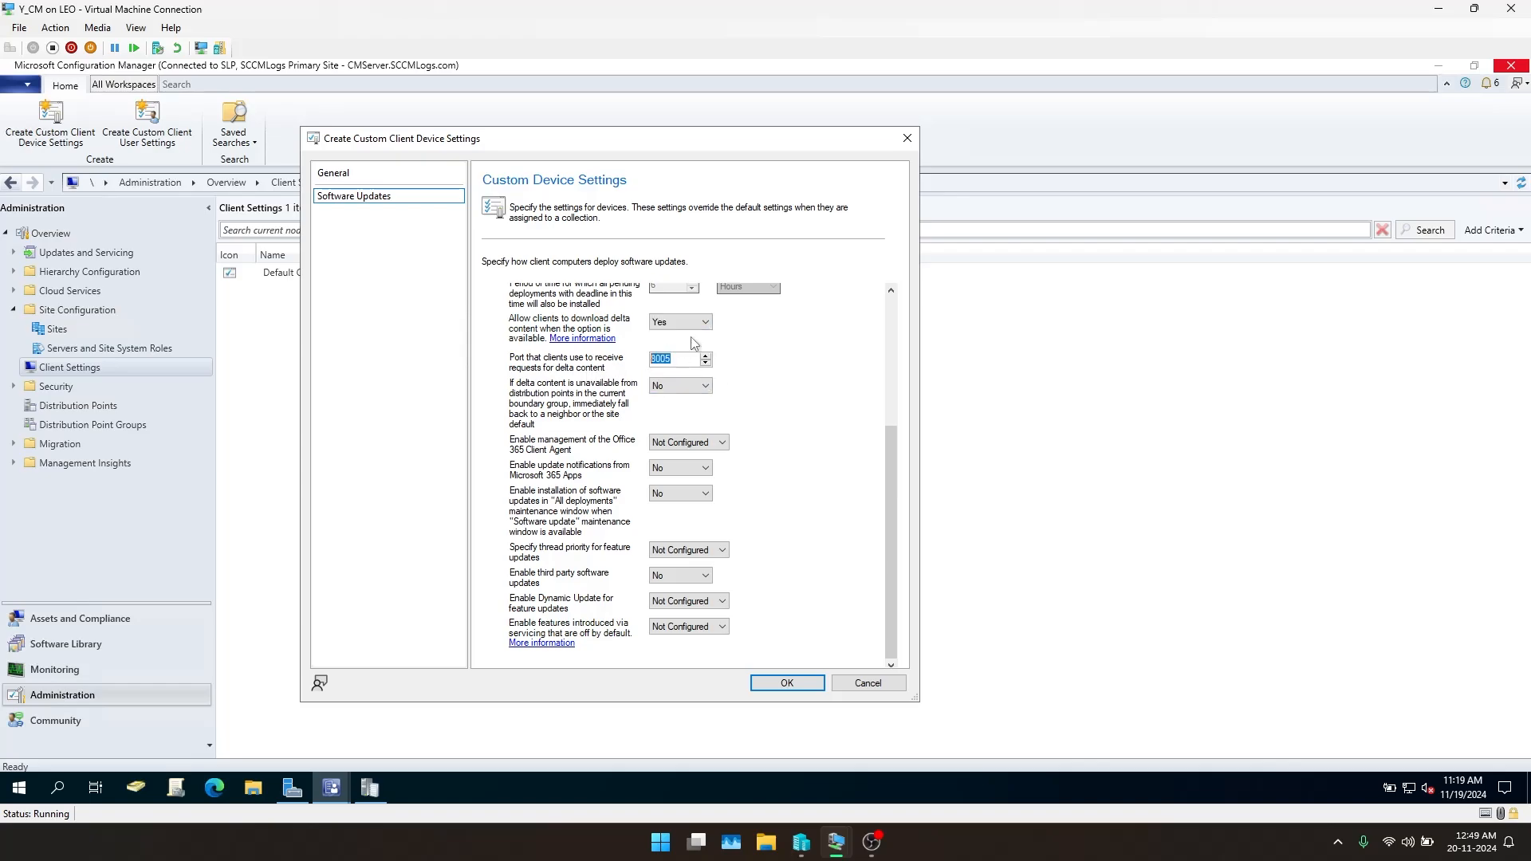
click(678, 321)
click(666, 335)
click(709, 444)
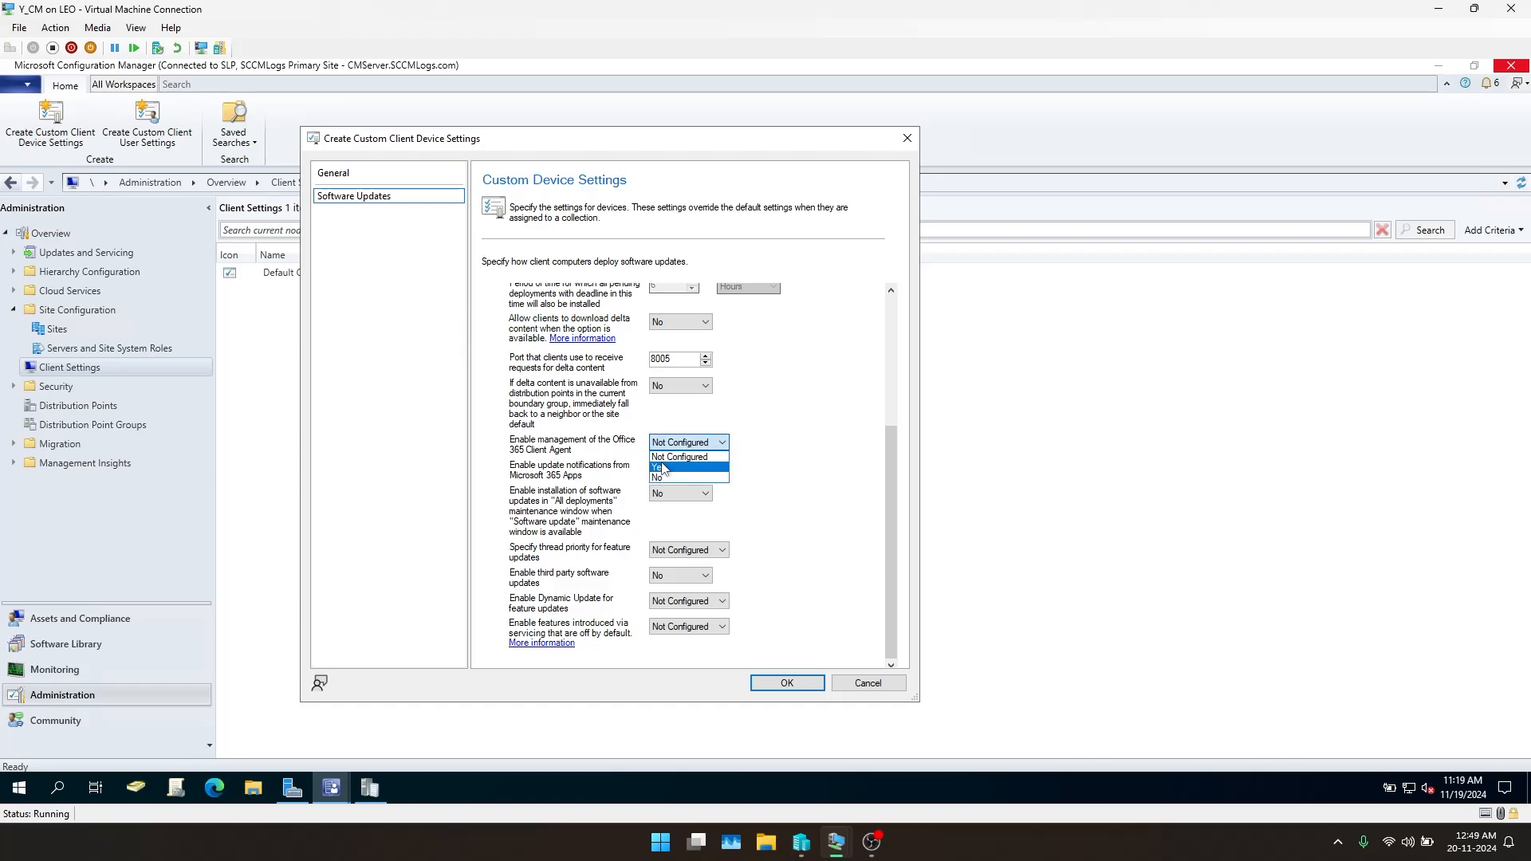
click(798, 430)
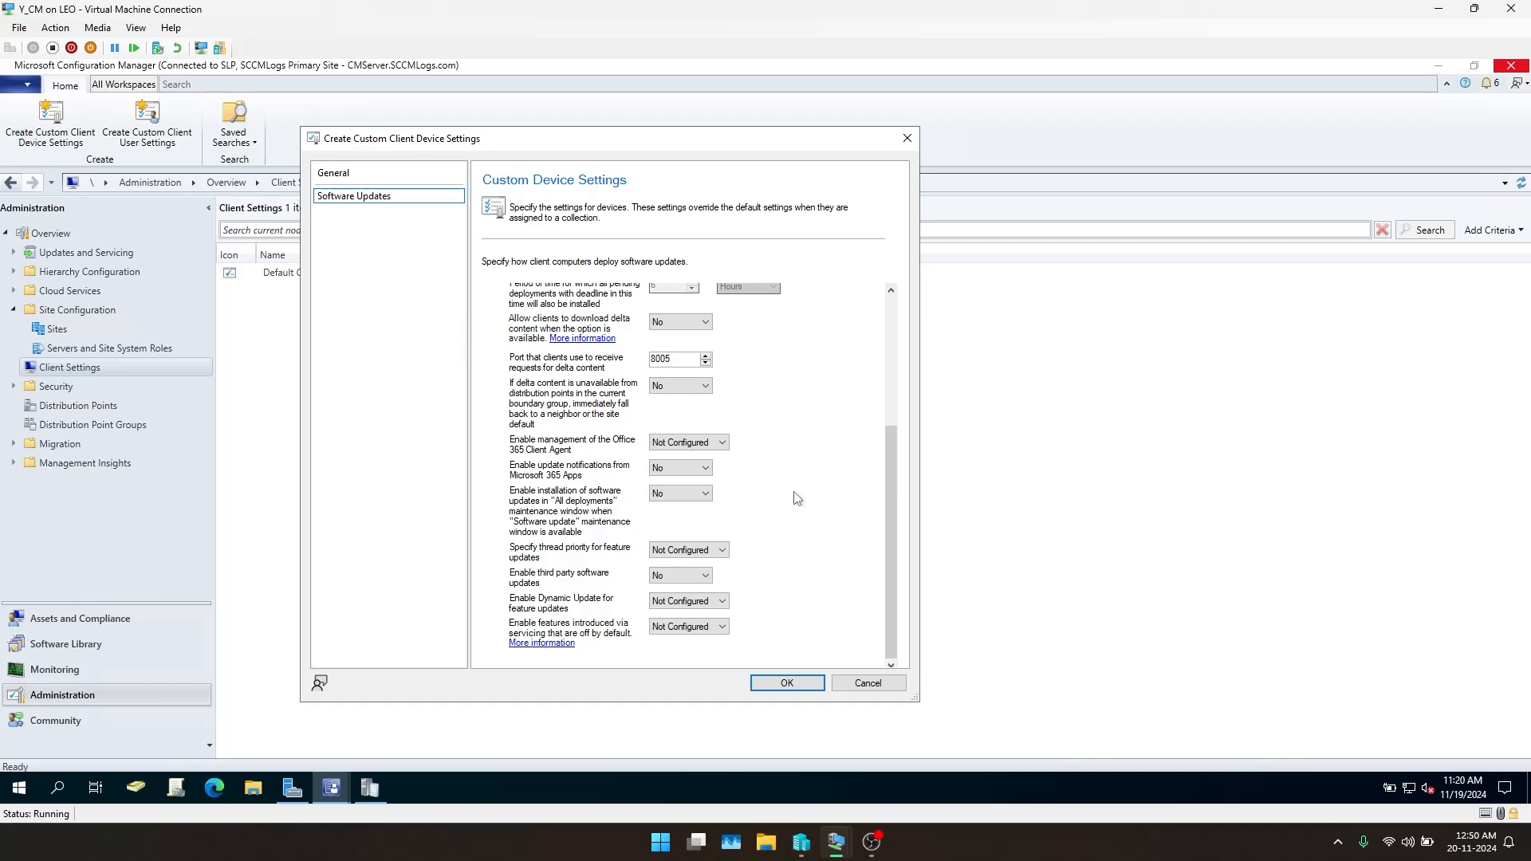
Try Yes for Office 365 Client Agent management, Microsoft 365 Apps update notifications, and update installation in the "All deployments" maintenance window
click(702, 442)
click(678, 473)
click(679, 467)
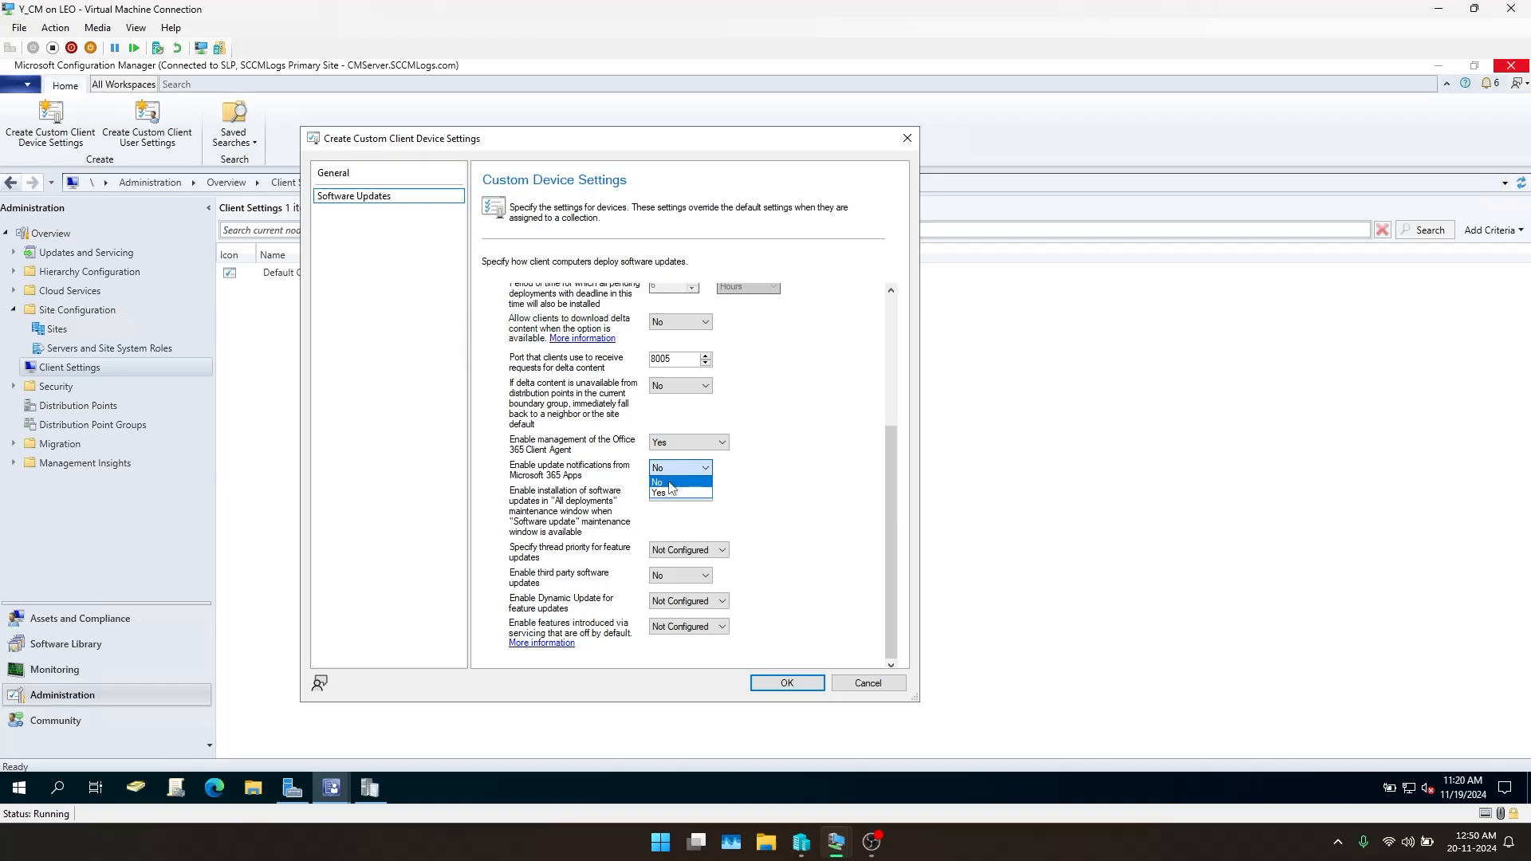
click(670, 492)
click(677, 492)
click(666, 518)
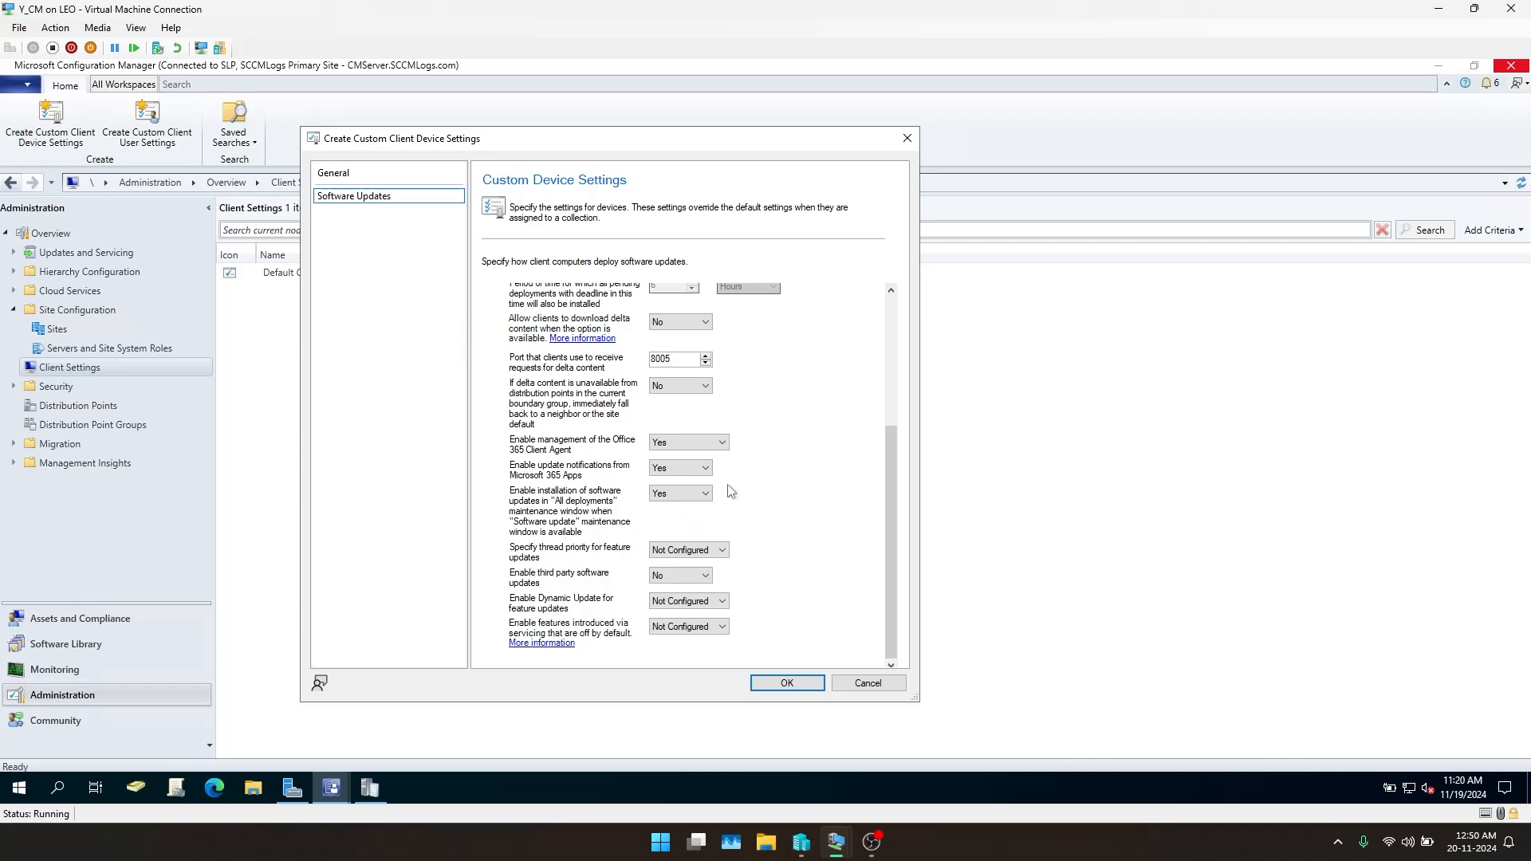
Return Microsoft 365 Apps notifications and "All deployments" maintenance window installation to No, and Office 365 Client Agent management to Not Configured
click(689, 492)
click(676, 505)
click(674, 493)
click(672, 515)
click(676, 469)
click(676, 481)
click(680, 468)
click(671, 483)
scroll(677, 442, up, 1)
View the choices for "All deployments" window installation, feature update thread priority, third party software updates, and features introduced via servicing
click(677, 495)
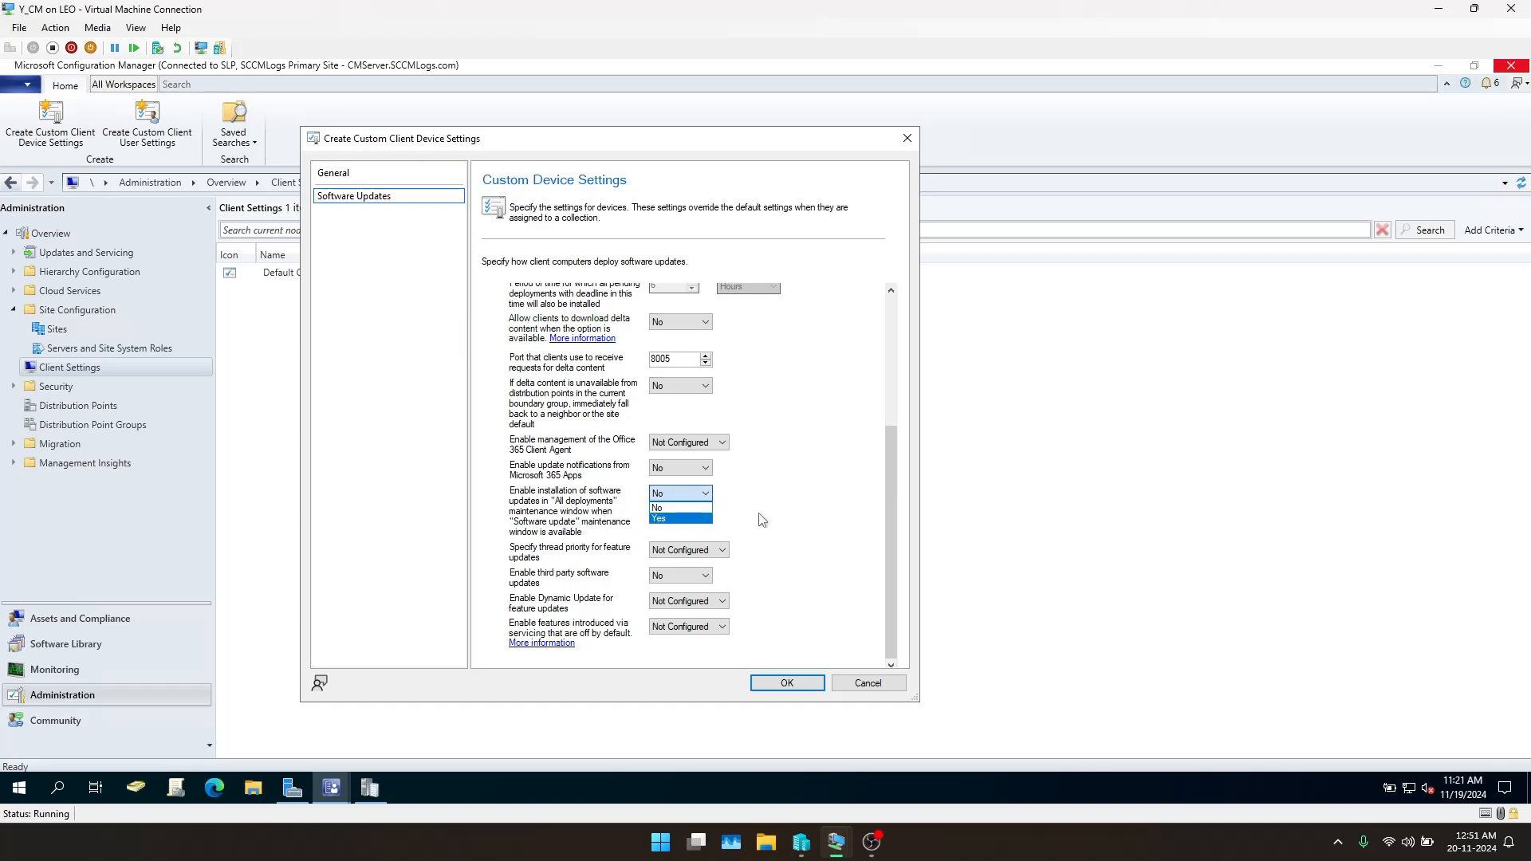
click(782, 511)
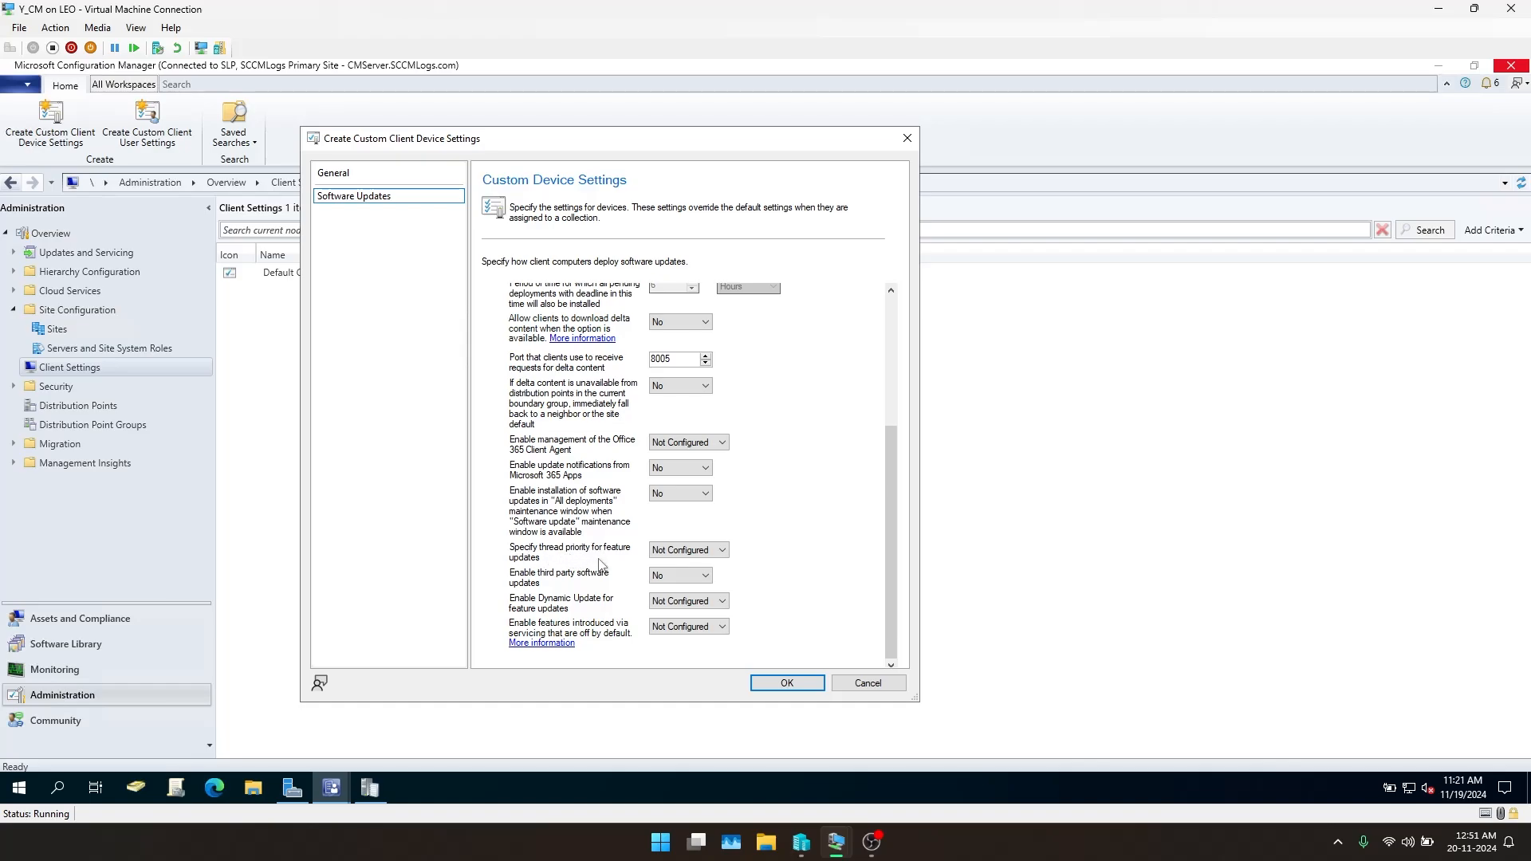
click(723, 551)
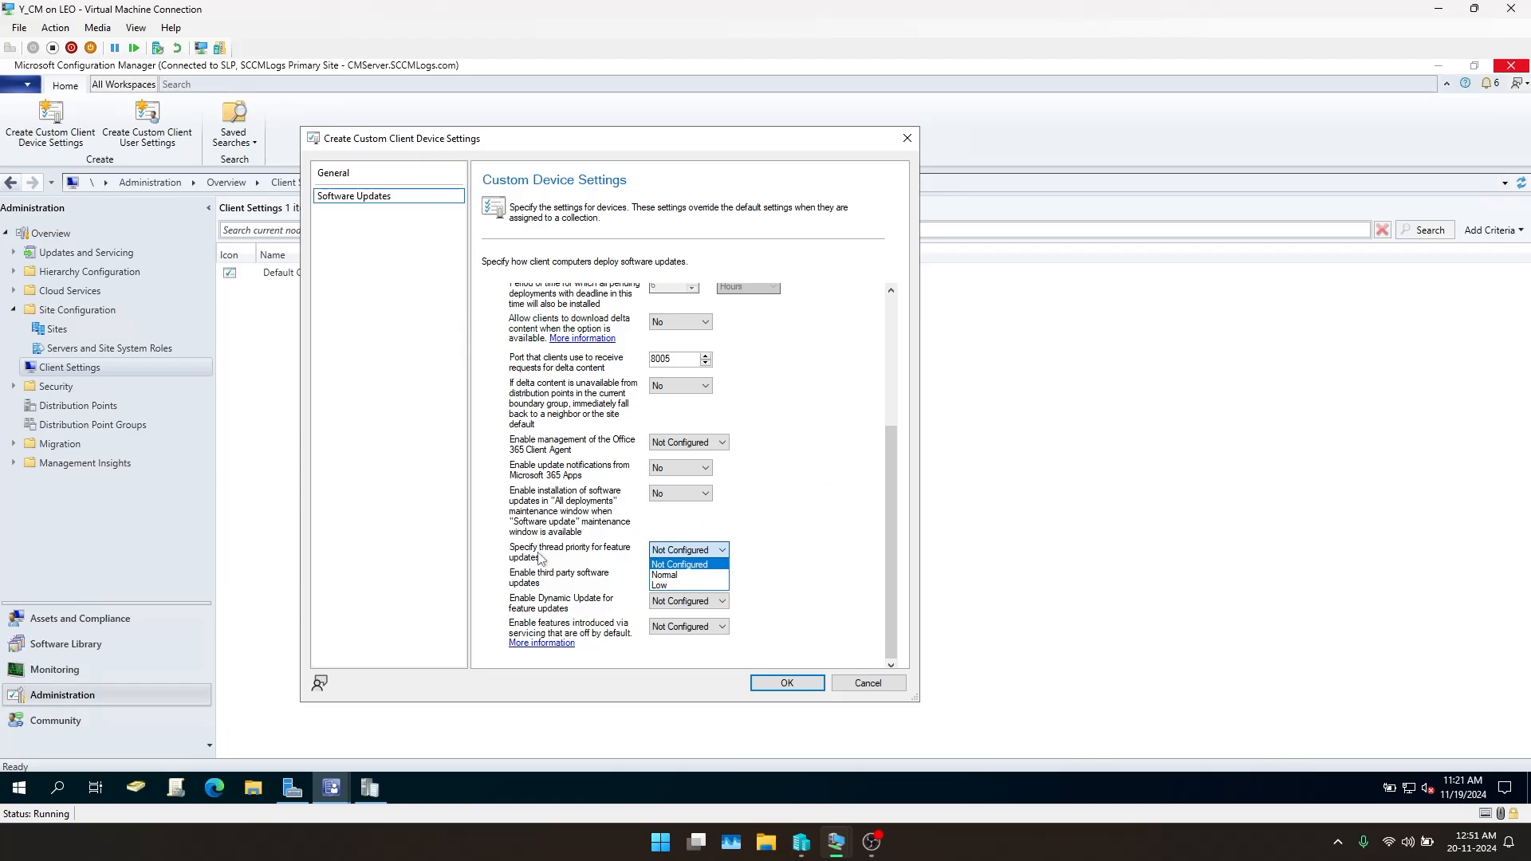
click(797, 556)
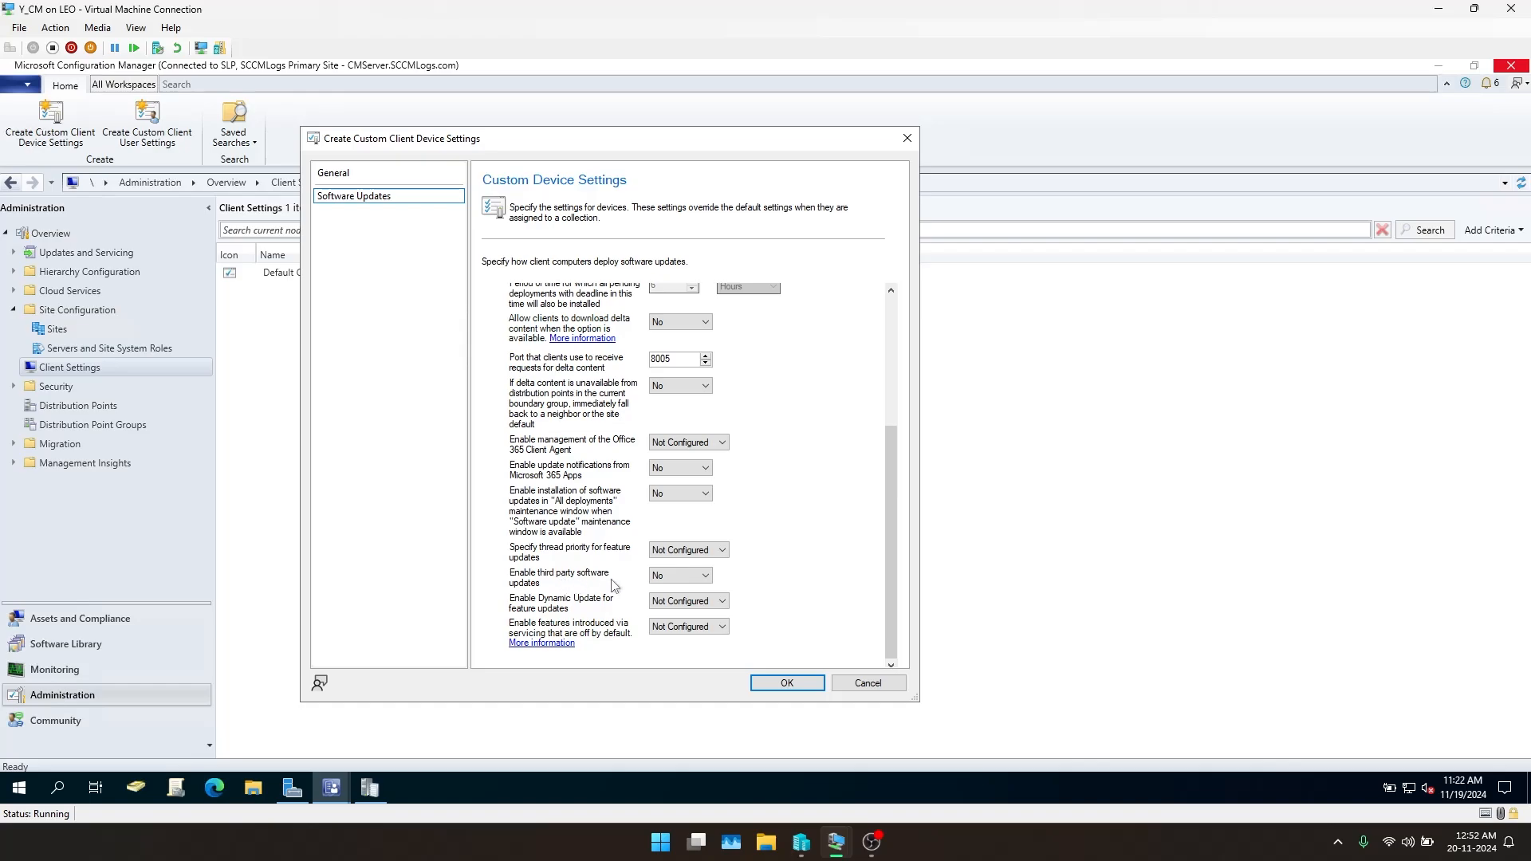
click(665, 580)
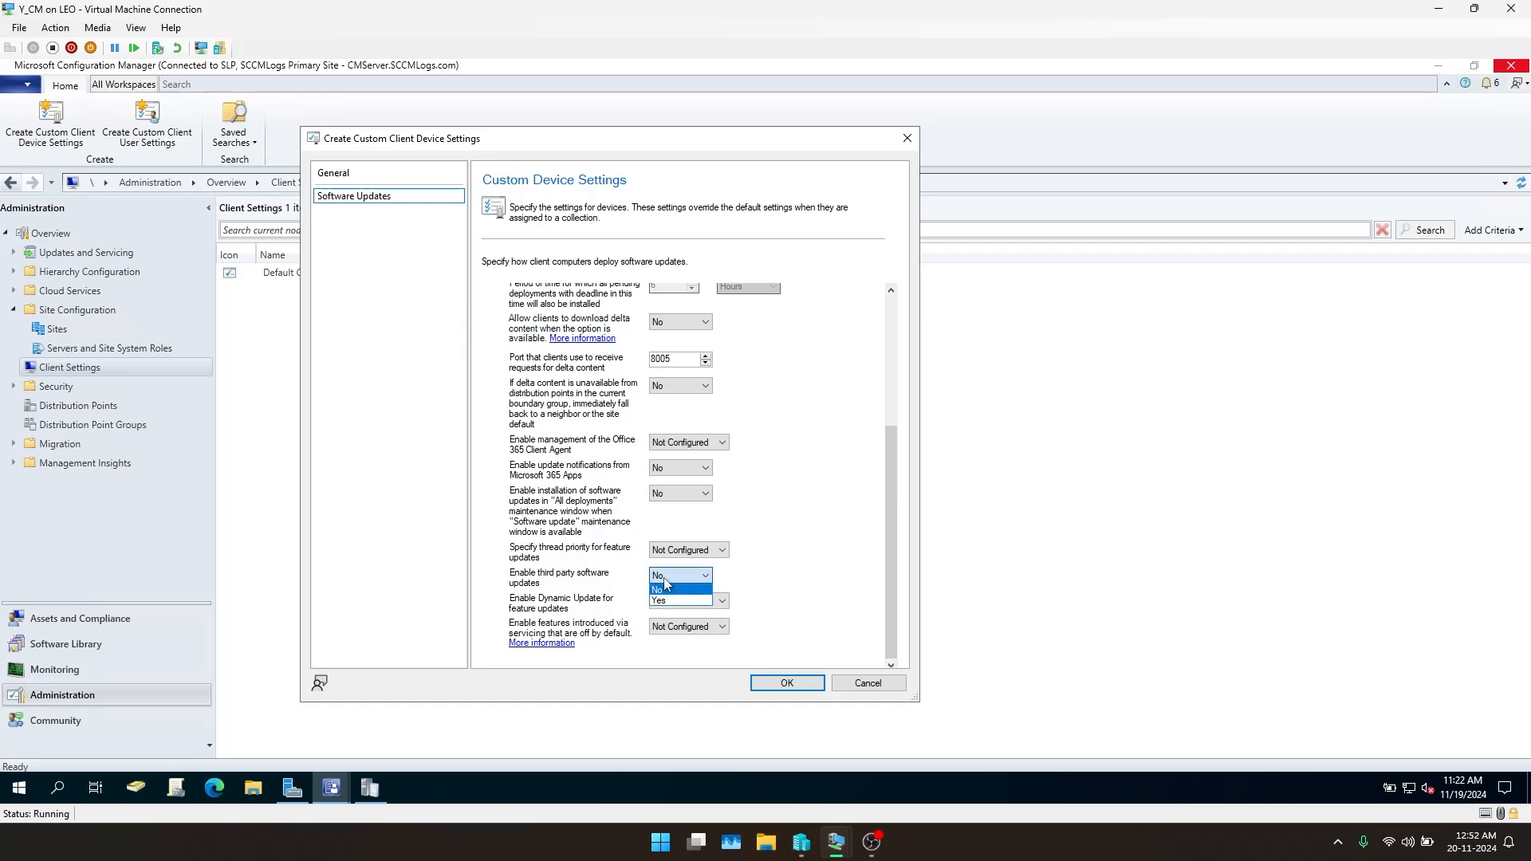
click(612, 586)
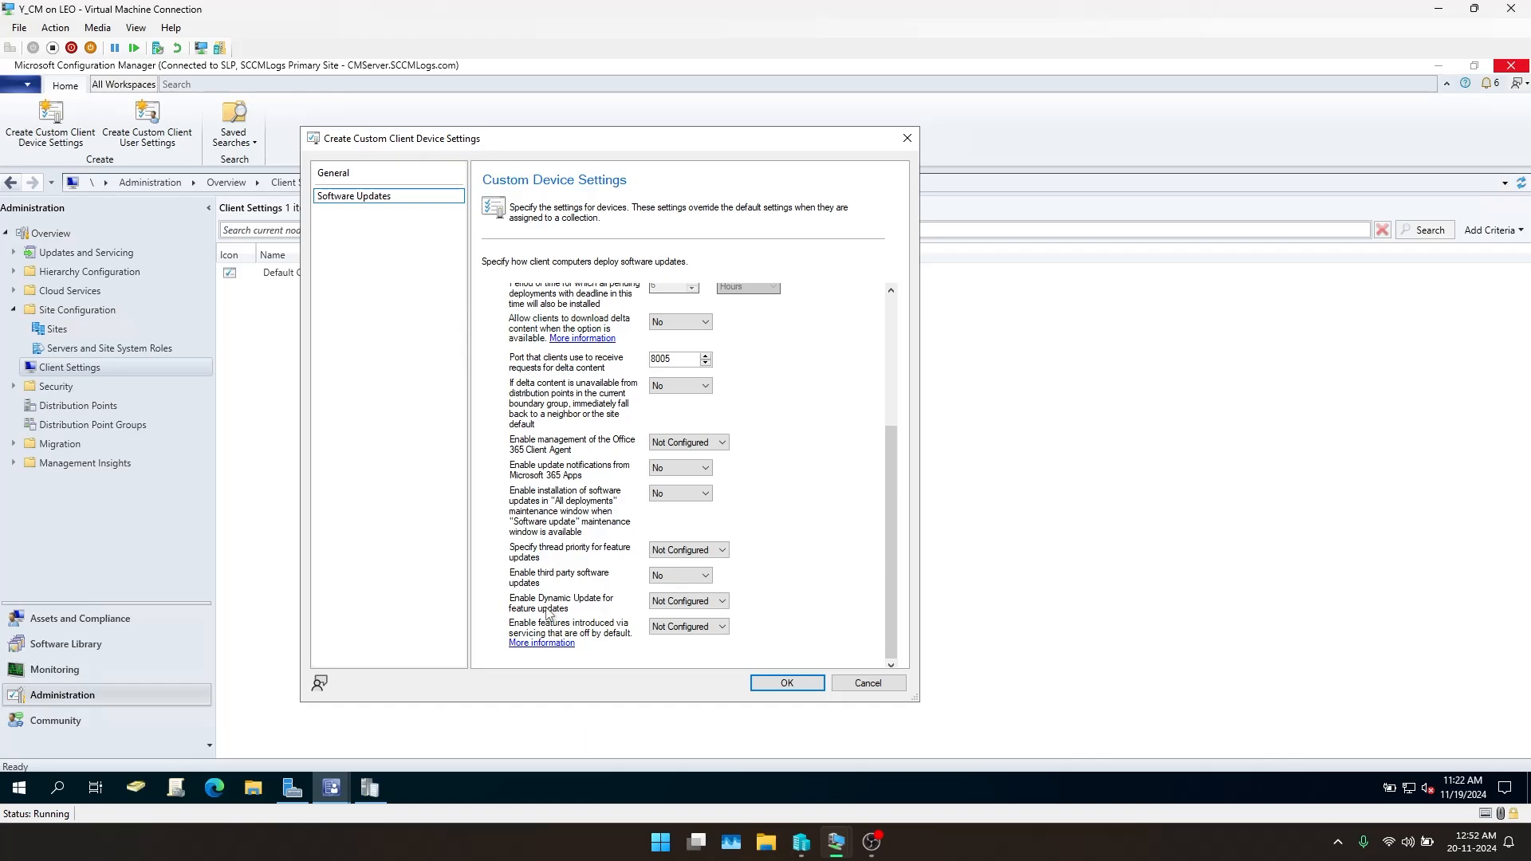
click(654, 625)
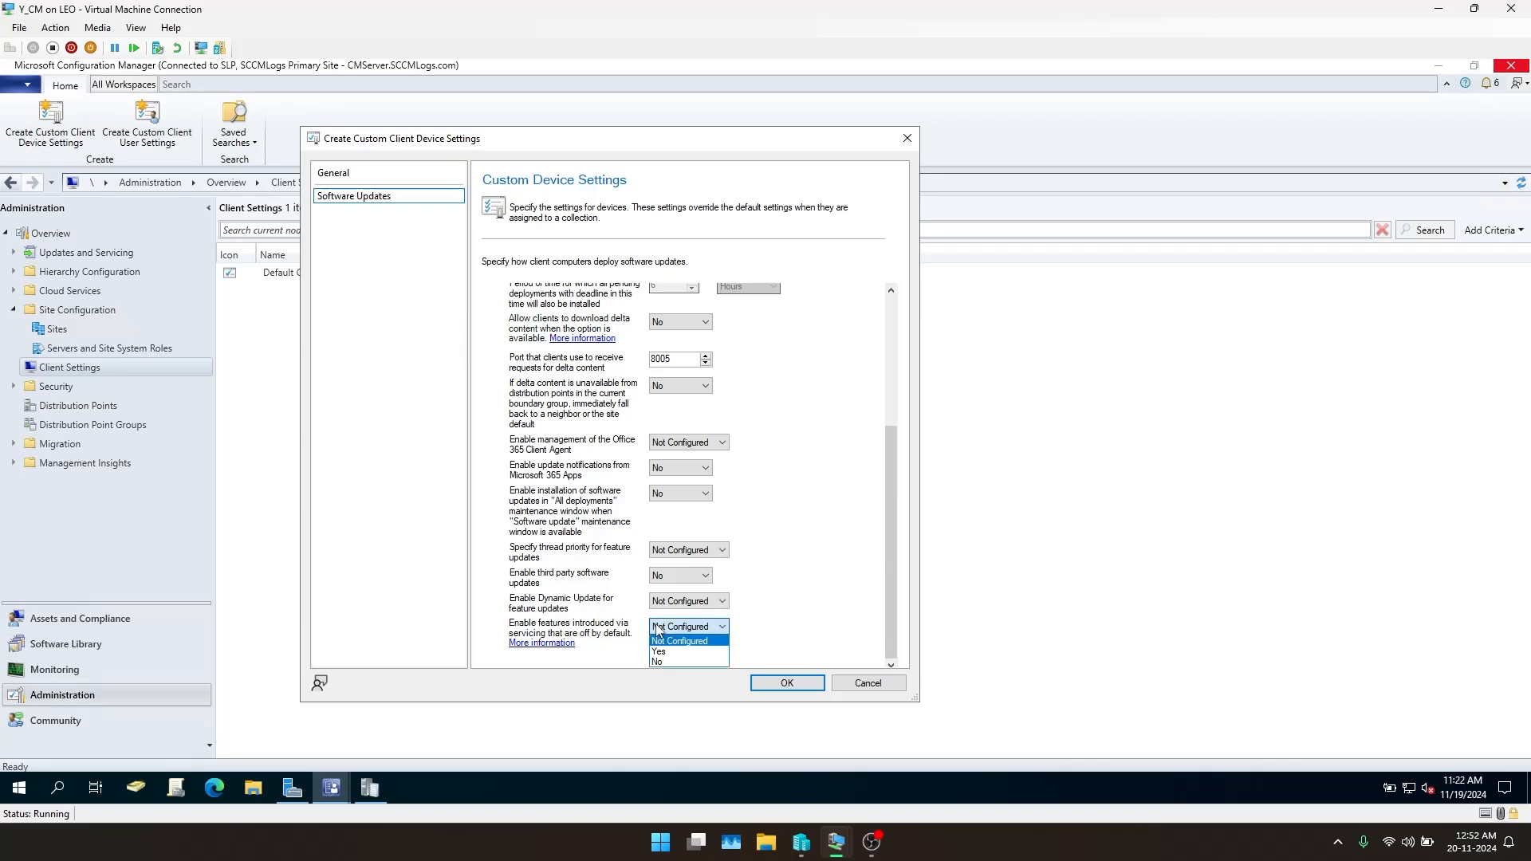
click(584, 648)
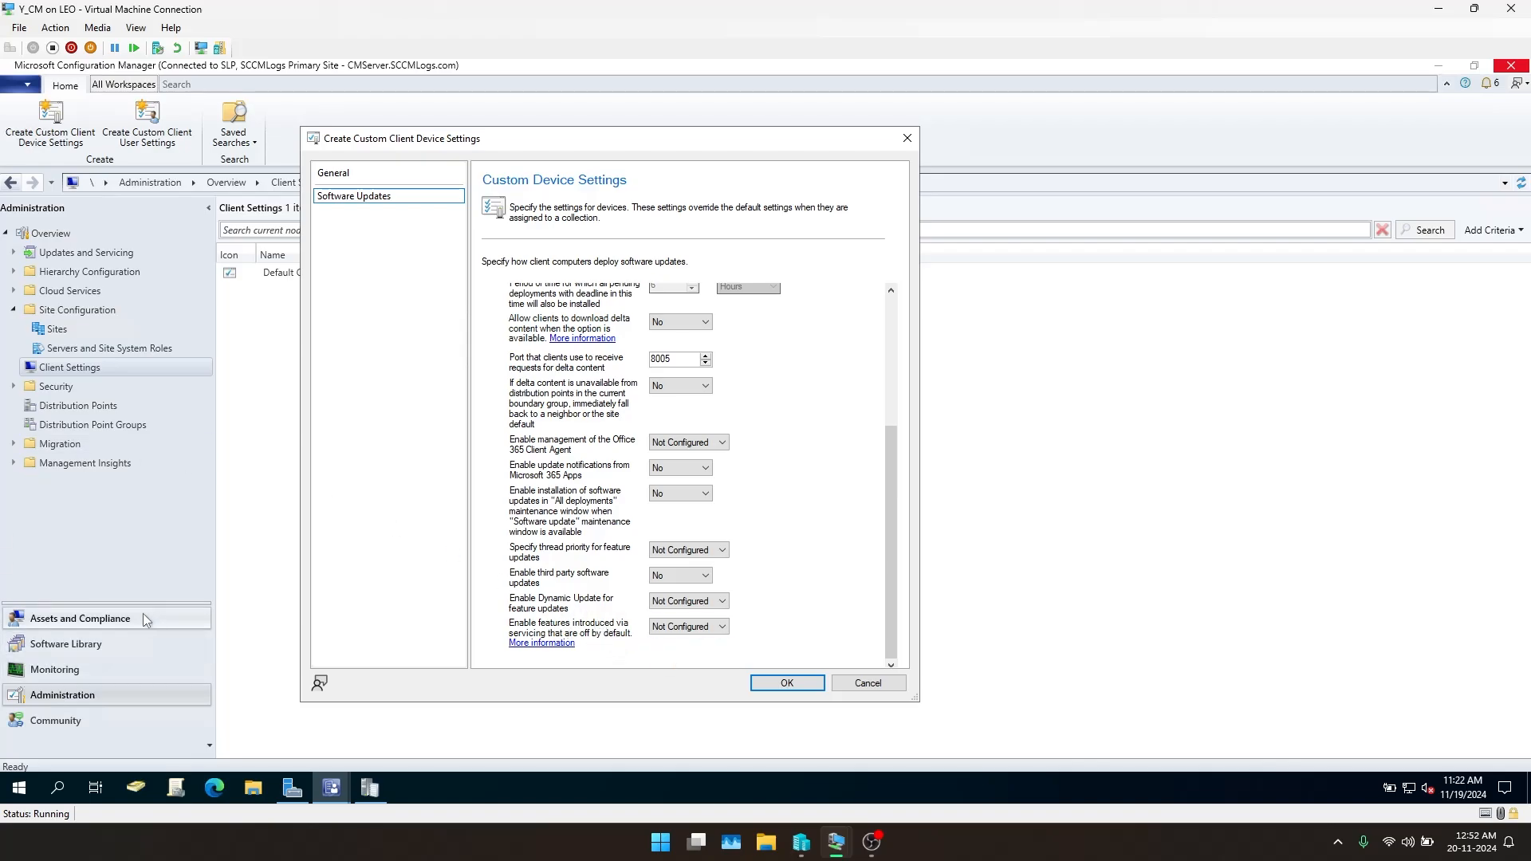
View All Windows Feature Updates under Windows Servicing in the Software Library, and widen the Title column to fit the full update names
key(Escape)
click(97, 643)
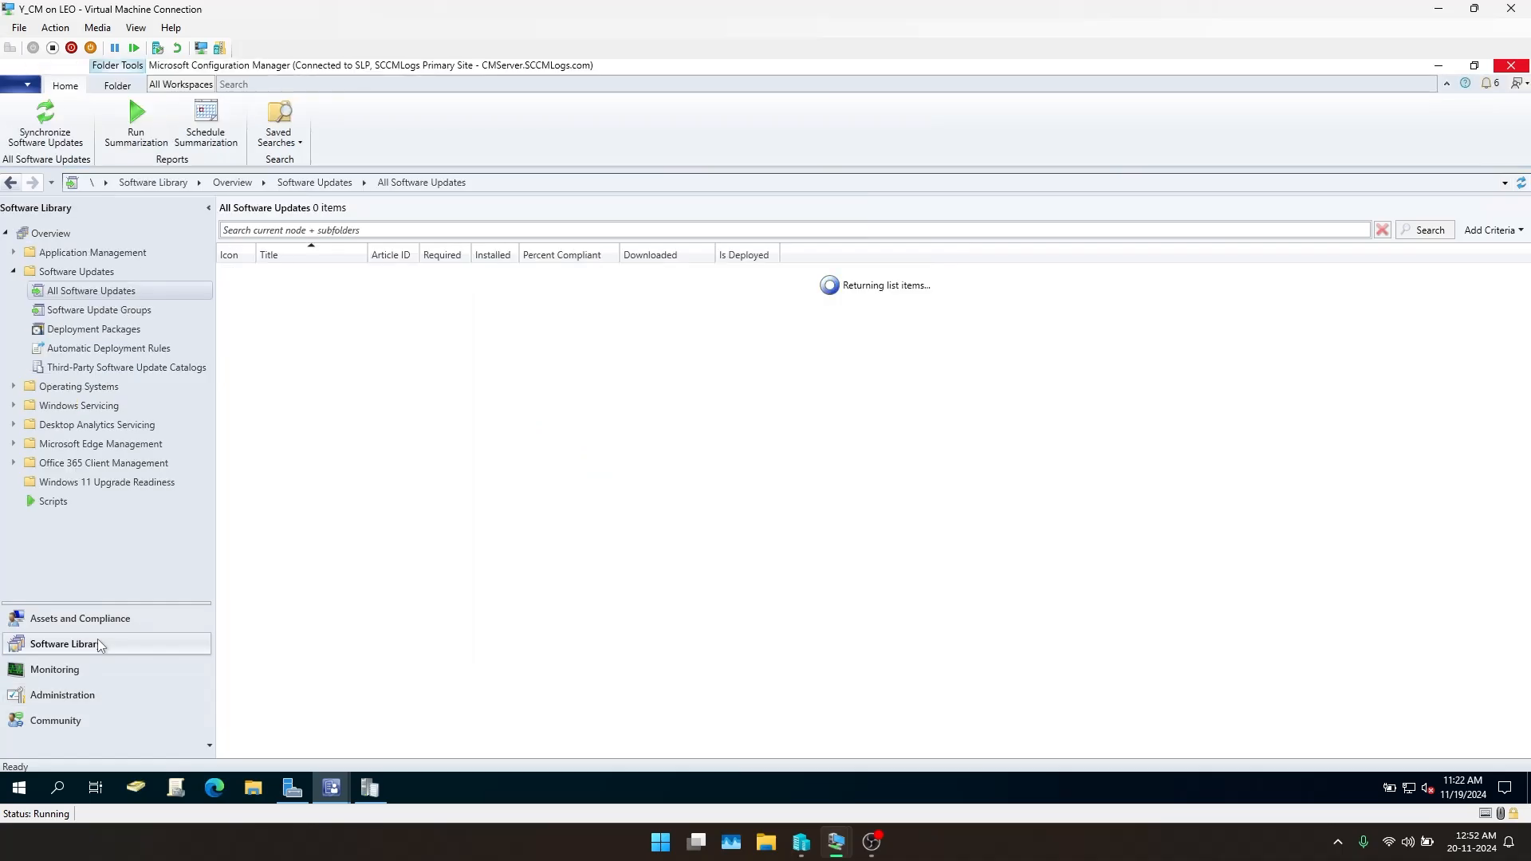
click(32, 406)
click(13, 406)
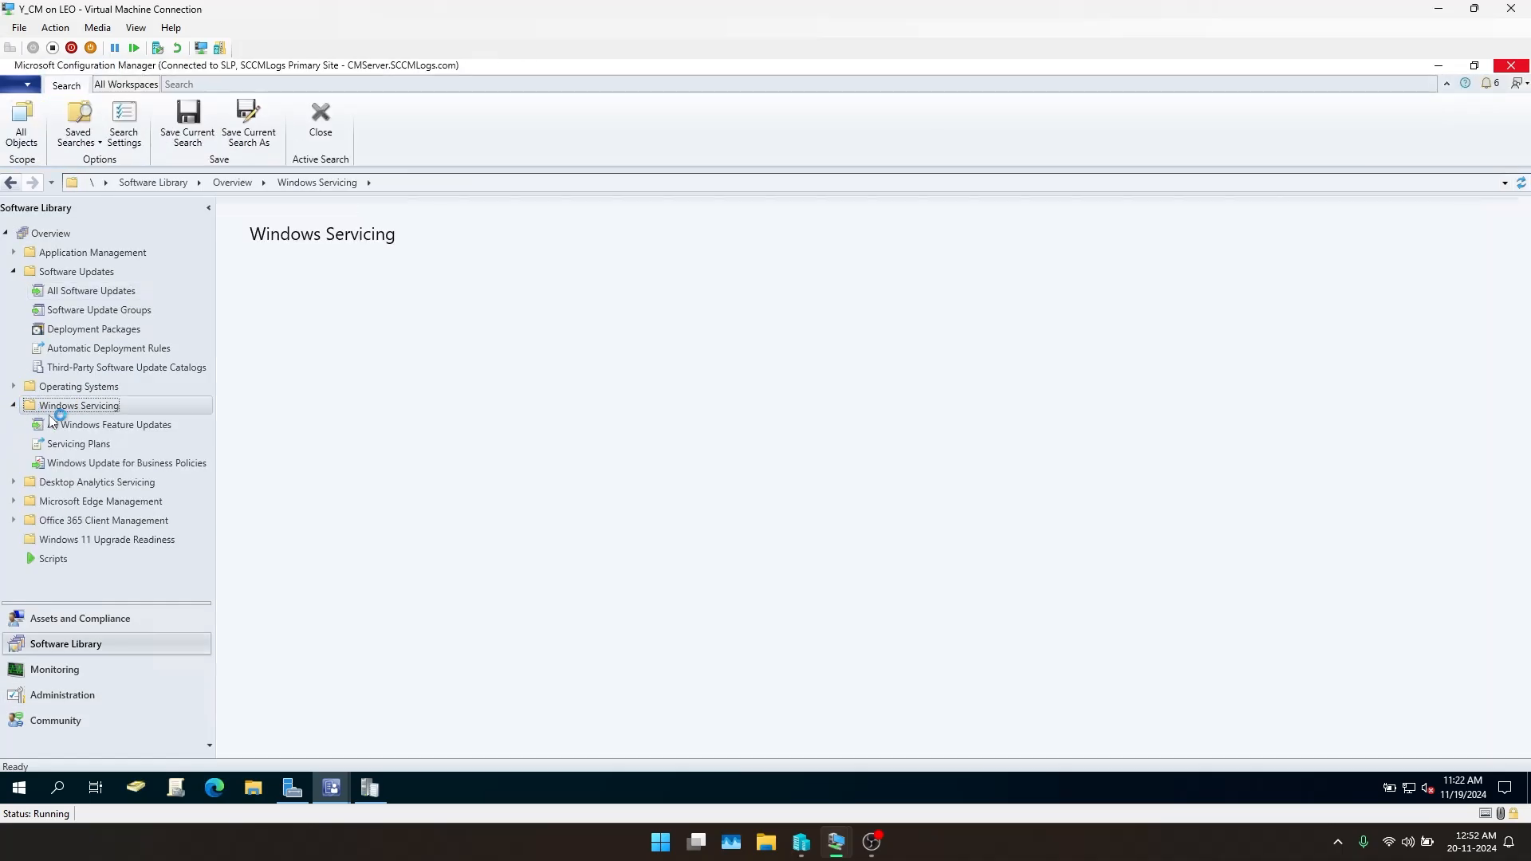
click(141, 430)
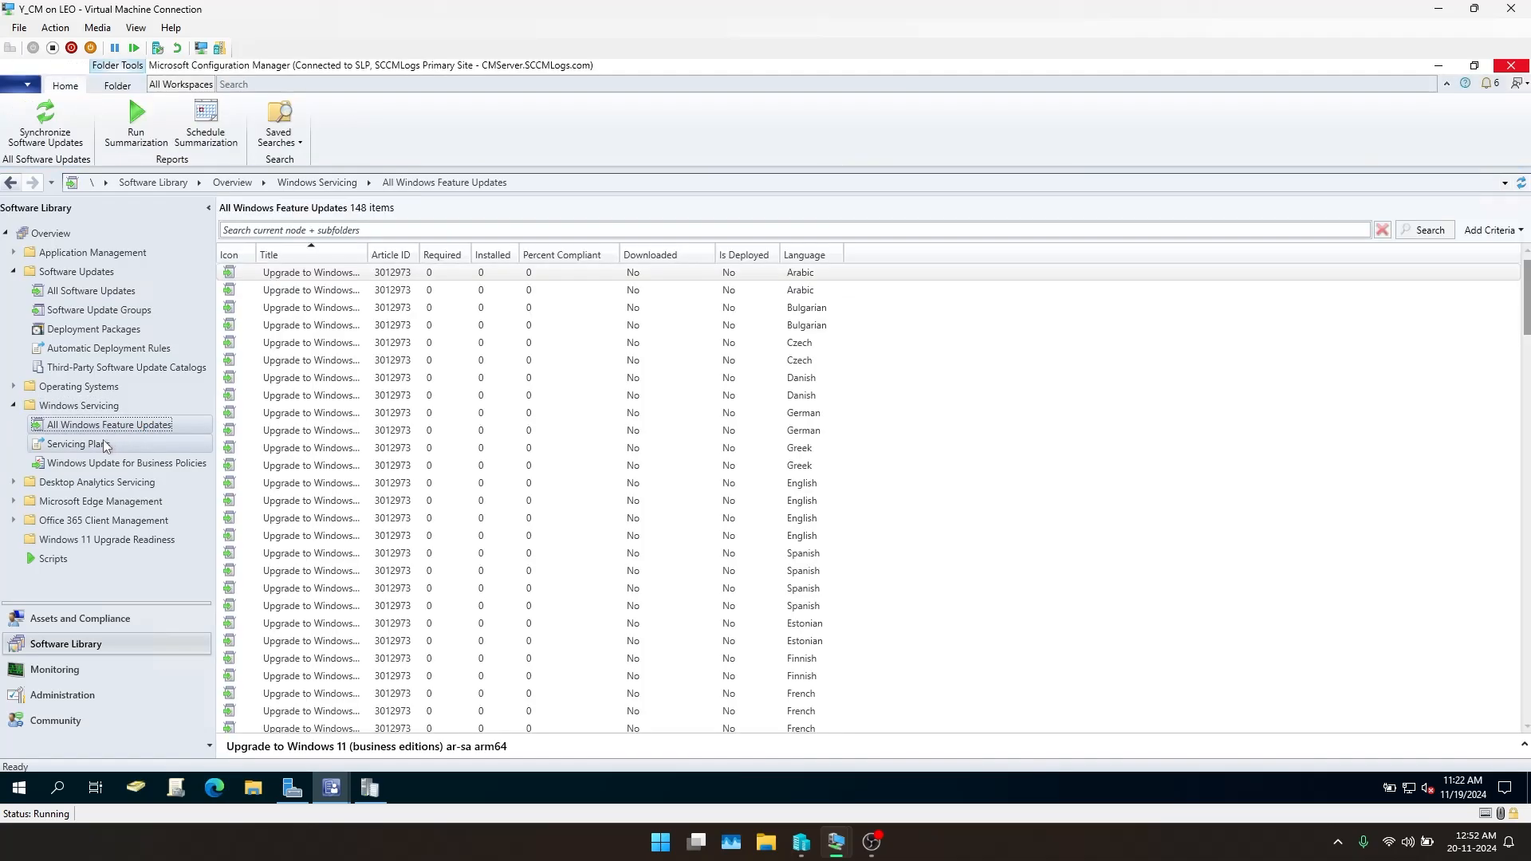
click(367, 248)
double_click(367, 247)
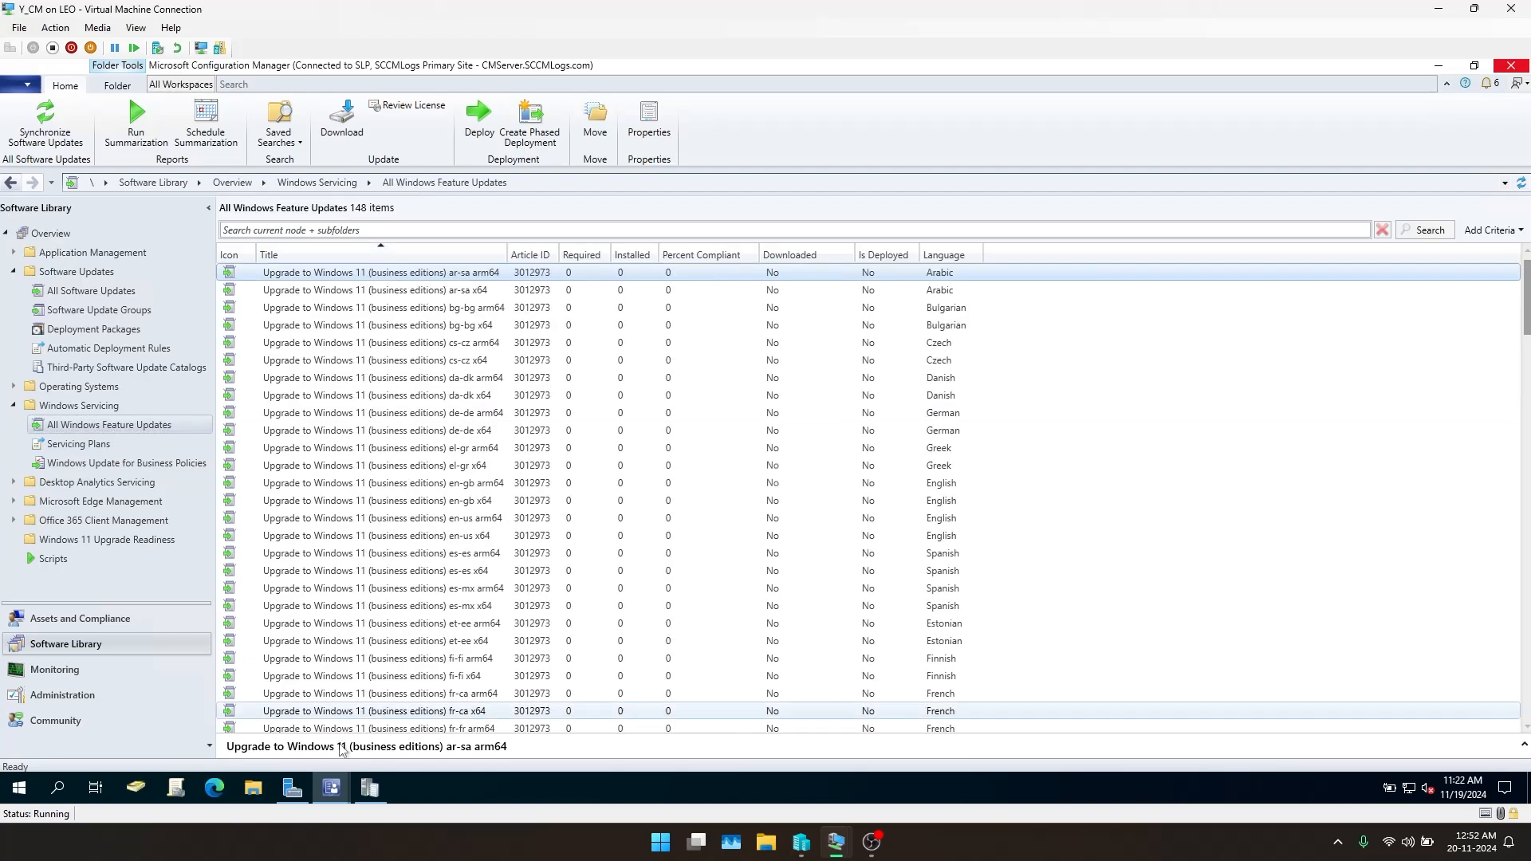
Switch to the Configuration Manager Trace Log Tool and examine the cleanup and database update entries in wsyncmgr.log
click(369, 788)
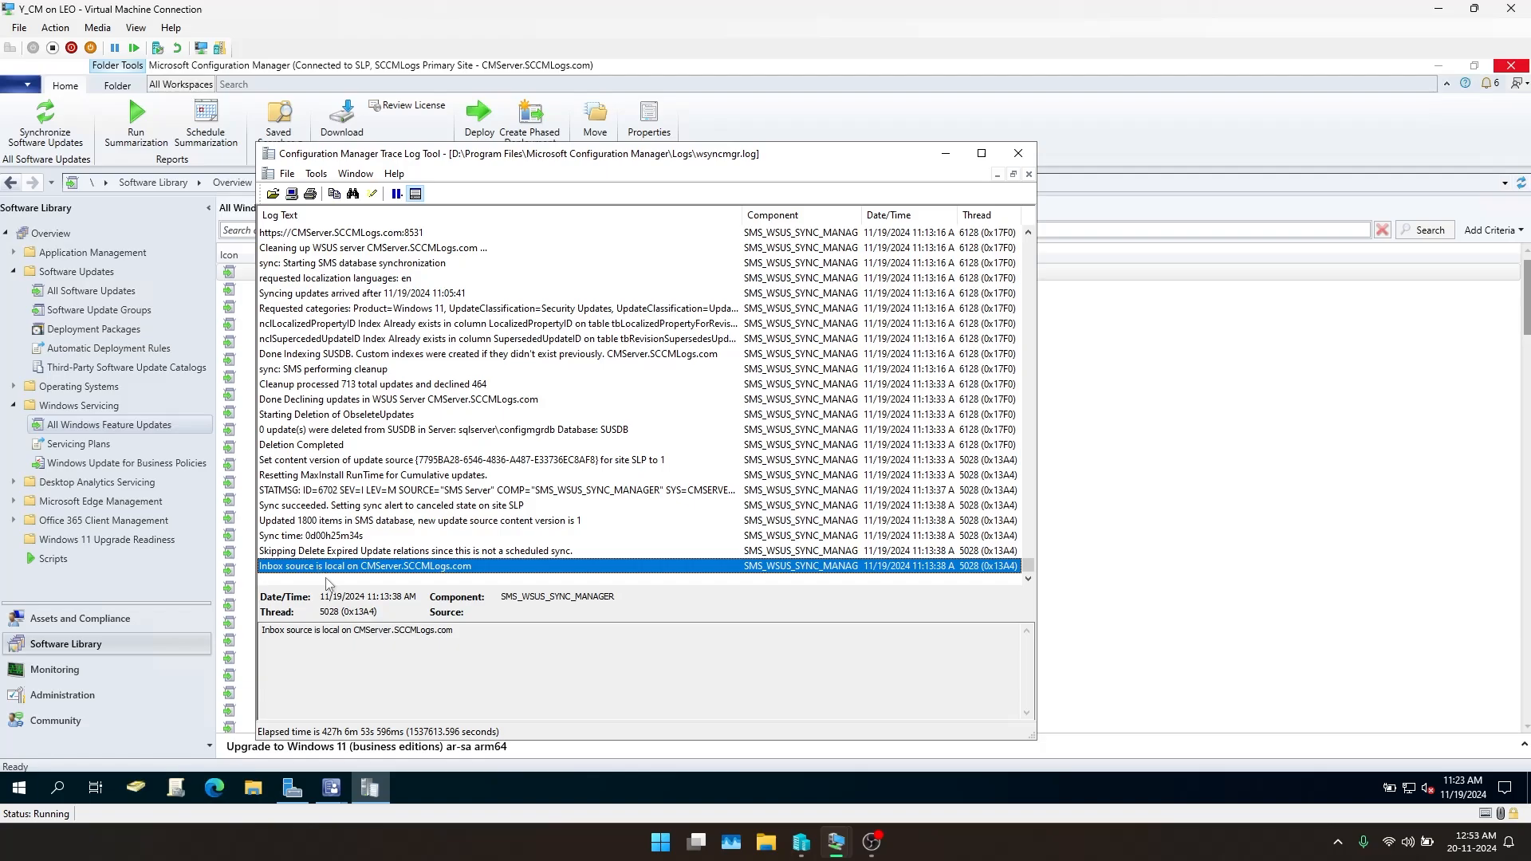
click(482, 386)
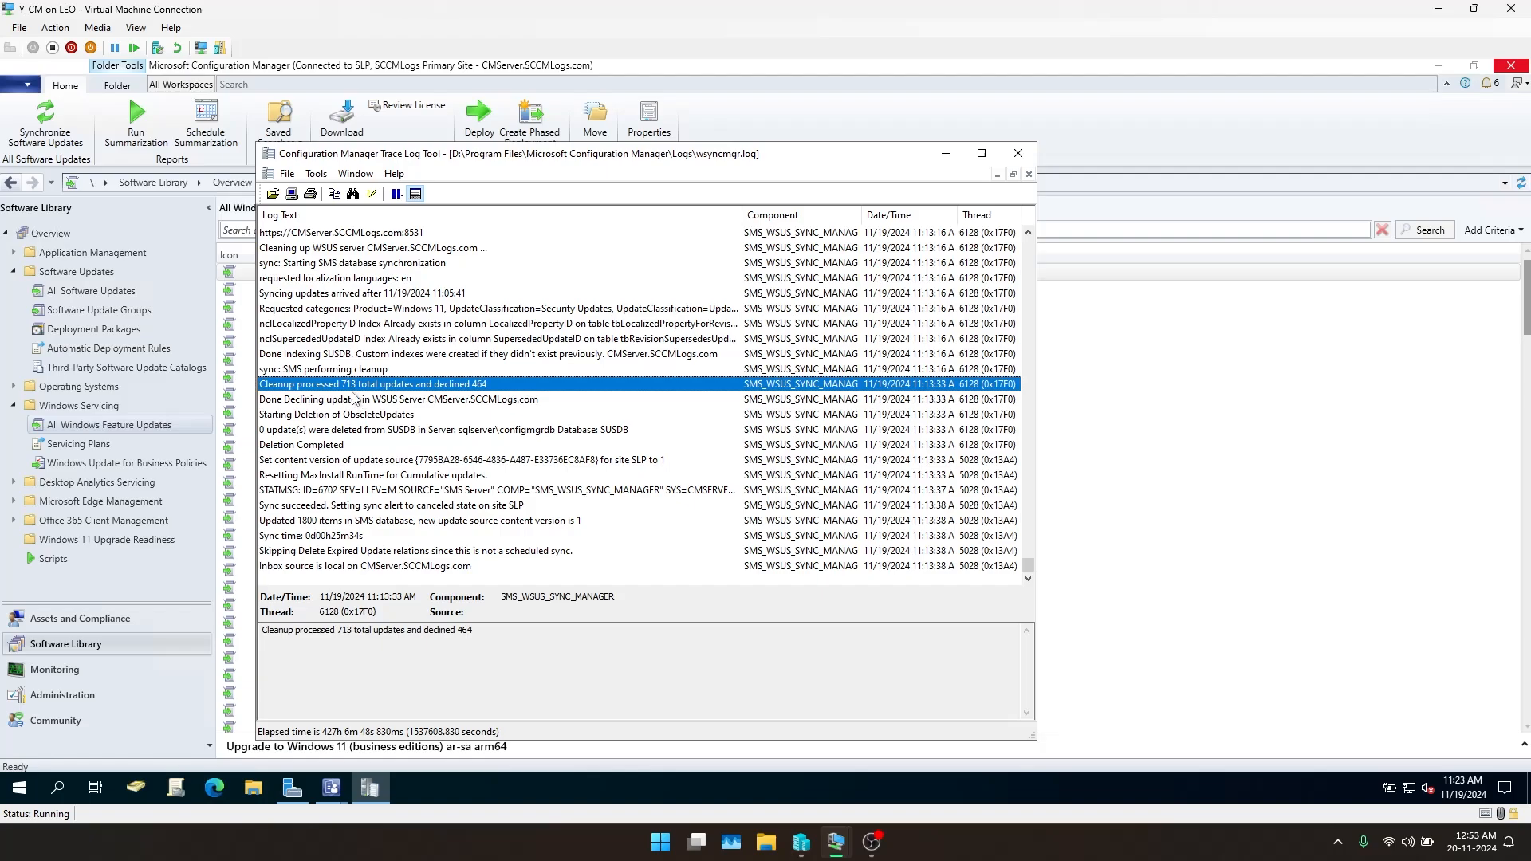
click(300, 523)
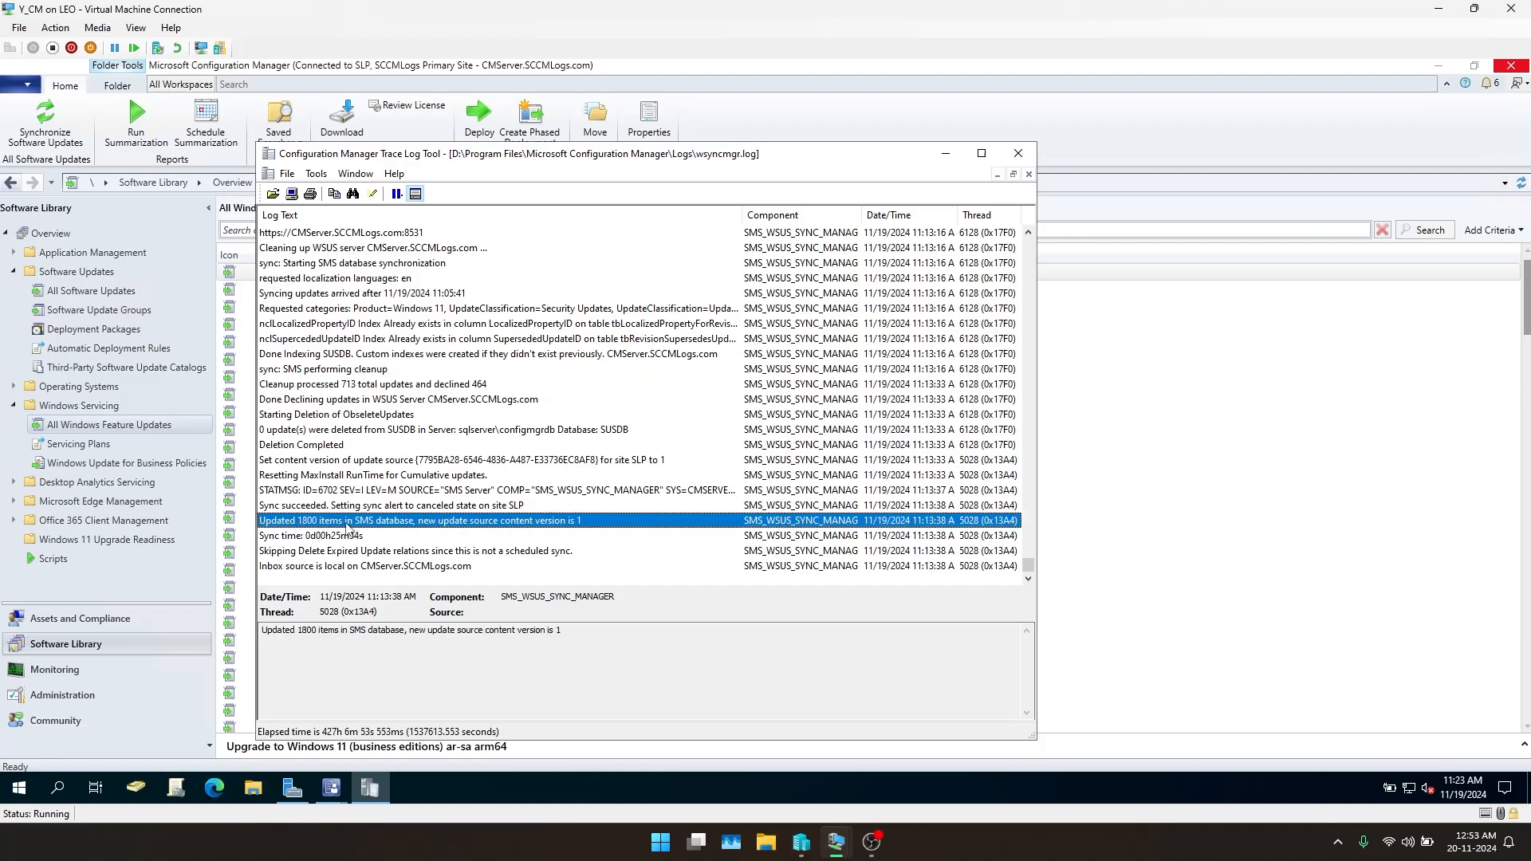
View the Windows Servicing overview in the Configuration Manager console, and return to Client Settings with the custom device settings dialog in front
click(143, 445)
click(79, 408)
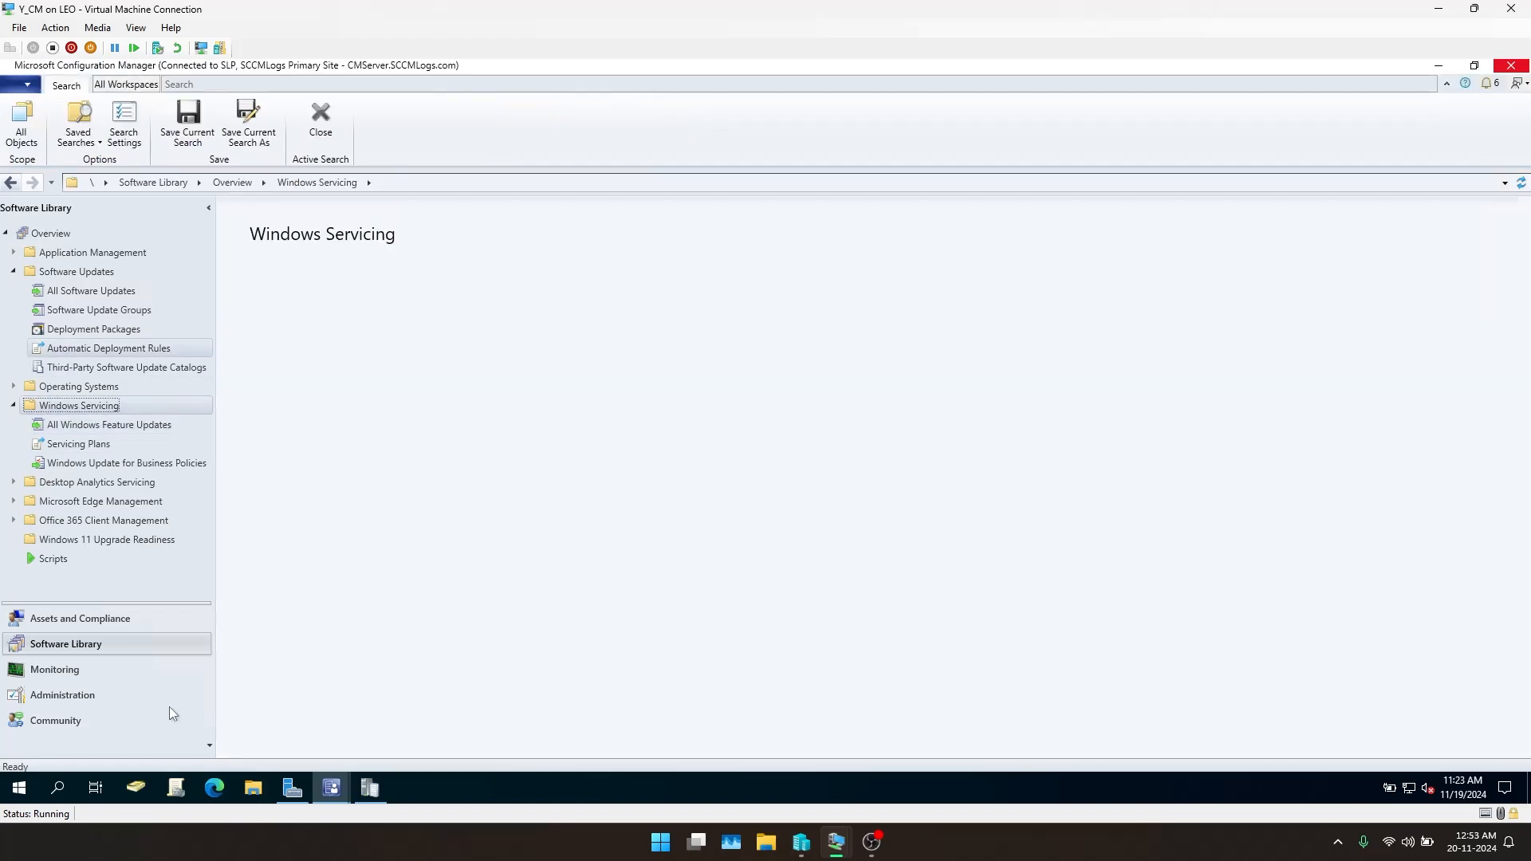
mouse_move(342, 781)
click(406, 724)
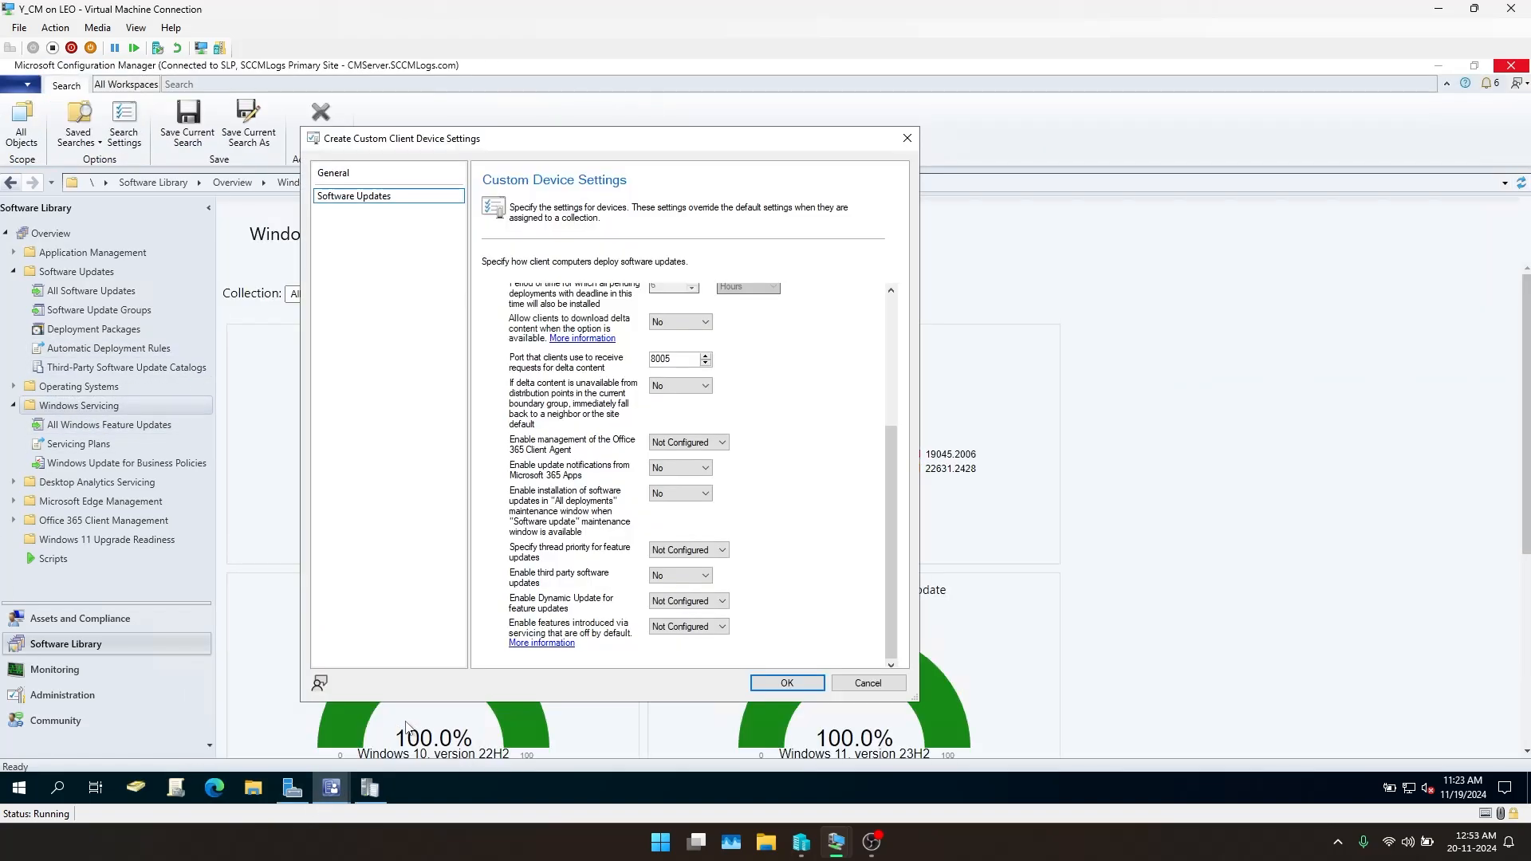
click(87, 698)
mouse_move(340, 777)
mouse_move(371, 799)
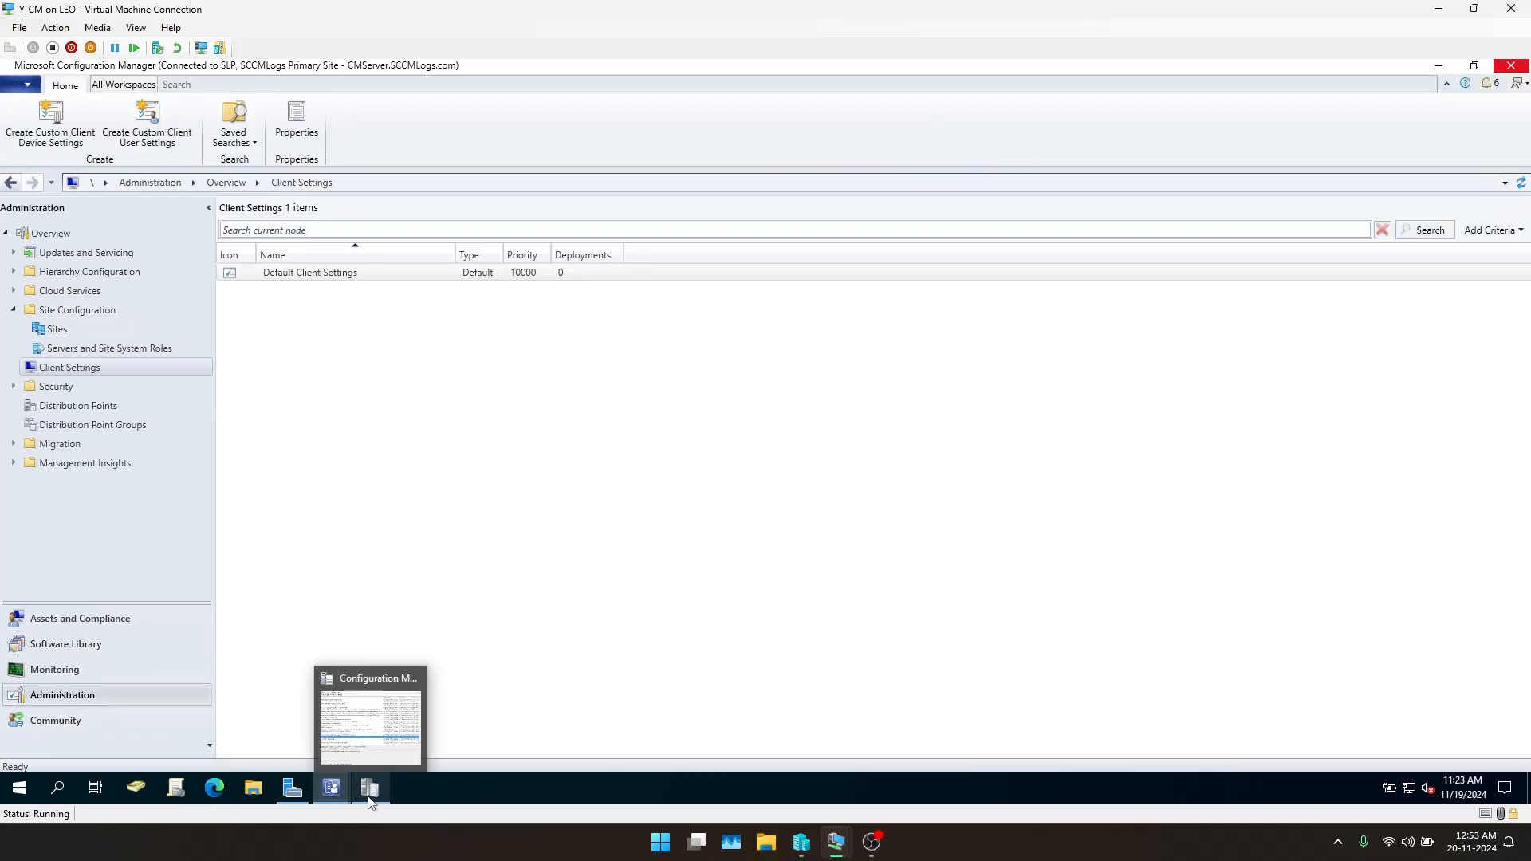
click(405, 729)
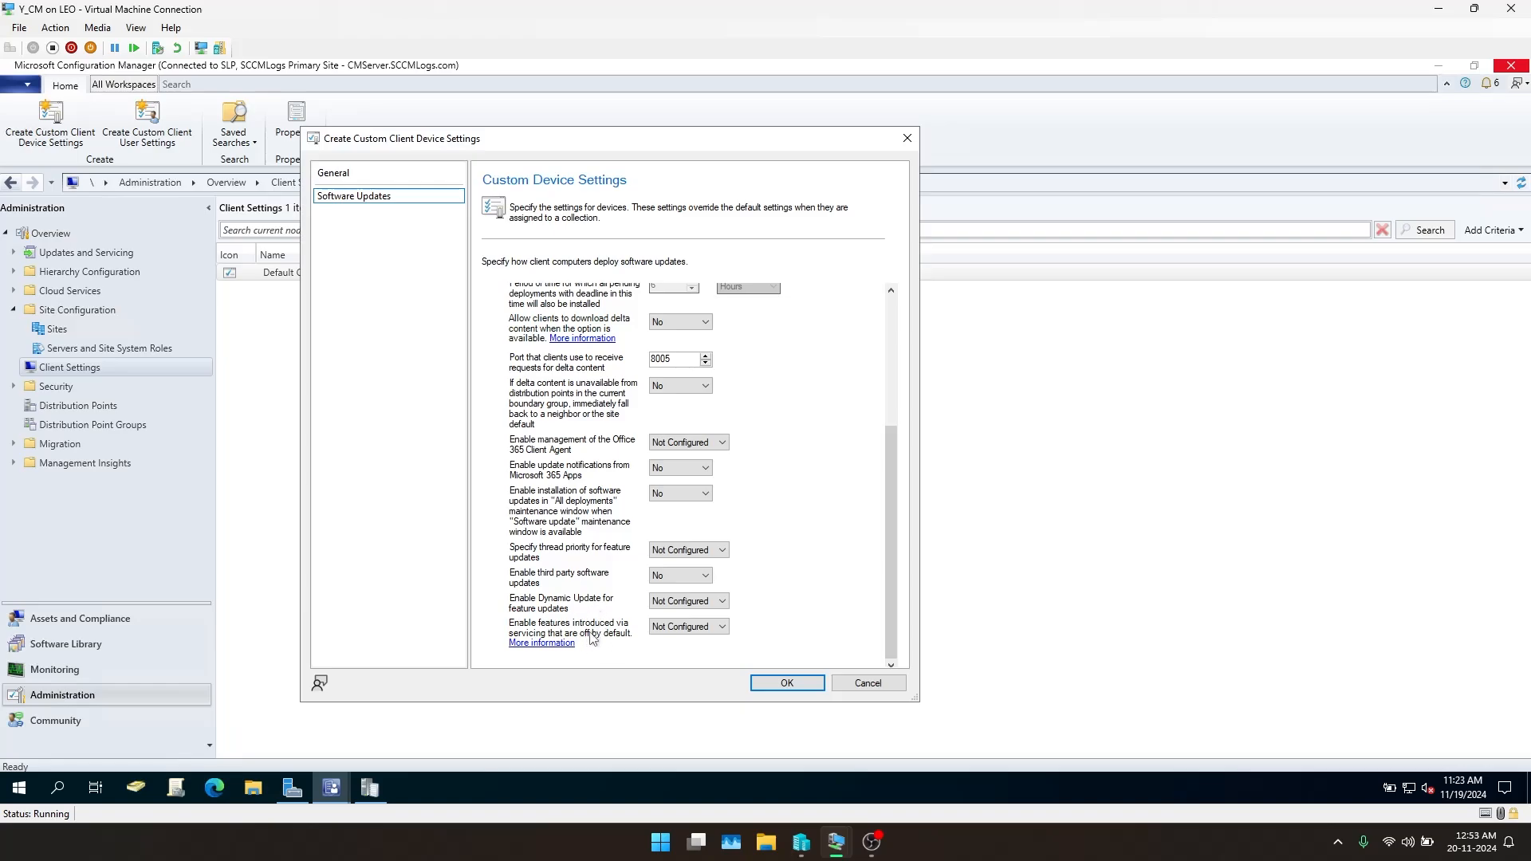
View the choices for features introduced via servicing that are off by default, and review the Software Updates settings from the beginning
click(664, 627)
click(664, 627)
scroll(807, 450, up, 5)
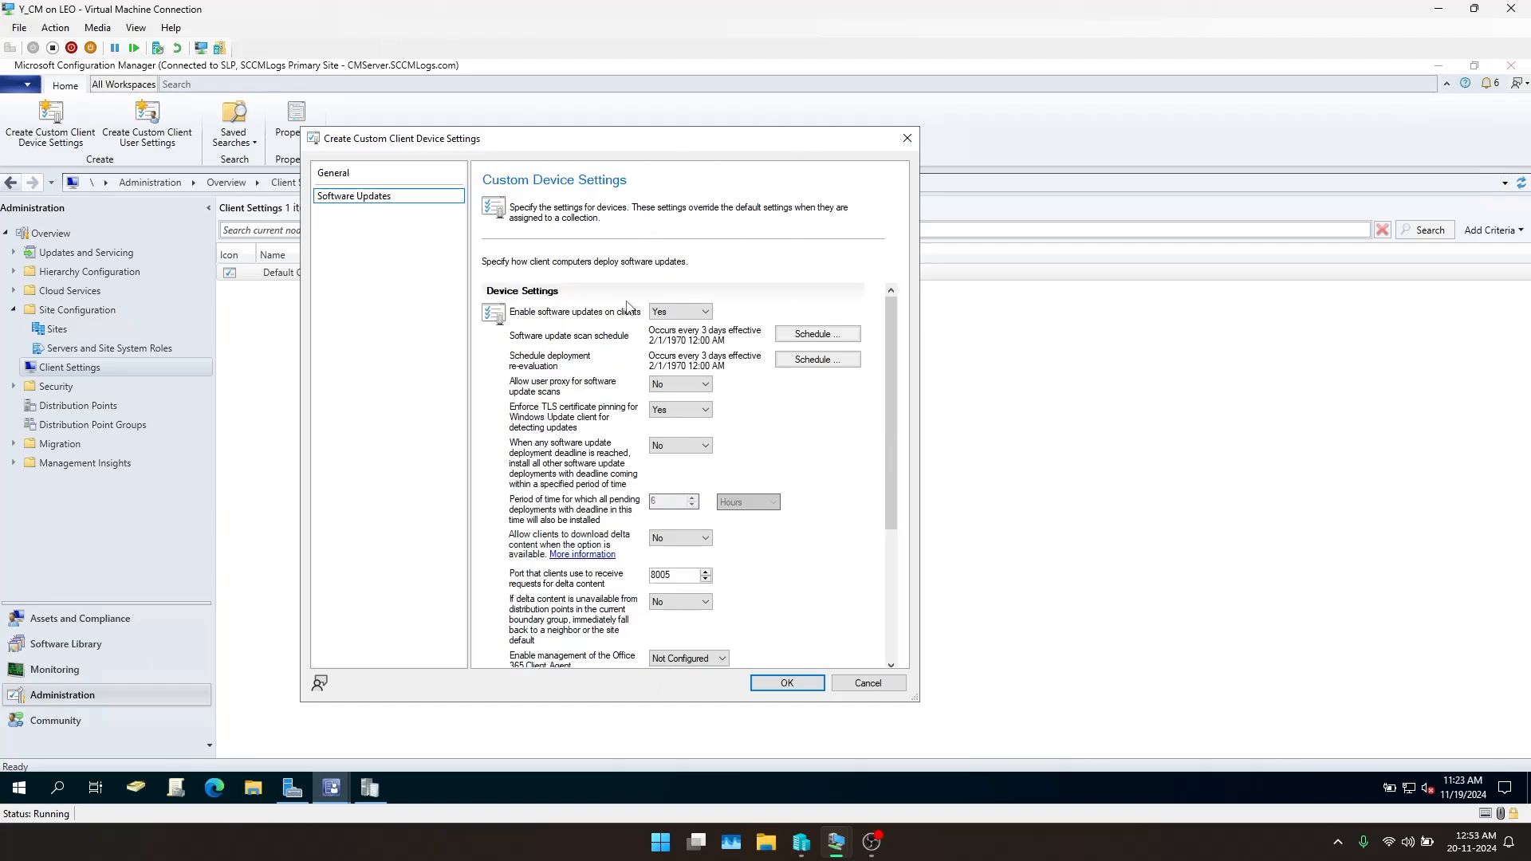
Try to save the custom device settings, and name them SoftwareUpdateCCDS
click(786, 684)
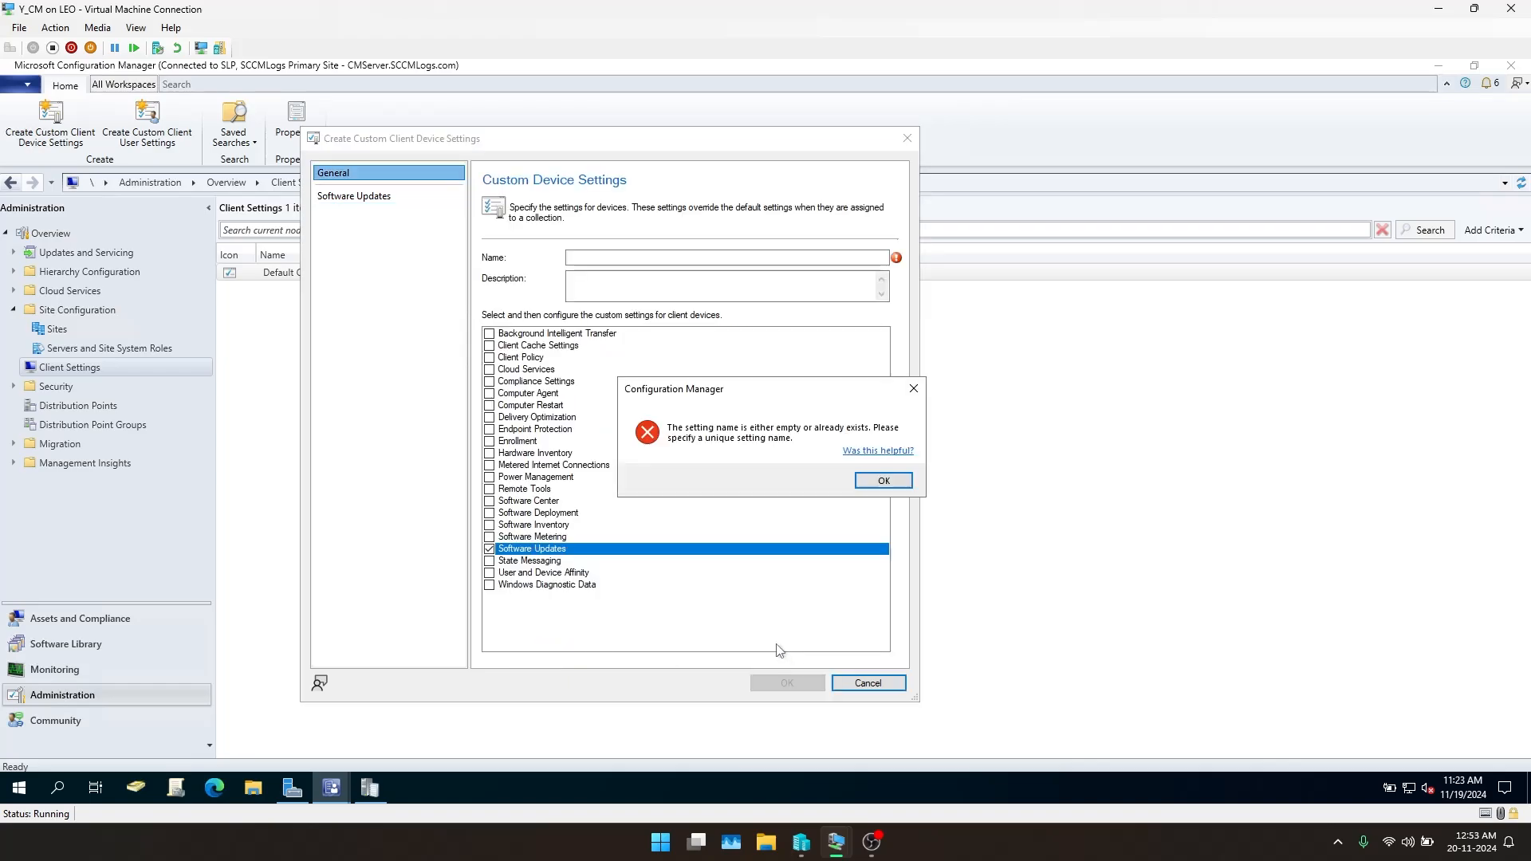
click(880, 482)
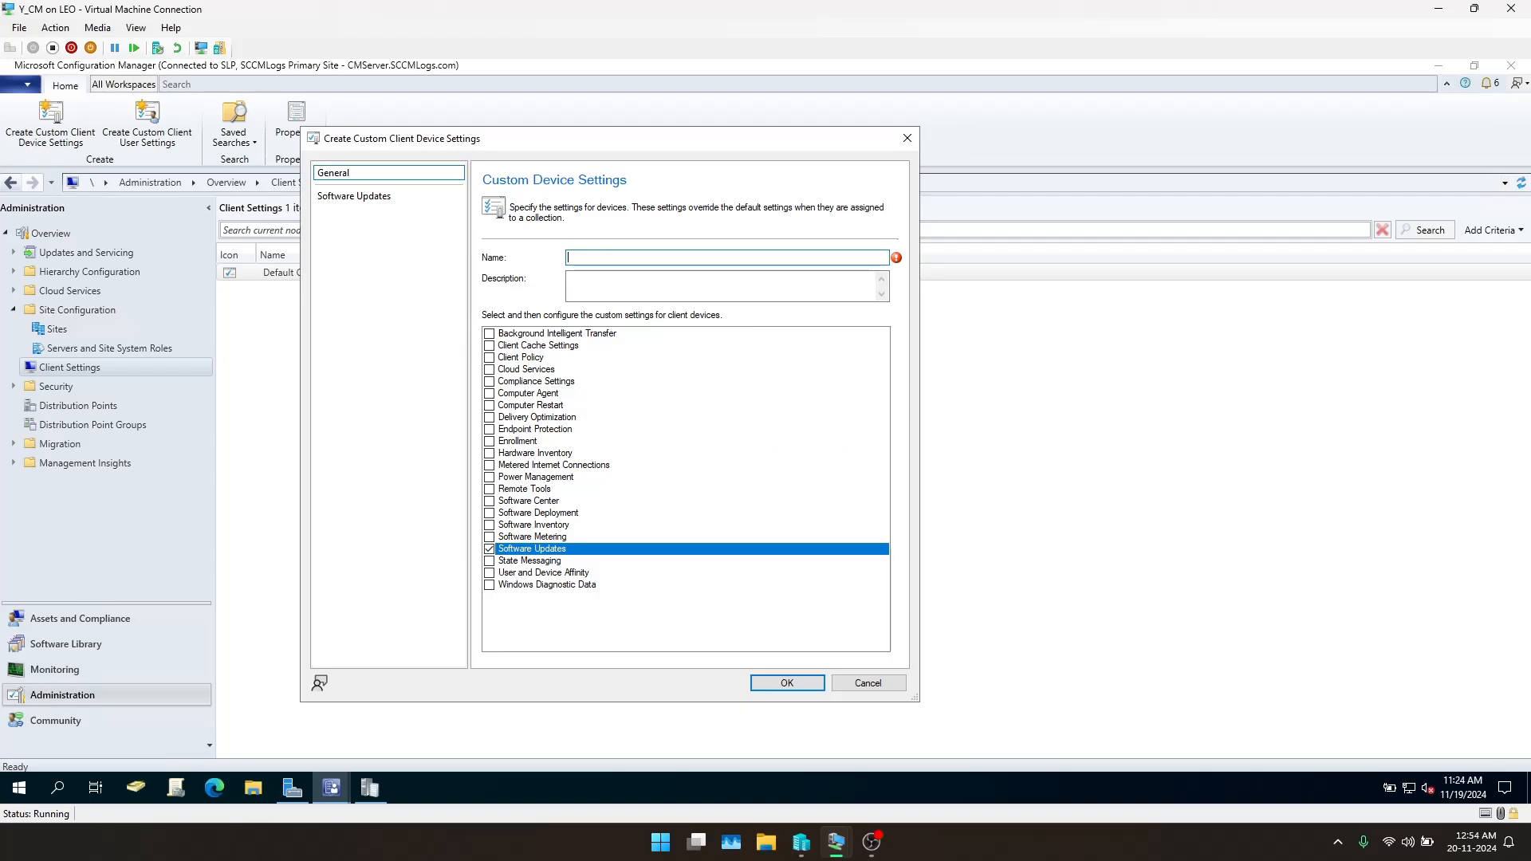
text(SoftwareUpdateCCDS)
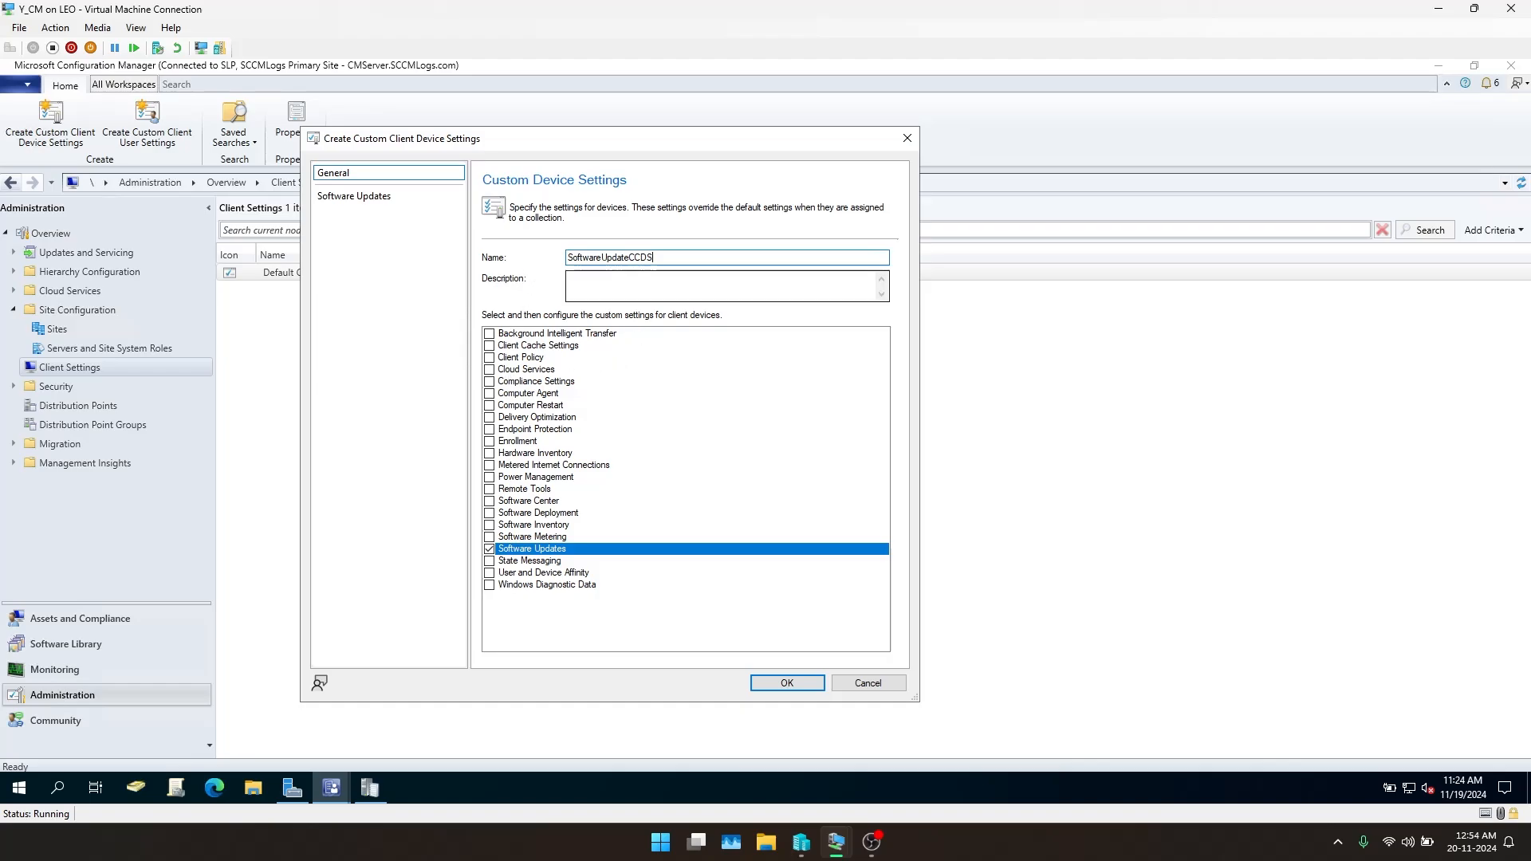
click(678, 285)
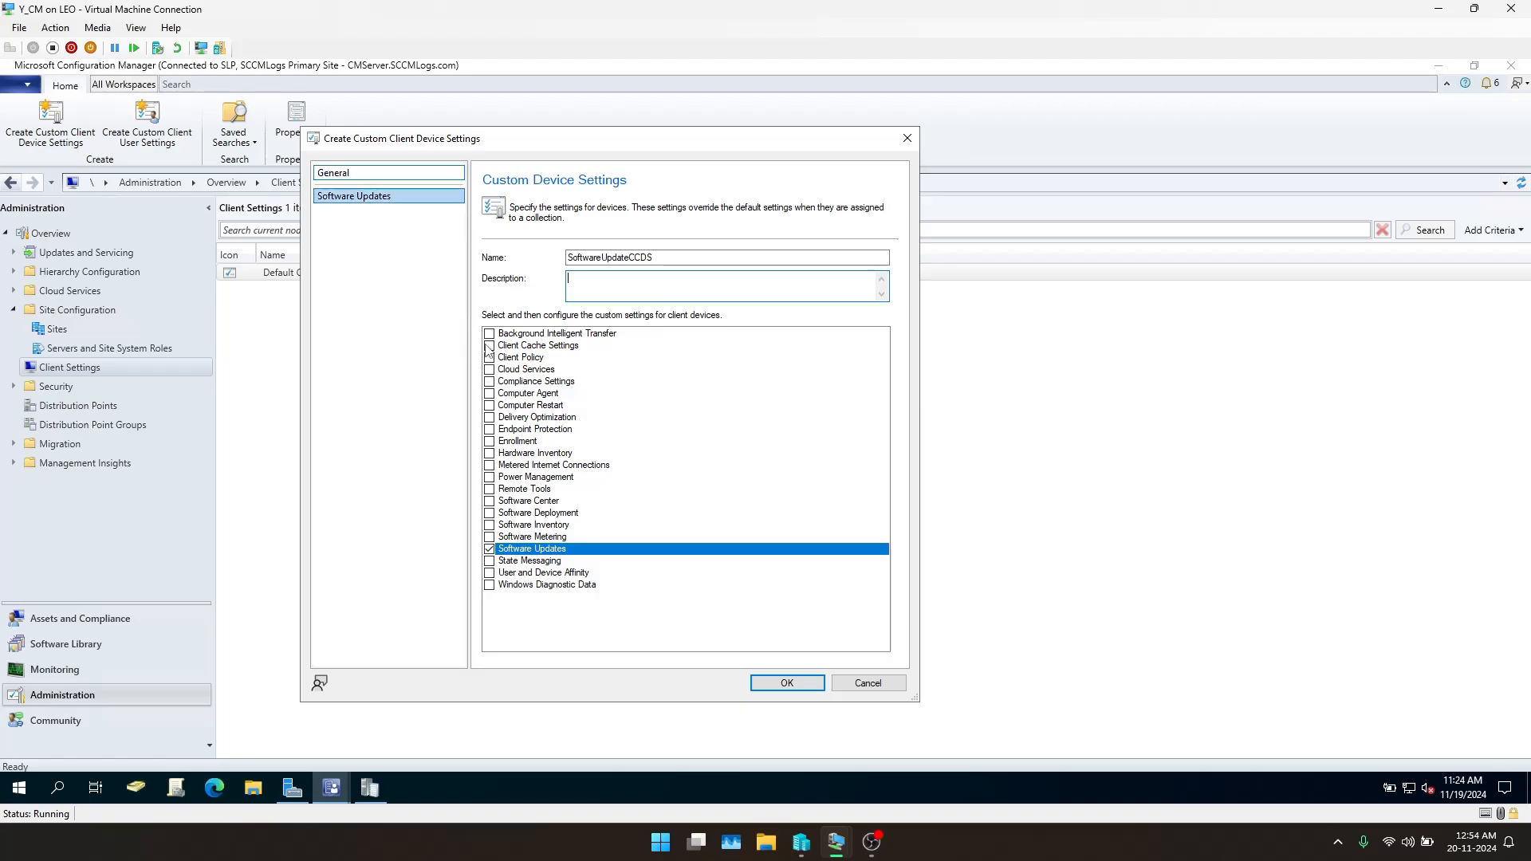
Include Computer Agent in the custom settings and set the user reminder interval for deployment deadlines greater than 24 hours to 26 hours
click(490, 394)
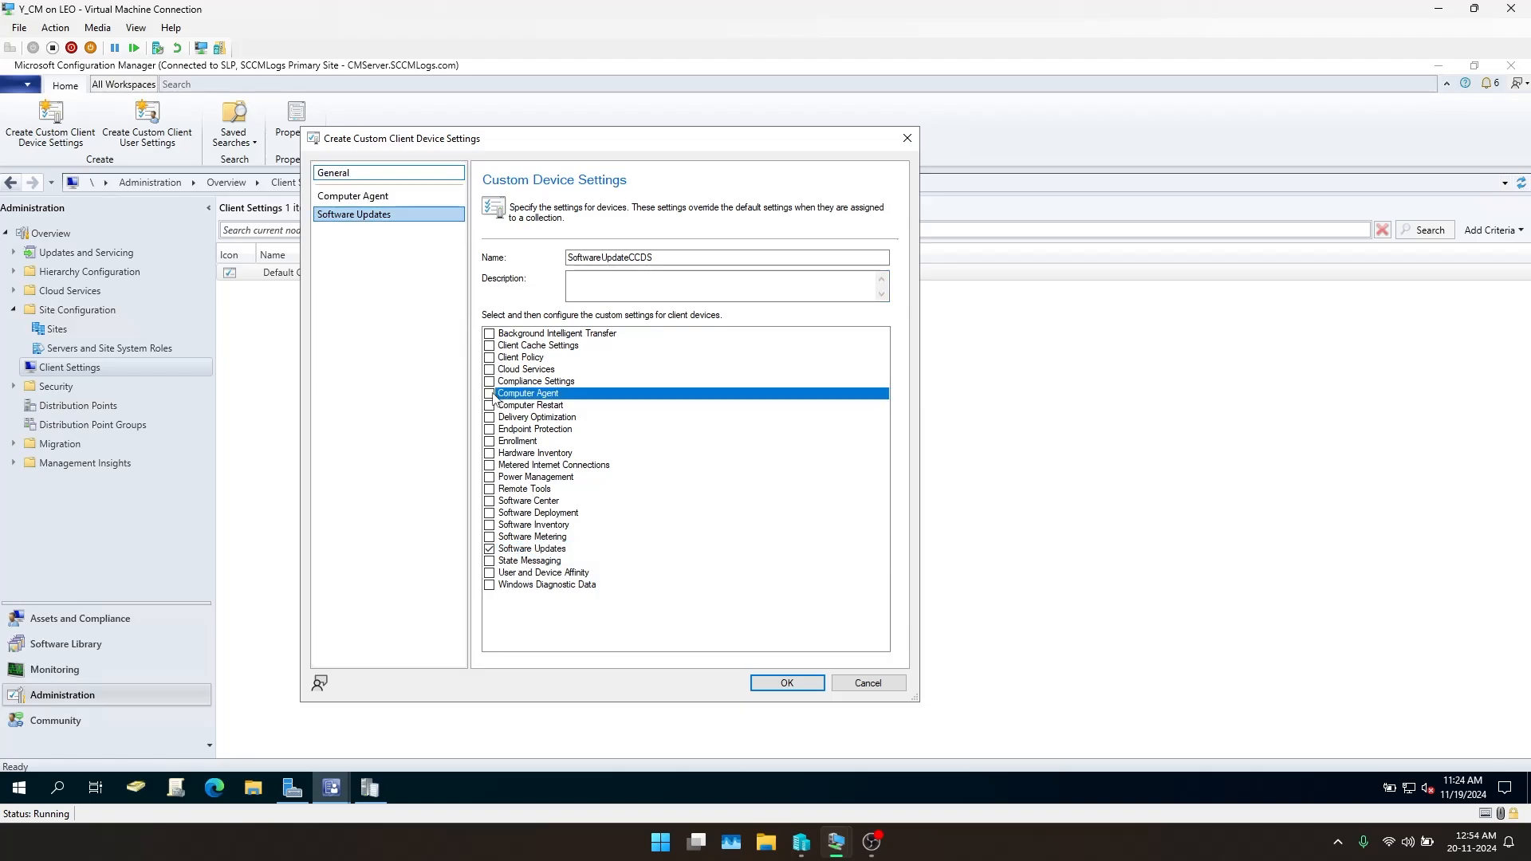
click(381, 199)
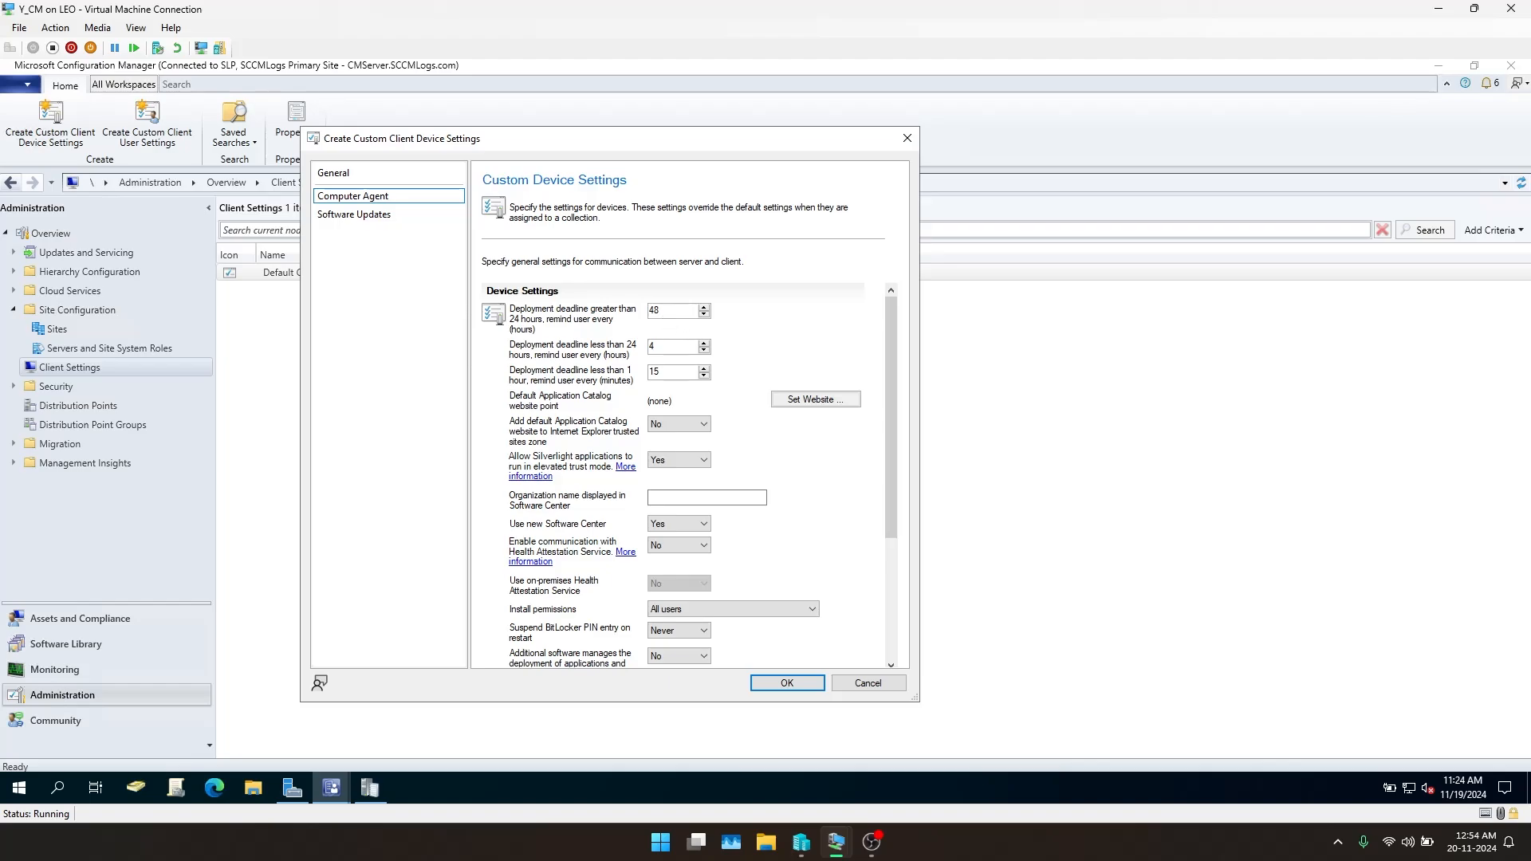
double_click(655, 310)
text(14)
drag(662, 311, 578, 310)
text(2)
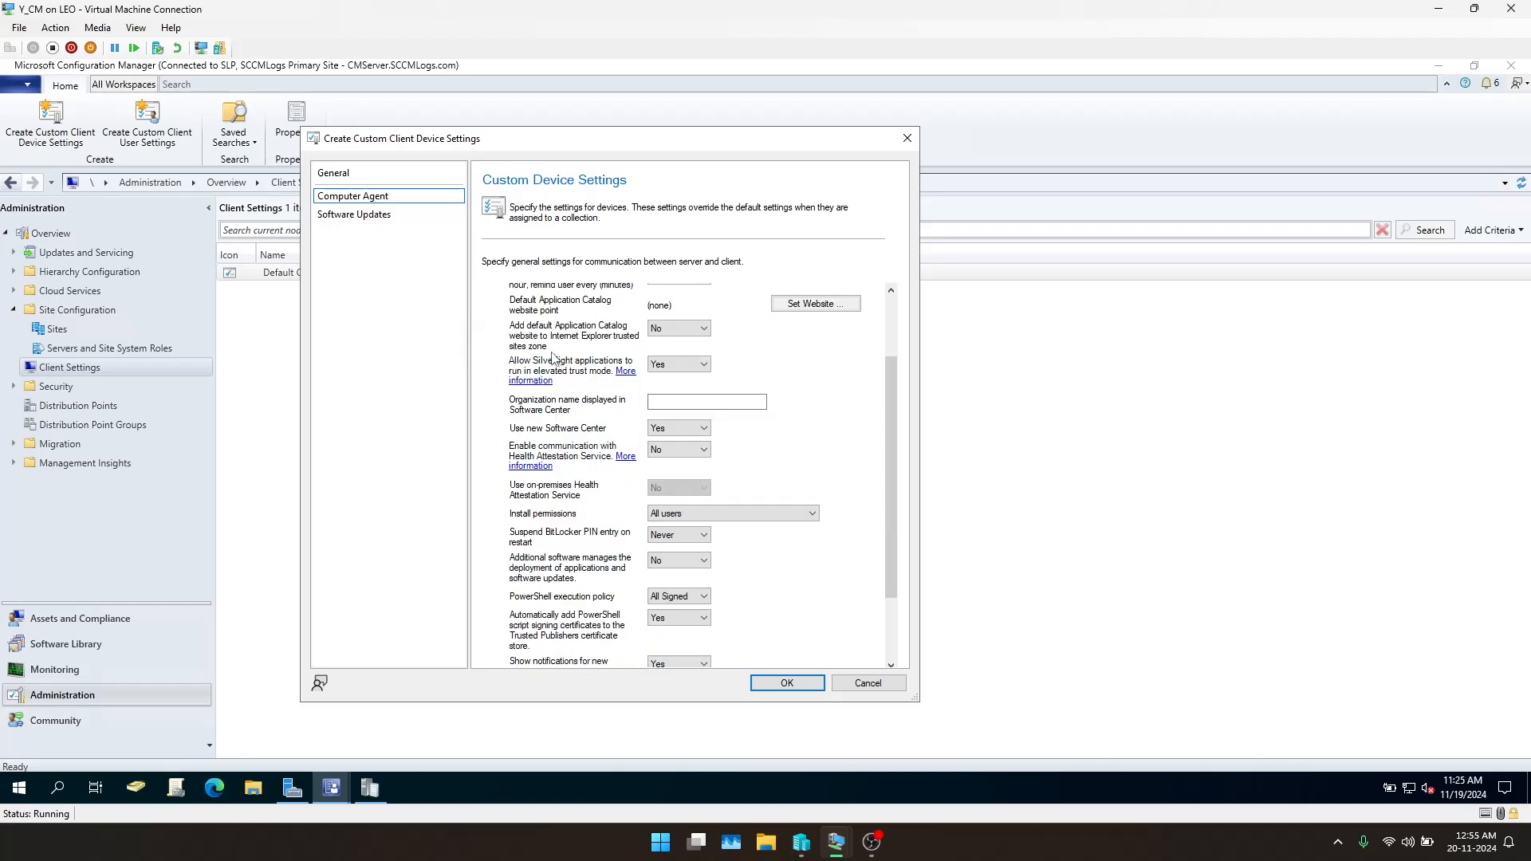
Examine the Computer Agent settings, including the install permissions and PowerShell execution policy choices, and return to the general settings
scroll(564, 401, down, 1)
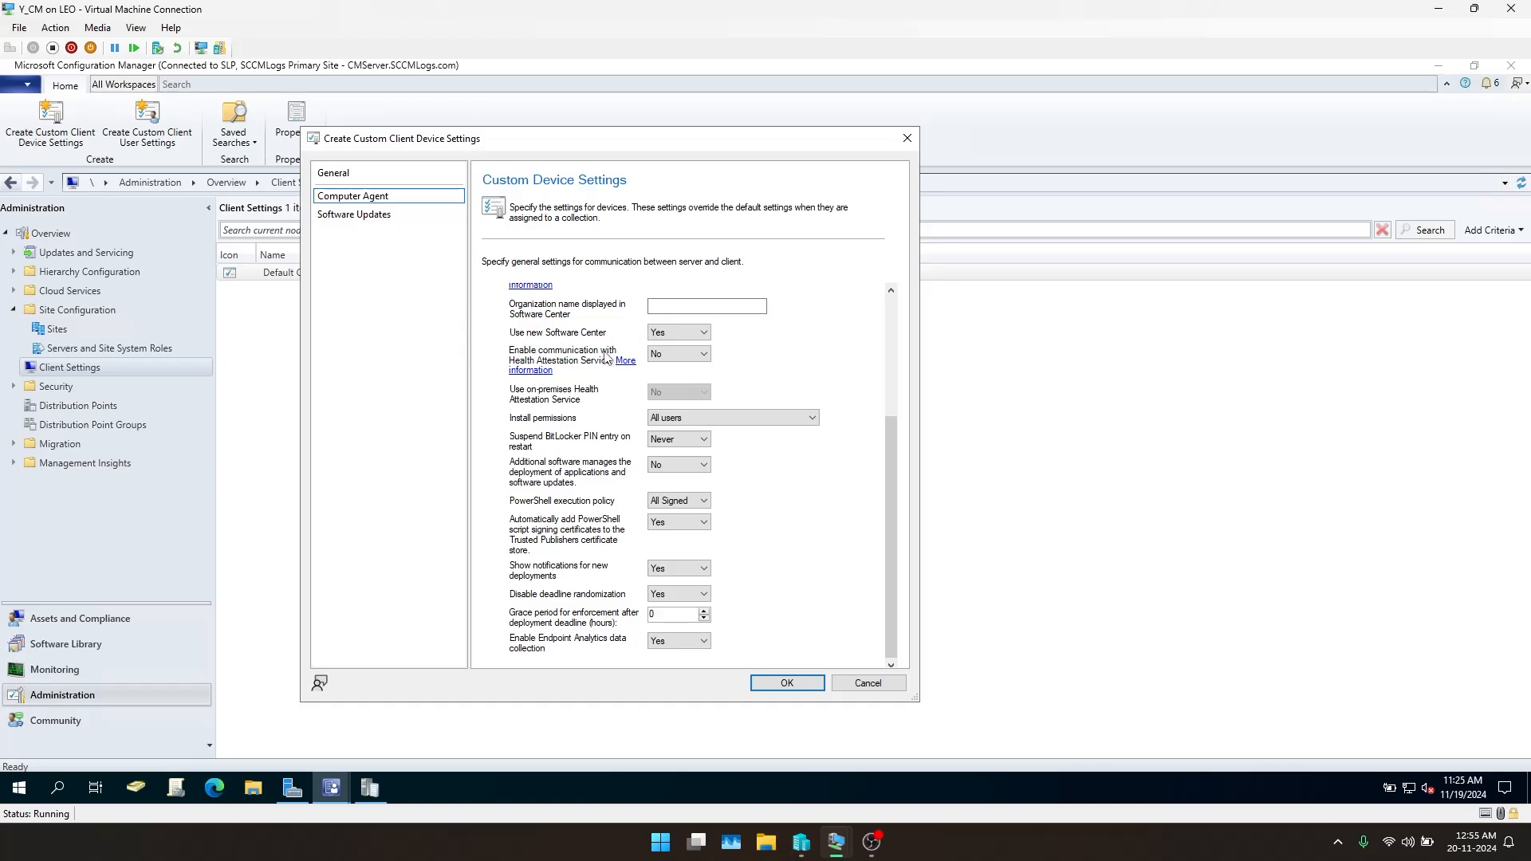
scroll(548, 373, down, 1)
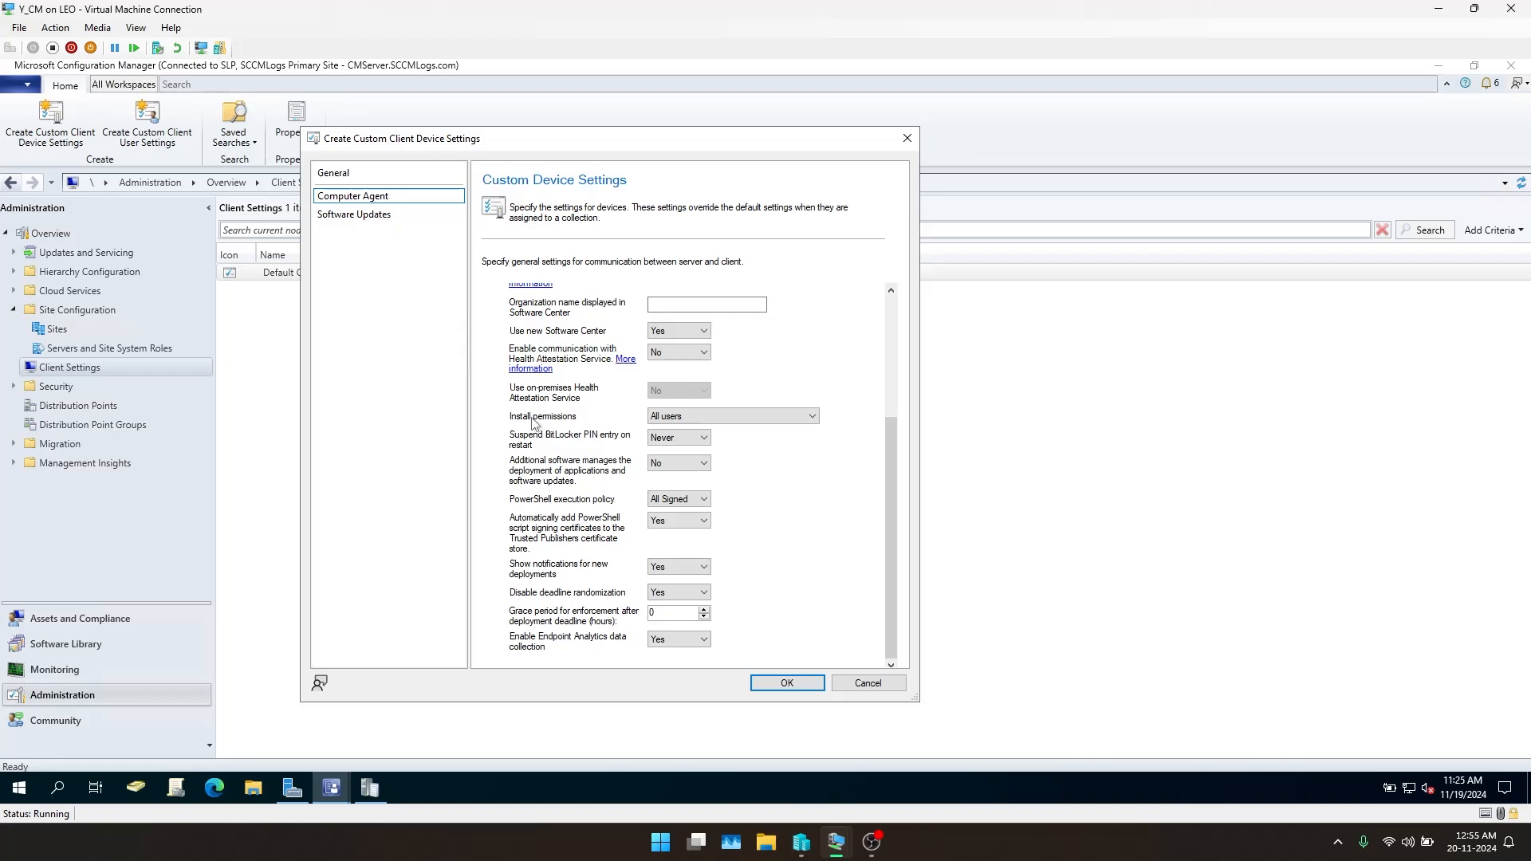
click(676, 417)
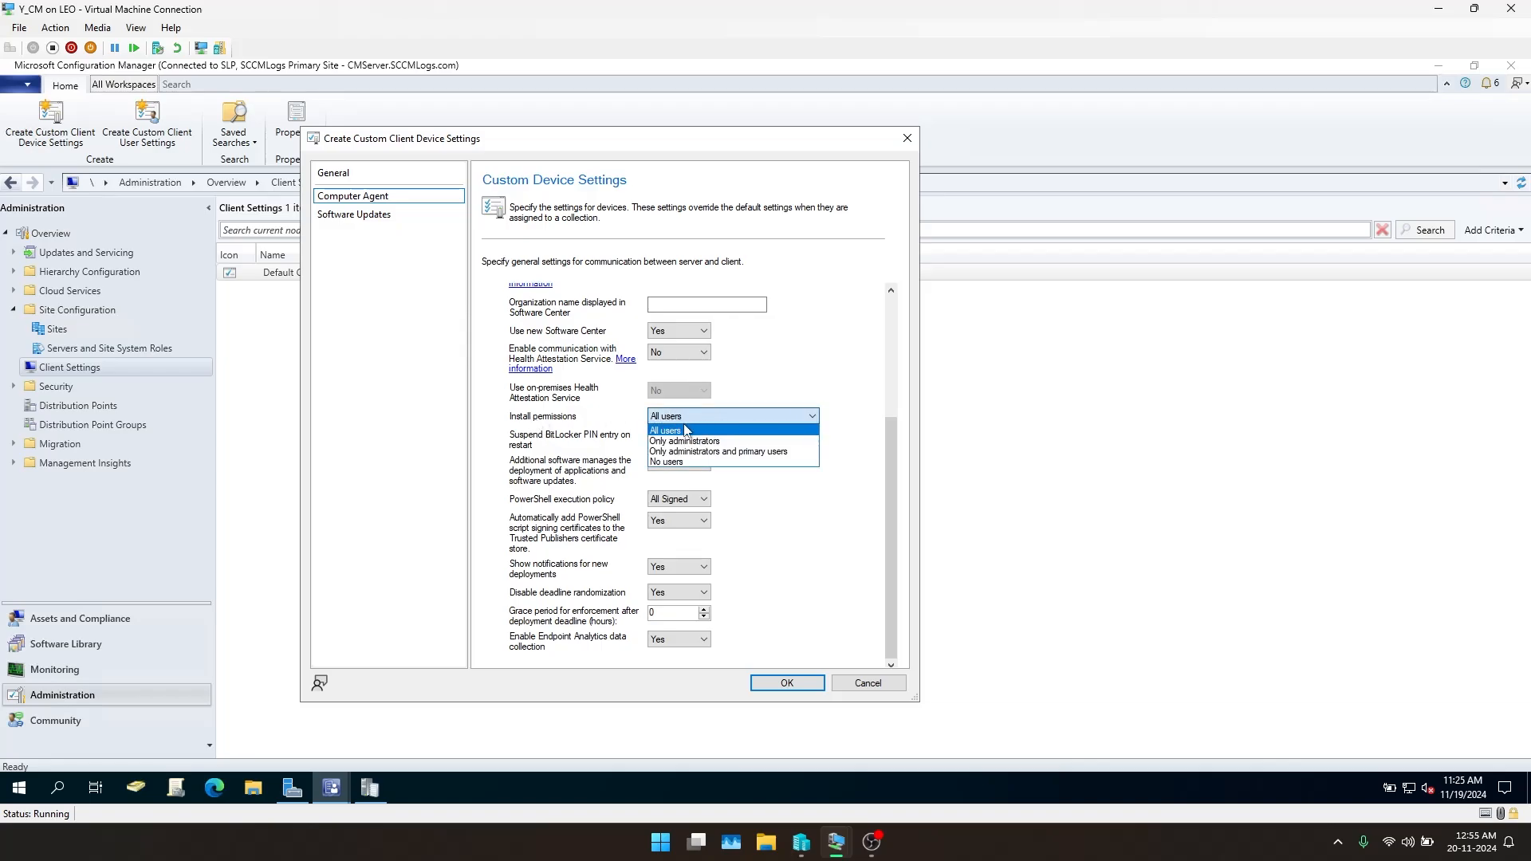
click(588, 419)
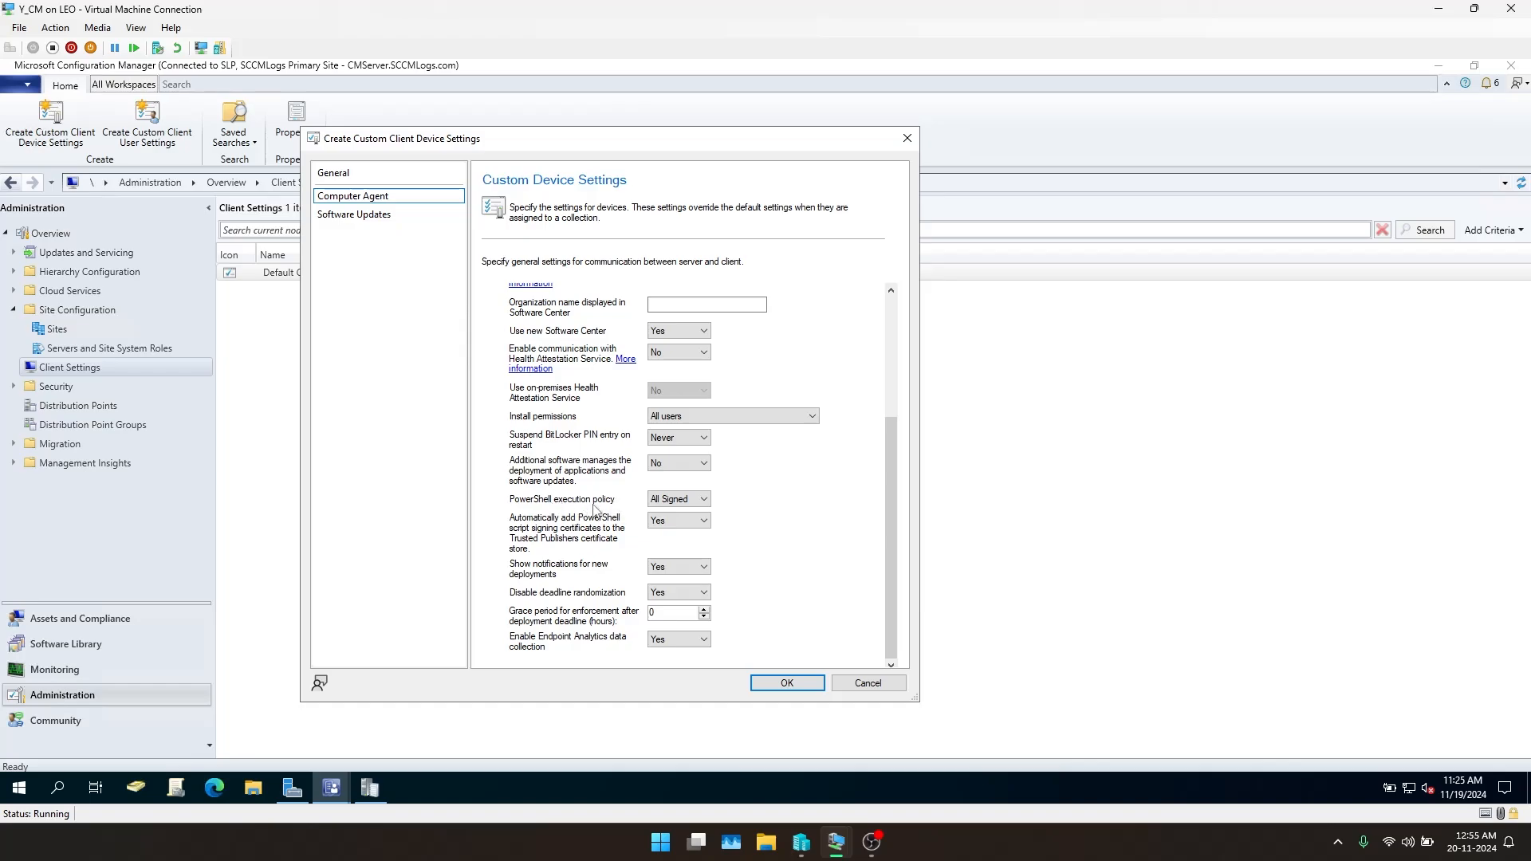
click(679, 500)
click(678, 524)
scroll(552, 617, up, 3)
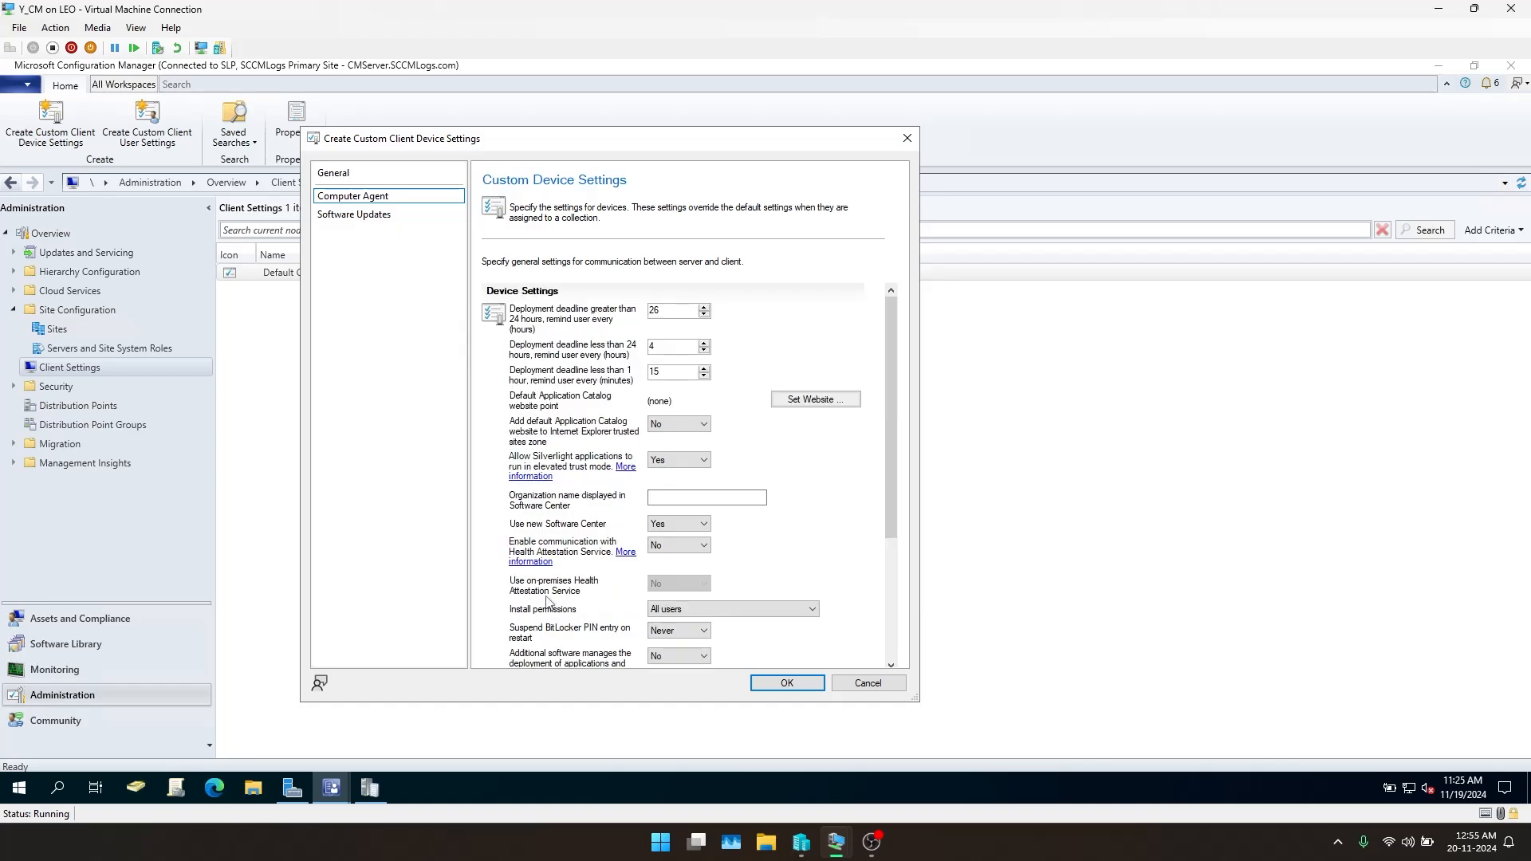
click(363, 177)
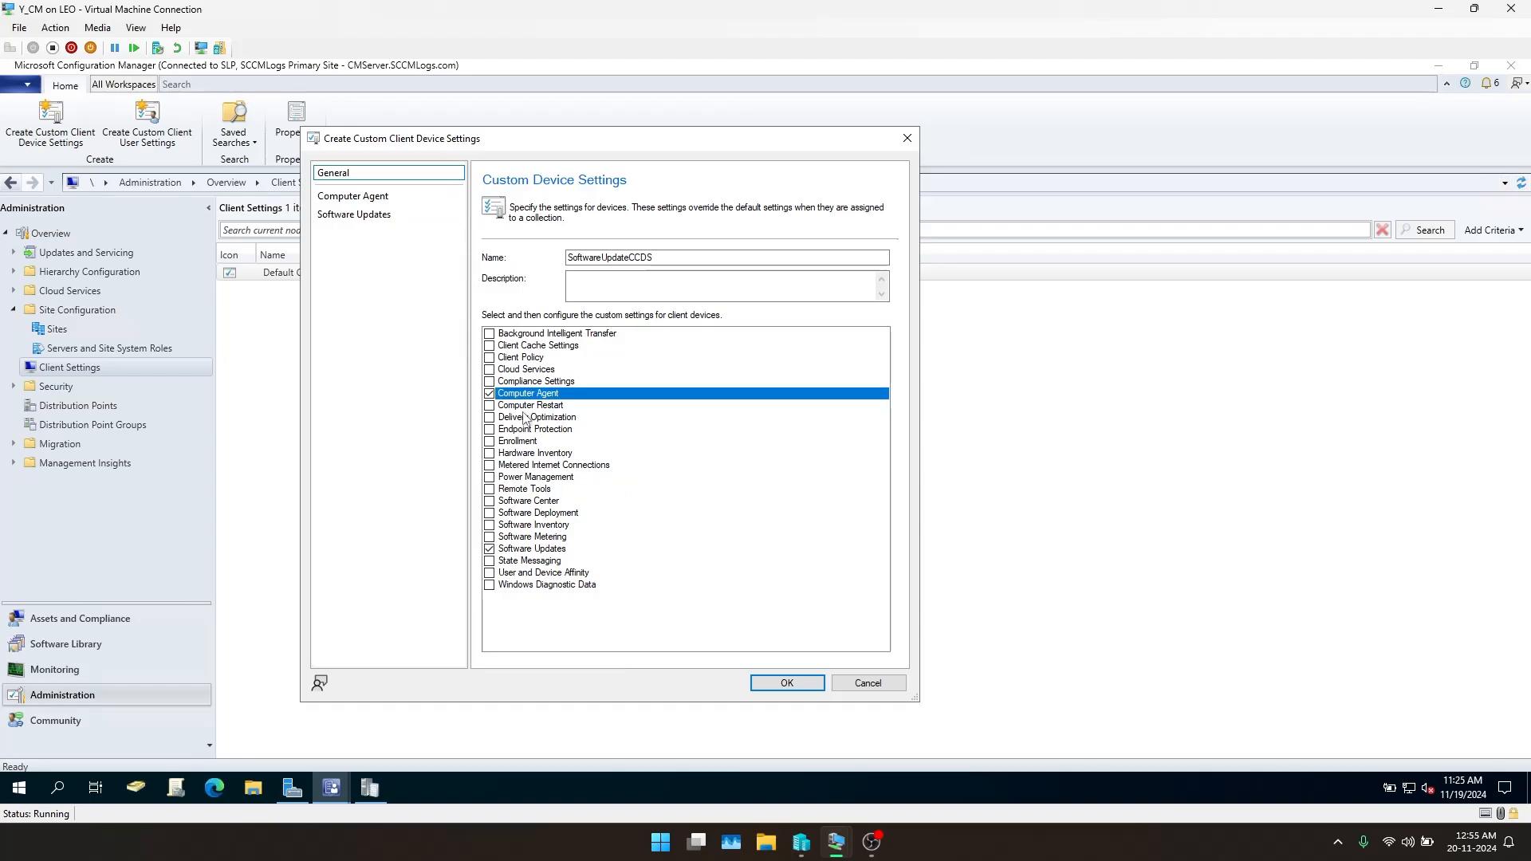
Include Computer Restart in the custom settings and review its device settings, including the restart experience choices
click(490, 405)
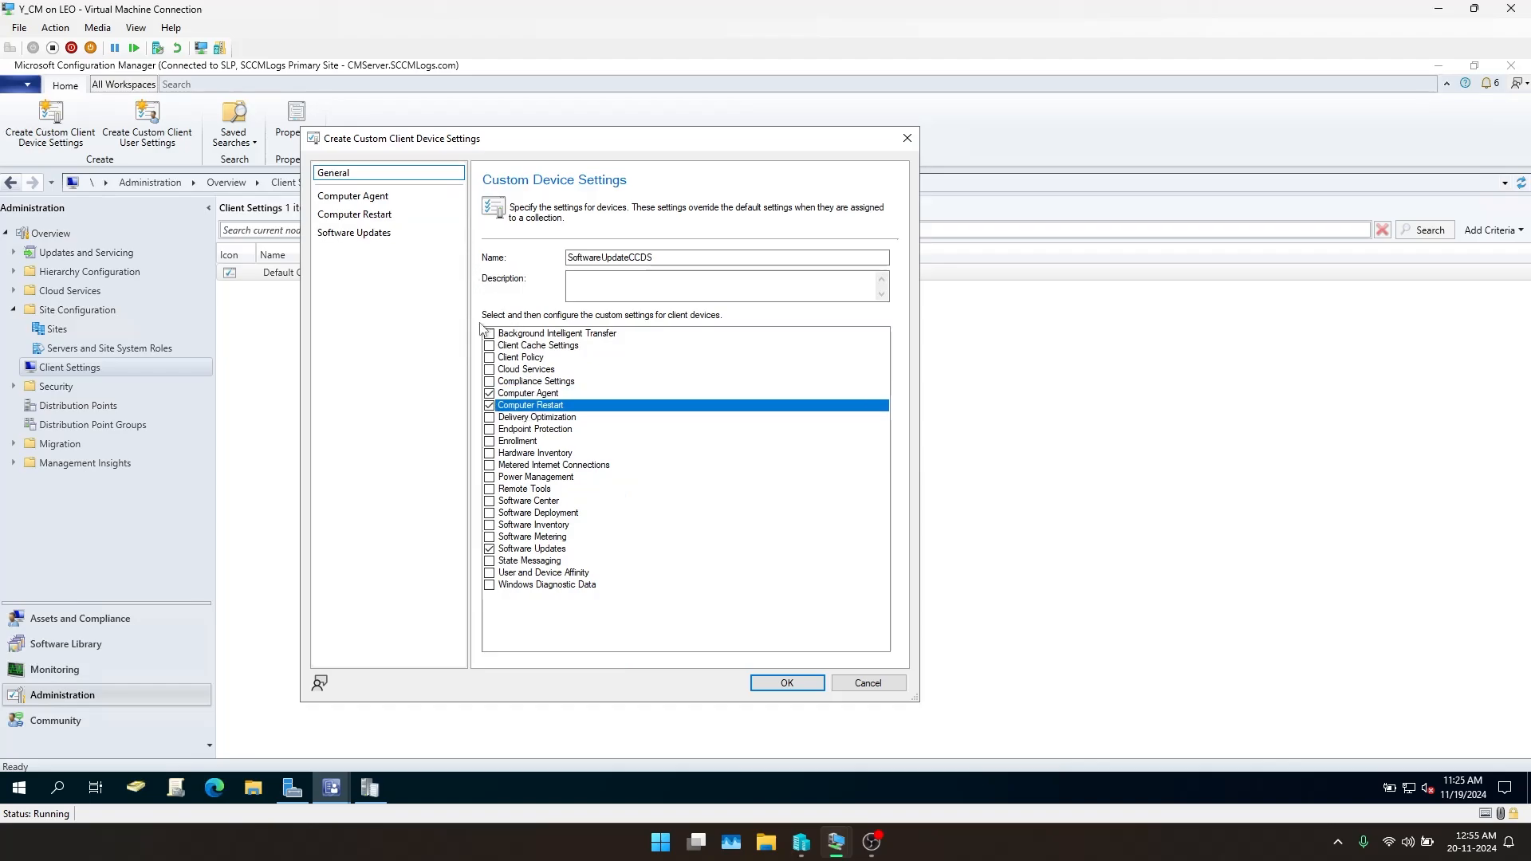
click(403, 216)
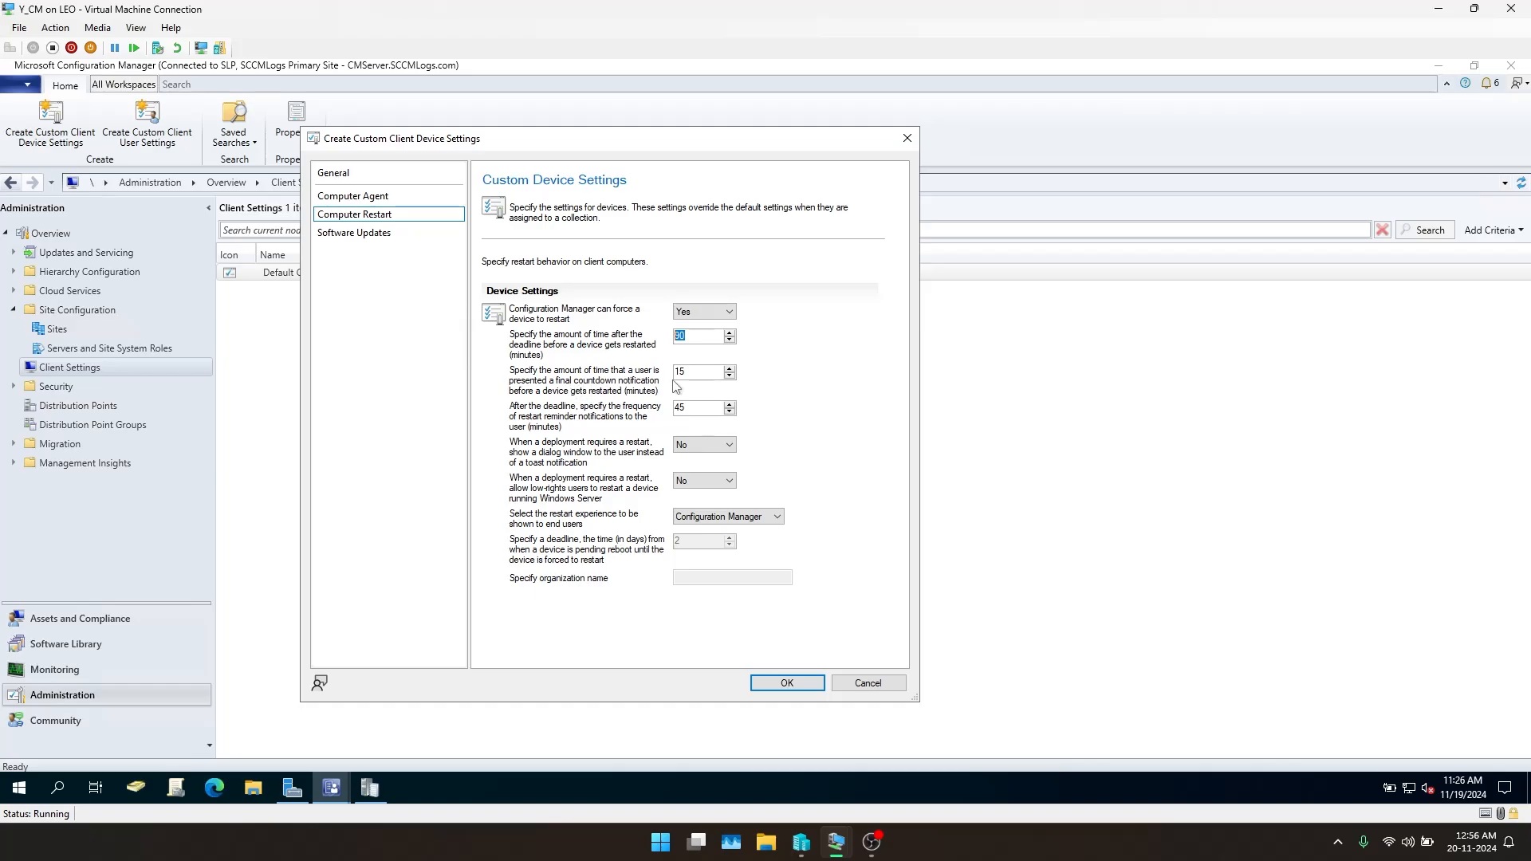
key(Tab)
key(Tab)
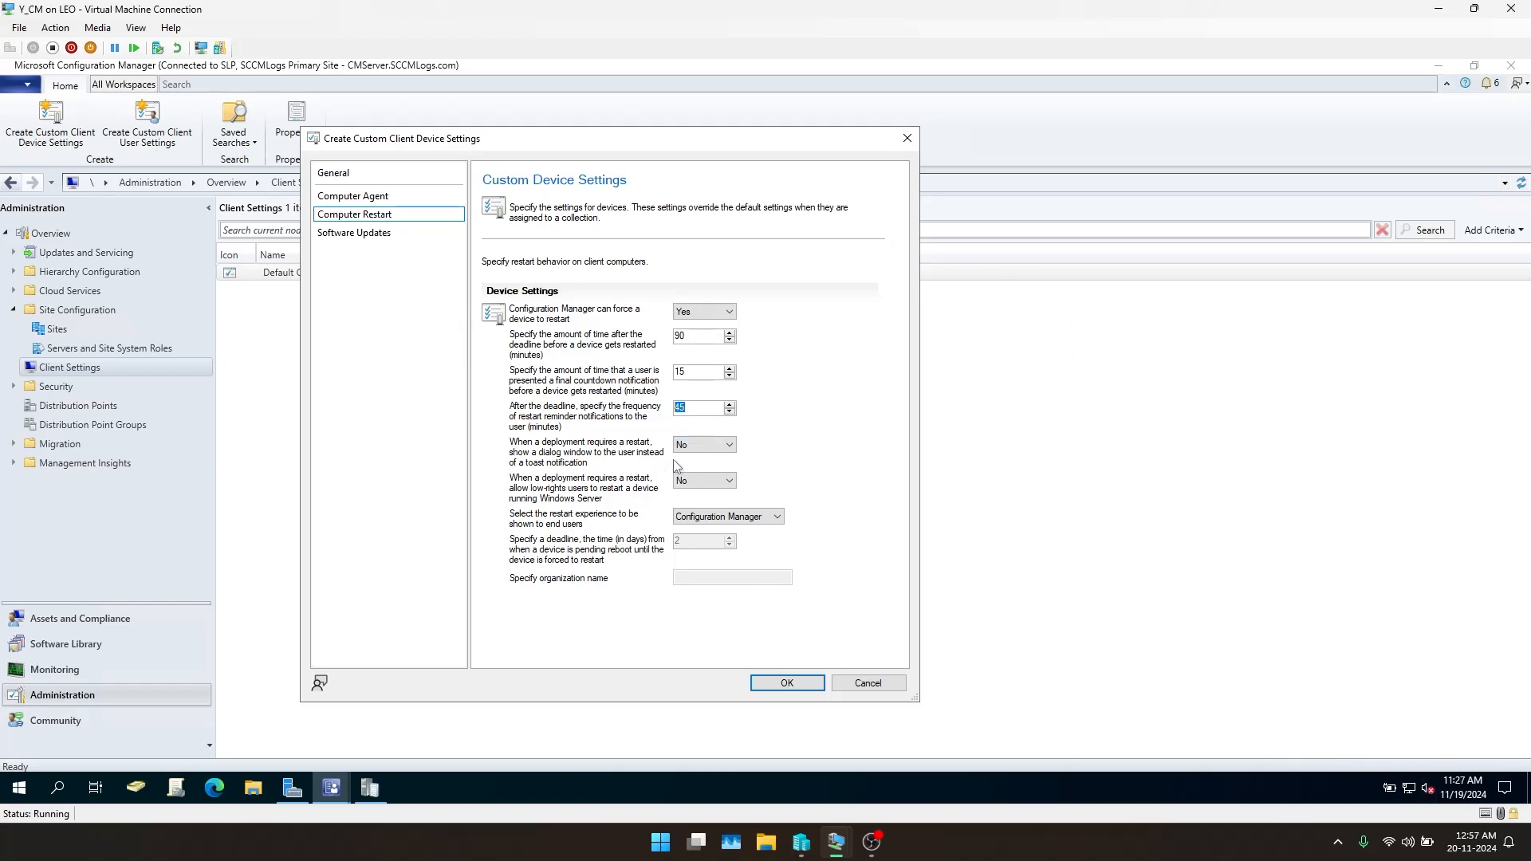
click(724, 458)
click(692, 518)
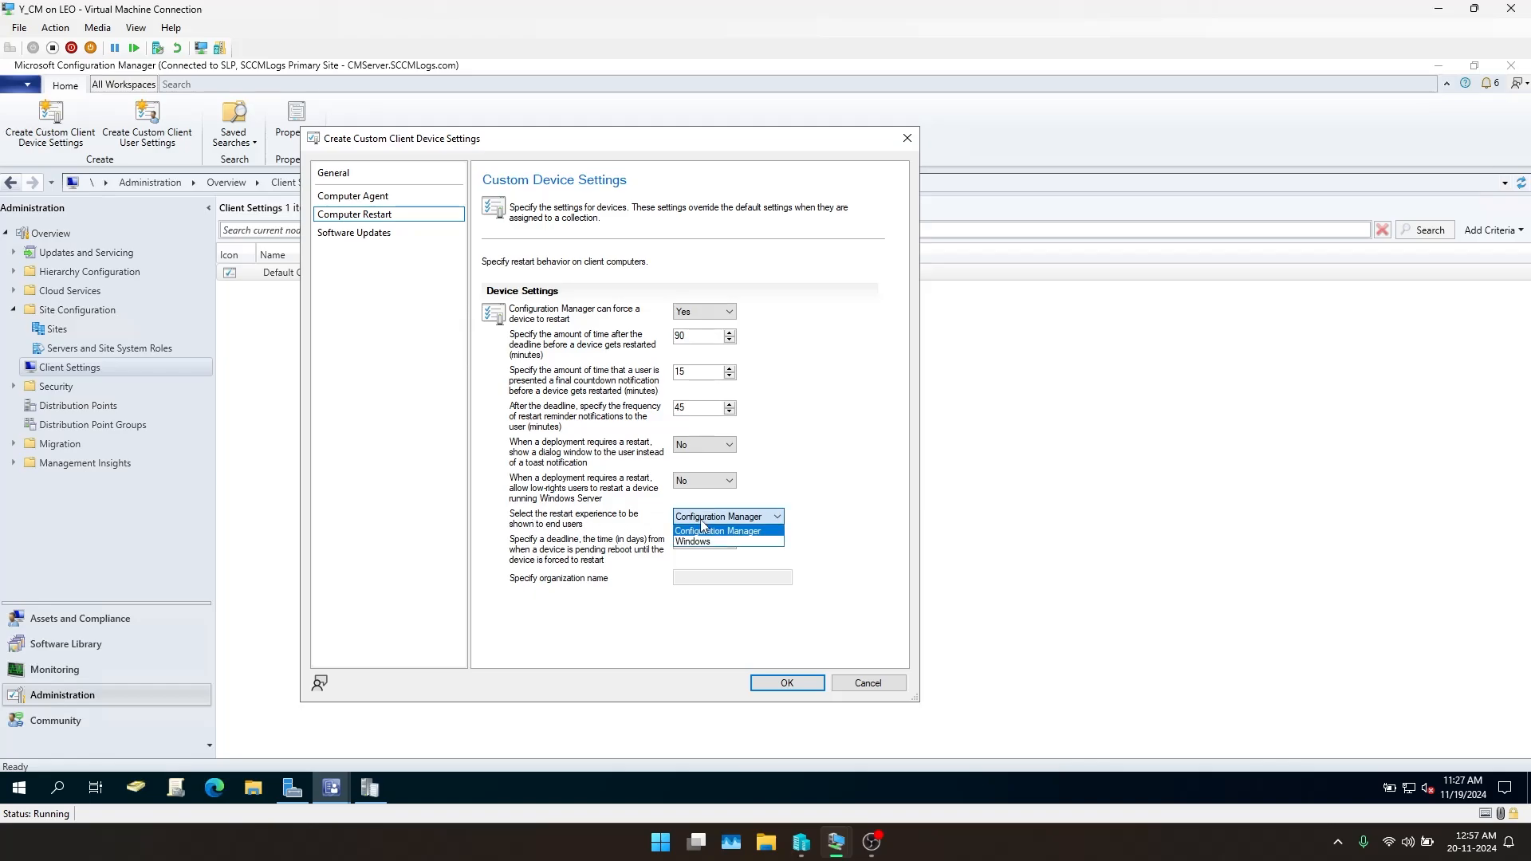
click(822, 515)
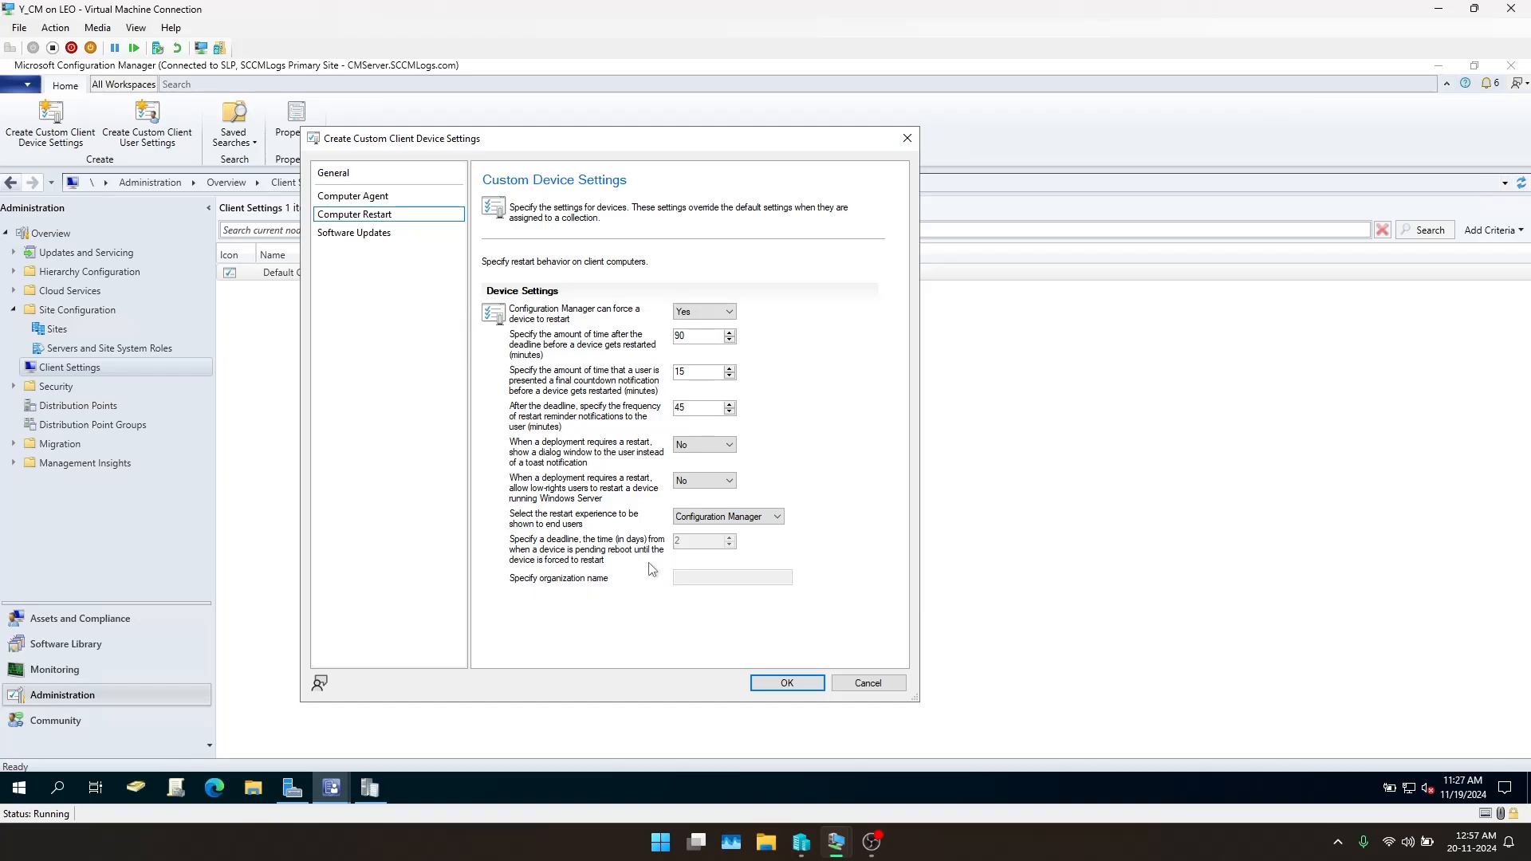
click(395, 172)
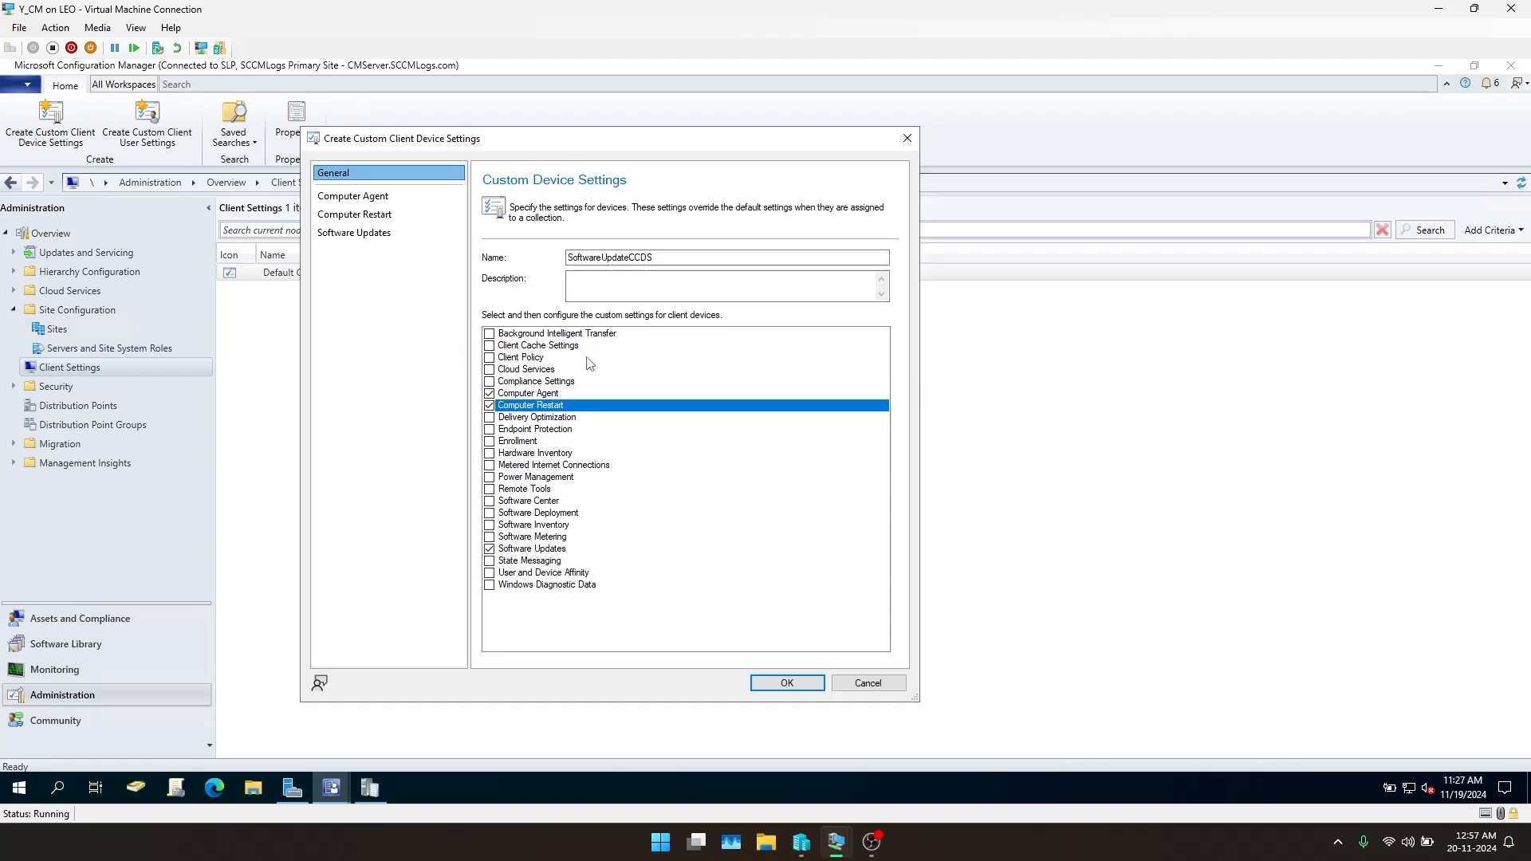
Include Background Intelligent Transfer to view its throttling settings, and exclude it again from the custom settings
click(561, 337)
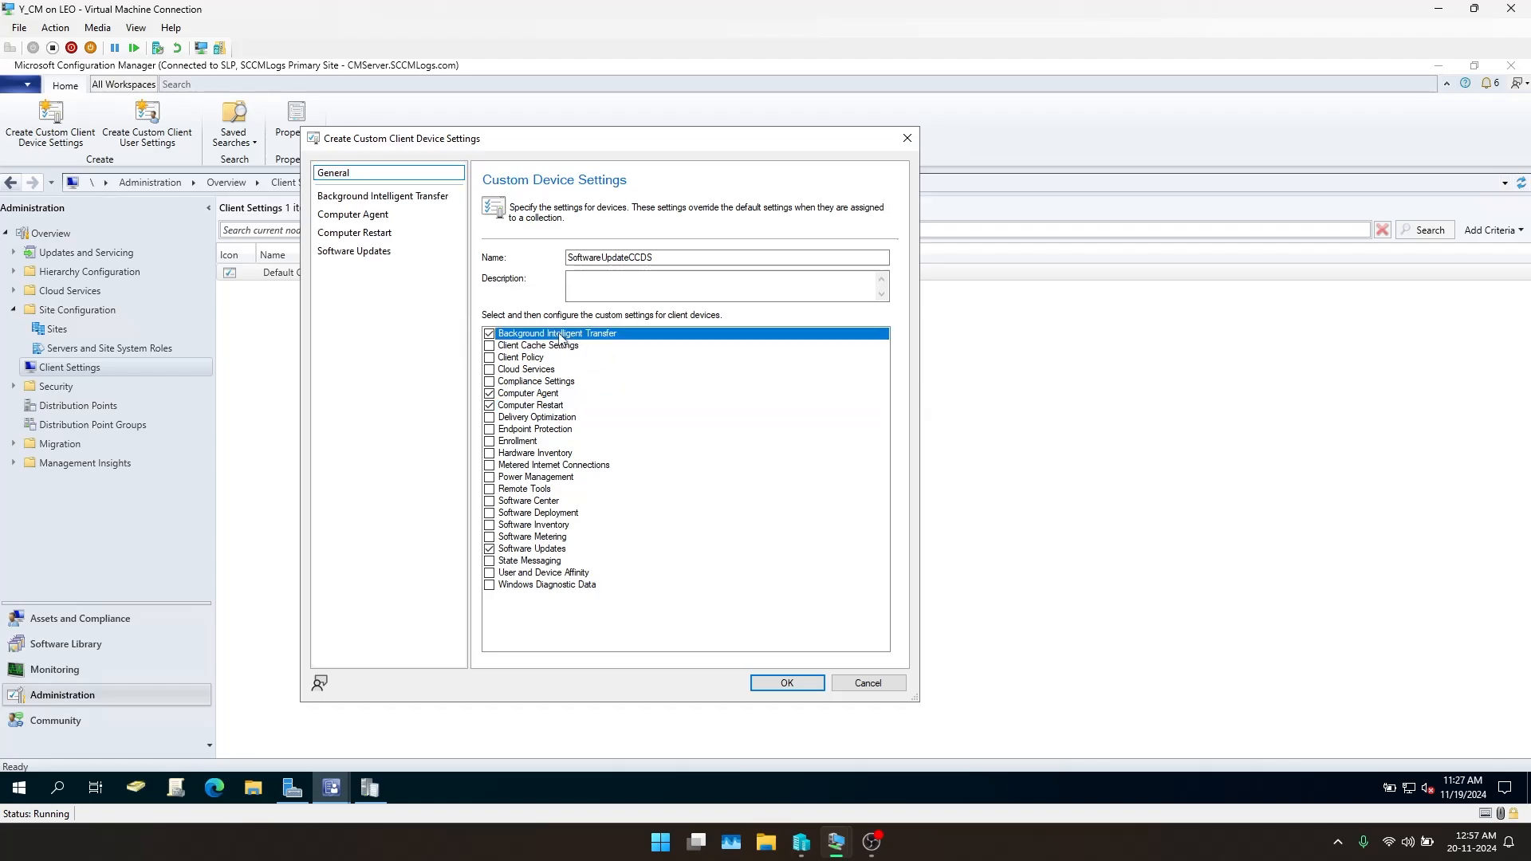
click(383, 195)
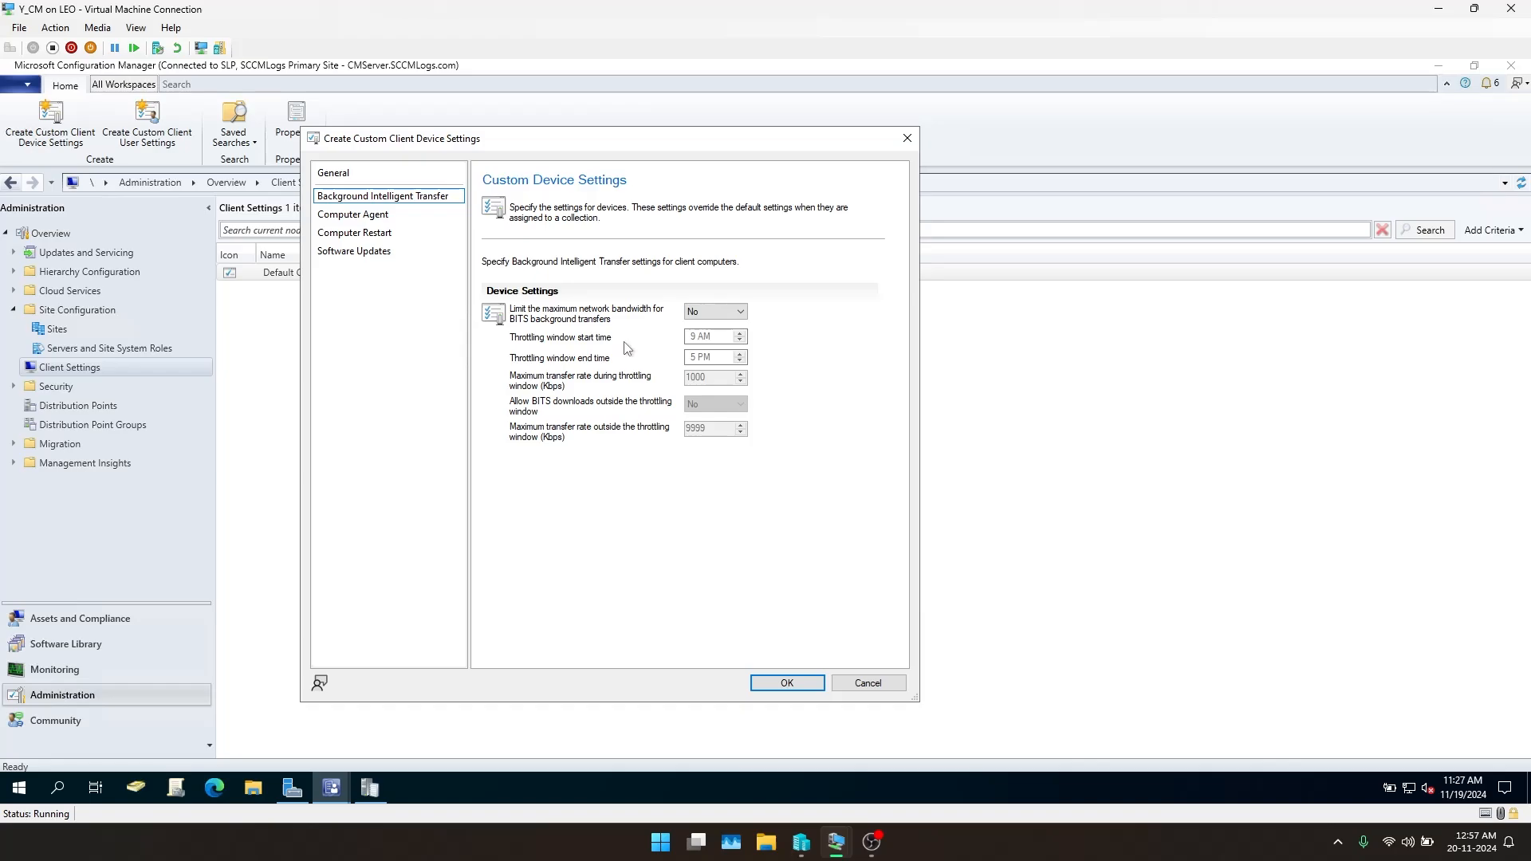
click(314, 176)
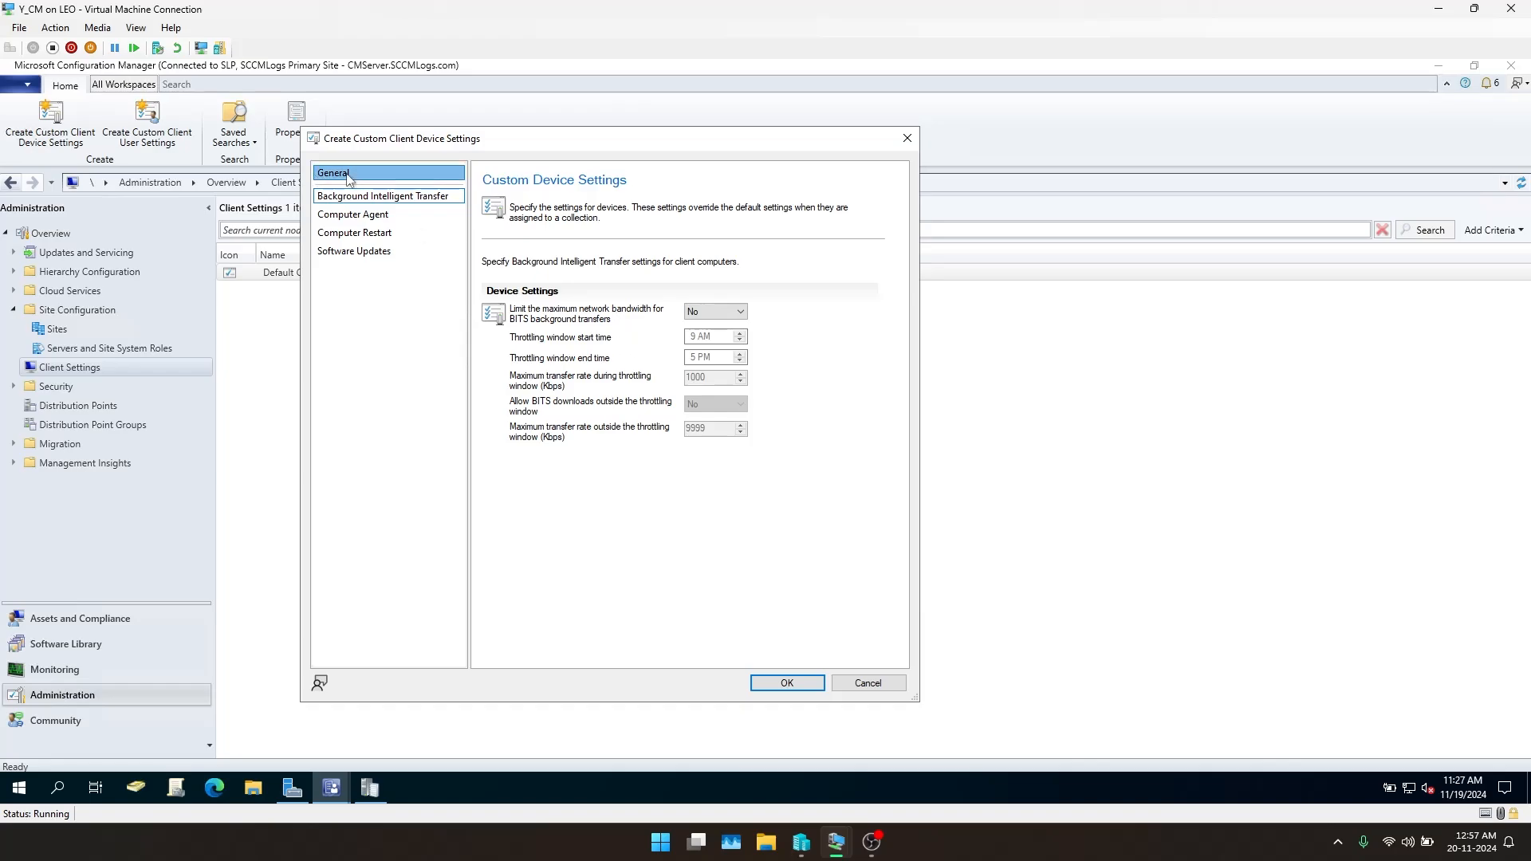
click(490, 334)
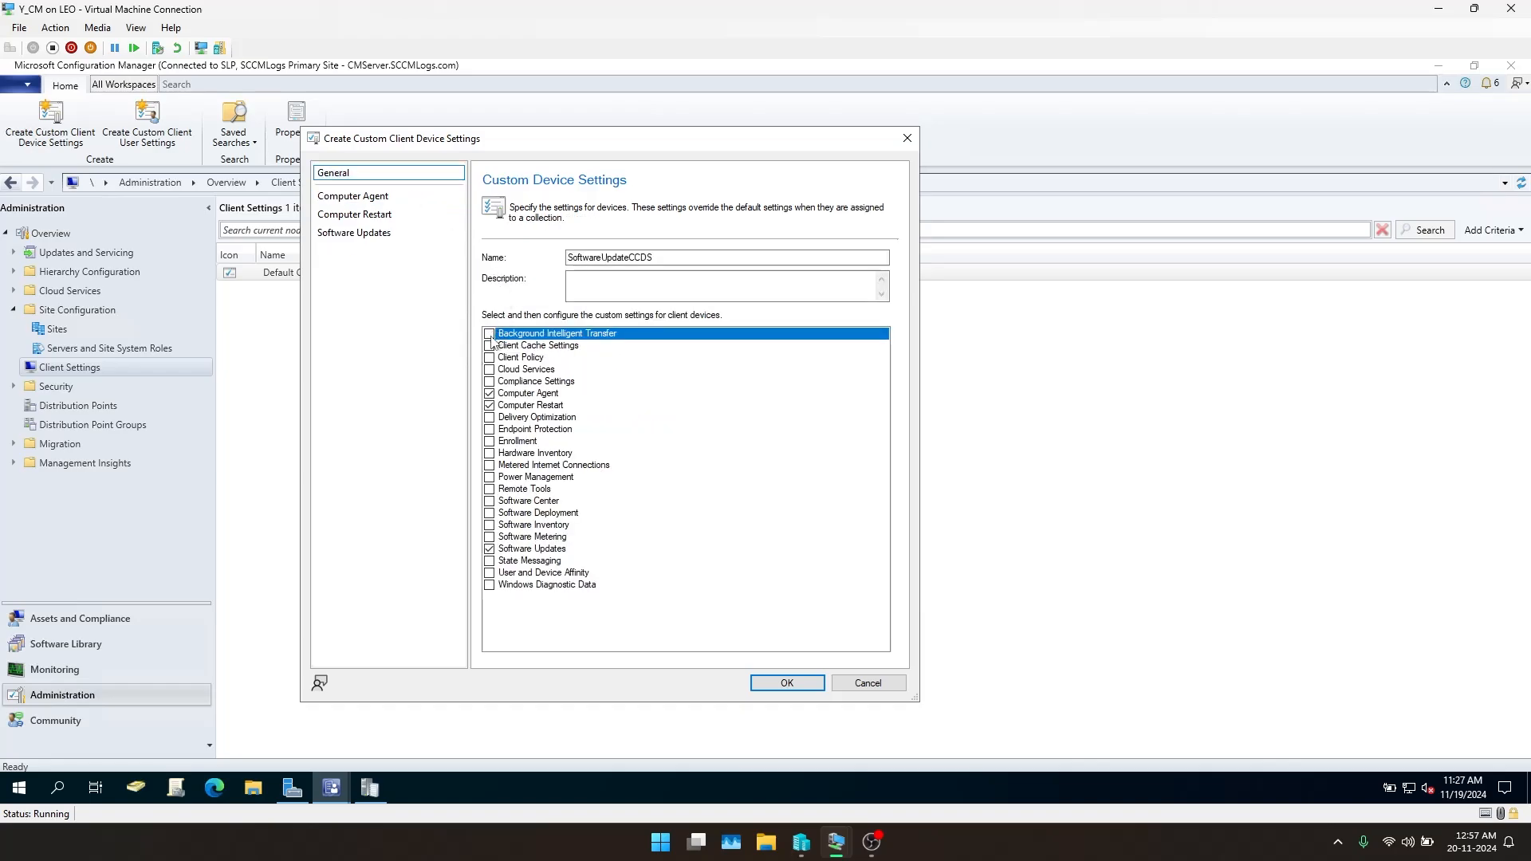
Include Client Cache Settings in the custom settings and open their device settings
click(545, 347)
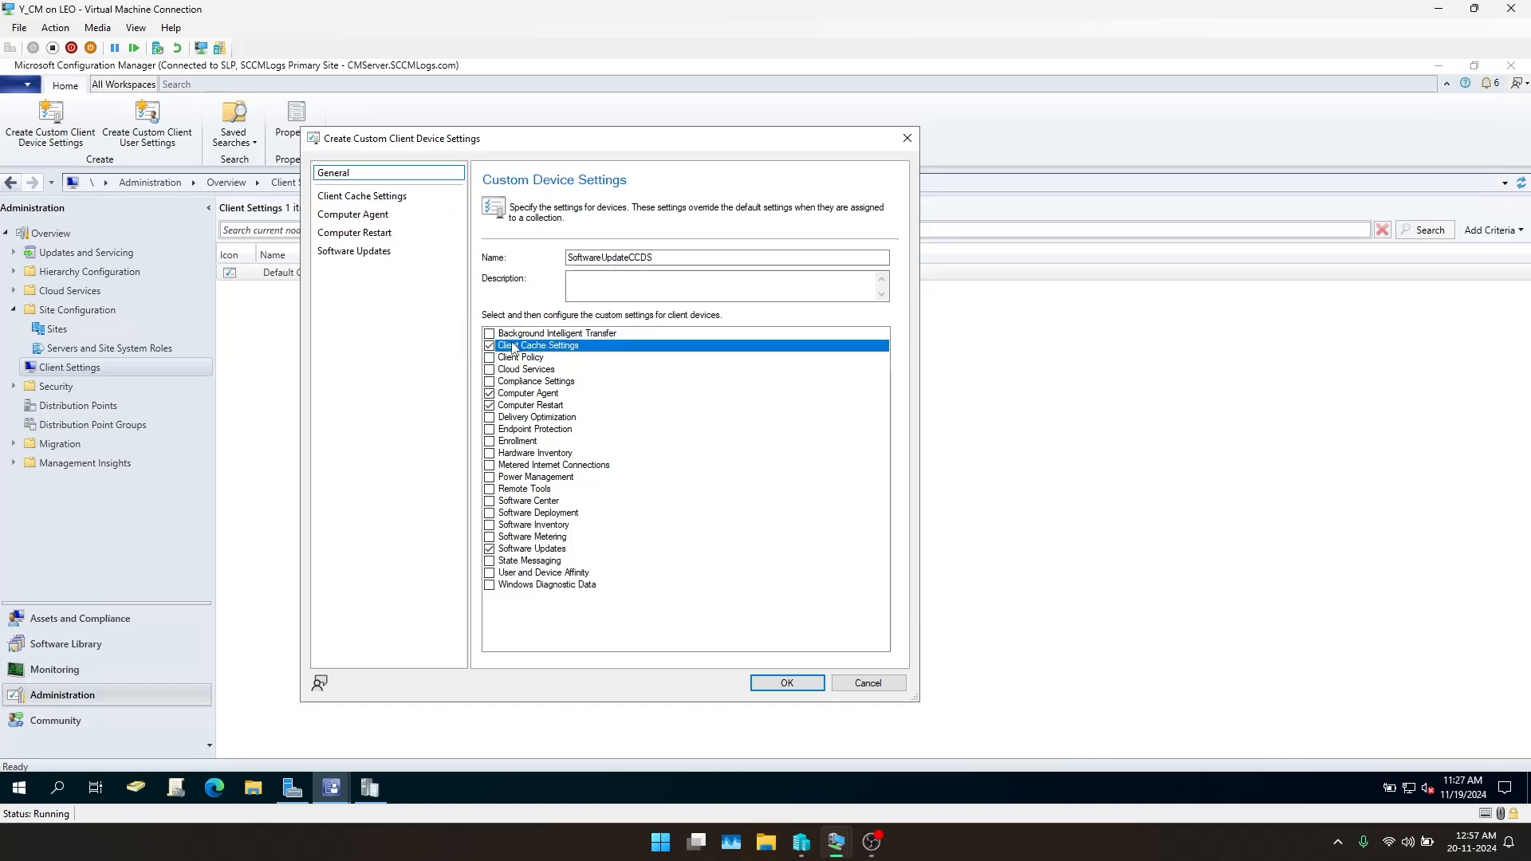
click(372, 195)
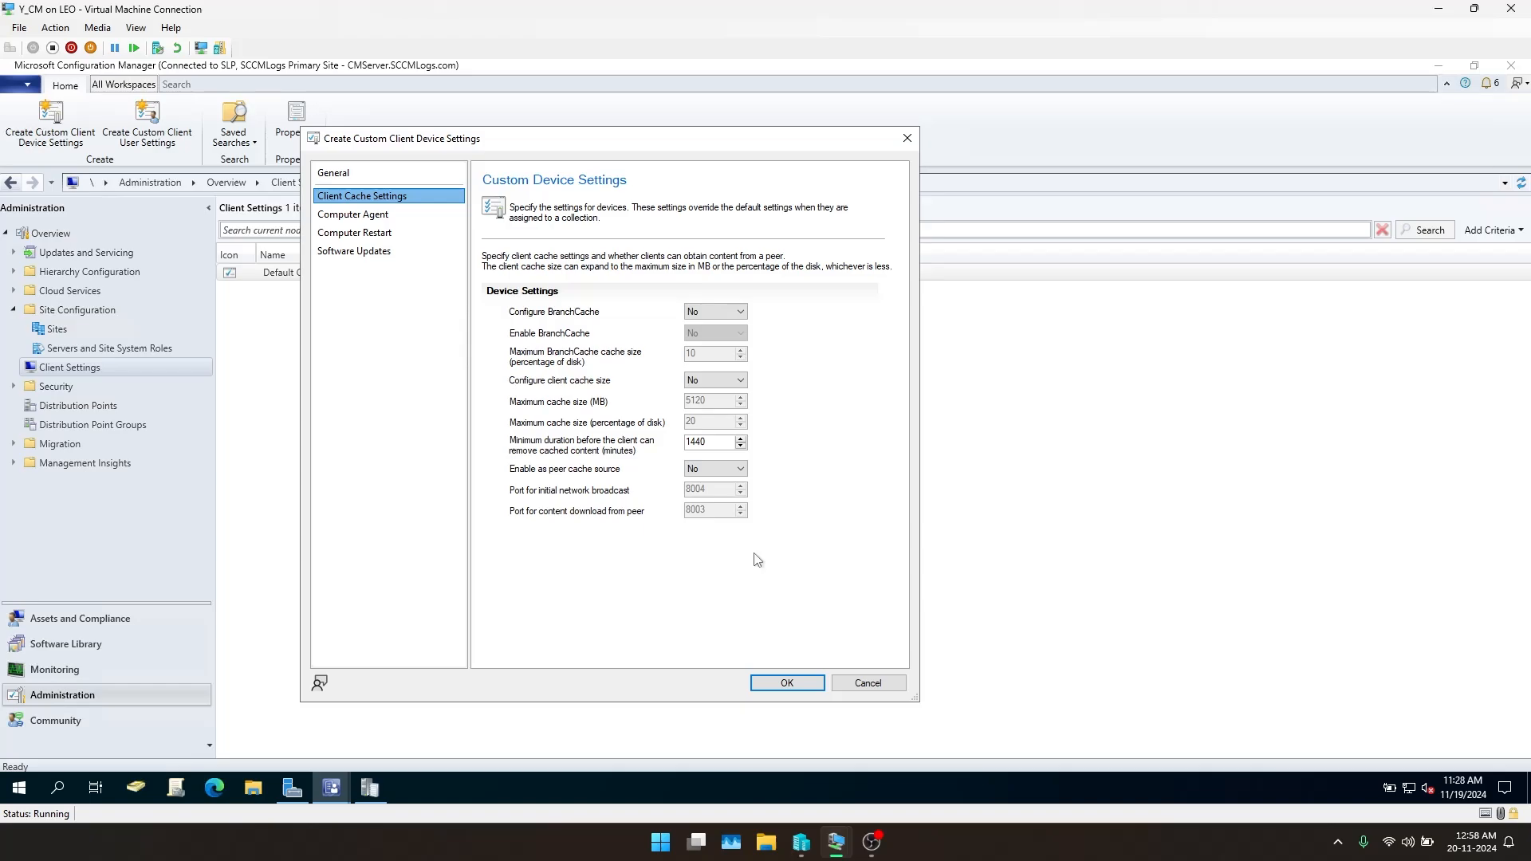
Switch to Hyper-V Manager, connect to the Y_W101 virtual machine, and sign in with the account password
click(794, 845)
click(294, 268)
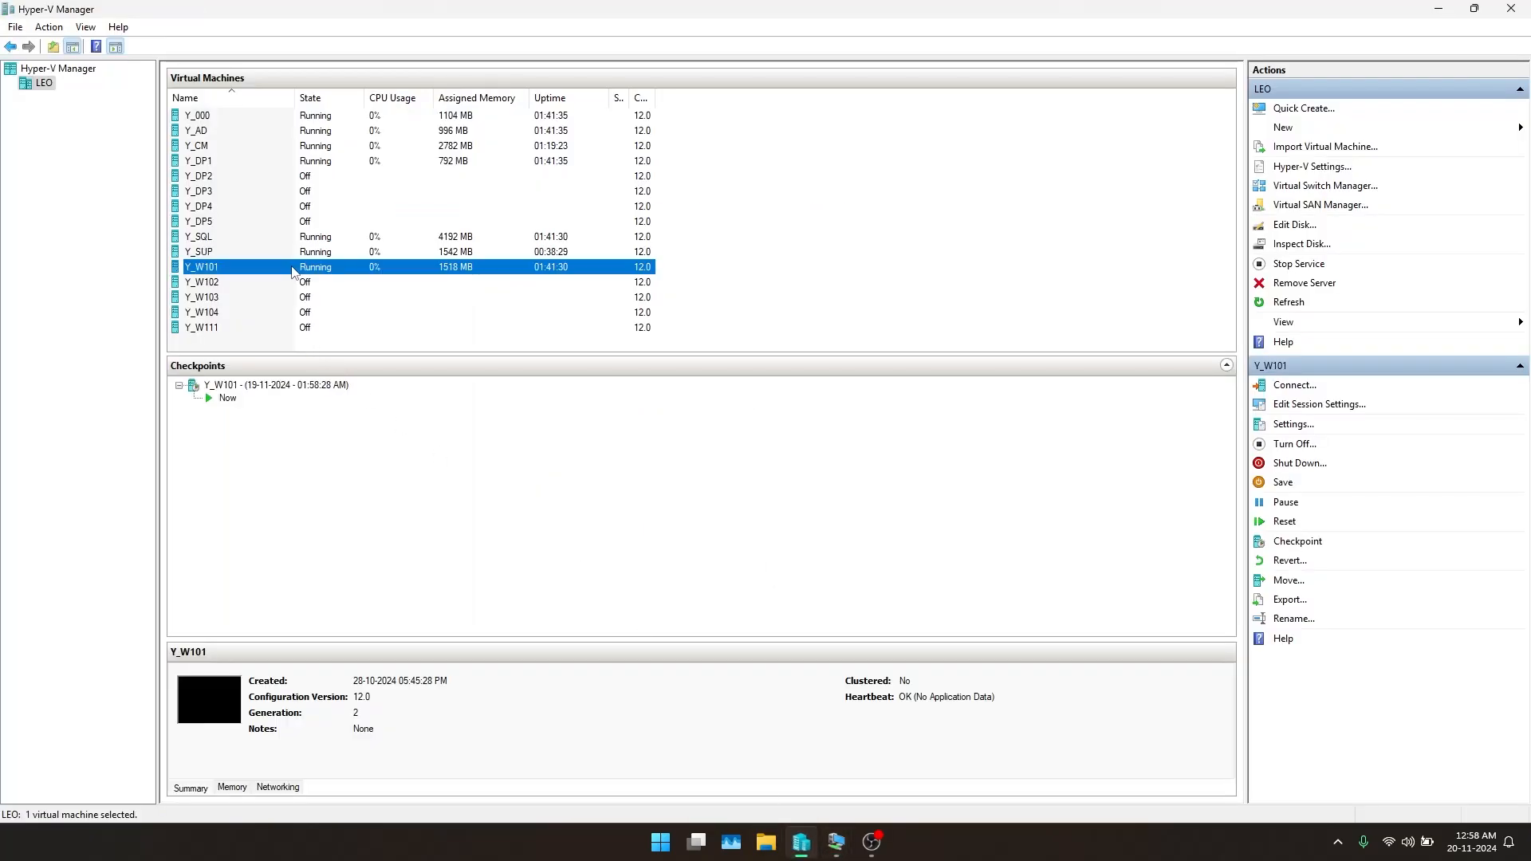
double_click(388, 252)
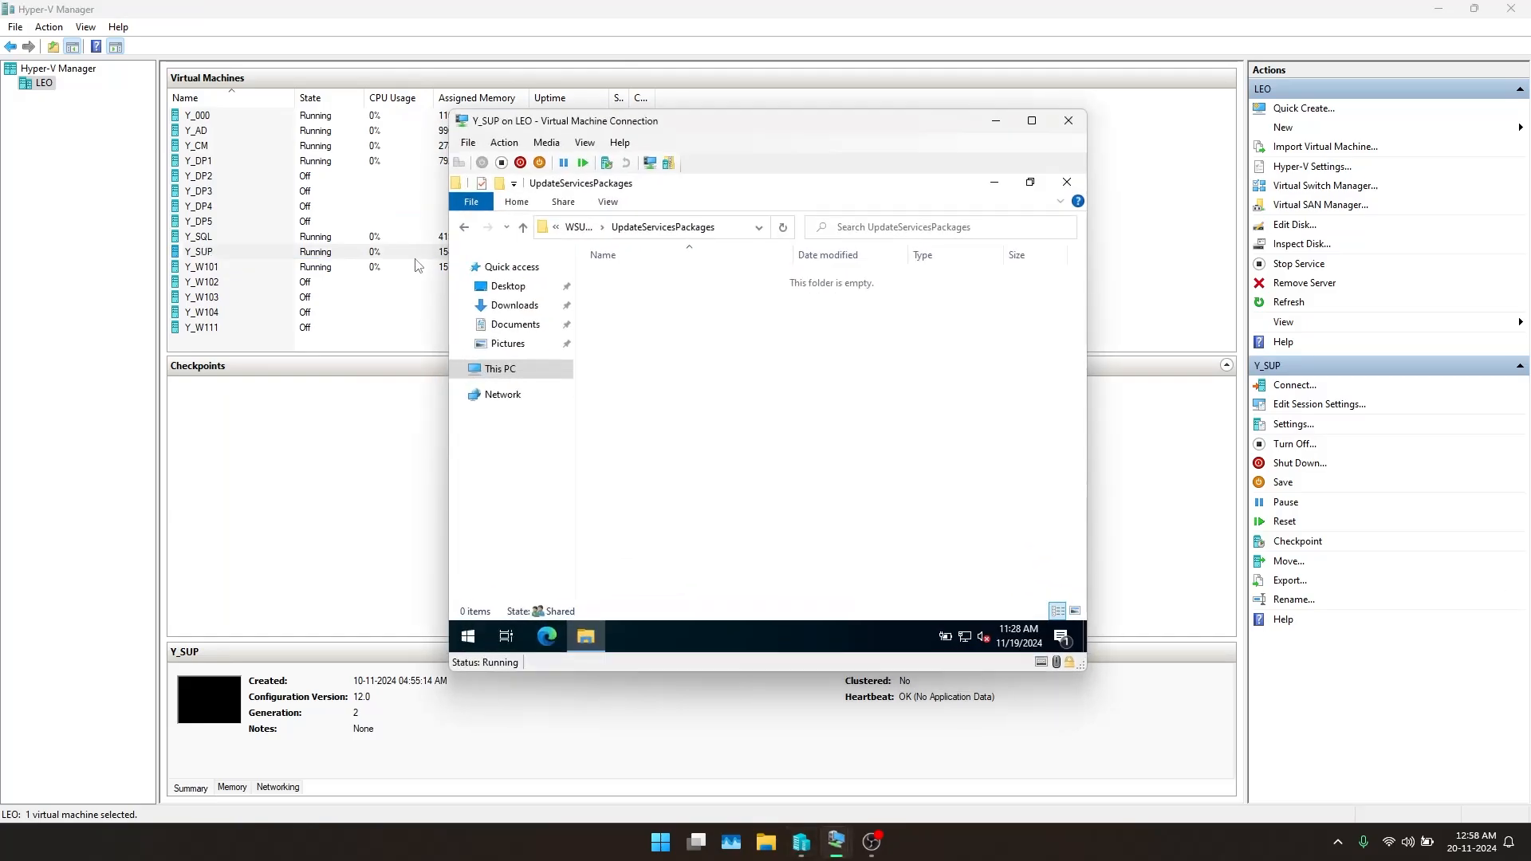
click(407, 279)
double_click(385, 272)
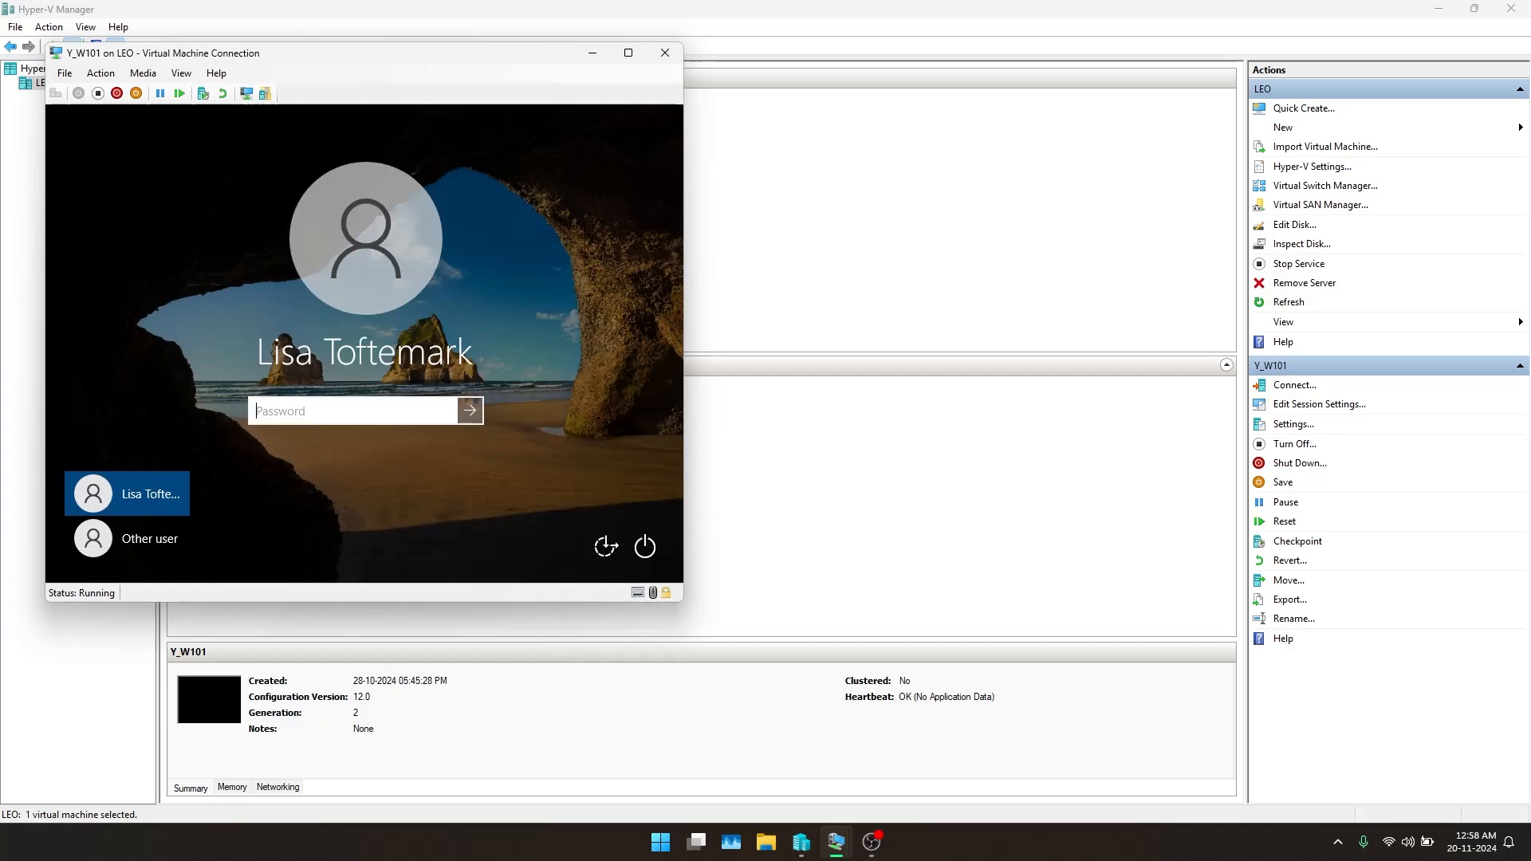
text(•••)
key(Return)
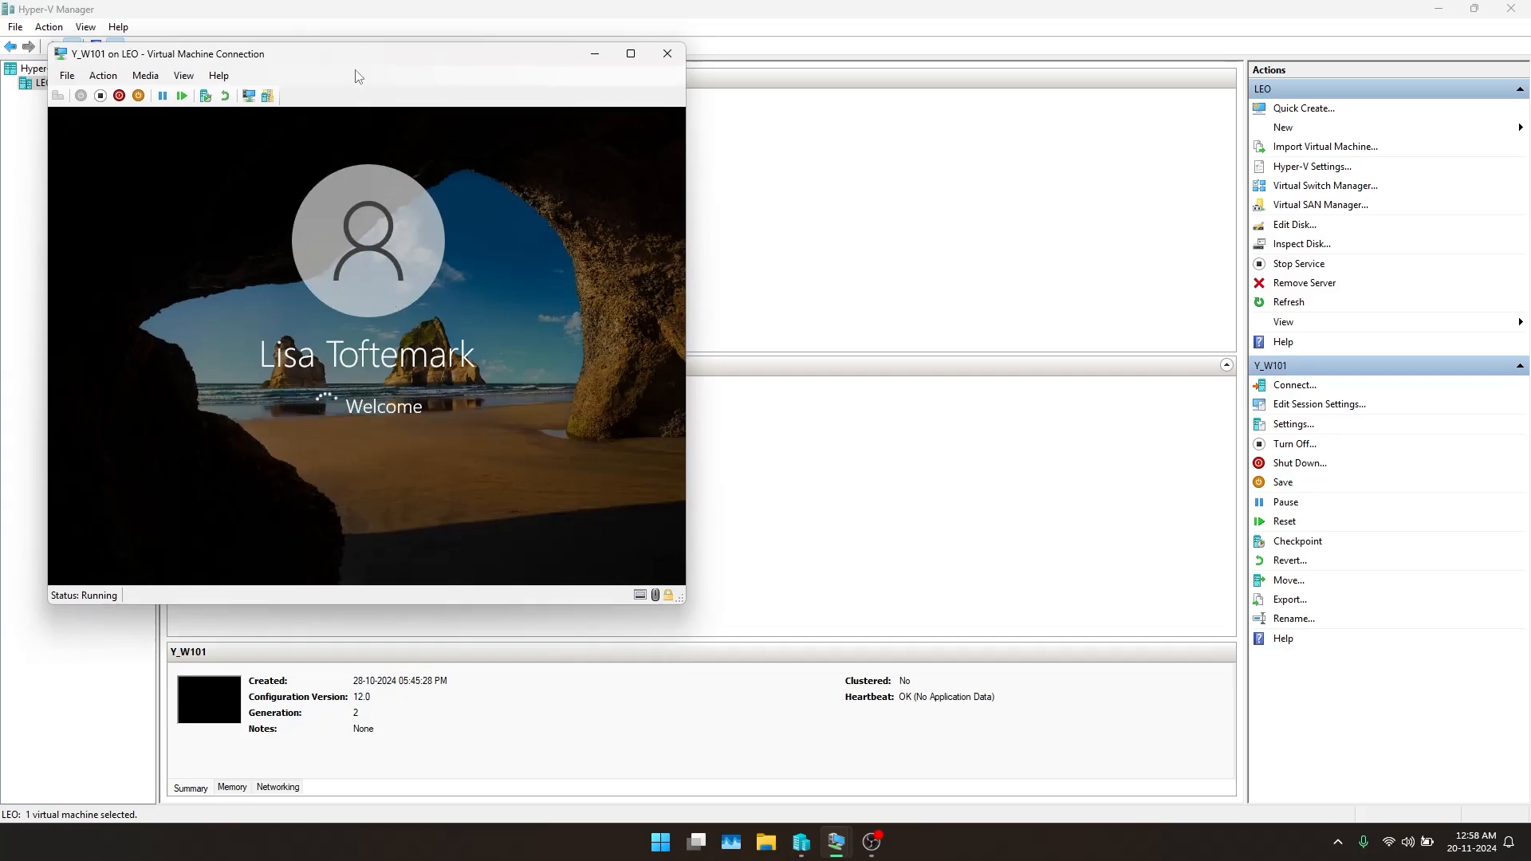
drag(319, 52, 323, 55)
drag(260, 61, 620, 84)
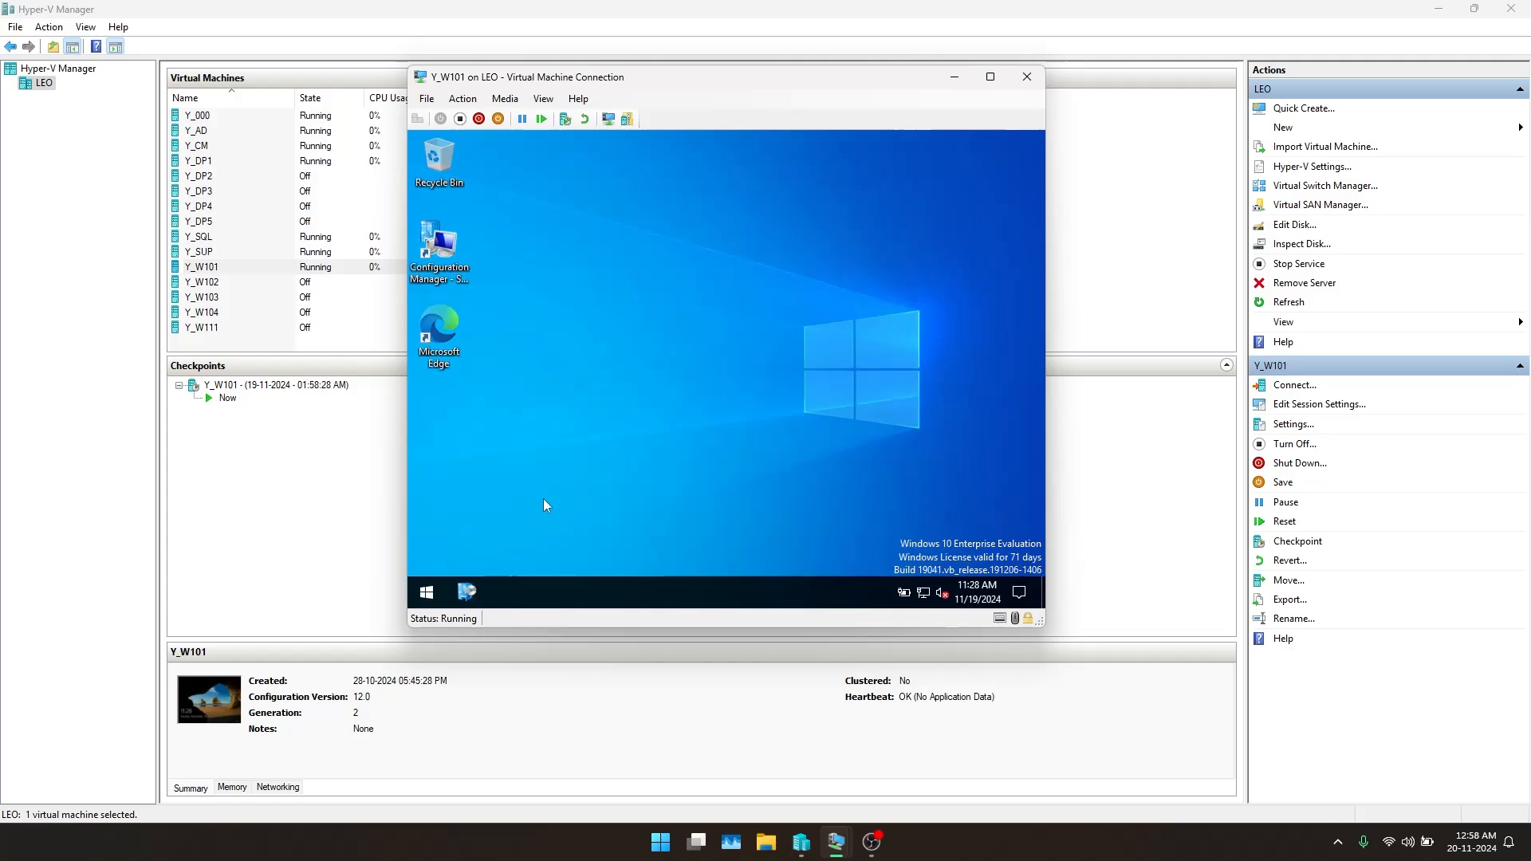
Browse to the C:\Windows\ccmcache folder on Y_W101 and examine its contents
key(super+e)
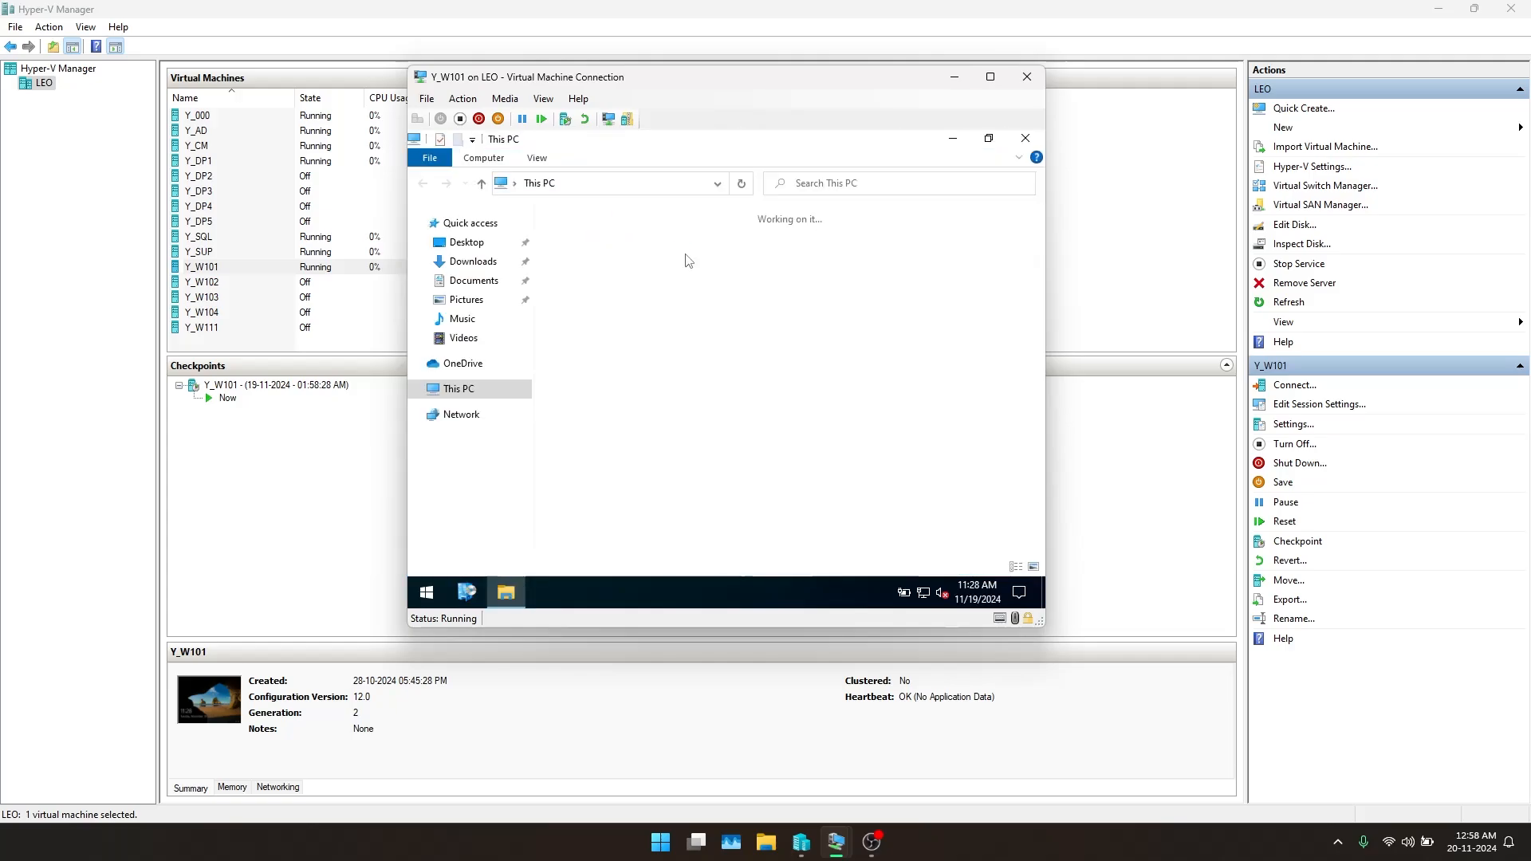
double_click(614, 442)
double_click(576, 302)
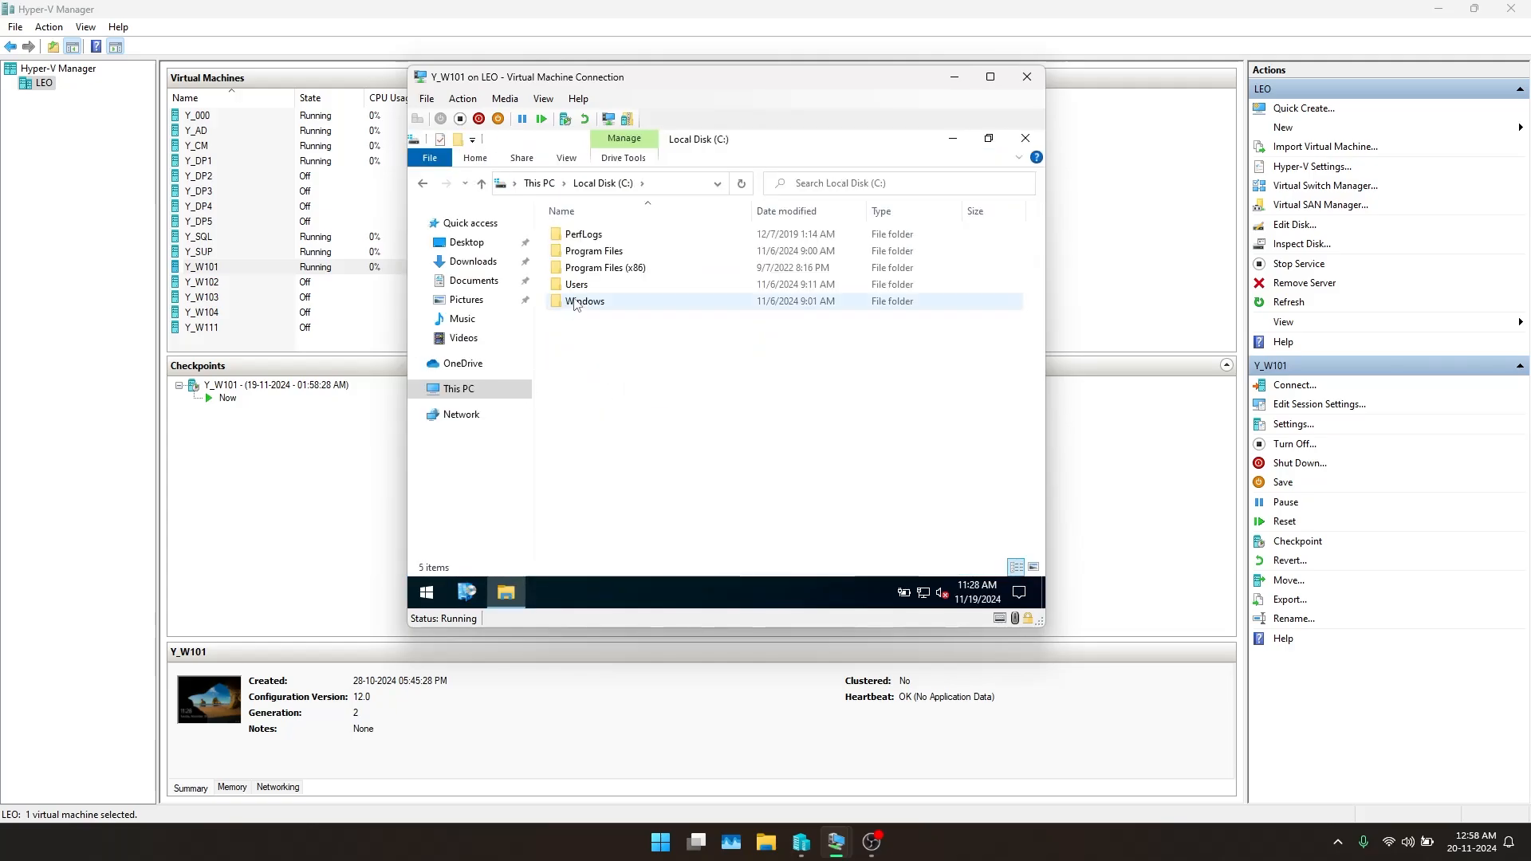
click(592, 402)
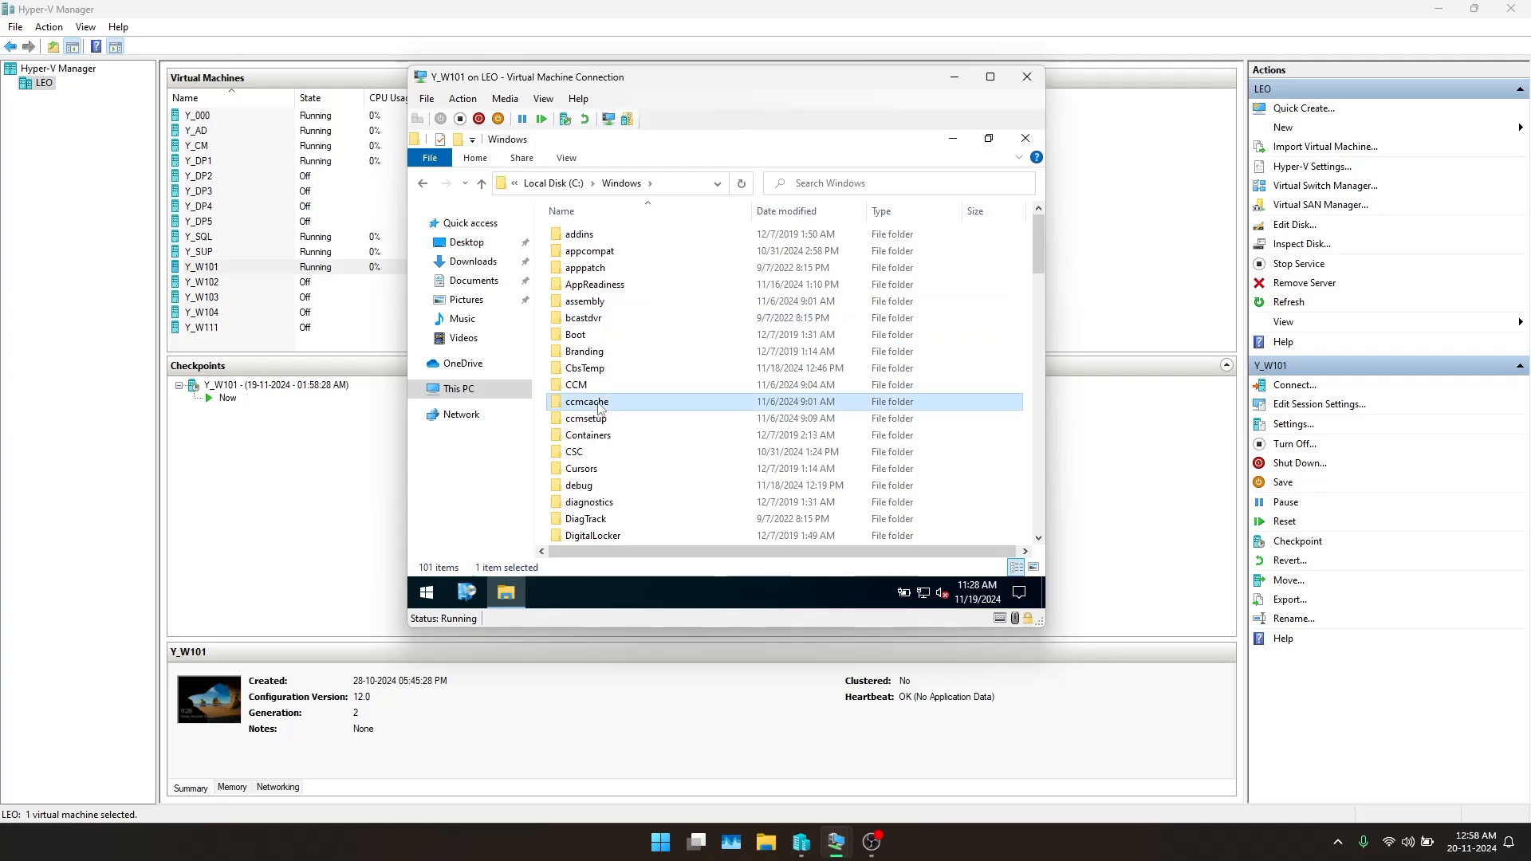
double_click(622, 404)
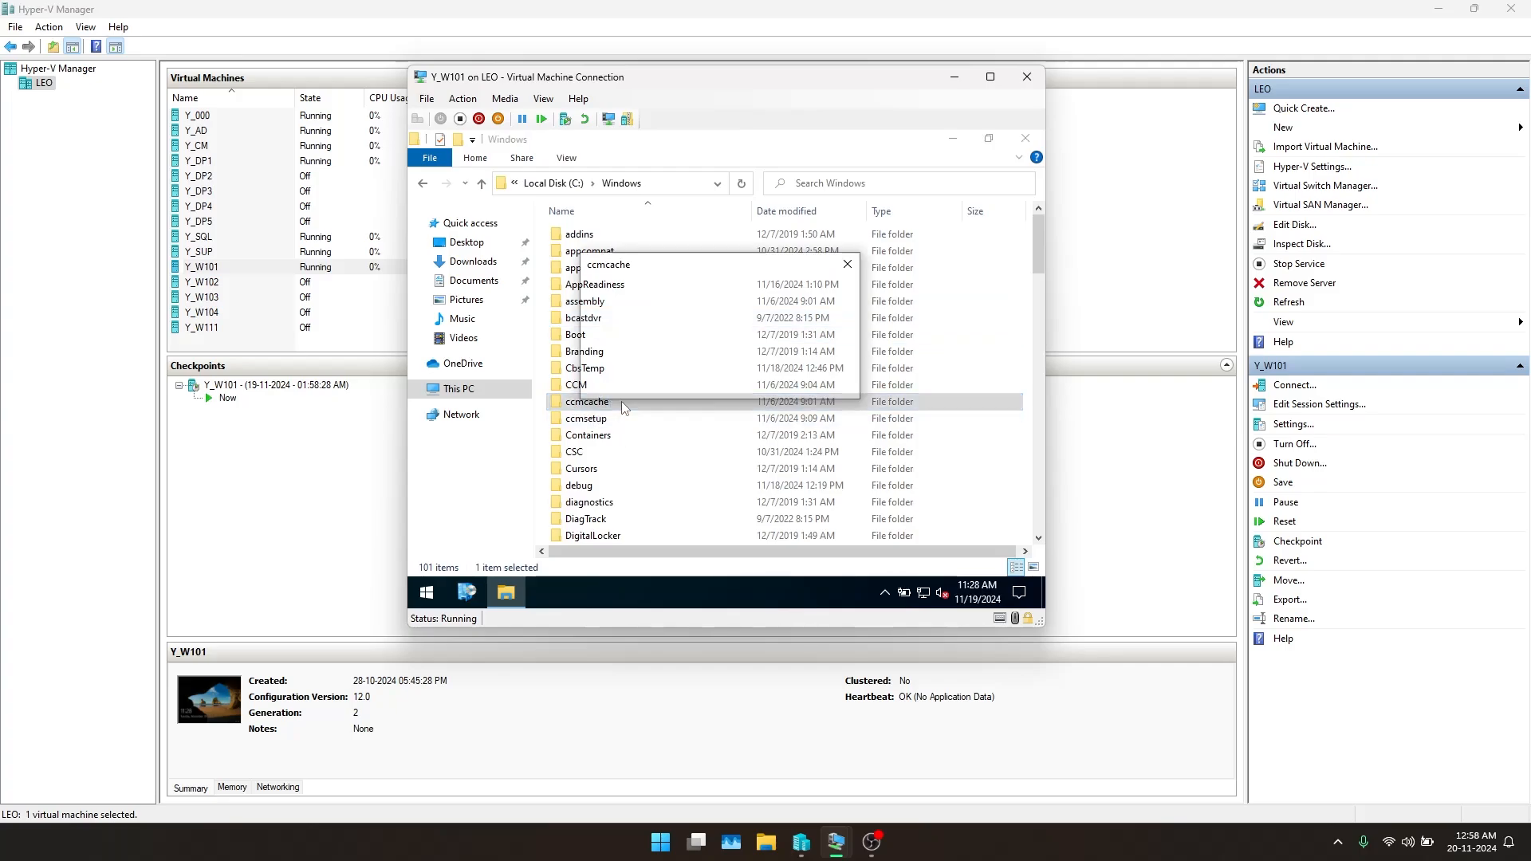
click(715, 386)
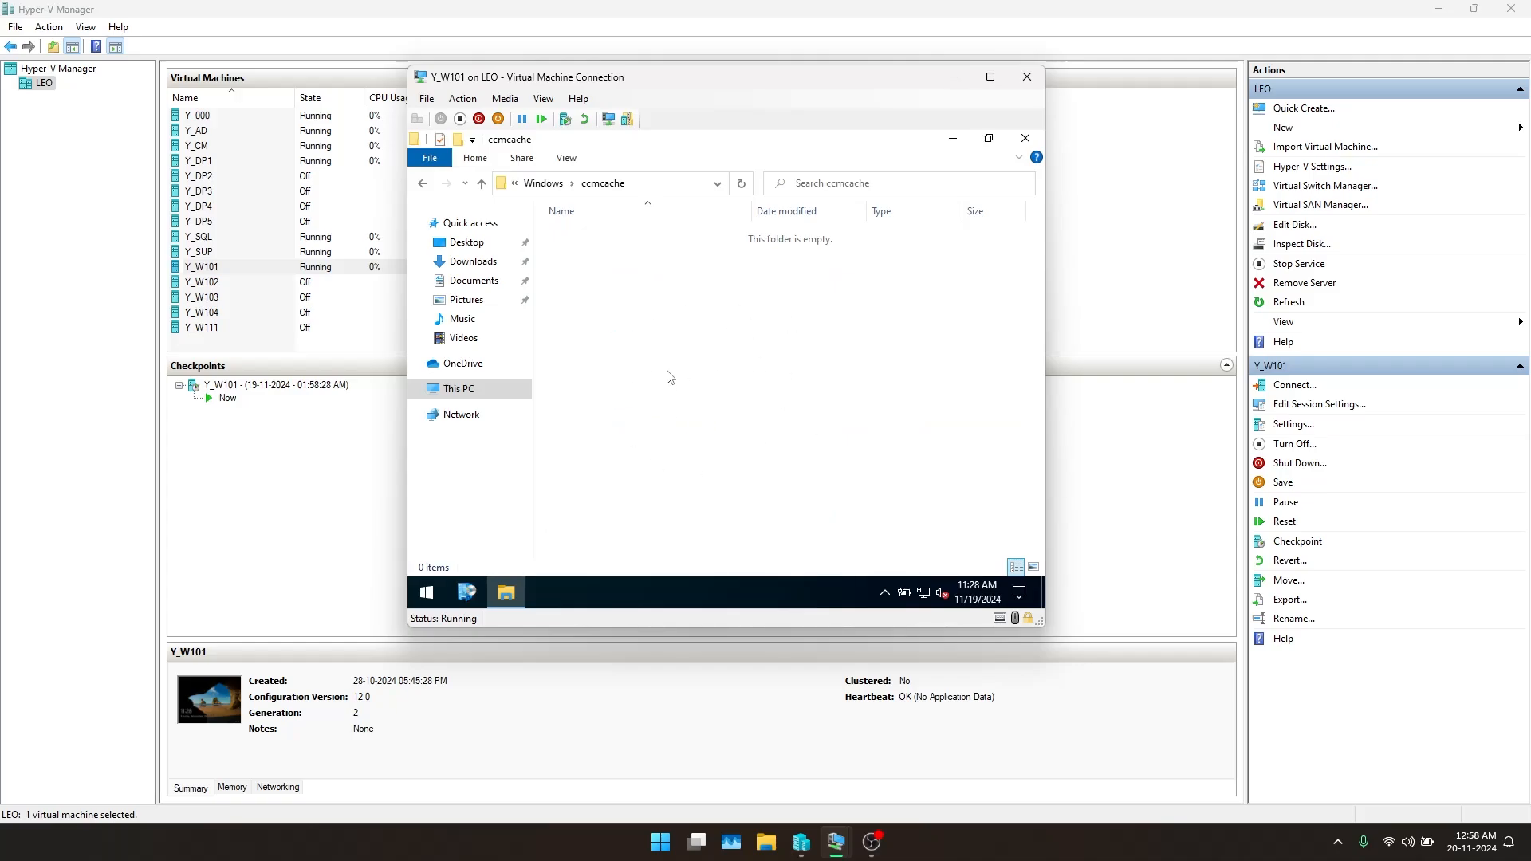
drag(603, 244, 742, 420)
Switch back to the Y_CM virtual machine and set Configure client cache size to Yes in the custom device settings
mouse_move(848, 844)
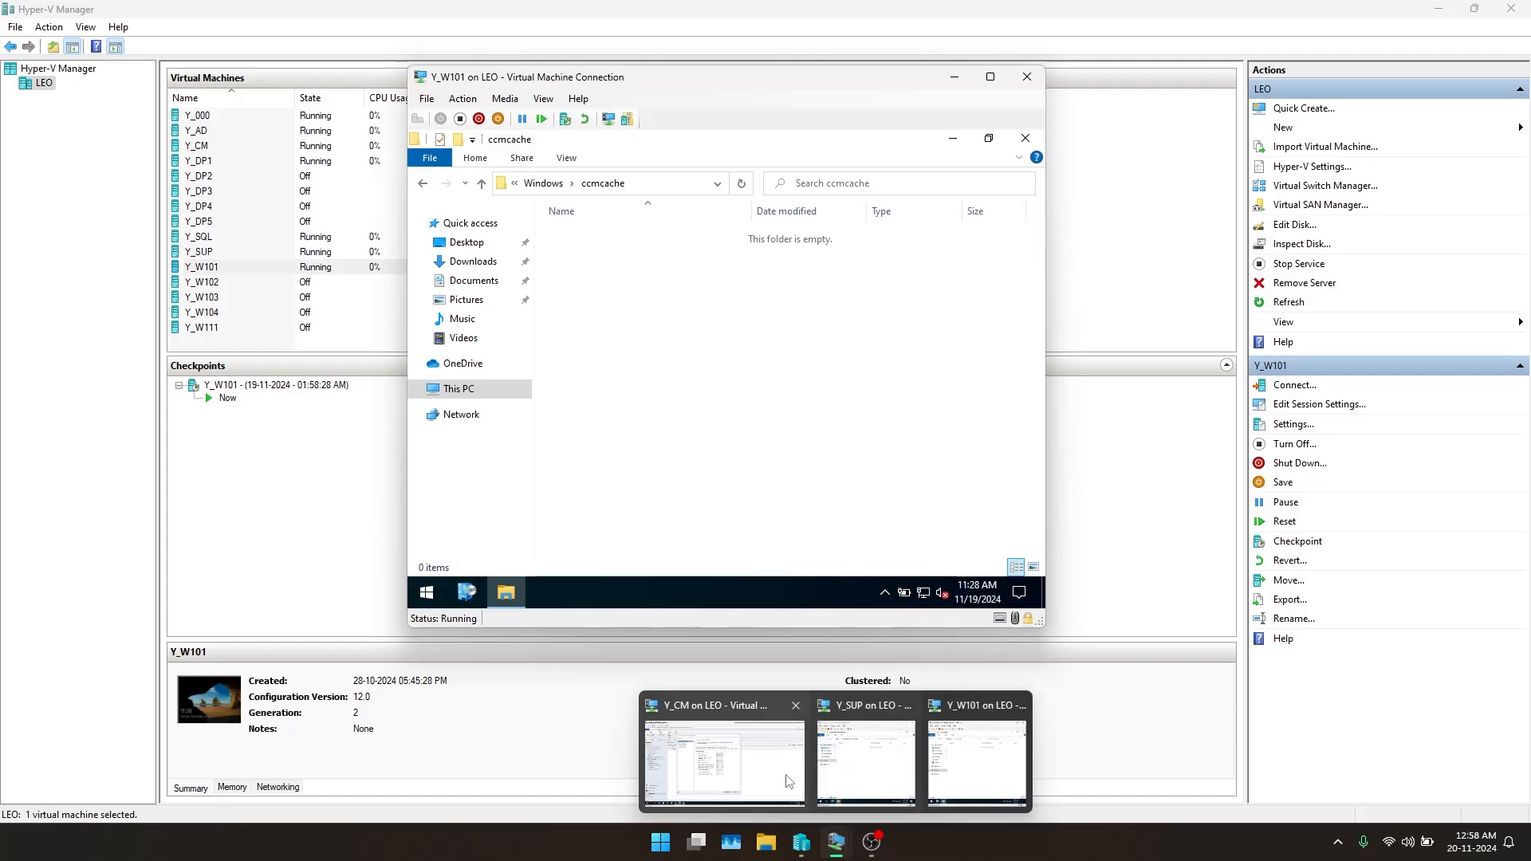
click(751, 769)
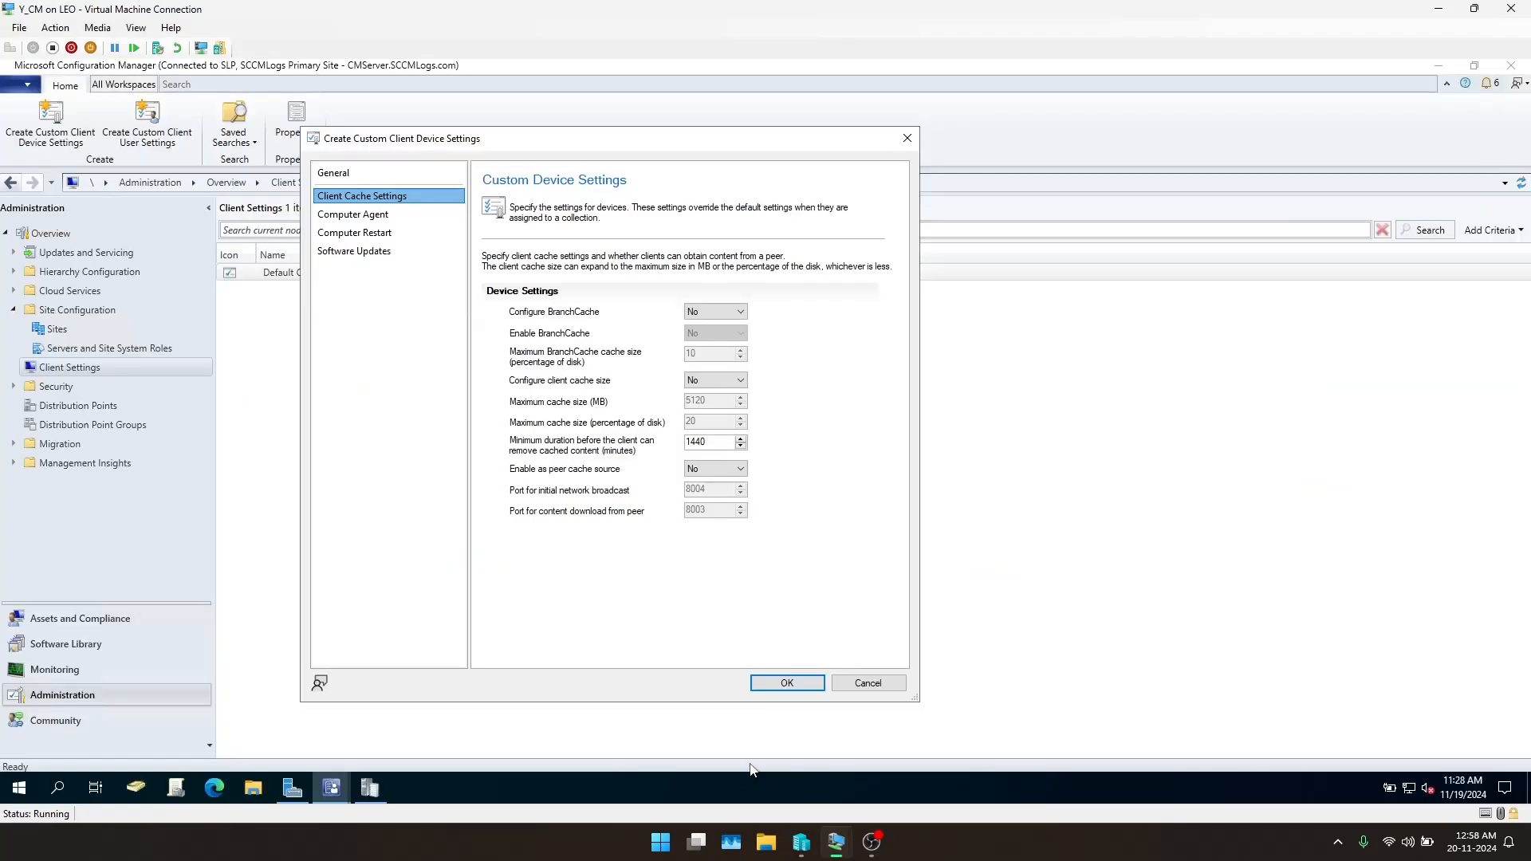
click(691, 382)
click(693, 404)
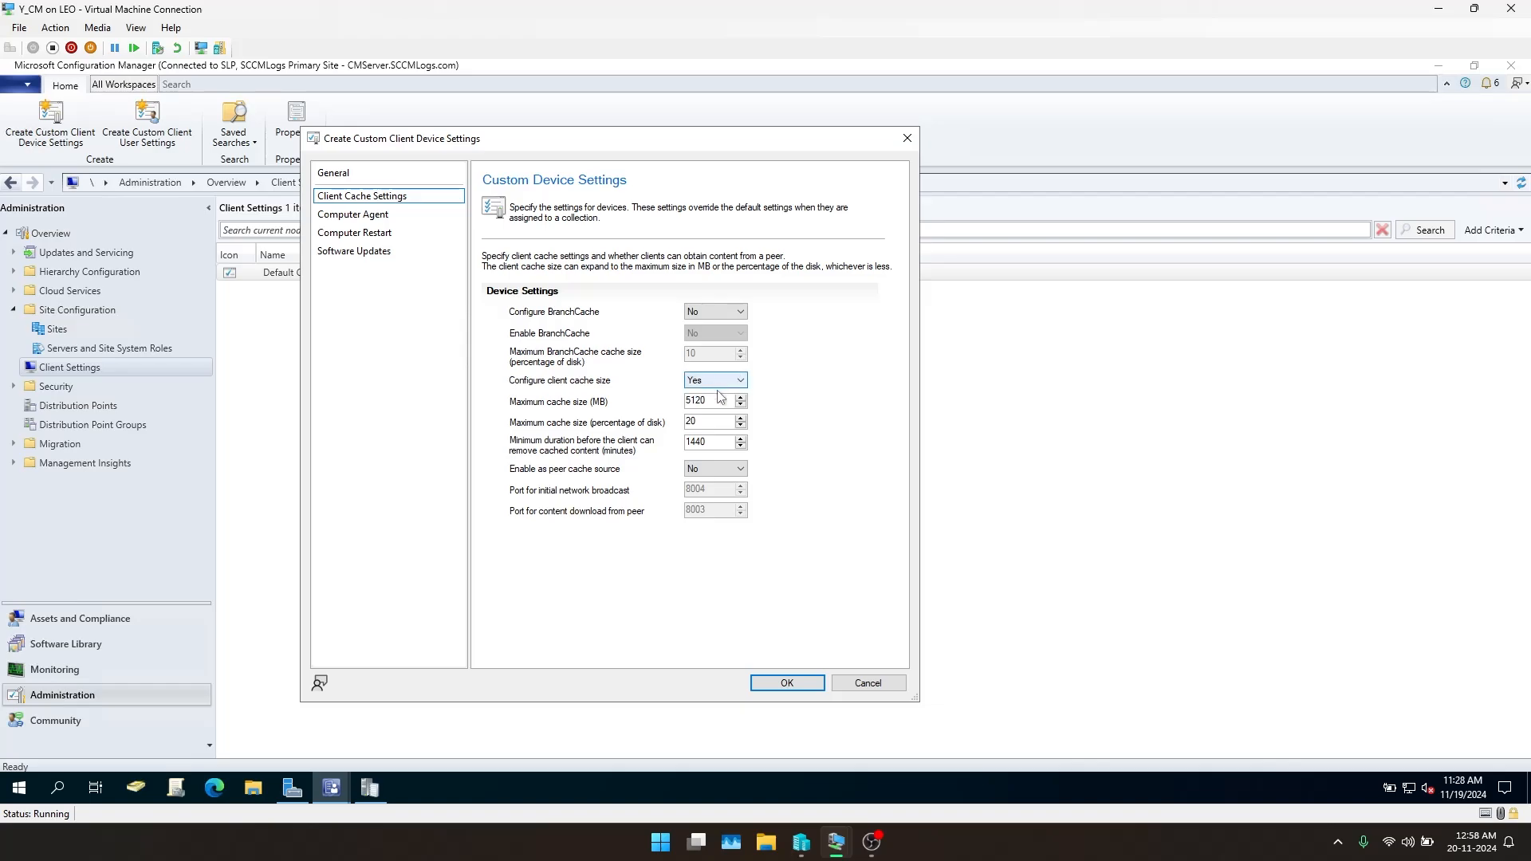
drag(707, 400, 684, 401)
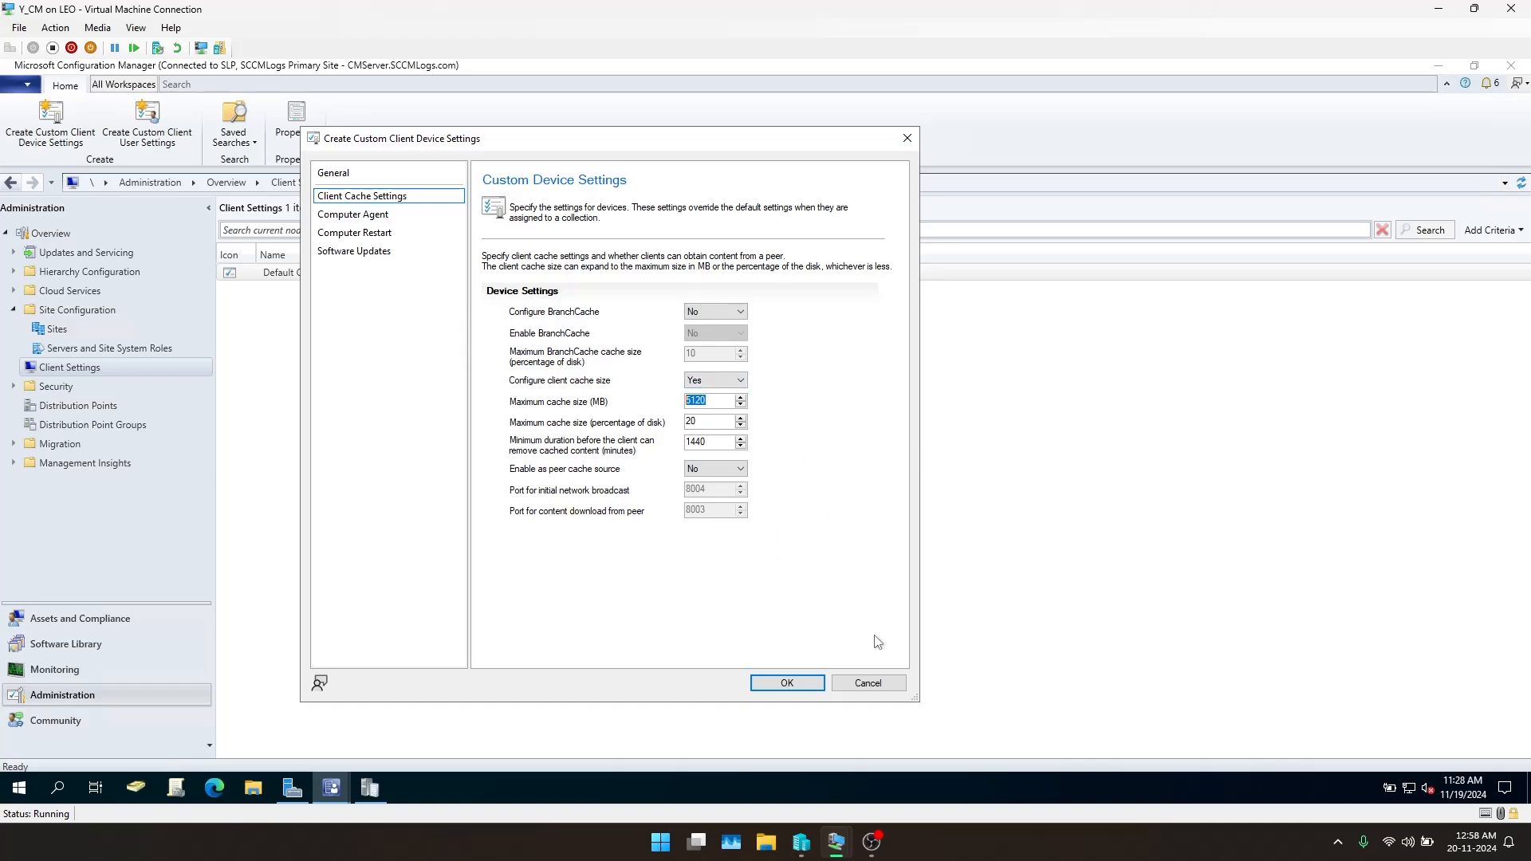
Switch to Y_W101, open the Configuration Manager client properties from the desktop shortcut, and find the Cache settings
click(957, 722)
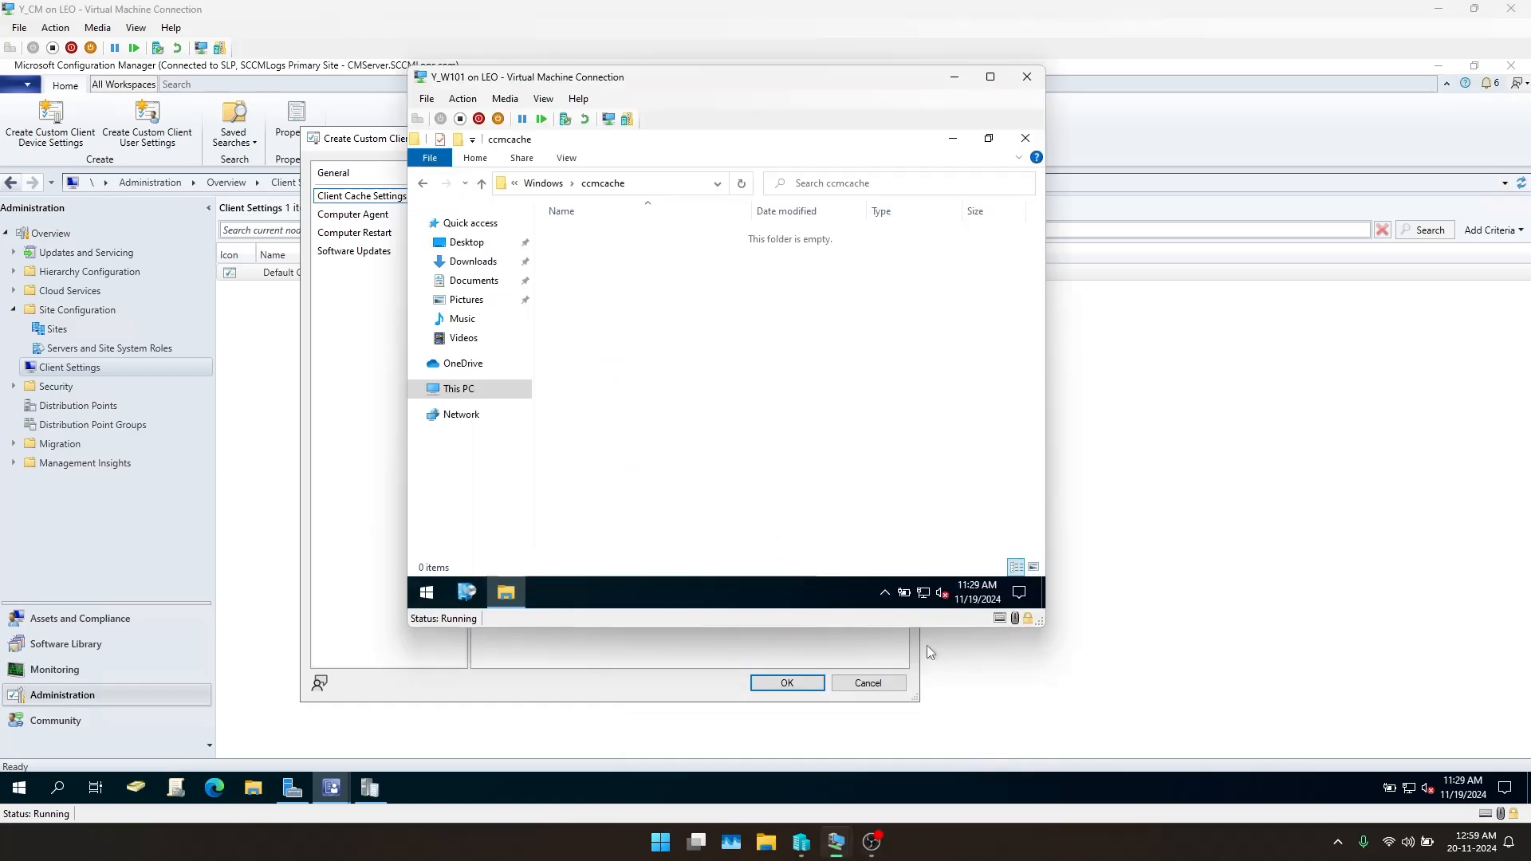
click(502, 590)
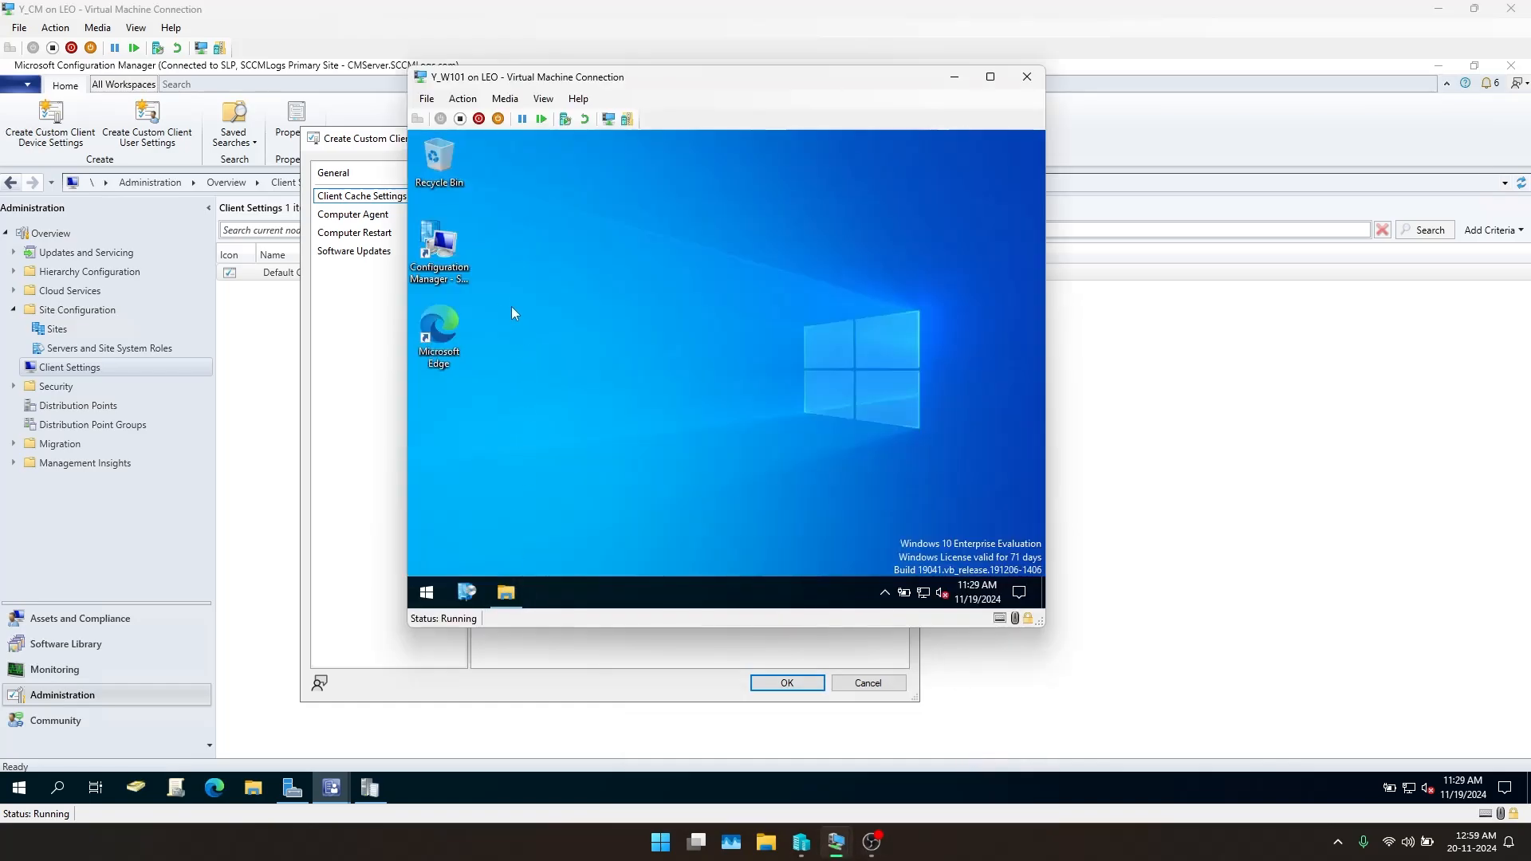
double_click(450, 266)
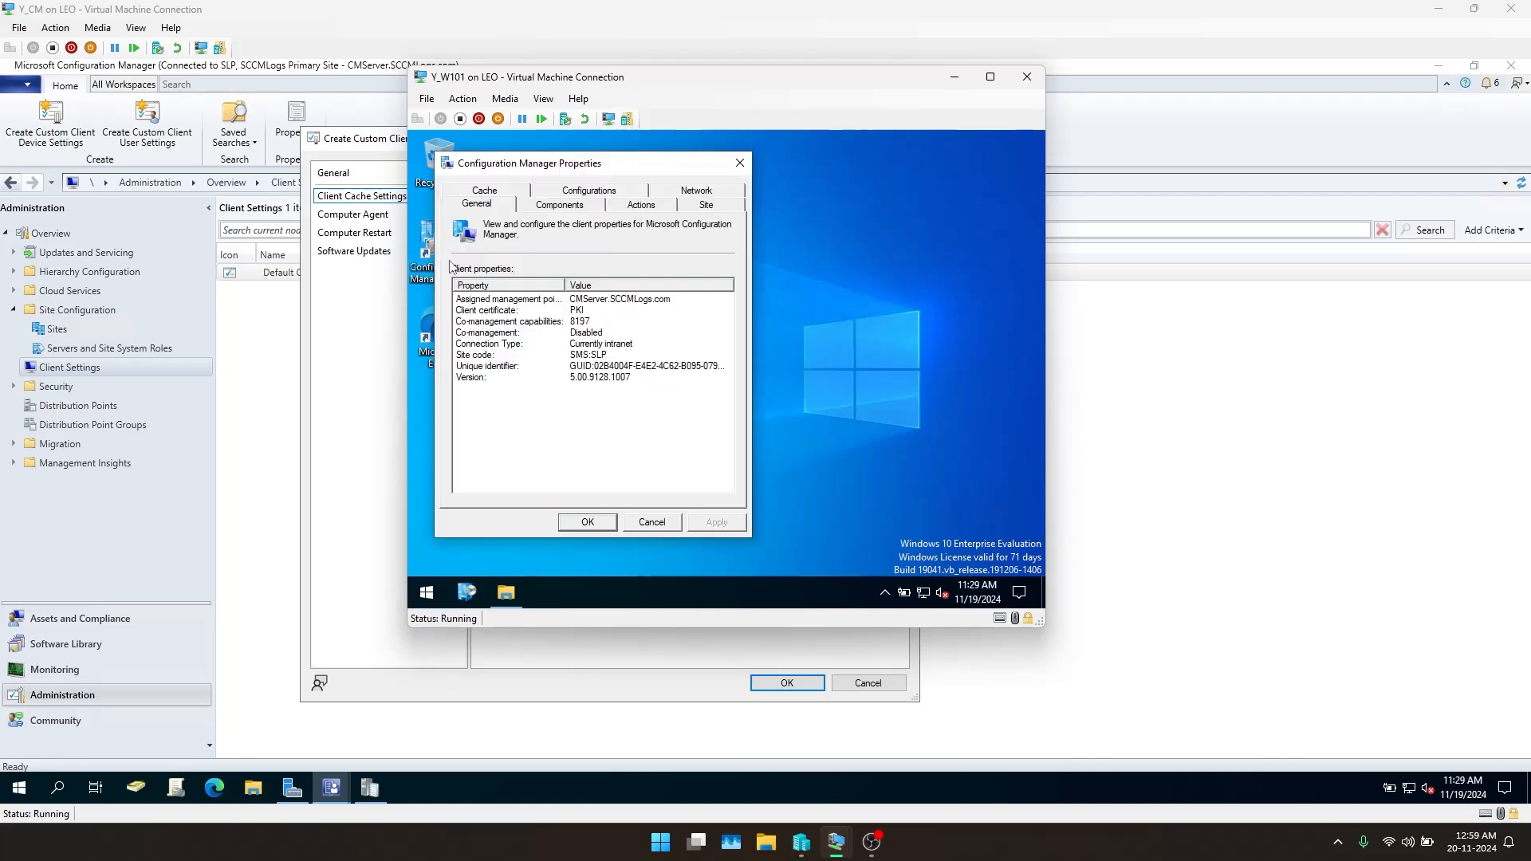
click(646, 206)
click(692, 192)
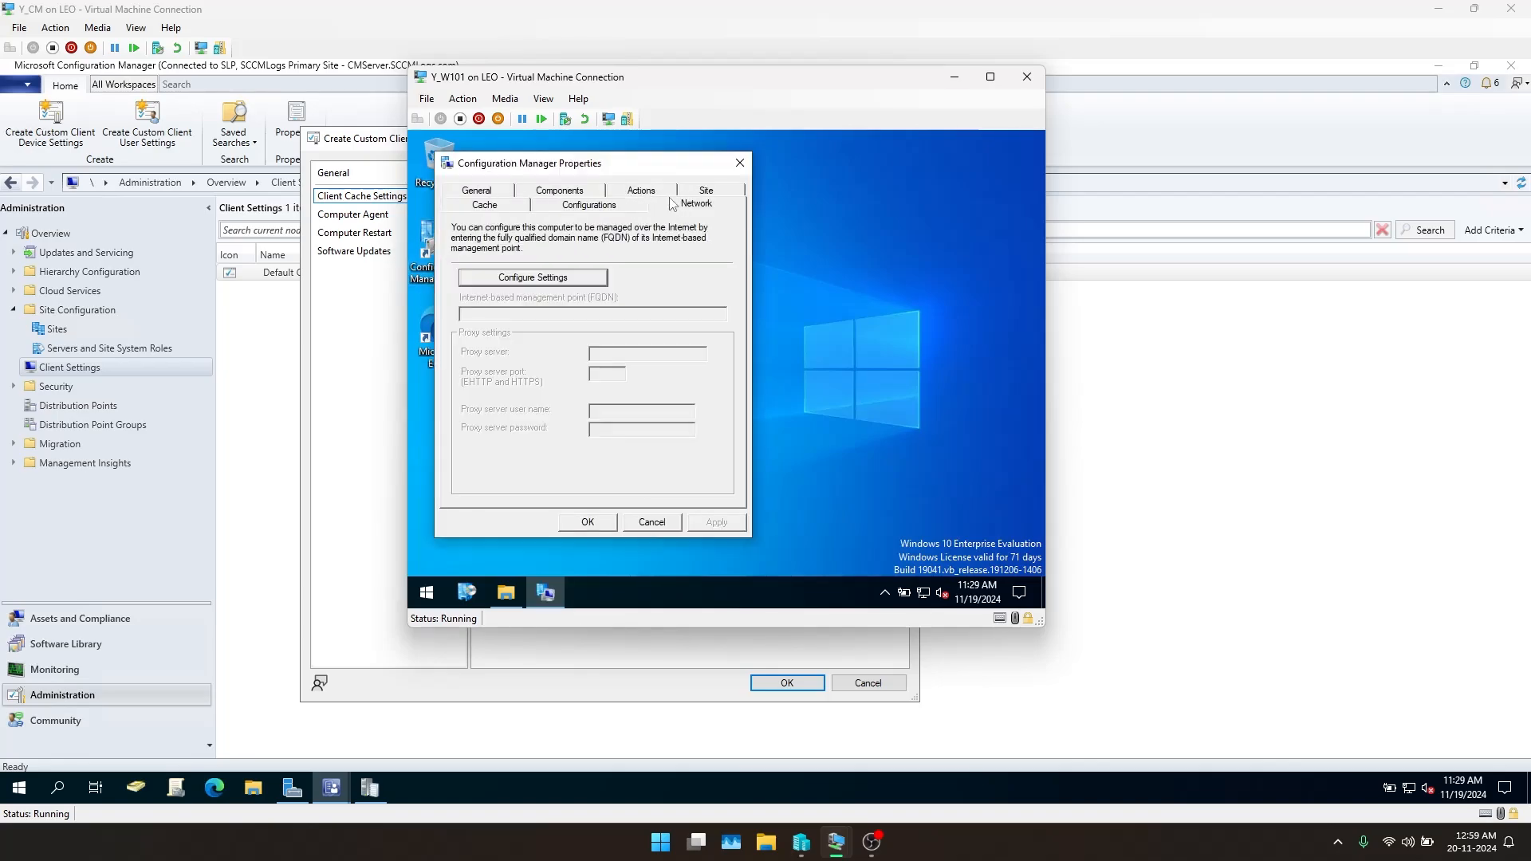
click(566, 205)
click(562, 204)
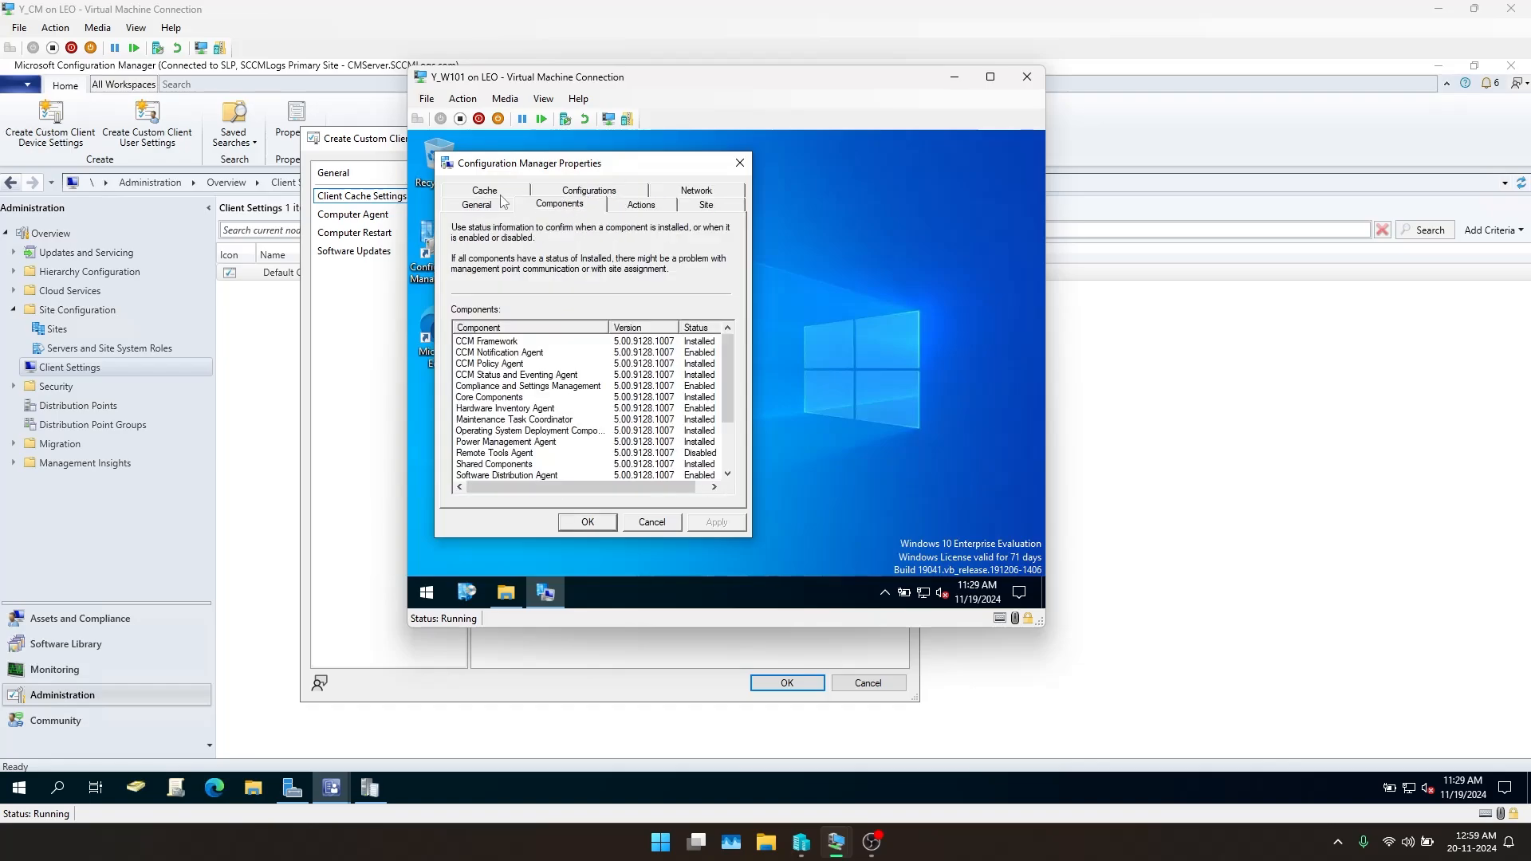
click(487, 191)
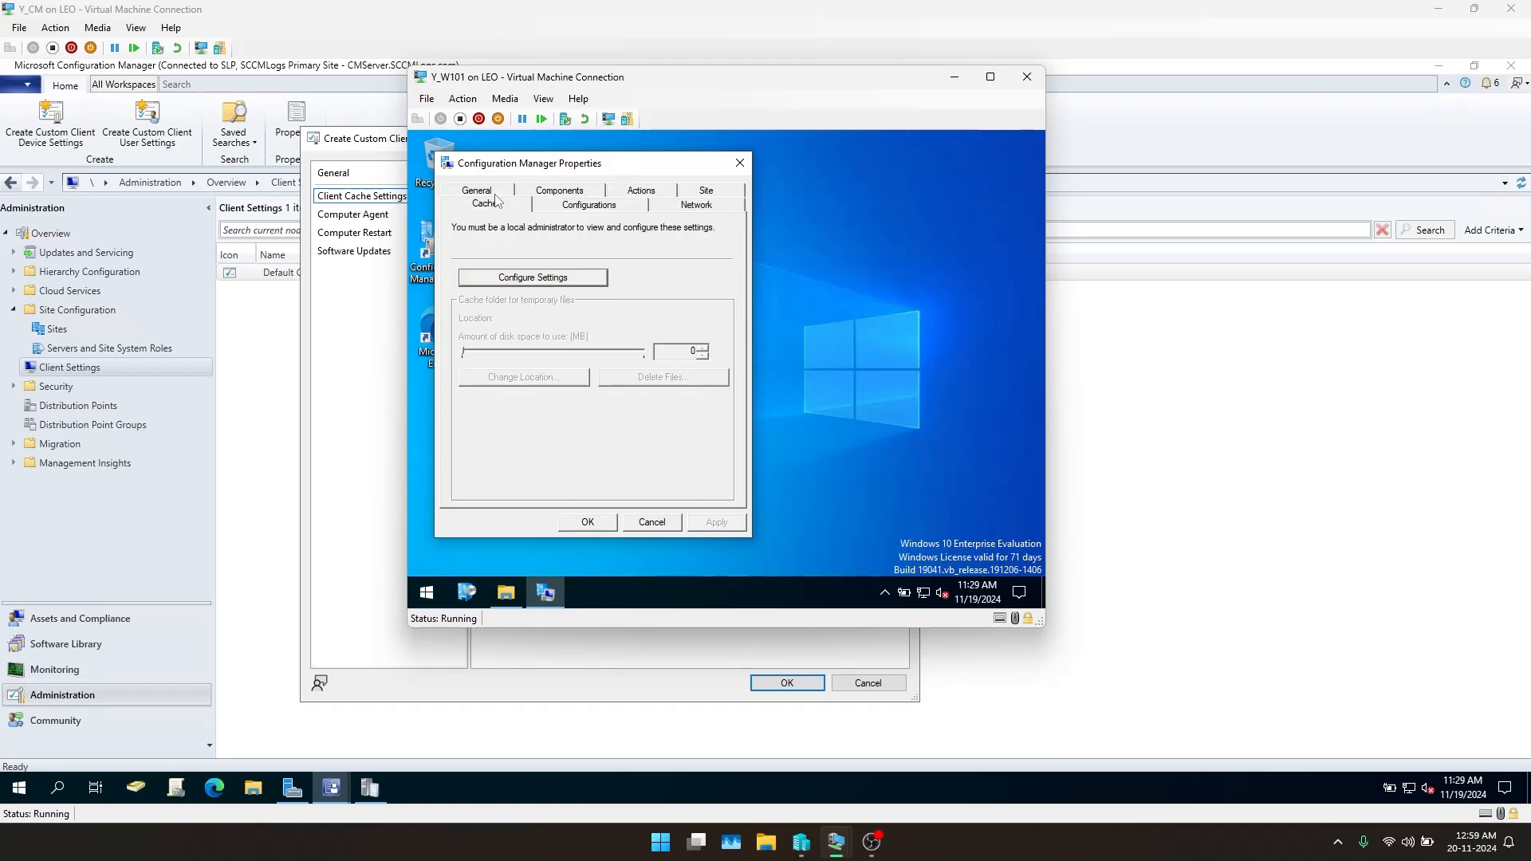
Unlock the client's cache settings to check the folder location and disk space, and return to Y_CM without saving
click(522, 279)
click(638, 471)
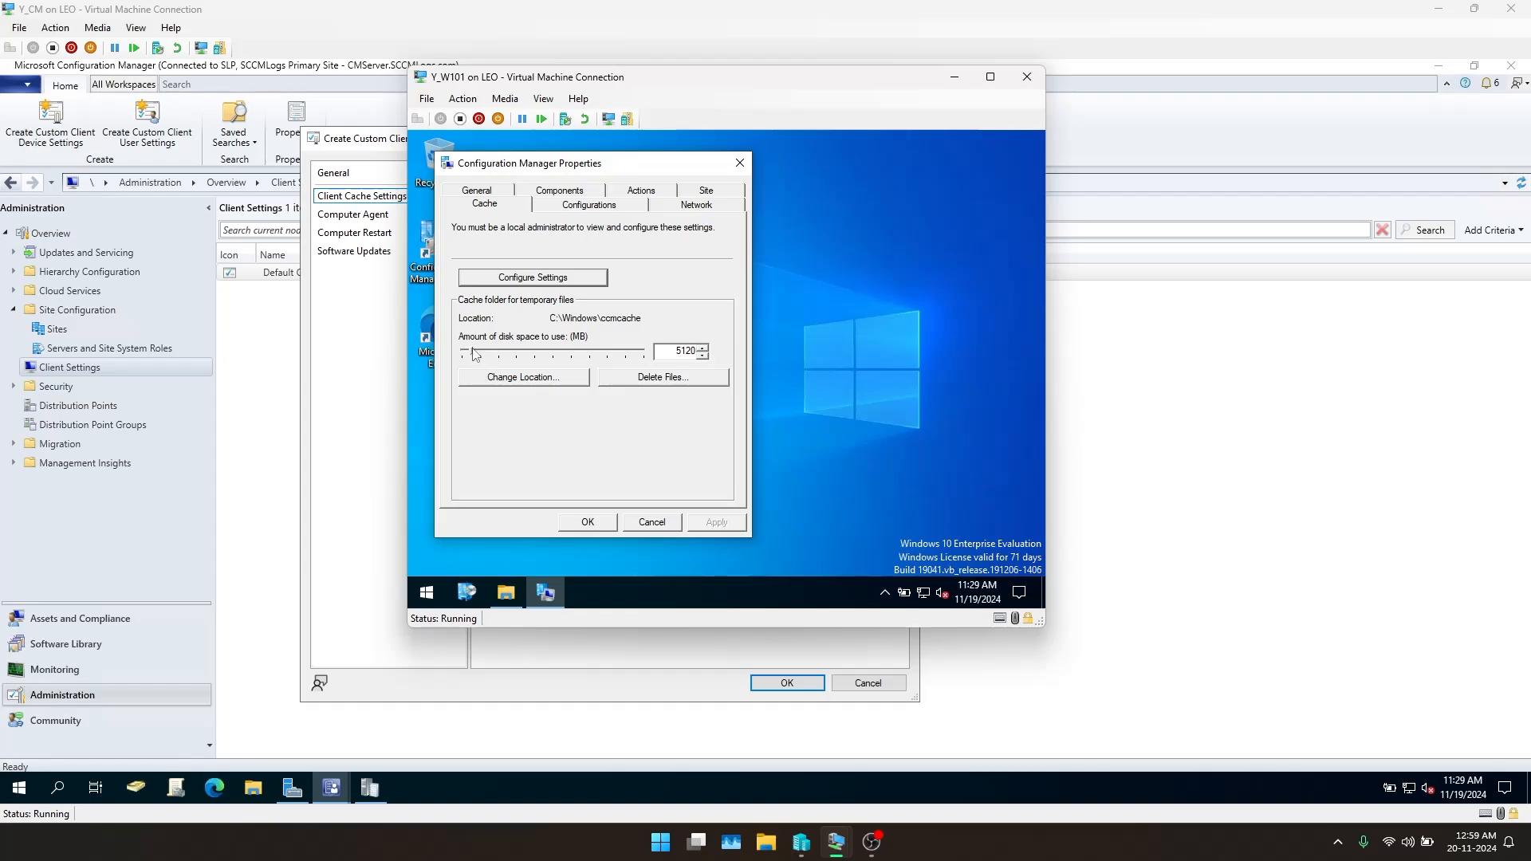
drag(476, 353, 581, 405)
click(650, 524)
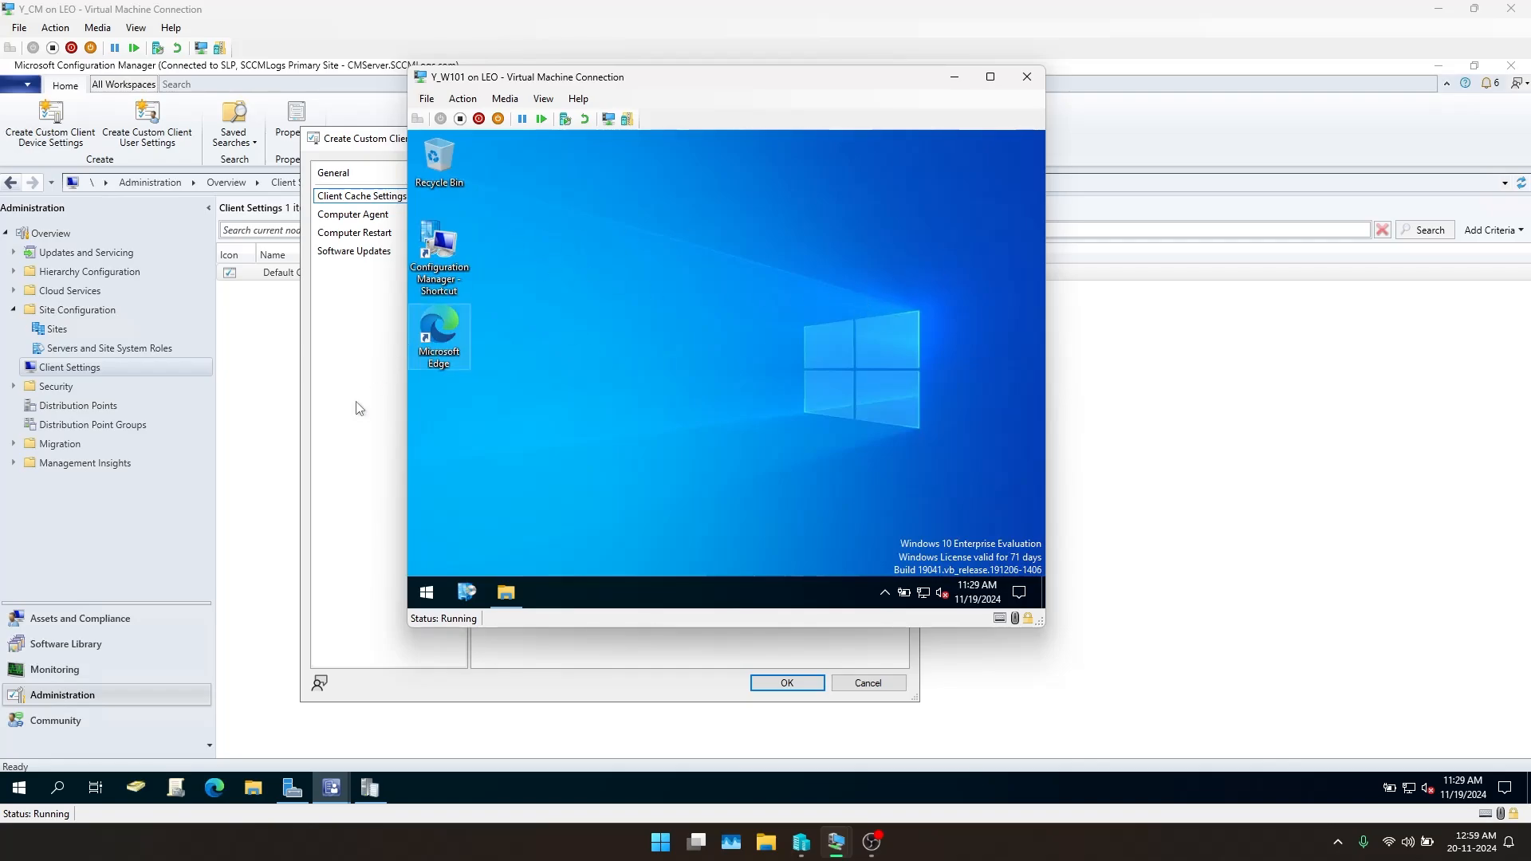
click(363, 430)
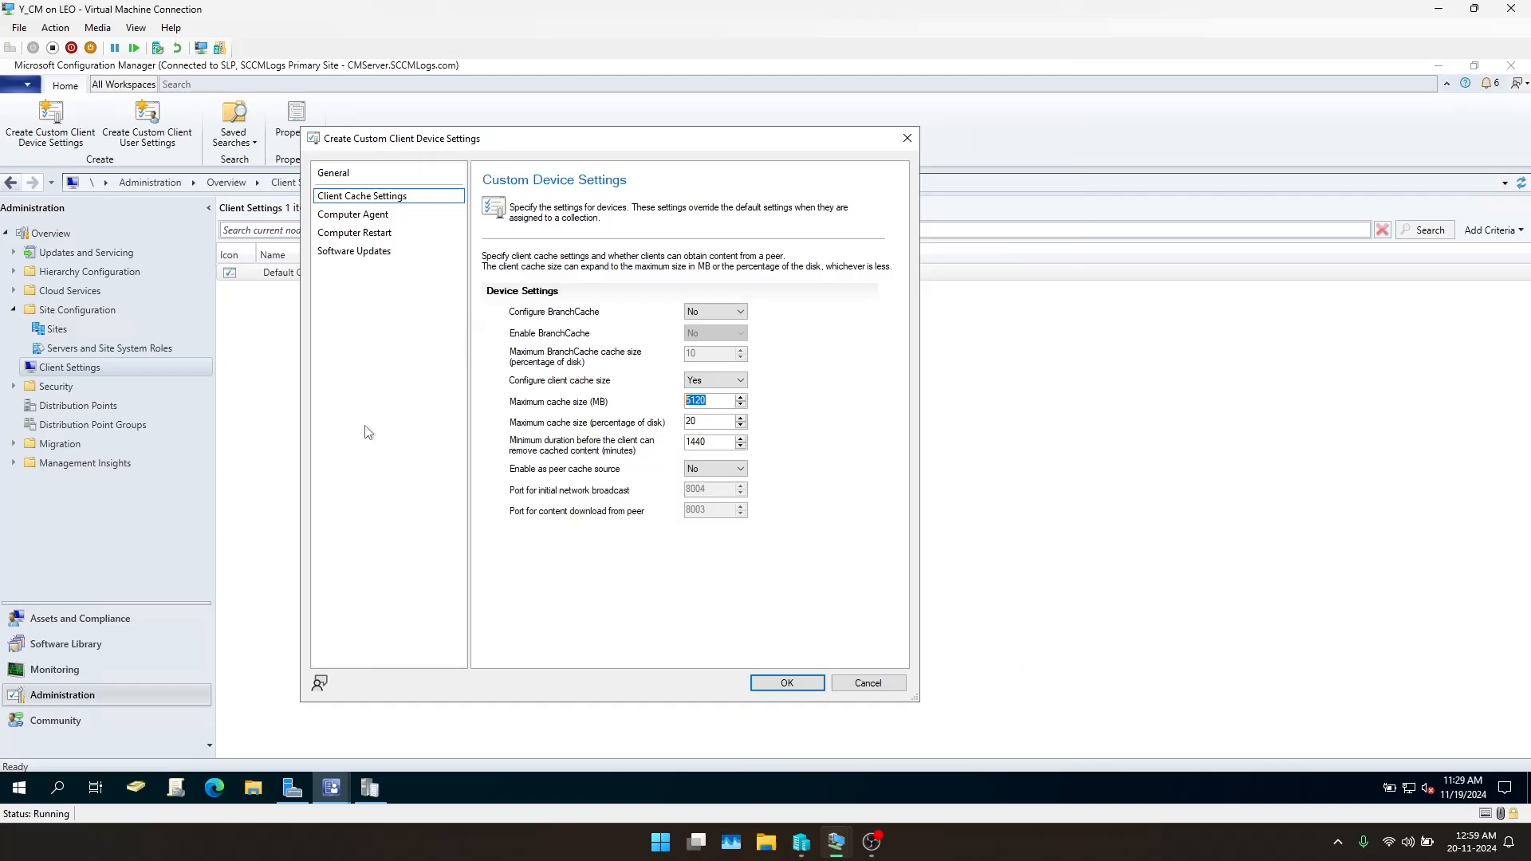
Set the maximum client cache size to 1024 MB and return to the general list of custom device settings
click(710, 401)
double_click(705, 401)
text(1024)
click(356, 195)
click(356, 177)
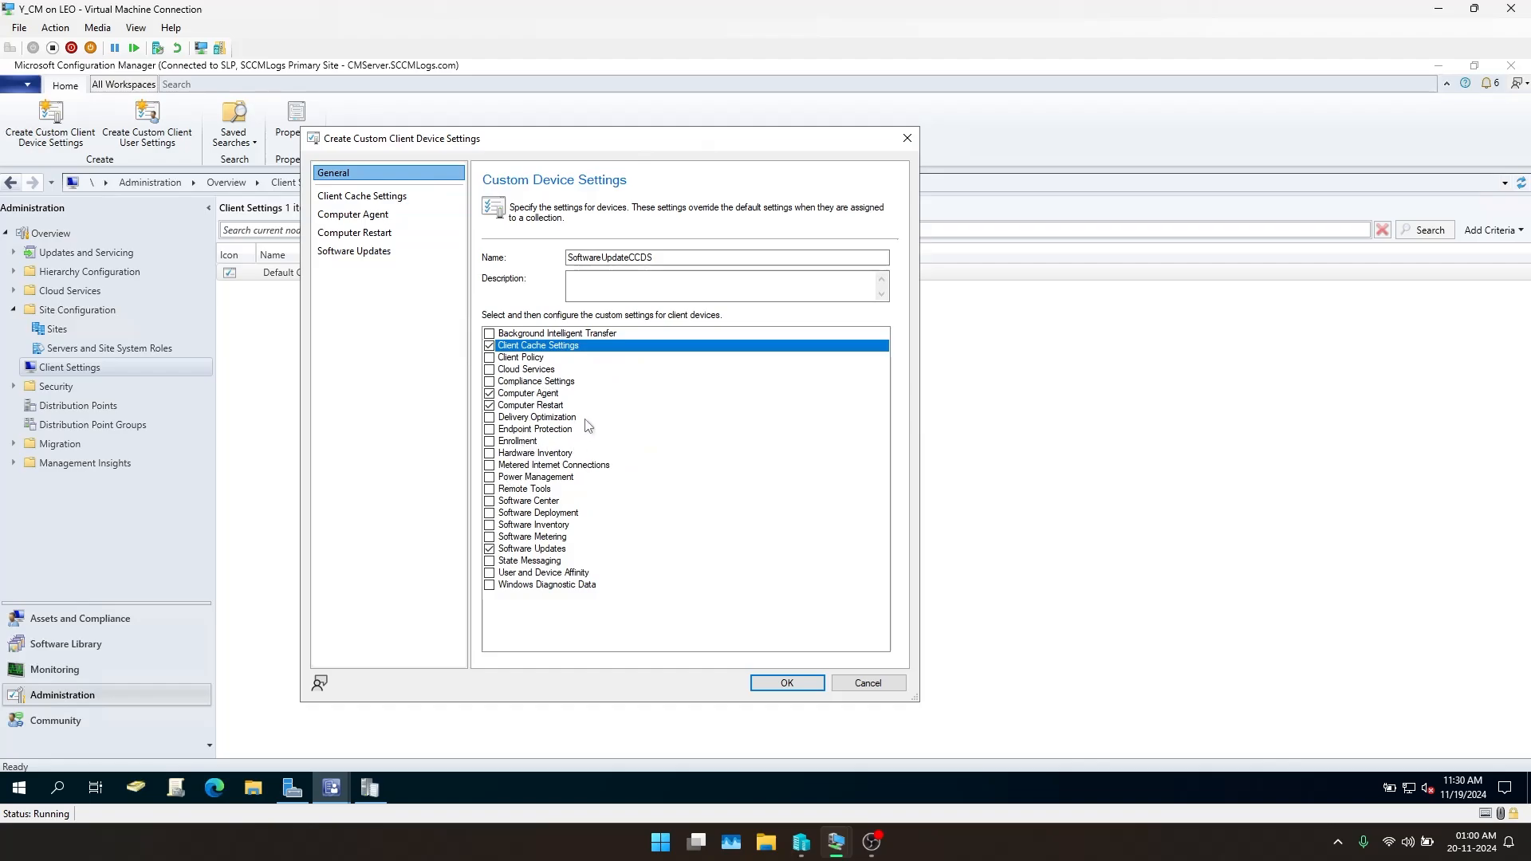
Include Delivery Optimization in the custom settings, view its device options, and exclude it again
click(551, 418)
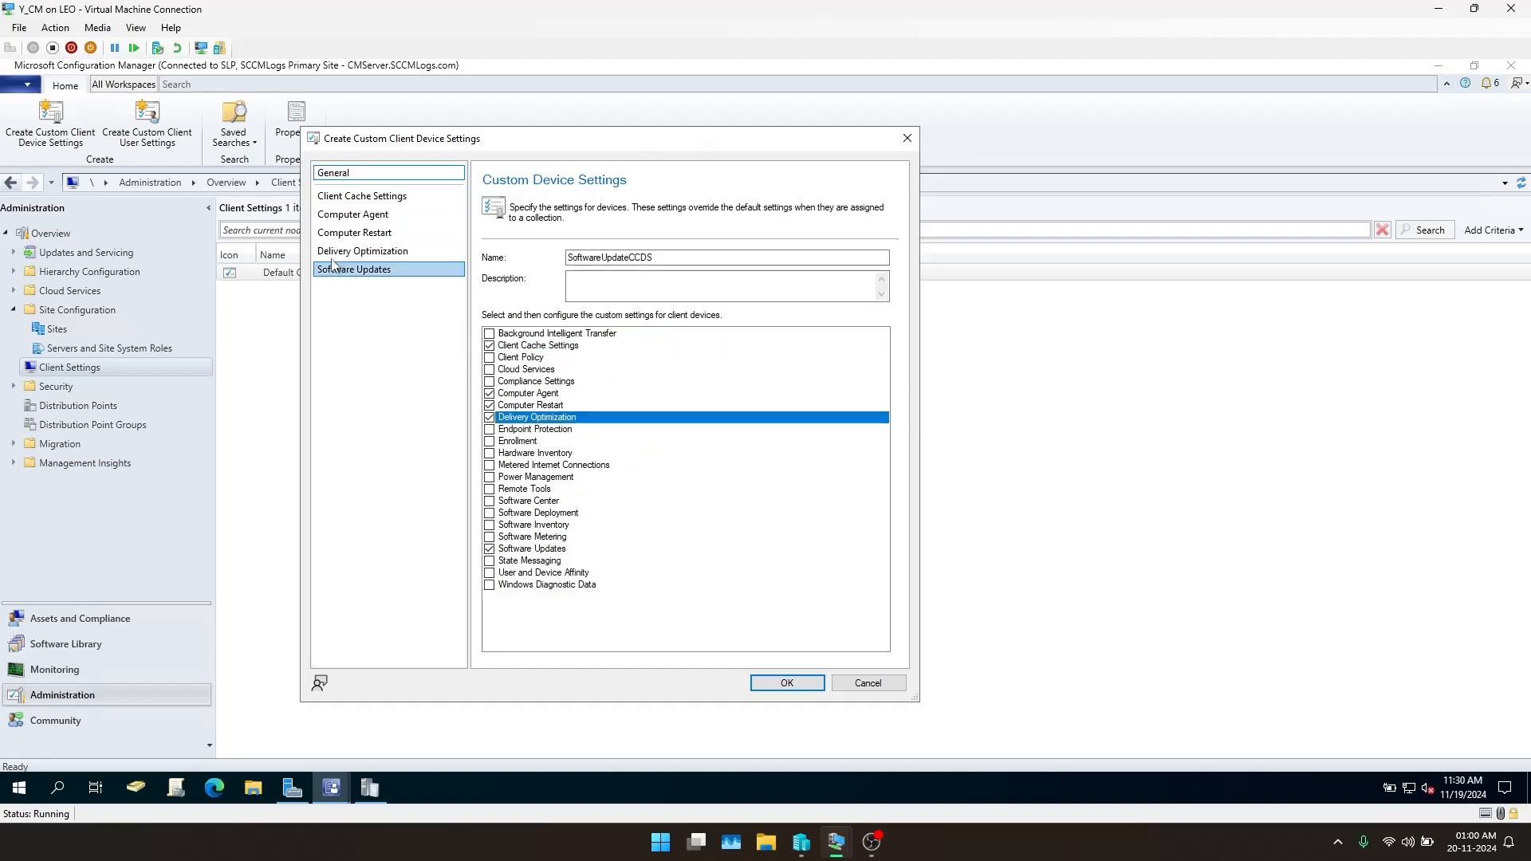
click(399, 251)
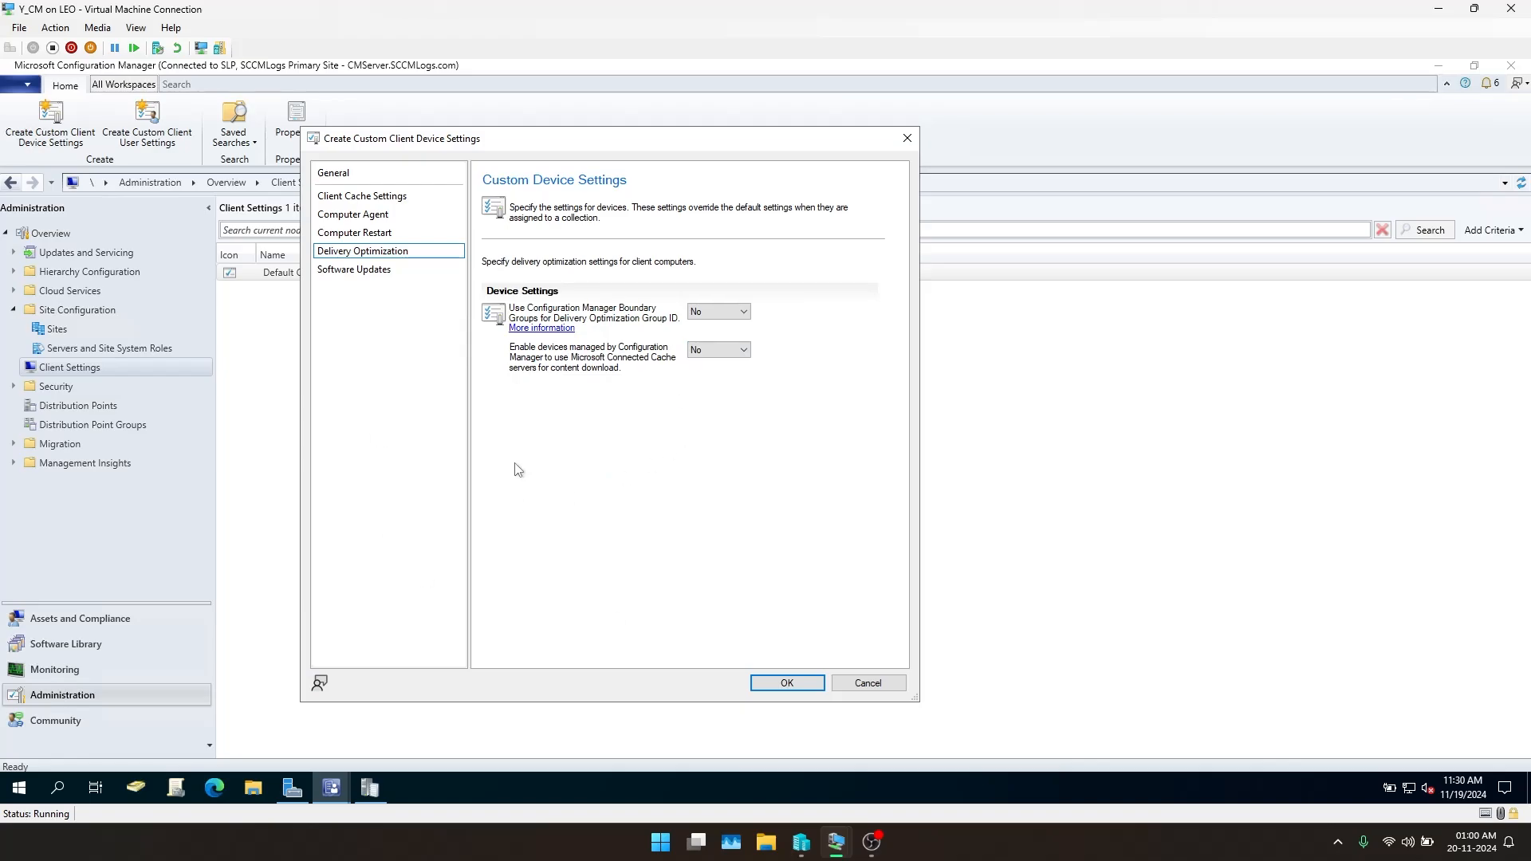
click(405, 172)
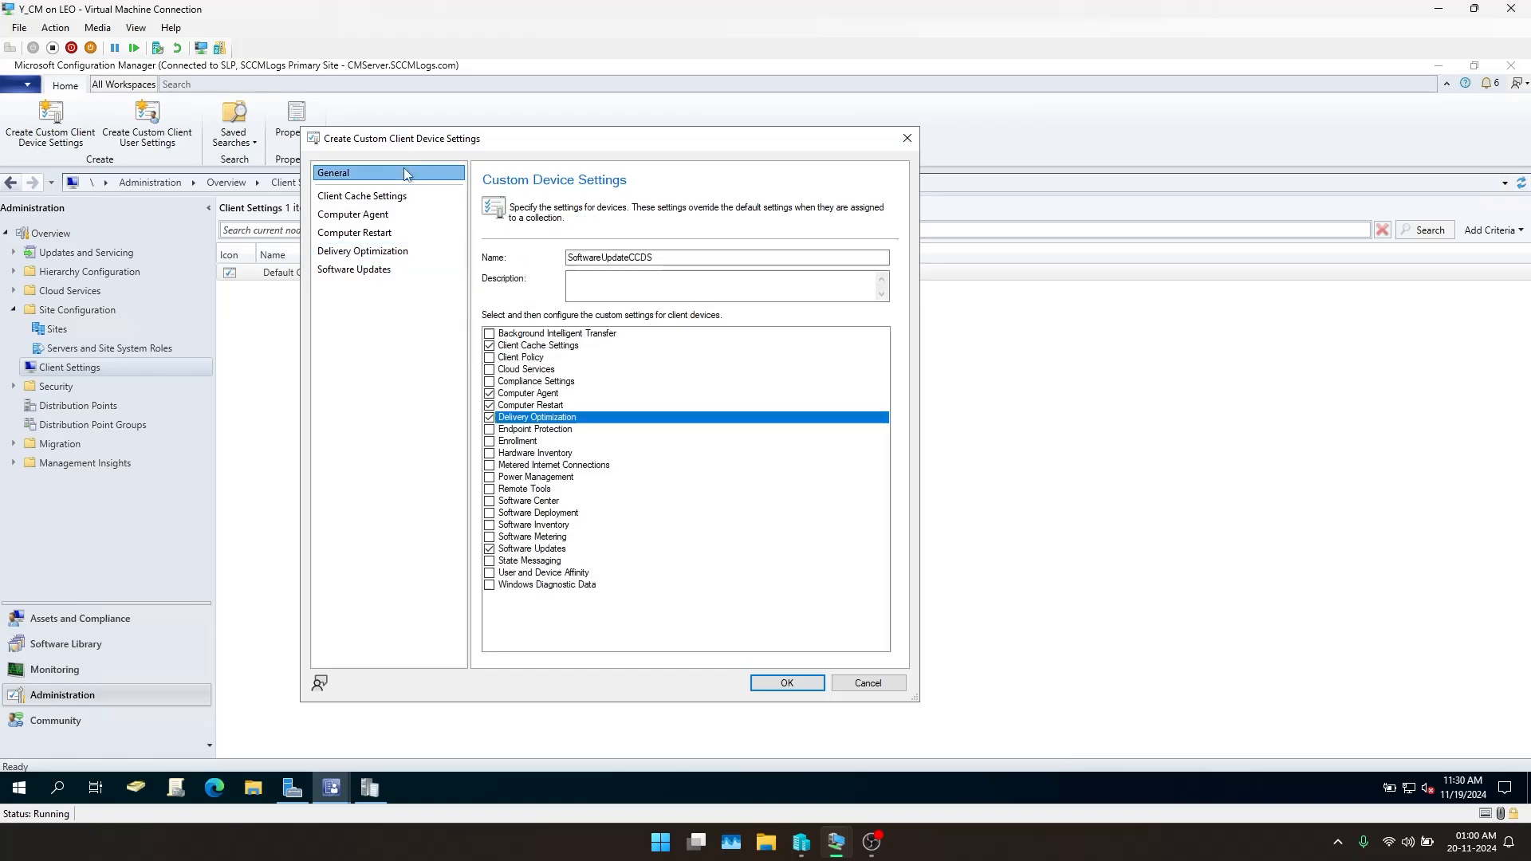
click(489, 417)
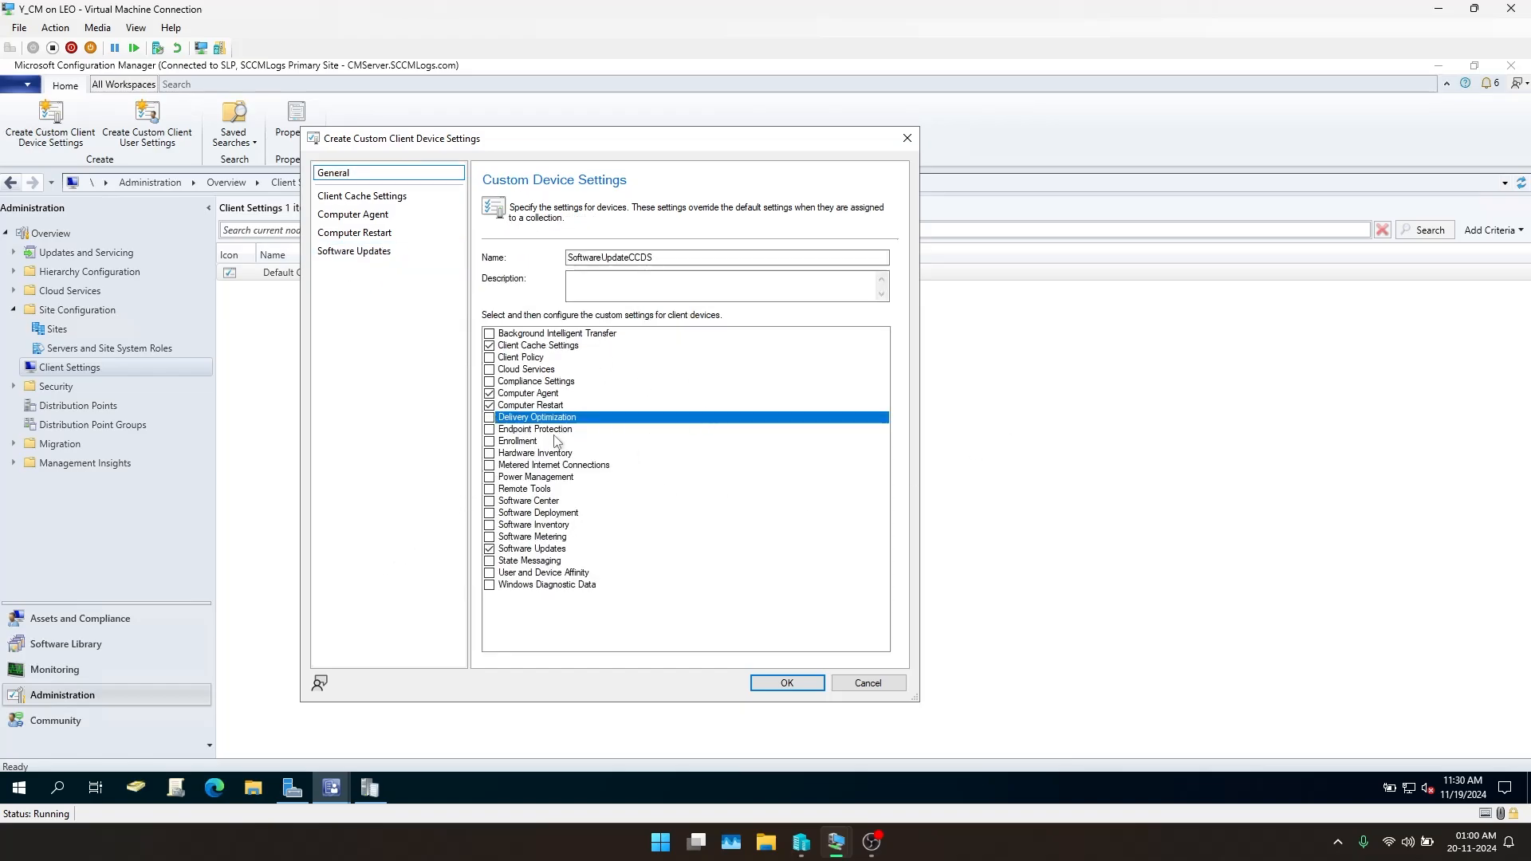
Include Software Center in the custom settings, keeping Software Center as the user portal and Yes for the new company information settings
click(552, 502)
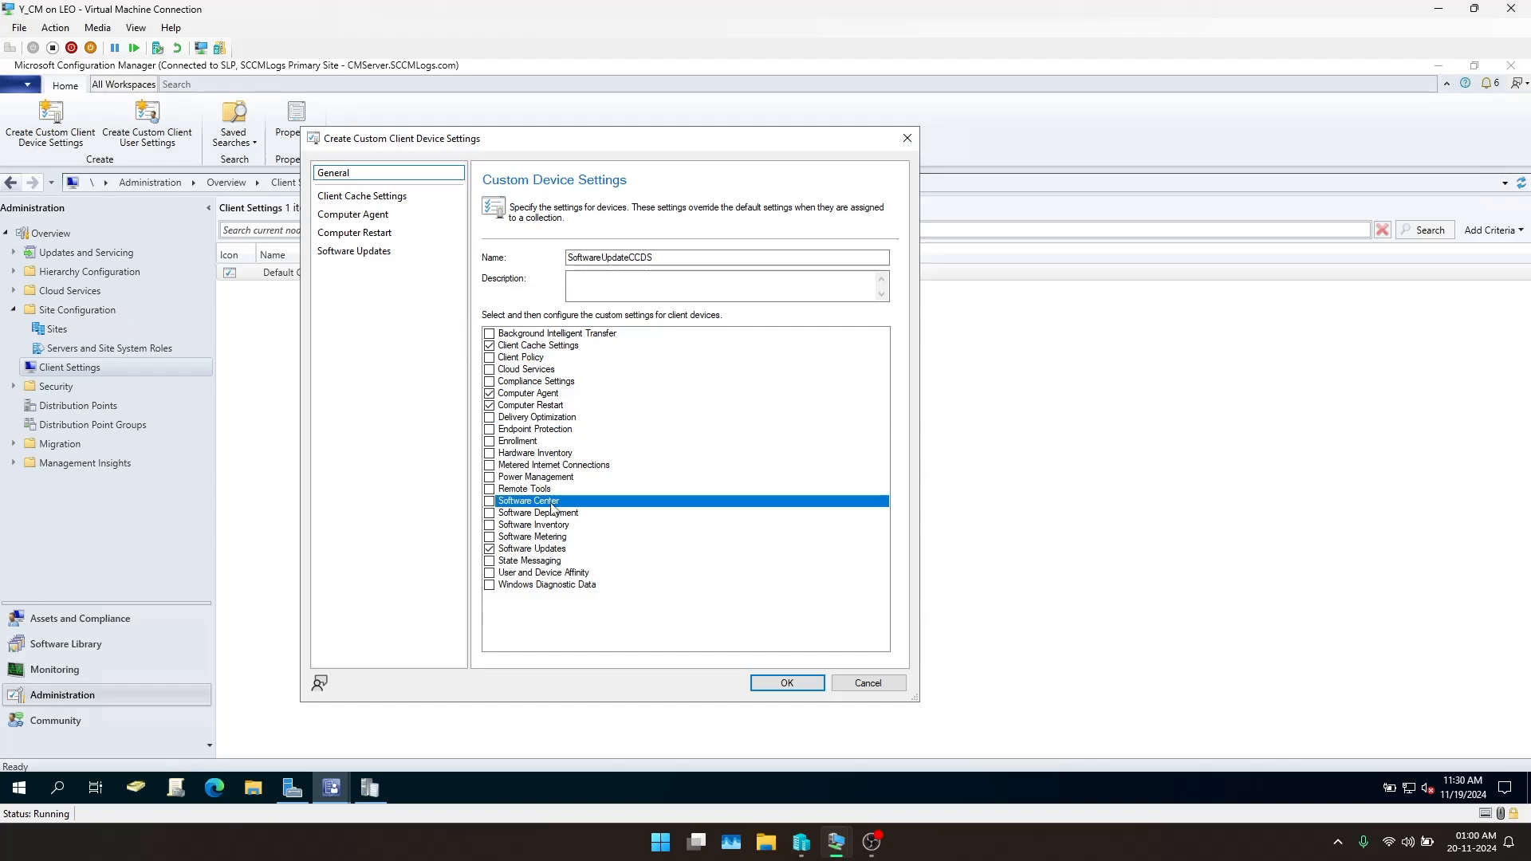
click(350, 251)
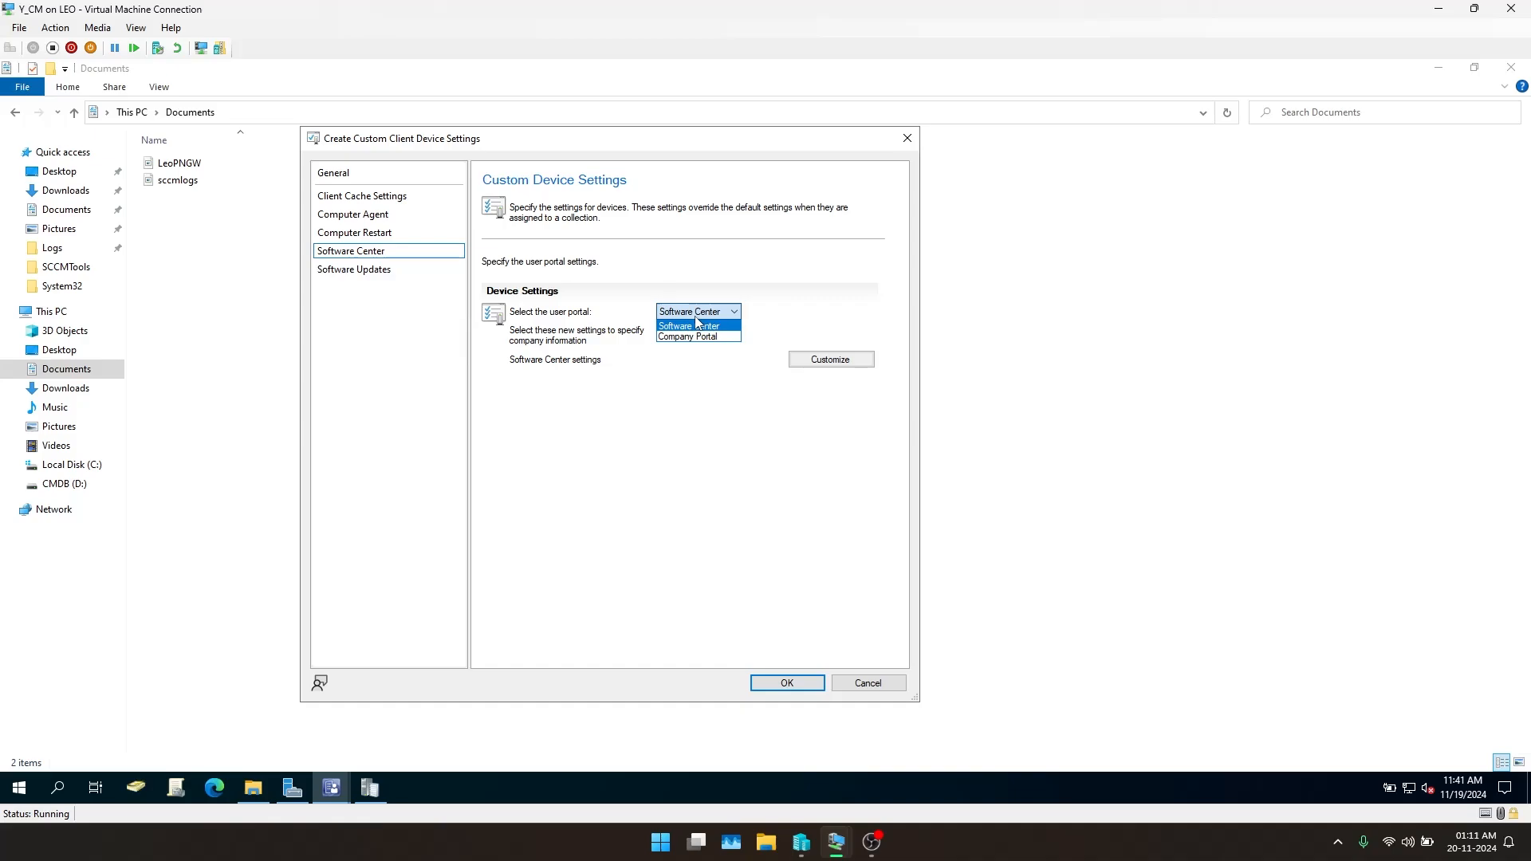
click(698, 403)
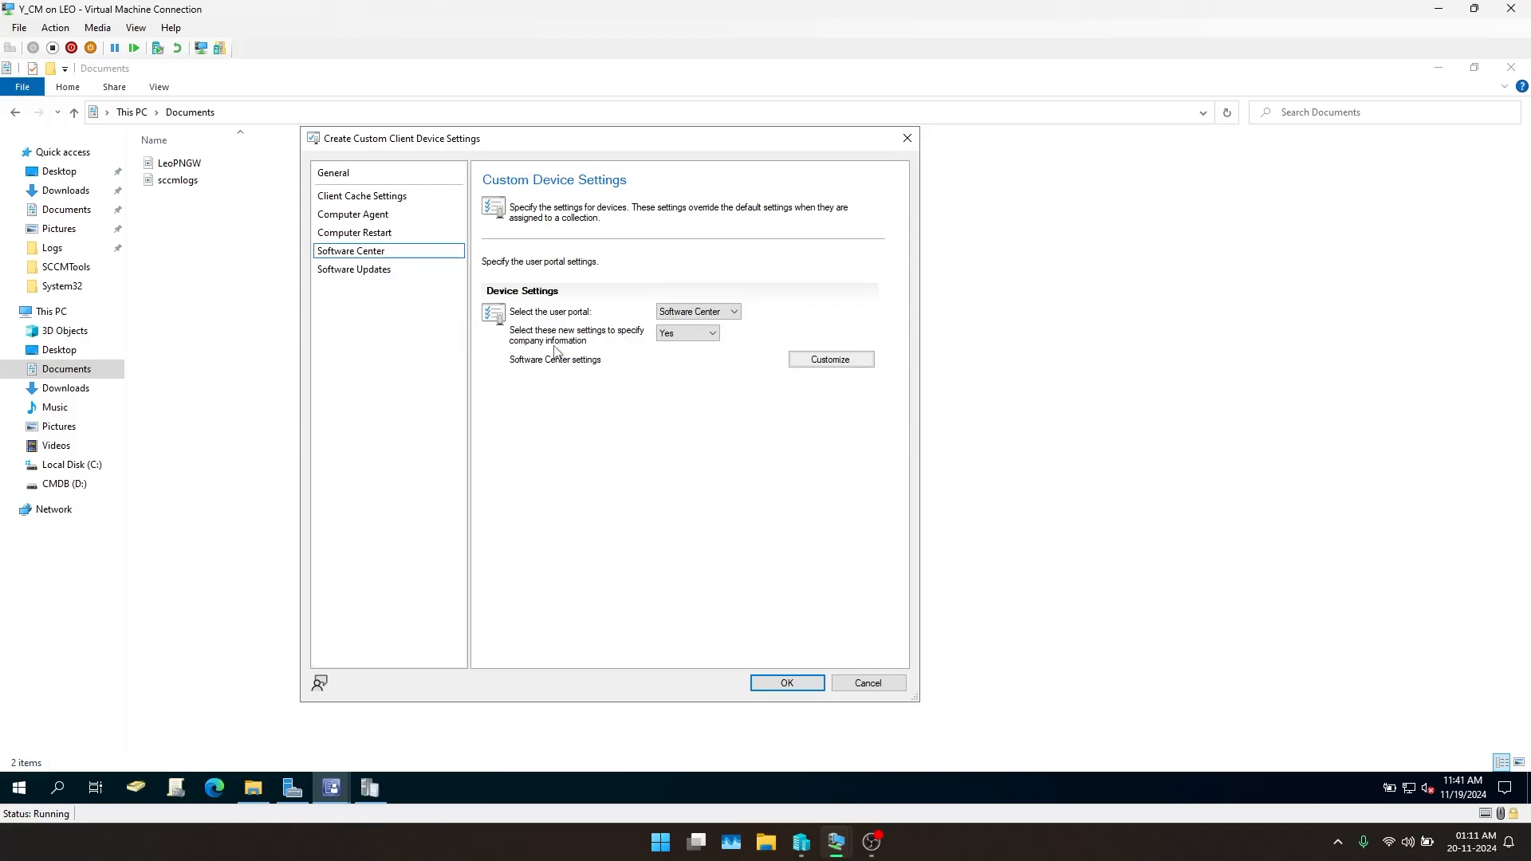
click(662, 336)
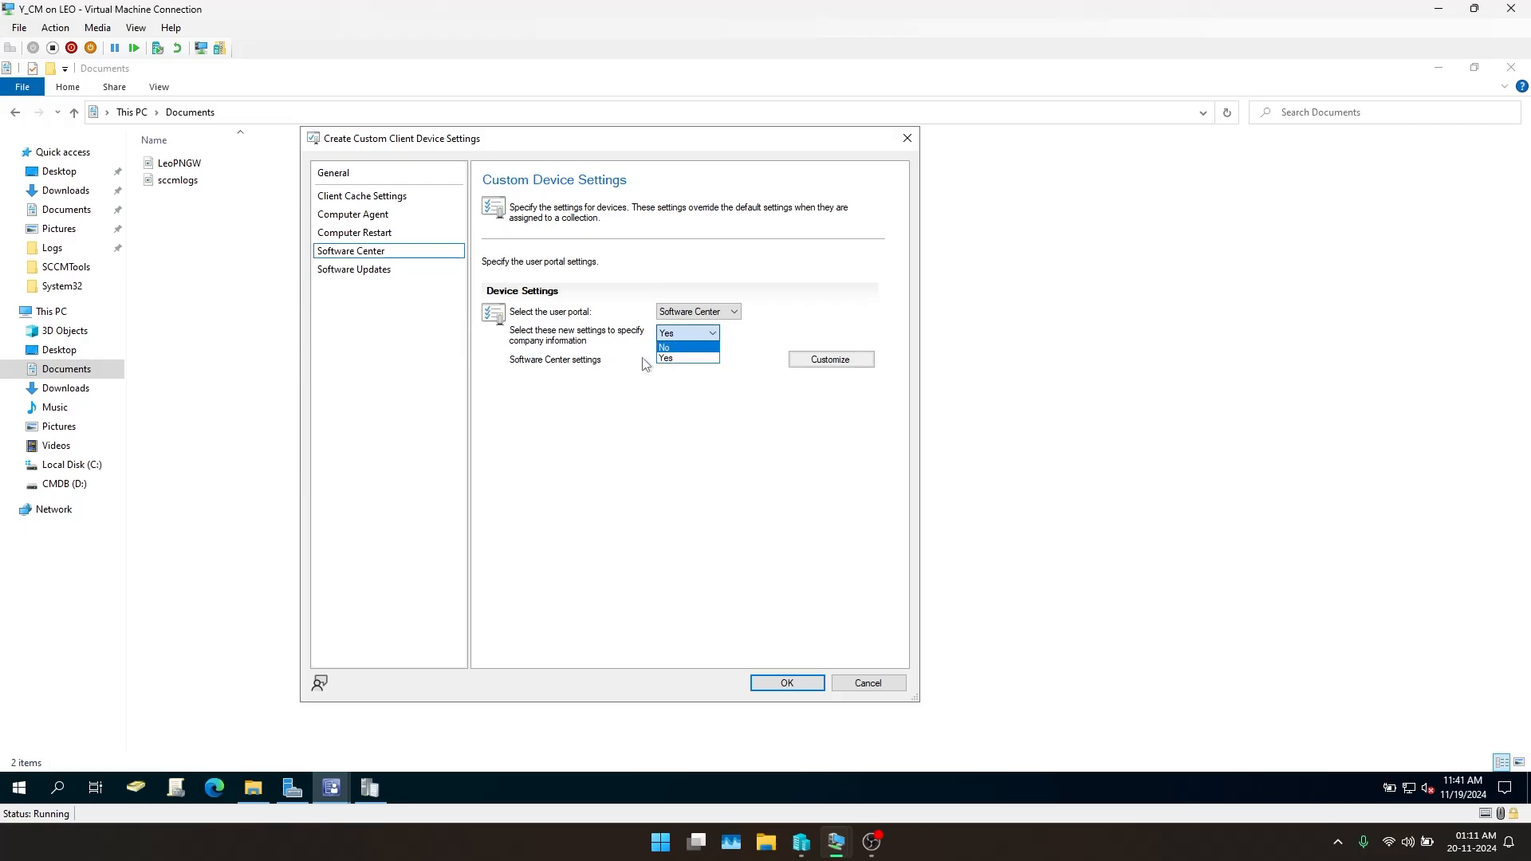
click(678, 359)
Open the Software Center customization and enter SCCMLogs as the company name
click(836, 359)
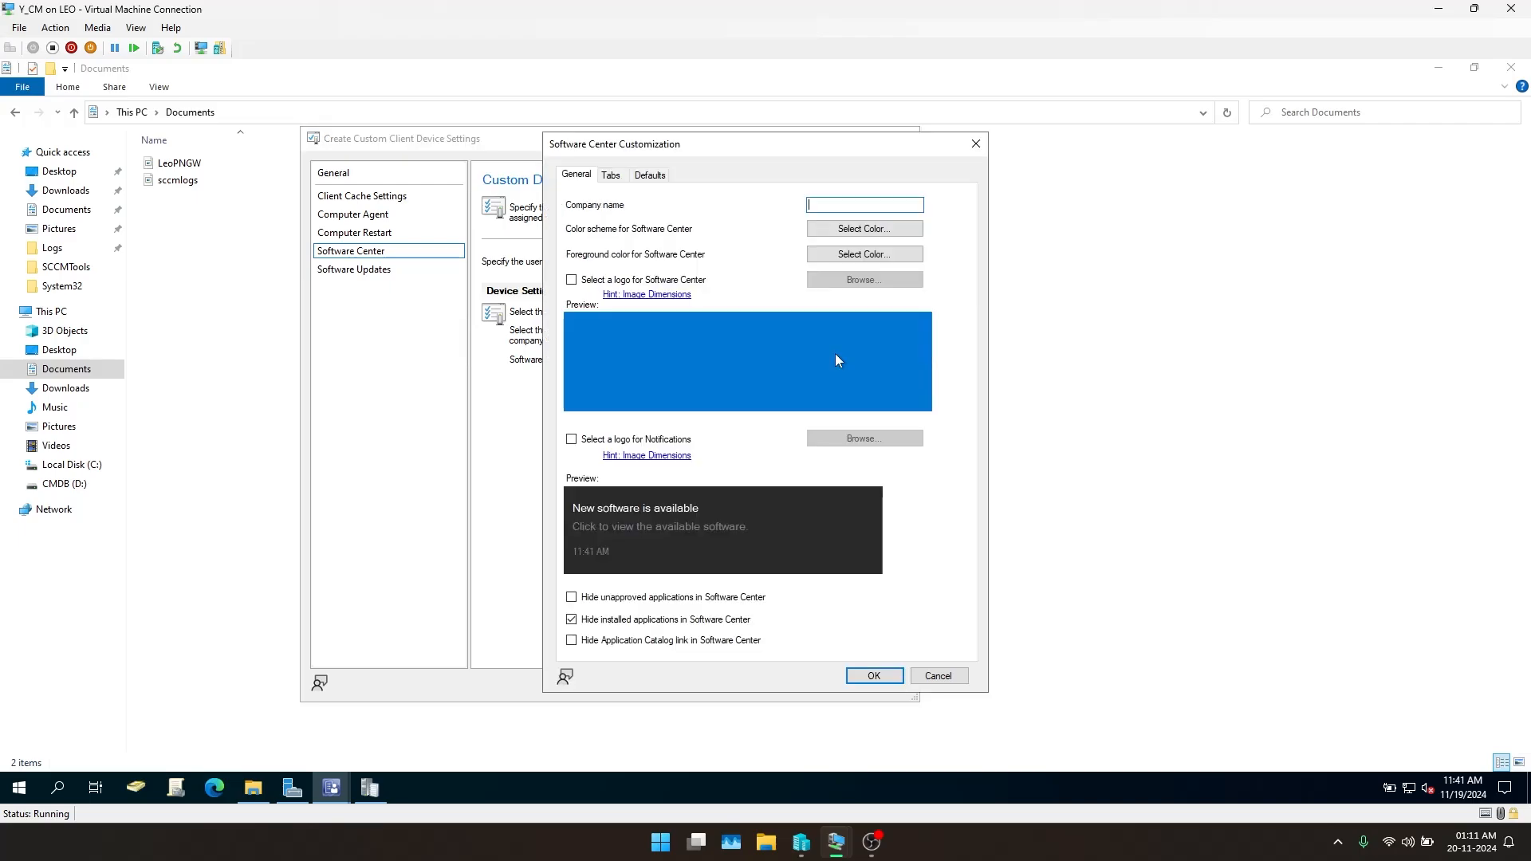
drag(659, 154, 557, 151)
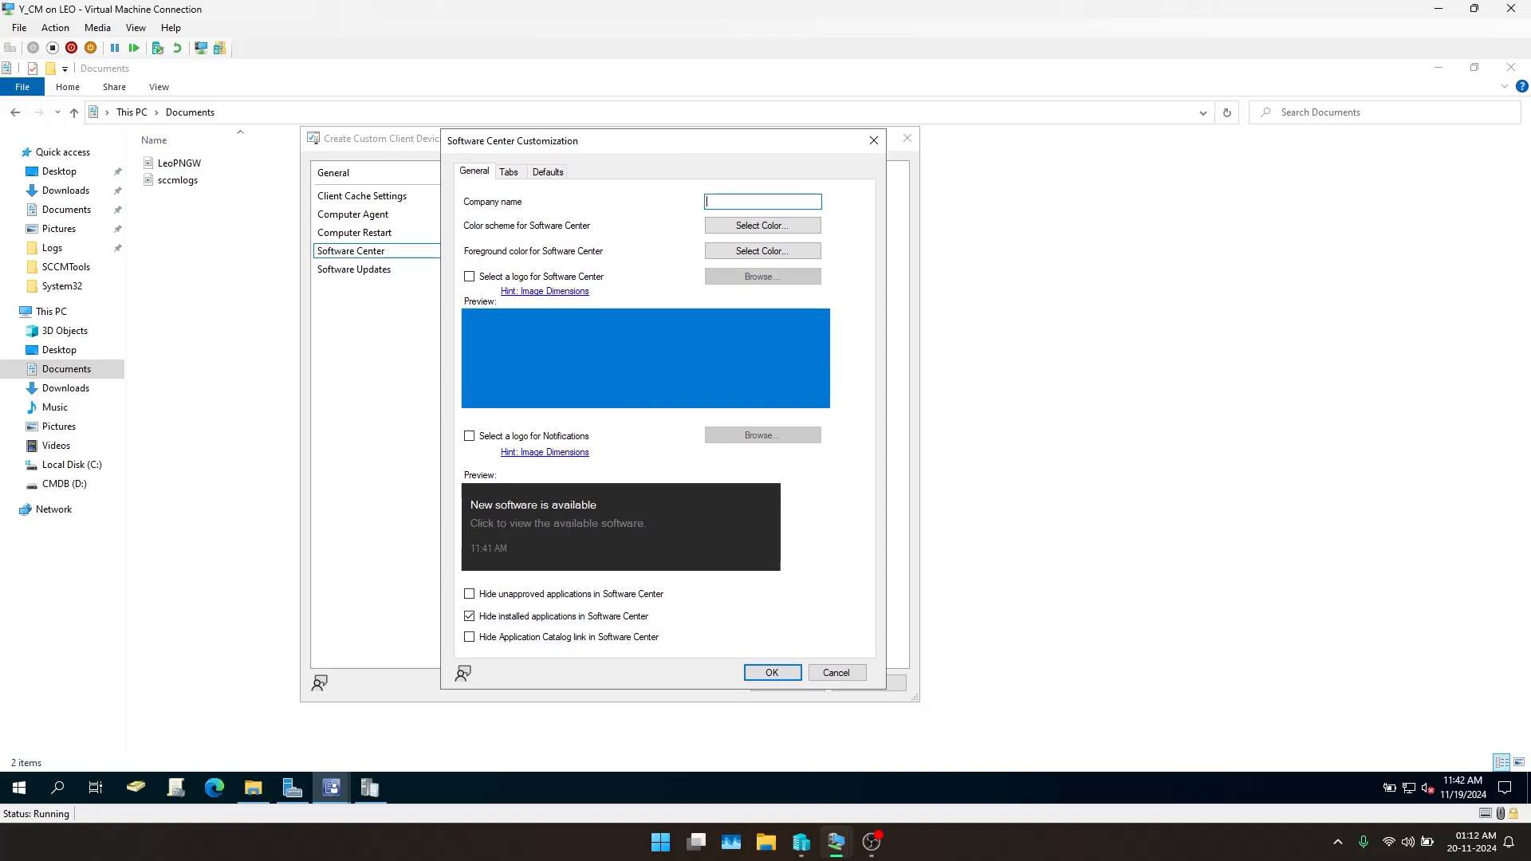
text(SCCMLogs)
Switch to Y_W101, open Software Center to examine its current branding, and place the virtual machine window beside the customization dialog
mouse_move(836, 842)
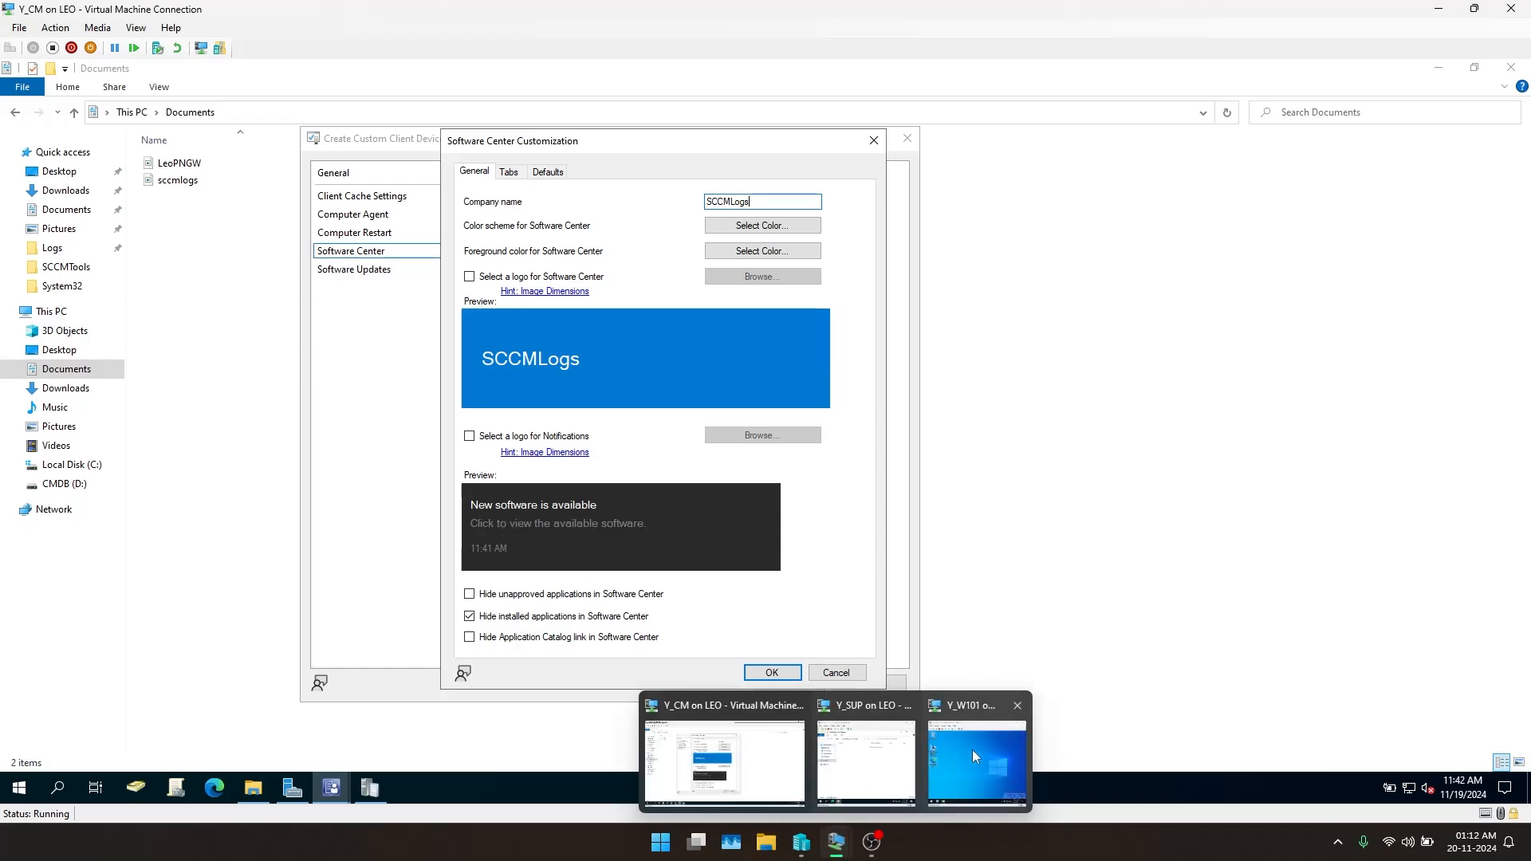
click(977, 758)
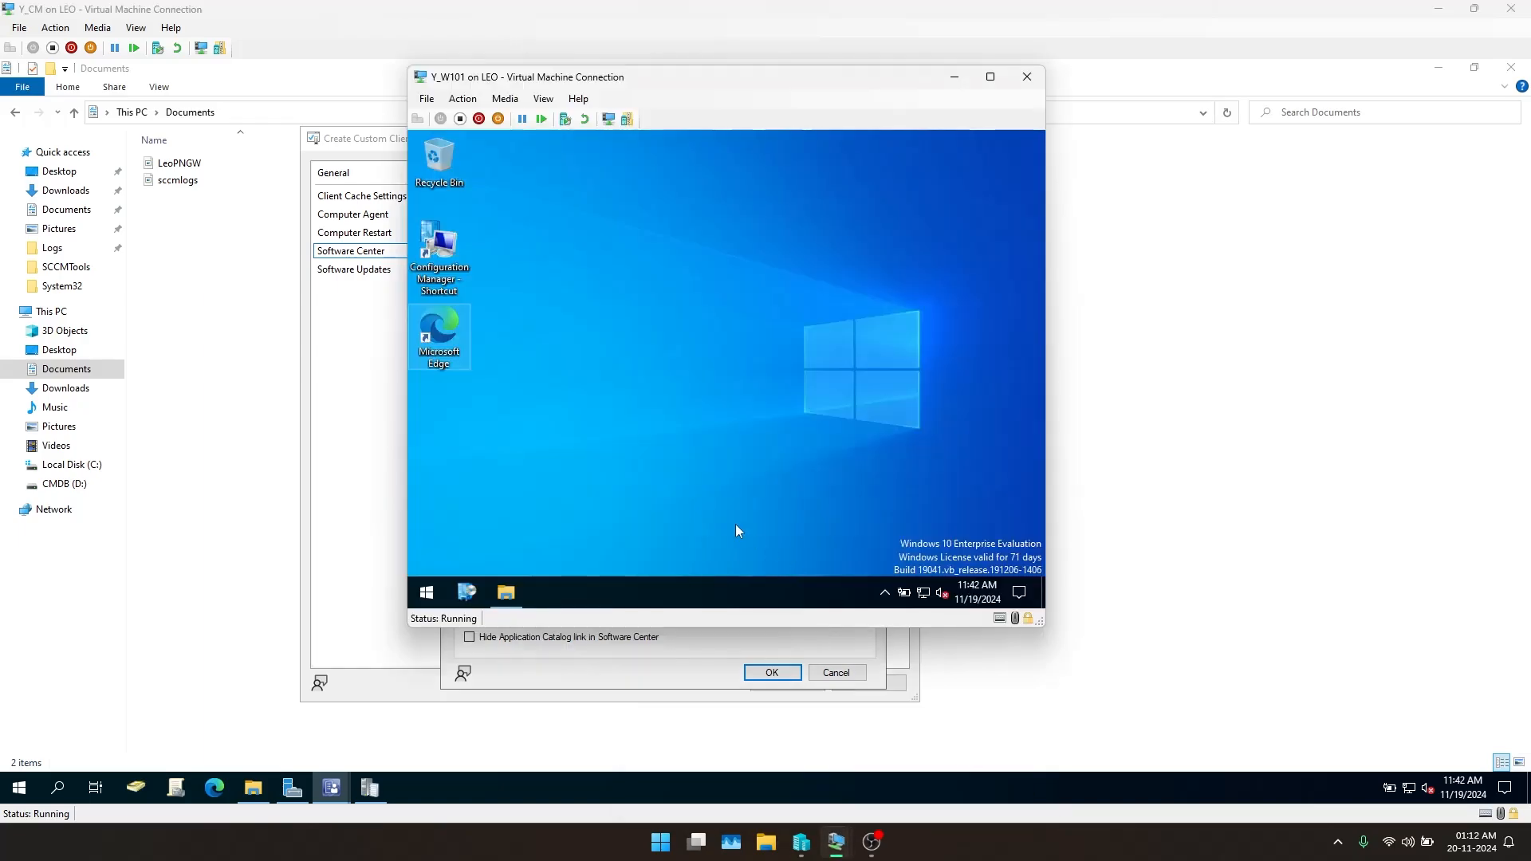
click(462, 591)
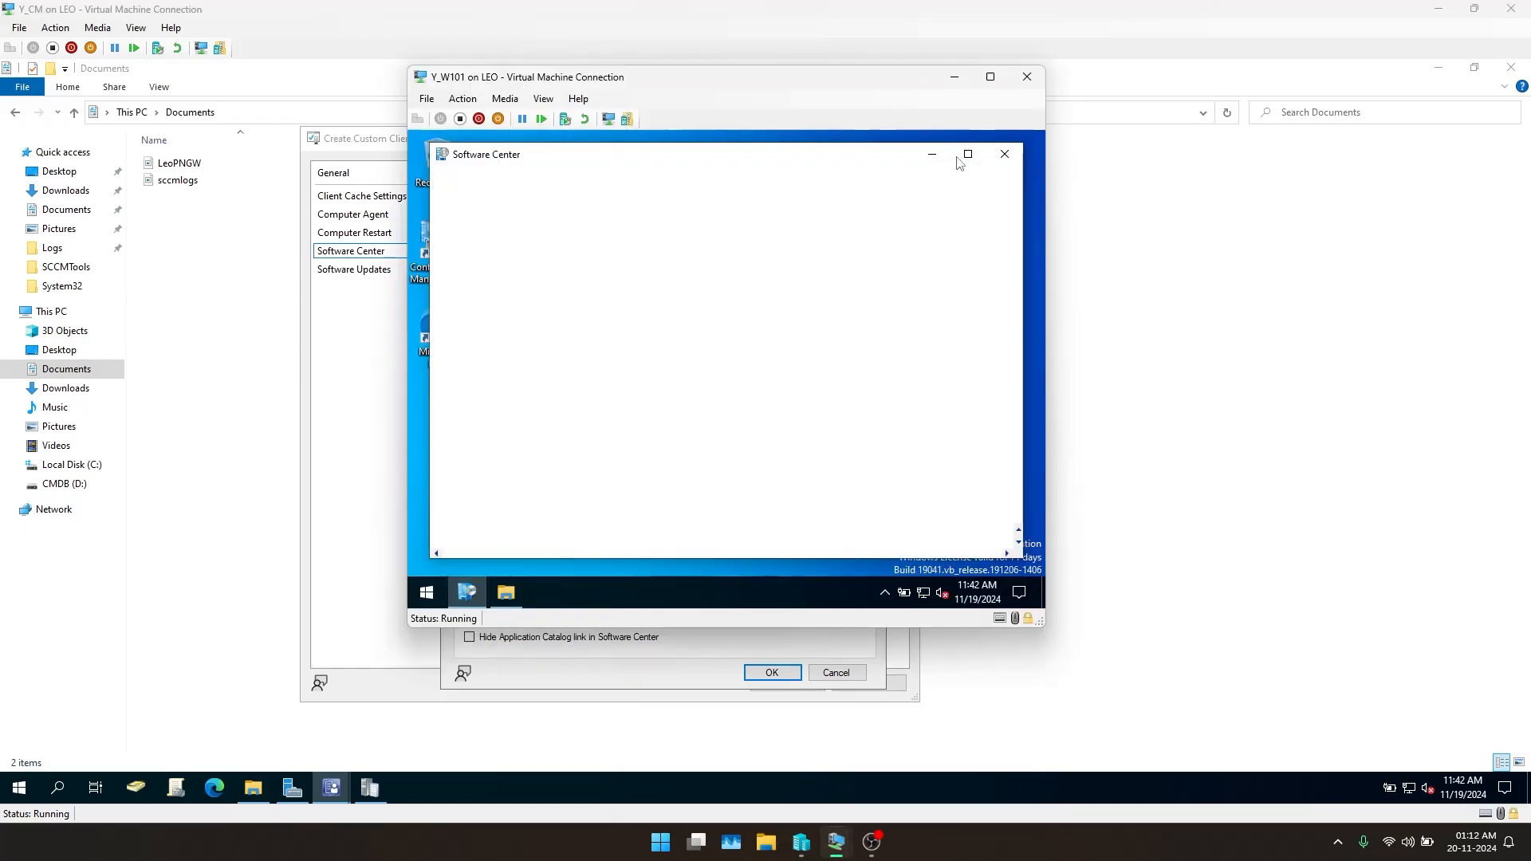
click(965, 157)
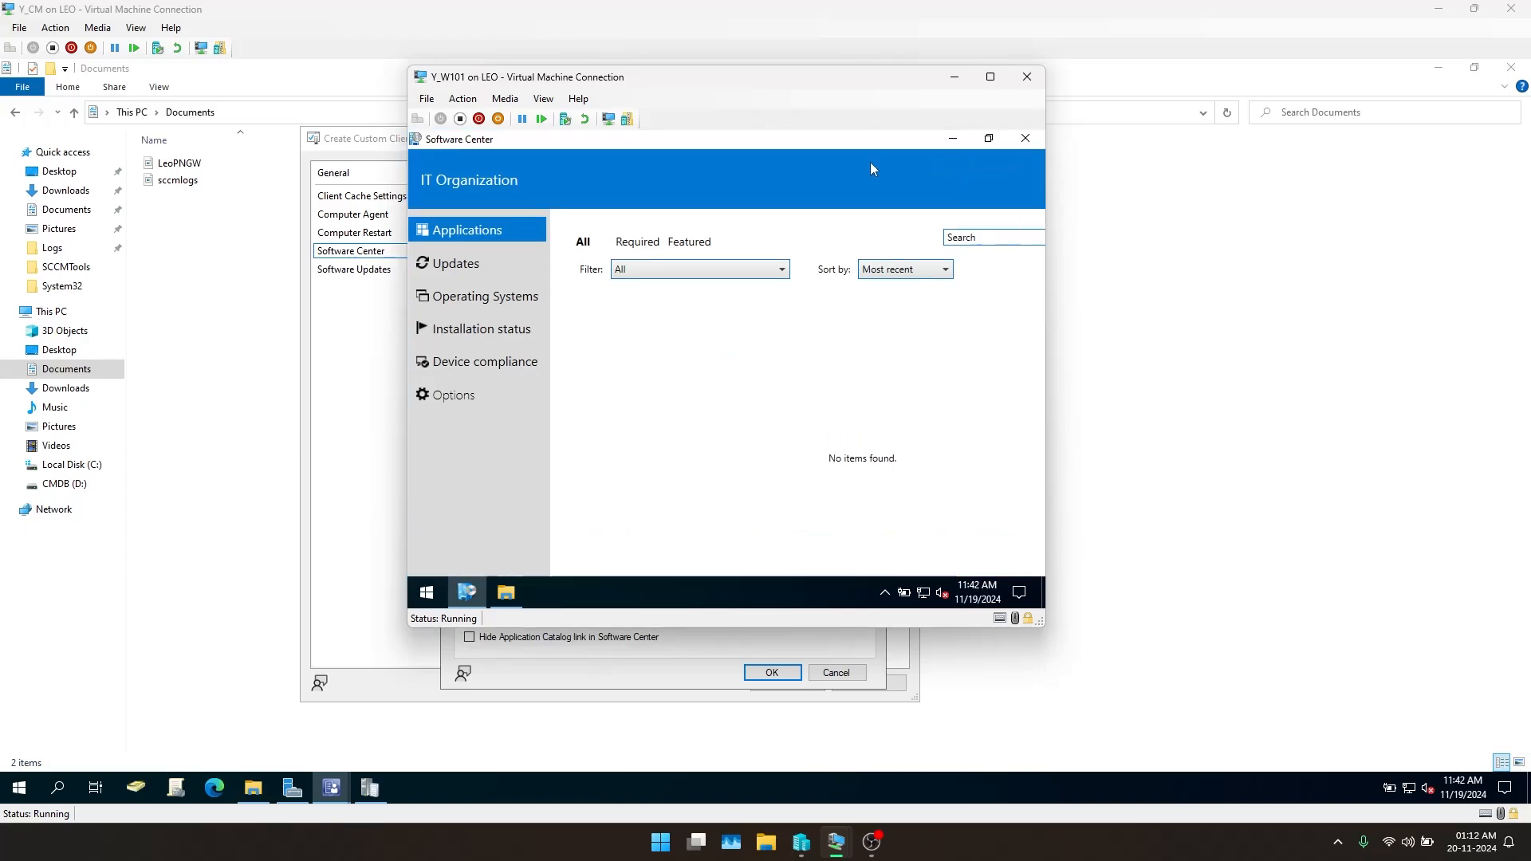
drag(487, 76, 945, 164)
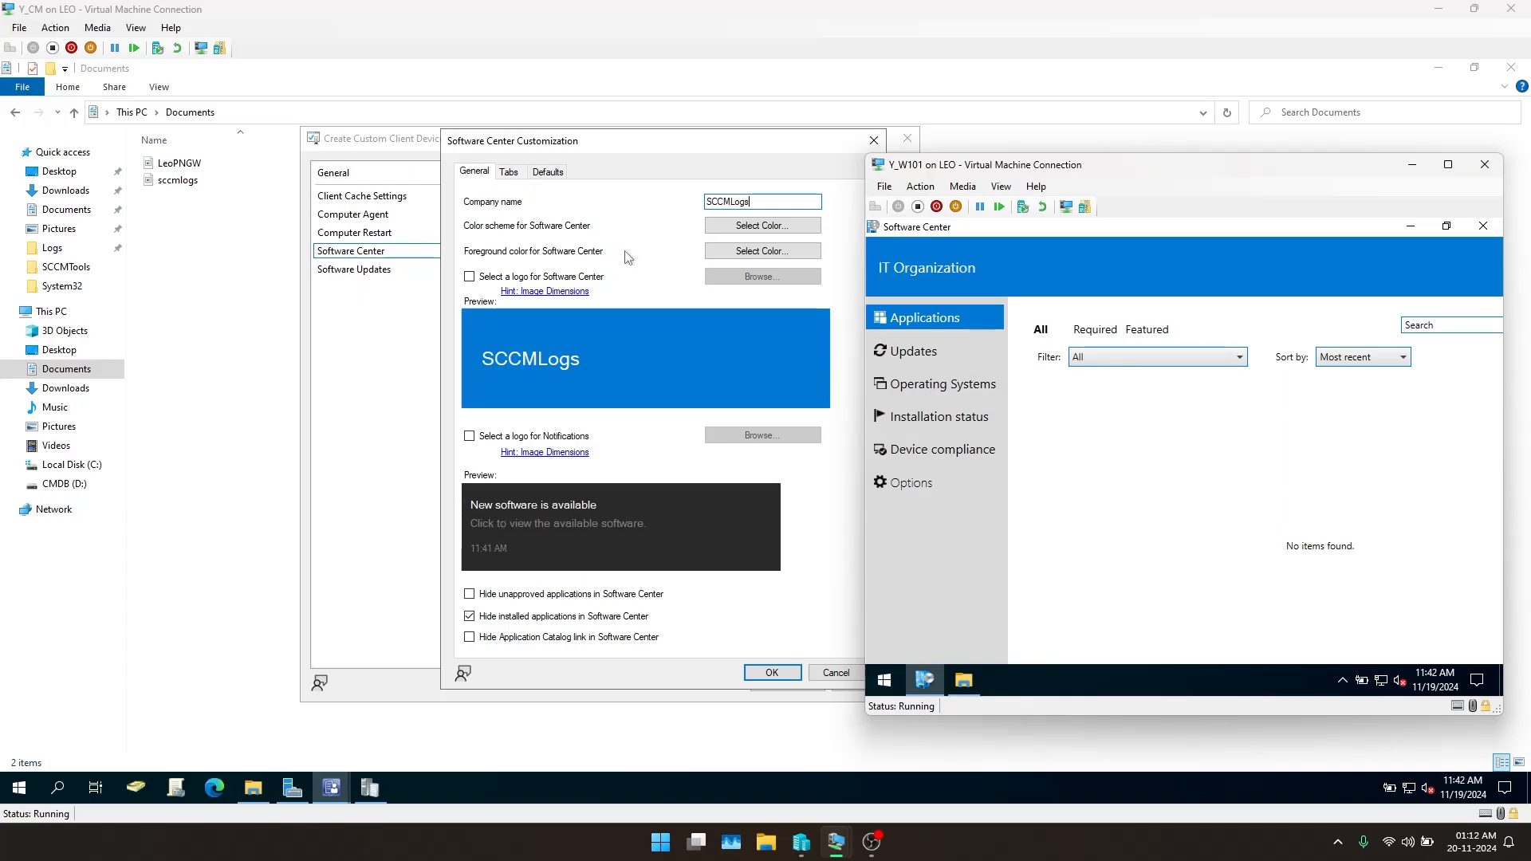
Back on Y_CM, set the Software Center color scheme to black
click(734, 229)
click(734, 229)
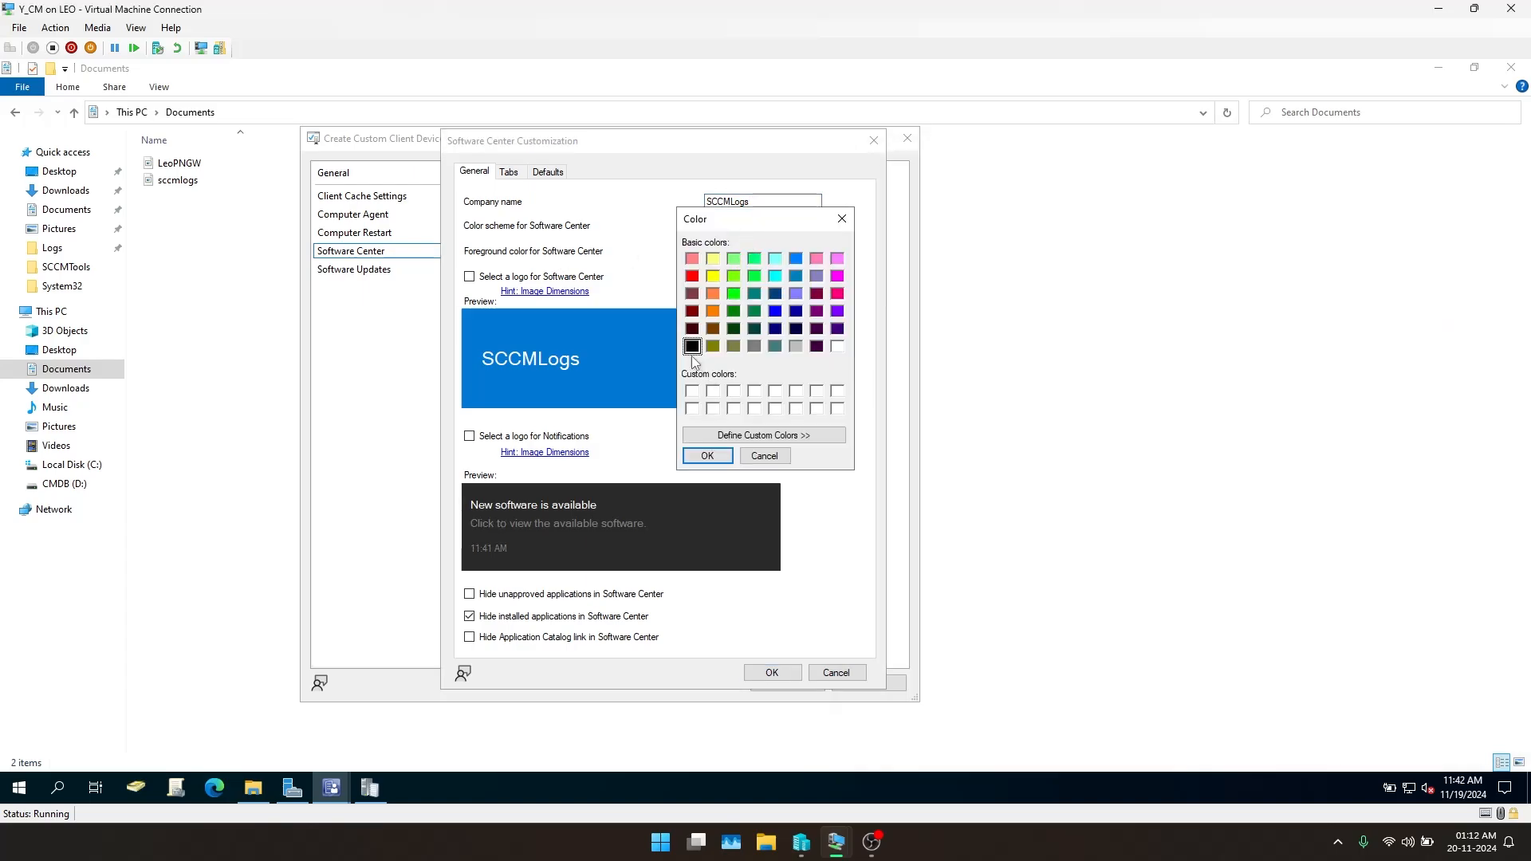
click(707, 457)
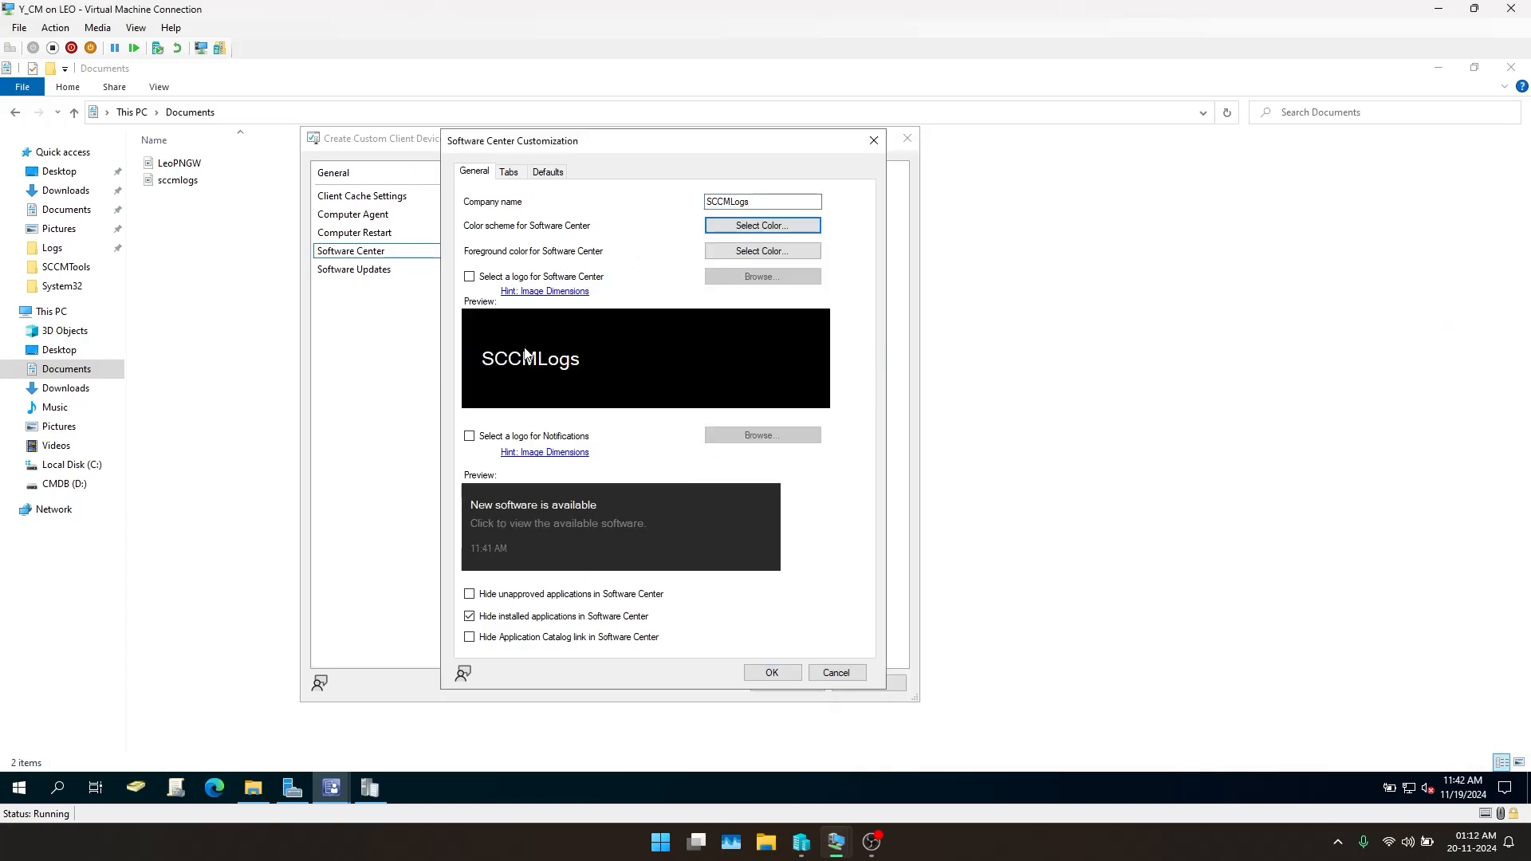
Enable a Software Center logo, clear the company name, and use the sccmlogs image from Documents as the logo
click(542, 278)
drag(809, 202, 645, 218)
key(BackSpace)
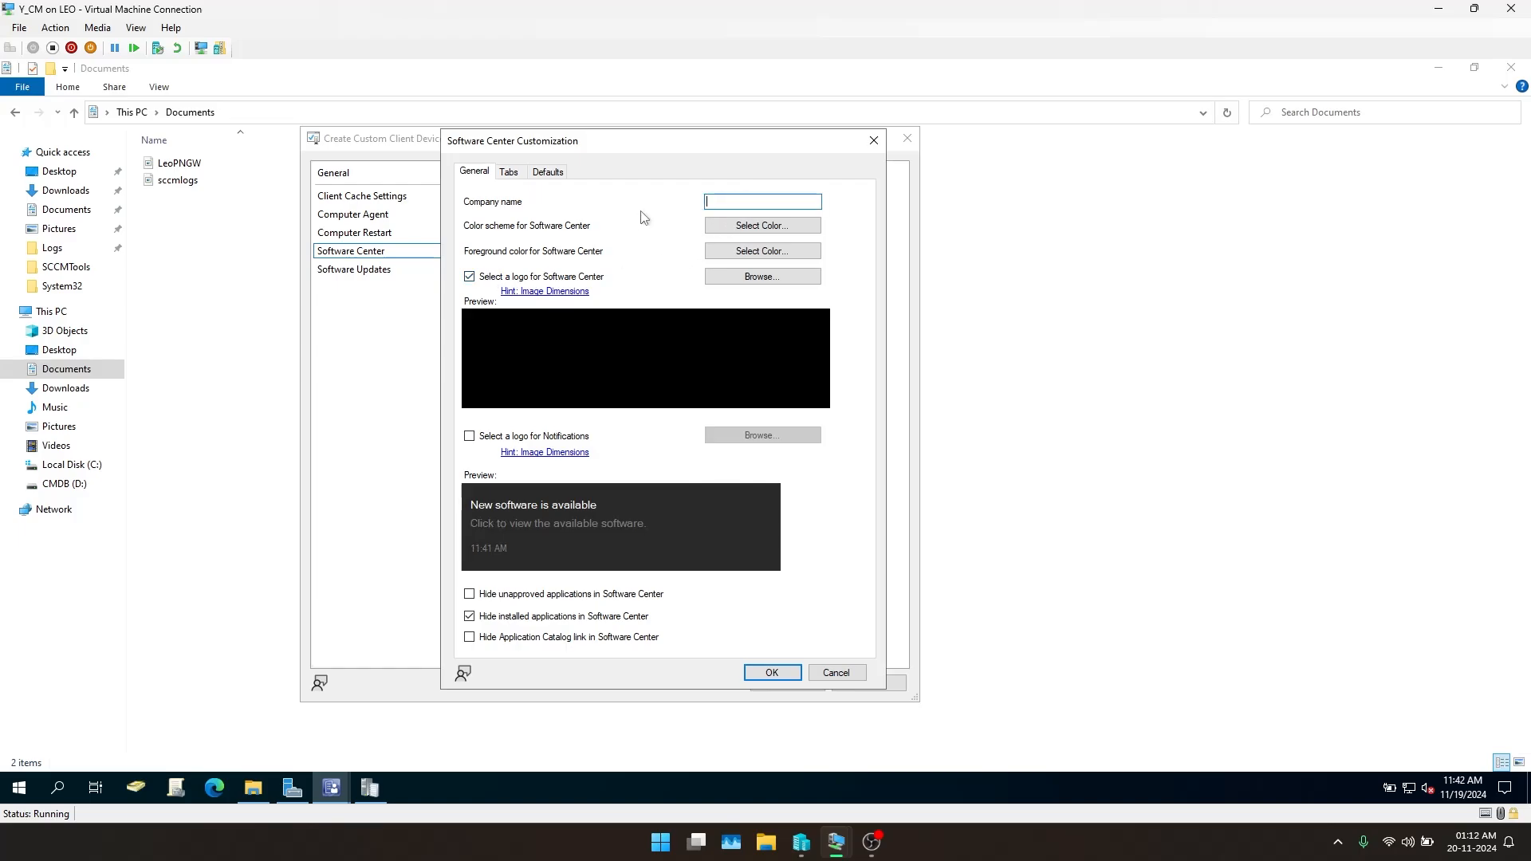
click(741, 276)
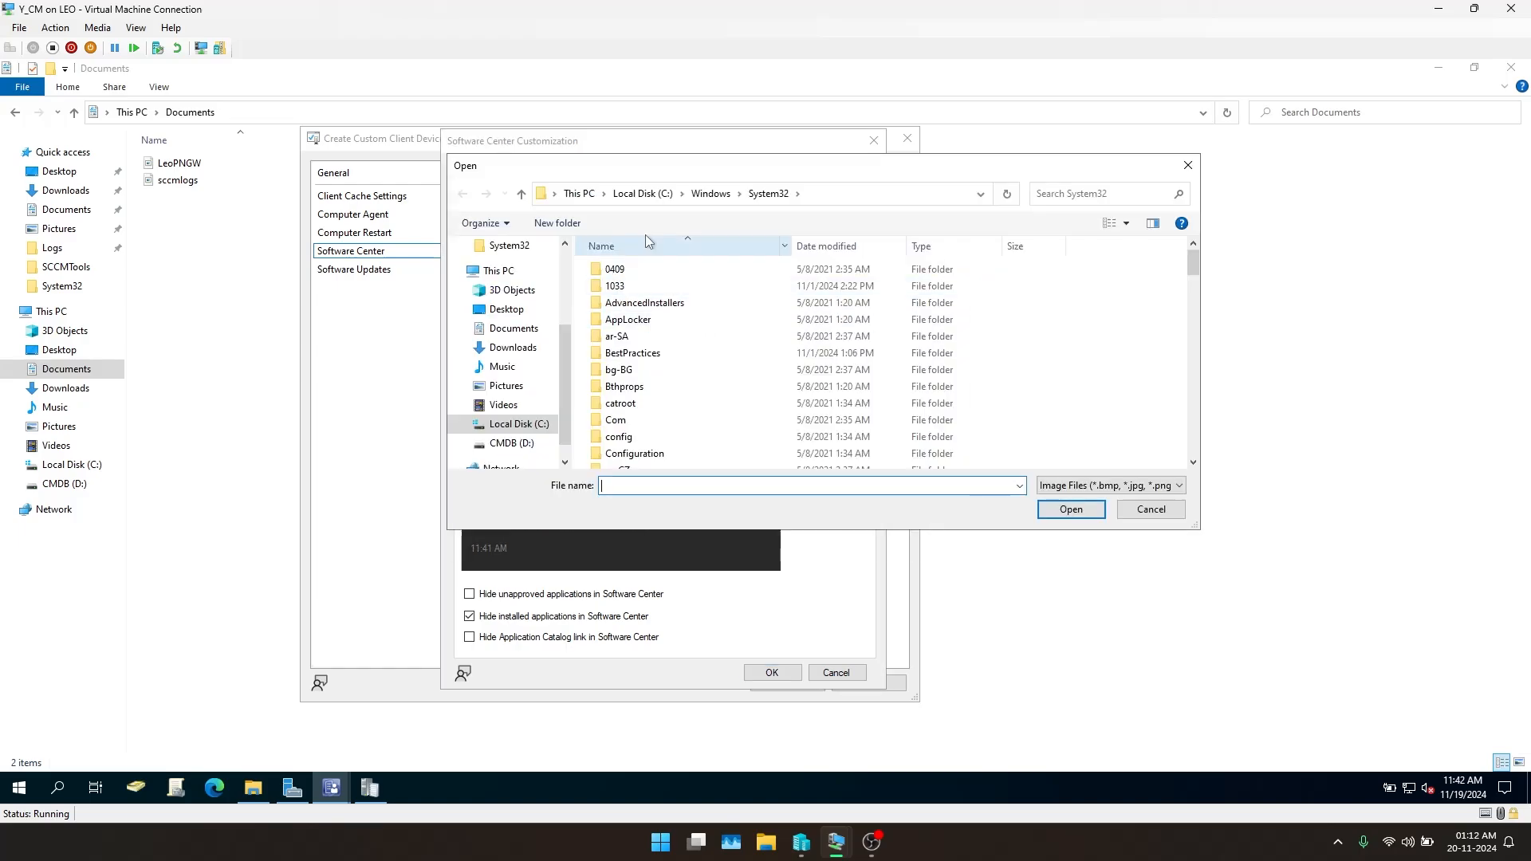
click(514, 329)
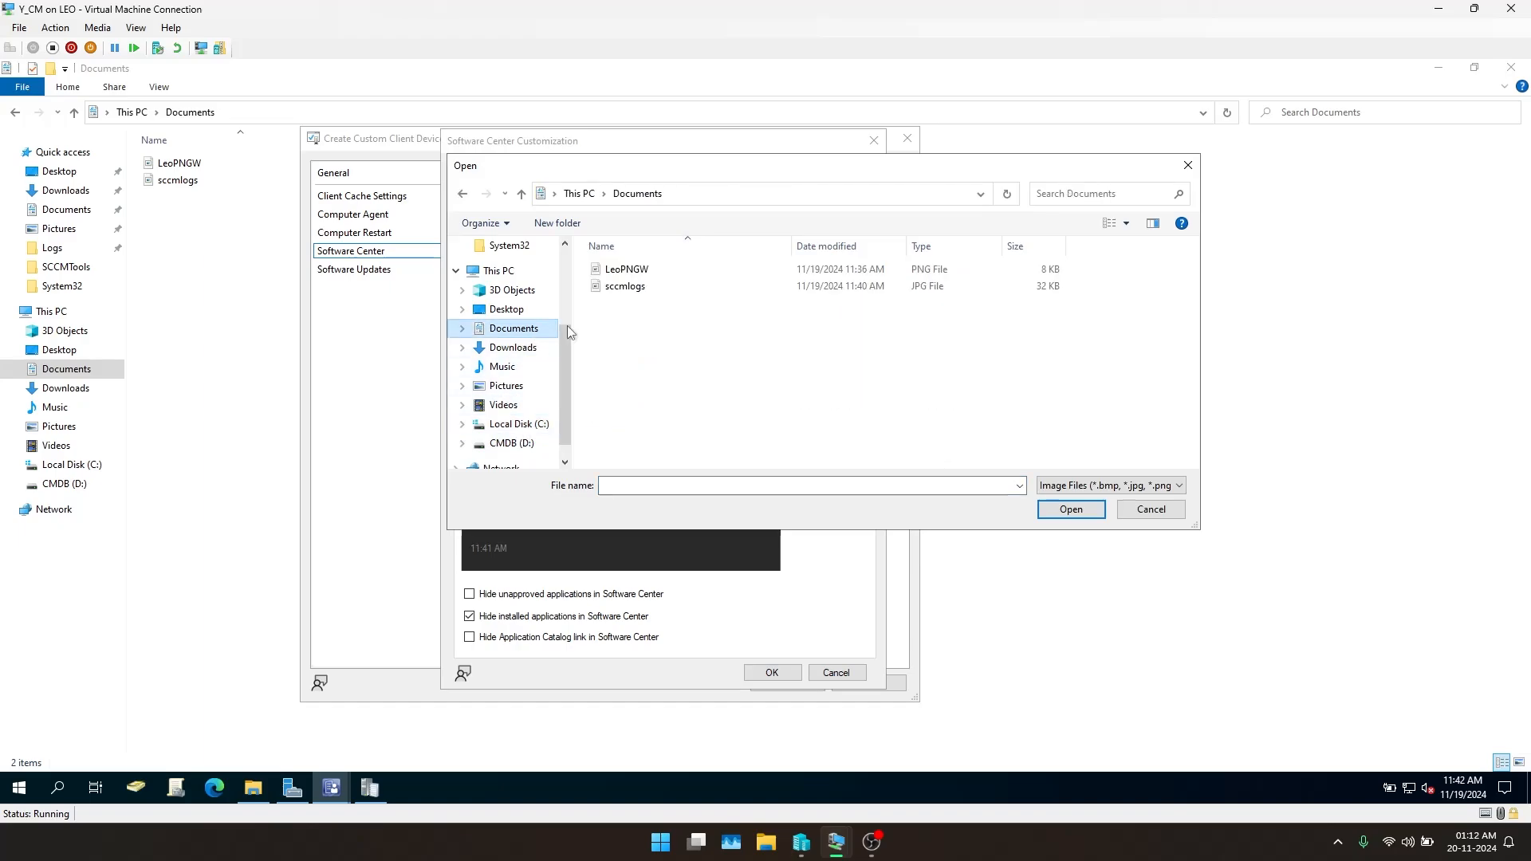
click(622, 287)
double_click(622, 287)
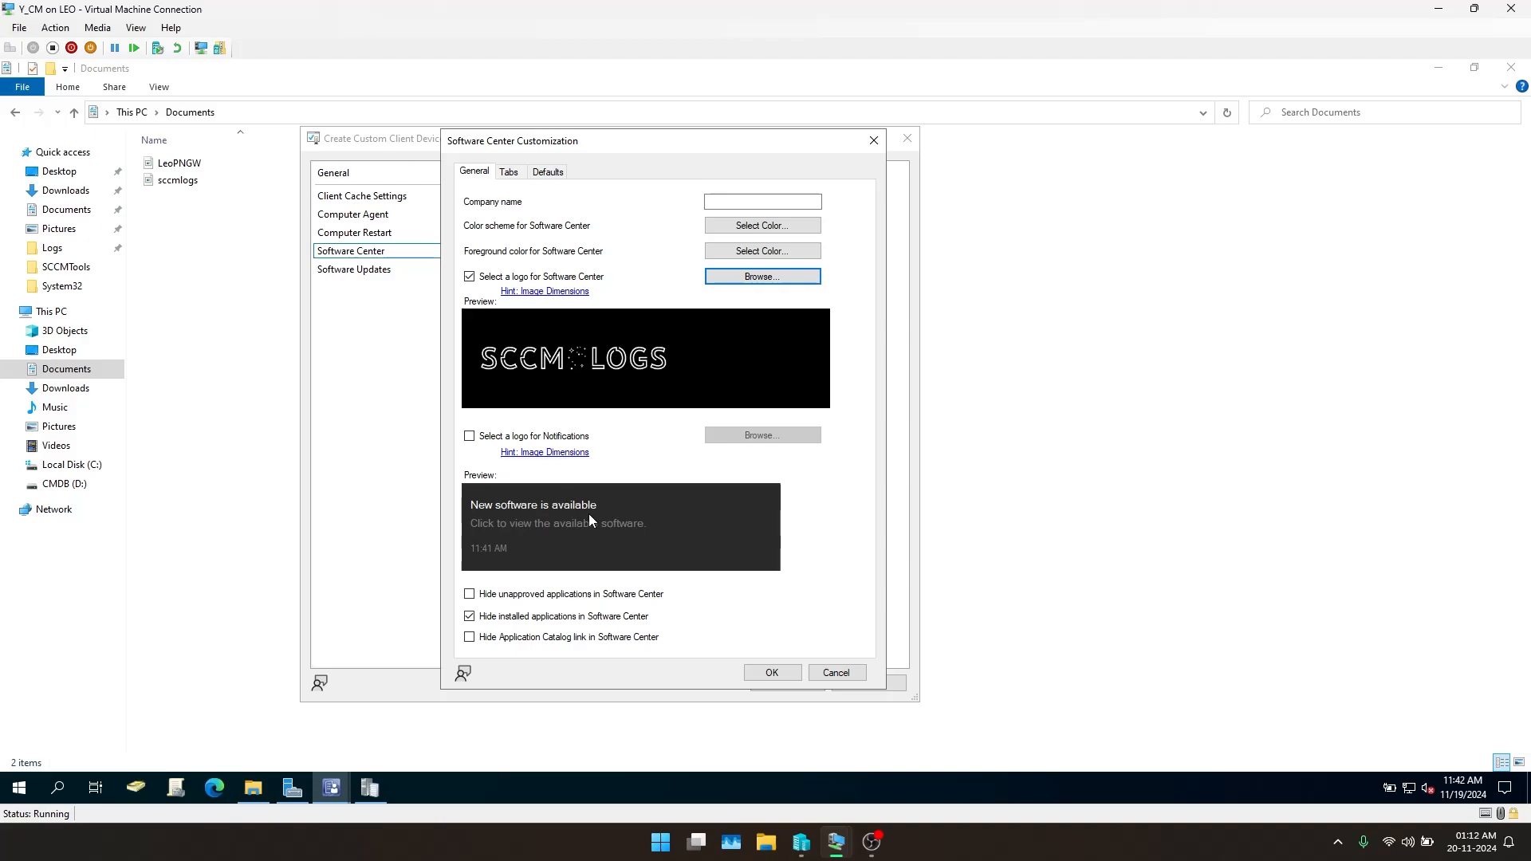
Enable a logo for notifications and check where notifications appear on Y_W101
click(488, 437)
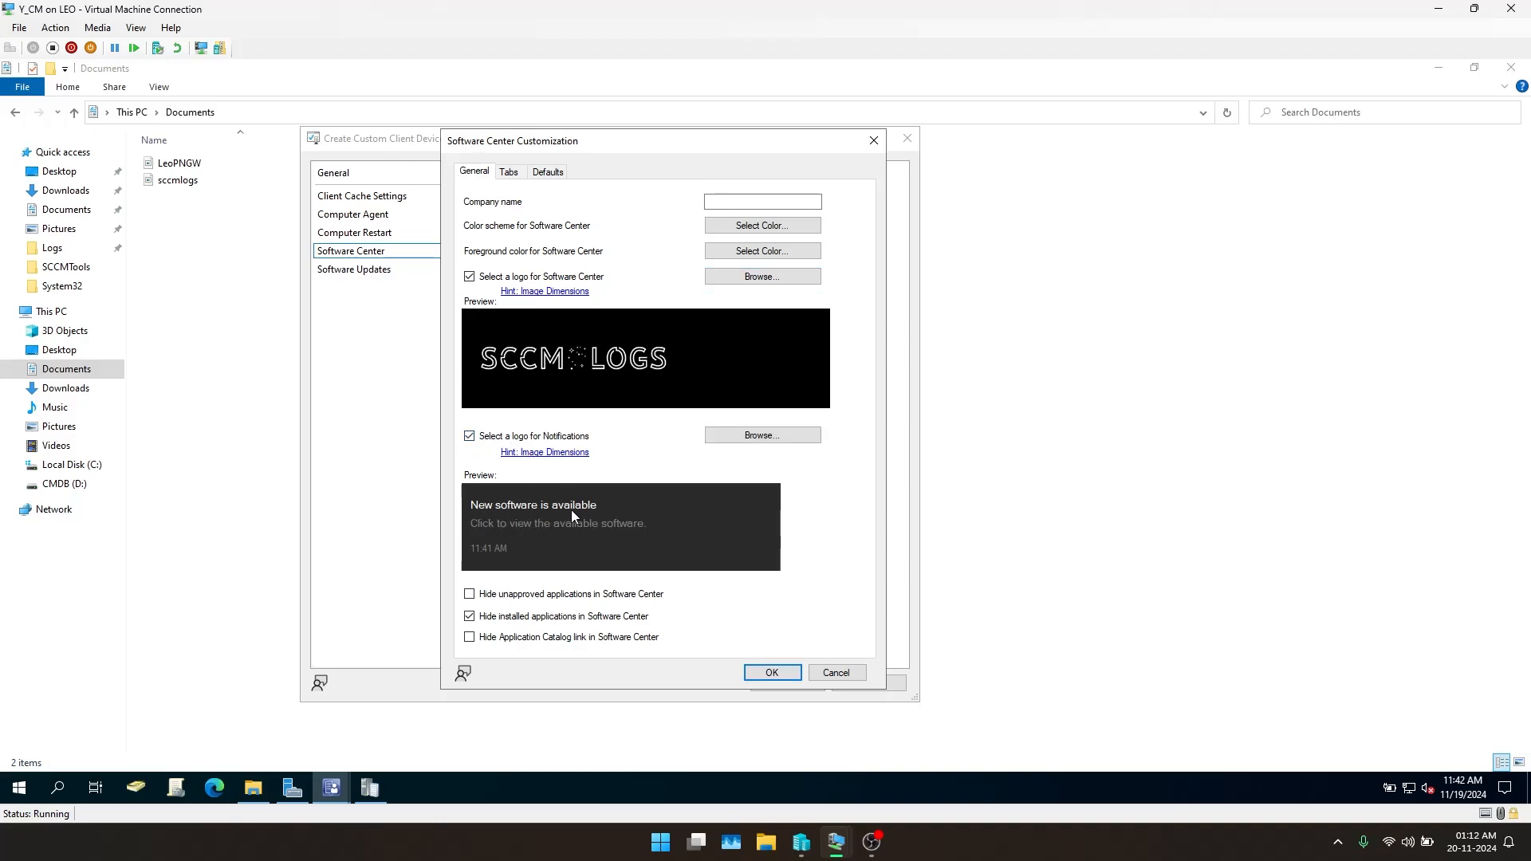
click(977, 722)
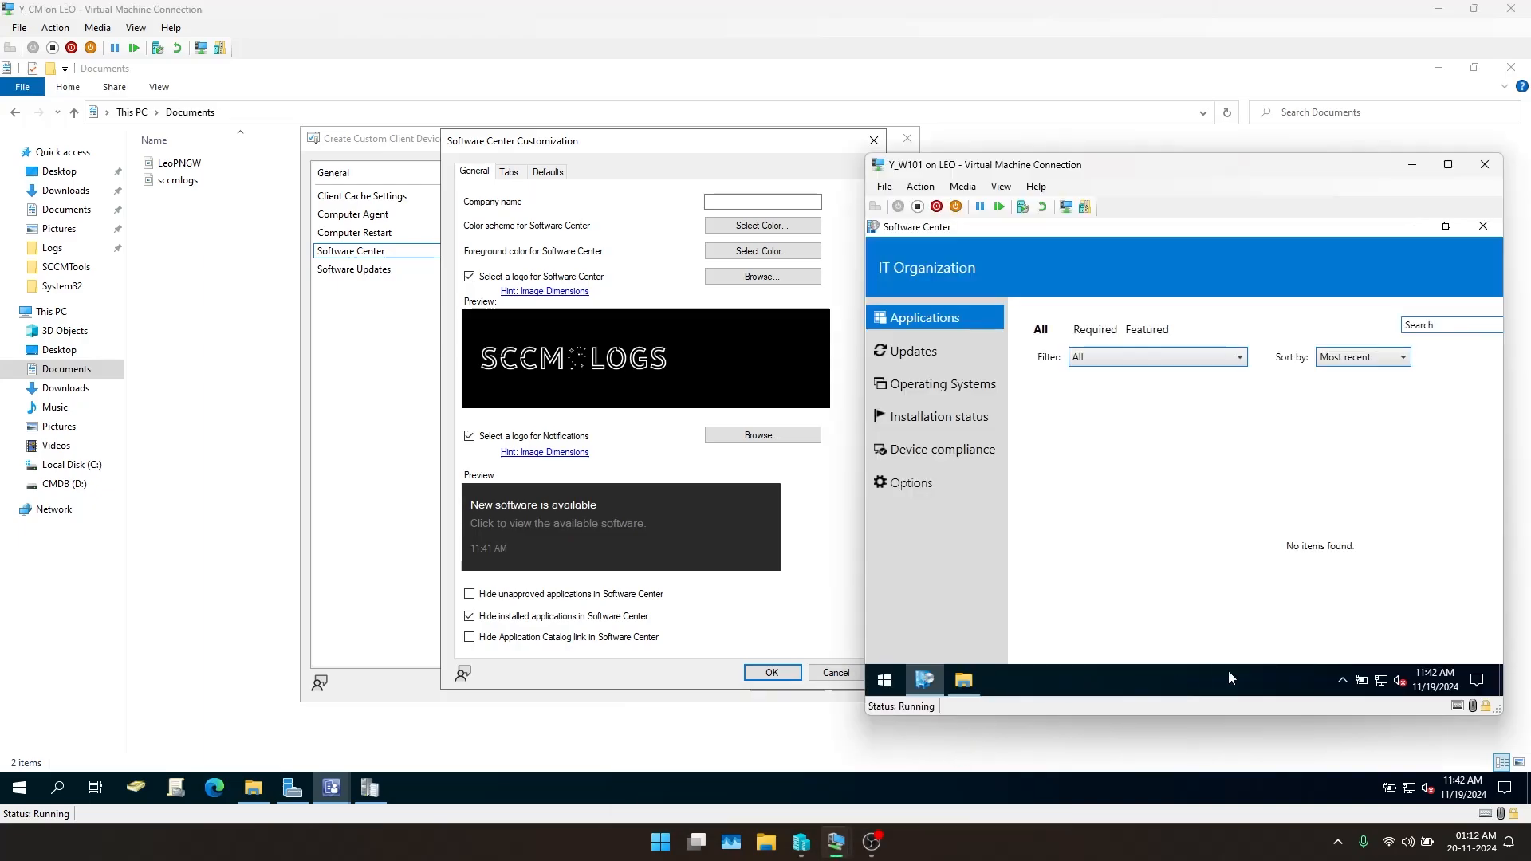
click(1477, 681)
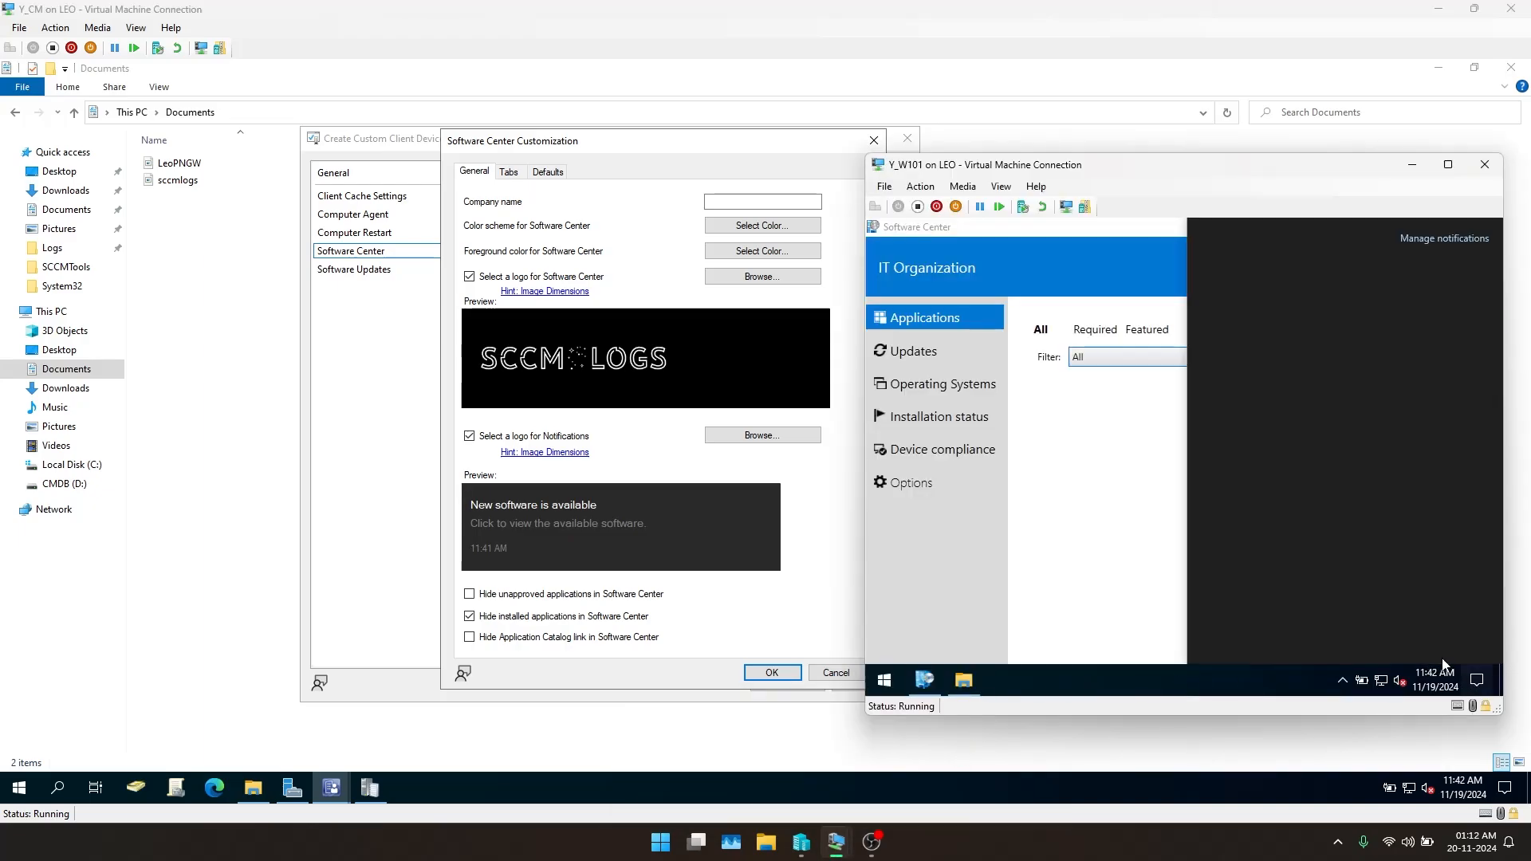
click(1153, 676)
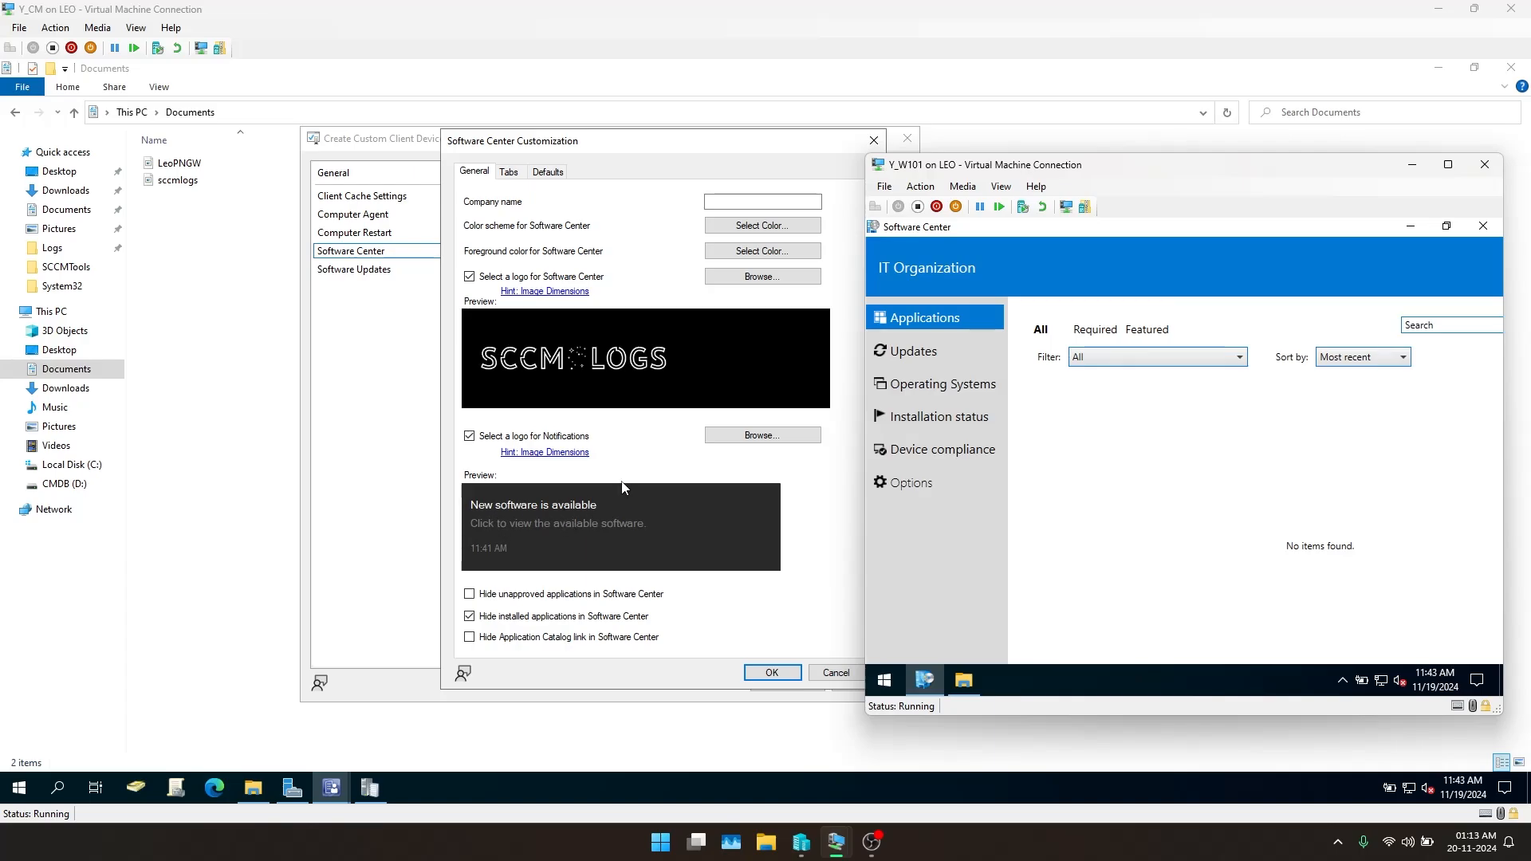
Use the LeoPNGW image from Documents as the notifications logo and turn off hiding installed applications in Software Center
click(754, 437)
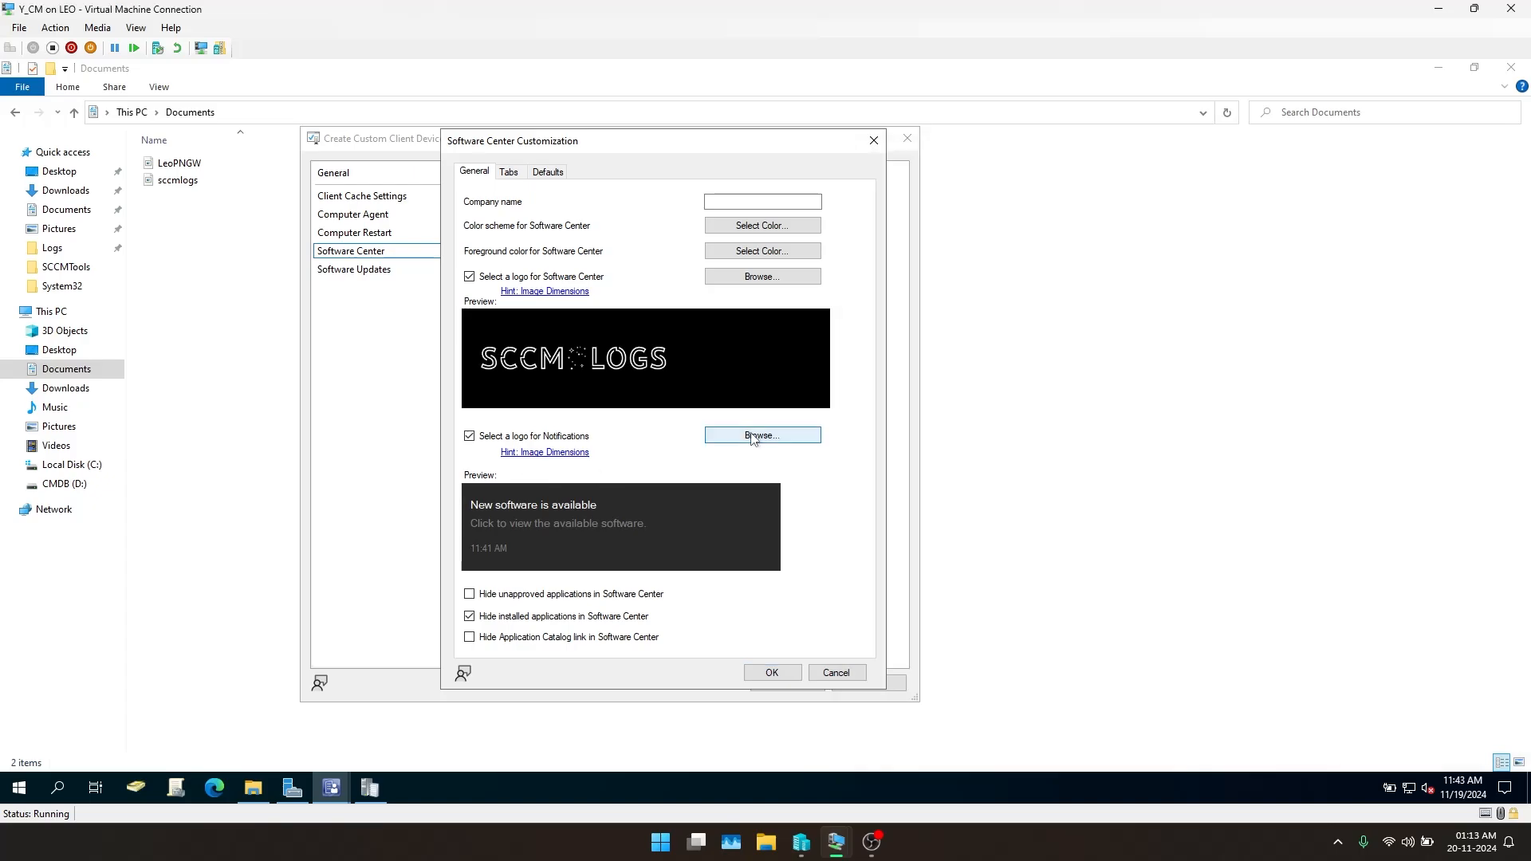
click(754, 437)
click(512, 285)
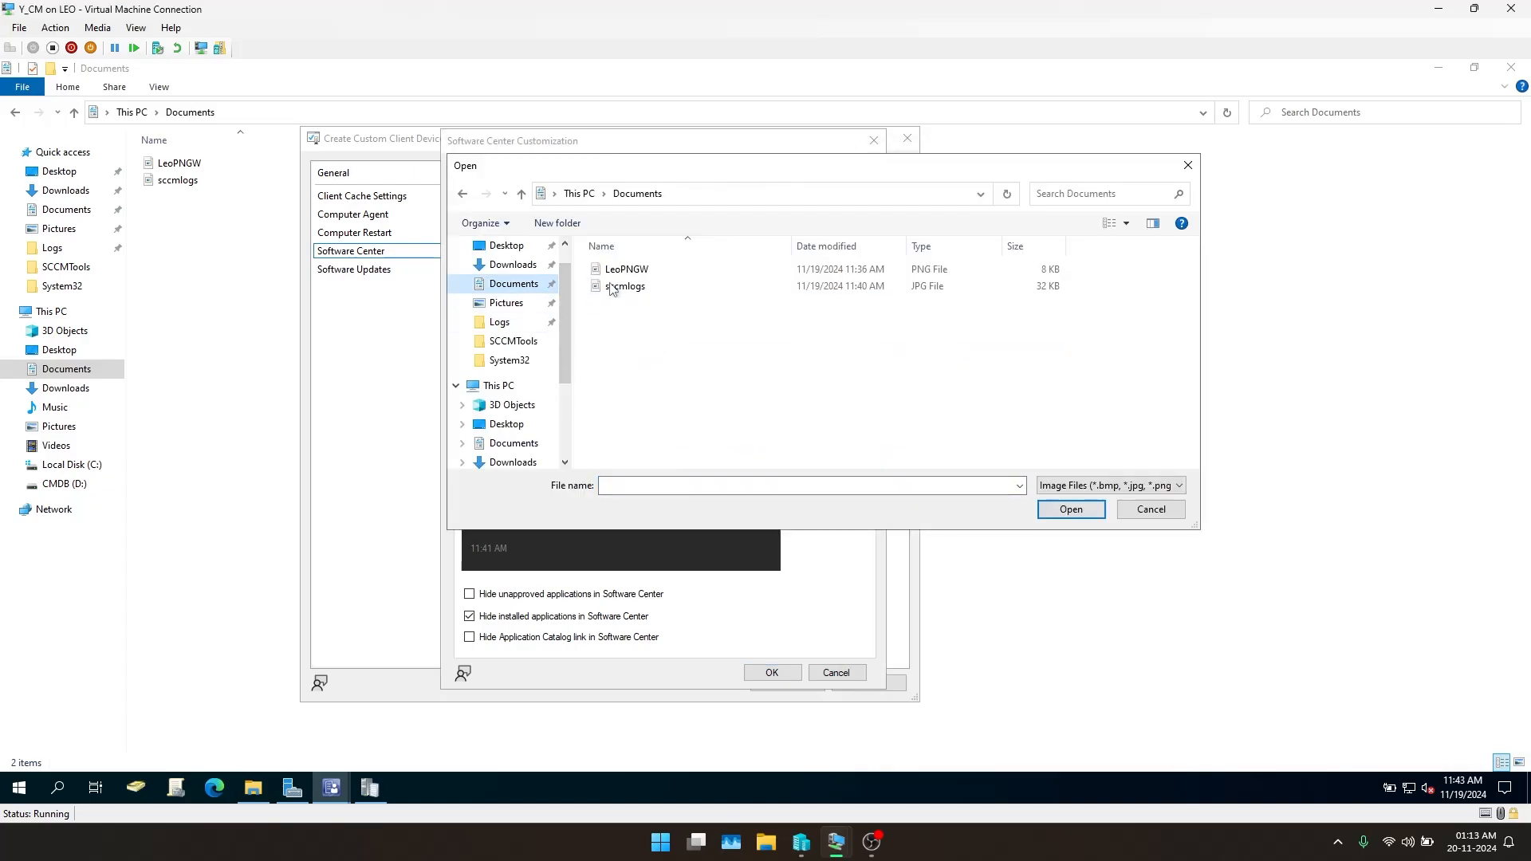
double_click(625, 269)
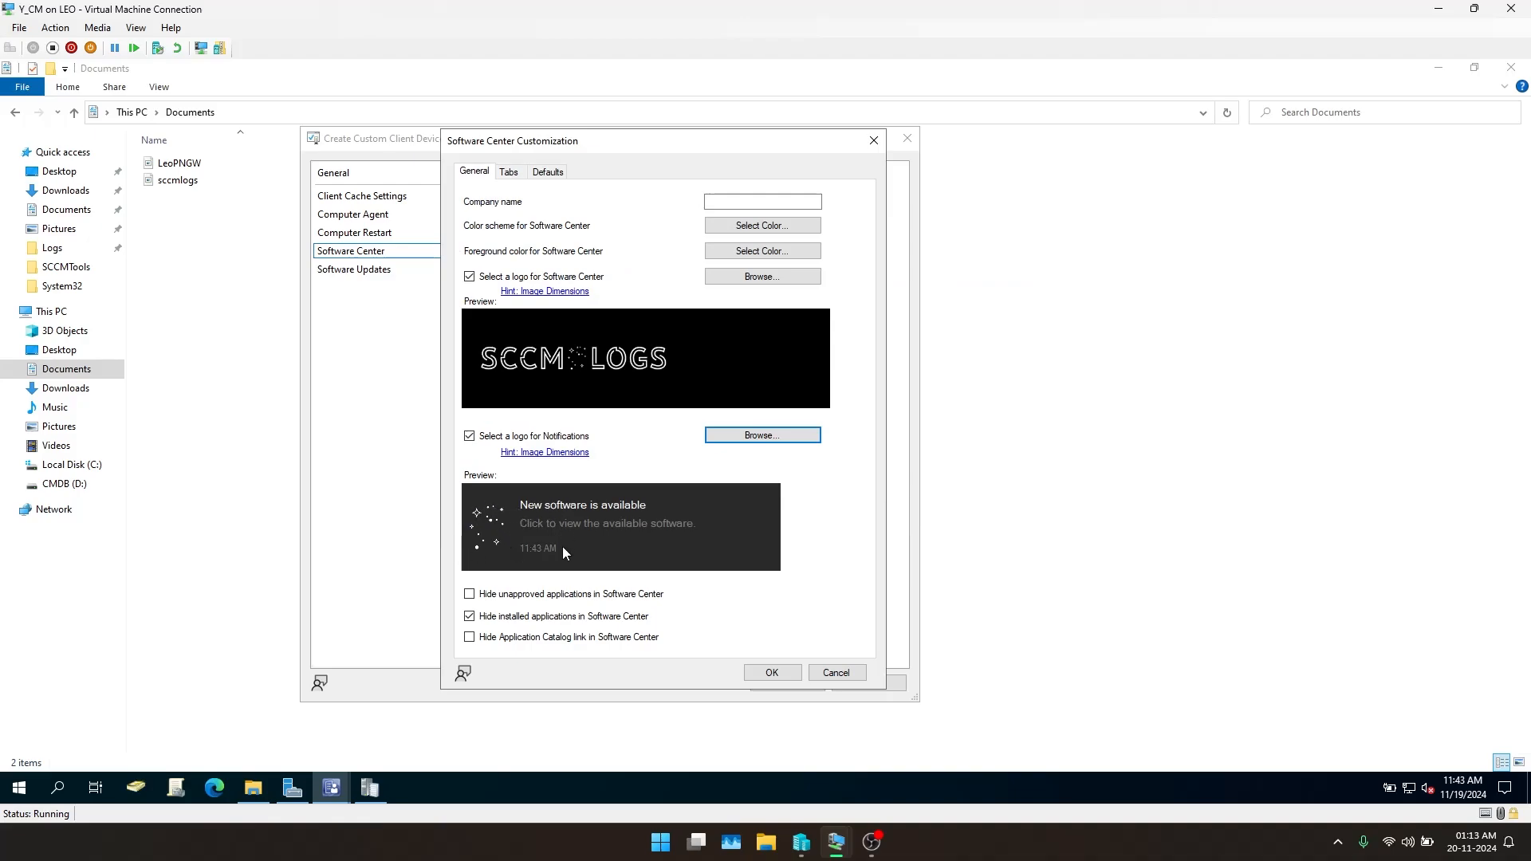
click(470, 617)
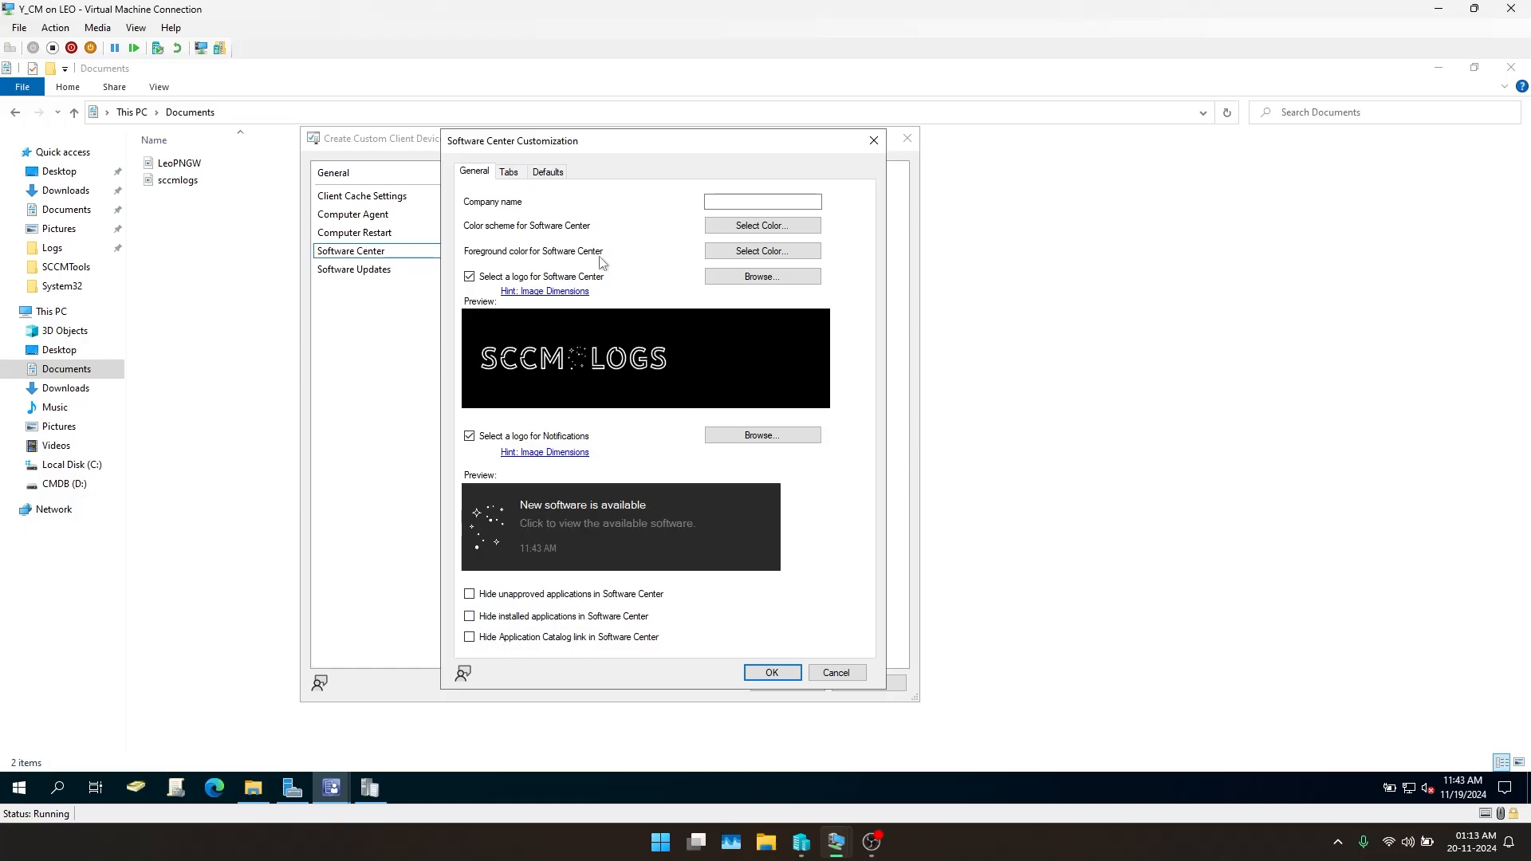
Find the visible tabs list in the Software Center customization and compare it with the sections of Software Center on Y_W101
click(508, 171)
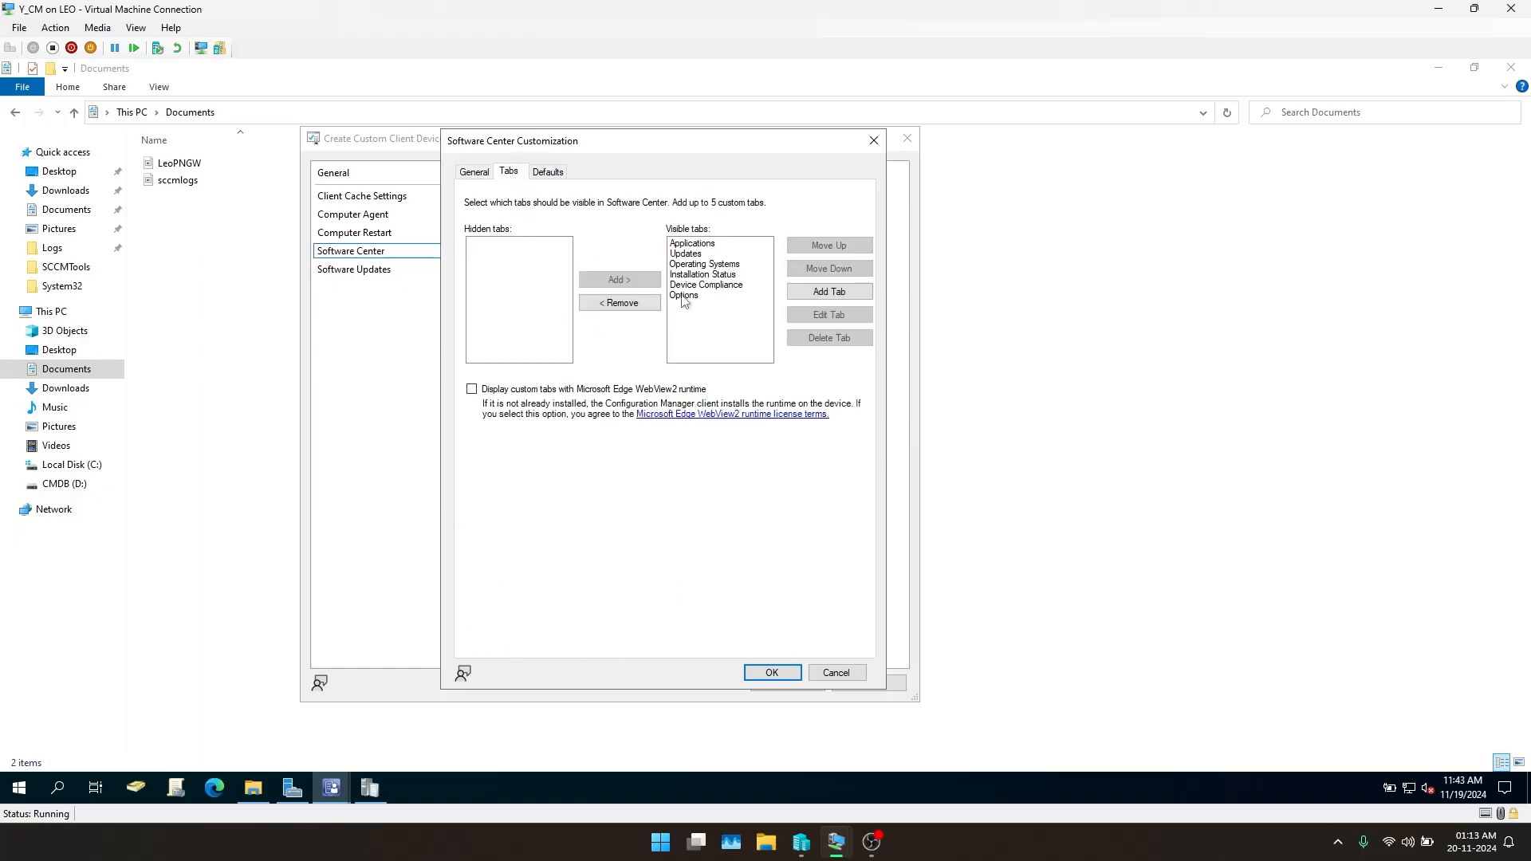
click(693, 244)
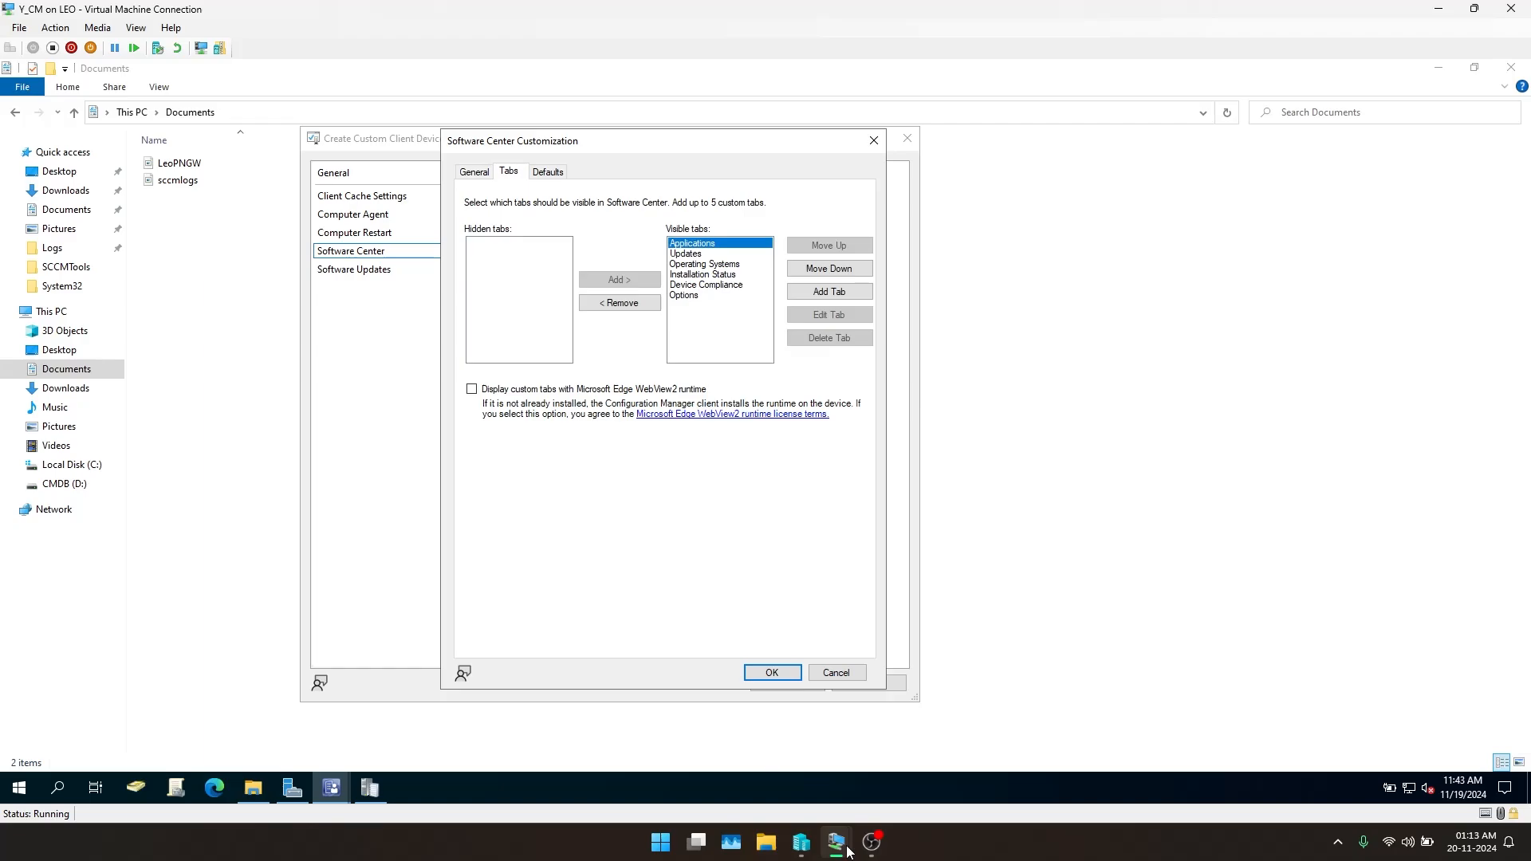
mouse_move(836, 842)
click(977, 762)
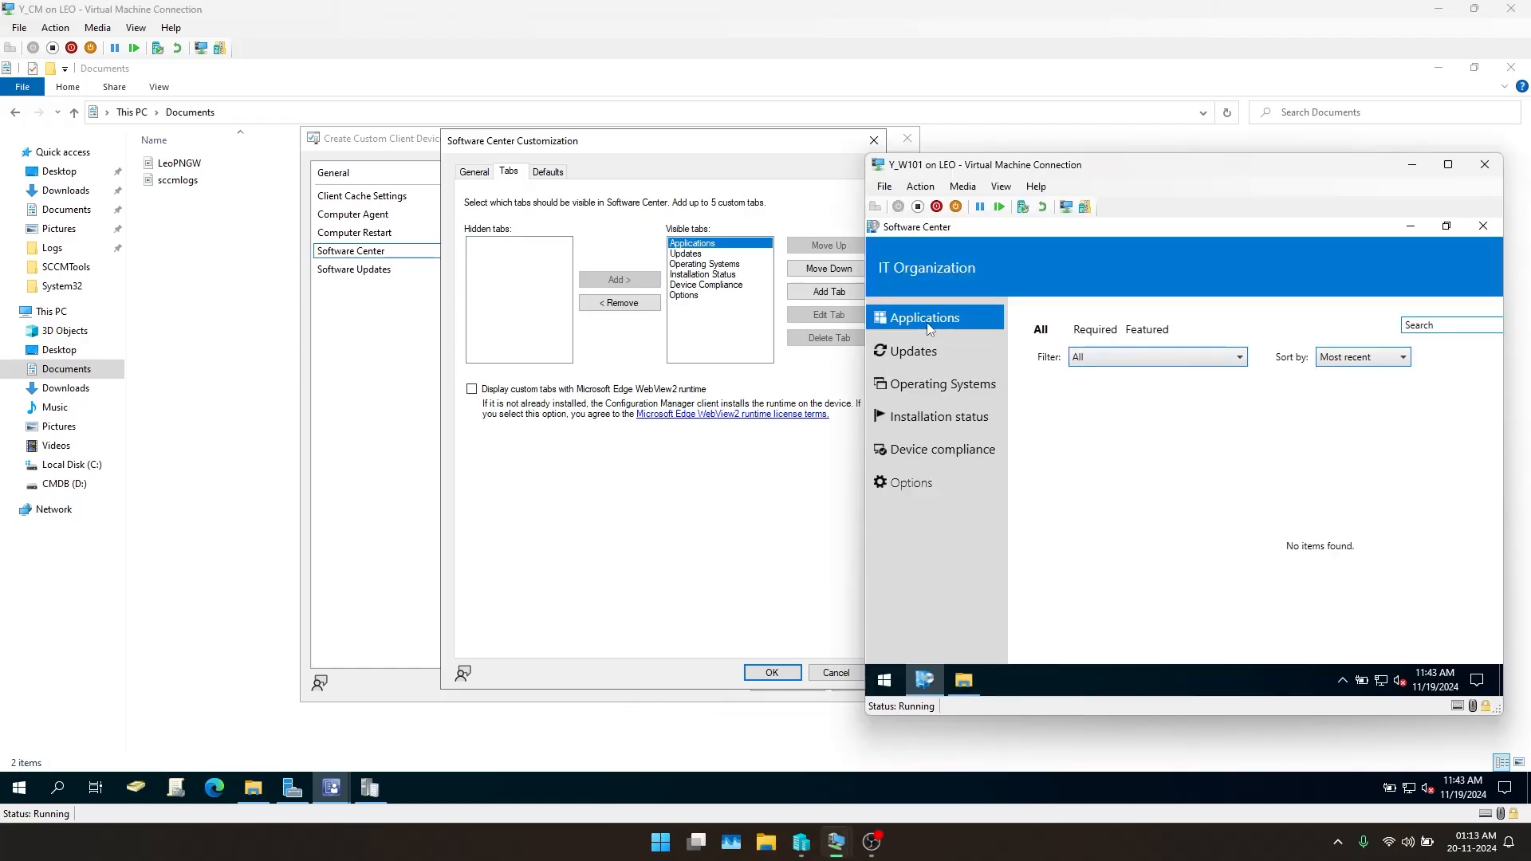
key(Down)
key(Down)
key(Down)
key(Down)
key(Down)
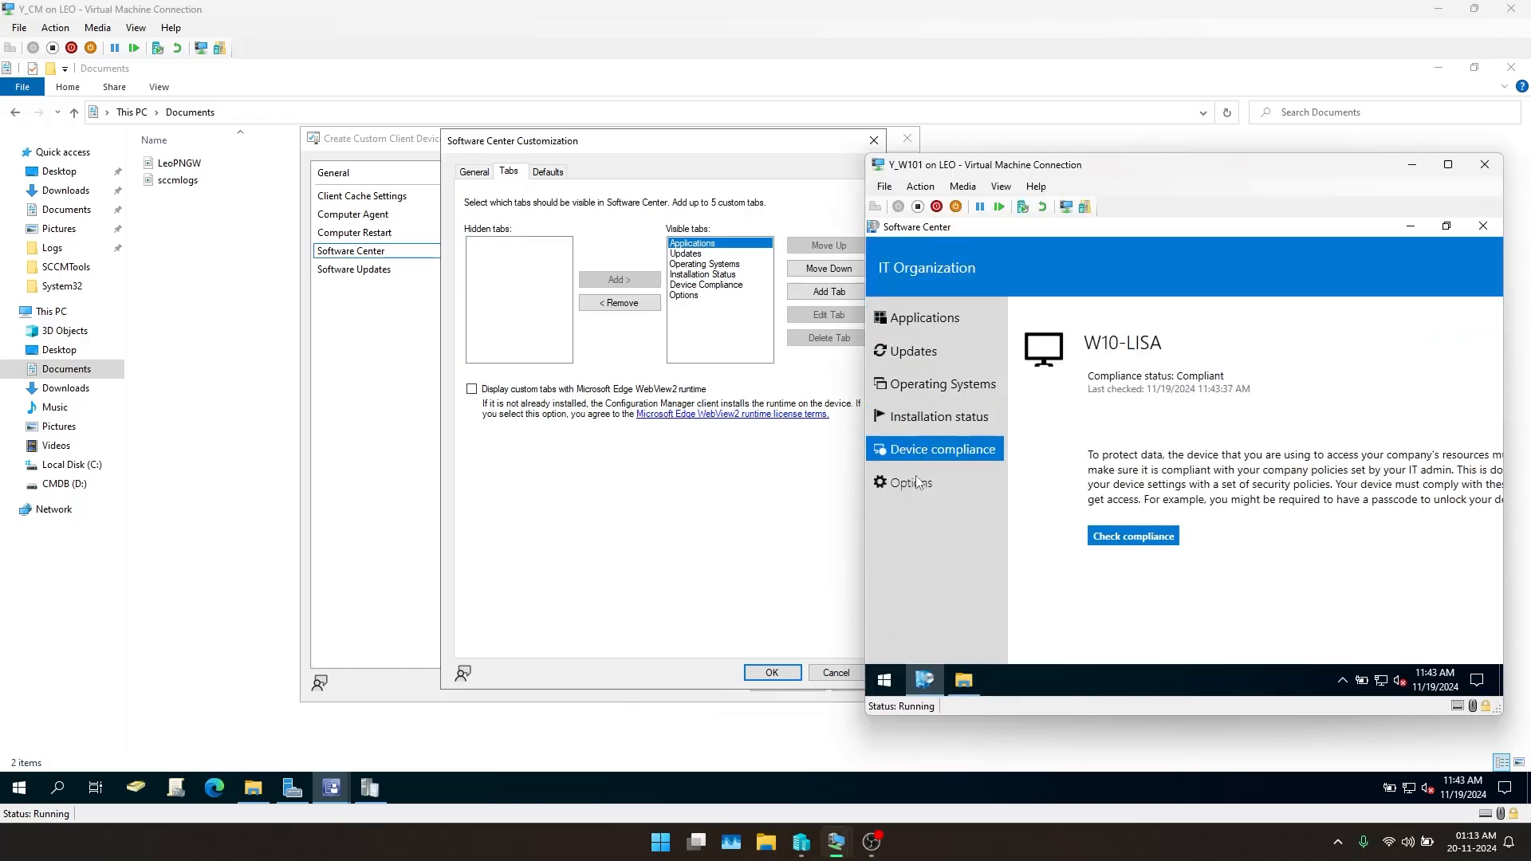
click(909, 319)
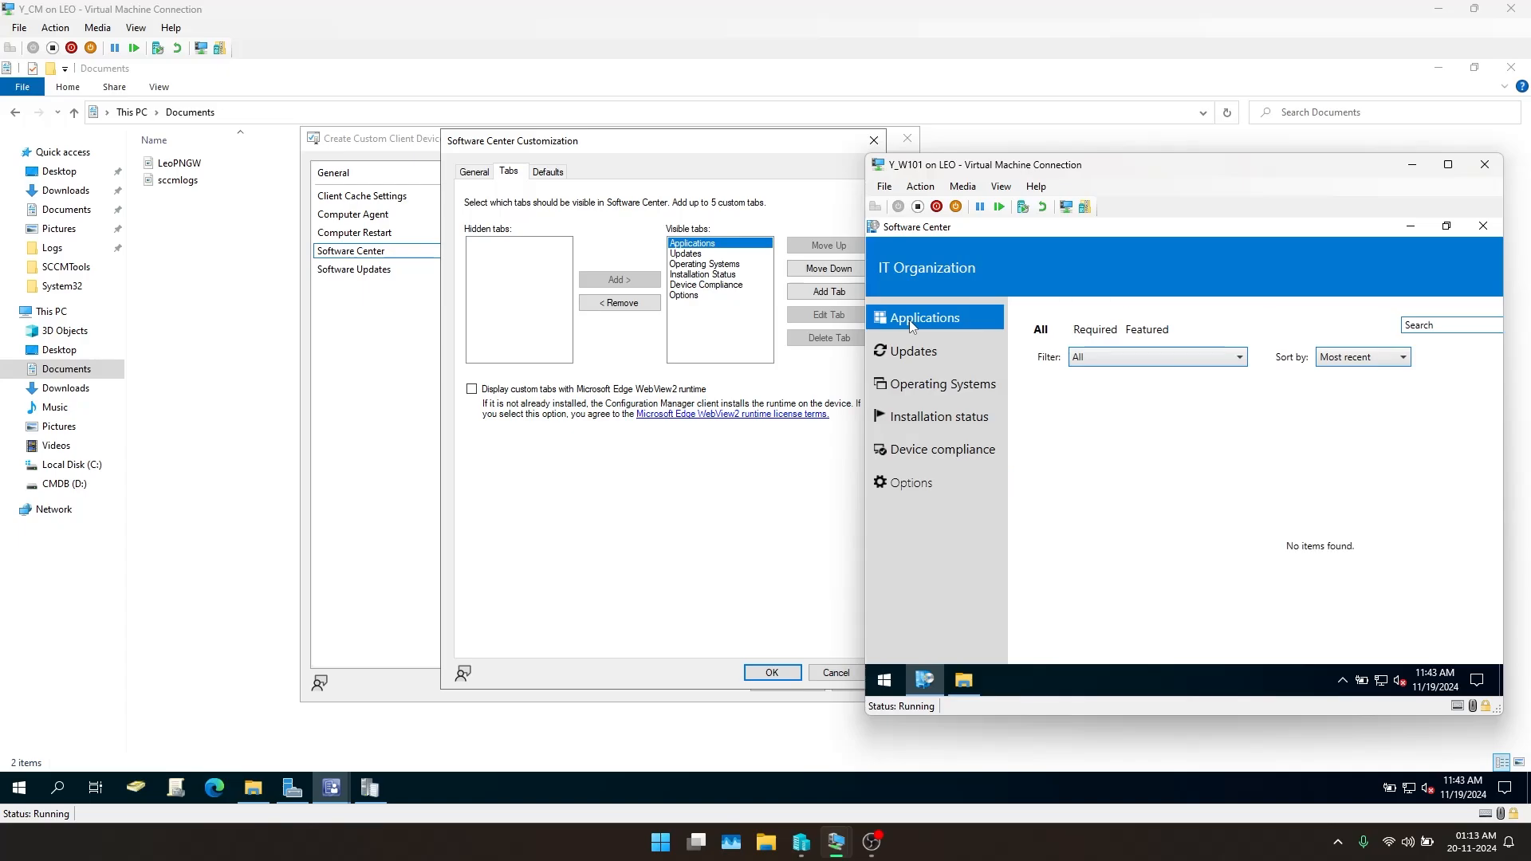
Examine the Applications, Updates, Operating Systems and Installation status sections of Software Center on Y_W101 and return to the Y_CM customization
click(907, 356)
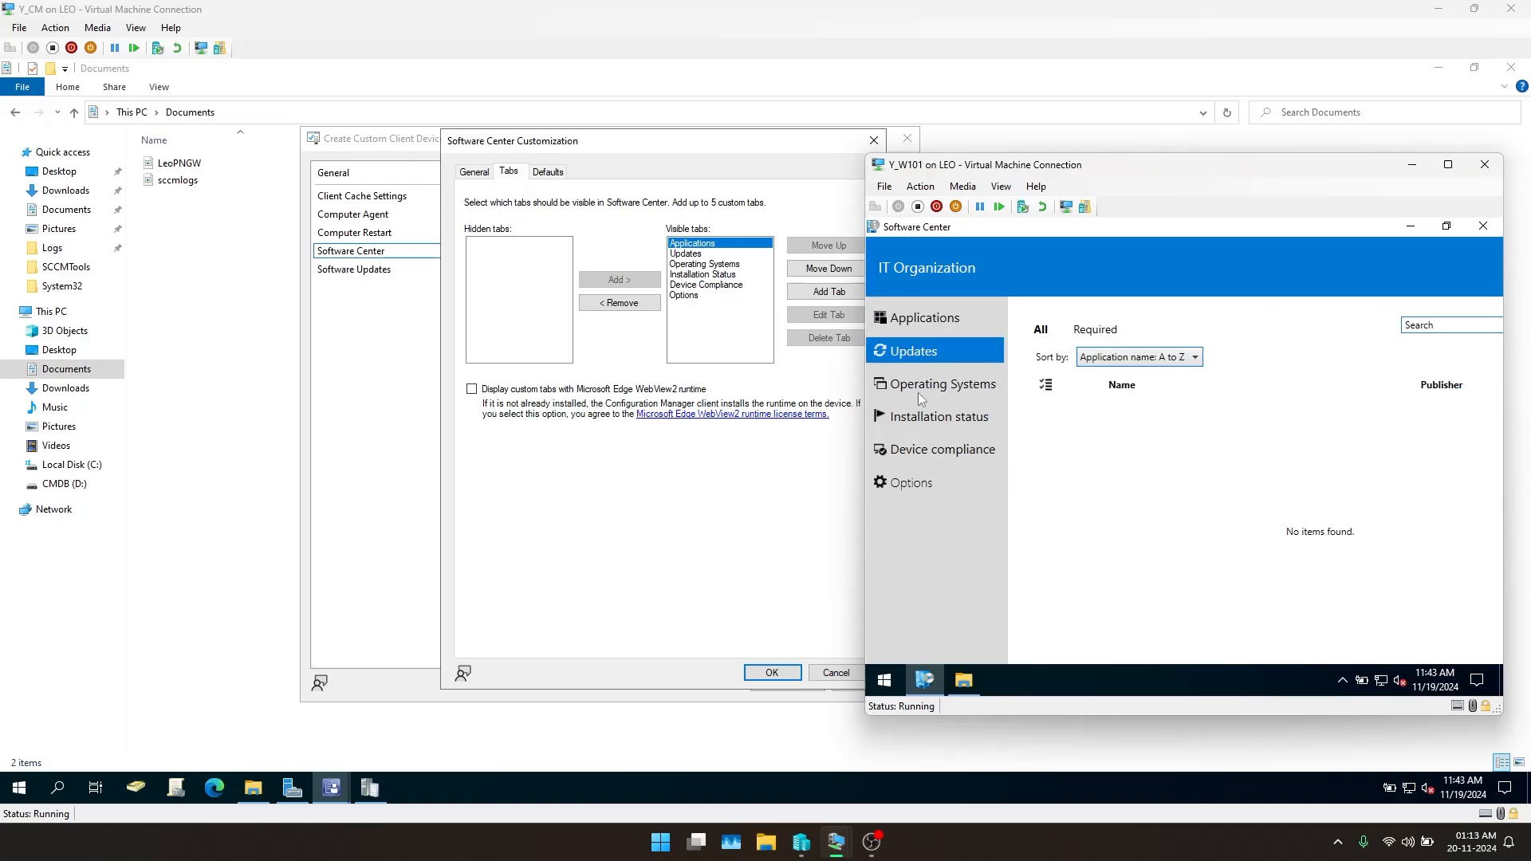
click(919, 393)
click(921, 429)
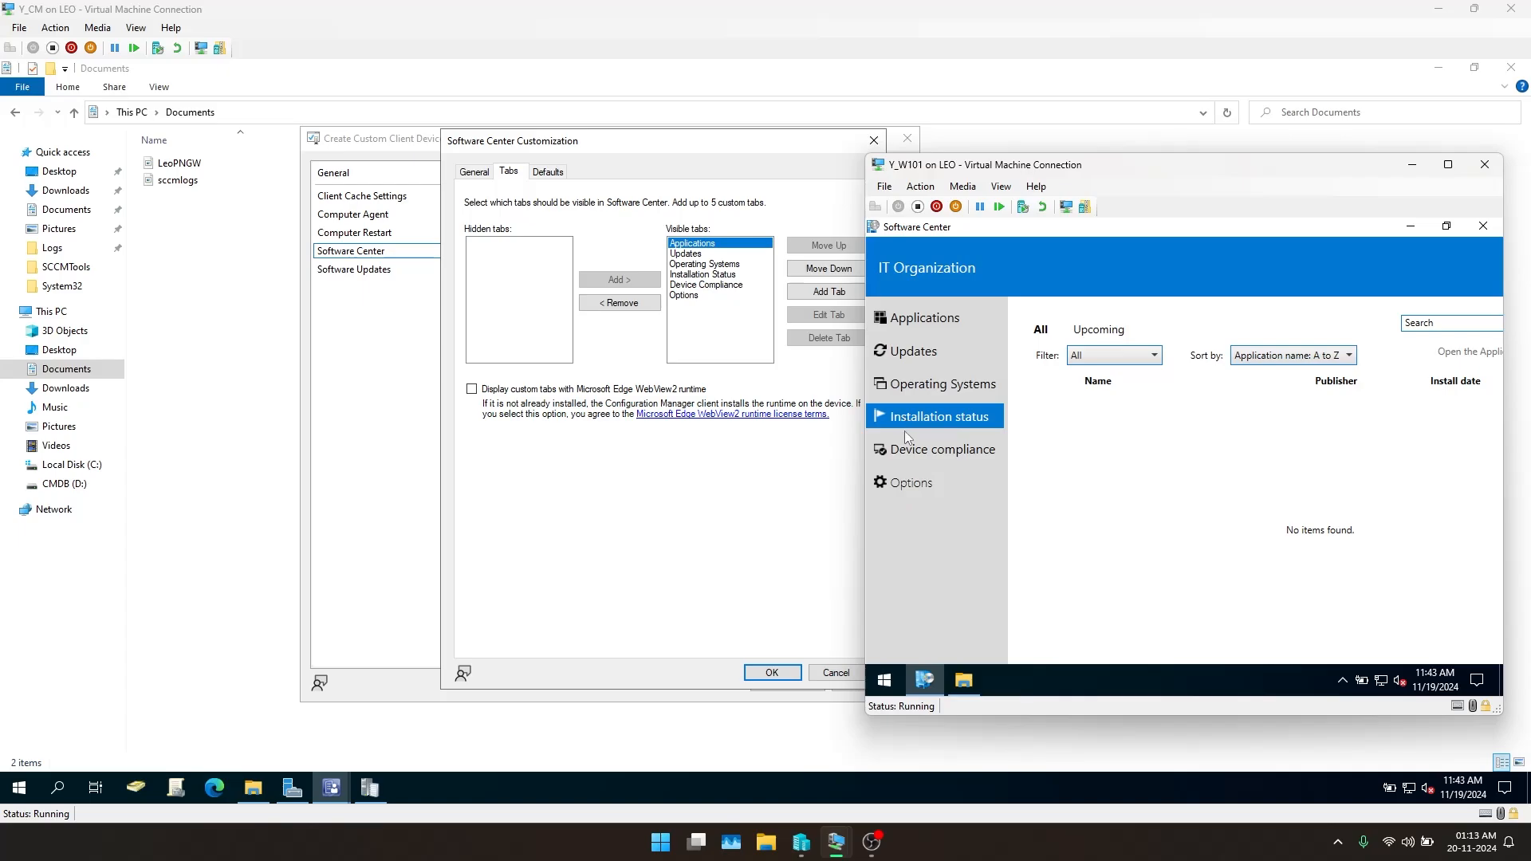
click(913, 353)
click(925, 388)
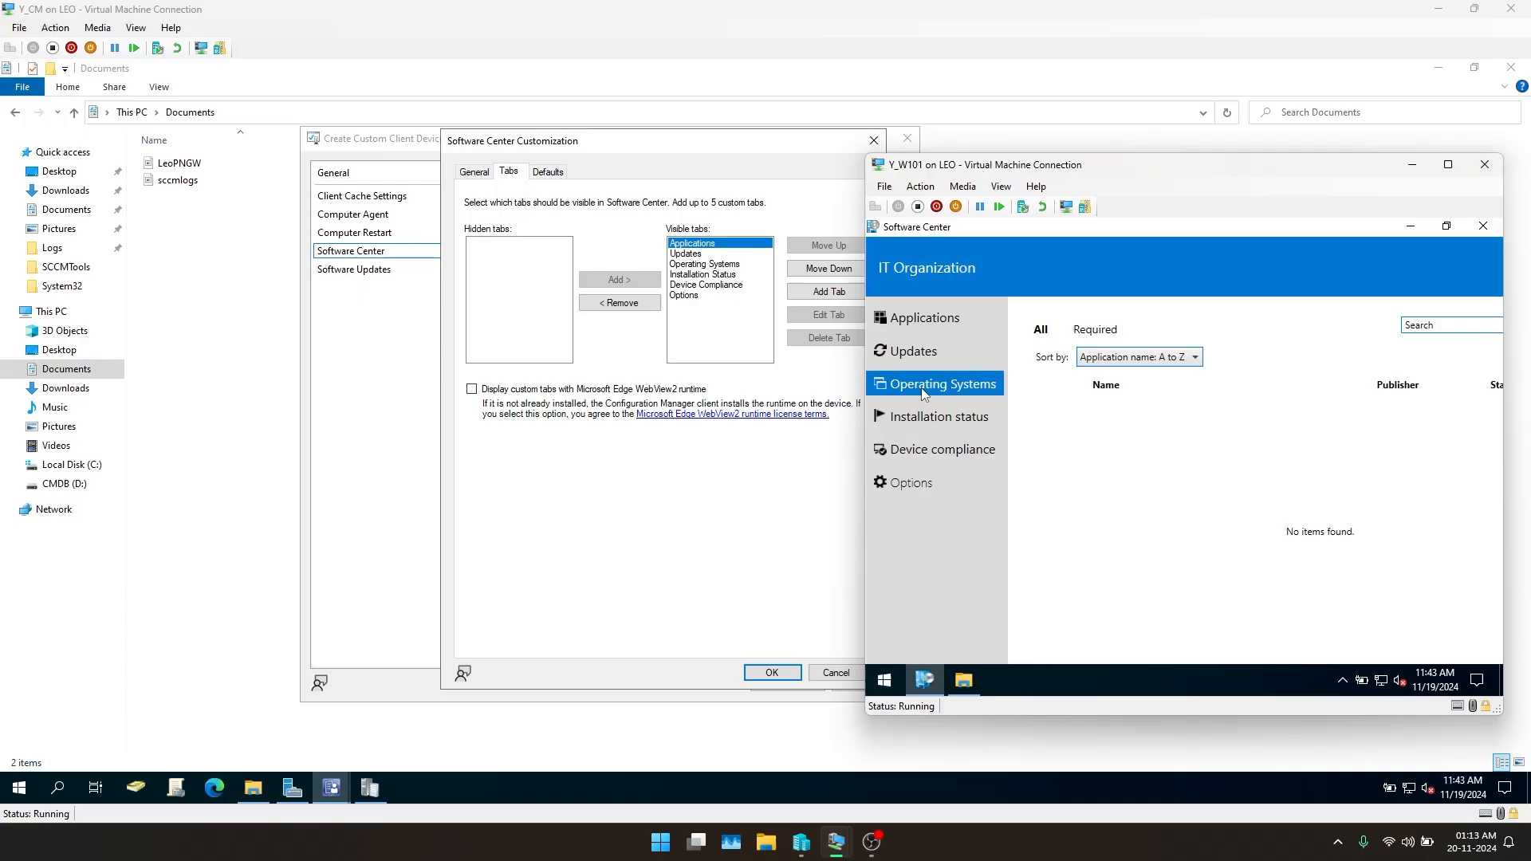
click(911, 323)
click(910, 354)
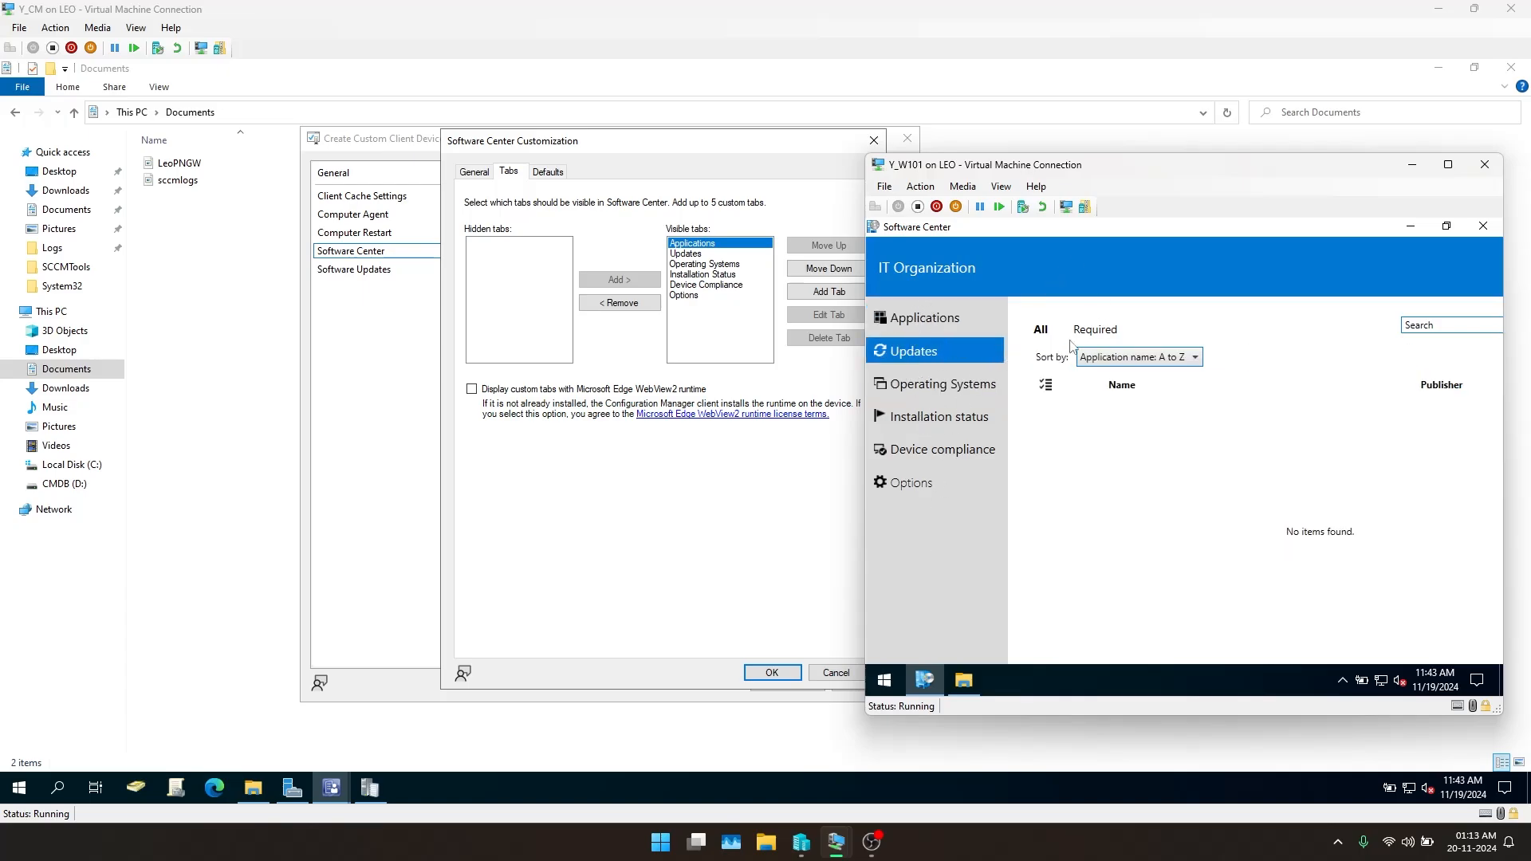
click(953, 319)
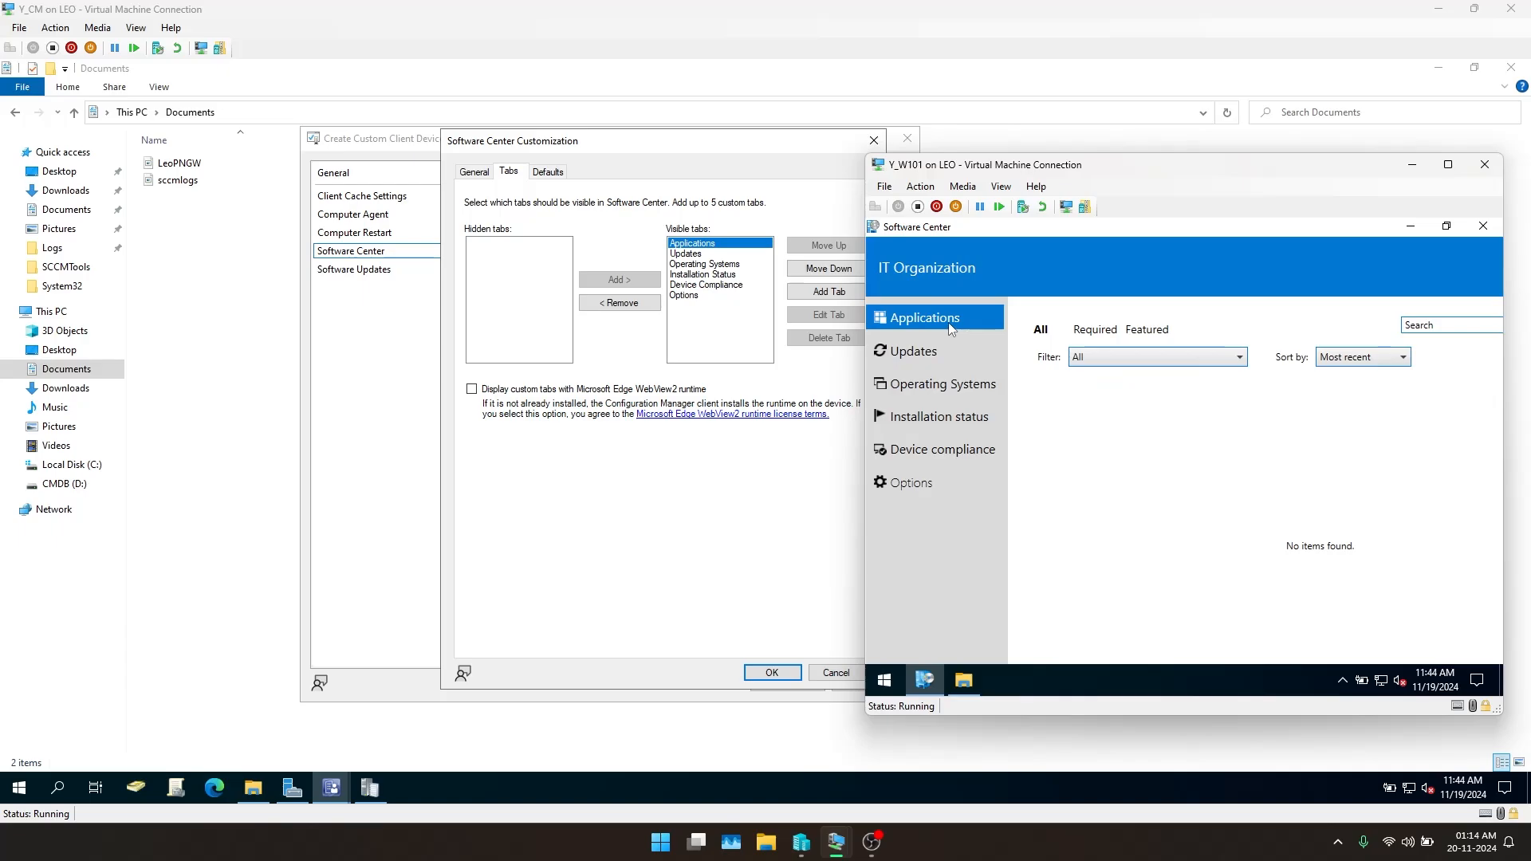
click(818, 542)
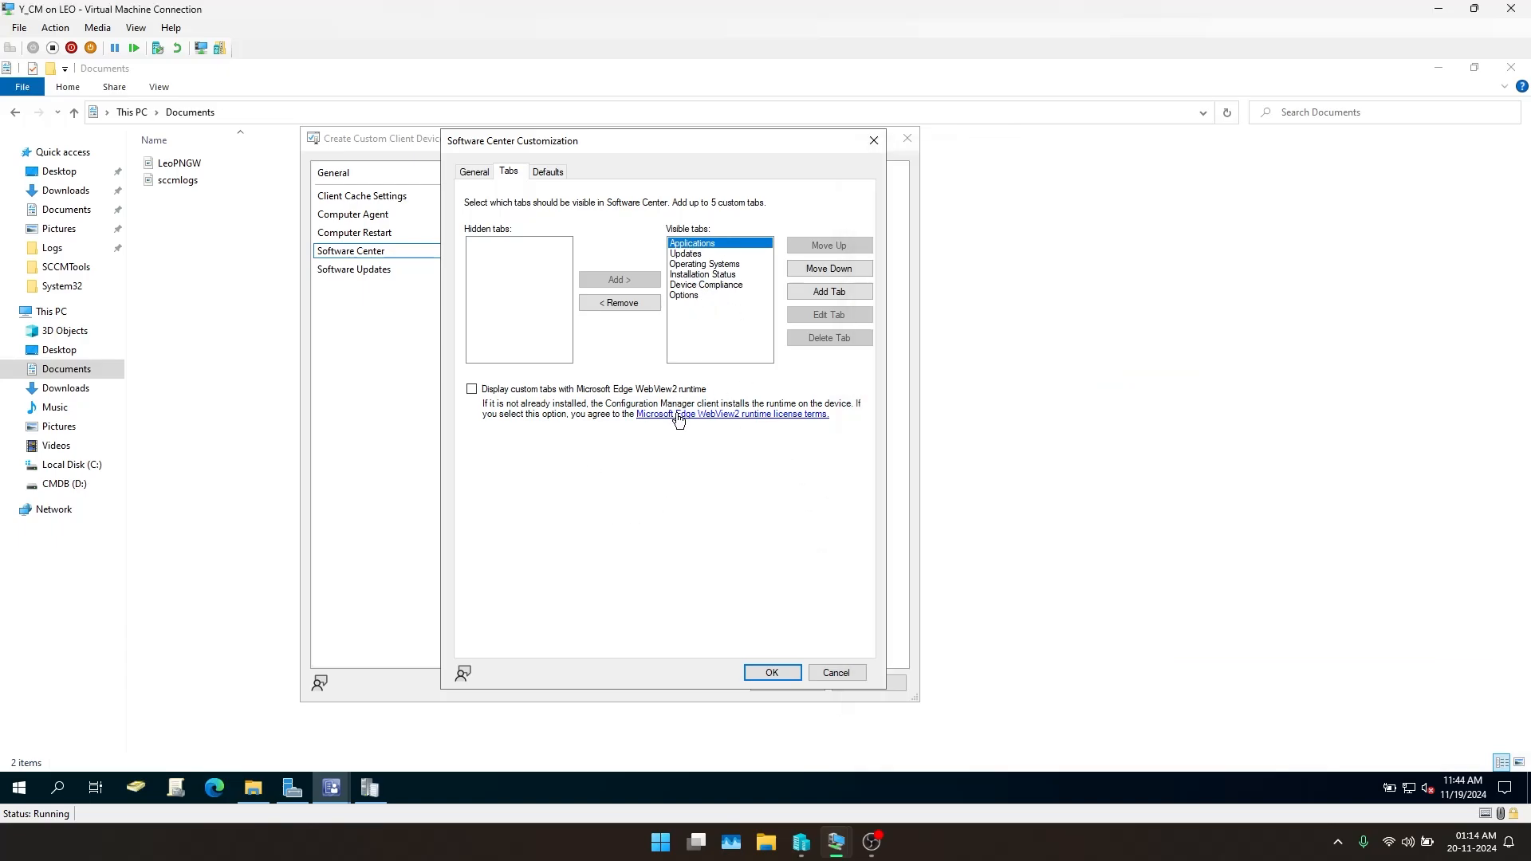
Hide the Device Compliance and Options tabs from Software Center and accept the customization
click(691, 287)
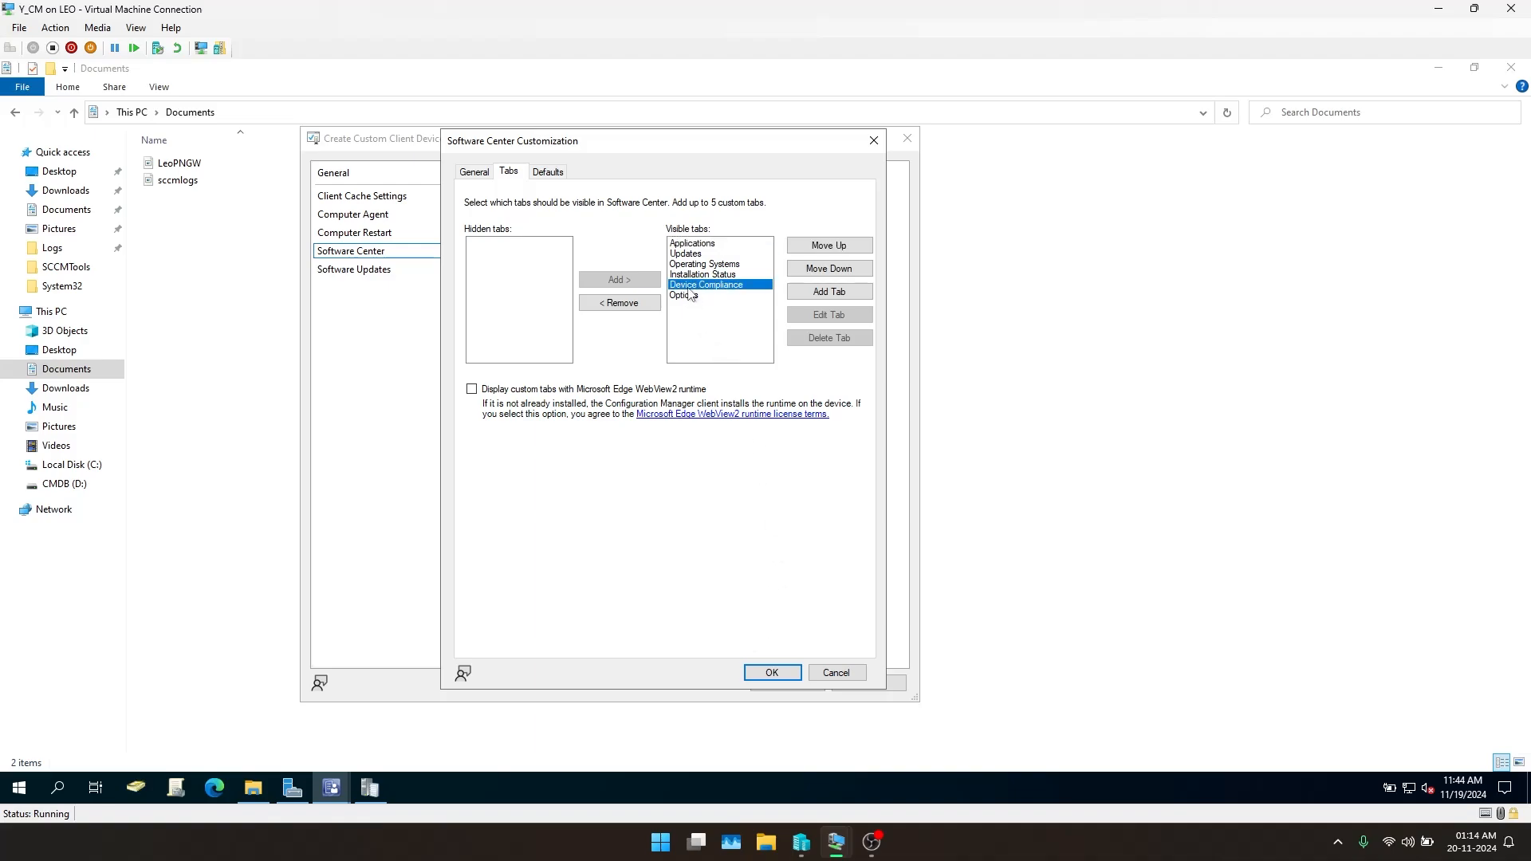
click(620, 303)
click(688, 286)
click(622, 303)
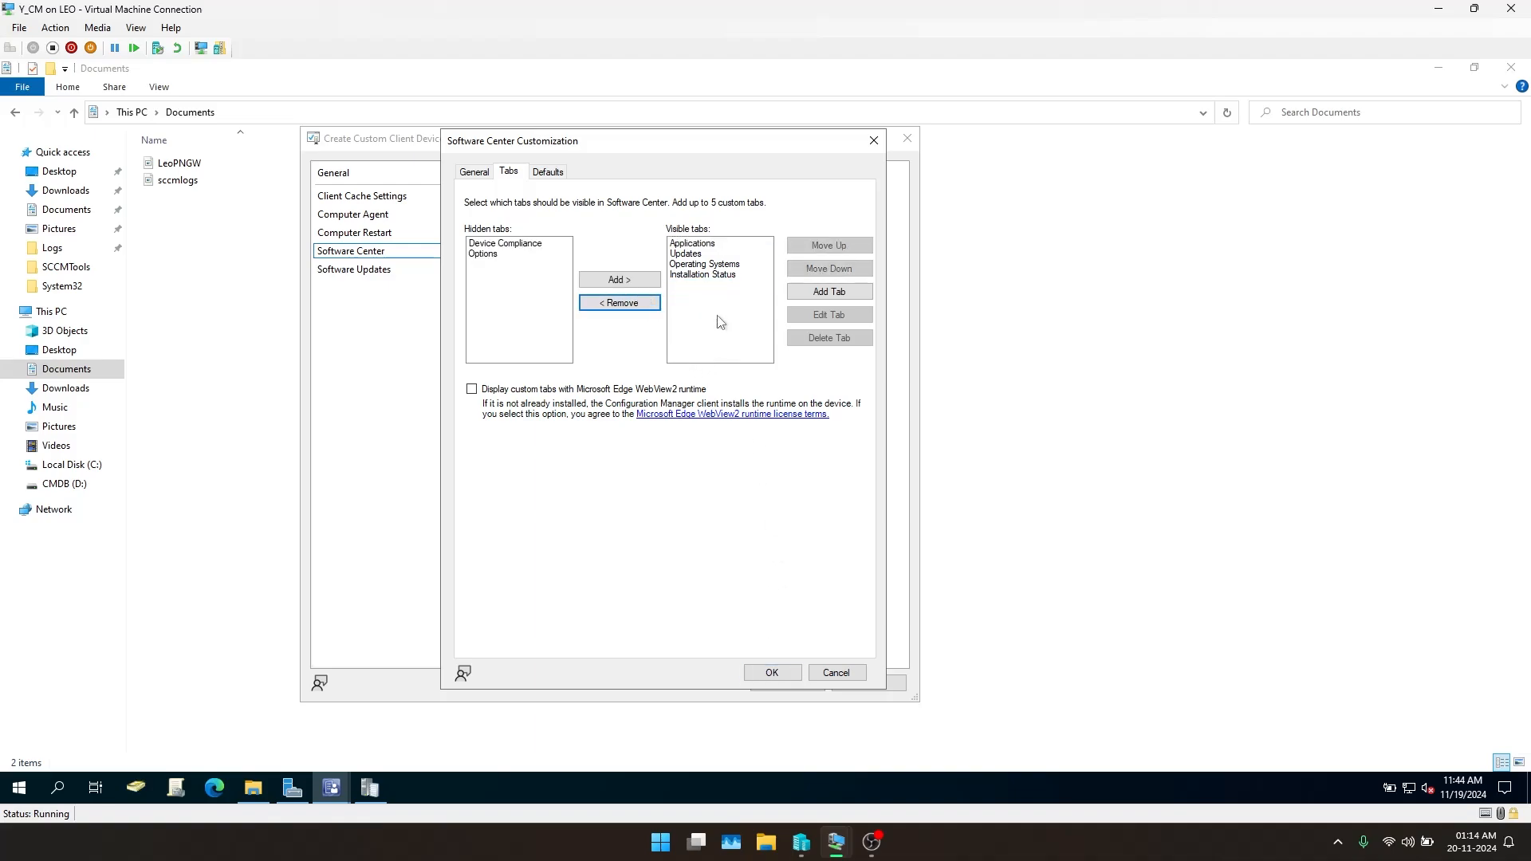
click(771, 673)
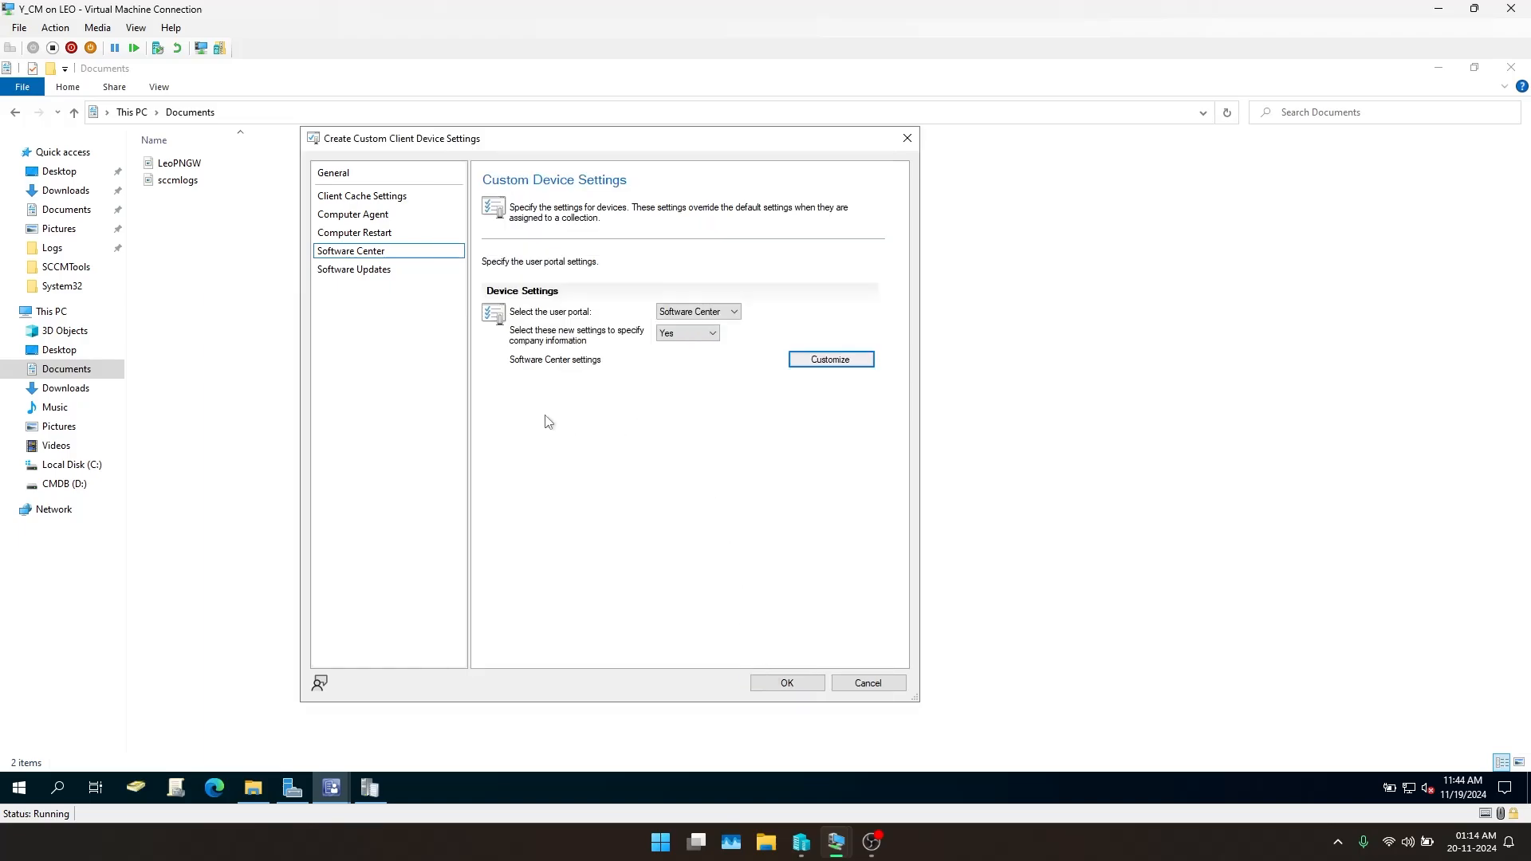
Include Software Metering among the general custom settings and create the SoftwareUpdateCCDS device settings
click(381, 179)
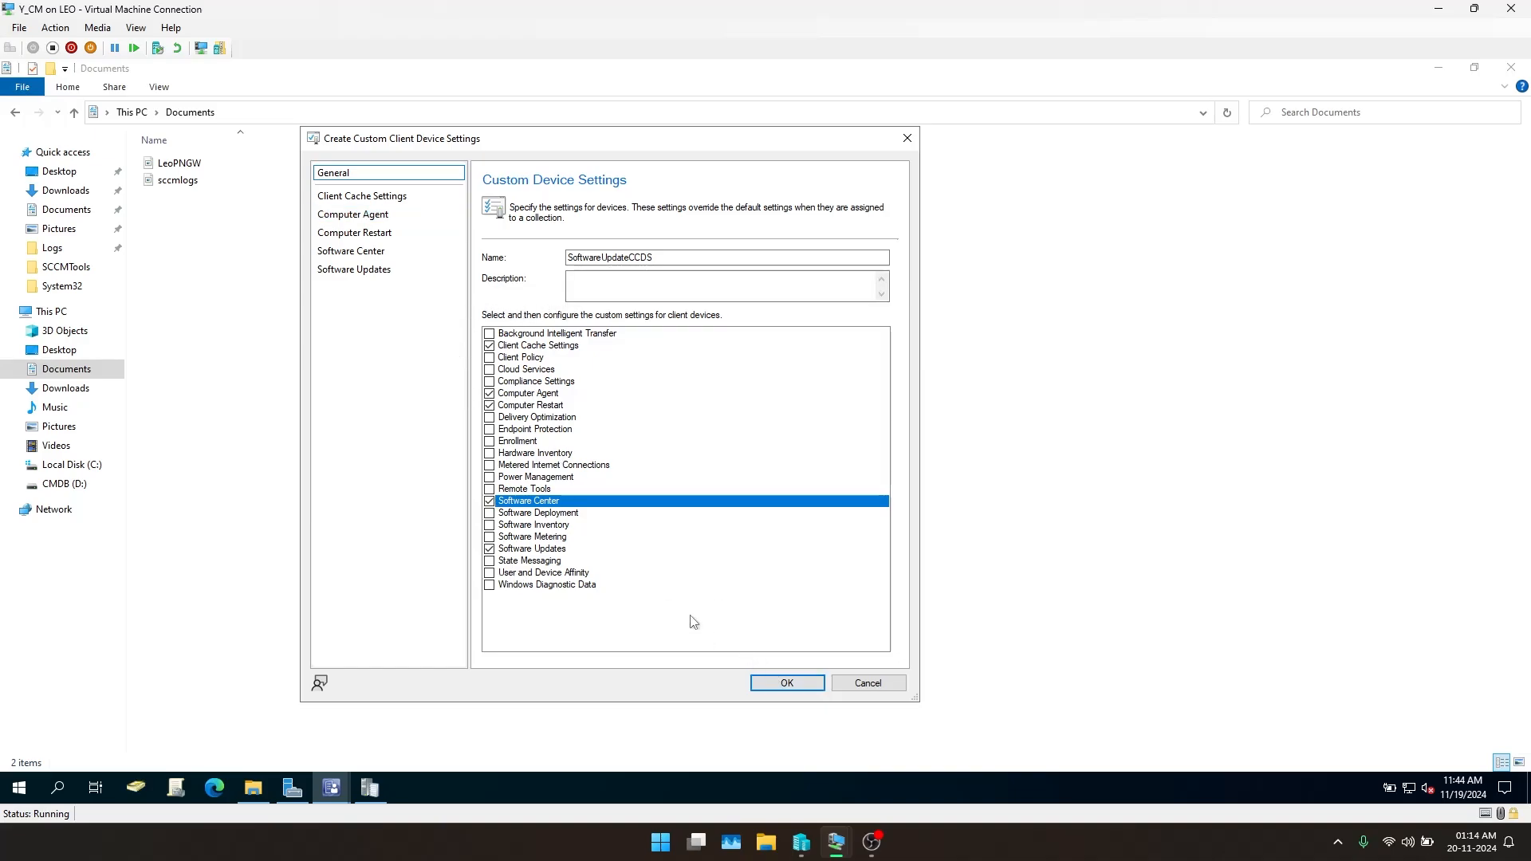
click(537, 536)
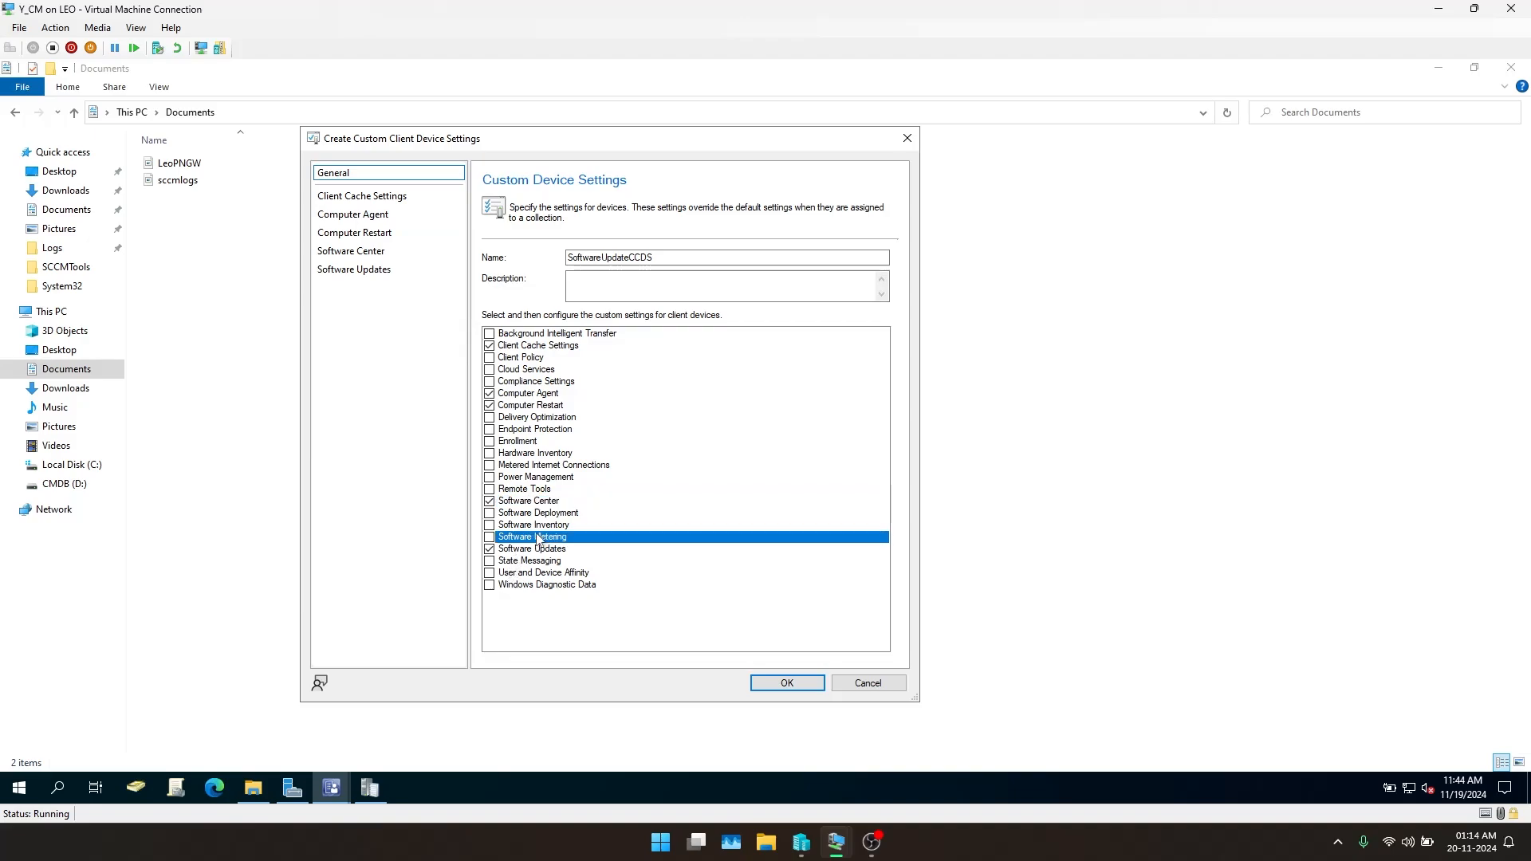
click(489, 538)
click(781, 685)
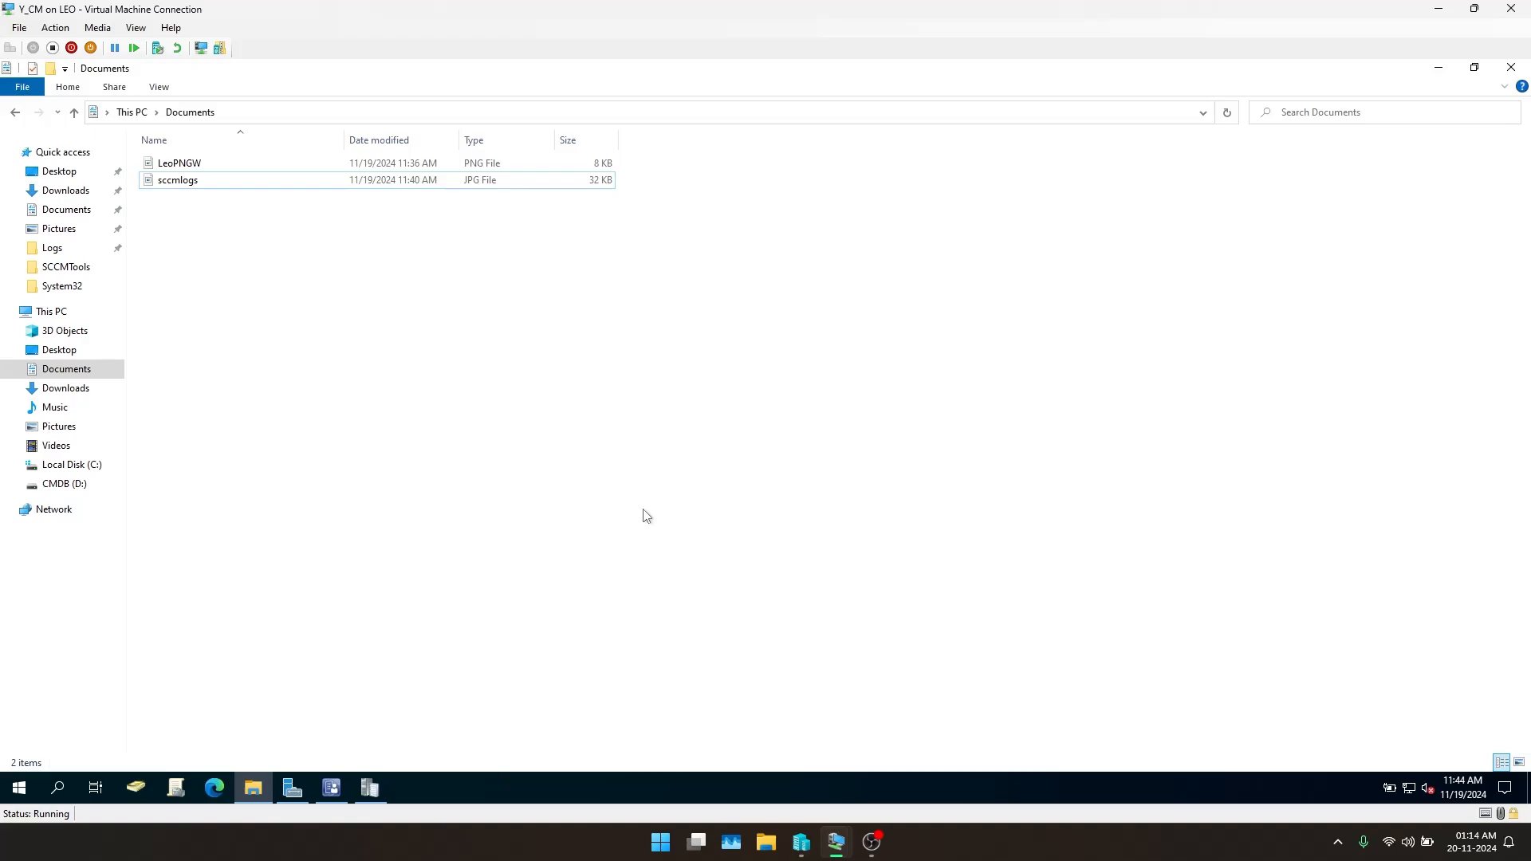
Return to the Configuration Manager console and refresh the SoftwareUpdateCCDS entry in the client settings list
click(331, 788)
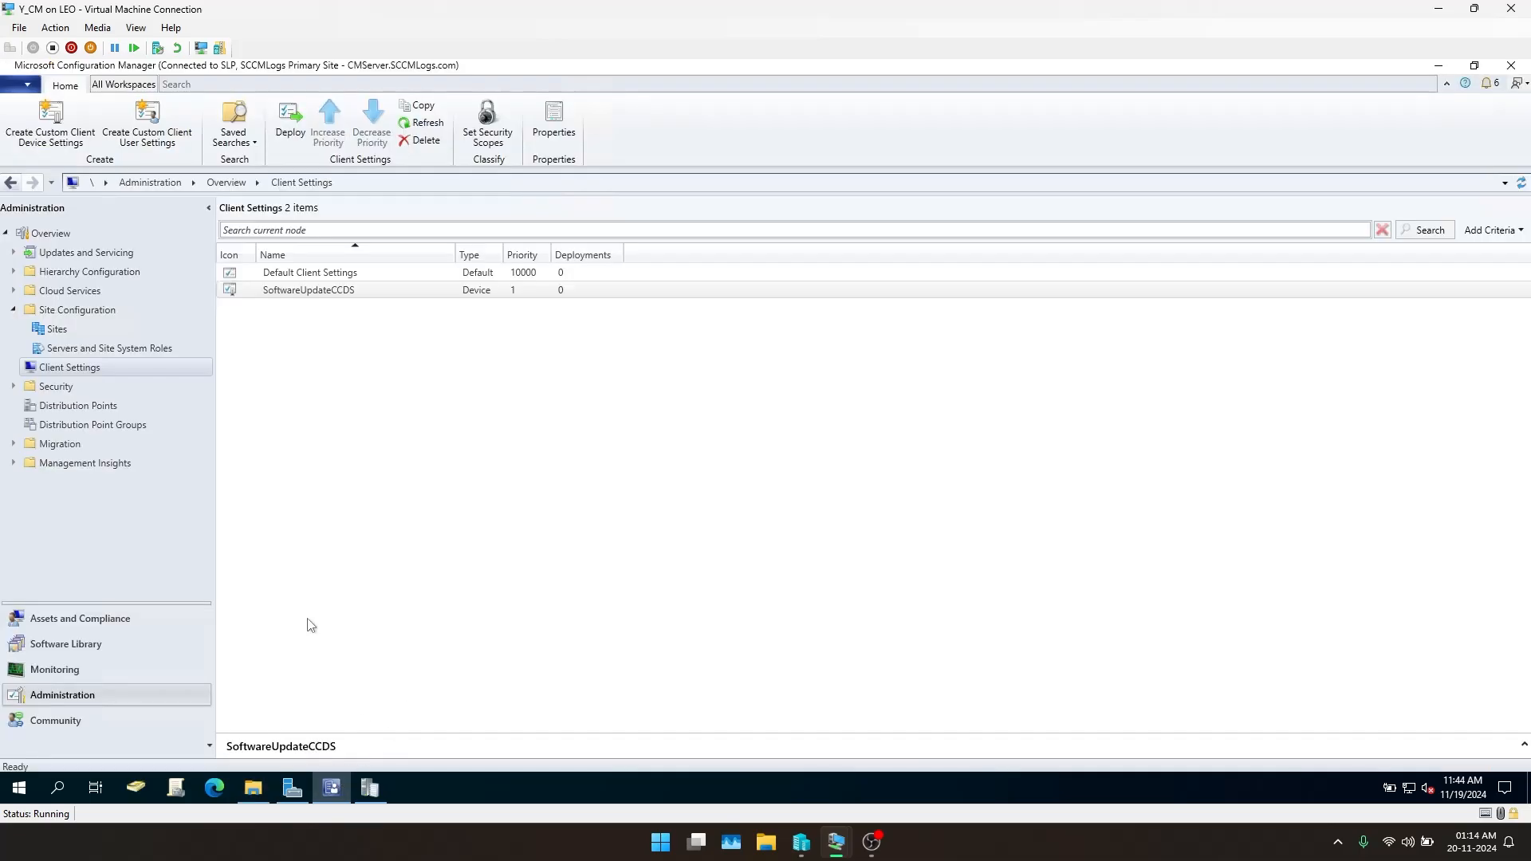
click(311, 294)
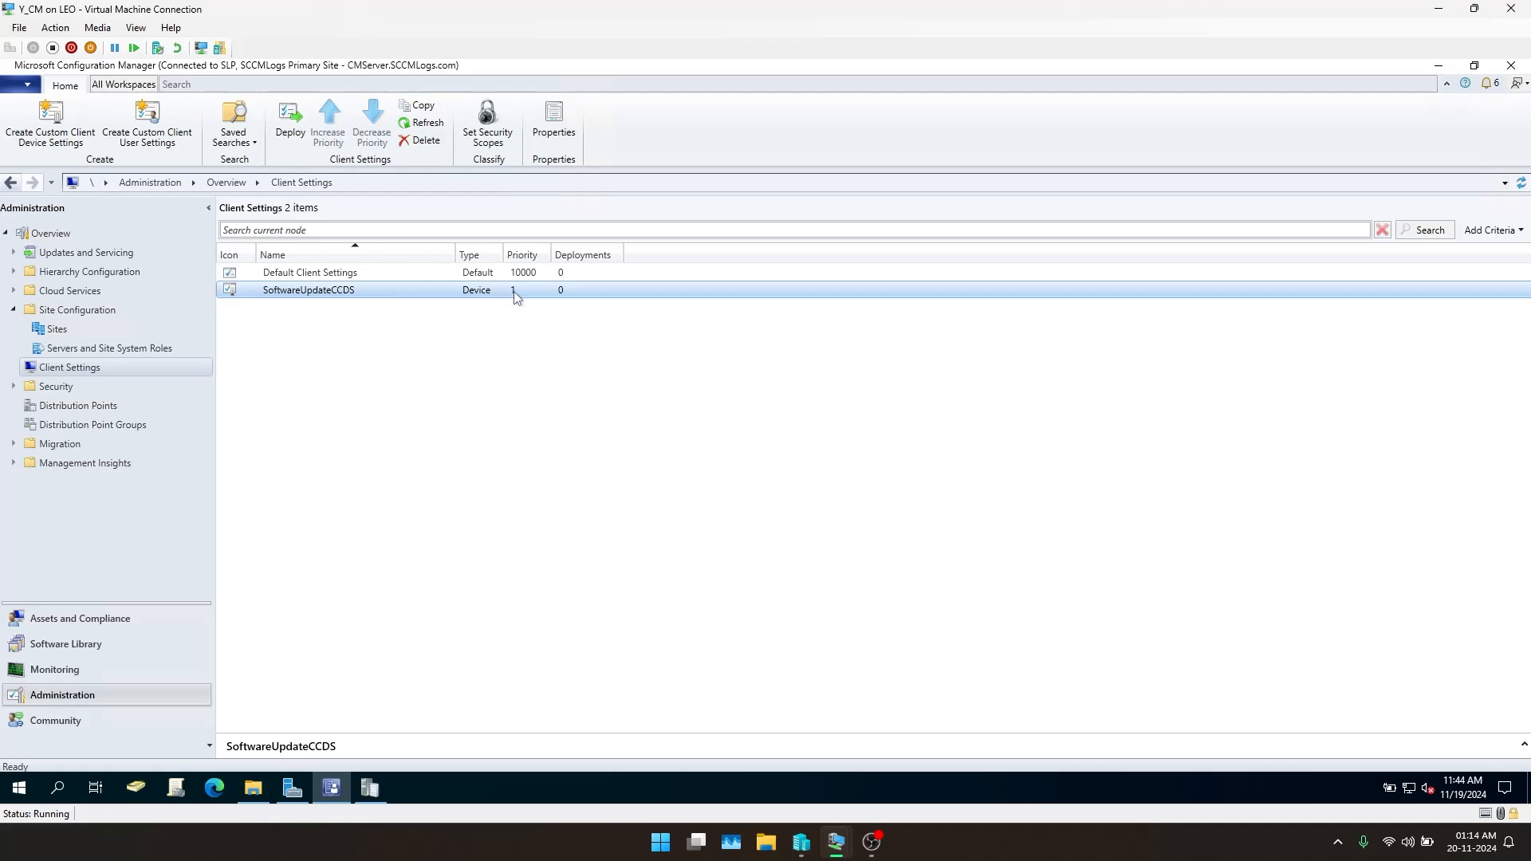
click(424, 124)
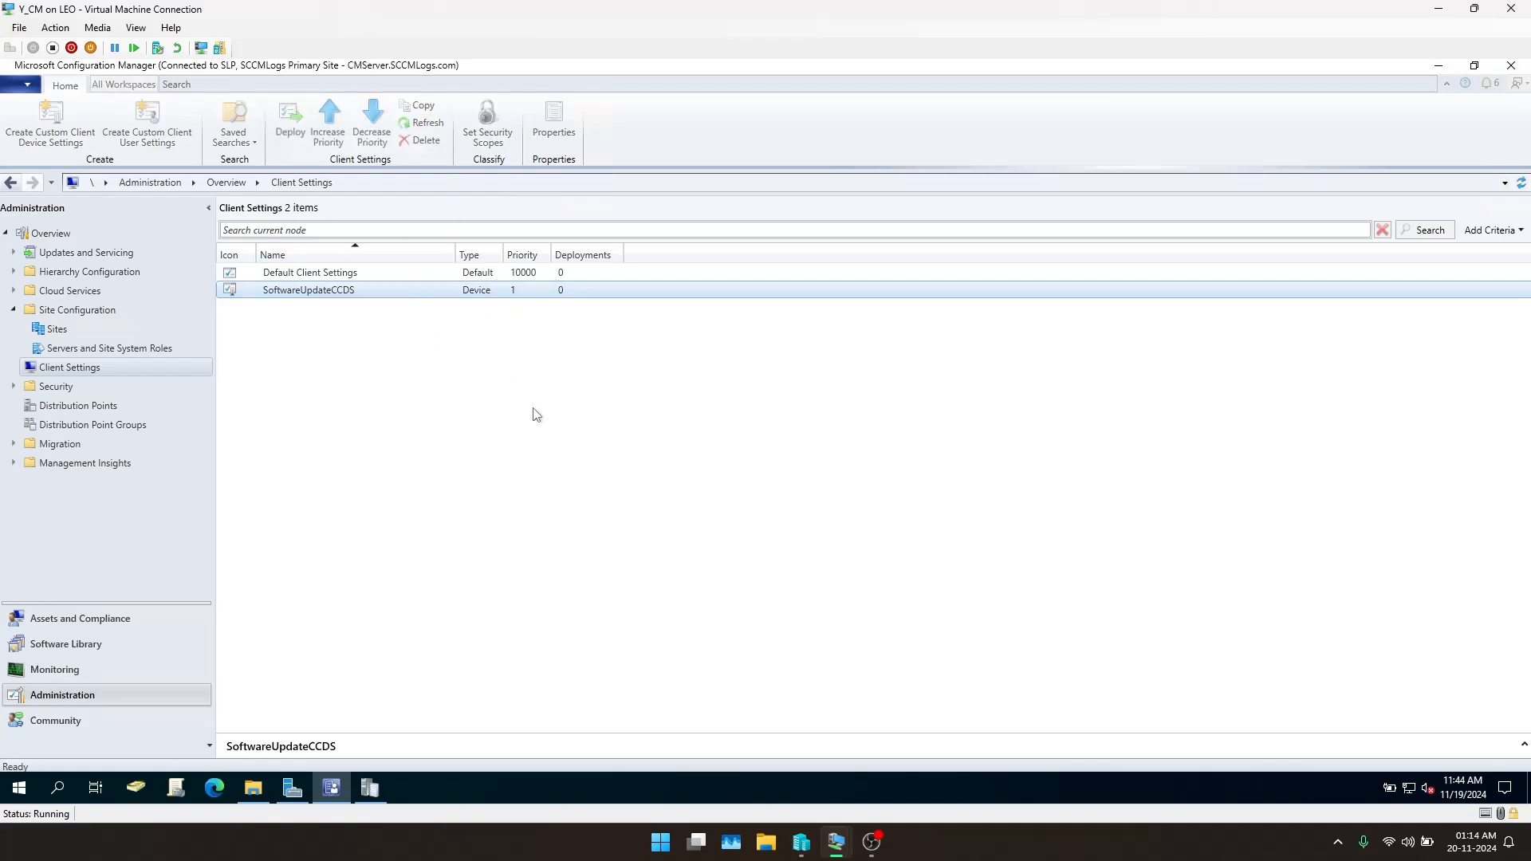
mouse_move(836, 841)
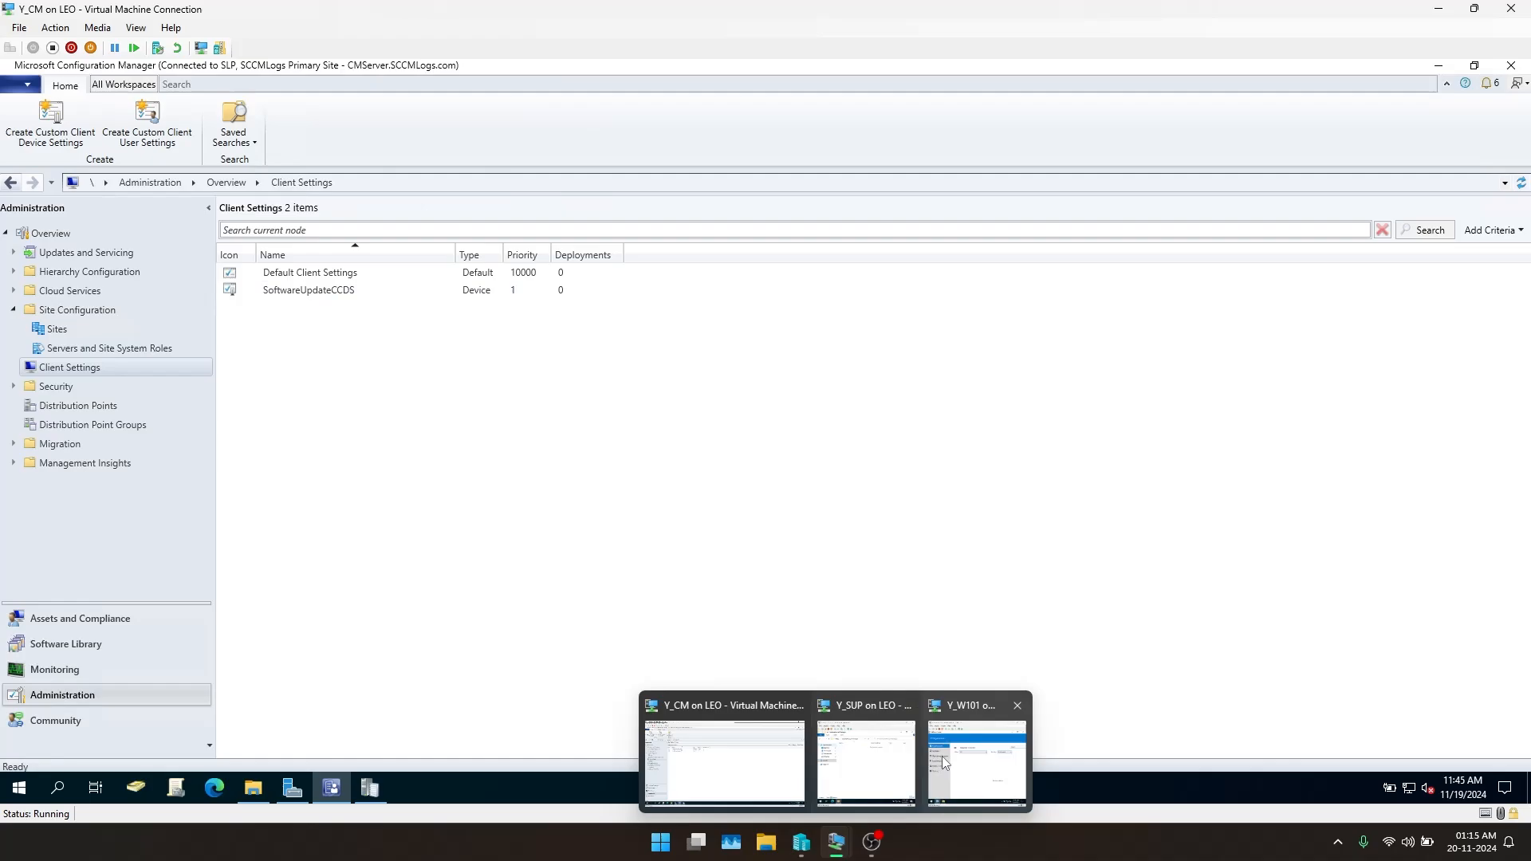
mouse_move(967, 757)
click(724, 761)
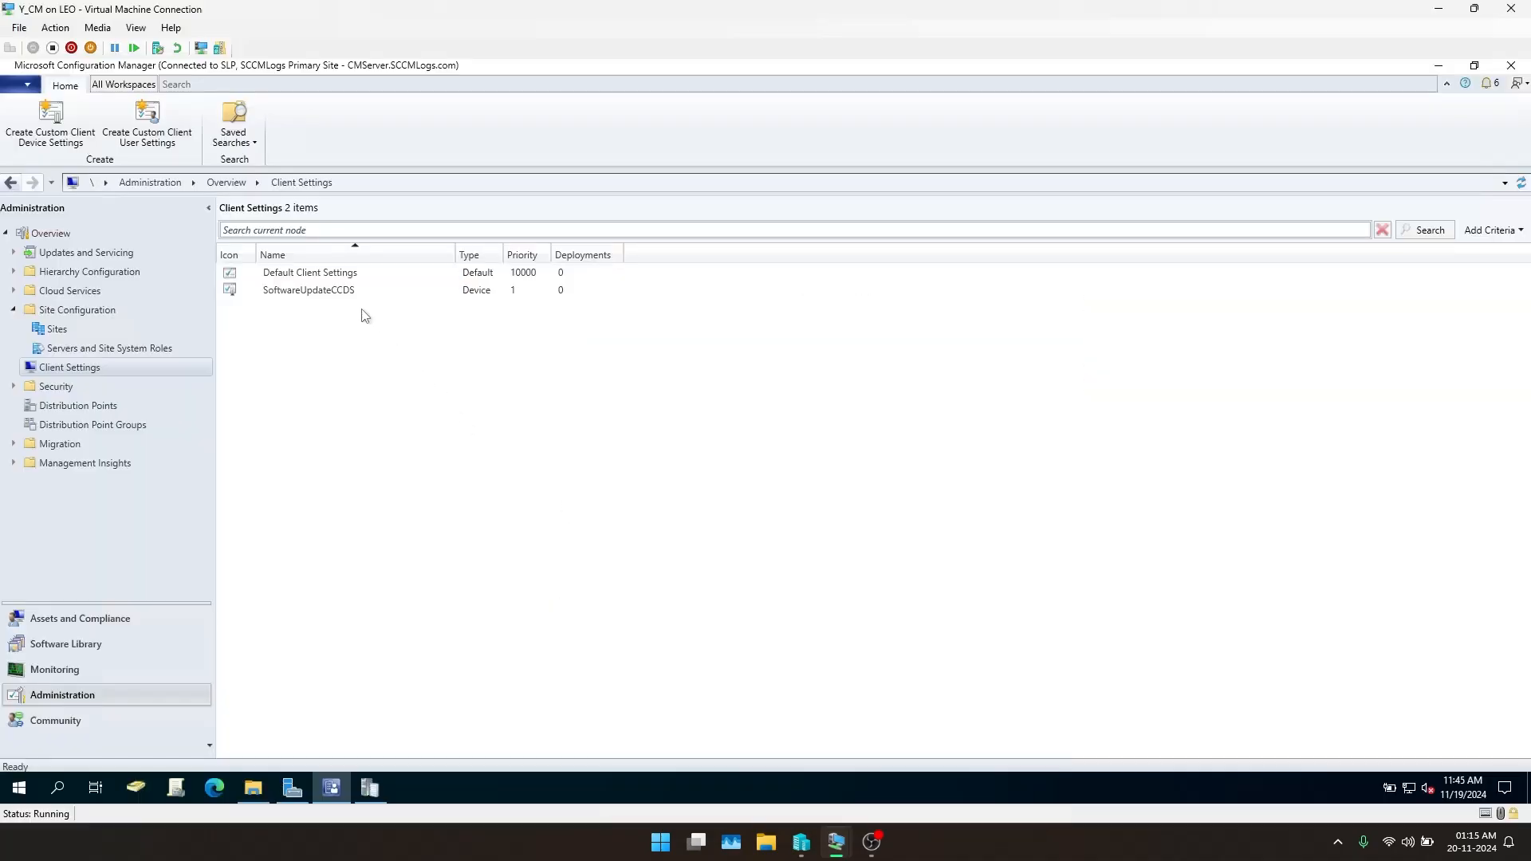
Deploy SoftwareUpdateCCDS to the All Desktop and Server Clients device collection
click(325, 289)
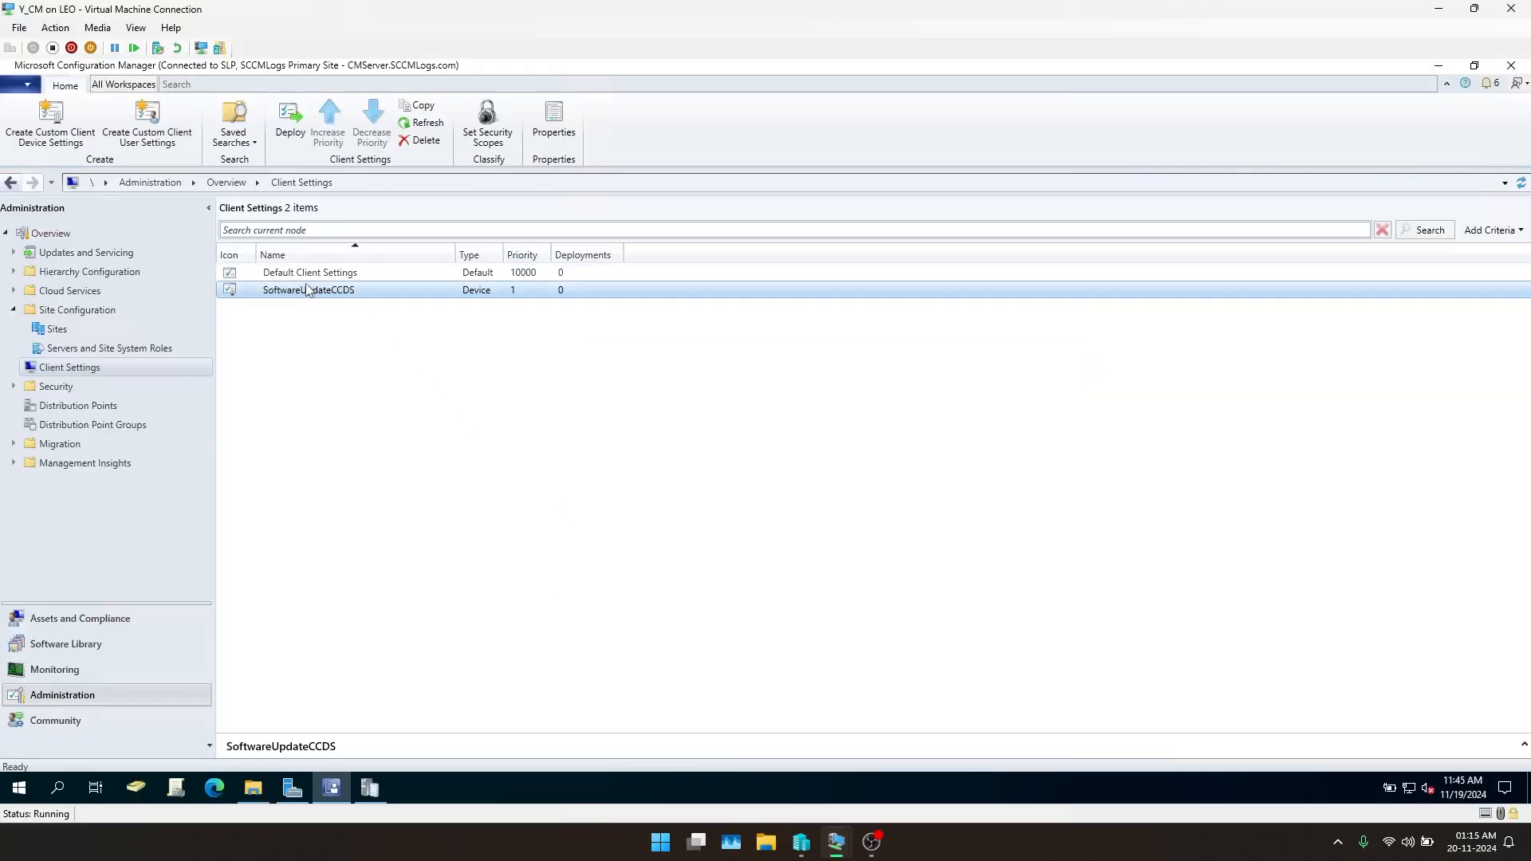
right_click(315, 289)
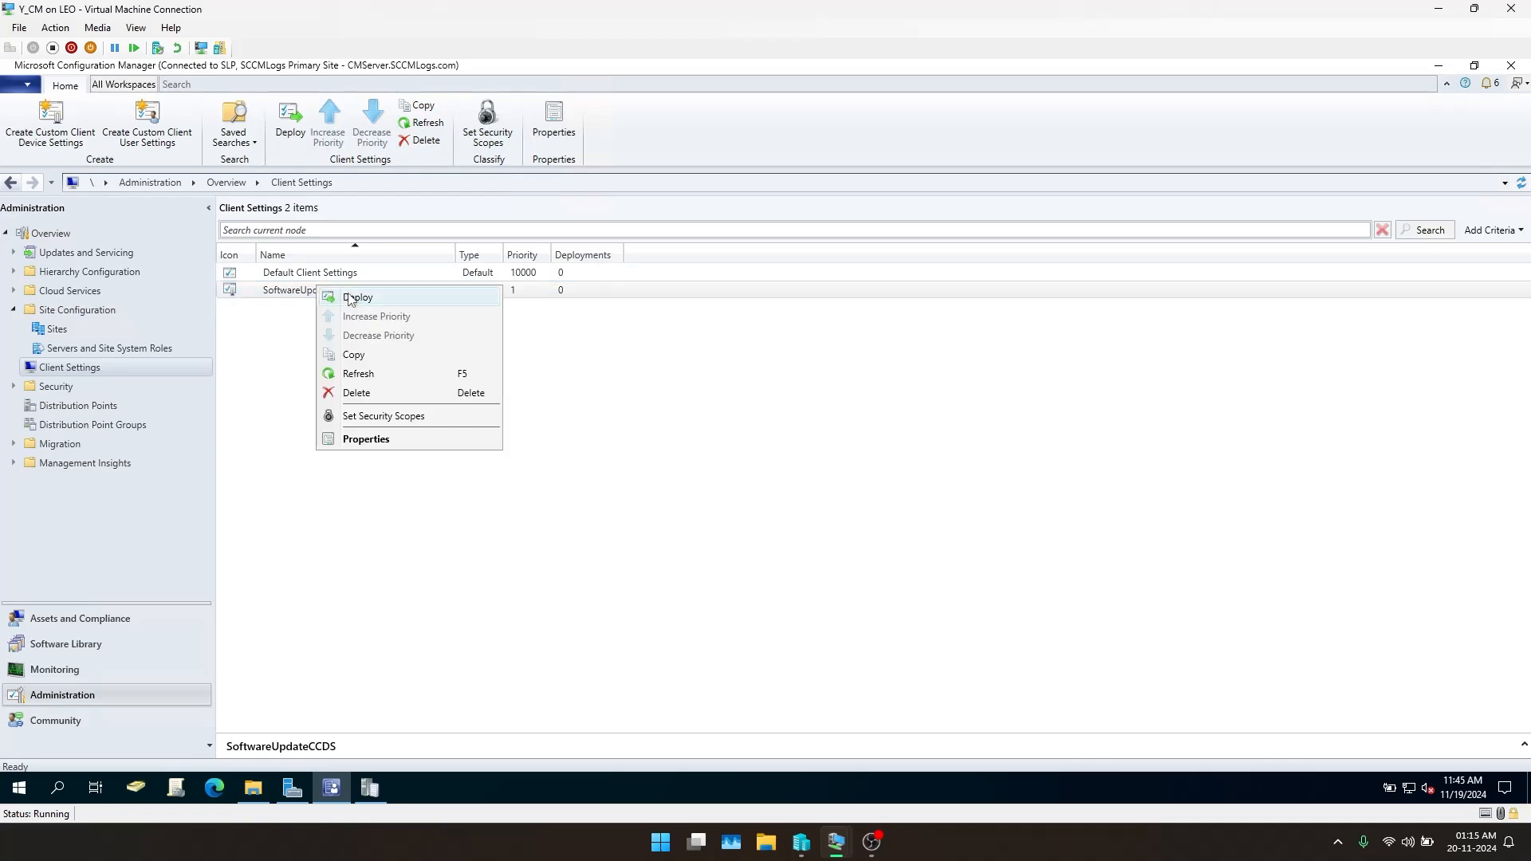
click(354, 298)
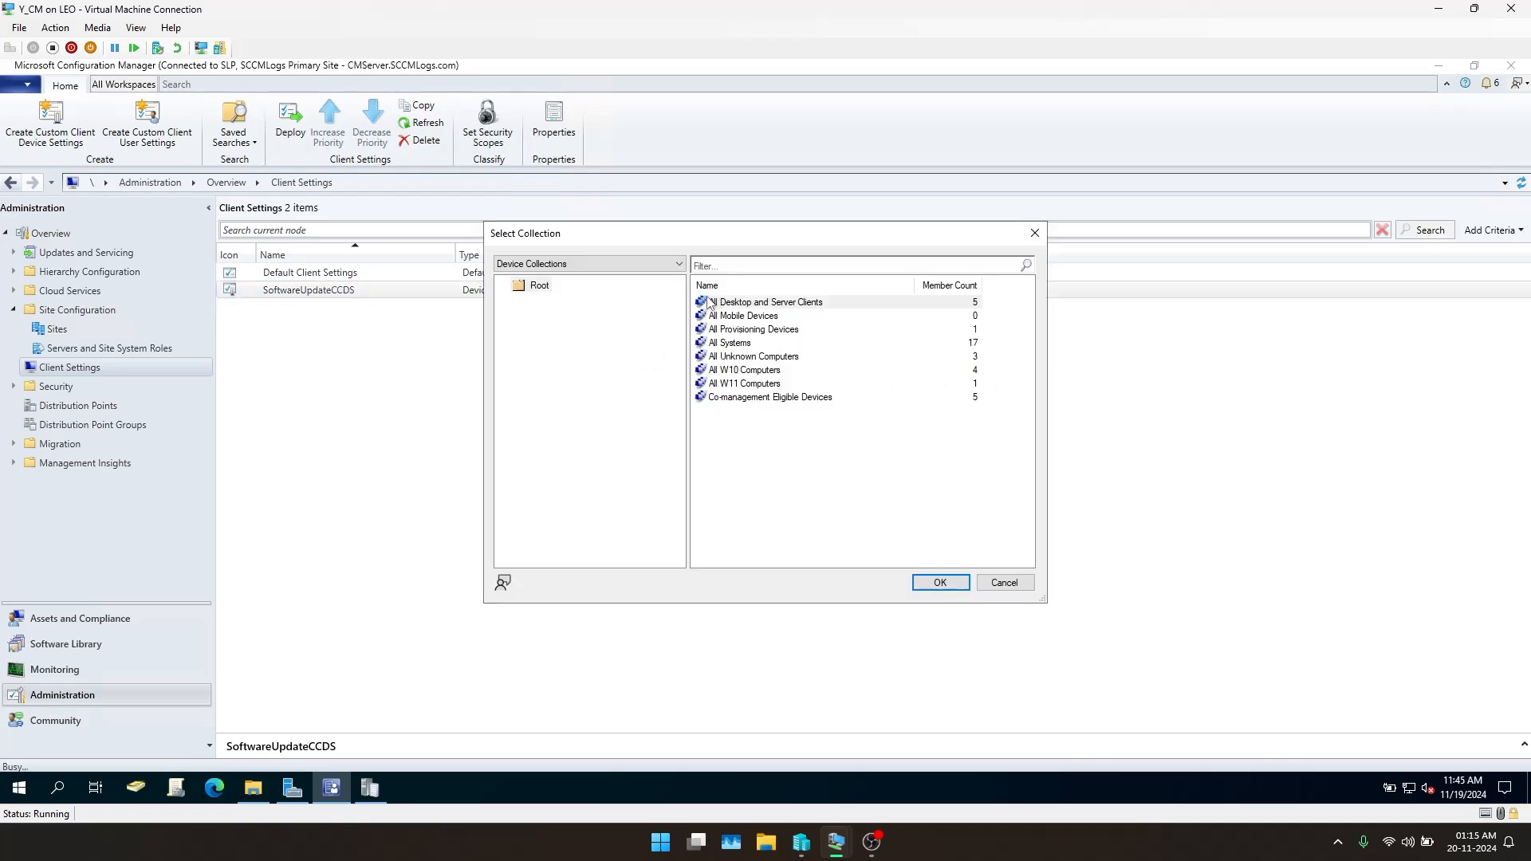
click(738, 344)
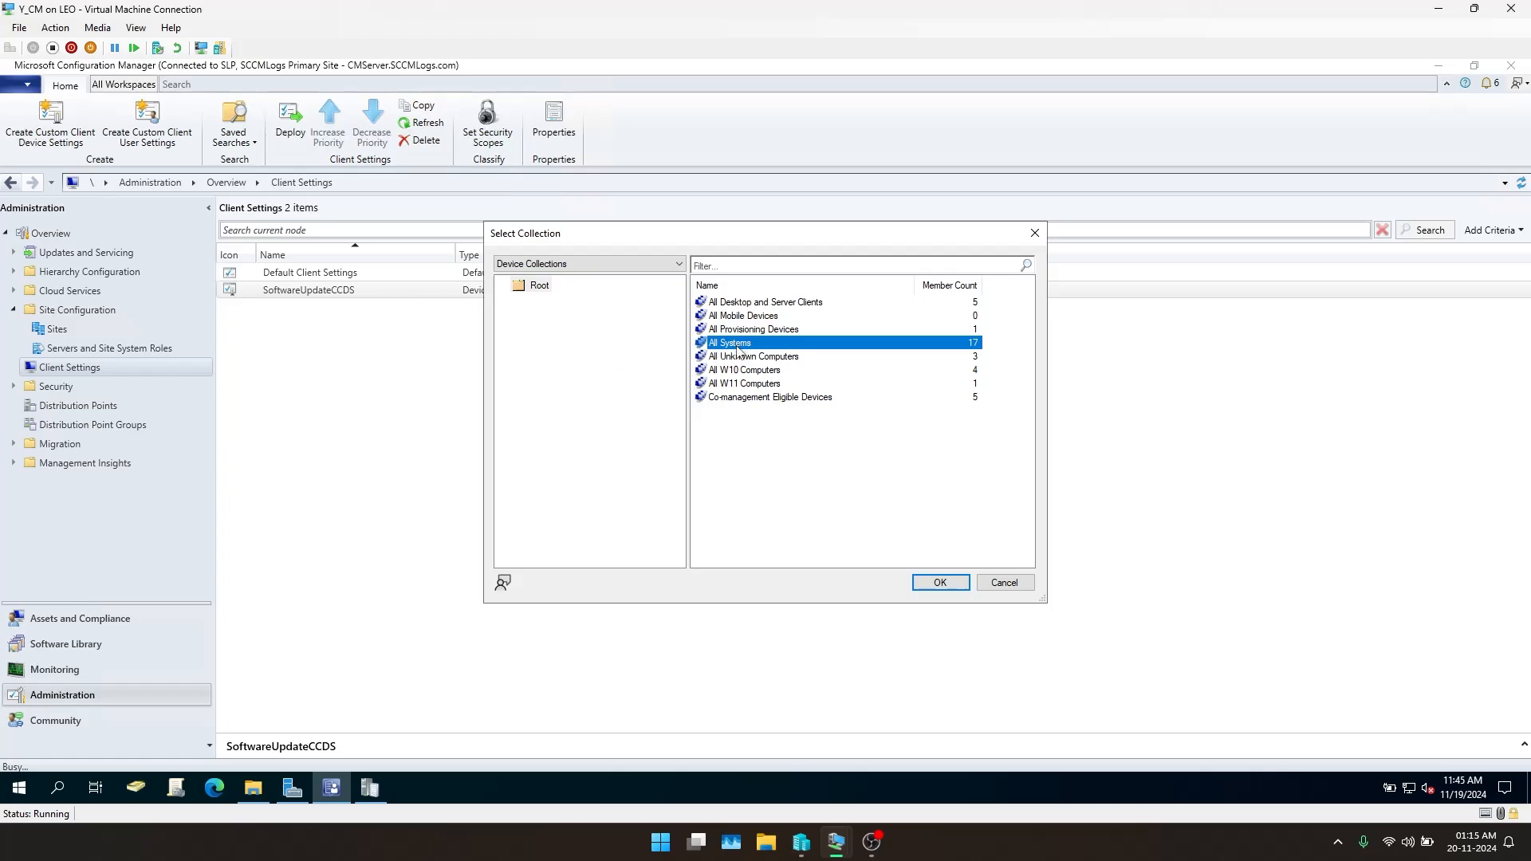
click(738, 371)
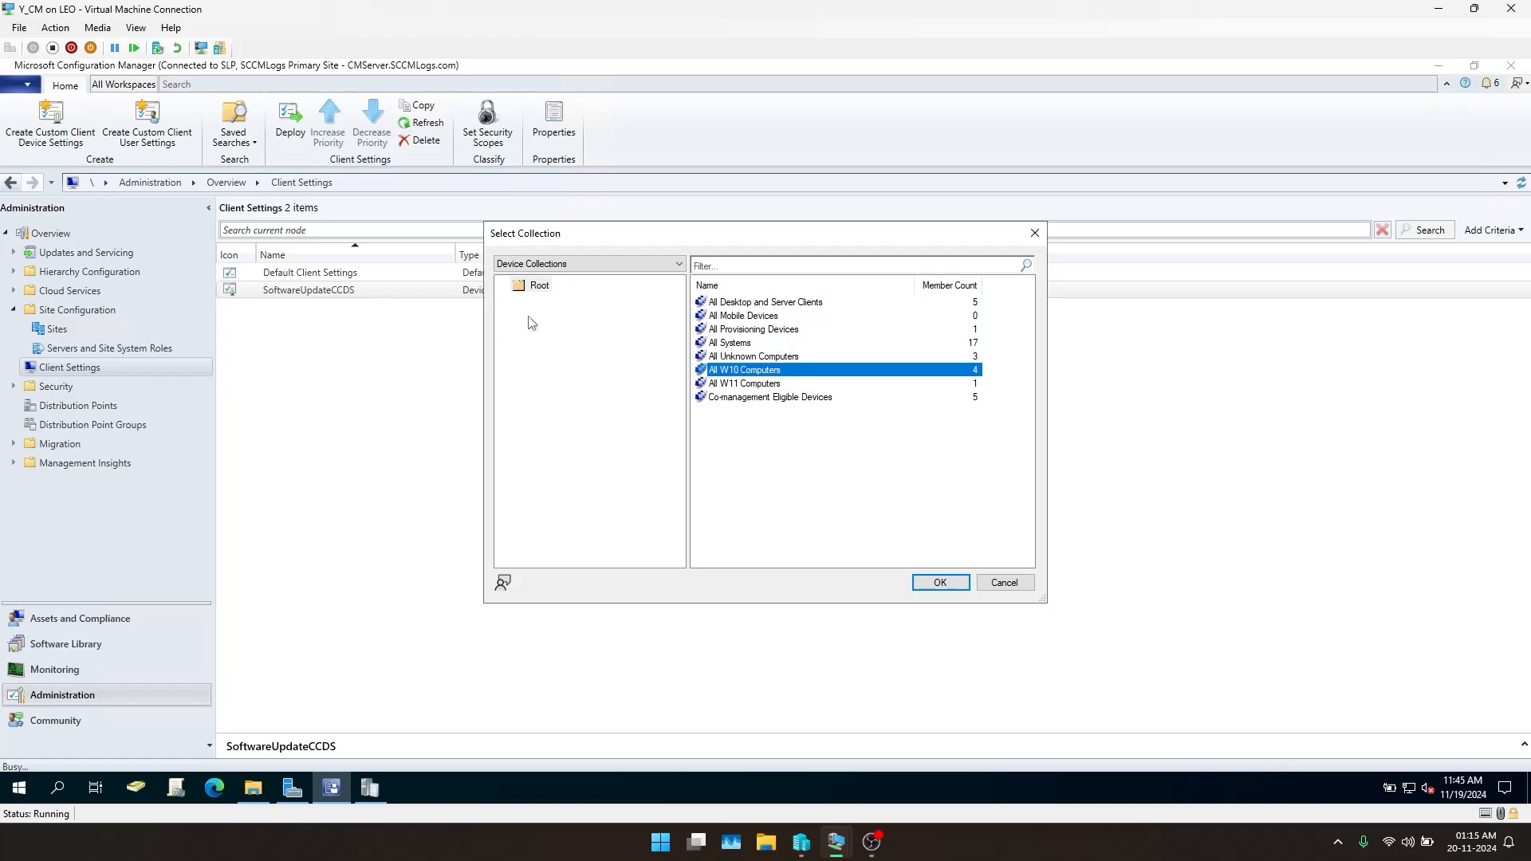
click(731, 344)
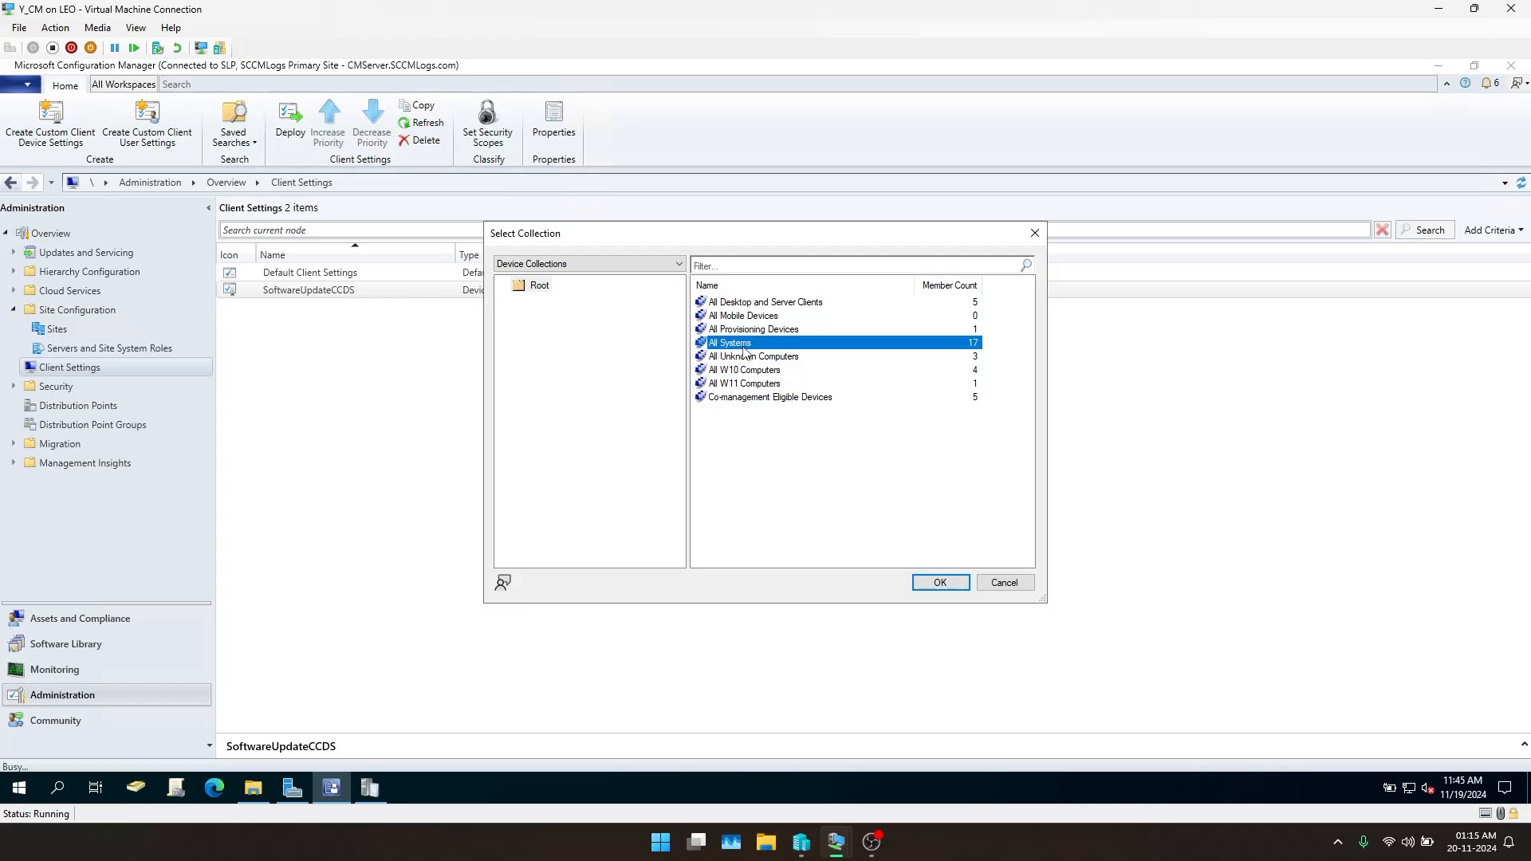
click(751, 306)
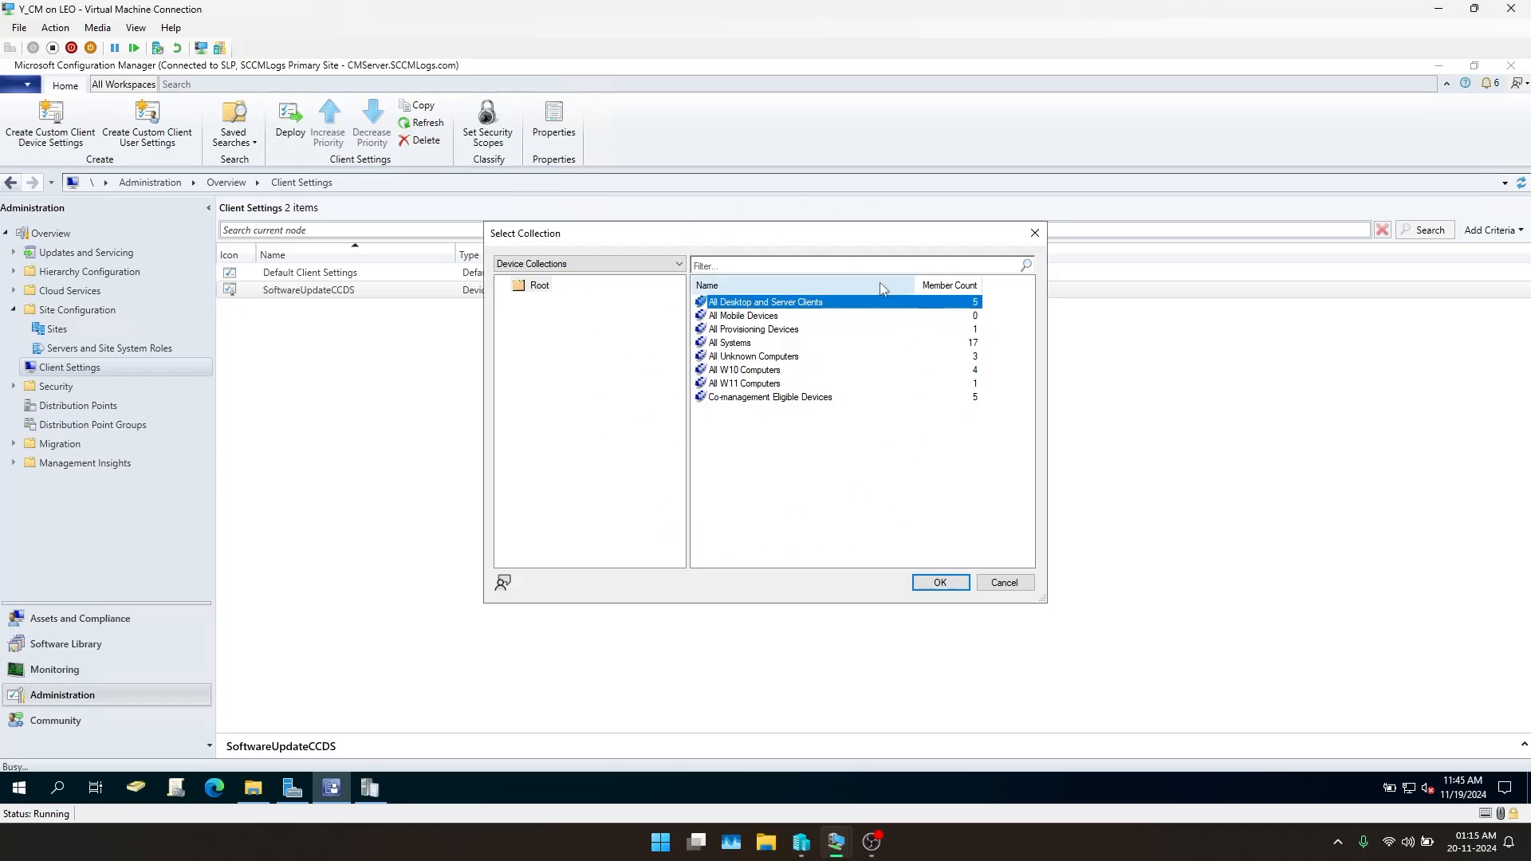
click(939, 585)
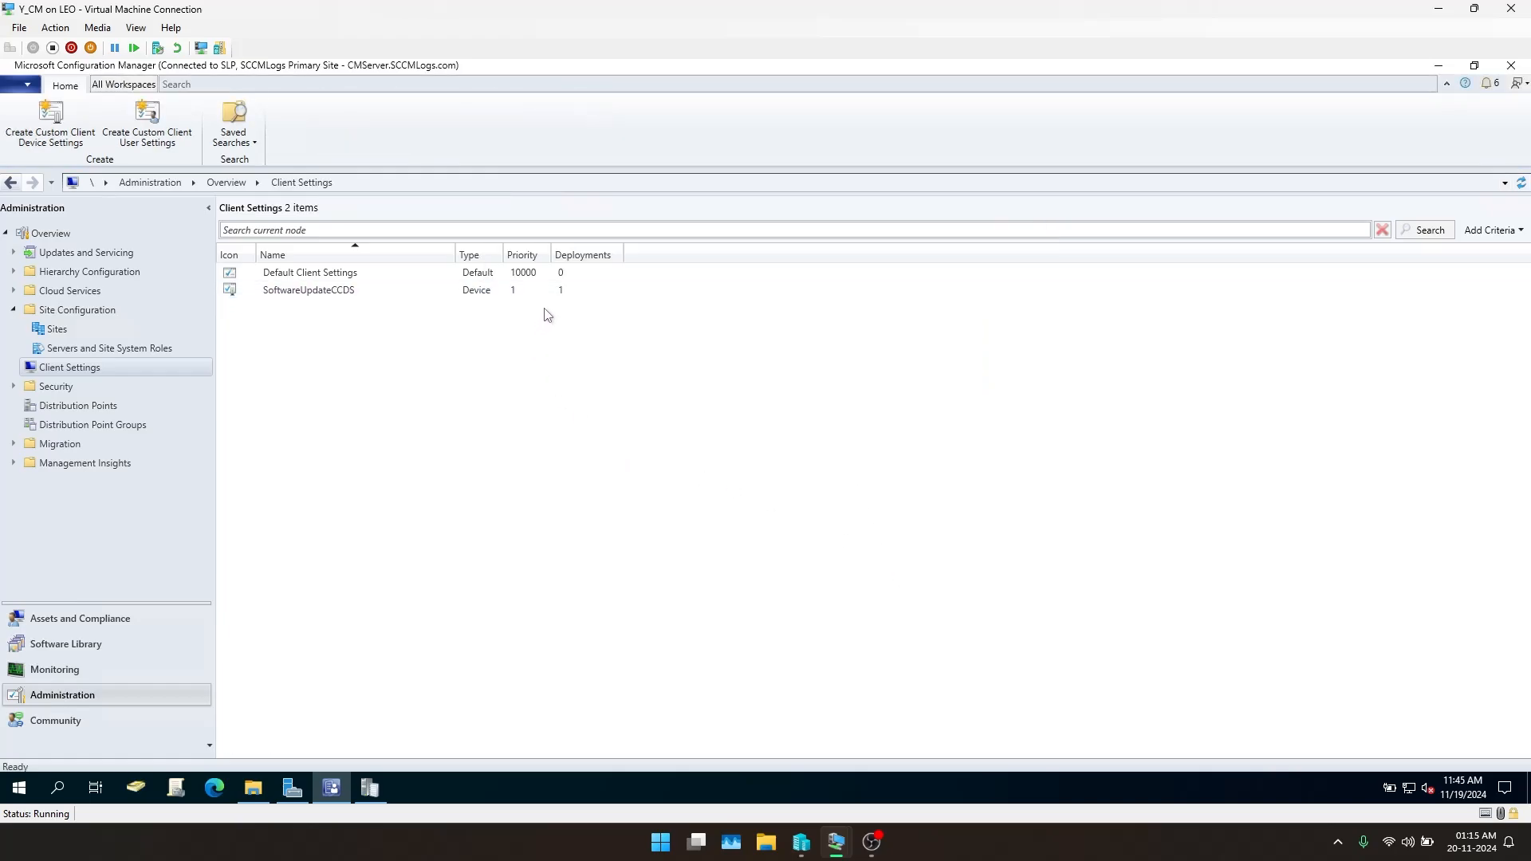
Compare the priority and deployments of SoftwareUpdateCCDS with those of Default Client Settings
click(633, 292)
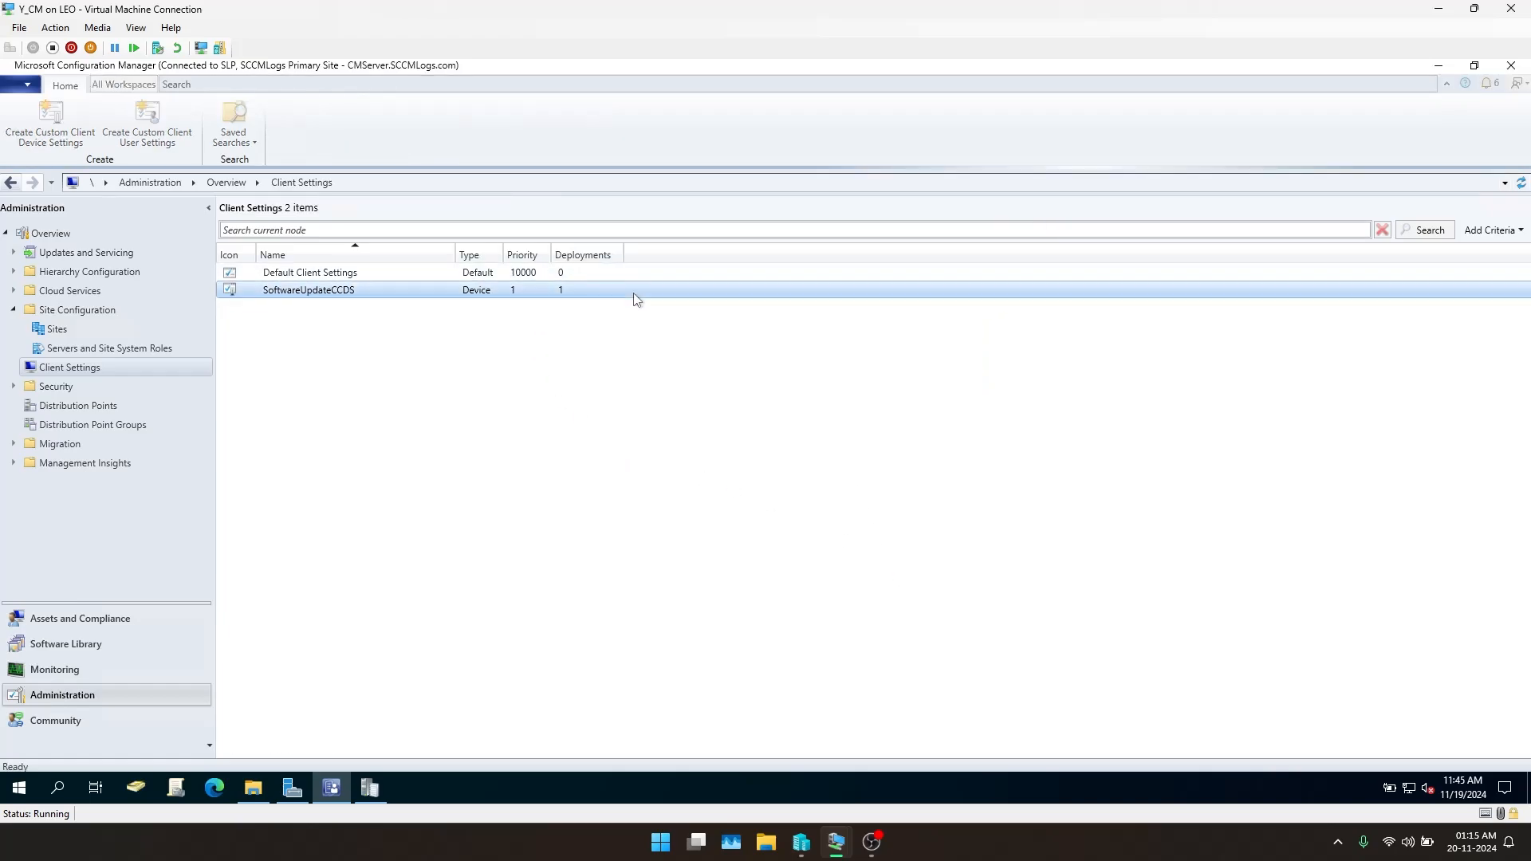
click(754, 460)
click(573, 276)
click(759, 415)
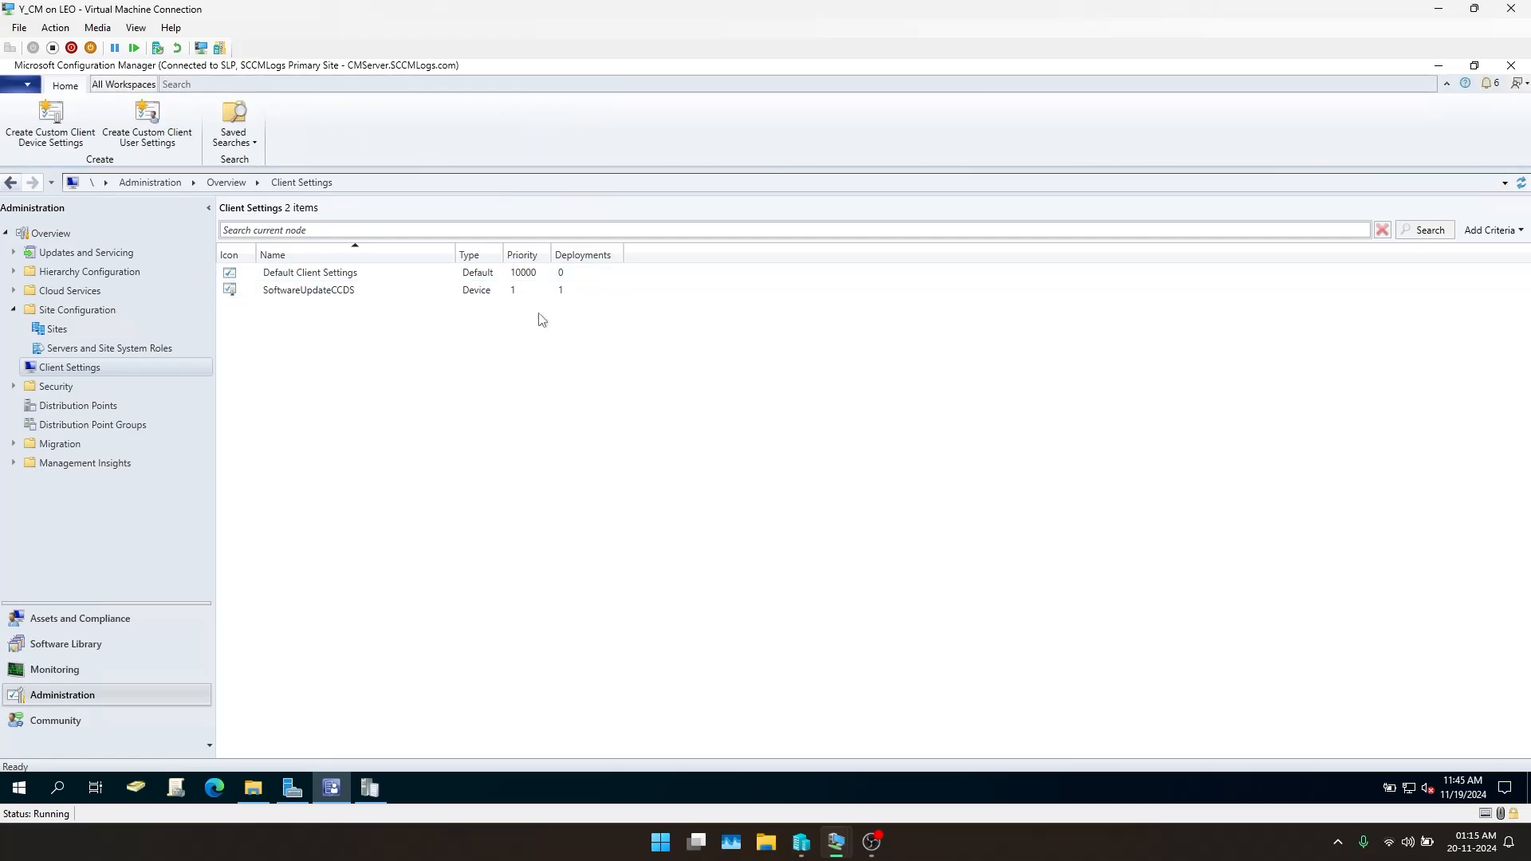
click(535, 292)
click(656, 626)
Switch to the Y_W101 virtual machine, move its window towards the screen's centre, and close Software Center
mouse_move(836, 842)
click(862, 745)
drag(1081, 177, 753, 166)
click(1160, 218)
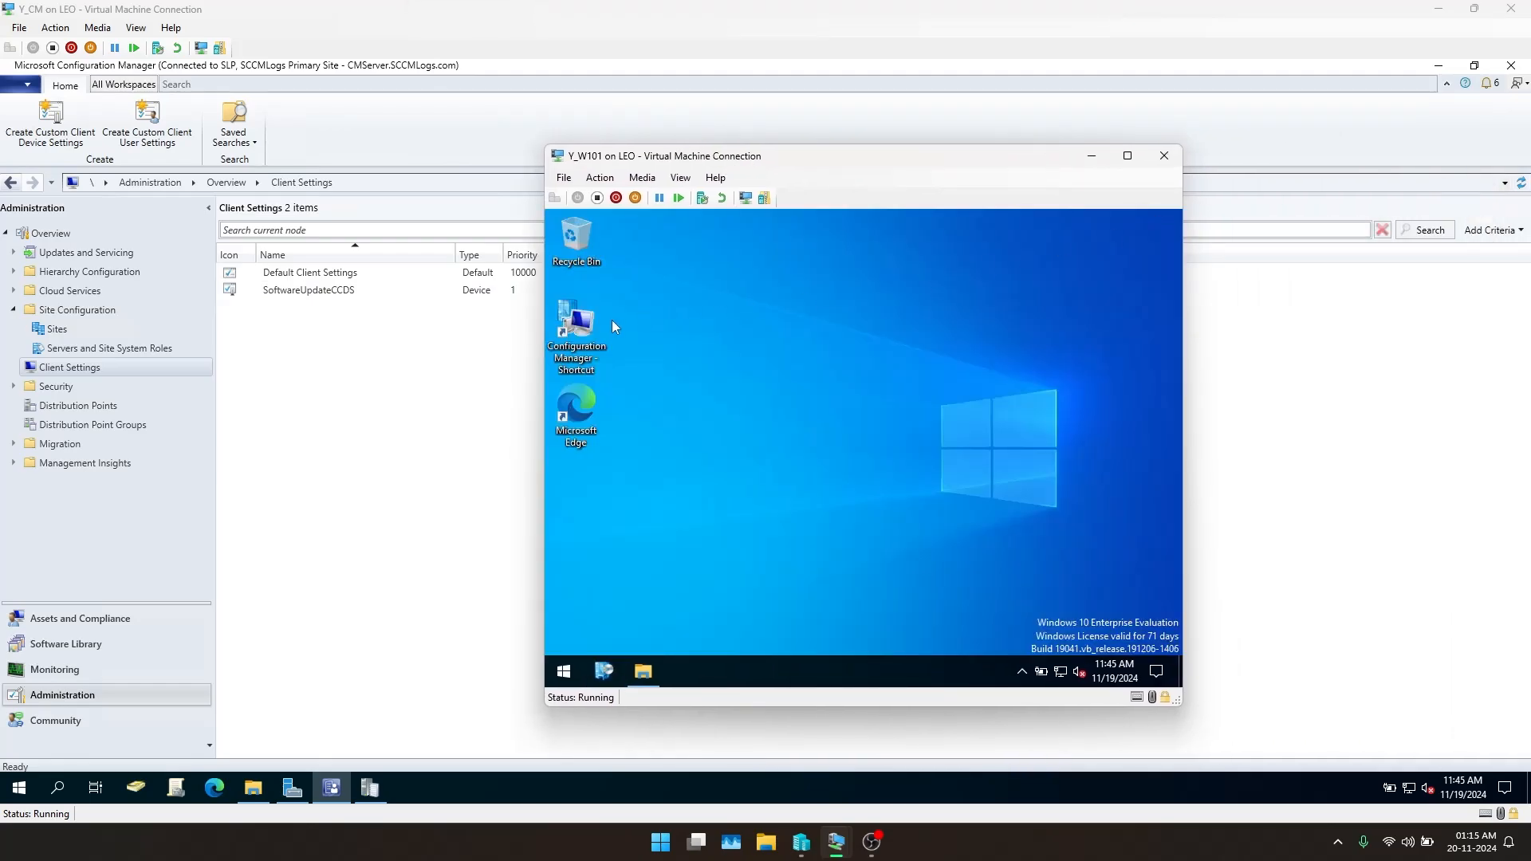
Run the Machine Policy Retrieval & Evaluation Cycle twice from the Configuration Manager client properties on Y_W101 and close the properties
double_click(579, 325)
click(860, 313)
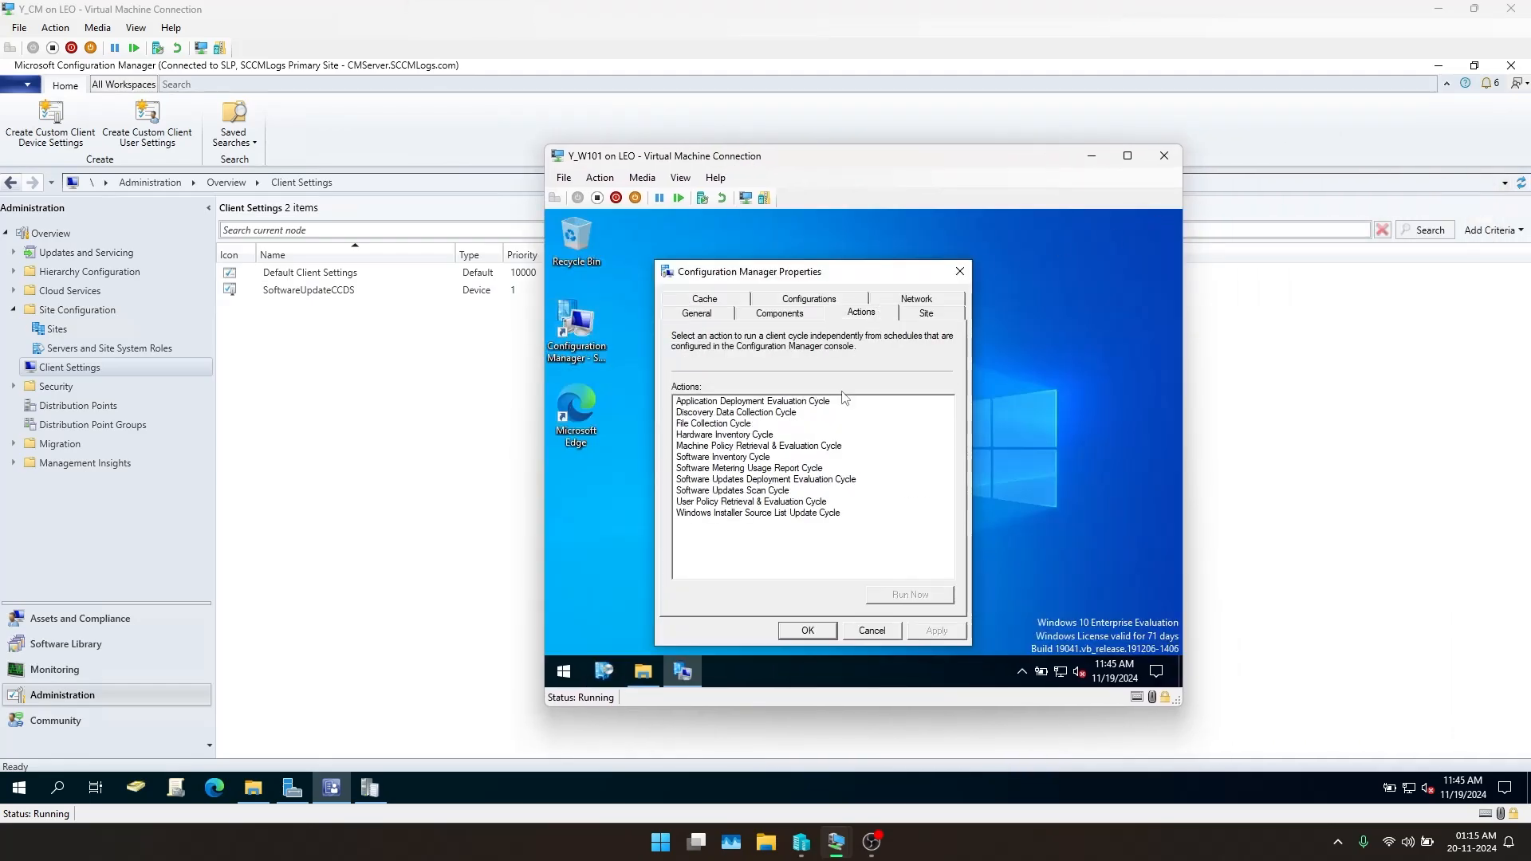
click(797, 446)
click(917, 597)
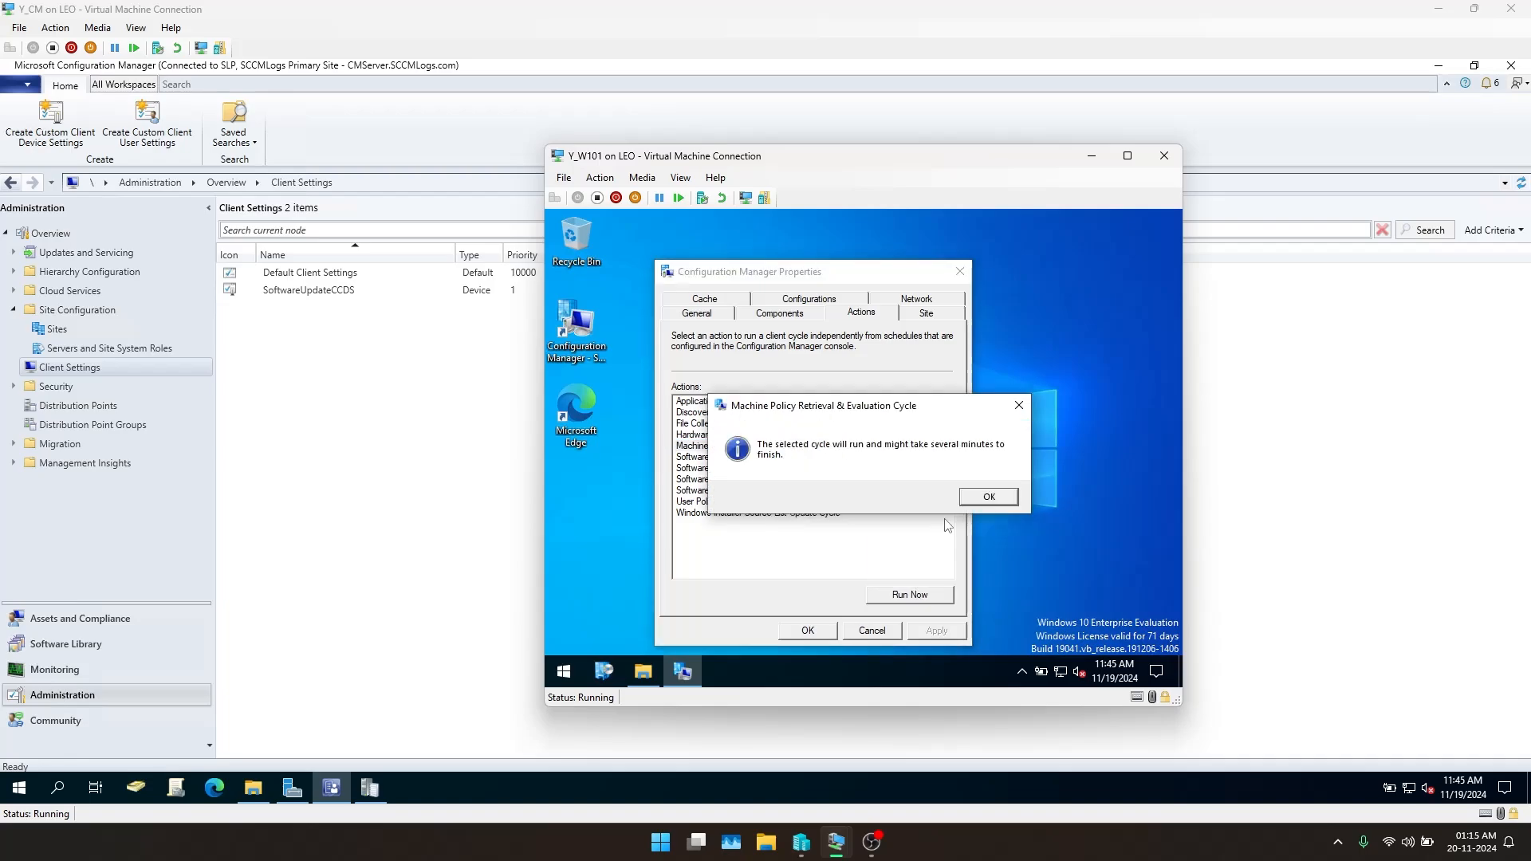
click(976, 502)
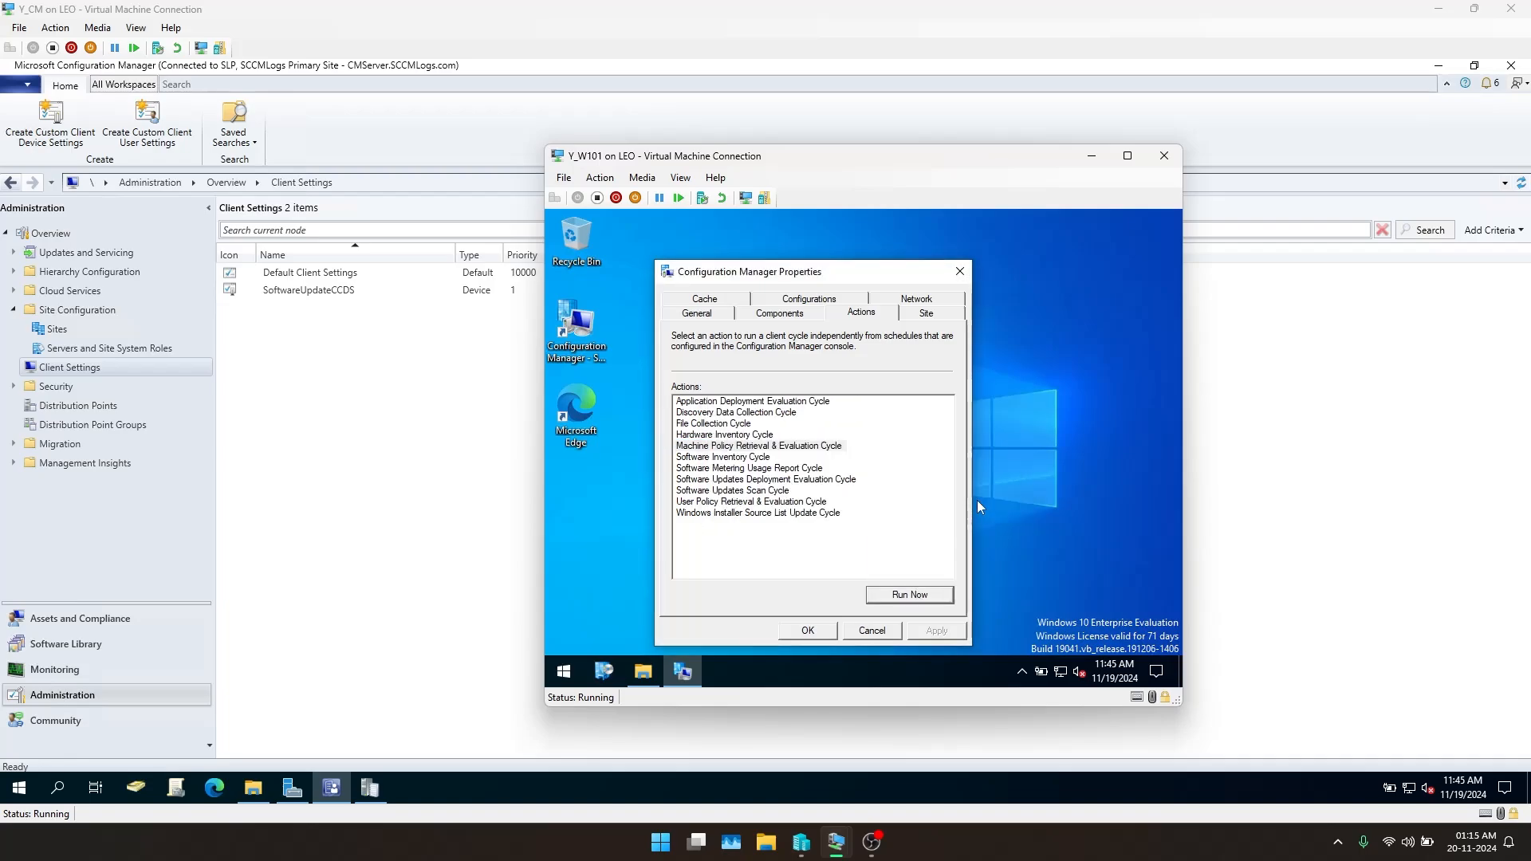
click(805, 446)
click(932, 603)
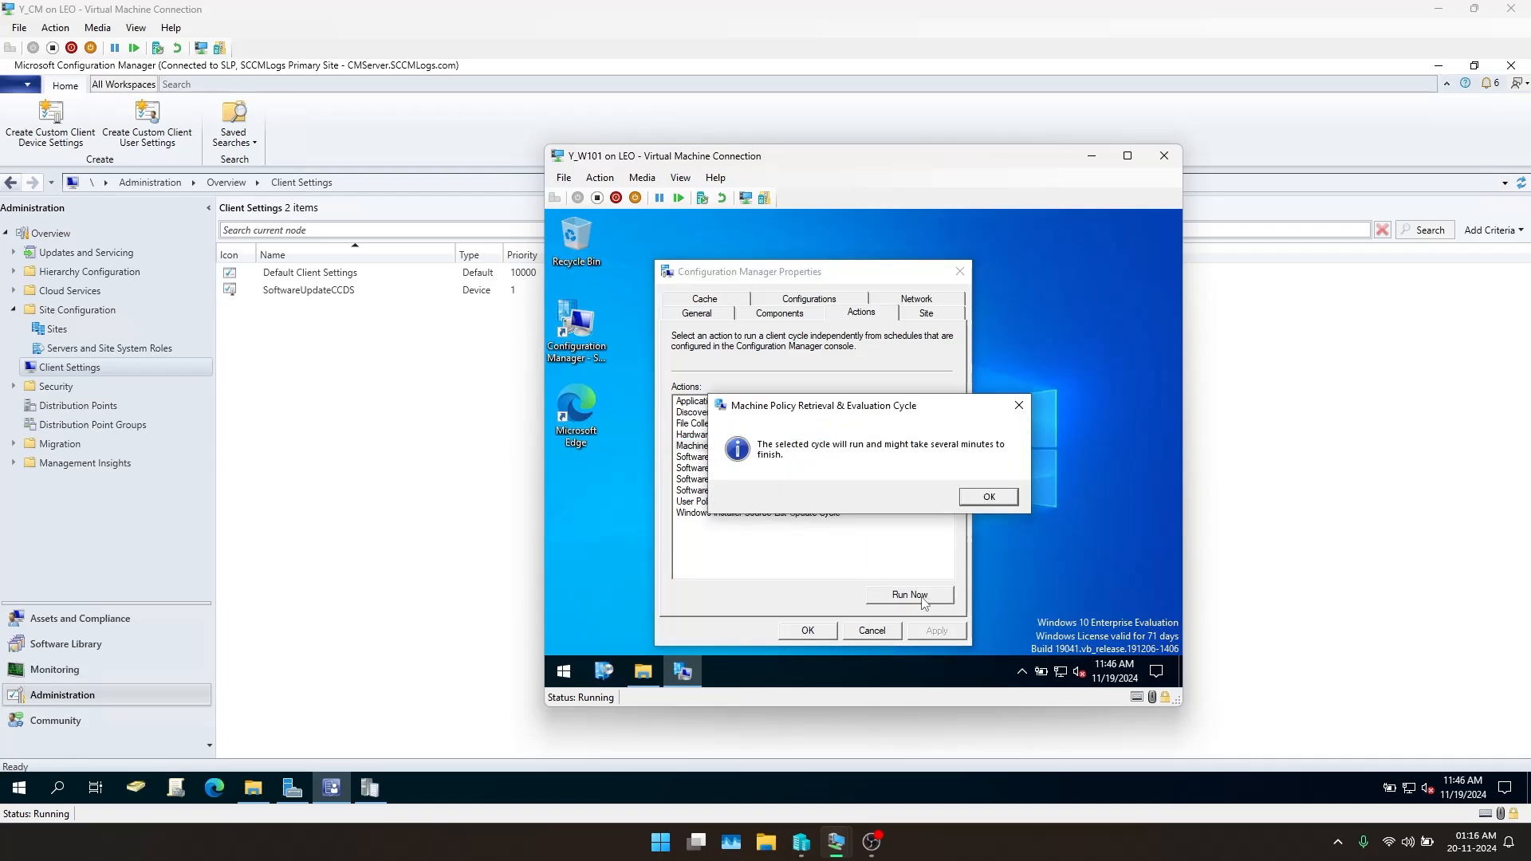
click(989, 502)
click(806, 630)
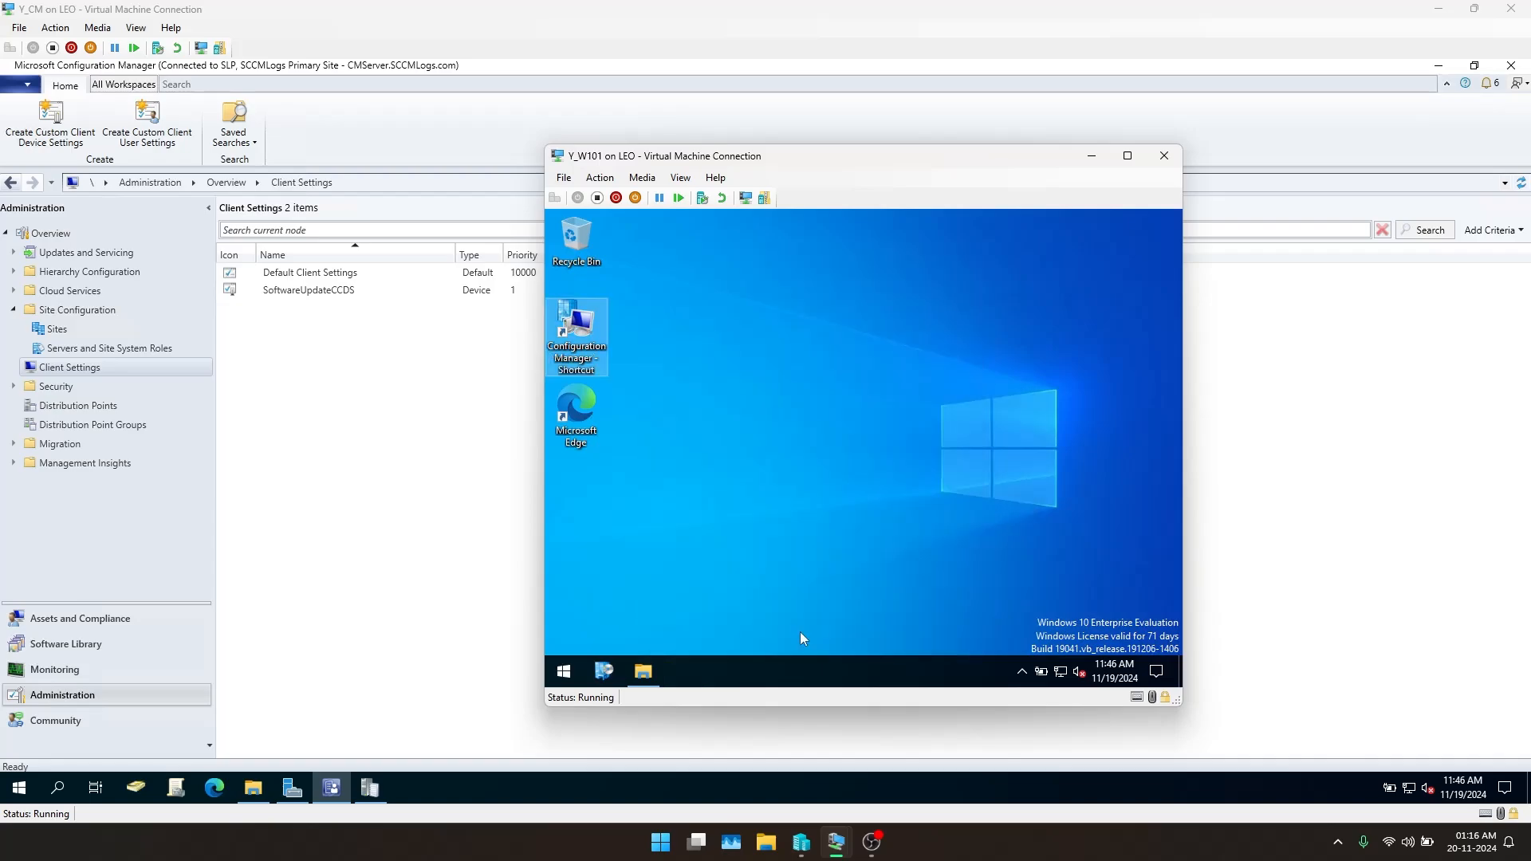
Reopen Software Center on Y_W101 to check its branding and visible sections, and close it
click(604, 673)
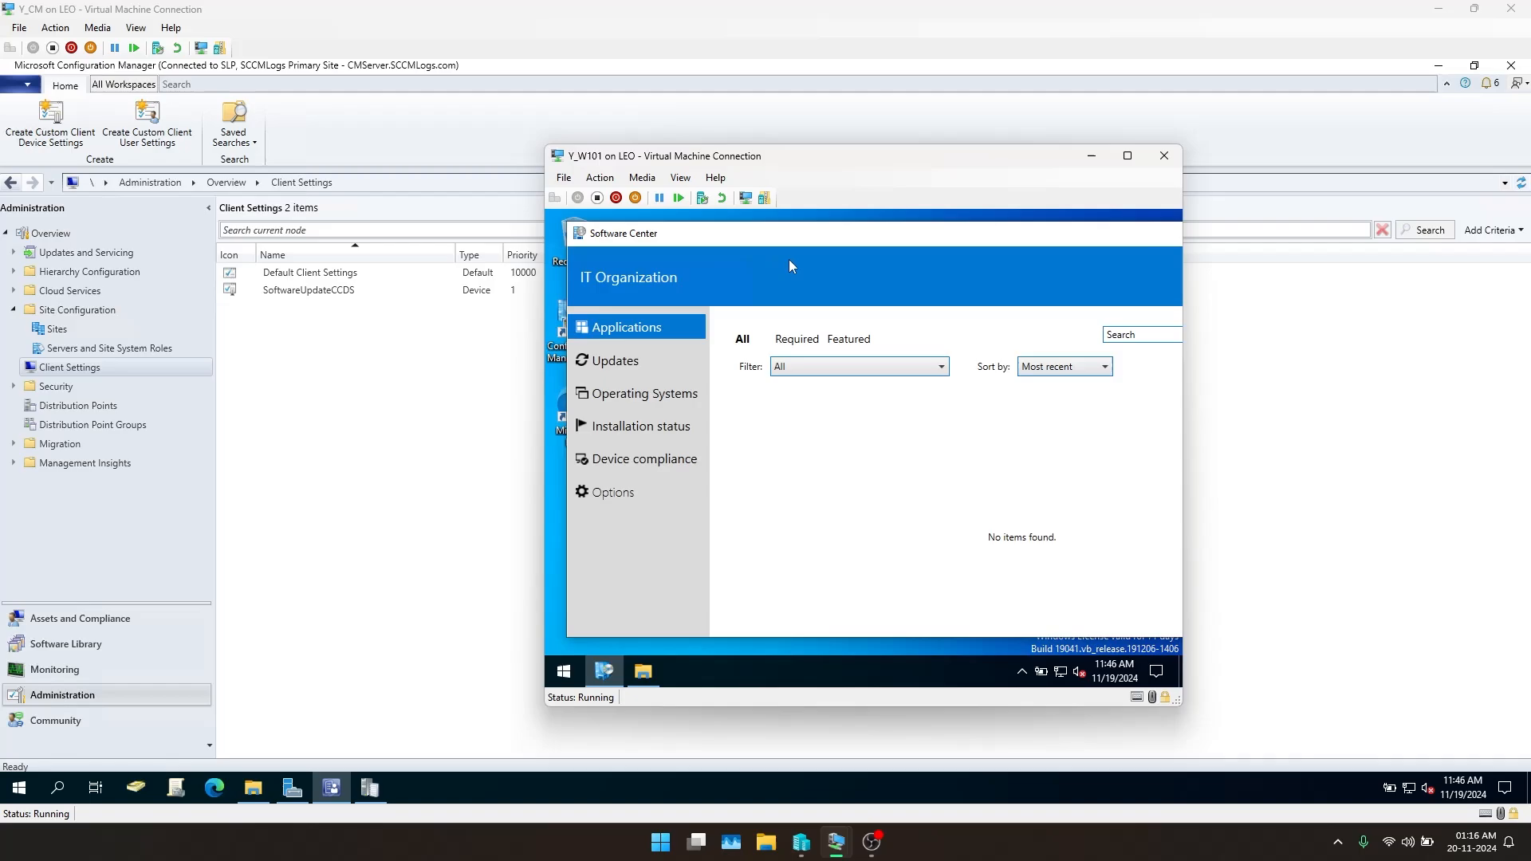
double_click(853, 238)
click(1165, 219)
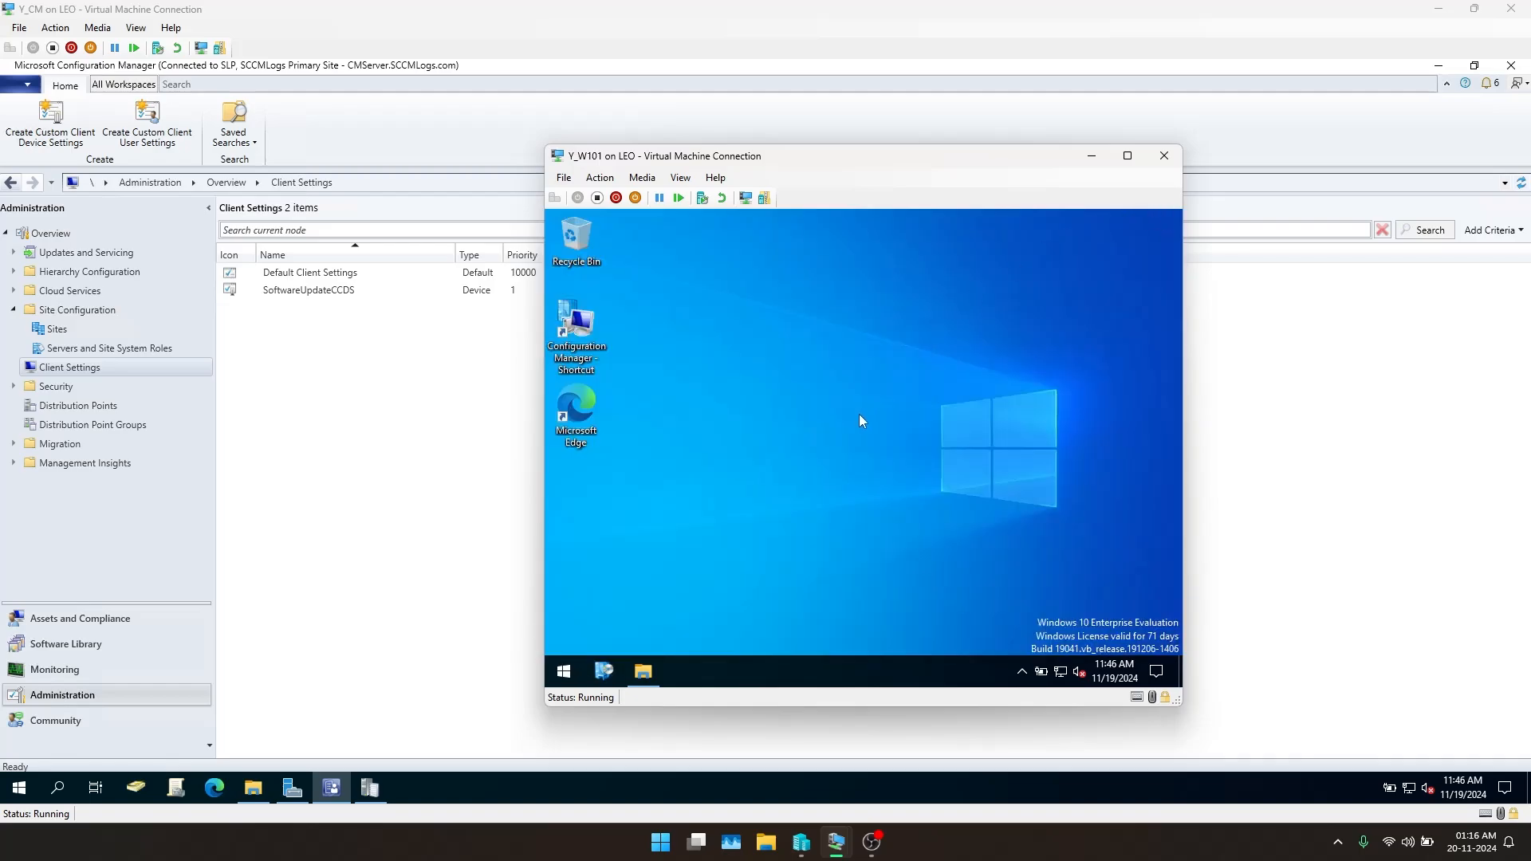
Minimize the Y_W101 virtual machine window and close the old wsyncmgr.log window on Y_CM
click(1092, 156)
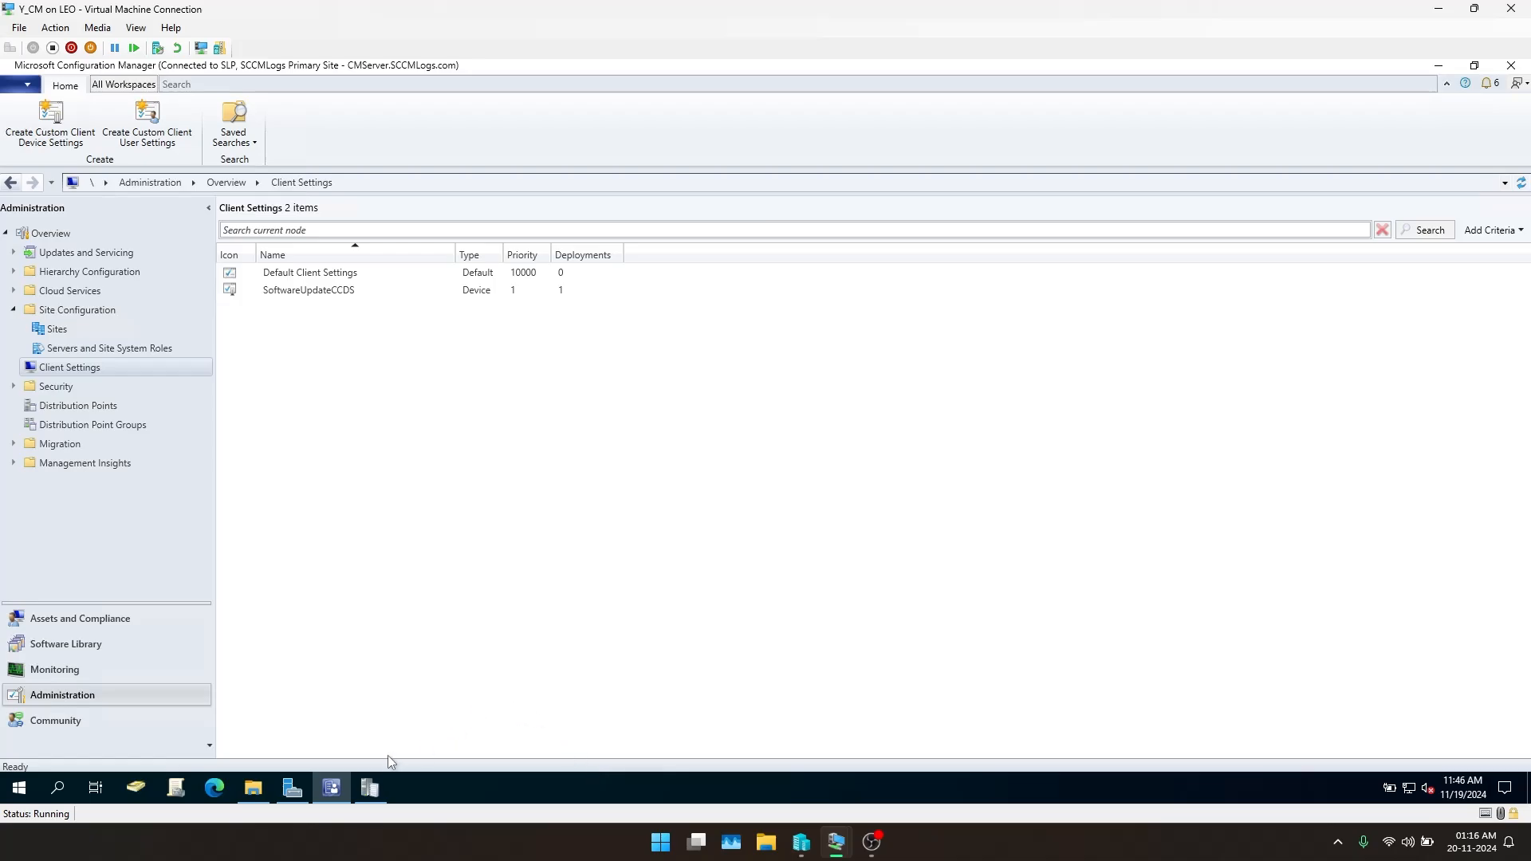
click(382, 786)
click(402, 568)
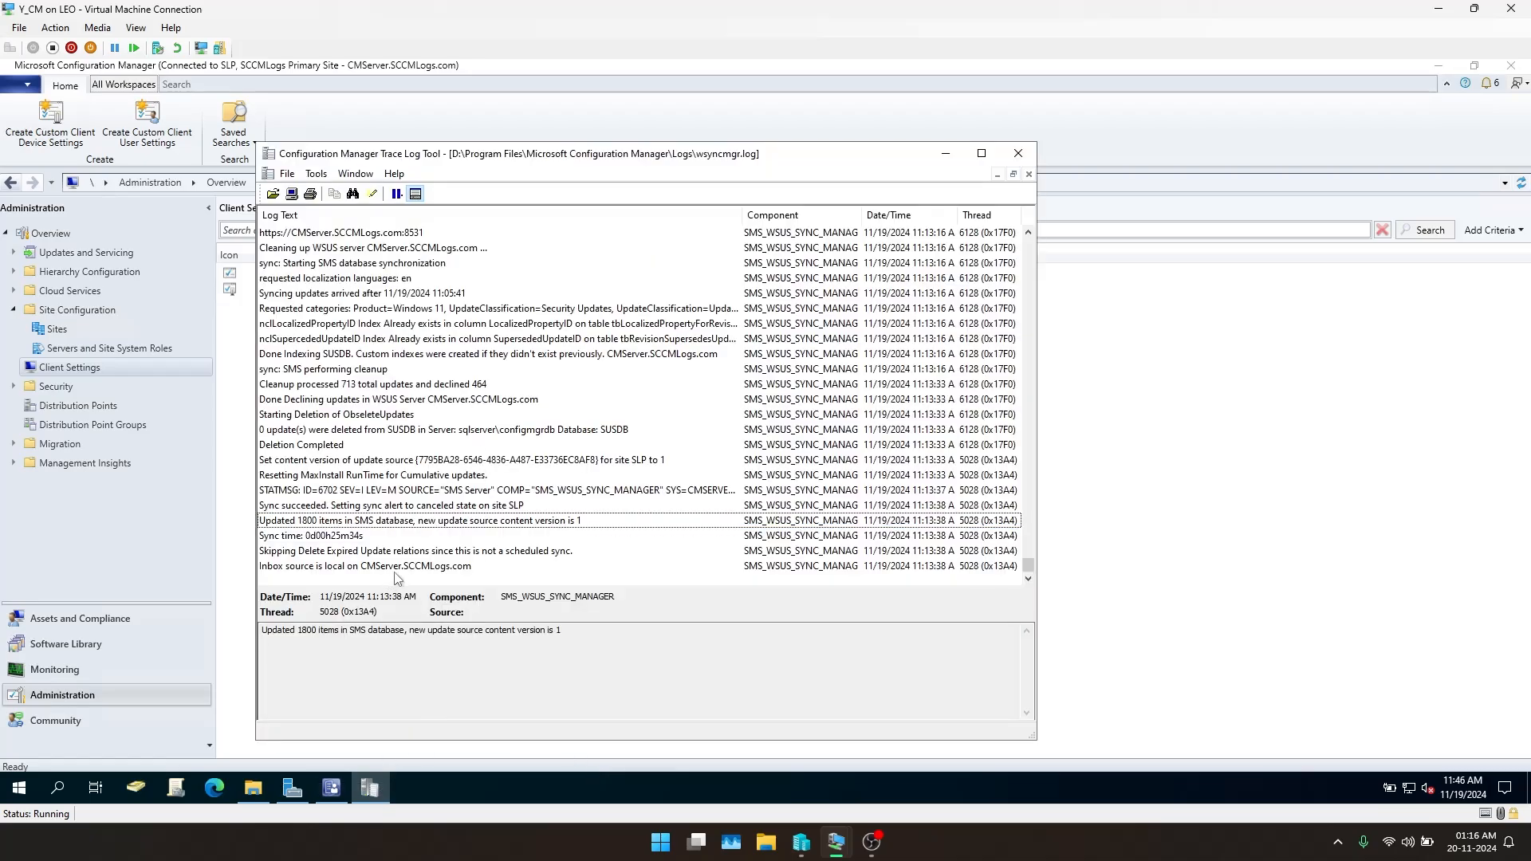
click(1016, 154)
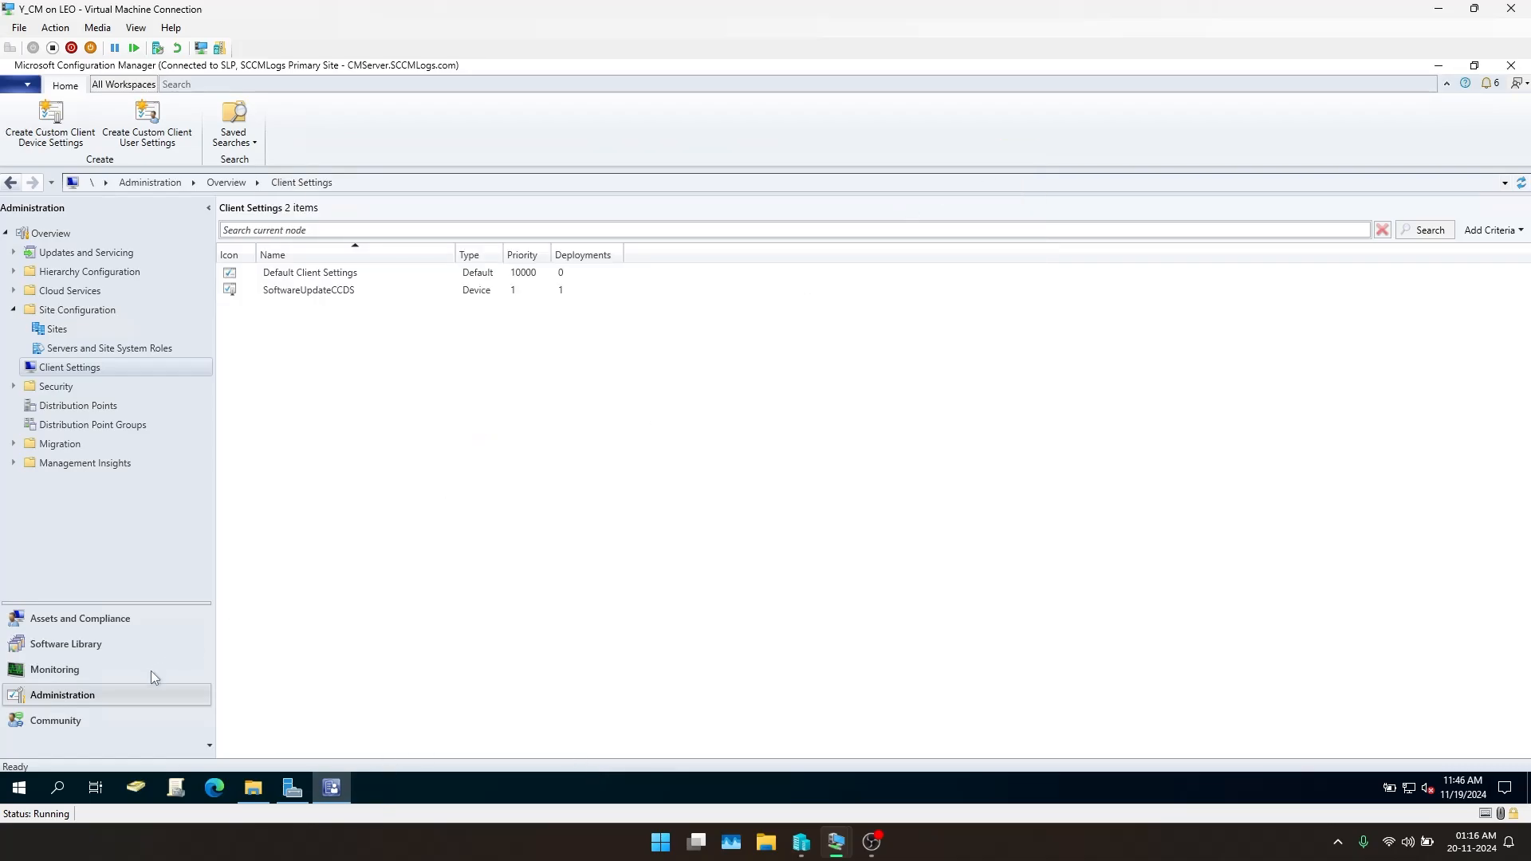
Open the All Software Updates list in the Software Library, fit the Title column to its contents and look through the updates
click(103, 642)
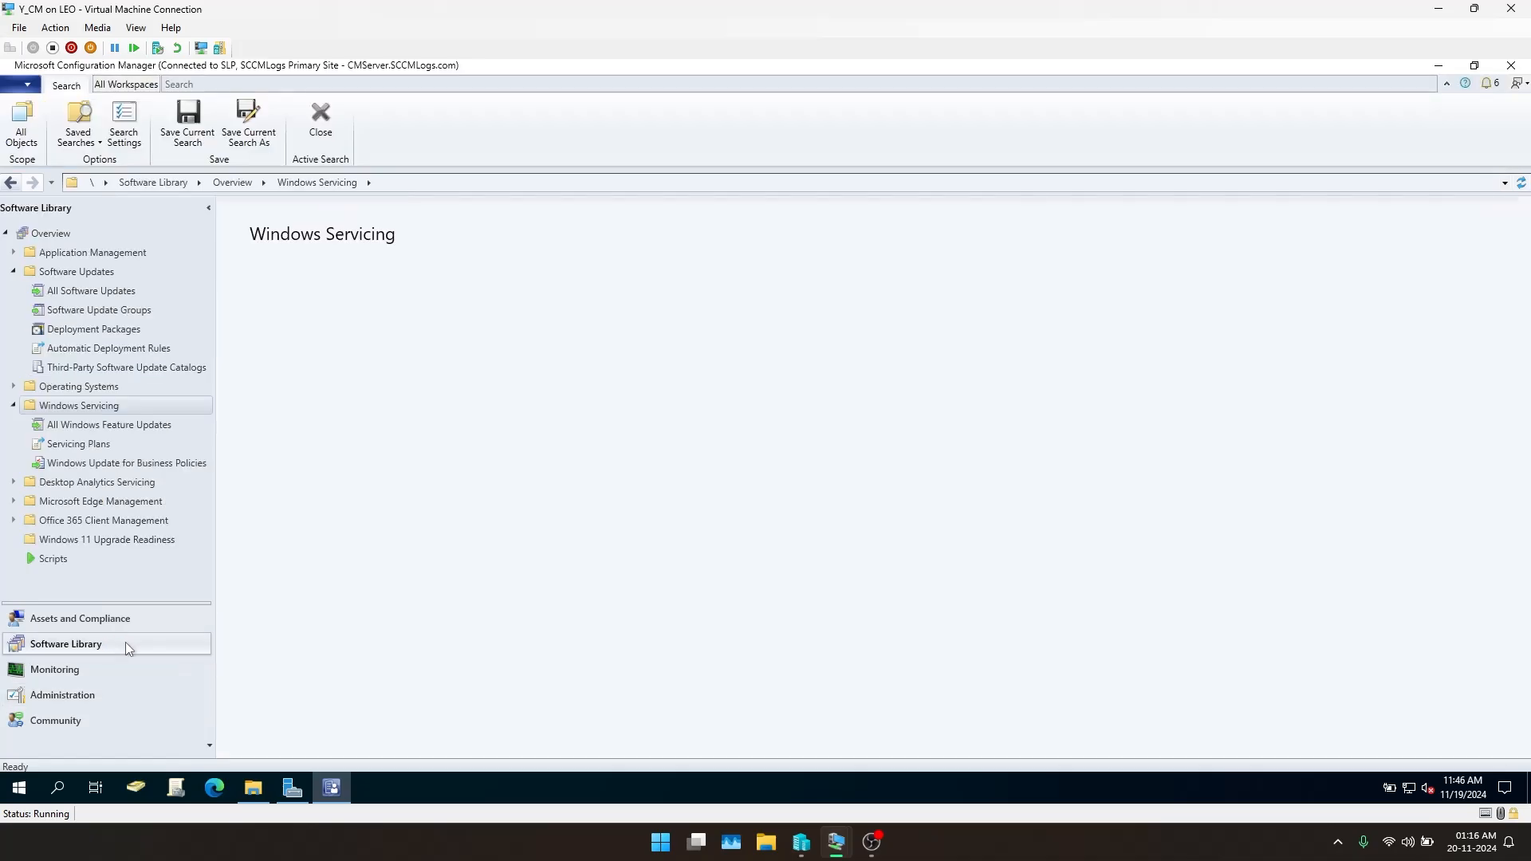
click(102, 292)
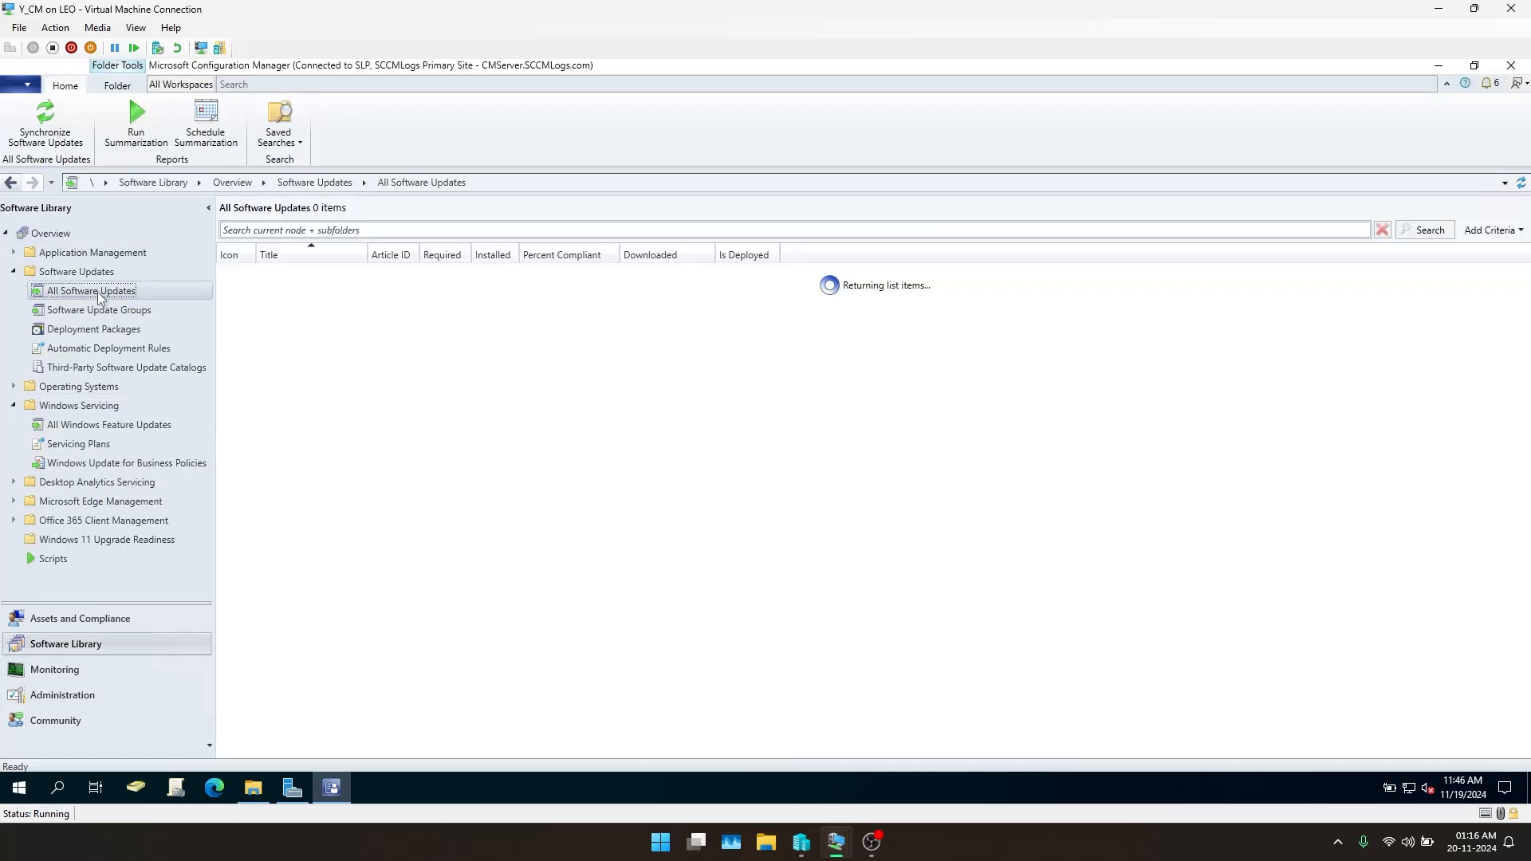
double_click(367, 254)
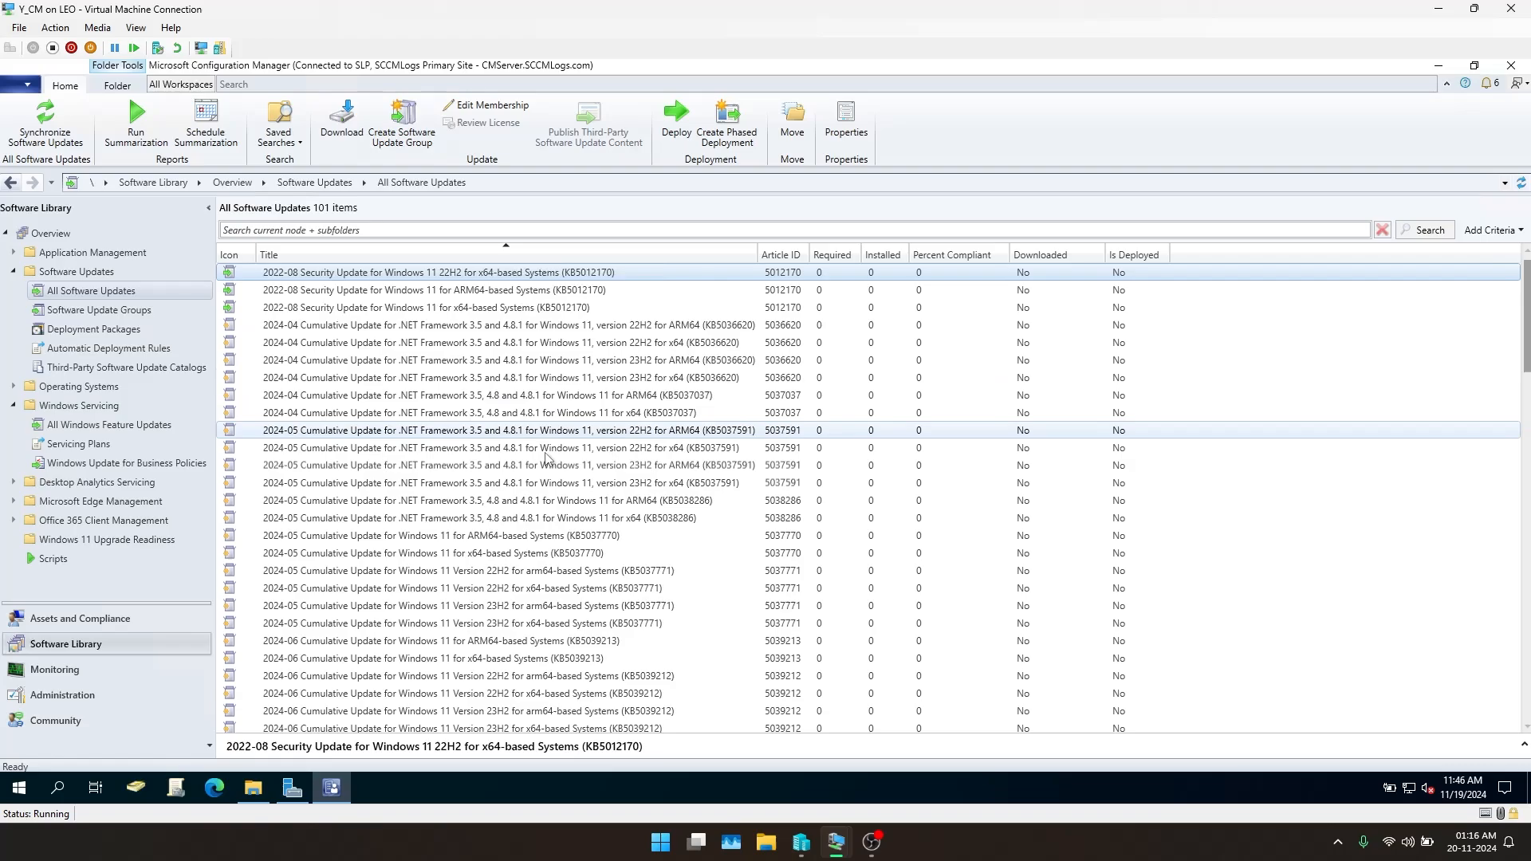
scroll(429, 479, down, 6)
scroll(429, 479, up, 6)
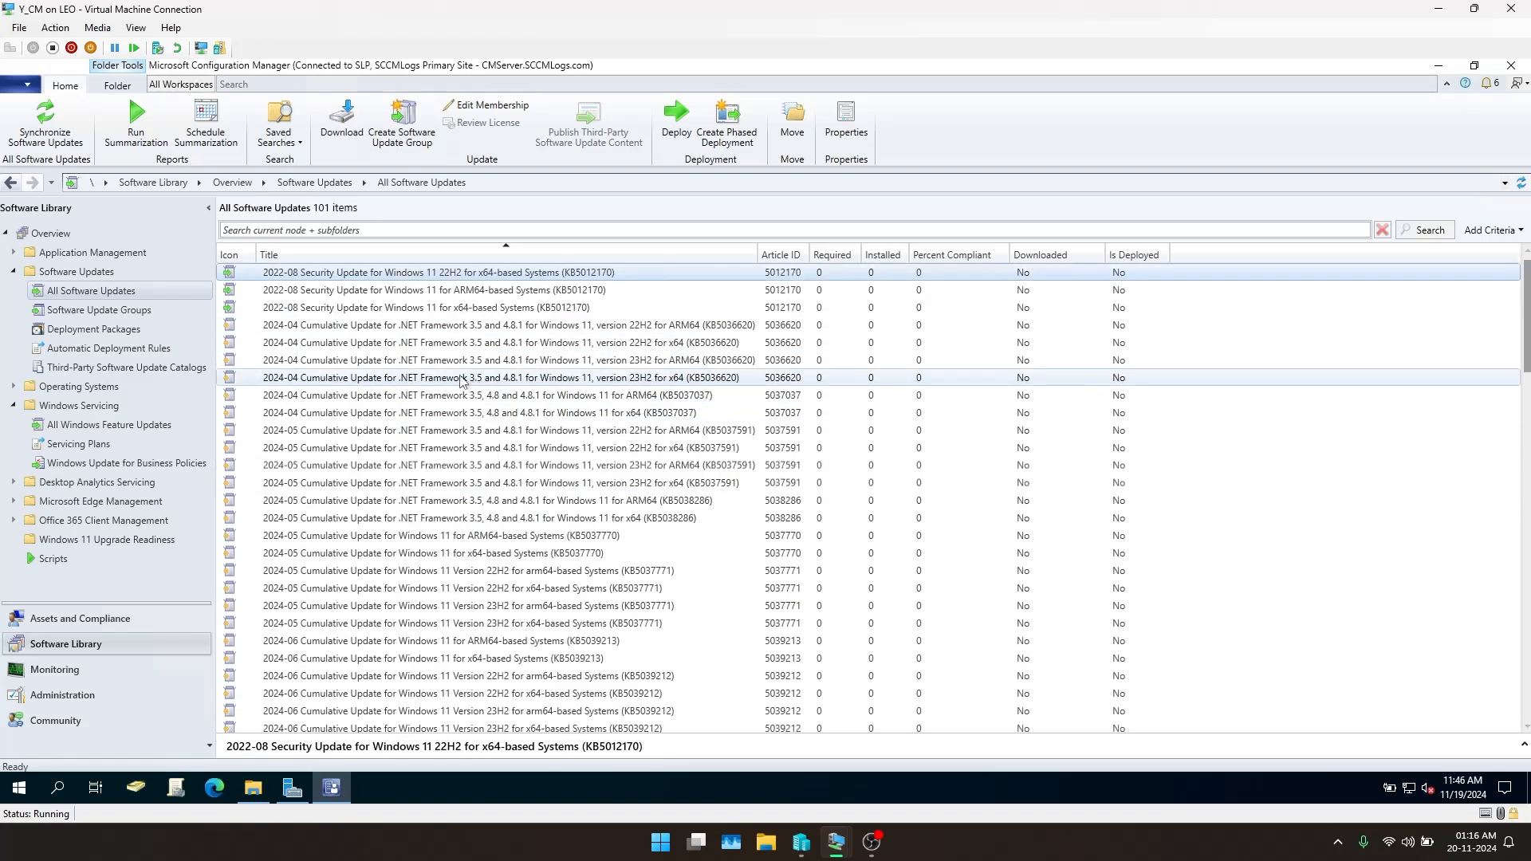
scroll(431, 509, down, 13)
scroll(431, 509, down, 3)
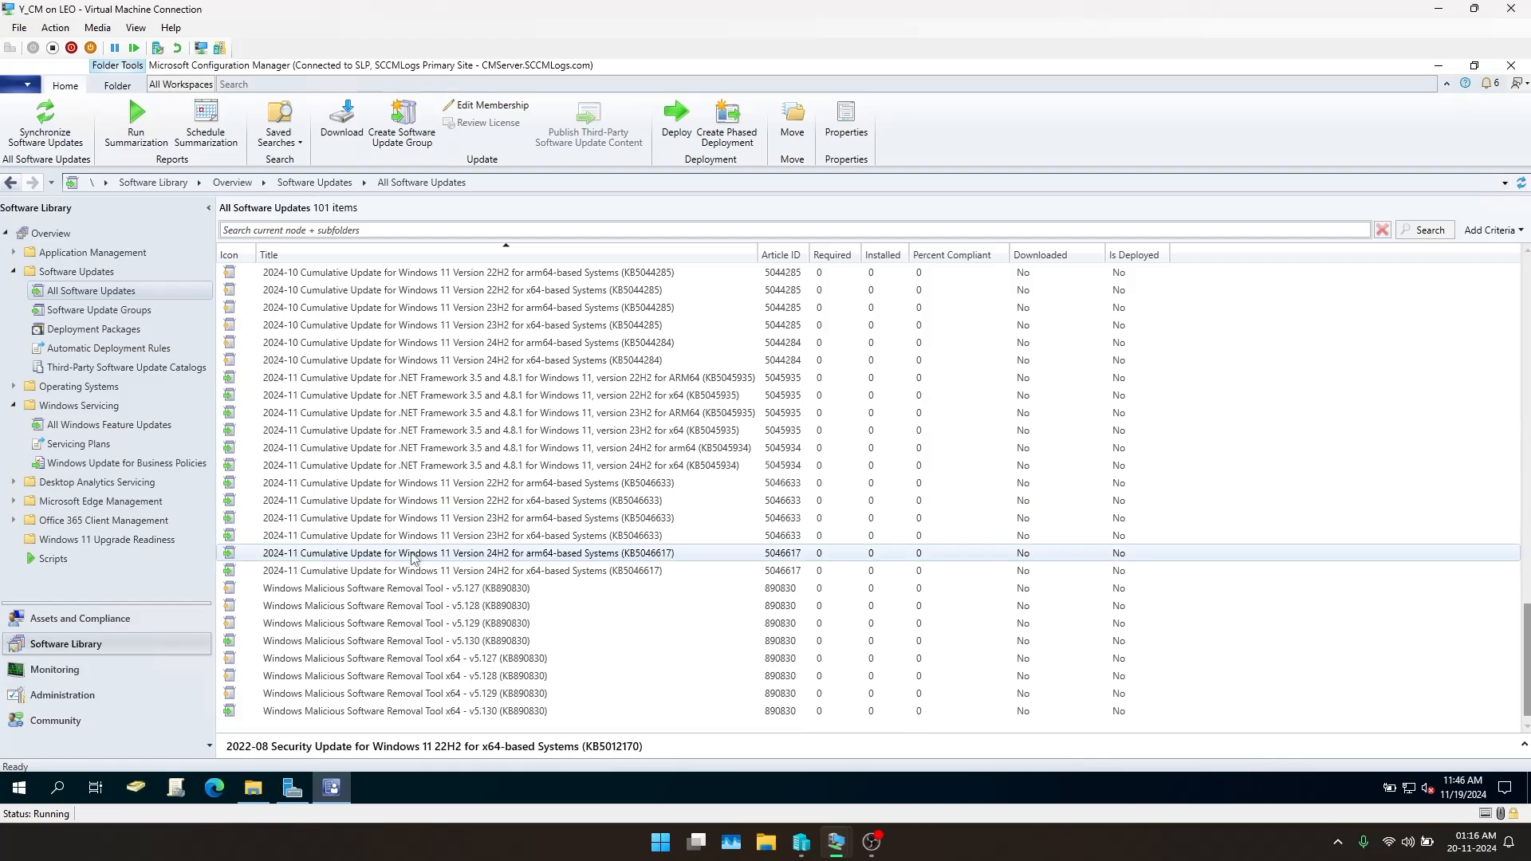
scroll(422, 526, up, 4)
scroll(420, 529, up, 13)
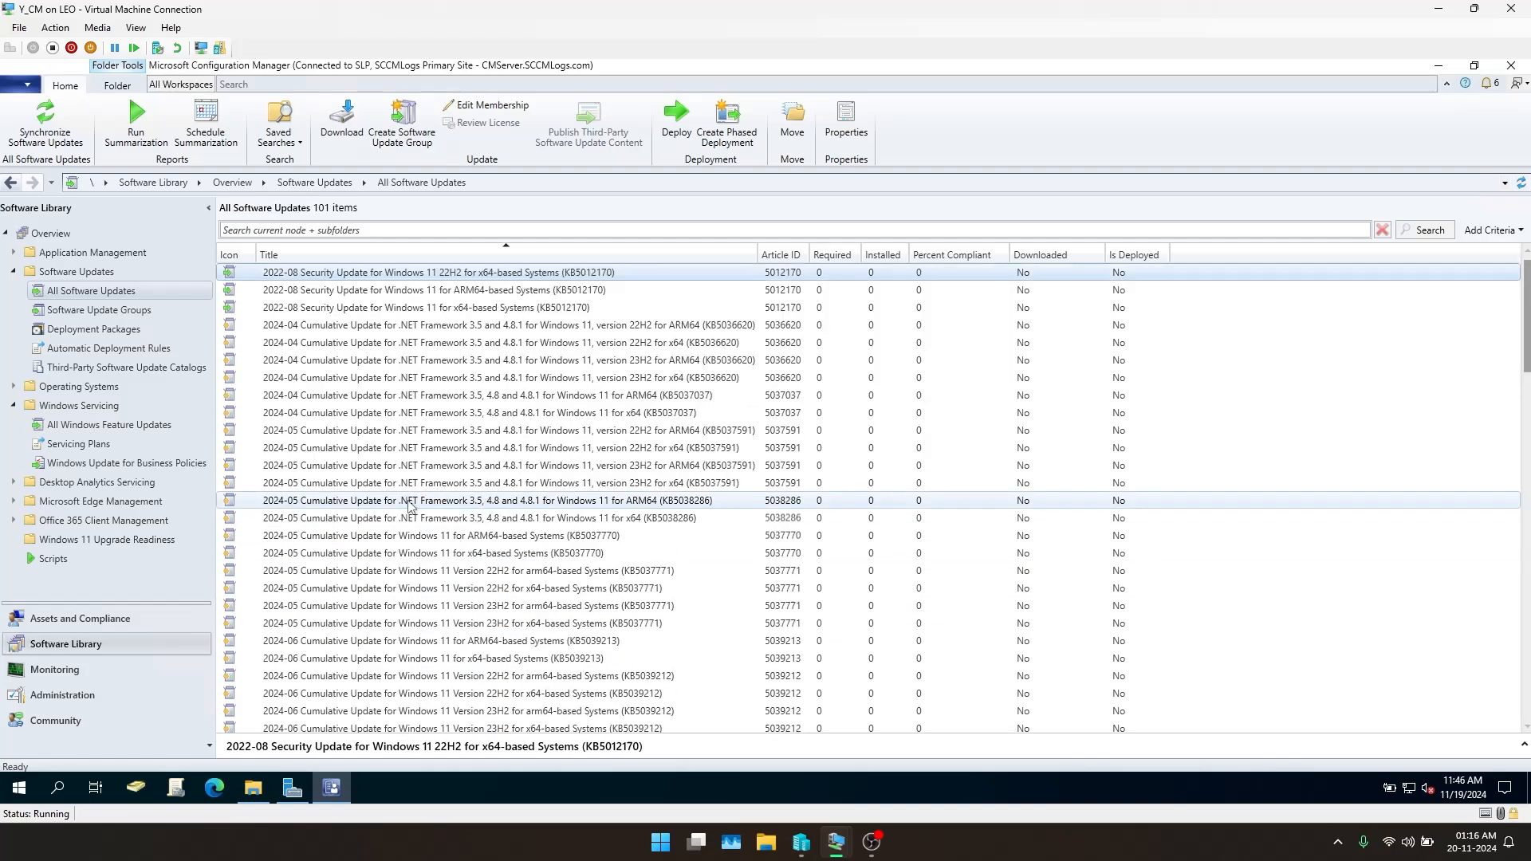
Add the Date Released or Revised column to the updates list, sort it newest first and select the most recent update
right_click(701, 259)
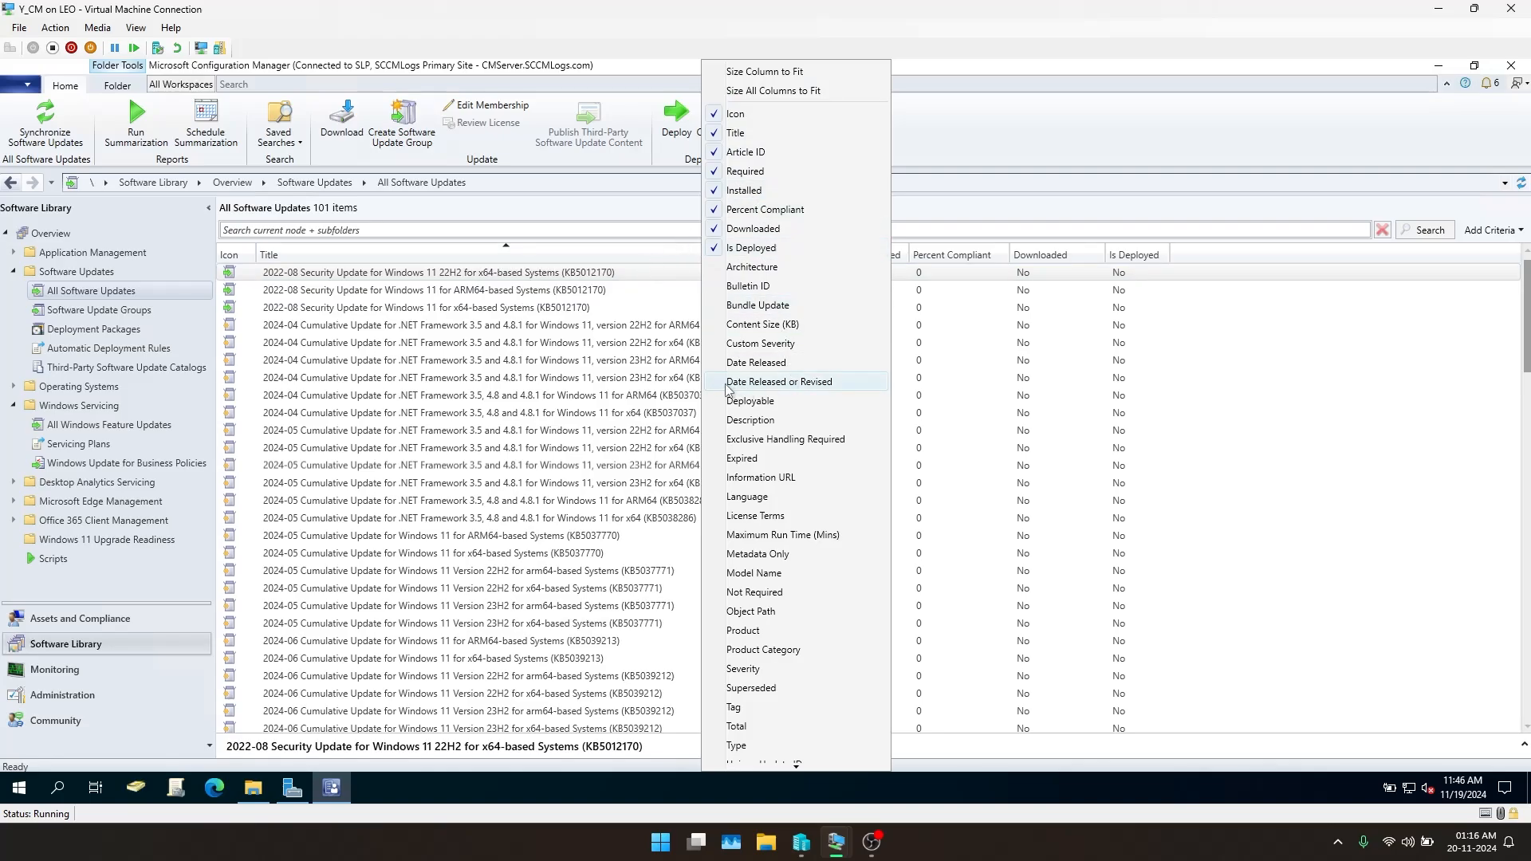
click(798, 381)
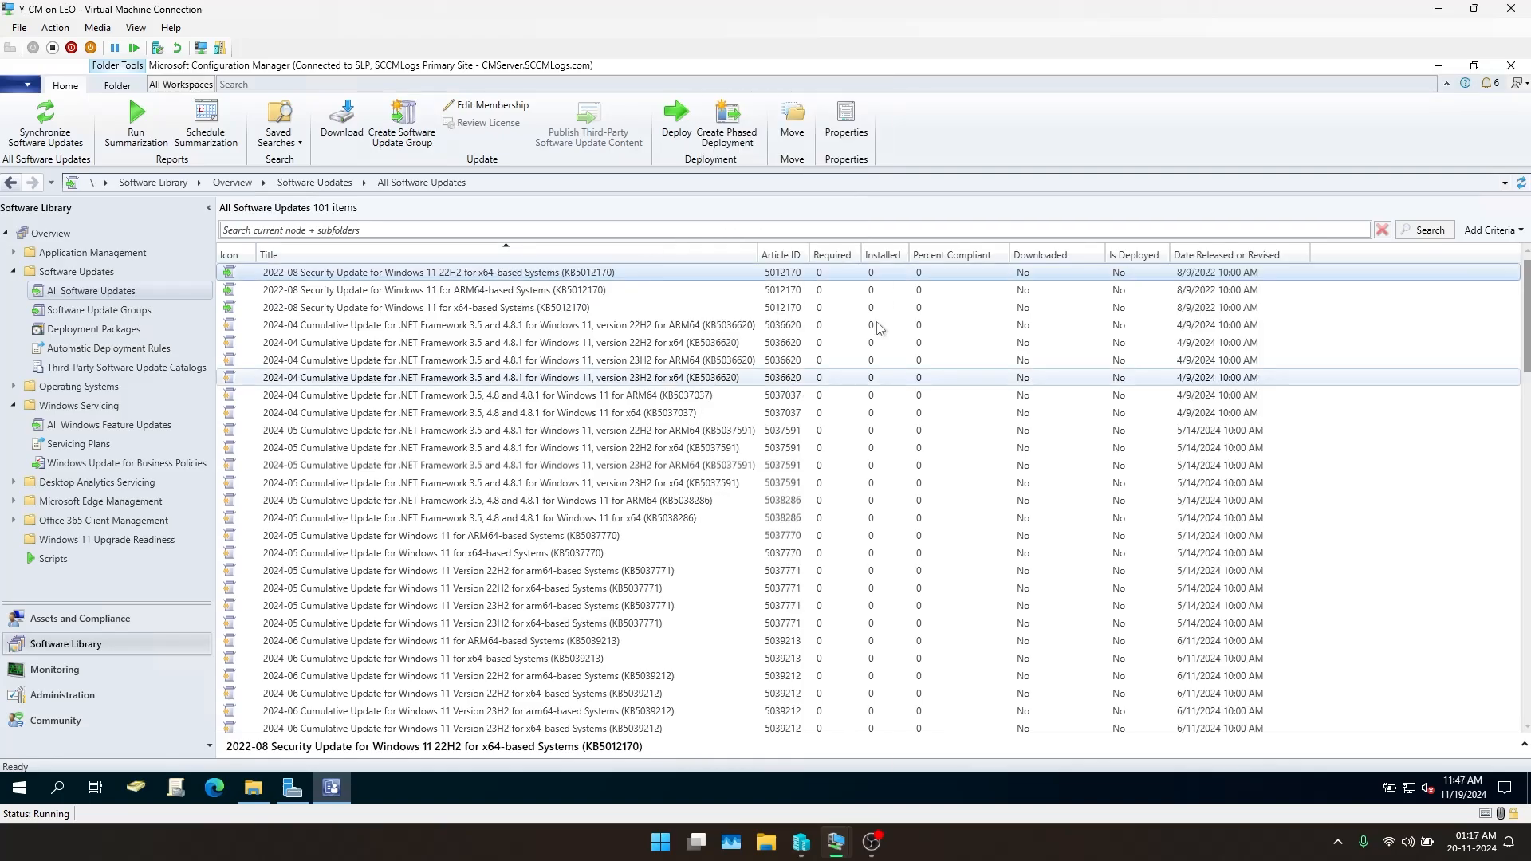
click(1235, 255)
click(1234, 255)
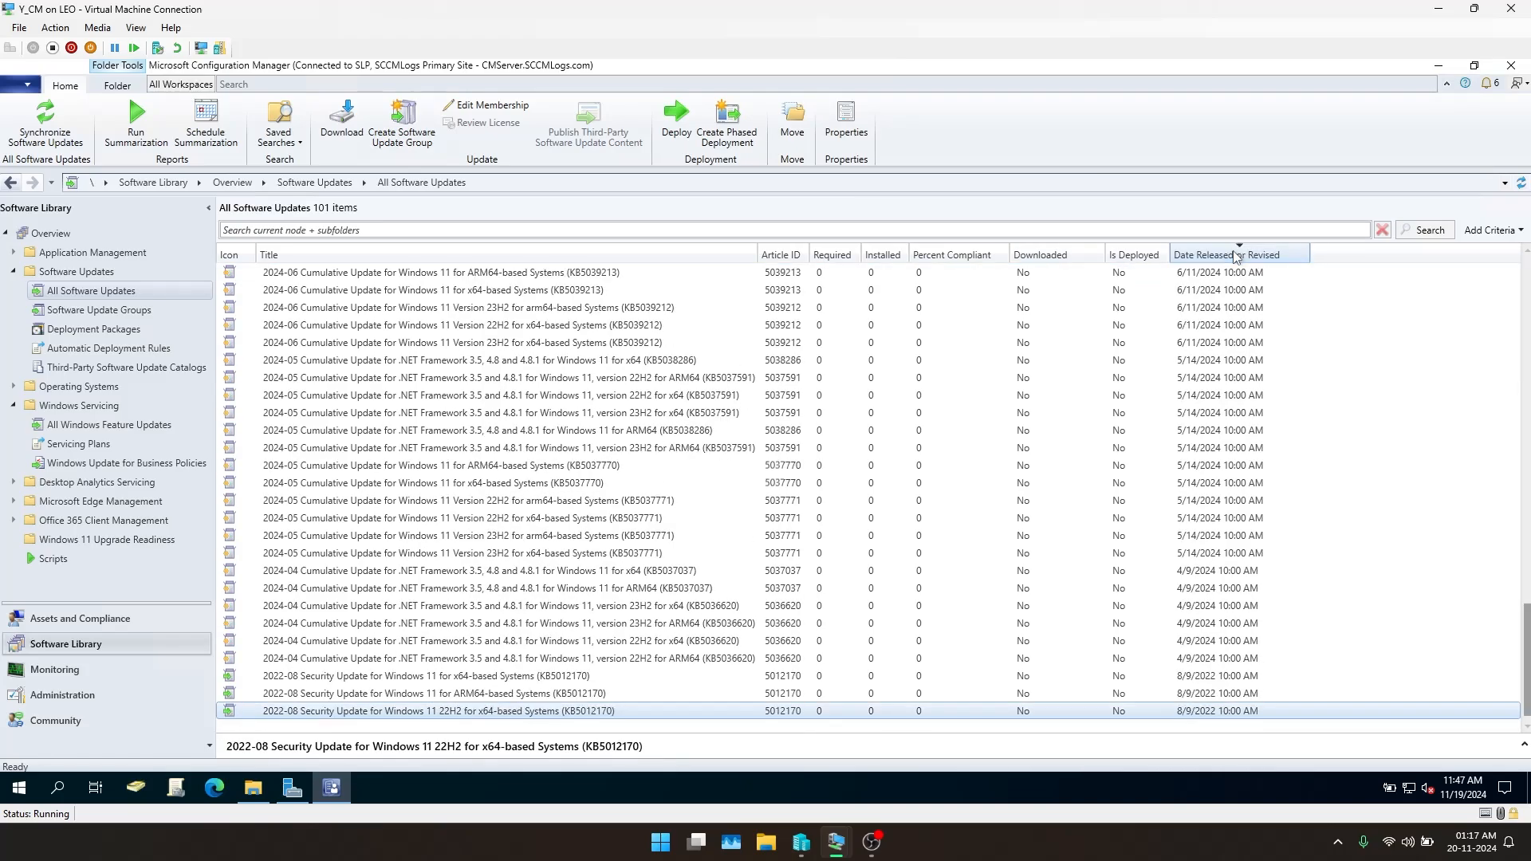
scroll(1228, 287, up, 15)
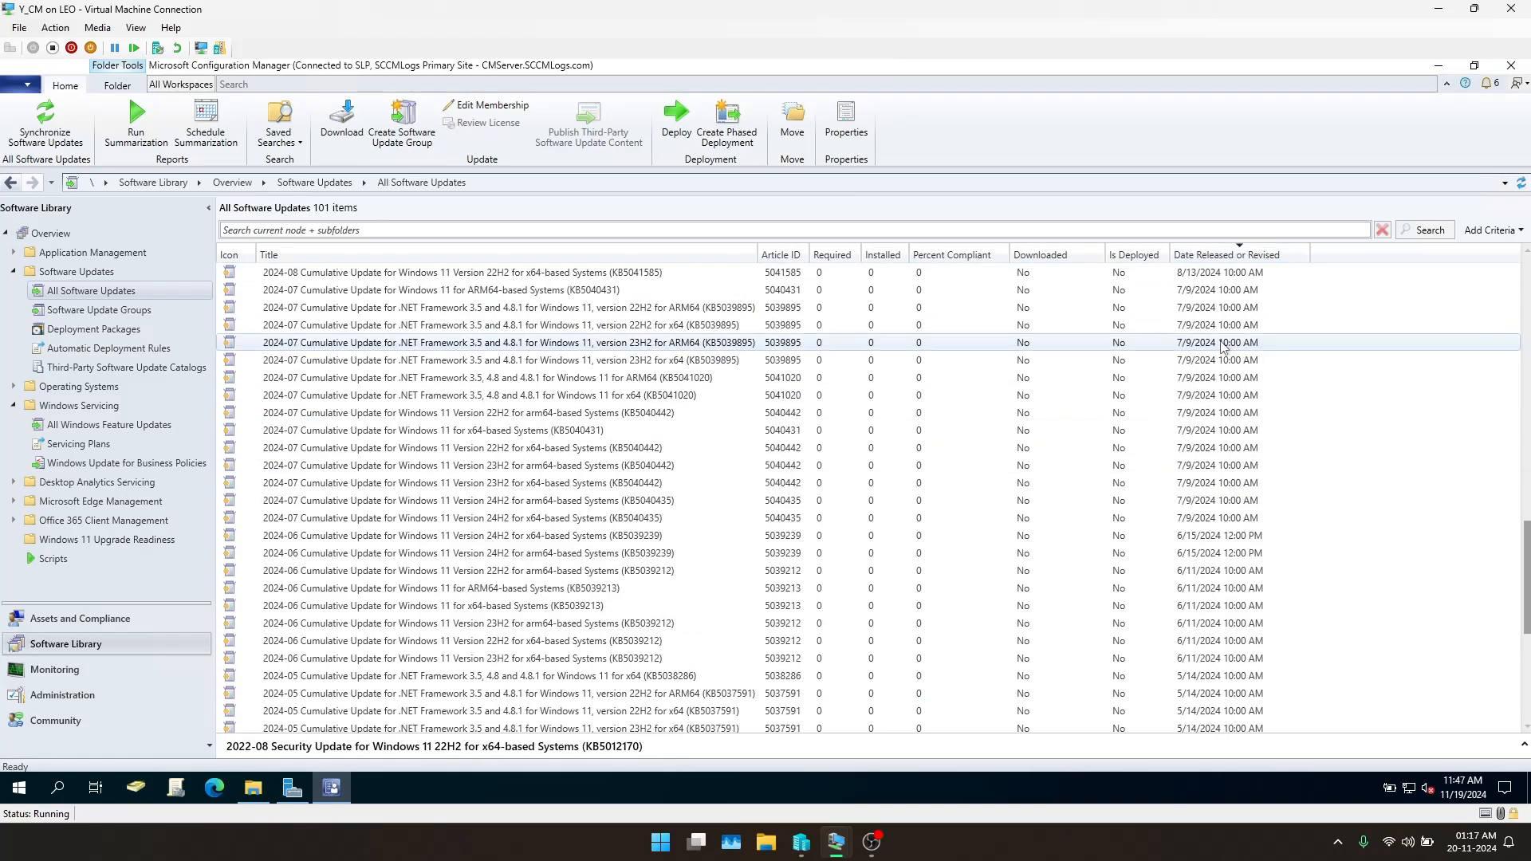
scroll(1218, 305, up, 8)
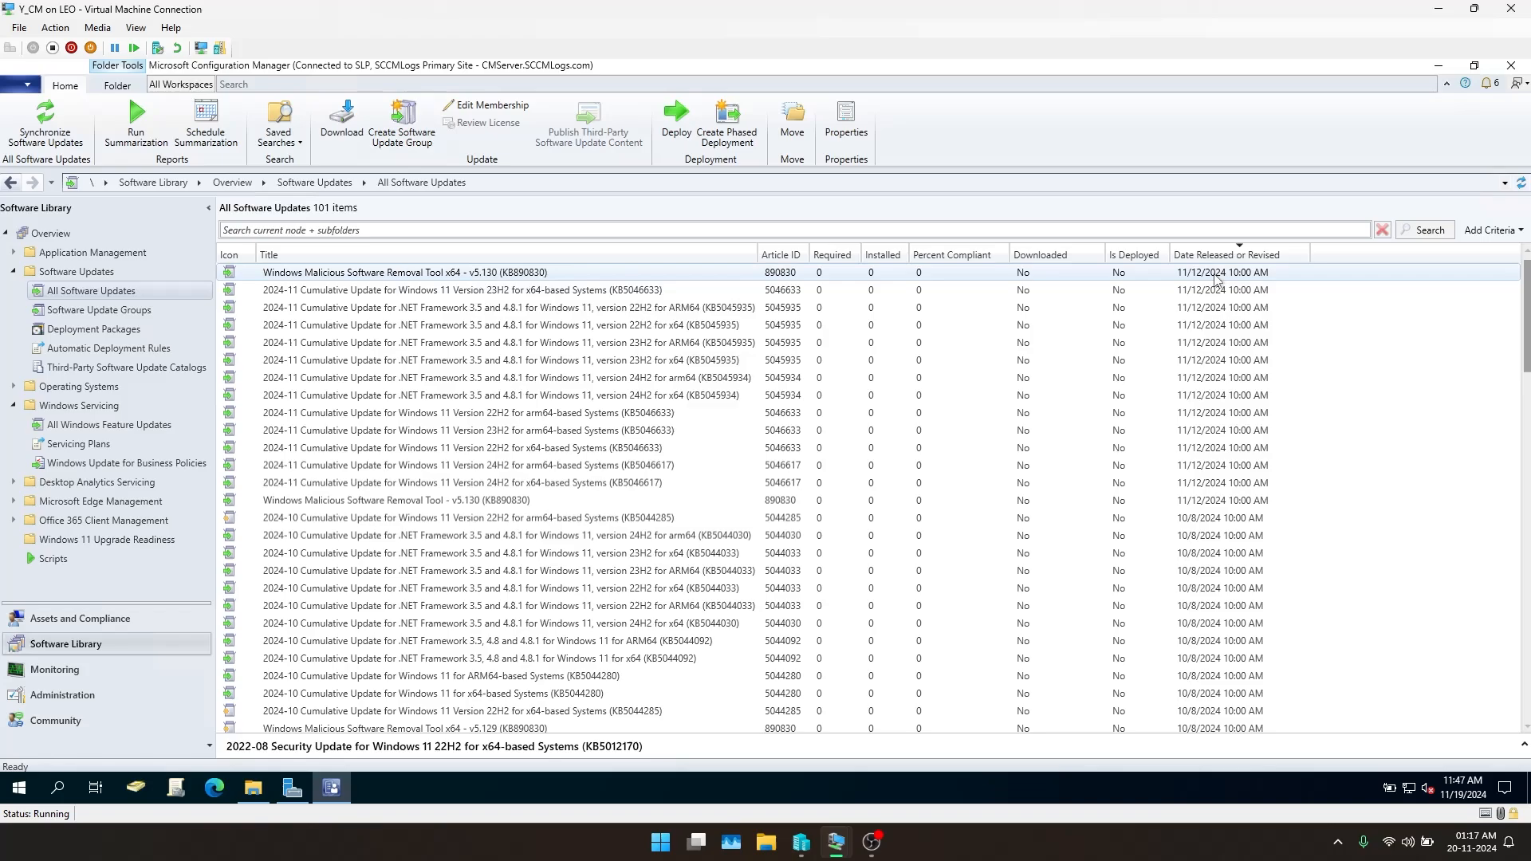
click(1208, 276)
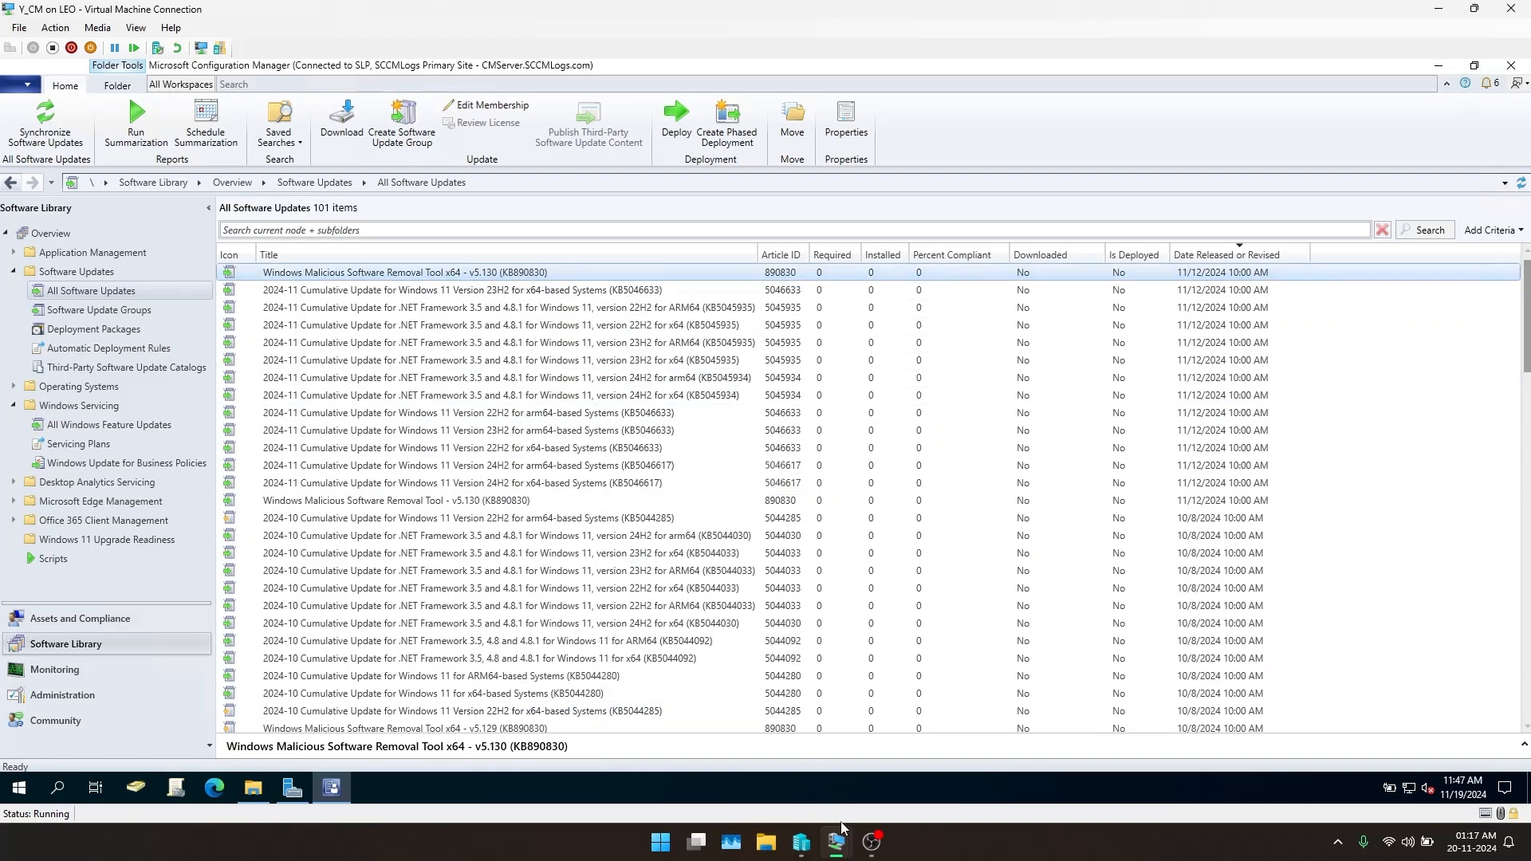
mouse_move(835, 842)
mouse_move(938, 748)
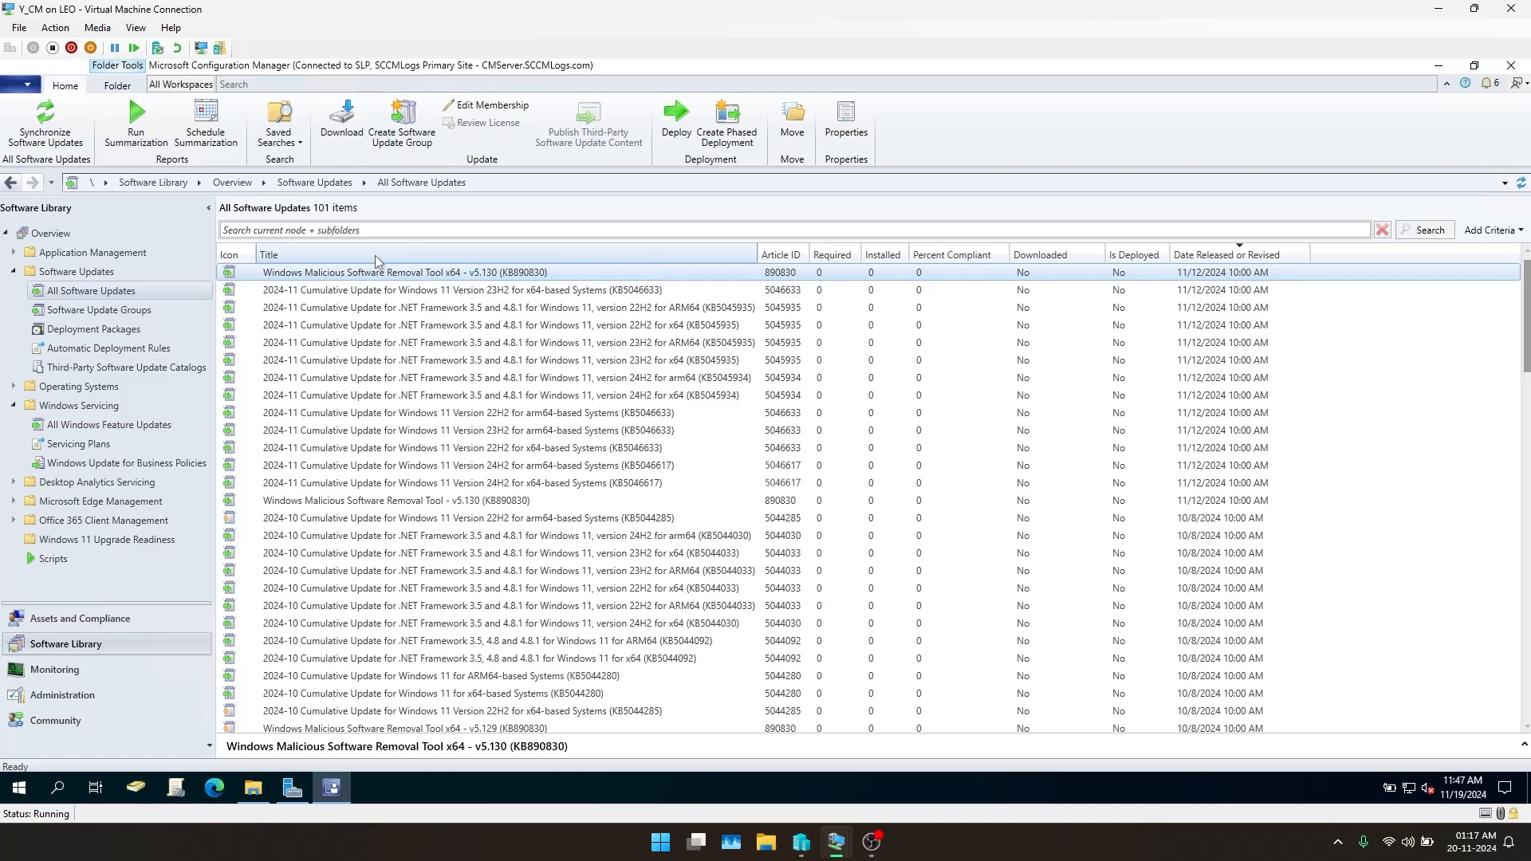
Check the Software Update Point Synchronization Status of both servers, widening the Software Update Point column to show the full names
click(55, 670)
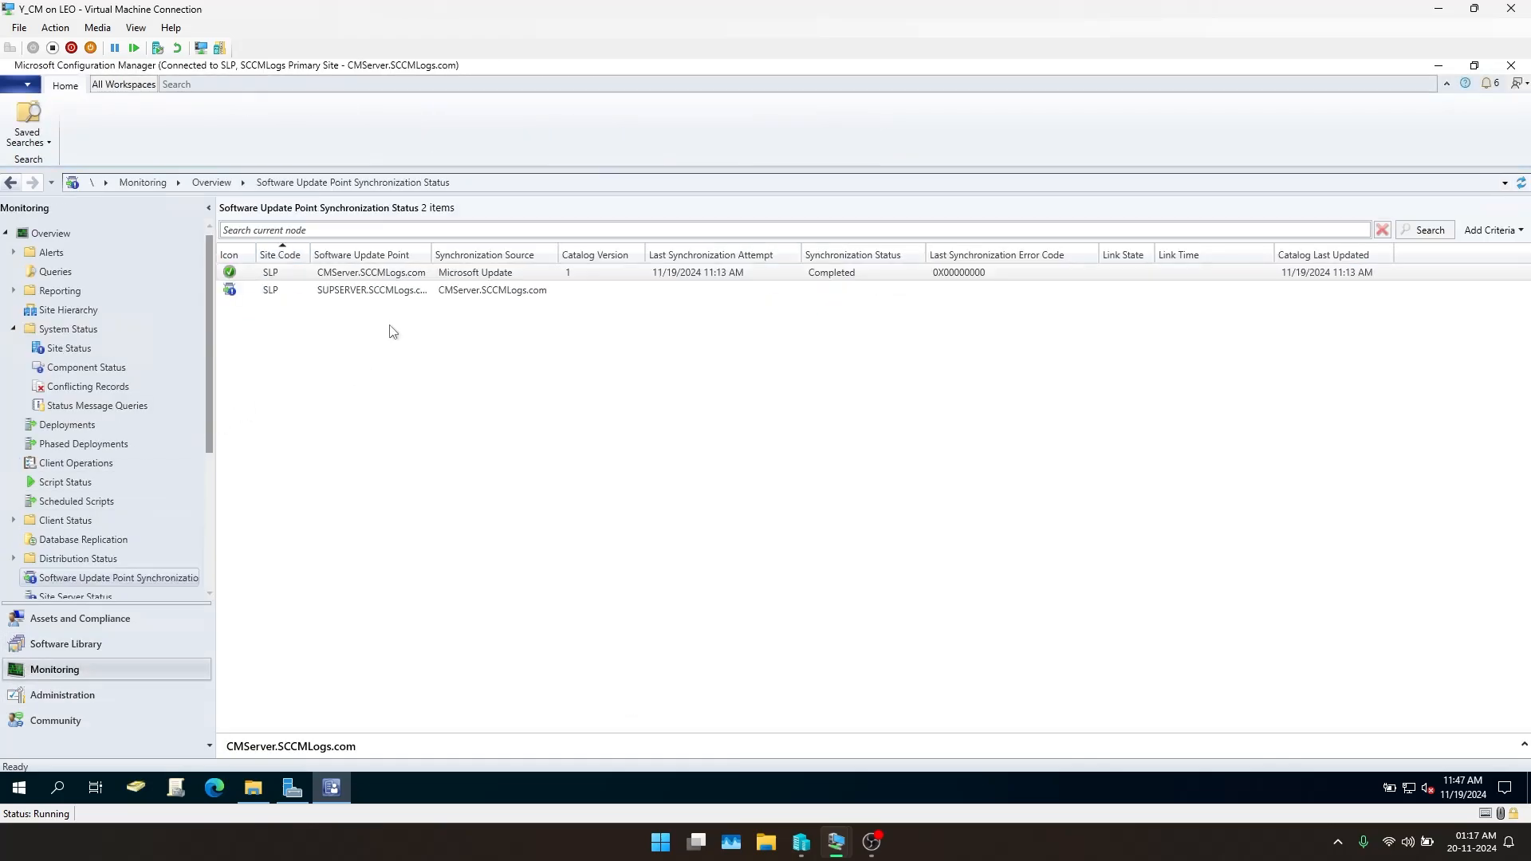
click(363, 275)
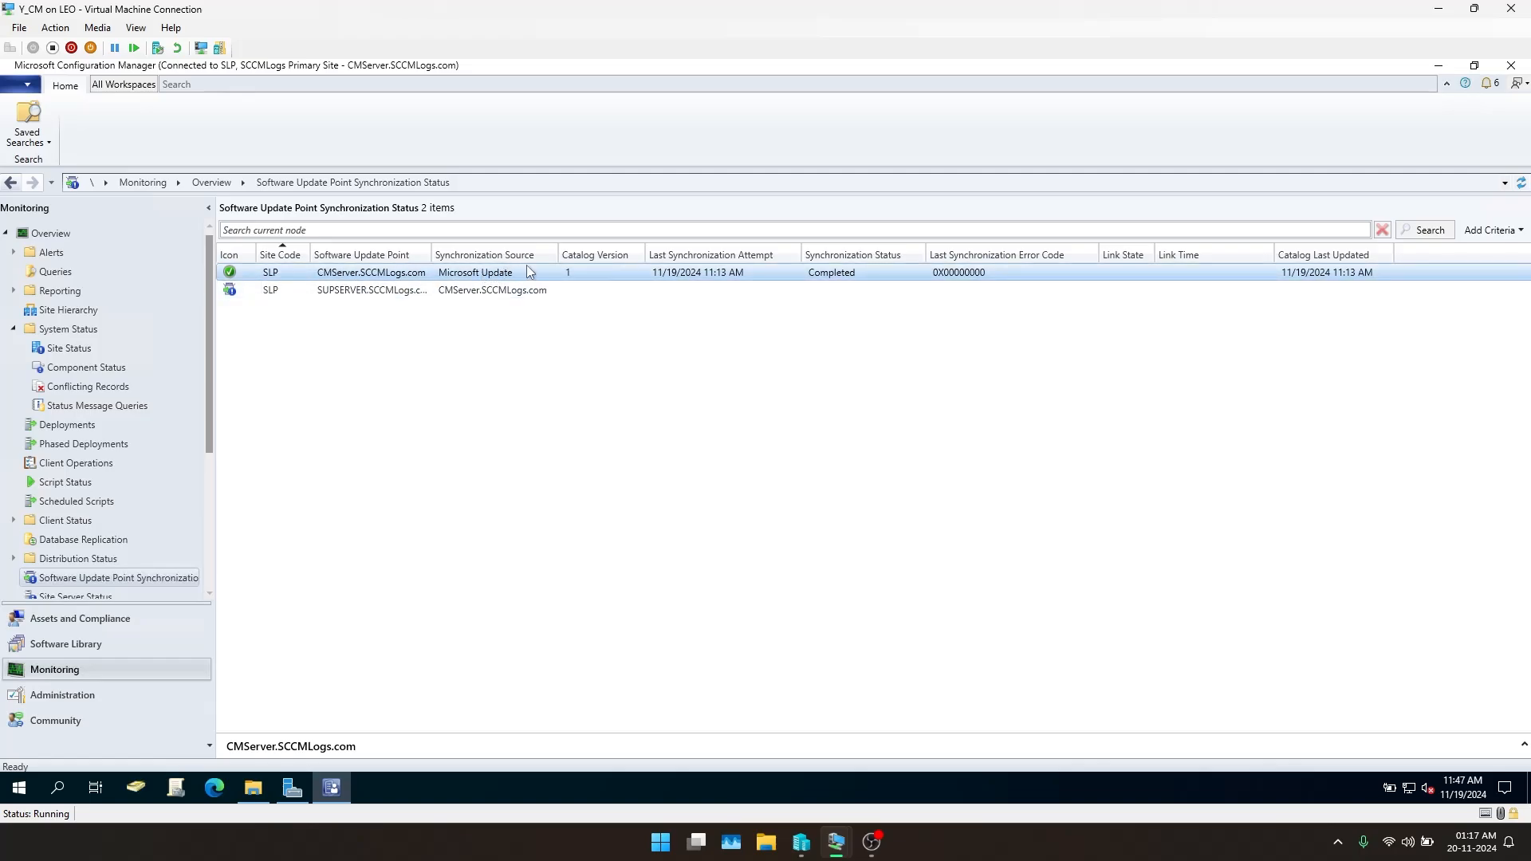
click(385, 289)
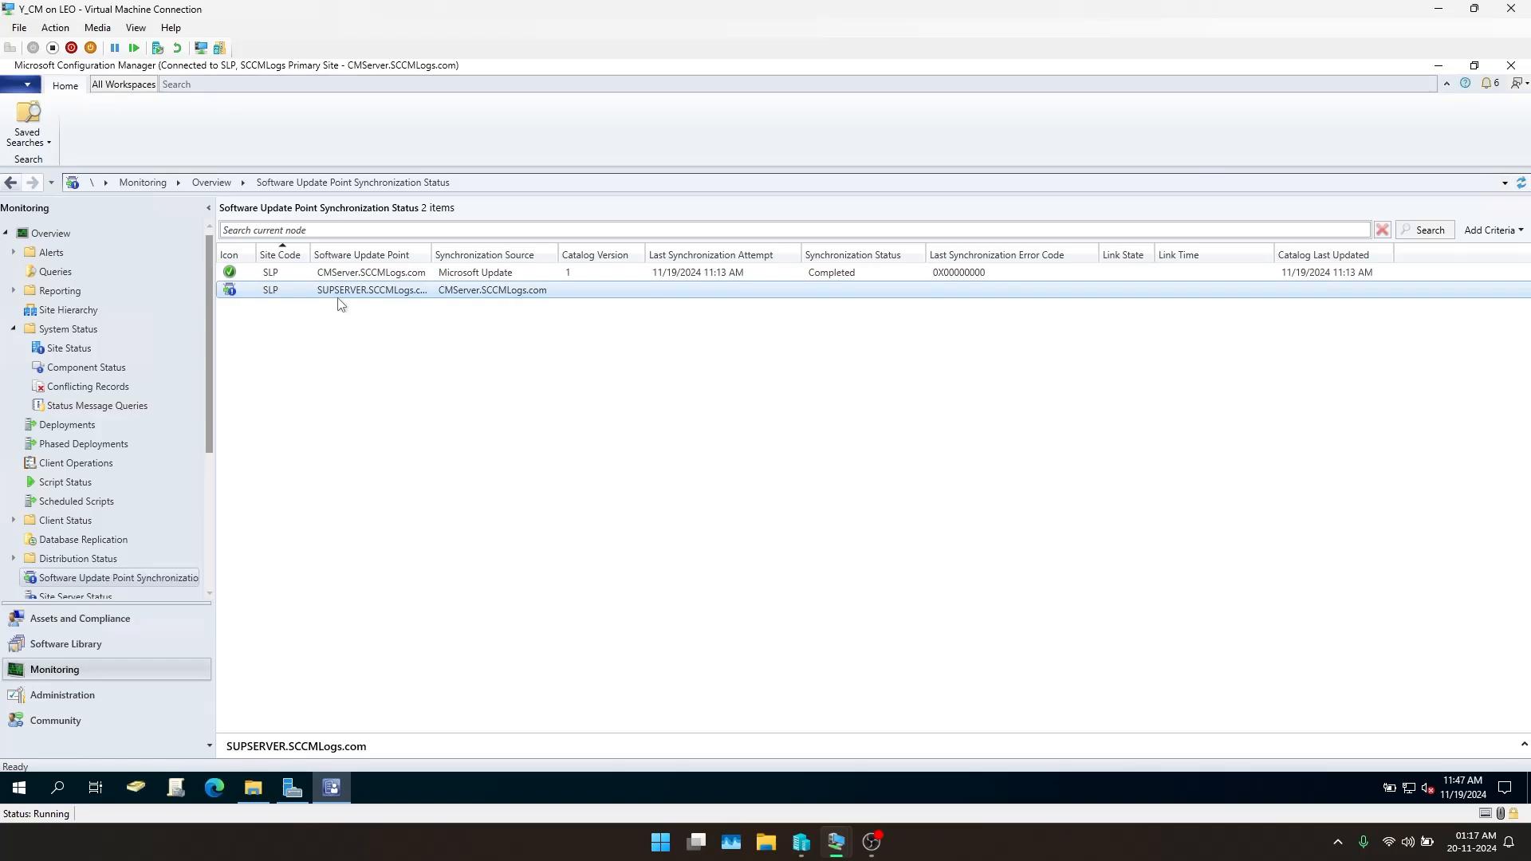
drag(432, 254, 436, 254)
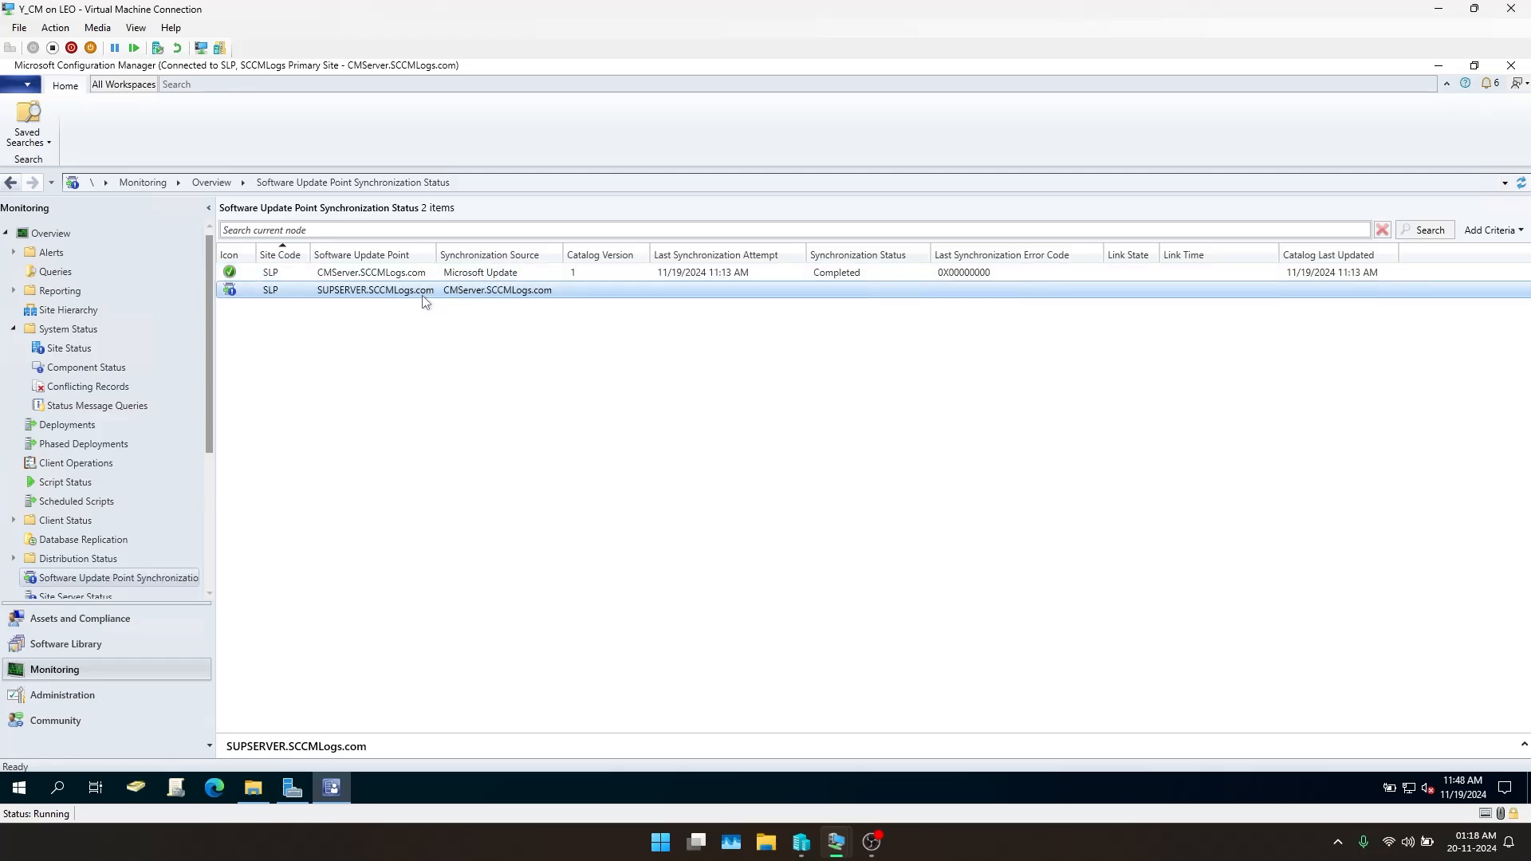
click(448, 427)
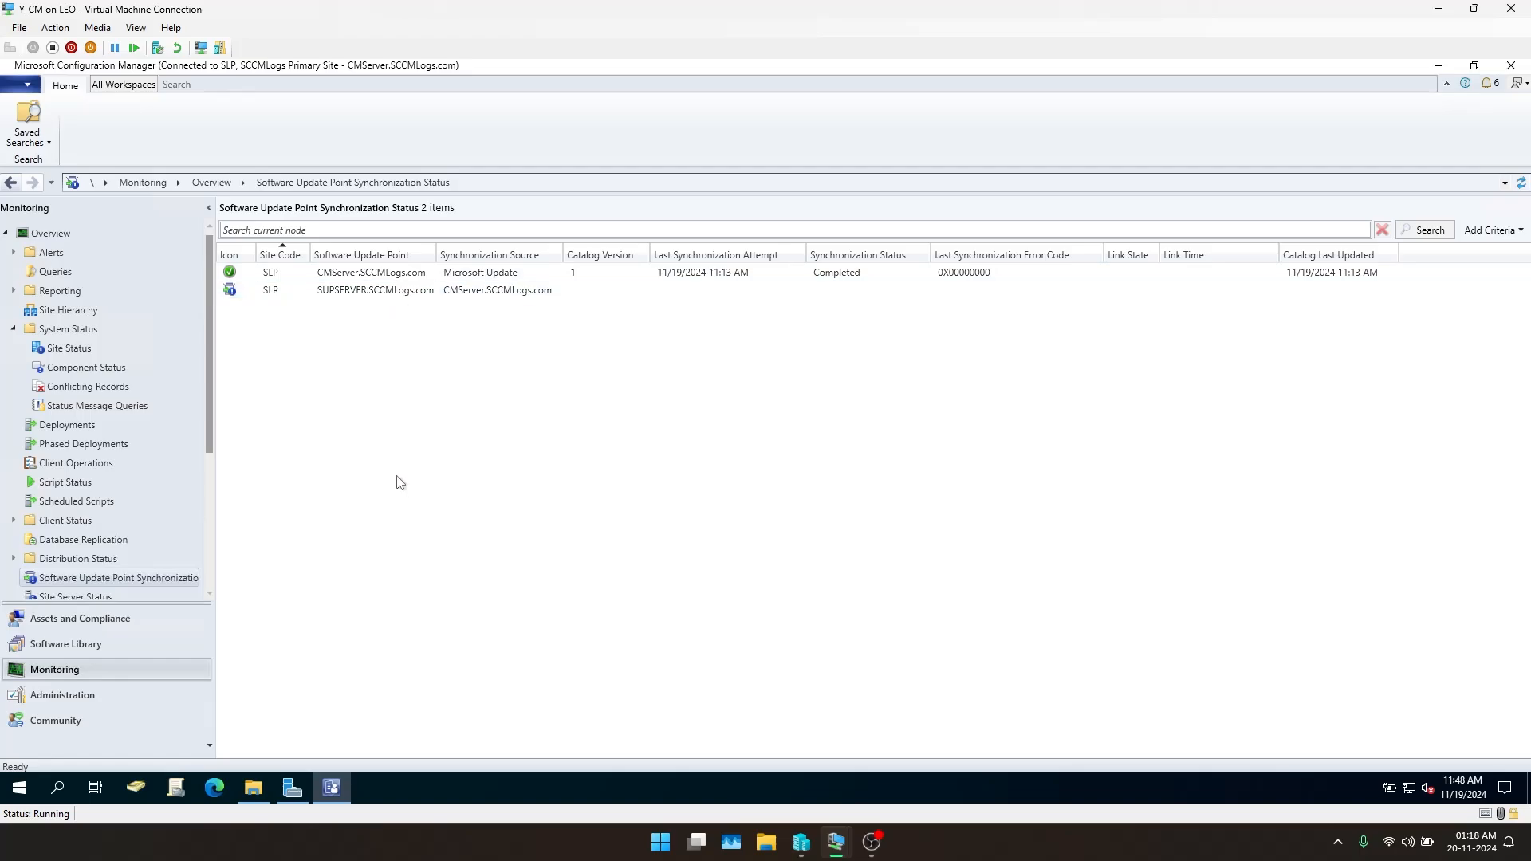
Start a site-wide synchronization of software updates and return to the Software Update Point Synchronization Status
click(174, 647)
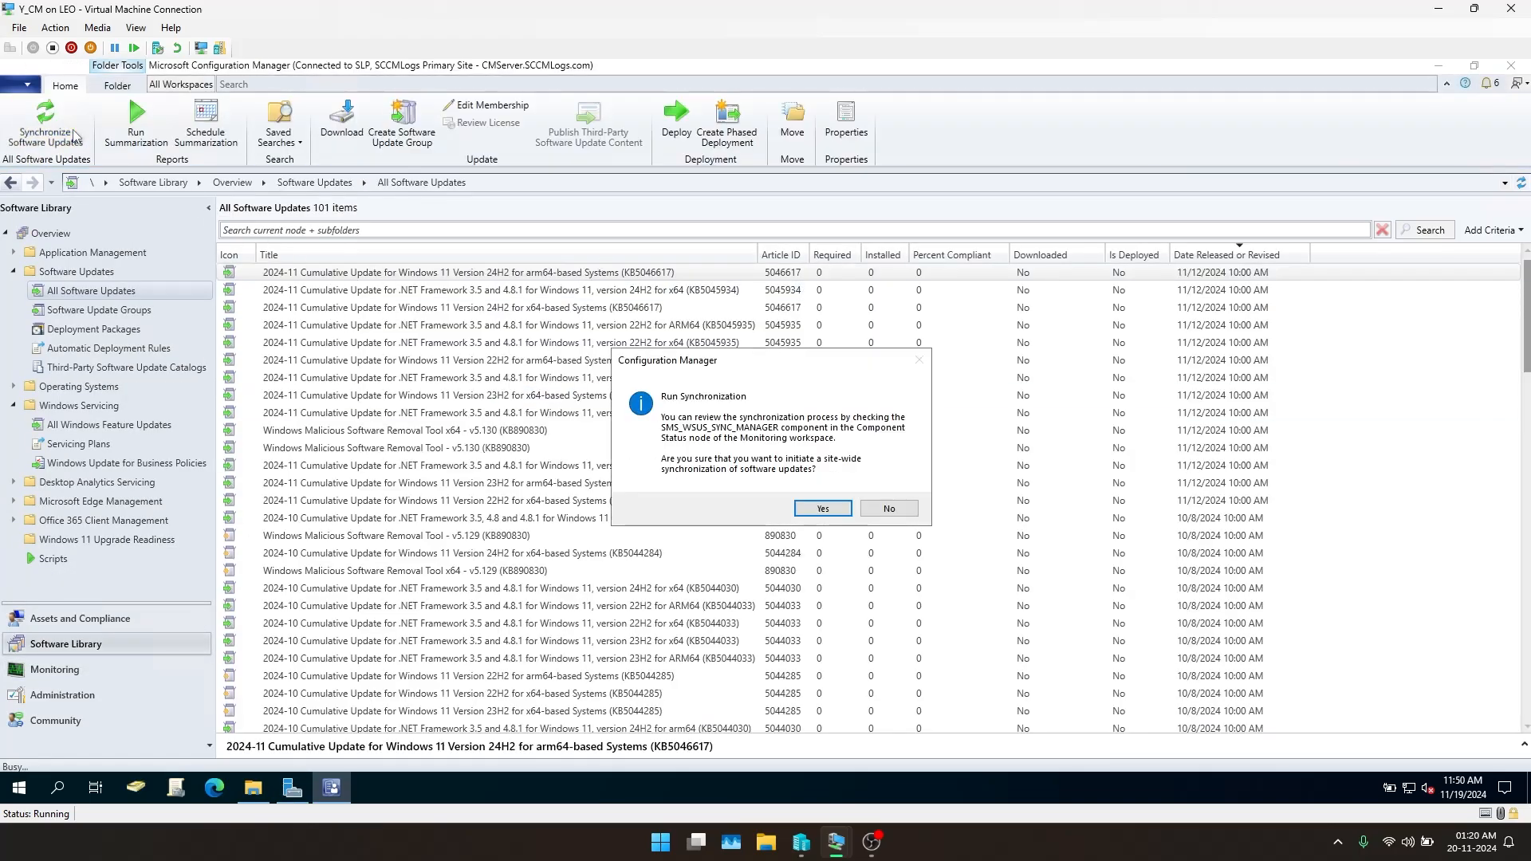
click(807, 514)
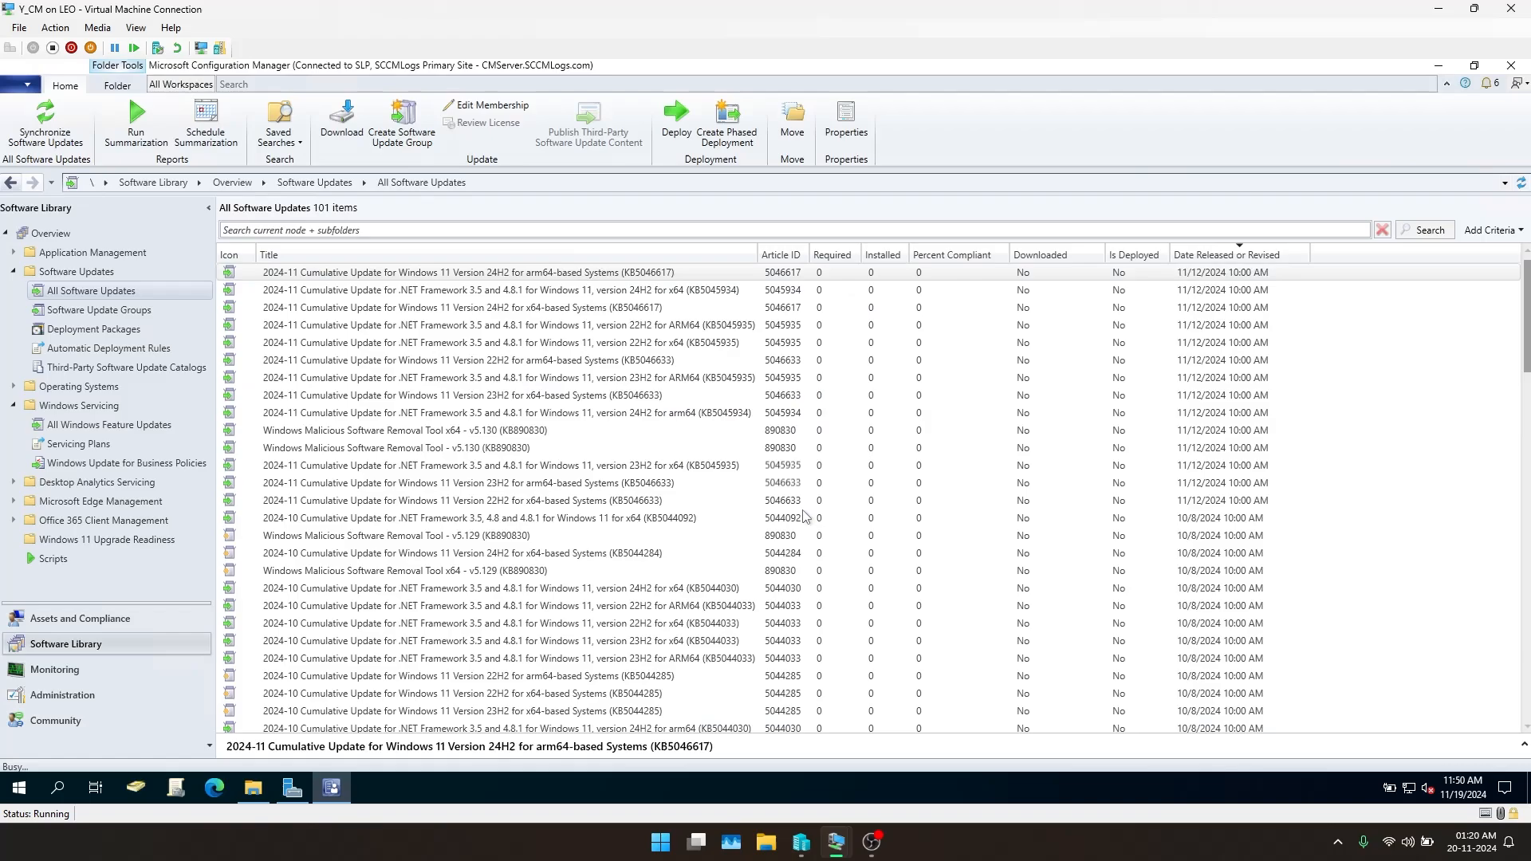
click(99, 671)
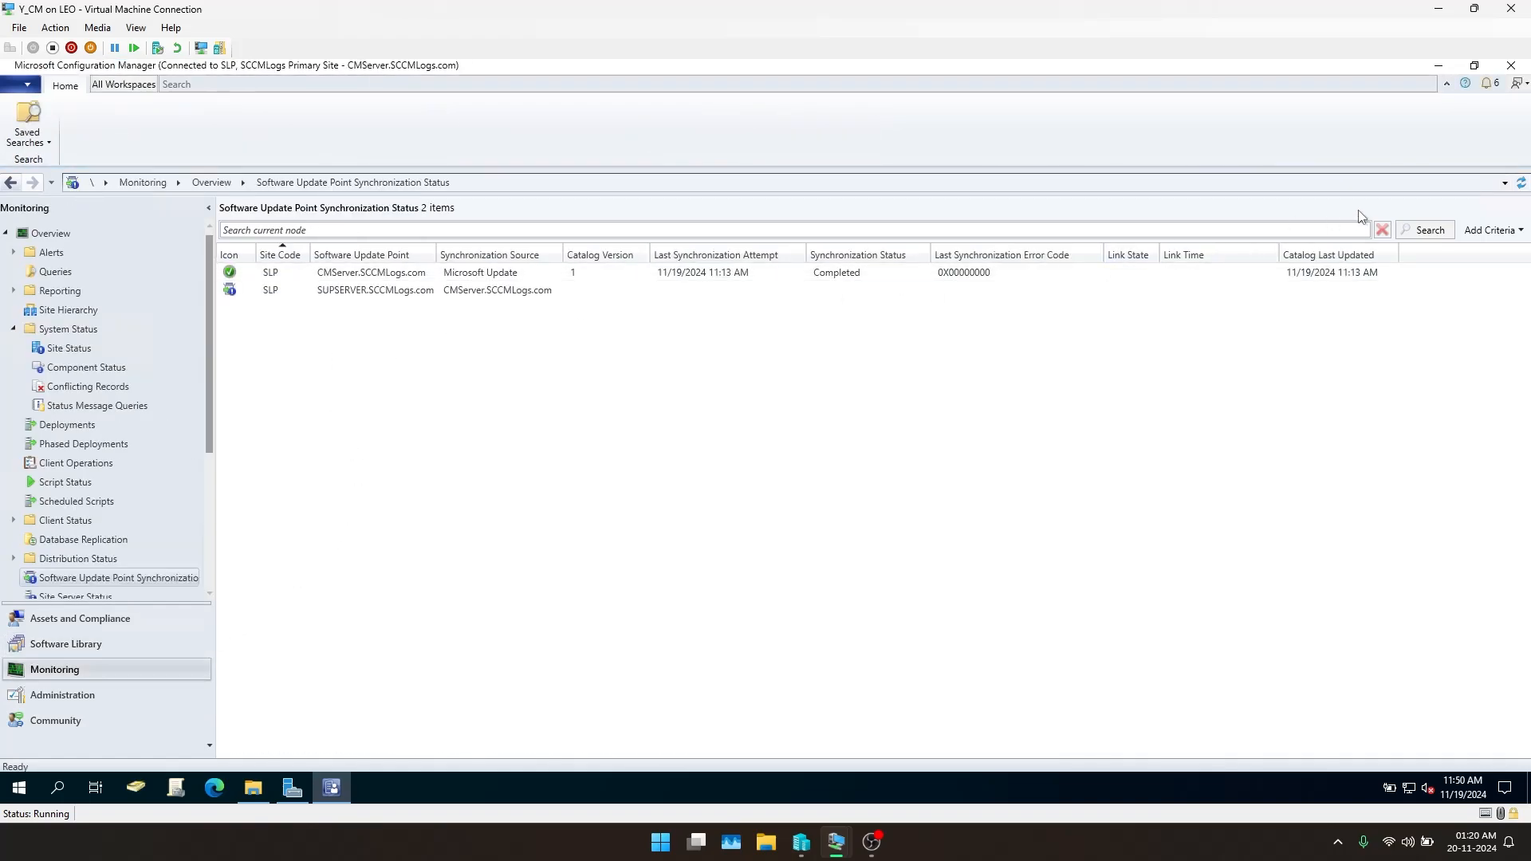
Open wsyncmgr.log from the Microsoft Configuration Manager Logs folder on the CMDB (D:) drive
click(253, 788)
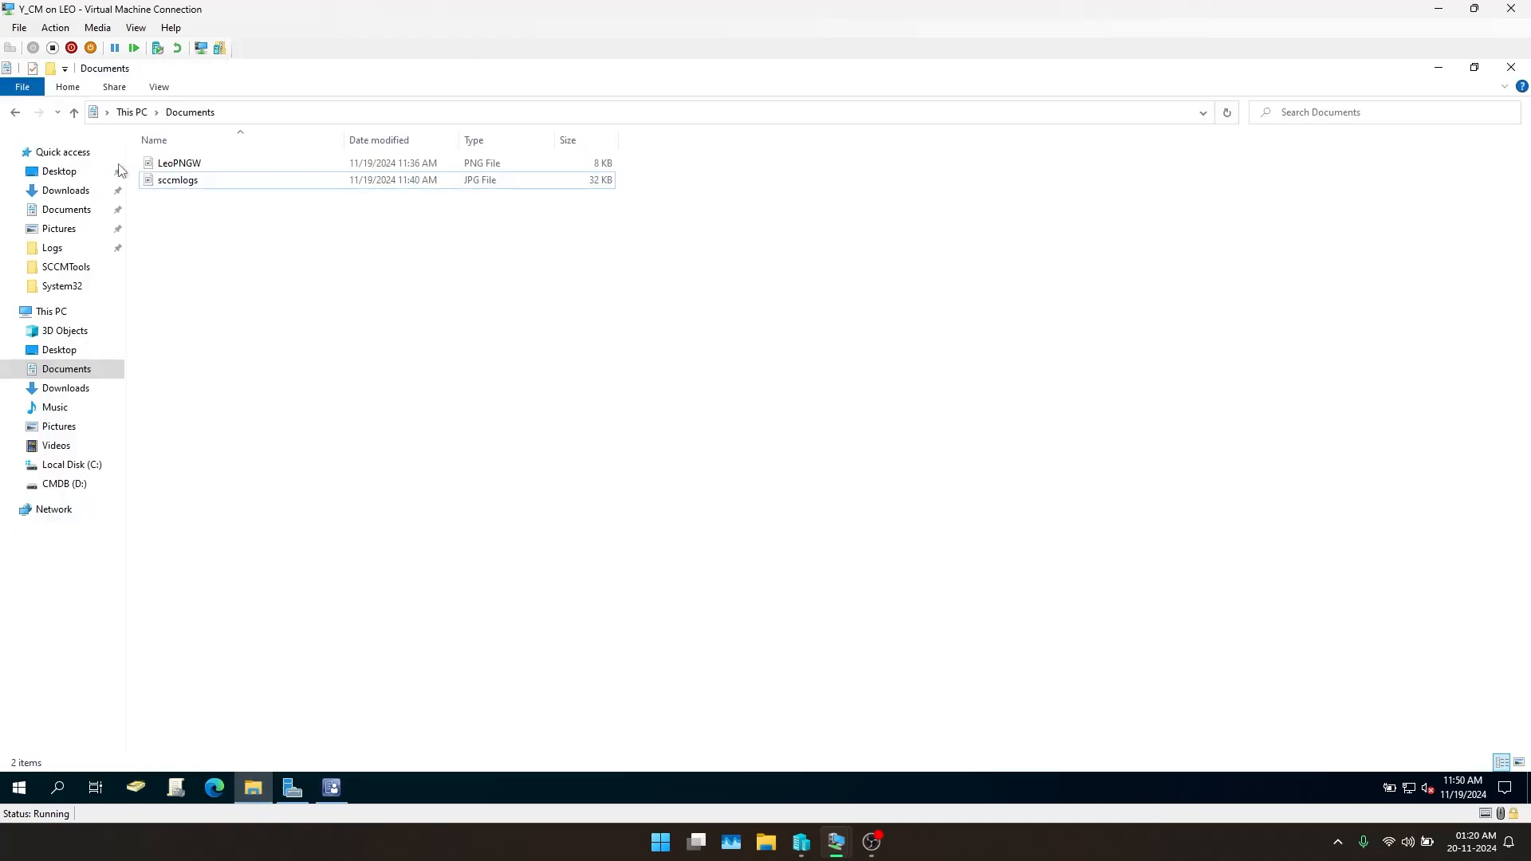
click(64, 465)
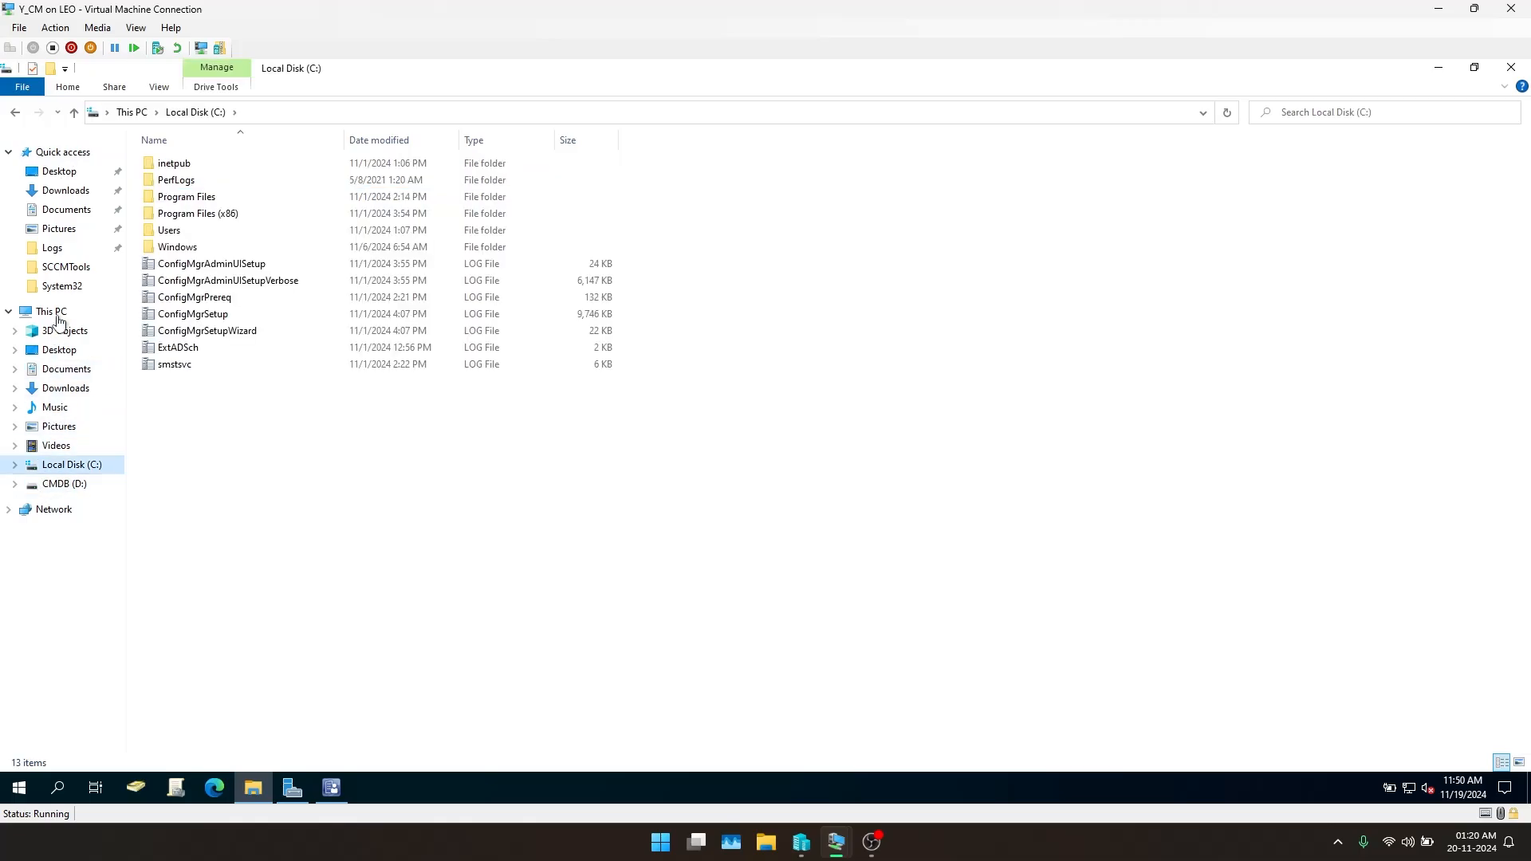
click(52, 248)
scroll(174, 729, down, 20)
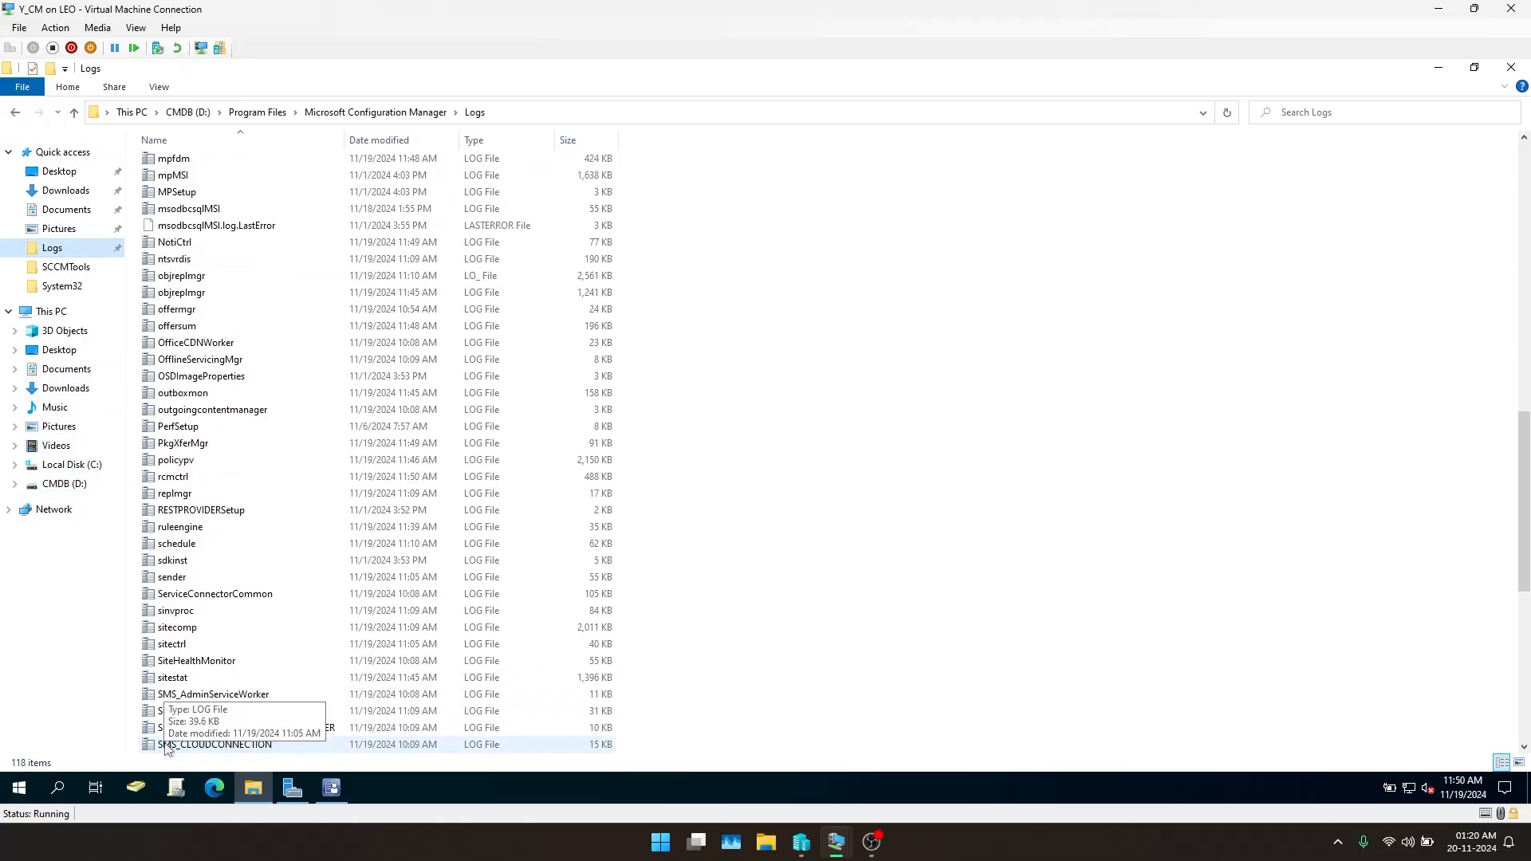
double_click(176, 745)
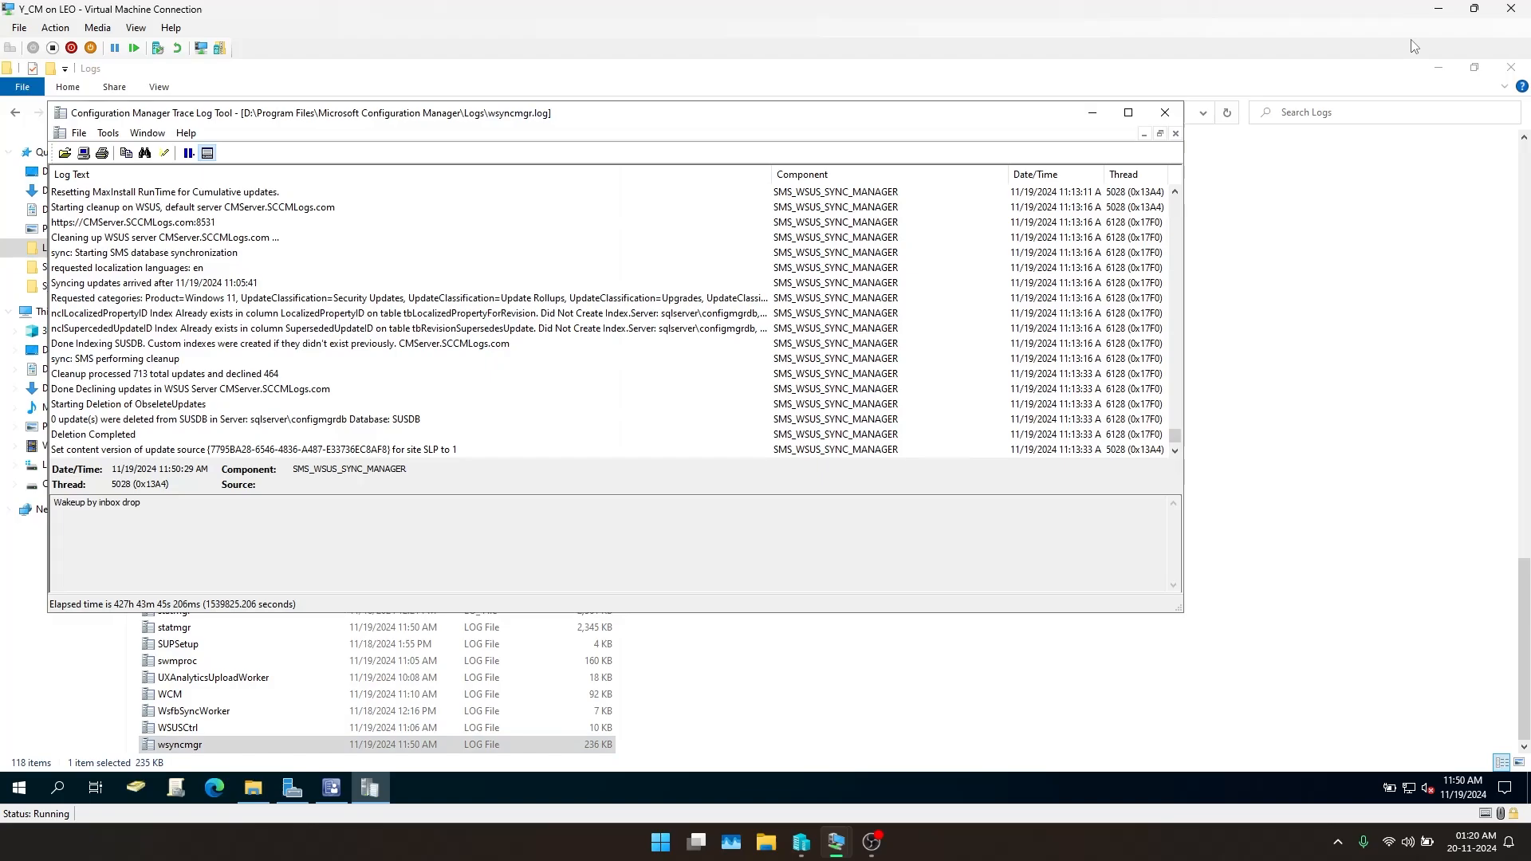
click(1442, 10)
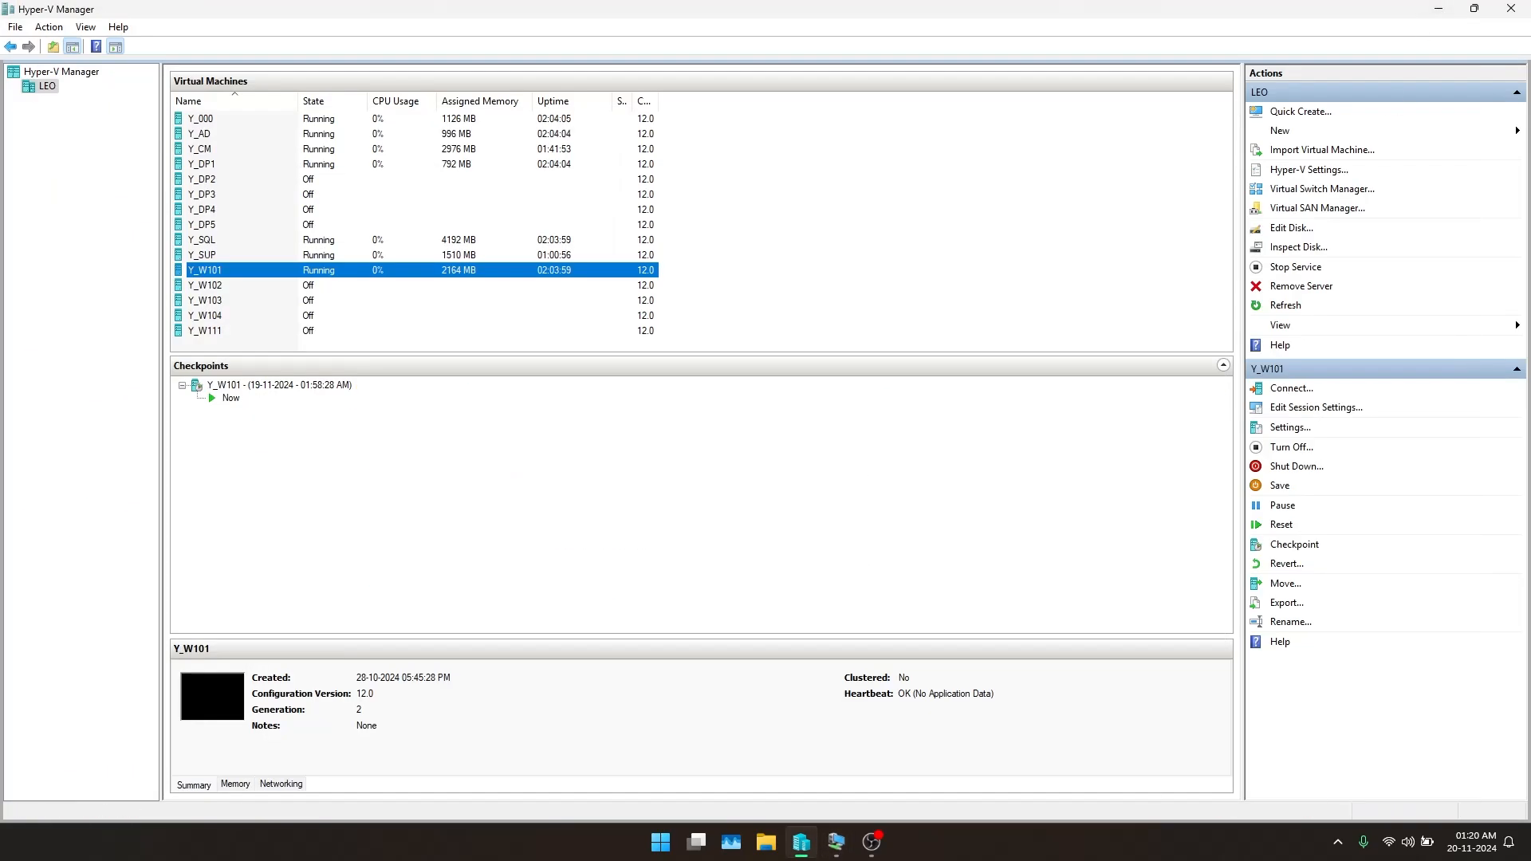
mouse_move(836, 842)
click(724, 762)
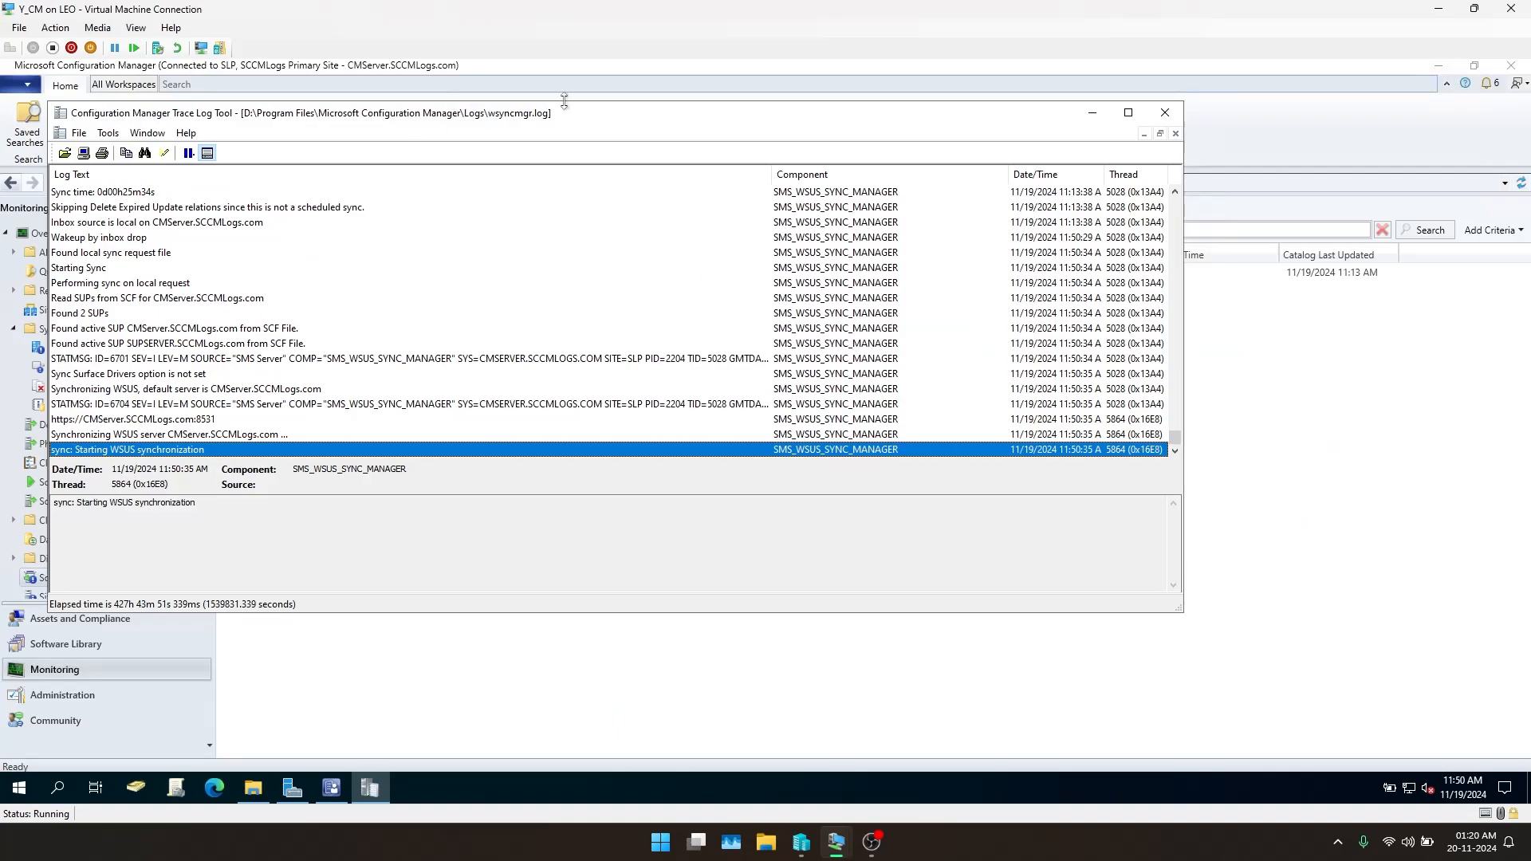
Minimize the Configuration Manager console and move the log window towards the screen's centre
drag(565, 101, 596, 98)
click(1452, 67)
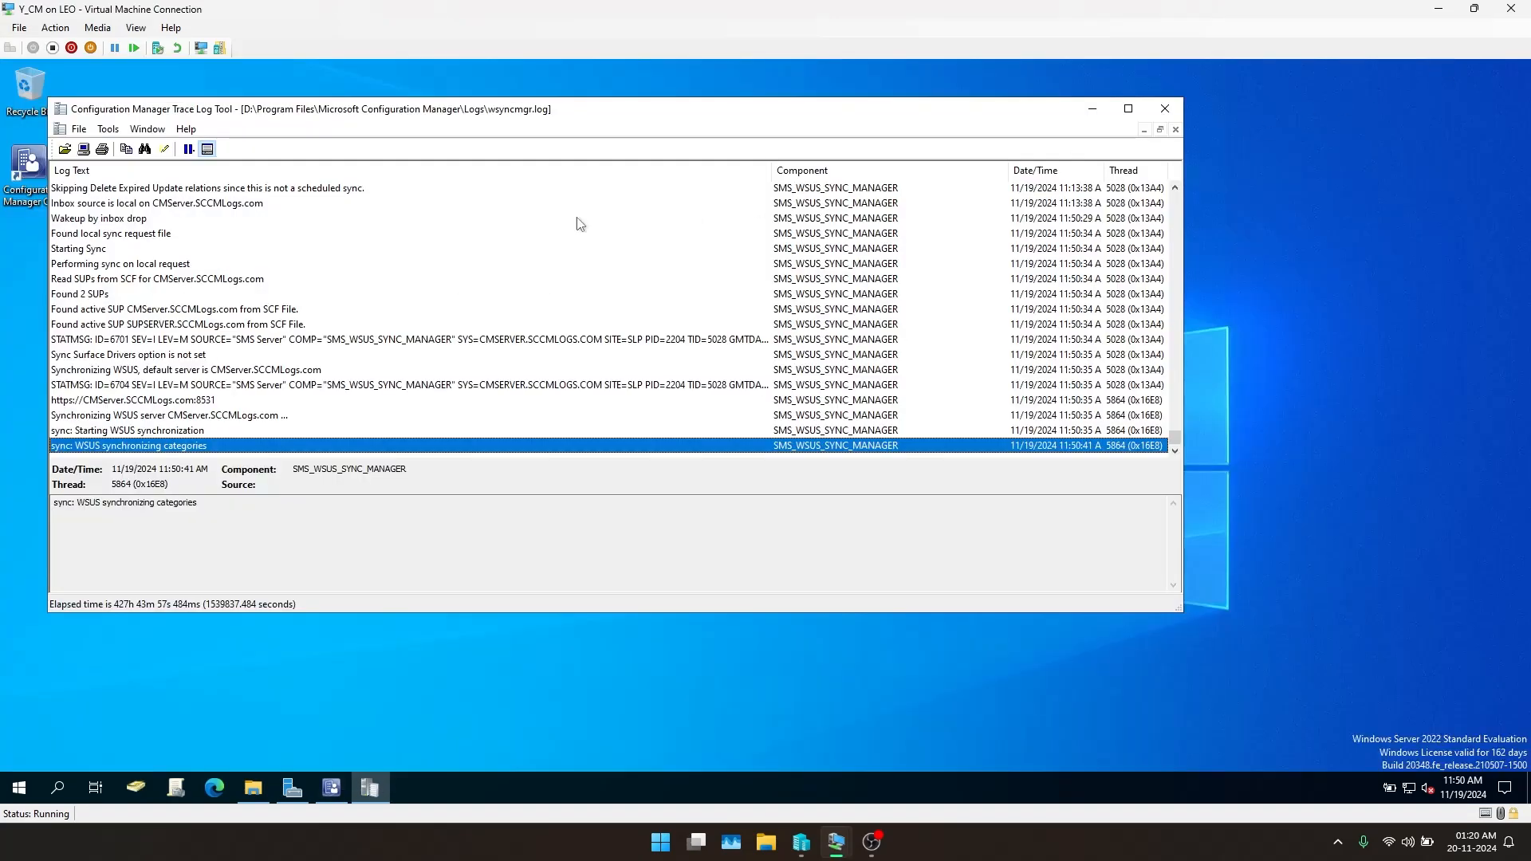
drag(131, 116, 274, 108)
Examine the wsyncmgr.log entries on the detected software update points and the latest WSUS synchronization progress
click(211, 290)
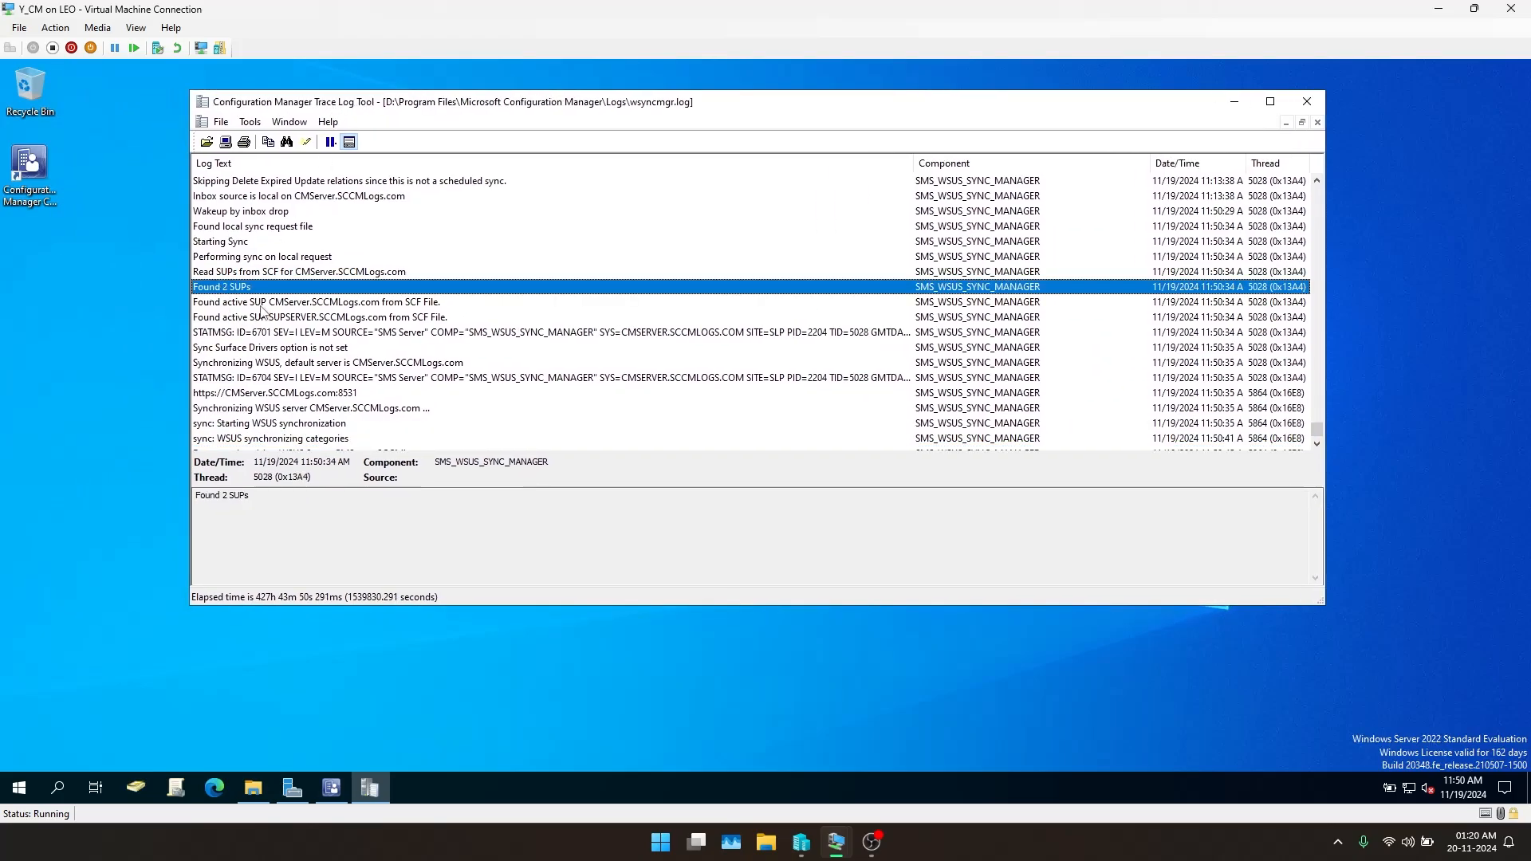
click(262, 304)
click(226, 319)
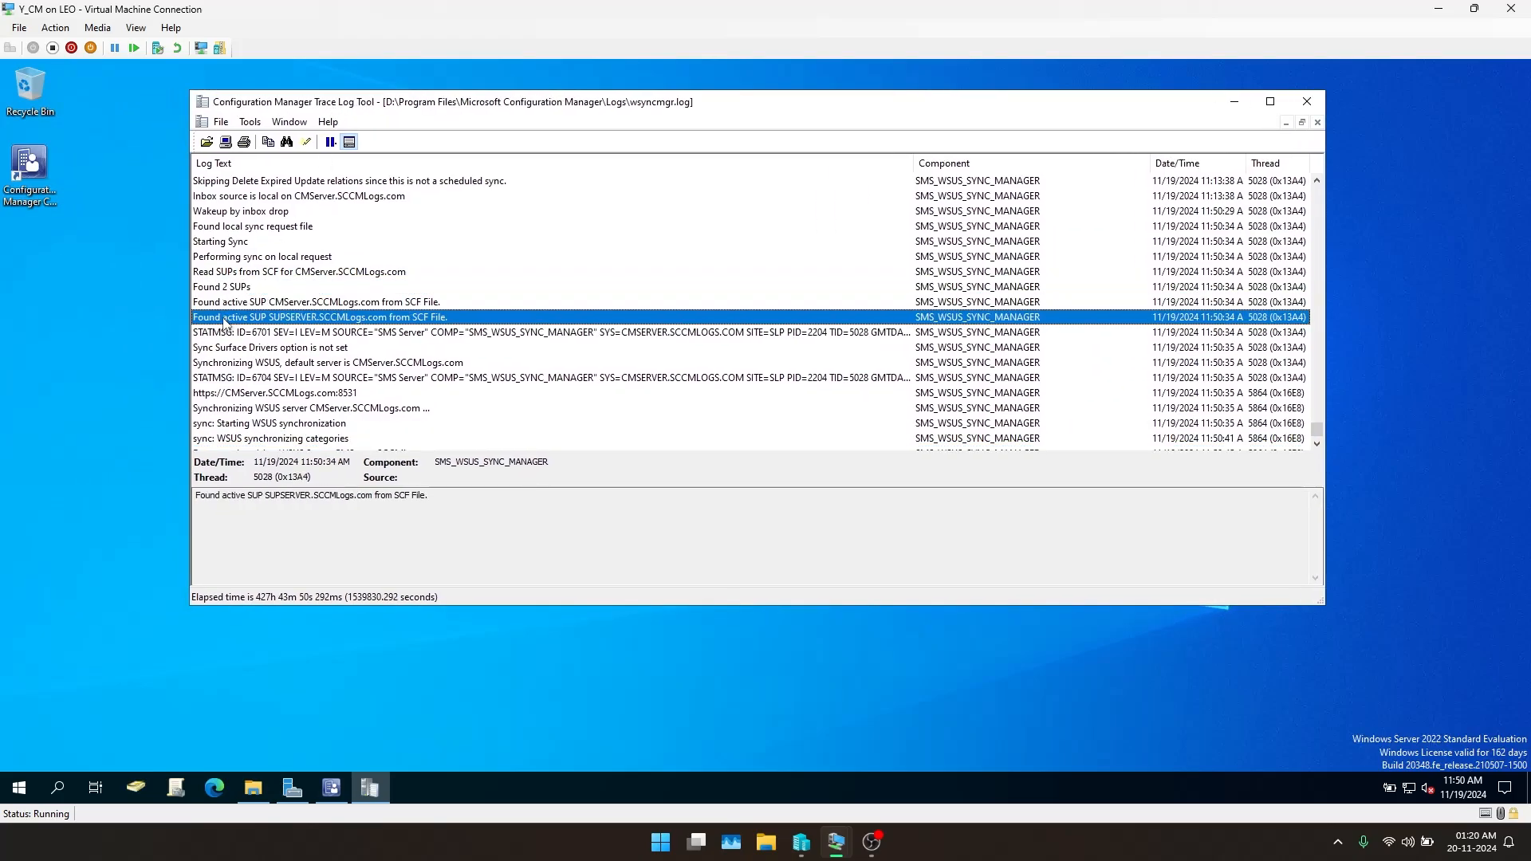
scroll(244, 365, down, 2)
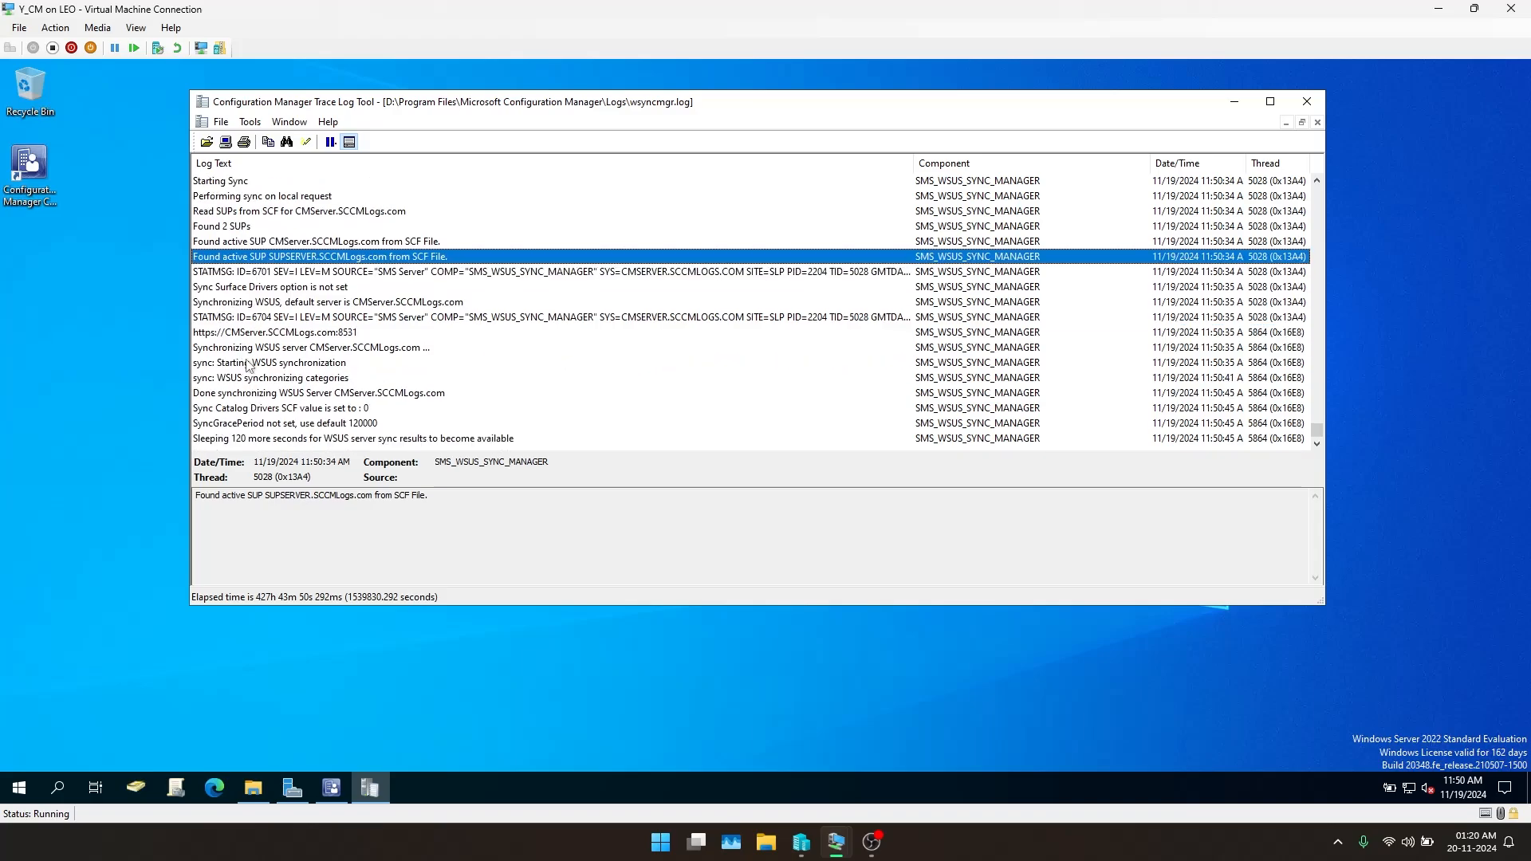
click(247, 440)
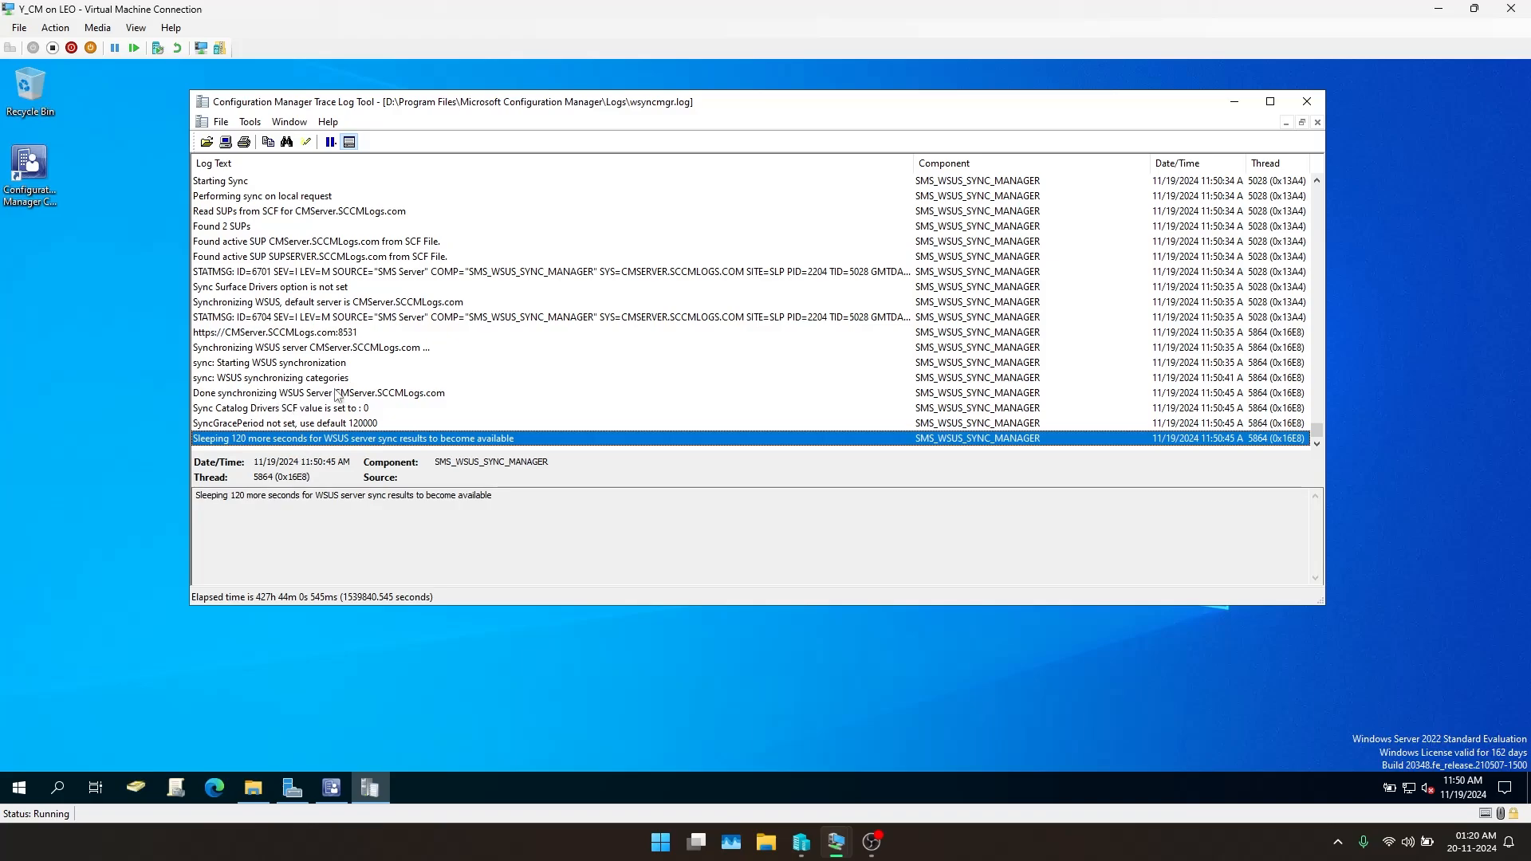
Return to the Configuration Manager console, reload the Software Update Point Synchronization Status and fit the Synchronization Status column to its contents
click(330, 333)
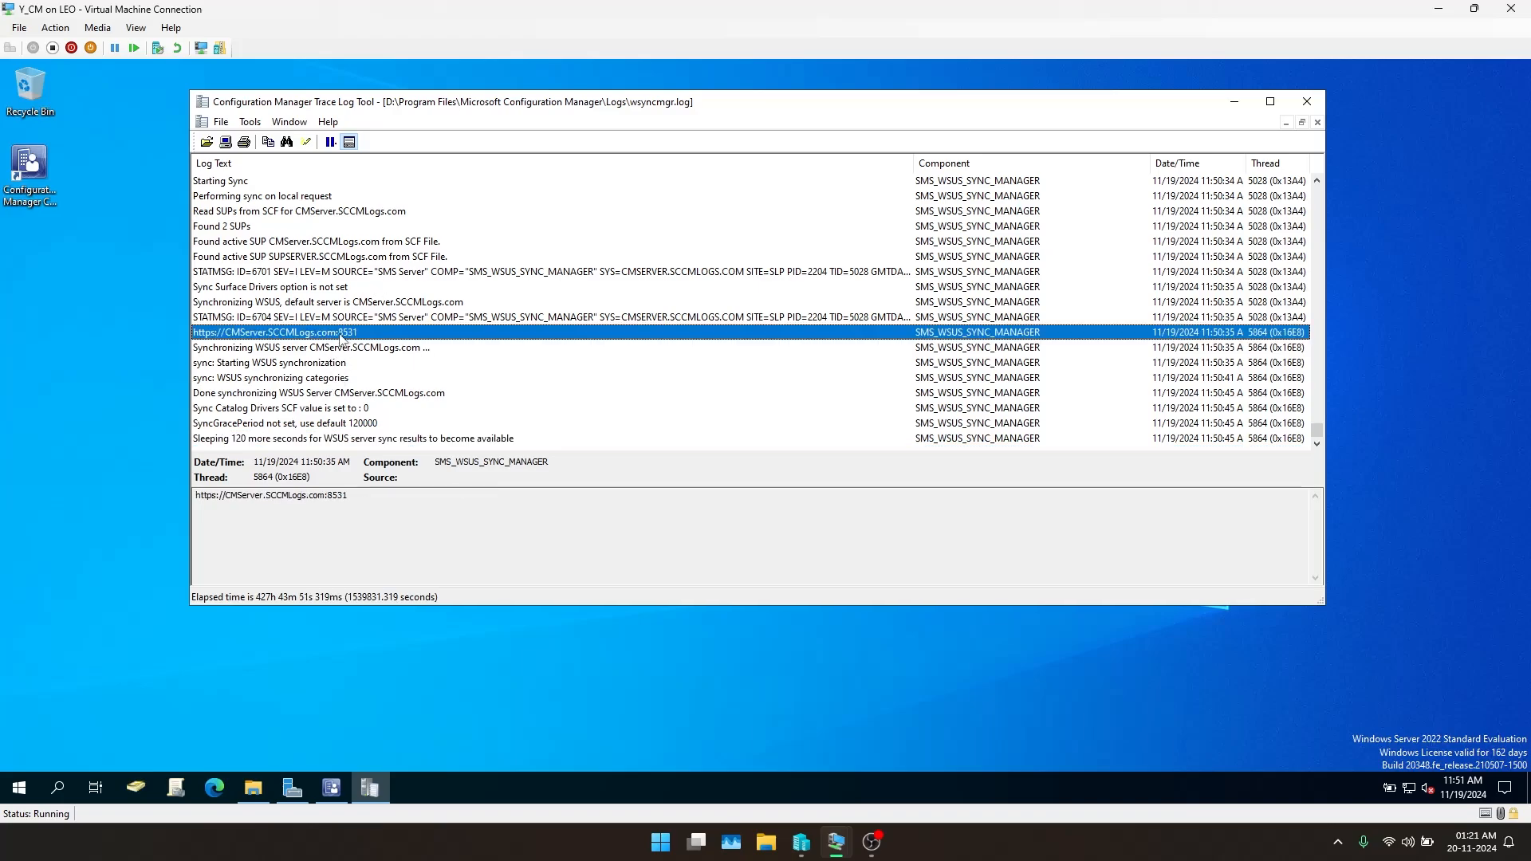
scroll(340, 329, up, 1)
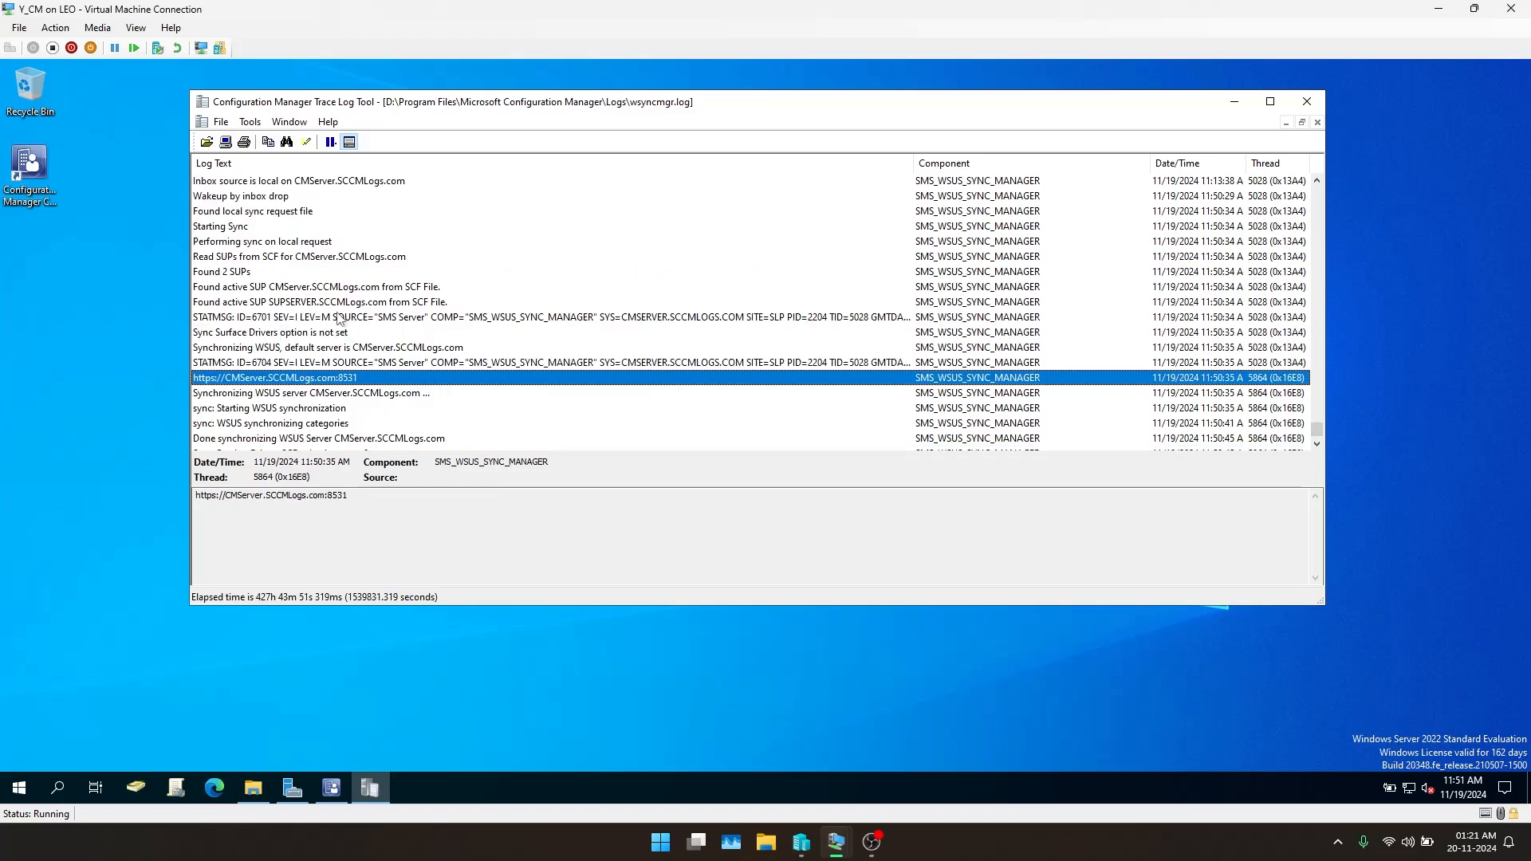
click(328, 790)
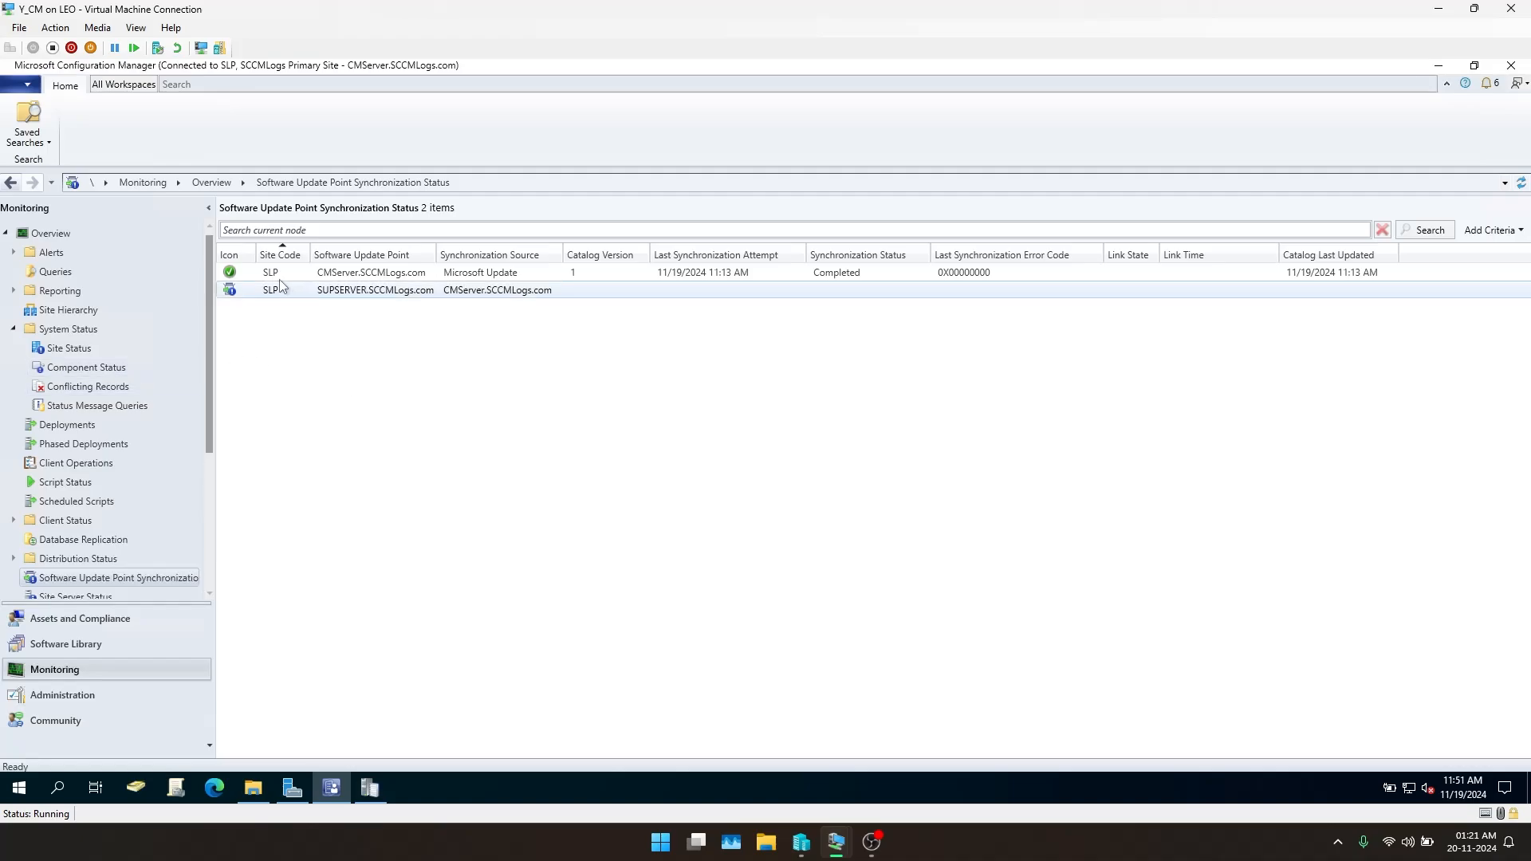
click(76, 500)
click(77, 558)
click(75, 580)
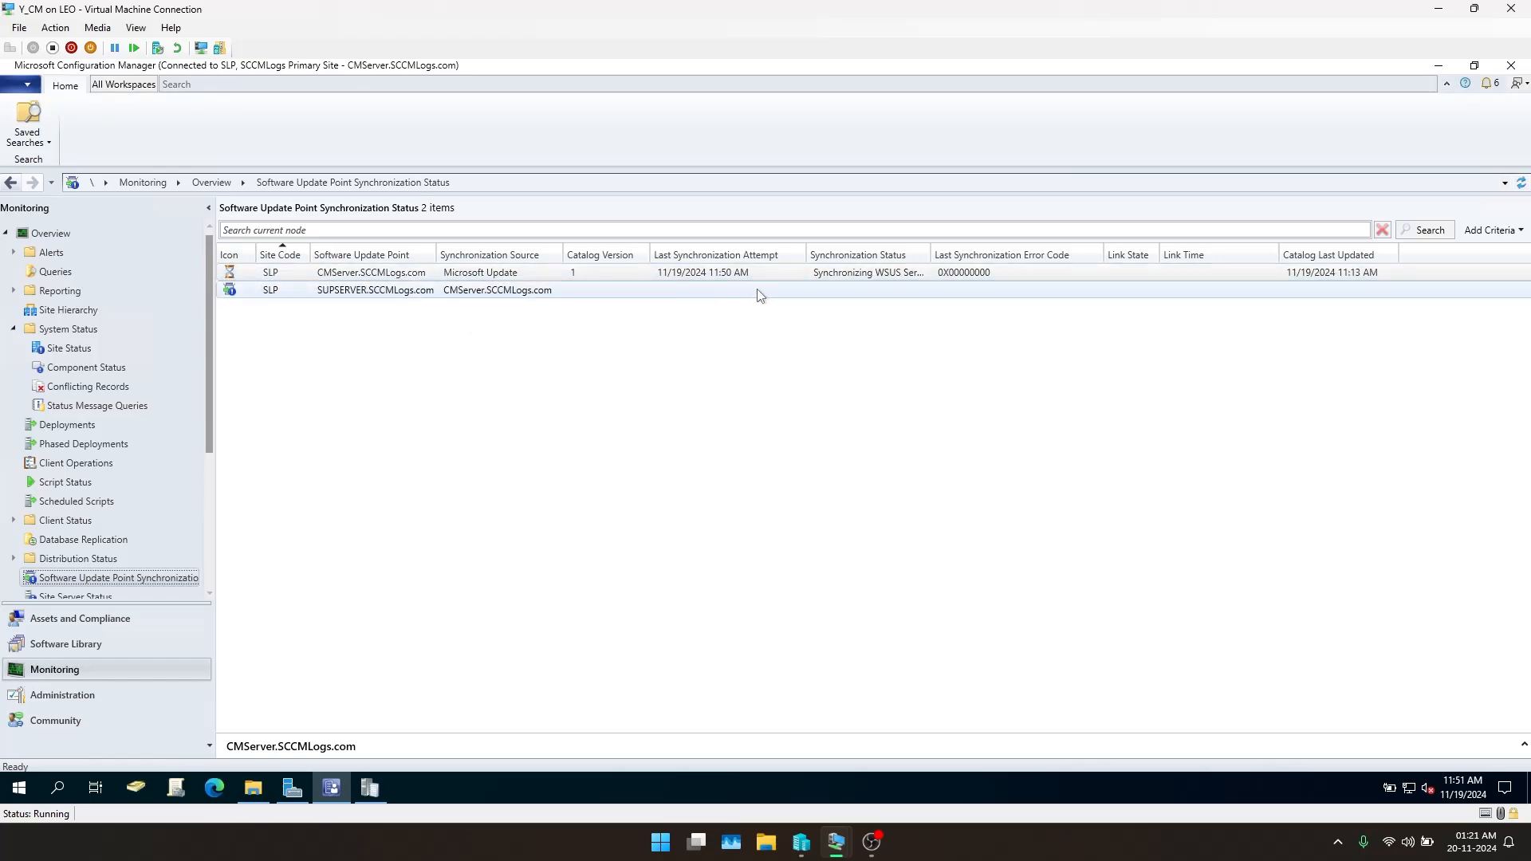
double_click(932, 254)
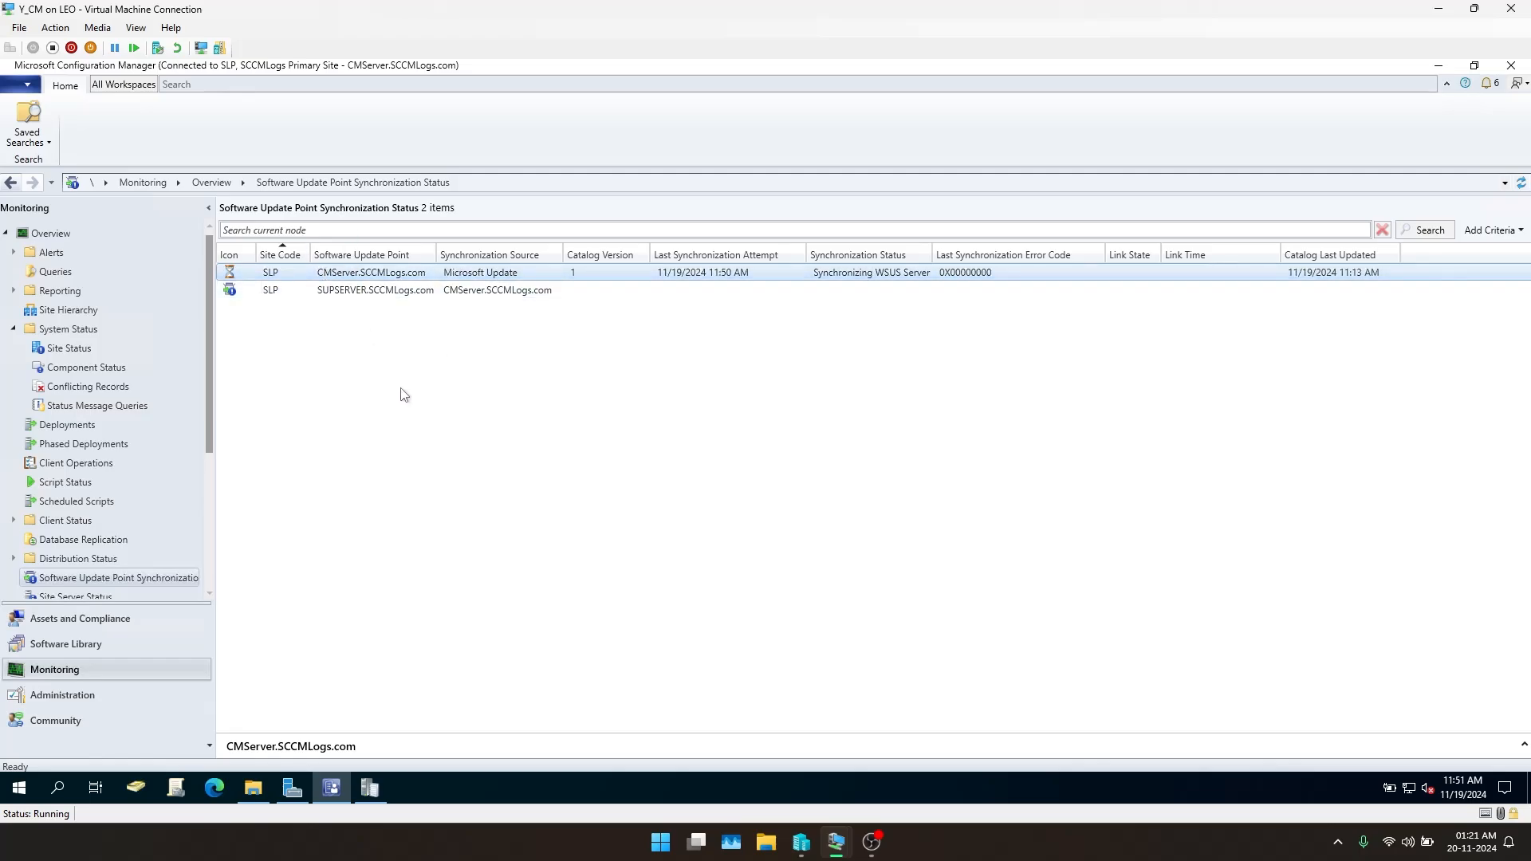
Check wsyncmgr.log again for newer synchronization entries and return to the Configuration Manager console
click(377, 795)
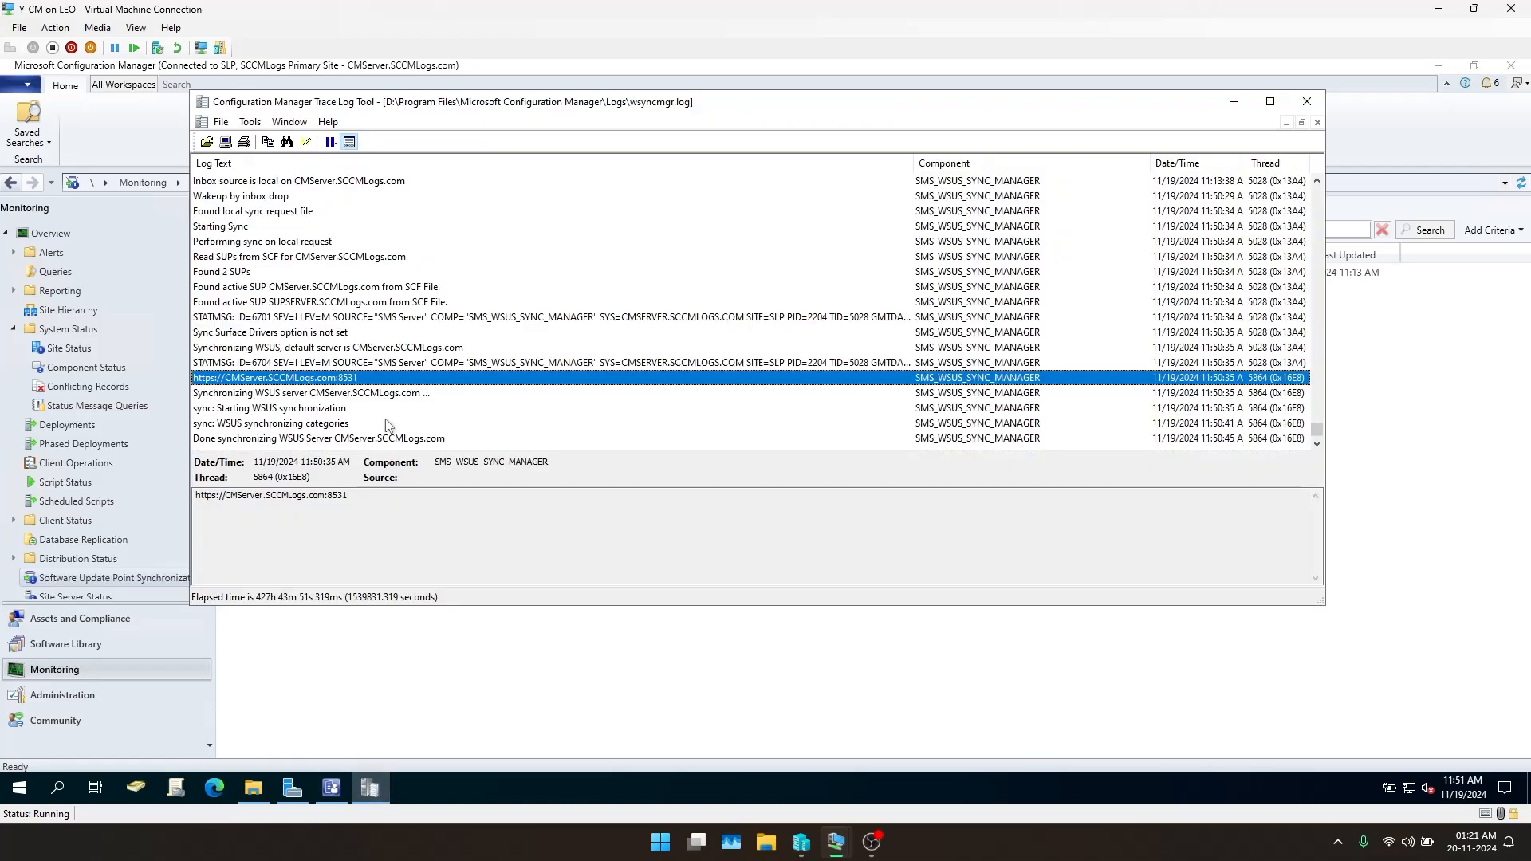
scroll(385, 422, down, 1)
click(331, 788)
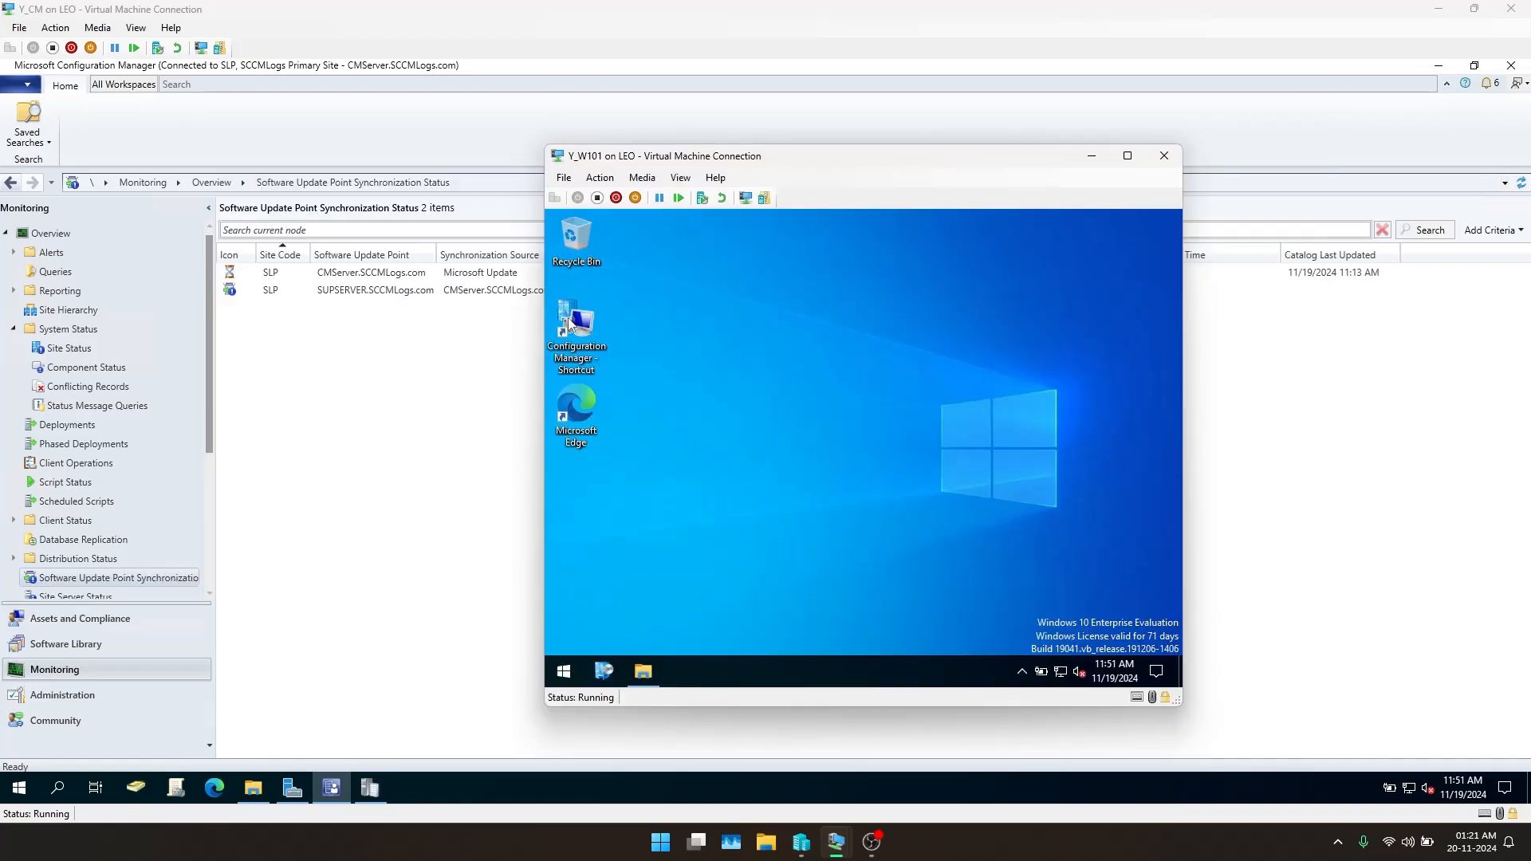
View the Configuration Manager client properties on the Y_W101 virtual machine, close them and restart that machine
double_click(579, 354)
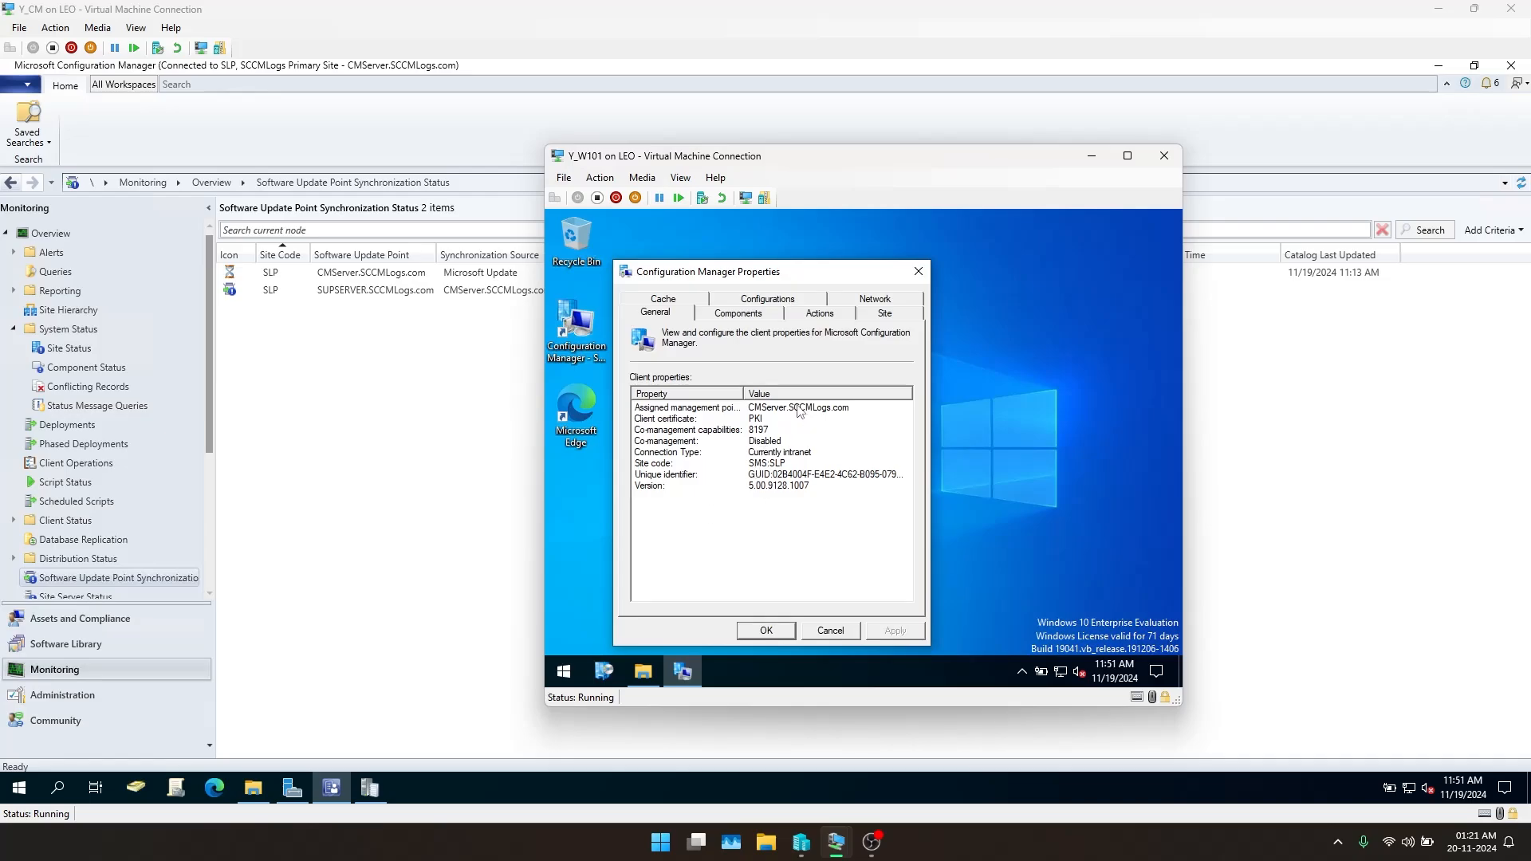
key(Escape)
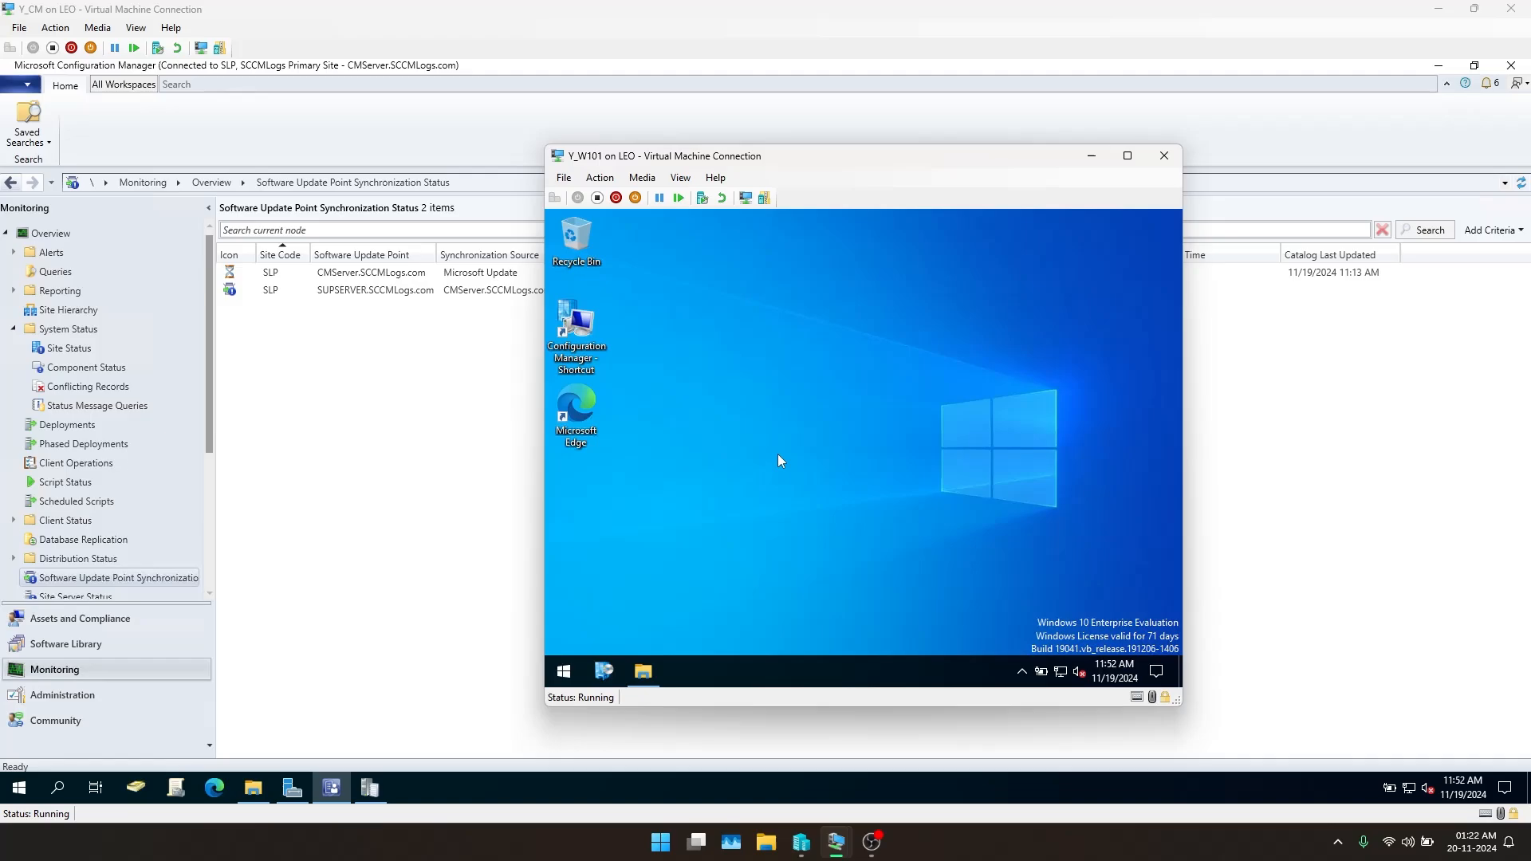
right_click(562, 668)
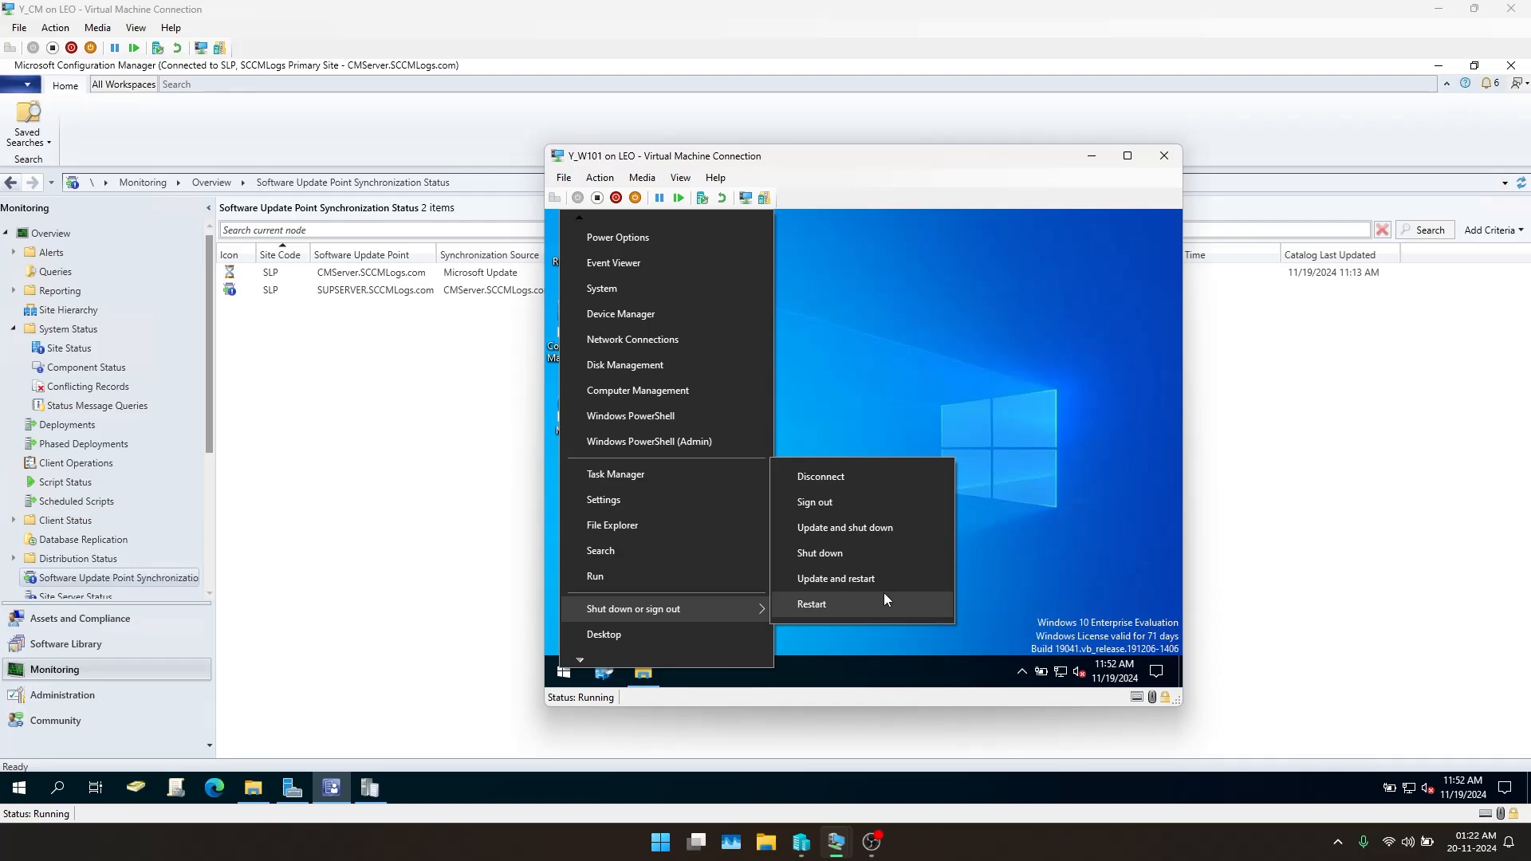
click(887, 528)
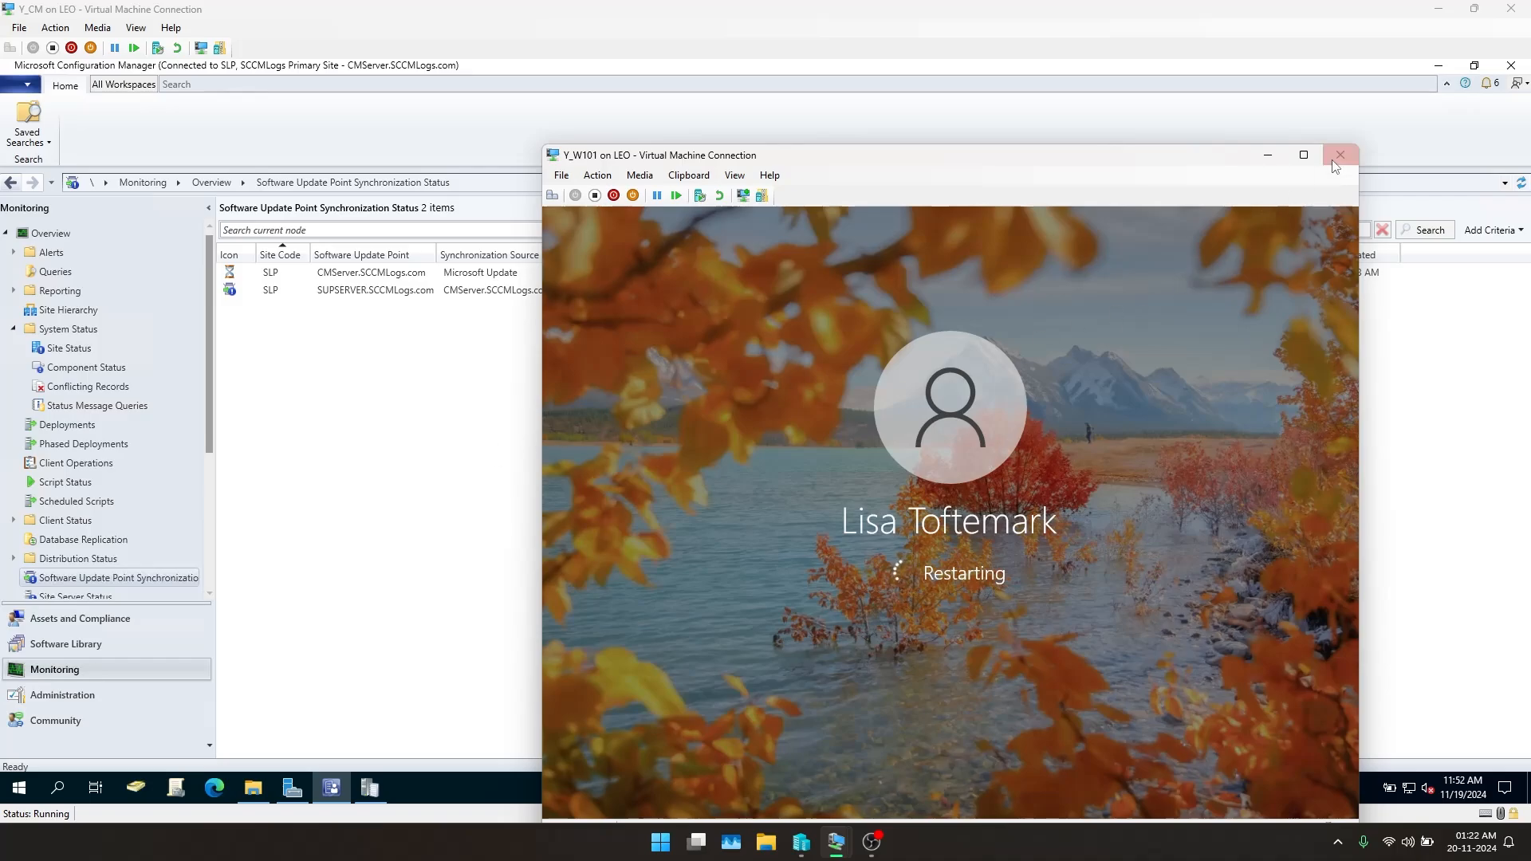
Bring the Y_W101 virtual machine window back to check its restart progress, and minimize it
click(413, 447)
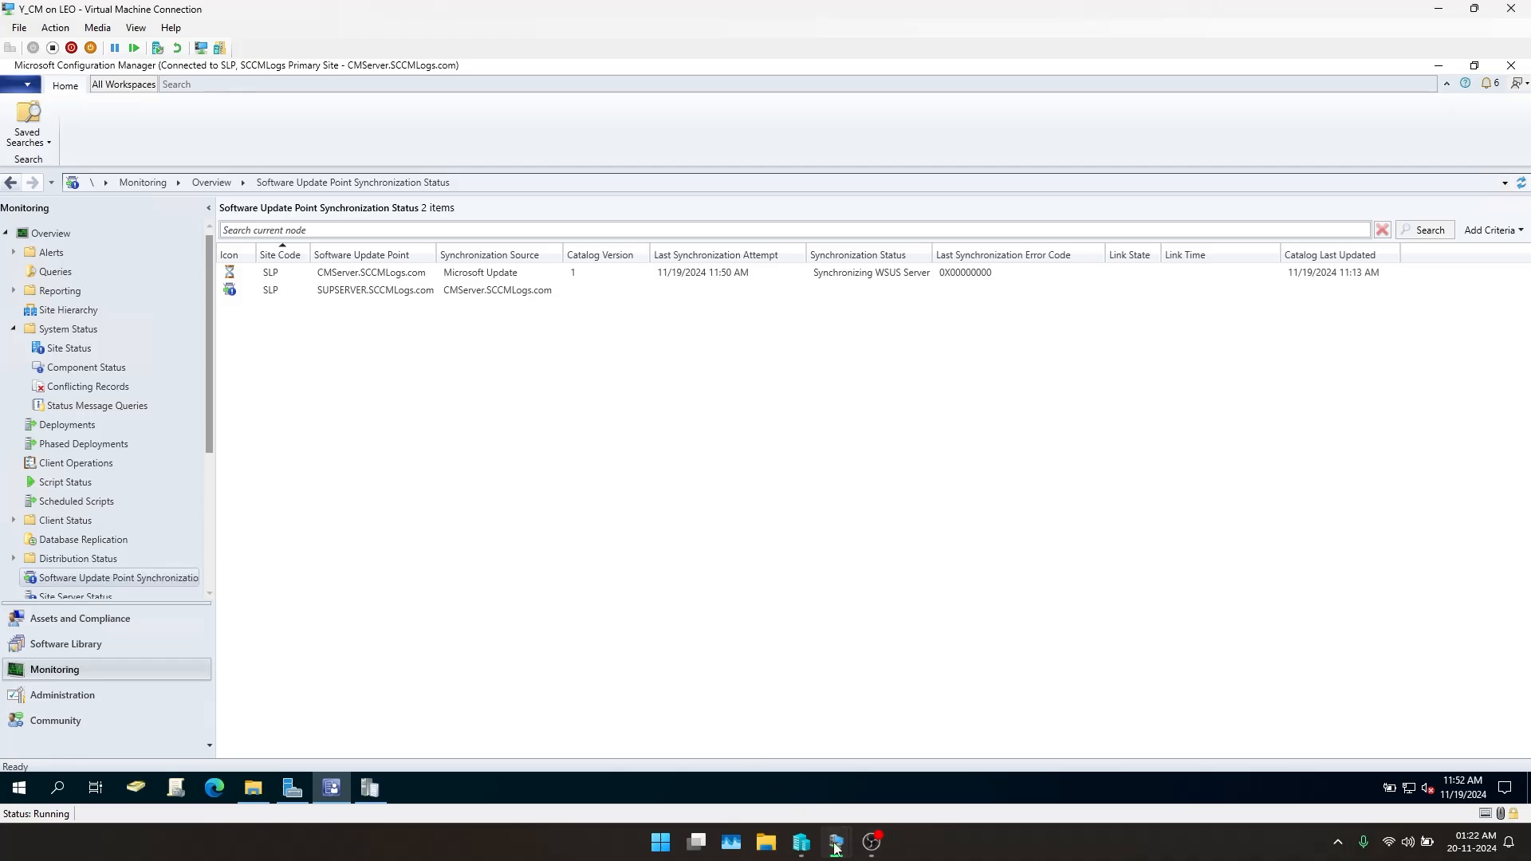
mouse_move(836, 842)
click(961, 747)
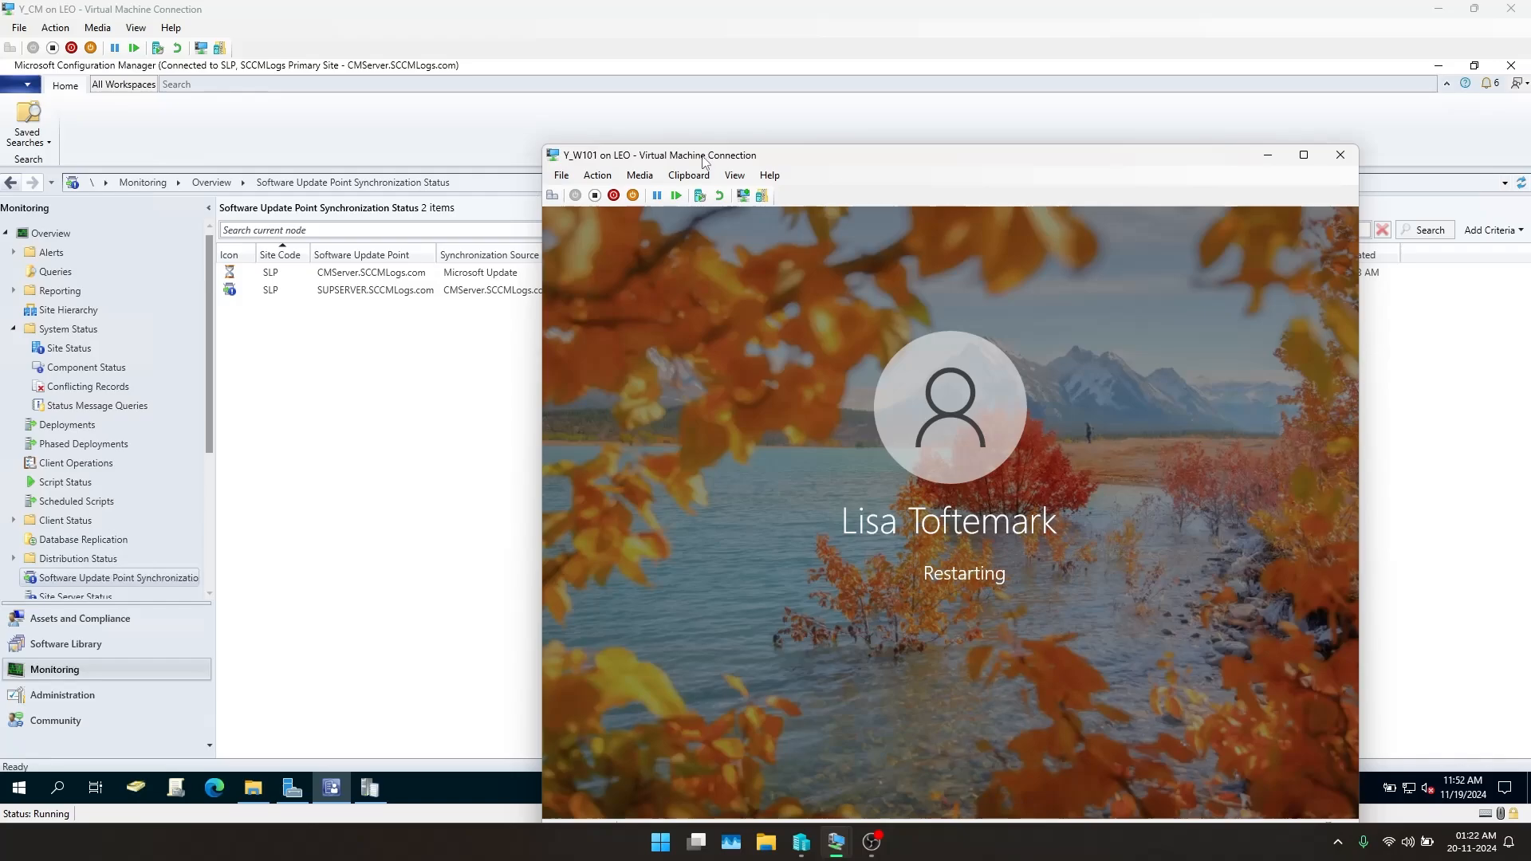
drag(702, 153, 696, 115)
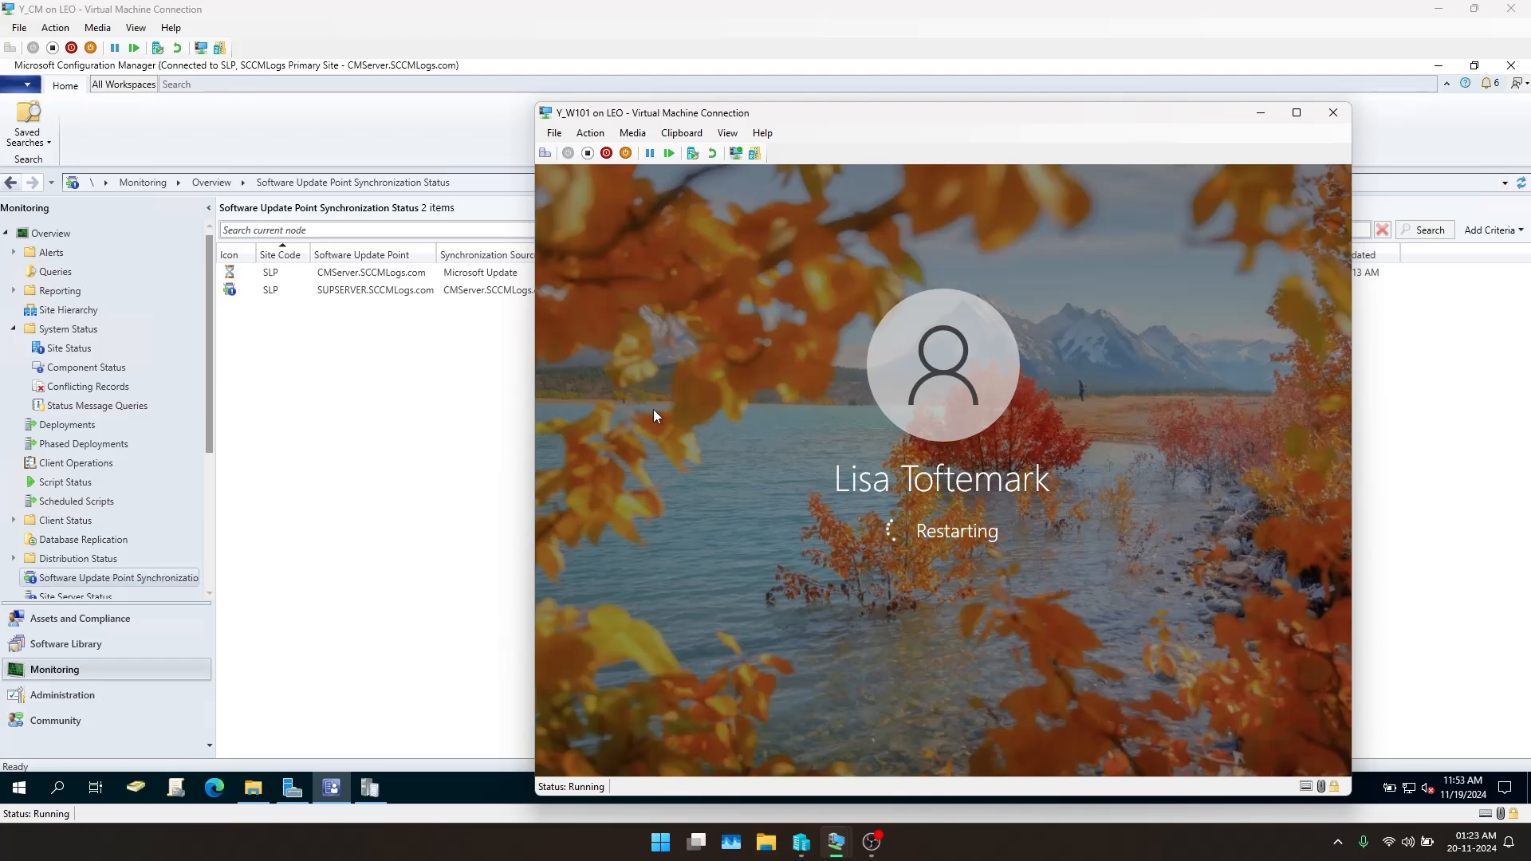
click(1261, 113)
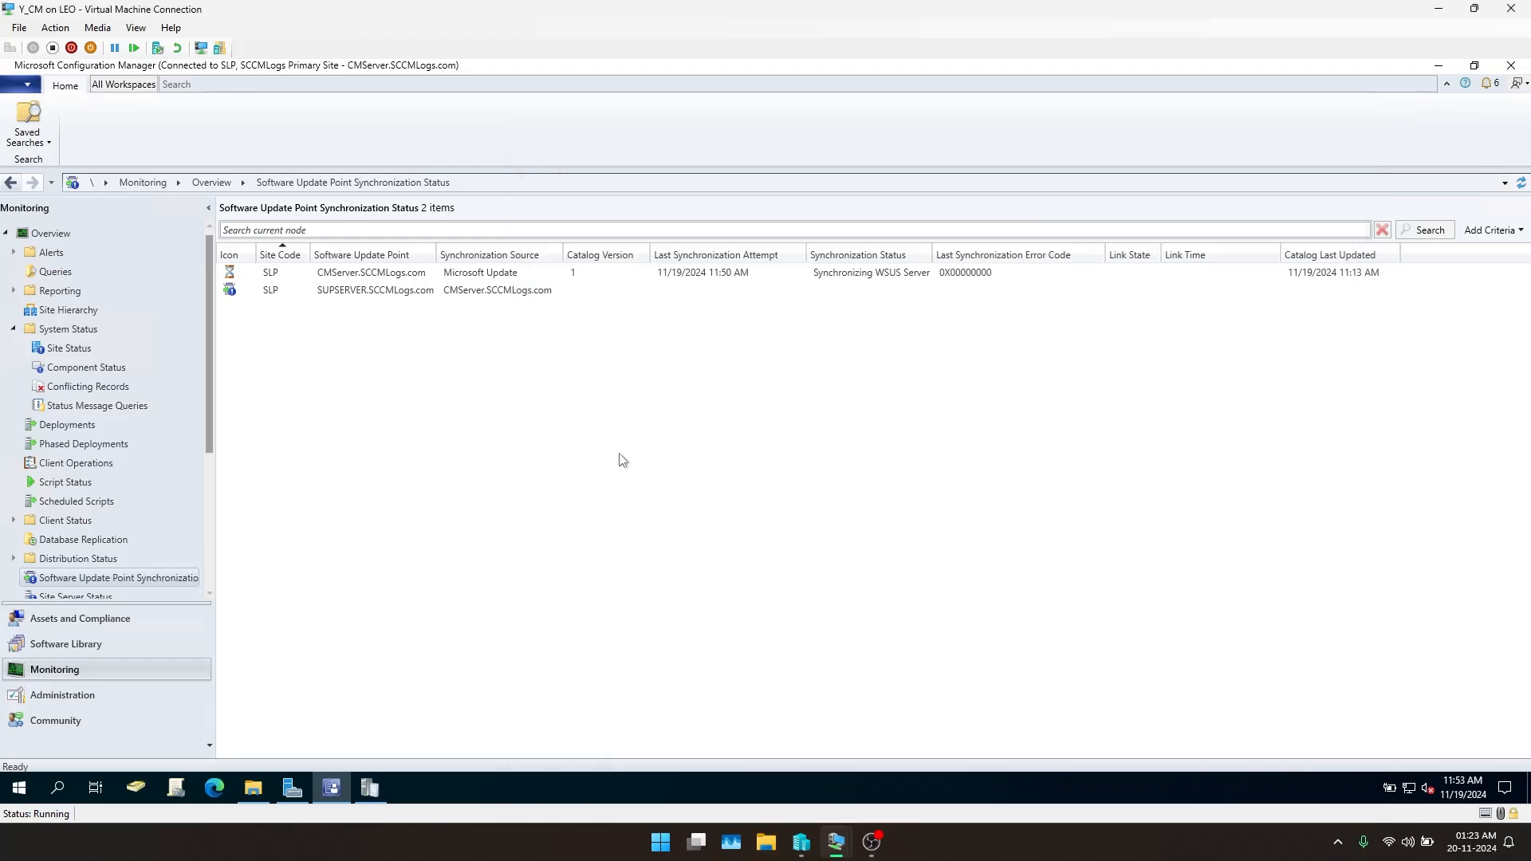
Open Group Policy Management from Server Manager on the CM server, maximize it and widen the console tree
click(292, 788)
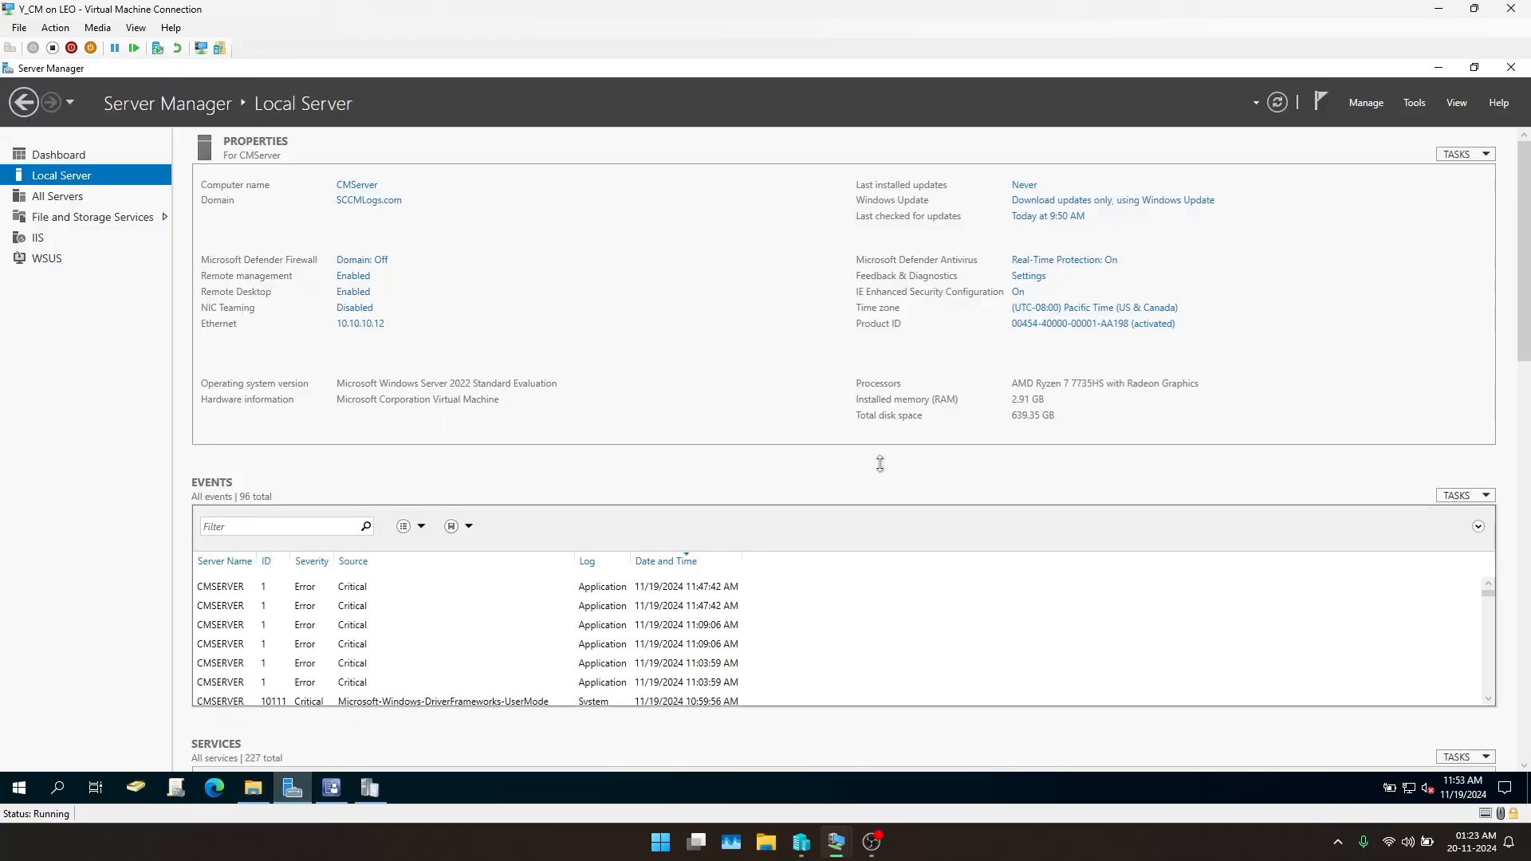
click(1415, 103)
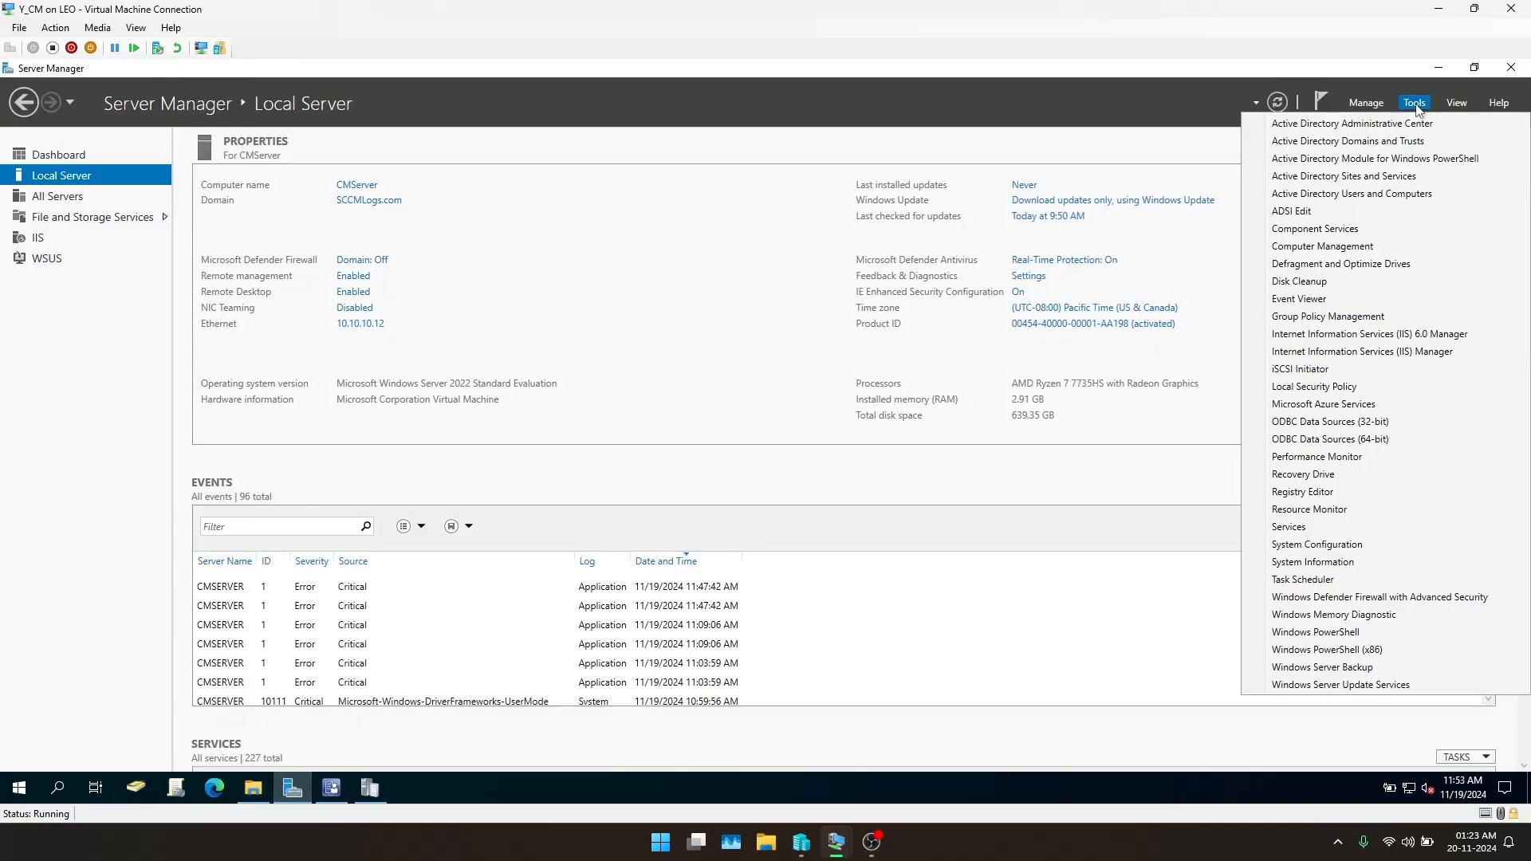
click(1330, 300)
click(1438, 69)
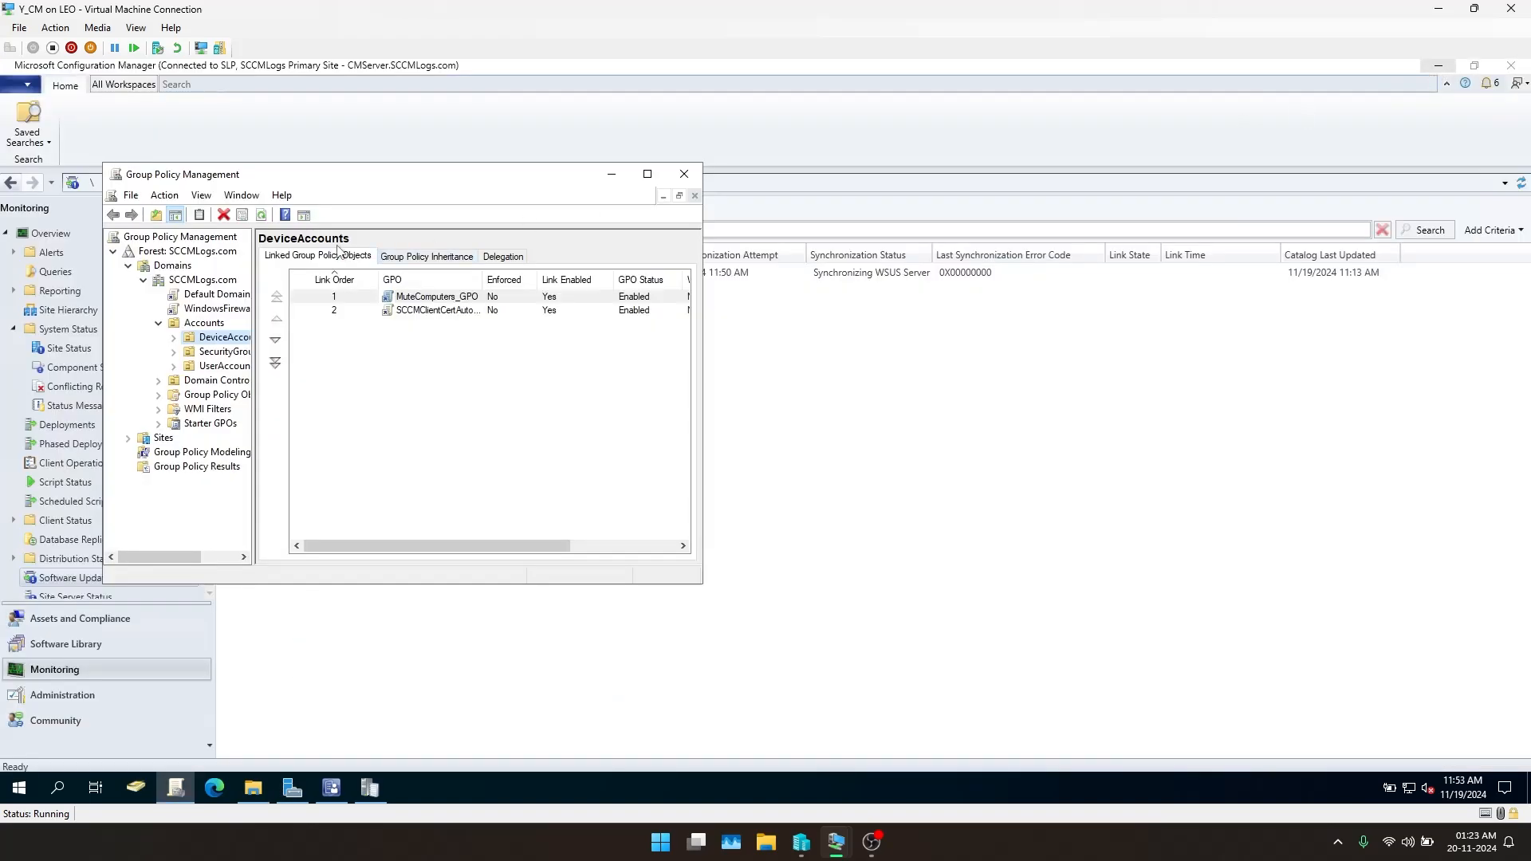
click(647, 173)
click(383, 372)
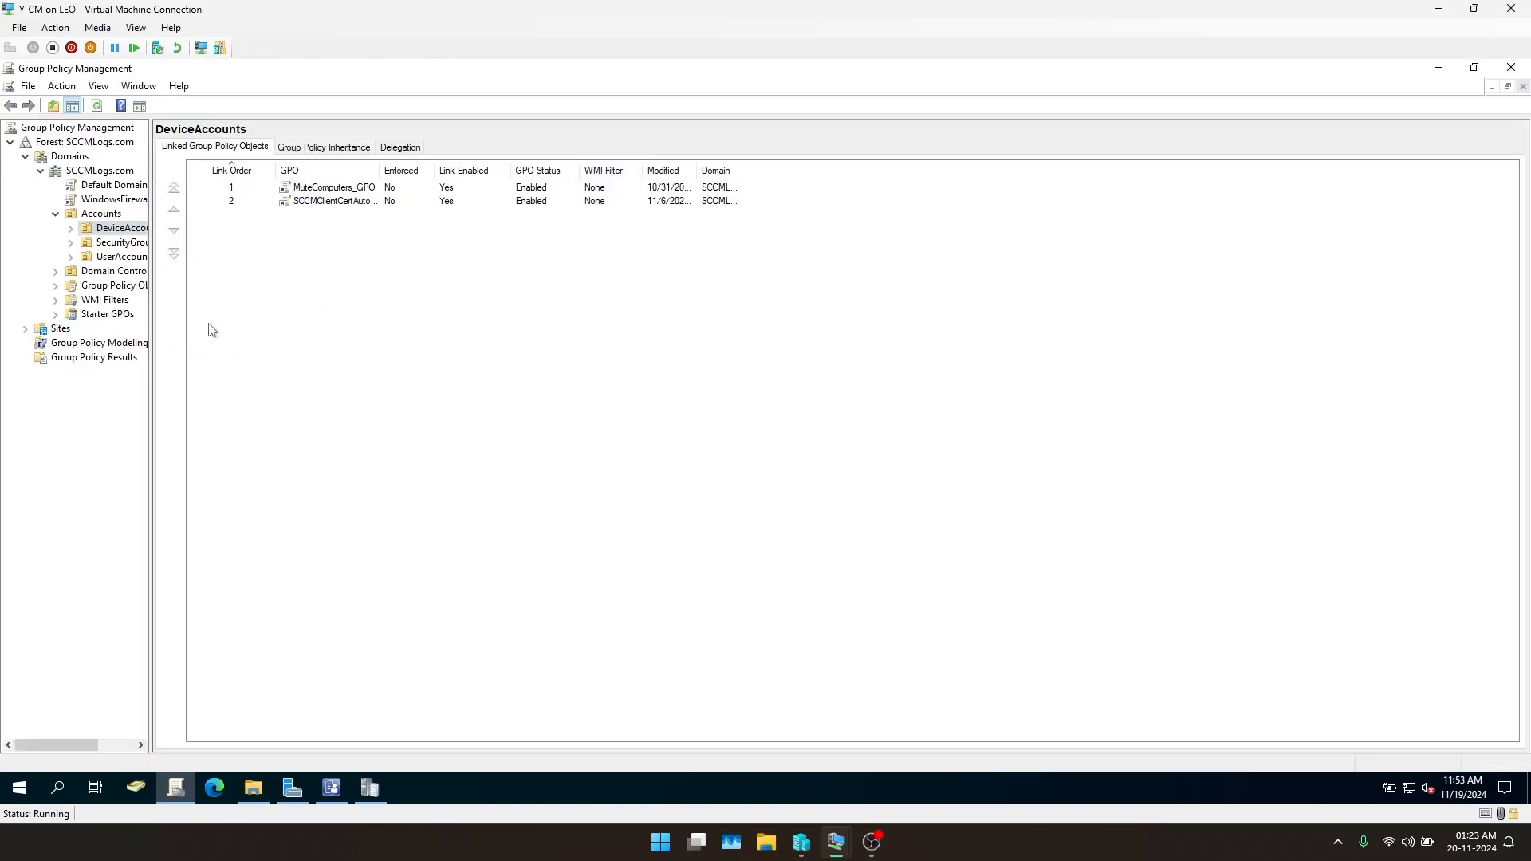
click(105, 230)
drag(151, 235, 272, 234)
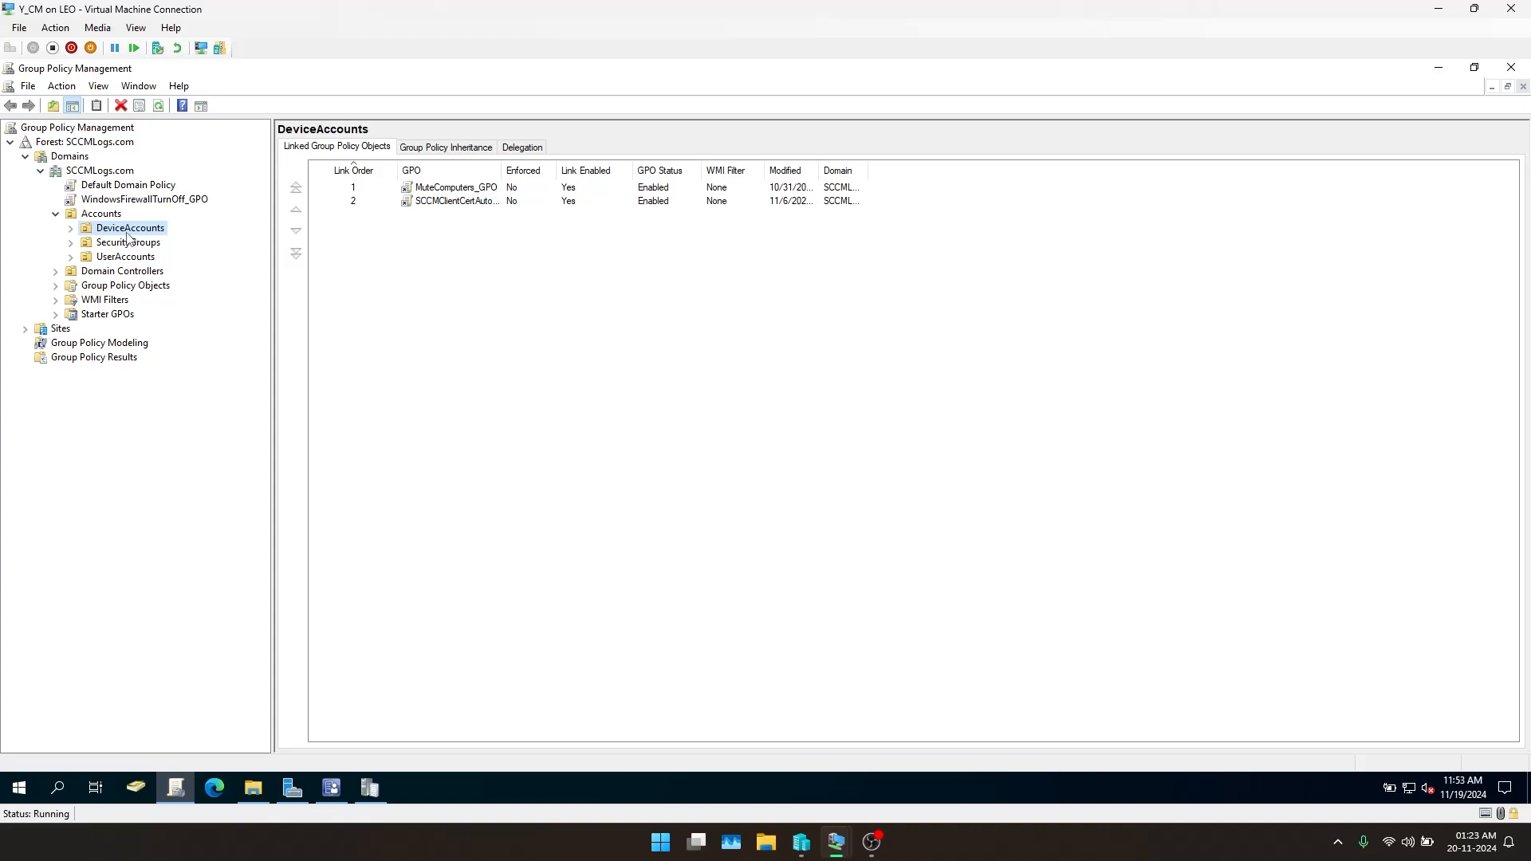
Create a GPO named WSUS-SUP_GPO in the SCCMLogs.com domain and link it there
click(123, 175)
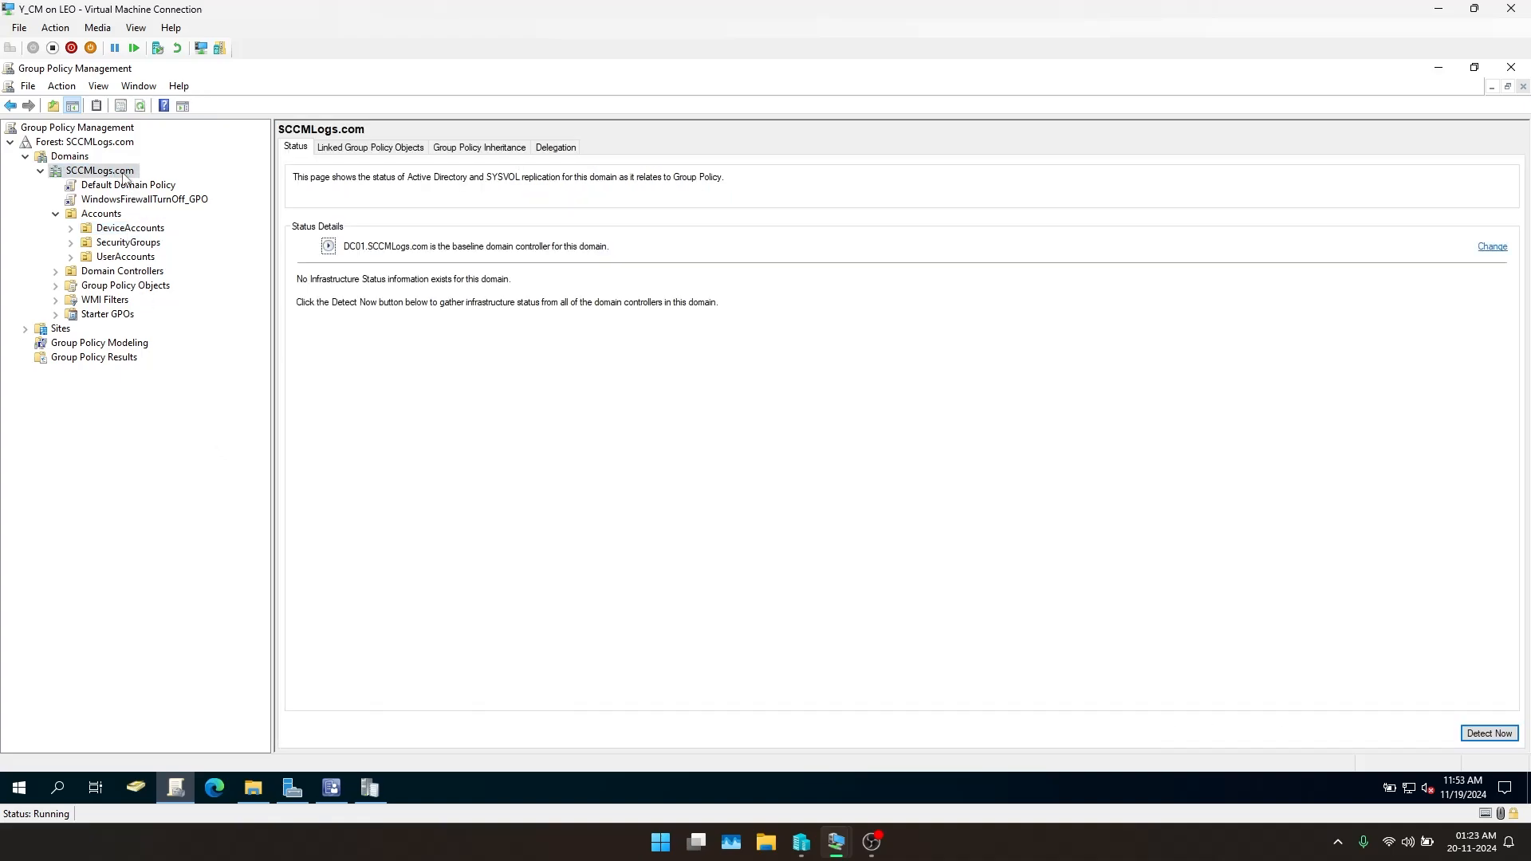
right_click(123, 174)
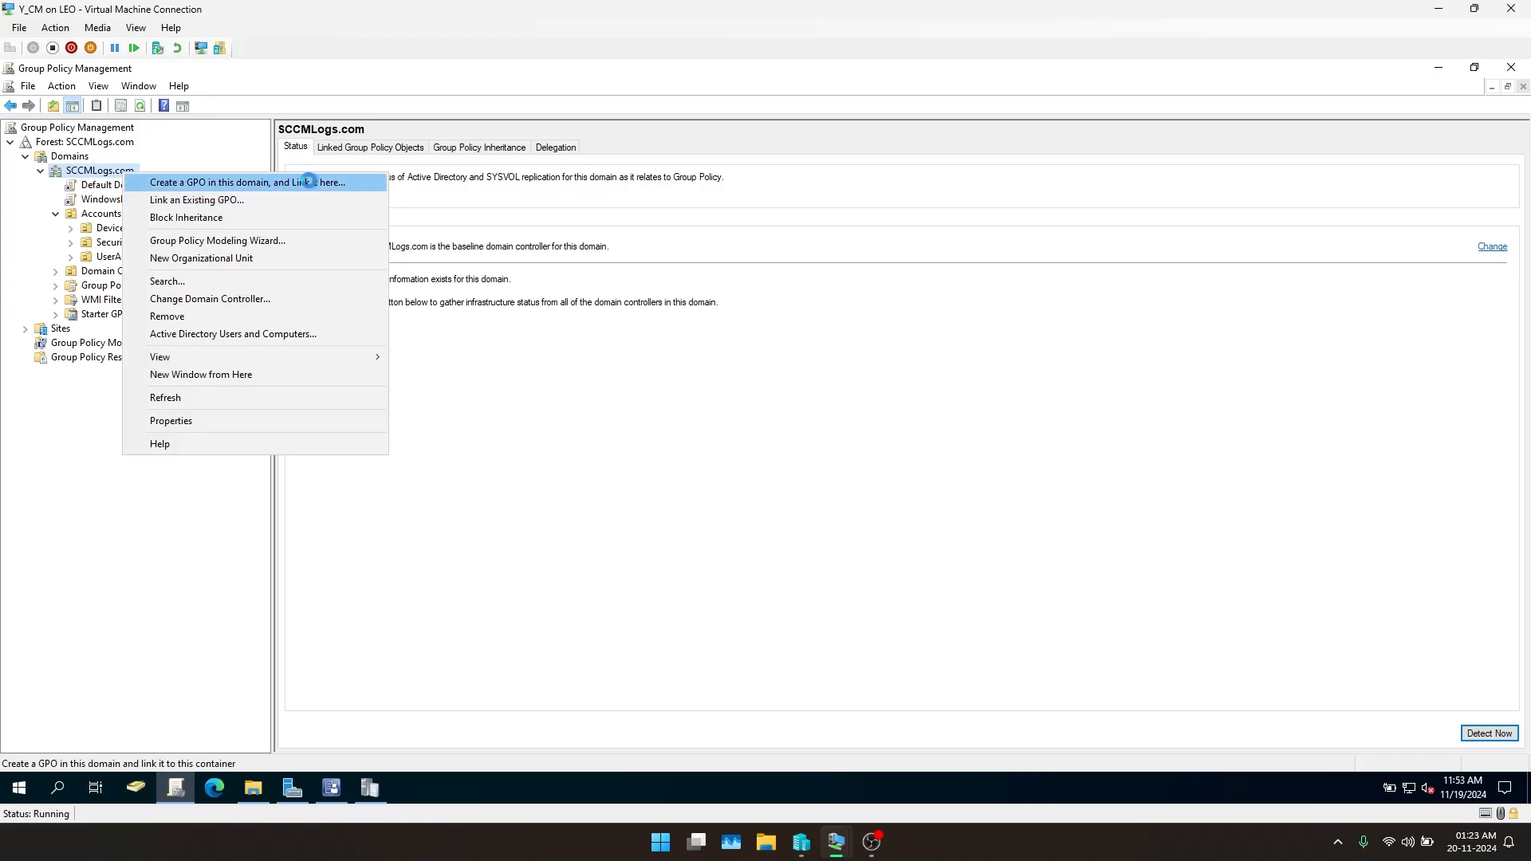
click(308, 182)
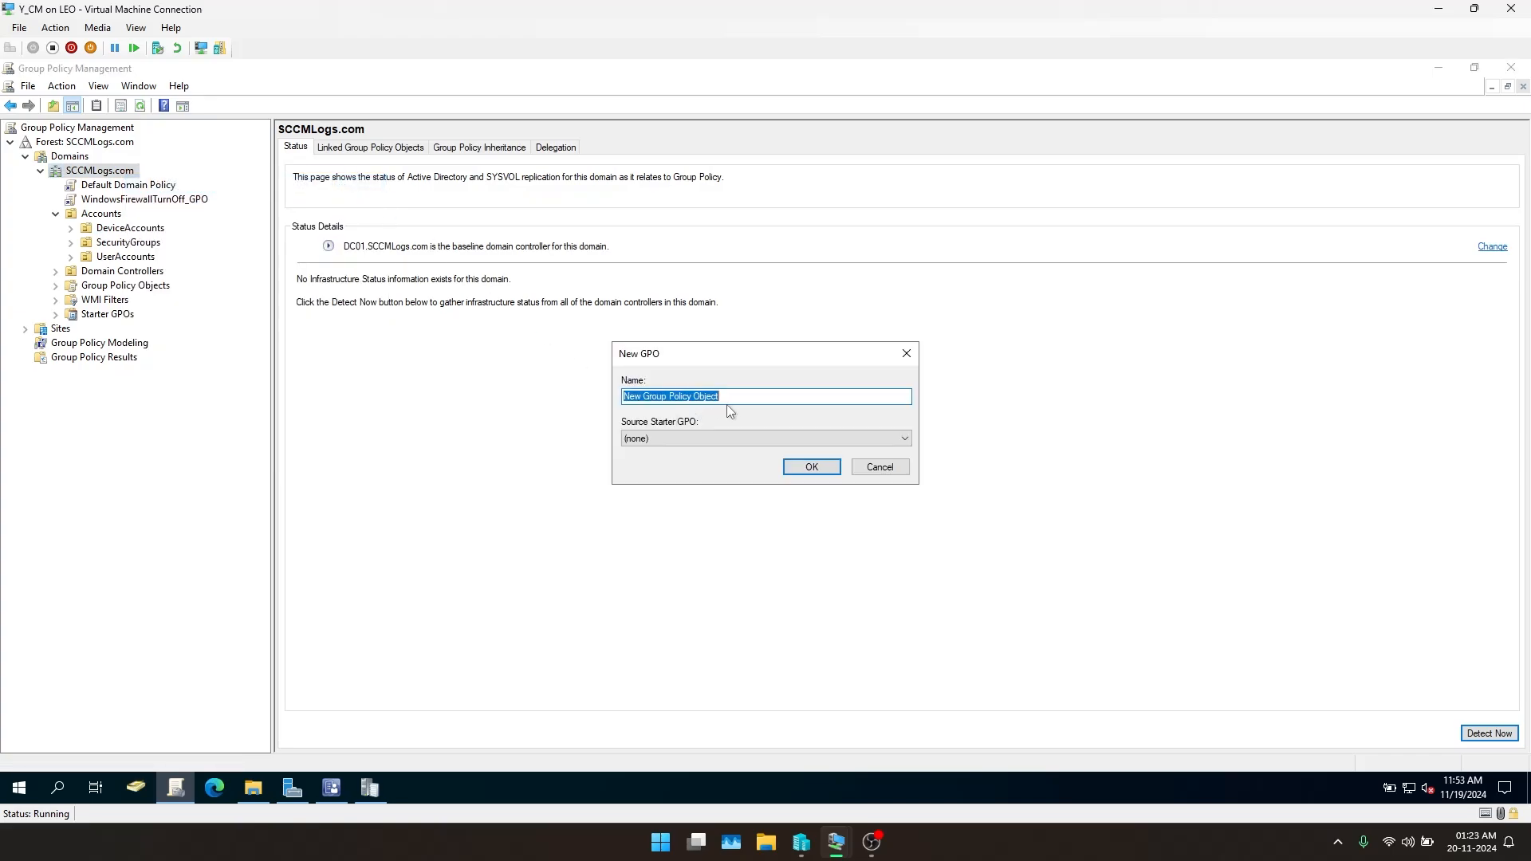
text(WSUS-SUP_GPO)
click(816, 469)
Open WSUS-SUP_GPO for editing and maximize the Group Policy Management Editor
click(124, 214)
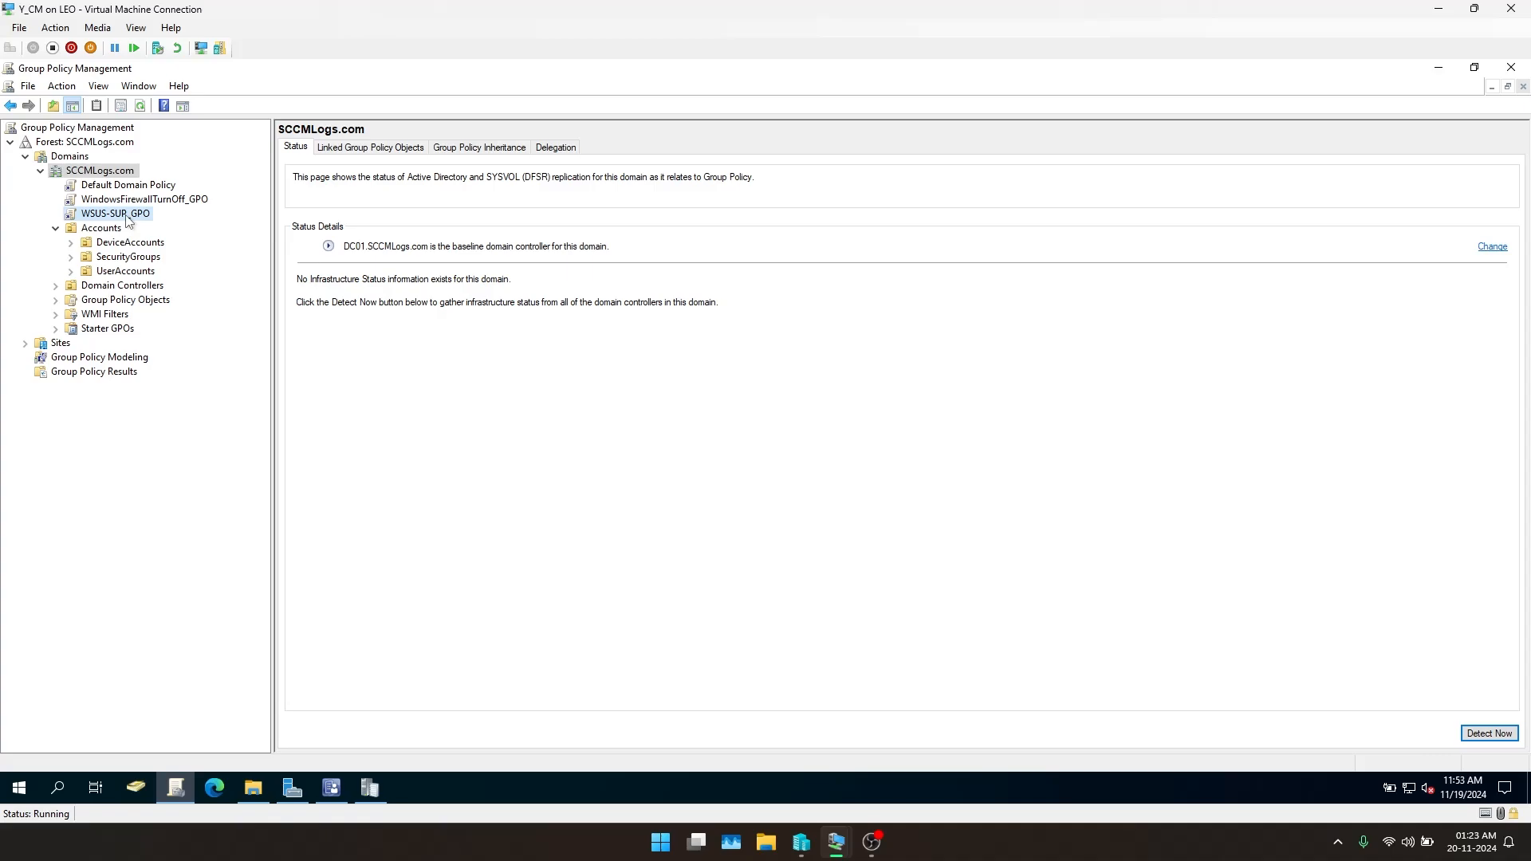
click(691, 456)
click(877, 455)
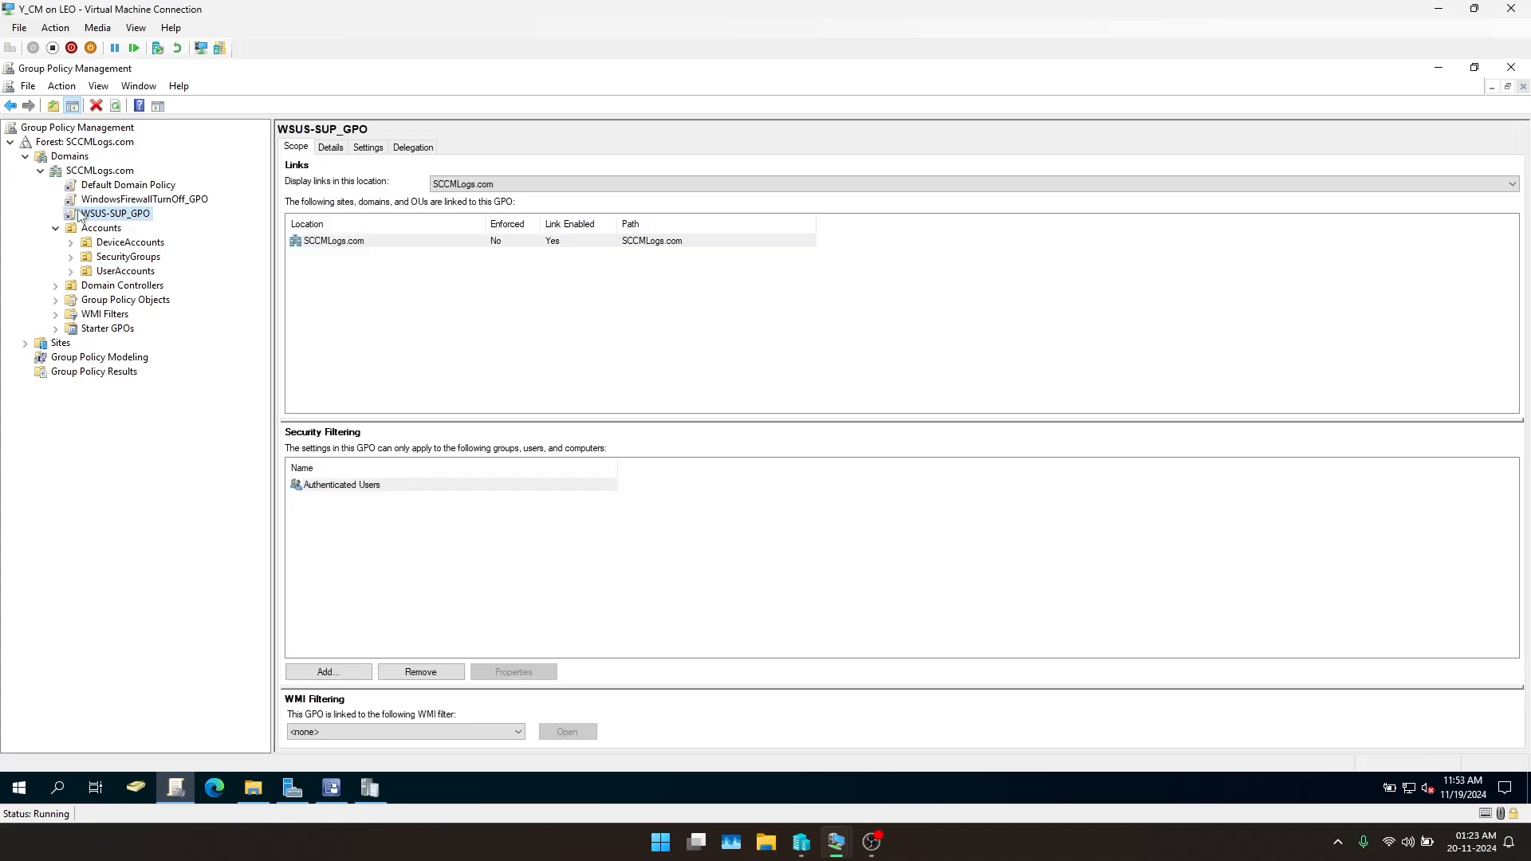
right_click(120, 213)
click(152, 221)
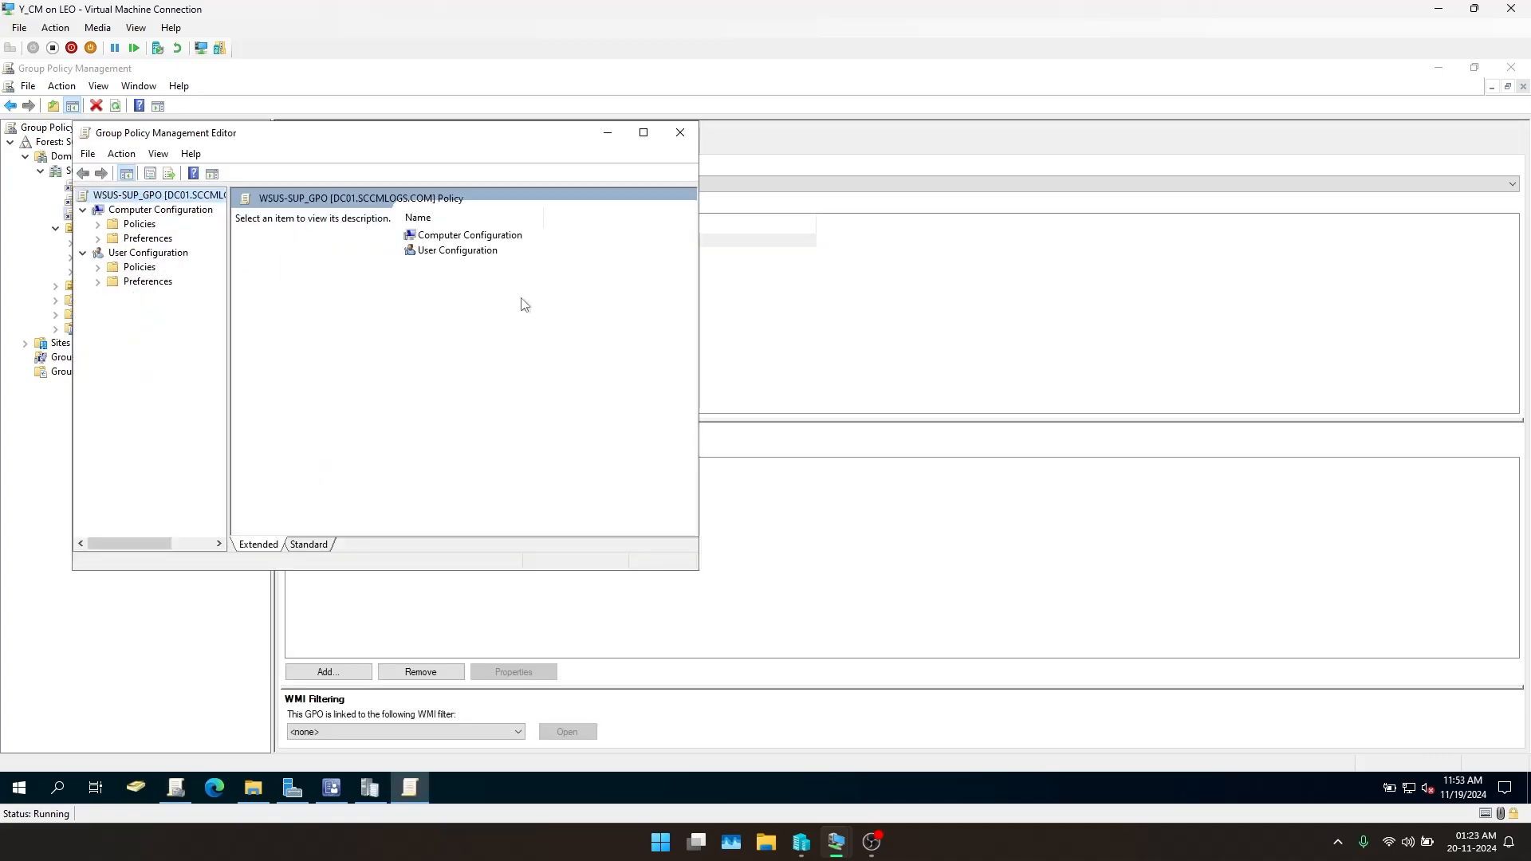
click(643, 130)
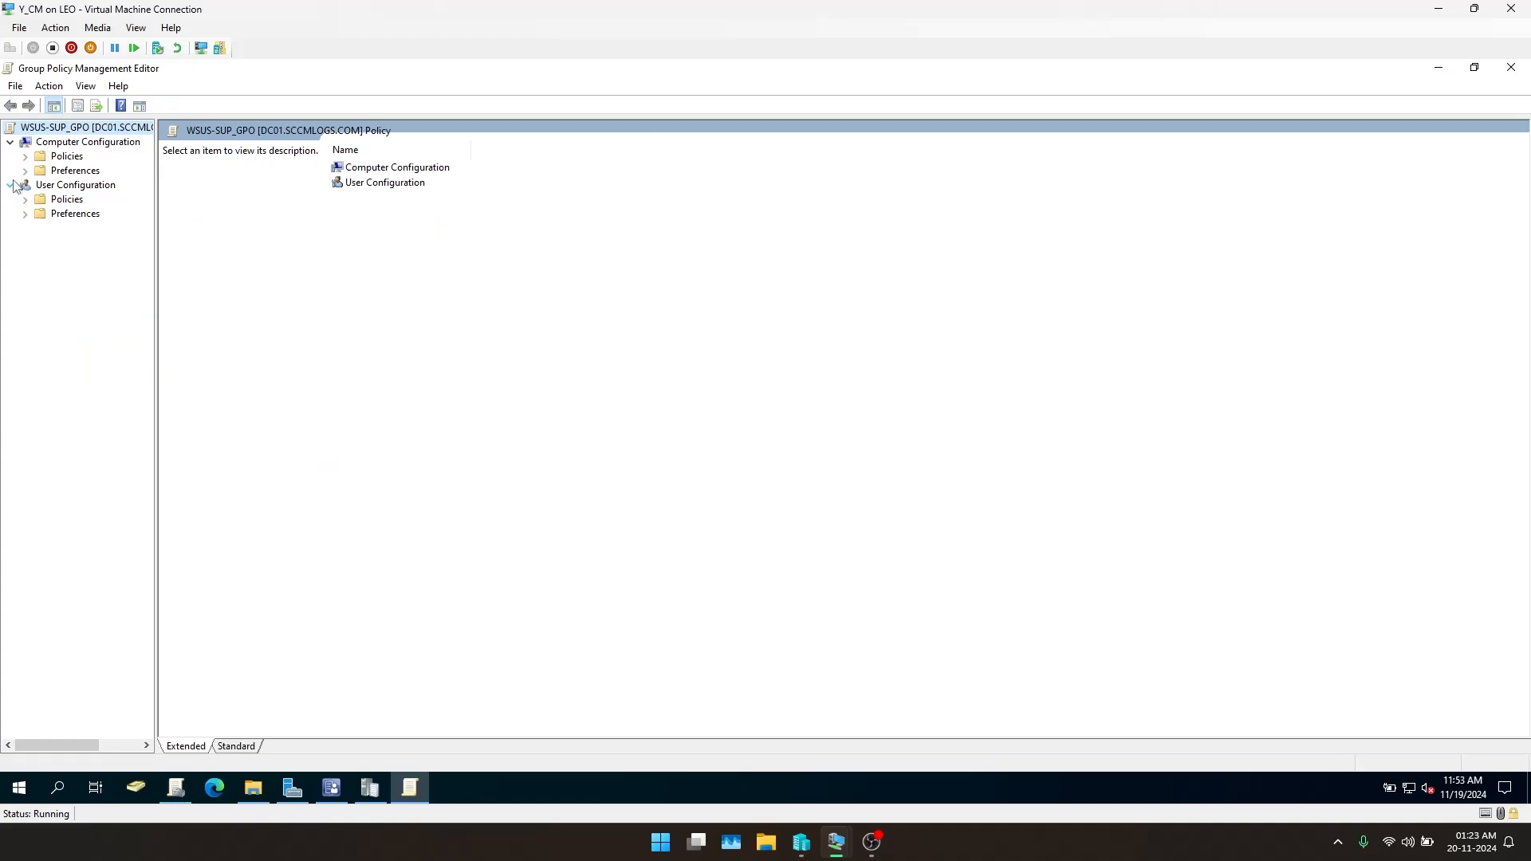
Go to the Windows Update policies under Computer Configuration, Policies, Administrative Templates, Windows Components
click(25, 156)
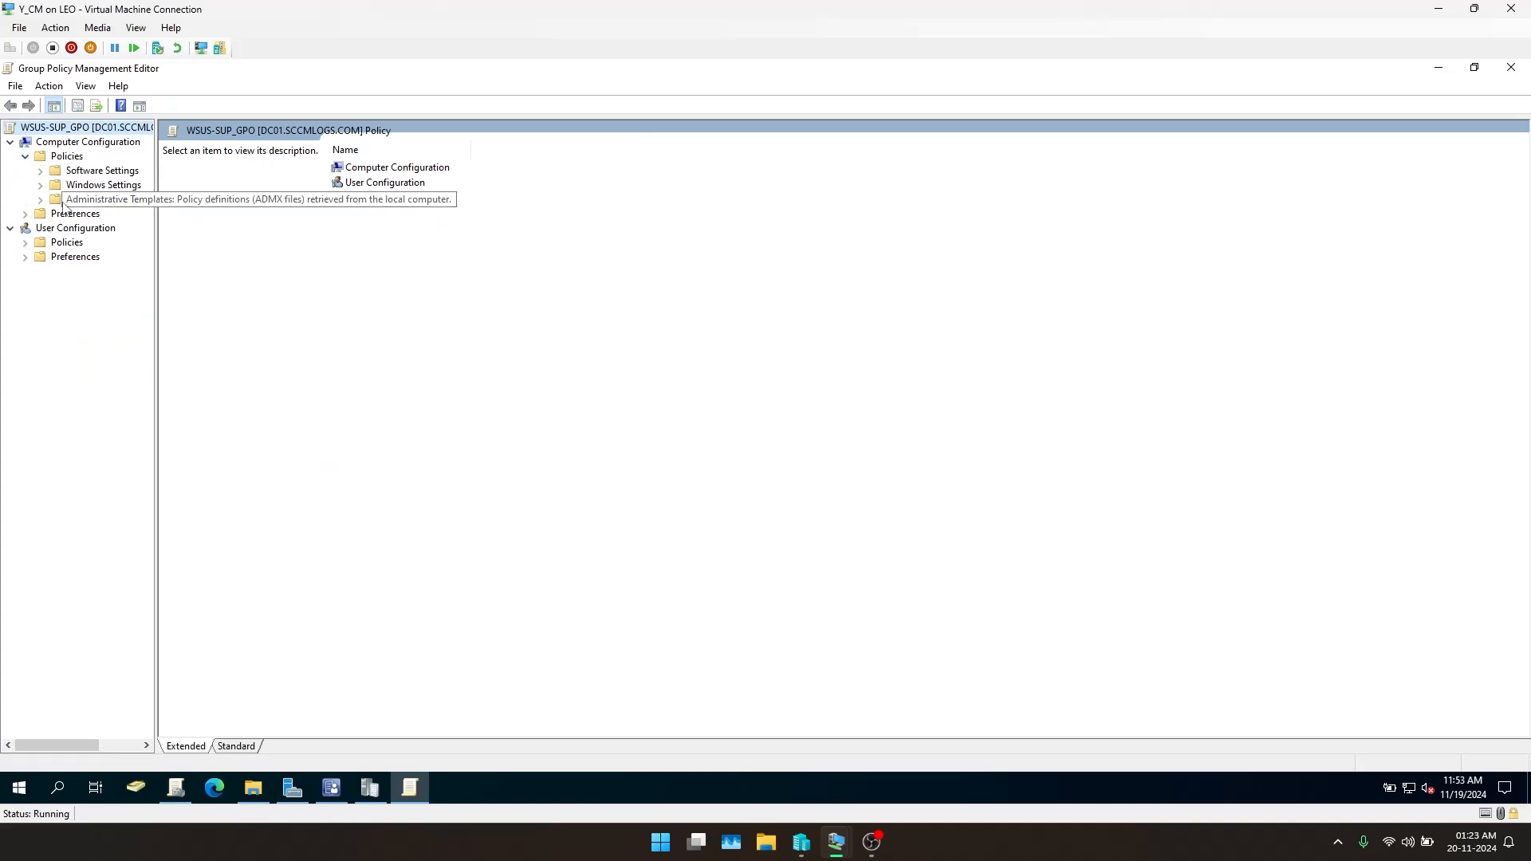
click(96, 200)
double_click(394, 259)
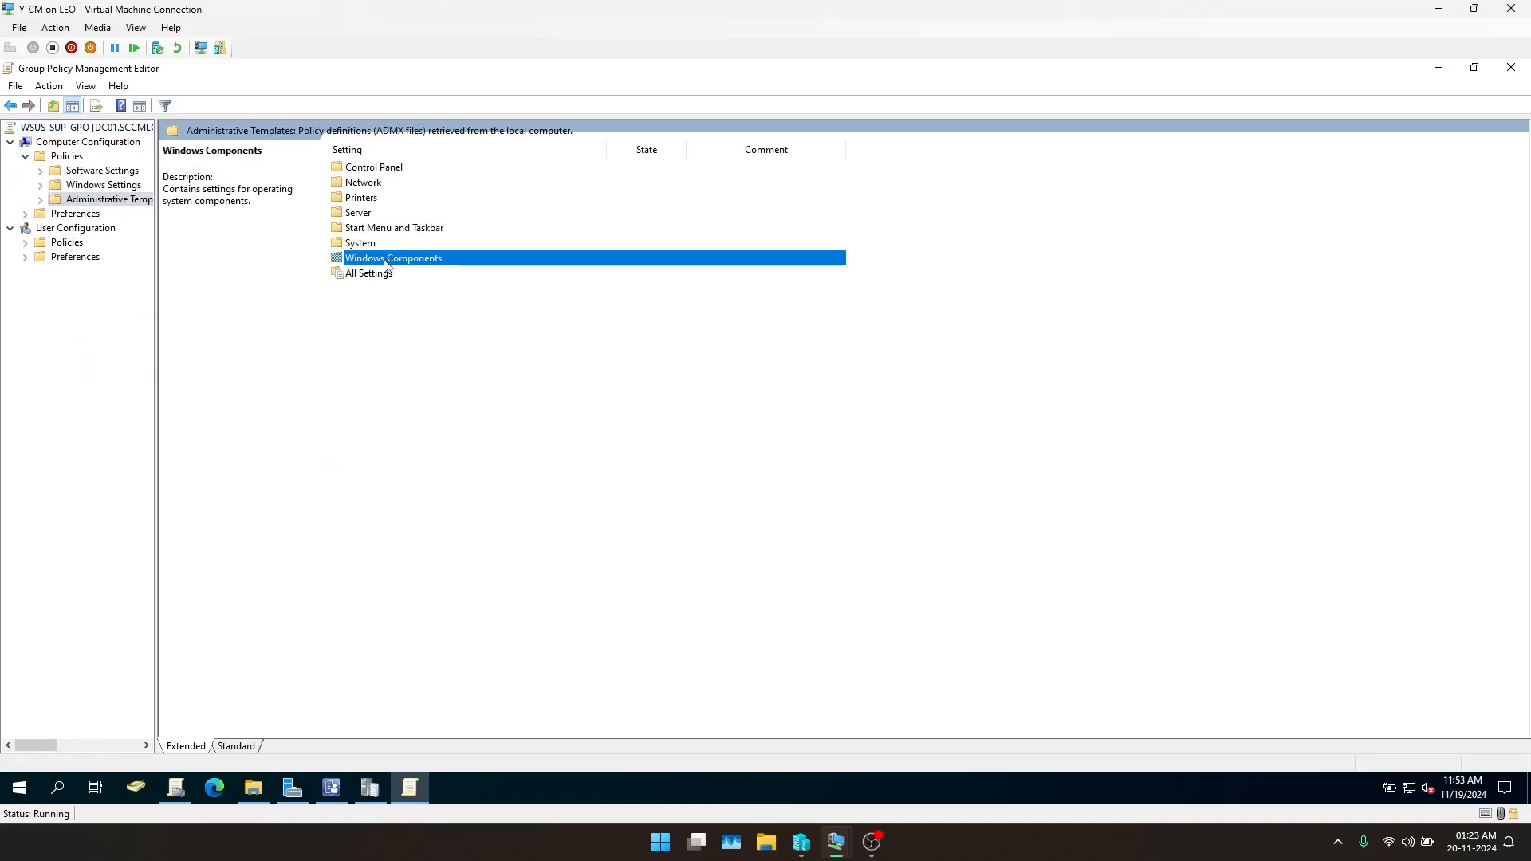
scroll(381, 716, down, 8)
scroll(381, 716, down, 7)
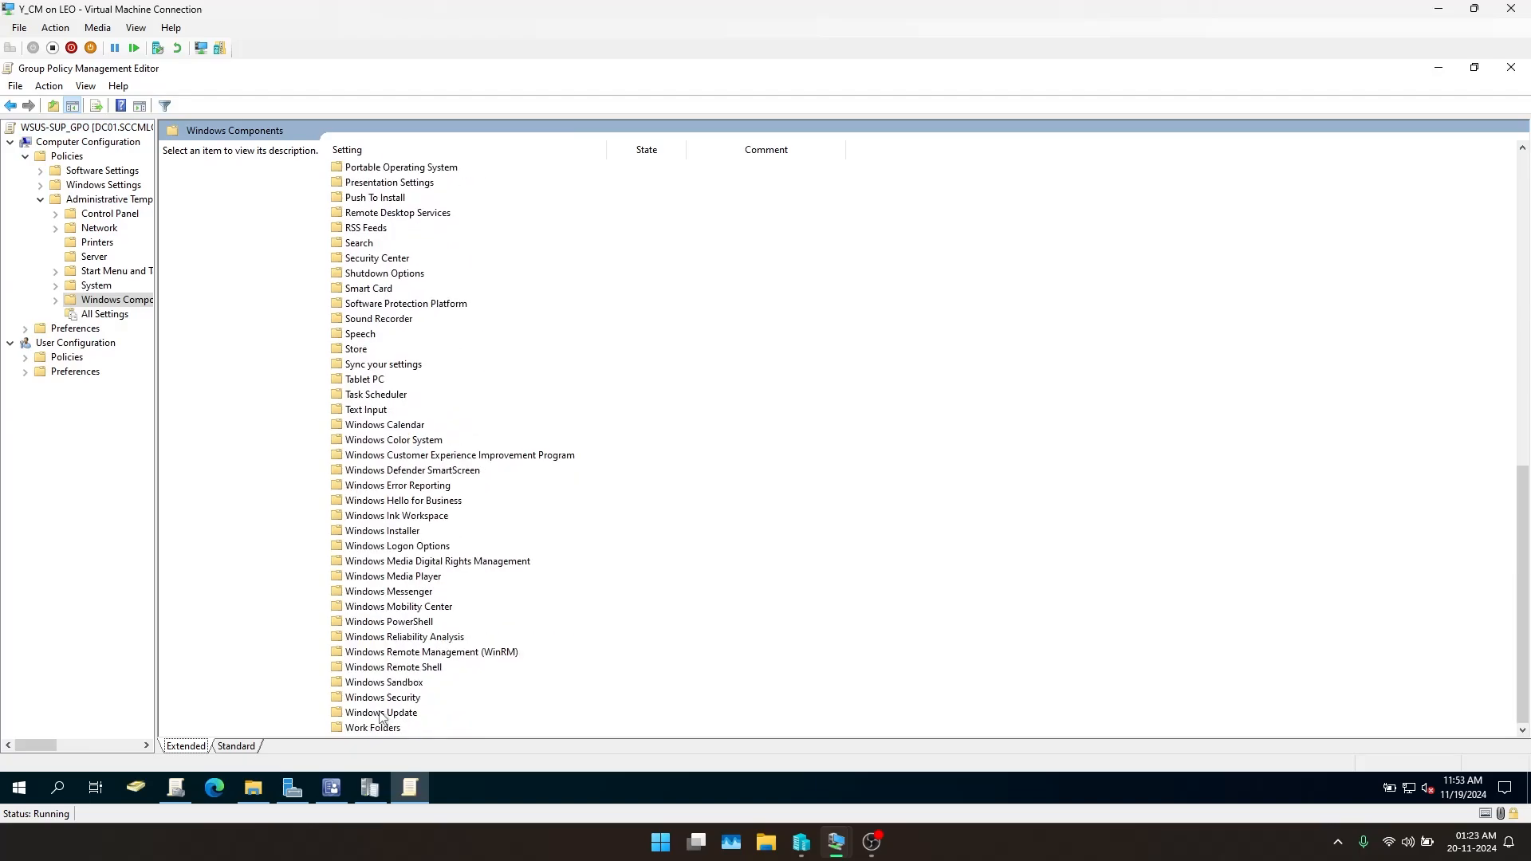
double_click(381, 716)
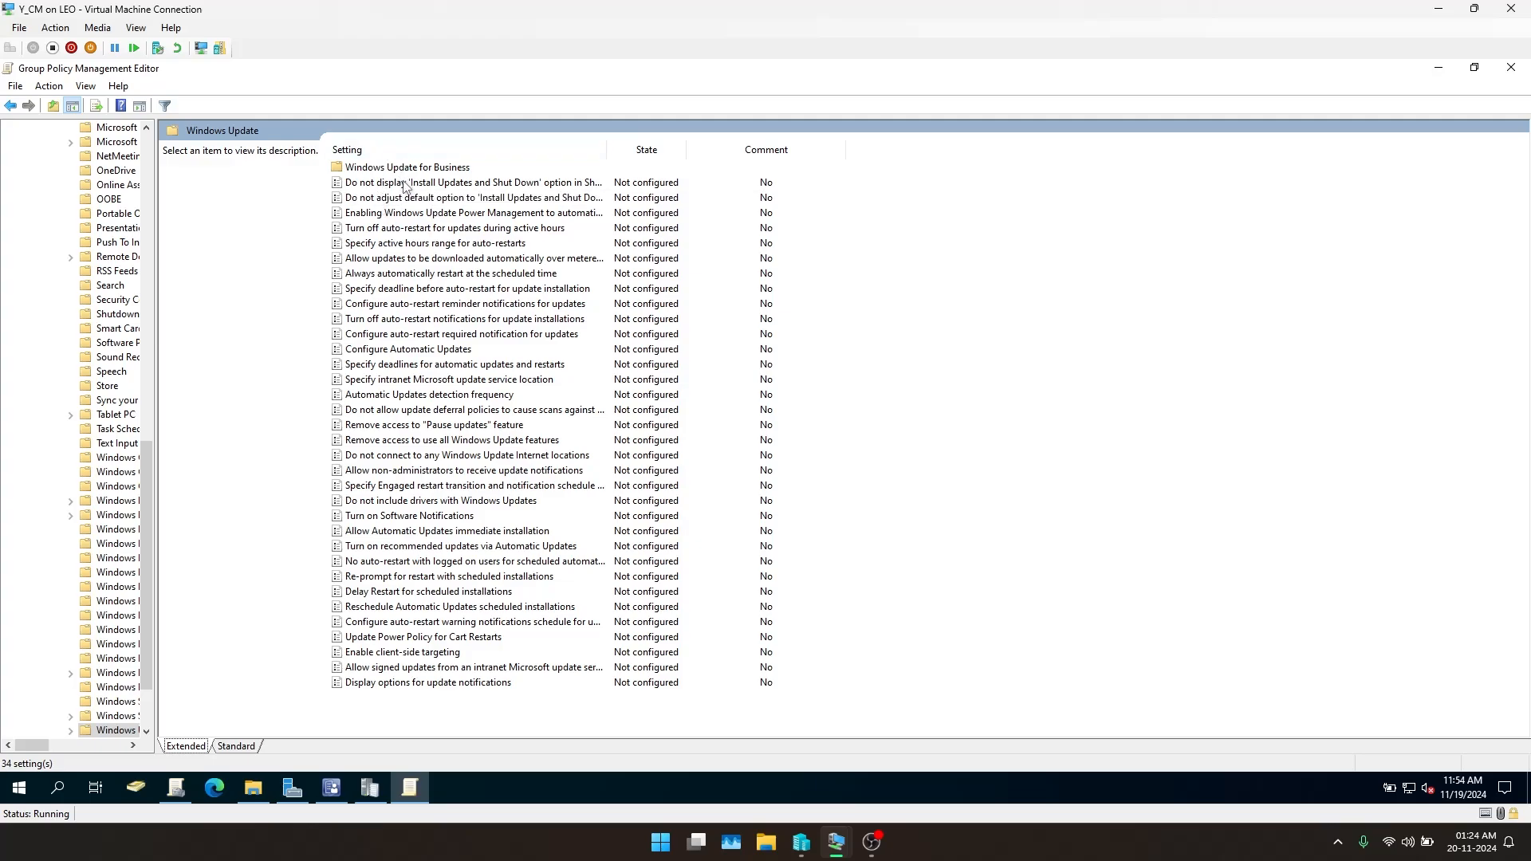
Set the Configure Automatic Updates policy to Disabled
click(378, 366)
click(378, 352)
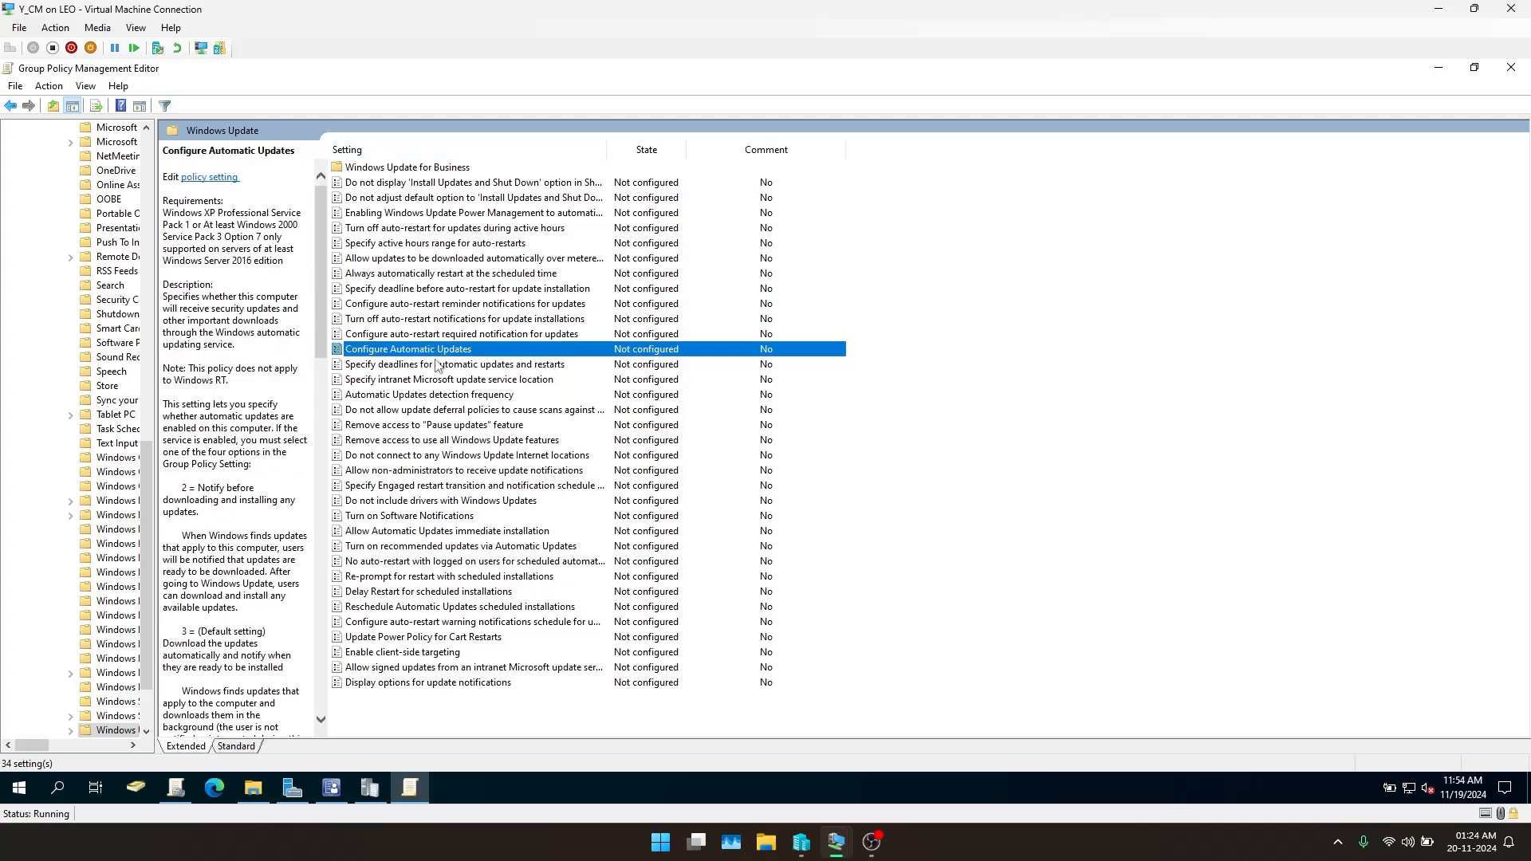
double_click(600, 354)
click(188, 327)
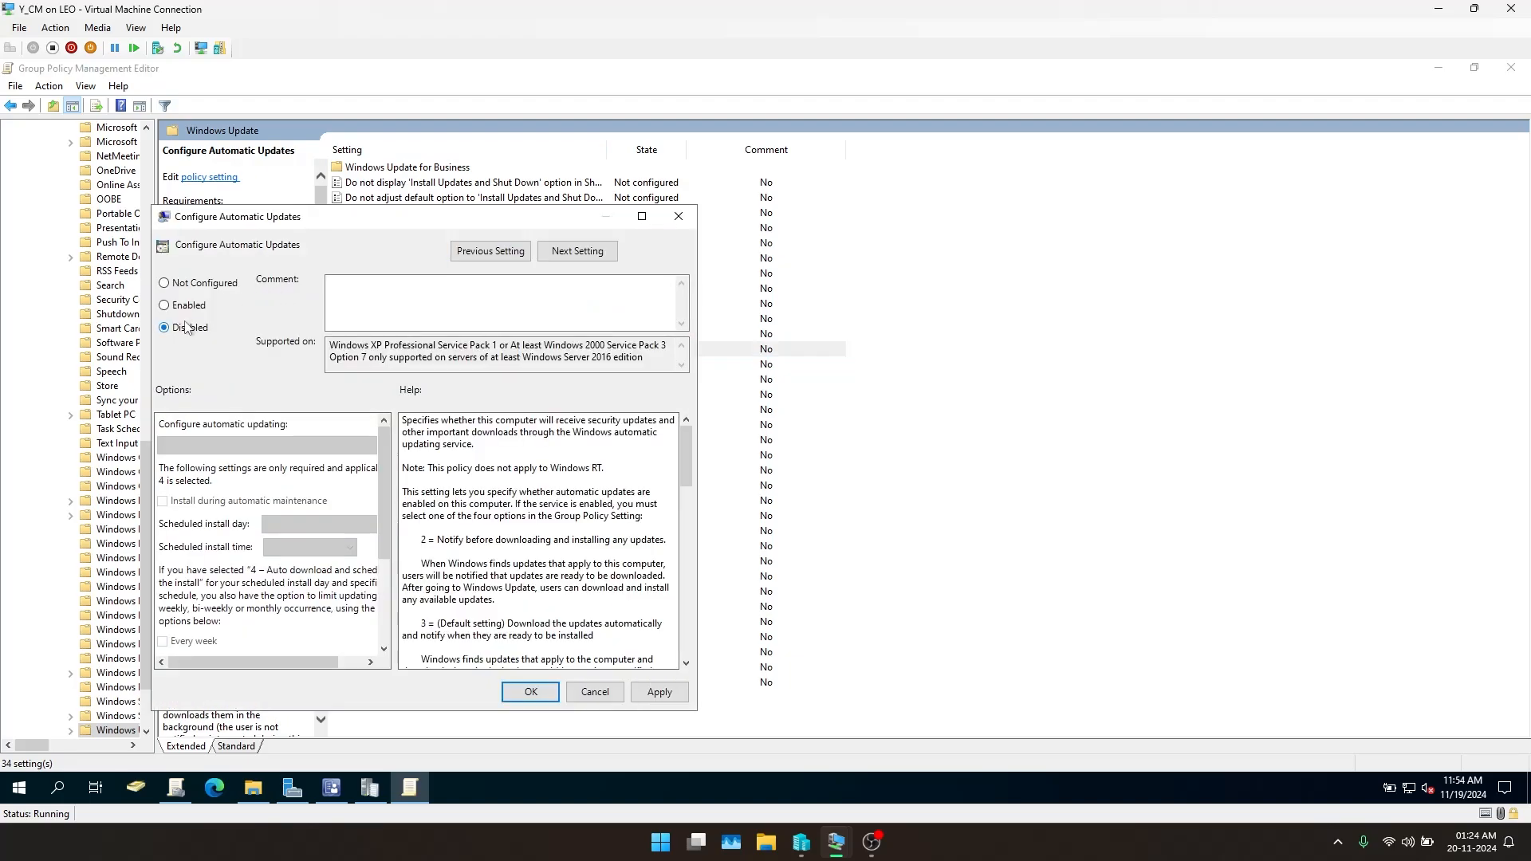
click(531, 693)
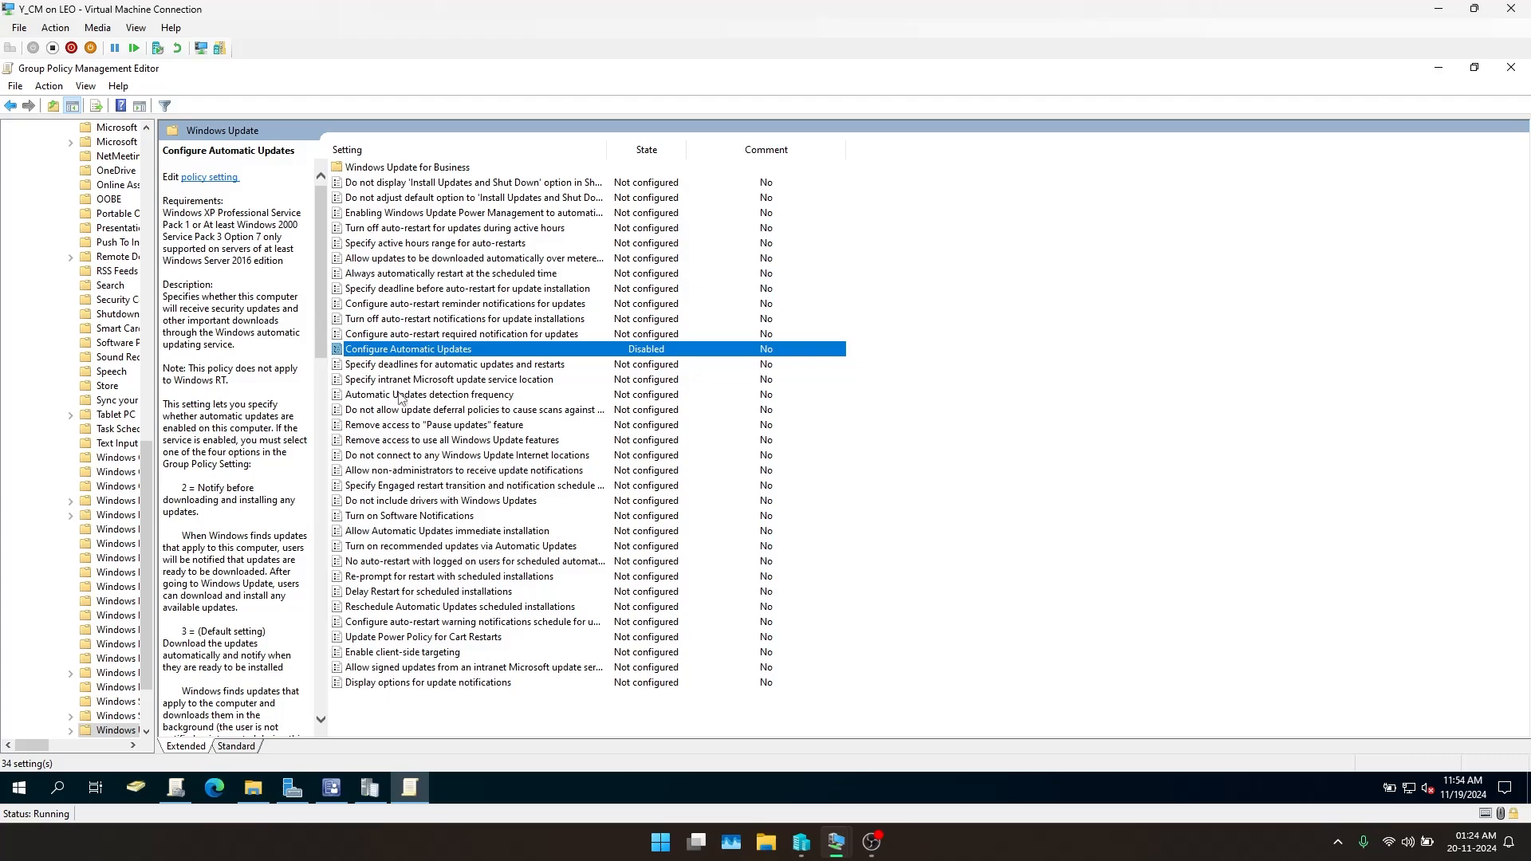
Set the Remove access to "Pause updates" feature policy to Enabled
click(386, 427)
double_click(387, 428)
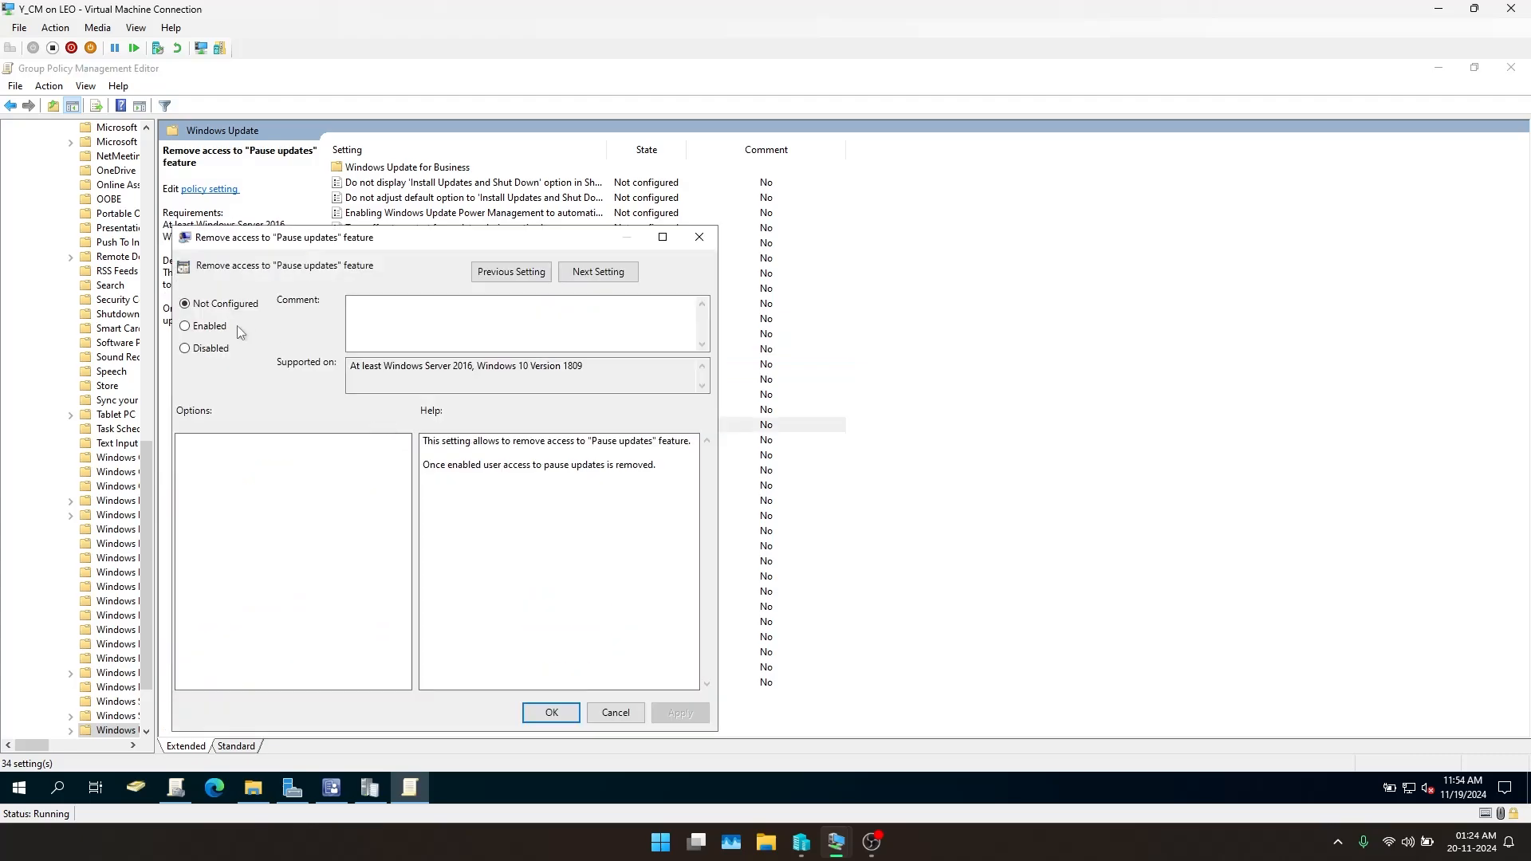
click(205, 327)
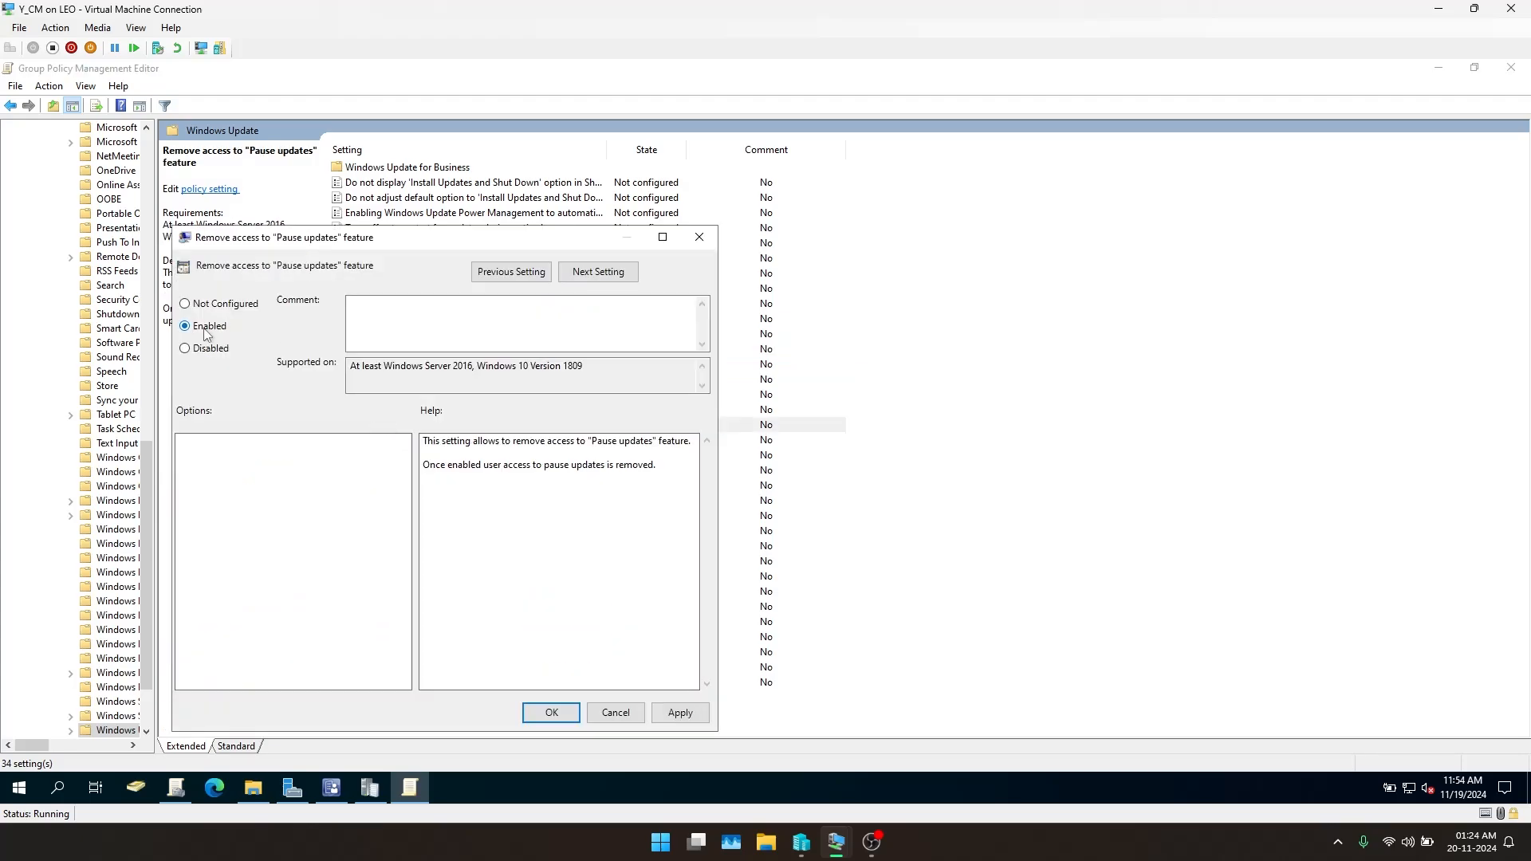
click(538, 714)
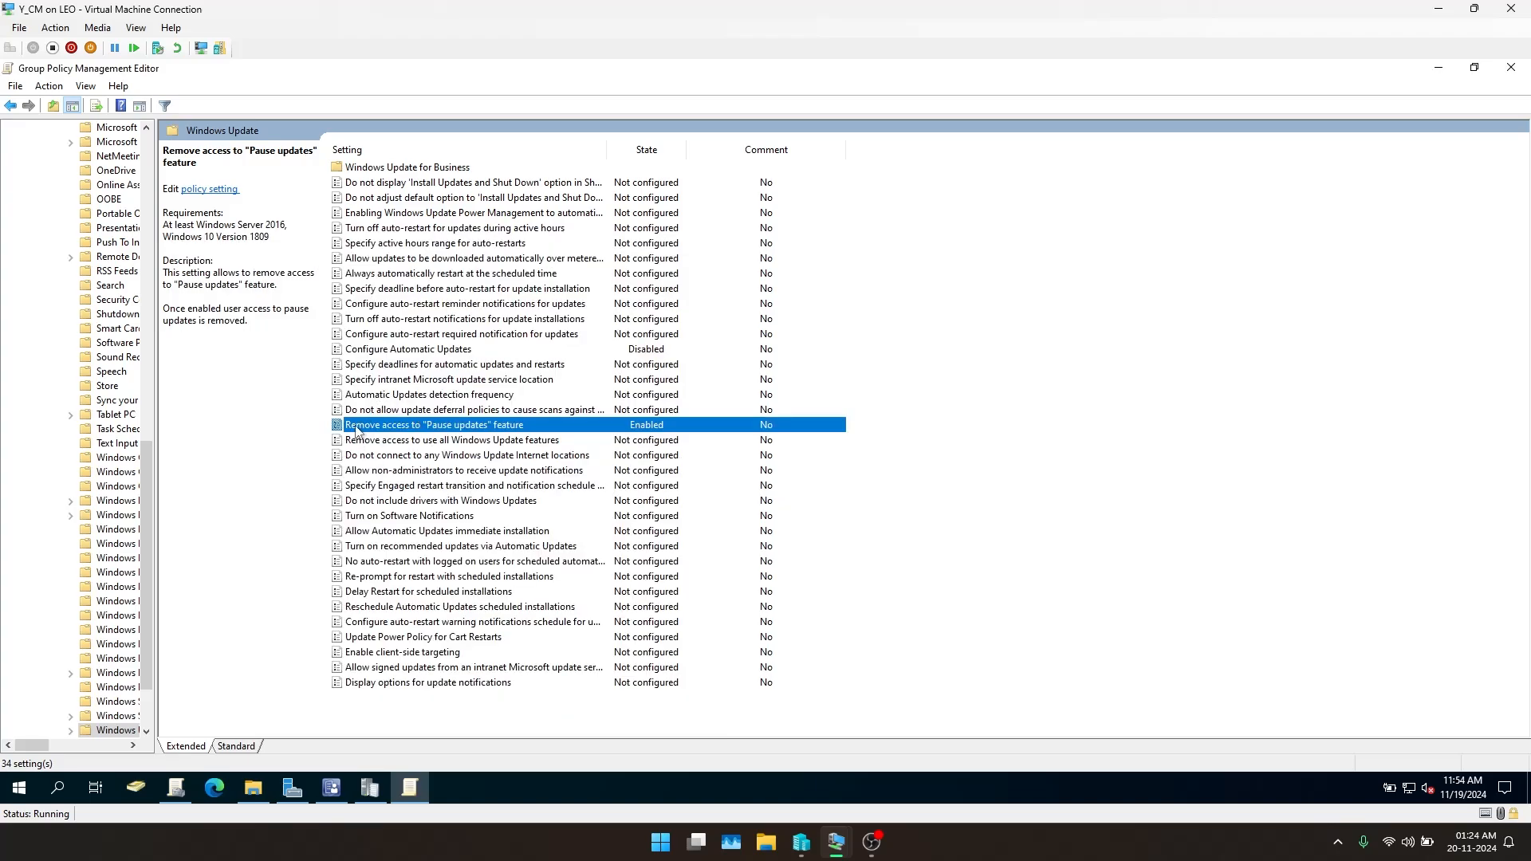
double_click(357, 429)
click(472, 568)
Enable the Remove access to use all Windows Update features policy
click(396, 443)
double_click(396, 444)
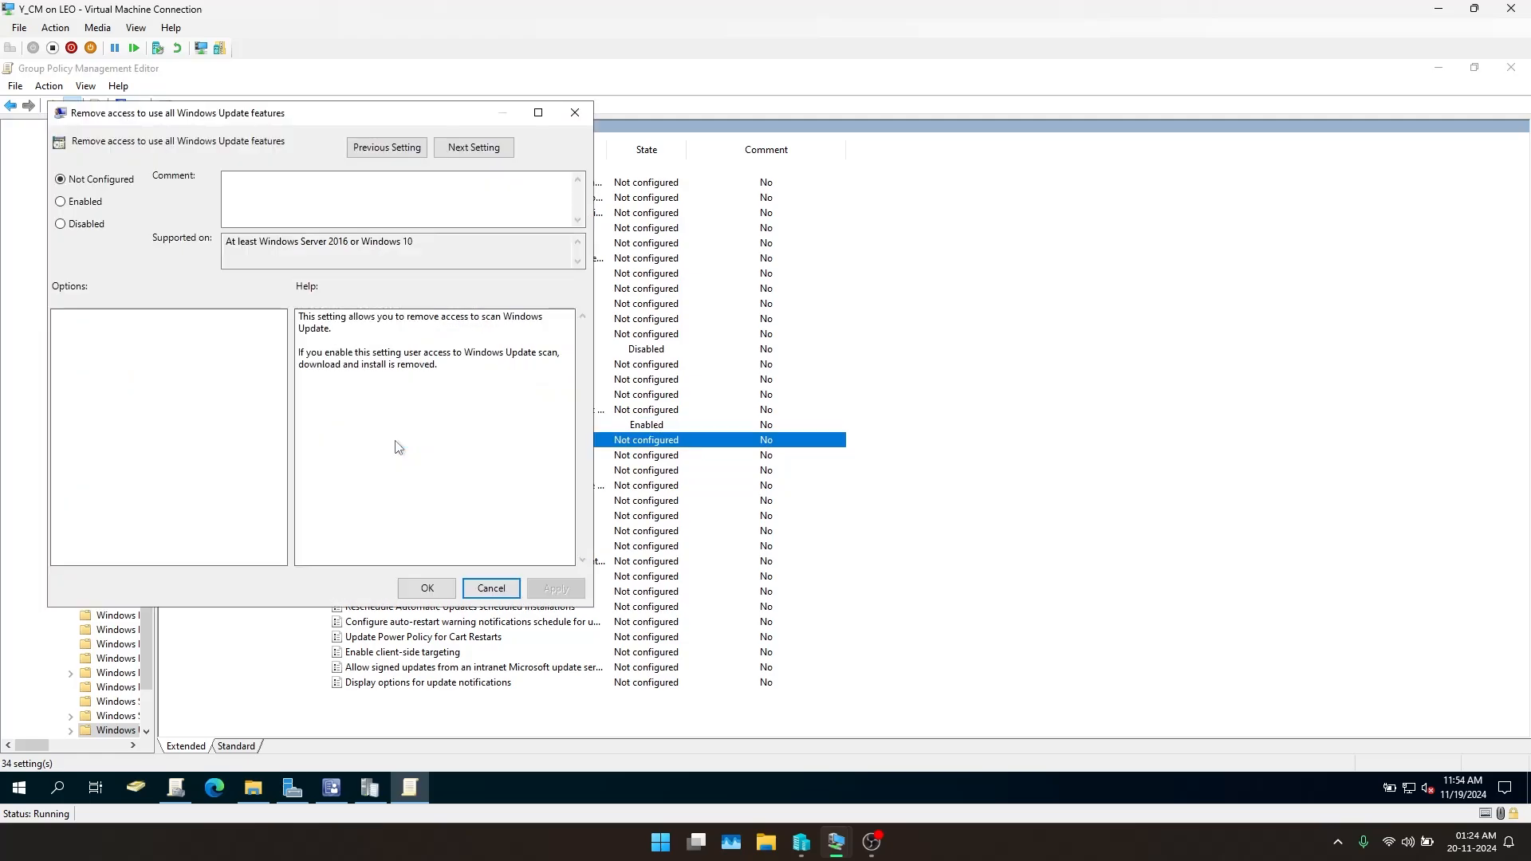
click(79, 204)
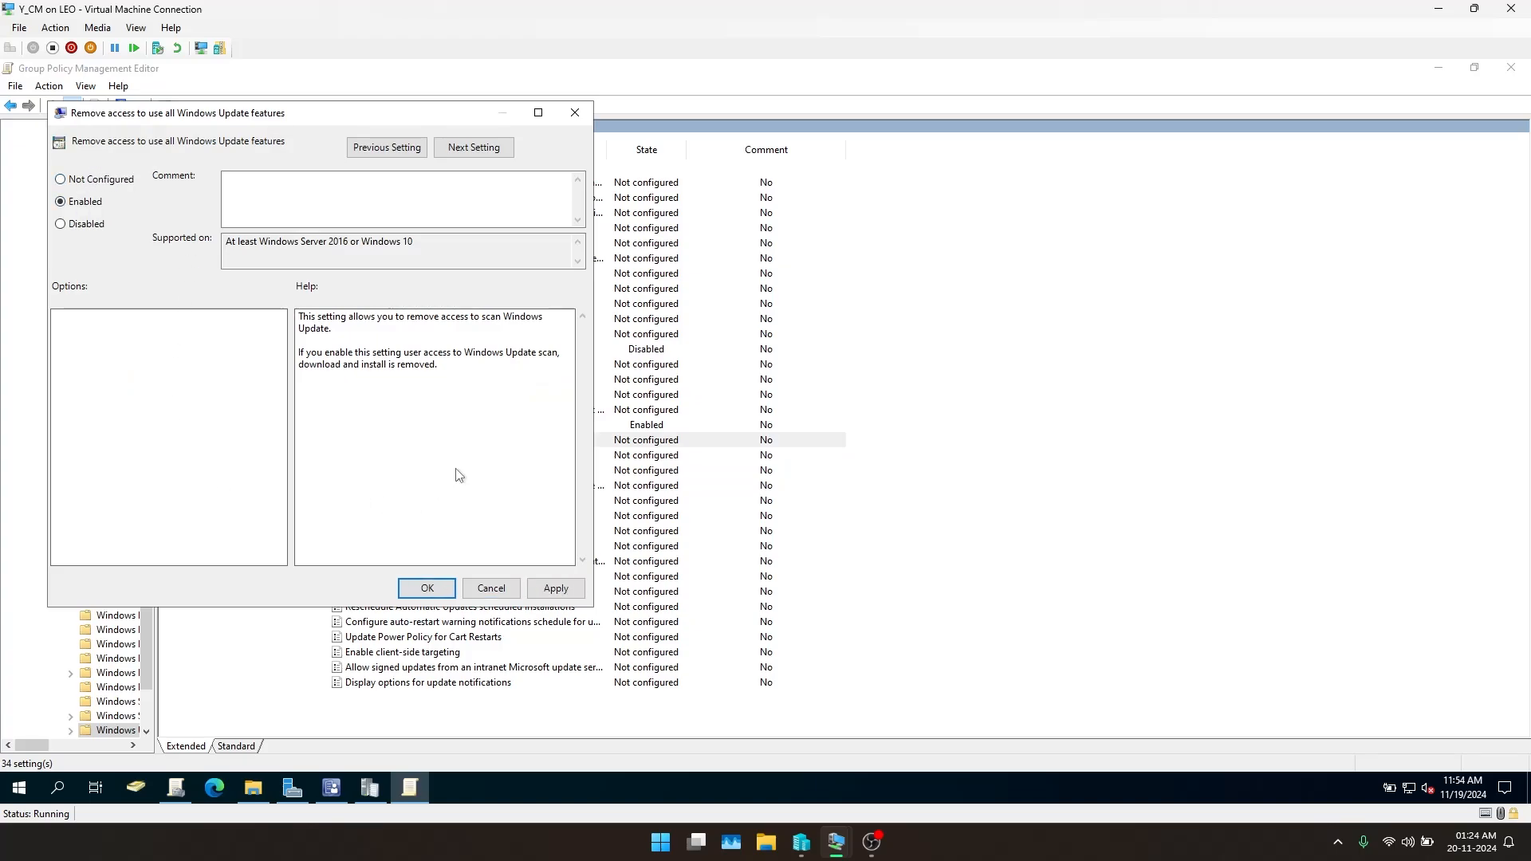
click(428, 589)
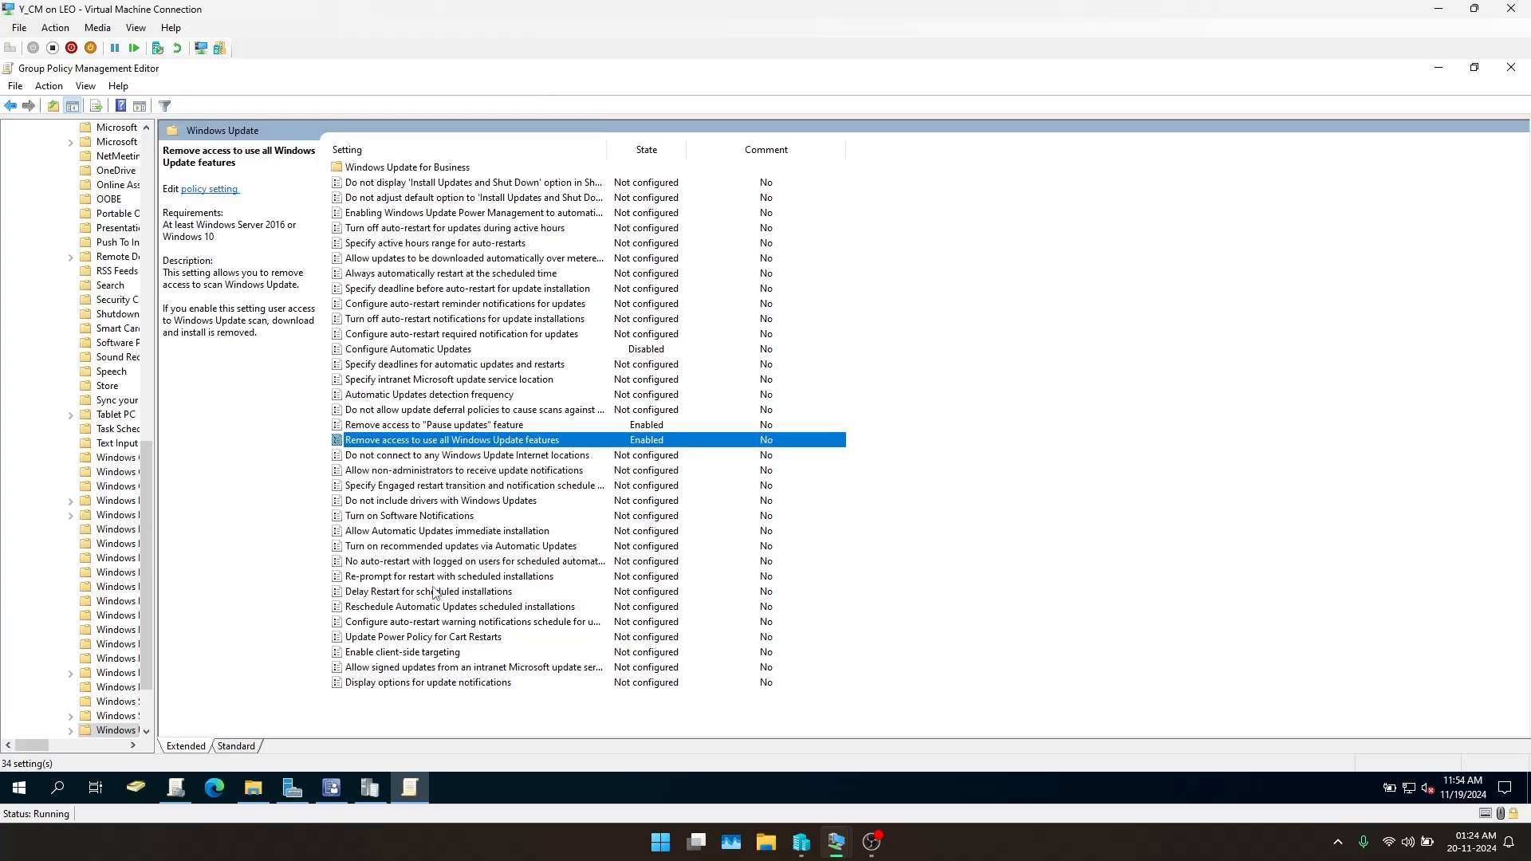
Review the description of the Do not connect to any Windows Update Internet locations policy without changing it
click(407, 458)
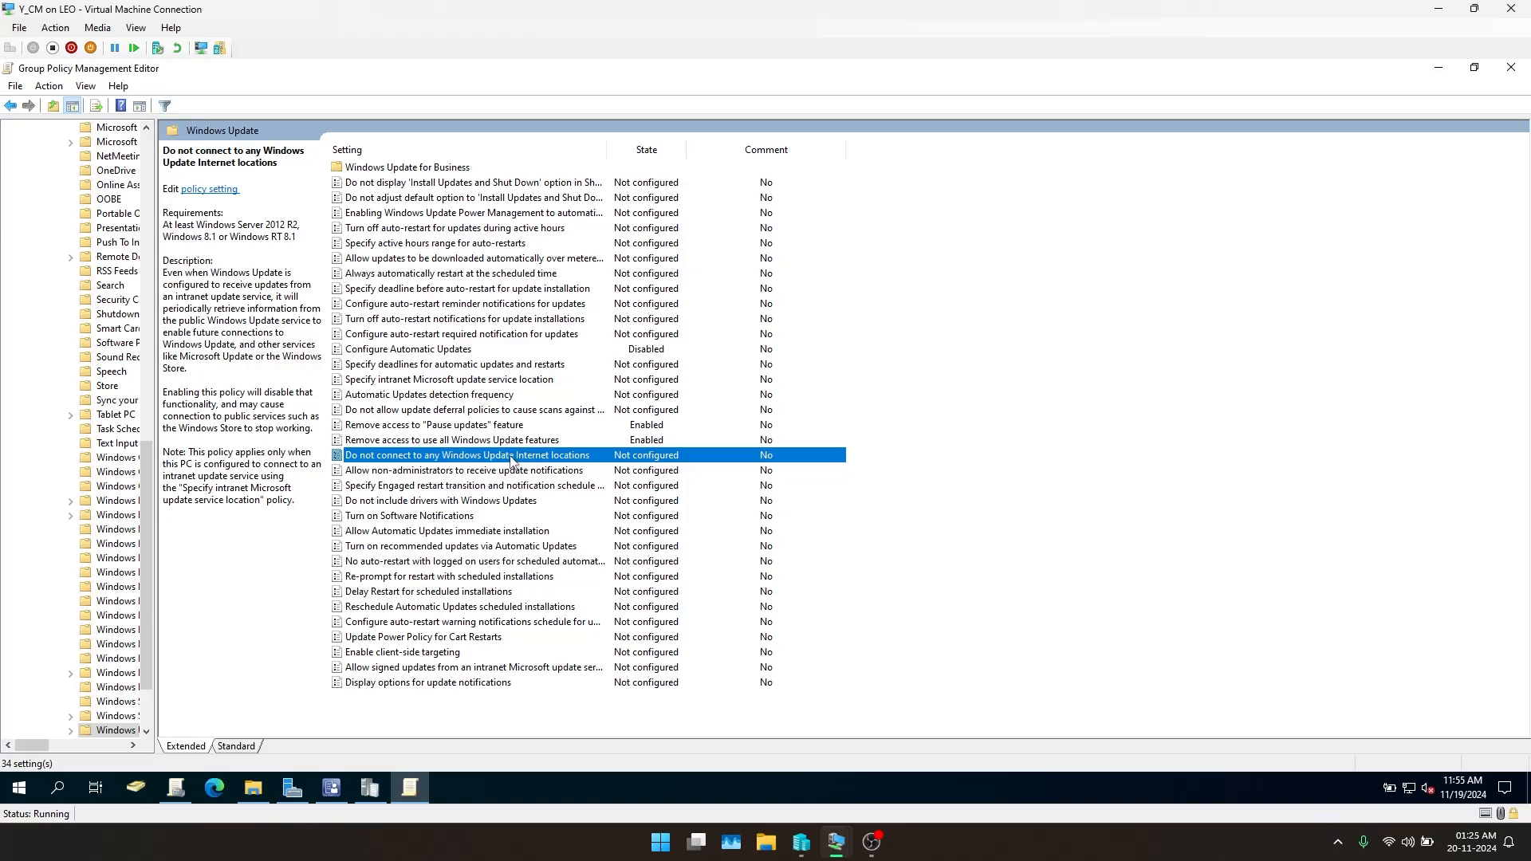
double_click(469, 456)
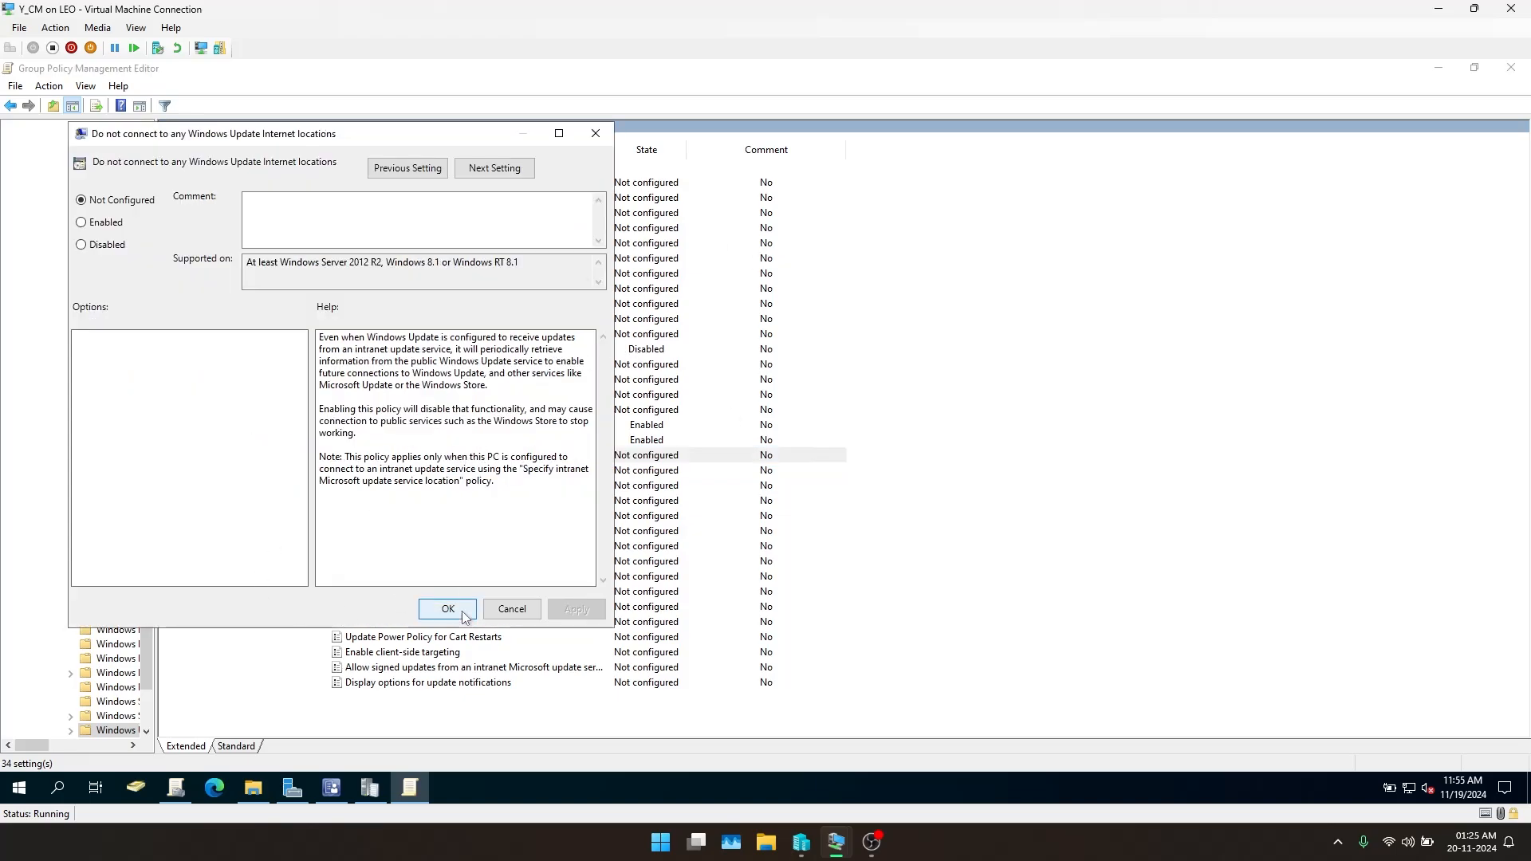
click(512, 609)
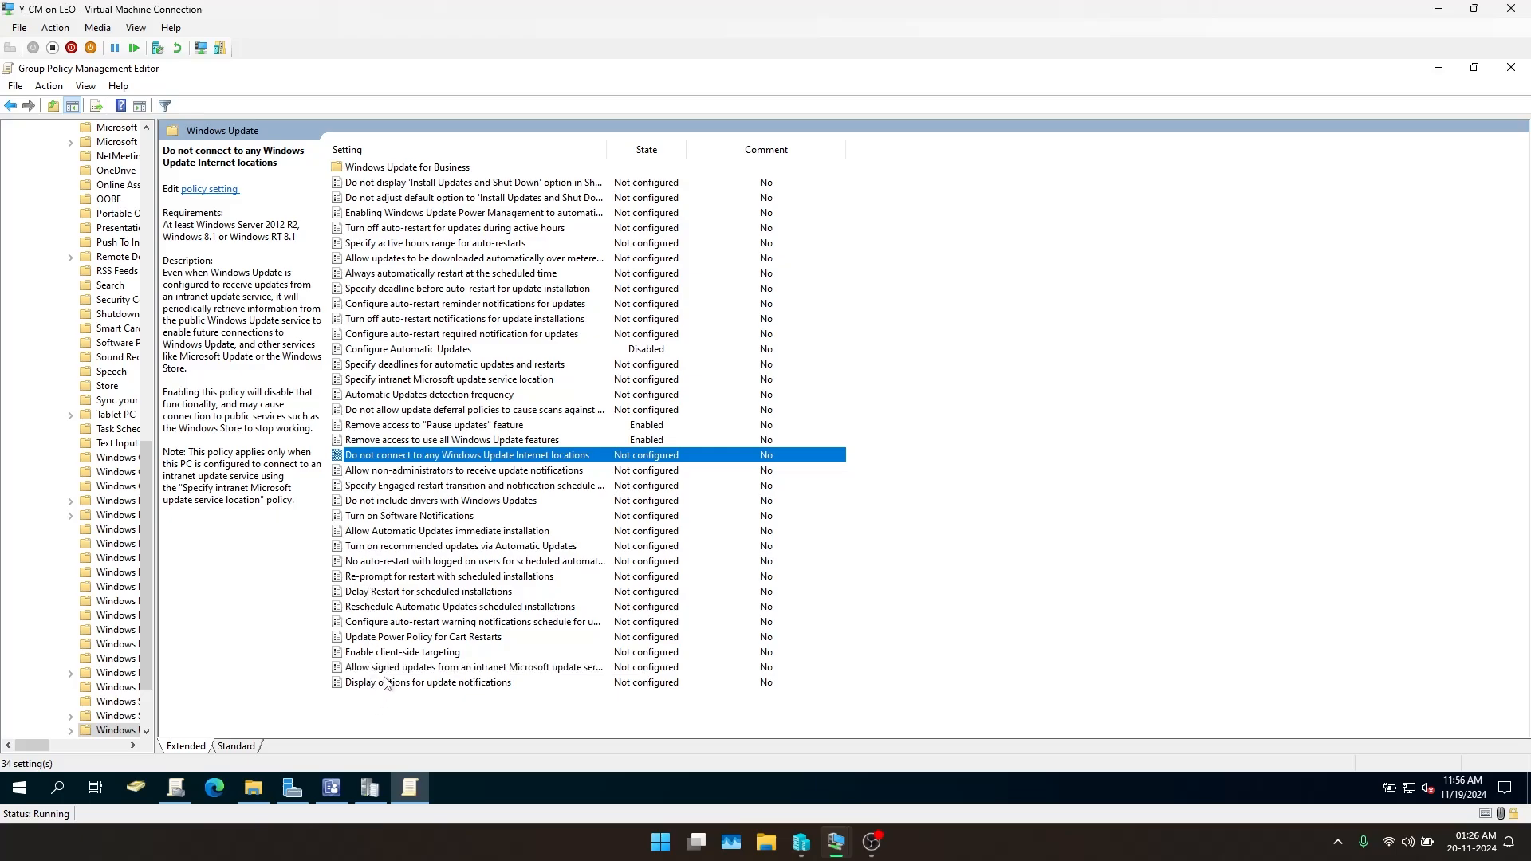
Enable the Allow signed updates from an intranet Microsoft update service location policy
double_click(427, 668)
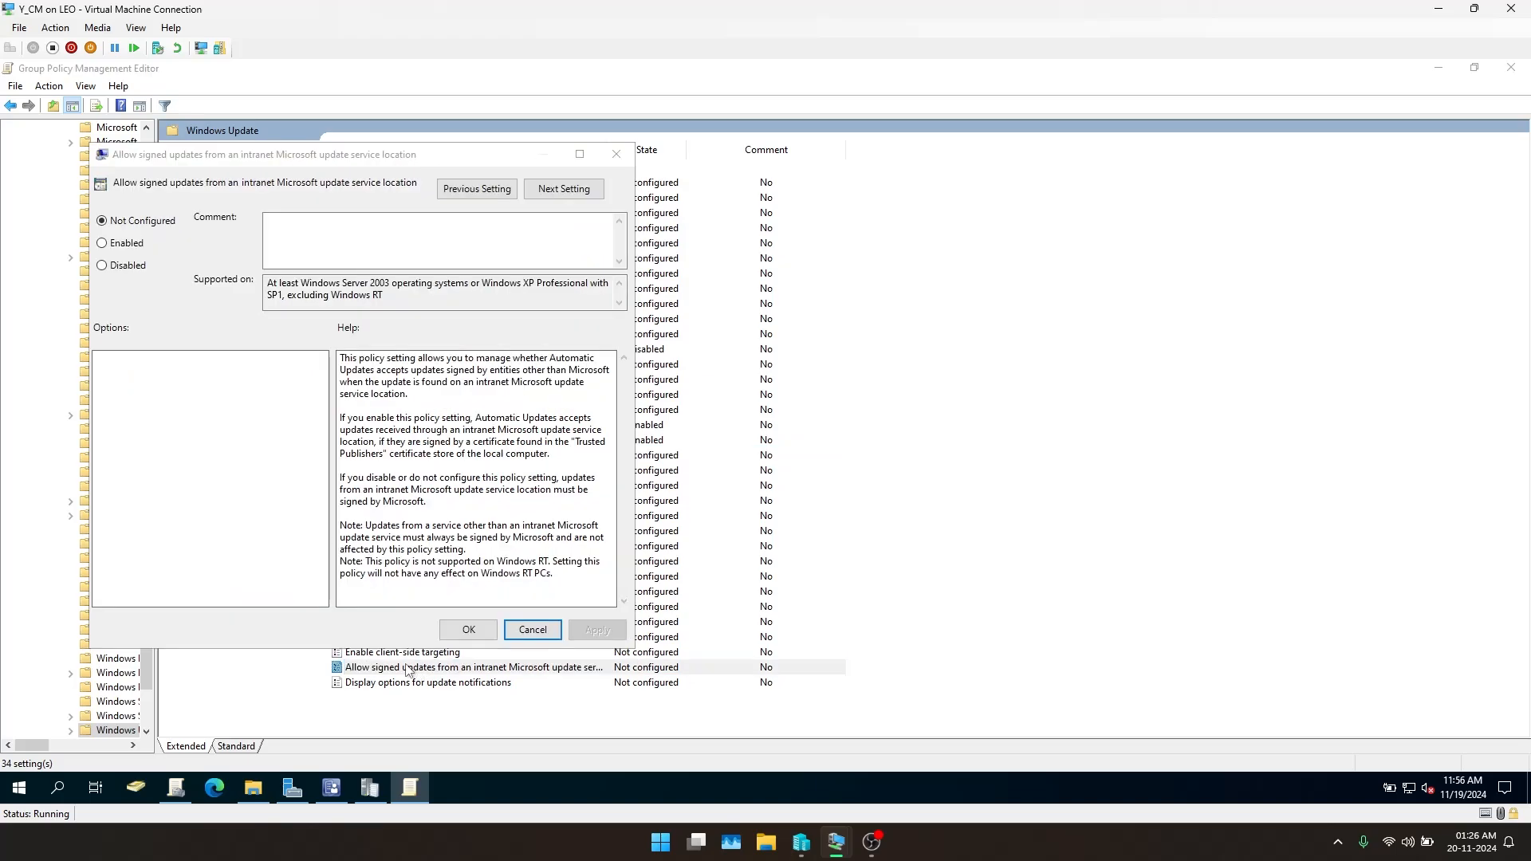
click(142, 244)
click(469, 630)
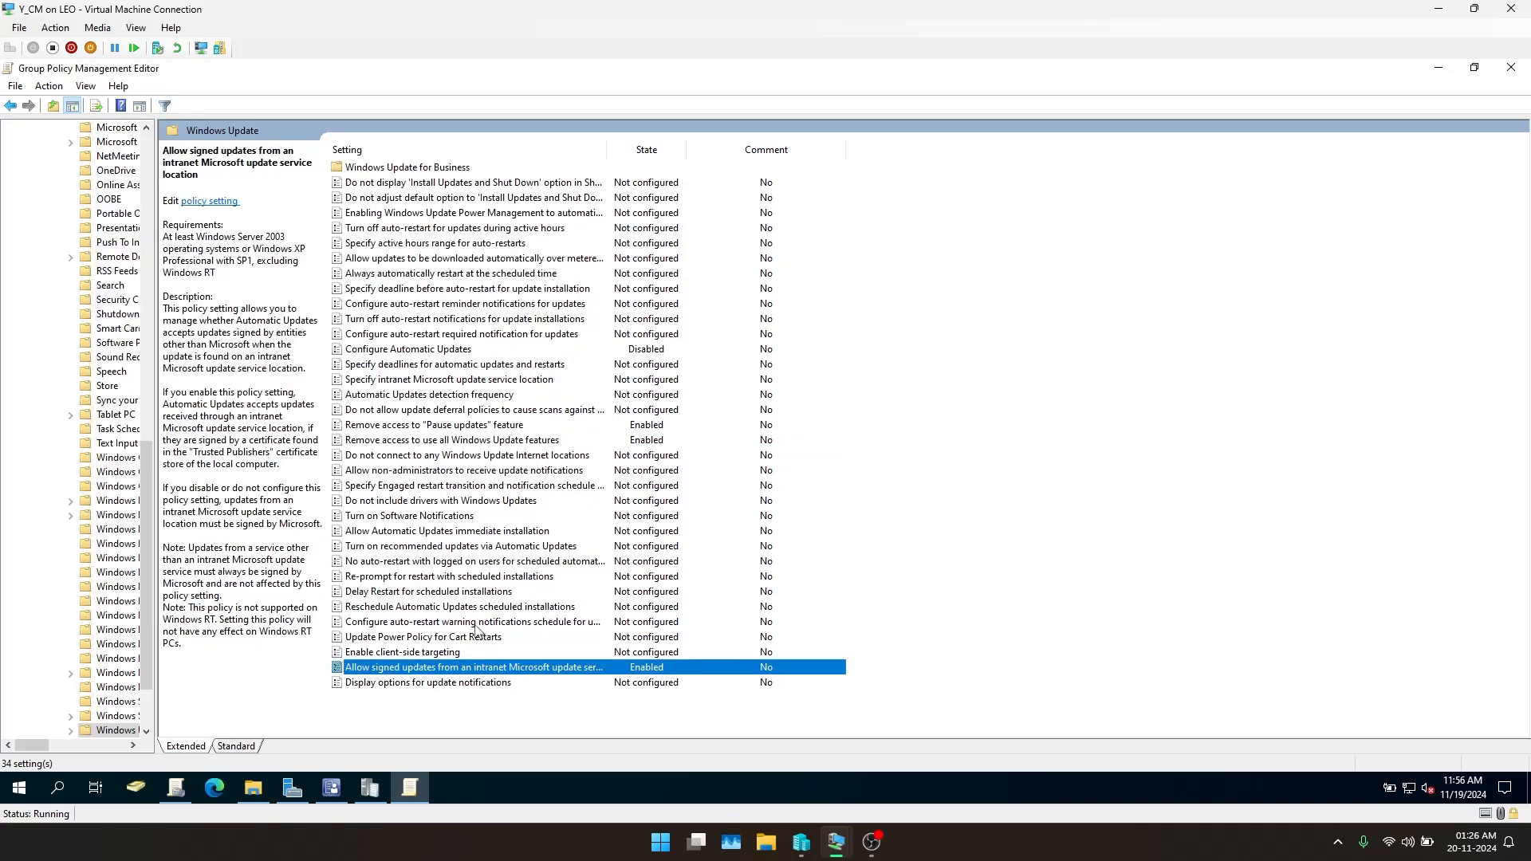
Open the Specify intranet Microsoft update service location policy, select Enabled, and maximize its dialog
click(401, 381)
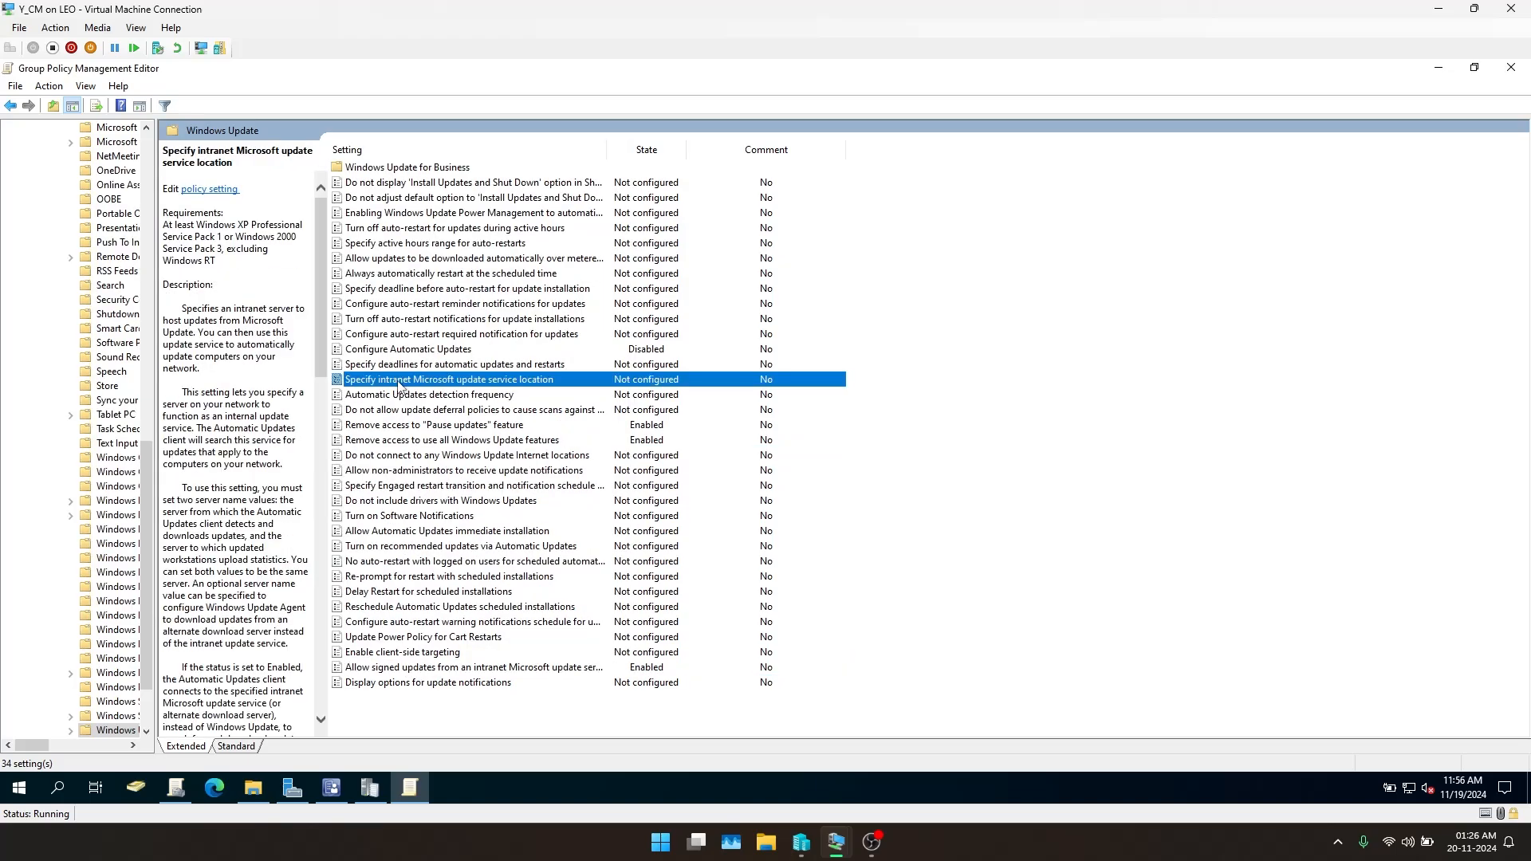
double_click(497, 385)
drag(250, 173, 507, 176)
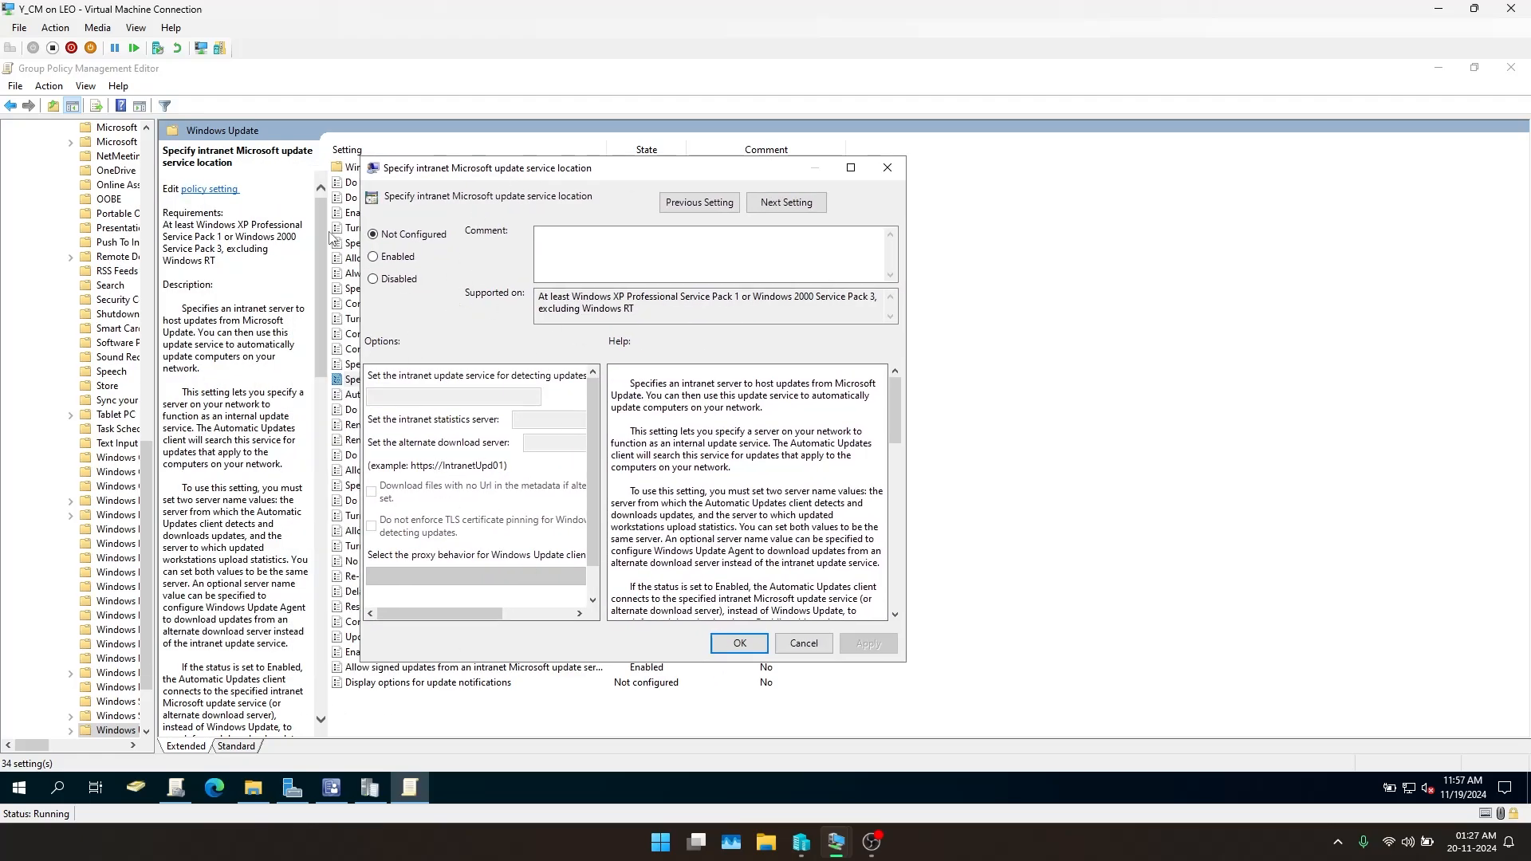
click(373, 256)
click(453, 397)
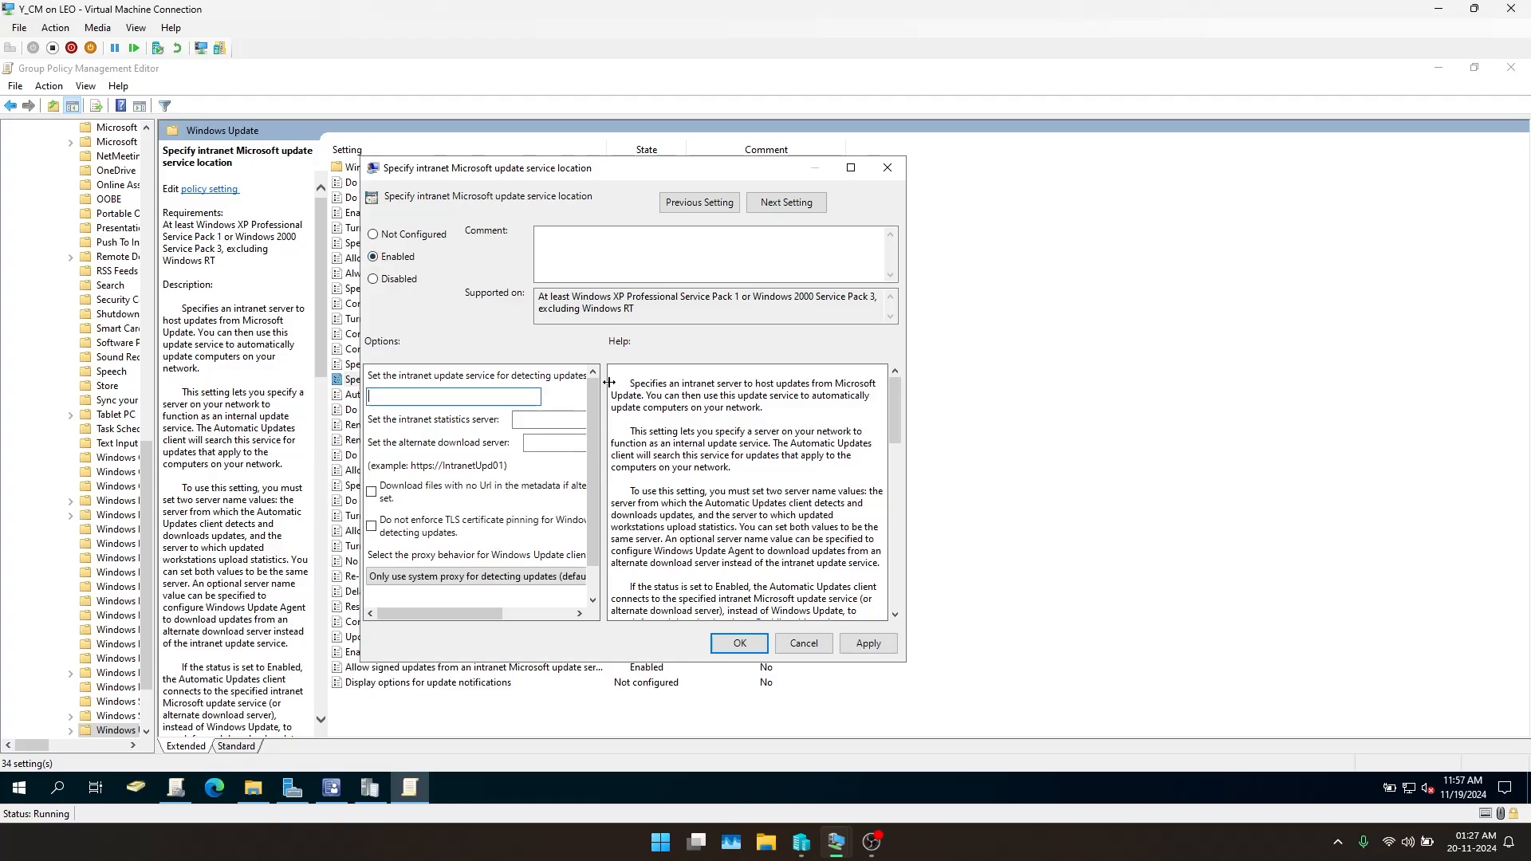
click(851, 167)
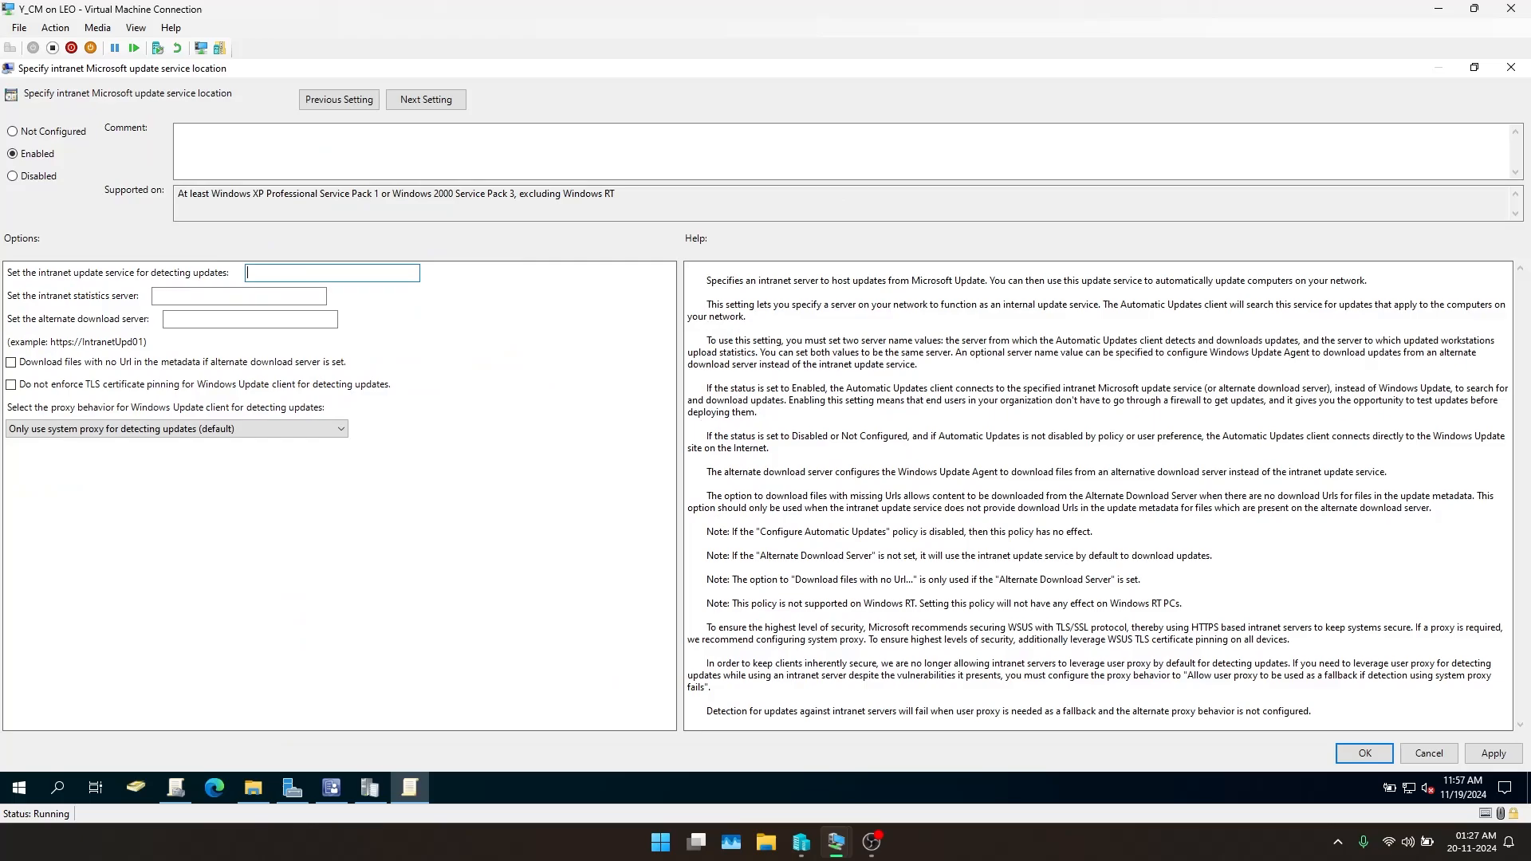
text(CMServ)
text(er)
text(.SCCMLog)
text(s.com:8)
text(531)
text(https)
text(t)
text(://)
drag(247, 273, 413, 272)
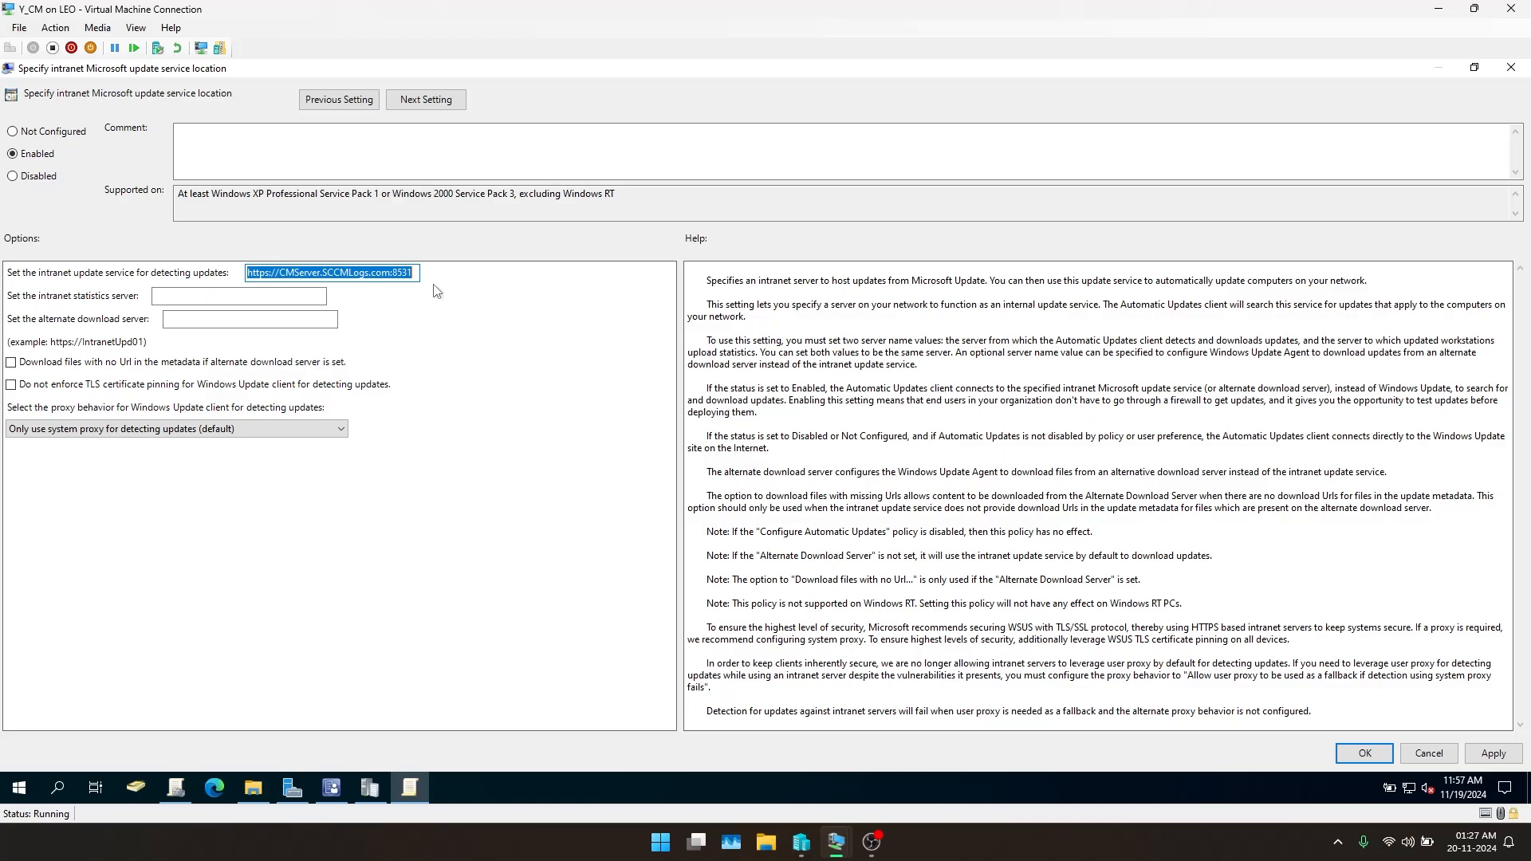
Clear the intranet update service address and return the policy to Not Configured
click(413, 273)
drag(412, 272, 248, 273)
key(BackSpace)
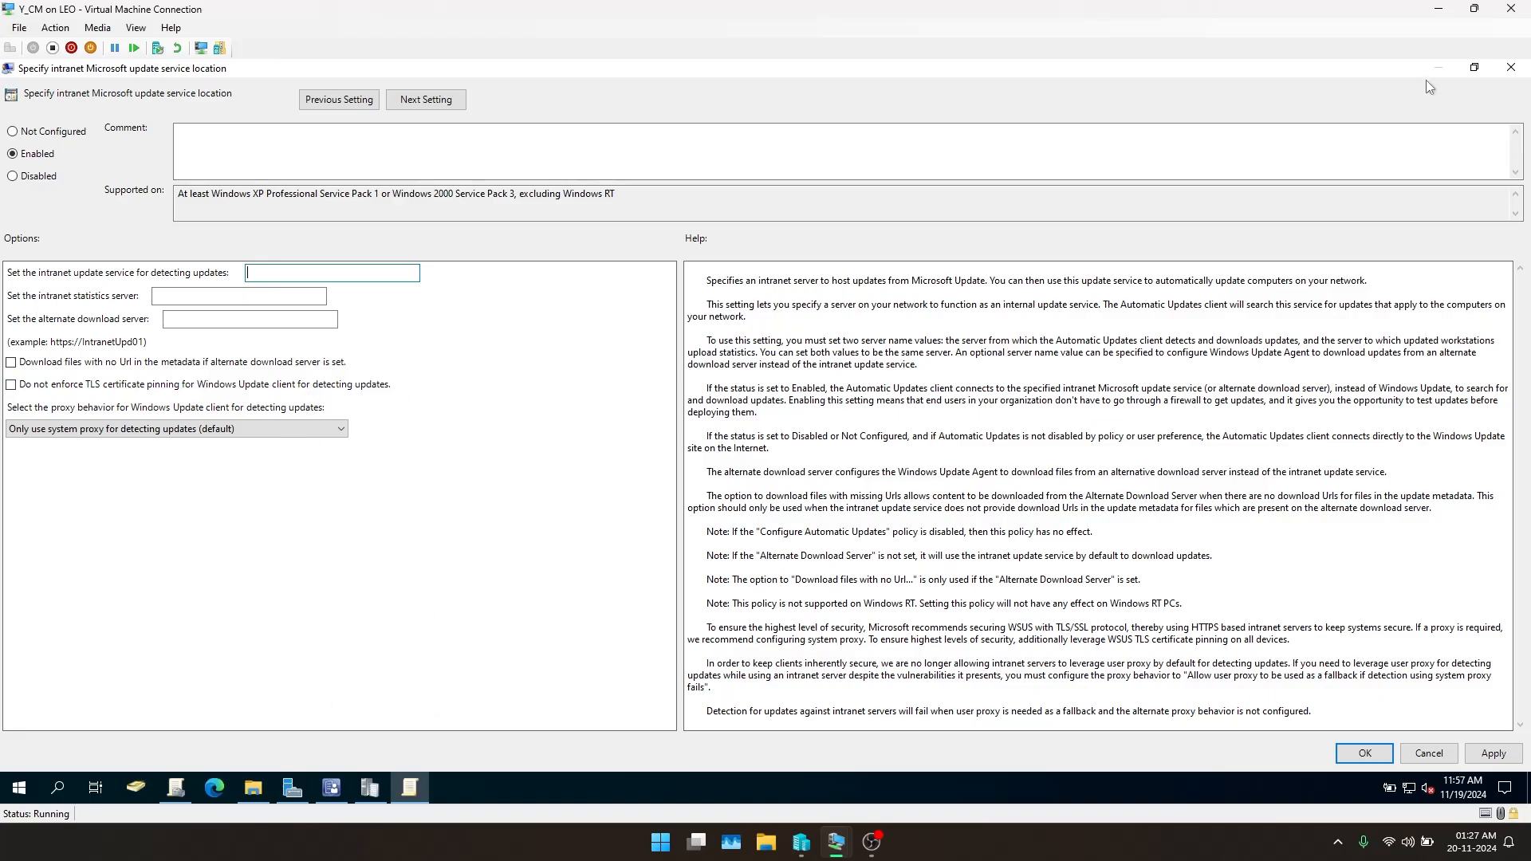
click(1474, 68)
drag(571, 176, 658, 155)
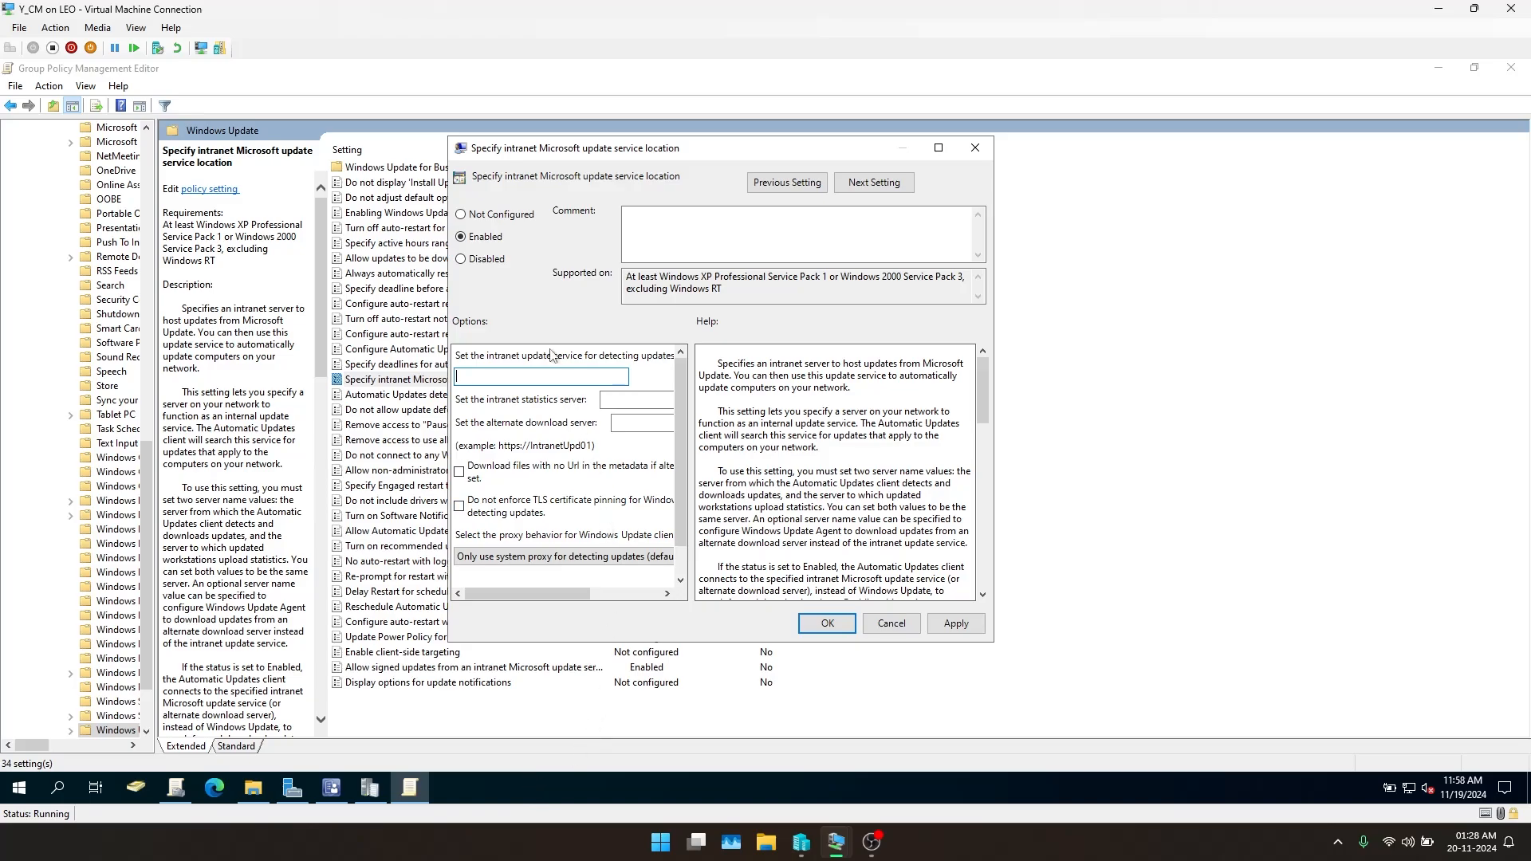
key(Tab)
key(Tab)
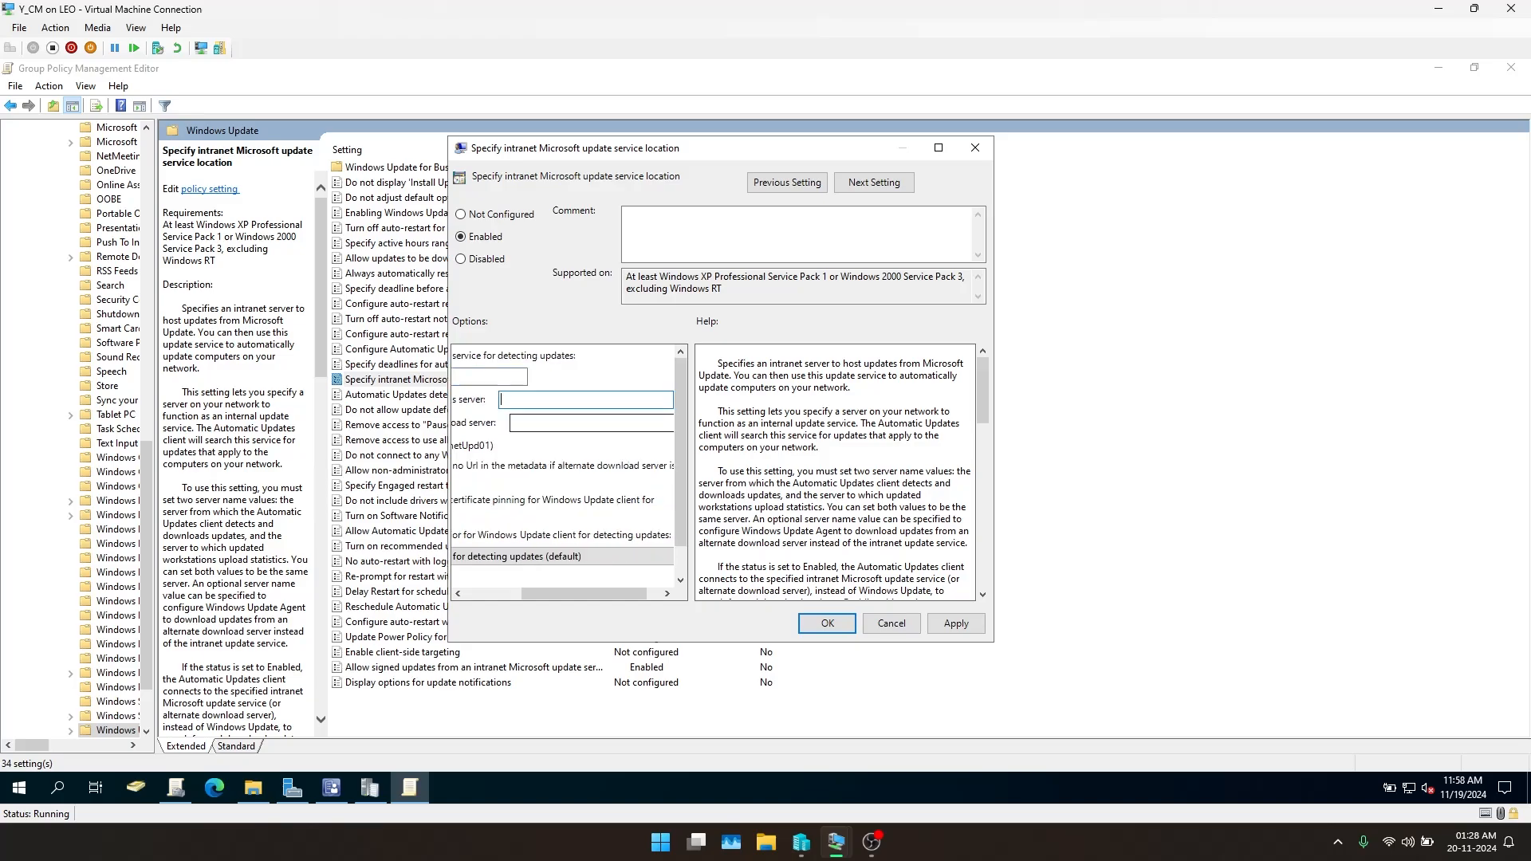
click(483, 593)
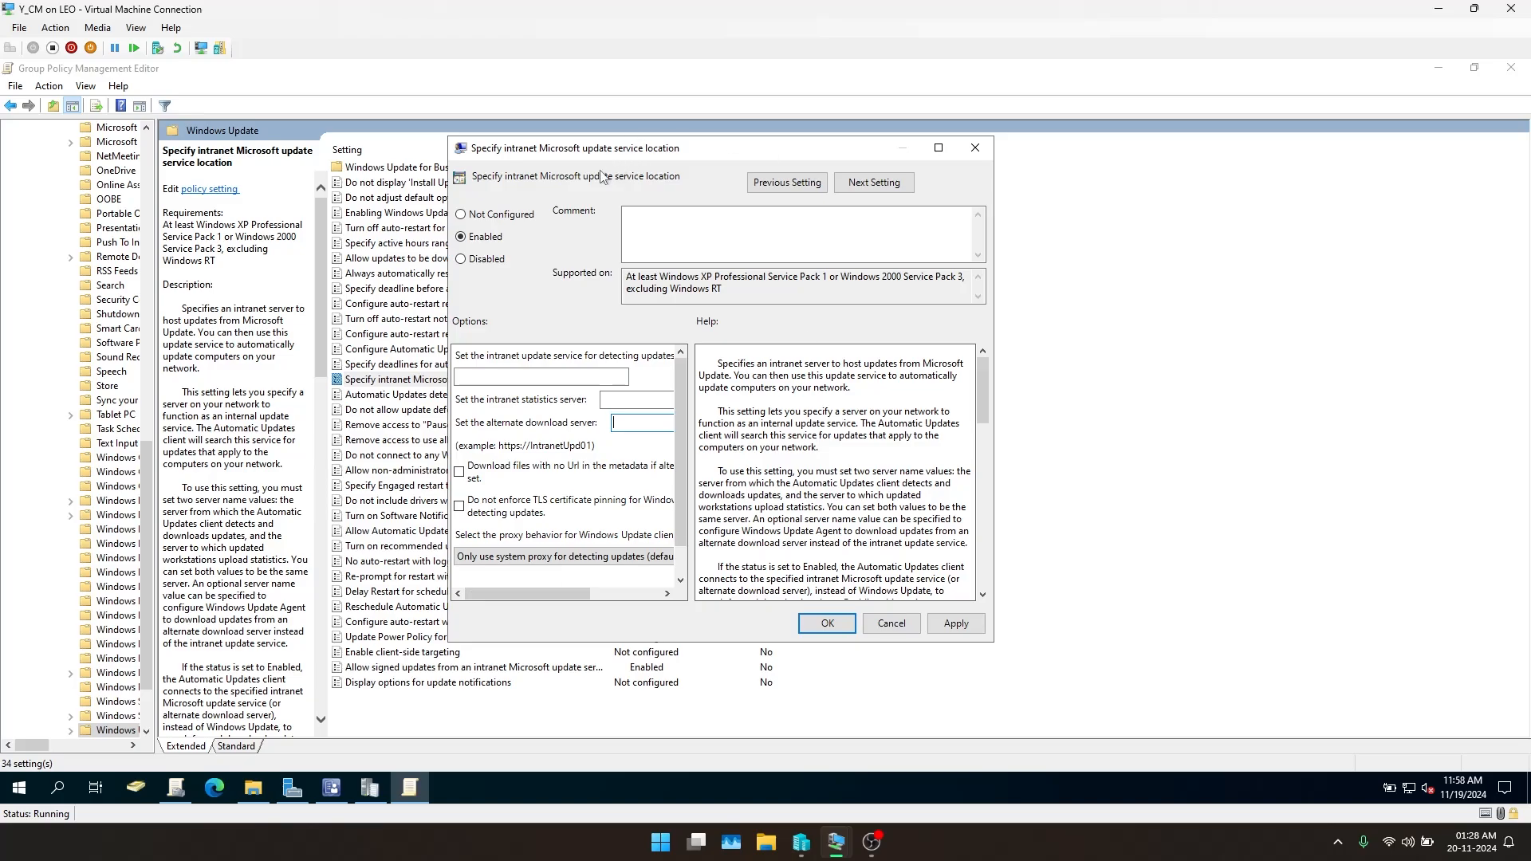
click(488, 214)
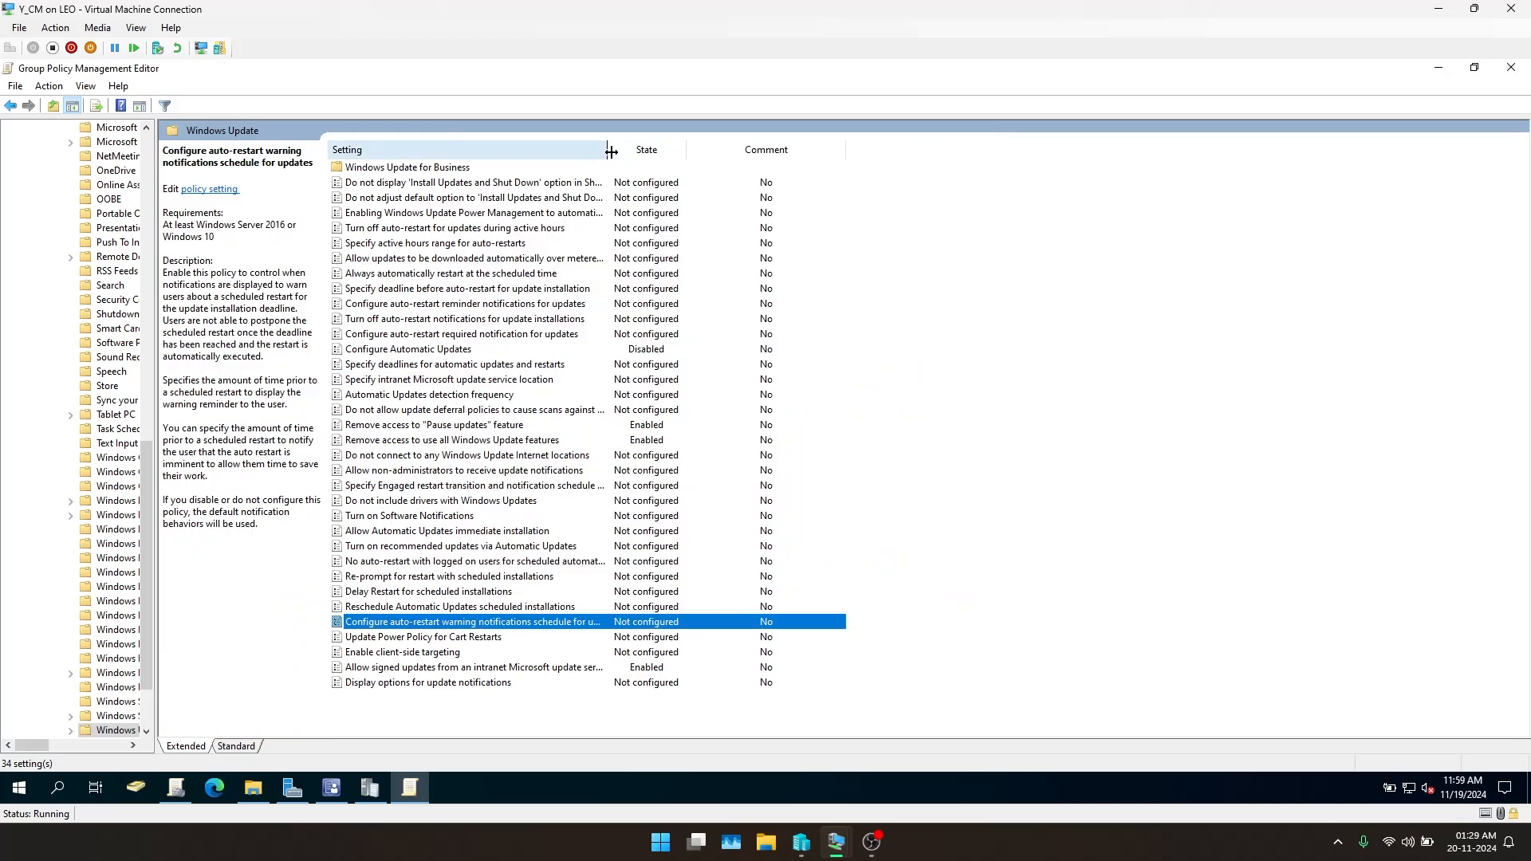
click(1084, 384)
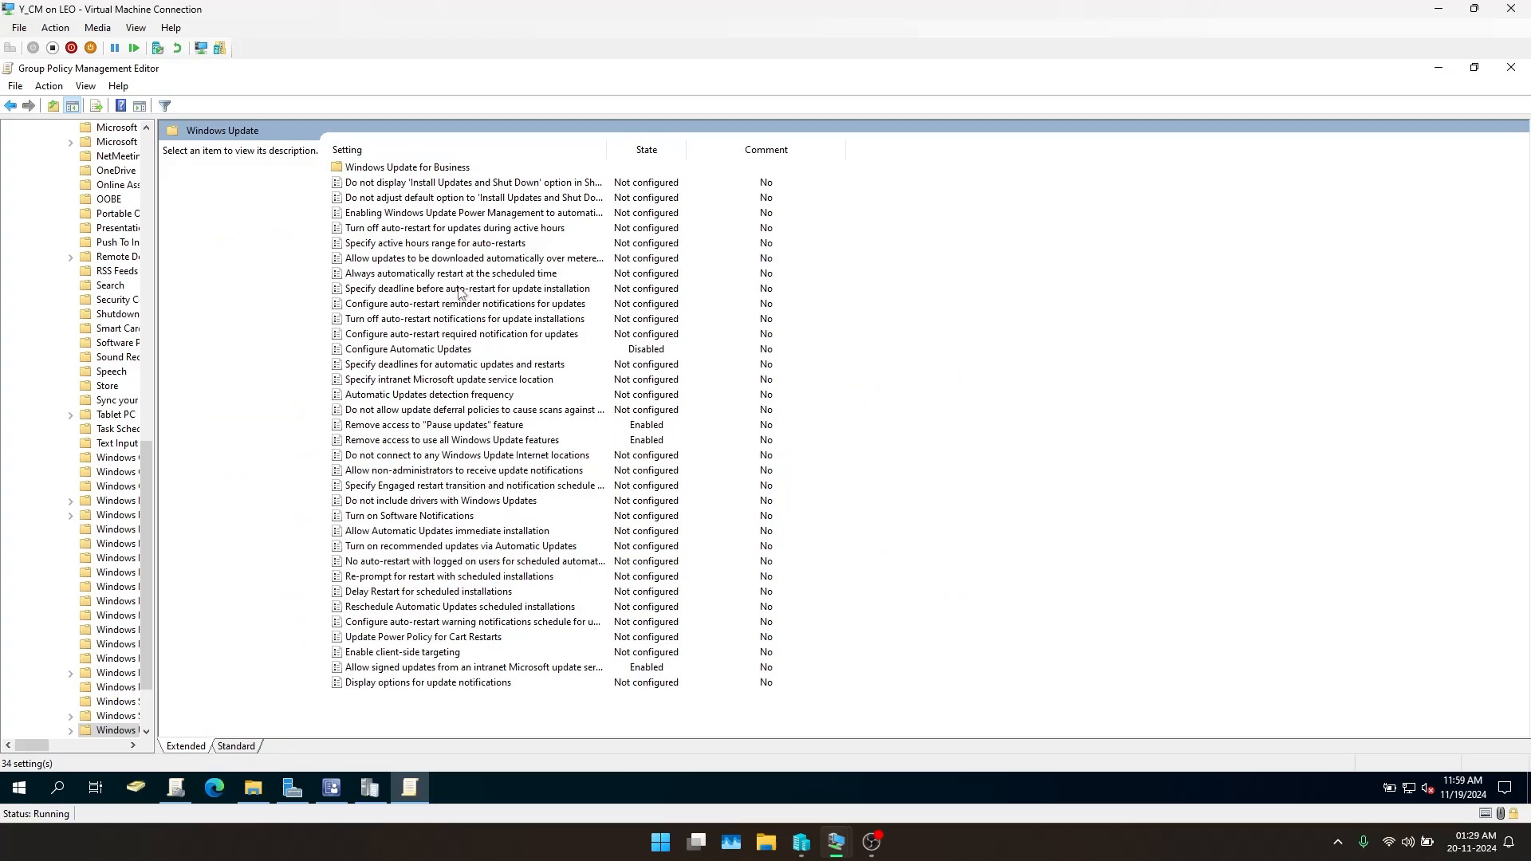
click(455, 380)
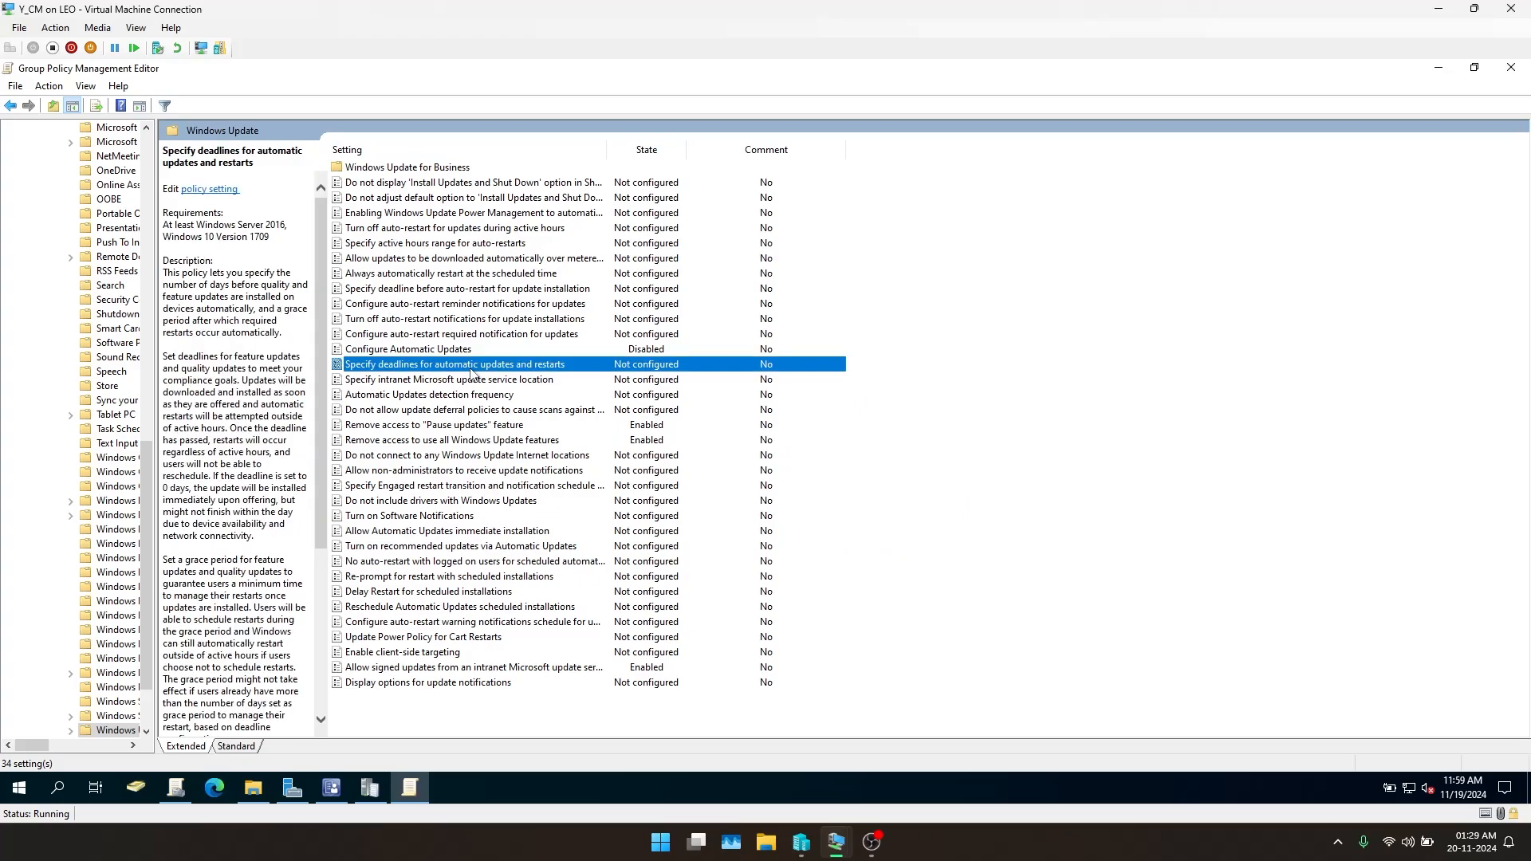
click(1046, 405)
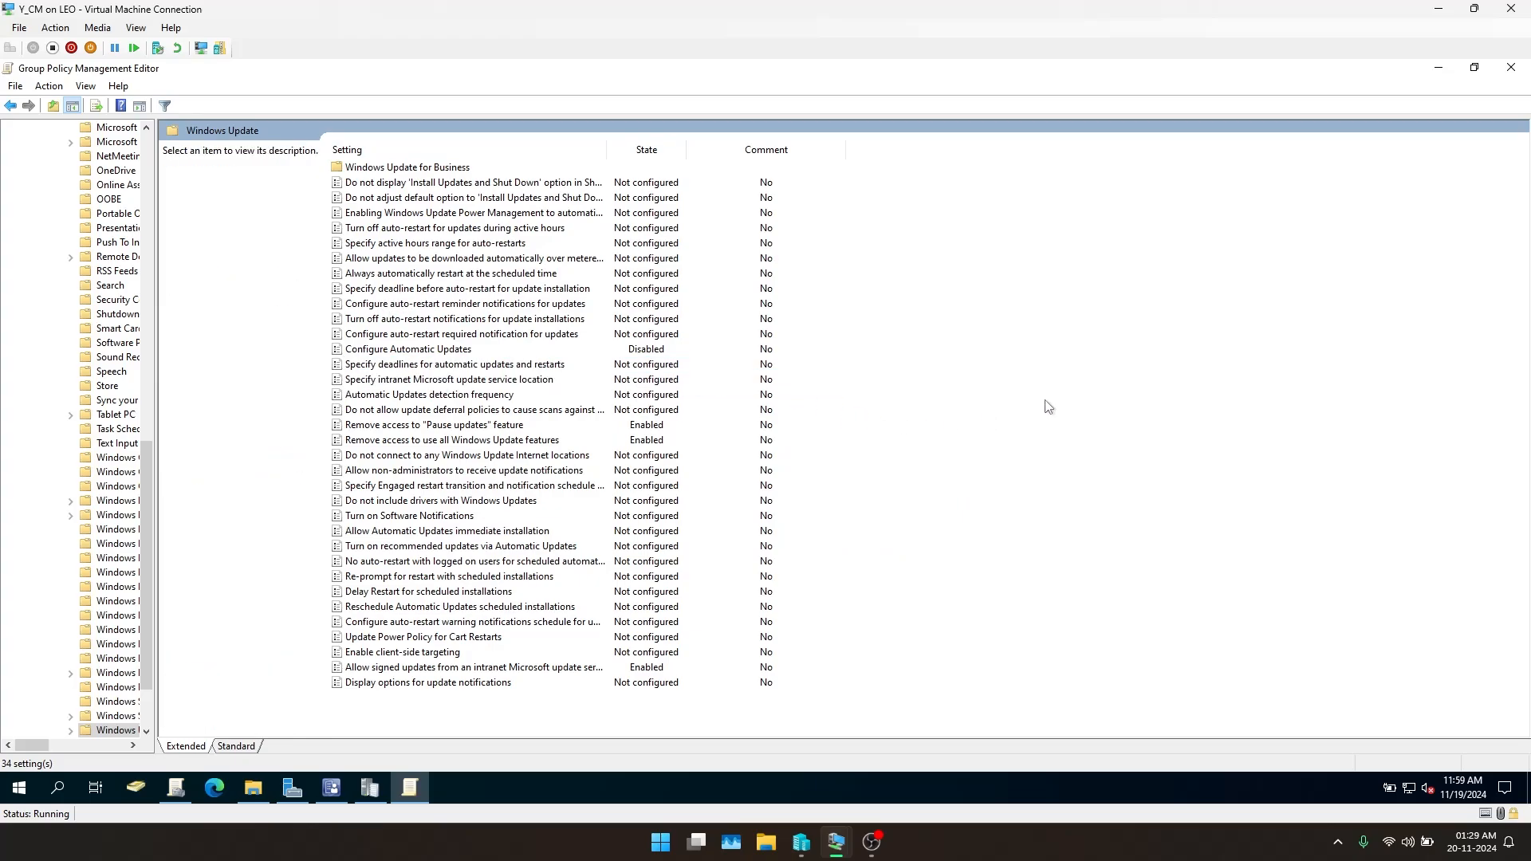
Close the Group Policy Management Editor and the Group Policy Management console
click(1474, 67)
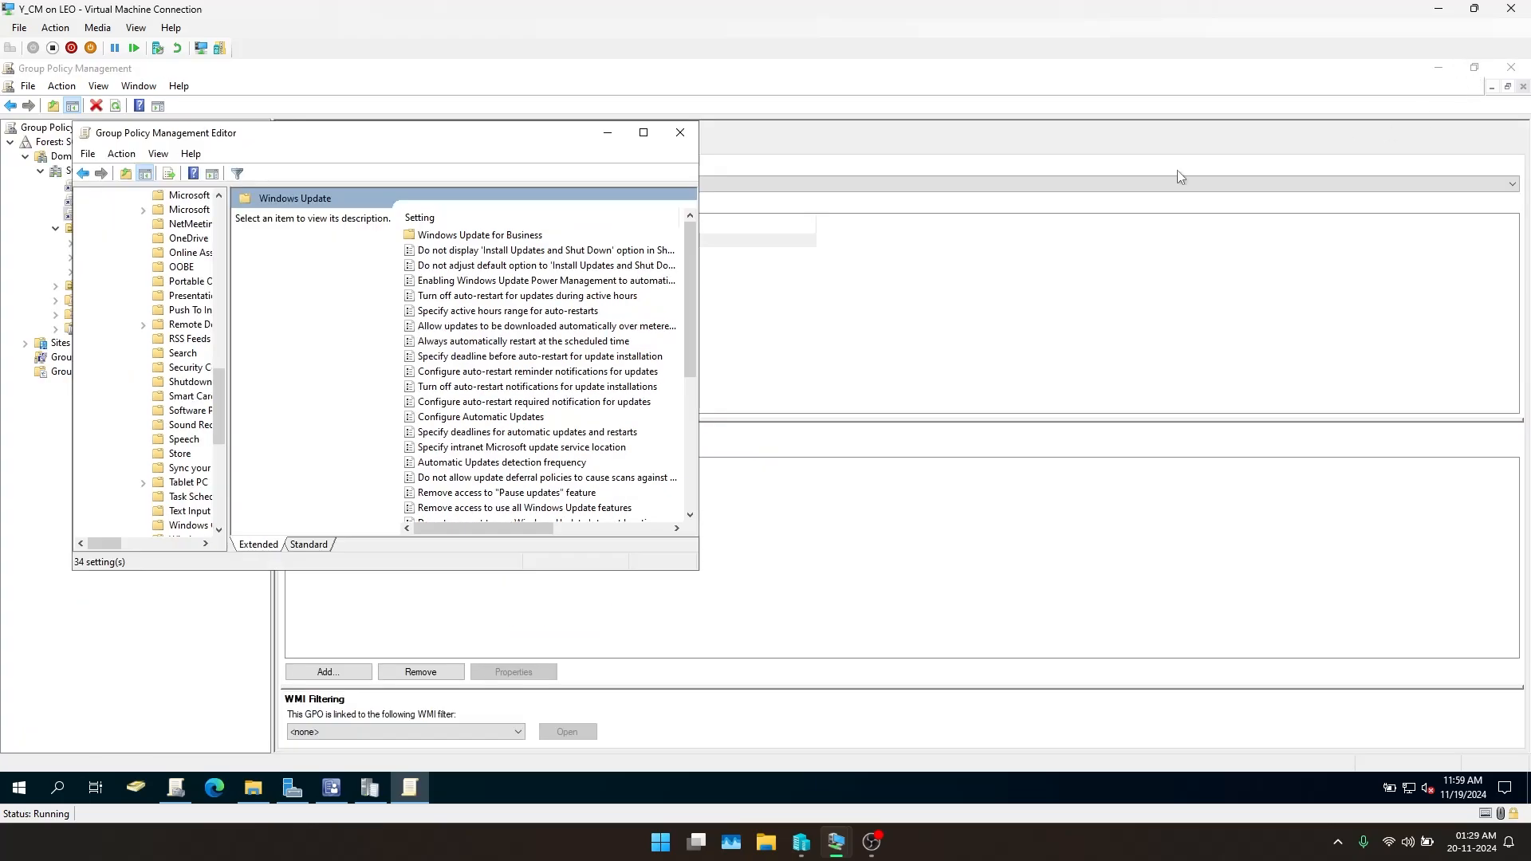
drag(456, 140, 735, 220)
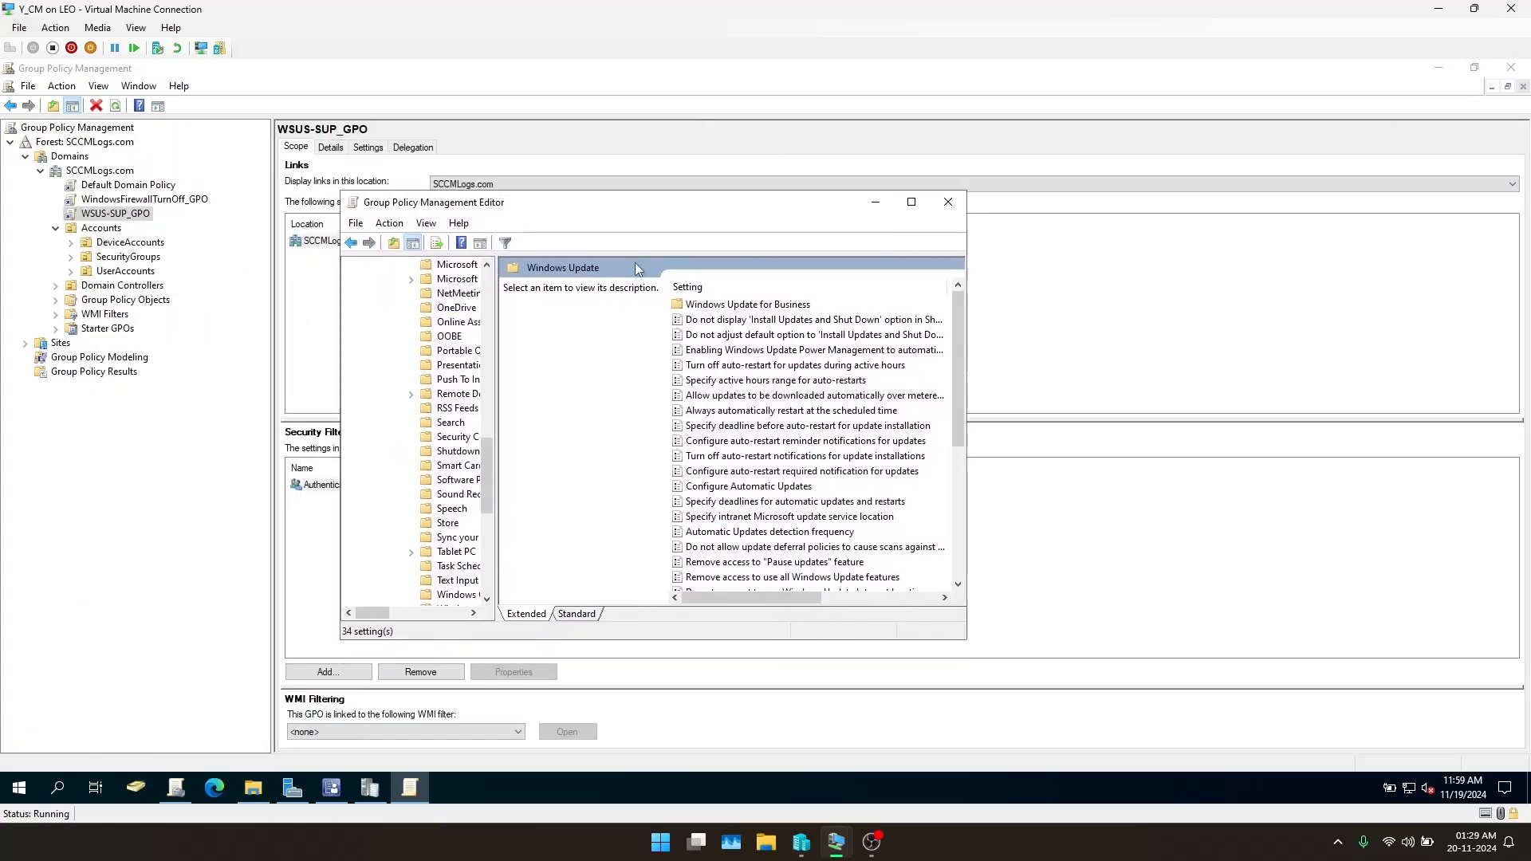
click(946, 209)
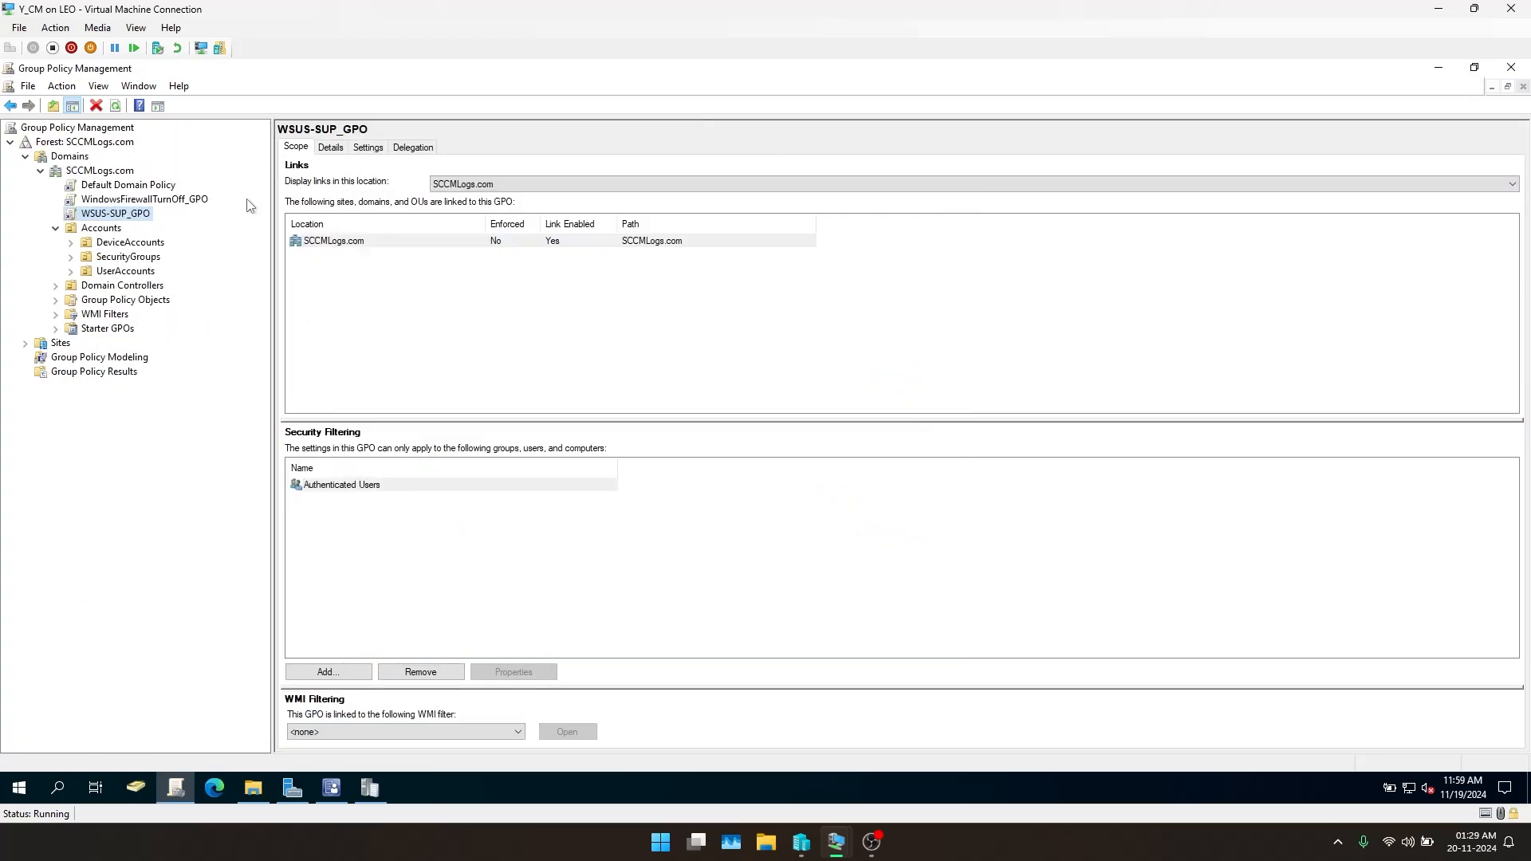
click(417, 302)
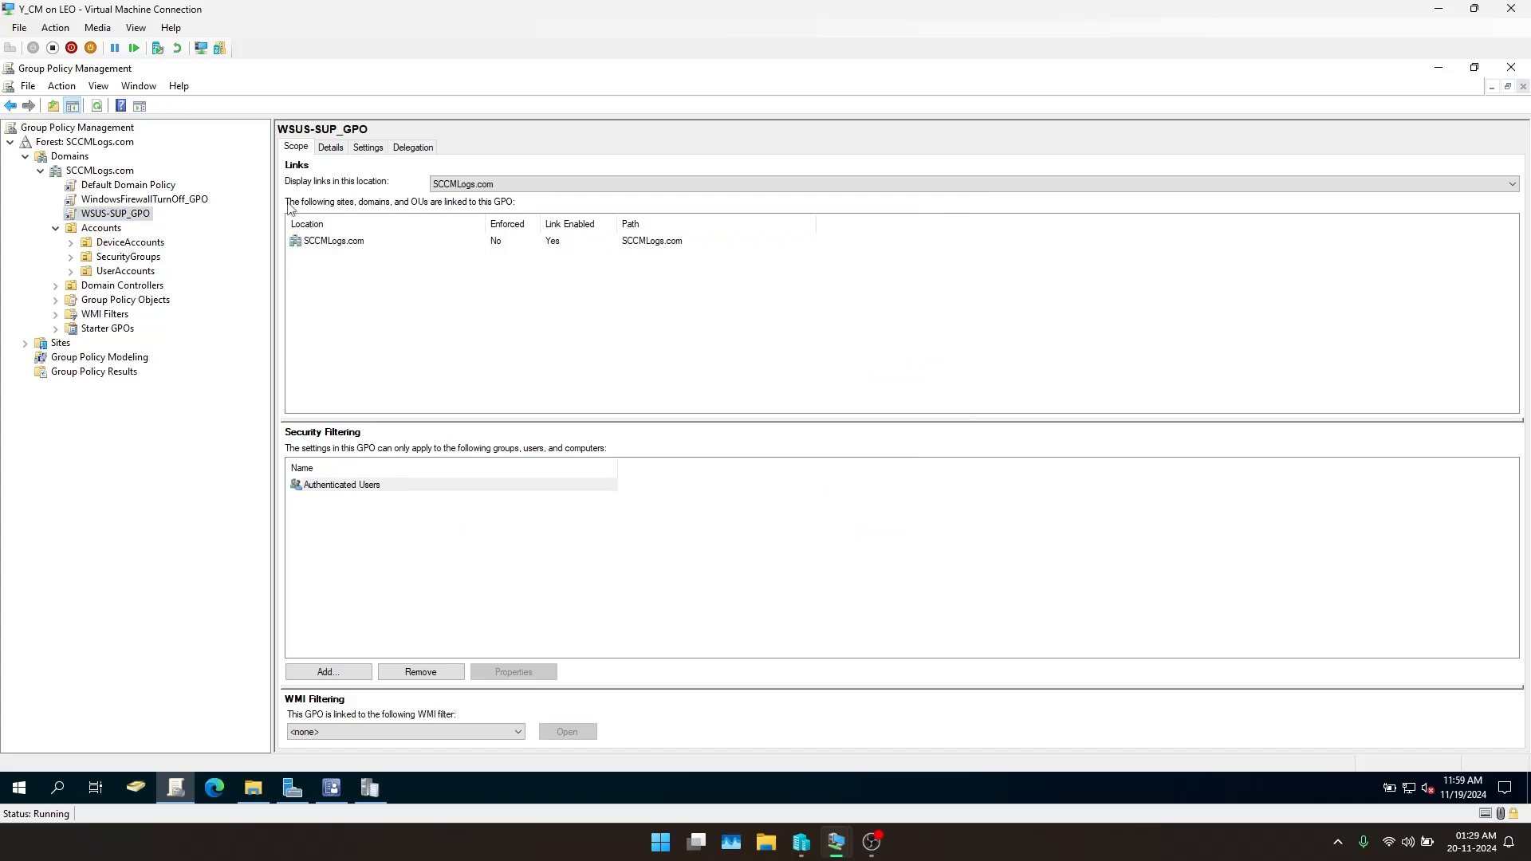
click(118, 216)
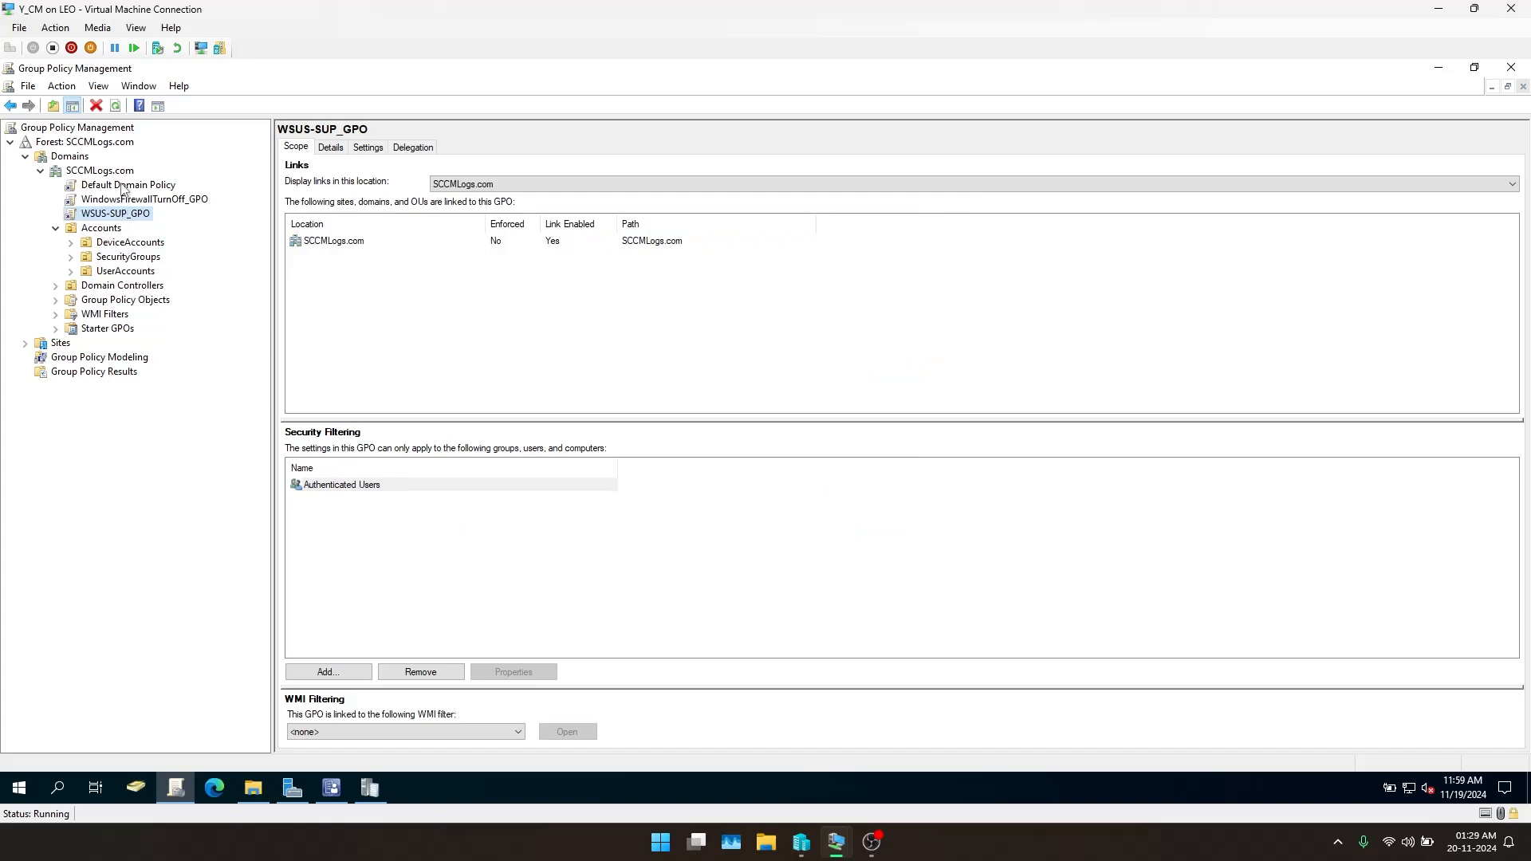
click(1503, 70)
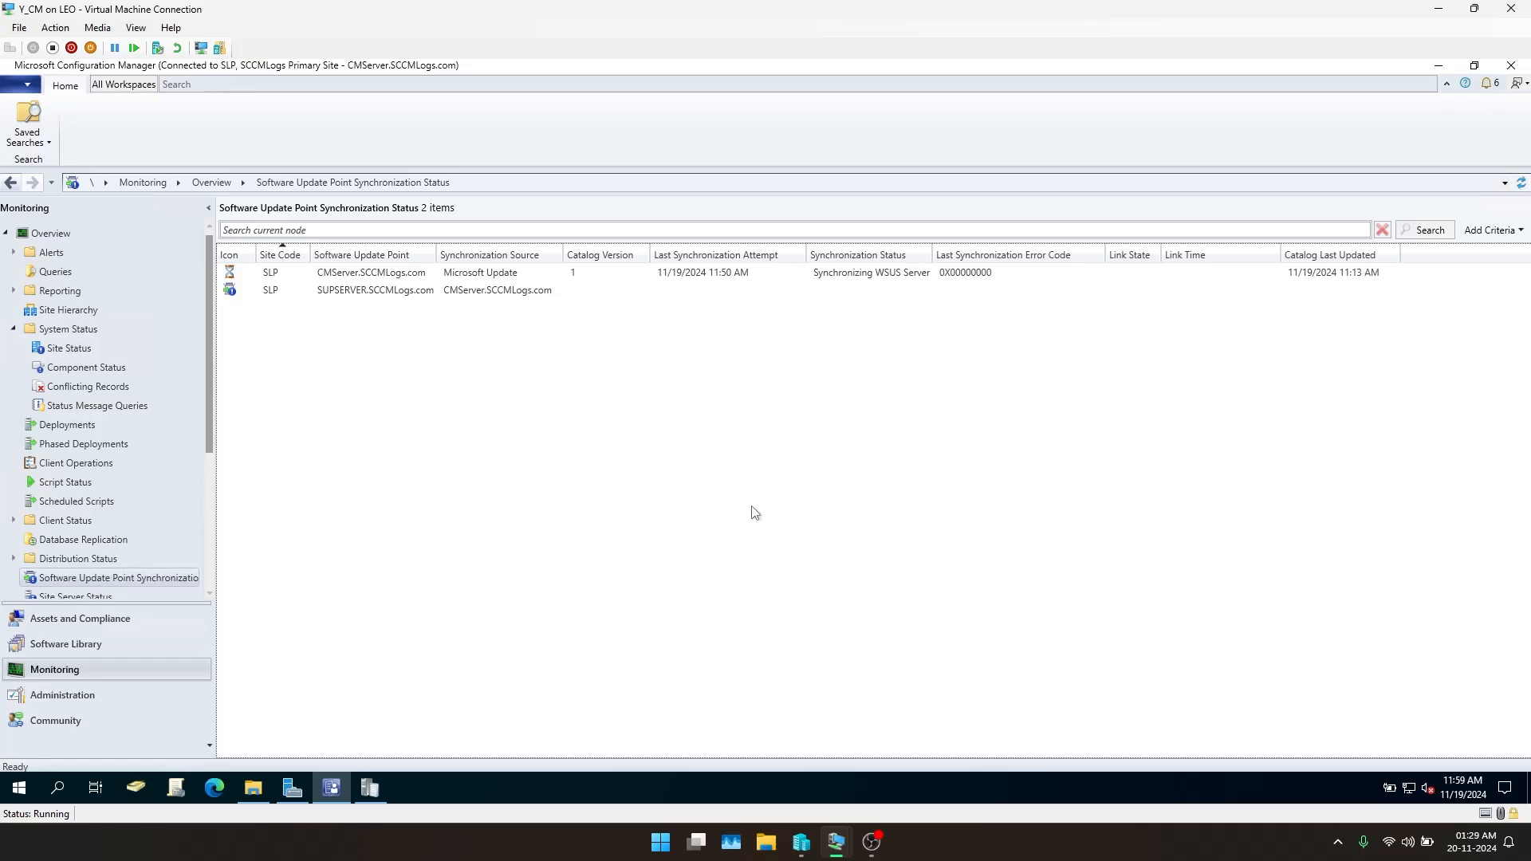
Switch to the Configuration Manager Trace Log Tool and check the replica WSUS synchronization progress in wsyncmgr.log
click(370, 789)
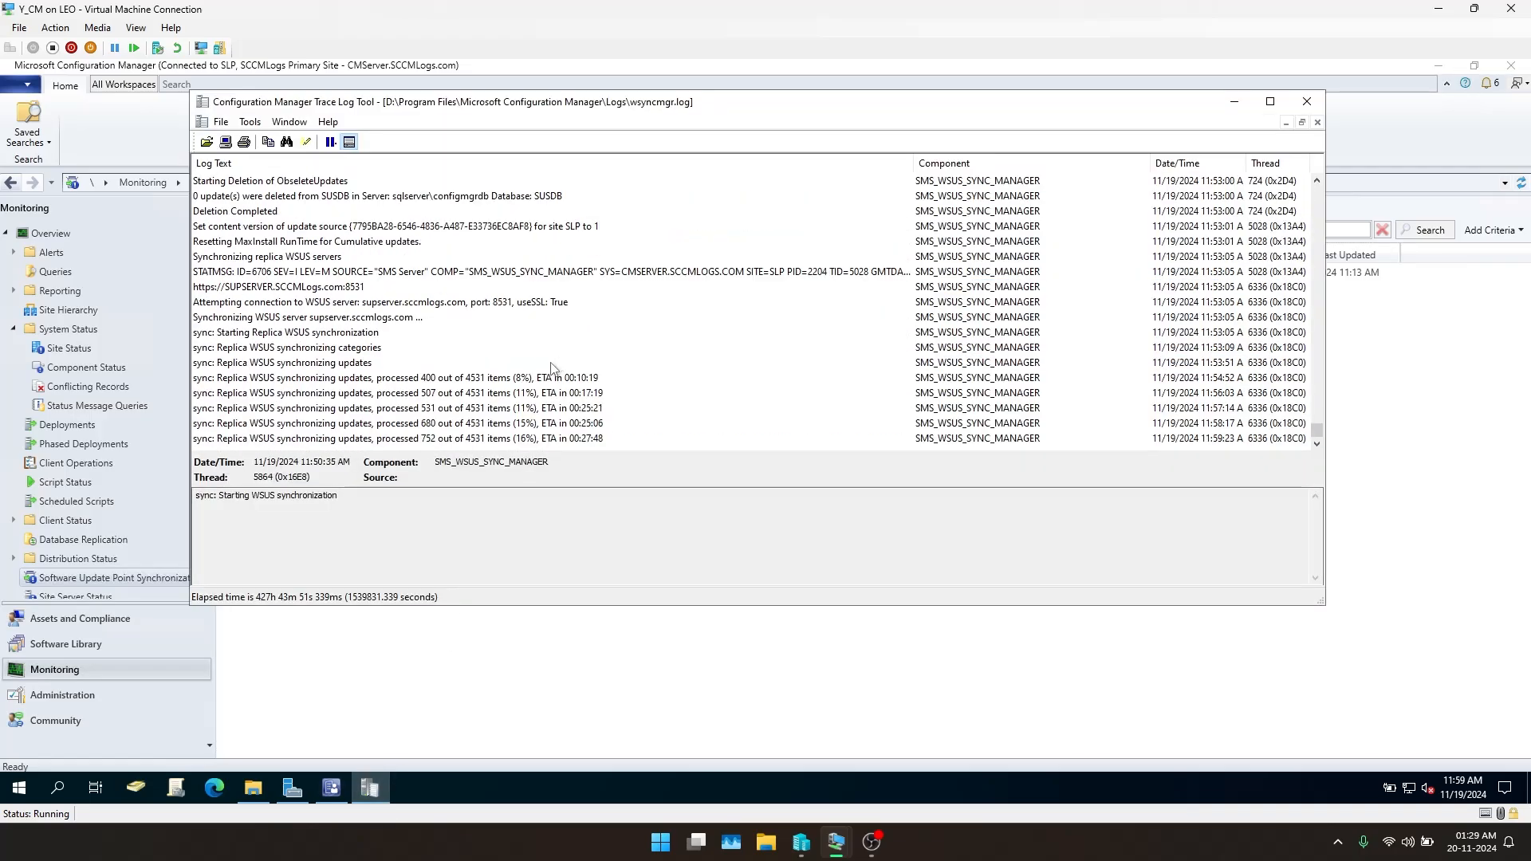
scroll(291, 322, up, 1)
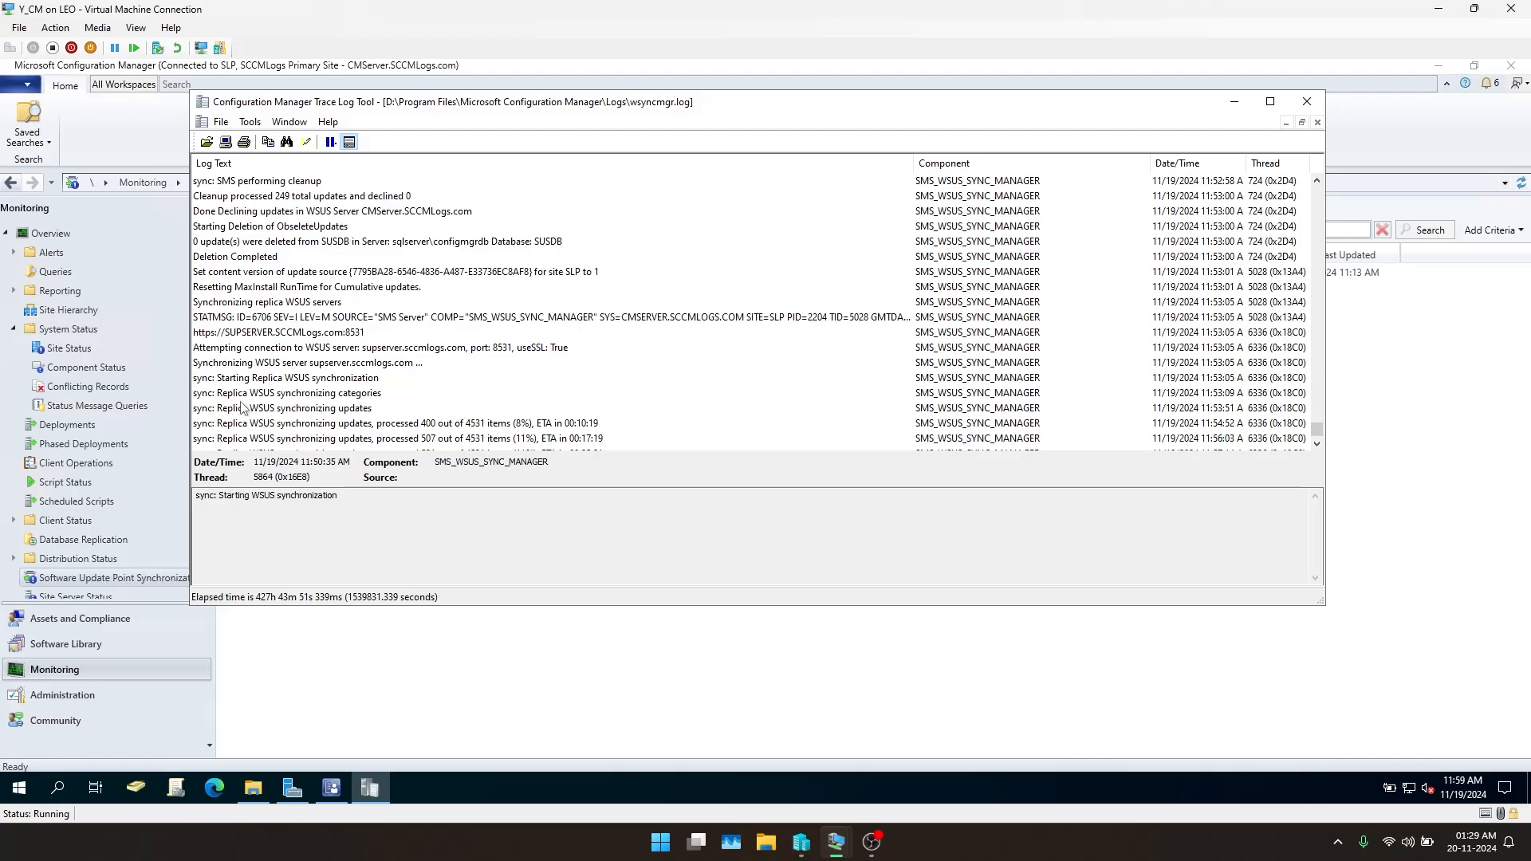
scroll(247, 395, down, 1)
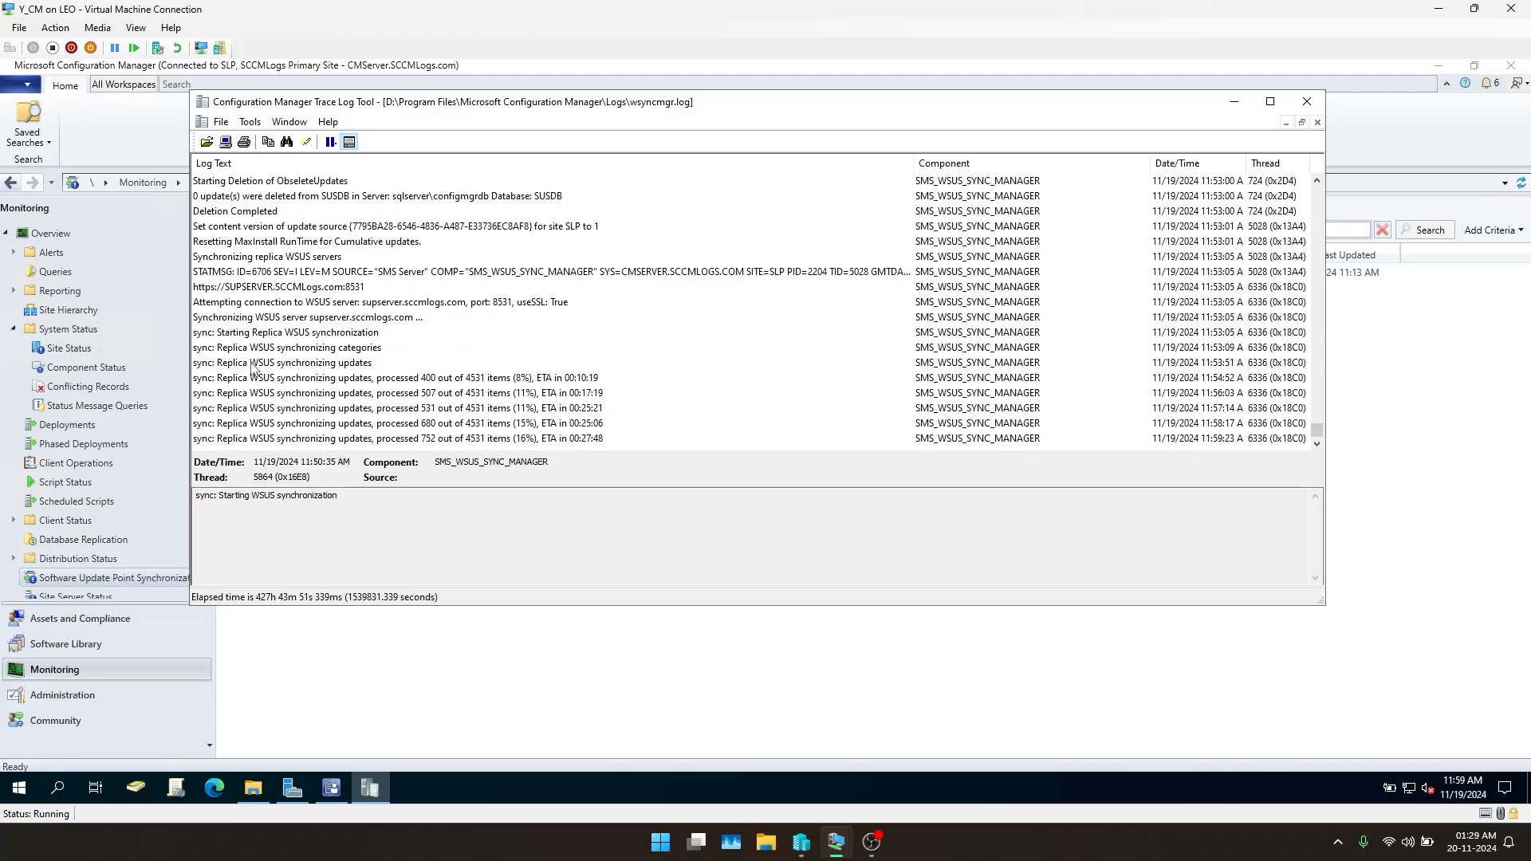
Return to the Configuration Manager console and reload the Software Update Point Synchronization Status to check both servers
click(401, 649)
click(89, 567)
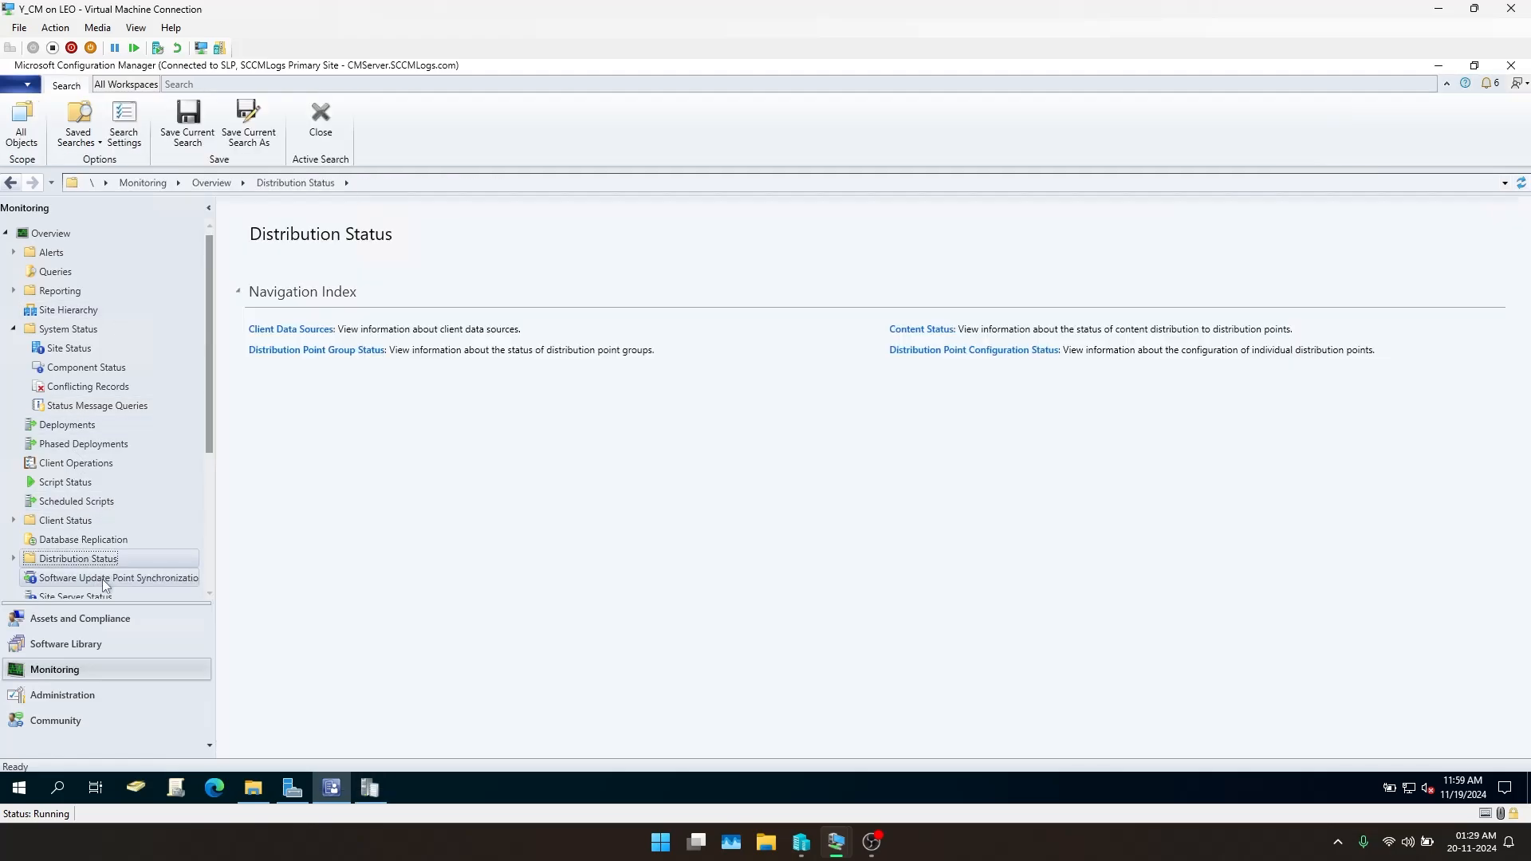
click(102, 579)
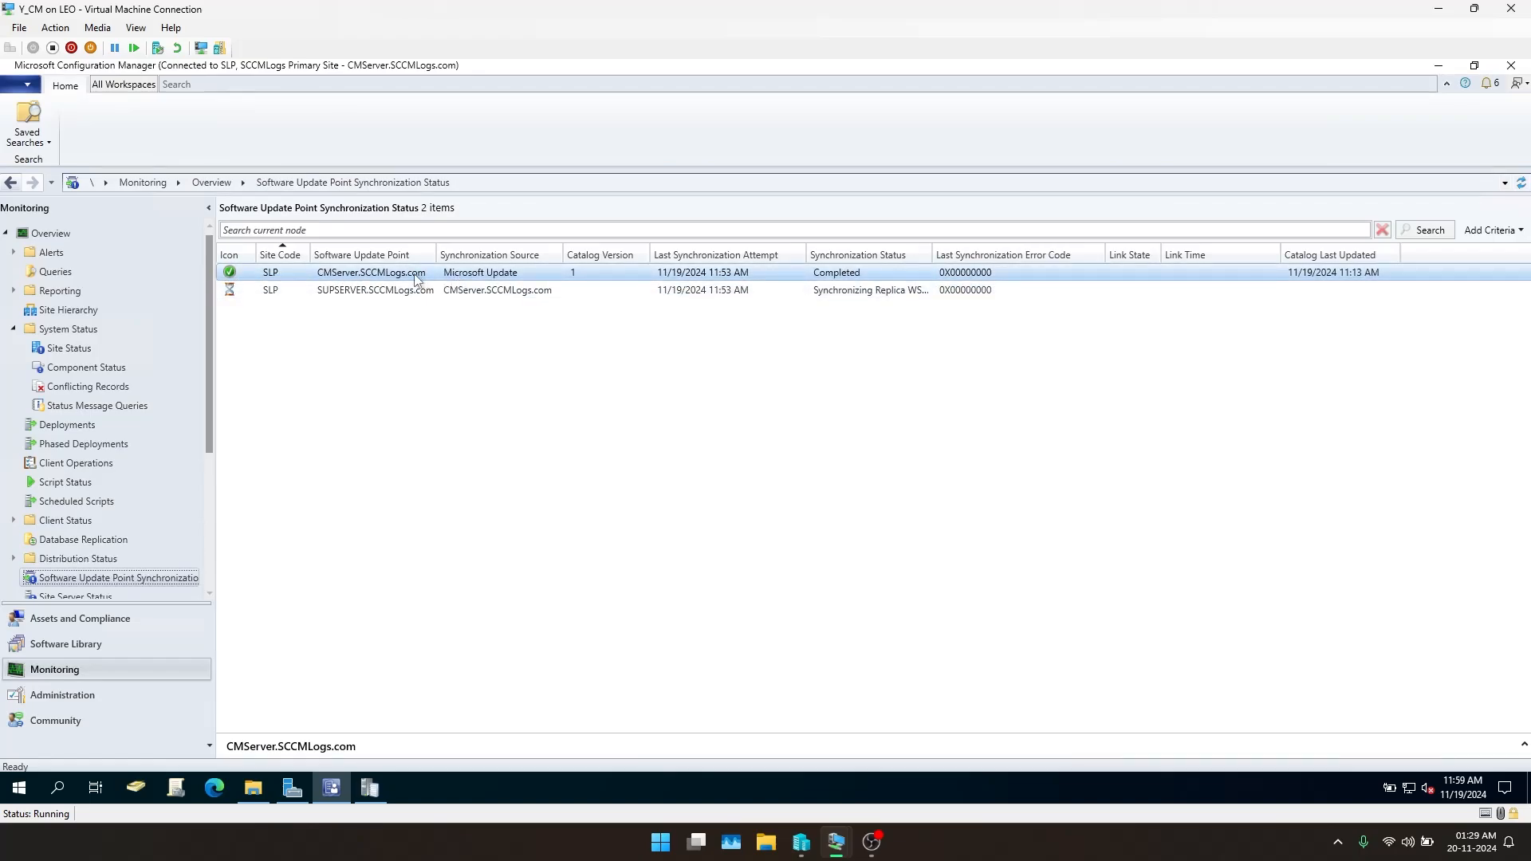
Switch to the Configuration Manager Trace Log Tool and review the replica WSUS update progress entries for SUPSERVER in wsyncmgr.log
click(230, 293)
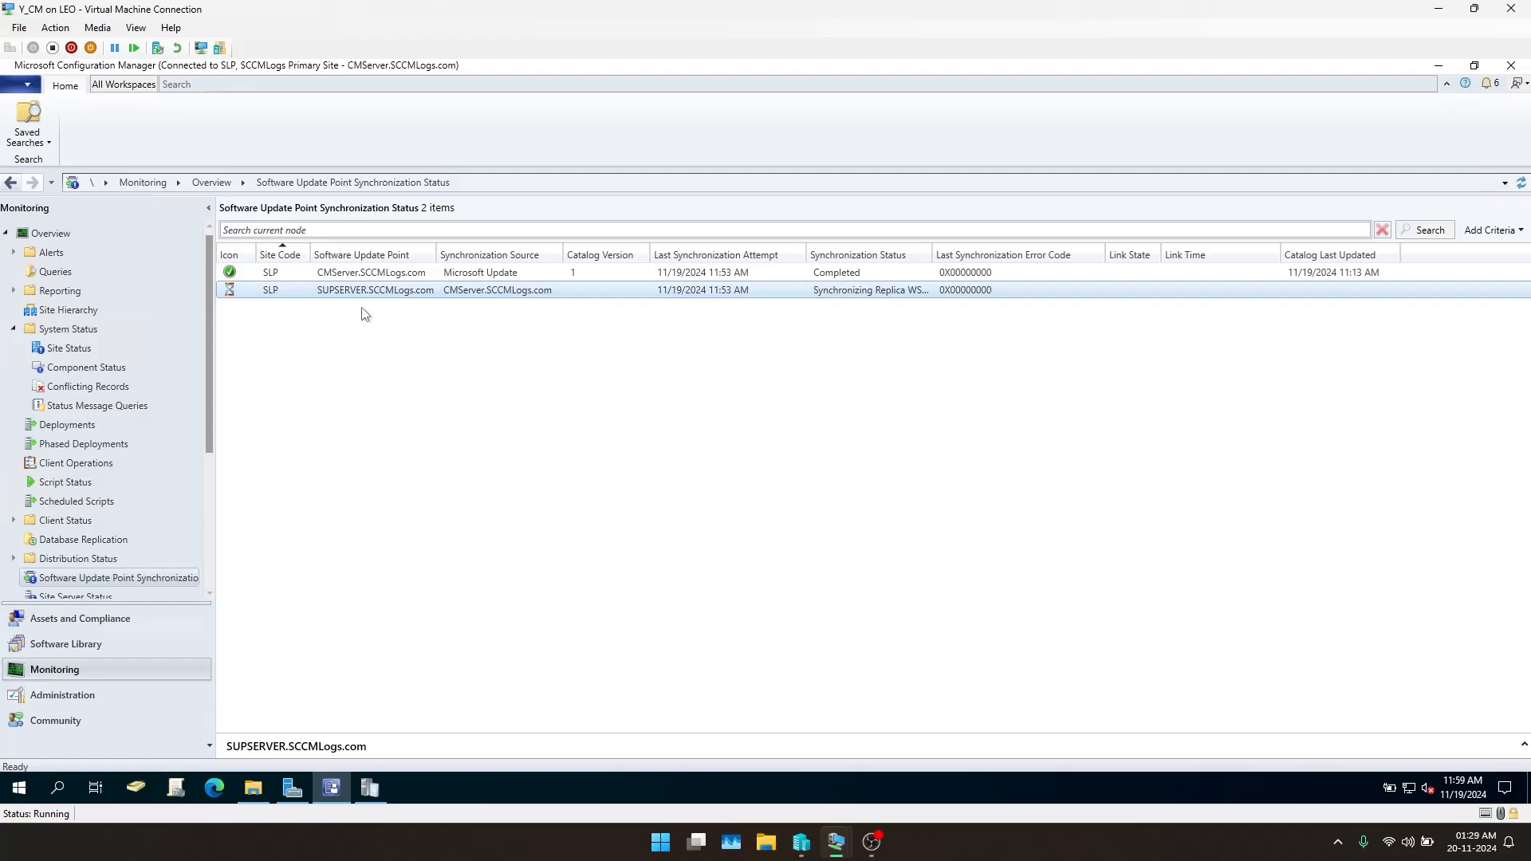
click(370, 788)
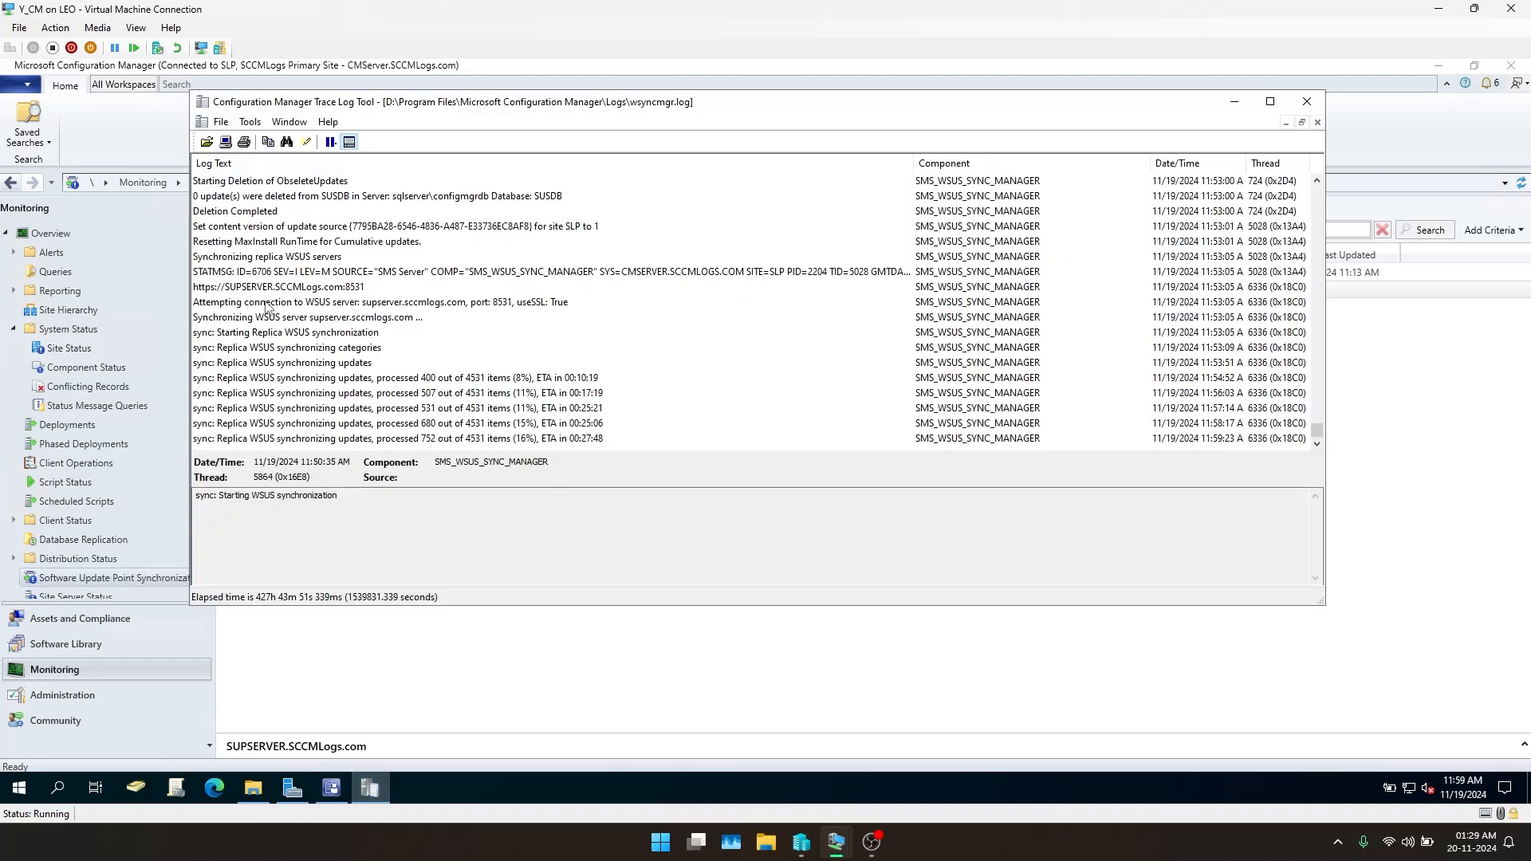
click(299, 408)
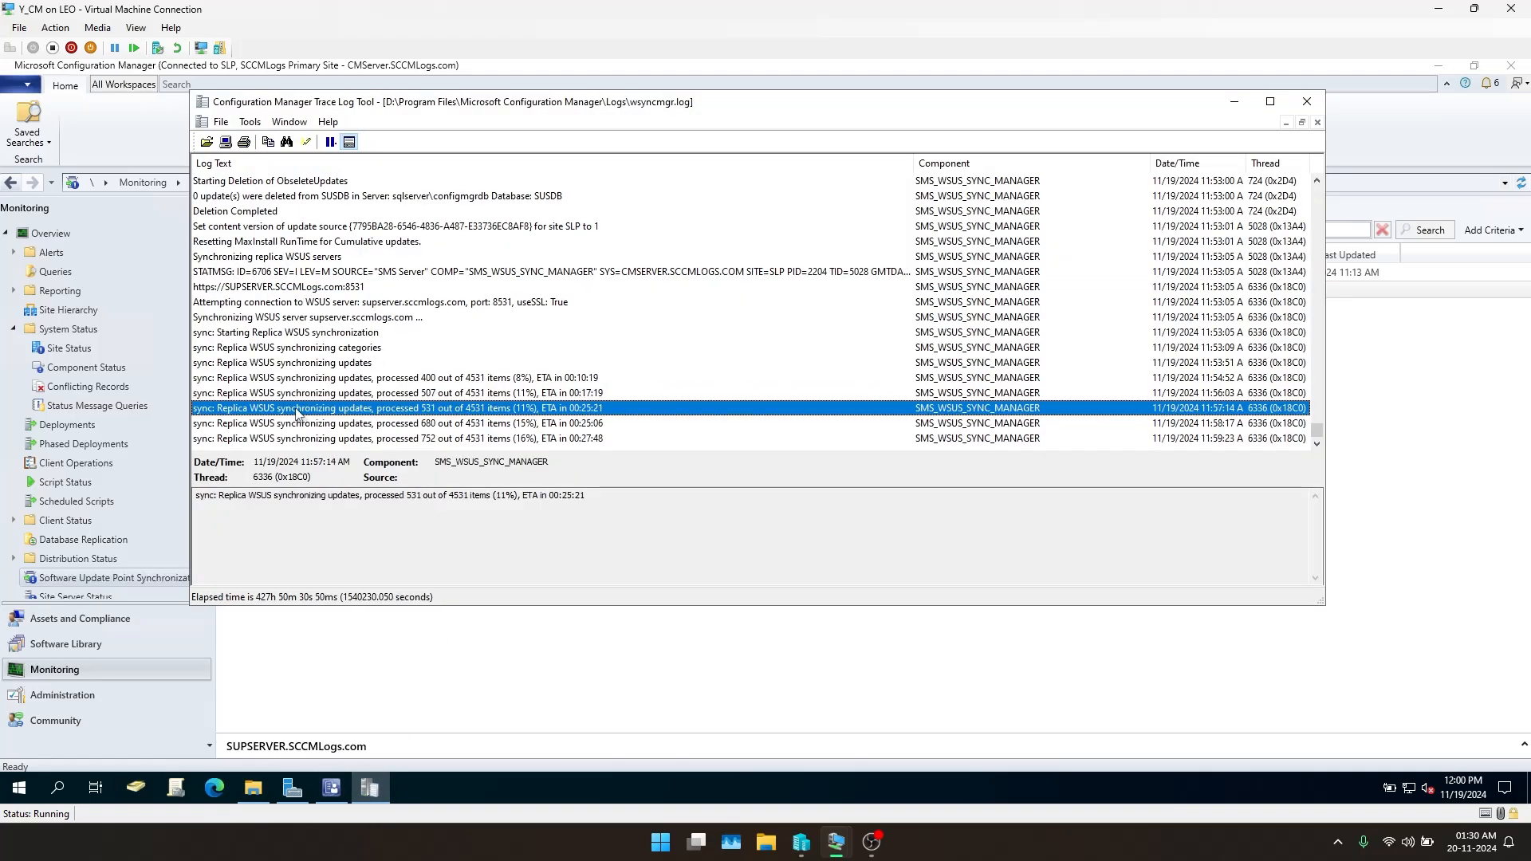
click(295, 424)
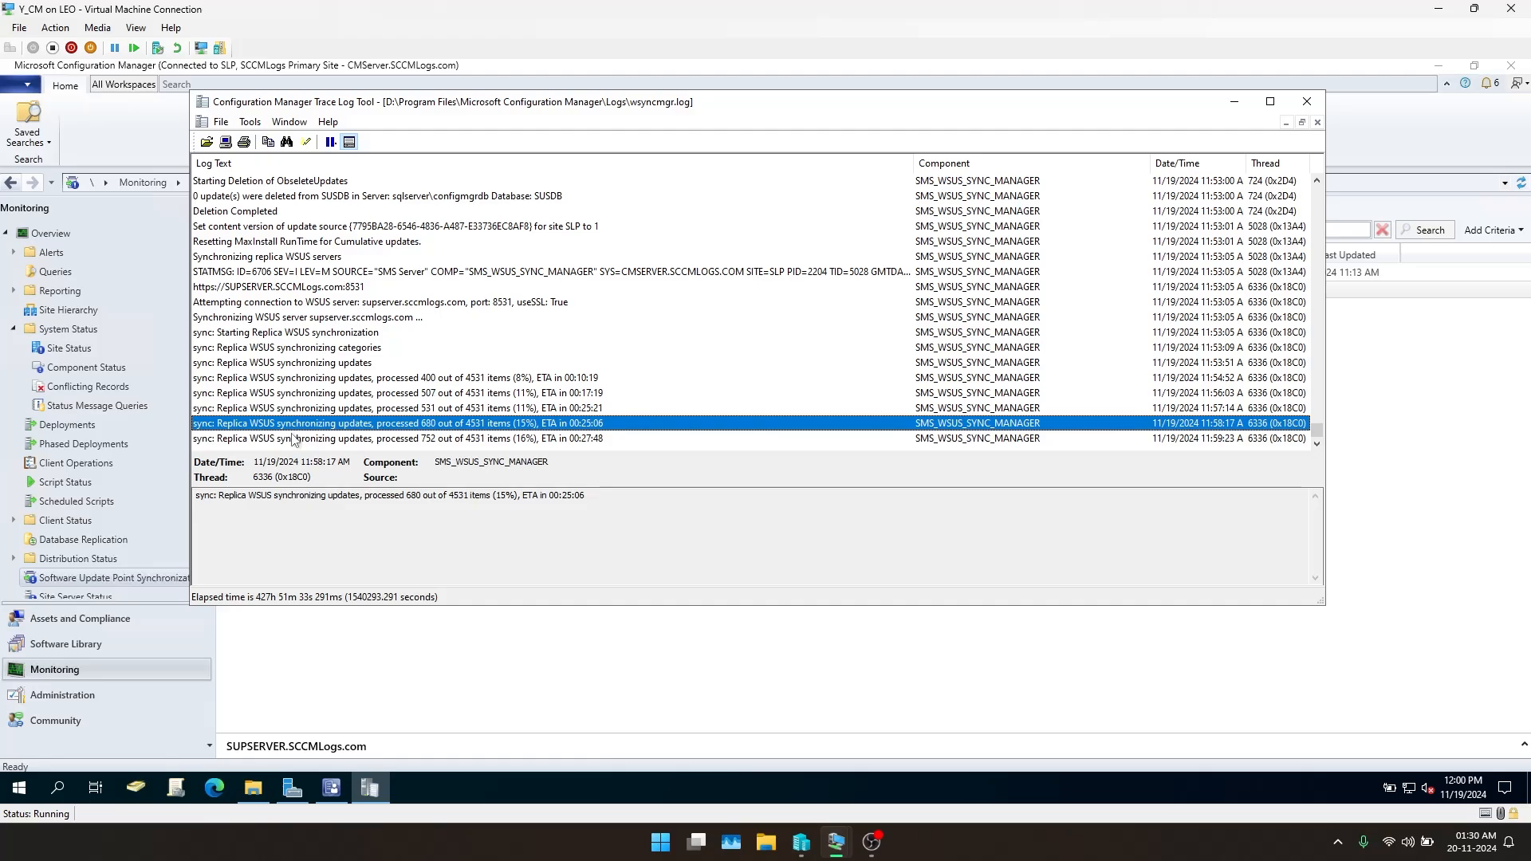
click(295, 438)
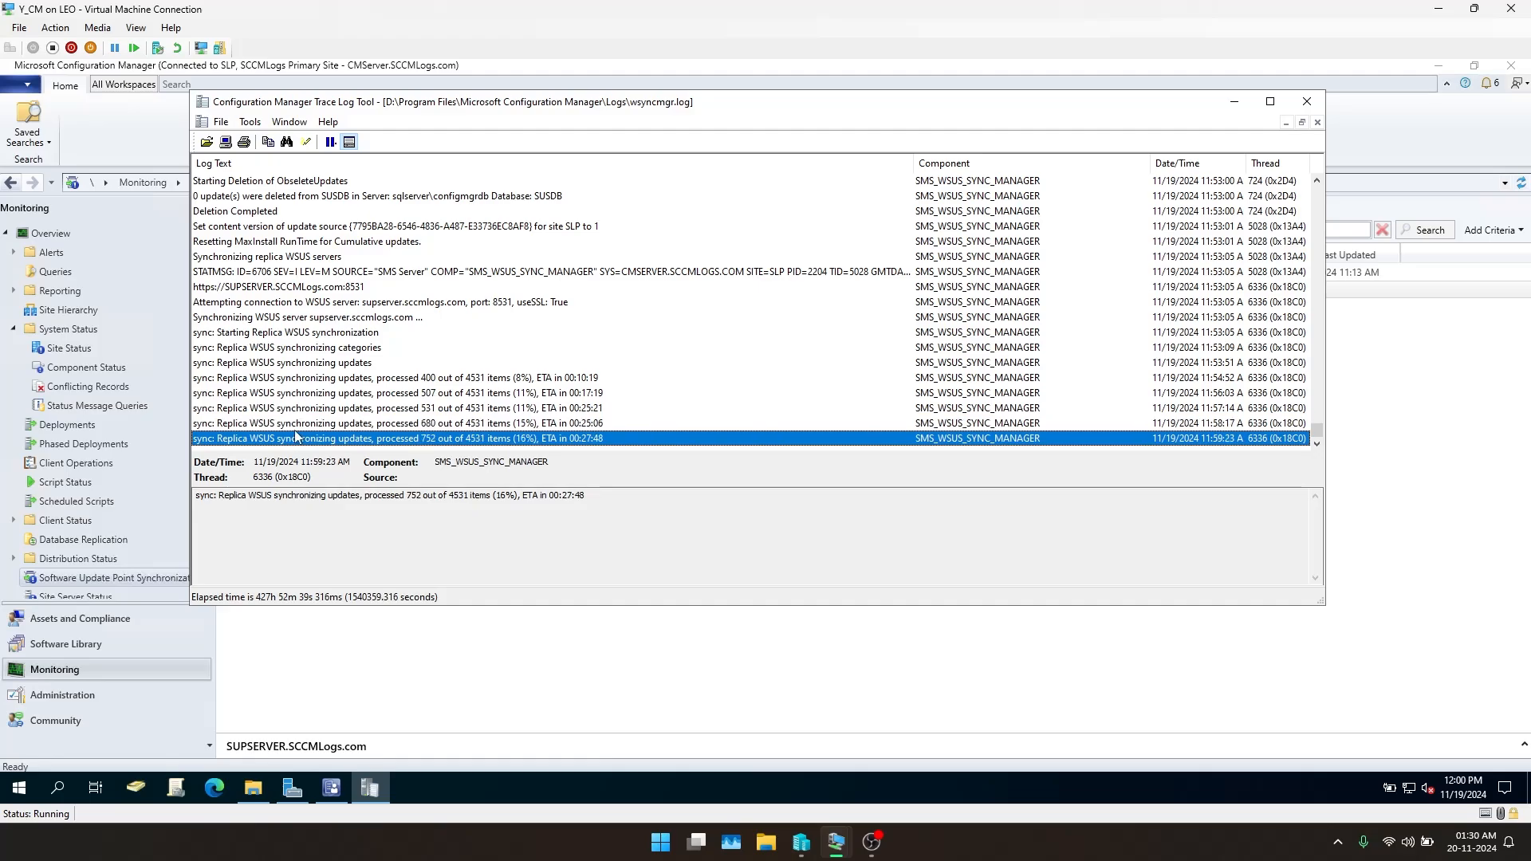
click(468, 379)
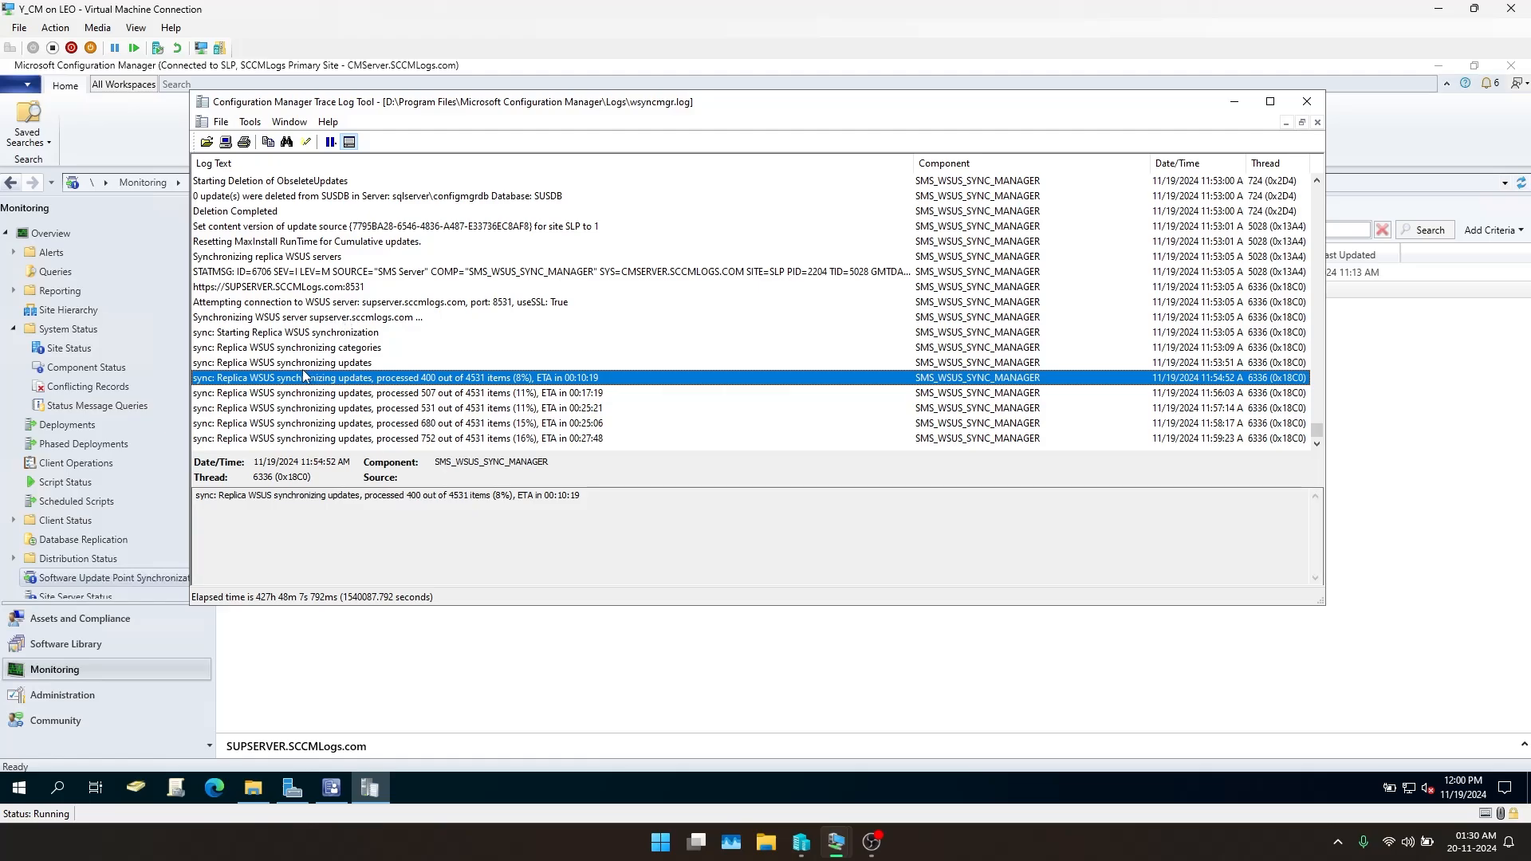
Return to the Configuration Manager console, compare both servers' synchronization sources, and fit the Synchronization Status column to its full text
click(367, 637)
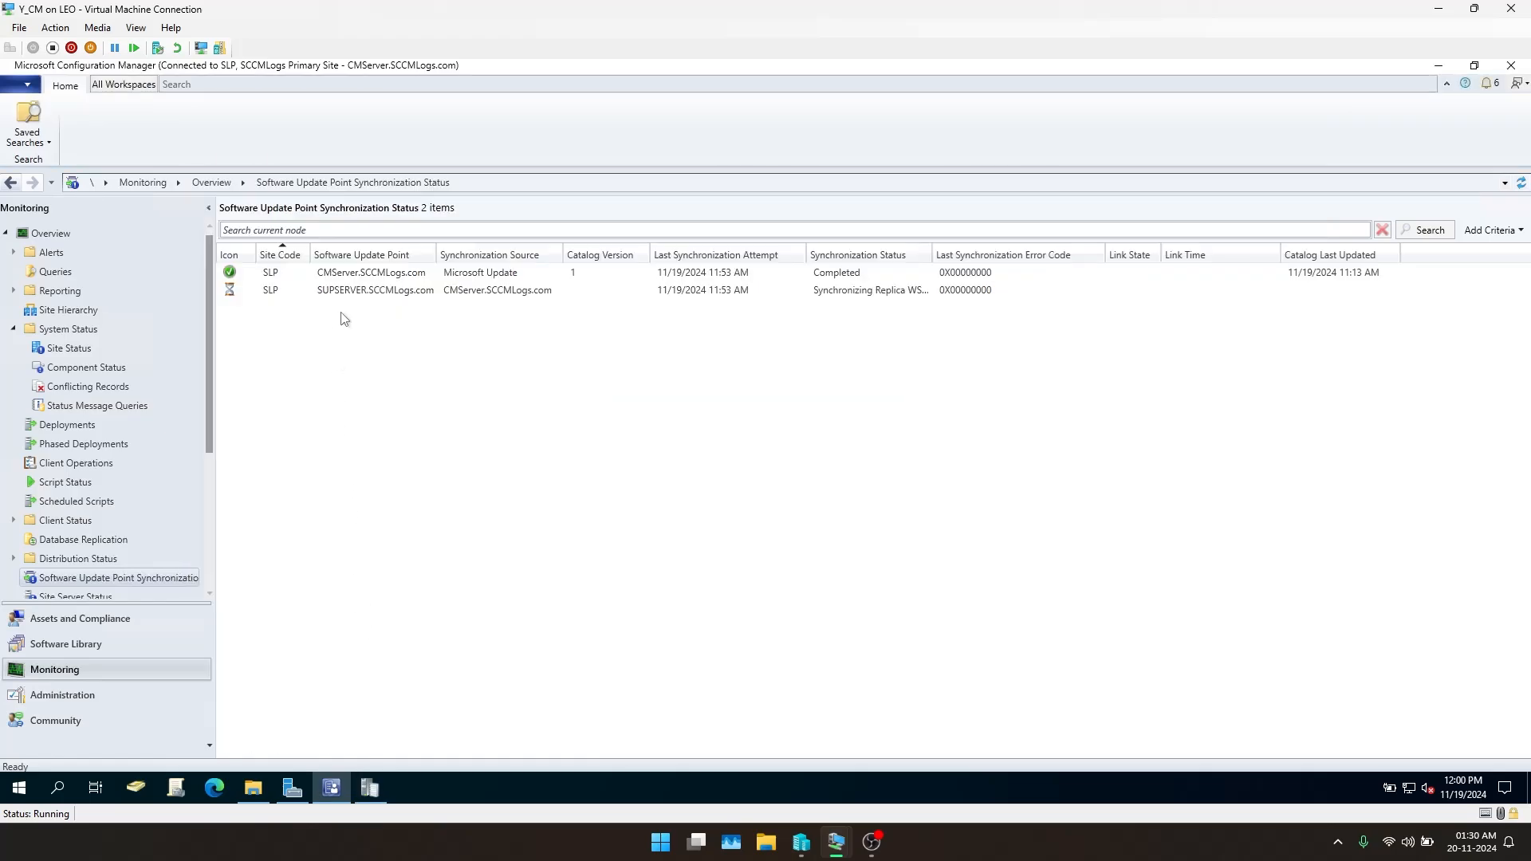
click(482, 292)
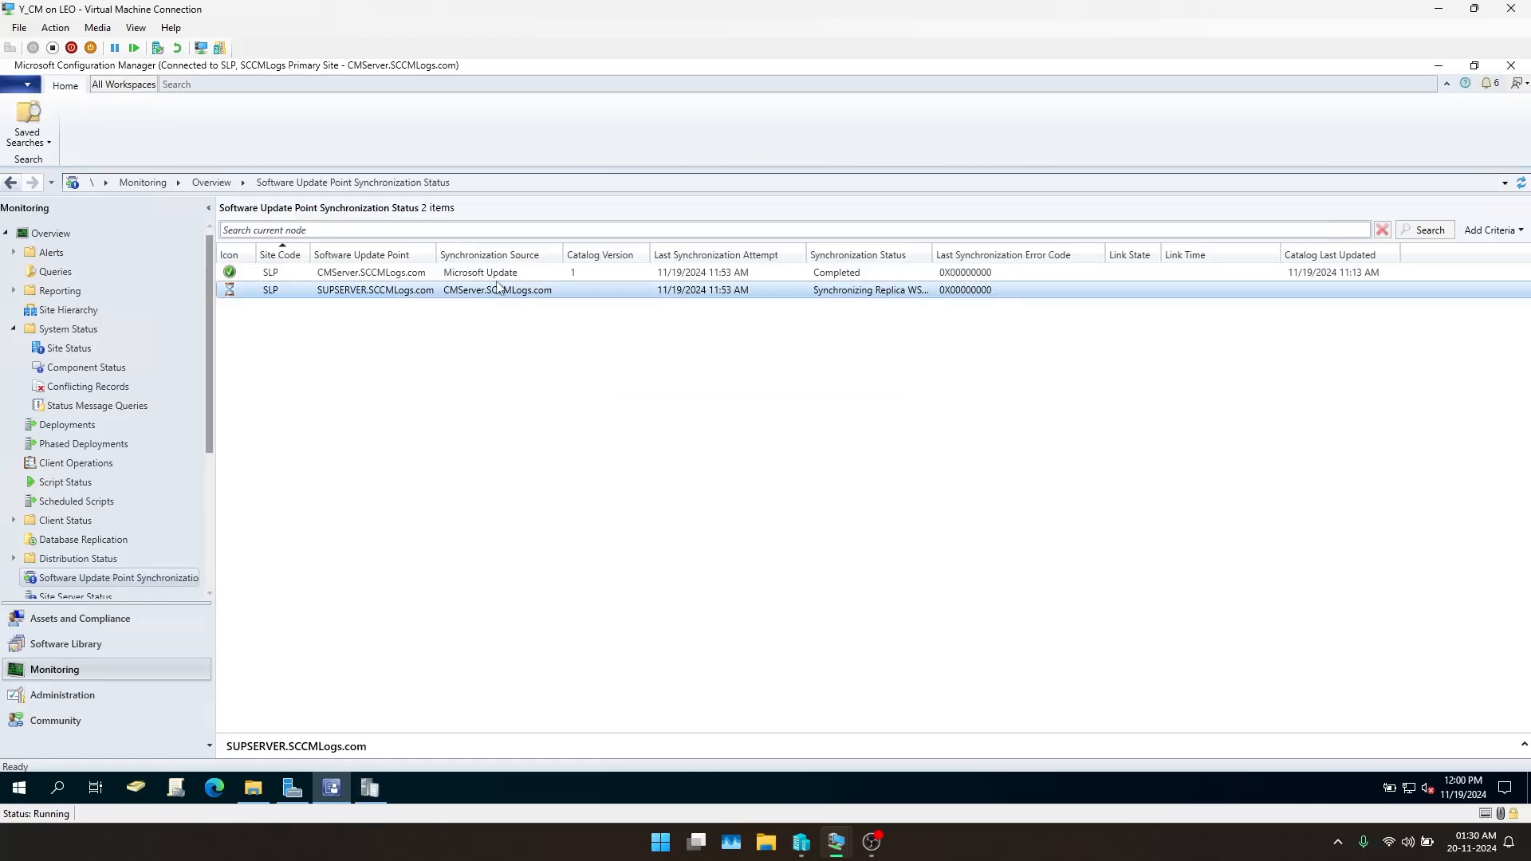
click(458, 275)
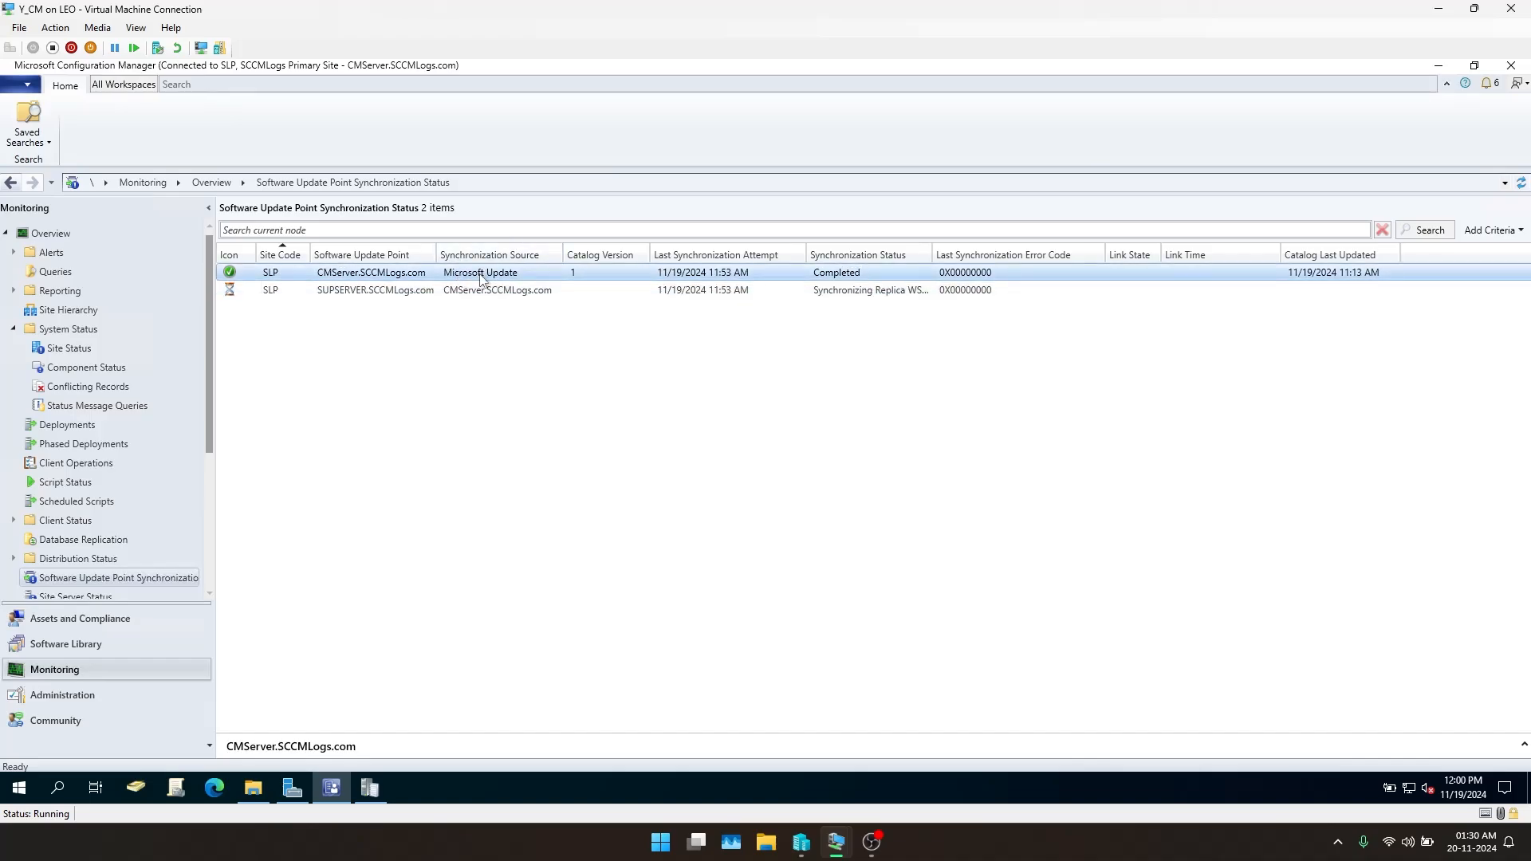
click(388, 293)
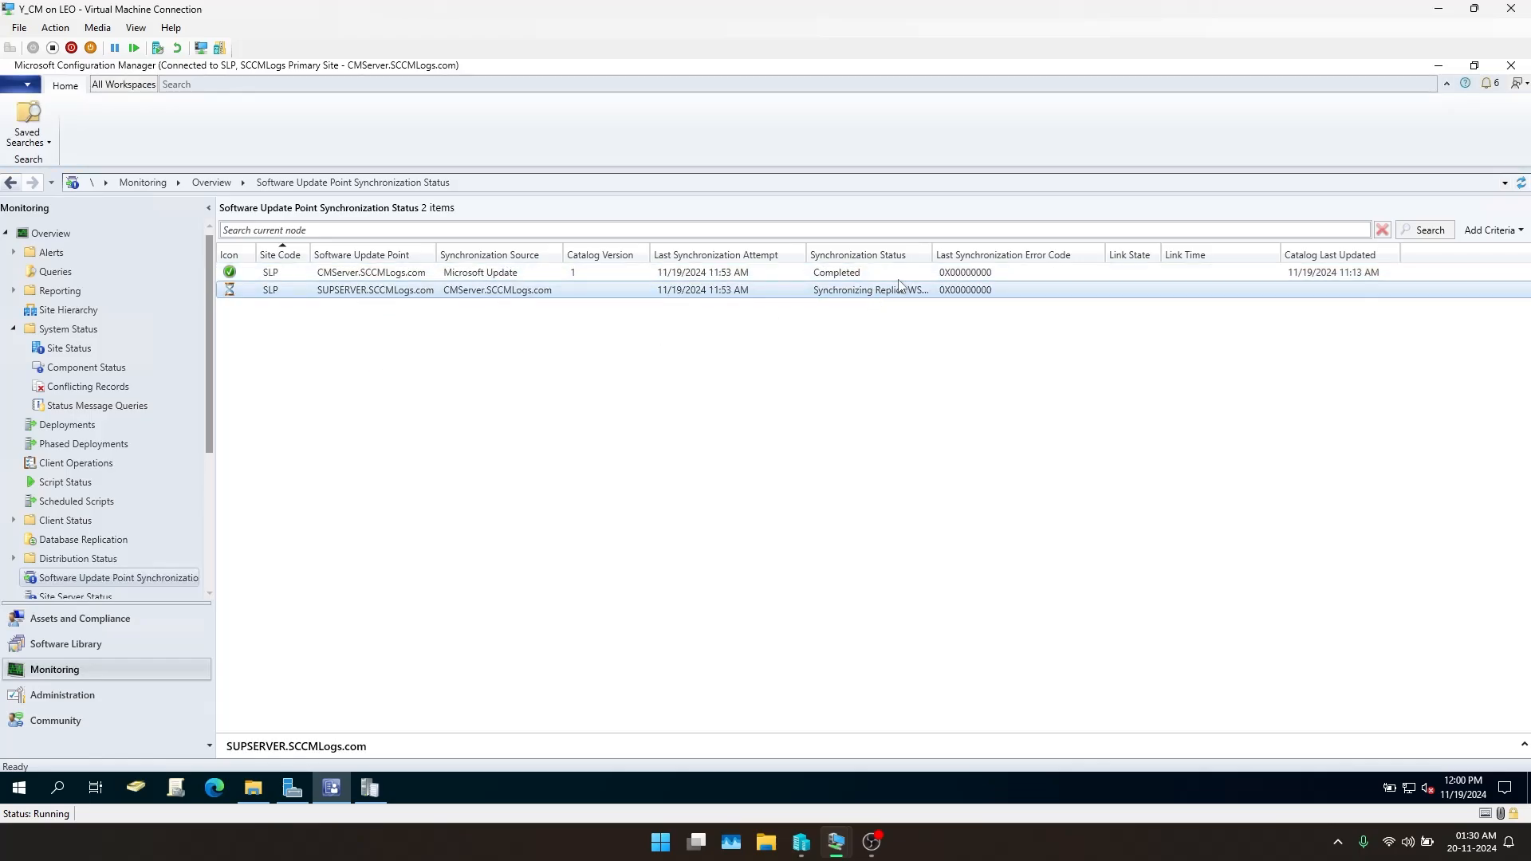
double_click(932, 254)
click(838, 371)
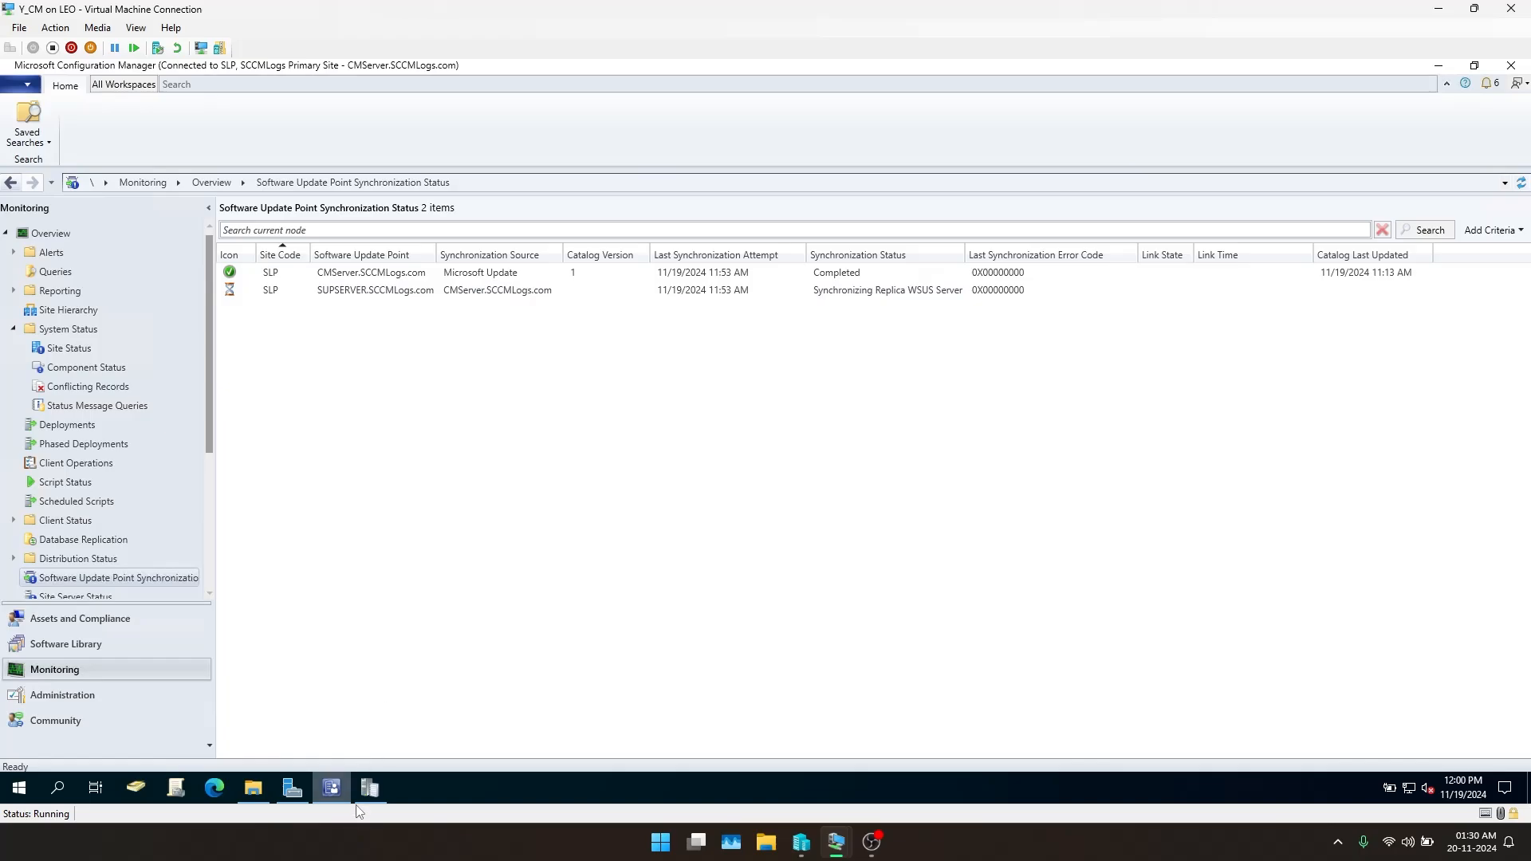
mouse_move(358, 793)
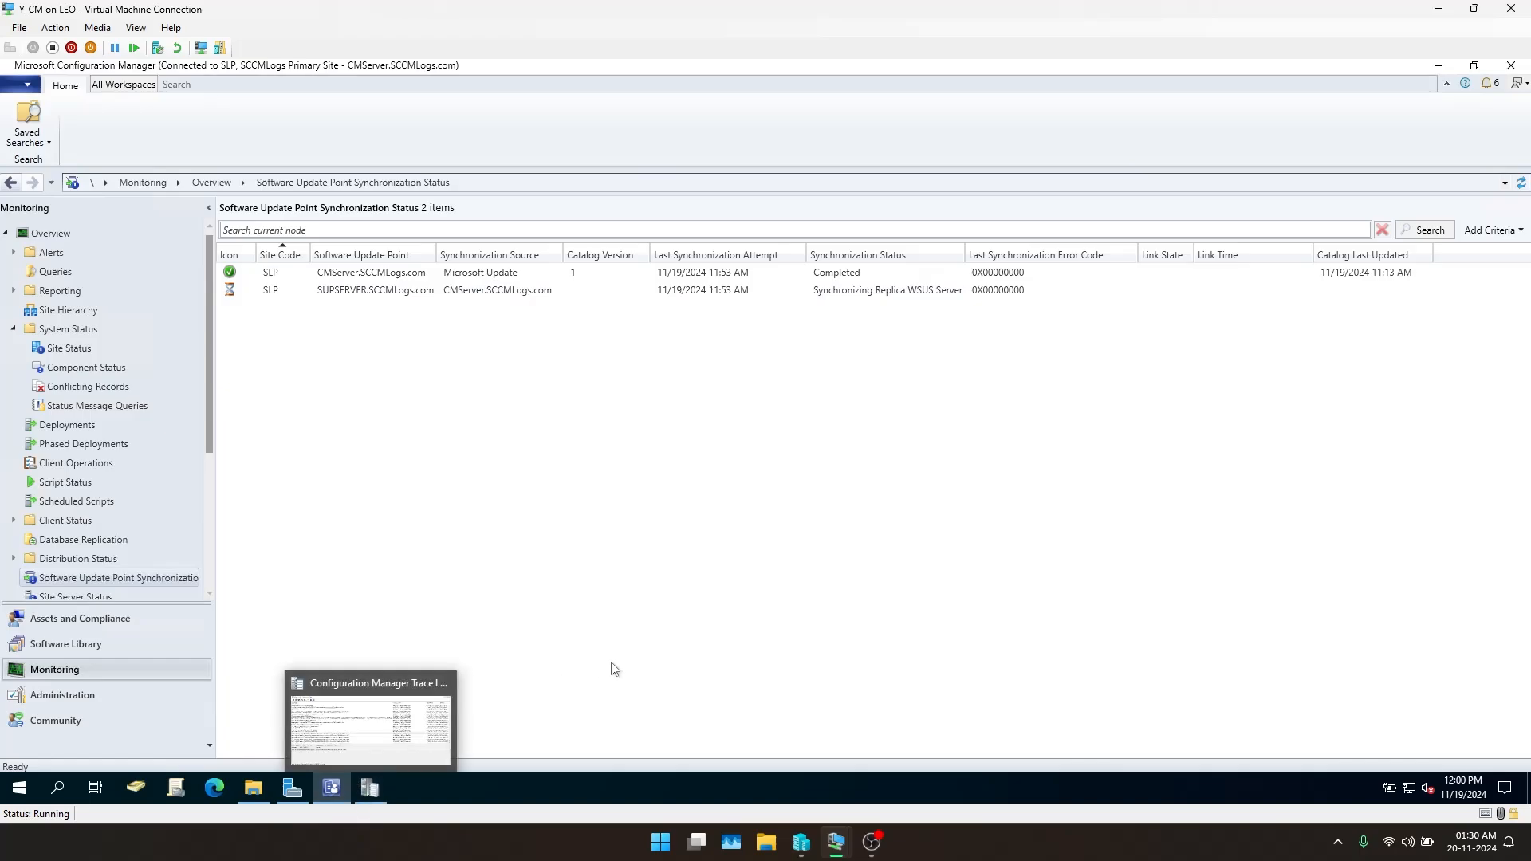
click(658, 842)
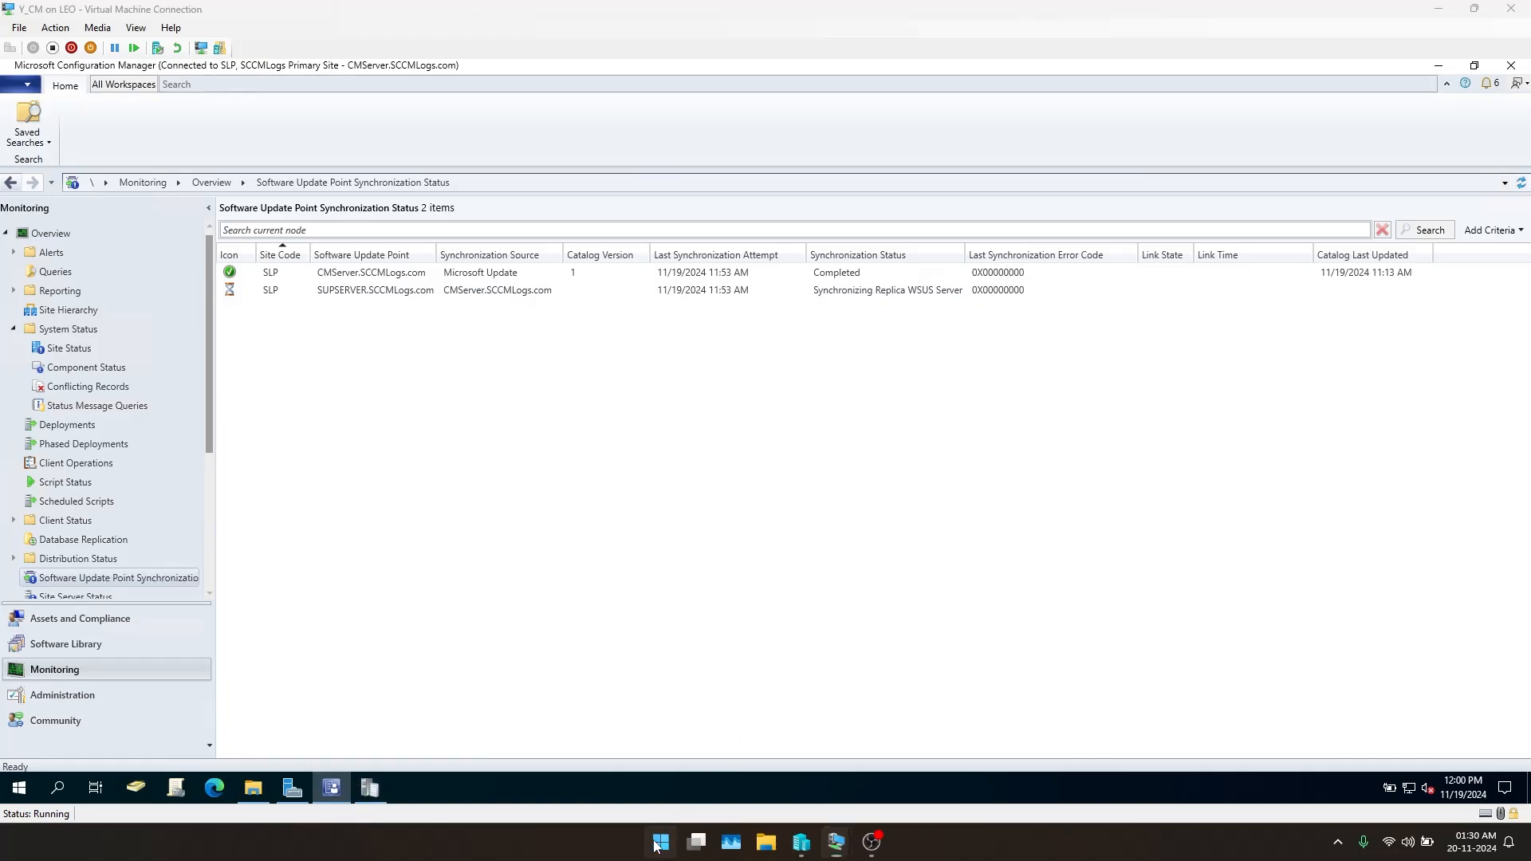
click(658, 842)
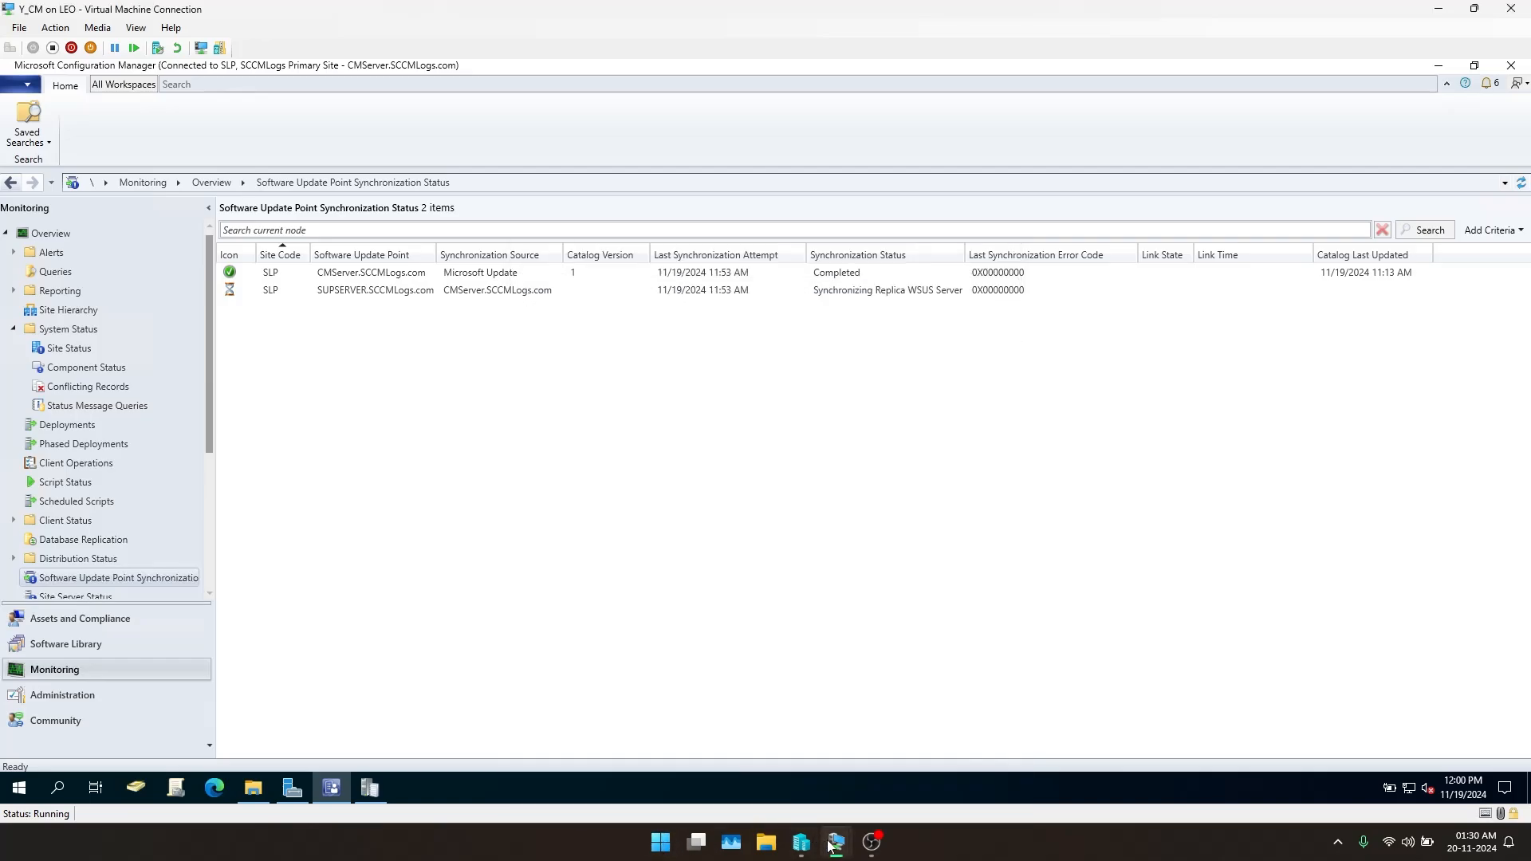
Switch to Hyper-V Manager to check the virtual machines' states, then return to the Configuration Manager console and select SUPSERVER's synchronization status
click(804, 840)
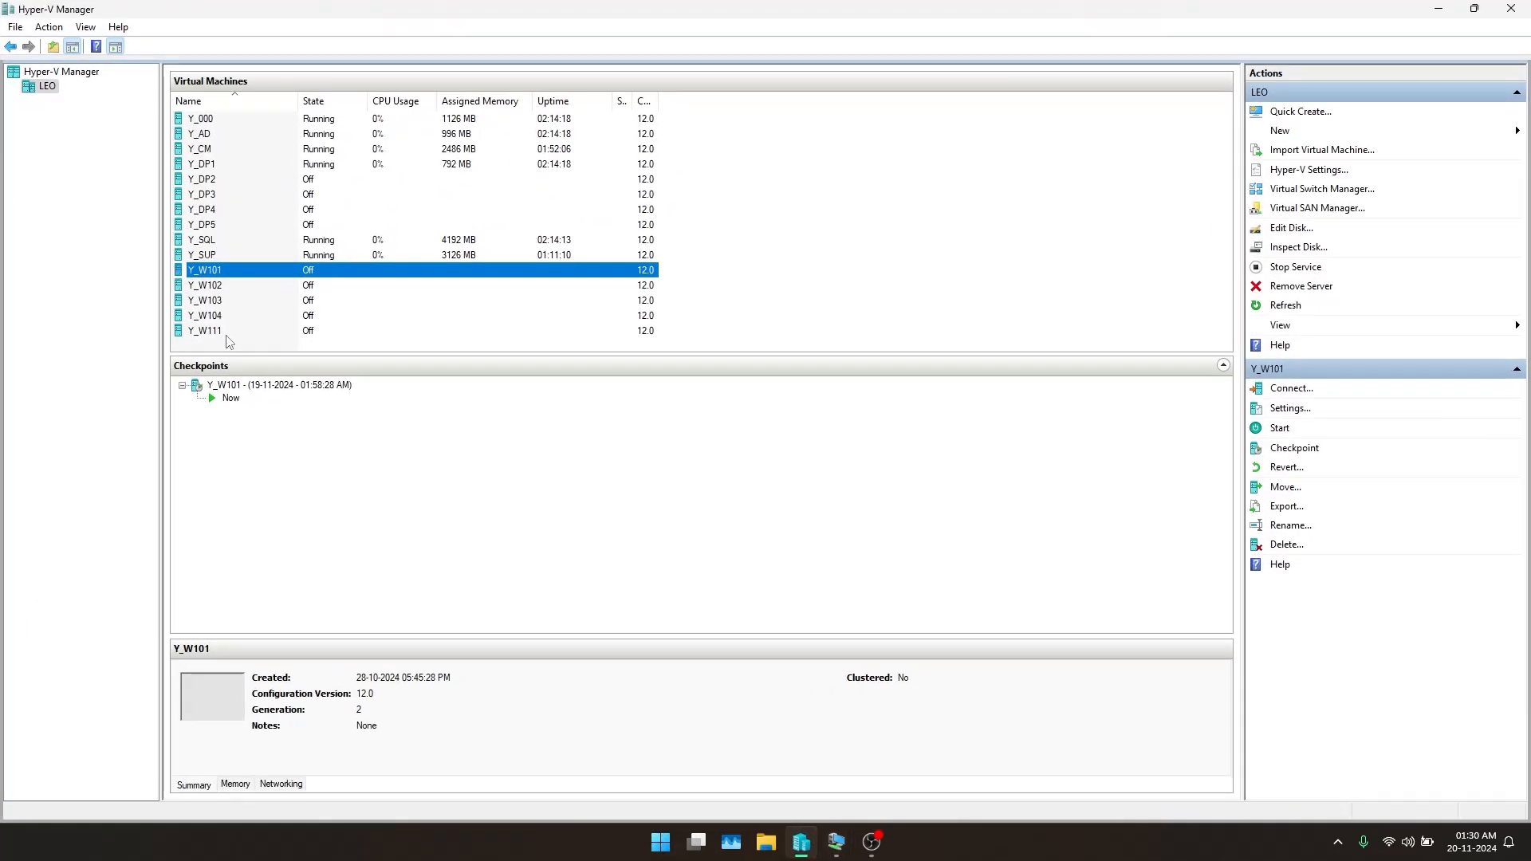
click(239, 342)
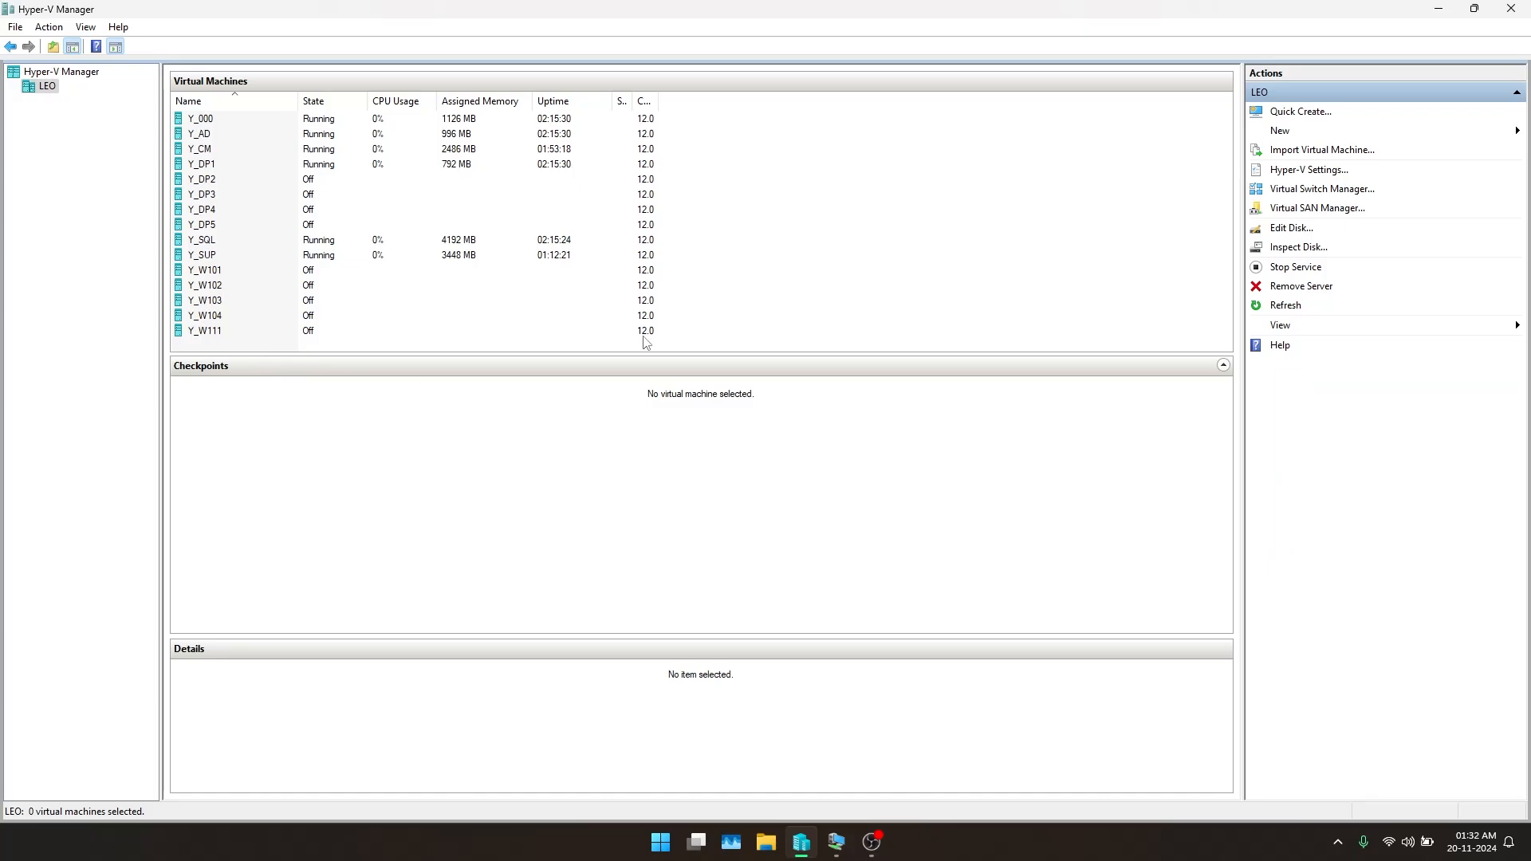
click(1438, 8)
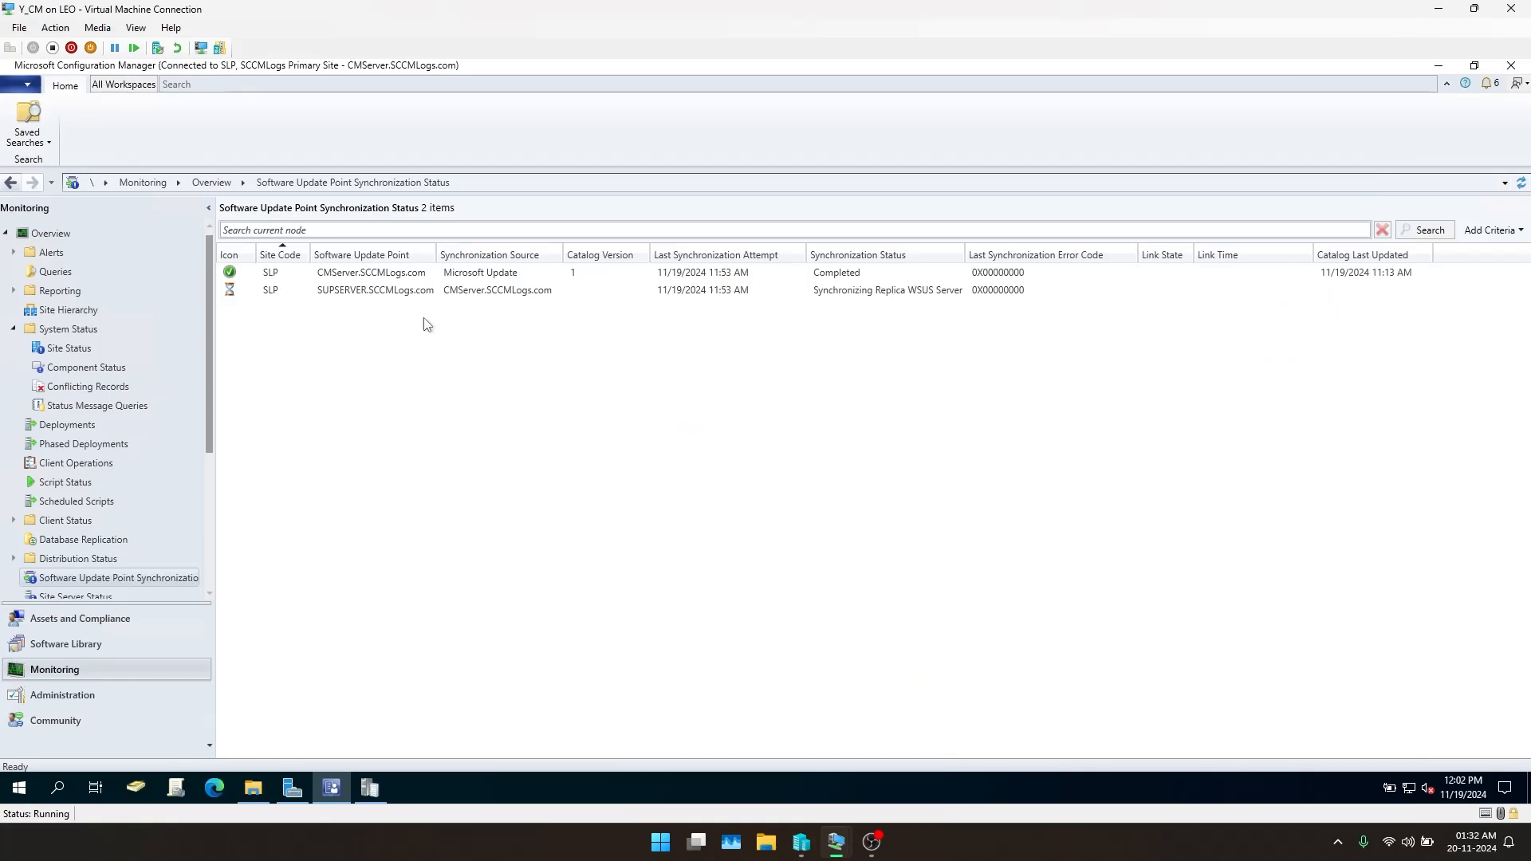
click(358, 292)
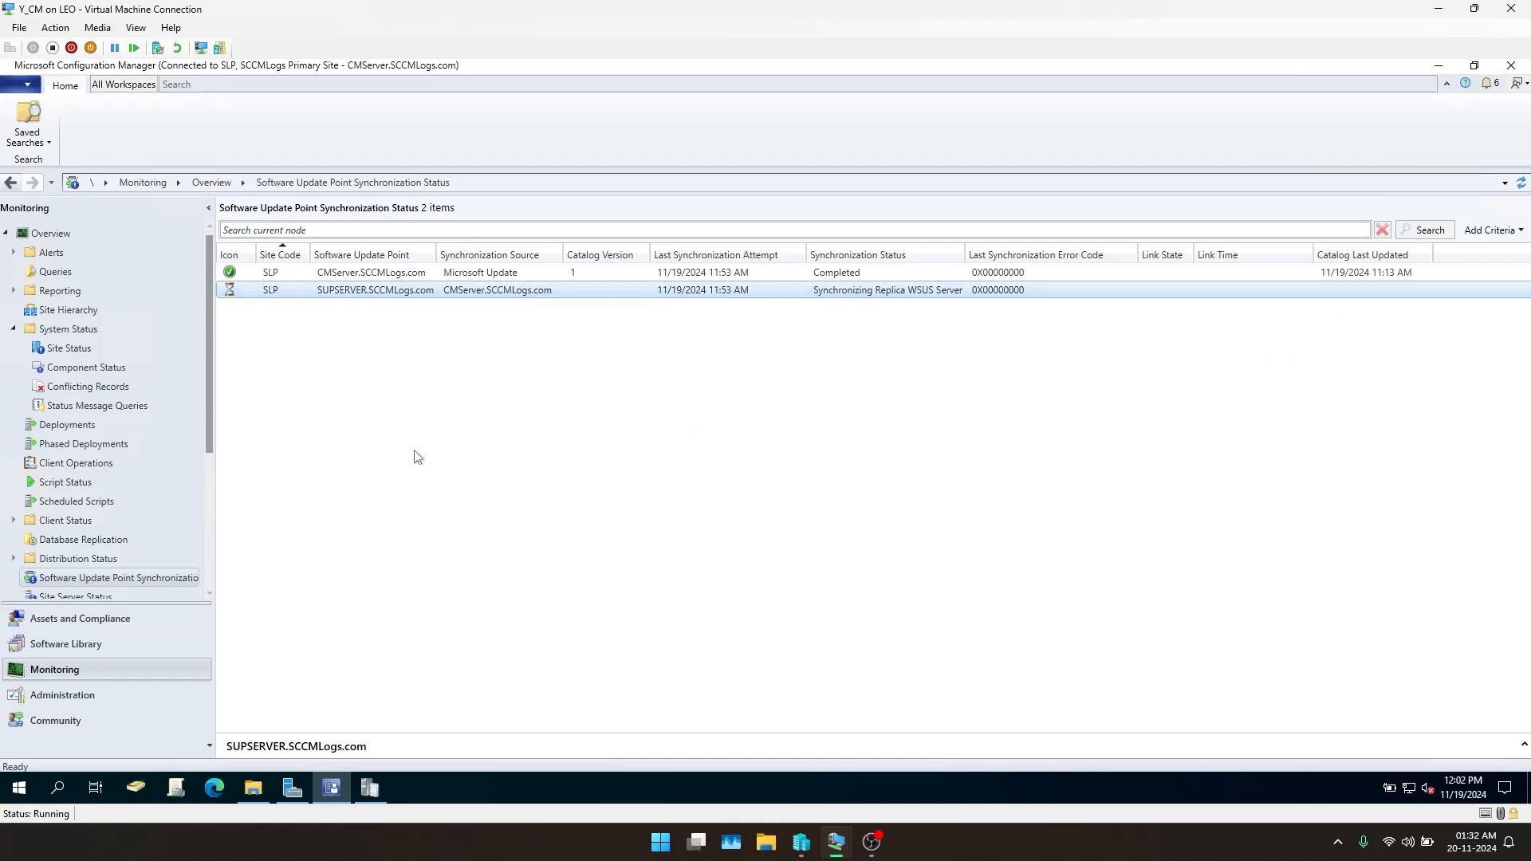